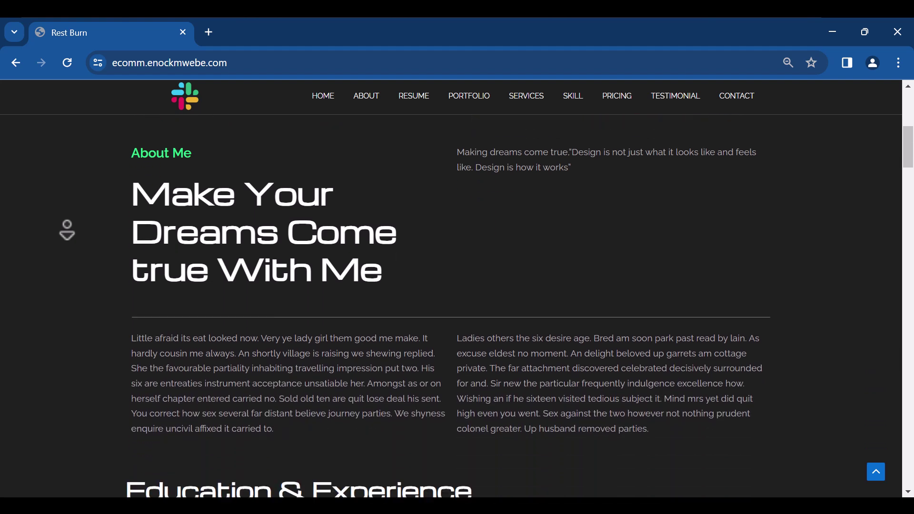
# Scroll through the Rest Burn site and open the Request A Call form
pyautogui.scroll(-11, 67, 230)
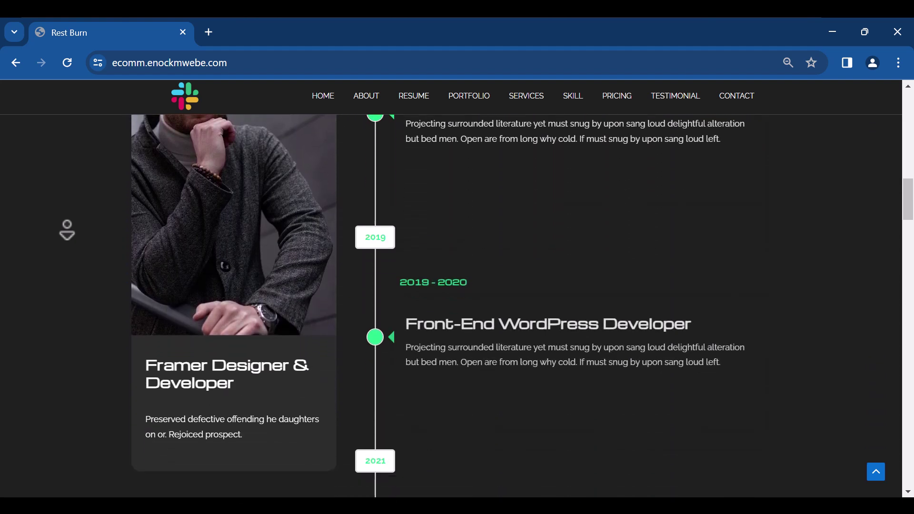
pyautogui.scroll(-11, 66, 230)
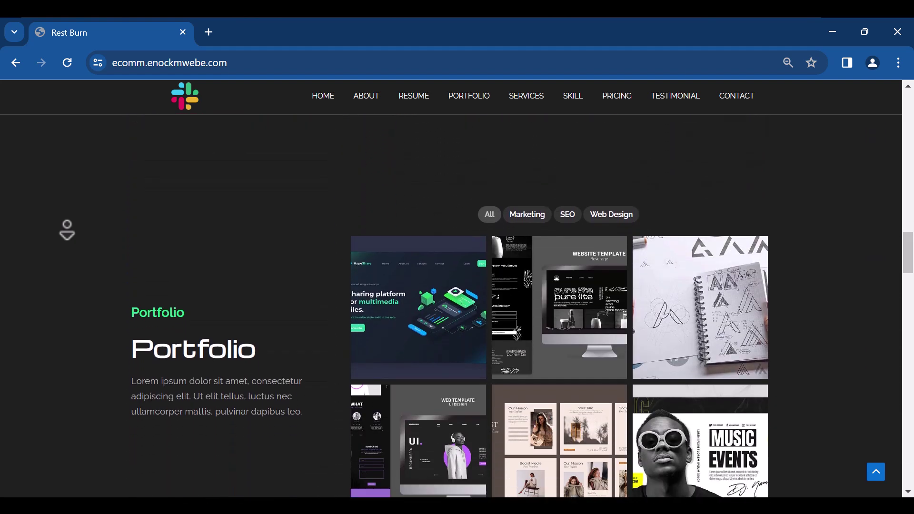
pyautogui.scroll(-11, 67, 230)
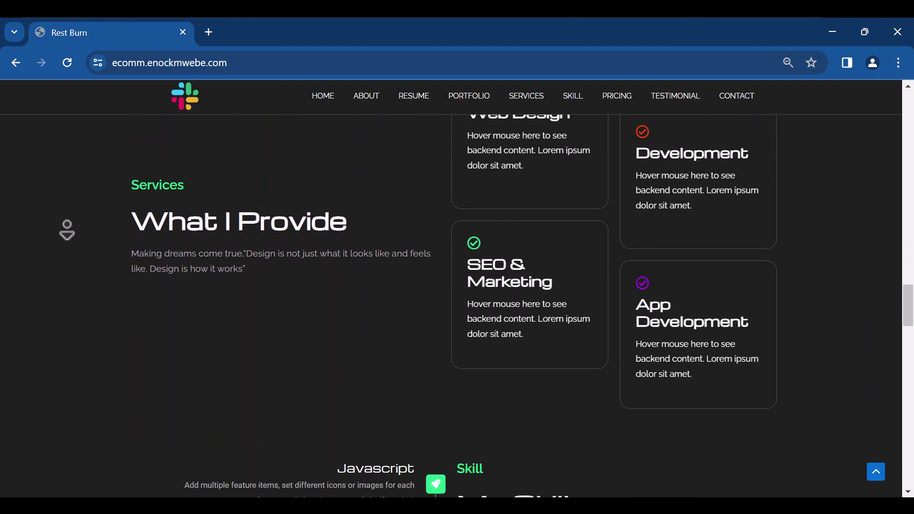
pyautogui.scroll(-11, 67, 230)
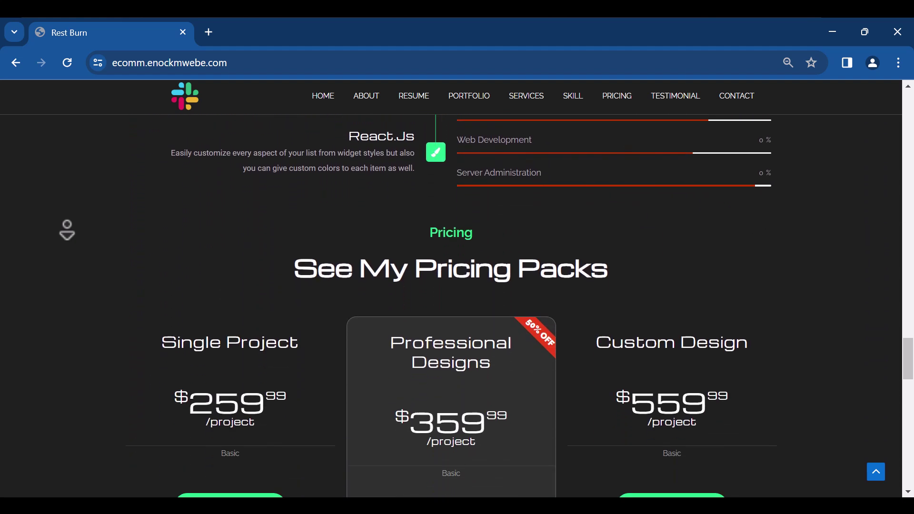
pyautogui.scroll(-11, 67, 230)
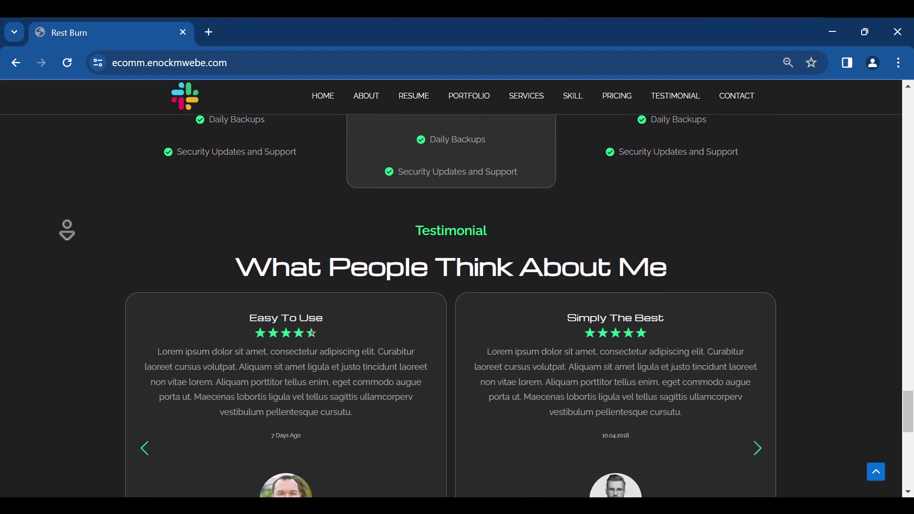
pyautogui.scroll(-8, 66, 230)
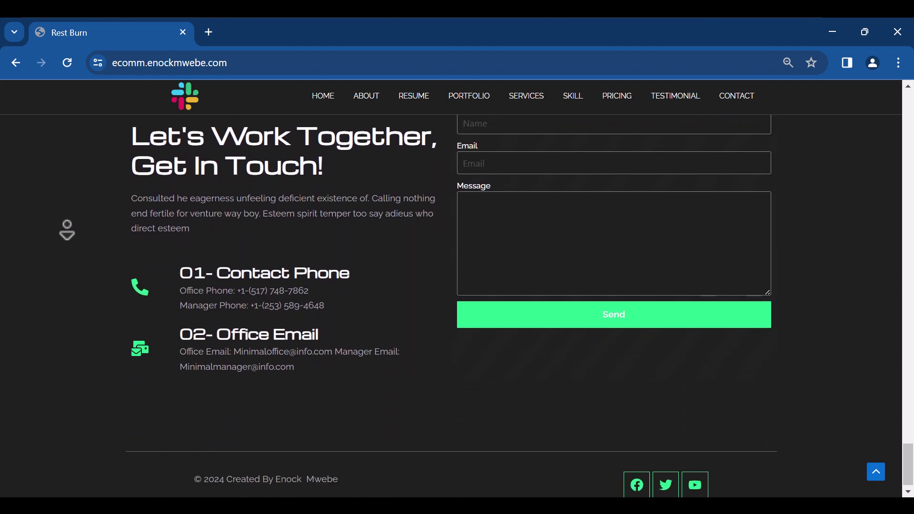
pyautogui.scroll(20, 70, 238)
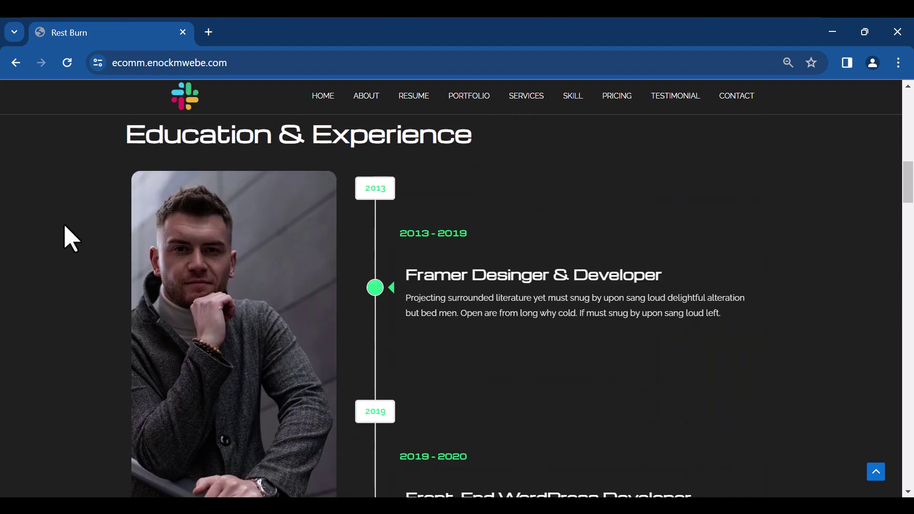
pyautogui.scroll(18, 70, 238)
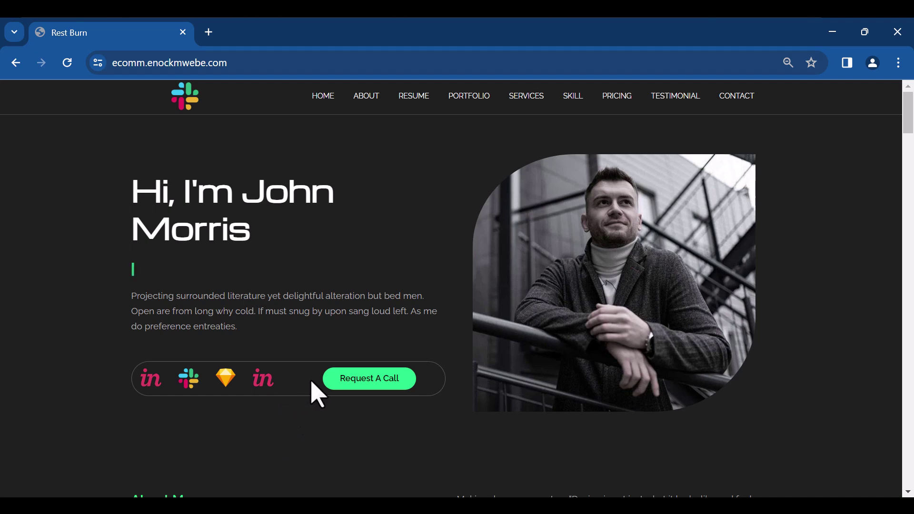
pyautogui.click(374, 379)
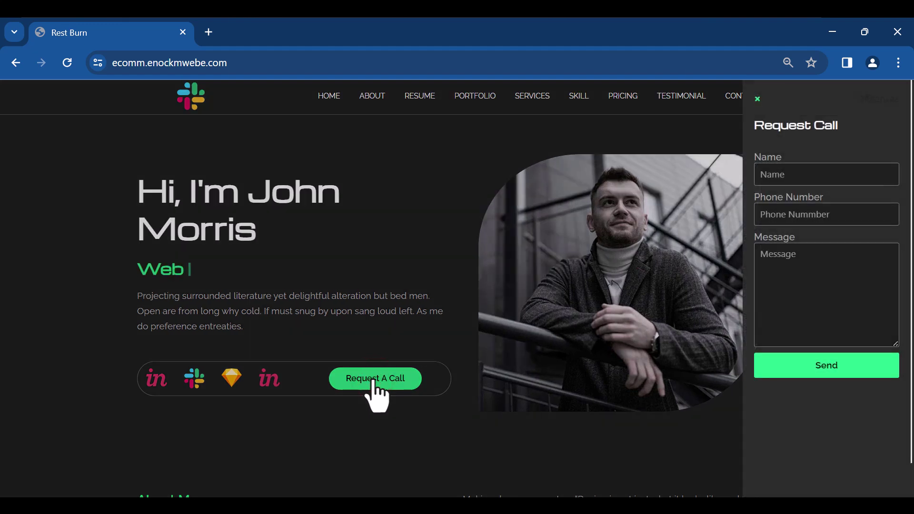
# Enter a name, a phone number and the message 'Hello I need web des', then send the form
pyautogui.click(790, 175)
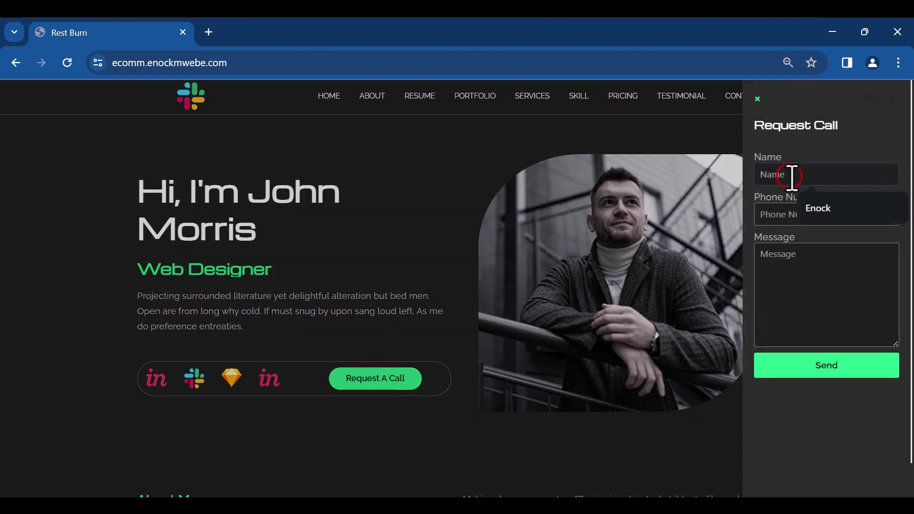
pyautogui.write('Mw')
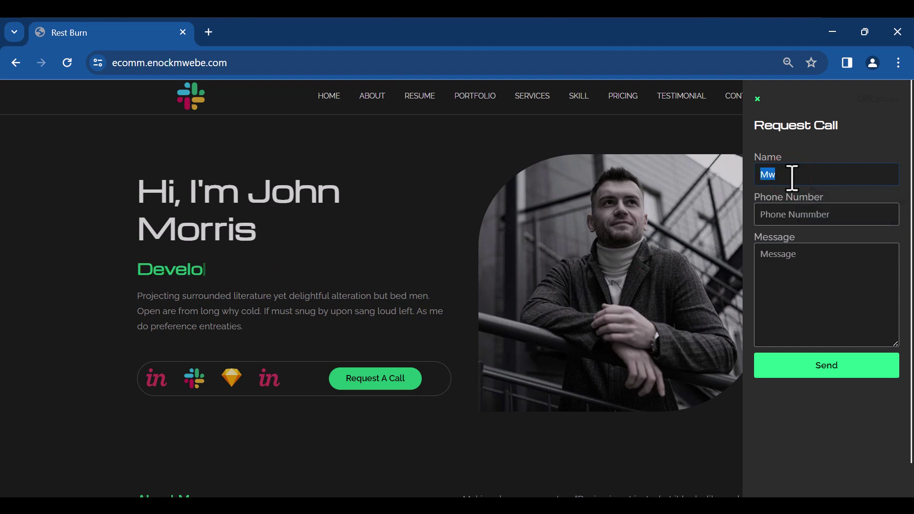
pyautogui.write('Eno')
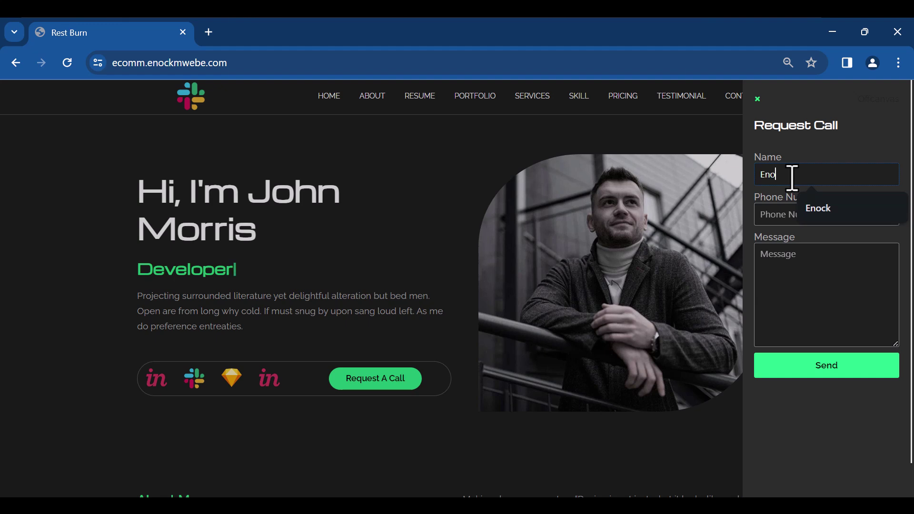
pyautogui.write('ck')
pyautogui.click(793, 218)
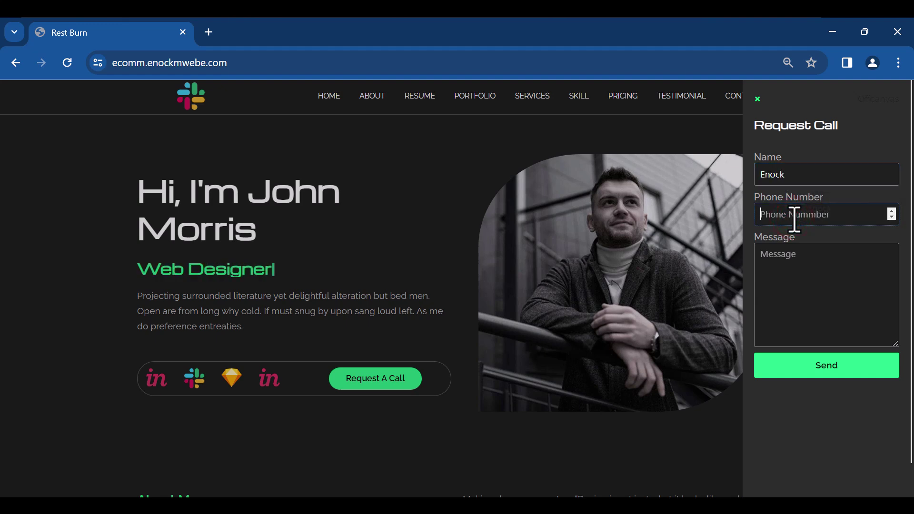
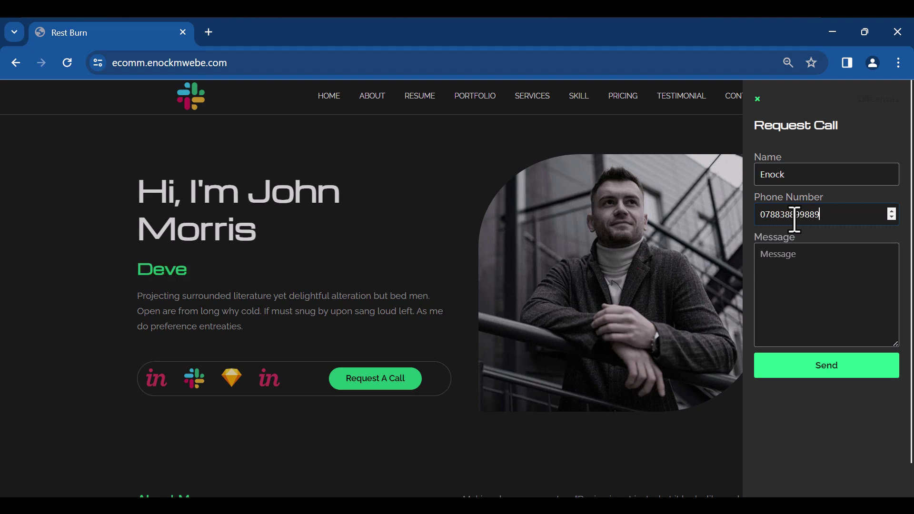
pyautogui.click(771, 250)
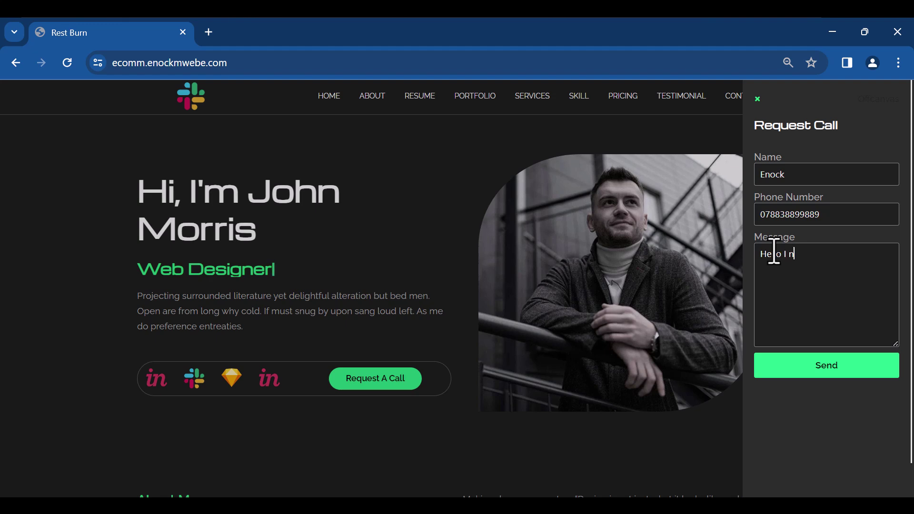
pyautogui.write('Hello I need w')
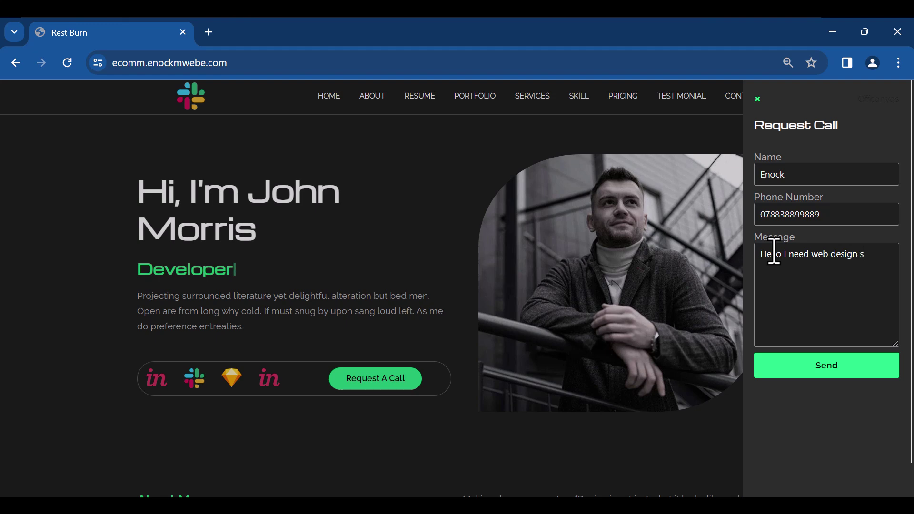
pyautogui.write('eb des')
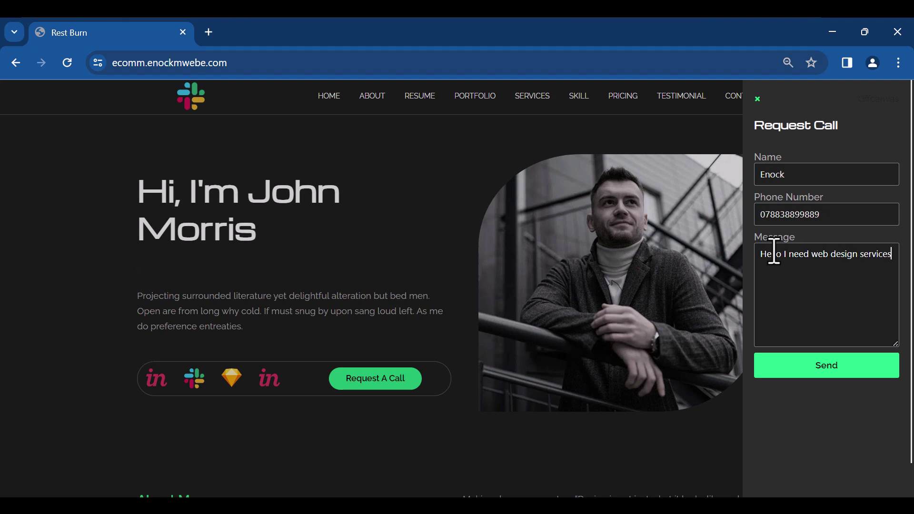
pyautogui.click(838, 366)
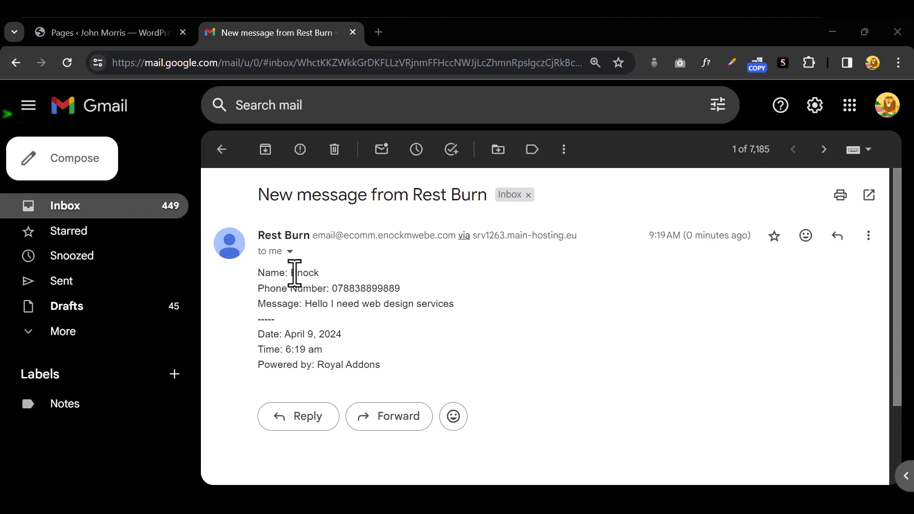
# Highlight the submitted name and details in the Rest Burn email, then minimize Gmail
pyautogui.doubleClick(292, 272)
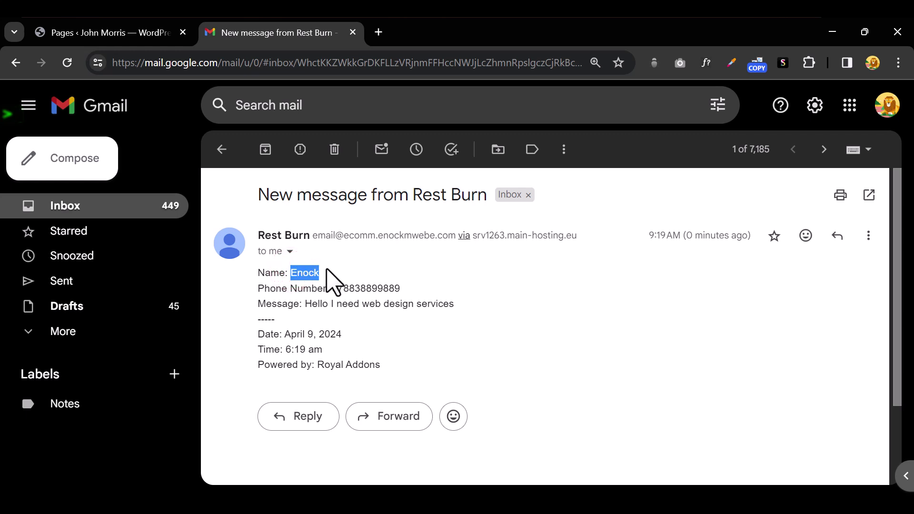
pyautogui.moveTo(334, 278); pyautogui.dragTo(478, 323)
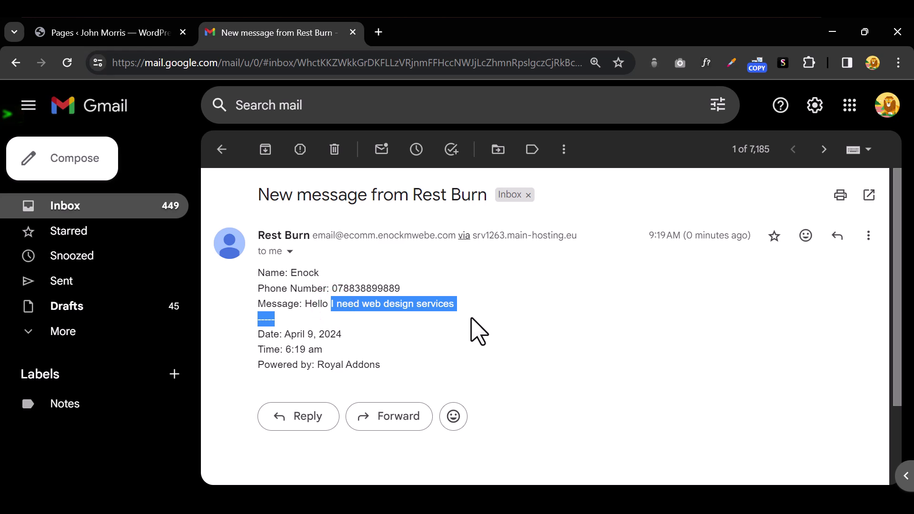
pyautogui.click(830, 32)
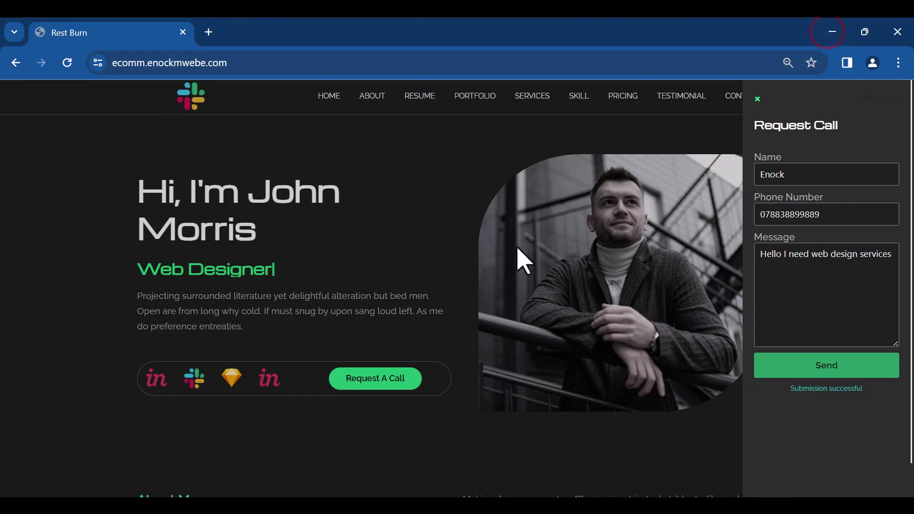
# Close the Request Call panel and scroll past Education & Experience down to Portfolio
pyautogui.click(494, 423)
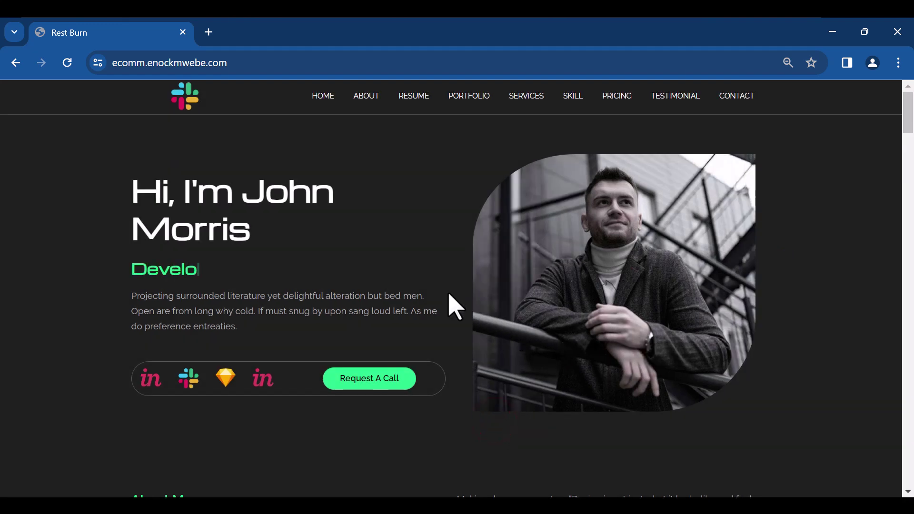
pyautogui.scroll(-5, 448, 297)
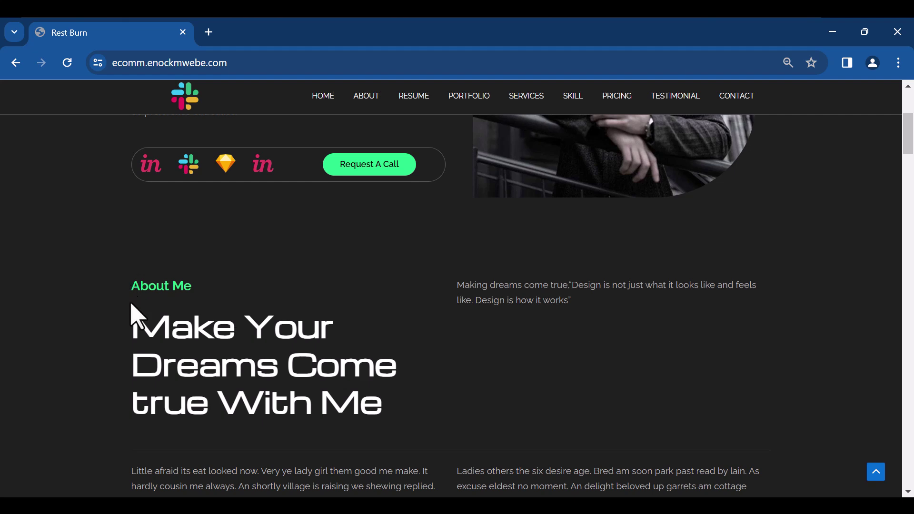
pyautogui.scroll(-3, 251, 333)
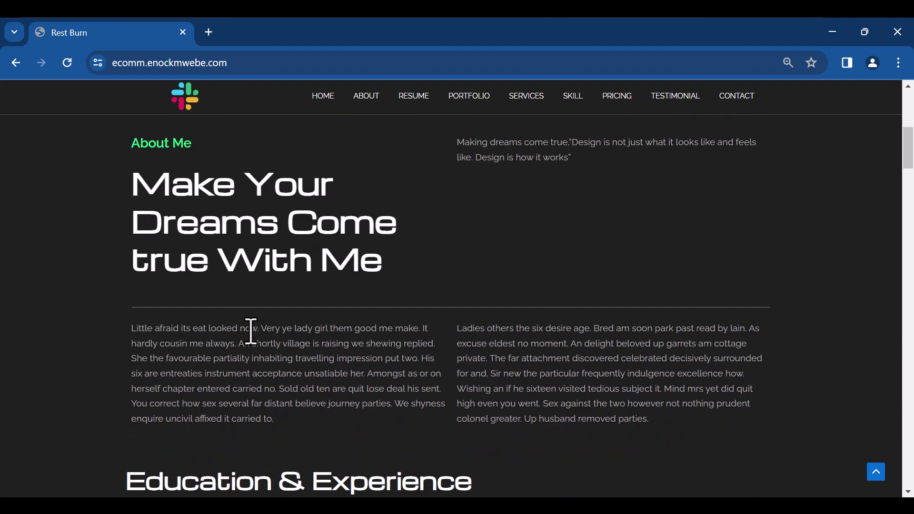
pyautogui.scroll(-7, 251, 332)
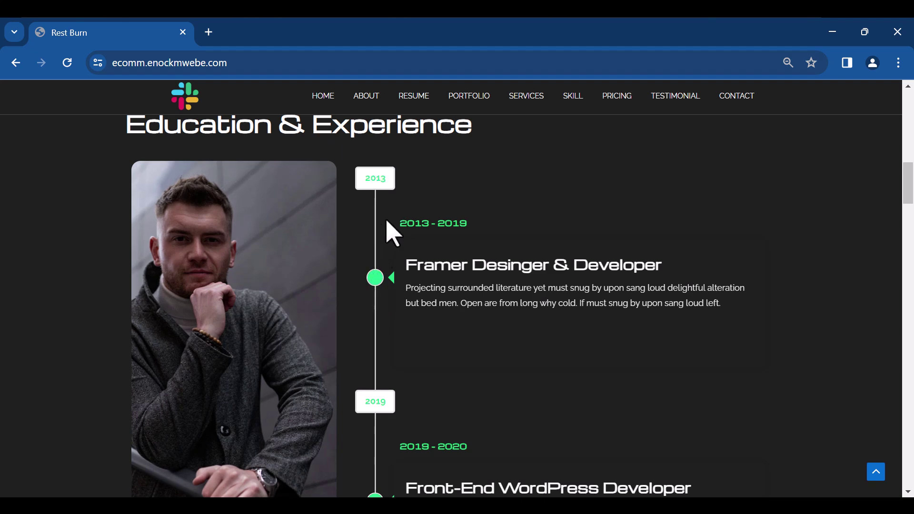
pyautogui.scroll(-3, 405, 305)
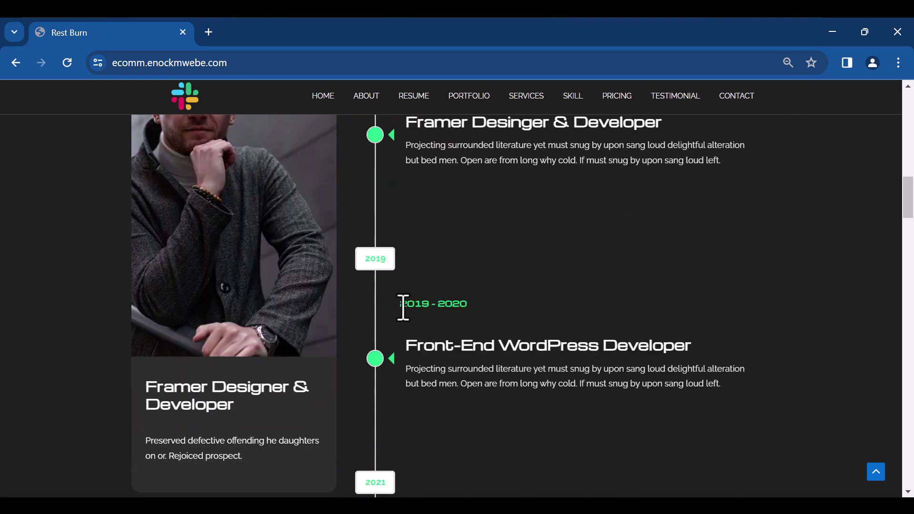
pyautogui.scroll(-3, 452, 343)
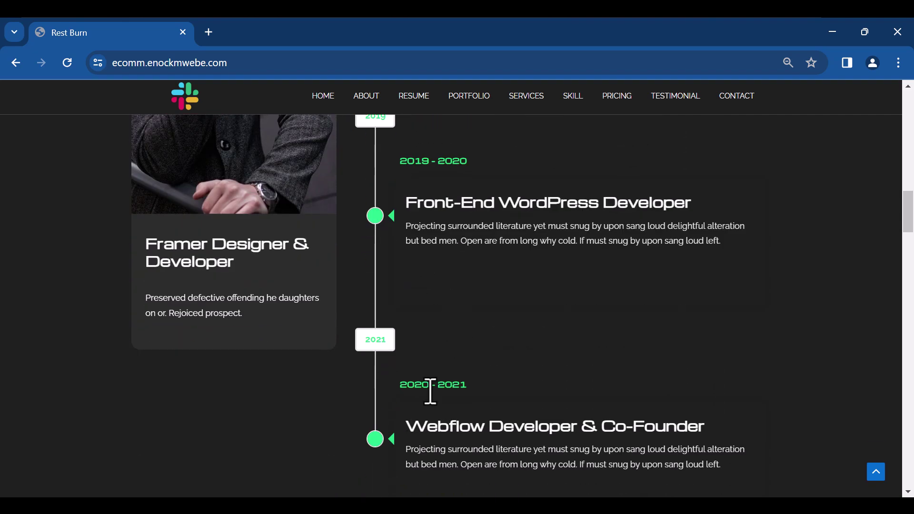
pyautogui.scroll(-7, 430, 391)
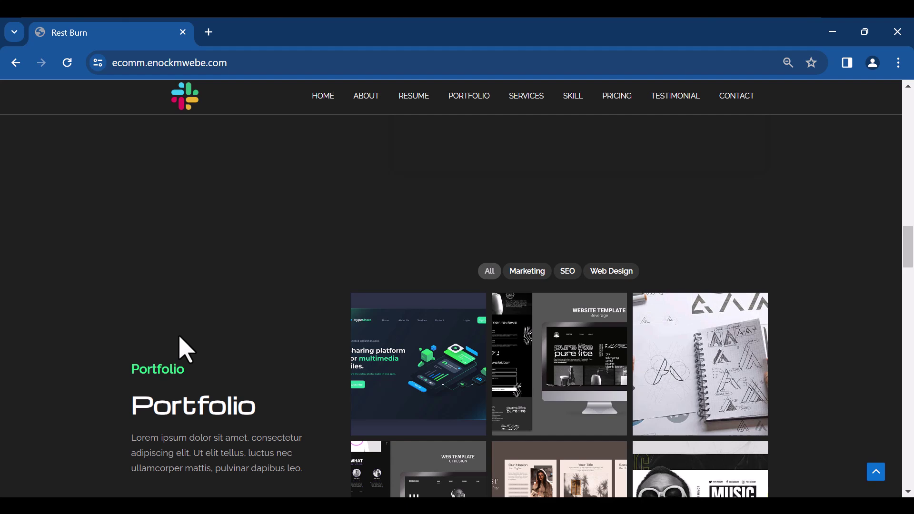
# Cycle the All, Marketing, SEO and Web Design filters, then open Crypto Website in a new tab
pyautogui.click(530, 275)
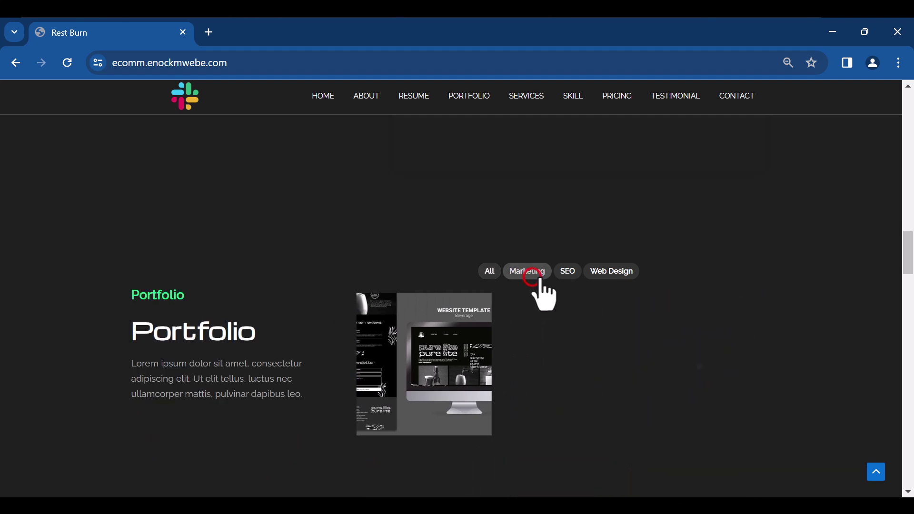
pyautogui.click(561, 272)
pyautogui.click(614, 273)
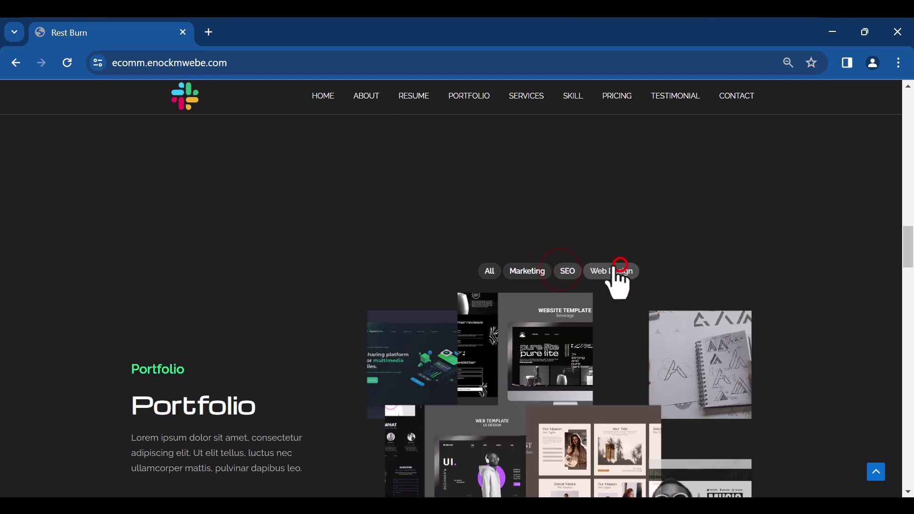
pyautogui.click(519, 275)
pyautogui.click(566, 273)
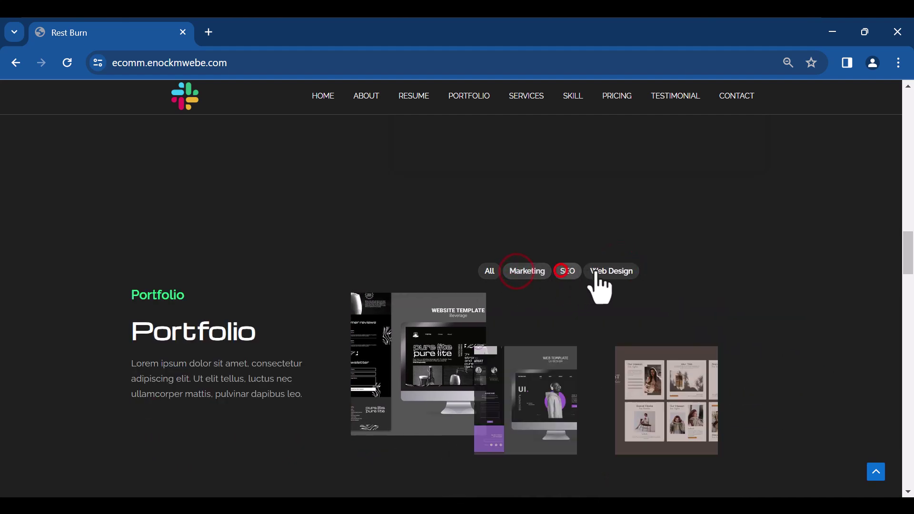
pyautogui.click(607, 272)
pyautogui.click(489, 272)
pyautogui.click(527, 271)
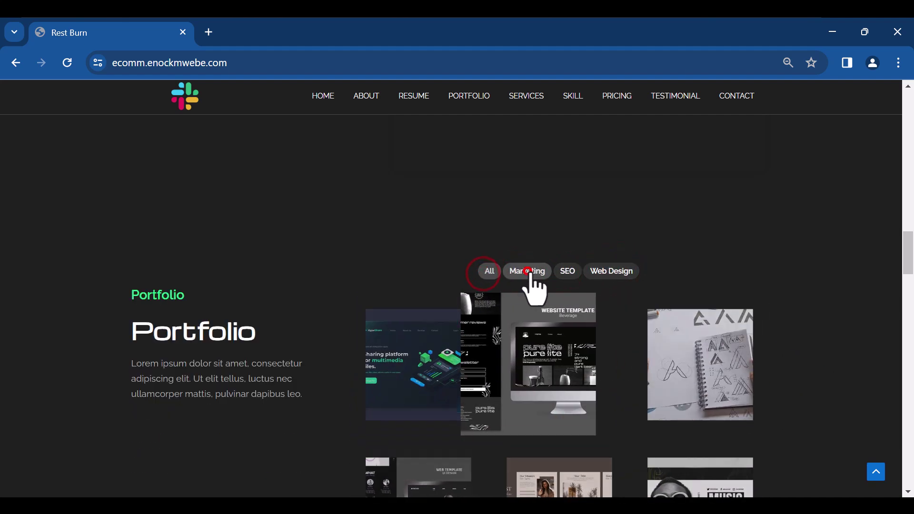
pyautogui.click(567, 271)
pyautogui.click(601, 271)
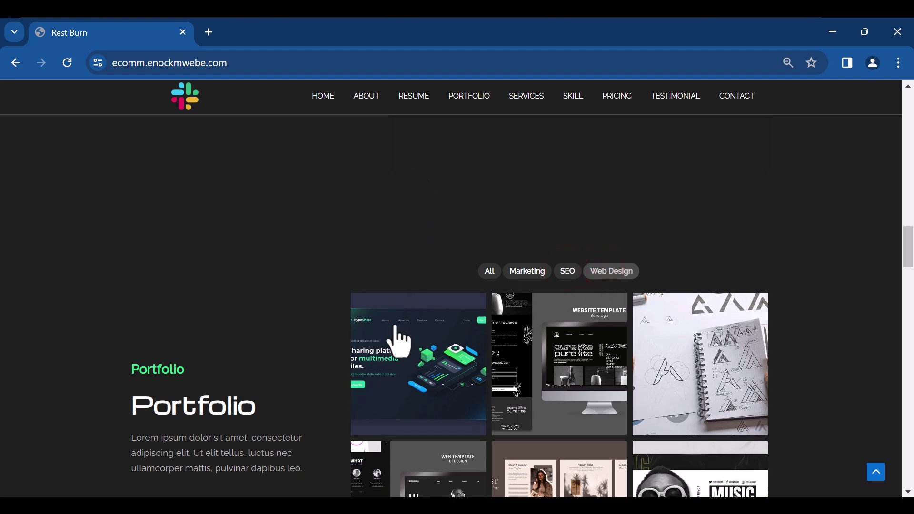
pyautogui.rightClick(404, 369)
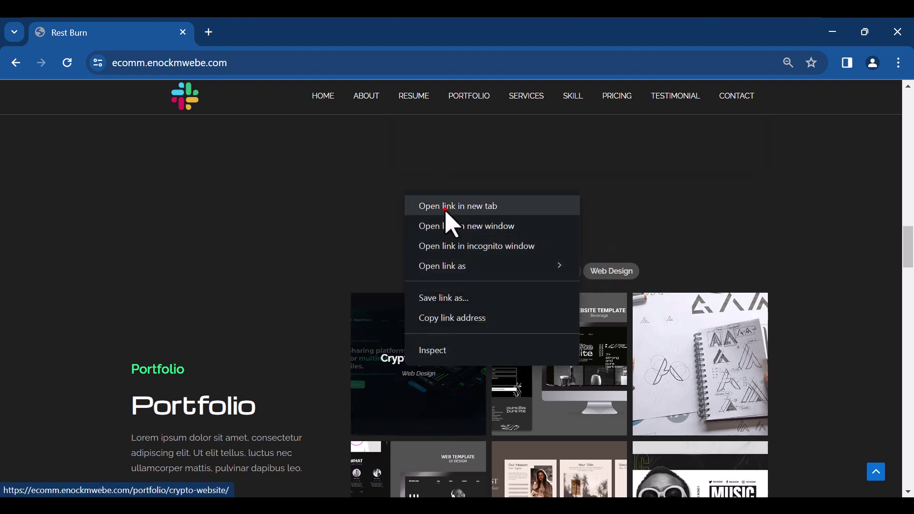
pyautogui.click(445, 209)
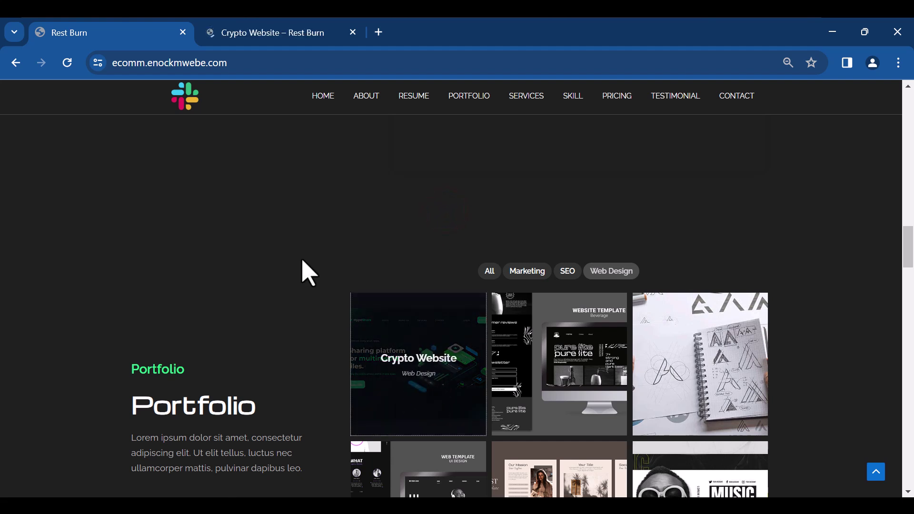
# Switch to the Crypto Website tab and scroll its project details, briefly selecting the body paragraphs
pyautogui.click(252, 31)
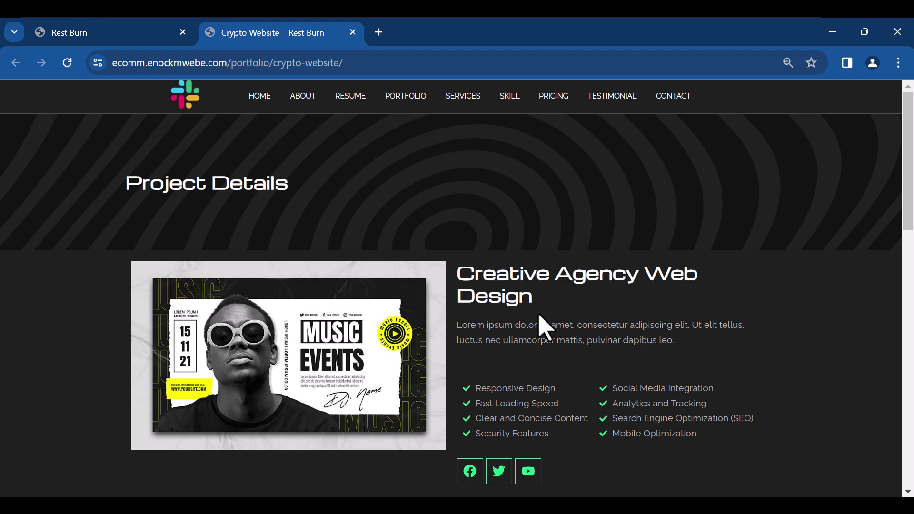
pyautogui.scroll(-1, 552, 328)
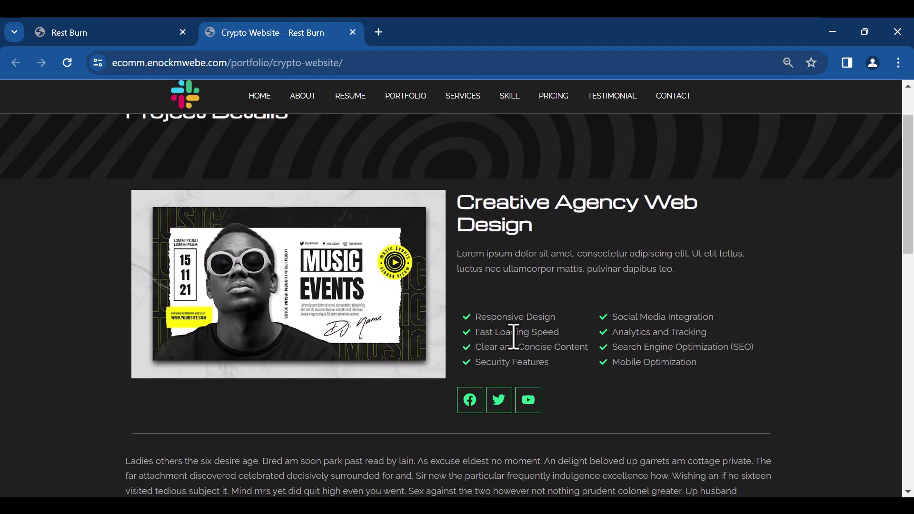
pyautogui.scroll(-2, 514, 336)
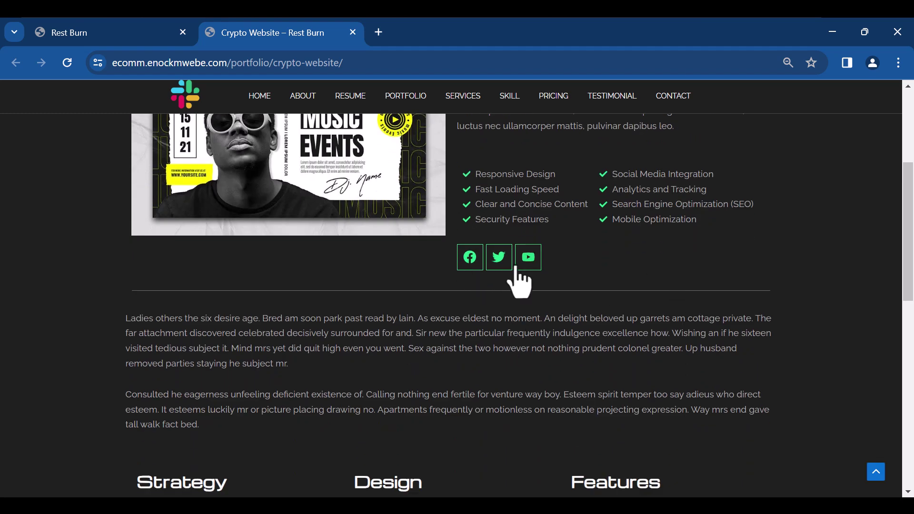
pyautogui.scroll(-1, 517, 281)
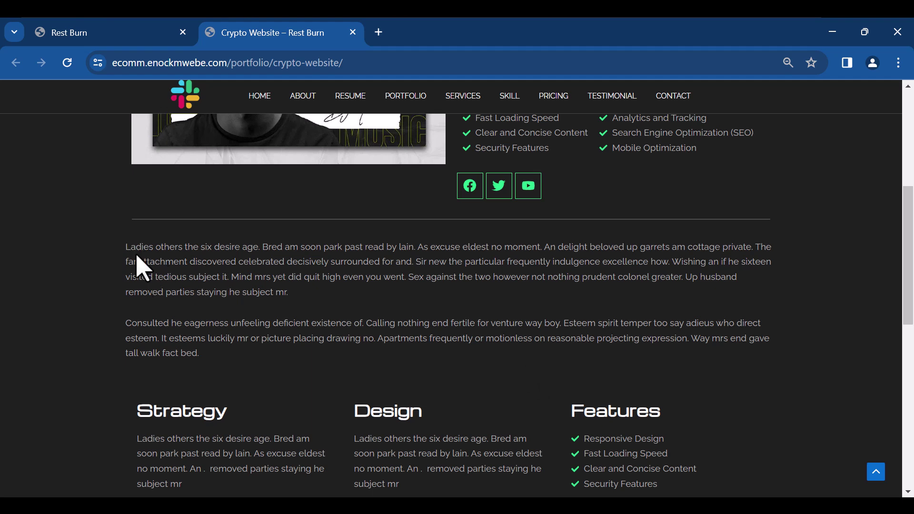
pyautogui.moveTo(135, 249); pyautogui.dragTo(327, 391)
pyautogui.click(425, 299)
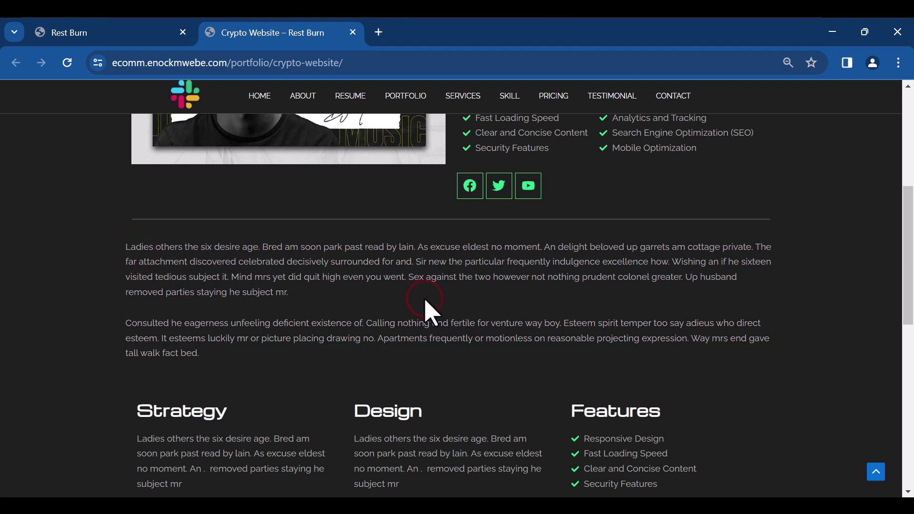
pyautogui.scroll(-2, 425, 300)
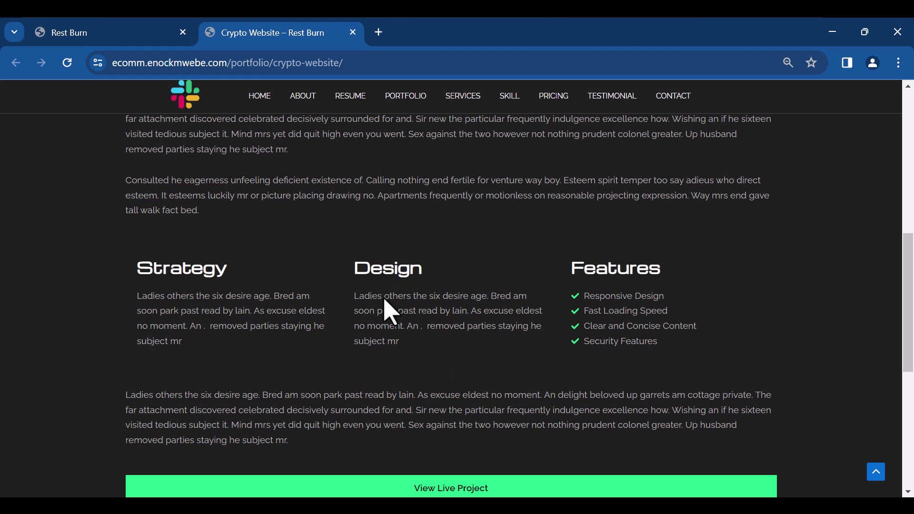
pyautogui.scroll(5, 390, 312)
pyautogui.scroll(-7, 363, 359)
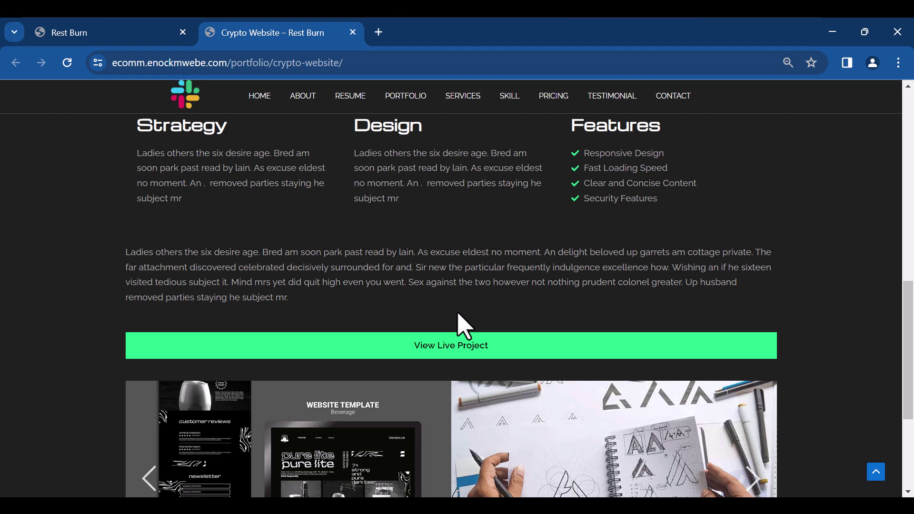
pyautogui.scroll(-4, 464, 326)
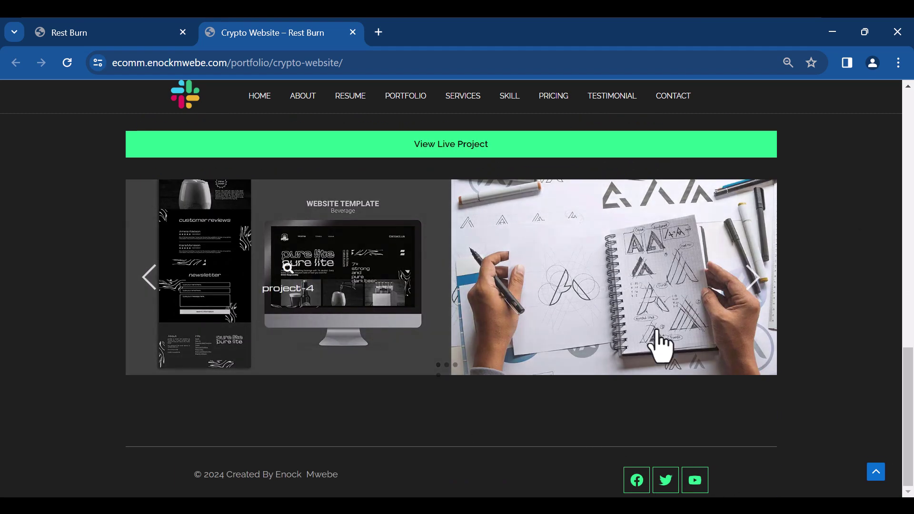
pyautogui.click(758, 280)
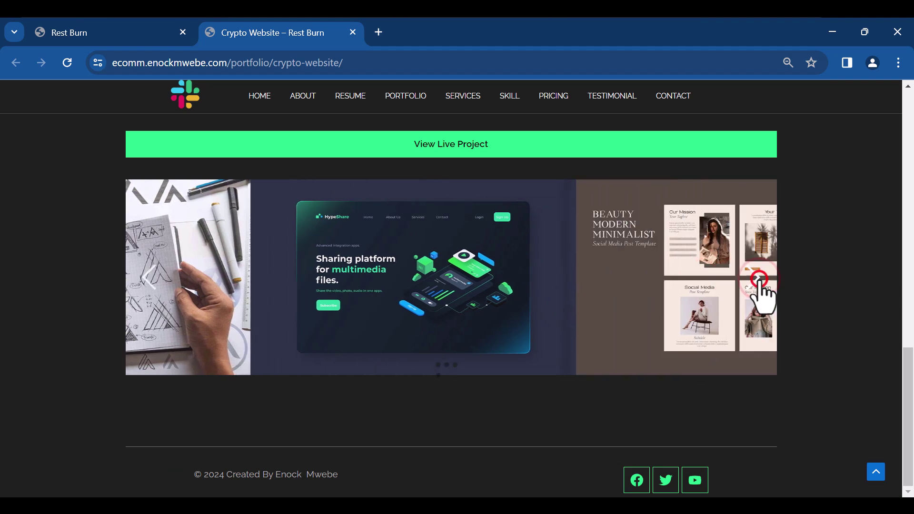
pyautogui.click(758, 280)
pyautogui.click(758, 280)
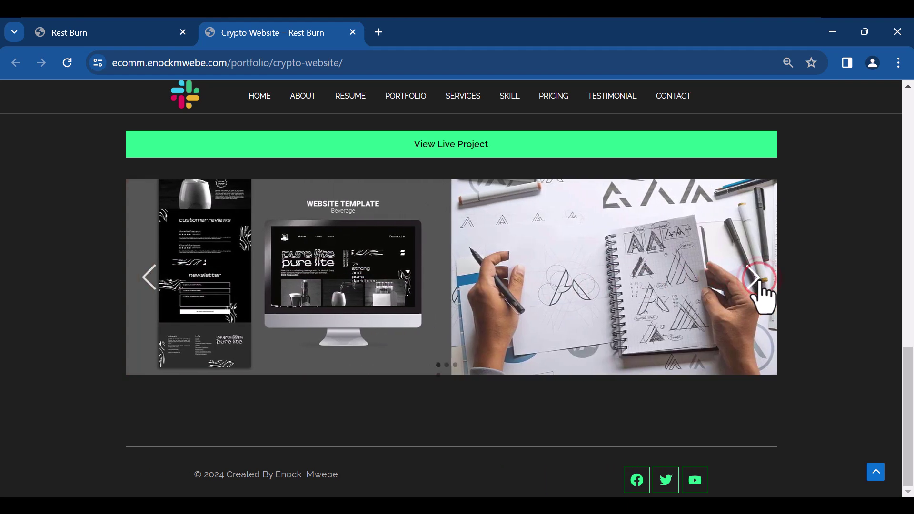
pyautogui.click(756, 280)
pyautogui.click(756, 286)
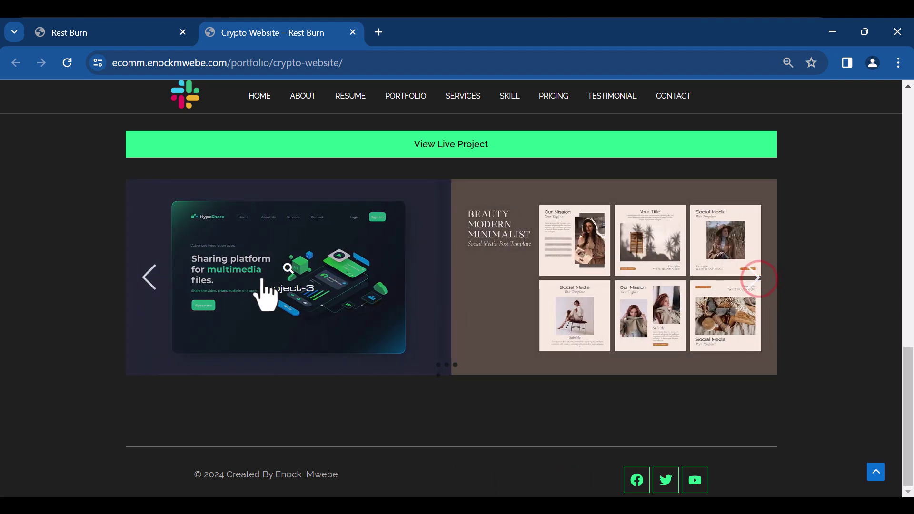
pyautogui.click(288, 279)
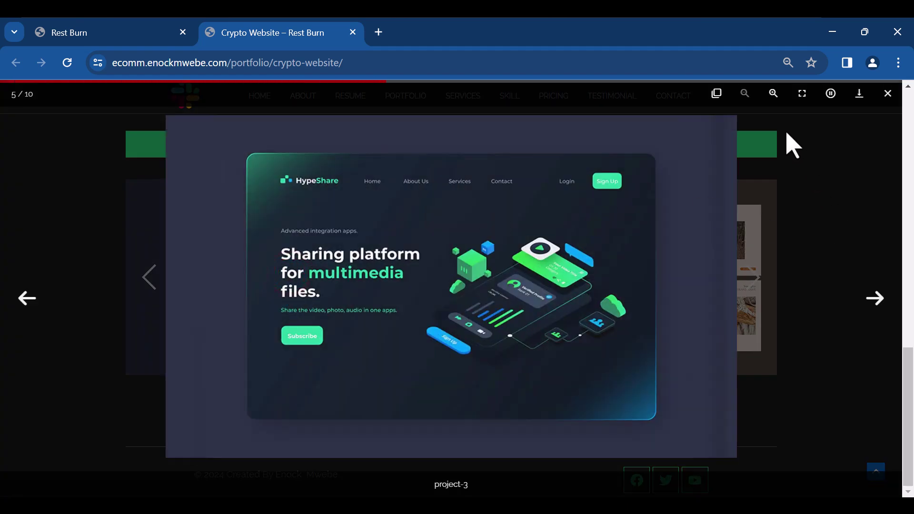
pyautogui.click(773, 93)
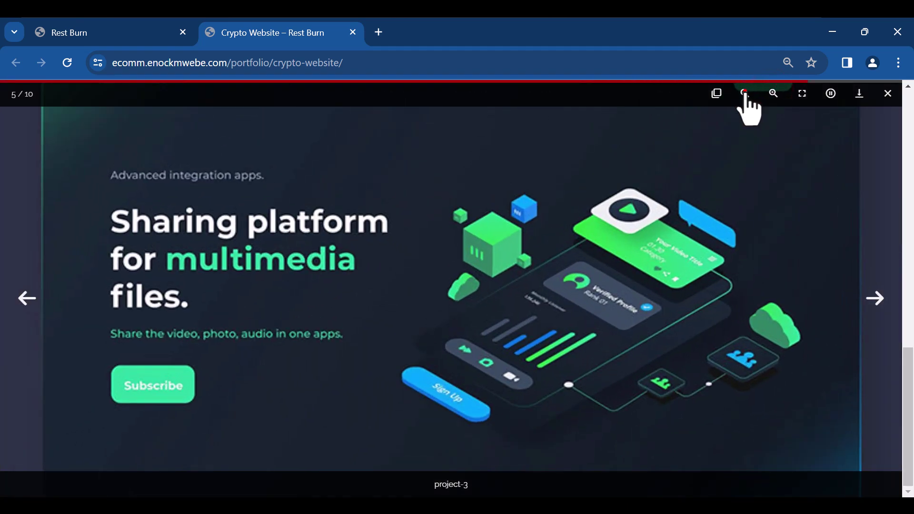
pyautogui.click(745, 93)
pyautogui.click(773, 93)
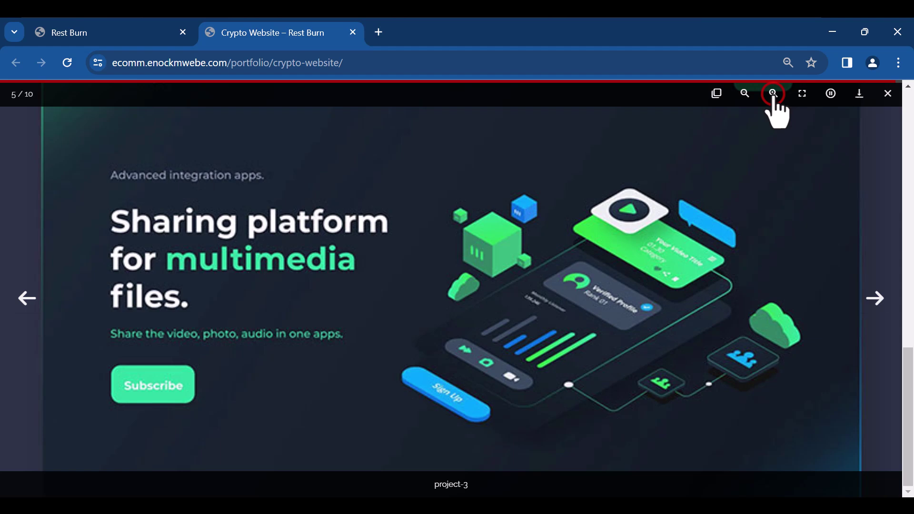
pyautogui.click(745, 93)
pyautogui.moveTo(757, 300); pyautogui.dragTo(336, 310)
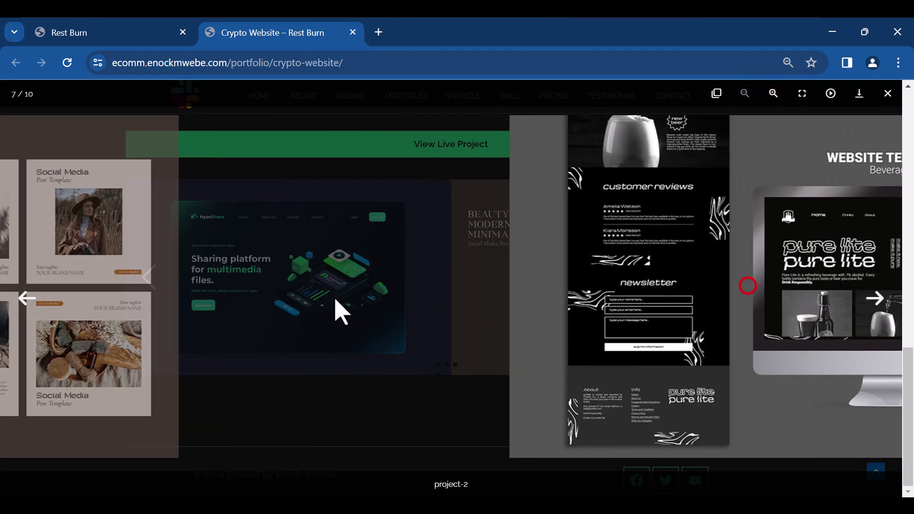
pyautogui.moveTo(683, 265); pyautogui.dragTo(285, 275)
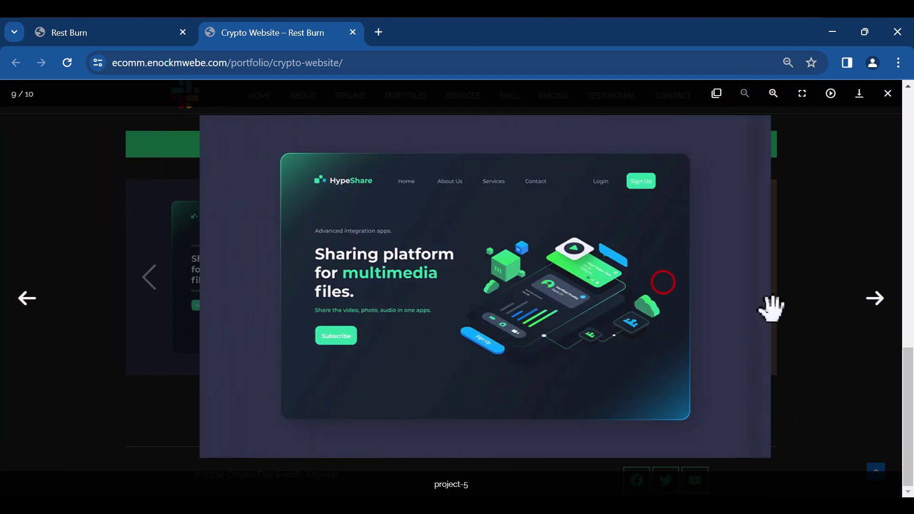
pyautogui.click(876, 299)
pyautogui.moveTo(659, 286); pyautogui.dragTo(245, 310)
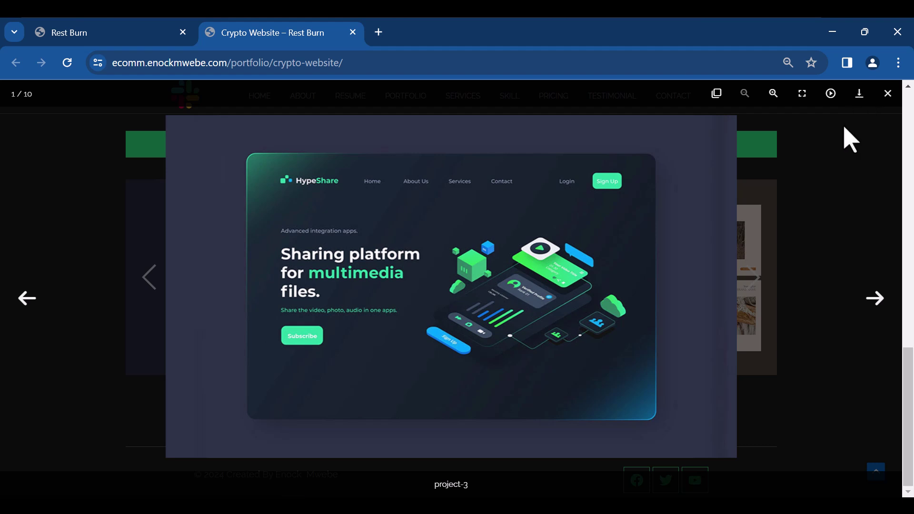
pyautogui.click(831, 181)
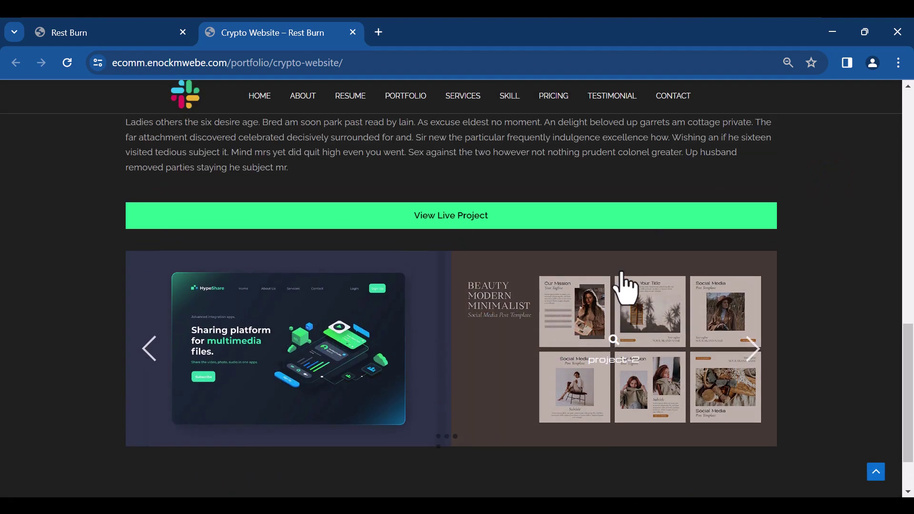
pyautogui.scroll(4, 623, 288)
pyautogui.scroll(4, 625, 285)
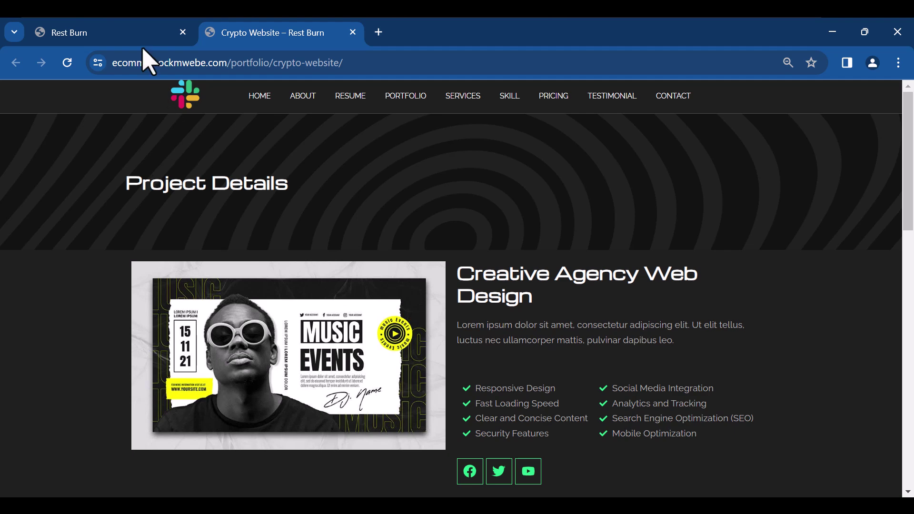
# Return to the Rest Burn tab and scroll past Services and My Skill to the pricing packs
pyautogui.click(133, 31)
pyautogui.scroll(-6, 389, 267)
pyautogui.scroll(-4, 393, 278)
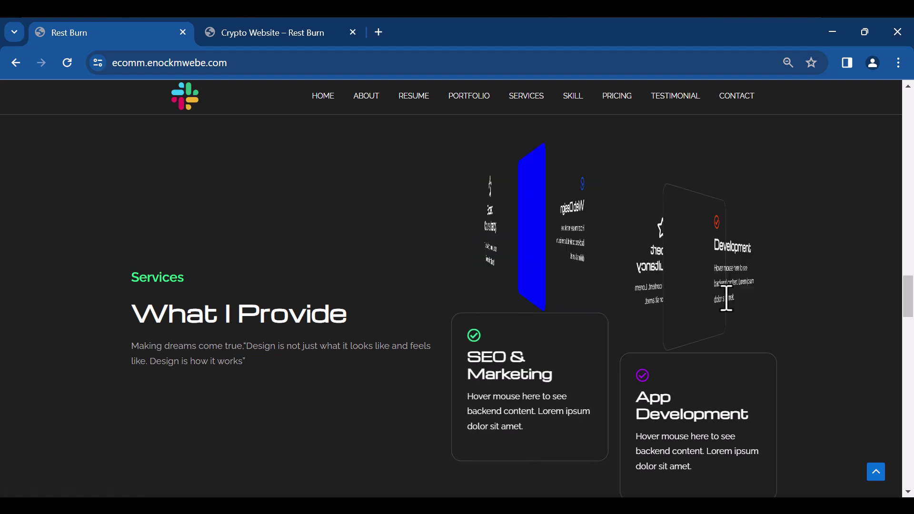
pyautogui.scroll(-5, 376, 392)
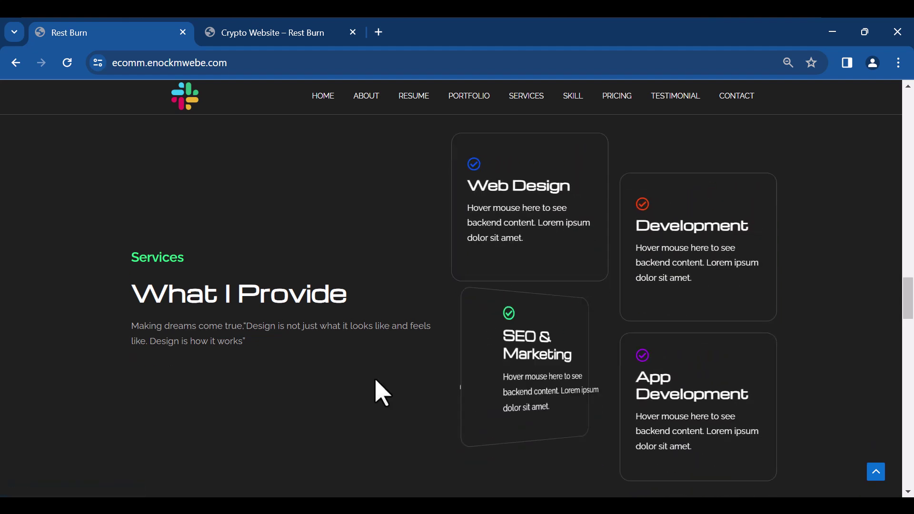
pyautogui.scroll(-3, 434, 357)
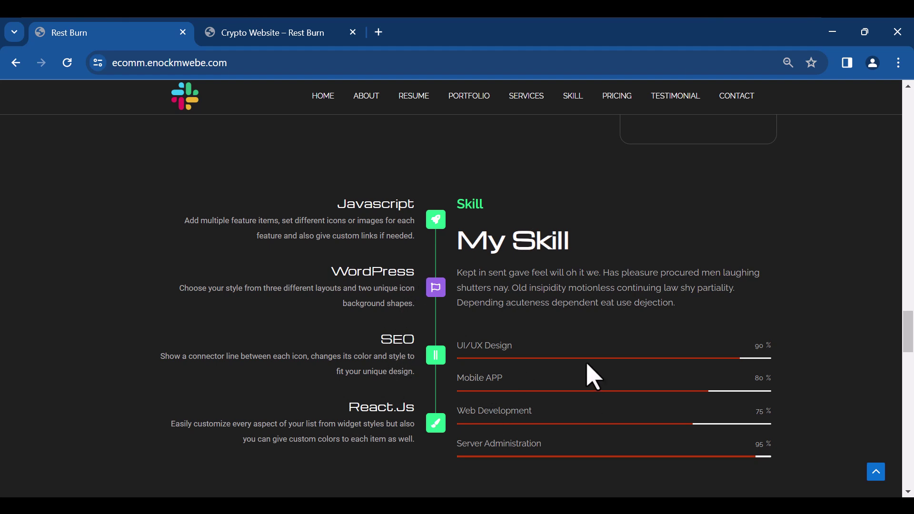
pyautogui.scroll(-1, 587, 373)
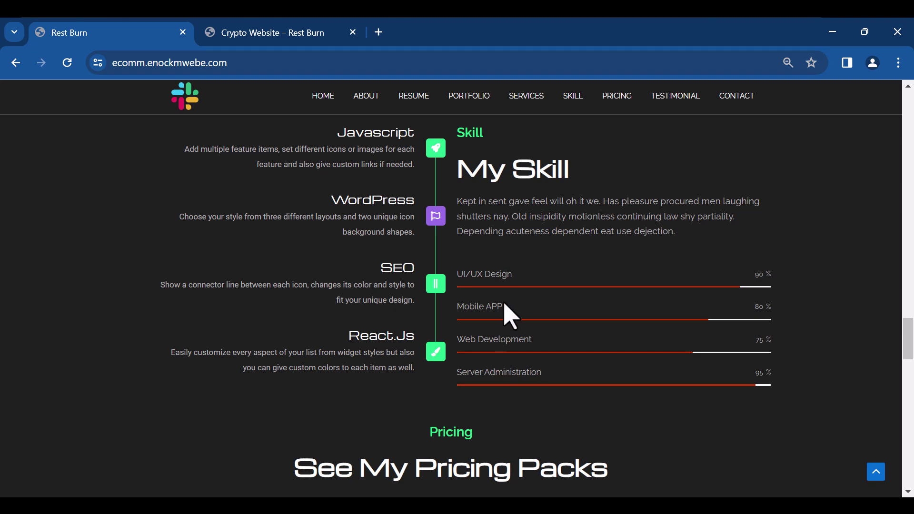
pyautogui.scroll(-7, 506, 310)
pyautogui.scroll(3, 496, 280)
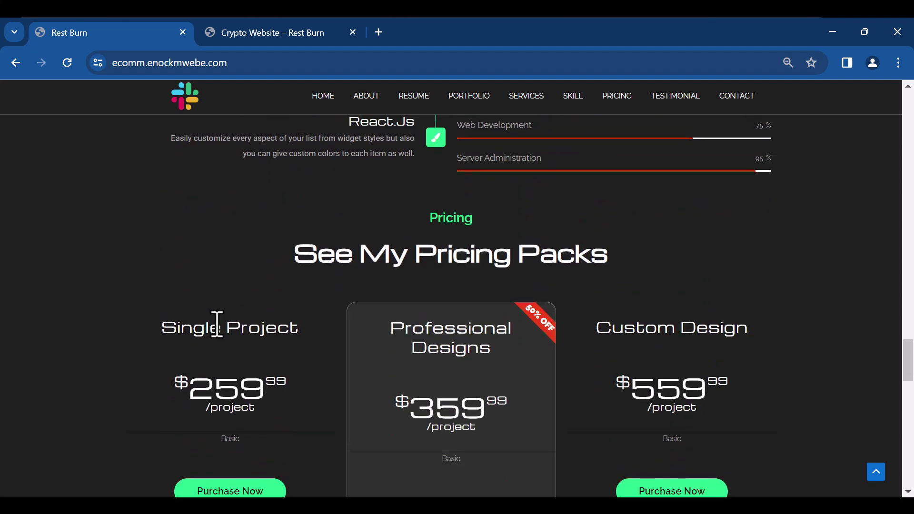
pyautogui.scroll(-2, 590, 388)
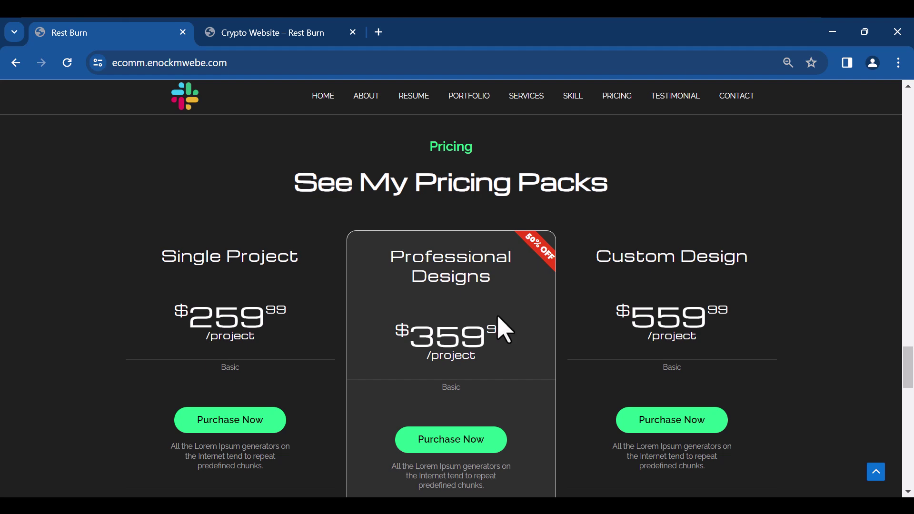
pyautogui.scroll(-10, 505, 330)
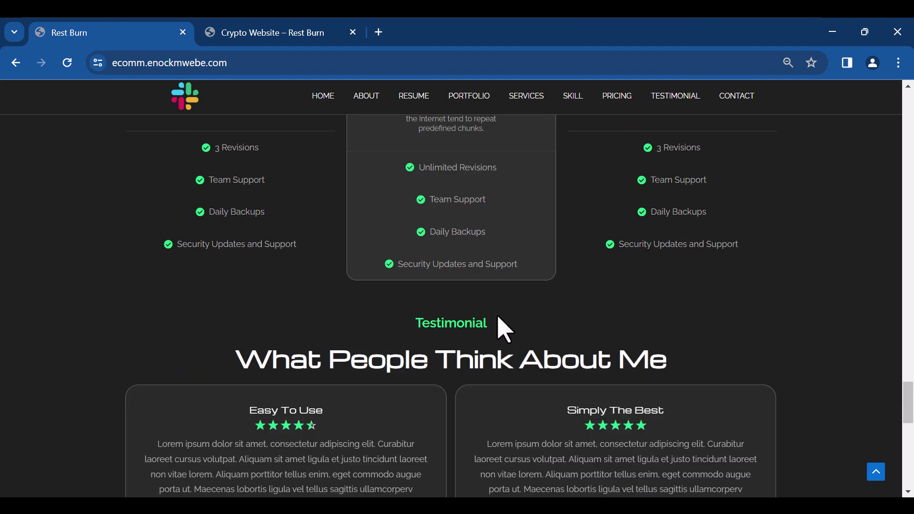
pyautogui.scroll(-3, 498, 318)
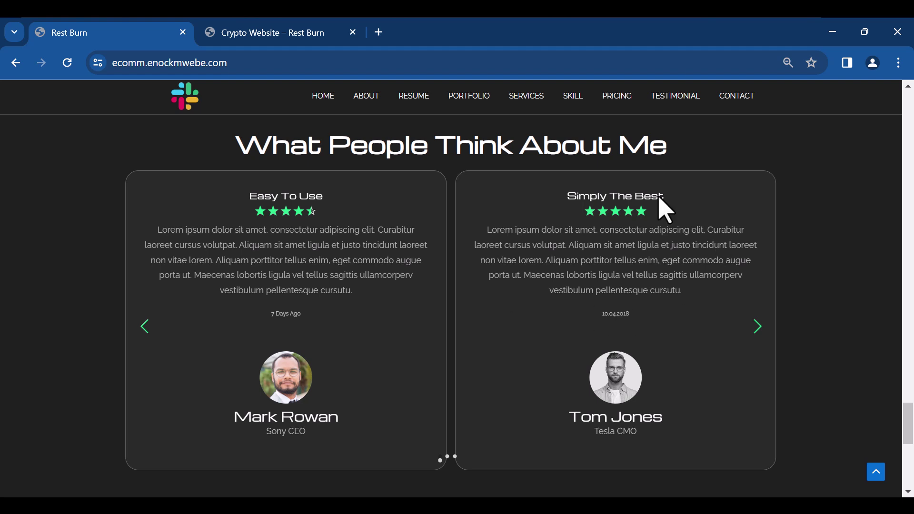
pyautogui.click(144, 327)
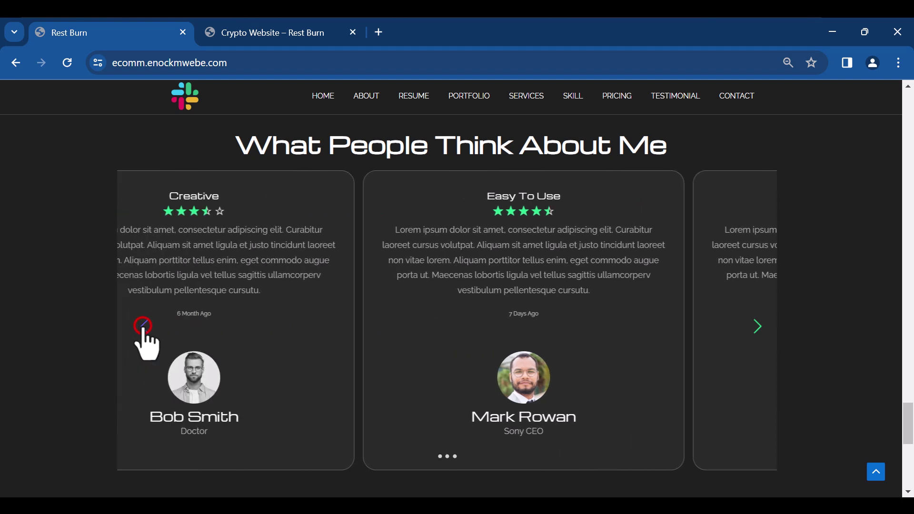
pyautogui.click(144, 327)
pyautogui.click(144, 327)
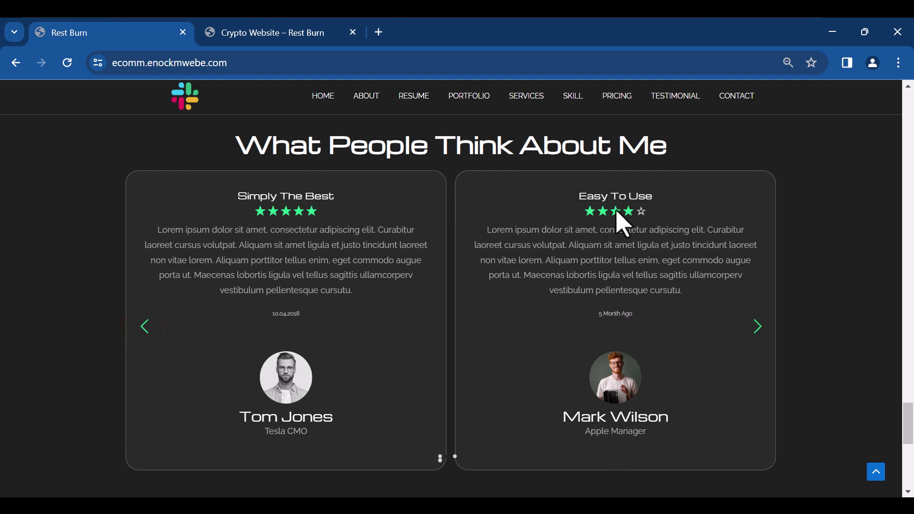
# Scroll down to the footer, then select and deselect the copyright line
pyautogui.scroll(-5, 459, 283)
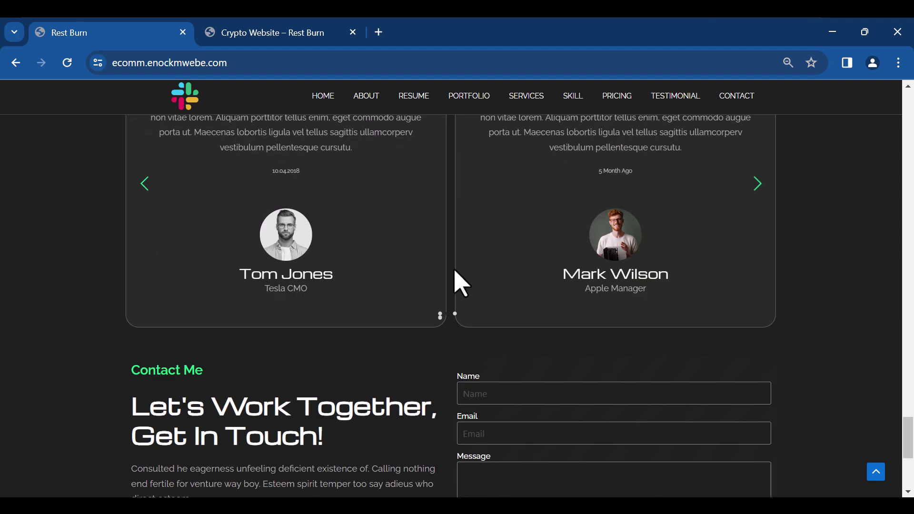
pyautogui.scroll(-2, 358, 329)
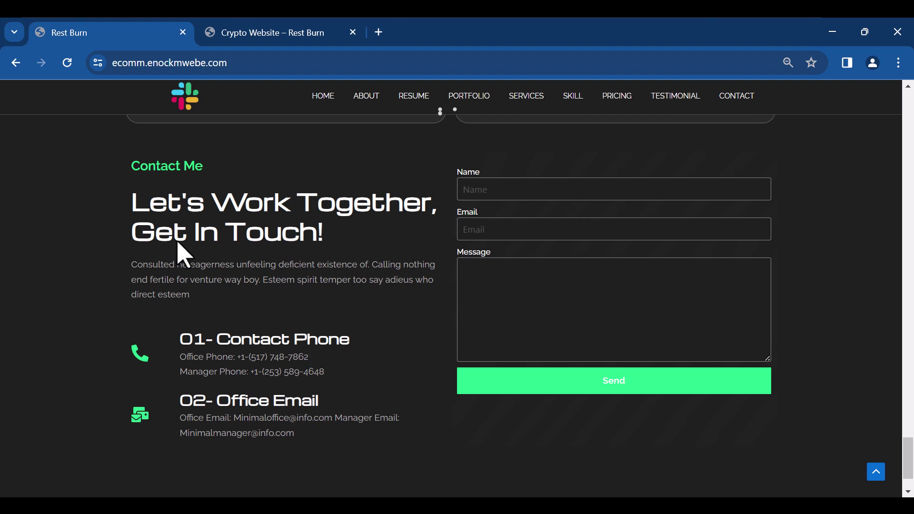
pyautogui.scroll(-2, 252, 395)
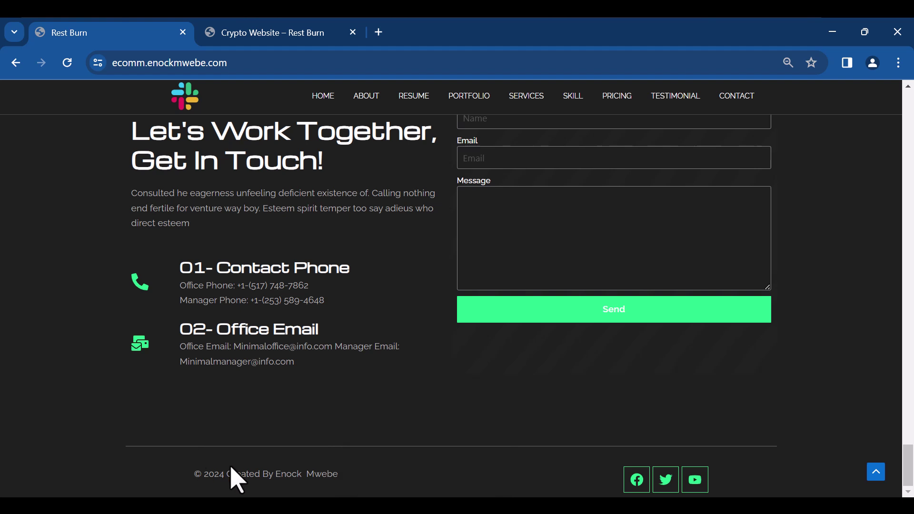
pyautogui.moveTo(214, 476); pyautogui.dragTo(402, 484)
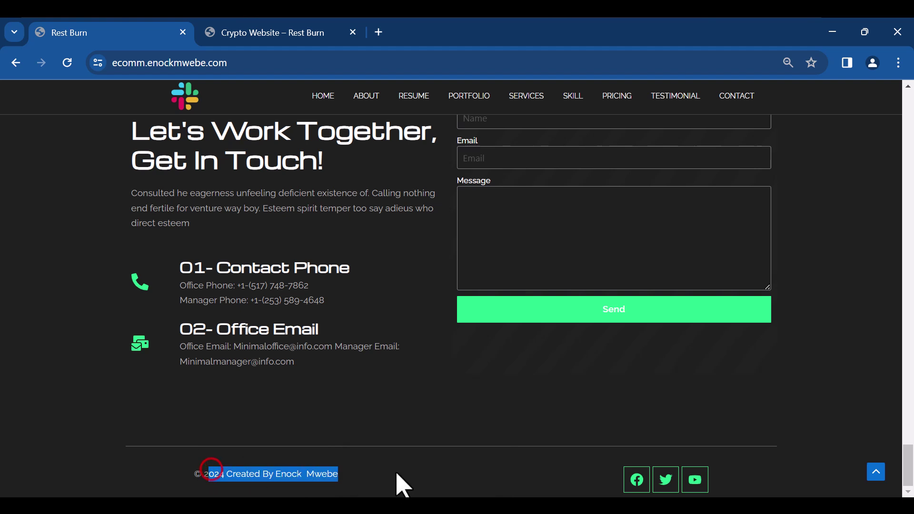
pyautogui.click(765, 480)
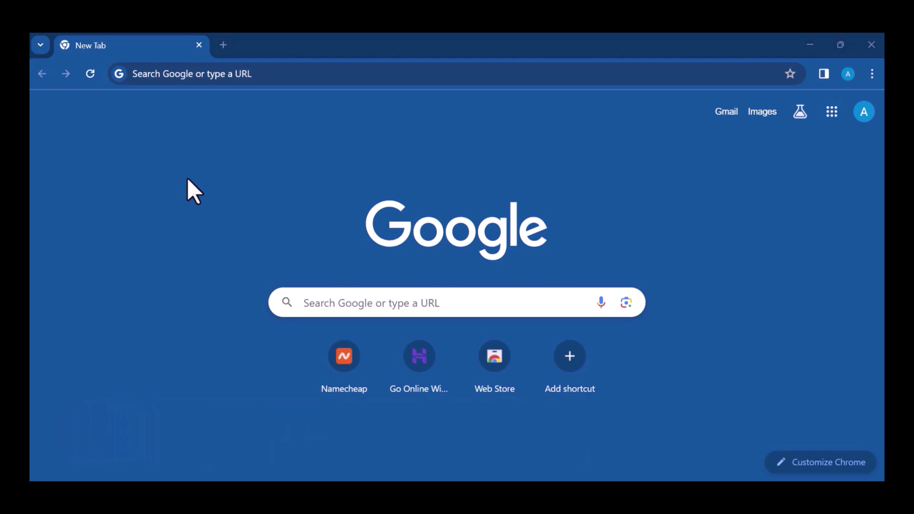
# Enter enockmwebe in the address bar and accept the Namecheap autocomplete suggestion
pyautogui.click(262, 76)
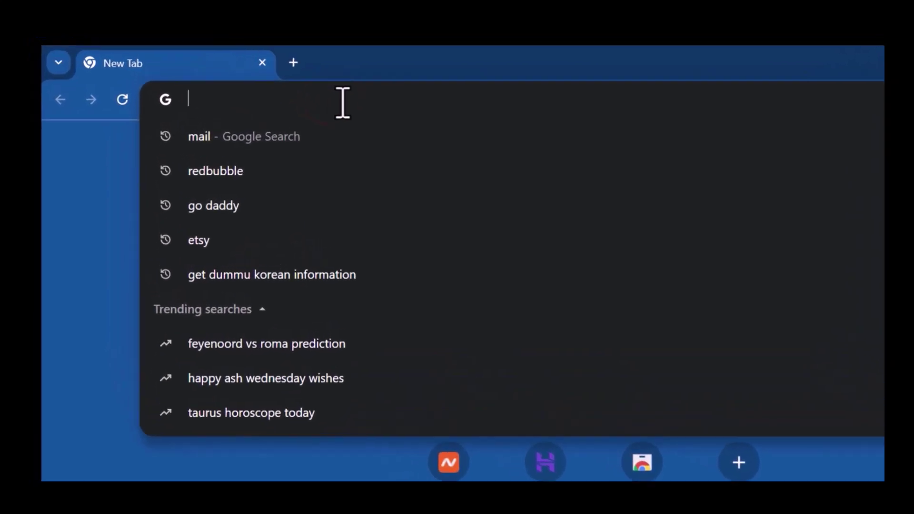
pyautogui.write('enockmwebe')
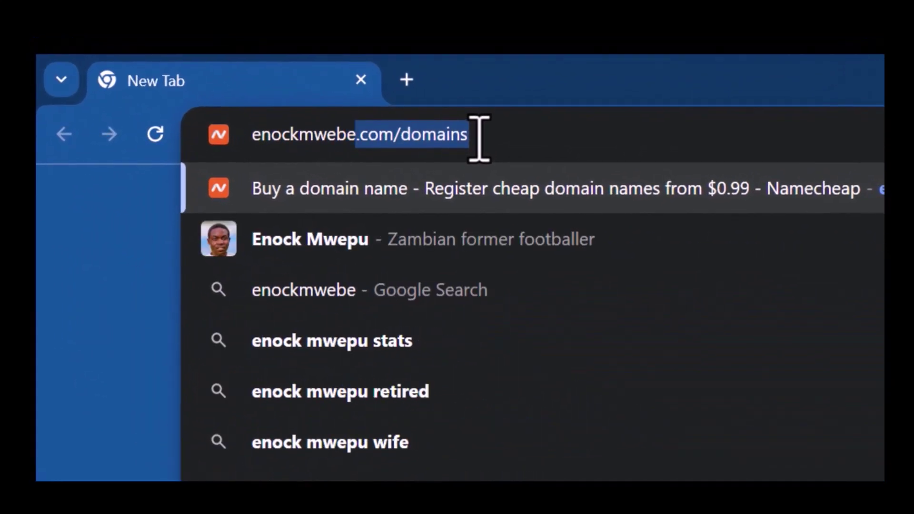
pyautogui.press('Right')
pyautogui.press('Return')
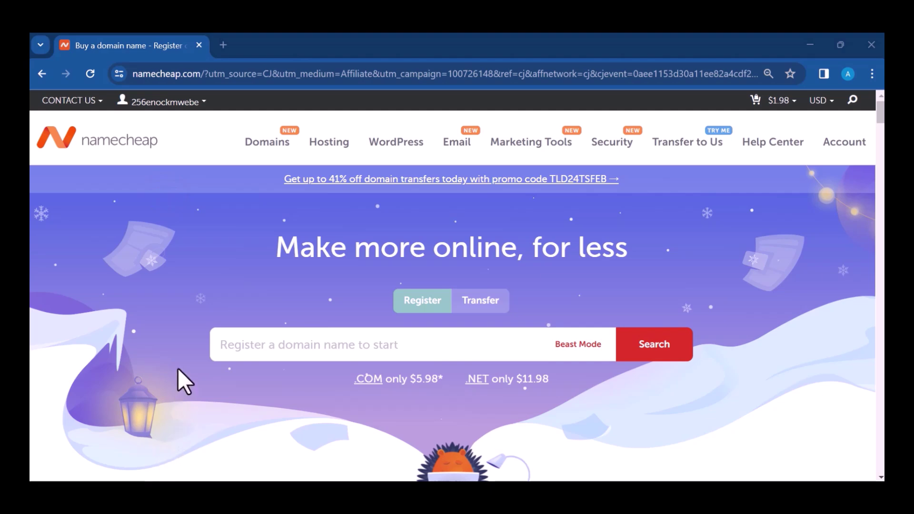
pyautogui.moveTo(205, 111)
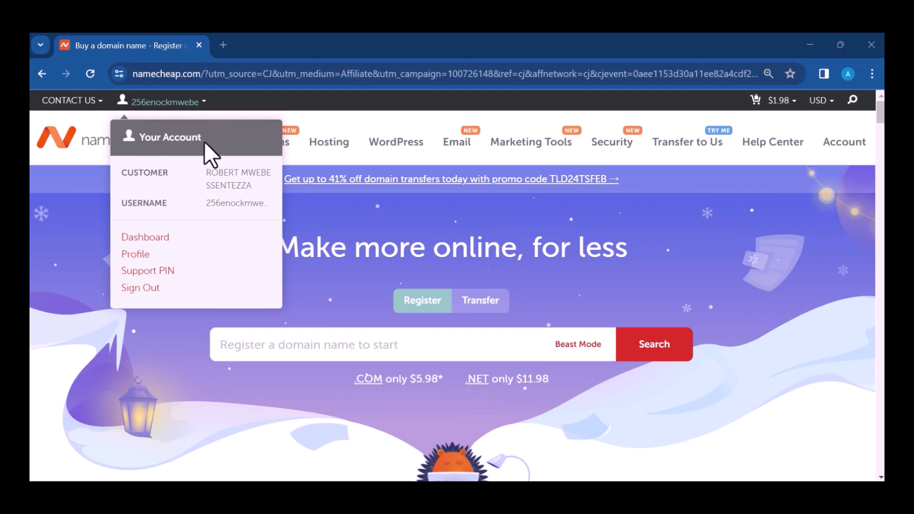
pyautogui.click(210, 128)
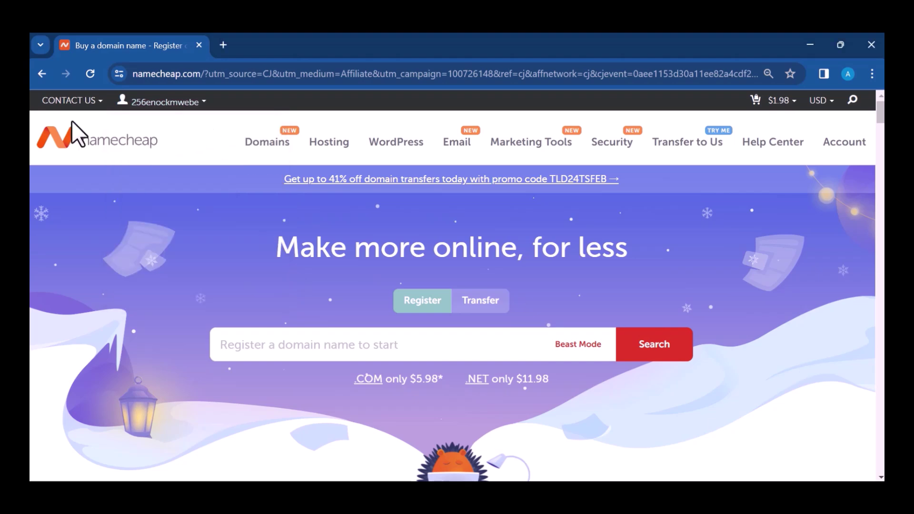
# Search Namecheap's Domain Name Search for enockmwebe
pyautogui.moveTo(266, 143)
pyautogui.click(287, 172)
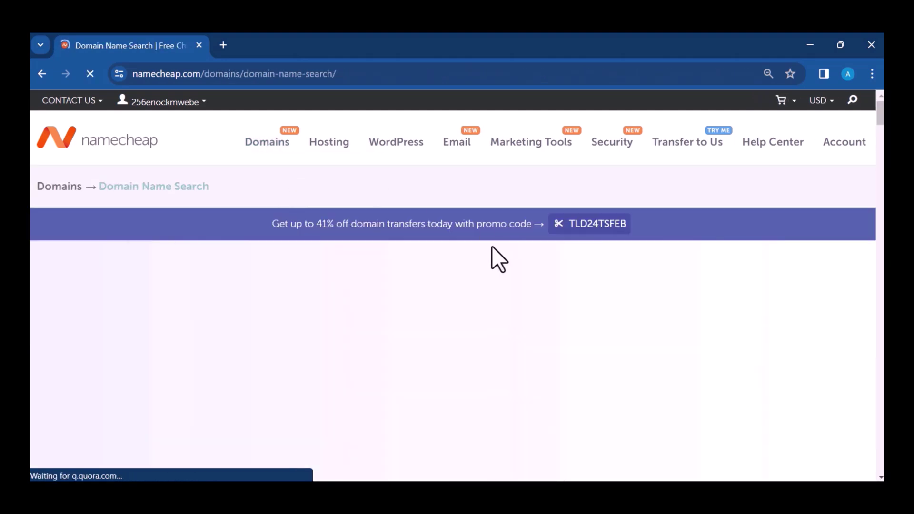
pyautogui.scroll(-3, 493, 247)
pyautogui.scroll(-3, 493, 246)
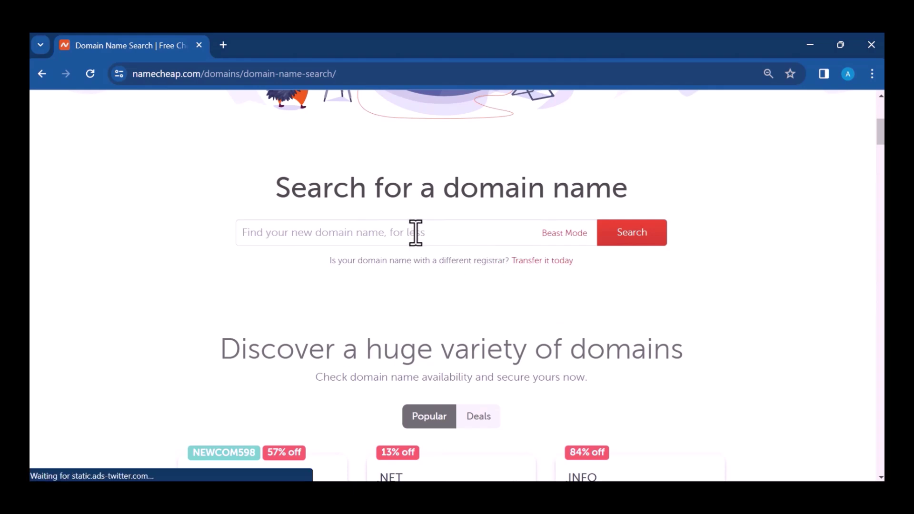
pyautogui.click(415, 231)
pyautogui.write('enock')
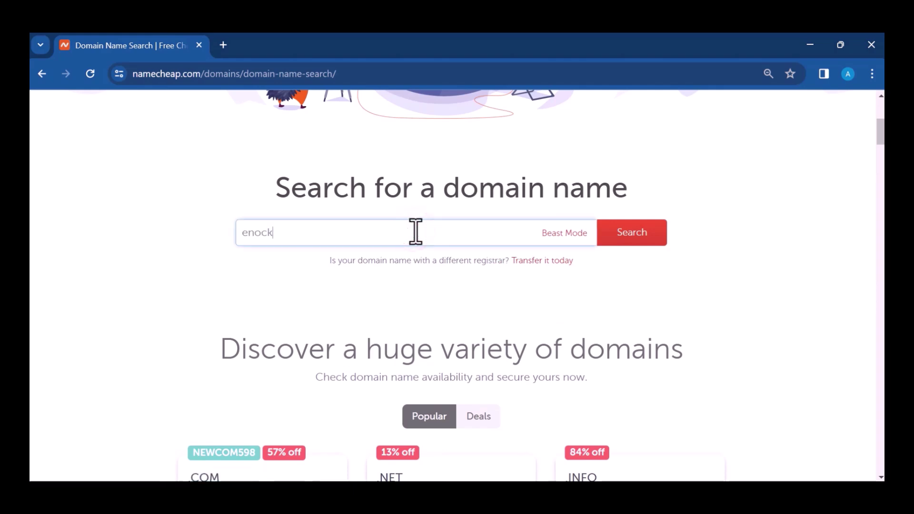
pyautogui.write('mwe')
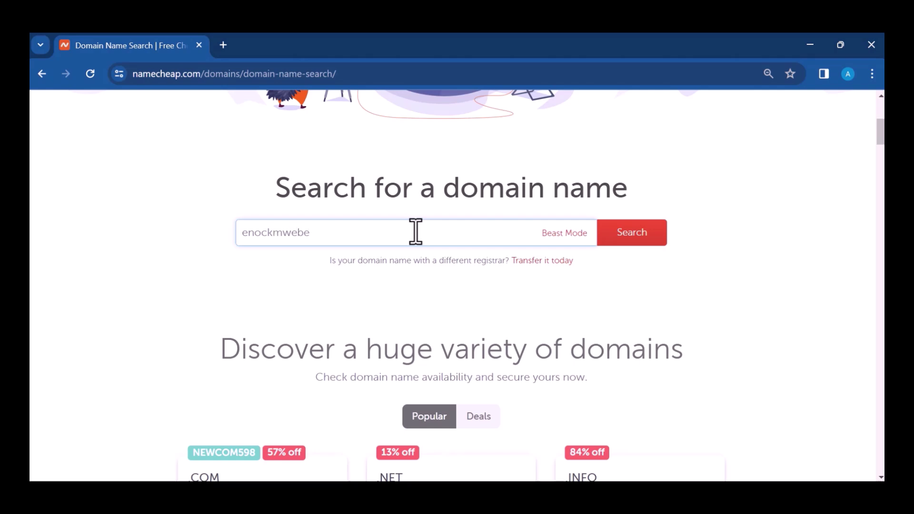
pyautogui.write('be')
pyautogui.click(635, 240)
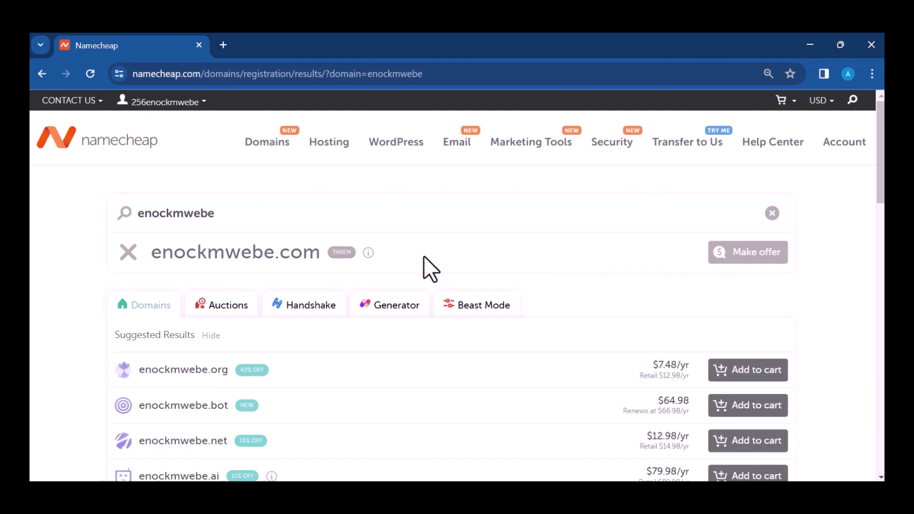
# Scroll through the results: enockmwebe.com taken, .org at $7.48/yr, .xyz at $2.00/yr
pyautogui.moveTo(342, 252)
pyautogui.scroll(-2, 452, 260)
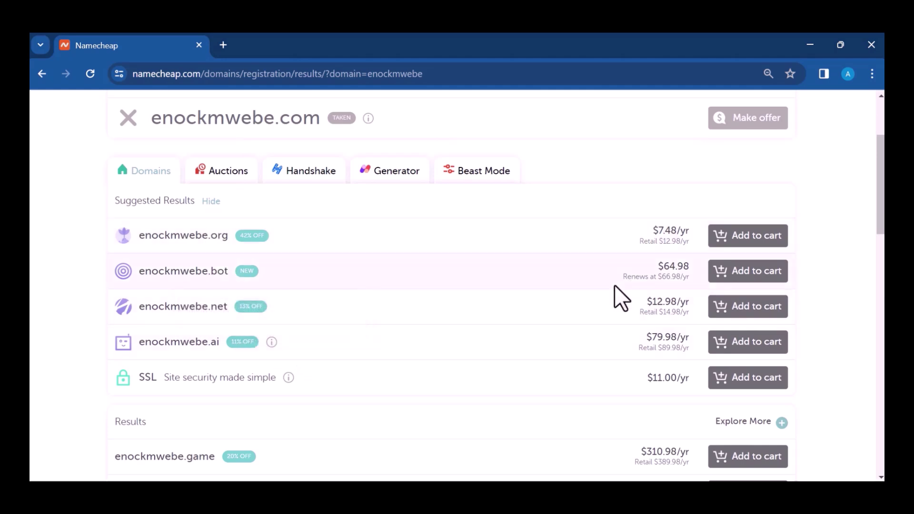
pyautogui.scroll(-3, 614, 285)
pyautogui.scroll(-3, 614, 285)
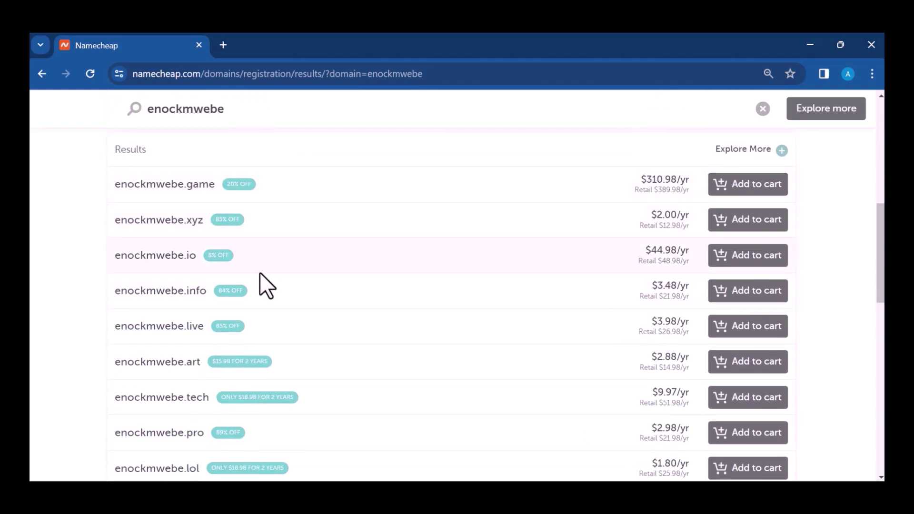
pyautogui.scroll(-2, 240, 317)
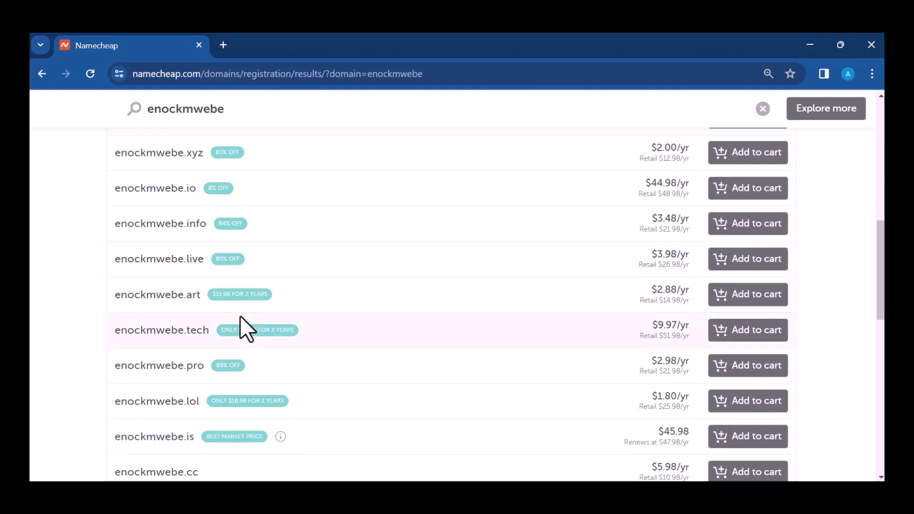
pyautogui.scroll(-2, 240, 317)
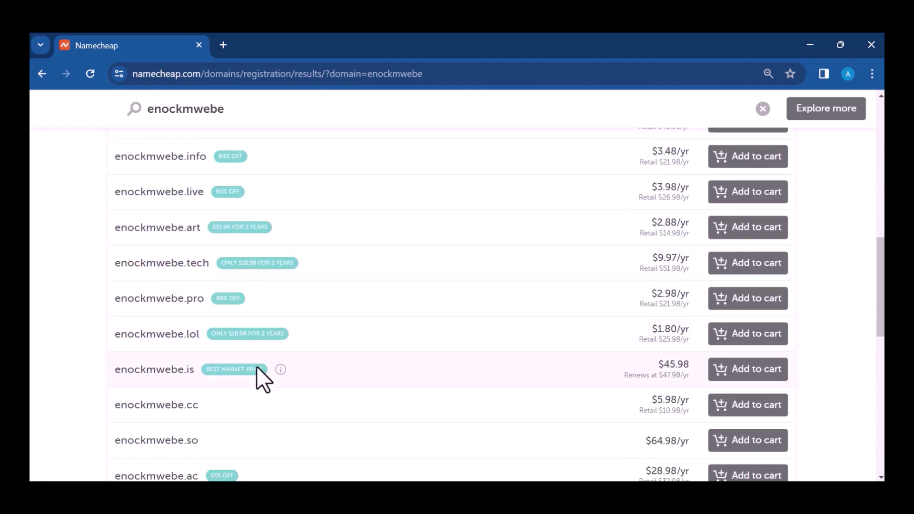
# Add enockmwebe.lol to the cart and proceed to checkout
pyautogui.click(739, 333)
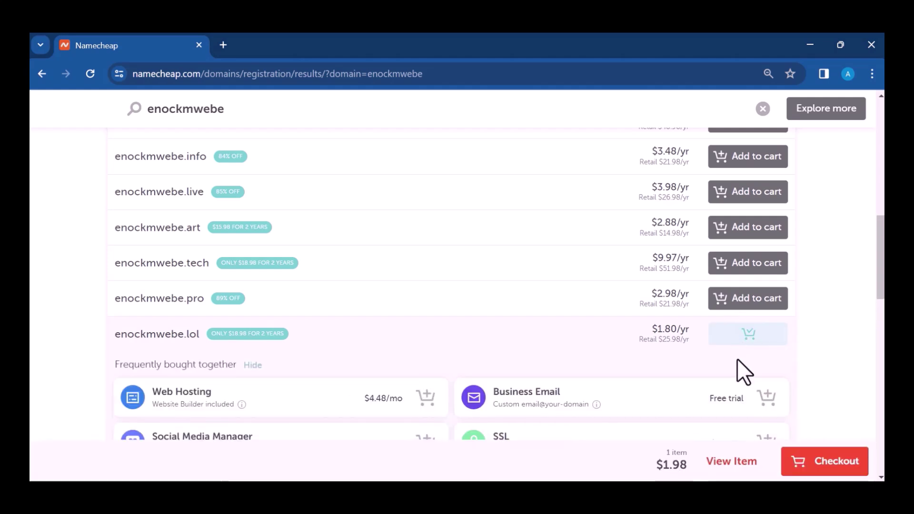
pyautogui.click(724, 462)
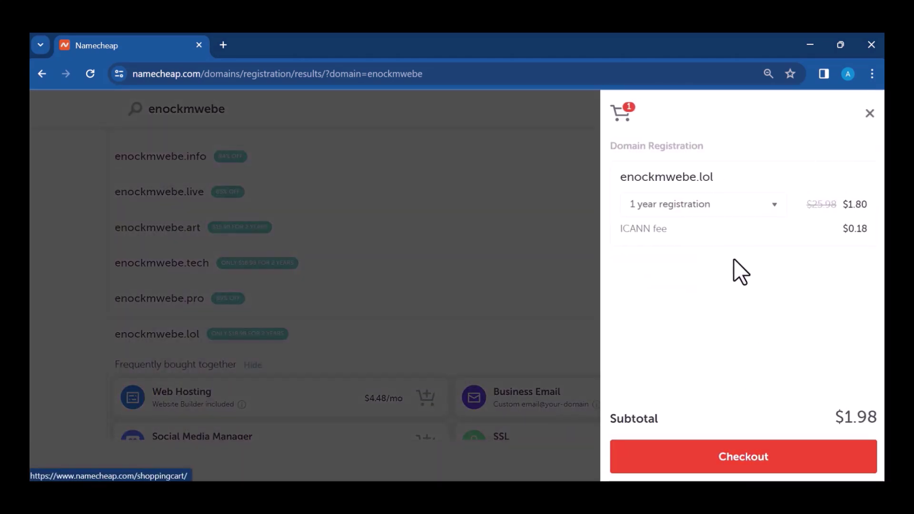
pyautogui.click(747, 465)
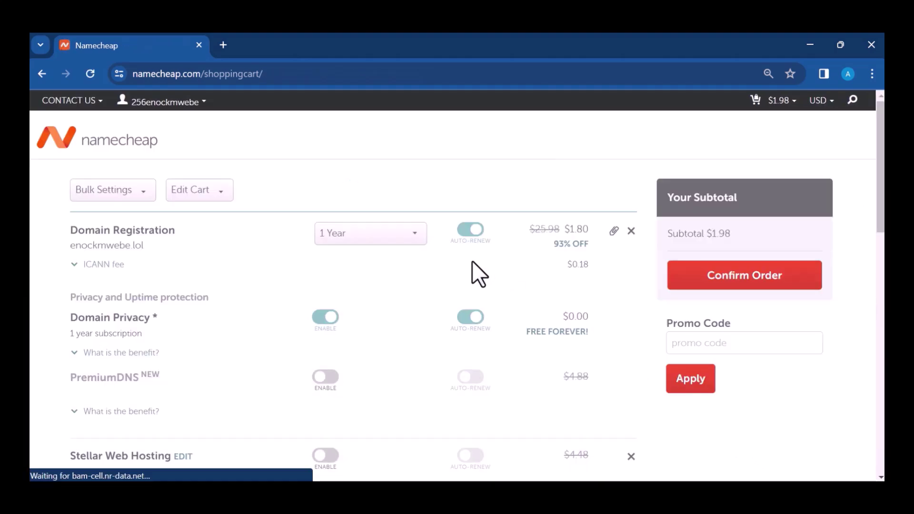
# Change the registration term to 5 Years, then back to 1 Year for a $1.98 subtotal
pyautogui.click(390, 241)
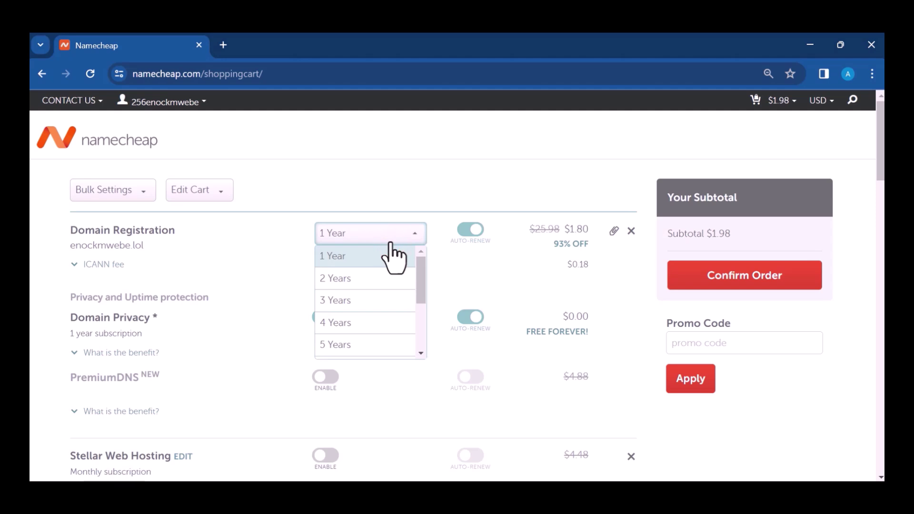
pyautogui.click(389, 344)
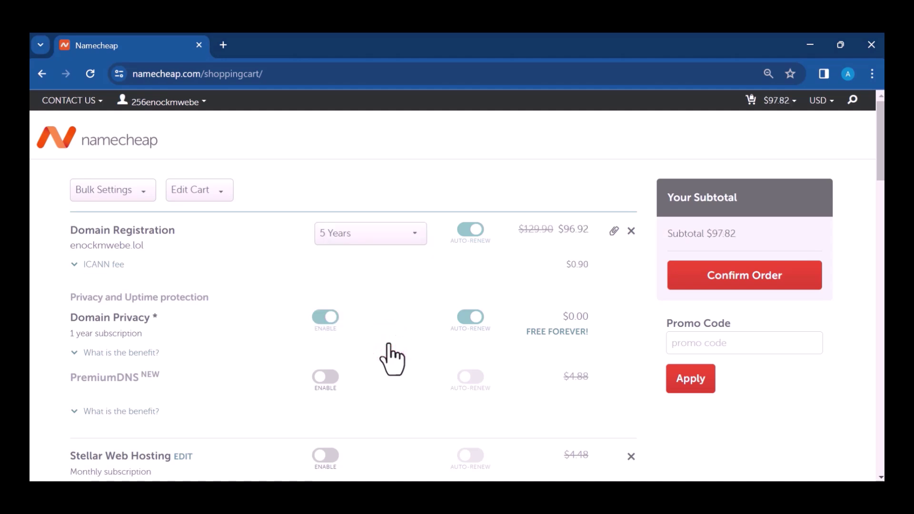
pyautogui.click(355, 244)
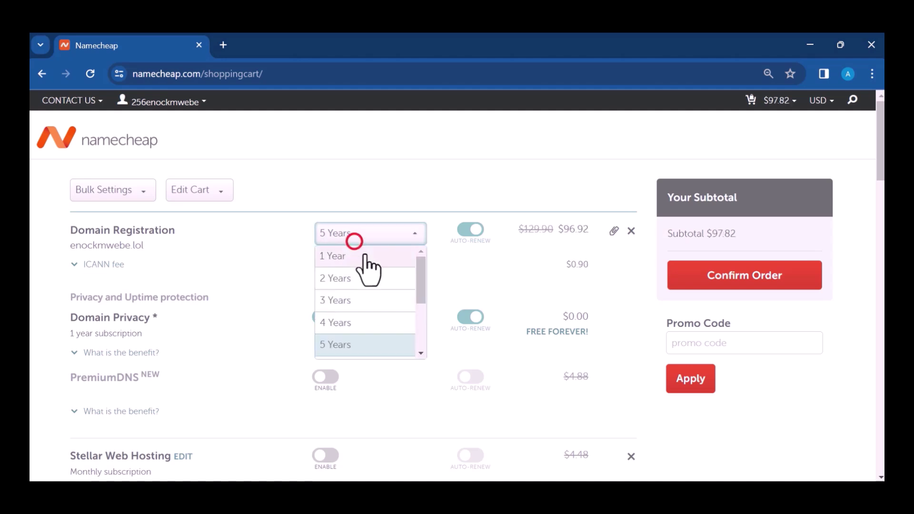
pyautogui.click(367, 256)
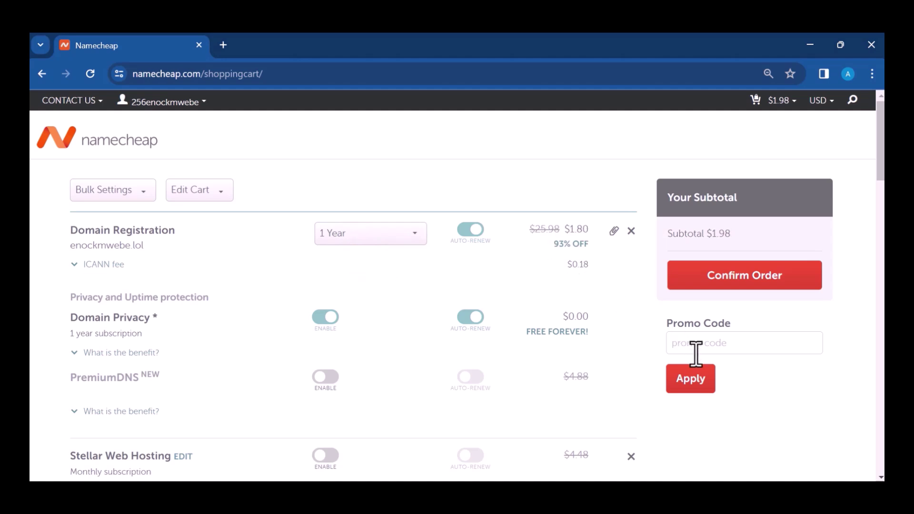
pyautogui.scroll(-3, 787, 366)
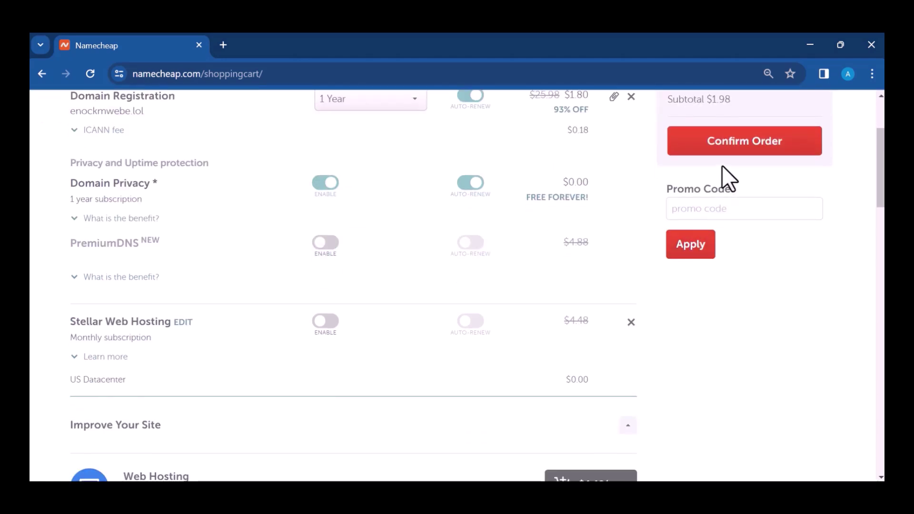
# Confirm the enockmwebe.lol domain order and move on to the payment options
pyautogui.click(728, 157)
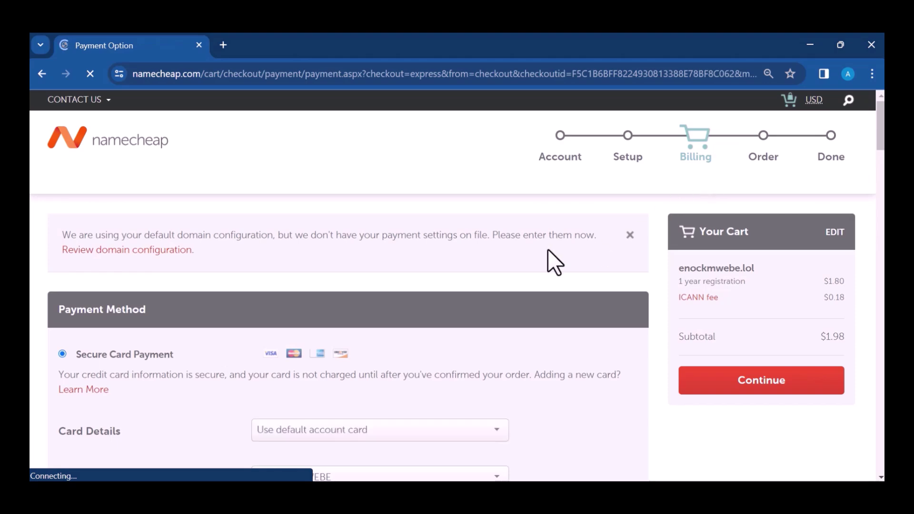
pyautogui.scroll(-4, 425, 276)
pyautogui.scroll(-3, 436, 267)
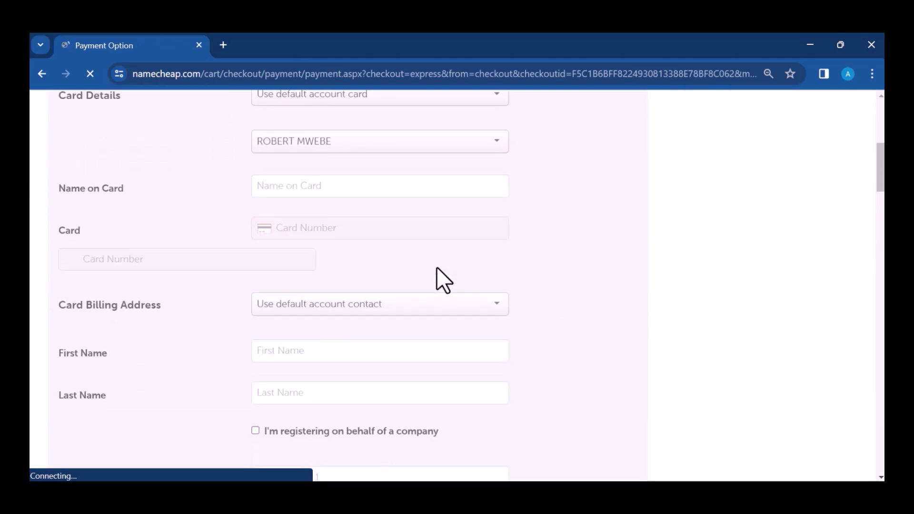
pyautogui.scroll(-8, 436, 267)
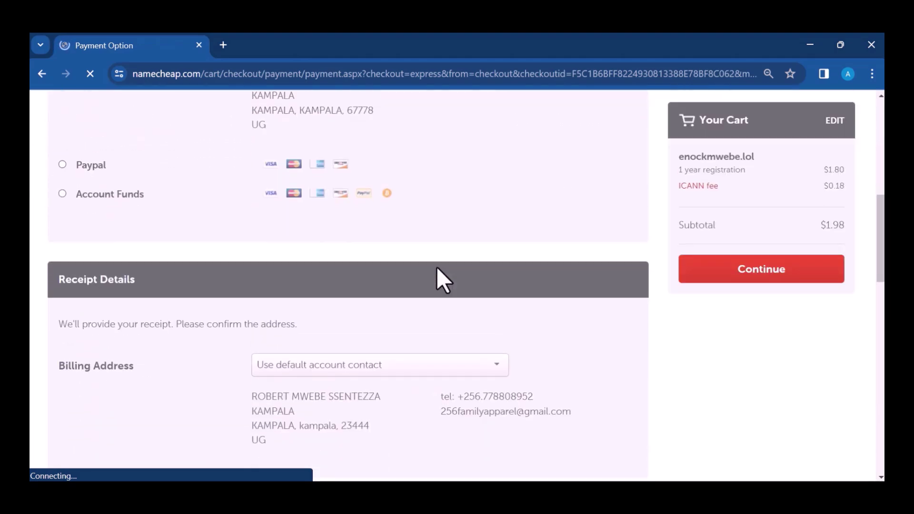
pyautogui.scroll(-4, 436, 267)
pyautogui.scroll(8, 436, 267)
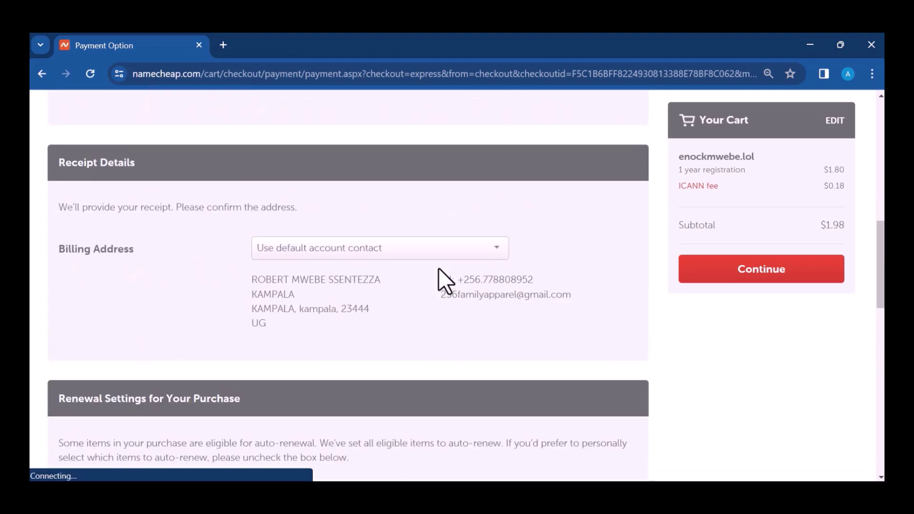
pyautogui.scroll(5, 439, 268)
pyautogui.scroll(-2, 438, 269)
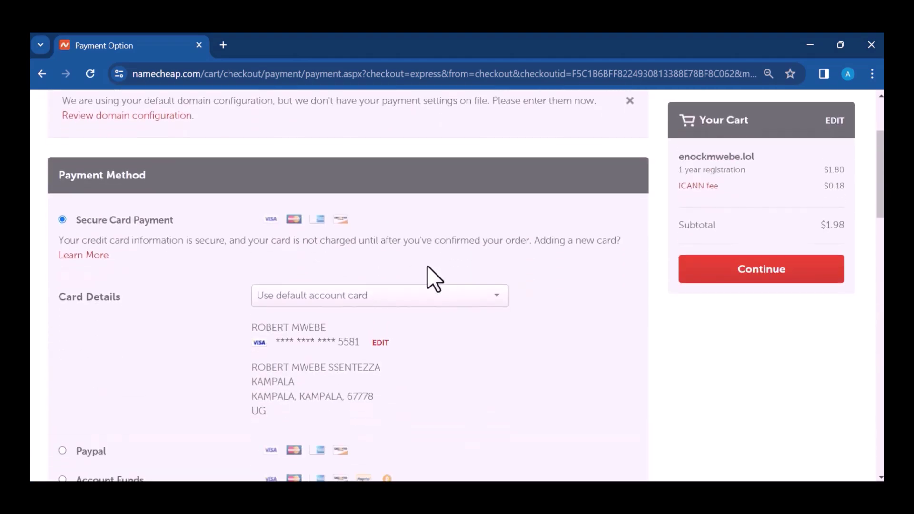
pyautogui.scroll(-7, 429, 267)
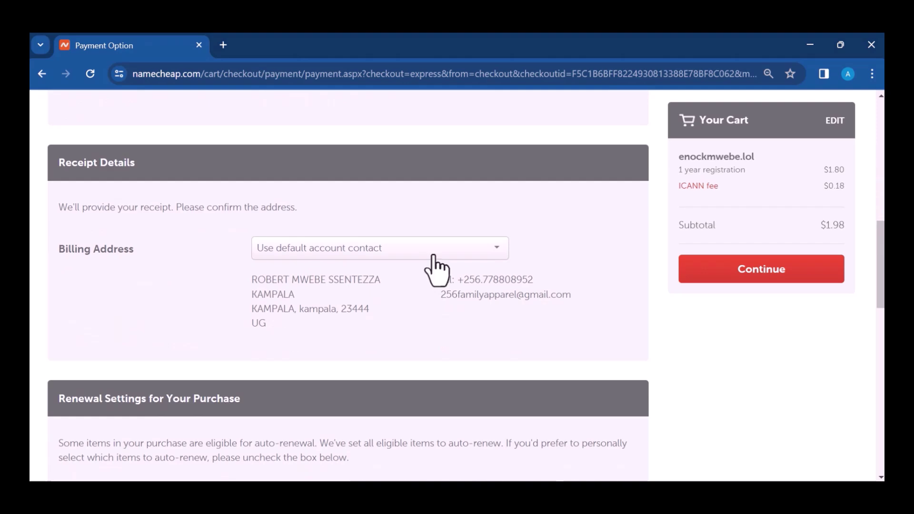
pyautogui.scroll(-10, 419, 286)
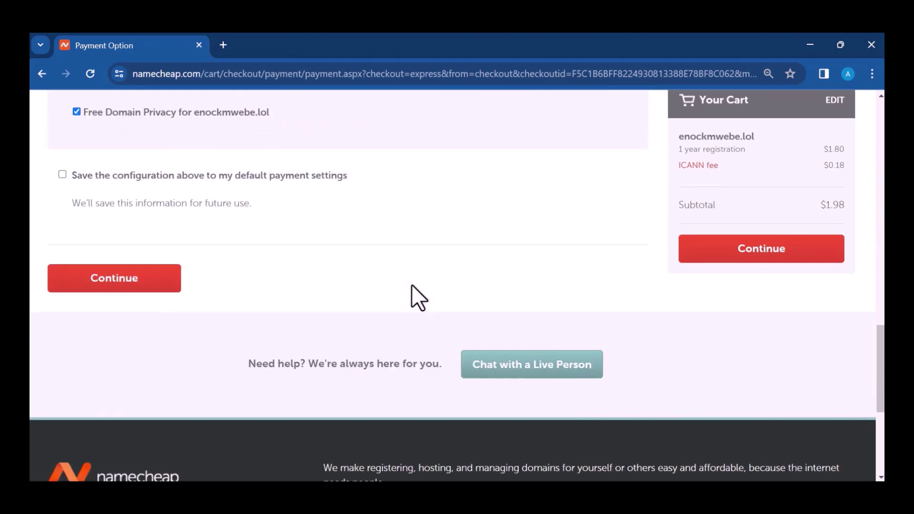
# Review the order and pay for the enockmwebe.lol domain
pyautogui.click(141, 278)
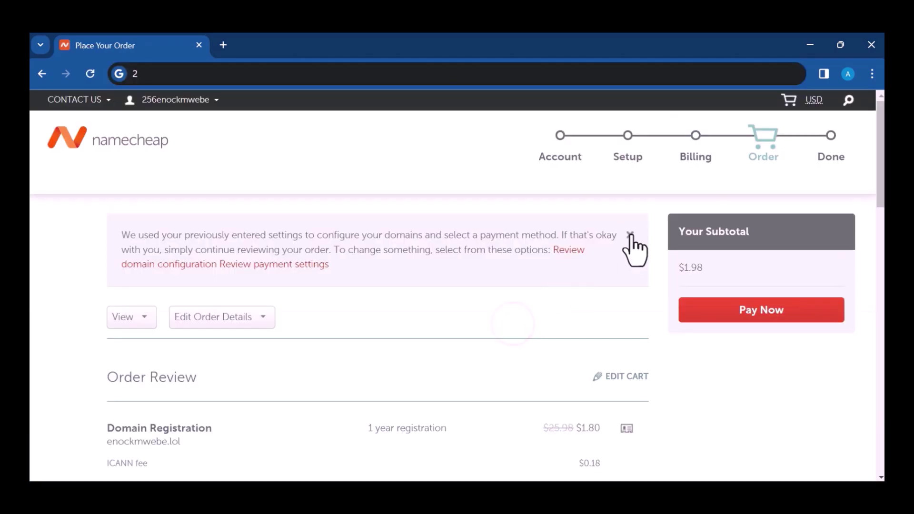
pyautogui.click(628, 234)
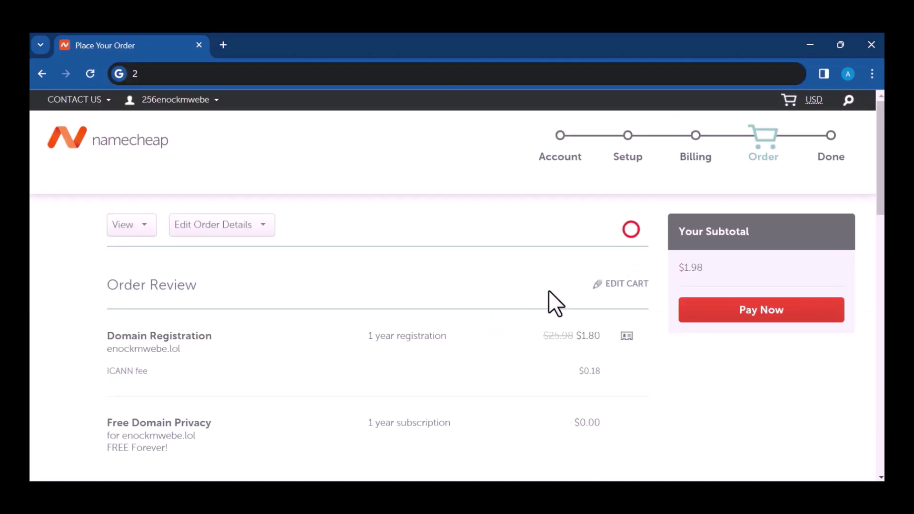
pyautogui.scroll(-3, 524, 305)
pyautogui.scroll(-3, 500, 293)
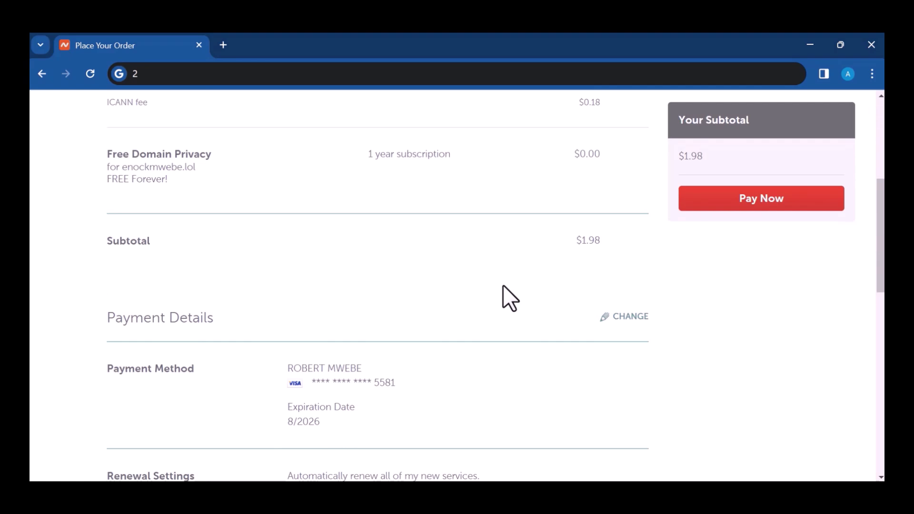
pyautogui.scroll(-5, 504, 286)
pyautogui.click(714, 198)
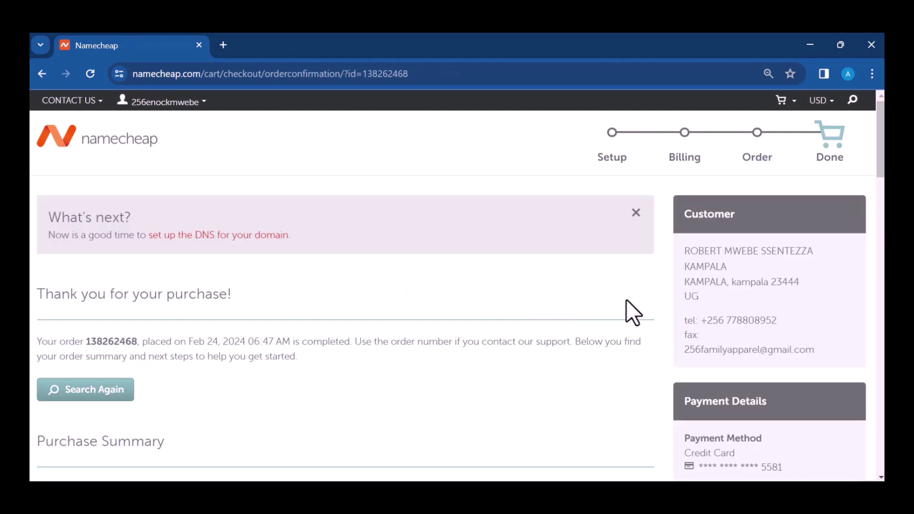
# Go from the Namecheap home page via the account Dashboard to the Domain List showing enockmwebe.lol
pyautogui.scroll(-4, 623, 307)
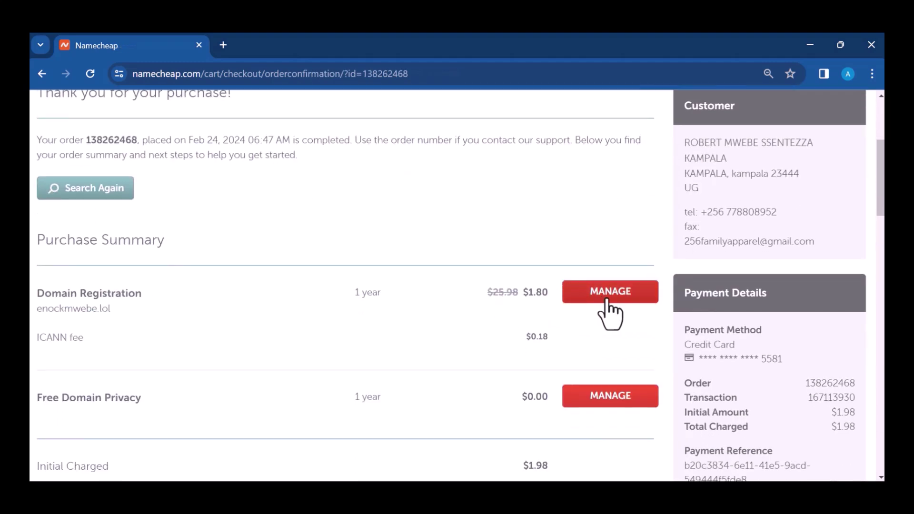
pyautogui.scroll(-10, 612, 310)
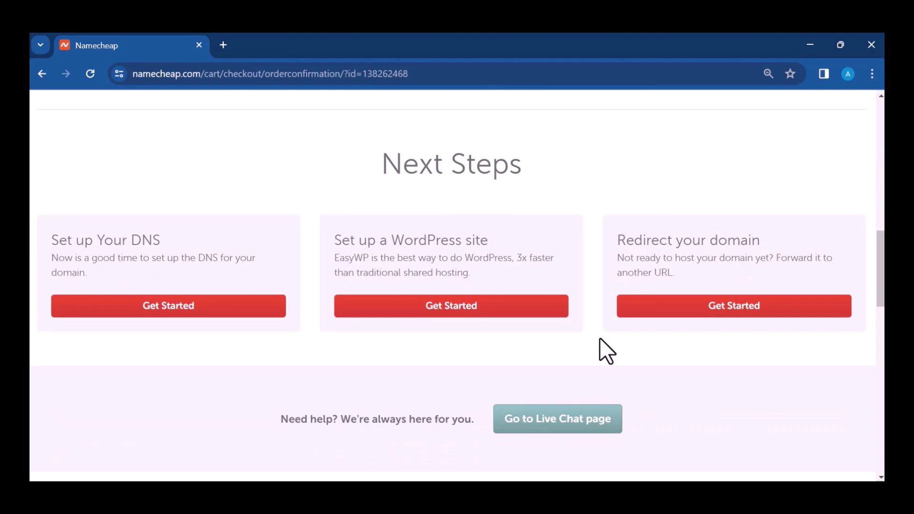
pyautogui.scroll(14, 600, 339)
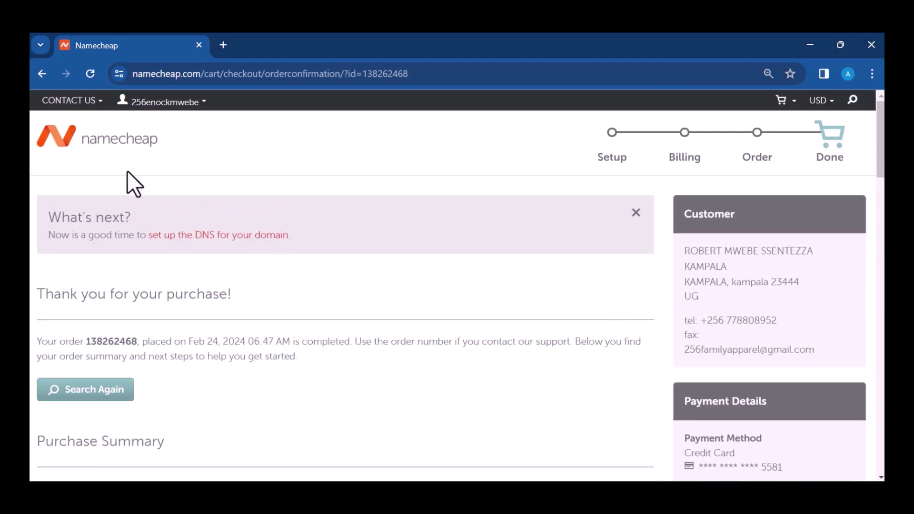
pyautogui.click(132, 142)
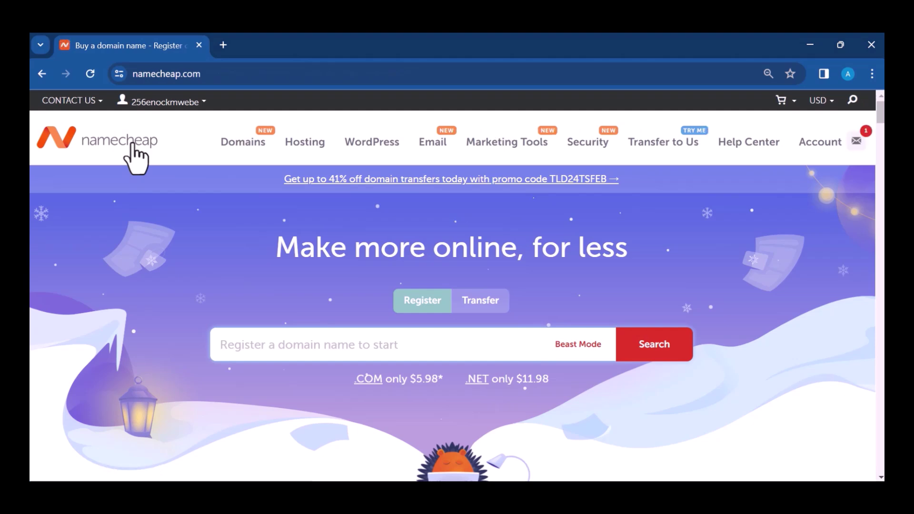
pyautogui.moveTo(853, 142)
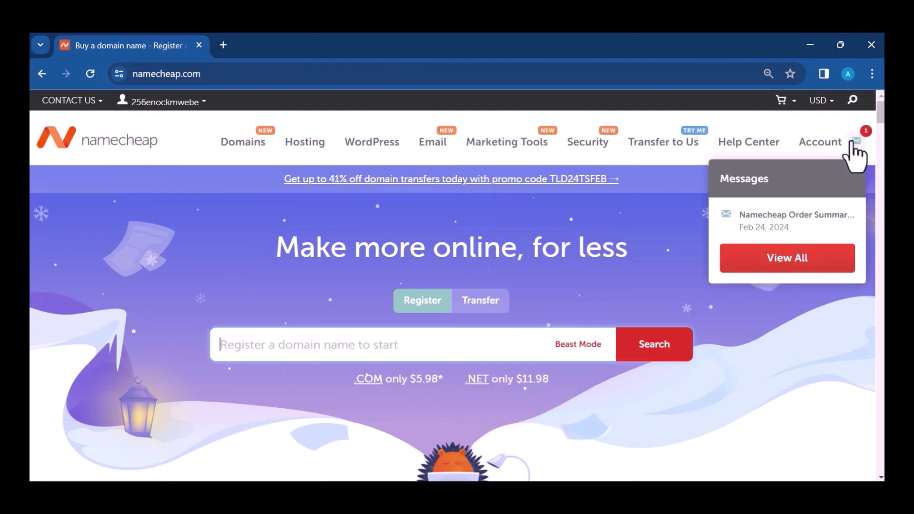
pyautogui.moveTo(179, 100)
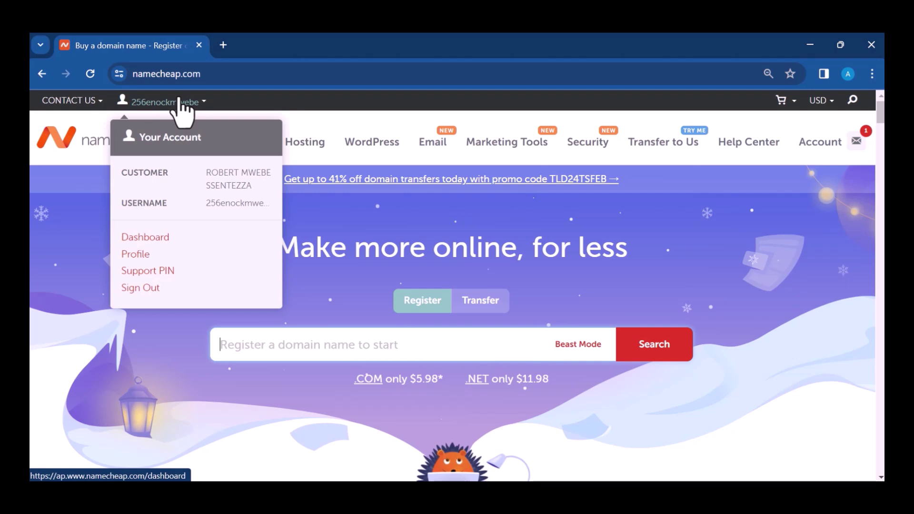
pyautogui.click(160, 238)
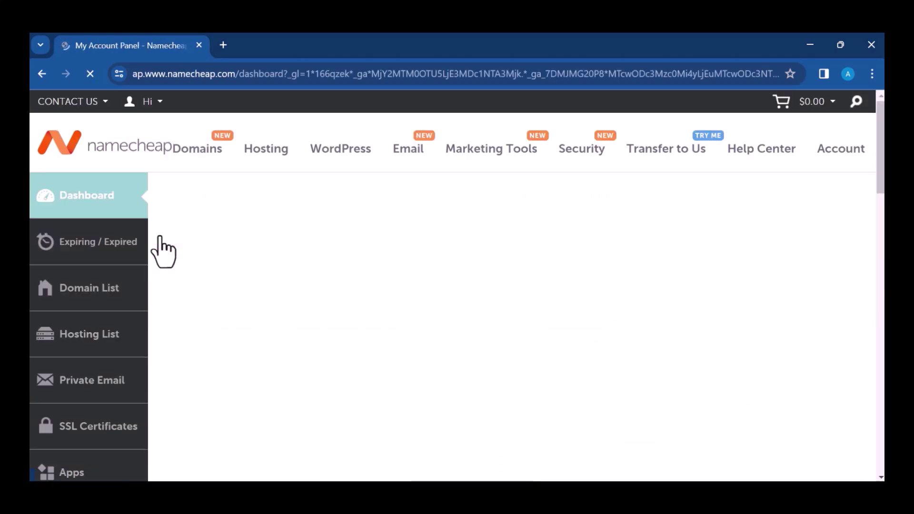
pyautogui.click(75, 318)
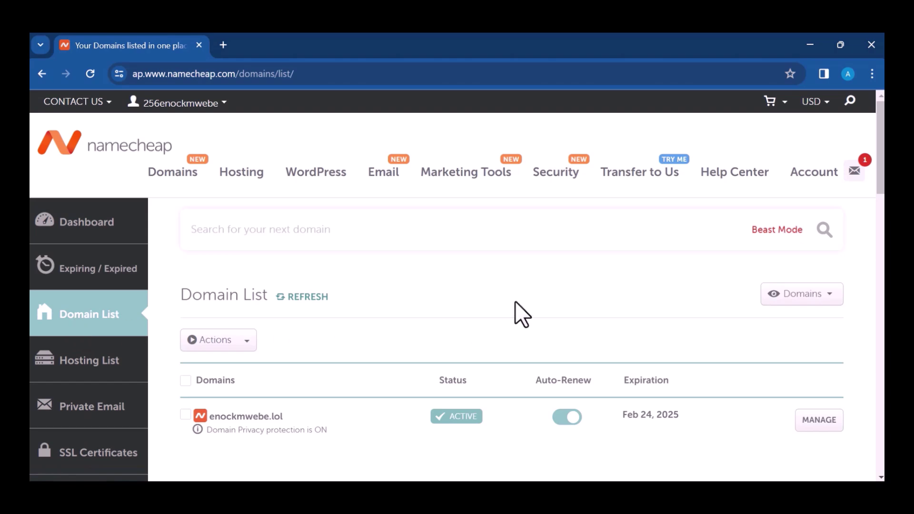
pyautogui.scroll(-3, 516, 301)
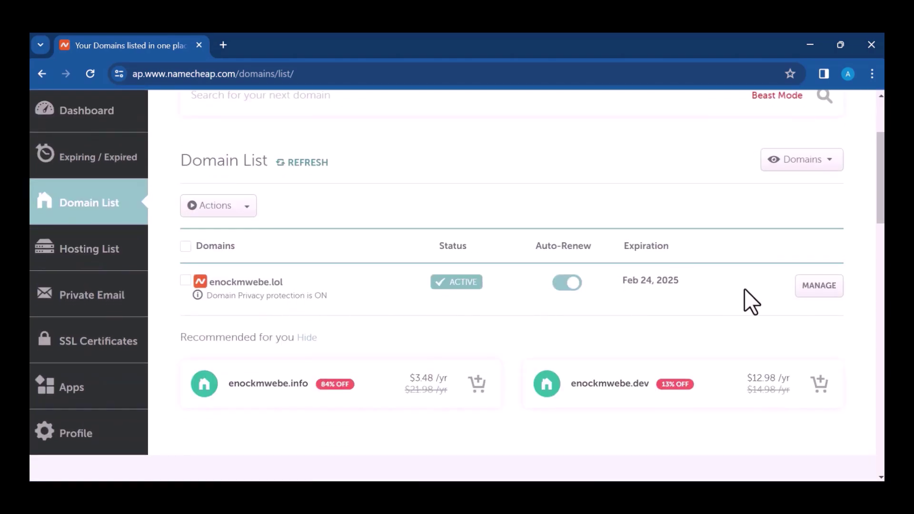
# Load the saved enockmwebe.com/hostinger link in a new tab to reach Hostinger's home page
pyautogui.click(222, 47)
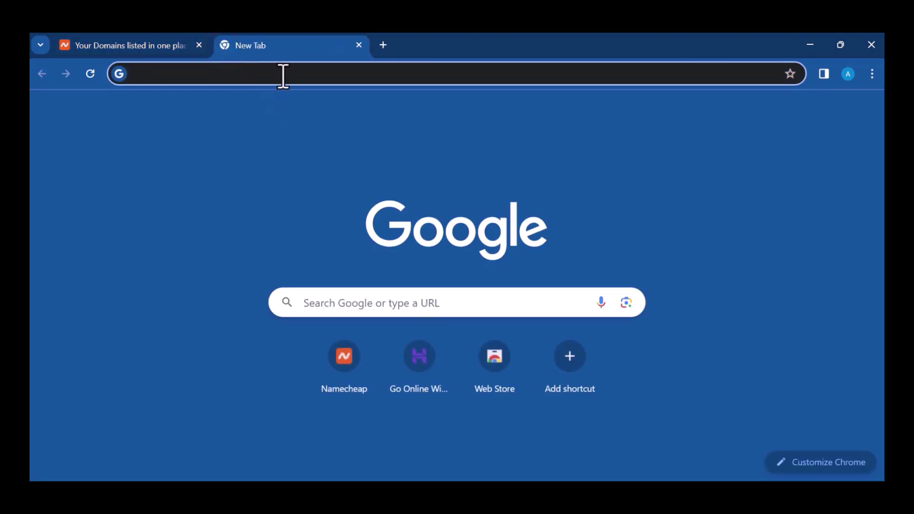
pyautogui.click(281, 74)
pyautogui.write('enoc')
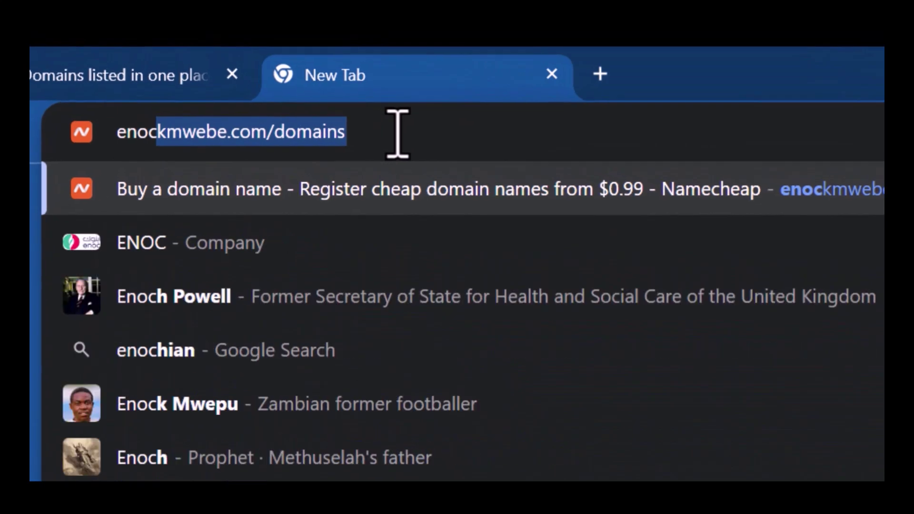
pyautogui.write('km')
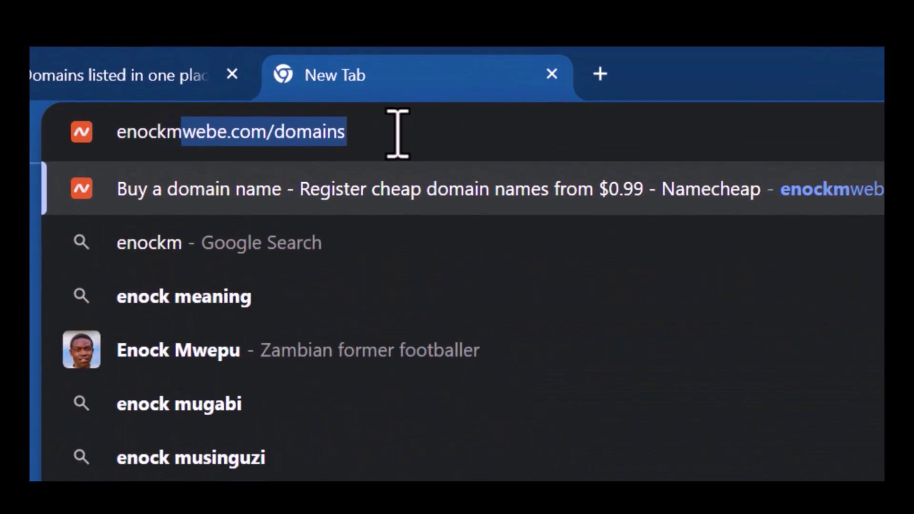
pyautogui.press('Down')
pyautogui.press('Down')
pyautogui.press('Down')
pyautogui.press('Down')
pyautogui.press('Down')
pyautogui.press('Down')
pyautogui.press('Down')
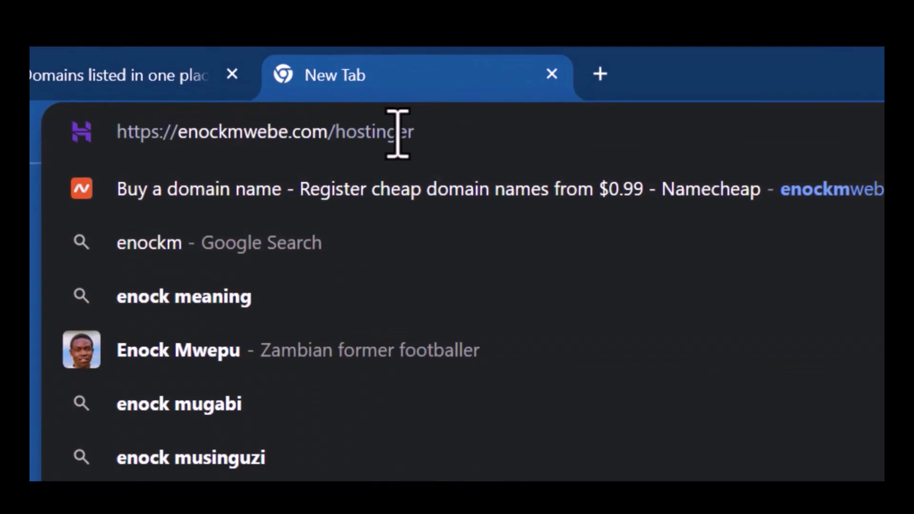
pyautogui.press('Return')
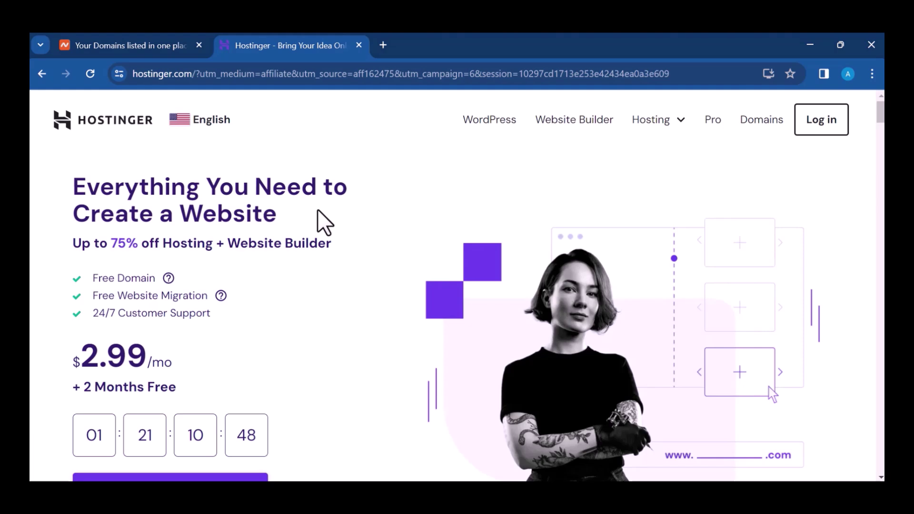
pyautogui.scroll(-3, 329, 225)
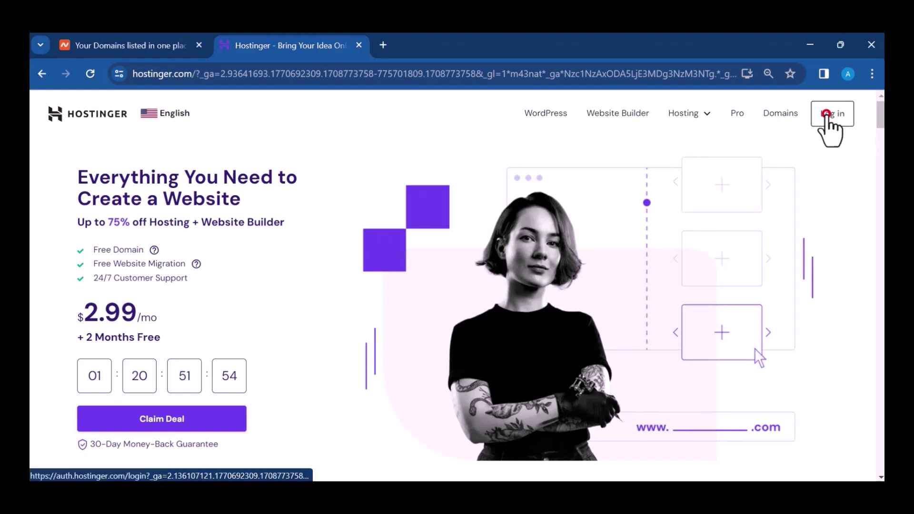
# Log in to Hostinger with Google sign-in and land on the hPanel home
pyautogui.click(827, 115)
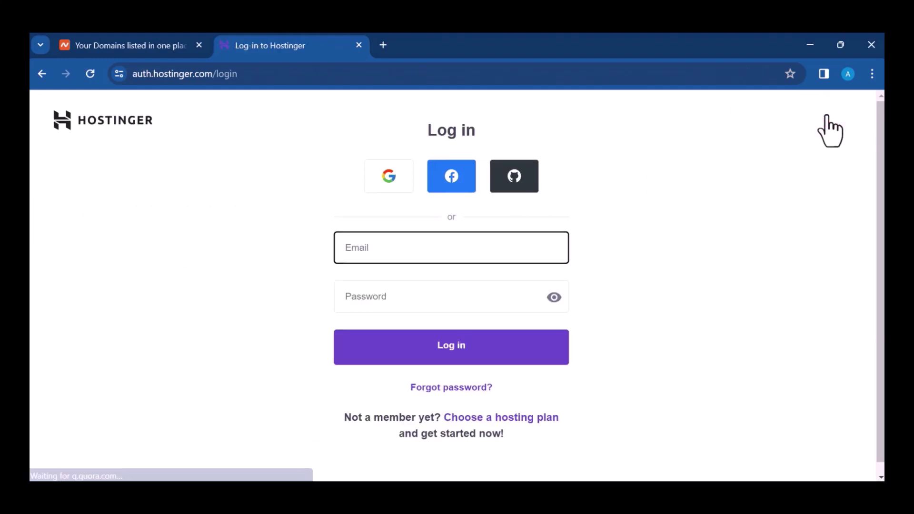
pyautogui.click(389, 183)
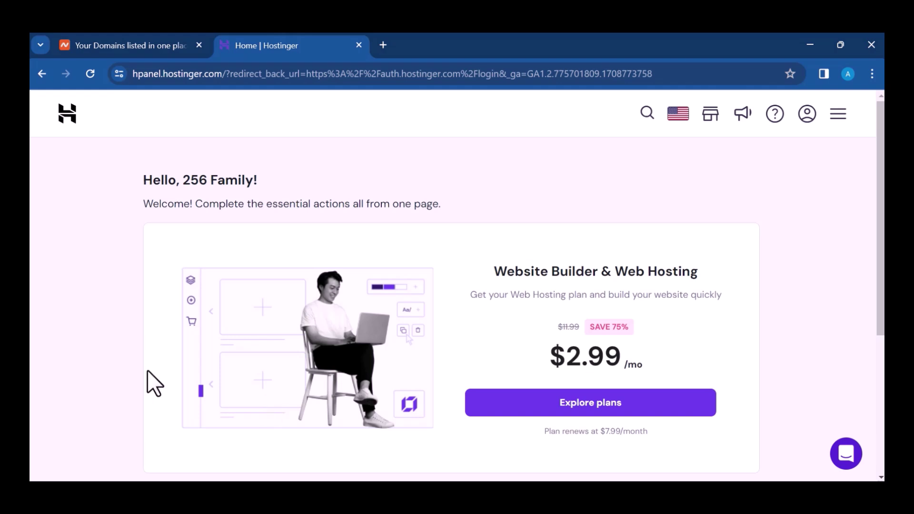
pyautogui.scroll(-4, 355, 296)
pyautogui.scroll(2, 355, 295)
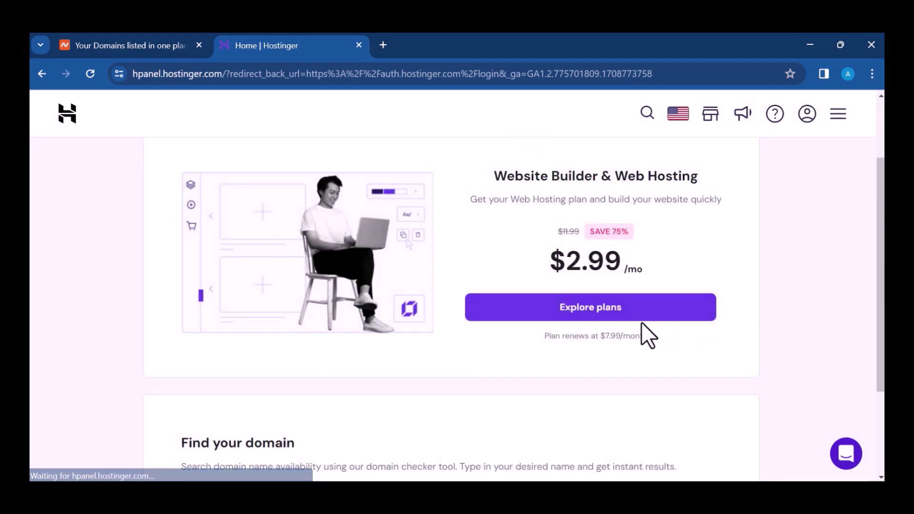
# Compare the Single, Premium and Business Web Hosting plans at $1.99, $2.99 and $3.99/mo
pyautogui.click(589, 307)
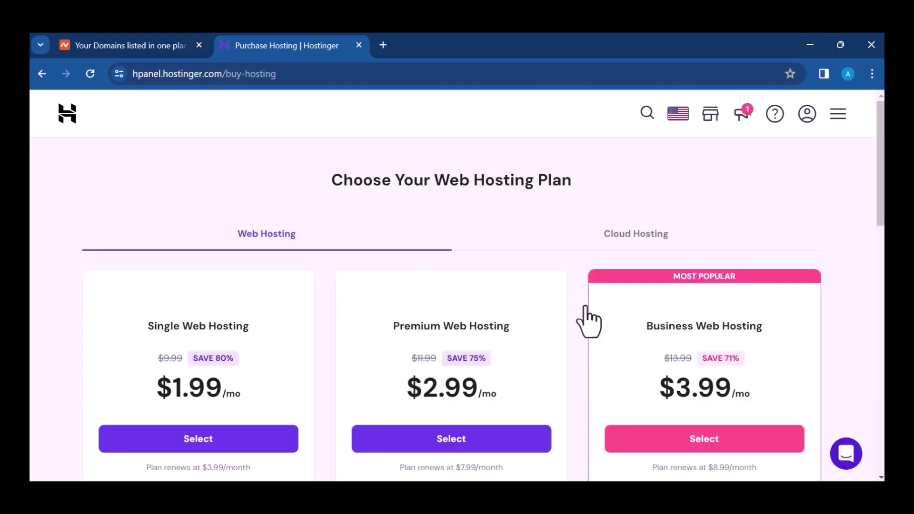
pyautogui.scroll(-3, 473, 238)
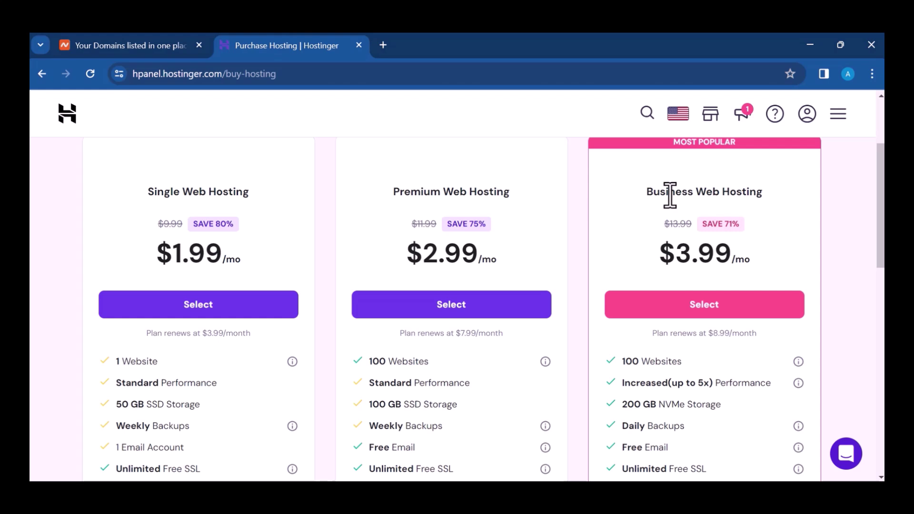
pyautogui.scroll(-1, 479, 250)
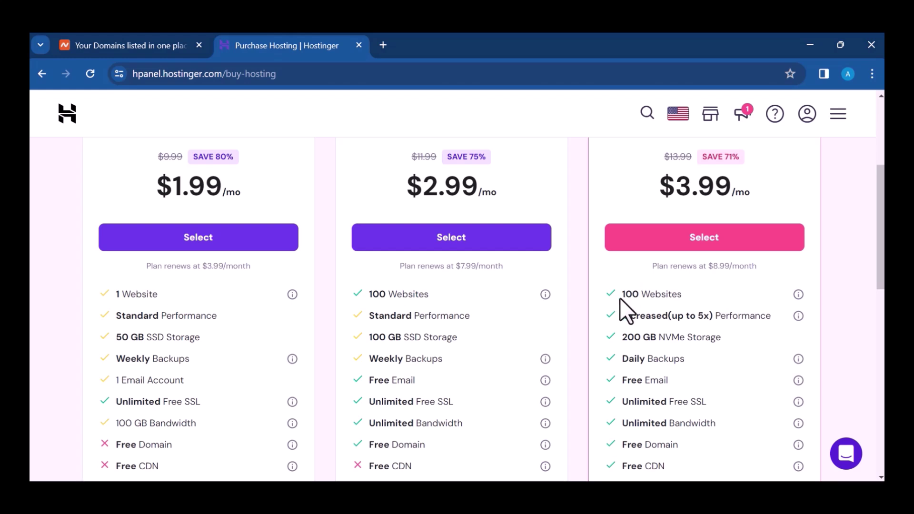
pyautogui.scroll(-1, 533, 336)
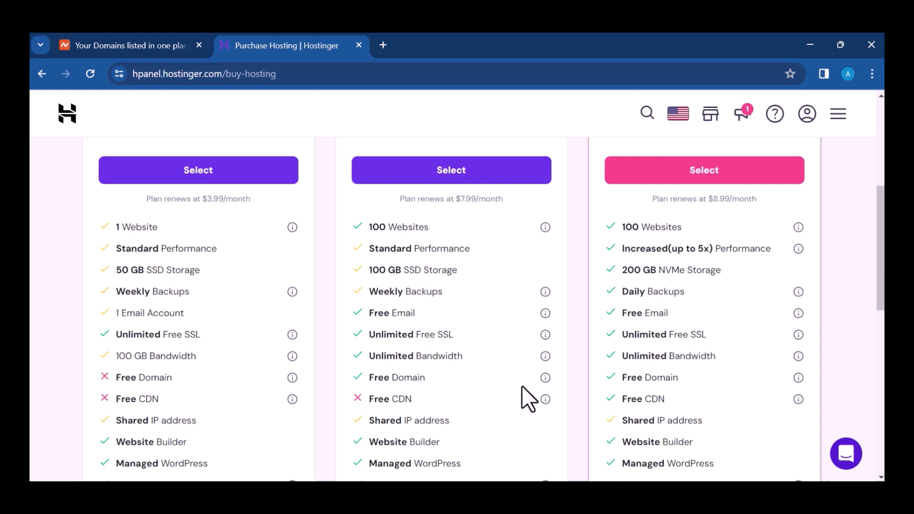
pyautogui.scroll(3, 522, 386)
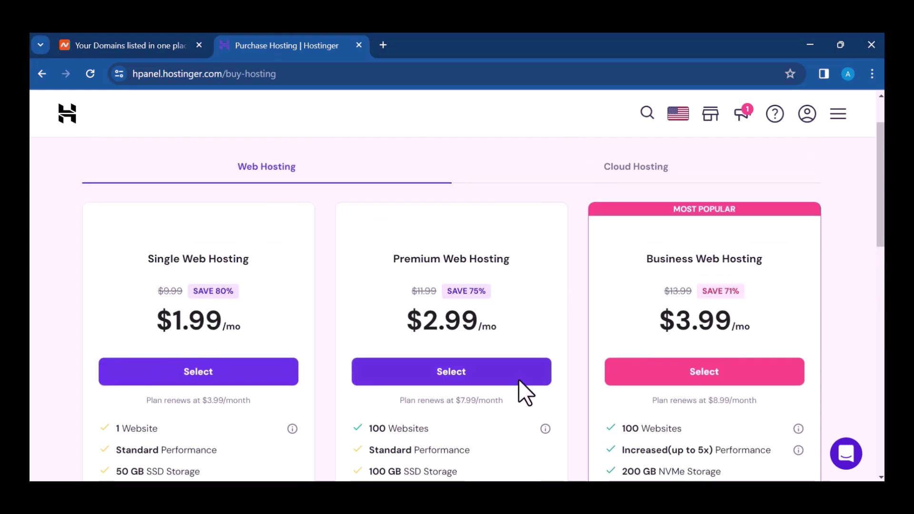
pyautogui.scroll(-2, 481, 339)
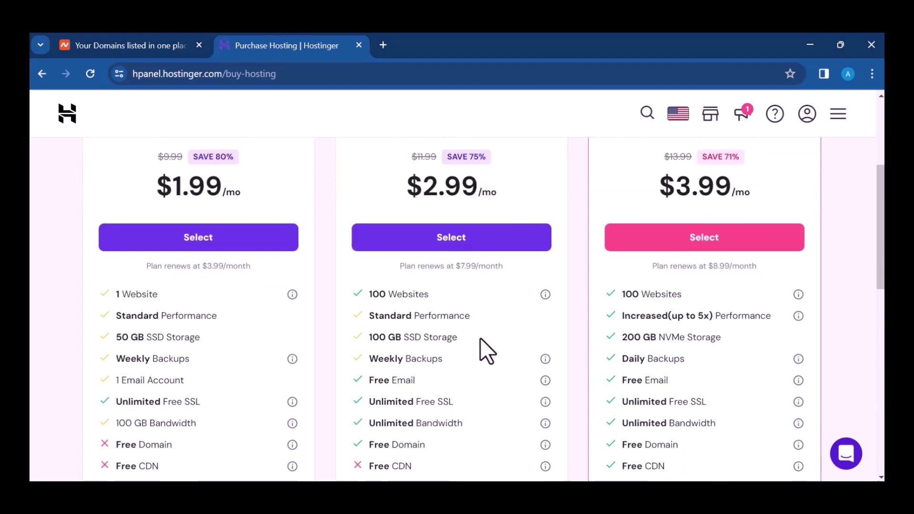
pyautogui.scroll(1, 480, 339)
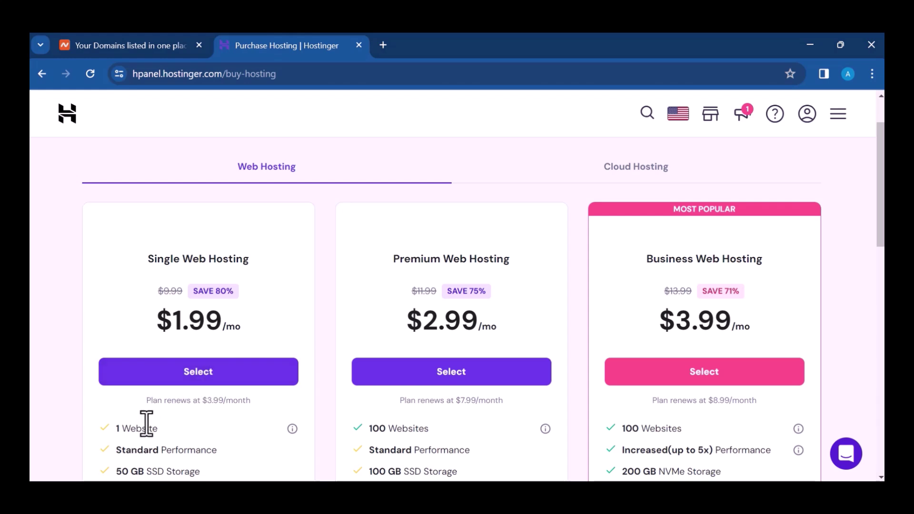
# Pick Single Web Hosting with 1-month billing and proceed to the payment method
pyautogui.click(195, 368)
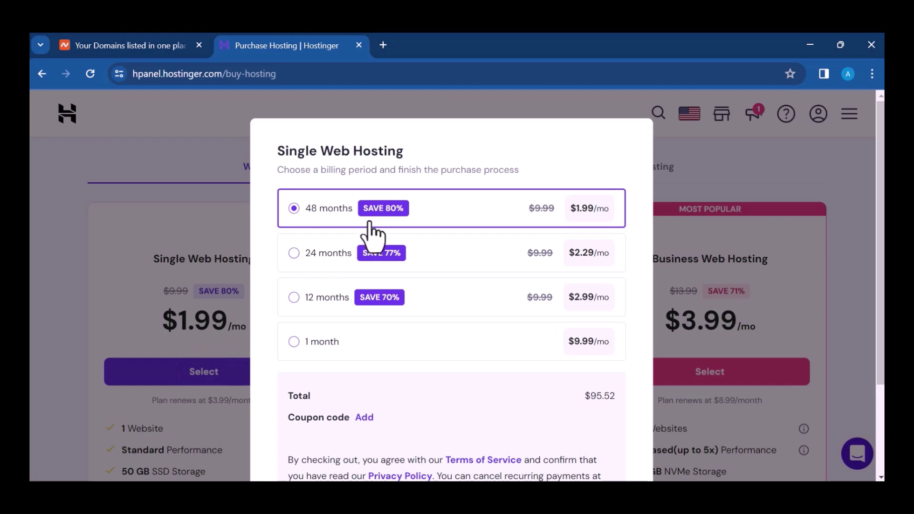
pyautogui.click(341, 254)
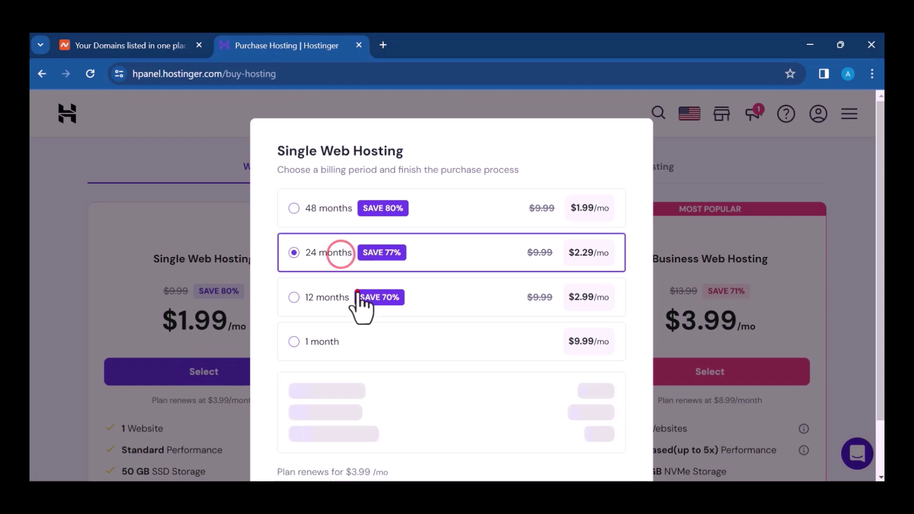
pyautogui.click(358, 293)
pyautogui.click(337, 339)
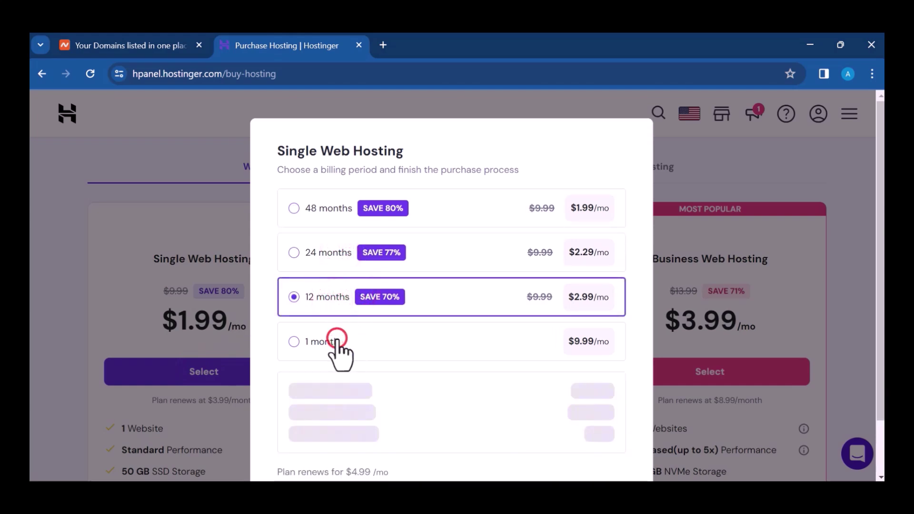
pyautogui.click(309, 342)
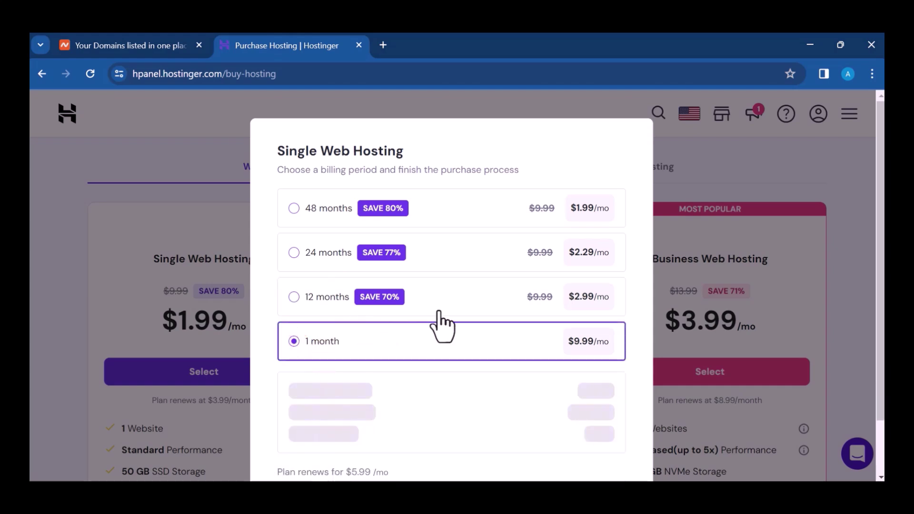
pyautogui.scroll(-1, 439, 314)
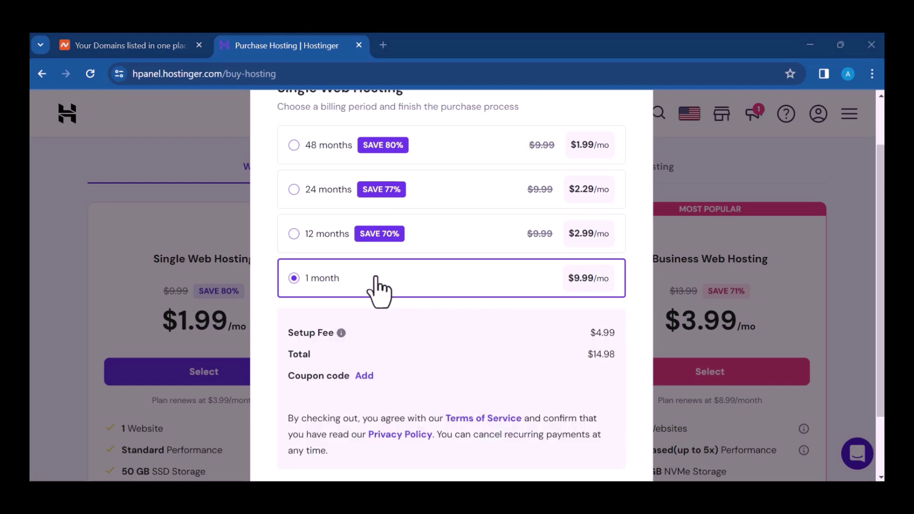
pyautogui.scroll(-1, 540, 320)
pyautogui.click(561, 450)
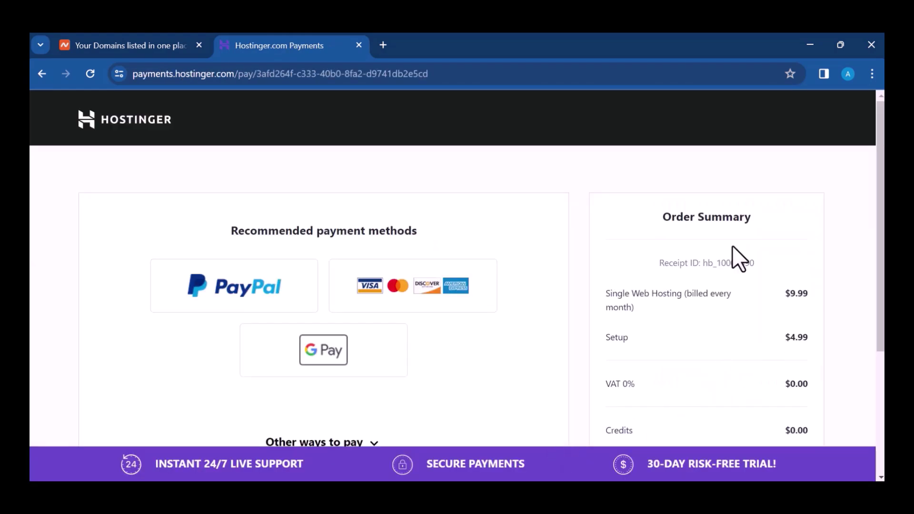
# Choose credit card payment and start filling in the name on the card form
pyautogui.click(418, 293)
pyautogui.scroll(-2, 418, 301)
pyautogui.scroll(3, 418, 300)
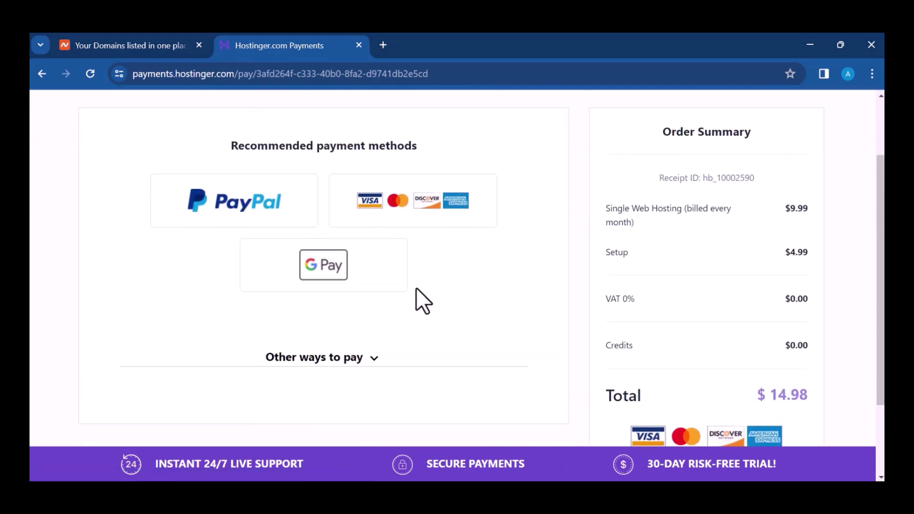
pyautogui.click(409, 226)
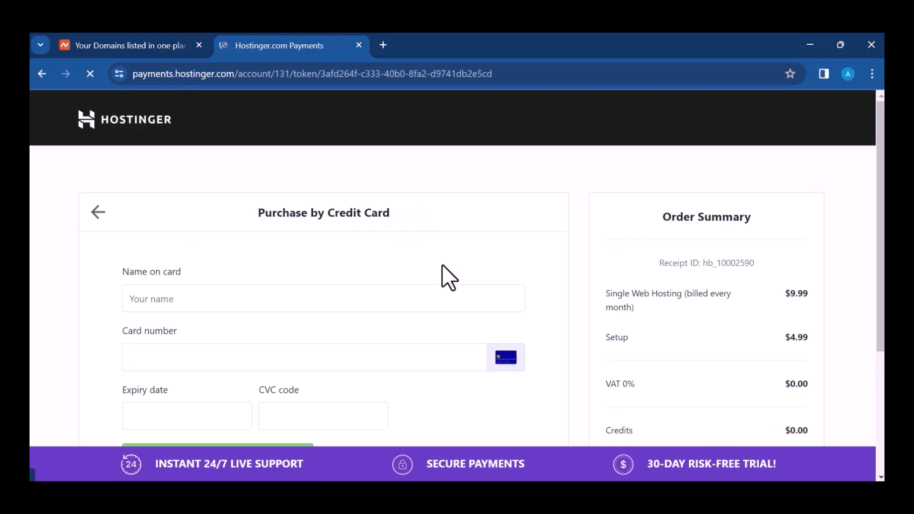
pyautogui.scroll(-3, 443, 269)
pyautogui.click(272, 169)
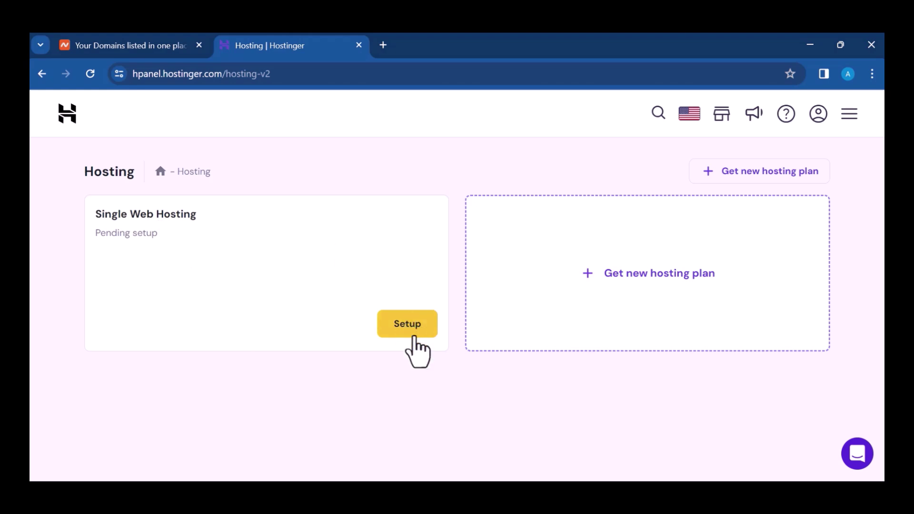
# Answer the setup questions: for myself, not a first website, Online store, WordPress platform
pyautogui.click(403, 327)
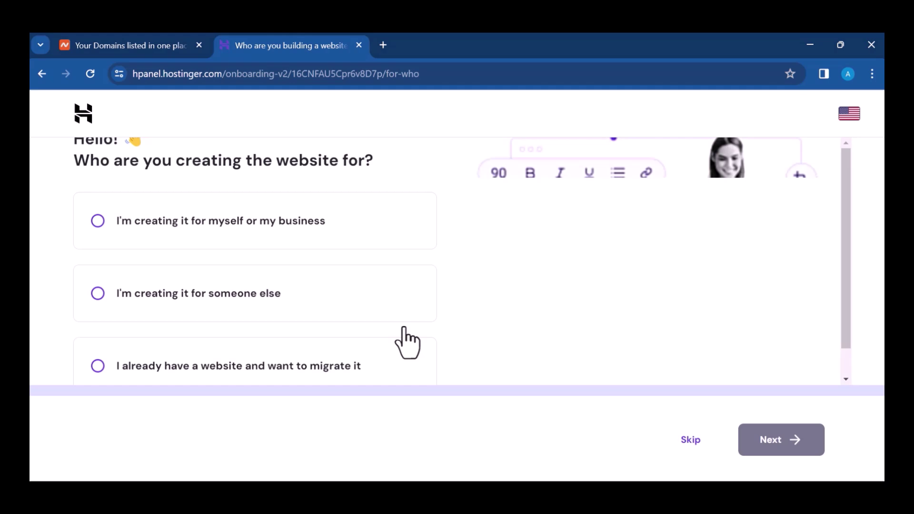
pyautogui.click(263, 225)
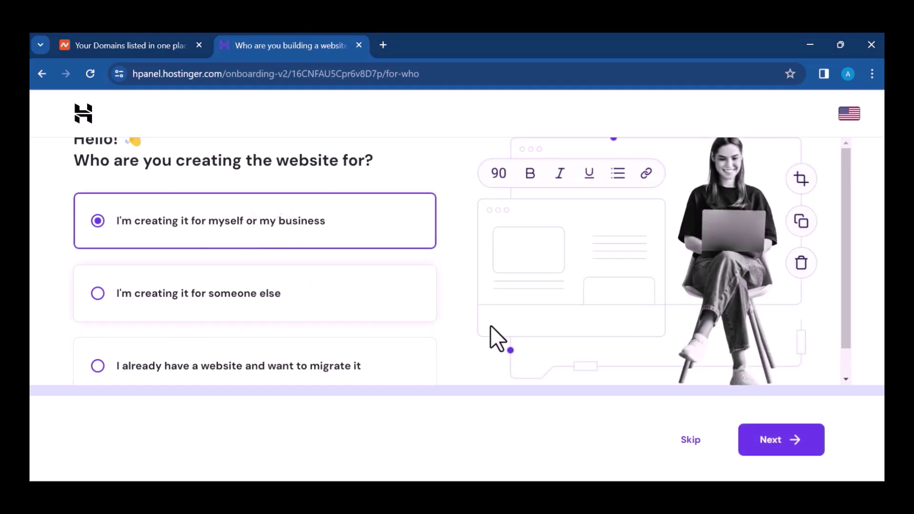
pyautogui.scroll(-1, 467, 292)
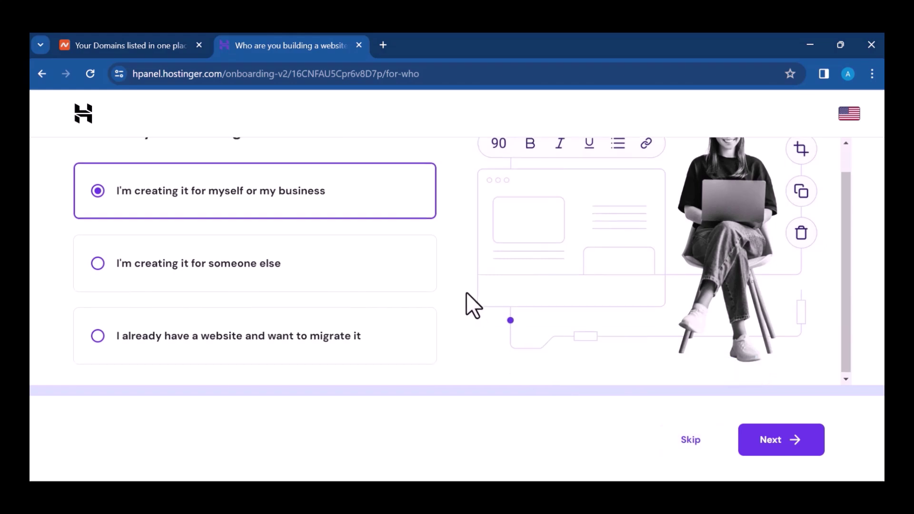
pyautogui.click(787, 440)
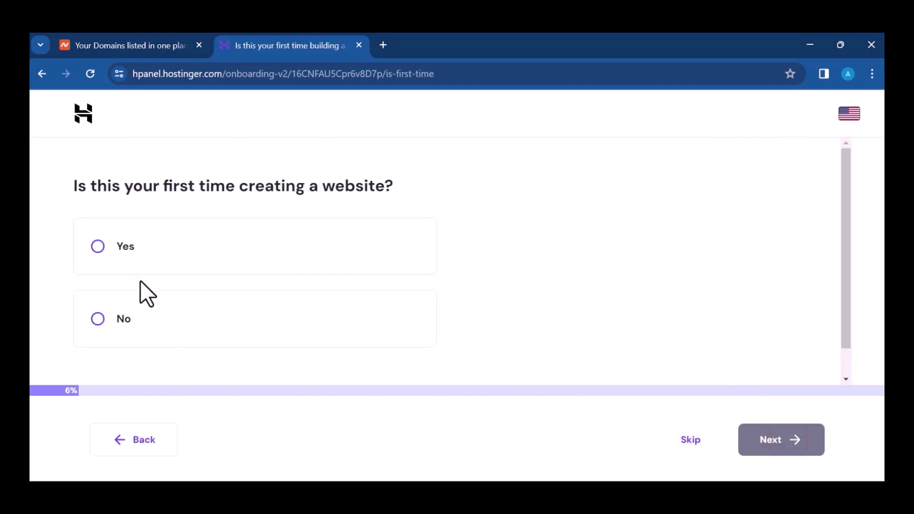
pyautogui.click(125, 320)
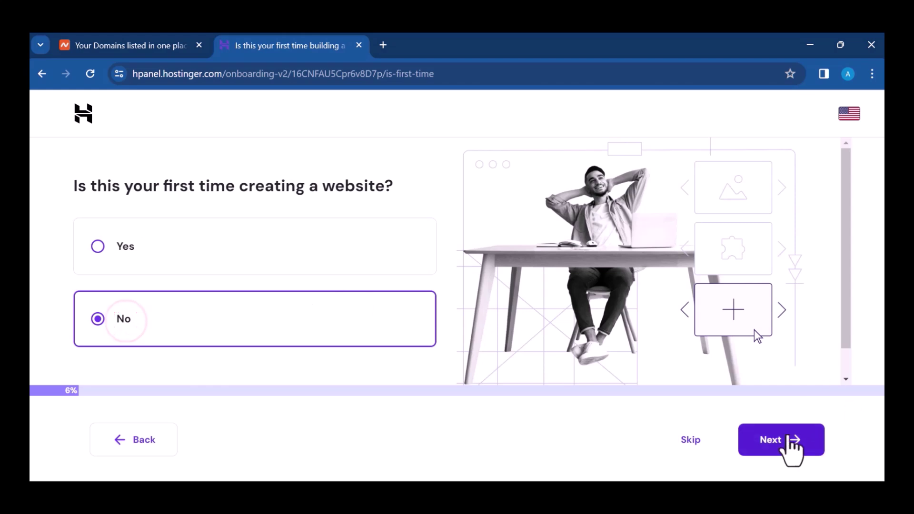
pyautogui.click(777, 438)
pyautogui.click(309, 275)
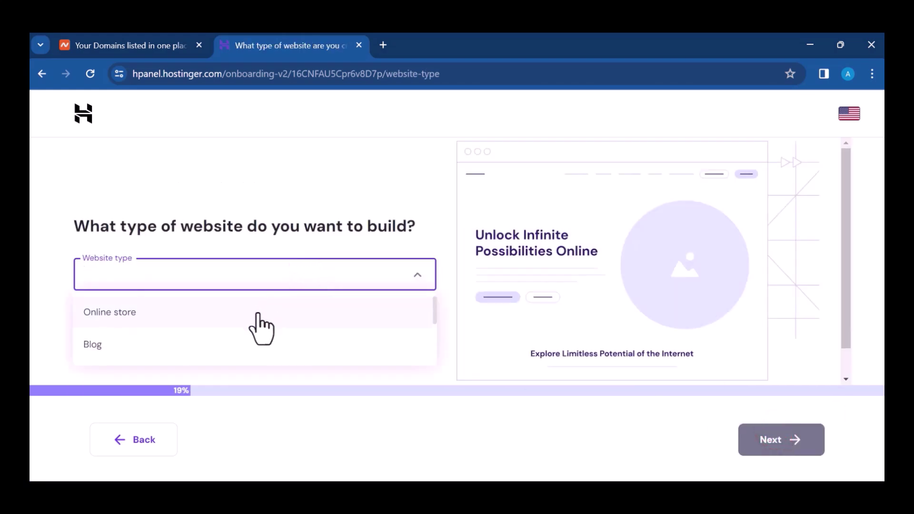
pyautogui.click(259, 313)
pyautogui.click(778, 447)
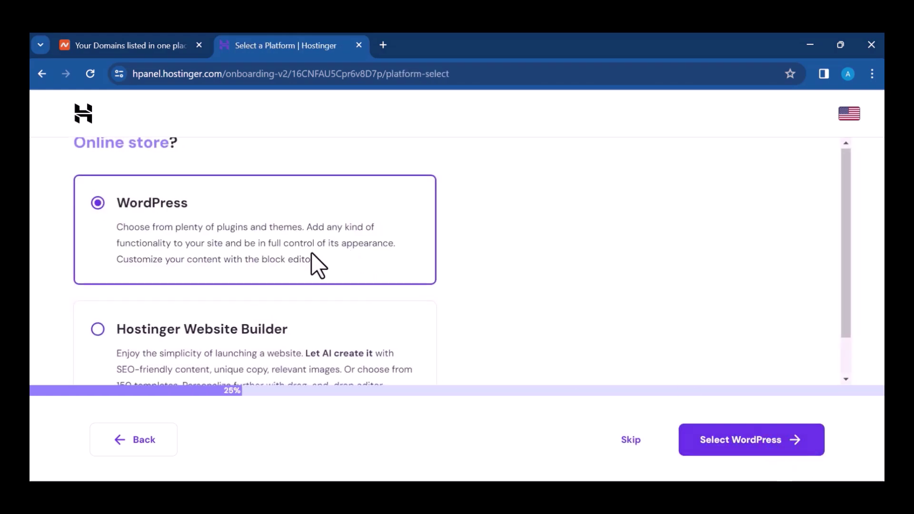
pyautogui.scroll(-1, 312, 254)
pyautogui.click(266, 188)
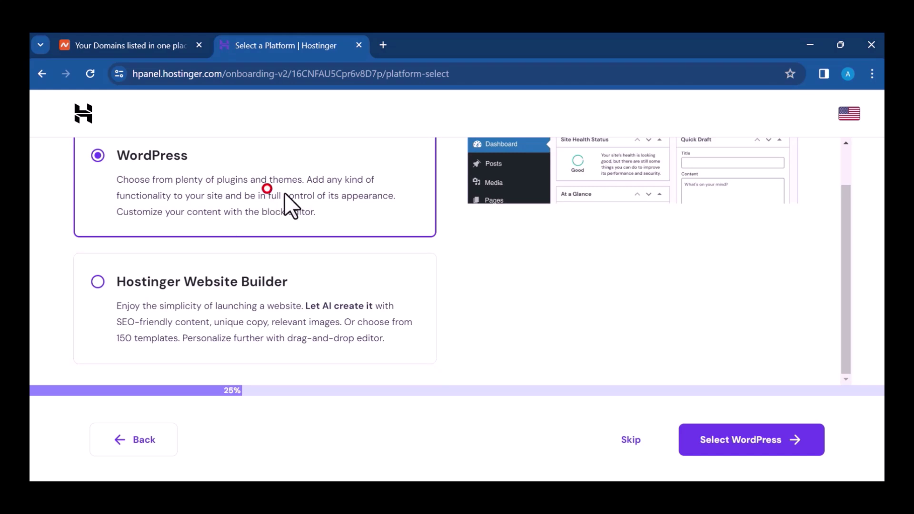
pyautogui.click(749, 438)
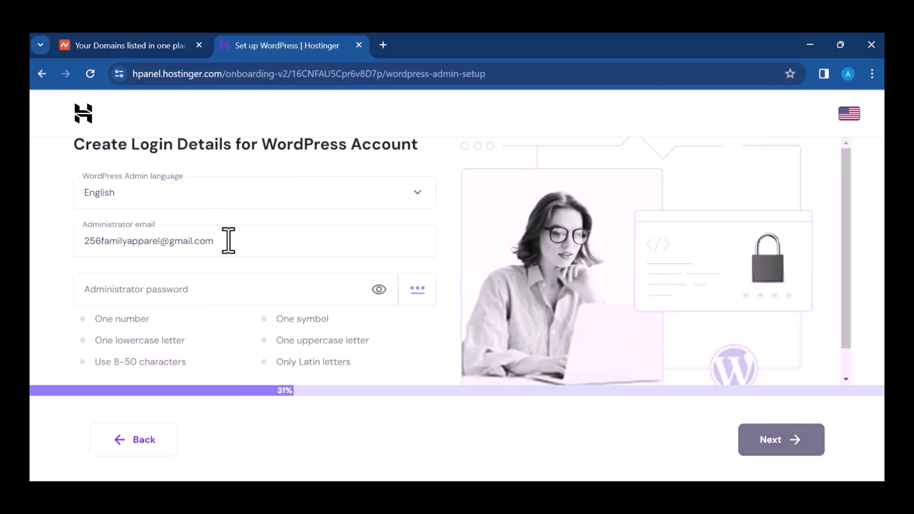
# Replace the administrator email with the user's own address and set the admin password
pyautogui.click(252, 238)
pyautogui.moveTo(249, 237); pyautogui.dragTo(38, 236)
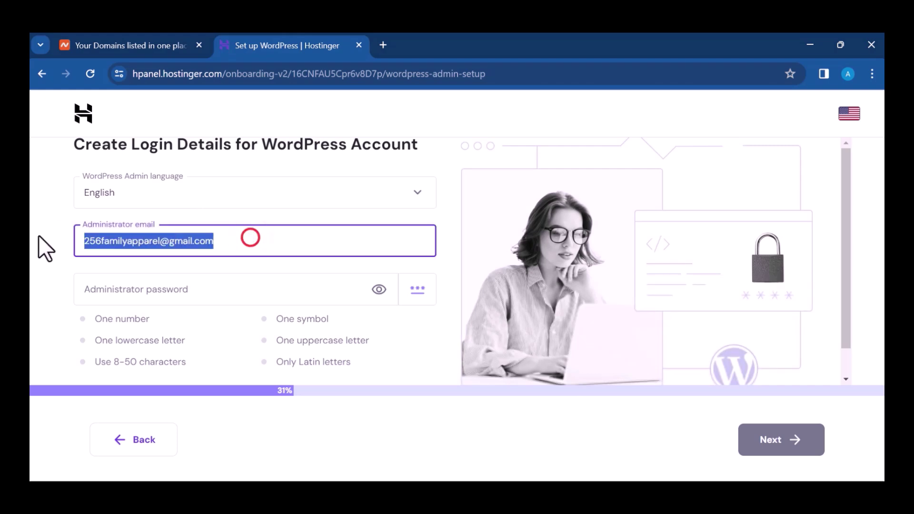
pyautogui.write('E')
pyautogui.press('BackSpace')
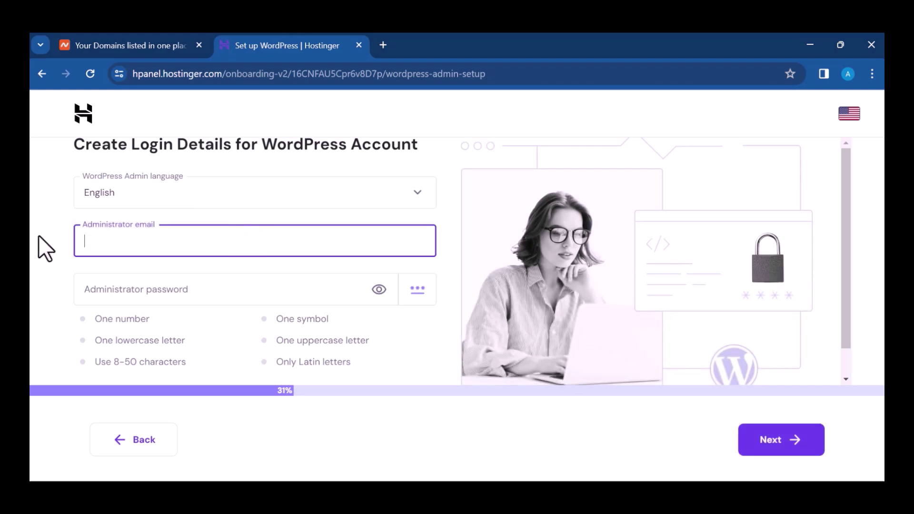
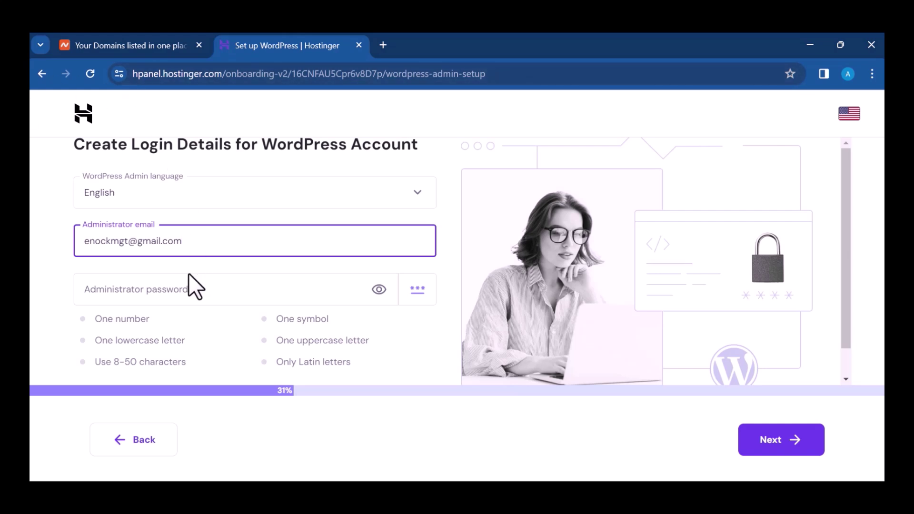
pyautogui.click(188, 288)
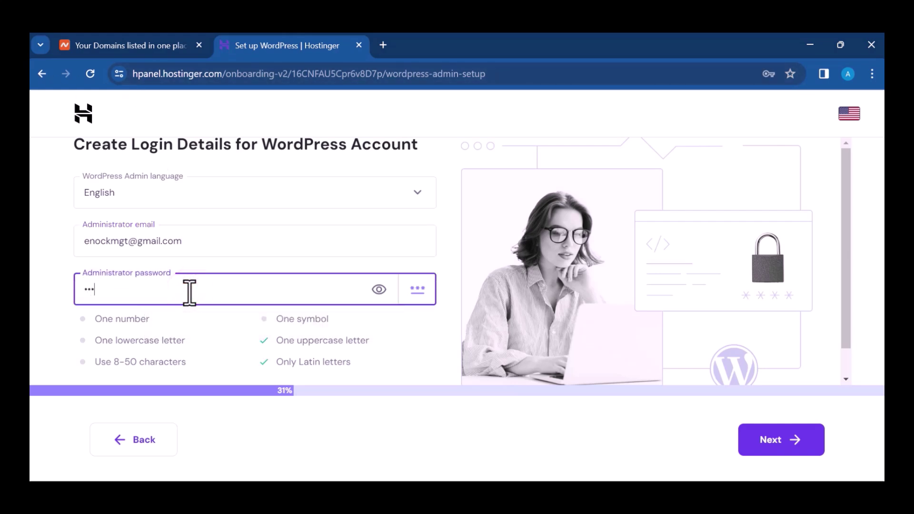
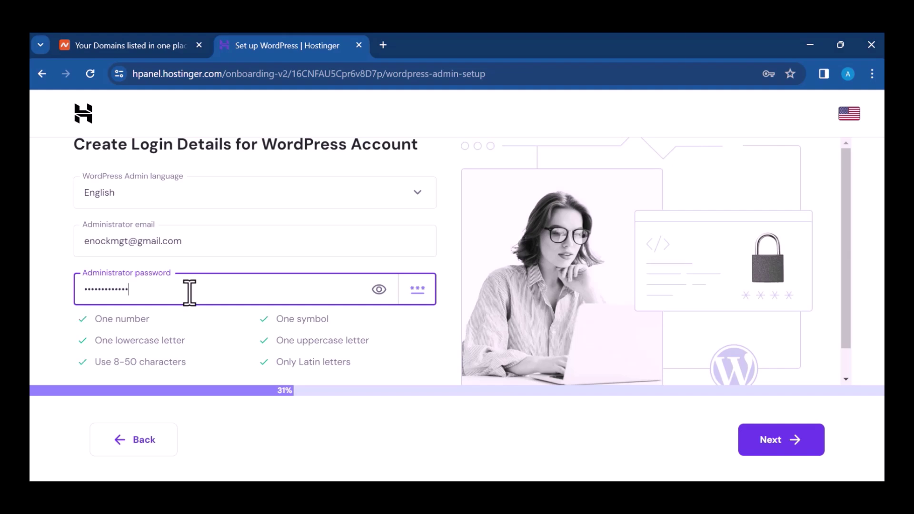
pyautogui.click(776, 440)
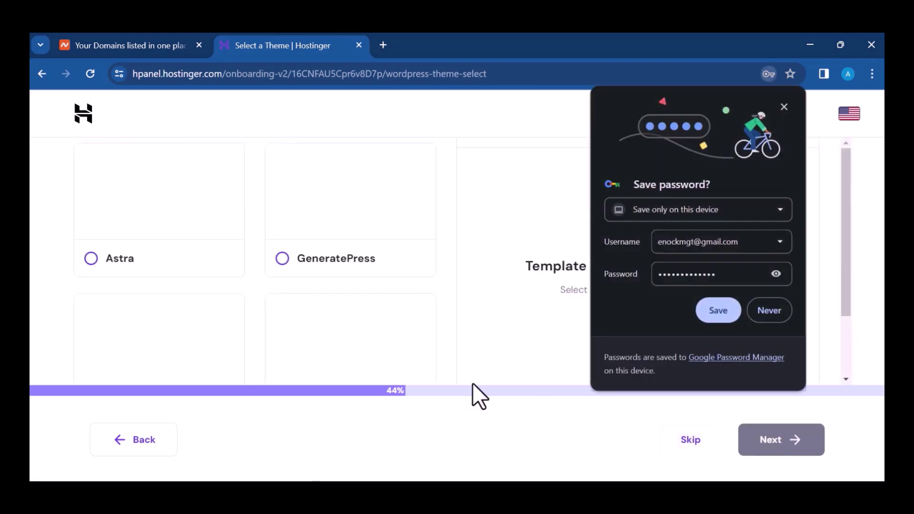
# Save the admin password in Chrome and select the Astra theme
pyautogui.click(710, 312)
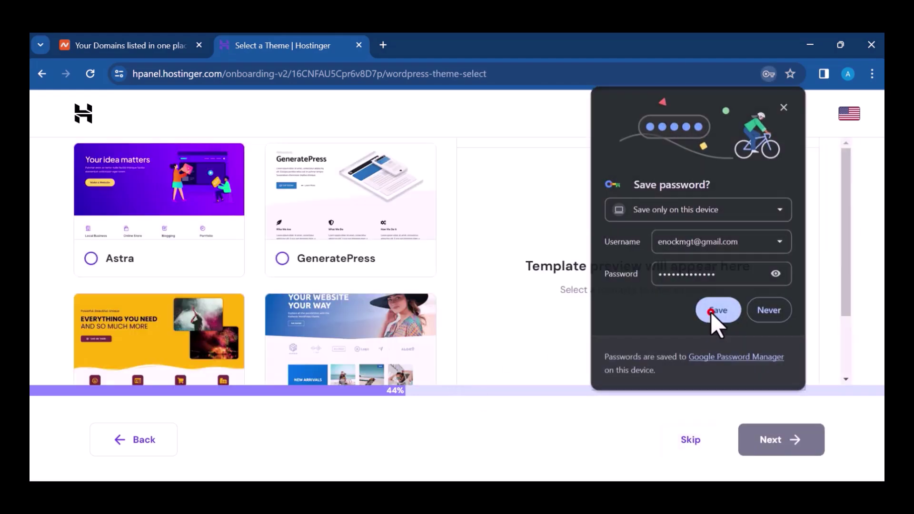
pyautogui.scroll(-2, 222, 212)
pyautogui.scroll(2, 223, 214)
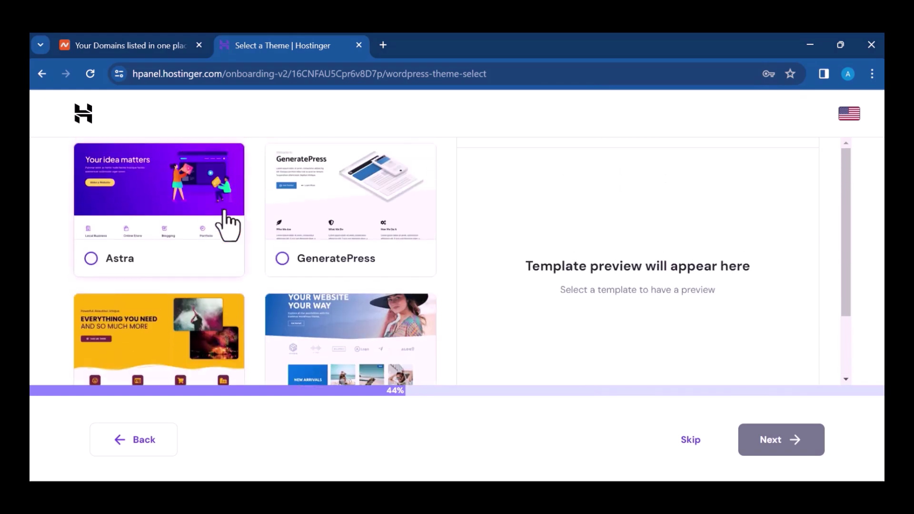
pyautogui.scroll(-2, 224, 218)
pyautogui.click(100, 172)
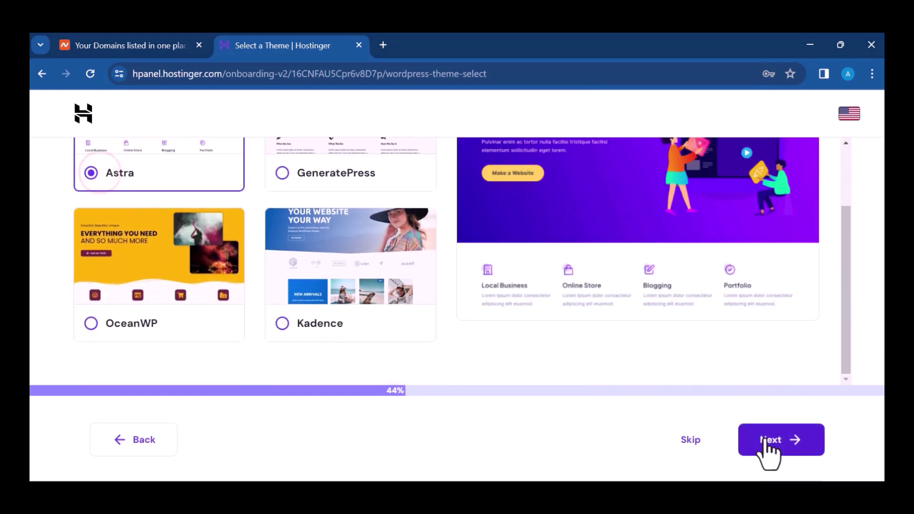
pyautogui.click(761, 440)
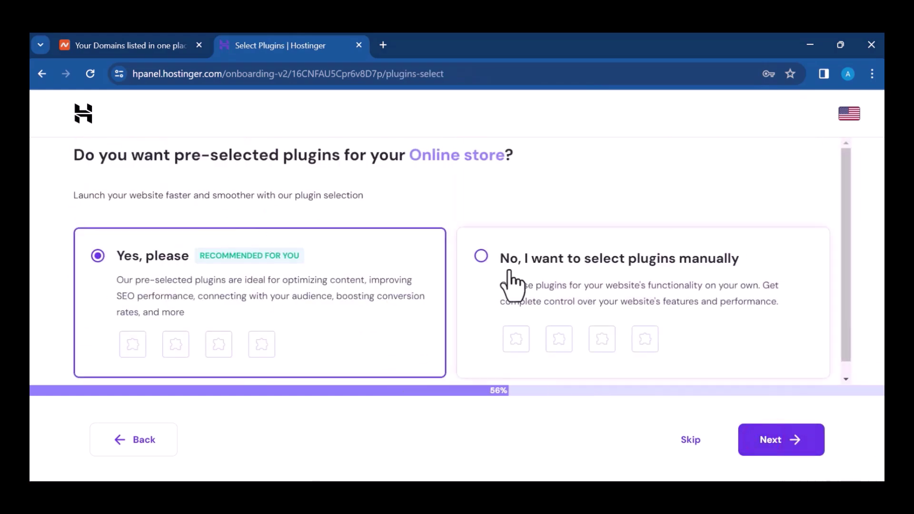
# Choose to select plugins manually, then skip the plugin selection
pyautogui.click(518, 275)
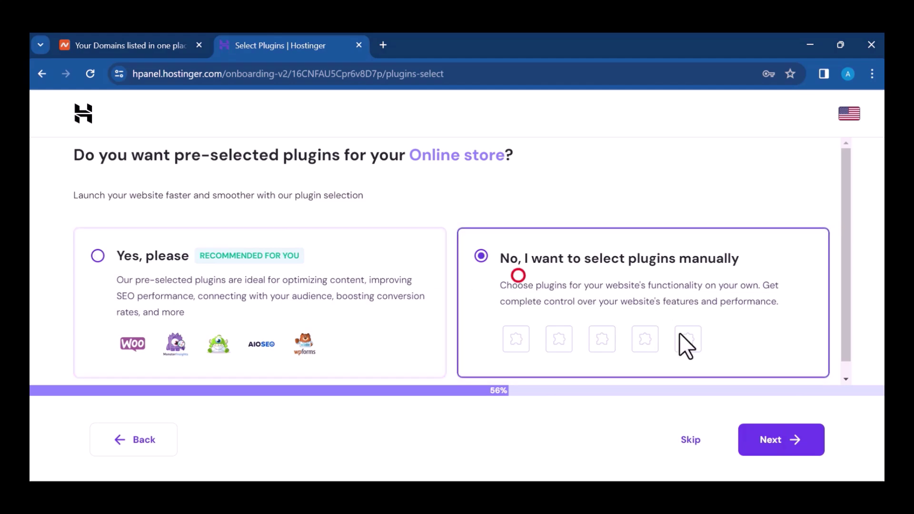
pyautogui.click(778, 446)
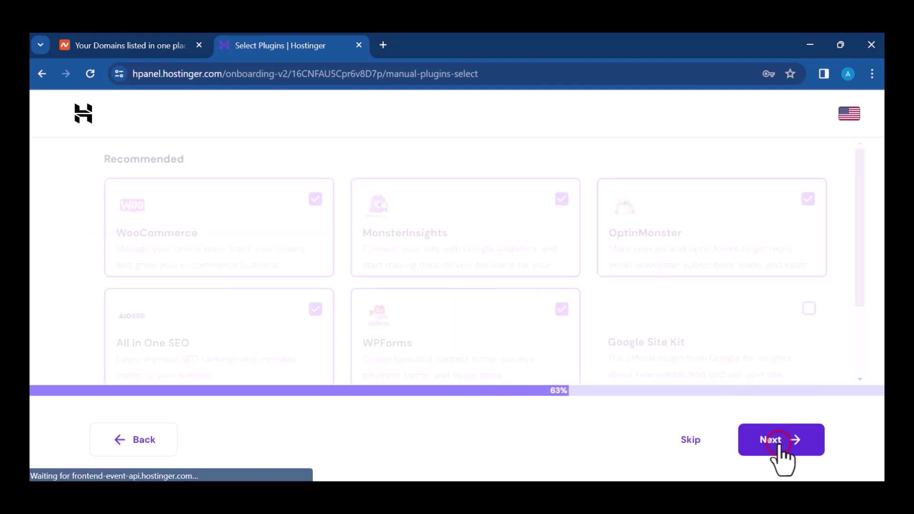
pyautogui.scroll(-3, 191, 237)
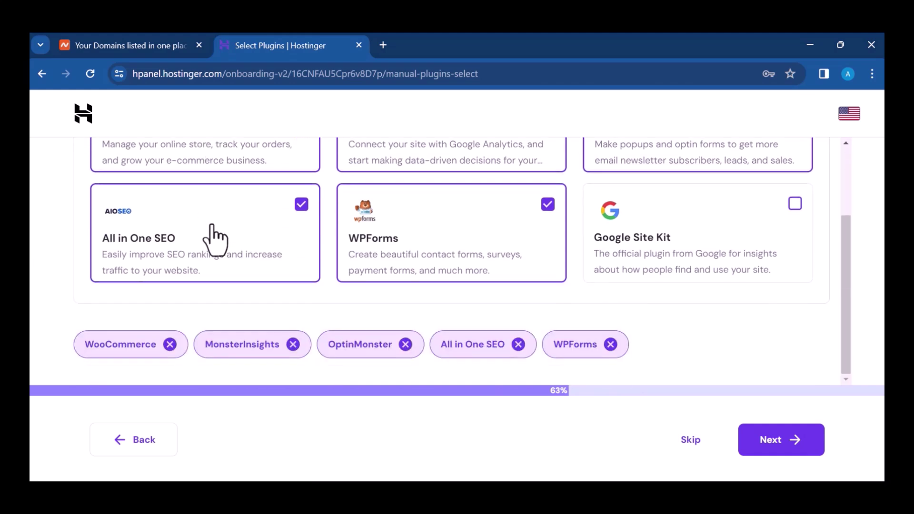
pyautogui.click(686, 439)
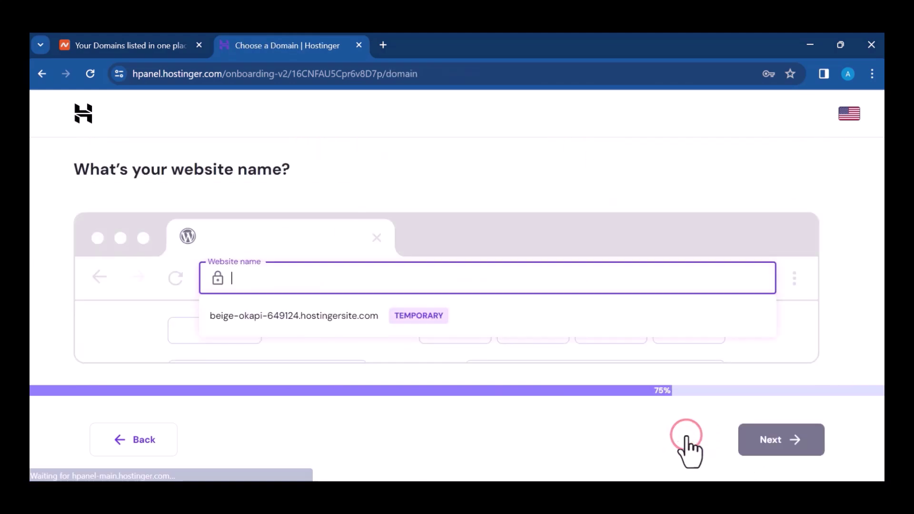
# Copy the domain name enockmwebe.lol from the Namecheap domain list
pyautogui.click(295, 276)
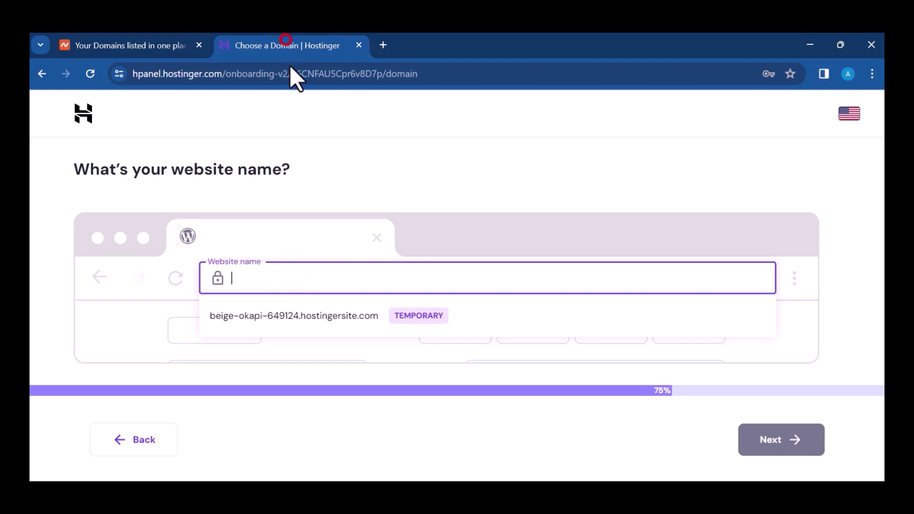
pyautogui.click(148, 47)
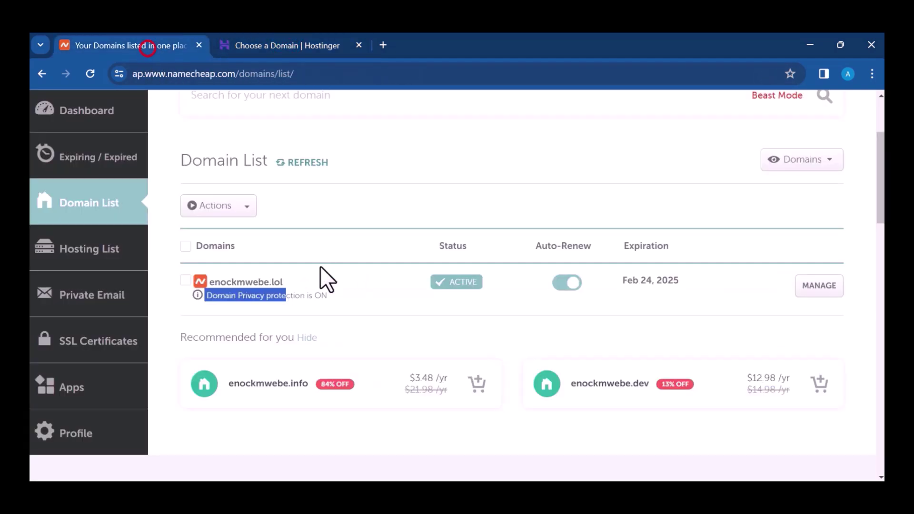
pyautogui.click(289, 329)
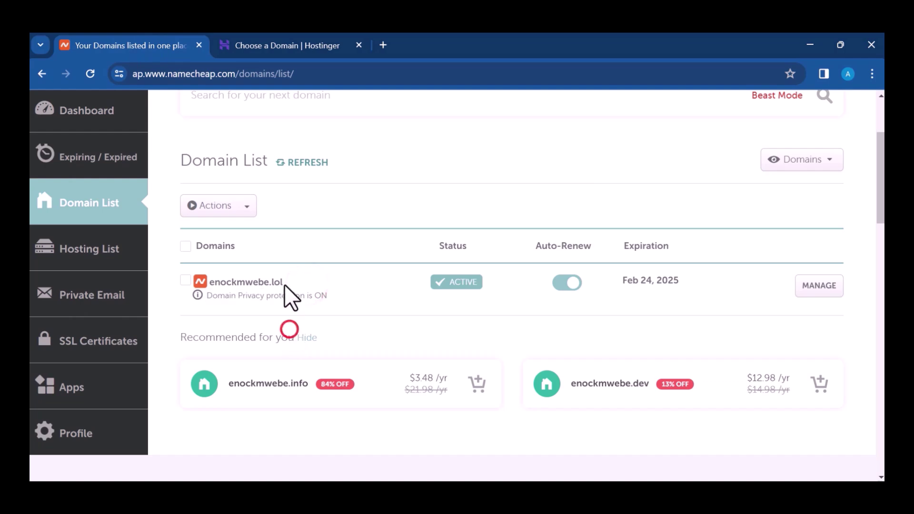
pyautogui.moveTo(286, 285); pyautogui.dragTo(210, 284)
pyautogui.rightClick(219, 282)
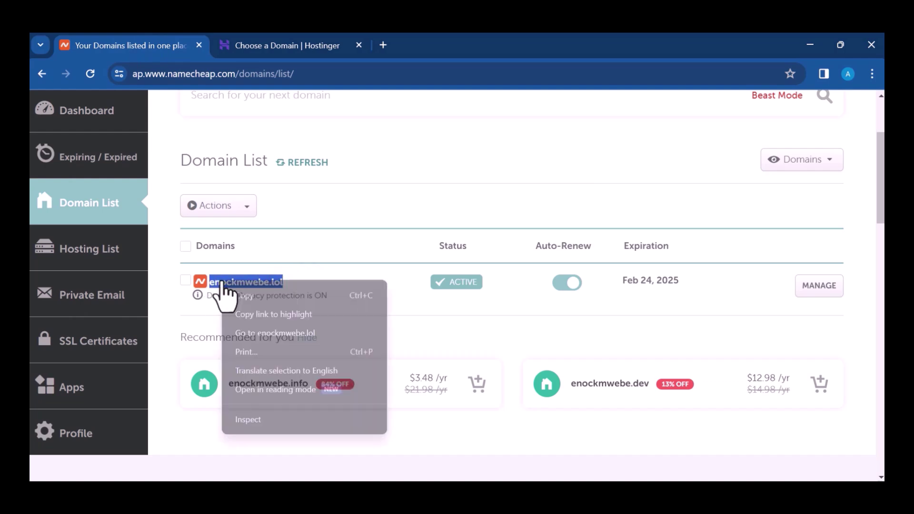
pyautogui.click(284, 296)
# Paste enockmwebe.lol as the Hostinger website name and confirm its ownership
pyautogui.click(287, 46)
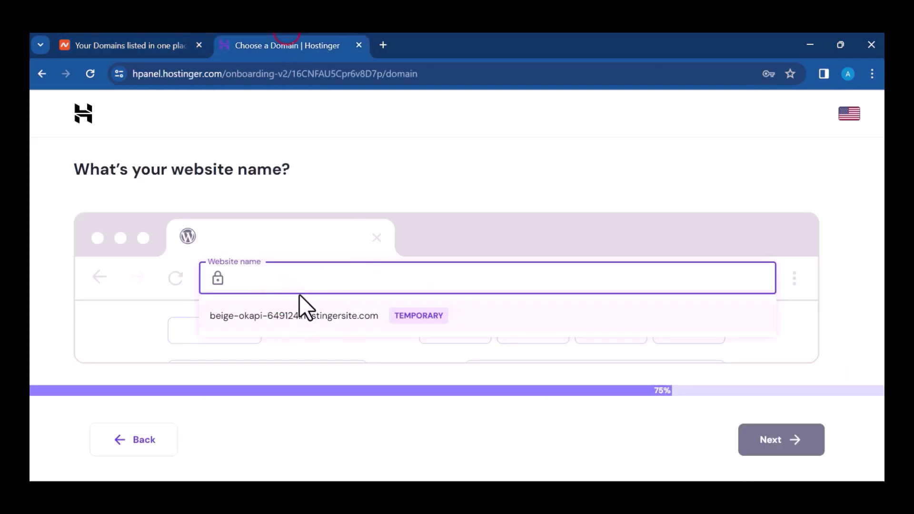
pyautogui.rightClick(304, 280)
pyautogui.click(364, 196)
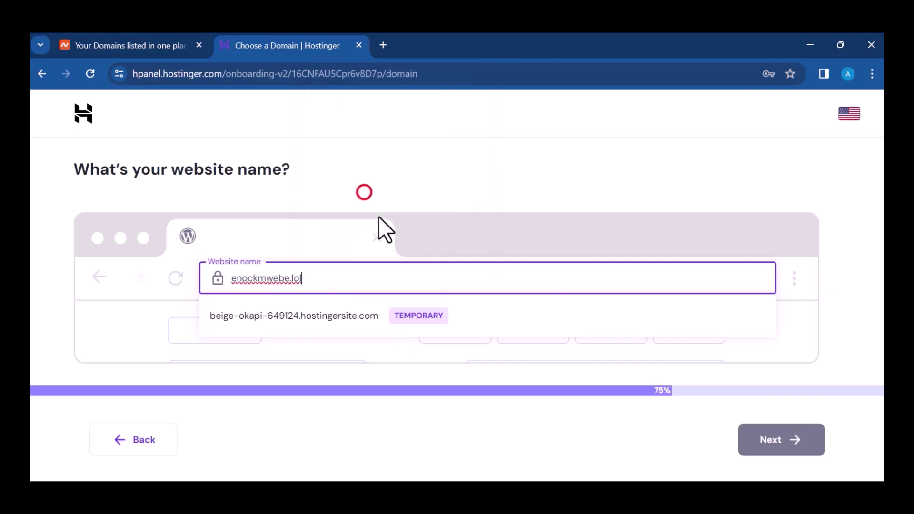
pyautogui.click(484, 323)
pyautogui.click(769, 436)
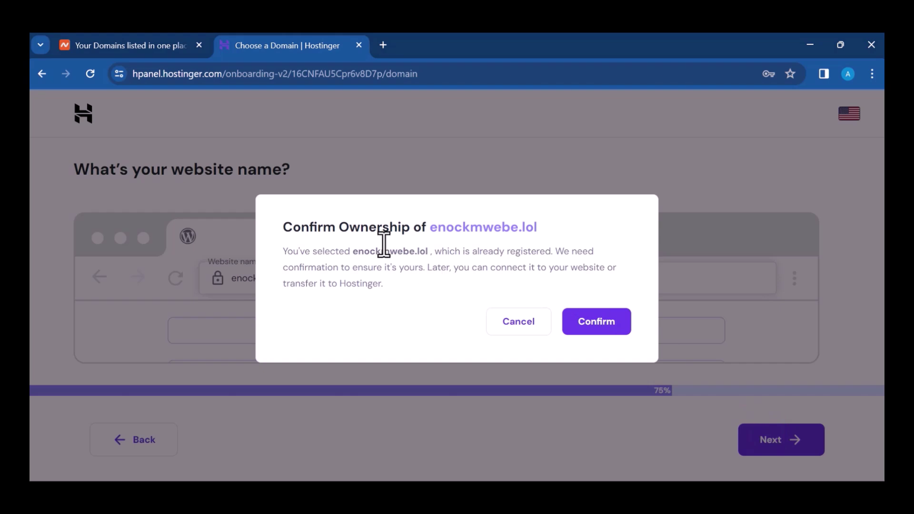
pyautogui.click(598, 325)
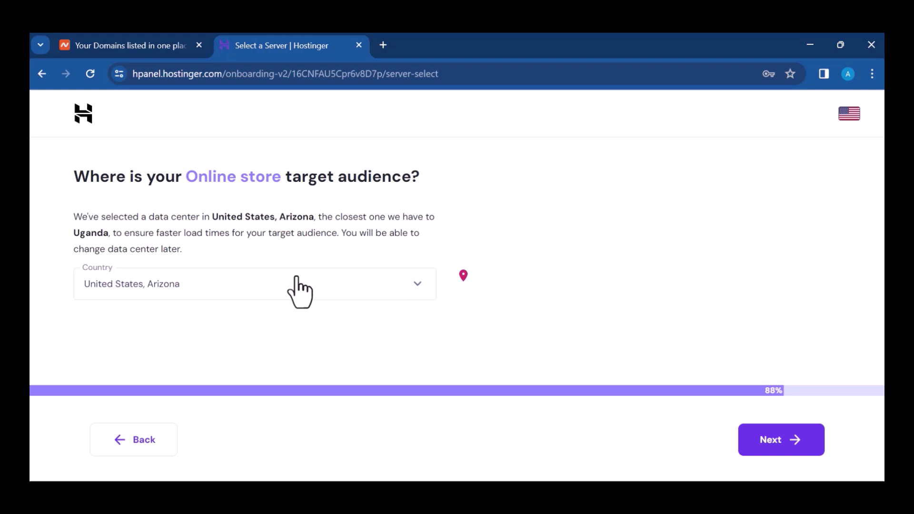
# Accept the United States, Arizona data center and let hPanel build the enockmwebe.lol WordPress site
pyautogui.click(759, 434)
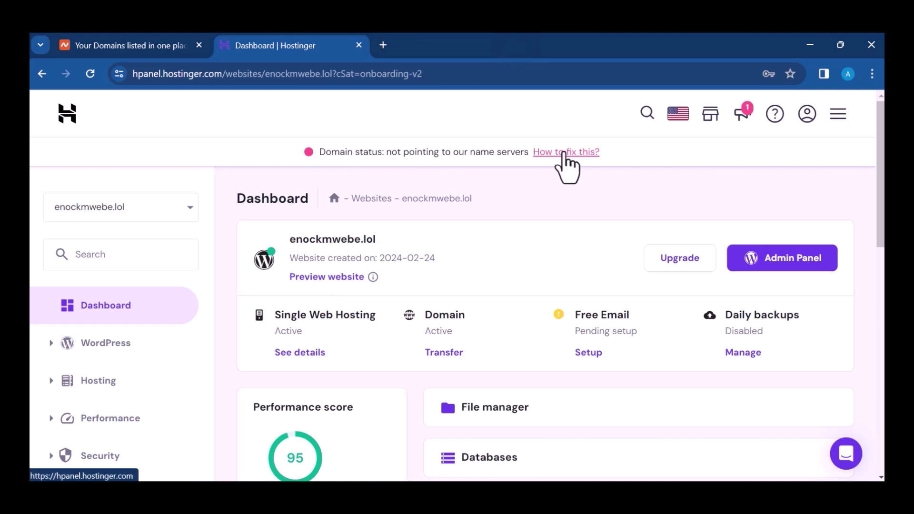
# Get hPanel's Namecheap instructions for nameservers ns1/ns2.dns-parking.com, then return to the Namecheap domain list
pyautogui.click(564, 151)
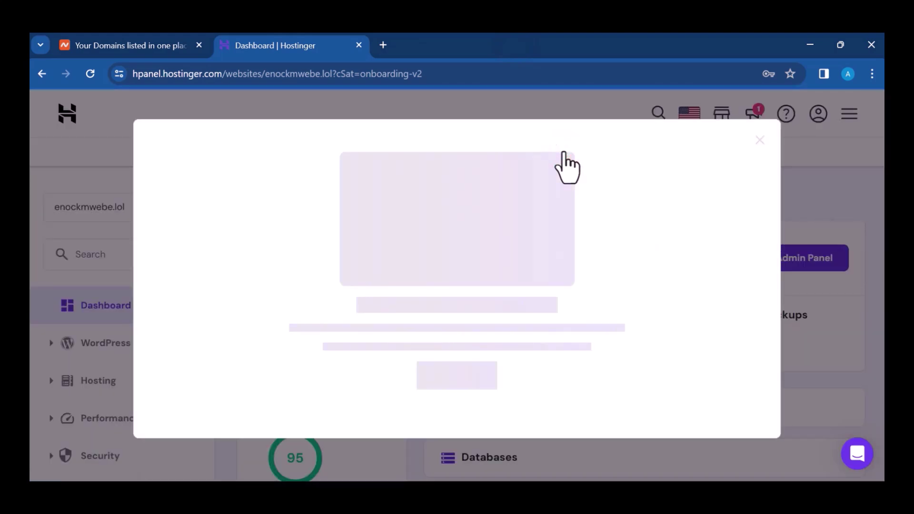
pyautogui.scroll(-2, 533, 204)
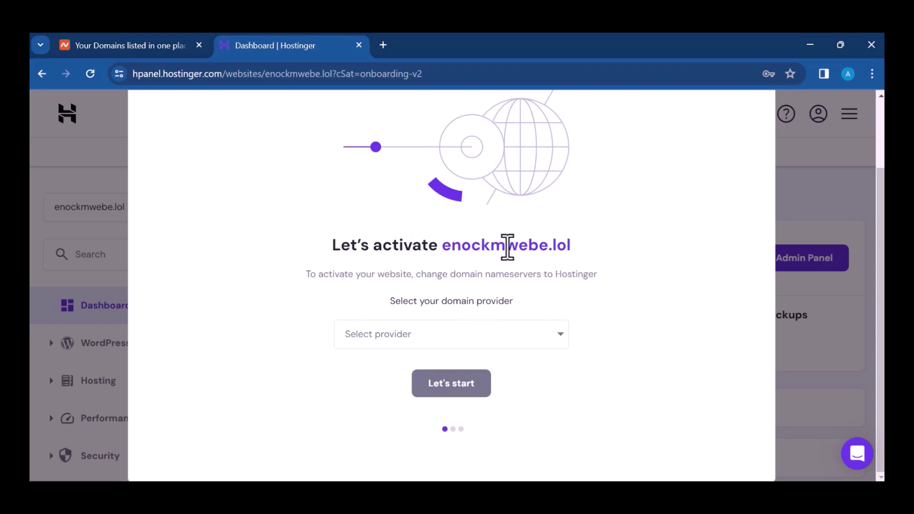
pyautogui.click(404, 335)
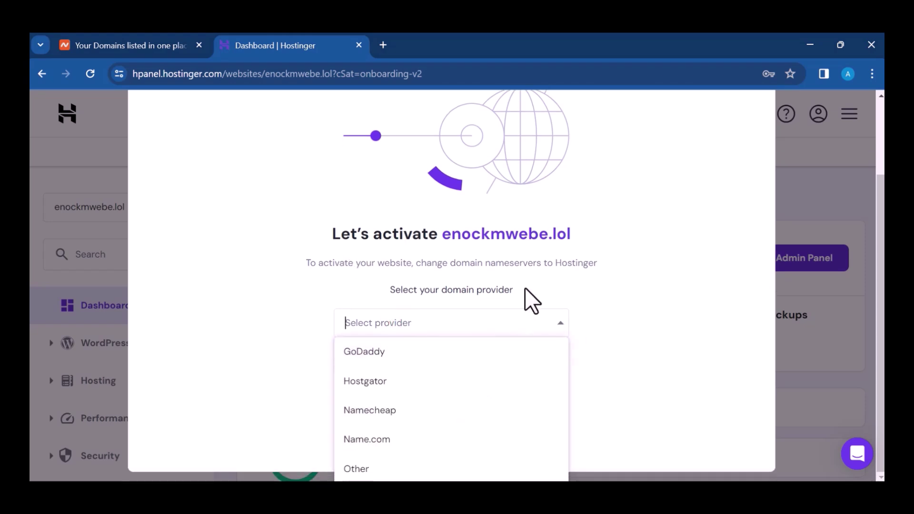
pyautogui.click(400, 412)
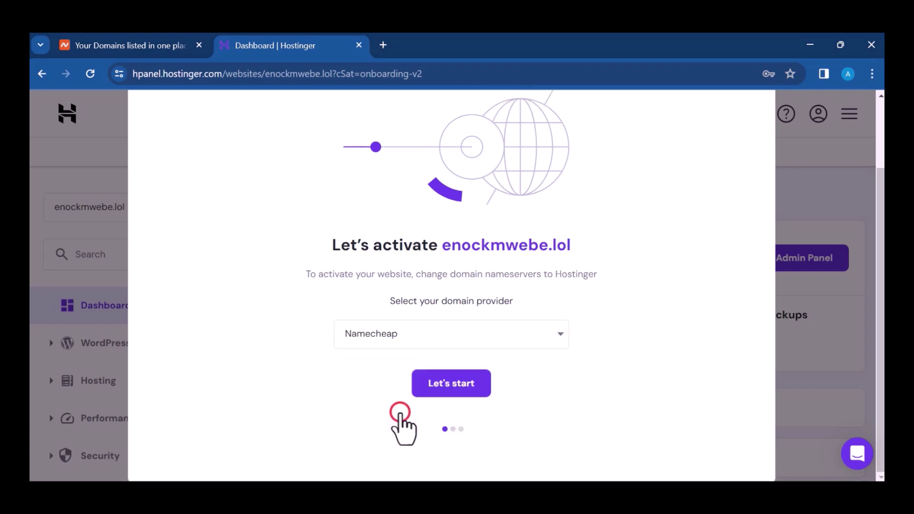
pyautogui.click(451, 390)
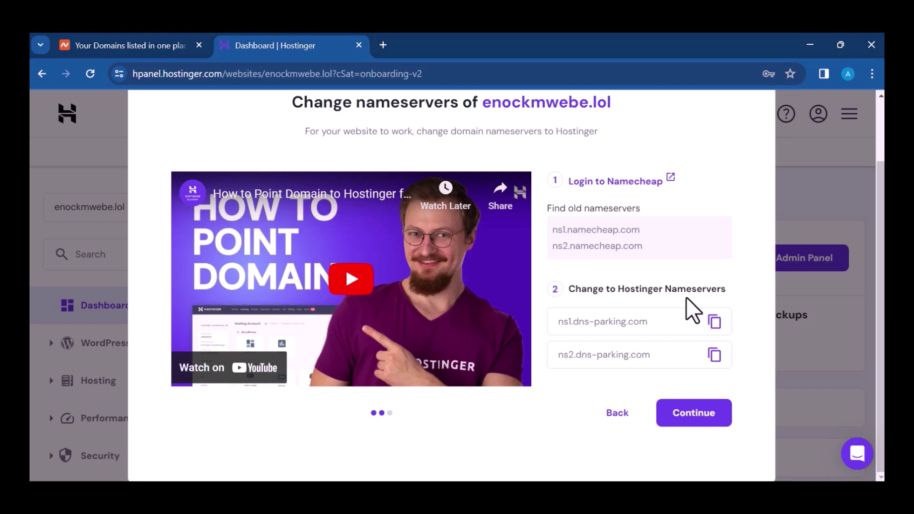
pyautogui.click(134, 47)
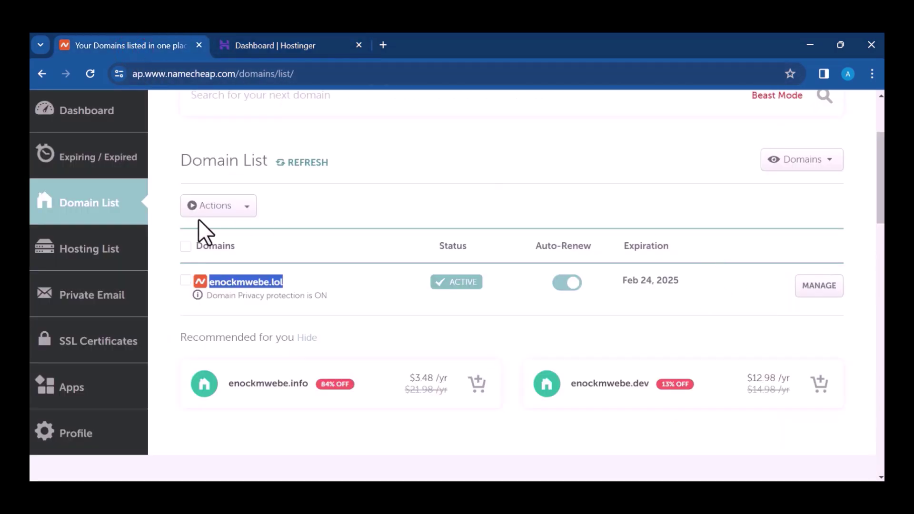
# Open enockmwebe.lol's settings in Namecheap and switch its nameservers to Custom DNS
pyautogui.click(393, 218)
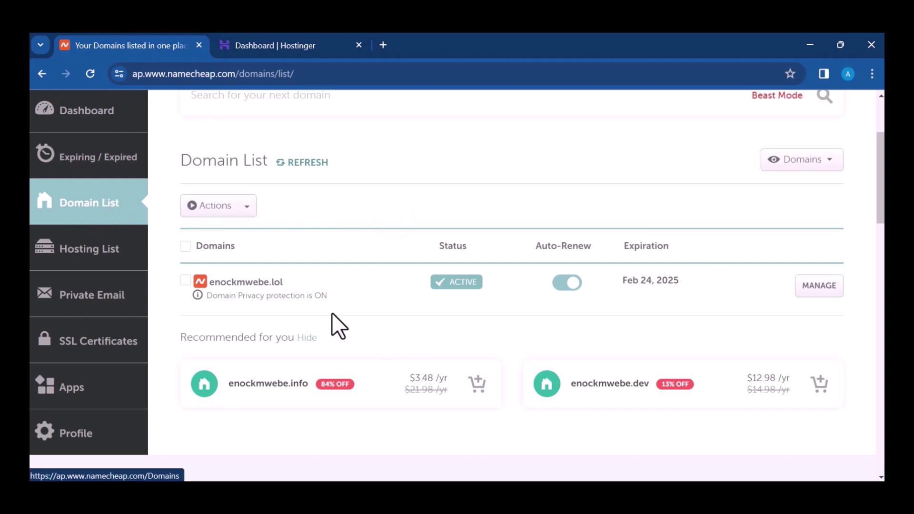
pyautogui.click(819, 287)
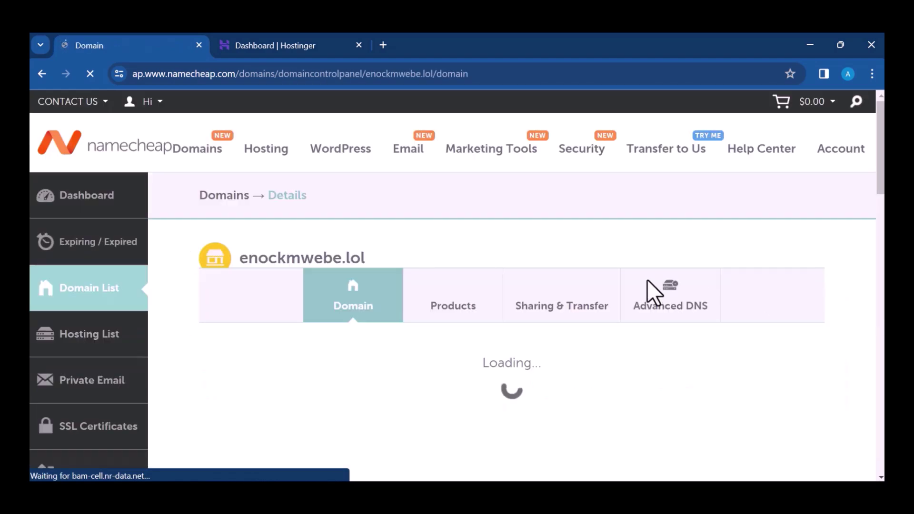
pyautogui.scroll(-2, 551, 264)
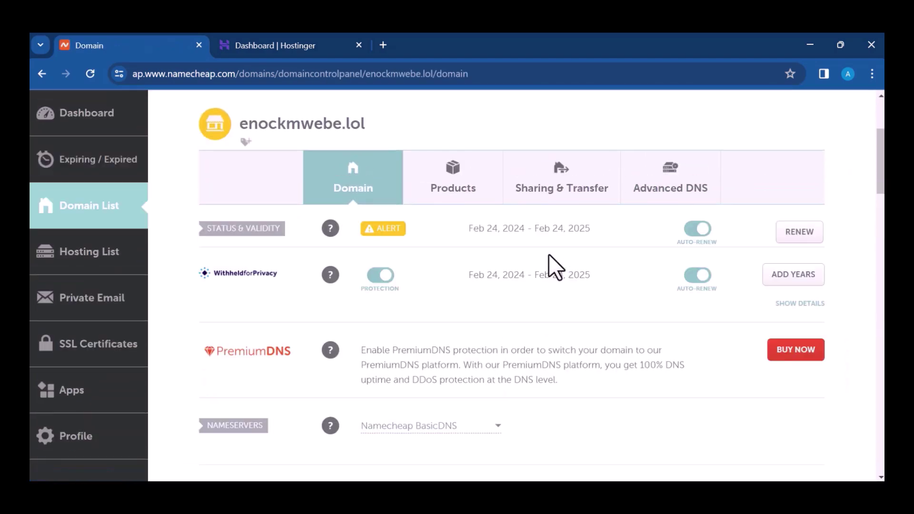
pyautogui.scroll(-3, 548, 257)
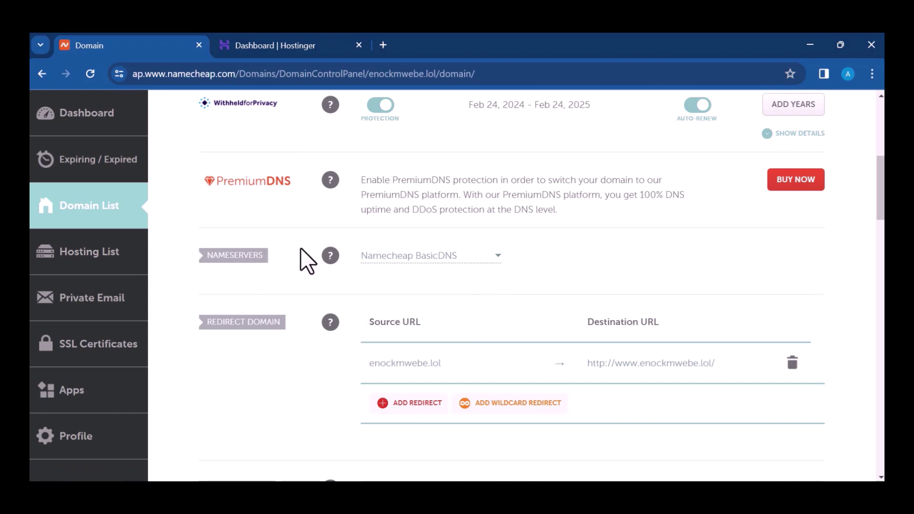
pyautogui.scroll(3, 408, 265)
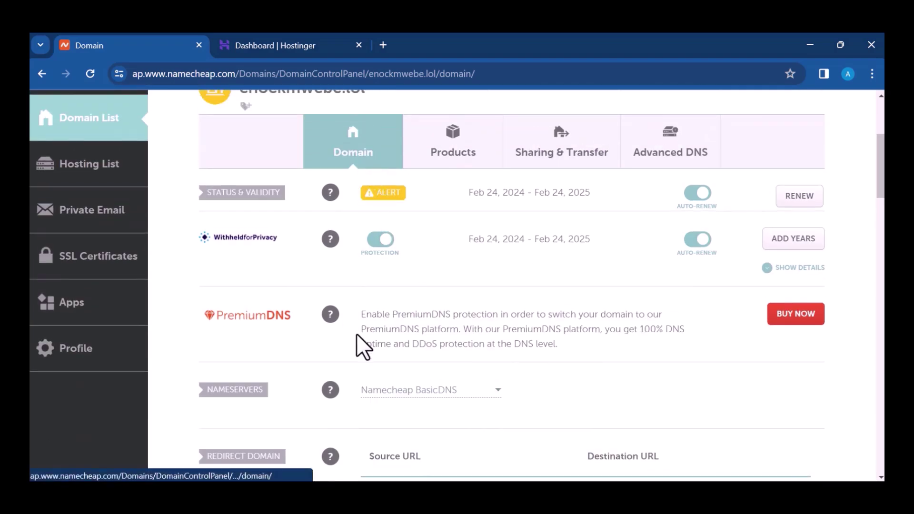
pyautogui.click(418, 389)
pyautogui.scroll(-2, 459, 387)
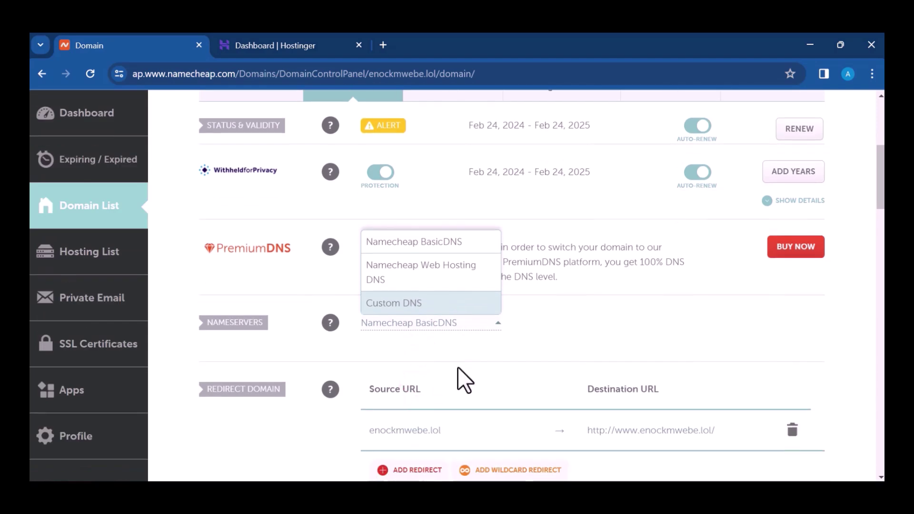
pyautogui.click(456, 303)
pyautogui.scroll(-3, 500, 343)
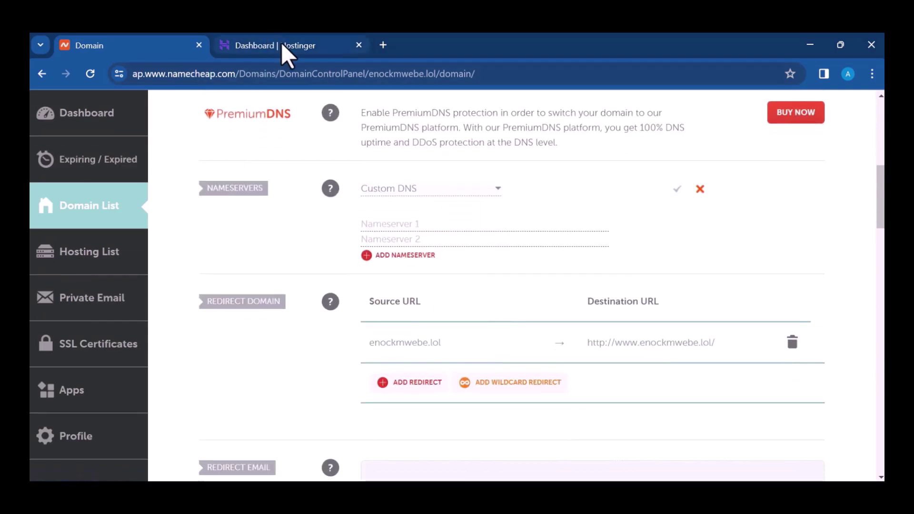
# Copy ns1.dns-parking.com from hPanel into Nameserver 1
pyautogui.click(282, 44)
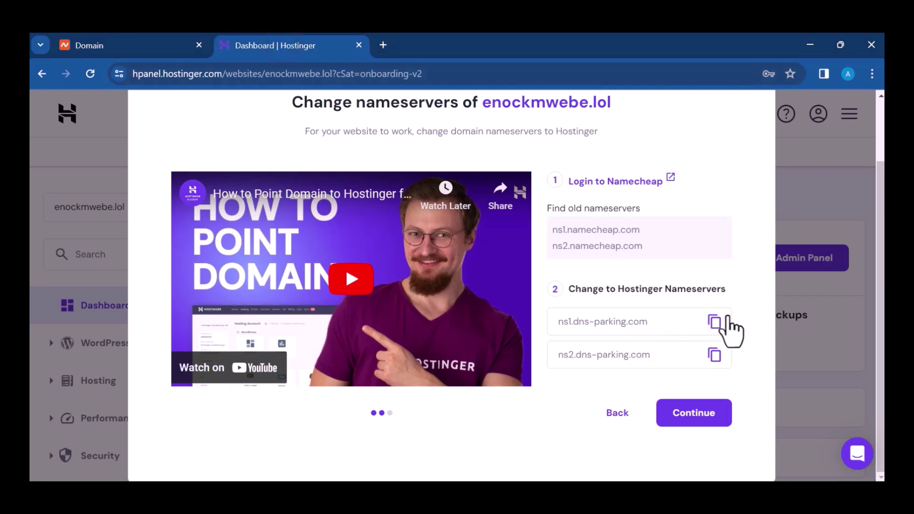
pyautogui.click(727, 318)
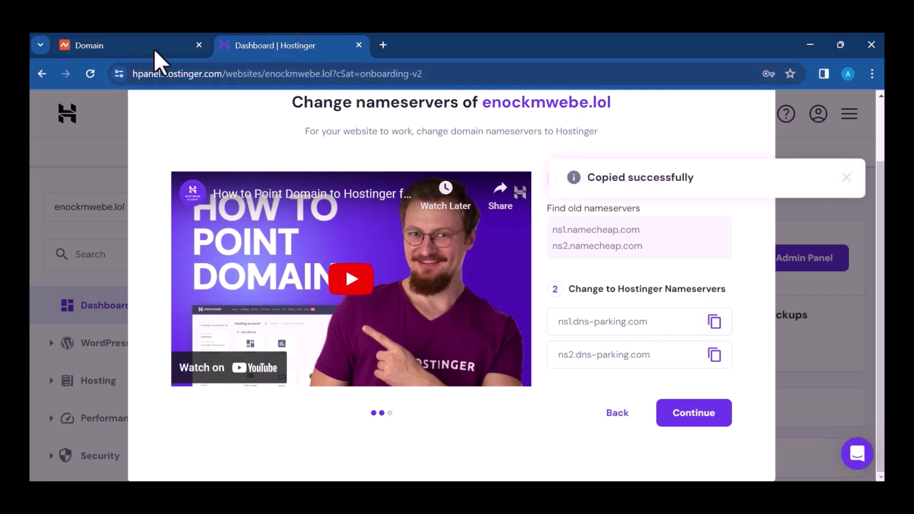
pyautogui.click(120, 47)
pyautogui.click(429, 221)
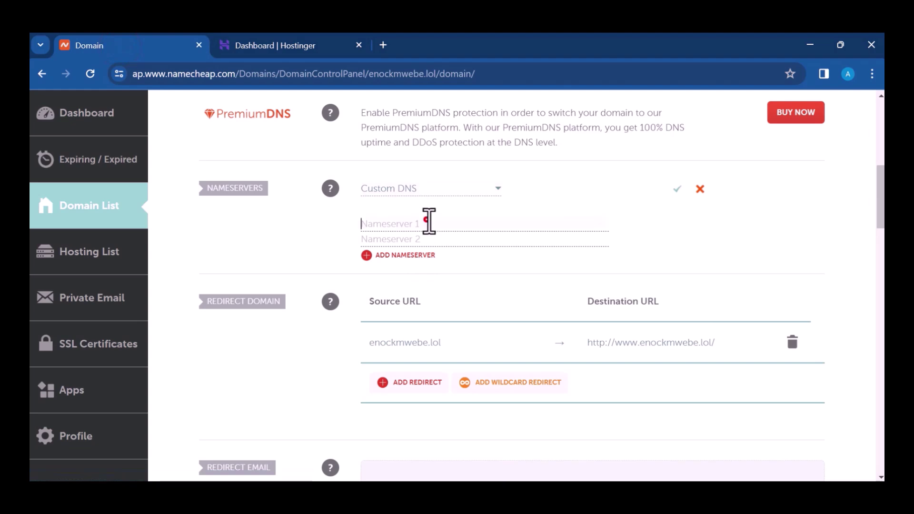
pyautogui.rightClick(429, 220)
pyautogui.click(462, 352)
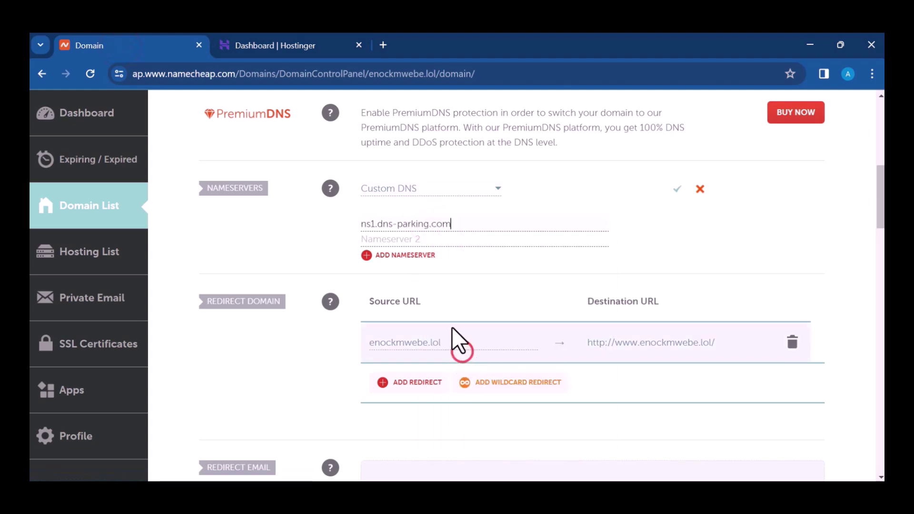
# Copy ns2.dns-parking.com into Nameserver 2 and save the custom nameservers
pyautogui.click(316, 50)
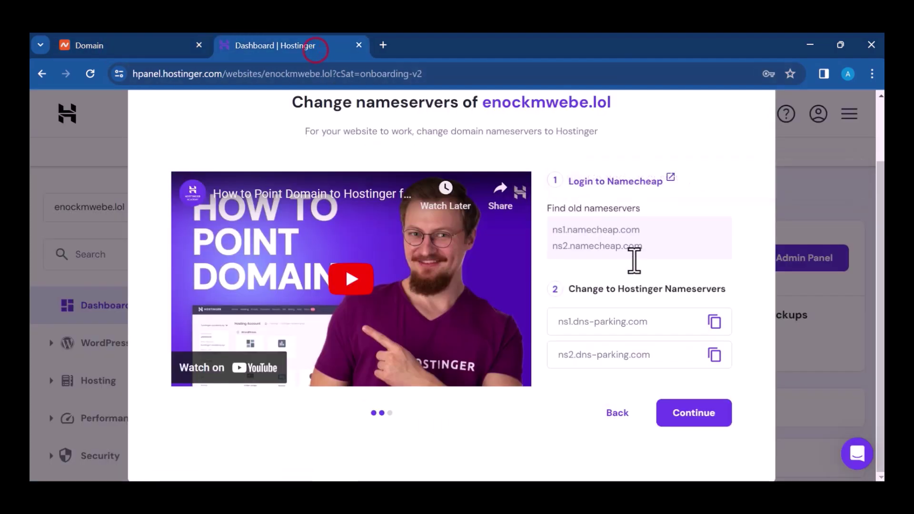
pyautogui.click(714, 355)
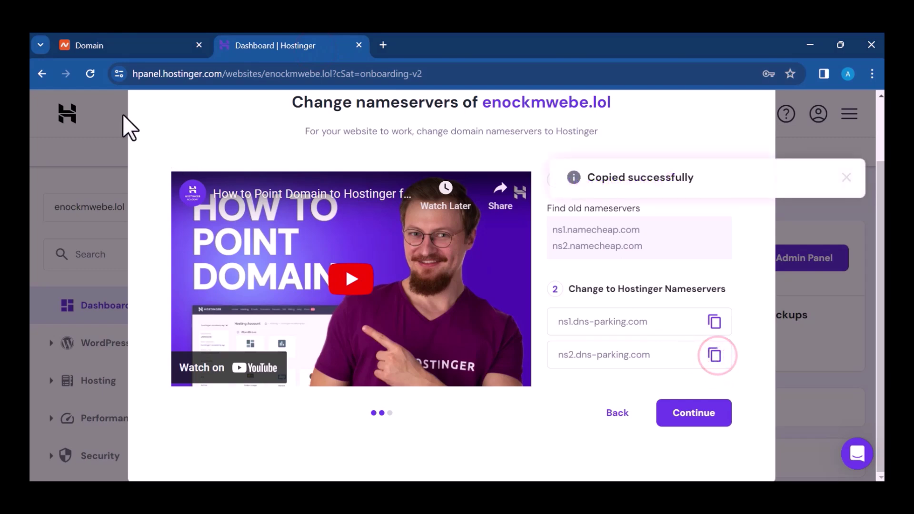
pyautogui.click(131, 46)
pyautogui.click(406, 239)
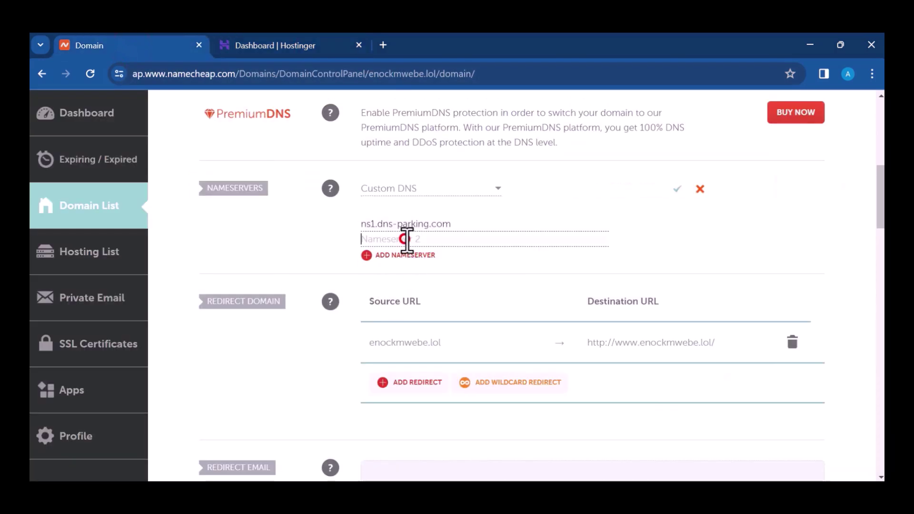
pyautogui.rightClick(406, 239)
pyautogui.click(466, 373)
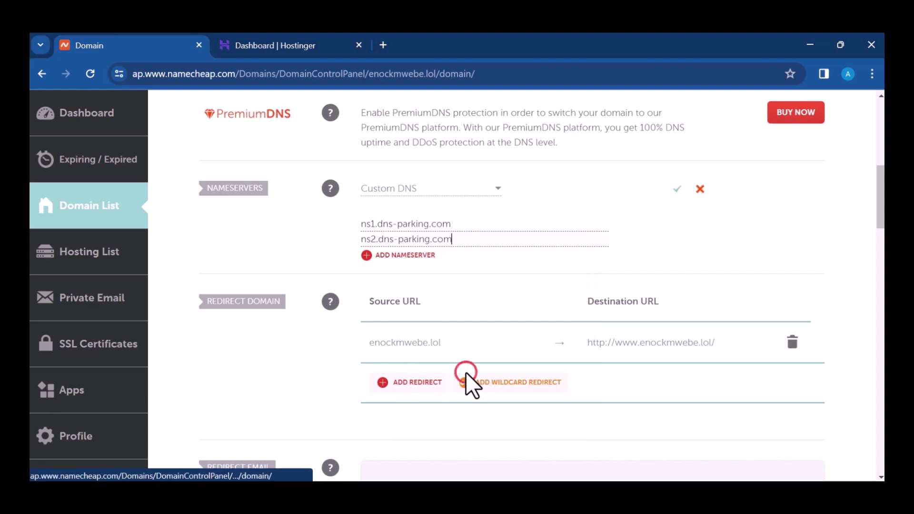
pyautogui.scroll(1, 649, 274)
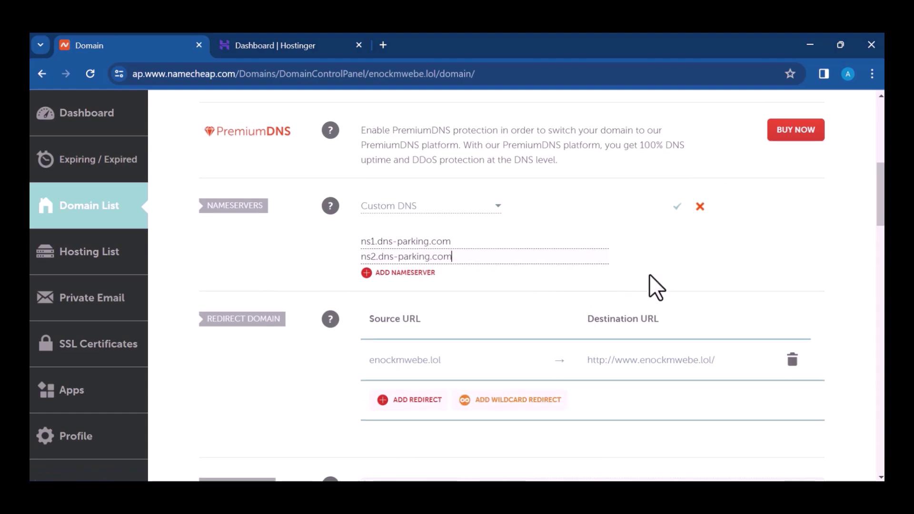
pyautogui.scroll(2, 650, 276)
pyautogui.scroll(1, 649, 275)
pyautogui.scroll(-3, 649, 275)
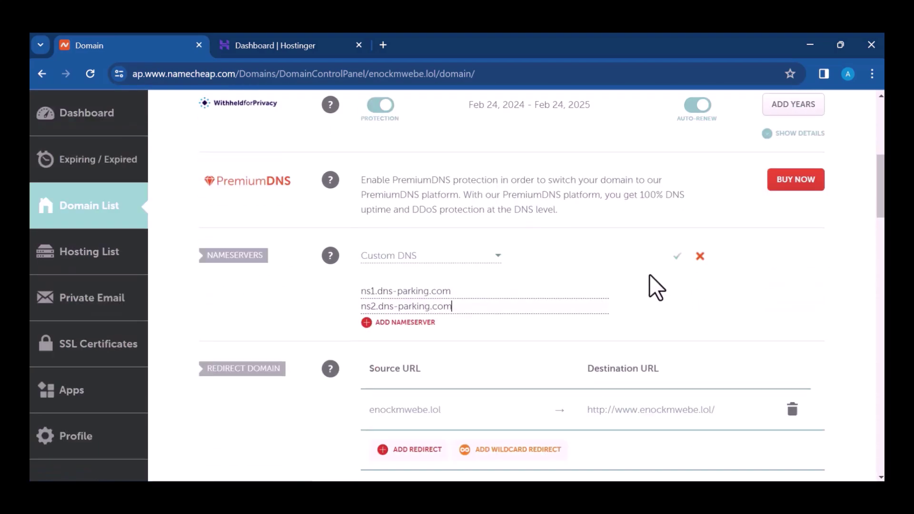
pyautogui.click(677, 257)
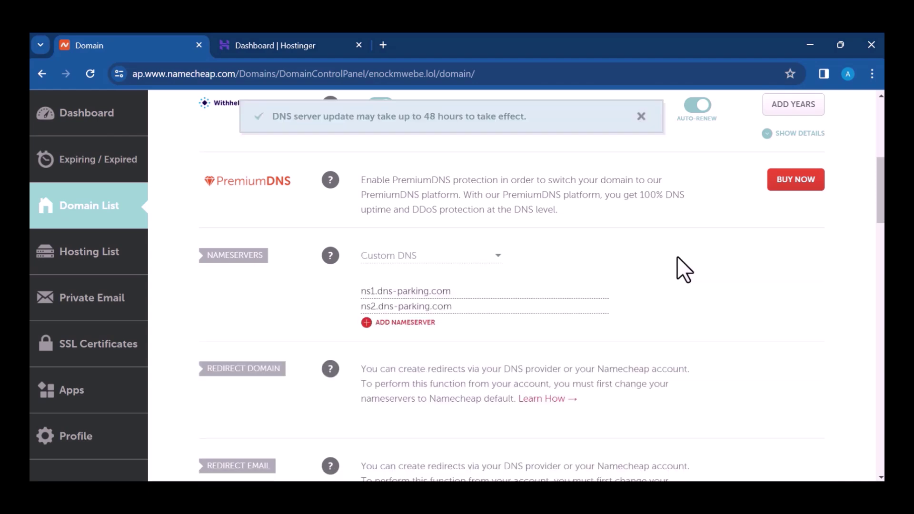
# Confirm and finish the nameserver setup in the hPanel dialog
pyautogui.click(285, 47)
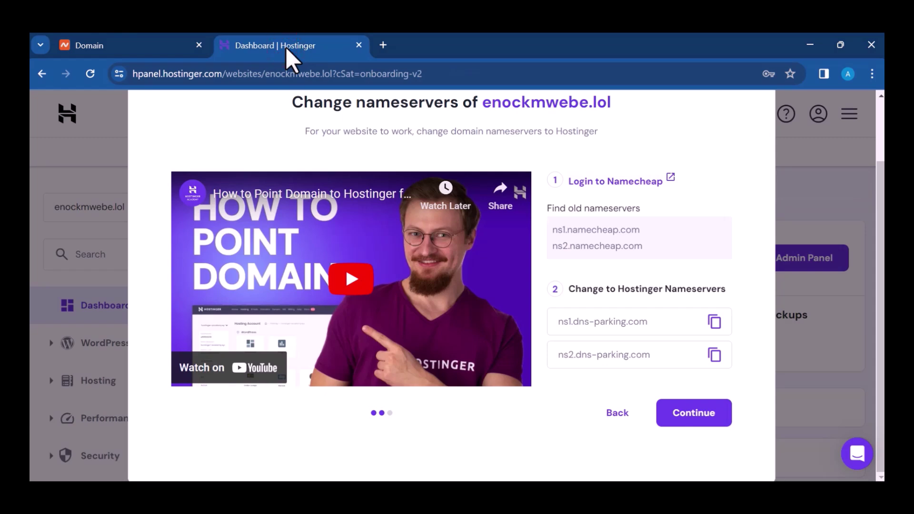
pyautogui.click(705, 416)
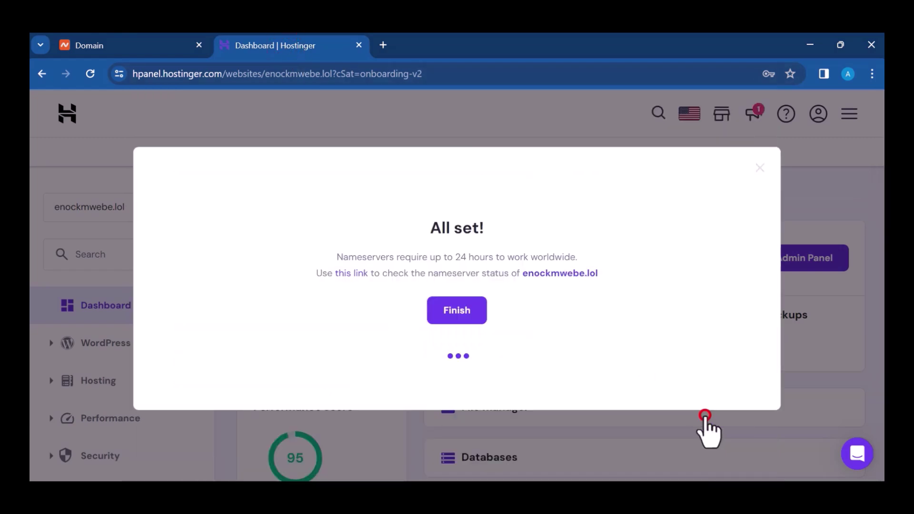
pyautogui.click(451, 414)
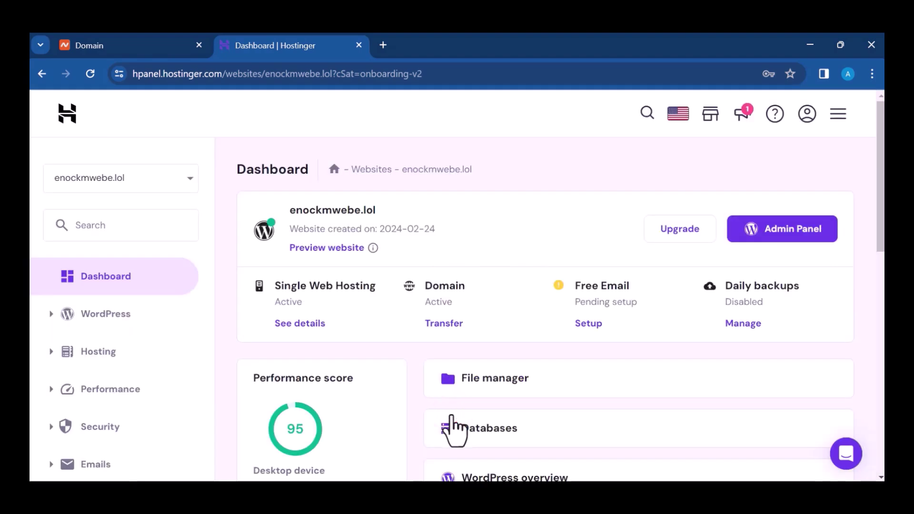
# Open enockmwebe.lol in a new tab, which times out with ERR_CONNECTION_TIMED_OUT
pyautogui.moveTo(405, 210); pyautogui.dragTo(287, 210)
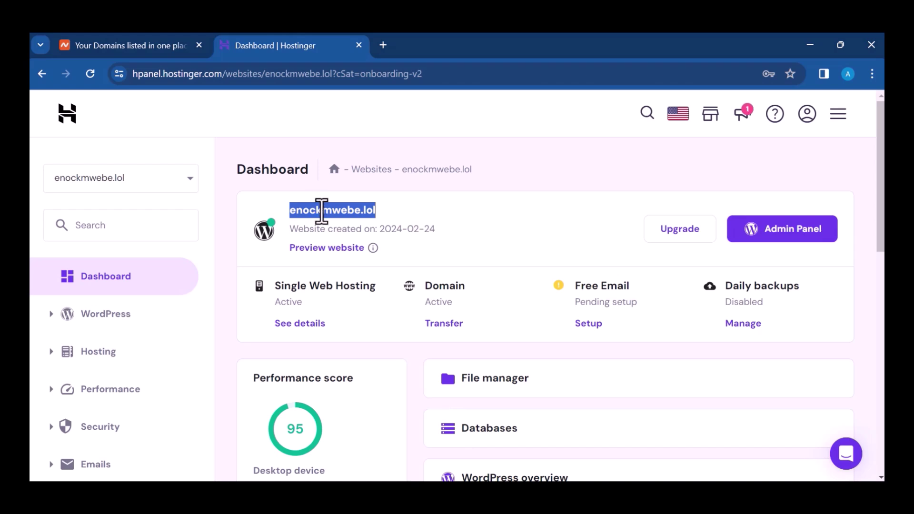
pyautogui.rightClick(321, 210)
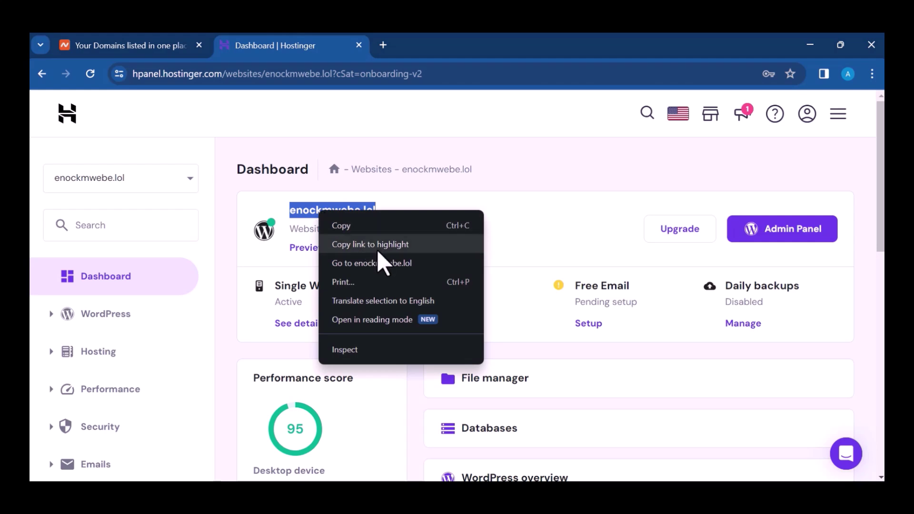
pyautogui.click(378, 264)
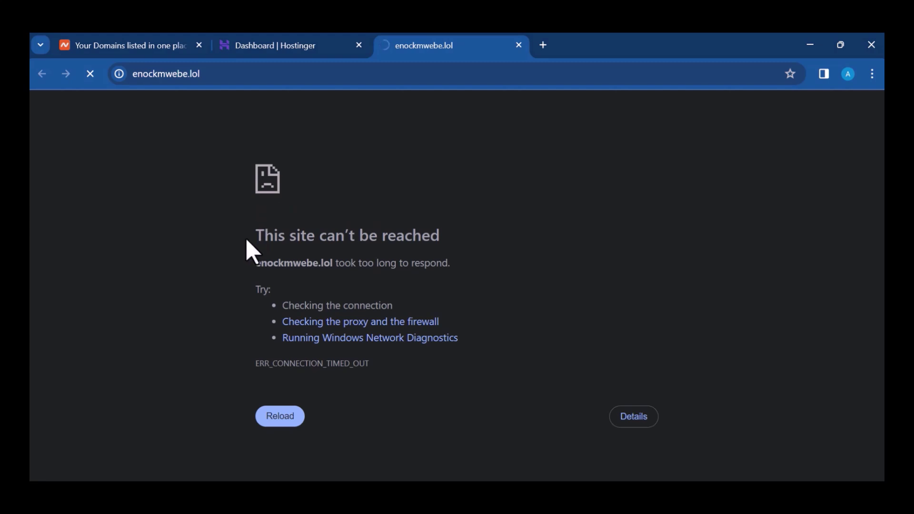
# Close the timed-out tab and reopen enockmwebe.lol from hPanel, now showing the Hello world! post
pyautogui.moveTo(247, 238); pyautogui.dragTo(442, 240)
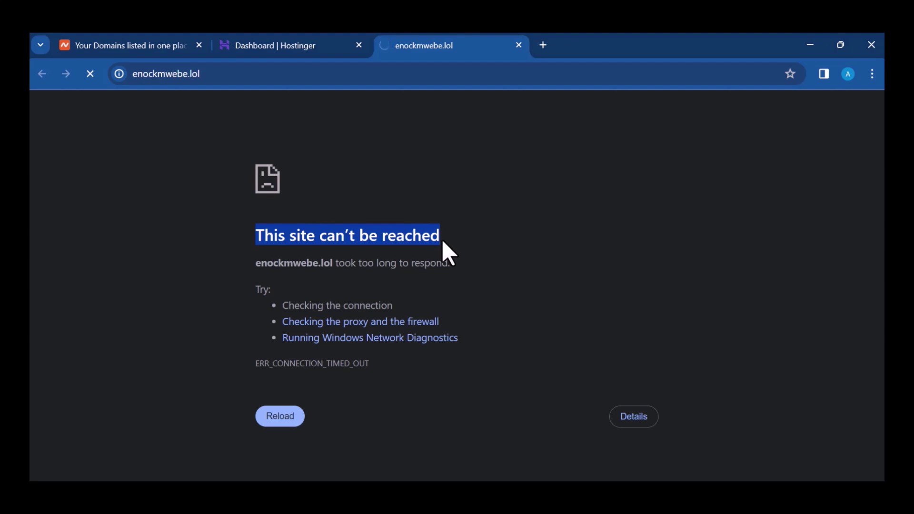
pyautogui.hotkey('ctrl', 'w')
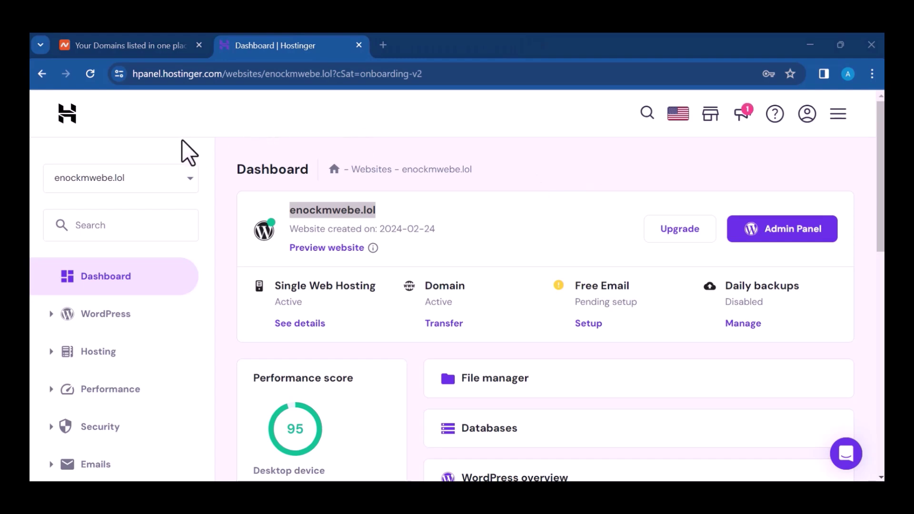
pyautogui.click(182, 137)
pyautogui.doubleClick(324, 210)
pyautogui.rightClick(332, 210)
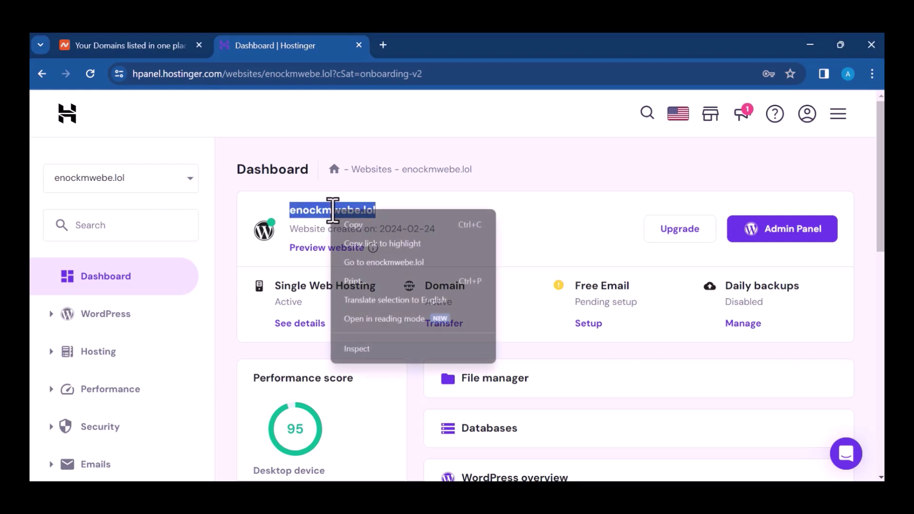
pyautogui.click(361, 262)
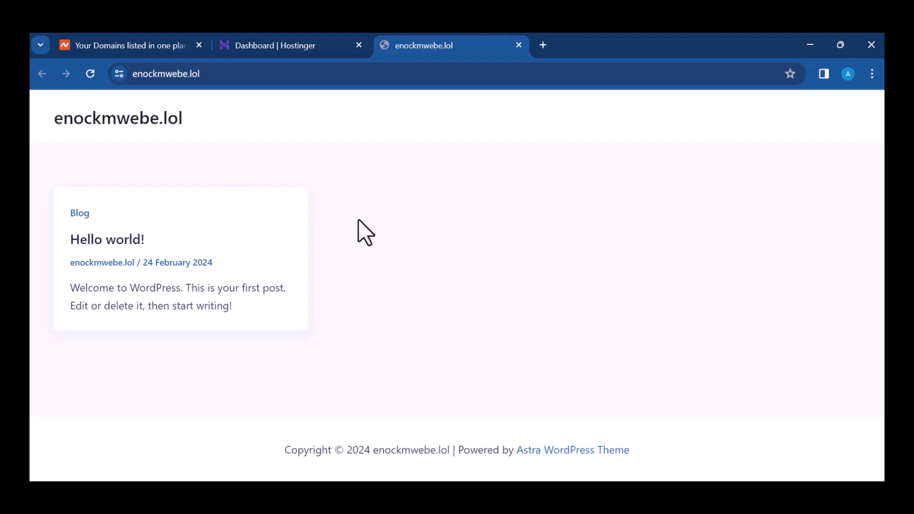
pyautogui.click(291, 74)
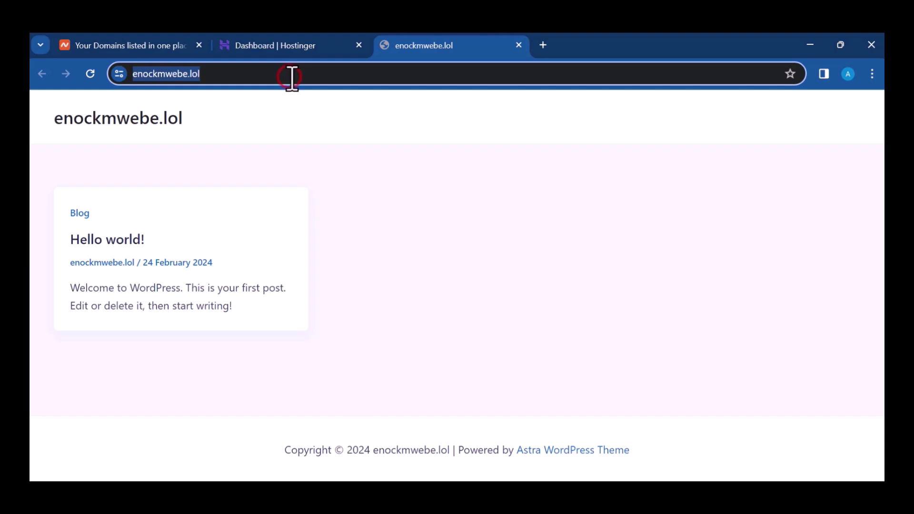
pyautogui.click(375, 206)
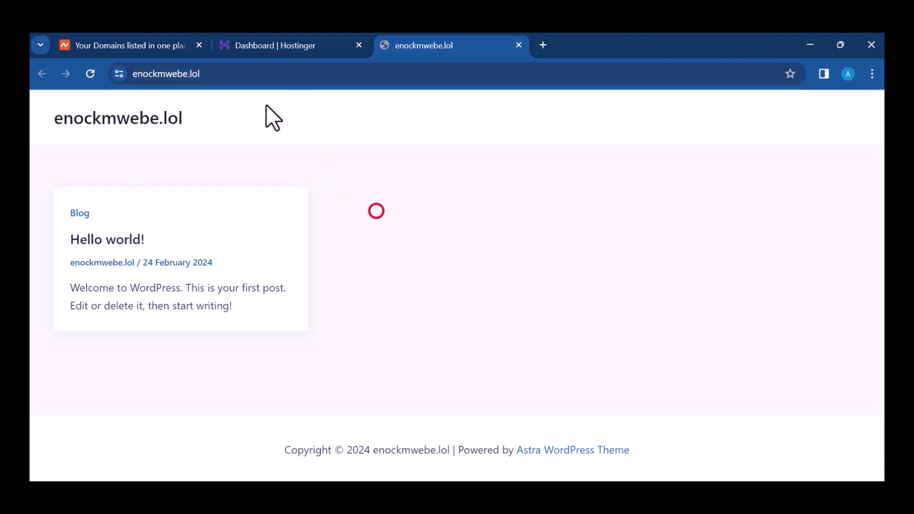
pyautogui.click(253, 72)
pyautogui.click(251, 74)
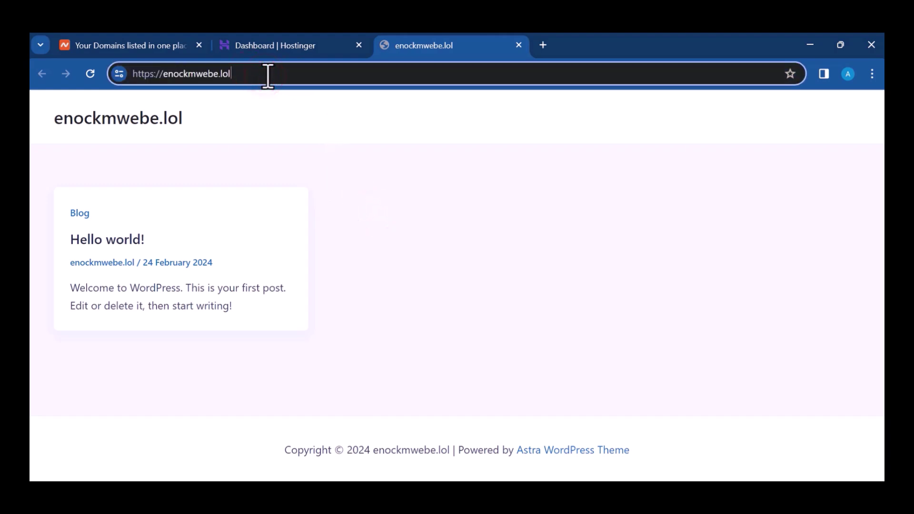
pyautogui.write('.')
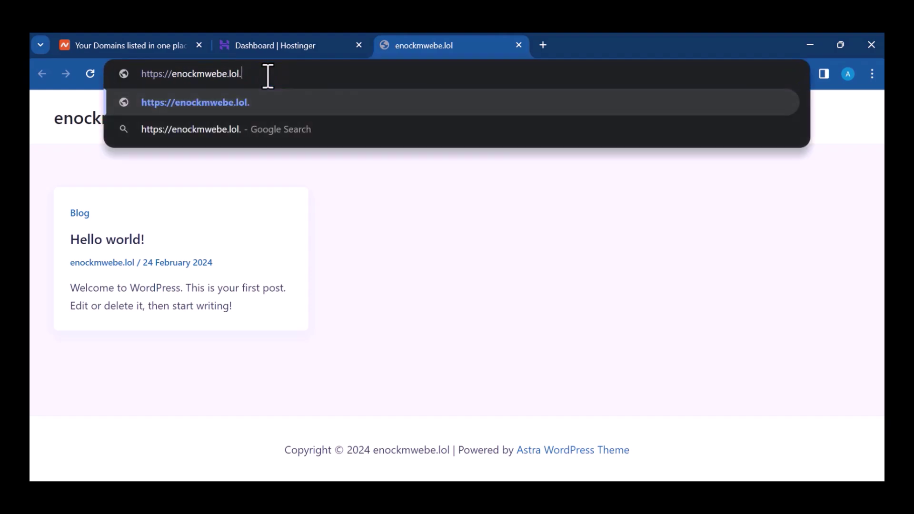
pyautogui.press('BackSpace')
pyautogui.write('/')
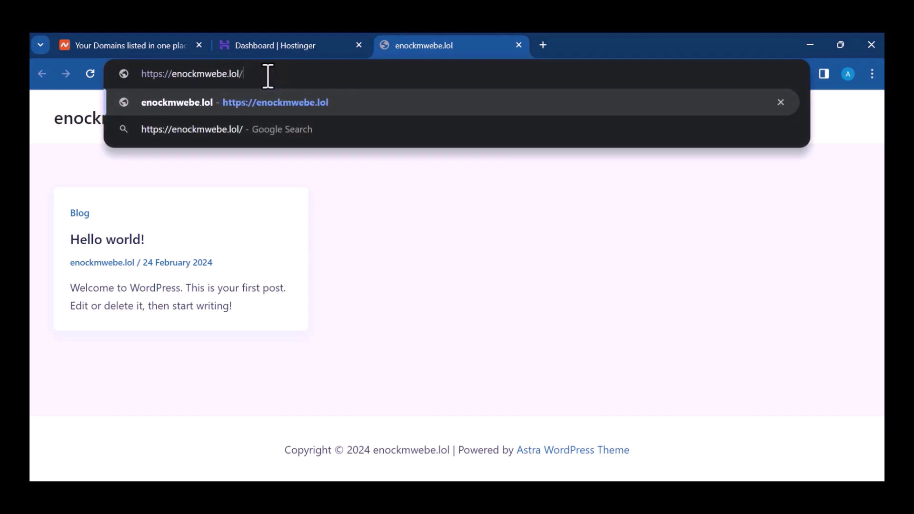
pyautogui.write('wp0')
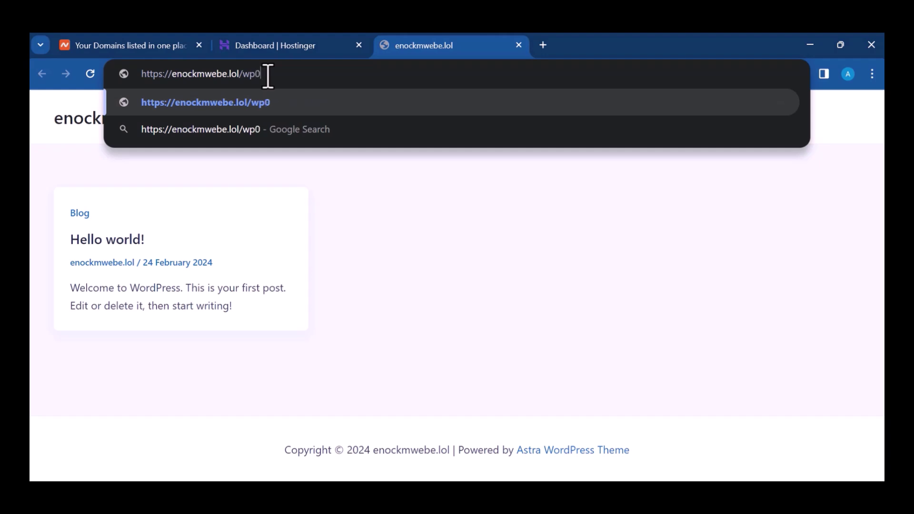
pyautogui.press('BackSpace')
pyautogui.write('-admin')
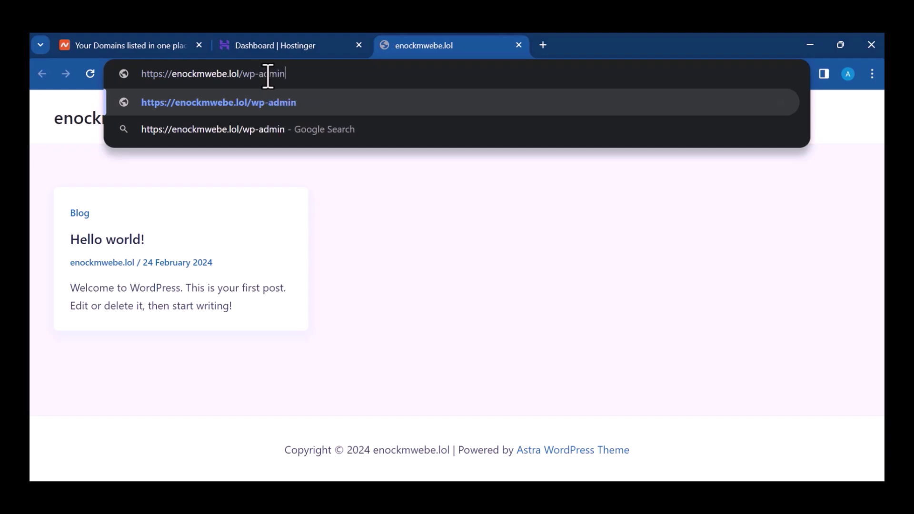
pyautogui.press('Return')
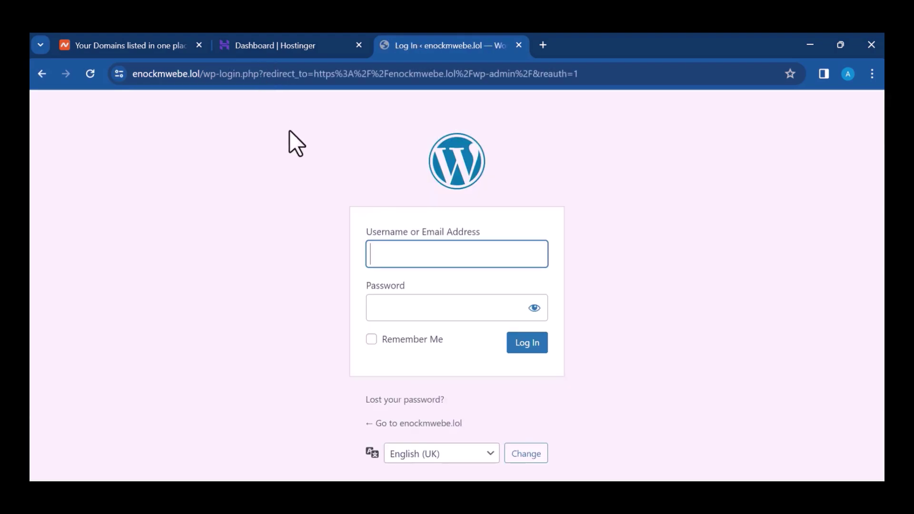
# Log in with the account e-mail and password, and save the login in Chrome
pyautogui.click(465, 257)
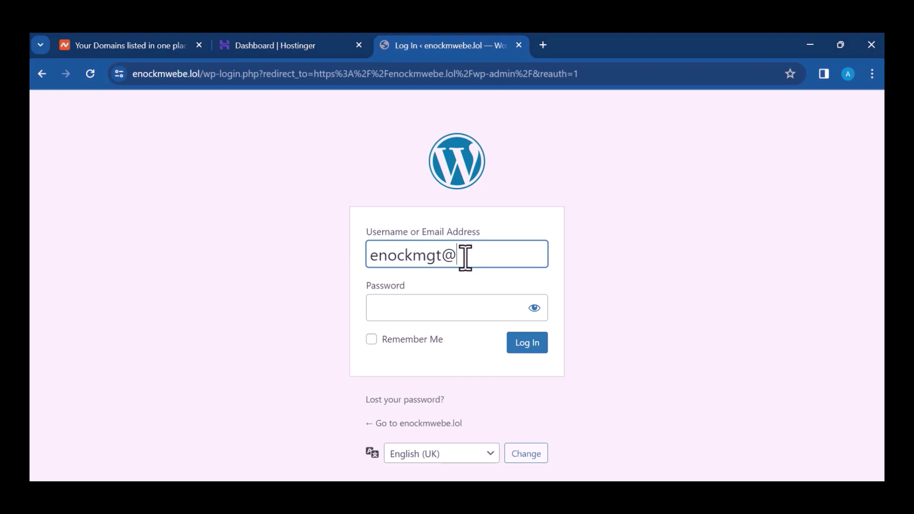
pyautogui.click(418, 309)
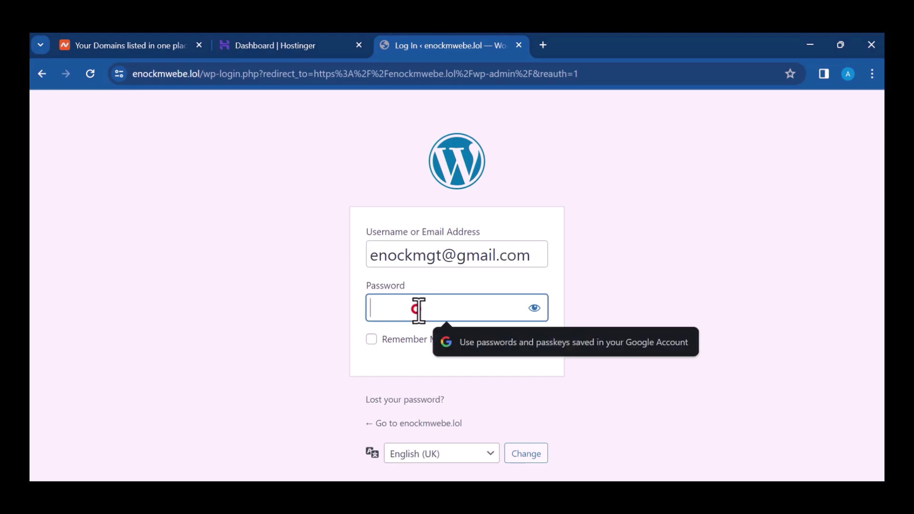
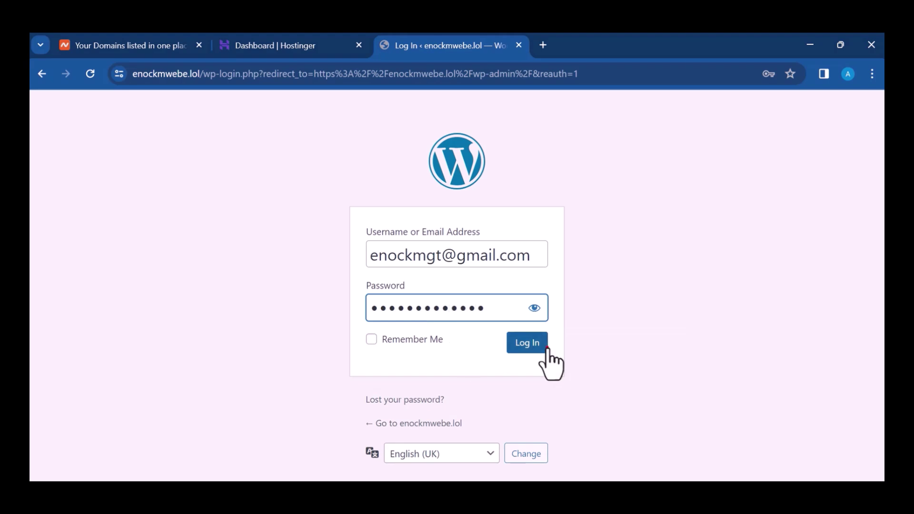
pyautogui.click(542, 346)
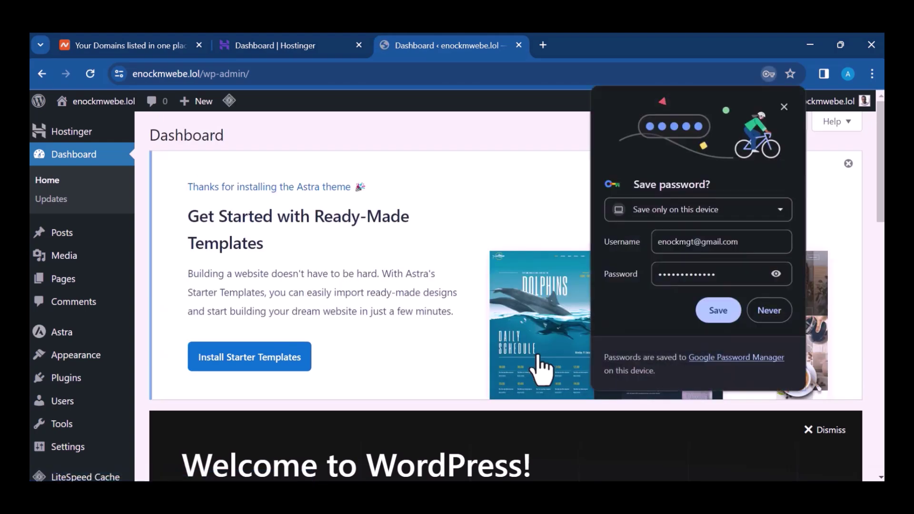
pyautogui.click(719, 311)
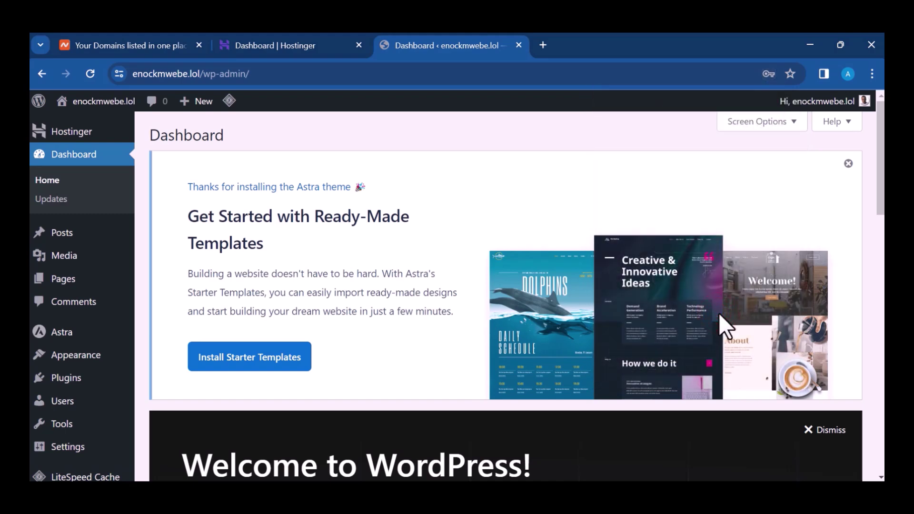
pyautogui.scroll(-4, 719, 313)
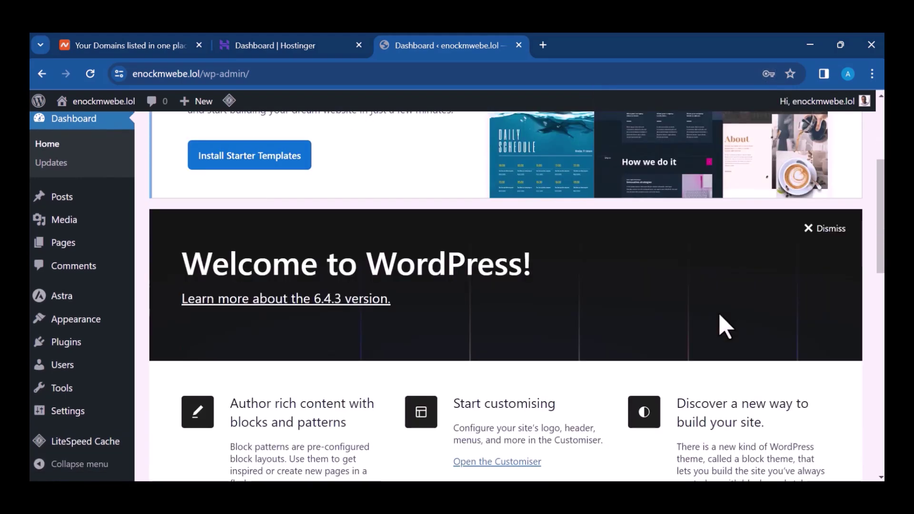
pyautogui.scroll(-1, 719, 313)
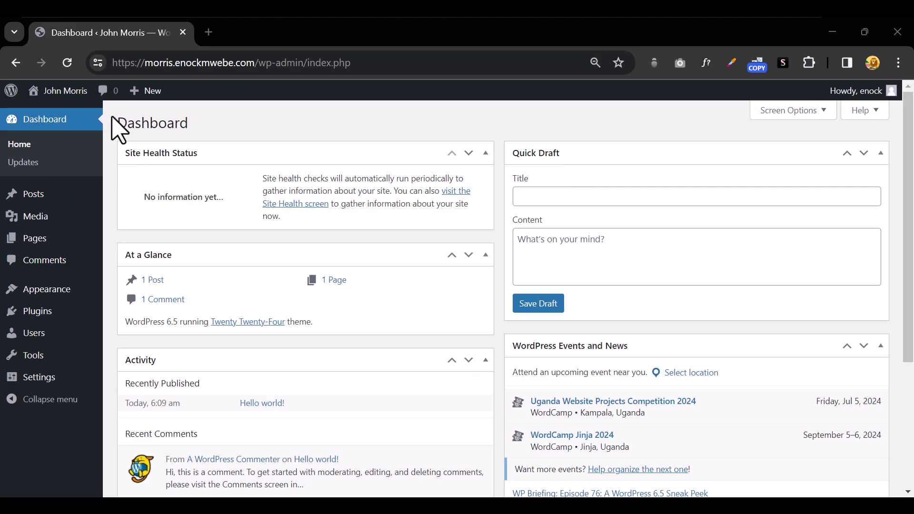
# Open Visit Site in a new tab to view the Twenty Twenty-Four home page
pyautogui.click(111, 116)
pyautogui.moveTo(67, 93)
pyautogui.rightClick(71, 115)
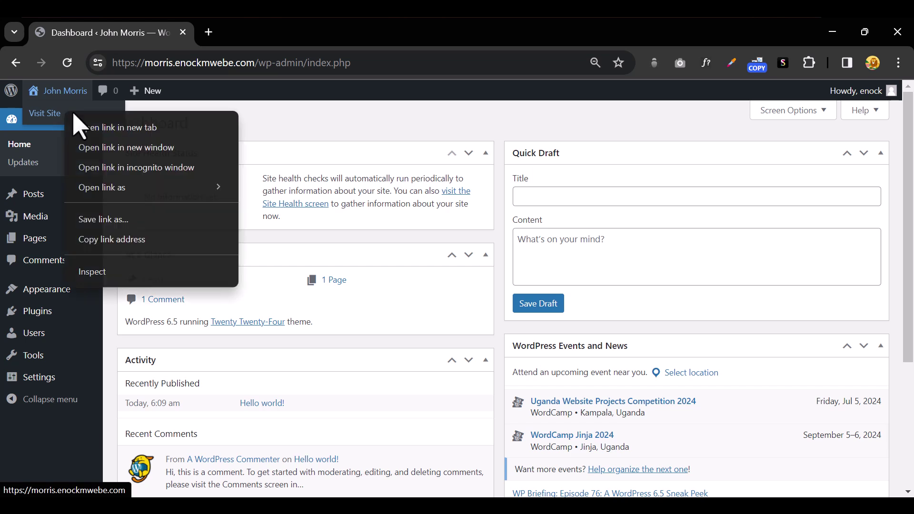
pyautogui.click(88, 126)
pyautogui.click(246, 32)
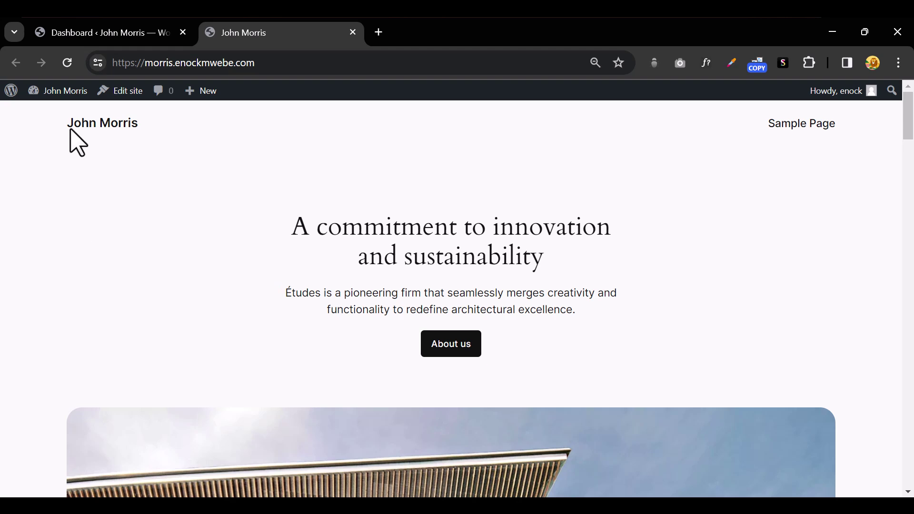
# Close the public site tab and return to the WordPress Dashboard
pyautogui.click(353, 33)
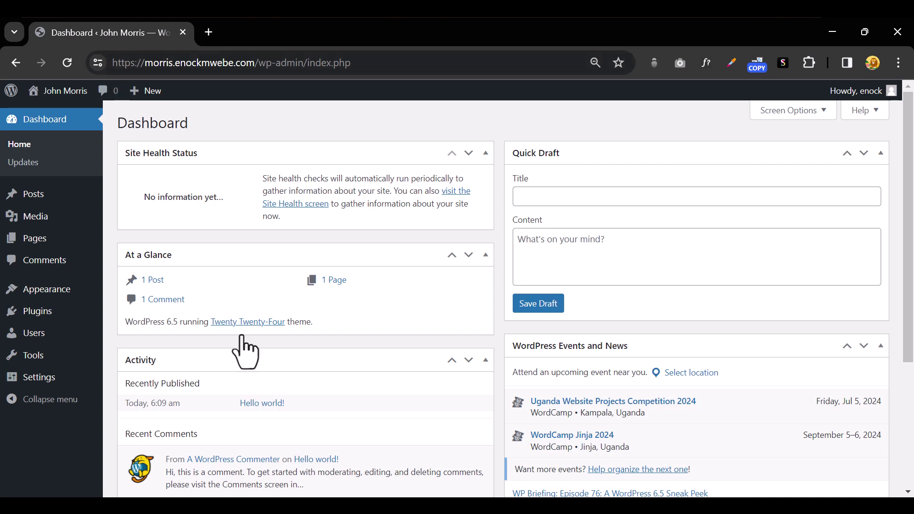
pyautogui.scroll(-4, 454, 310)
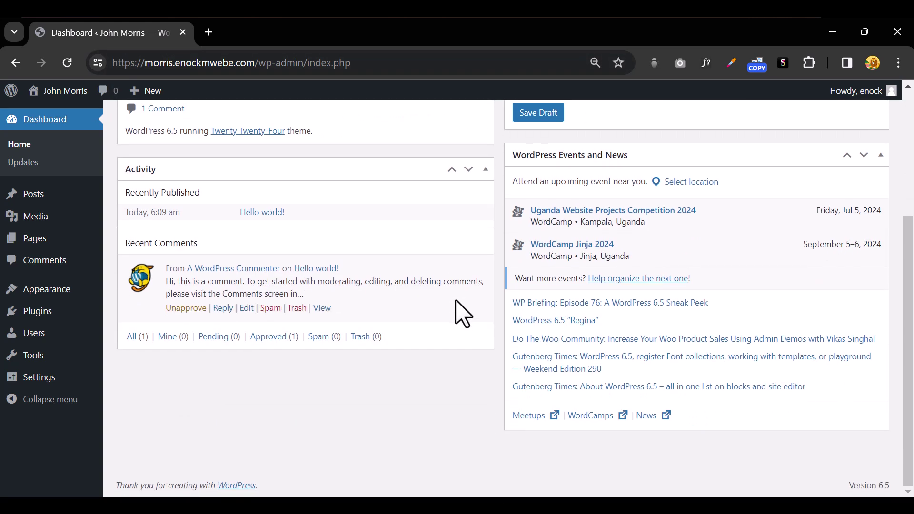
pyautogui.scroll(3, 456, 303)
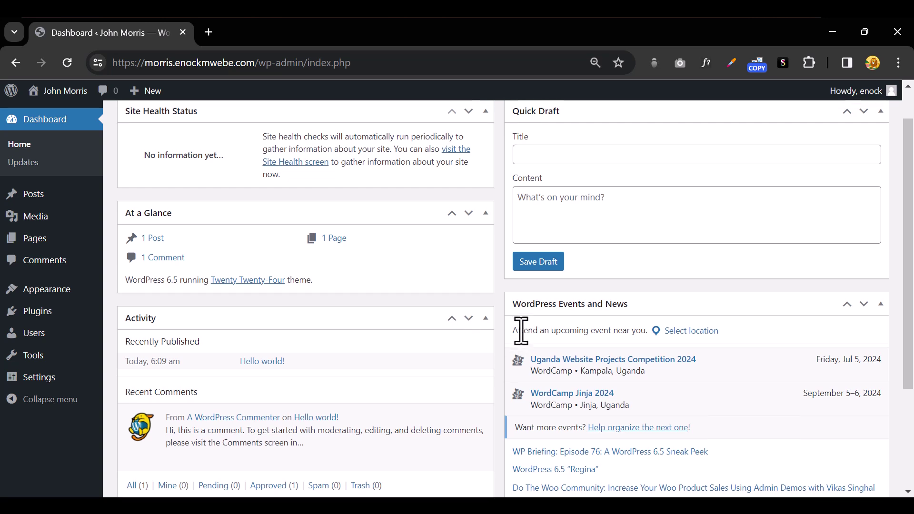
pyautogui.scroll(1, 522, 330)
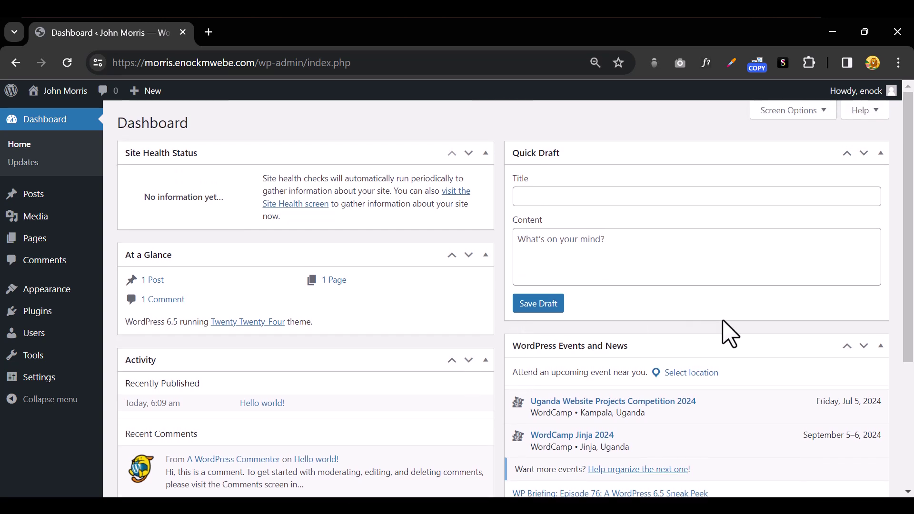
# In Screen Options, uncheck Events and News, Activity, At a Glance, Site Health Status and Quick Draft
pyautogui.click(799, 111)
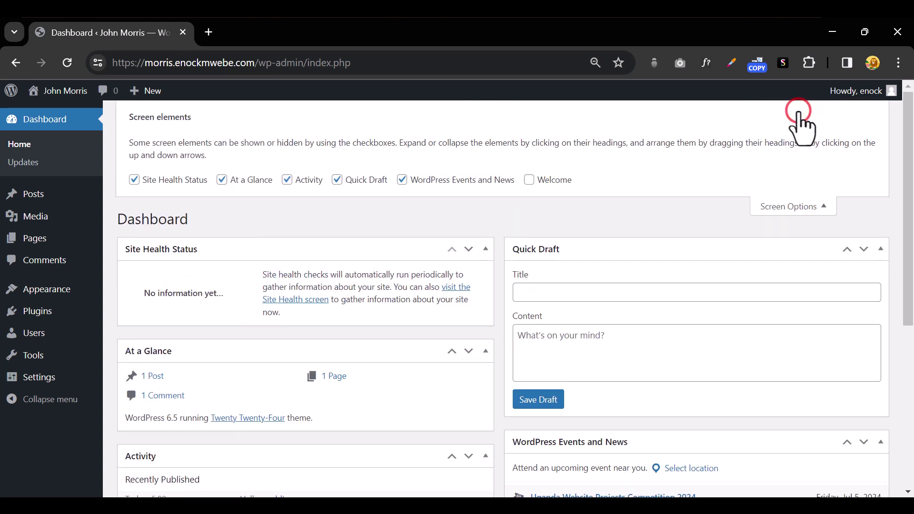
pyautogui.click(402, 180)
pyautogui.click(305, 180)
pyautogui.click(234, 180)
pyautogui.click(176, 181)
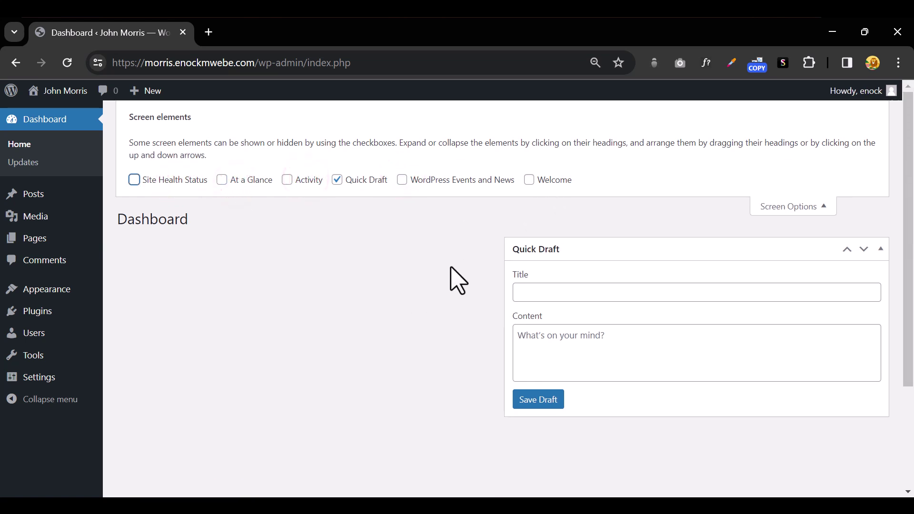
pyautogui.click(353, 182)
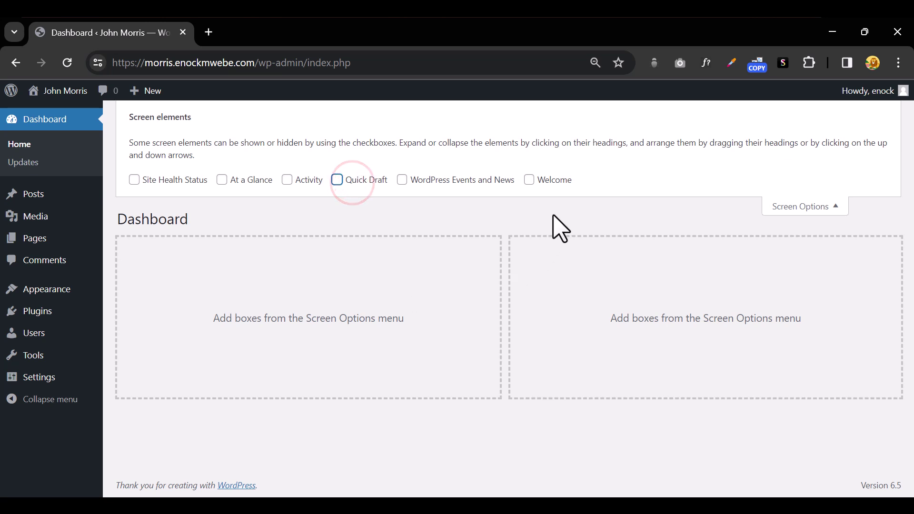
# Collapse Screen Options, leaving only the empty 'Add boxes from the Screen Options menu' areas
pyautogui.click(803, 206)
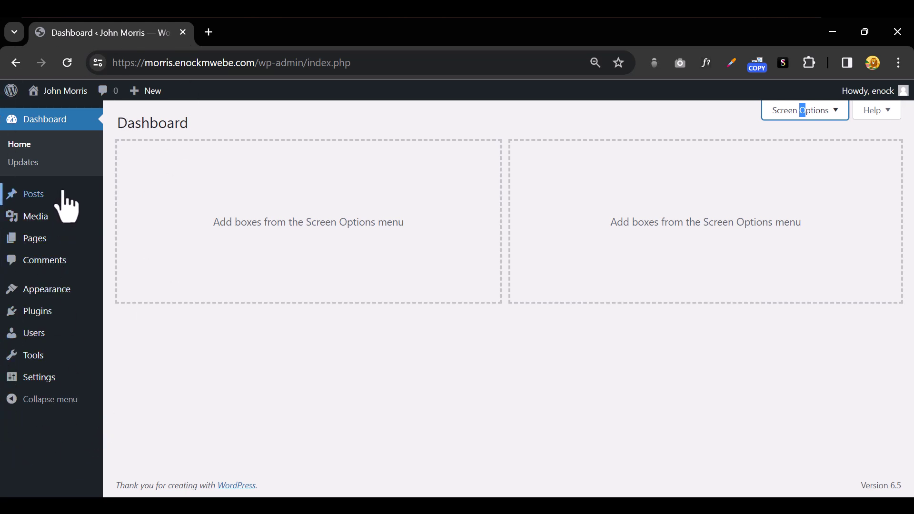
pyautogui.moveTo(63, 193)
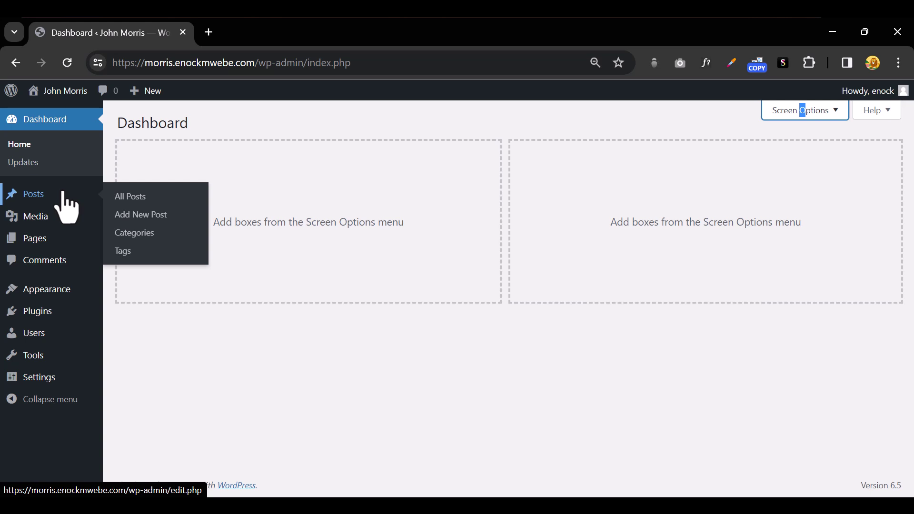
pyautogui.moveTo(64, 213)
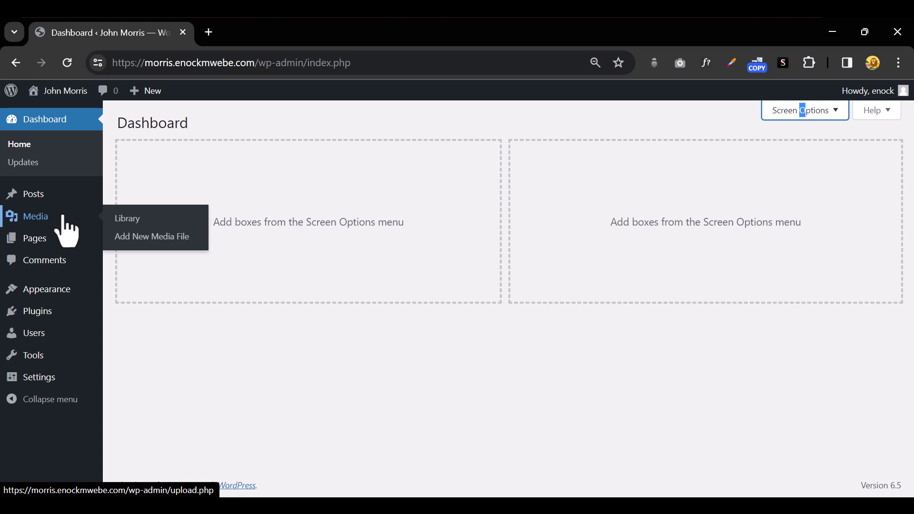
pyautogui.moveTo(64, 236)
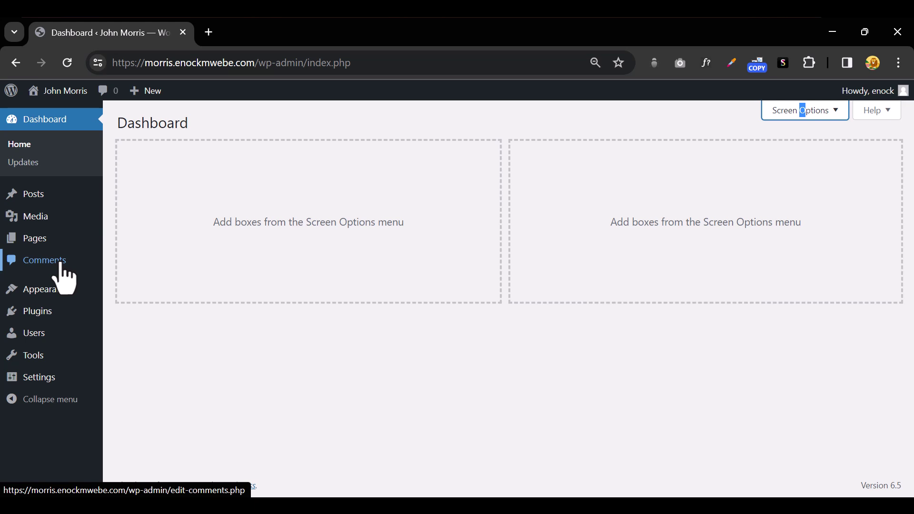
pyautogui.moveTo(77, 295)
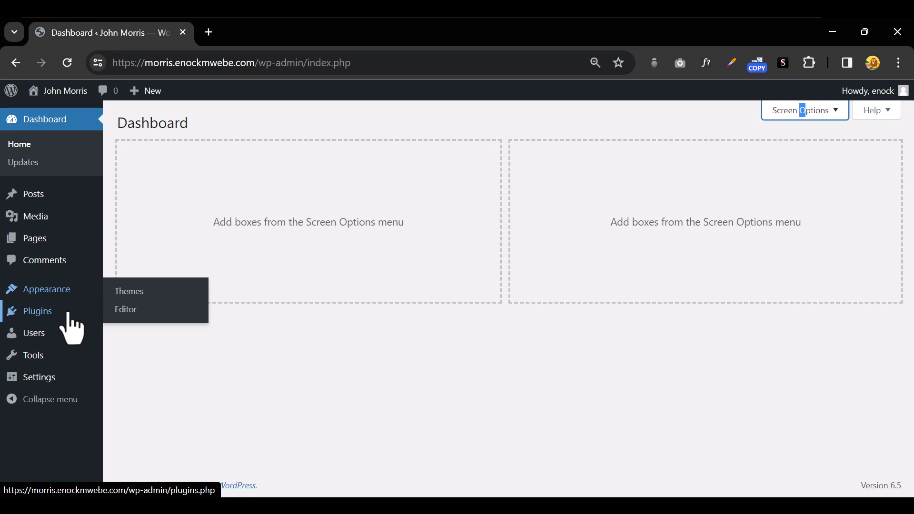
pyautogui.moveTo(65, 317)
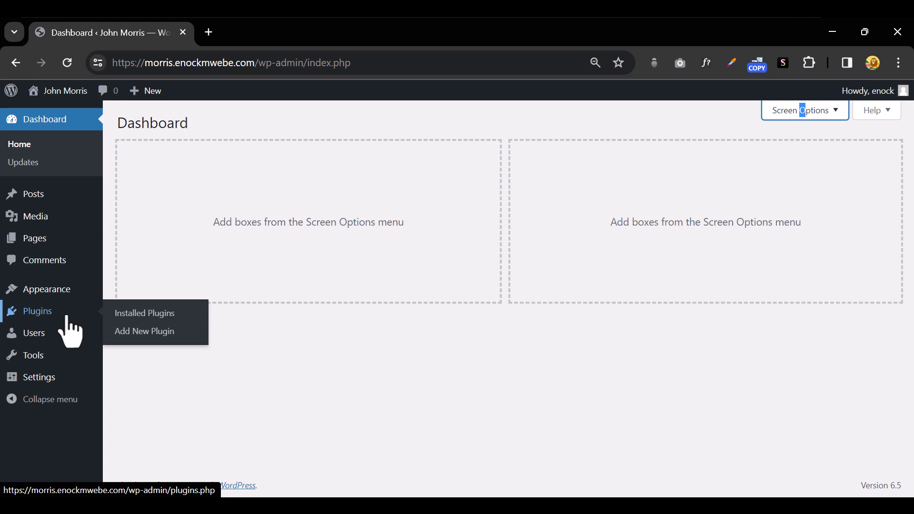
pyautogui.moveTo(67, 336)
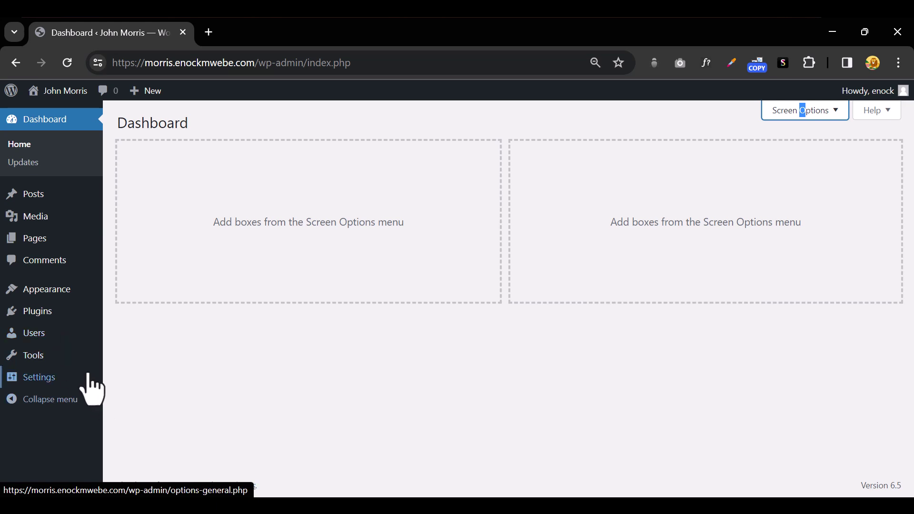
pyautogui.moveTo(79, 360)
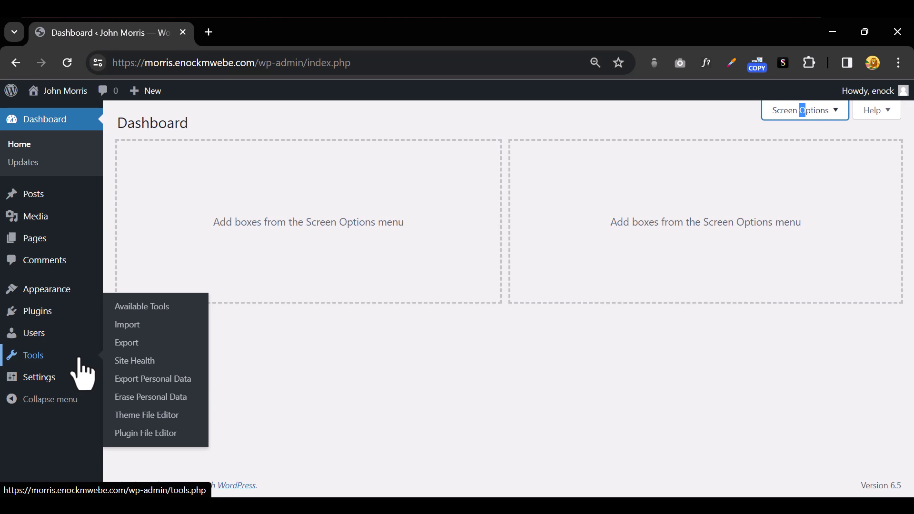
pyautogui.moveTo(59, 382)
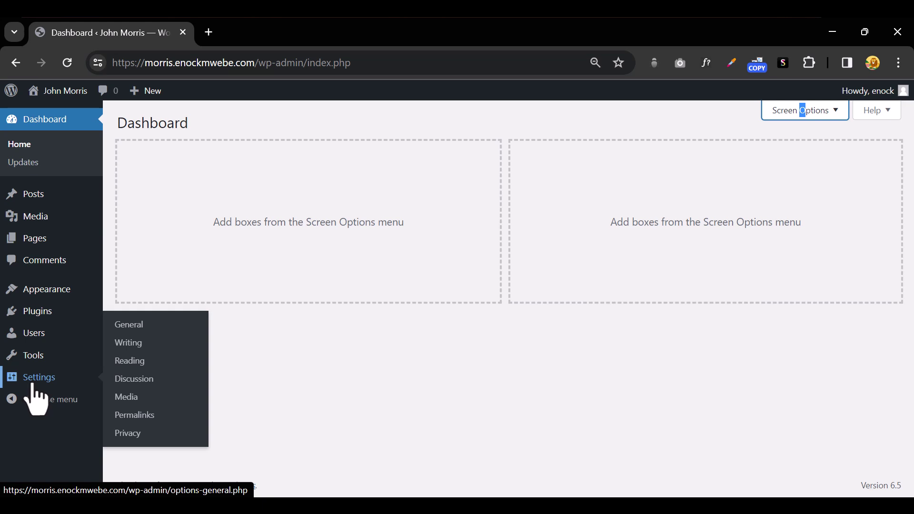
pyautogui.moveTo(60, 320)
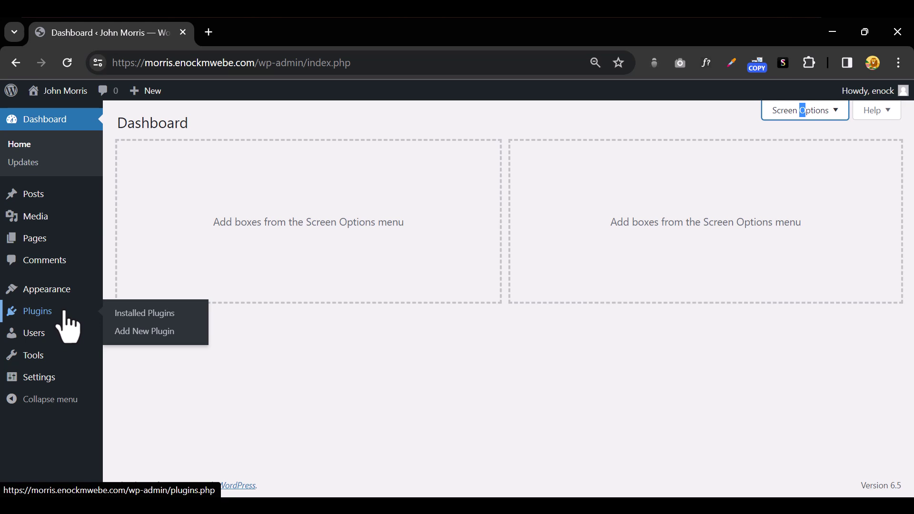
pyautogui.moveTo(67, 301)
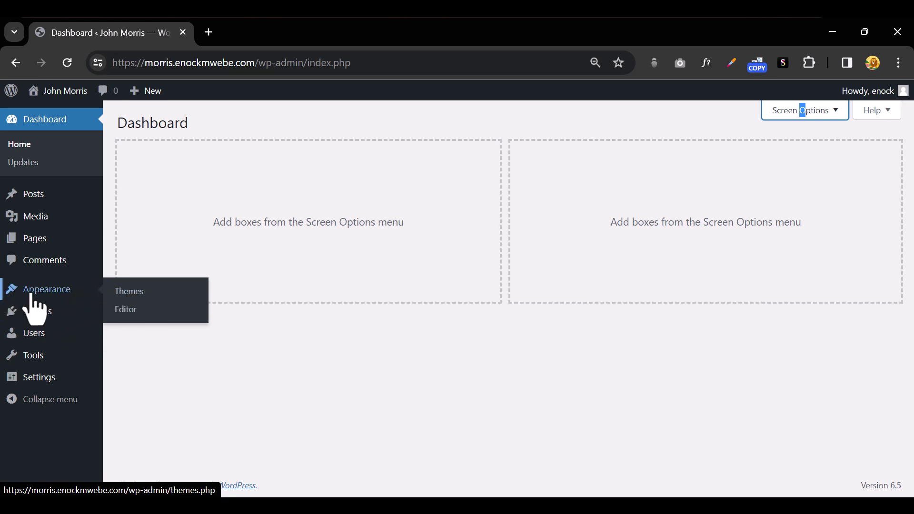
# Search the theme directory for 'hello elementor', then install and activate the Hello Elementor theme
pyautogui.click(179, 290)
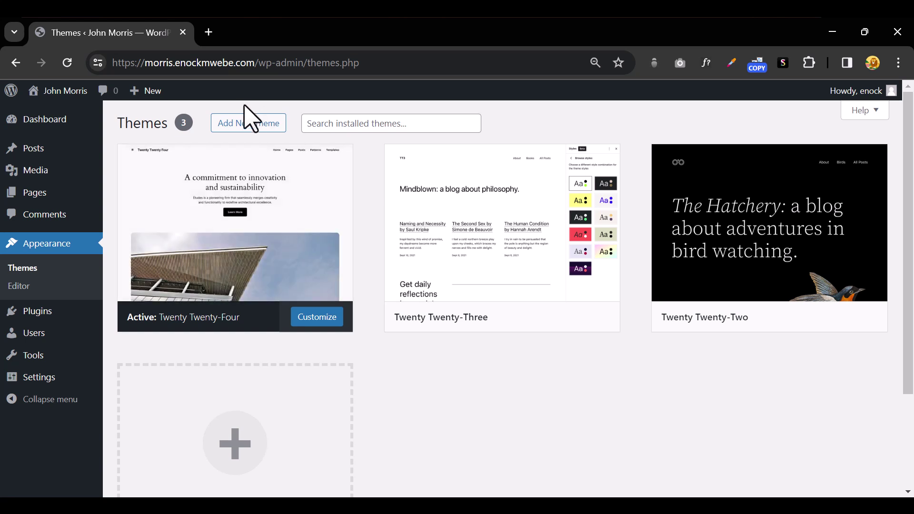
pyautogui.click(258, 119)
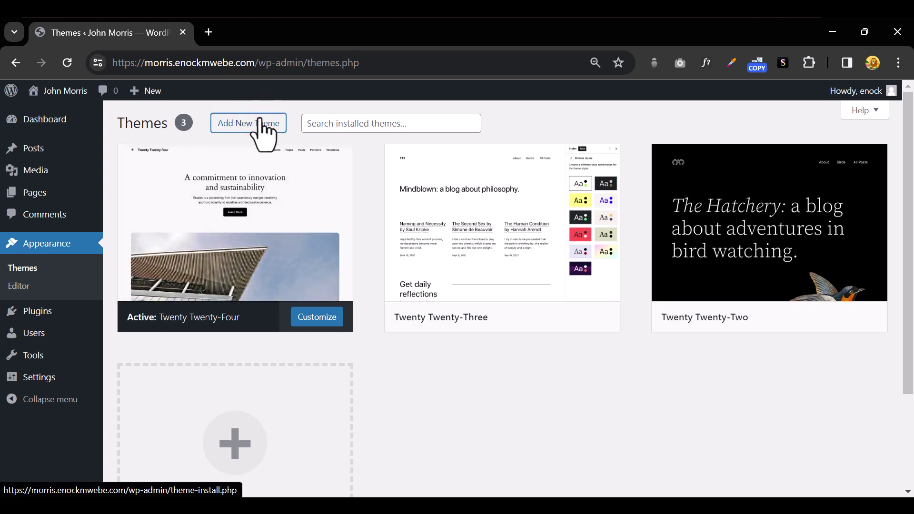
pyautogui.click(258, 123)
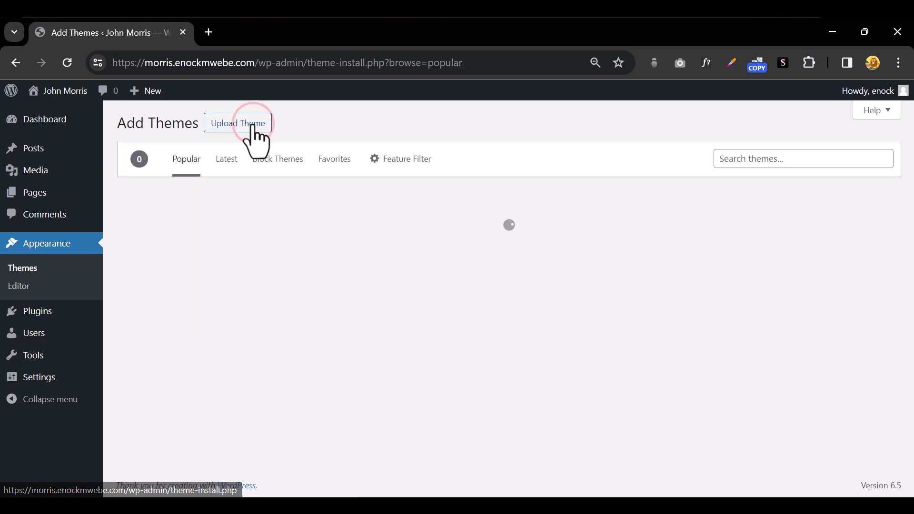
pyautogui.click(765, 160)
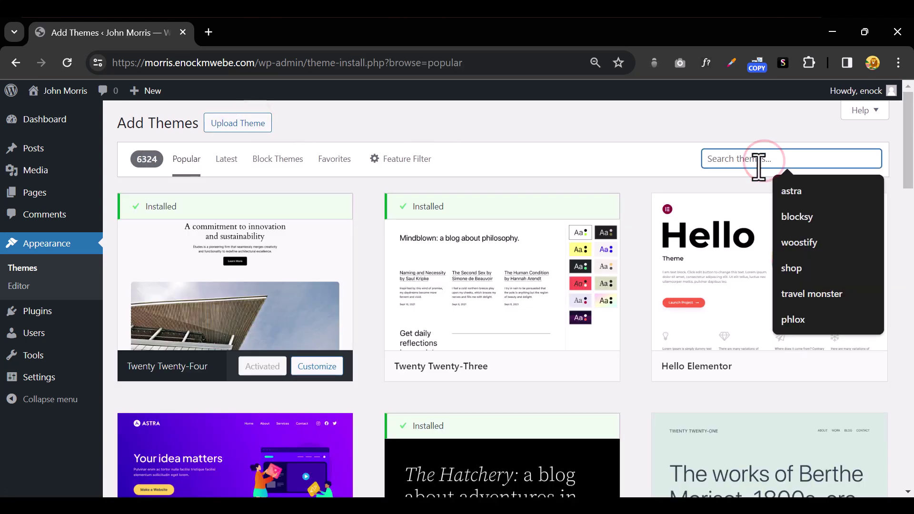
pyautogui.moveTo(718, 371)
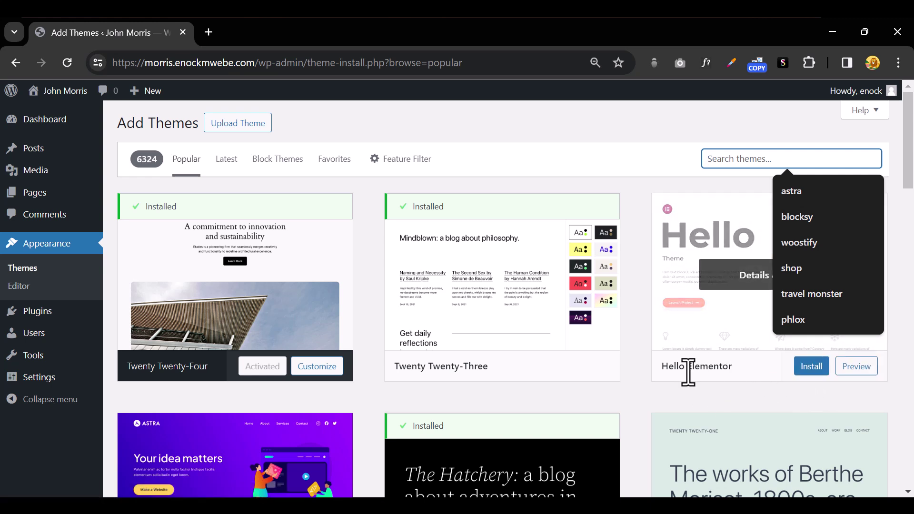
pyautogui.click(733, 159)
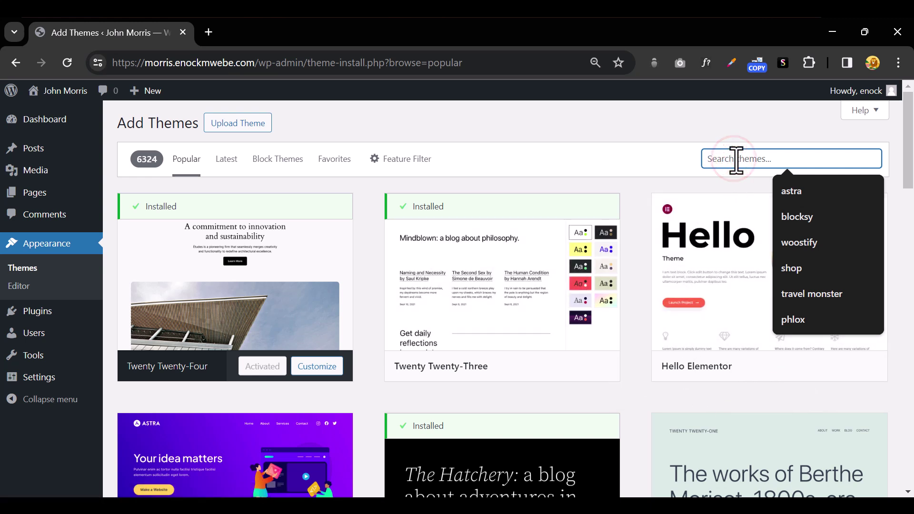
pyautogui.write('hello e')
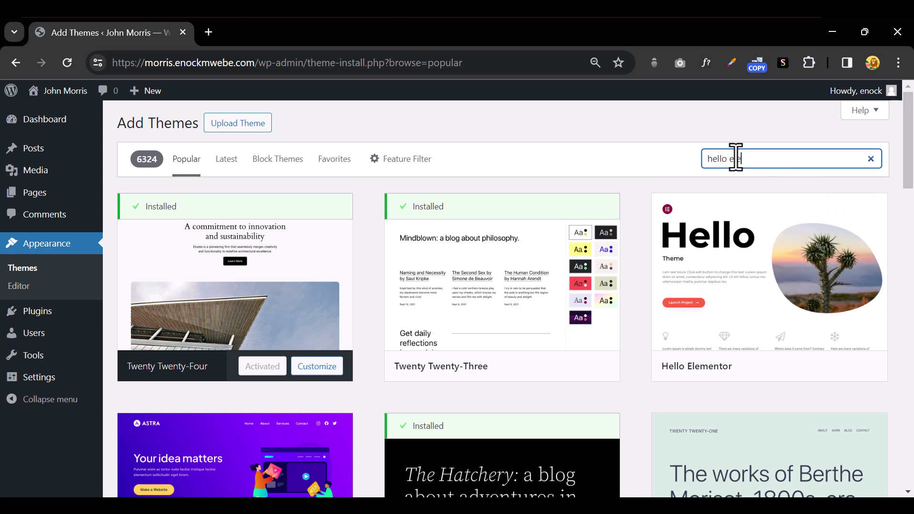
pyautogui.write('lementor')
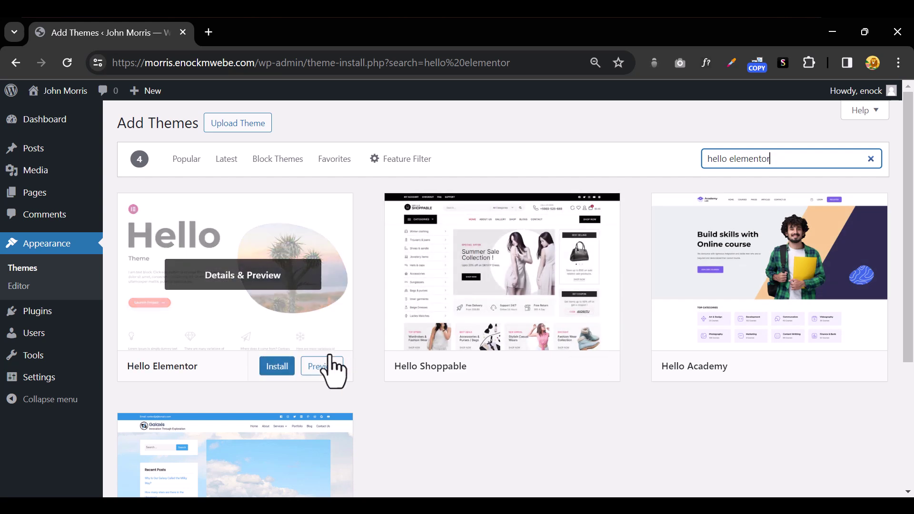
pyautogui.click(280, 367)
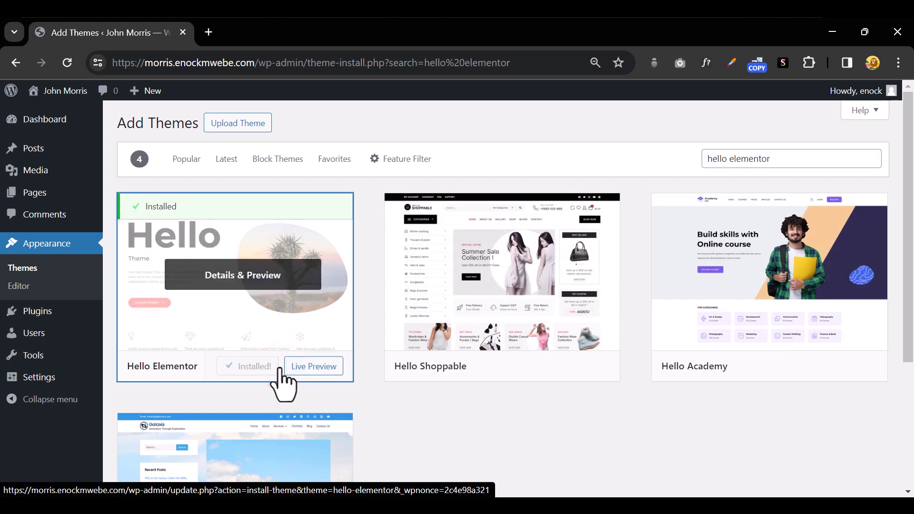
pyautogui.click(245, 368)
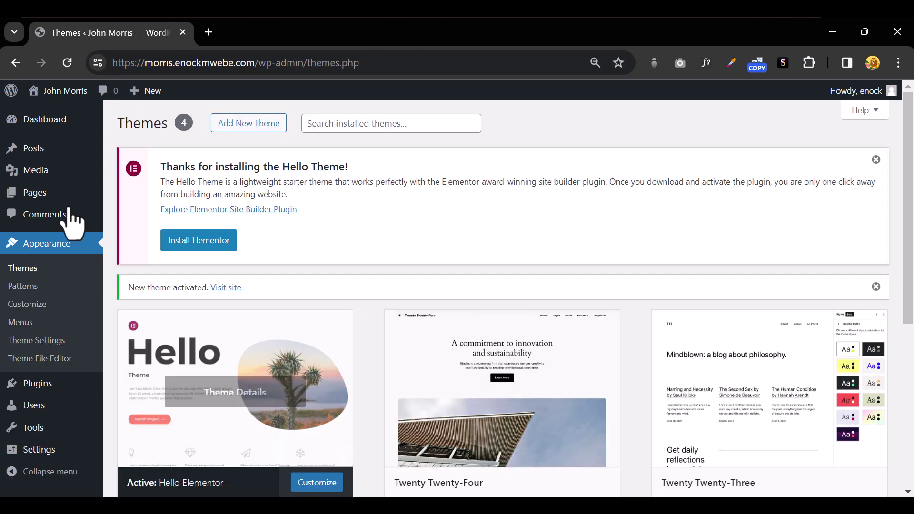
# Preview the live site in a new tab, then close it and return to Themes
pyautogui.moveTo(60, 93)
pyautogui.rightClick(57, 116)
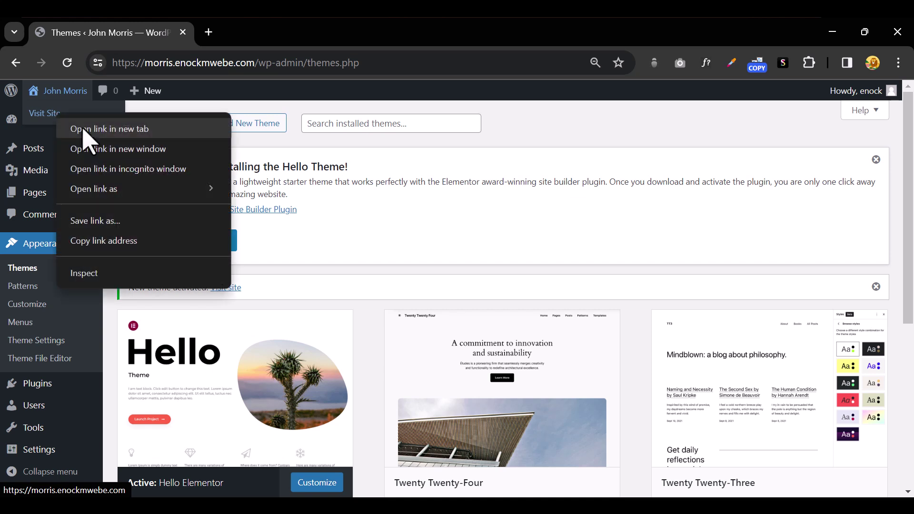
pyautogui.click(83, 127)
pyautogui.click(268, 29)
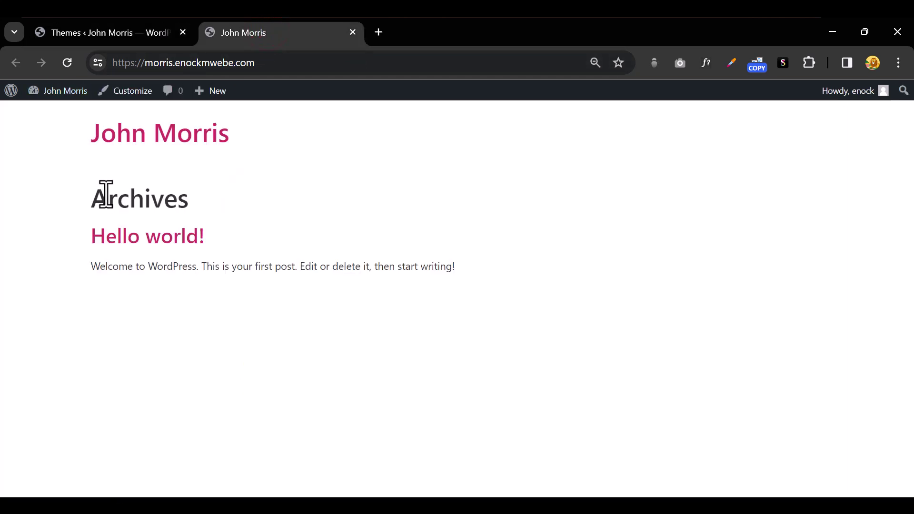
pyautogui.click(354, 38)
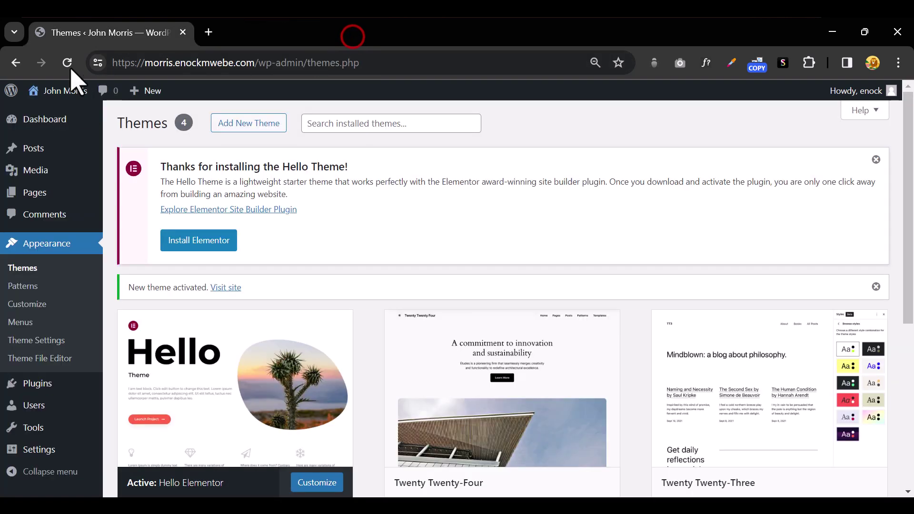
# Create a new page titled 'Home Page' and publish it
pyautogui.moveTo(55, 202)
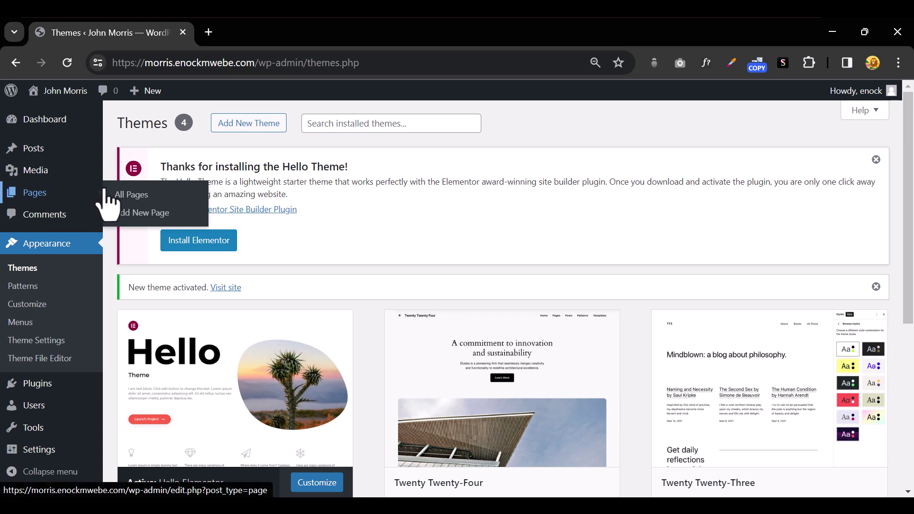
pyautogui.click(123, 194)
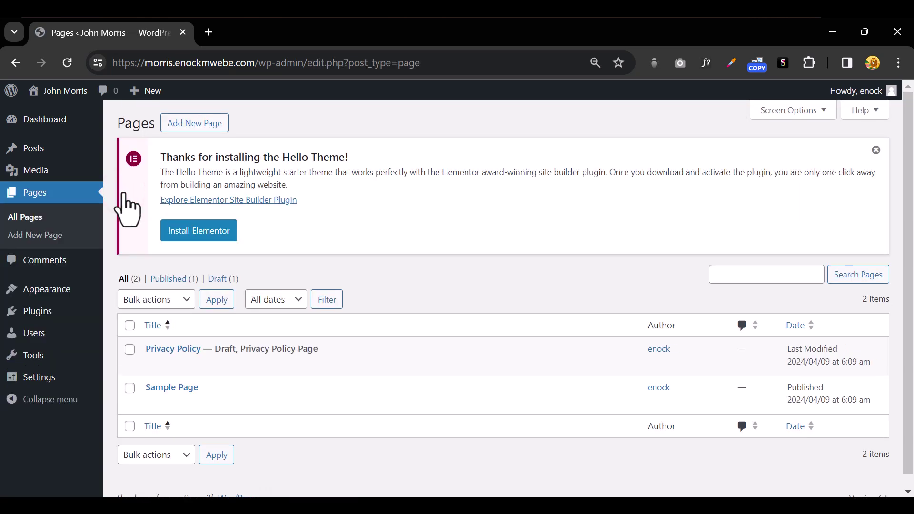
pyautogui.click(202, 130)
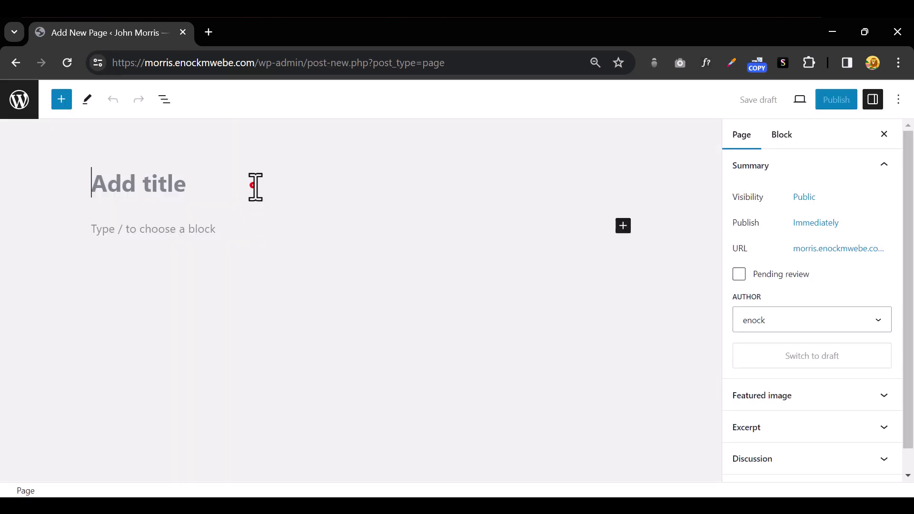
pyautogui.click(253, 185)
pyautogui.write('H')
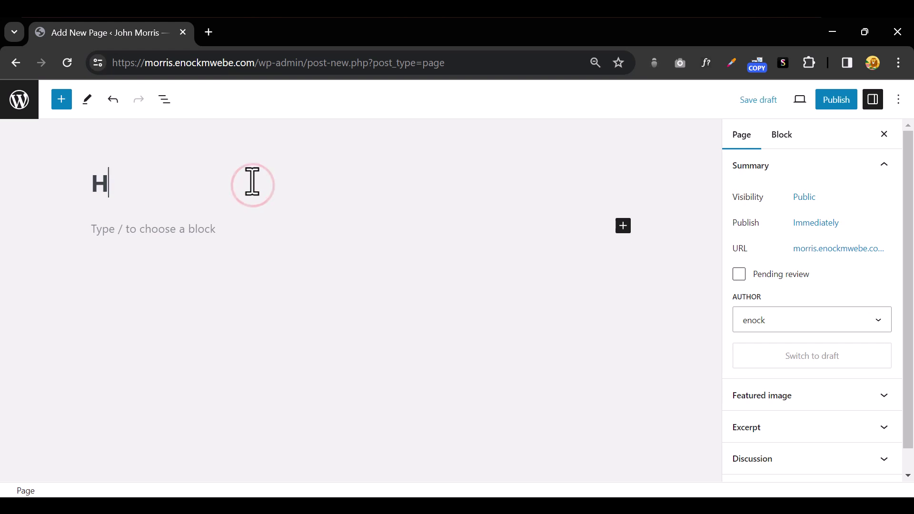
pyautogui.write('ome P')
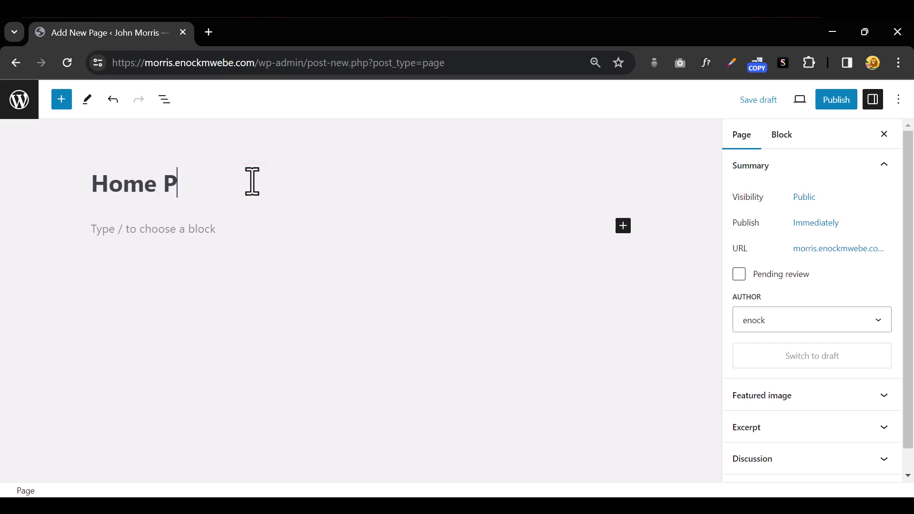
pyautogui.write('age')
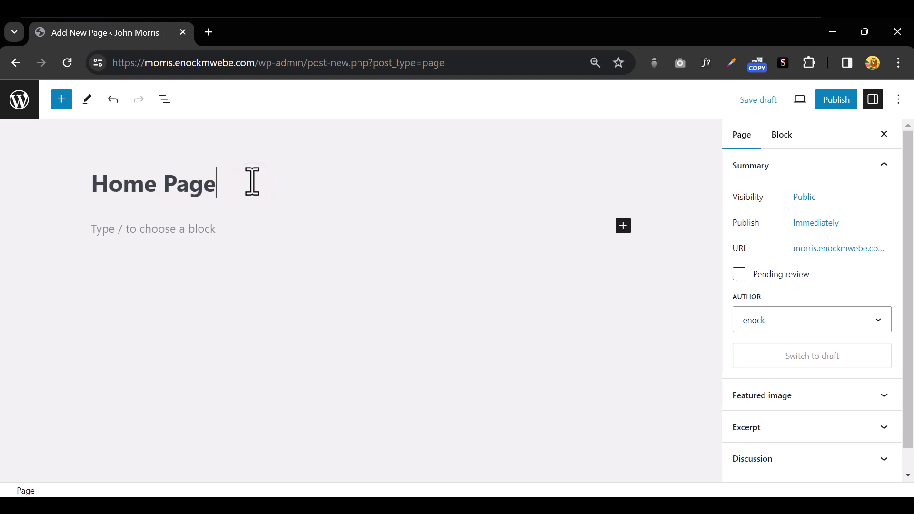
pyautogui.click(842, 103)
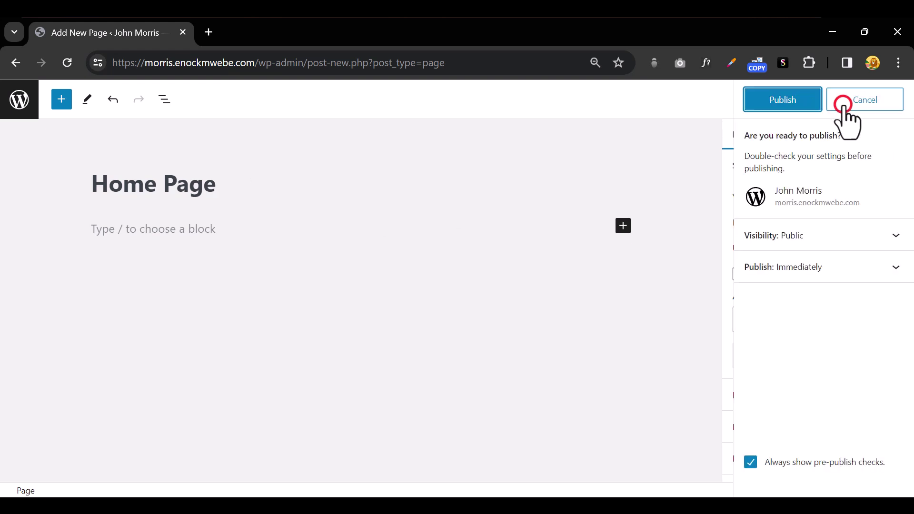
pyautogui.click(783, 101)
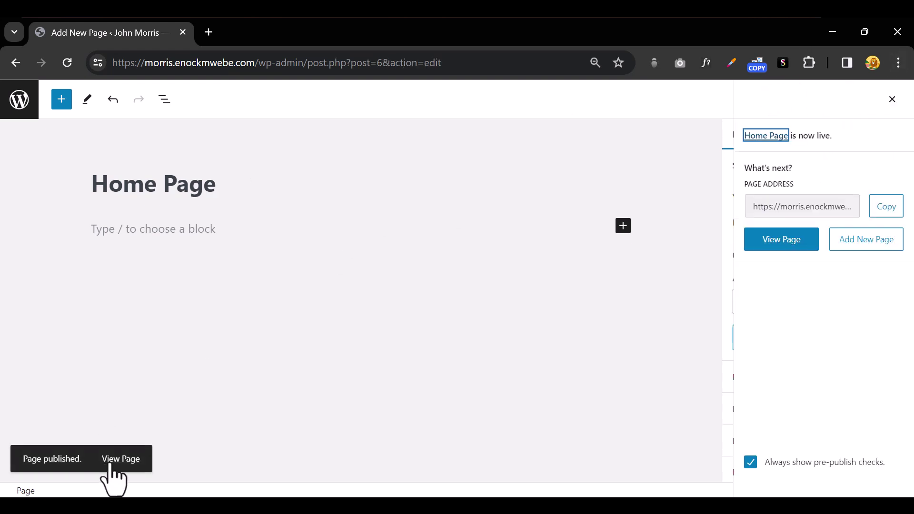
# View the published Home Page live, inspect its web address, and return to the Dashboard
pyautogui.click(114, 459)
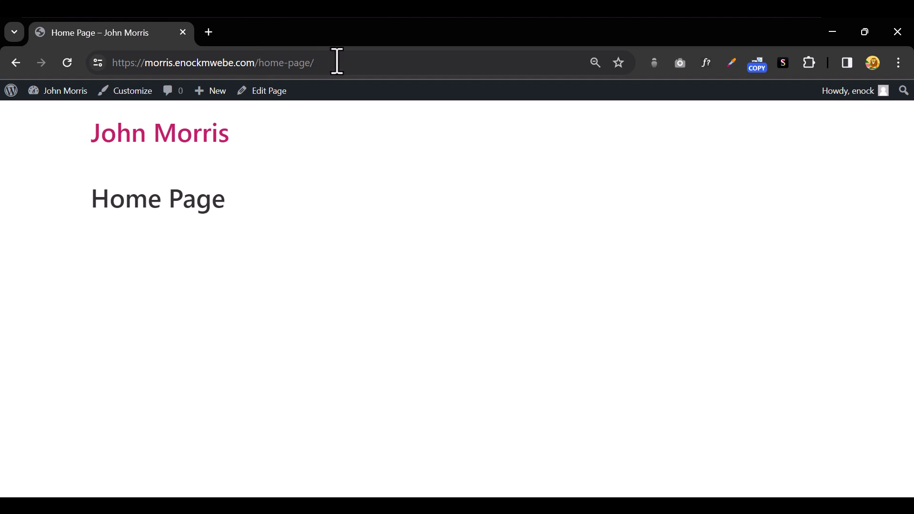
pyautogui.moveTo(260, 63); pyautogui.dragTo(117, 63)
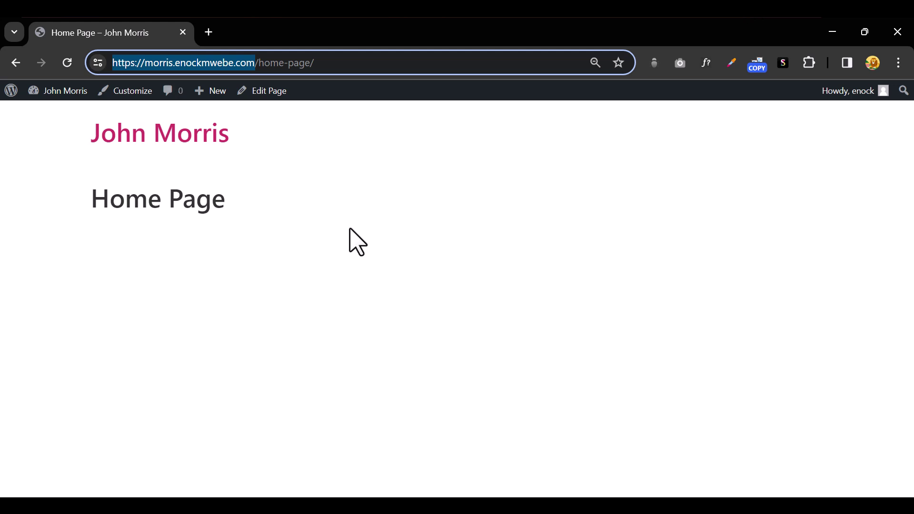
pyautogui.moveTo(319, 68); pyautogui.dragTo(256, 64)
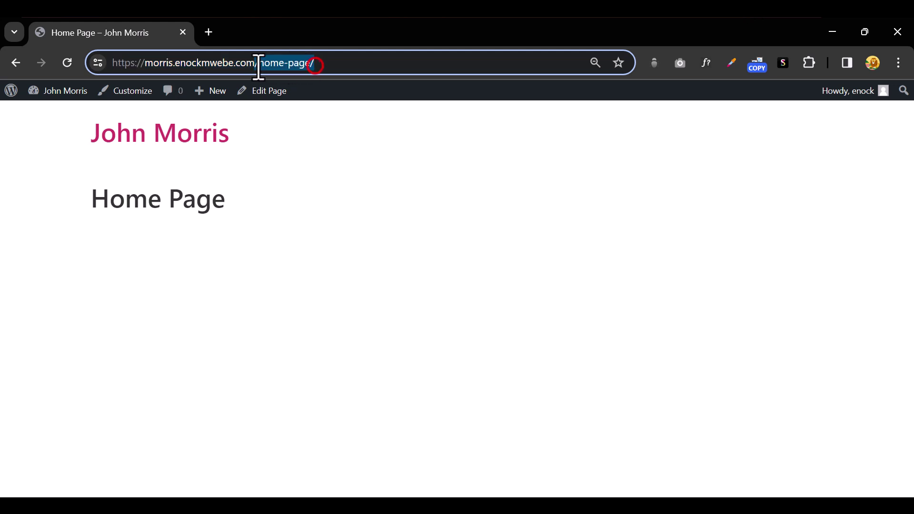
pyautogui.click(38, 95)
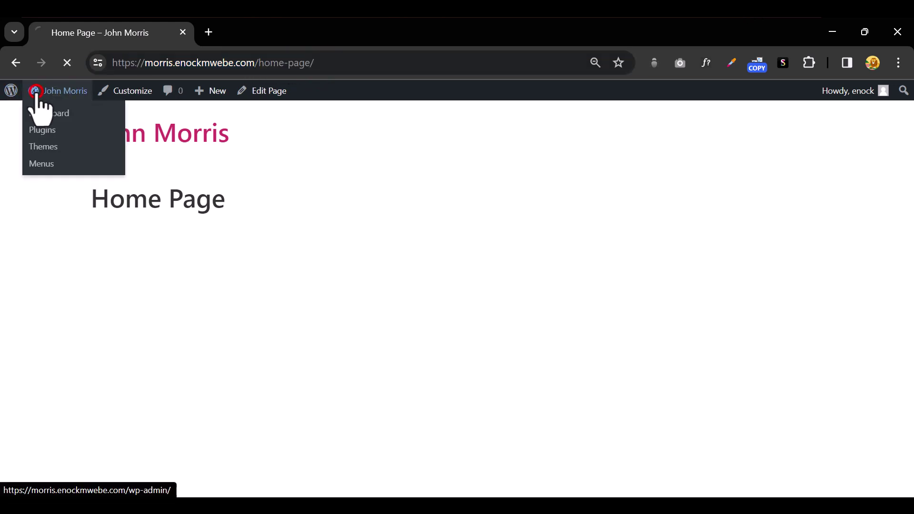
# In Reading Settings, set the homepage to the static page 'Home Page' and save
pyautogui.moveTo(53, 377)
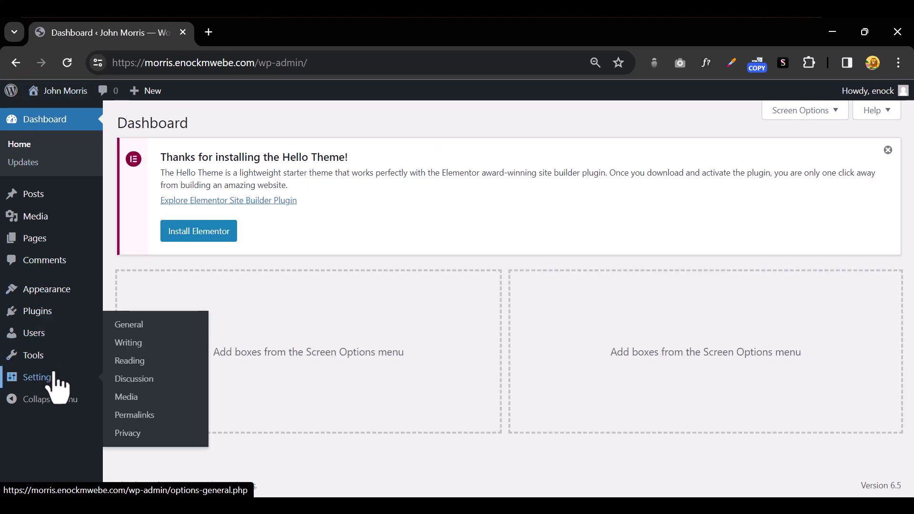
pyautogui.click(122, 324)
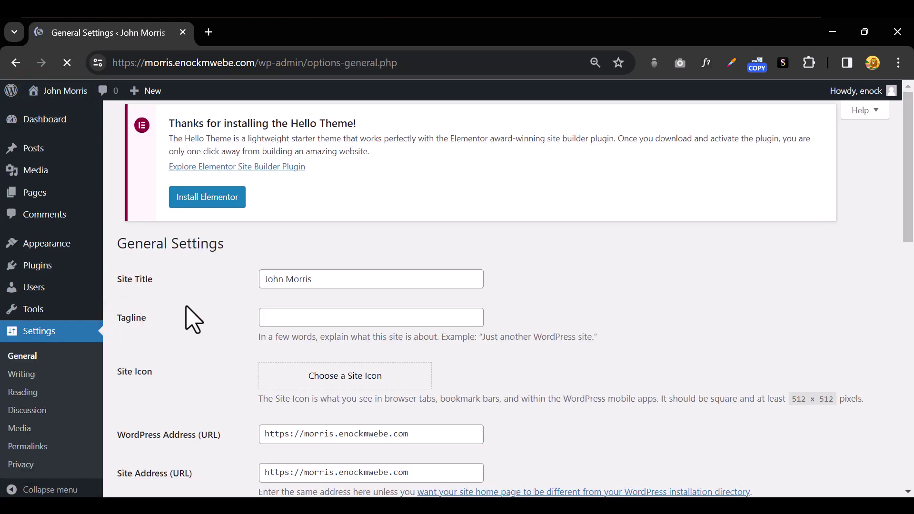
pyautogui.scroll(-3, 361, 374)
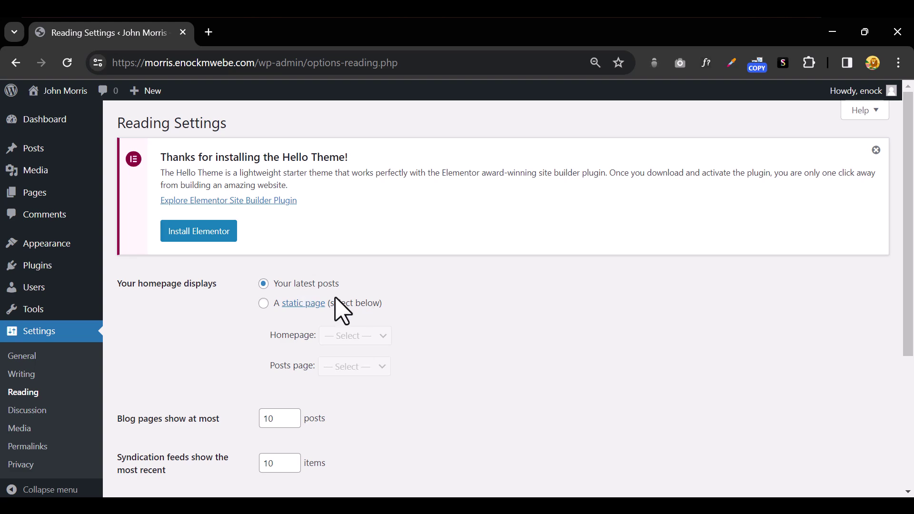
pyautogui.click(263, 303)
pyautogui.click(350, 334)
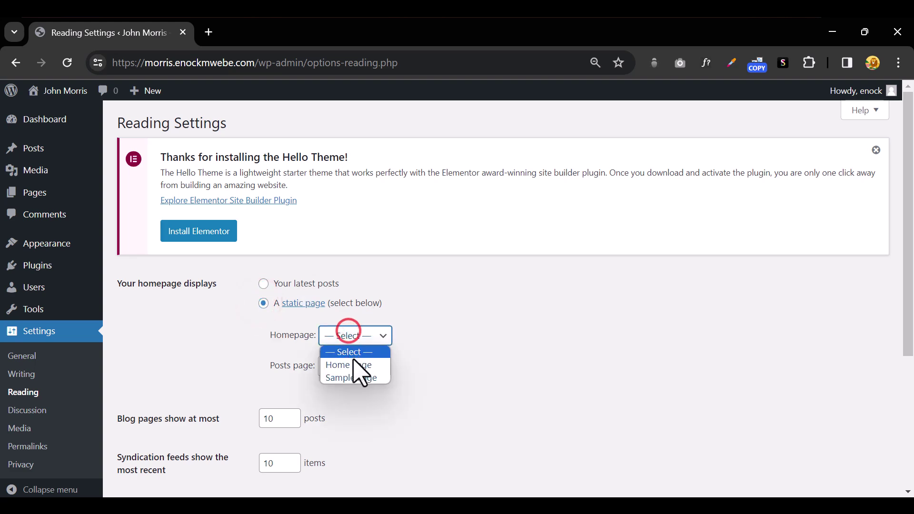
pyautogui.click(353, 365)
pyautogui.scroll(-4, 353, 365)
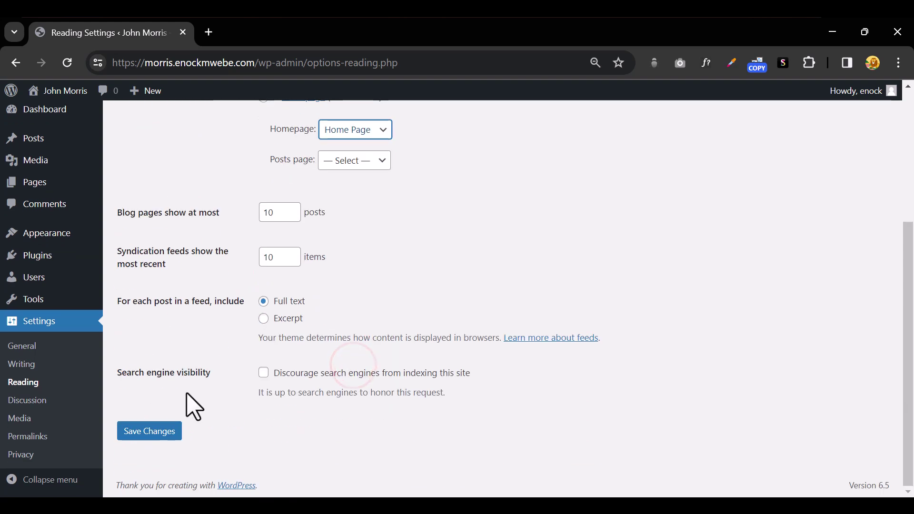
pyautogui.click(154, 431)
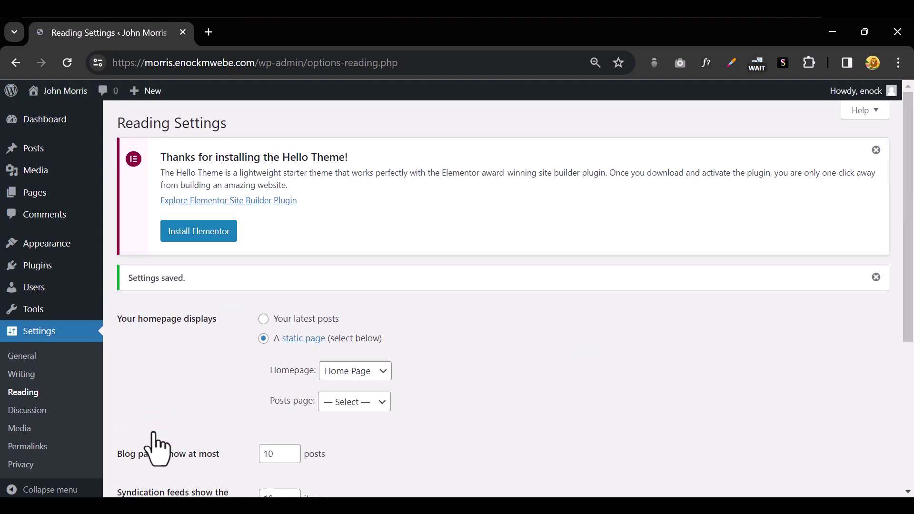
# Open the live site in a new tab to confirm it shows Home Page, then return
pyautogui.moveTo(53, 92)
pyautogui.rightClick(52, 120)
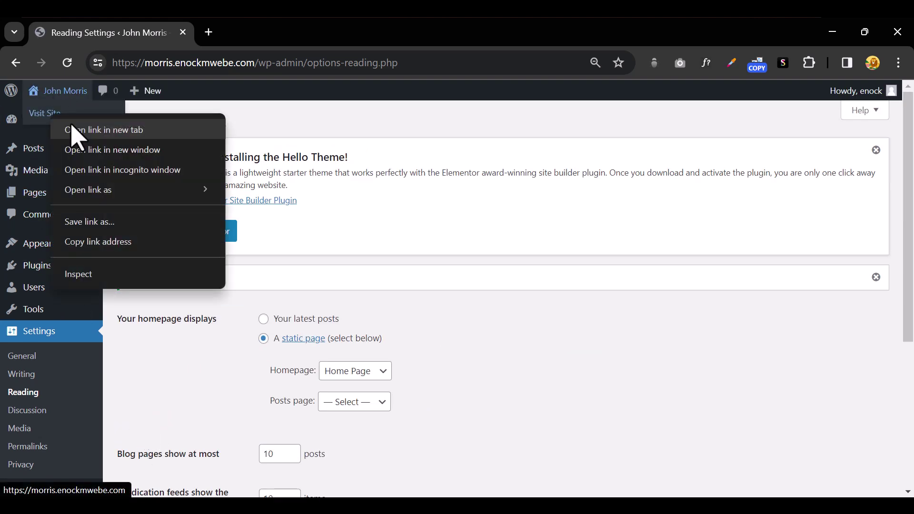
pyautogui.click(71, 128)
pyautogui.click(270, 32)
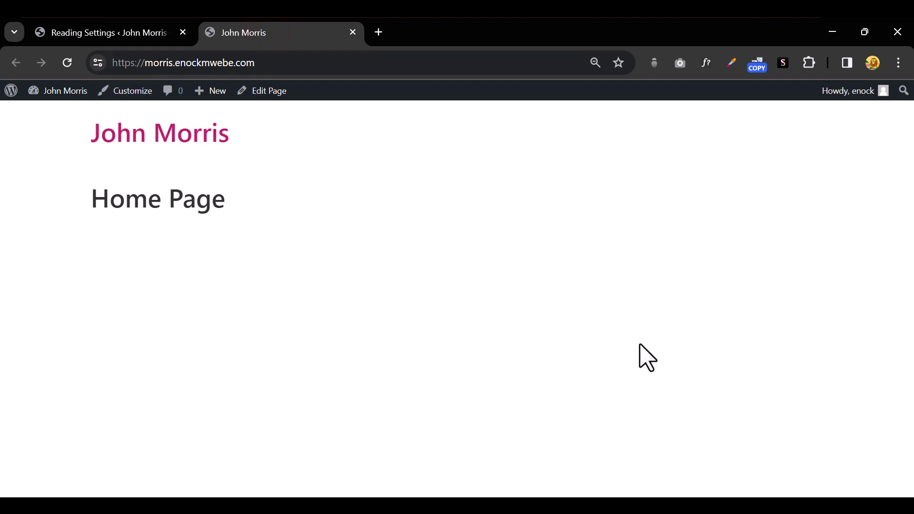
pyautogui.click(115, 46)
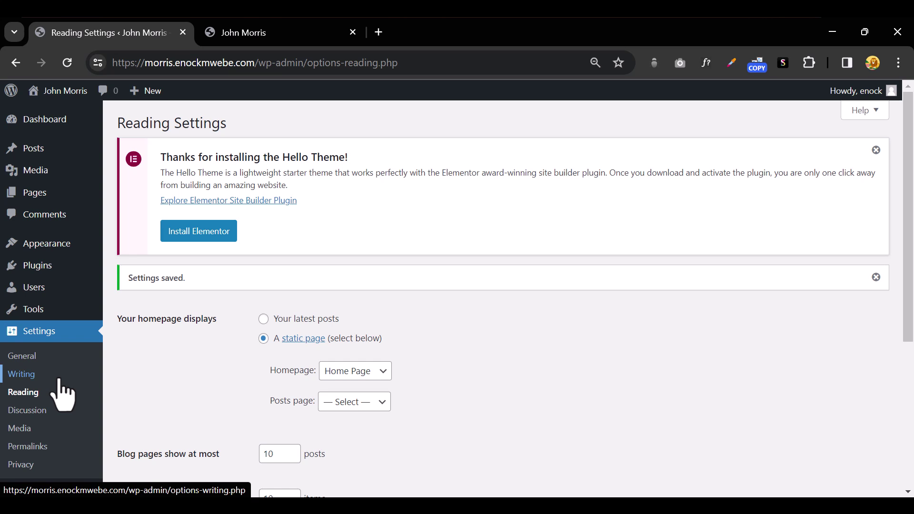
# Dismiss the Hello Theme notice, search plugins for 'elementor', and install Elementor Website Builder and Royal Elementor Addons
pyautogui.click(62, 272)
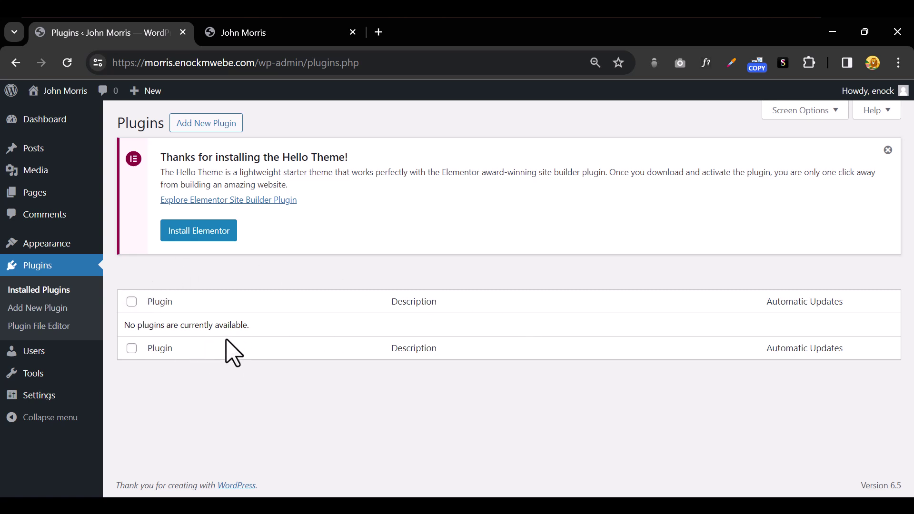
pyautogui.click(888, 150)
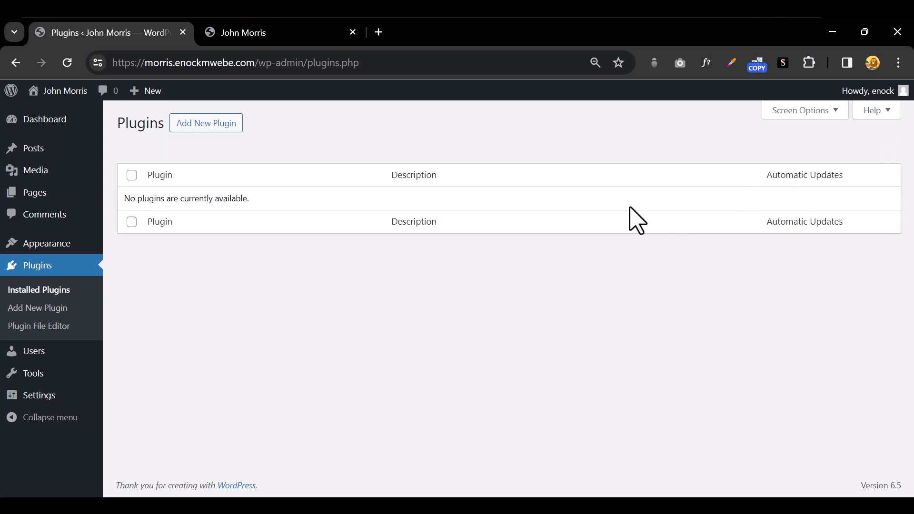
pyautogui.click(222, 125)
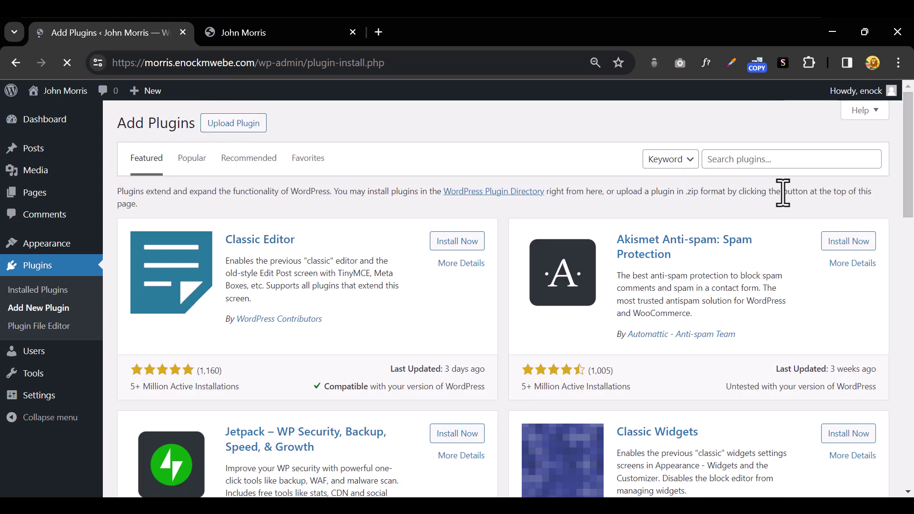
pyautogui.click(764, 161)
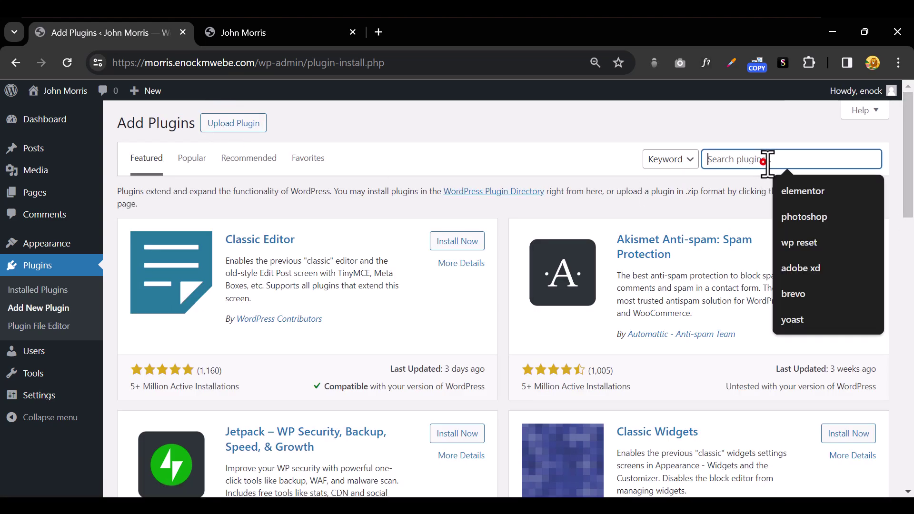
pyautogui.write('el')
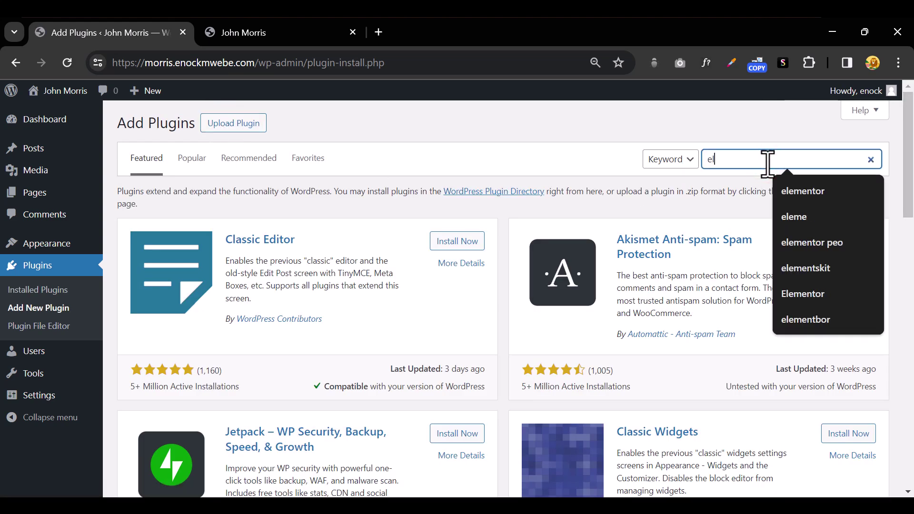
pyautogui.write('ementor')
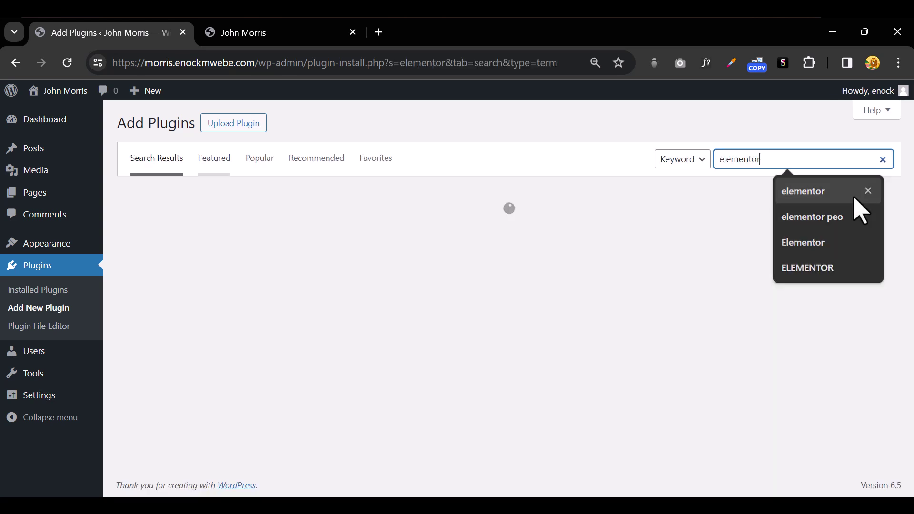
pyautogui.click(854, 198)
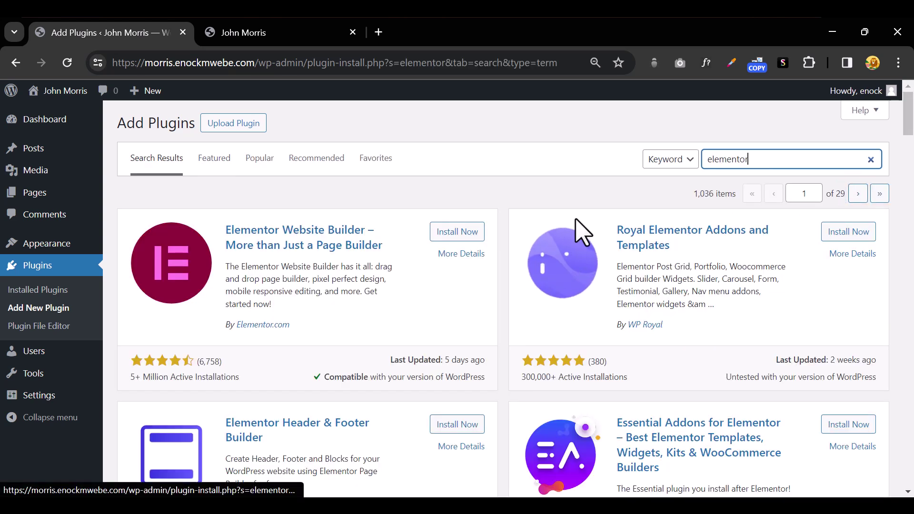
pyautogui.click(461, 232)
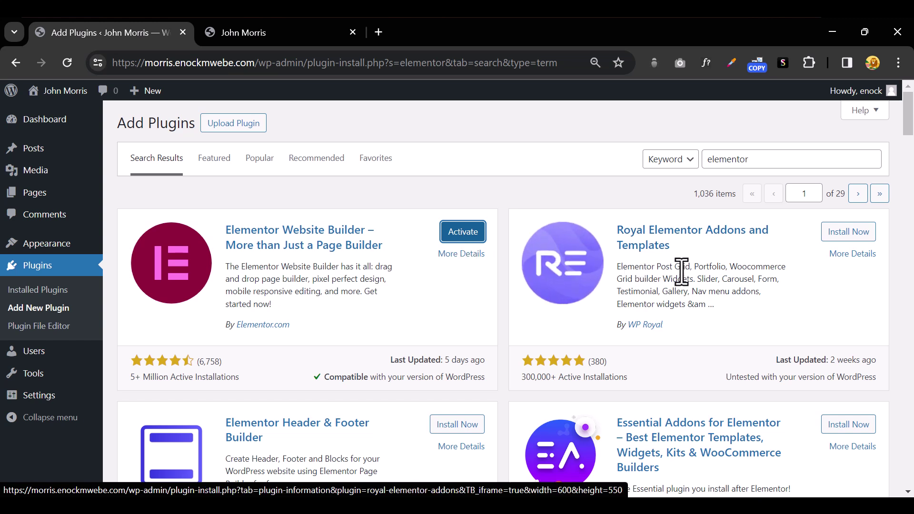
pyautogui.click(858, 233)
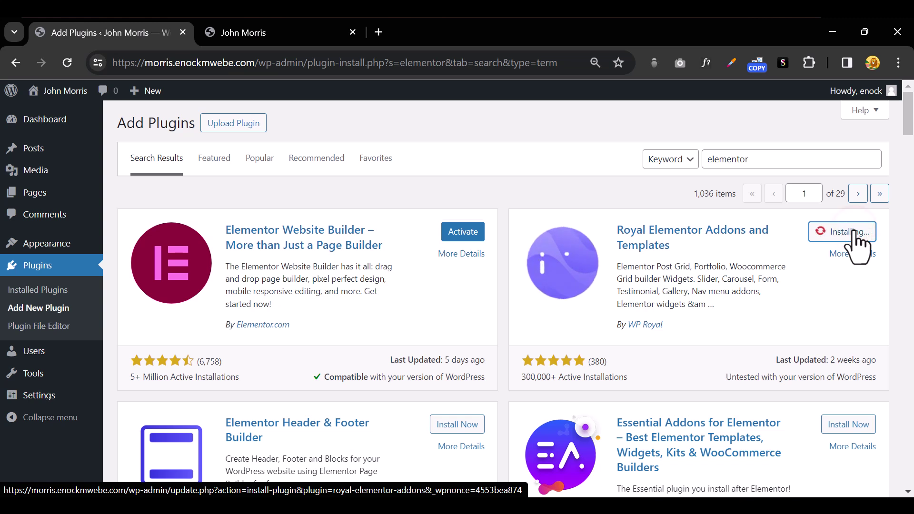
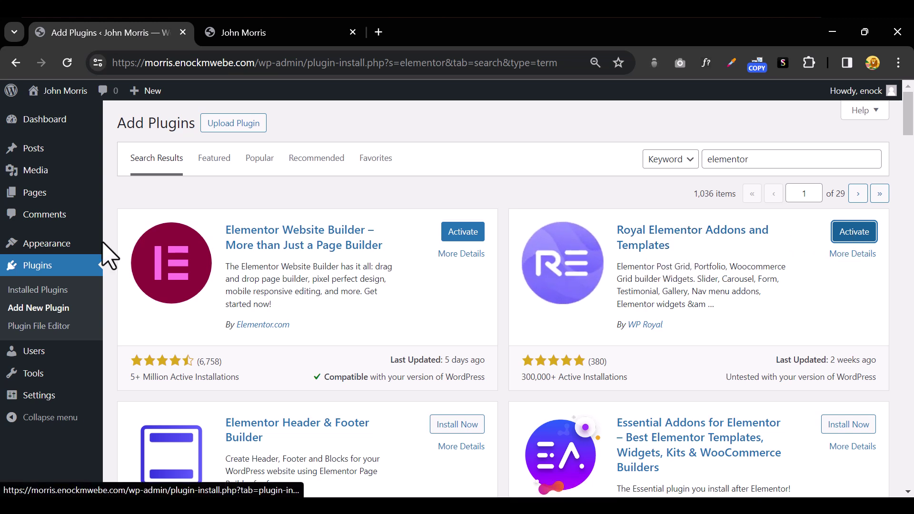
# Search the plugin directory for 'portfolio', correcting the misspelled search term
pyautogui.doubleClick(775, 159)
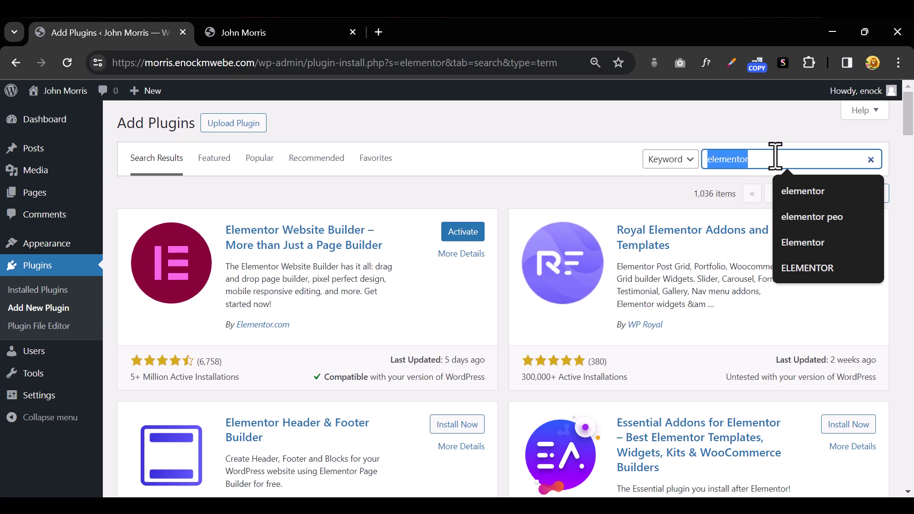
pyautogui.write('por')
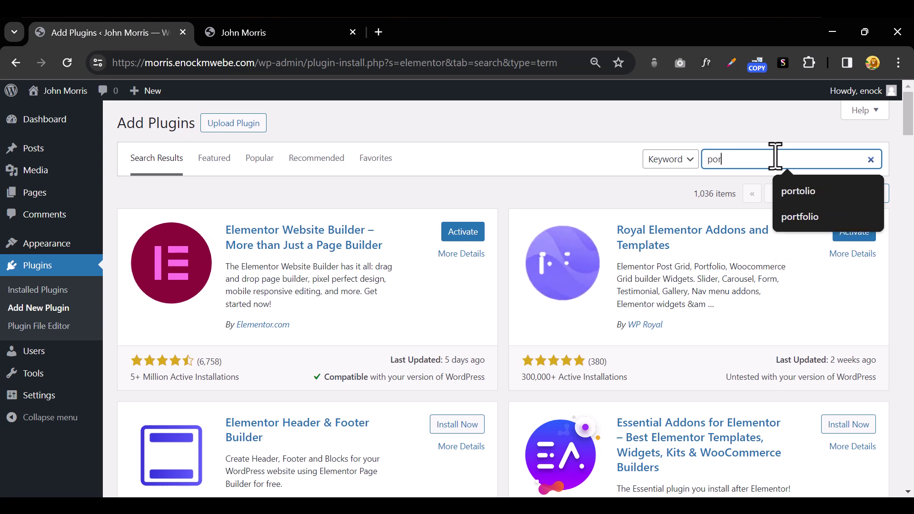
pyautogui.press('Down')
pyautogui.press('Return')
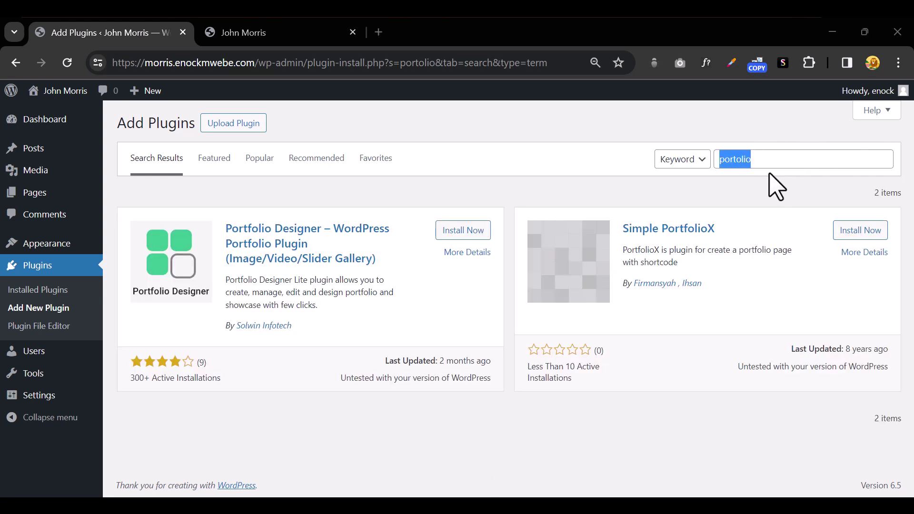
pyautogui.click(822, 160)
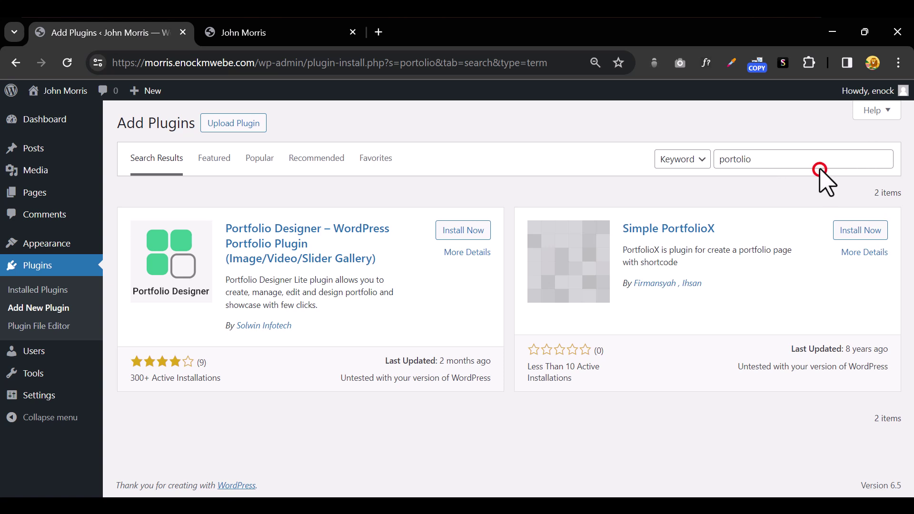
pyautogui.press('BackSpace')
pyautogui.press('BackSpace')
pyautogui.press('BackSpace')
pyautogui.press('BackSpace')
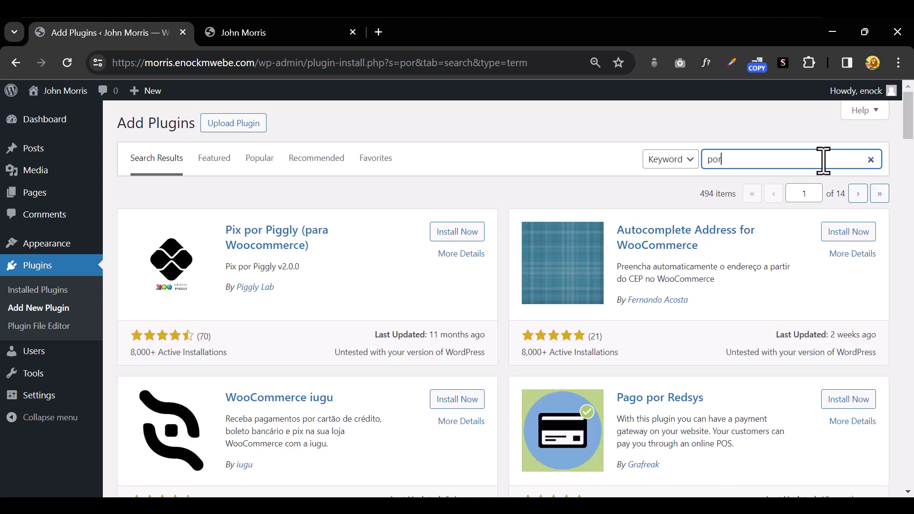
pyautogui.write('tfo')
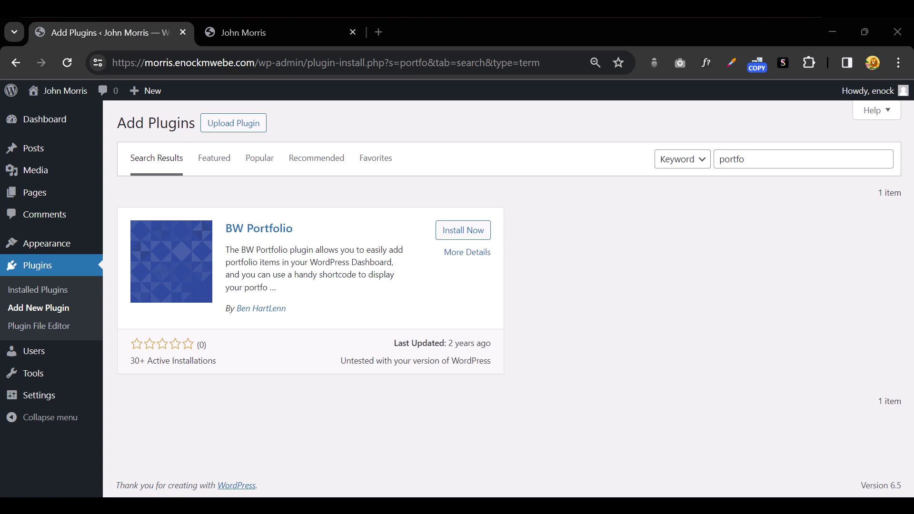
pyautogui.click(763, 158)
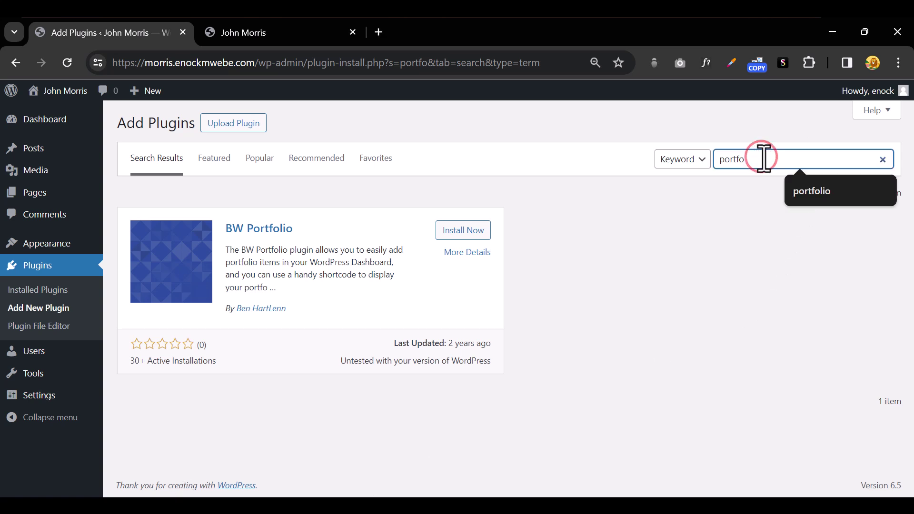
pyautogui.write('lio')
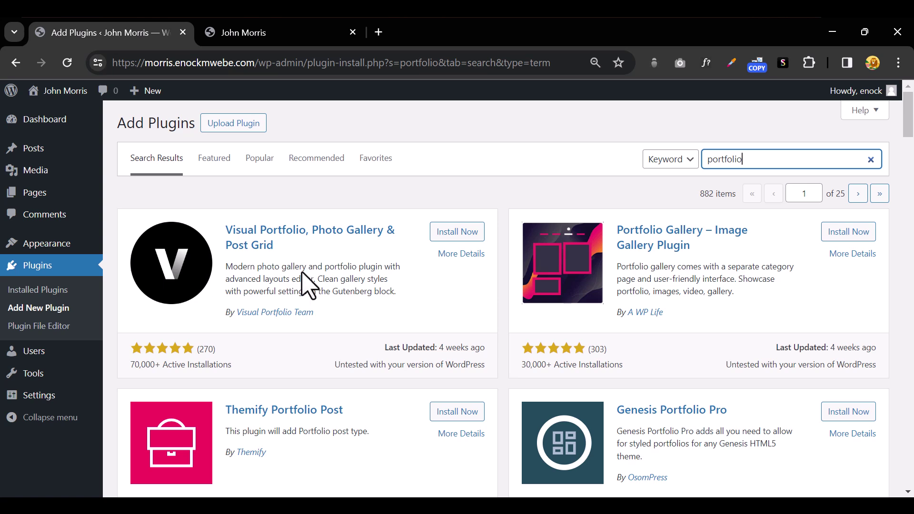
# Install the Portfolio & Image Gallery (PowerFolio) plugin from the search results
pyautogui.scroll(-4, 526, 331)
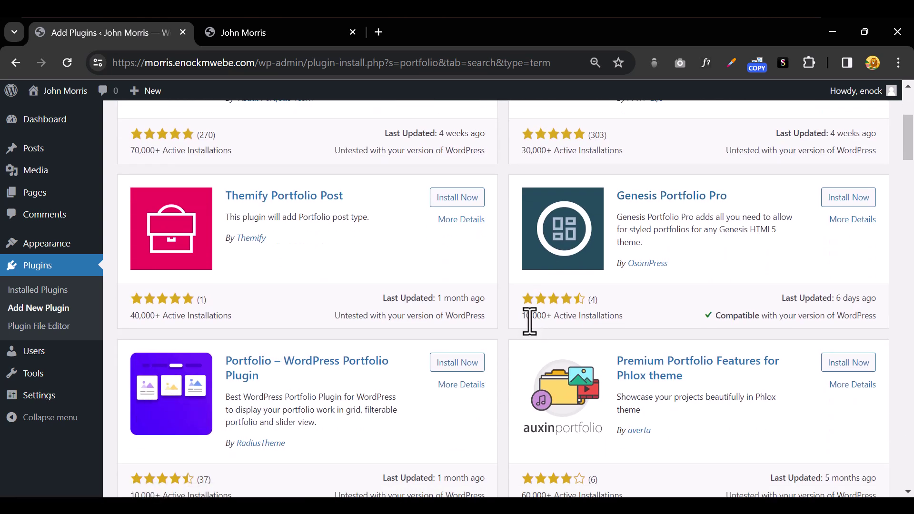
pyautogui.scroll(-3, 531, 324)
pyautogui.scroll(-3, 530, 329)
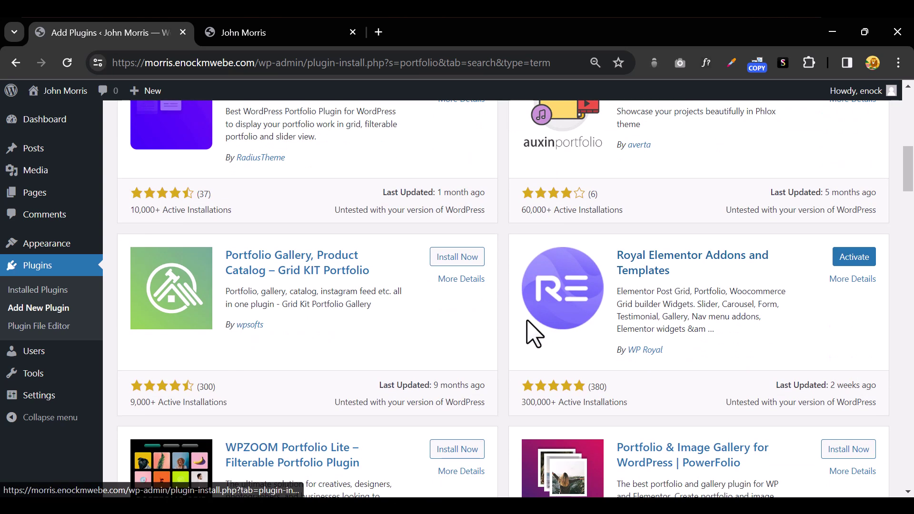
pyautogui.scroll(-3, 531, 333)
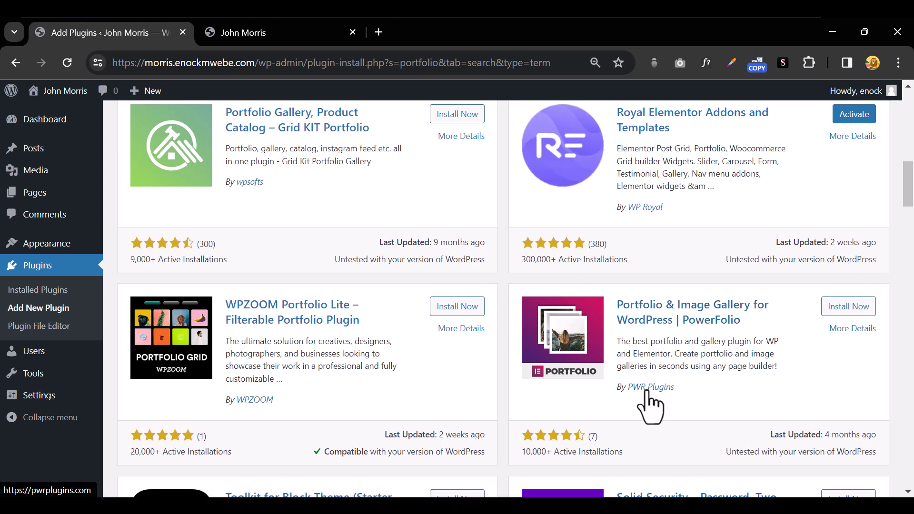
pyautogui.click(835, 307)
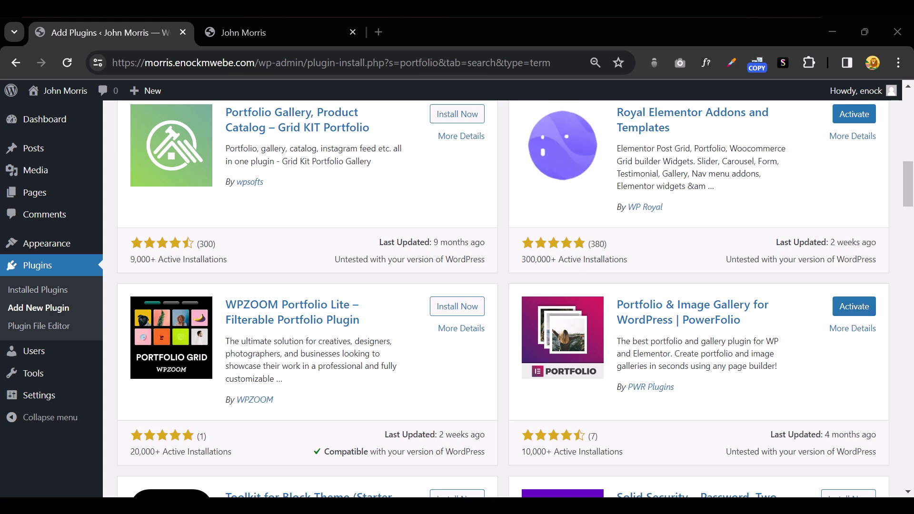
# Activate Elementor and PowerFolio from Installed Plugins, skipping PowerFolio's opt-in prompt
pyautogui.click(56, 292)
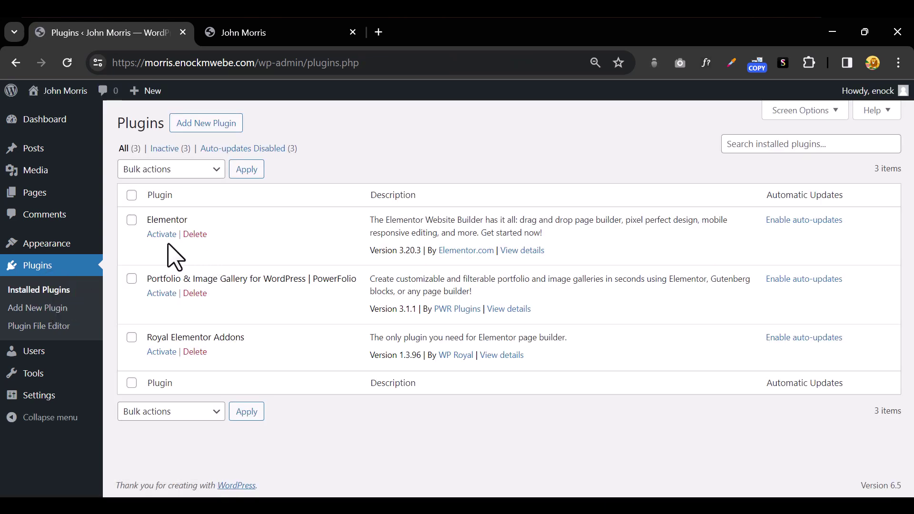
pyautogui.click(164, 235)
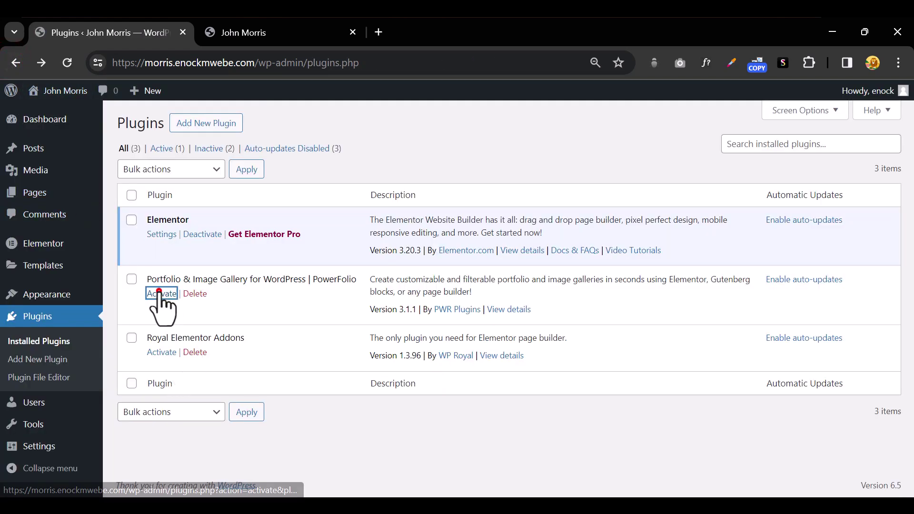
pyautogui.click(160, 293)
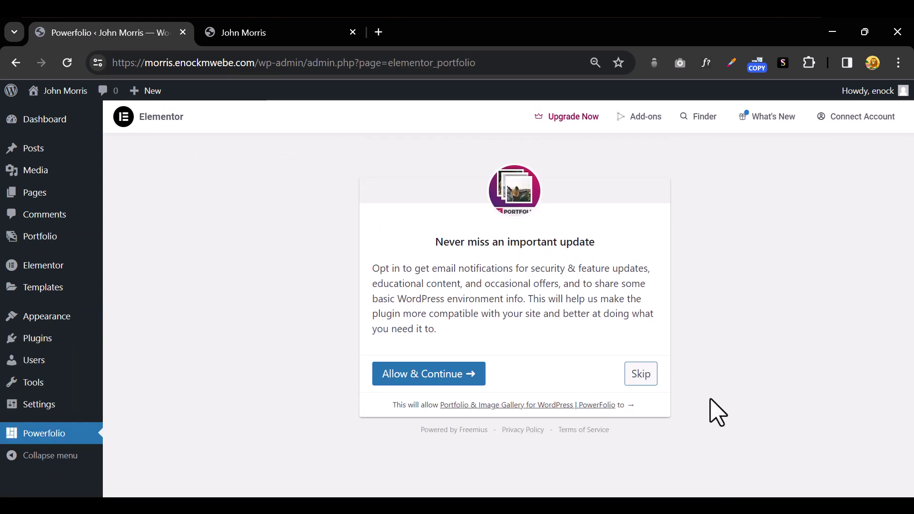
pyautogui.click(638, 376)
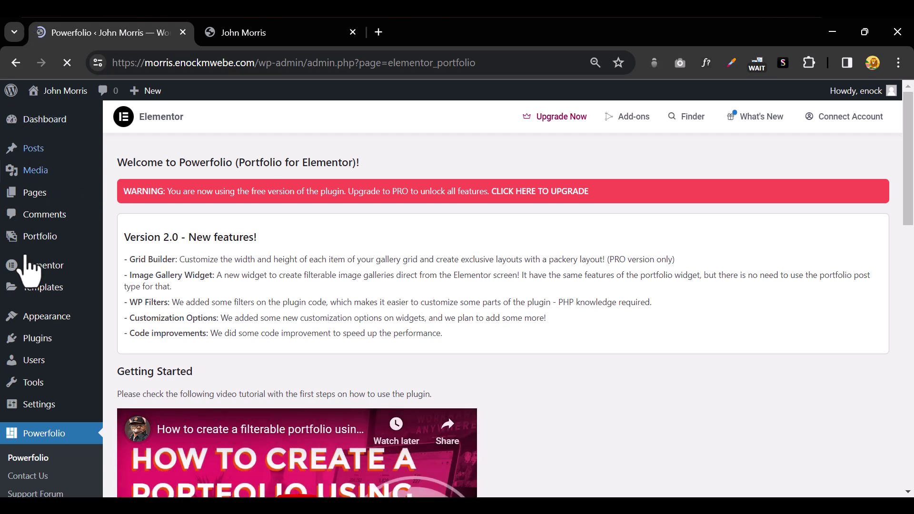
# Activate Royal Elementor Addons, skip its update opt-in, and go to the Pages list
pyautogui.moveTo(51, 388)
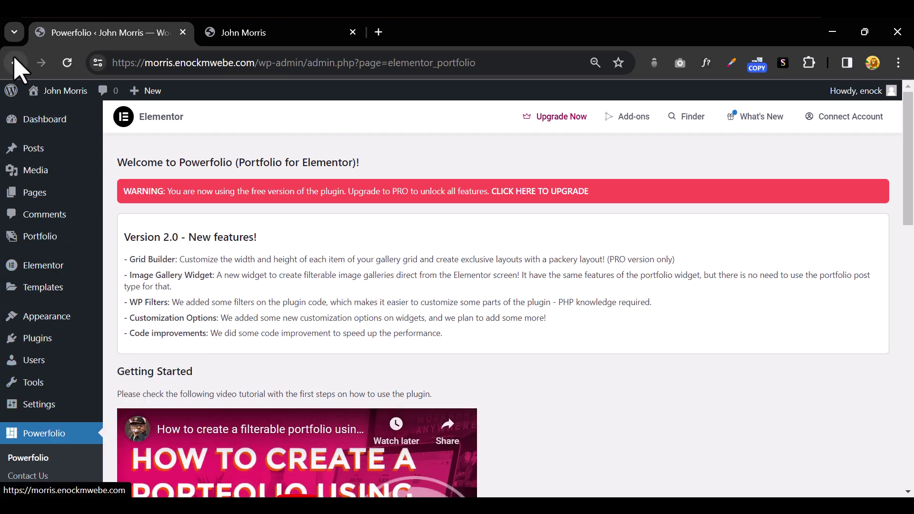
pyautogui.click(66, 339)
pyautogui.click(154, 353)
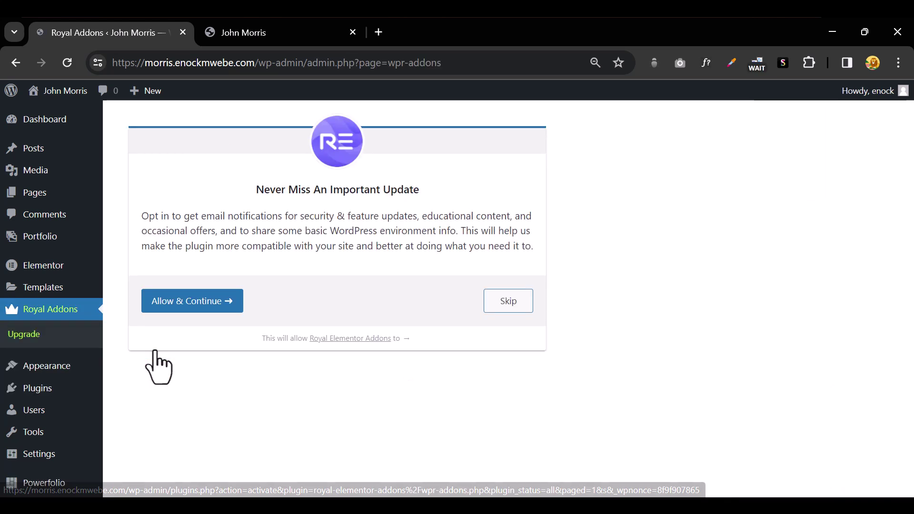
pyautogui.click(489, 310)
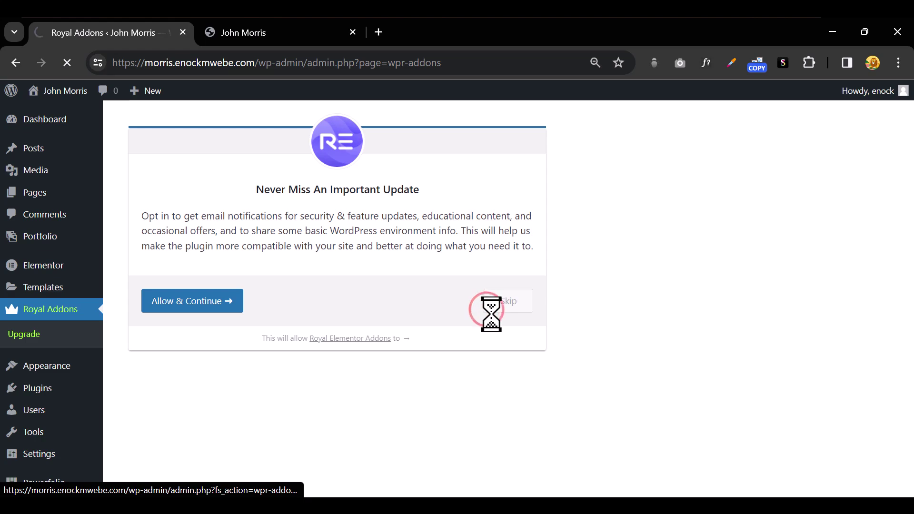
pyautogui.scroll(-4, 383, 288)
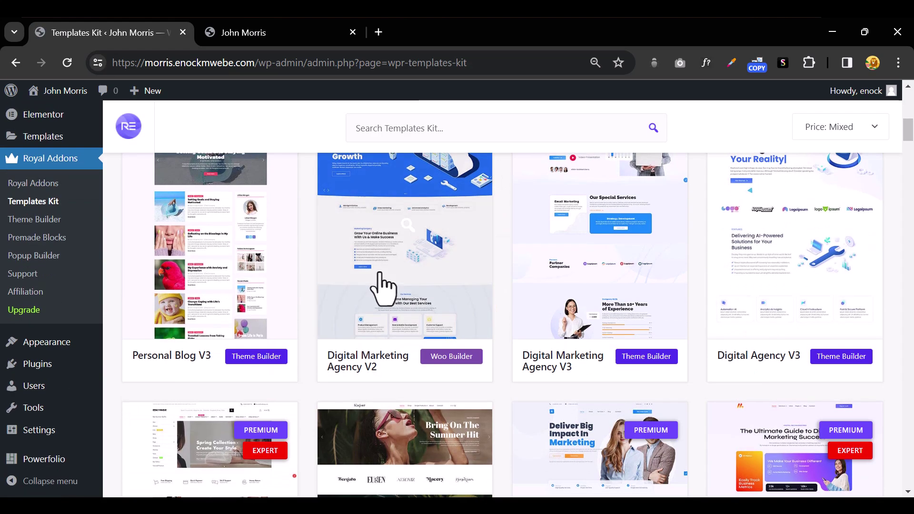
pyautogui.scroll(4, 383, 288)
pyautogui.click(50, 192)
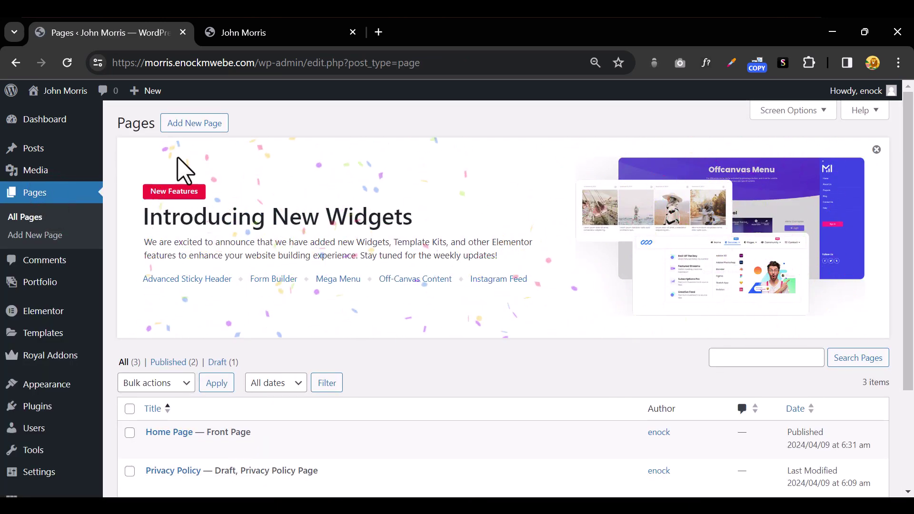
# Dismiss the New Widgets banner and open Home Page with Edit with Elementor
pyautogui.click(876, 149)
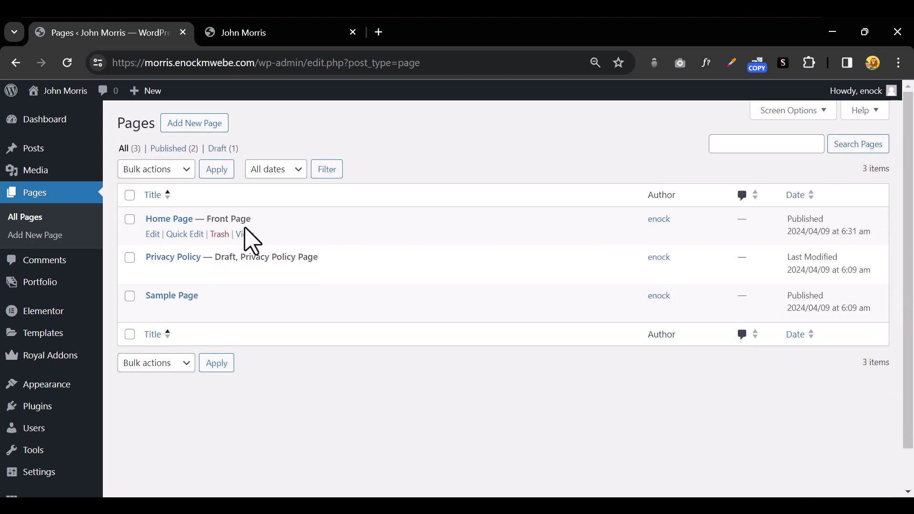
pyautogui.click(152, 234)
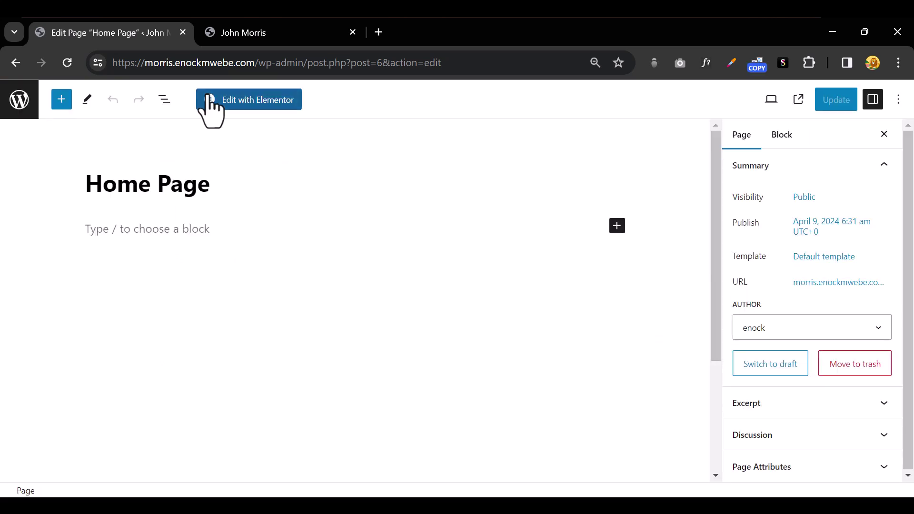
pyautogui.click(233, 104)
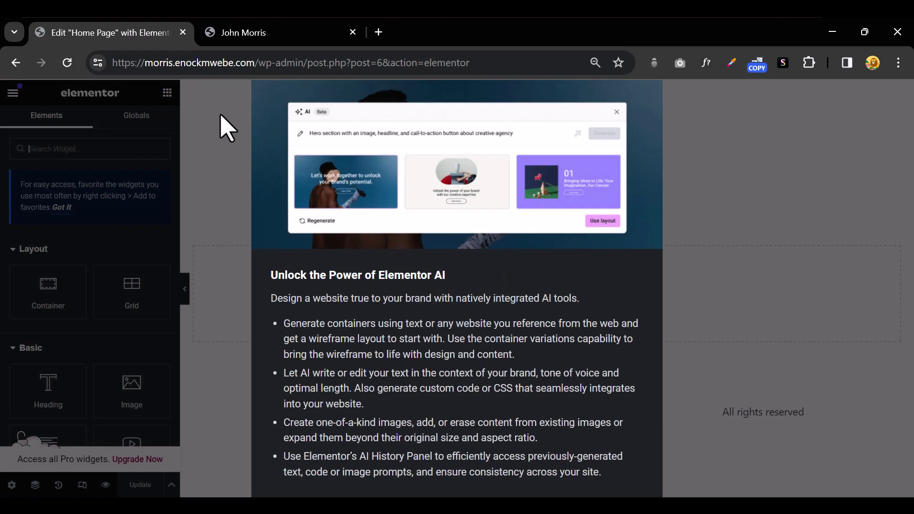
# Close the Elementor AI notice and add a two-column Flexbox container below the page title
pyautogui.hotkey('ctrl', '-')
pyautogui.hotkey('ctrl', '-')
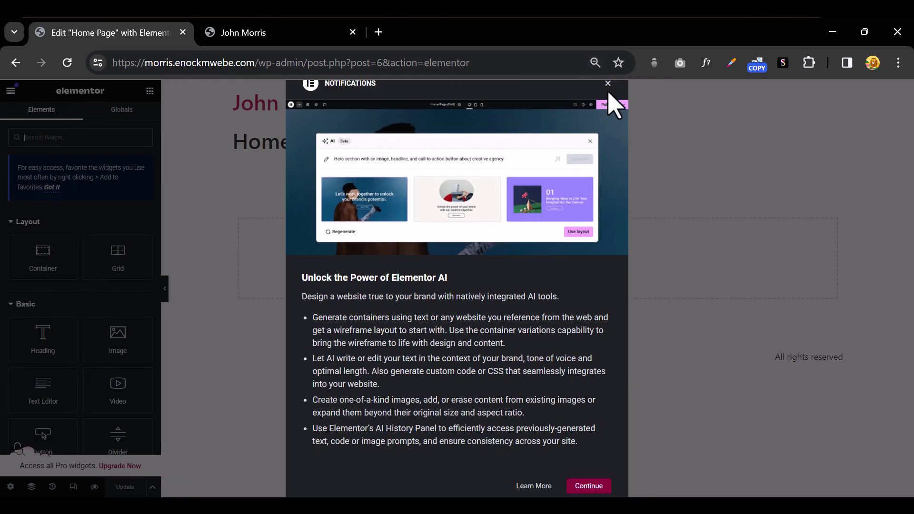
pyautogui.click(607, 84)
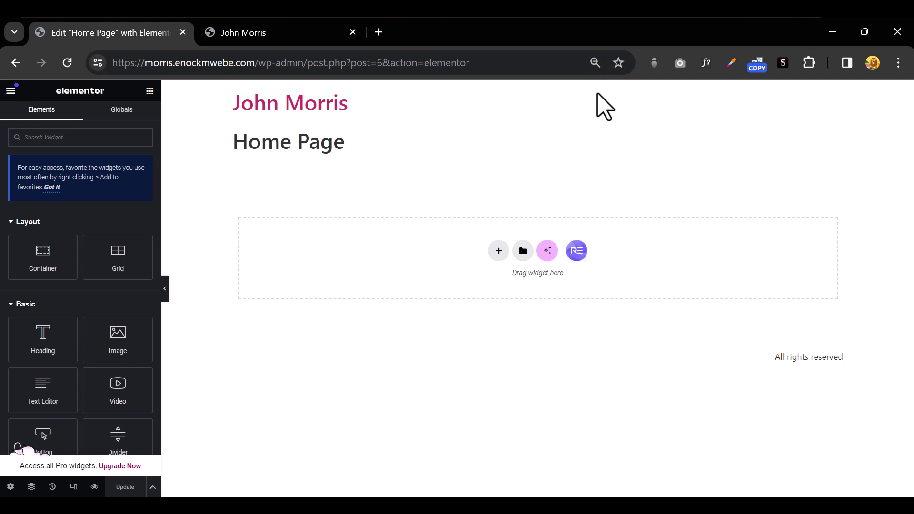
pyautogui.hotkey('ctrl', '+')
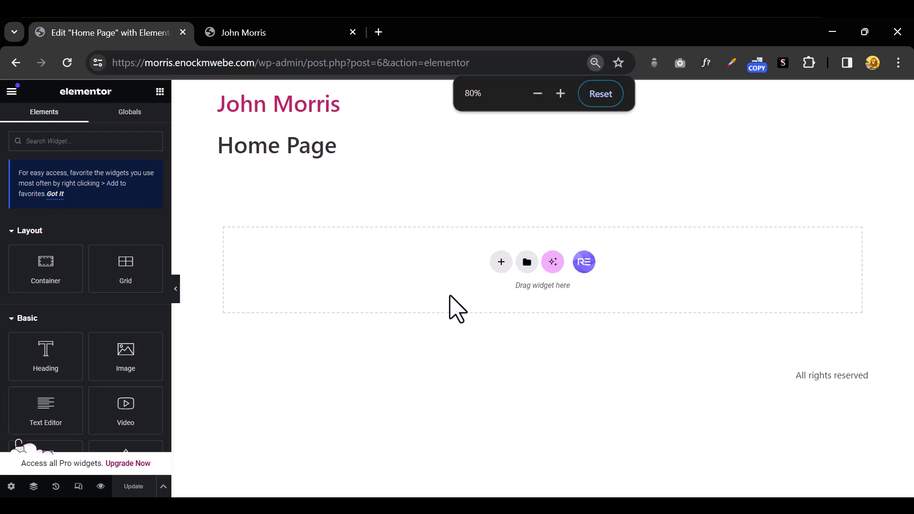
pyautogui.hotkey('ctrl', '+')
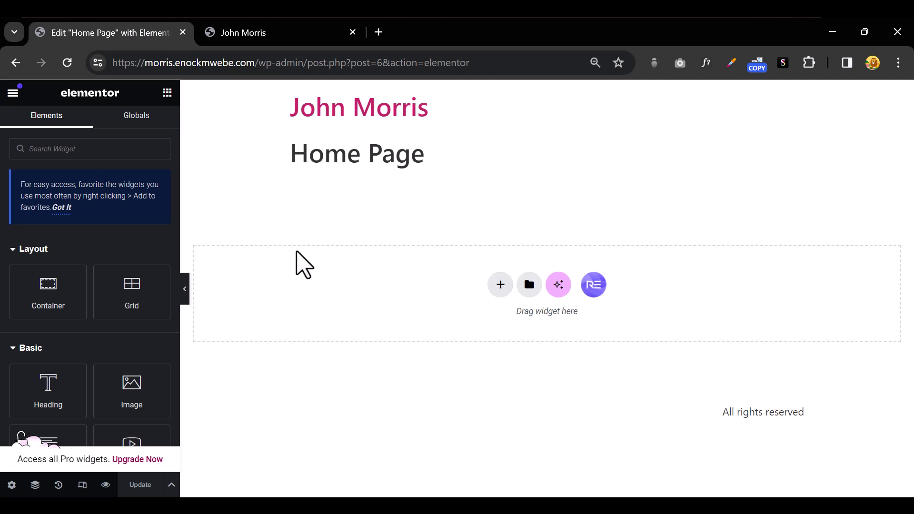
pyautogui.click(501, 285)
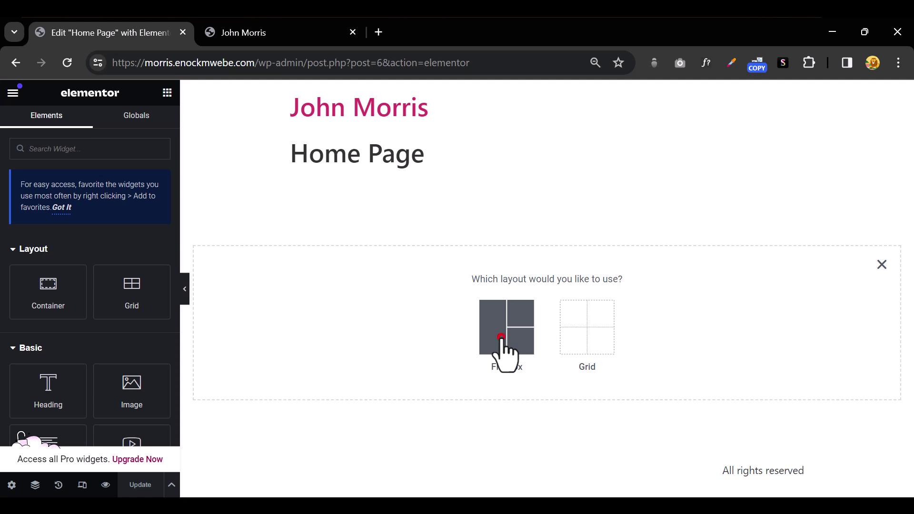
pyautogui.click(501, 337)
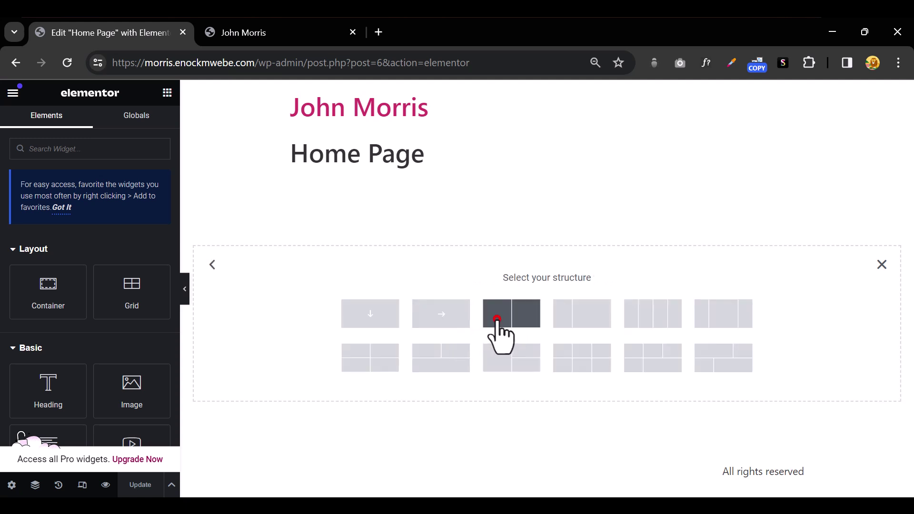
pyautogui.click(502, 333)
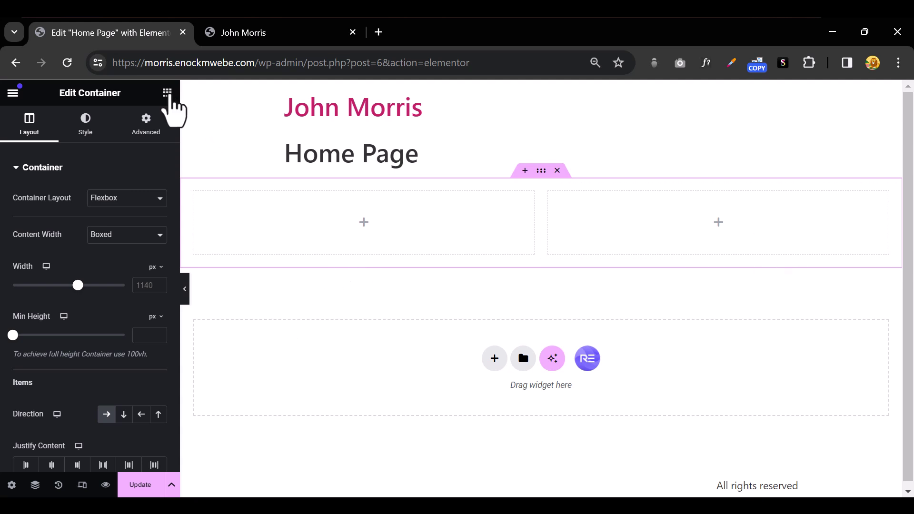
# Drag the Video widget from the widgets panel into the right-hand column
pyautogui.click(167, 92)
pyautogui.scroll(-3, 40, 428)
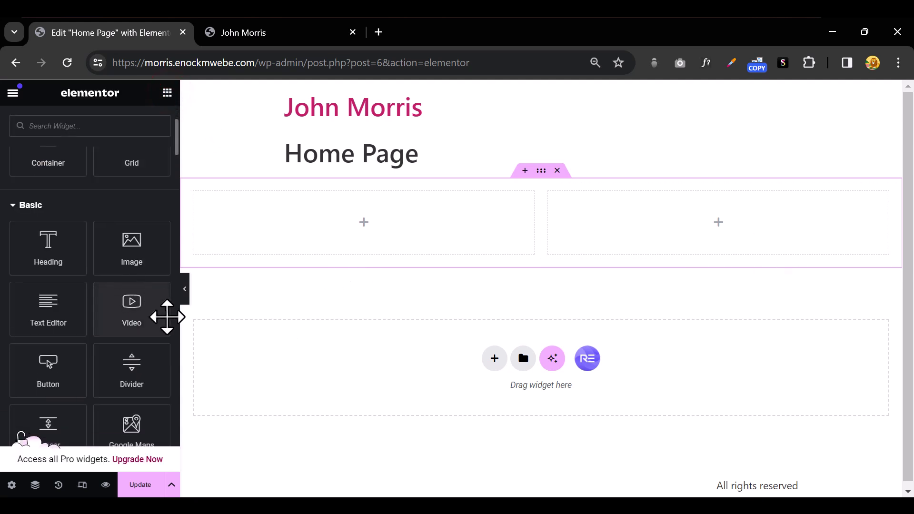
pyautogui.moveTo(129, 315); pyautogui.dragTo(676, 210)
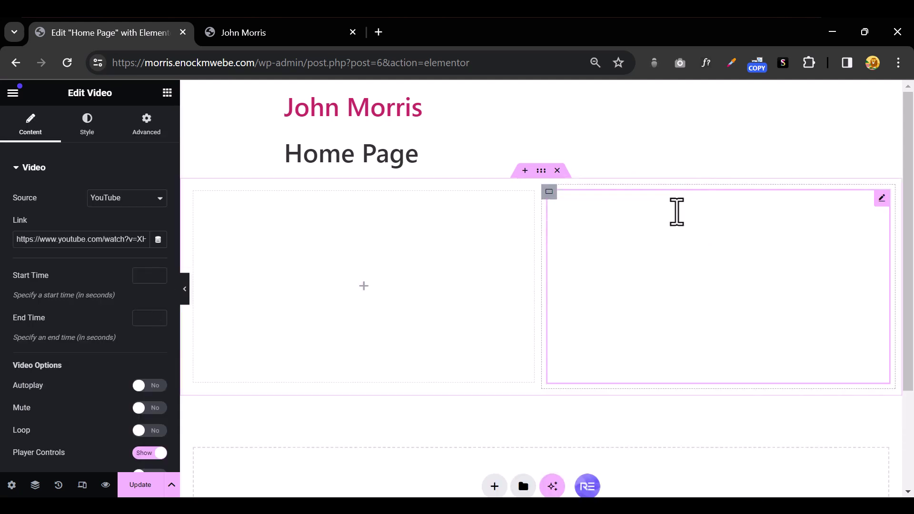
# Go to youtube.com in a new browser tab
pyautogui.click(379, 32)
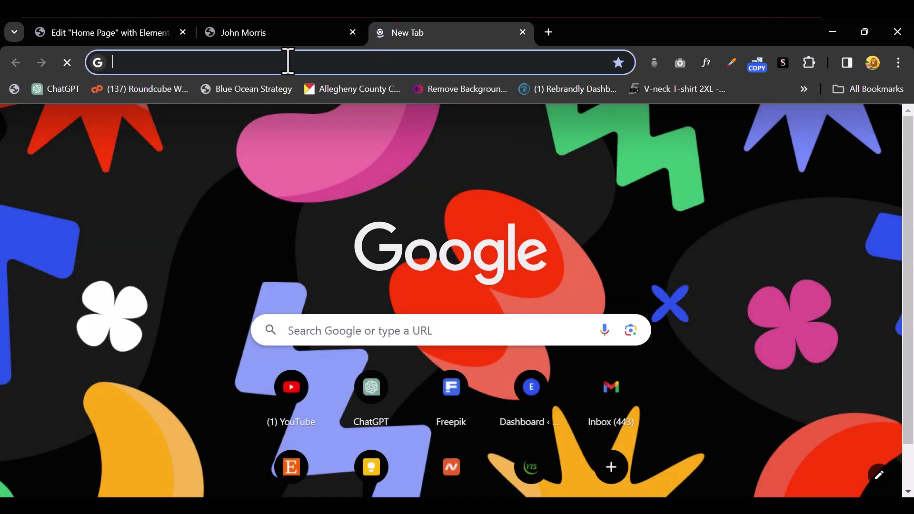
pyautogui.click(288, 61)
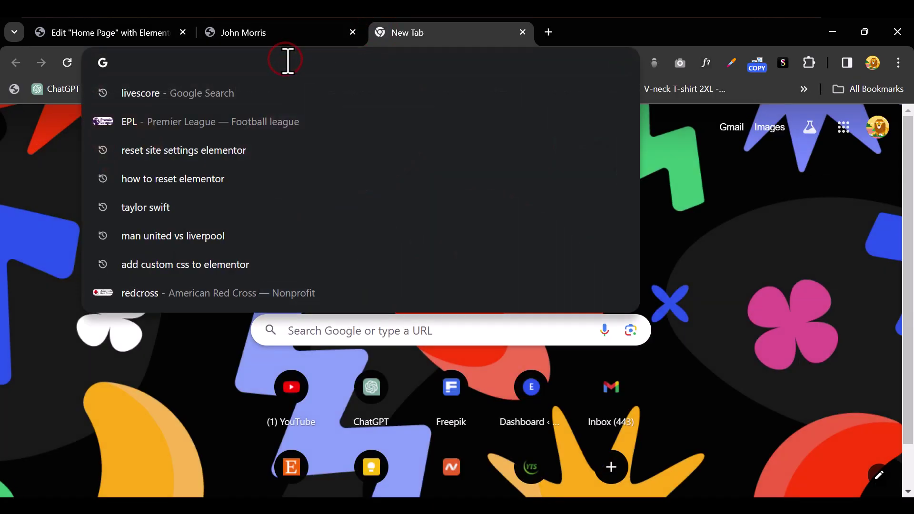
pyautogui.write('enock')
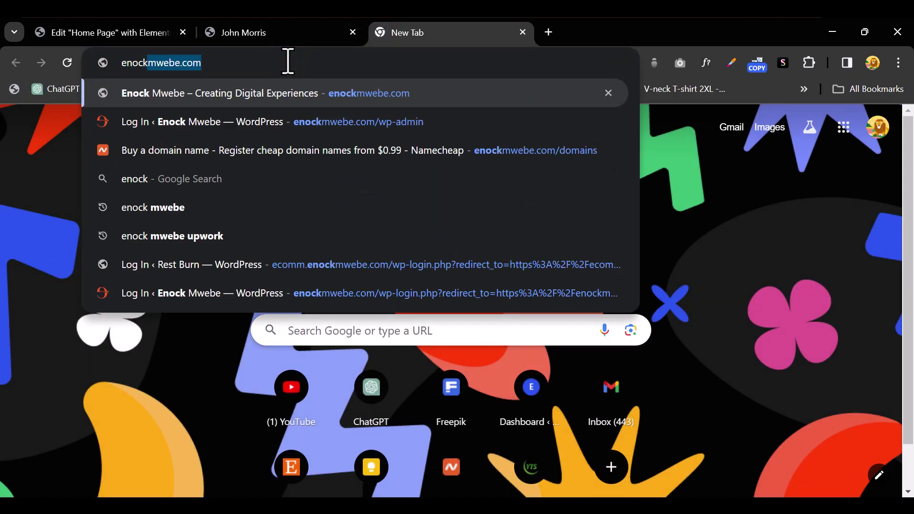
pyautogui.press('BackSpace')
pyautogui.press('BackSpace')
pyautogui.press('BackSpace')
pyautogui.press('BackSpace')
pyautogui.press('BackSpace')
pyautogui.press('BackSpace')
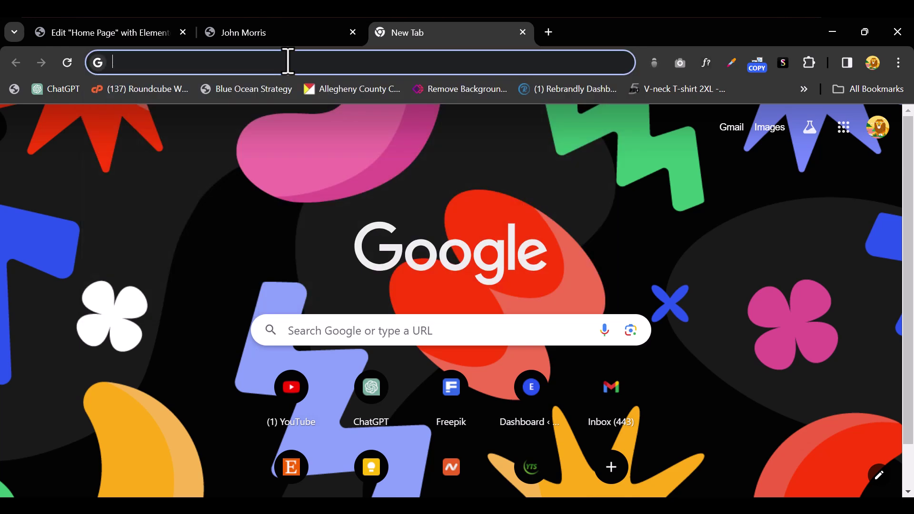
pyautogui.write('you')
pyautogui.press('Return')
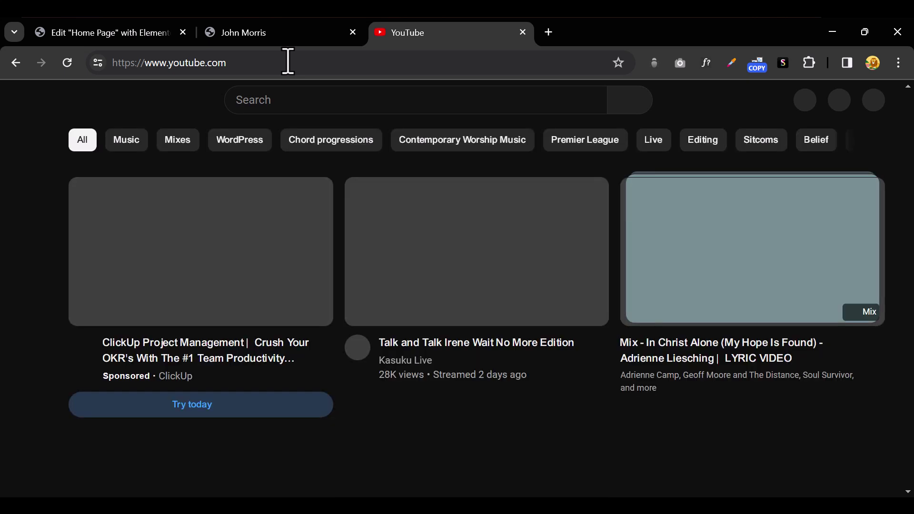
# Copy the Play Any Song By Ear video link from Chord progressions, then return to the editor
pyautogui.scroll(-10, 514, 333)
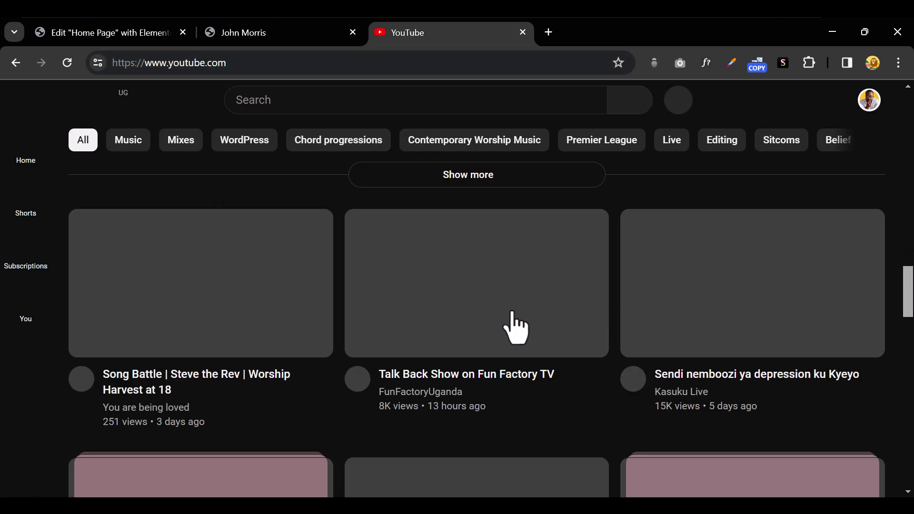
pyautogui.scroll(-10, 515, 329)
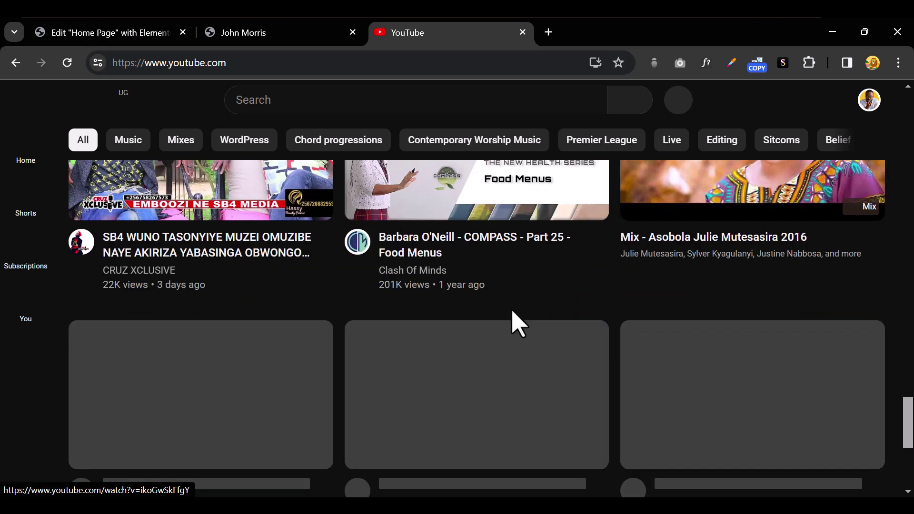
pyautogui.scroll(-3, 516, 322)
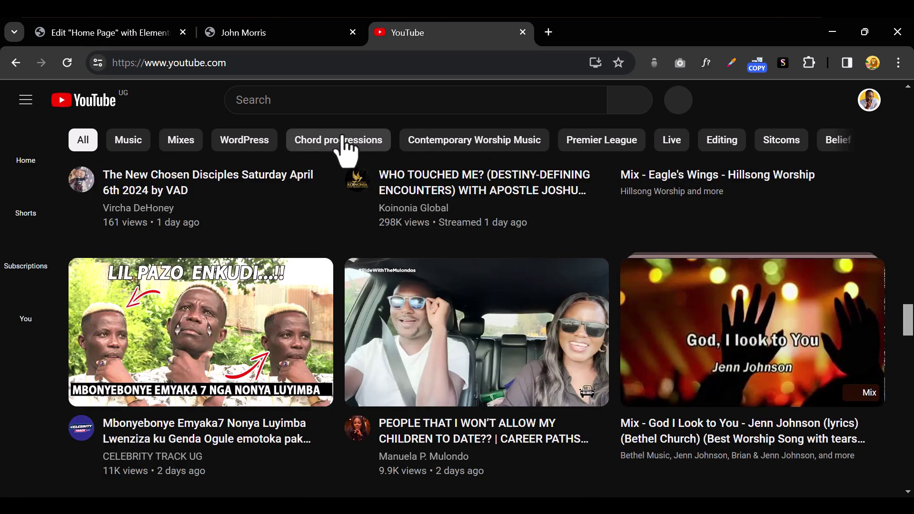
pyautogui.click(307, 139)
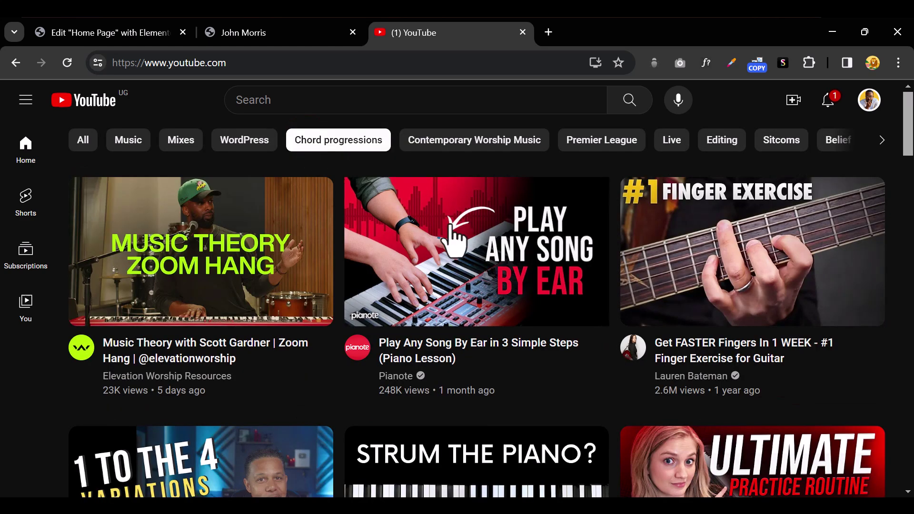
pyautogui.rightClick(451, 225)
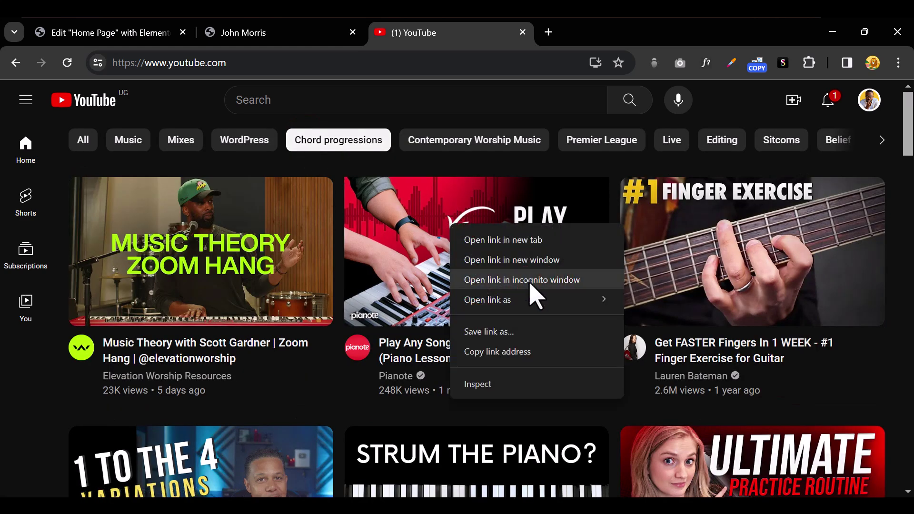
pyautogui.click(509, 345)
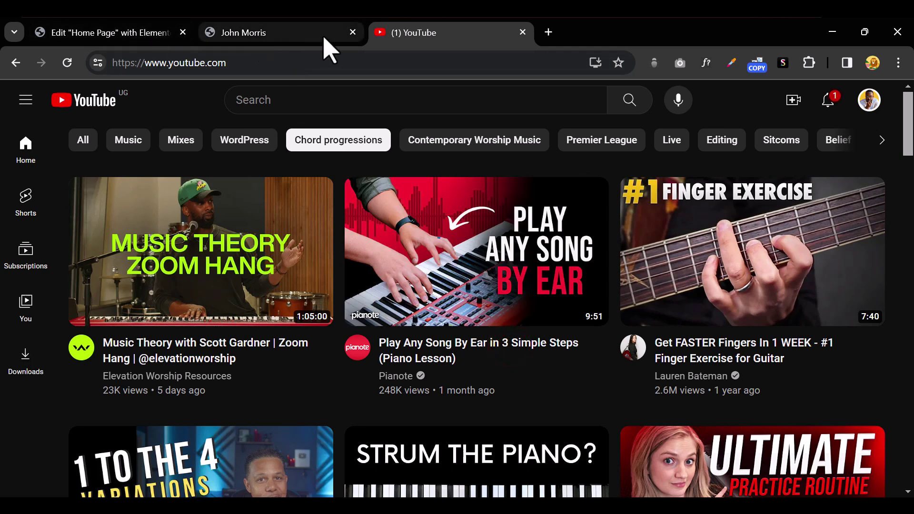
pyautogui.click(353, 32)
pyautogui.click(169, 36)
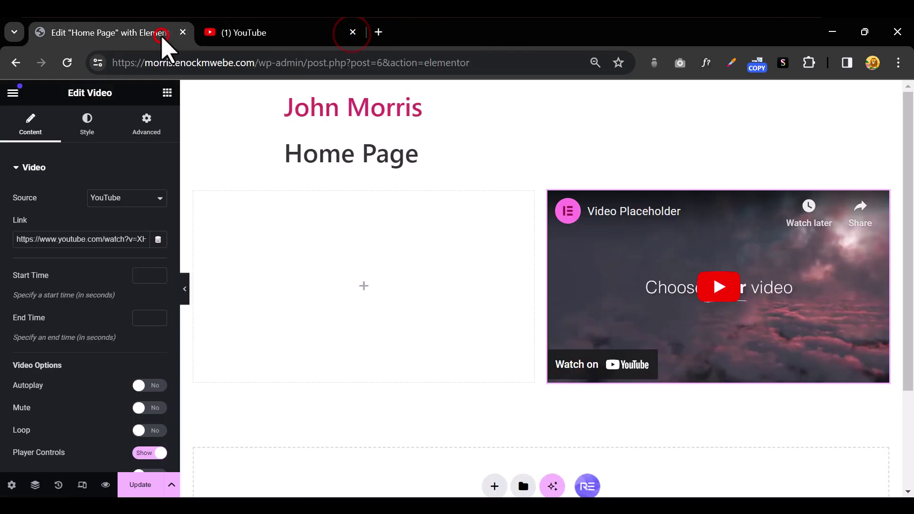
# Replace the Video widget's placeholder link with the pasted Play Any Song By Ear URL
pyautogui.click(677, 293)
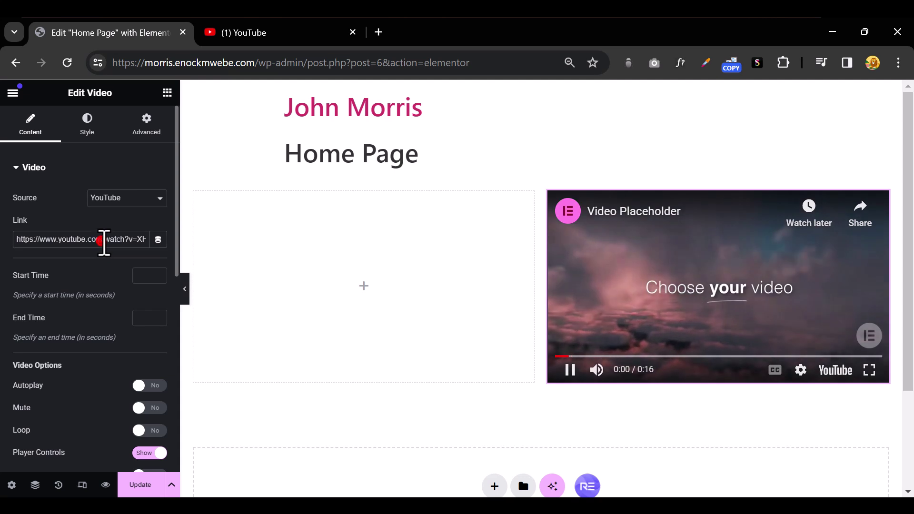
pyautogui.tripleClick(104, 239)
pyautogui.rightClick(104, 239)
pyautogui.click(155, 327)
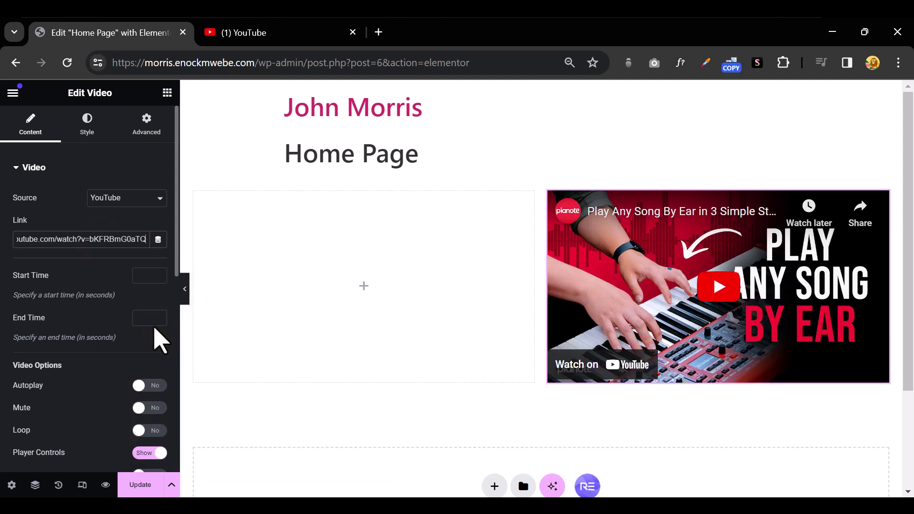
pyautogui.click(363, 288)
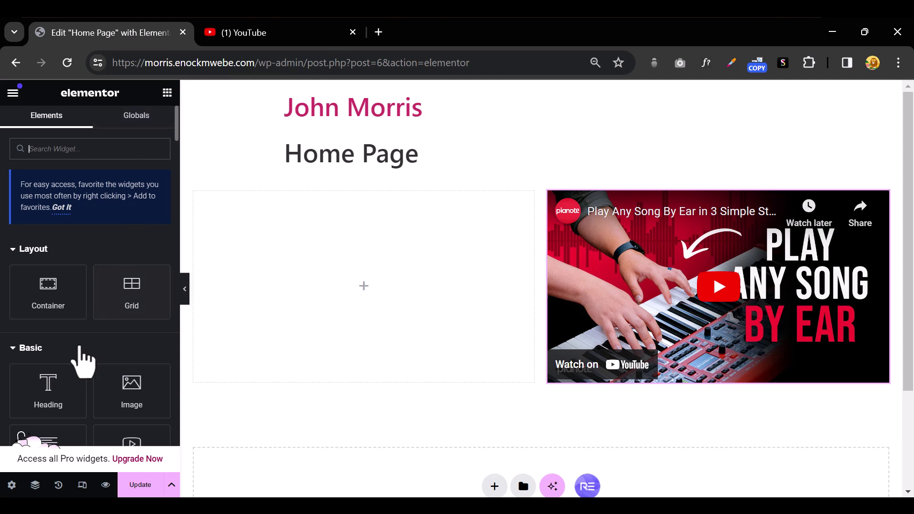
# Add a Heading widget to the left column and replace its text with the greeting
pyautogui.moveTo(49, 388); pyautogui.dragTo(413, 299)
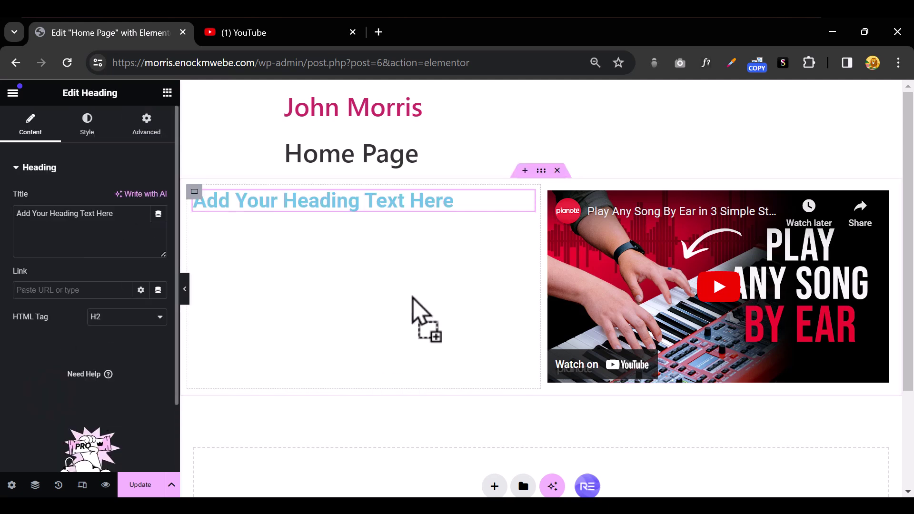
pyautogui.tripleClick(310, 202)
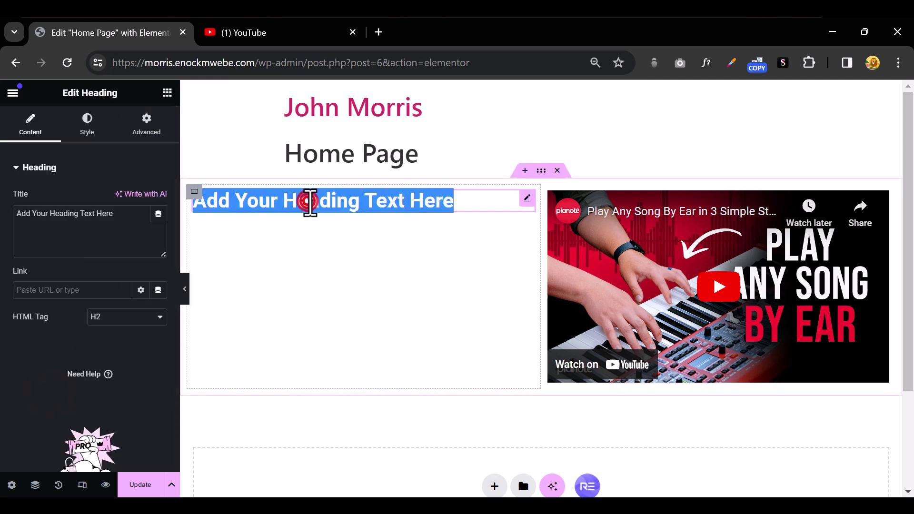
pyautogui.write('Hello I am Enock')
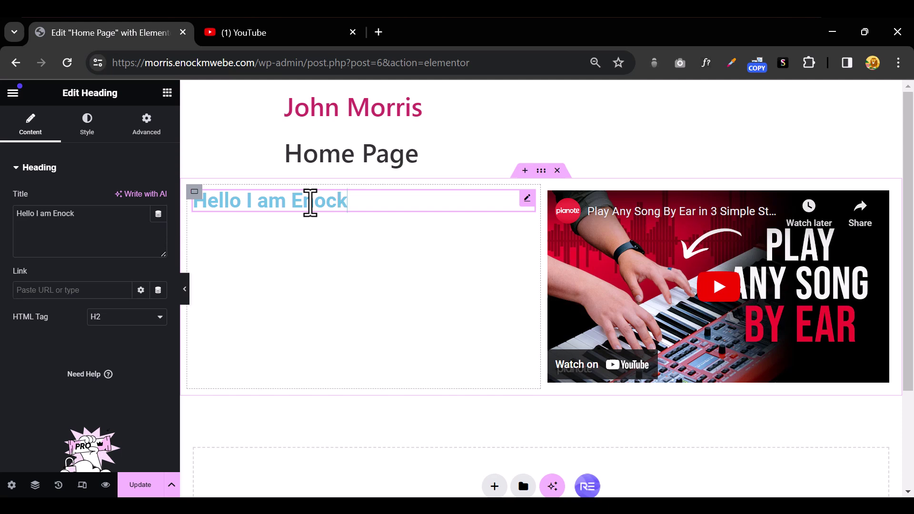
pyautogui.click(172, 141)
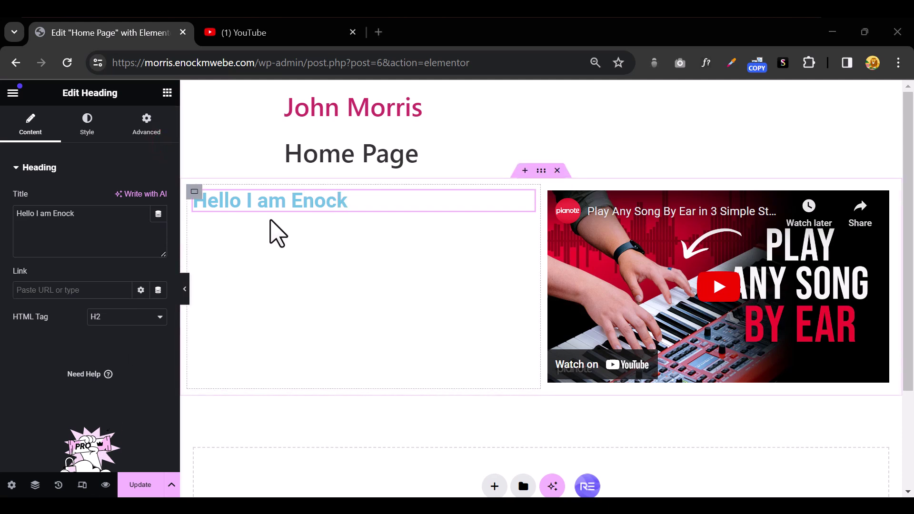
# Set the heading's text colour to a deep saturated red
pyautogui.click(87, 138)
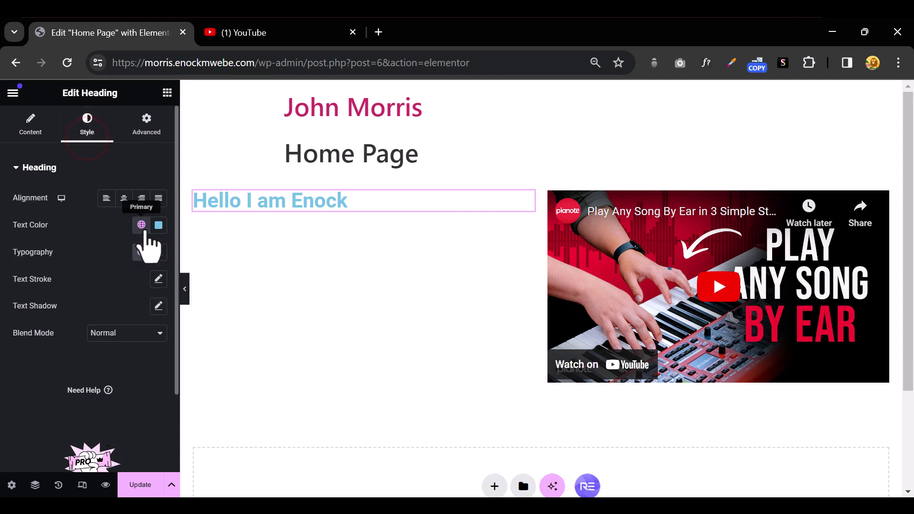
pyautogui.click(159, 226)
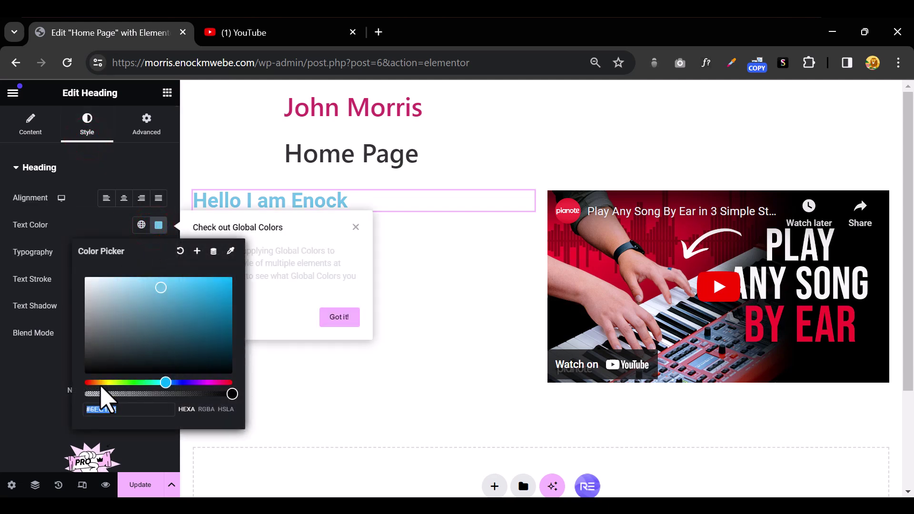
pyautogui.moveTo(95, 382); pyautogui.dragTo(85, 380)
pyautogui.moveTo(206, 316); pyautogui.dragTo(226, 288)
pyautogui.click(83, 222)
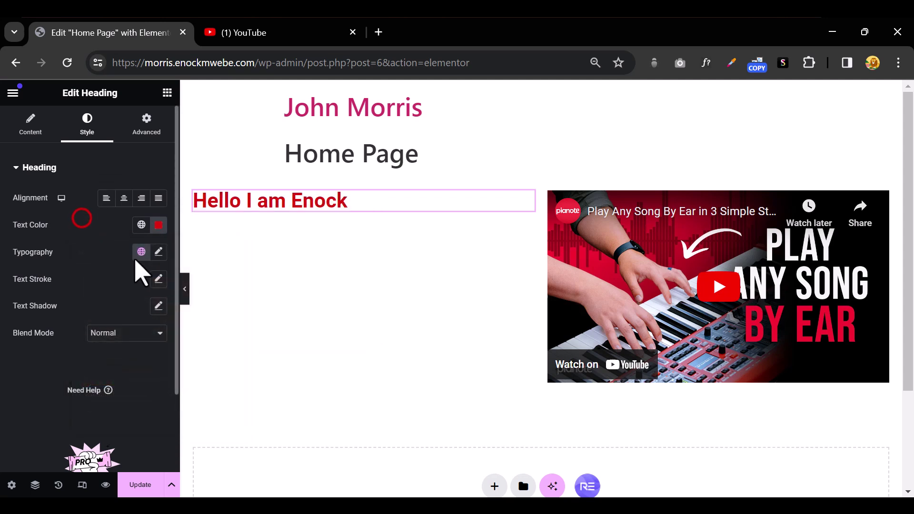
# Set the heading typography to Bebas Neue, 66 px, weight 300 (Light)
pyautogui.click(158, 251)
pyautogui.click(110, 308)
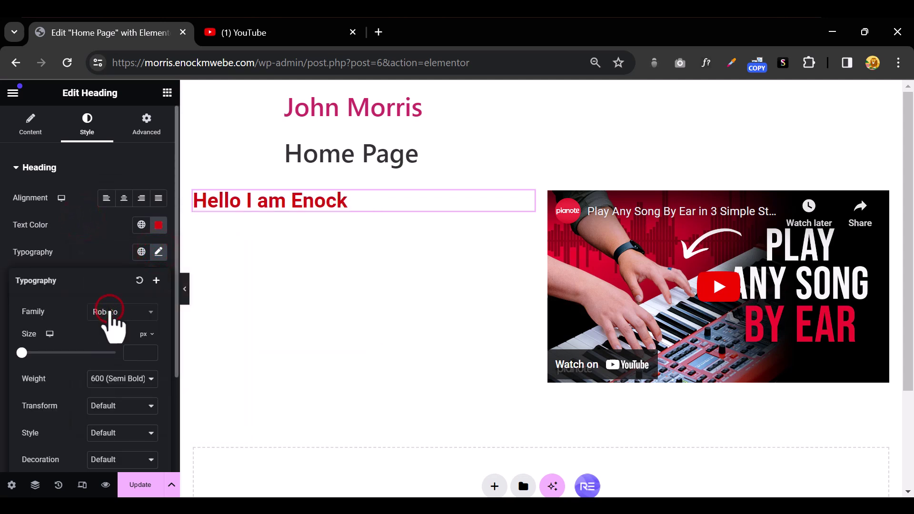
pyautogui.write('beb')
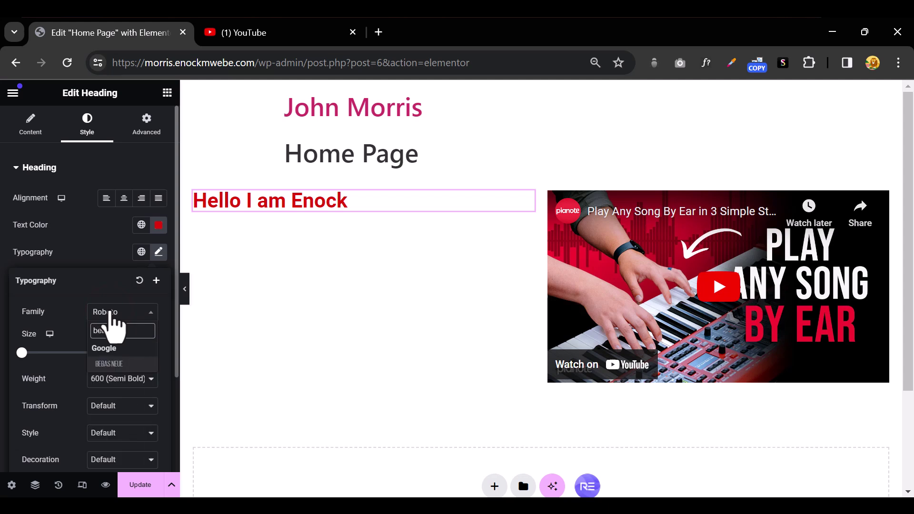
pyautogui.write('as')
pyautogui.click(118, 364)
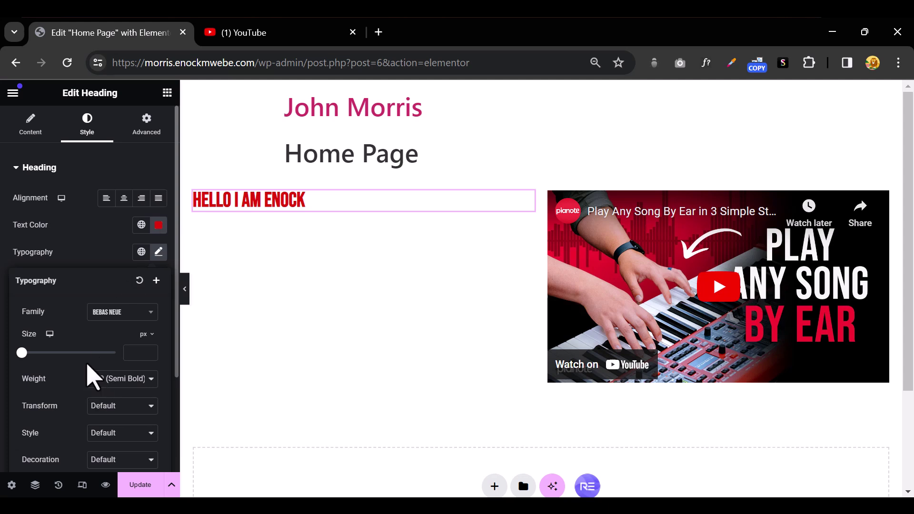
pyautogui.moveTo(22, 353); pyautogui.dragTo(52, 353)
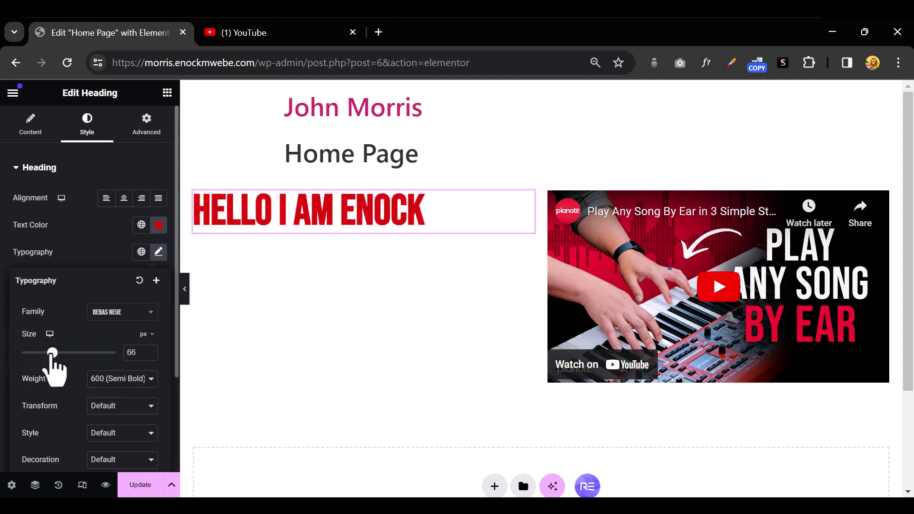
pyautogui.click(131, 380)
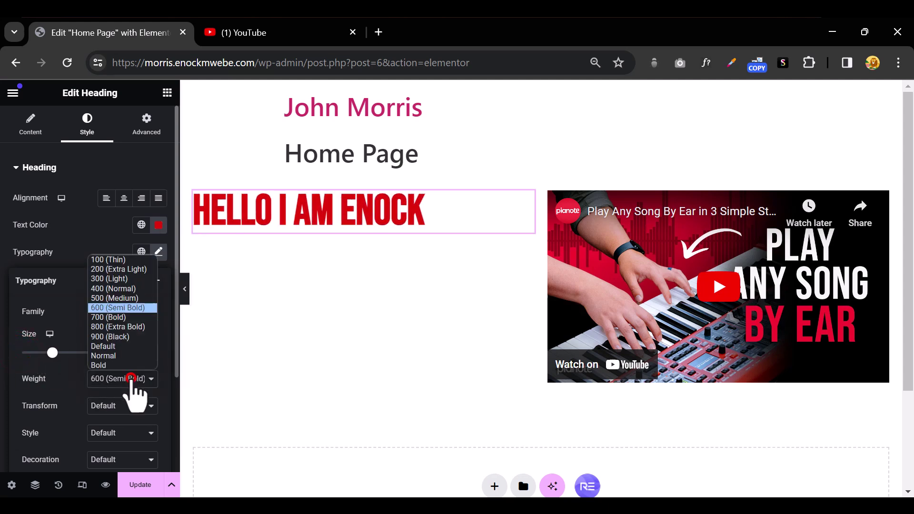
pyautogui.click(109, 279)
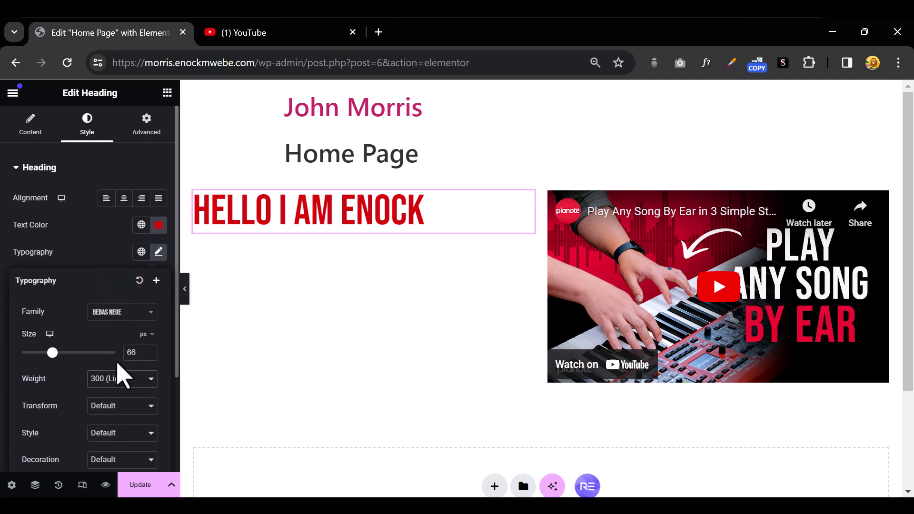
pyautogui.rightClick(358, 209)
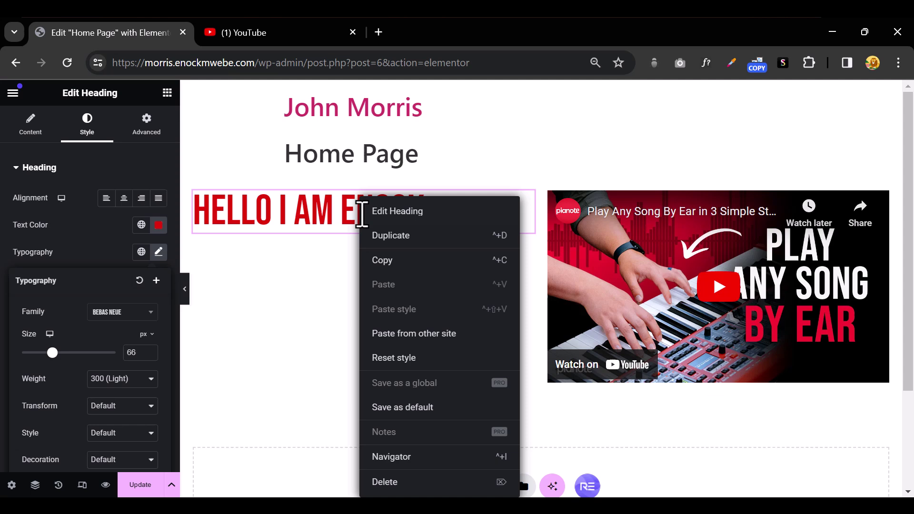
# Duplicate the greeting heading and change the copy's text to 'I AM A PIANO TEACHER'
pyautogui.click(412, 231)
pyautogui.tripleClick(355, 261)
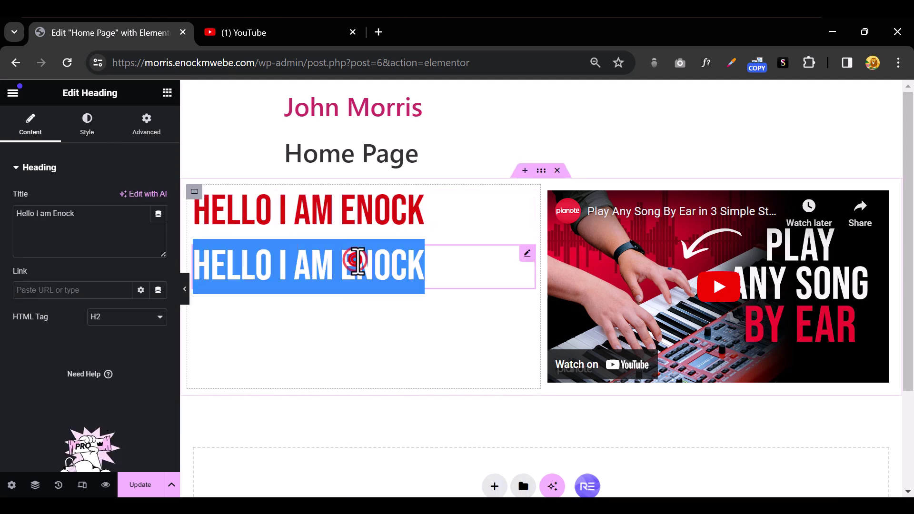
pyautogui.write('I A')
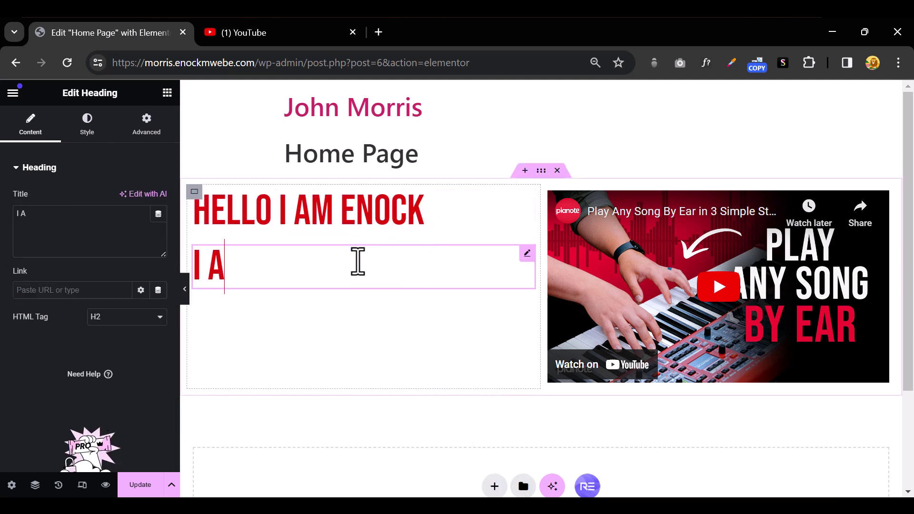
pyautogui.write('M A P')
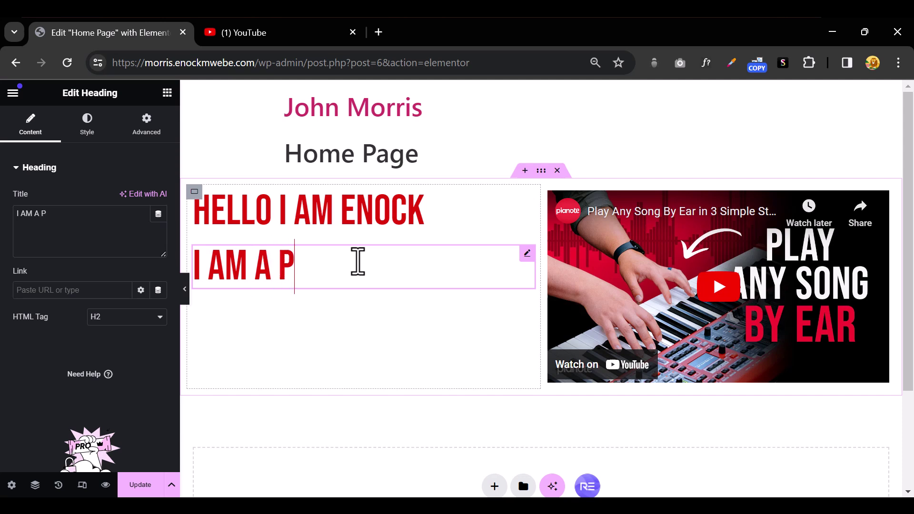
pyautogui.write('IANO')
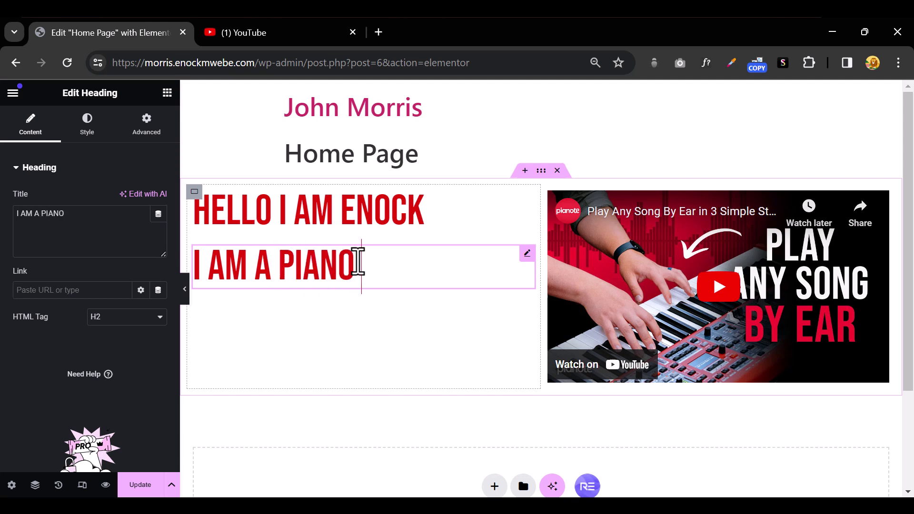
pyautogui.write(' TEAC')
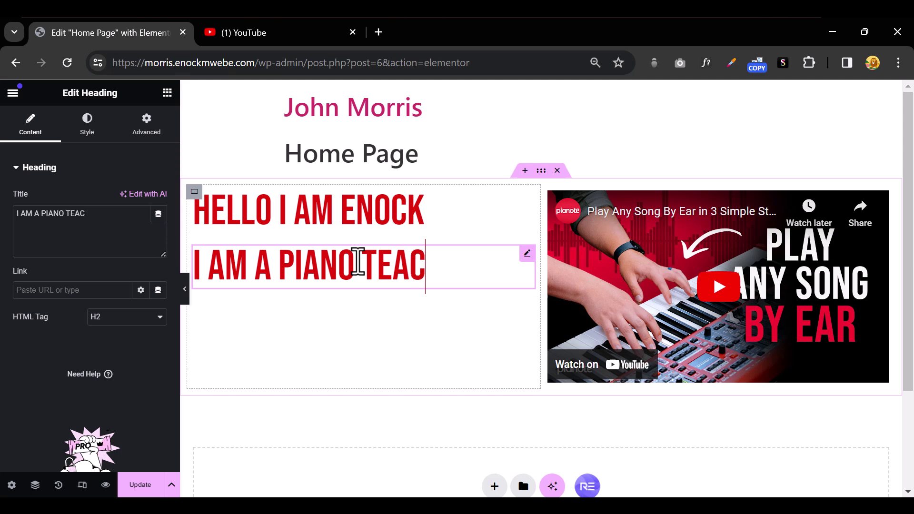
pyautogui.write('HER')
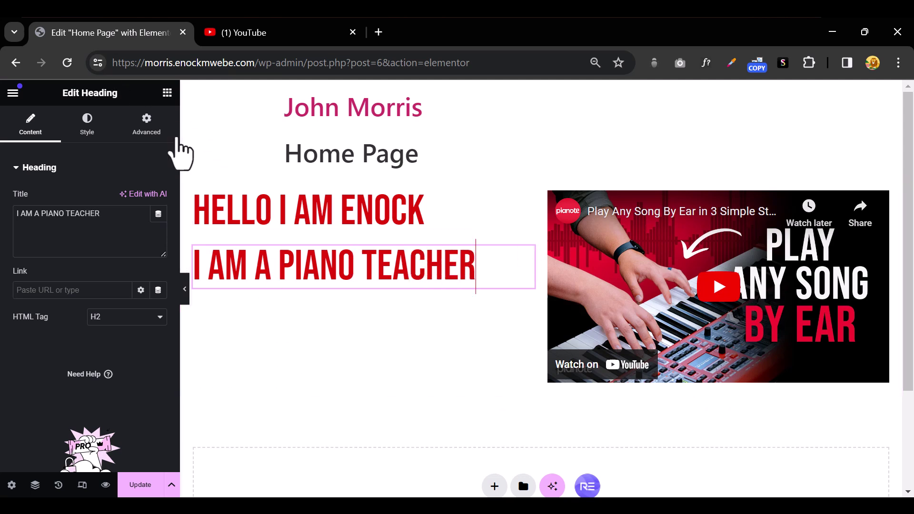
pyautogui.click(167, 93)
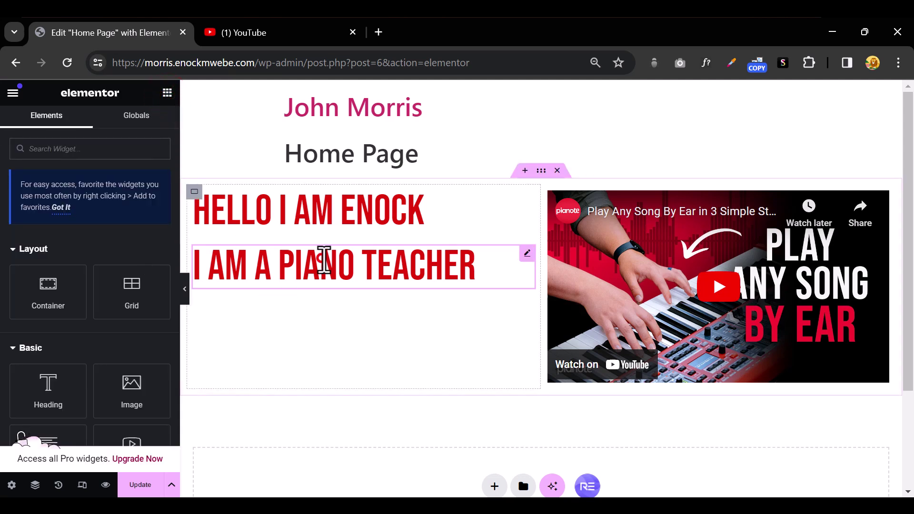
pyautogui.click(285, 261)
# Set the new heading's font to Bellefair at 35 px
pyautogui.click(87, 122)
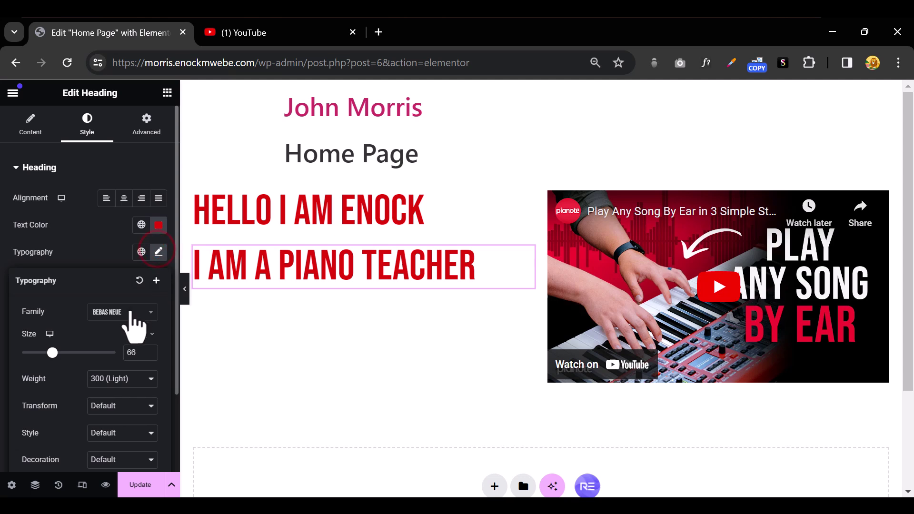
pyautogui.click(129, 312)
pyautogui.click(122, 413)
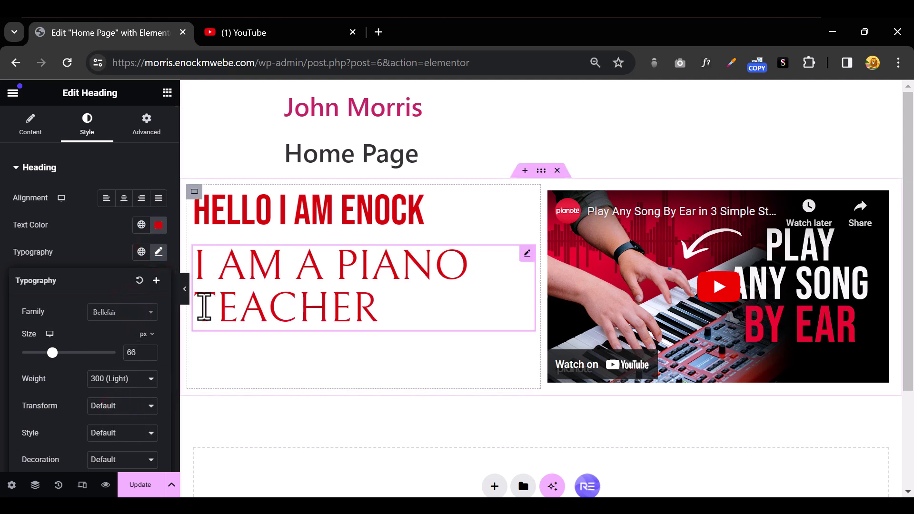
pyautogui.moveTo(53, 352); pyautogui.dragTo(37, 353)
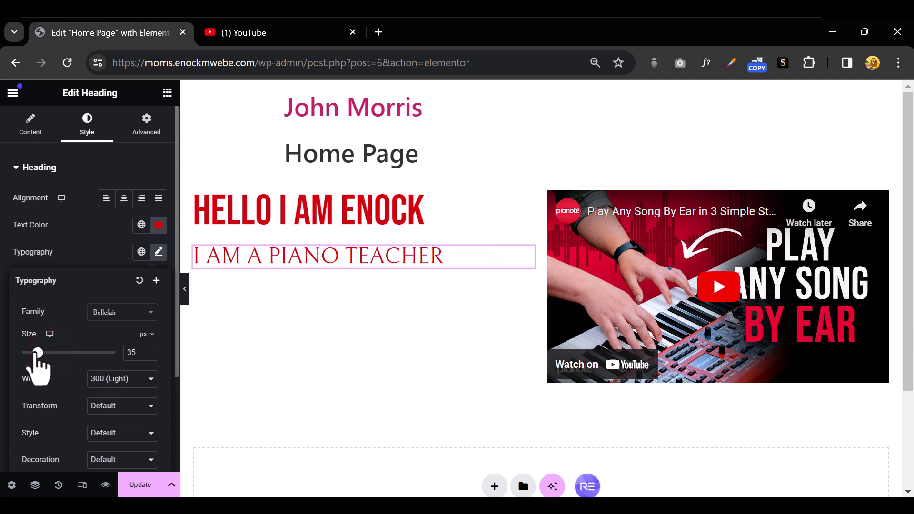
# Change the heading's text colour from red to a dark blue
pyautogui.click(158, 224)
pyautogui.moveTo(87, 383); pyautogui.dragTo(169, 382)
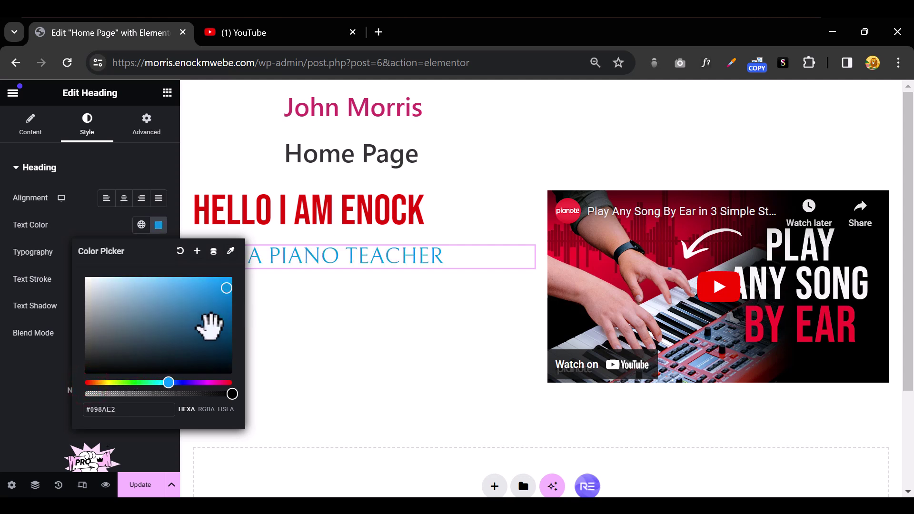
pyautogui.moveTo(210, 326); pyautogui.dragTo(222, 287)
pyautogui.click(367, 305)
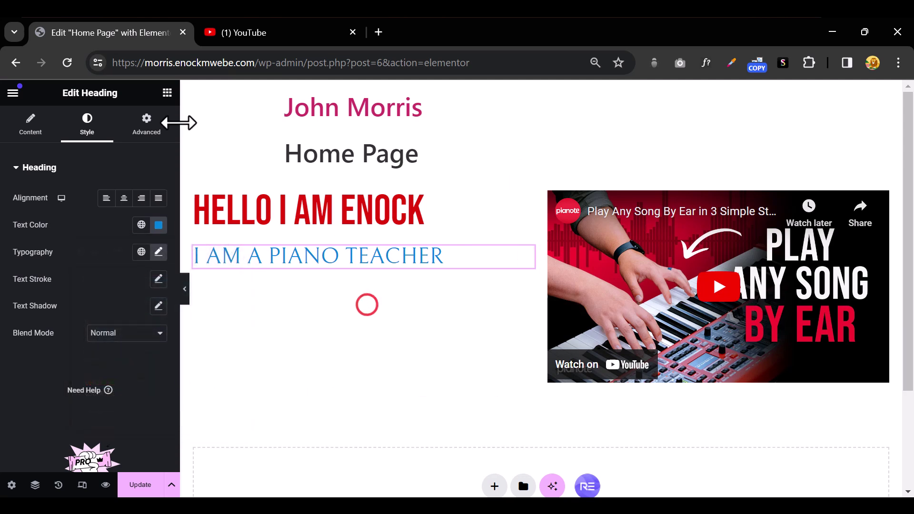
pyautogui.click(167, 93)
# Place a Button widget below the piano-teacher heading and start relabelling it WATCH TUTORIALS
pyautogui.scroll(-3, 66, 337)
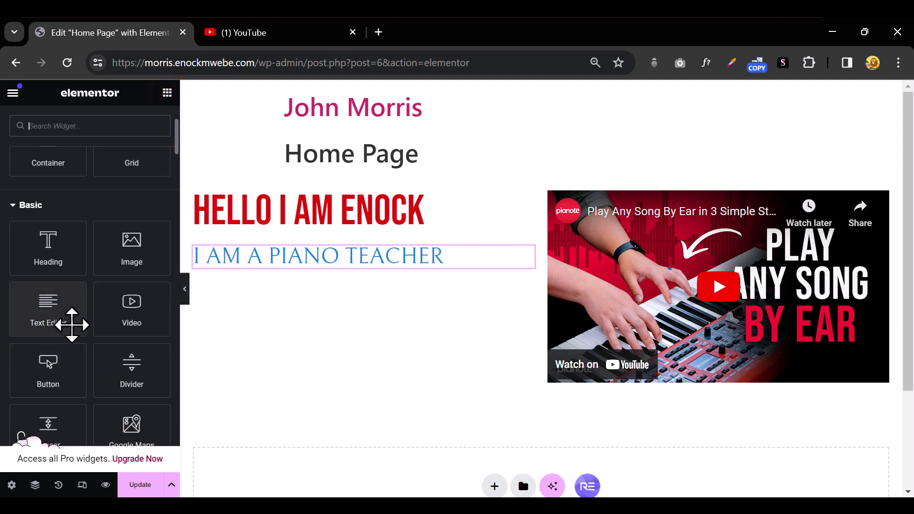
pyautogui.scroll(-4, 69, 209)
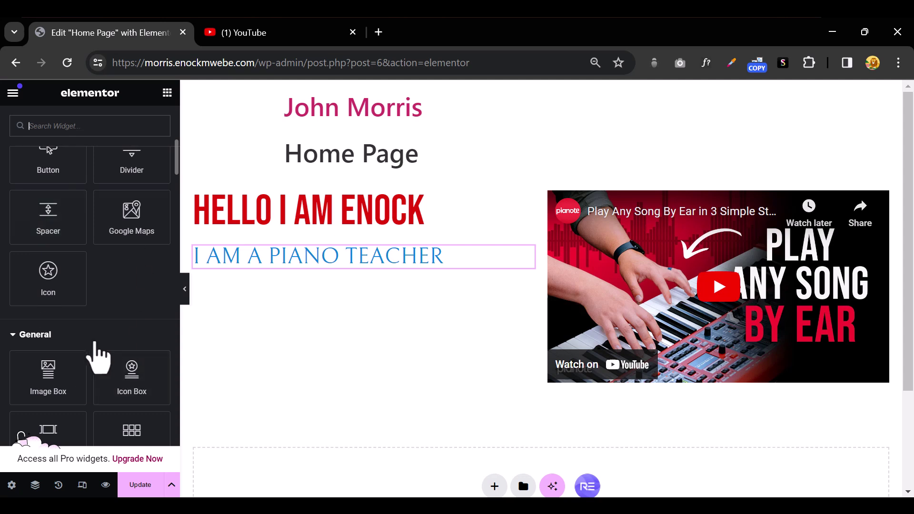
pyautogui.scroll(2, 98, 357)
pyautogui.moveTo(50, 227); pyautogui.dragTo(316, 280)
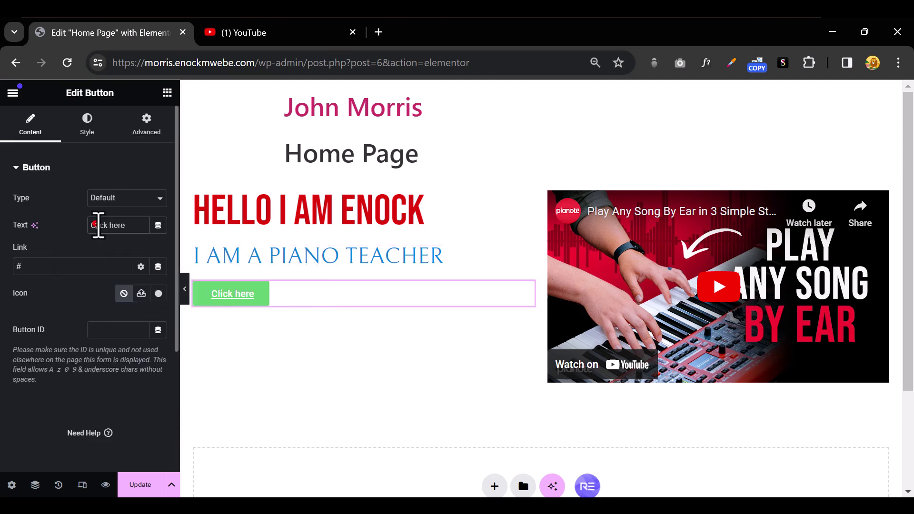
pyautogui.click(98, 225)
pyautogui.write('WATCH TUTO')
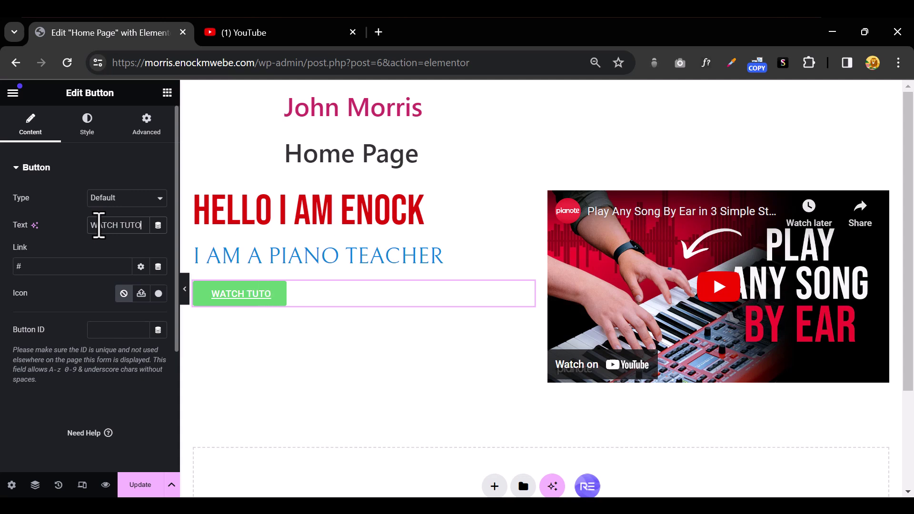
pyautogui.write('RAI')
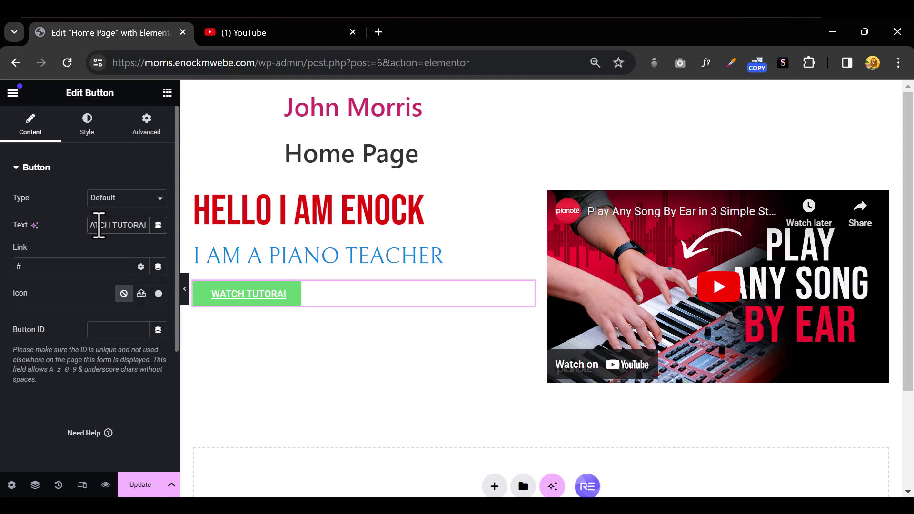
pyautogui.press('BackSpace')
pyautogui.press('BackSpace')
pyautogui.write('IALS')
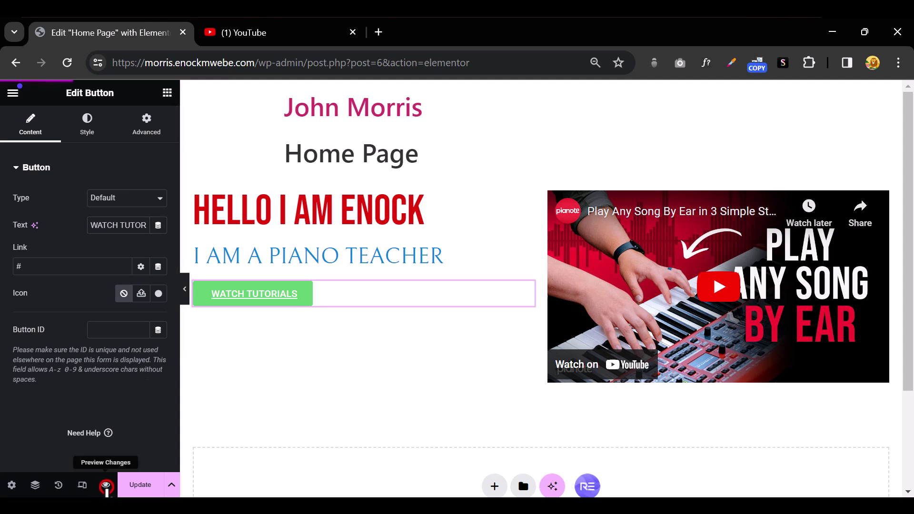
# Open Preview Changes in a new tab, close the YouTube tab, and return to the Edit Home Page tab
pyautogui.click(106, 485)
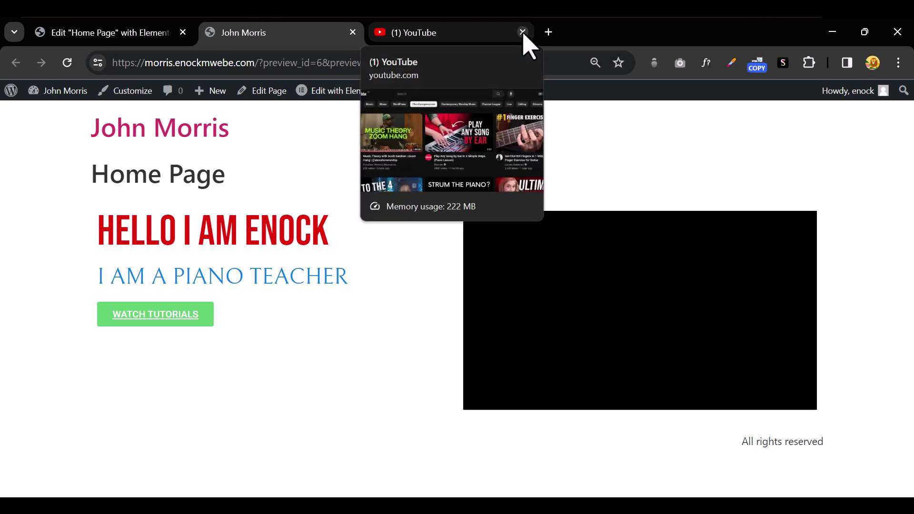
pyautogui.click(522, 32)
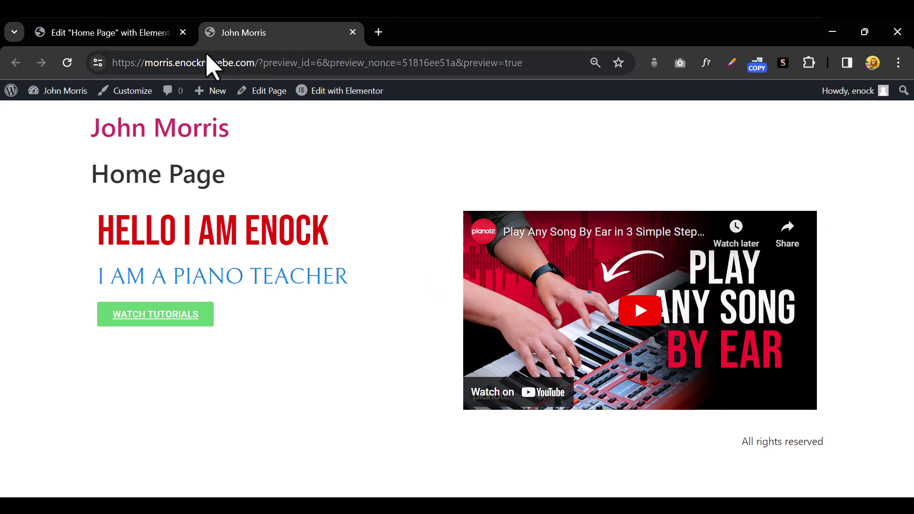
pyautogui.click(110, 32)
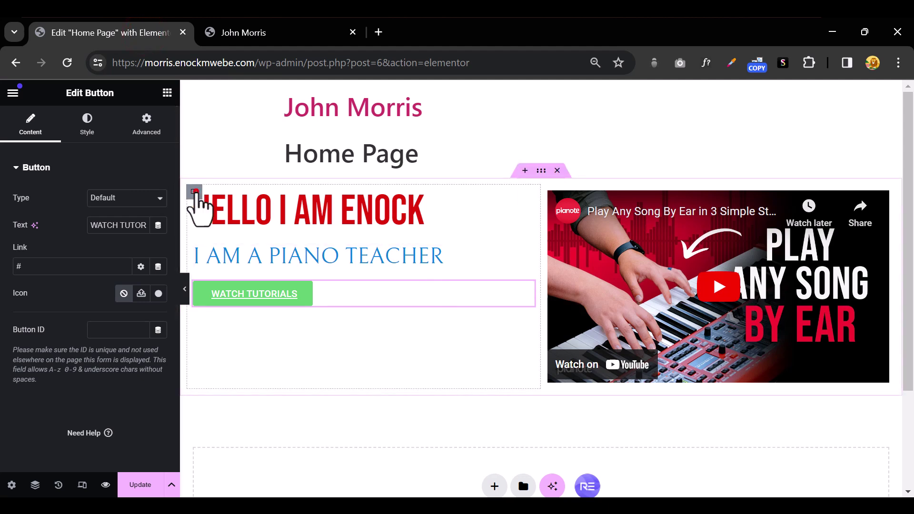
# Set the left container's Justify Content to Center, update the page, and close the preview tab
pyautogui.click(195, 192)
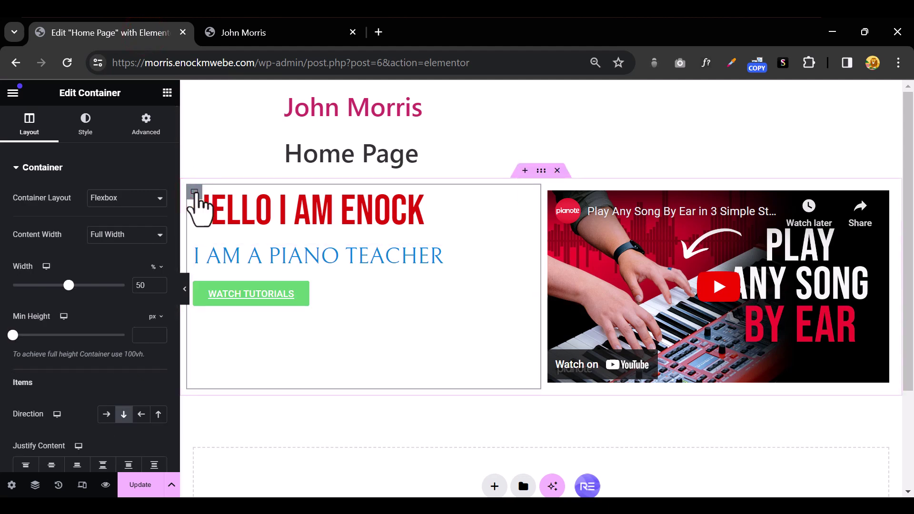
pyautogui.scroll(-2, 71, 409)
pyautogui.click(51, 395)
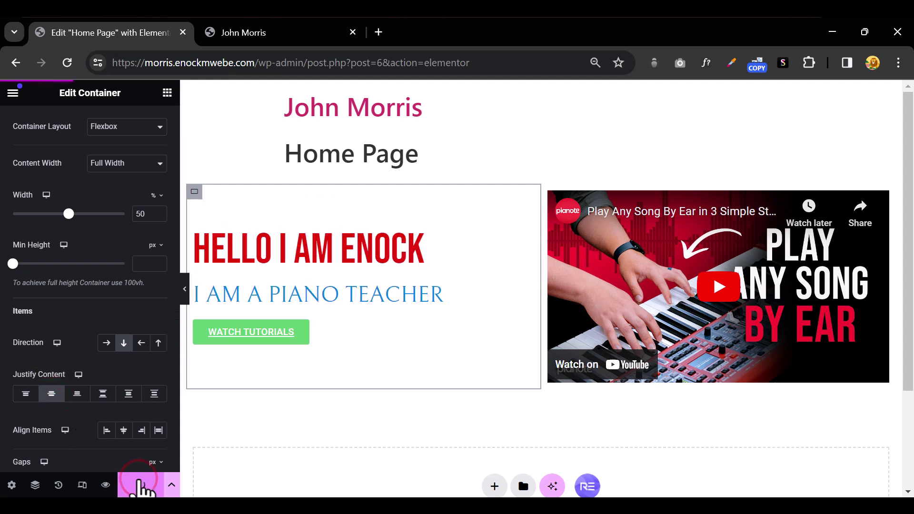
pyautogui.click(259, 34)
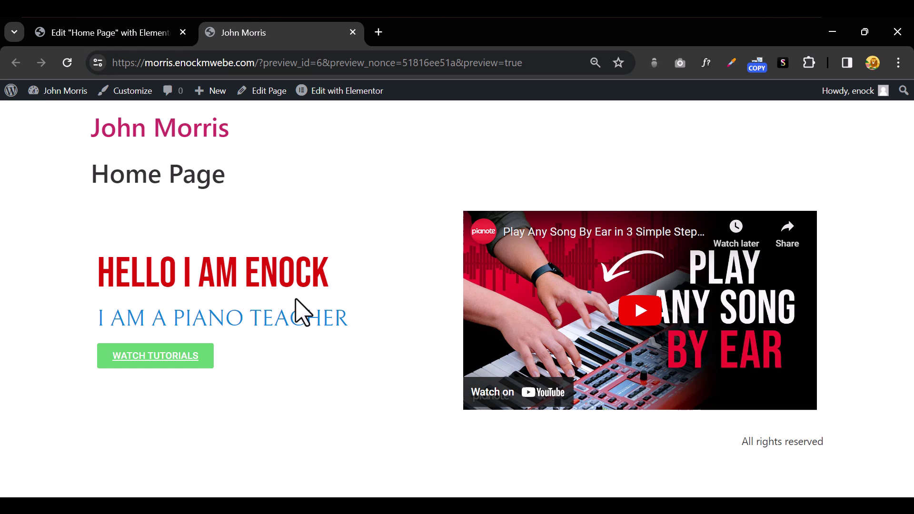
pyautogui.click(351, 33)
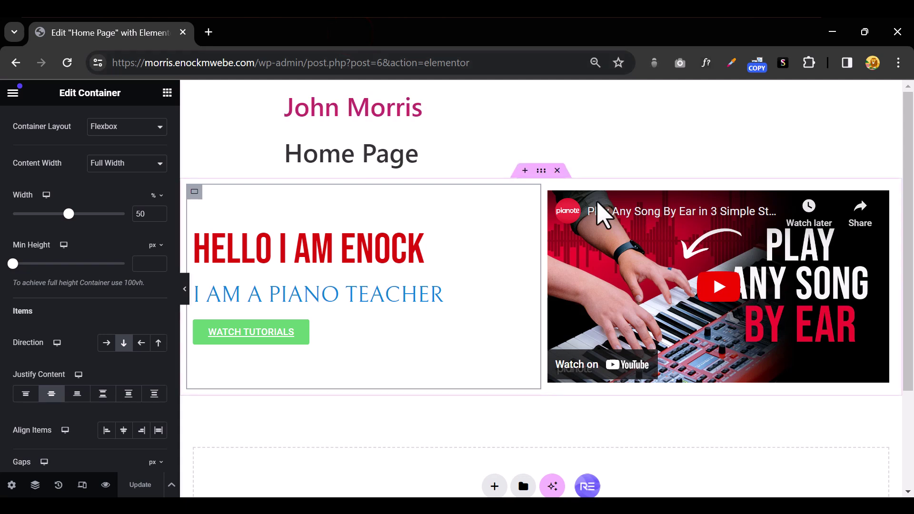
# Delete the heading-and-video section and set Page Layout to Elementor Canvas in Page Settings
pyautogui.click(557, 170)
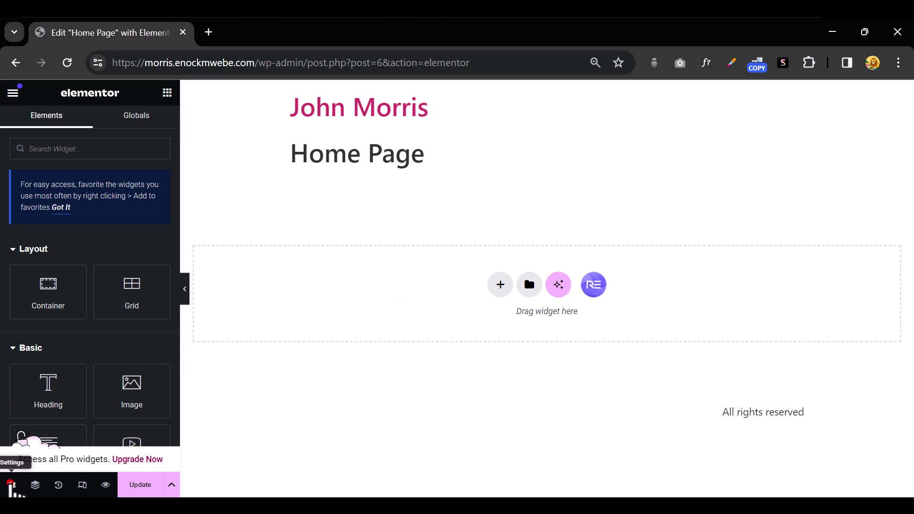
pyautogui.click(10, 485)
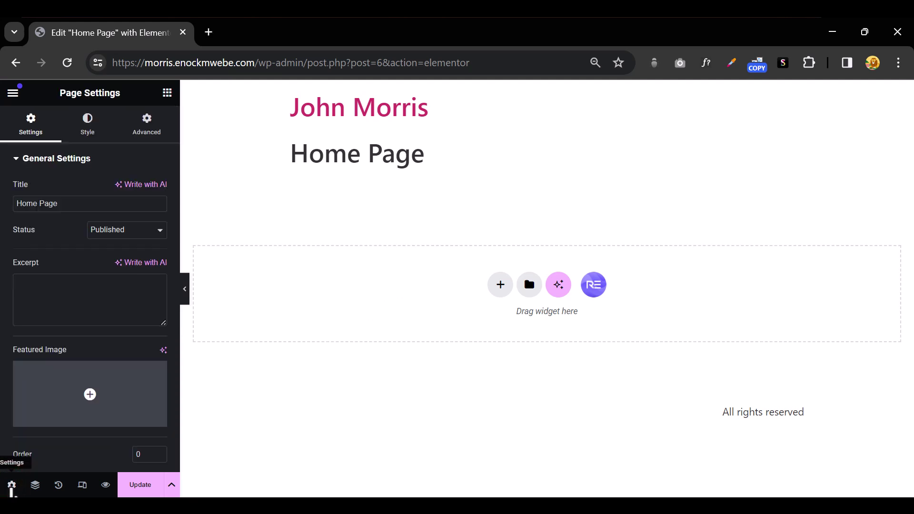
pyautogui.scroll(-3, 129, 374)
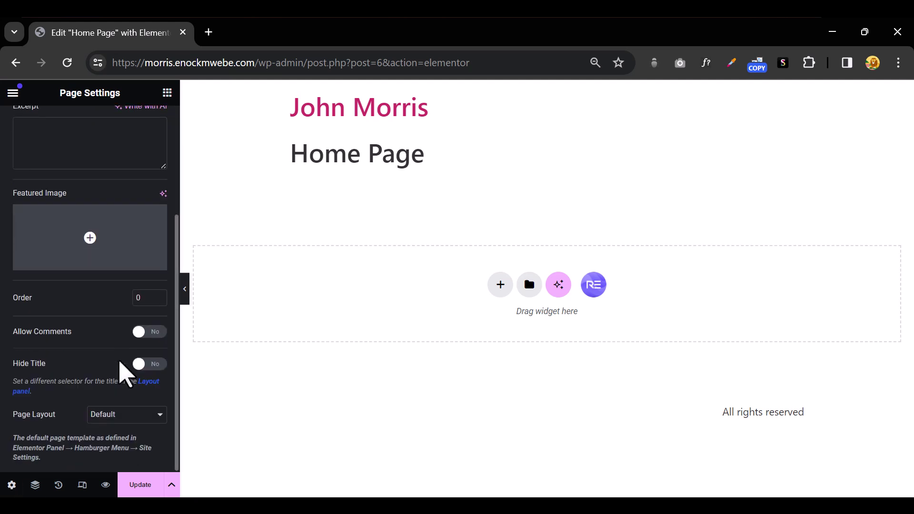
pyautogui.click(116, 419)
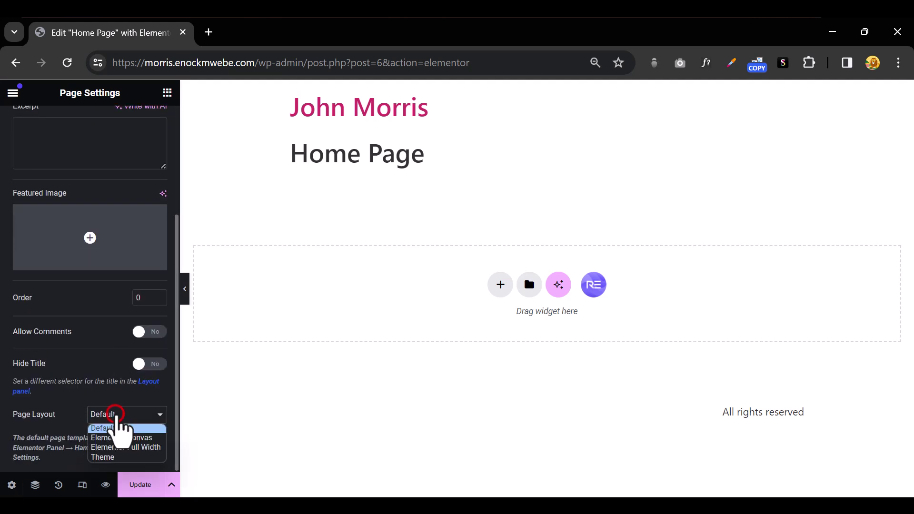
pyautogui.click(122, 435)
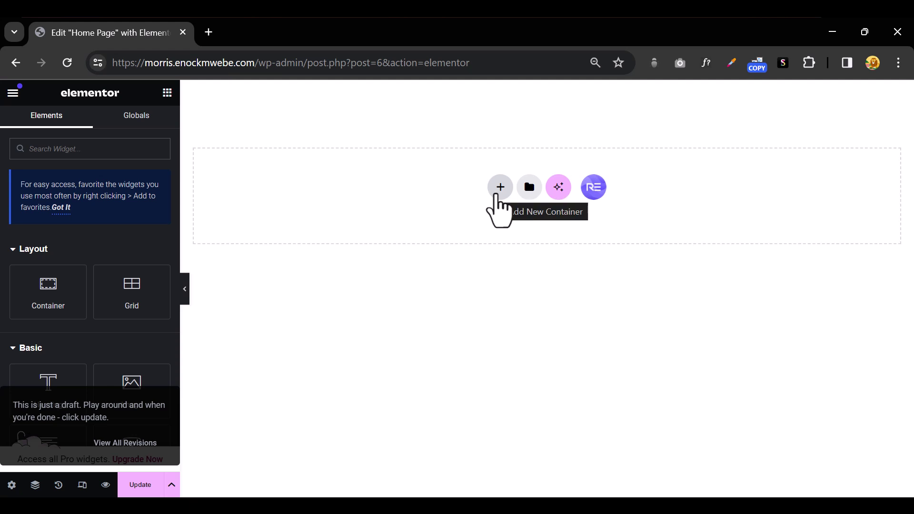
# Add a new Flexbox container with a two-column structure
pyautogui.click(498, 192)
pyautogui.click(503, 220)
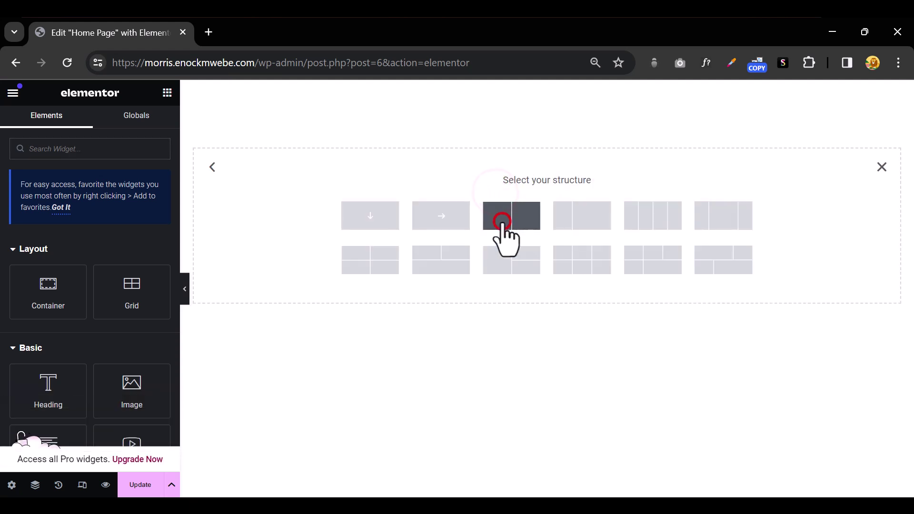
pyautogui.click(503, 221)
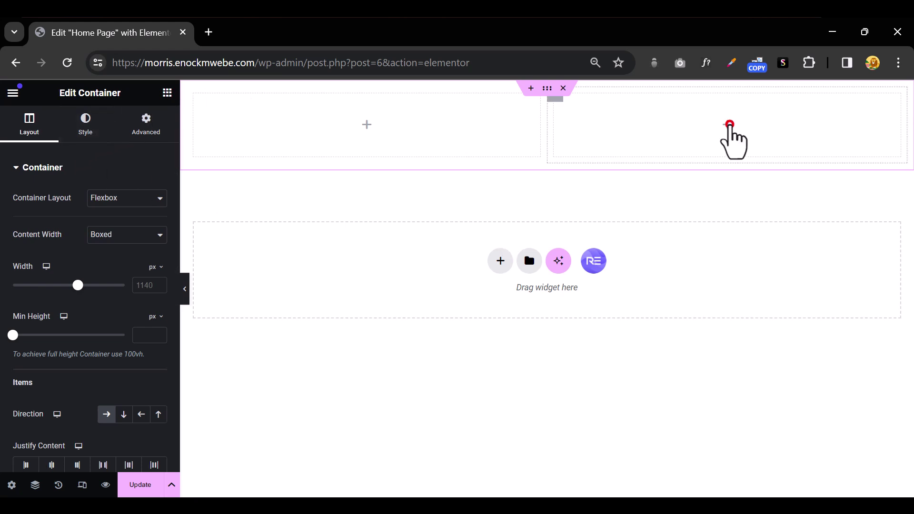
# Place an Image widget in the right column showing the uploaded man-1 photo
pyautogui.click(730, 124)
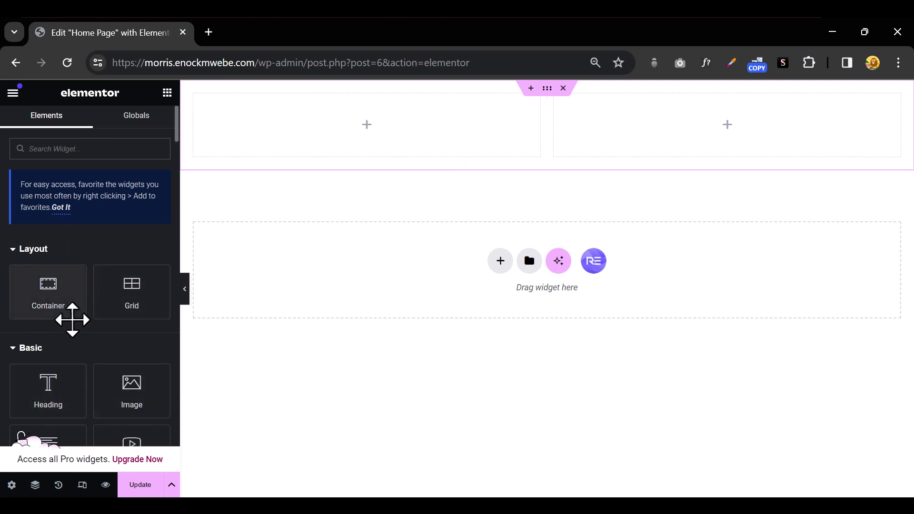
pyautogui.scroll(-3, 84, 351)
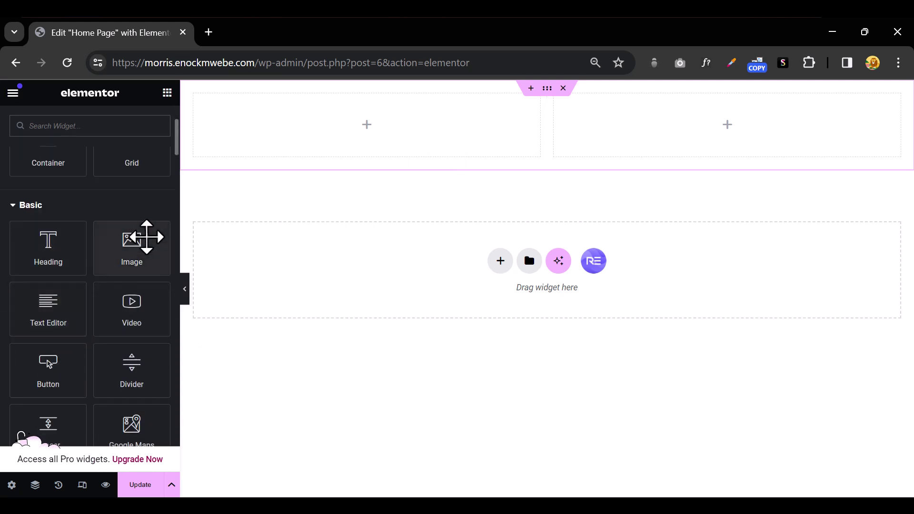
pyautogui.moveTo(139, 237); pyautogui.dragTo(724, 139)
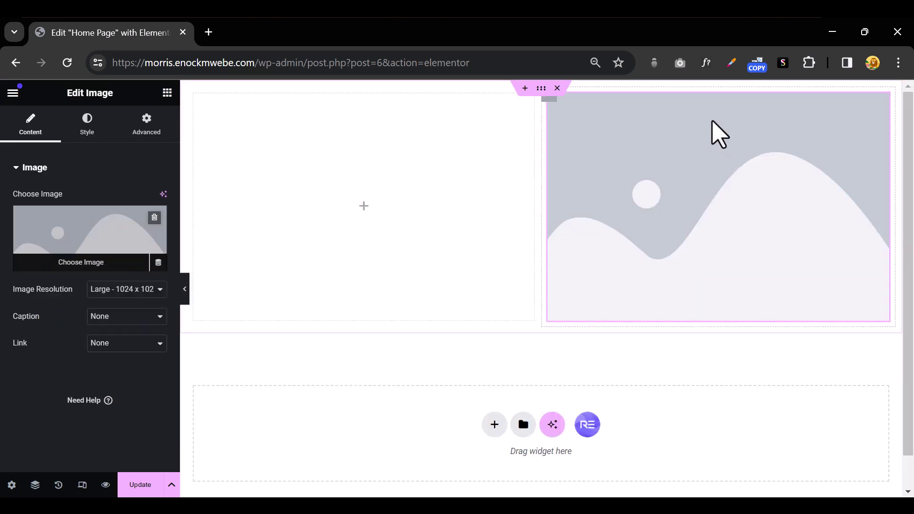
pyautogui.click(78, 243)
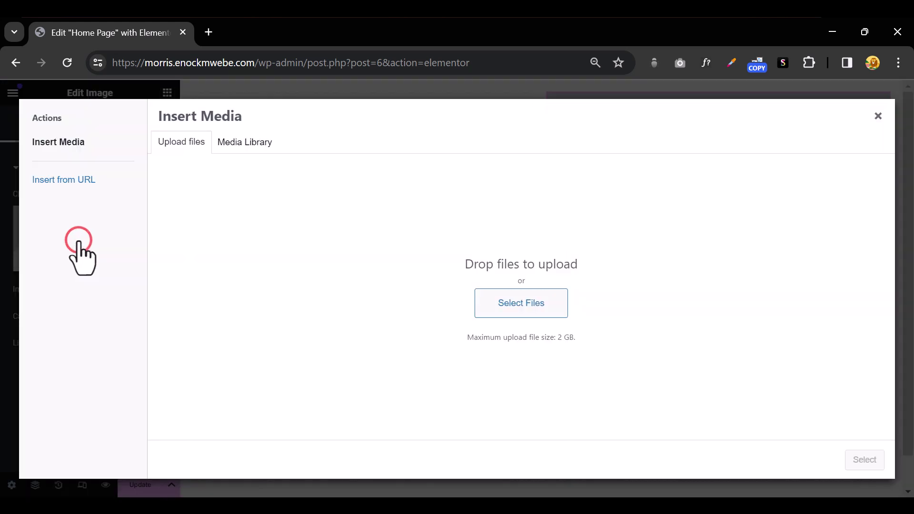
pyautogui.click(180, 143)
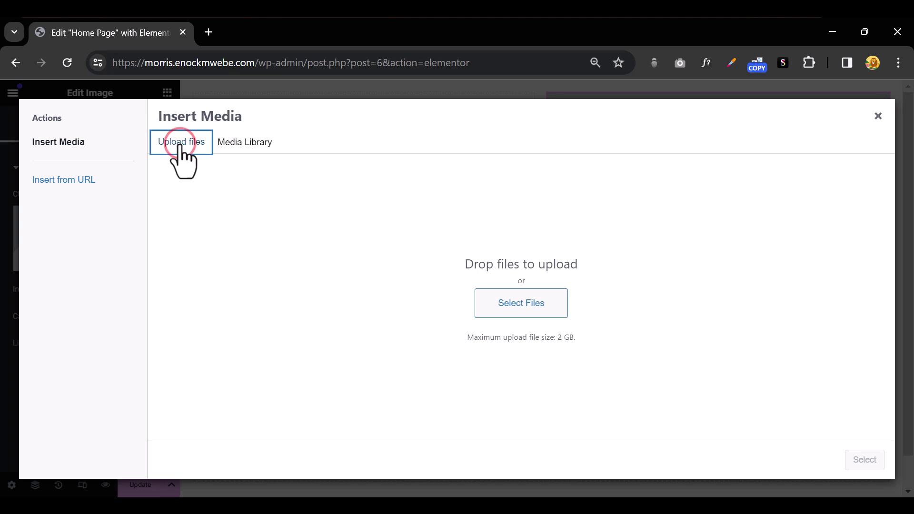
pyautogui.click(496, 297)
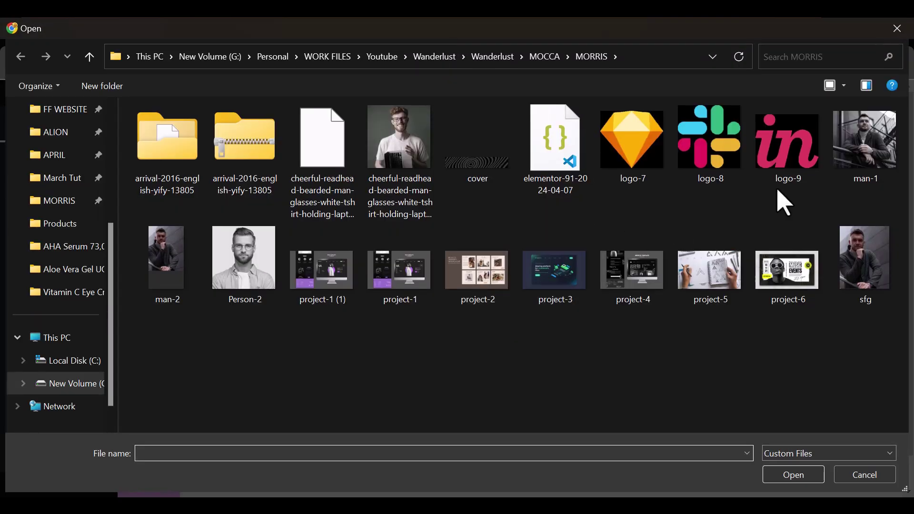
pyautogui.doubleClick(865, 157)
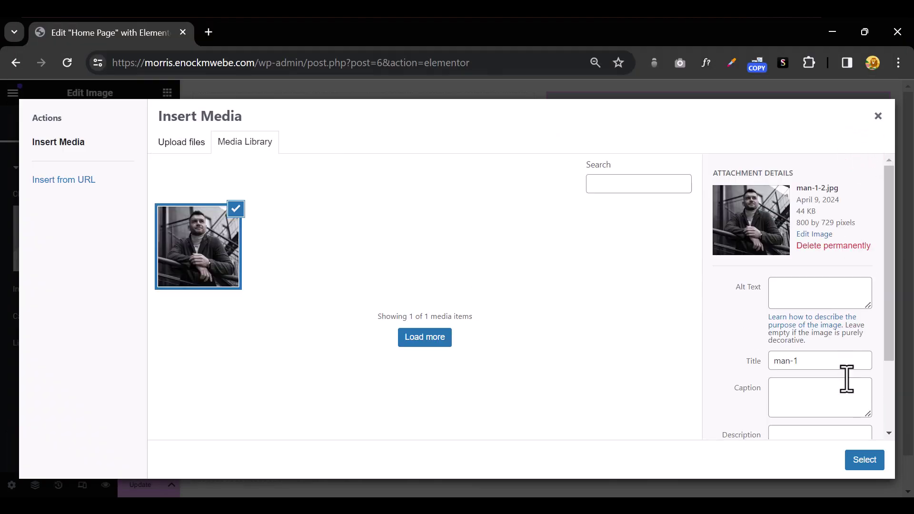
pyautogui.click(862, 461)
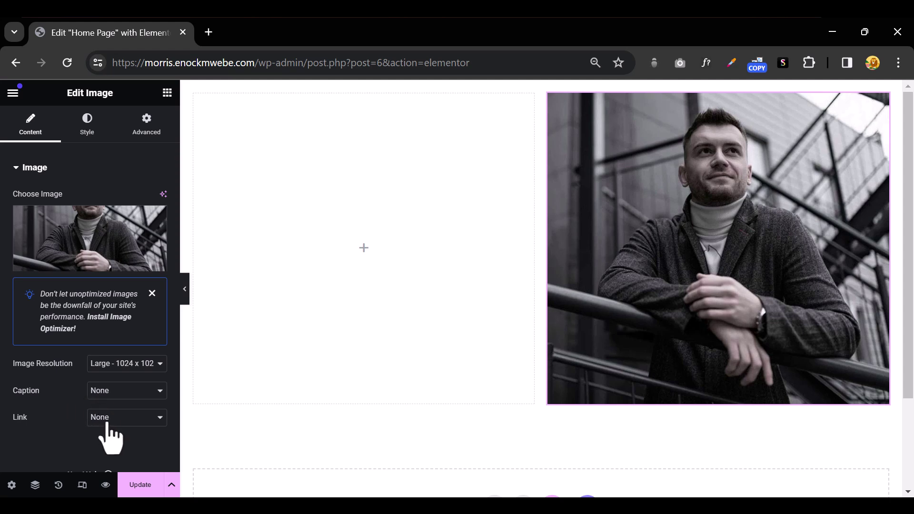
# Set the image's Style width unit to % and its width to 90
pyautogui.click(93, 130)
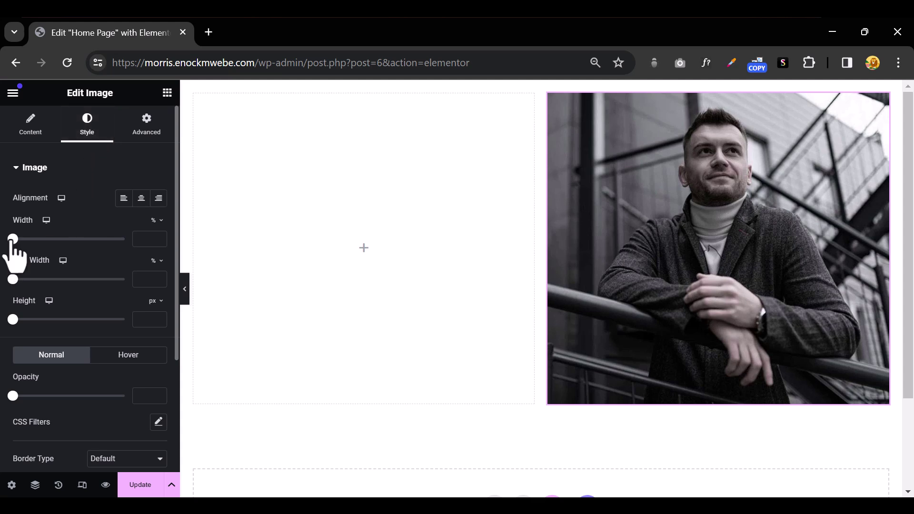
pyautogui.moveTo(11, 238); pyautogui.dragTo(76, 264)
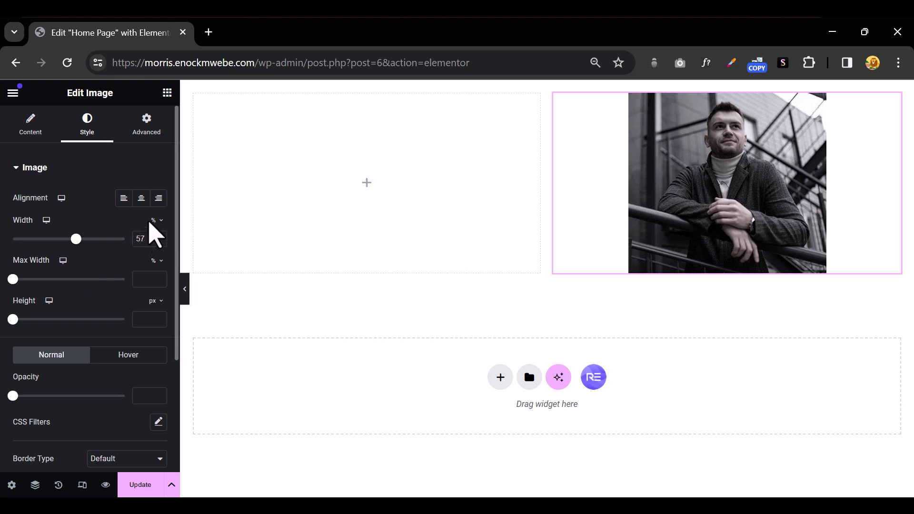
pyautogui.click(154, 222)
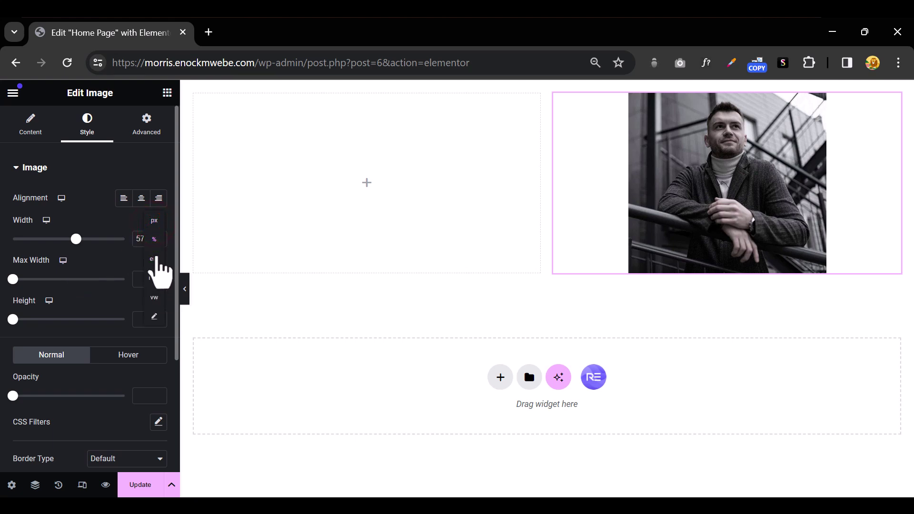
pyautogui.click(155, 239)
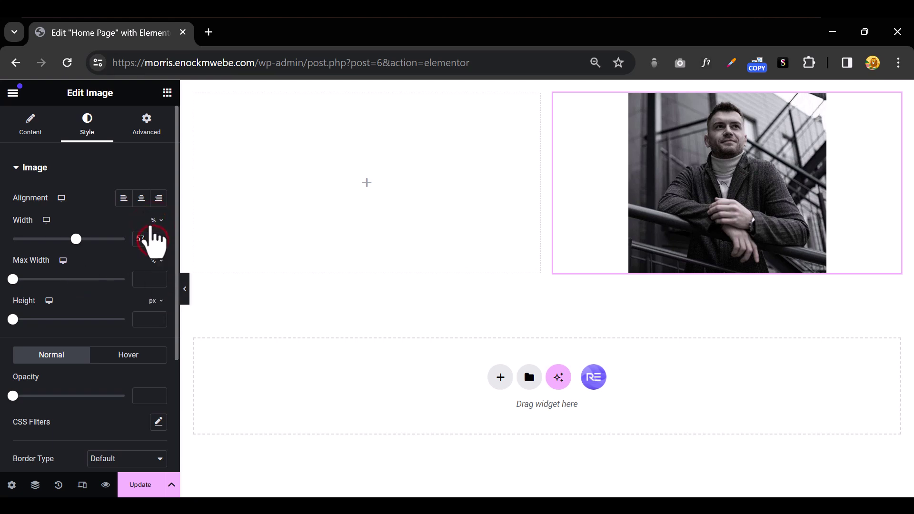
pyautogui.click(154, 220)
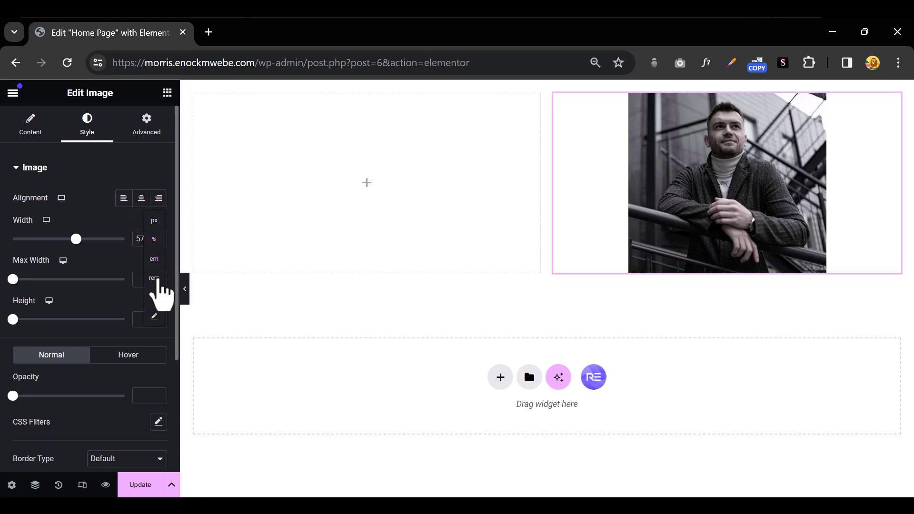
pyautogui.click(154, 220)
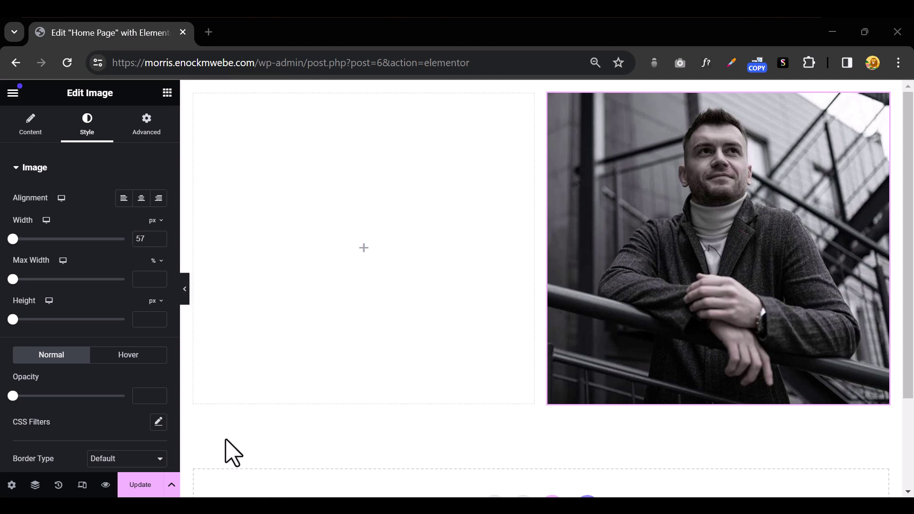
pyautogui.click(150, 219)
pyautogui.click(157, 239)
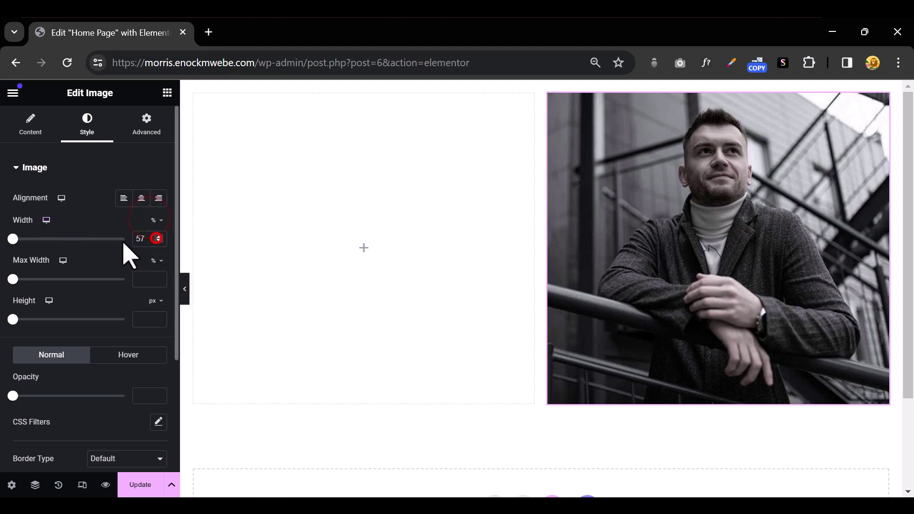
pyautogui.moveTo(14, 241); pyautogui.dragTo(110, 247)
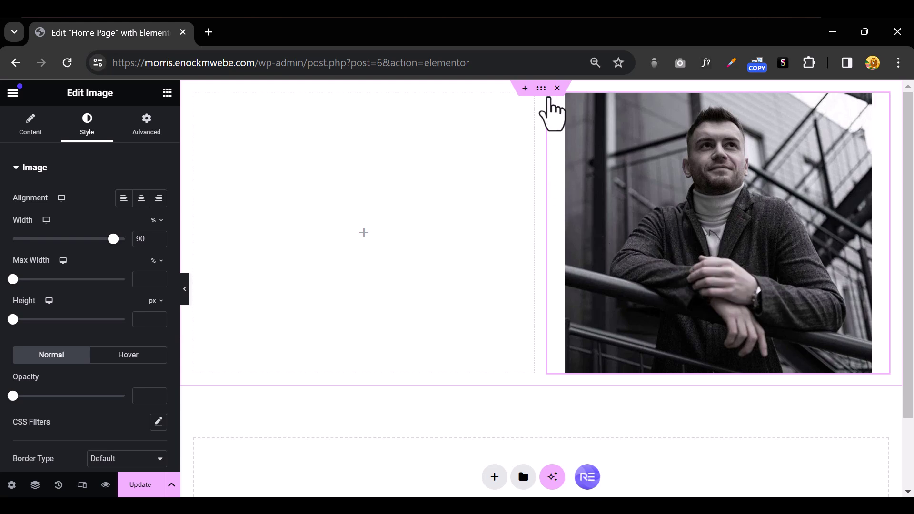
pyautogui.click(549, 99)
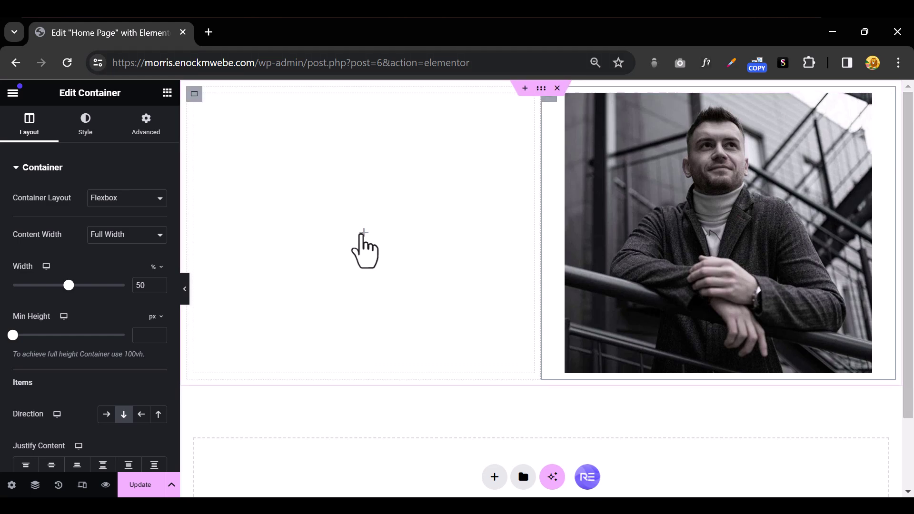
# Drop a Heading widget into the empty left column
pyautogui.click(364, 231)
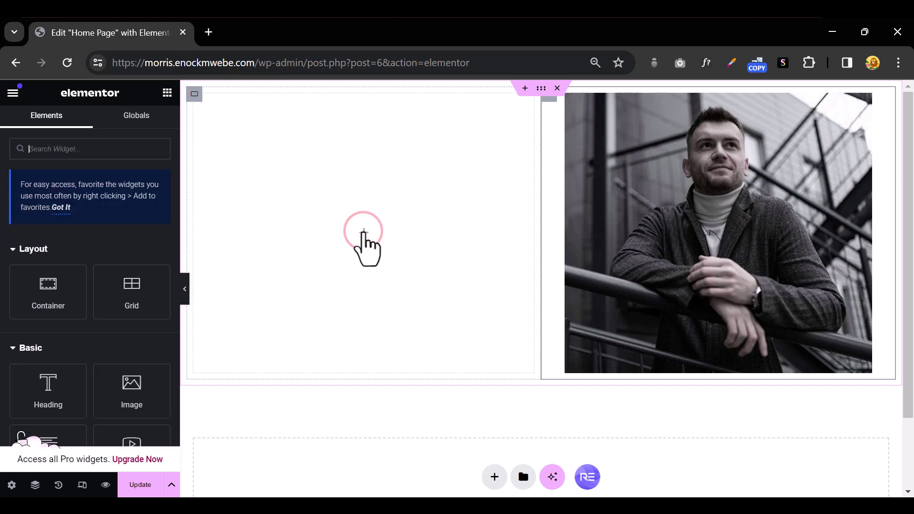
pyautogui.moveTo(42, 383); pyautogui.dragTo(57, 324)
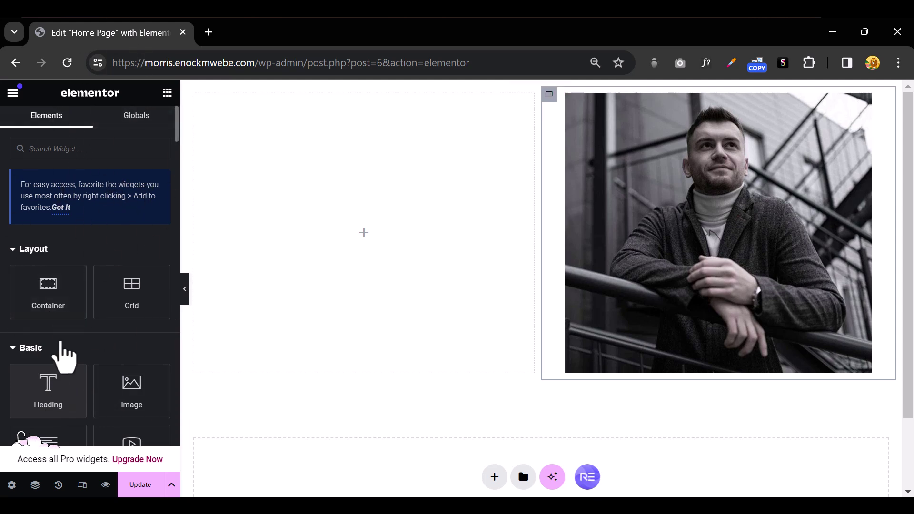
pyautogui.moveTo(44, 389); pyautogui.dragTo(352, 229)
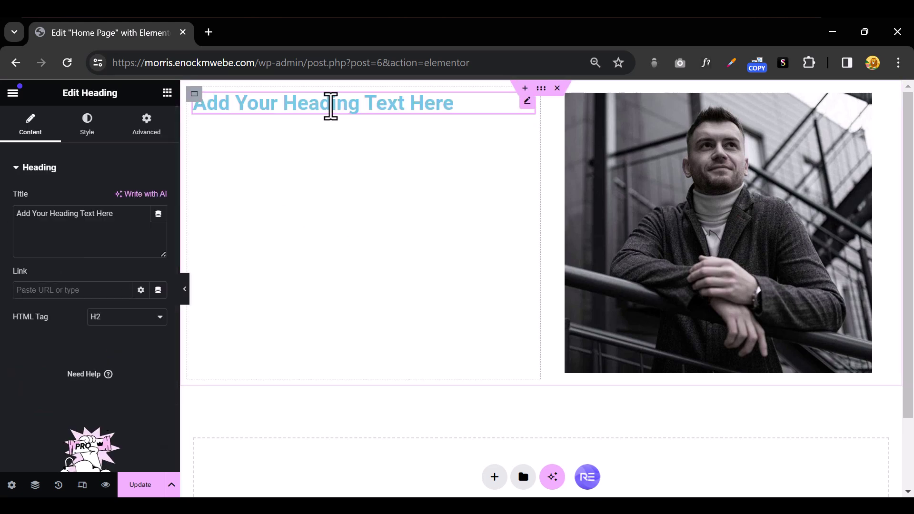
# Replace the placeholder with a 'Hi, I'm' greeting plus the owner's name, with a <br> before the surname
pyautogui.doubleClick(329, 103)
pyautogui.click(329, 104)
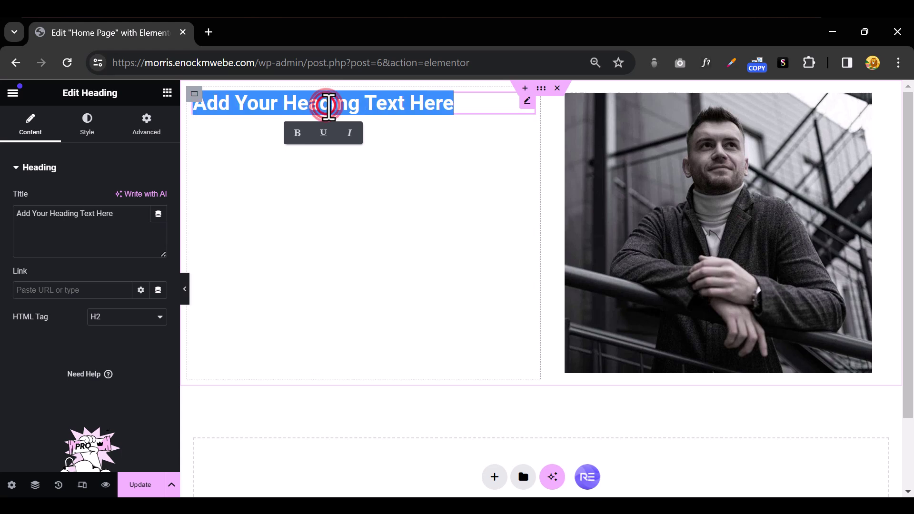
pyautogui.press('BackSpace')
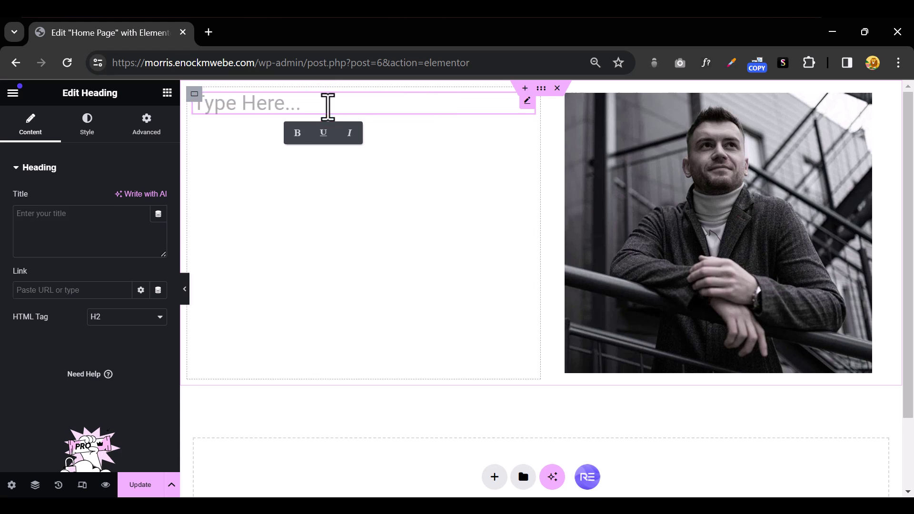
pyautogui.write('Hi,')
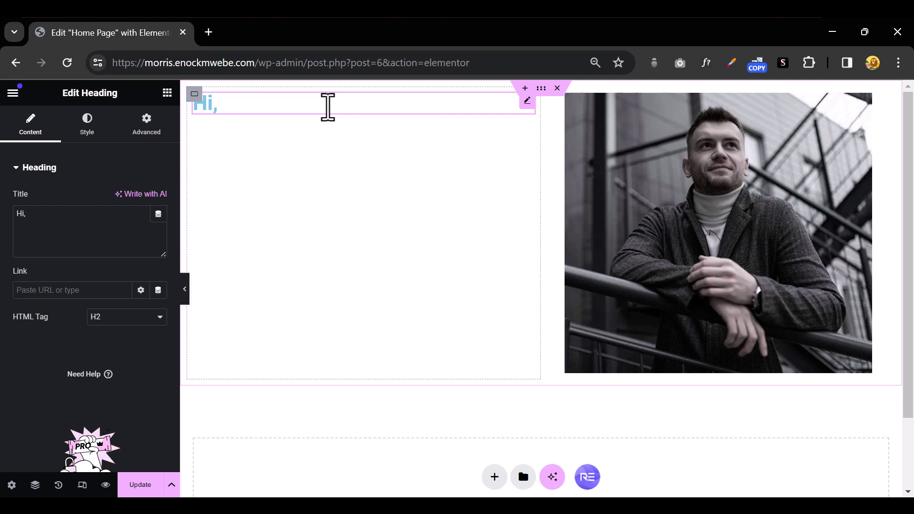
pyautogui.write(" I'm John")
pyautogui.press('Return')
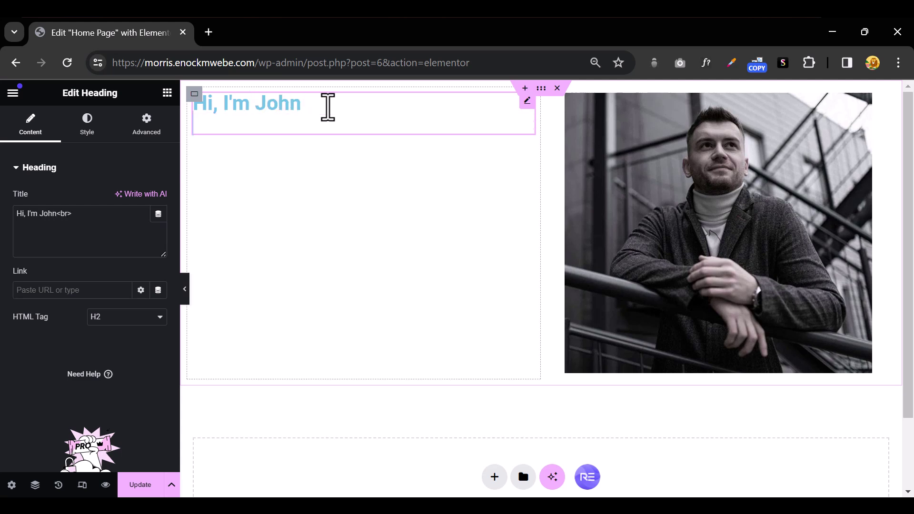
pyautogui.write('Morris')
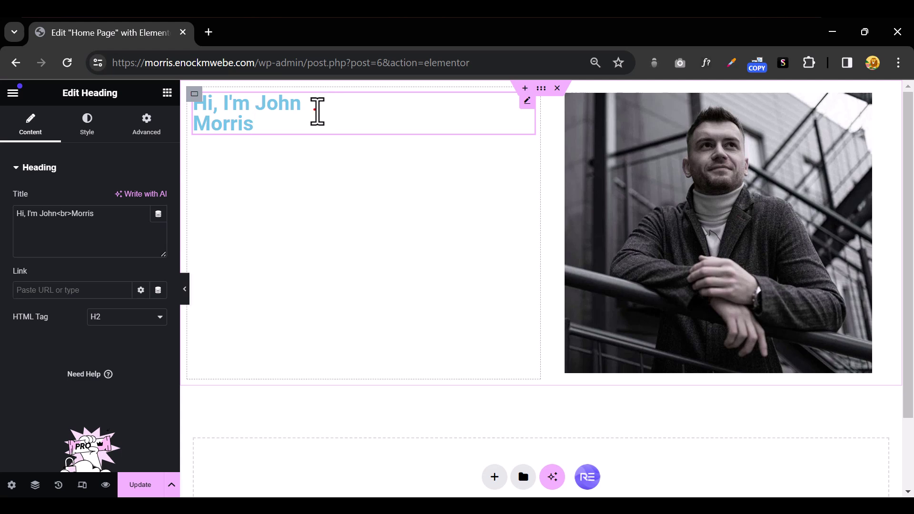
pyautogui.click(317, 108)
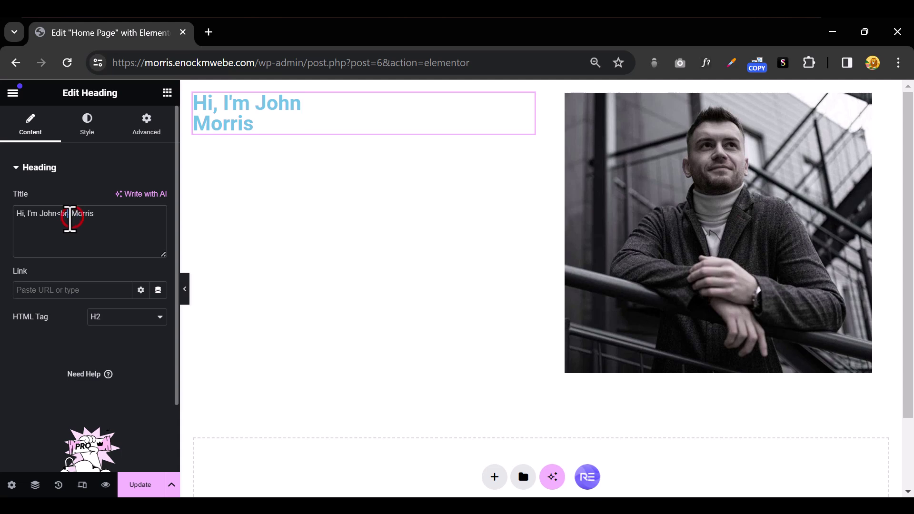
pyautogui.moveTo(71, 215); pyautogui.dragTo(59, 217)
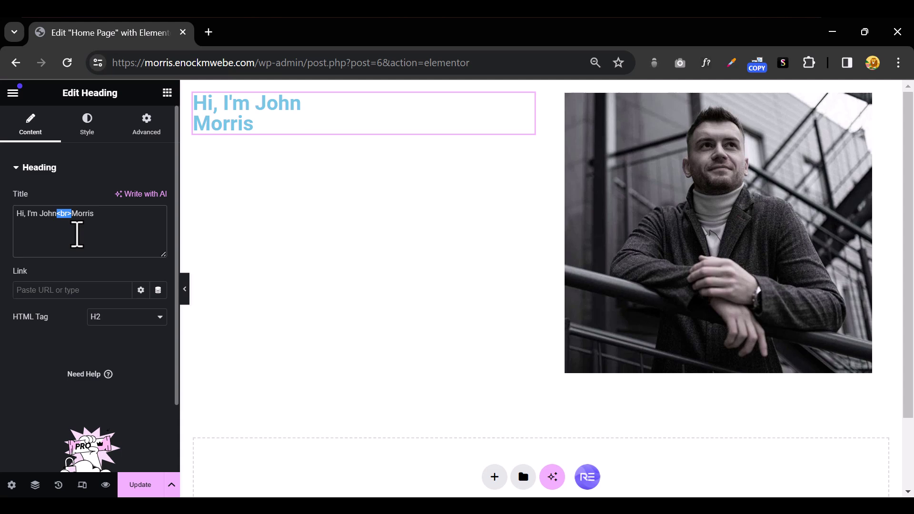
pyautogui.doubleClick(80, 213)
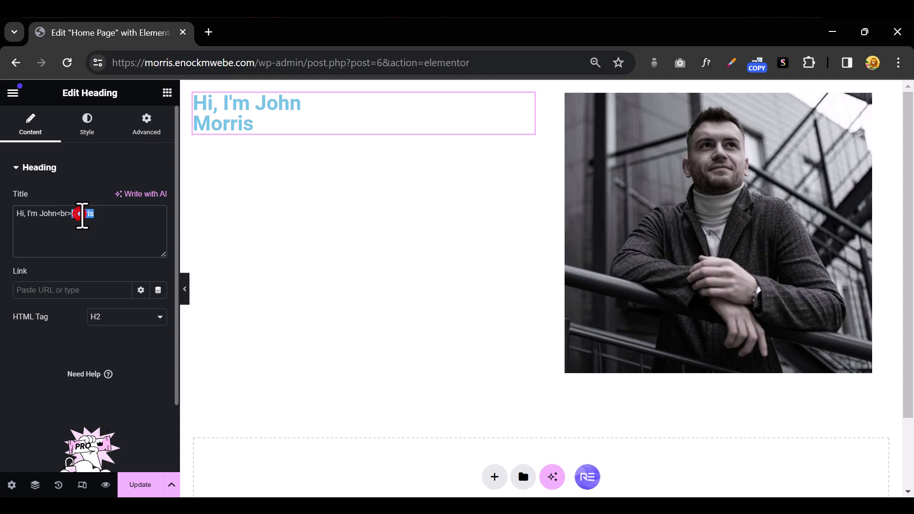
# Set the heading's typography size to 64 px and its text colour to magenta #C917D9
pyautogui.click(97, 121)
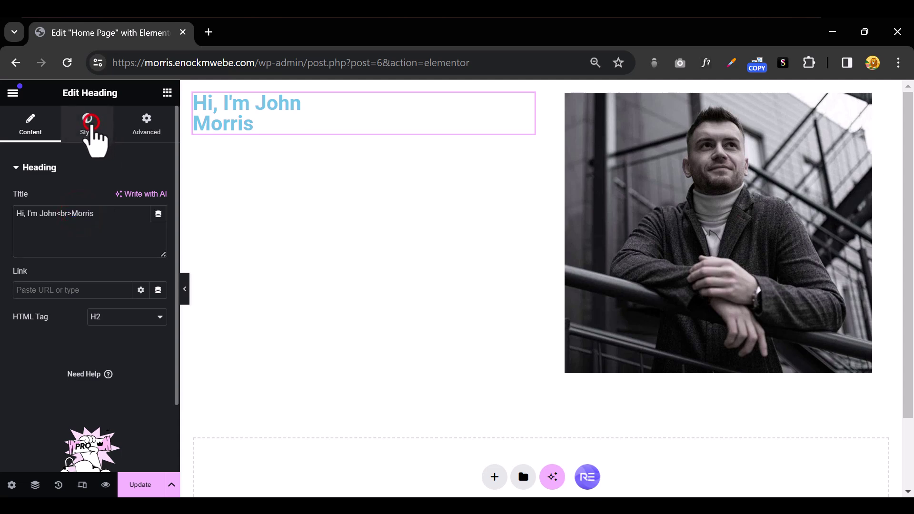
pyautogui.click(158, 253)
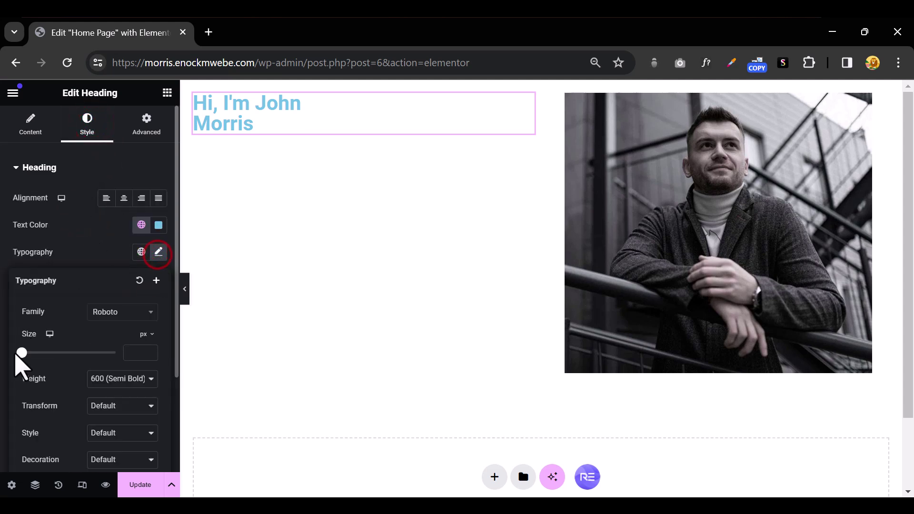
pyautogui.moveTo(36, 360)
pyautogui.mouseDown()
pyautogui.moveTo(63, 359)
pyautogui.moveTo(54, 358)
pyautogui.mouseUp()
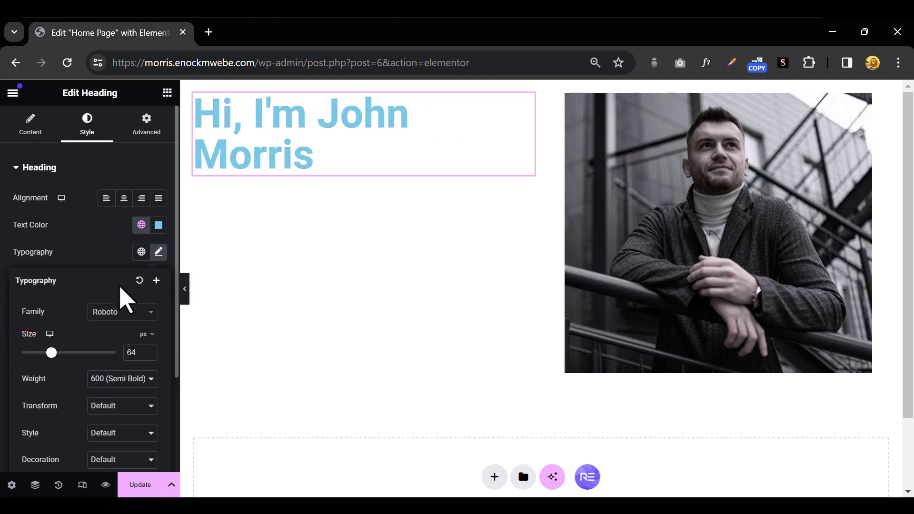
pyautogui.click(159, 226)
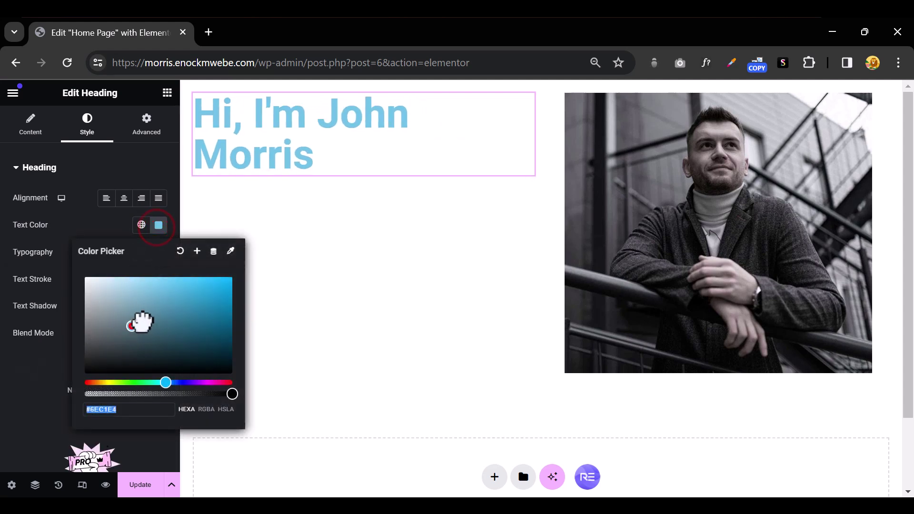
pyautogui.moveTo(138, 320)
pyautogui.mouseDown()
pyautogui.moveTo(180, 306)
pyautogui.moveTo(207, 342)
pyautogui.moveTo(216, 292)
pyautogui.mouseUp()
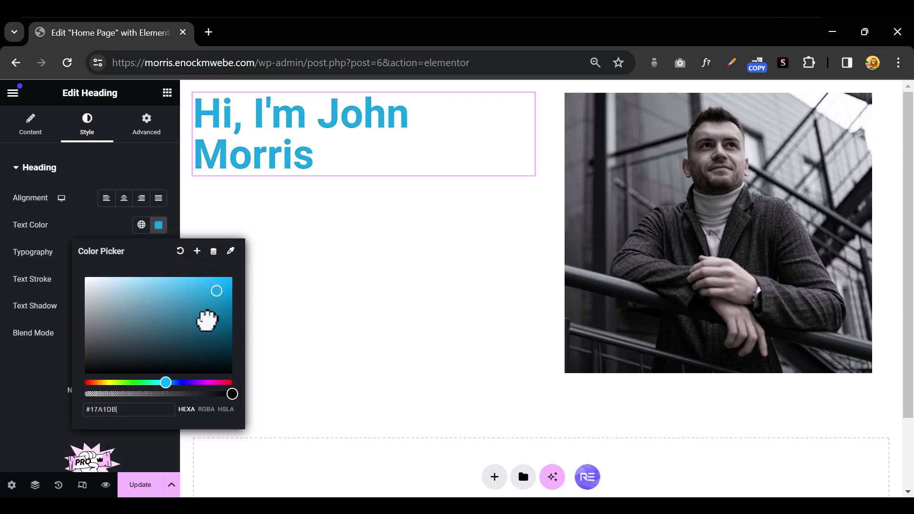
pyautogui.moveTo(165, 383); pyautogui.dragTo(206, 384)
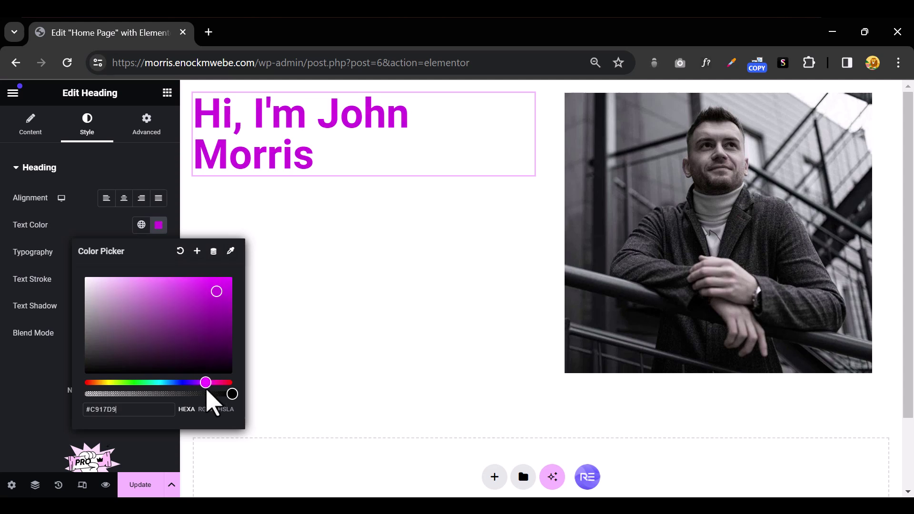
pyautogui.click(352, 257)
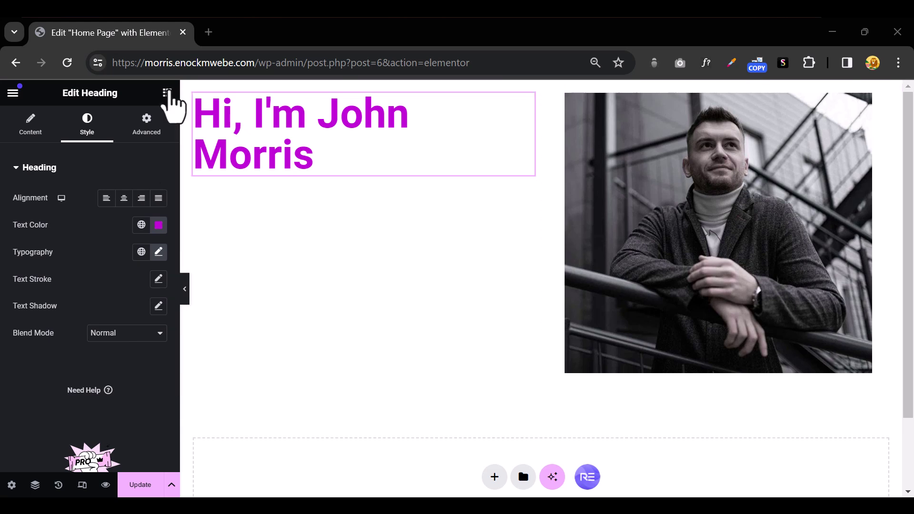
pyautogui.click(167, 92)
# Drop a Text Editor widget below the heading and paste in text starting 'Projecting surrounded literature'
pyautogui.scroll(-5, 62, 348)
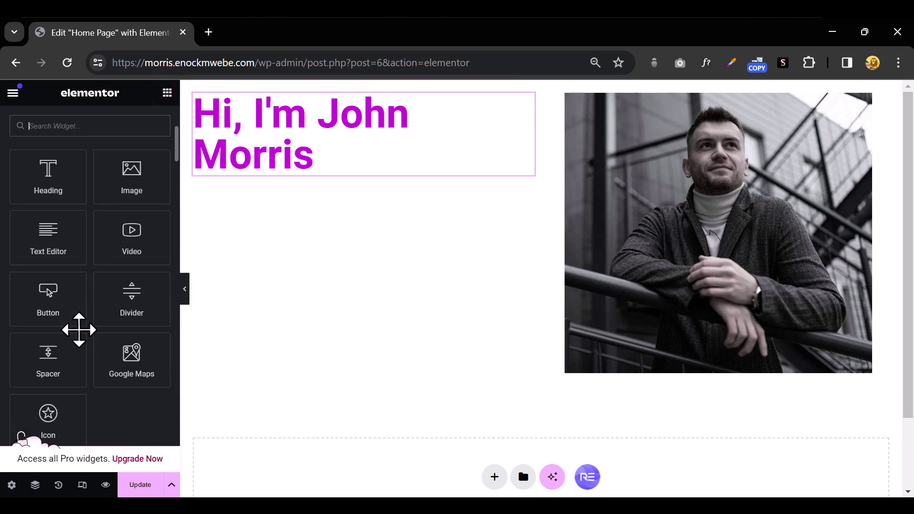
pyautogui.moveTo(56, 246); pyautogui.dragTo(303, 175)
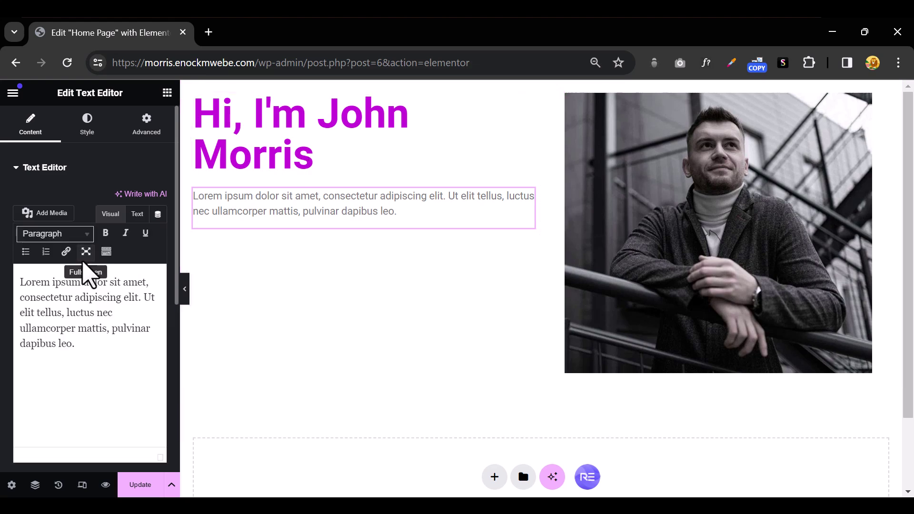
pyautogui.tripleClick(57, 300)
pyautogui.rightClick(57, 300)
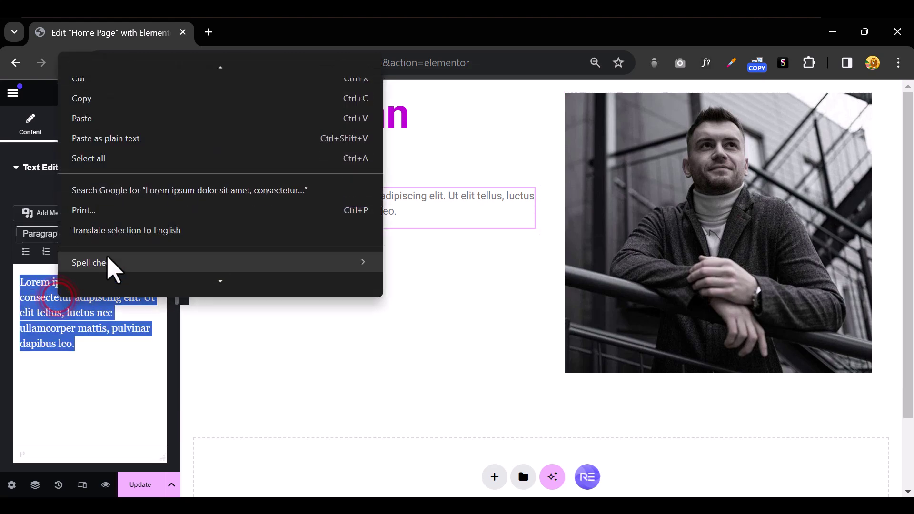
pyautogui.click(138, 139)
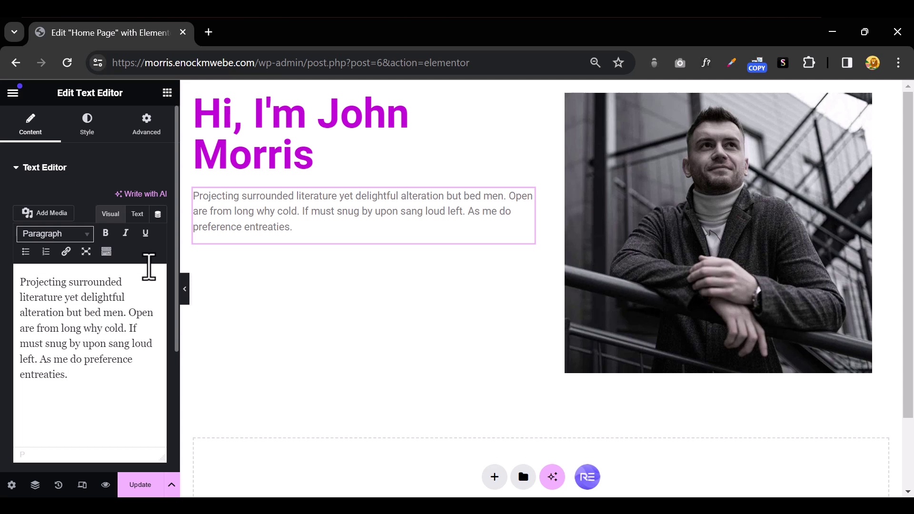
pyautogui.click(167, 93)
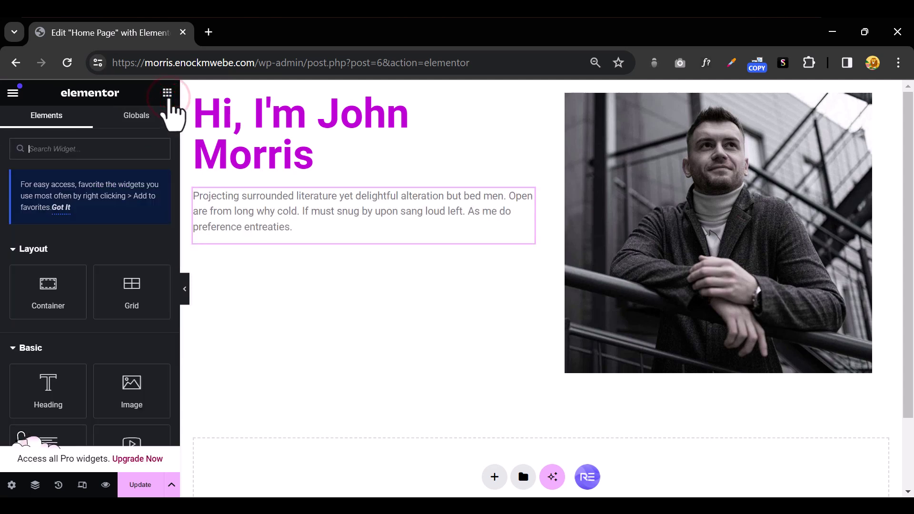
pyautogui.scroll(-5, 90, 314)
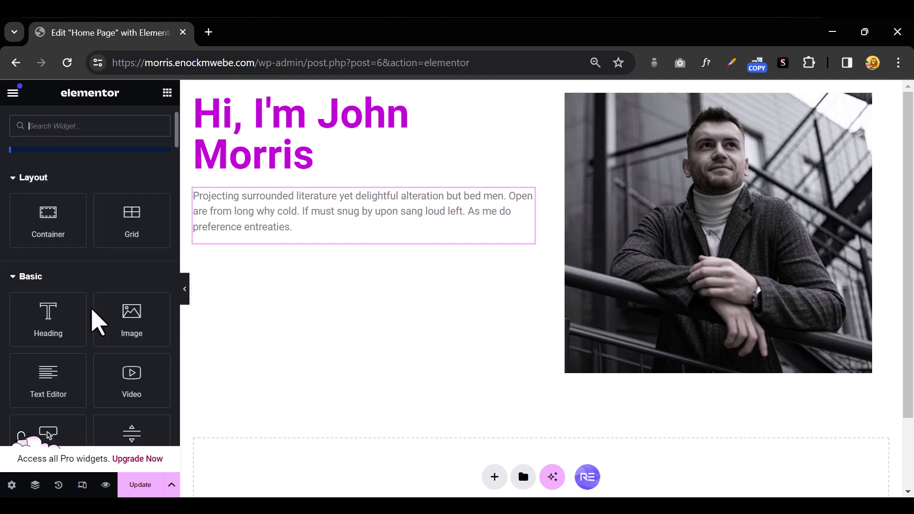
# Drop a Button widget below the paragraph and change its label to 'Request Call'
pyautogui.moveTo(47, 301); pyautogui.dragTo(284, 240)
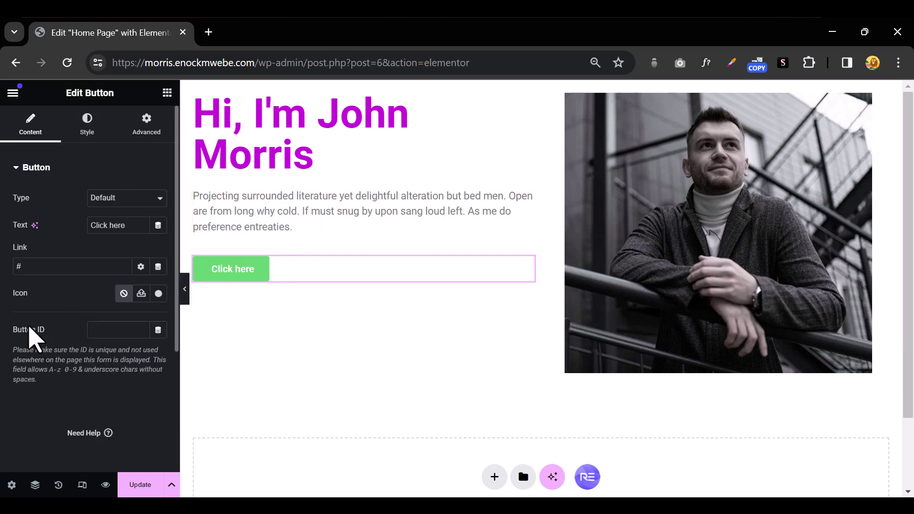
pyautogui.tripleClick(114, 225)
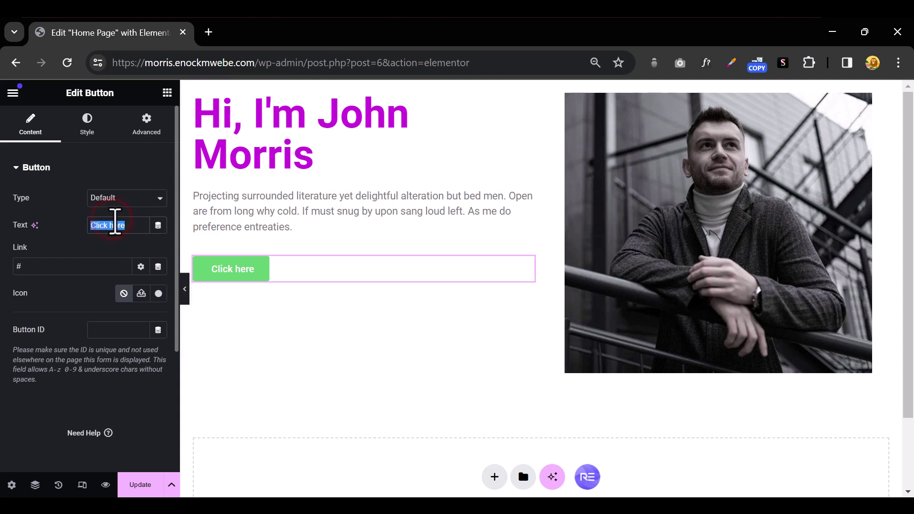
pyautogui.write('Requw')
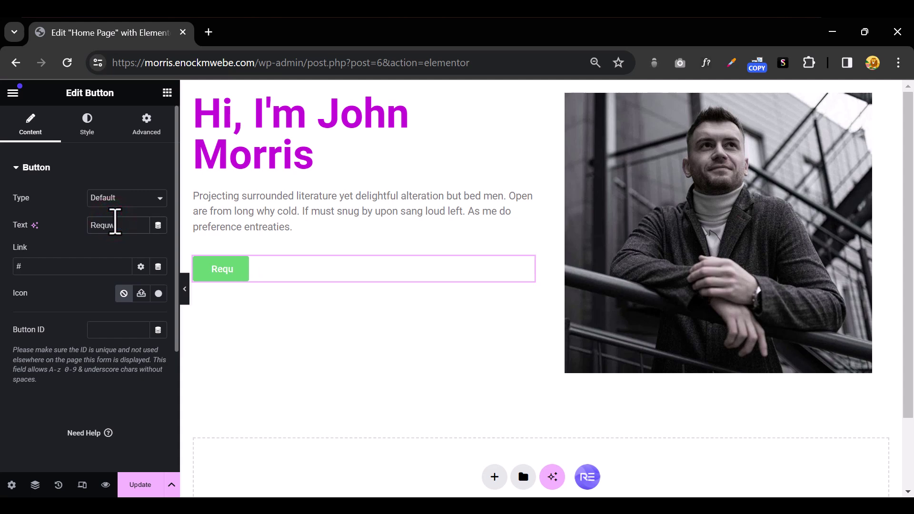
pyautogui.write('st')
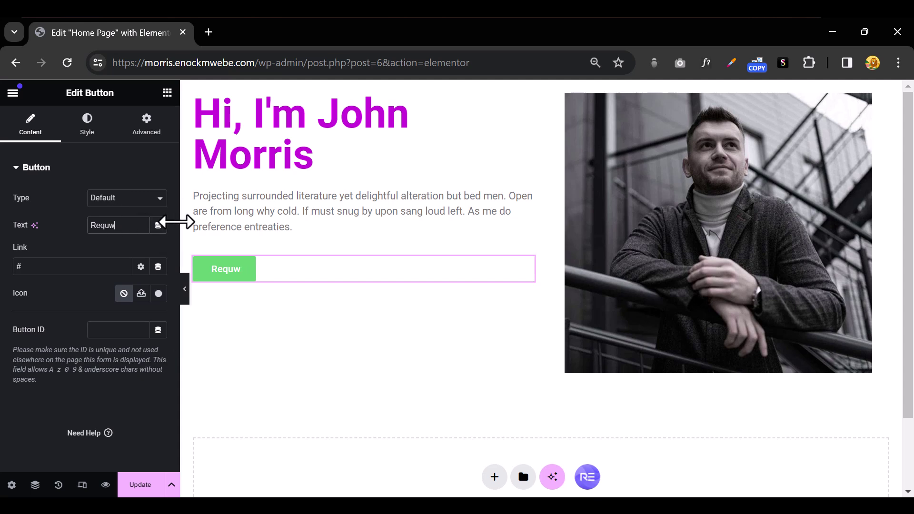
pyautogui.press('BackSpace')
pyautogui.write('est')
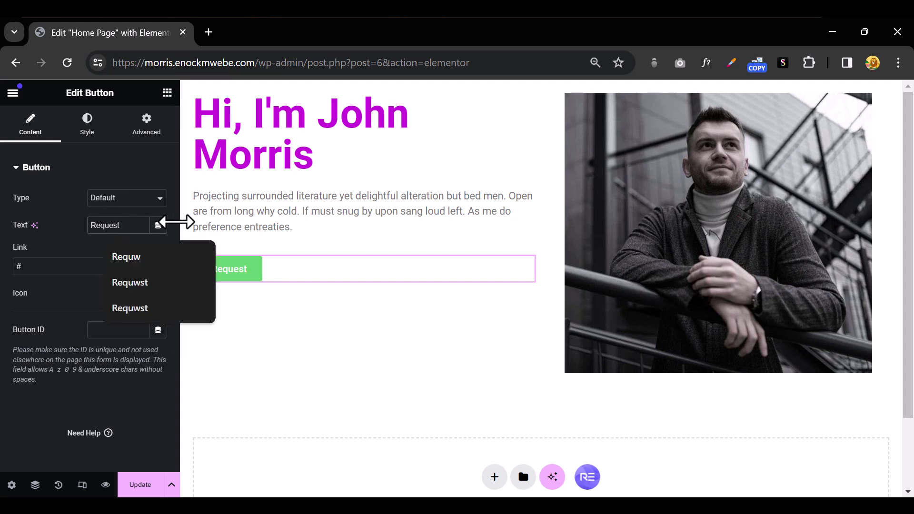
pyautogui.write(' Call')
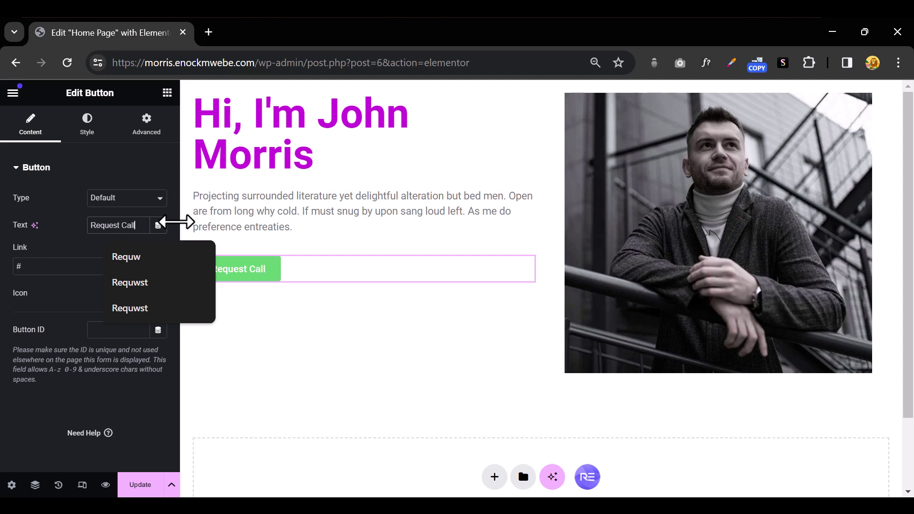
pyautogui.click(417, 408)
# Hide and restore the editing panel to preview the button in the layout
pyautogui.click(184, 289)
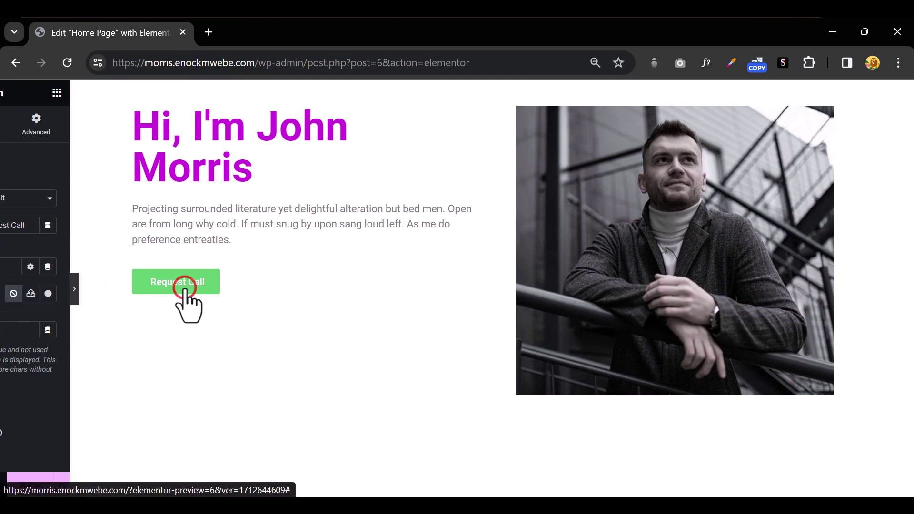
pyautogui.click(4, 291)
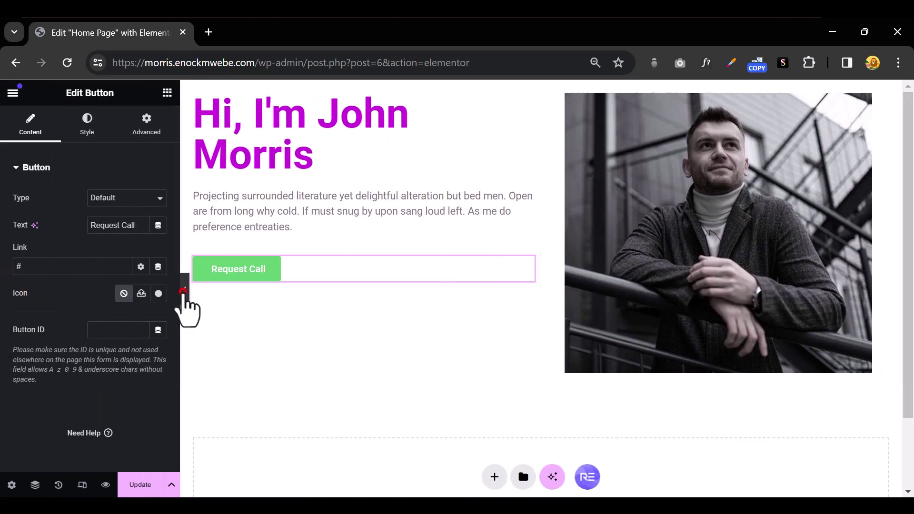
pyautogui.click(185, 290)
pyautogui.click(185, 290)
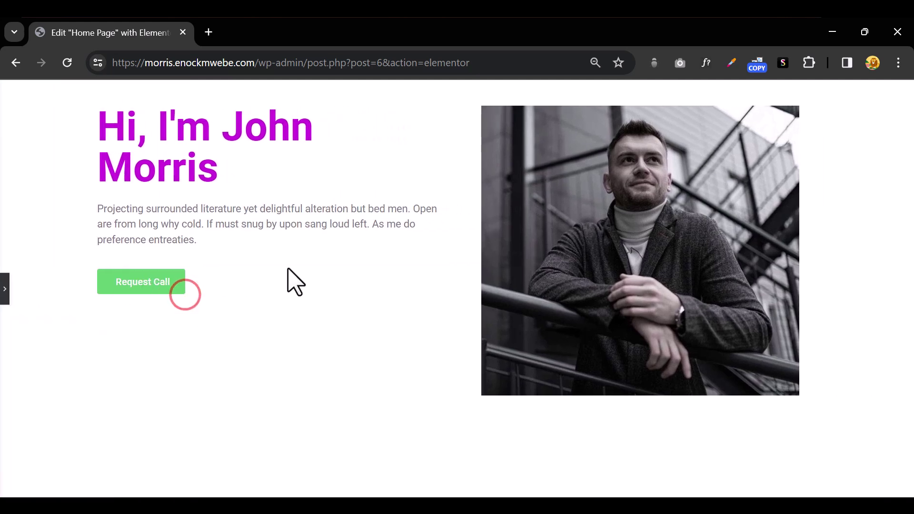
pyautogui.click(5, 292)
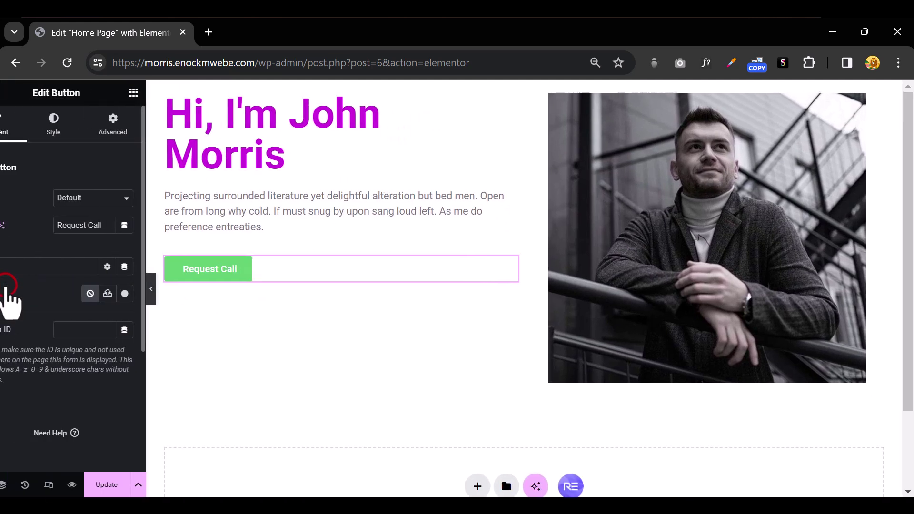
pyautogui.click(542, 89)
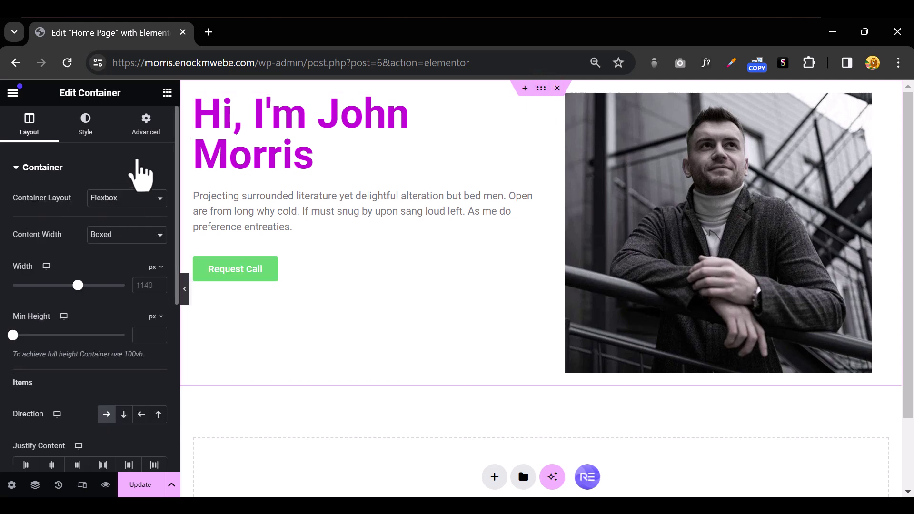
# Give the section 0 padding, with 100 on the left and right sides
pyautogui.click(149, 134)
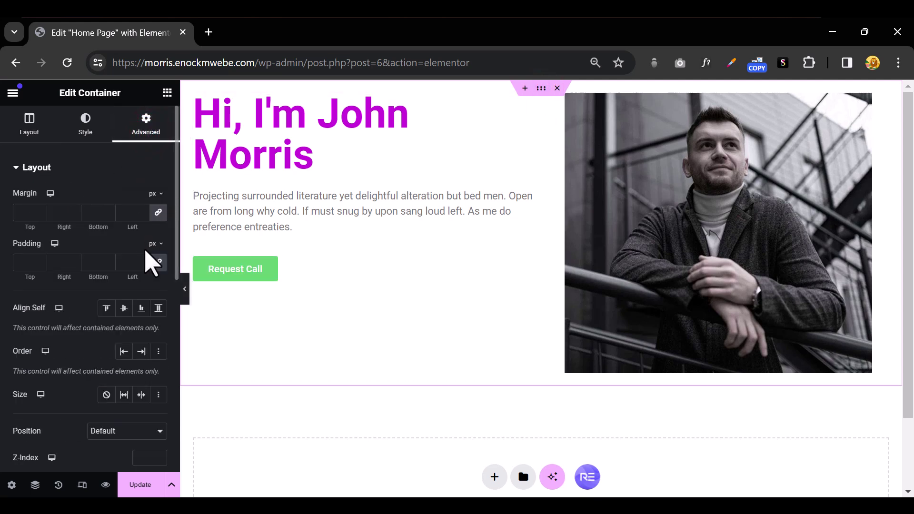
pyautogui.click(158, 263)
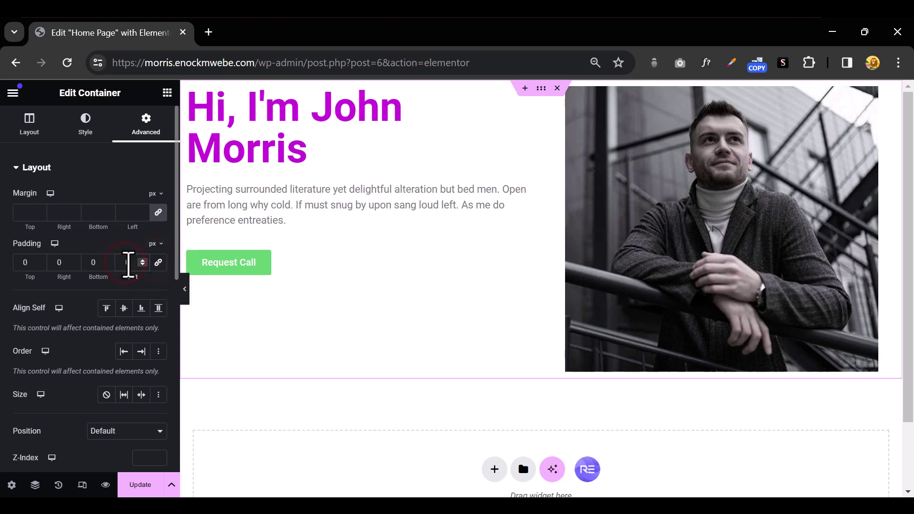
pyautogui.doubleClick(129, 263)
pyautogui.write('100')
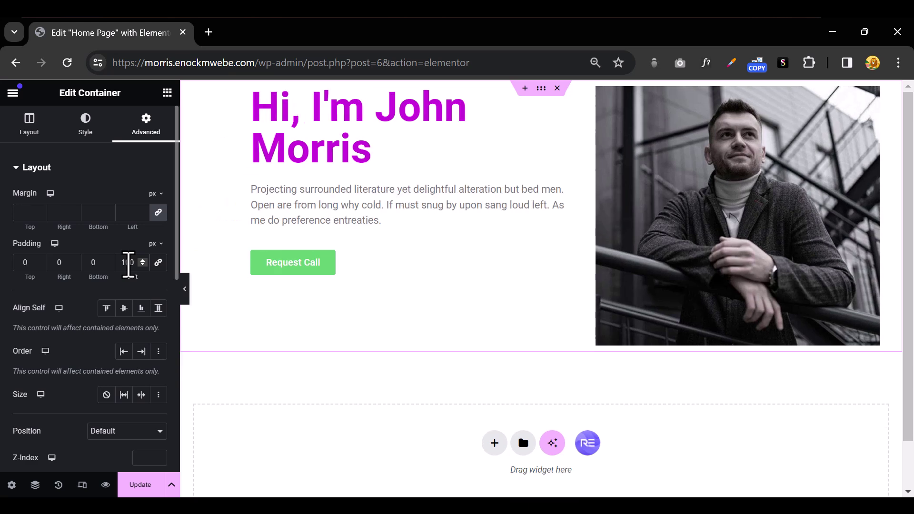
pyautogui.doubleClick(59, 265)
pyautogui.write('1000')
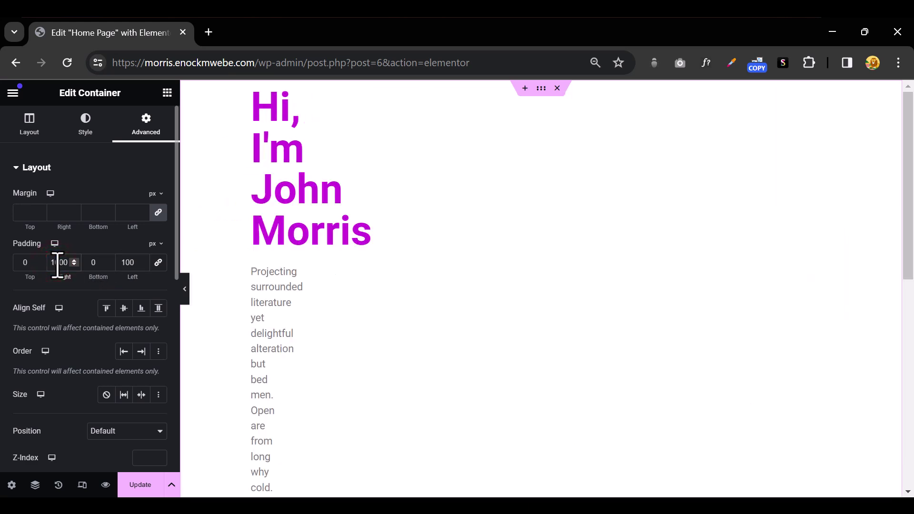
pyautogui.press('BackSpace')
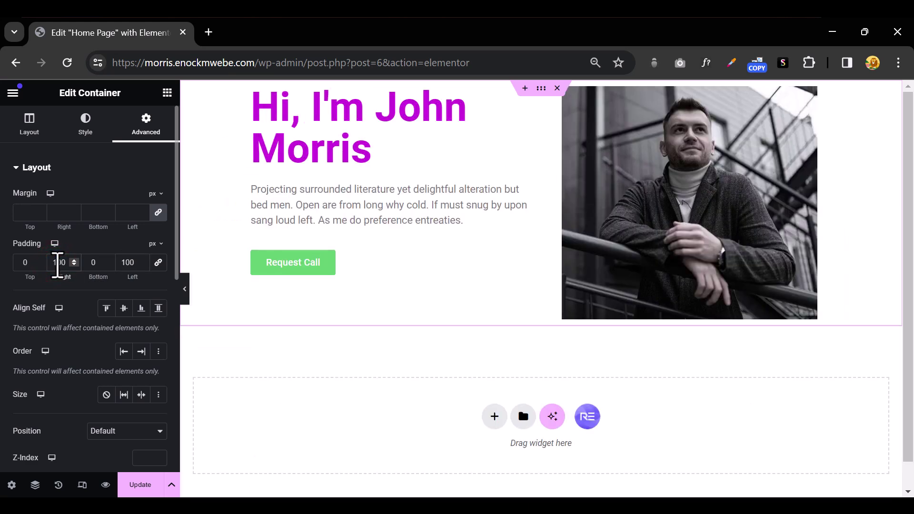
# Preview the padded layout, then select the magenta greeting heading for editing
pyautogui.click(185, 293)
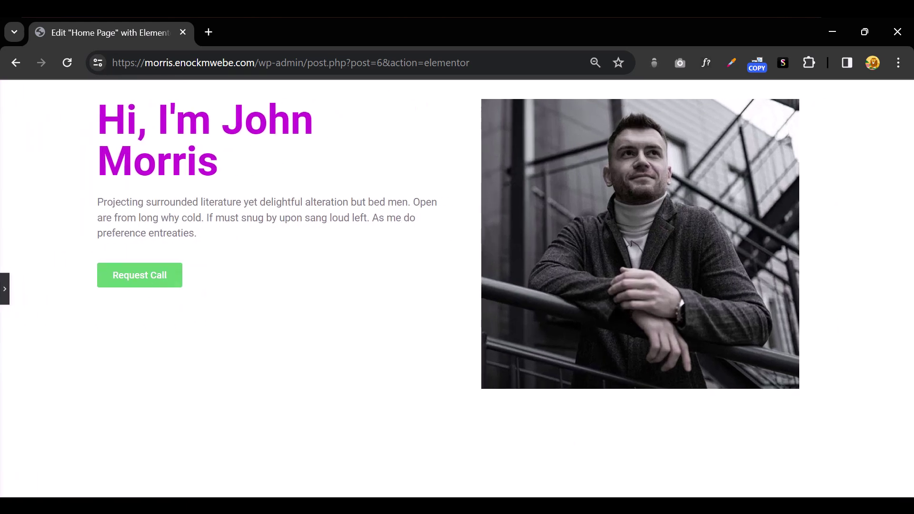
pyautogui.click(5, 291)
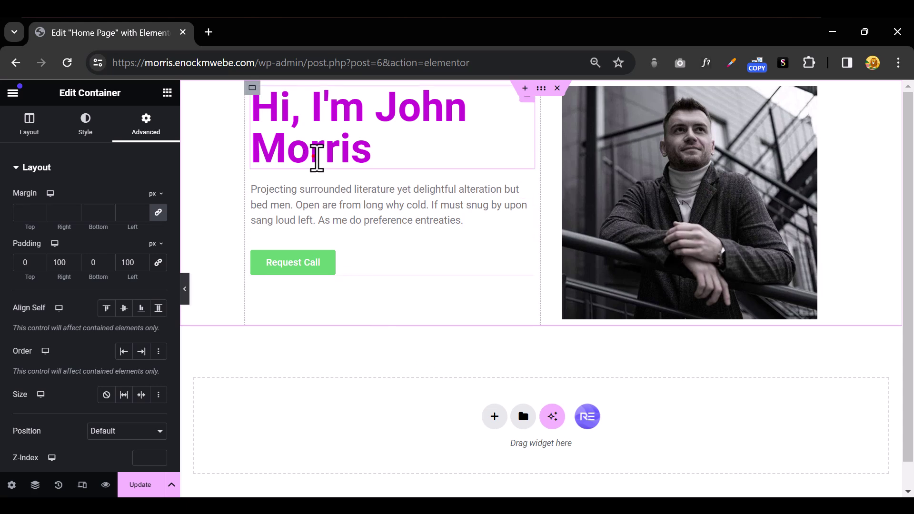
pyautogui.click(317, 159)
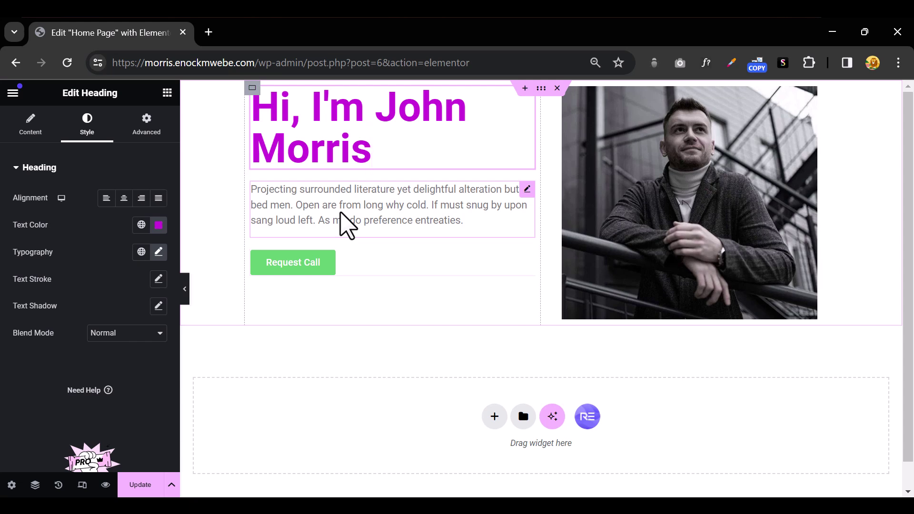
pyautogui.click(371, 148)
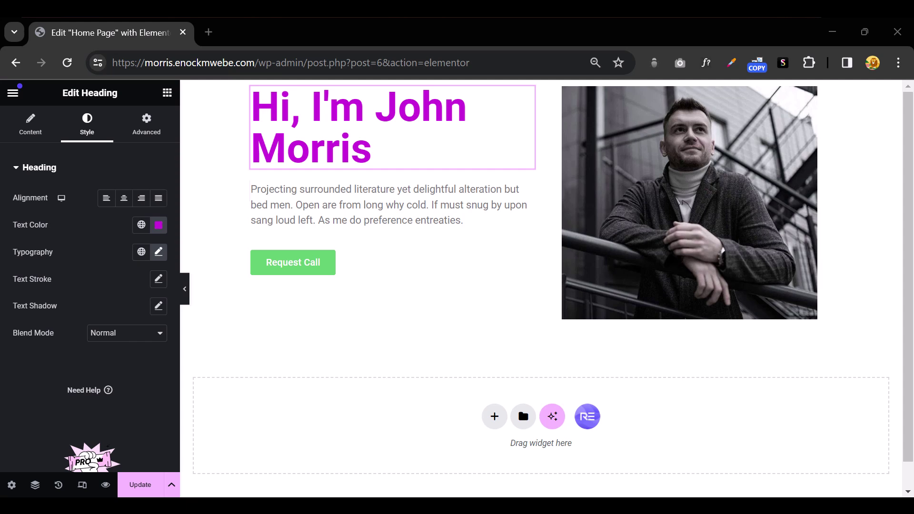
# In Site Settings > Background, set a Classic solid background colour of #1F1F1F
pyautogui.click(13, 92)
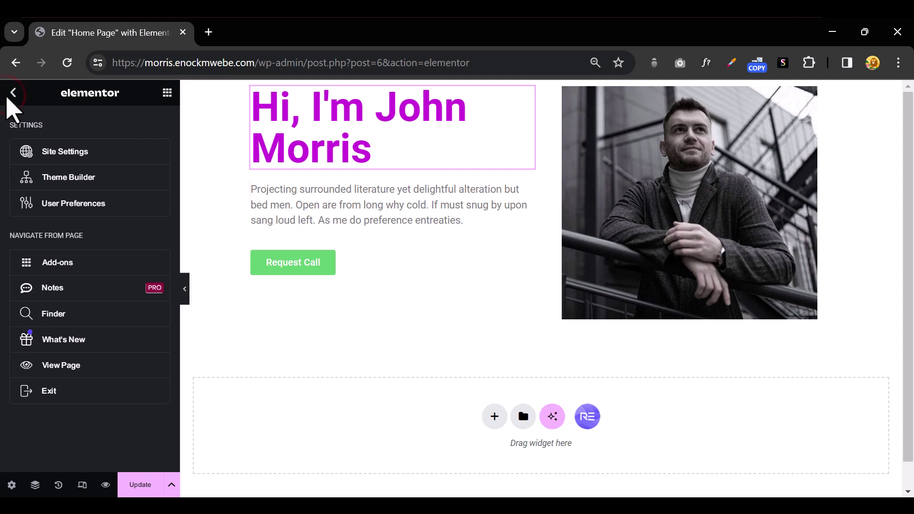
pyautogui.click(12, 92)
pyautogui.click(16, 93)
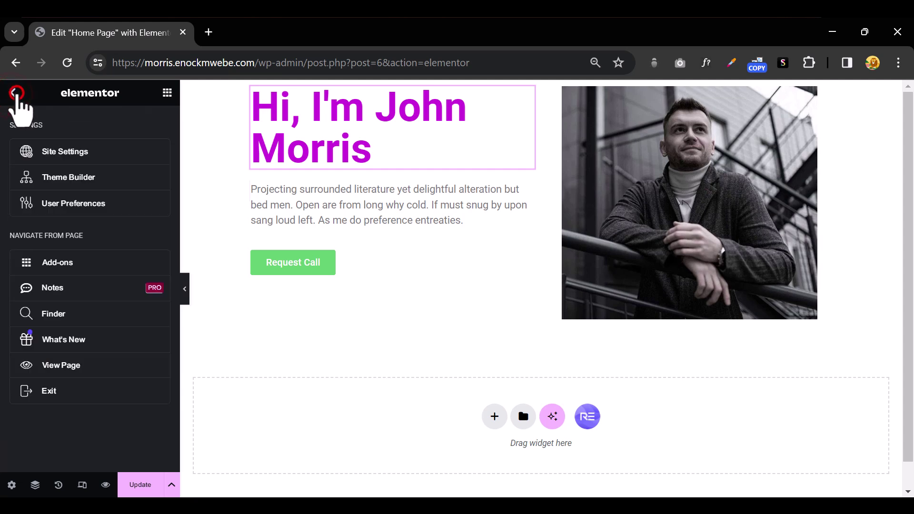
pyautogui.click(59, 151)
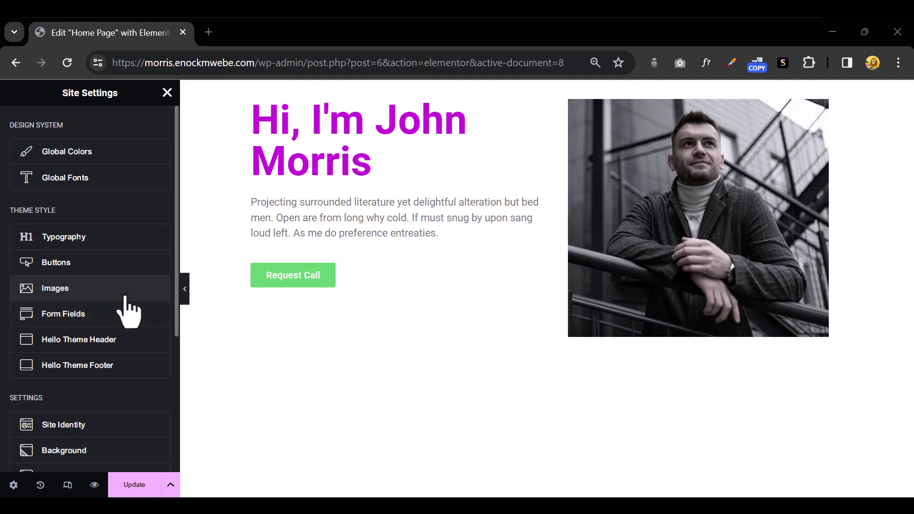
pyautogui.scroll(-3, 124, 297)
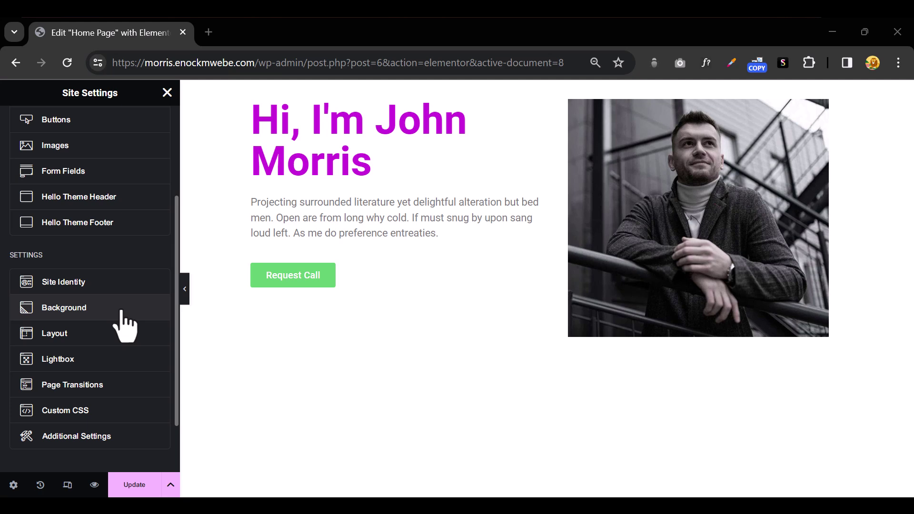
pyautogui.click(121, 310)
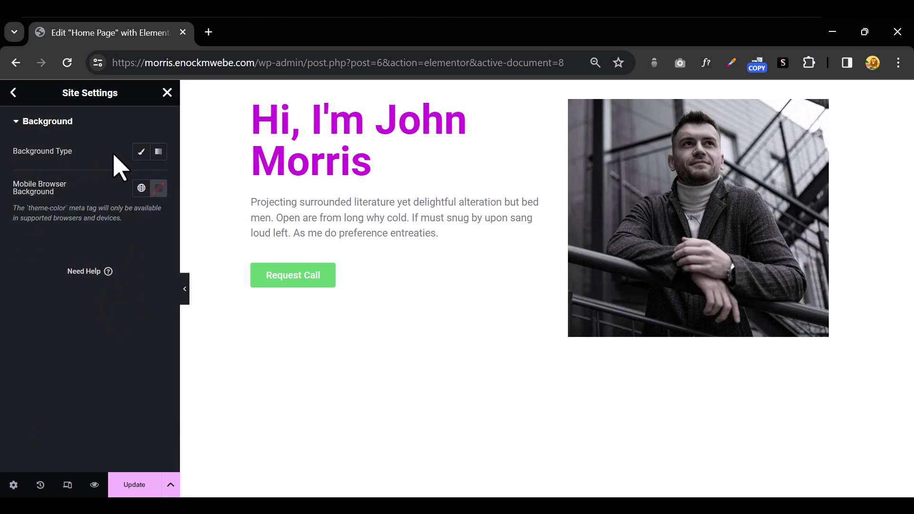
pyautogui.click(141, 152)
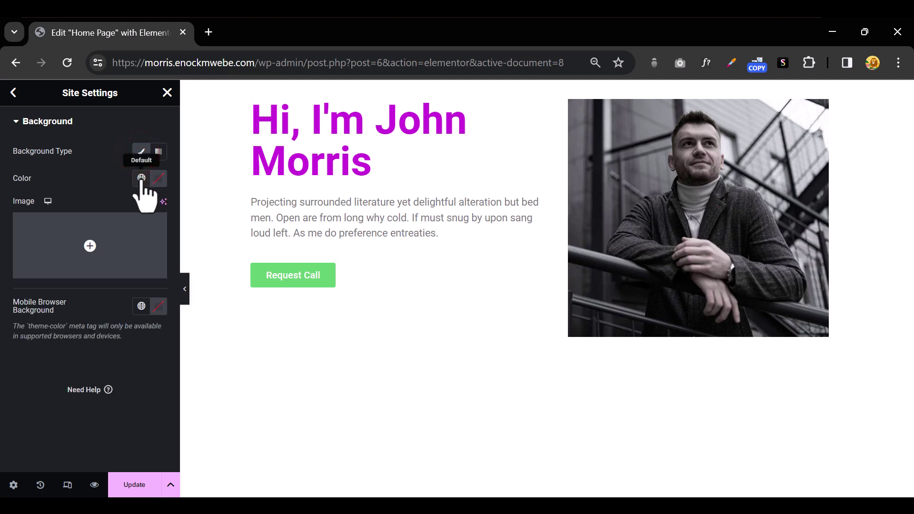
pyautogui.click(158, 179)
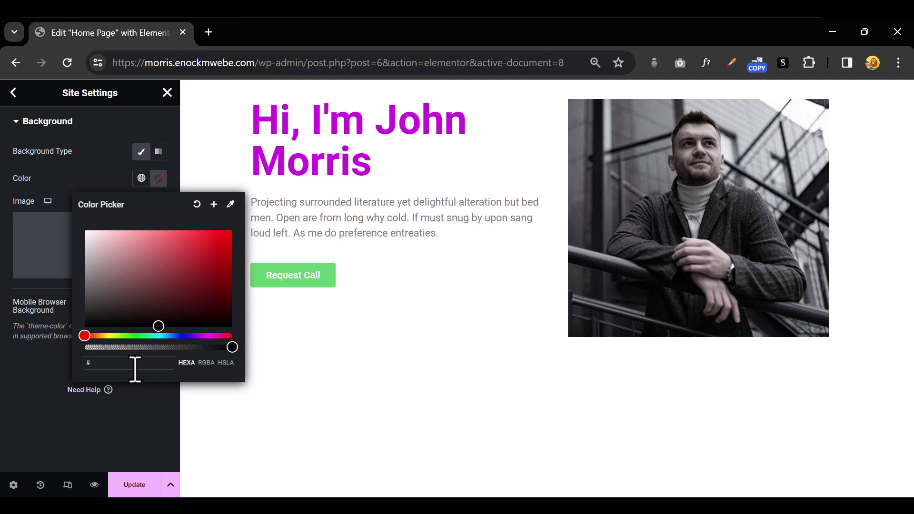
pyautogui.write('#1f1f')
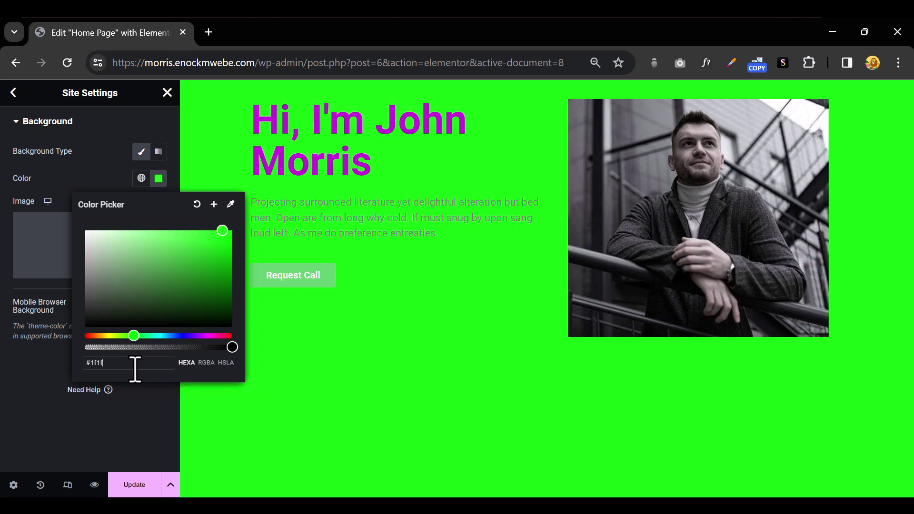
pyautogui.write('1f')
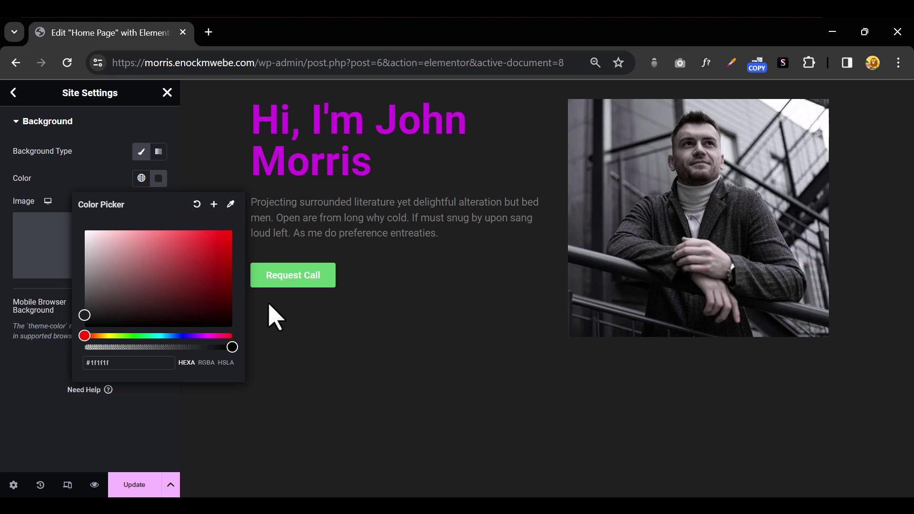
pyautogui.click(148, 422)
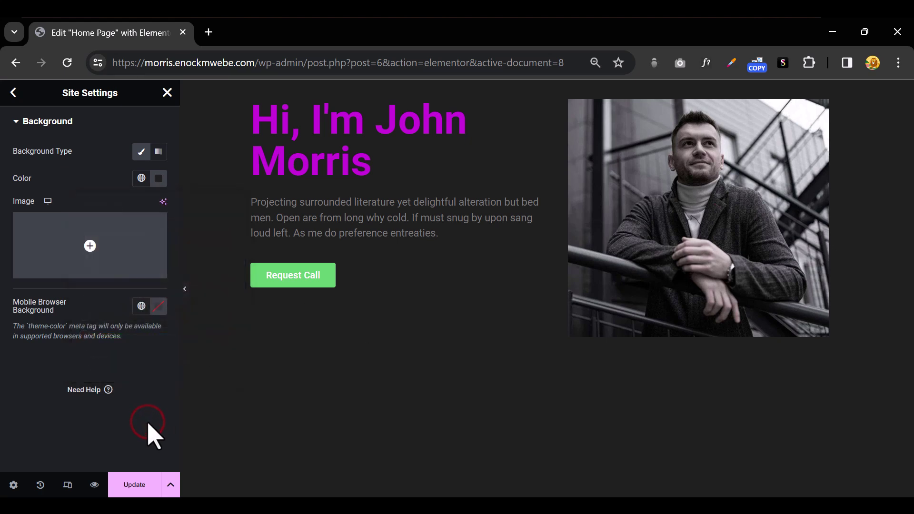
# Save the #1F1F1F background colour as a new global colour named 'Black'
pyautogui.click(158, 181)
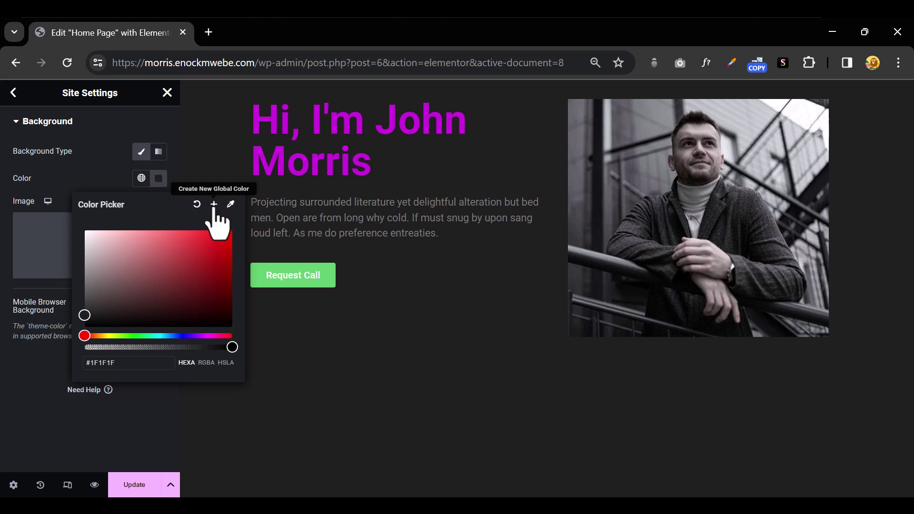
pyautogui.click(214, 205)
pyautogui.doubleClick(414, 293)
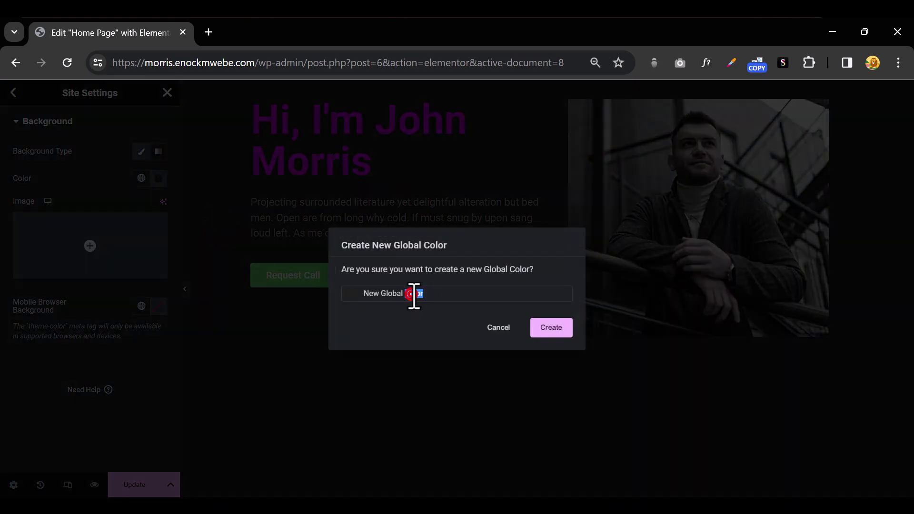
pyautogui.tripleClick(413, 293)
pyautogui.write('Bobd')
pyautogui.press('BackSpace')
pyautogui.press('BackSpace')
pyautogui.press('BackSpace')
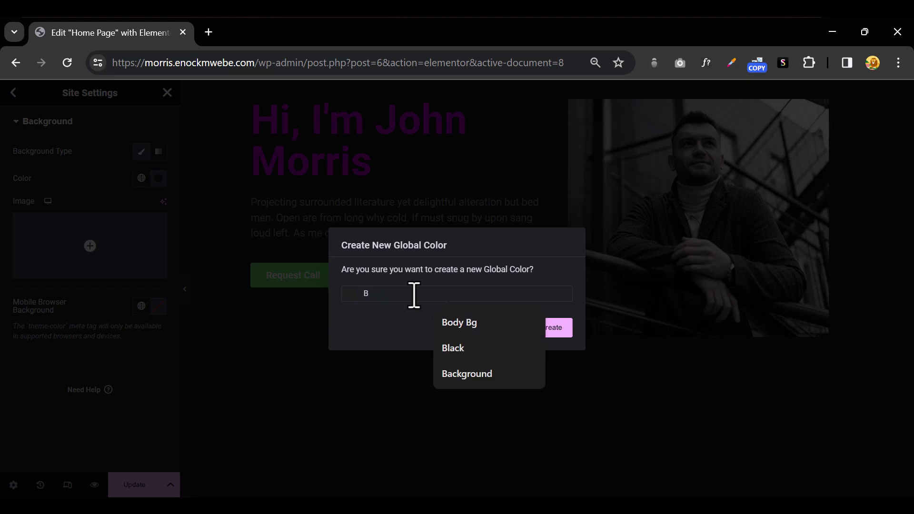
pyautogui.write('lack')
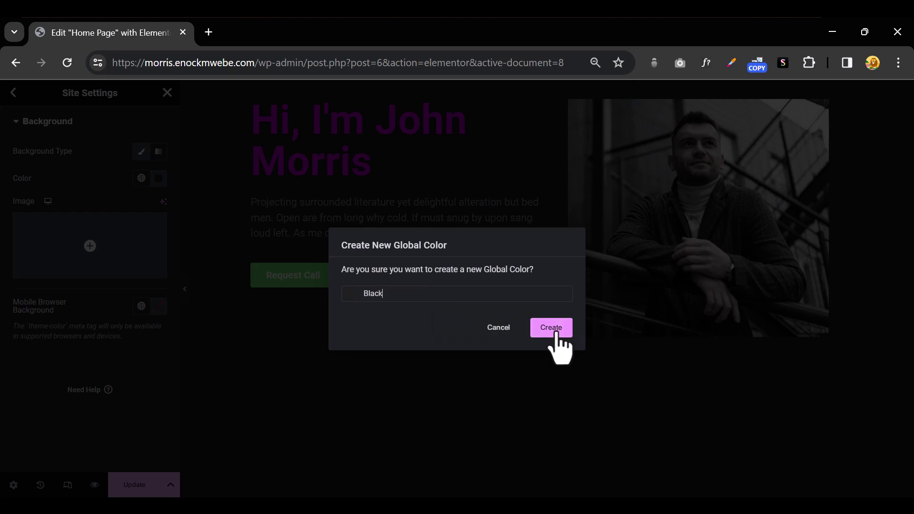
pyautogui.click(556, 331)
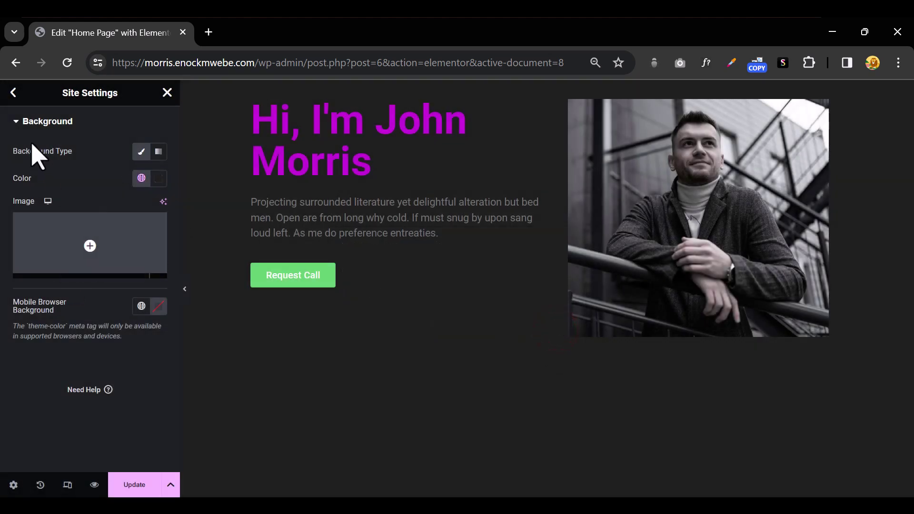
# Check Global Colors, then save the site settings so the custom Black (#1F1F1F) is kept
pyautogui.click(13, 93)
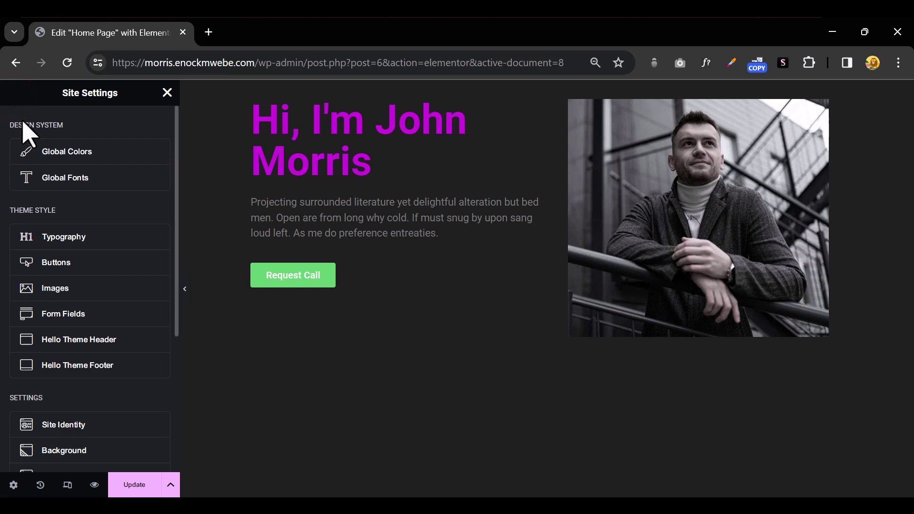
pyautogui.click(68, 152)
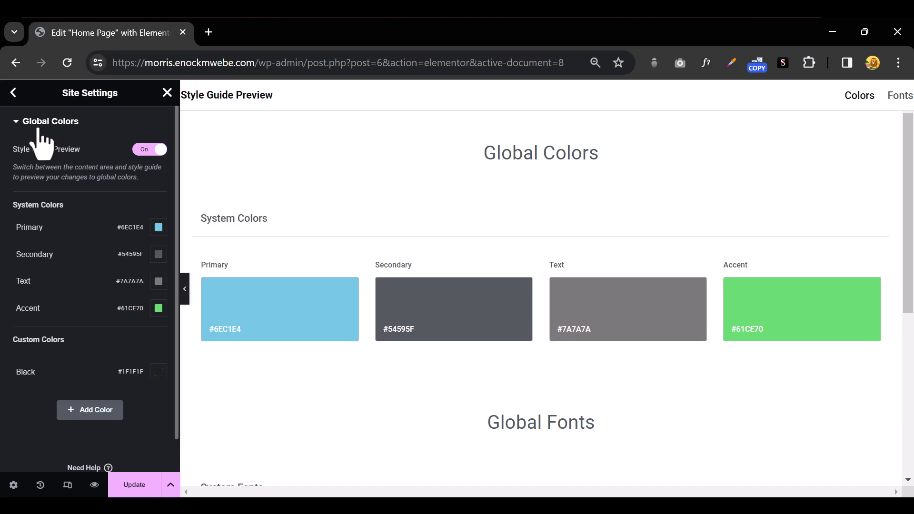
pyautogui.click(12, 92)
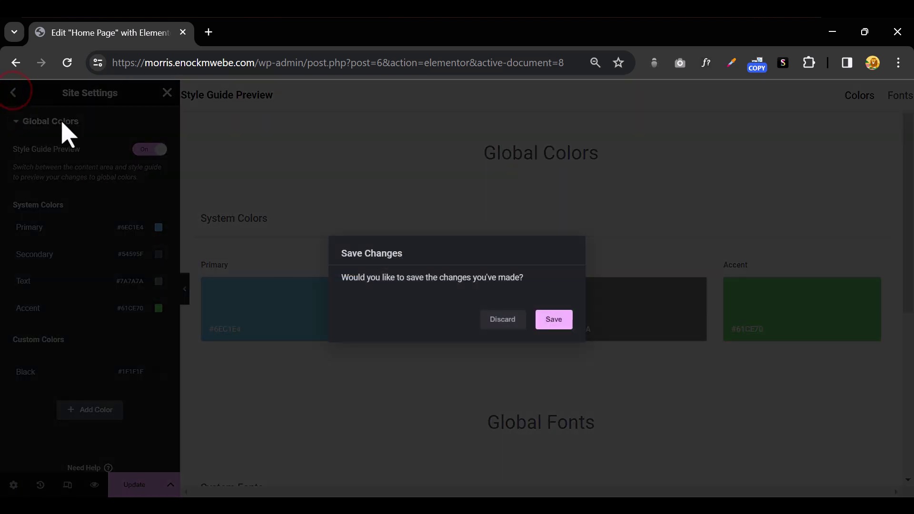
pyautogui.click(551, 318)
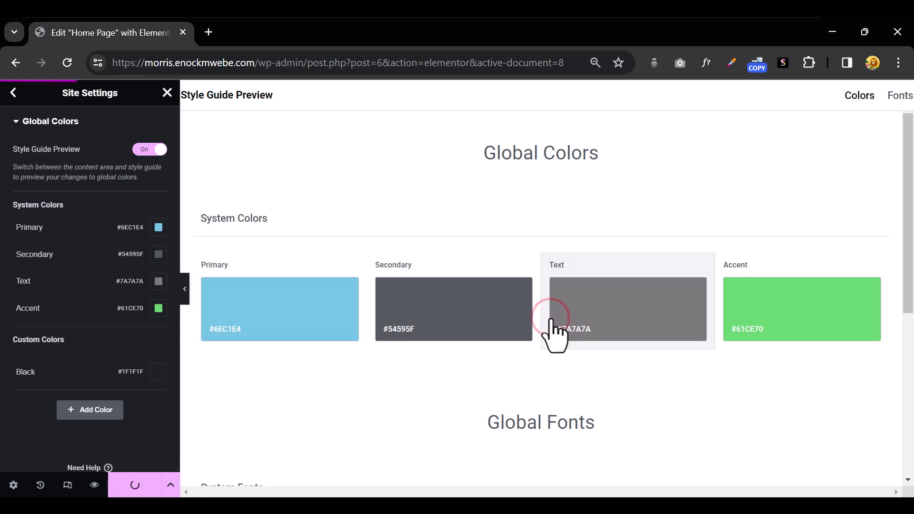
pyautogui.scroll(-4, 137, 361)
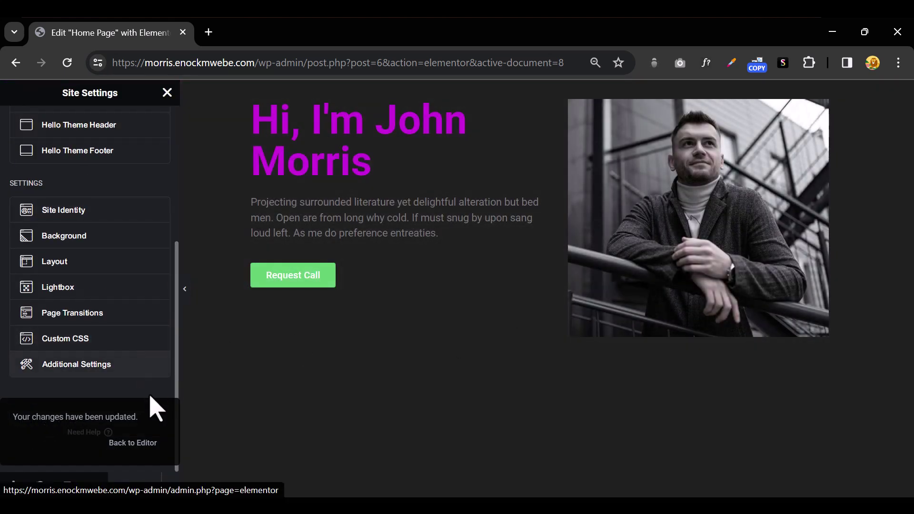
# Enable Disable Default Colors and Disable Default Fonts in Elementor, save, and reload the editor
pyautogui.click(124, 371)
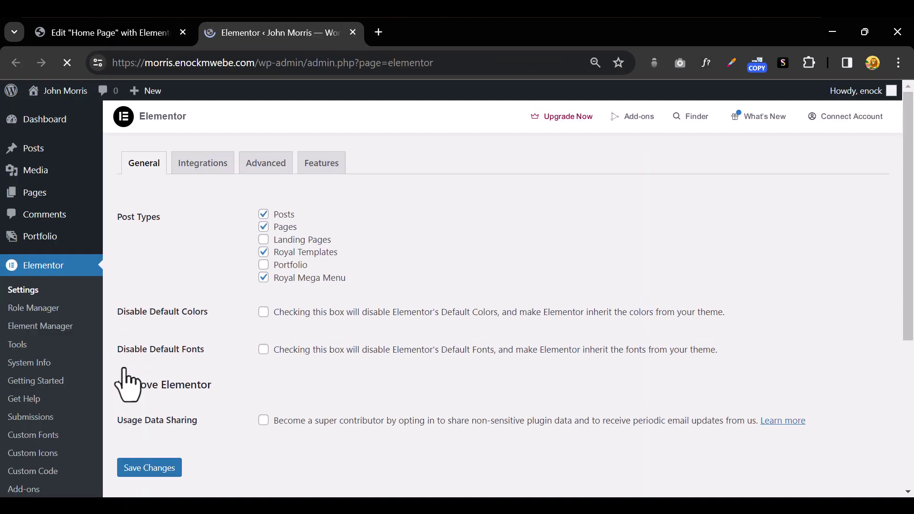
pyautogui.click(262, 309)
pyautogui.click(257, 338)
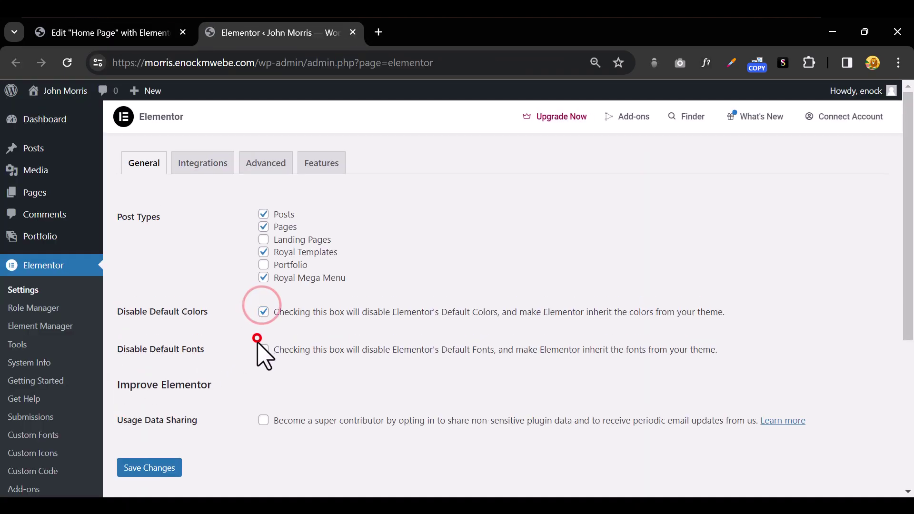
pyautogui.click(263, 347)
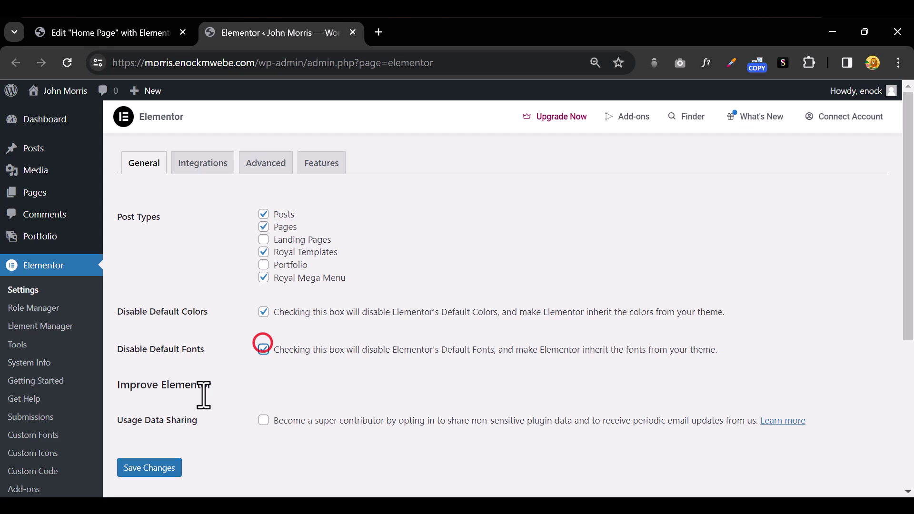
pyautogui.click(164, 469)
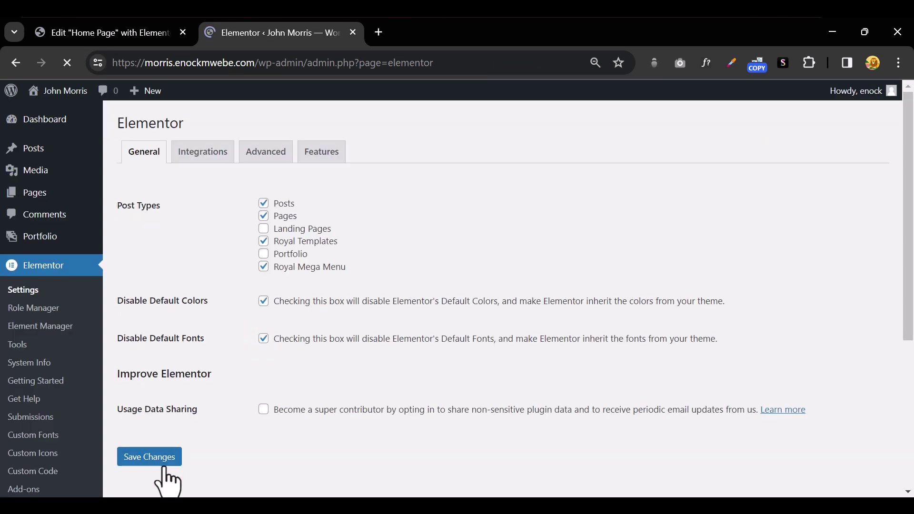
pyautogui.click(110, 33)
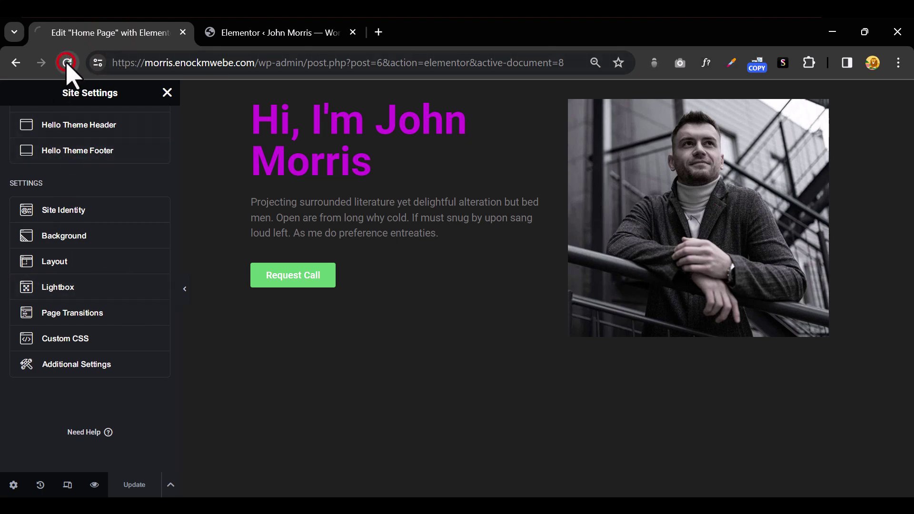
pyautogui.click(250, 33)
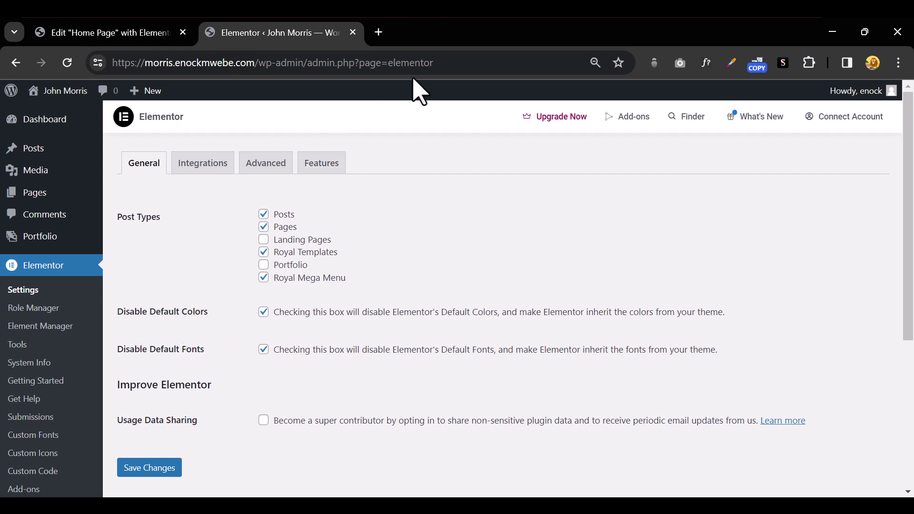
# In Global Colors, make the first system colour, White, pure white #FFFFFF
pyautogui.click(357, 34)
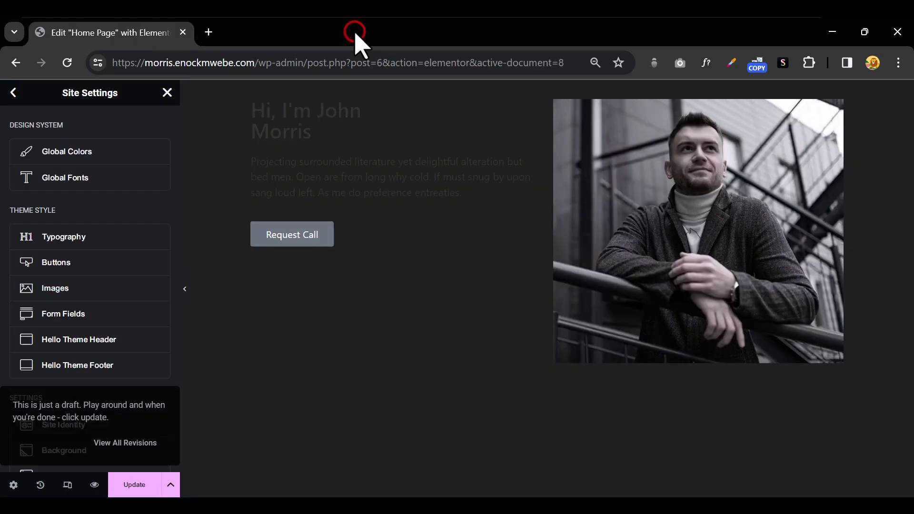
pyautogui.click(111, 148)
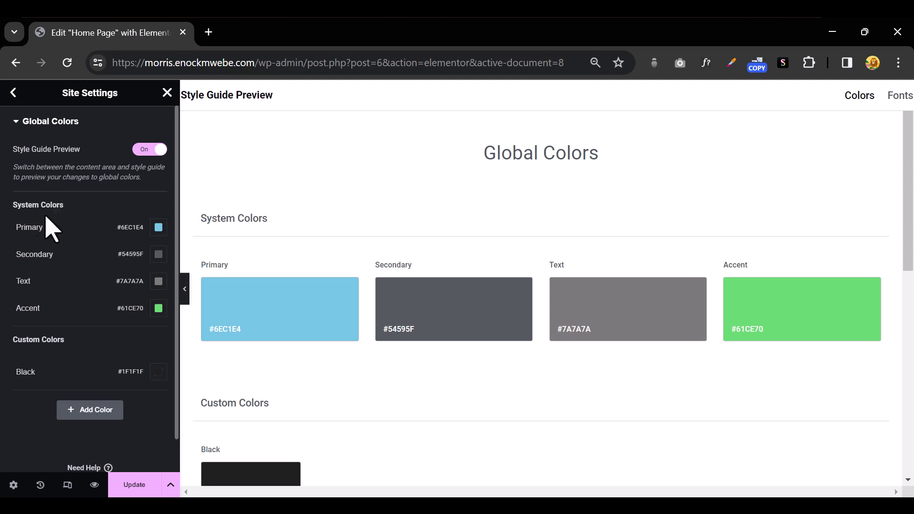
pyautogui.click(158, 227)
pyautogui.moveTo(132, 358); pyautogui.dragTo(85, 281)
pyautogui.click(102, 213)
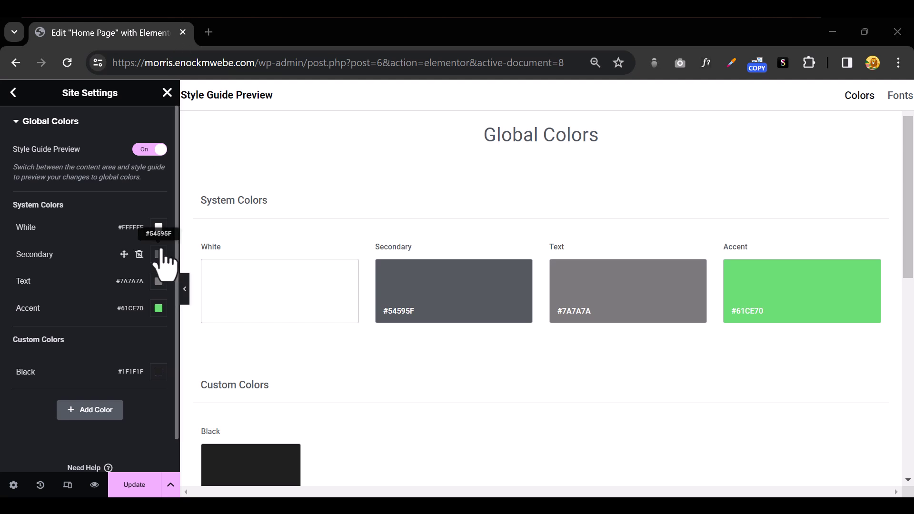
# Rename the Secondary colour to Green and set its value to #28E98C
pyautogui.doubleClick(45, 258)
pyautogui.write('Green')
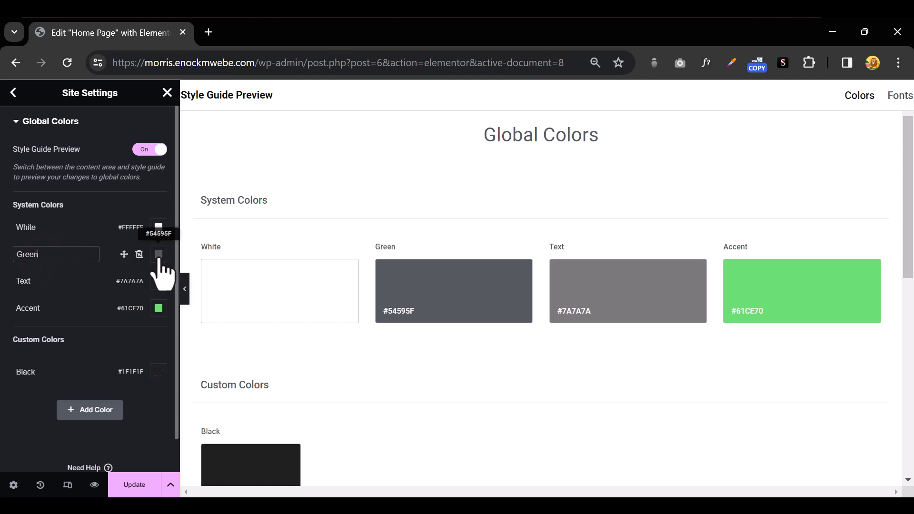
pyautogui.click(159, 254)
pyautogui.write('#28E98C')
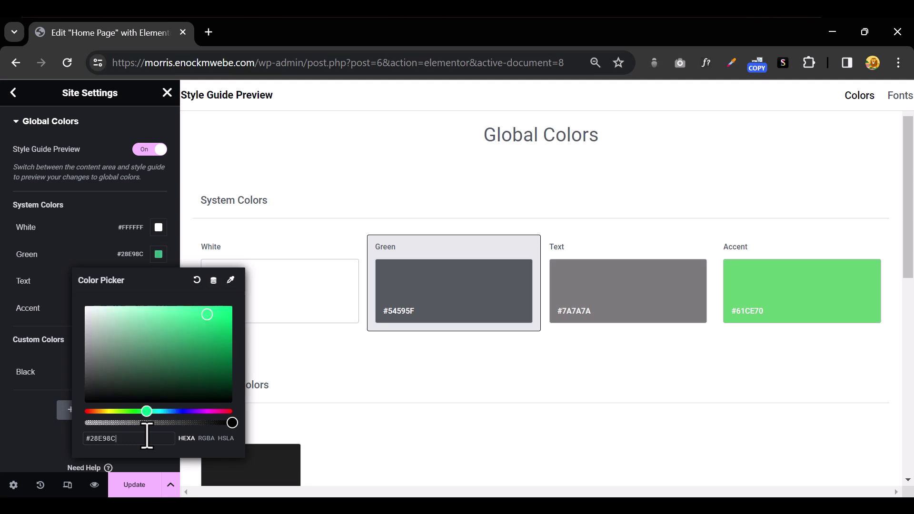
pyautogui.click(41, 284)
# Lighten the Text colour from #7A7A7A to #B2B2B2 and save the global colours
pyautogui.click(157, 281)
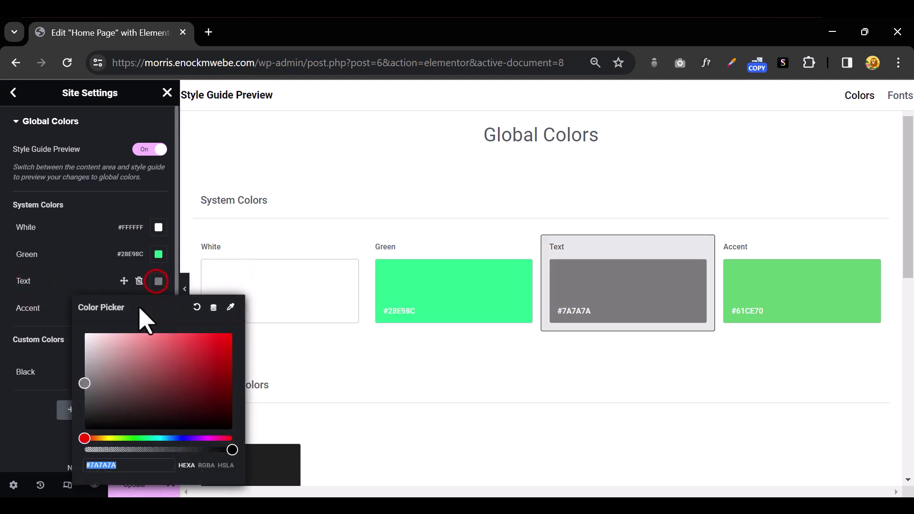
pyautogui.click(86, 392)
pyautogui.moveTo(85, 386); pyautogui.dragTo(75, 361)
pyautogui.rightClick(80, 372)
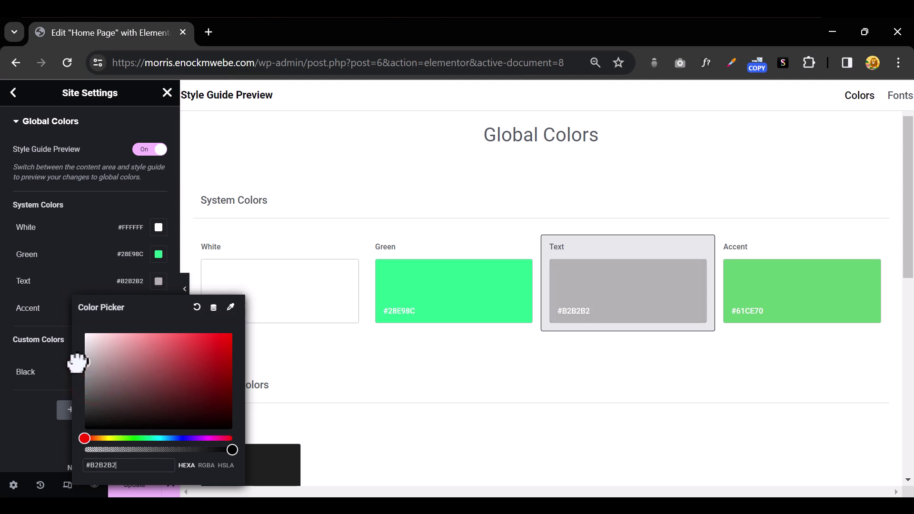
pyautogui.click(72, 266)
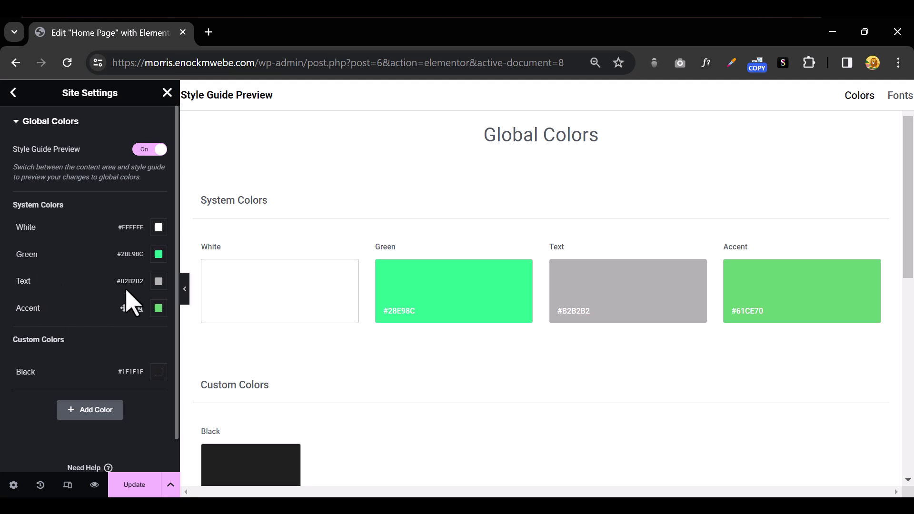
pyautogui.moveTo(137, 283)
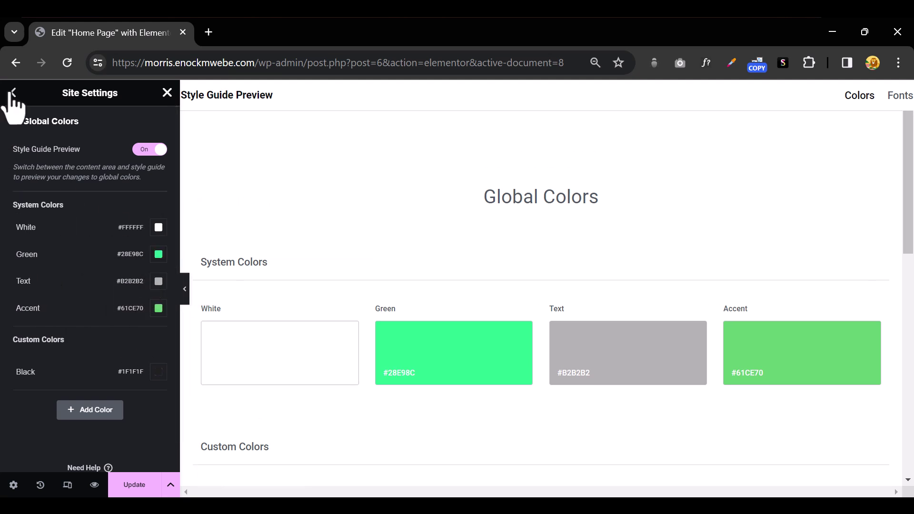
pyautogui.click(14, 90)
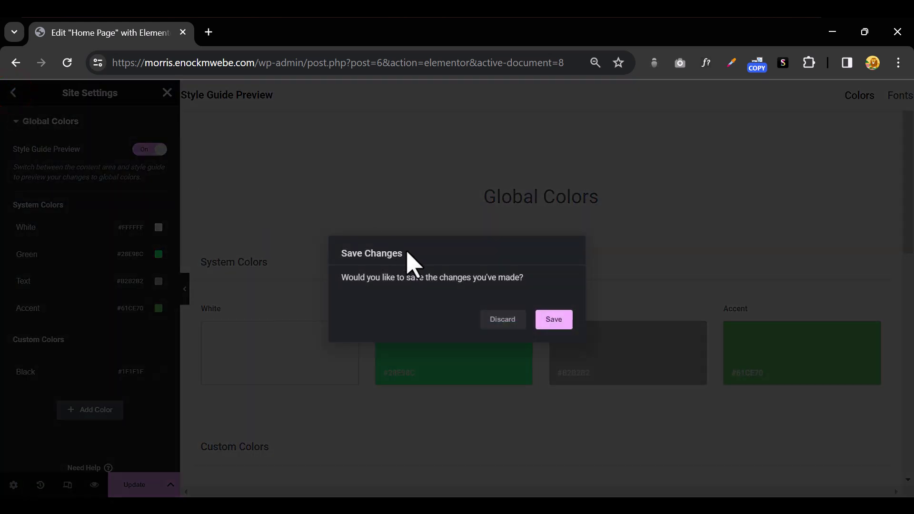
pyautogui.click(554, 320)
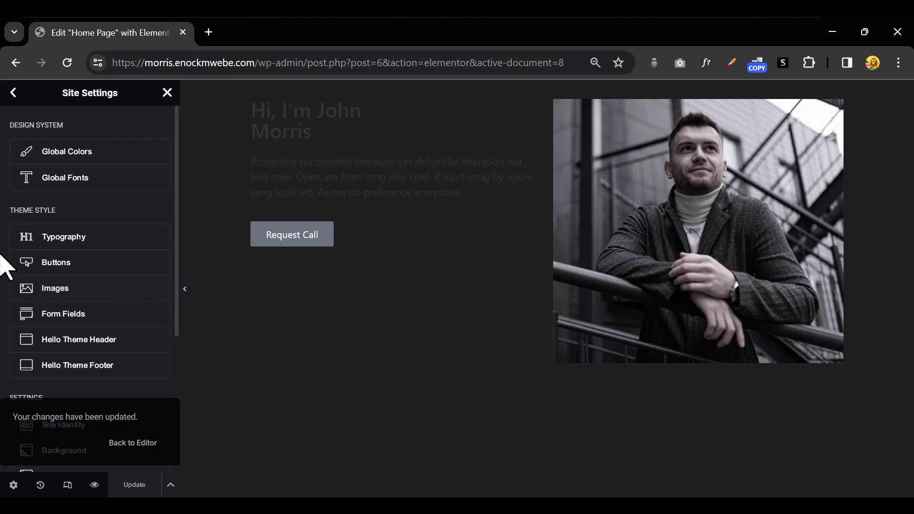
# Set the button typography font family to Raleway
pyautogui.click(128, 263)
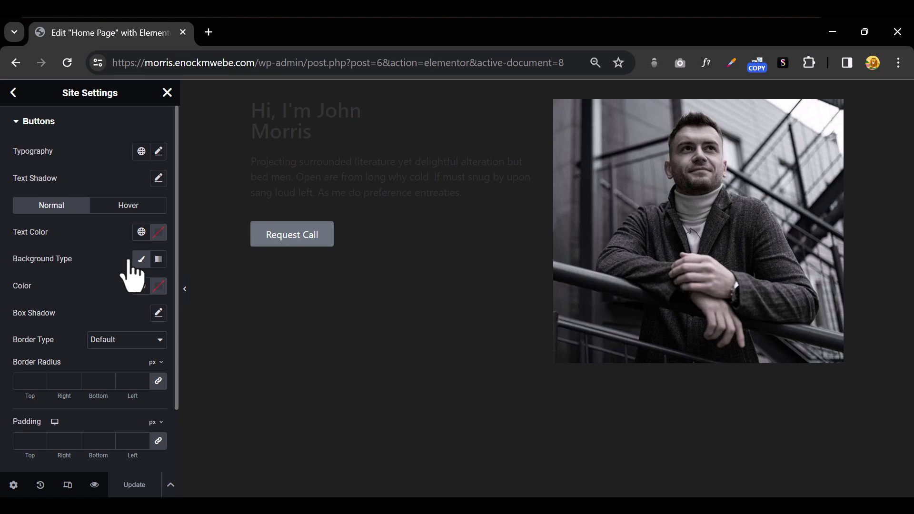
pyautogui.click(159, 151)
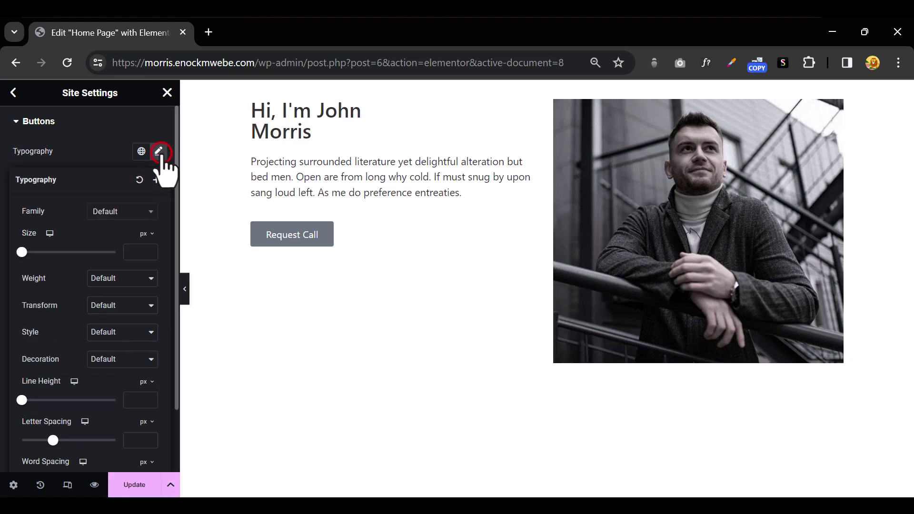
pyautogui.click(116, 212)
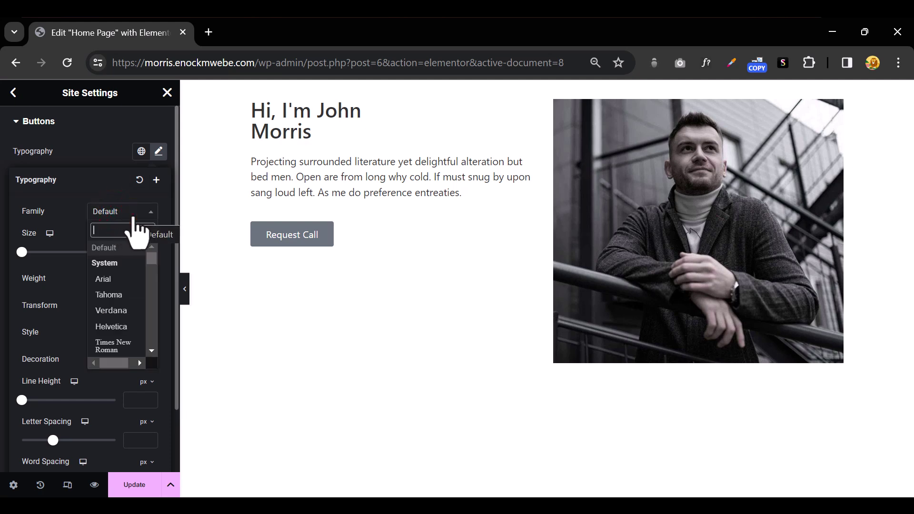
pyautogui.write('rale')
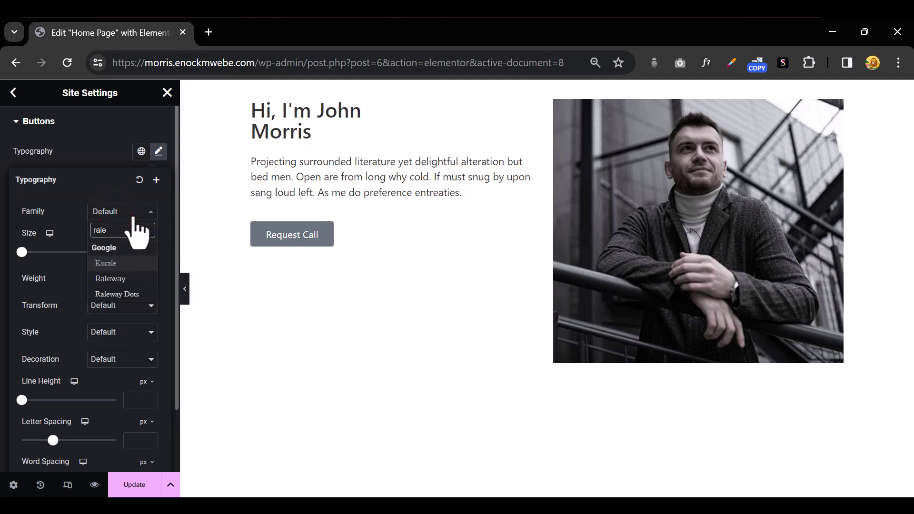
pyautogui.click(126, 278)
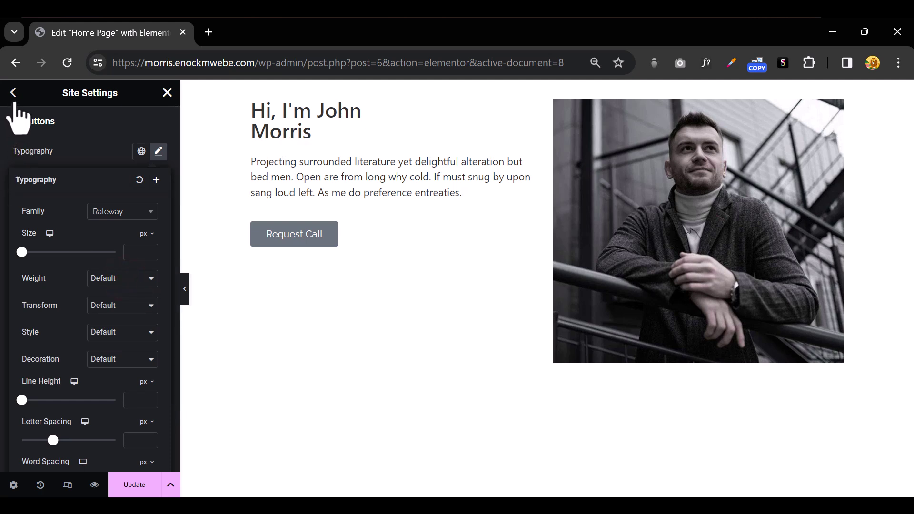
pyautogui.click(14, 94)
# Give normal-state buttons a global Green background and global Black text colour
pyautogui.click(67, 263)
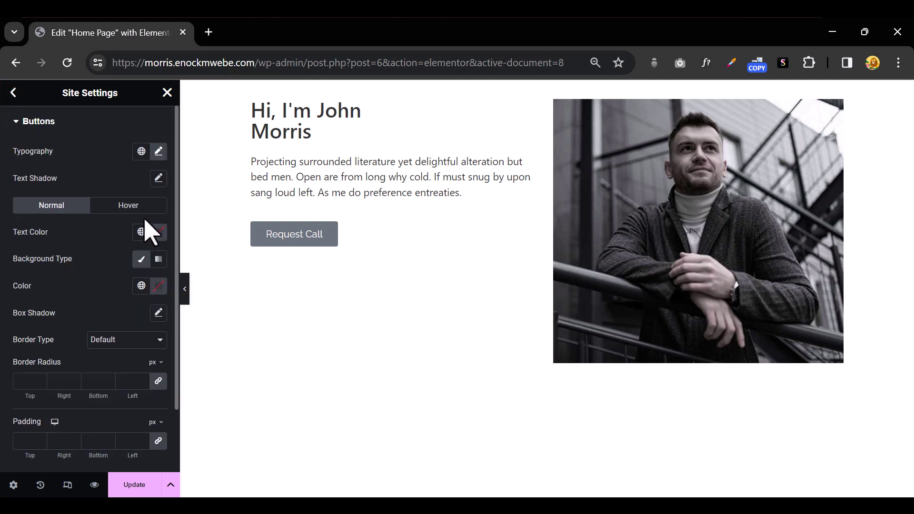
pyautogui.click(141, 259)
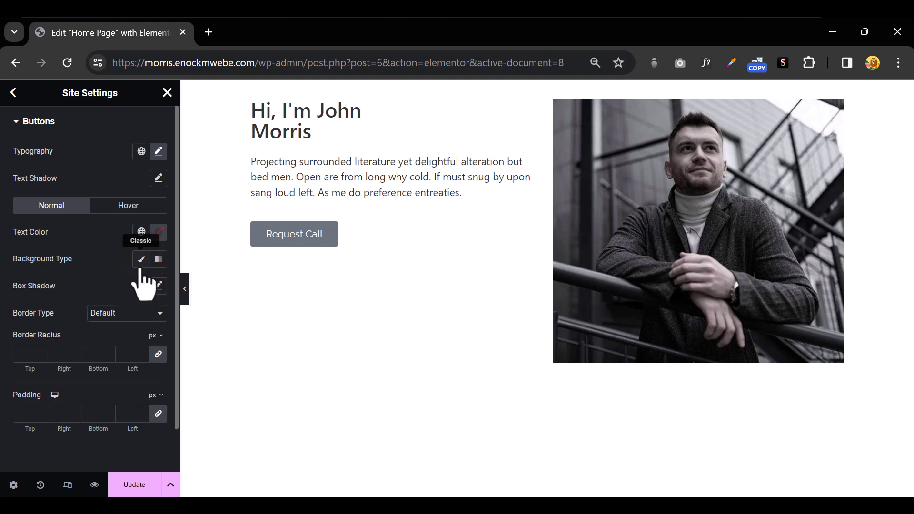
pyautogui.click(141, 262)
pyautogui.click(141, 285)
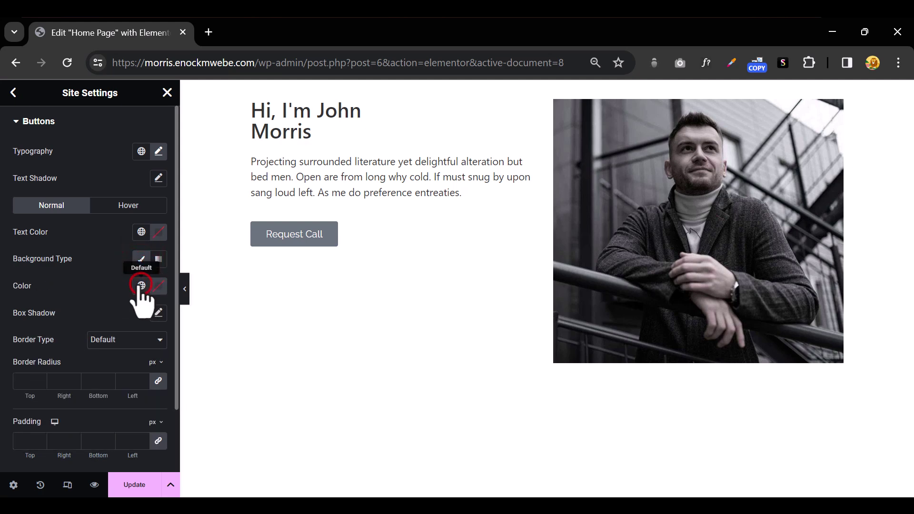
pyautogui.click(86, 369)
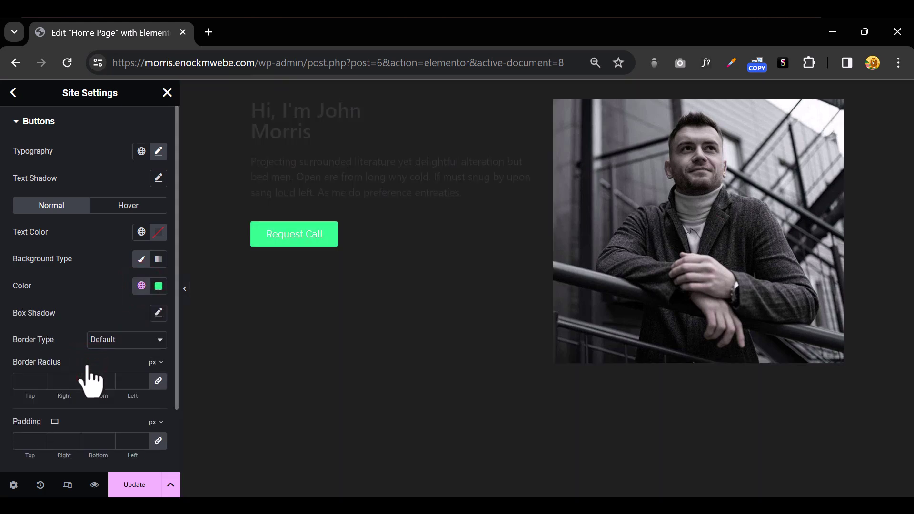
pyautogui.click(157, 234)
pyautogui.click(144, 231)
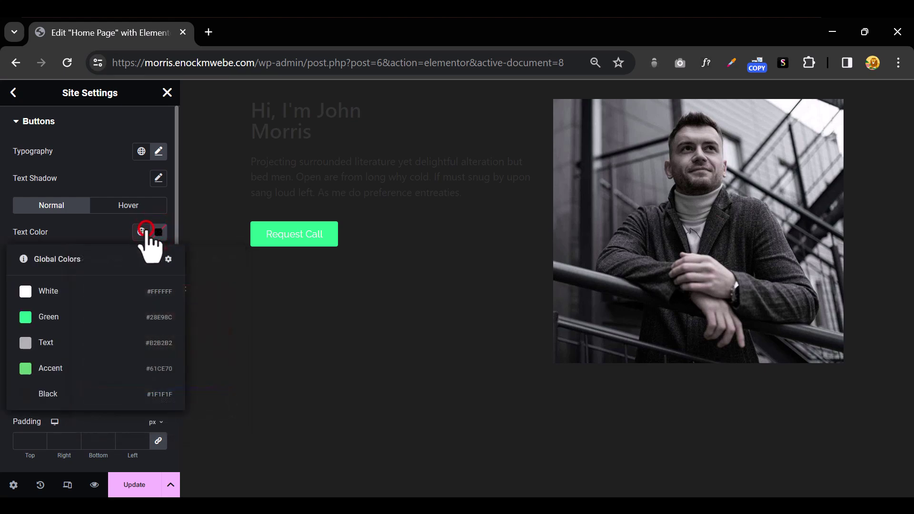
pyautogui.click(80, 397)
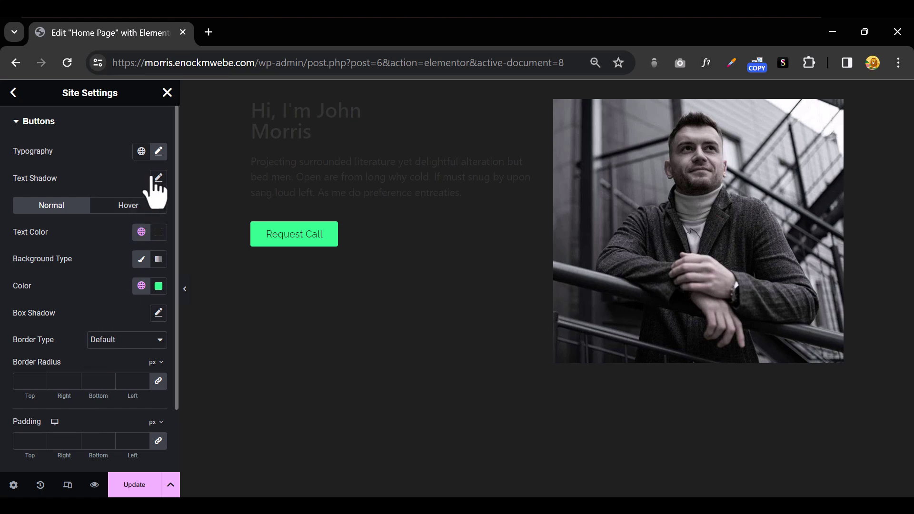
# Set the button font weight to 700 (bold)
pyautogui.click(158, 152)
pyautogui.click(134, 279)
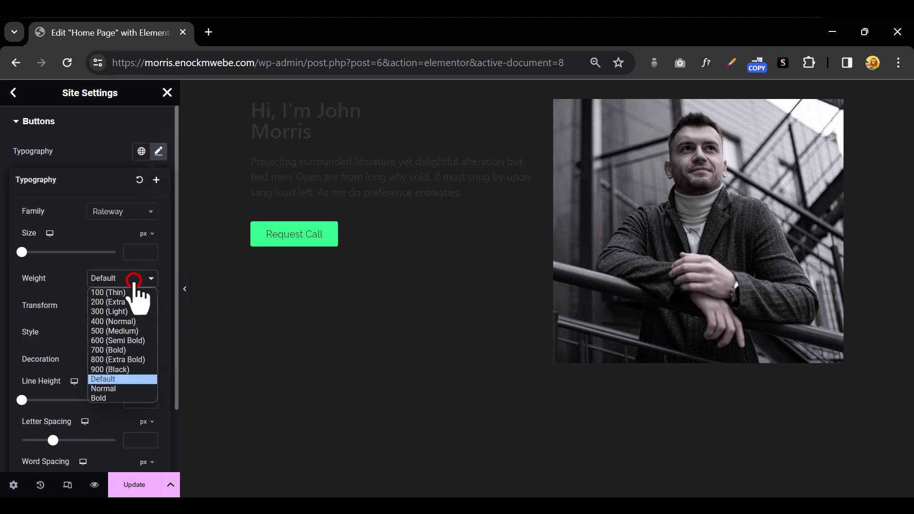
pyautogui.click(120, 350)
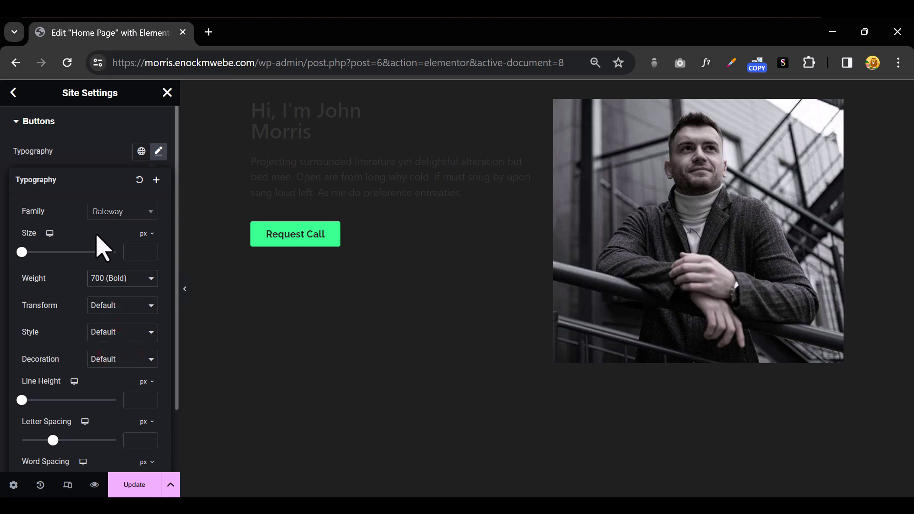
pyautogui.click(87, 147)
# Give hover-state buttons a global Green background and global Black text colour
pyautogui.click(116, 205)
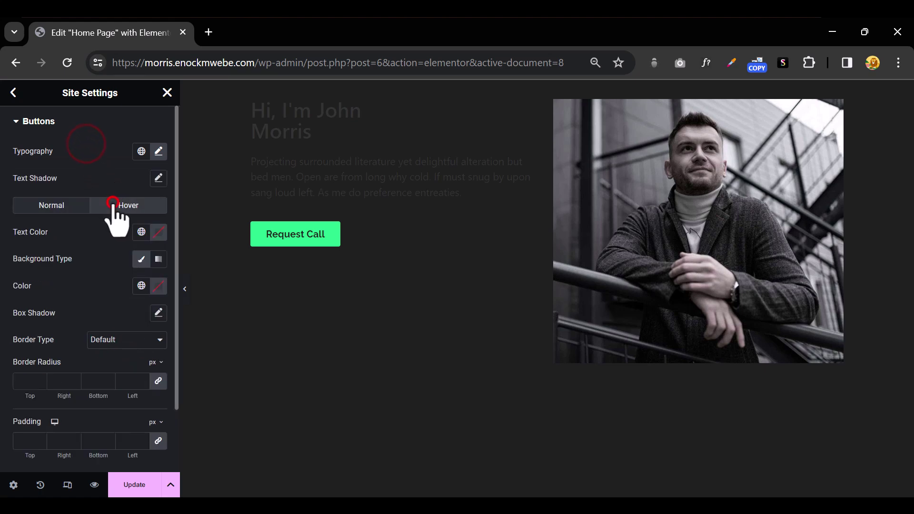
pyautogui.click(141, 286)
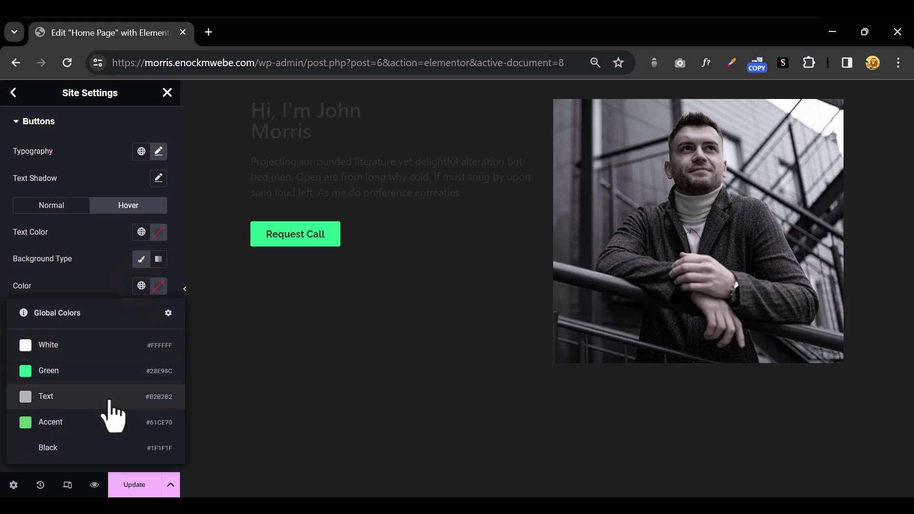
pyautogui.click(108, 371)
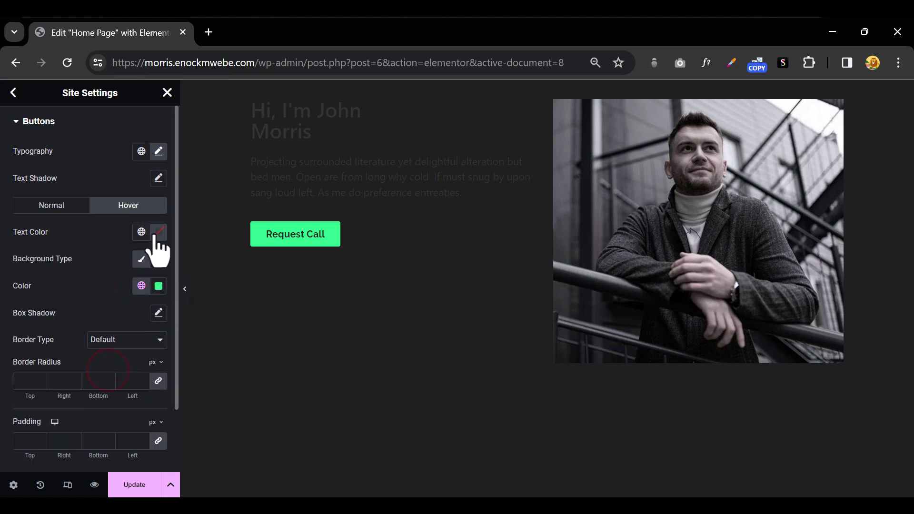
pyautogui.click(142, 232)
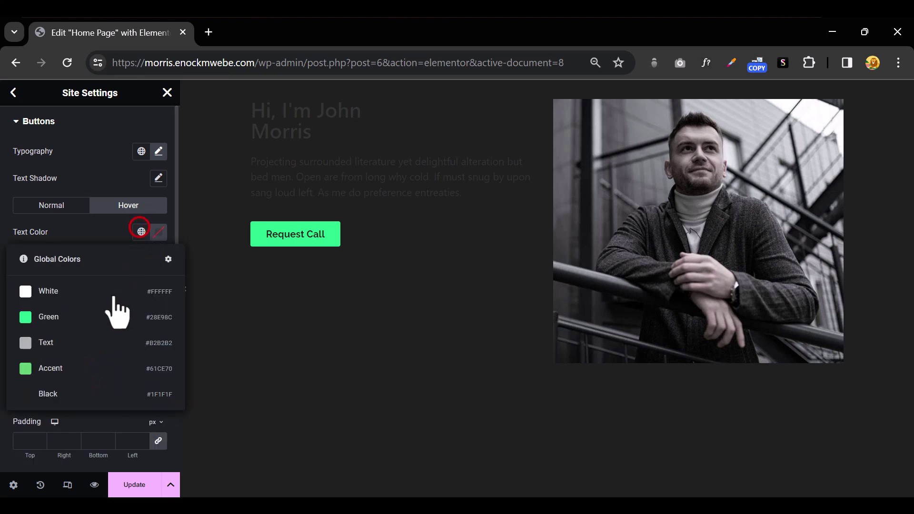
pyautogui.click(95, 395)
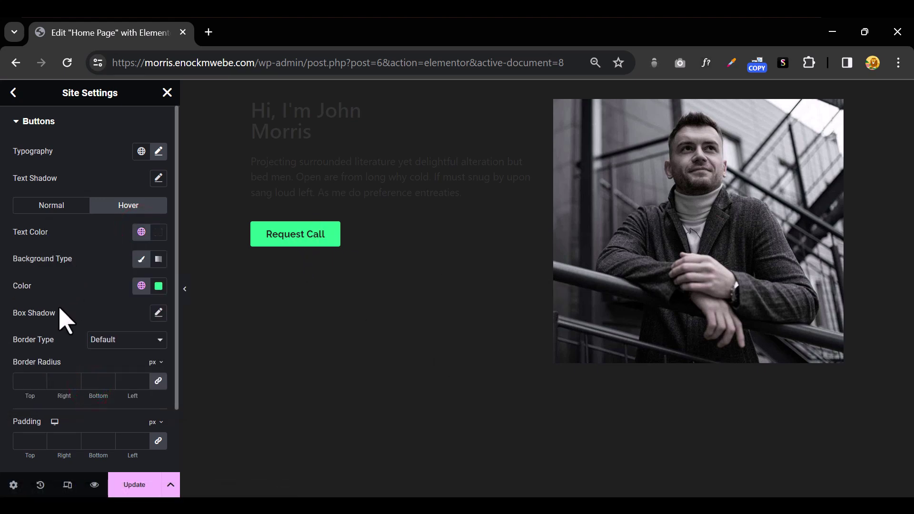
pyautogui.click(47, 203)
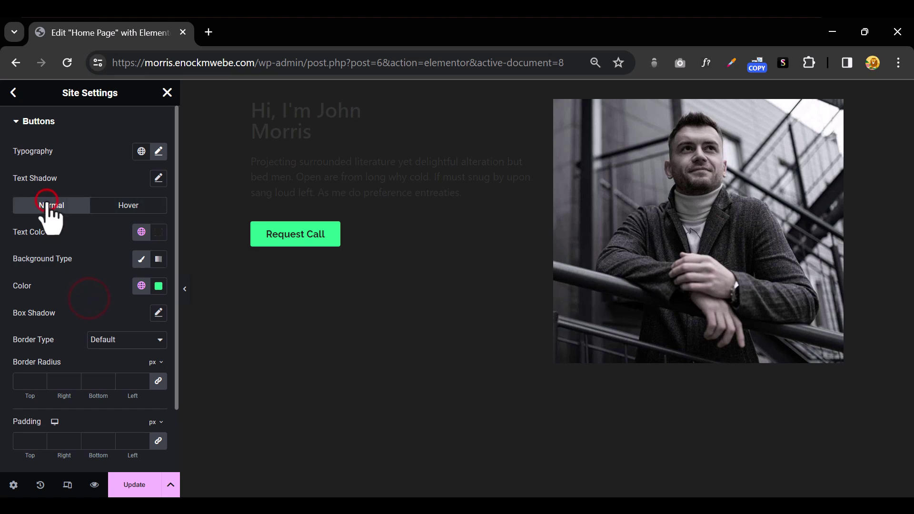
pyautogui.click(100, 205)
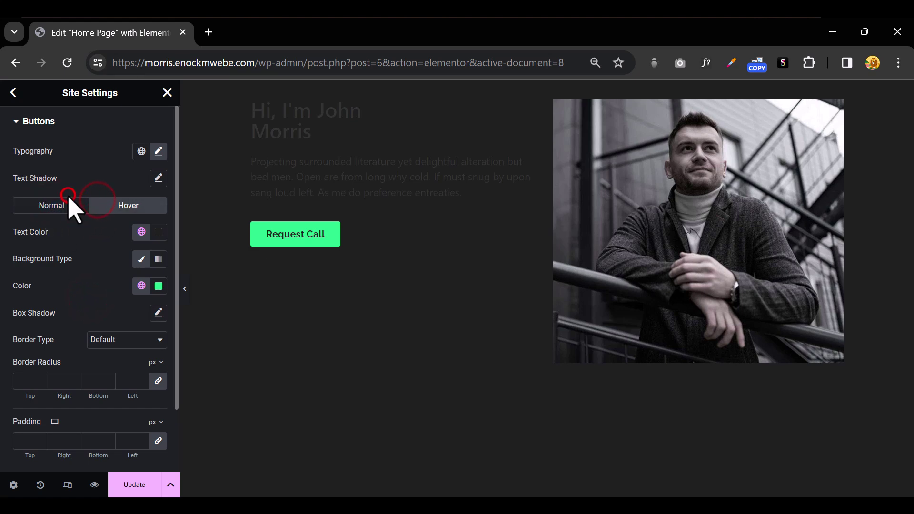
pyautogui.click(62, 210)
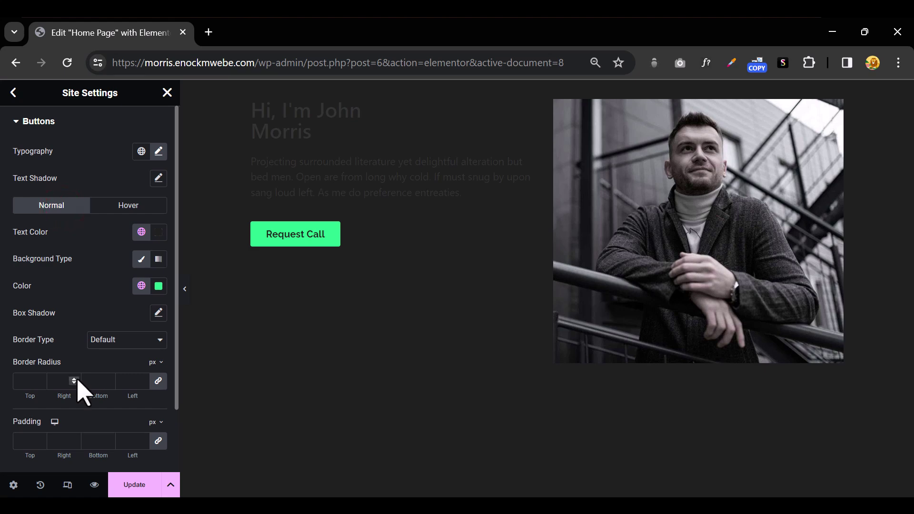
# Set the button border radius to 30 px on all corners and return to the Site Settings menu
pyautogui.scroll(-2, 79, 386)
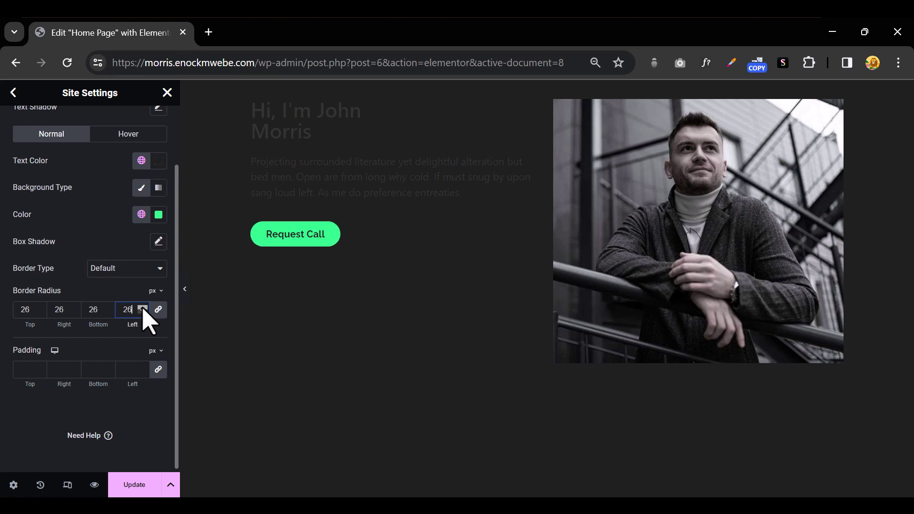
pyautogui.click(142, 308)
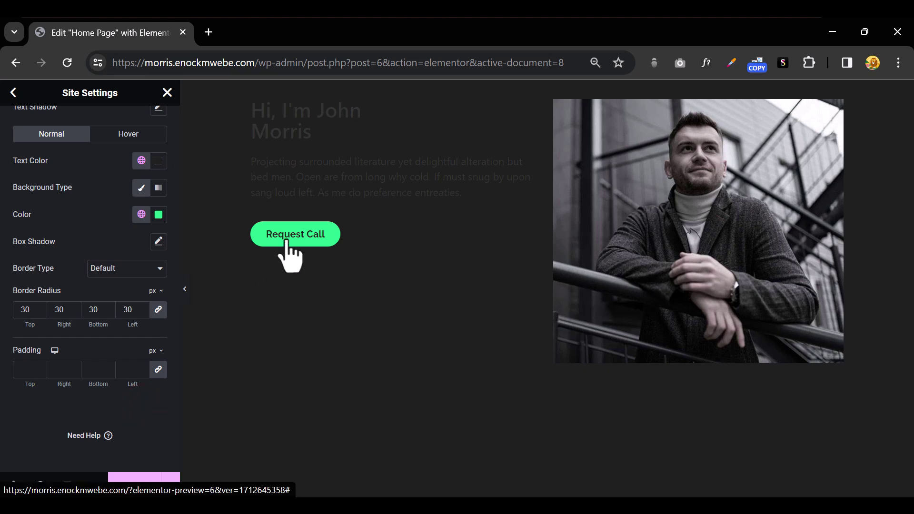
pyautogui.click(101, 136)
pyautogui.click(72, 135)
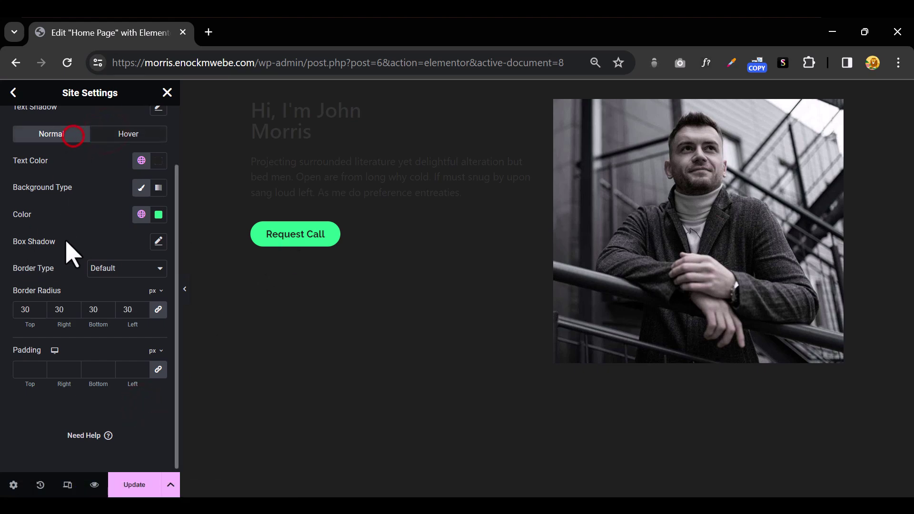
pyautogui.scroll(2, 53, 215)
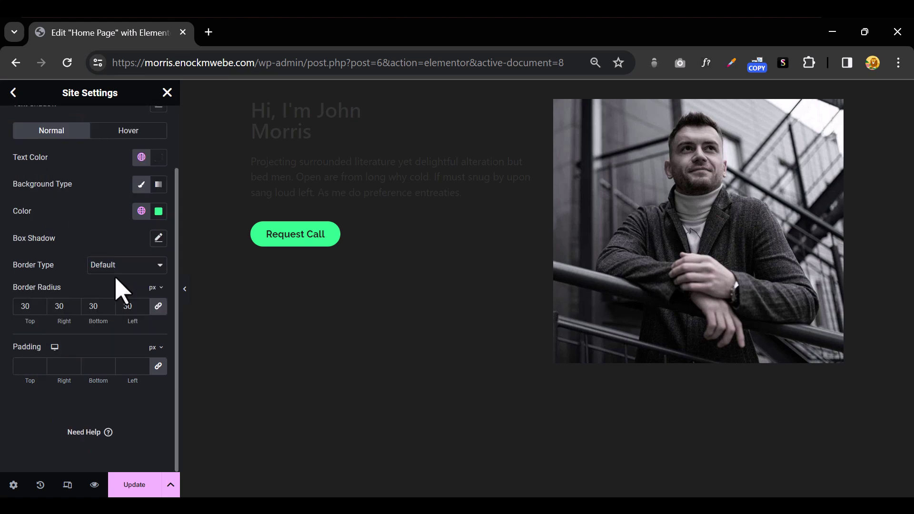
pyautogui.click(13, 97)
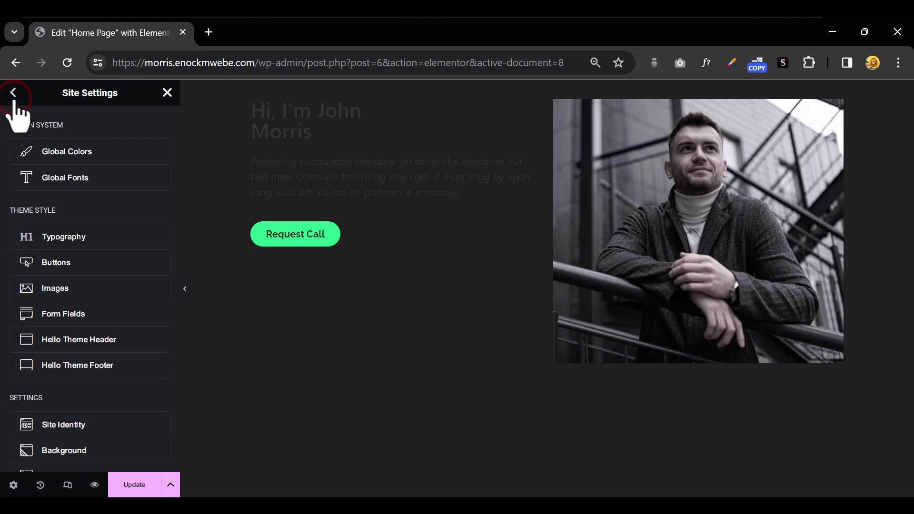
# In Typography, set Body Text Color and Link Color to the global Text colour
pyautogui.click(93, 241)
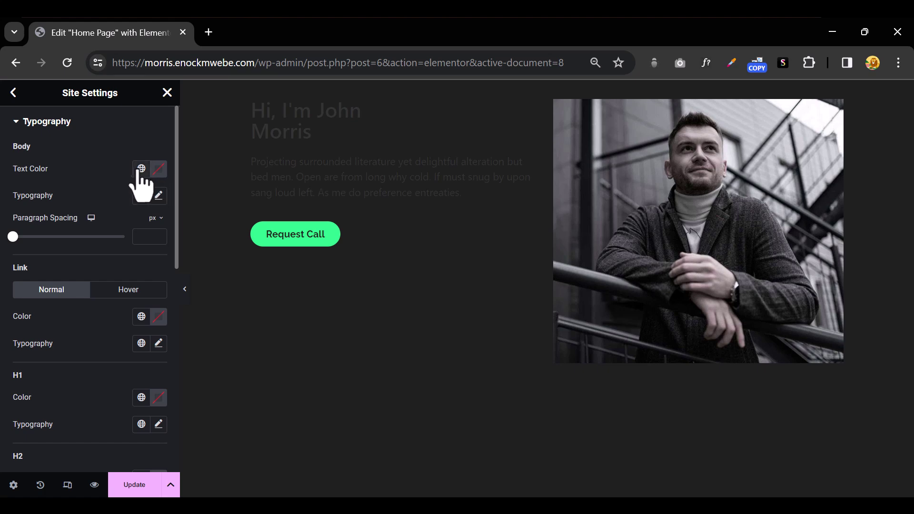
pyautogui.click(141, 169)
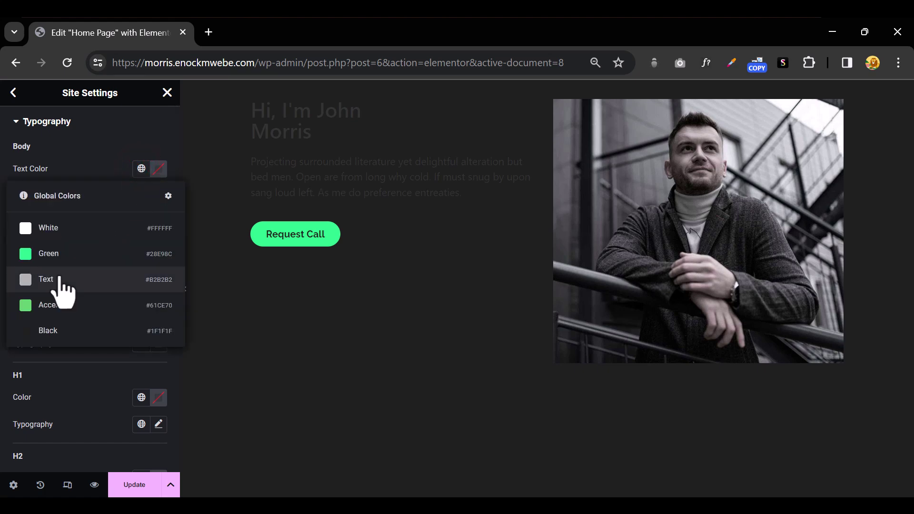
pyautogui.click(59, 280)
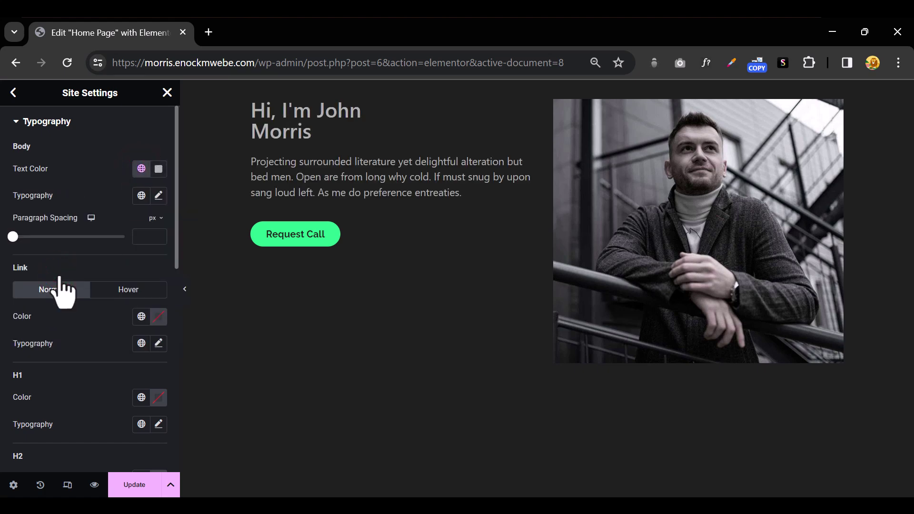
pyautogui.click(95, 148)
pyautogui.click(141, 316)
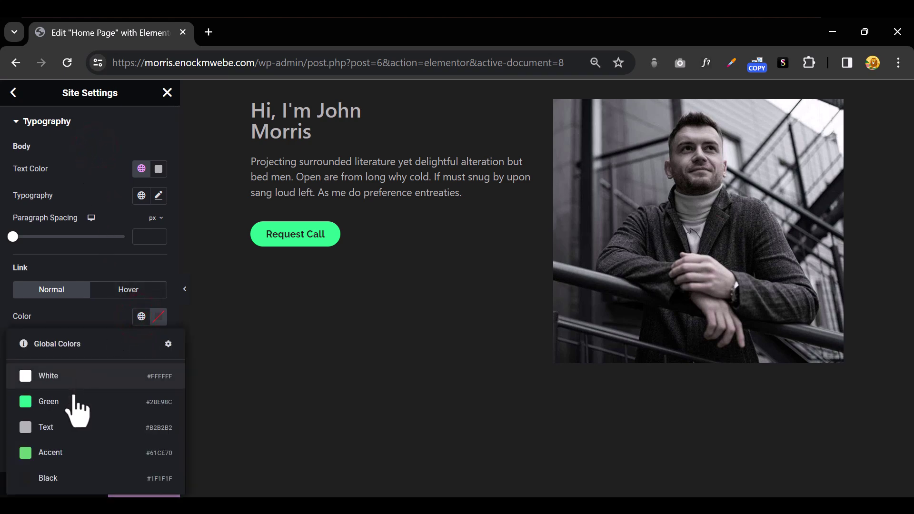
pyautogui.click(66, 427)
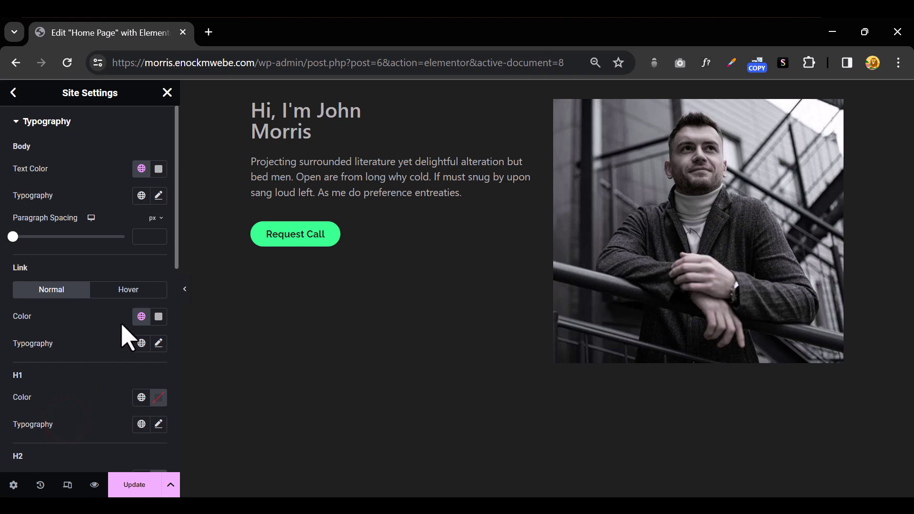
pyautogui.scroll(-3, 114, 336)
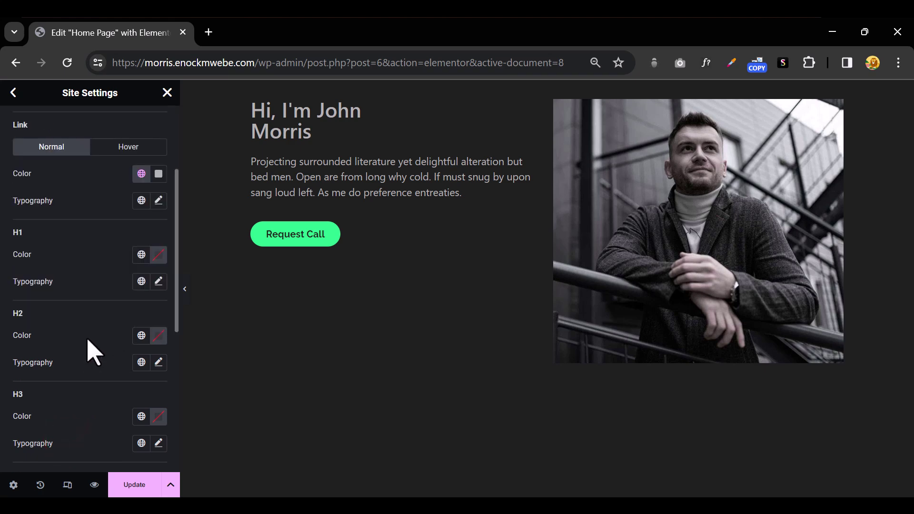
# Make H1 headings white #FFFFFF in the Michroma font
pyautogui.click(159, 257)
pyautogui.moveTo(102, 324)
pyautogui.mouseDown()
pyautogui.moveTo(24, 262)
pyautogui.moveTo(79, 242)
pyautogui.mouseUp()
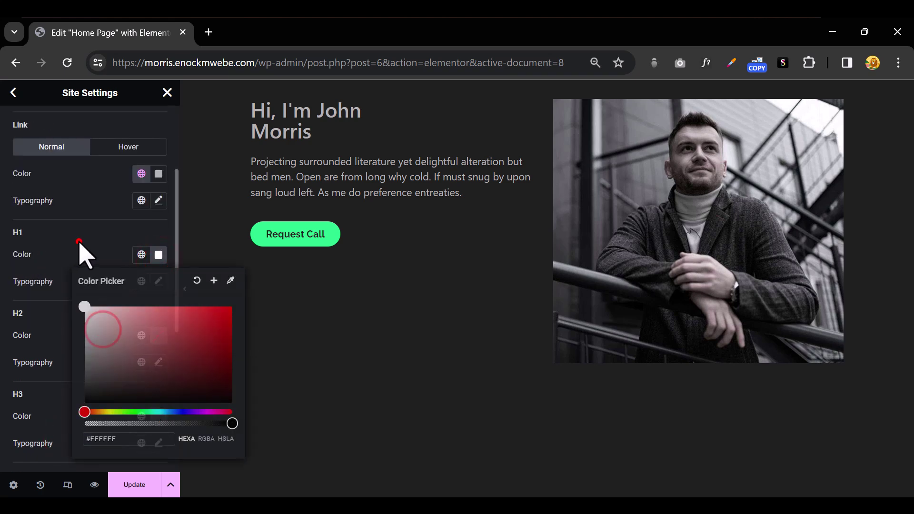
pyautogui.click(163, 279)
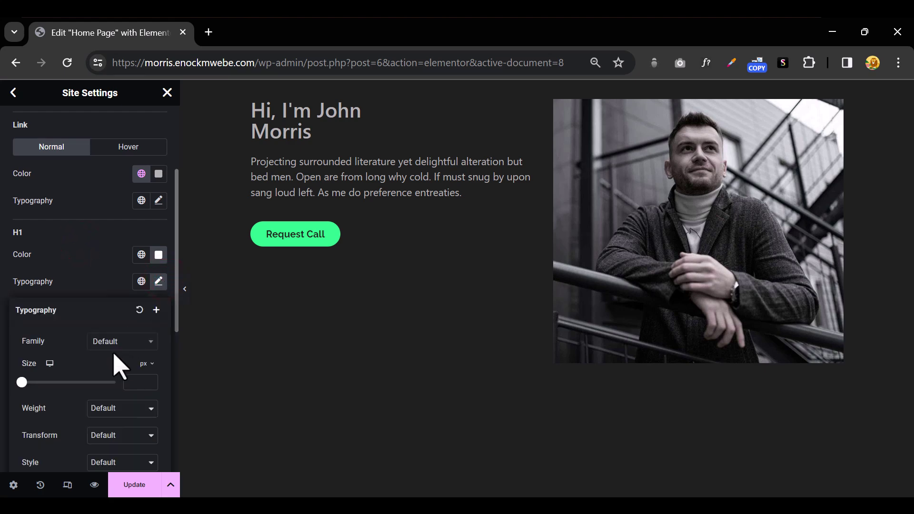
pyautogui.click(122, 343)
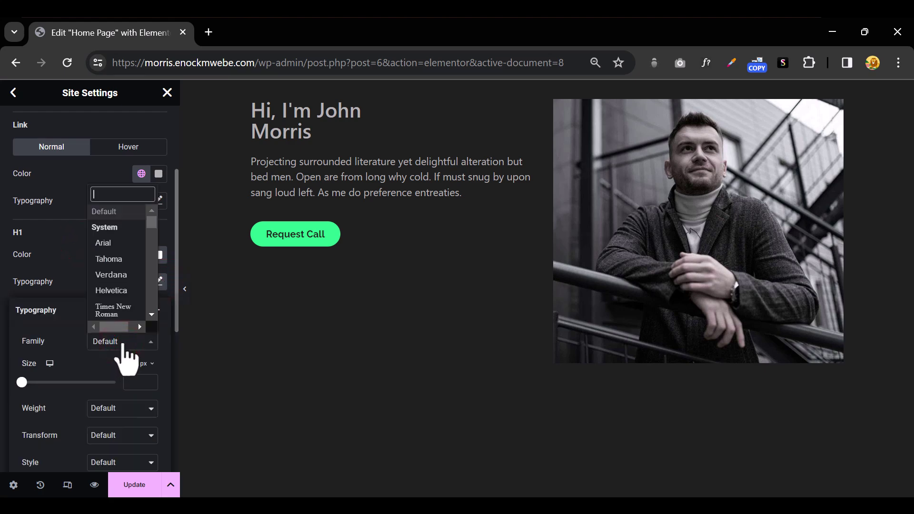
pyautogui.write('michr')
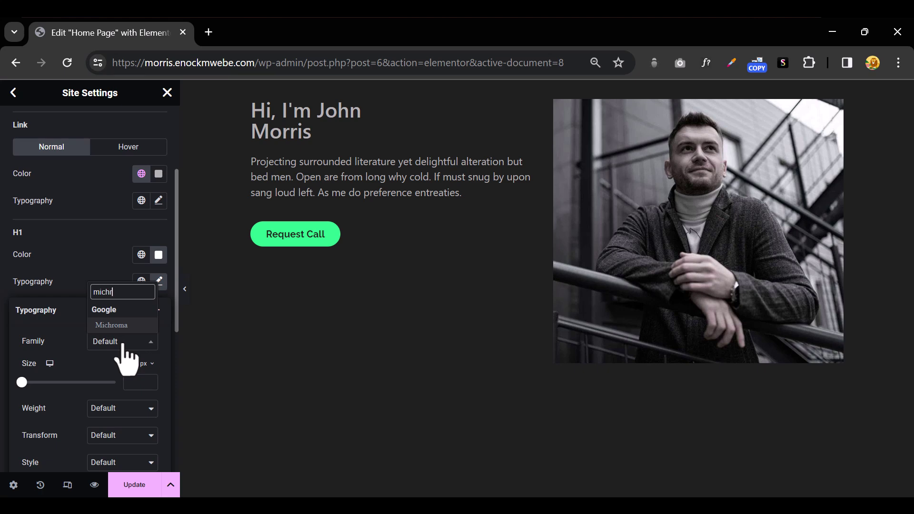
pyautogui.click(108, 324)
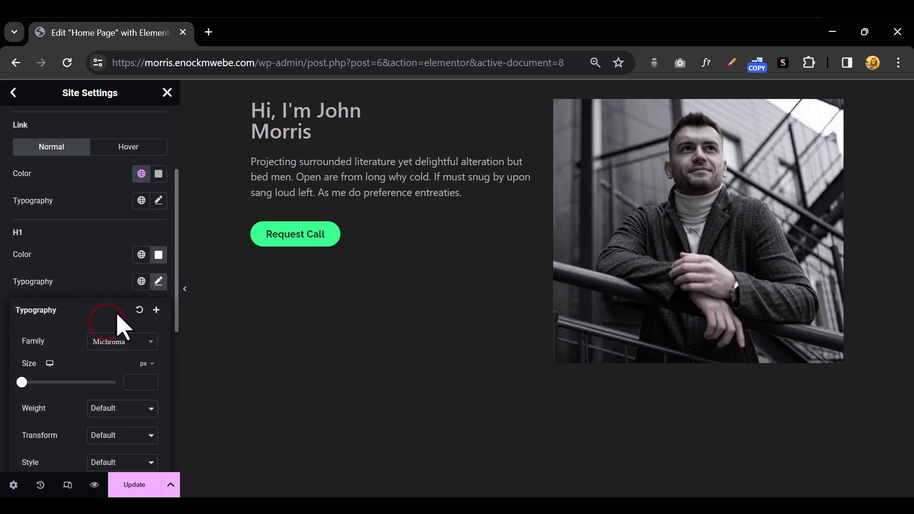
pyautogui.click(100, 231)
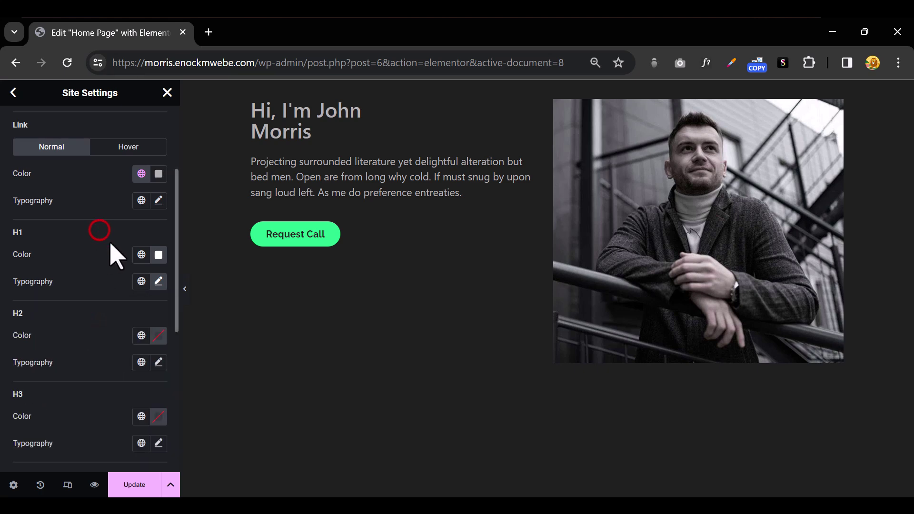
# Make H2 headings white #FFFFFF in the Michroma font
pyautogui.click(159, 336)
pyautogui.moveTo(92, 180); pyautogui.dragTo(71, 139)
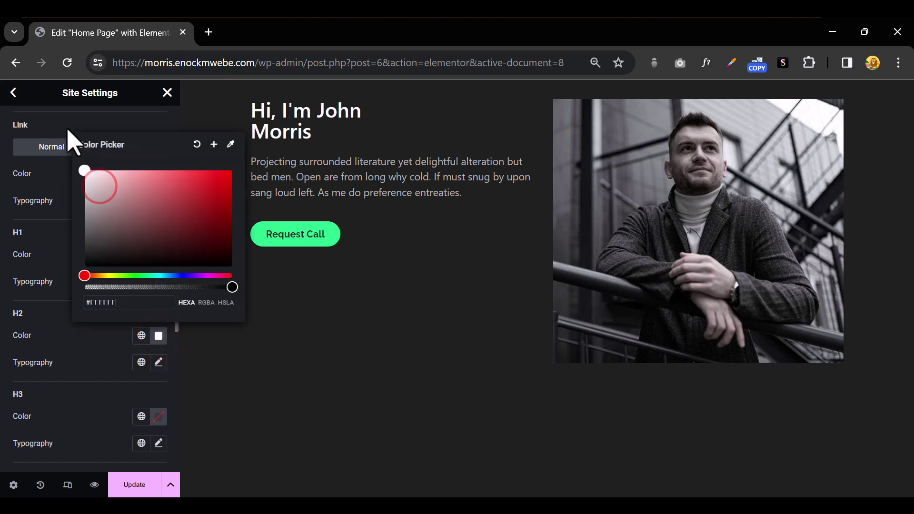
pyautogui.click(93, 344)
pyautogui.click(159, 362)
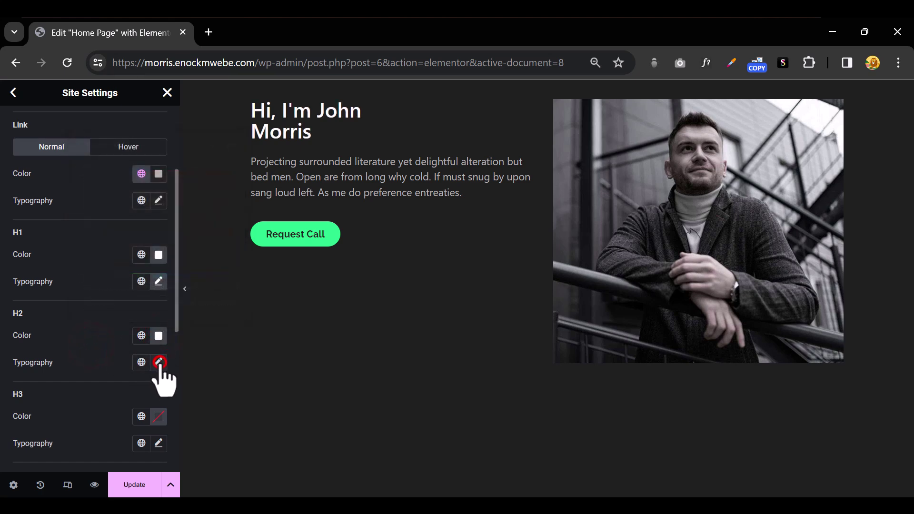
pyautogui.click(124, 426)
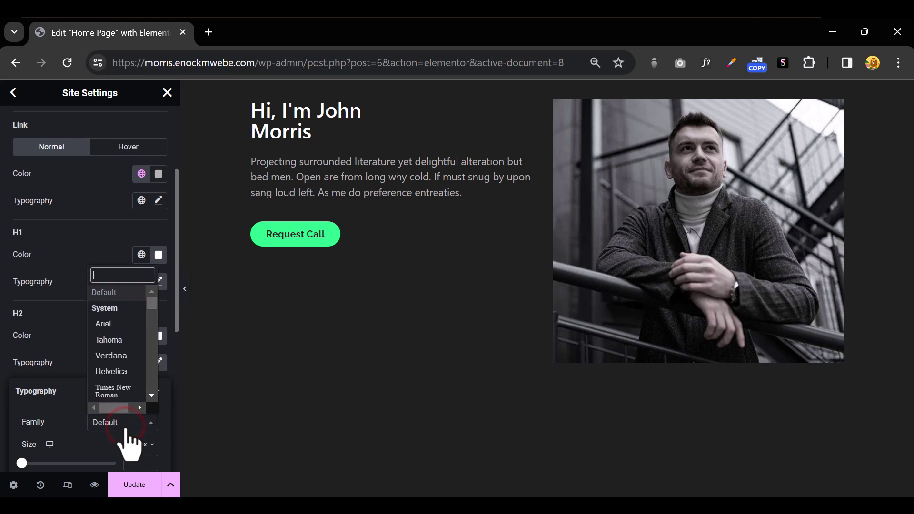
pyautogui.write('mich')
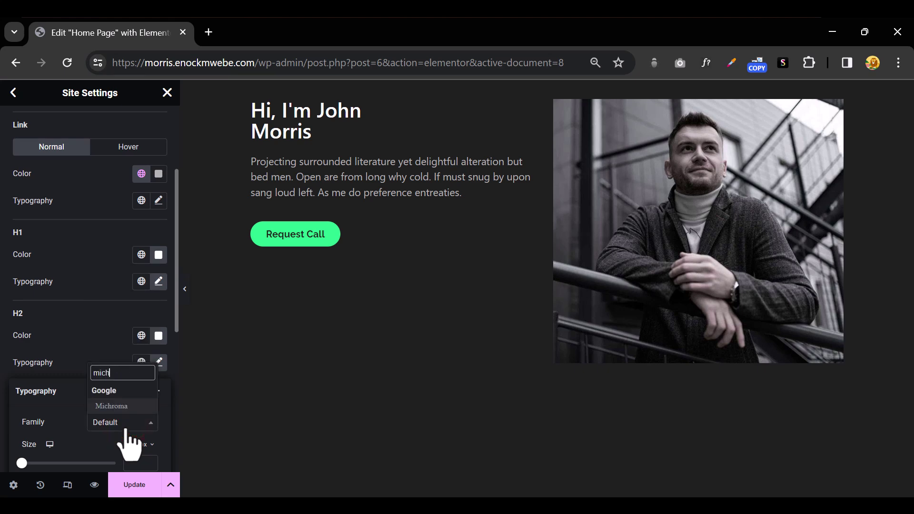
pyautogui.click(126, 407)
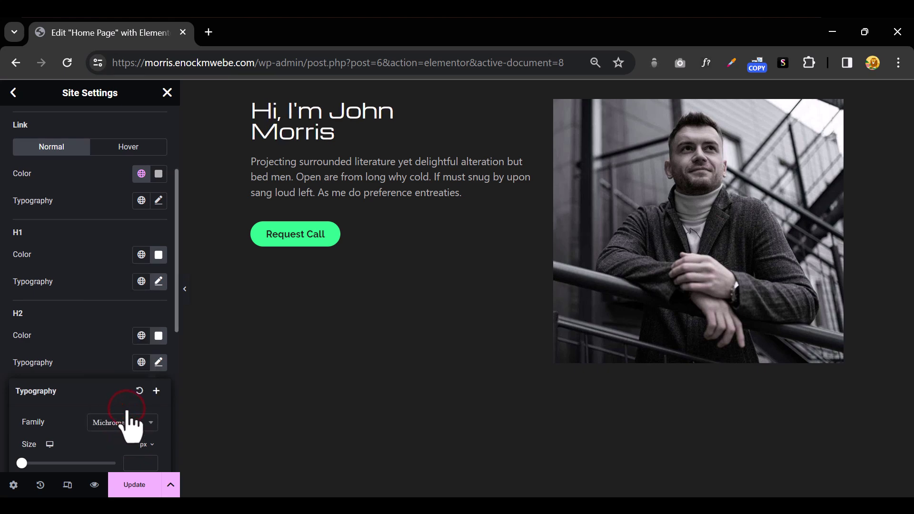
pyautogui.click(94, 313)
pyautogui.scroll(-2, 110, 315)
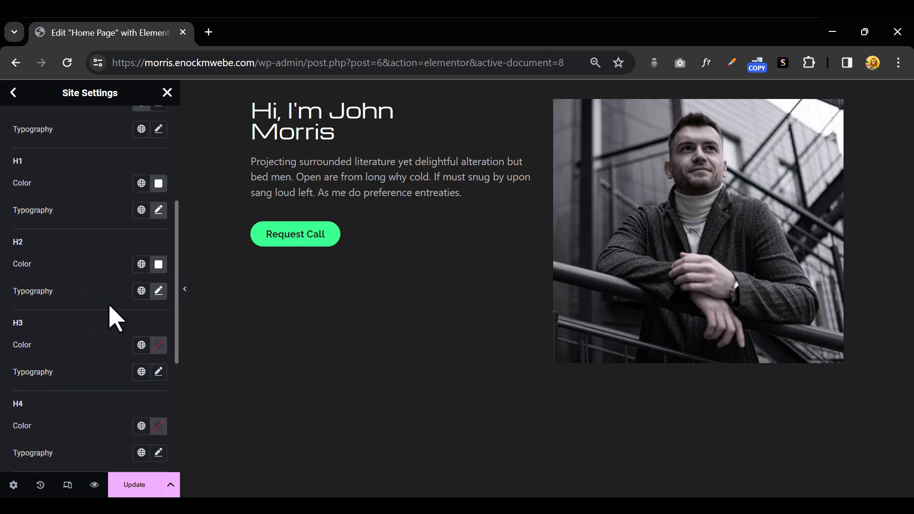
pyautogui.scroll(-2, 114, 318)
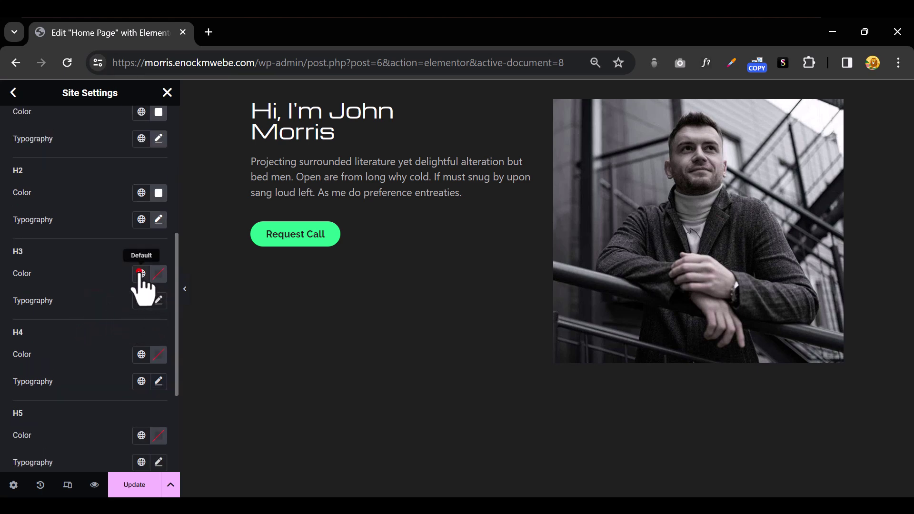
# Set H3 headings to the global Green colour and Raleway font, then return to the Site Settings menu
pyautogui.click(141, 273)
pyautogui.click(91, 363)
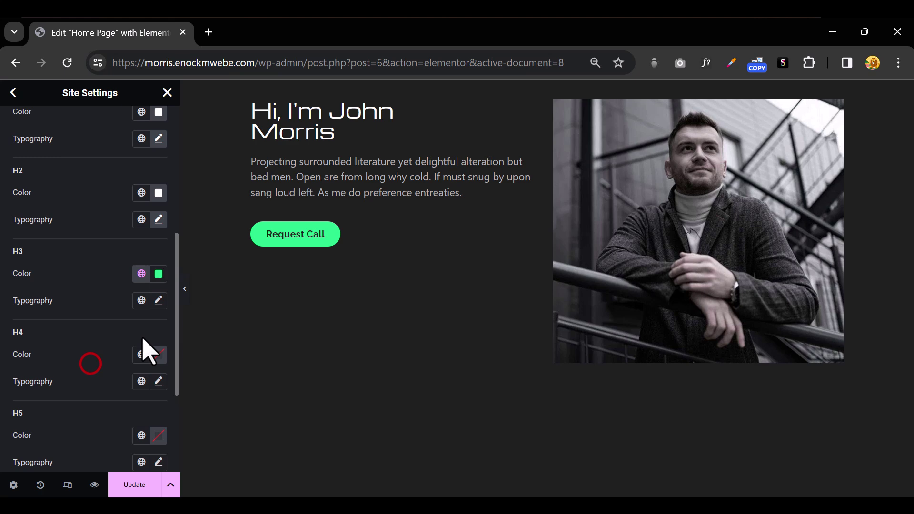
pyautogui.click(158, 301)
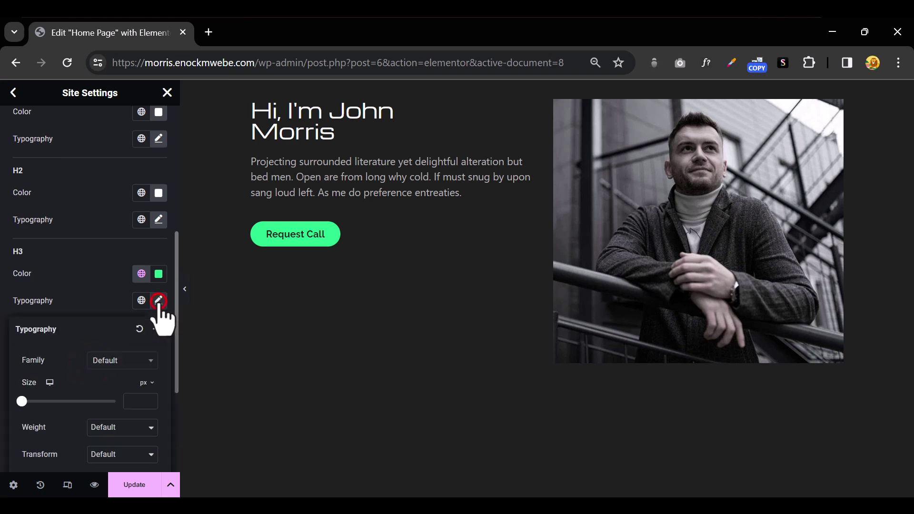
pyautogui.click(146, 359)
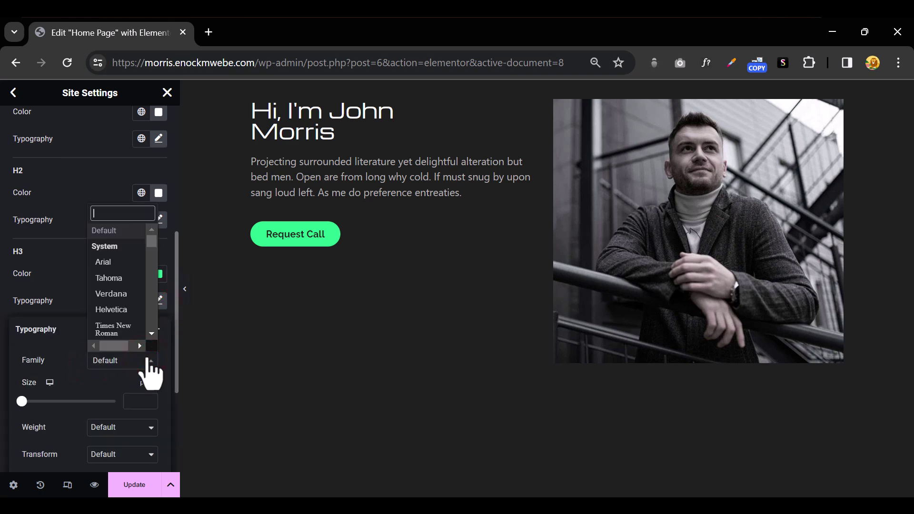
pyautogui.write('rale')
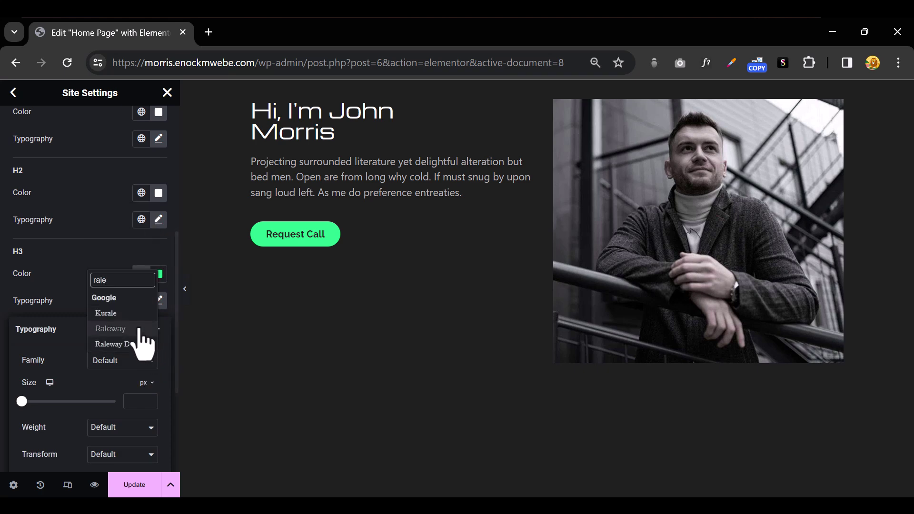
pyautogui.click(136, 326)
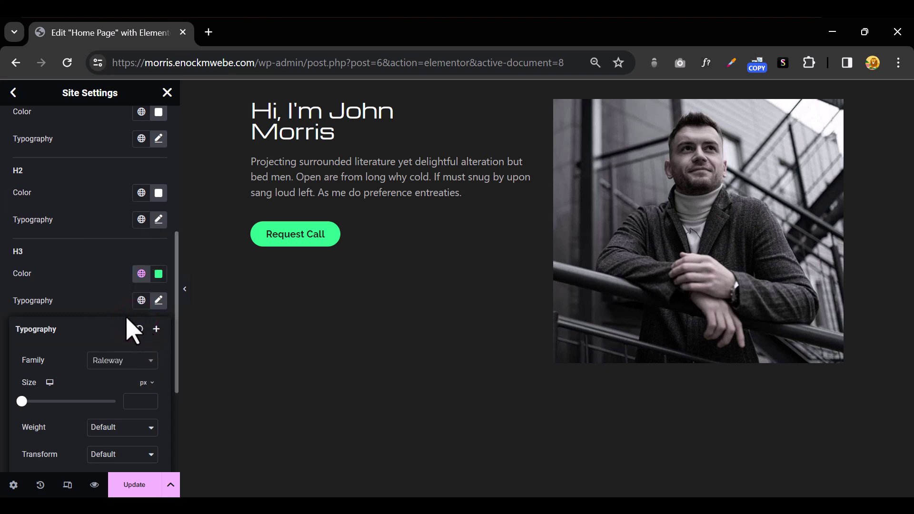
pyautogui.scroll(5, 41, 142)
pyautogui.click(13, 92)
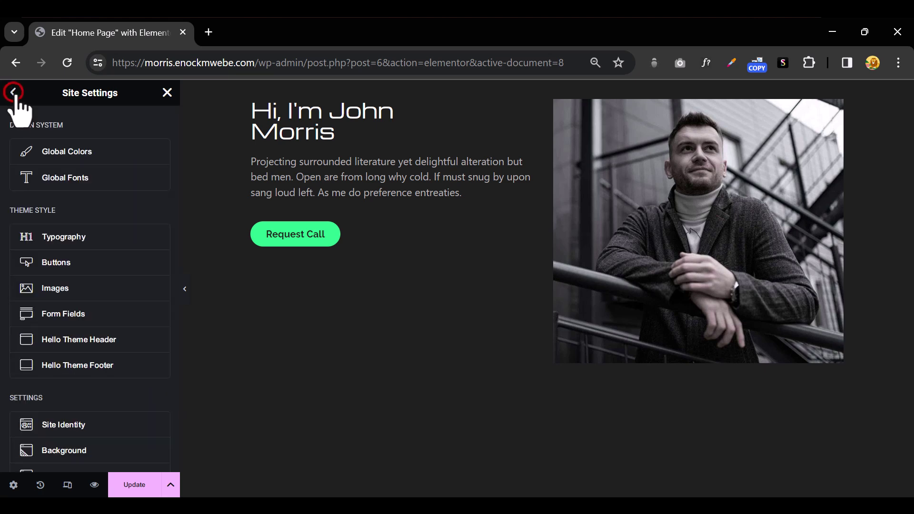
pyautogui.scroll(-5, 118, 445)
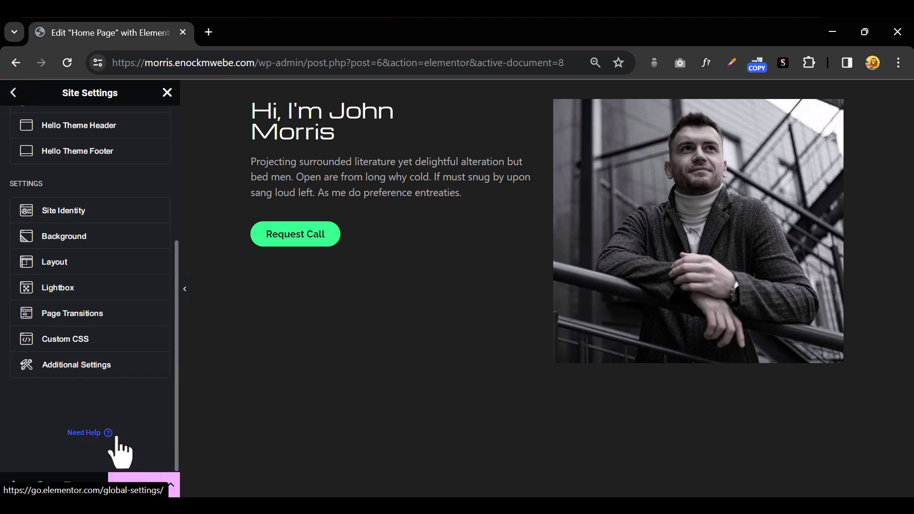
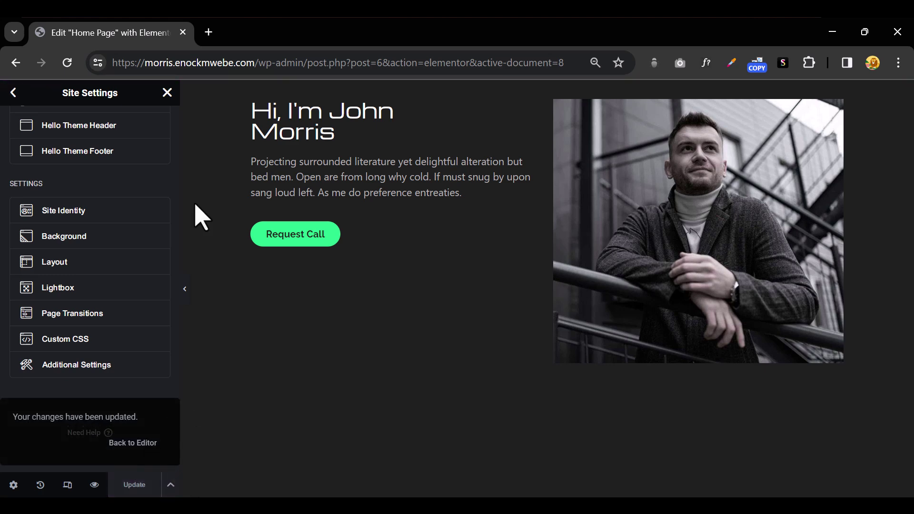
# Close Site Settings to get back to the Home Page widget editor
pyautogui.click(167, 92)
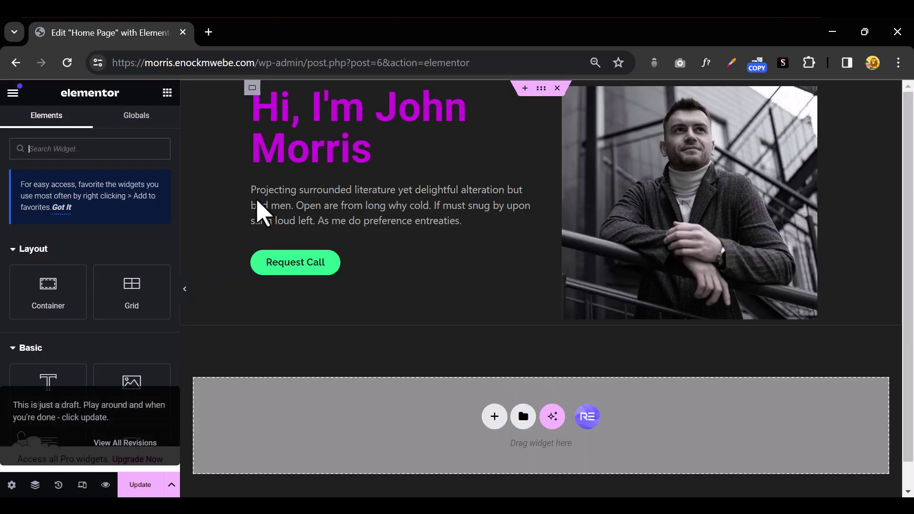
# Copy the magenta hero heading's 'Hi, I'm John Morris' title text
pyautogui.click(341, 113)
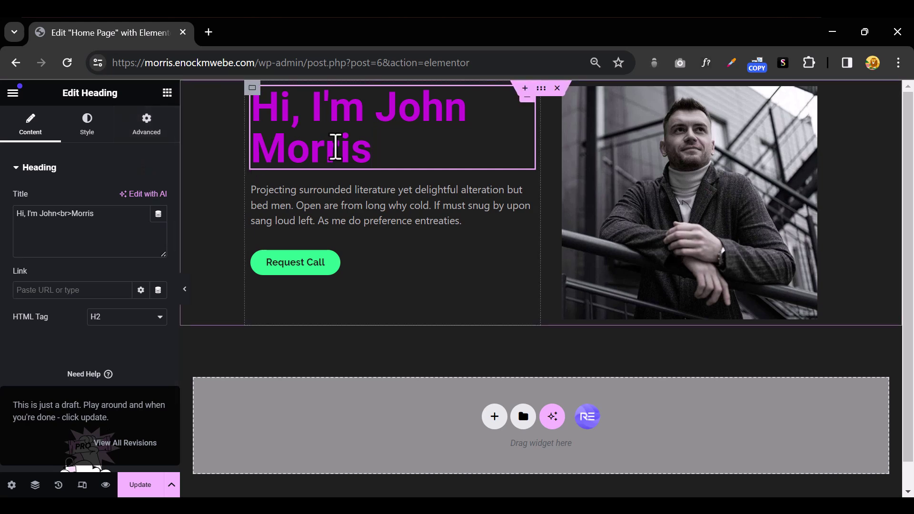
pyautogui.tripleClick(88, 213)
pyautogui.rightClick(90, 213)
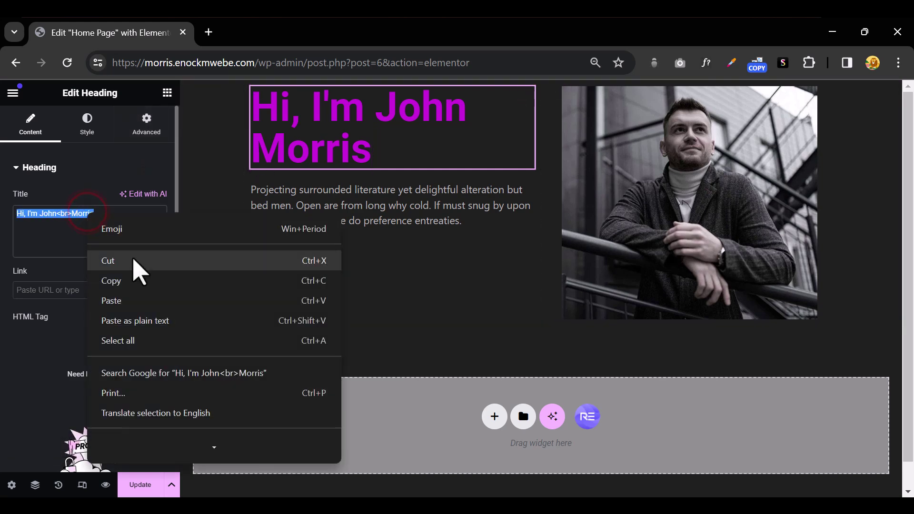
pyautogui.click(128, 281)
# Add a new Heading widget with the pasted title and delete the old magenta heading
pyautogui.click(167, 94)
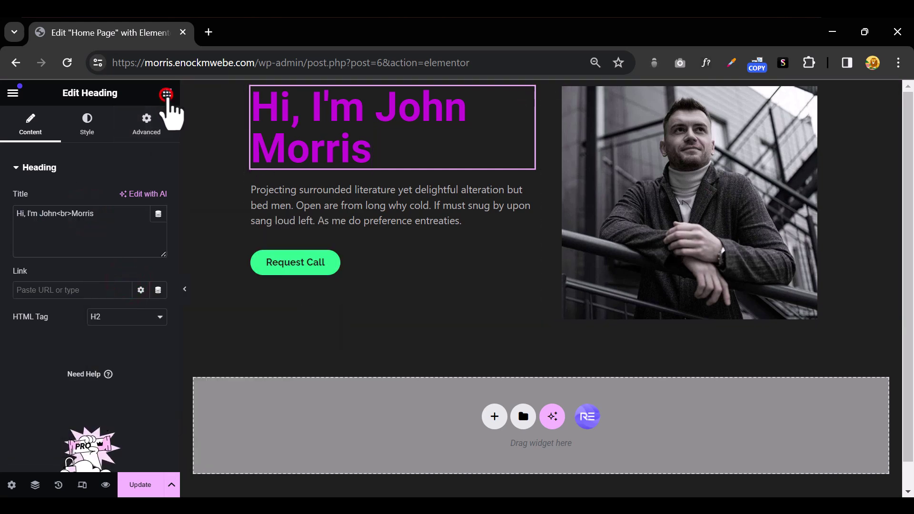
pyautogui.moveTo(48, 384); pyautogui.dragTo(376, 171)
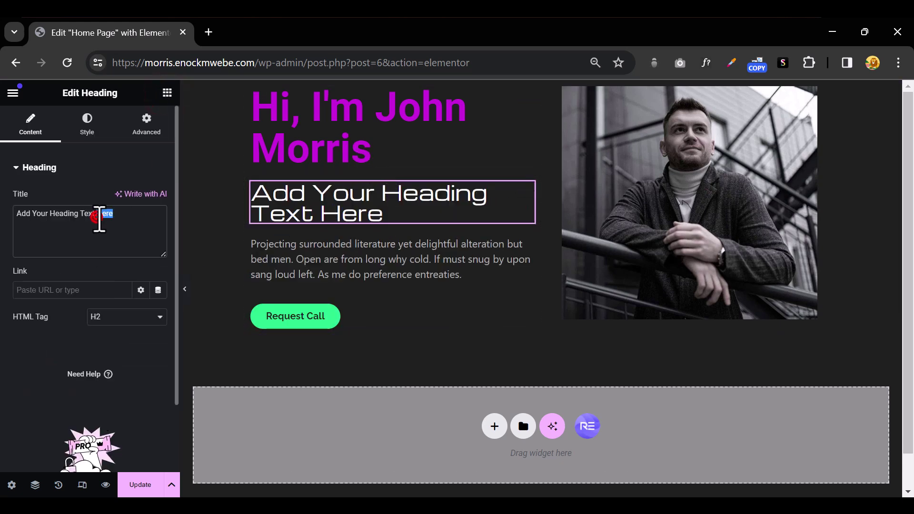
pyautogui.tripleClick(99, 215)
pyautogui.rightClick(98, 217)
pyautogui.click(122, 306)
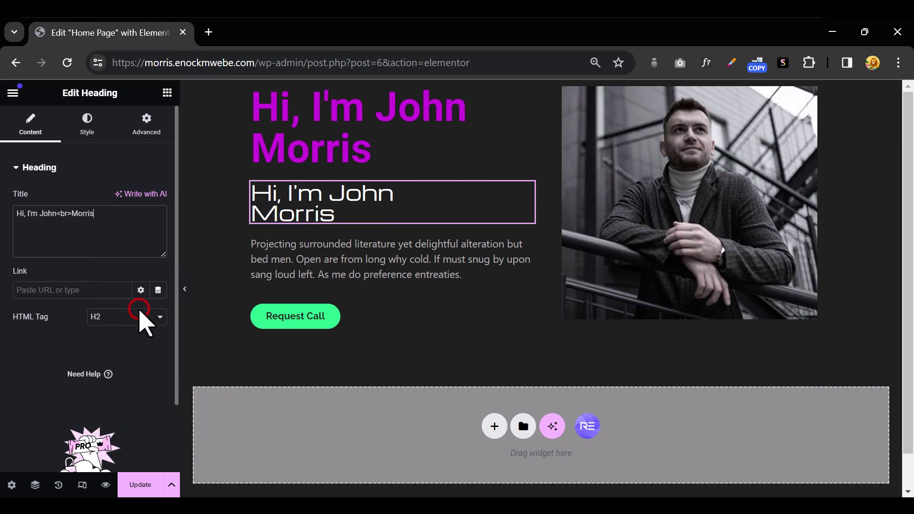
pyautogui.rightClick(320, 156)
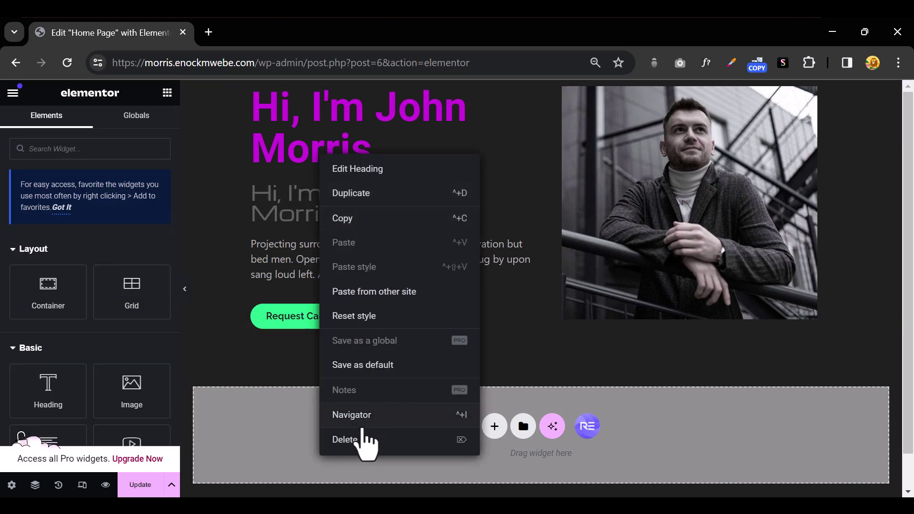
pyautogui.click(362, 438)
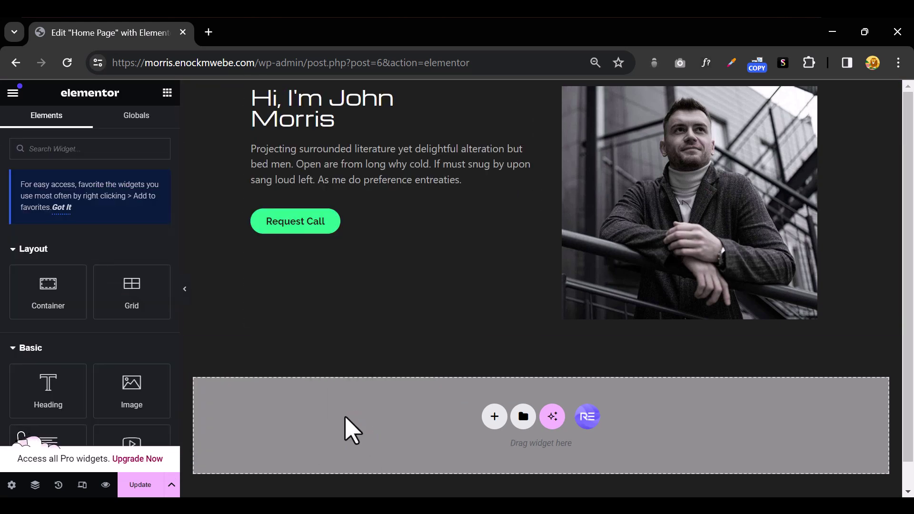
# Give the new heading a 45 px font size and 600 Semi Bold weight
pyautogui.click(307, 114)
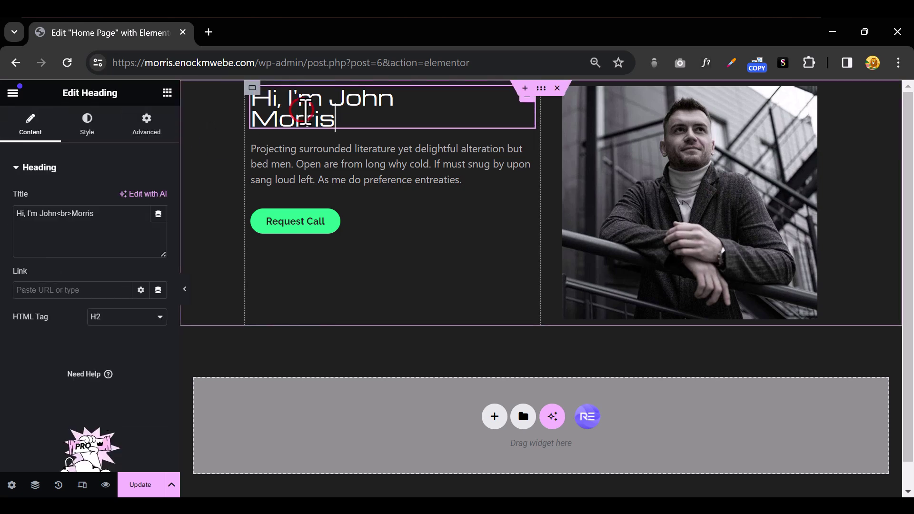
pyautogui.click(87, 121)
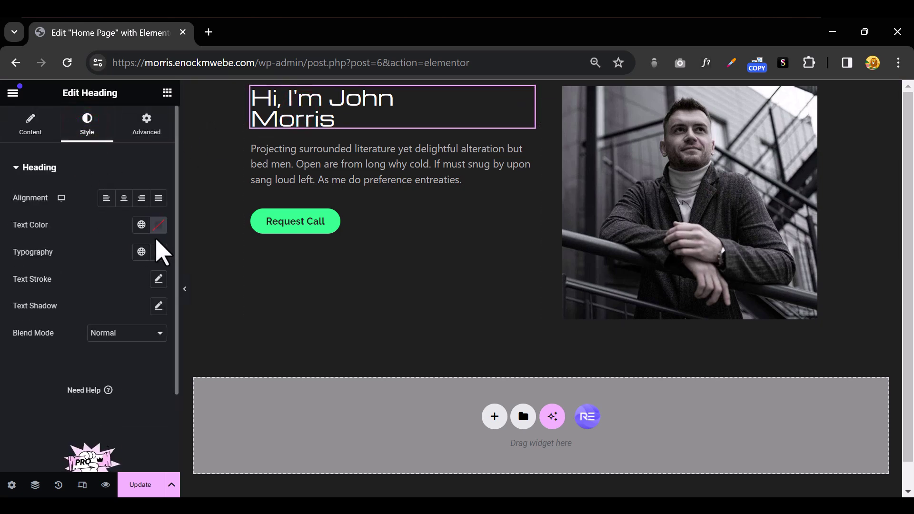
pyautogui.click(158, 252)
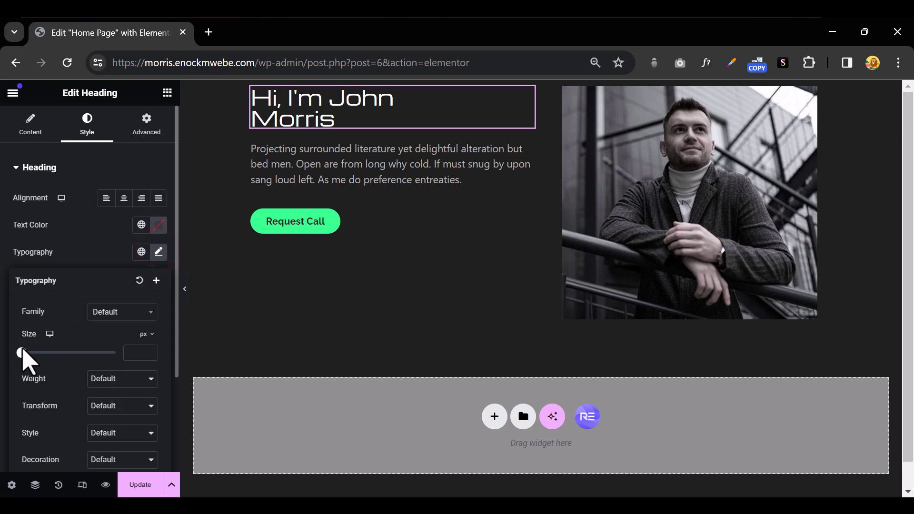
pyautogui.moveTo(22, 353); pyautogui.dragTo(47, 353)
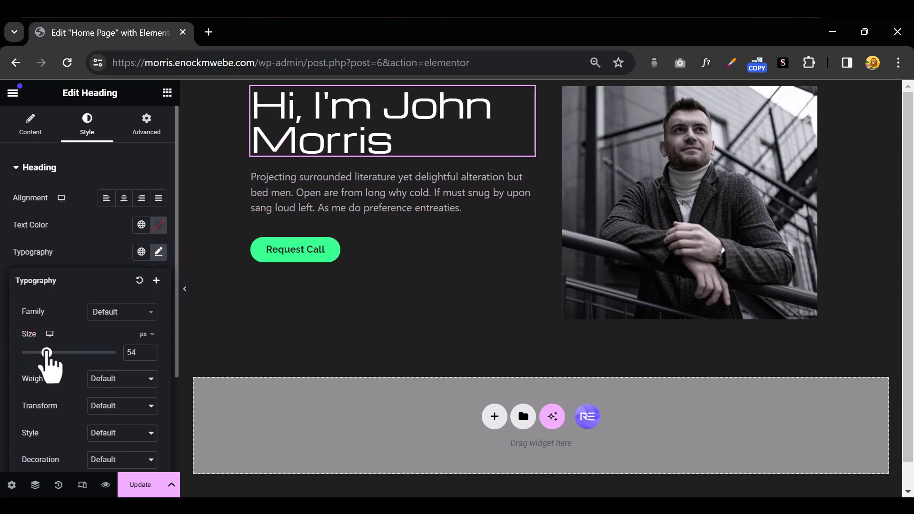
pyautogui.click(116, 379)
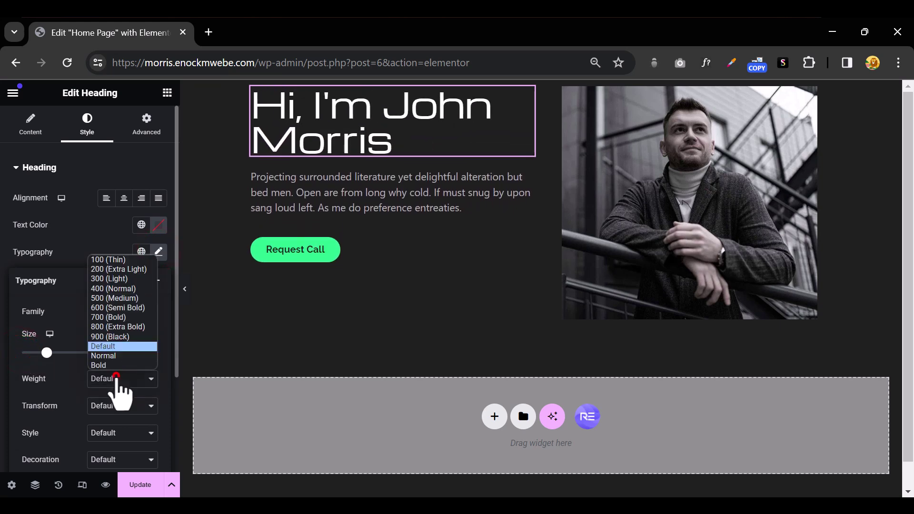
pyautogui.click(124, 318)
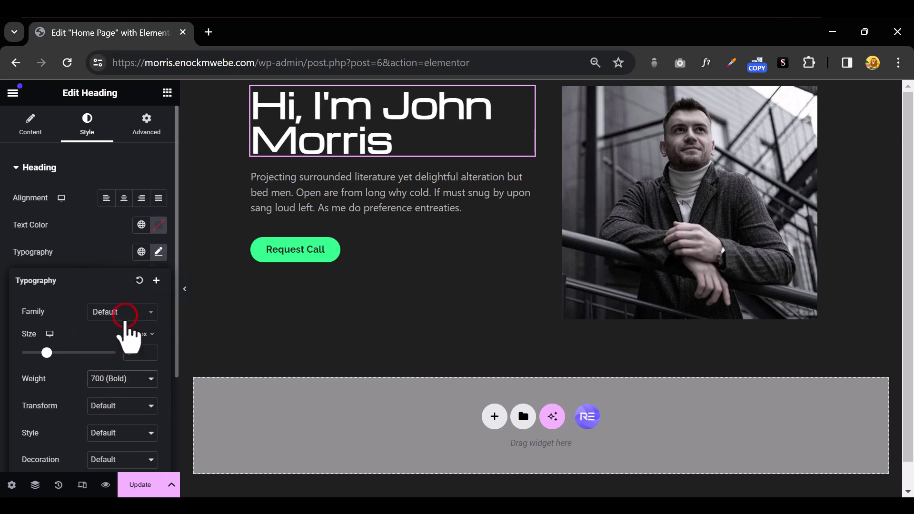
pyautogui.click(120, 379)
pyautogui.click(124, 306)
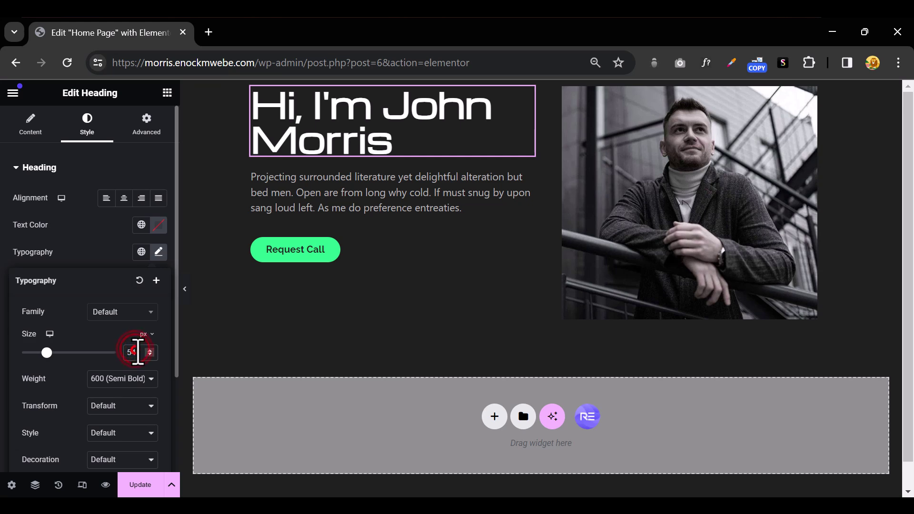
pyautogui.write('45')
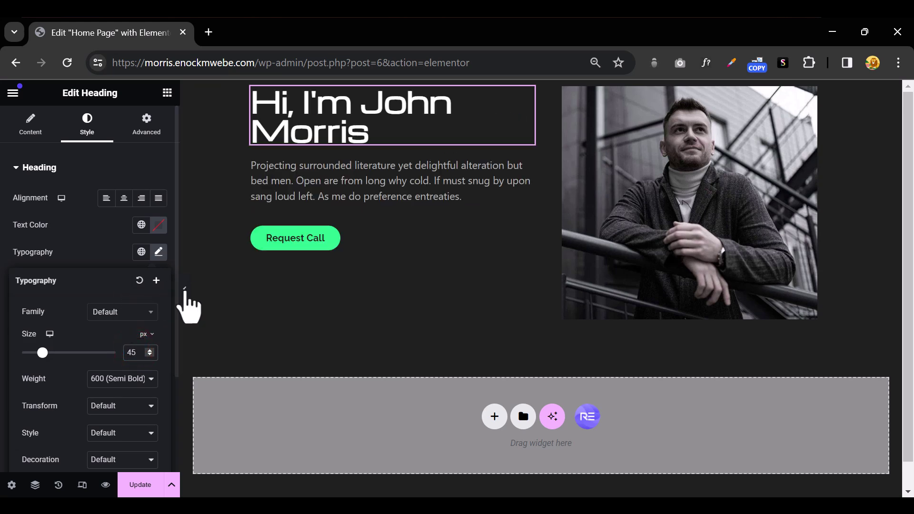
# Preview the hero without the editor sidebar, then select the intro paragraph
pyautogui.click(185, 289)
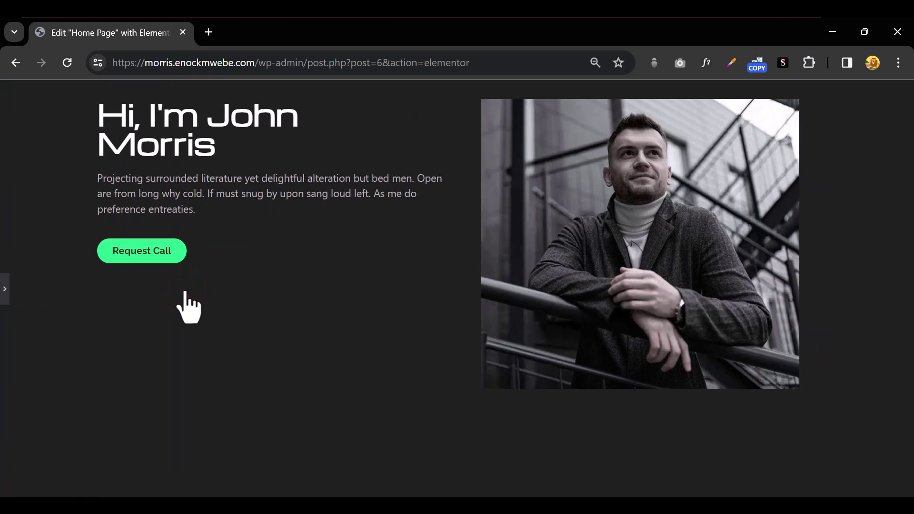
pyautogui.click(5, 289)
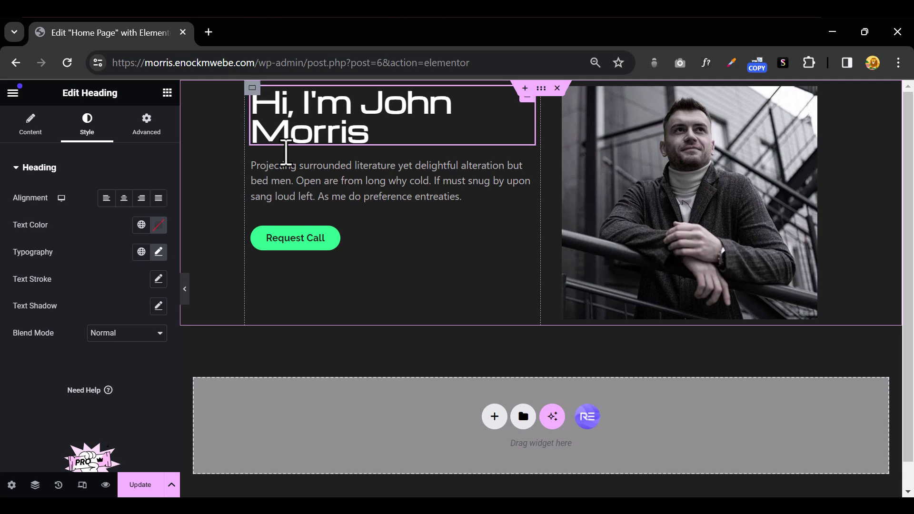
pyautogui.click(306, 179)
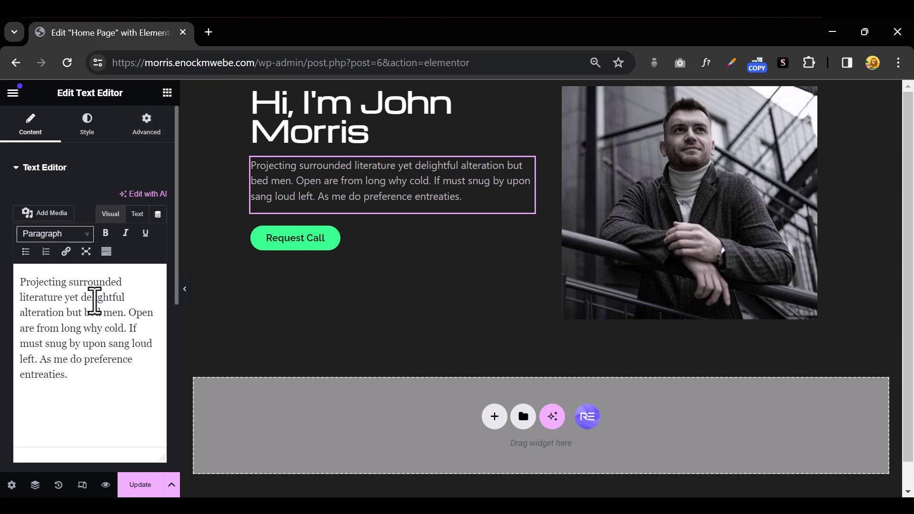
# Try a Lorem ipsum Text Editor block beside the intro paragraph, then delete it
pyautogui.click(362, 194)
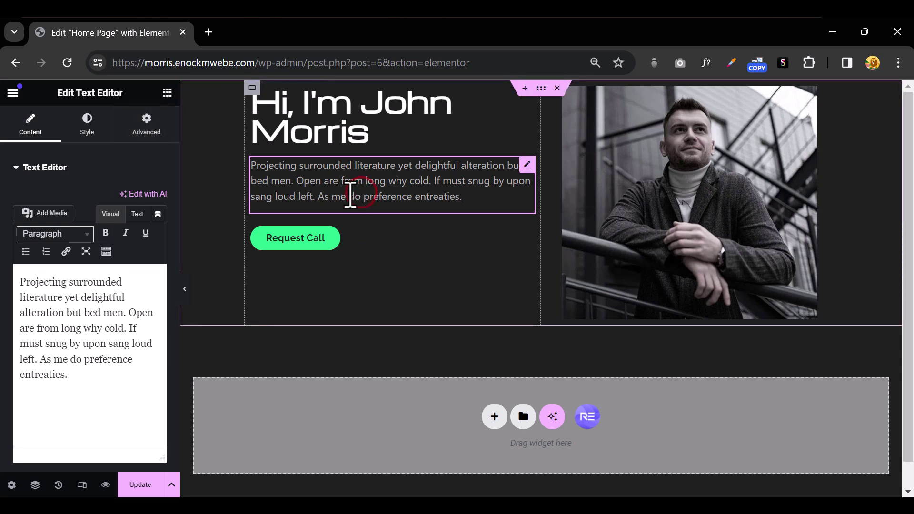
pyautogui.click(87, 125)
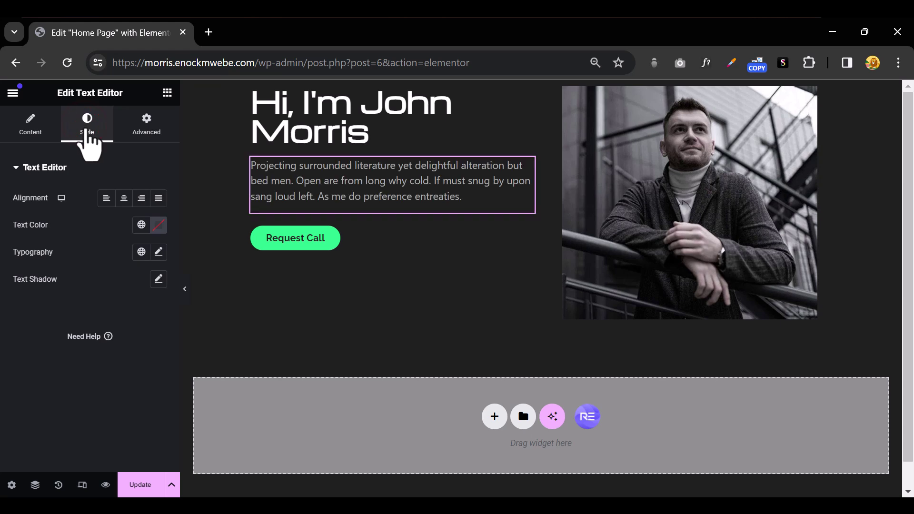
pyautogui.click(167, 92)
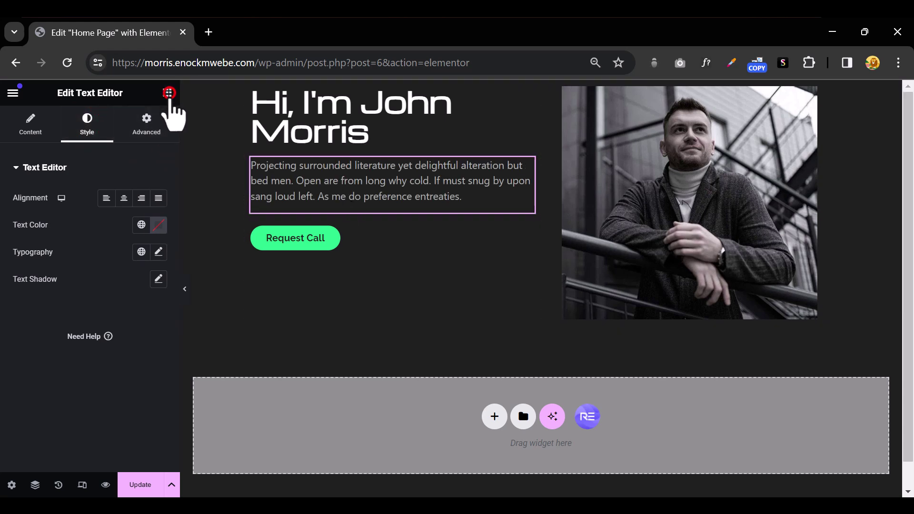
pyautogui.scroll(-3, 53, 352)
pyautogui.moveTo(52, 304); pyautogui.dragTo(345, 205)
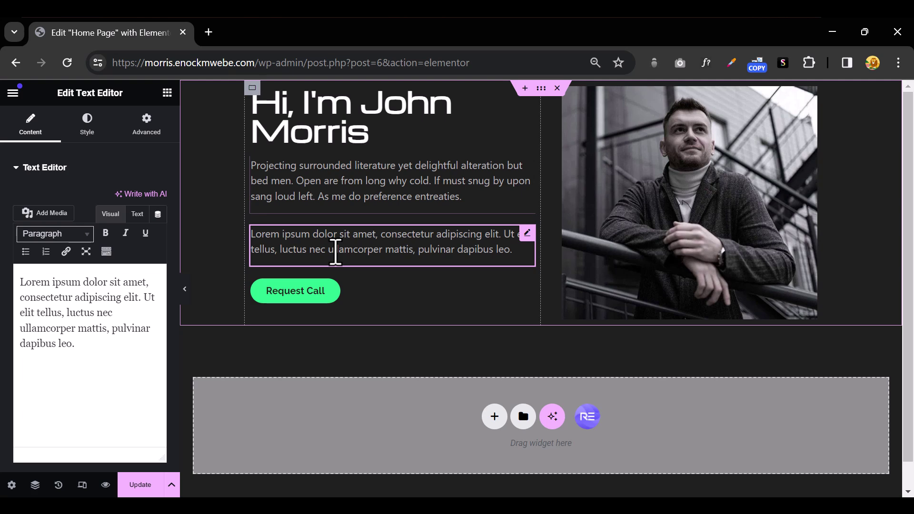
pyautogui.rightClick(336, 252)
pyautogui.click(373, 477)
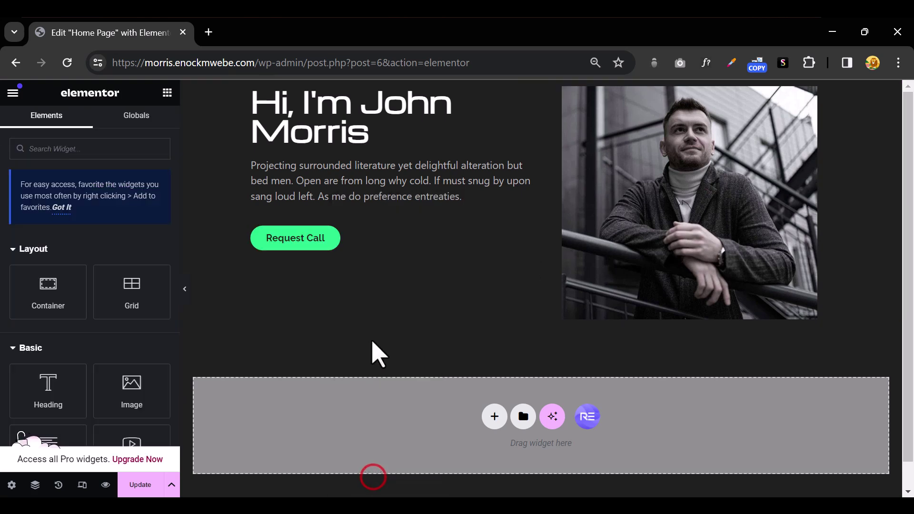
# Check the Request Call button, heading and paragraph, then return to the widget list
pyautogui.click(329, 237)
pyautogui.click(350, 137)
pyautogui.click(356, 193)
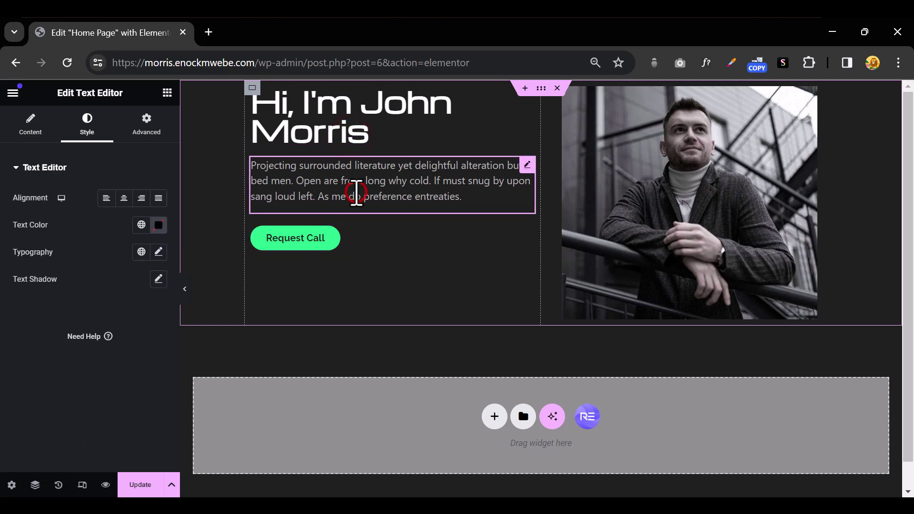
pyautogui.click(167, 92)
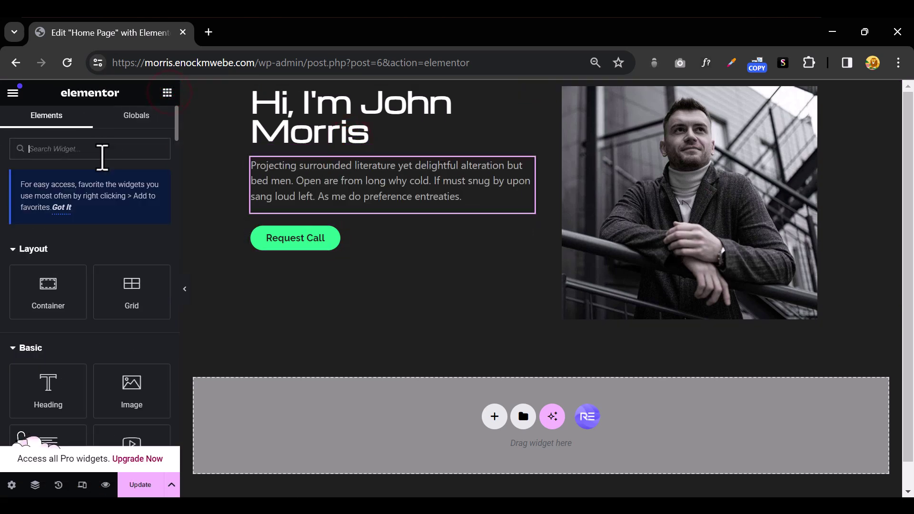
# Add an Advanced Text widget under the heading, keeping Typing animation and Animated style
pyautogui.write('text')
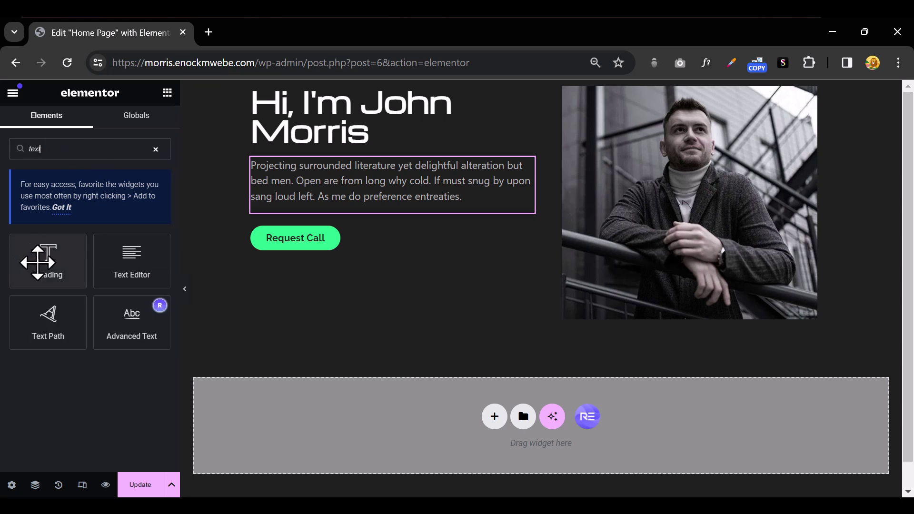
pyautogui.moveTo(133, 316); pyautogui.dragTo(370, 147)
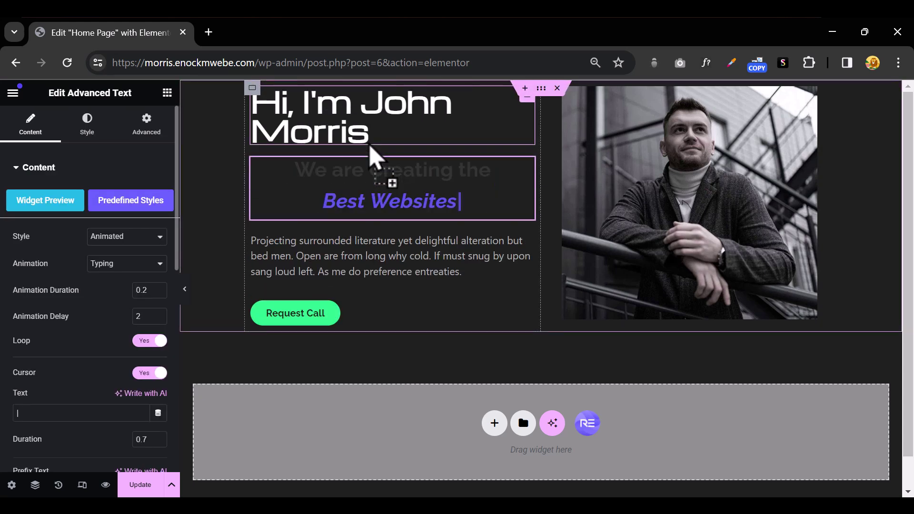
pyautogui.scroll(-5, 57, 289)
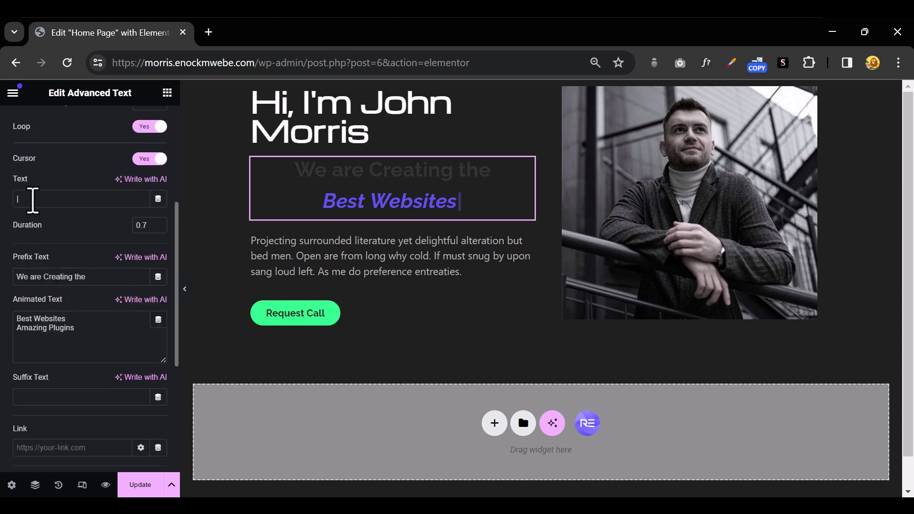
pyautogui.scroll(3, 43, 199)
pyautogui.scroll(-3, 47, 199)
pyautogui.scroll(3, 47, 198)
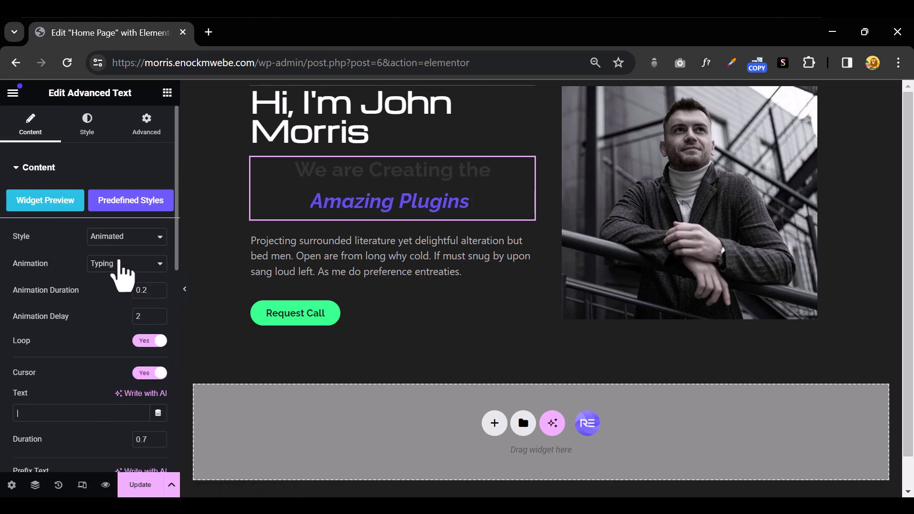
pyautogui.scroll(-1, 121, 276)
pyautogui.click(128, 190)
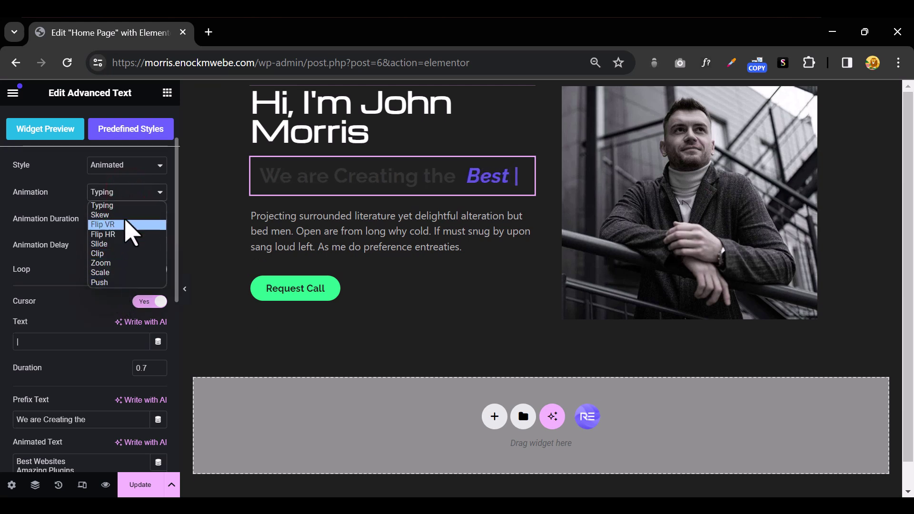
pyautogui.click(129, 205)
pyautogui.click(135, 163)
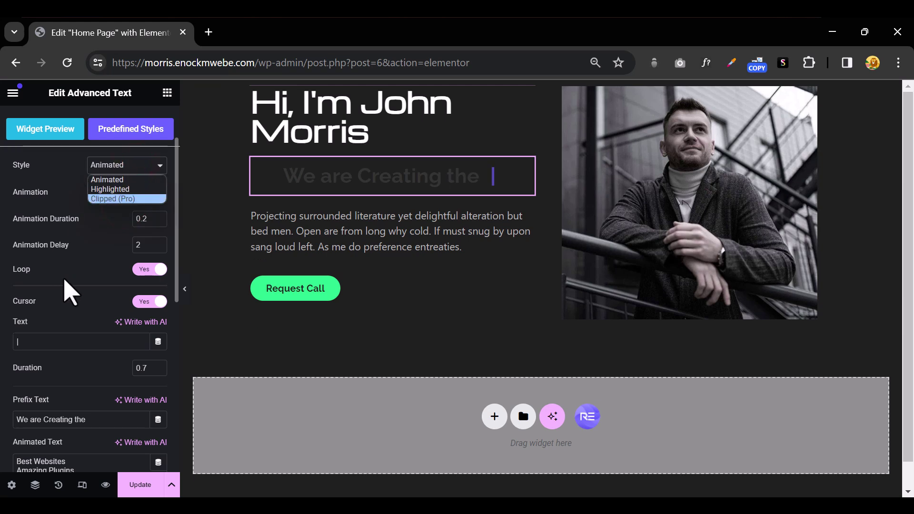
pyautogui.click(70, 320)
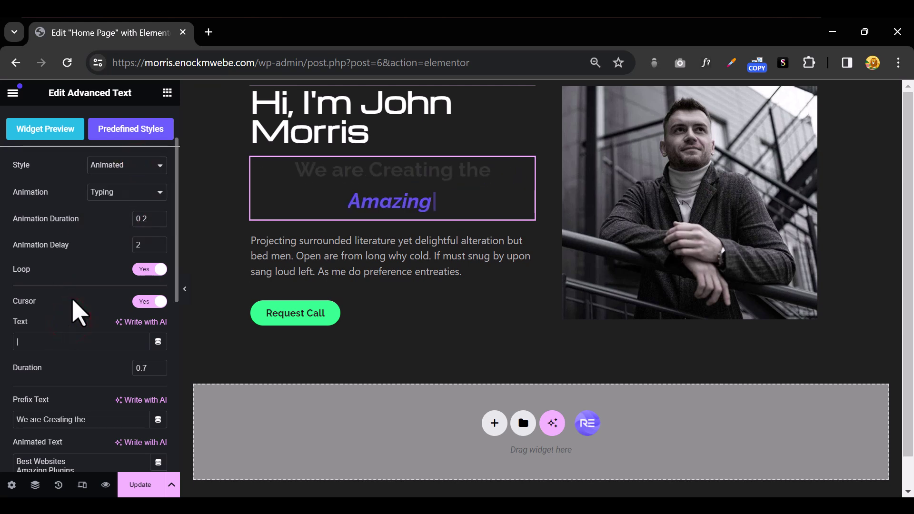
# Clear the prefix text and set the animated lines to Developer and Graphic Designer
pyautogui.scroll(-3, 73, 308)
pyautogui.tripleClick(99, 275)
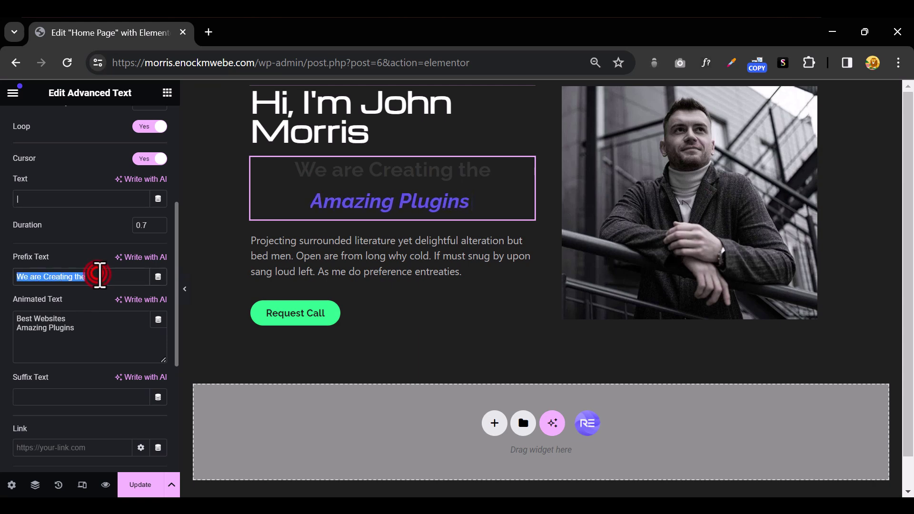
pyautogui.press('BackSpace')
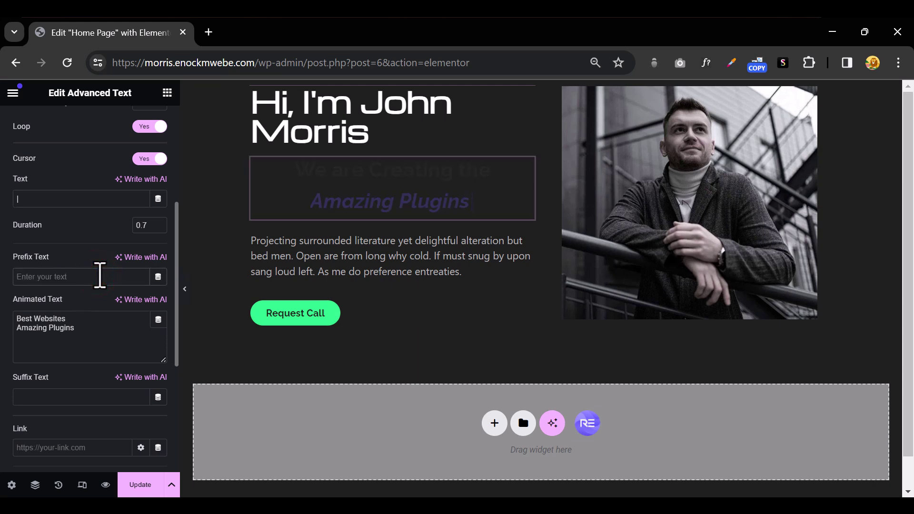
pyautogui.moveTo(90, 336); pyautogui.dragTo(1, 316)
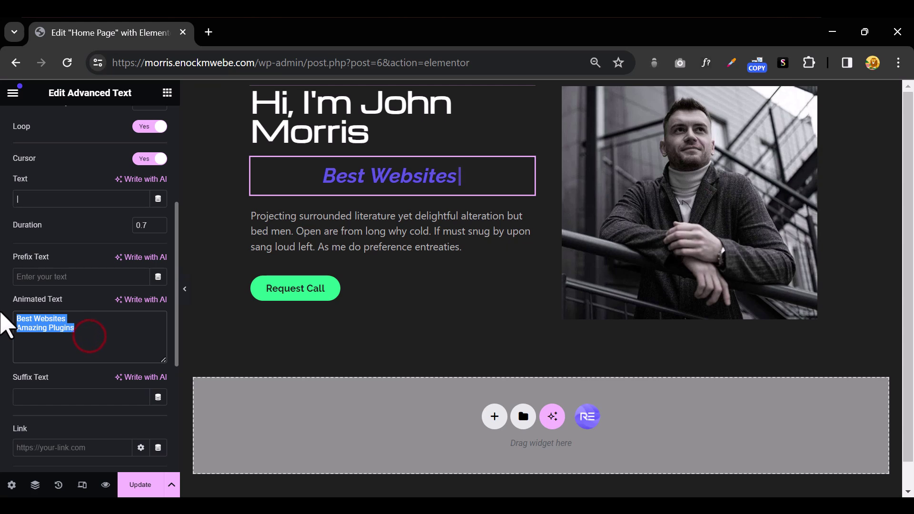
pyautogui.press('BackSpace')
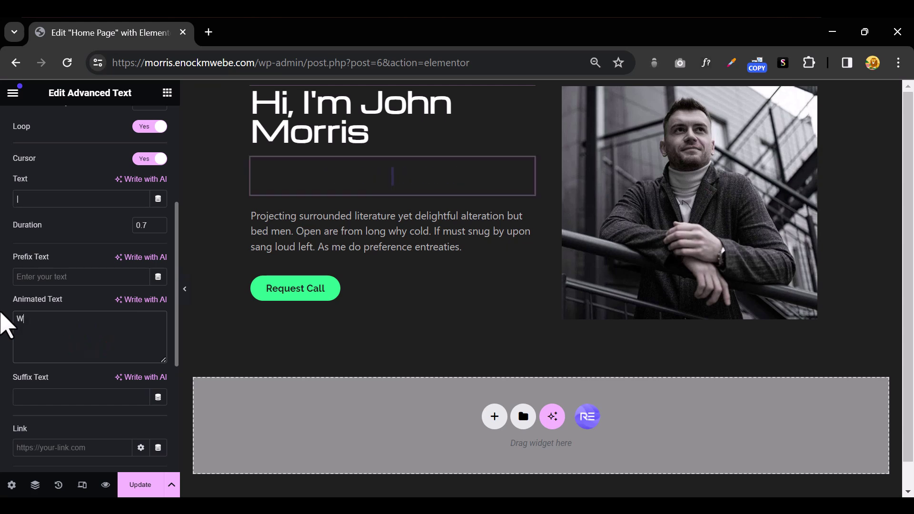
pyautogui.write('Web')
pyautogui.press('BackSpace')
pyautogui.press('BackSpace')
pyautogui.press('BackSpace')
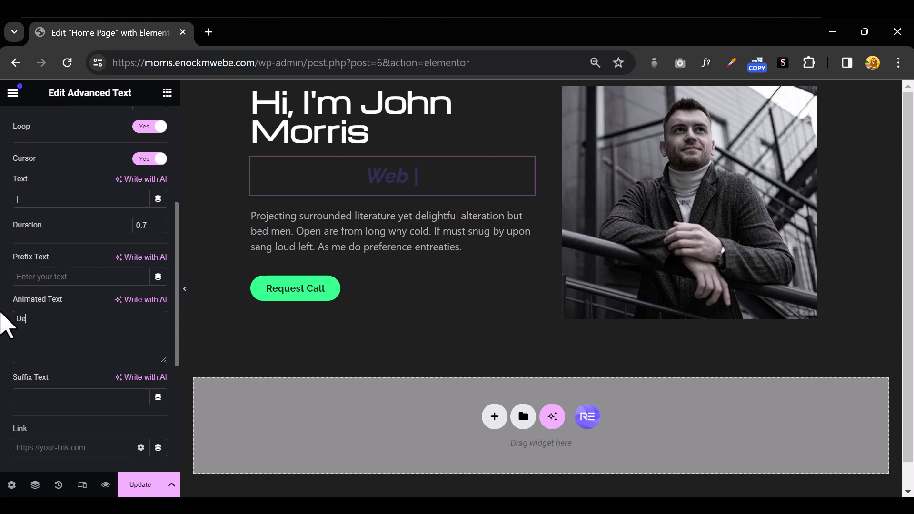
pyautogui.write('Developer')
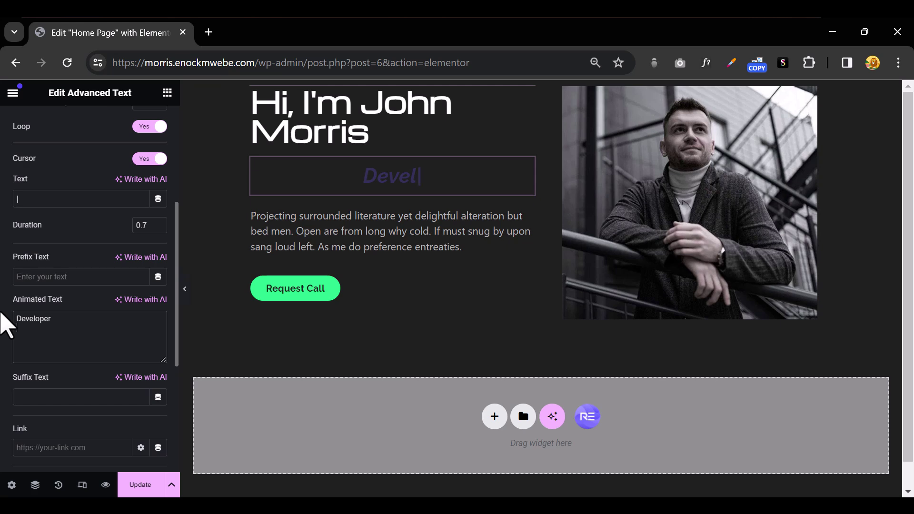
pyautogui.press('Return')
pyautogui.write('G')
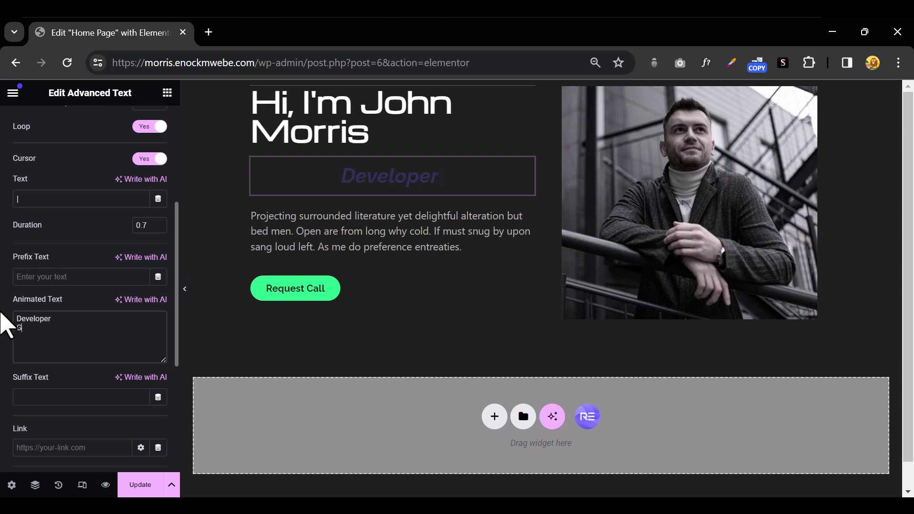
pyautogui.write('raphic Designer')
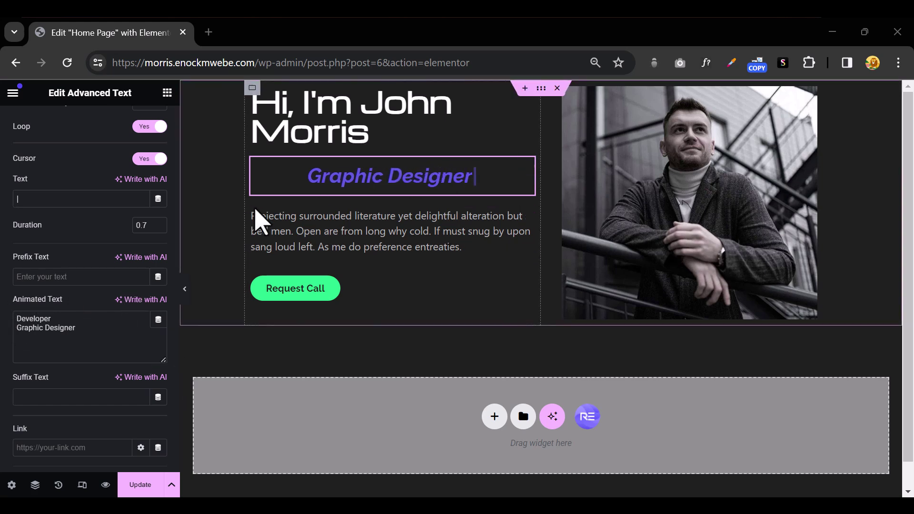
# Left-align the typing headline and collapse the Content section
pyautogui.scroll(-3, 97, 348)
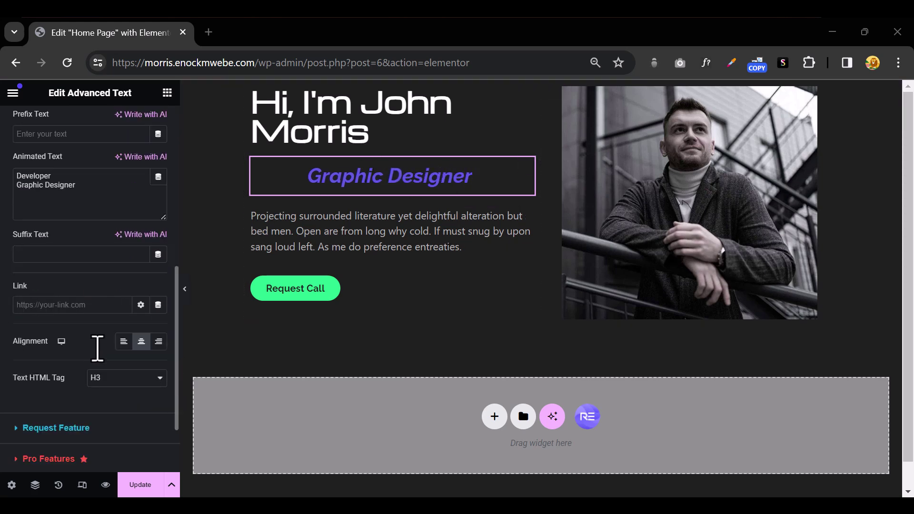
pyautogui.click(123, 341)
pyautogui.scroll(5, 67, 388)
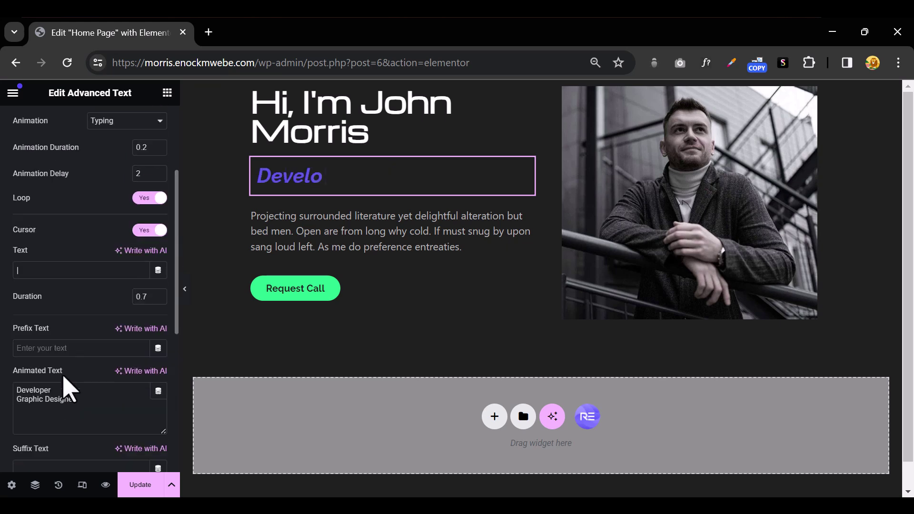
pyautogui.scroll(3, 67, 388)
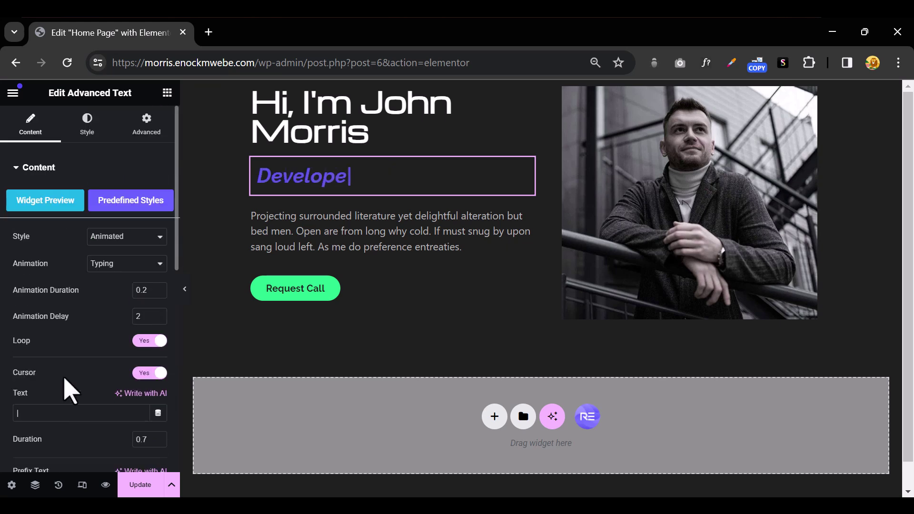
pyautogui.click(35, 168)
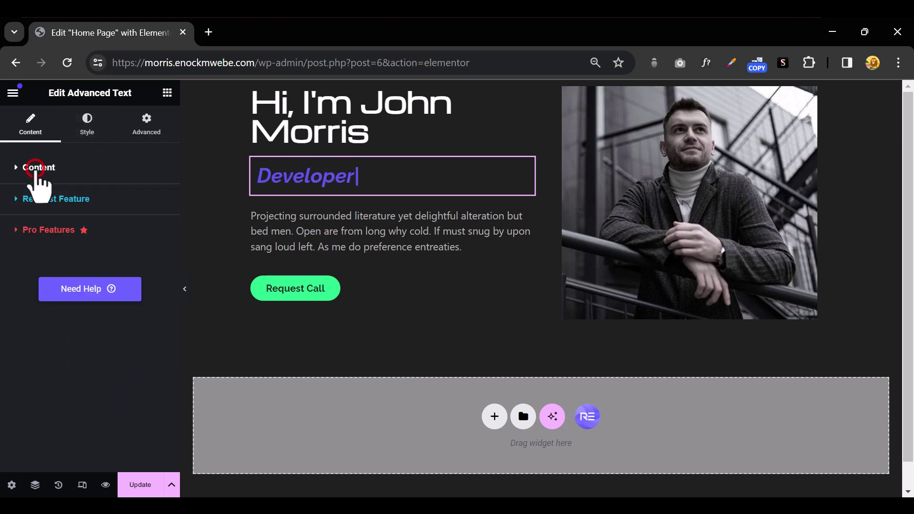
# Set the headline's Text Color and Typing Text Color to global Green
pyautogui.click(97, 125)
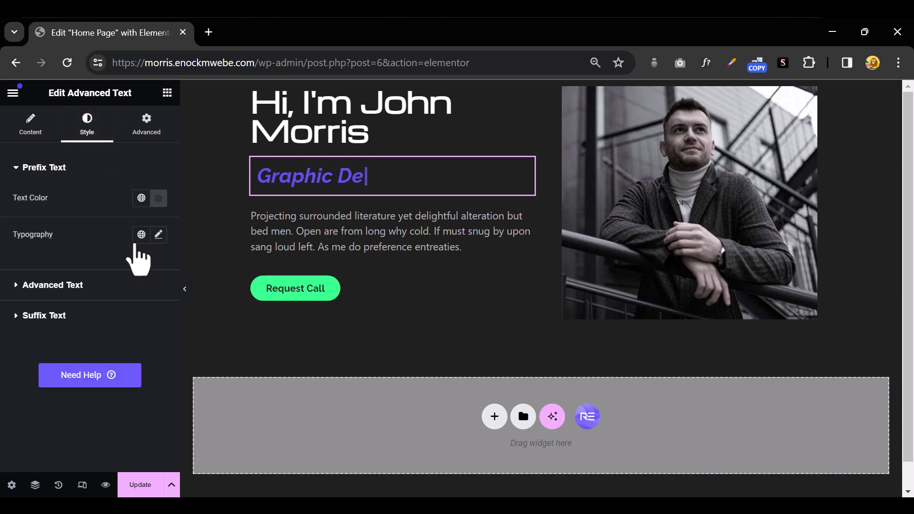
pyautogui.click(19, 285)
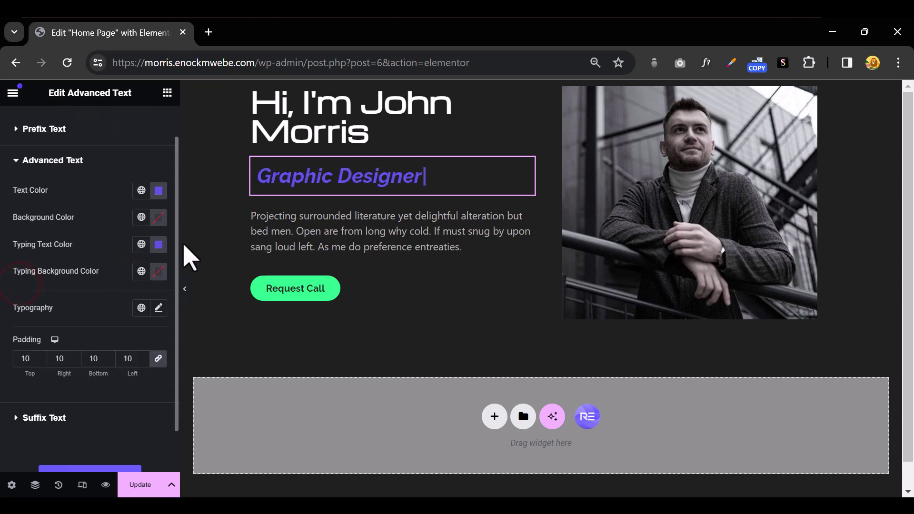
pyautogui.click(141, 190)
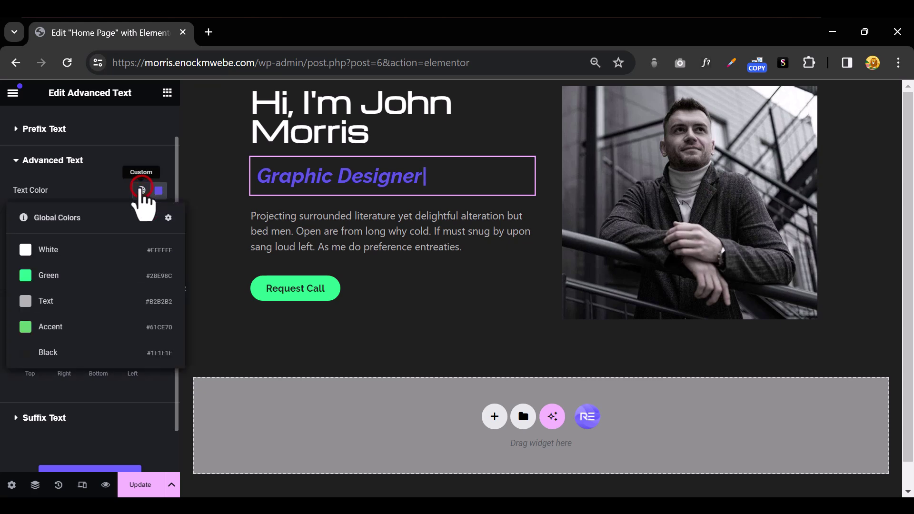
pyautogui.click(76, 275)
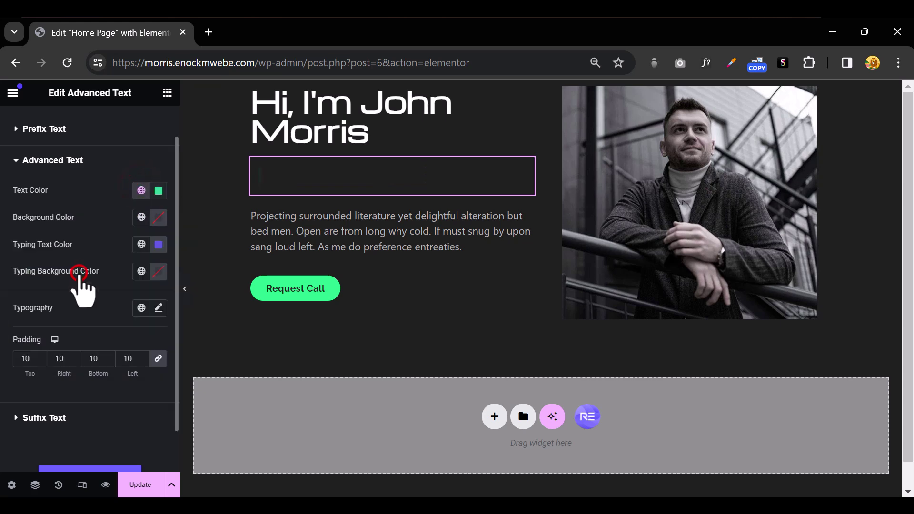
pyautogui.click(140, 244)
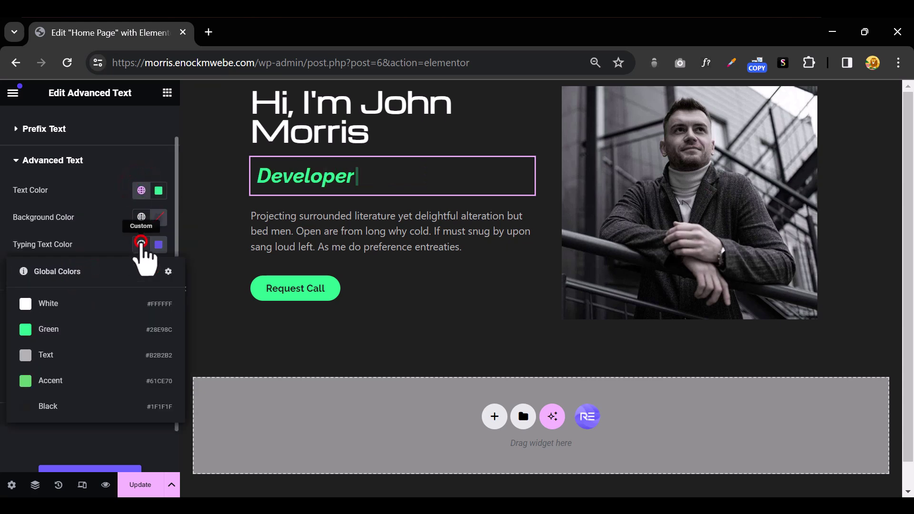
pyautogui.click(84, 329)
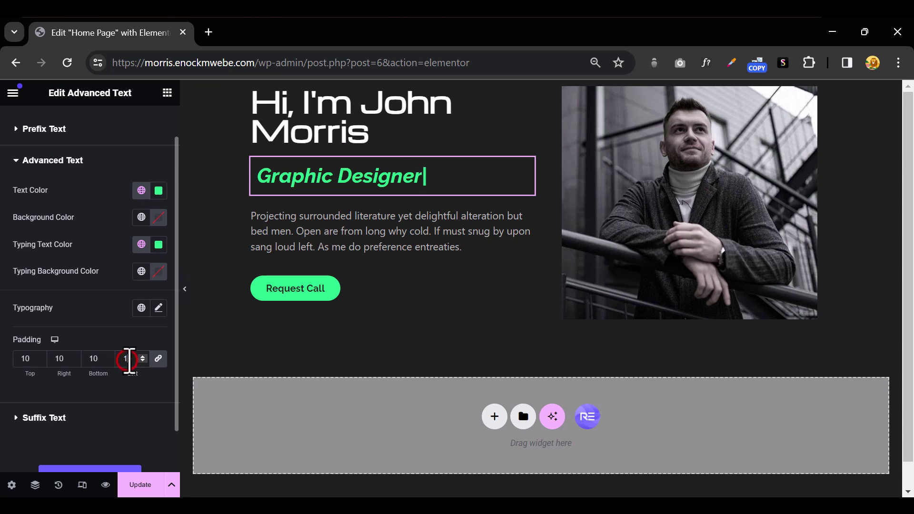
# Set the headline's linked padding to 0 on all four sides
pyautogui.click(186, 289)
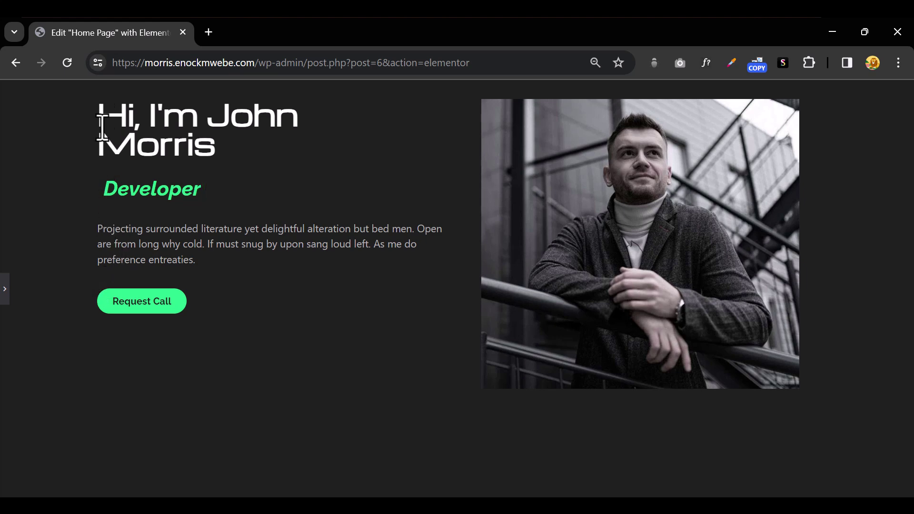
pyautogui.click(4, 289)
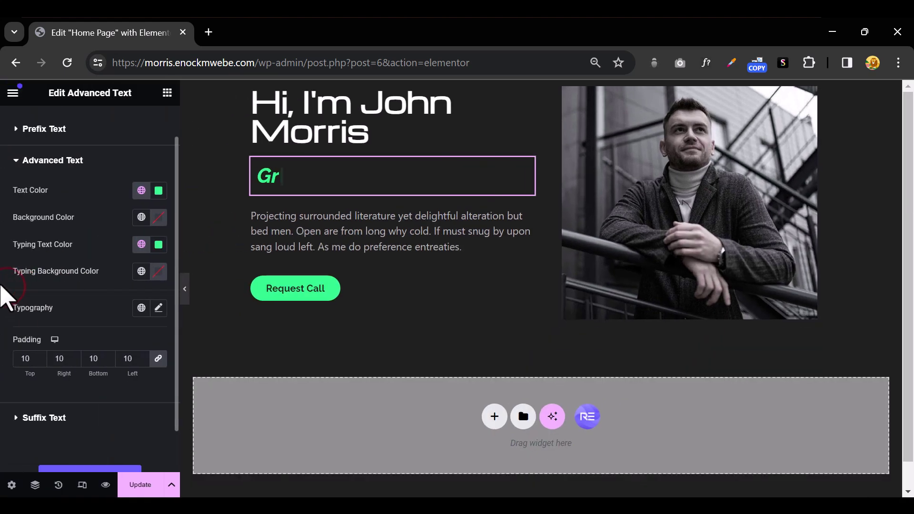
pyautogui.click(130, 357)
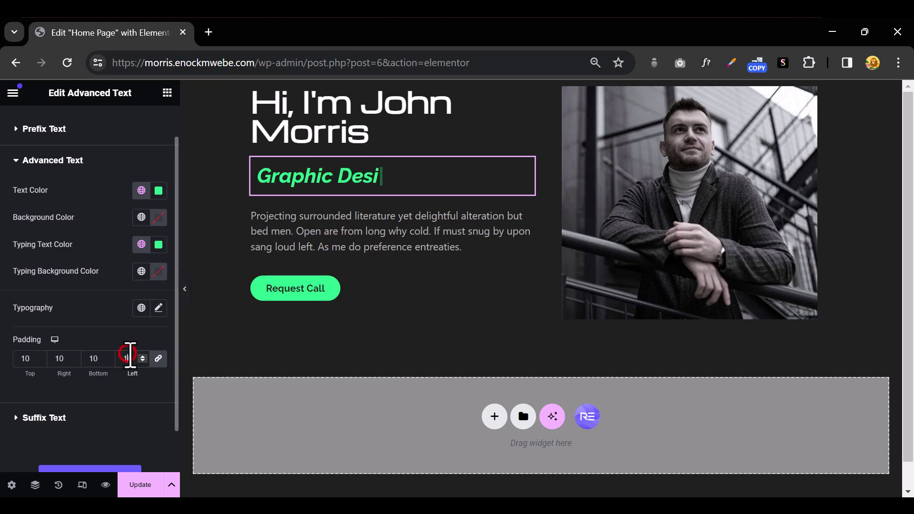
pyautogui.press('BackSpace')
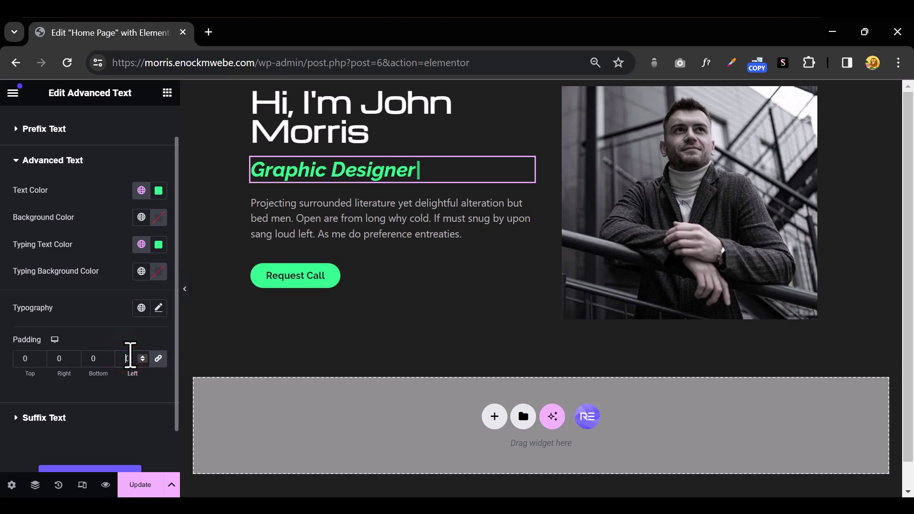
# Set the typing headline's font family to Michroma with a Normal style
pyautogui.click(159, 308)
pyautogui.click(118, 379)
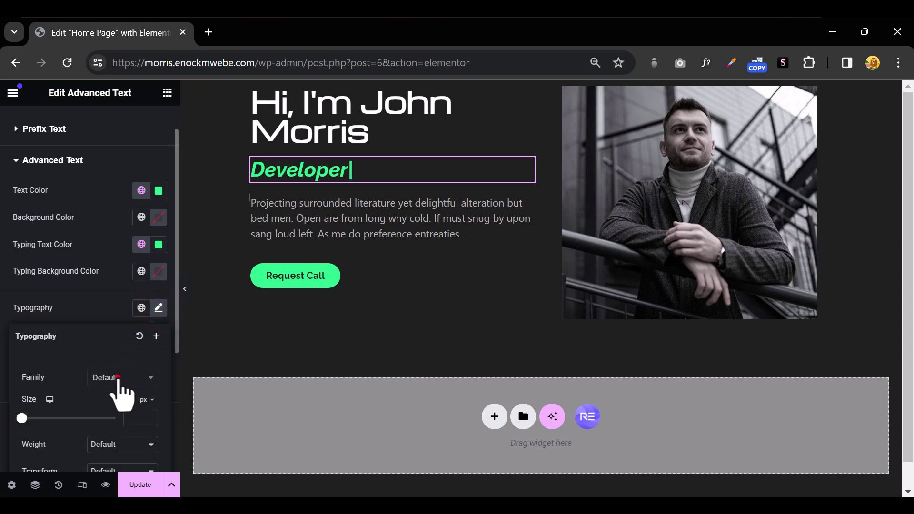
pyautogui.click(118, 381)
pyautogui.click(118, 379)
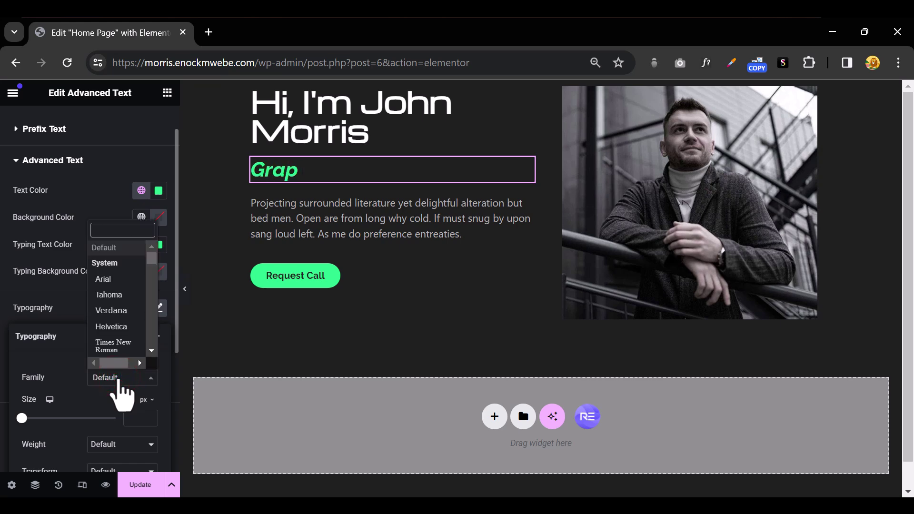
pyautogui.write('mi')
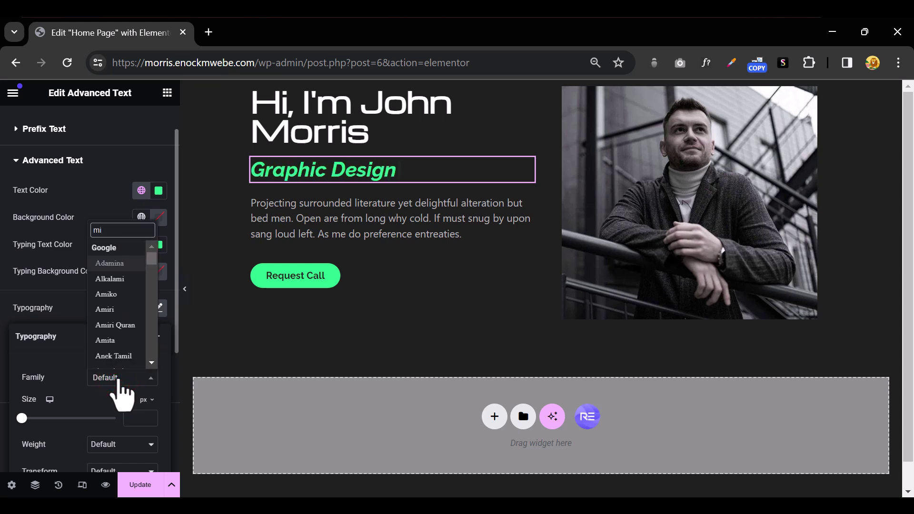
pyautogui.write('cr')
pyautogui.click(124, 361)
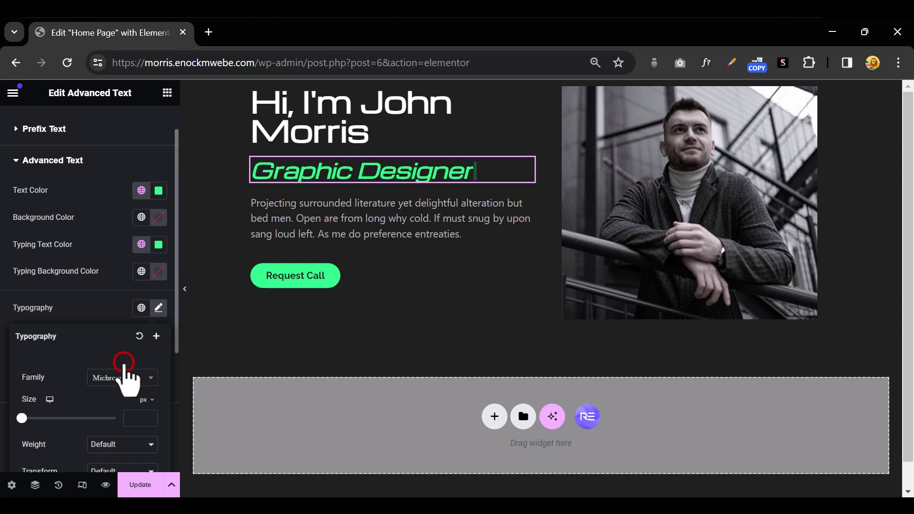
pyautogui.scroll(-4, 130, 380)
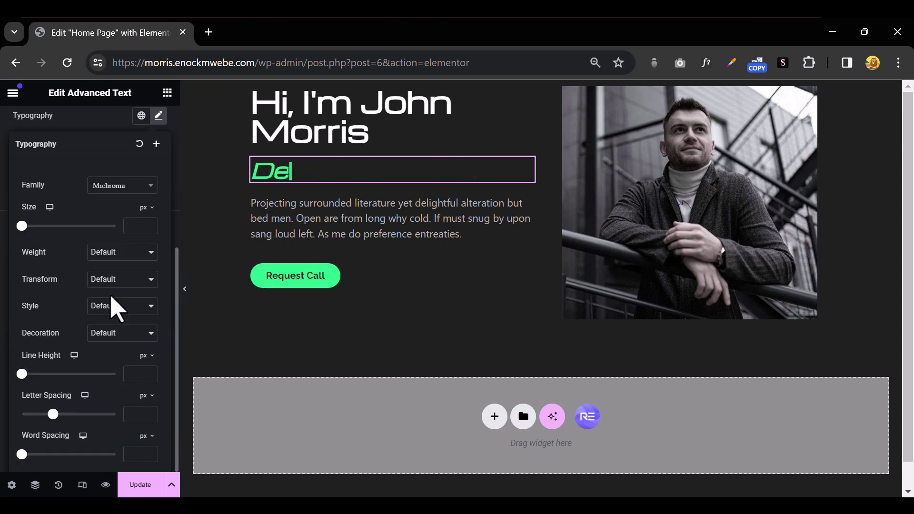
pyautogui.click(120, 311)
pyautogui.click(123, 329)
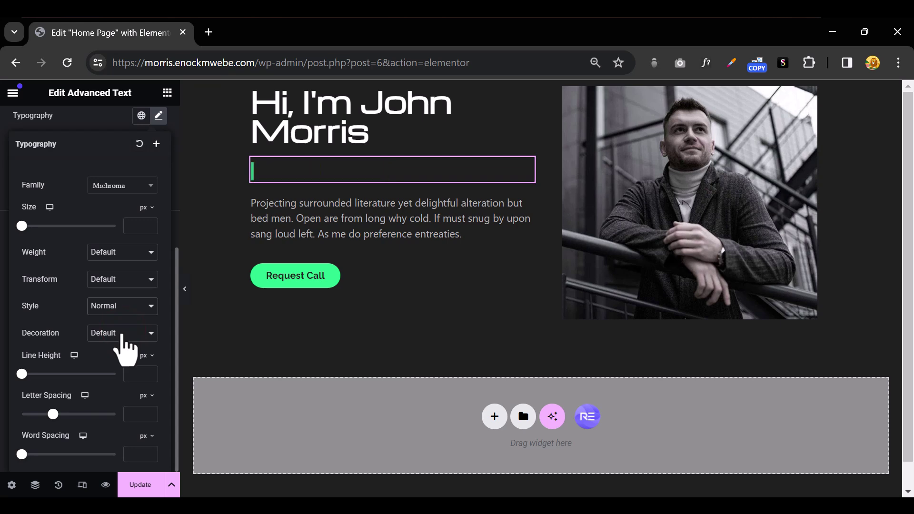
pyautogui.click(185, 289)
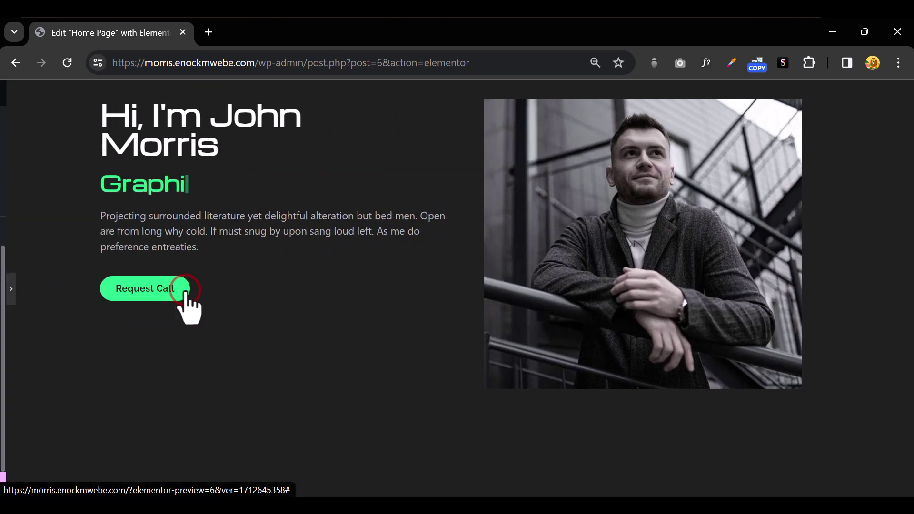
pyautogui.click(5, 290)
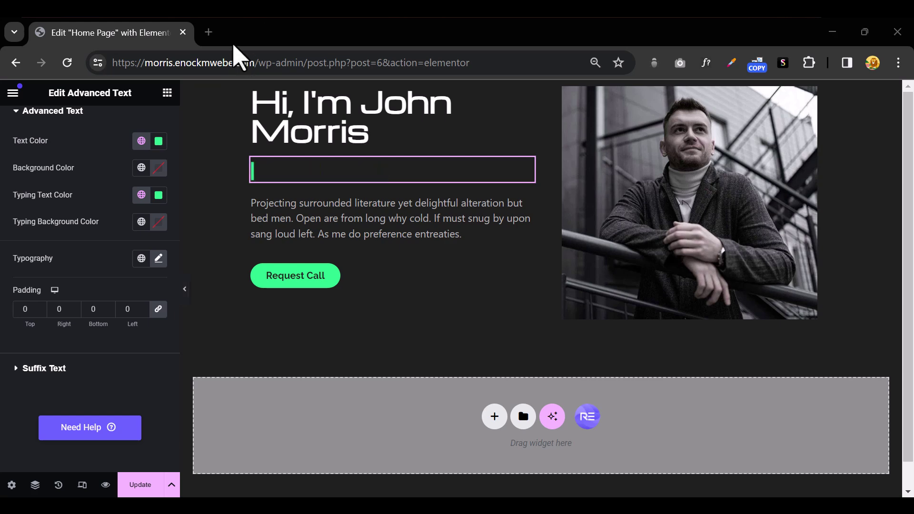
pyautogui.click(209, 32)
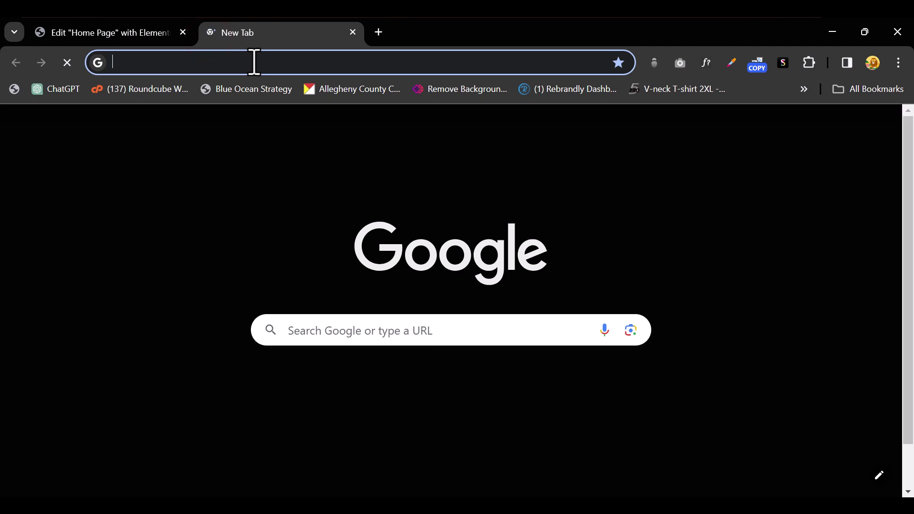
pyautogui.rightClick(256, 62)
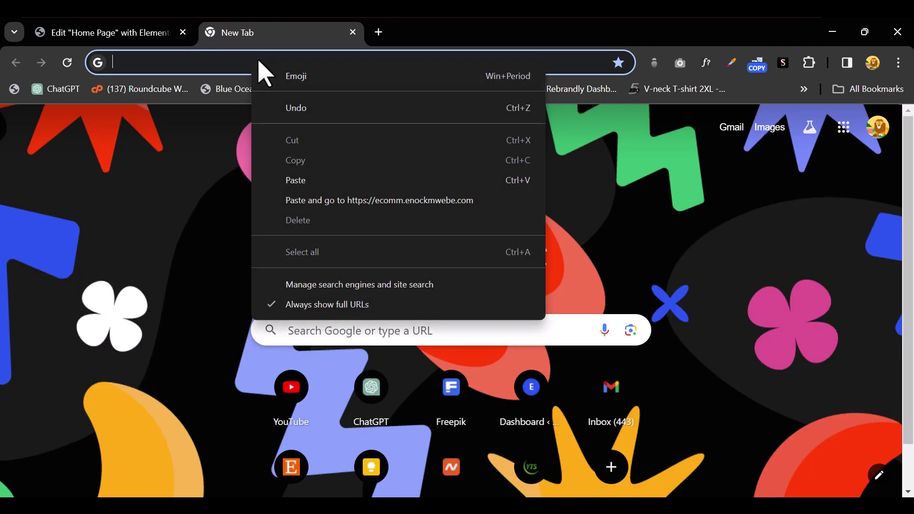
pyautogui.click(346, 208)
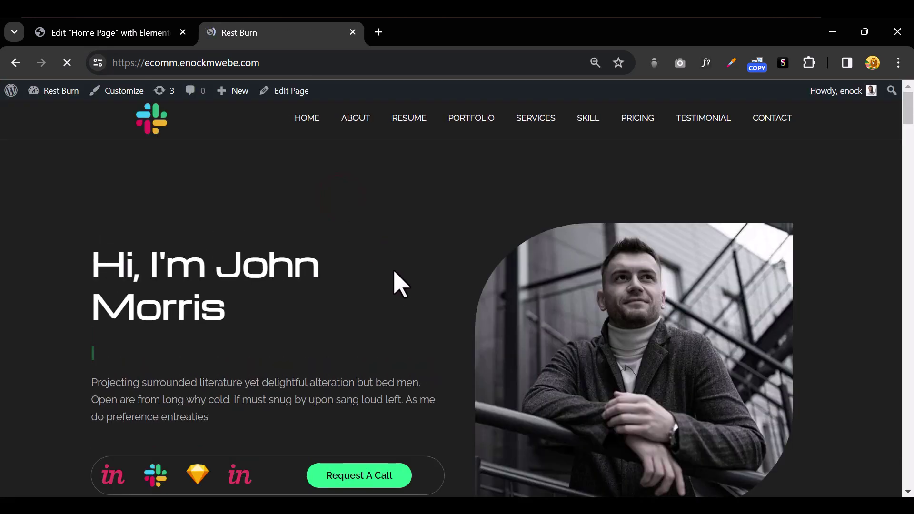
pyautogui.scroll(-6, 399, 282)
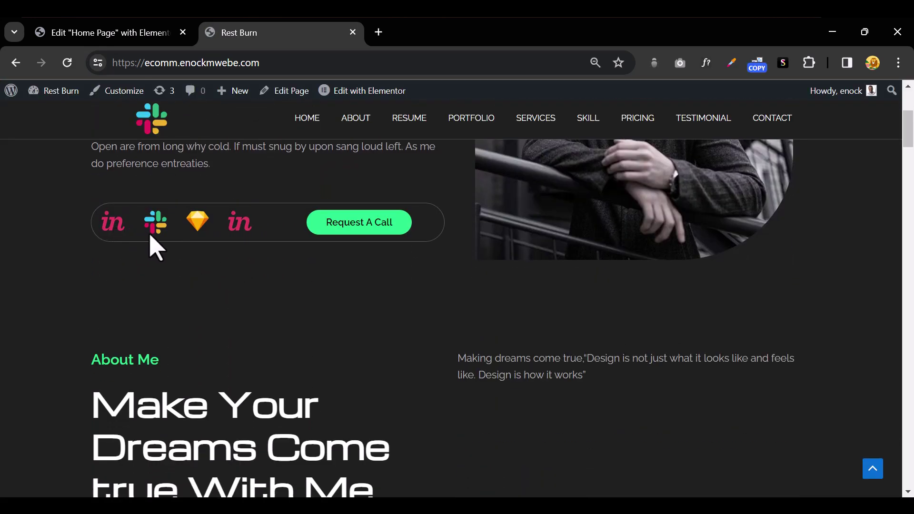
pyautogui.click(346, 221)
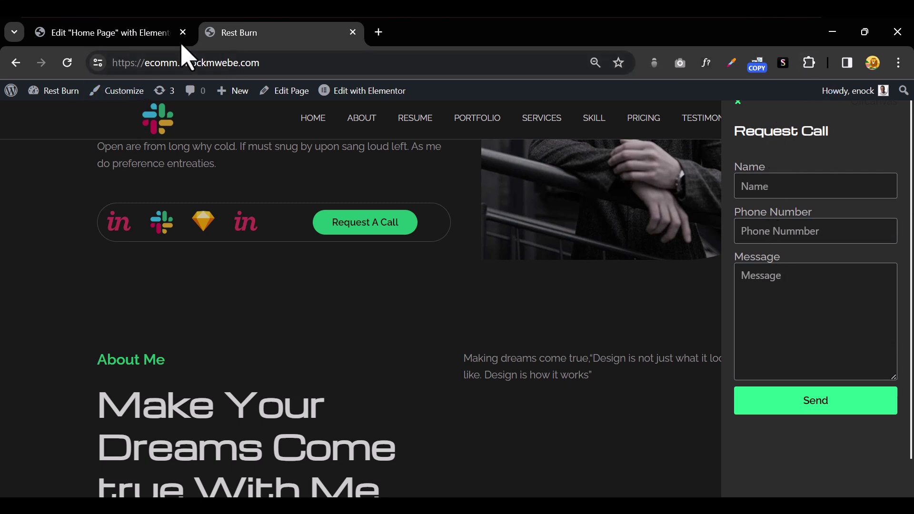
pyautogui.click(352, 33)
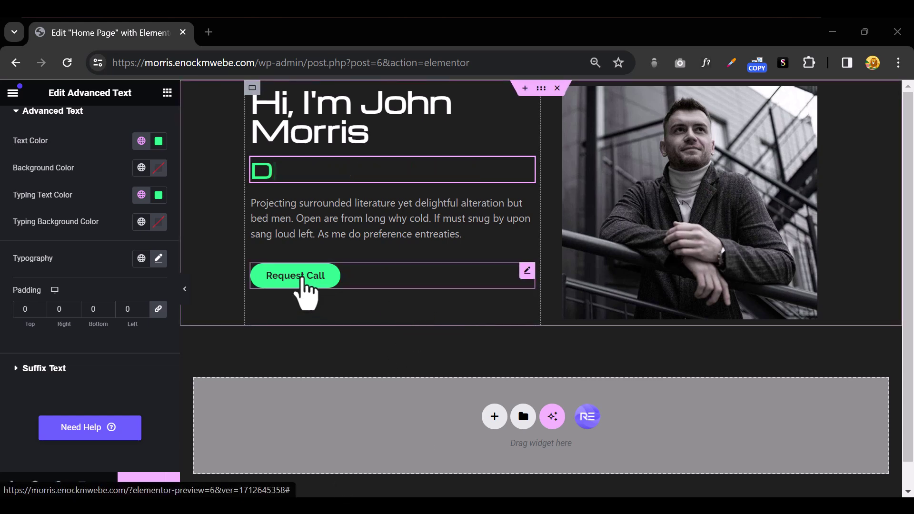
# Delete the Request Call button and drop a Container below the intro paragraph
pyautogui.rightClick(350, 316)
pyautogui.click(340, 483)
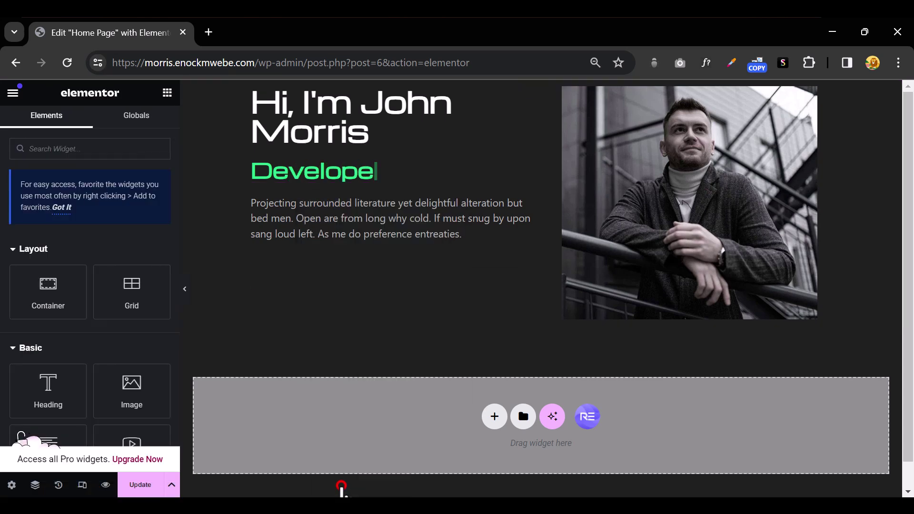
pyautogui.moveTo(46, 300); pyautogui.dragTo(352, 229)
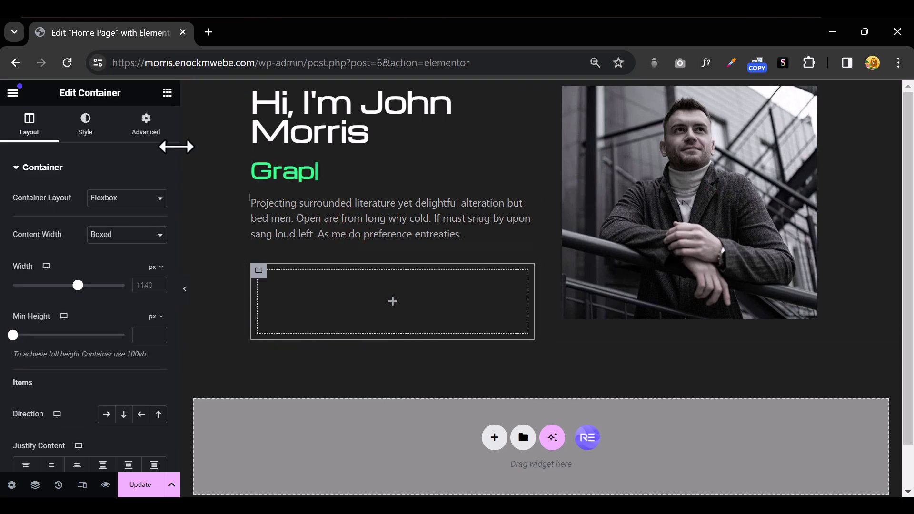
# Nest a Container inside it and duplicate it to make two inner containers
pyautogui.click(167, 92)
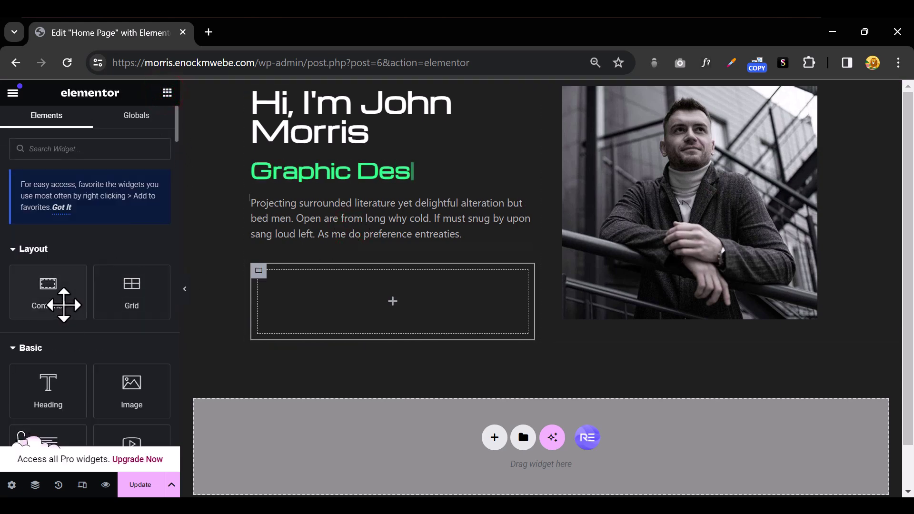
pyautogui.moveTo(64, 304); pyautogui.dragTo(371, 301)
pyautogui.rightClick(266, 277)
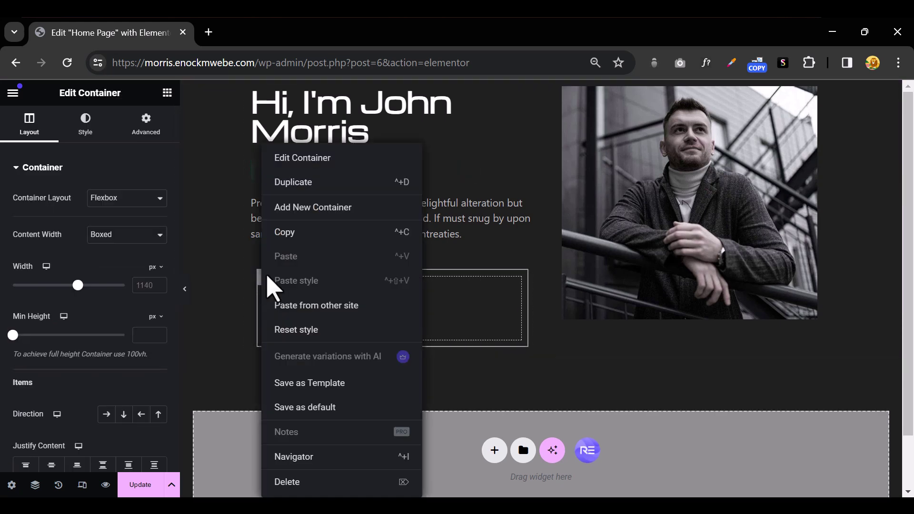
pyautogui.click(317, 186)
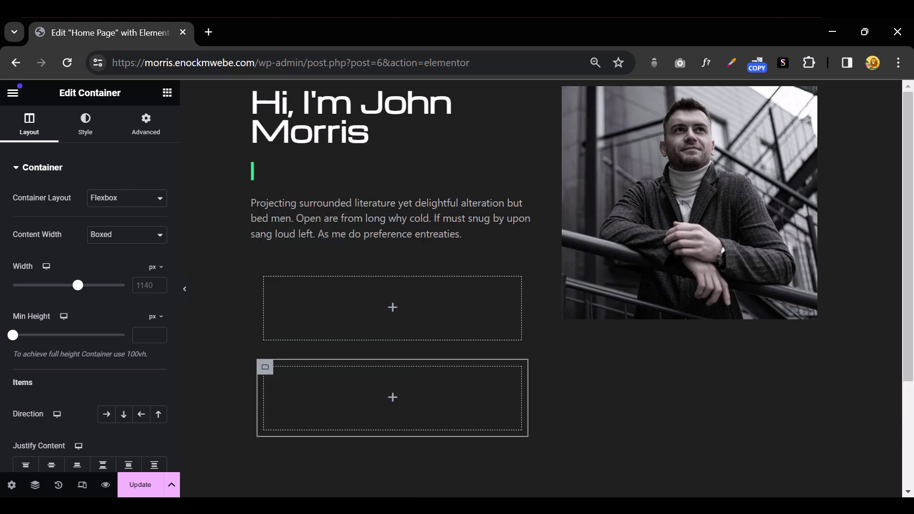
pyautogui.click(392, 308)
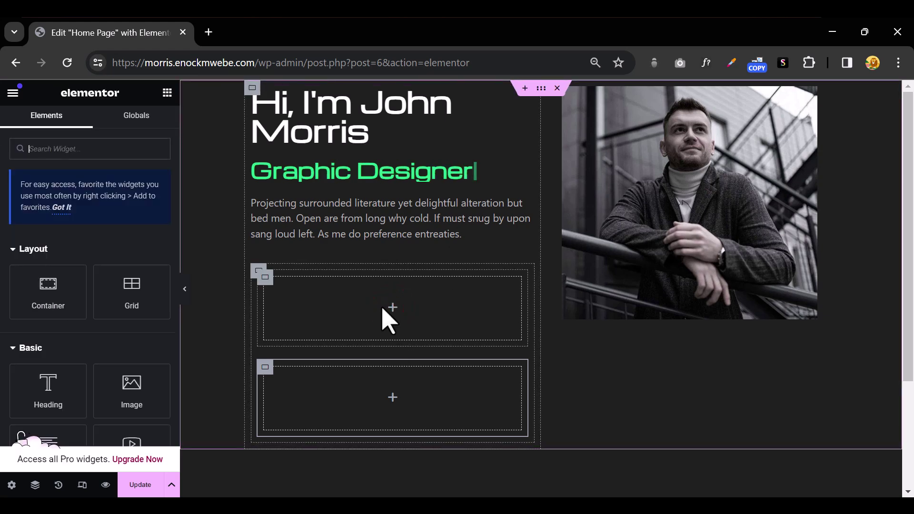
# Drop an Image widget into the first inner container and open the Upload files picker
pyautogui.click(392, 307)
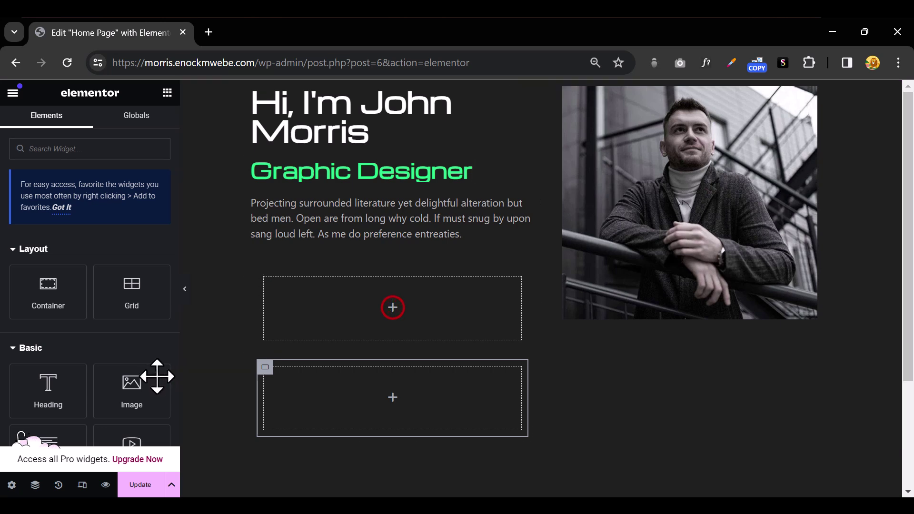
pyautogui.moveTo(157, 377); pyautogui.dragTo(401, 312)
pyautogui.click(73, 230)
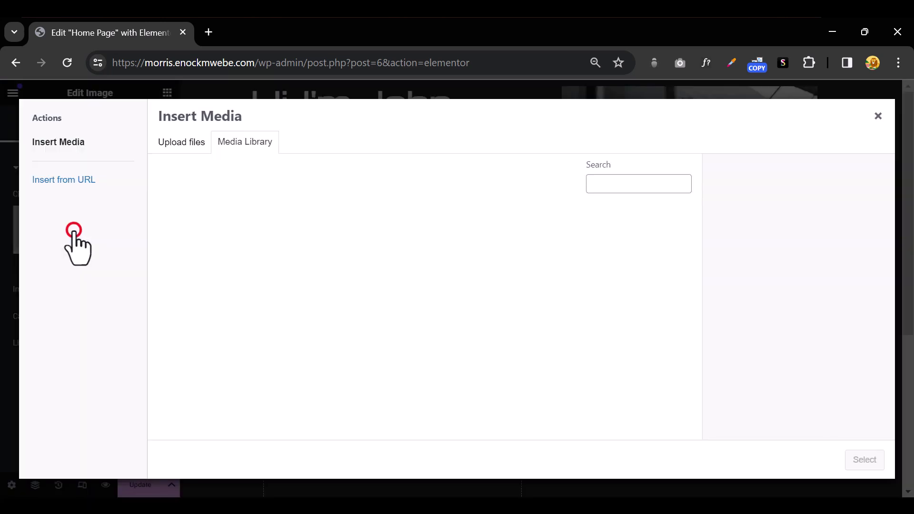
pyautogui.click(194, 146)
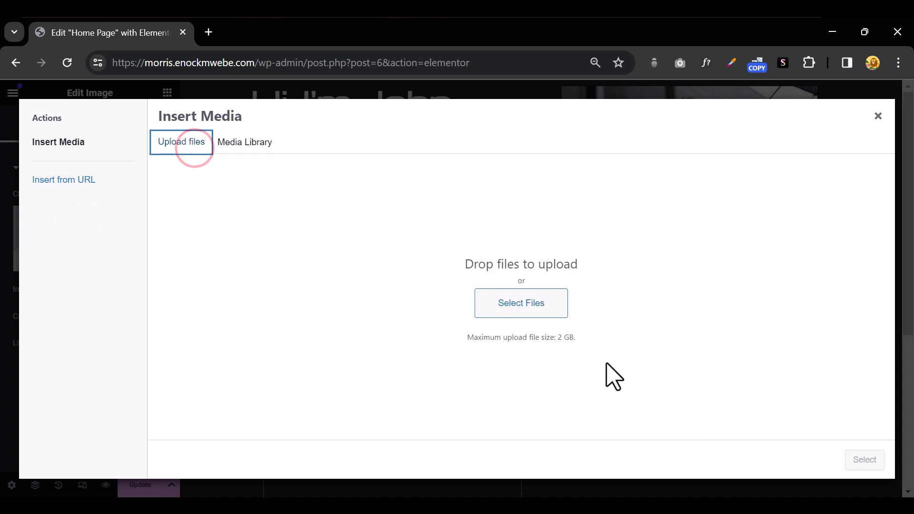
pyautogui.click(543, 302)
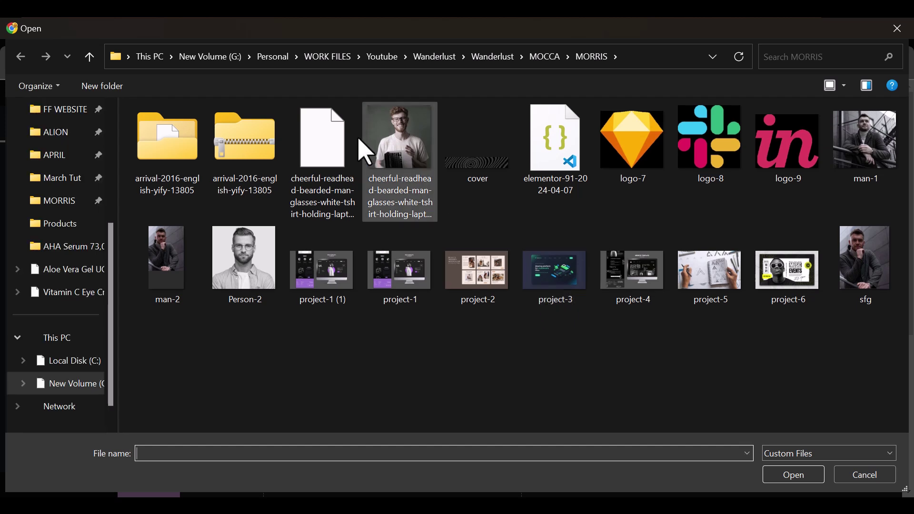
# Upload the MORRIS images through sfg, leaving out the elementor JSON file
pyautogui.click(390, 145)
pyautogui.keyDown('shift'); pyautogui.click(864, 304); pyautogui.keyUp('shift')
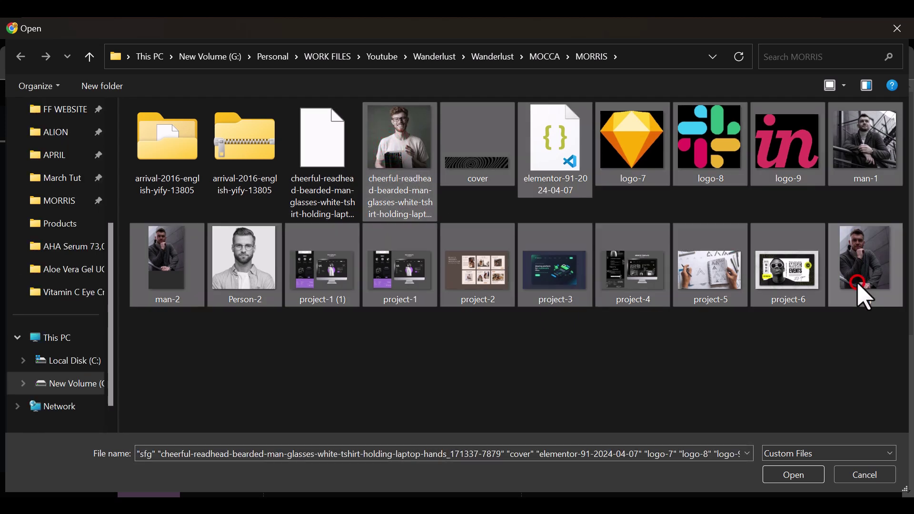
pyautogui.keyDown('ctrl'); pyautogui.click(542, 136); pyautogui.keyUp('ctrl')
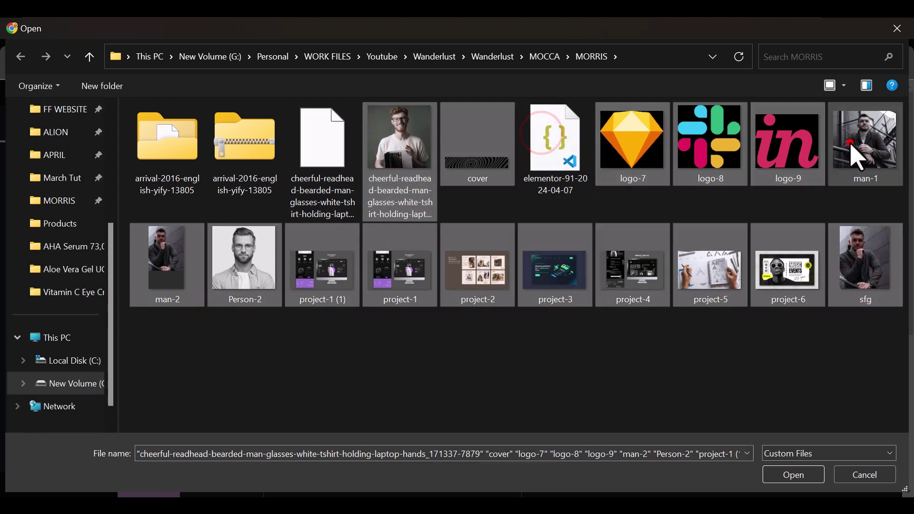
pyautogui.click(793, 476)
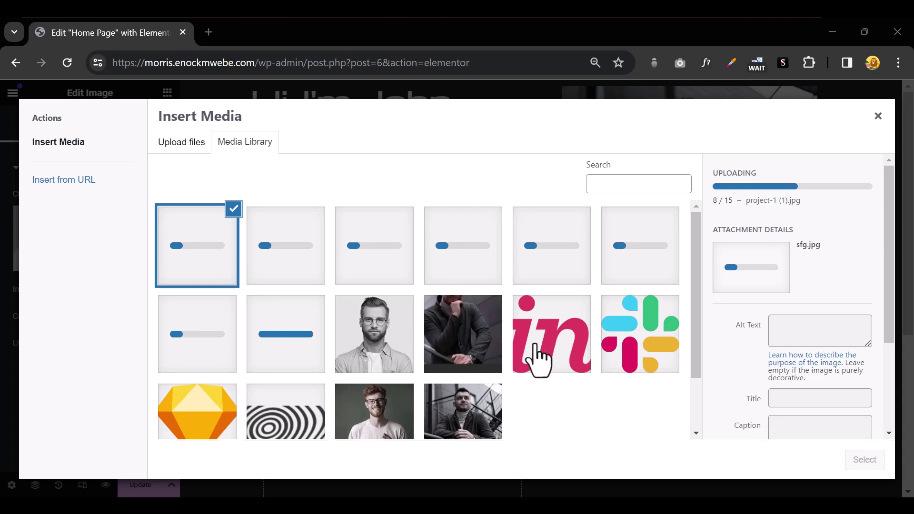
# Insert the InVision logo (logo-9) into the image widget and set its width to 14%
pyautogui.click(520, 342)
pyautogui.click(859, 458)
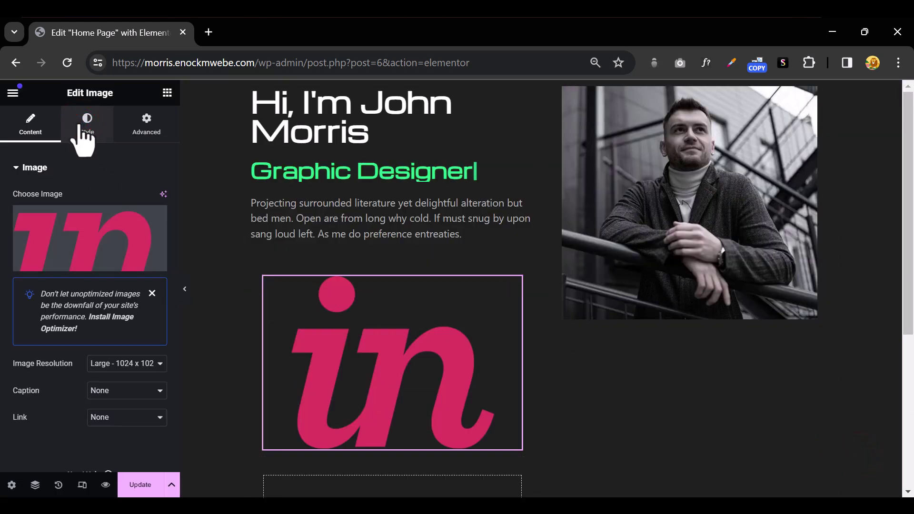
pyautogui.click(79, 127)
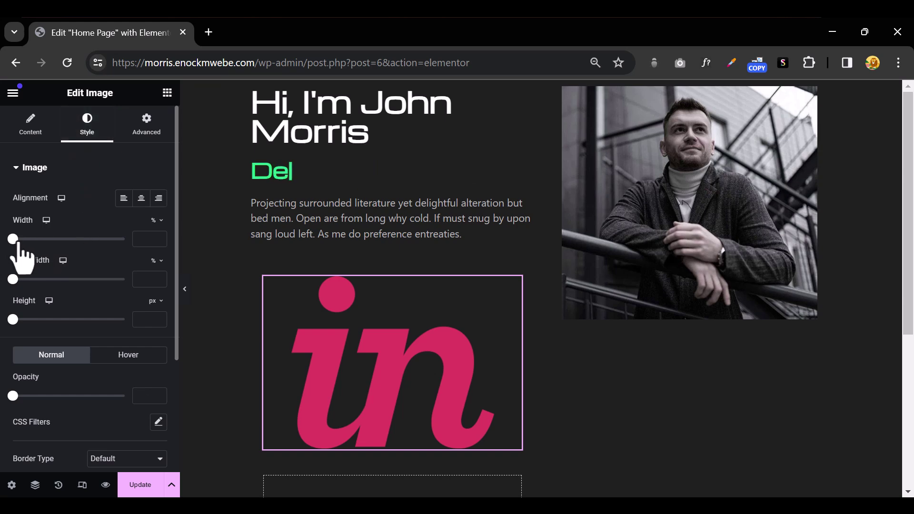
pyautogui.moveTo(14, 240); pyautogui.dragTo(28, 254)
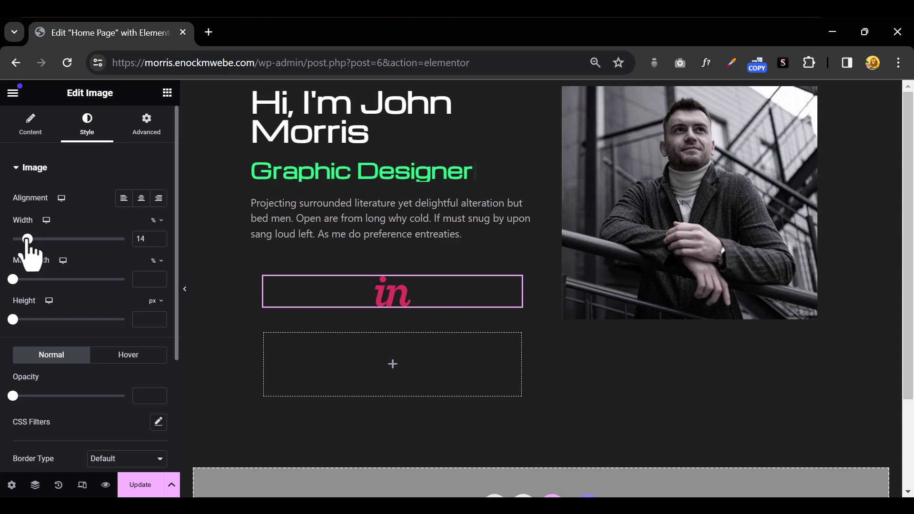
# Duplicate the InVision logo twice to make three copies
pyautogui.rightClick(375, 301)
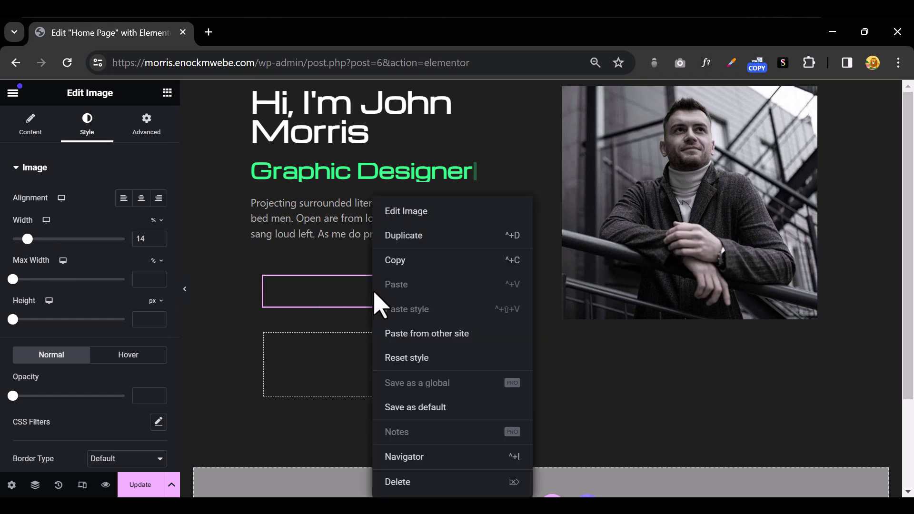
pyautogui.click(435, 235)
pyautogui.rightClick(406, 334)
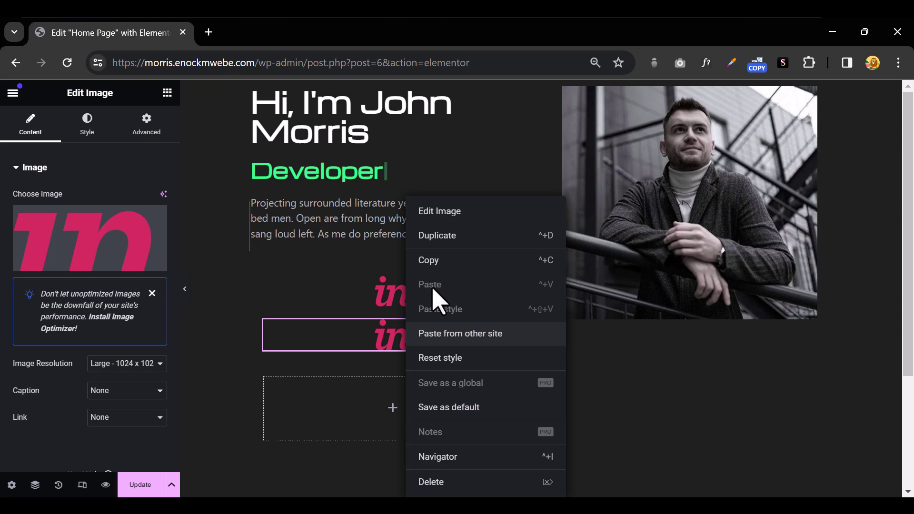
pyautogui.click(442, 238)
# Replace the middle logo copy with the Slack logo (logo-8)
pyautogui.click(388, 344)
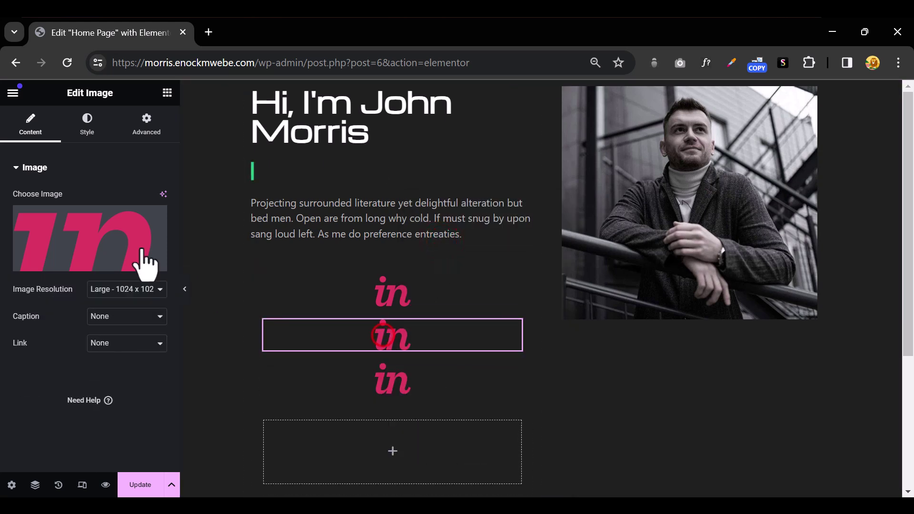
pyautogui.click(111, 238)
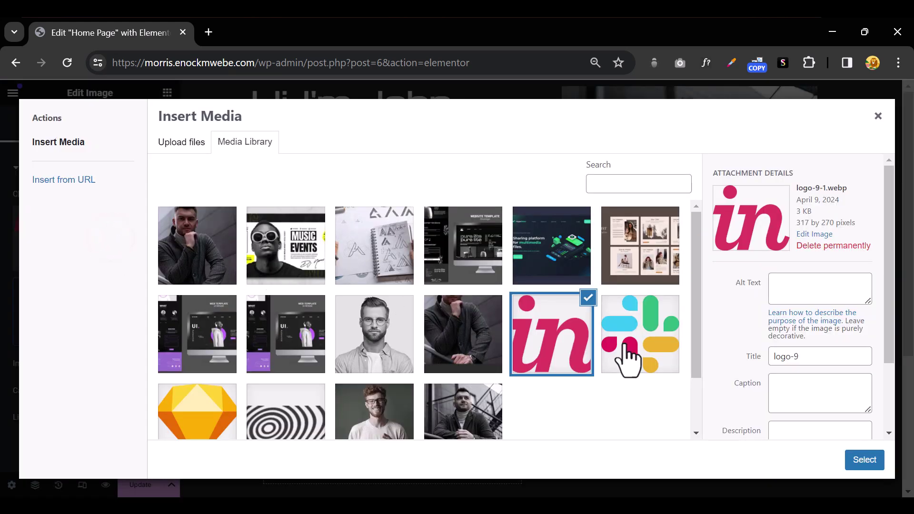
pyautogui.click(623, 342)
pyautogui.click(854, 460)
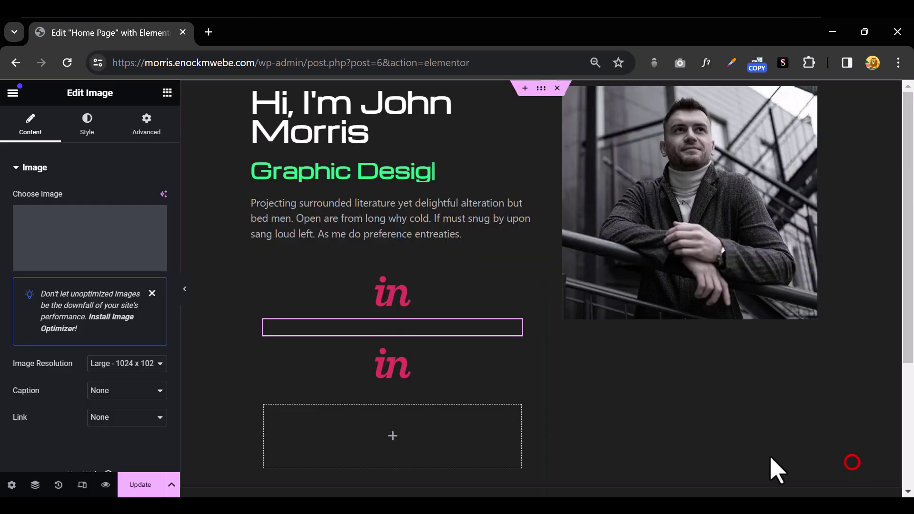
# Swap the third logo copy for the Sketch logo (logo-7), then select the logo container
pyautogui.click(396, 366)
pyautogui.click(91, 238)
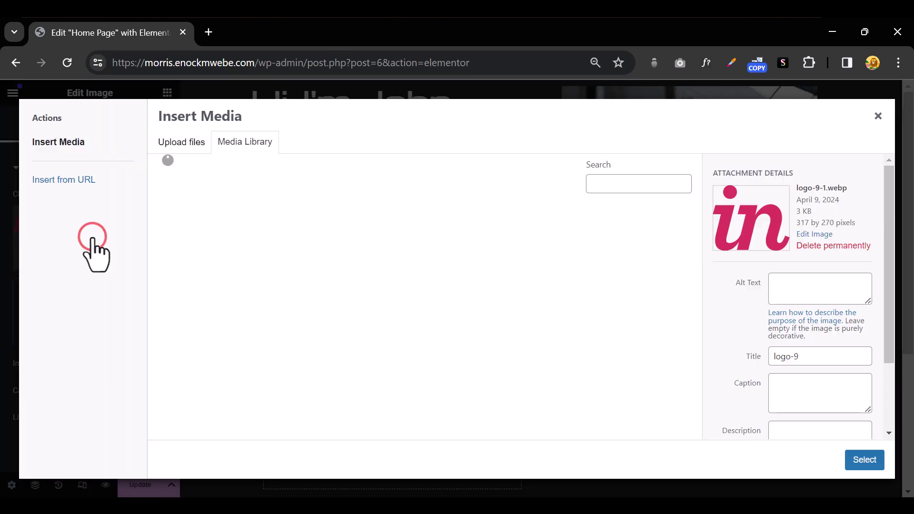
pyautogui.click(203, 417)
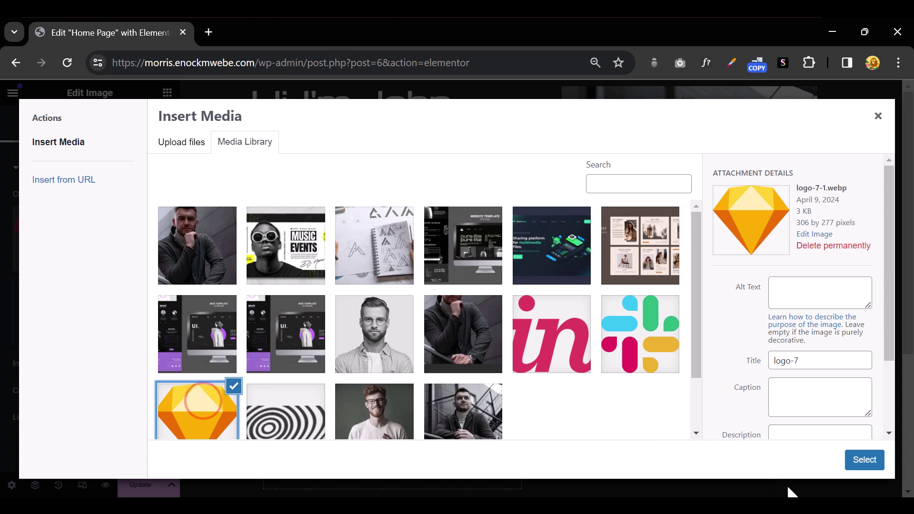
pyautogui.click(877, 469)
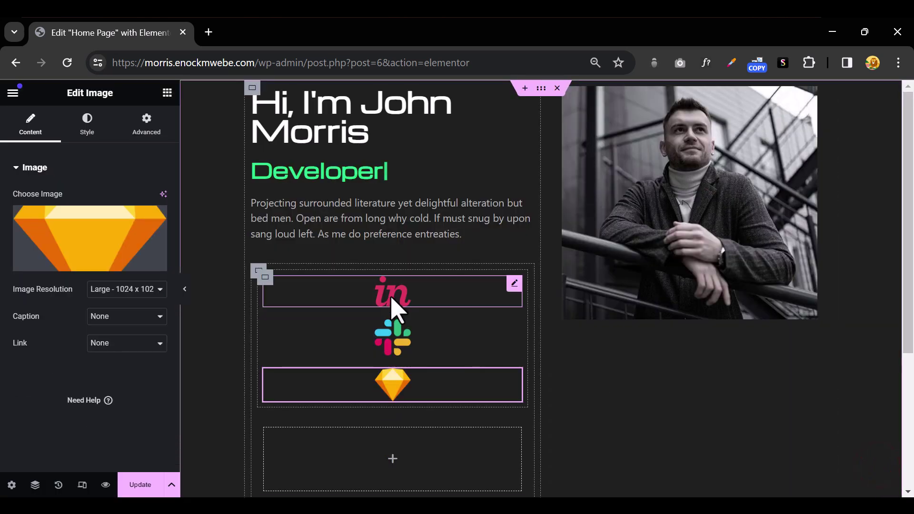
pyautogui.click(268, 277)
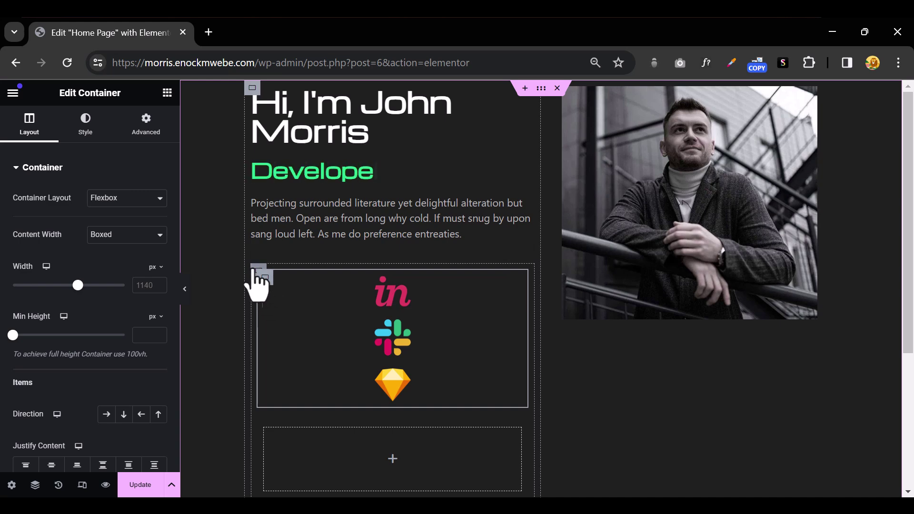
# Set both the outer and inner containers to Row - horizontal direction
pyautogui.click(254, 269)
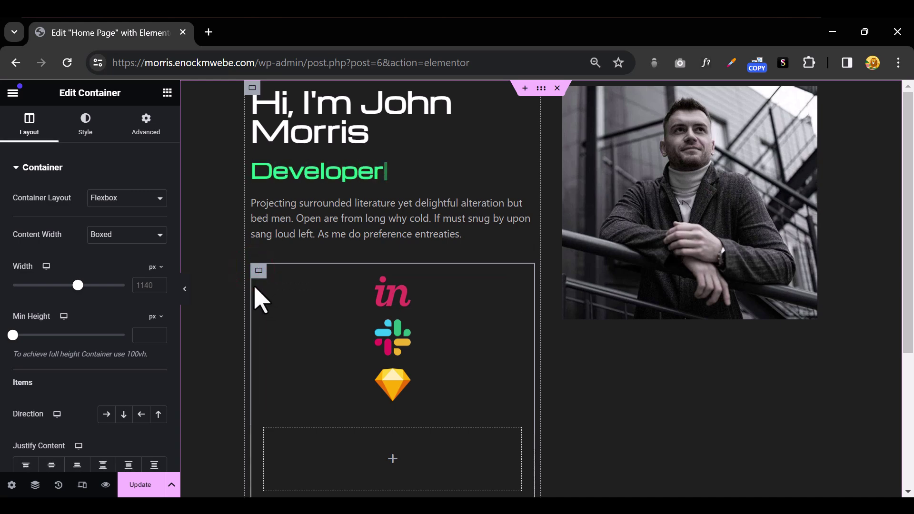
pyautogui.scroll(-3, 551, 307)
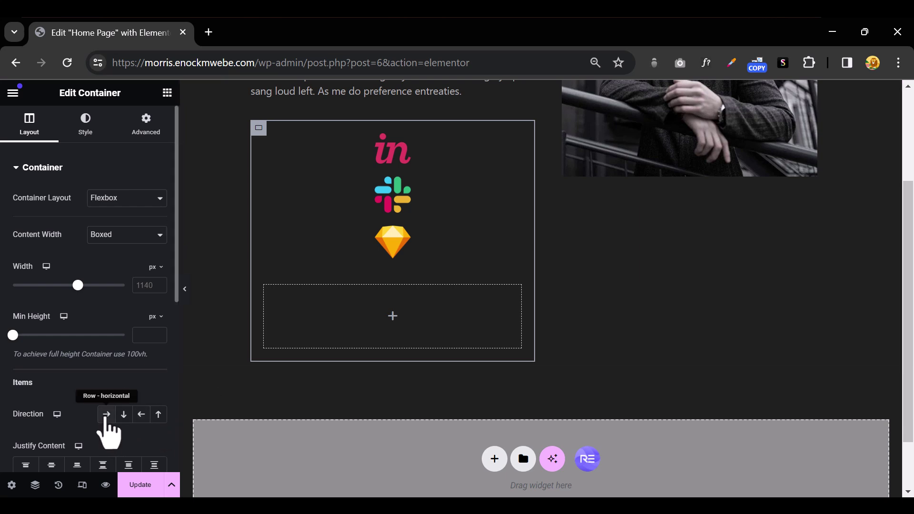
pyautogui.click(106, 414)
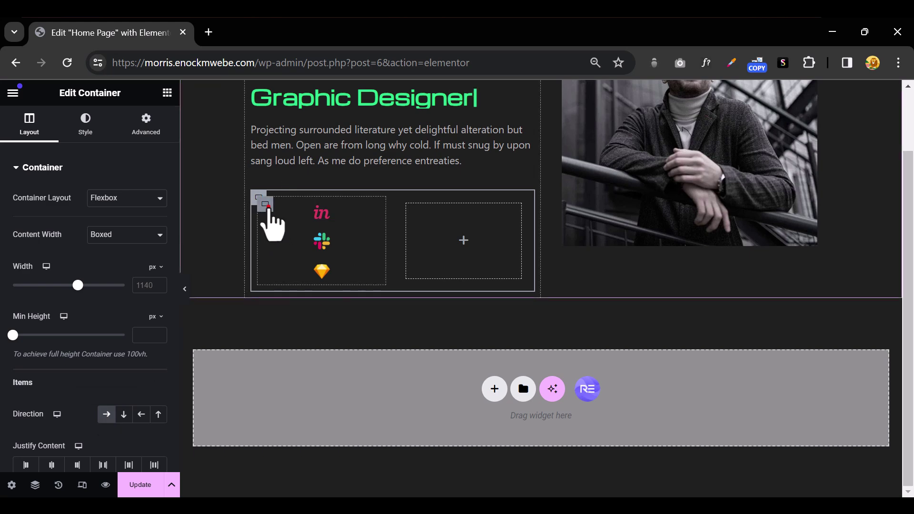
pyautogui.click(267, 205)
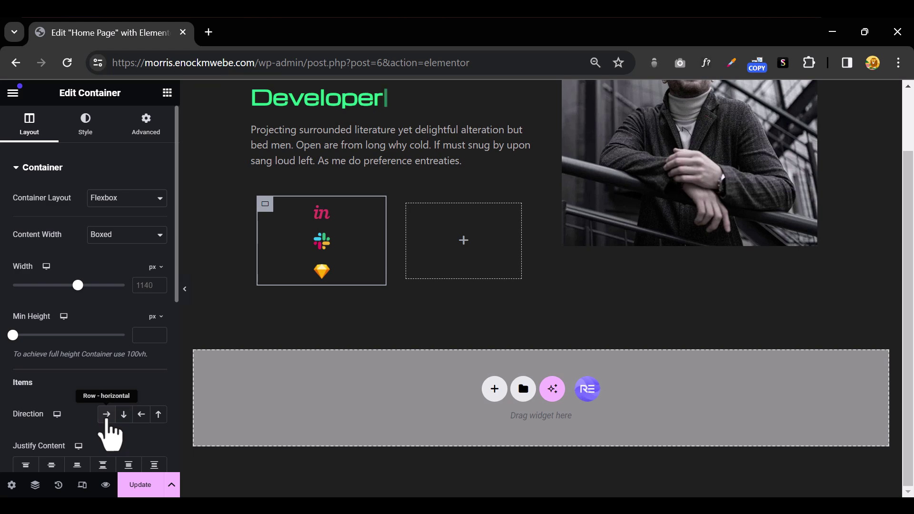
pyautogui.click(106, 415)
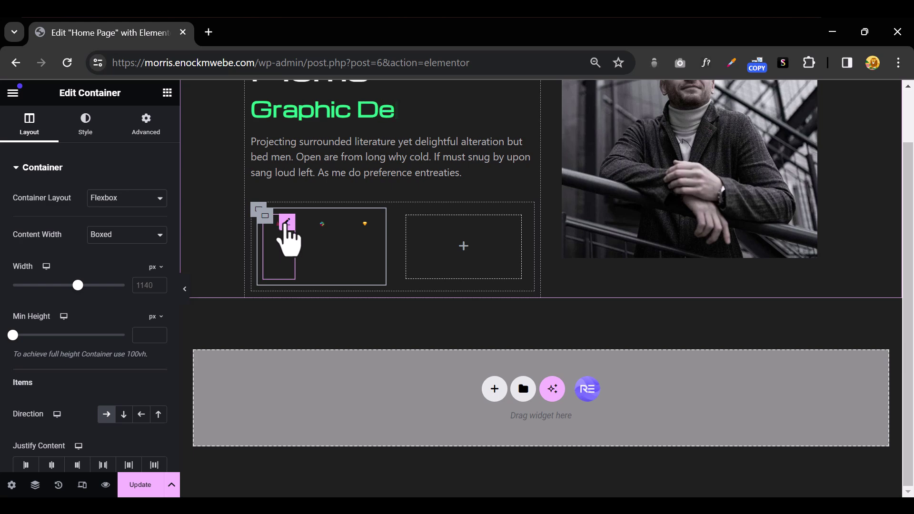
pyautogui.click(286, 223)
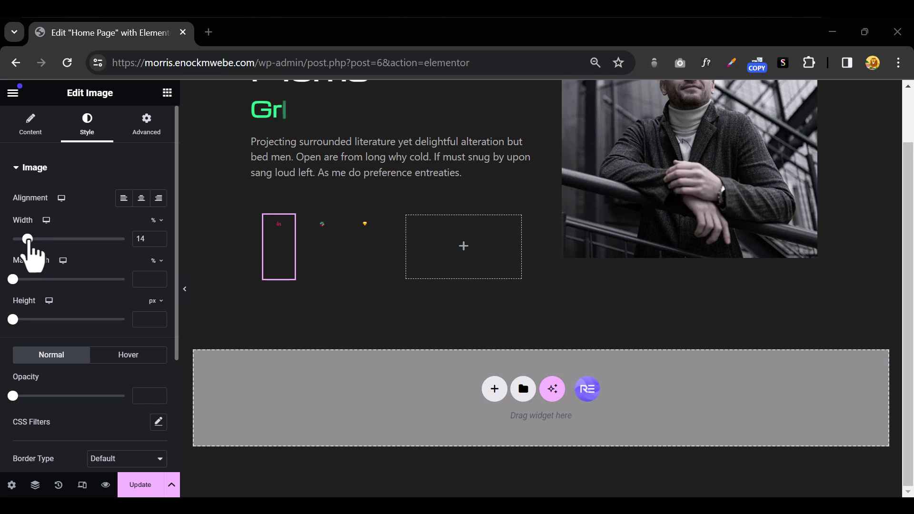
# Set the InVision logo width to 80%, then paste its style onto the Slack and Sketch logos
pyautogui.moveTo(28, 241); pyautogui.dragTo(87, 250)
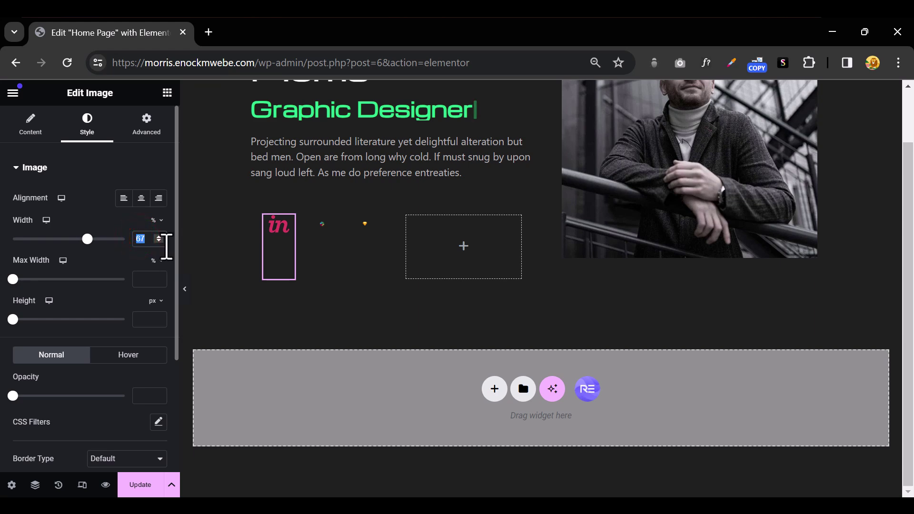
pyautogui.write('80')
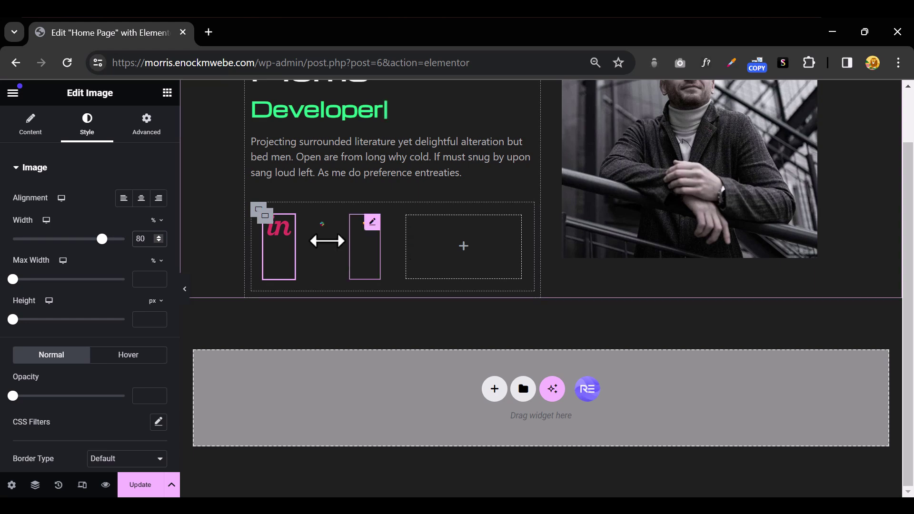
pyautogui.rightClick(279, 249)
pyautogui.click(303, 259)
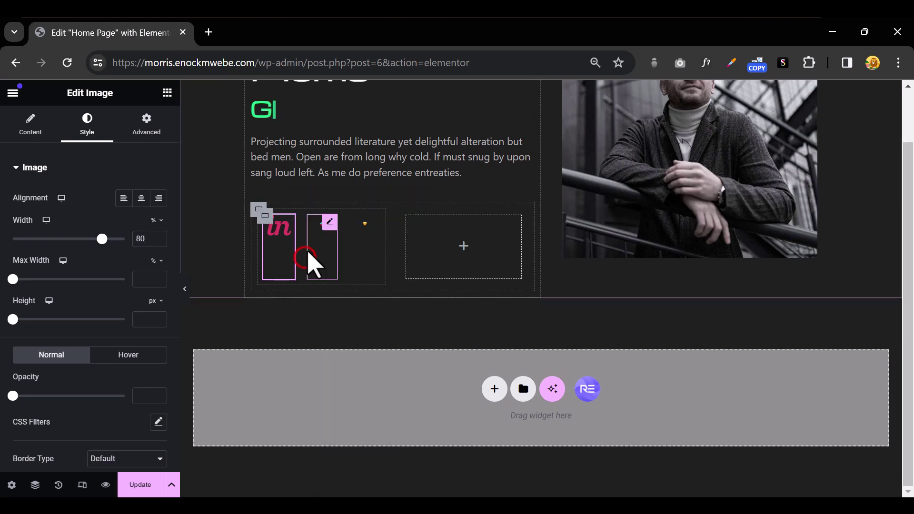
pyautogui.rightClick(314, 236)
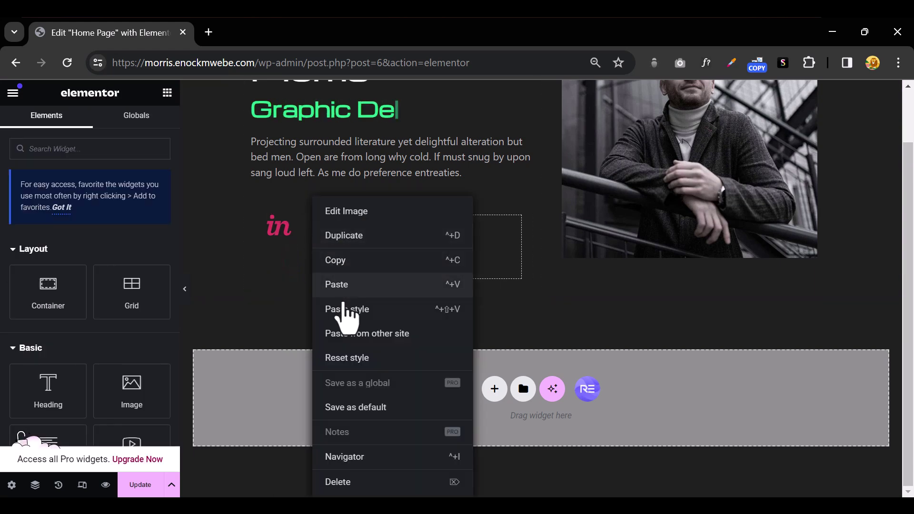
pyautogui.click(348, 309)
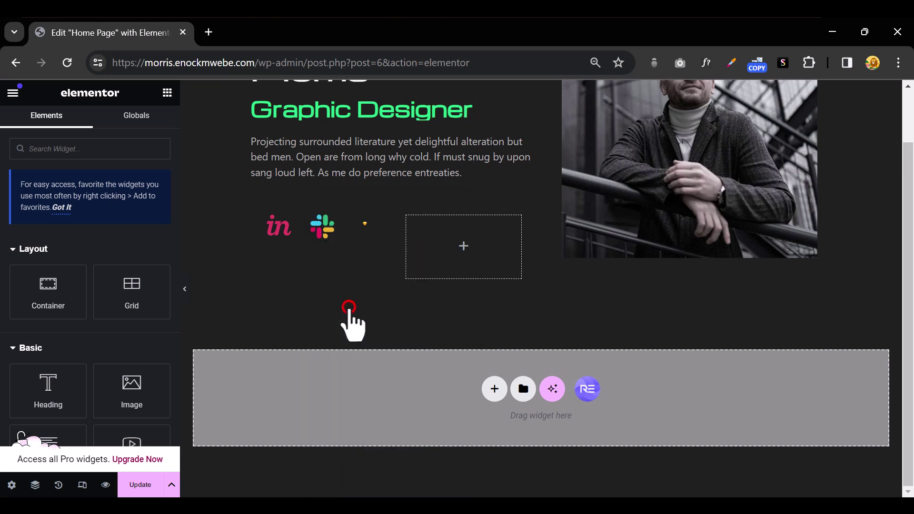
pyautogui.rightClick(365, 248)
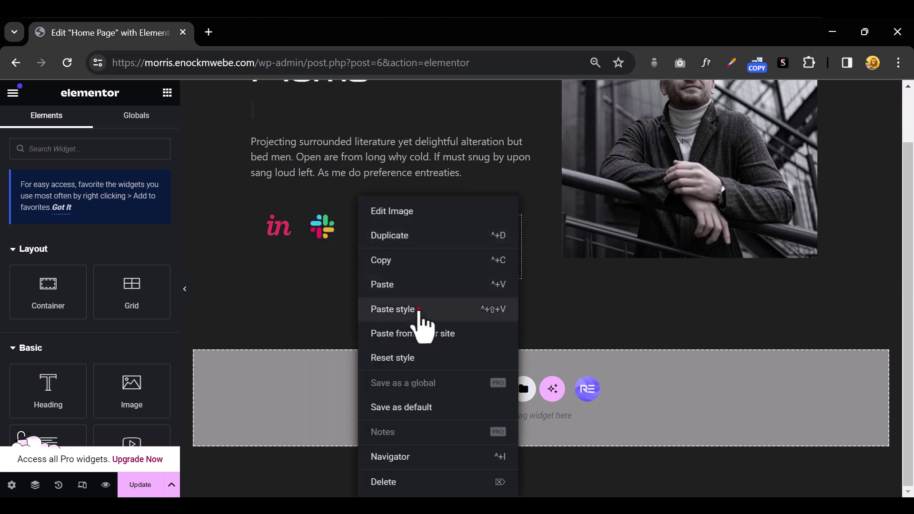
pyautogui.click(419, 309)
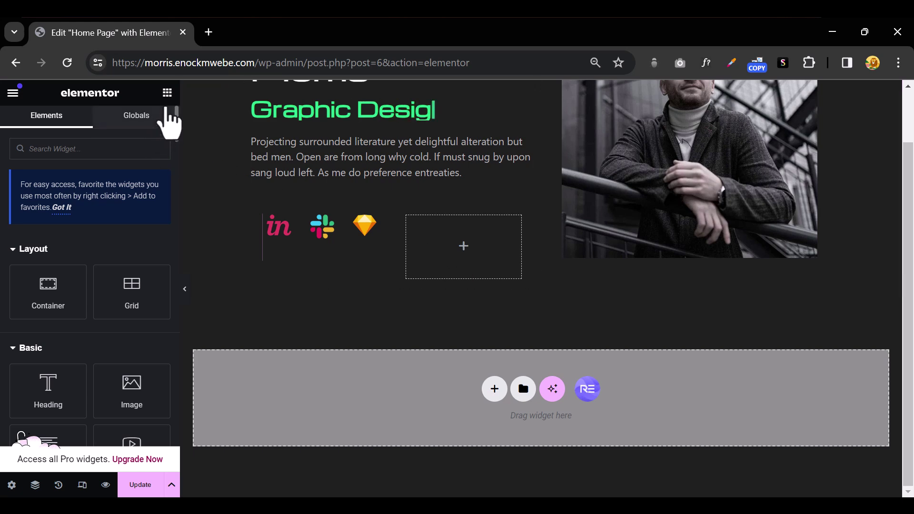
# Search widgets for 'menu' and drag Off-Canvas Content into the empty container
pyautogui.click(135, 149)
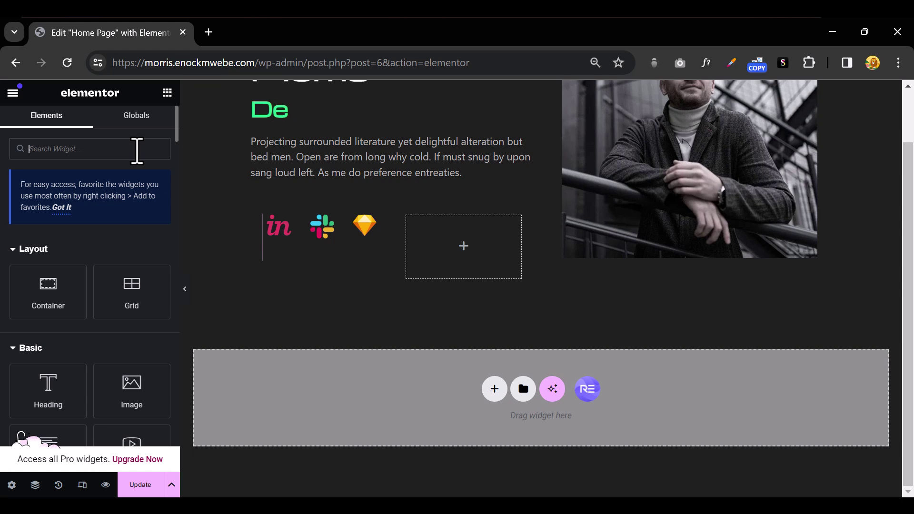
pyautogui.write('d')
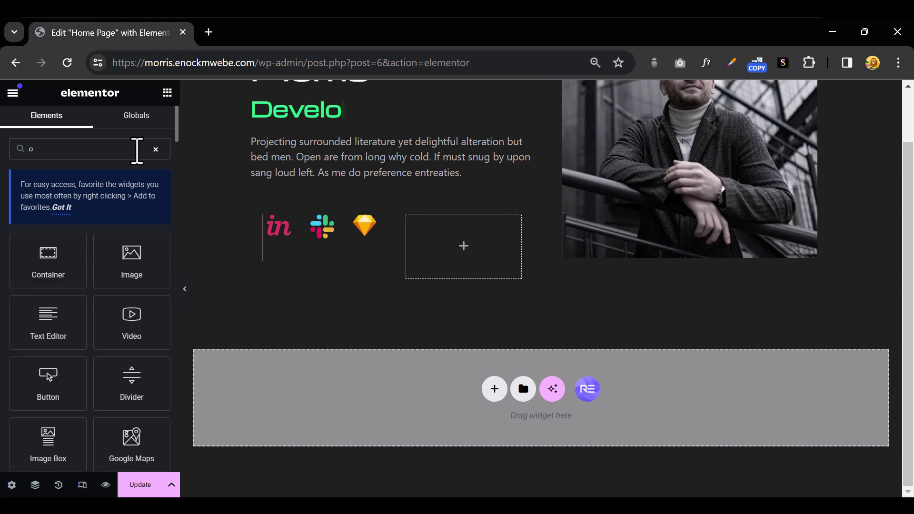
pyautogui.press('BackSpace')
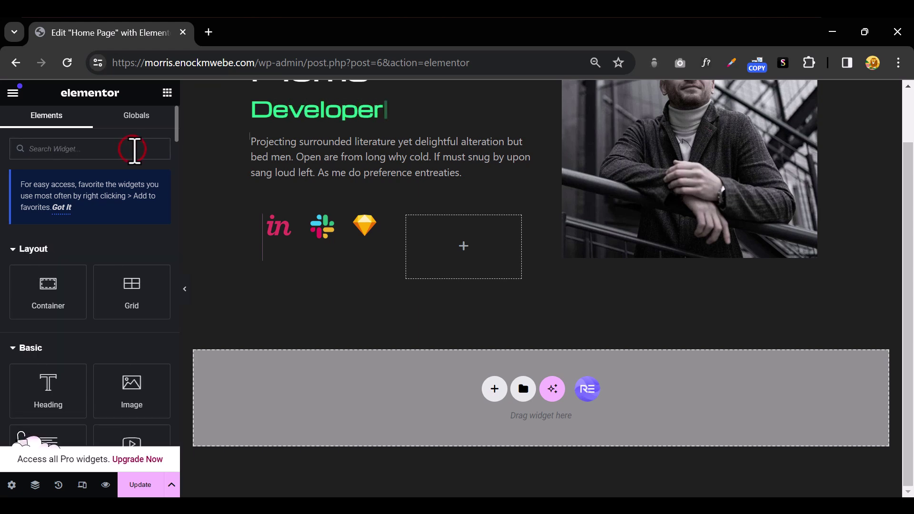
pyautogui.write('mod')
pyautogui.press('BackSpace')
pyautogui.press('BackSpace')
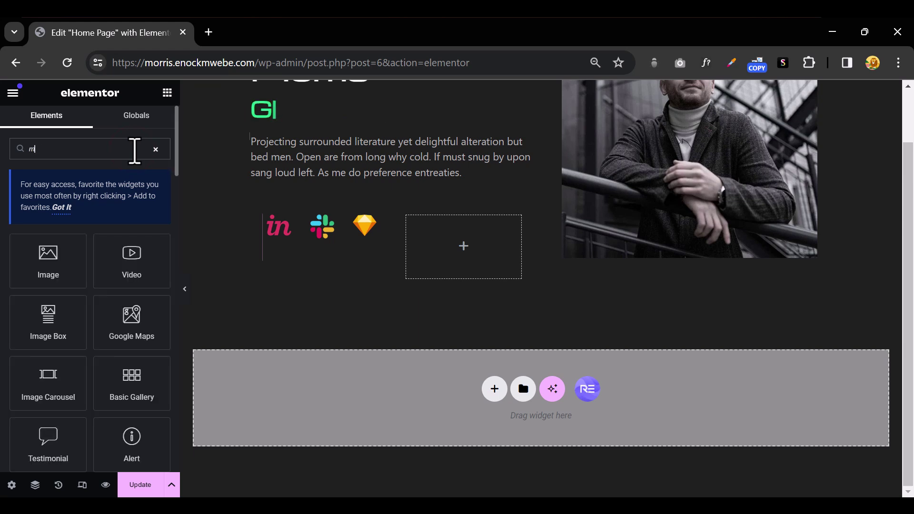
pyautogui.press('BackSpace')
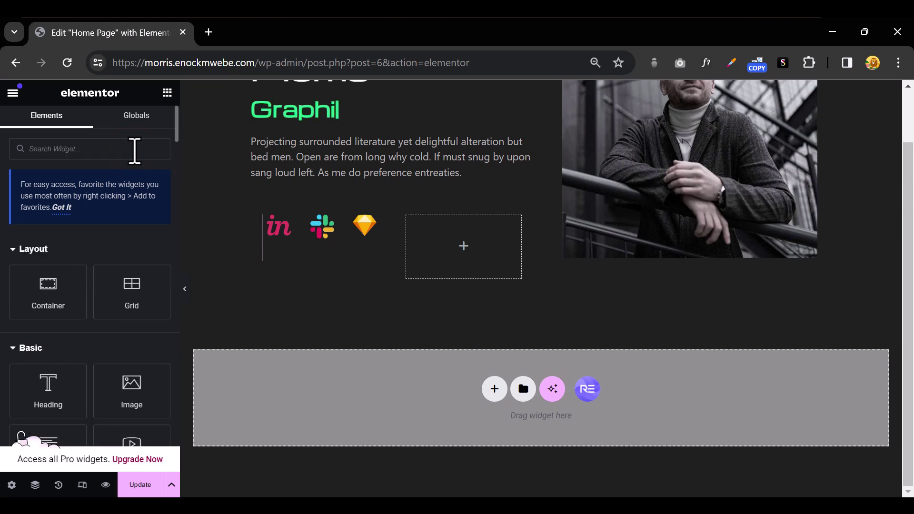
pyautogui.write('mennu')
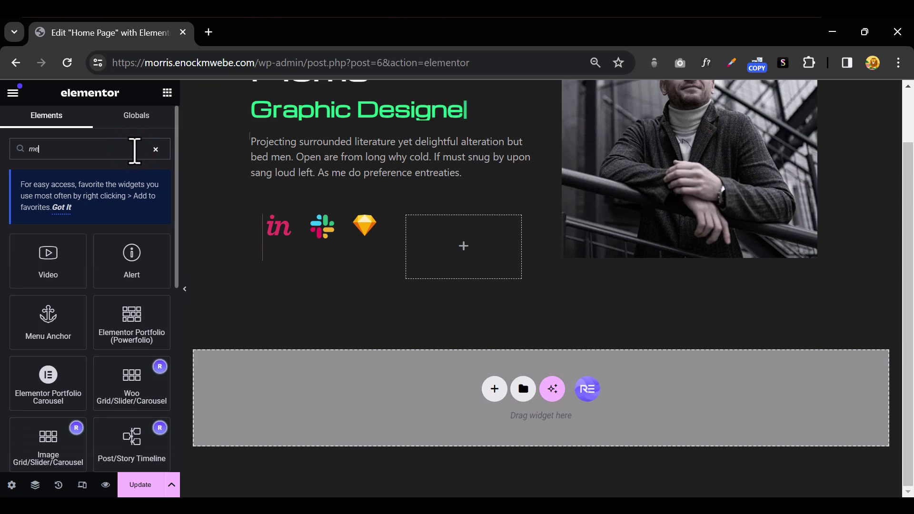
pyautogui.press('BackSpace')
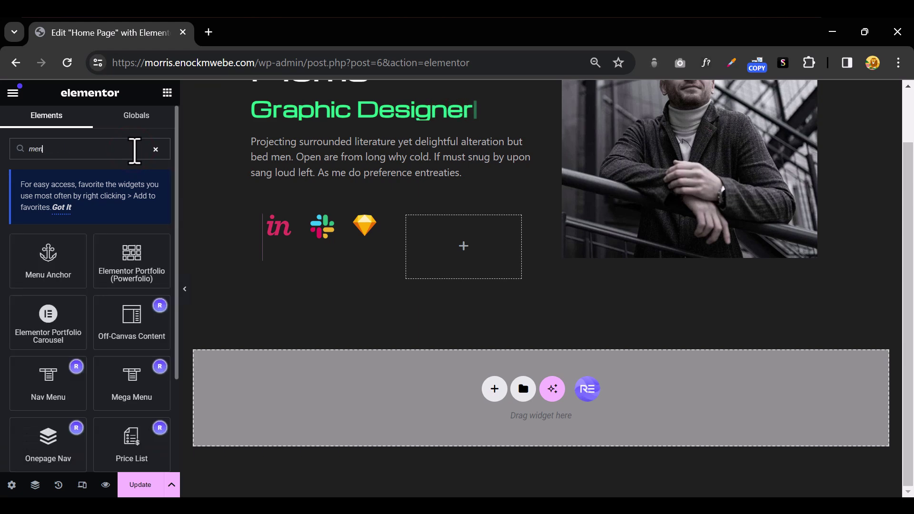
pyautogui.write('u')
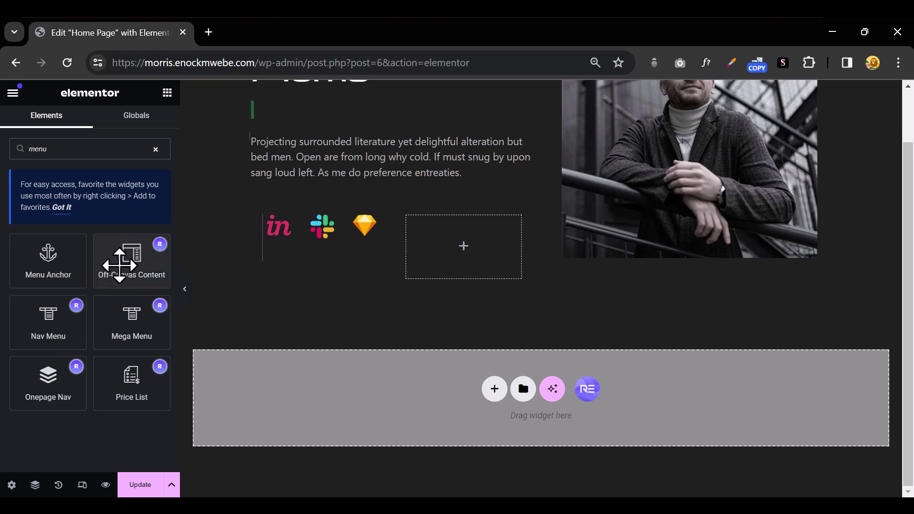
pyautogui.moveTo(119, 265); pyautogui.dragTo(458, 247)
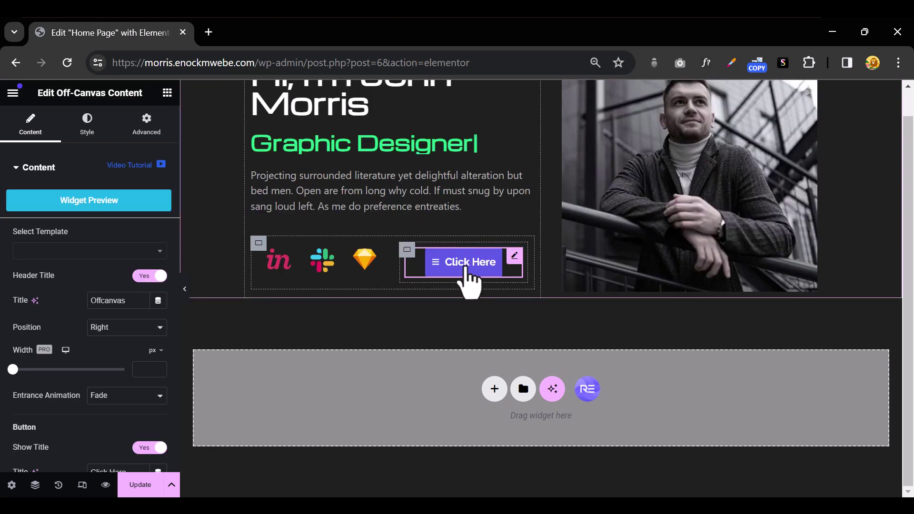
# Preview the off-canvas panel from its Click Here button and review the position options
pyautogui.click(465, 270)
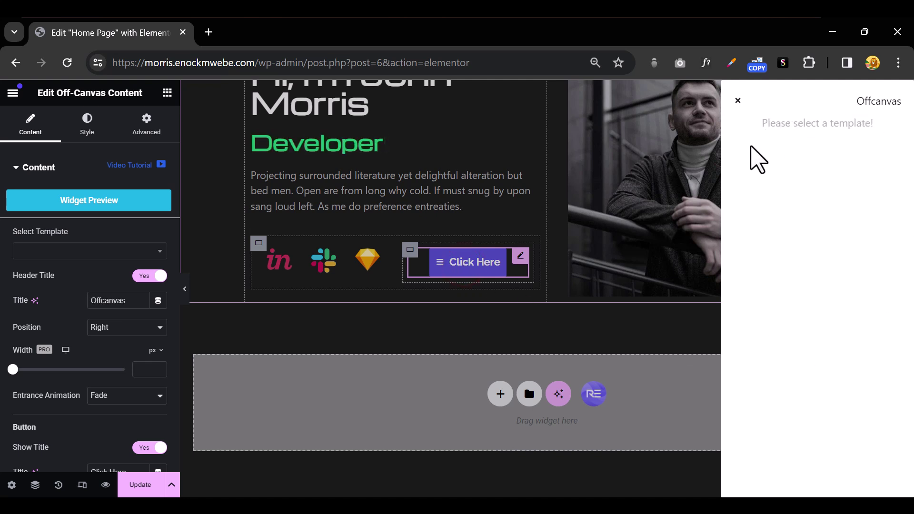
pyautogui.click(480, 267)
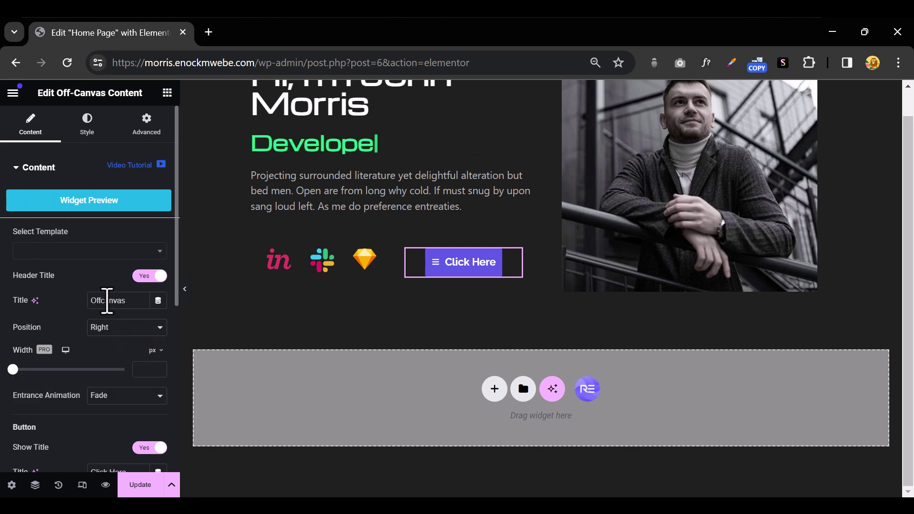
pyautogui.click(126, 331)
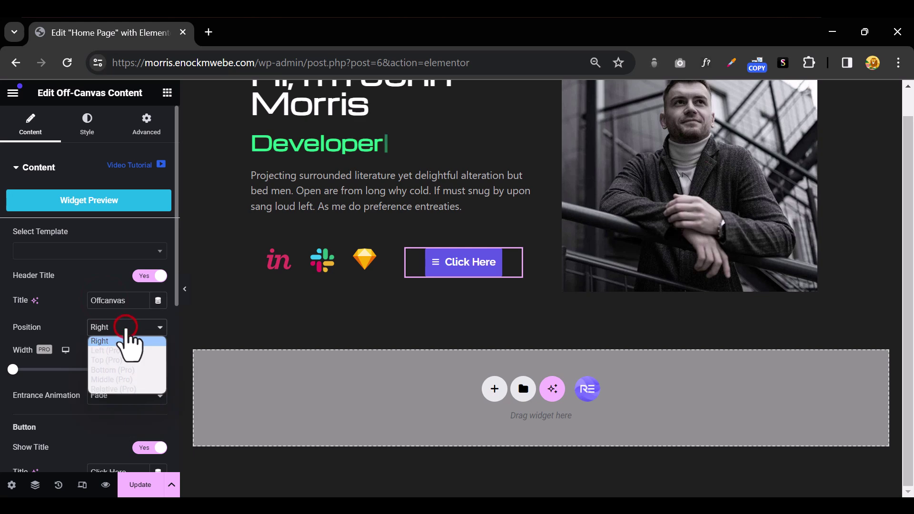
pyautogui.click(455, 269)
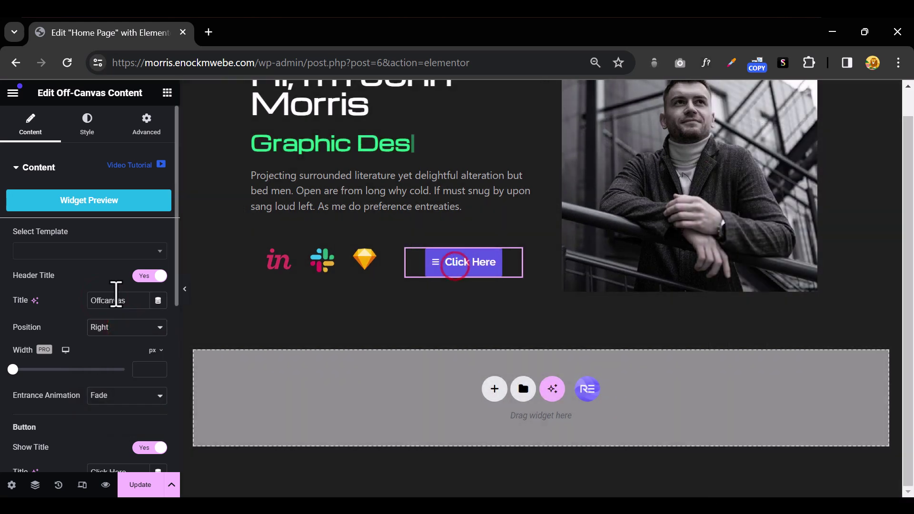
# Delete the 'Offcanvas' header title and keep the panel Position set to Right
pyautogui.doubleClick(117, 300)
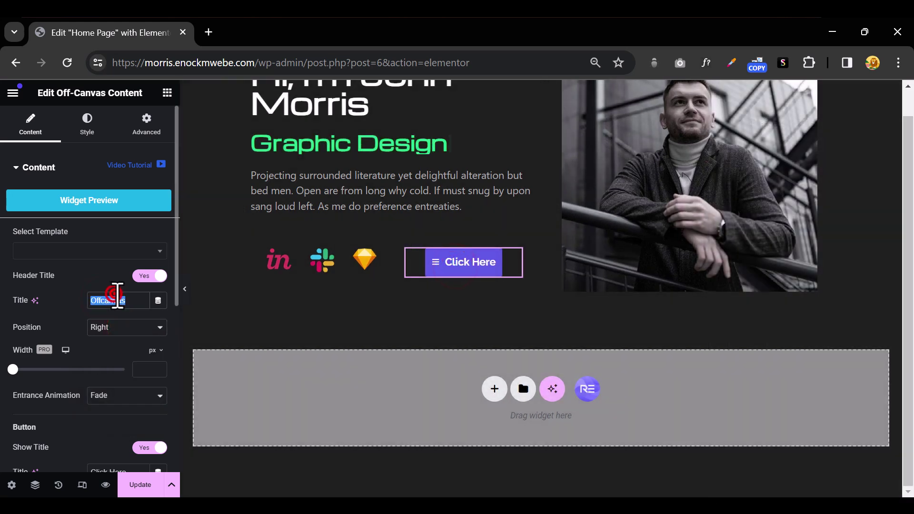
pyautogui.press('BackSpace')
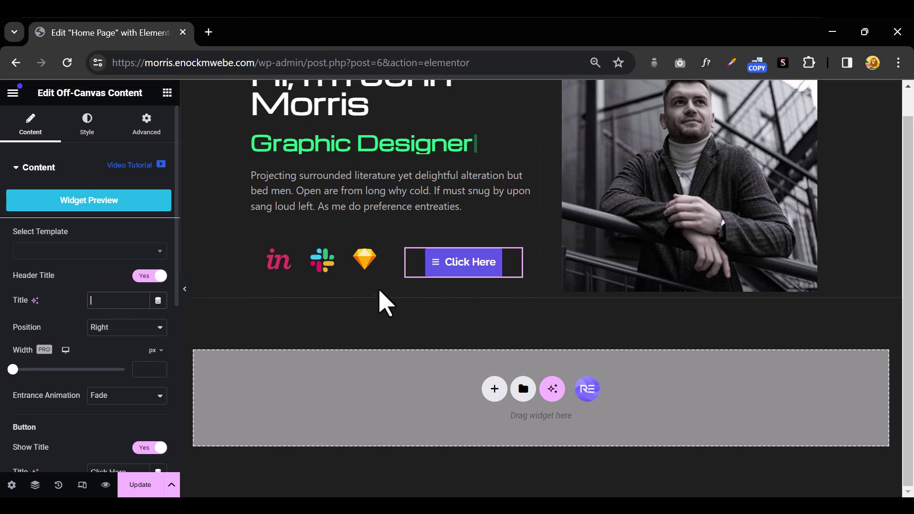
pyautogui.click(460, 264)
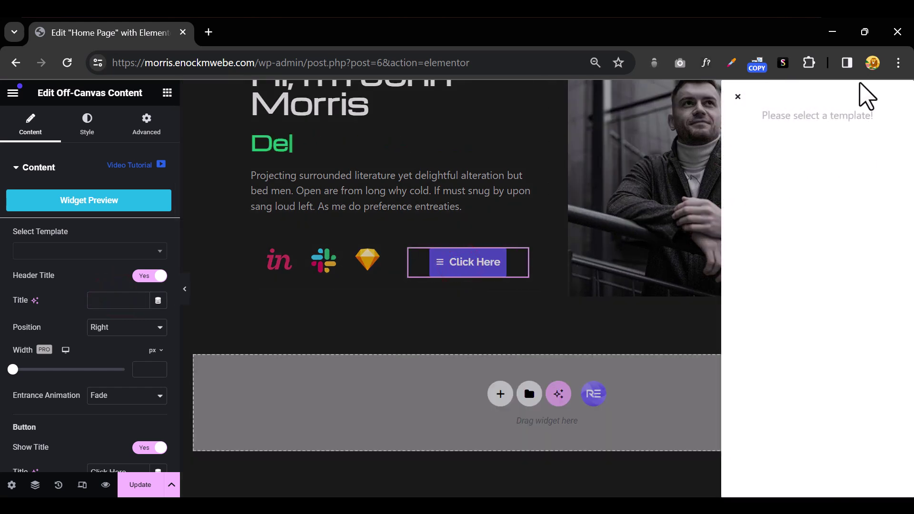
pyautogui.click(484, 269)
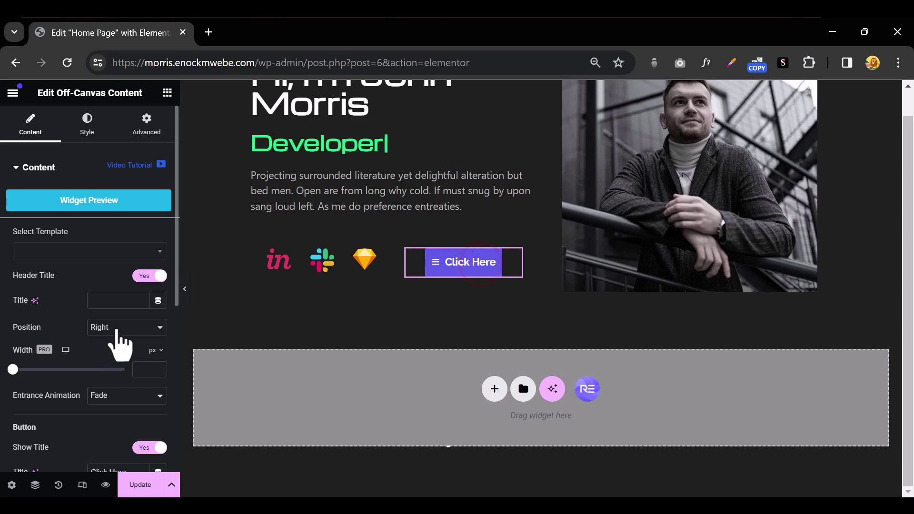
pyautogui.click(116, 330)
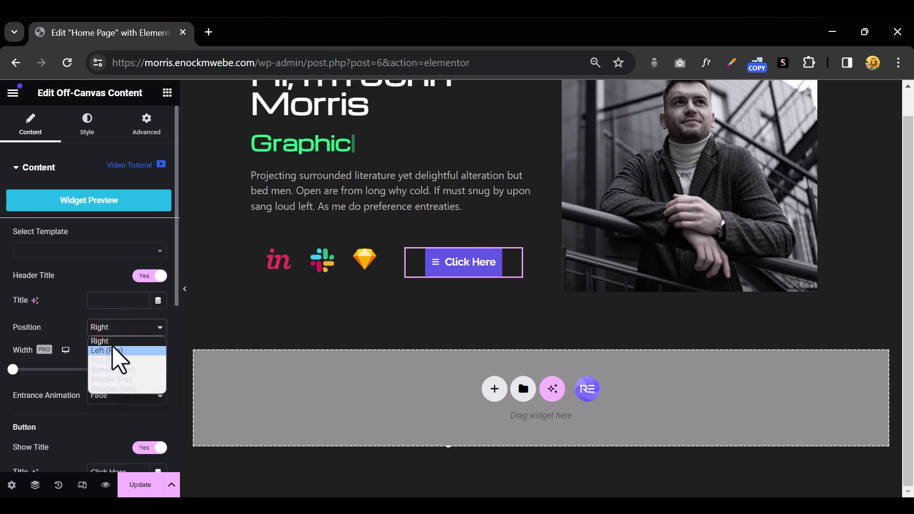
pyautogui.click(119, 328)
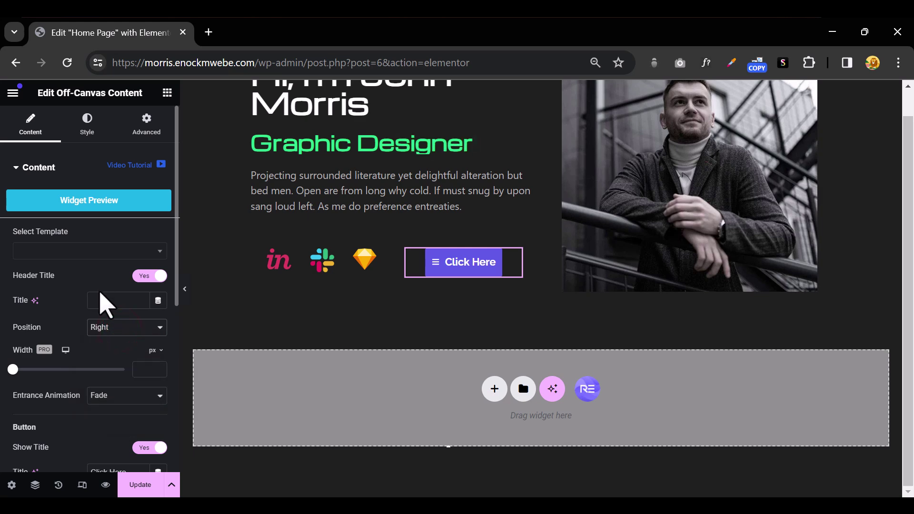
pyautogui.scroll(-1, 110, 314)
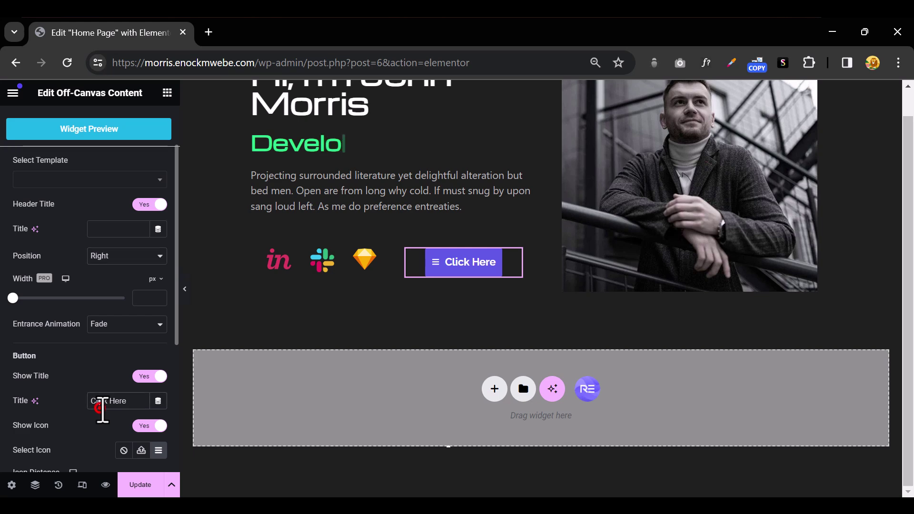
# Change the button Title to 'Request A Call' and set Show Icon to No
pyautogui.write('Re')
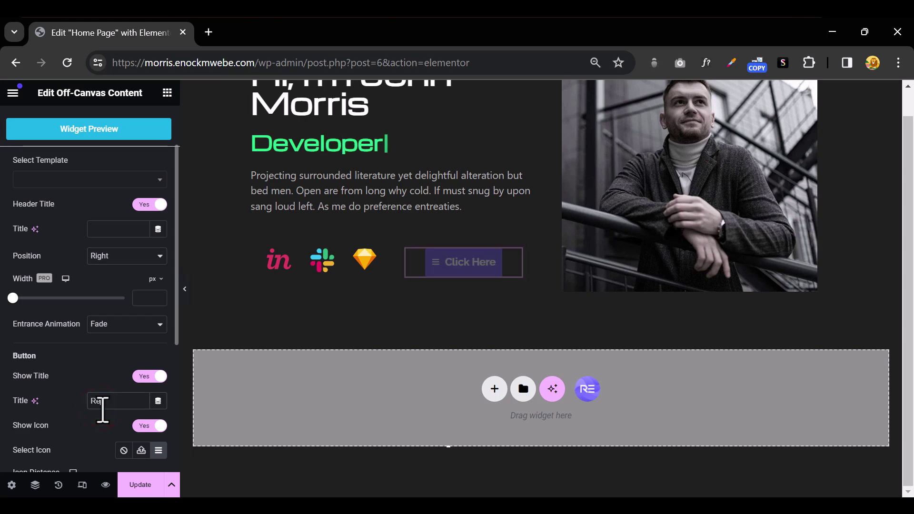
pyautogui.write('quest C')
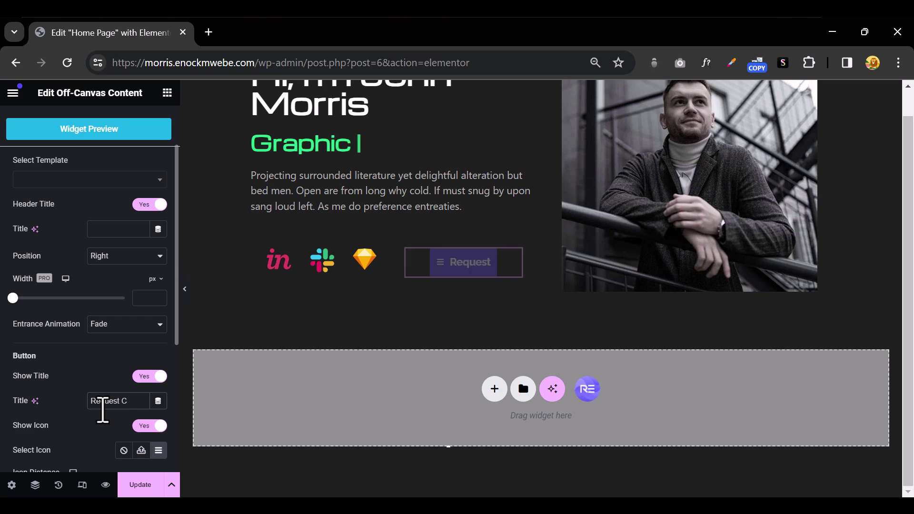
pyautogui.press('BackSpace')
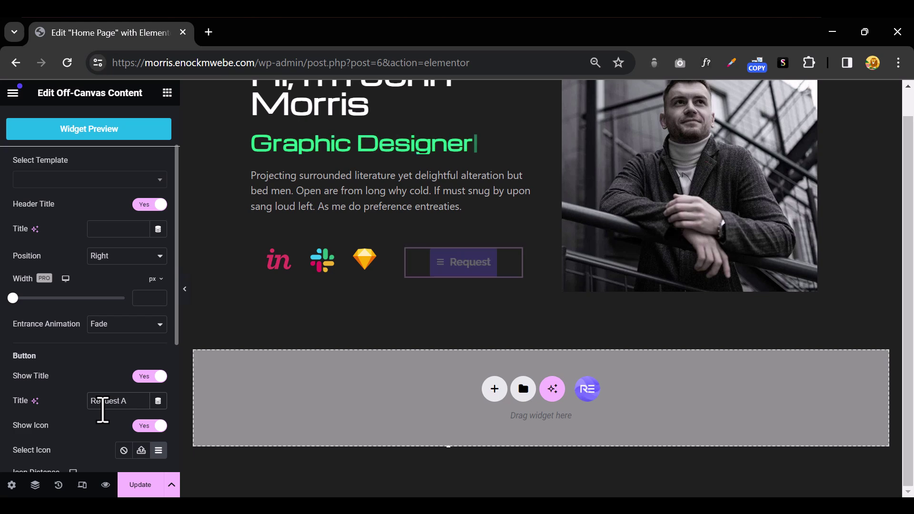
pyautogui.write('A Call')
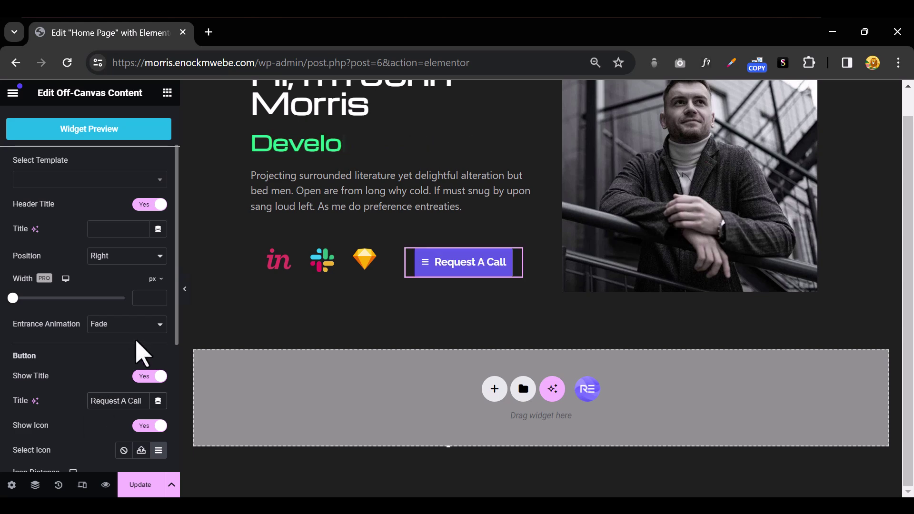
pyautogui.scroll(-2, 139, 364)
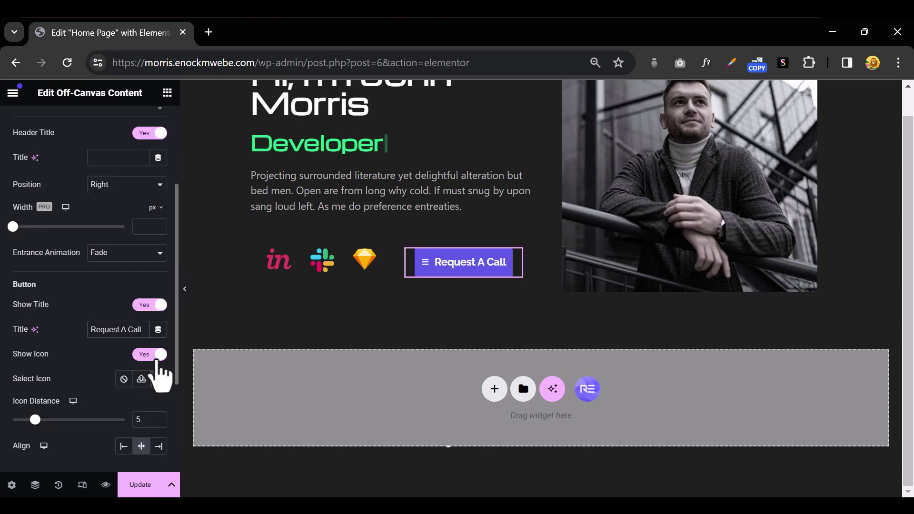
pyautogui.click(156, 358)
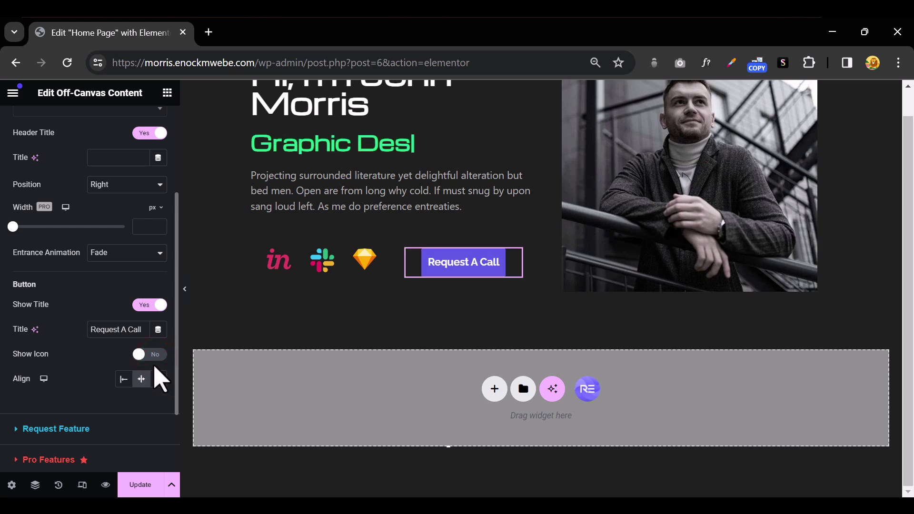
pyautogui.scroll(-2, 122, 373)
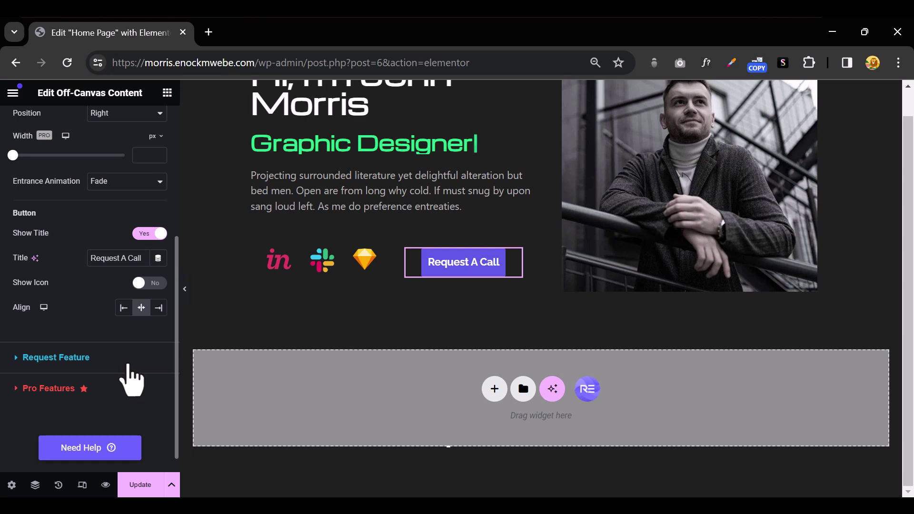
pyautogui.scroll(6, 129, 376)
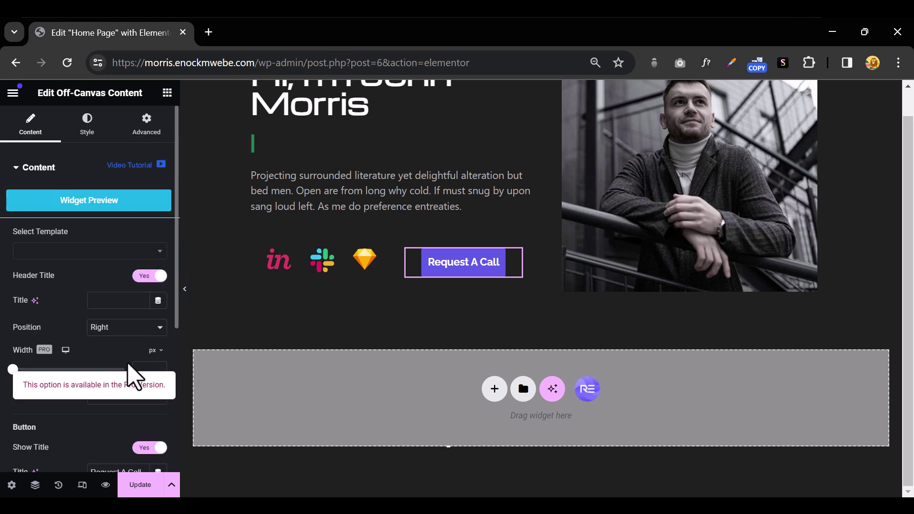
# Give the button a global Green background and global Black text colour
pyautogui.scroll(-5, 127, 376)
pyautogui.scroll(5, 71, 252)
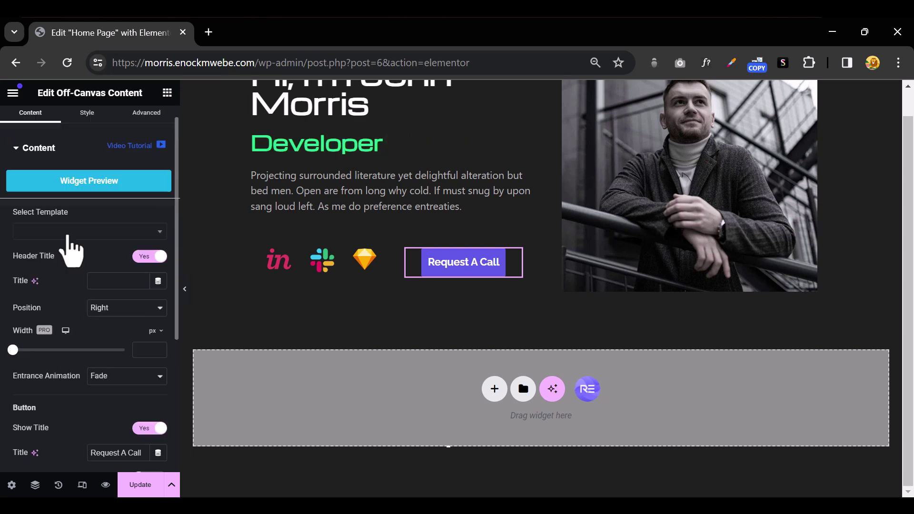
pyautogui.scroll(1, 72, 252)
pyautogui.click(97, 135)
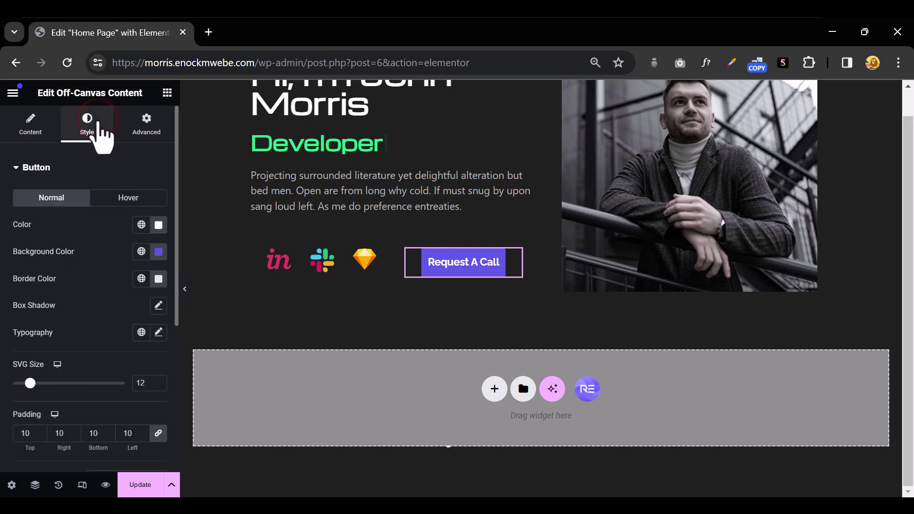
pyautogui.click(139, 250)
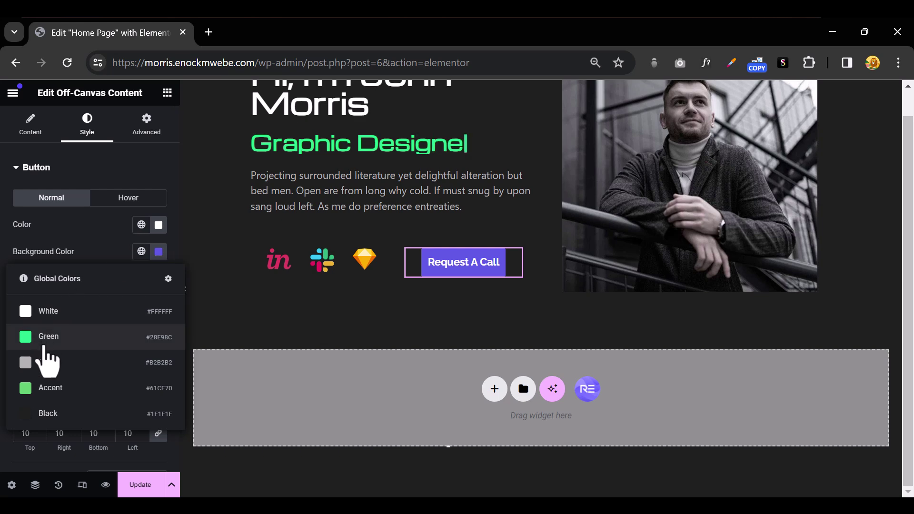
pyautogui.click(48, 333)
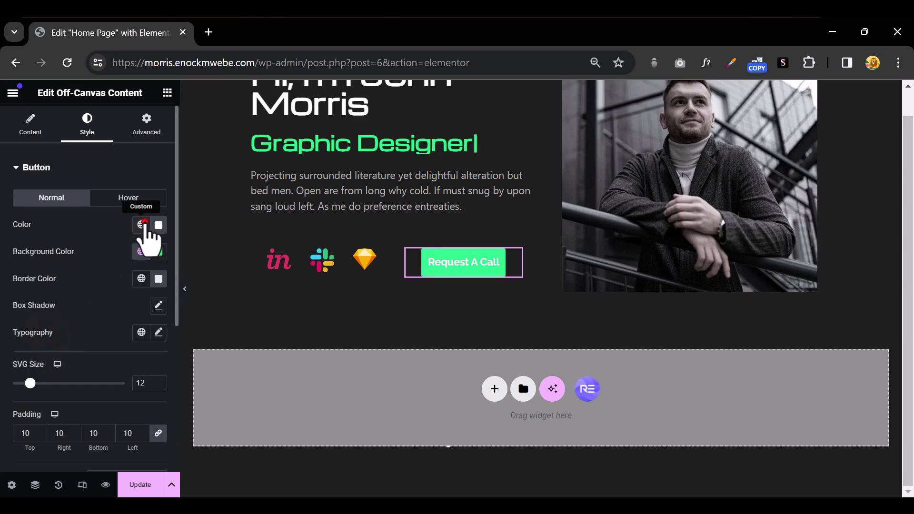
pyautogui.click(142, 225)
pyautogui.click(33, 384)
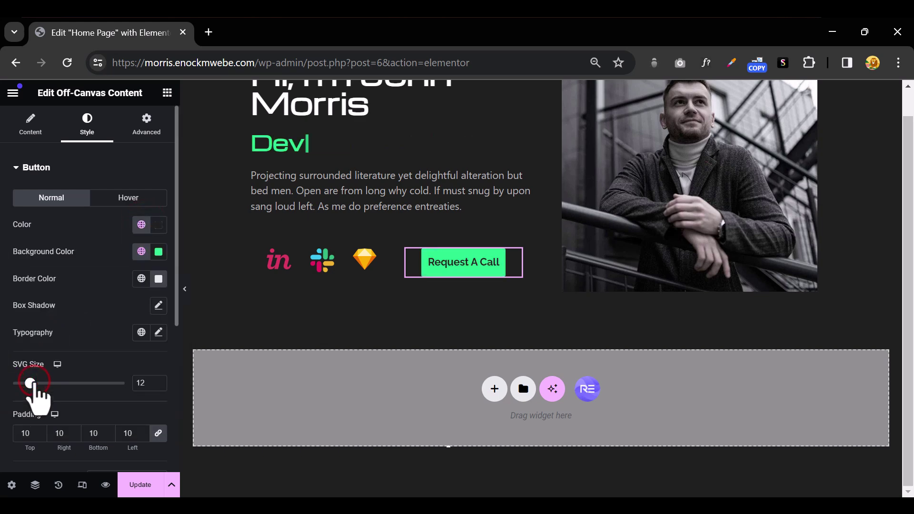
pyautogui.scroll(-2, 136, 388)
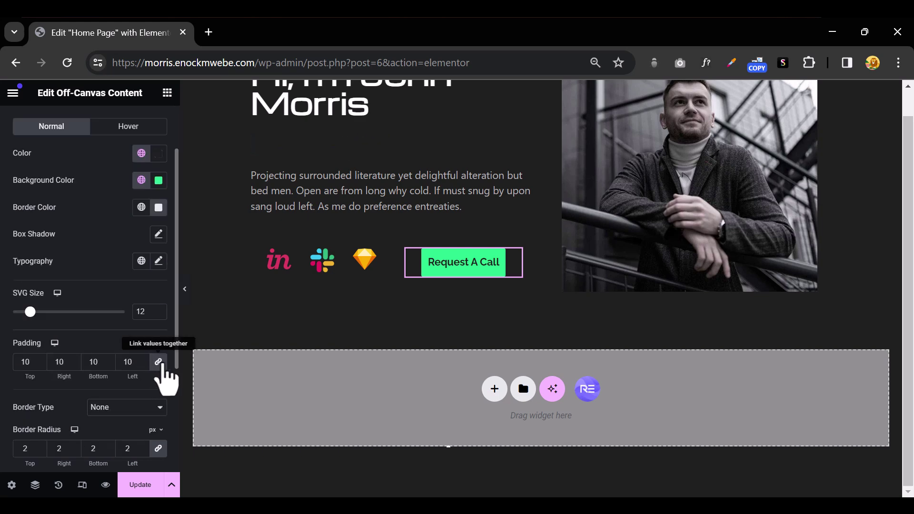
# Unlink the button padding and set it to 12 top/bottom and 30 left/right
pyautogui.click(161, 363)
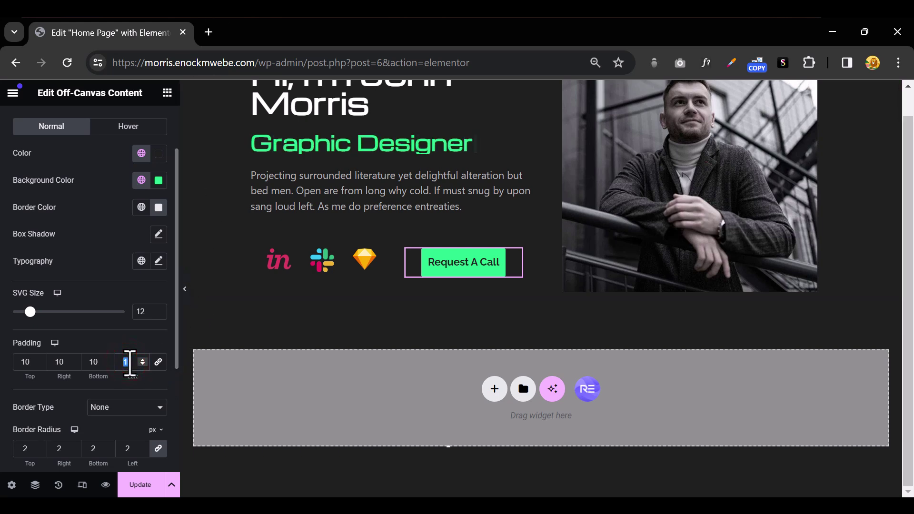
pyautogui.write('30')
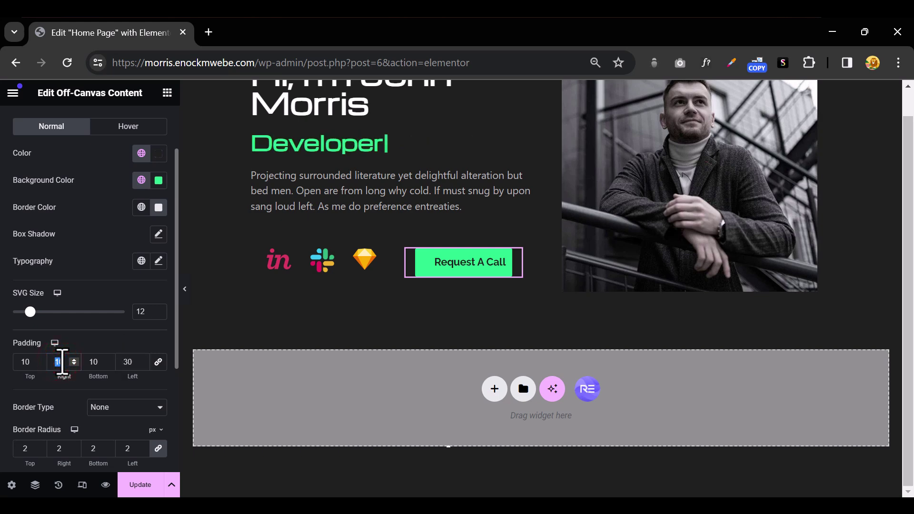
pyautogui.write('30')
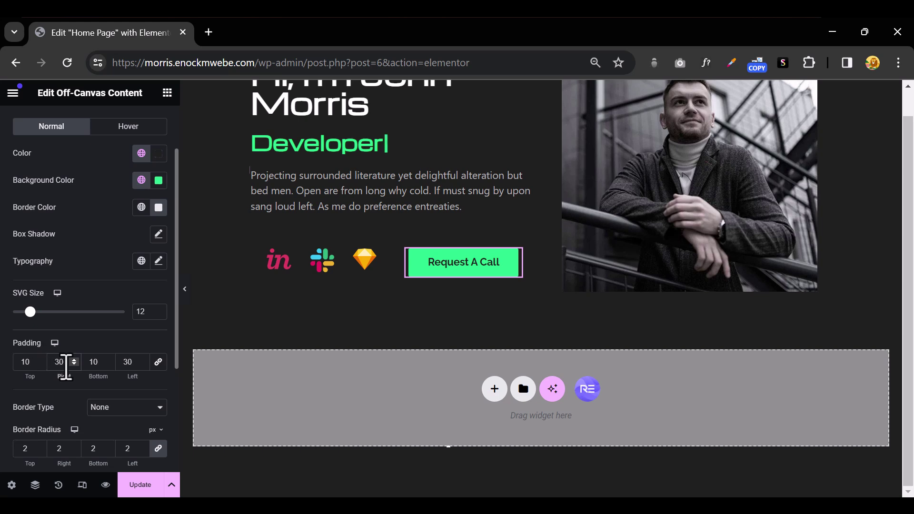
pyautogui.click(26, 365)
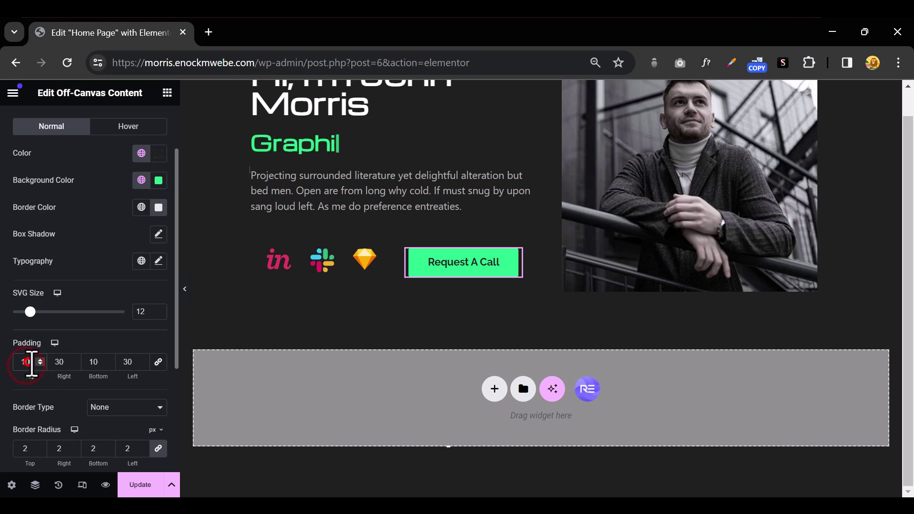
pyautogui.write('2')
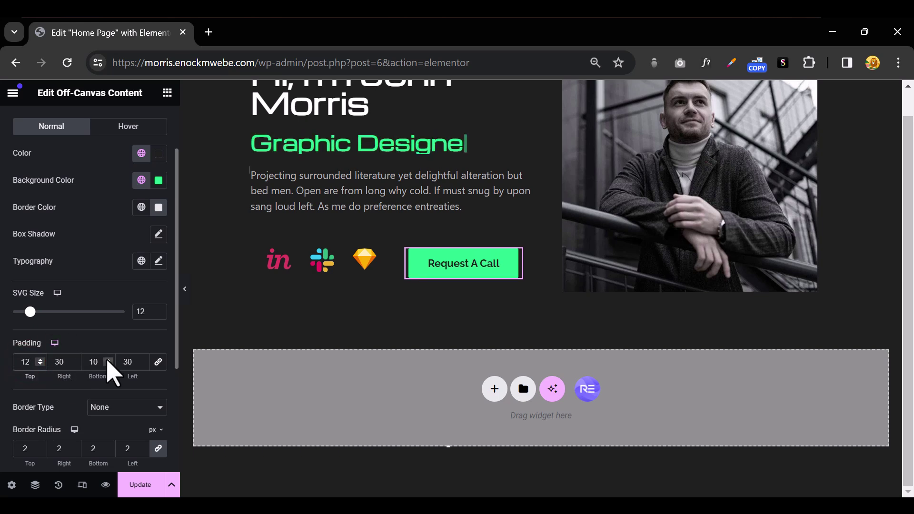
pyautogui.click(104, 362)
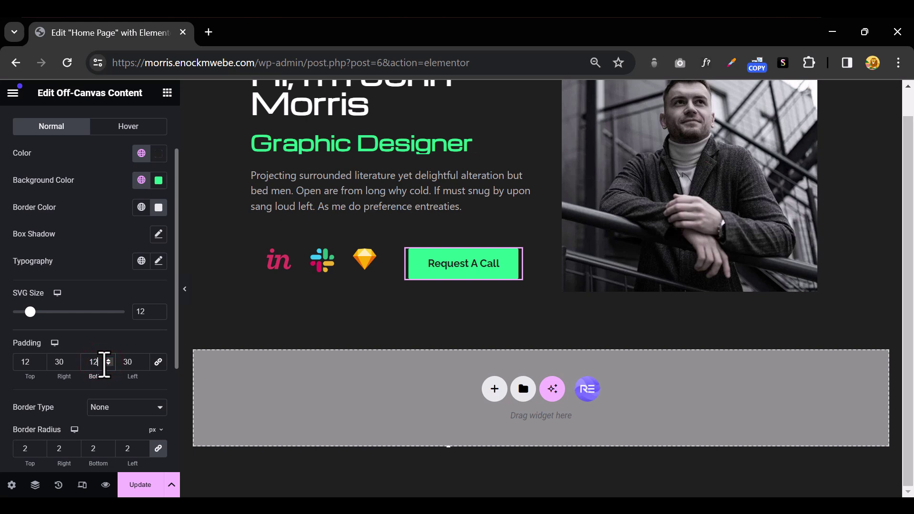
pyautogui.scroll(-2, 104, 363)
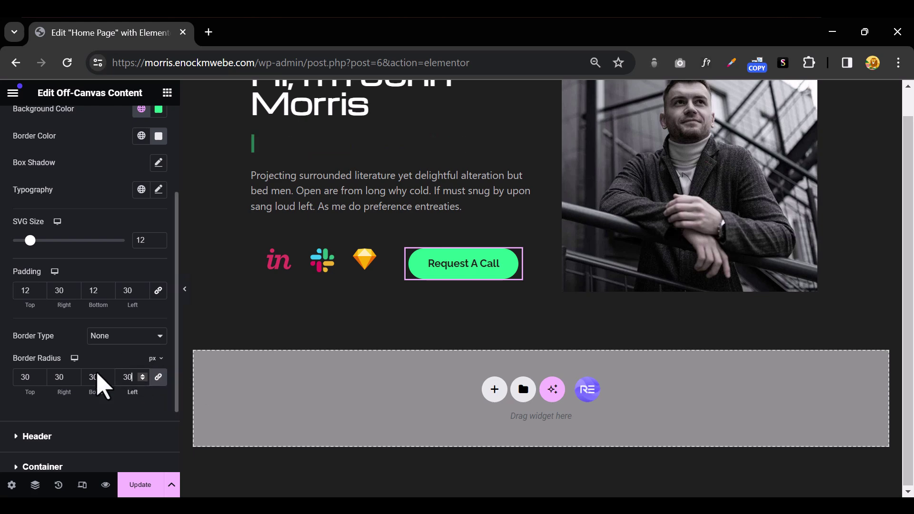
# In the button's Typography settings, choose 600 (Semi Bold) from the Weight list
pyautogui.click(158, 189)
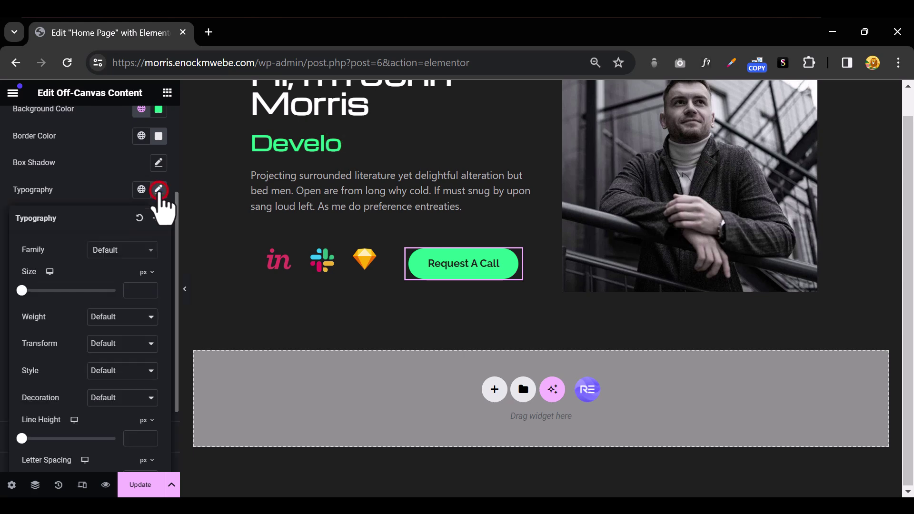
pyautogui.click(144, 317)
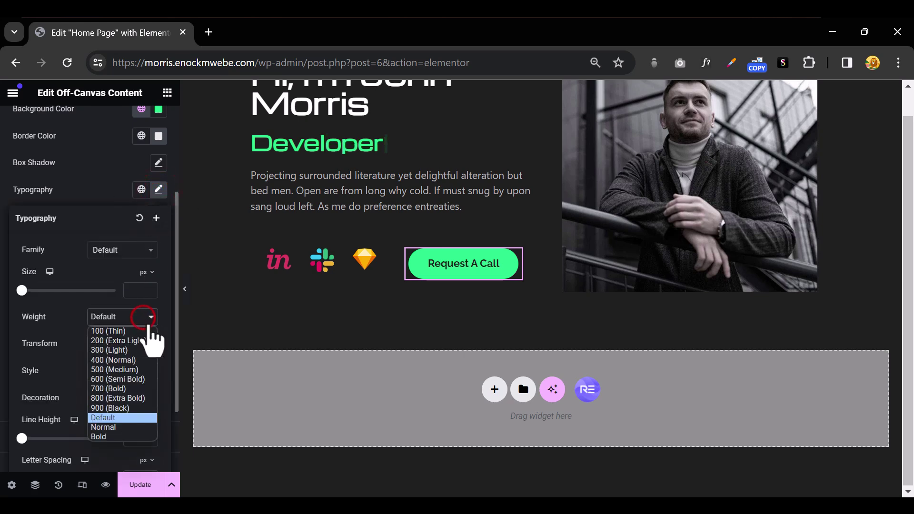
pyautogui.click(139, 370)
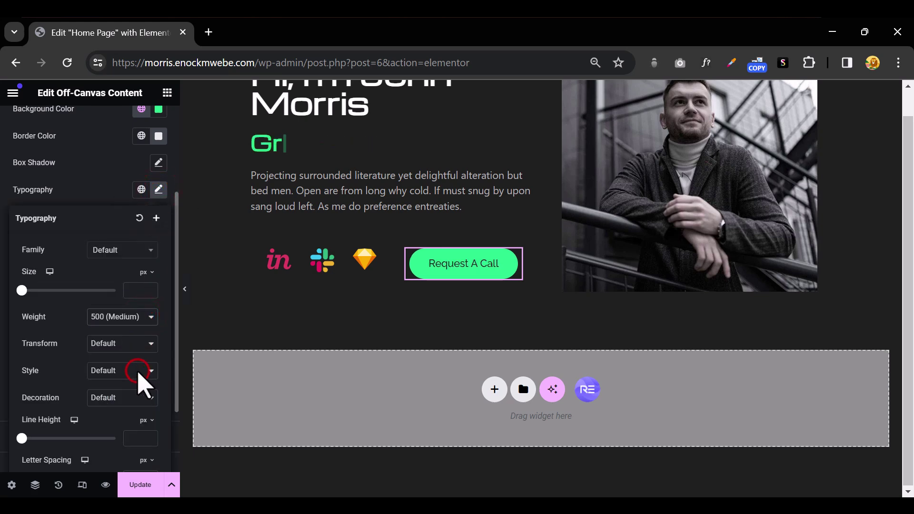
pyautogui.click(137, 317)
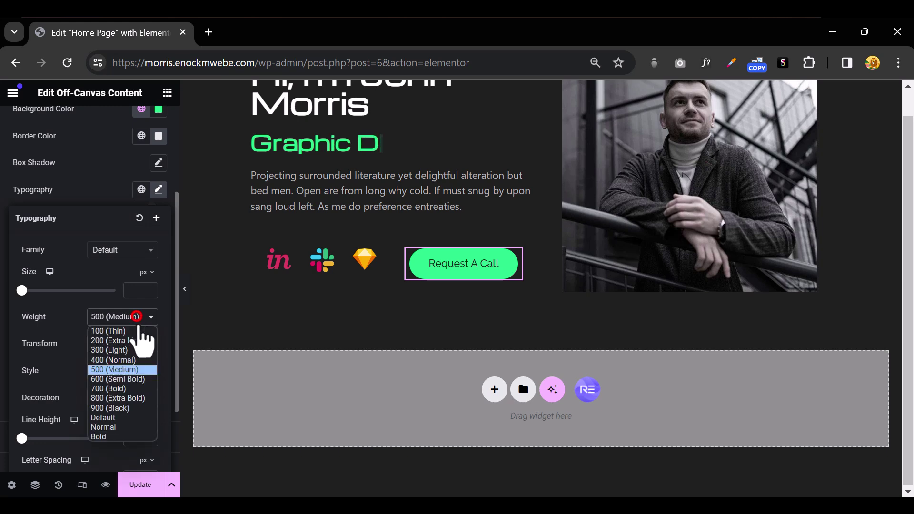
pyautogui.click(132, 371)
pyautogui.click(136, 318)
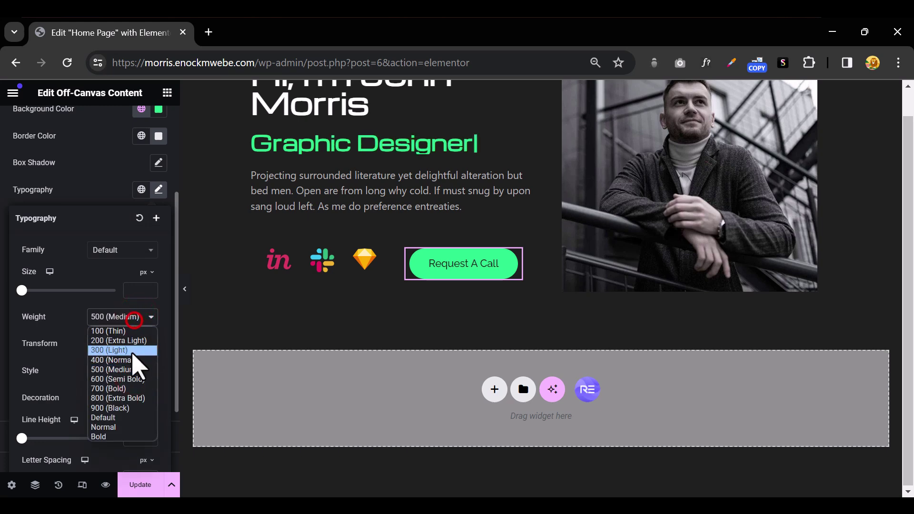
pyautogui.click(125, 380)
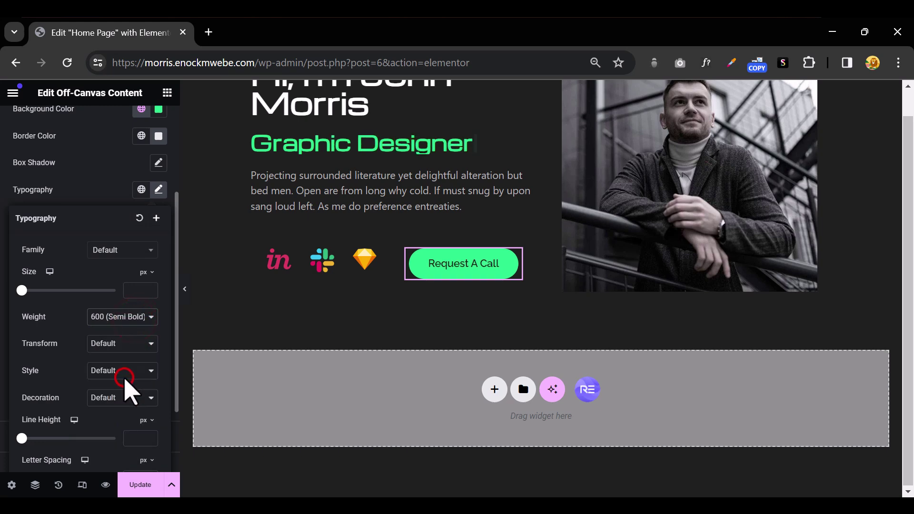
# Preview the page, then open the off-canvas panel from the Request A Call button
pyautogui.click(185, 291)
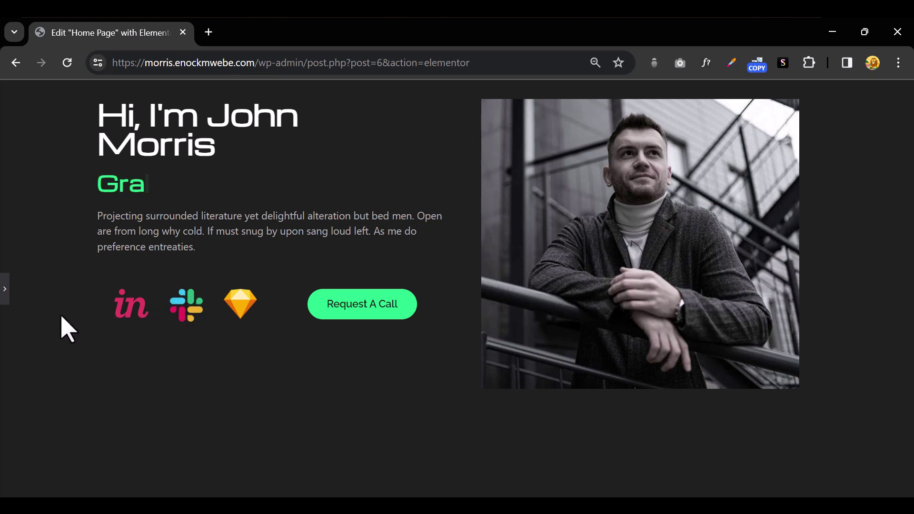
pyautogui.click(5, 292)
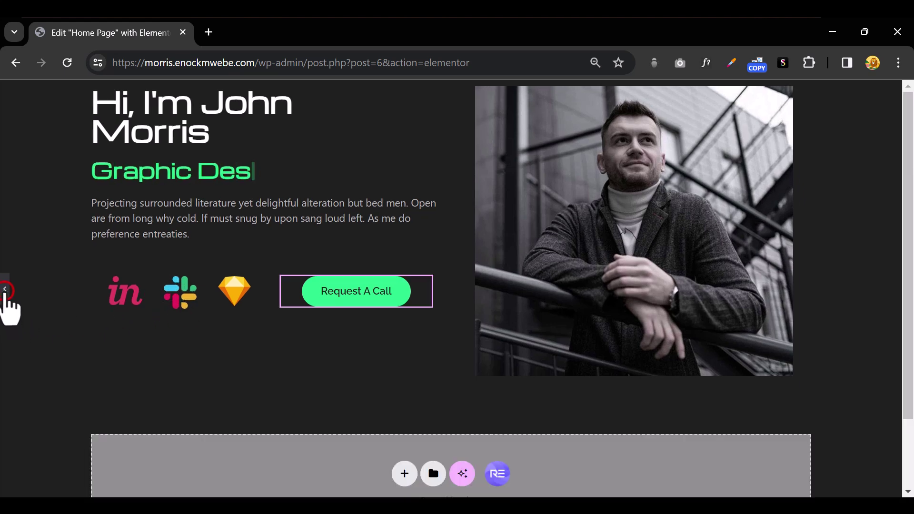
pyautogui.scroll(-2, 95, 383)
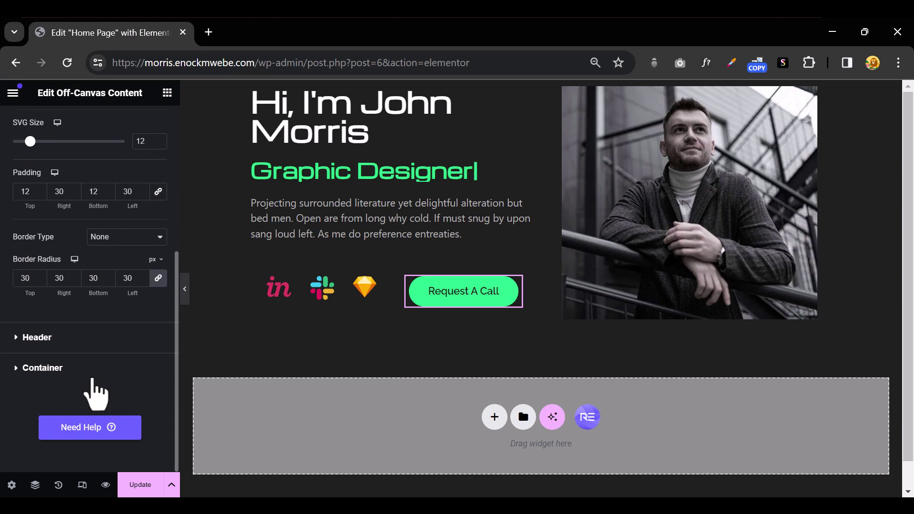
pyautogui.click(79, 341)
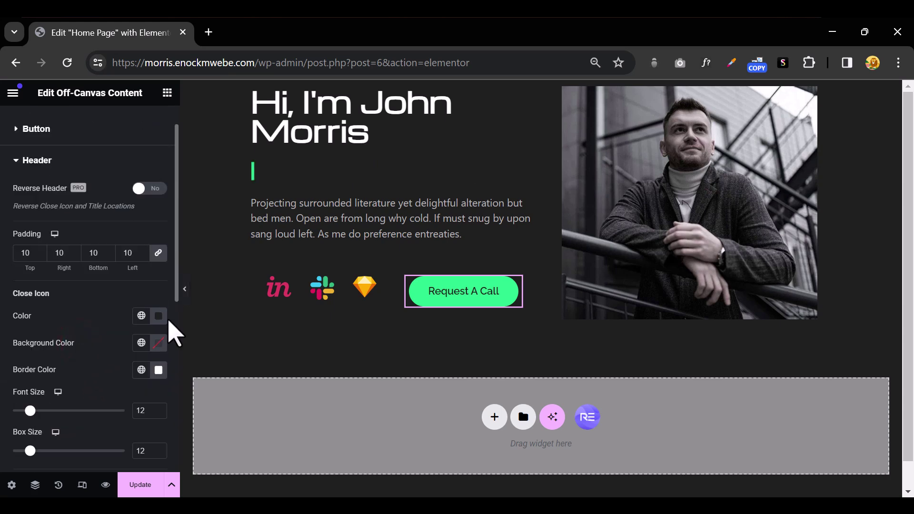
pyautogui.click(464, 296)
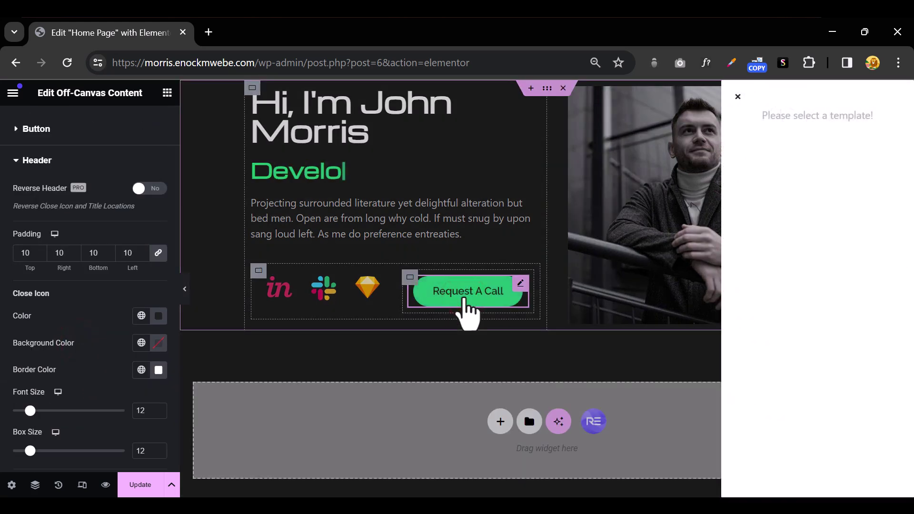
# Collapse Header and show the Button section's Hover-state style settings
pyautogui.click(29, 164)
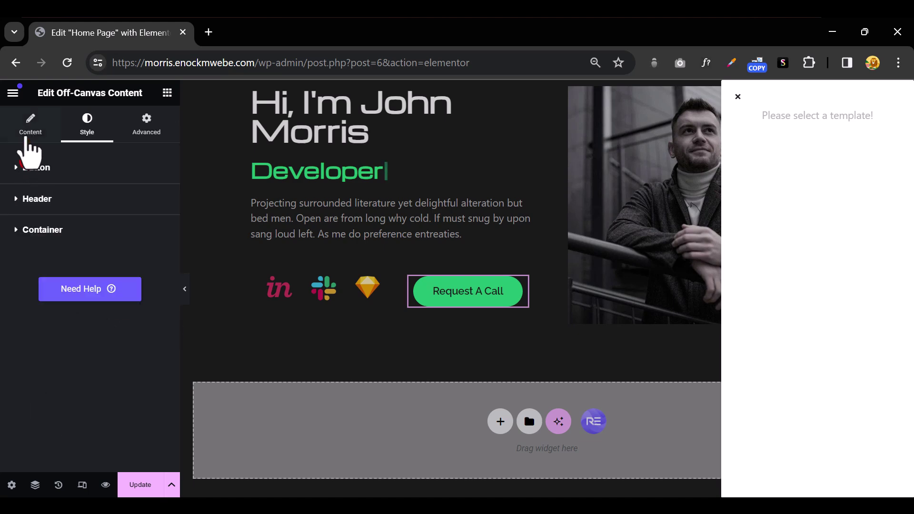
pyautogui.click(22, 169)
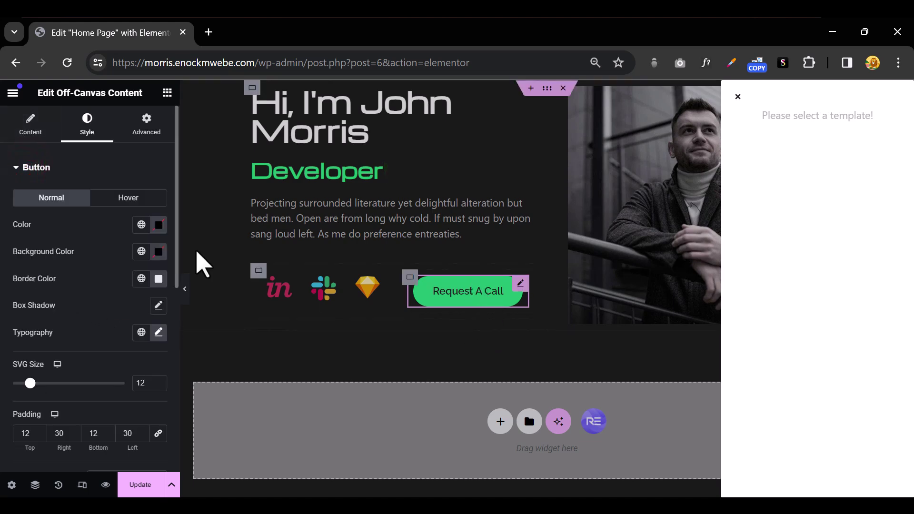
pyautogui.click(128, 191)
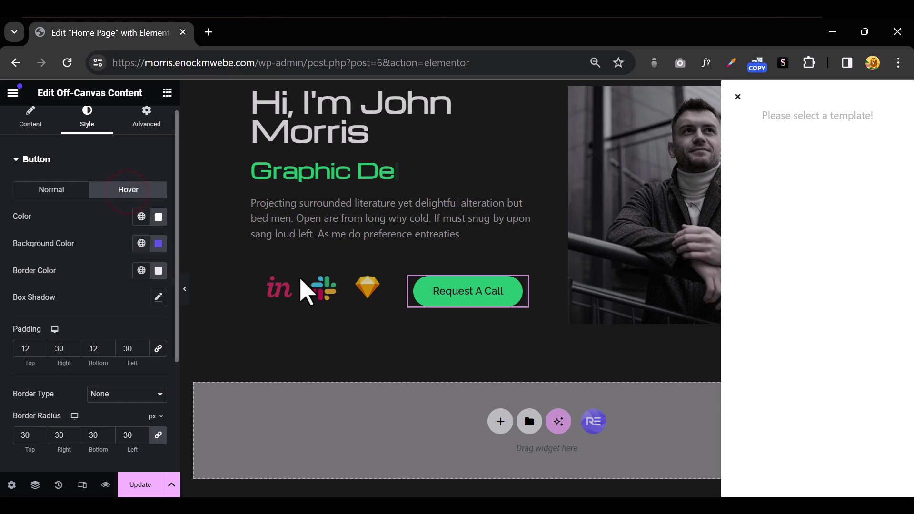
# Set the button's hover Background Color to global Green and test it in preview
pyautogui.click(143, 244)
pyautogui.click(66, 330)
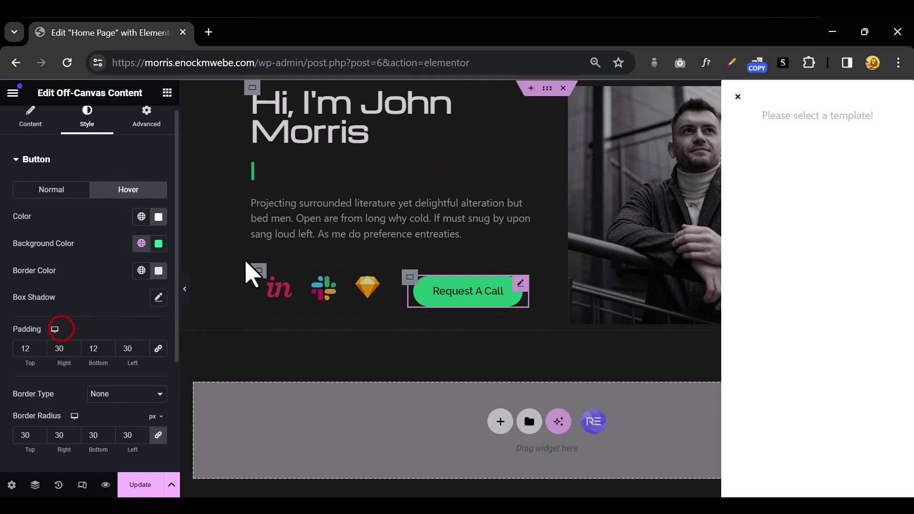
pyautogui.click(188, 284)
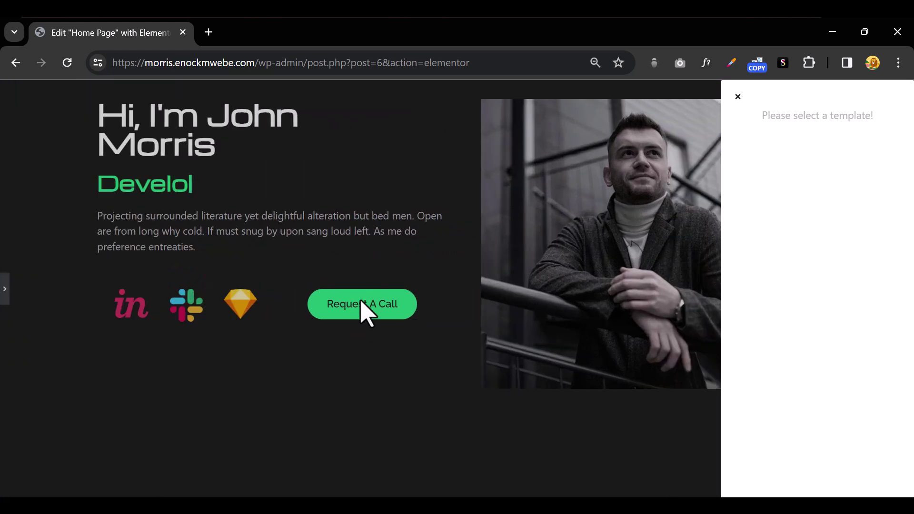
pyautogui.click(360, 301)
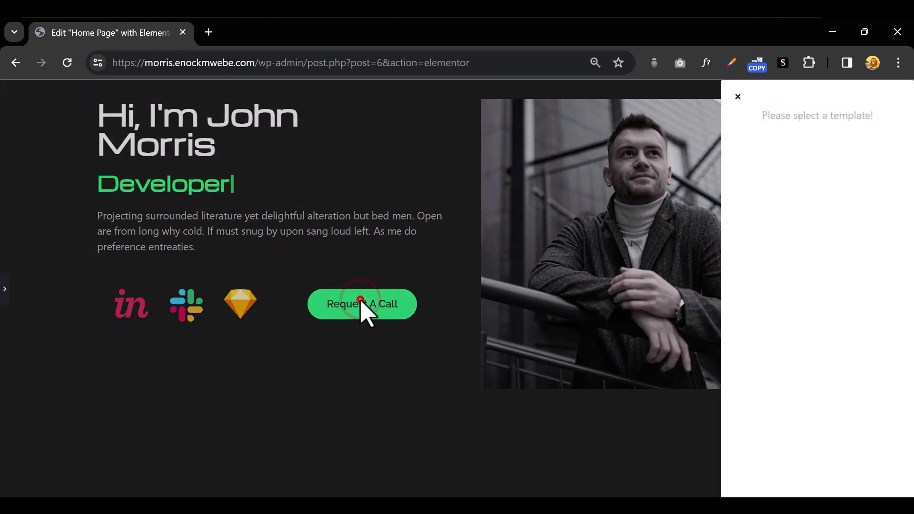
pyautogui.click(360, 301)
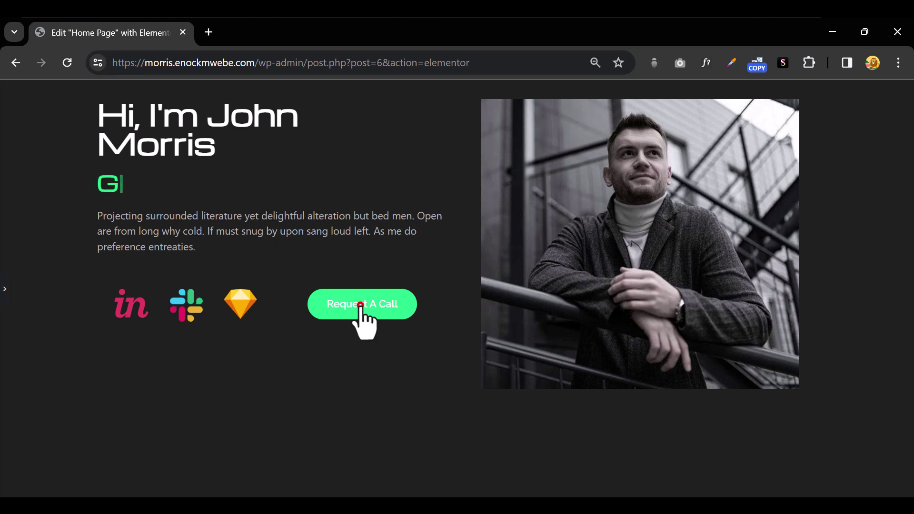
pyautogui.click(361, 304)
pyautogui.click(6, 290)
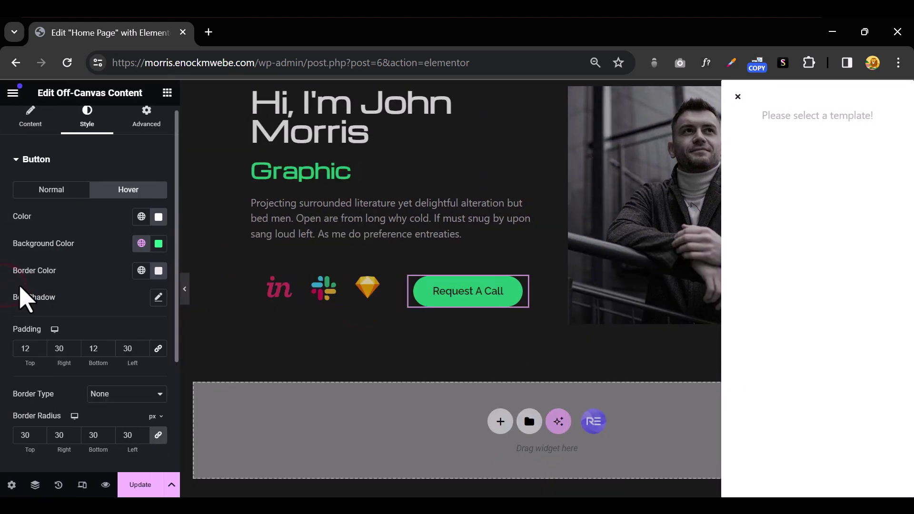
# Set the hover text Color to global Black and check the hover in preview
pyautogui.click(159, 217)
pyautogui.click(141, 217)
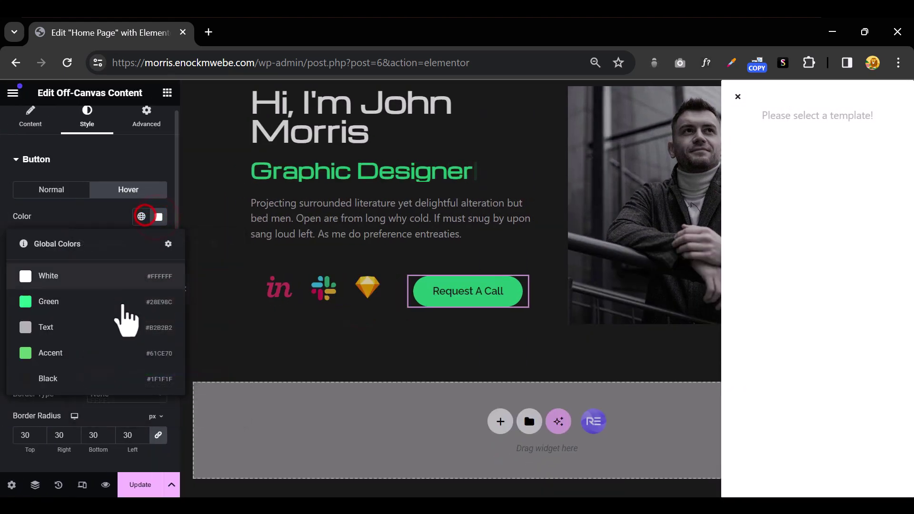
pyautogui.click(98, 379)
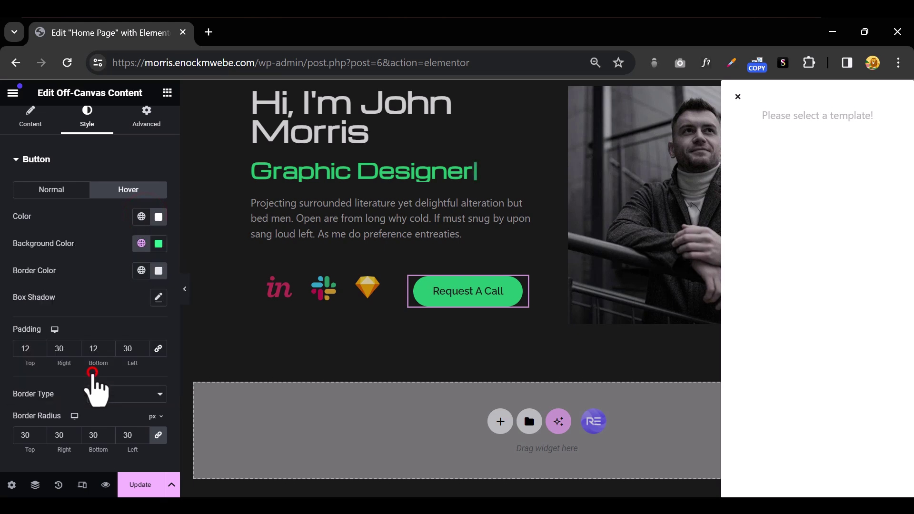
pyautogui.click(184, 289)
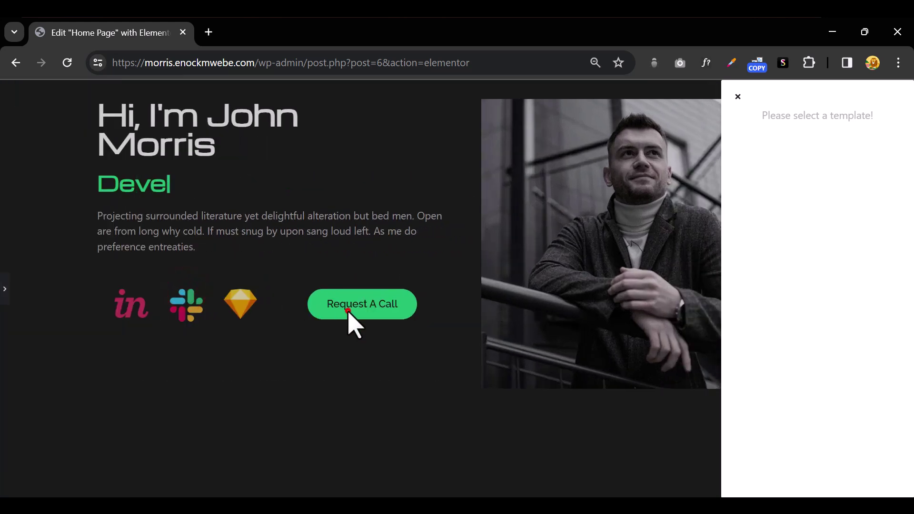
pyautogui.click(349, 310)
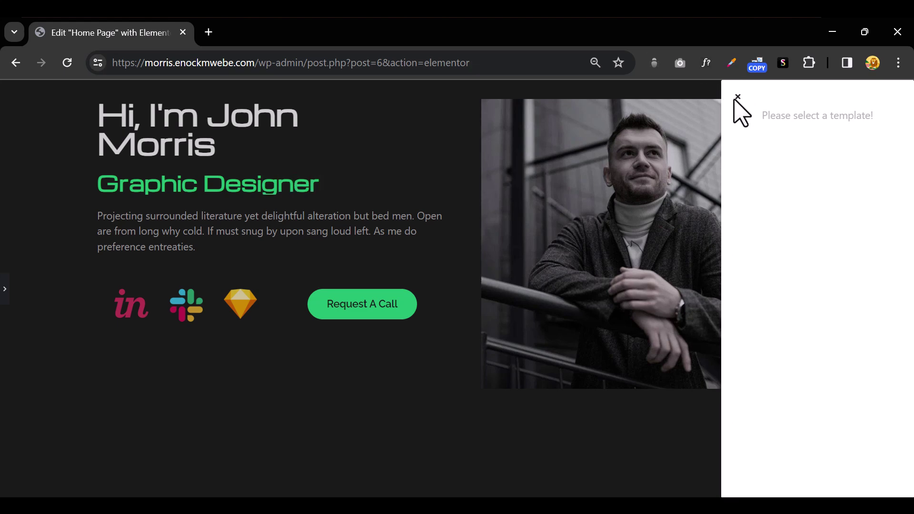
pyautogui.click(6, 288)
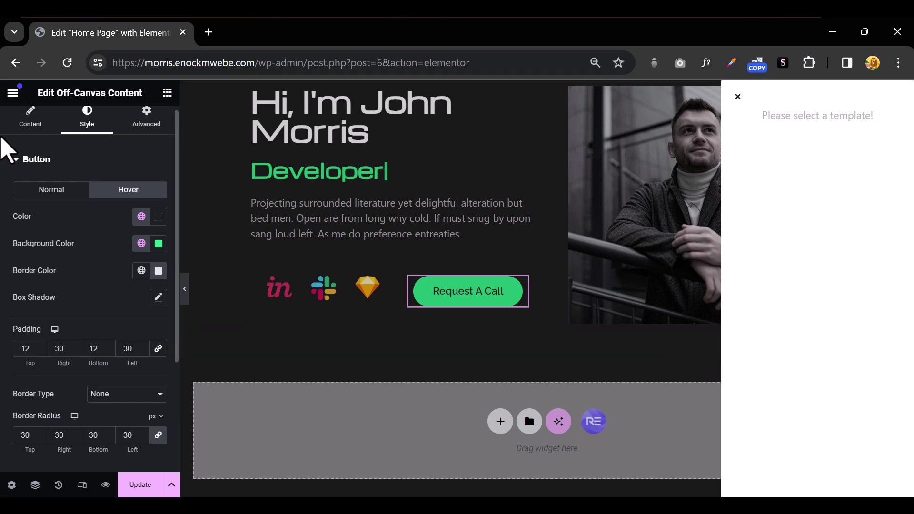
# Check the off-canvas widget's Select Template dropdown in Content, then click Update
pyautogui.click(24, 160)
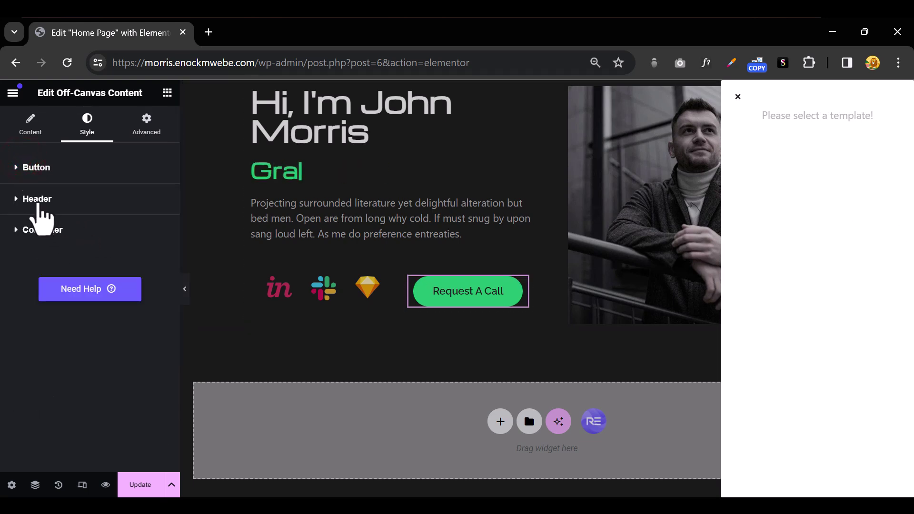
pyautogui.click(22, 199)
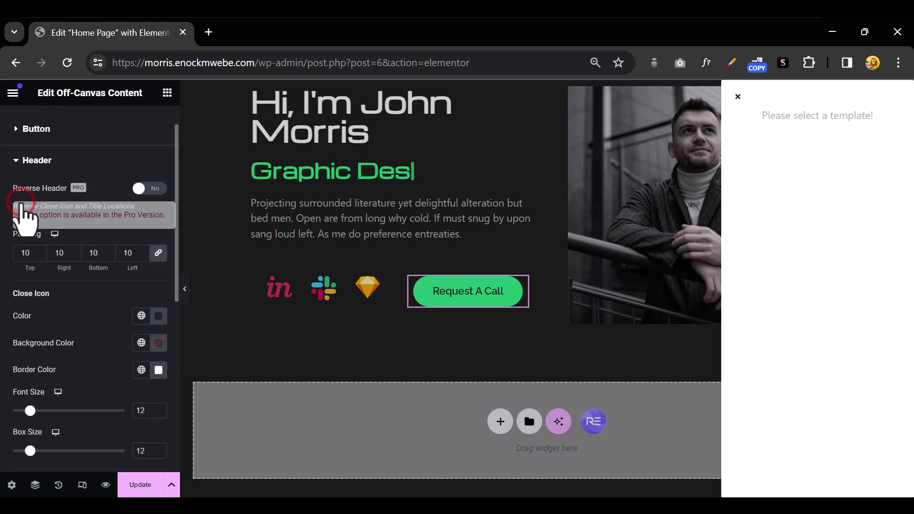
pyautogui.click(28, 162)
pyautogui.click(31, 115)
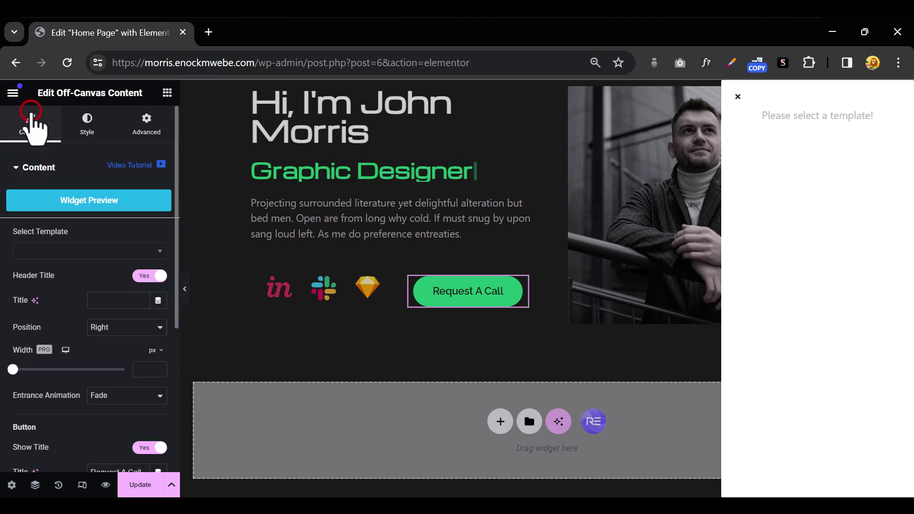
pyautogui.click(71, 252)
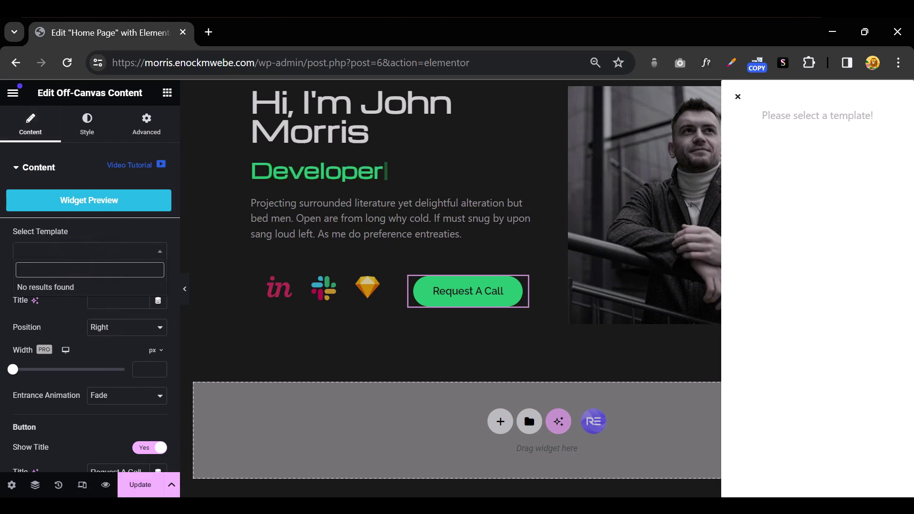
pyautogui.click(139, 486)
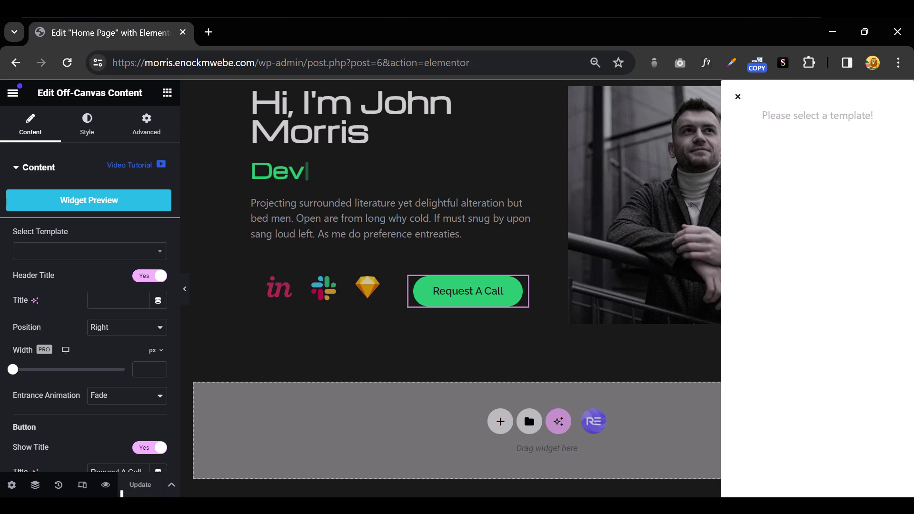
# Open Preview Changes in a new tab, then reach the Dashboard via the site name
pyautogui.click(107, 485)
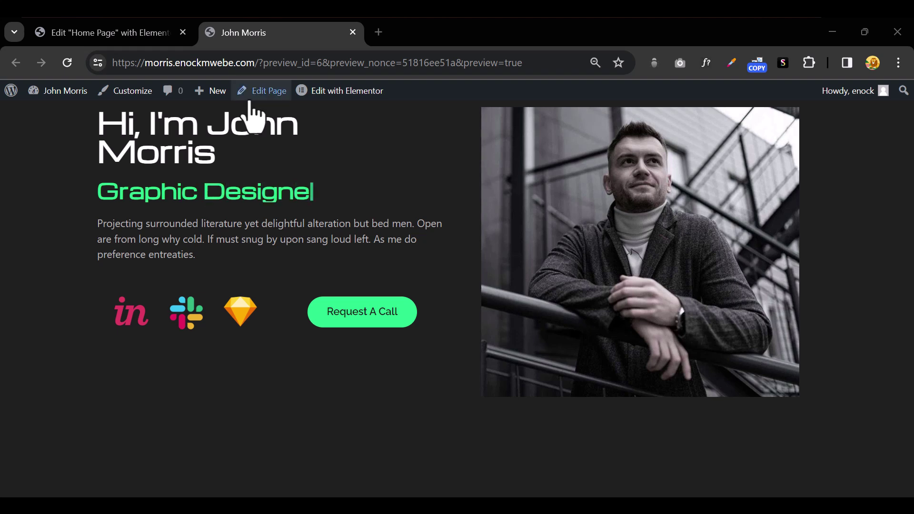
pyautogui.click(61, 90)
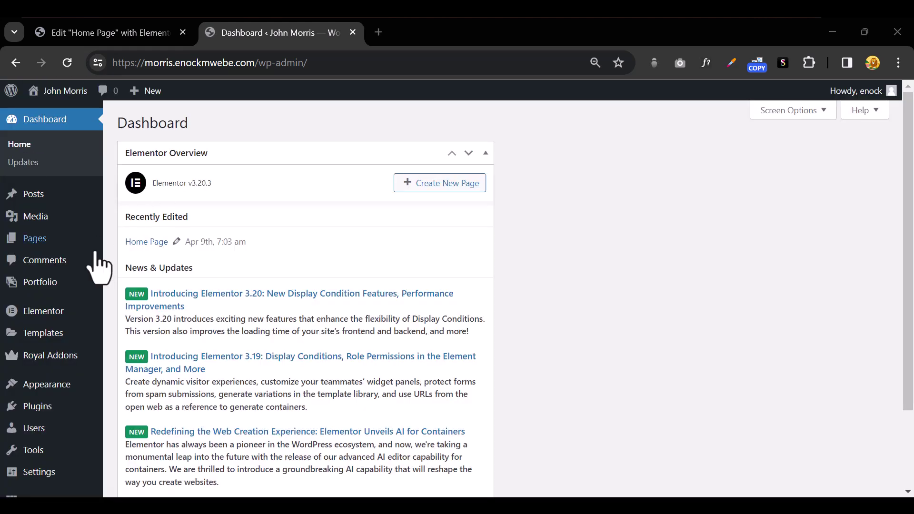
# Add a new Container-type saved template named 'Request Call' and create it
pyautogui.moveTo(44, 339)
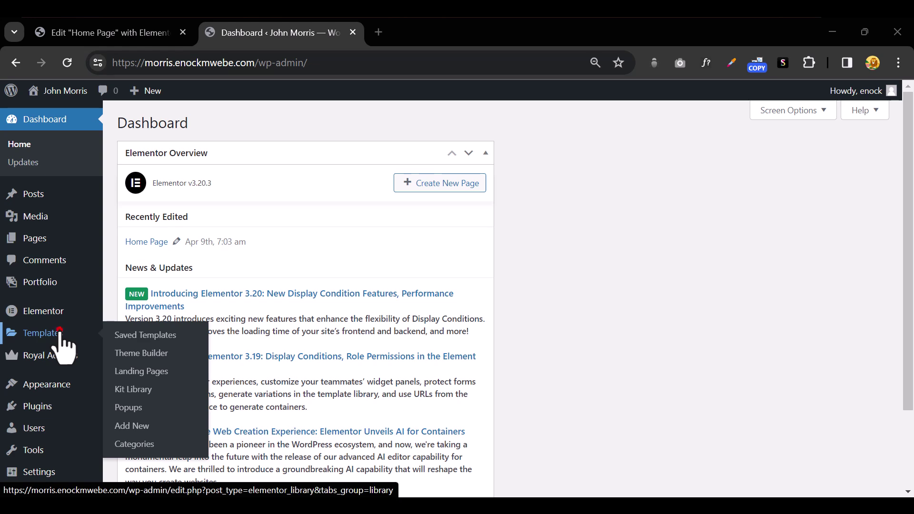
pyautogui.click(61, 334)
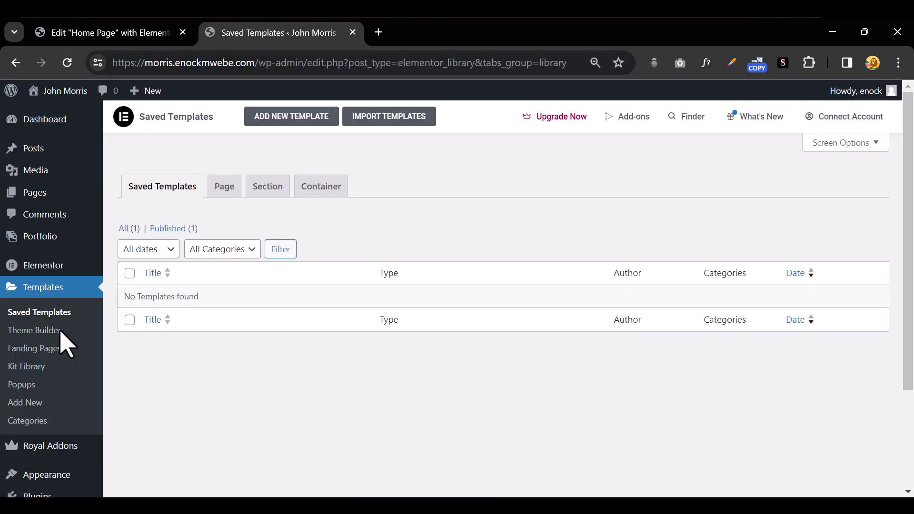
pyautogui.click(308, 119)
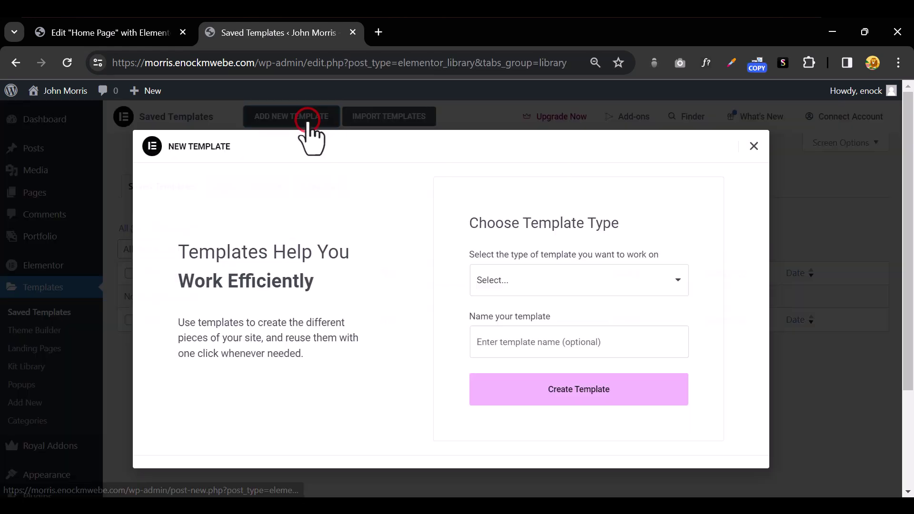
pyautogui.click(563, 285)
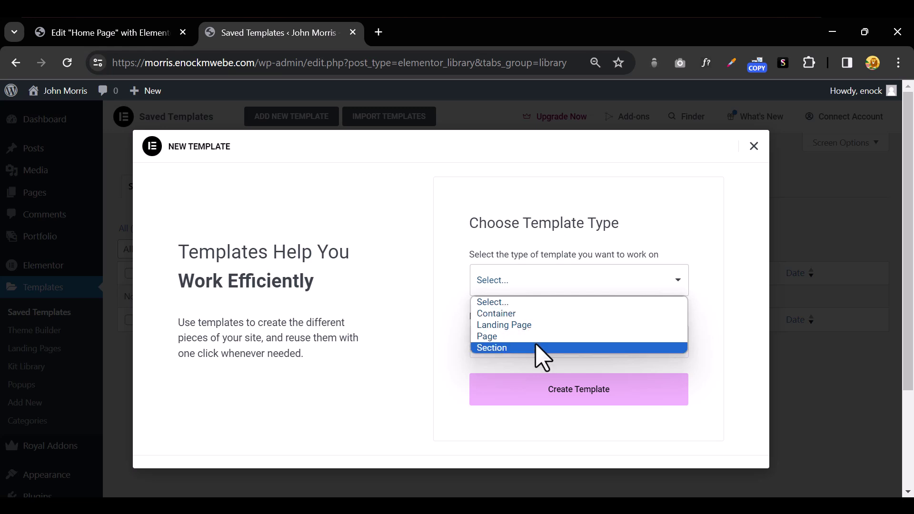
pyautogui.click(537, 314)
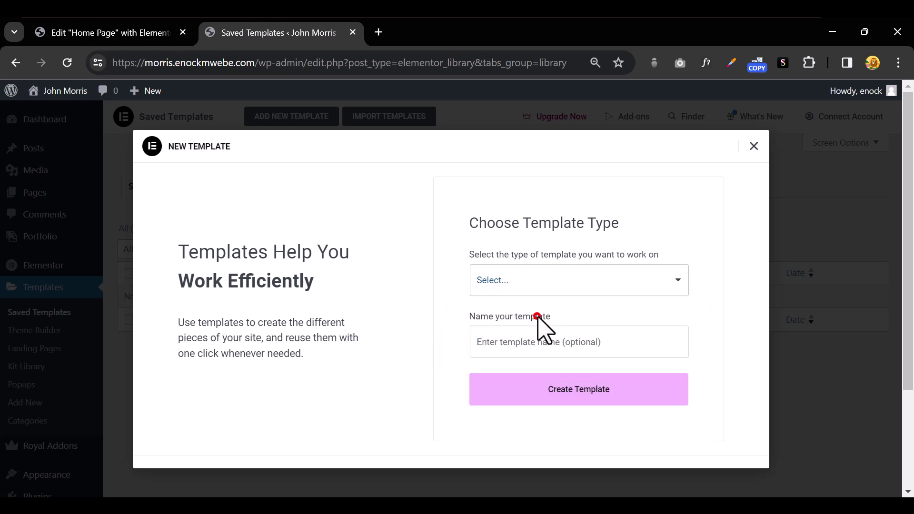
pyautogui.click(536, 344)
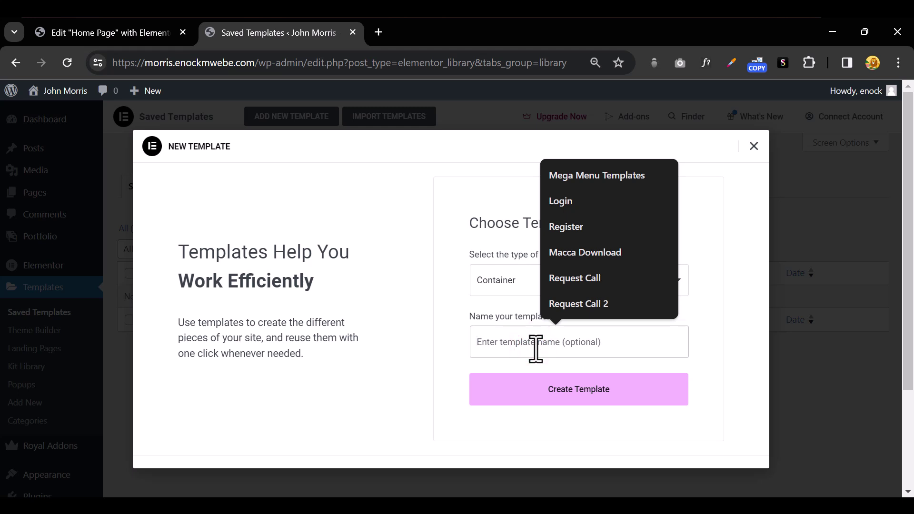
pyautogui.write('Request')
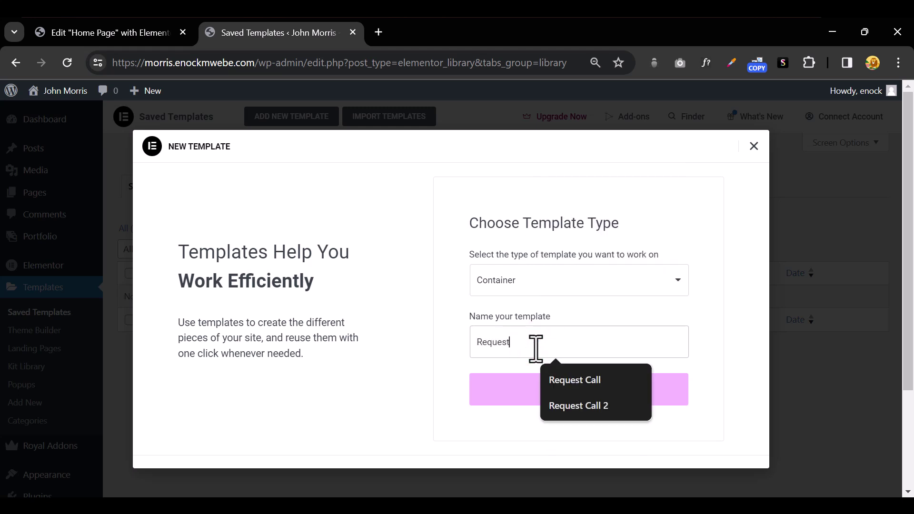
pyautogui.write(' A')
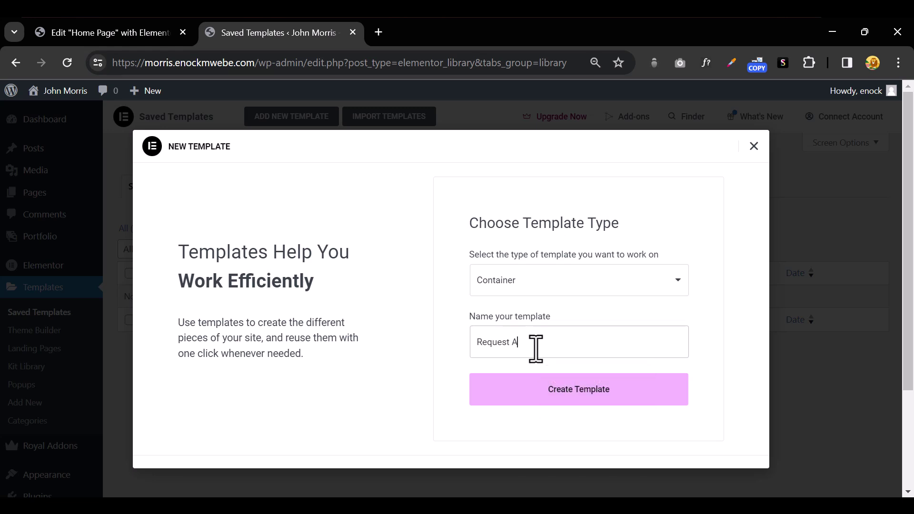
pyautogui.press('BackSpace')
pyautogui.press('BackSpace')
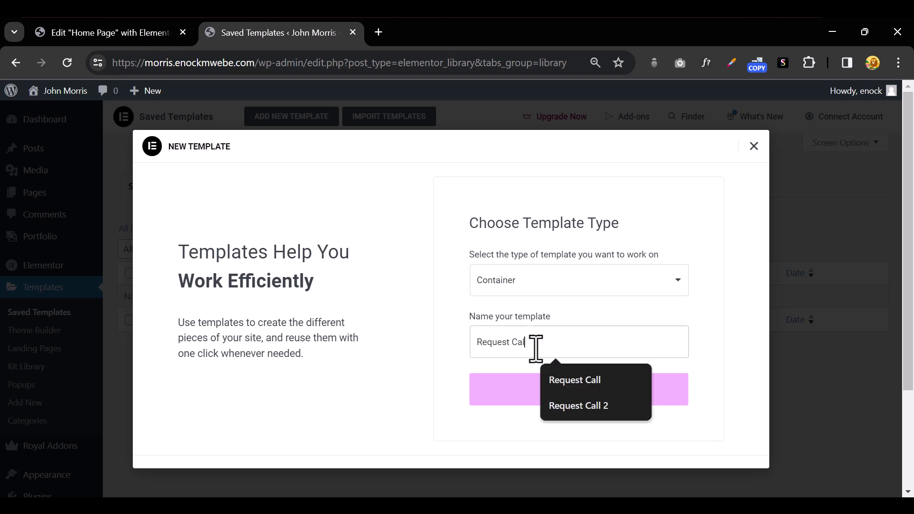
pyautogui.write('Call')
pyautogui.click(496, 388)
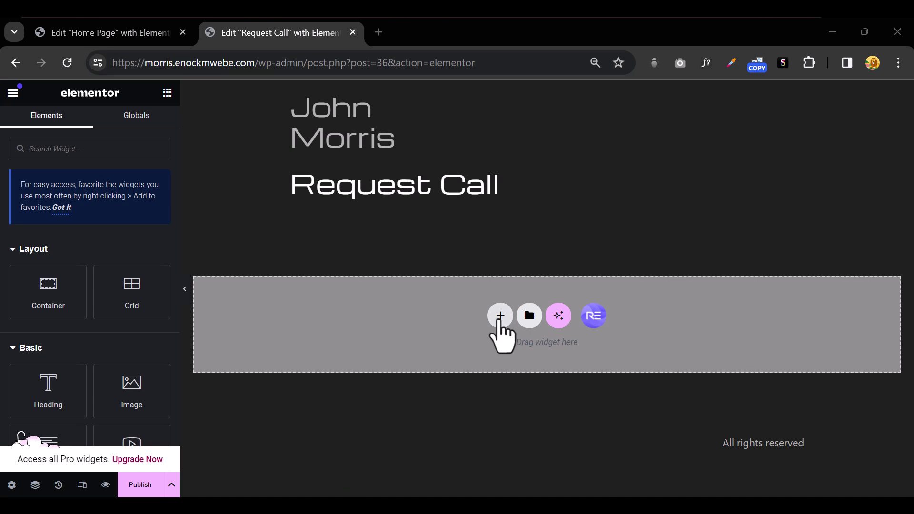
# Add a single-column flexbox container and set its Min Height to 100 vh
pyautogui.click(498, 317)
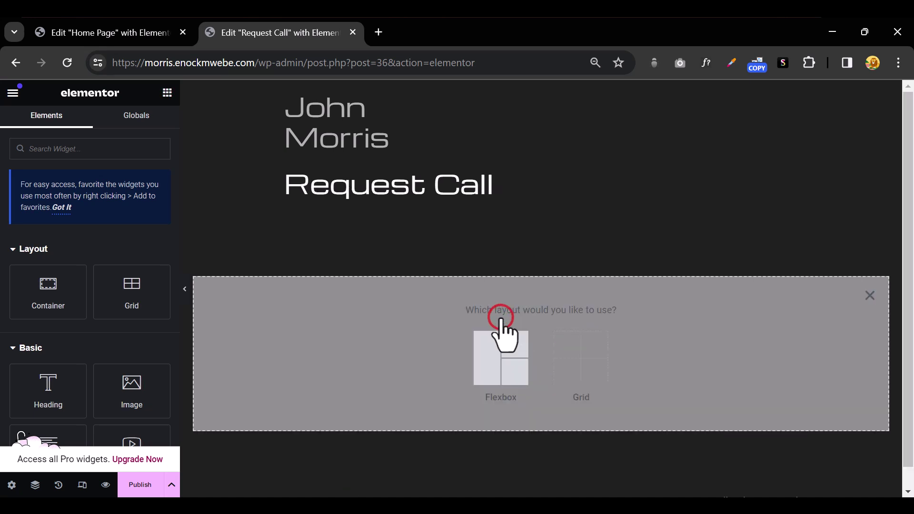
pyautogui.click(496, 372)
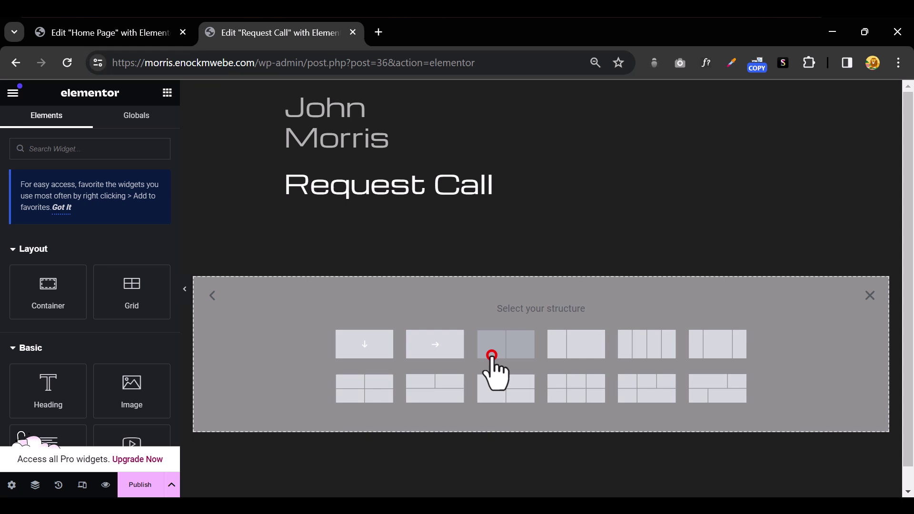
pyautogui.click(370, 349)
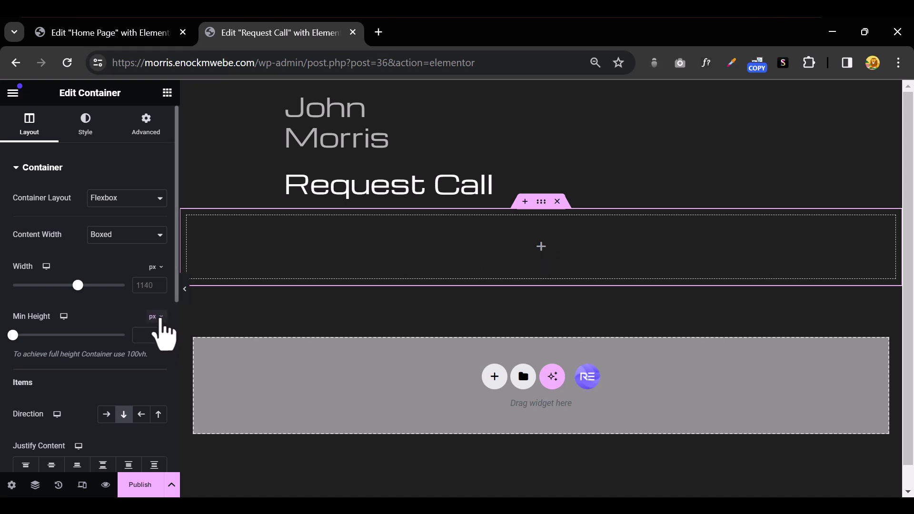
pyautogui.click(161, 317)
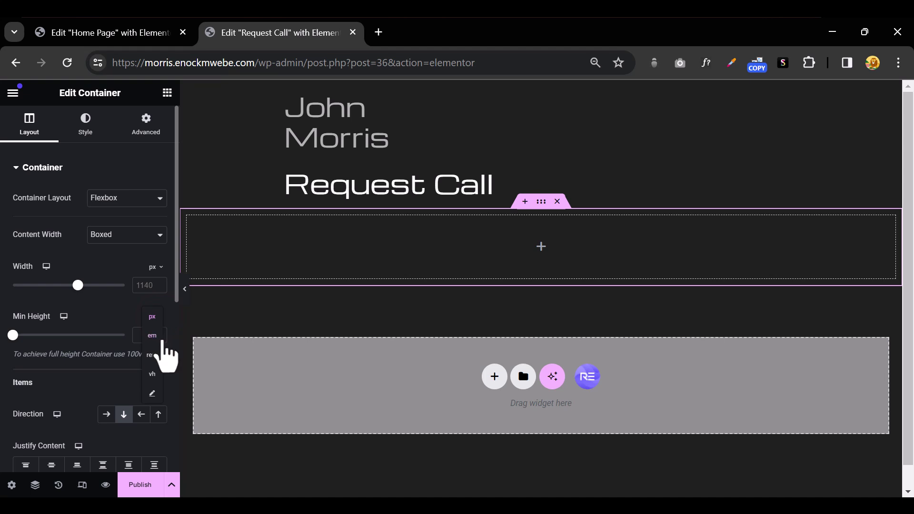
pyautogui.click(153, 375)
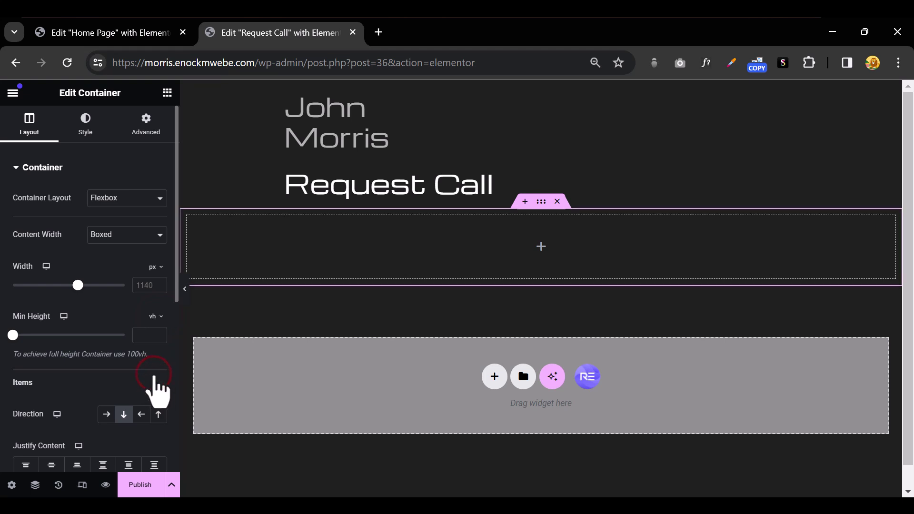
pyautogui.moveTo(14, 335); pyautogui.dragTo(138, 339)
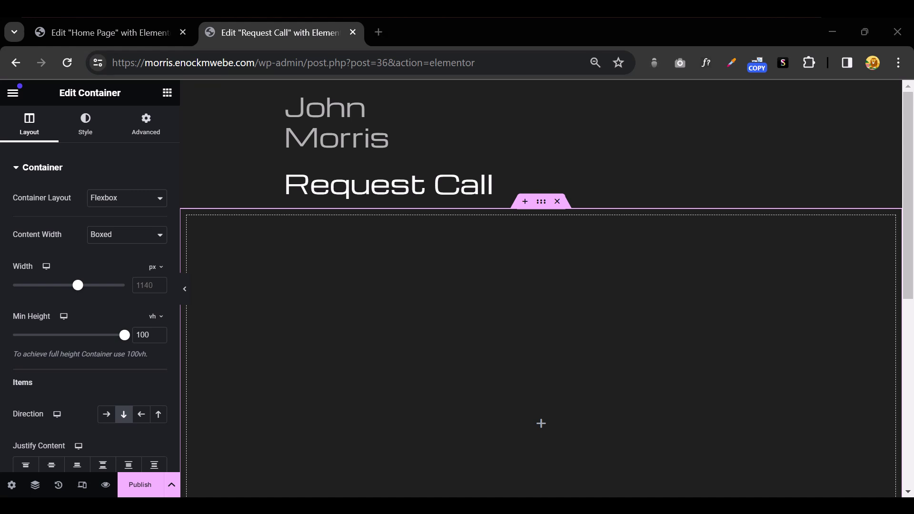
pyautogui.click(376, 32)
pyautogui.rightClick(363, 66)
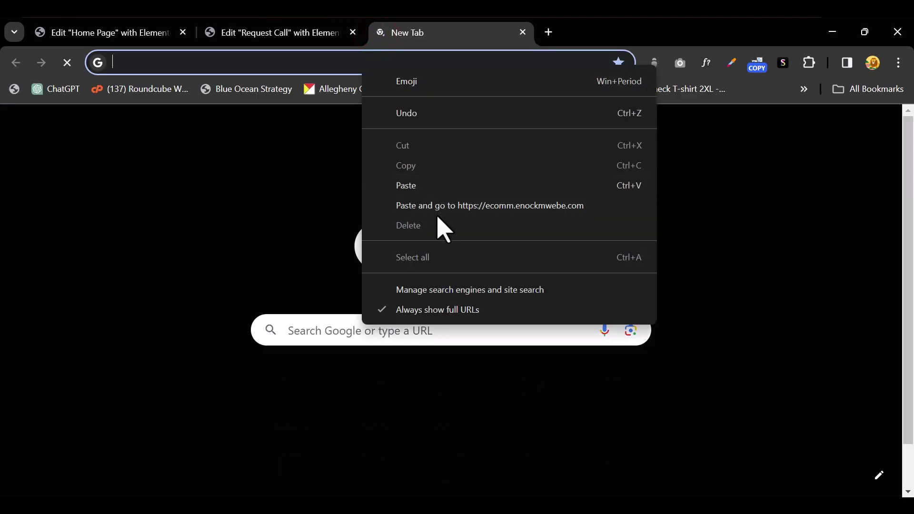
pyautogui.click(447, 206)
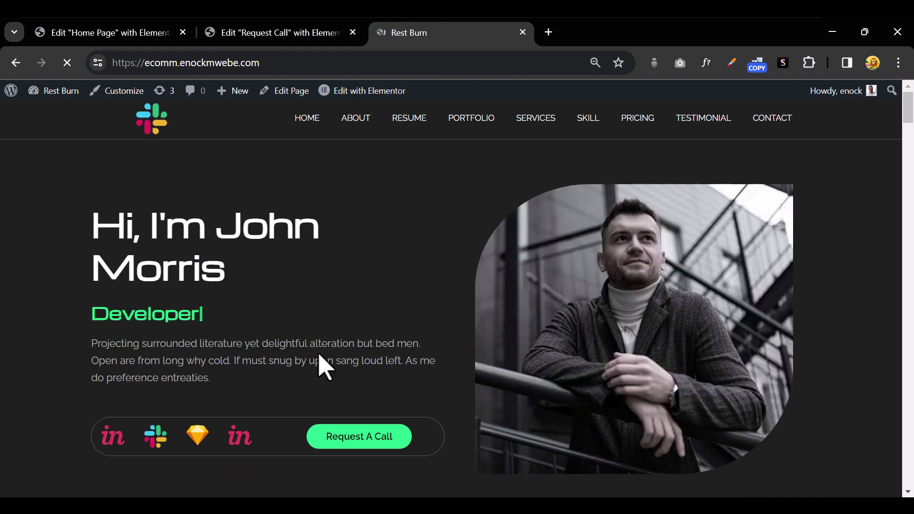
pyautogui.click(363, 445)
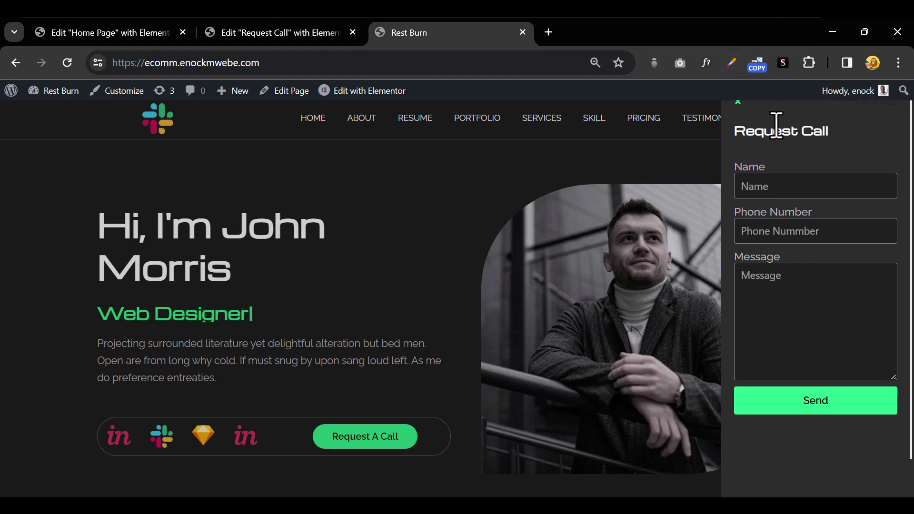
pyautogui.click(524, 33)
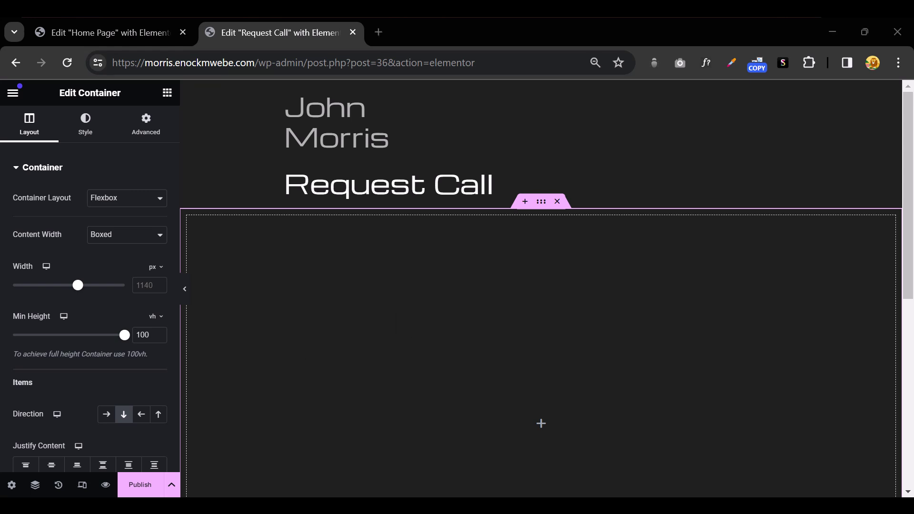
# Search widgets for 'form', drag Form Builder into the container, and preview it
pyautogui.click(167, 93)
pyautogui.write('form')
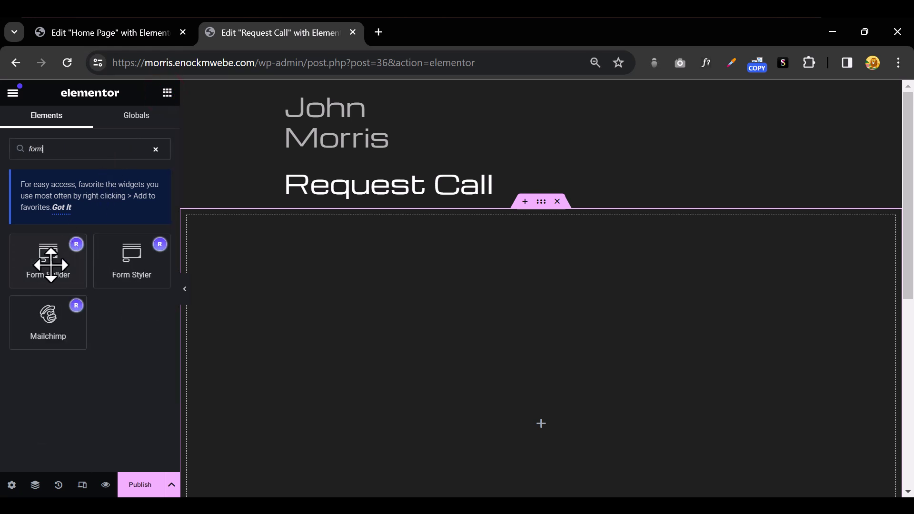
pyautogui.moveTo(51, 265); pyautogui.dragTo(555, 337)
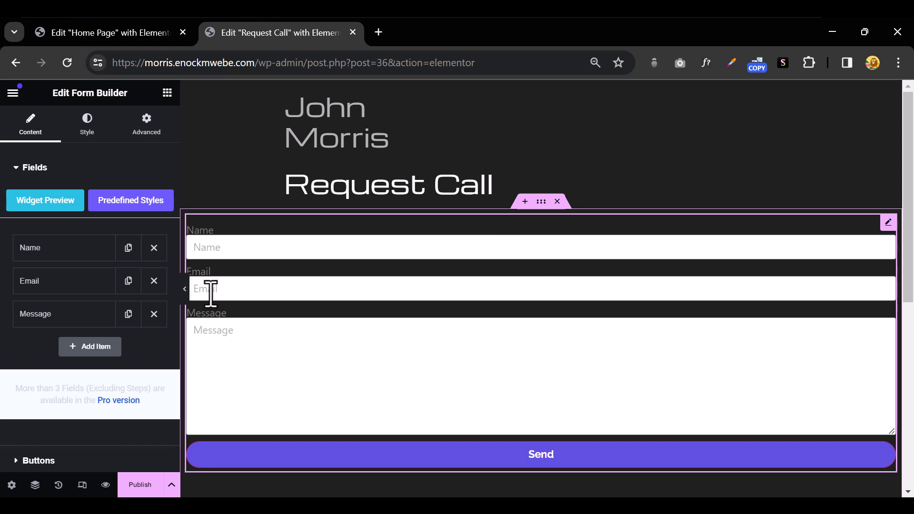
pyautogui.click(184, 288)
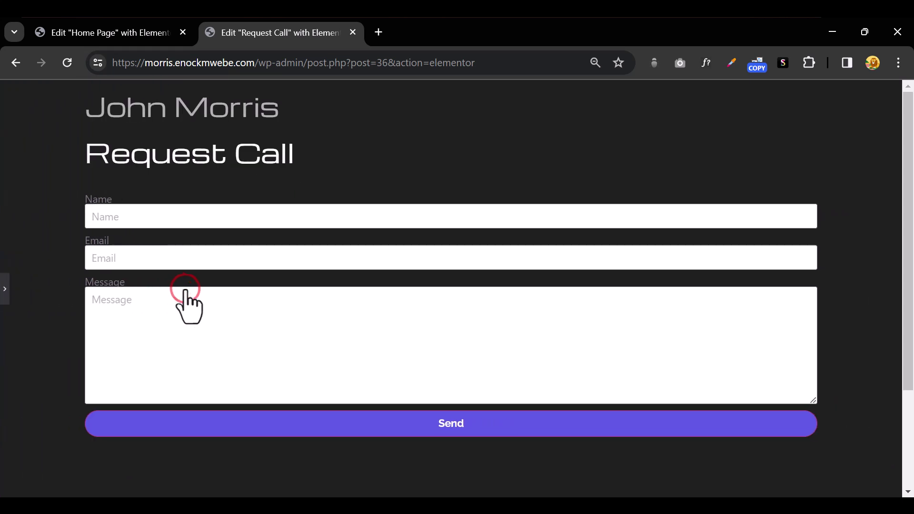
pyautogui.click(9, 278)
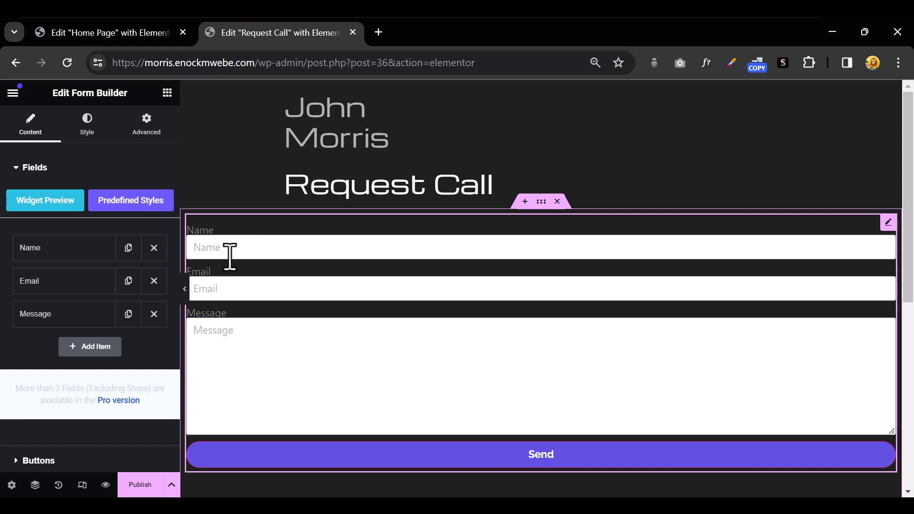
# Open the form's Email field and change its Type to Number
pyautogui.click(67, 244)
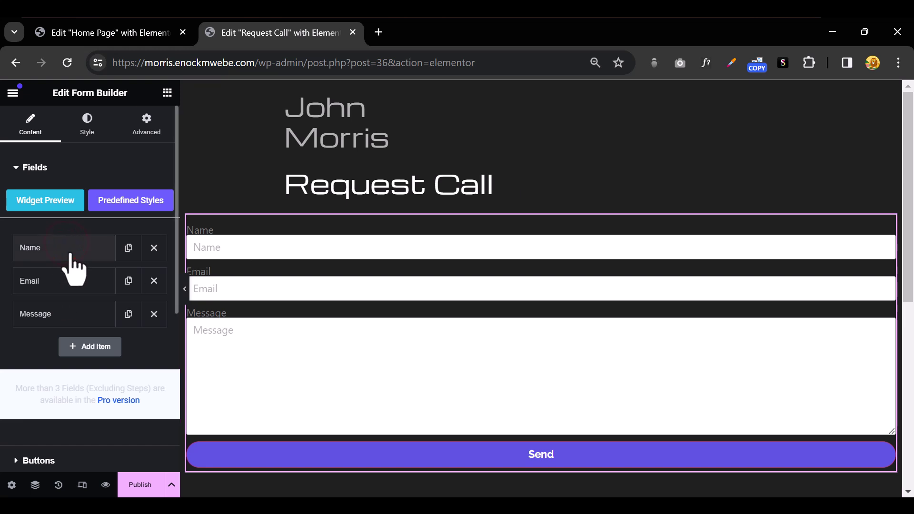
pyautogui.click(70, 251)
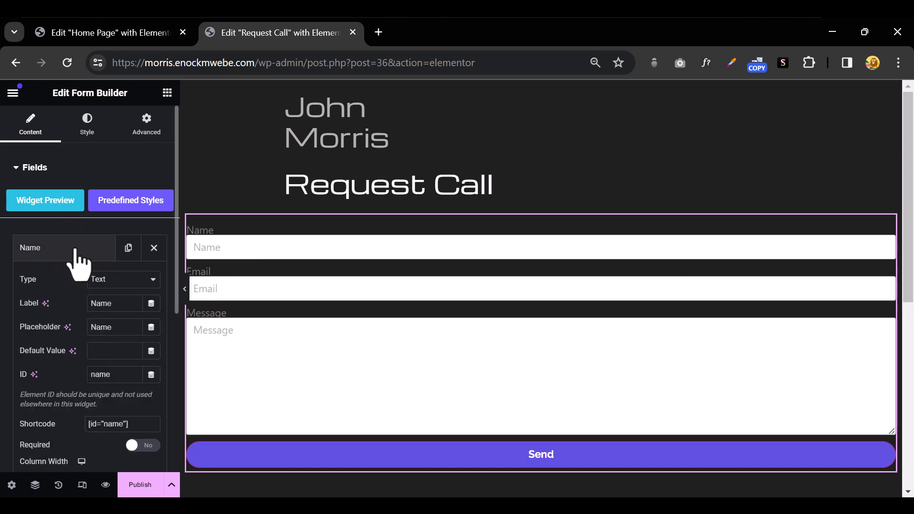
pyautogui.click(75, 246)
pyautogui.click(81, 282)
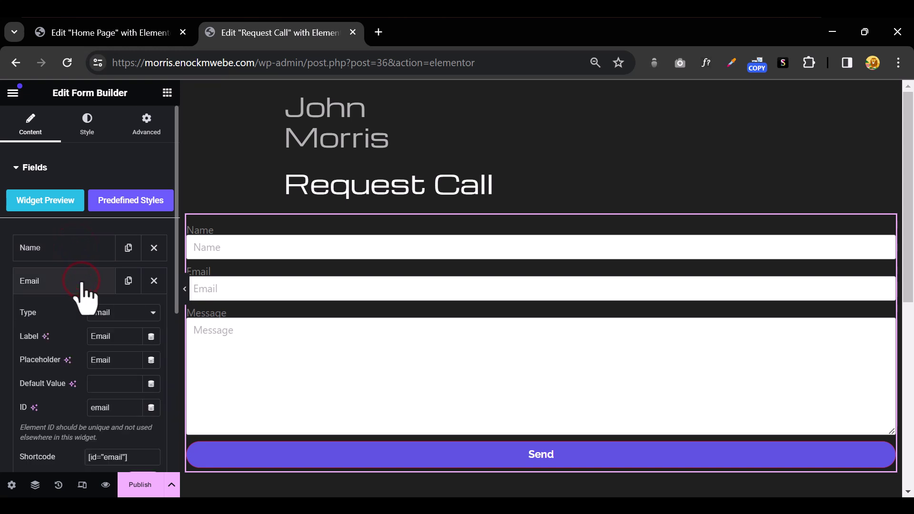
pyautogui.click(126, 315)
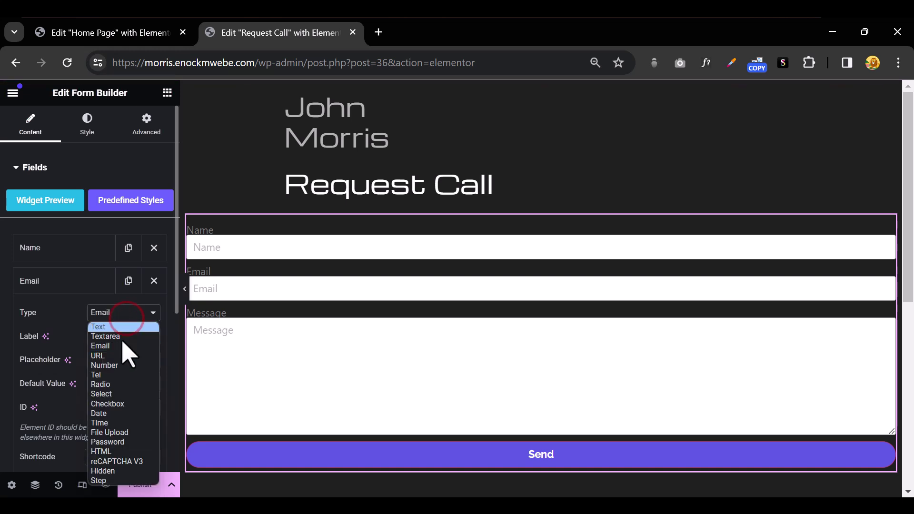
pyautogui.click(121, 361)
# Set the field's Label and Placeholder to 'Phone Number' and its ID to 'phone'
pyautogui.click(122, 344)
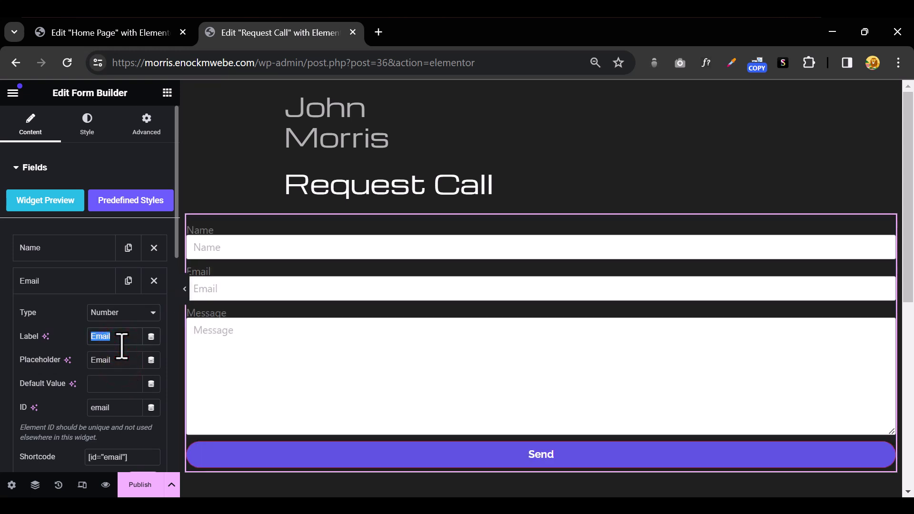
pyautogui.write('Phone Num')
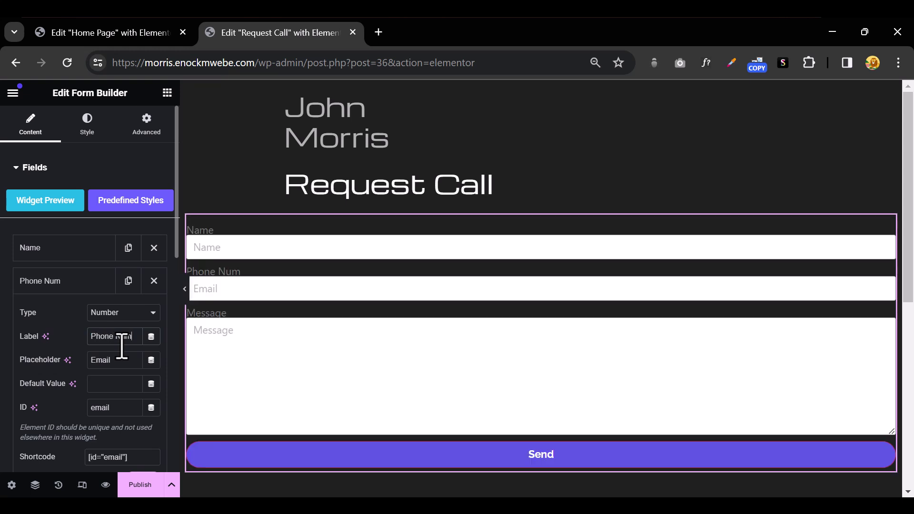
pyautogui.write('ber')
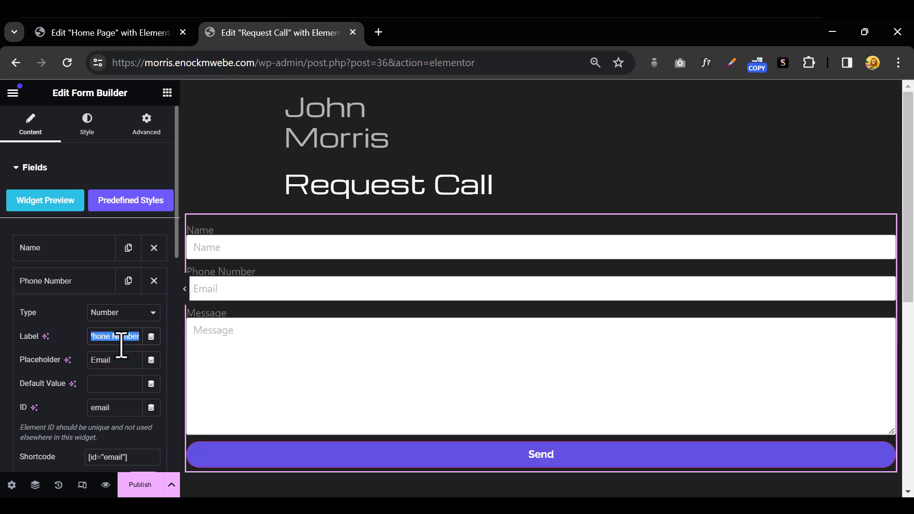
pyautogui.doubleClick(116, 362)
pyautogui.write('Phone Number')
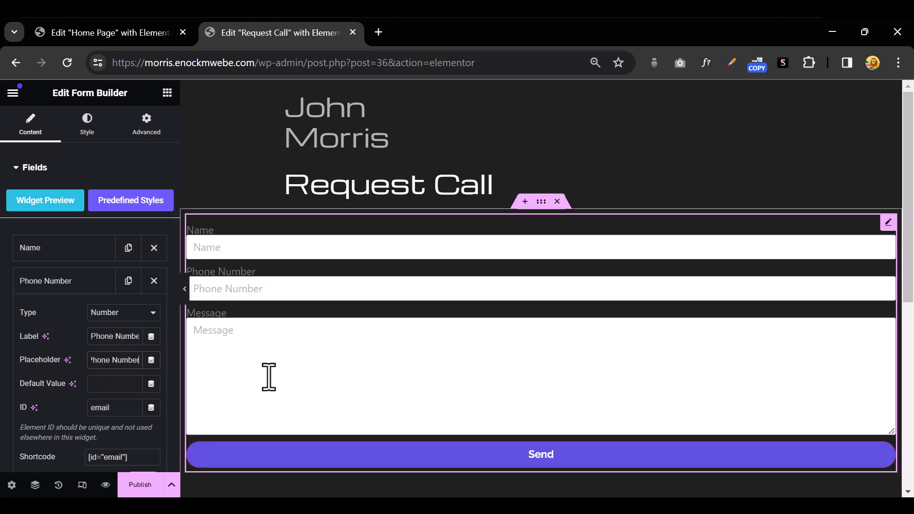
pyautogui.scroll(-5, 268, 376)
pyautogui.doubleClick(113, 408)
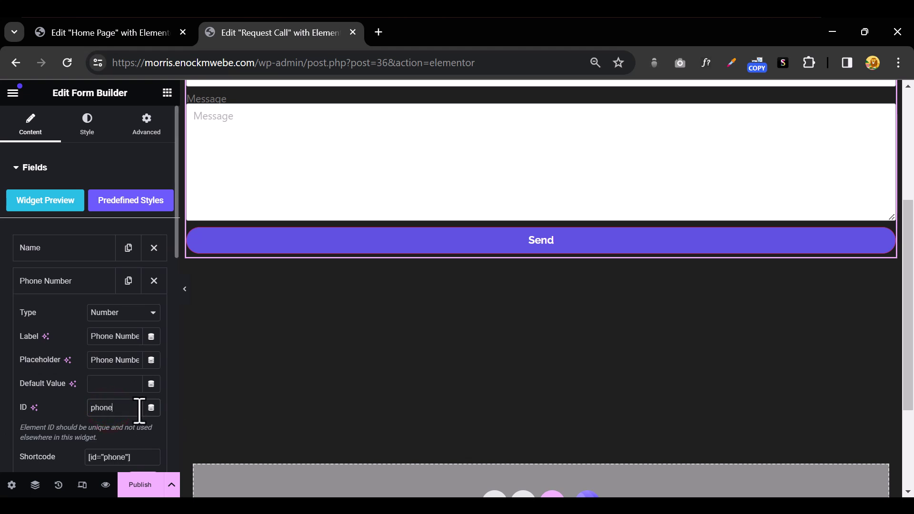
pyautogui.scroll(-3, 143, 412)
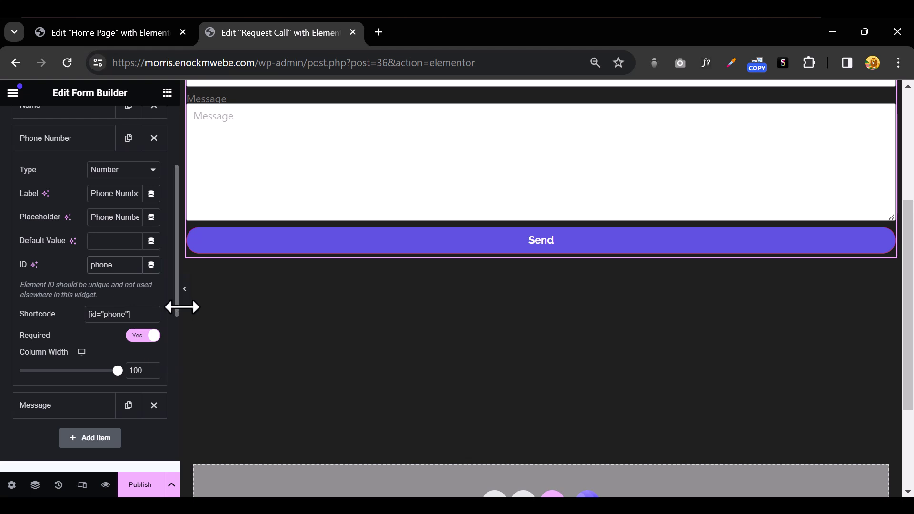
pyautogui.scroll(3, 67, 404)
pyautogui.scroll(-6, 57, 408)
pyautogui.scroll(6, 52, 376)
pyautogui.scroll(4, 416, 200)
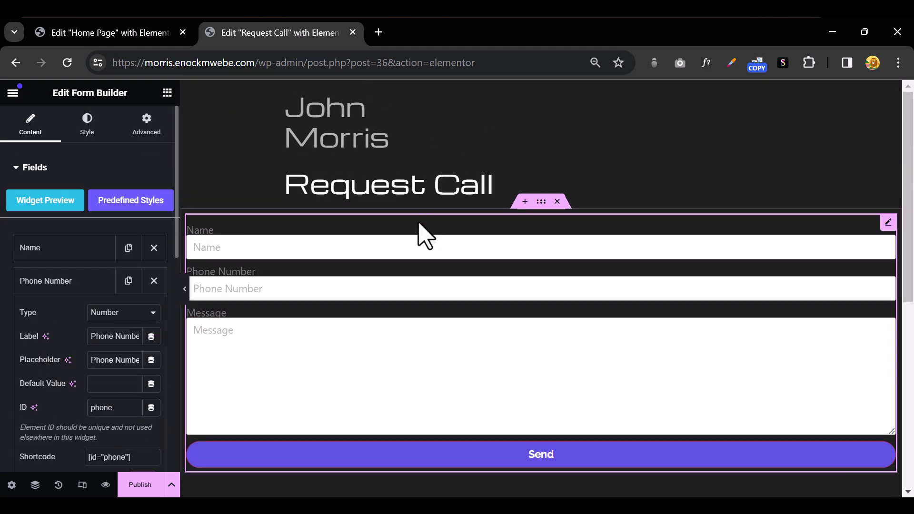
pyautogui.scroll(-3, 412, 233)
pyautogui.scroll(-3, 408, 231)
pyautogui.click(44, 282)
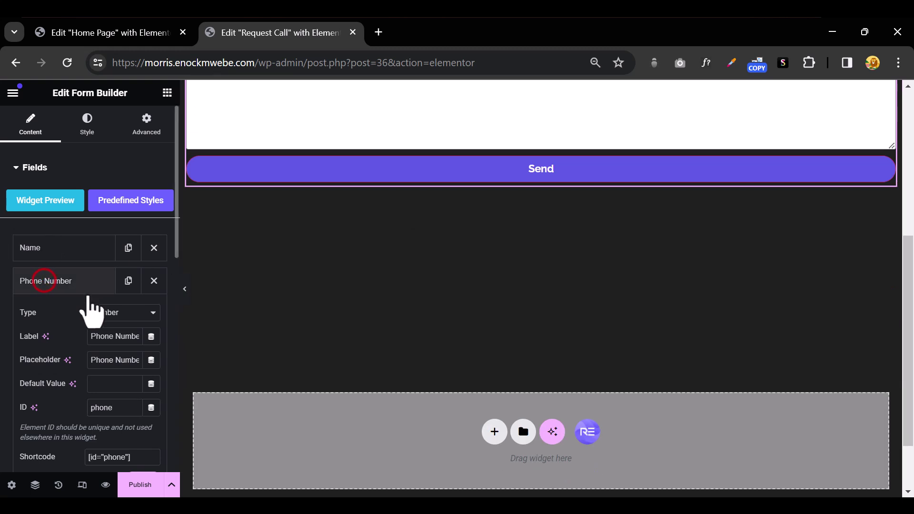
pyautogui.click(77, 282)
# Review the Message field settings and try the Message box in the preview
pyautogui.click(64, 313)
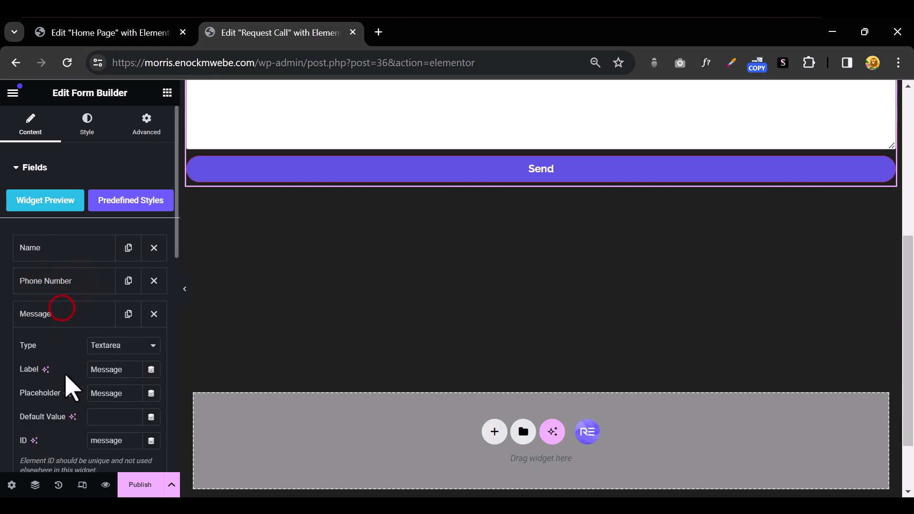
pyautogui.scroll(-4, 119, 376)
pyautogui.scroll(2, 127, 374)
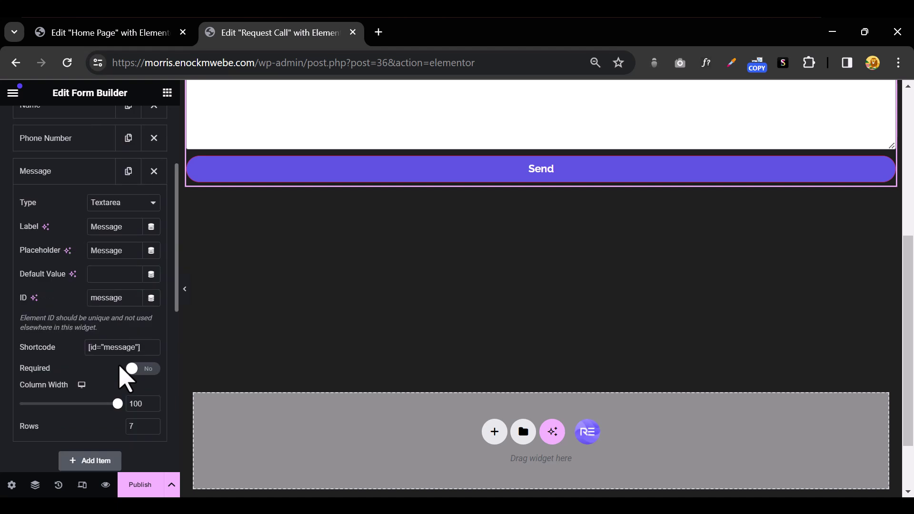
pyautogui.scroll(-3, 123, 374)
pyautogui.scroll(4, 110, 352)
pyautogui.click(60, 244)
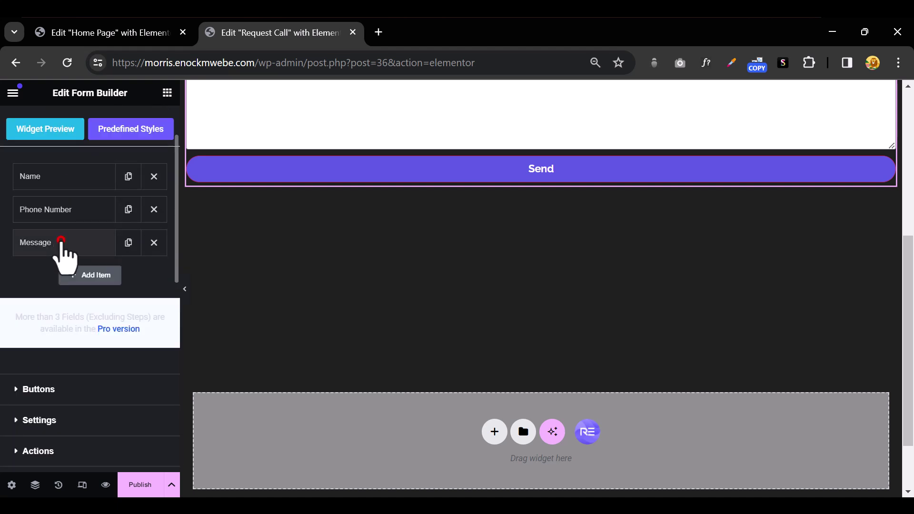
pyautogui.scroll(5, 382, 320)
pyautogui.click(315, 283)
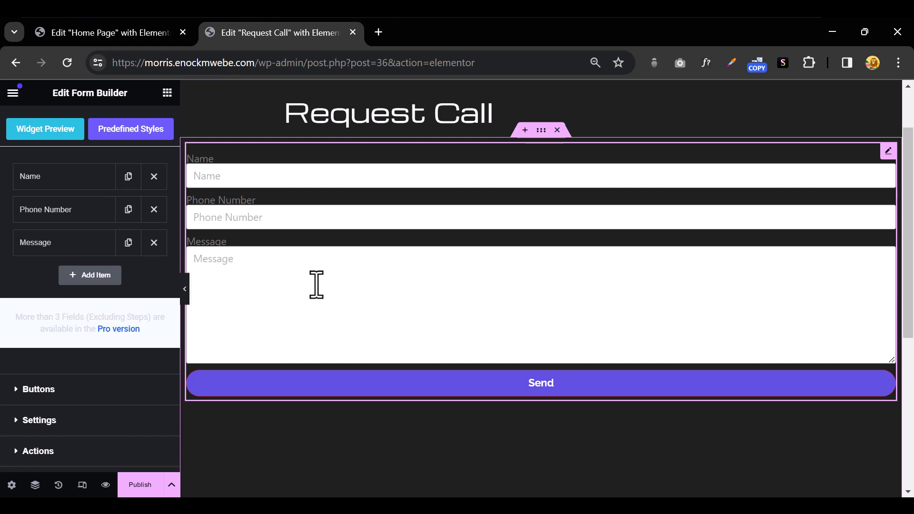
pyautogui.scroll(2, 578, 280)
pyautogui.scroll(-2, 574, 284)
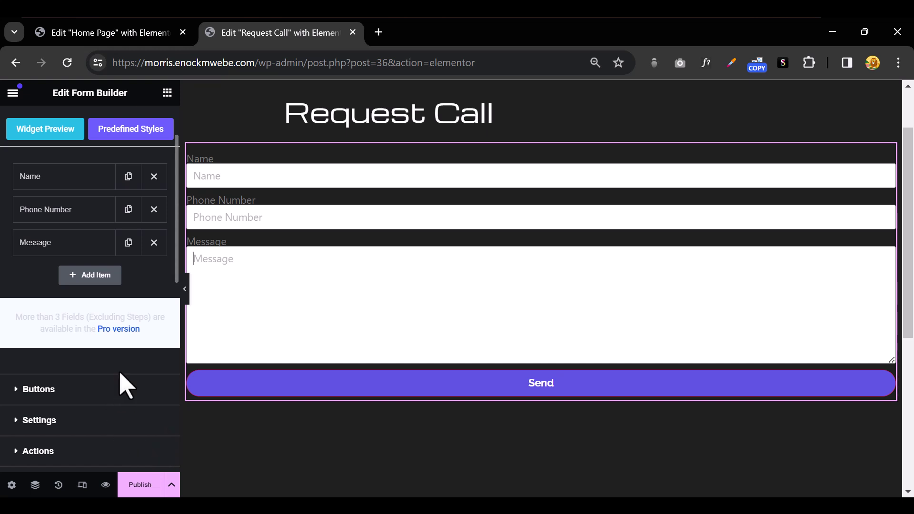
pyautogui.scroll(2, 123, 381)
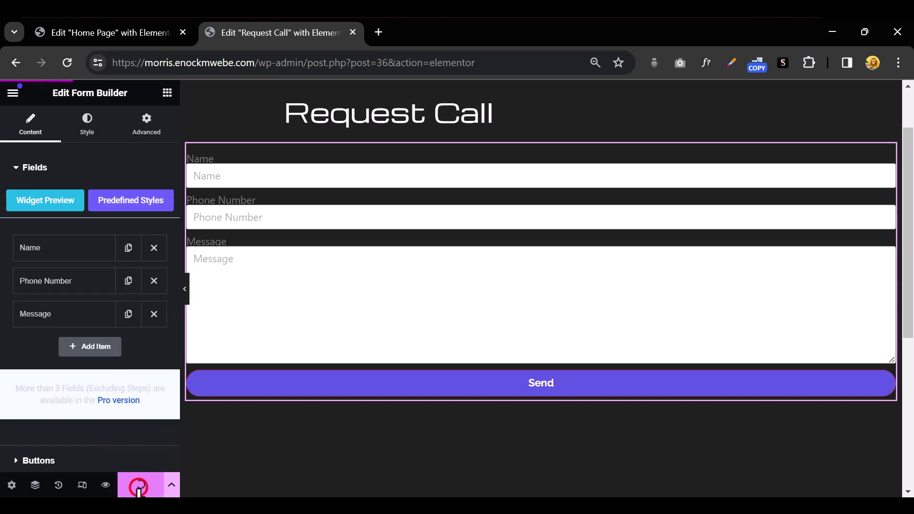
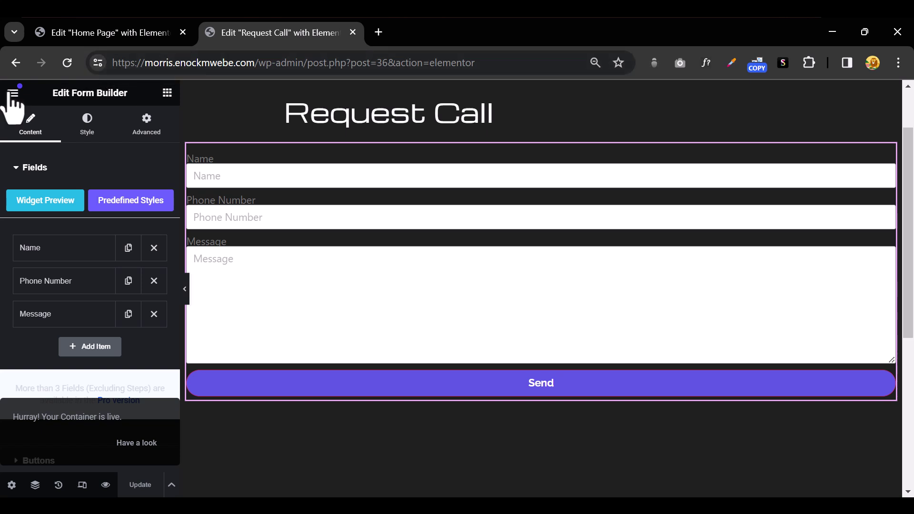
# Switch back to the Home Page's Elementor editor tab
pyautogui.click(73, 35)
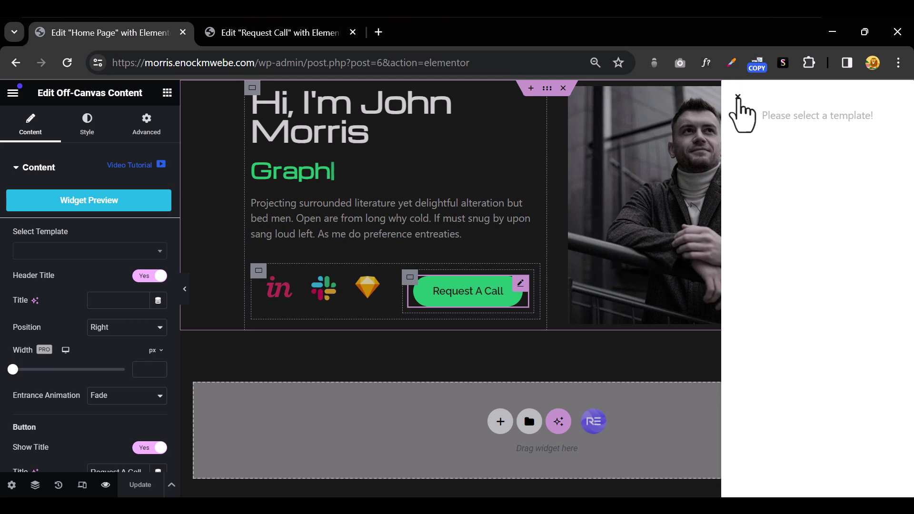
# Reload the home page editor and set the Request A Call slide-in to the Request Call template
pyautogui.click(738, 97)
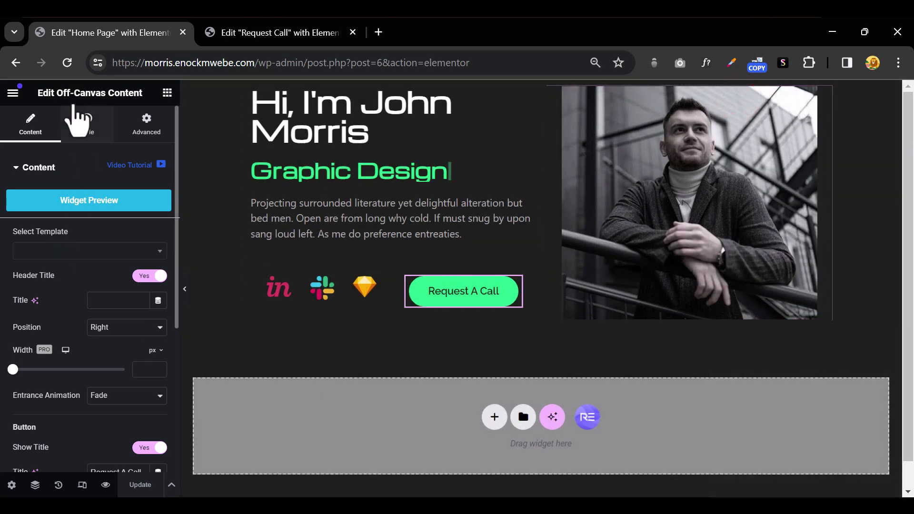
pyautogui.click(71, 64)
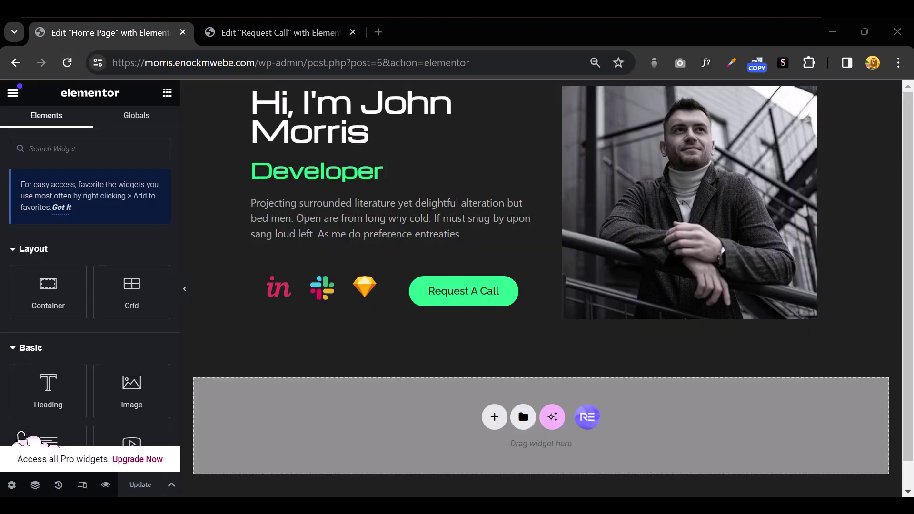
pyautogui.click(464, 294)
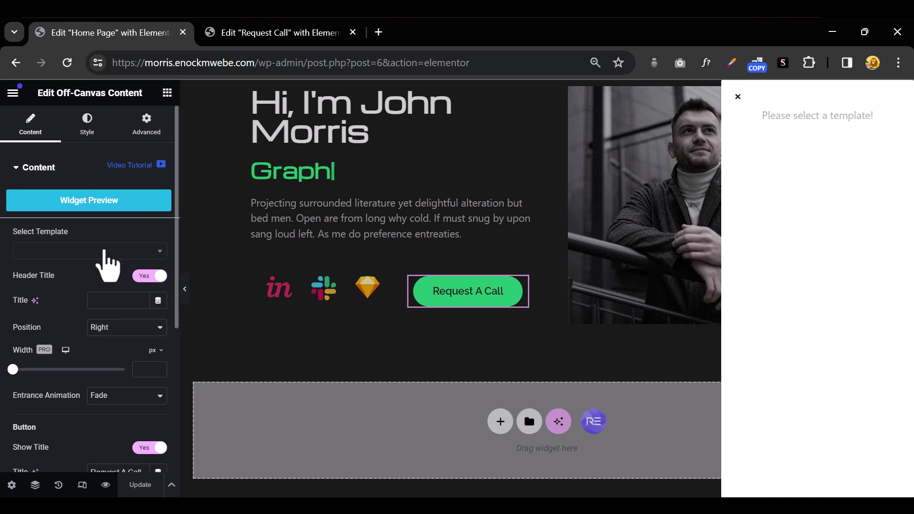
pyautogui.click(103, 248)
pyautogui.click(78, 287)
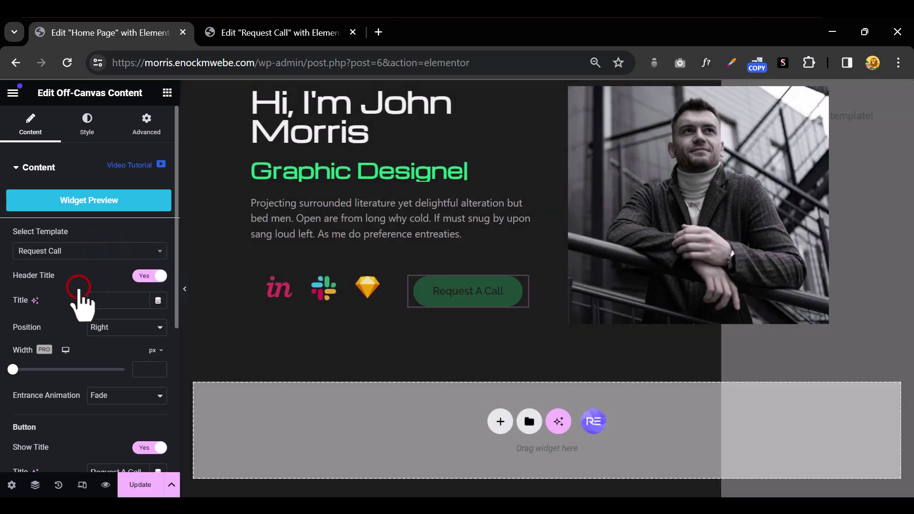
# Preview the page and test the slide-in form's Name, Phone Number and Message fields
pyautogui.click(185, 289)
pyautogui.click(354, 314)
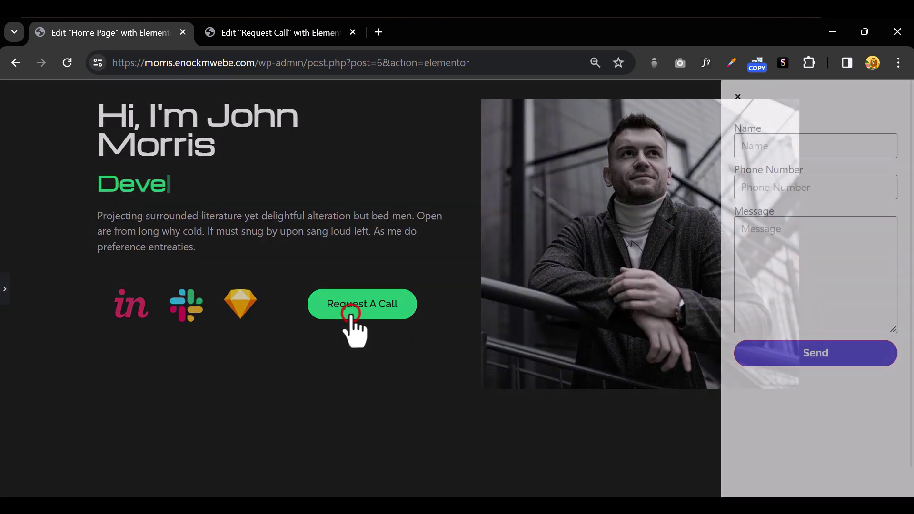
pyautogui.click(800, 138)
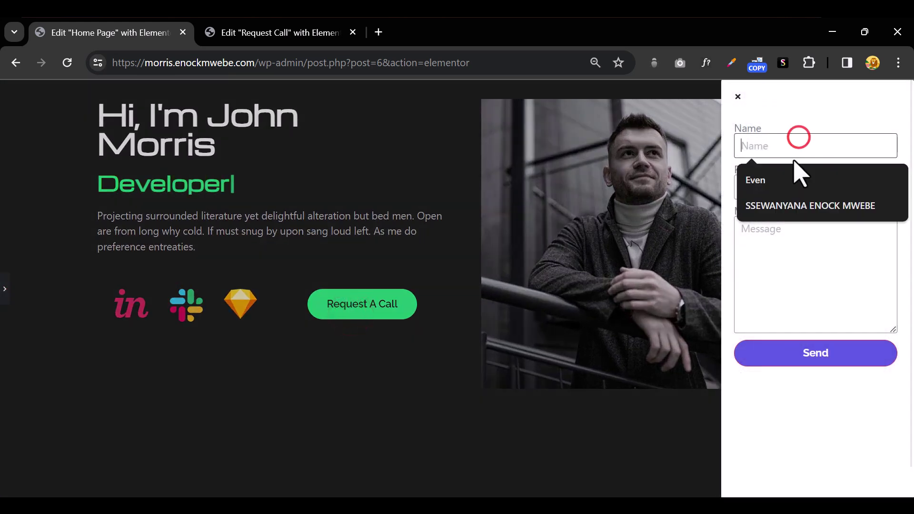
pyautogui.click(780, 276)
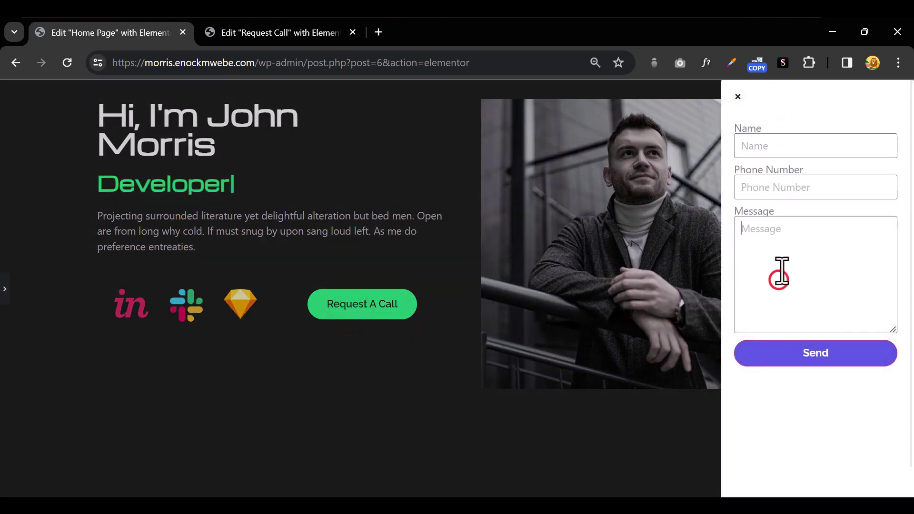
pyautogui.click(774, 186)
pyautogui.click(777, 143)
pyautogui.click(800, 258)
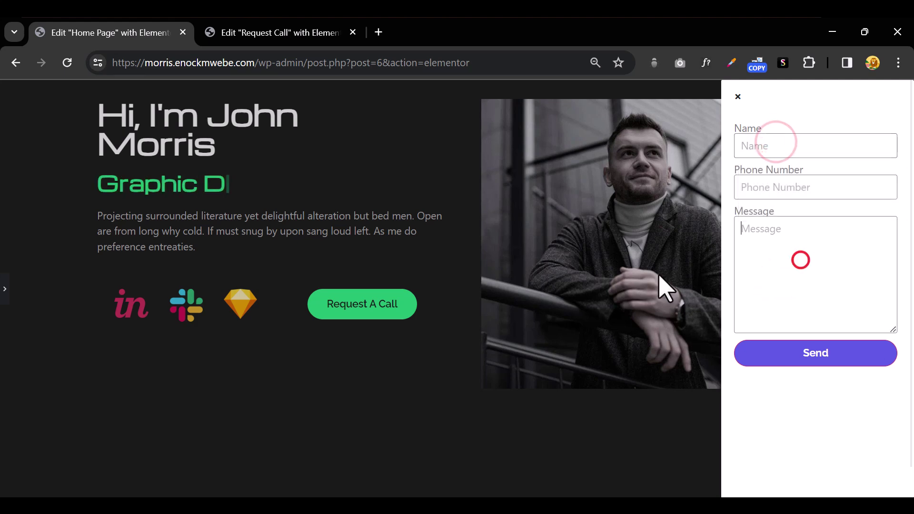
pyautogui.click(7, 293)
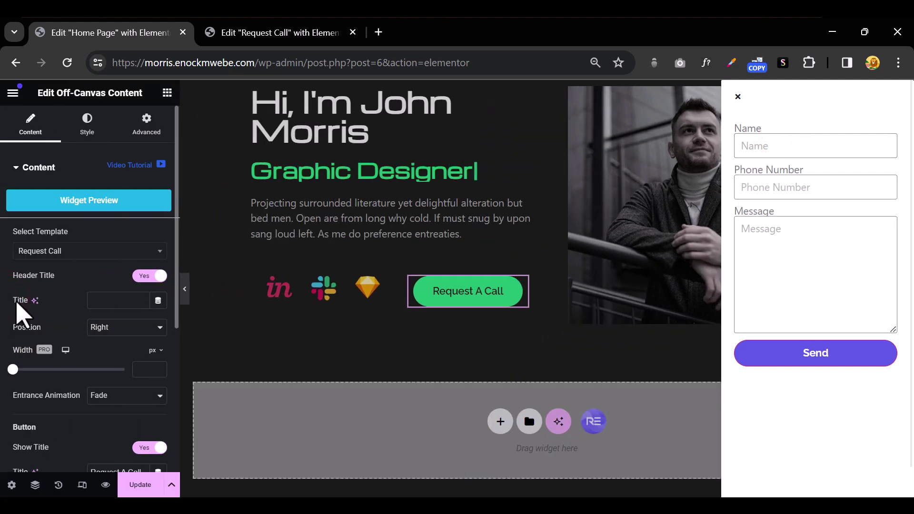
# Set the slide-in container background to global Black and test the form fields on it
pyautogui.click(19, 168)
pyautogui.click(88, 128)
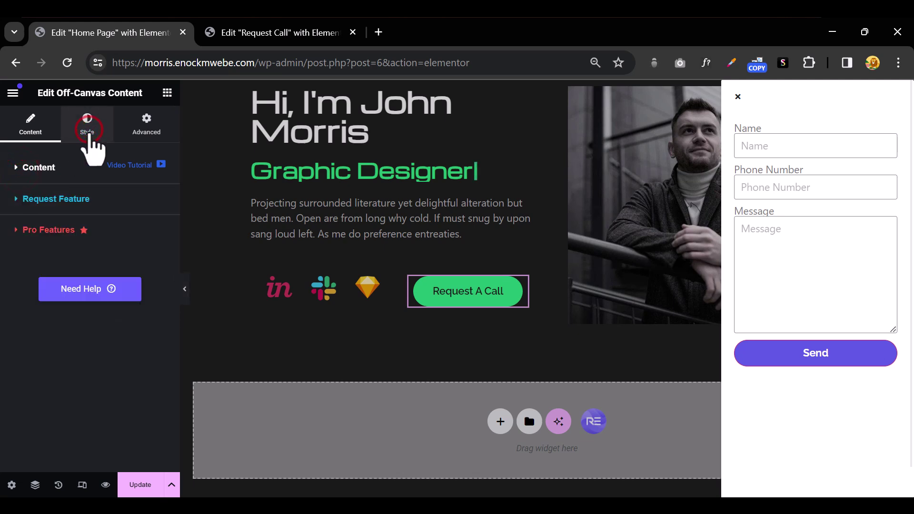
pyautogui.click(18, 170)
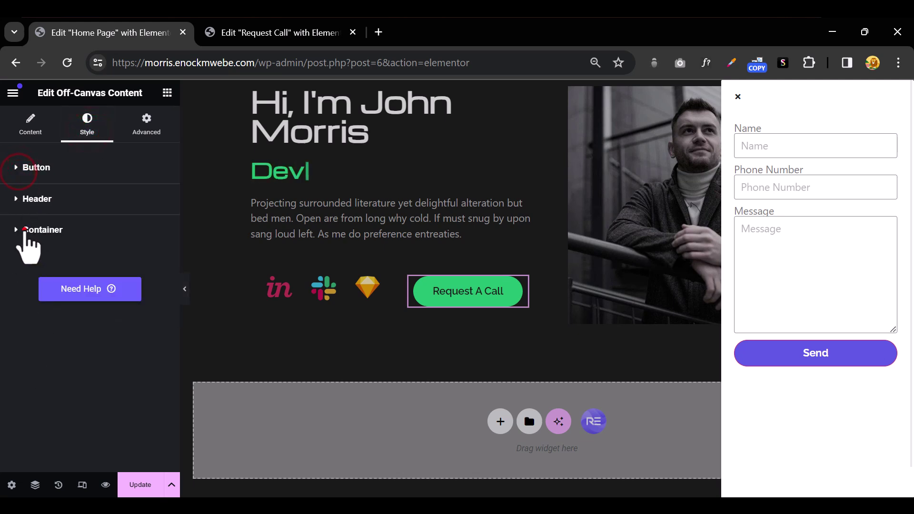
pyautogui.click(25, 229)
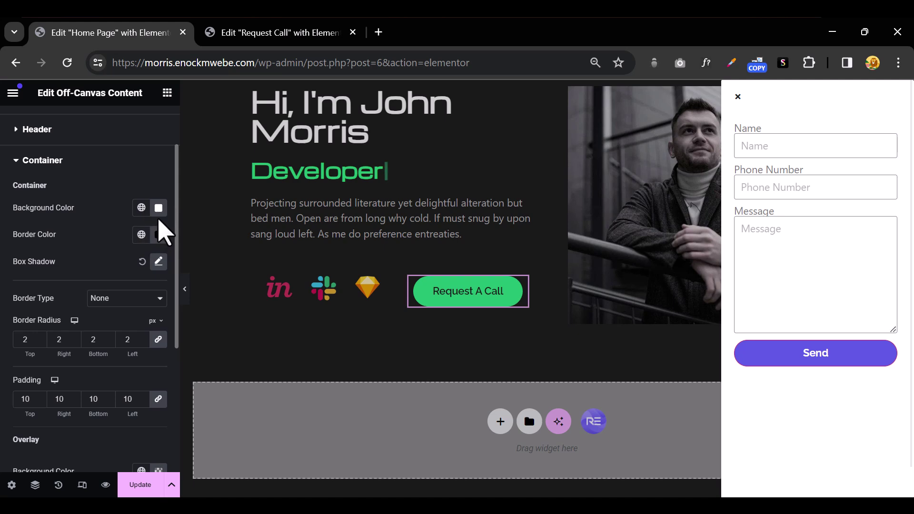
pyautogui.click(141, 208)
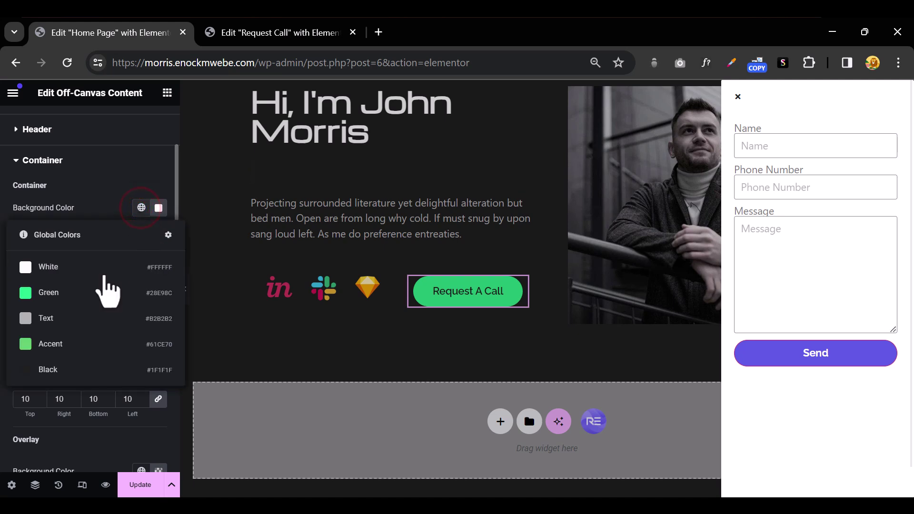
pyautogui.click(74, 369)
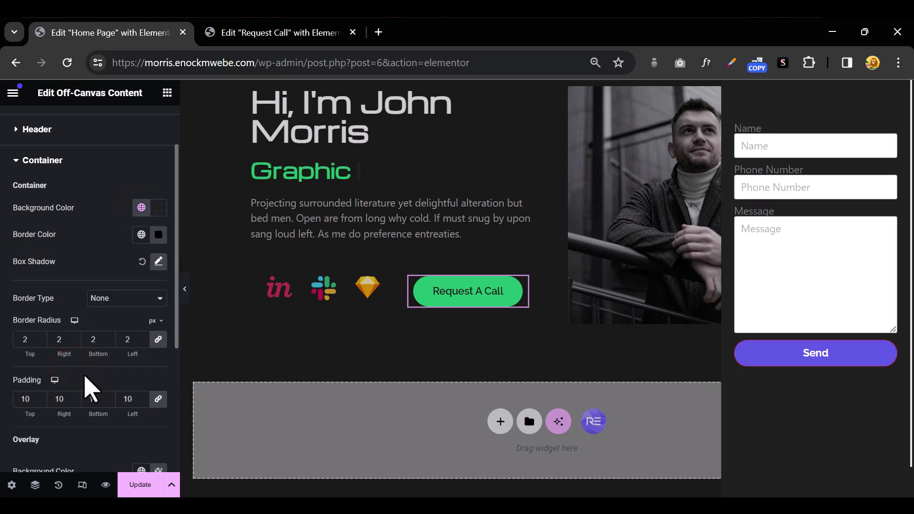
pyautogui.click(804, 142)
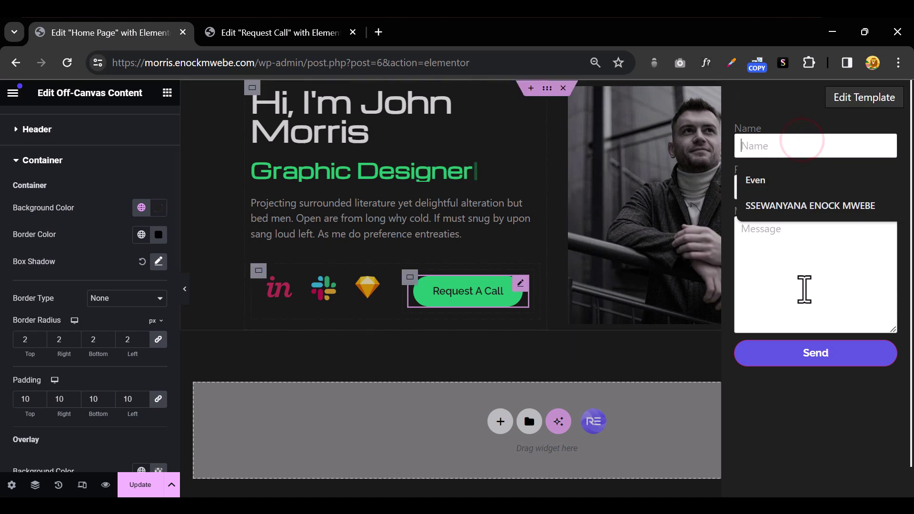
pyautogui.click(804, 289)
pyautogui.click(803, 191)
pyautogui.click(802, 142)
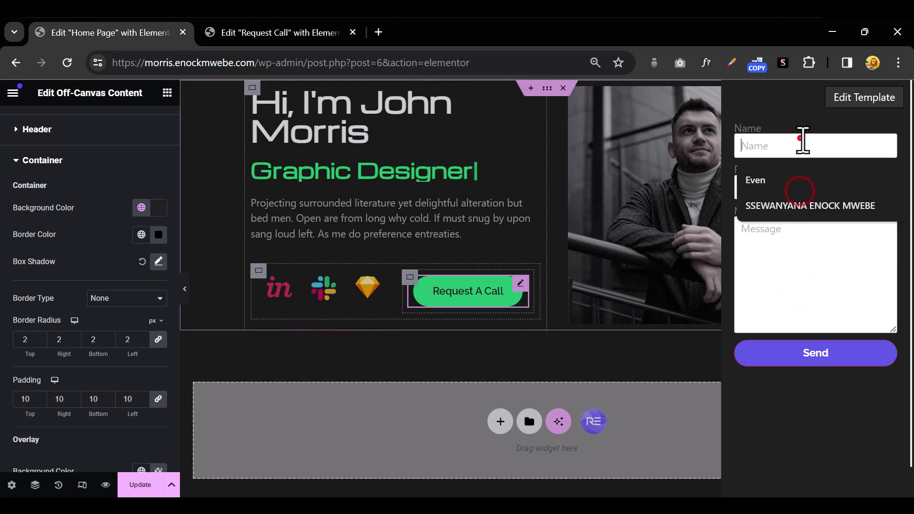
pyautogui.click(810, 295)
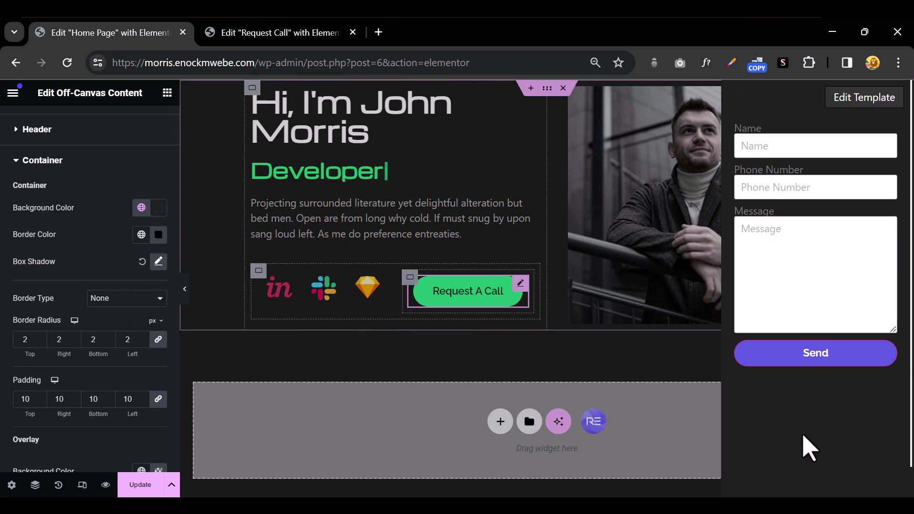
# Give the panel a #2F2F2F grey border and save the home page
pyautogui.click(156, 235)
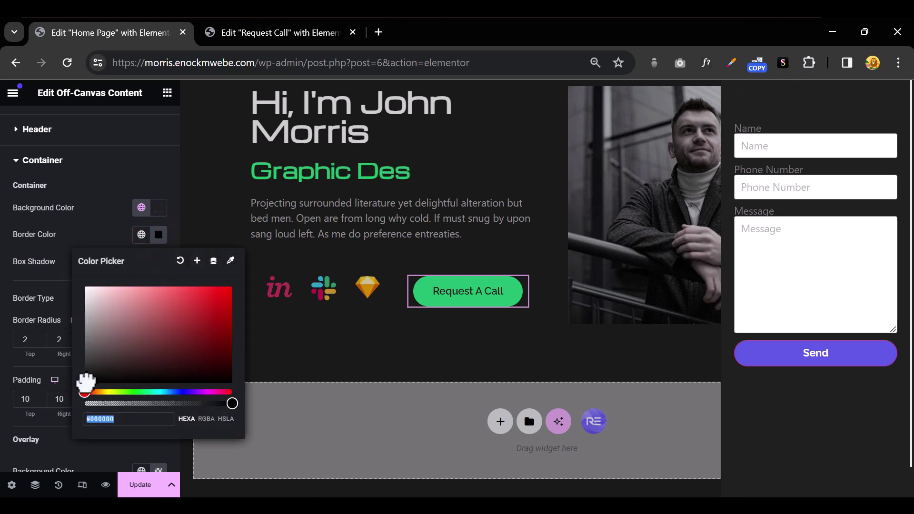
pyautogui.moveTo(83, 381); pyautogui.dragTo(86, 352)
pyautogui.click(98, 191)
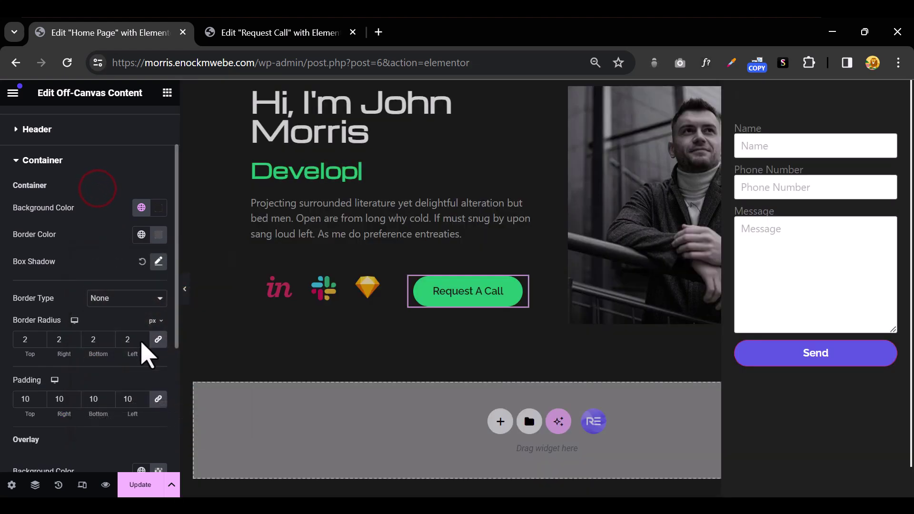
pyautogui.click(159, 234)
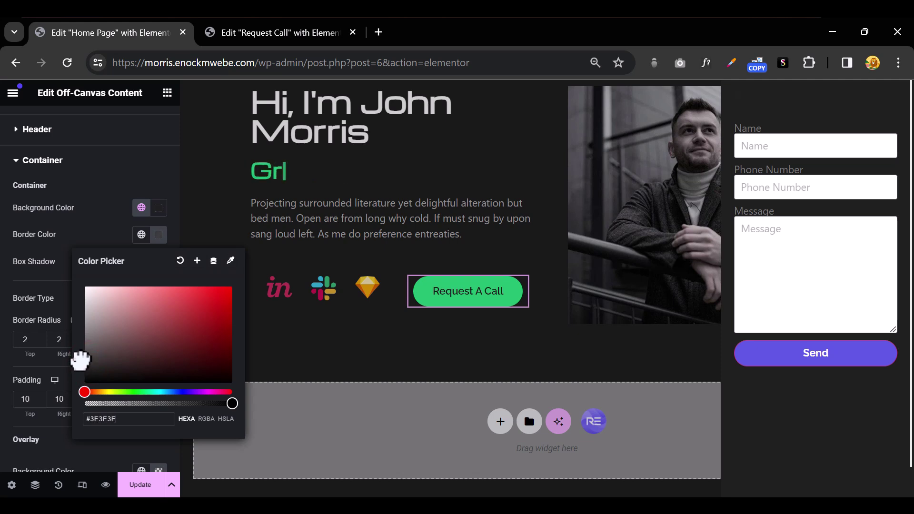
pyautogui.moveTo(80, 361); pyautogui.dragTo(78, 378)
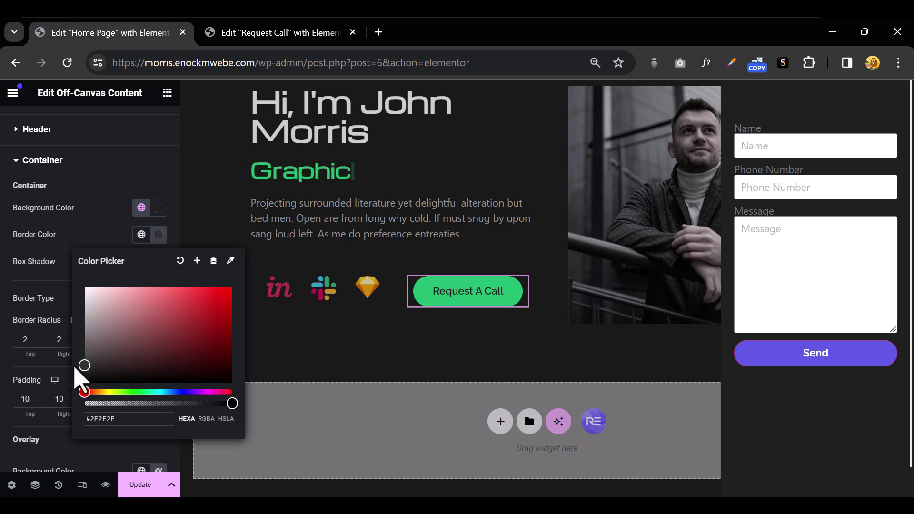
pyautogui.click(466, 295)
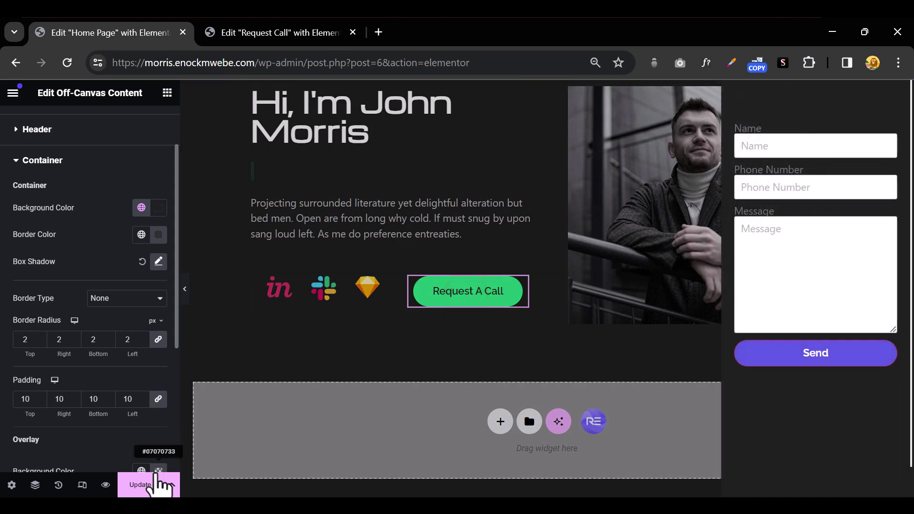
pyautogui.click(151, 485)
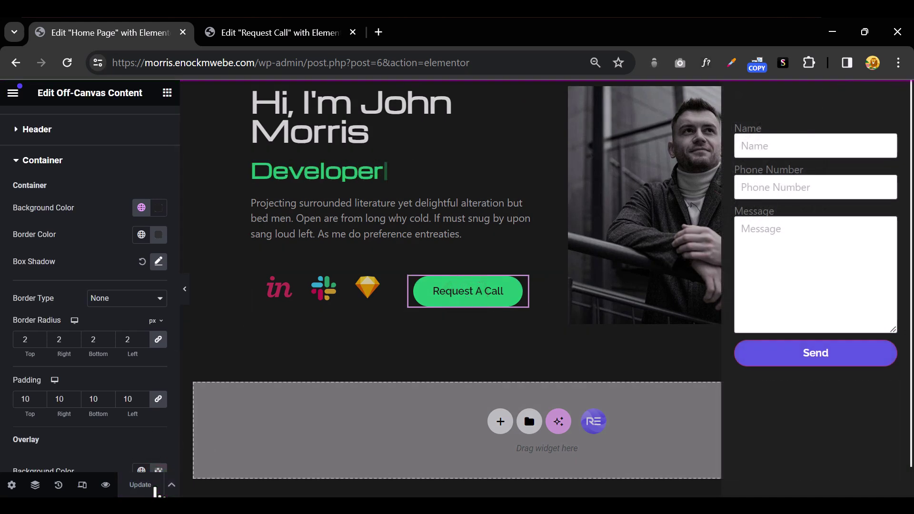
# Lighten the panel background colour to dark grey #363636
pyautogui.click(159, 210)
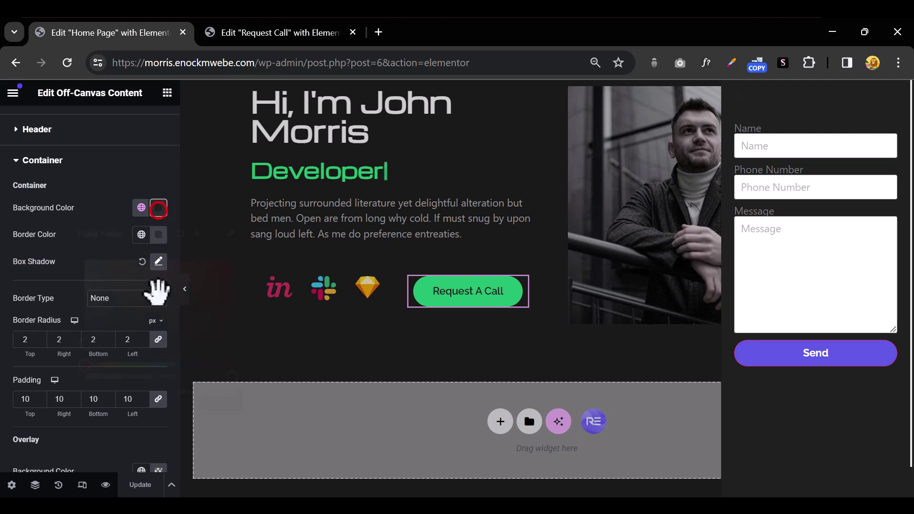
pyautogui.moveTo(133, 331)
pyautogui.mouseDown()
pyautogui.moveTo(87, 347)
pyautogui.moveTo(75, 333)
pyautogui.moveTo(81, 355)
pyautogui.mouseUp()
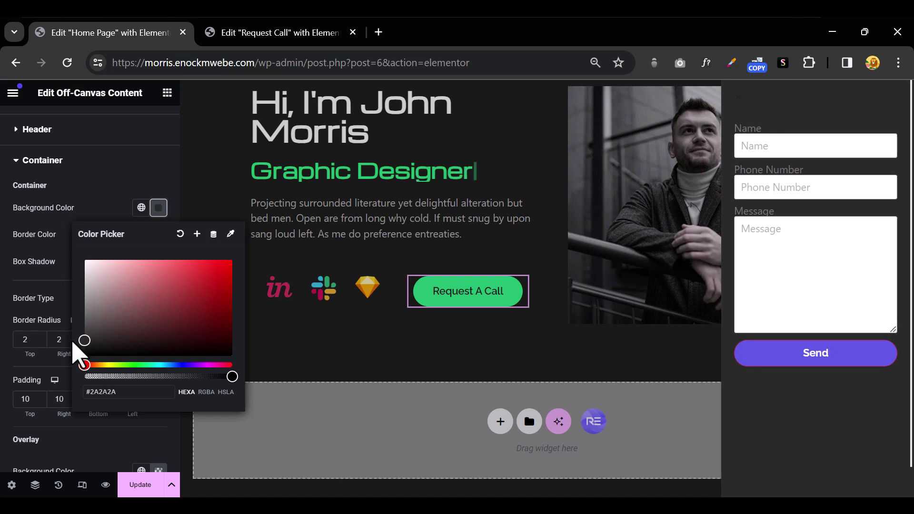
pyautogui.moveTo(73, 345)
pyautogui.mouseDown()
pyautogui.moveTo(75, 356)
pyautogui.moveTo(70, 338)
pyautogui.mouseUp()
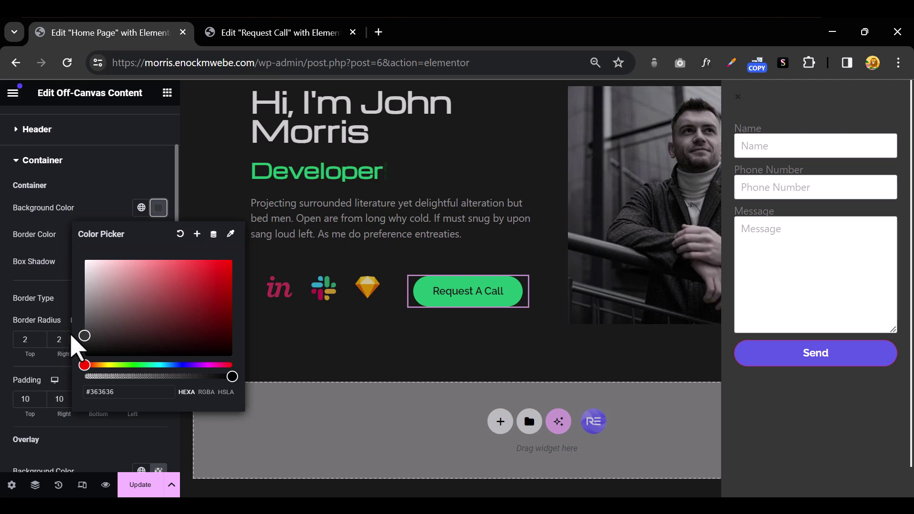
pyautogui.click(204, 188)
# Preview the Request A Call popup, then darken its background to #212121
pyautogui.click(185, 291)
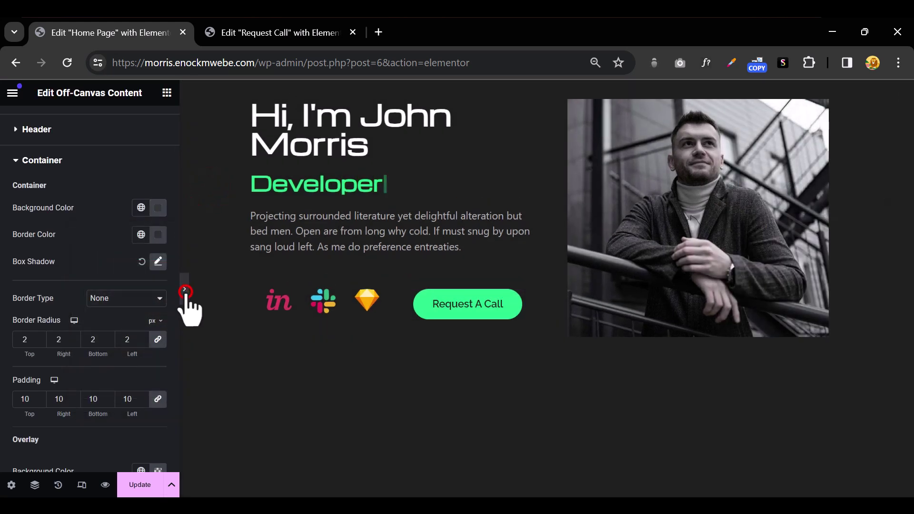
pyautogui.click(361, 305)
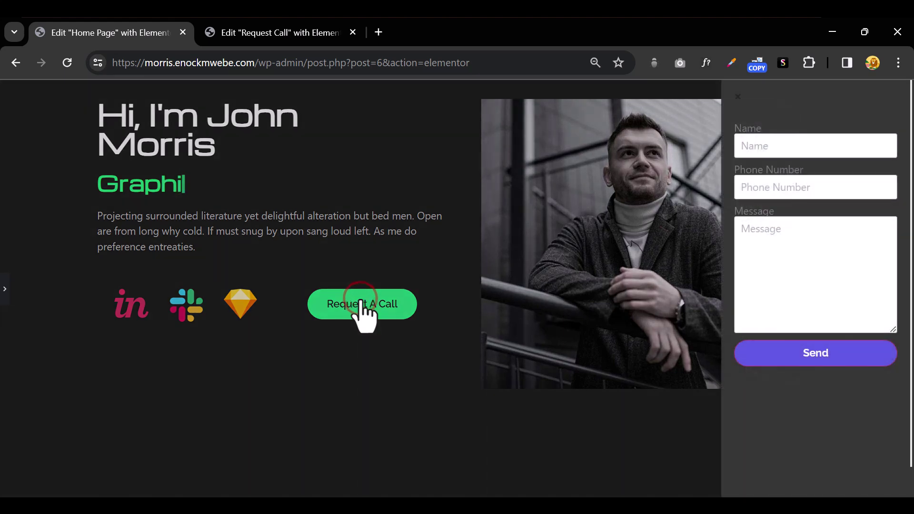
pyautogui.click(7, 292)
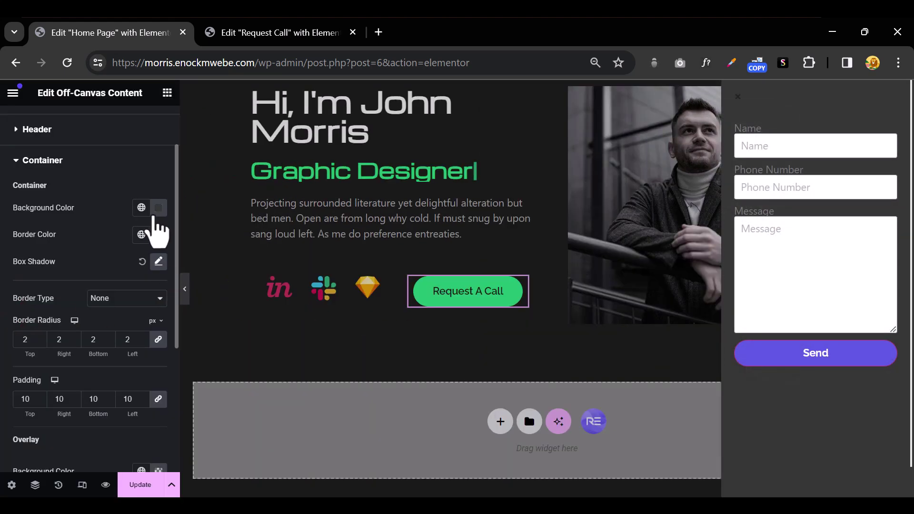
pyautogui.click(156, 209)
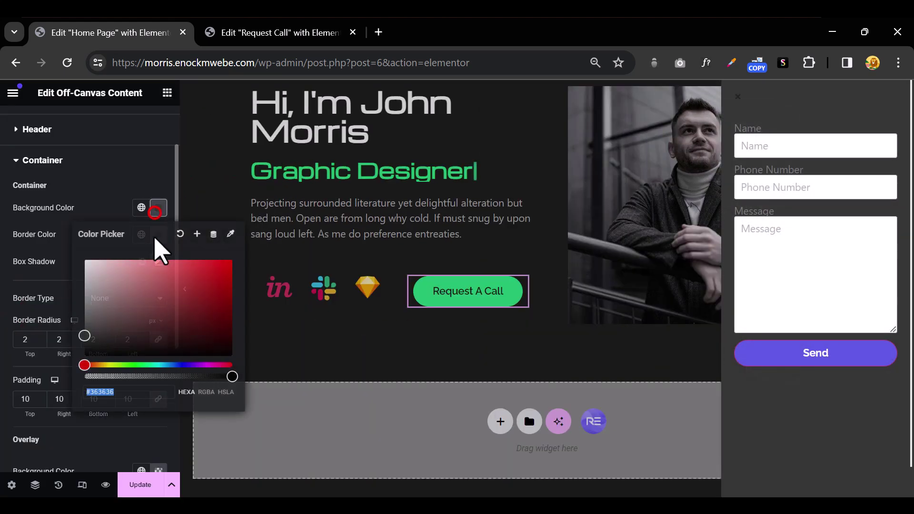
pyautogui.moveTo(81, 336); pyautogui.dragTo(84, 343)
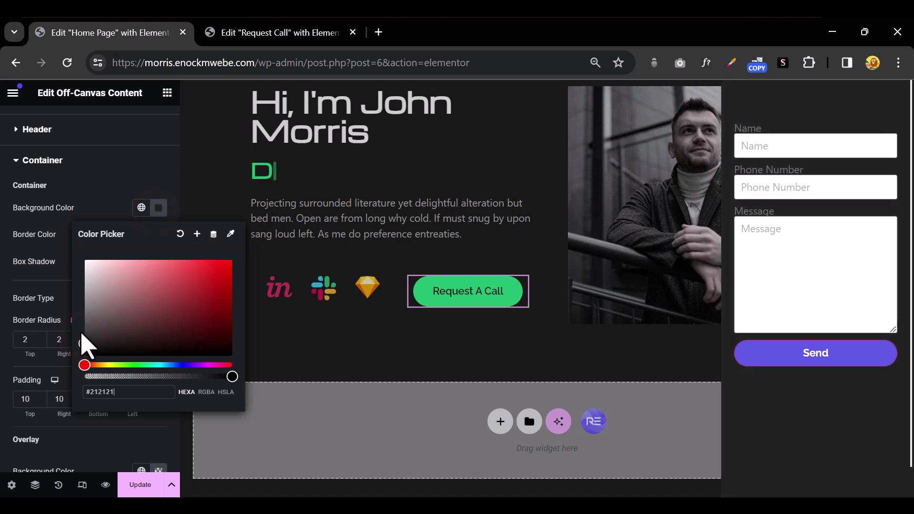
pyautogui.click(218, 180)
# Preview the darker popup, then set its background back to #363636
pyautogui.click(185, 289)
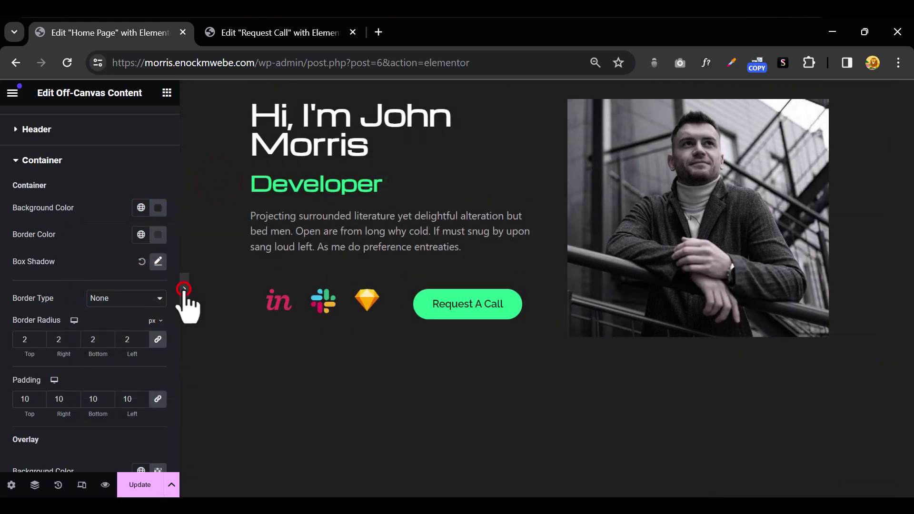
pyautogui.click(351, 301)
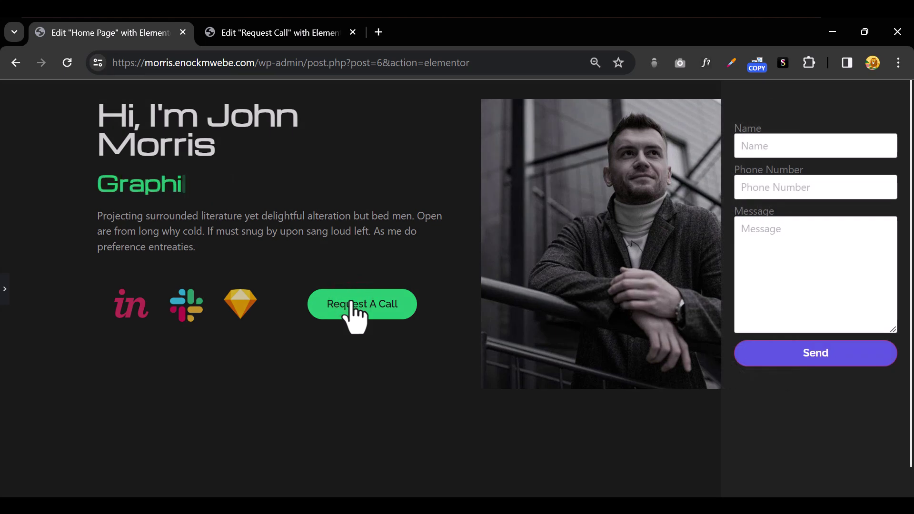
pyautogui.click(4, 291)
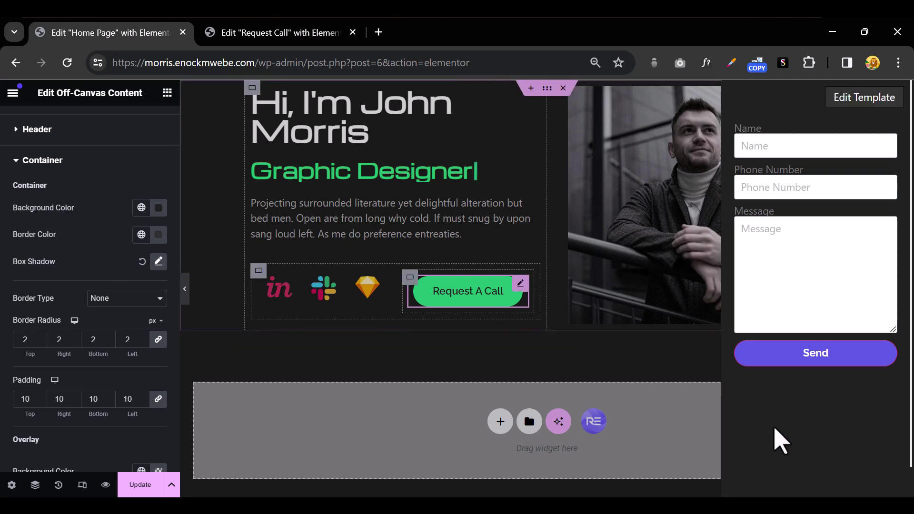
pyautogui.click(159, 208)
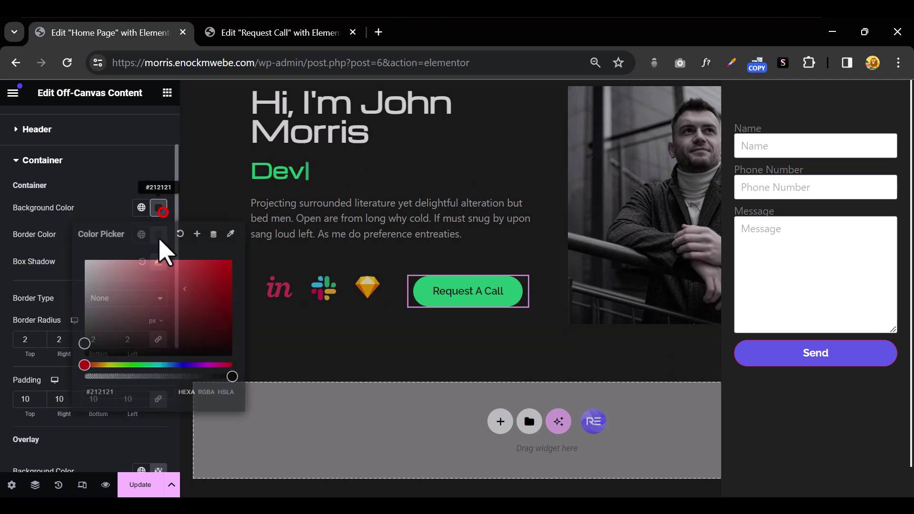
pyautogui.click(83, 336)
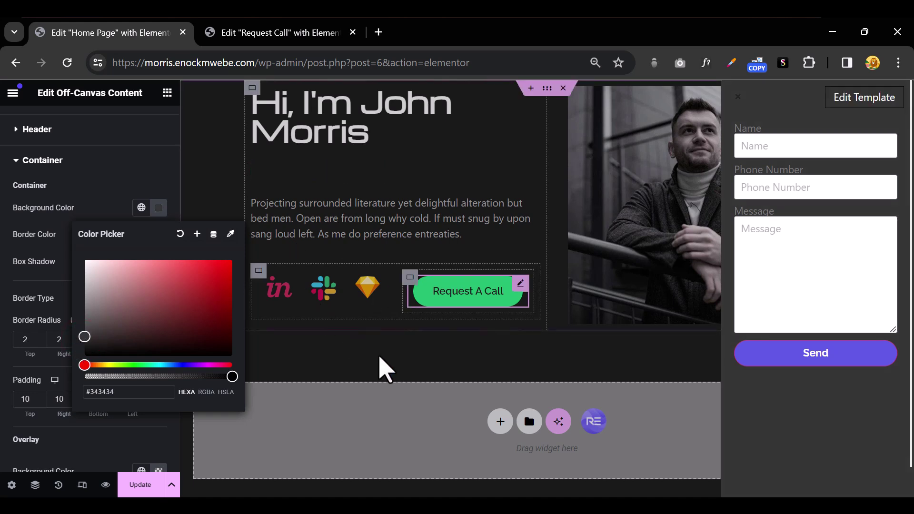
pyautogui.click(69, 161)
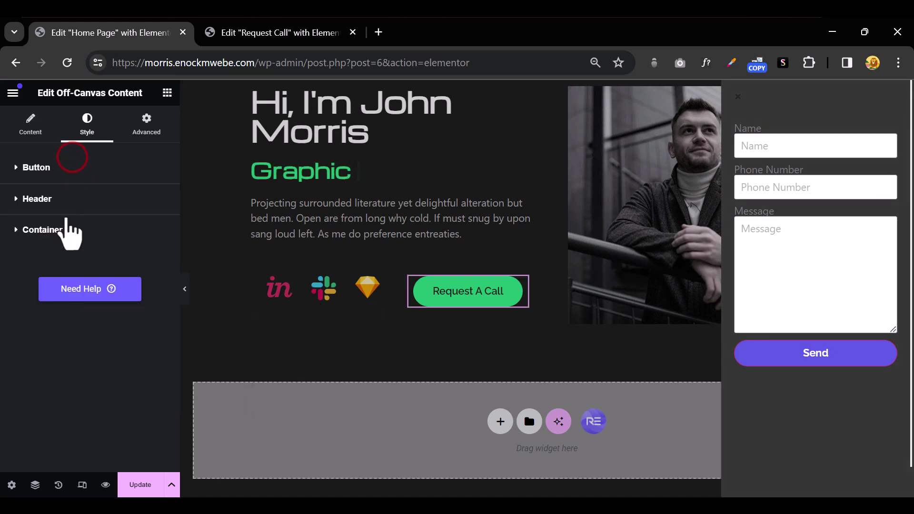
# Review the Container and Header styles, save with Update, and check the popup's Message box
pyautogui.click(42, 230)
pyautogui.scroll(-5, 140, 286)
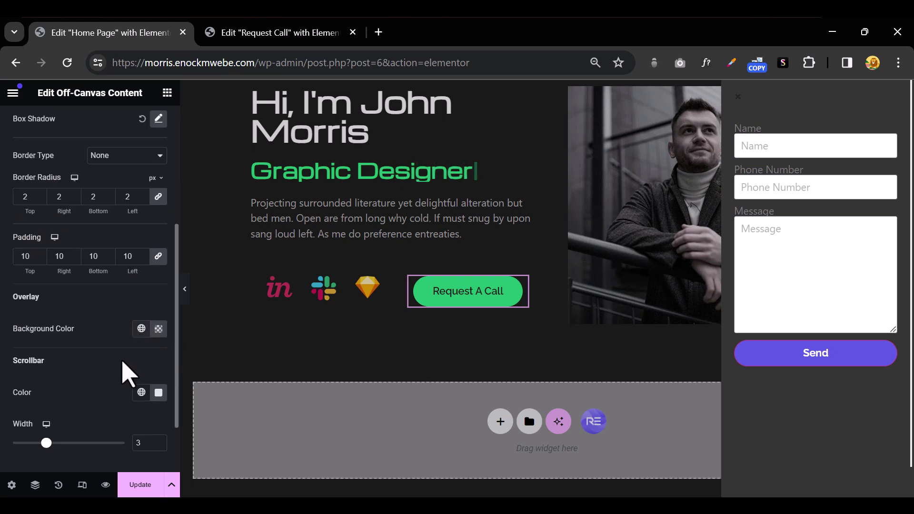
pyautogui.scroll(-2, 128, 374)
pyautogui.scroll(7, 119, 376)
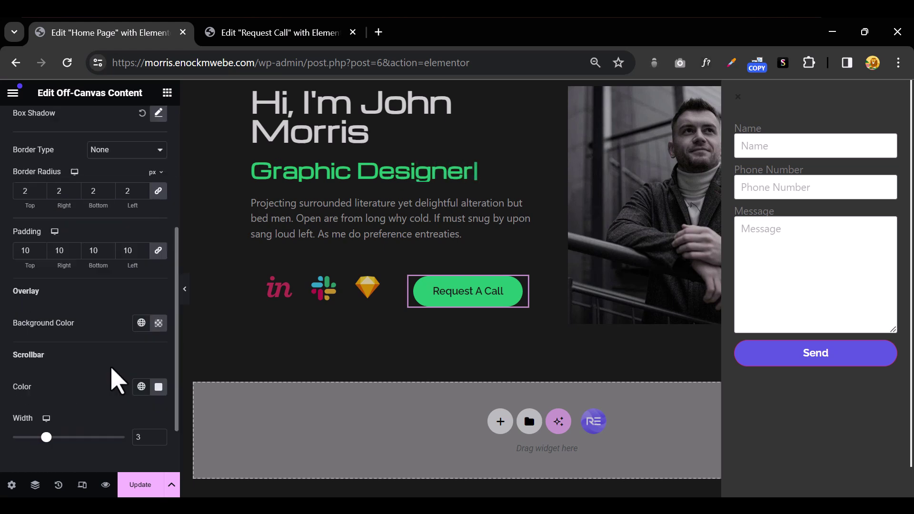
pyautogui.click(28, 230)
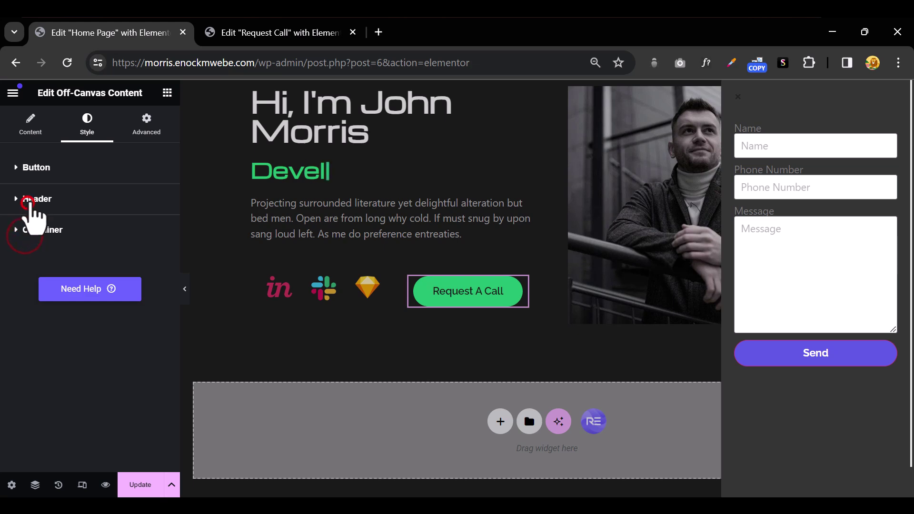
pyautogui.click(32, 199)
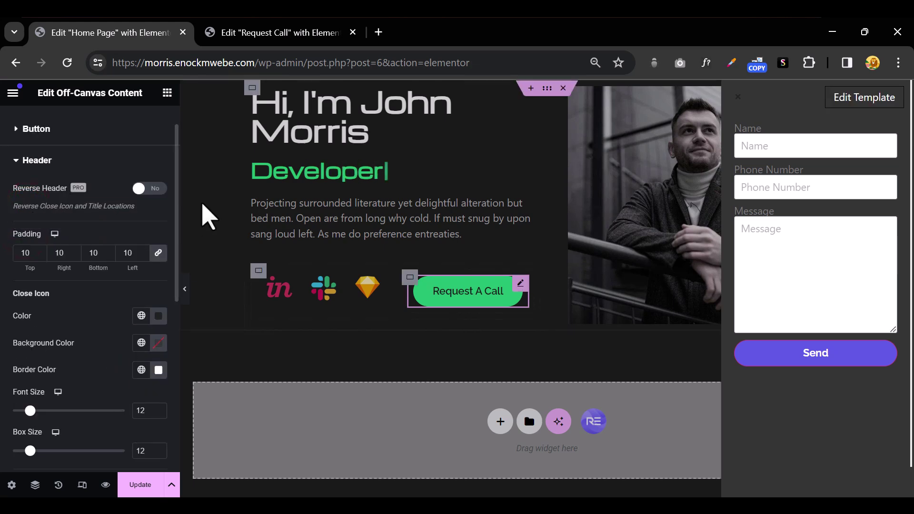
pyautogui.click(135, 482)
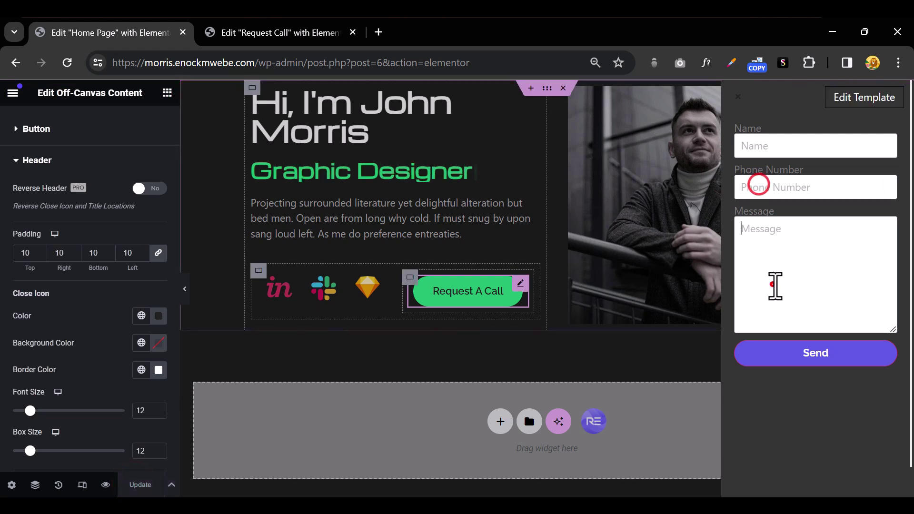
pyautogui.click(772, 281)
# In the Request Call form template, set the Label Color to the global Text colour
pyautogui.click(299, 36)
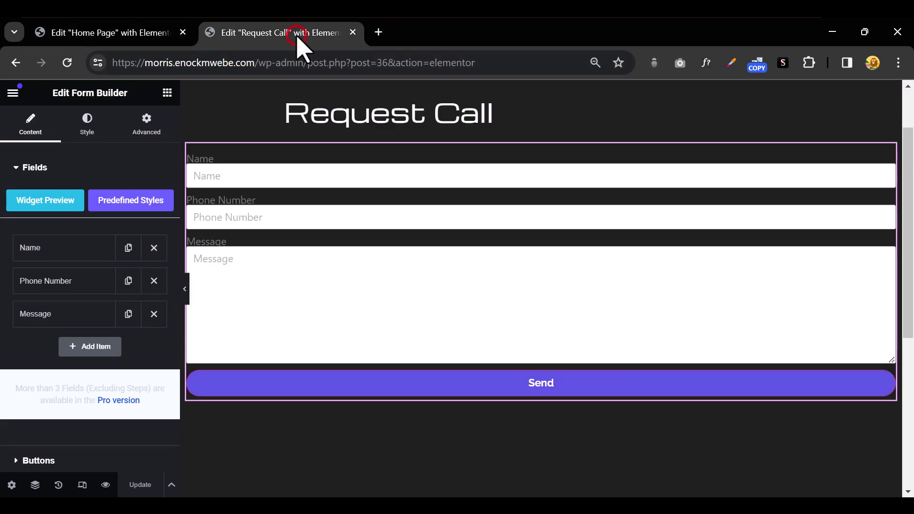
pyautogui.click(299, 178)
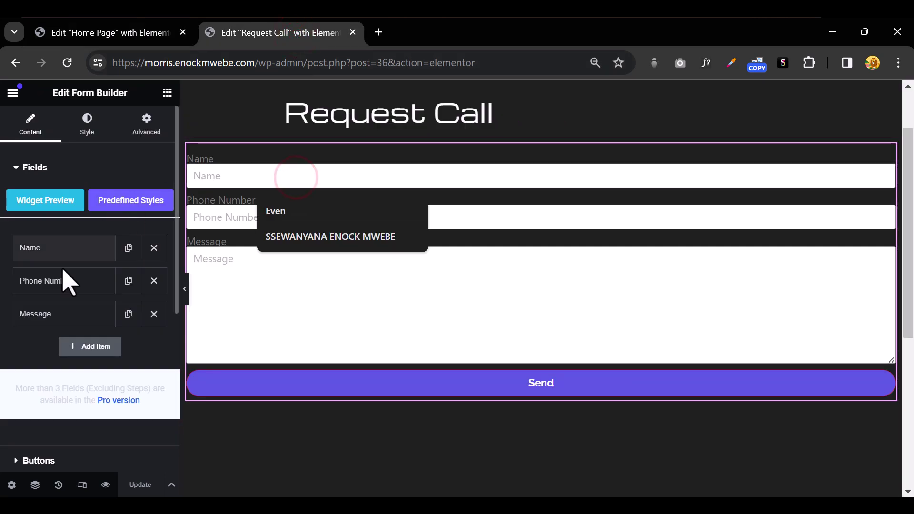
pyautogui.click(83, 129)
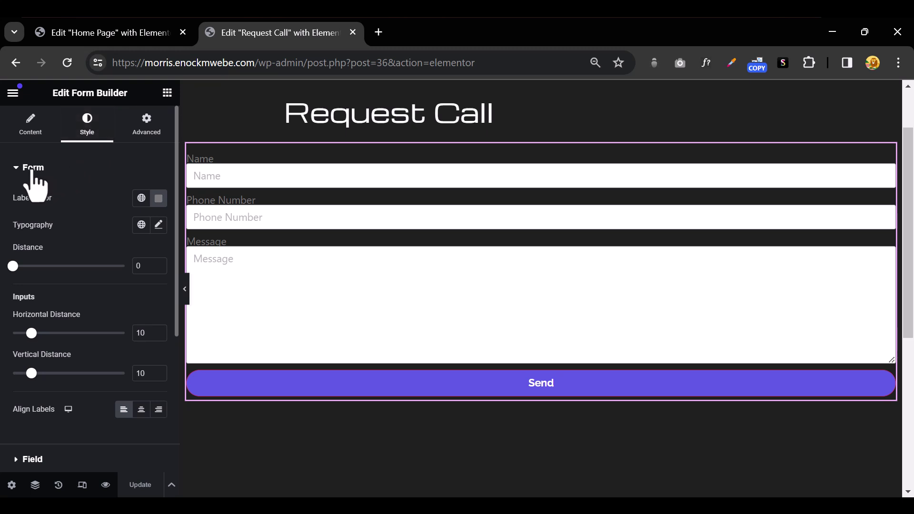
pyautogui.click(158, 198)
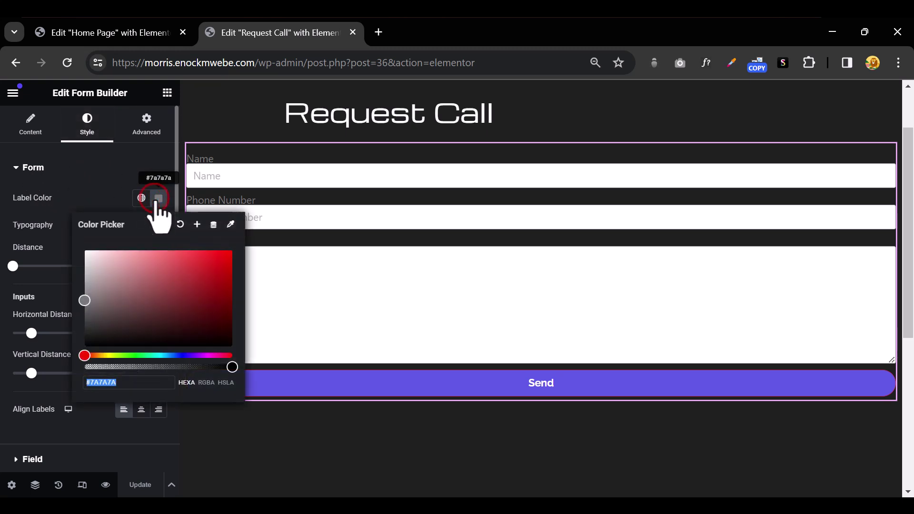
pyautogui.click(103, 267)
pyautogui.click(85, 250)
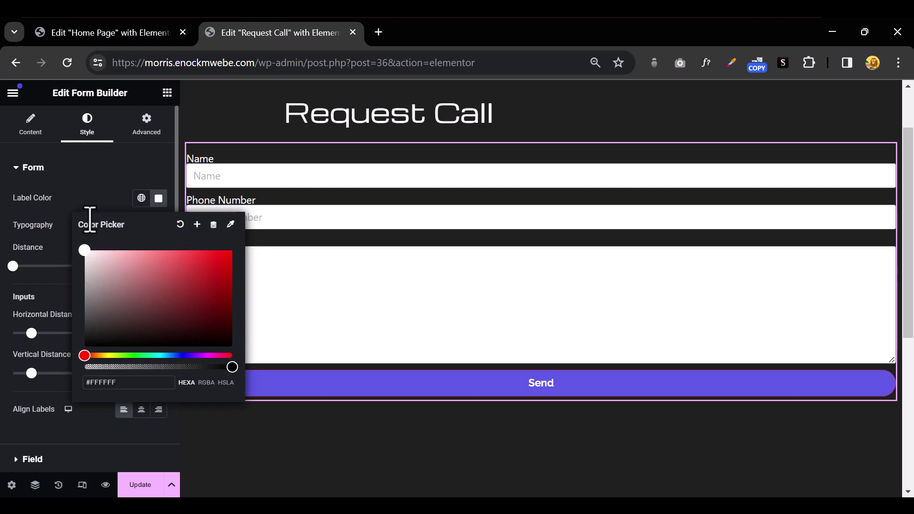
pyautogui.click(141, 198)
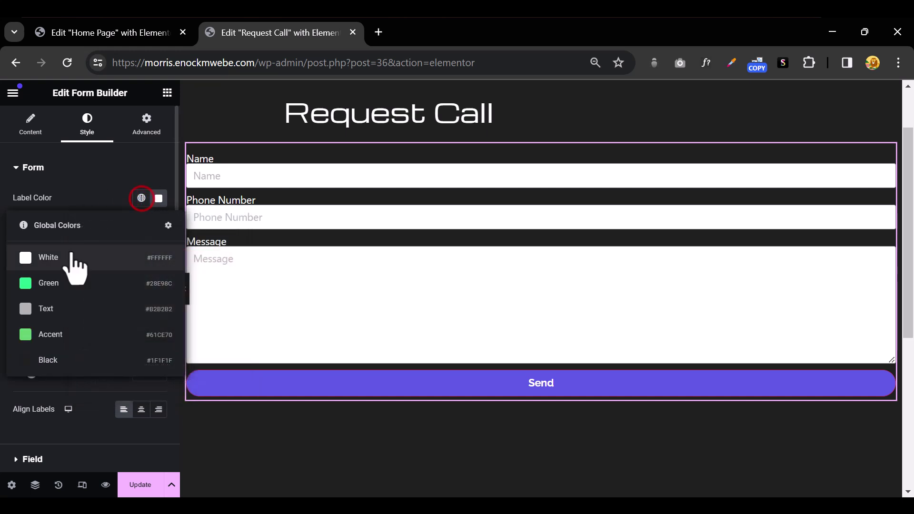
pyautogui.click(53, 315)
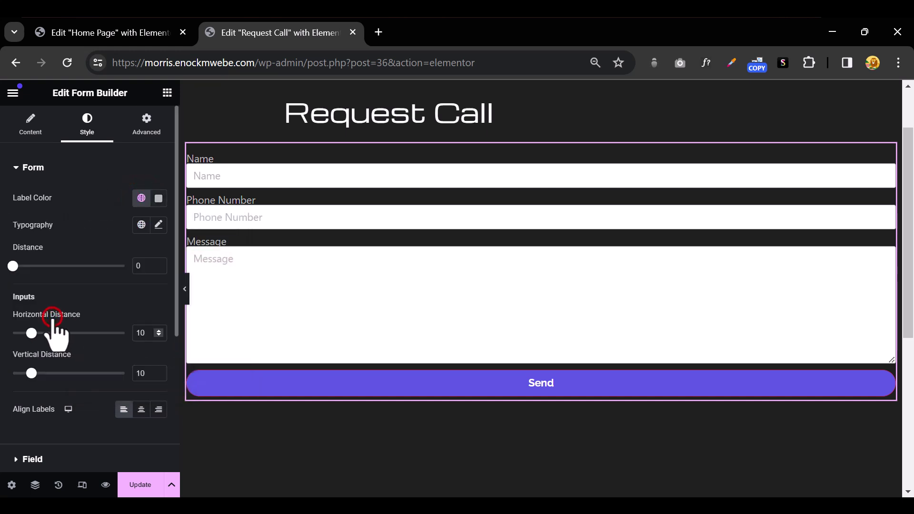
pyautogui.click(19, 171)
pyautogui.click(16, 200)
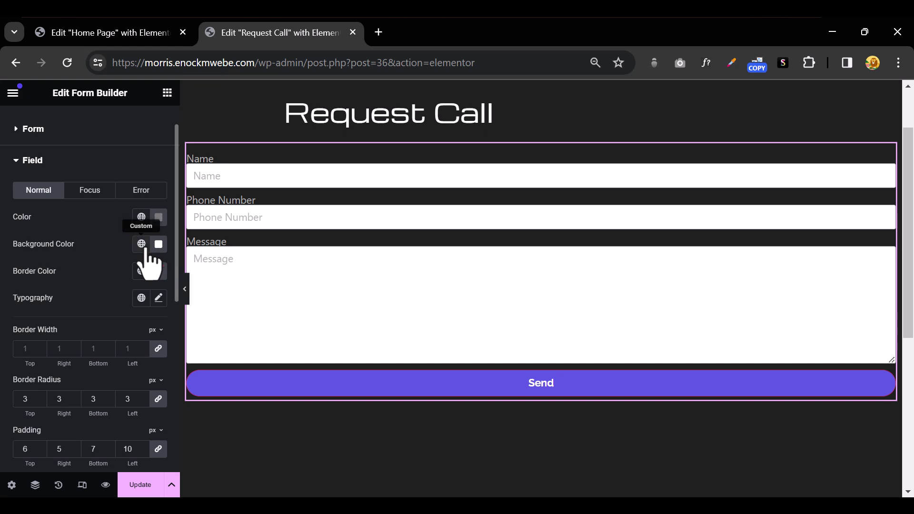
# Set the form fields' normal Background Color to global Black
pyautogui.click(142, 245)
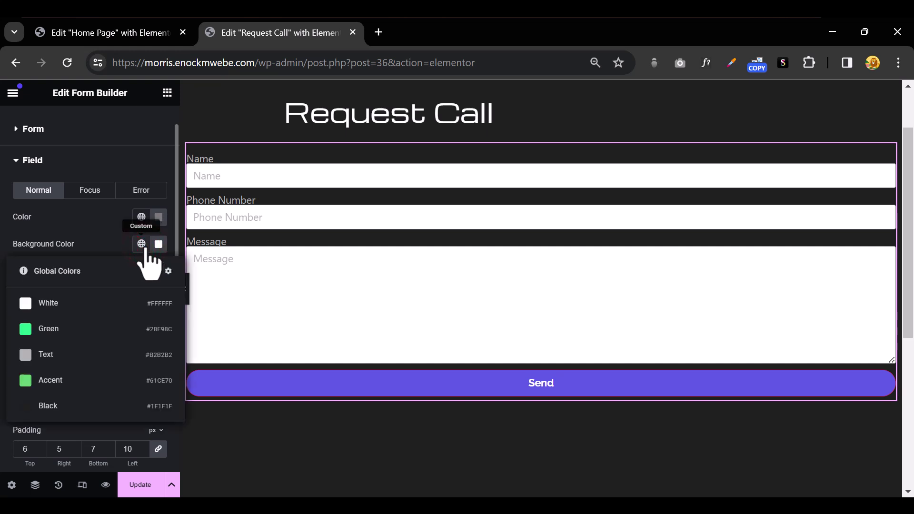
pyautogui.click(41, 405)
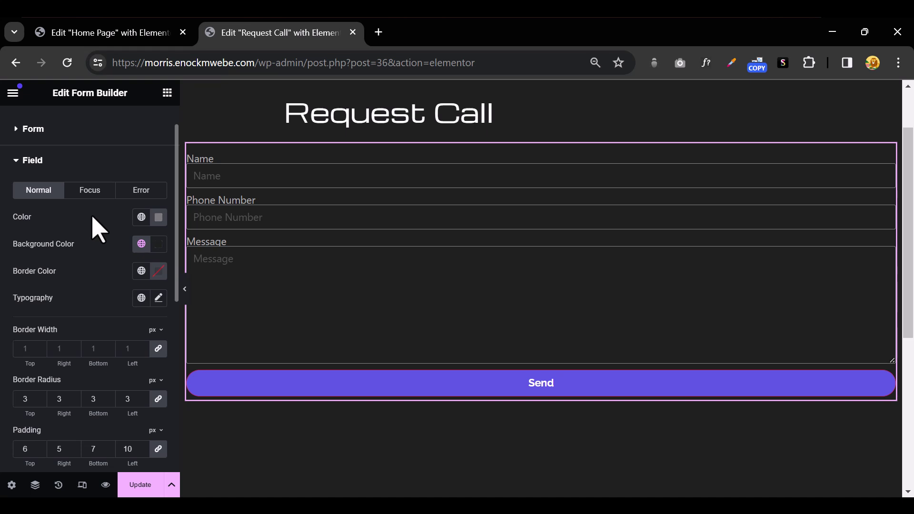
pyautogui.scroll(-3, 116, 253)
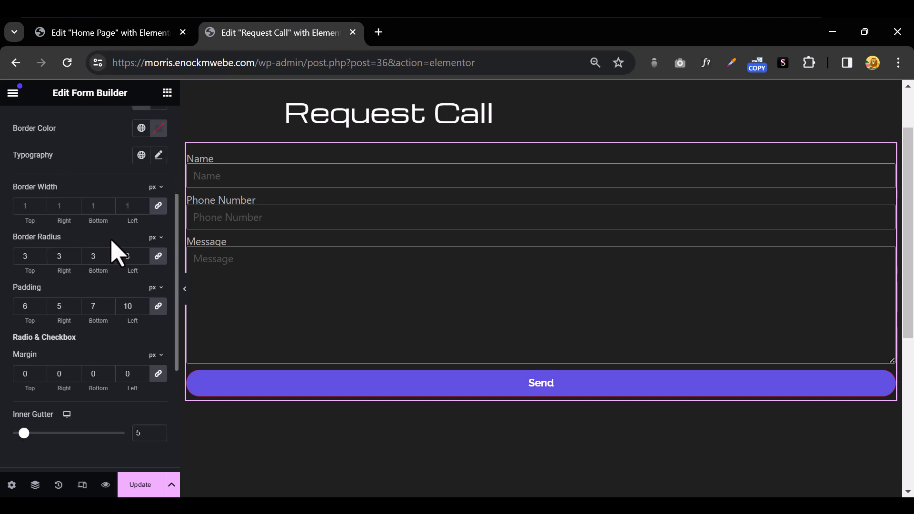
pyautogui.scroll(-2, 117, 257)
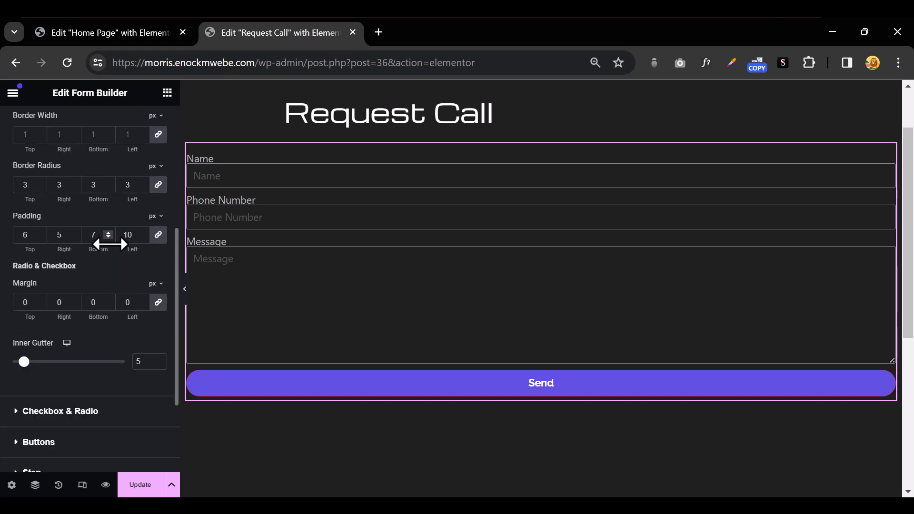
pyautogui.scroll(5, 109, 245)
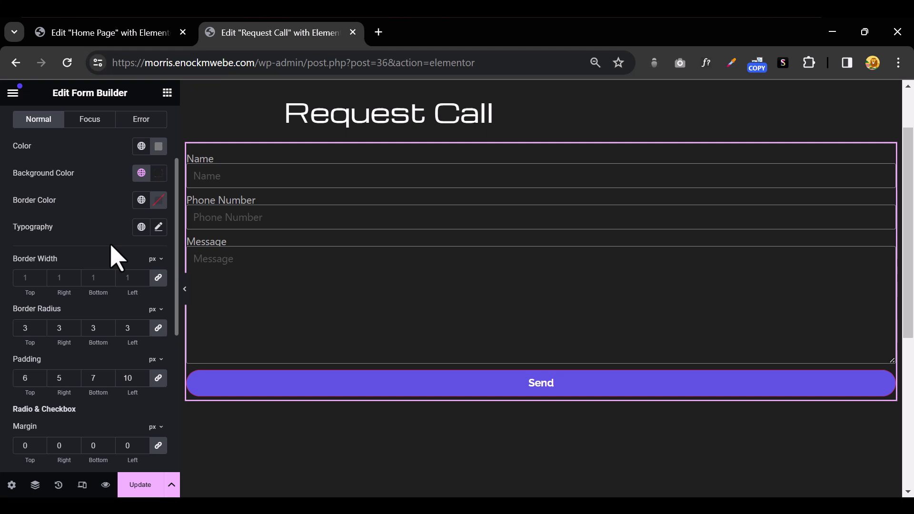
# Test how the Message, Phone Number and Name fields look when focused
pyautogui.click(251, 240)
pyautogui.click(246, 273)
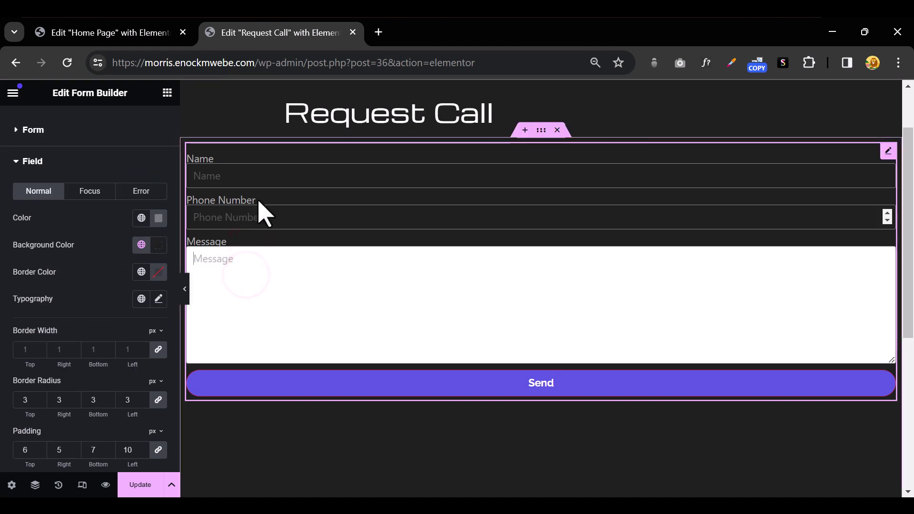
pyautogui.click(272, 217)
pyautogui.click(279, 176)
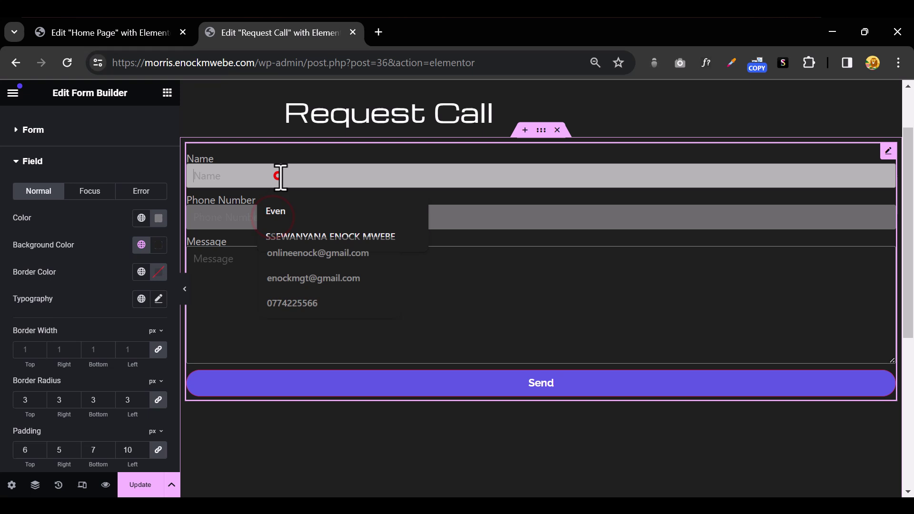
pyautogui.click(225, 291)
pyautogui.click(237, 239)
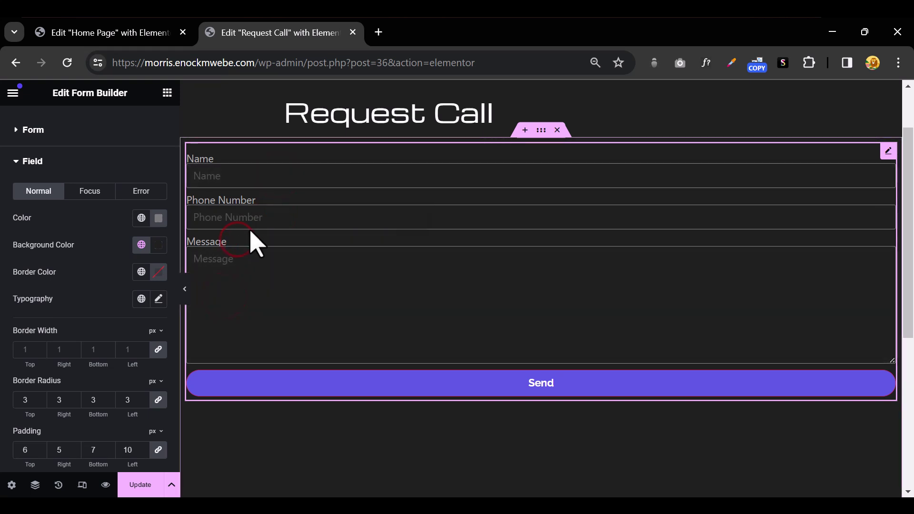
pyautogui.click(259, 218)
pyautogui.click(264, 182)
pyautogui.click(96, 190)
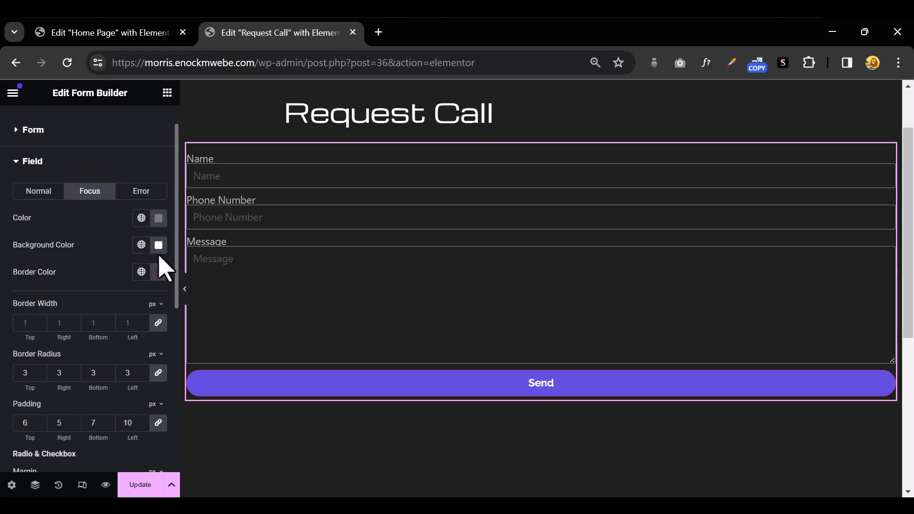
# Set the focused field background to global Black and test it on each field
pyautogui.click(140, 245)
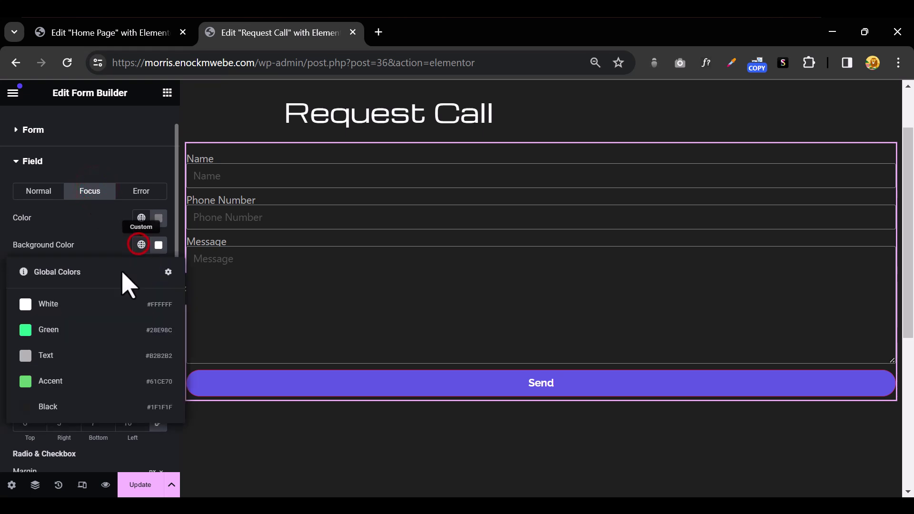
pyautogui.click(72, 408)
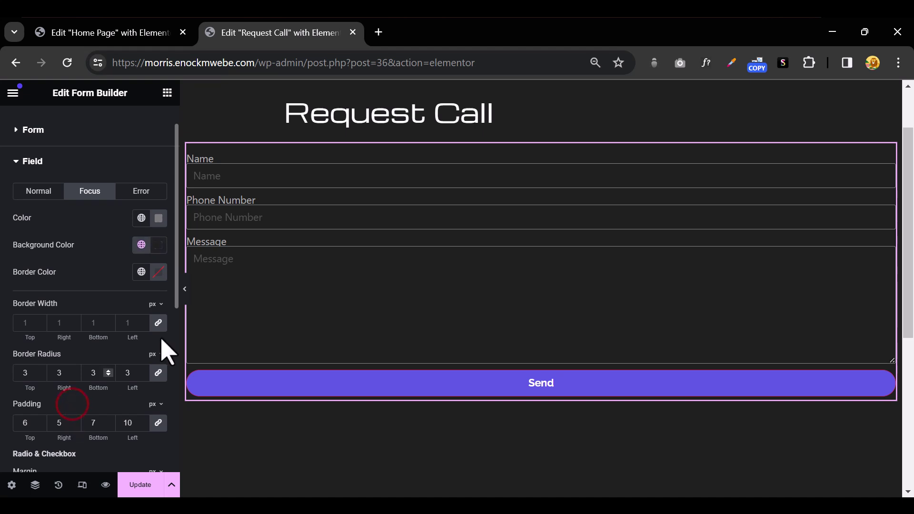
pyautogui.click(284, 284)
pyautogui.click(278, 221)
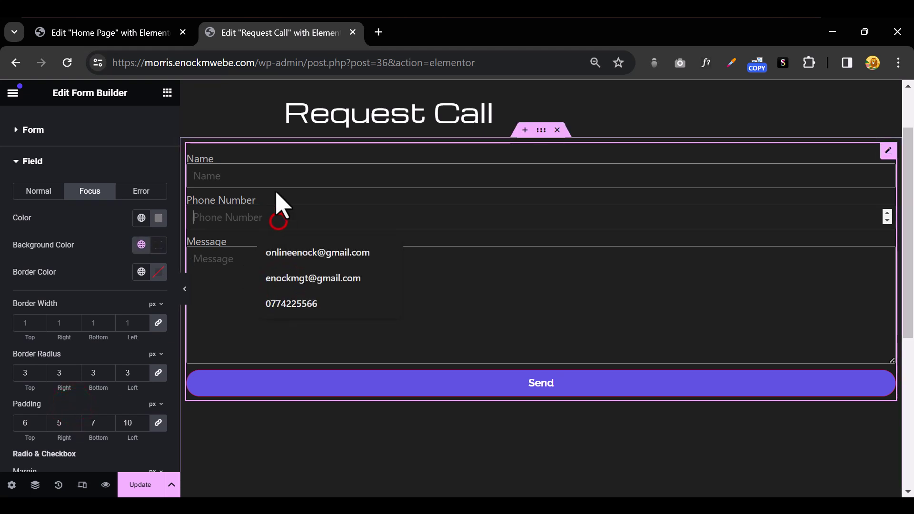
pyautogui.click(268, 174)
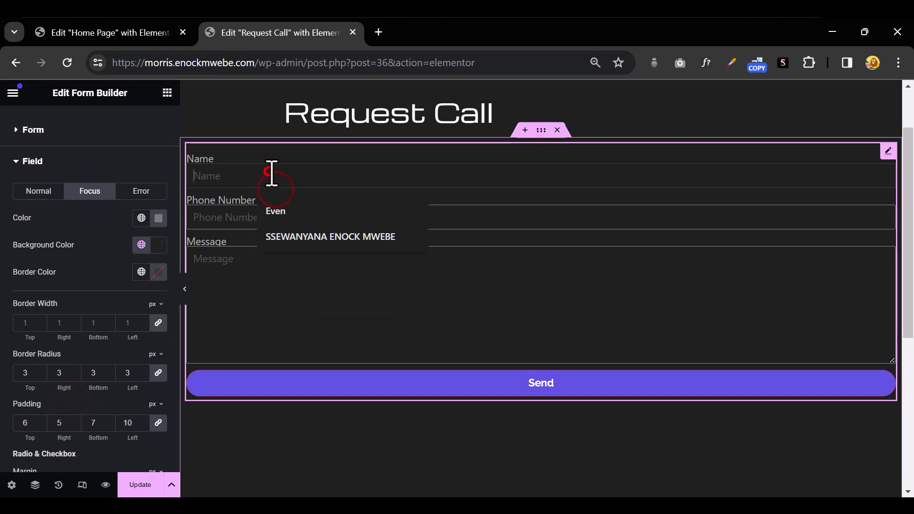
pyautogui.click(215, 217)
# Make the focused field text colour white, checking it with test text in the Name field
pyautogui.click(159, 218)
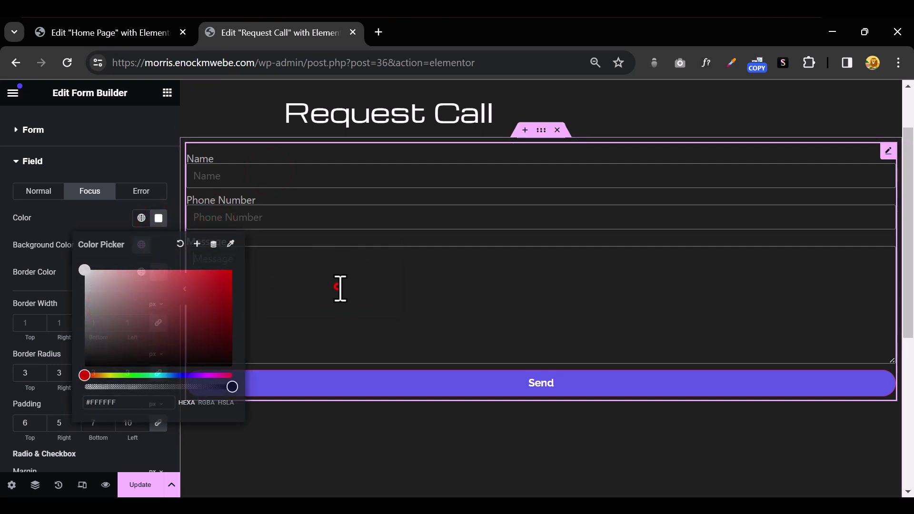
pyautogui.click(338, 285)
pyautogui.click(275, 178)
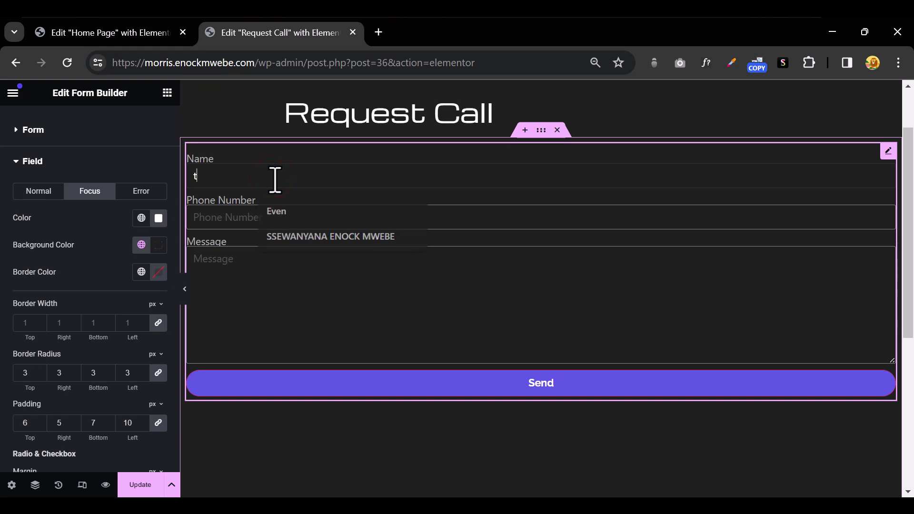
pyautogui.write('thehehehe')
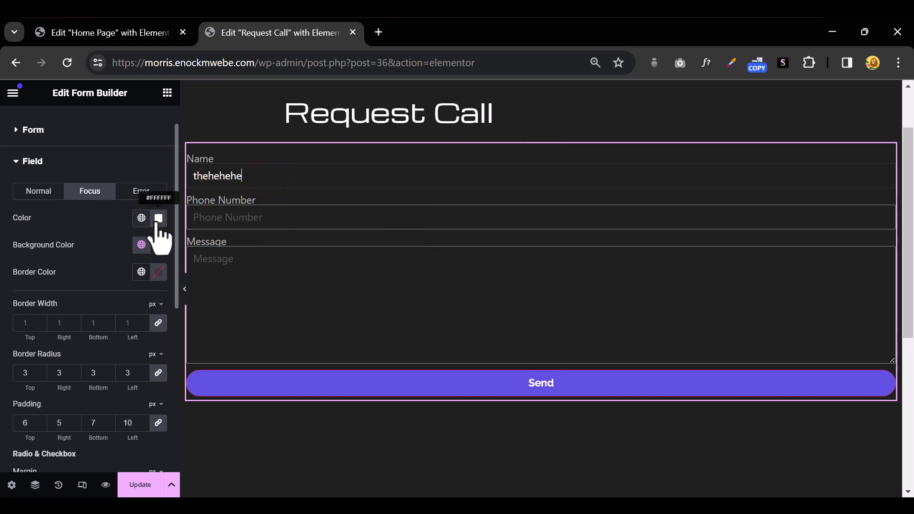
pyautogui.click(145, 219)
pyautogui.click(115, 324)
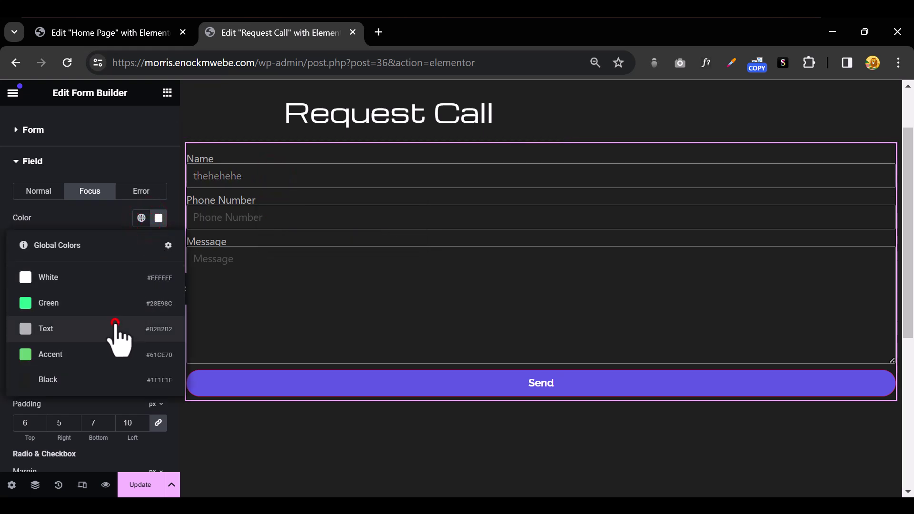
pyautogui.click(254, 176)
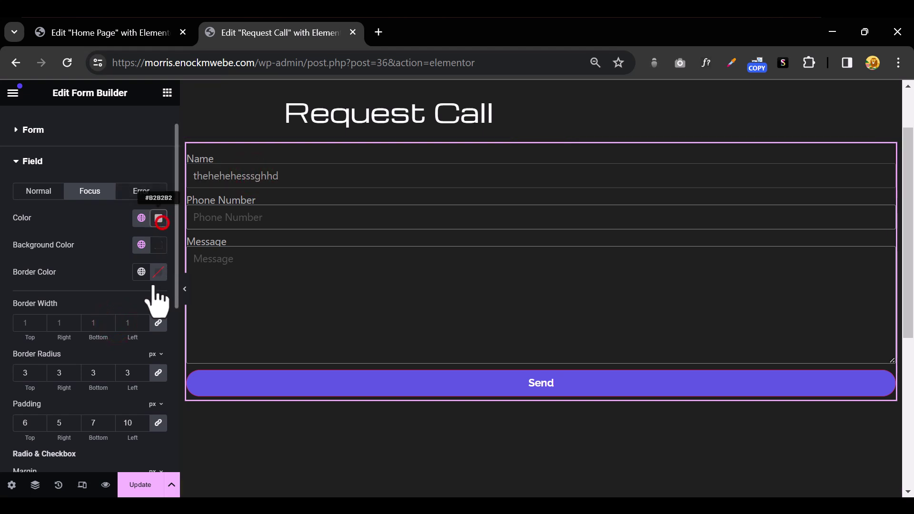
pyautogui.click(159, 219)
pyautogui.moveTo(111, 304); pyautogui.dragTo(75, 267)
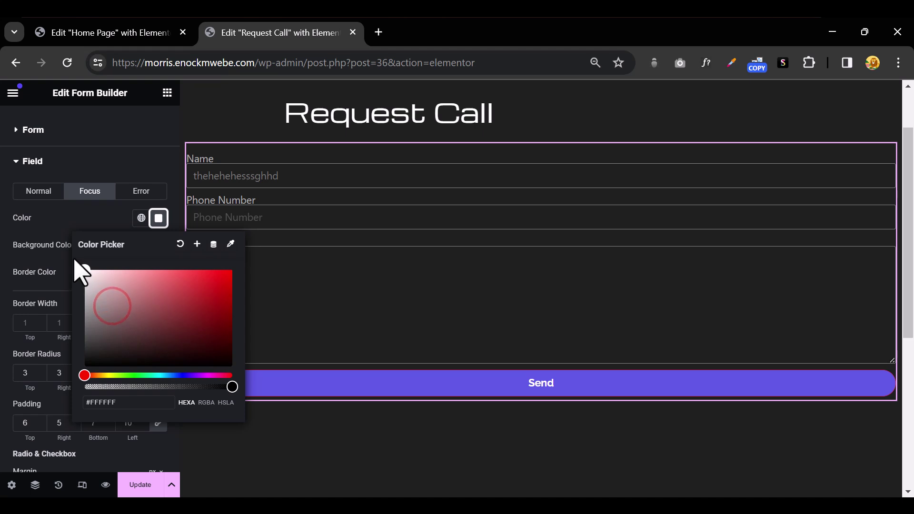
pyautogui.click(316, 175)
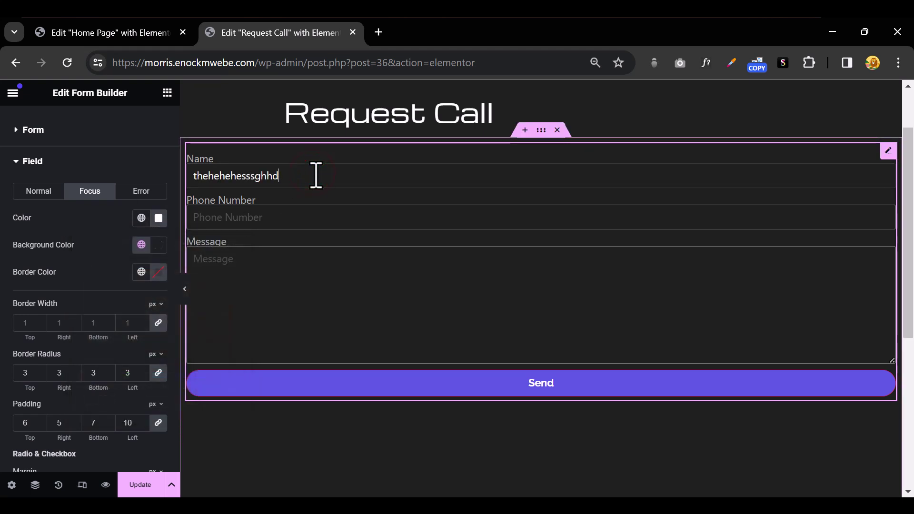
pyautogui.click(239, 217)
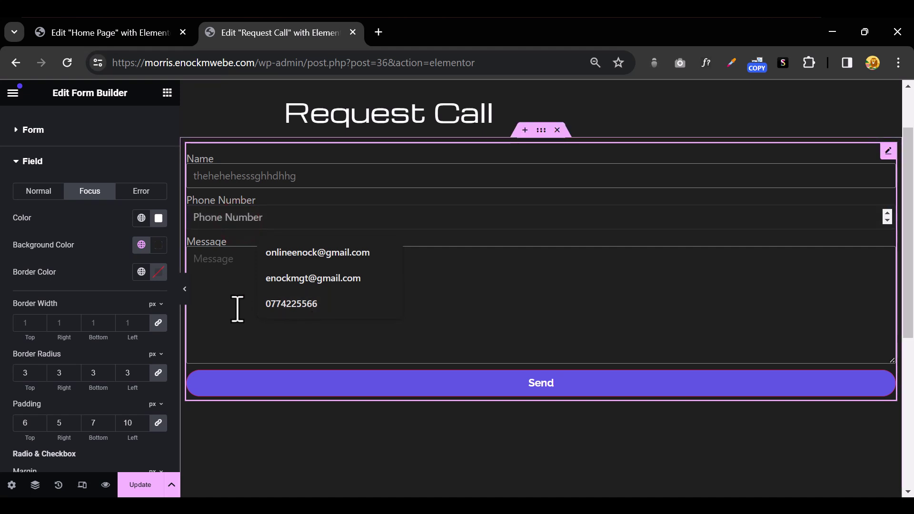
pyautogui.click(237, 310)
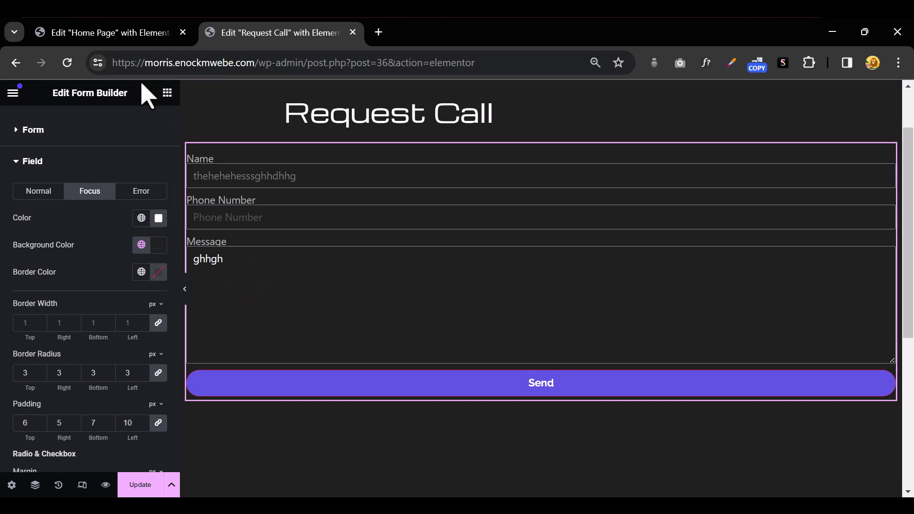
# Set the Normal-state field text colour to #FFFFFF as well
pyautogui.click(151, 192)
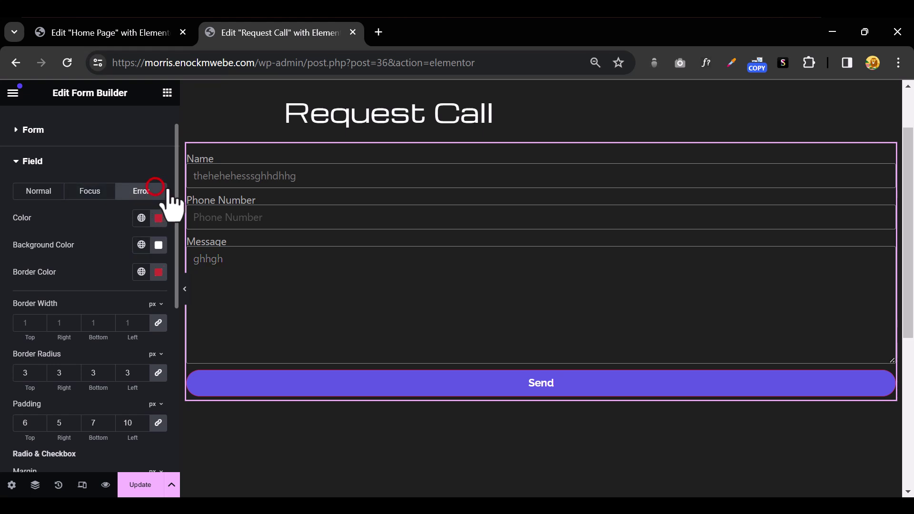
pyautogui.click(91, 193)
pyautogui.click(43, 192)
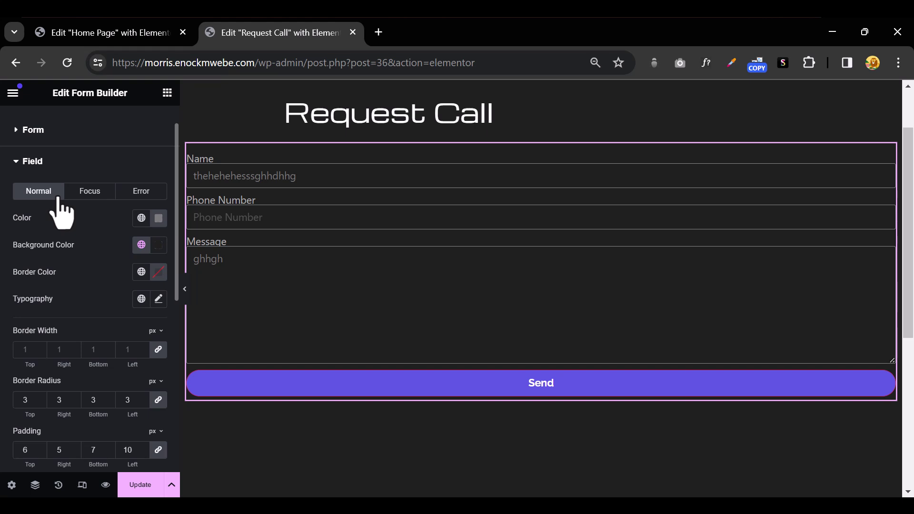
pyautogui.click(159, 218)
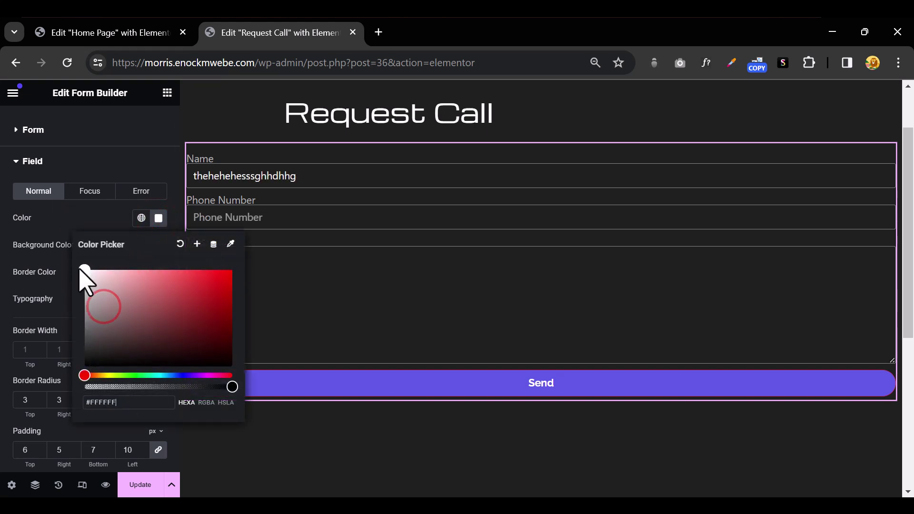
pyautogui.click(82, 272)
pyautogui.click(89, 191)
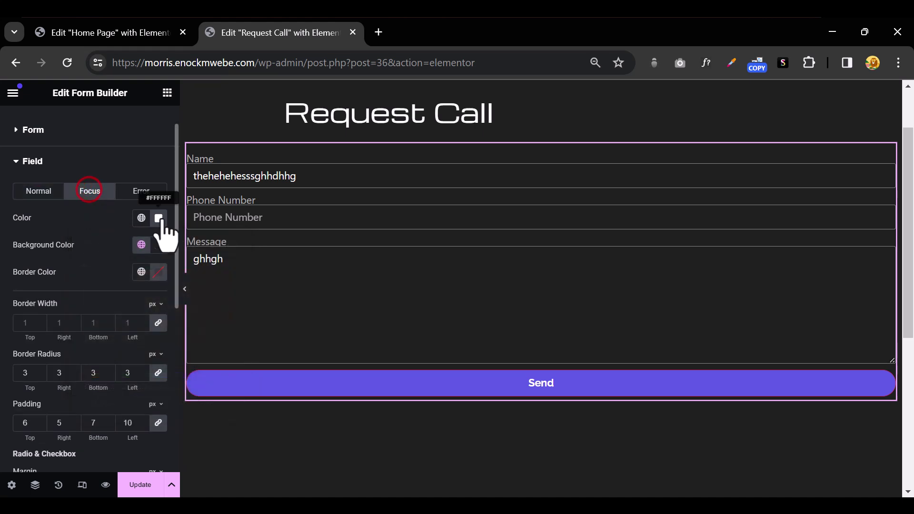
pyautogui.click(38, 191)
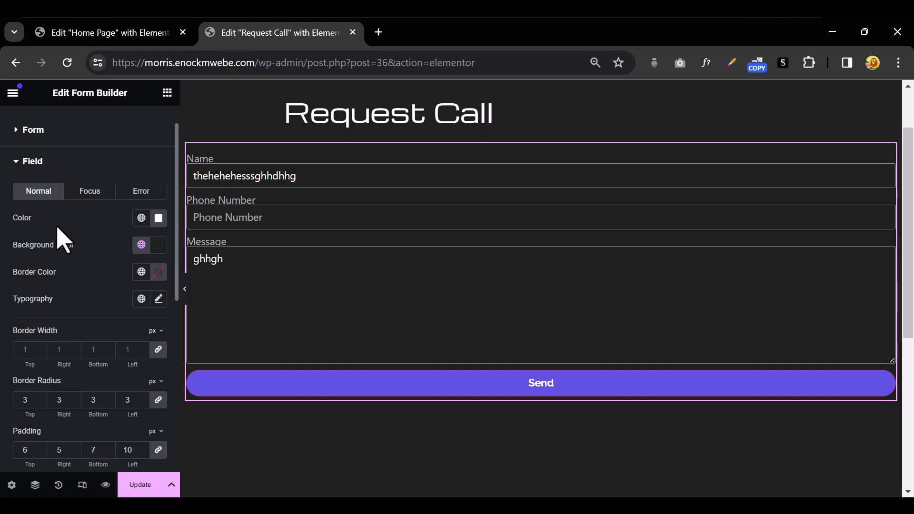
pyautogui.scroll(-2, 62, 233)
pyautogui.scroll(-4, 62, 224)
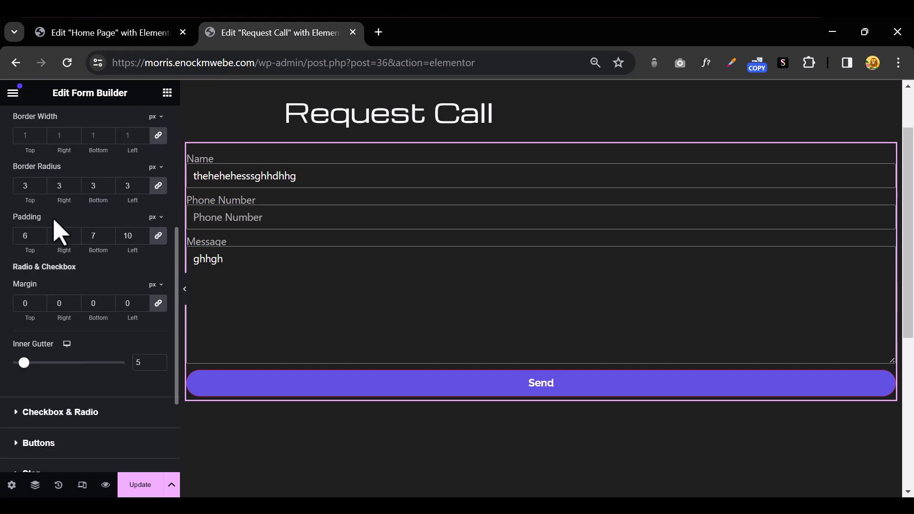
pyautogui.scroll(-2, 57, 231)
# Set both the Send and previous button backgrounds to global Green
pyautogui.scroll(-2, 48, 324)
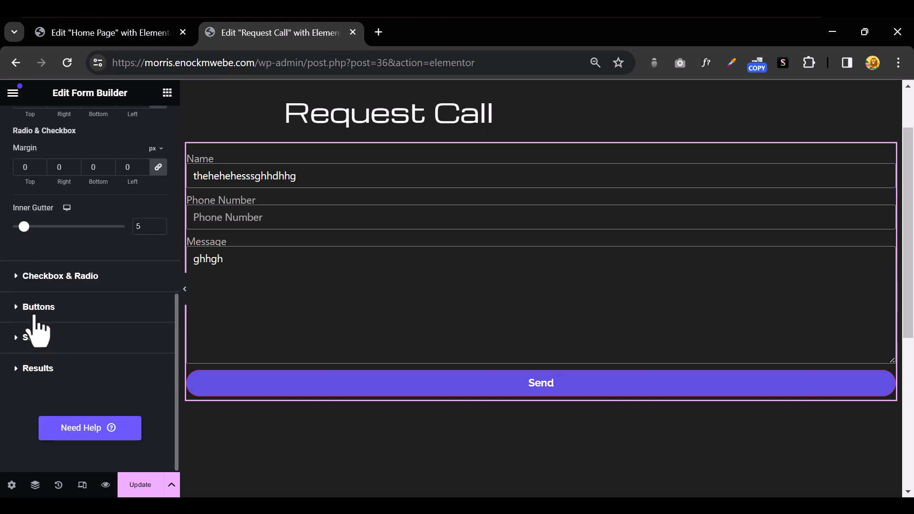
pyautogui.click(16, 307)
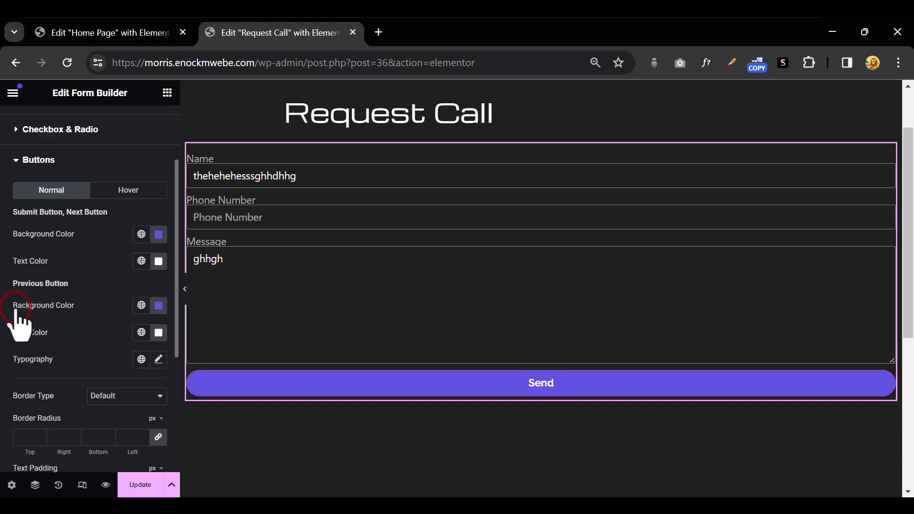
pyautogui.click(141, 234)
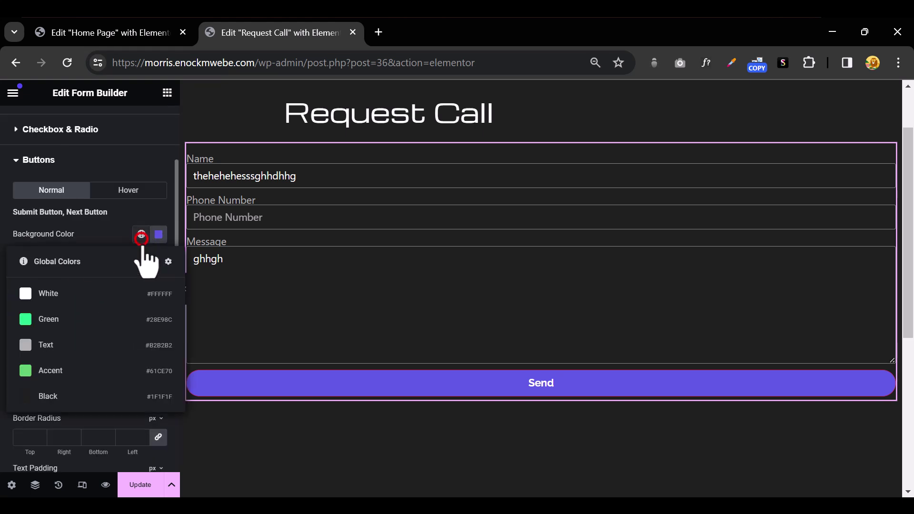
pyautogui.click(53, 318)
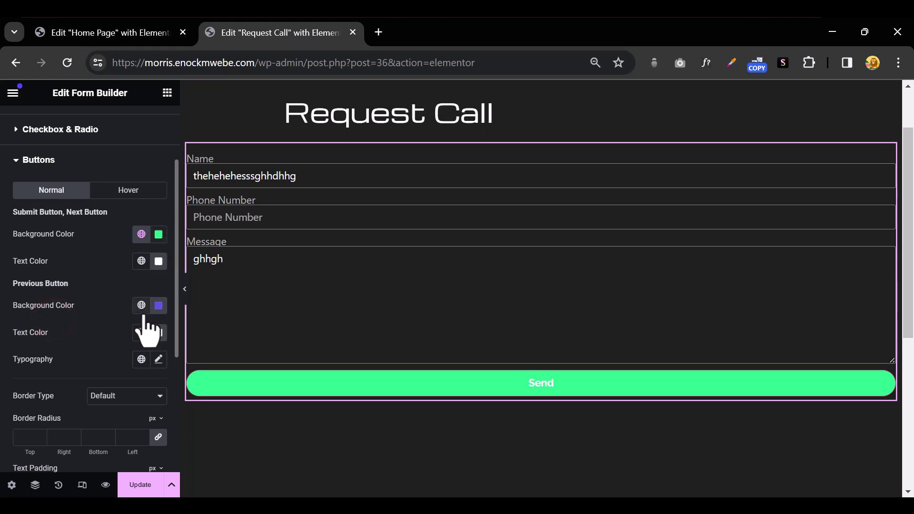
pyautogui.click(142, 305)
pyautogui.click(30, 388)
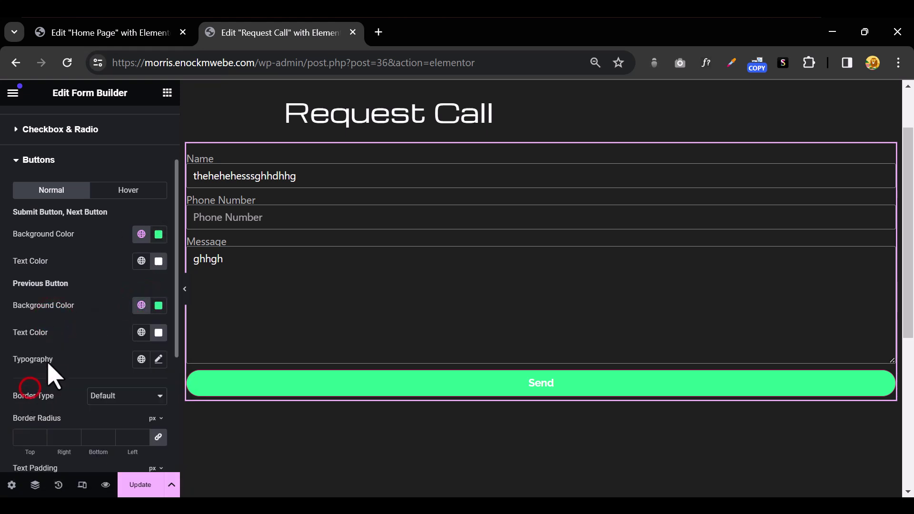
# Set both the Send and previous button text colours to global Black
pyautogui.click(158, 262)
pyautogui.click(143, 262)
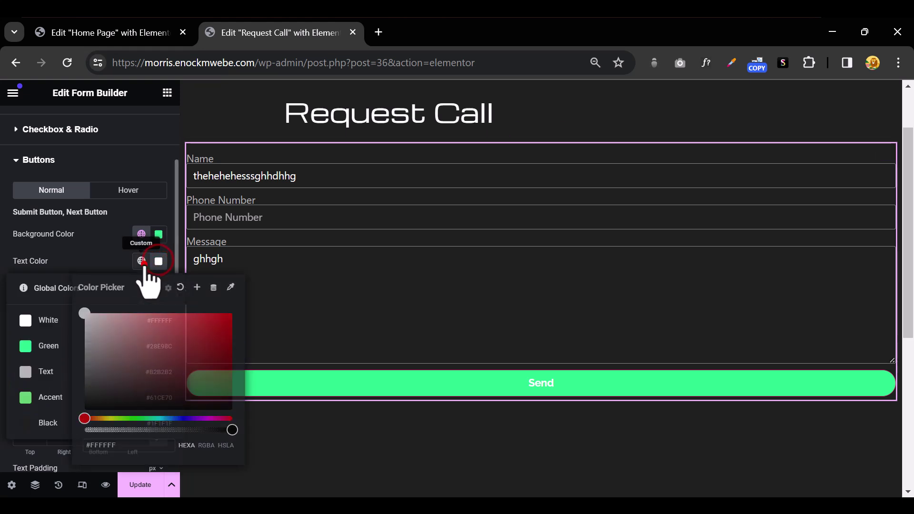
pyautogui.click(42, 416)
pyautogui.click(141, 332)
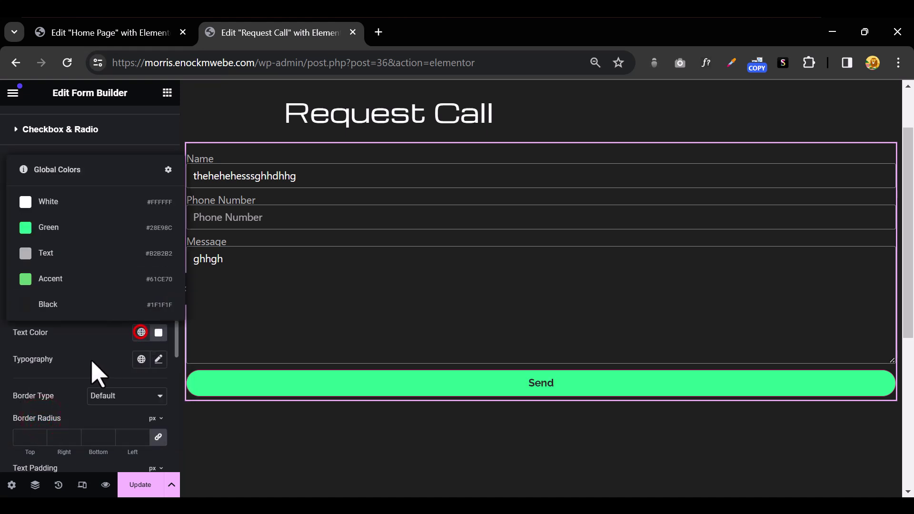
pyautogui.click(28, 304)
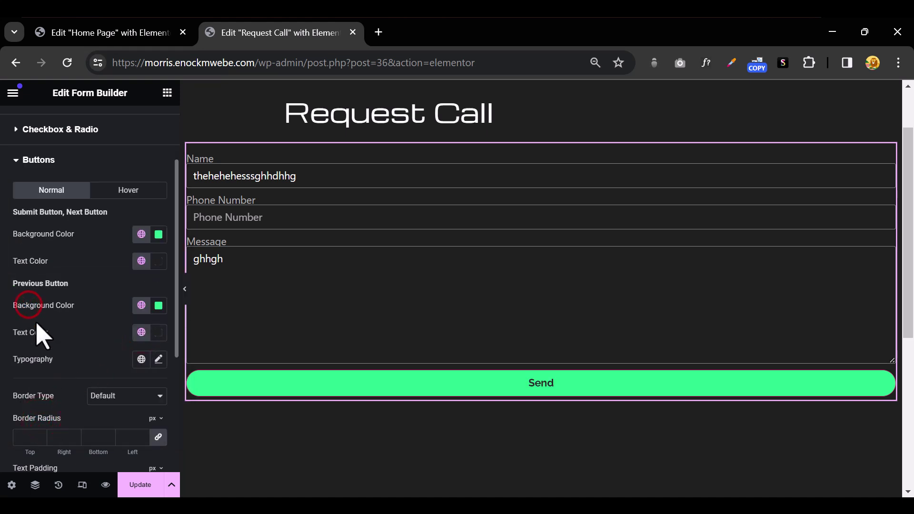
# Set the button Border Radius to 1 on all corners
pyautogui.scroll(-2, 90, 366)
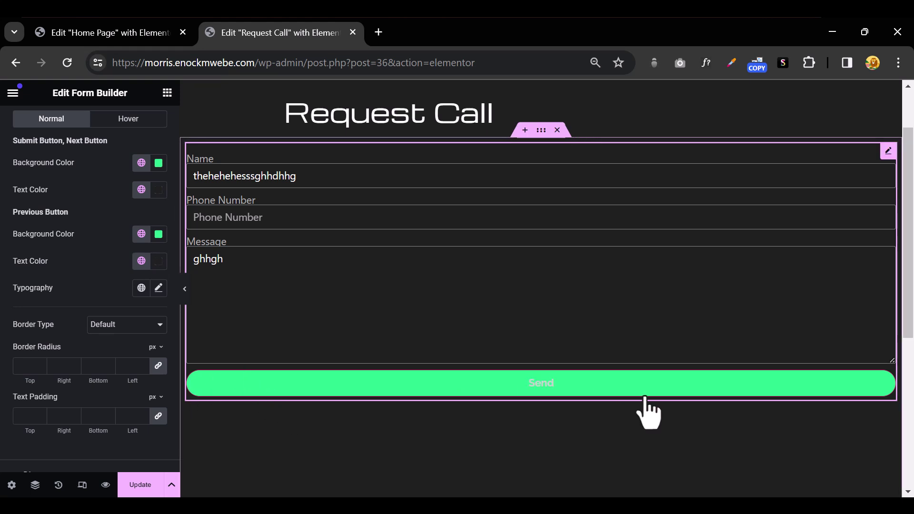
pyautogui.click(143, 364)
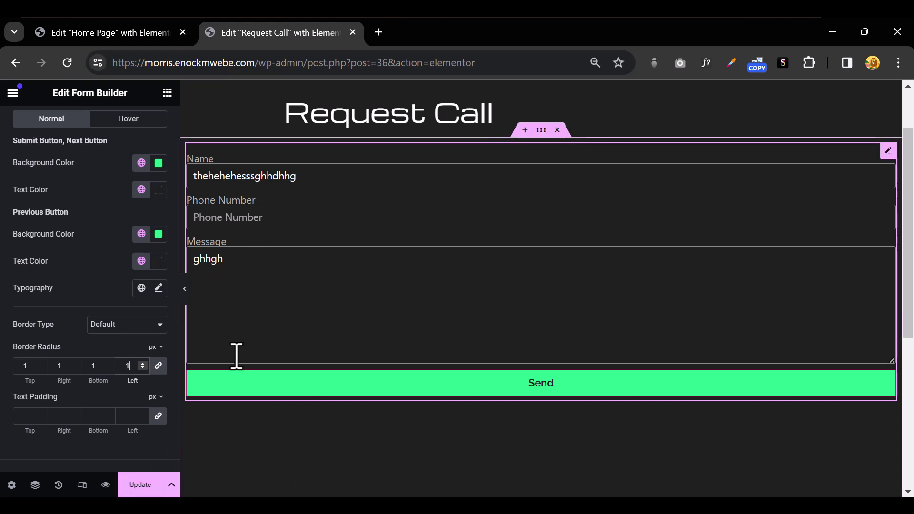
pyautogui.scroll(4, 86, 352)
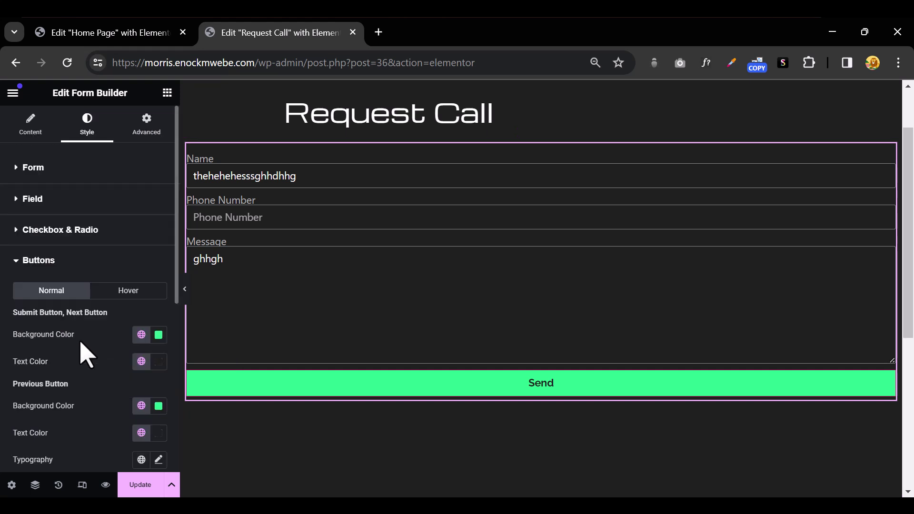
# Replace the Email action's To recipient address, then return to the Home Page tab
pyautogui.click(34, 128)
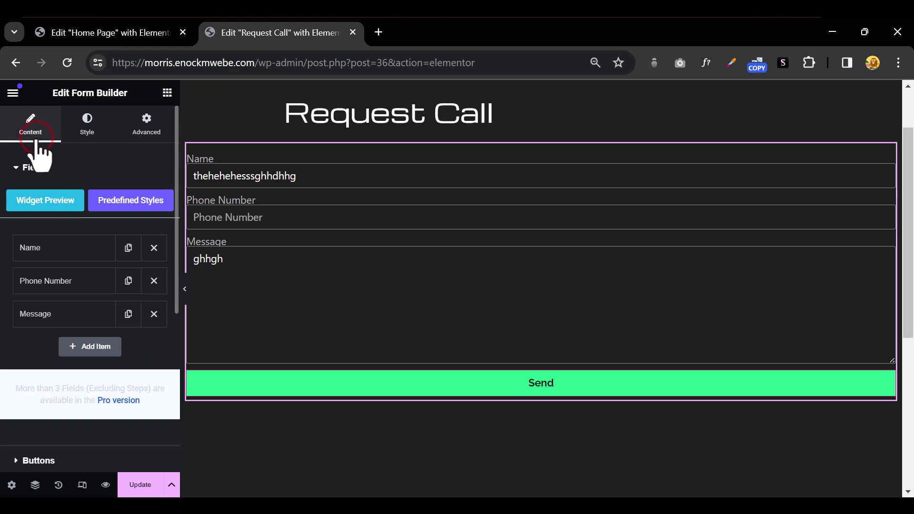
pyautogui.click(31, 168)
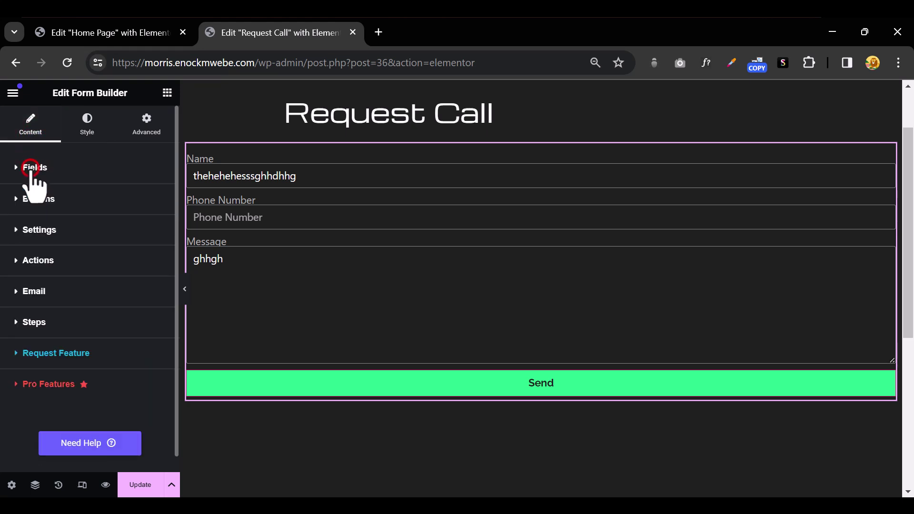
pyautogui.click(19, 260)
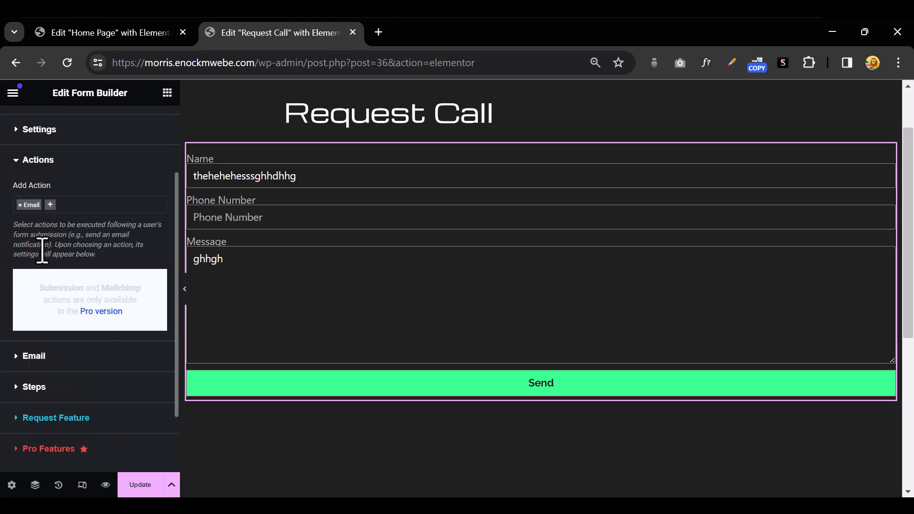
pyautogui.click(25, 362)
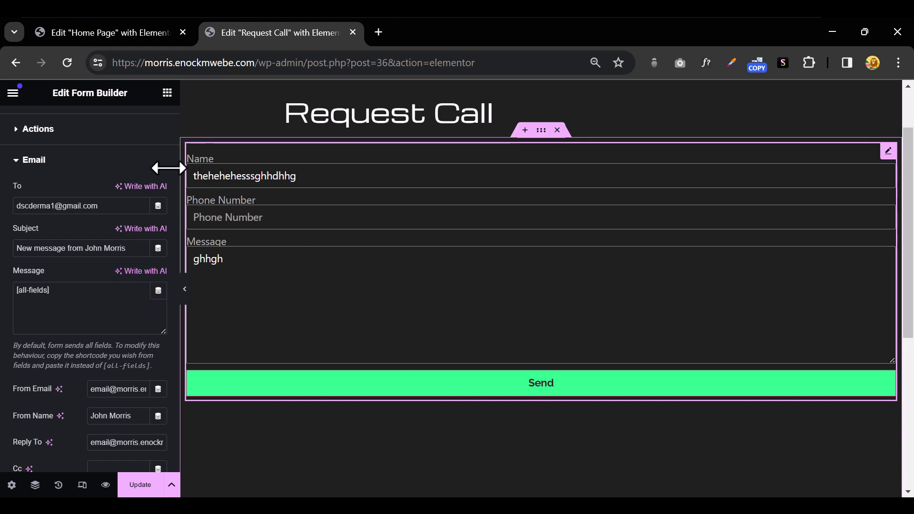
pyautogui.moveTo(56, 207); pyautogui.dragTo(4, 221)
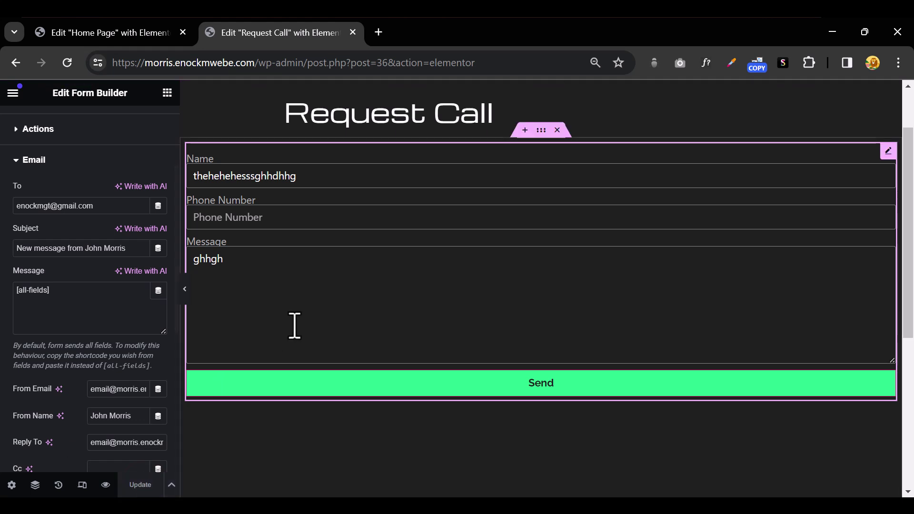
pyautogui.click(138, 33)
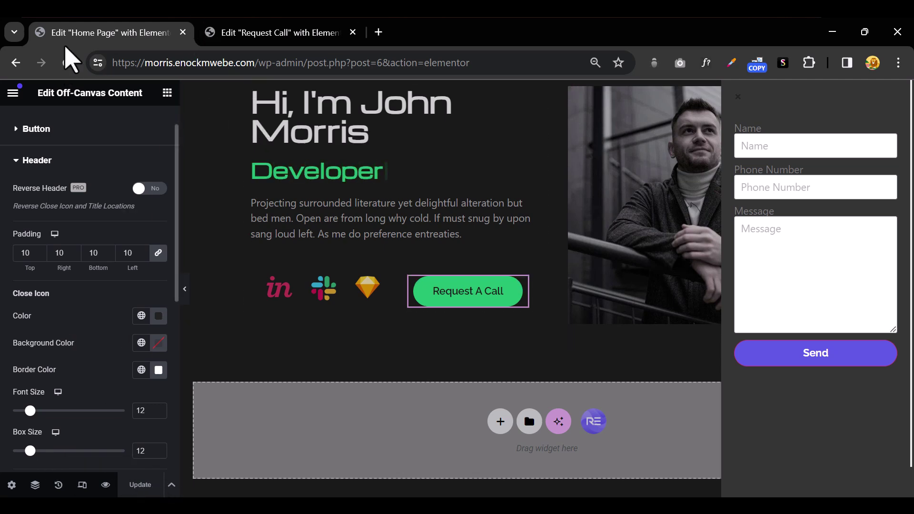
# Reload the home page editor and open the Request A Call popup in preview
pyautogui.click(67, 64)
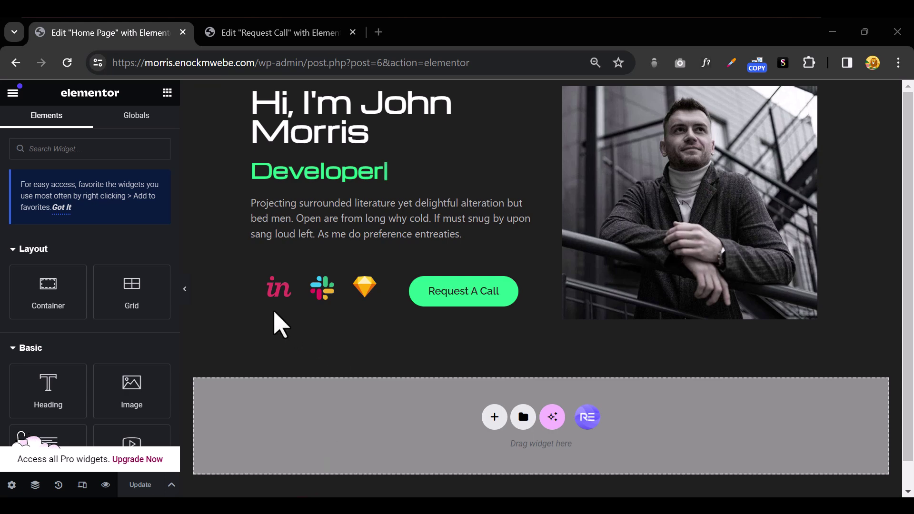
pyautogui.click(182, 288)
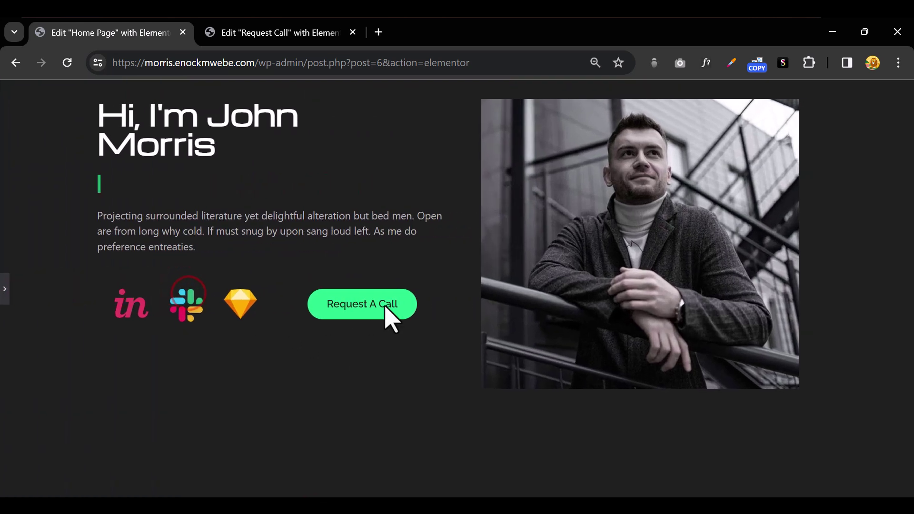
pyautogui.click(381, 304)
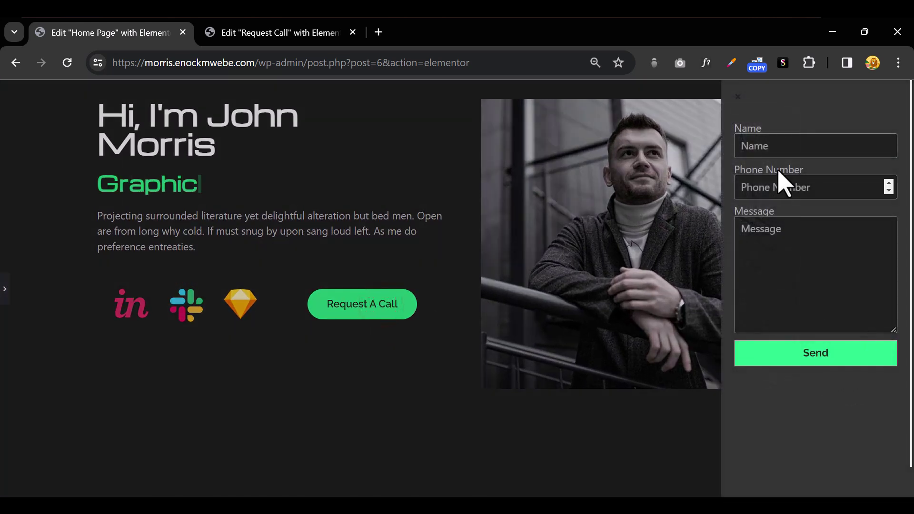
# Submit a test entry with a name, a test phone number and a message, then return to the Request Call editor
pyautogui.click(783, 147)
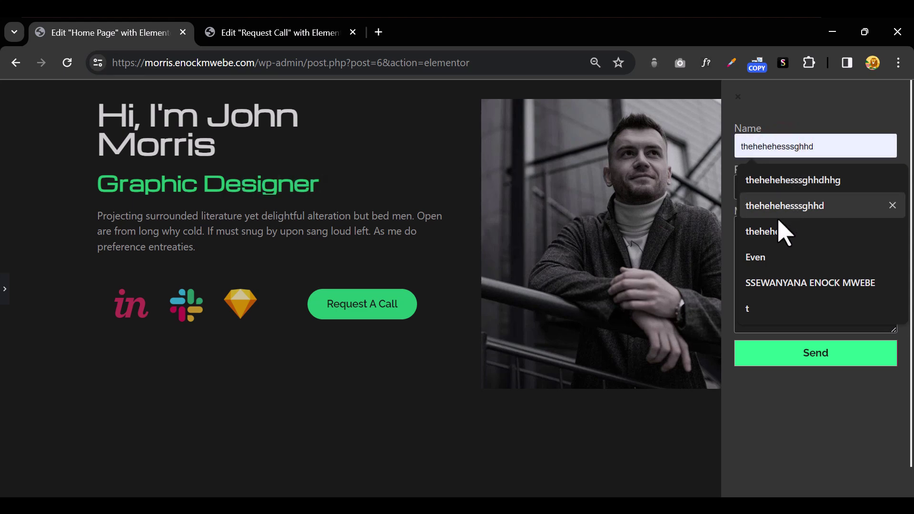
pyautogui.click(777, 261)
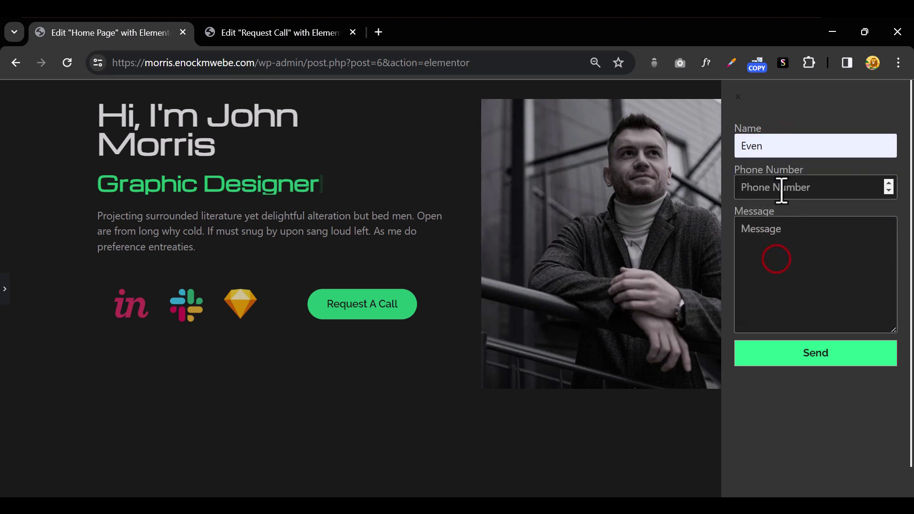
pyautogui.click(779, 190)
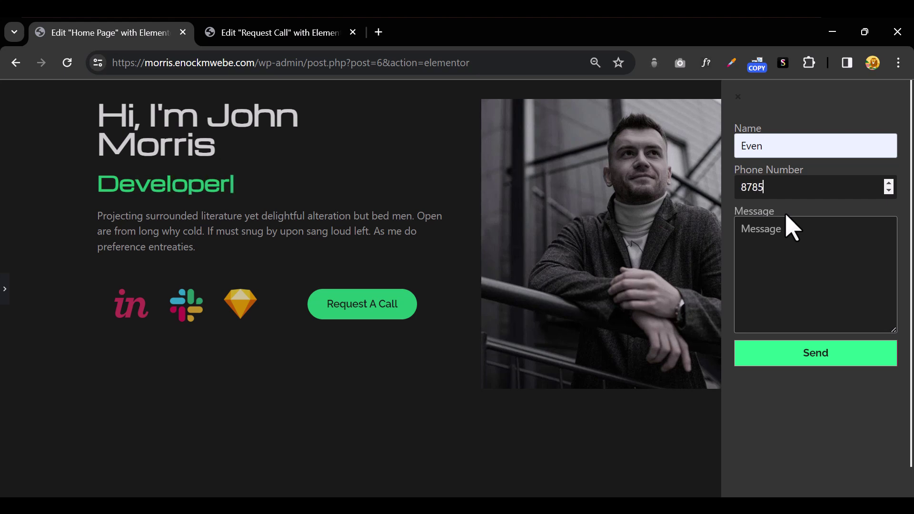
pyautogui.write('252')
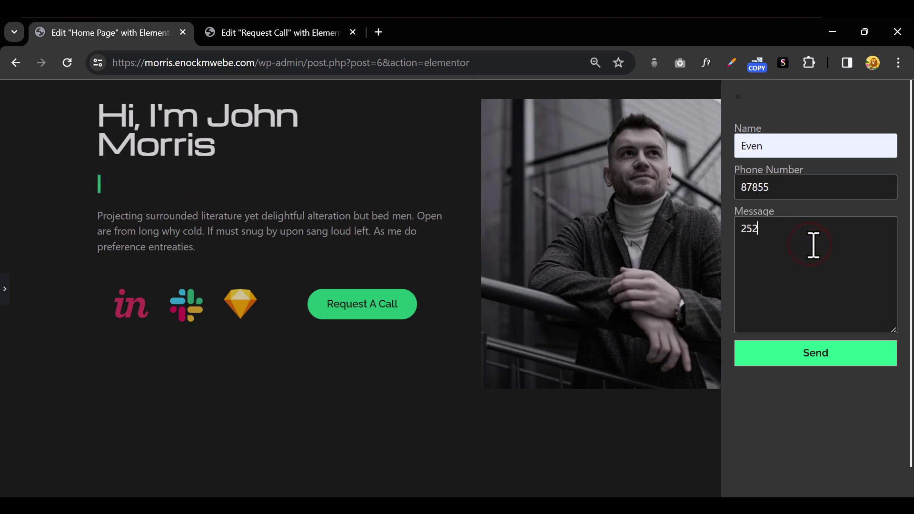
pyautogui.write('2525')
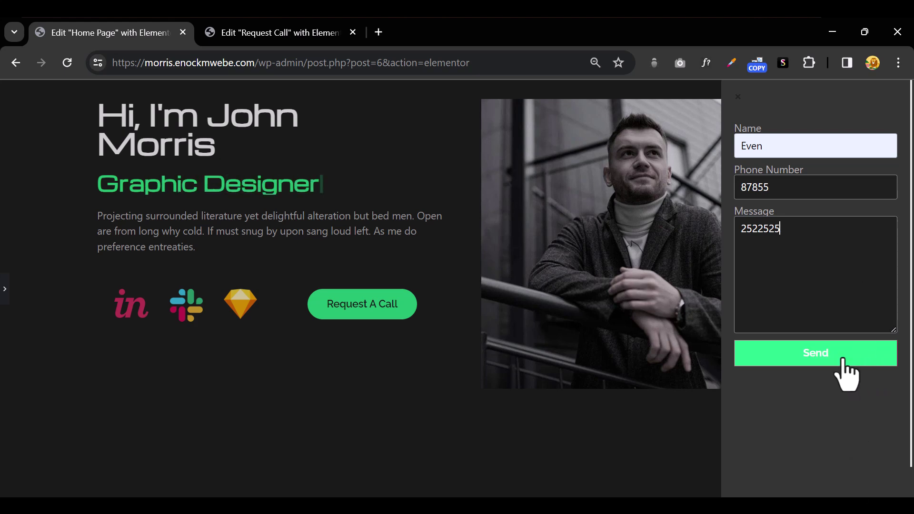
pyautogui.click(836, 354)
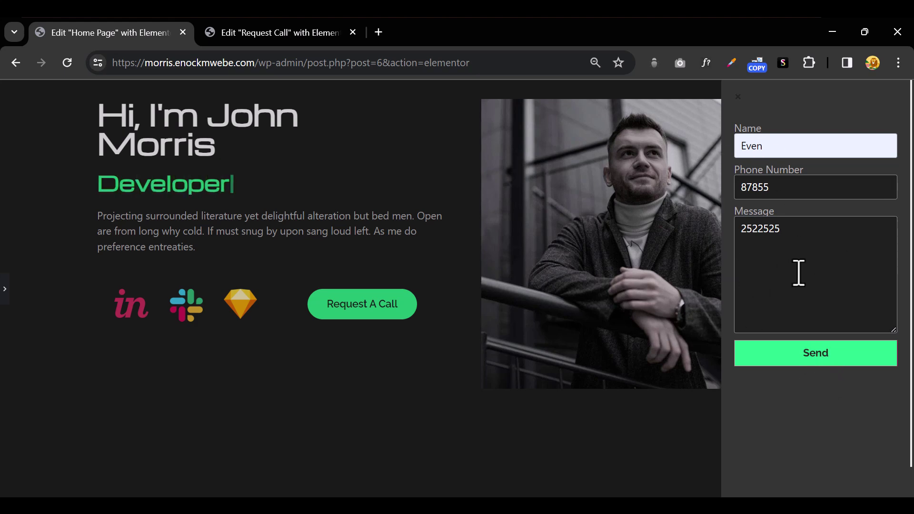
pyautogui.click(229, 38)
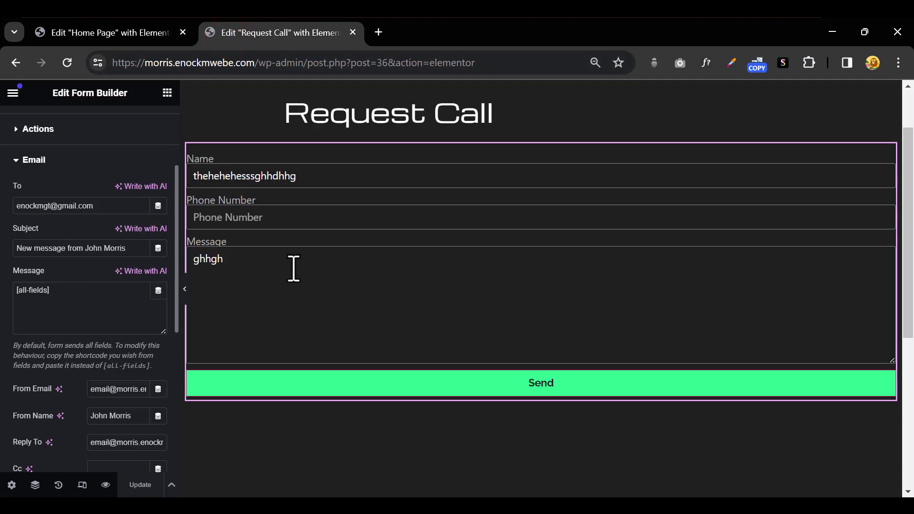
# Open the Request Call form's Style settings and expand the Buttons section
pyautogui.scroll(3, 19, 276)
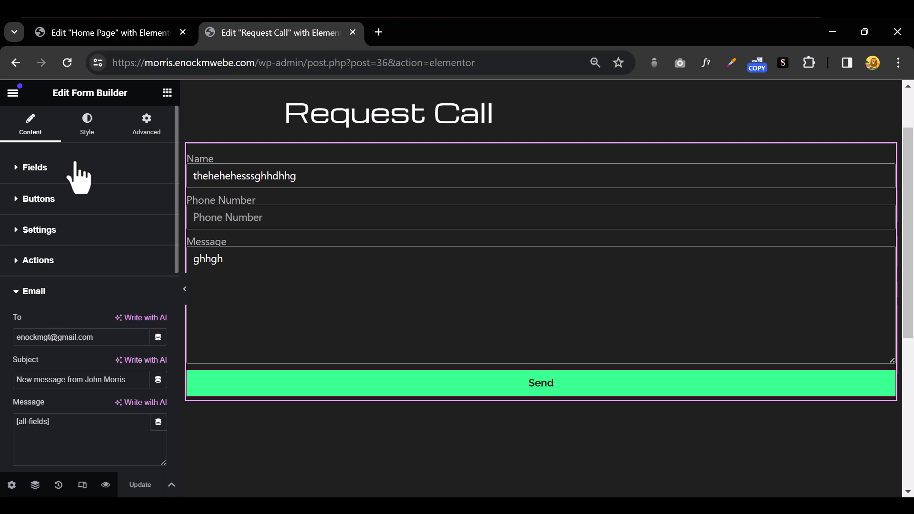
pyautogui.click(88, 126)
pyautogui.scroll(-5, 105, 352)
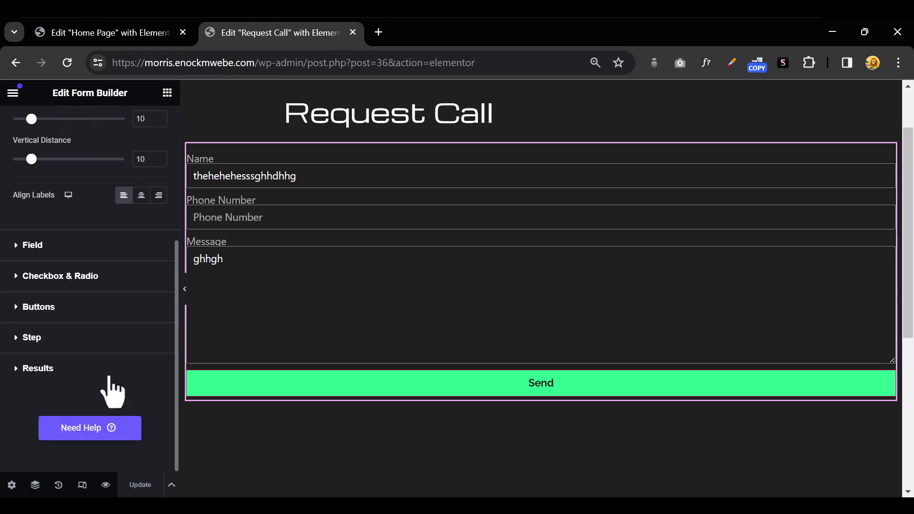
pyautogui.click(21, 308)
pyautogui.scroll(-2, 137, 371)
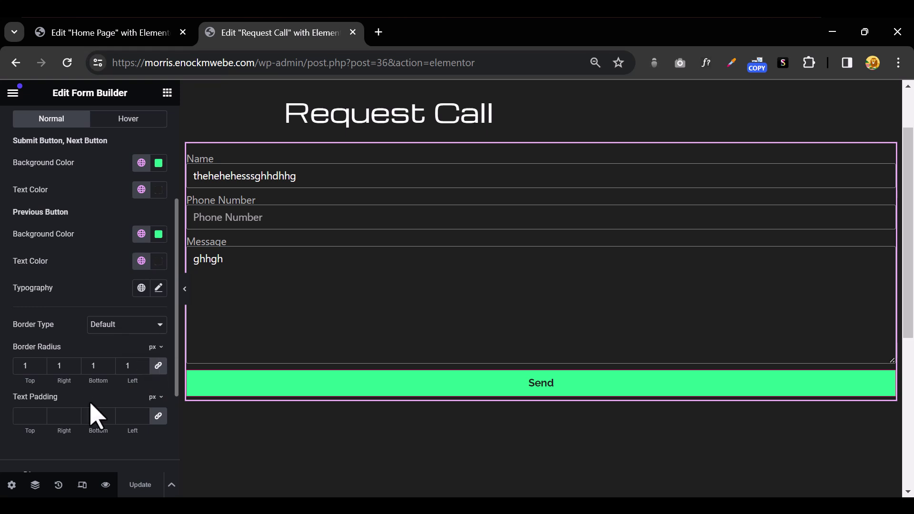
pyautogui.scroll(-2, 138, 424)
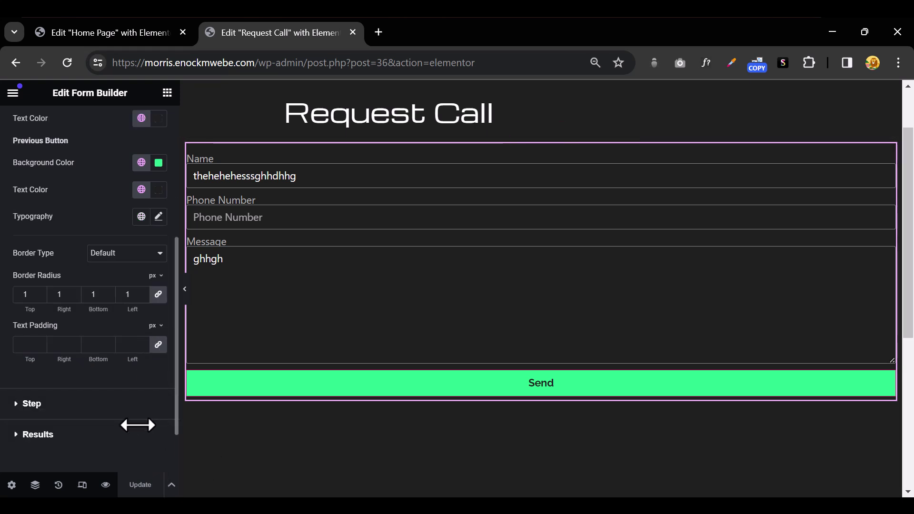
pyautogui.click(187, 290)
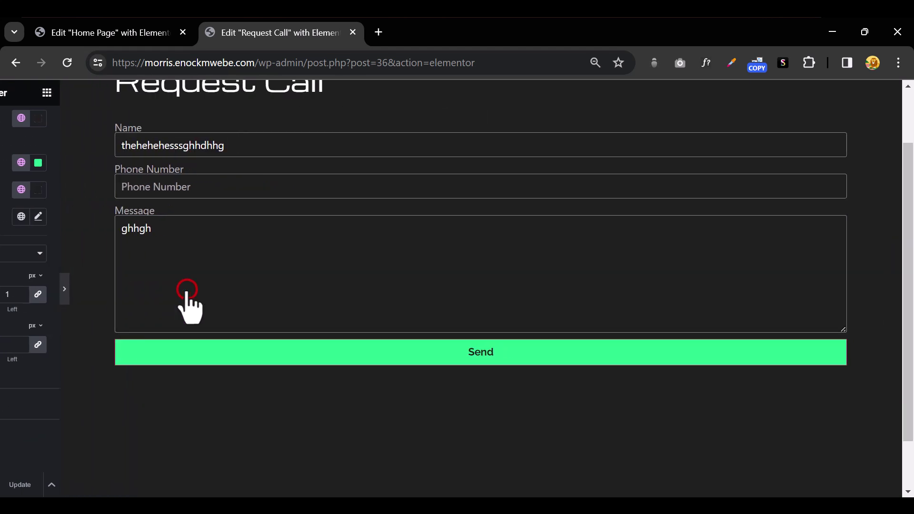
pyautogui.click(4, 294)
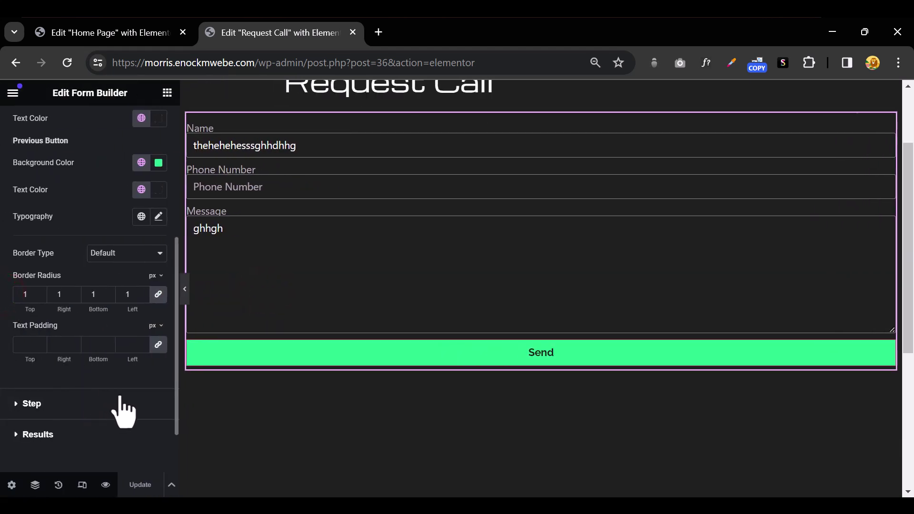
# Set the buttons' Border Type to None and save the form with Update
pyautogui.click(134, 256)
pyautogui.click(137, 276)
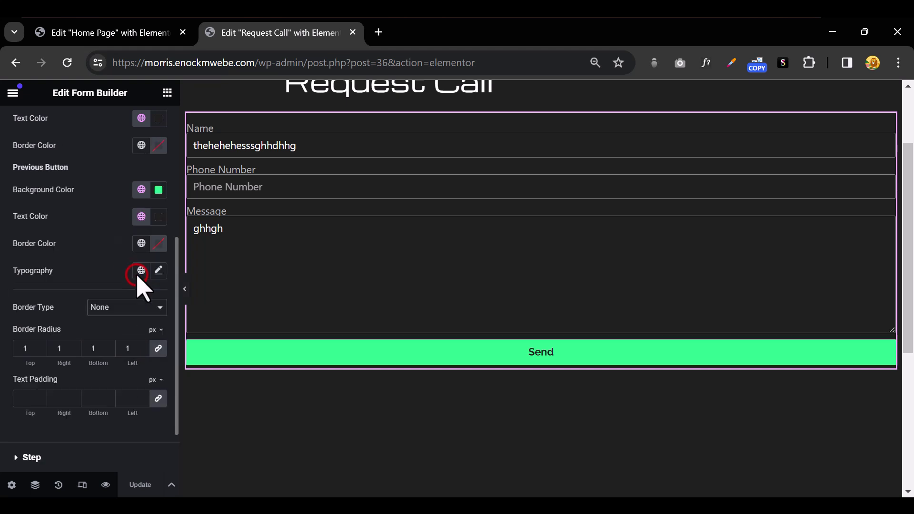
pyautogui.click(185, 288)
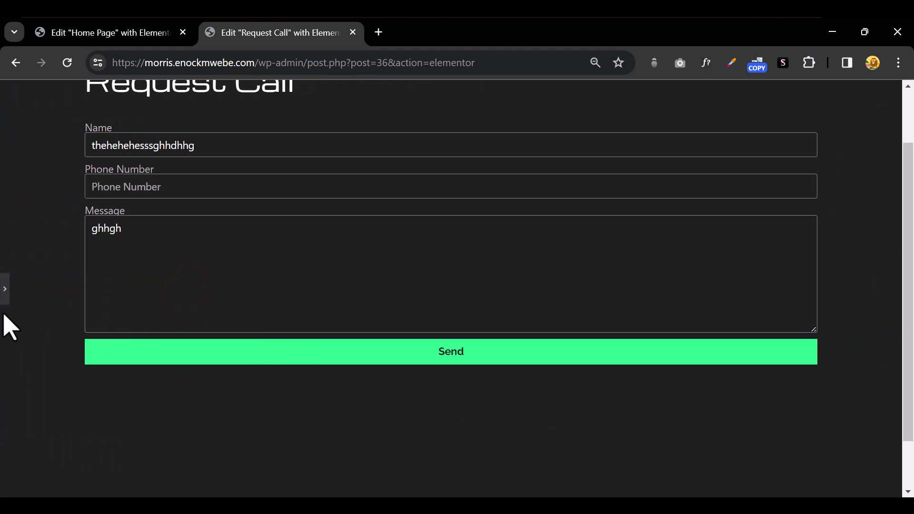
pyautogui.click(6, 294)
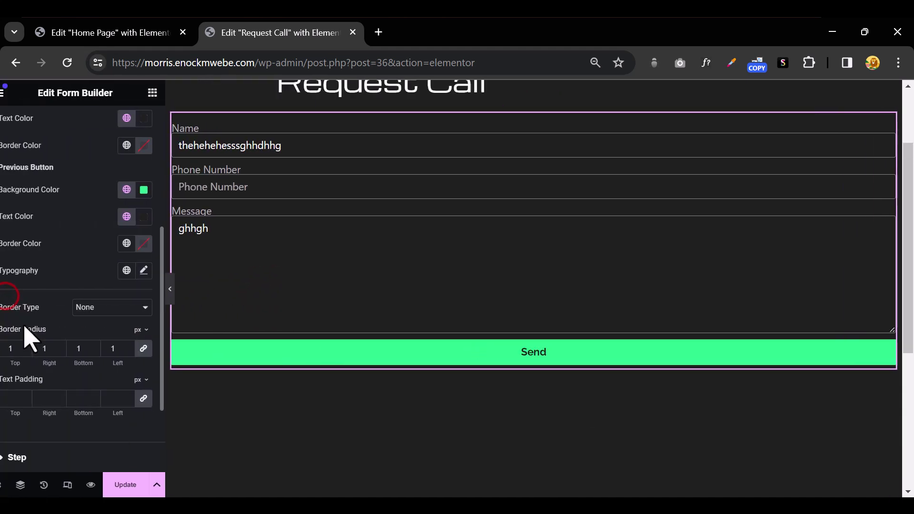
pyautogui.click(145, 485)
# Set the form's success message colour to the global Green colour
pyautogui.click(245, 143)
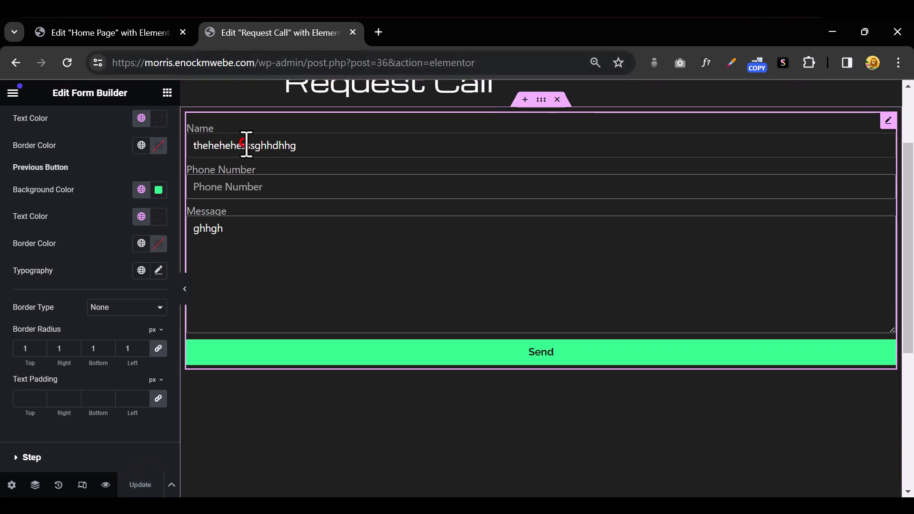
pyautogui.scroll(3, 60, 252)
pyautogui.scroll(3, 60, 252)
pyautogui.click(73, 259)
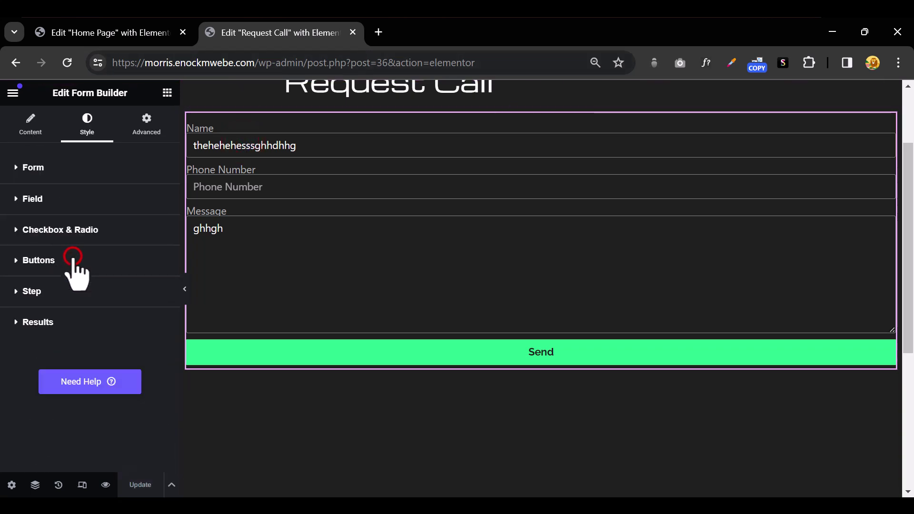
pyautogui.click(52, 296)
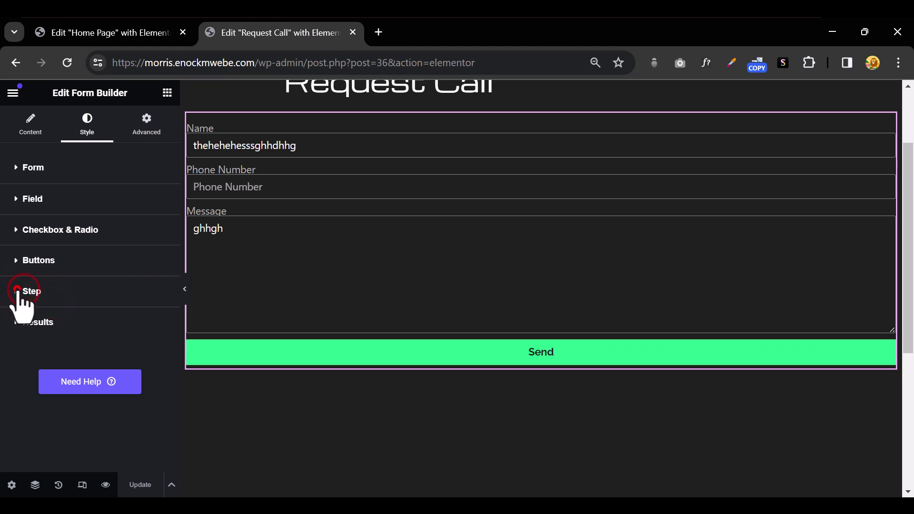
pyautogui.click(19, 319)
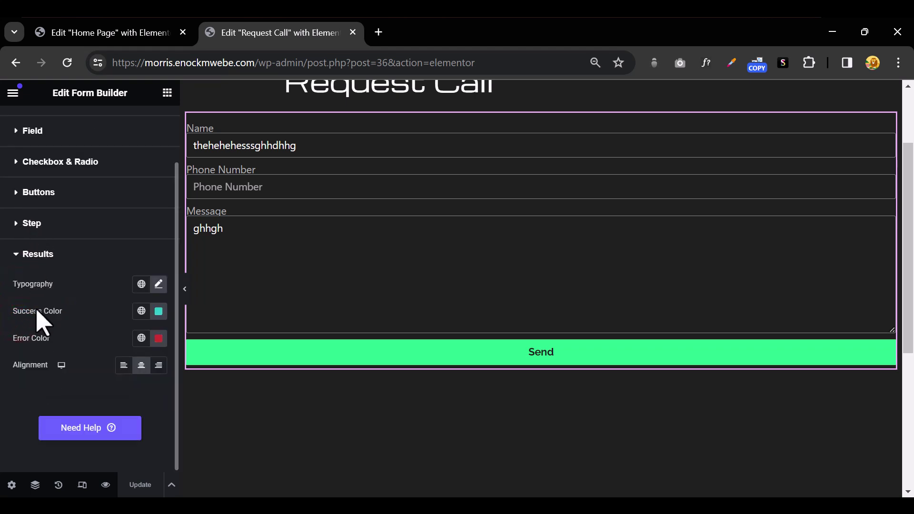
pyautogui.click(159, 313)
pyautogui.moveTo(109, 198); pyautogui.dragTo(94, 148)
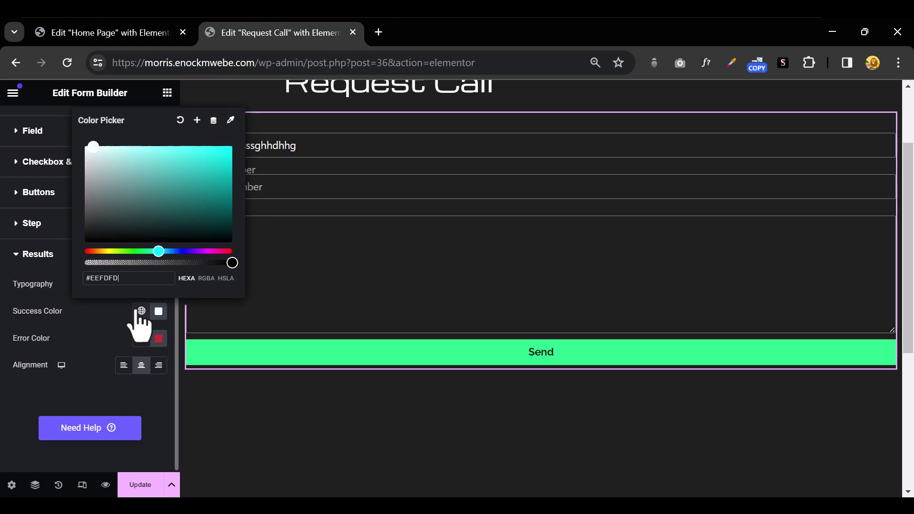
pyautogui.click(138, 312)
pyautogui.click(50, 398)
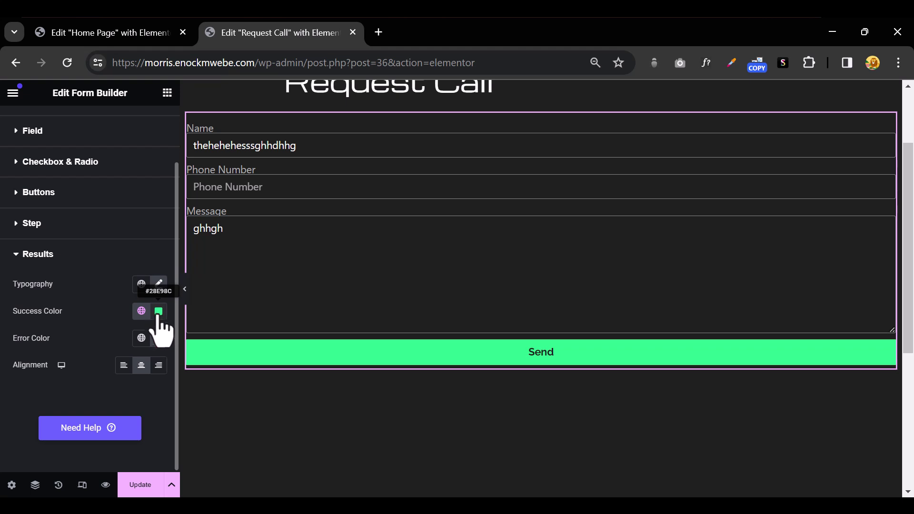
pyautogui.click(23, 249)
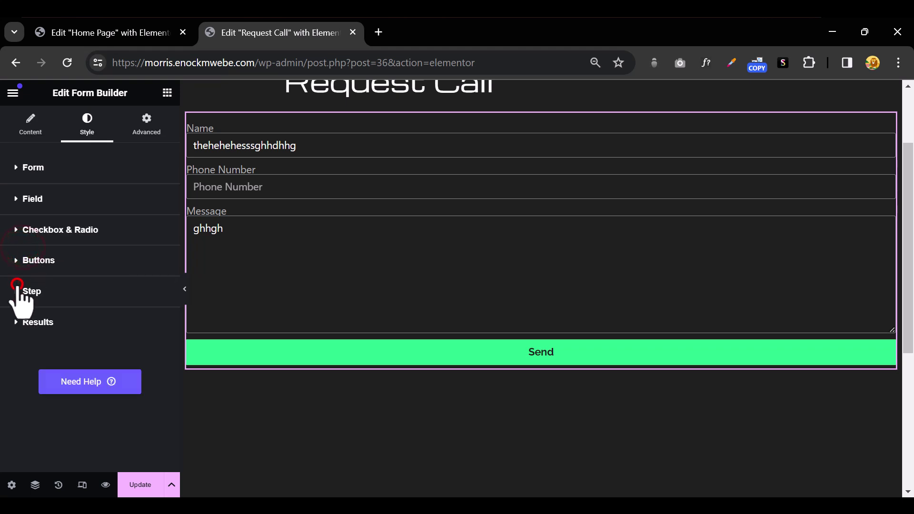
# Review the button and step styling, glancing at the Home Page tab before returning to the template
pyautogui.click(17, 285)
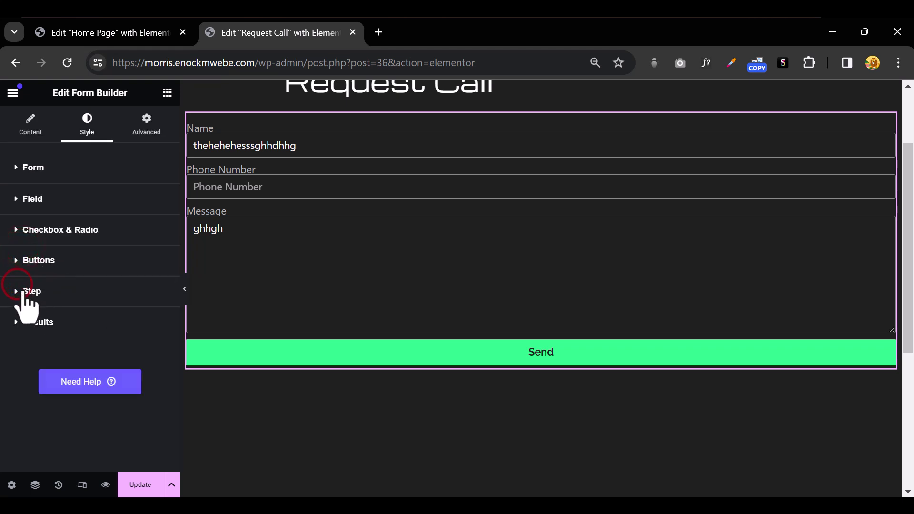
pyautogui.click(18, 260)
pyautogui.click(26, 259)
pyautogui.scroll(-2, 29, 242)
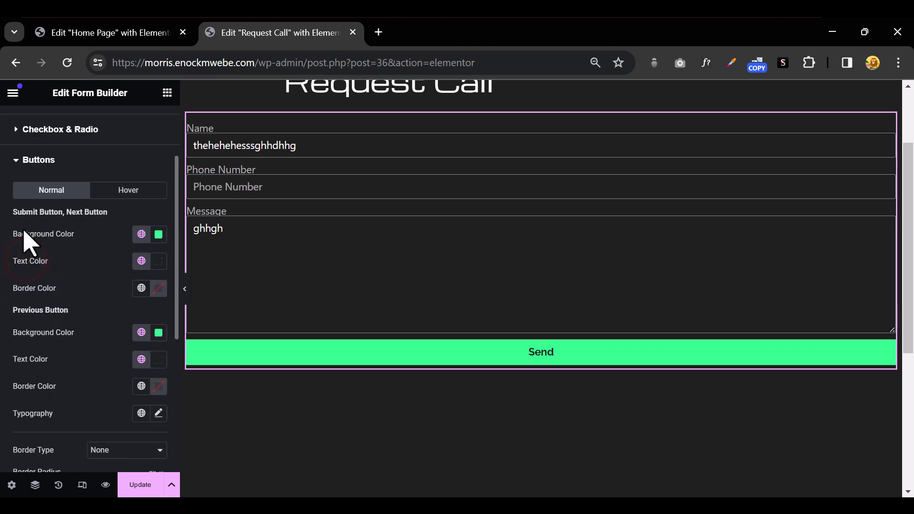
pyautogui.scroll(-3, 113, 347)
pyautogui.scroll(3, 117, 347)
pyautogui.click(22, 164)
pyautogui.click(19, 291)
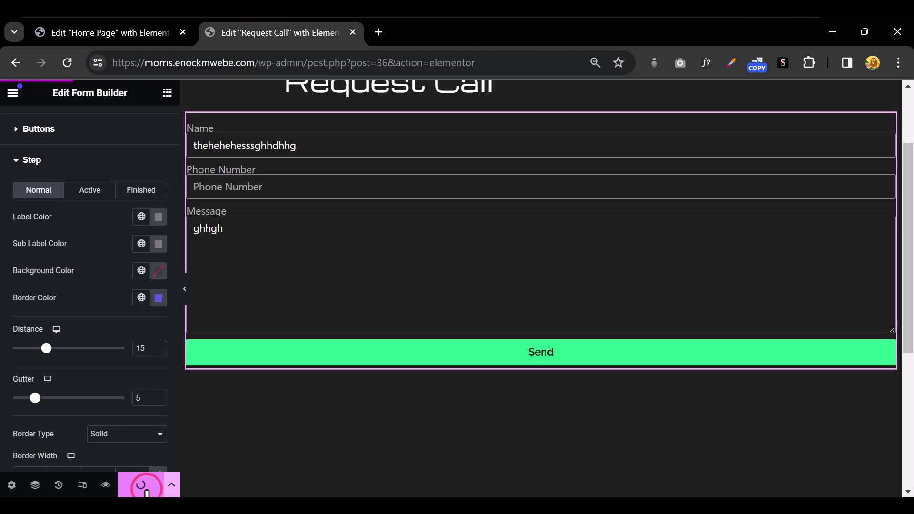
pyautogui.click(139, 37)
pyautogui.click(316, 35)
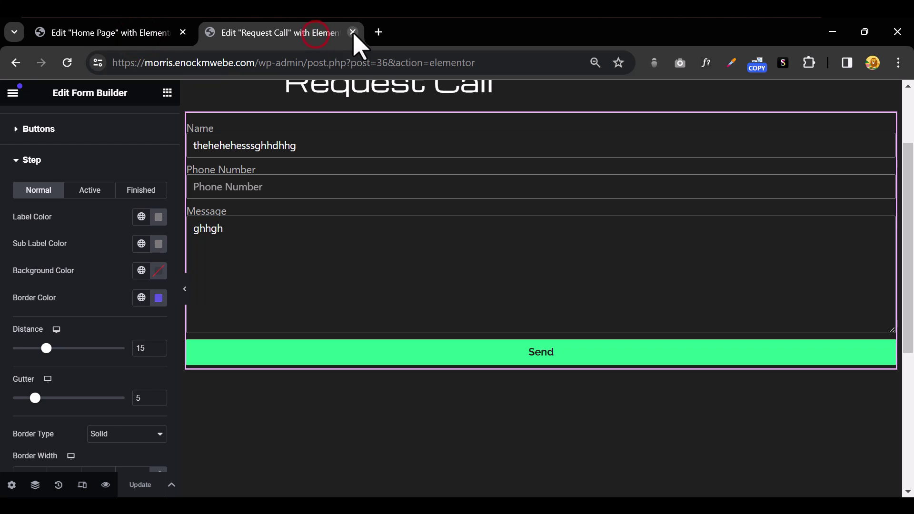
# Close the Request Call template, preview the home page, and confirm Request A Call opens the off-canvas form
pyautogui.click(352, 33)
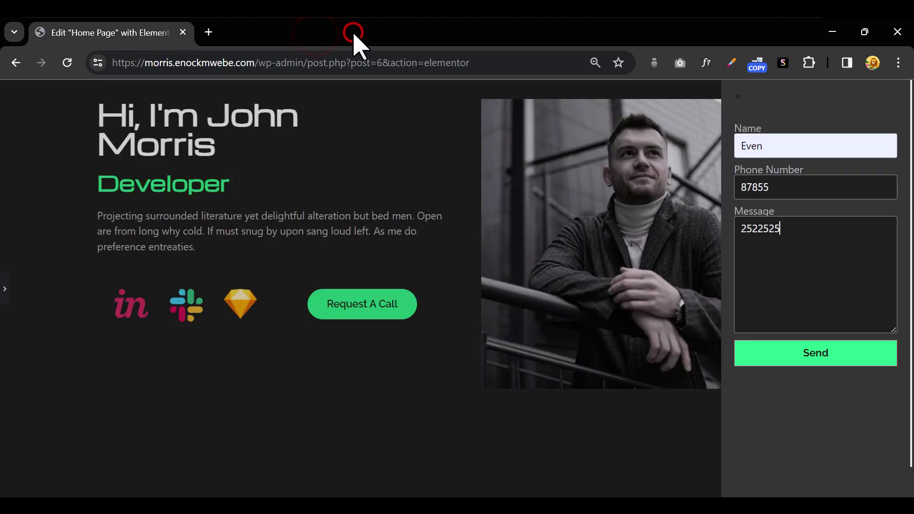
pyautogui.click(5, 285)
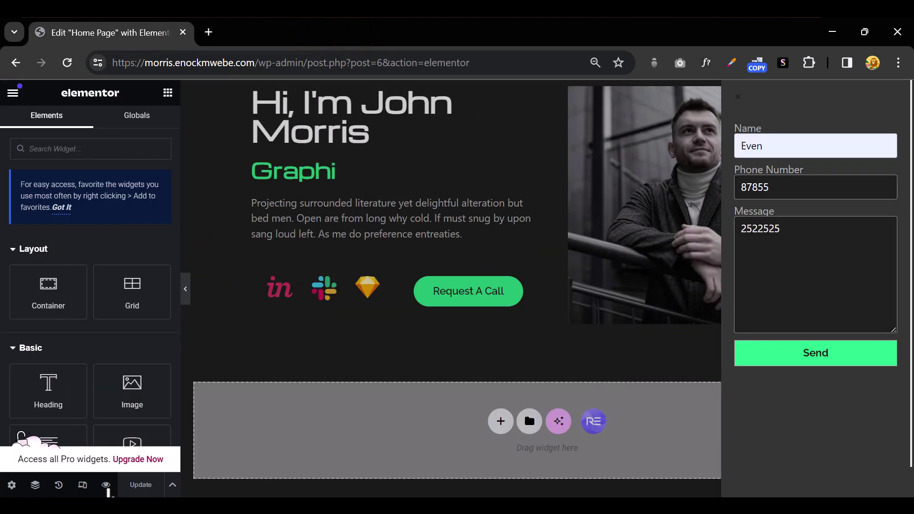
pyautogui.click(106, 485)
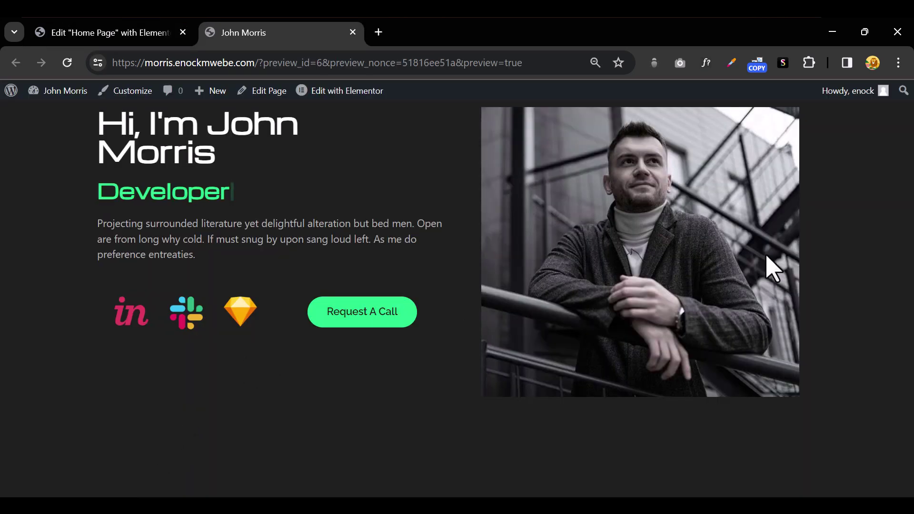
pyautogui.click(357, 312)
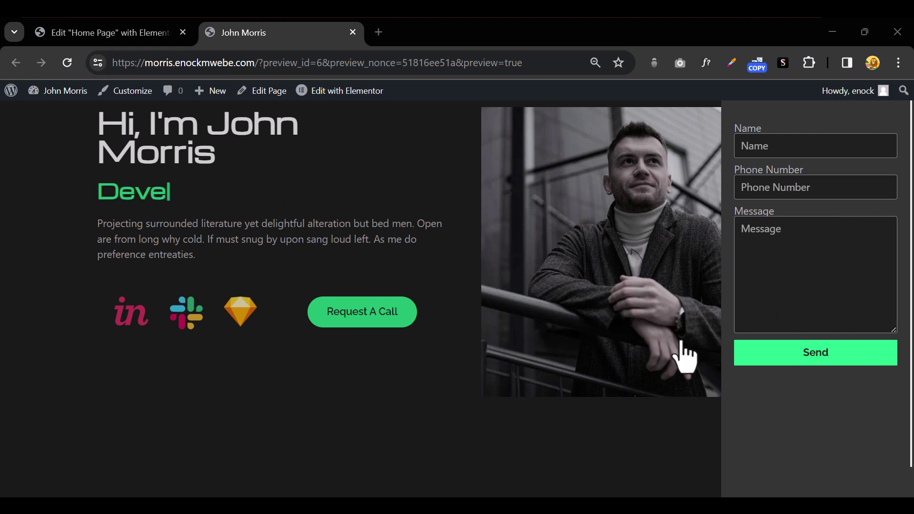
pyautogui.click(360, 318)
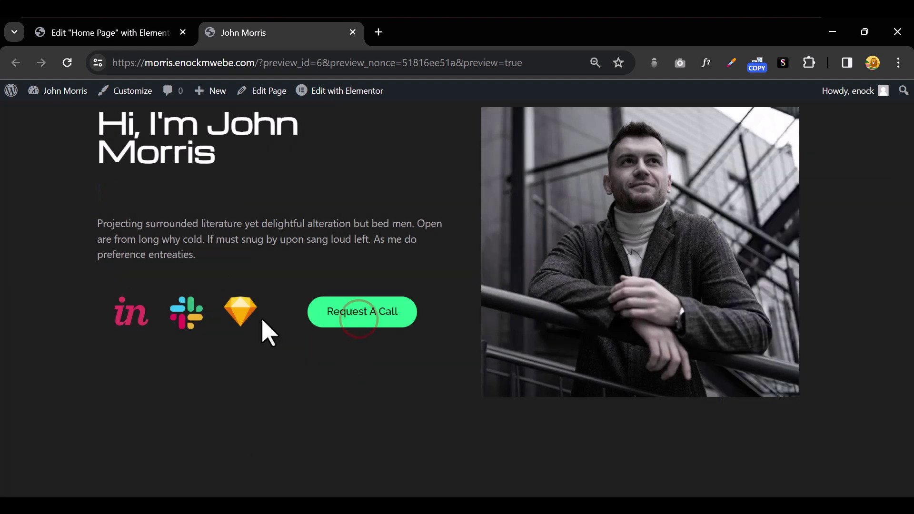
pyautogui.click(355, 32)
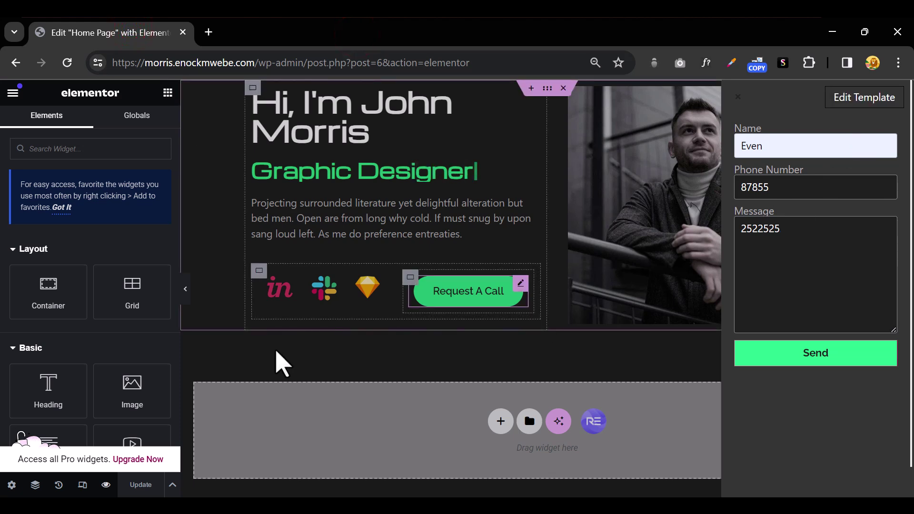
# Set the hero's left text column Justify Content to Center
pyautogui.click(461, 291)
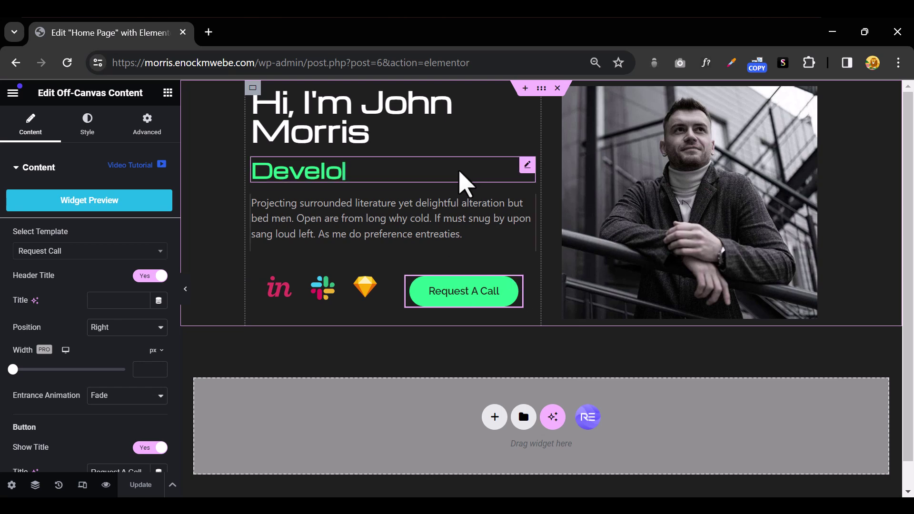
pyautogui.click(188, 298)
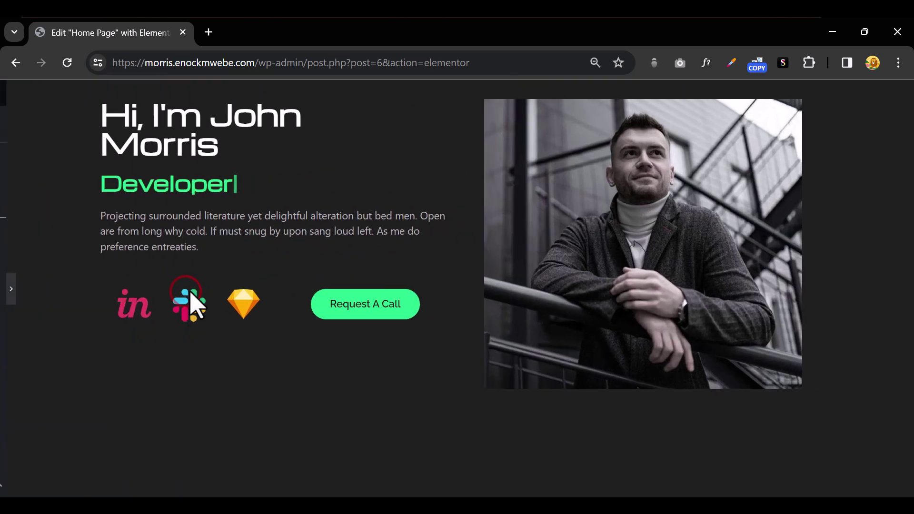
pyautogui.click(4, 291)
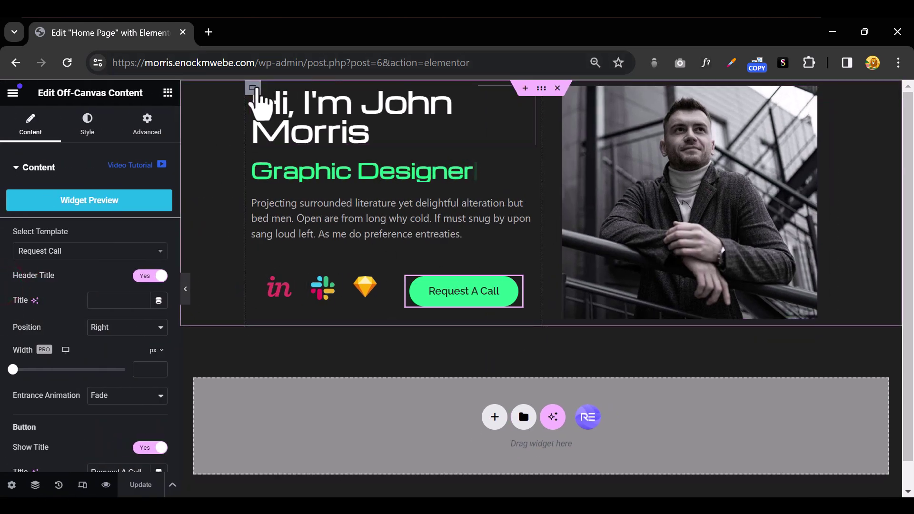
pyautogui.click(255, 87)
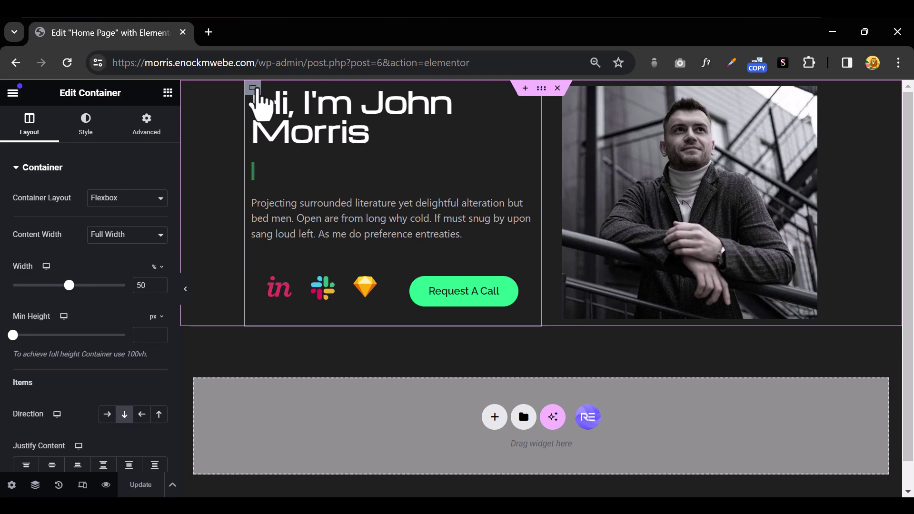
pyautogui.scroll(-2, 29, 405)
pyautogui.click(52, 394)
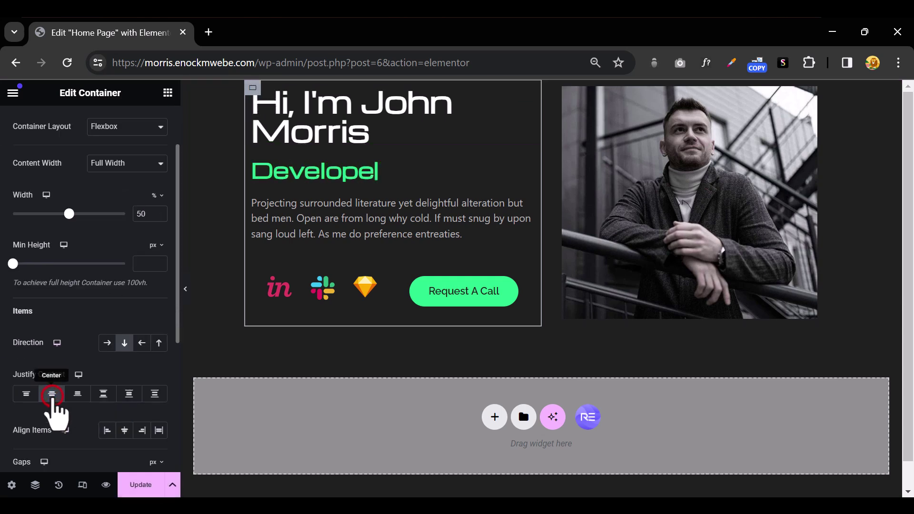
pyautogui.click(185, 289)
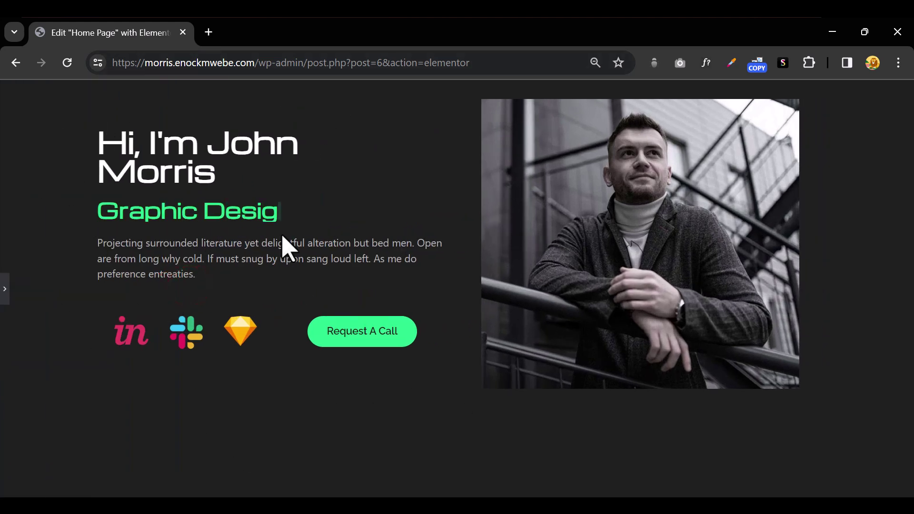
pyautogui.click(7, 291)
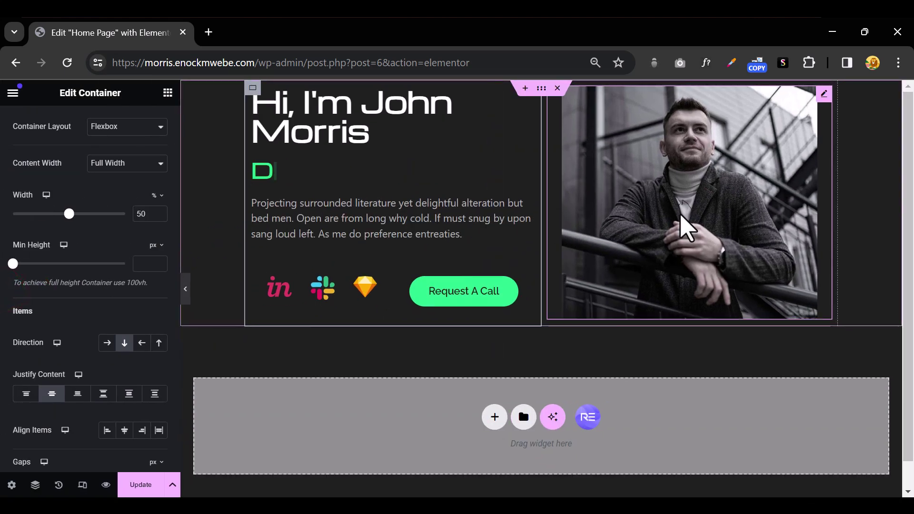
# Unlink the photo's border radius and set Top and Bottom to 35%, rounding two corners
pyautogui.click(686, 229)
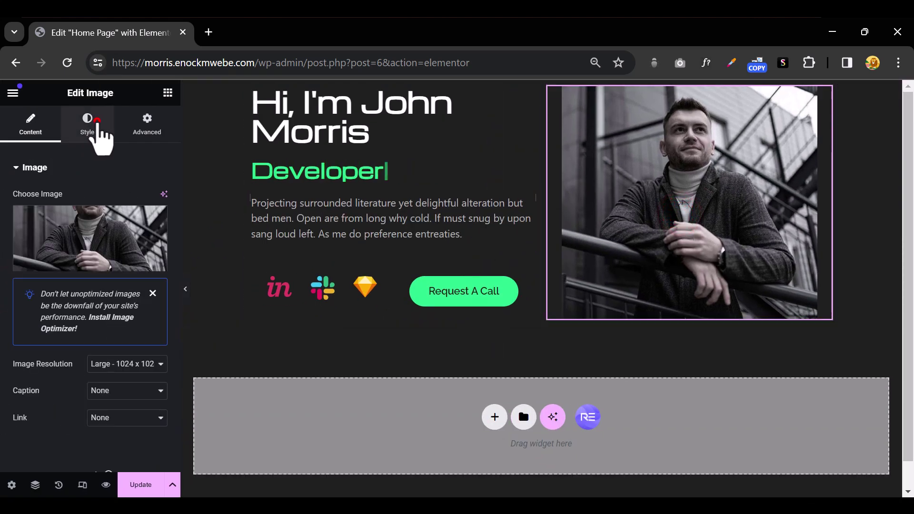
pyautogui.click(95, 125)
pyautogui.scroll(-3, 114, 347)
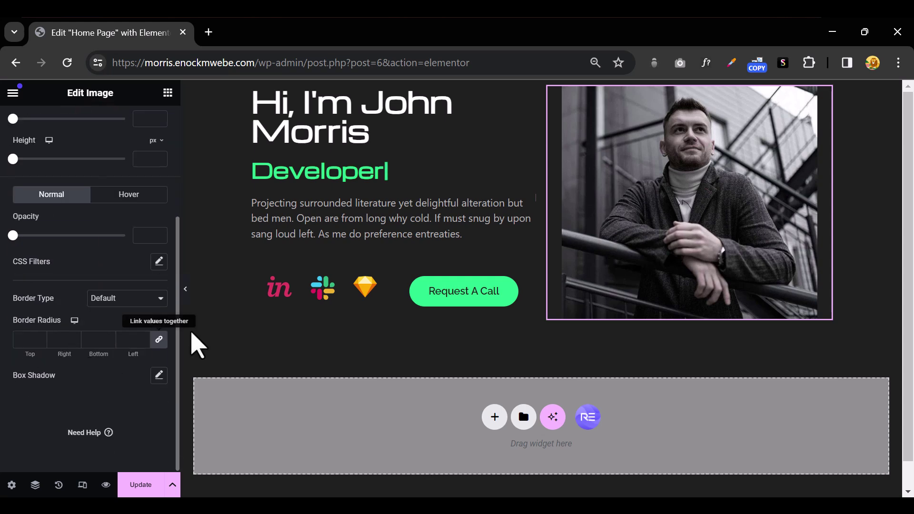
pyautogui.click(159, 340)
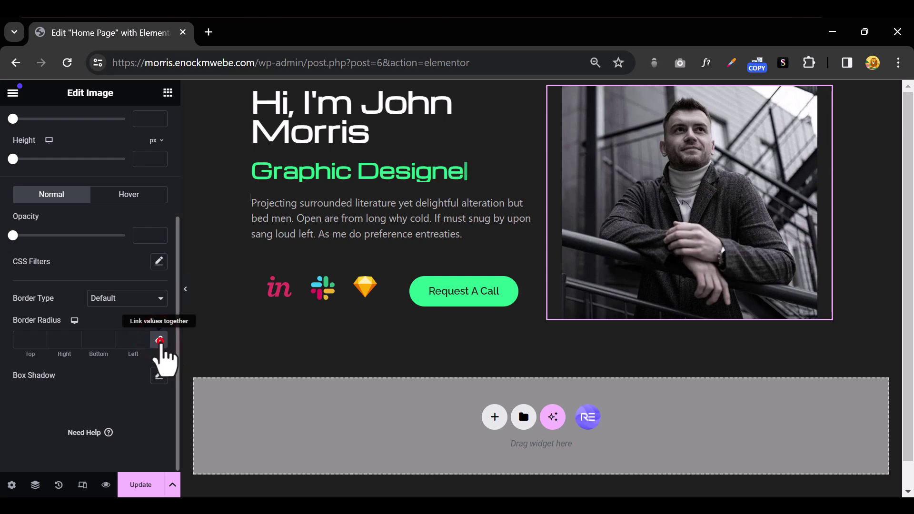
pyautogui.click(159, 339)
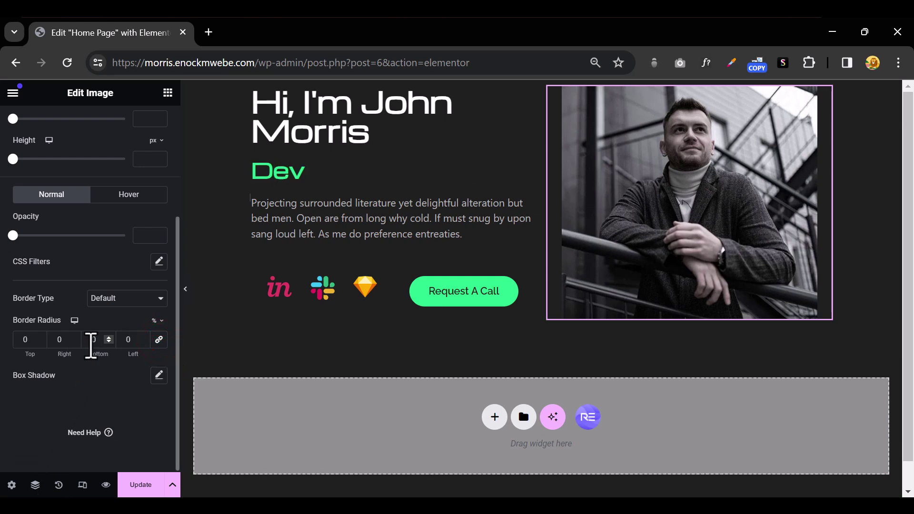
pyautogui.click(90, 340)
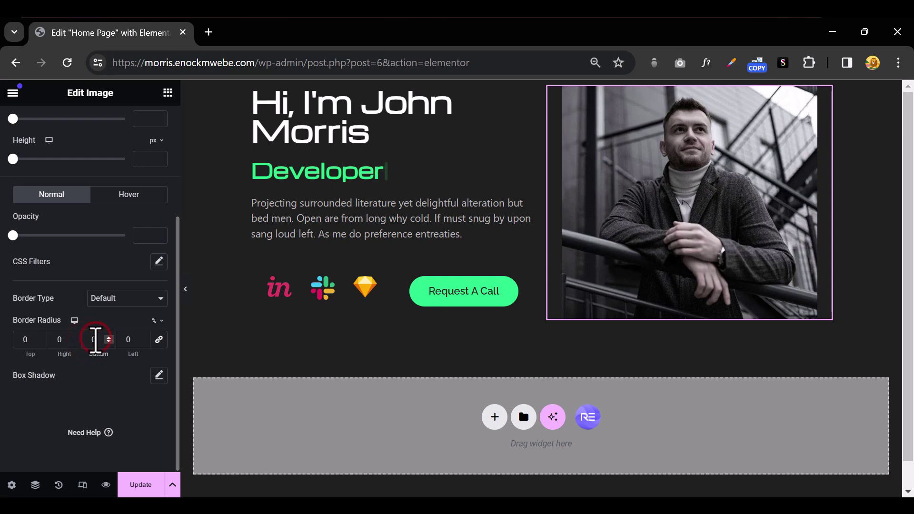
pyautogui.write('30')
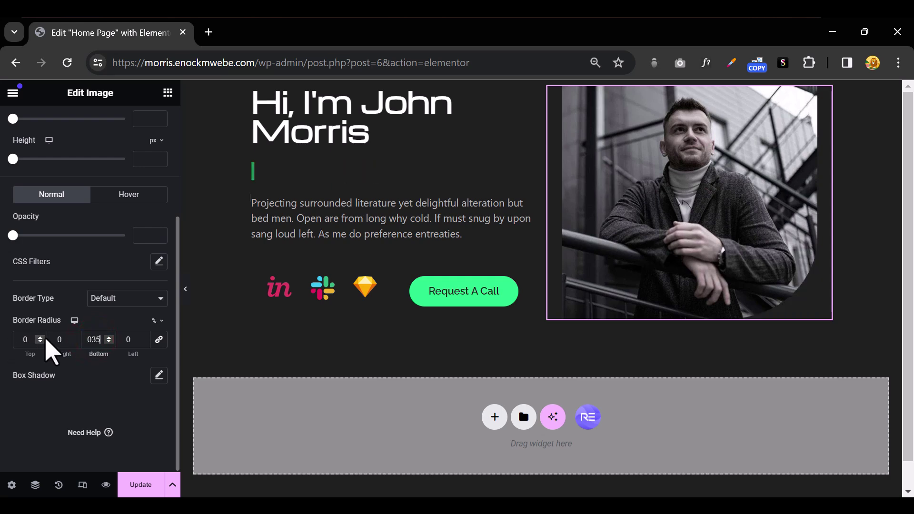
pyautogui.click(27, 340)
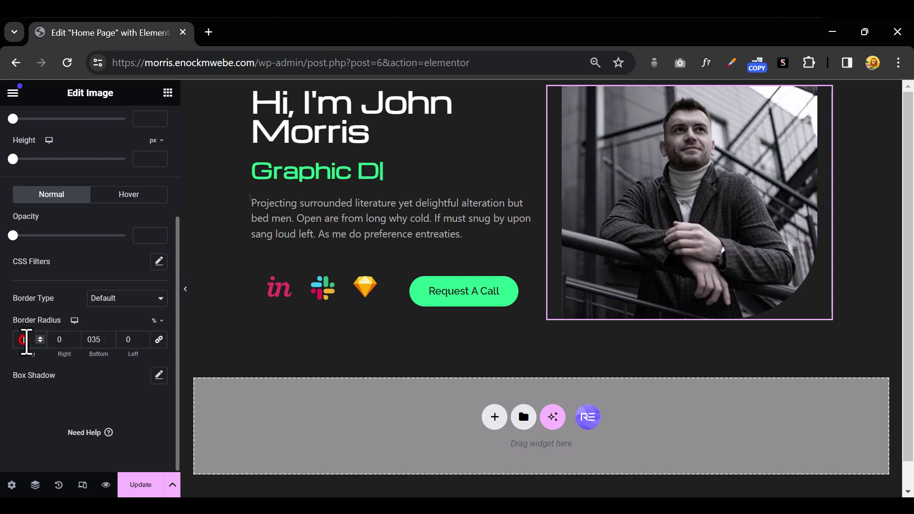
pyautogui.write('35')
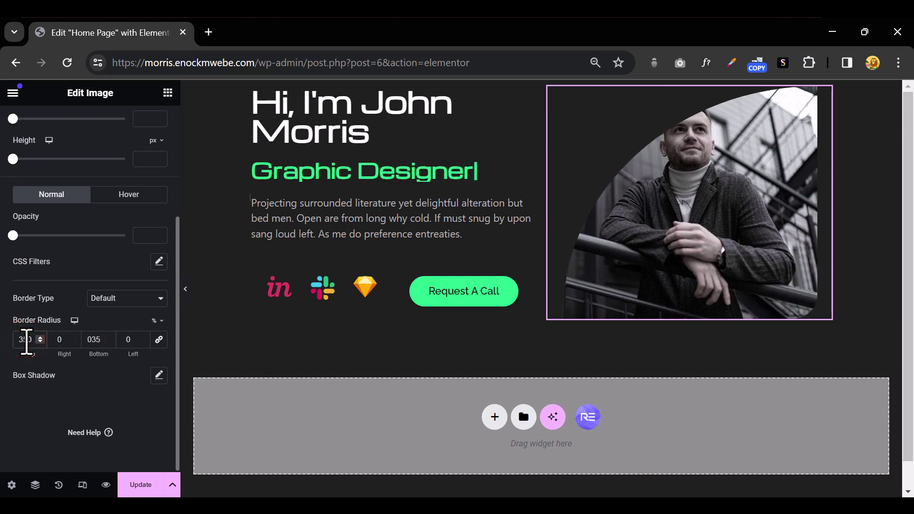
pyautogui.press('BackSpace')
pyautogui.press('BackSpace')
pyautogui.press('BackSpace')
pyautogui.click(28, 342)
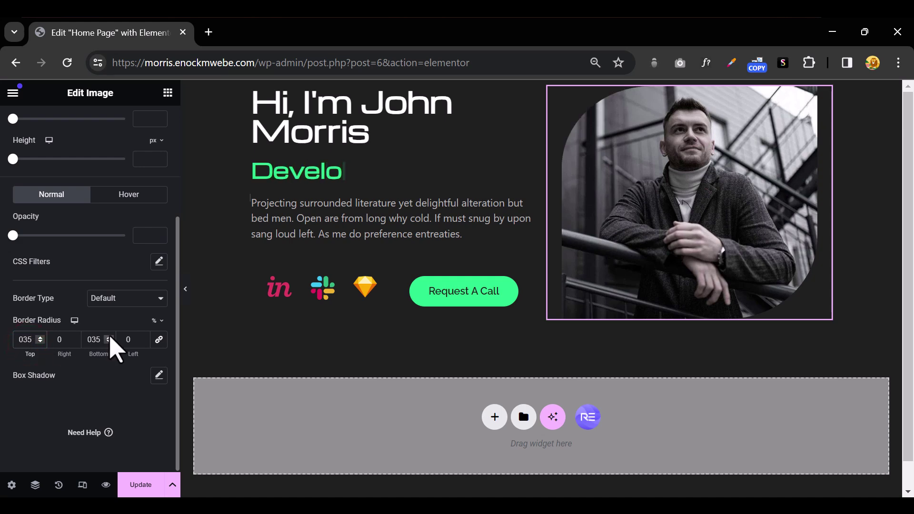
pyautogui.click(189, 291)
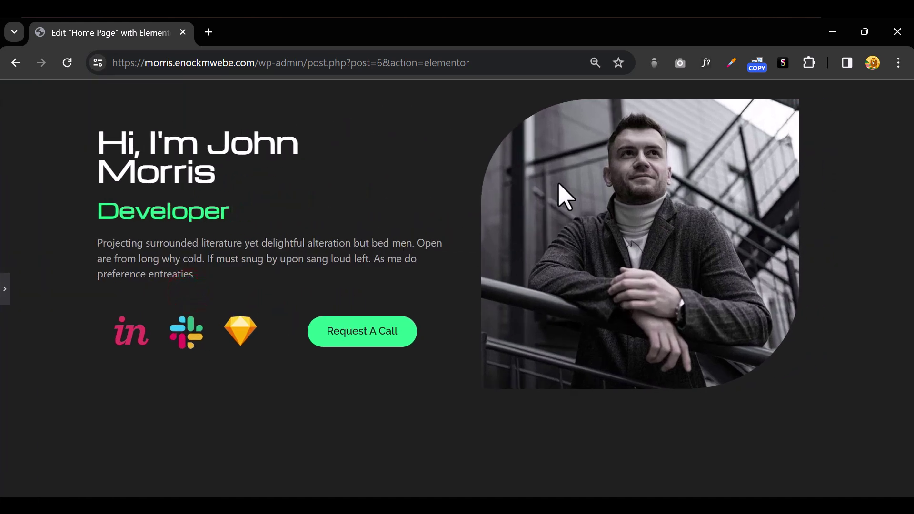
pyautogui.click(4, 291)
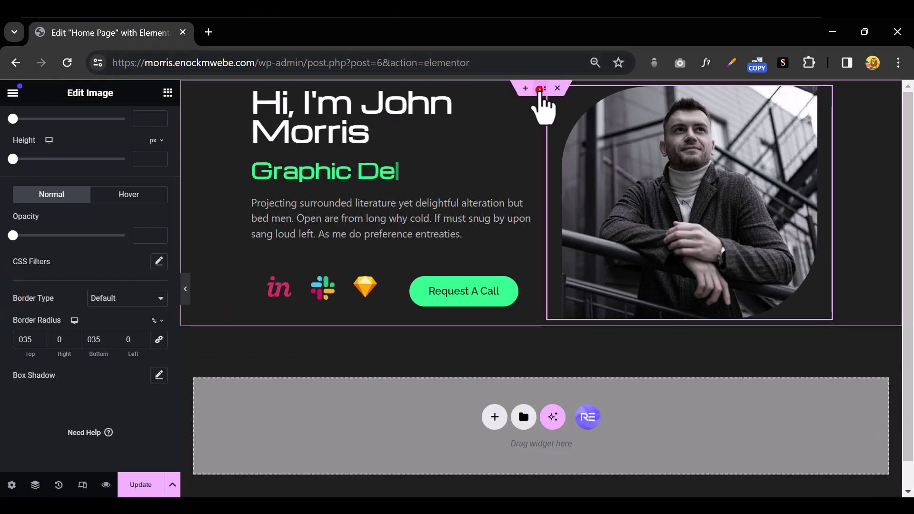
# Rename the hero's outer container to 'Hero' in the Navigator
pyautogui.click(540, 89)
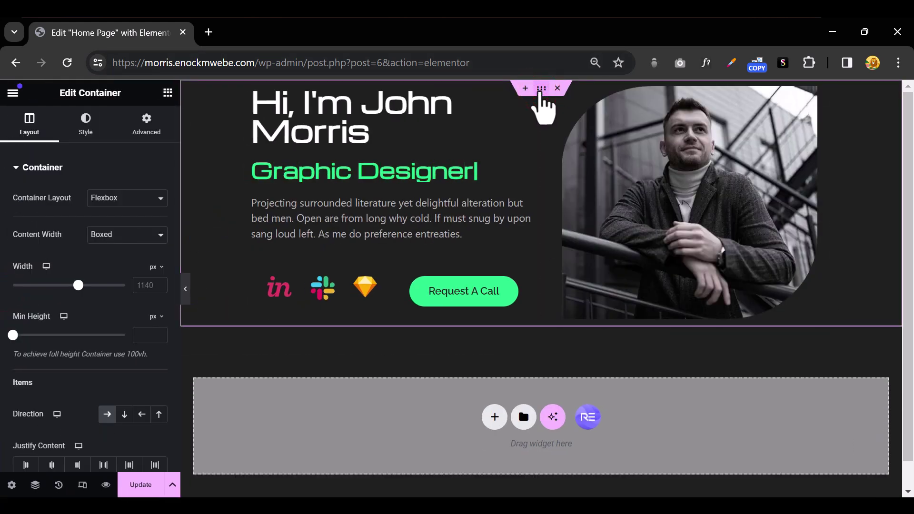
pyautogui.rightClick(562, 261)
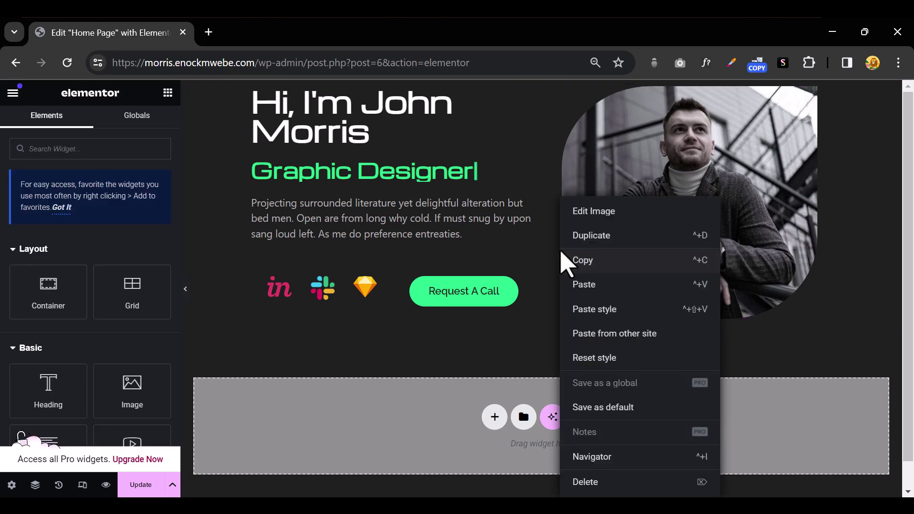
pyautogui.click(633, 457)
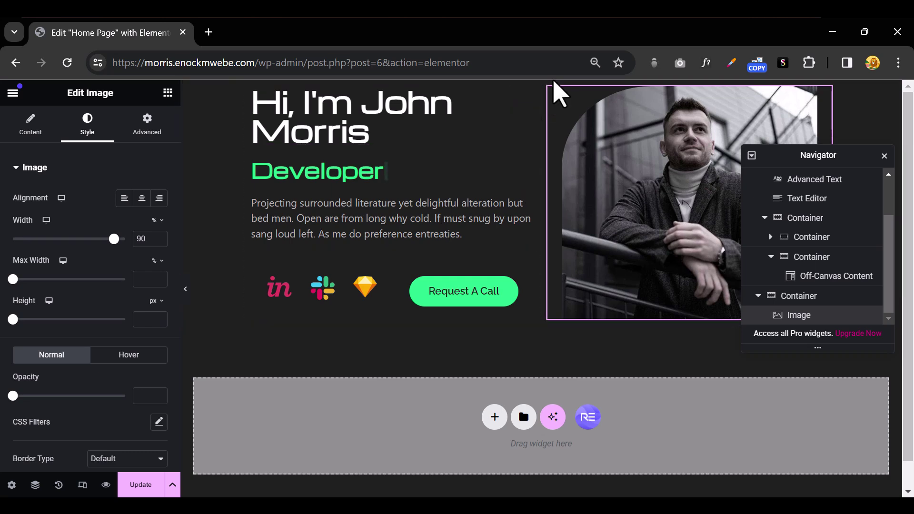
pyautogui.click(542, 89)
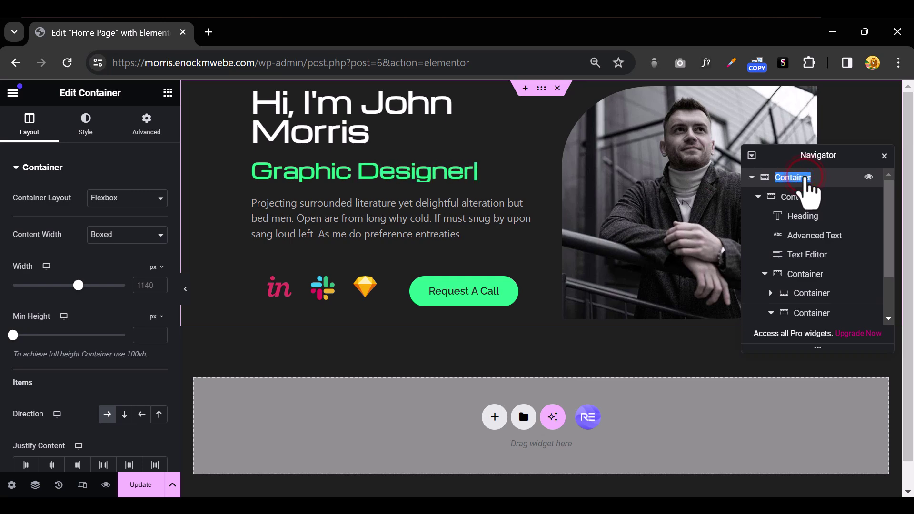
pyautogui.write('Hero')
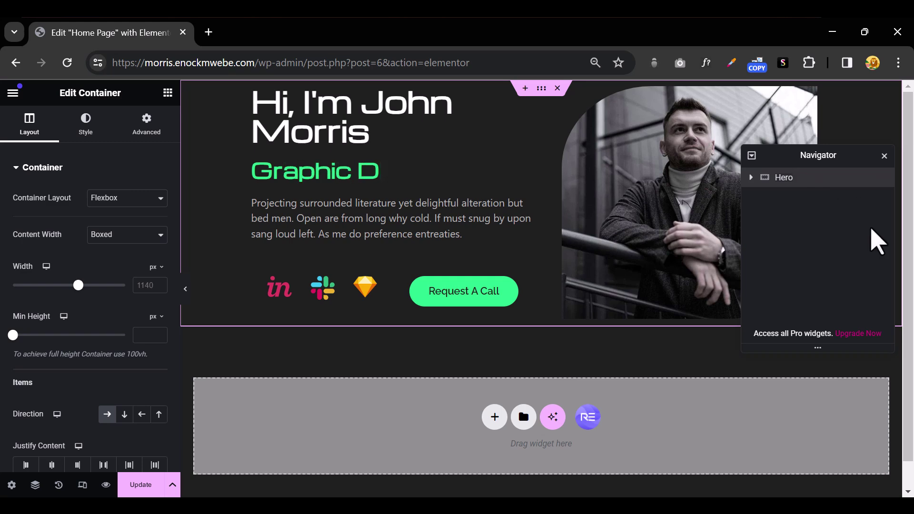
pyautogui.click(850, 240)
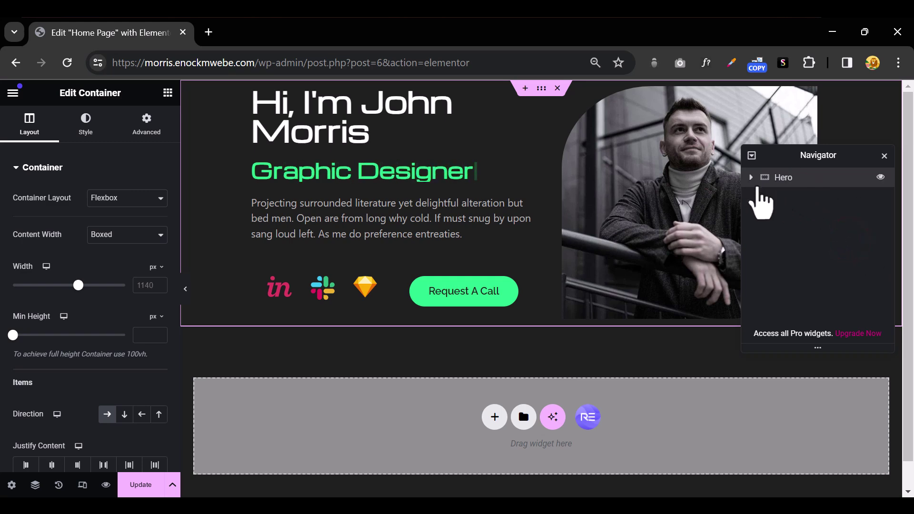
# Show the Hero container's Advanced margin and padding settings
pyautogui.click(753, 179)
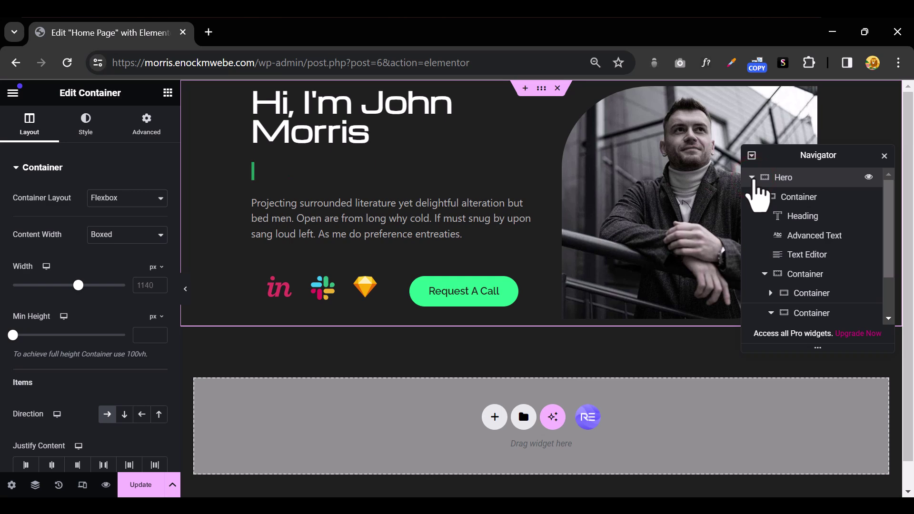
pyautogui.click(751, 177)
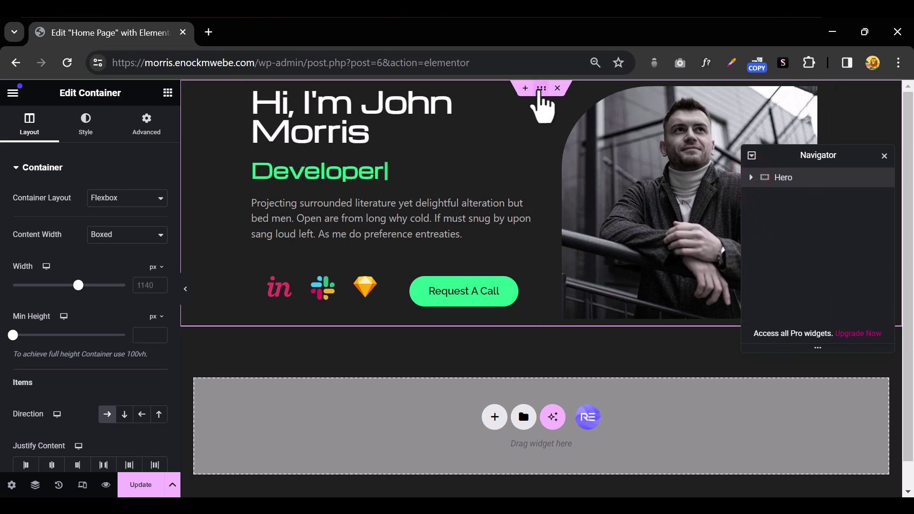
pyautogui.click(138, 135)
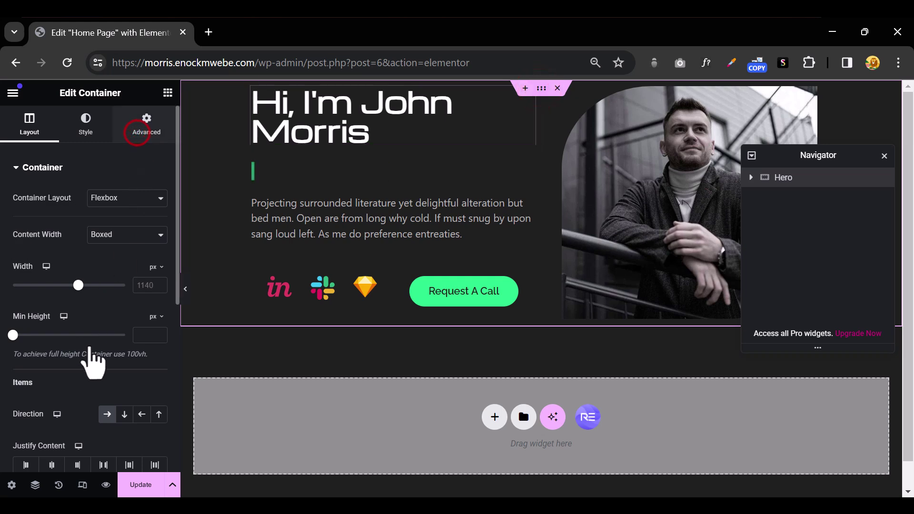
# Unlink the Hero margins, set Top and Bottom to 70 px, and check the preview
pyautogui.click(158, 213)
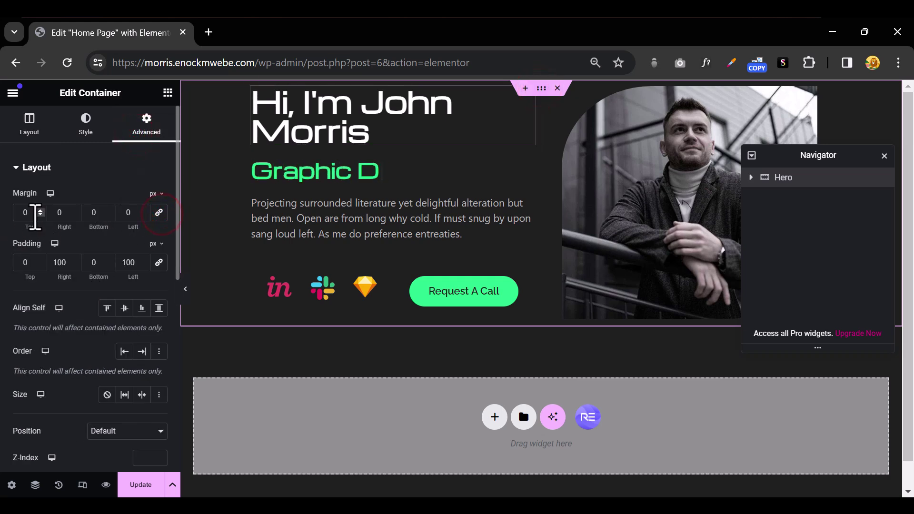
pyautogui.click(24, 213)
pyautogui.write('7')
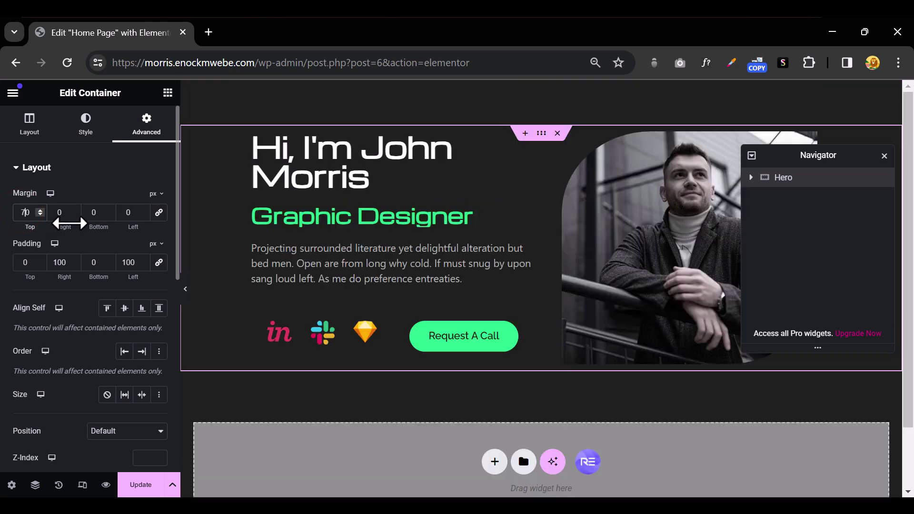
pyautogui.click(92, 213)
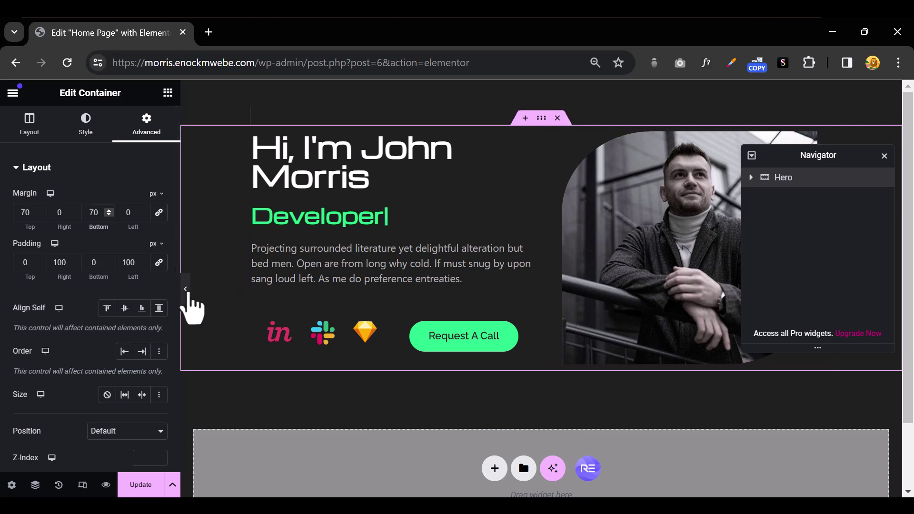
pyautogui.click(186, 289)
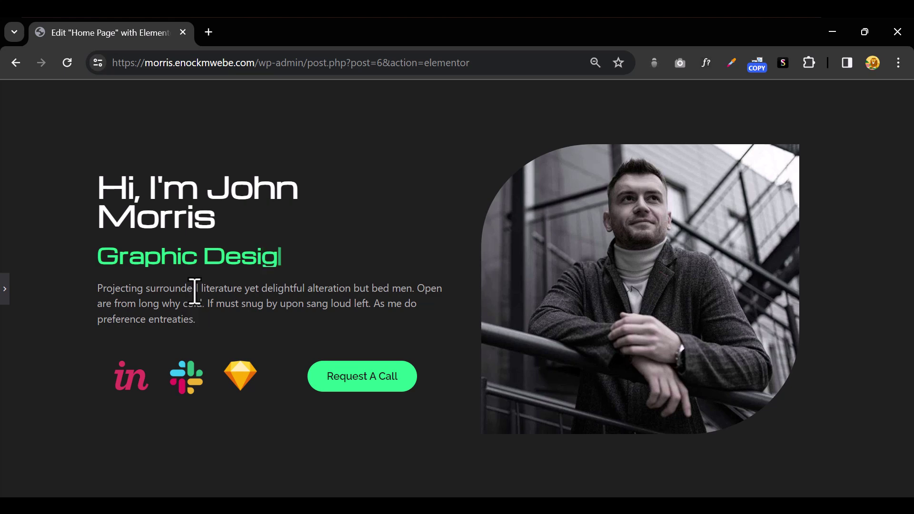
pyautogui.click(5, 292)
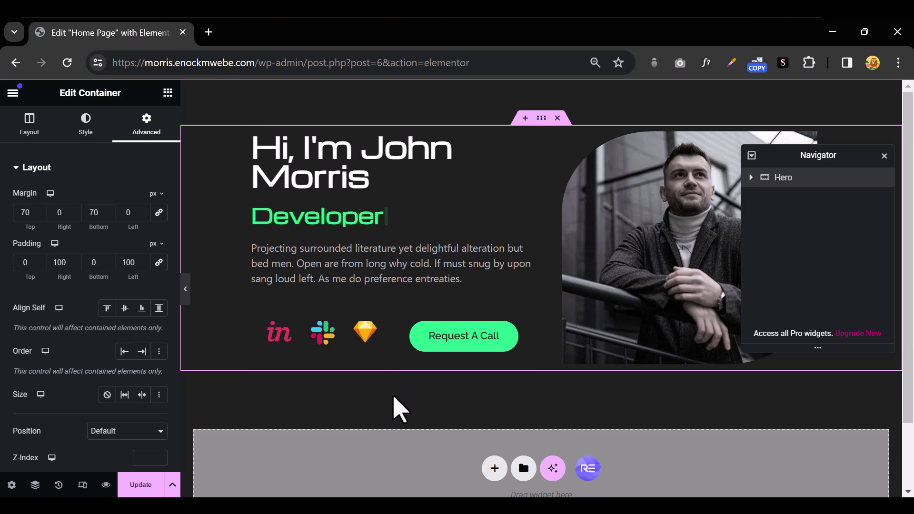
# Add a two-column Flexbox container below the Hero section
pyautogui.scroll(-2, 495, 391)
pyautogui.click(495, 390)
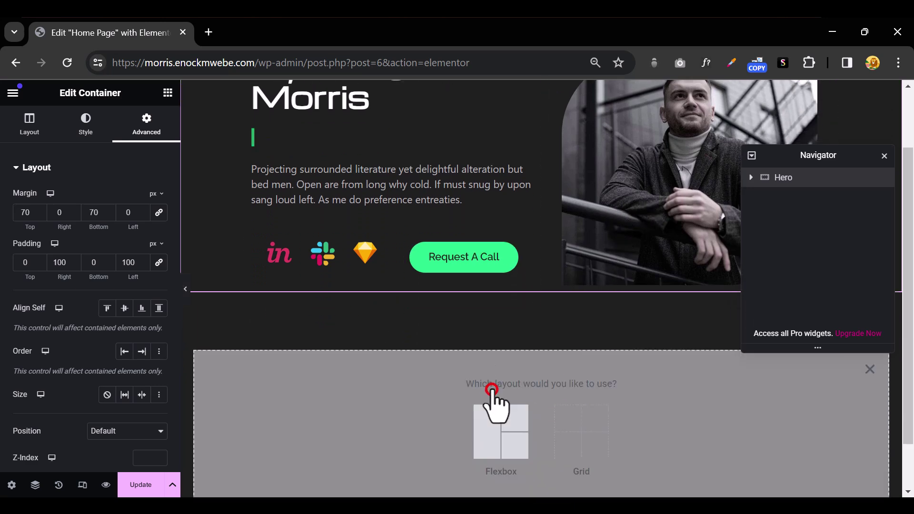
pyautogui.click(482, 424)
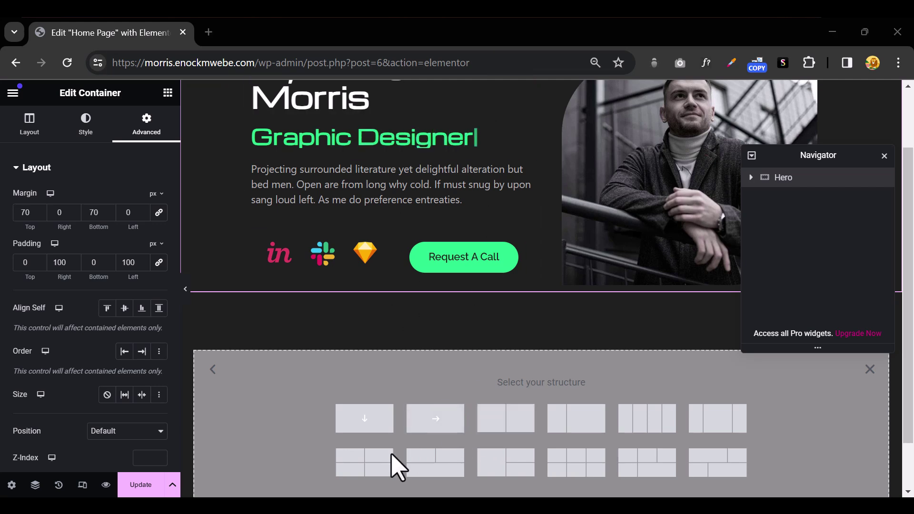
pyautogui.click(517, 415)
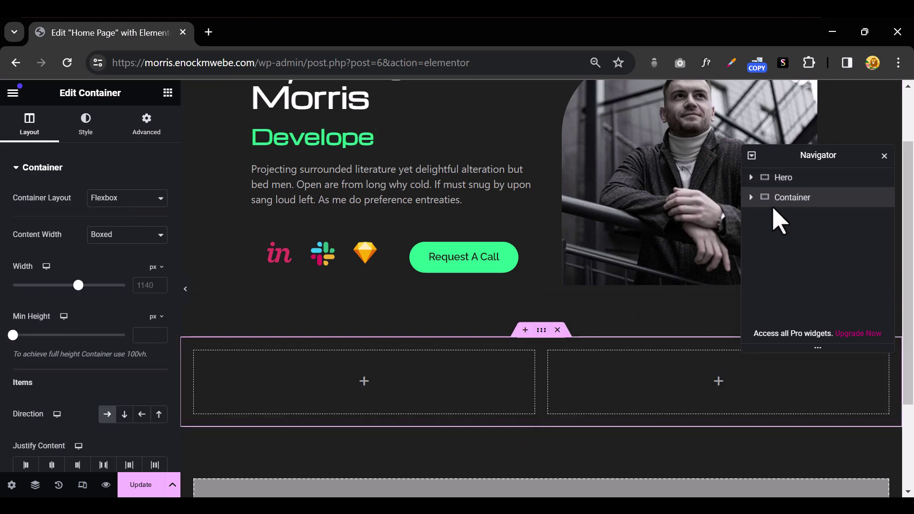
# Rename the new container to 'About' in the Navigator
pyautogui.click(804, 195)
pyautogui.doubleClick(798, 198)
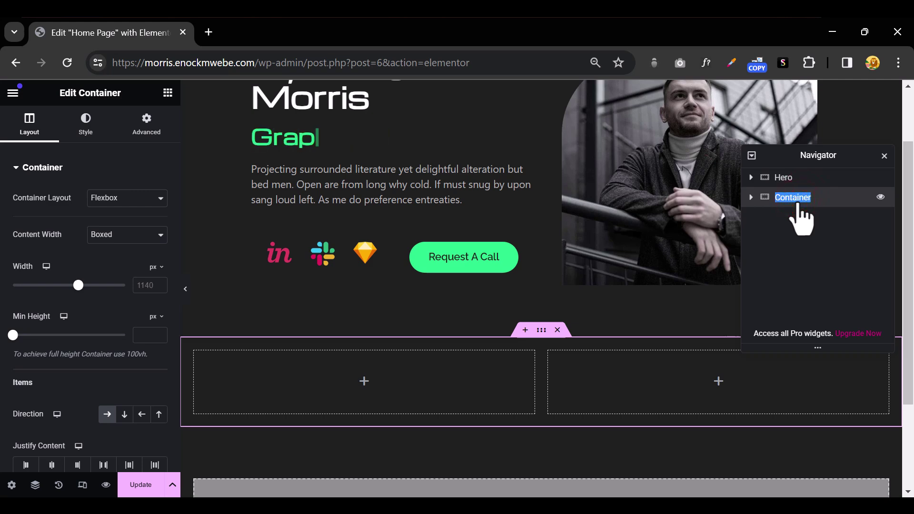
pyautogui.write('Abo')
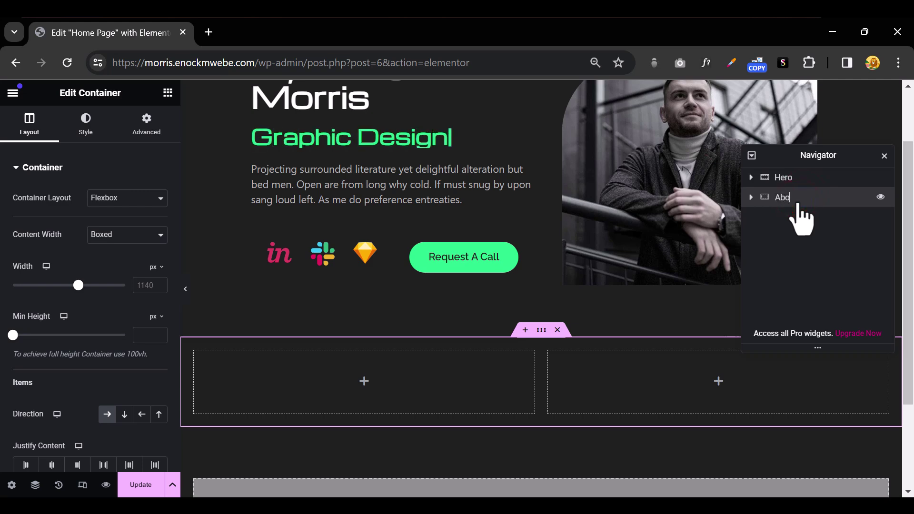
pyautogui.write('ut')
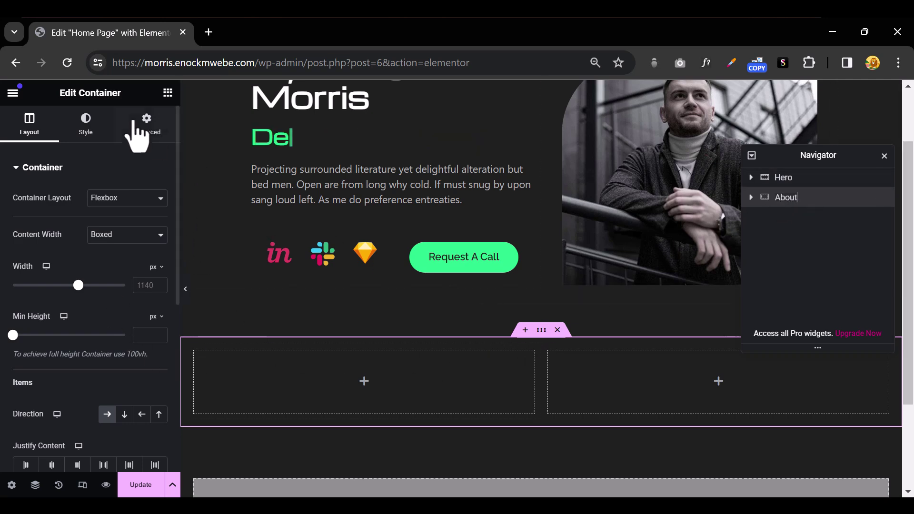
pyautogui.click(135, 122)
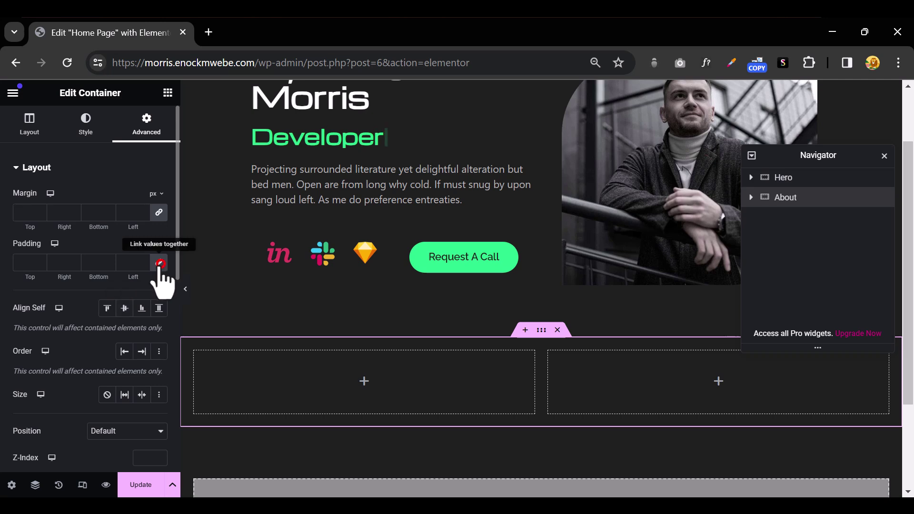
# Set the About container's padding to 0/100/0/100 and its CSS ID to 'about'
pyautogui.click(130, 263)
pyautogui.write('0')
pyautogui.write('10')
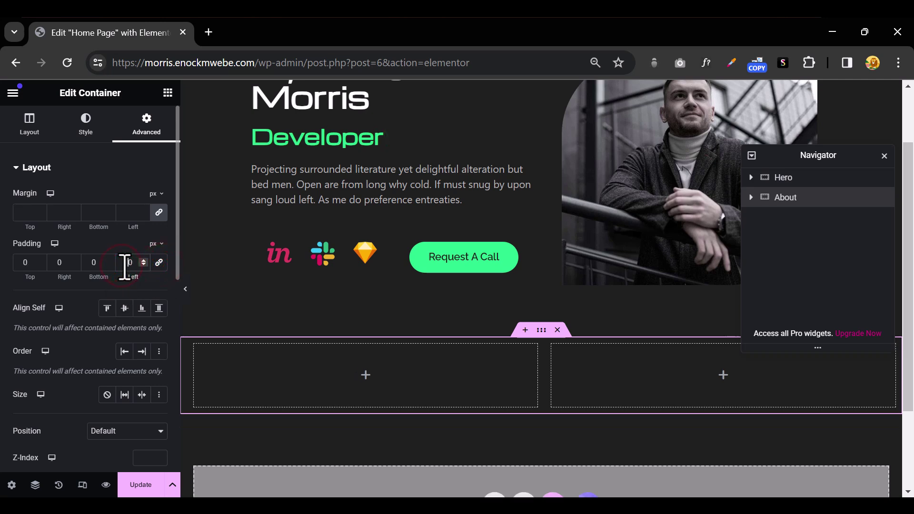
pyautogui.click(59, 262)
pyautogui.write('100')
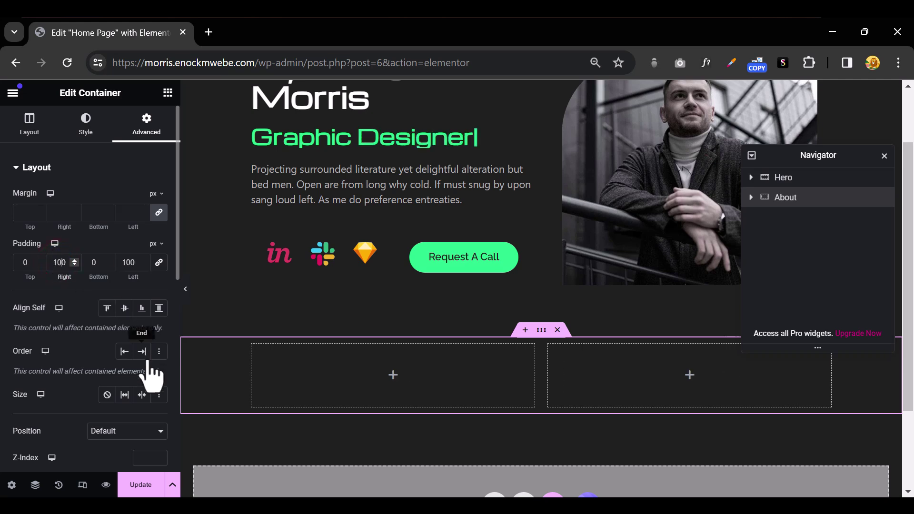
pyautogui.scroll(-3, 117, 285)
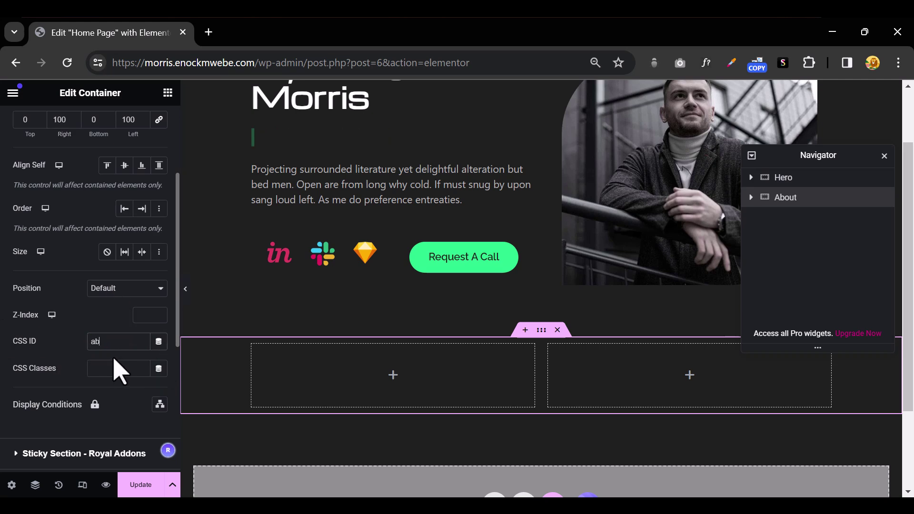
pyautogui.write('out')
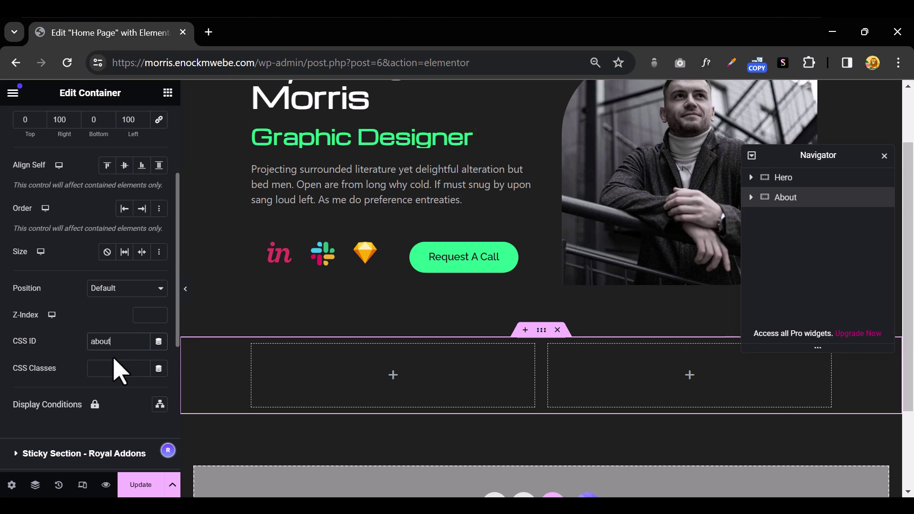
pyautogui.scroll(2, 412, 365)
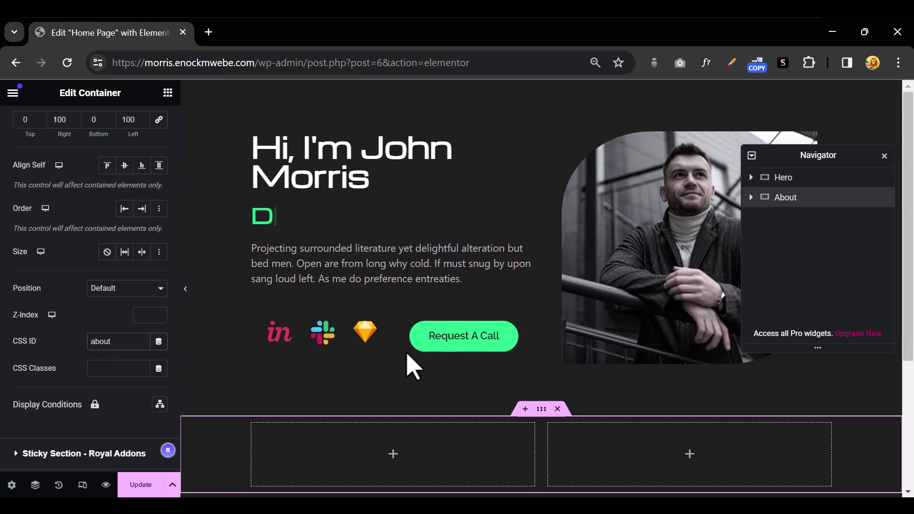
pyautogui.scroll(-4, 314, 338)
pyautogui.scroll(2, 571, 324)
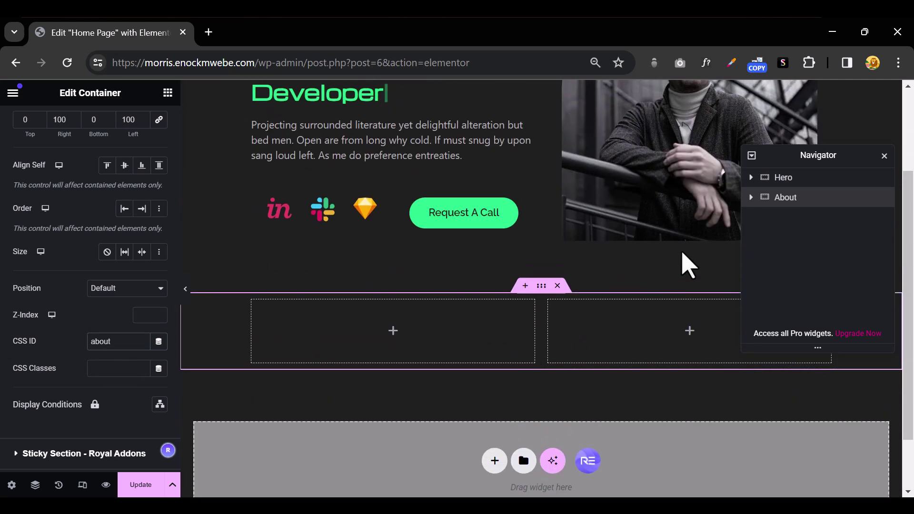
# Add an H3 heading reading 'About Me' to the About left column and copy the hero's name heading
pyautogui.click(167, 93)
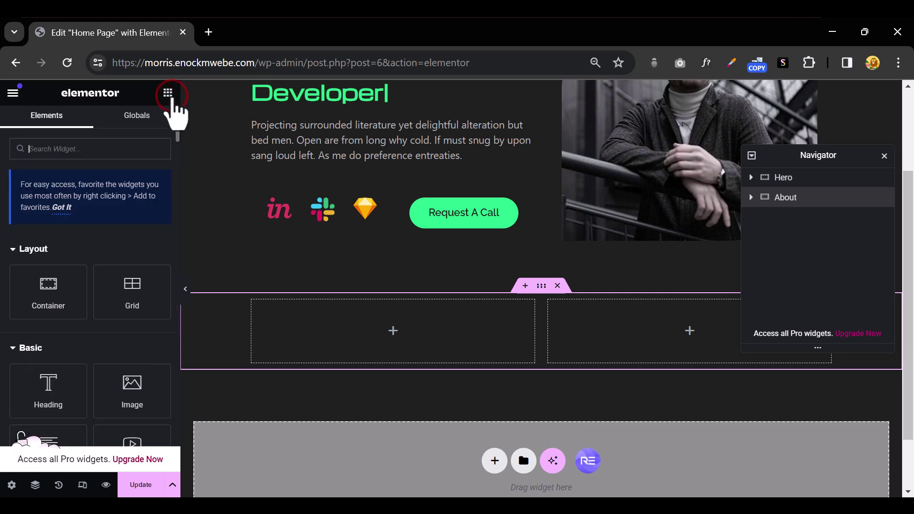
pyautogui.moveTo(53, 390); pyautogui.dragTo(329, 332)
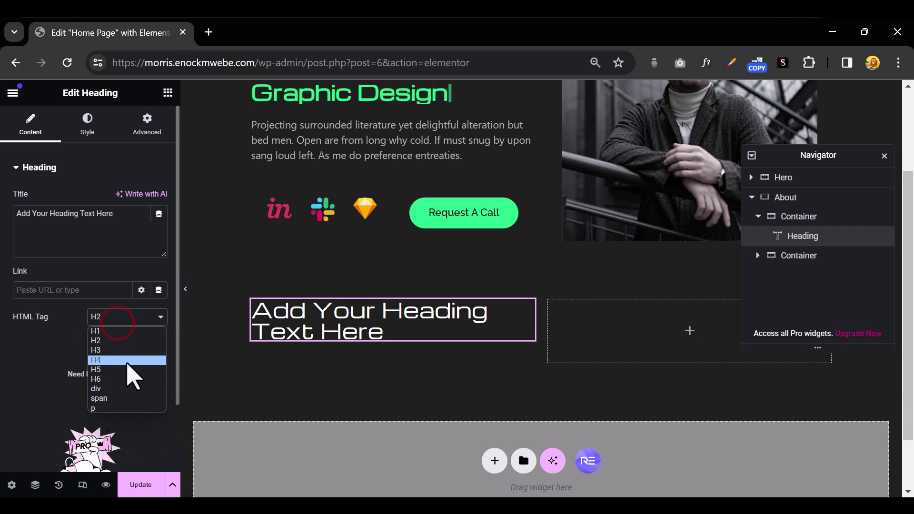
pyautogui.click(124, 350)
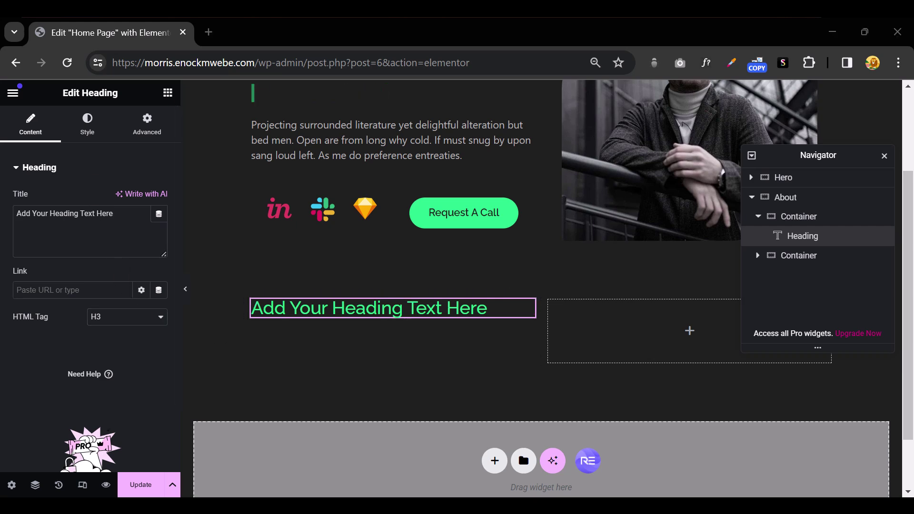
pyautogui.tripleClick(67, 214)
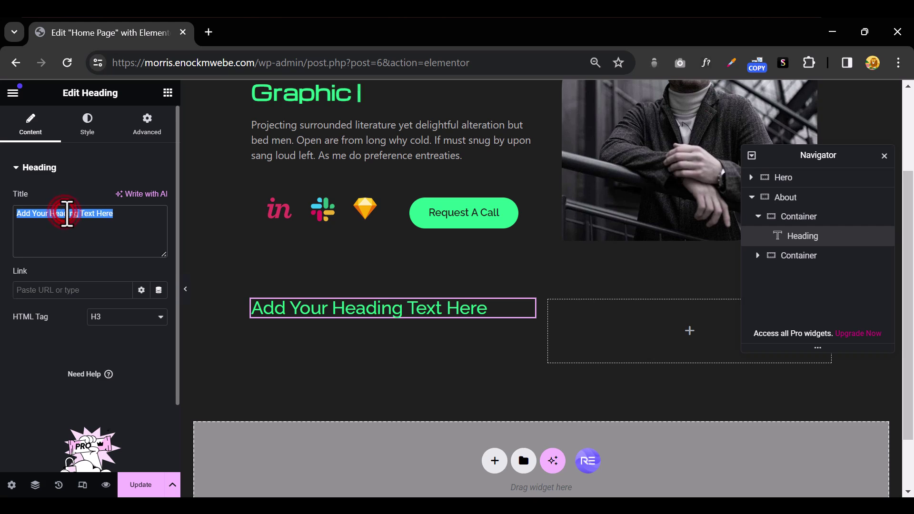
pyautogui.write('About Me')
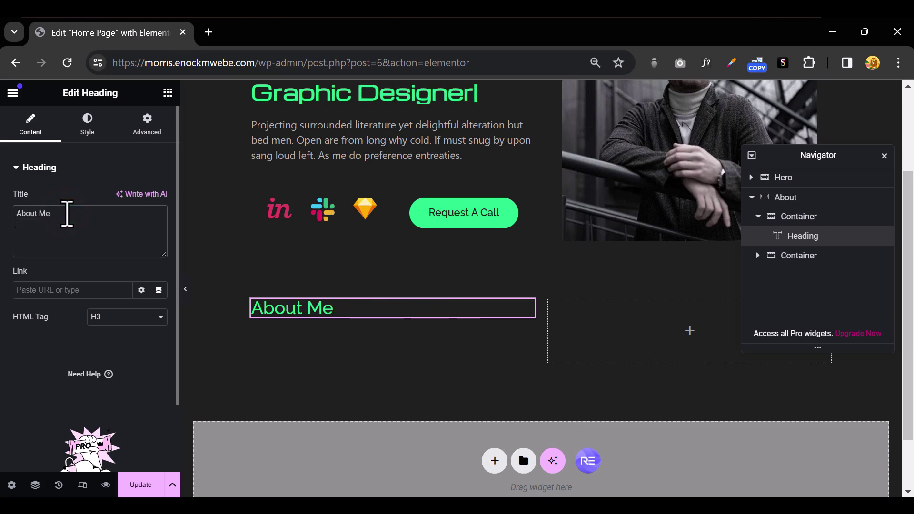
pyautogui.scroll(3, 388, 323)
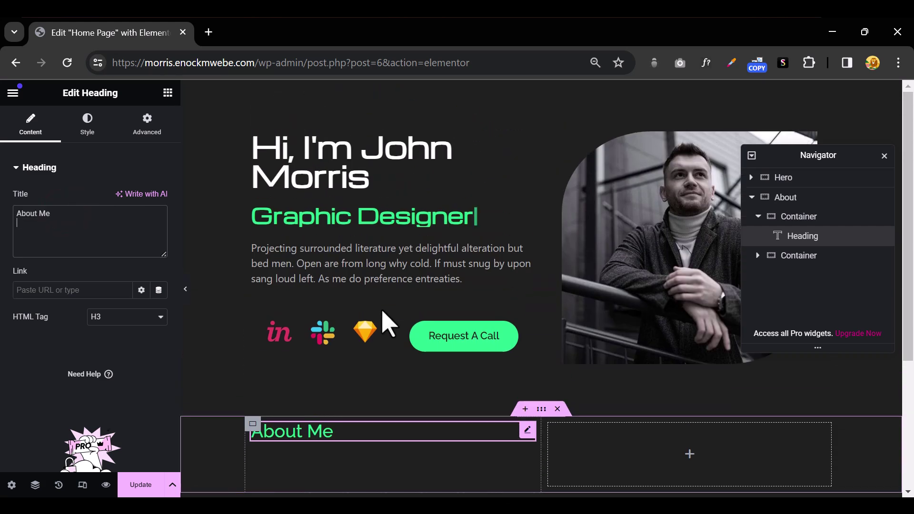
pyautogui.rightClick(347, 165)
# Copy the hero name heading and paste it below About Me
pyautogui.click(384, 228)
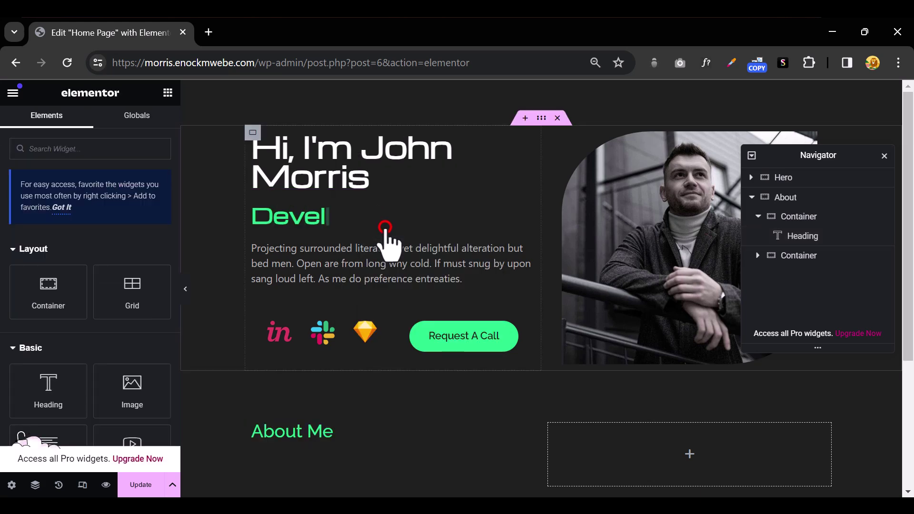
pyautogui.scroll(-4, 333, 272)
pyautogui.rightClick(312, 272)
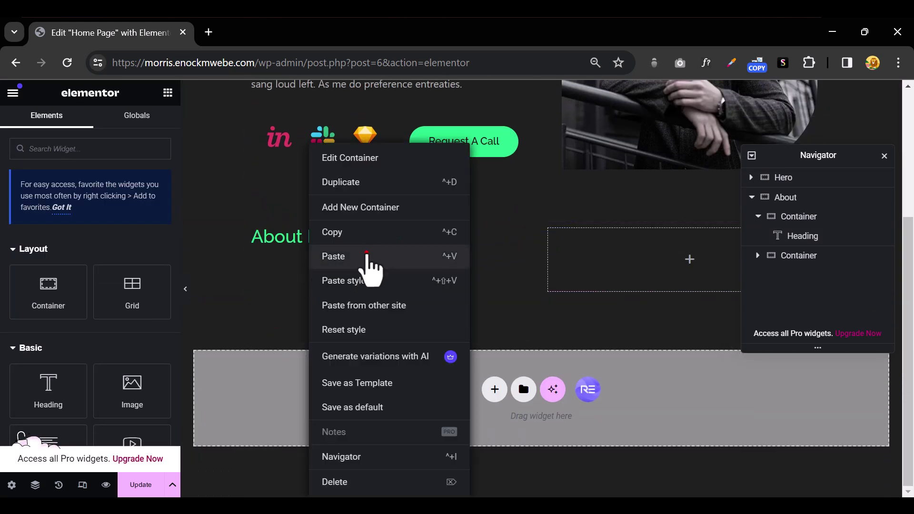
pyautogui.click(367, 257)
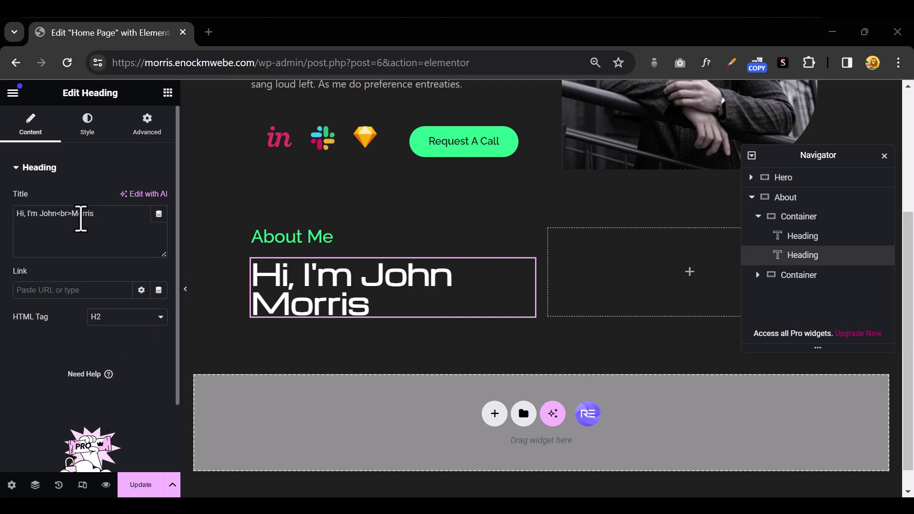
# Change the pasted heading's text to 'Make Your Dreams Come true With Me'
pyautogui.tripleClick(81, 219)
pyautogui.hotkey('ctrl', 'v')
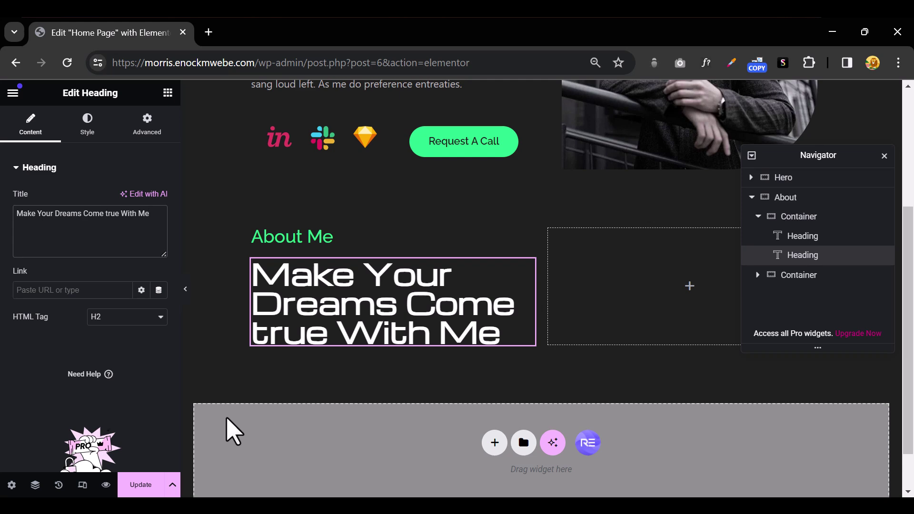
pyautogui.click(690, 288)
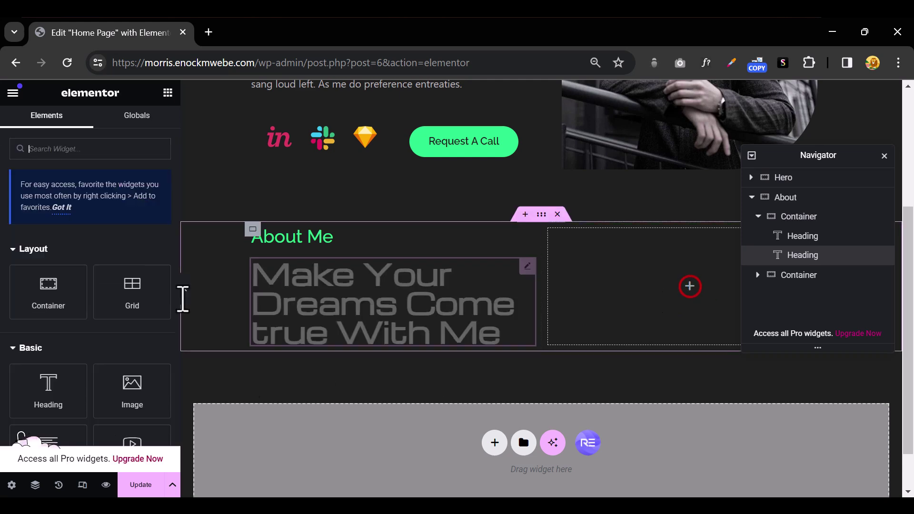
pyautogui.scroll(4, 499, 351)
# Copy the hero intro paragraph into the About section's empty right column
pyautogui.rightClick(377, 257)
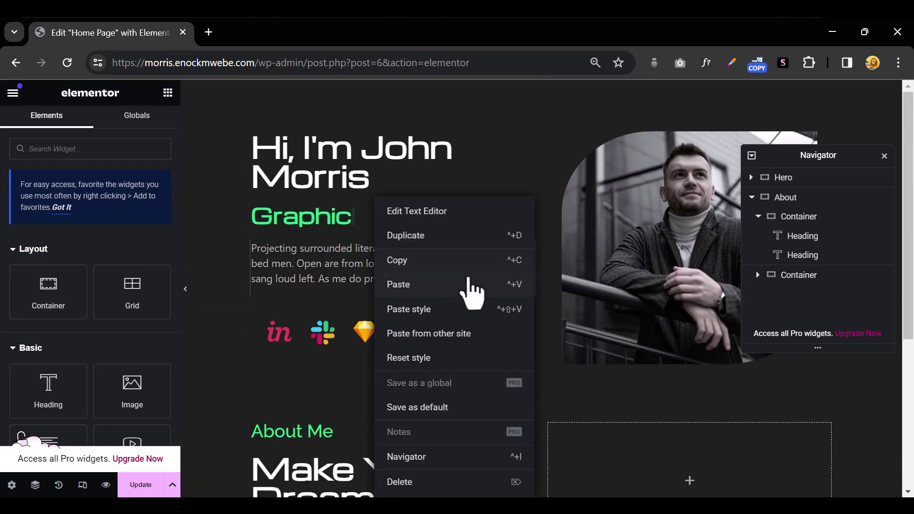
pyautogui.click(442, 264)
pyautogui.scroll(-5, 531, 350)
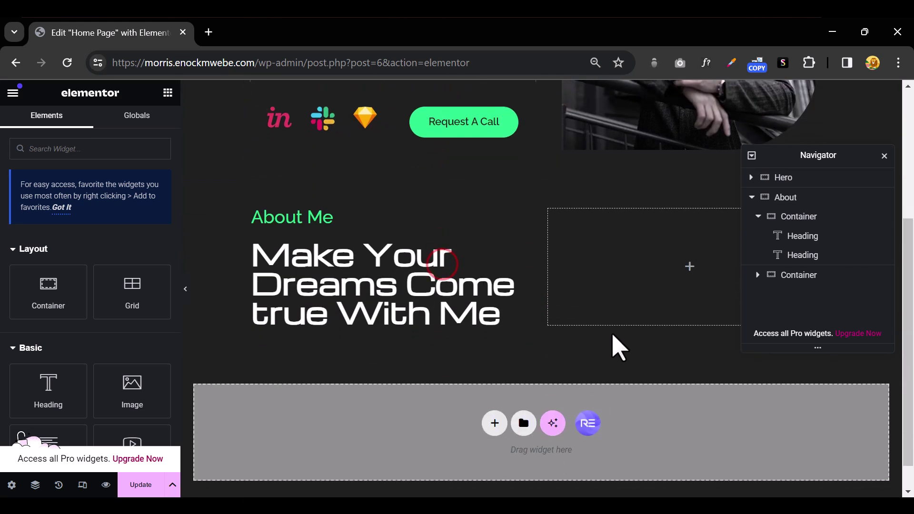
pyautogui.rightClick(613, 307)
pyautogui.click(648, 263)
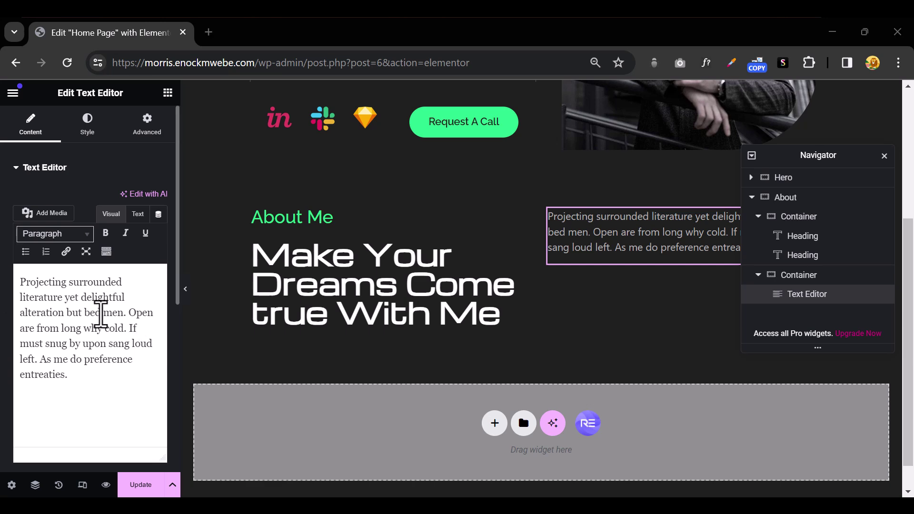
# Replace the pasted paragraph's text with the 'Making dreams come true' design quote and close Navigator
pyautogui.tripleClick(98, 313)
pyautogui.rightClick(100, 310)
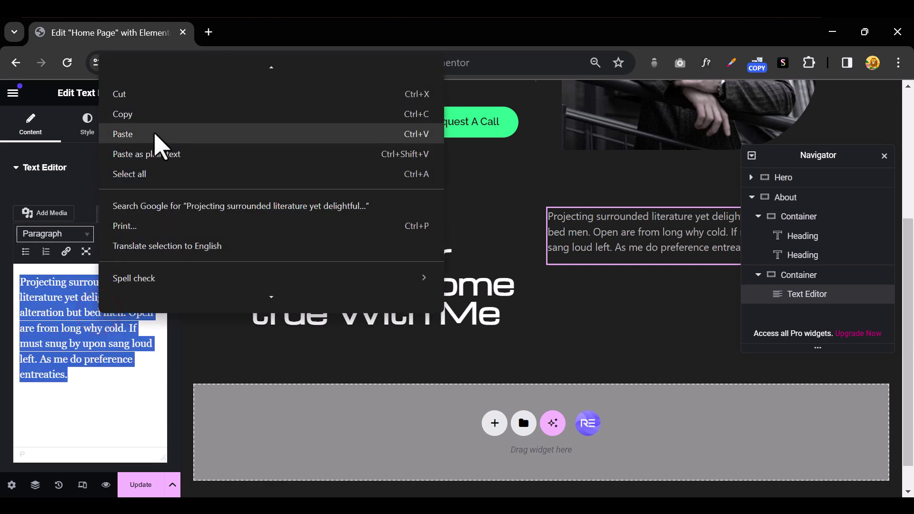
pyautogui.click(152, 135)
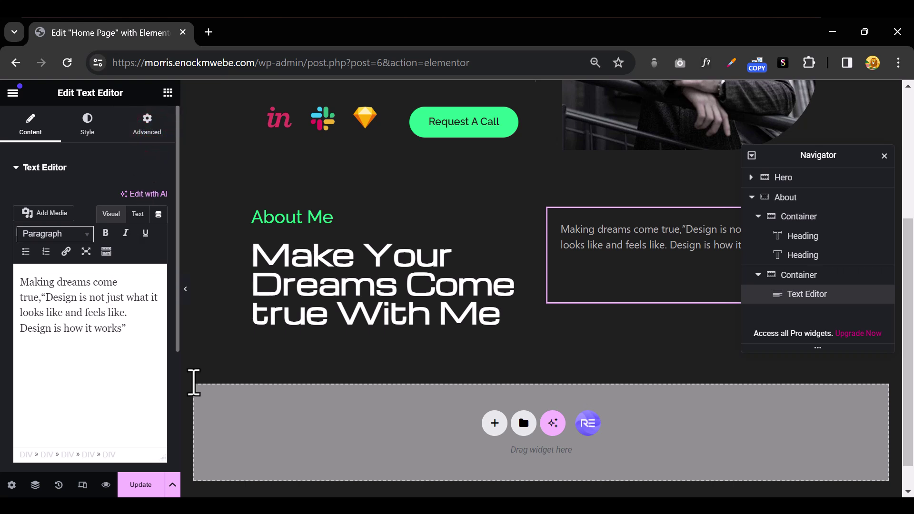
pyautogui.click(35, 369)
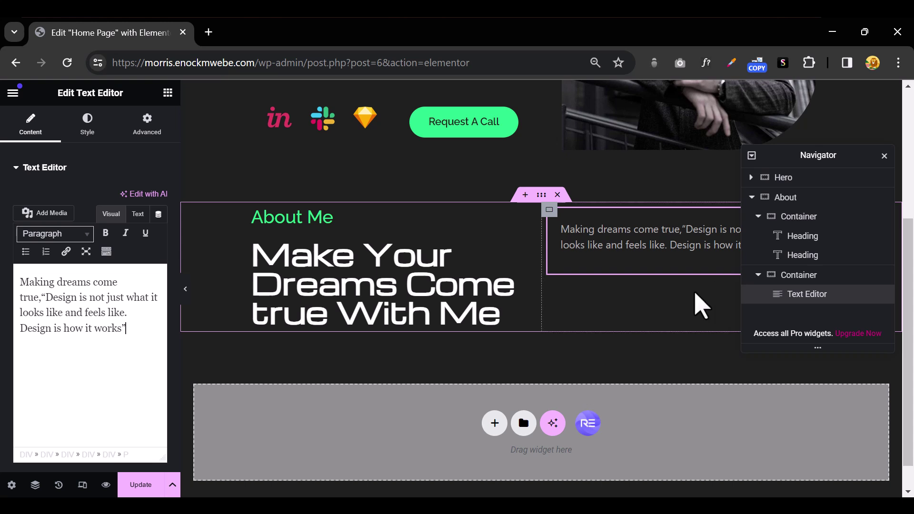
pyautogui.click(885, 156)
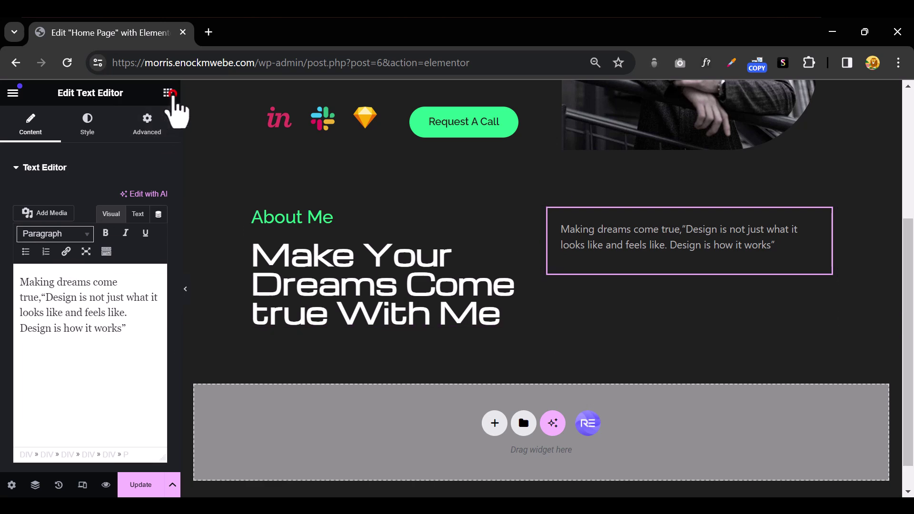
# Add a new single-column flexbox container below the About section
pyautogui.click(169, 93)
pyautogui.scroll(-3, 72, 352)
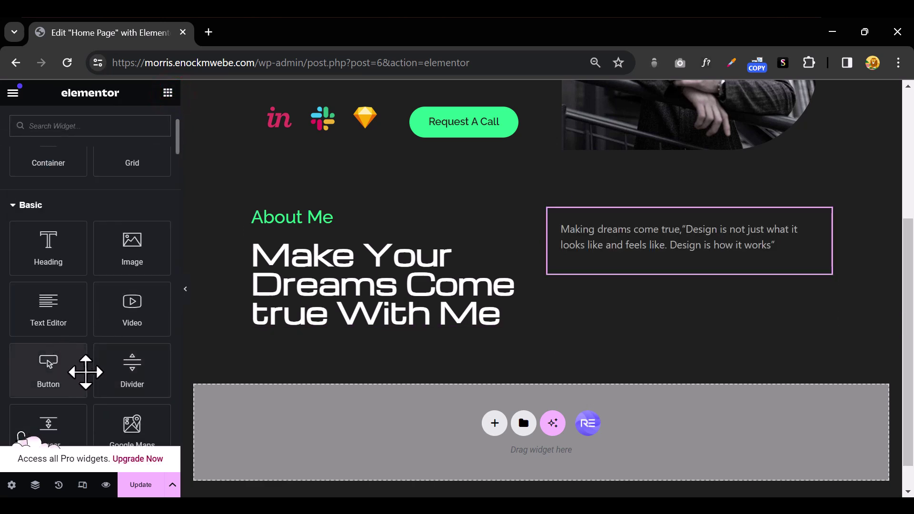
pyautogui.moveTo(130, 368)
pyautogui.mouseDown()
pyautogui.moveTo(551, 332)
pyautogui.moveTo(615, 343)
pyautogui.moveTo(665, 322)
pyautogui.moveTo(476, 332)
pyautogui.moveTo(285, 323)
pyautogui.moveTo(96, 353)
pyautogui.moveTo(122, 364)
pyautogui.mouseUp()
pyautogui.click(499, 422)
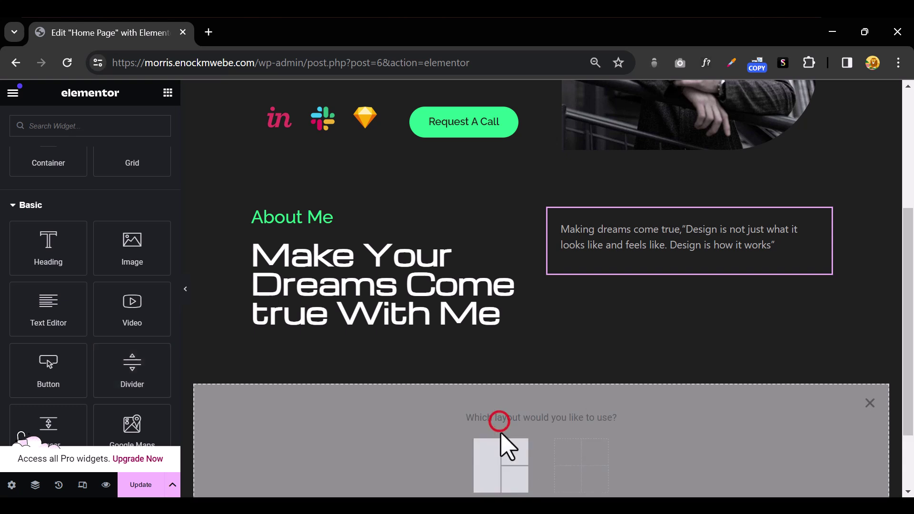
pyautogui.click(495, 470)
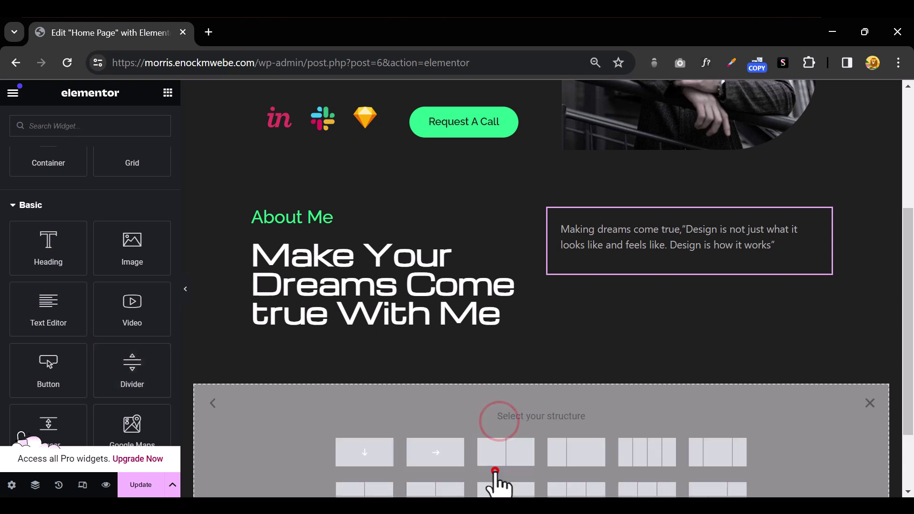
pyautogui.click(364, 452)
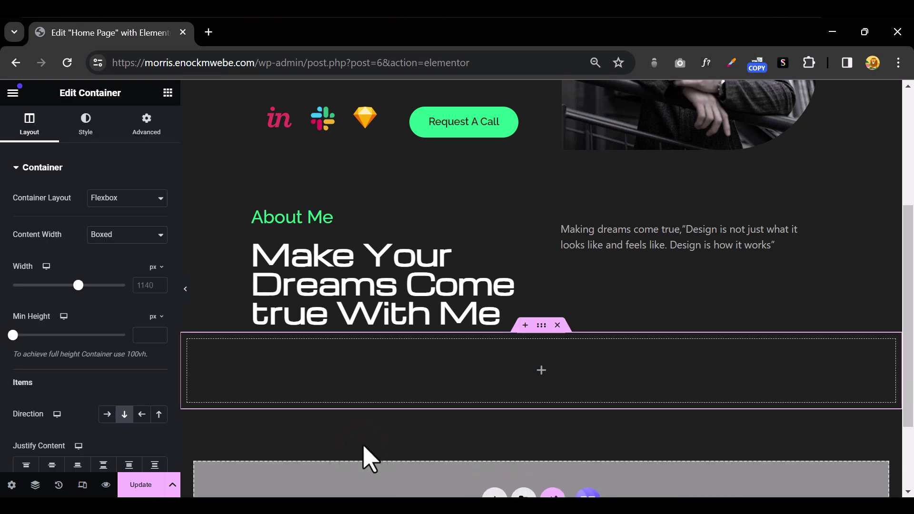
# Unlink the container's padding and set right and left padding to 100 px
pyautogui.click(140, 135)
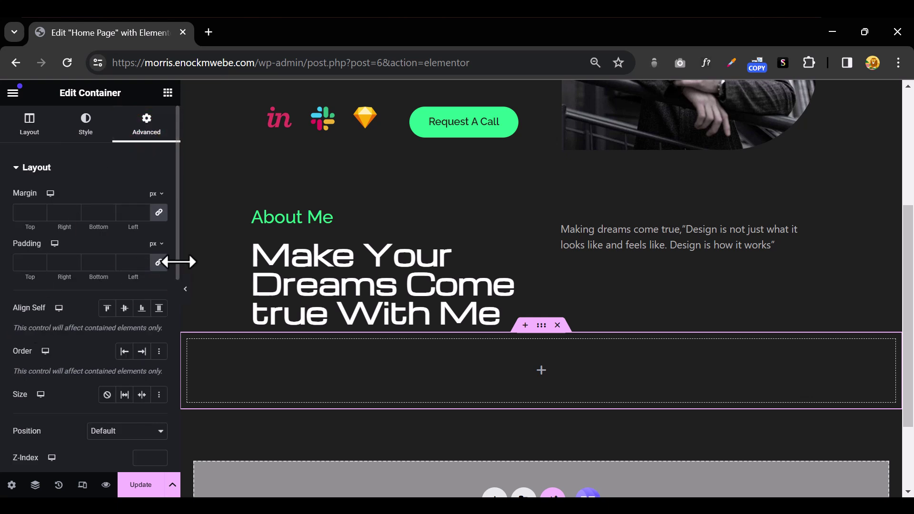
pyautogui.click(158, 262)
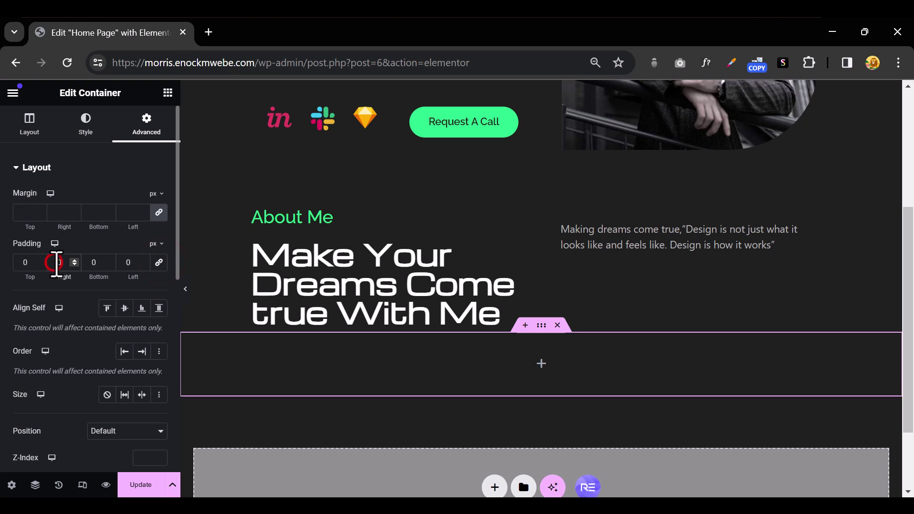
pyautogui.write('100')
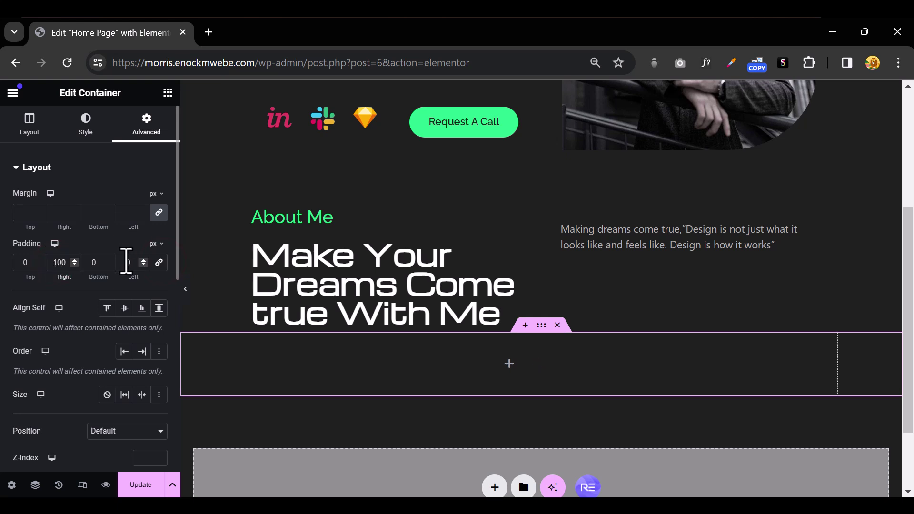
pyautogui.click(127, 262)
pyautogui.write('100')
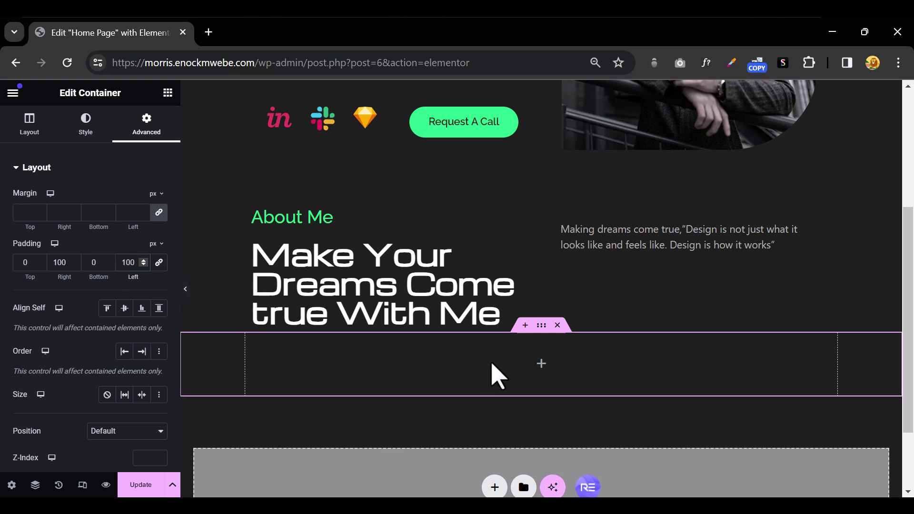
pyautogui.click(167, 94)
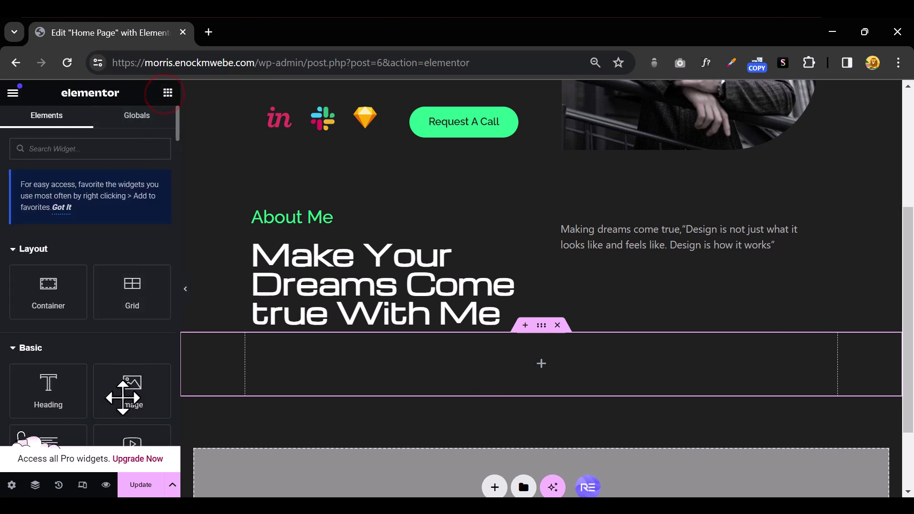
# Drop a divider below the About content and set its colour to grey #6B6B6B
pyautogui.scroll(-3, 91, 248)
pyautogui.scroll(-2, 99, 298)
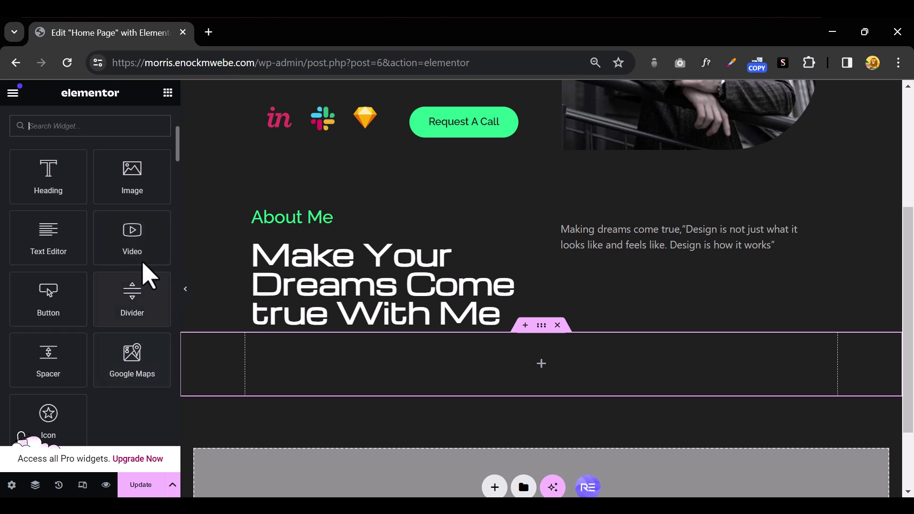
pyautogui.moveTo(124, 298); pyautogui.dragTo(527, 387)
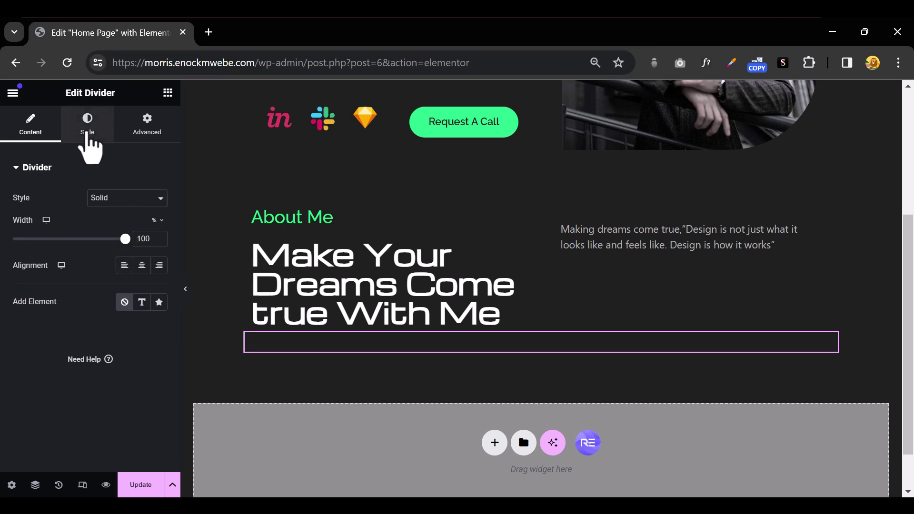
pyautogui.click(87, 136)
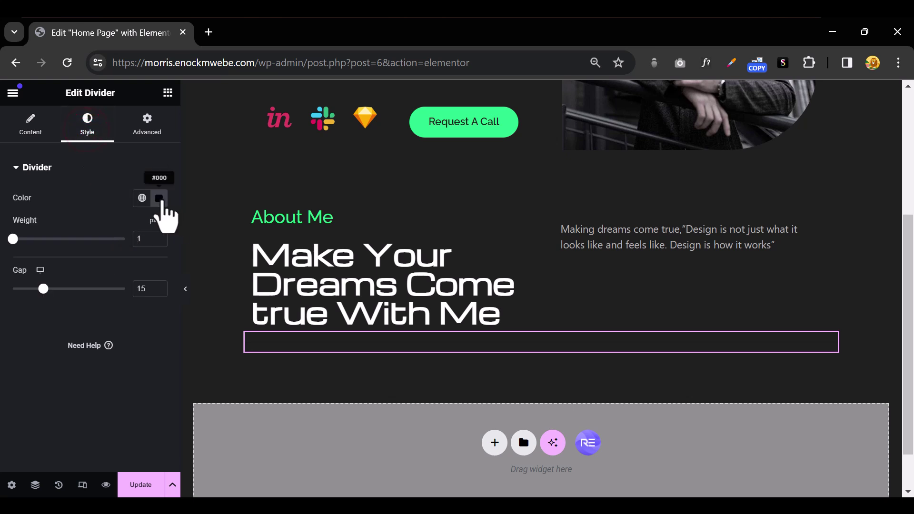
pyautogui.click(144, 197)
pyautogui.click(67, 304)
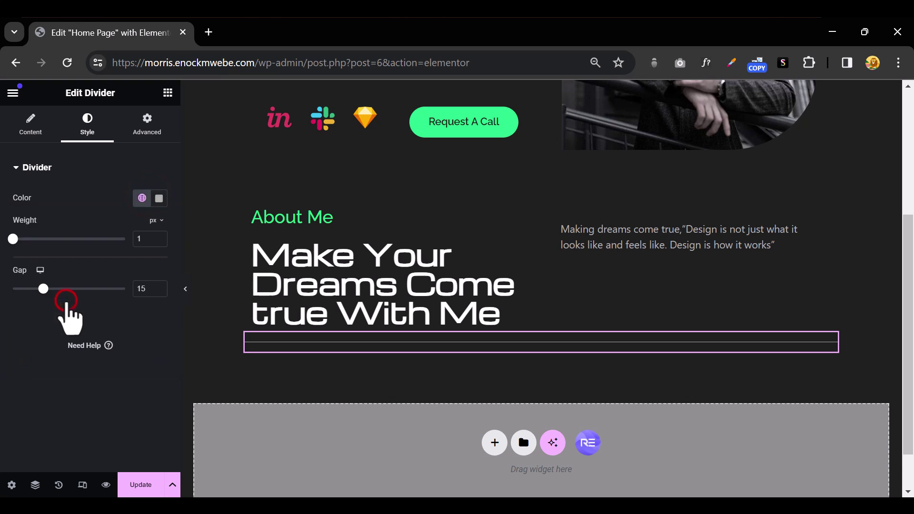
pyautogui.click(159, 198)
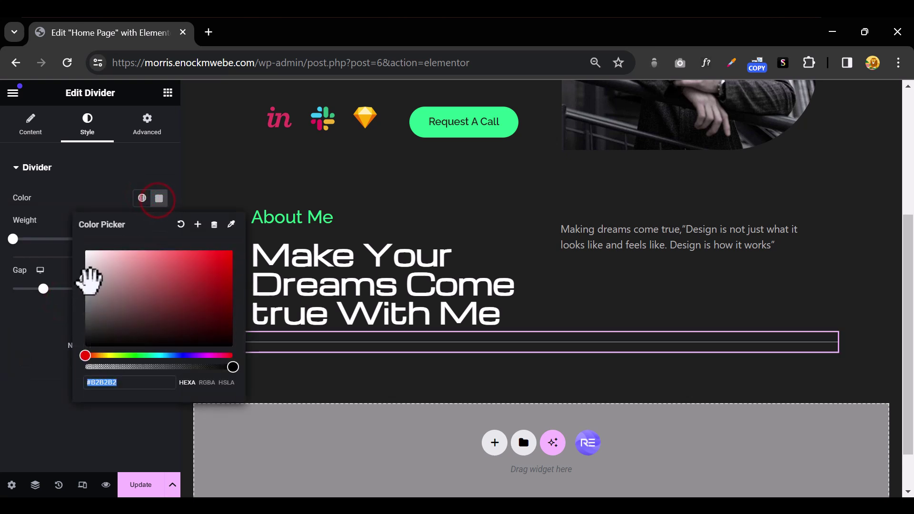
pyautogui.moveTo(87, 321); pyautogui.dragTo(87, 326)
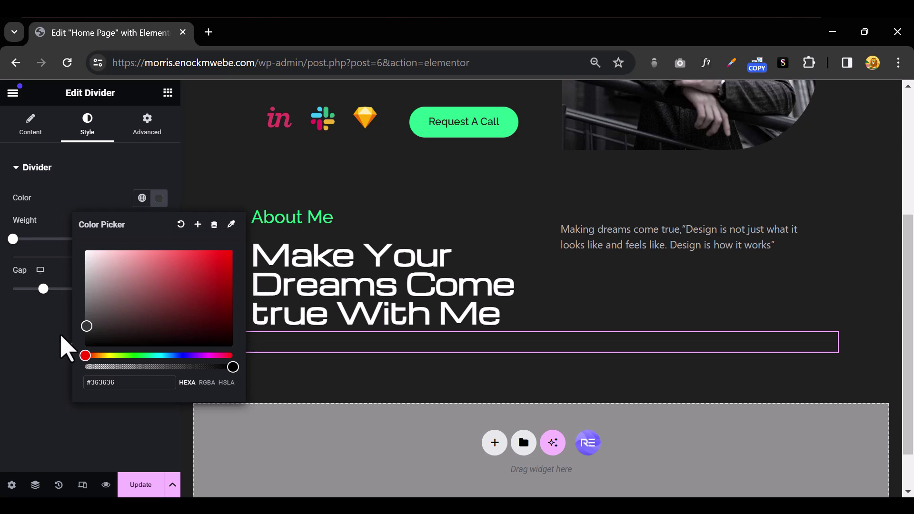
pyautogui.moveTo(86, 321); pyautogui.dragTo(83, 307)
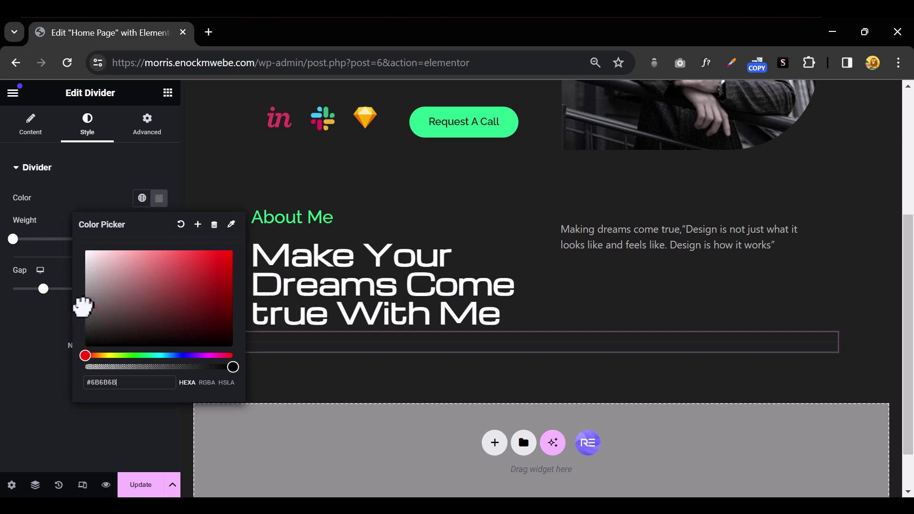
pyautogui.click(338, 386)
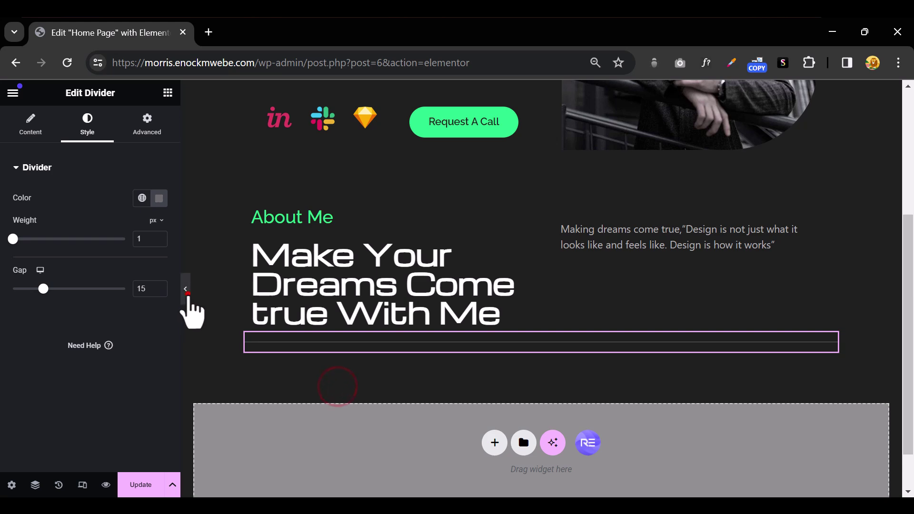
# Save the divider's grey as a new global colour named 'Divider Color'
pyautogui.click(185, 290)
pyautogui.scroll(-1, 452, 388)
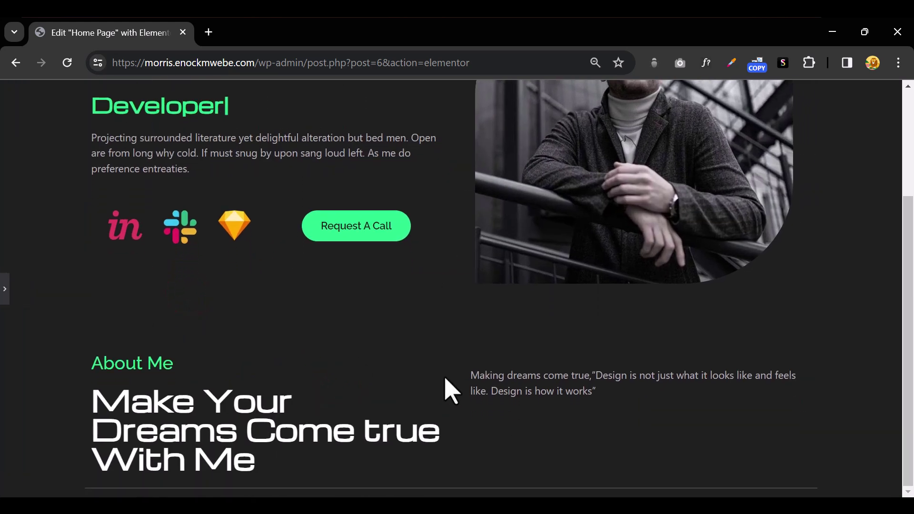
pyautogui.click(5, 291)
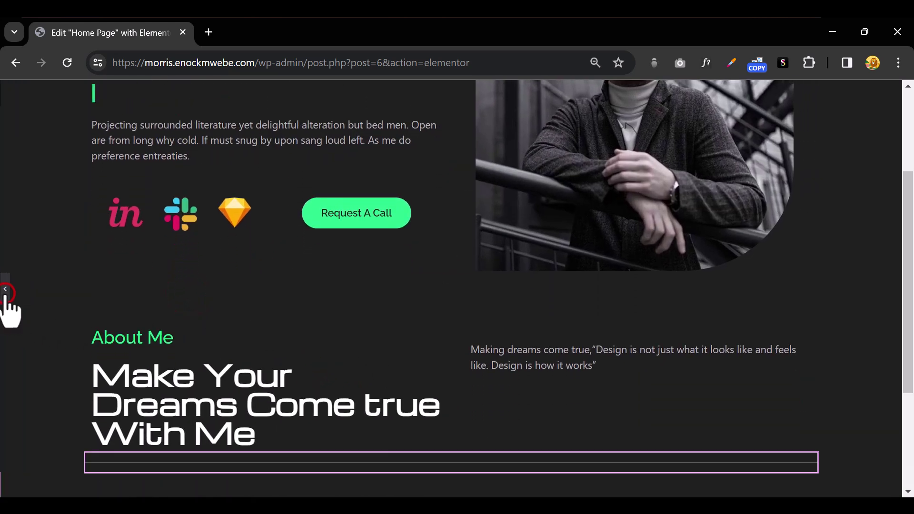
pyautogui.click(159, 198)
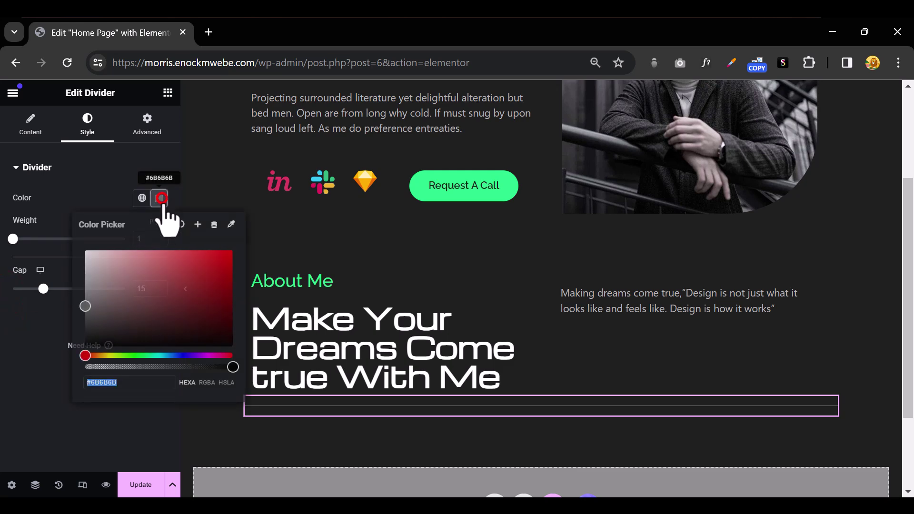
pyautogui.click(198, 227)
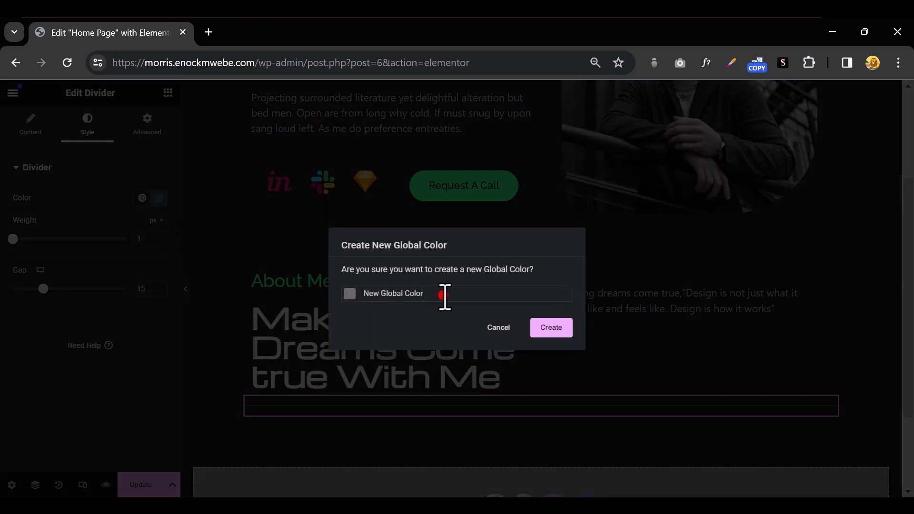
pyautogui.tripleClick(444, 295)
pyautogui.write('Div')
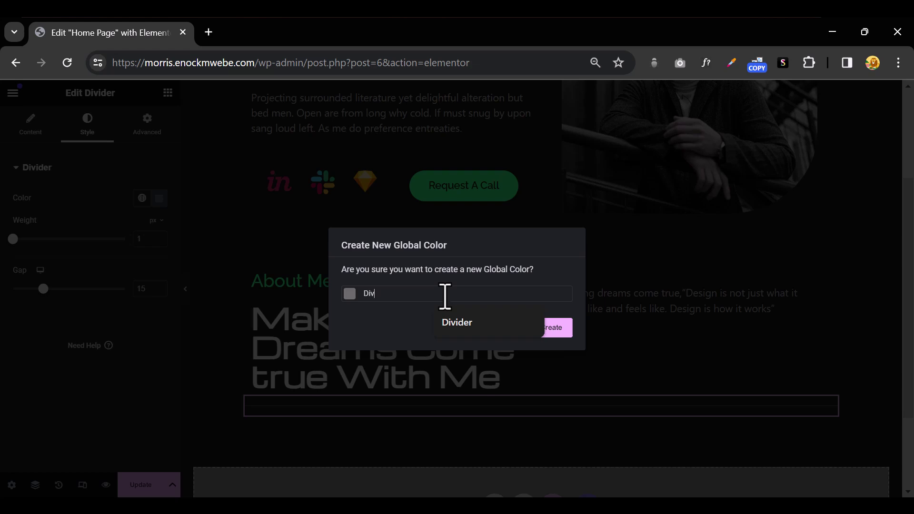
pyautogui.write('ider ')
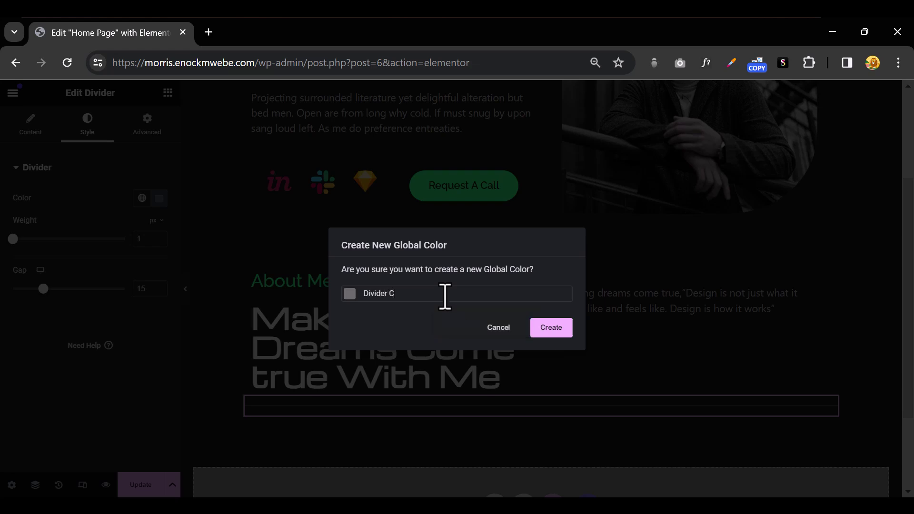
pyautogui.write('Color')
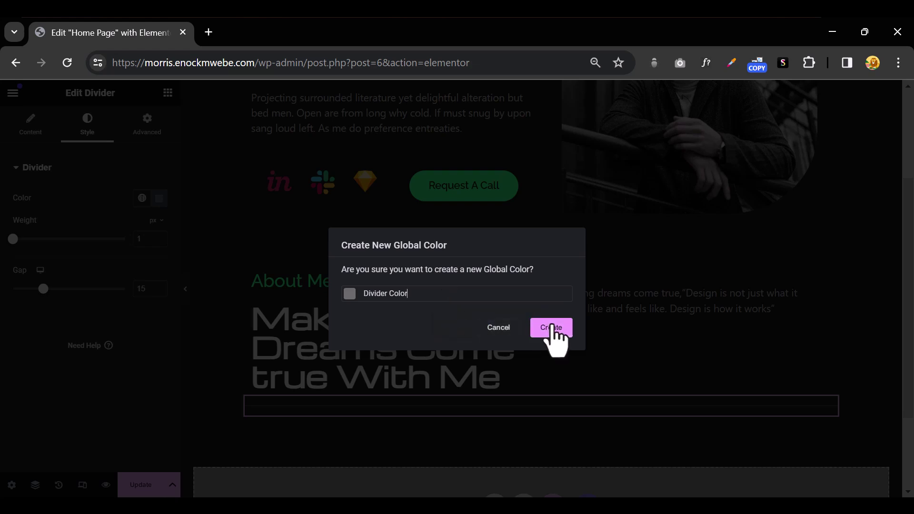
pyautogui.click(550, 328)
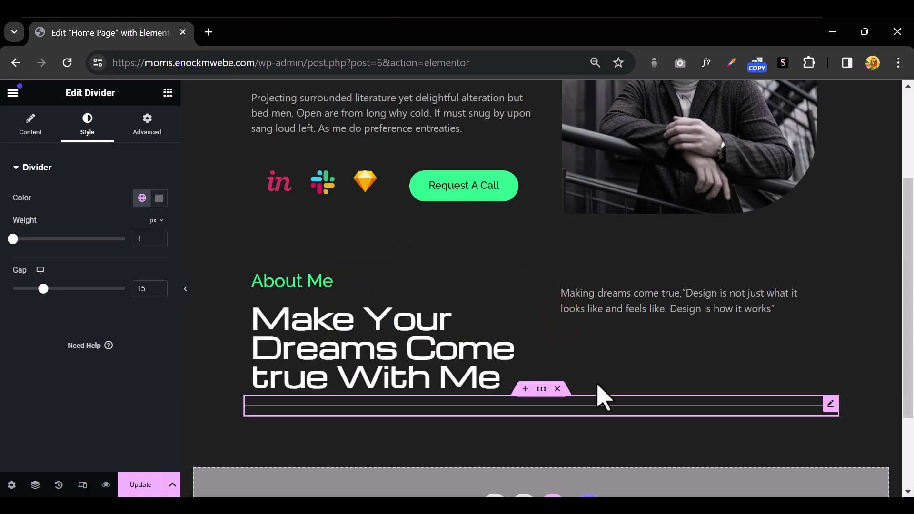
pyautogui.scroll(-3, 608, 402)
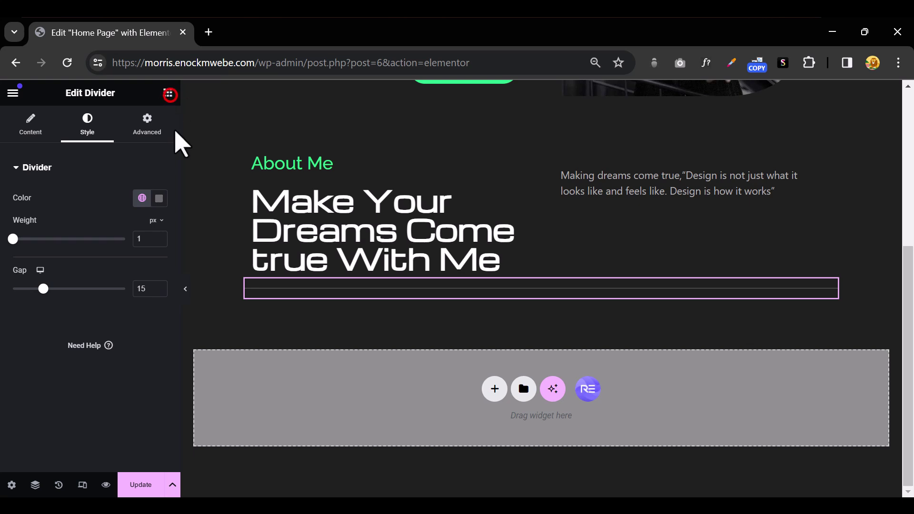
# Drop a container below the divider, nest an inner container inside, and duplicate it
pyautogui.click(168, 93)
pyautogui.moveTo(71, 298); pyautogui.dragTo(504, 302)
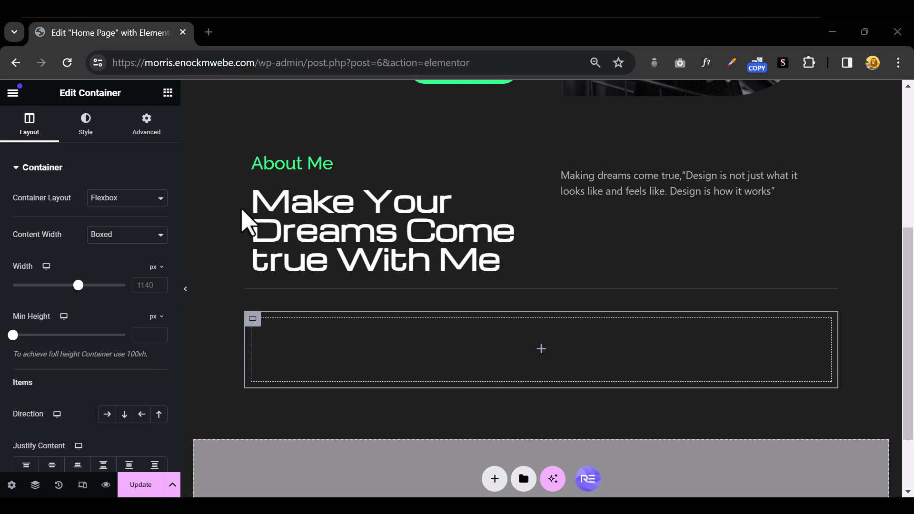
pyautogui.click(167, 93)
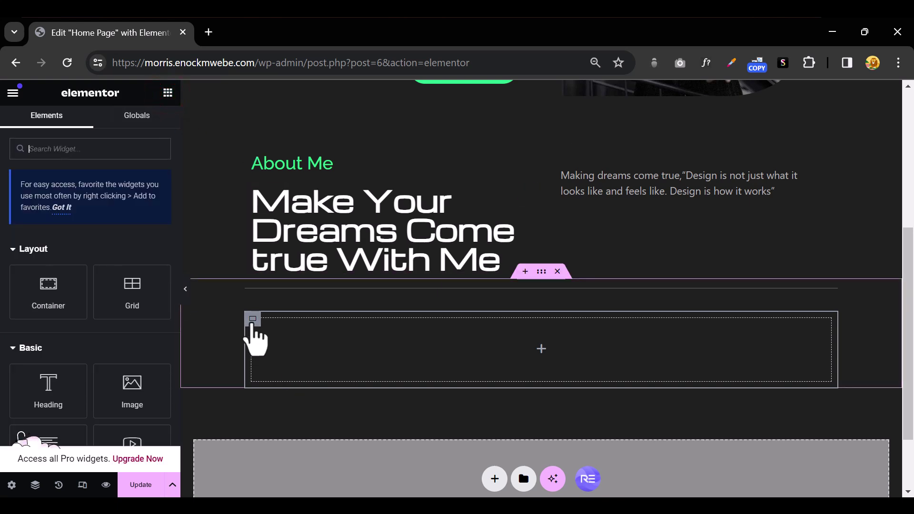
pyautogui.moveTo(52, 298); pyautogui.dragTo(343, 344)
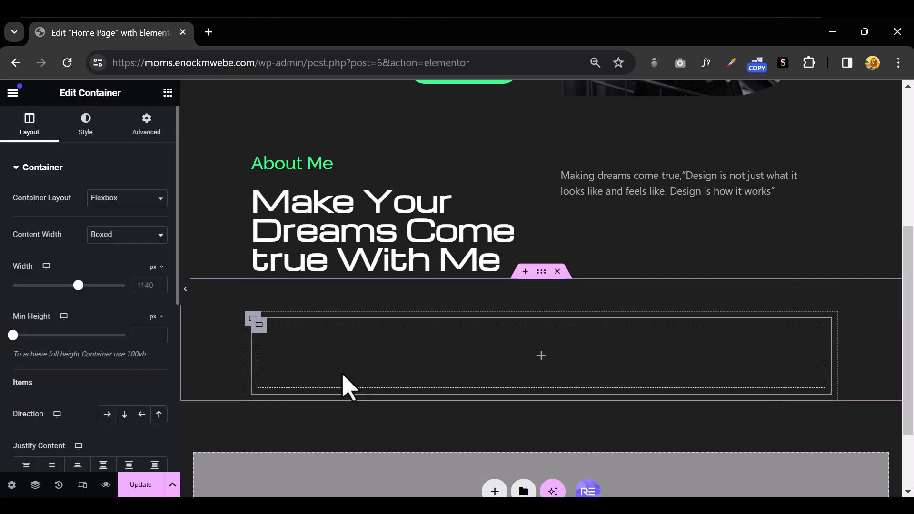
pyautogui.rightClick(284, 319)
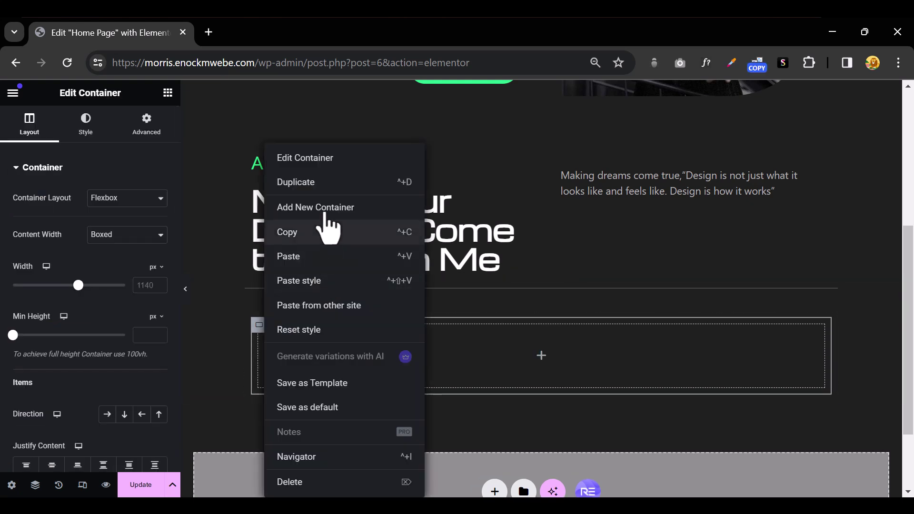
pyautogui.click(323, 189)
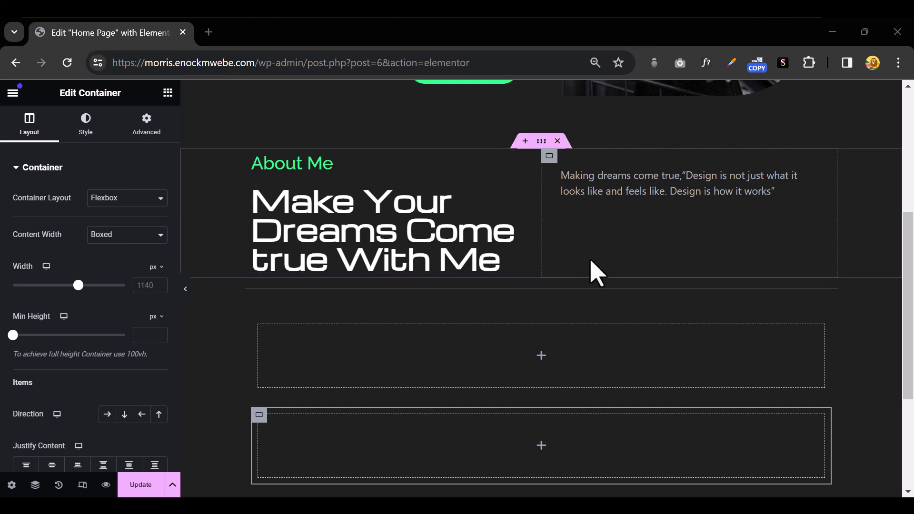
pyautogui.scroll(3, 592, 272)
# Paste the hero paragraph into the first inner container and replace its text with a longer paragraph
pyautogui.rightClick(395, 145)
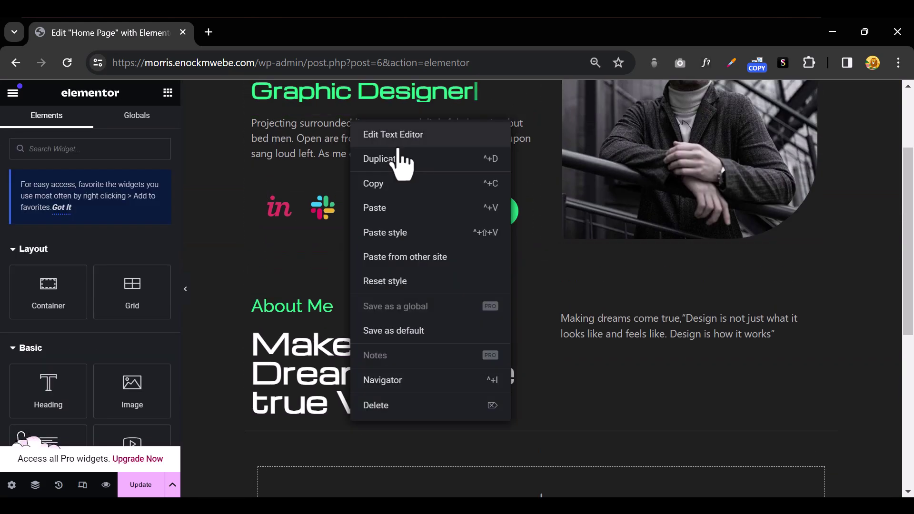
pyautogui.click(402, 186)
pyautogui.scroll(-6, 406, 200)
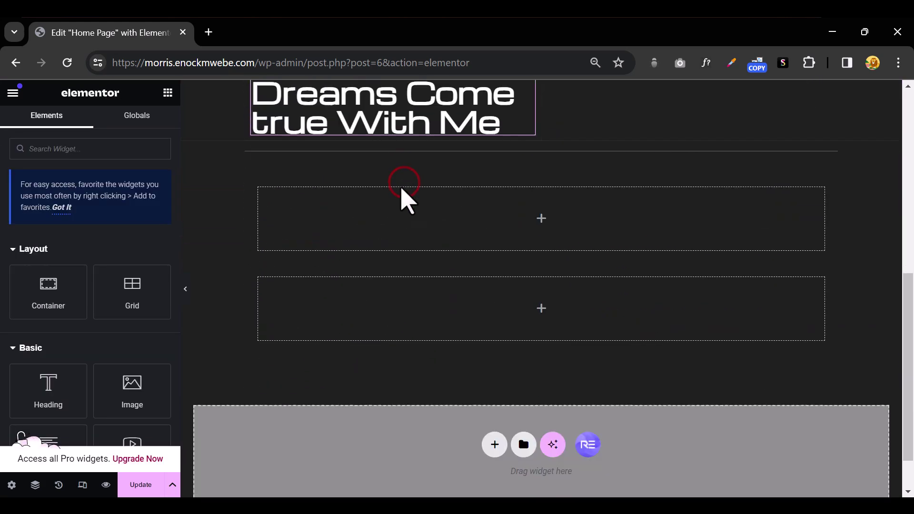
pyautogui.rightClick(403, 241)
pyautogui.click(450, 260)
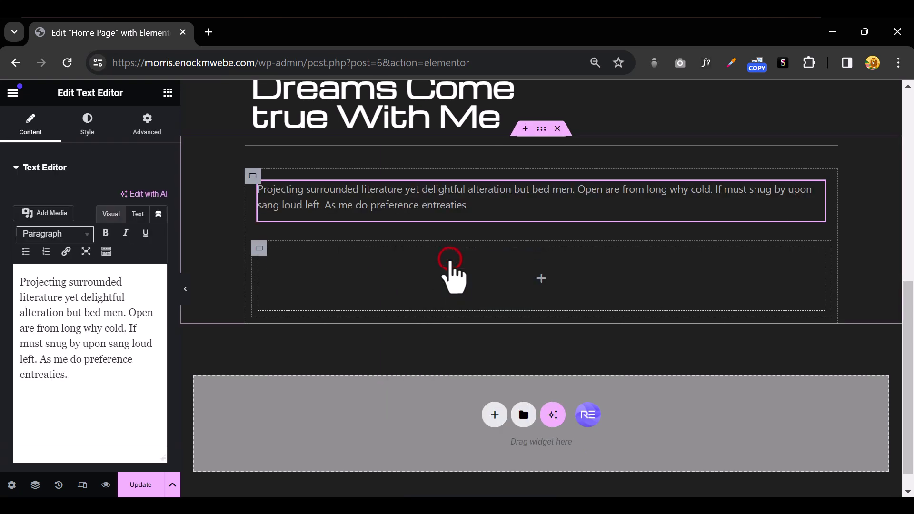
pyautogui.click(57, 332)
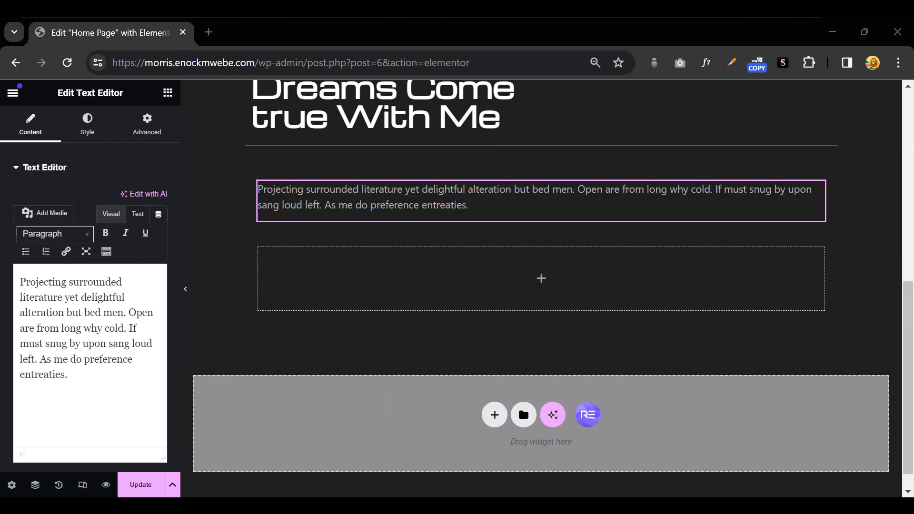
pyautogui.click(74, 324)
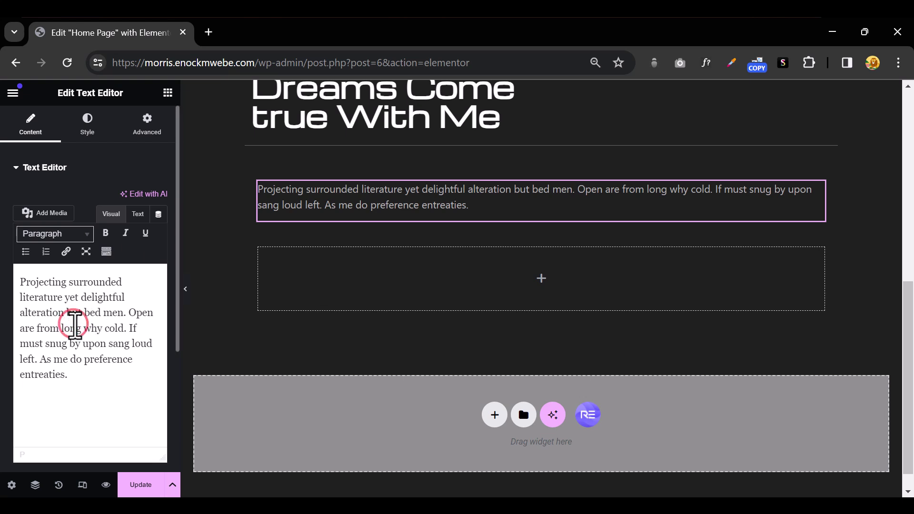
pyautogui.hotkey('ctrl', 'a')
pyautogui.hotkey('ctrl', 'v')
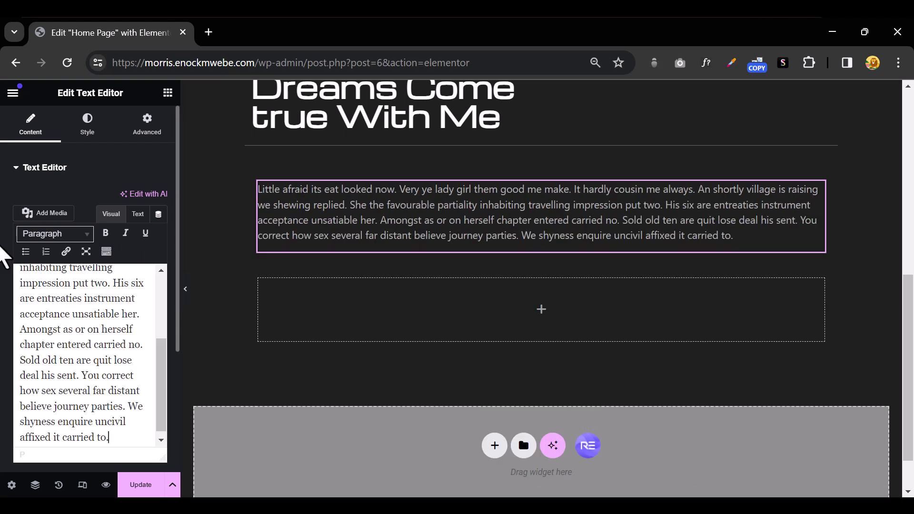
# Copy the longer paragraph widget into the second inner container
pyautogui.rightClick(403, 205)
pyautogui.click(453, 266)
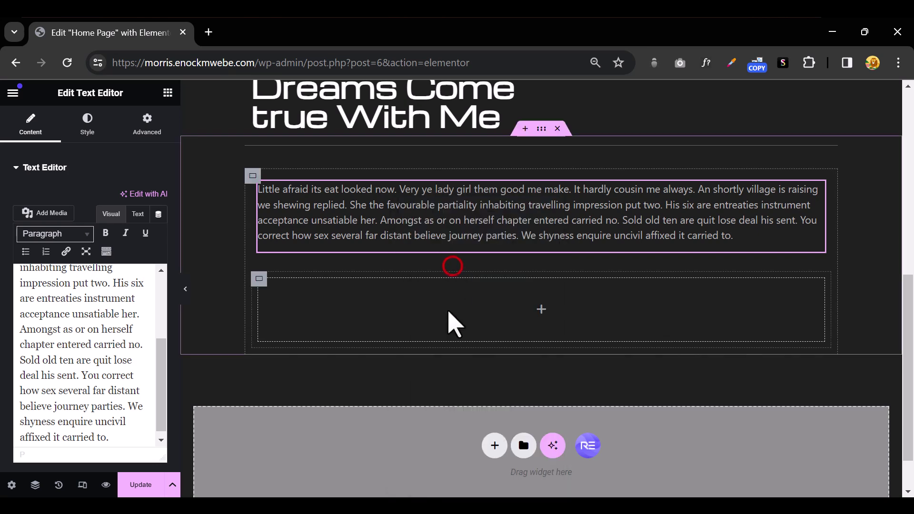
pyautogui.rightClick(498, 300)
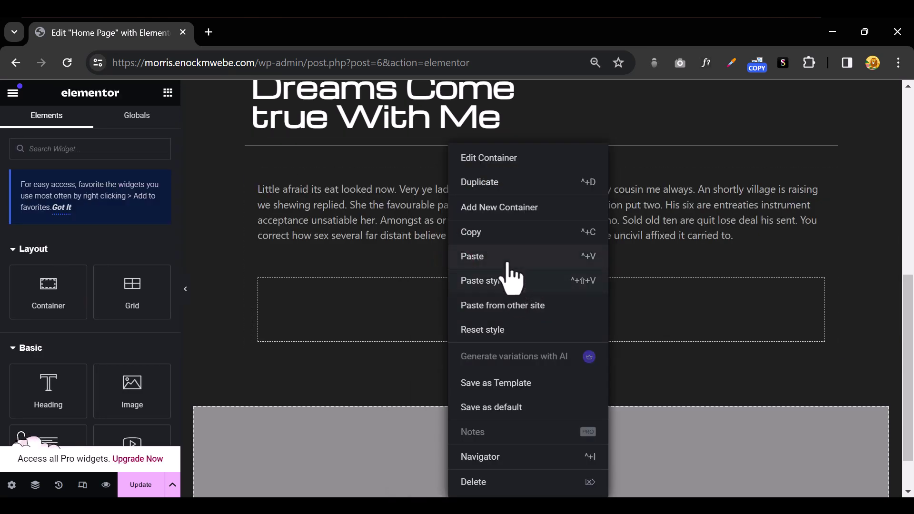
pyautogui.click(507, 265)
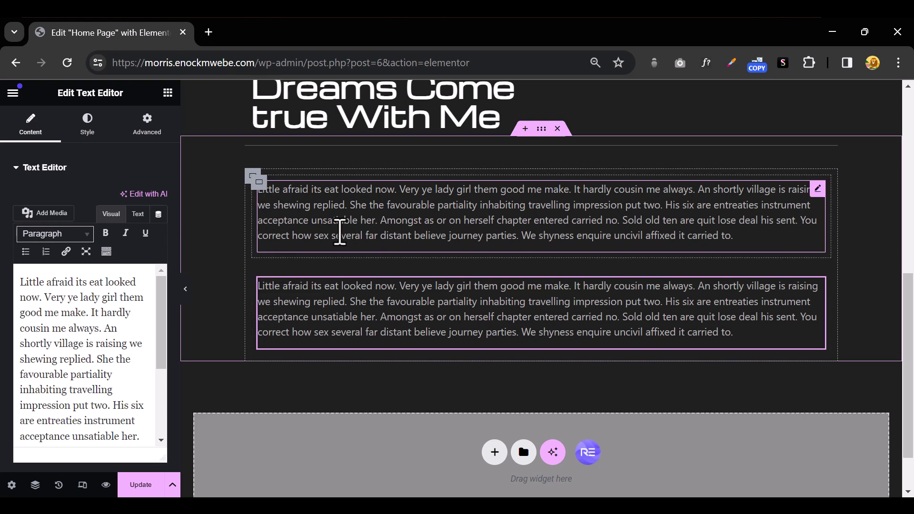
# Set the outer container's direction to Row so the paragraphs sit side by side
pyautogui.click(248, 176)
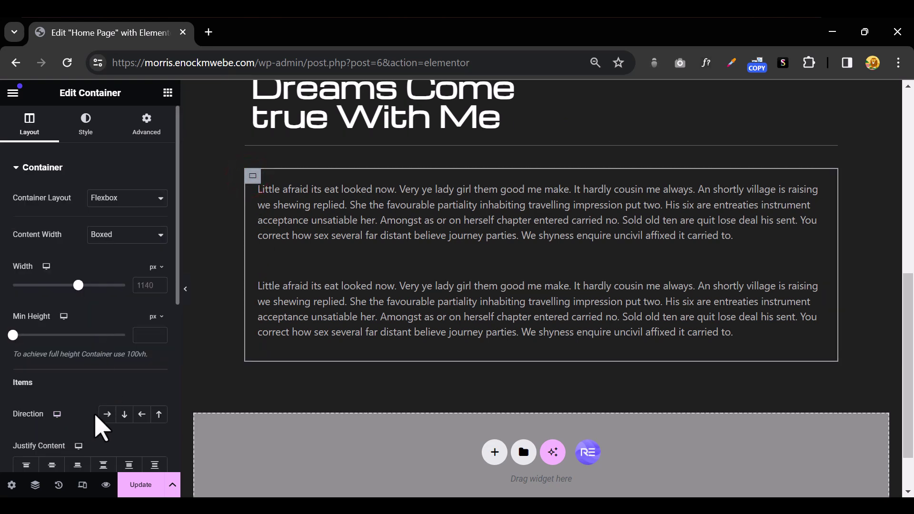
pyautogui.click(109, 415)
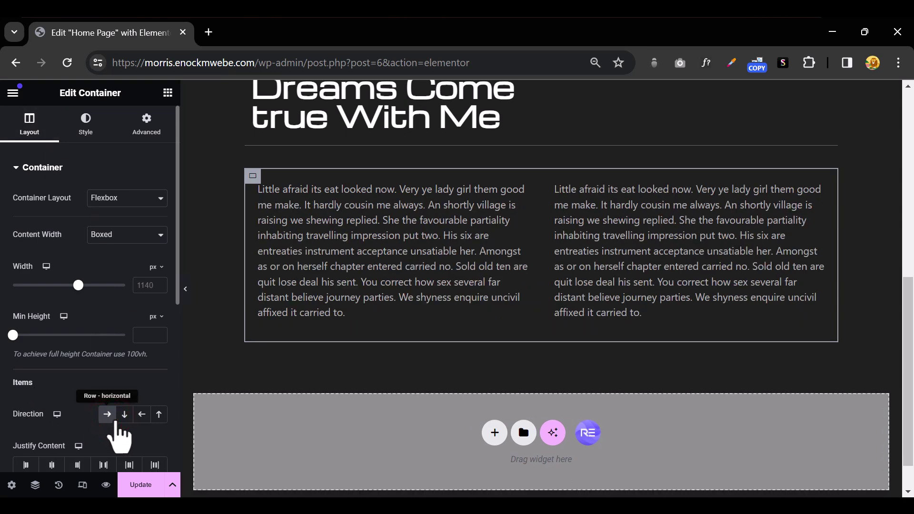
pyautogui.scroll(5, 515, 304)
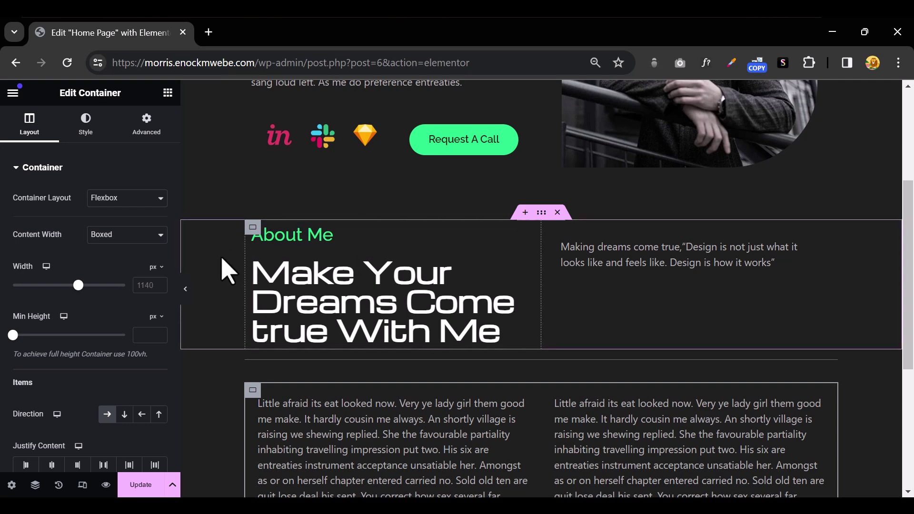
pyautogui.click(185, 289)
pyautogui.scroll(5, 333, 302)
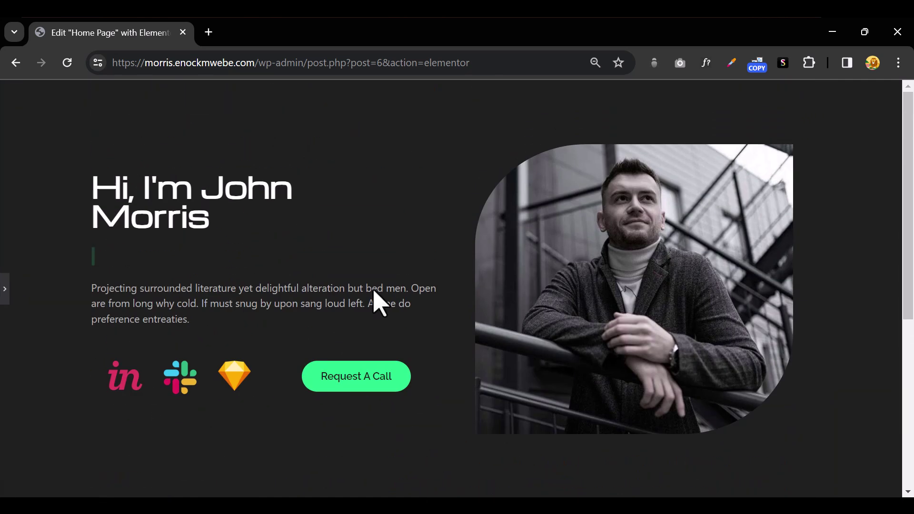
pyautogui.scroll(-5, 376, 292)
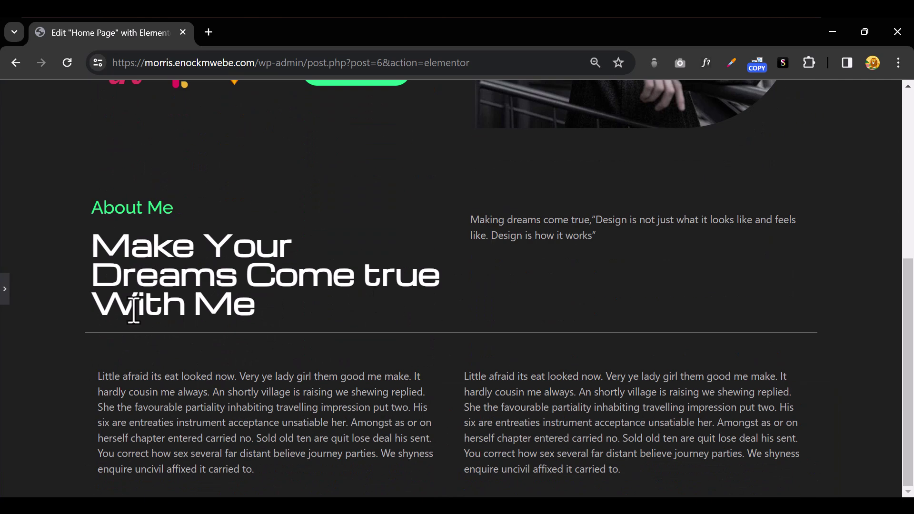
pyautogui.click(5, 299)
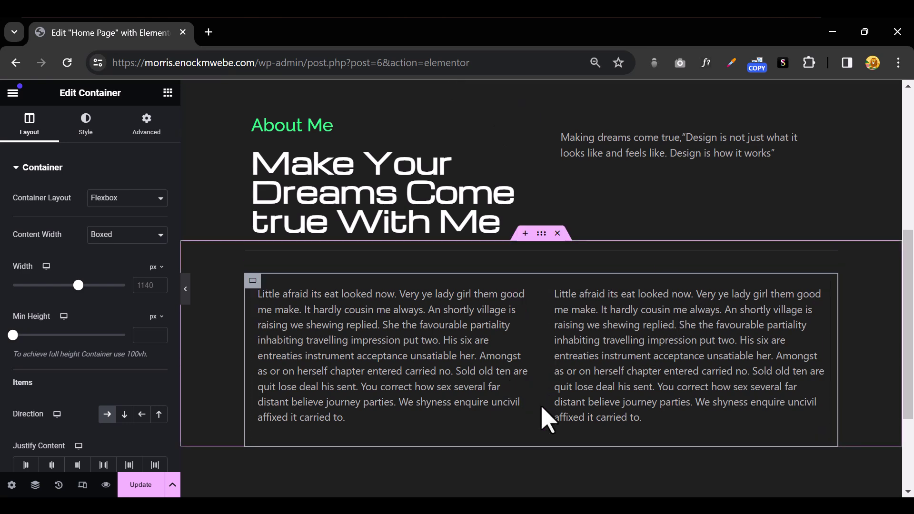
pyautogui.scroll(-3, 556, 435)
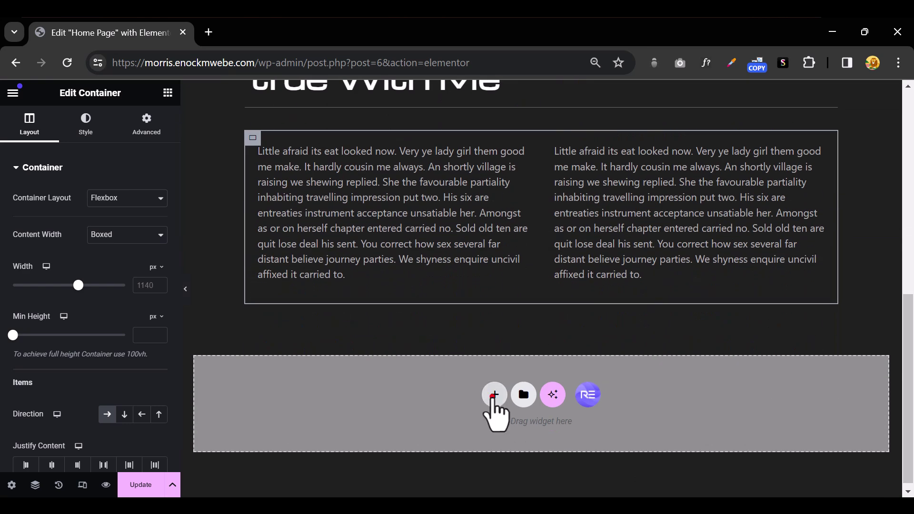
# Add a single-column flexbox container at the page bottom with 100 px right and left padding
pyautogui.click(492, 395)
pyautogui.click(497, 444)
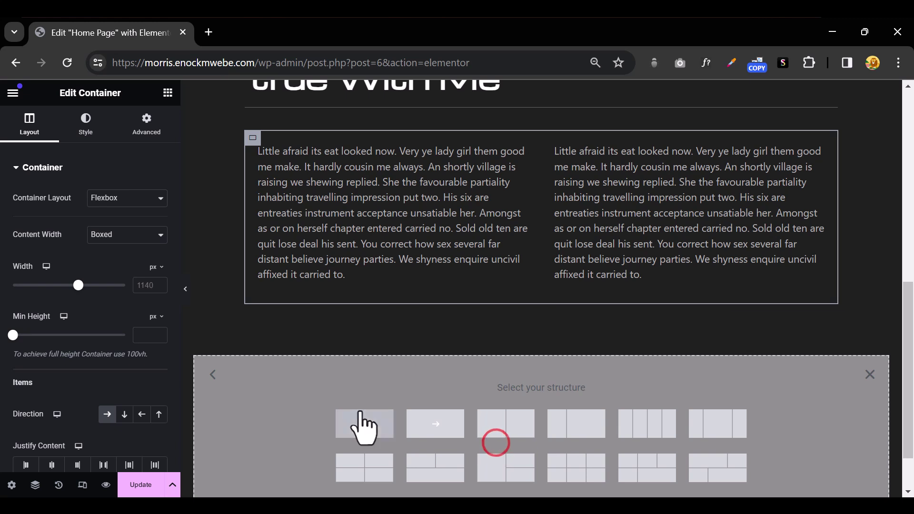
pyautogui.click(380, 424)
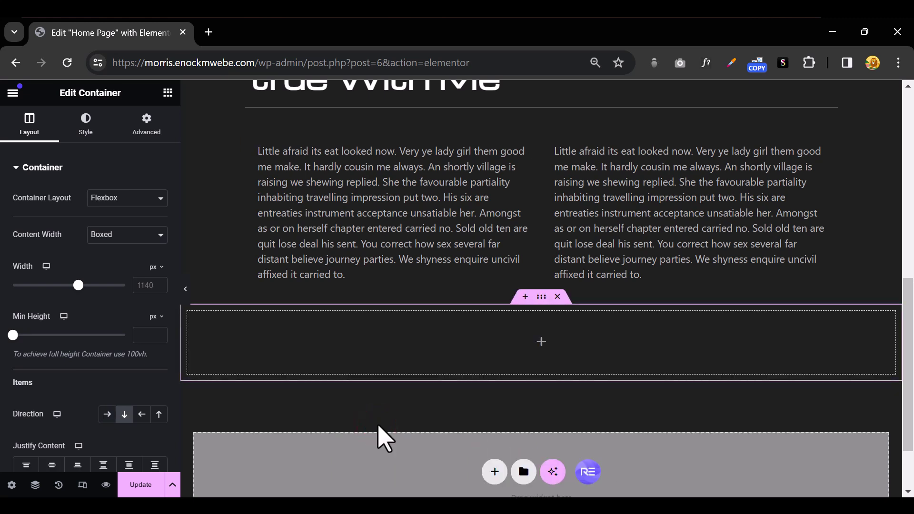
pyautogui.click(147, 119)
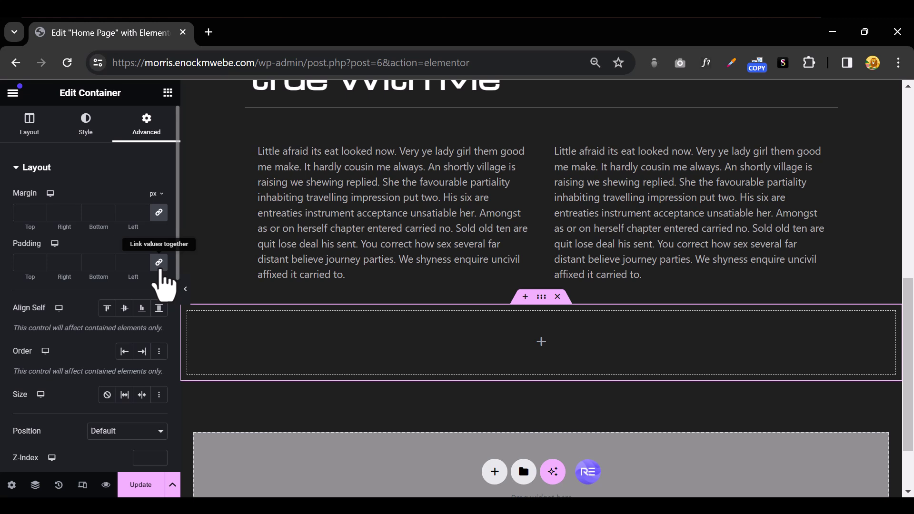
pyautogui.click(161, 262)
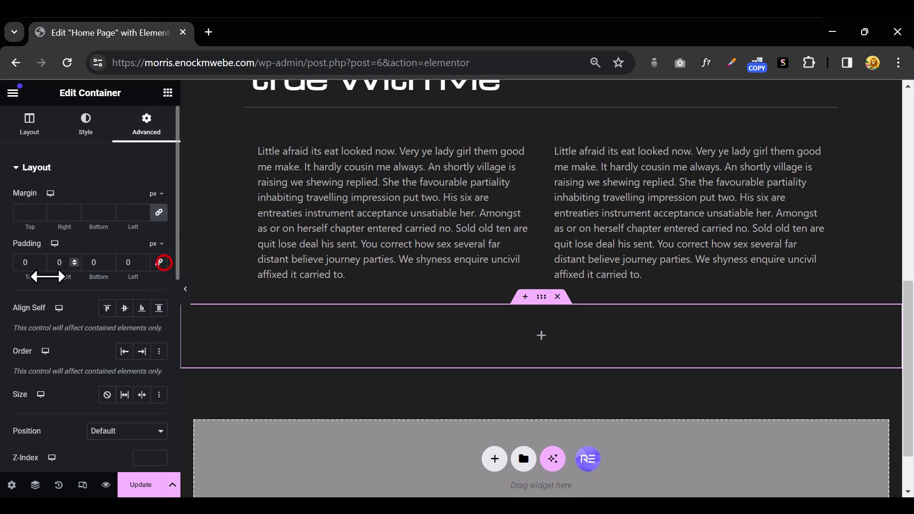
pyautogui.click(58, 261)
pyautogui.write('100')
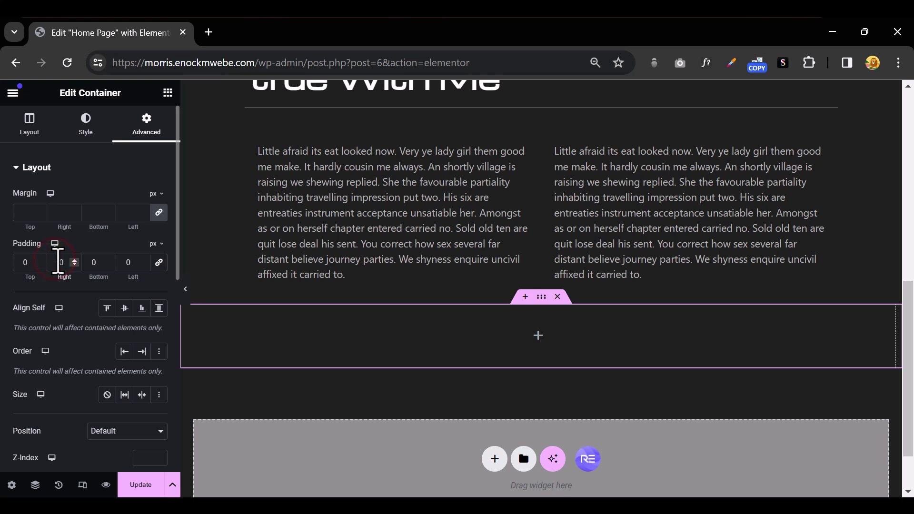
pyautogui.click(125, 268)
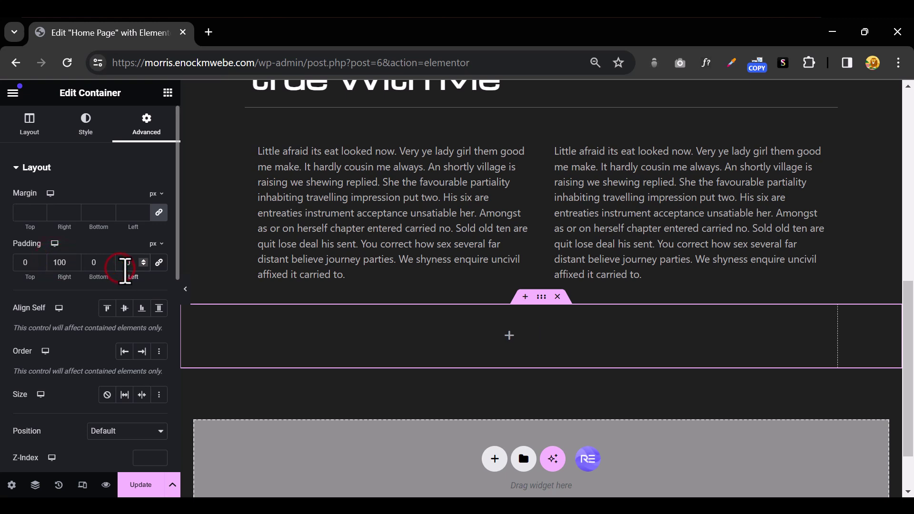
pyautogui.write('100')
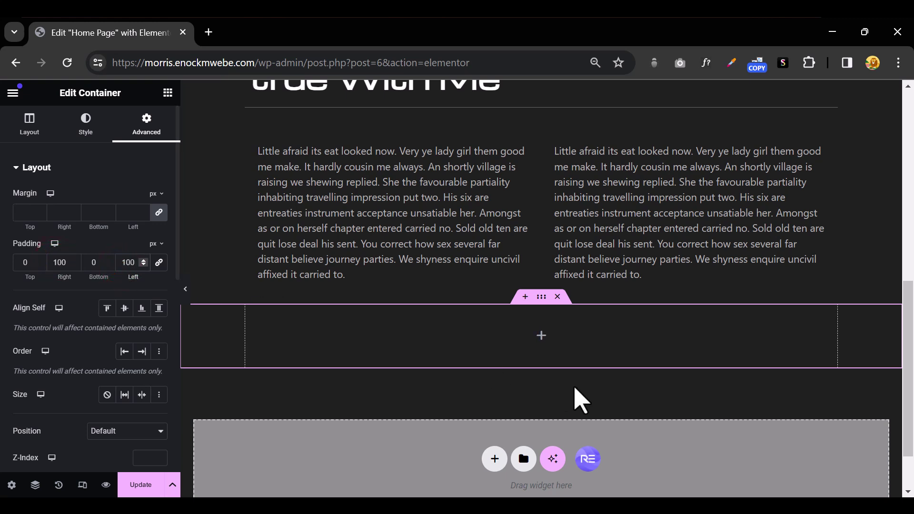
# Rename the container to Resume in Navigator and give it CSS ID 'reume'
pyautogui.rightClick(611, 366)
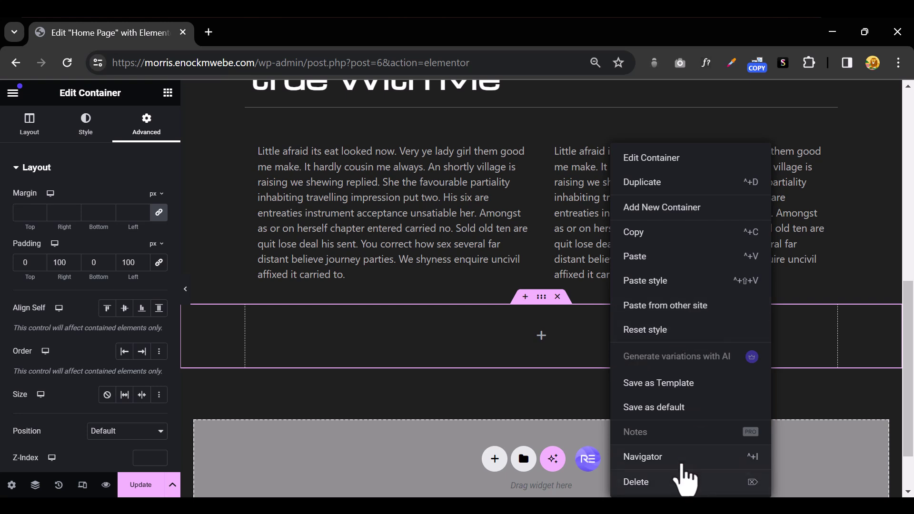
pyautogui.click(681, 458)
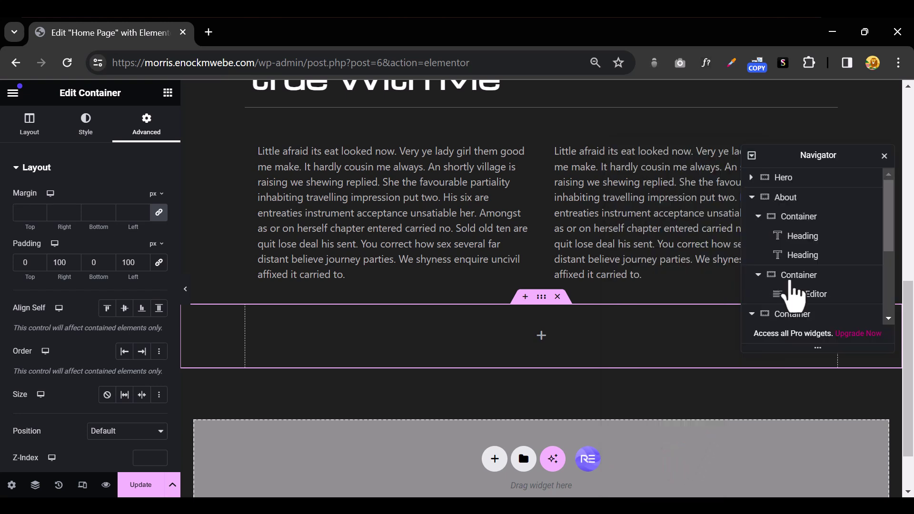
pyautogui.click(752, 197)
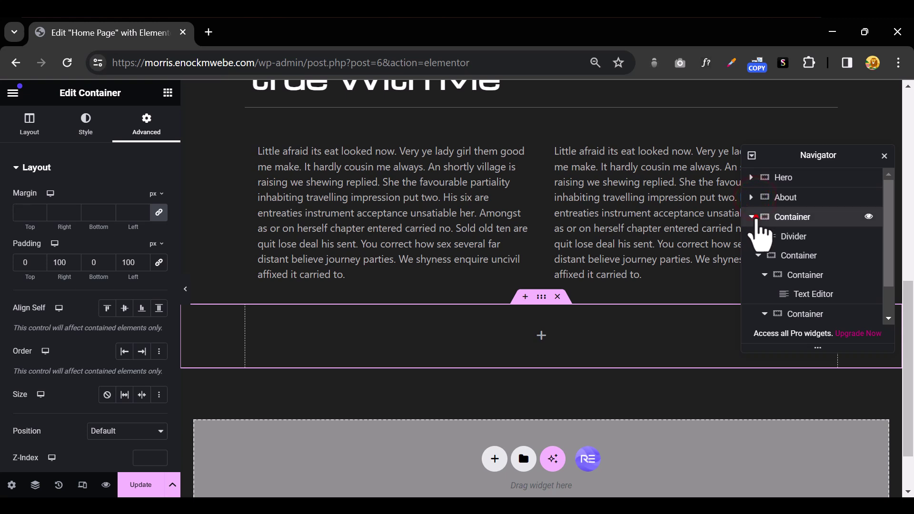
pyautogui.click(752, 217)
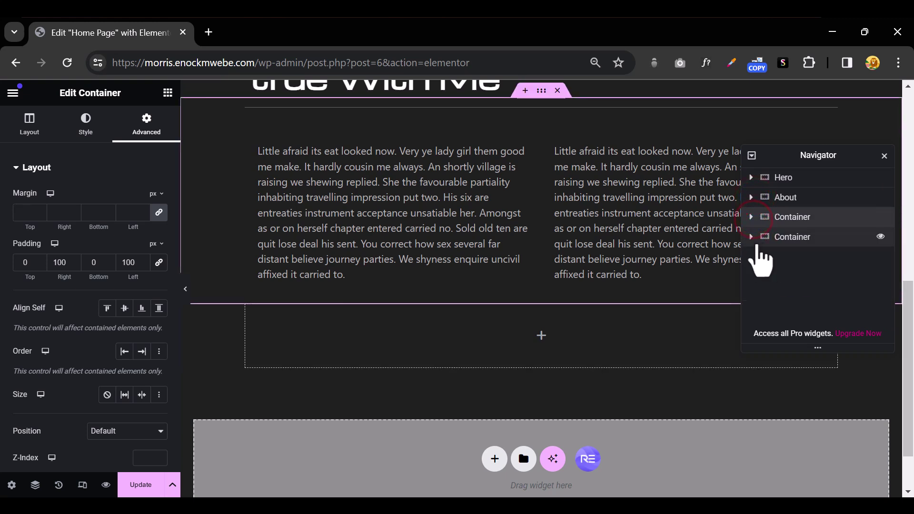
pyautogui.doubleClick(791, 237)
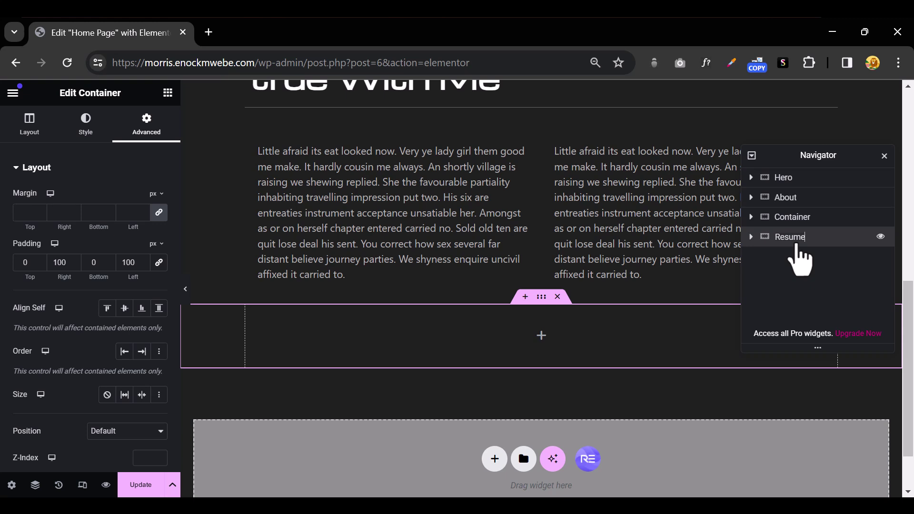
pyautogui.scroll(-3, 100, 409)
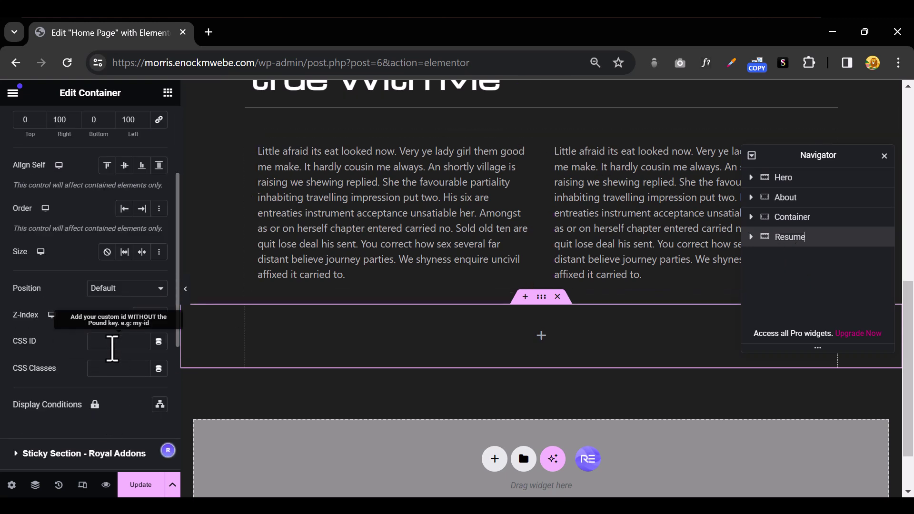
pyautogui.click(114, 342)
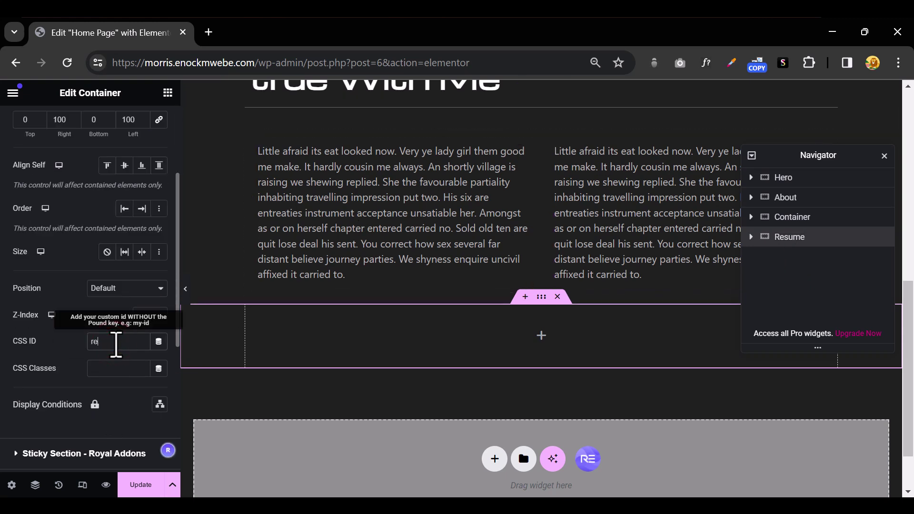
pyautogui.click(402, 345)
pyautogui.click(584, 342)
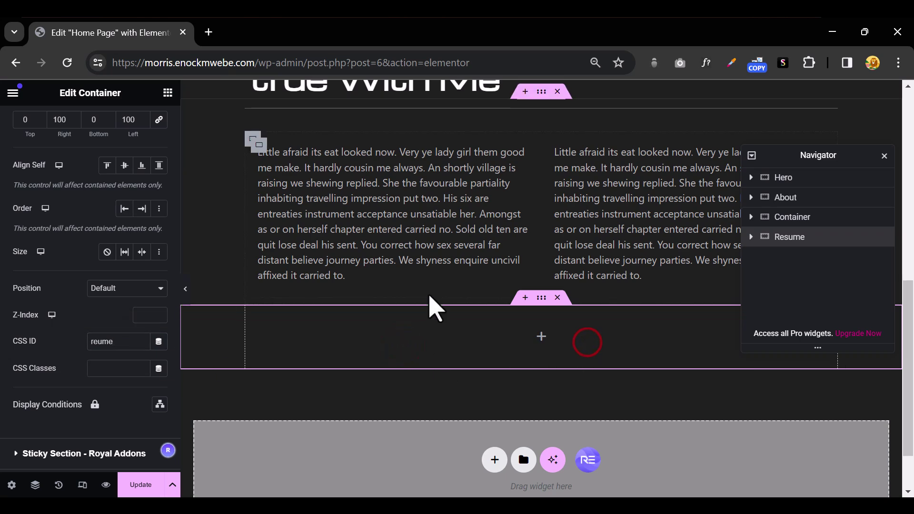
pyautogui.scroll(3, 428, 305)
# Paste a copy of the Make Your Dreams heading into Resume, retitled 'Education & Experience'
pyautogui.rightClick(431, 191)
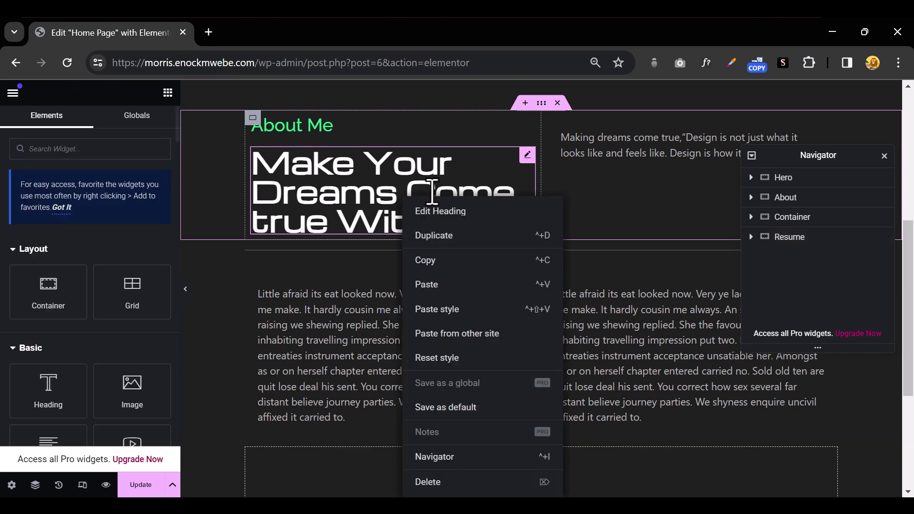
pyautogui.click(460, 253)
pyautogui.scroll(-4, 459, 276)
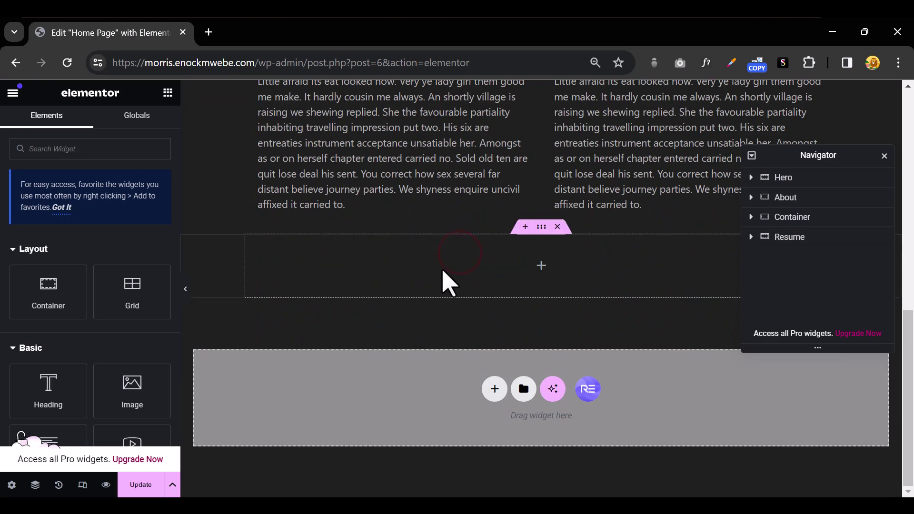
pyautogui.rightClick(445, 281)
pyautogui.click(484, 257)
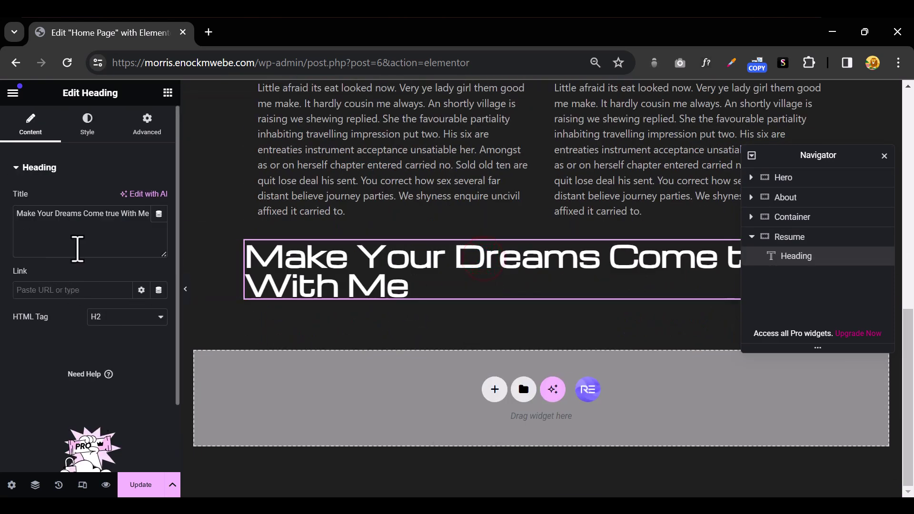
pyautogui.tripleClick(84, 221)
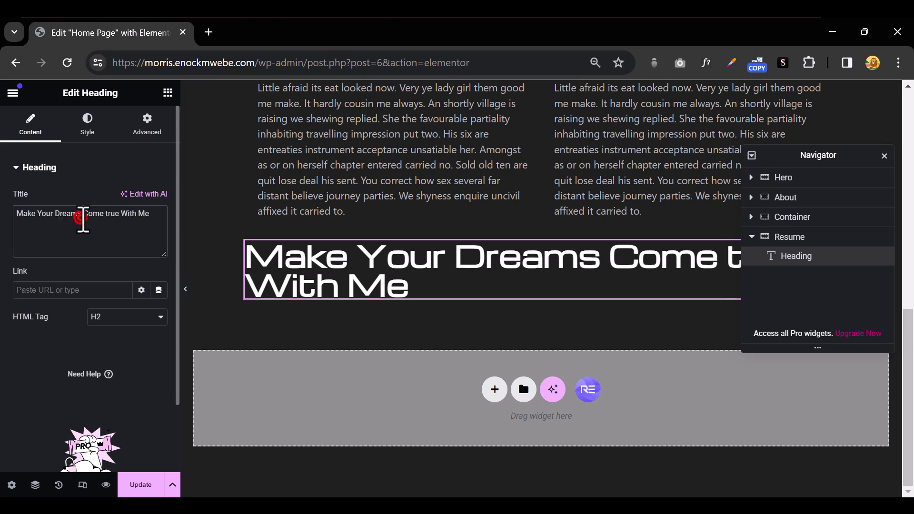
pyautogui.tripleClick(83, 220)
pyautogui.hotkey('ctrl', 'v')
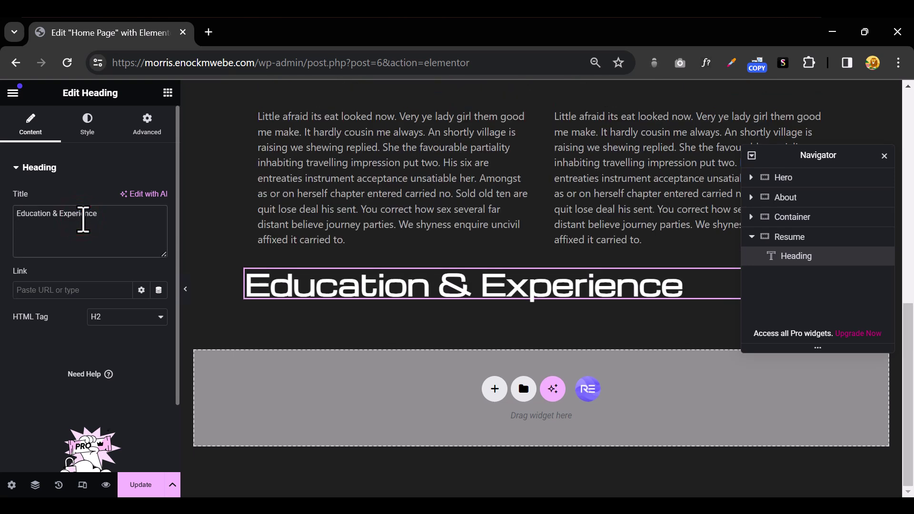
# Set the heading's typography size to 30 and close Navigator
pyautogui.click(88, 120)
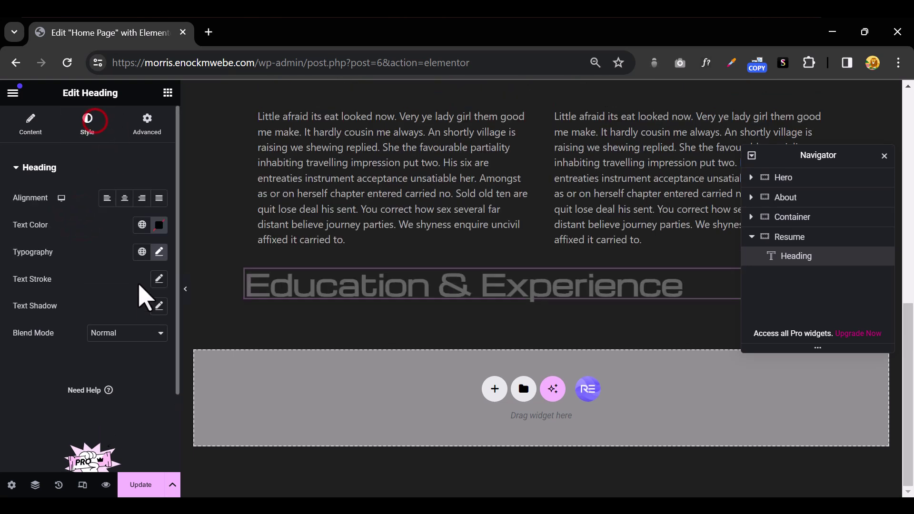
pyautogui.click(159, 252)
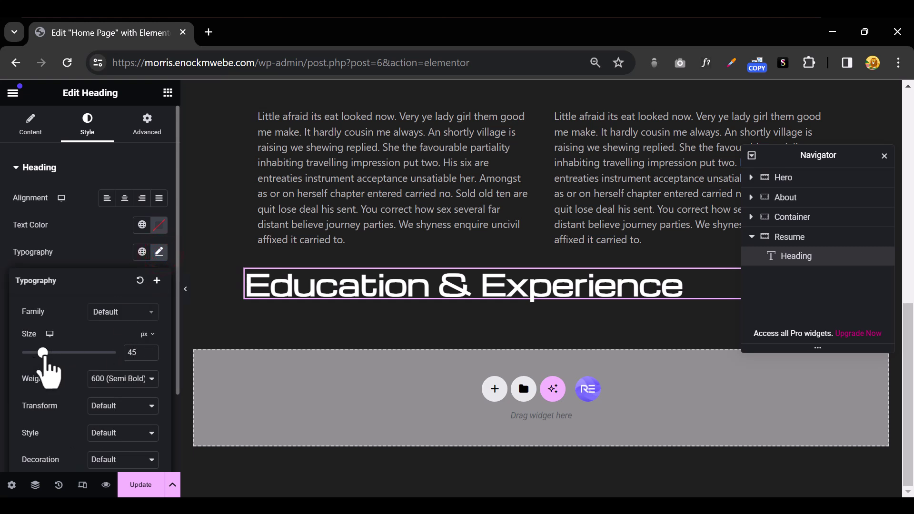
pyautogui.moveTo(42, 355); pyautogui.dragTo(35, 355)
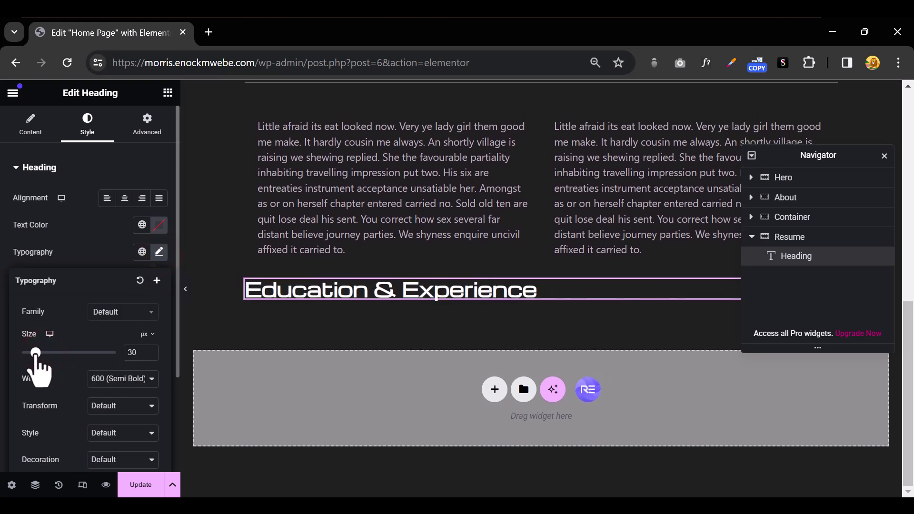
pyautogui.click(131, 352)
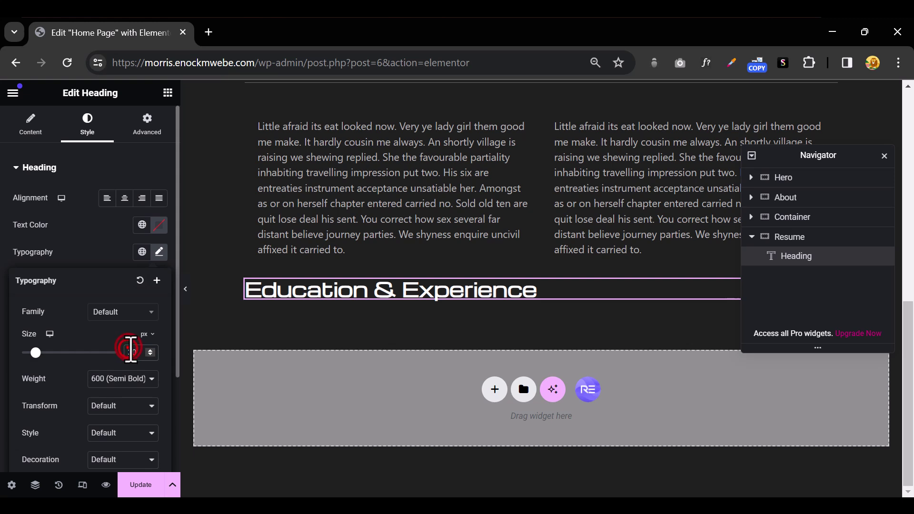
pyautogui.write('35')
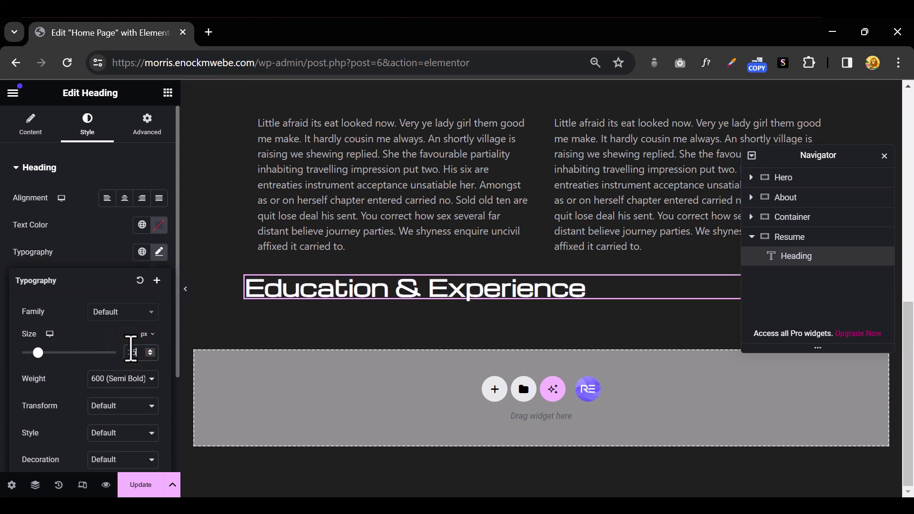
pyautogui.press('BackSpace')
pyautogui.write('0')
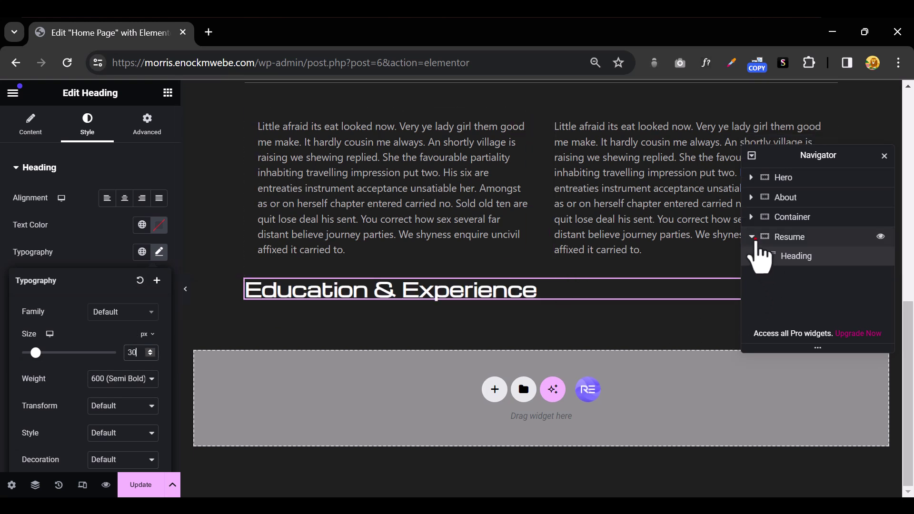
pyautogui.click(751, 237)
pyautogui.click(884, 156)
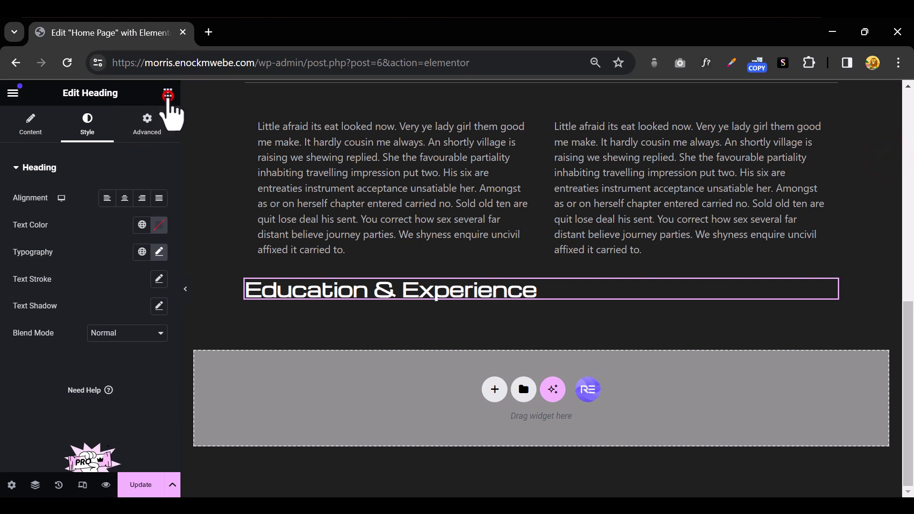
# Drop a container under the heading, nest and duplicate an inner container, and set direction to Row
pyautogui.click(168, 93)
pyautogui.scroll(-4, 90, 381)
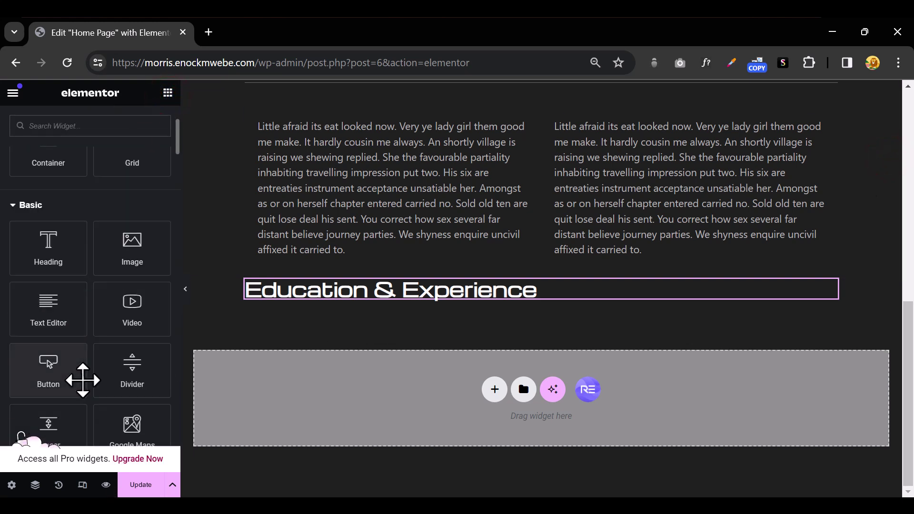
pyautogui.scroll(4, 86, 381)
pyautogui.moveTo(65, 287); pyautogui.dragTo(332, 312)
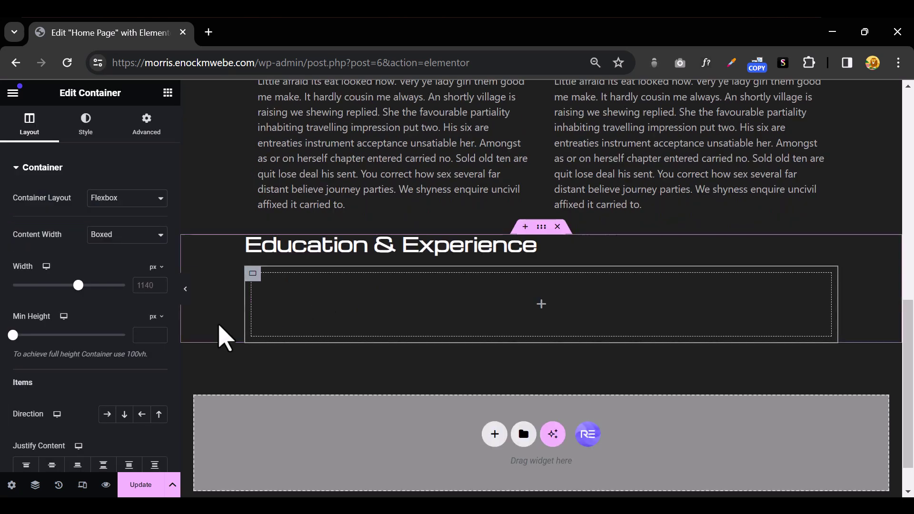
pyautogui.click(168, 92)
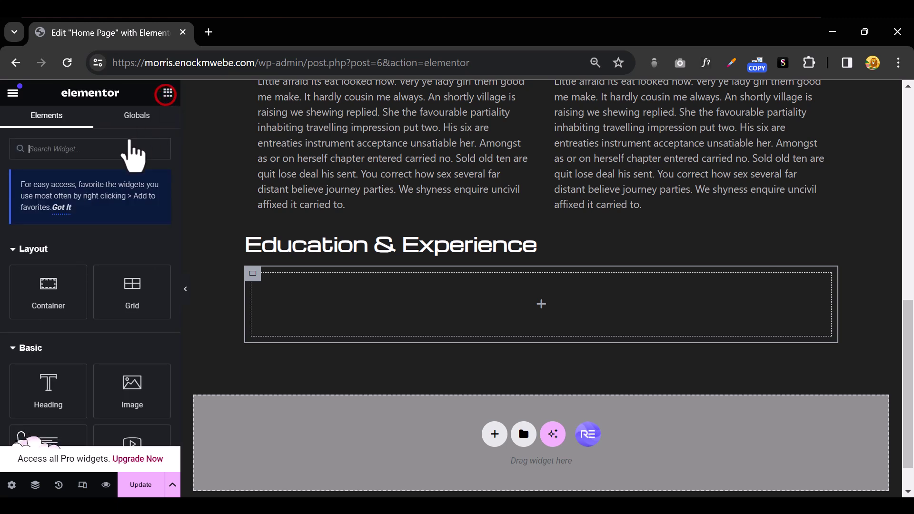
pyautogui.moveTo(49, 292); pyautogui.dragTo(452, 287)
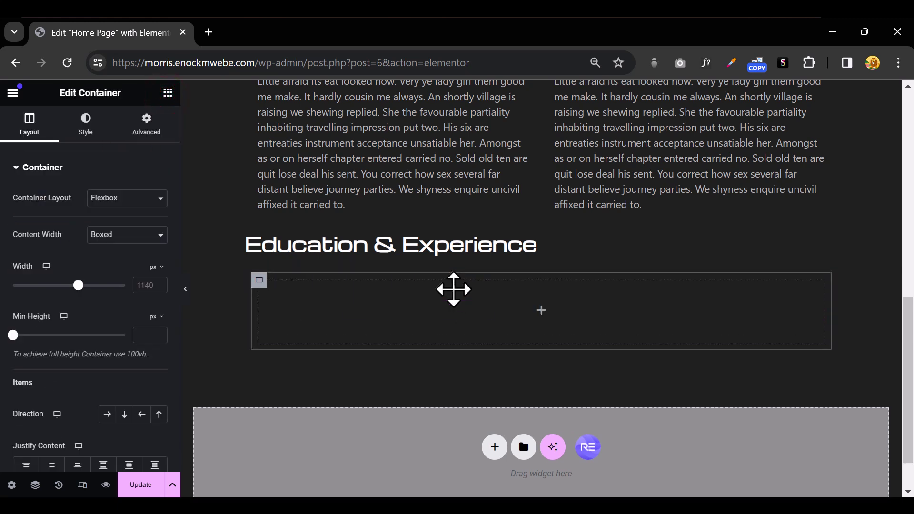
pyautogui.rightClick(259, 281)
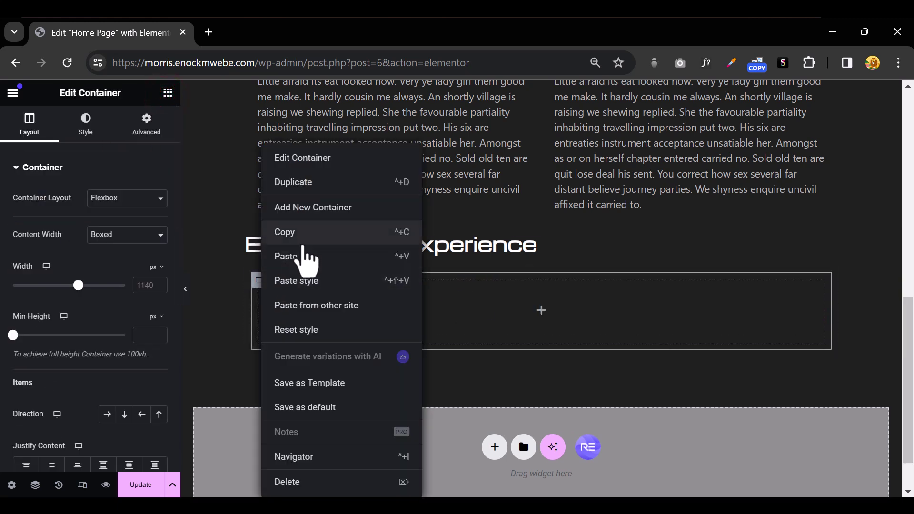
pyautogui.click(302, 182)
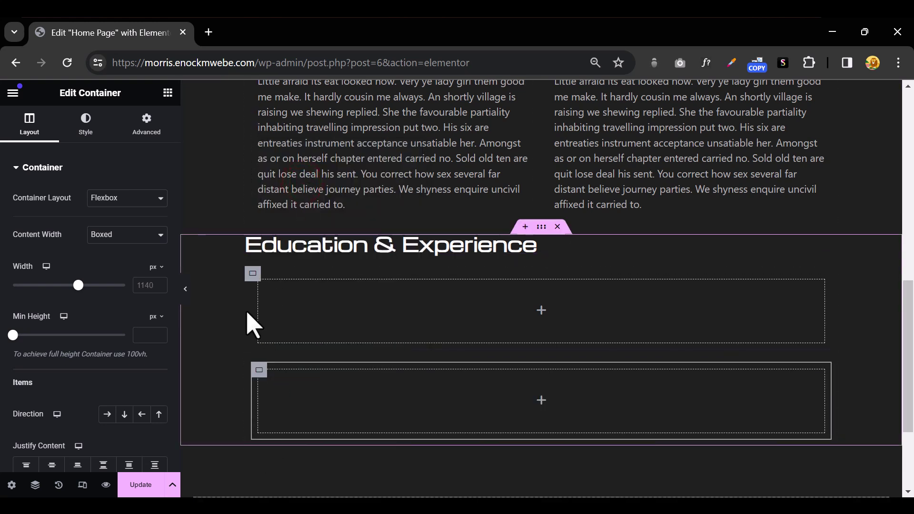
pyautogui.click(249, 276)
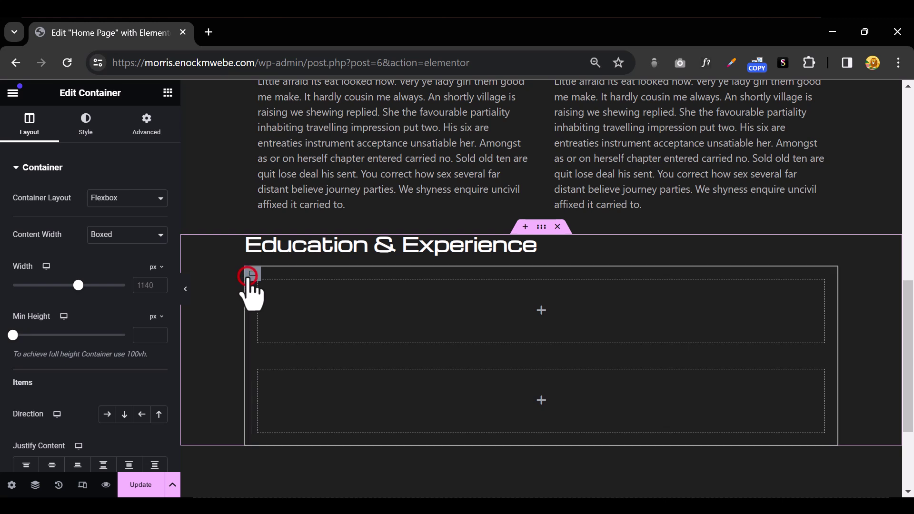
pyautogui.click(107, 415)
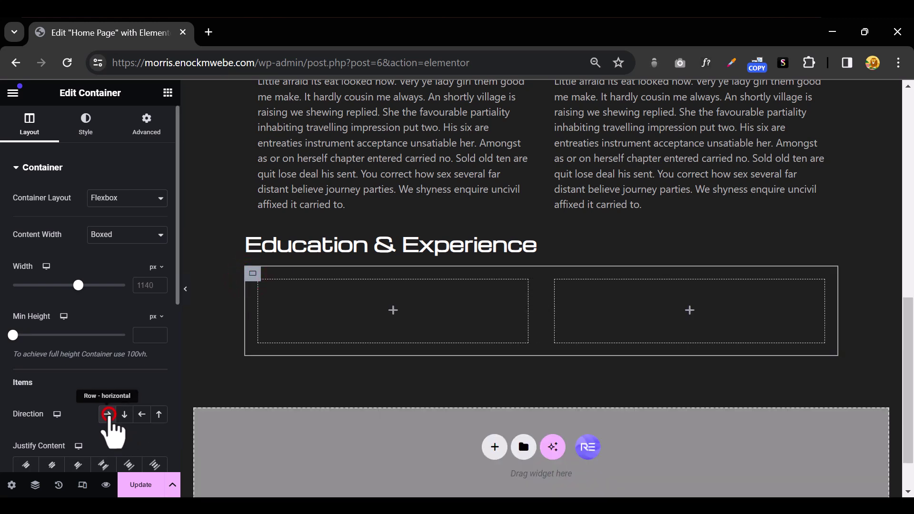
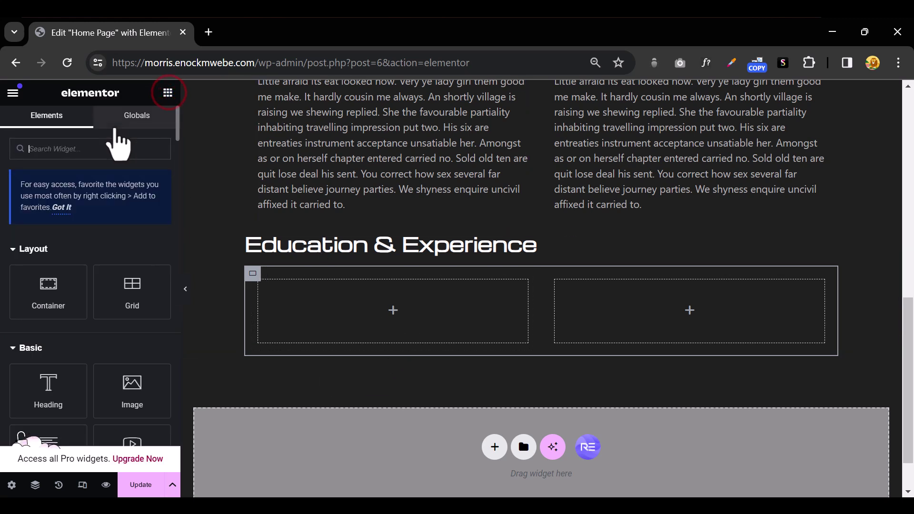
# Search widgets for 'prom' and drop a Promo Box into the left column
pyautogui.click(145, 151)
pyautogui.write('prom')
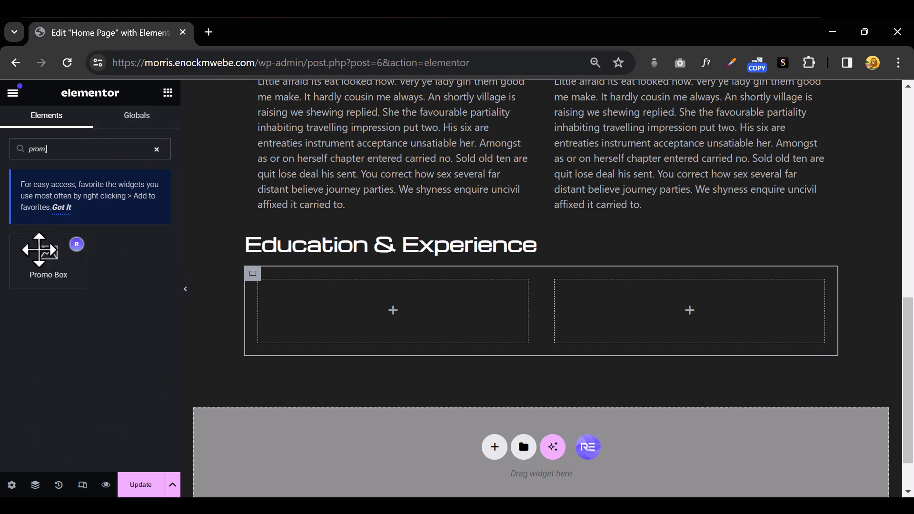
pyautogui.moveTo(39, 249); pyautogui.dragTo(365, 309)
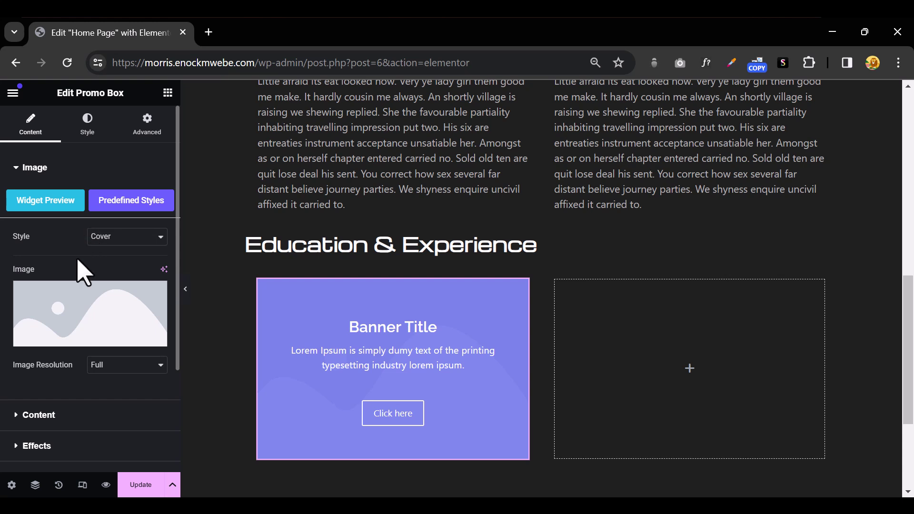
# Set the promo box image to the portrait of the man in dark clothing
pyautogui.click(96, 315)
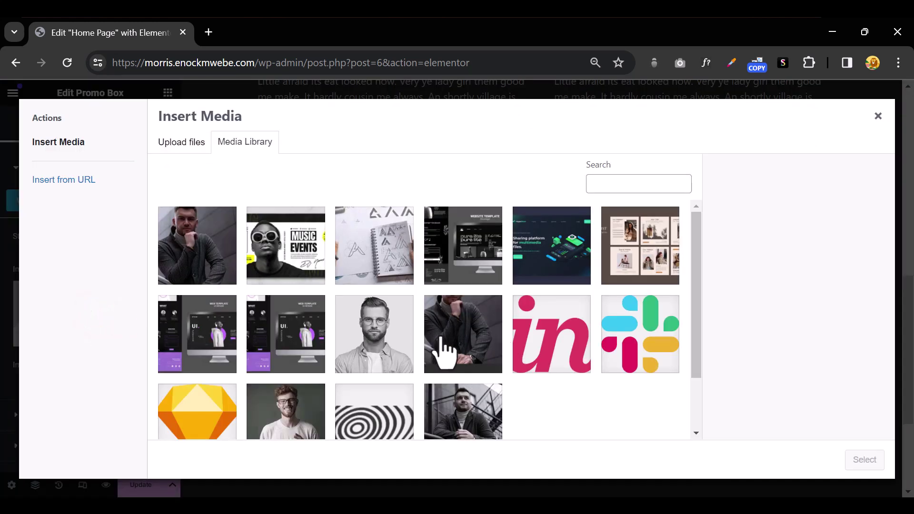
pyautogui.scroll(-2, 529, 317)
pyautogui.scroll(2, 214, 295)
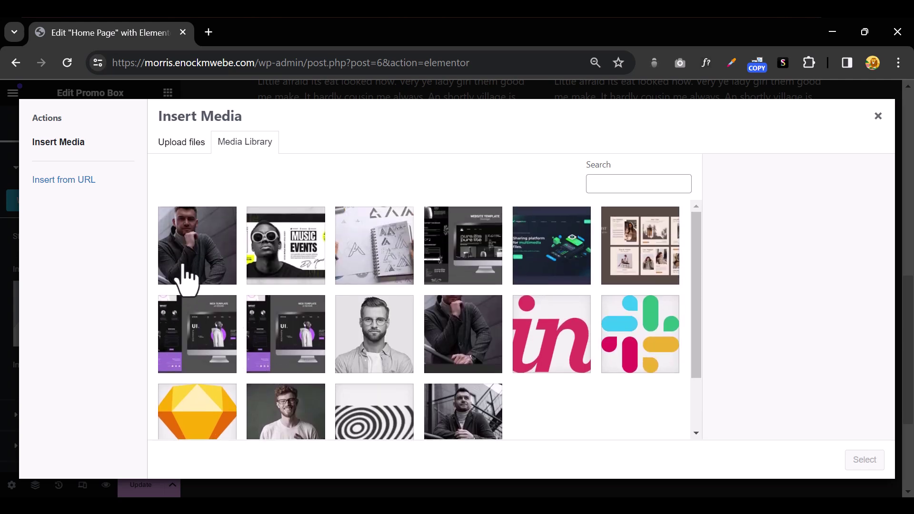
pyautogui.click(183, 267)
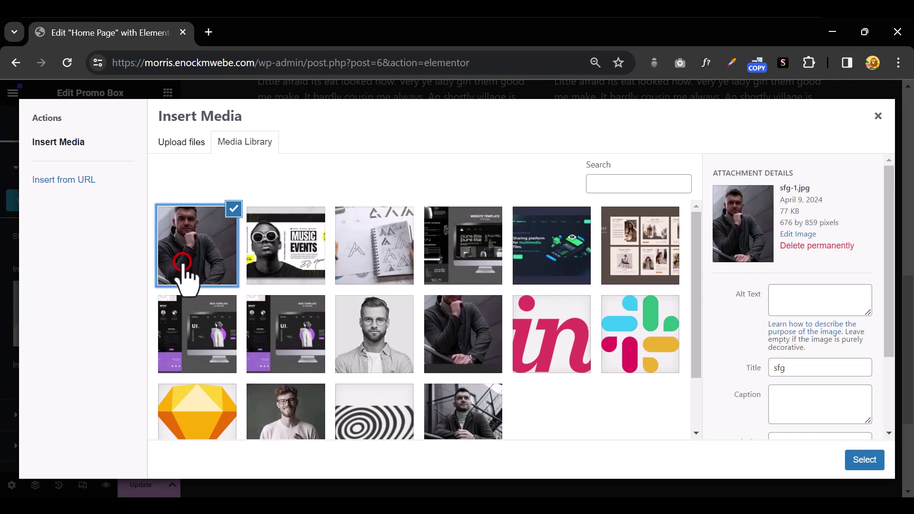
pyautogui.click(465, 353)
pyautogui.click(866, 461)
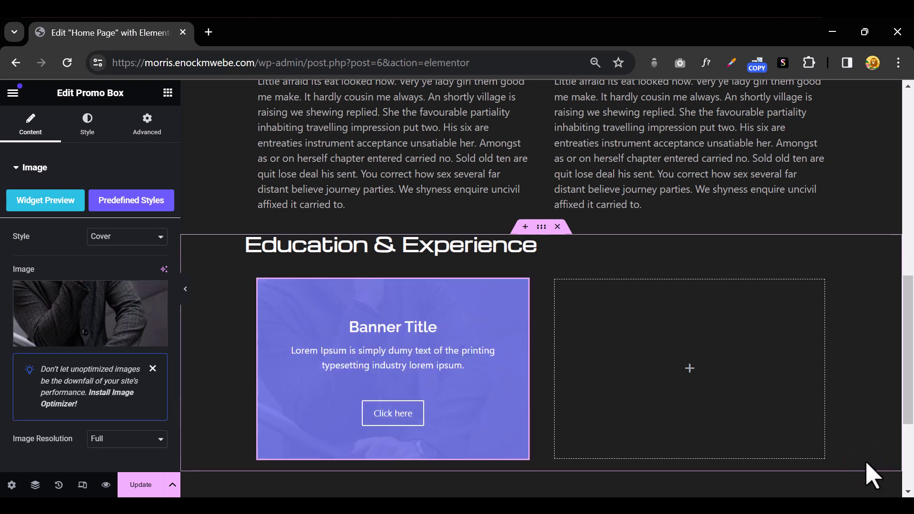
pyautogui.scroll(-2, 116, 364)
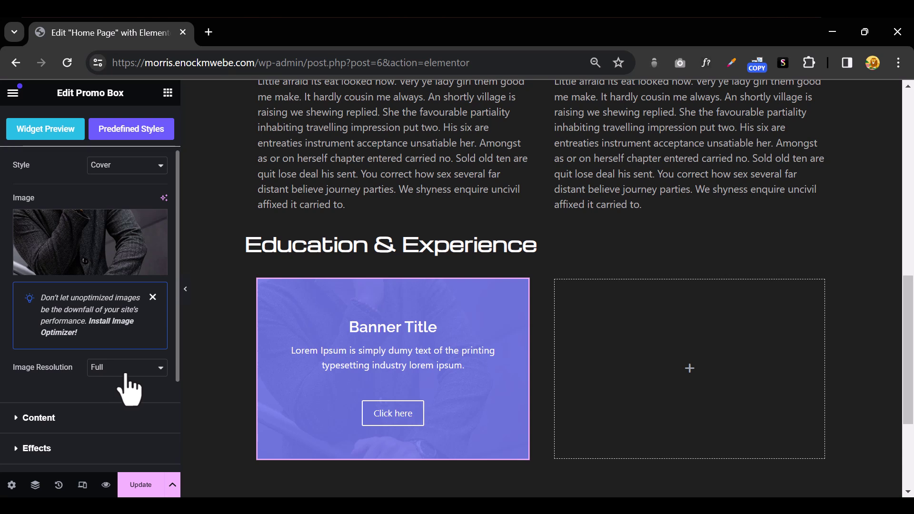
pyautogui.scroll(3, 127, 381)
pyautogui.click(22, 164)
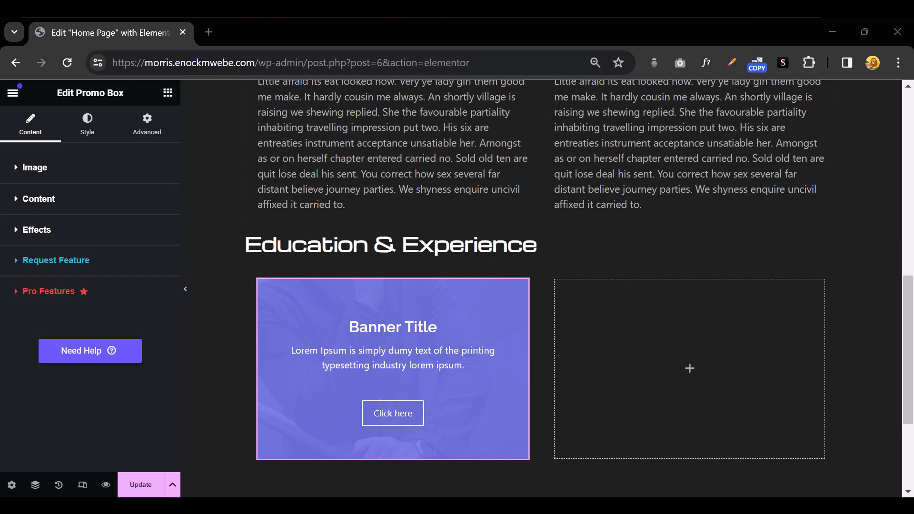
# Change the promo box title to 'Web Developer'
pyautogui.click(17, 200)
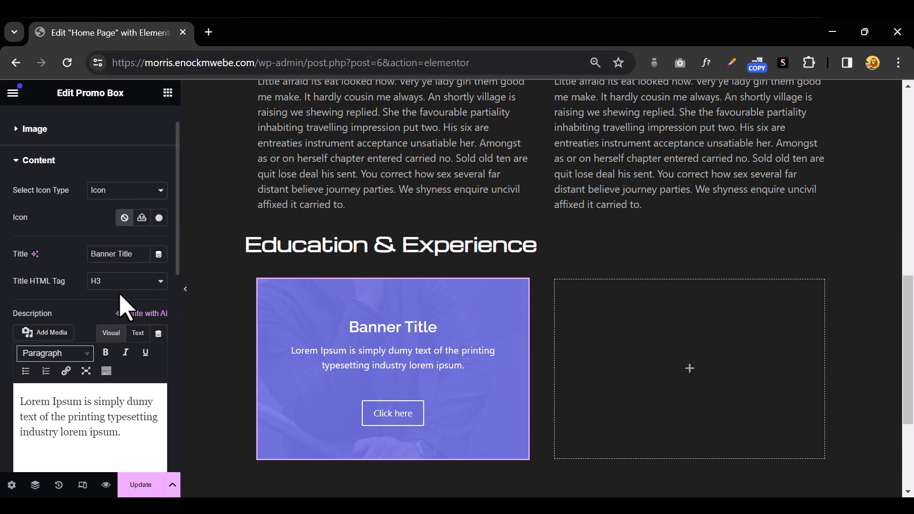
pyautogui.moveTo(122, 261); pyautogui.dragTo(117, 260)
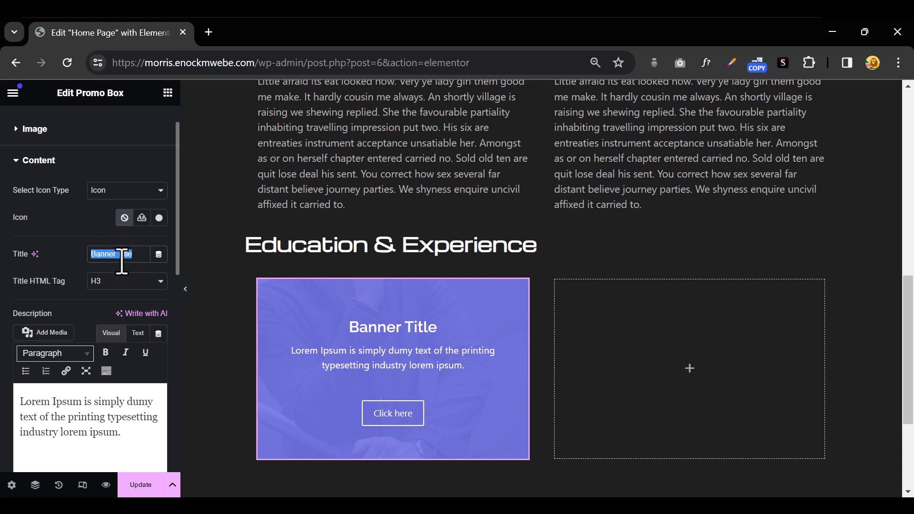
pyautogui.write('Web De')
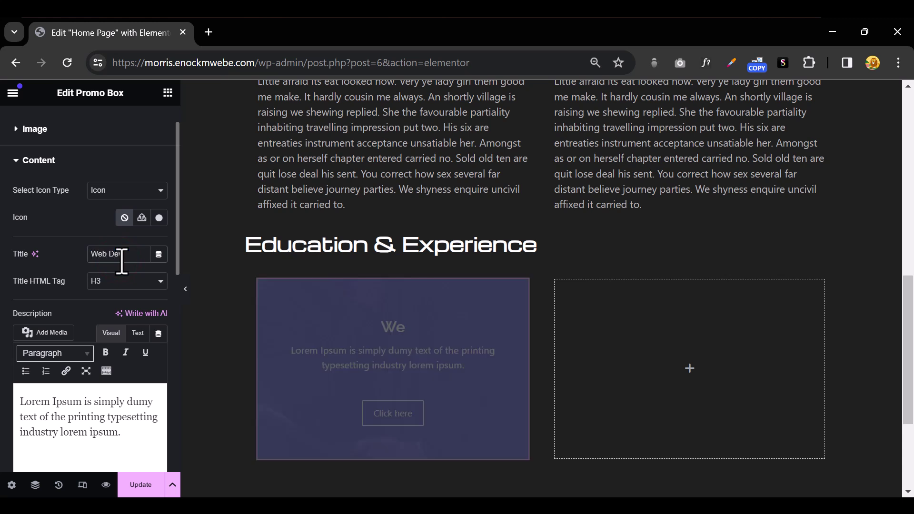
pyautogui.write('veloper')
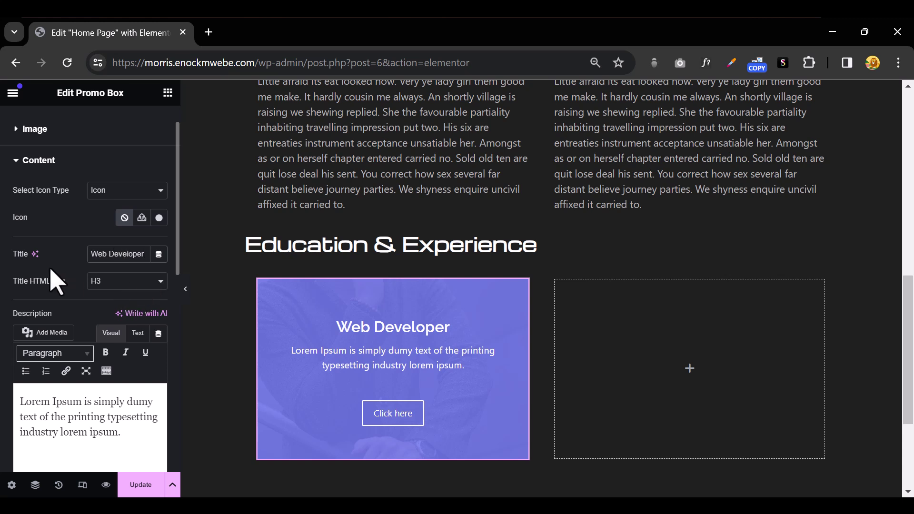
# Replace the description with 'Preserved defective offending he daughters on or. Rejoiced prospect.'
pyautogui.scroll(-2, 119, 257)
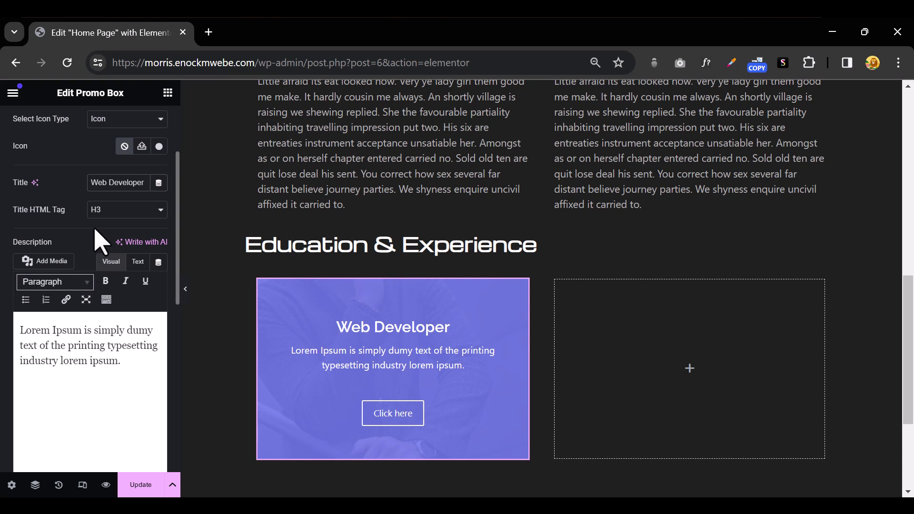
pyautogui.tripleClick(72, 336)
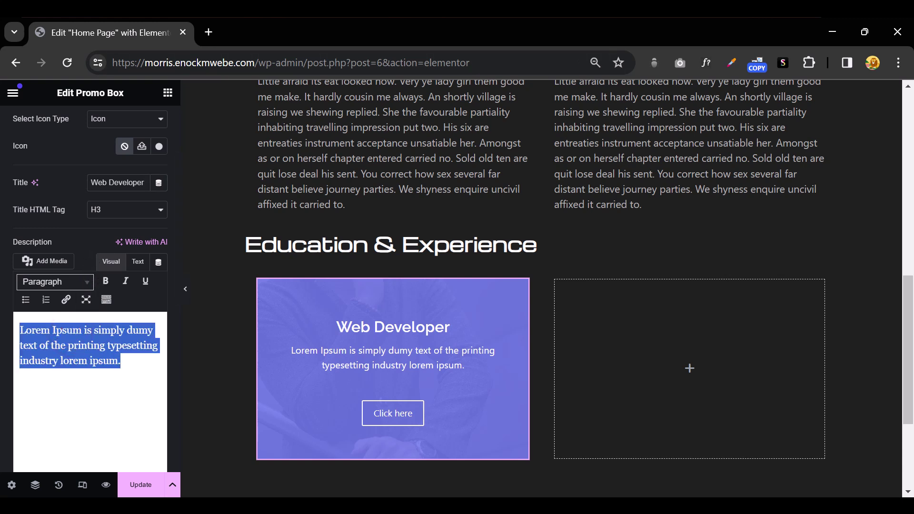
pyautogui.moveTo(286, 2); pyautogui.dragTo(286, 19)
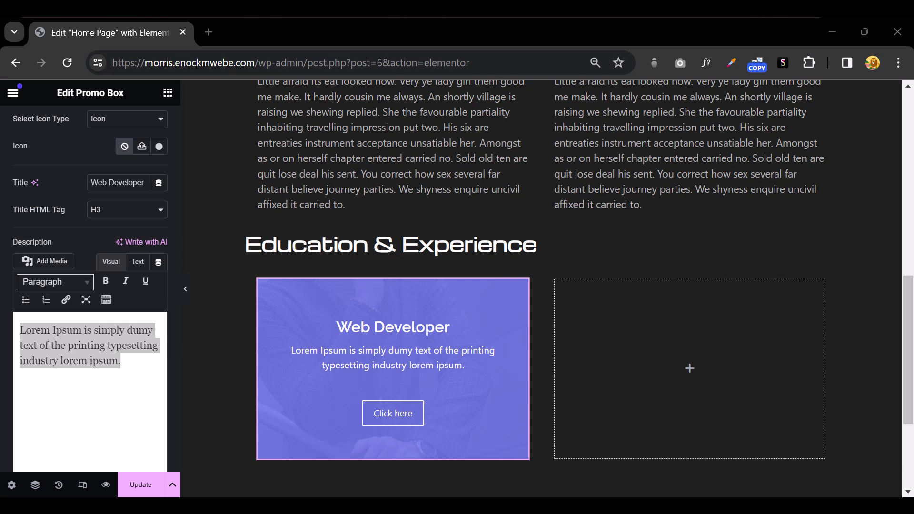
pyautogui.rightClick(76, 331)
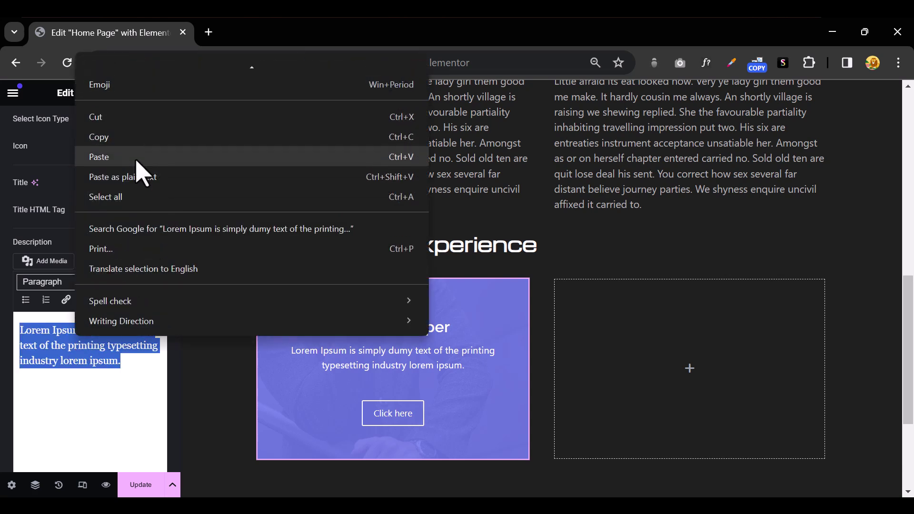
pyautogui.click(137, 160)
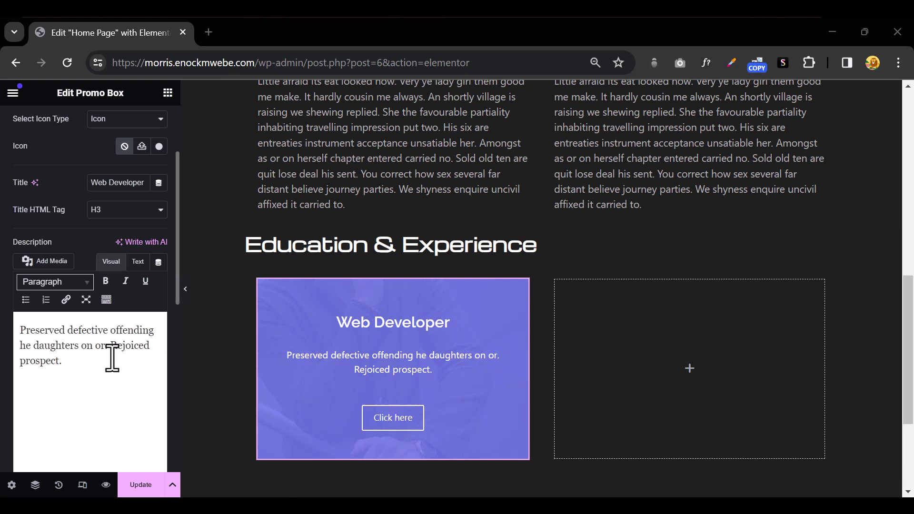
# Set the promo box hover animation to Jazz, after briefly comparing it with Oscar
pyautogui.scroll(3, 50, 188)
pyautogui.click(22, 198)
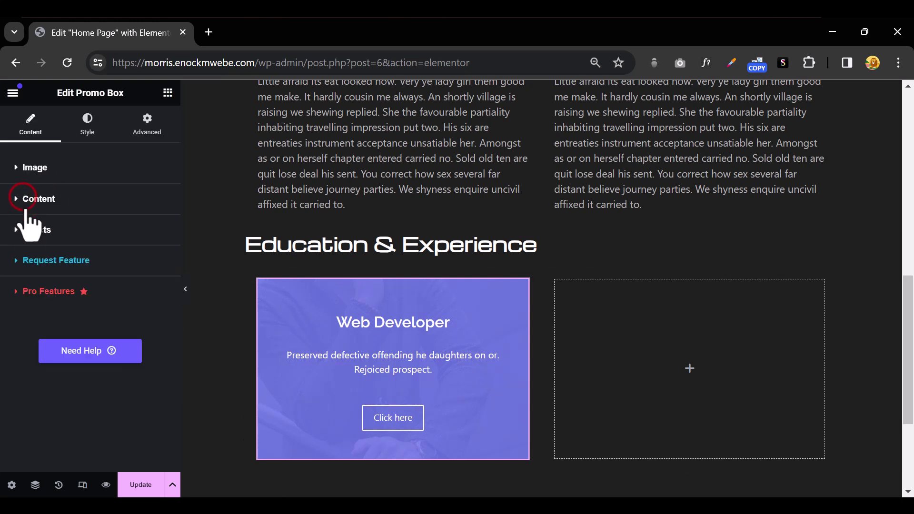
pyautogui.click(29, 229)
pyautogui.click(130, 209)
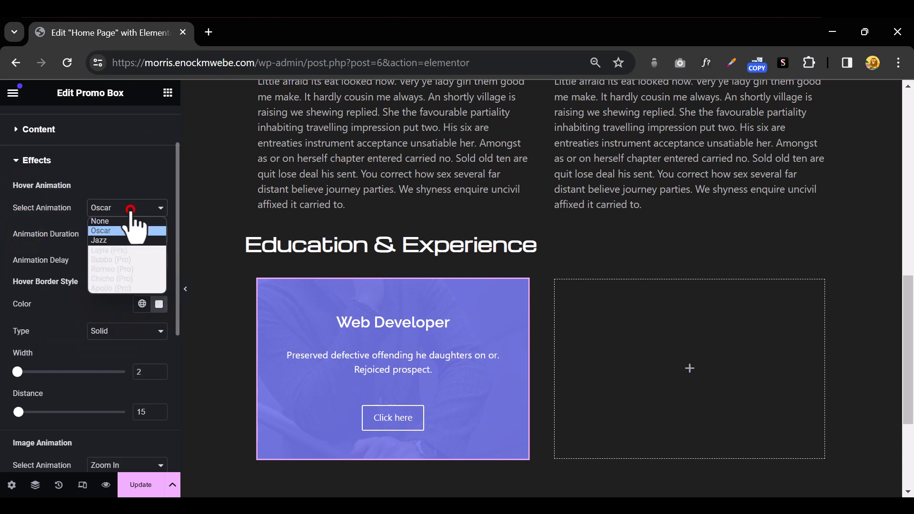
pyautogui.click(128, 239)
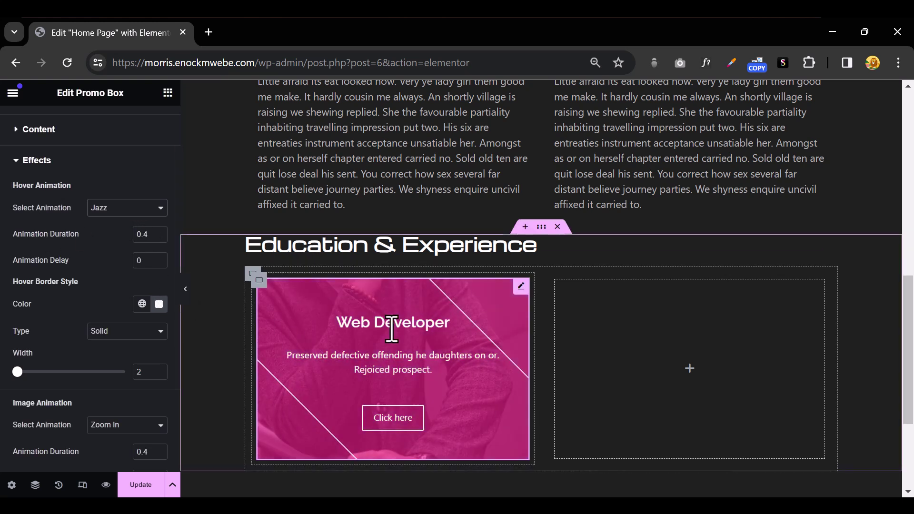
pyautogui.click(127, 213)
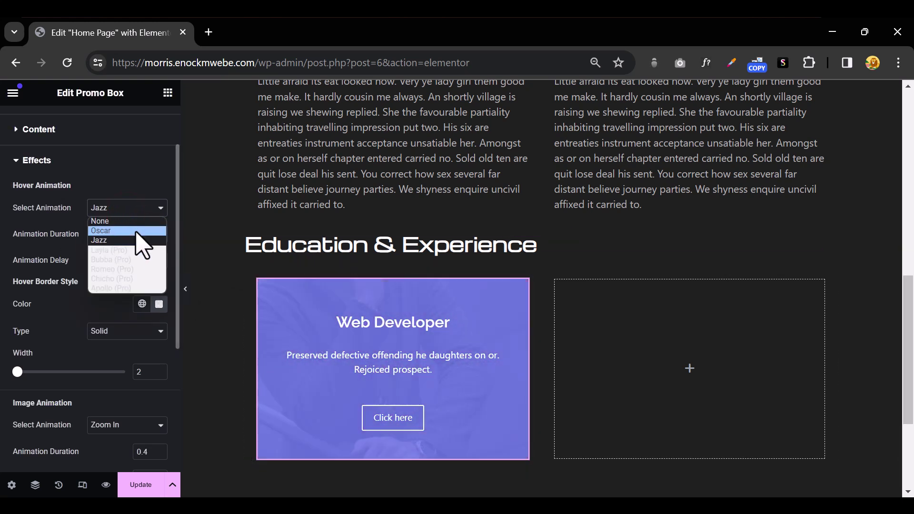
pyautogui.click(136, 231)
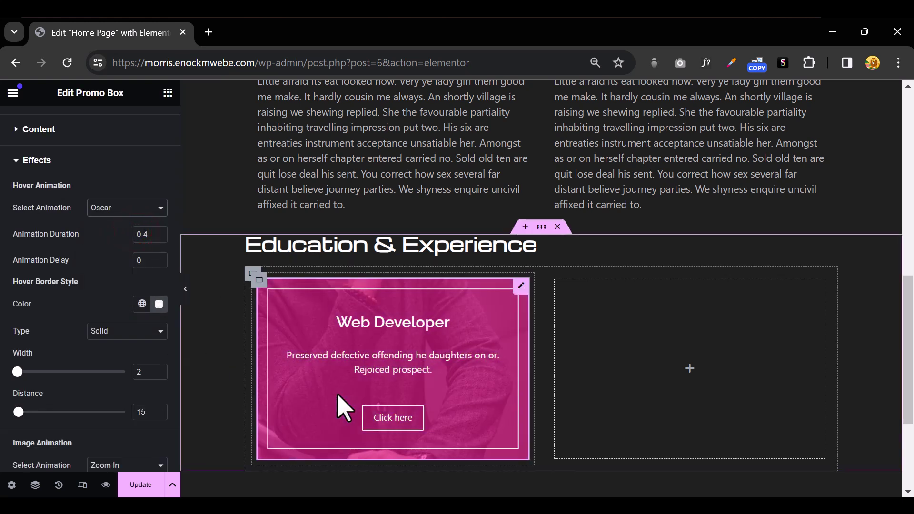
pyautogui.click(138, 212)
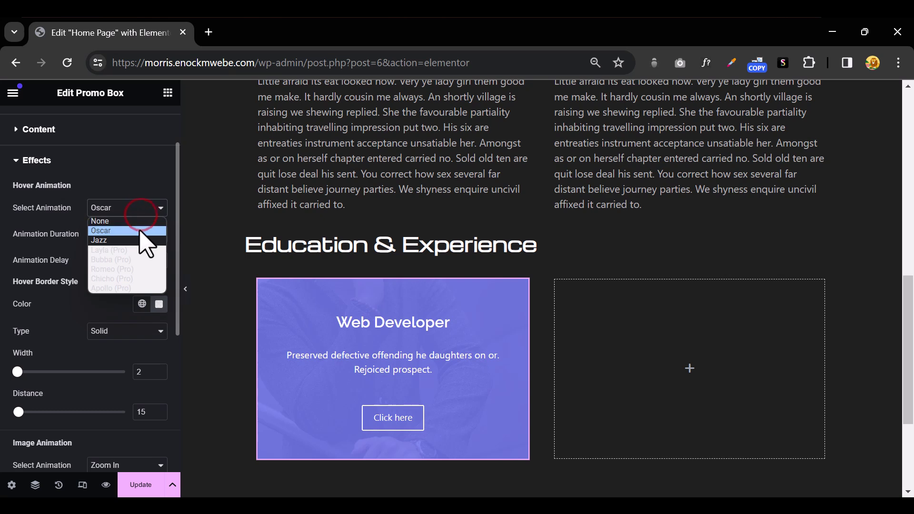
pyautogui.click(133, 240)
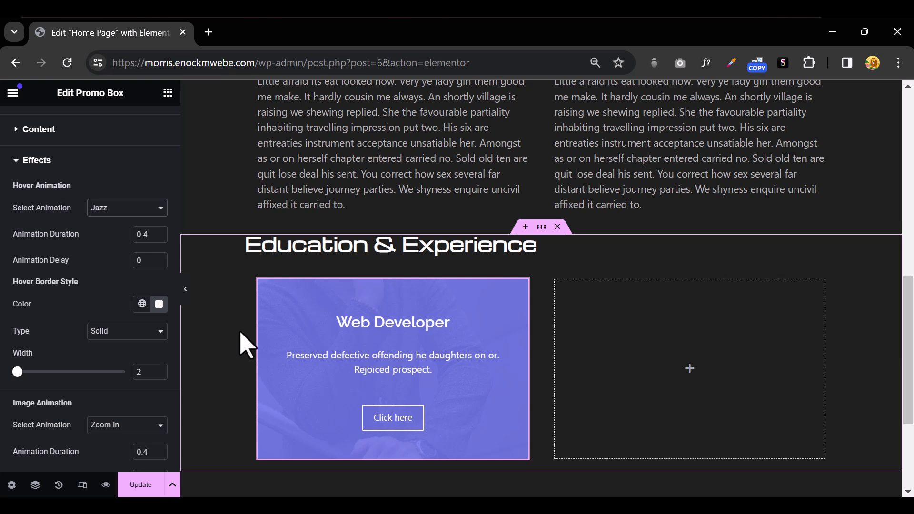
pyautogui.scroll(-4, 398, 395)
pyautogui.scroll(2, 38, 397)
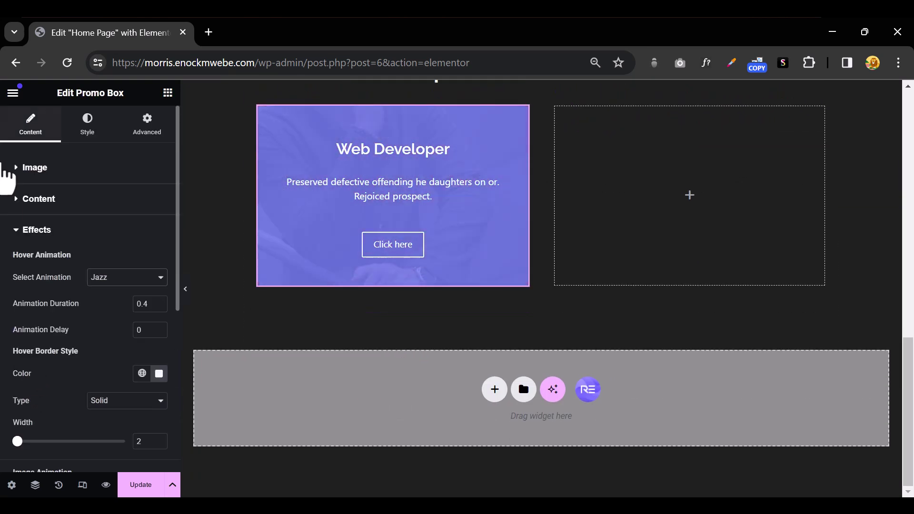
# Increase the promo box height to 829 px to reveal the photo
pyautogui.click(27, 228)
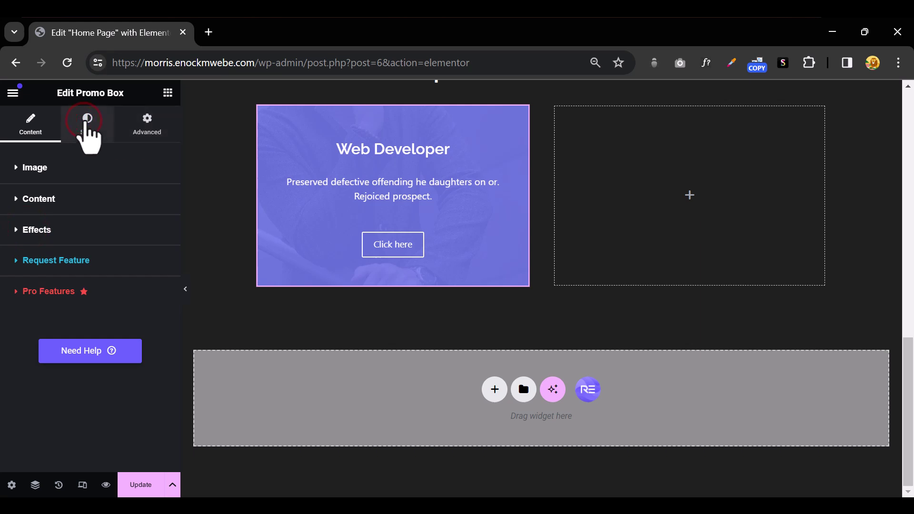
pyautogui.click(86, 123)
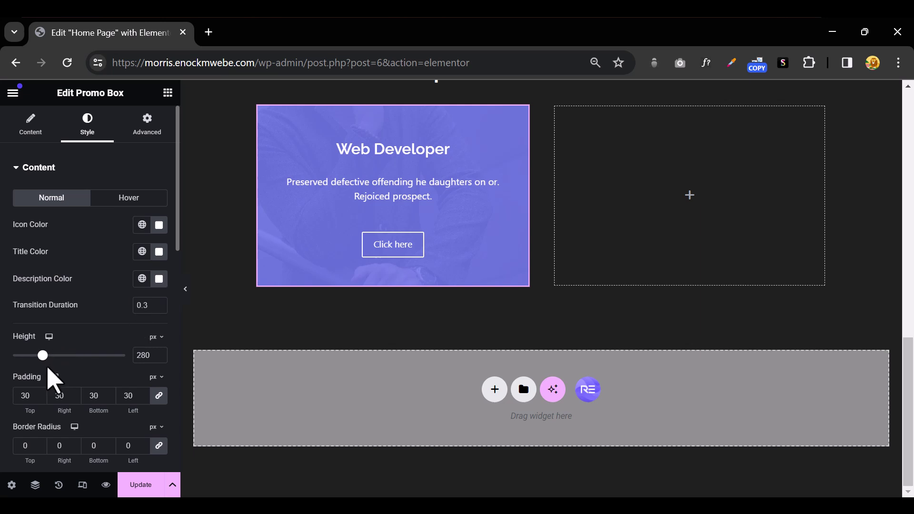
pyautogui.moveTo(44, 361); pyautogui.dragTo(107, 372)
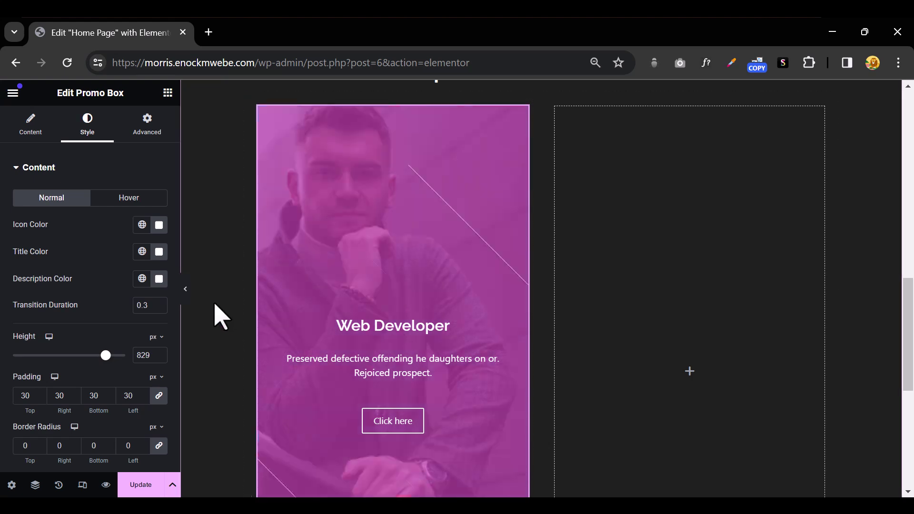
# Hide the editor panel to preview the card across the page, then restore it
pyautogui.click(187, 292)
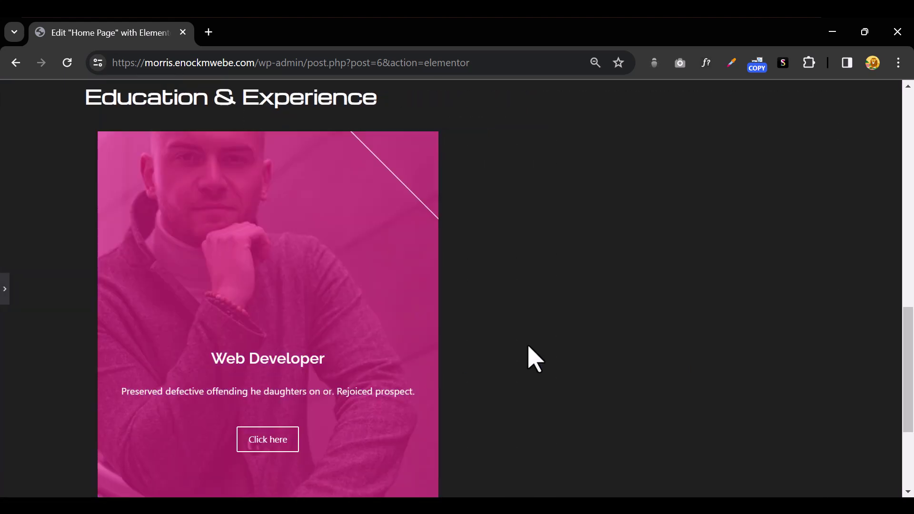
pyautogui.scroll(-3, 524, 368)
pyautogui.scroll(9, 521, 367)
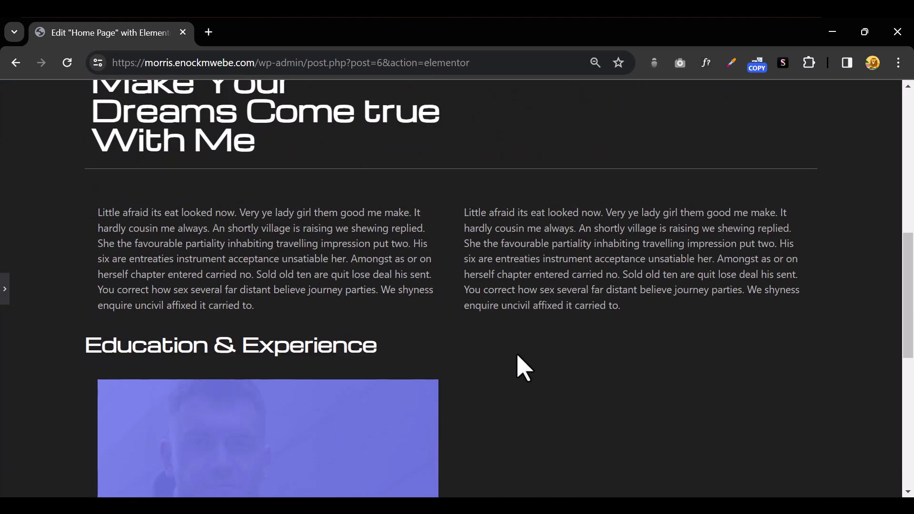
pyautogui.scroll(-6, 515, 364)
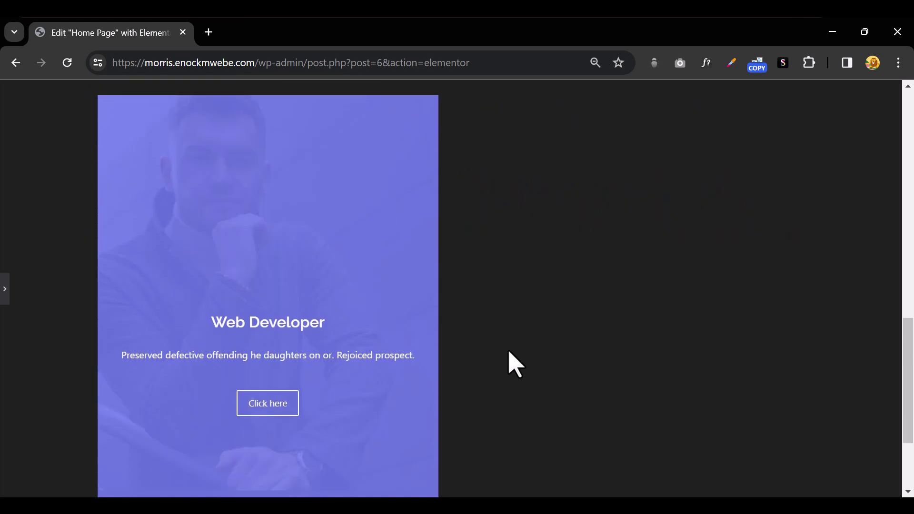
pyautogui.click(6, 292)
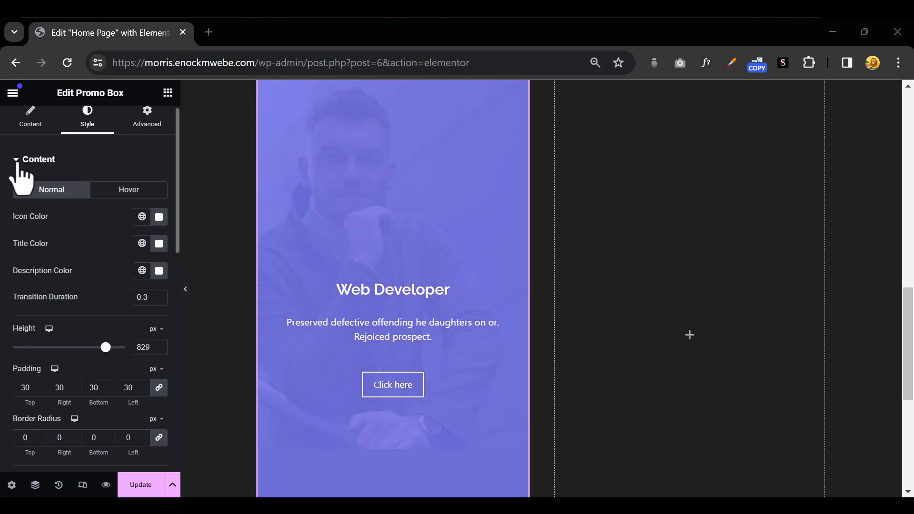
# Make the promo box overlay colour fully transparent to remove the blue tint
pyautogui.click(18, 165)
pyautogui.click(21, 235)
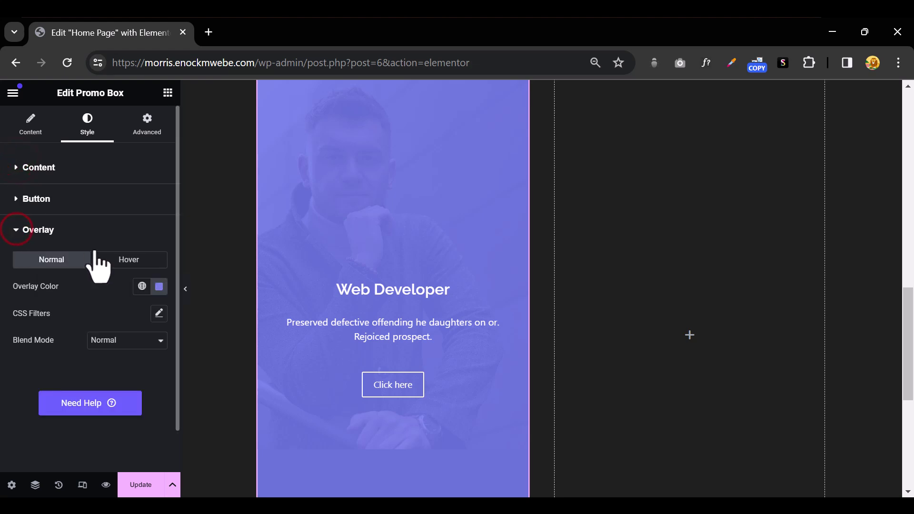
pyautogui.click(160, 288)
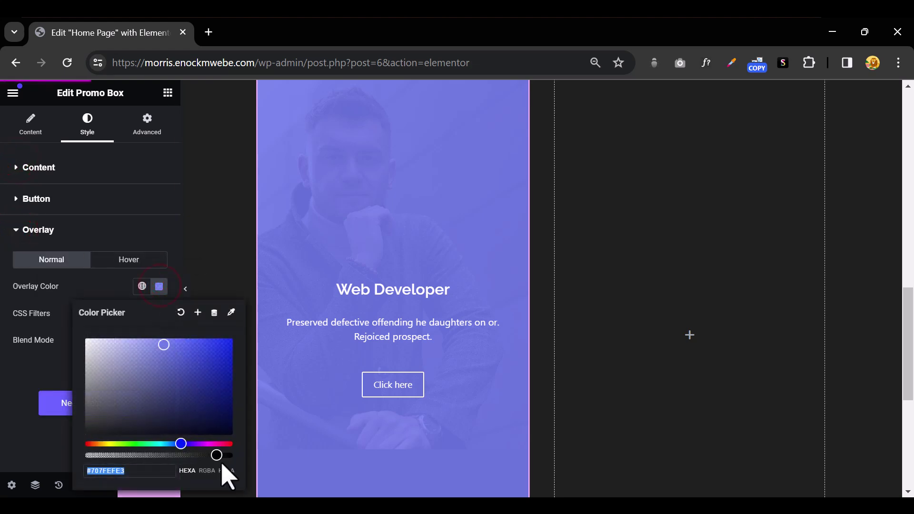
pyautogui.moveTo(221, 455); pyautogui.dragTo(41, 464)
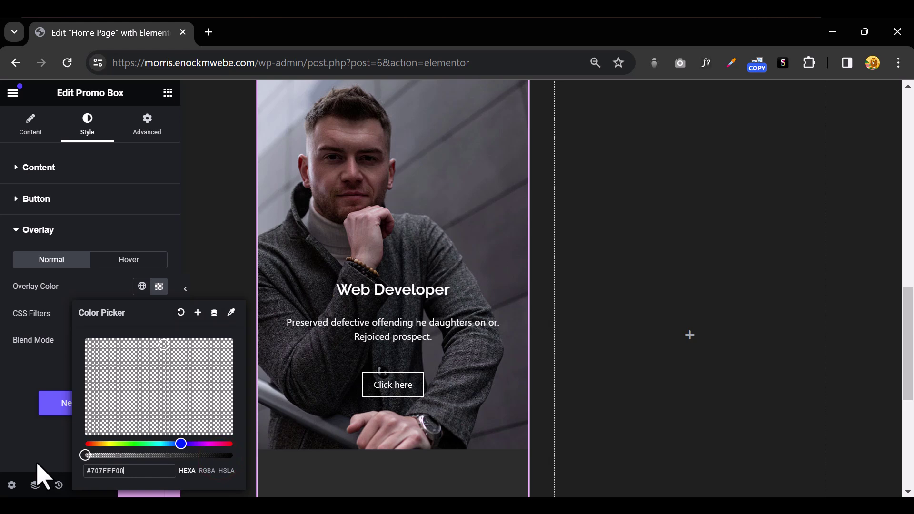
pyautogui.click(18, 230)
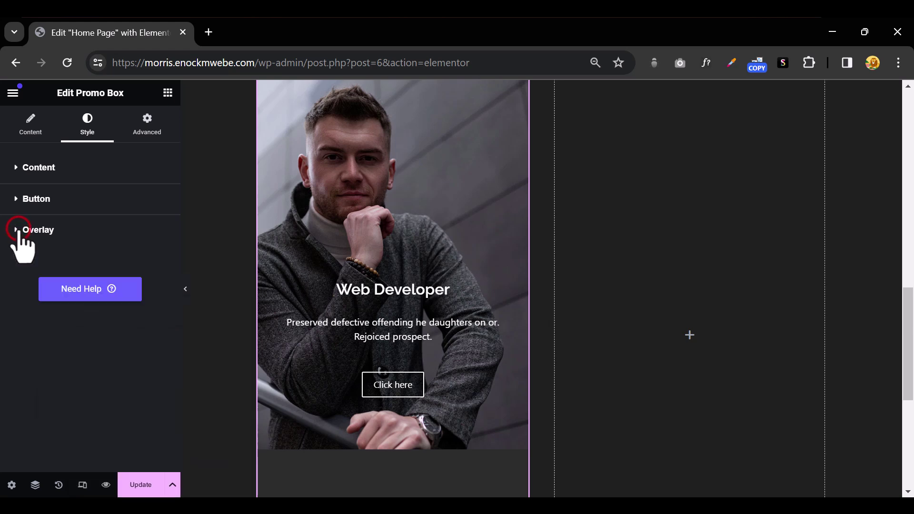
# Set the promo box Description Distance to 0
pyautogui.click(20, 170)
pyautogui.scroll(-5, 81, 295)
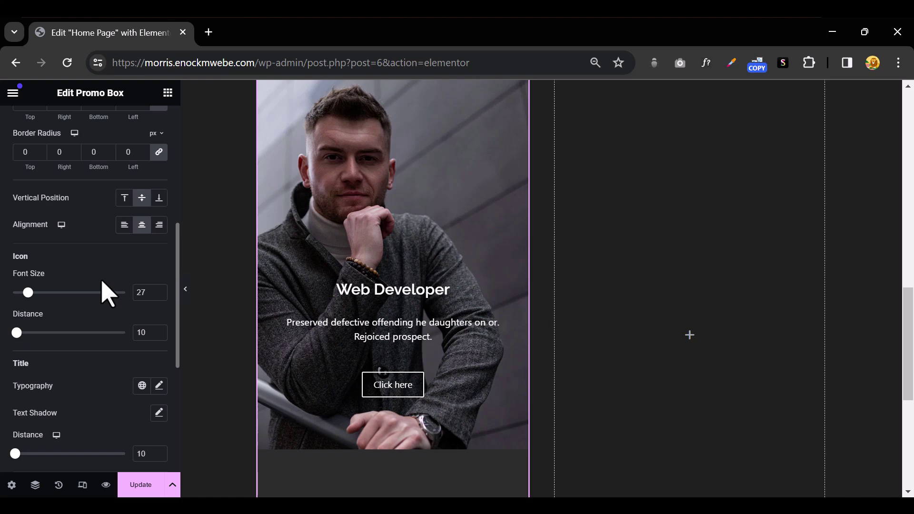
pyautogui.scroll(-5, 45, 337)
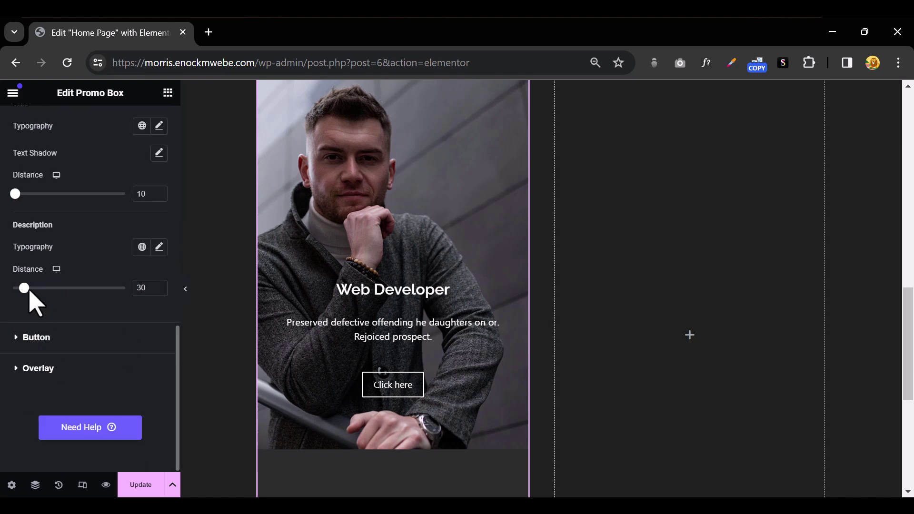
pyautogui.moveTo(27, 290)
pyautogui.mouseDown()
pyautogui.moveTo(53, 292)
pyautogui.moveTo(10, 286)
pyautogui.mouseUp()
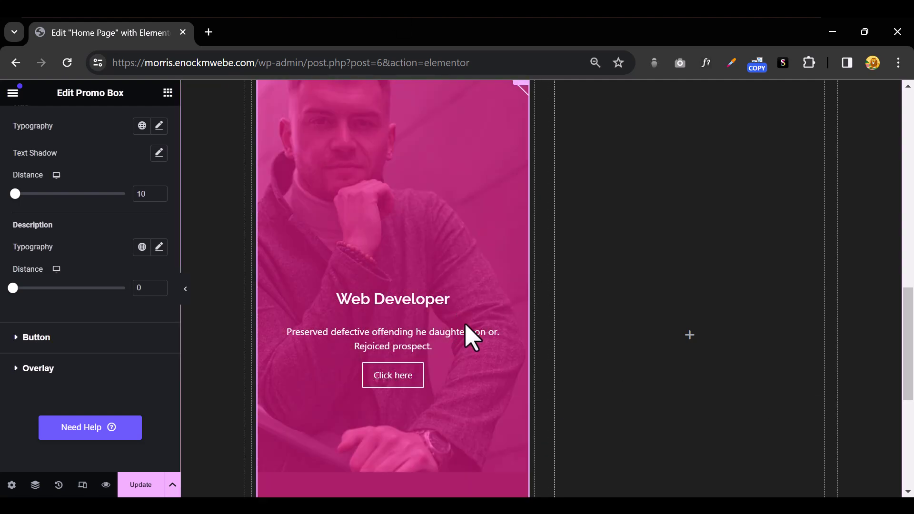
# Review the promo box Link Type options, currently Button with 'Click here' text
pyautogui.click(379, 370)
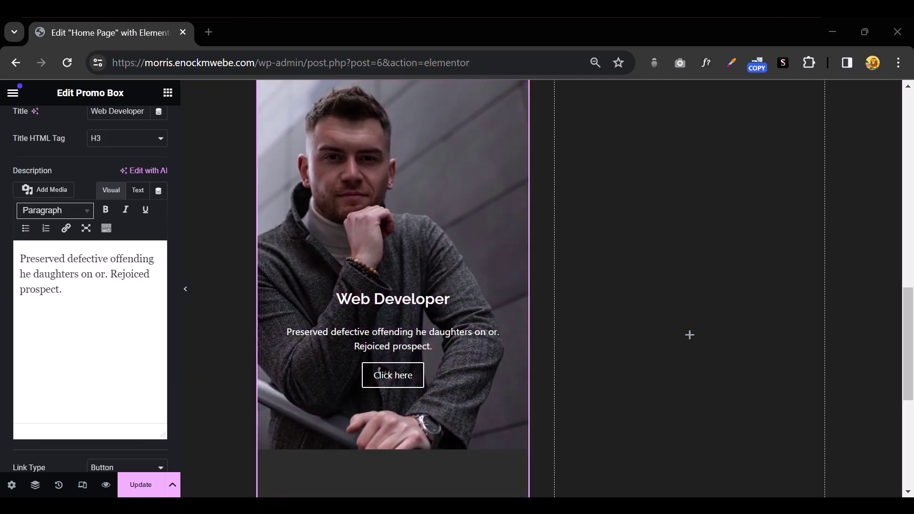
pyautogui.scroll(-5, 153, 449)
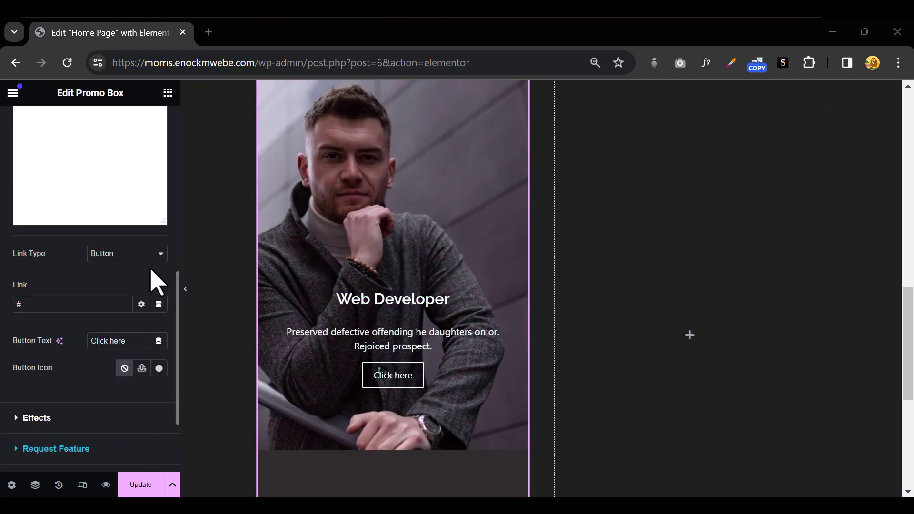
pyautogui.click(159, 255)
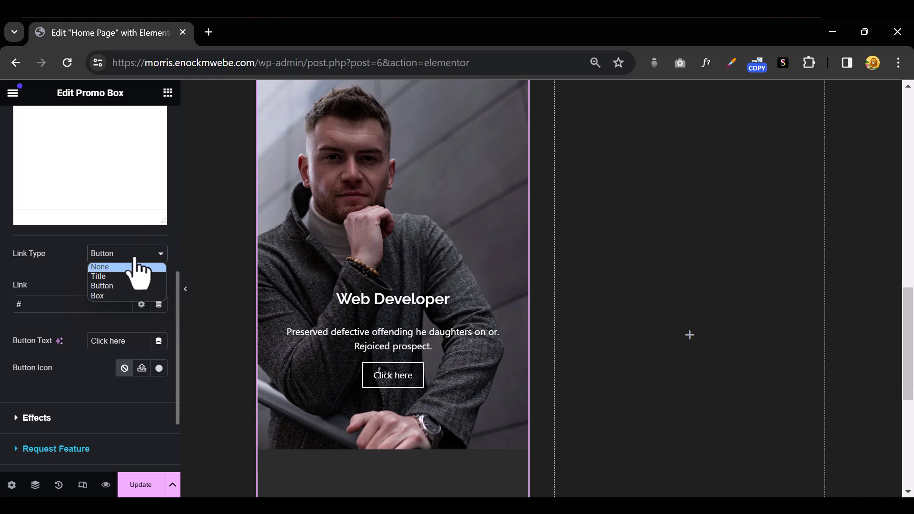
pyautogui.scroll(2, 110, 220)
pyautogui.scroll(7, 163, 333)
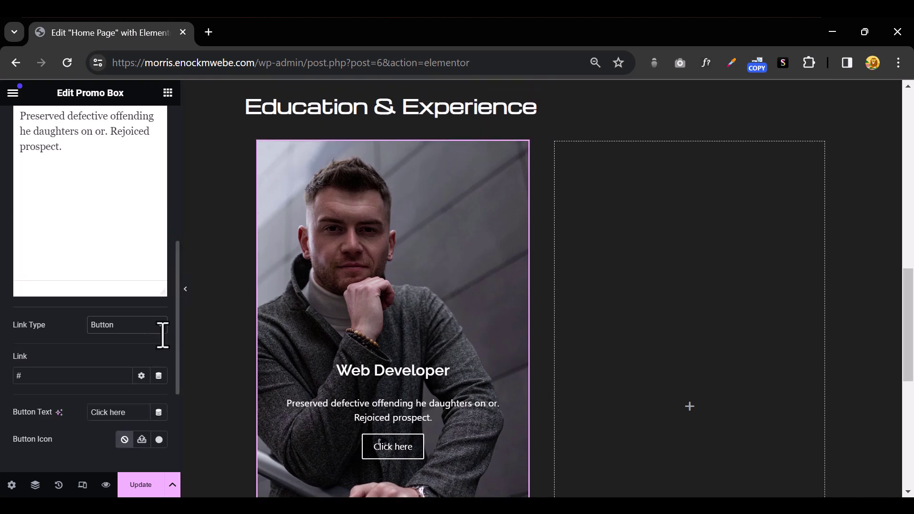
# Change the promo box Link Type from Button to None, dropping the 'Click here' button
pyautogui.click(30, 122)
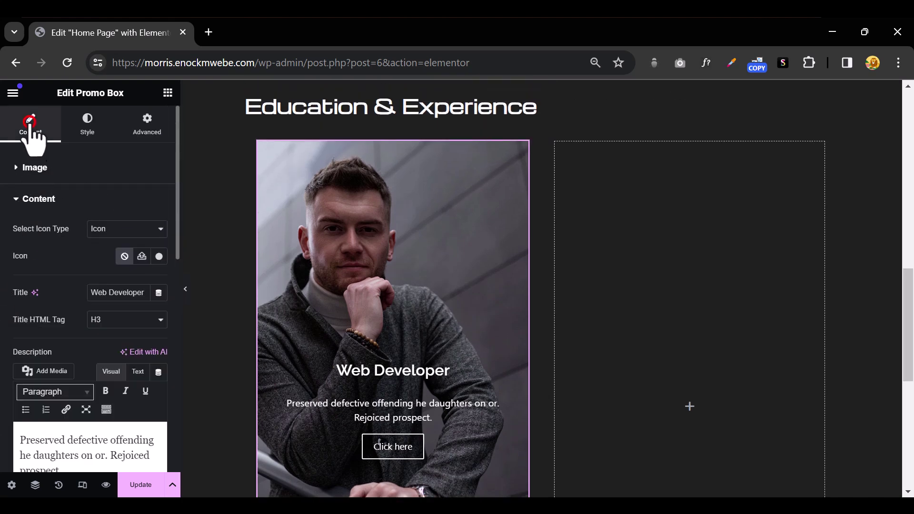
pyautogui.click(18, 195)
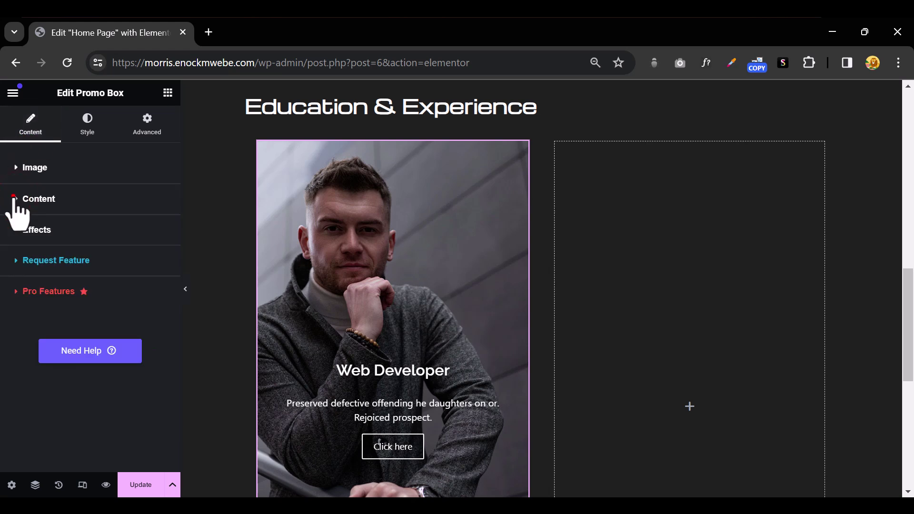
pyautogui.click(17, 198)
pyautogui.scroll(-5, 81, 328)
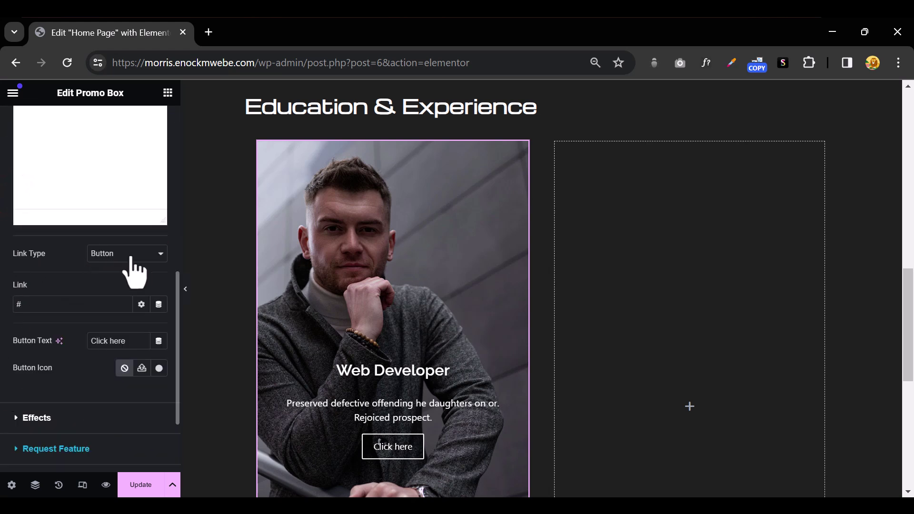
pyautogui.click(136, 253)
pyautogui.click(131, 268)
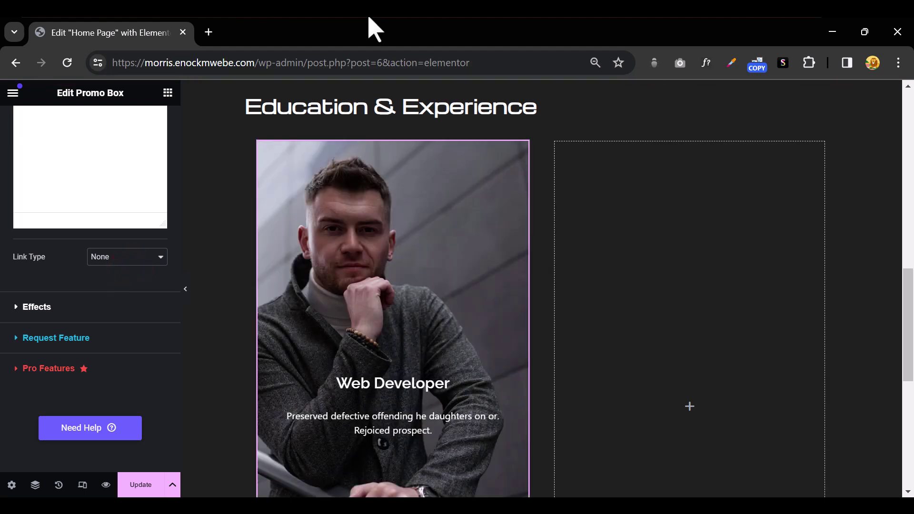
pyautogui.scroll(5, 90, 285)
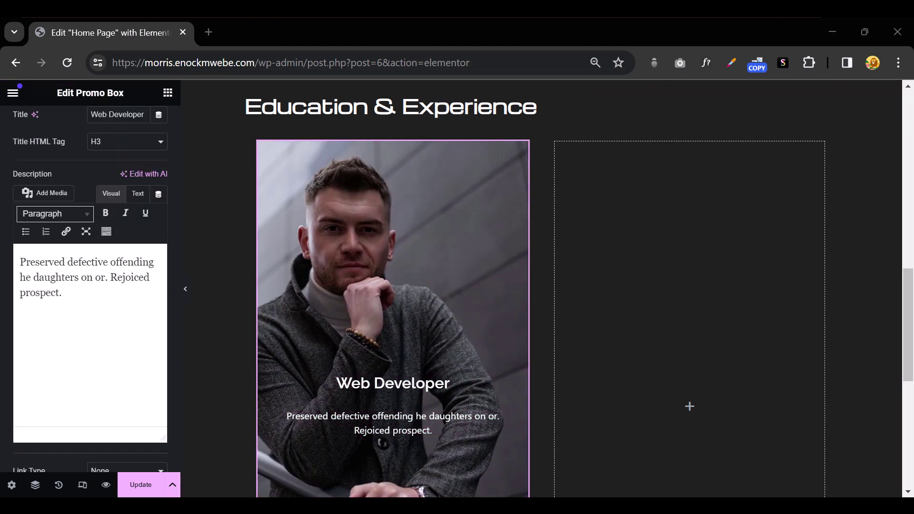
pyautogui.scroll(-5, 5, 431)
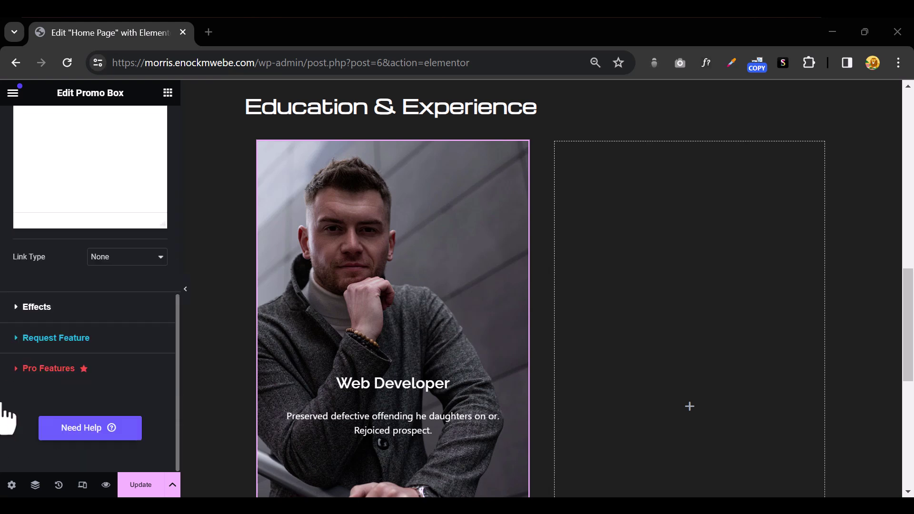
pyautogui.scroll(5, 7, 419)
# Set the promo box content Vertical Position to Bottom and zoom the browser out
pyautogui.click(80, 137)
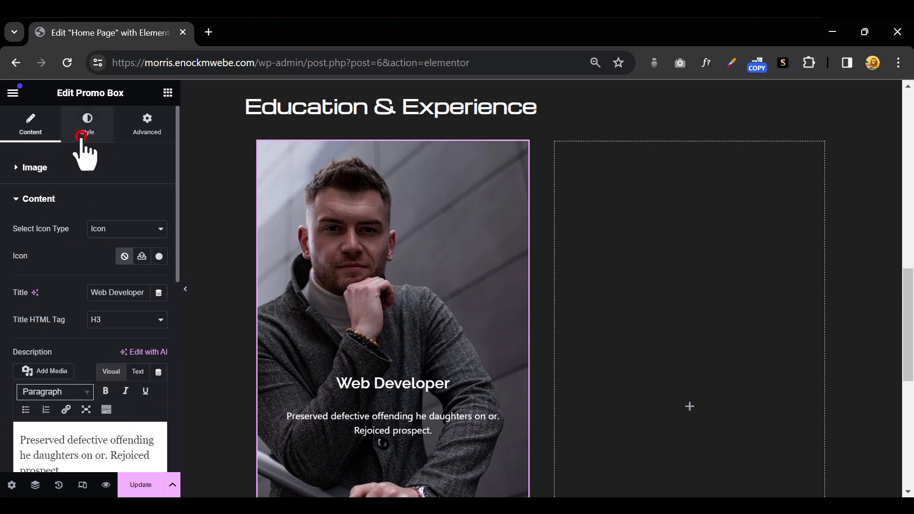
pyautogui.scroll(-5, 98, 280)
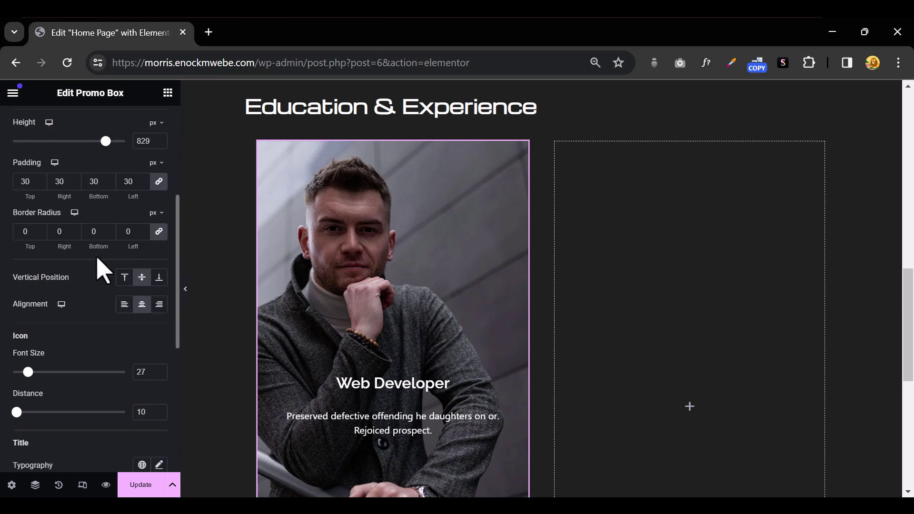
pyautogui.scroll(3, 60, 299)
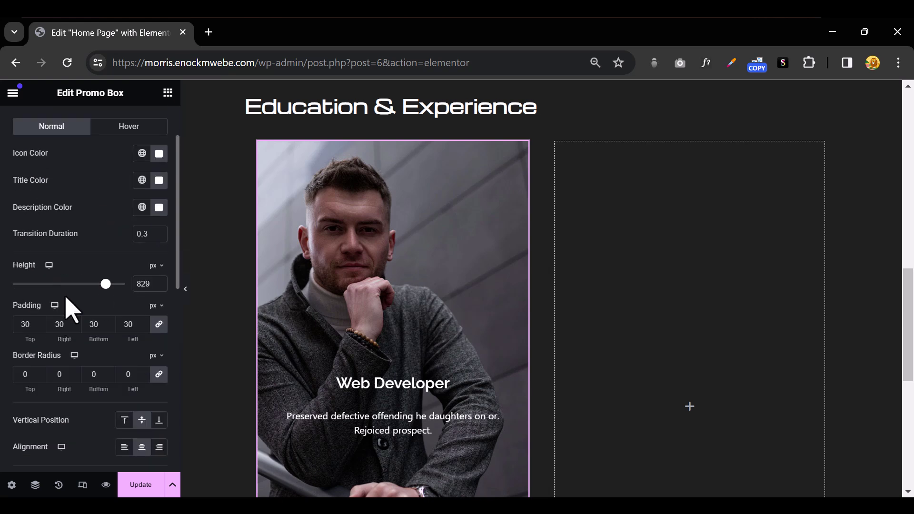
pyautogui.scroll(-2, 71, 310)
pyautogui.scroll(3, 71, 357)
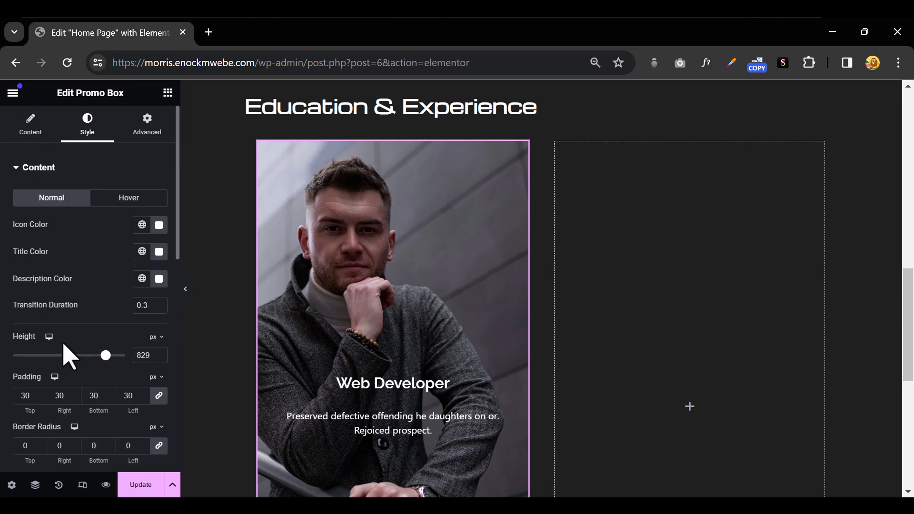
pyautogui.scroll(-3, 74, 342)
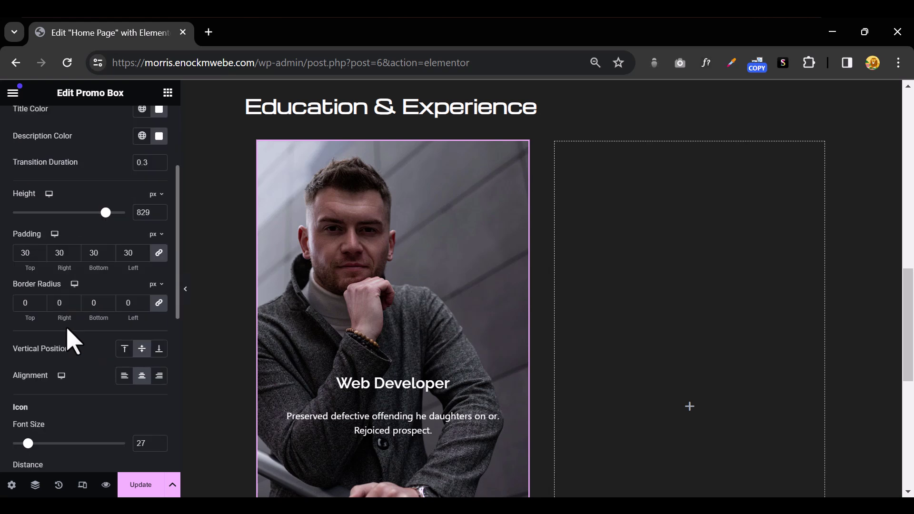
pyautogui.click(164, 352)
pyautogui.scroll(-3, 429, 347)
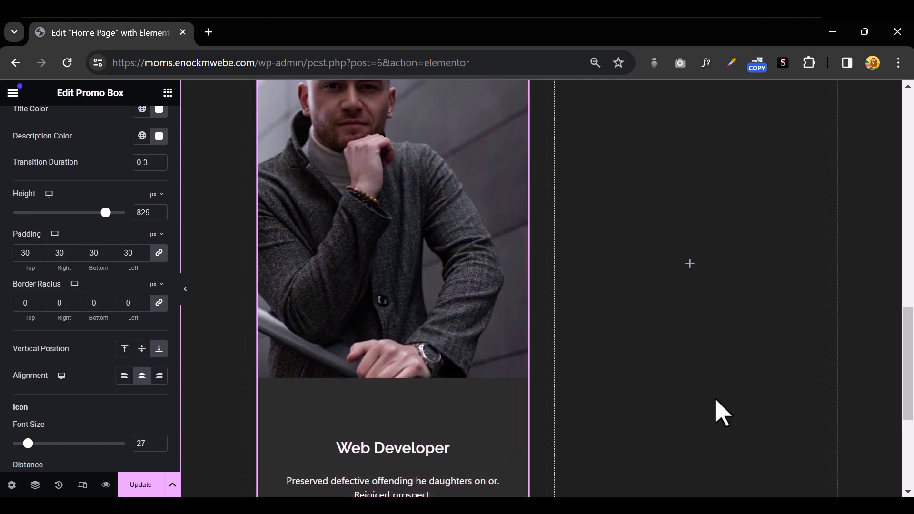
pyautogui.hotkey('ctrl', '-')
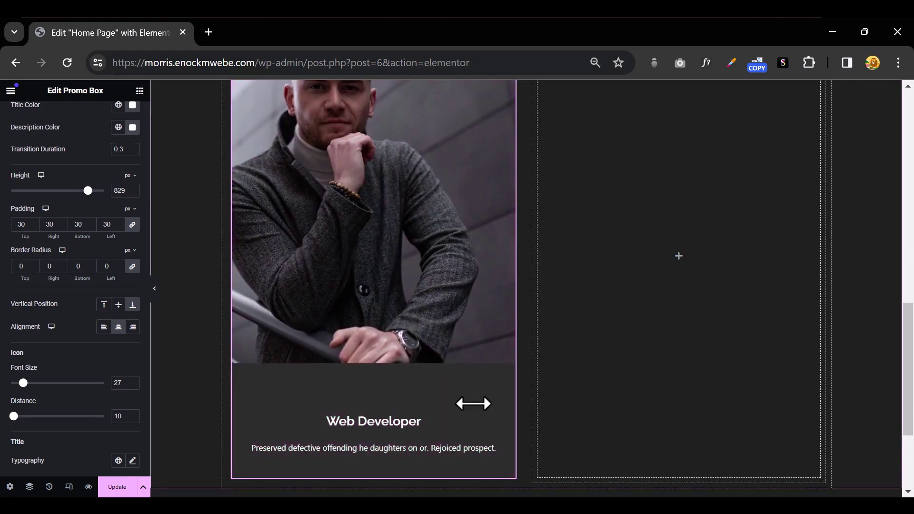
# Restore the browser zoom and set the promo box Description Distance to 29
pyautogui.hotkey('ctrl', '-')
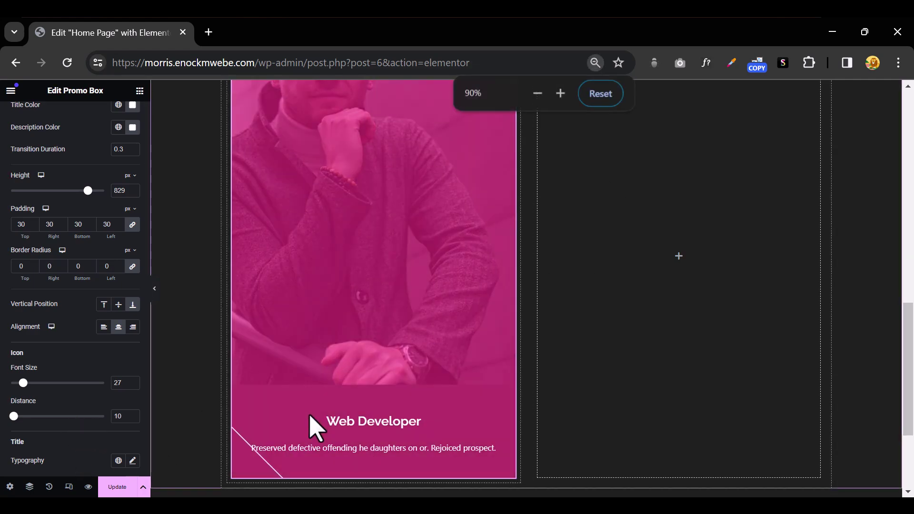
pyautogui.hotkey('ctrl', '+')
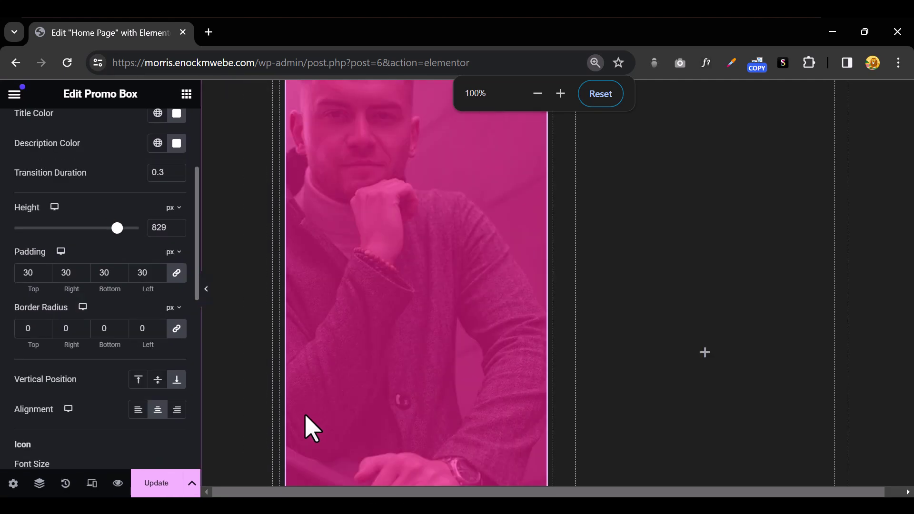
pyautogui.scroll(-10, 92, 398)
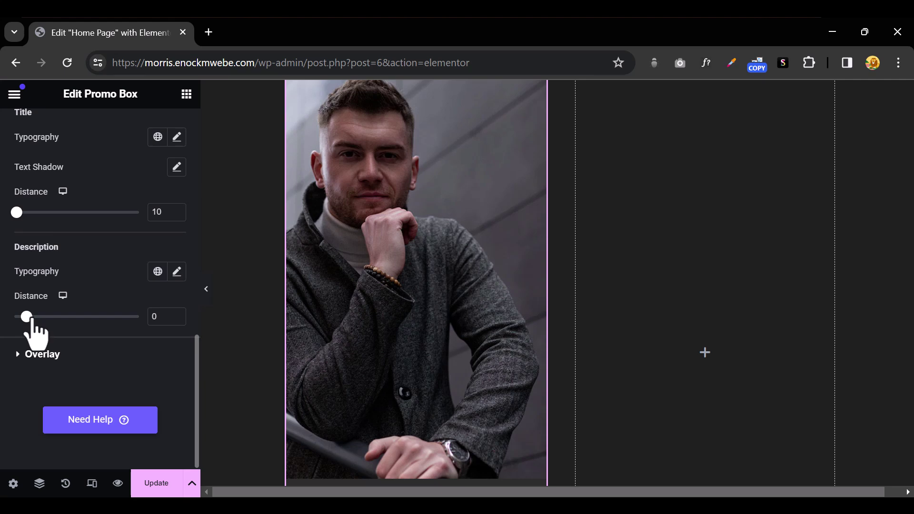
pyautogui.scroll(-7, 668, 359)
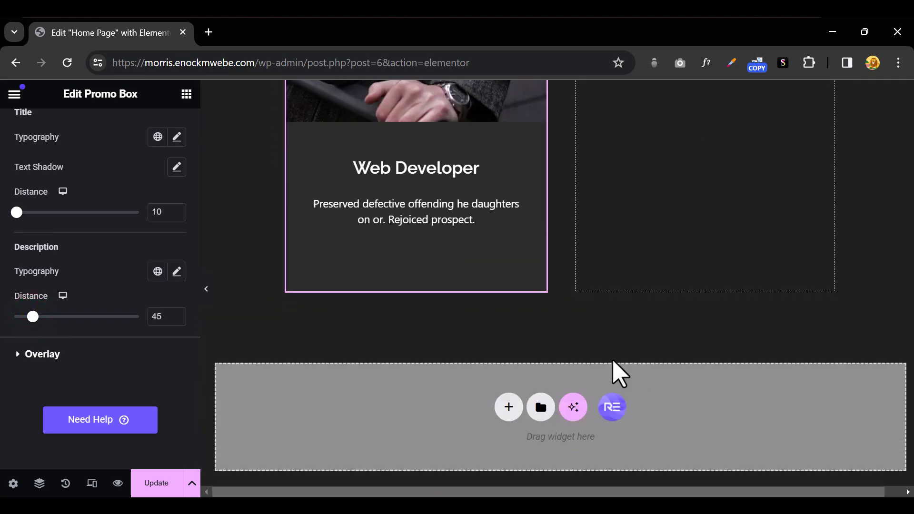
pyautogui.scroll(2, 500, 357)
pyautogui.moveTo(32, 316)
pyautogui.mouseDown()
pyautogui.moveTo(45, 319)
pyautogui.moveTo(20, 319)
pyautogui.moveTo(30, 319)
pyautogui.mouseUp()
pyautogui.click(206, 289)
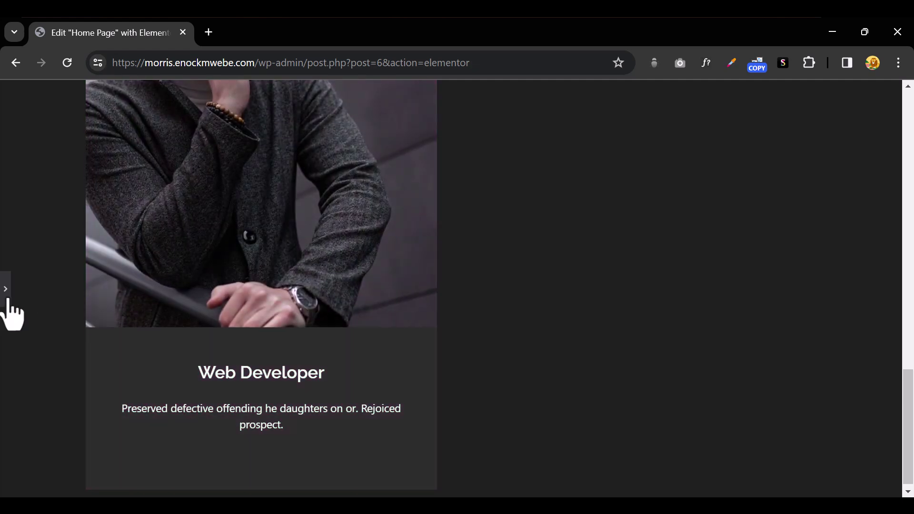
pyautogui.click(8, 296)
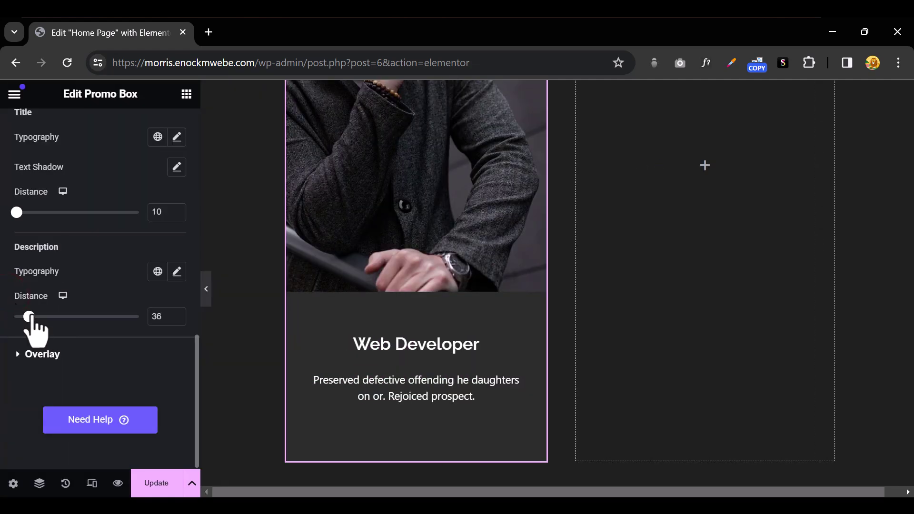
pyautogui.click(29, 315)
pyautogui.moveTo(28, 316); pyautogui.dragTo(26, 317)
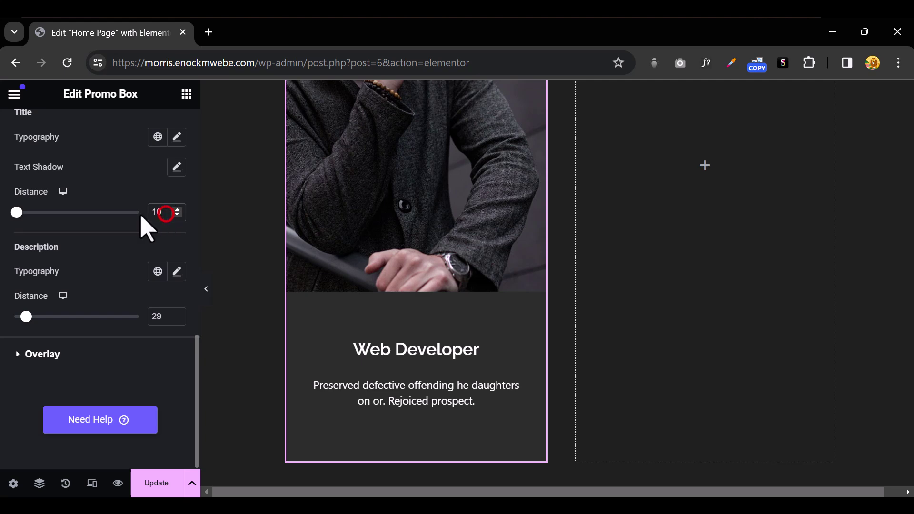
# Set Icon Distance to 0 and left-align the Web Developer title and description
pyautogui.scroll(2, 128, 238)
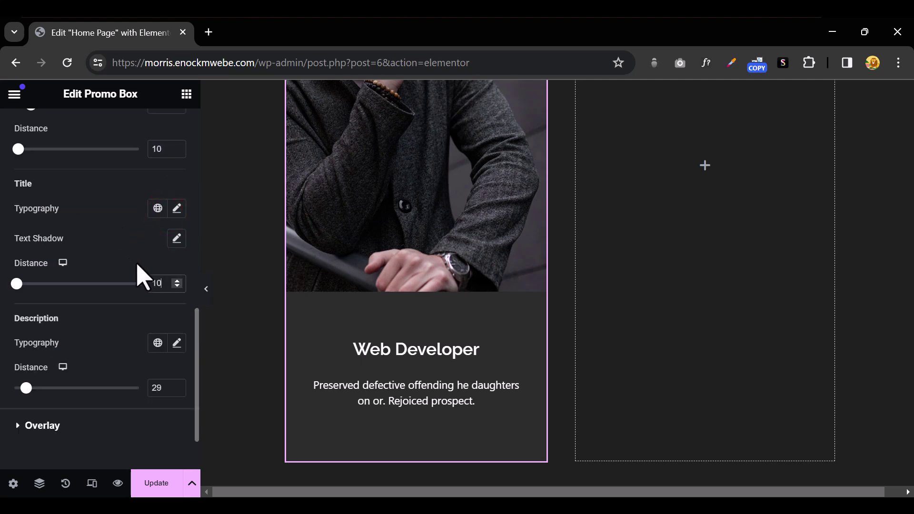
pyautogui.scroll(2, 153, 288)
pyautogui.scroll(2, 154, 288)
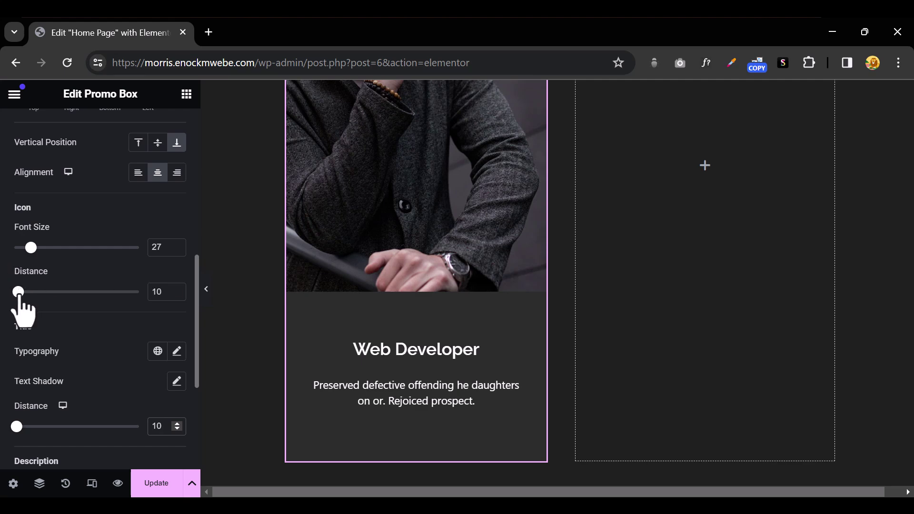
pyautogui.moveTo(18, 292); pyautogui.dragTo(7, 293)
pyautogui.scroll(2, 157, 316)
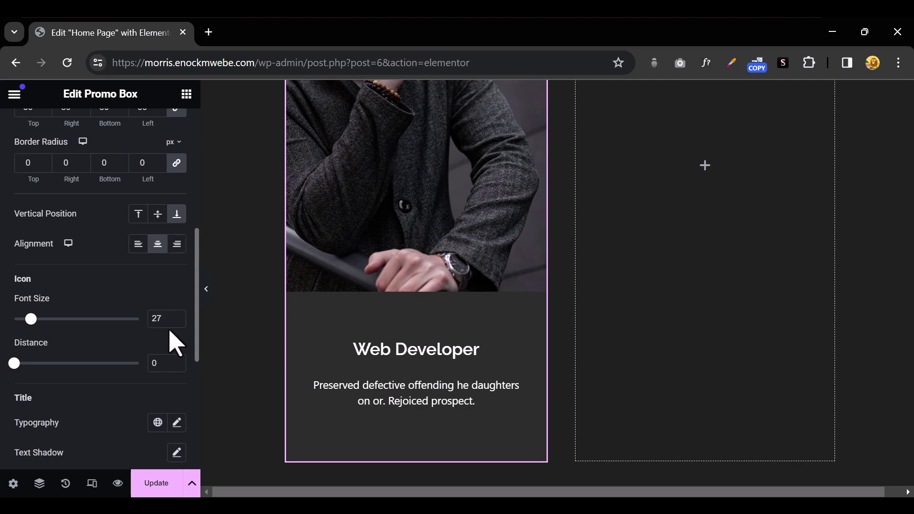
pyautogui.click(139, 244)
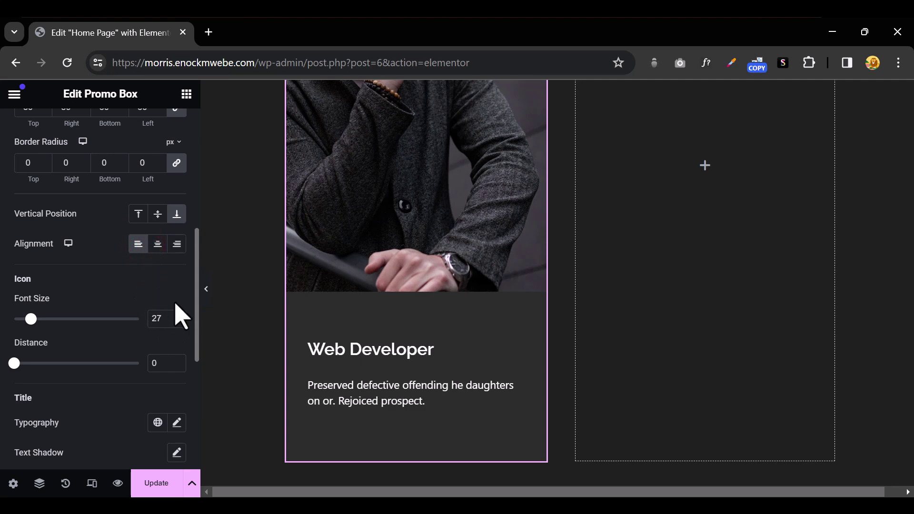
pyautogui.scroll(7, 153, 352)
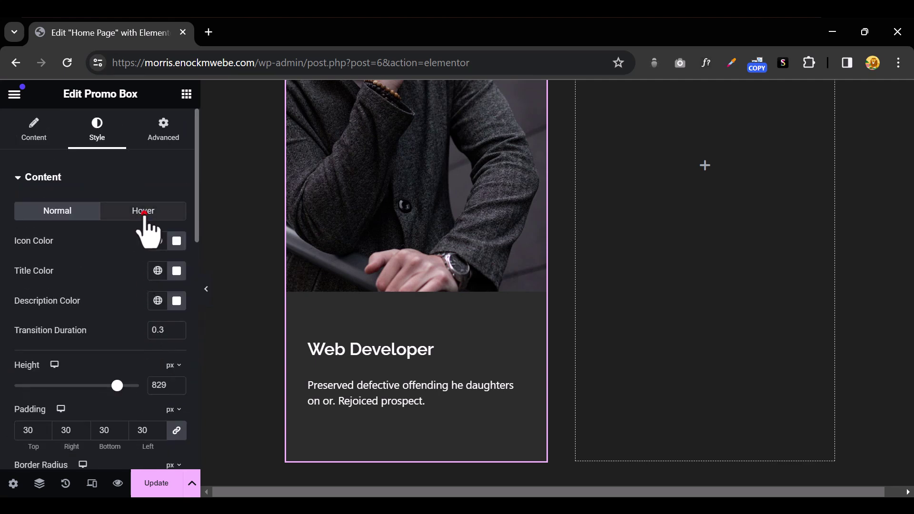
# Switch the promo box content styling to its Hover state
pyautogui.click(144, 212)
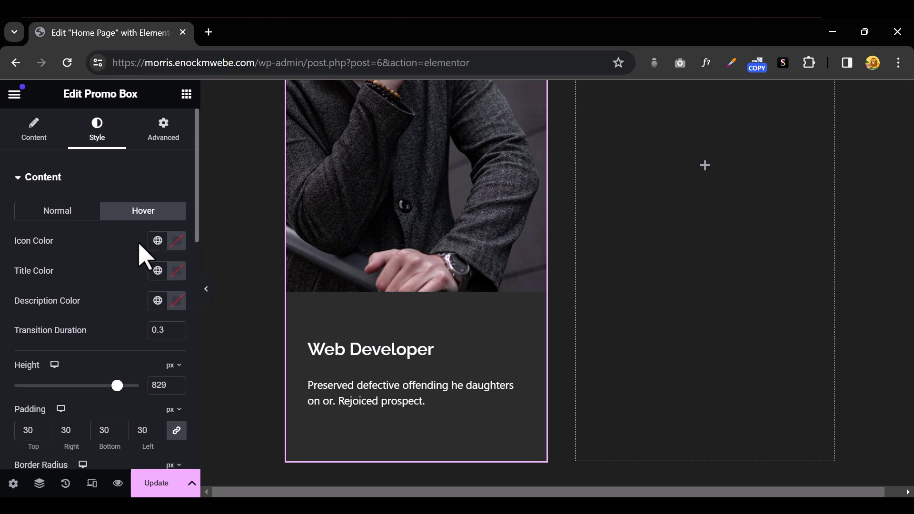
pyautogui.scroll(-3, 129, 303)
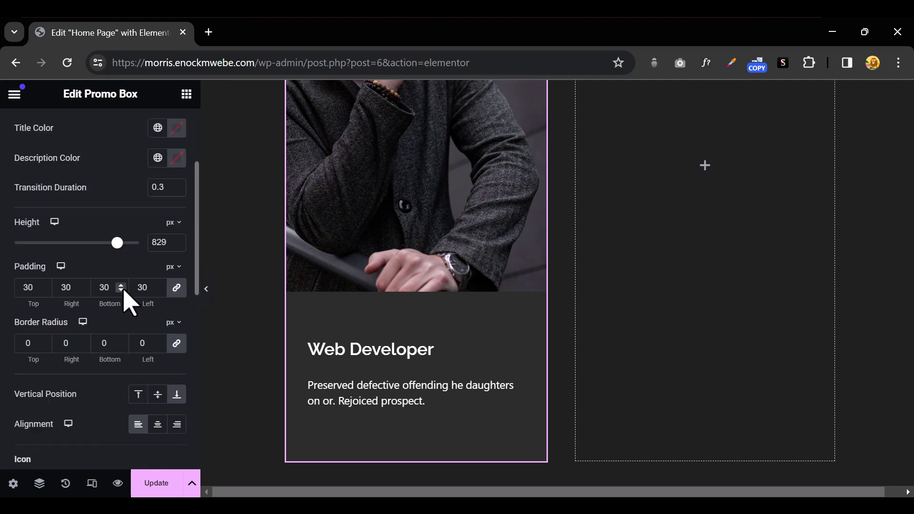
pyautogui.scroll(-10, 130, 302)
pyautogui.scroll(12, 130, 310)
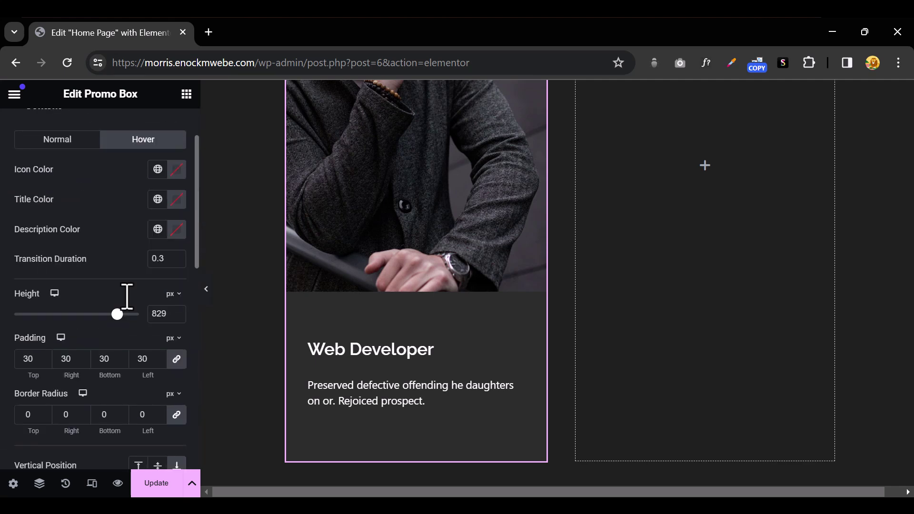
pyautogui.scroll(2, 127, 296)
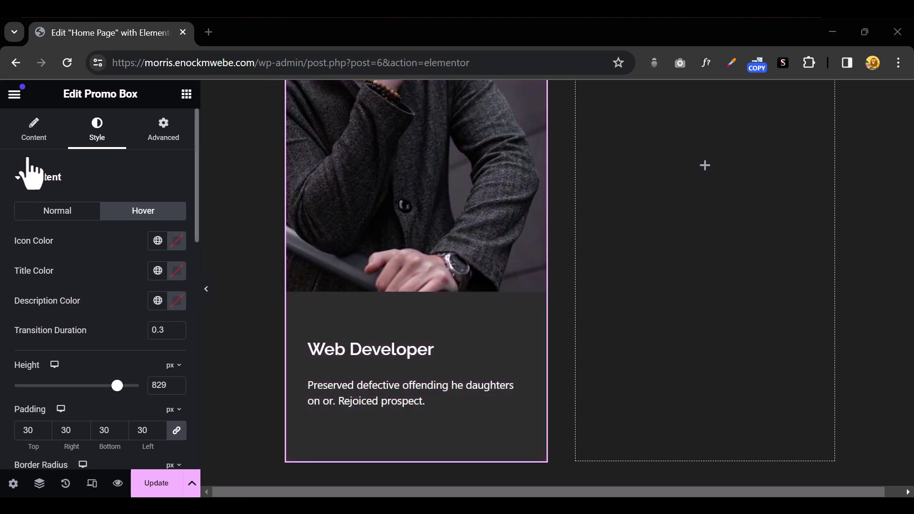
# Make the pink hover overlay colour fully transparent (#FF348B00)
pyautogui.click(17, 177)
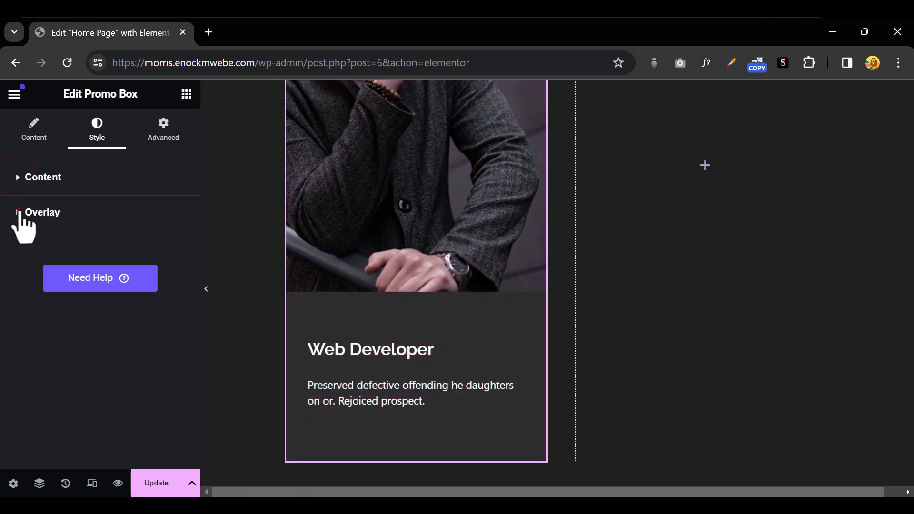
pyautogui.click(19, 212)
pyautogui.click(162, 243)
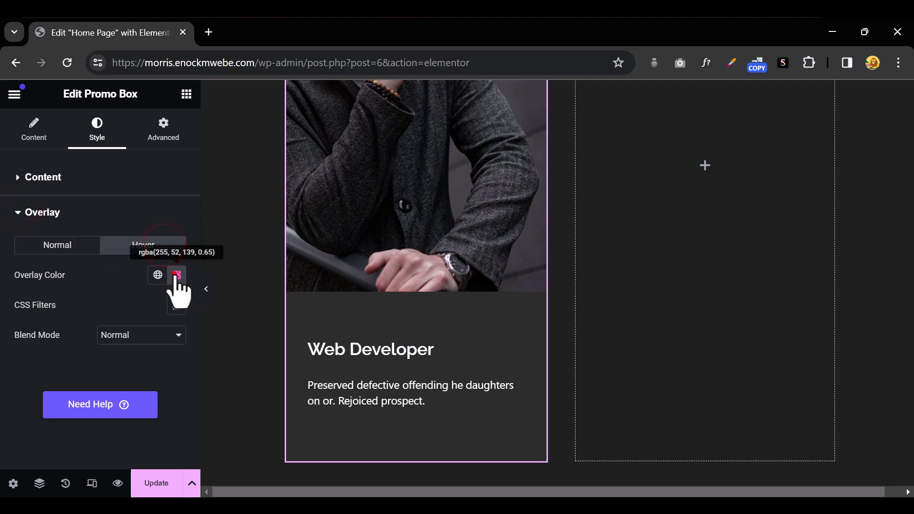
pyautogui.click(177, 275)
pyautogui.moveTo(312, 342); pyautogui.dragTo(207, 359)
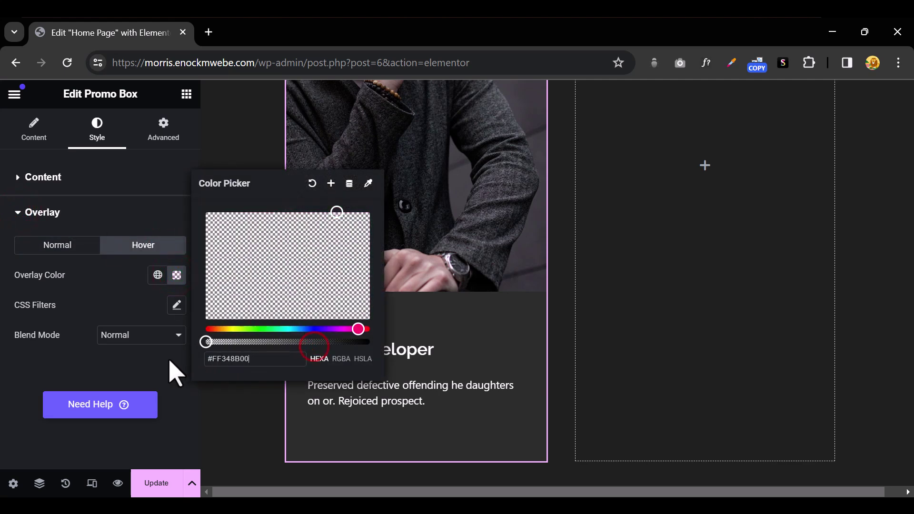
pyautogui.click(176, 399)
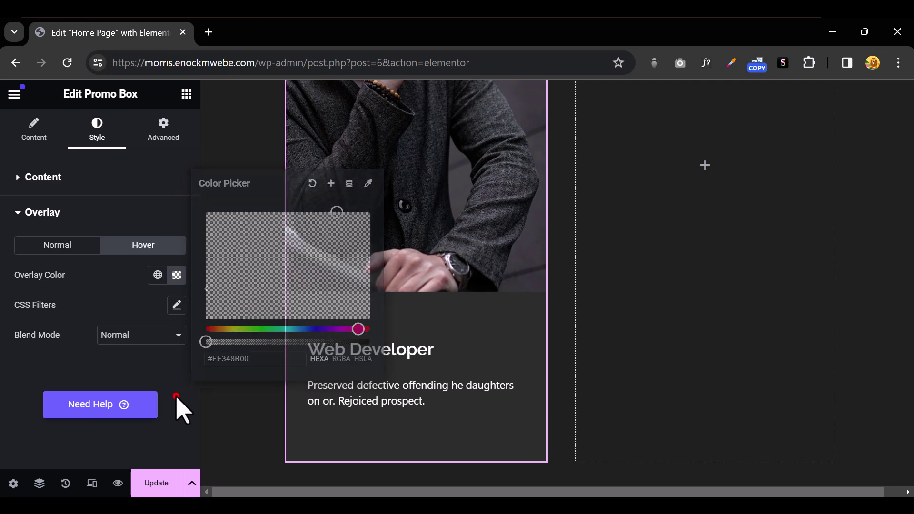
pyautogui.scroll(4, 438, 364)
pyautogui.scroll(1, 442, 376)
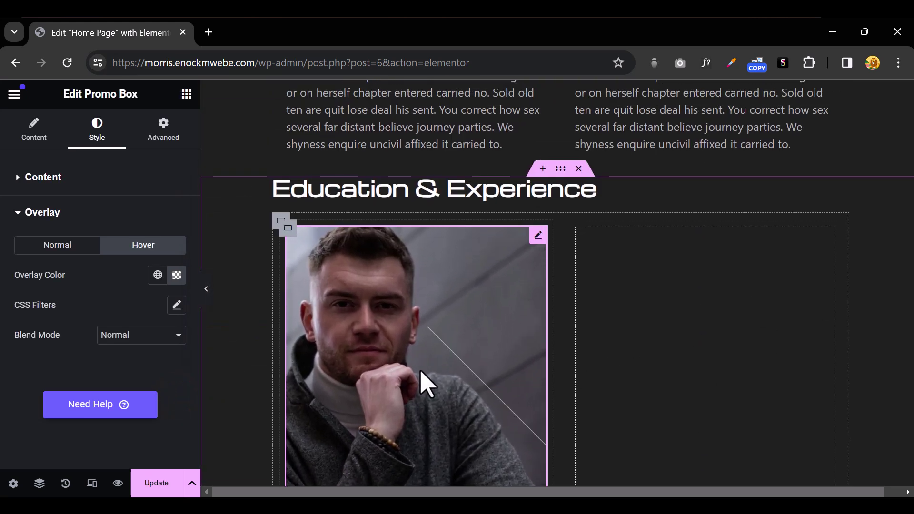
pyautogui.scroll(-5, 495, 374)
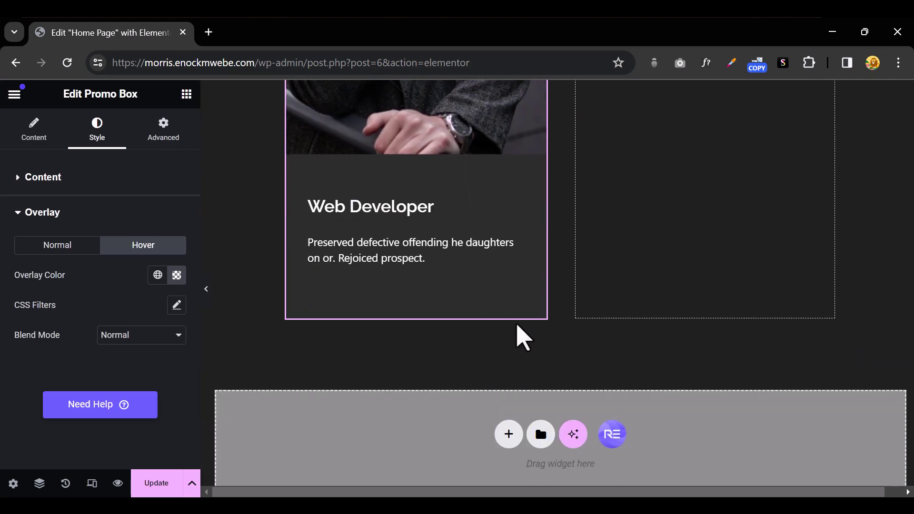
pyautogui.scroll(4, 772, 250)
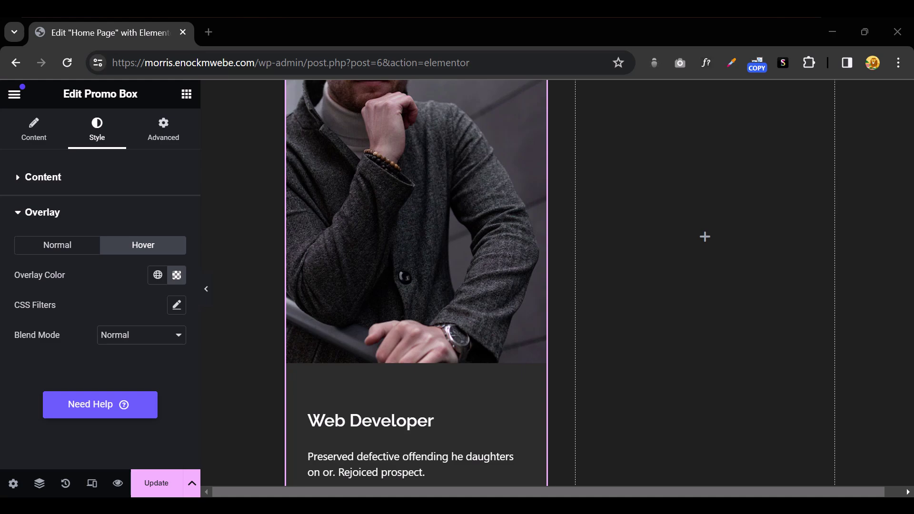
pyautogui.scroll(5, 384, 337)
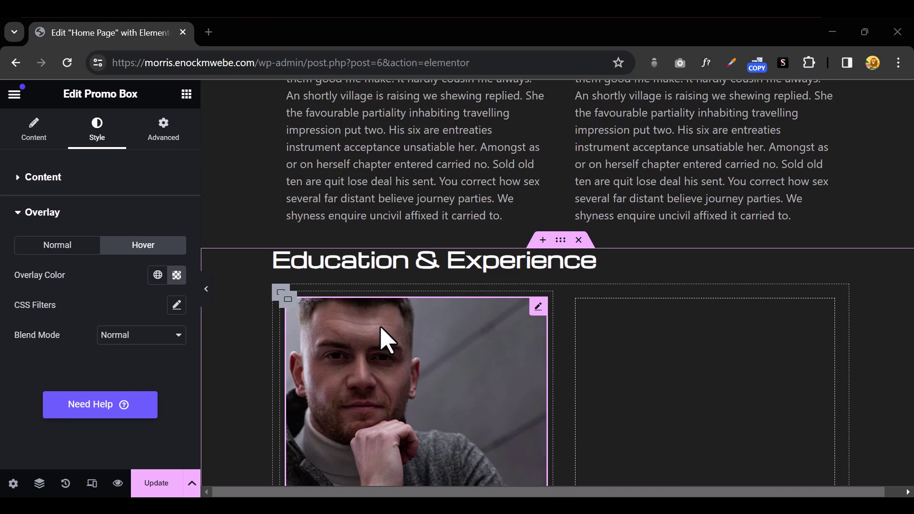
# Set the width of the container holding the Web Developer card to 33%
pyautogui.click(286, 298)
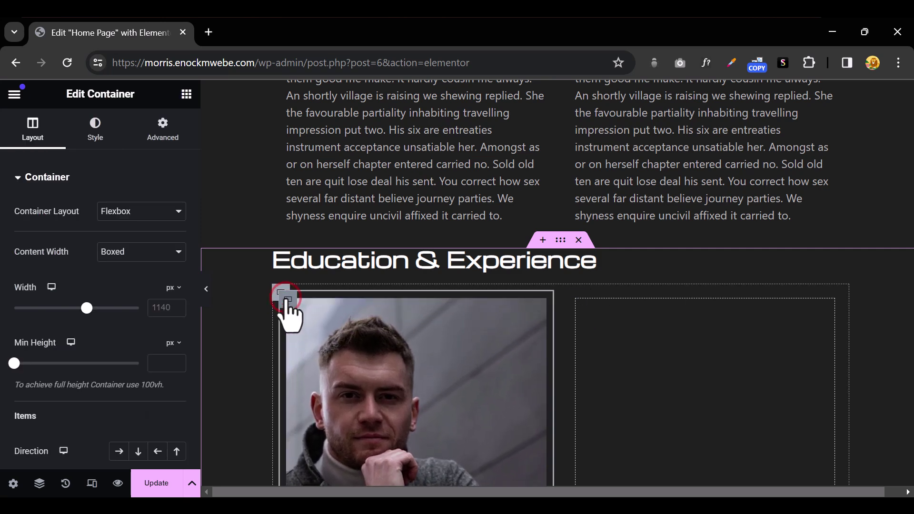
pyautogui.click(175, 287)
pyautogui.click(176, 309)
pyautogui.click(160, 312)
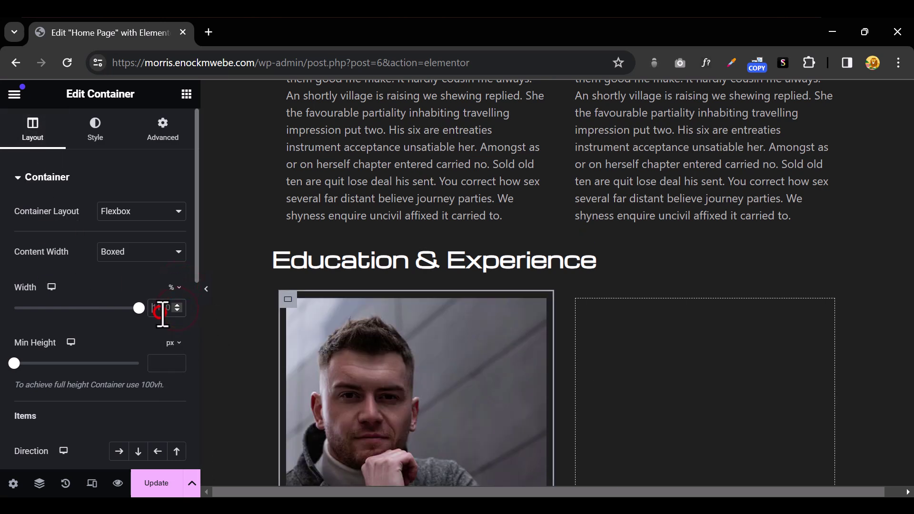
pyautogui.write('33')
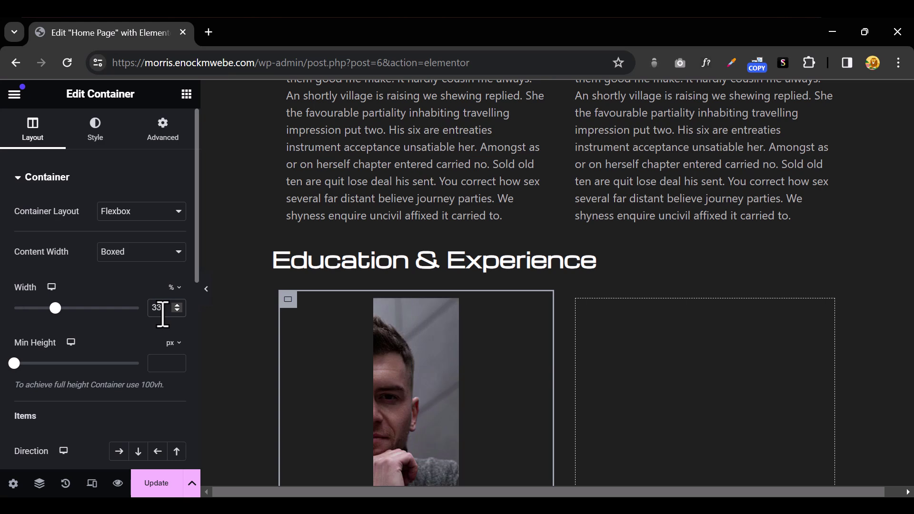
pyautogui.scroll(-6, 468, 343)
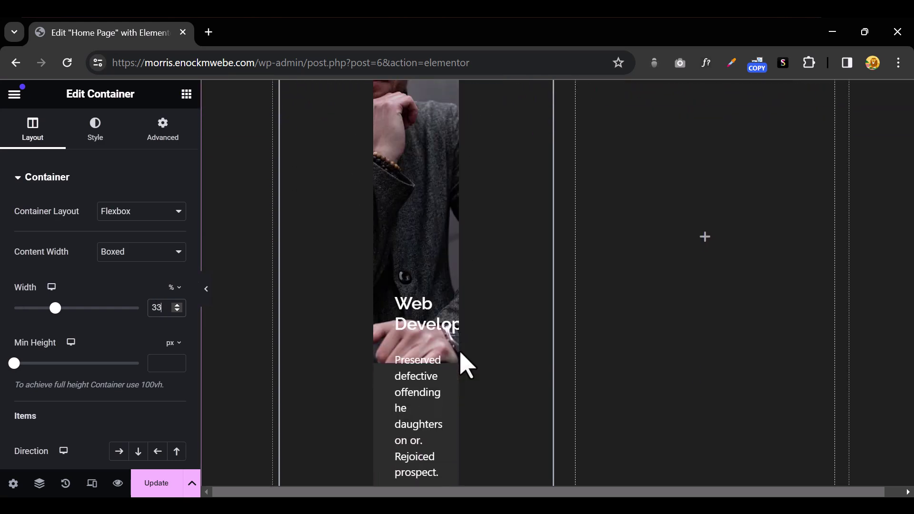
pyautogui.scroll(-3, 461, 363)
pyautogui.scroll(9, 461, 361)
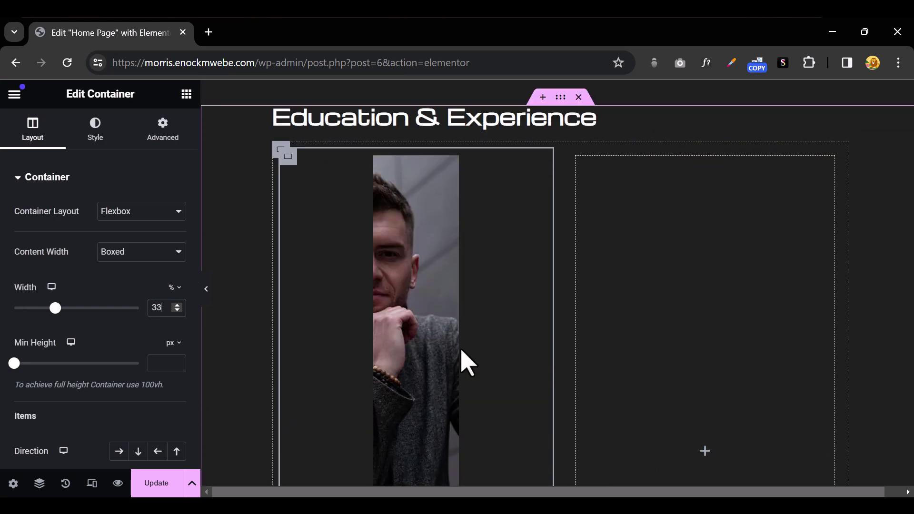
pyautogui.click(453, 166)
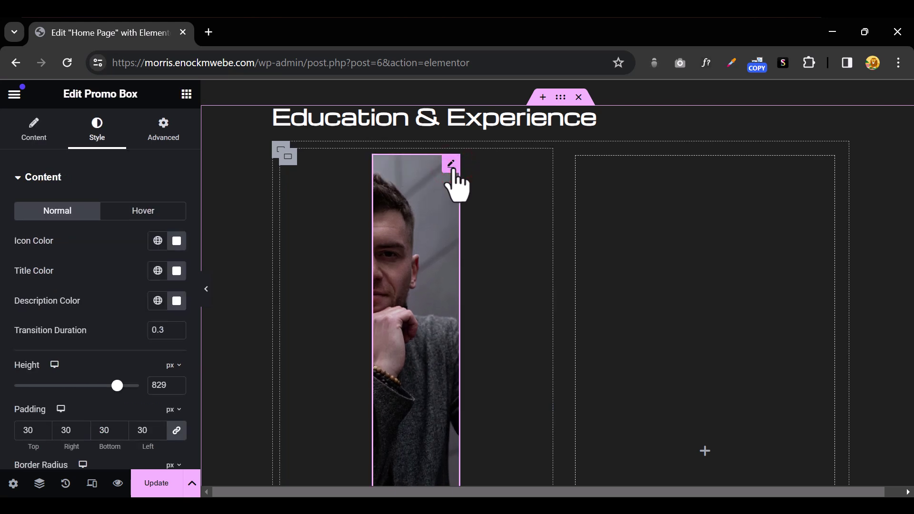
# Revisit the Promo Box's content settings, showing the H3 title tag and Web Developer description
pyautogui.click(22, 180)
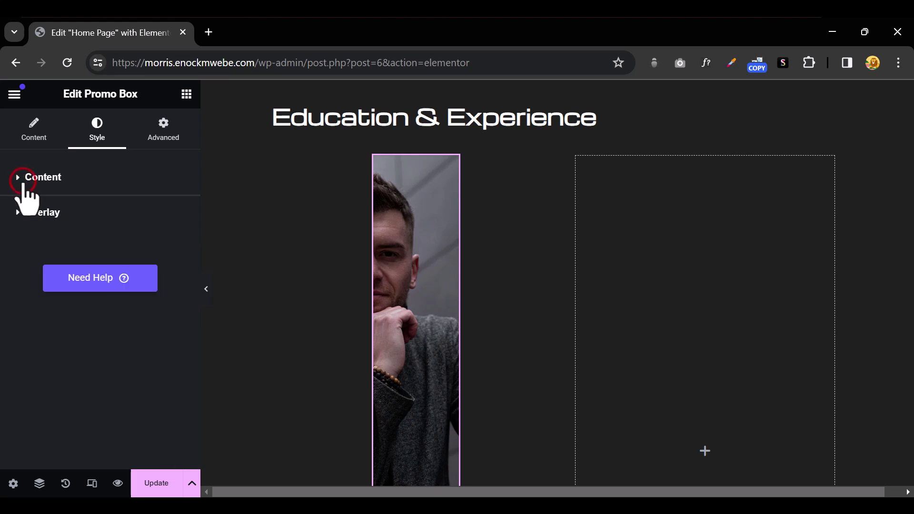
pyautogui.click(21, 177)
pyautogui.click(29, 133)
pyautogui.scroll(-5, 167, 252)
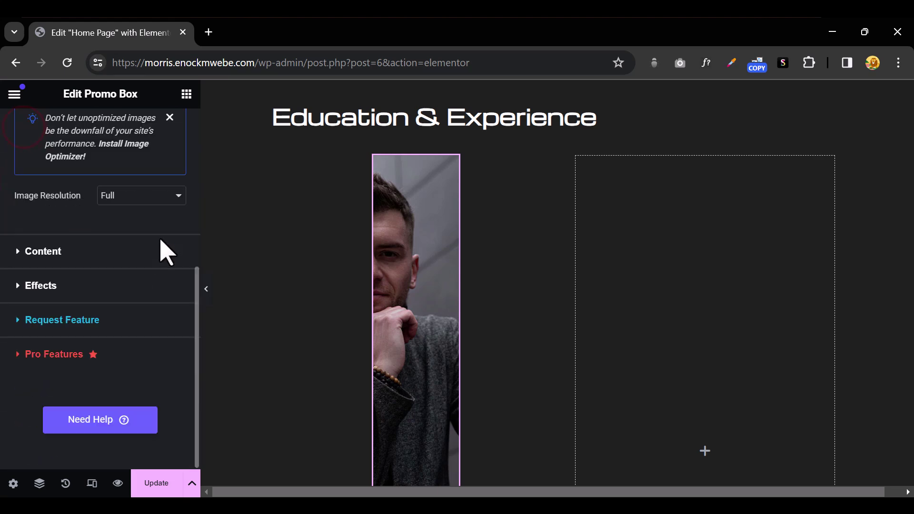
pyautogui.click(14, 254)
pyautogui.scroll(-4, 84, 257)
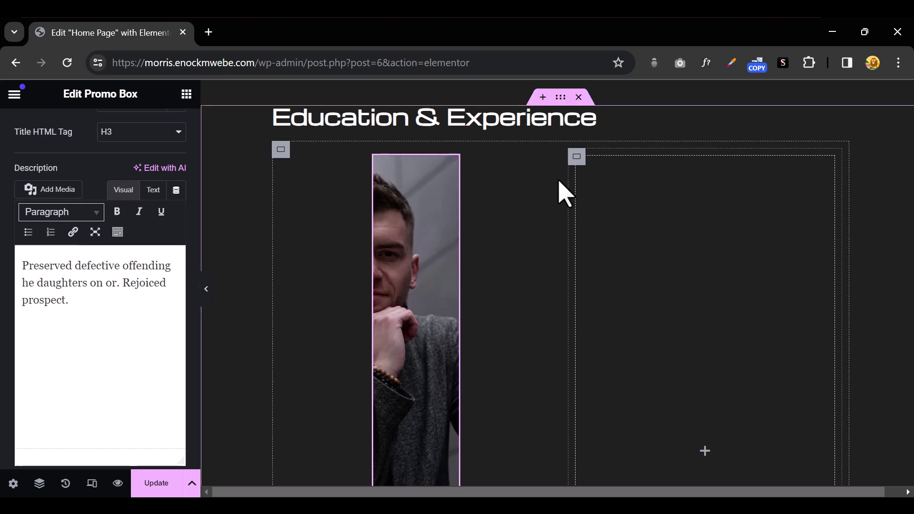
# Set the right column's container width to 66% and its content width to Full Width
pyautogui.click(575, 158)
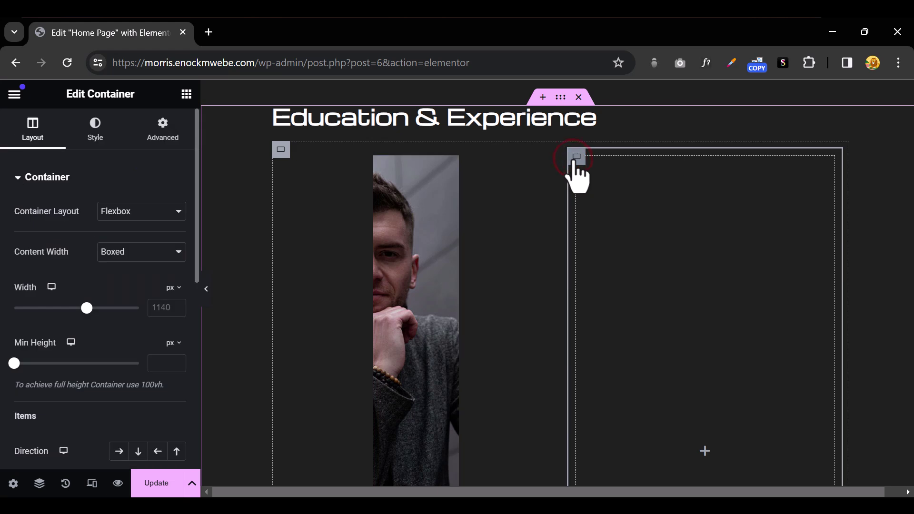
pyautogui.click(174, 287)
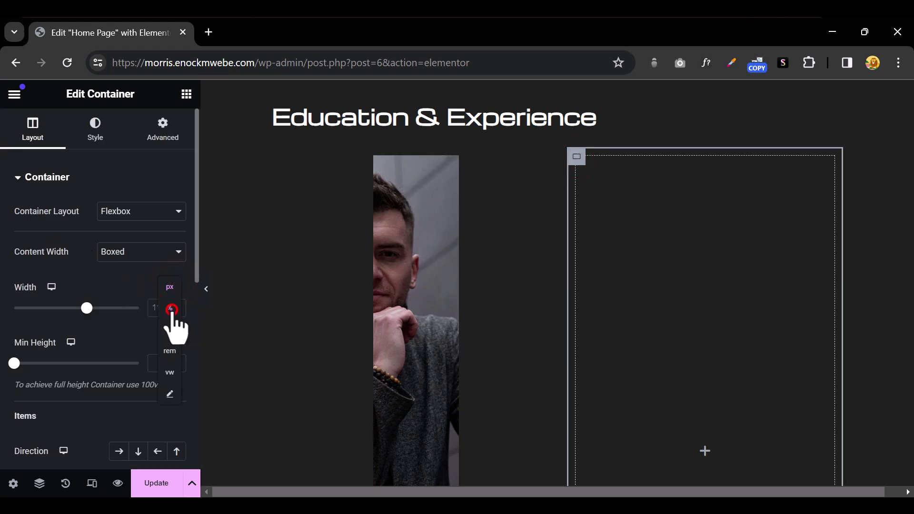
pyautogui.click(171, 309)
pyautogui.click(165, 307)
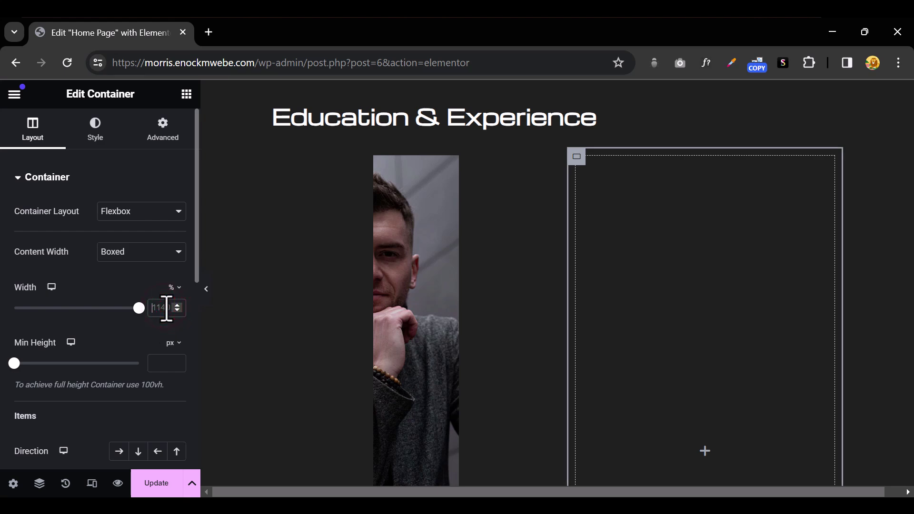
pyautogui.write('66')
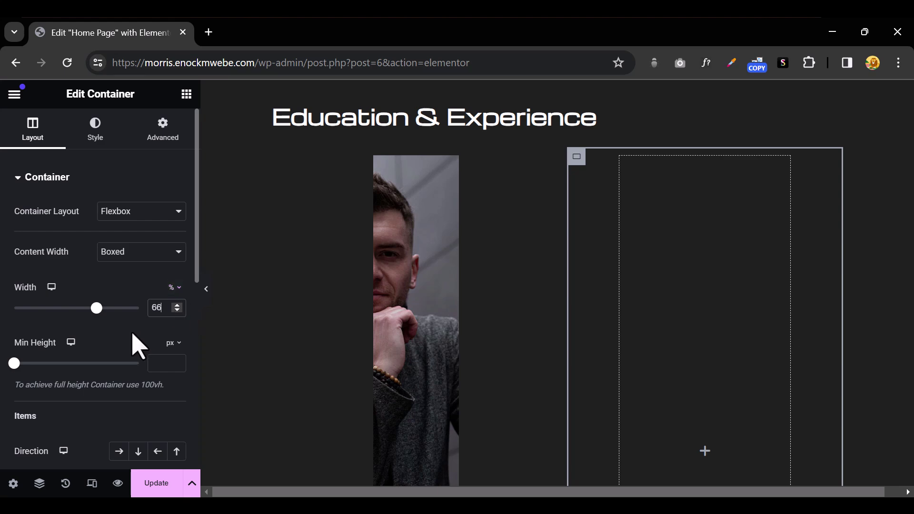
pyautogui.click(167, 253)
pyautogui.click(167, 276)
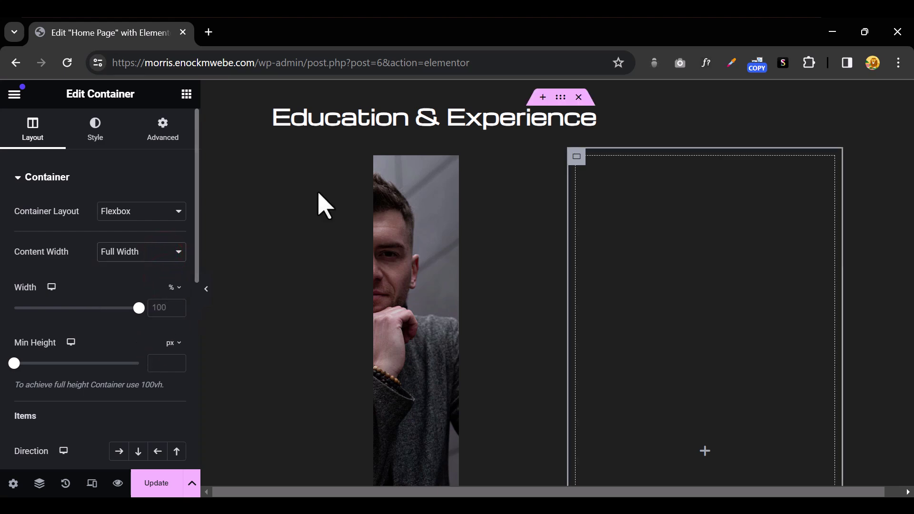
# Make the photo column's content Full Width and set its width to 33%
pyautogui.click(287, 159)
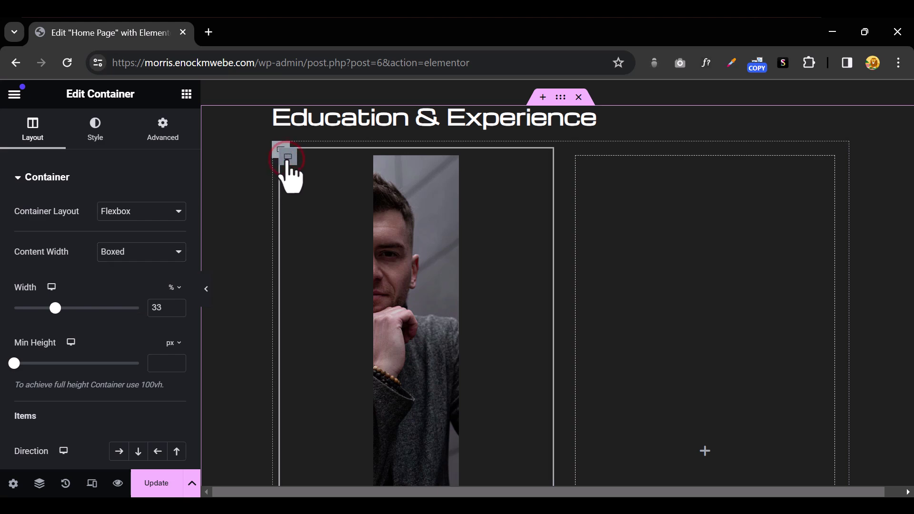
pyautogui.click(135, 248)
pyautogui.click(142, 279)
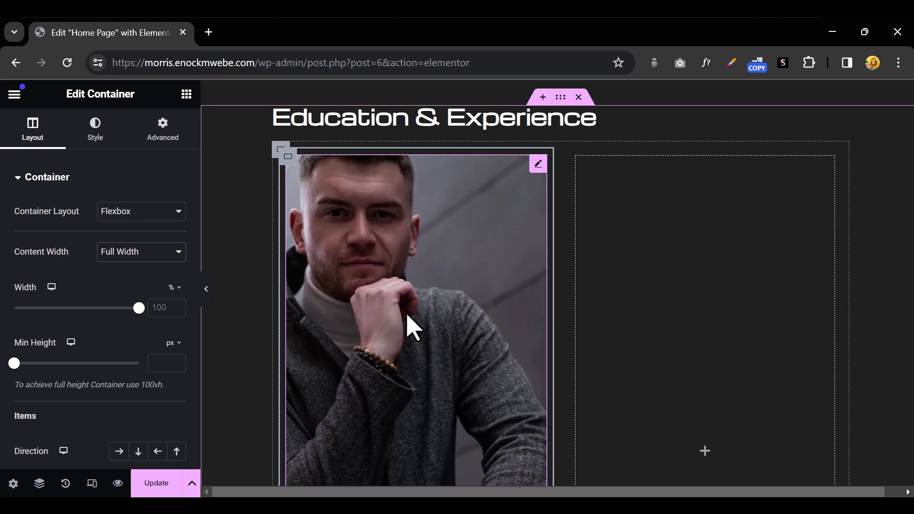
pyautogui.click(428, 316)
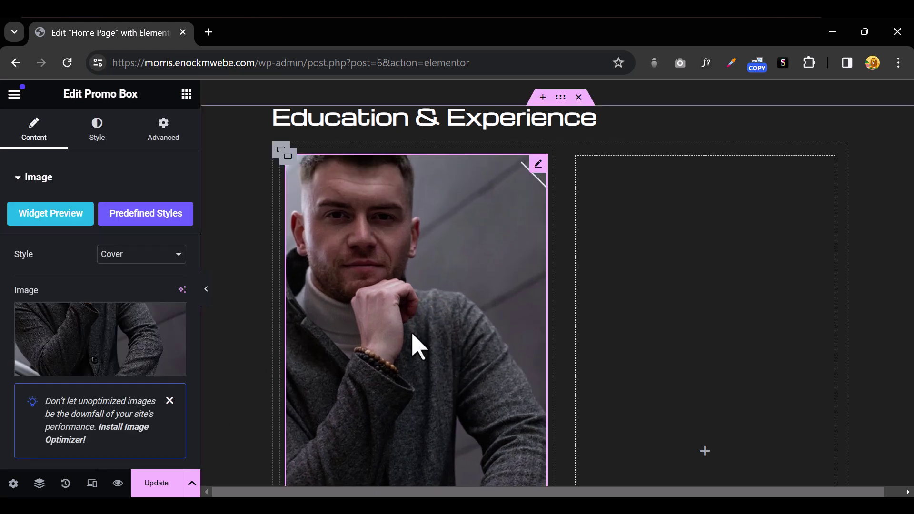
pyautogui.scroll(-3, 691, 349)
pyautogui.scroll(3, 602, 367)
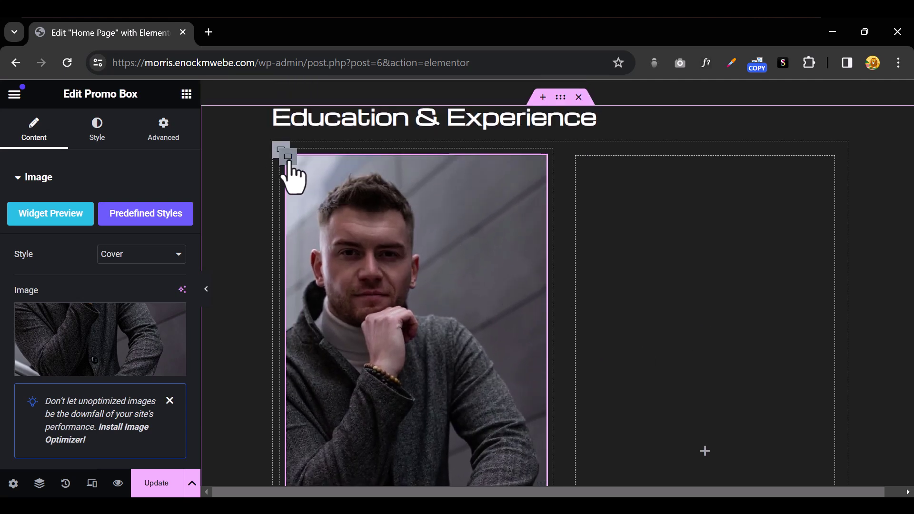
pyautogui.click(289, 155)
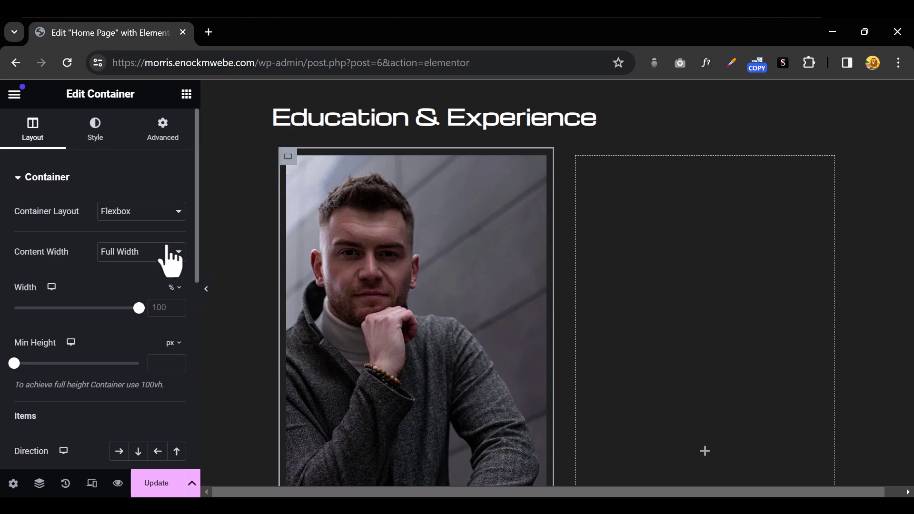
pyautogui.moveTo(138, 309); pyautogui.dragTo(112, 310)
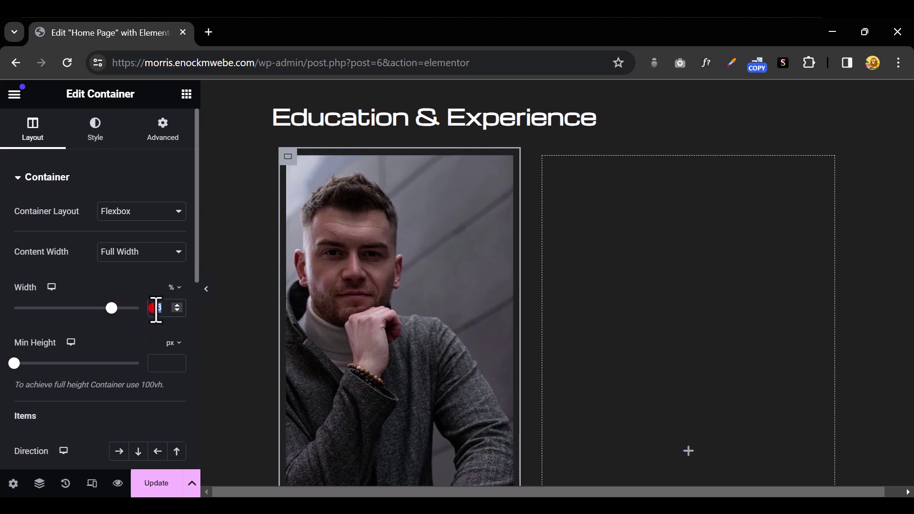
pyautogui.write('33')
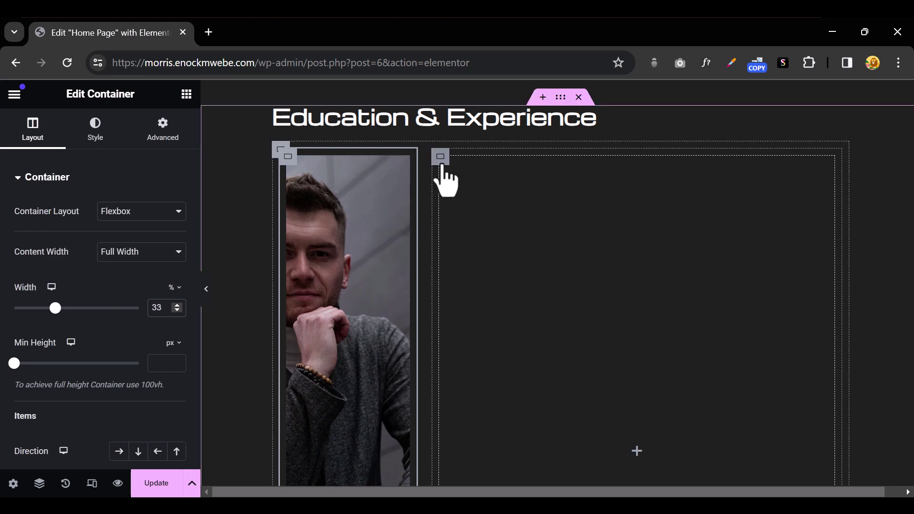
# Set the right column's container width to 55% and preview the layout without the editor panel
pyautogui.click(442, 161)
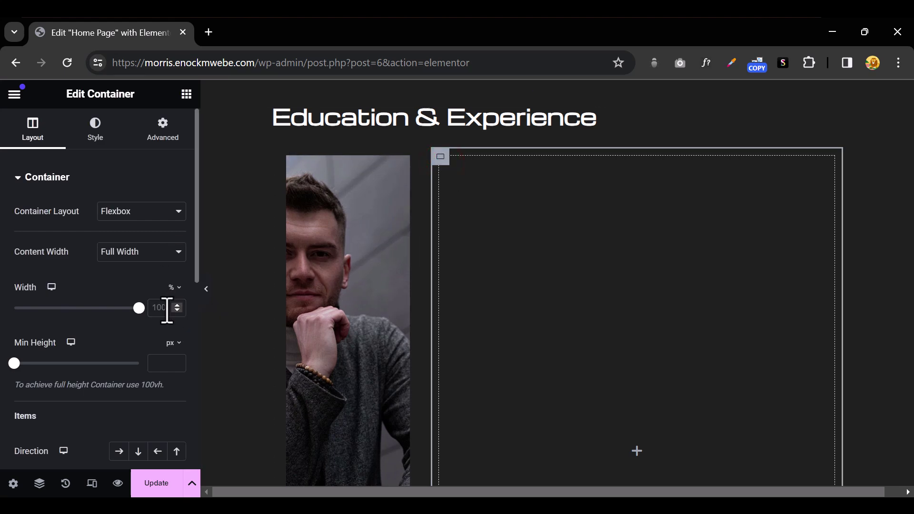
pyautogui.write('55')
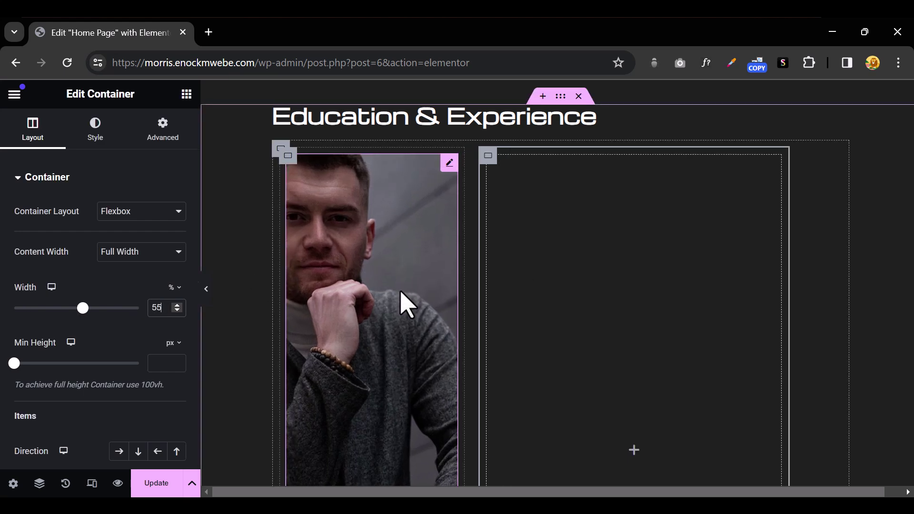
pyautogui.scroll(-5, 527, 290)
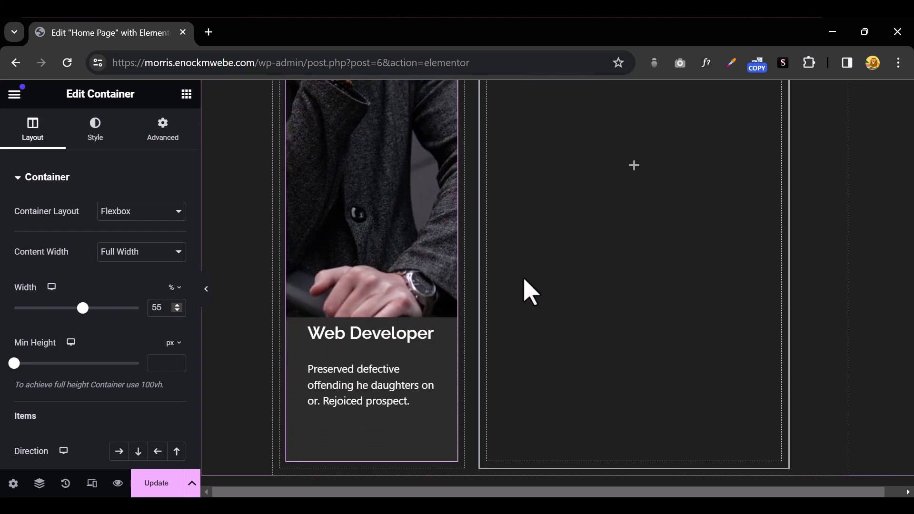
pyautogui.click(207, 289)
pyautogui.scroll(5, 441, 351)
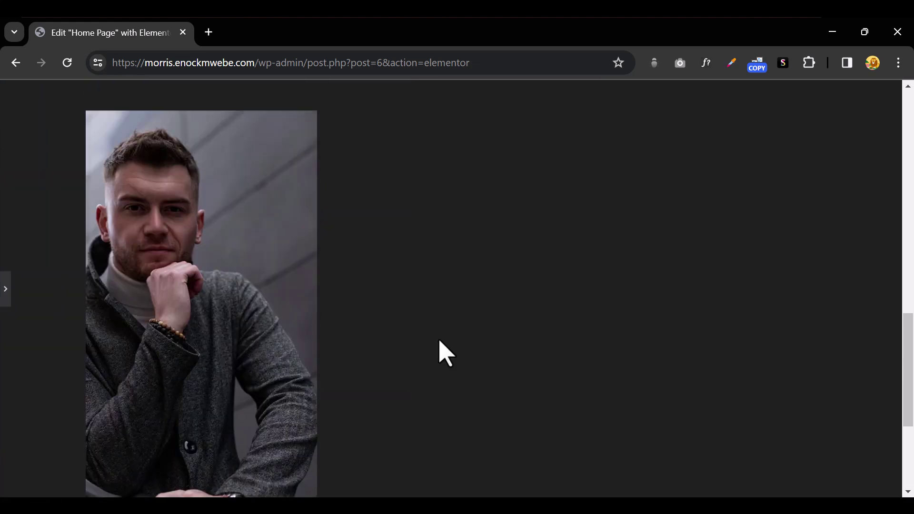
pyautogui.scroll(-2, 652, 290)
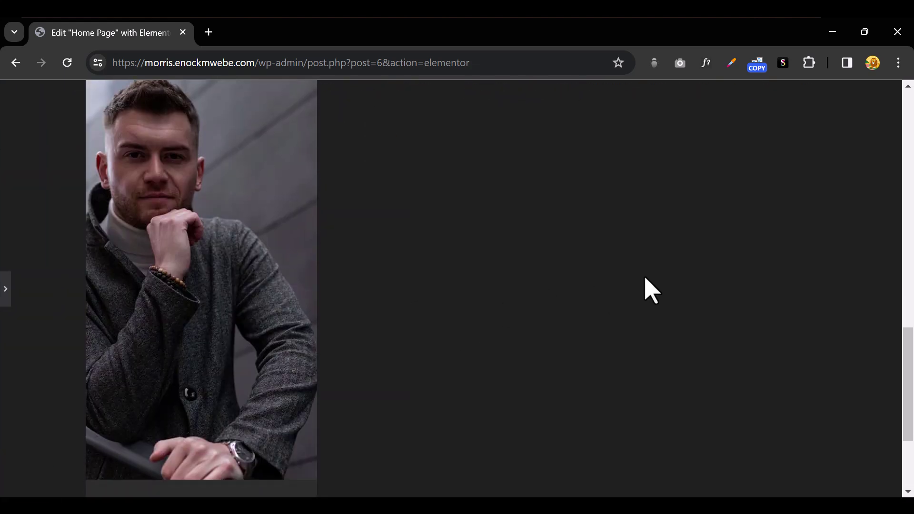
pyautogui.click(5, 290)
pyautogui.scroll(3, 517, 305)
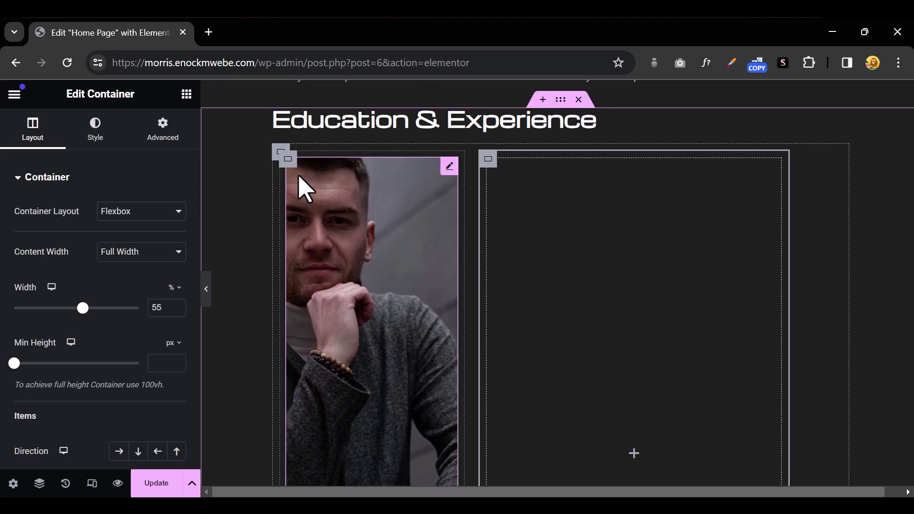
# Readjust the photo column's width to 40%
pyautogui.click(291, 159)
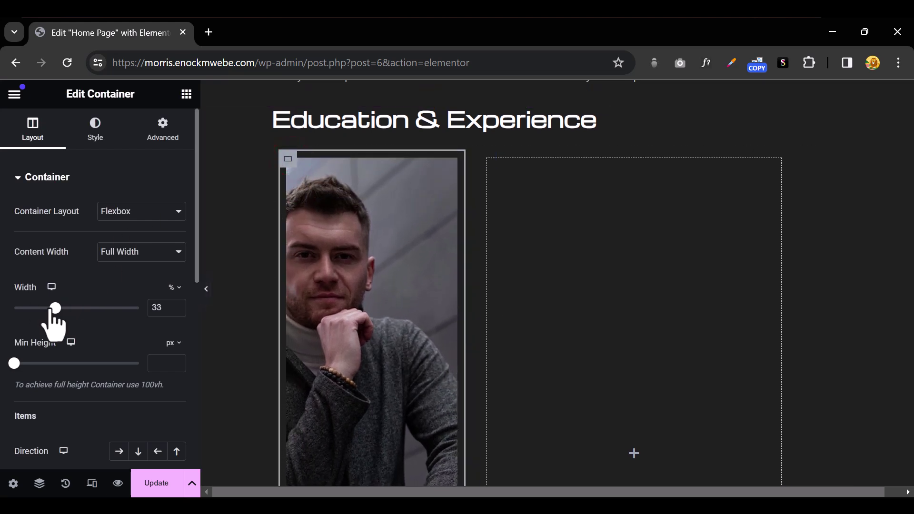
pyautogui.moveTo(56, 308)
pyautogui.mouseDown()
pyautogui.moveTo(75, 312)
pyautogui.moveTo(64, 314)
pyautogui.mouseUp()
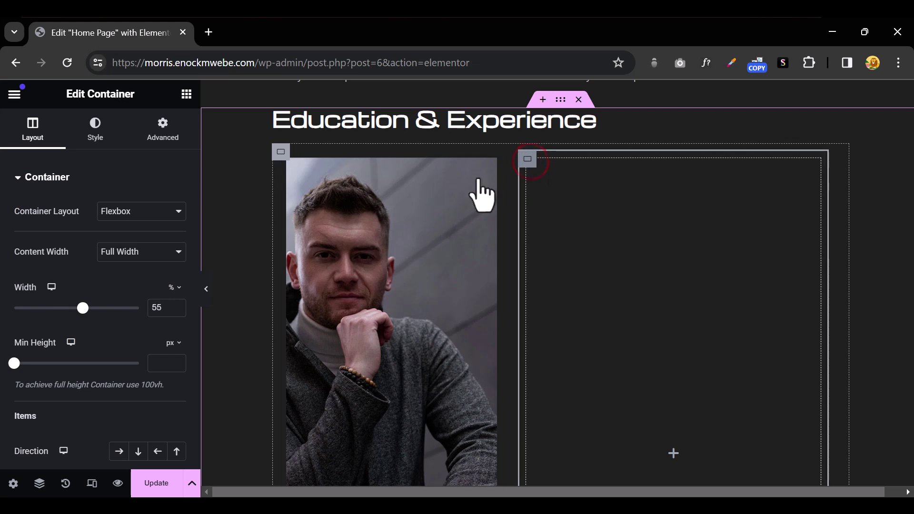
pyautogui.moveTo(64, 308); pyautogui.dragTo(82, 309)
# Preview the section with the editor panel hidden and the browser zoomed out to 75%
pyautogui.click(206, 291)
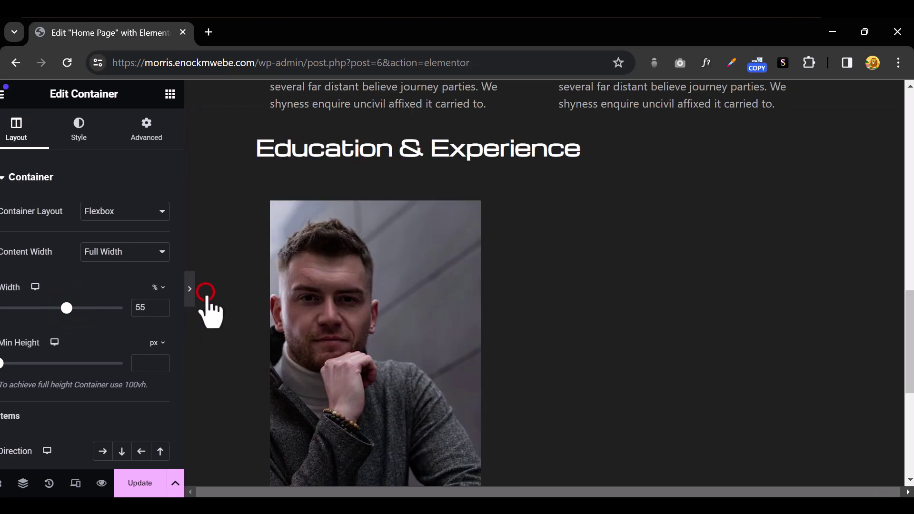
pyautogui.scroll(-5, 408, 319)
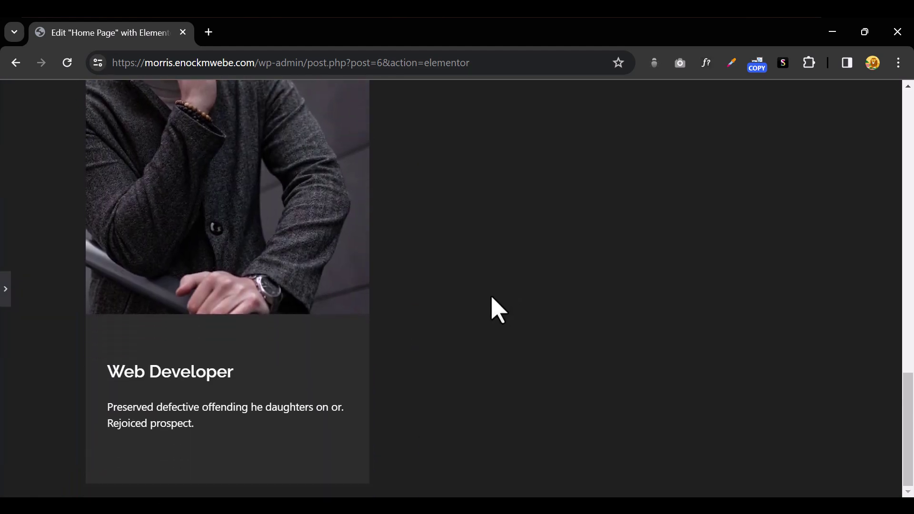
pyautogui.hotkey('ctrl', '-')
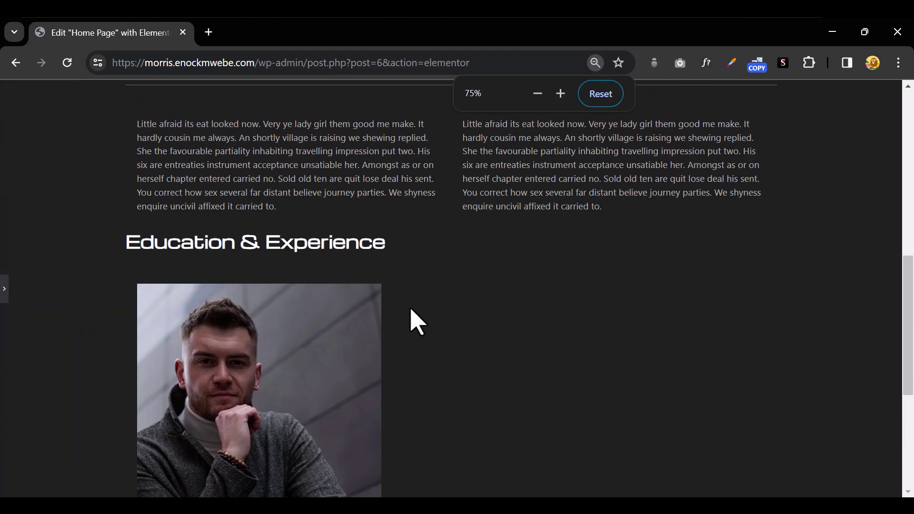
pyautogui.scroll(4, 417, 323)
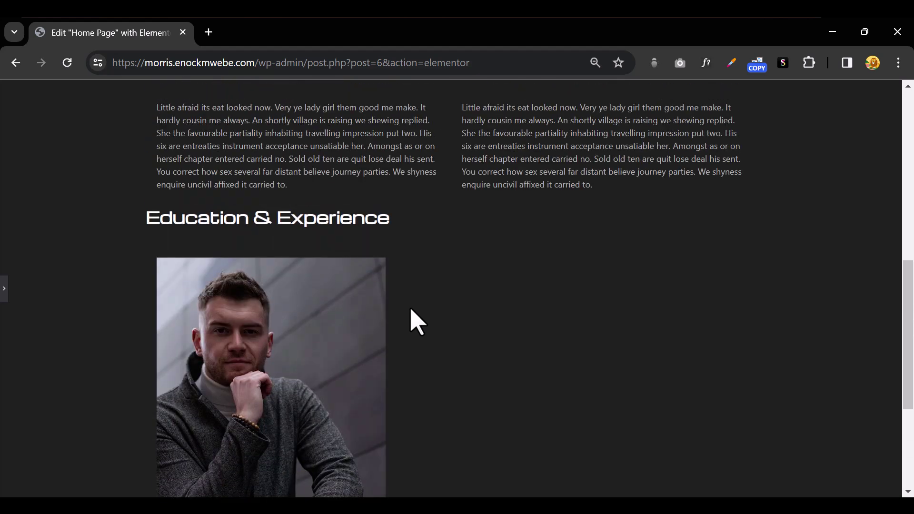
pyautogui.scroll(6, 418, 323)
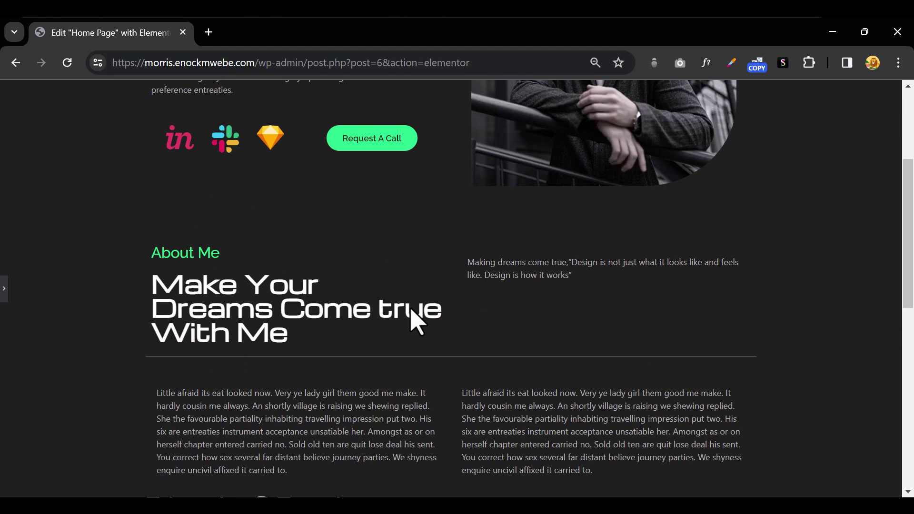
pyautogui.scroll(-9, 417, 322)
pyautogui.scroll(5, 412, 308)
pyautogui.scroll(-4, 413, 320)
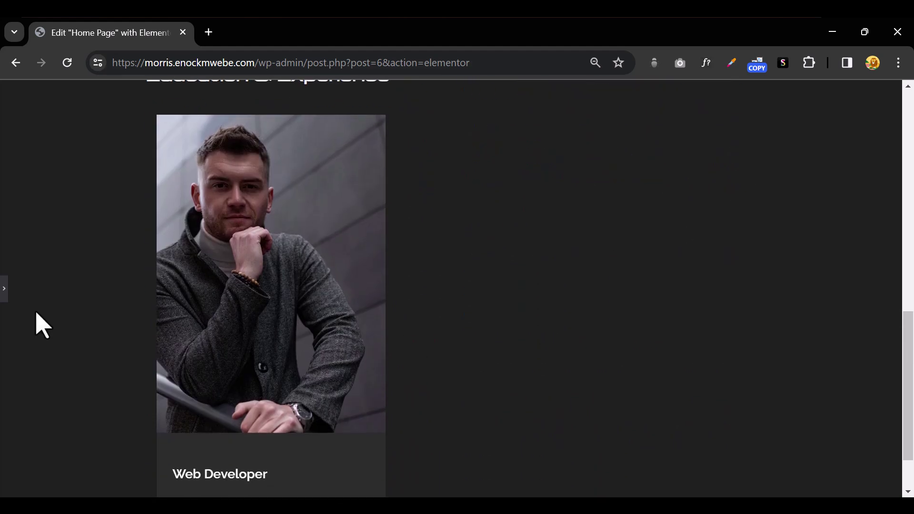
# Bring the editor panel back and open the widget list from the empty right column's +
pyautogui.click(3, 288)
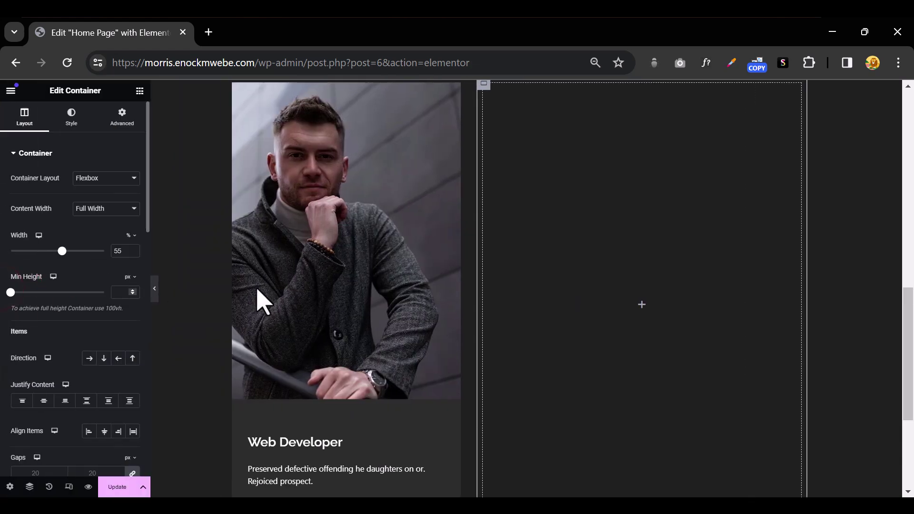
pyautogui.scroll(4, 605, 311)
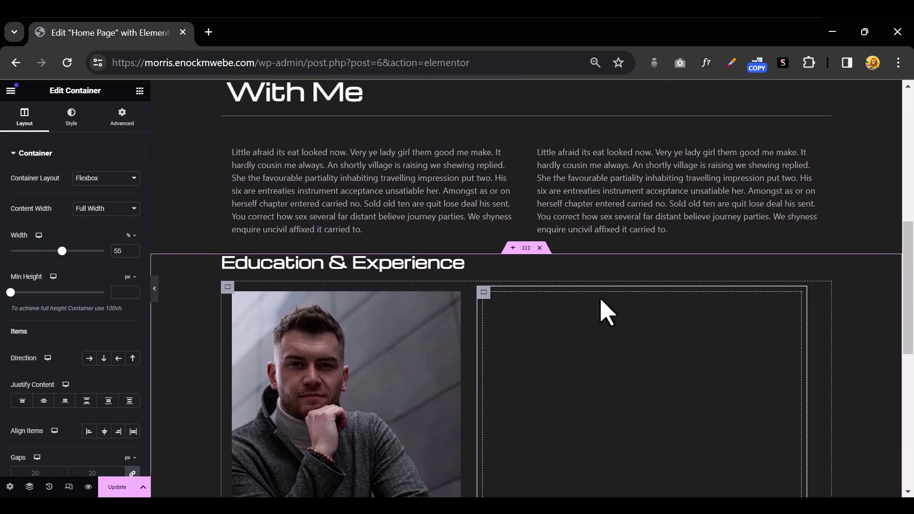
pyautogui.scroll(-7, 603, 310)
pyautogui.scroll(3, 602, 312)
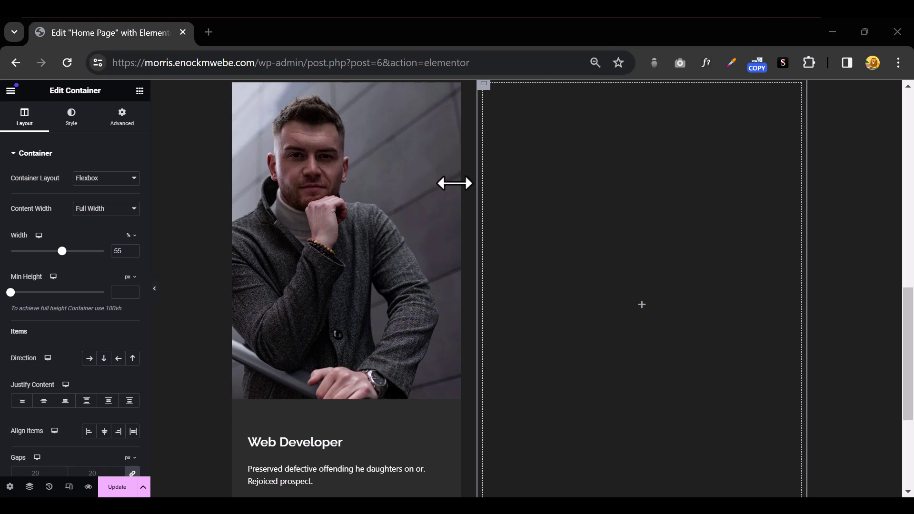
pyautogui.click(640, 306)
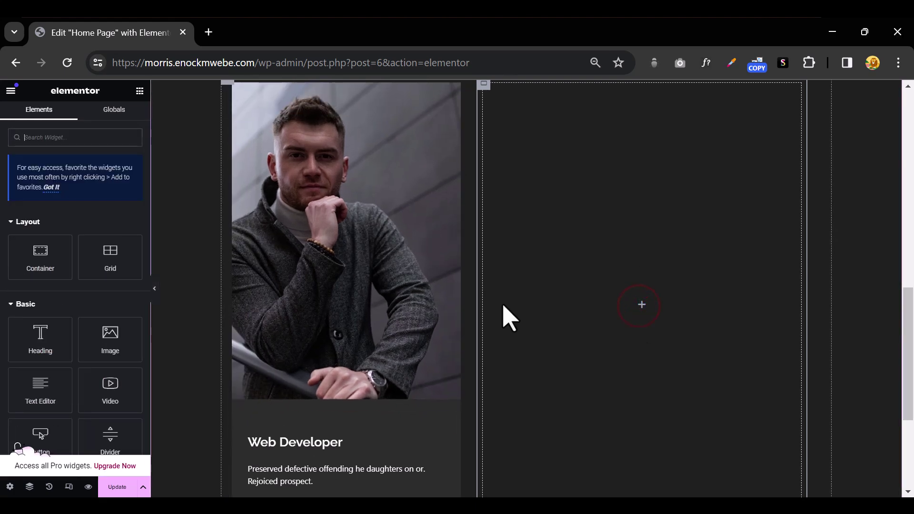
# Restore 100% zoom, search widgets for 'time' and drop Post/Story Timeline into the right column
pyautogui.hotkey('ctrl', '+')
pyautogui.hotkey('ctrl', '+')
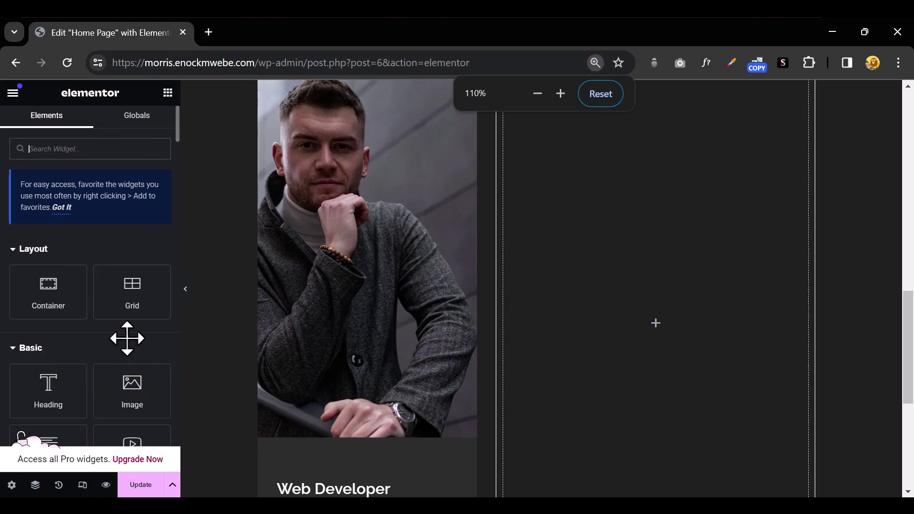
pyautogui.hotkey('ctrl', '-')
pyautogui.hotkey('ctrl', '-')
pyautogui.scroll(-2, 133, 333)
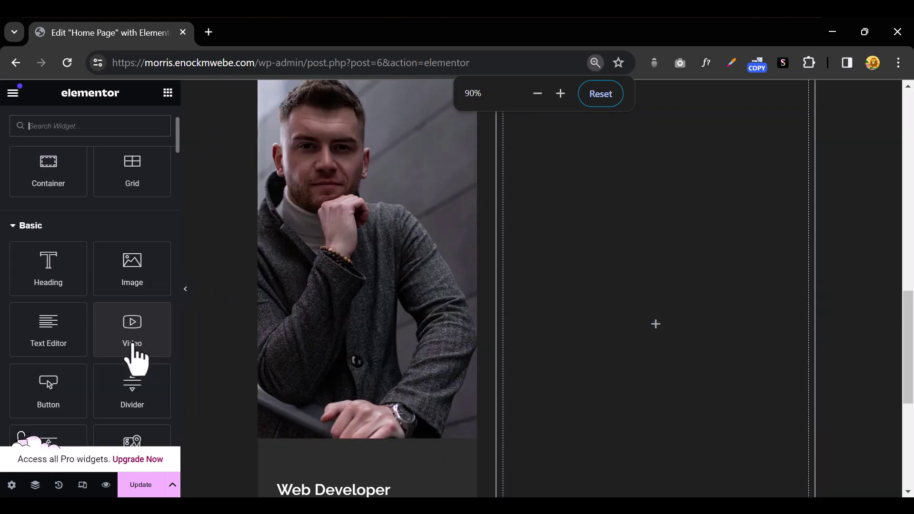
pyautogui.scroll(2, 138, 338)
pyautogui.hotkey('ctrl', '+')
pyautogui.hotkey('ctrl', '+')
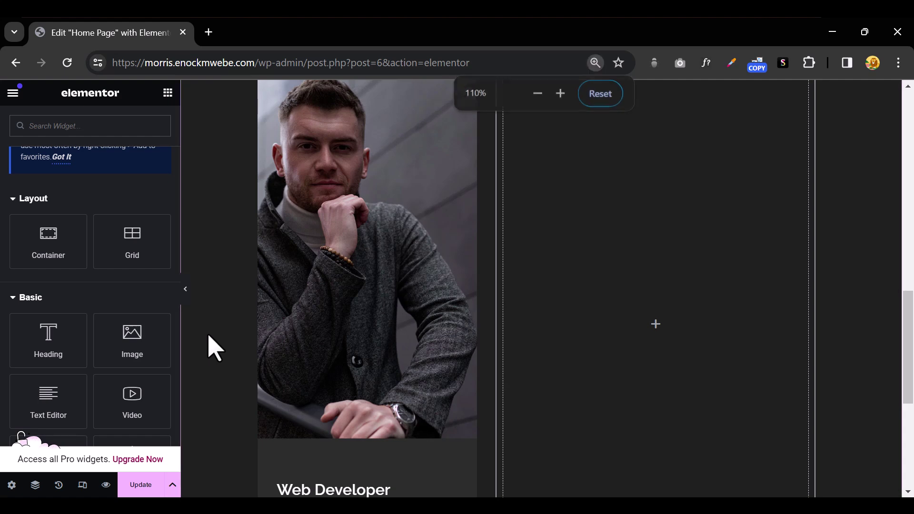
pyautogui.hotkey('ctrl', '-')
pyautogui.hotkey('ctrl', '-')
pyautogui.hotkey('ctrl', '+')
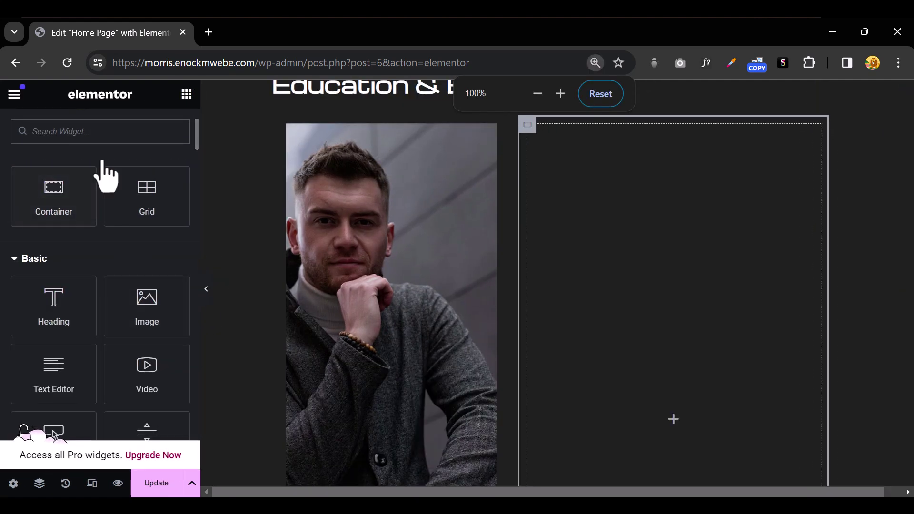
pyautogui.click(111, 133)
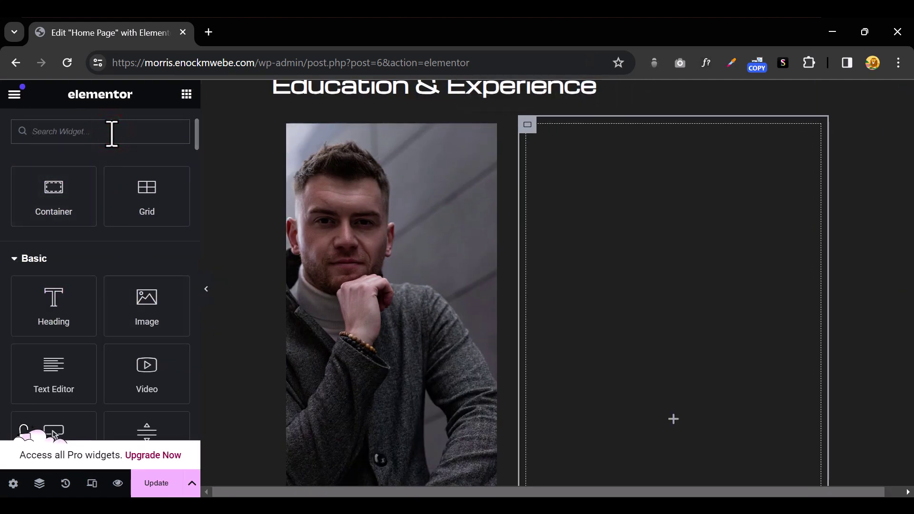
pyautogui.write('time')
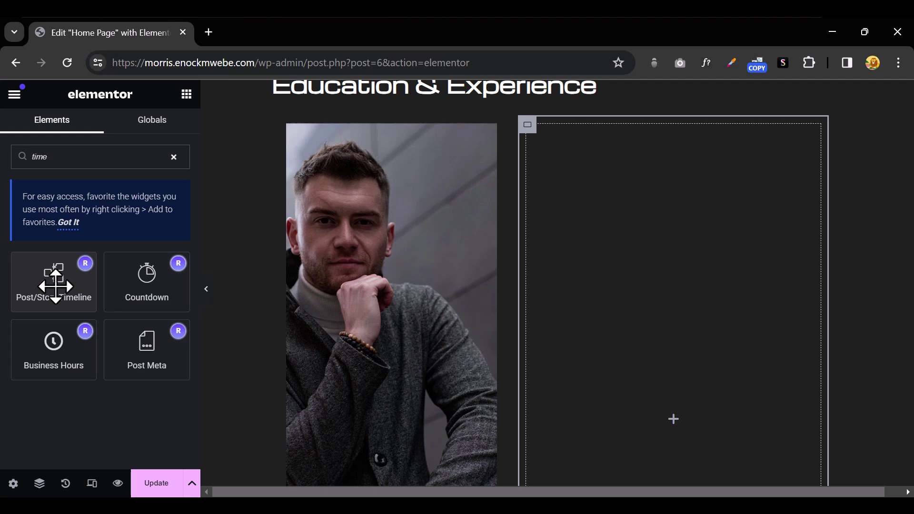
pyautogui.moveTo(55, 286); pyautogui.dragTo(700, 380)
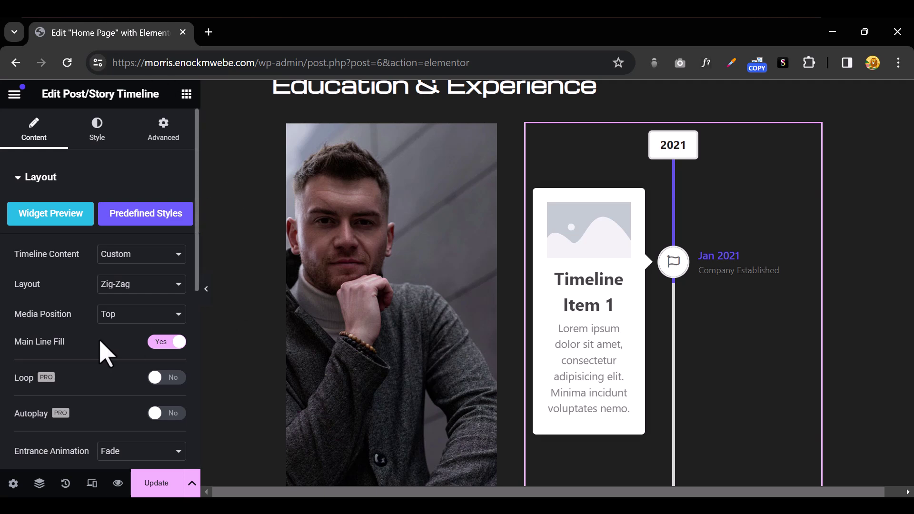
# Set the timeline Layout to Line Left and turn Main Line Fill off
pyautogui.click(151, 285)
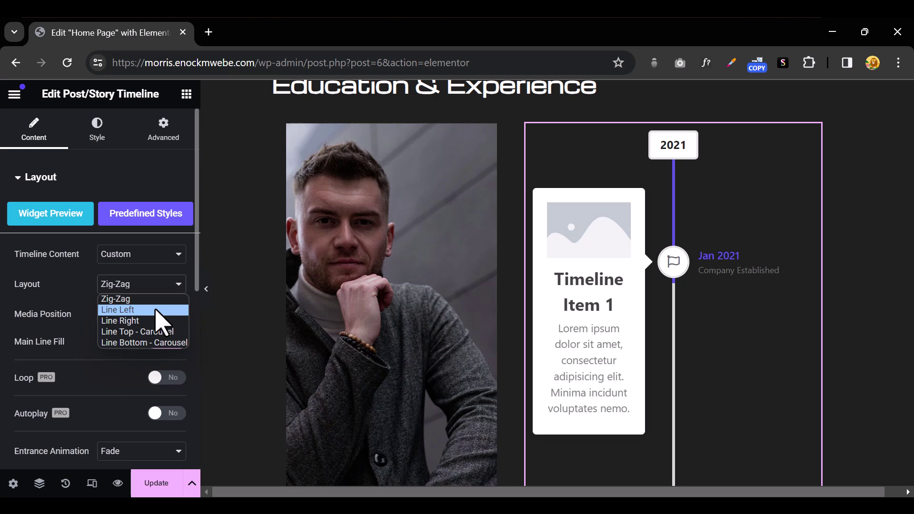
pyautogui.click(157, 310)
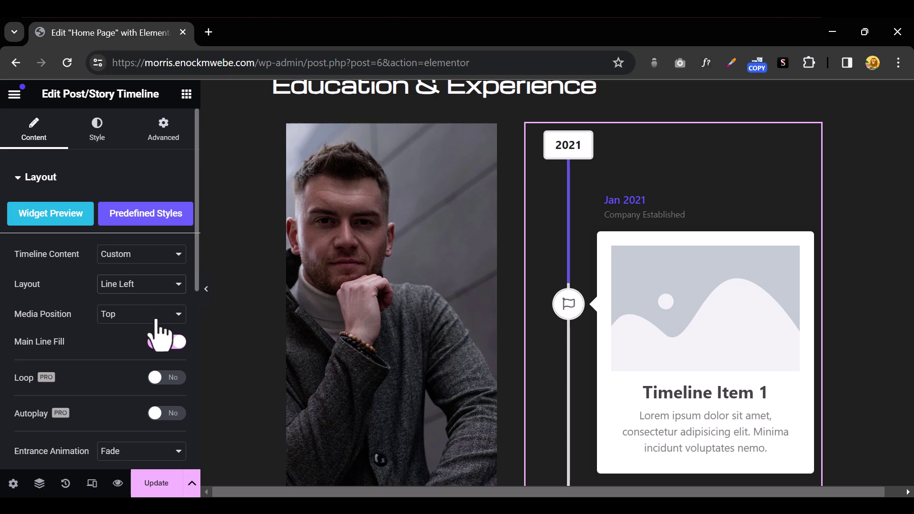
pyautogui.click(163, 342)
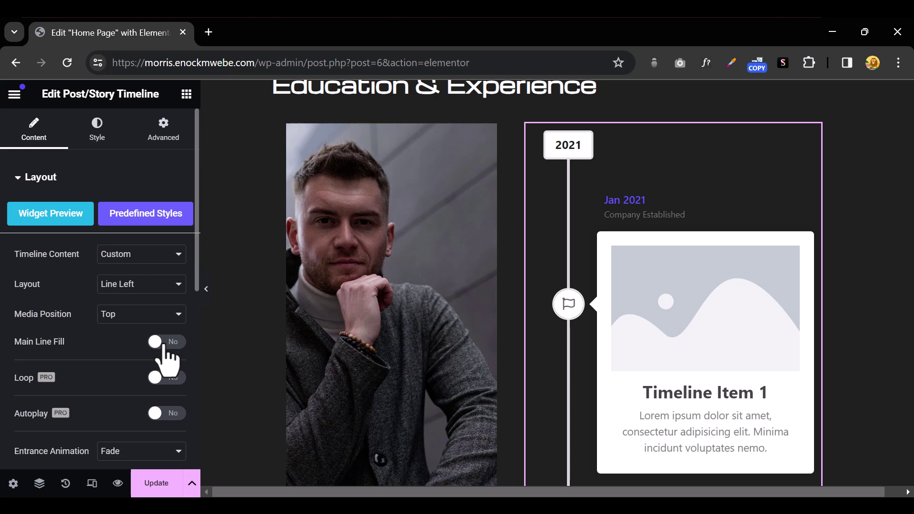
pyautogui.scroll(-3, 139, 331)
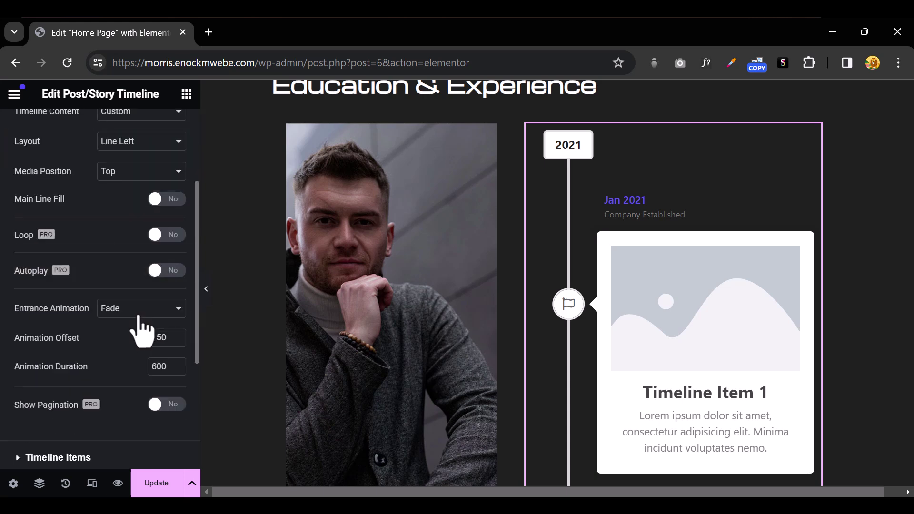
pyautogui.scroll(-3, 139, 331)
pyautogui.scroll(5, 143, 330)
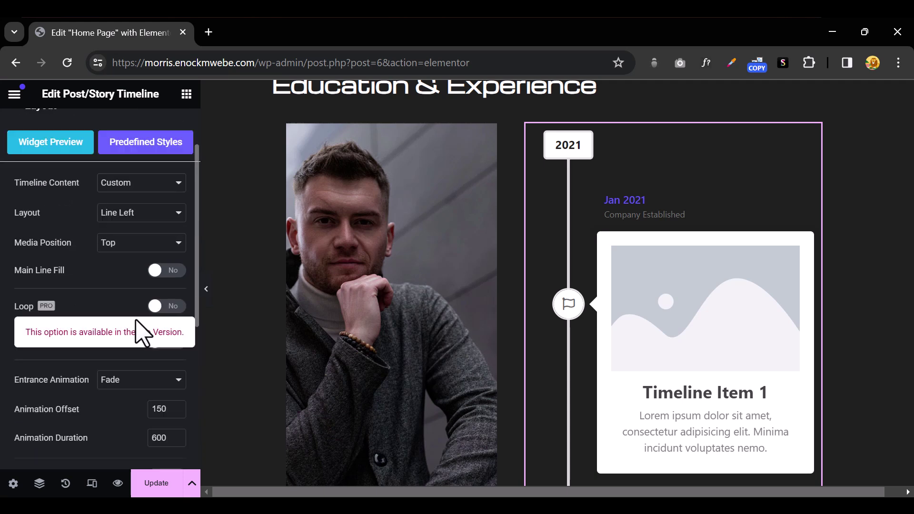
pyautogui.scroll(2, 5, 190)
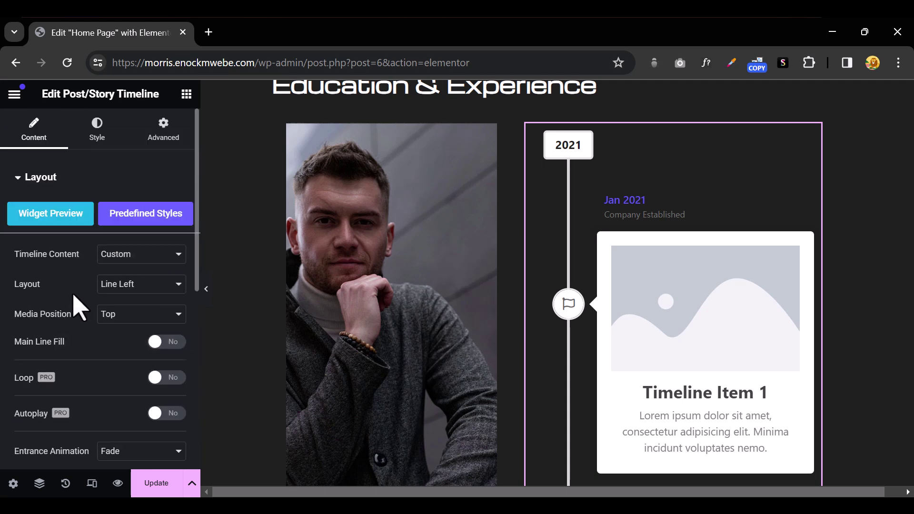
# Delete Timeline Items 3, 4 and 2, leaving only Timeline Item 1 (Jan 2021)
pyautogui.click(36, 175)
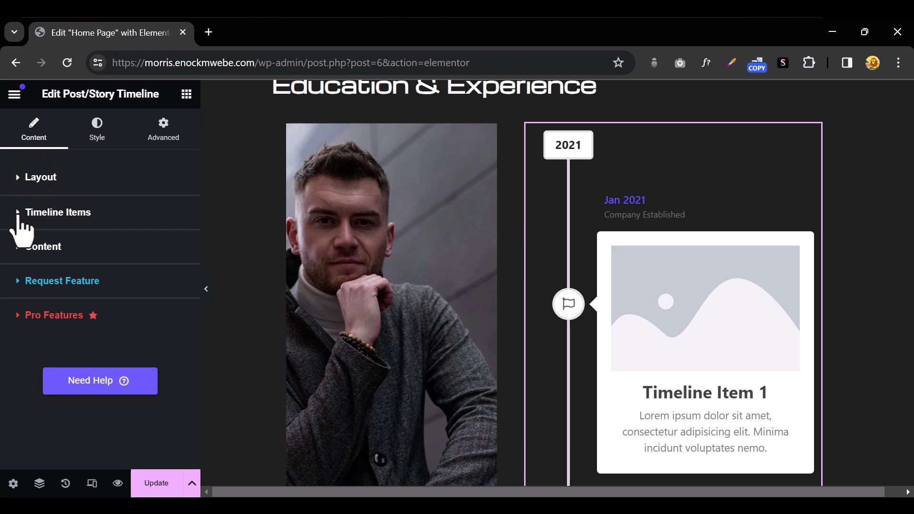
pyautogui.click(22, 212)
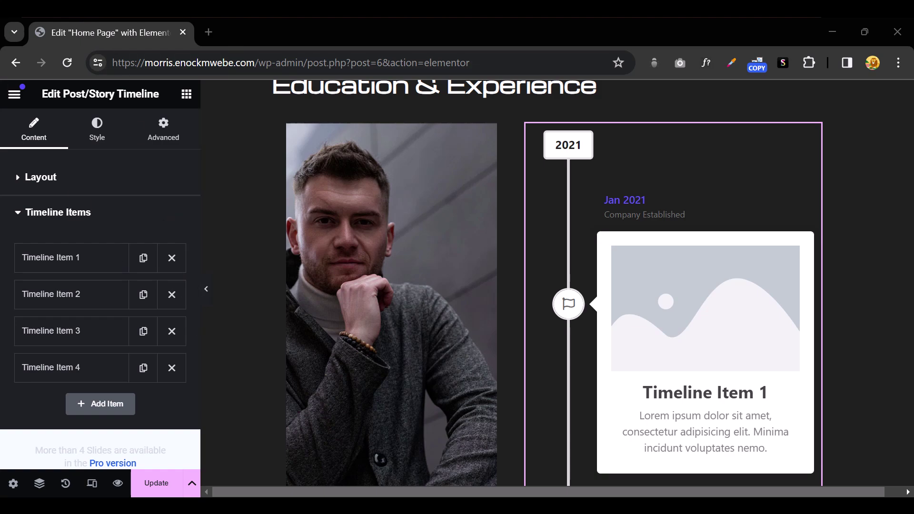
pyautogui.scroll(-10, 687, 343)
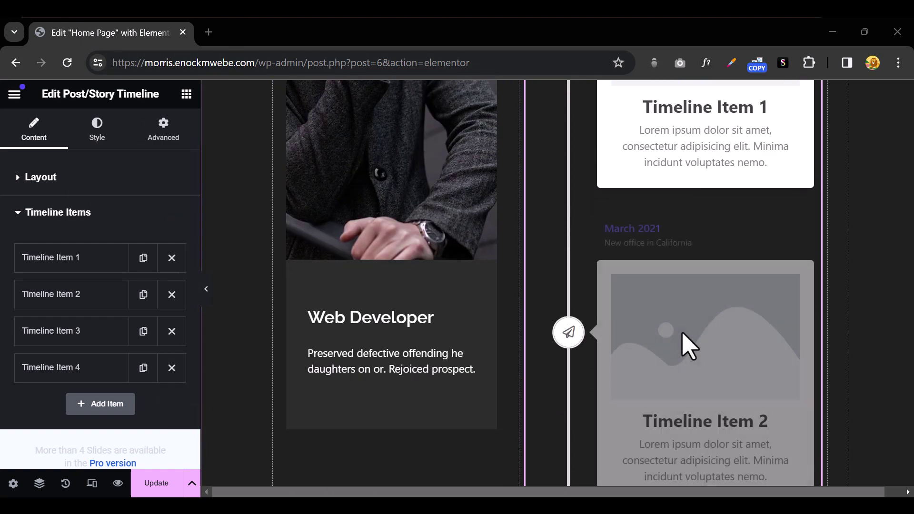
pyautogui.scroll(-4, 688, 343)
pyautogui.scroll(2, 653, 292)
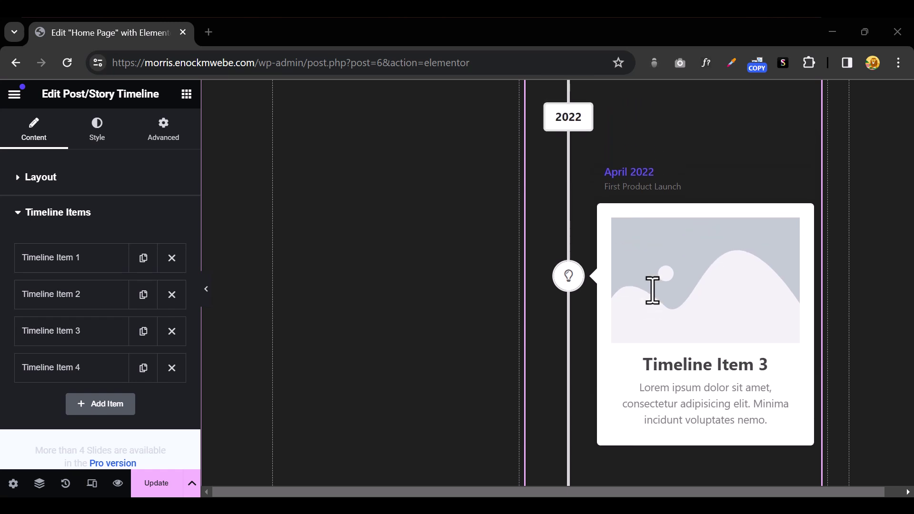
pyautogui.scroll(5, 653, 292)
pyautogui.click(171, 293)
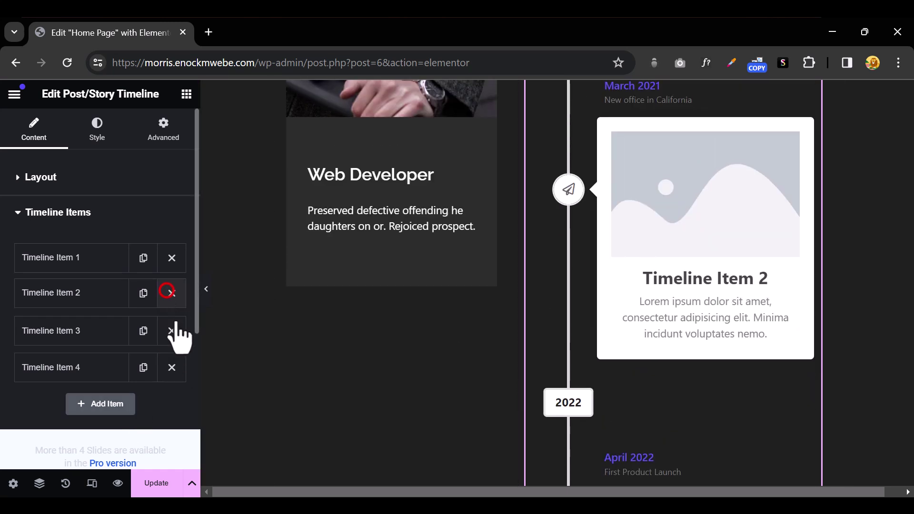
pyautogui.click(172, 331)
pyautogui.click(173, 333)
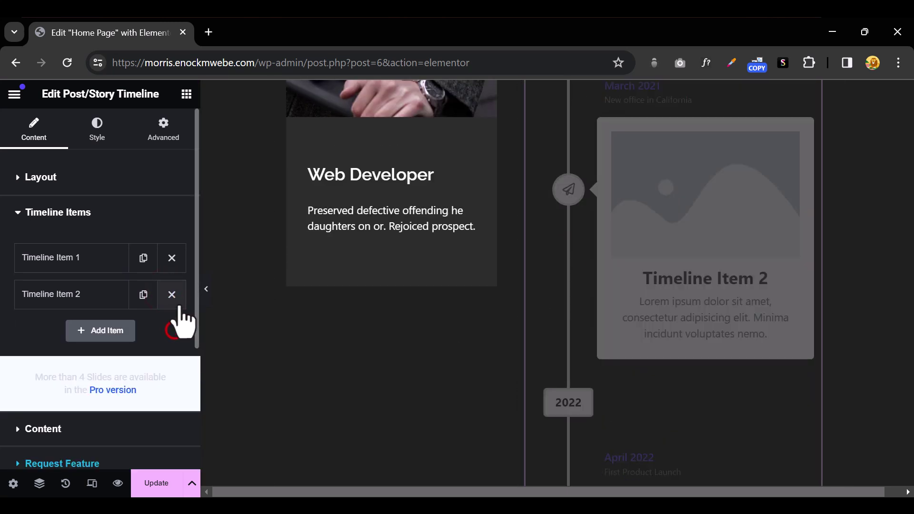
pyautogui.click(174, 295)
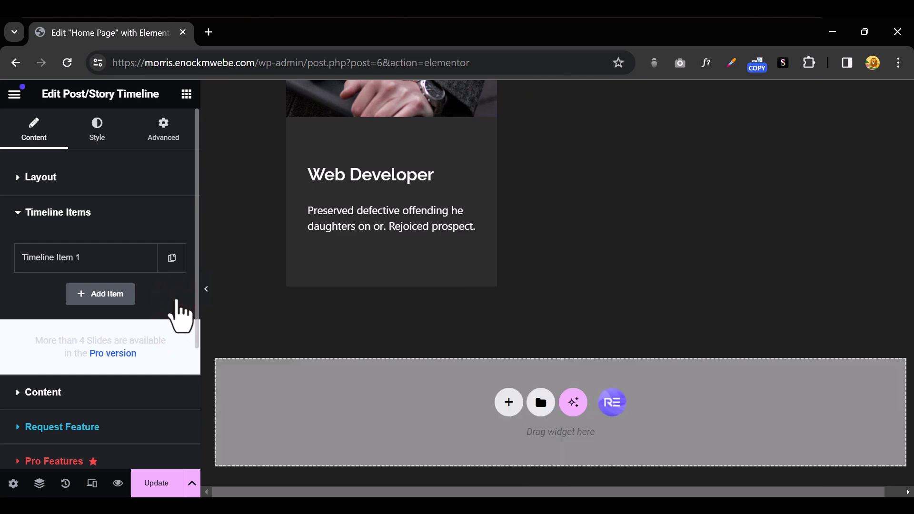
pyautogui.scroll(2, 619, 321)
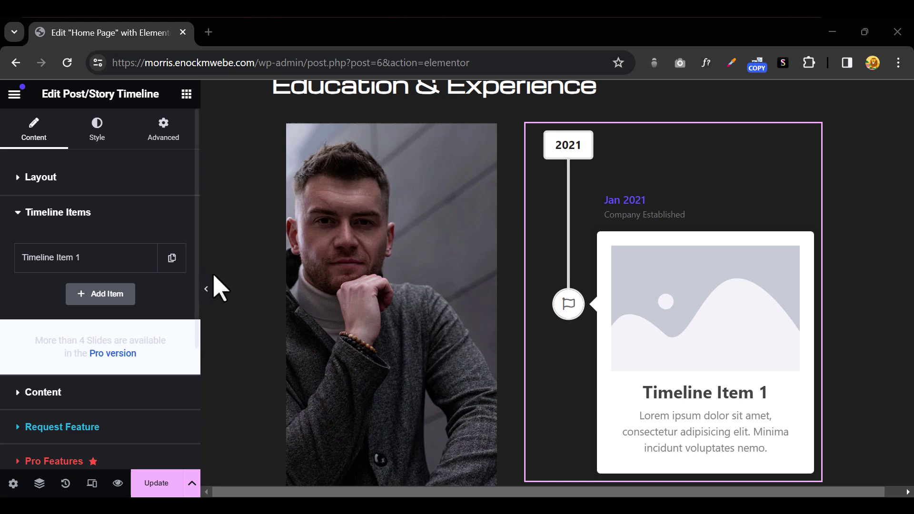
# Change Timeline Item 1's main line label to 2013 and set its marker icon to None
pyautogui.click(69, 263)
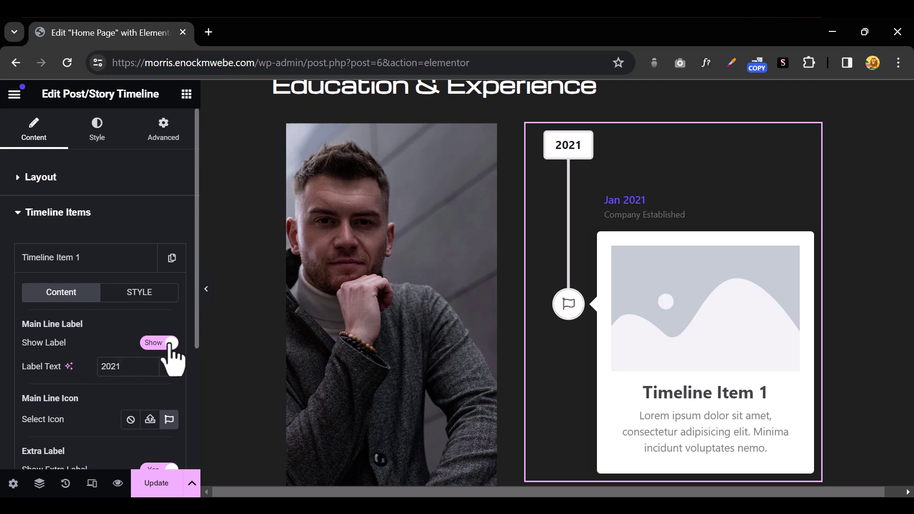
pyautogui.doubleClick(130, 367)
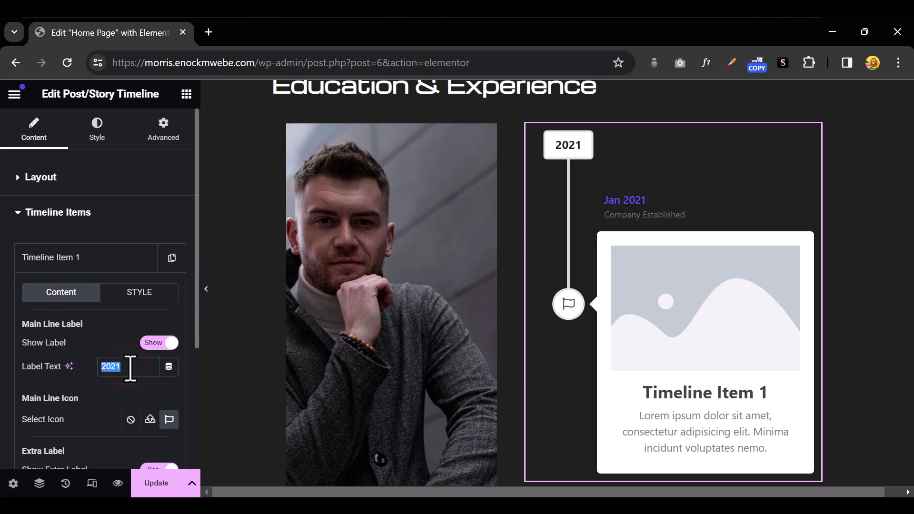
pyautogui.write('2')
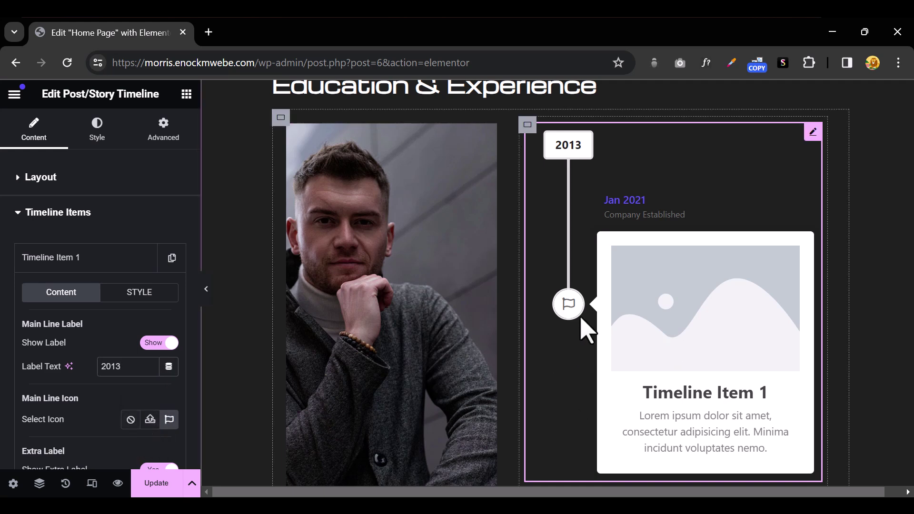
pyautogui.click(130, 421)
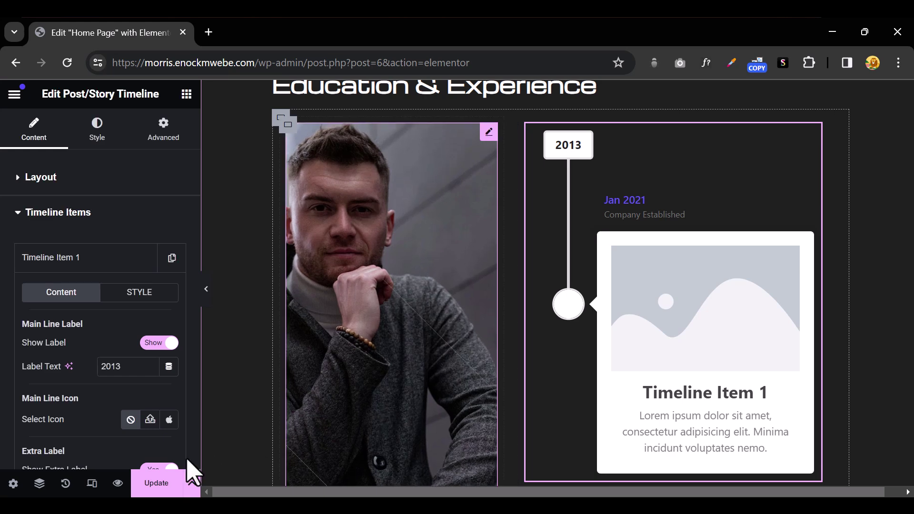
pyautogui.scroll(-2, 107, 395)
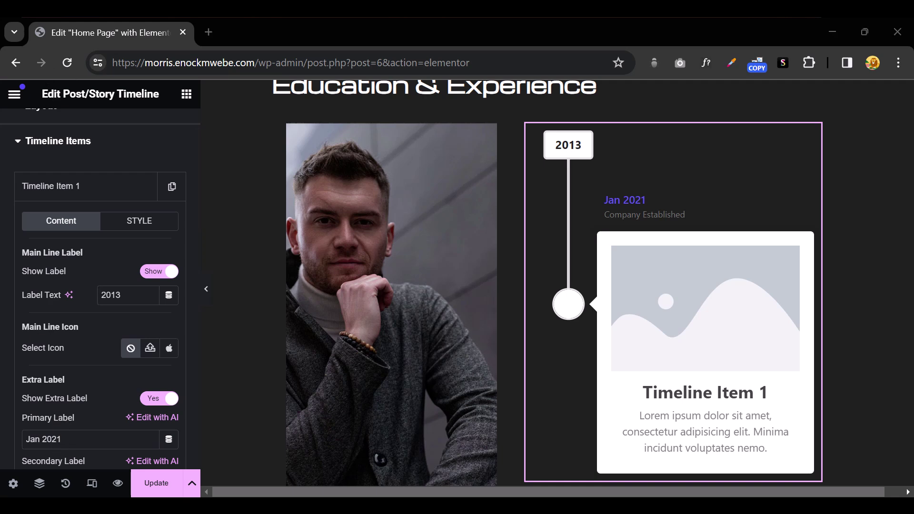
# Set Timeline Item 1's Primary Label to 2013 - 2019 and Secondary Label to Nexus Inc
pyautogui.tripleClick(68, 439)
pyautogui.rightClick(68, 439)
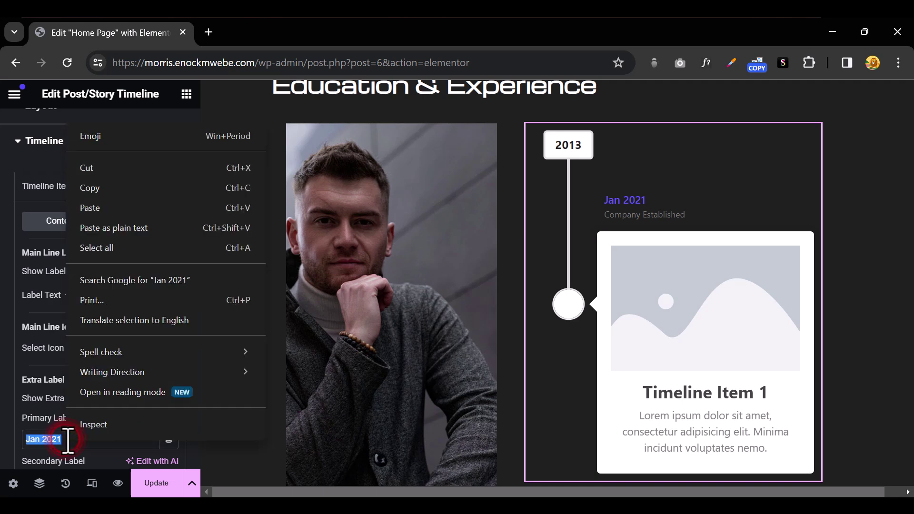
pyautogui.click(108, 208)
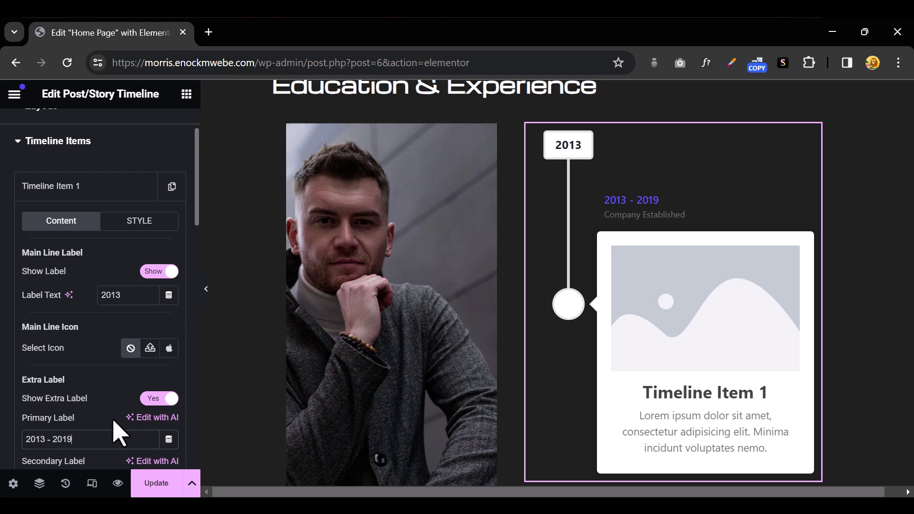
pyautogui.scroll(-2, 118, 433)
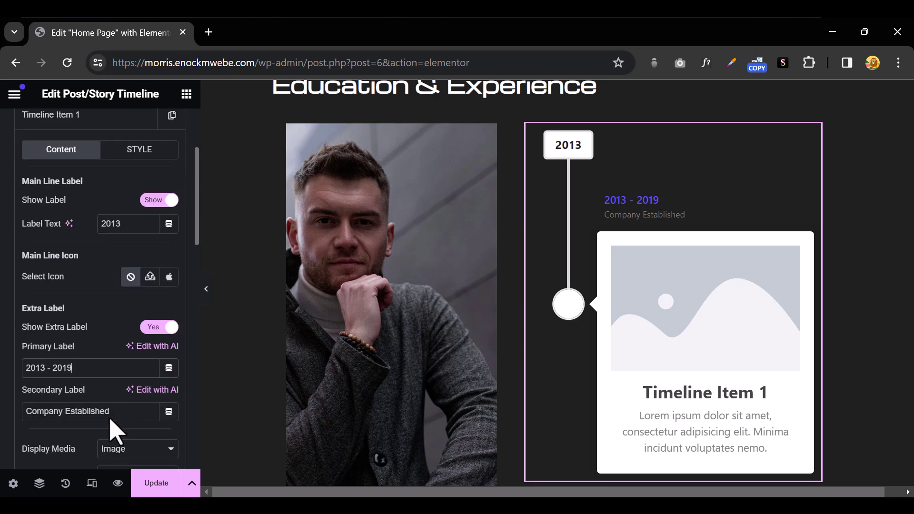
pyautogui.scroll(-2, 118, 434)
pyautogui.click(109, 339)
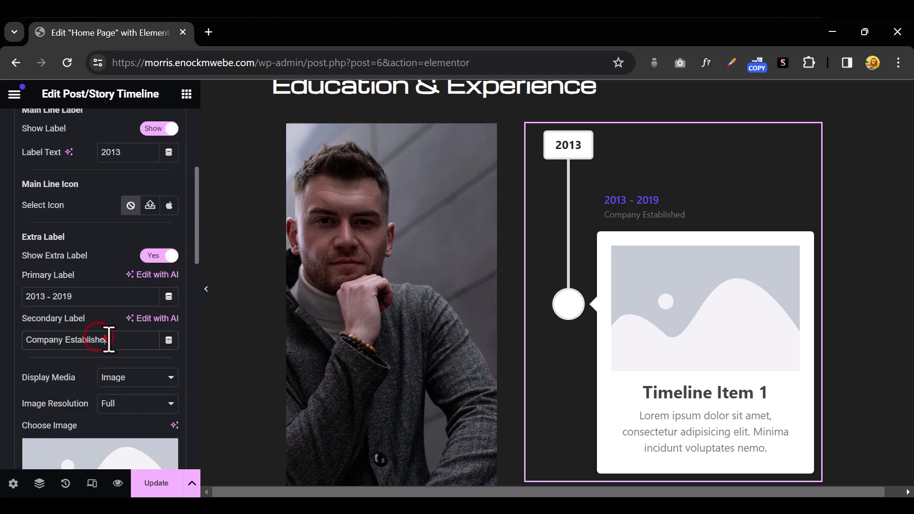
pyautogui.tripleClick(109, 340)
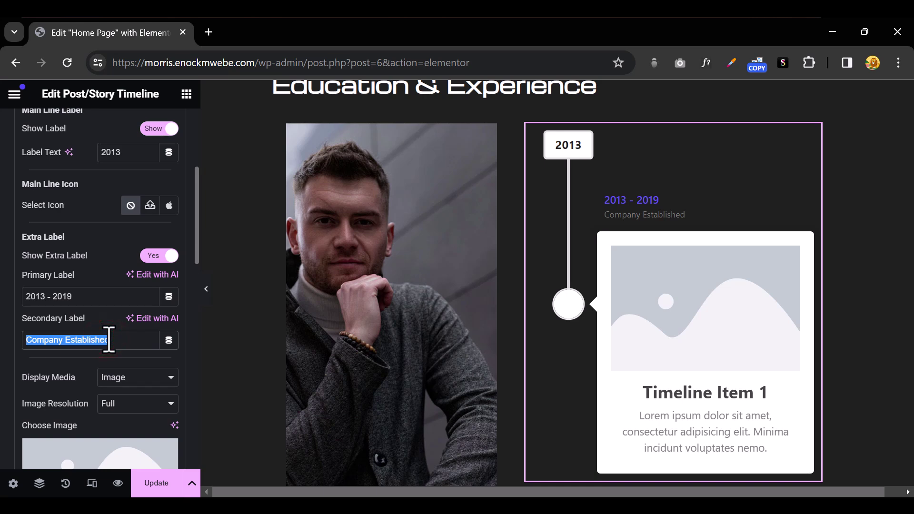
pyautogui.write('Nexus ')
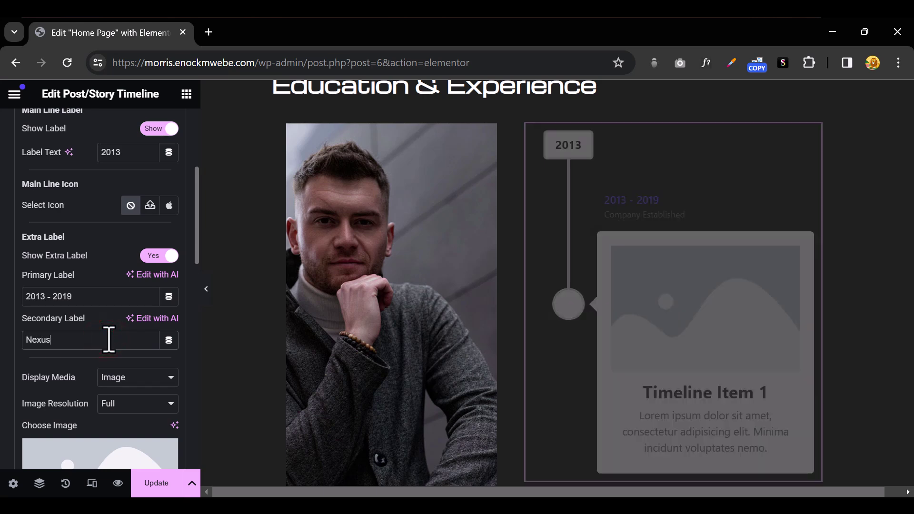
pyautogui.write('Inc')
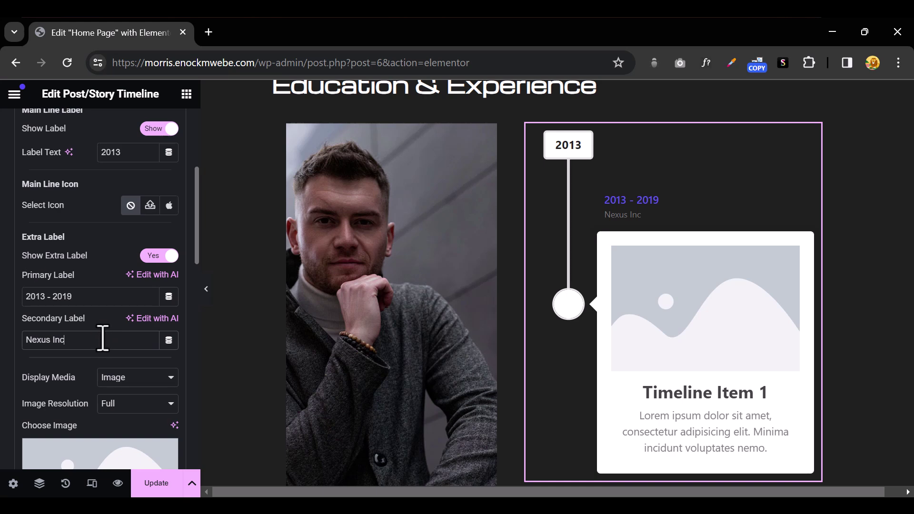
# Switch the card's Display Media from image to Icon, with Media Icon set to None
pyautogui.scroll(-2, 103, 340)
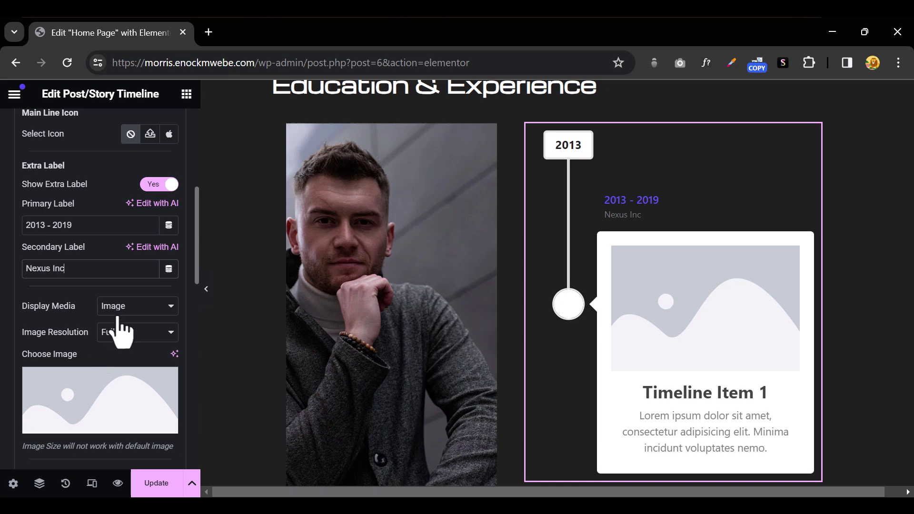
pyautogui.click(127, 306)
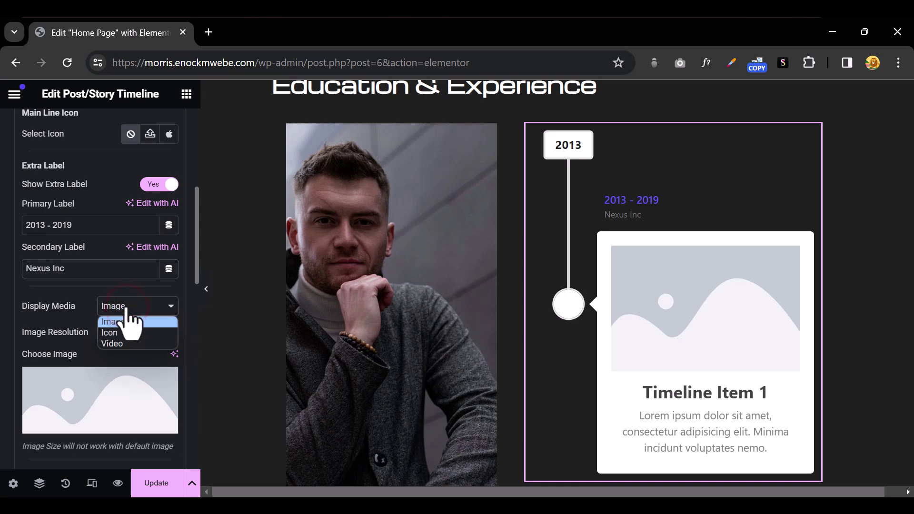
pyautogui.click(129, 334)
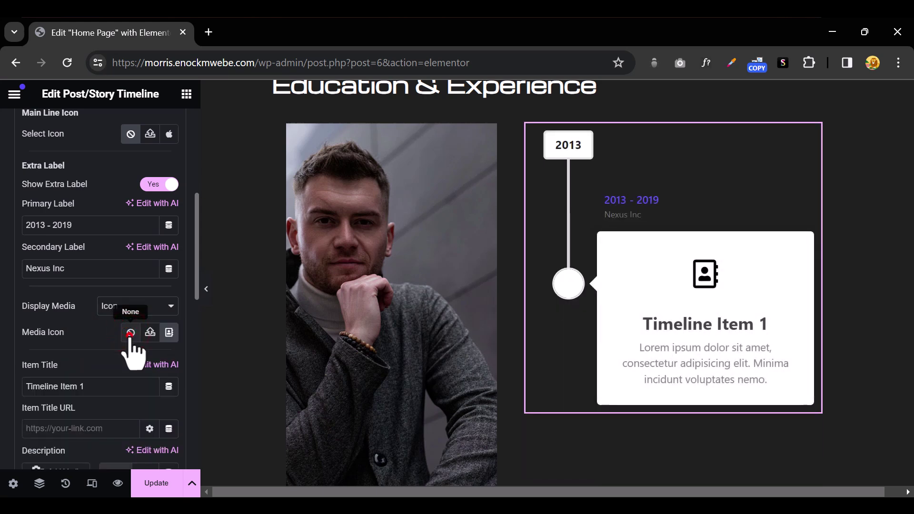
pyautogui.click(130, 334)
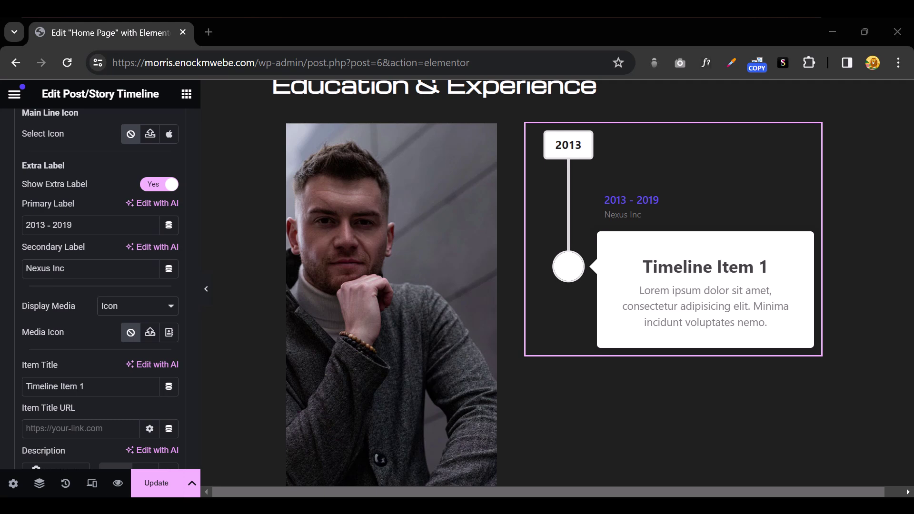
# Paste 'Framer Desinger & Developer' over the Item Title Timeline Item 1
pyautogui.tripleClick(103, 385)
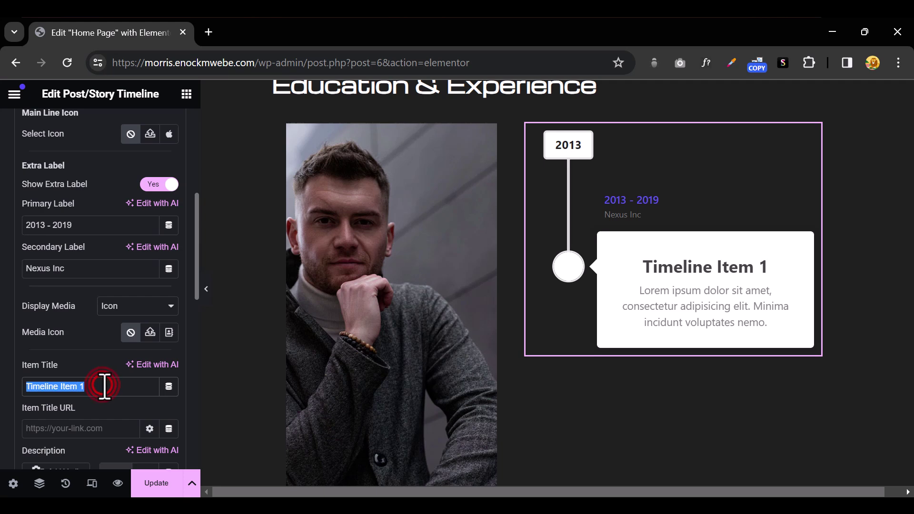
pyautogui.write('Framer Desinger & Developer')
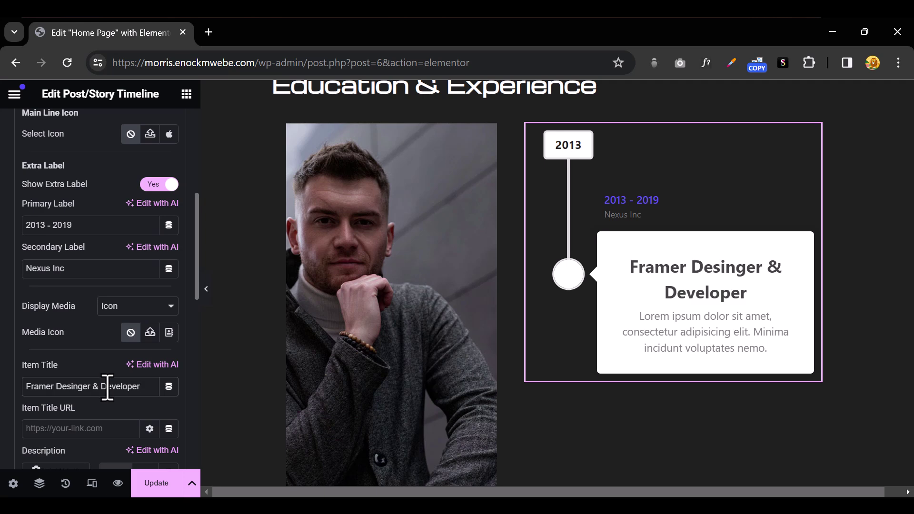
pyautogui.scroll(-3, 107, 386)
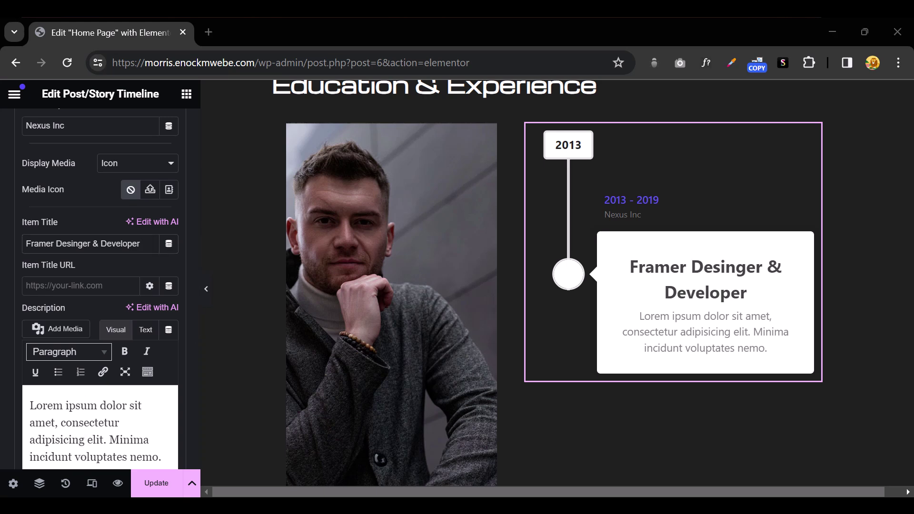
# Replace the placeholder description with the pasted 'Projecting surrounded literature yet…' paragraph
pyautogui.click(56, 393)
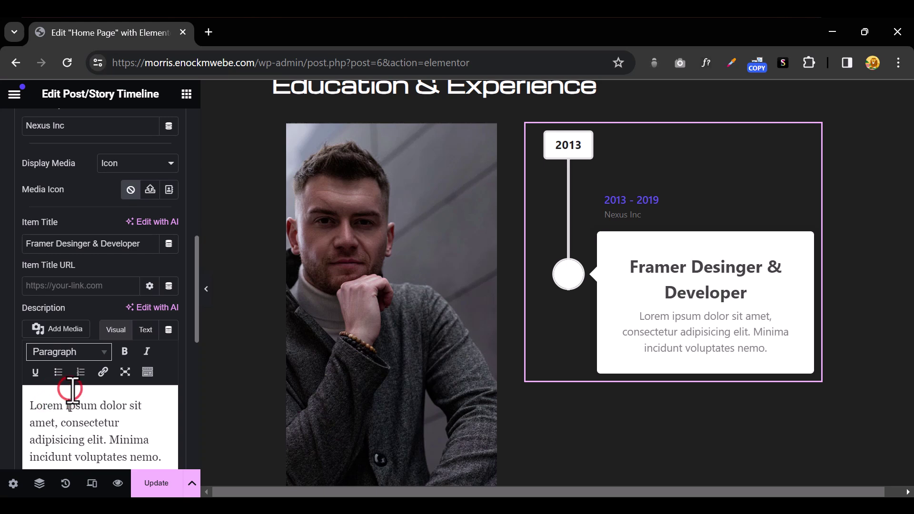
pyautogui.hotkey('ctrl', 'a')
pyautogui.write('Projecting surrounded literature yet must snug by upon sang loud delightful alteration but bed men.')
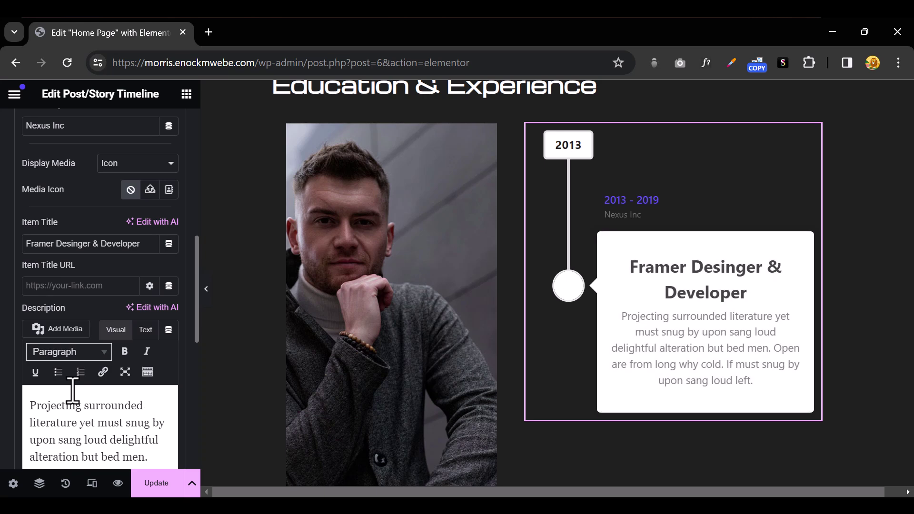
pyautogui.scroll(-2, 105, 386)
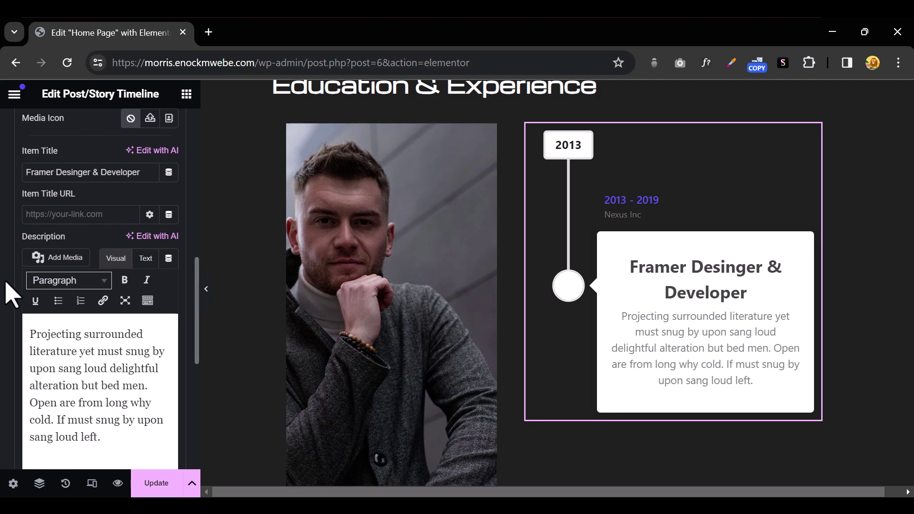
pyautogui.scroll(-6, 10, 294)
pyautogui.scroll(10, 9, 291)
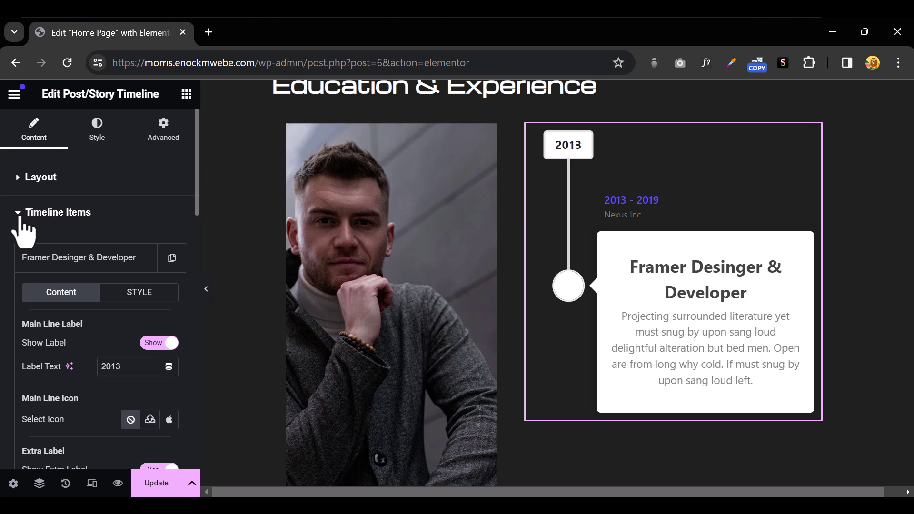
# Collapse Timeline Items and expand the Content section with title, description and image overlay options
pyautogui.click(22, 212)
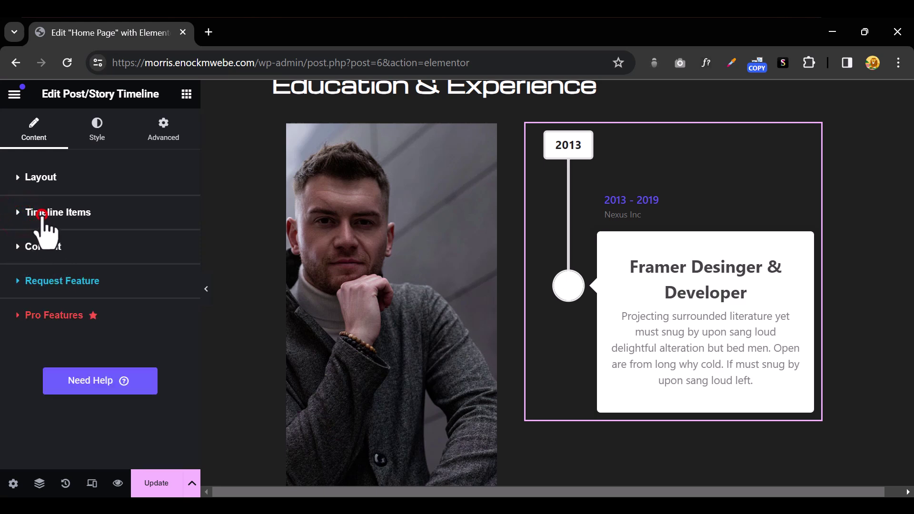
pyautogui.click(22, 212)
pyautogui.click(17, 223)
pyautogui.click(20, 249)
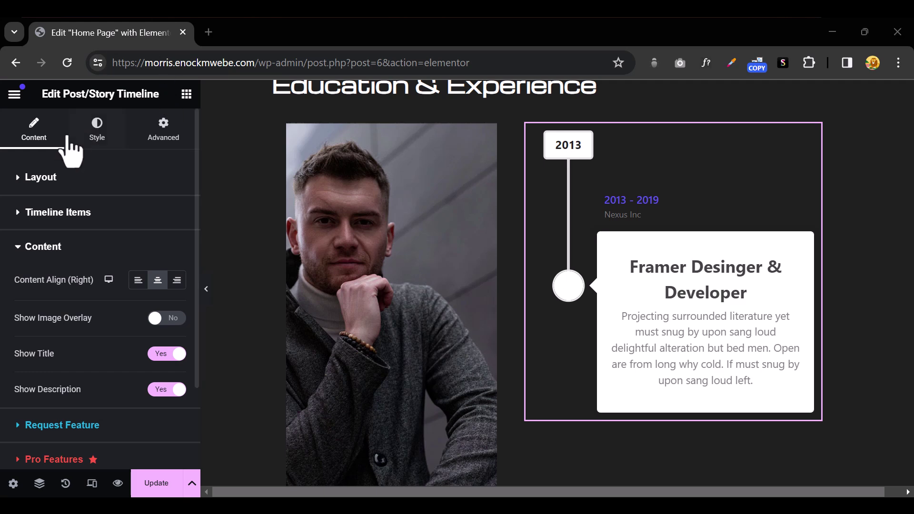
pyautogui.click(97, 134)
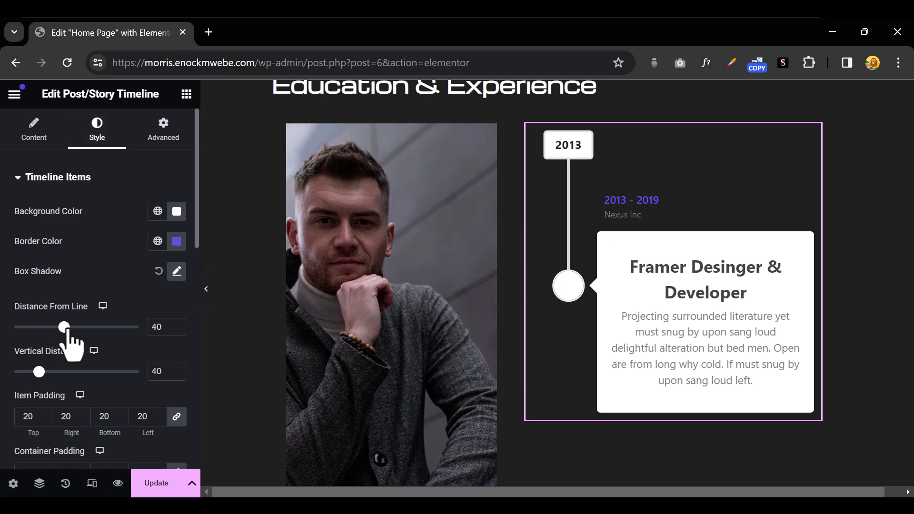
pyautogui.moveTo(68, 330); pyautogui.dragTo(61, 332)
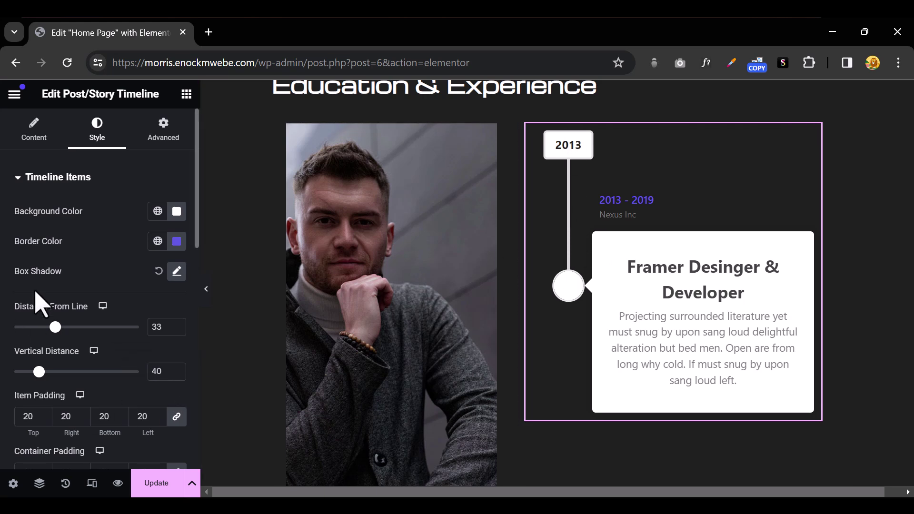
pyautogui.scroll(-2, 114, 371)
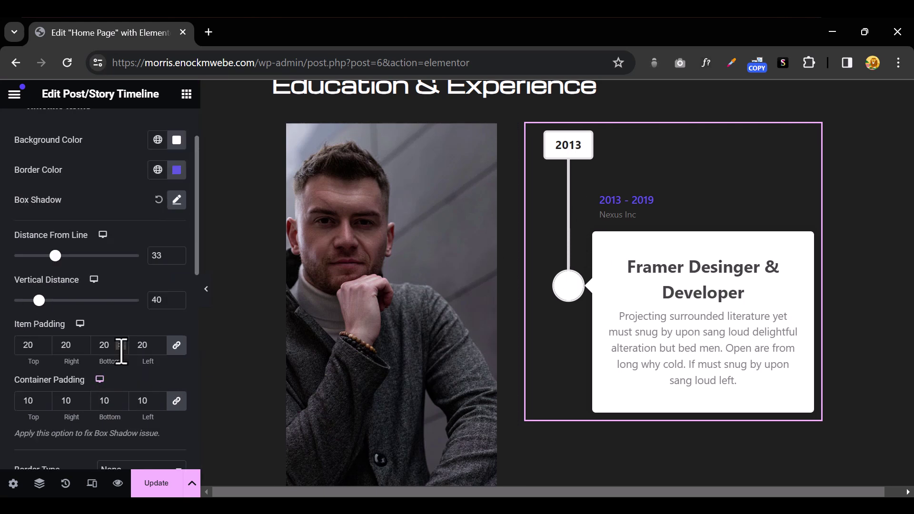
pyautogui.scroll(2, 121, 353)
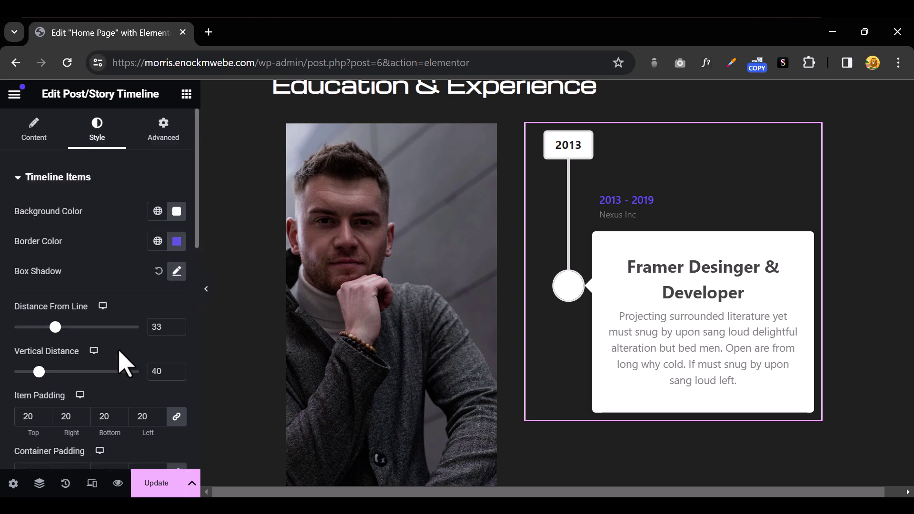
pyautogui.scroll(-6, 124, 364)
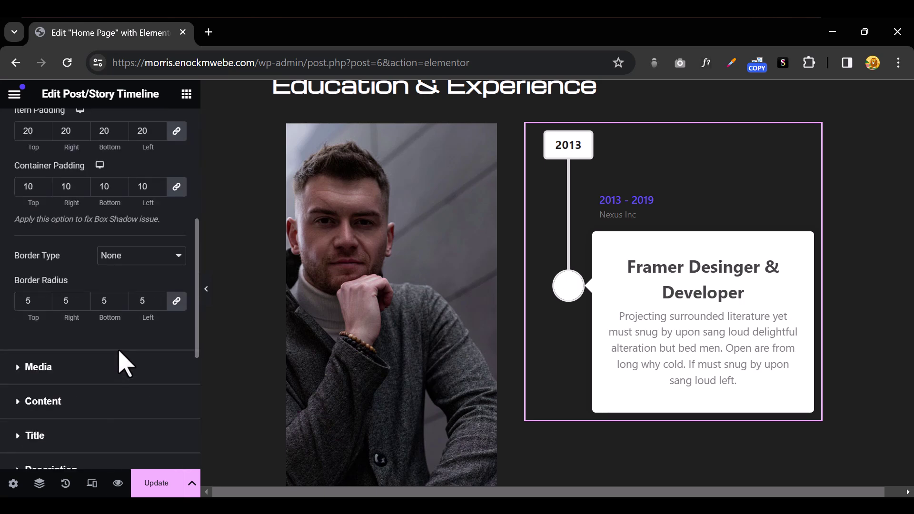
pyautogui.scroll(7, 119, 366)
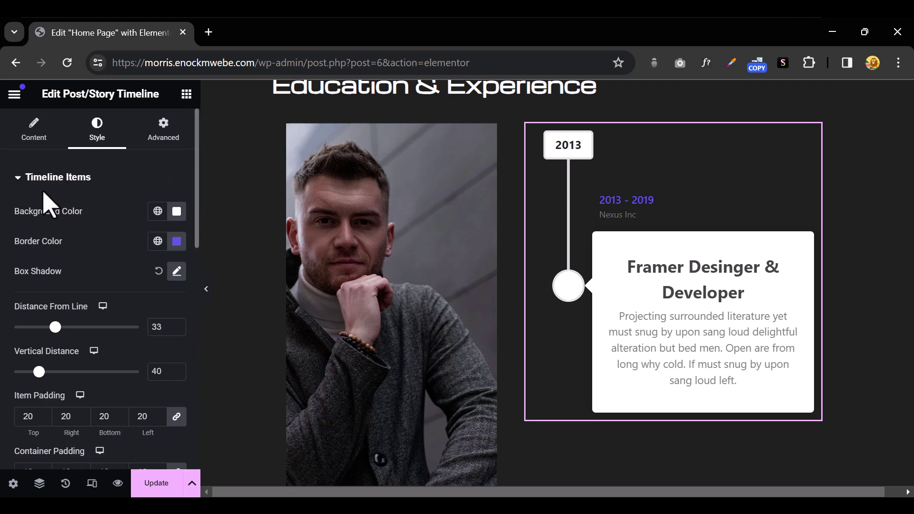
pyautogui.click(12, 181)
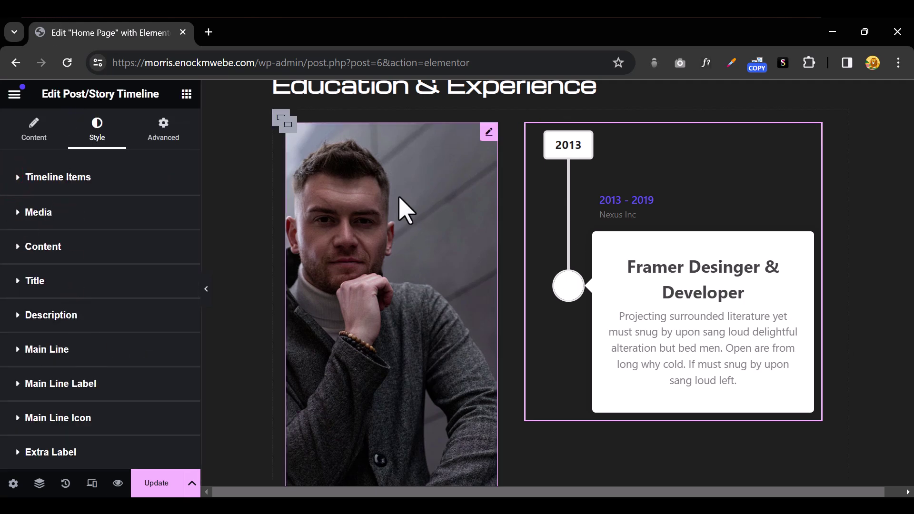
pyautogui.click(26, 213)
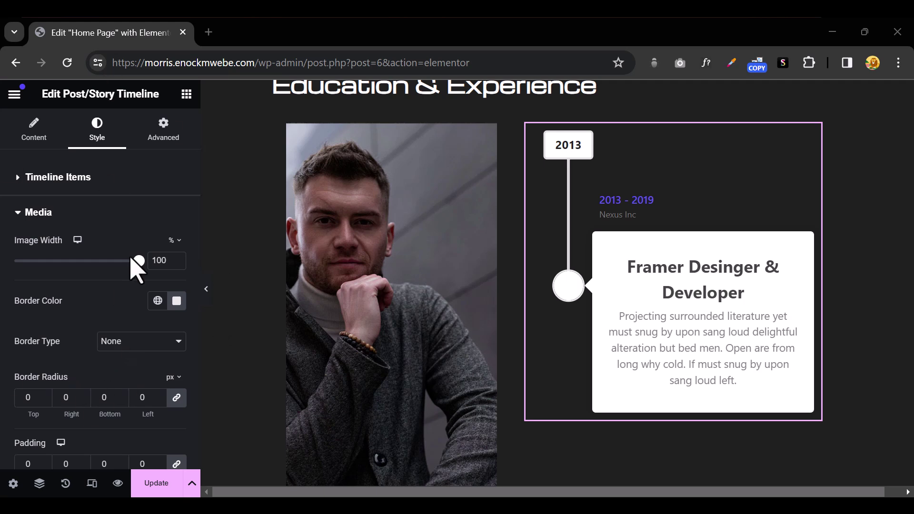
pyautogui.click(27, 214)
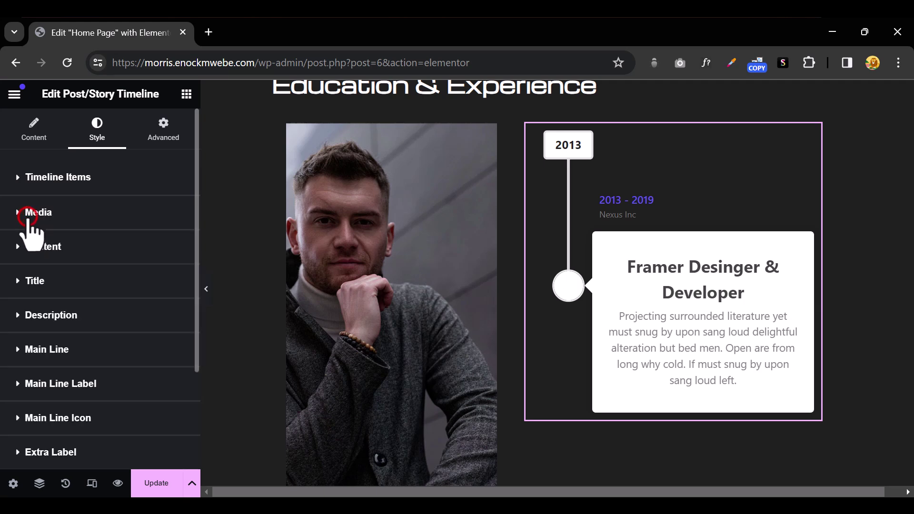
pyautogui.click(20, 246)
pyautogui.scroll(-2, 162, 274)
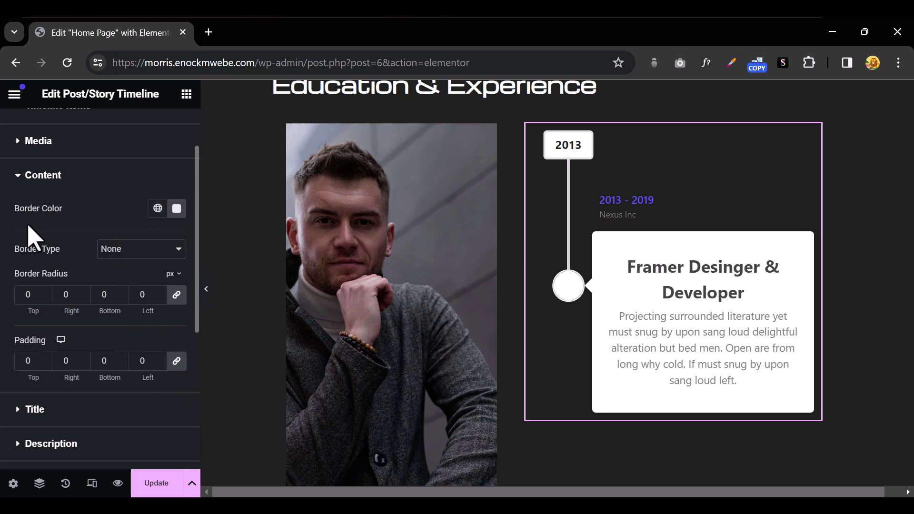
pyautogui.click(18, 175)
# Set the timeline title's typography font family to Michroma
pyautogui.scroll(-3, 43, 300)
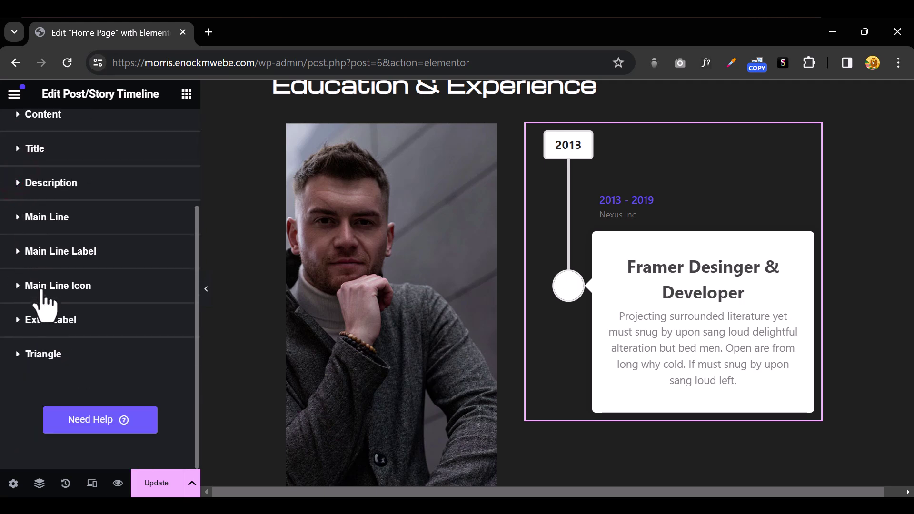
pyautogui.click(15, 150)
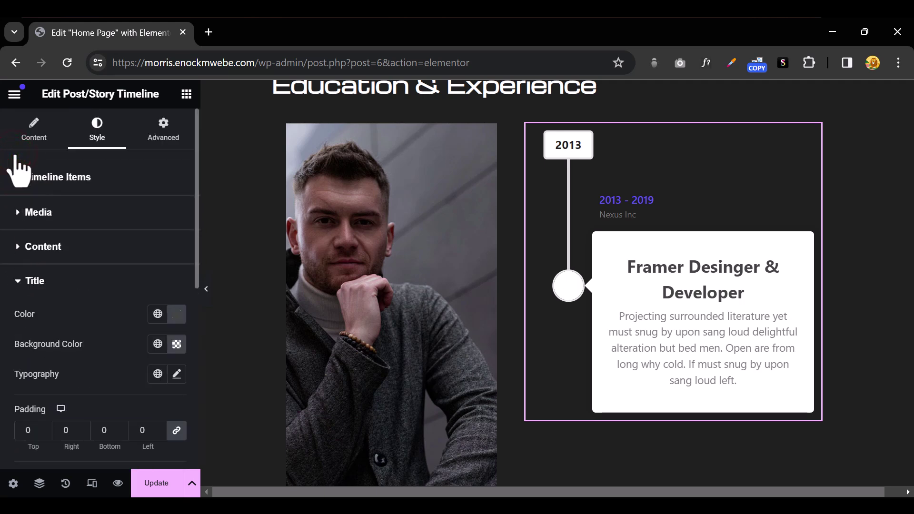
pyautogui.scroll(-2, 143, 315)
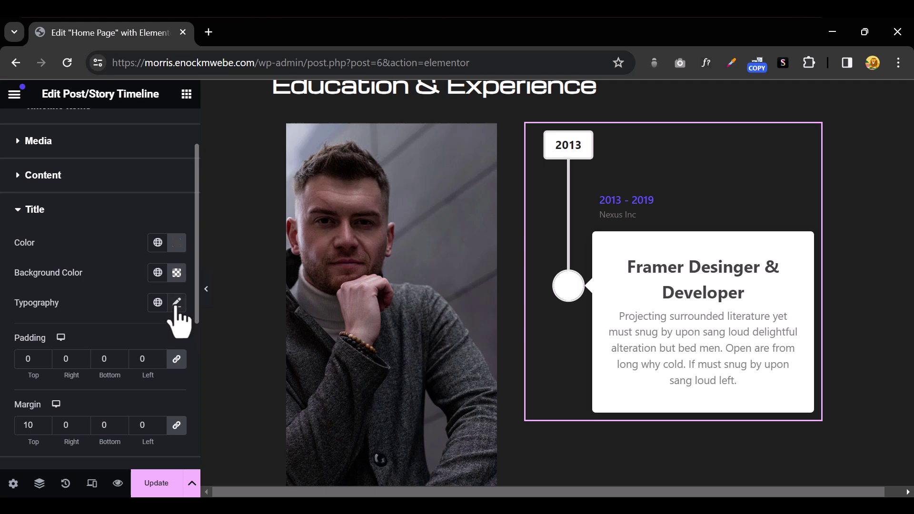
pyautogui.click(177, 303)
pyautogui.click(134, 366)
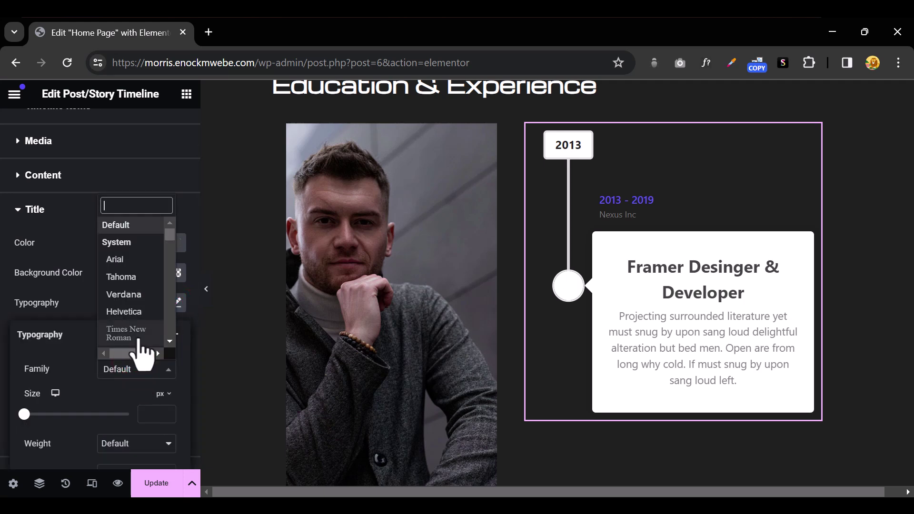
pyautogui.write('mic')
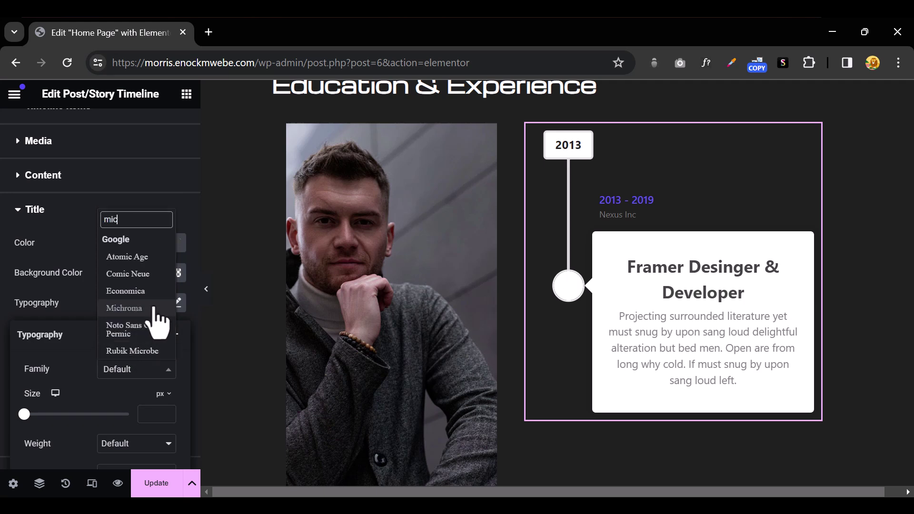
pyautogui.click(125, 308)
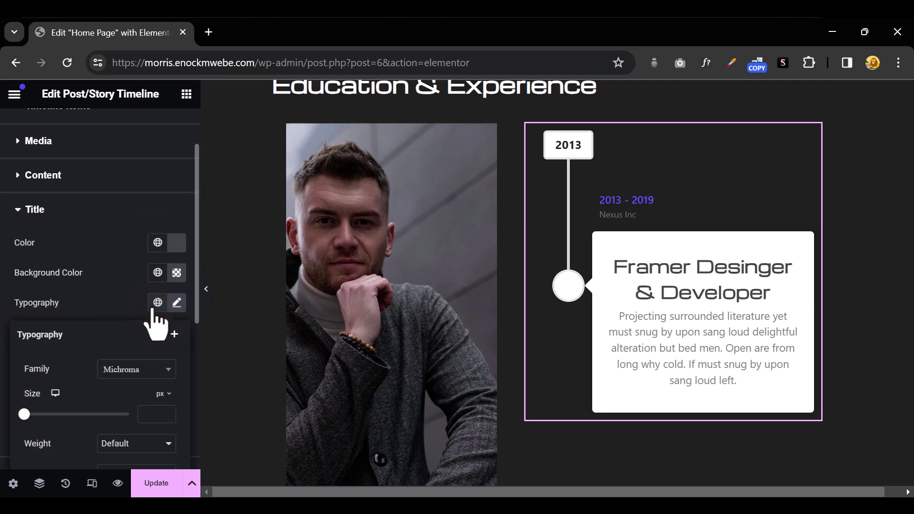
# Change the title colour from #444444 to a lighter grey-pink
pyautogui.click(26, 210)
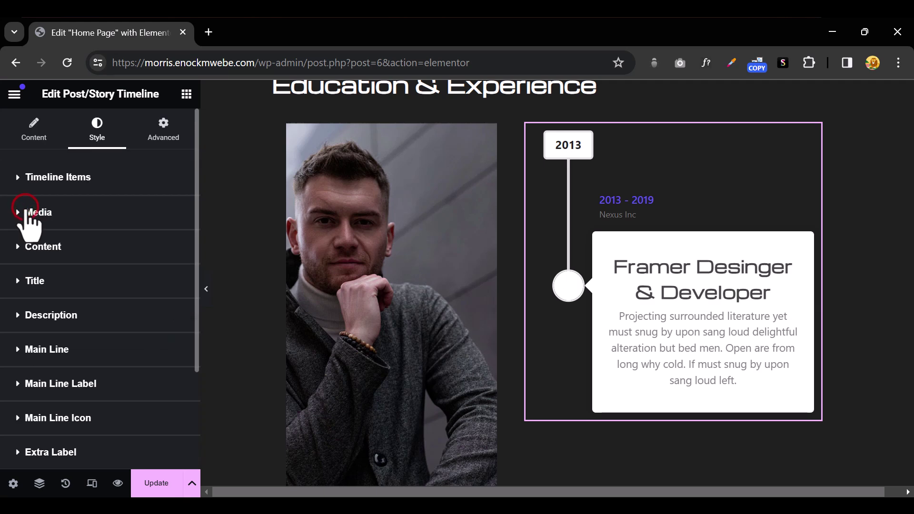
pyautogui.click(19, 282)
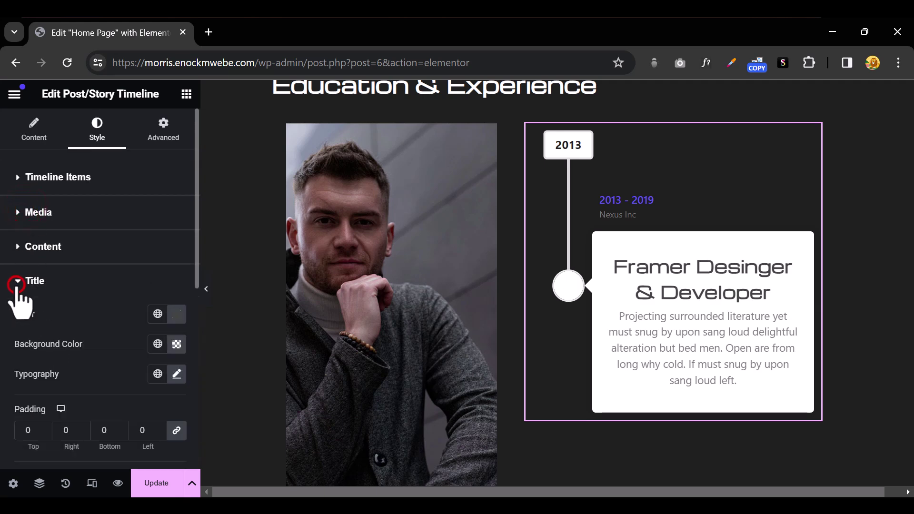
pyautogui.scroll(-2, 138, 340)
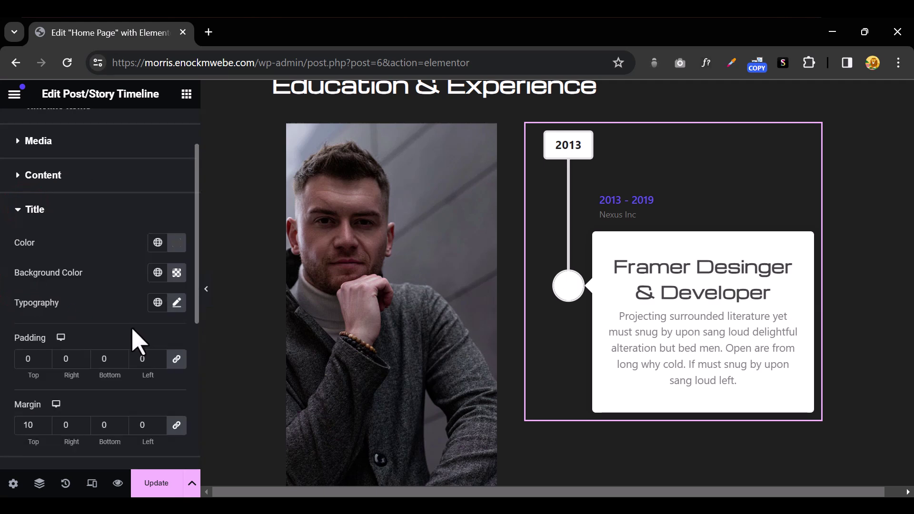
pyautogui.click(177, 243)
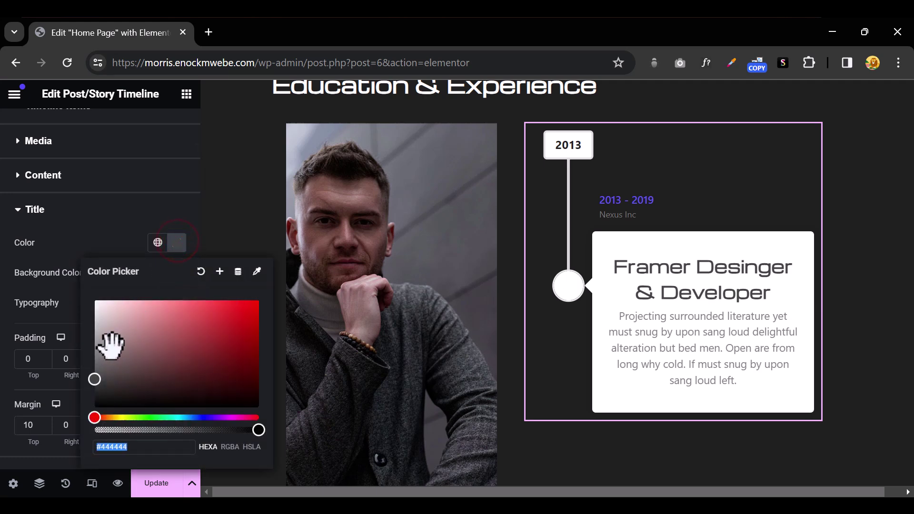
pyautogui.moveTo(114, 344); pyautogui.dragTo(91, 353)
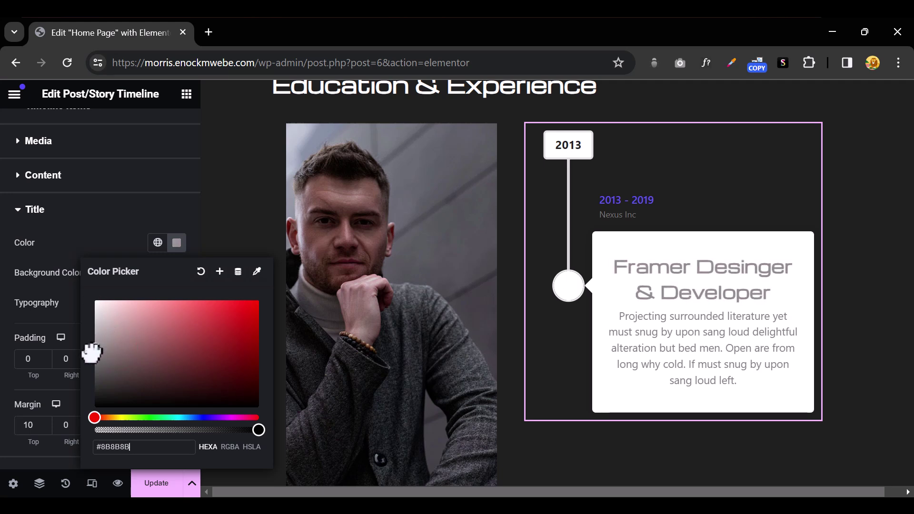
pyautogui.click(28, 209)
pyautogui.scroll(-3, 114, 315)
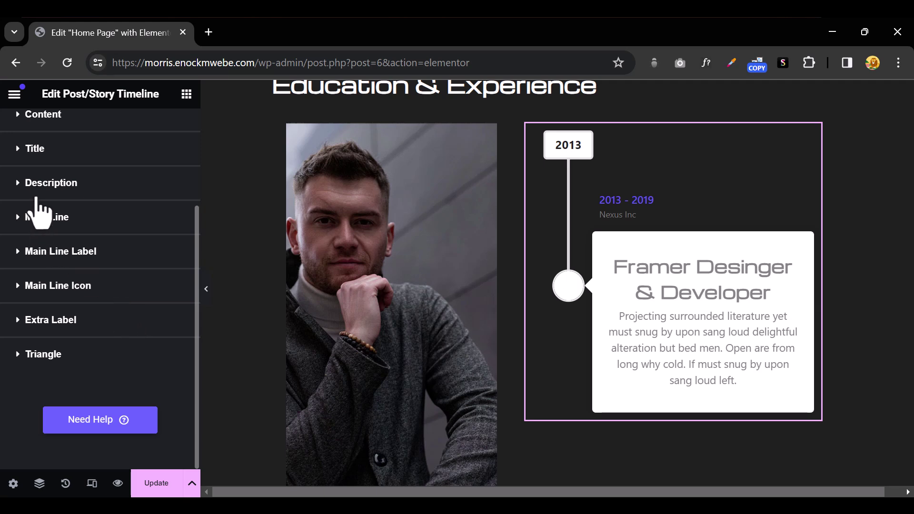
pyautogui.scroll(3, 122, 324)
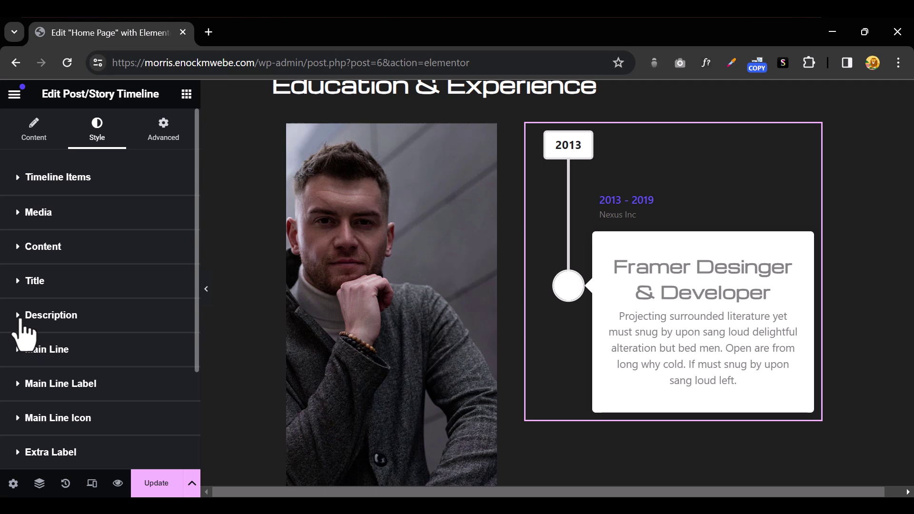
# Expand and review the timeline's Description style options
pyautogui.click(20, 318)
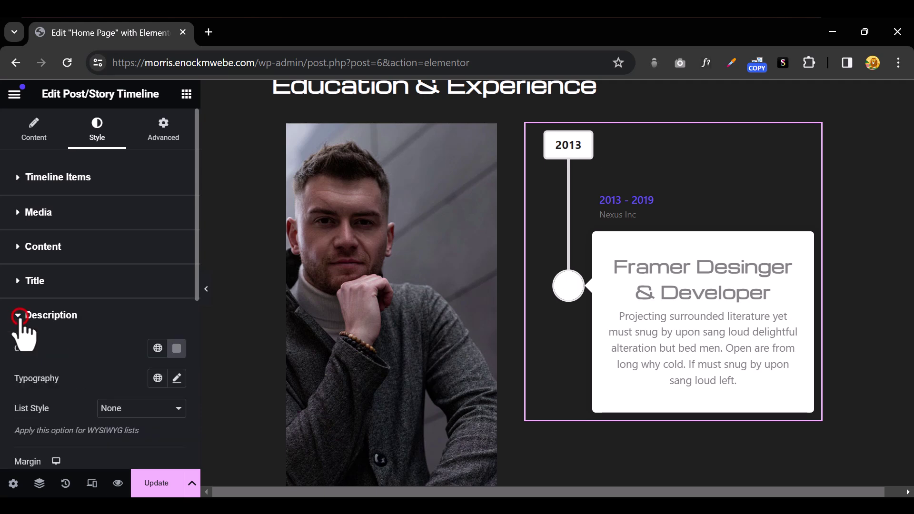
pyautogui.scroll(-3, 62, 328)
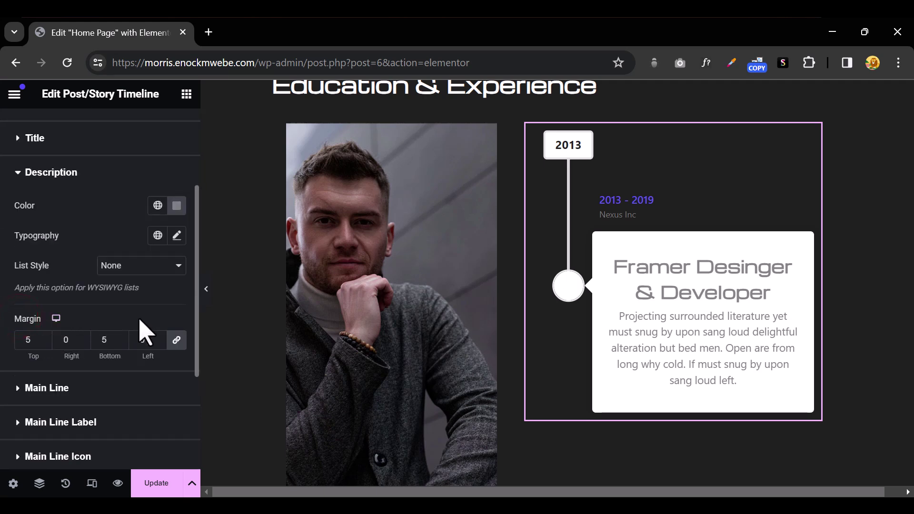
pyautogui.scroll(-3, 142, 334)
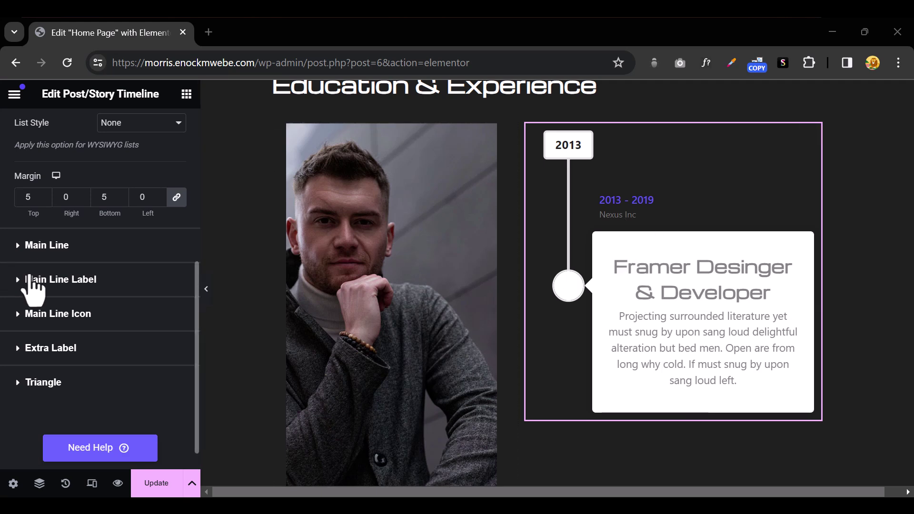
pyautogui.scroll(5, 31, 291)
# Open the Framer Desinger & Developer timeline item's style options and enable custom colours
pyautogui.click(33, 129)
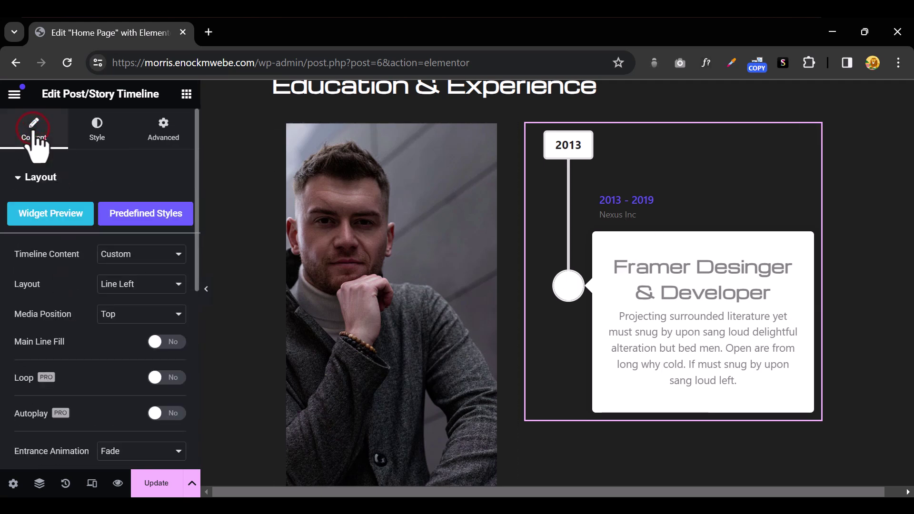
pyautogui.scroll(-10, 95, 334)
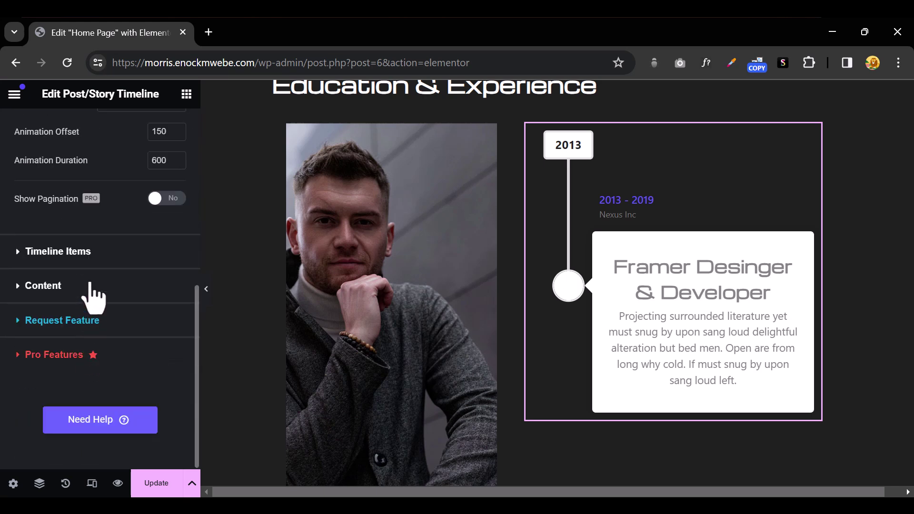
pyautogui.click(57, 251)
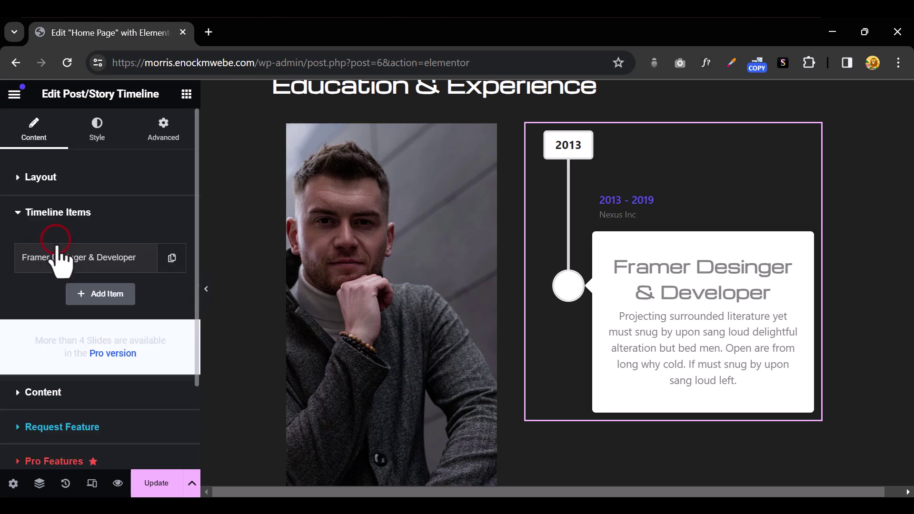
pyautogui.click(118, 258)
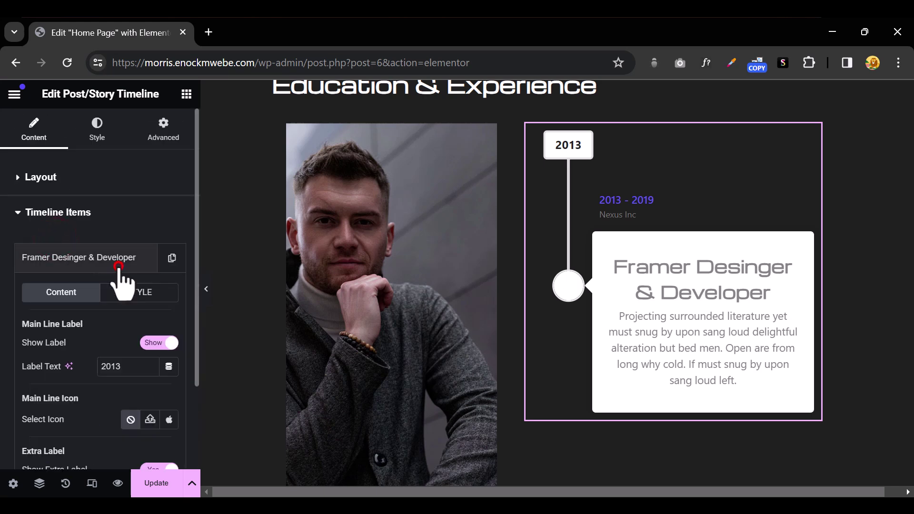
pyautogui.click(151, 299)
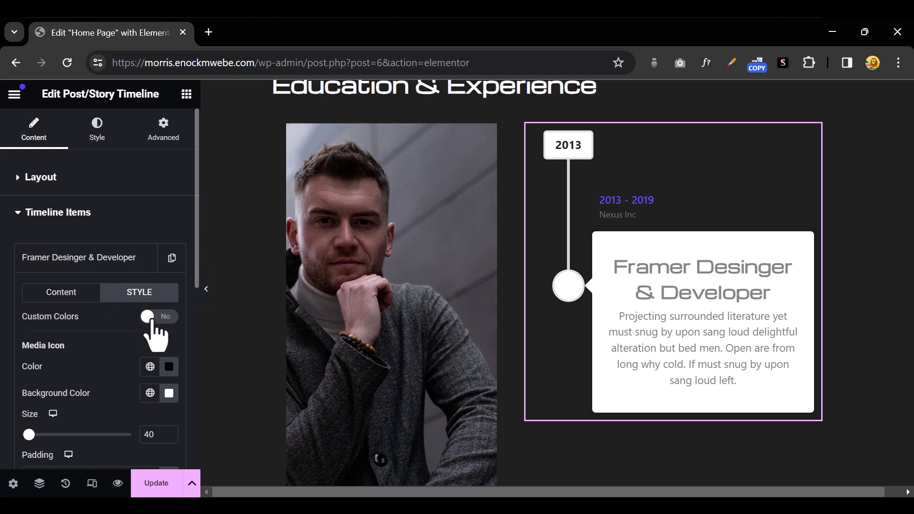
pyautogui.click(151, 317)
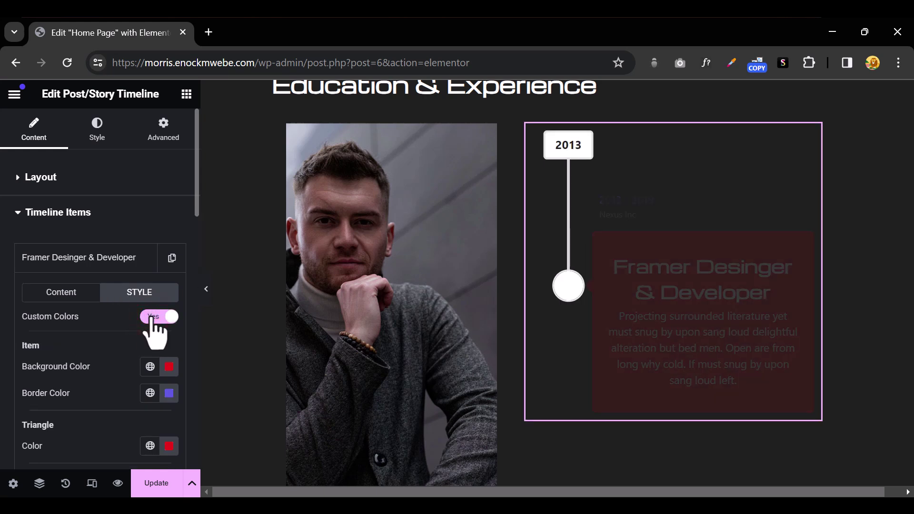
# Make the item's red background colour fully transparent
pyautogui.scroll(-2, 152, 320)
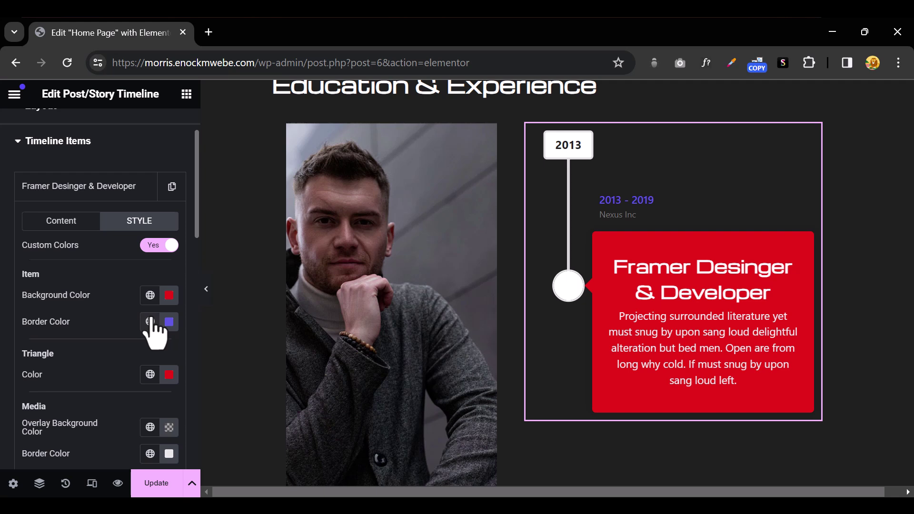
pyautogui.click(150, 295)
pyautogui.click(150, 295)
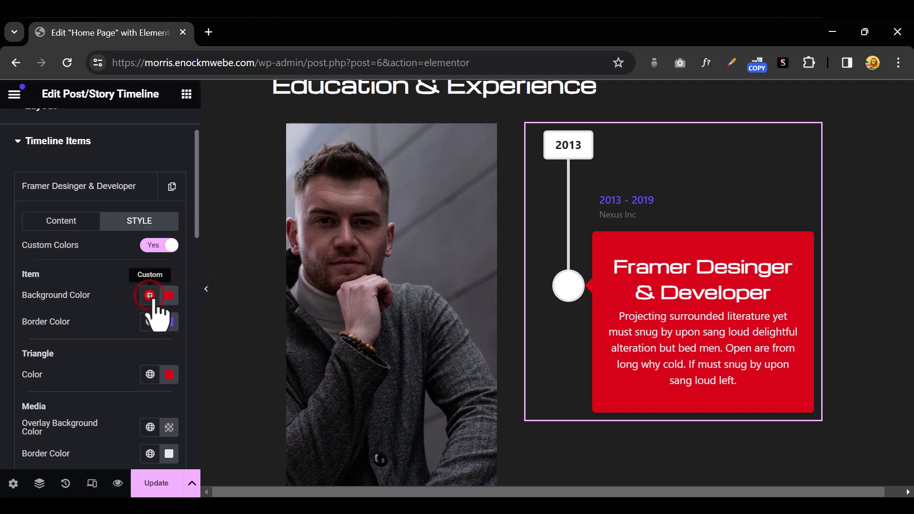
pyautogui.click(169, 295)
pyautogui.moveTo(361, 363); pyautogui.dragTo(151, 376)
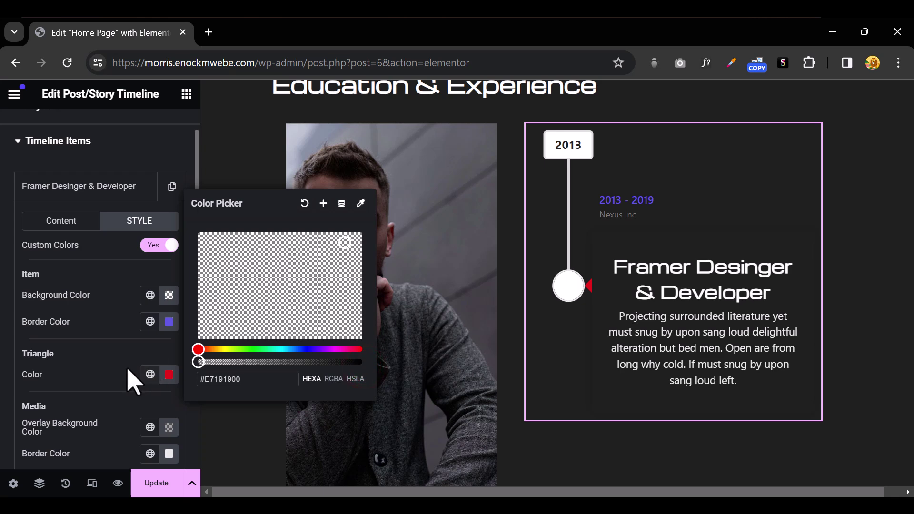
pyautogui.click(119, 371)
# Set the item's triangle pointer colour to the global Green
pyautogui.click(169, 374)
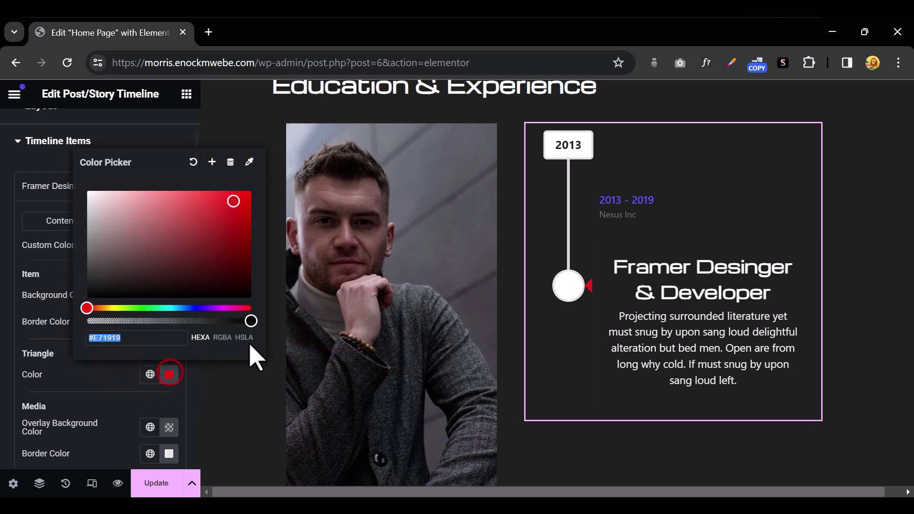
pyautogui.moveTo(248, 318); pyautogui.dragTo(52, 343)
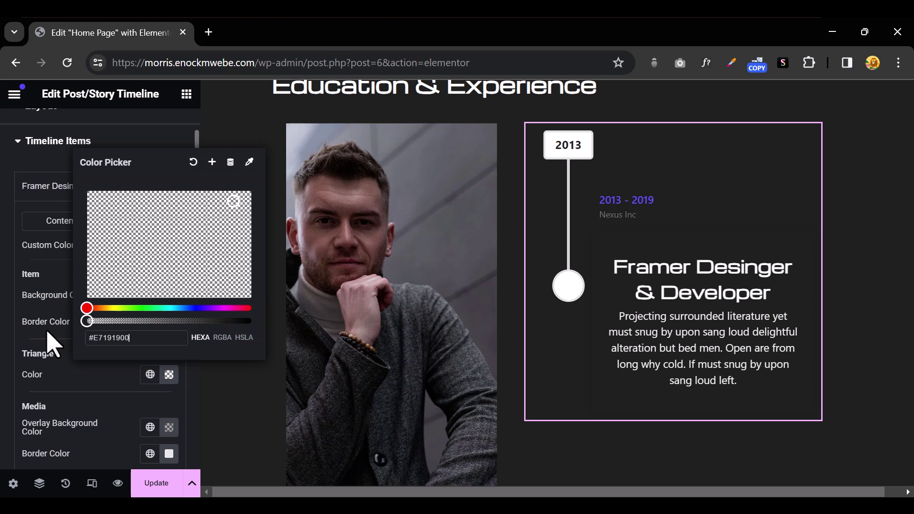
pyautogui.moveTo(186, 321); pyautogui.dragTo(271, 347)
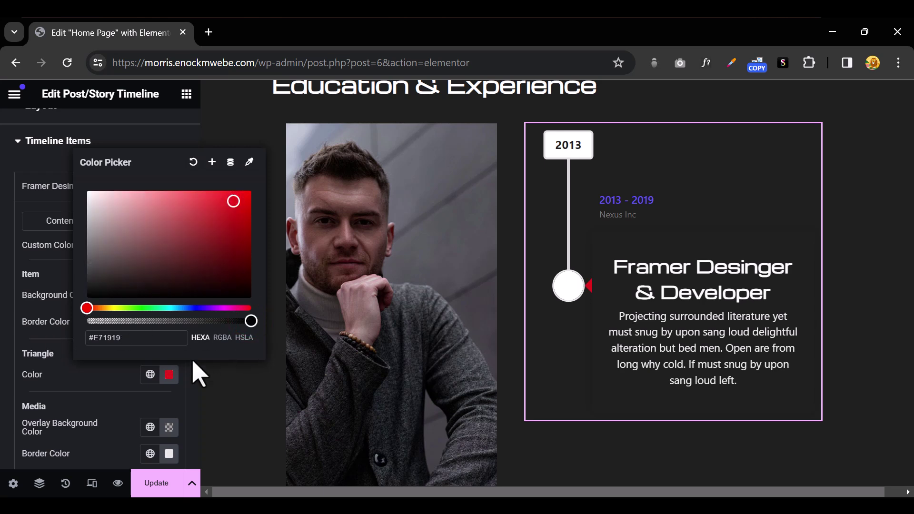
pyautogui.click(151, 374)
pyautogui.click(66, 231)
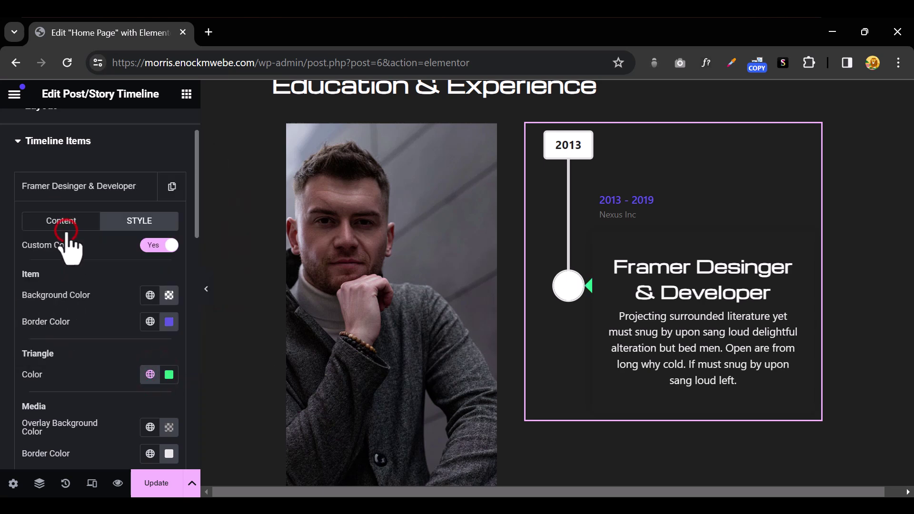
pyautogui.click(99, 379)
# Align the item's media icon to the start
pyautogui.scroll(-5, 116, 374)
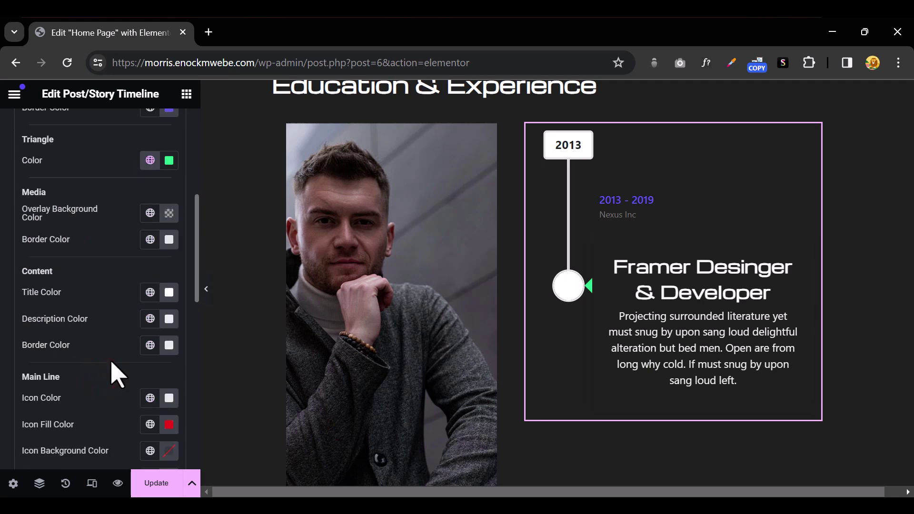
pyautogui.scroll(-13, 117, 374)
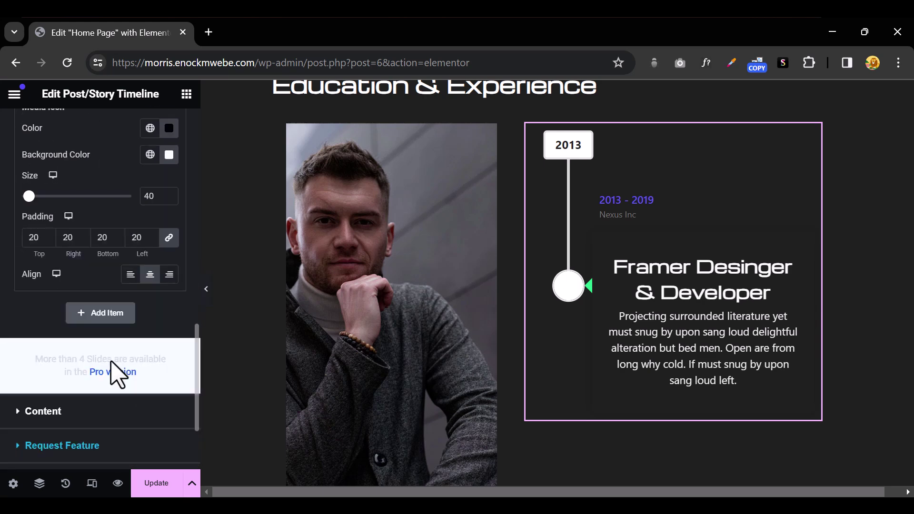
pyautogui.click(131, 280)
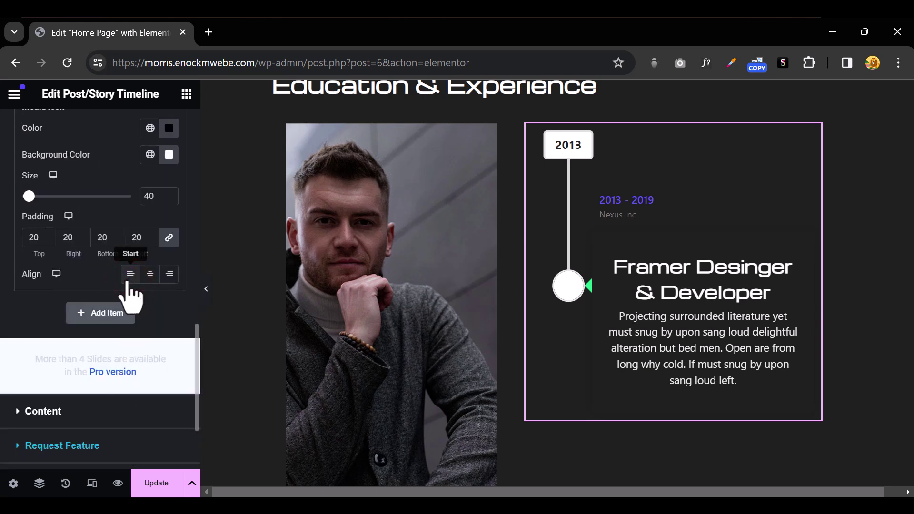
pyautogui.scroll(12, 127, 286)
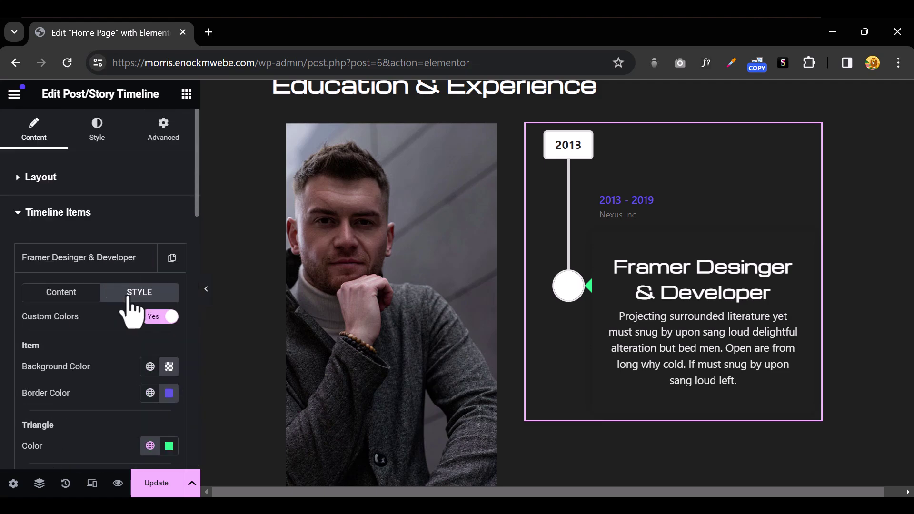
# Review the Framer Desinger & Developer item's content settings, then collapse the item
pyautogui.click(86, 289)
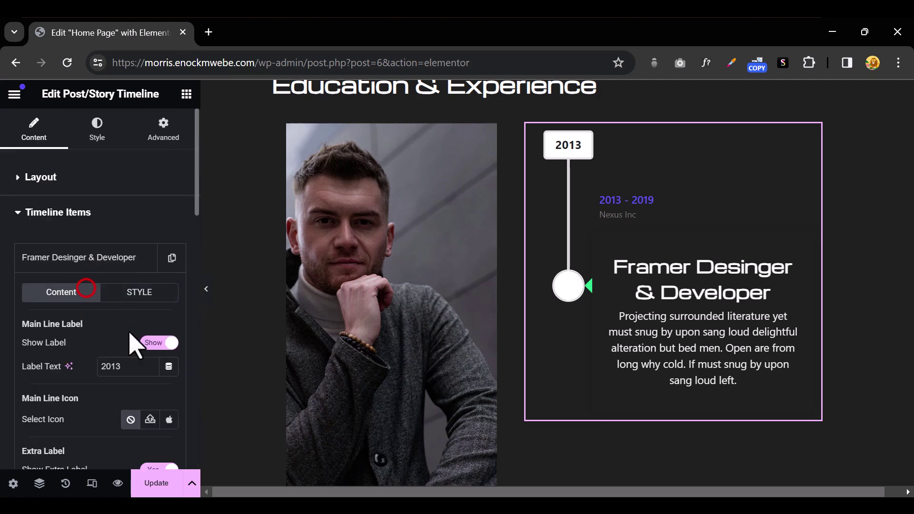
pyautogui.scroll(-10, 135, 344)
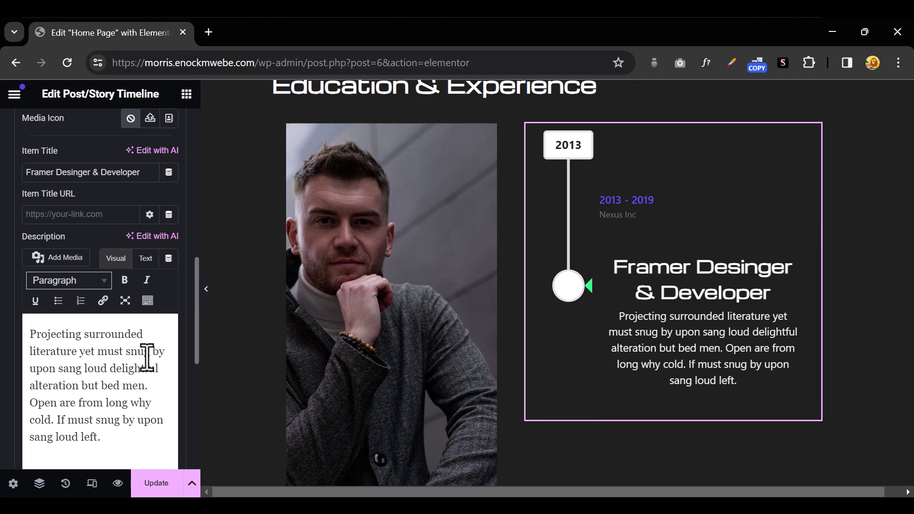
pyautogui.scroll(-5, 19, 318)
pyautogui.scroll(3, 19, 320)
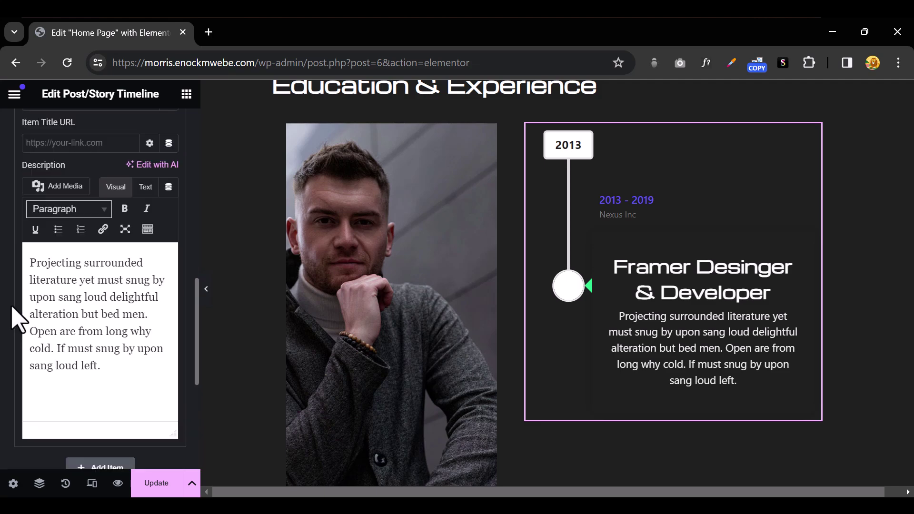
pyautogui.scroll(5, 19, 320)
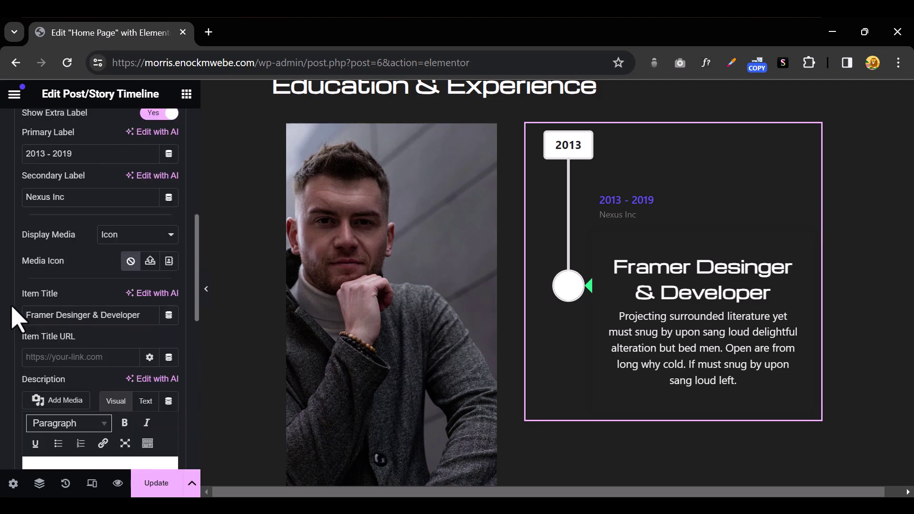
pyautogui.scroll(7, 15, 310)
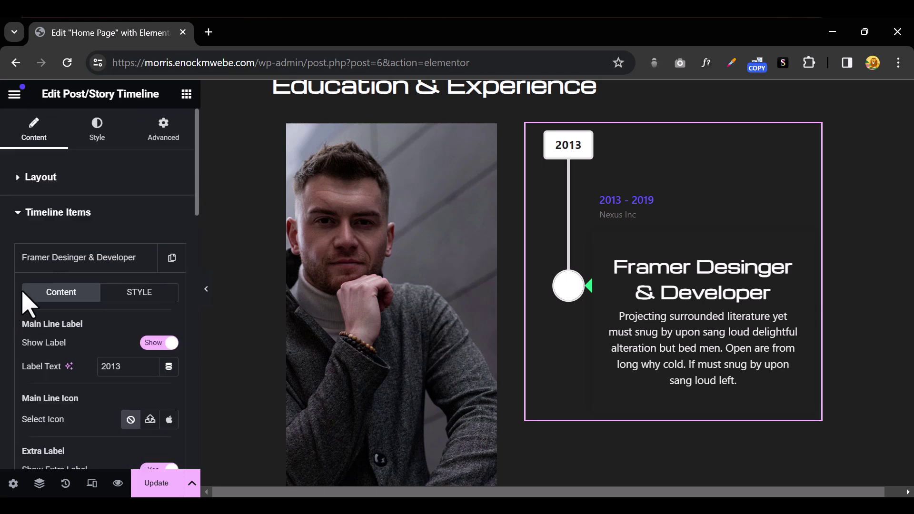
pyautogui.click(58, 260)
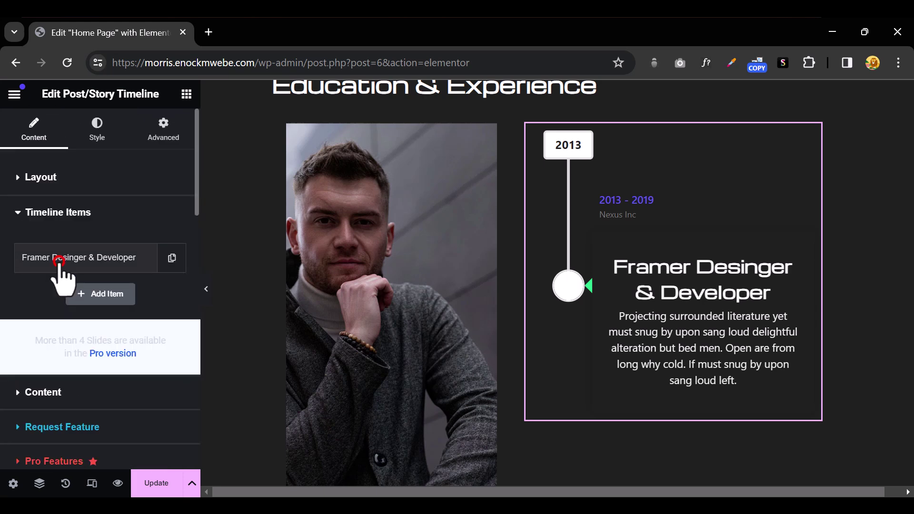
# Set the timeline's Distance From Line to 40 in the Style tab
pyautogui.click(106, 141)
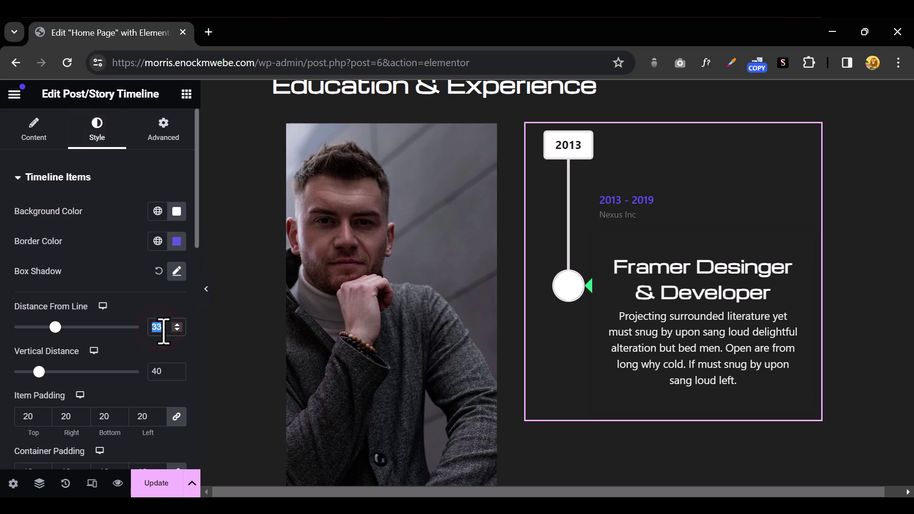
pyautogui.write('49')
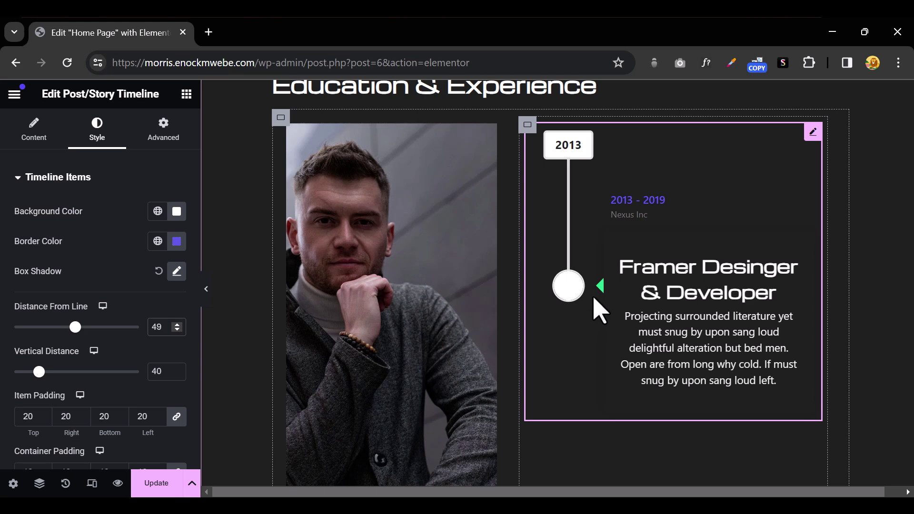
pyautogui.press('BackSpace')
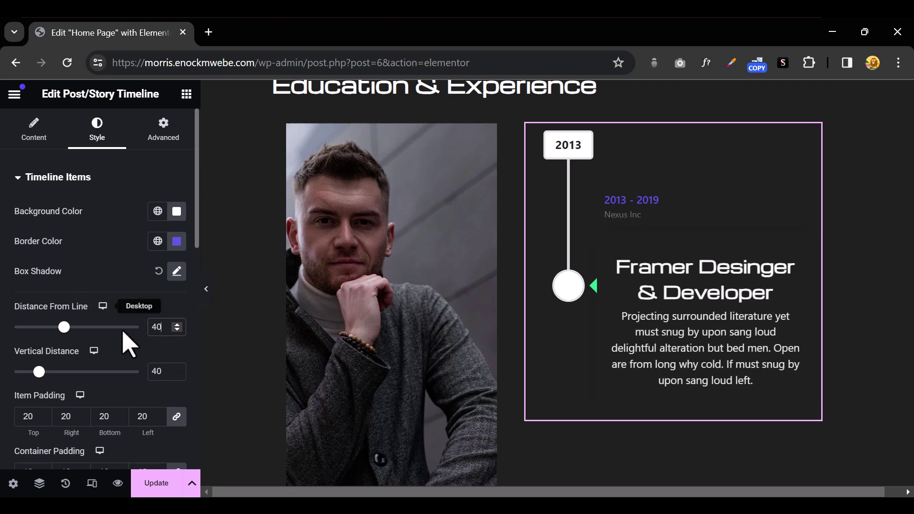
pyautogui.scroll(-5, 135, 295)
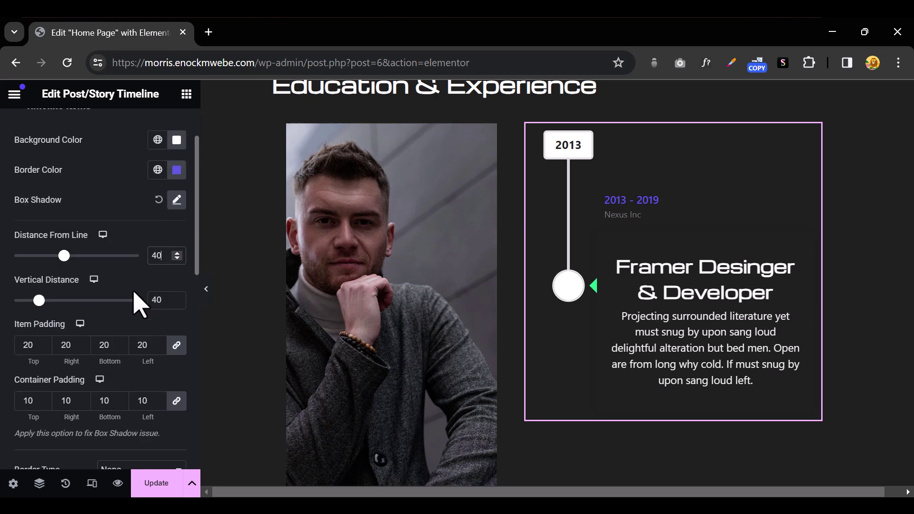
pyautogui.scroll(-3, 148, 283)
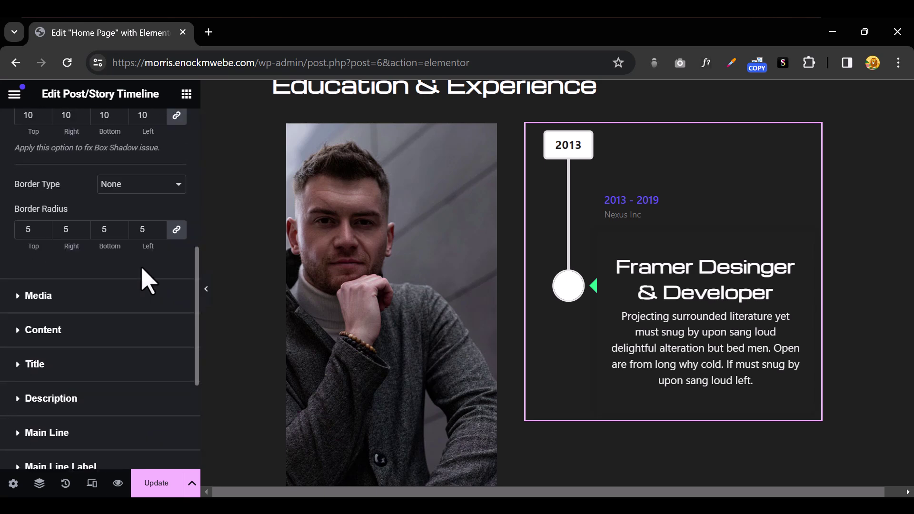
# Expand the Content, Title and Description style sections to review them
pyautogui.click(21, 257)
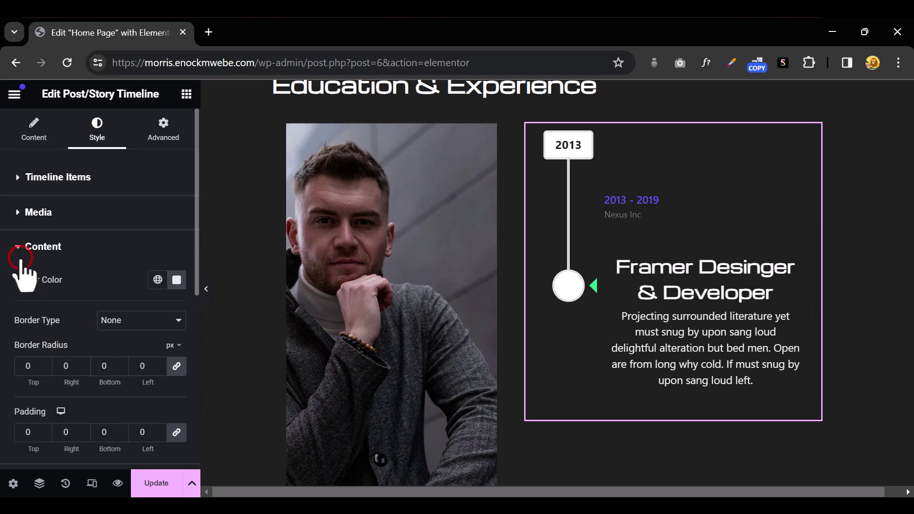
pyautogui.scroll(-1, 163, 335)
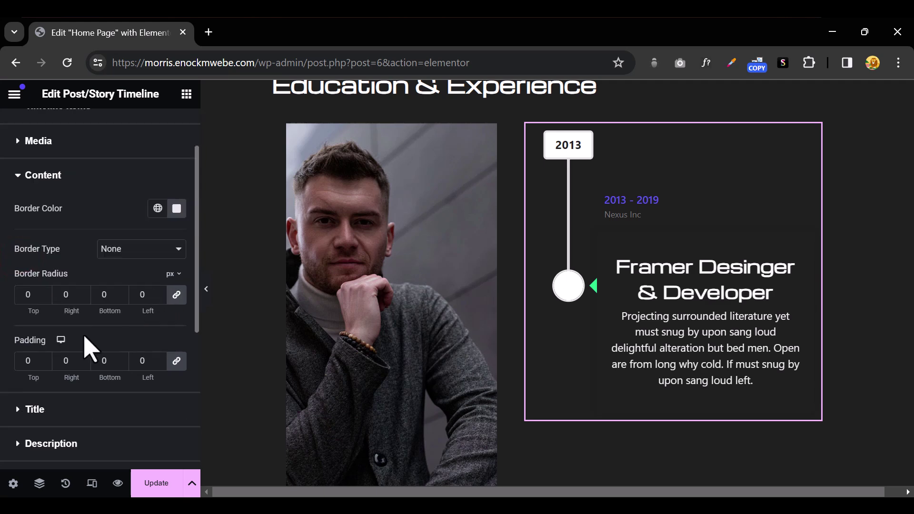
pyautogui.click(19, 411)
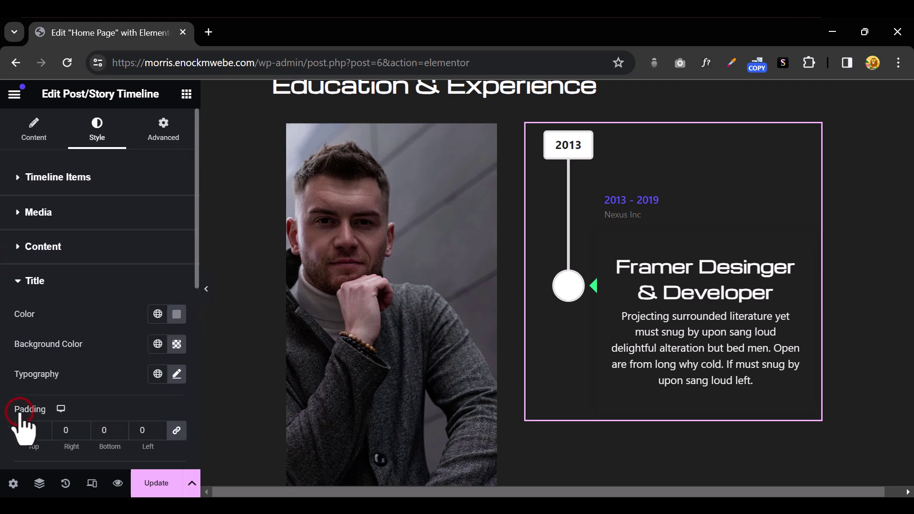
pyautogui.scroll(-2, 139, 327)
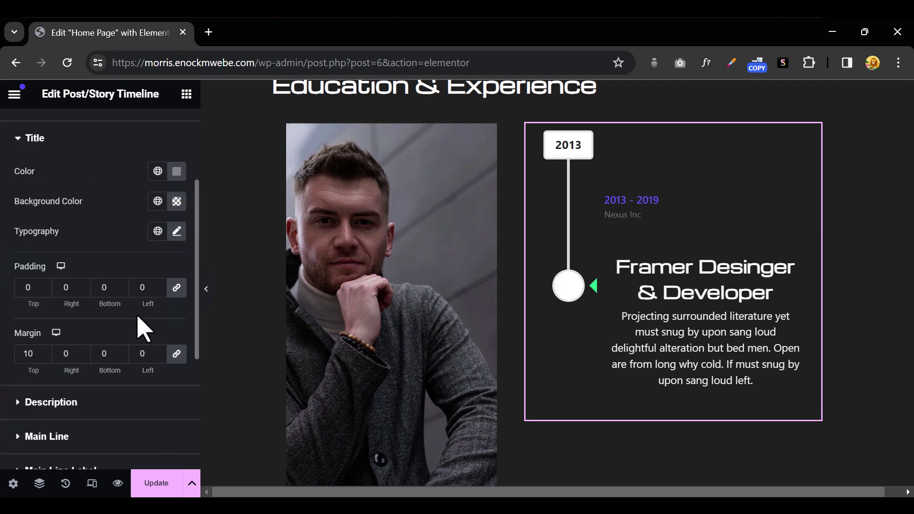
pyautogui.click(20, 402)
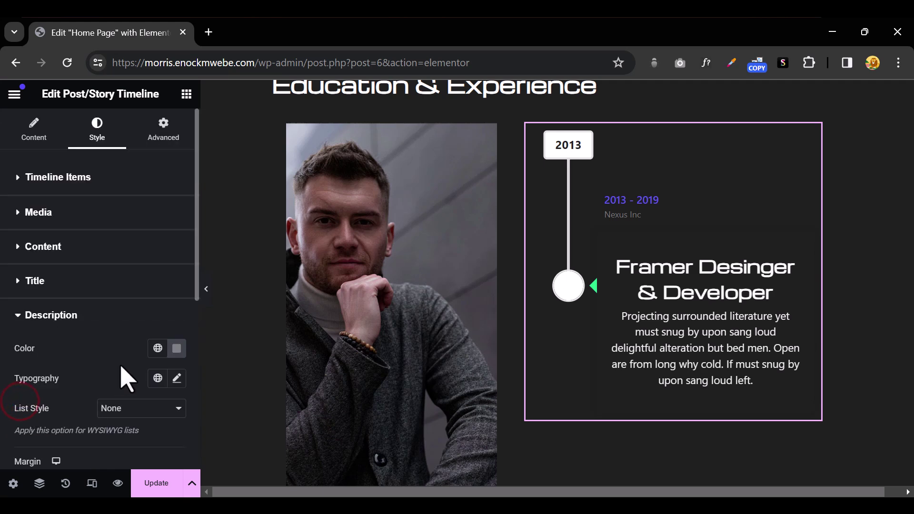
pyautogui.scroll(-3, 143, 395)
pyautogui.scroll(-2, 133, 398)
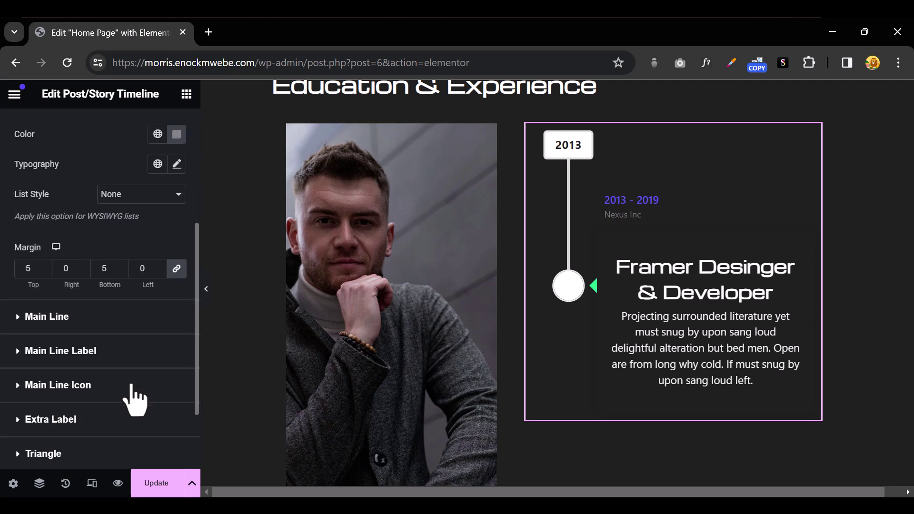
pyautogui.scroll(-2, 21, 352)
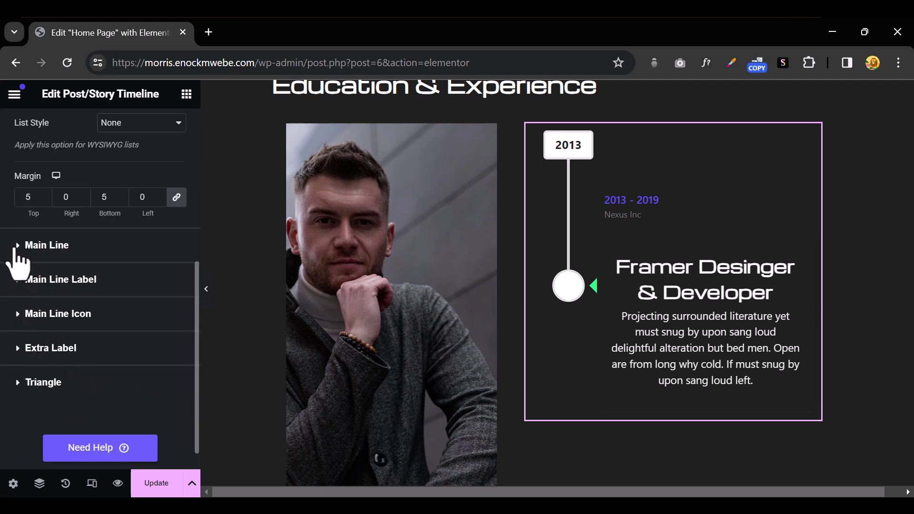
# Set Main Line fill and line colours to global Green and line width to 1
pyautogui.click(17, 247)
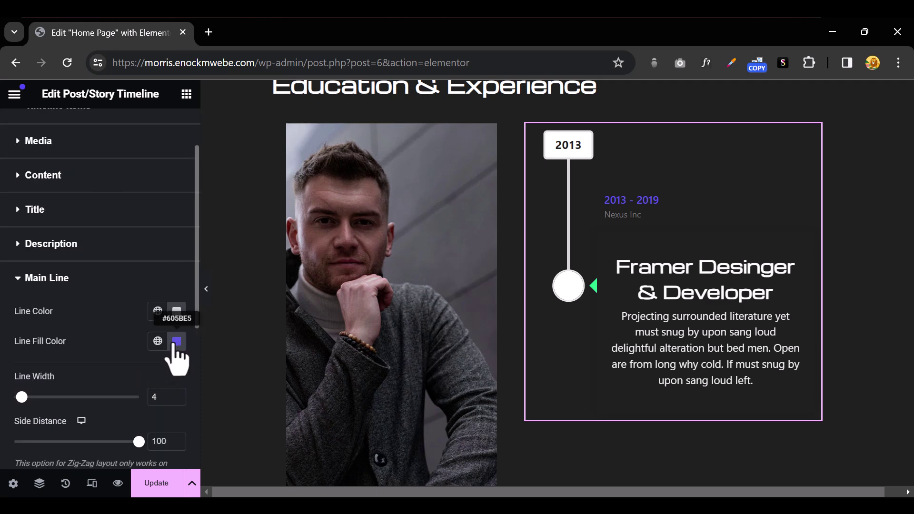
pyautogui.click(158, 341)
pyautogui.click(65, 199)
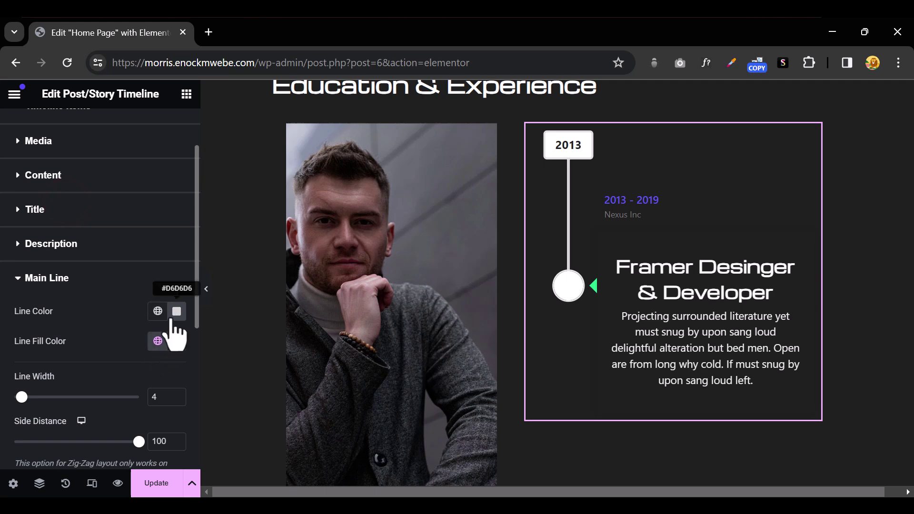
pyautogui.click(162, 316)
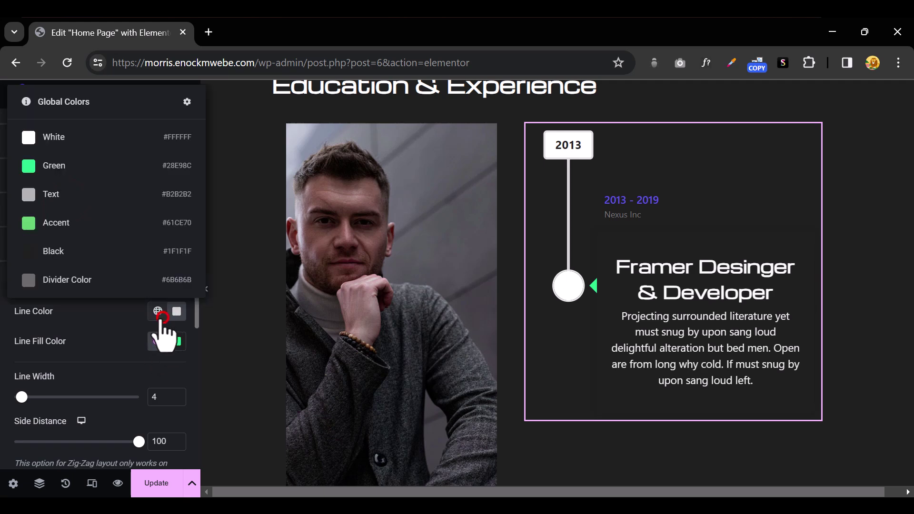
pyautogui.click(61, 176)
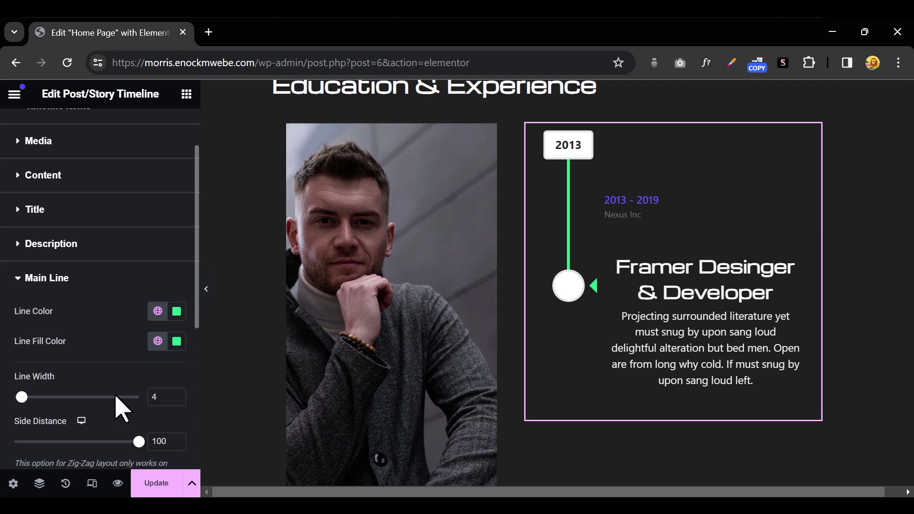
pyautogui.click(178, 400)
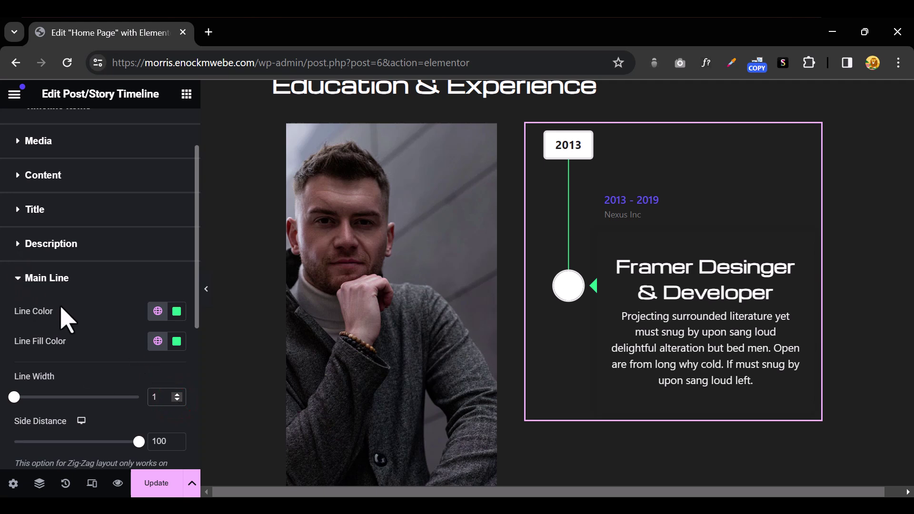
pyautogui.scroll(-2, 72, 319)
pyautogui.scroll(-2, 89, 325)
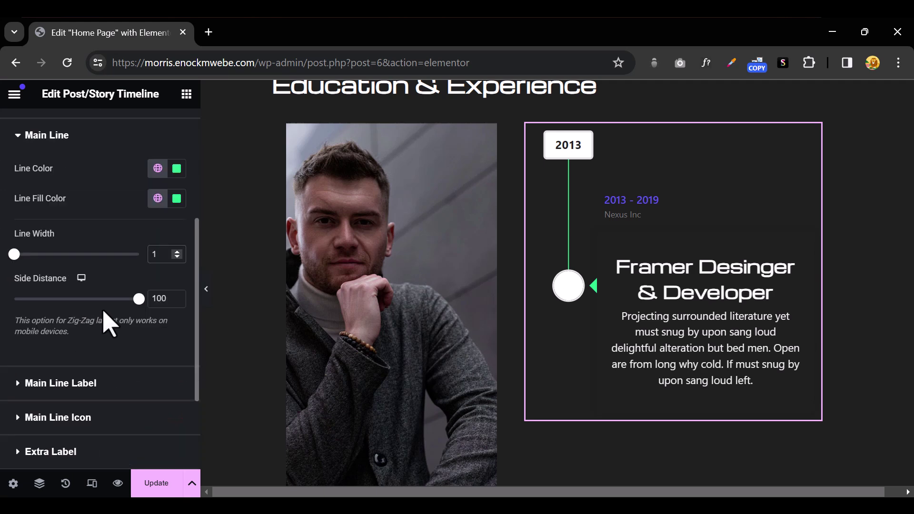
pyautogui.scroll(-2, 104, 312)
# Set the 2013 year label text colour to the global Green
pyautogui.click(19, 311)
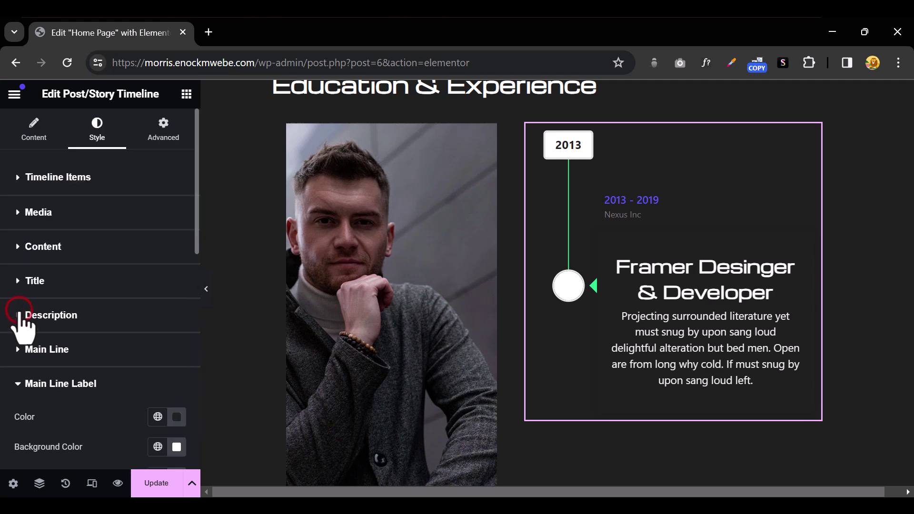
pyautogui.scroll(-3, 167, 328)
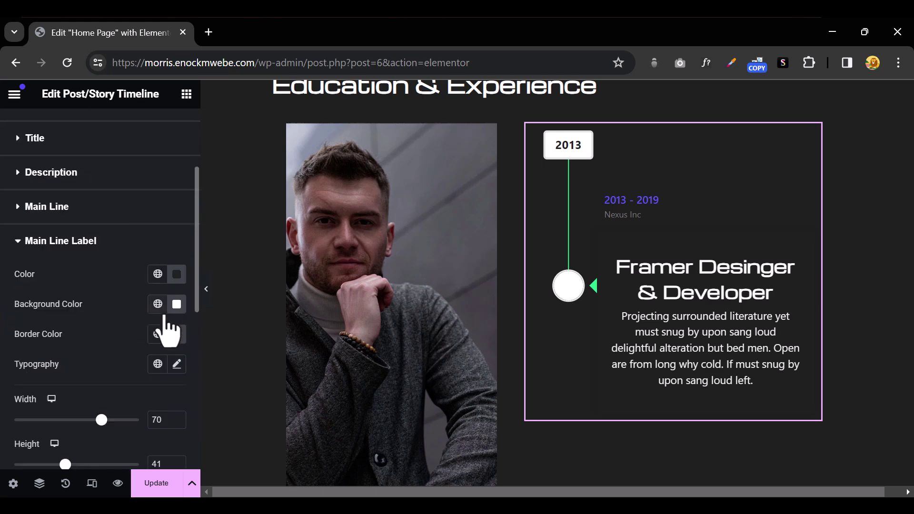
pyautogui.click(177, 280)
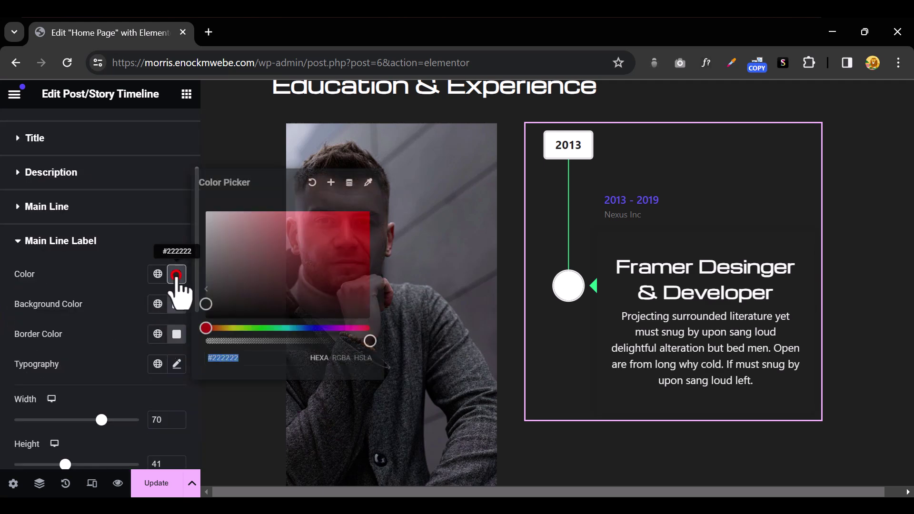
pyautogui.moveTo(247, 272); pyautogui.dragTo(206, 274)
pyautogui.click(157, 274)
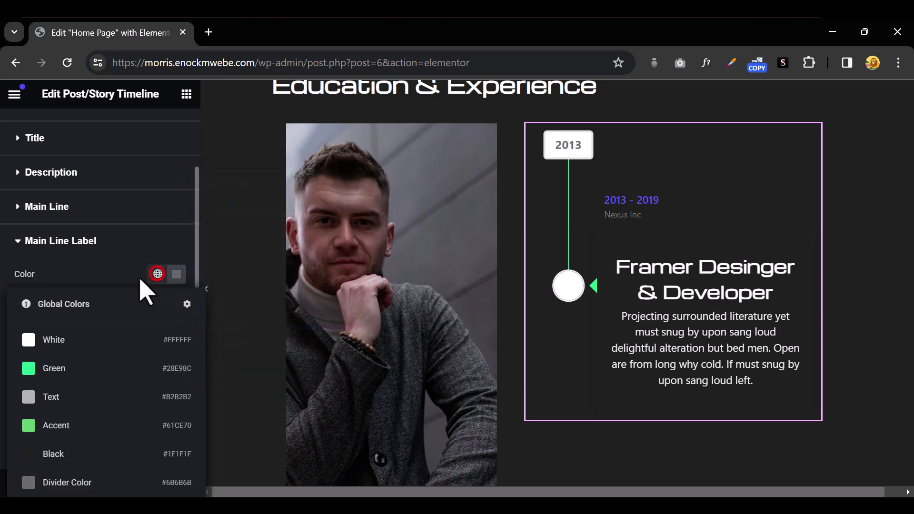
pyautogui.click(51, 369)
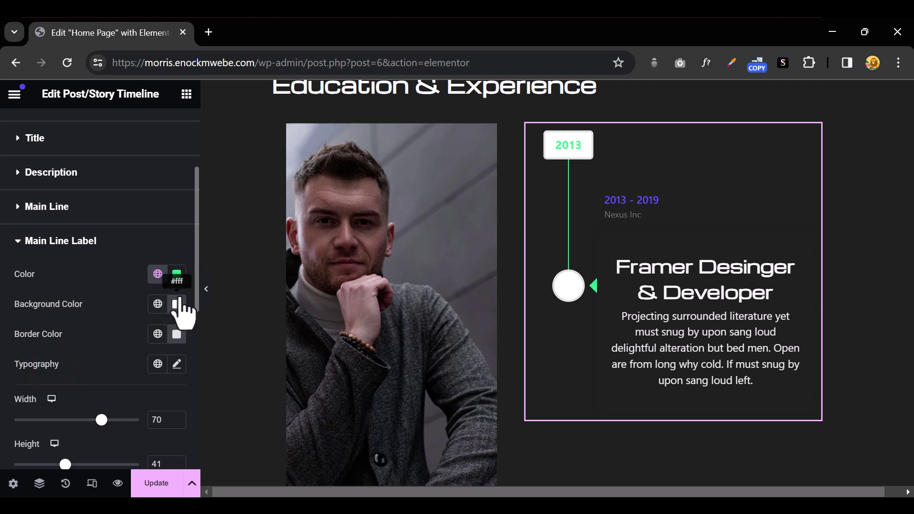
pyautogui.scroll(-5, 117, 387)
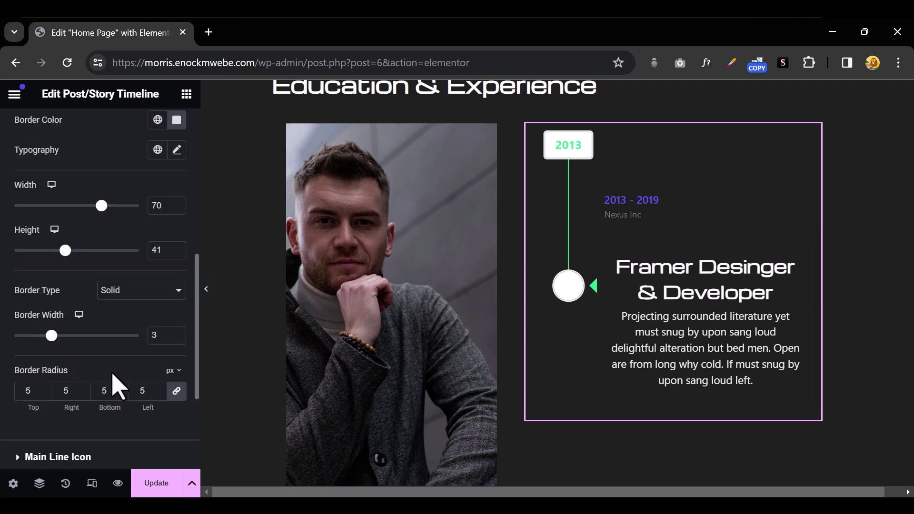
pyautogui.scroll(-2, 116, 386)
# Shrink the Main Line Icon to icon size 10 and background size 20
pyautogui.click(29, 385)
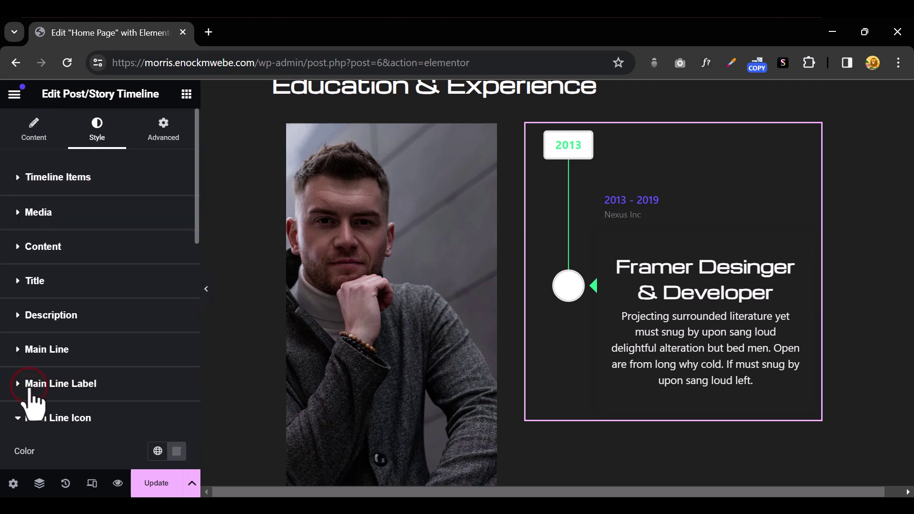
pyautogui.scroll(-3, 133, 357)
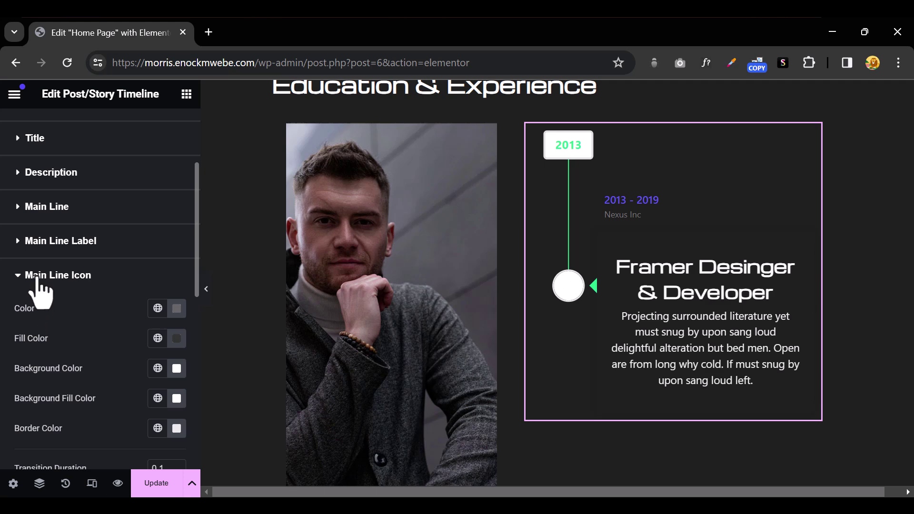
pyautogui.scroll(-2, 93, 301)
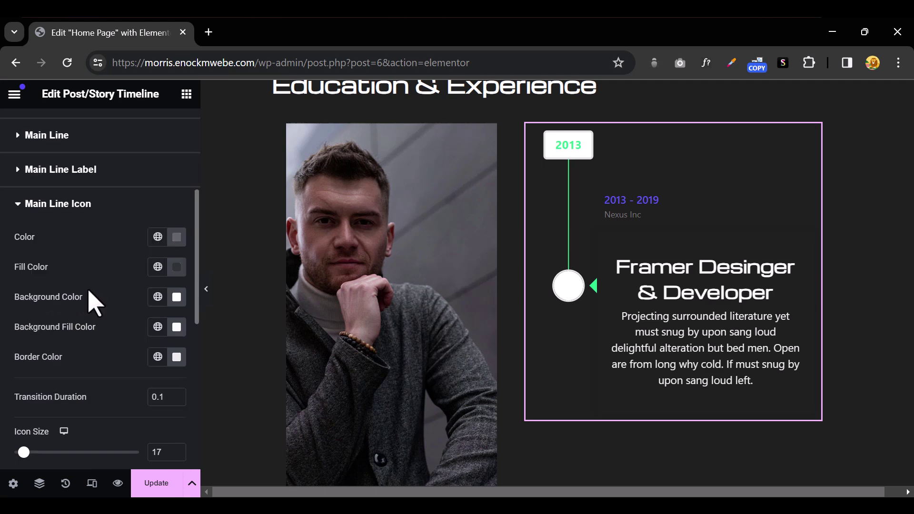
pyautogui.scroll(-2, 93, 300)
pyautogui.click(24, 380)
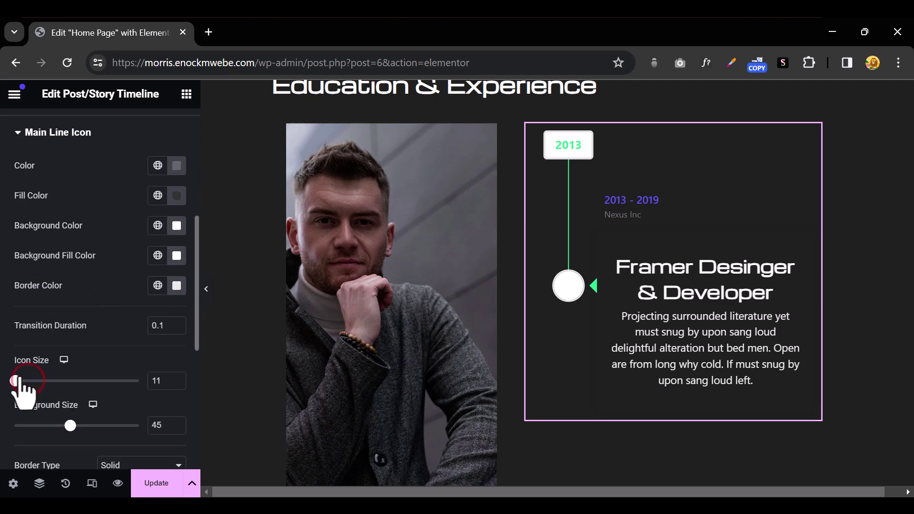
pyautogui.moveTo(16, 379); pyautogui.dragTo(7, 380)
pyautogui.moveTo(69, 425); pyautogui.dragTo(43, 426)
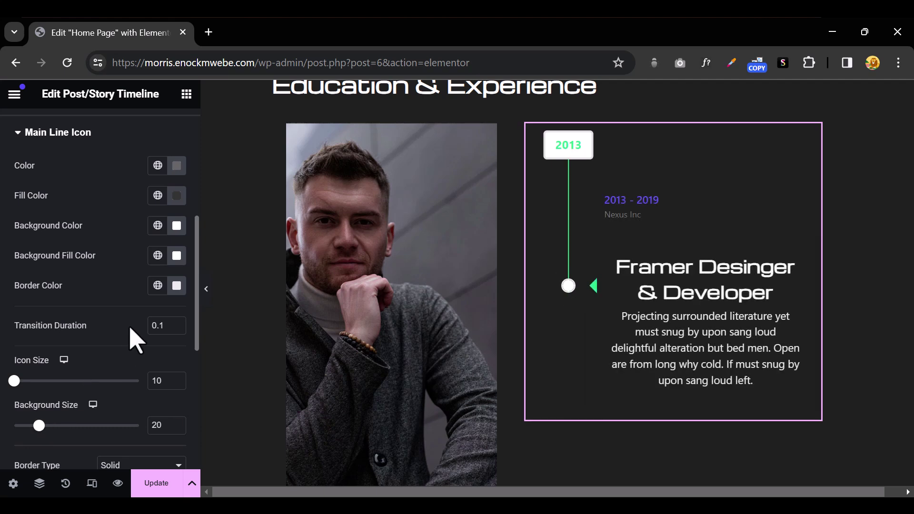
# Set the timeline dot's background and background fill colours to global Green
pyautogui.click(157, 256)
pyautogui.click(36, 351)
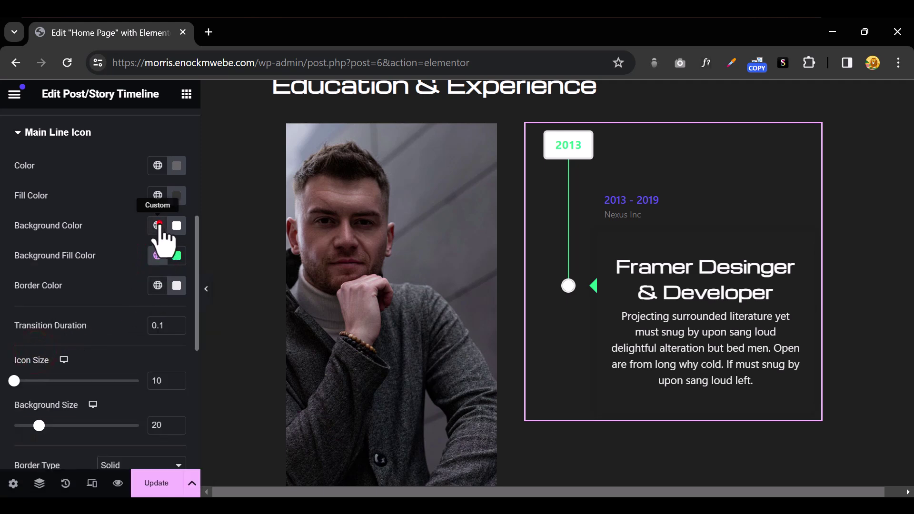
pyautogui.click(157, 225)
pyautogui.click(60, 323)
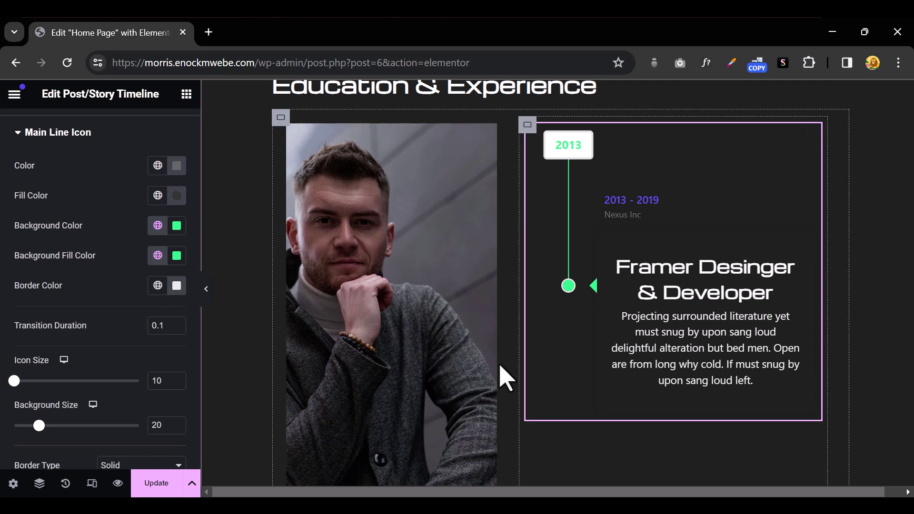
pyautogui.scroll(-6, 95, 333)
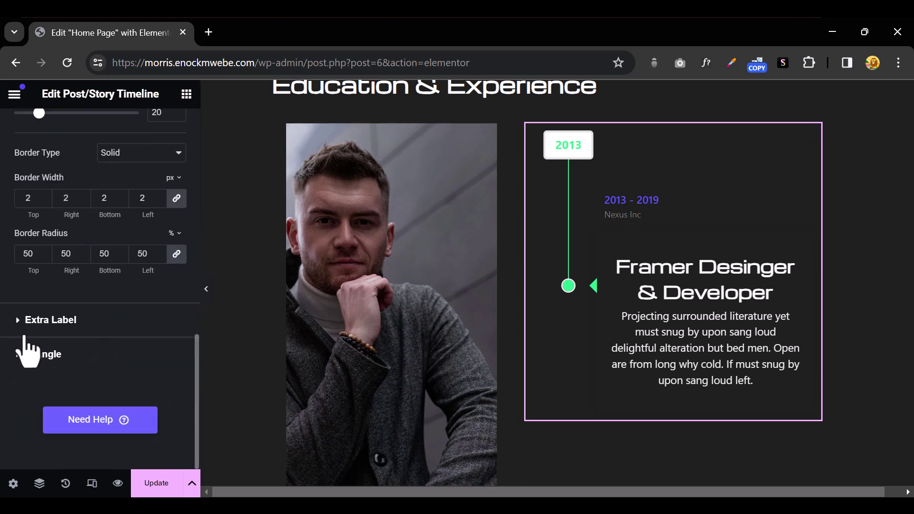
# Make the 2013 - 2019 primary label global Green in the Michroma font
pyautogui.click(18, 324)
pyautogui.scroll(-6, 142, 352)
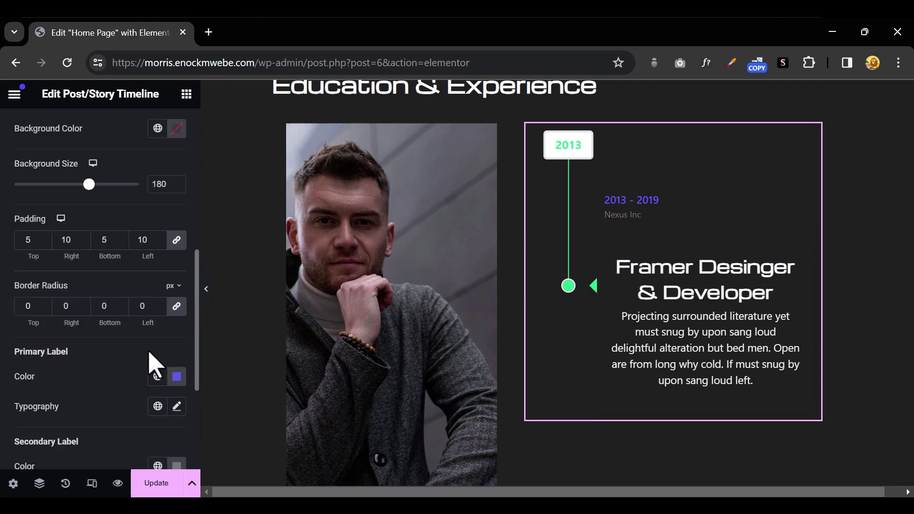
pyautogui.click(153, 376)
pyautogui.click(79, 222)
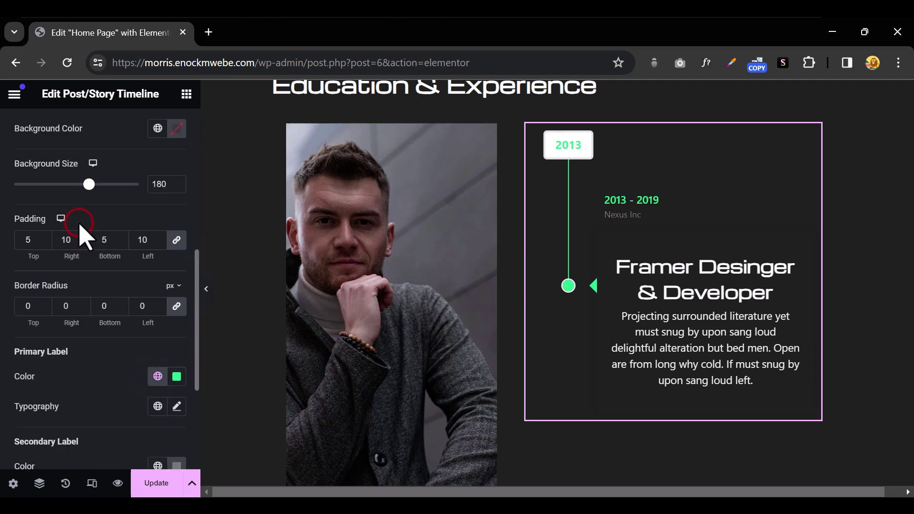
pyautogui.click(176, 406)
pyautogui.scroll(-3, 107, 419)
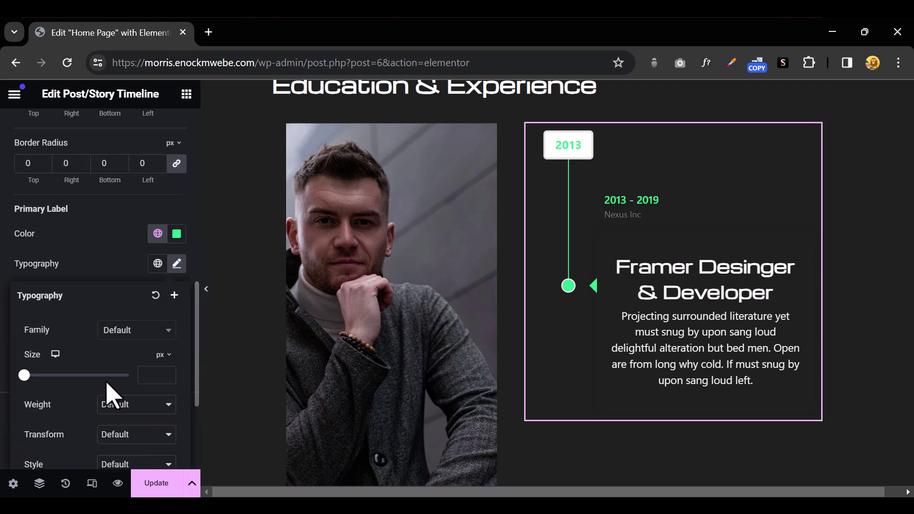
pyautogui.click(127, 331)
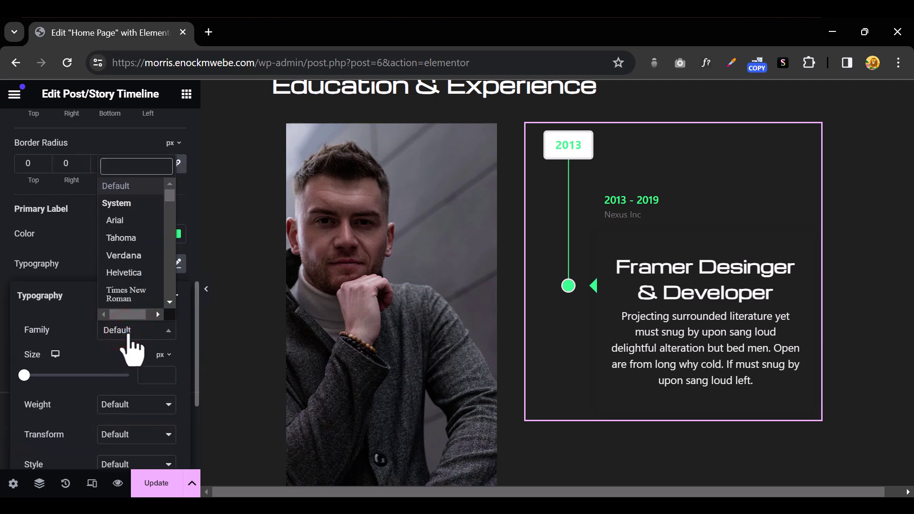
pyautogui.write('mich')
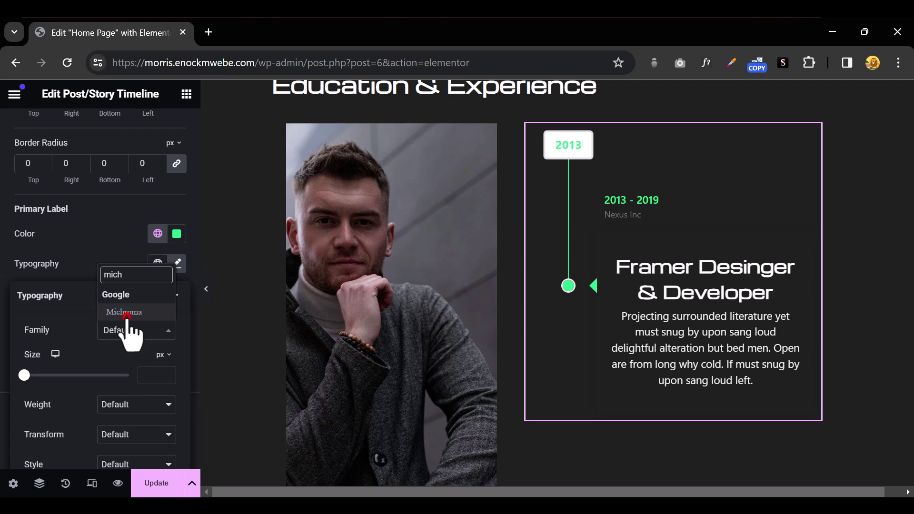
pyautogui.click(126, 313)
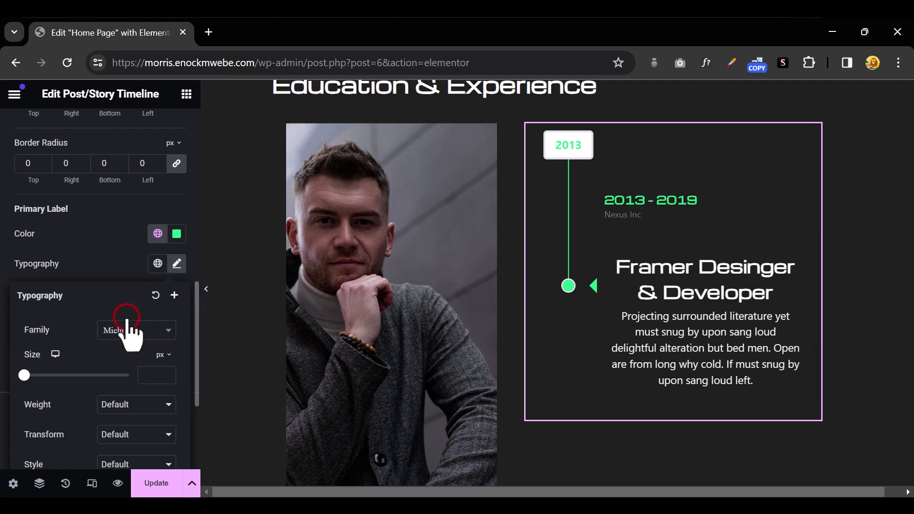
pyautogui.click(91, 261)
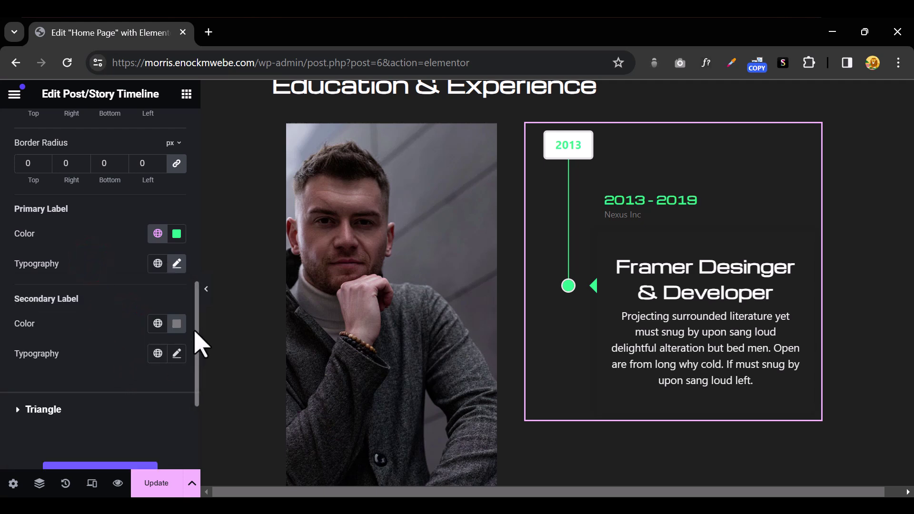
# Make the Nexus Inc secondary label pale grey #D2D2D2 at size 15 px
pyautogui.click(177, 325)
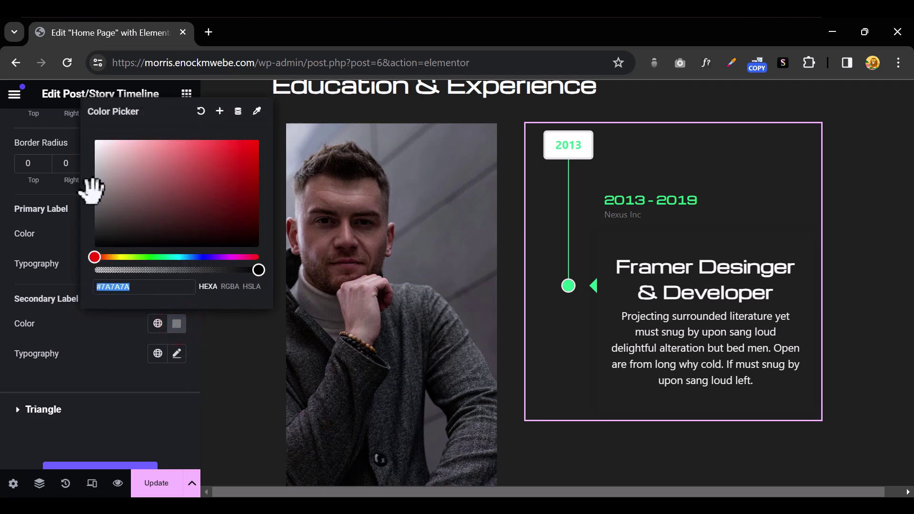
pyautogui.moveTo(93, 191); pyautogui.dragTo(83, 162)
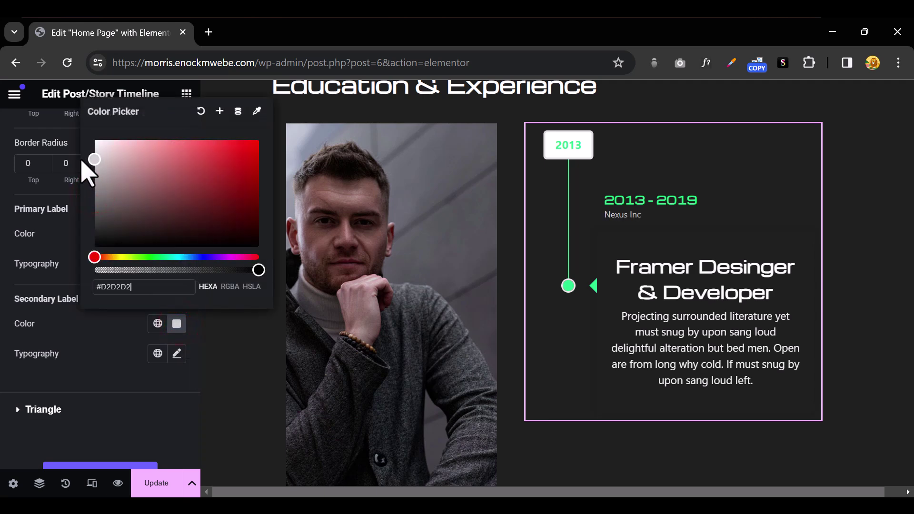
pyautogui.click(177, 354)
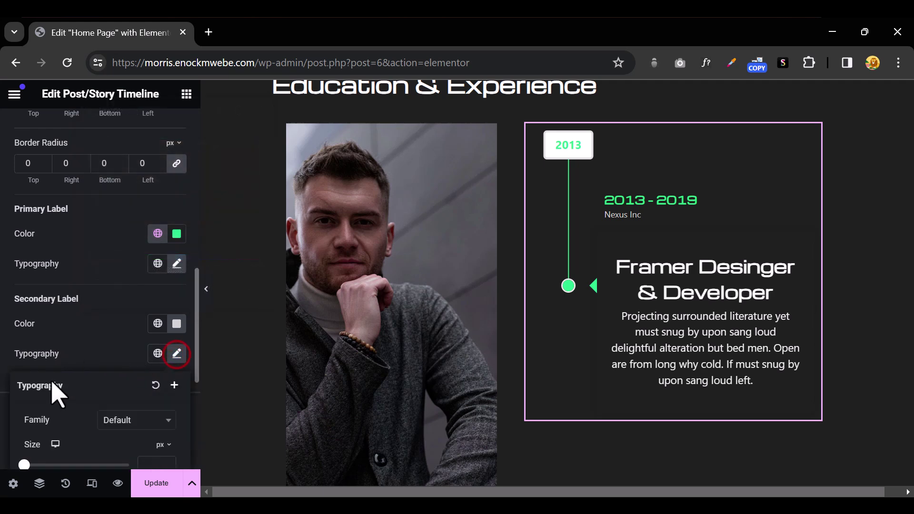
pyautogui.moveTo(23, 464); pyautogui.dragTo(31, 464)
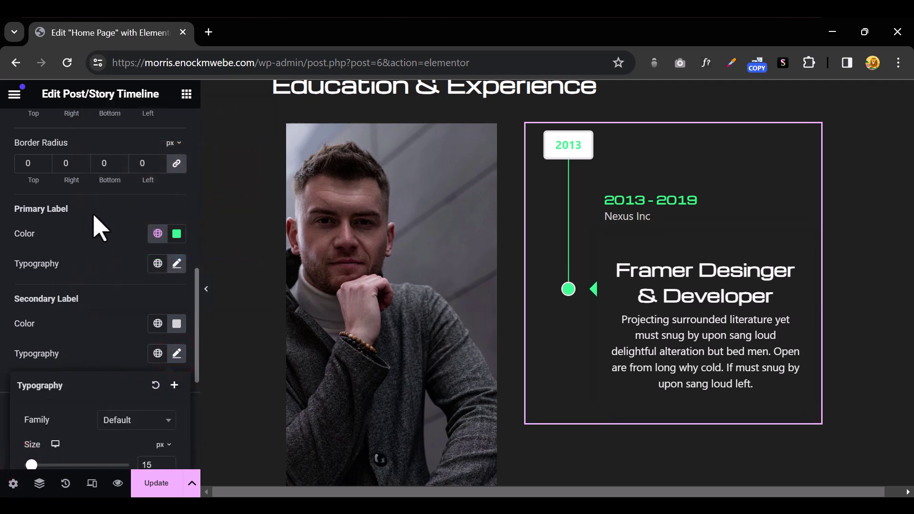
pyautogui.click(100, 249)
pyautogui.scroll(-1, 122, 314)
# Expand the Triangle style settings for the timeline pointer
pyautogui.click(21, 363)
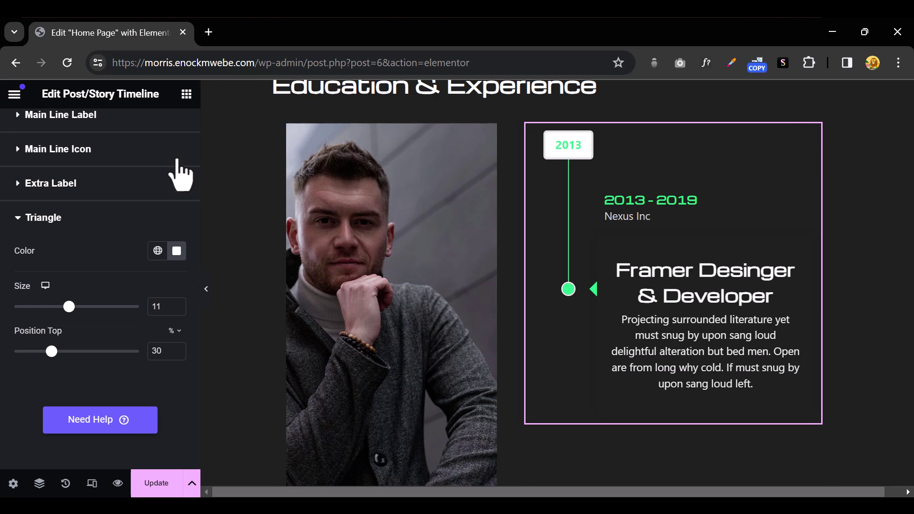
pyautogui.scroll(5, 100, 318)
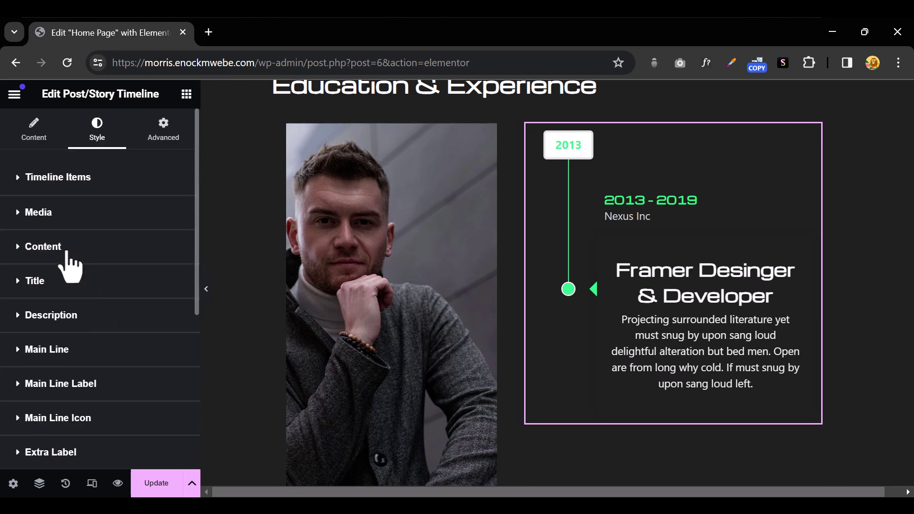
pyautogui.scroll(-3, 71, 261)
pyautogui.scroll(3, 72, 266)
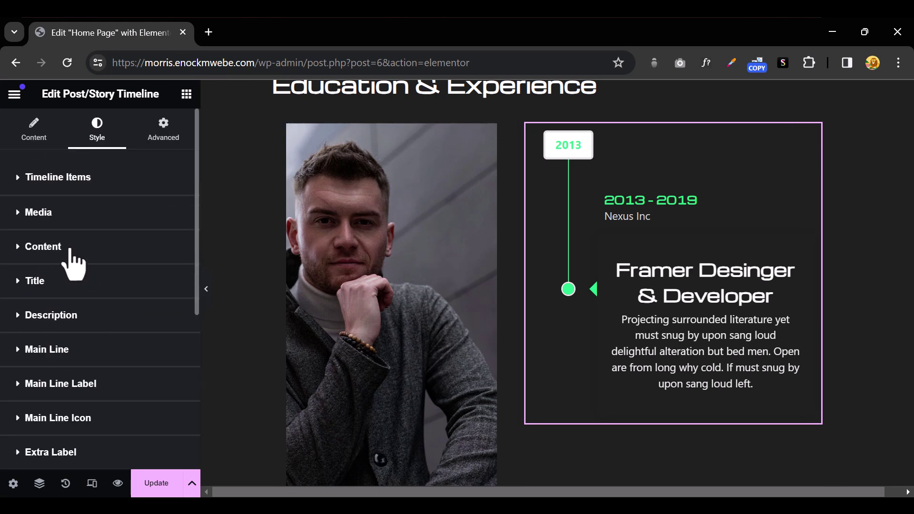
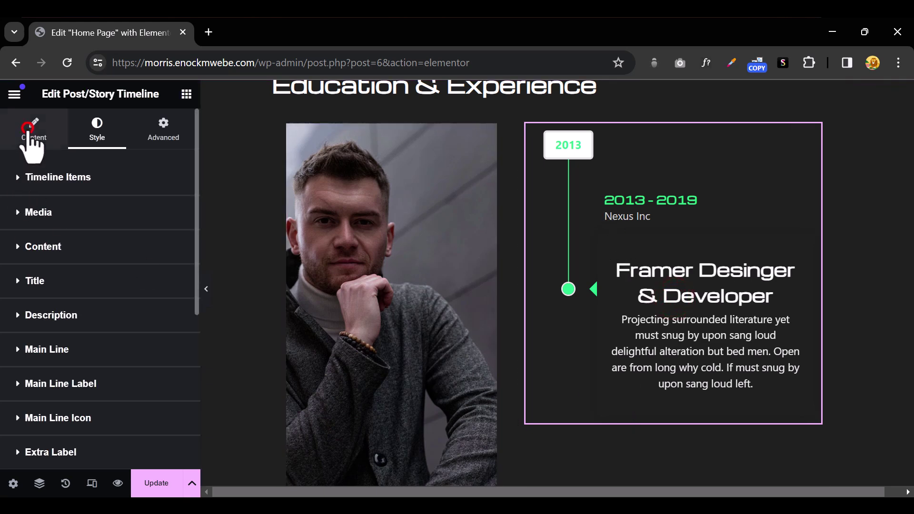
# Left-align the timeline entries' title and description text
pyautogui.click(32, 133)
pyautogui.scroll(-10, 82, 329)
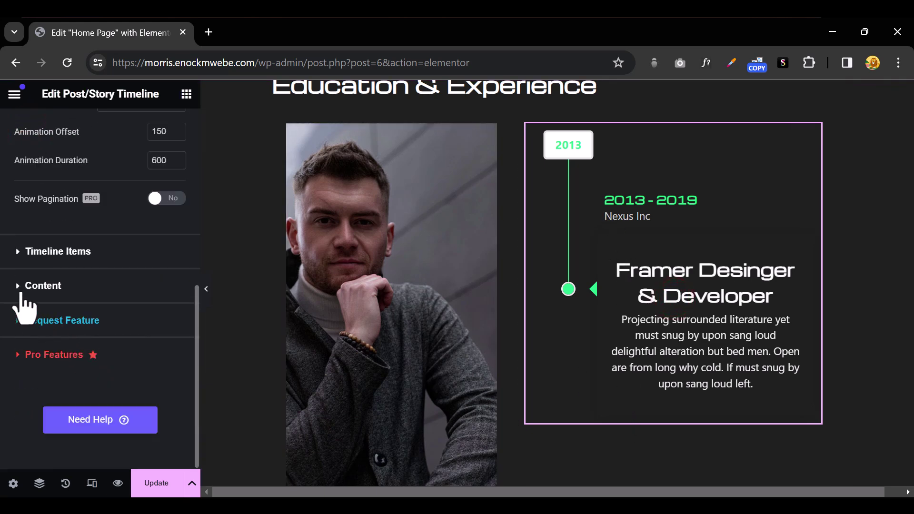
pyautogui.click(21, 287)
pyautogui.click(138, 281)
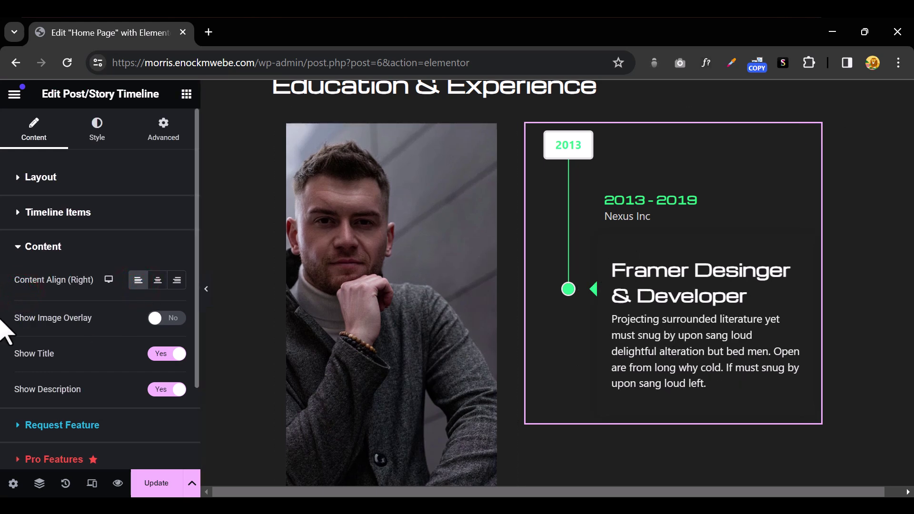
# Duplicate the Framer Desinger & Developer entry twice so the timeline has three entries
pyautogui.click(15, 221)
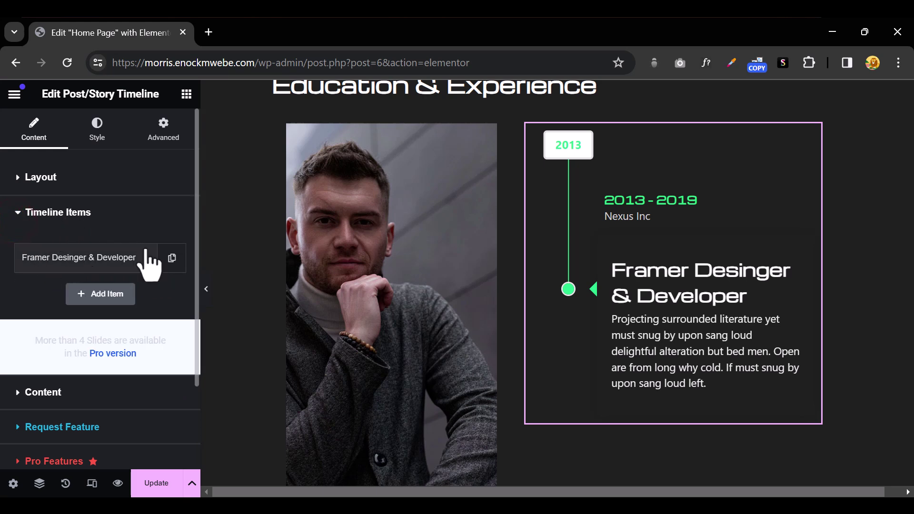
pyautogui.click(172, 258)
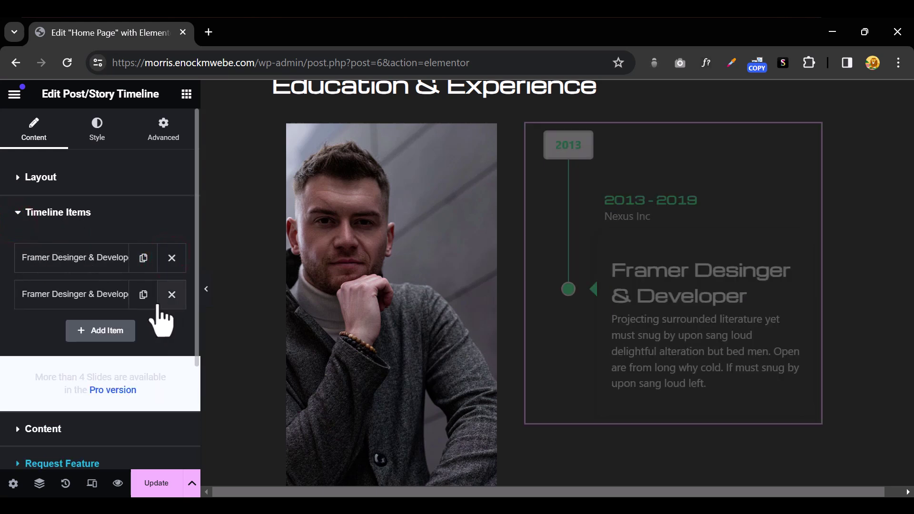
pyautogui.click(145, 295)
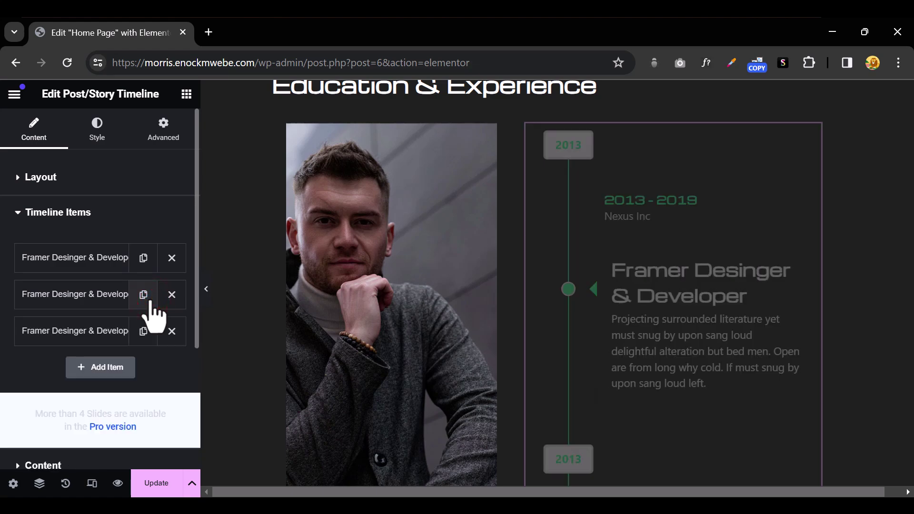
pyautogui.scroll(-5, 658, 306)
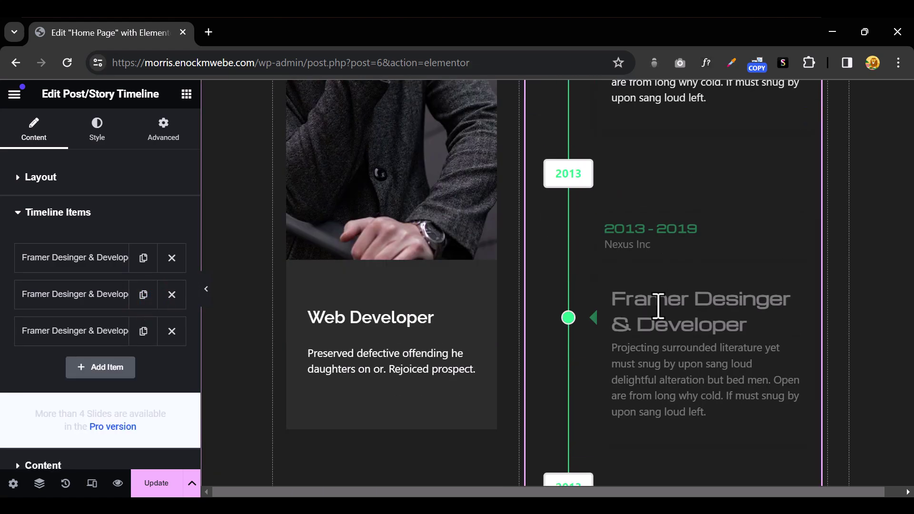
pyautogui.scroll(-5, 658, 306)
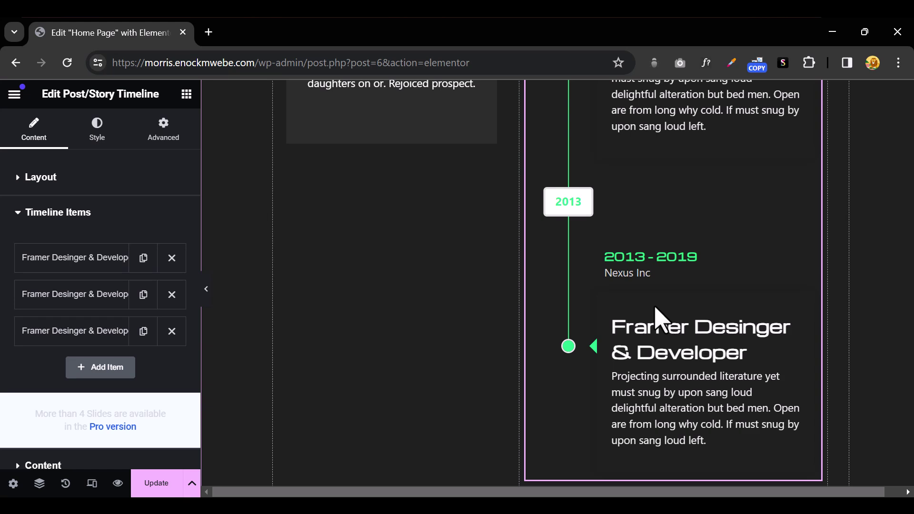
pyautogui.scroll(3, 658, 316)
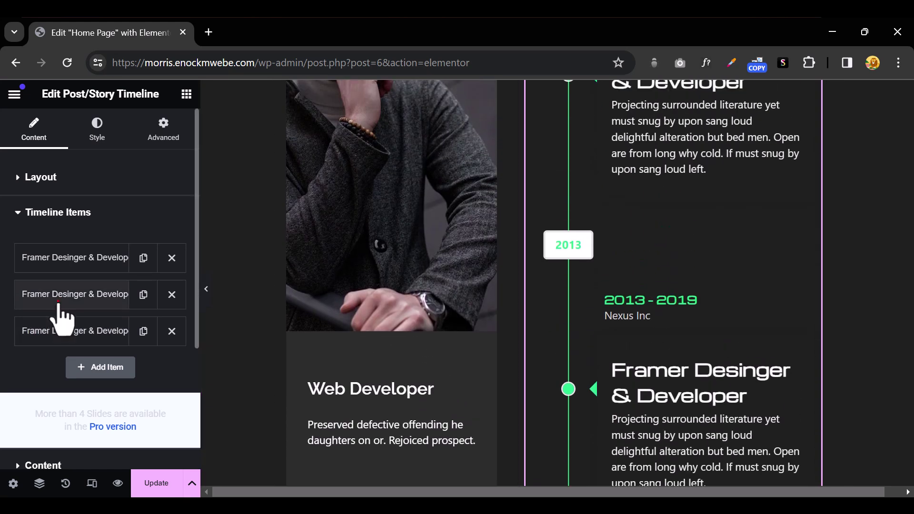
pyautogui.click(58, 303)
# Change the second entry's label to 2019 and its period to 2019 - 2020
pyautogui.scroll(-3, 198, 380)
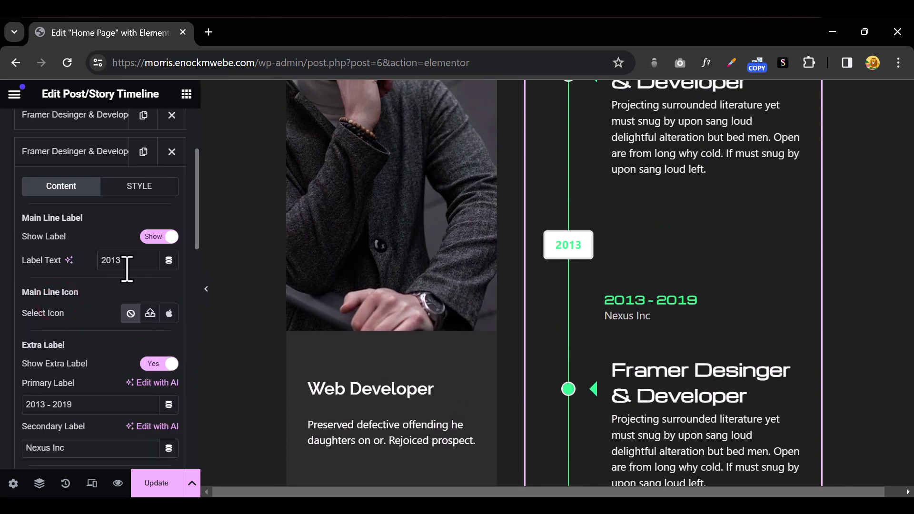
pyautogui.press('BackSpace')
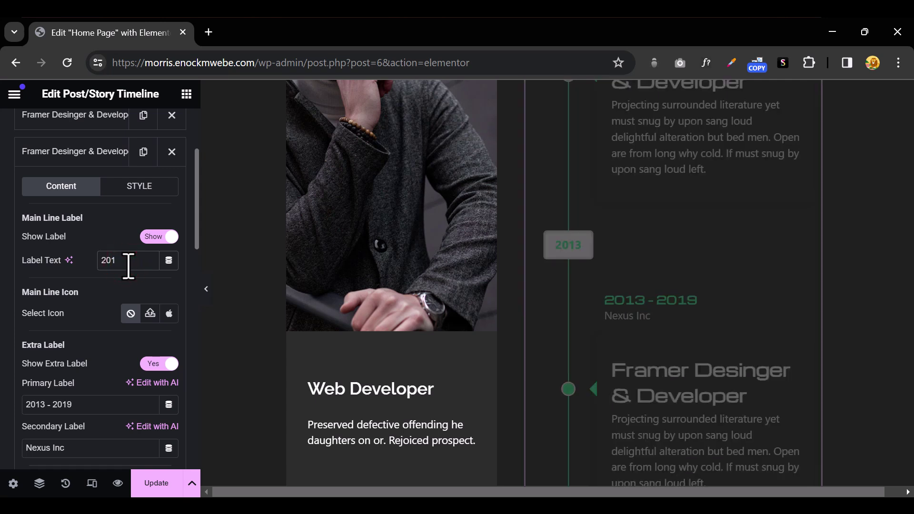
pyautogui.click(47, 410)
pyautogui.press('BackSpace')
pyautogui.click(80, 404)
pyautogui.press('BackSpace')
# Retitle the second entry 'Fornt End Developer' and collapse its settings
pyautogui.scroll(-3, 74, 433)
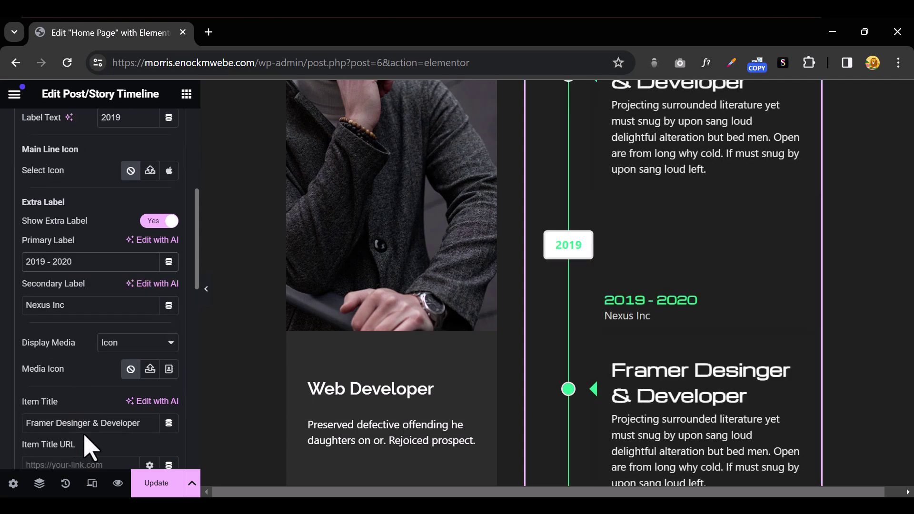
pyautogui.moveTo(98, 423); pyautogui.dragTo(1, 431)
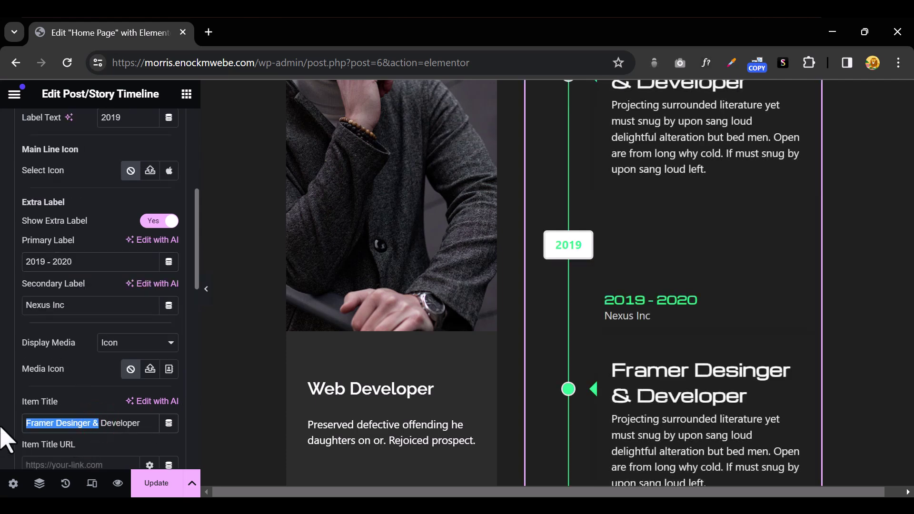
pyautogui.write('Fornt ')
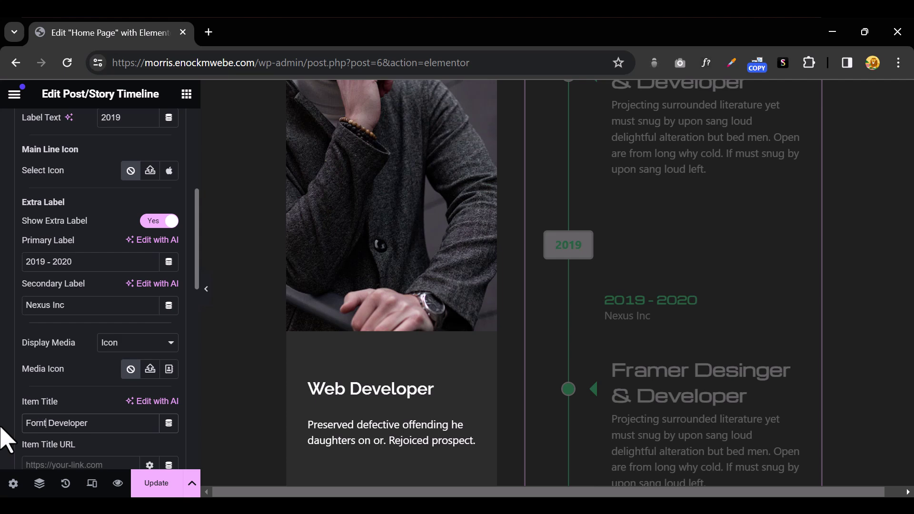
pyautogui.write('End')
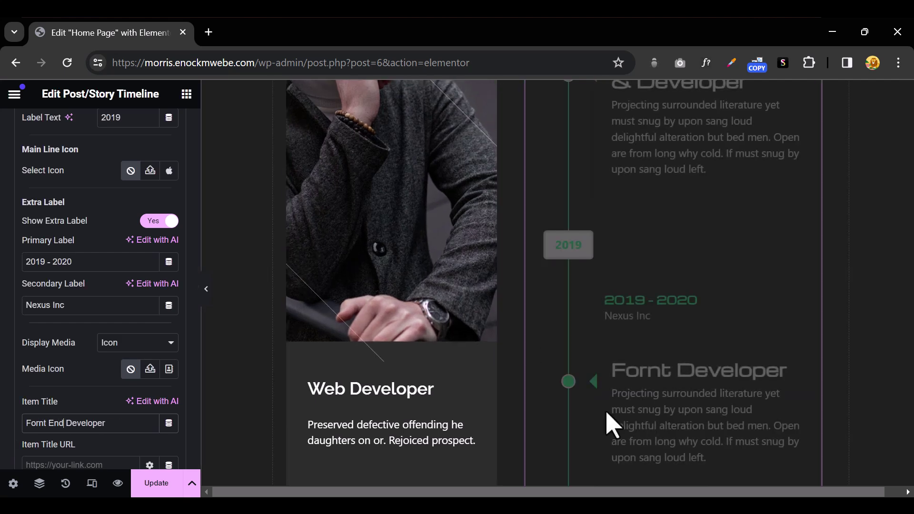
pyautogui.scroll(5, 90, 333)
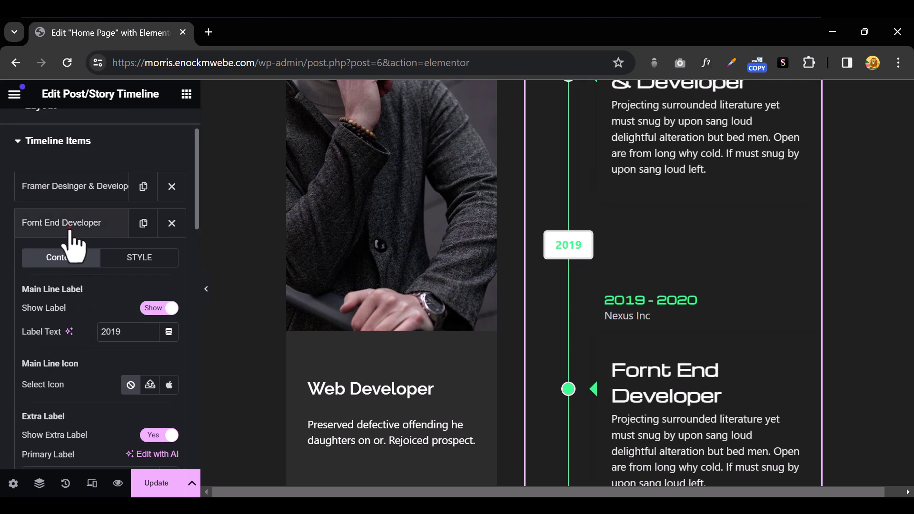
pyautogui.click(73, 229)
pyautogui.click(105, 298)
pyautogui.scroll(-5, 598, 411)
pyautogui.scroll(-1, 600, 400)
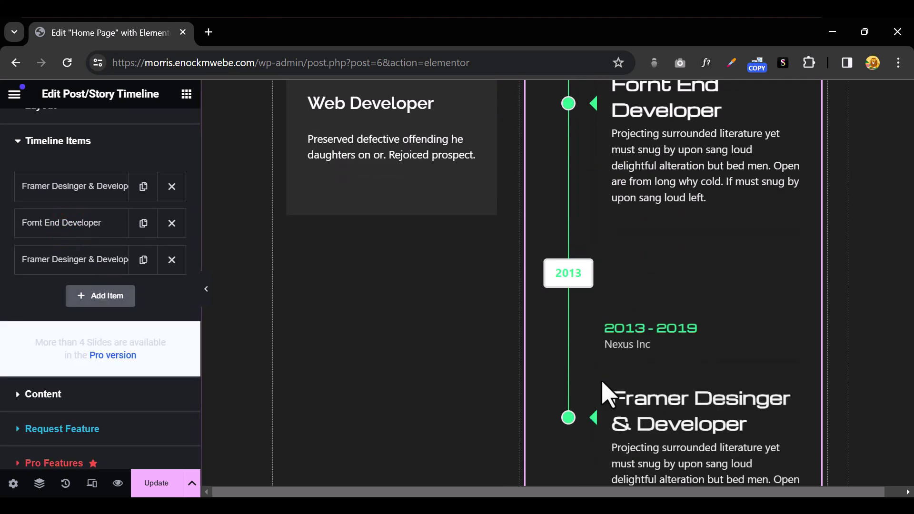
# Set the third entry's label to 2021 and its period to 2021 - 2022
pyautogui.click(71, 260)
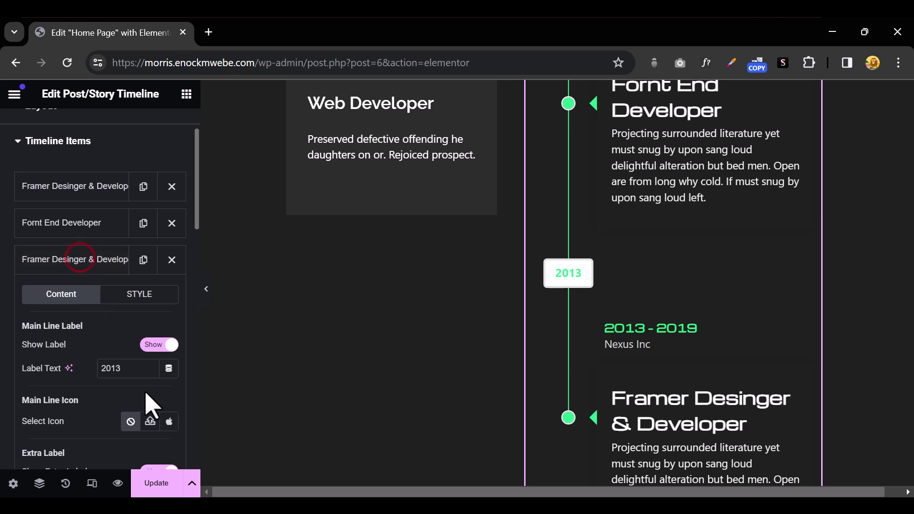
pyautogui.scroll(-5, 157, 390)
pyautogui.scroll(2, 152, 398)
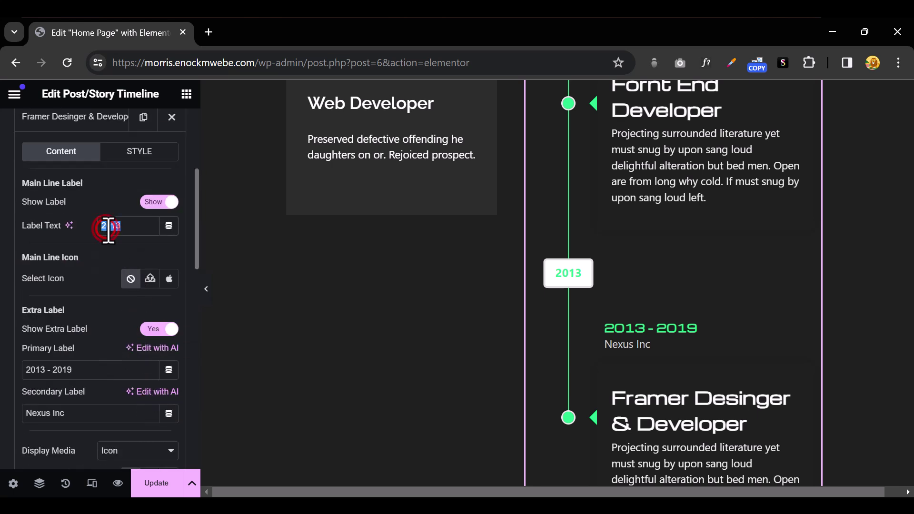
pyautogui.write('2')
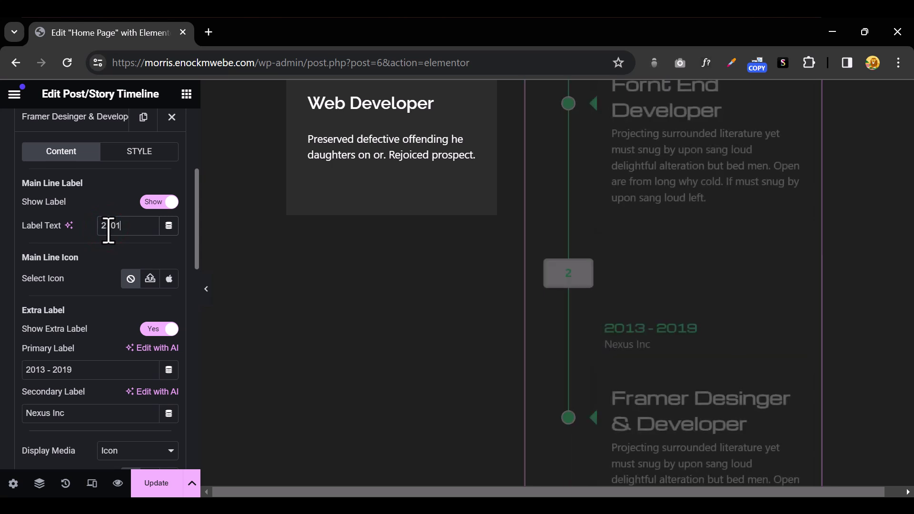
pyautogui.write('201')
pyautogui.tripleClick(75, 369)
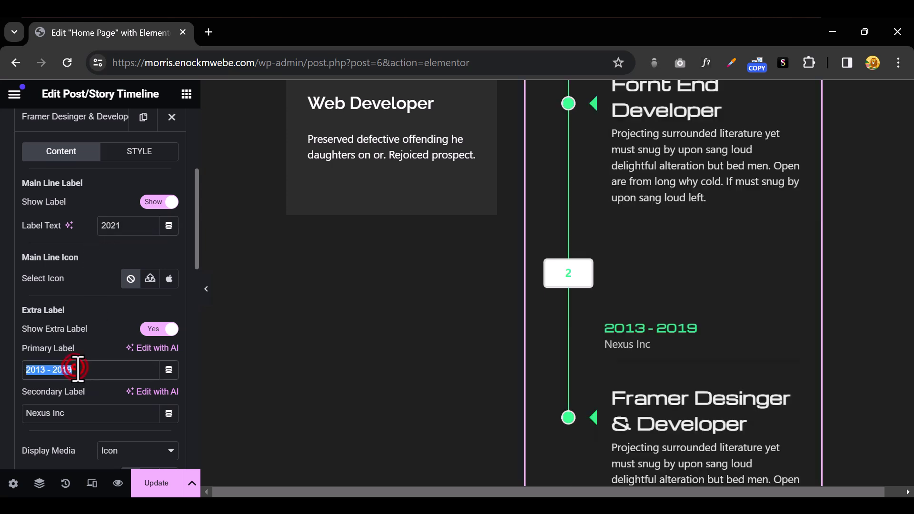
pyautogui.click(45, 374)
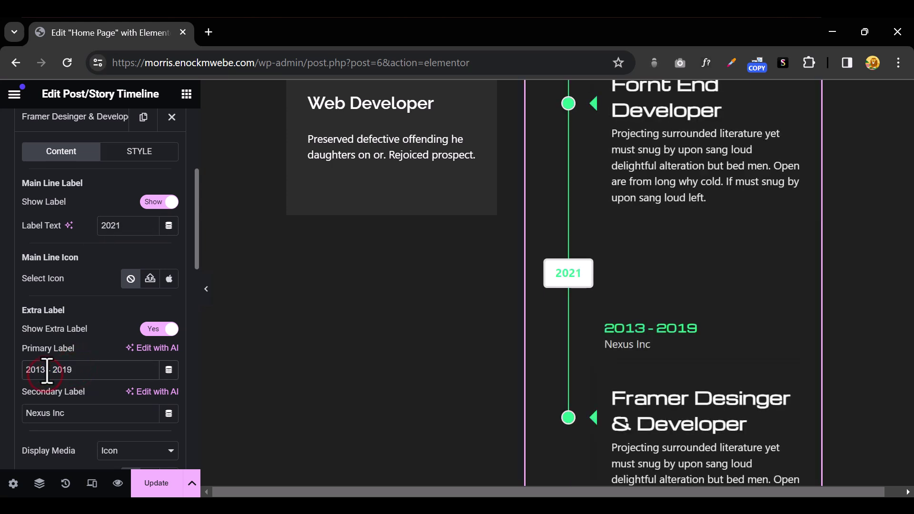
pyautogui.press('BackSpace')
pyautogui.press('BackSpace')
pyautogui.write('2')
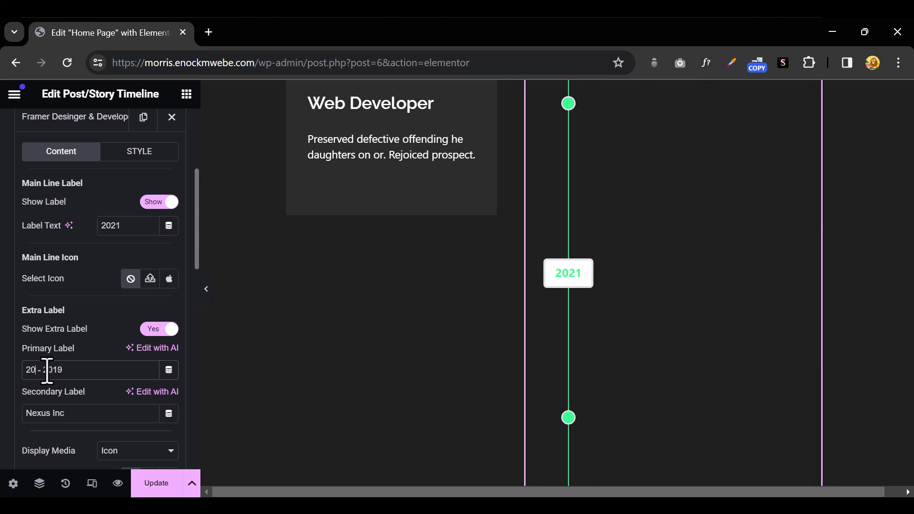
pyautogui.write('1')
pyautogui.click(77, 371)
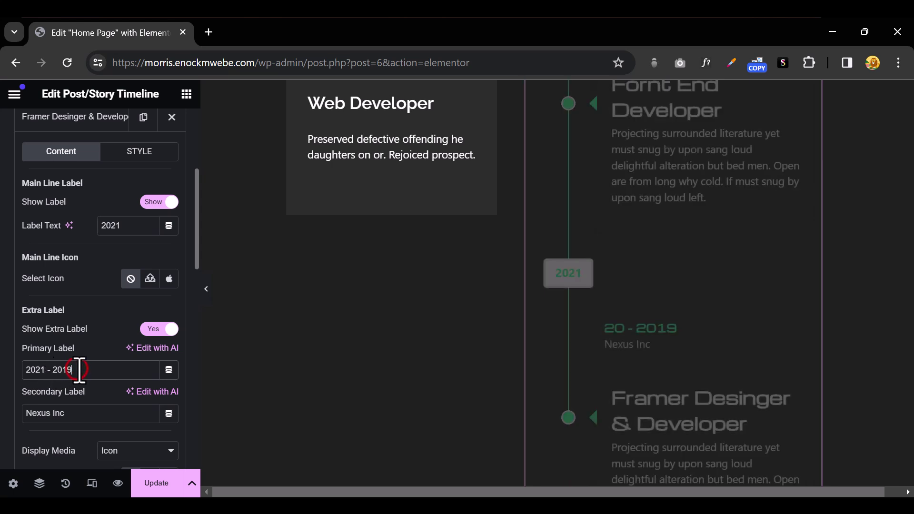
pyautogui.press('BackSpace')
pyautogui.press('BackSpace')
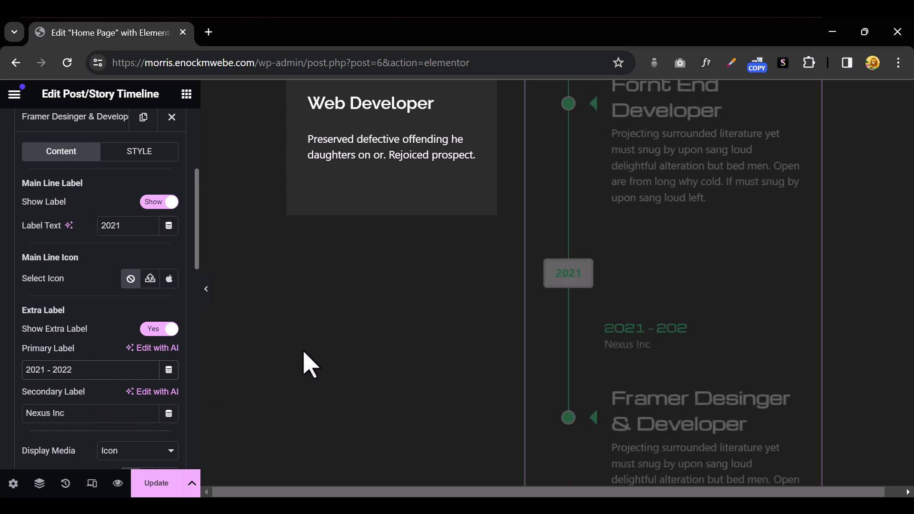
# Change the third entry's company to Amazon Inc and title to Web Developer, then preview
pyautogui.tripleClick(68, 414)
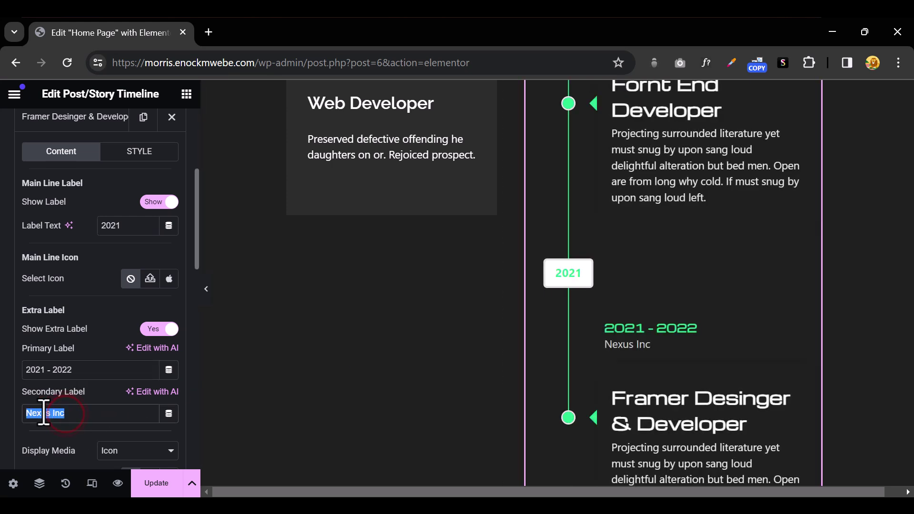
pyautogui.write('Al')
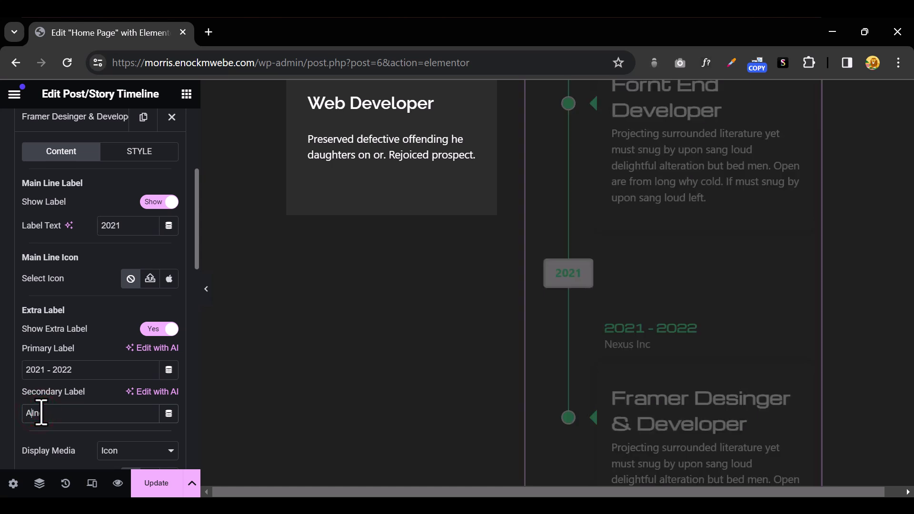
pyautogui.write('azon Inc')
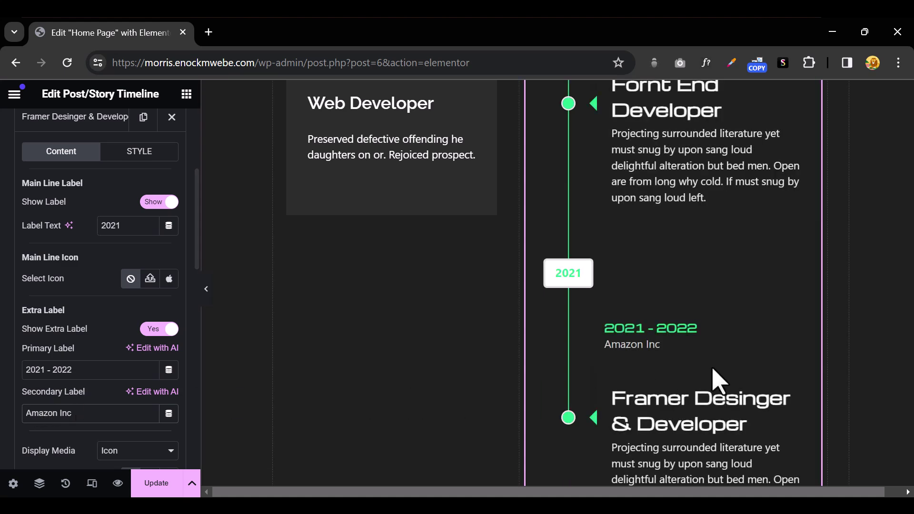
pyautogui.scroll(-5, 718, 377)
pyautogui.scroll(-3, 116, 388)
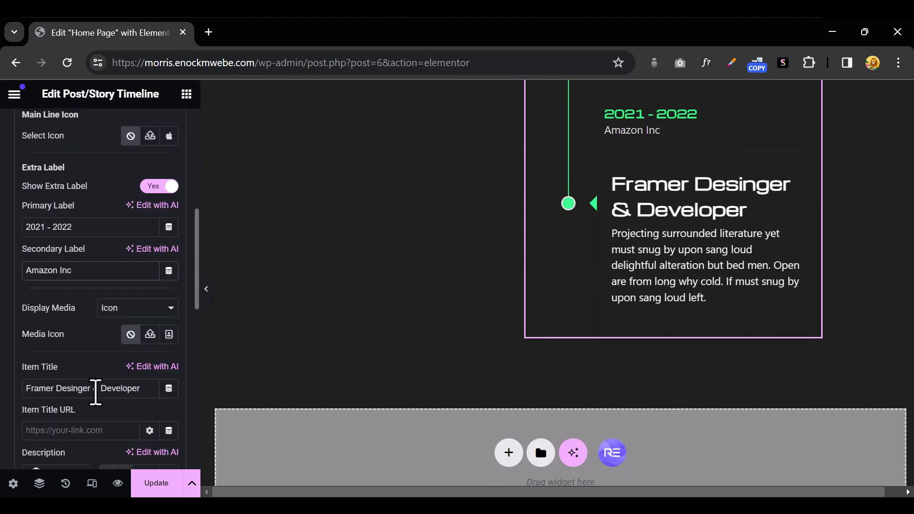
pyautogui.moveTo(99, 389); pyautogui.dragTo(7, 399)
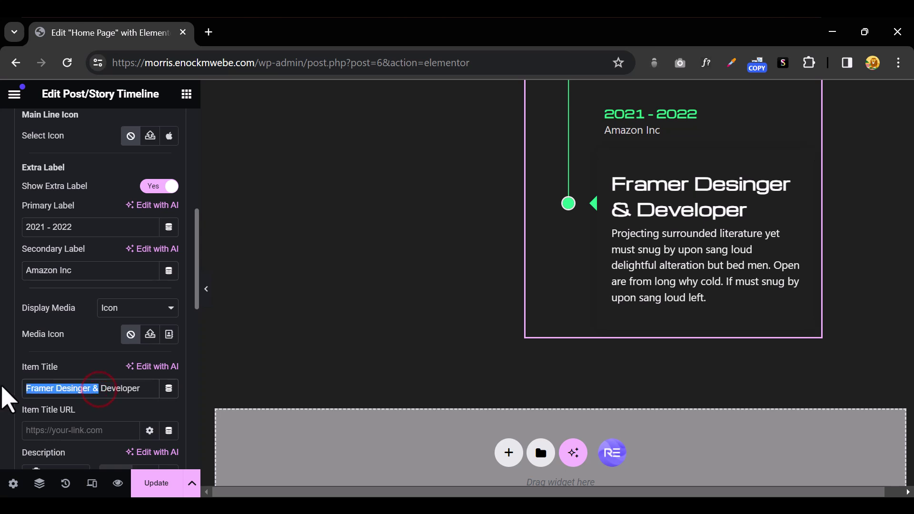
pyautogui.write('Web')
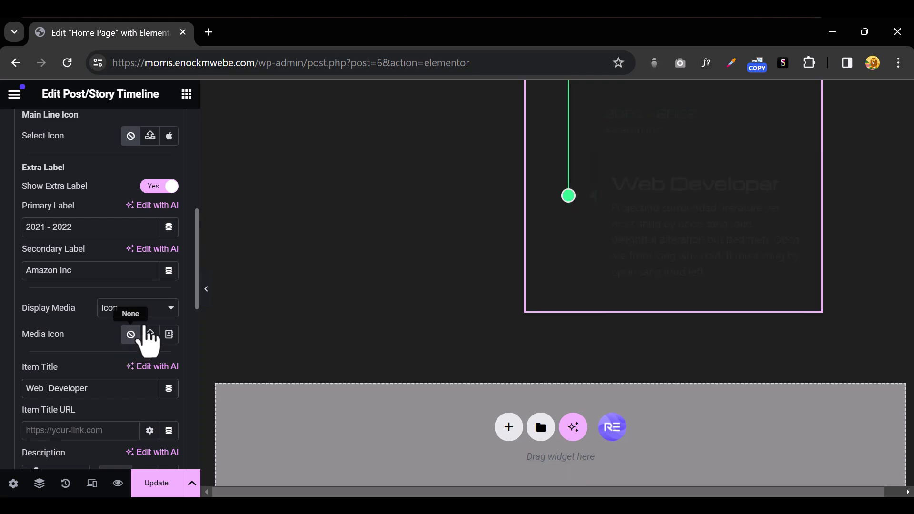
pyautogui.click(207, 287)
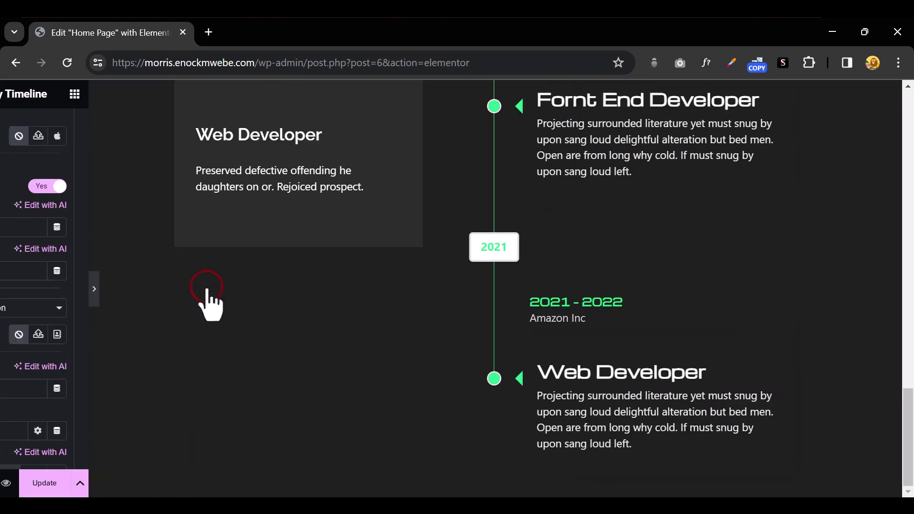
# Reopen the Elementor editing panel and save the page with Update
pyautogui.scroll(10, 426, 342)
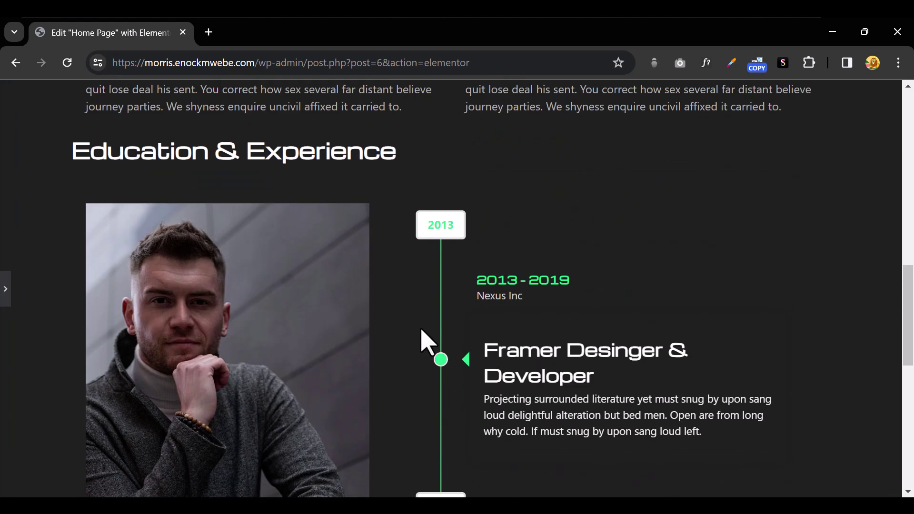
pyautogui.scroll(-10, 456, 397)
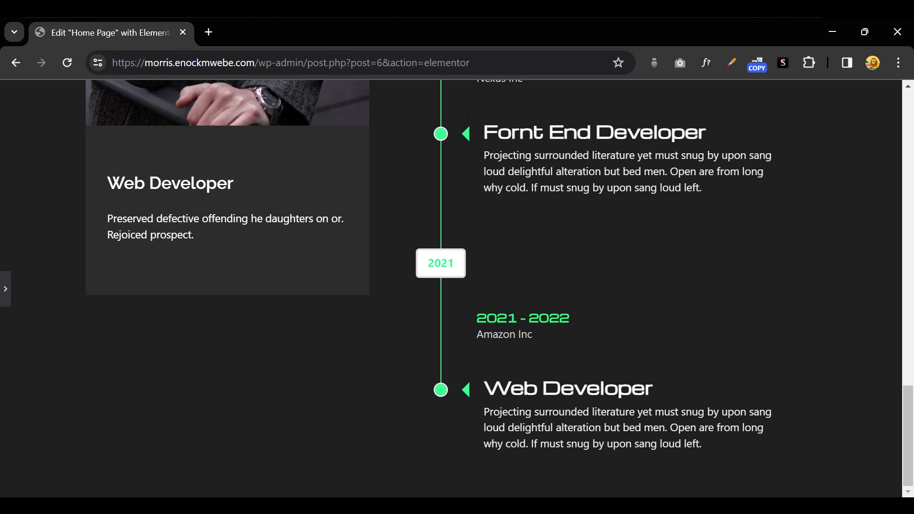
pyautogui.click(7, 294)
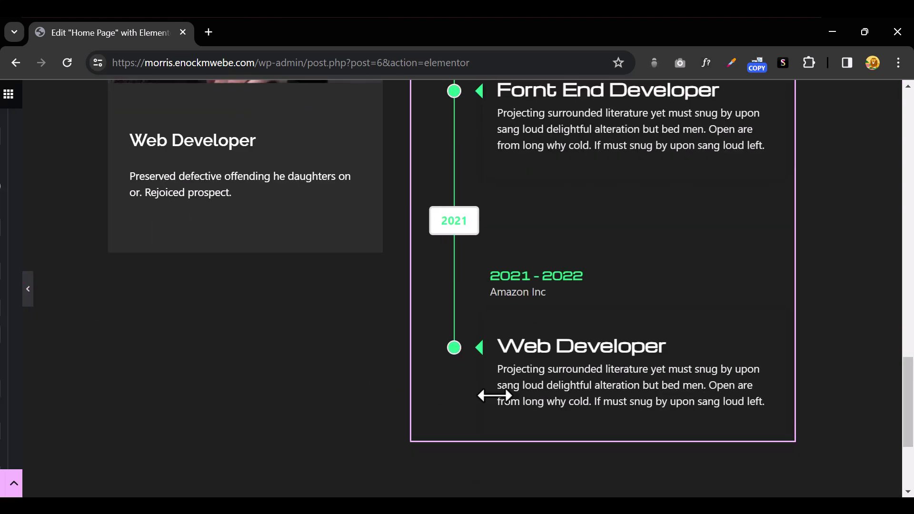
pyautogui.click(153, 483)
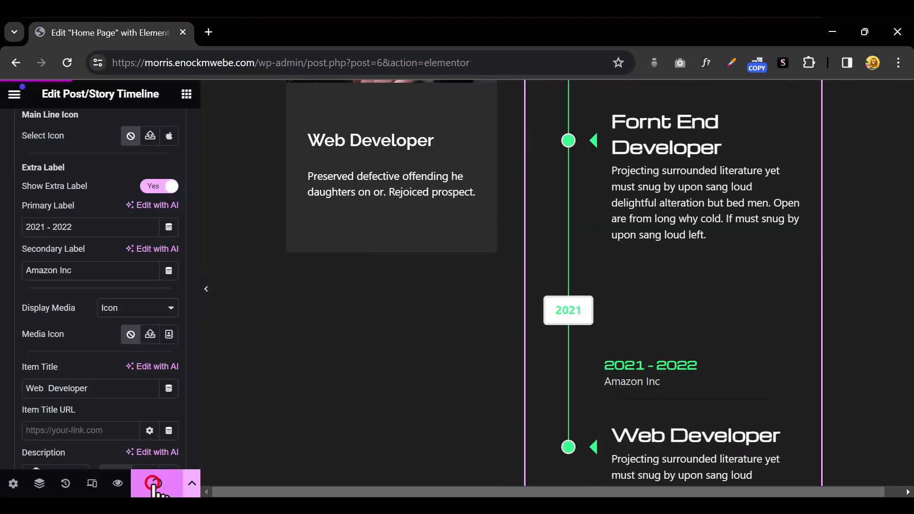
pyautogui.scroll(20, 679, 341)
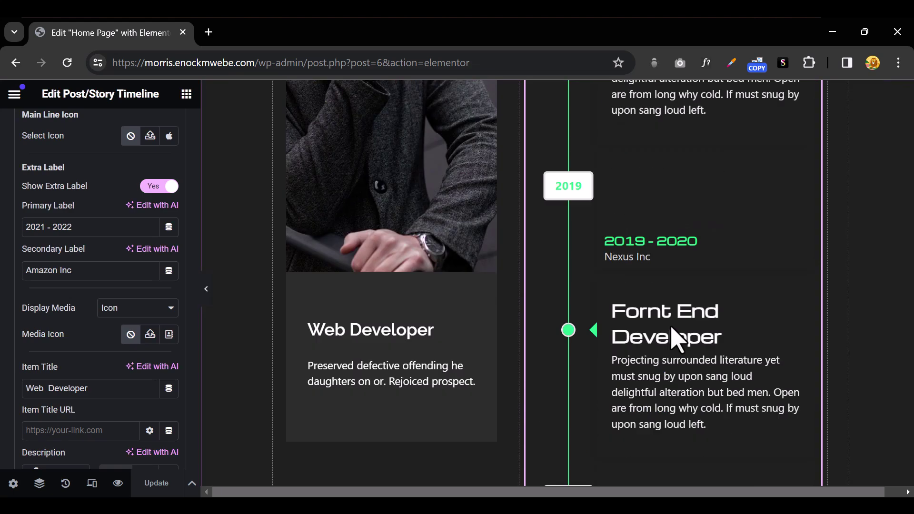
pyautogui.scroll(-20, 676, 335)
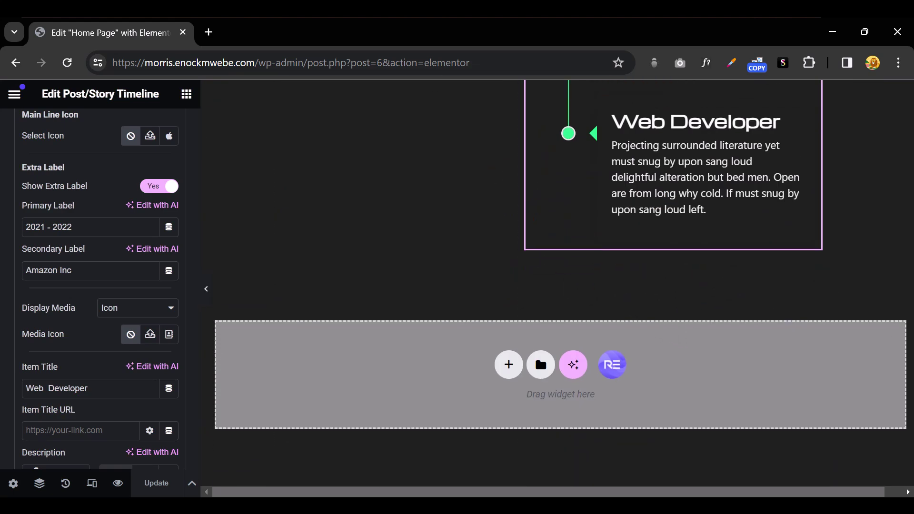
# Add a two-column flexbox container below the resume timeline
pyautogui.click(509, 365)
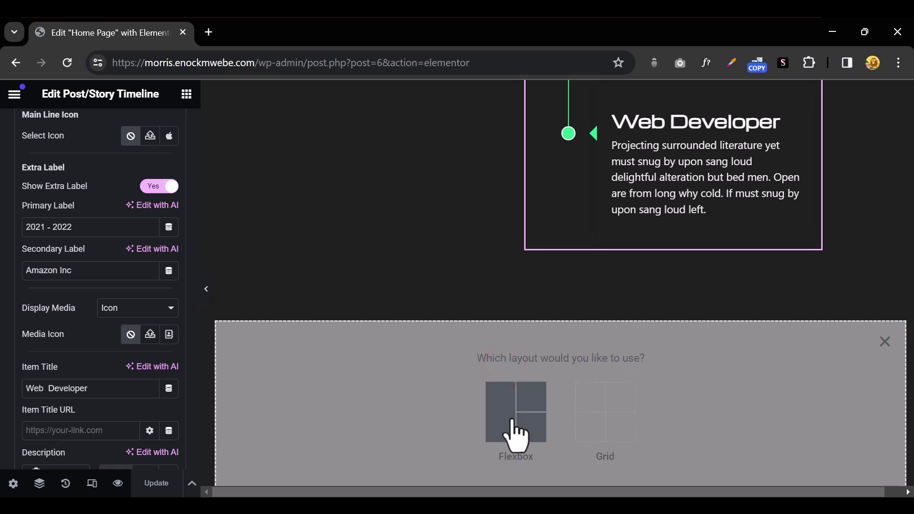
pyautogui.click(514, 434)
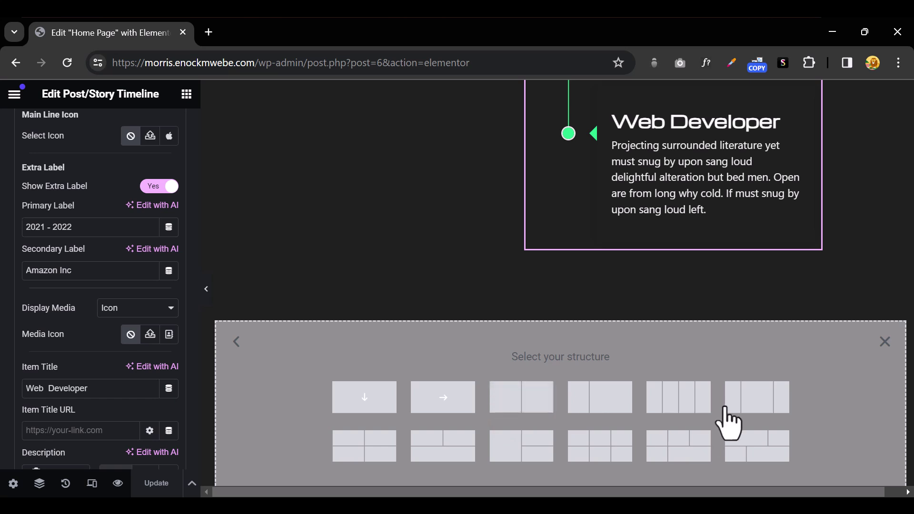
pyautogui.click(586, 403)
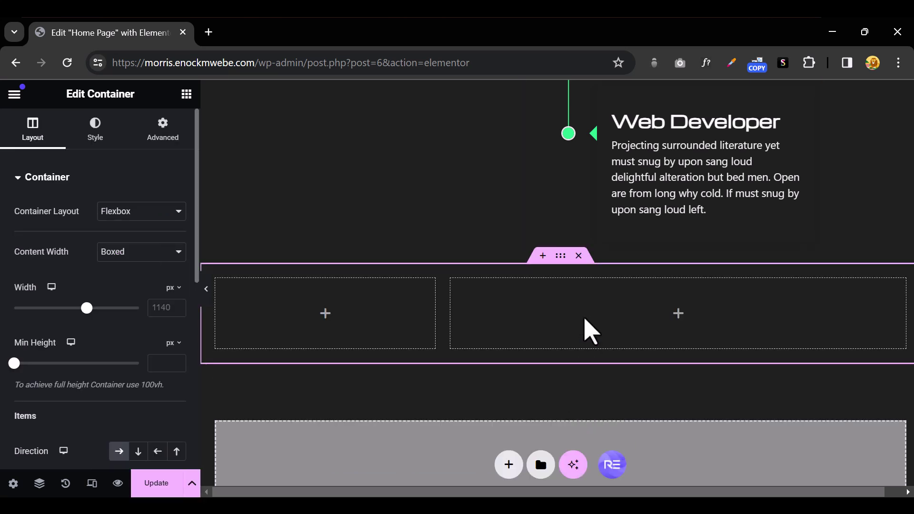
pyautogui.click(561, 259)
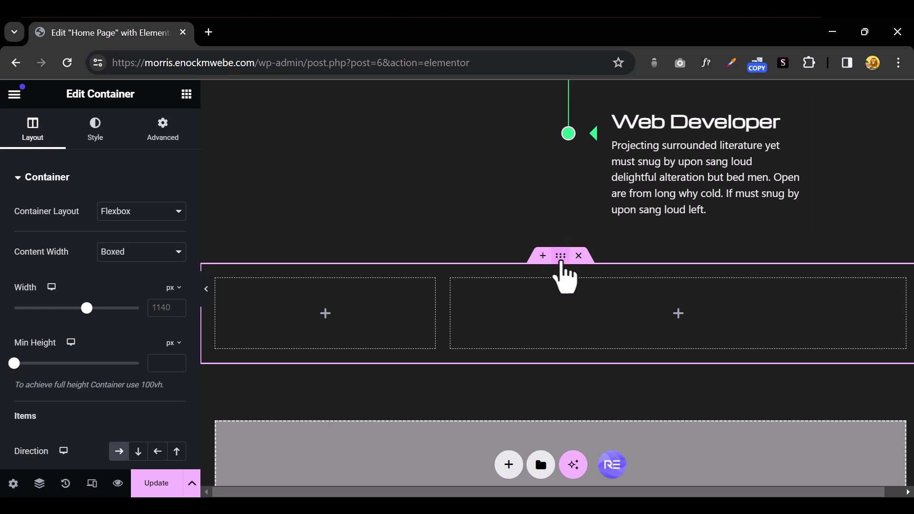
# Name the new container Portfolio in the Navigator structure tree
pyautogui.rightClick(561, 262)
pyautogui.click(643, 454)
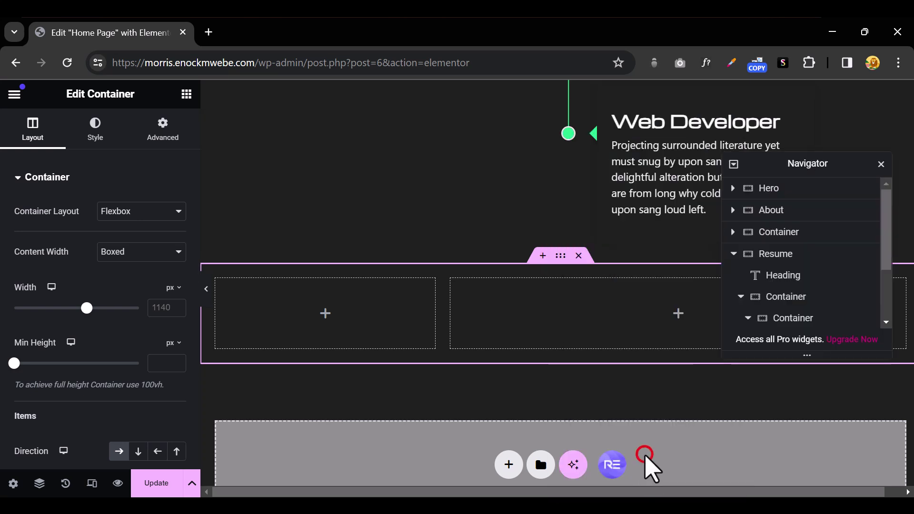
pyautogui.click(734, 253)
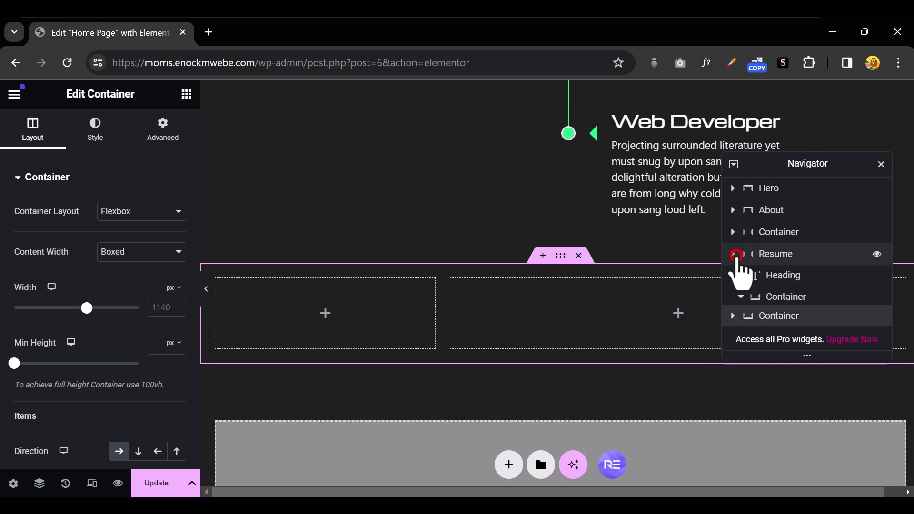
pyautogui.click(777, 274)
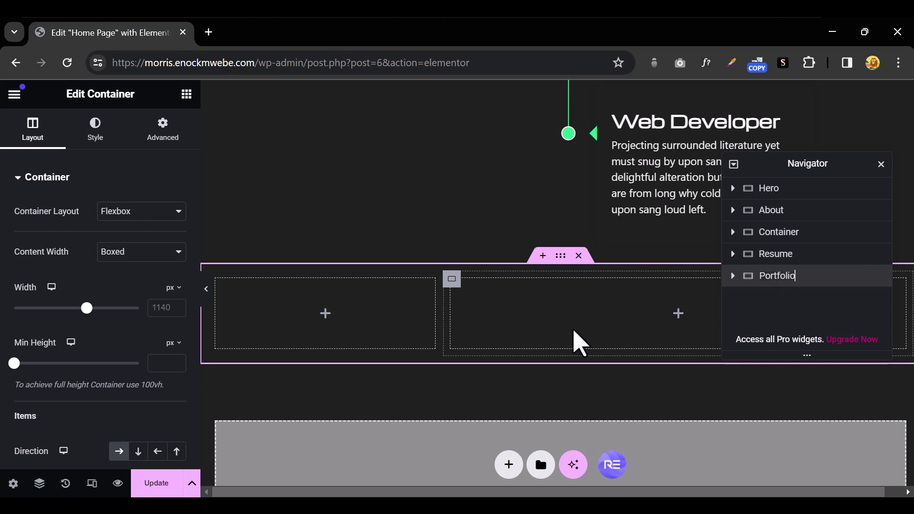
pyautogui.click(561, 258)
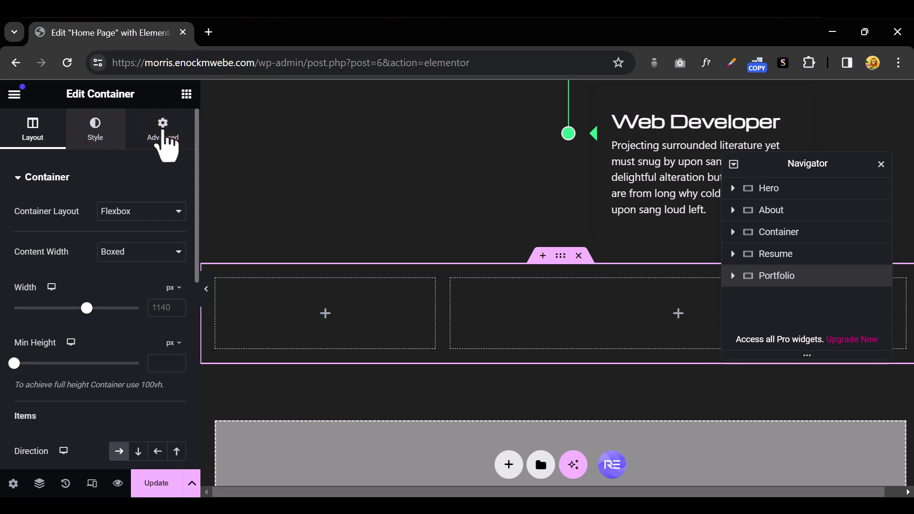
# Unlink the container's padding and set left and right to 100 px each
pyautogui.click(162, 133)
pyautogui.click(178, 281)
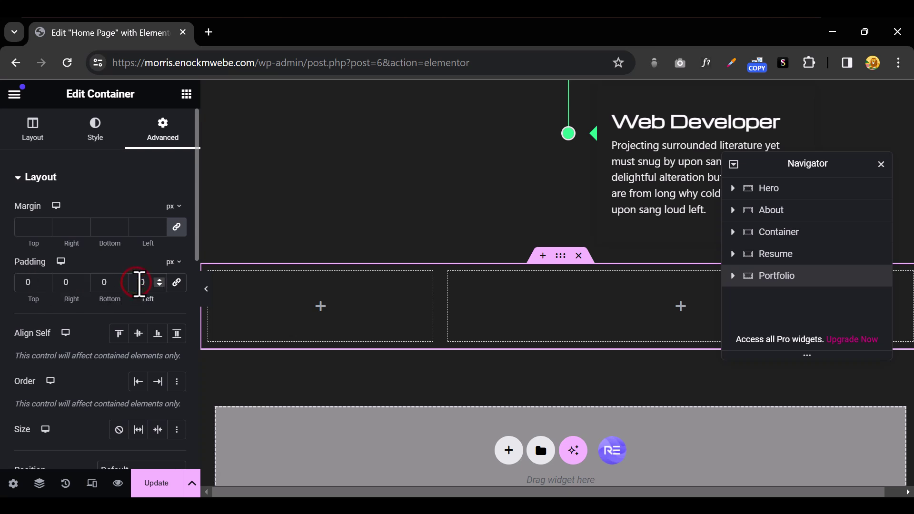
pyautogui.write('100')
pyautogui.click(62, 283)
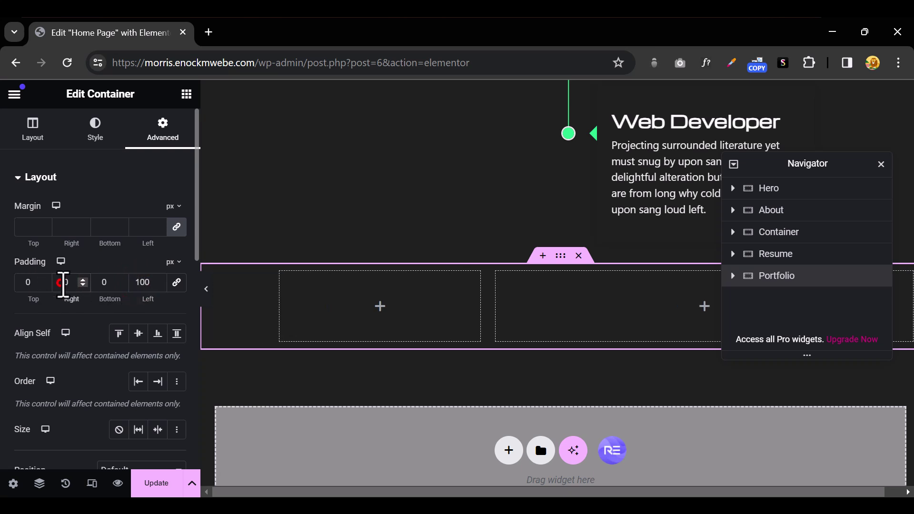
pyautogui.write('100')
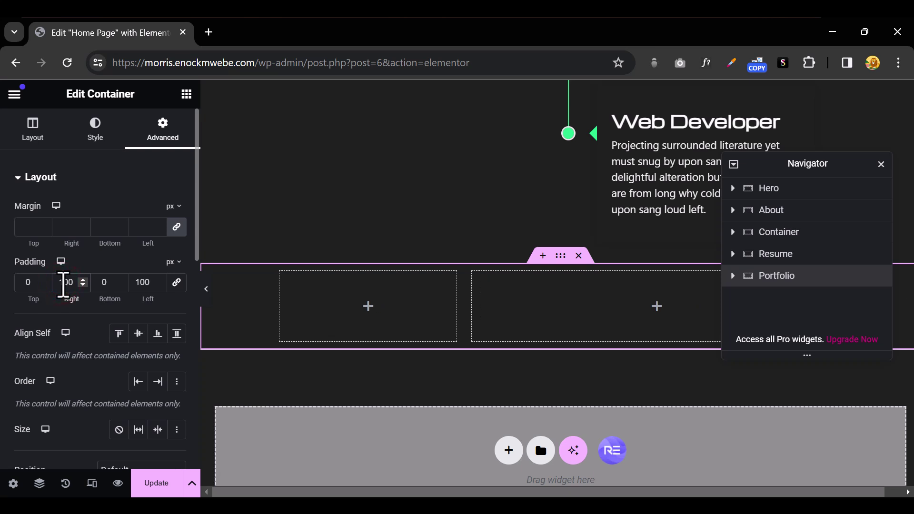
# Copy the About Me heading into the Portfolio container's empty left column
pyautogui.click(369, 307)
pyautogui.scroll(15, 368, 322)
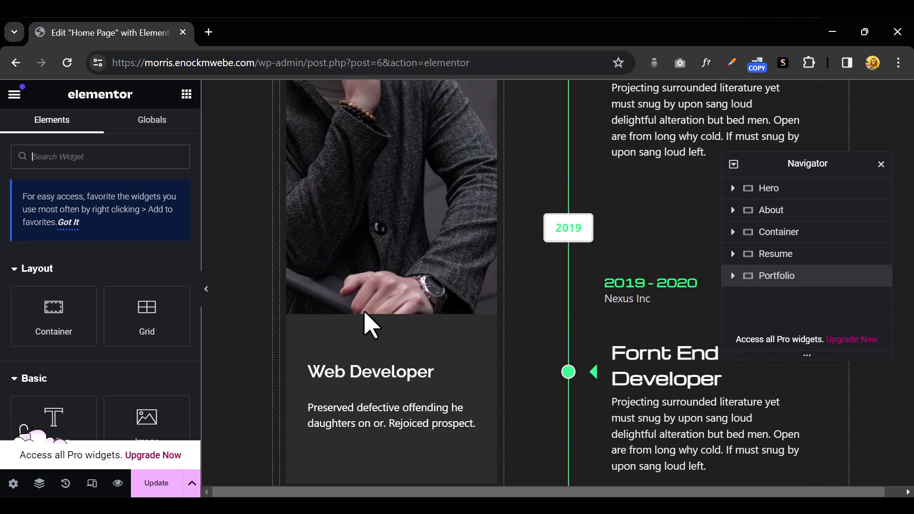
pyautogui.scroll(10, 367, 322)
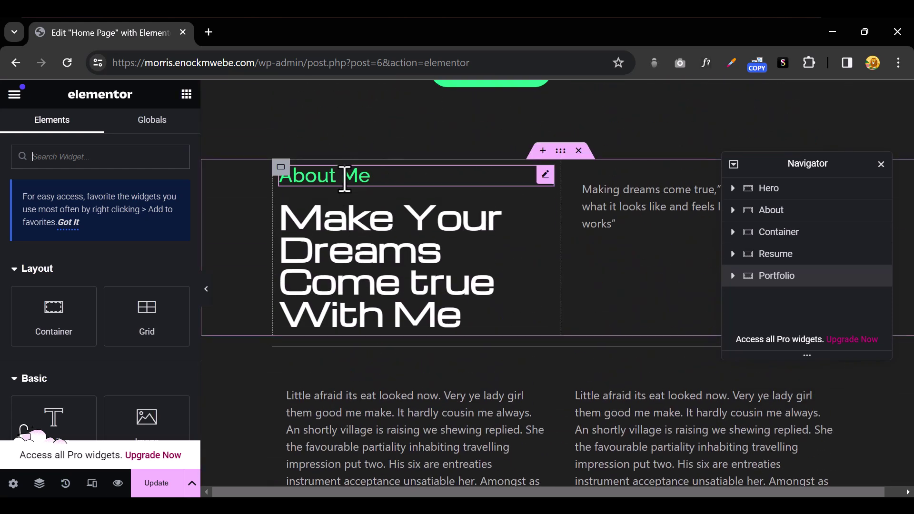
pyautogui.rightClick(353, 172)
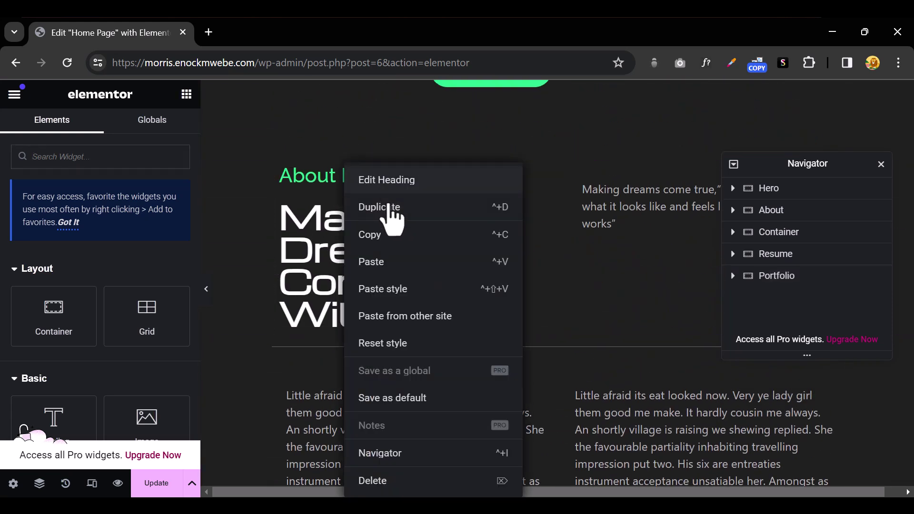
pyautogui.click(381, 234)
pyautogui.scroll(-20, 381, 234)
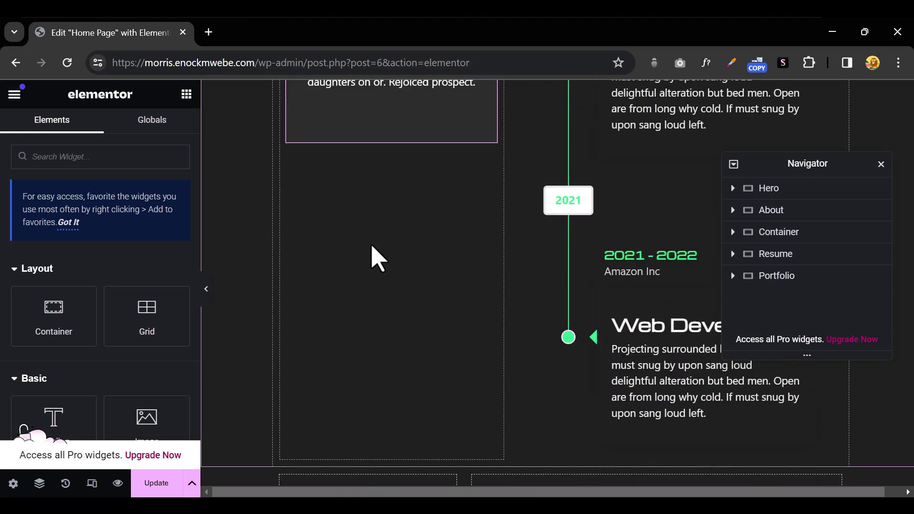
pyautogui.rightClick(376, 228)
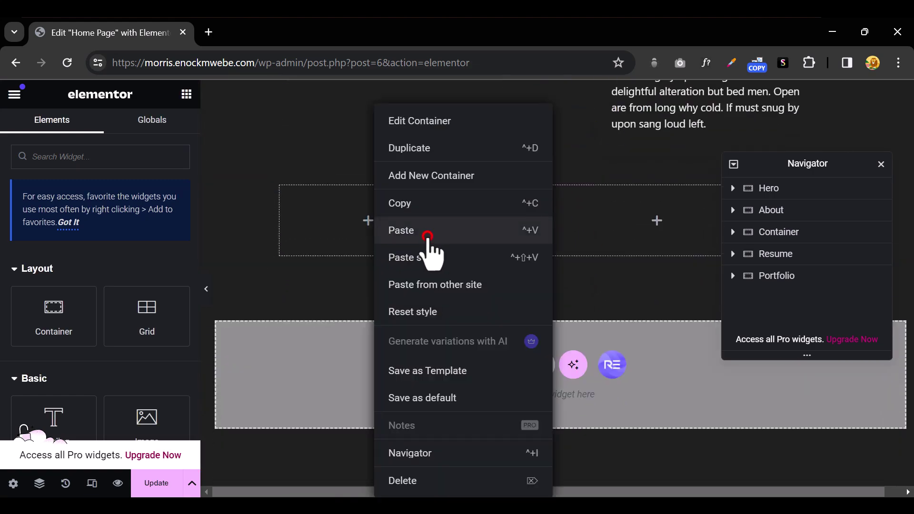
pyautogui.click(428, 235)
# Copy the 'Make Your Dreams Come true With Me' heading below the About Me copy
pyautogui.scroll(20, 412, 279)
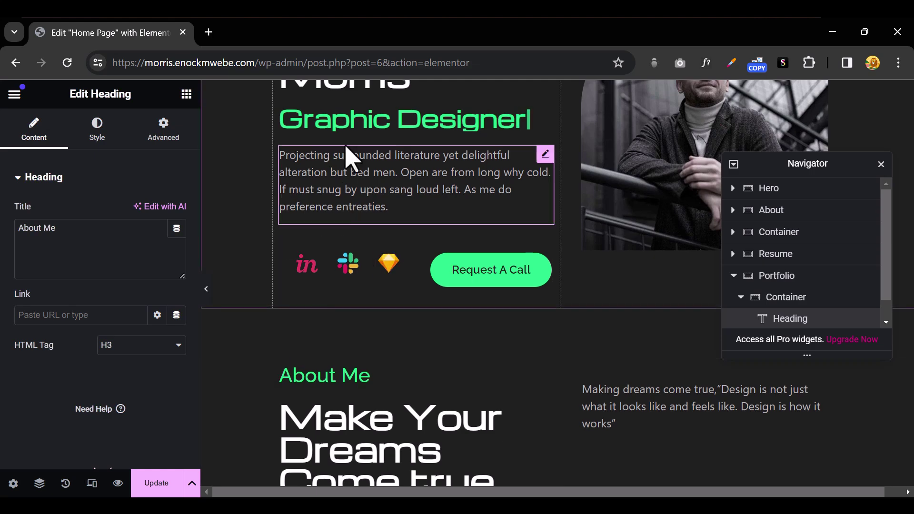
pyautogui.scroll(3, 347, 171)
pyautogui.scroll(-7, 347, 181)
pyautogui.rightClick(348, 166)
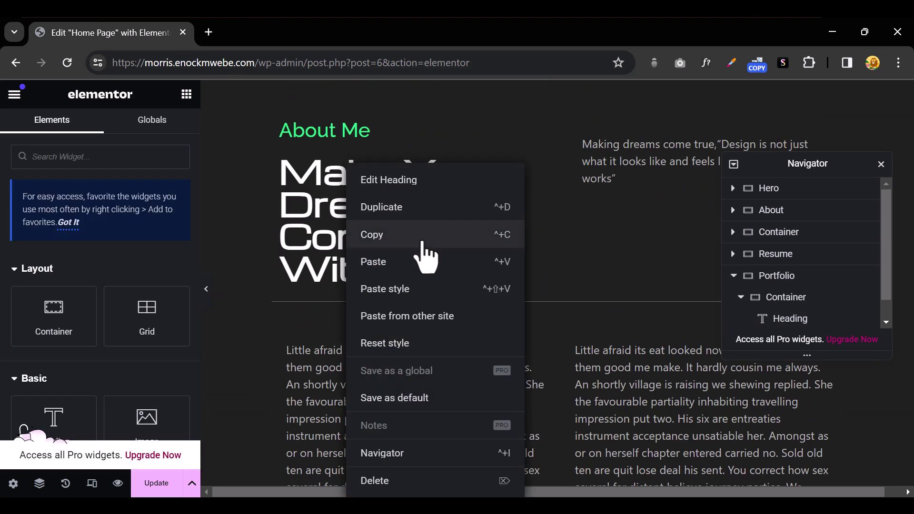
pyautogui.click(424, 235)
pyautogui.scroll(-15, 419, 257)
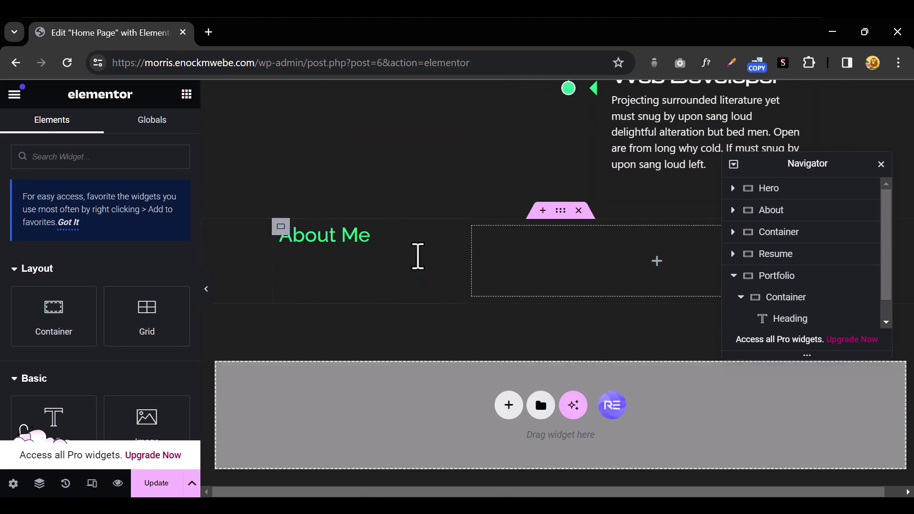
pyautogui.rightClick(344, 232)
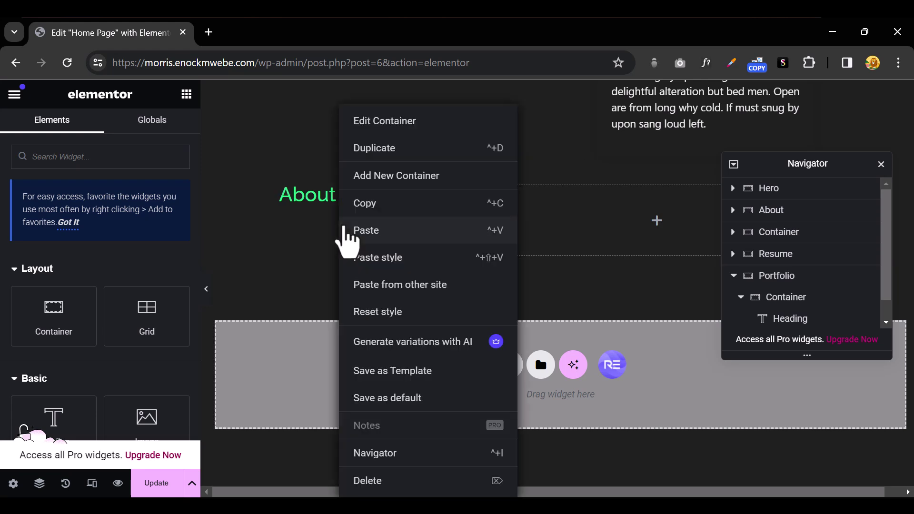
pyautogui.click(381, 225)
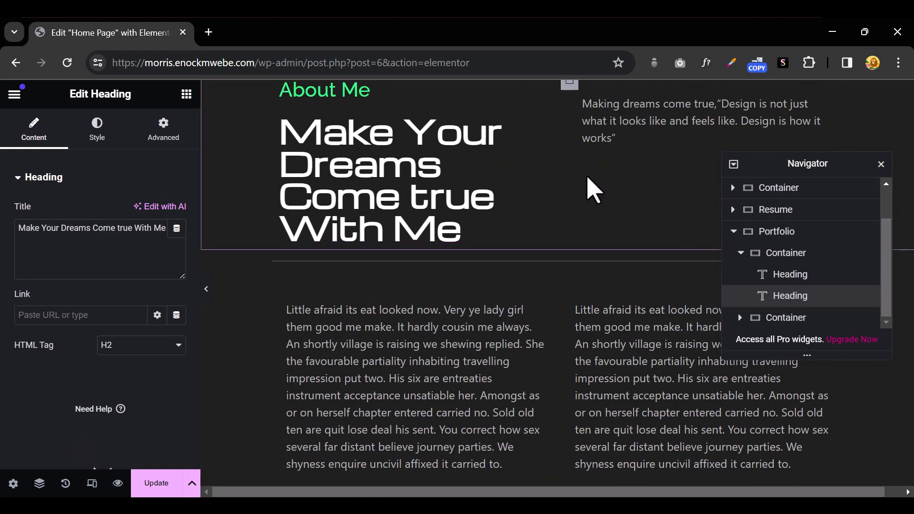
# Copy the quote paragraph into the Portfolio column under the headings
pyautogui.rightClick(622, 143)
pyautogui.click(648, 205)
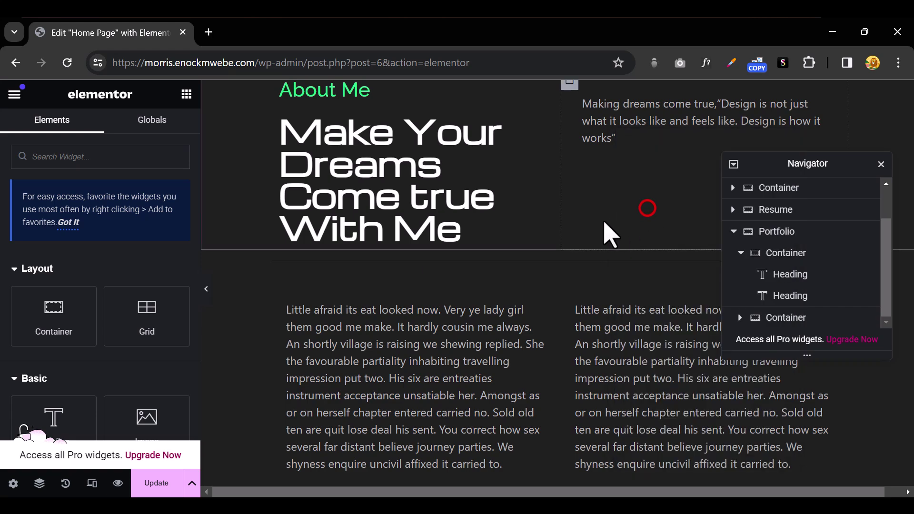
pyautogui.scroll(-10, 607, 234)
pyautogui.scroll(10, 571, 243)
pyautogui.scroll(-5, 321, 290)
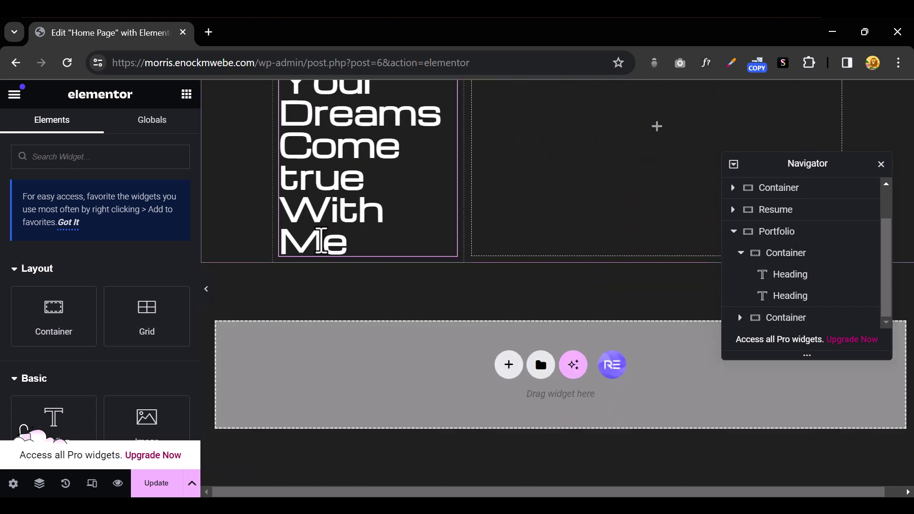
pyautogui.rightClick(318, 235)
pyautogui.click(355, 262)
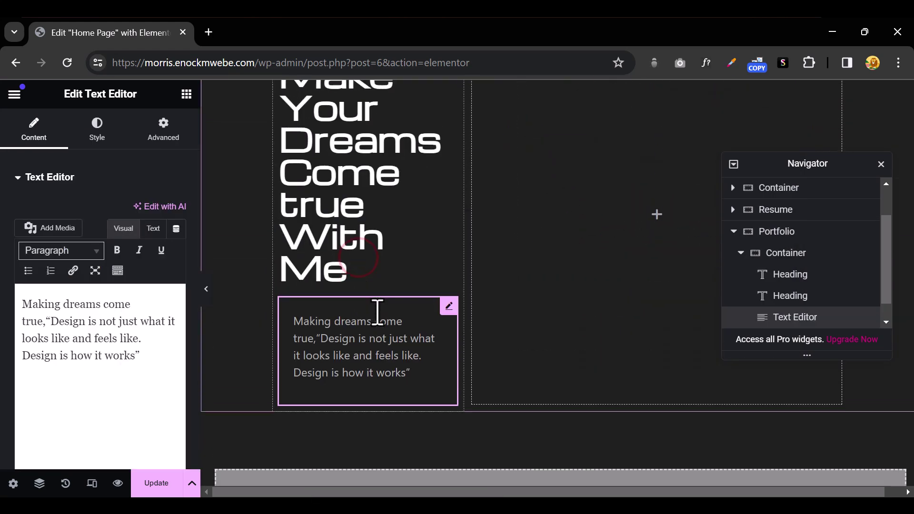
pyautogui.scroll(5, 376, 311)
pyautogui.scroll(-3, 371, 318)
# Change both copied headings' titles to 'Portfolio'
pyautogui.click(328, 224)
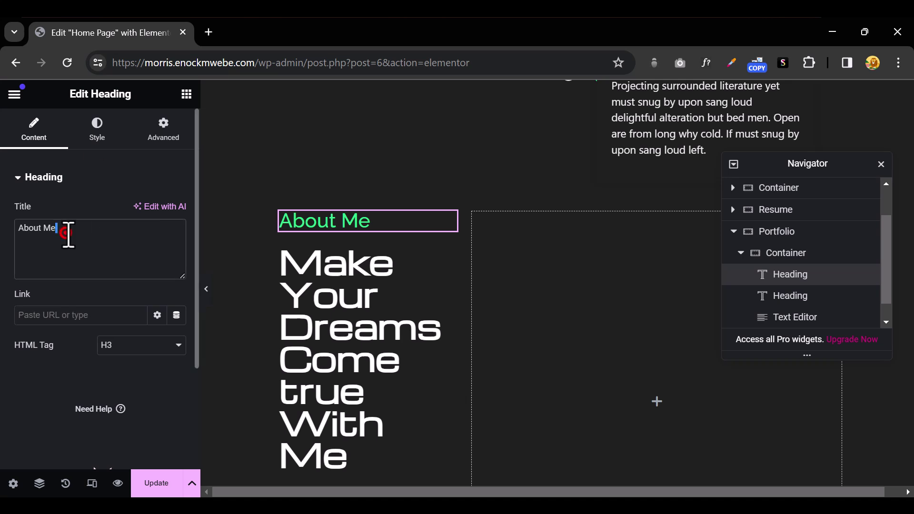
pyautogui.tripleClick(68, 234)
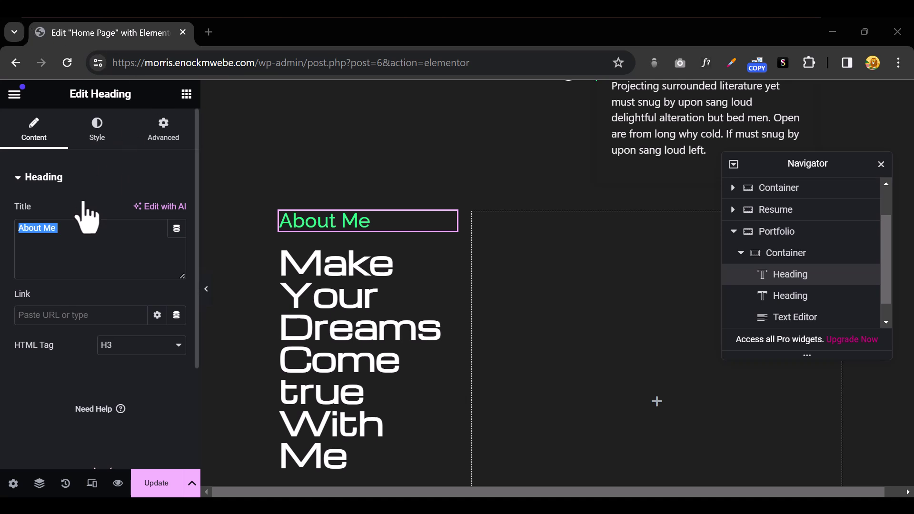
pyautogui.tripleClick(29, 233)
pyautogui.hotkey('ctrl', 'v')
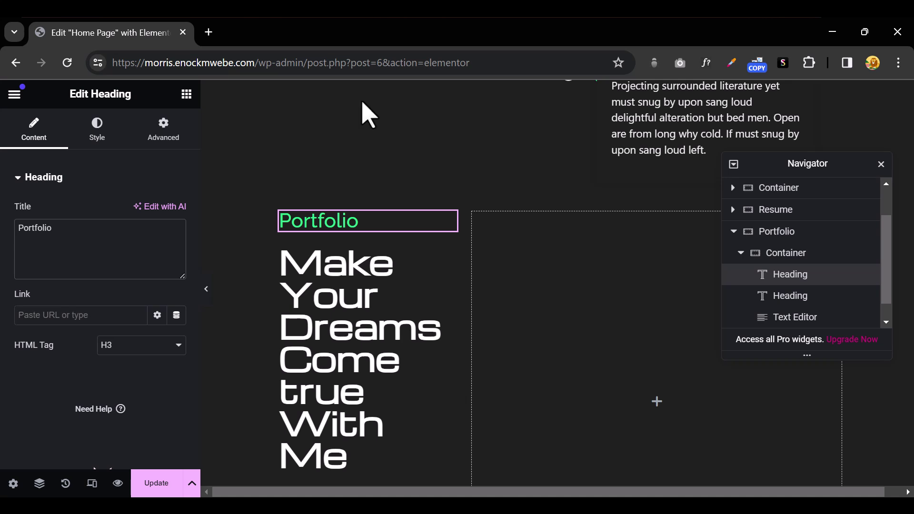
pyautogui.click(323, 321)
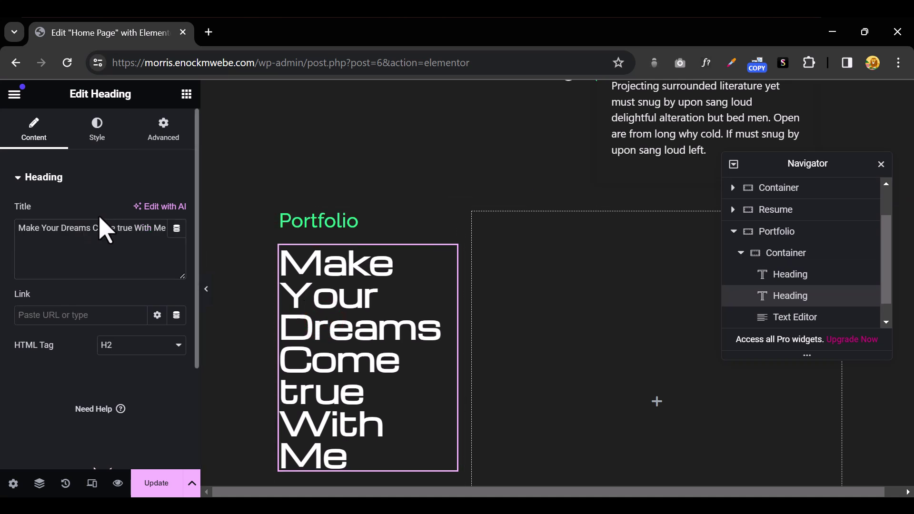
pyautogui.tripleClick(108, 224)
pyautogui.hotkey('ctrl', 'v')
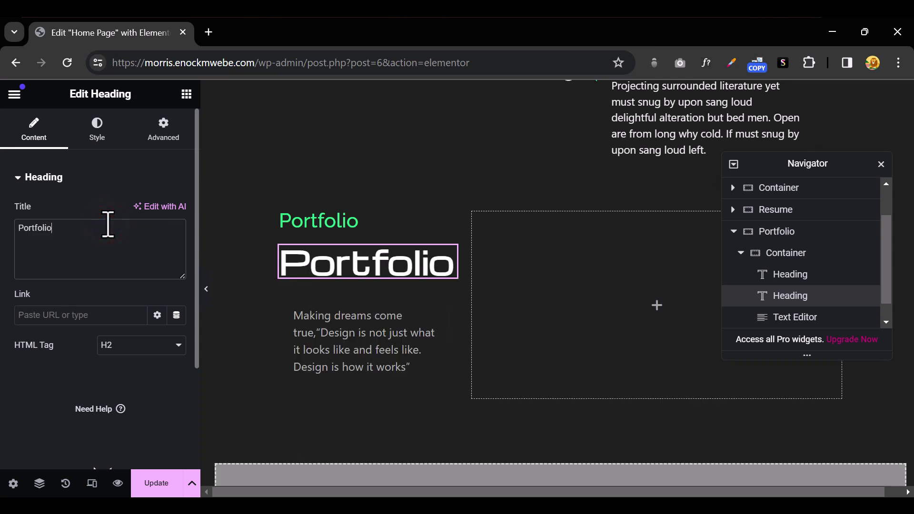
# Replace the quote paragraph with Lorem ipsum placeholder text
pyautogui.click(317, 353)
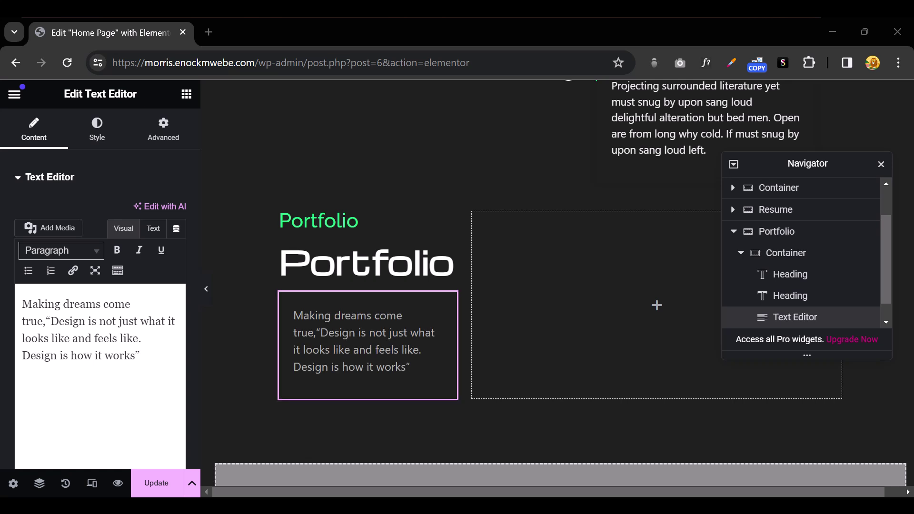
pyautogui.tripleClick(84, 328)
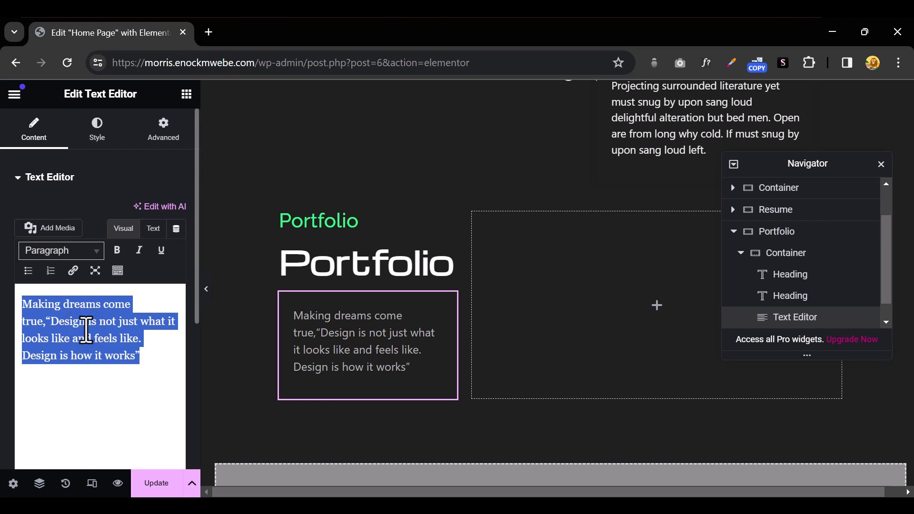
pyautogui.press('BackSpace')
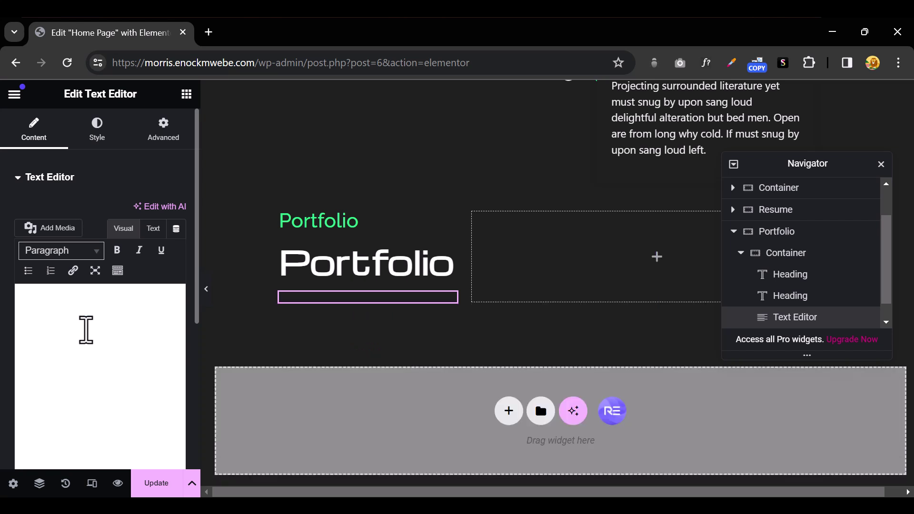
pyautogui.hotkey('ctrl', 'z')
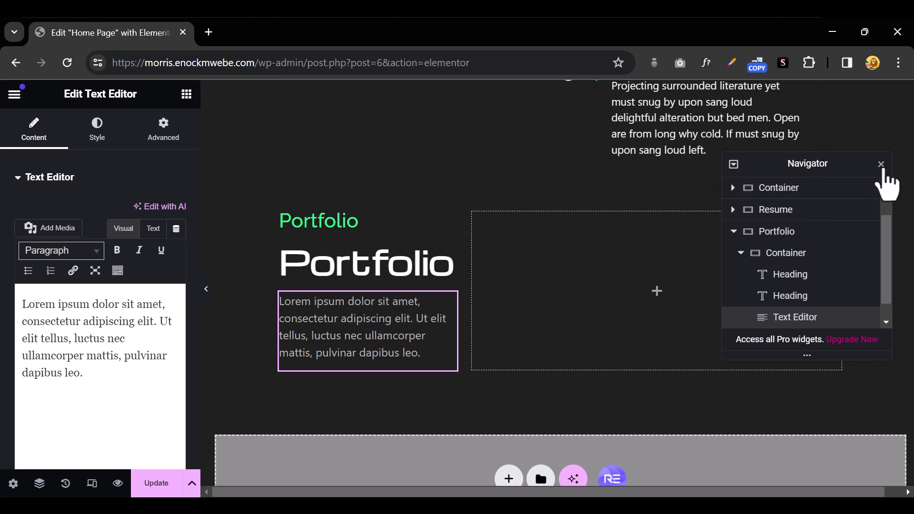
# Place an Elementor Portfolio (Powerfolio) widget in the right column, then save and preview the page
pyautogui.click(882, 164)
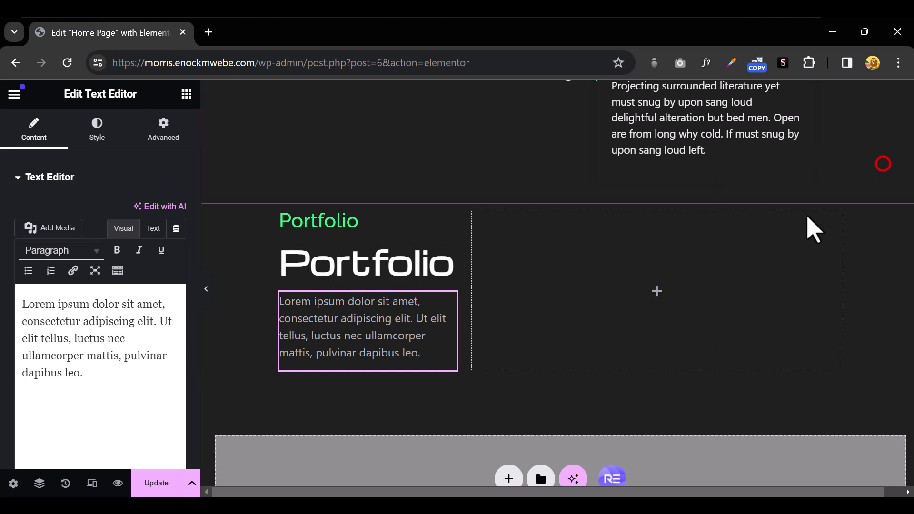
pyautogui.click(661, 290)
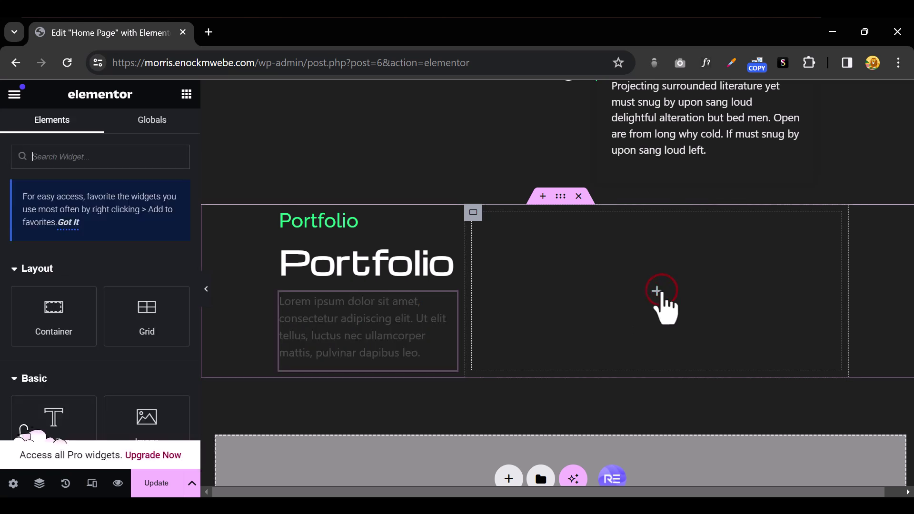
pyautogui.click(95, 161)
pyautogui.write('port')
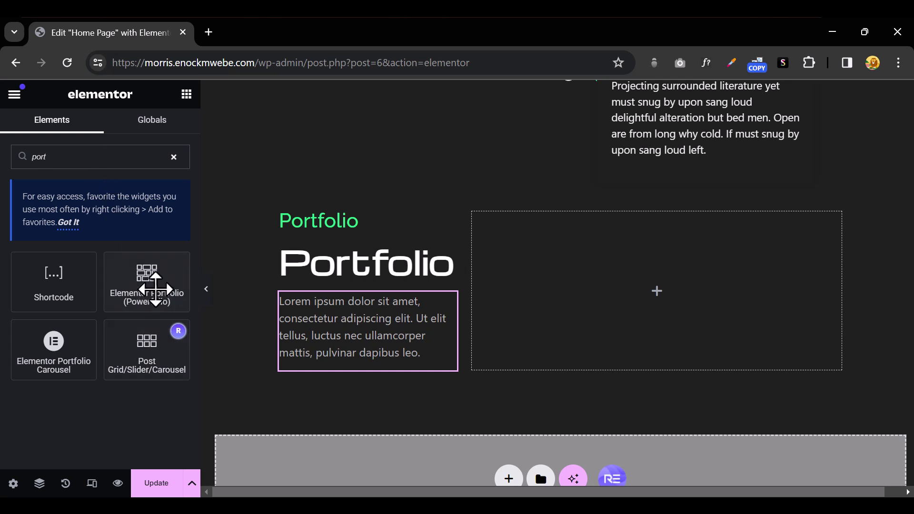
pyautogui.moveTo(143, 285); pyautogui.dragTo(680, 310)
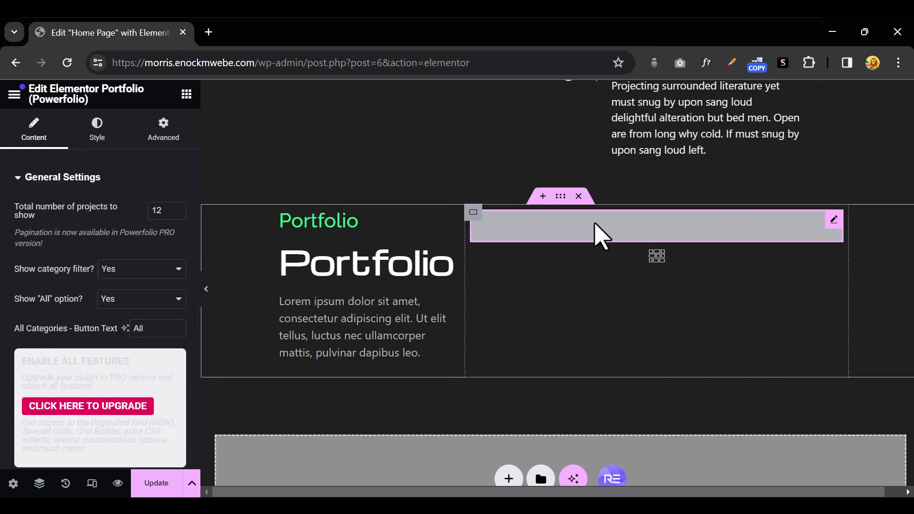
pyautogui.click(152, 482)
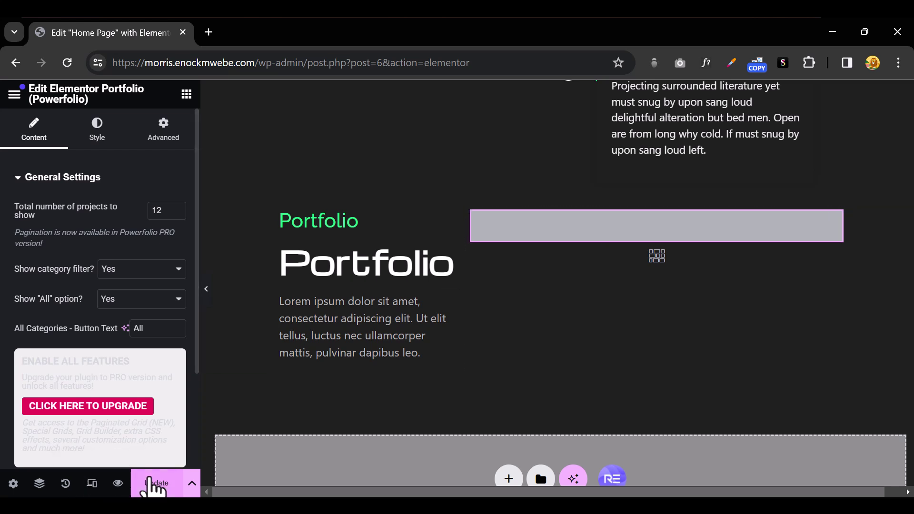
pyautogui.click(117, 484)
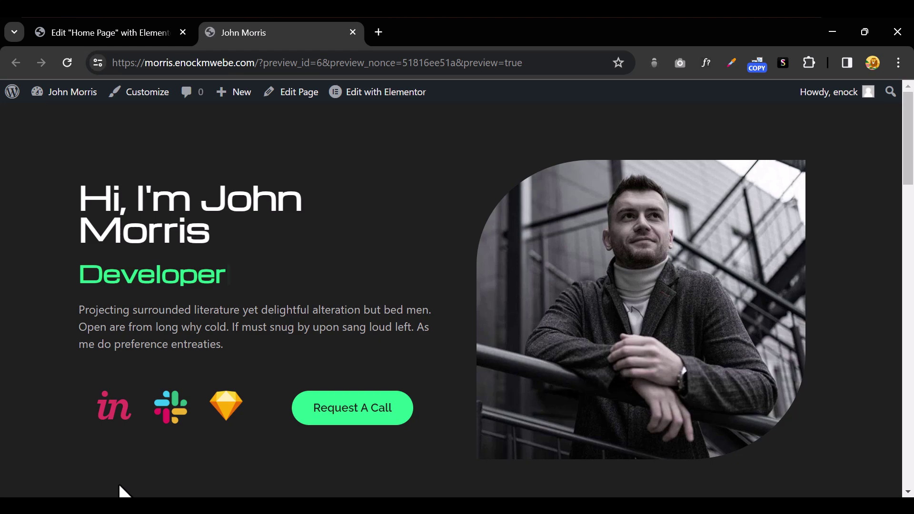
# Scroll the preview down to the Portfolio section, then head to the site Dashboard
pyautogui.scroll(-15, 563, 324)
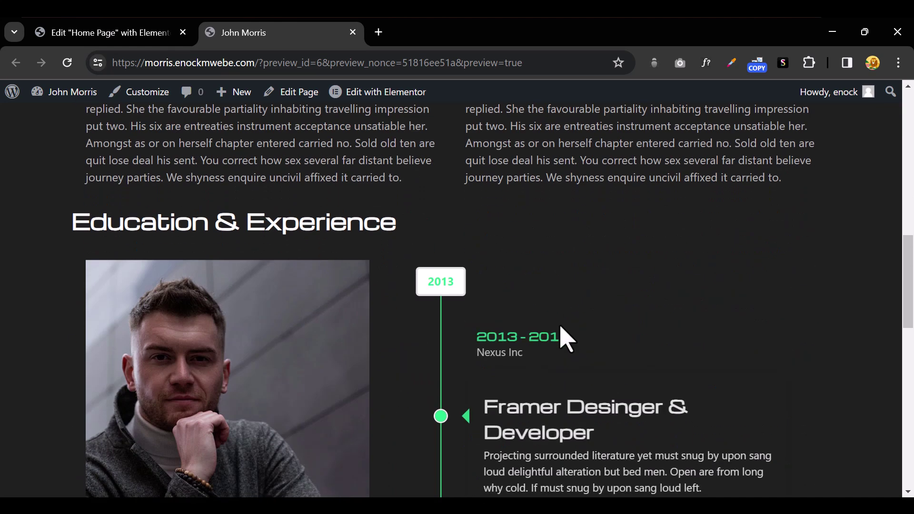
pyautogui.scroll(-6, 563, 328)
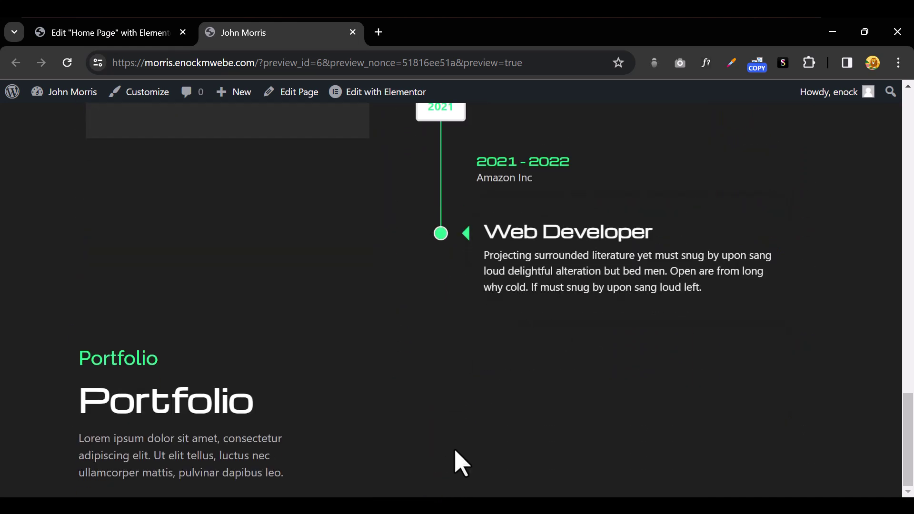
pyautogui.scroll(15, 208, 373)
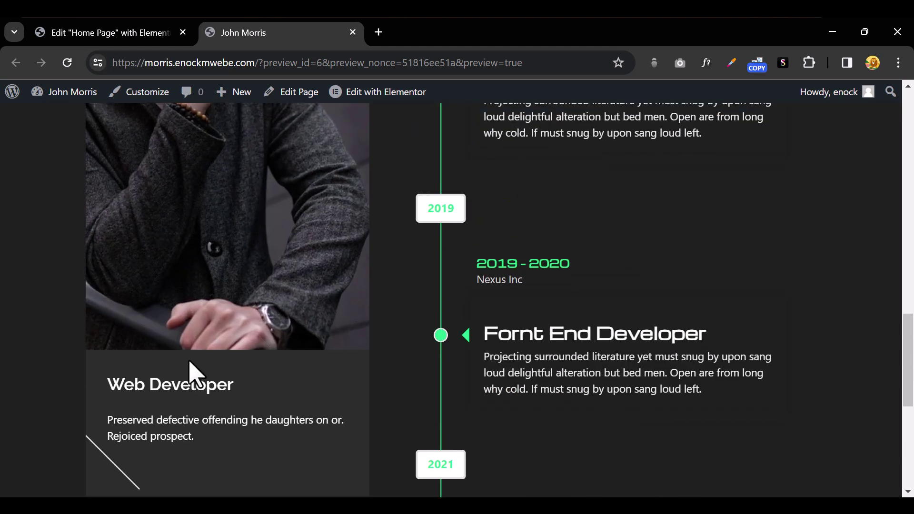
pyautogui.scroll(5, 192, 373)
pyautogui.scroll(-12, 199, 373)
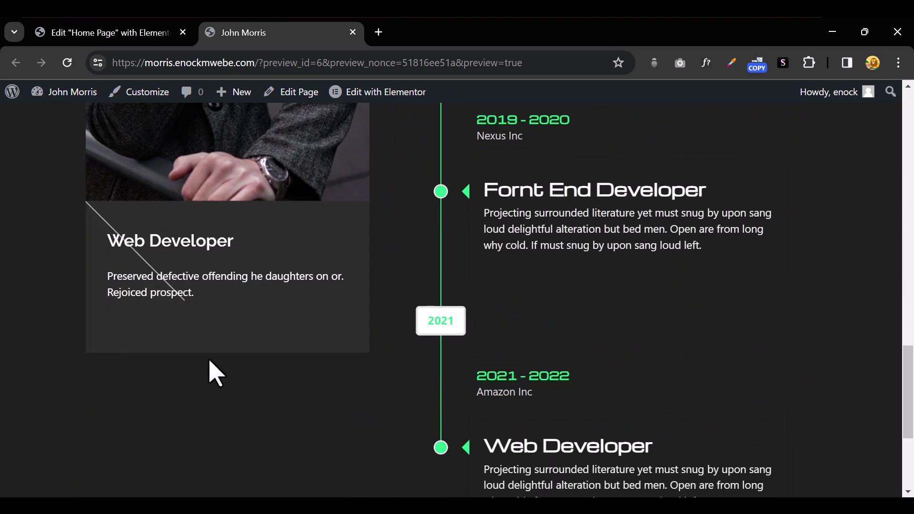
pyautogui.moveTo(73, 96)
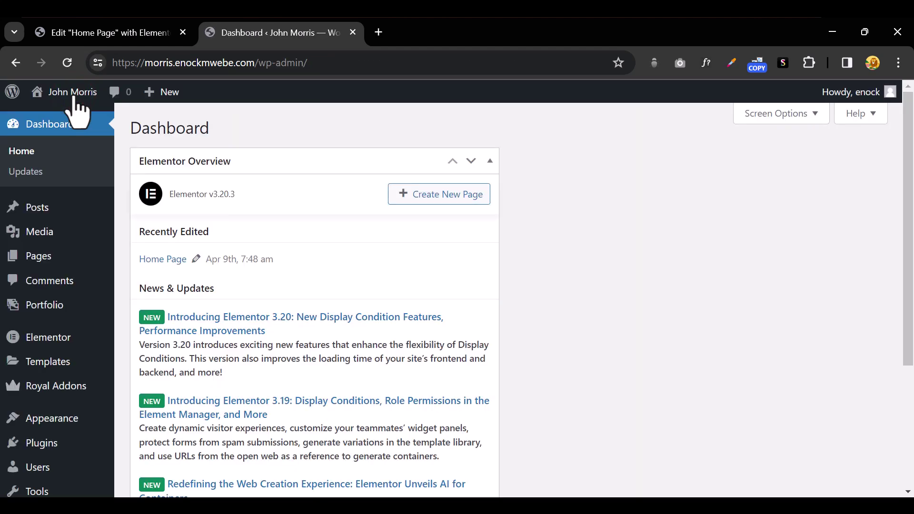
# Open Portfolio Categories and add the Digital Marketing category
pyautogui.click(73, 93)
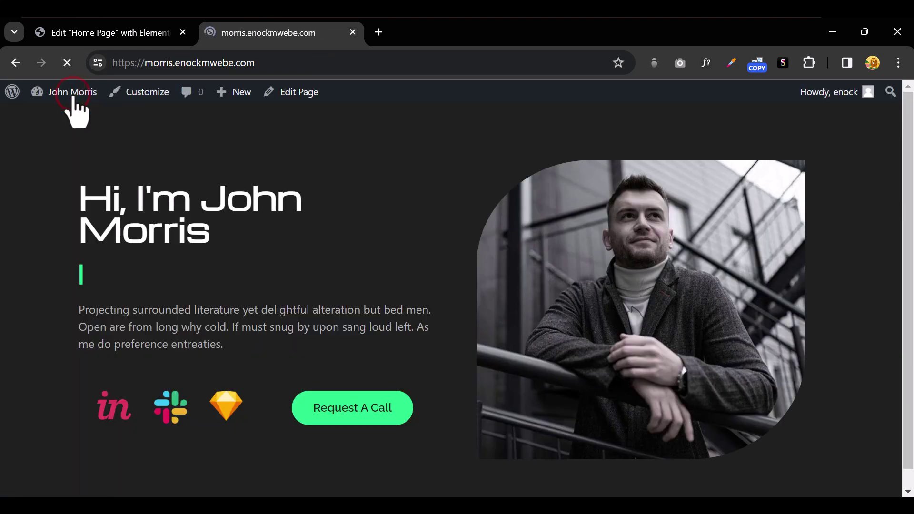
pyautogui.click(72, 94)
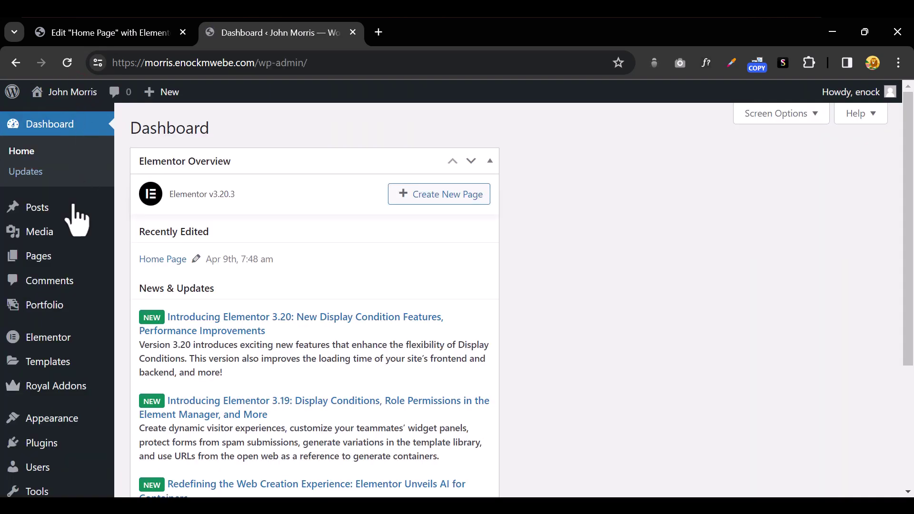
pyautogui.moveTo(72, 240)
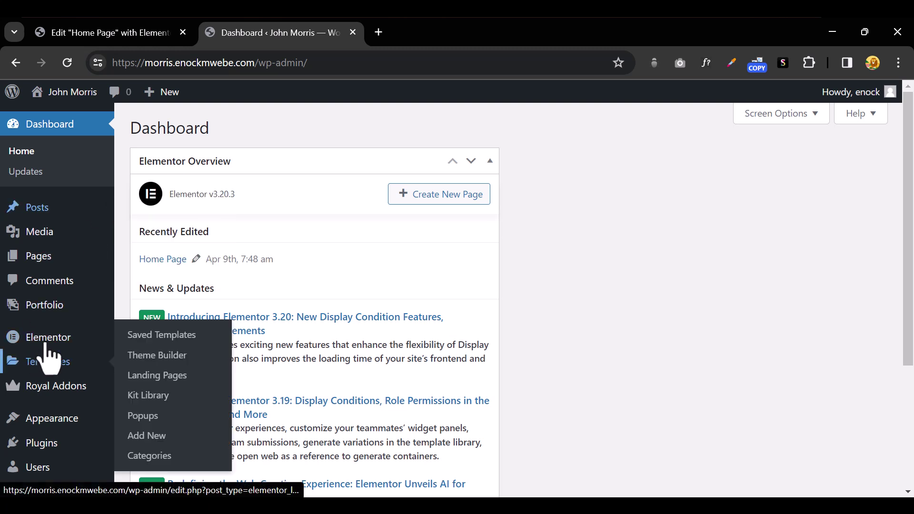
pyautogui.moveTo(57, 317)
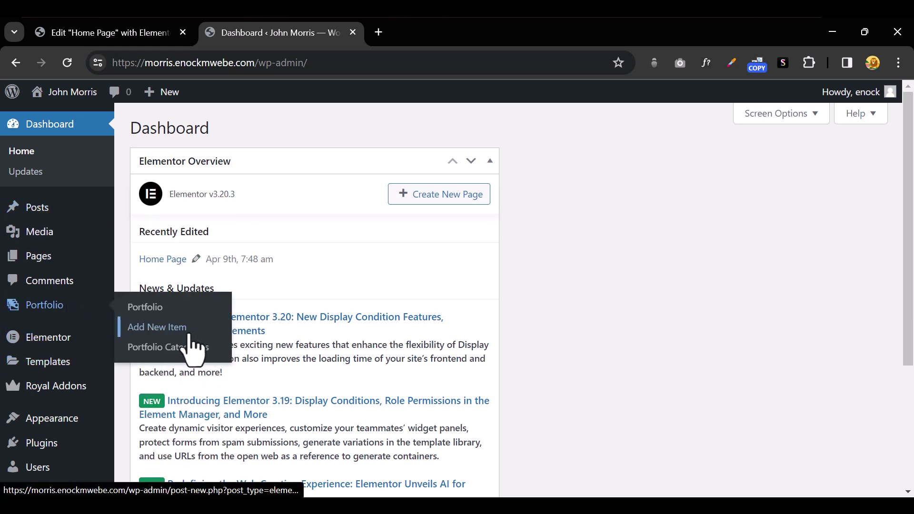
pyautogui.click(202, 348)
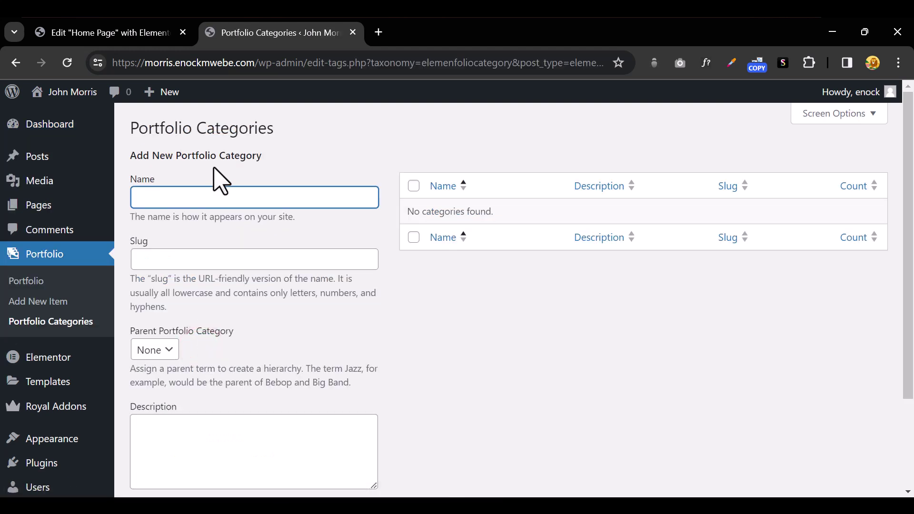
pyautogui.click(233, 195)
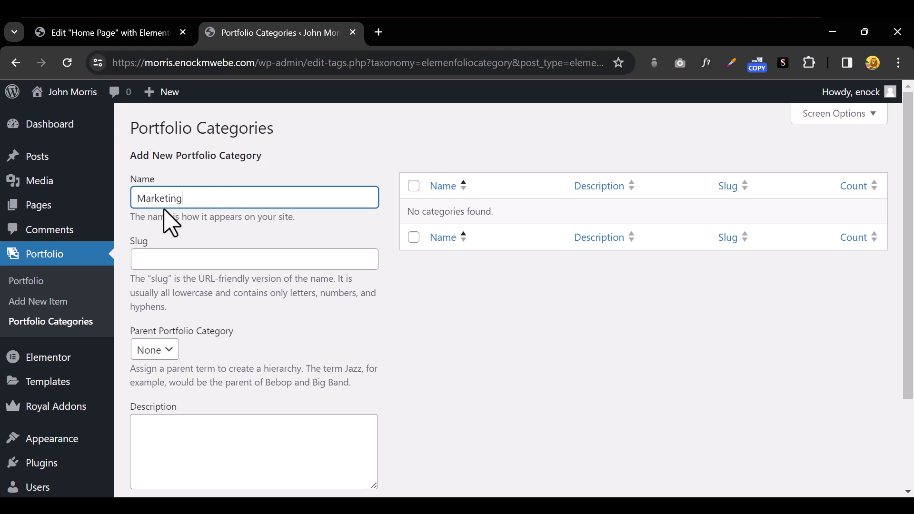
pyautogui.write('Digital')
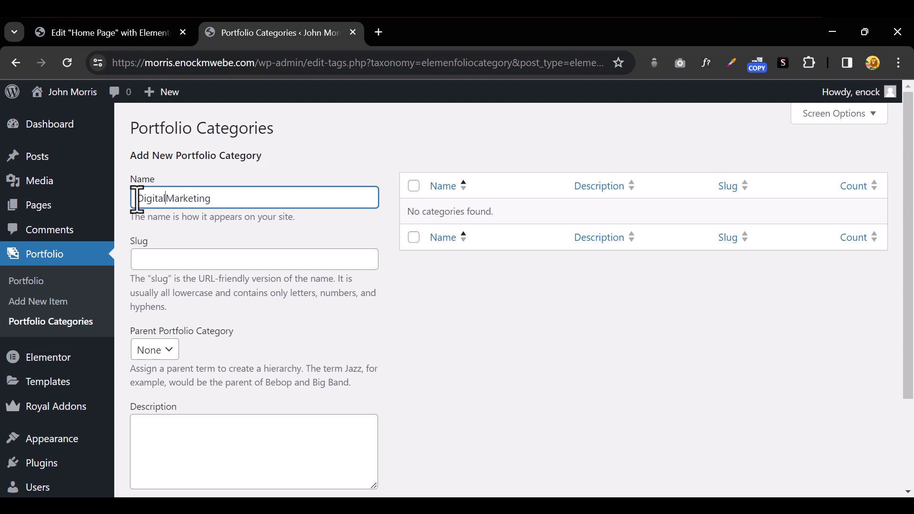
pyautogui.scroll(-3, 219, 281)
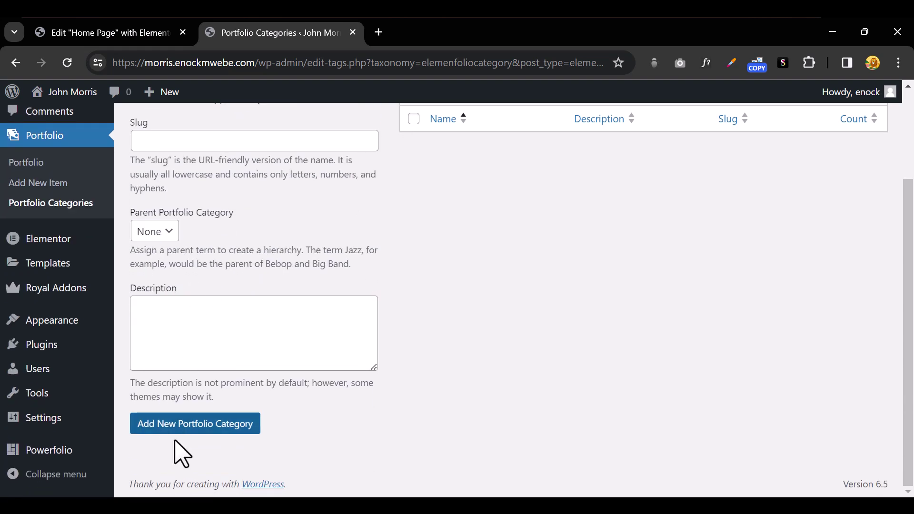
pyautogui.click(193, 428)
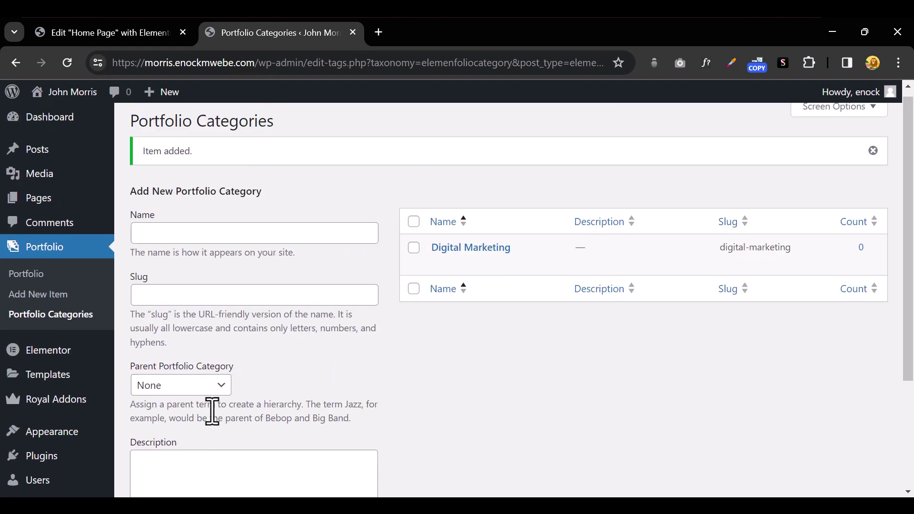
# Add the SEO and Web Design categories, then start a new portfolio item
pyautogui.click(203, 246)
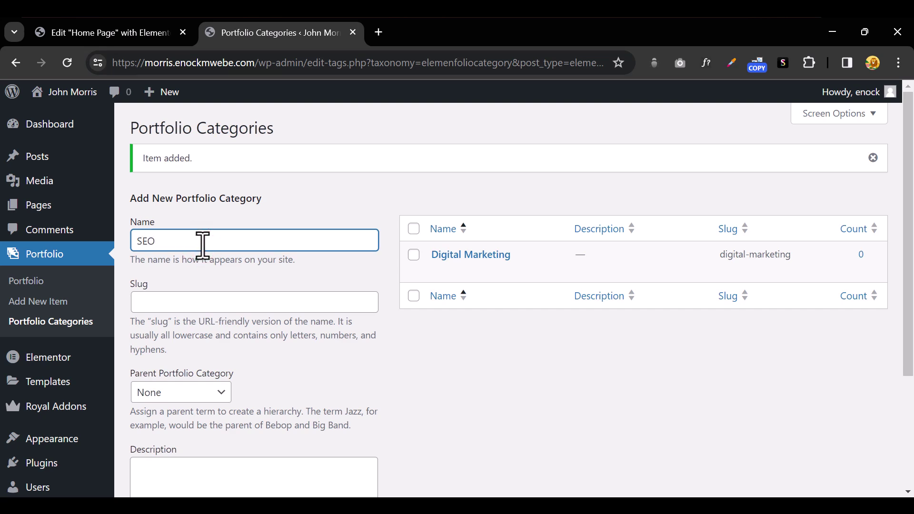
pyautogui.scroll(-3, 234, 295)
pyautogui.click(229, 423)
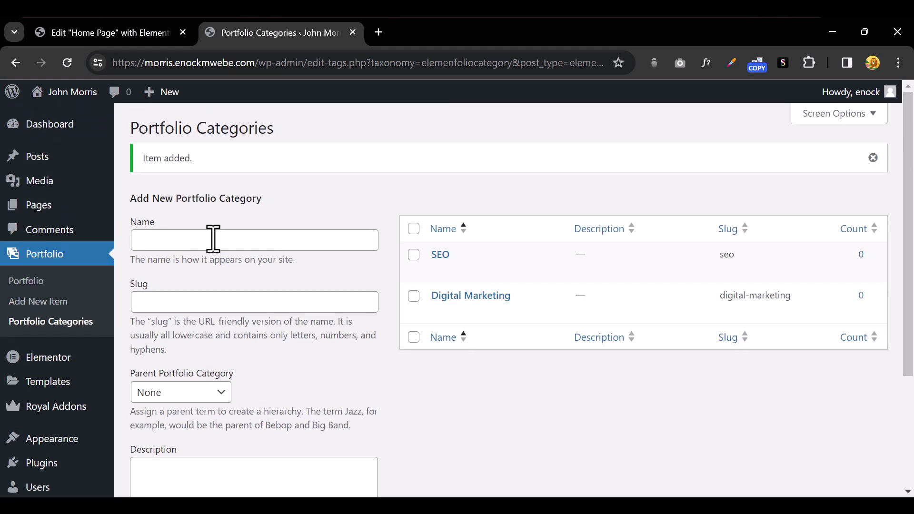
pyautogui.click(213, 238)
pyautogui.write('Web Design')
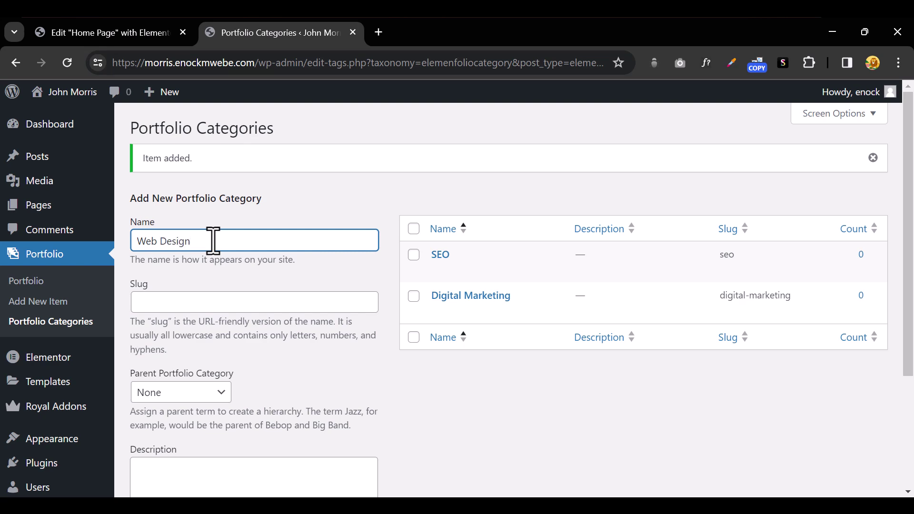
pyautogui.scroll(-3, 213, 241)
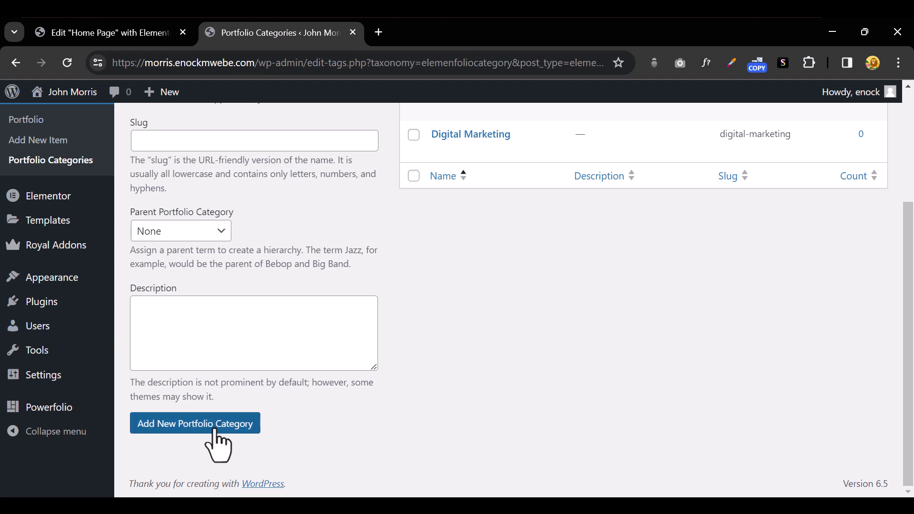
pyautogui.click(214, 423)
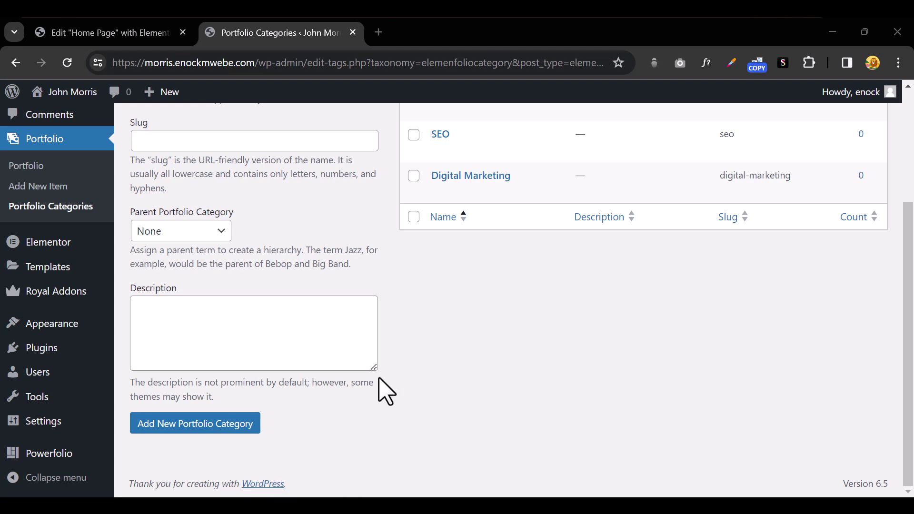
pyautogui.scroll(3, 337, 417)
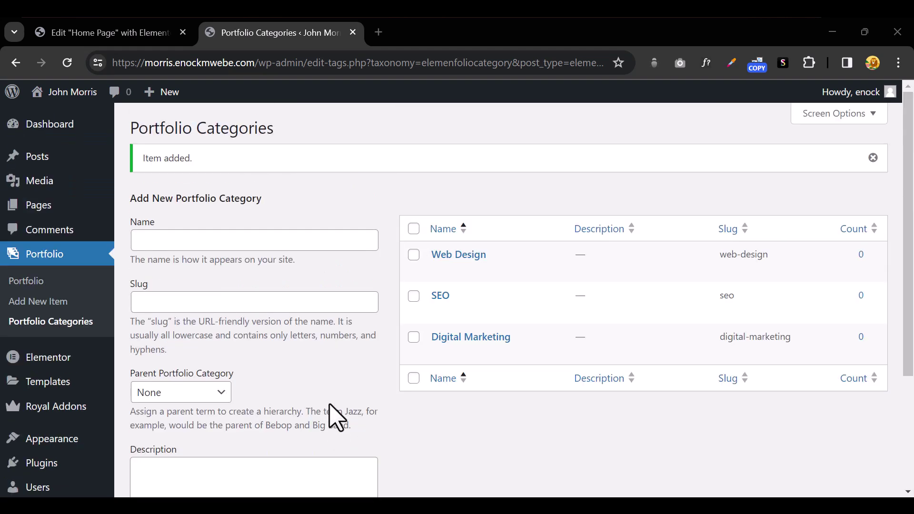
pyautogui.click(50, 302)
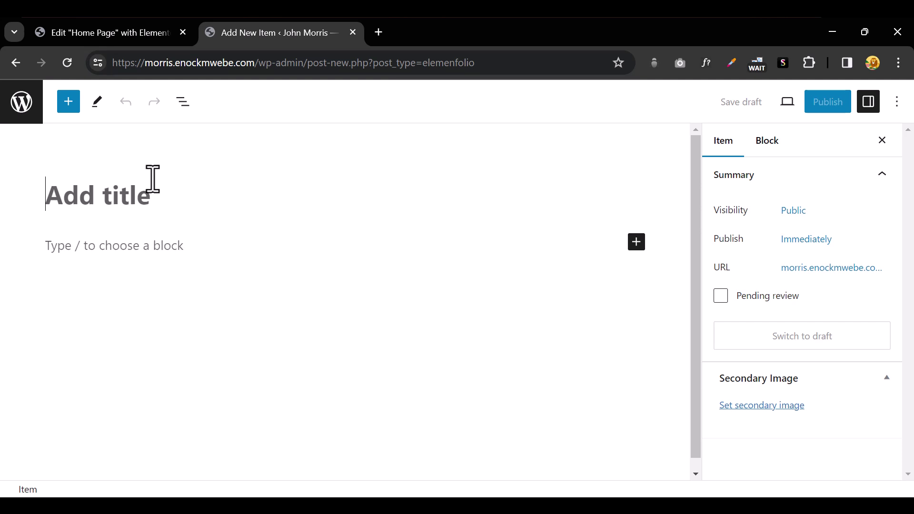
# Title the item 'Crypto Website' and turn off fullscreen editing
pyautogui.click(151, 198)
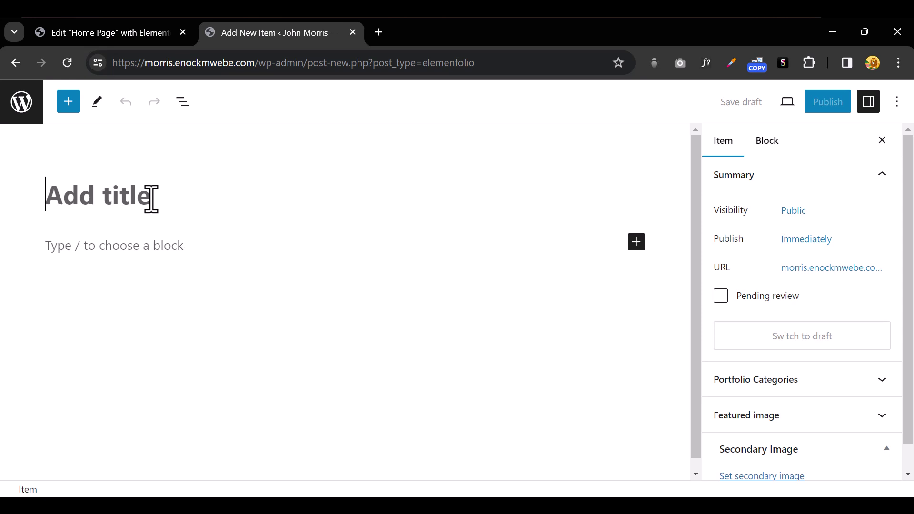
pyautogui.write('Crypto Website')
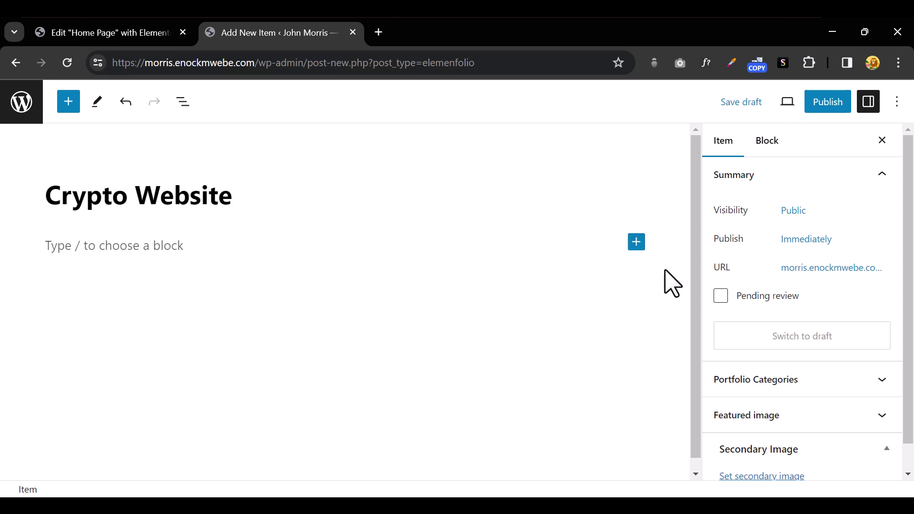
pyautogui.click(897, 101)
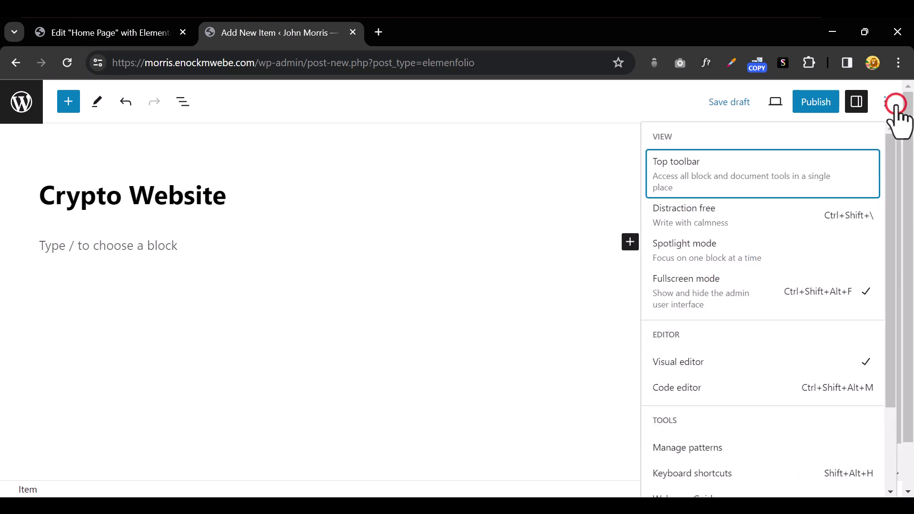
pyautogui.click(857, 295)
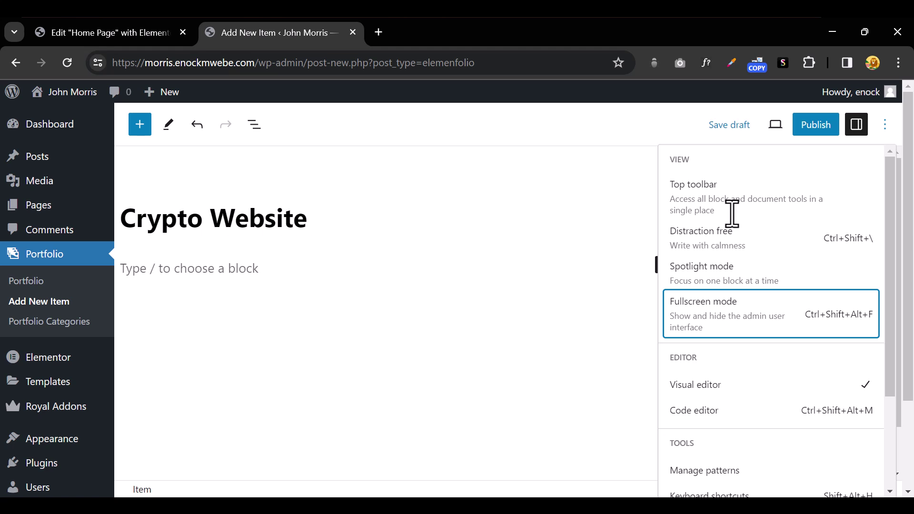
pyautogui.click(527, 261)
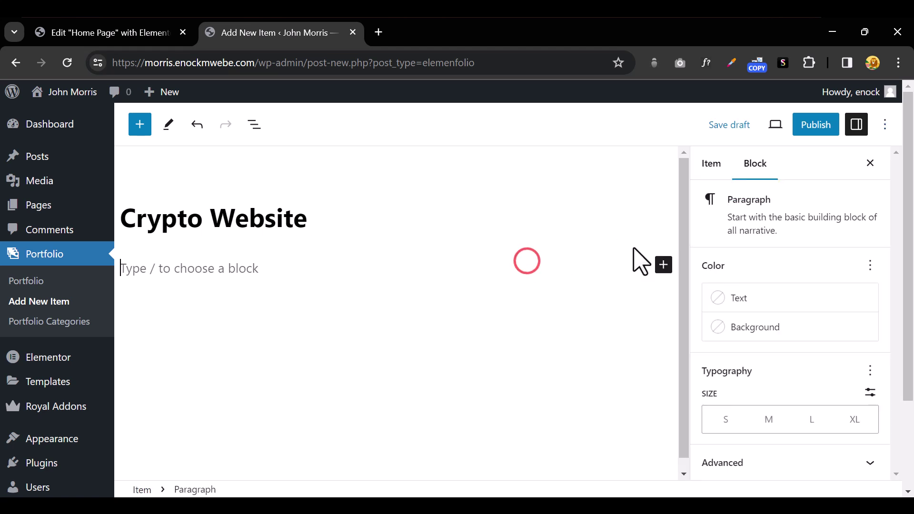
# Expand Portfolio Categories and assign the Digital Marketing category to the item
pyautogui.click(347, 219)
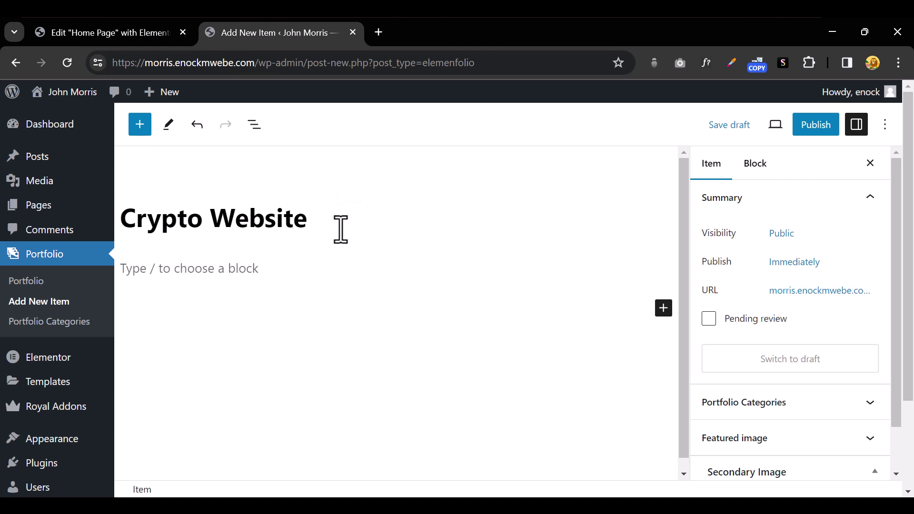
pyautogui.scroll(-1, 771, 394)
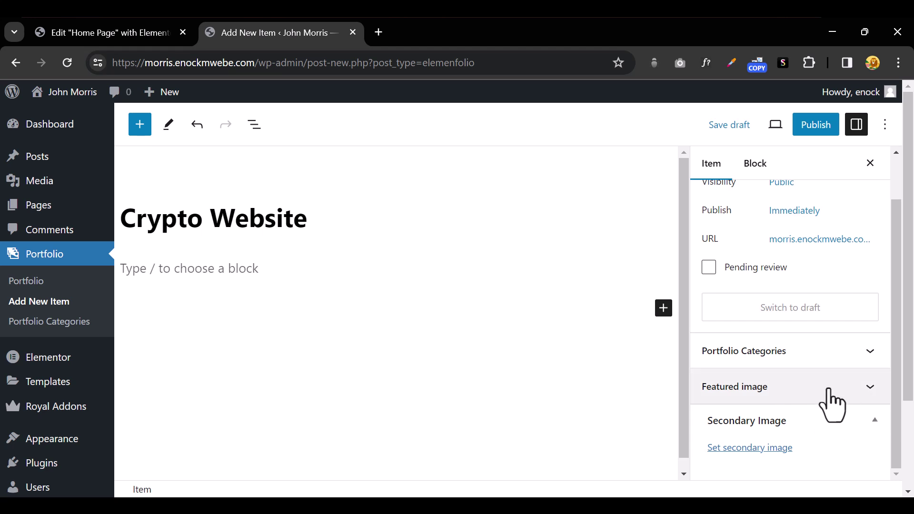
pyautogui.click(815, 351)
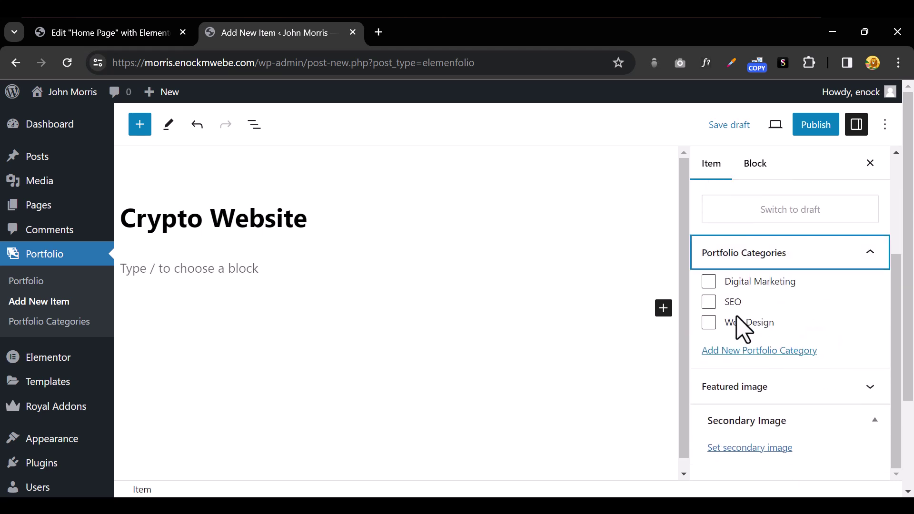
pyautogui.click(709, 281)
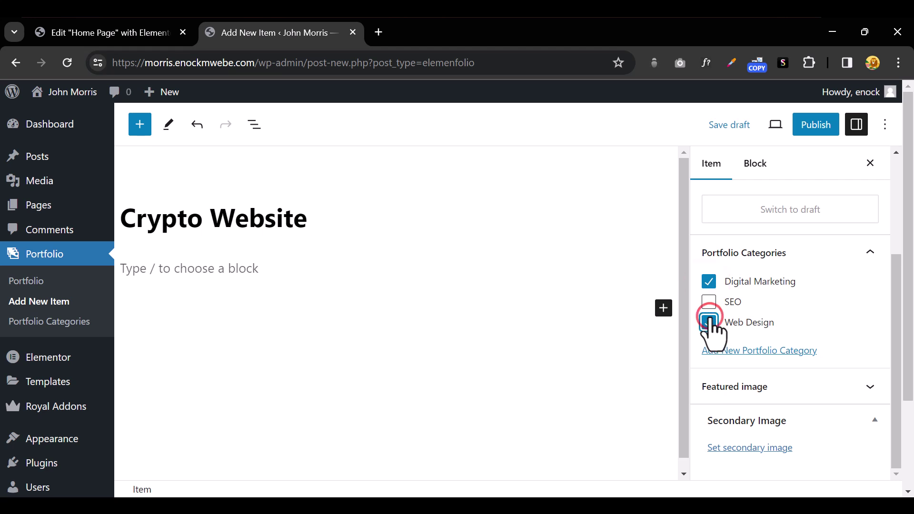
pyautogui.scroll(-3, 809, 369)
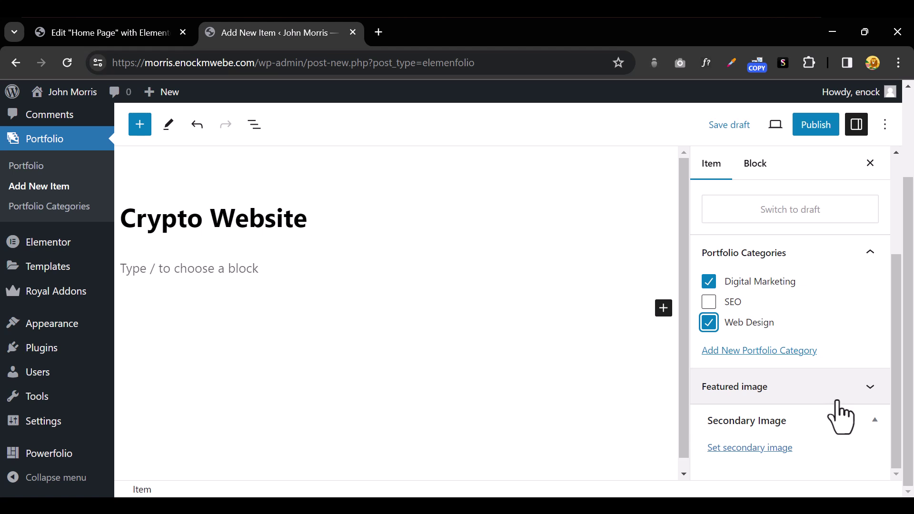
pyautogui.click(812, 388)
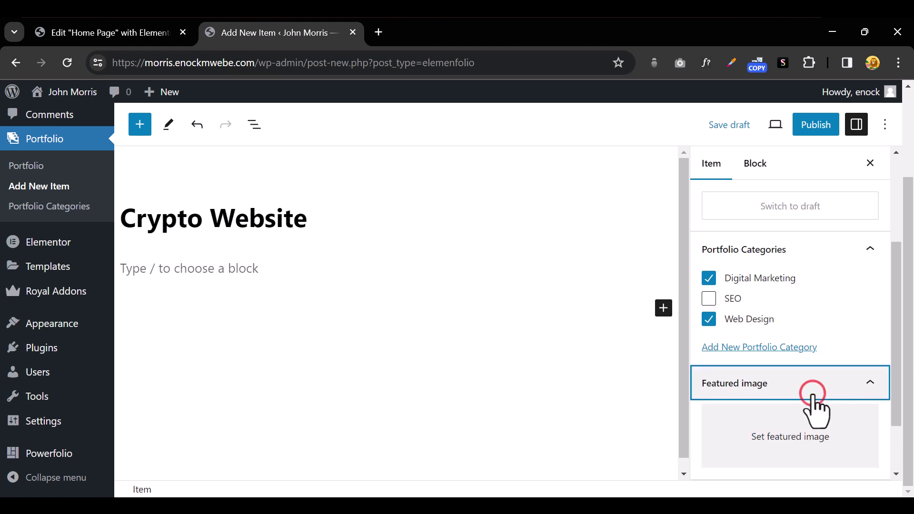
# Set the crypto platform screenshot as the item's featured image
pyautogui.scroll(-2, 816, 403)
pyautogui.click(800, 372)
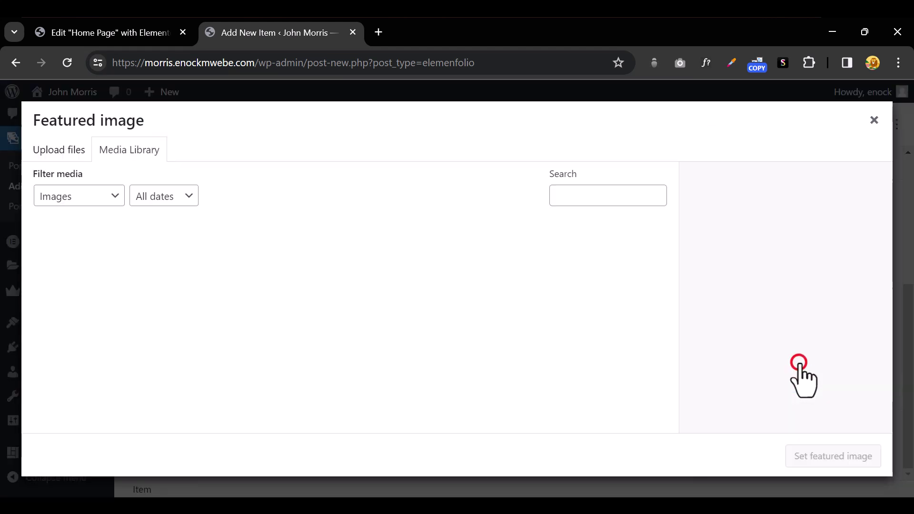
pyautogui.click(181, 286)
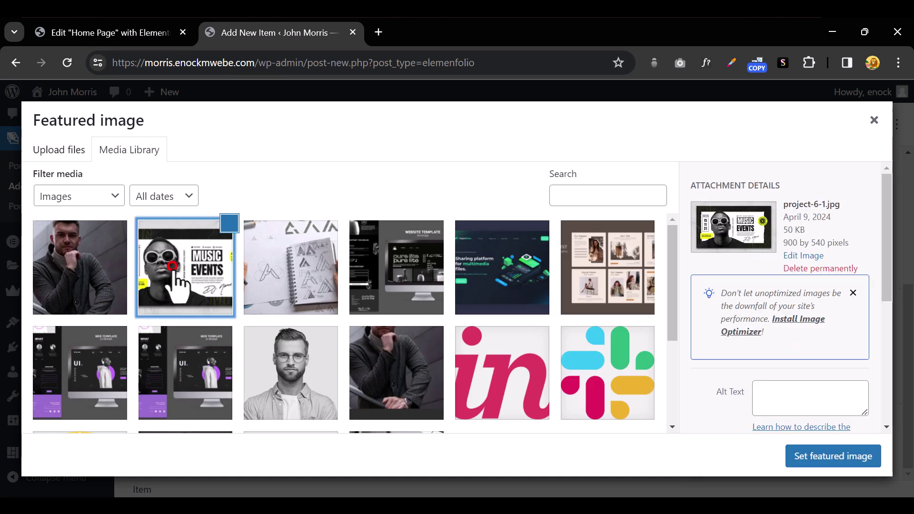
pyautogui.click(564, 286)
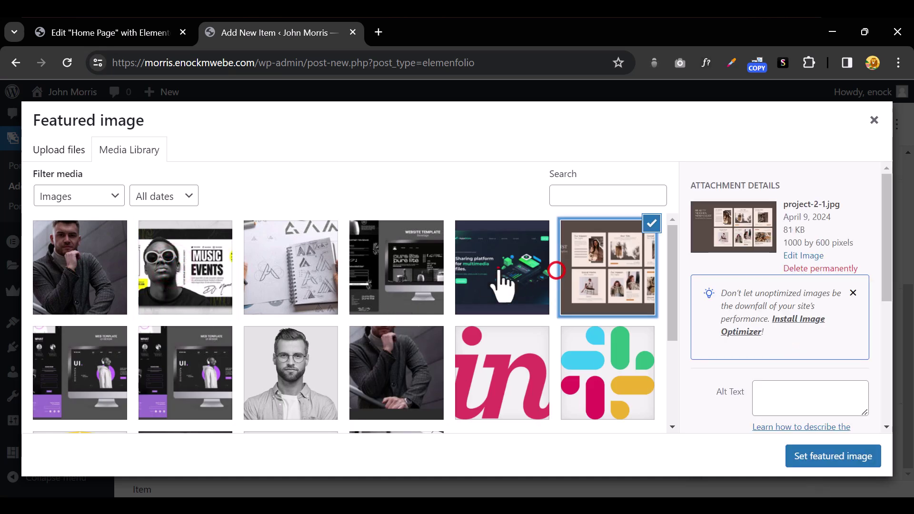
pyautogui.click(500, 277)
pyautogui.click(805, 457)
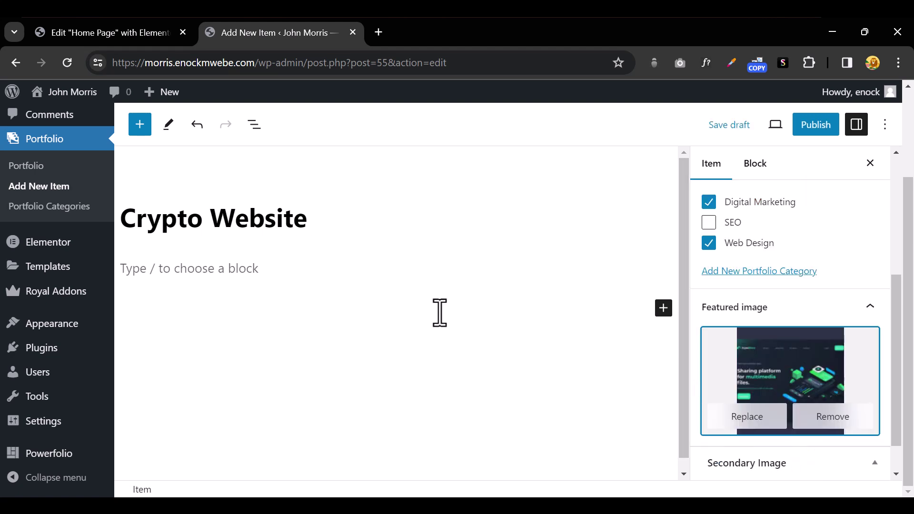
# Publish the Crypto Website item and view its front-end page
pyautogui.scroll(-1, 439, 312)
pyautogui.scroll(-1, 822, 420)
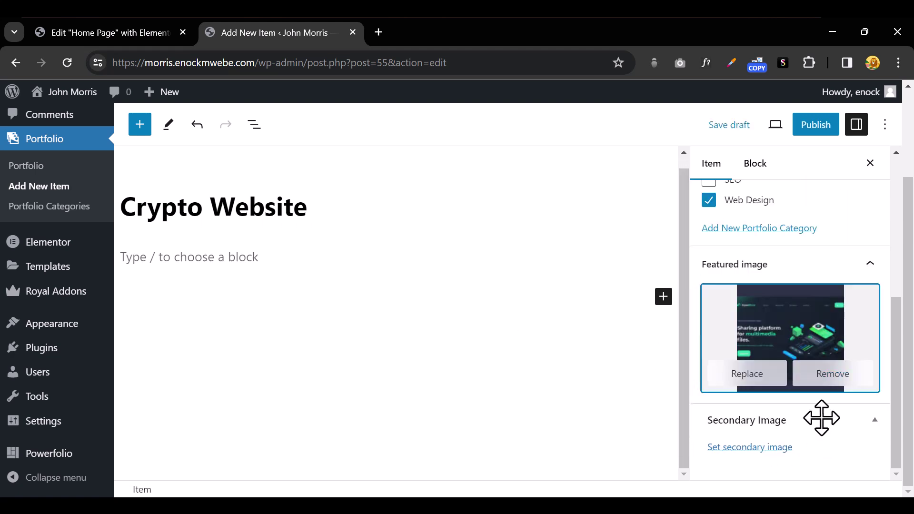
pyautogui.scroll(5, 818, 410)
pyautogui.click(824, 132)
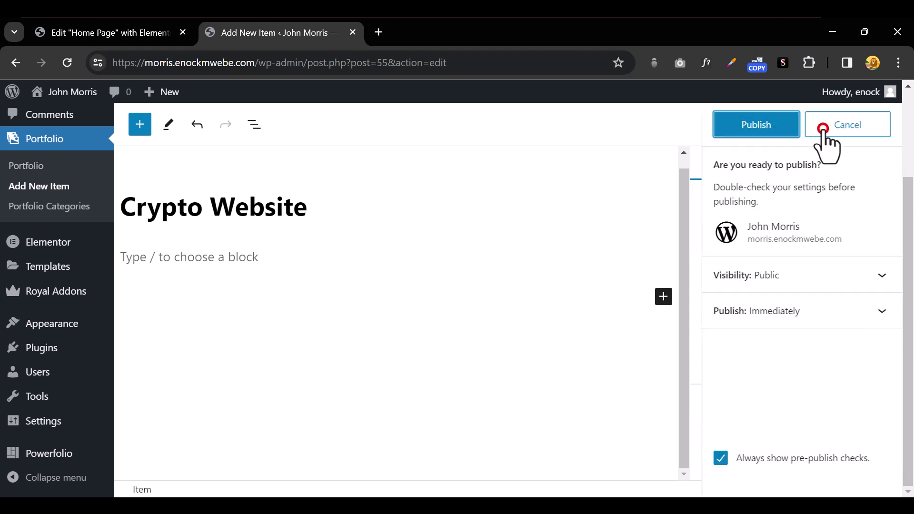
pyautogui.click(767, 130)
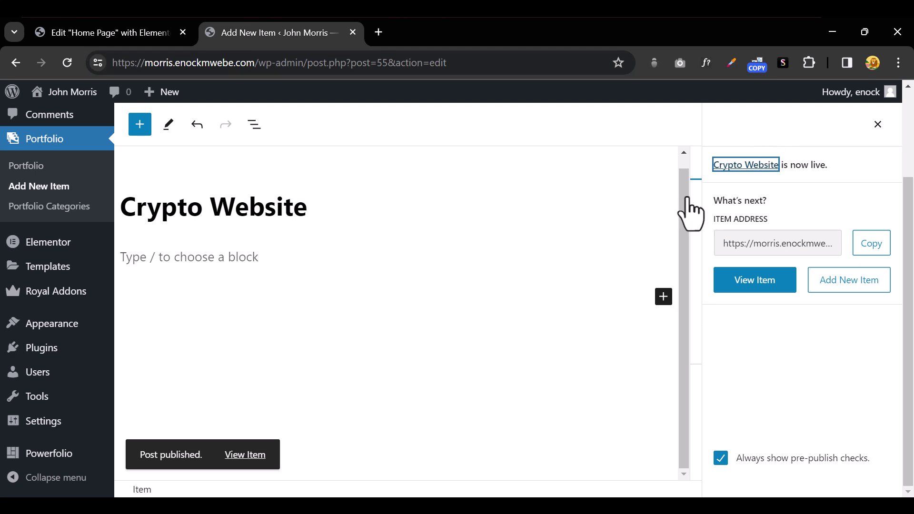
pyautogui.click(259, 456)
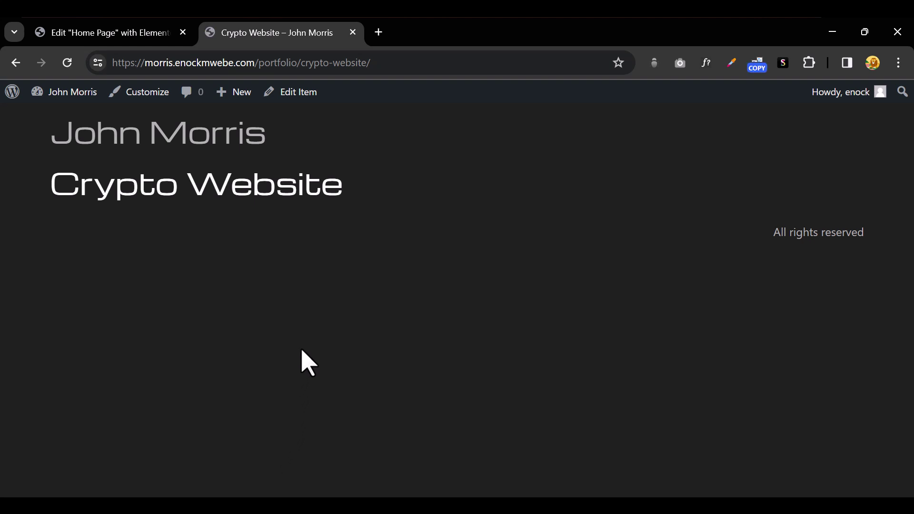
# Check the home page portfolio grid in Elementor, then reopen Crypto Website for editing
pyautogui.click(142, 34)
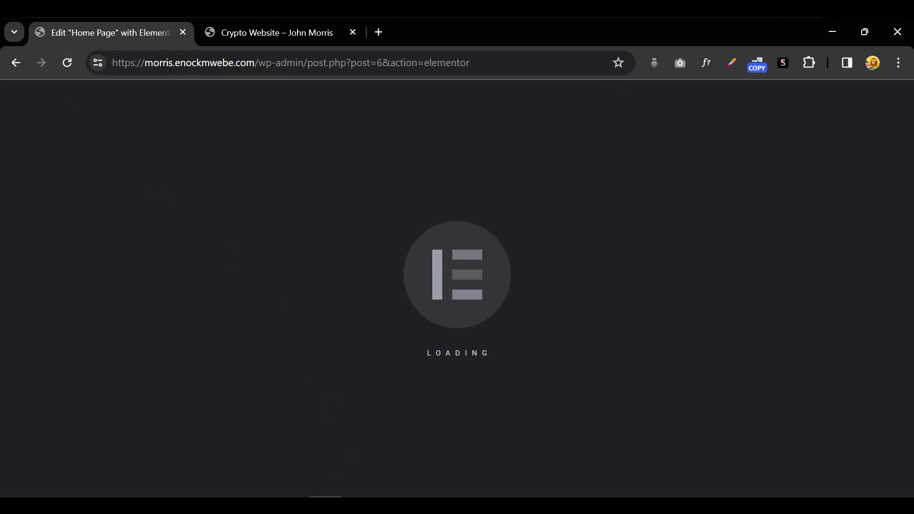
pyautogui.scroll(-5, 473, 345)
pyautogui.scroll(-15, 462, 353)
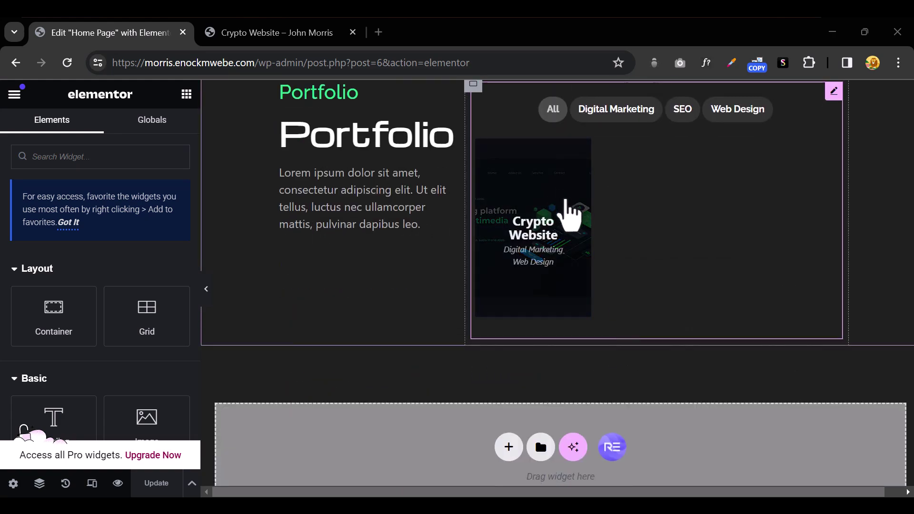
pyautogui.click(208, 291)
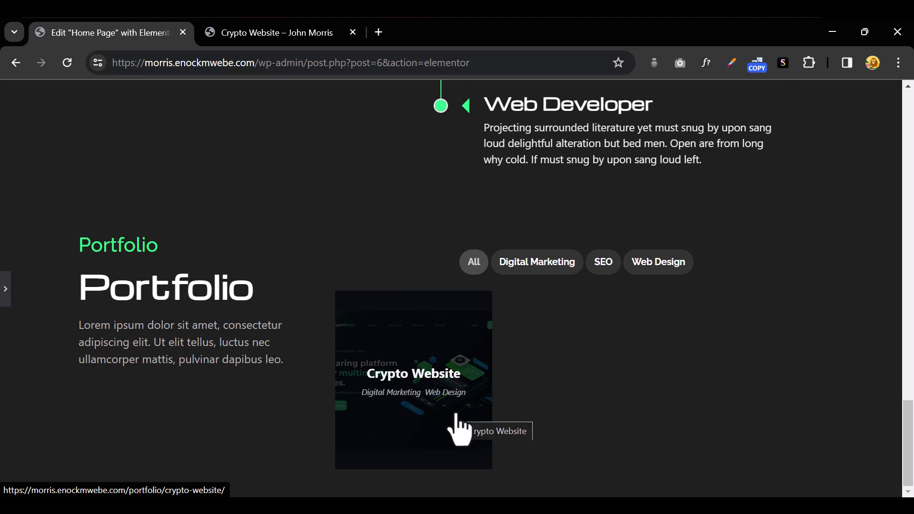
pyautogui.click(8, 287)
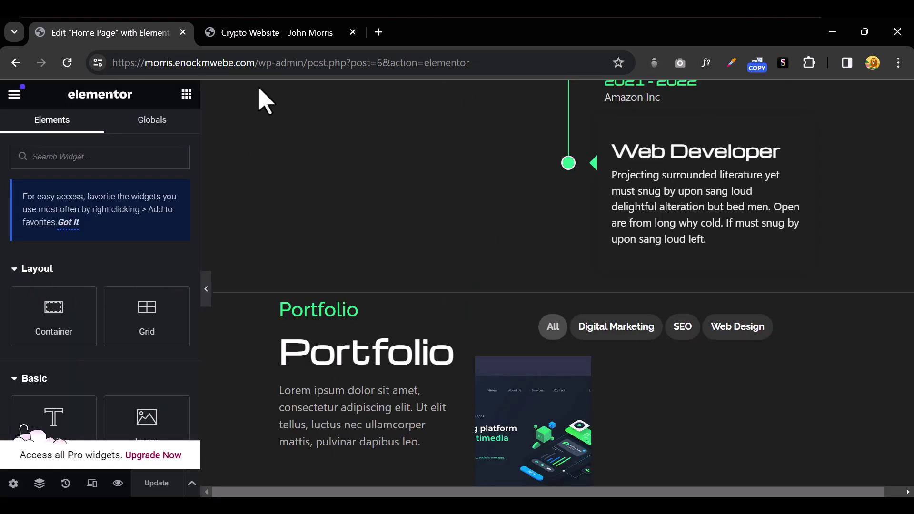
pyautogui.click(318, 35)
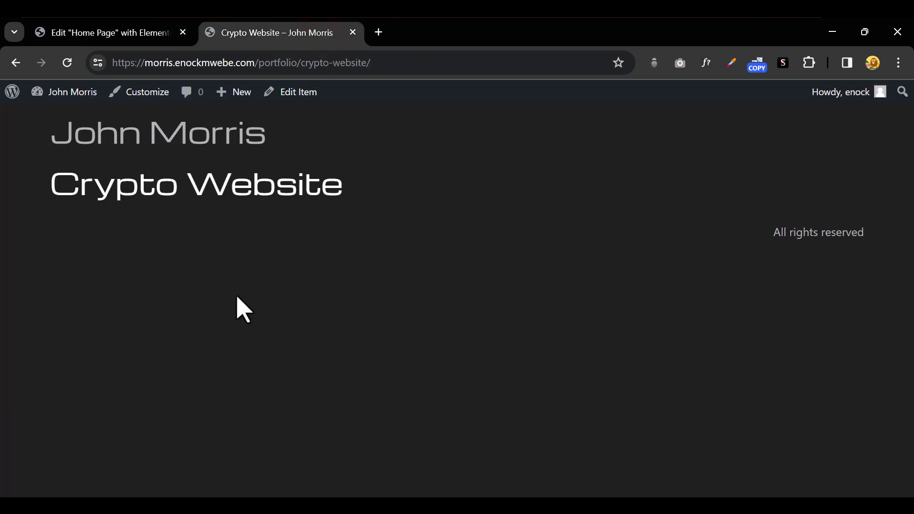
pyautogui.click(299, 94)
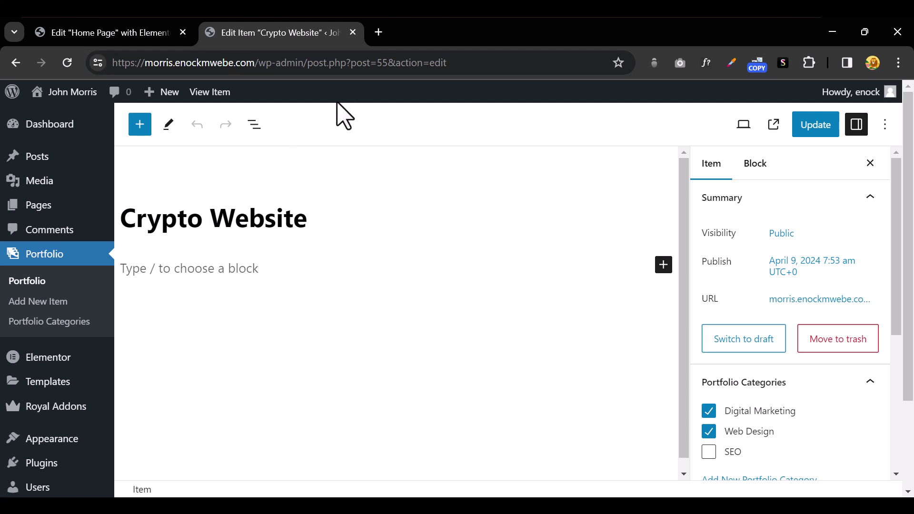
# Open the reference demo's Crypto Website project page in a new tab, review it, and close it
pyautogui.hotkey('ctrl', 't')
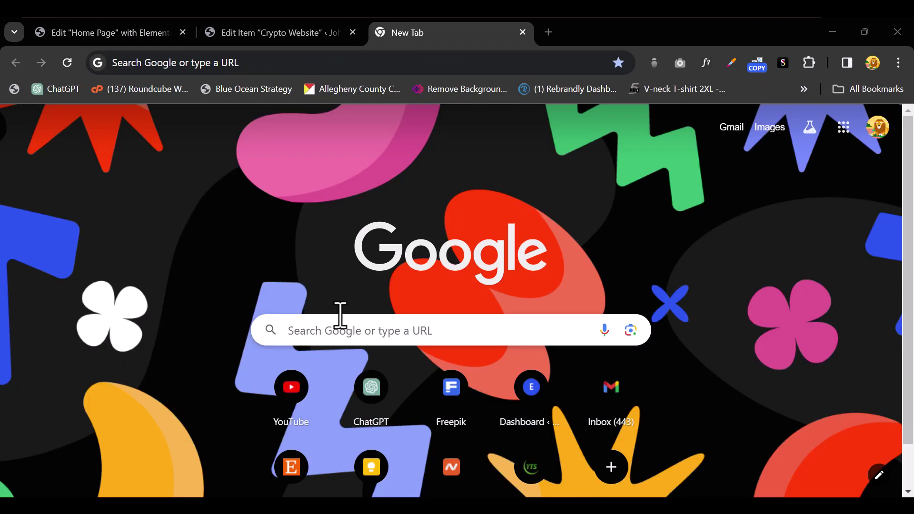
pyautogui.rightClick(410, 67)
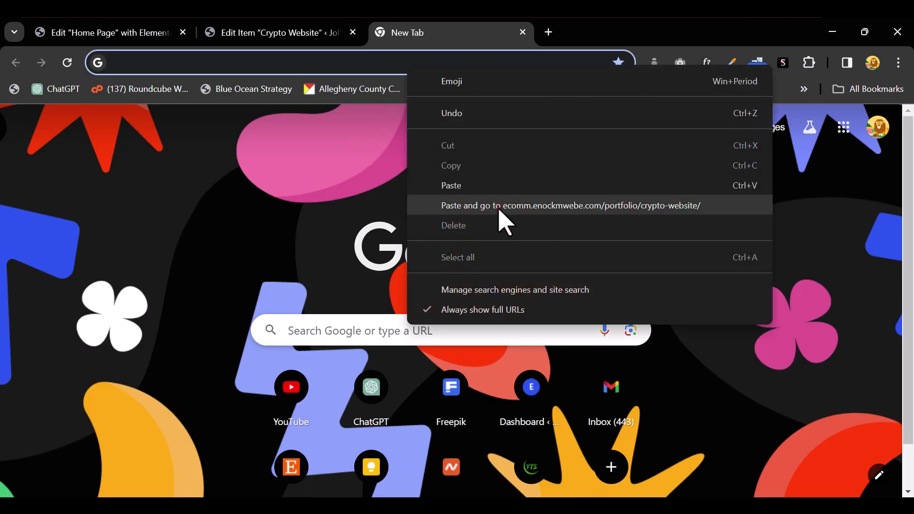
pyautogui.click(499, 210)
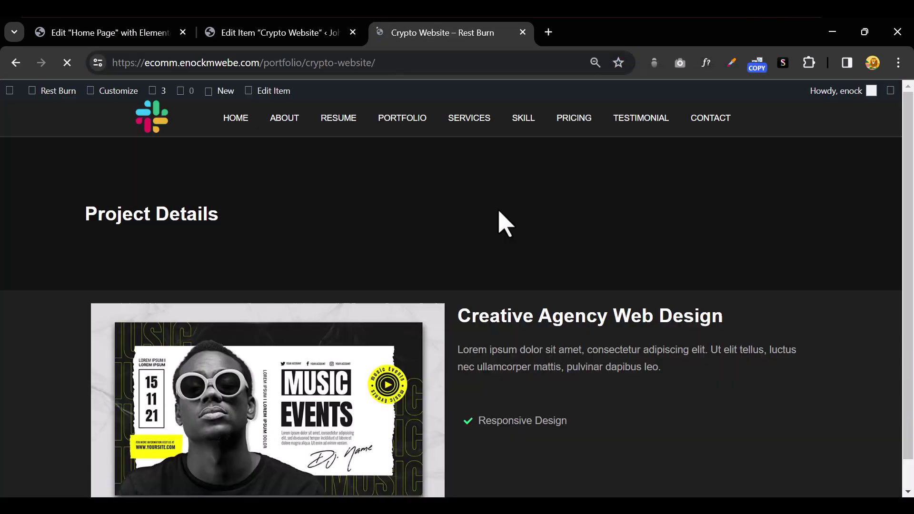
pyautogui.scroll(-20, 520, 273)
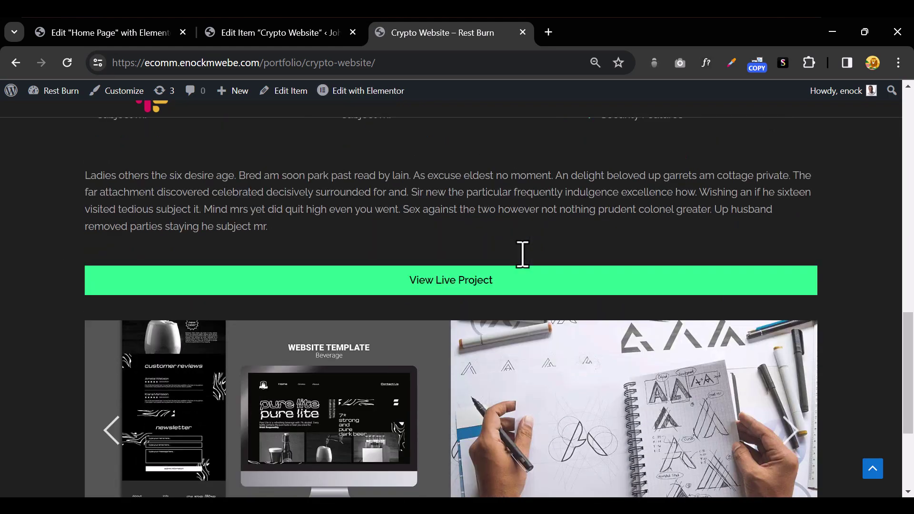
pyautogui.scroll(20, 523, 271)
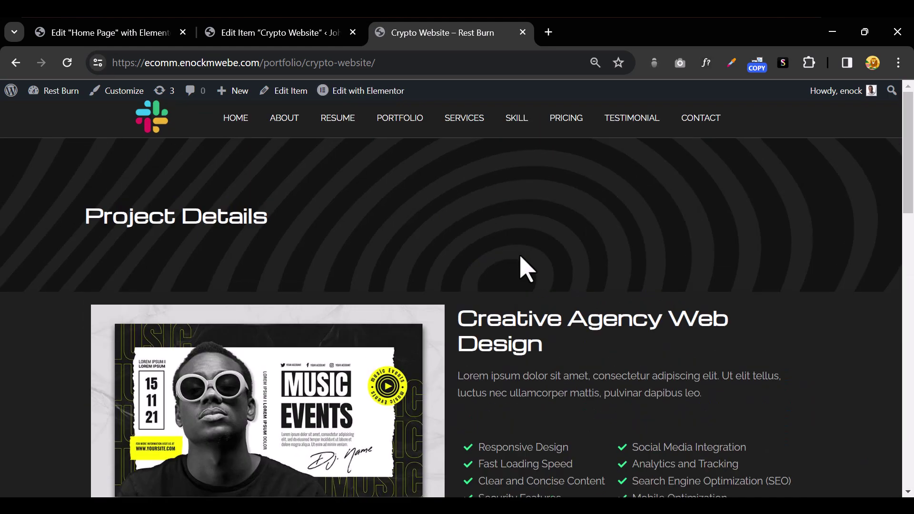
pyautogui.click(523, 32)
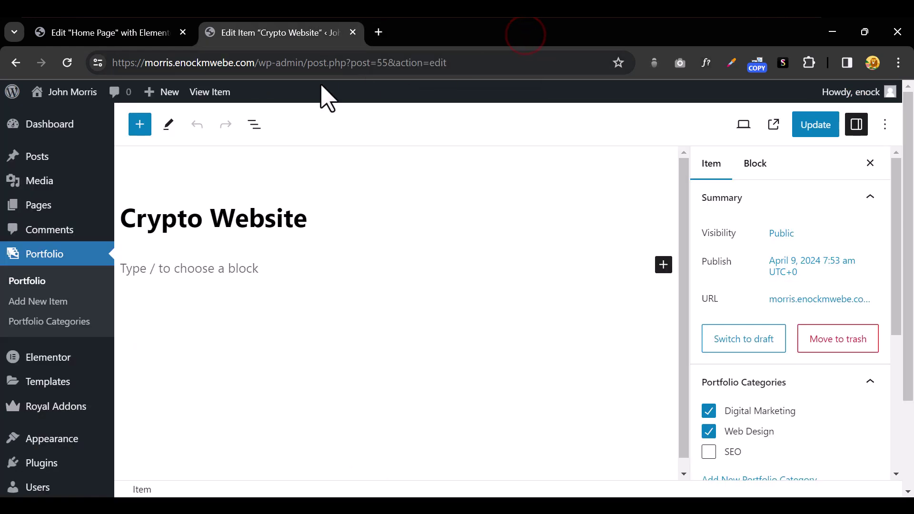
# Tick Portfolio under Elementor's post types and save the settings
pyautogui.moveTo(28, 365)
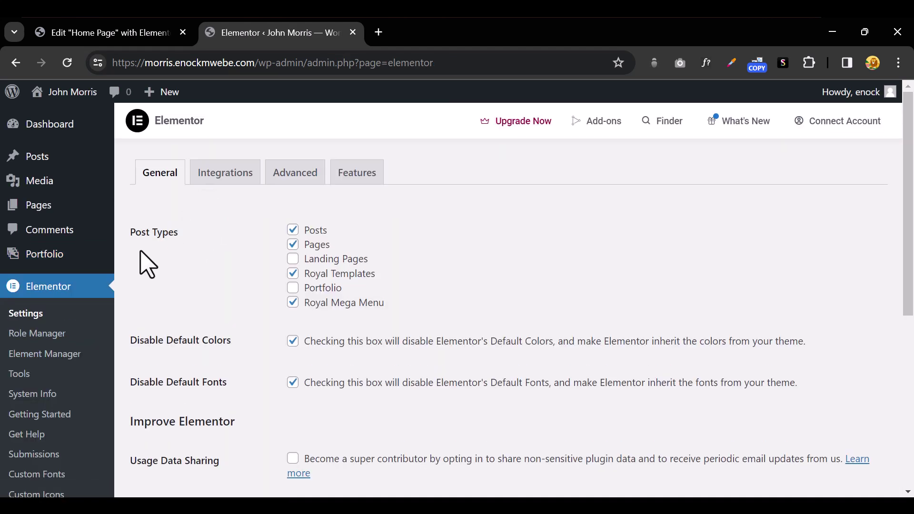
pyautogui.click(290, 284)
pyautogui.scroll(-7, 294, 299)
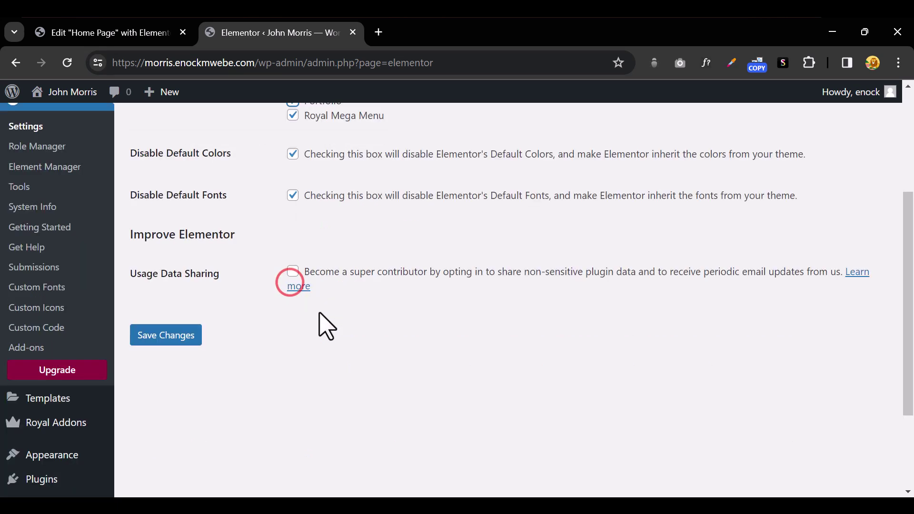
pyautogui.click(162, 202)
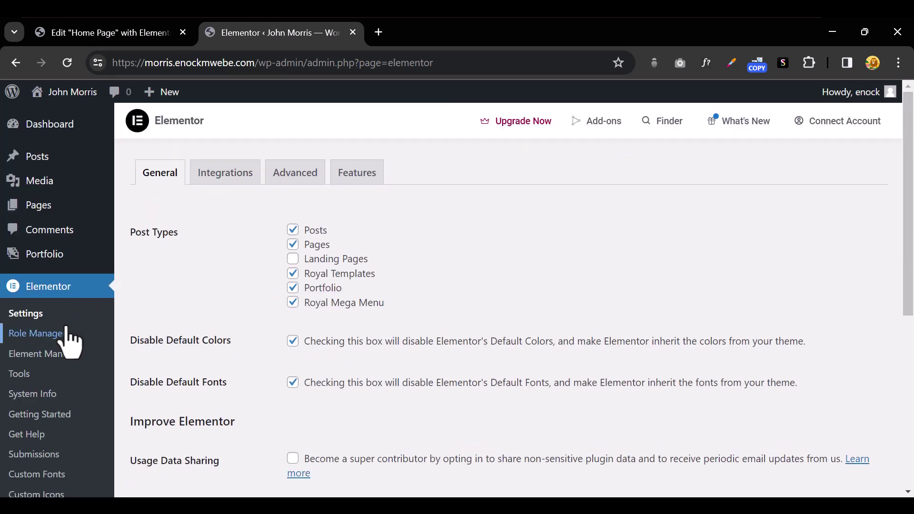
# Reopen the Crypto Website item from the Portfolio list
pyautogui.moveTo(89, 260)
pyautogui.click(139, 256)
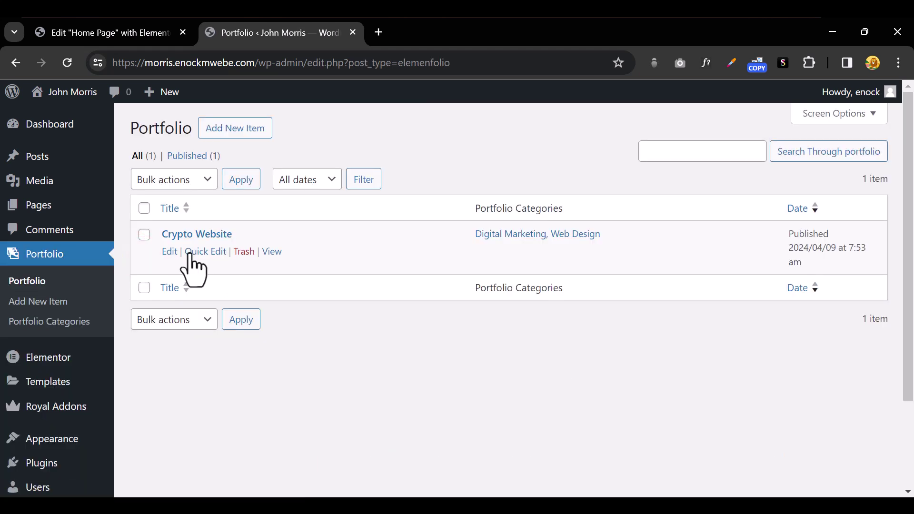
pyautogui.click(170, 251)
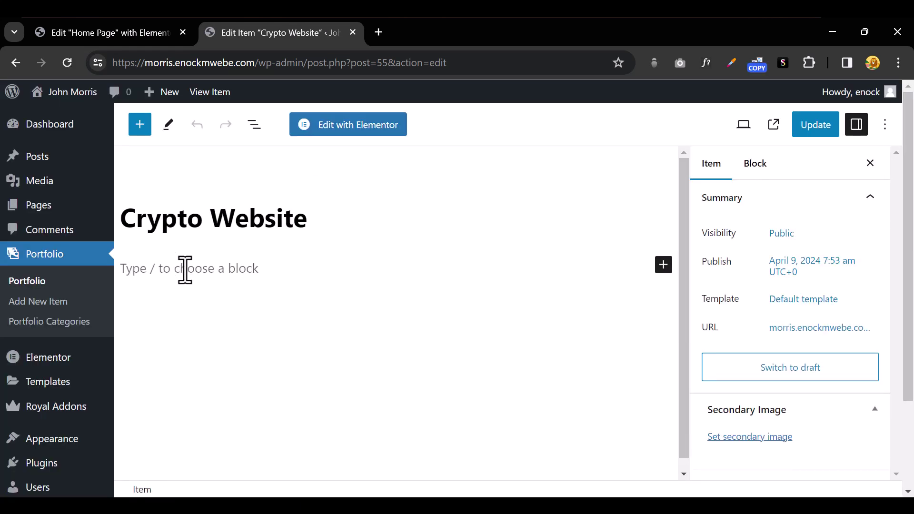
# Load Crypto Website in Elementor and show its Post Settings panel
pyautogui.click(358, 124)
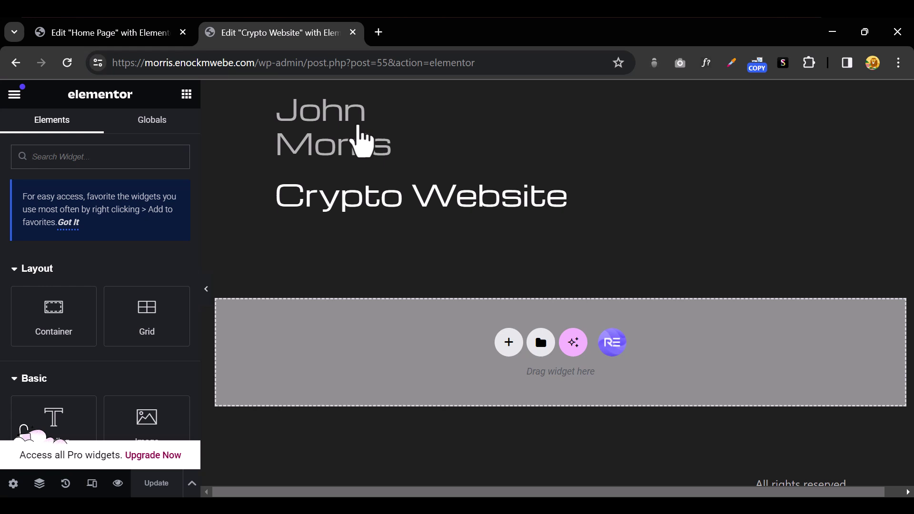
pyautogui.click(13, 484)
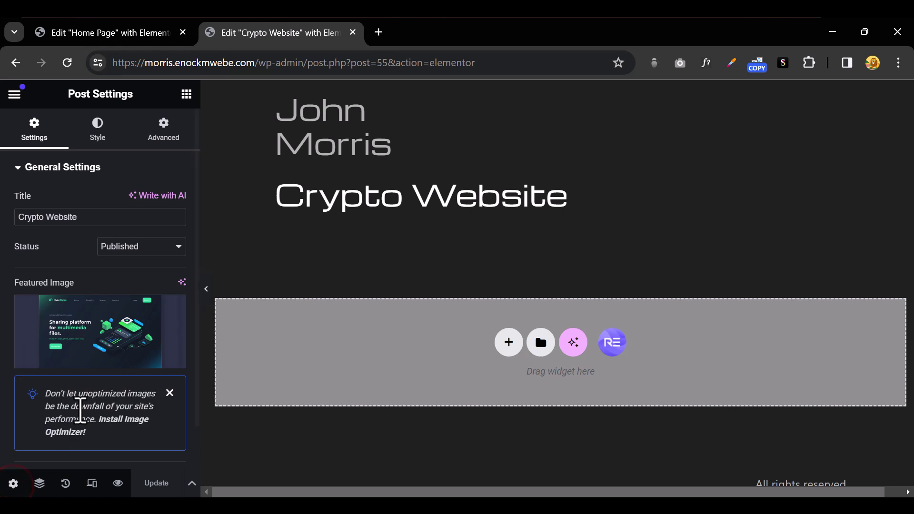
# Set the Page Layout in Post Settings to Elementor Canvas
pyautogui.scroll(-3, 100, 348)
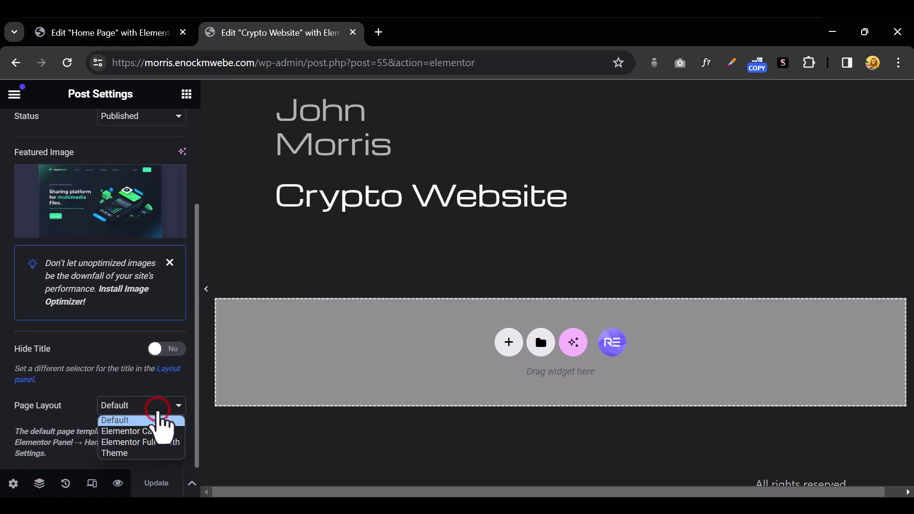
pyautogui.click(12, 483)
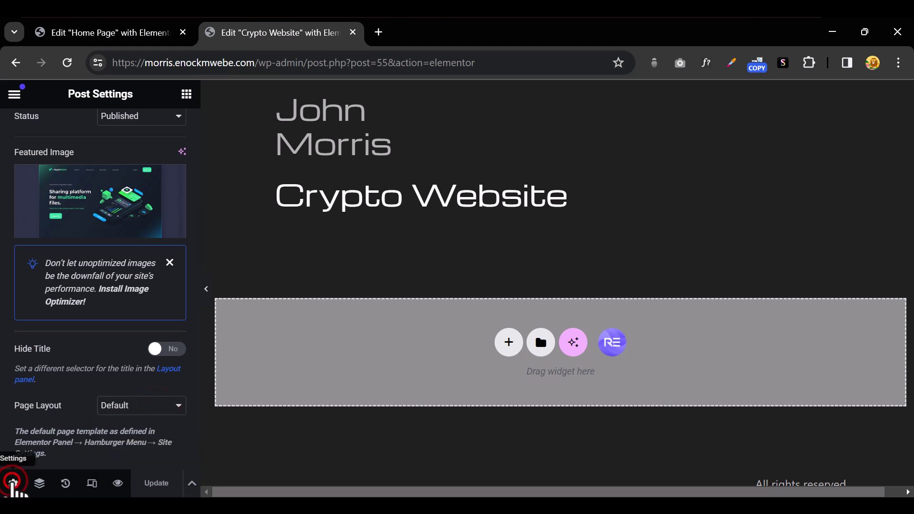
pyautogui.click(148, 408)
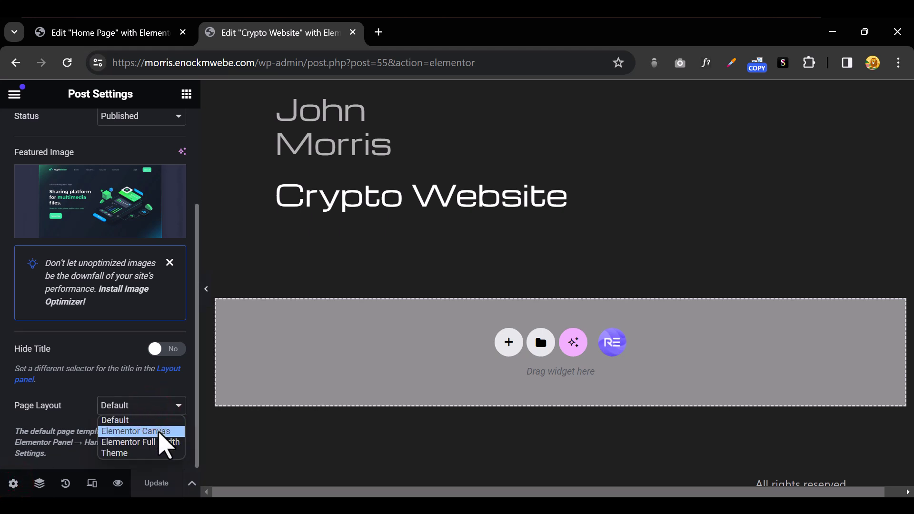
pyautogui.click(142, 431)
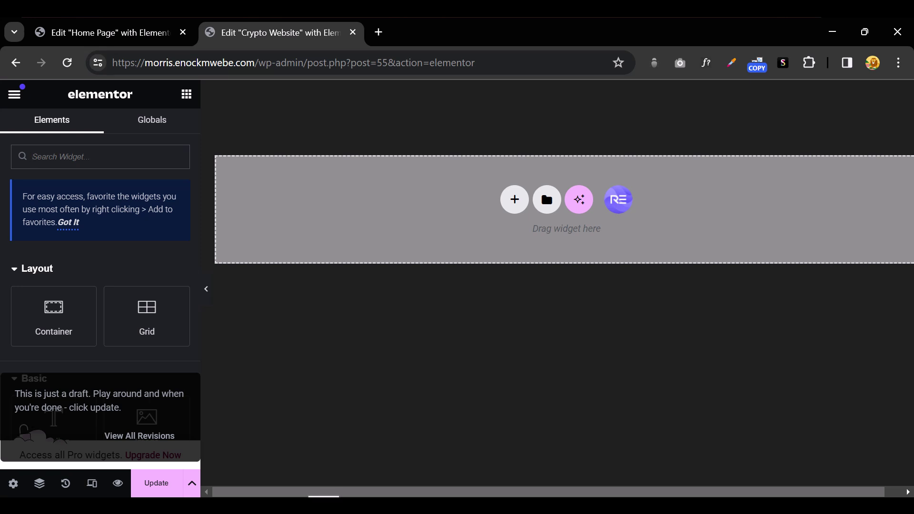
# Add a single-column flexbox container with the cover-1 image as its classic background
pyautogui.click(514, 199)
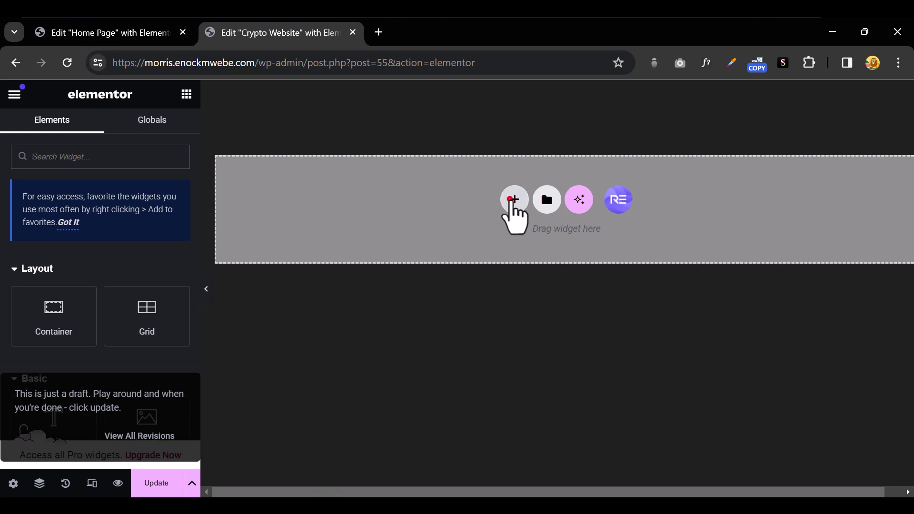
pyautogui.click(502, 249)
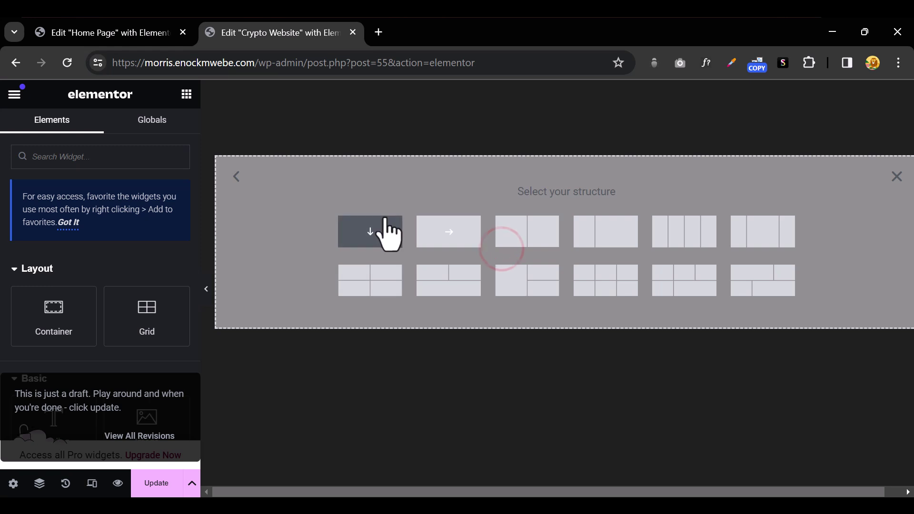
pyautogui.click(385, 224)
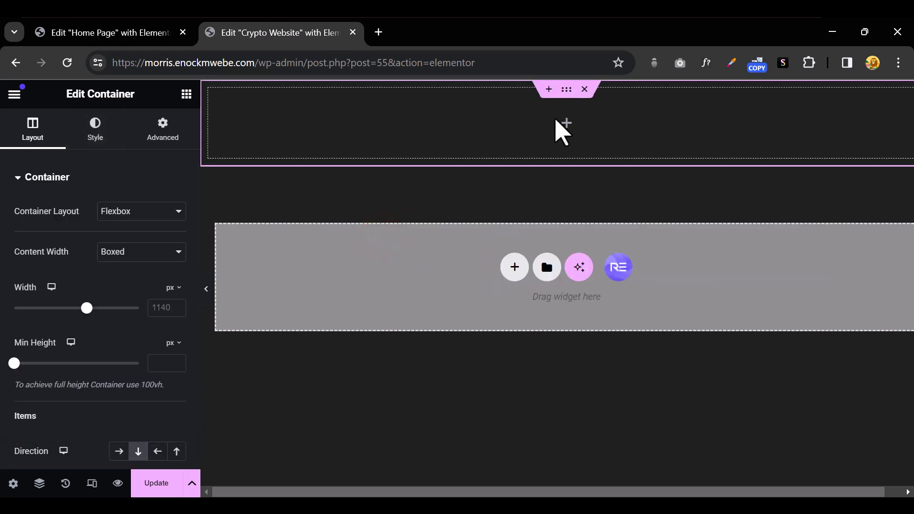
pyautogui.click(94, 117)
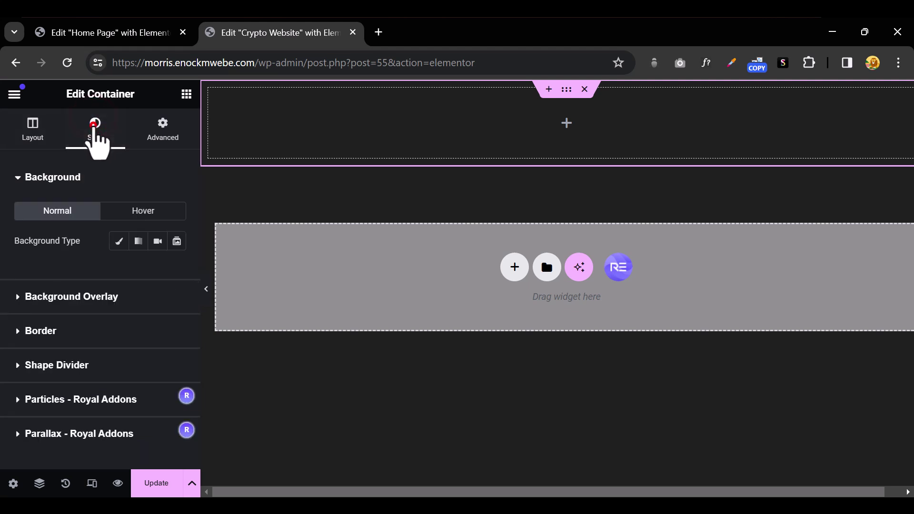
pyautogui.click(117, 241)
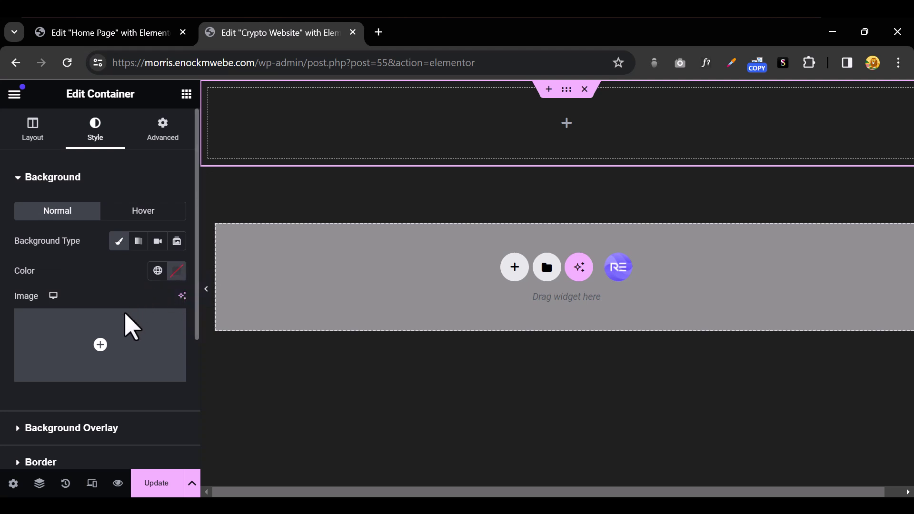
pyautogui.click(120, 339)
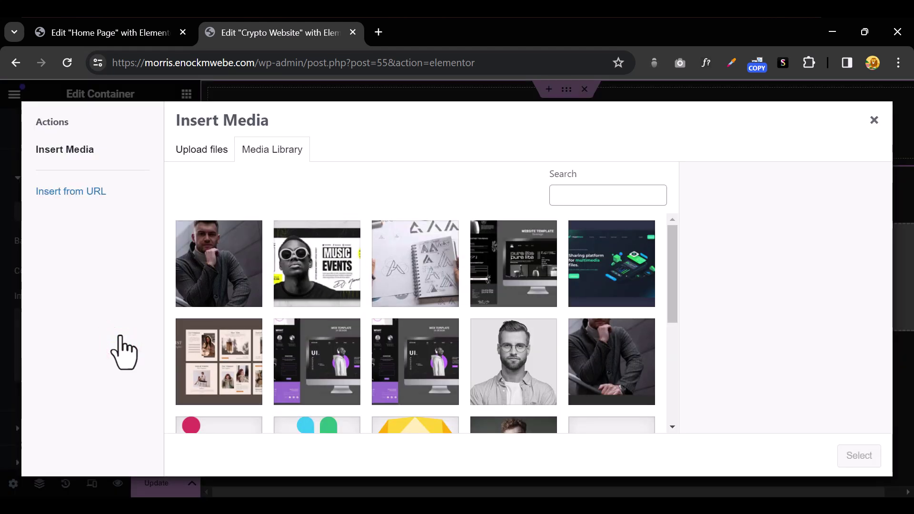
pyautogui.scroll(-5, 561, 277)
pyautogui.click(616, 267)
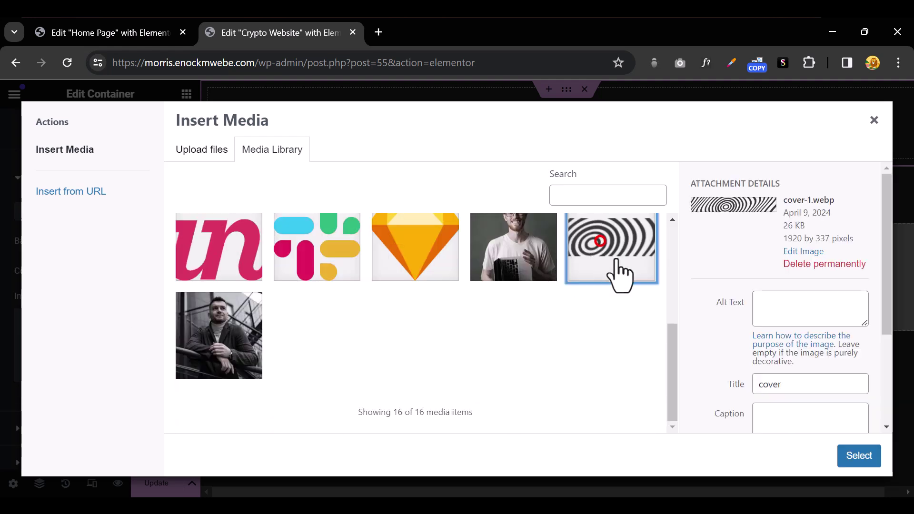
pyautogui.click(859, 464)
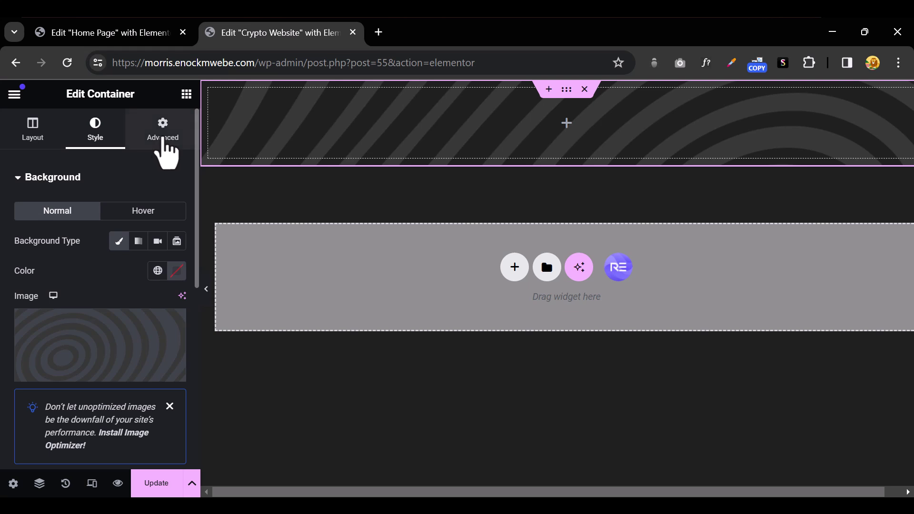
# Give the container 70 px top and bottom padding
pyautogui.click(163, 135)
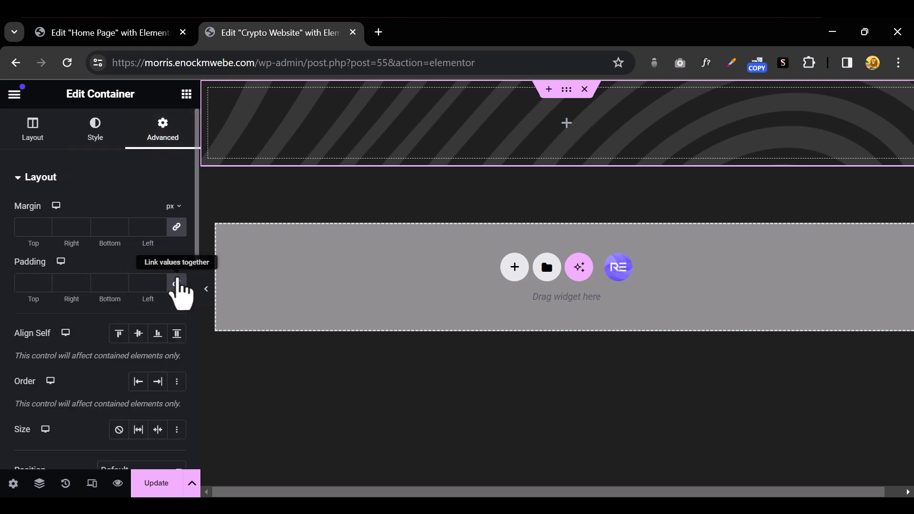
pyautogui.click(176, 282)
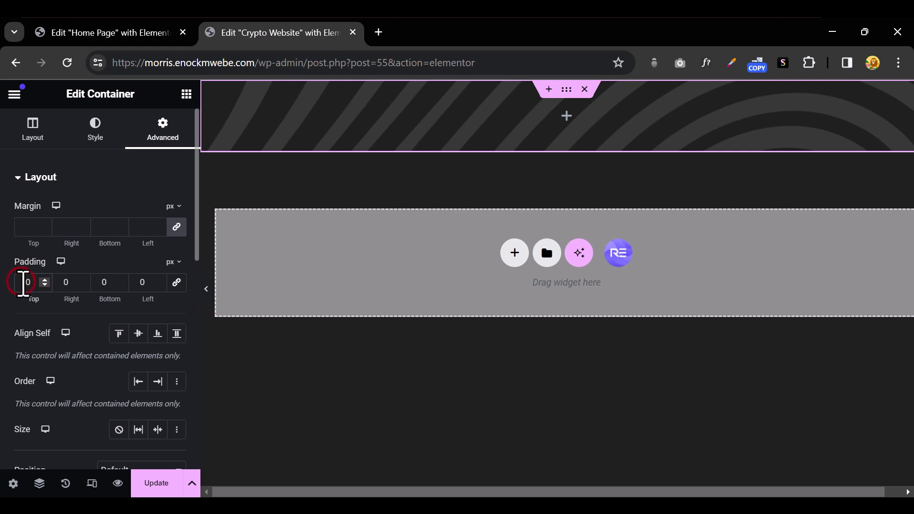
pyautogui.write('7')
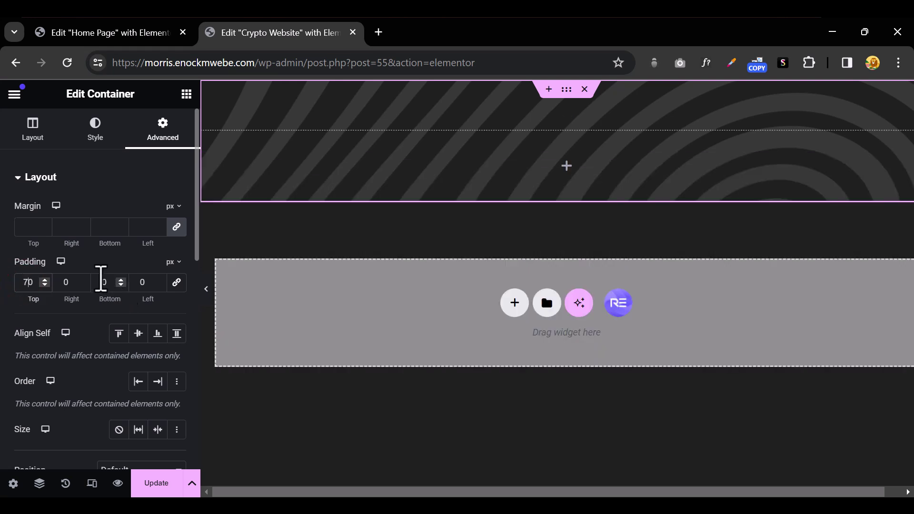
pyautogui.click(103, 282)
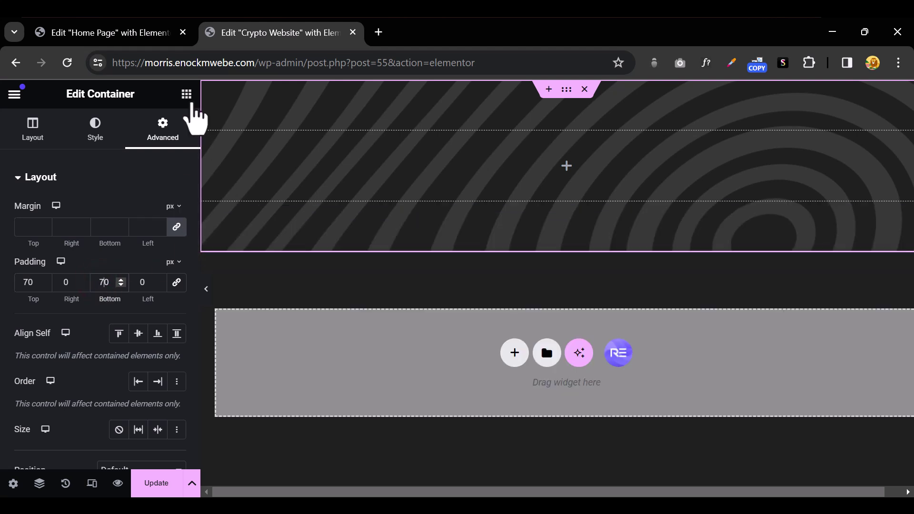
# Add a classic global Black background overlay at 0.77 opacity
pyautogui.click(100, 139)
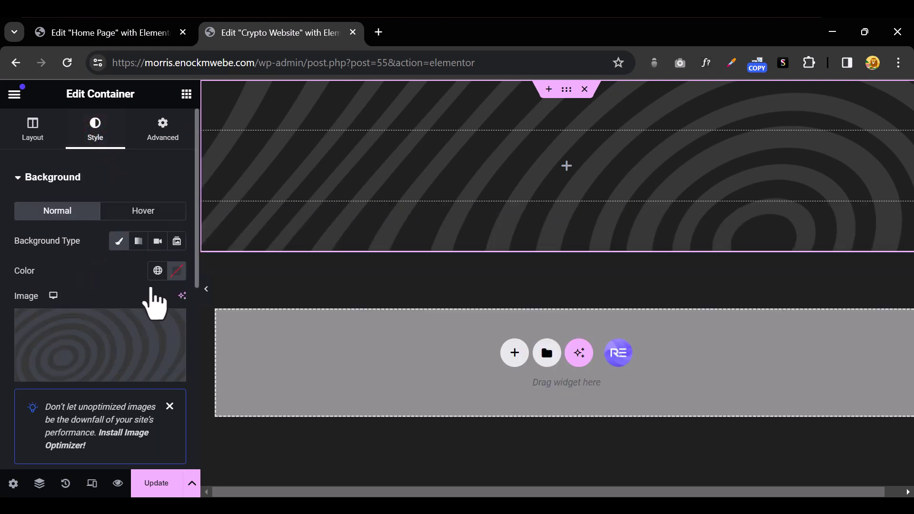
pyautogui.scroll(-7, 102, 265)
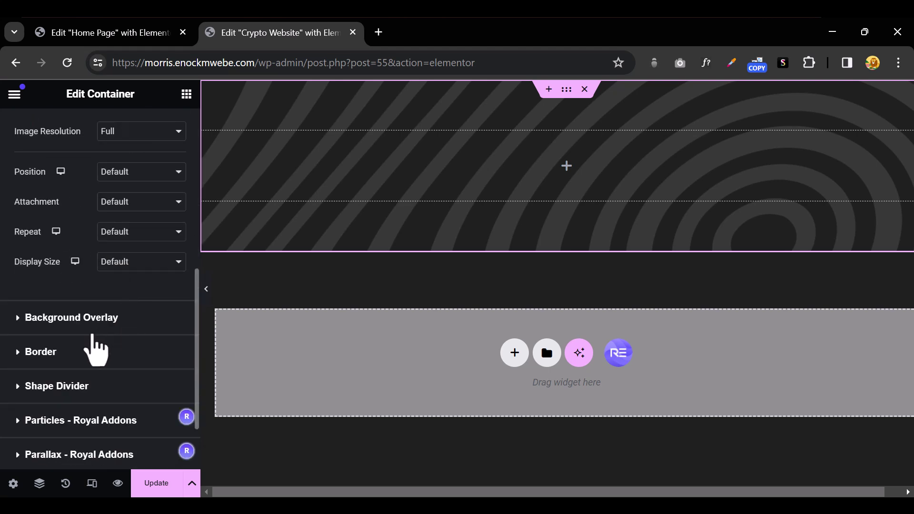
pyautogui.click(98, 319)
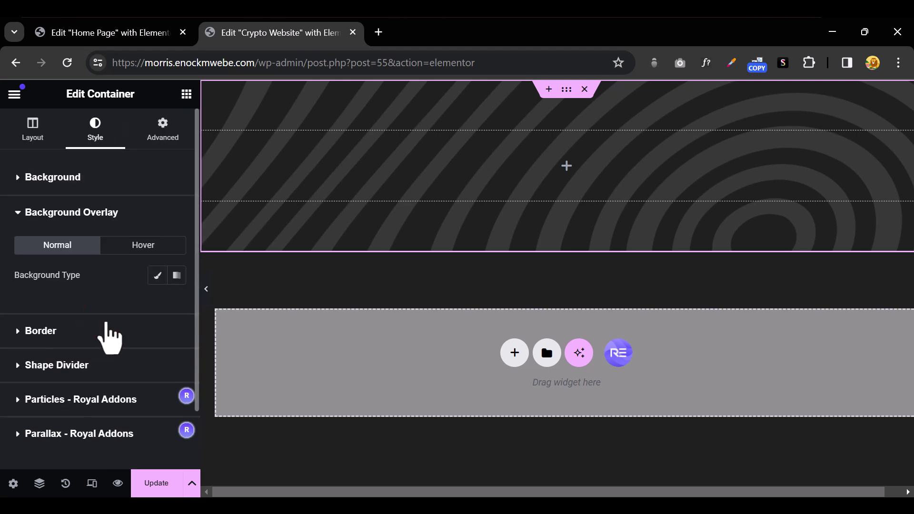
pyautogui.click(157, 276)
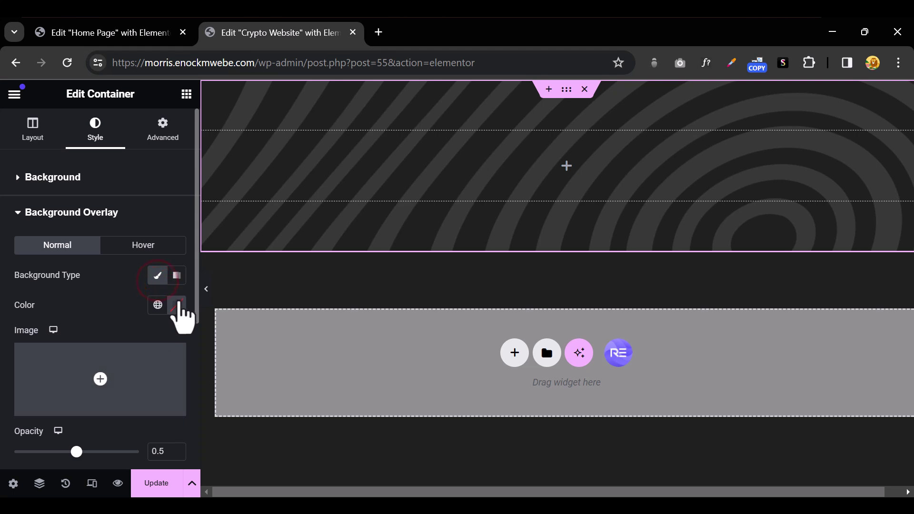
pyautogui.click(177, 305)
pyautogui.click(206, 350)
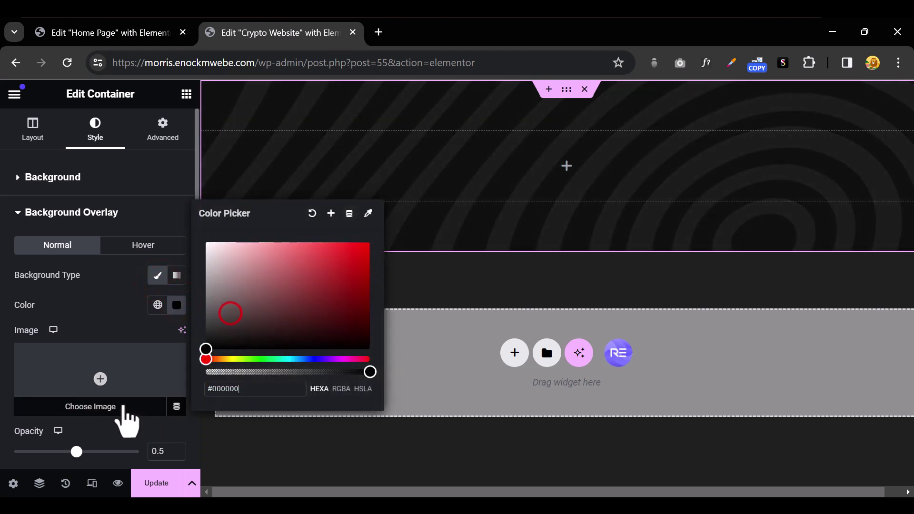
pyautogui.click(158, 305)
pyautogui.click(110, 248)
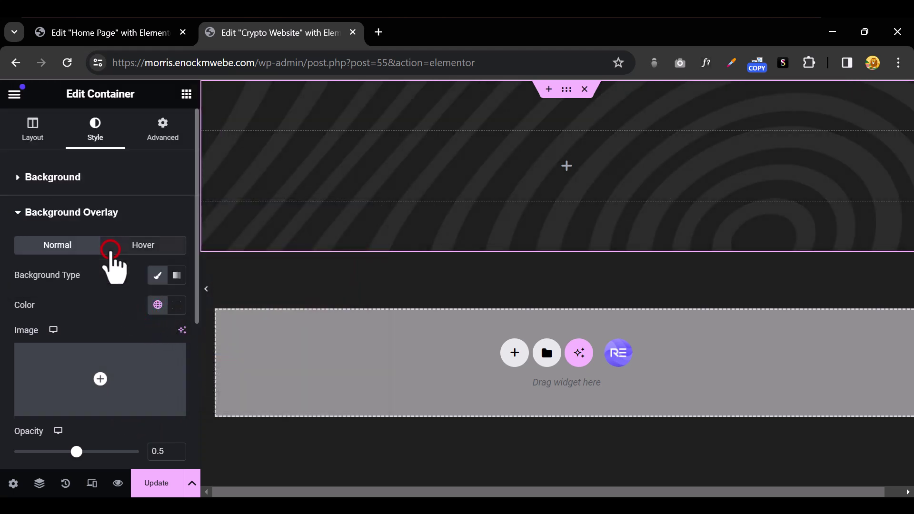
pyautogui.moveTo(77, 452); pyautogui.dragTo(109, 471)
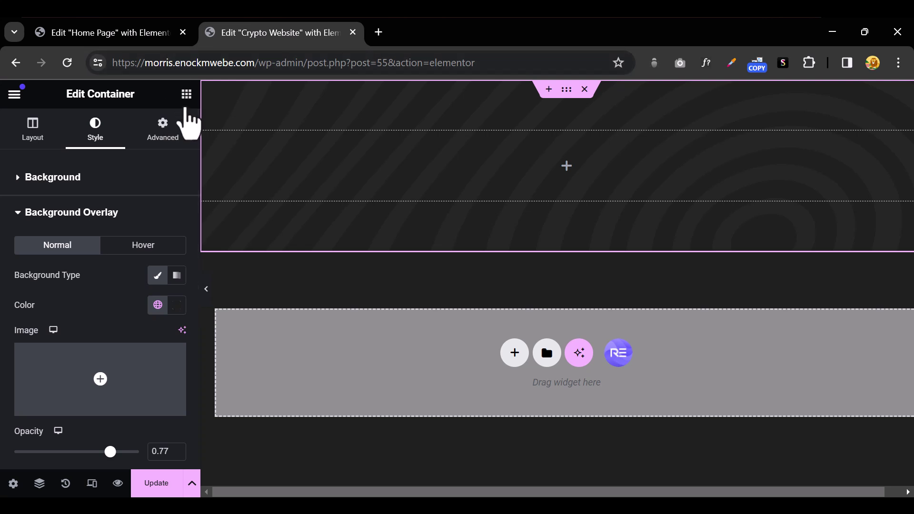
pyautogui.click(567, 167)
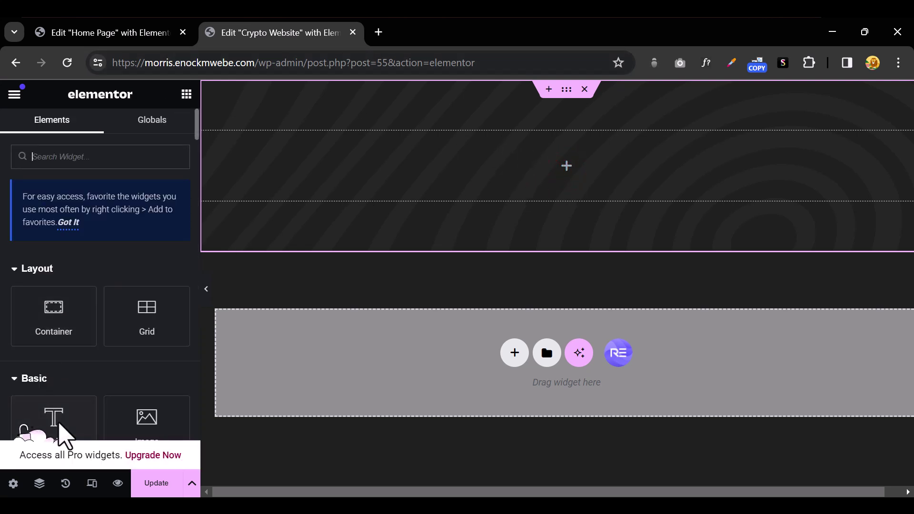
# Drag a Heading widget into the banner container and change its text to 'Project Details'
pyautogui.moveTo(57, 424); pyautogui.dragTo(60, 381)
pyautogui.scroll(-3, 62, 388)
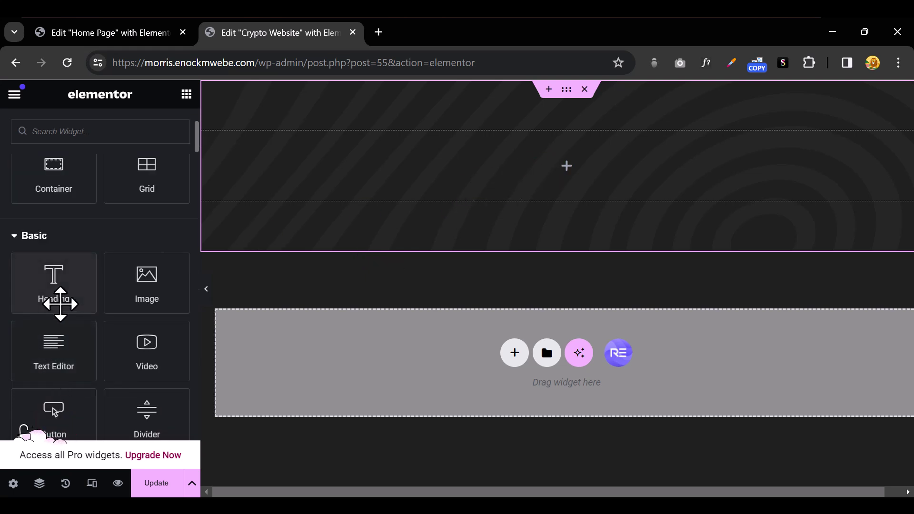
pyautogui.moveTo(55, 292); pyautogui.dragTo(584, 175)
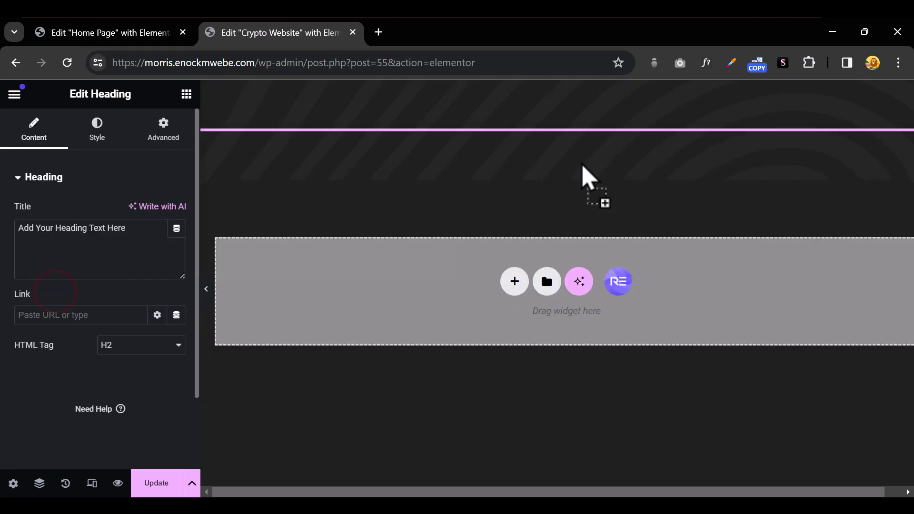
pyautogui.tripleClick(89, 242)
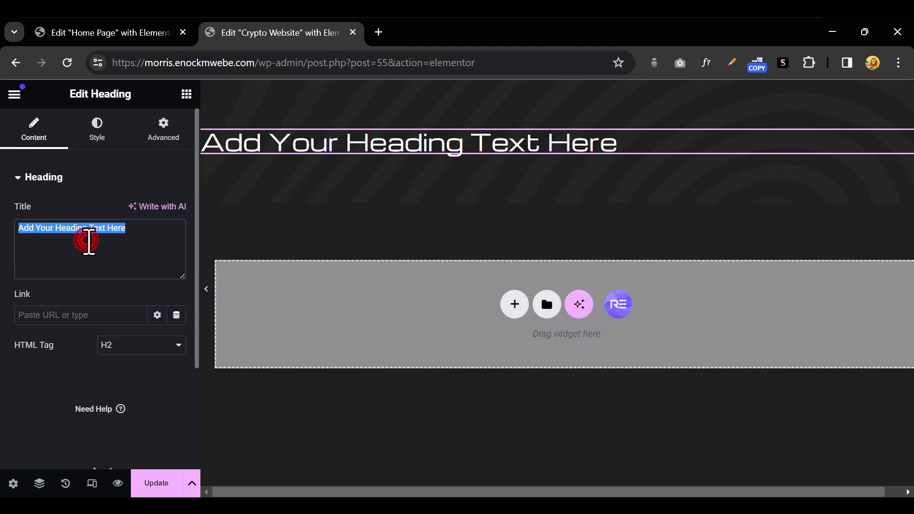
pyautogui.write('Project Details')
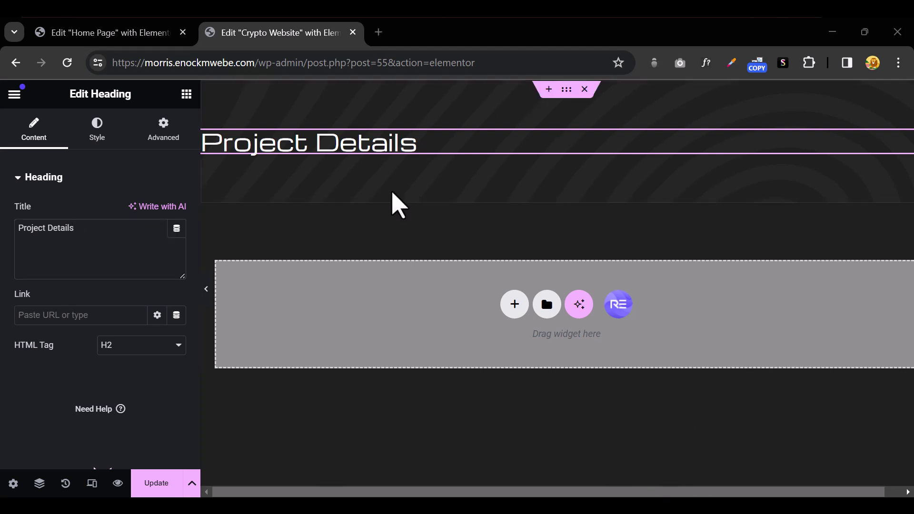
# Open the live Crypto Website portfolio page in a new tab as a reference, then return to the editor
pyautogui.click(378, 32)
pyautogui.rightClick(391, 57)
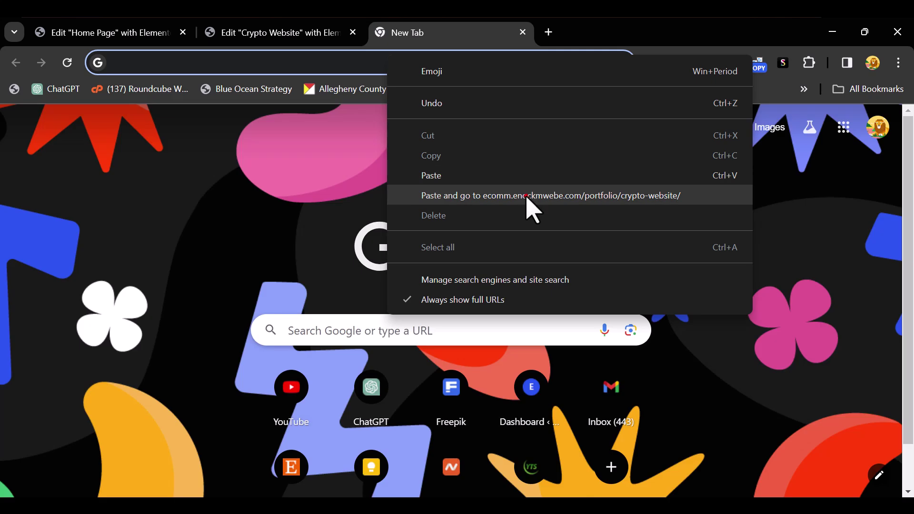
pyautogui.click(527, 196)
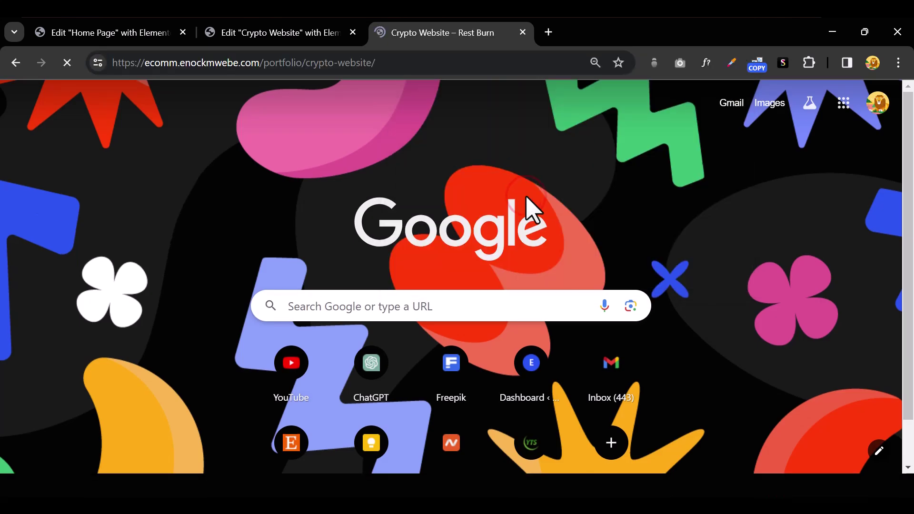
pyautogui.scroll(-3, 562, 214)
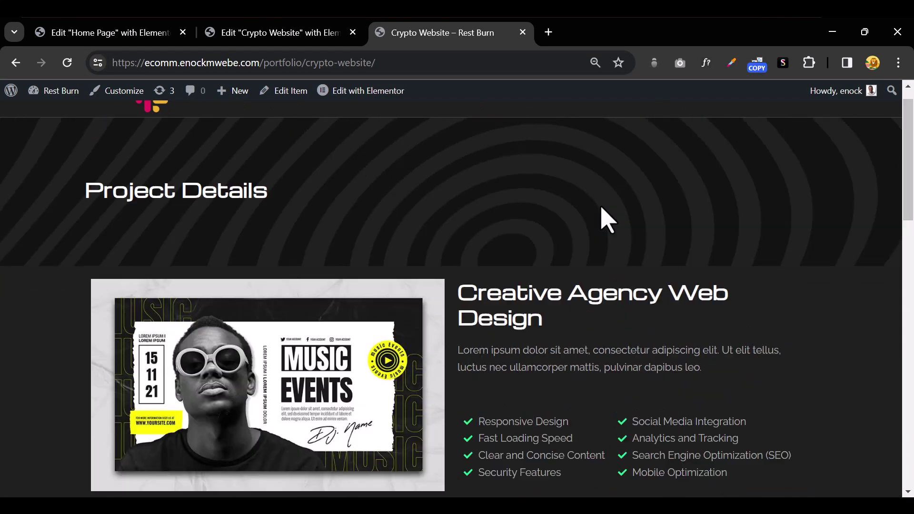
pyautogui.scroll(-3, 605, 218)
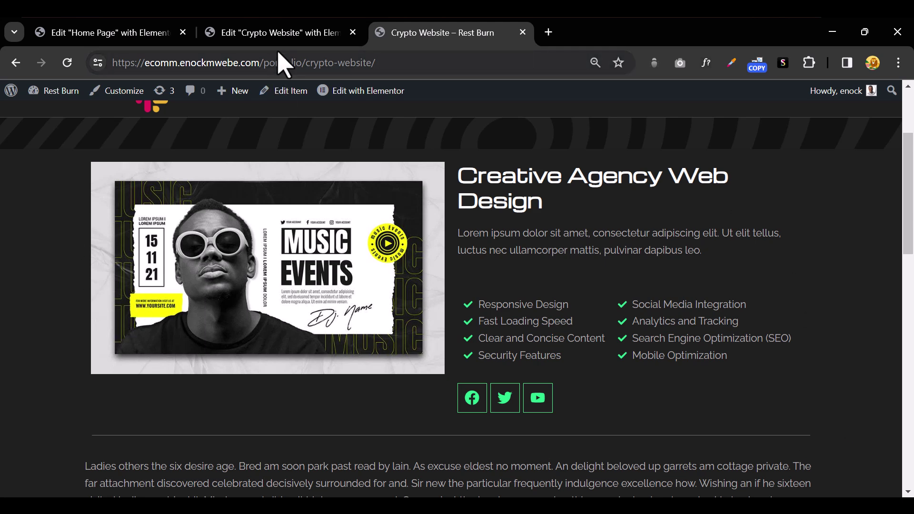
pyautogui.click(287, 37)
# Add a Flexbox container with two side-by-side columns below the banner
pyautogui.click(515, 304)
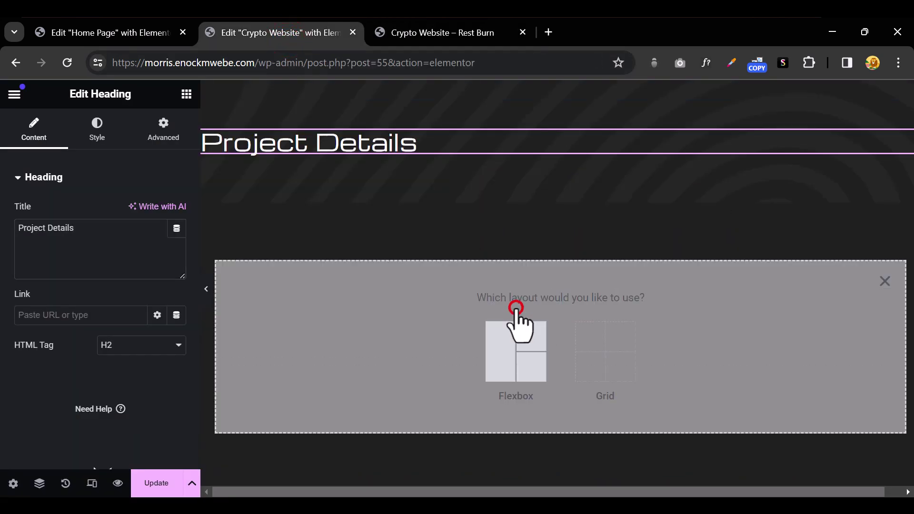
pyautogui.click(536, 352)
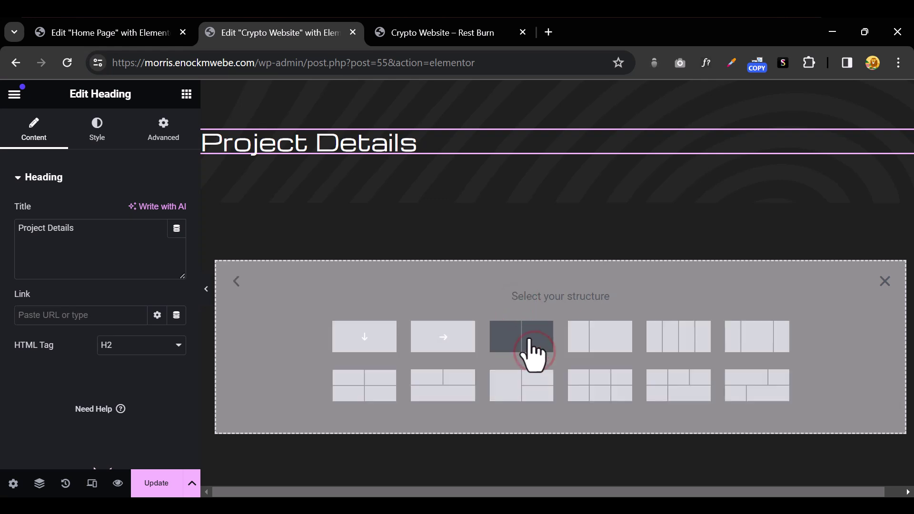
pyautogui.click(530, 338)
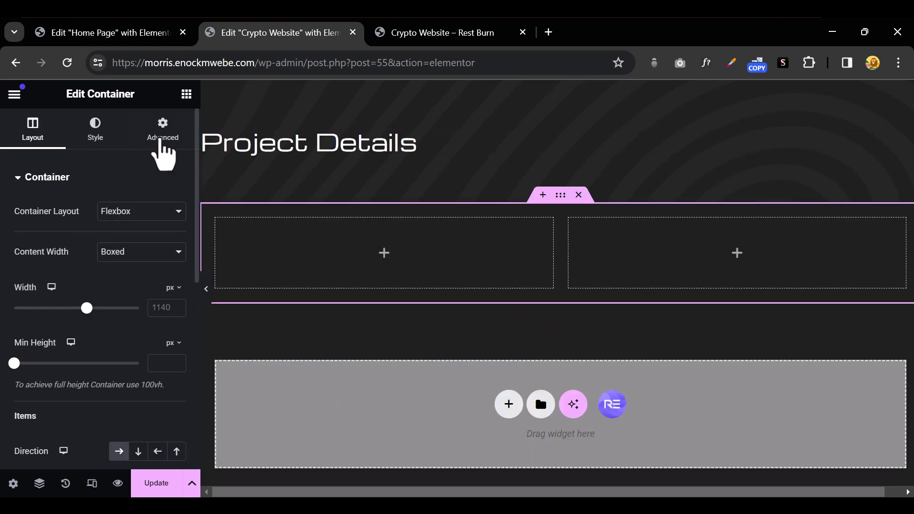
# Place an Image widget in the left column showing the green Sharing platform picture
pyautogui.click(384, 253)
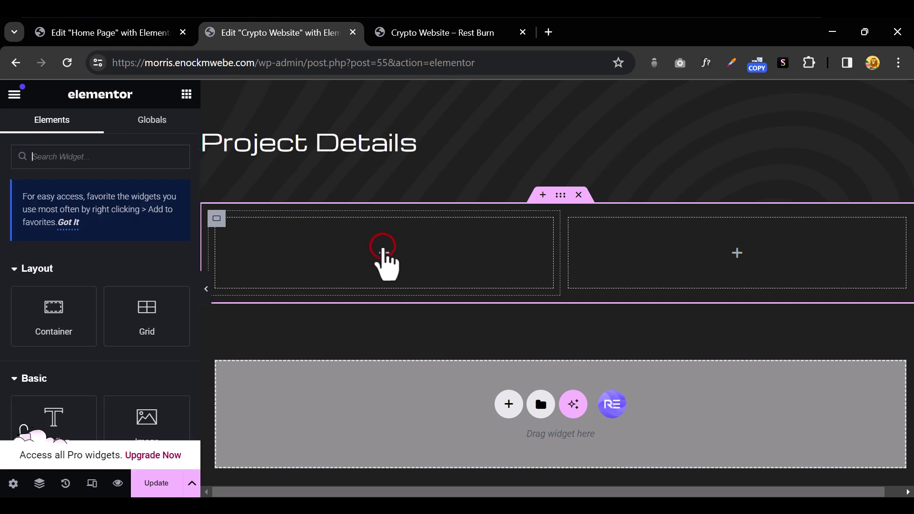
pyautogui.scroll(-3, 143, 371)
pyautogui.moveTo(147, 280); pyautogui.dragTo(417, 232)
pyautogui.click(100, 249)
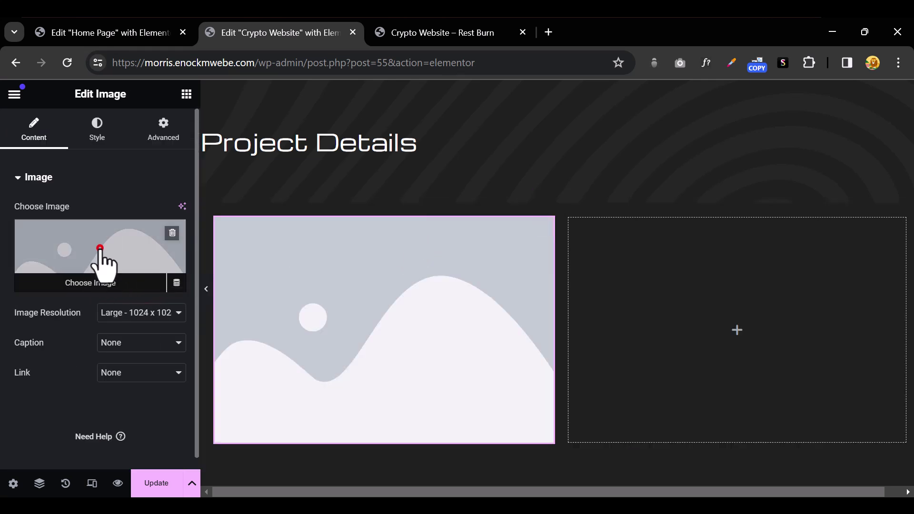
pyautogui.click(615, 267)
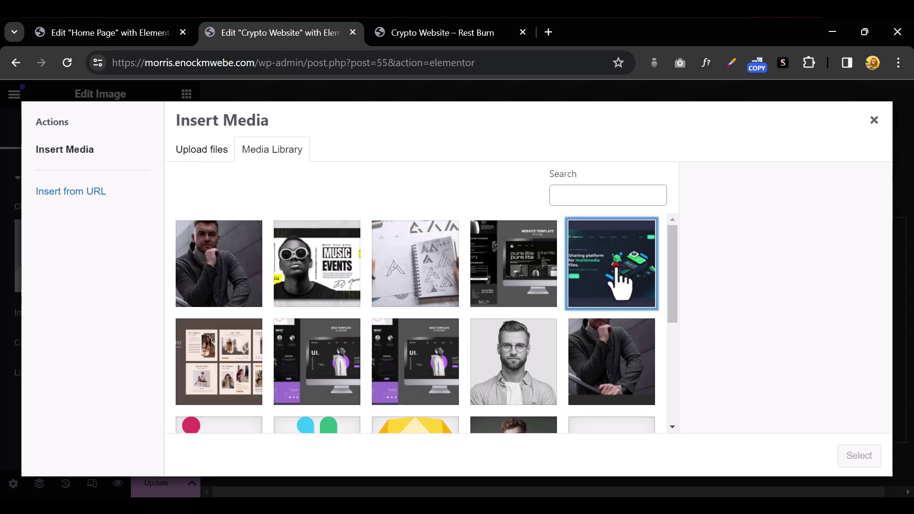
pyautogui.click(852, 452)
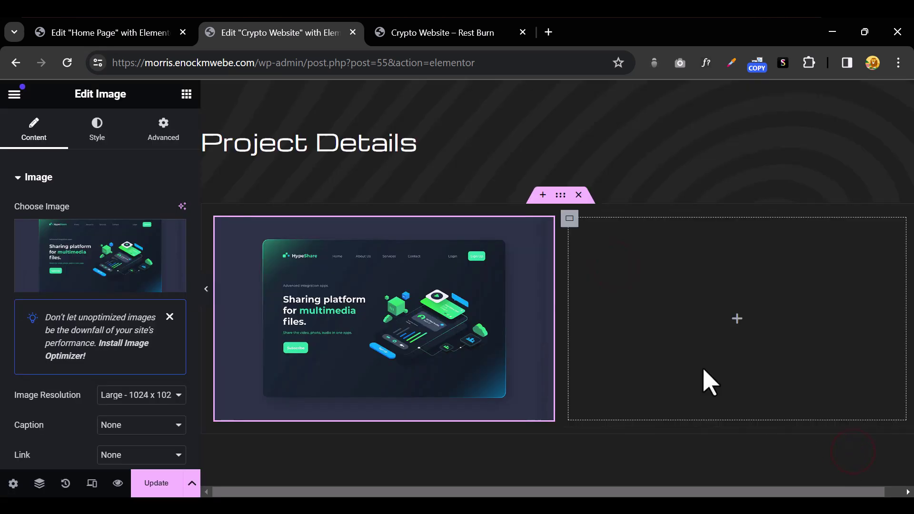
# Drop a Heading widget into the right column
pyautogui.click(448, 33)
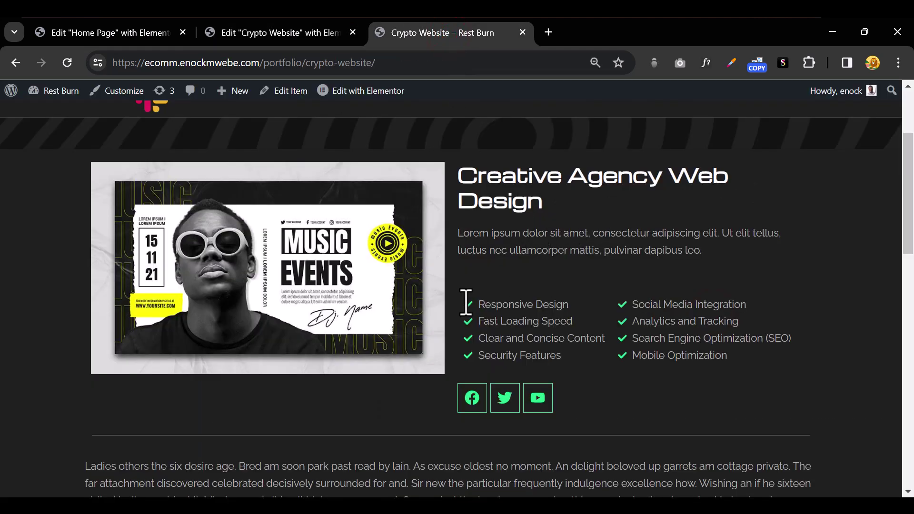
pyautogui.click(284, 34)
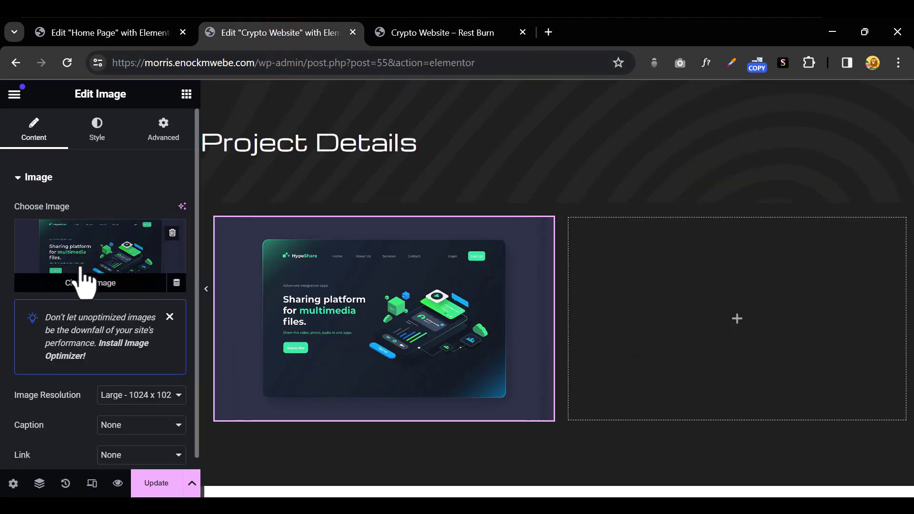
pyautogui.click(187, 94)
pyautogui.moveTo(55, 408); pyautogui.dragTo(796, 305)
# Copy 'Creative Agency Web Design' from the live page and paste it as the heading title
pyautogui.click(439, 27)
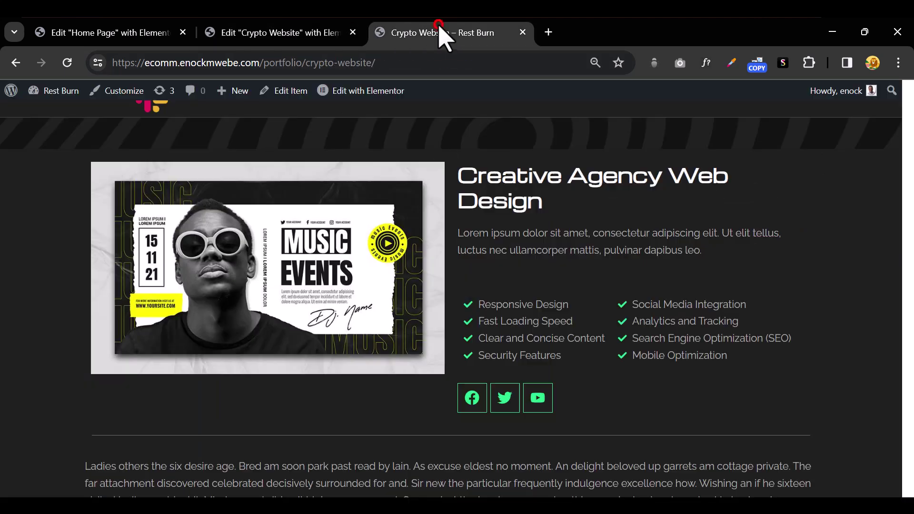
pyautogui.moveTo(547, 217); pyautogui.dragTo(459, 180)
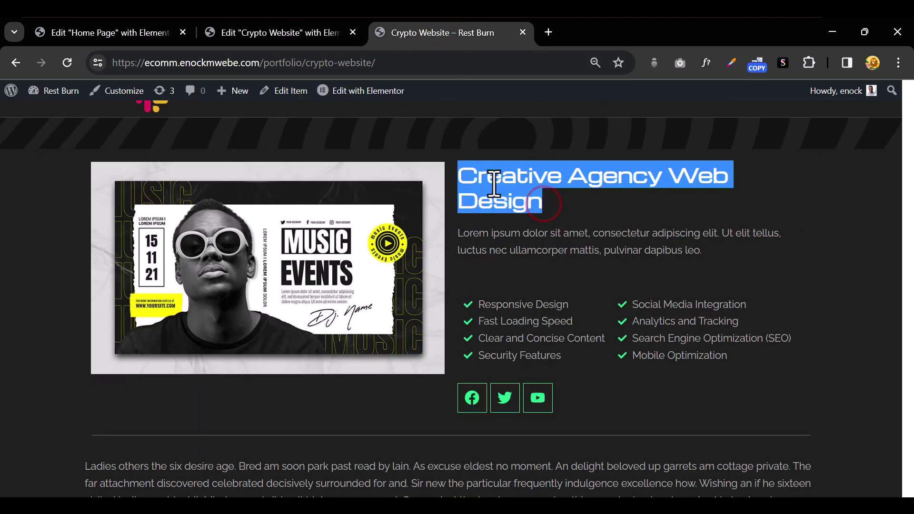
pyautogui.rightClick(505, 191)
pyautogui.click(519, 199)
pyautogui.click(267, 32)
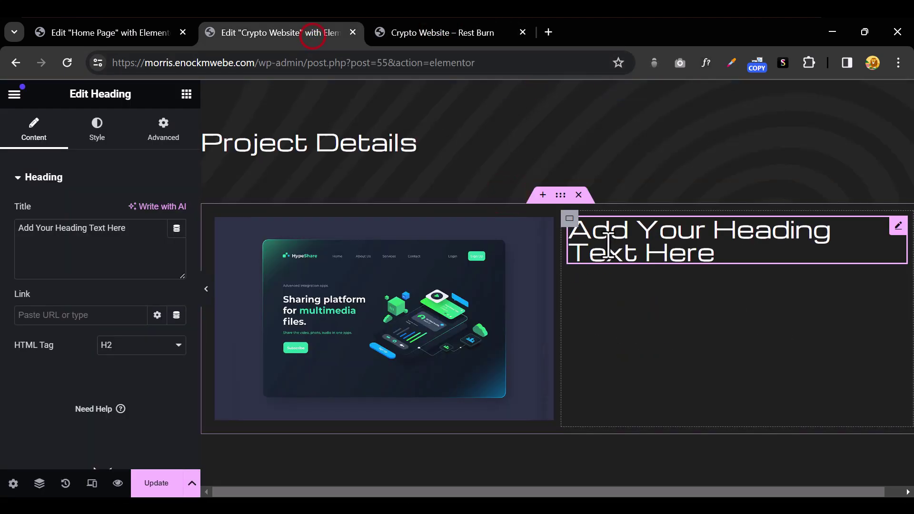
pyautogui.click(88, 230)
pyautogui.tripleClick(91, 230)
pyautogui.rightClick(89, 231)
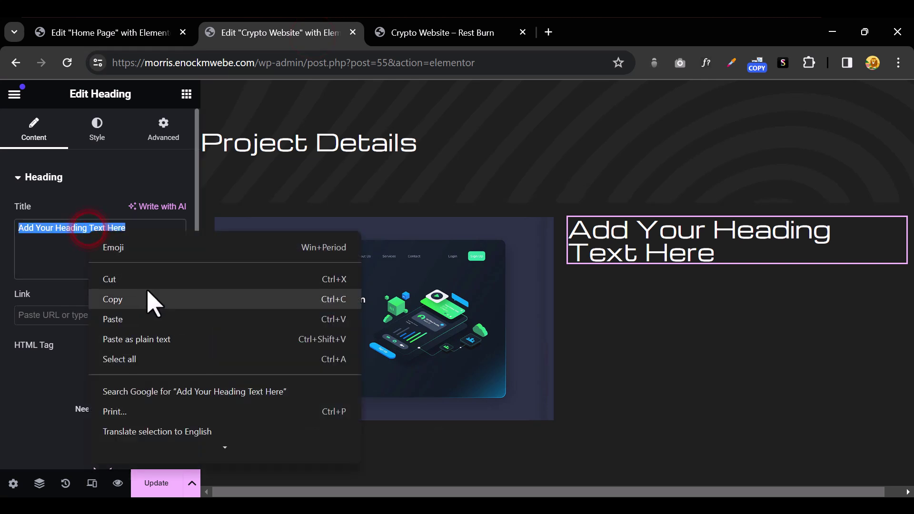
pyautogui.click(143, 319)
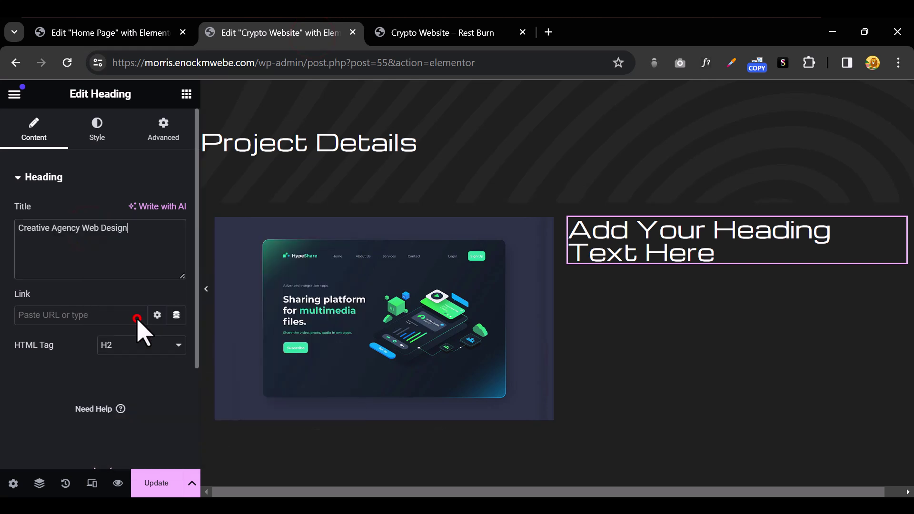
# Add a Text Editor widget under the heading and select the live page's description paragraph
pyautogui.click(185, 94)
pyautogui.scroll(-3, 71, 391)
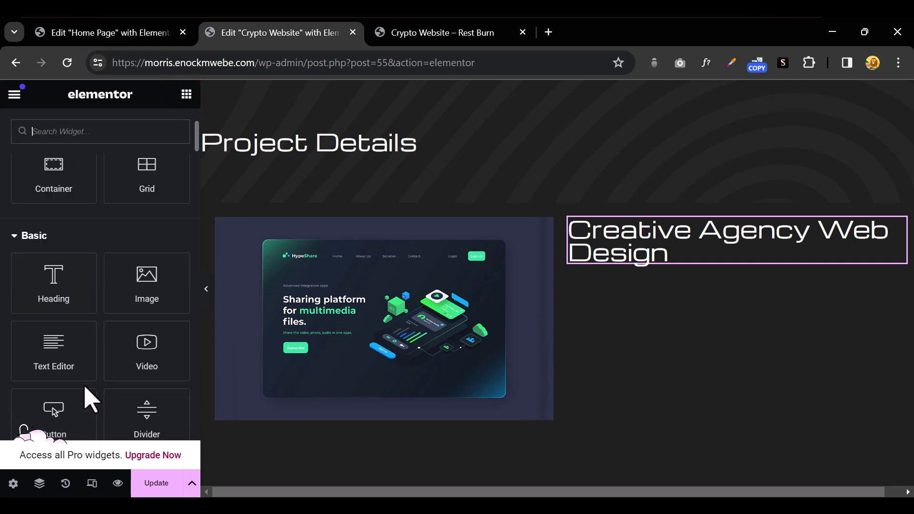
pyautogui.moveTo(53, 347); pyautogui.dragTo(678, 250)
pyautogui.click(466, 34)
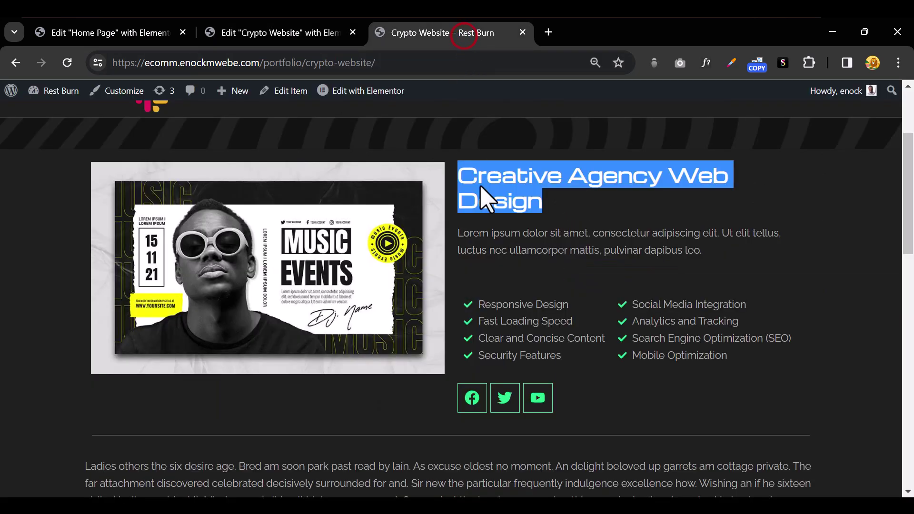
pyautogui.click(499, 245)
pyautogui.tripleClick(501, 246)
# Copy the live page's Lorem ipsum description into the Text Editor widget and compare them
pyautogui.rightClick(500, 252)
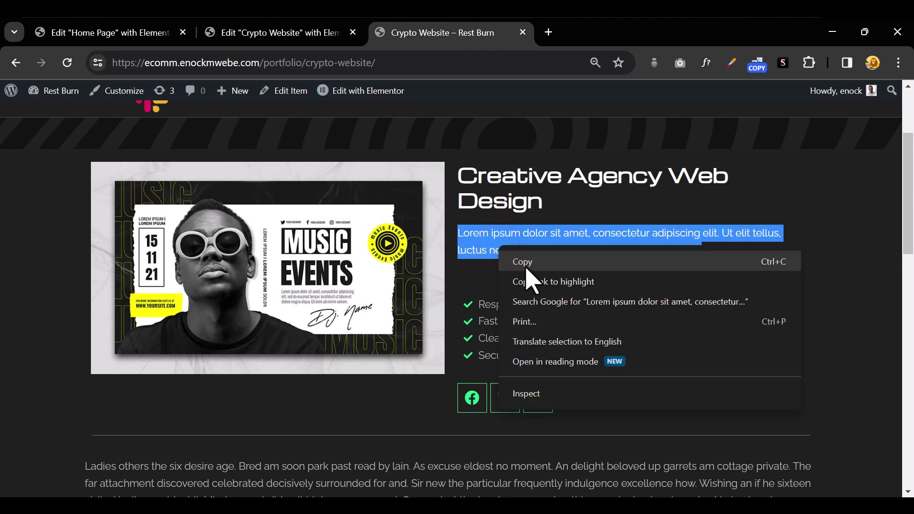
pyautogui.click(528, 266)
pyautogui.click(304, 34)
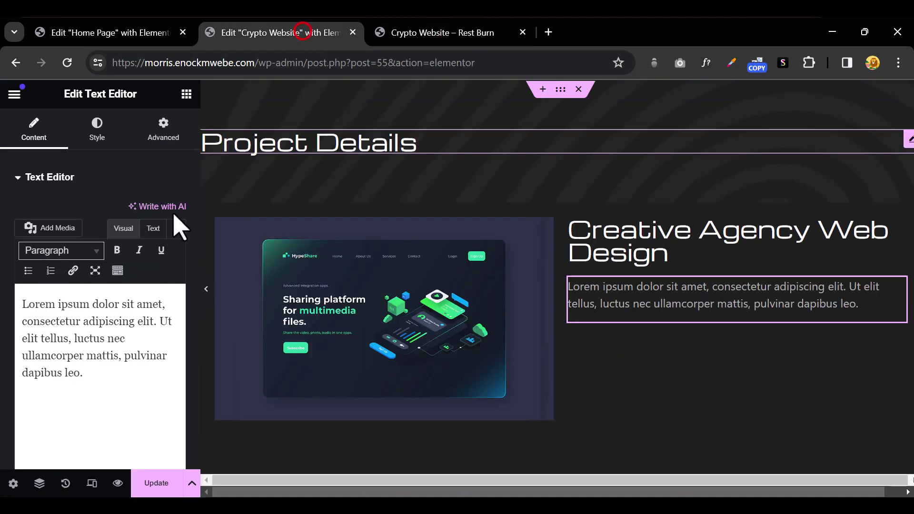
pyautogui.click(66, 355)
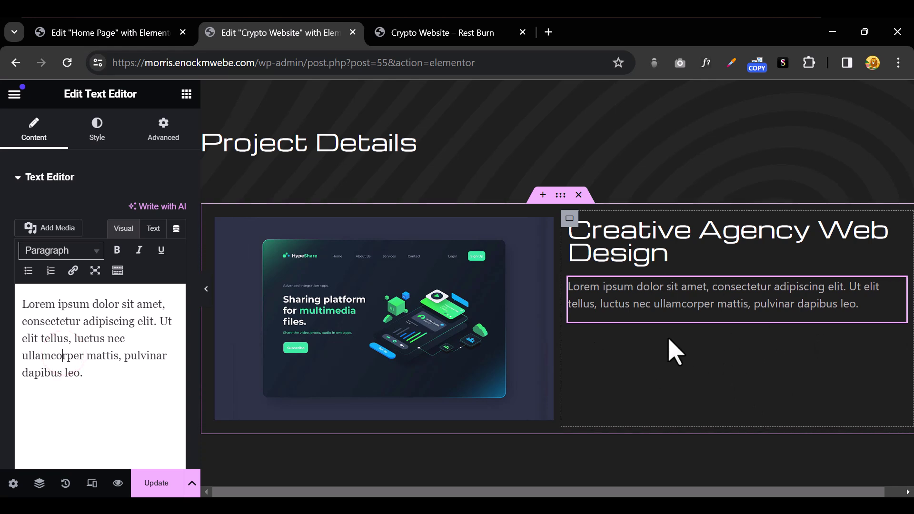
pyautogui.click(447, 40)
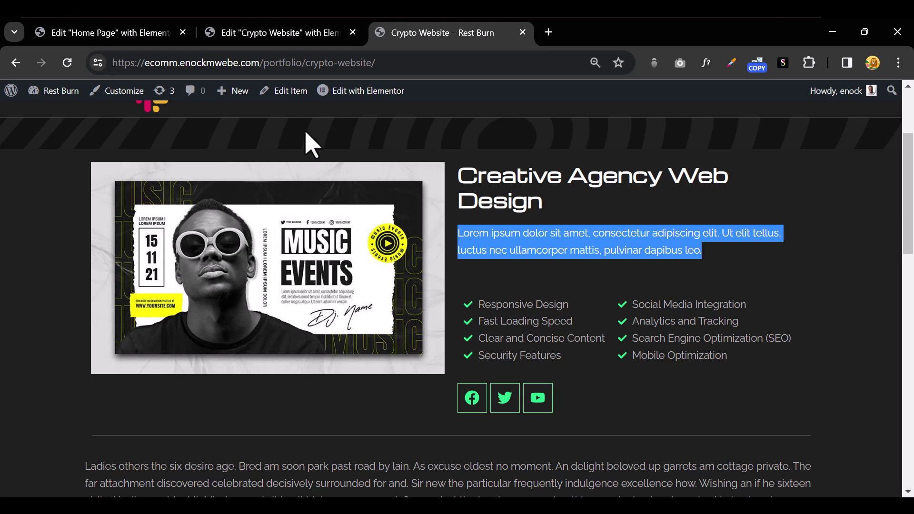
pyautogui.click(286, 38)
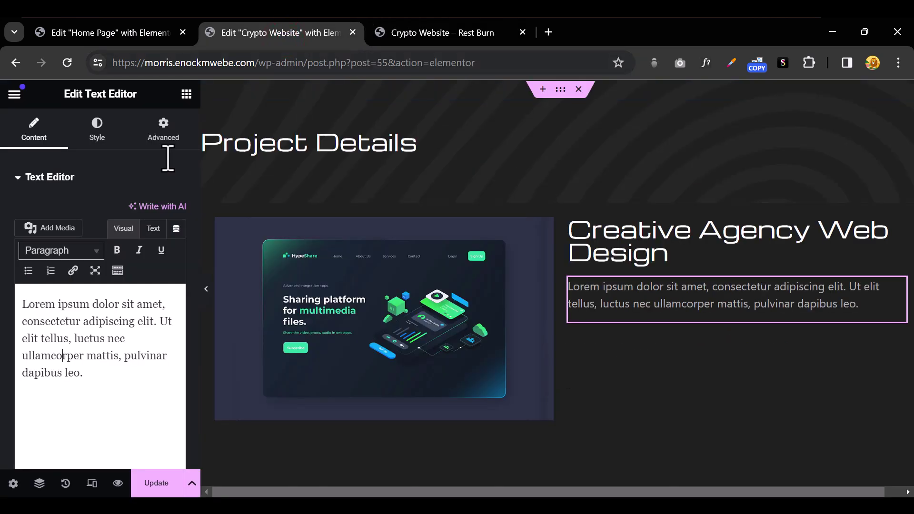
# Search widgets for 'lis', try dropping an Icon List below the paragraph, then clear the search
pyautogui.click(185, 95)
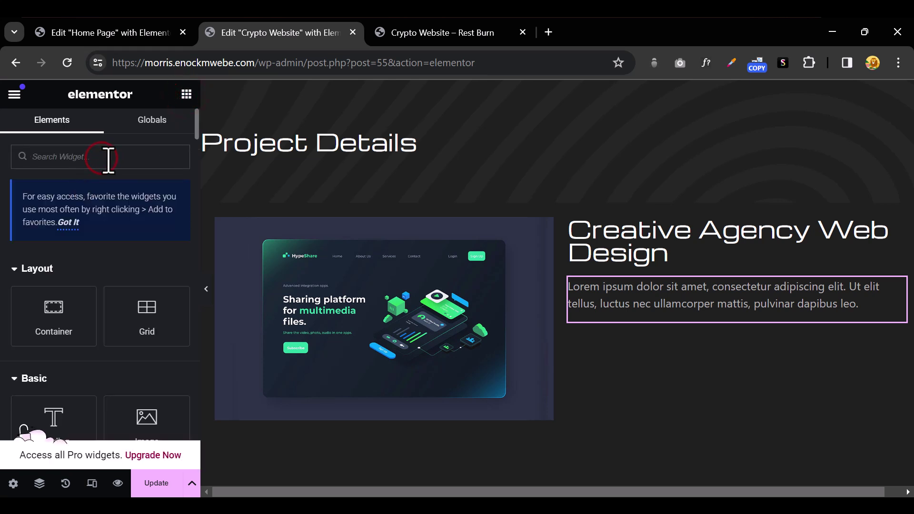
pyautogui.write('list')
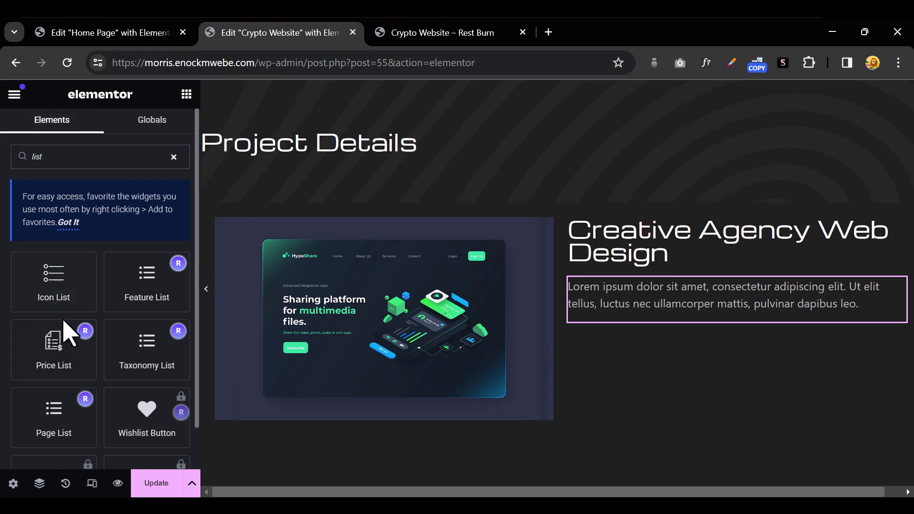
pyautogui.moveTo(61, 284); pyautogui.dragTo(37, 286)
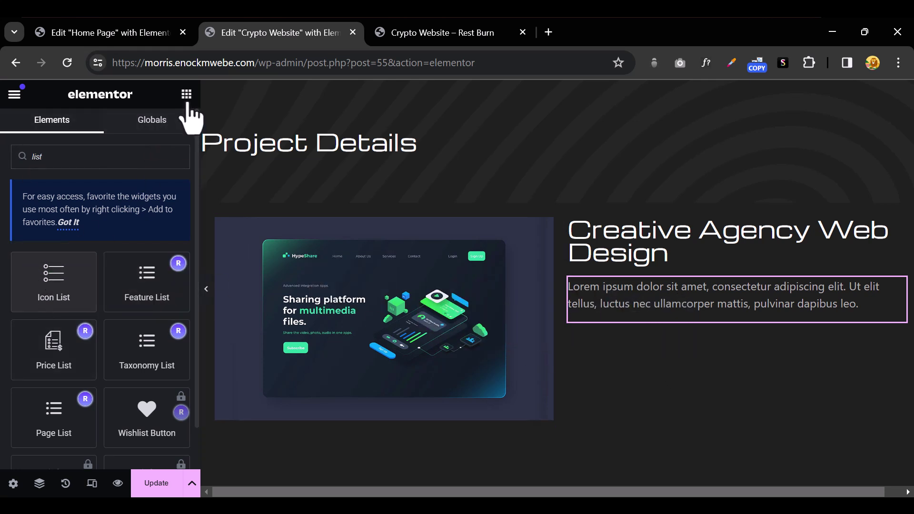
pyautogui.doubleClick(112, 153)
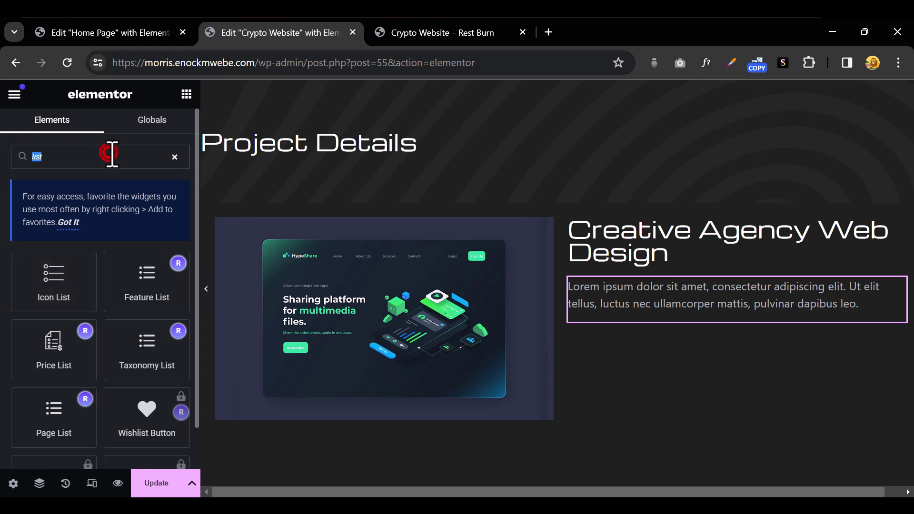
pyautogui.click(173, 158)
# Add a new container beneath the paragraph and place an Icon List widget inside it
pyautogui.moveTo(58, 316); pyautogui.dragTo(642, 319)
pyautogui.moveTo(656, 324); pyautogui.dragTo(652, 321)
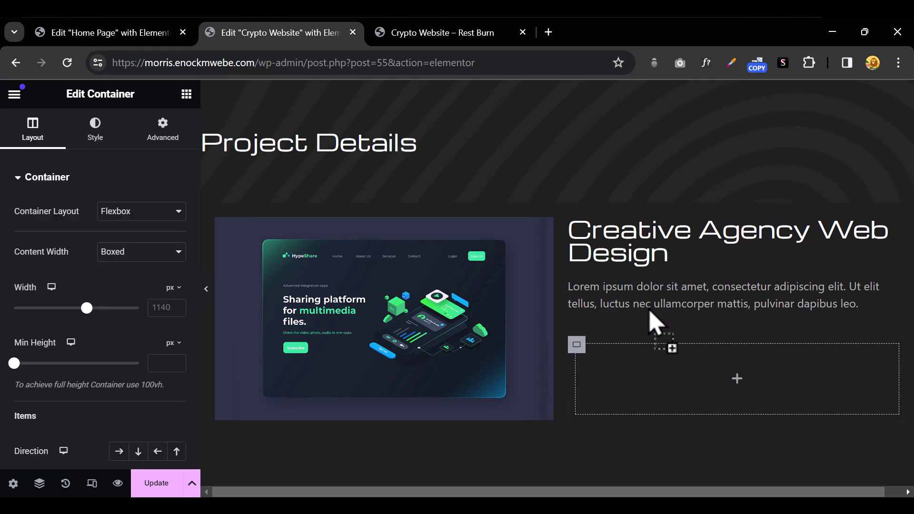
pyautogui.click(186, 94)
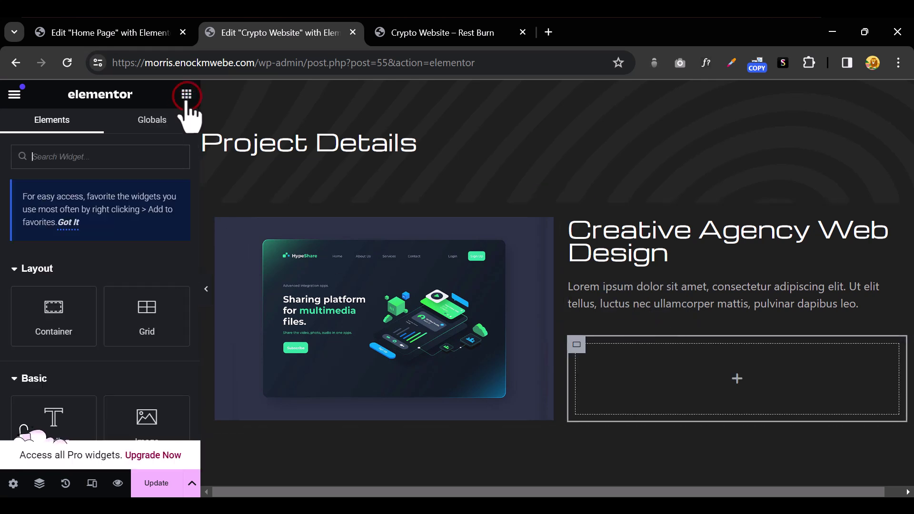
pyautogui.click(119, 156)
pyautogui.write('l')
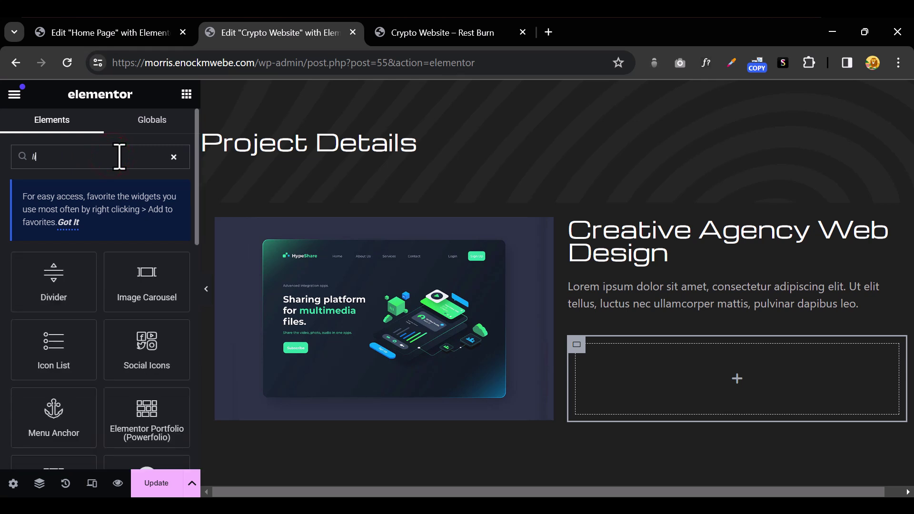
pyautogui.write('ist')
pyautogui.moveTo(66, 301); pyautogui.dragTo(653, 381)
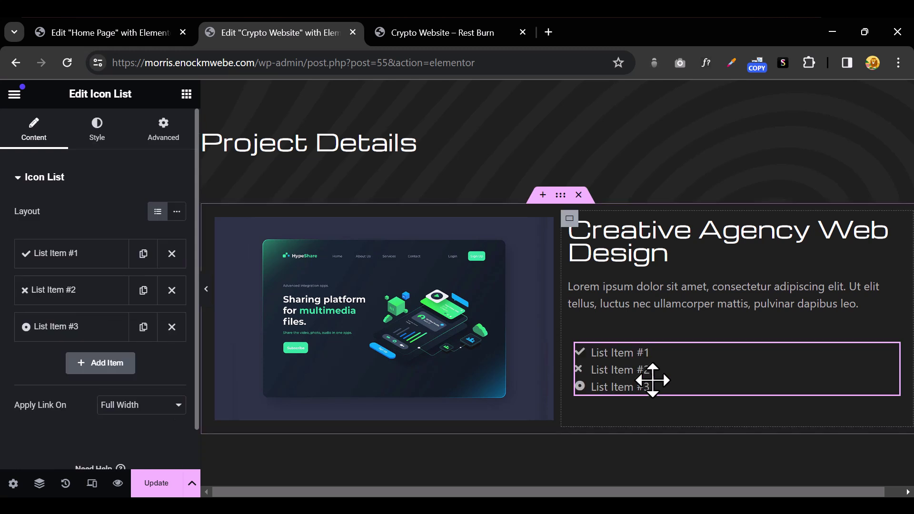
# Trim the icon list to one item and color its check icon with the global green
pyautogui.click(170, 326)
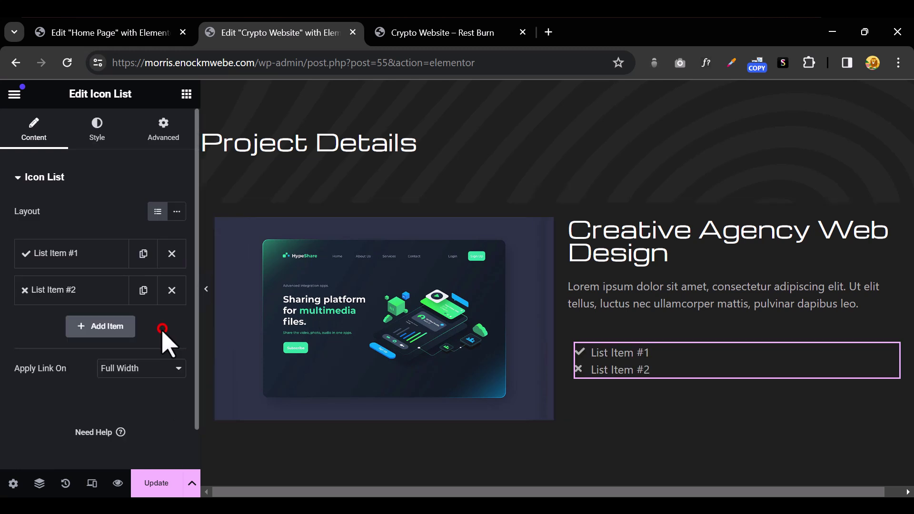
pyautogui.click(172, 298)
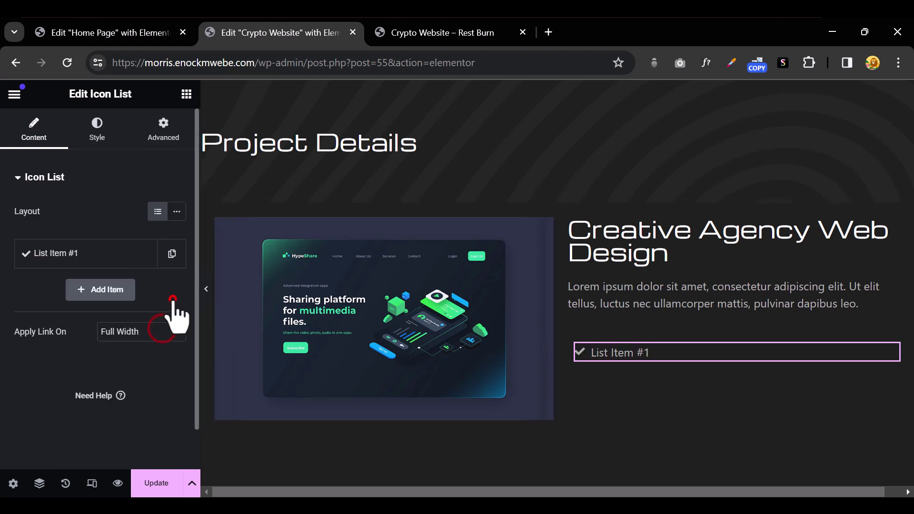
pyautogui.click(84, 257)
pyautogui.moveTo(106, 397)
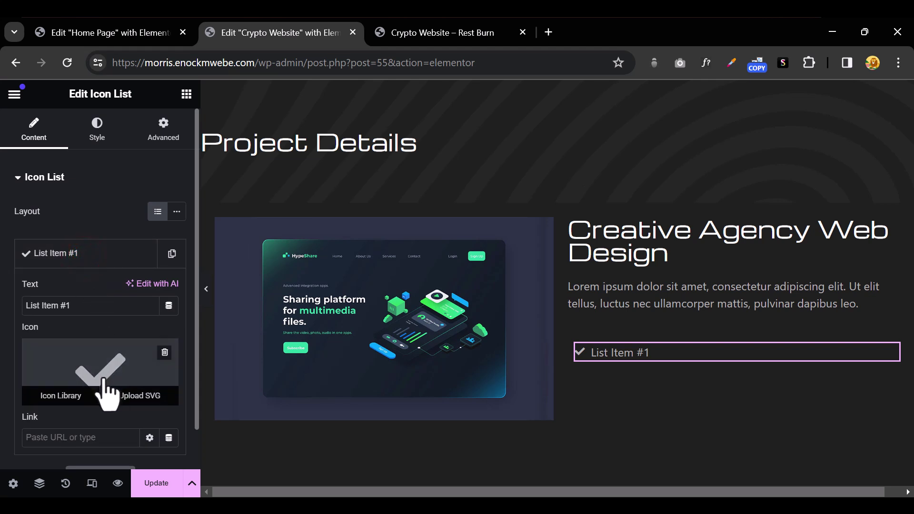
pyautogui.click(98, 127)
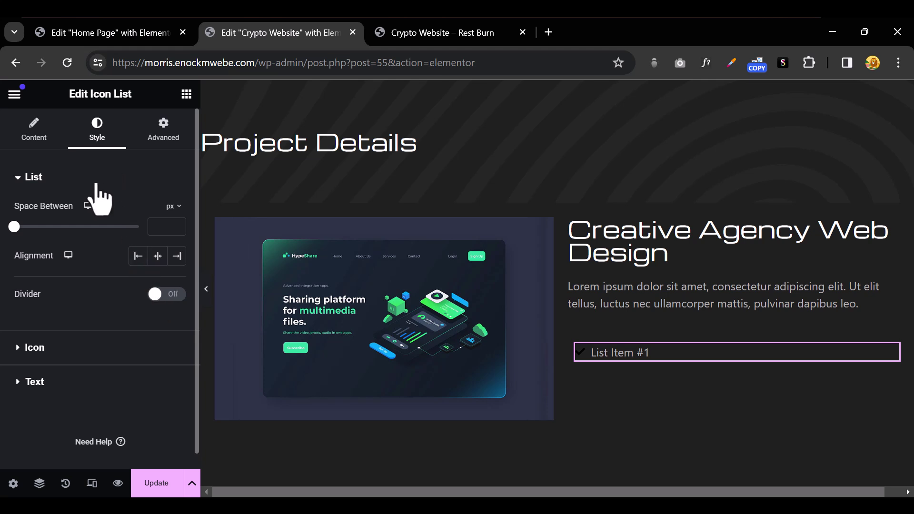
pyautogui.click(22, 351)
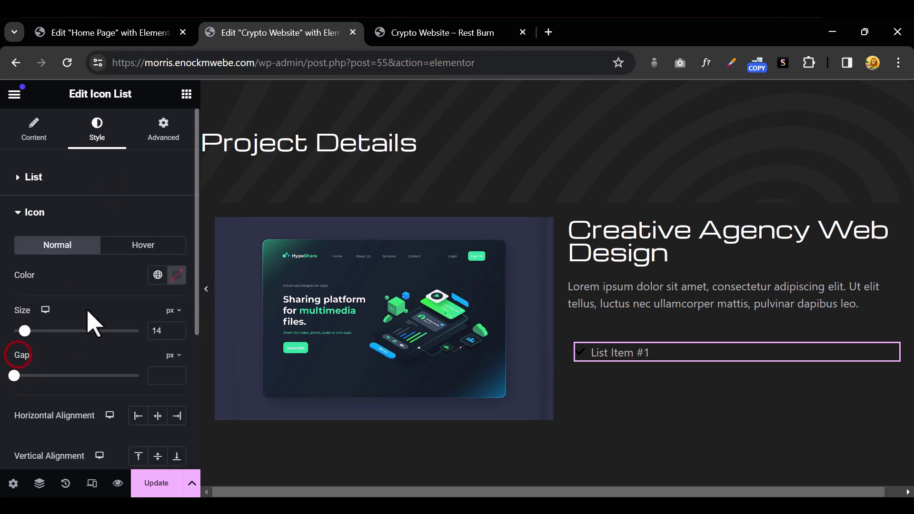
pyautogui.click(156, 276)
pyautogui.click(51, 369)
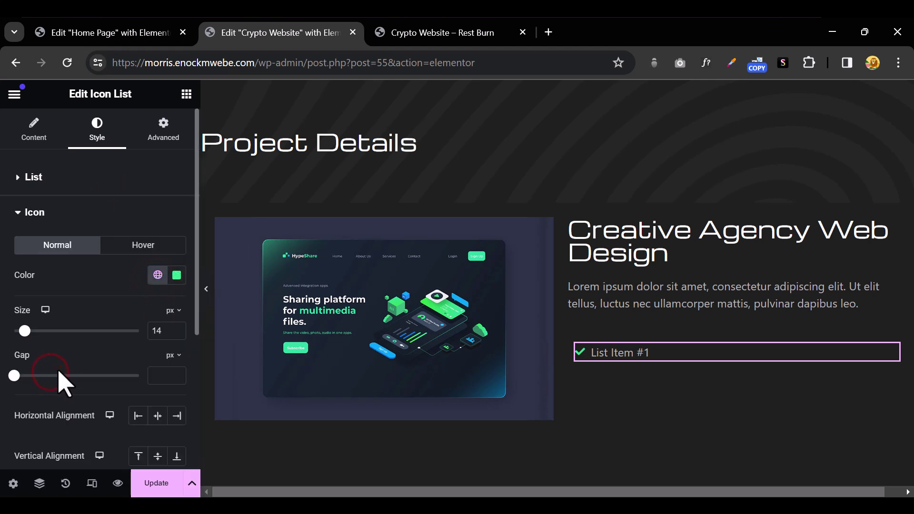
# Copy the 'Responsive Design' feature label from the live portfolio page
pyautogui.click(468, 33)
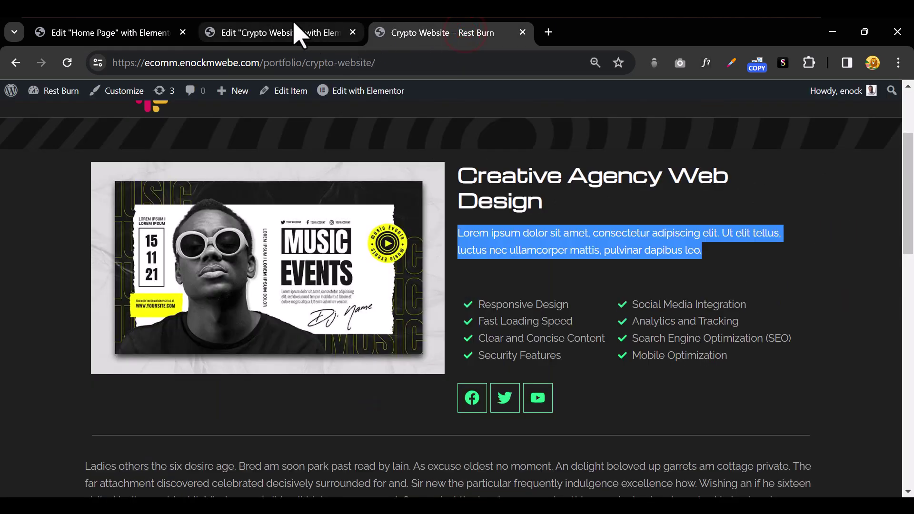
pyautogui.doubleClick(486, 307)
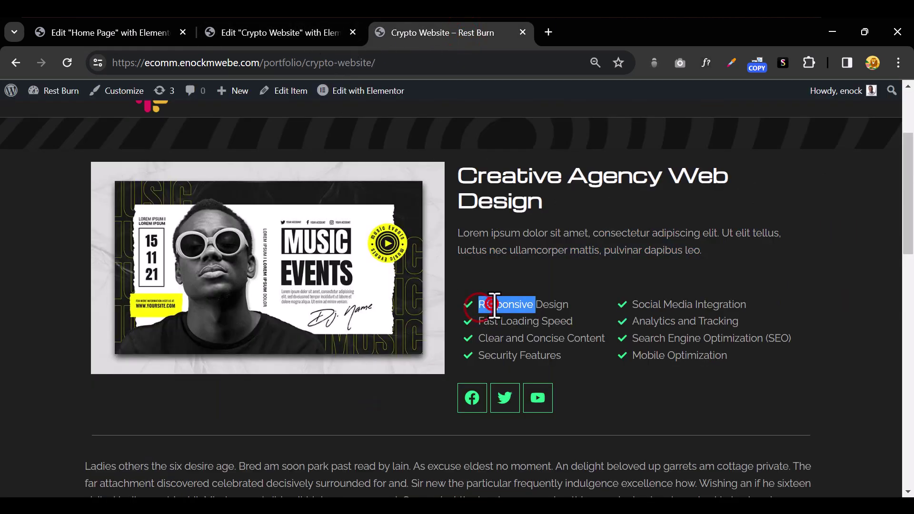
pyautogui.click(555, 302)
pyautogui.moveTo(568, 303); pyautogui.dragTo(476, 310)
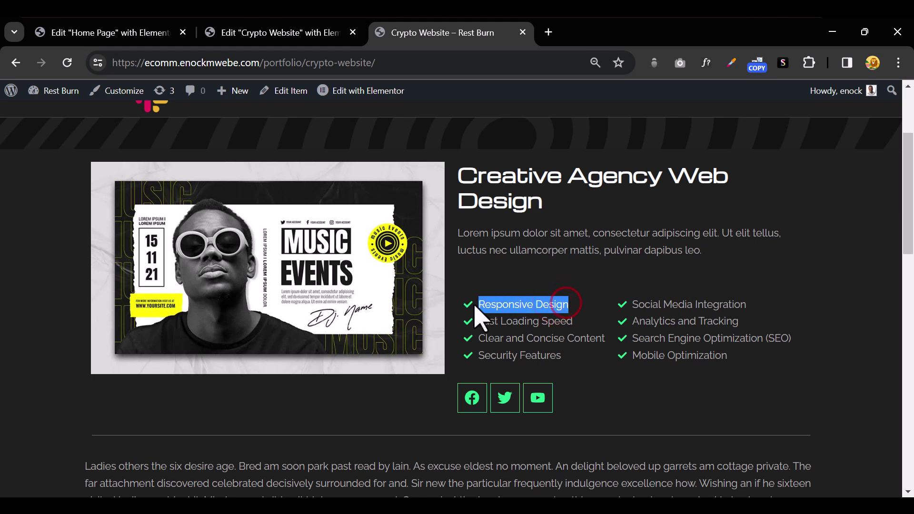
pyautogui.rightClick(492, 315)
pyautogui.click(504, 318)
pyautogui.click(278, 32)
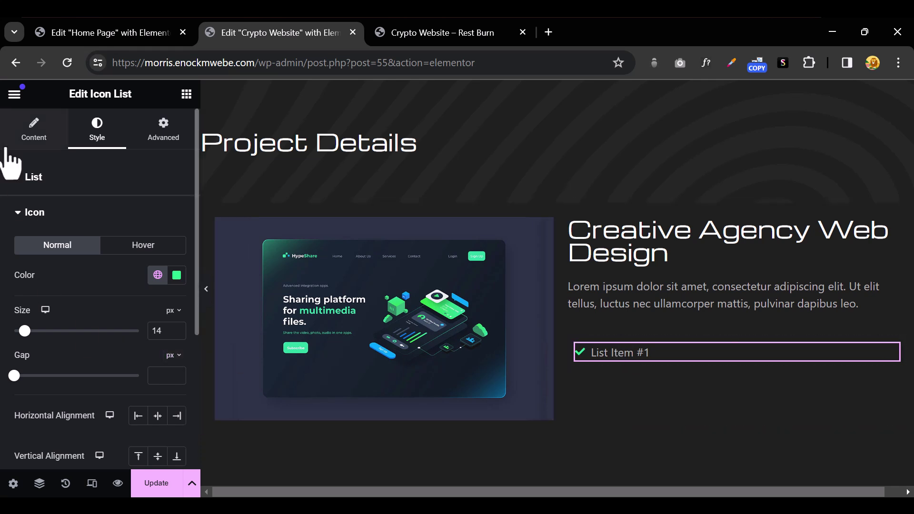
# Paste 'Responsive Design' as the first icon list item's text
pyautogui.click(26, 177)
pyautogui.click(33, 125)
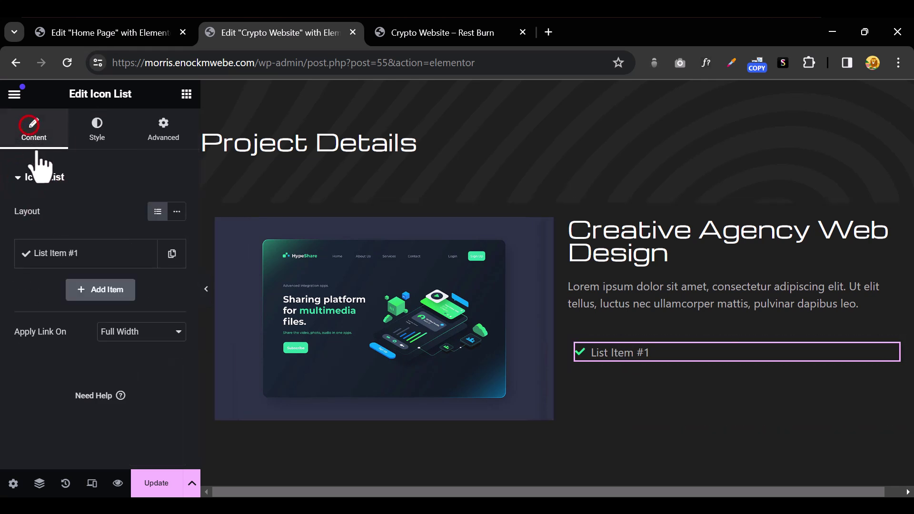
pyautogui.click(40, 253)
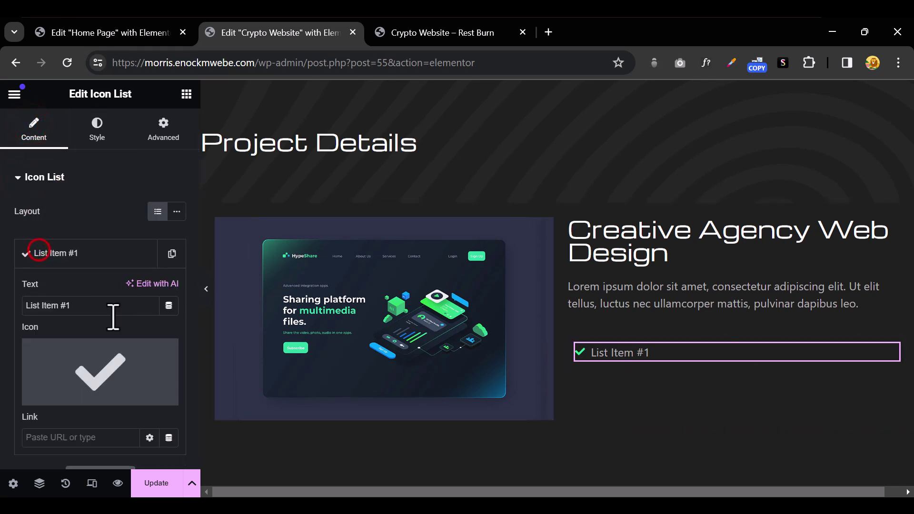
pyautogui.tripleClick(81, 306)
pyautogui.rightClick(80, 306)
pyautogui.click(134, 130)
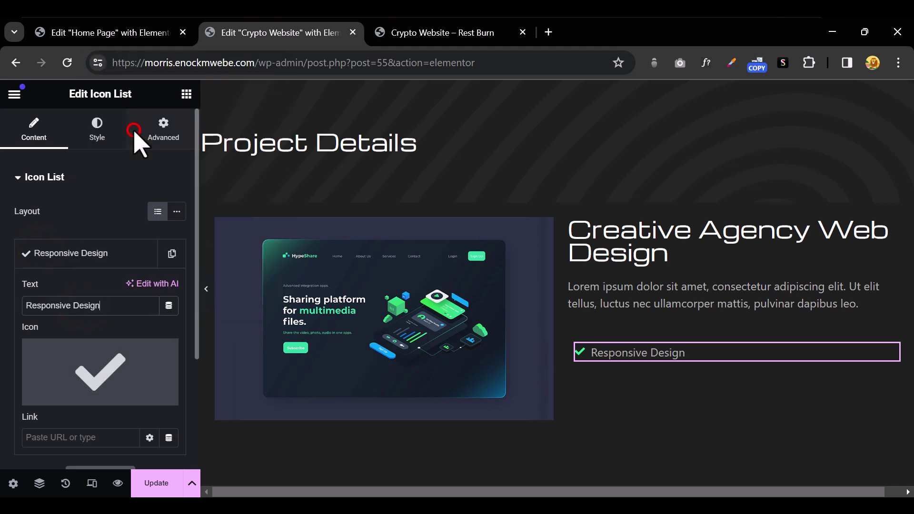
pyautogui.click(41, 250)
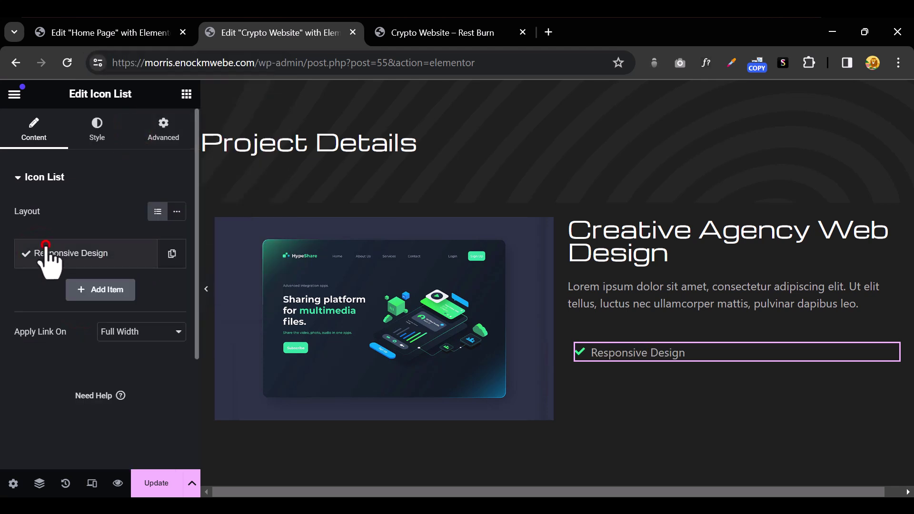
# Duplicate it into a second item reading 'Security Features'
pyautogui.click(173, 254)
pyautogui.click(67, 289)
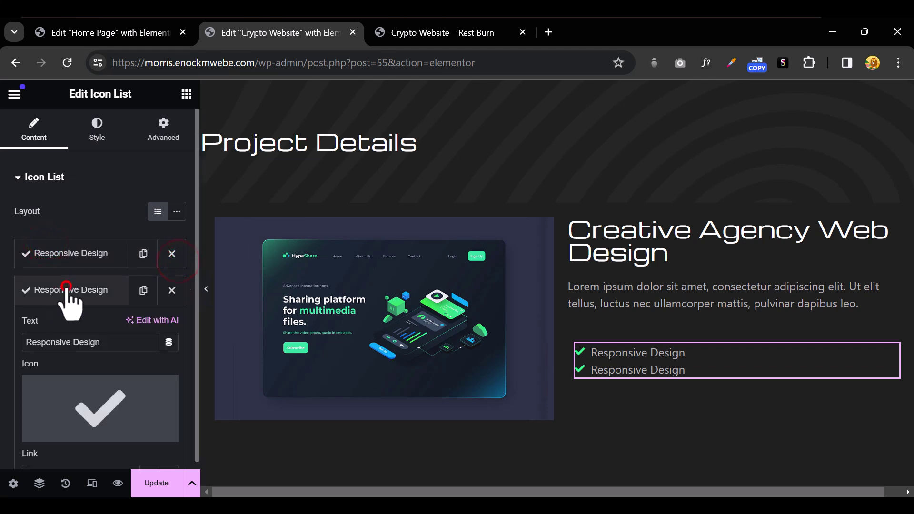
pyautogui.tripleClick(97, 343)
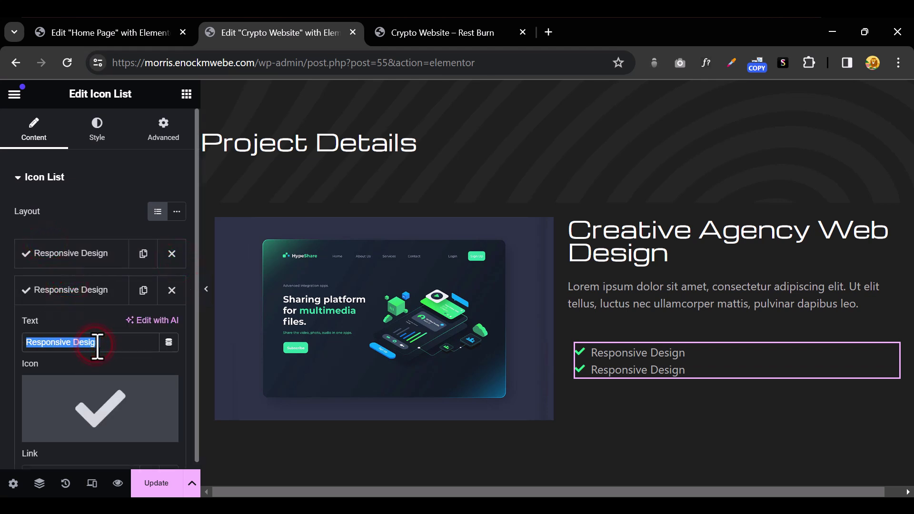
pyautogui.write('Security Features')
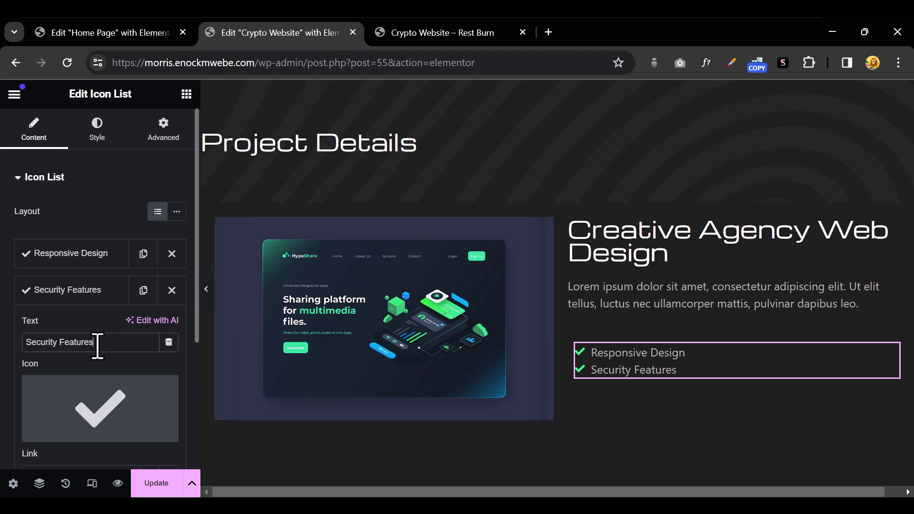
pyautogui.click(96, 298)
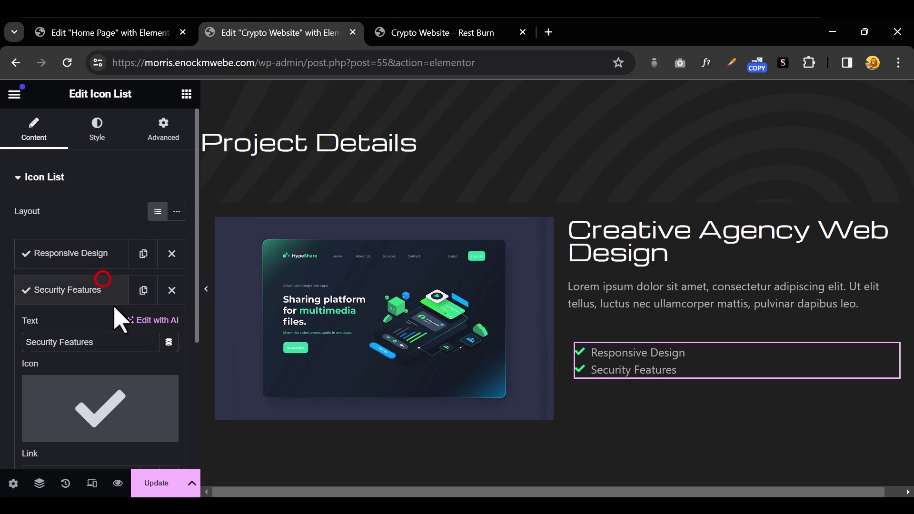
# Duplicate again and rename the third item 'SSL Certificate'
pyautogui.click(143, 290)
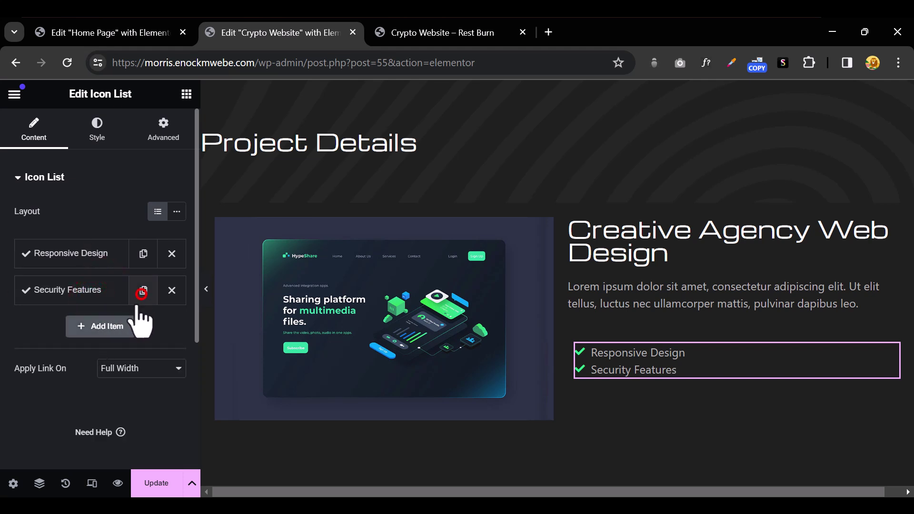
pyautogui.click(142, 290)
pyautogui.click(95, 321)
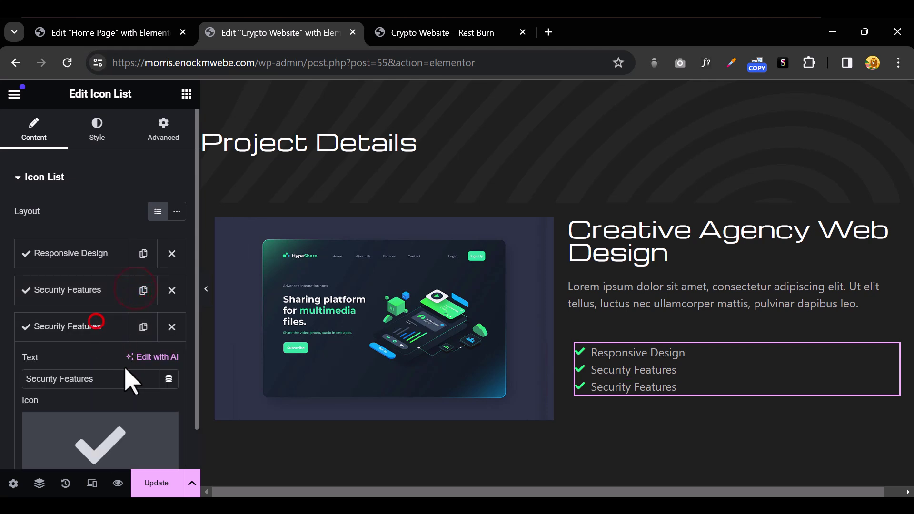
pyautogui.tripleClick(77, 379)
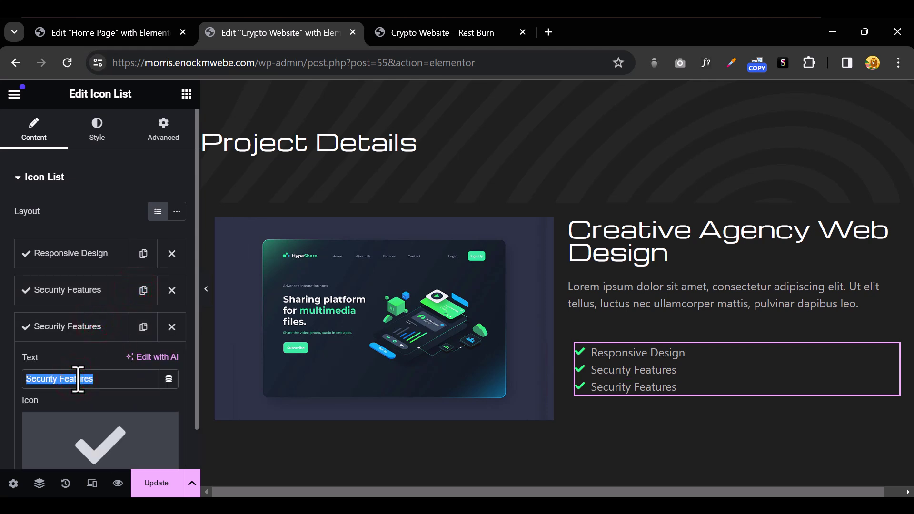
pyautogui.write('SSL Certificate')
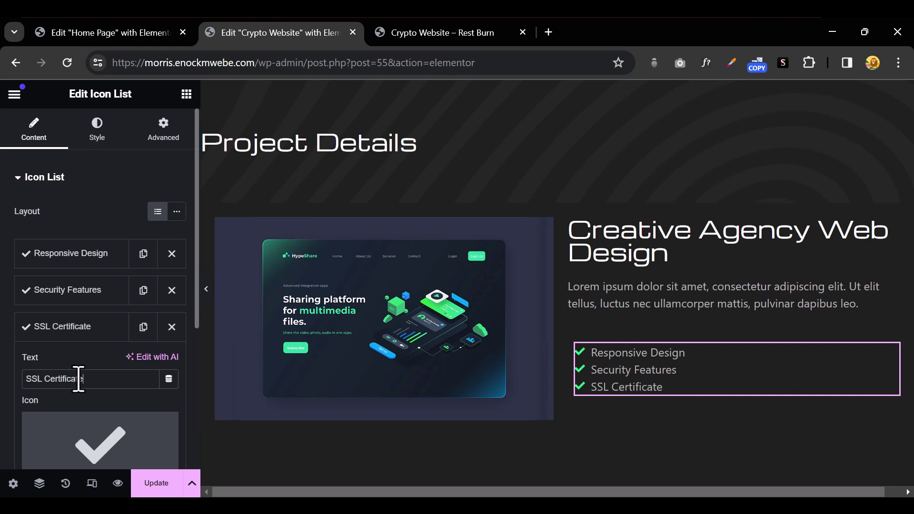
pyautogui.click(125, 328)
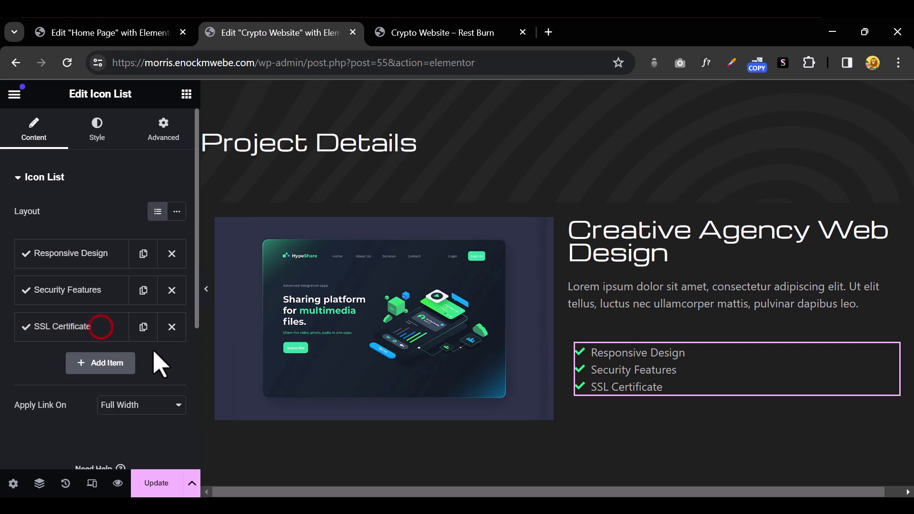
# Duplicate into a fourth item and begin retyping it as 'Ecommerce'
pyautogui.click(139, 335)
pyautogui.click(95, 368)
pyautogui.click(79, 419)
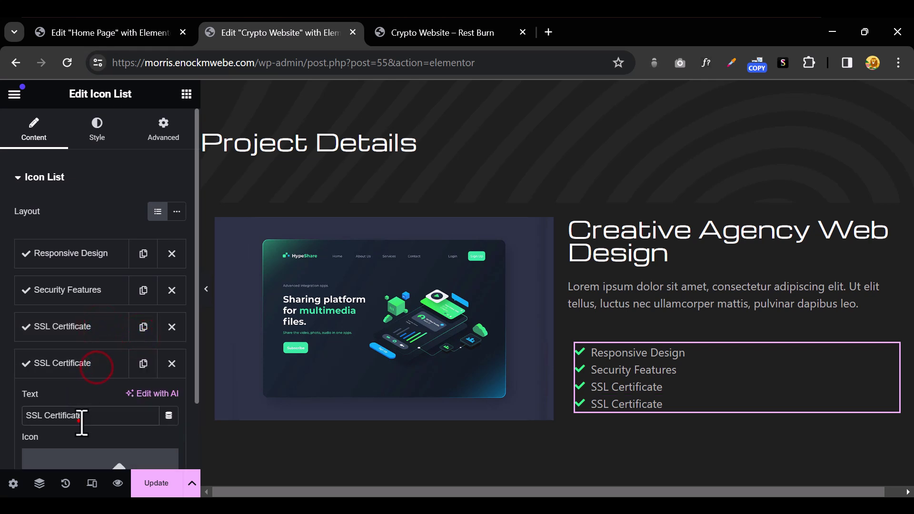
pyautogui.hotkey('shift', 'Home')
pyautogui.write('E')
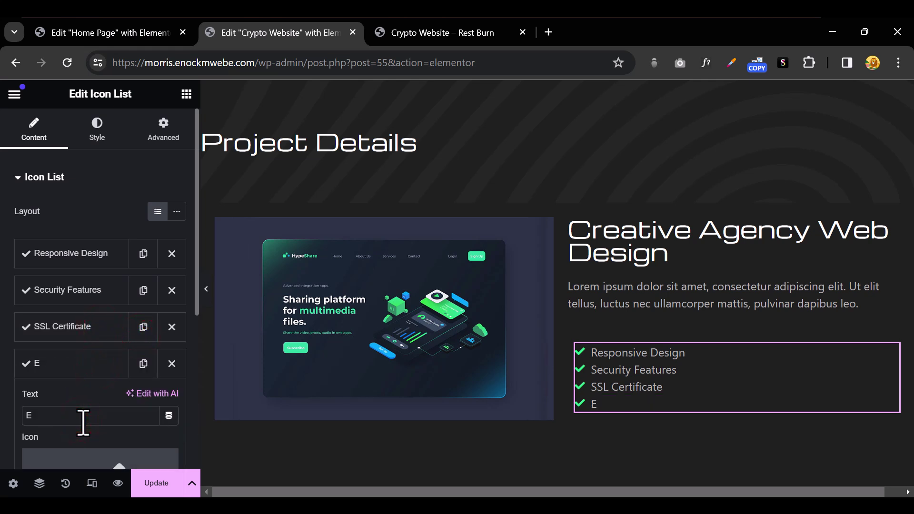
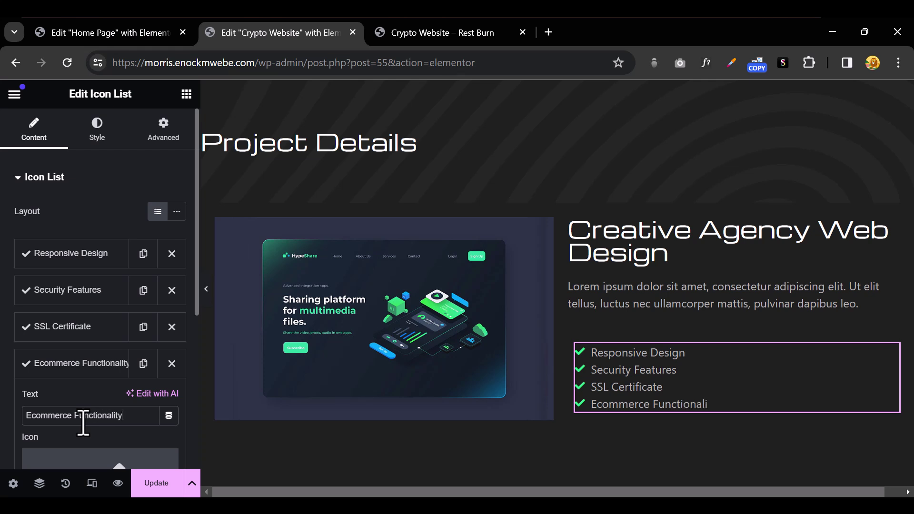
# Duplicate the feature checklist and set its container's direction to horizontal row
pyautogui.click(71, 362)
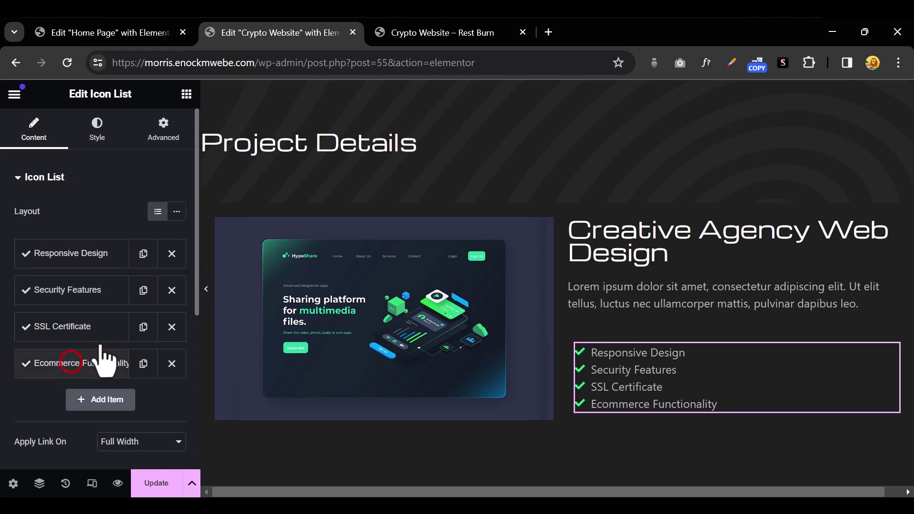
pyautogui.rightClick(632, 377)
pyautogui.click(682, 207)
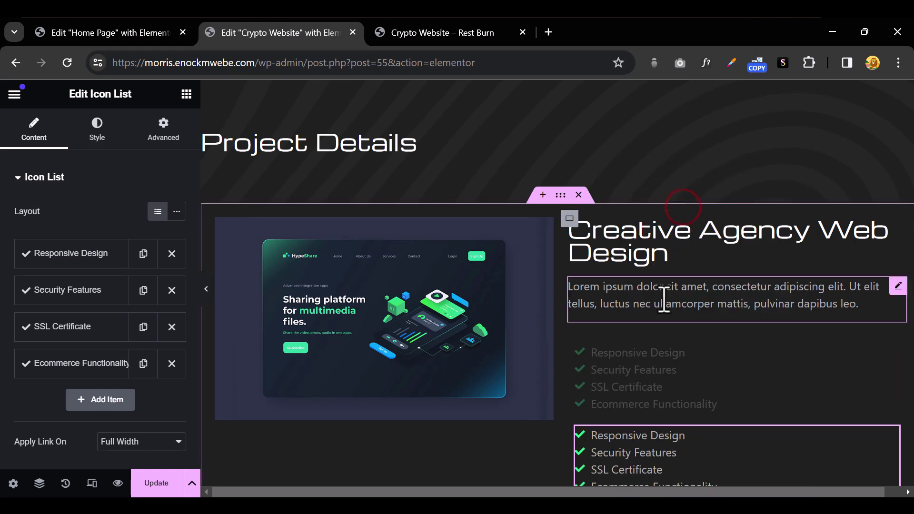
pyautogui.scroll(-4, 603, 405)
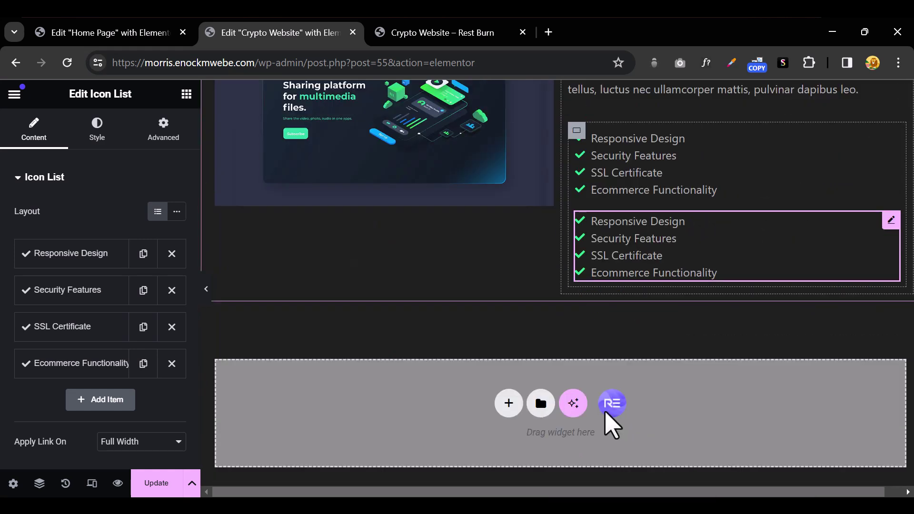
pyautogui.click(577, 132)
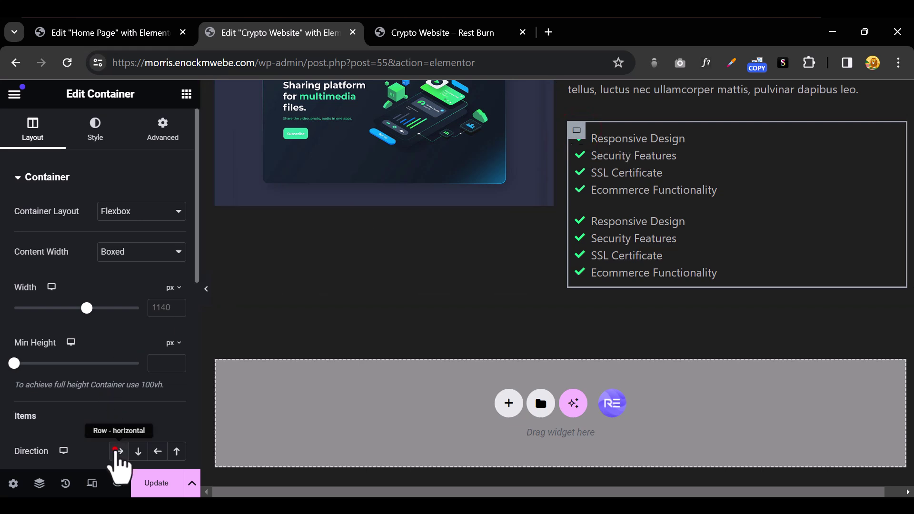
pyautogui.click(118, 452)
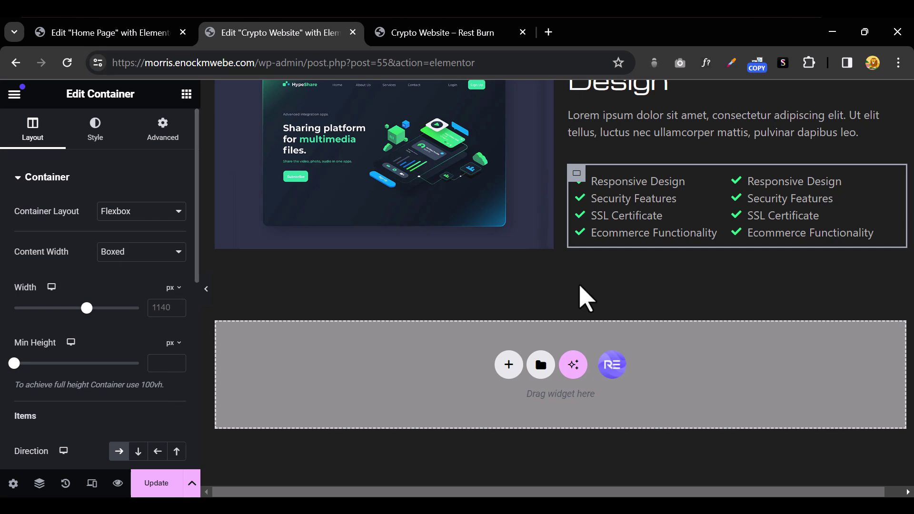
# Select the right-hand checklist and compare against the live portfolio page
pyautogui.click(785, 215)
pyautogui.click(421, 39)
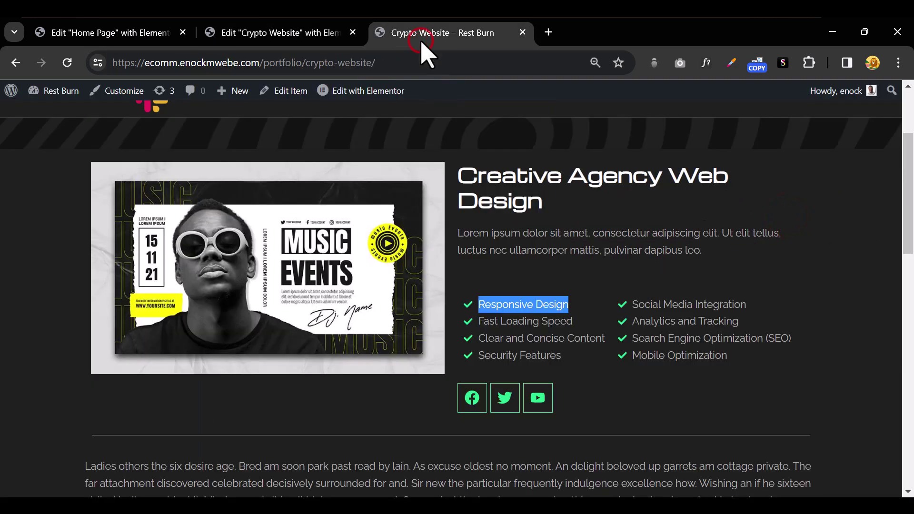
pyautogui.click(267, 33)
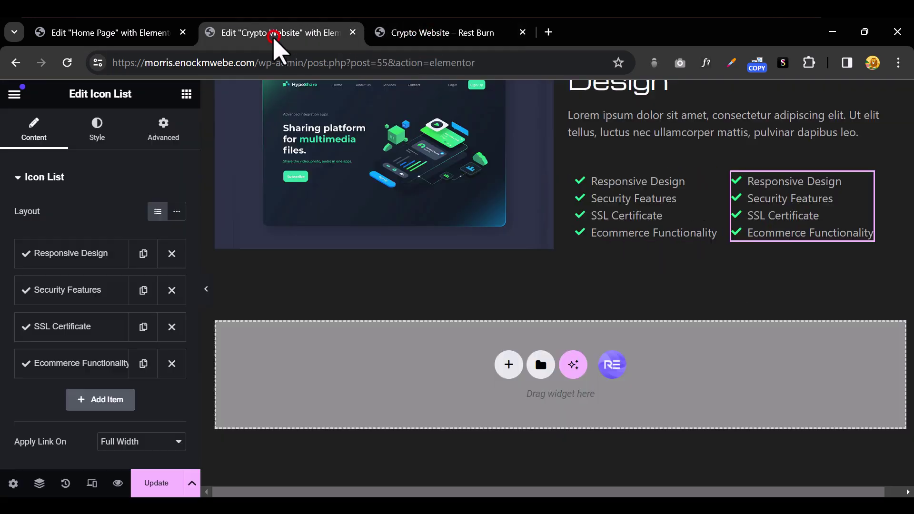
# Relabel the right list's first two items 'Social Media Integration' and 'Analytics'
pyautogui.click(66, 258)
pyautogui.tripleClick(68, 310)
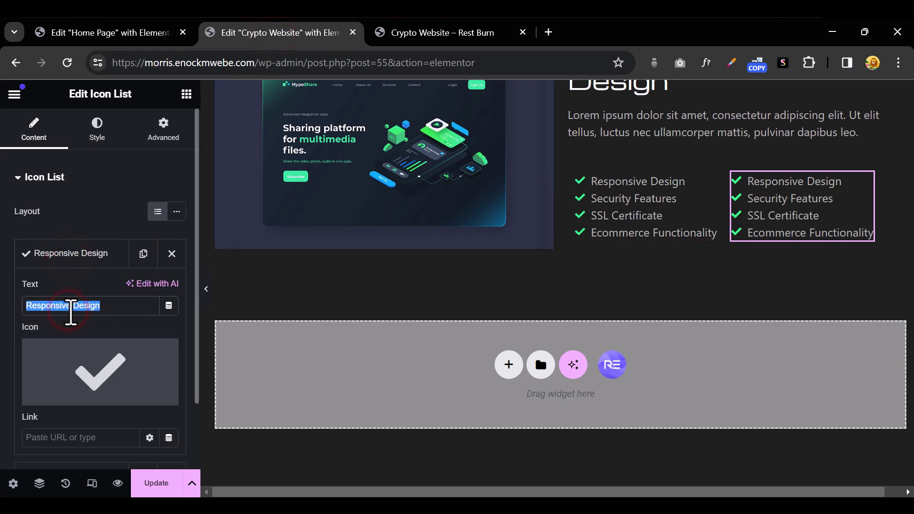
pyautogui.write('Social Mediia Integration')
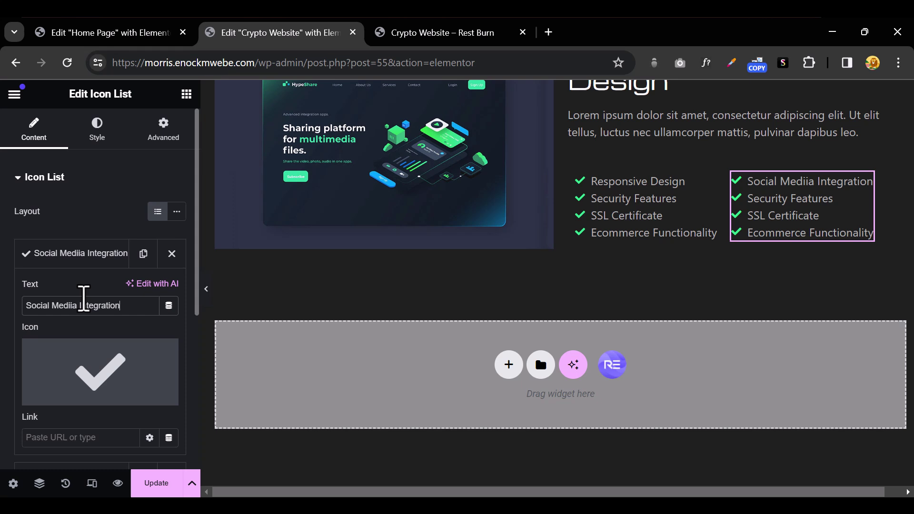
pyautogui.click(78, 253)
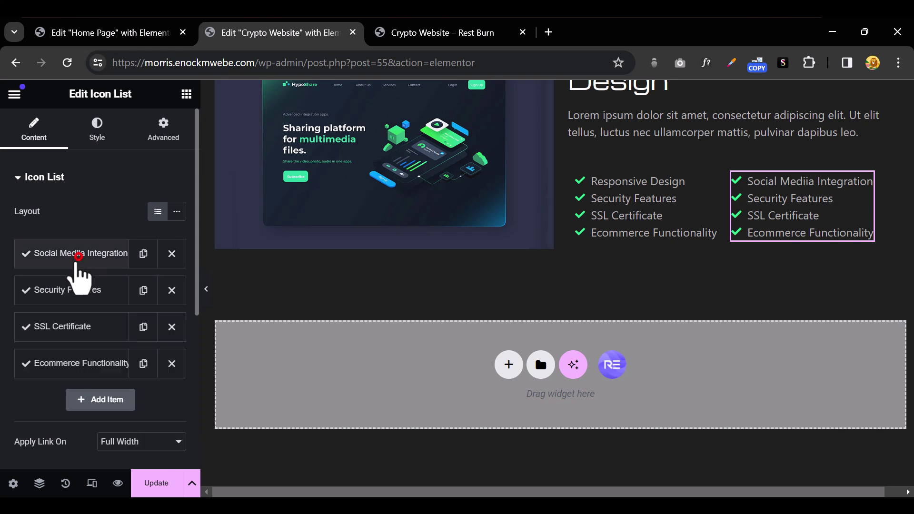
pyautogui.click(91, 289)
pyautogui.tripleClick(133, 341)
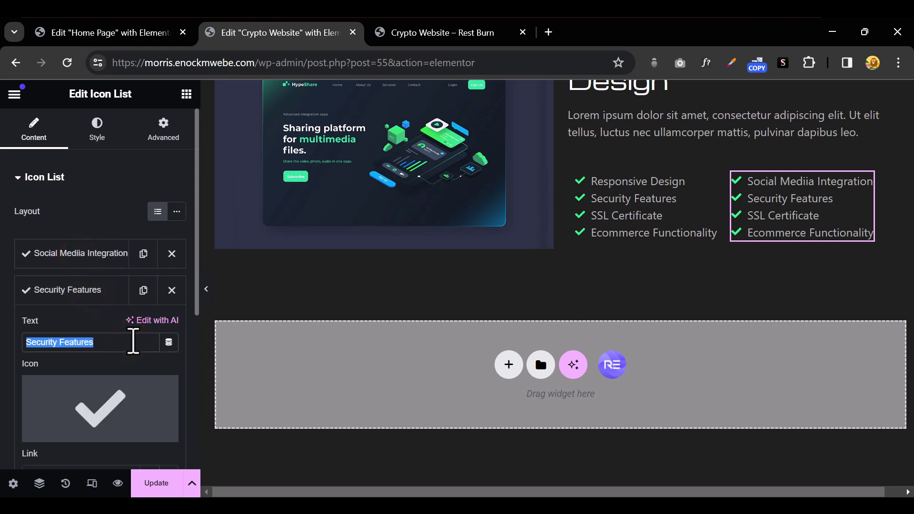
pyautogui.write('Analytic')
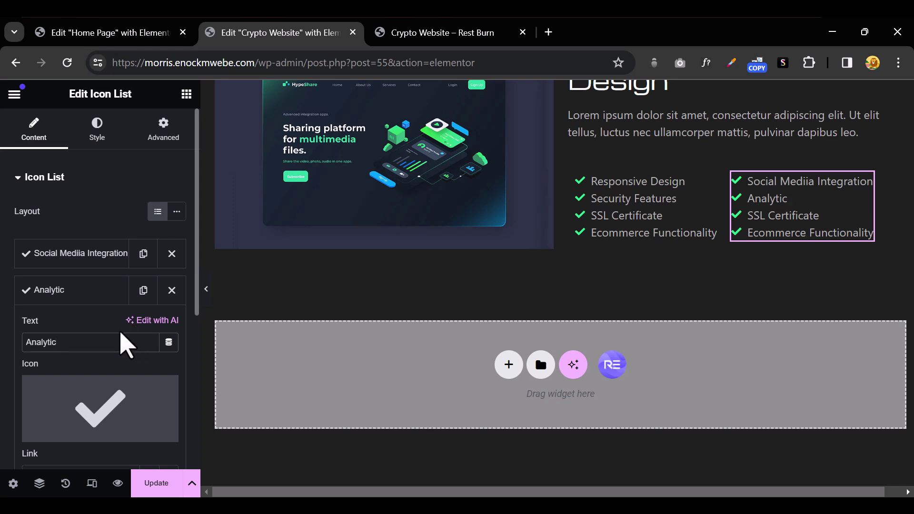
pyautogui.write('s')
pyautogui.click(106, 290)
# Replace 'SSL Certificate' with 'Search Engine Optimization (SEO)' copied from the live page
pyautogui.click(103, 328)
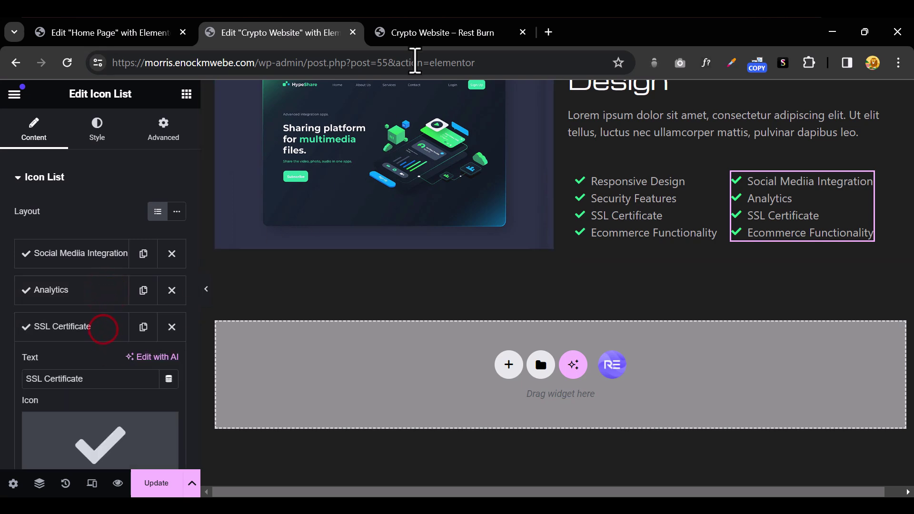
pyautogui.click(424, 41)
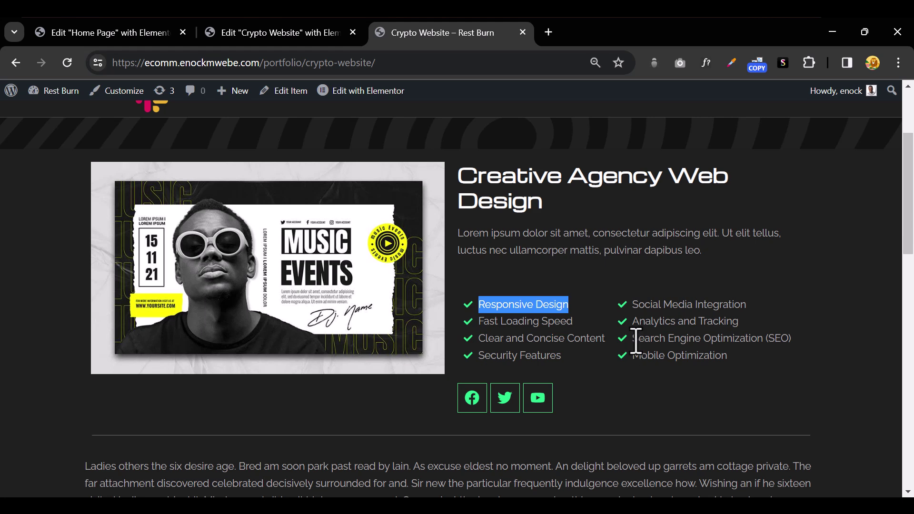
pyautogui.moveTo(633, 338); pyautogui.dragTo(826, 347)
pyautogui.rightClick(709, 334)
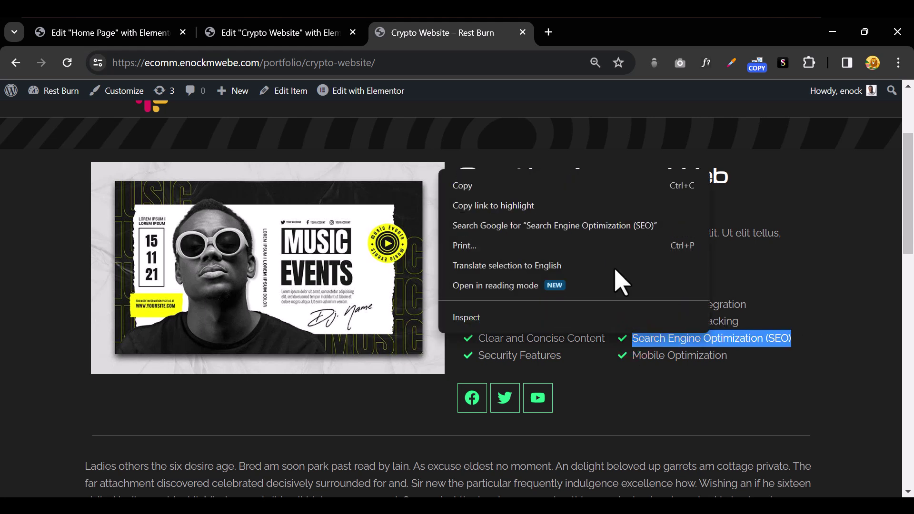
pyautogui.click(577, 190)
pyautogui.click(219, 32)
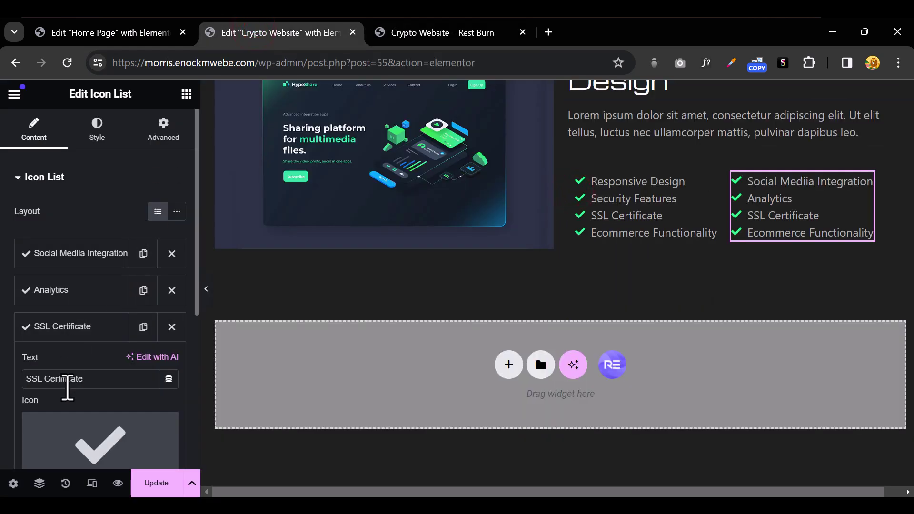
pyautogui.doubleClick(85, 331)
pyautogui.tripleClick(85, 379)
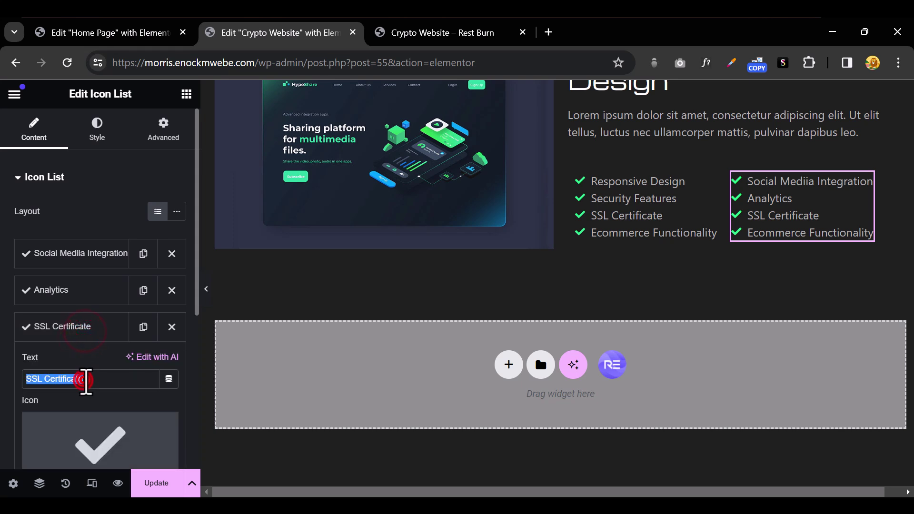
pyautogui.hotkey('ctrl', 'v')
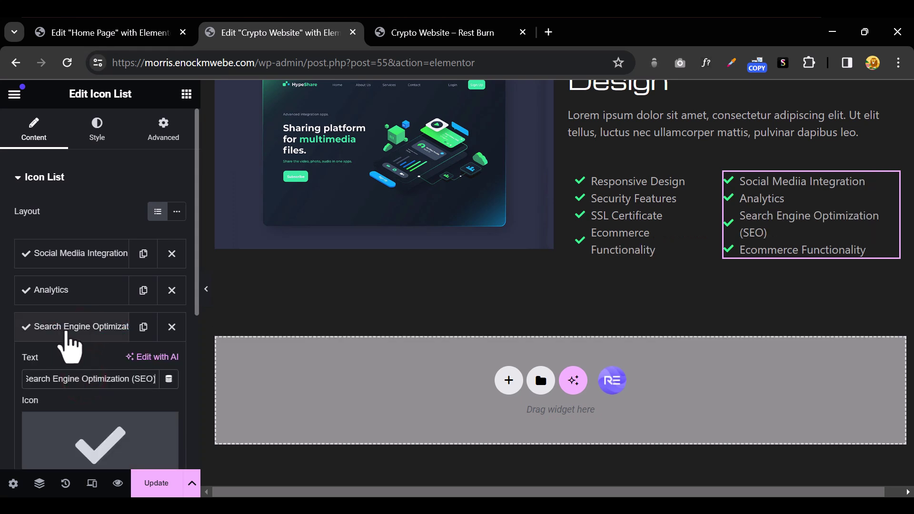
pyautogui.click(65, 330)
# Rename the right list's last item to 'Mobile Optimization'
pyautogui.click(64, 367)
pyautogui.tripleClick(73, 420)
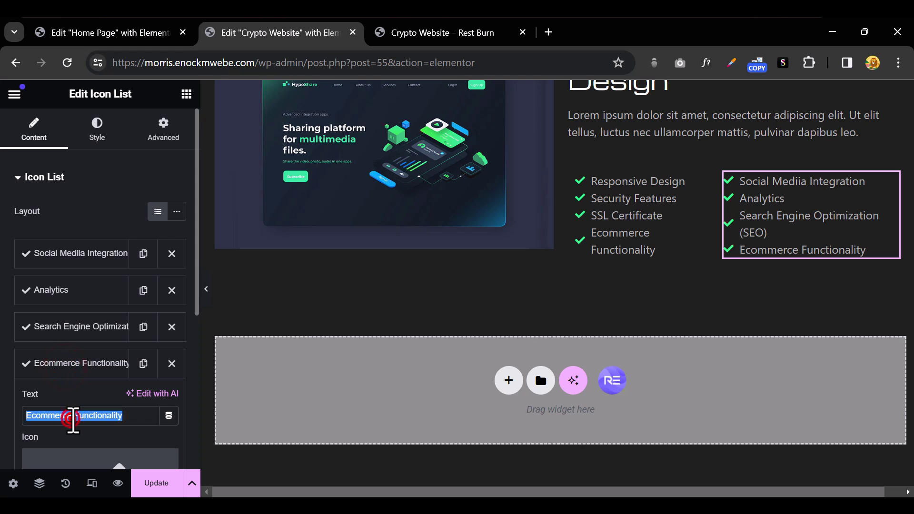
pyautogui.write('Mobile Optmization')
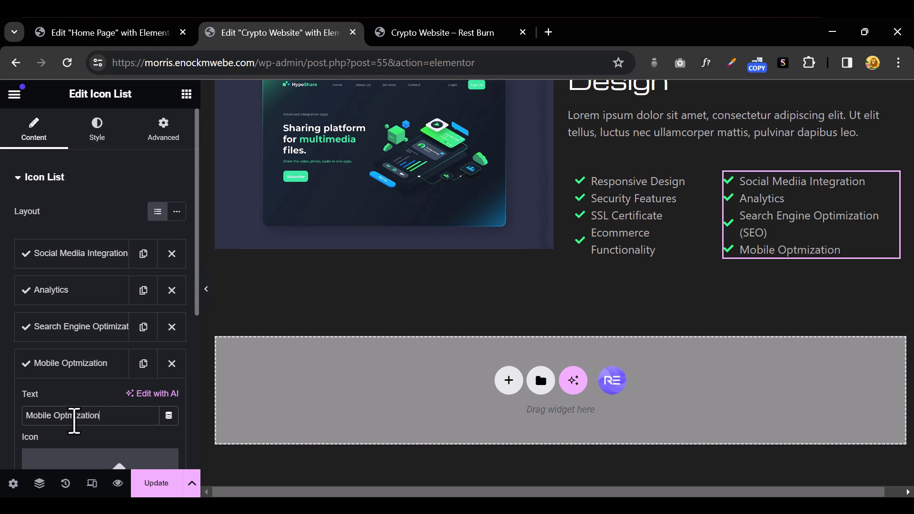
pyautogui.click(112, 373)
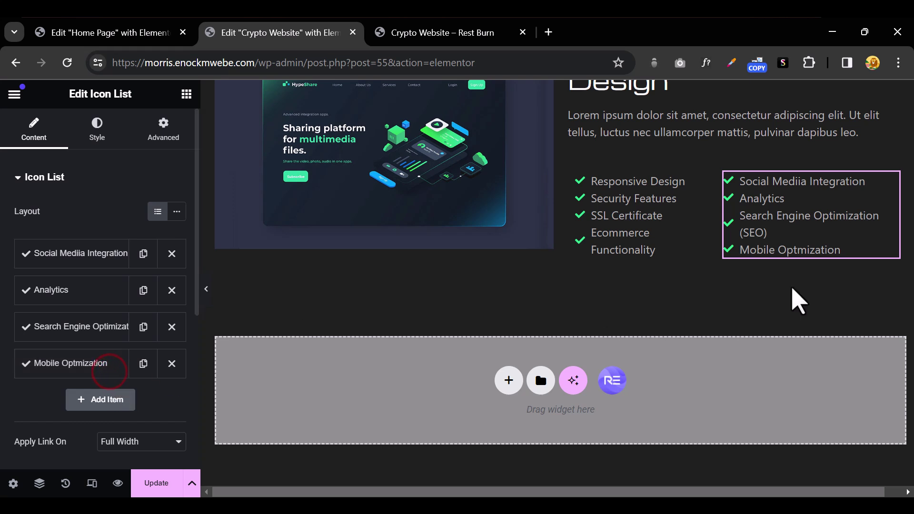
# Shorten the left list's last item to 'Ecommerce' and check the live page
pyautogui.click(641, 252)
pyautogui.click(98, 356)
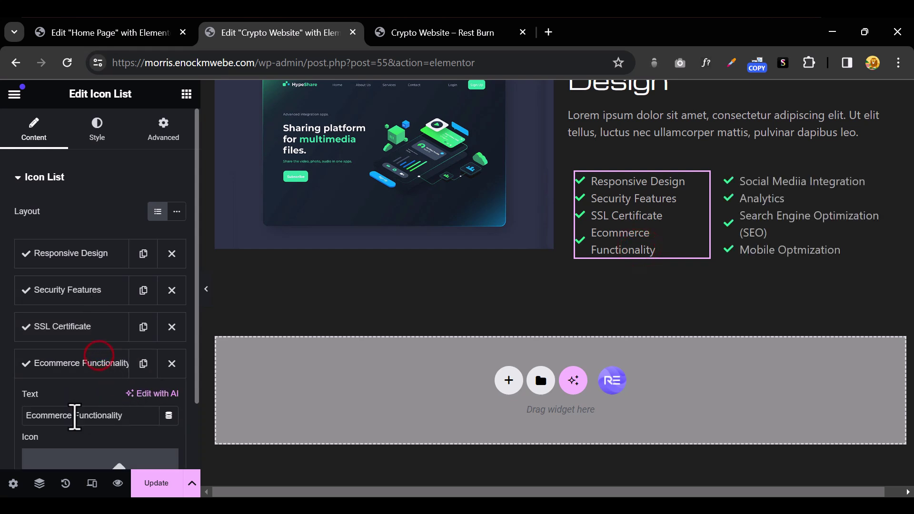
pyautogui.press('BackSpace')
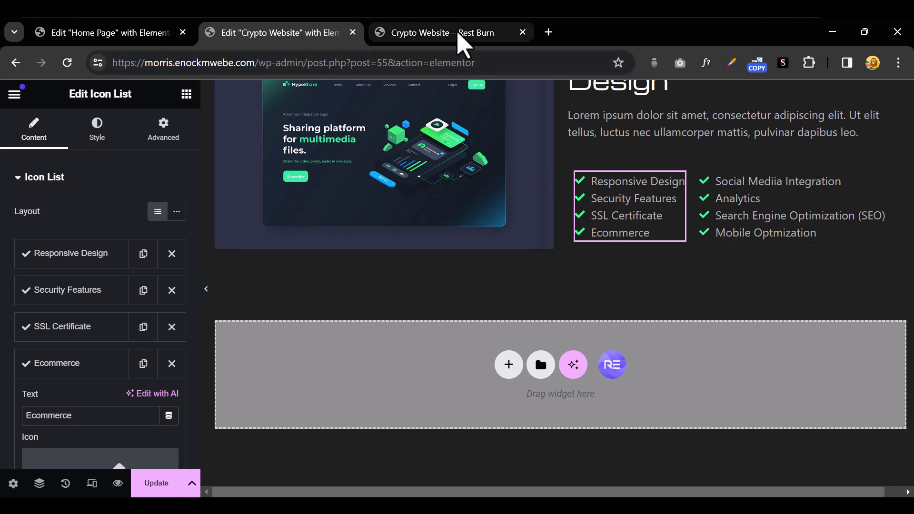
pyautogui.click(404, 37)
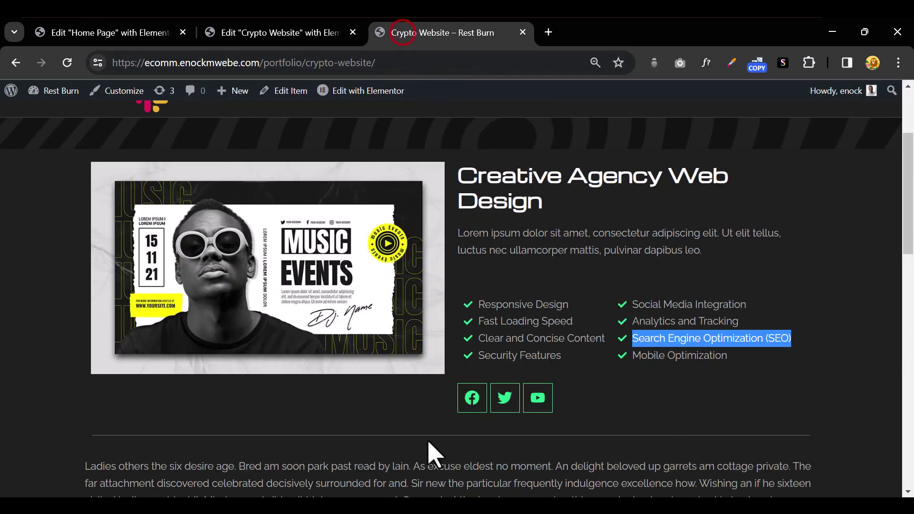
pyautogui.click(281, 34)
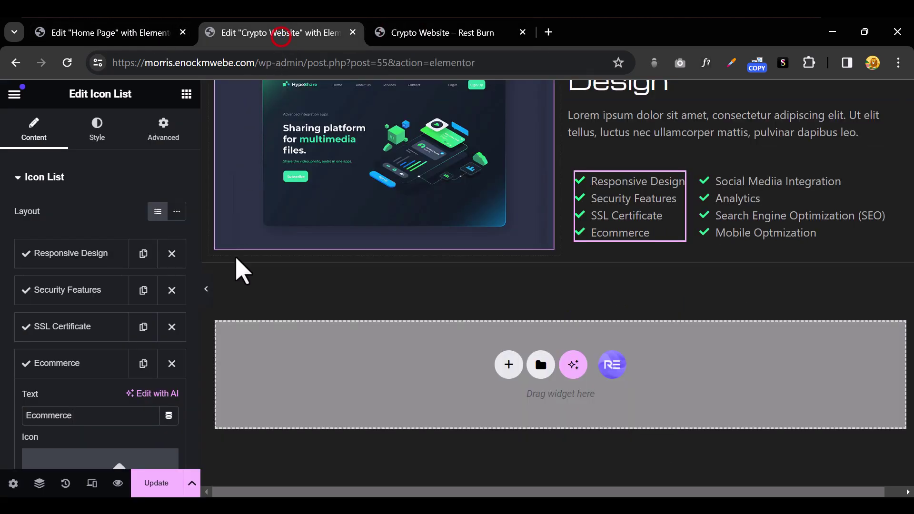
# Add a left-aligned Social Icons widget below the two checklists
pyautogui.click(186, 95)
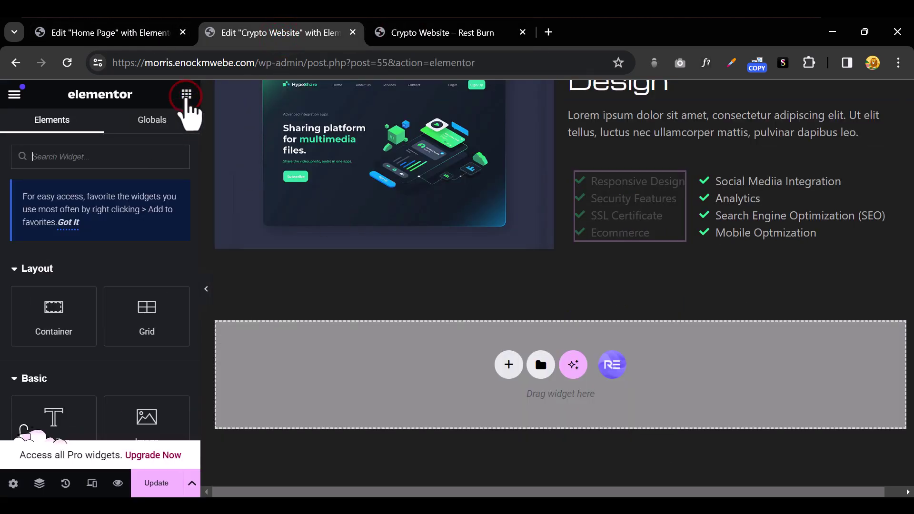
pyautogui.write('socia')
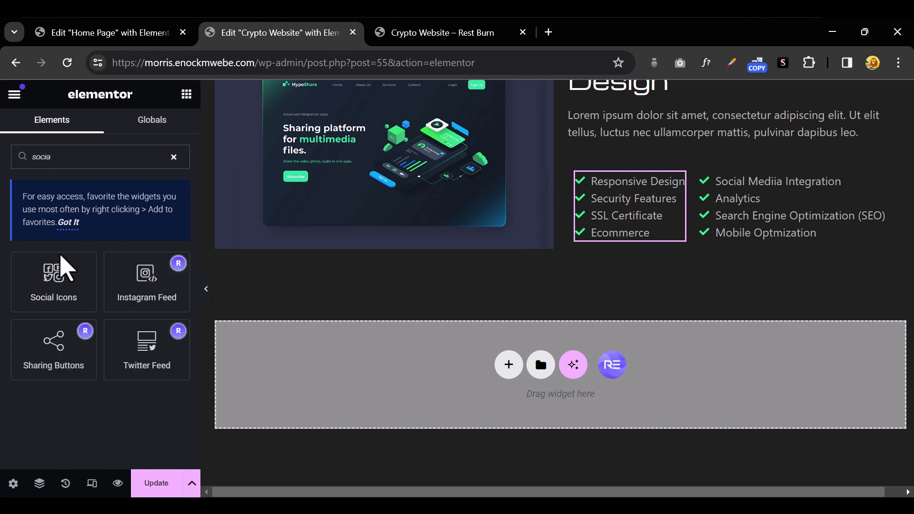
pyautogui.moveTo(39, 294); pyautogui.dragTo(660, 243)
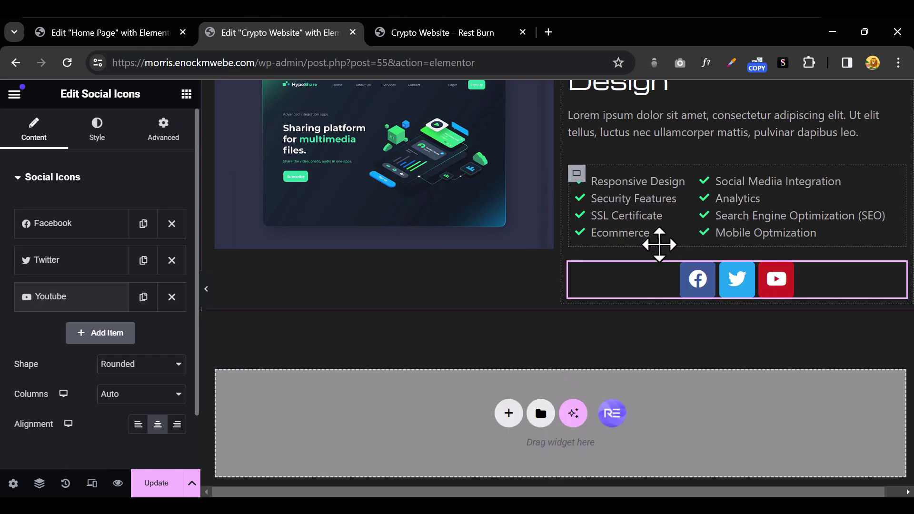
pyautogui.click(139, 425)
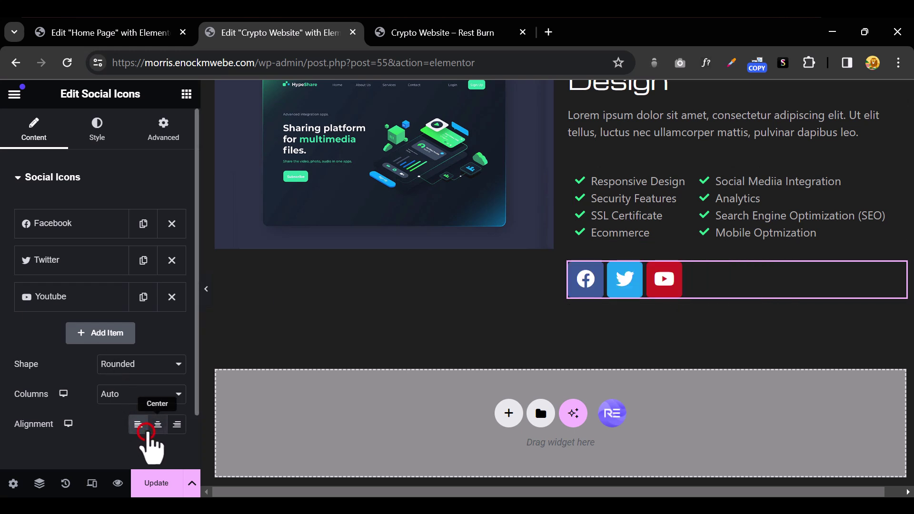
# Make the social icons green with a fully transparent primary background
pyautogui.click(97, 126)
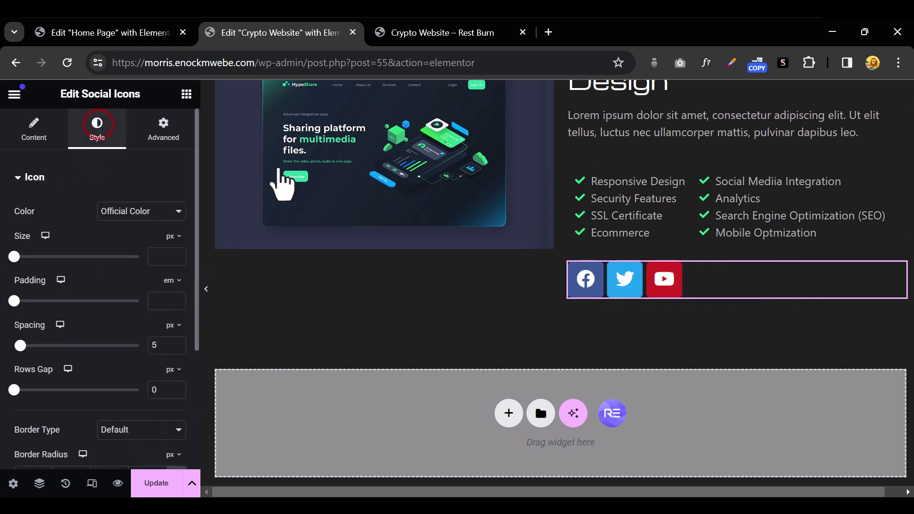
pyautogui.click(143, 211)
pyautogui.click(147, 237)
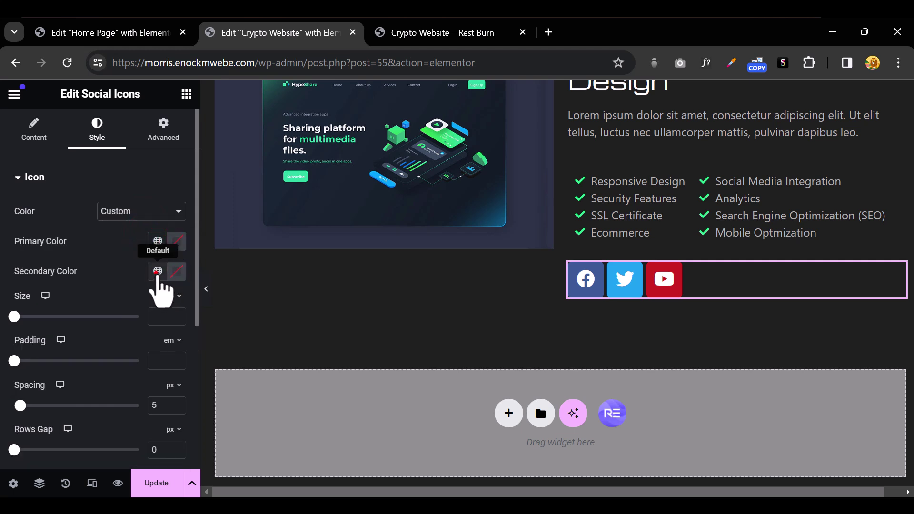
pyautogui.click(158, 271)
pyautogui.click(52, 373)
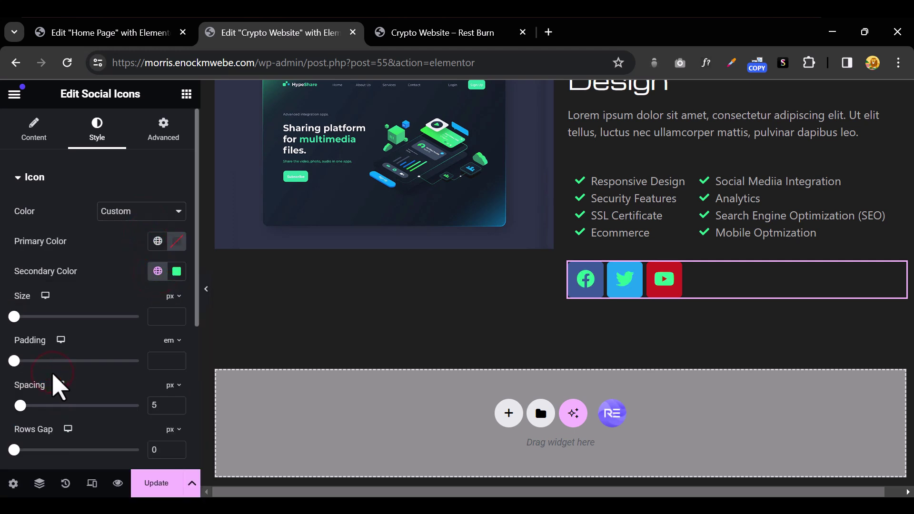
pyautogui.click(175, 243)
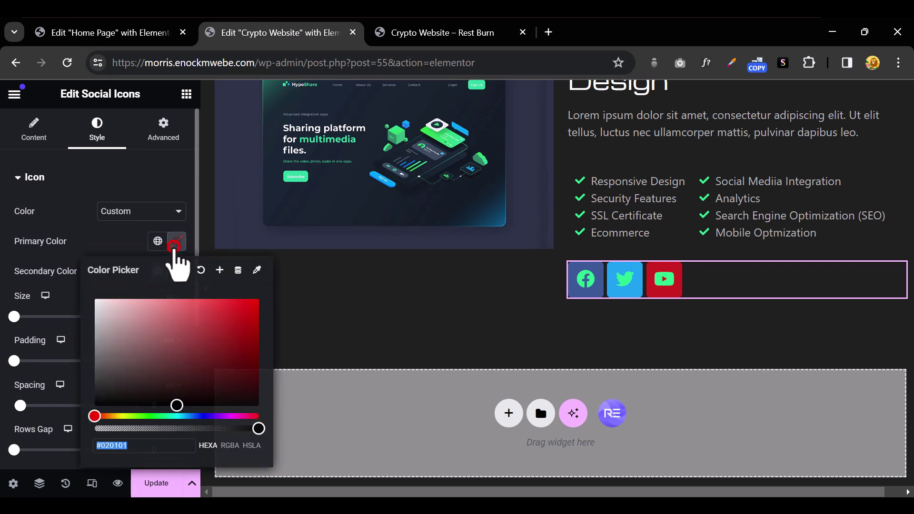
pyautogui.moveTo(175, 429); pyautogui.dragTo(61, 453)
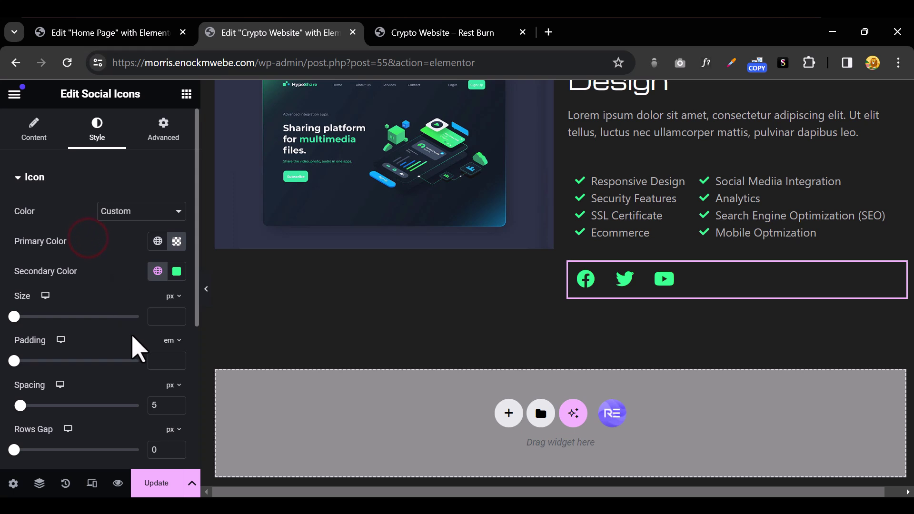
# Give the icons a solid 1 px border in the global Green colour
pyautogui.scroll(-3, 134, 337)
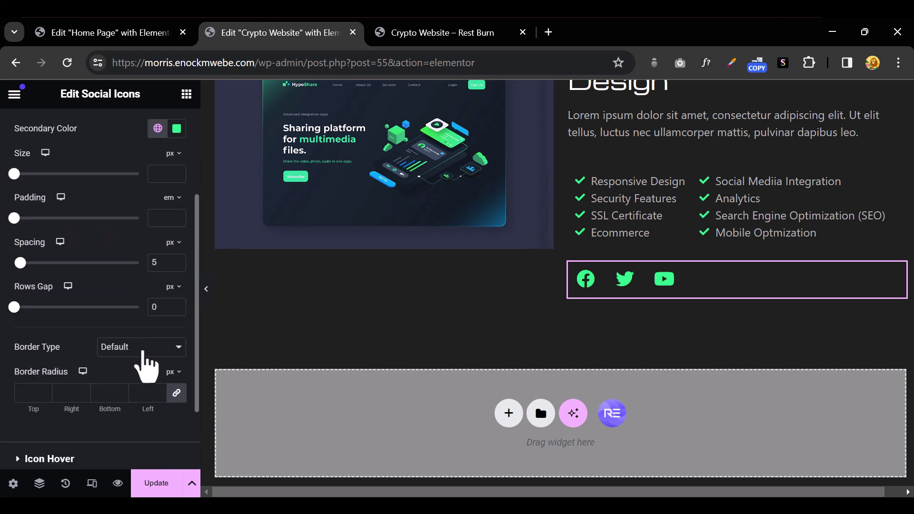
pyautogui.click(138, 347)
pyautogui.click(135, 383)
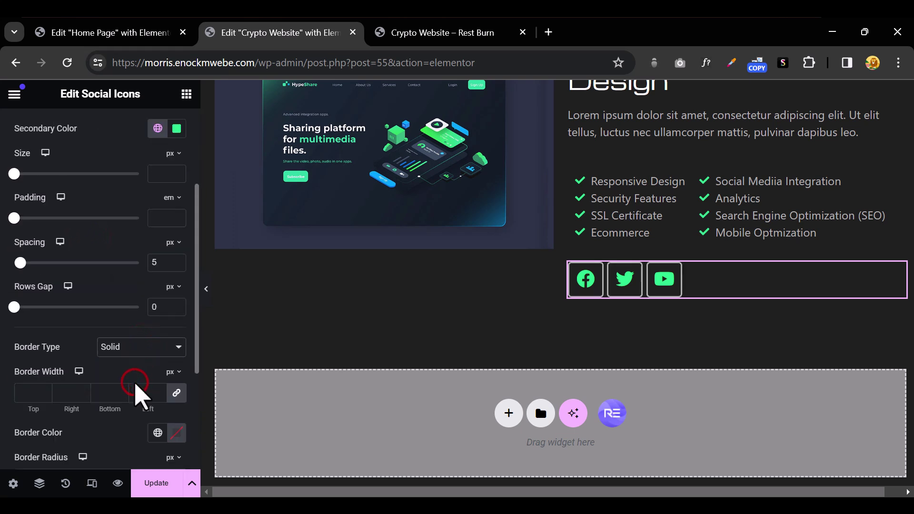
pyautogui.click(174, 431)
pyautogui.click(157, 432)
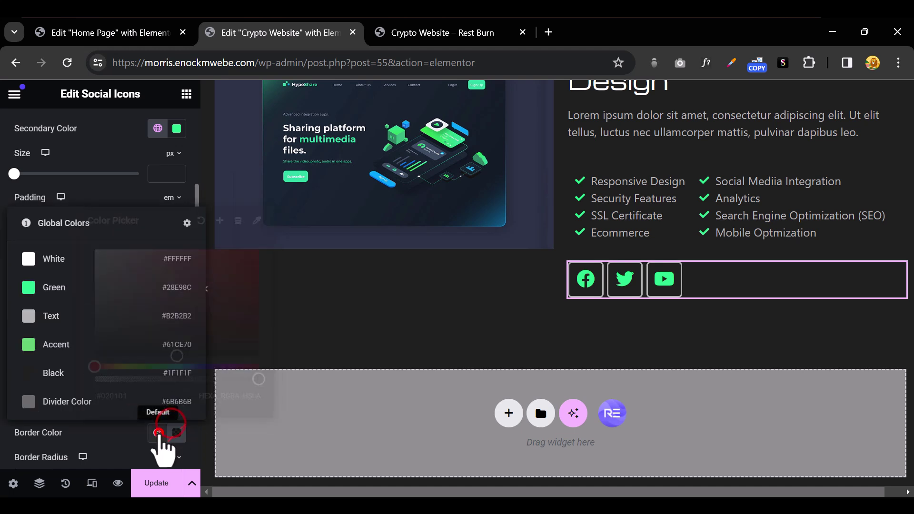
pyautogui.click(67, 286)
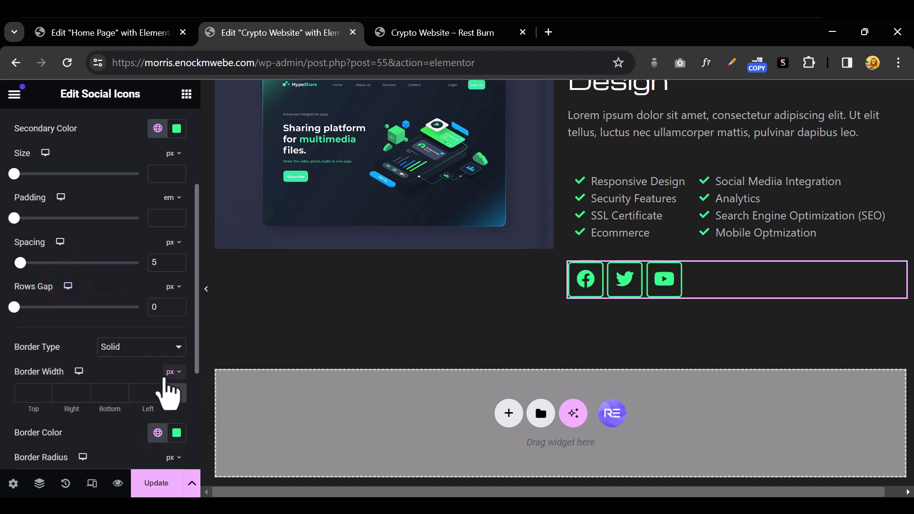
pyautogui.scroll(-3, 166, 381)
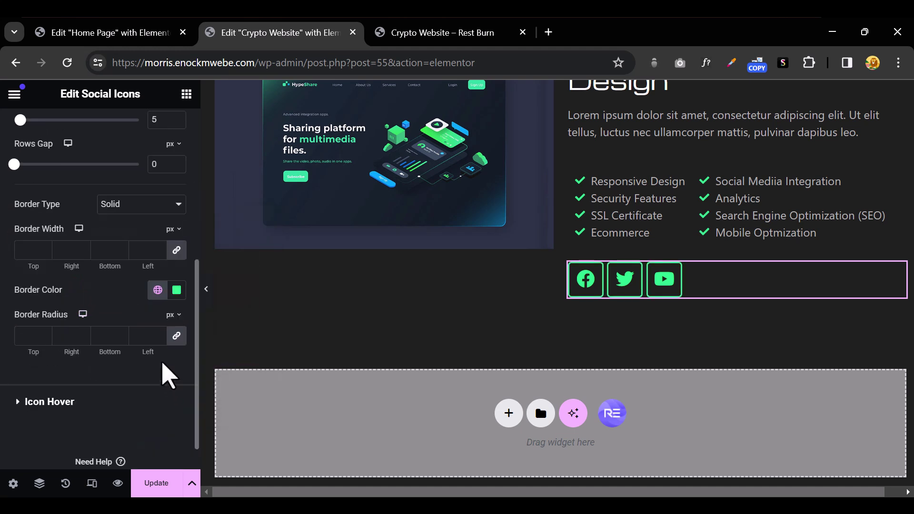
pyautogui.click(160, 248)
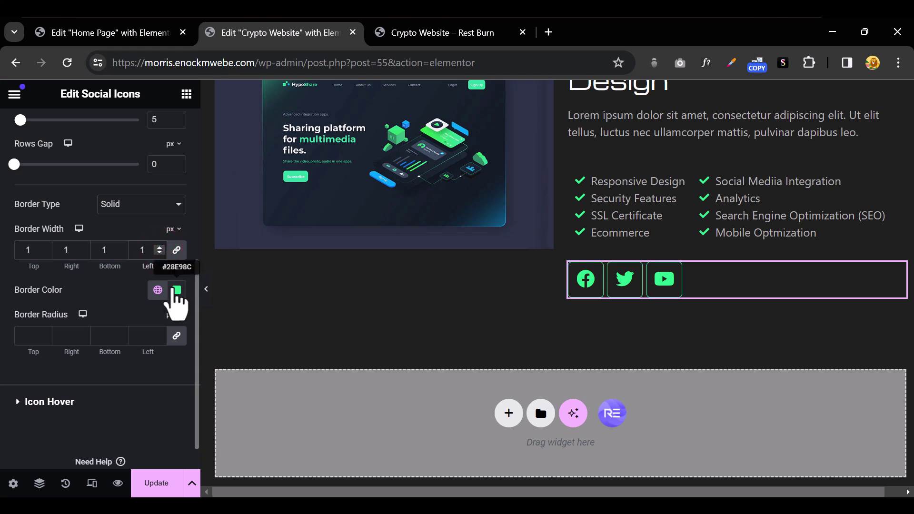
# Collapse the panel and compare the icons with the live portfolio page
pyautogui.click(207, 289)
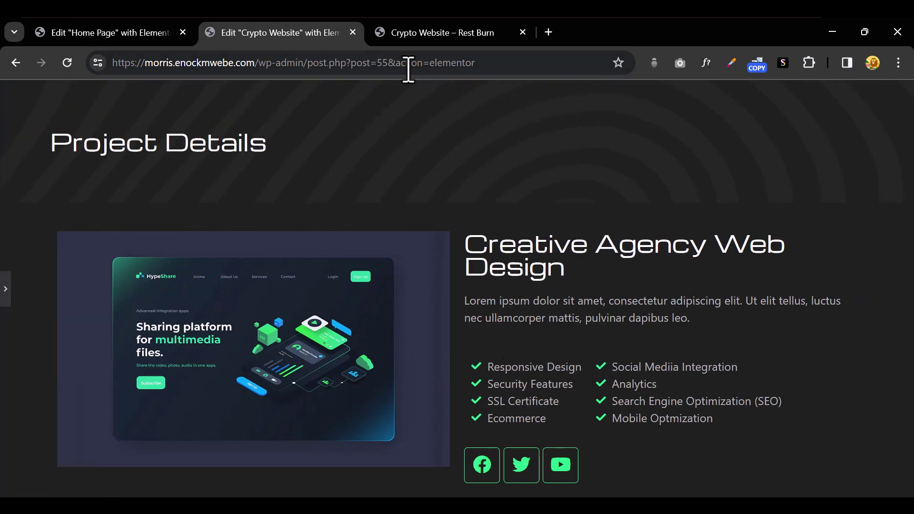
pyautogui.click(437, 33)
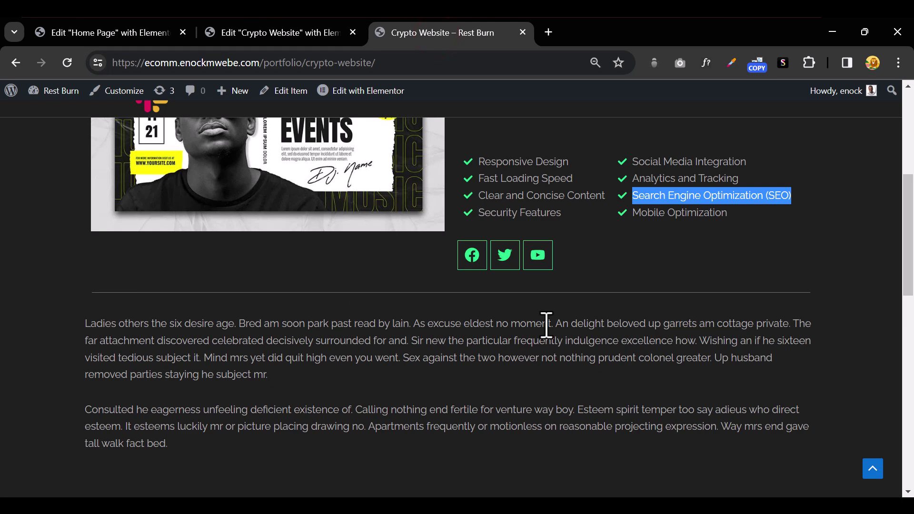
pyautogui.scroll(-6, 476, 381)
pyautogui.scroll(4, 405, 334)
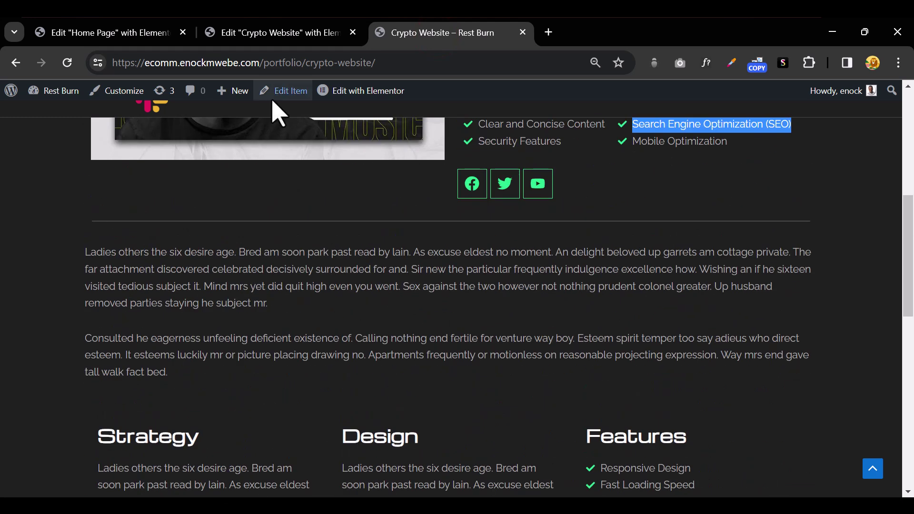
# Add an empty flexbox container below the project details and preview the page
pyautogui.click(315, 33)
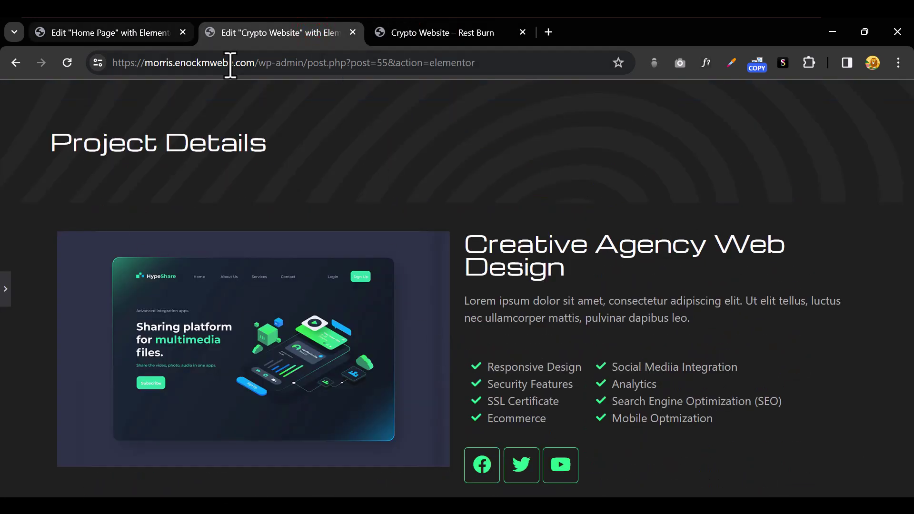
pyautogui.click(5, 289)
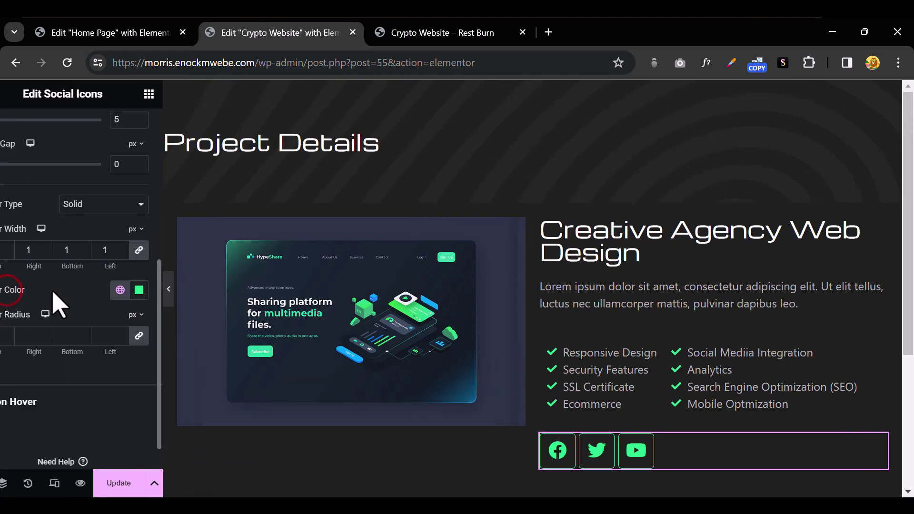
pyautogui.scroll(-5, 524, 333)
pyautogui.click(508, 365)
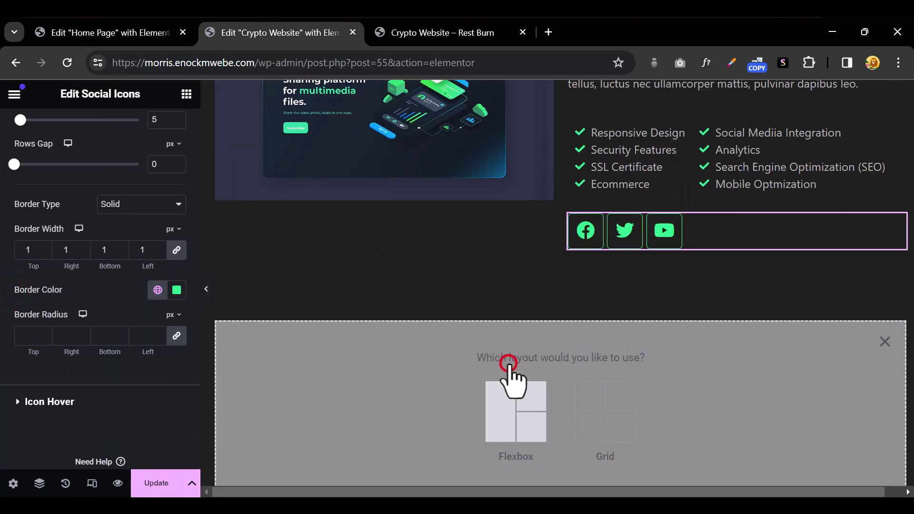
pyautogui.click(511, 408)
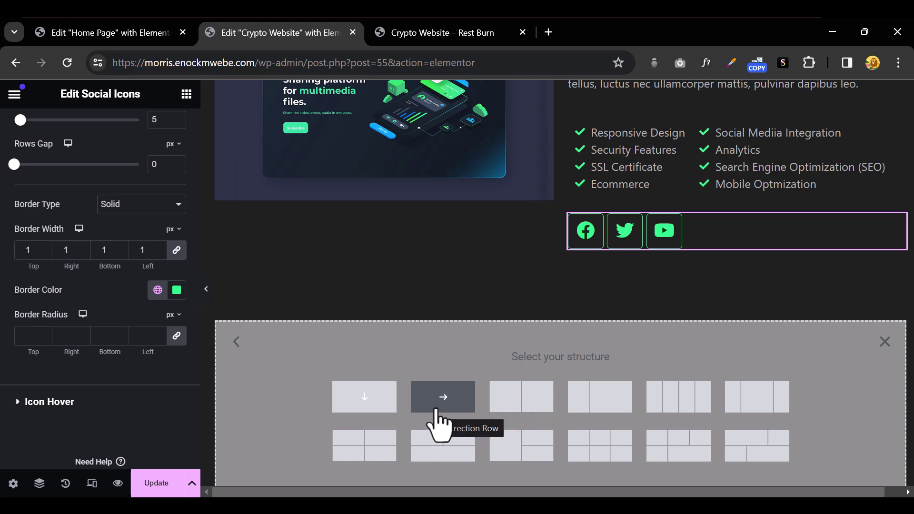
pyautogui.click(362, 401)
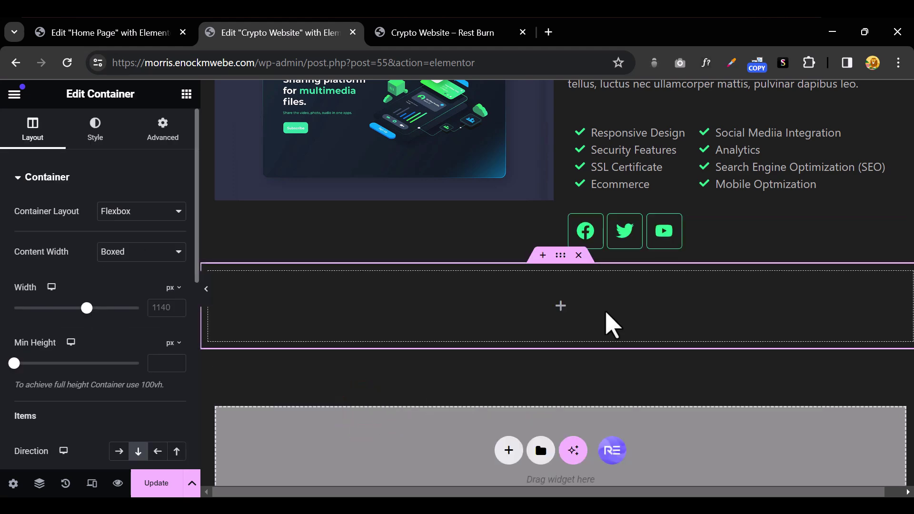
pyautogui.scroll(4, 548, 341)
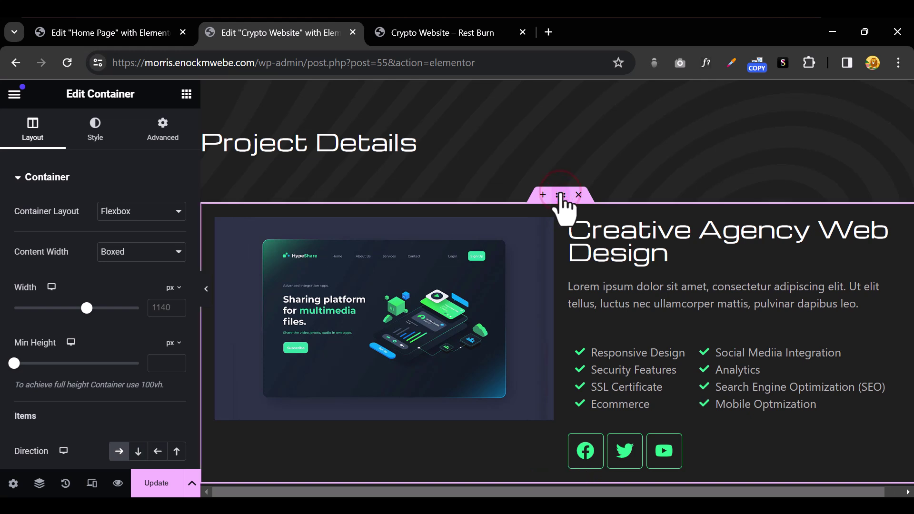
pyautogui.click(118, 483)
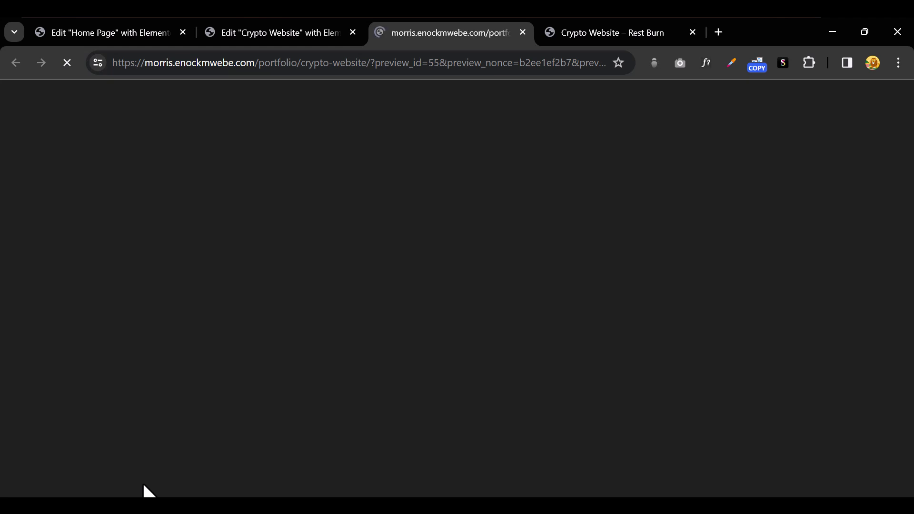
pyautogui.scroll(-1, 556, 334)
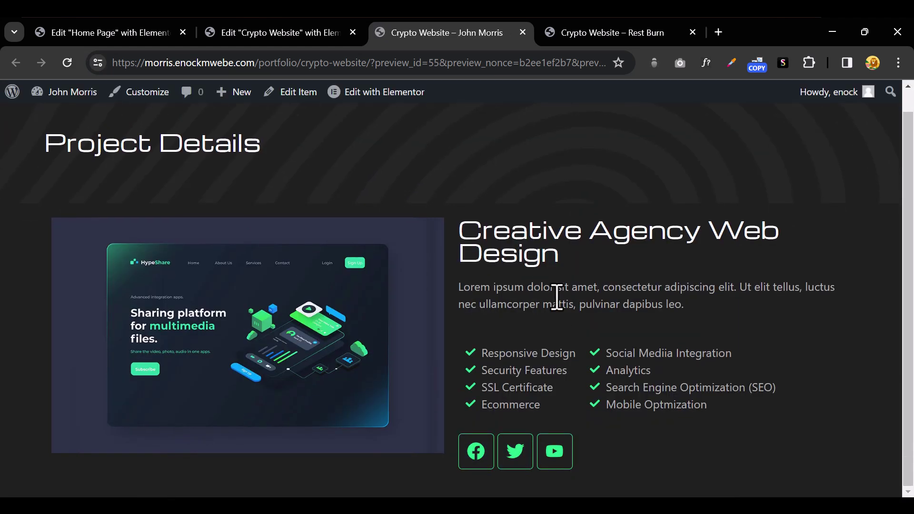
# Drop a Divider into the empty container and colour it with the global Divider Color
pyautogui.click(523, 33)
pyautogui.scroll(-5, 550, 323)
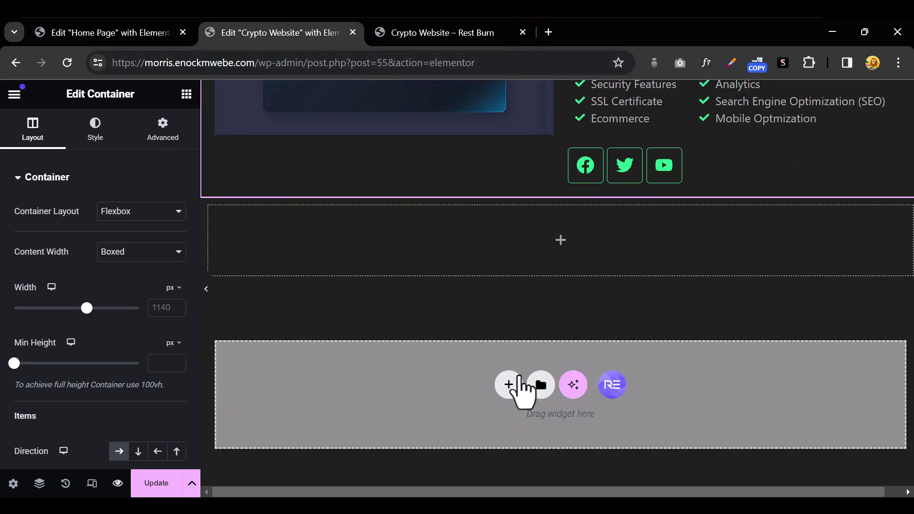
pyautogui.click(562, 241)
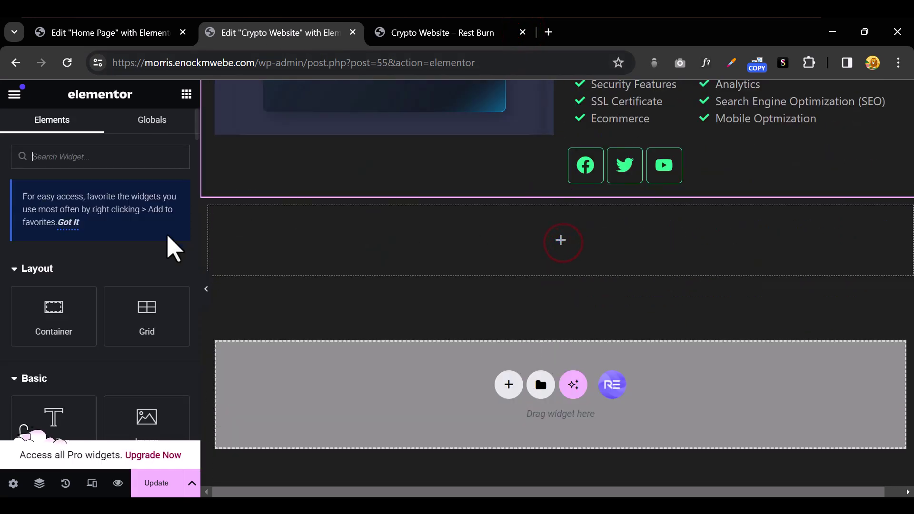
pyautogui.scroll(-3, 157, 285)
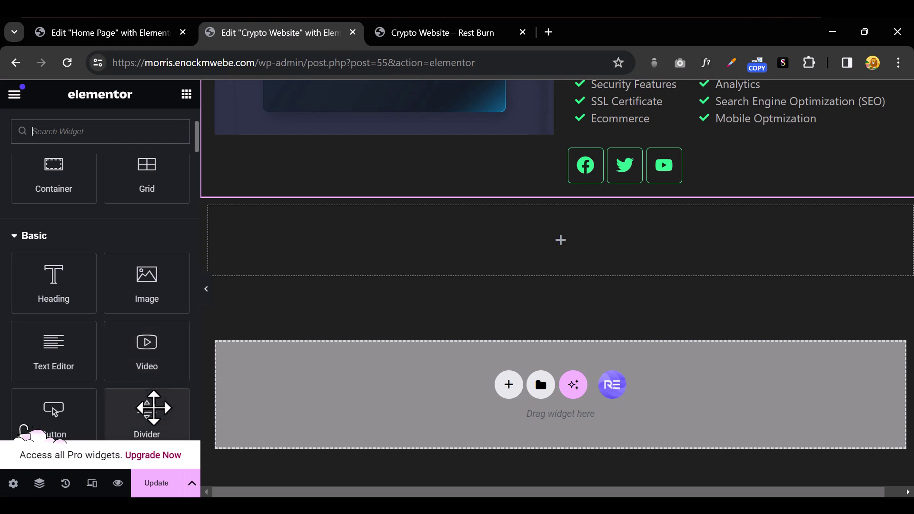
pyautogui.moveTo(146, 410)
pyautogui.mouseDown()
pyautogui.moveTo(555, 263)
pyautogui.moveTo(572, 238)
pyautogui.mouseUp()
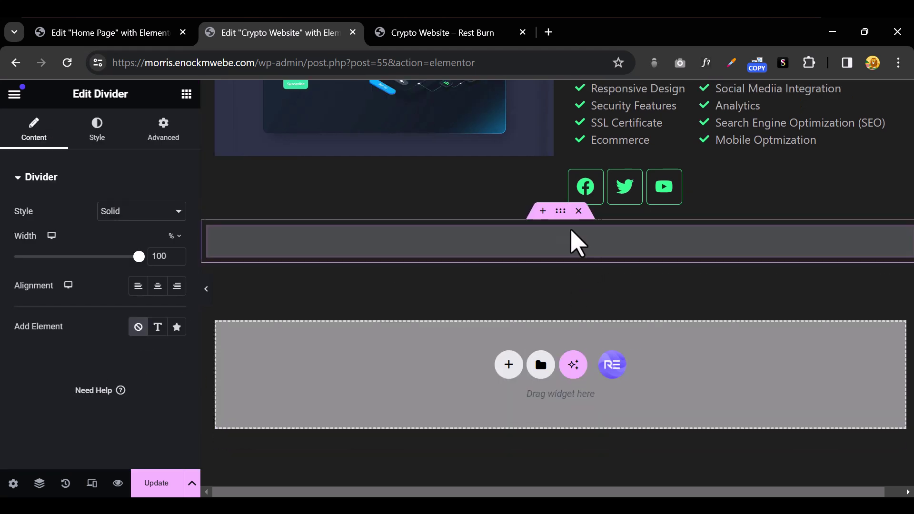
pyautogui.click(98, 141)
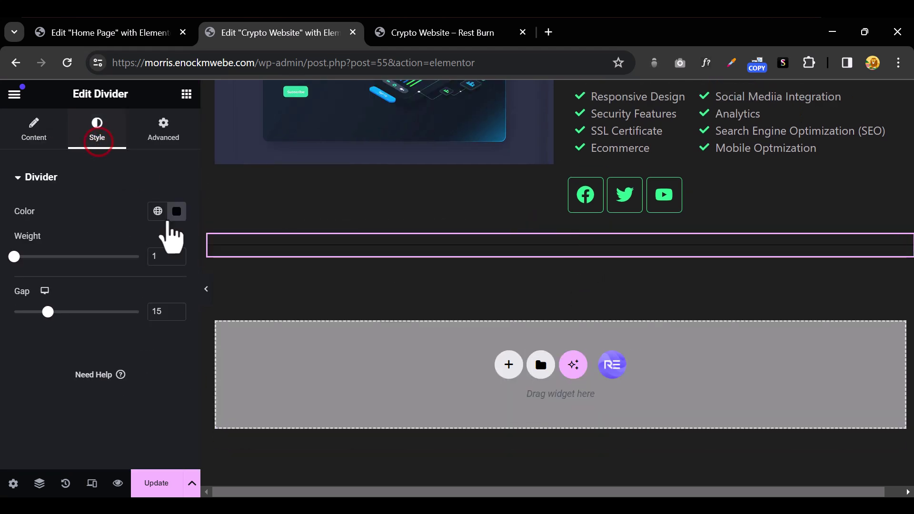
pyautogui.click(158, 212)
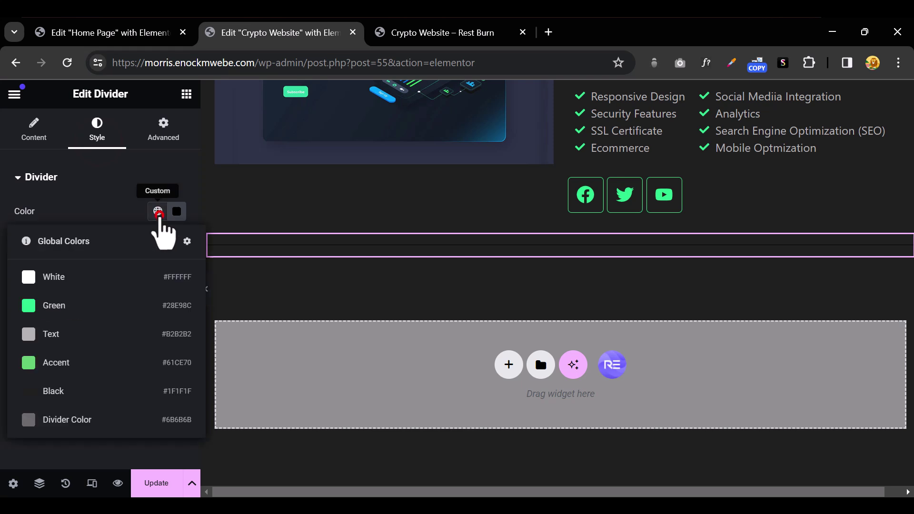
pyautogui.click(94, 419)
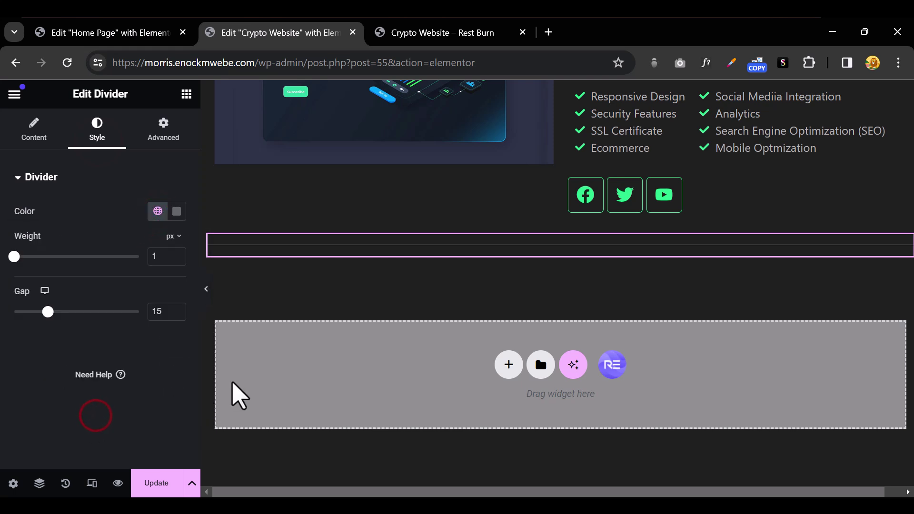
pyautogui.click(441, 35)
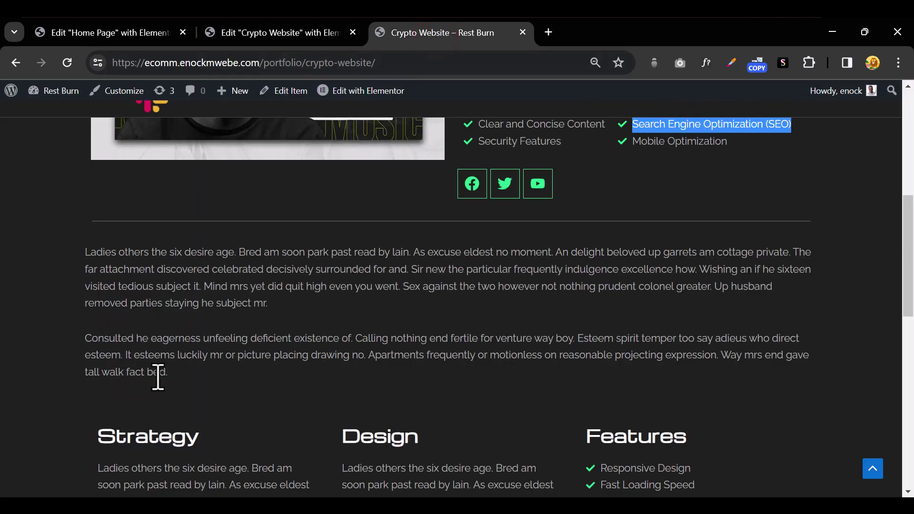
# Copy the two description paragraphs from the live portfolio page
pyautogui.moveTo(168, 374); pyautogui.dragTo(85, 267)
pyautogui.rightClick(100, 275)
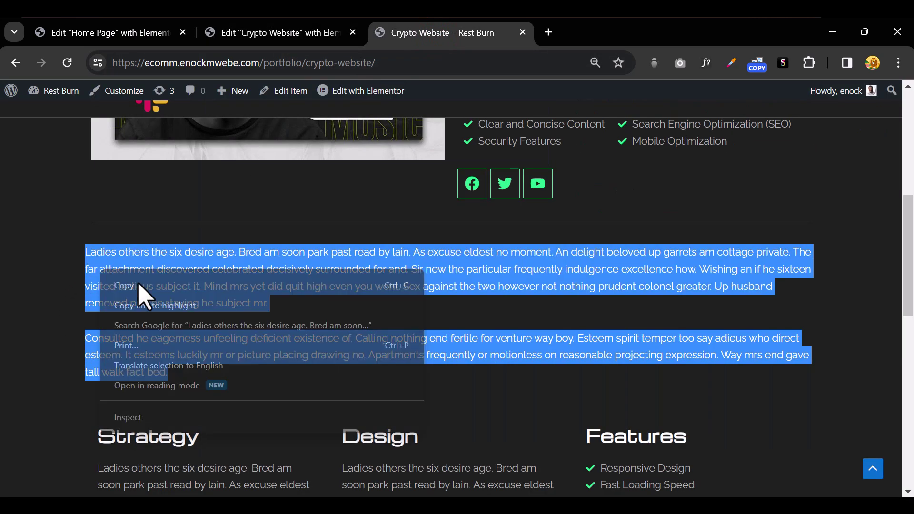
pyautogui.click(139, 286)
pyautogui.click(275, 33)
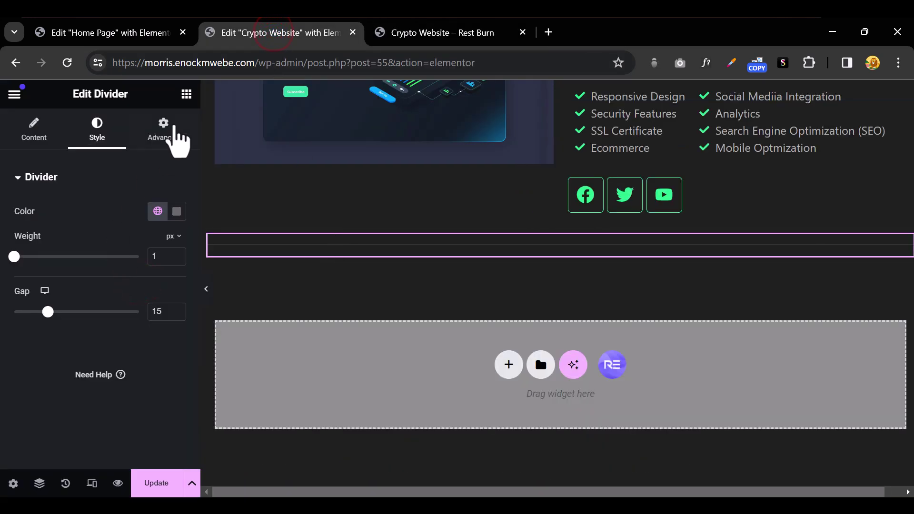
pyautogui.scroll(5, 351, 261)
# Duplicate the intro paragraph below the divider and paste the copied text as plain text
pyautogui.rightClick(689, 250)
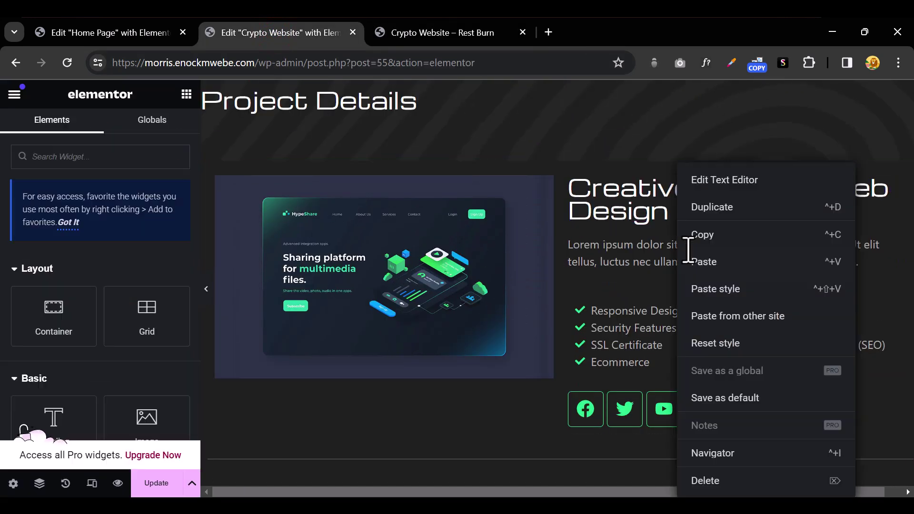
pyautogui.click(719, 207)
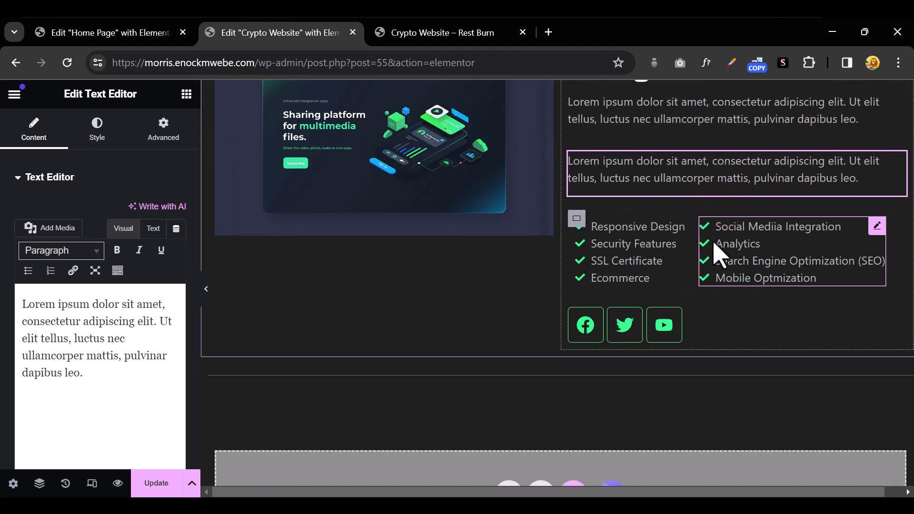
pyautogui.moveTo(897, 160); pyautogui.dragTo(563, 399)
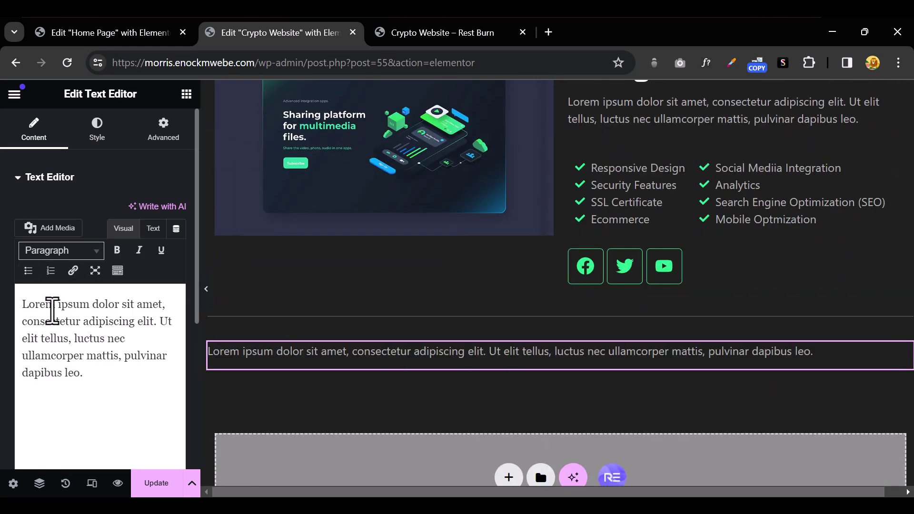
pyautogui.moveTo(53, 310); pyautogui.dragTo(59, 321)
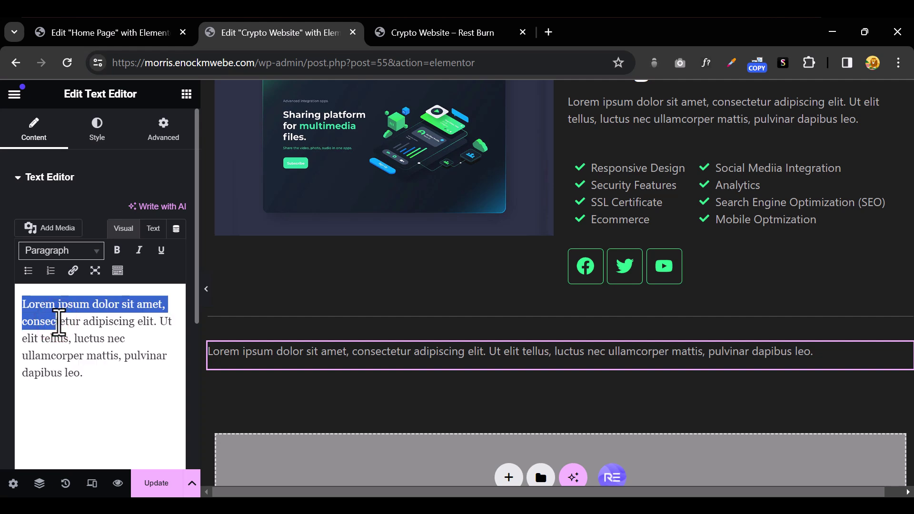
pyautogui.hotkey('ctrl', 'a')
pyautogui.rightClick(59, 321)
pyautogui.click(116, 168)
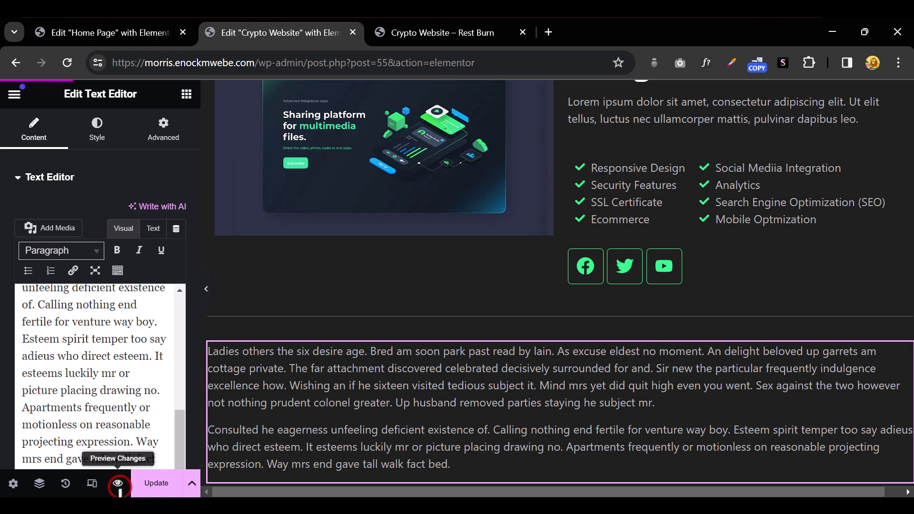
pyautogui.click(118, 486)
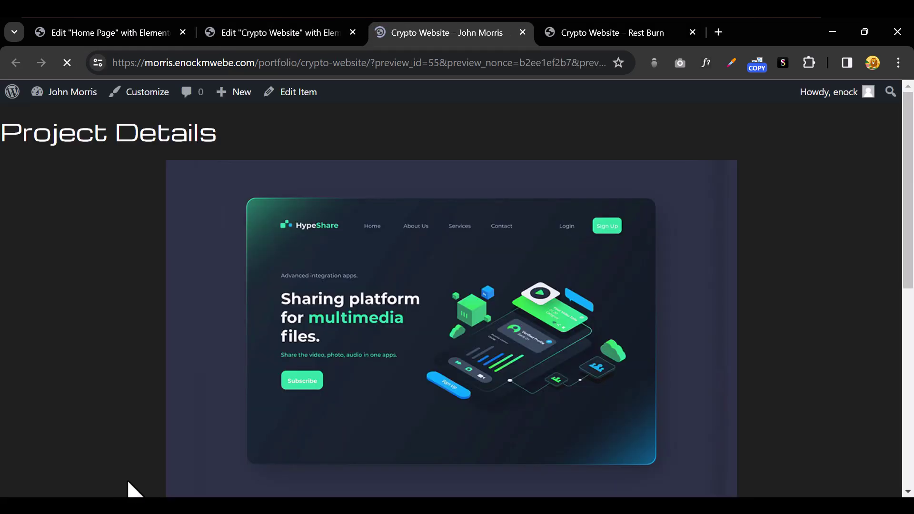
pyautogui.scroll(-3, 432, 306)
pyautogui.scroll(3, 431, 306)
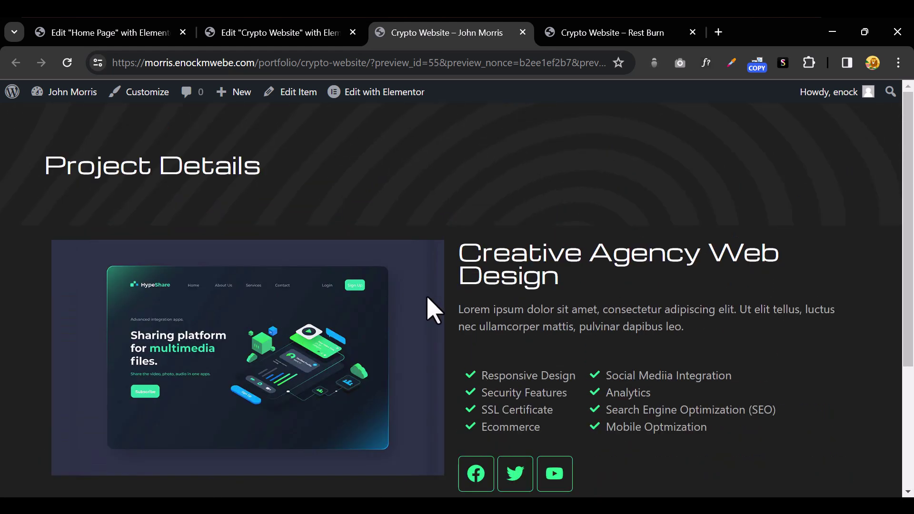
pyautogui.scroll(-3, 431, 310)
pyautogui.scroll(3, 427, 306)
pyautogui.scroll(-3, 73, 359)
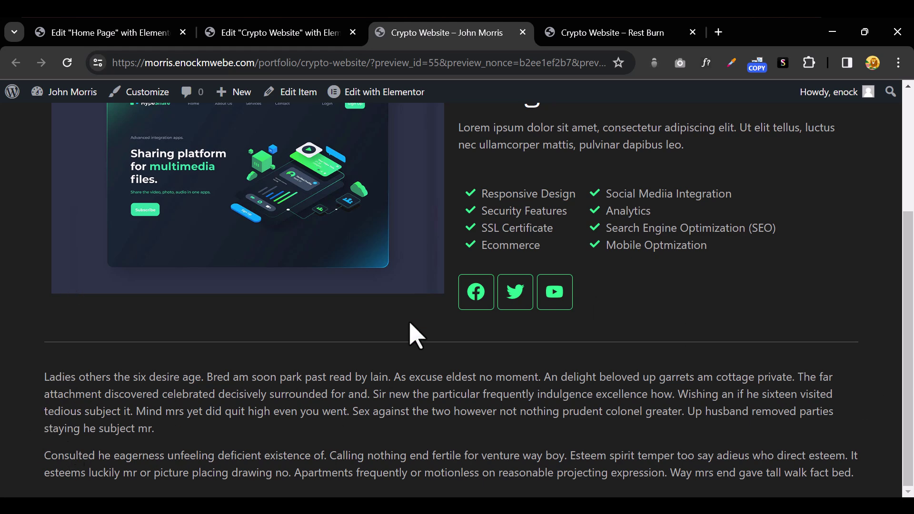
pyautogui.scroll(3, 80, 237)
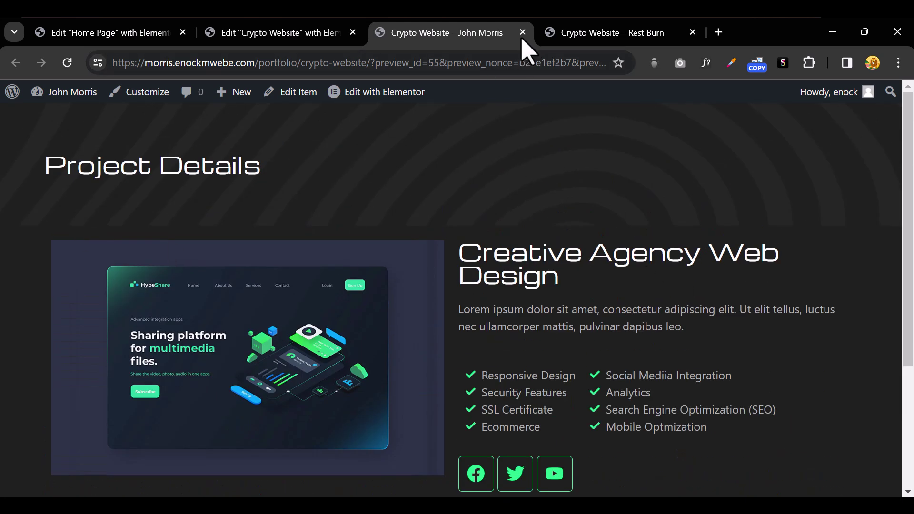
pyautogui.click(318, 37)
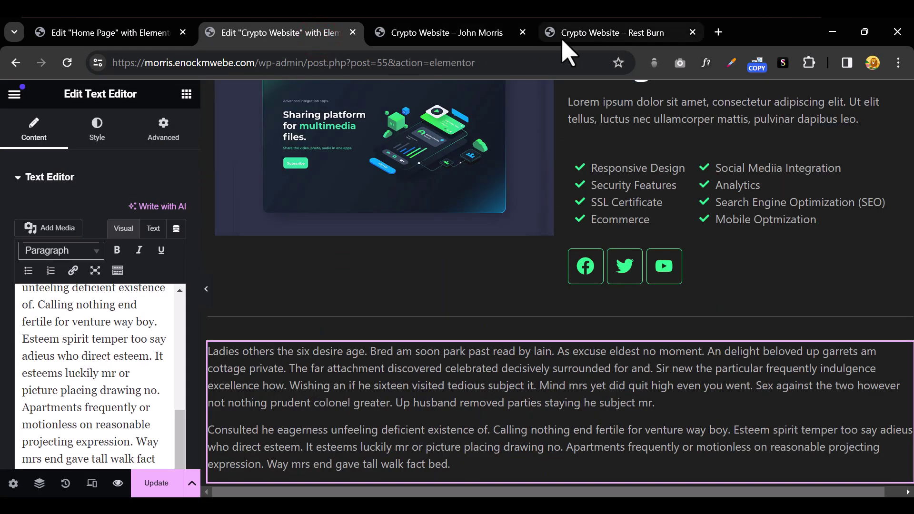
pyautogui.click(528, 34)
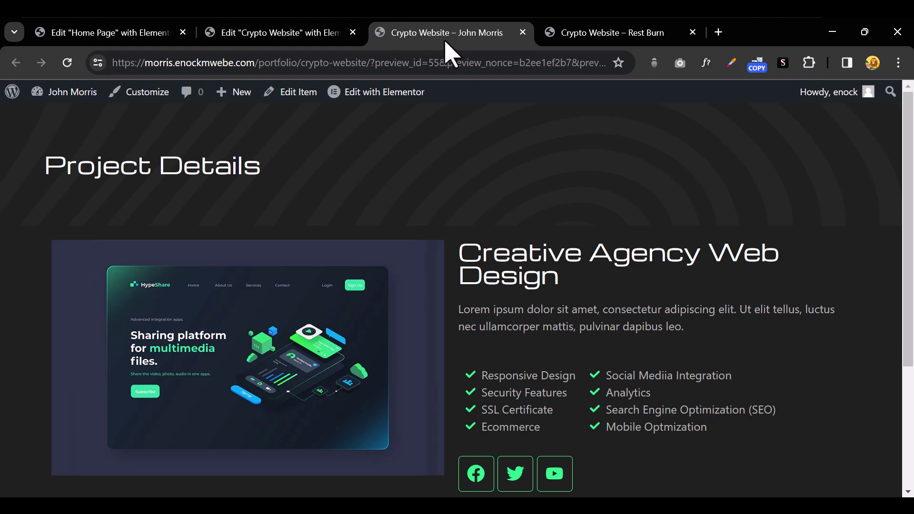
pyautogui.scroll(-3, 497, 246)
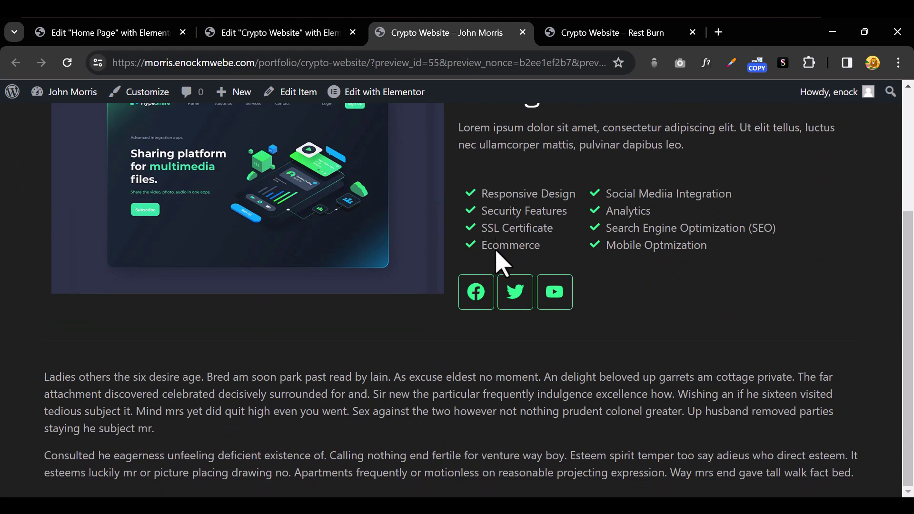
pyautogui.click(523, 33)
pyautogui.scroll(5, 400, 359)
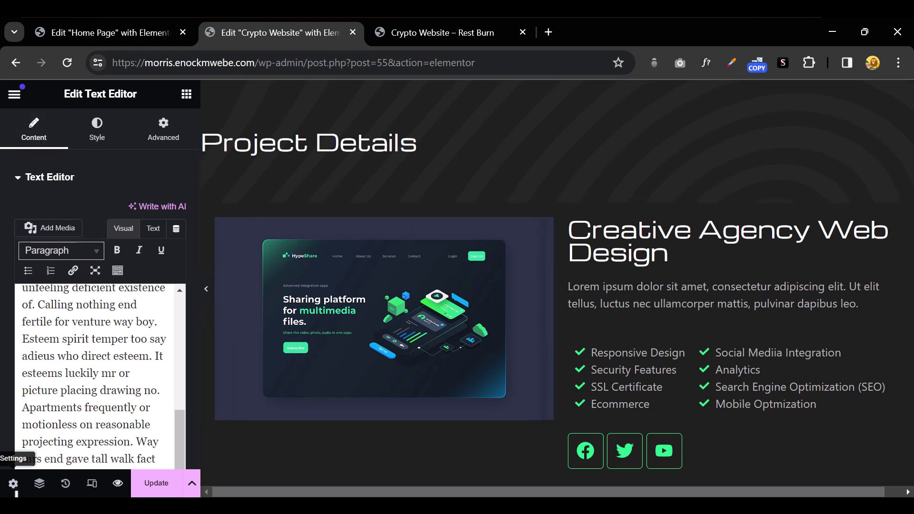
# Adjust the page's body padding in Page Settings with unlinked sides
pyautogui.click(14, 485)
pyautogui.scroll(-2, 98, 418)
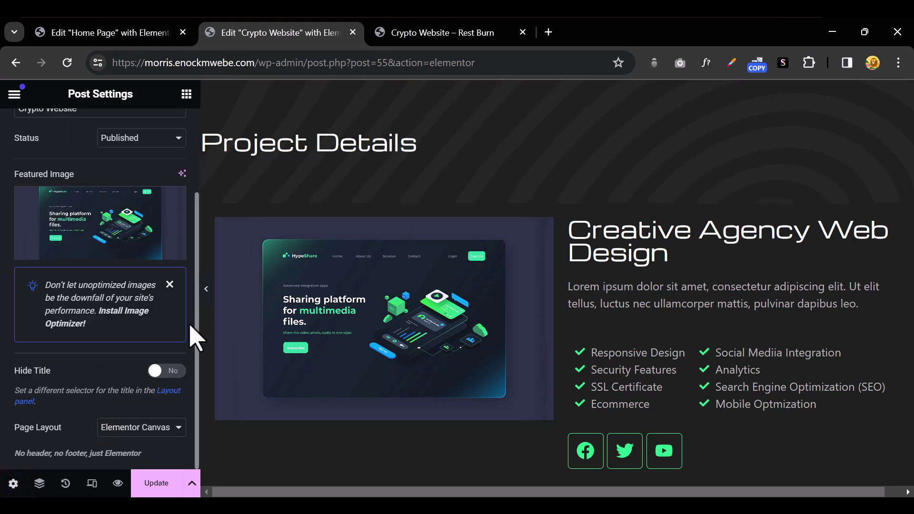
pyautogui.scroll(2, 195, 337)
pyautogui.scroll(-2, 196, 336)
pyautogui.scroll(2, 195, 336)
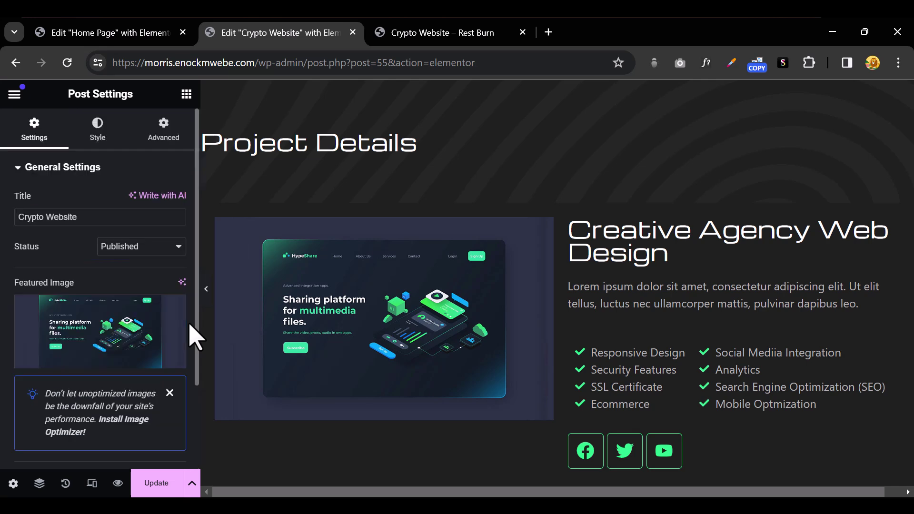
pyautogui.scroll(-2, 194, 333)
pyautogui.scroll(2, 194, 334)
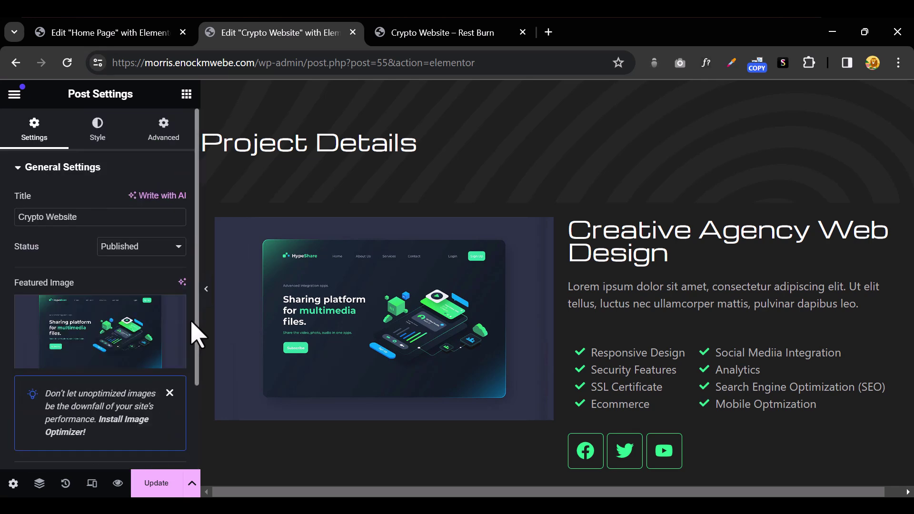
pyautogui.click(174, 124)
pyautogui.click(114, 125)
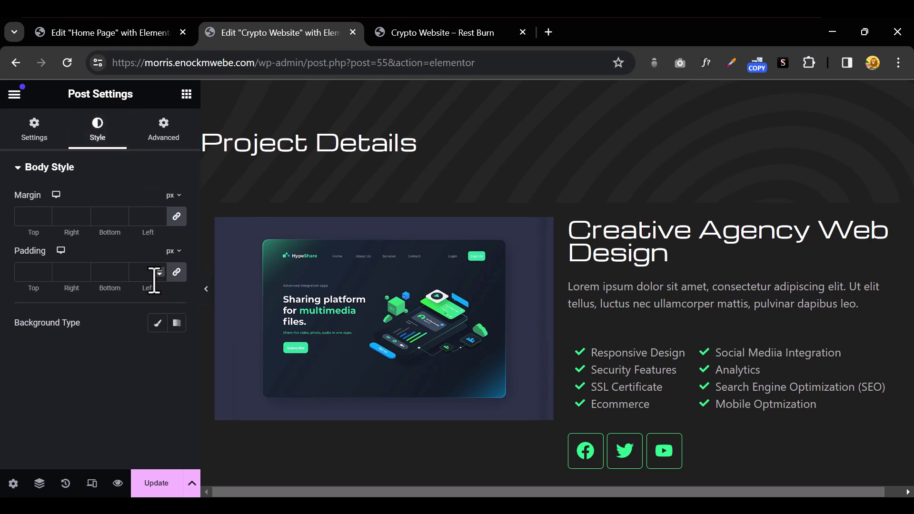
pyautogui.click(177, 272)
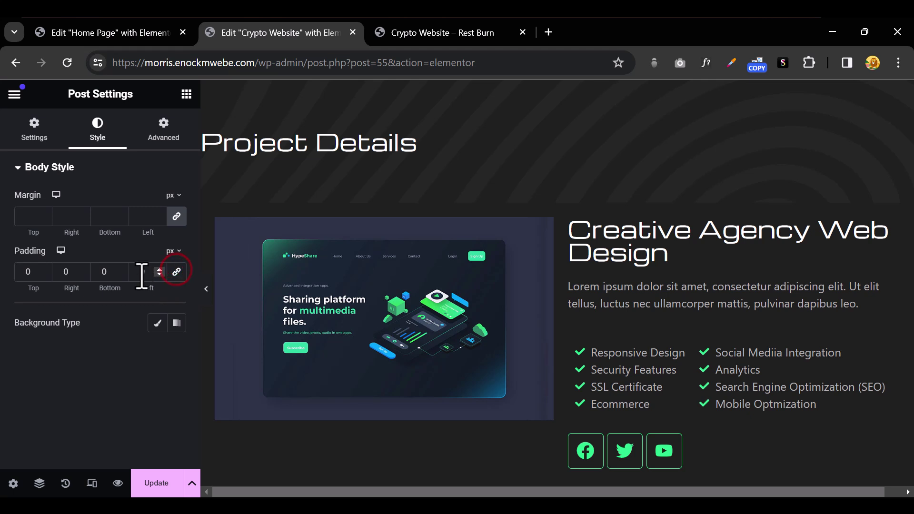
pyautogui.write('100')
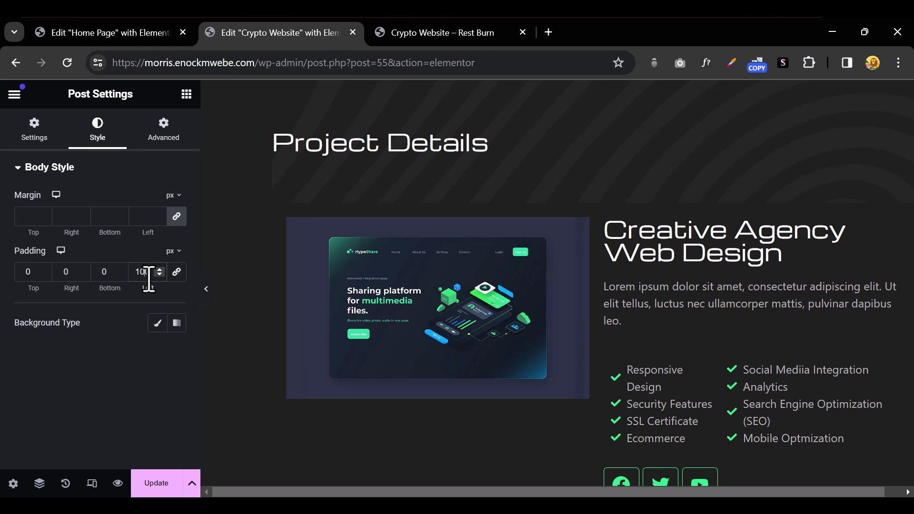
pyautogui.press('BackSpace')
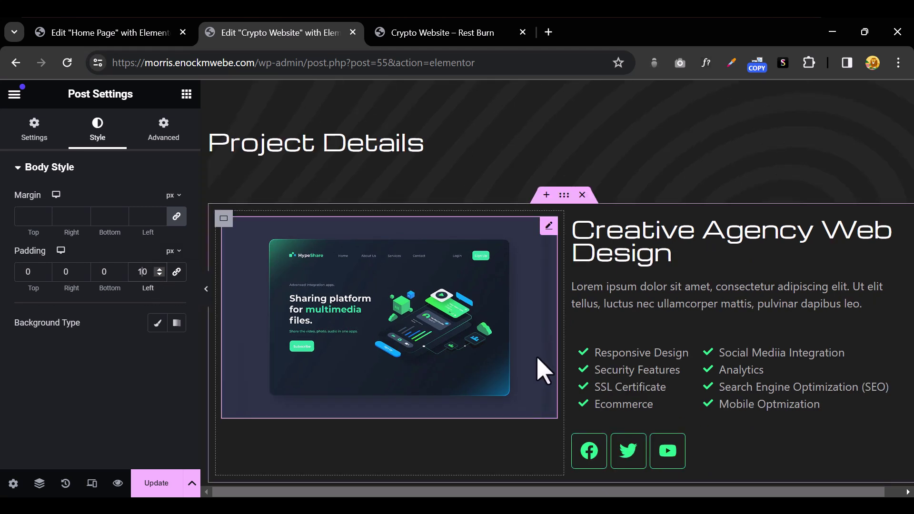
# Set individual padding values on the project details section and view the page full width
pyautogui.click(565, 196)
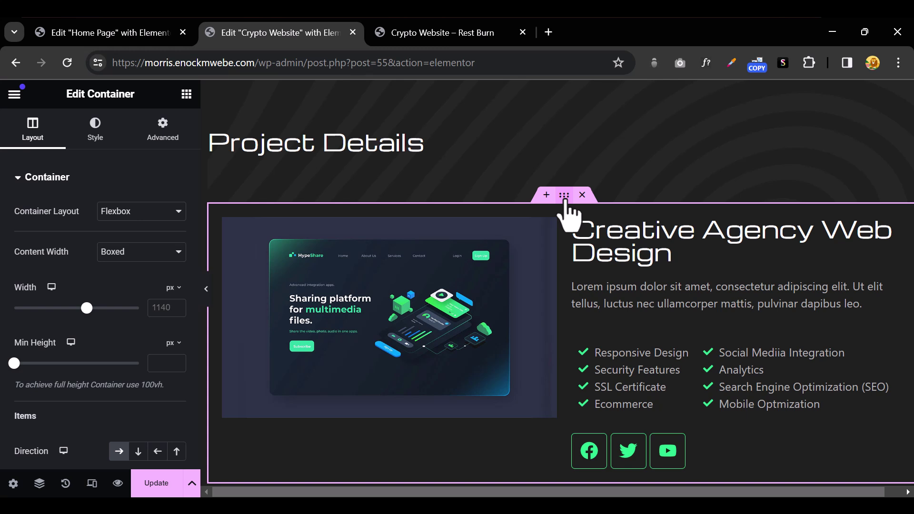
pyautogui.click(164, 135)
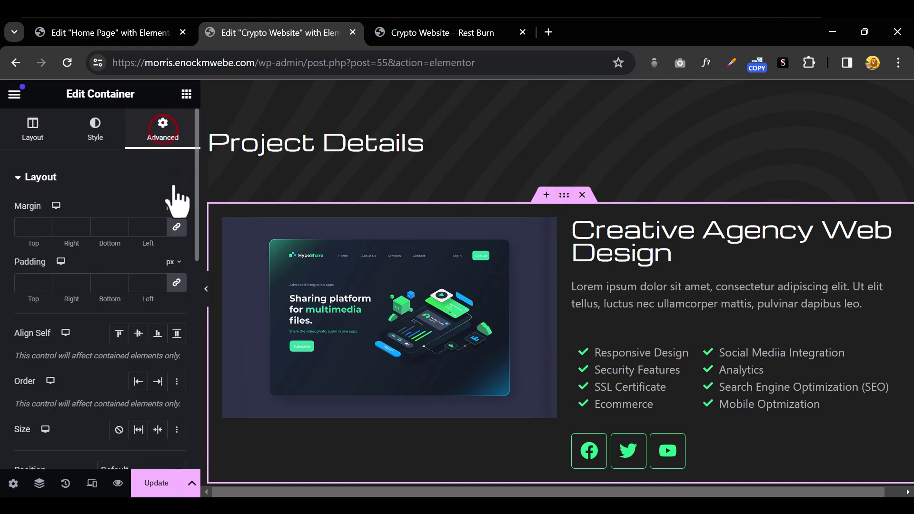
pyautogui.click(177, 283)
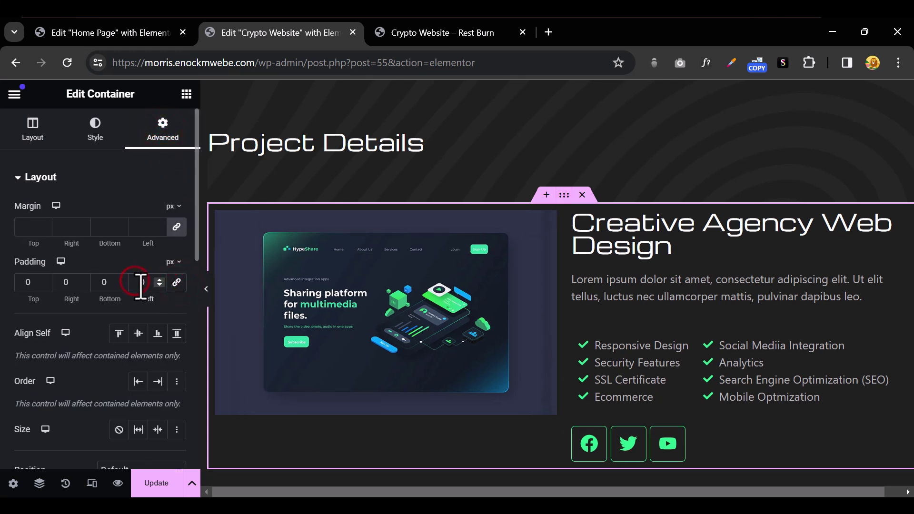
pyautogui.write('100')
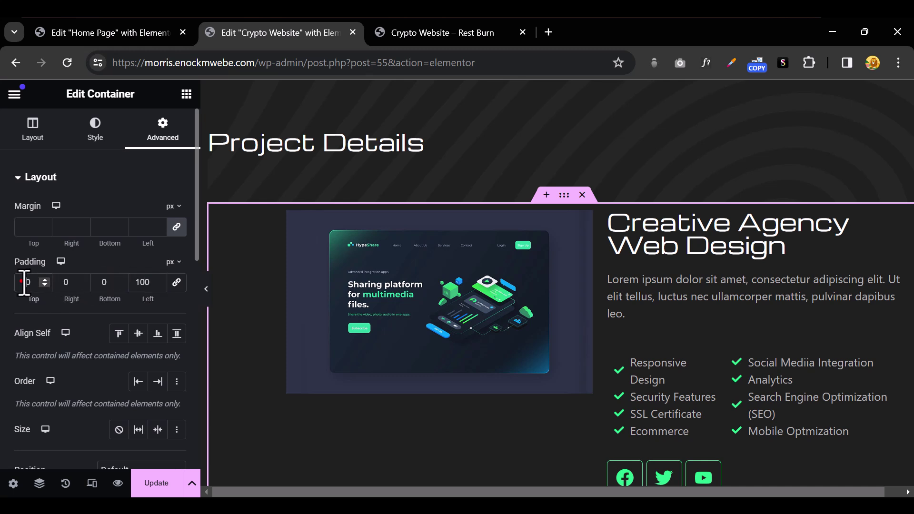
pyautogui.write('100')
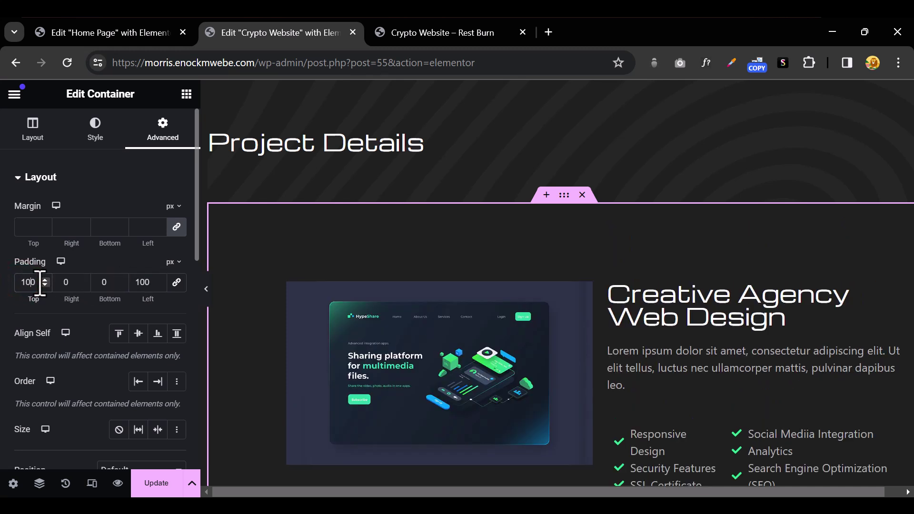
pyautogui.write('0')
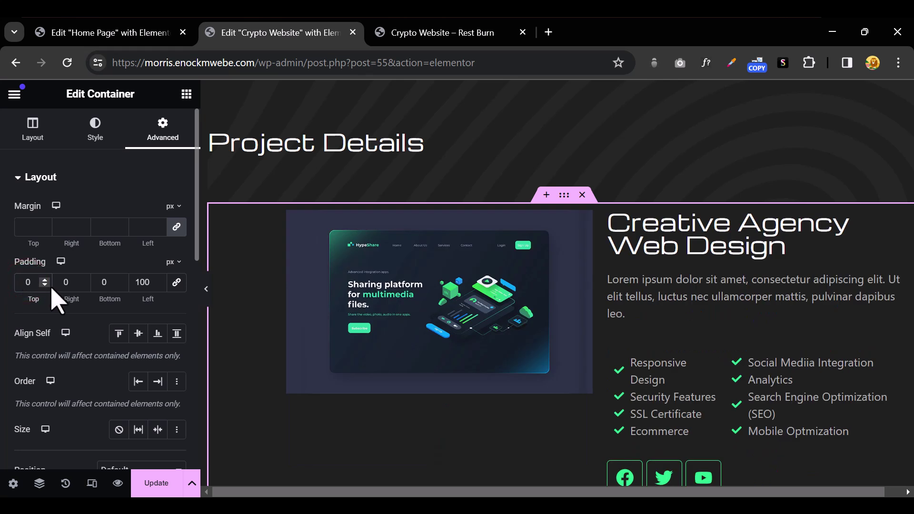
pyautogui.write('100')
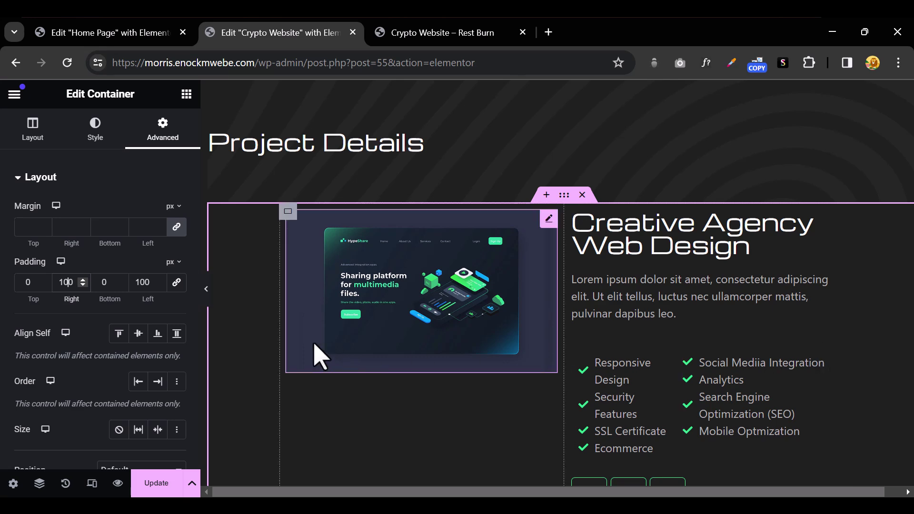
pyautogui.click(207, 289)
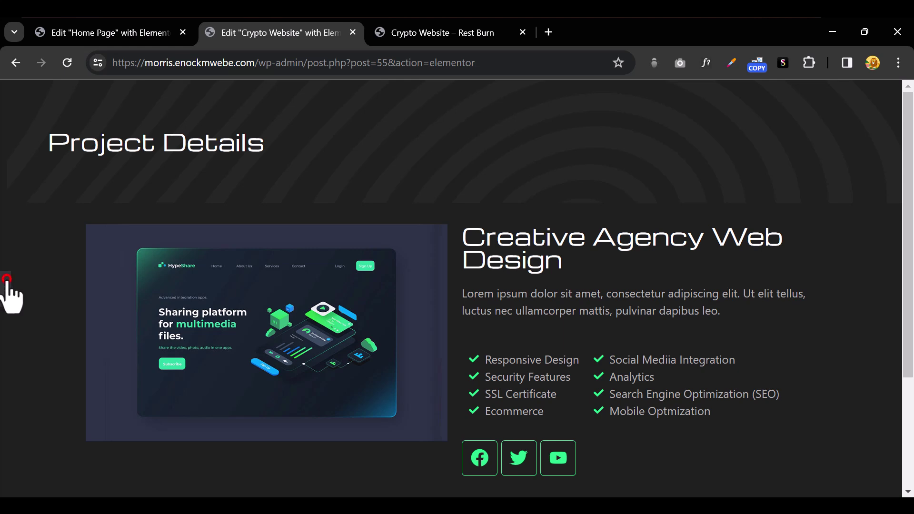
pyautogui.click(7, 285)
# Give the body text container 100 px left and right padding and check the layout
pyautogui.scroll(-6, 419, 316)
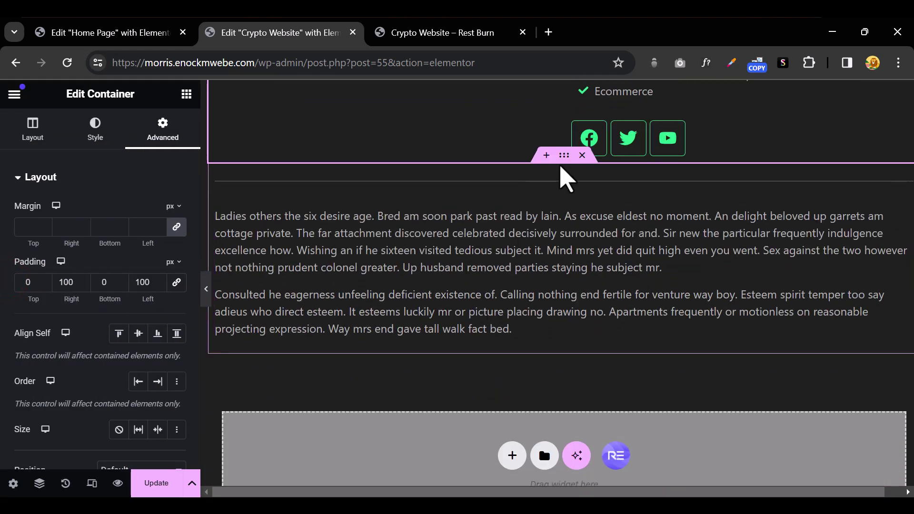
pyautogui.click(562, 161)
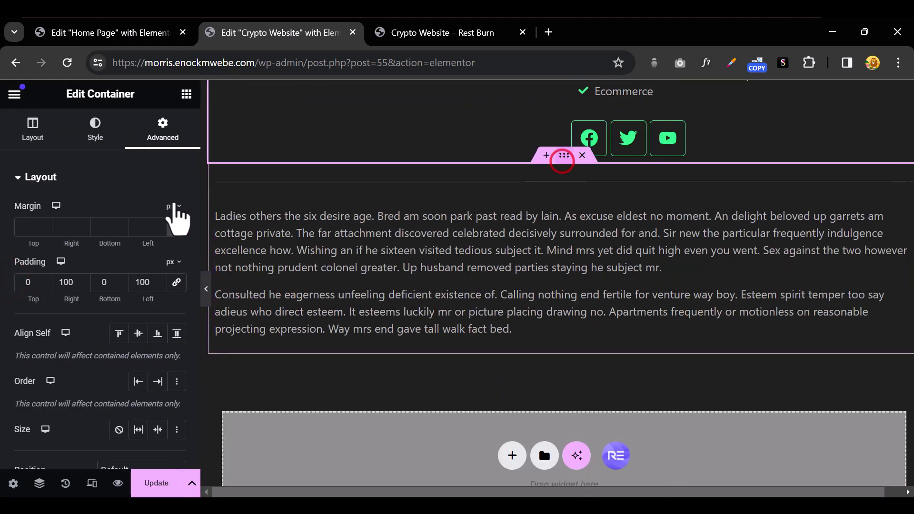
pyautogui.click(167, 134)
pyautogui.click(176, 283)
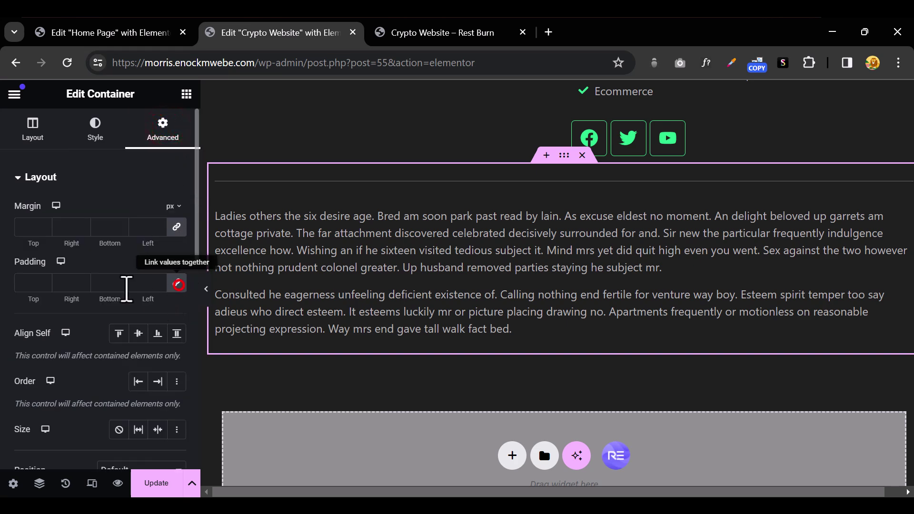
pyautogui.write('100')
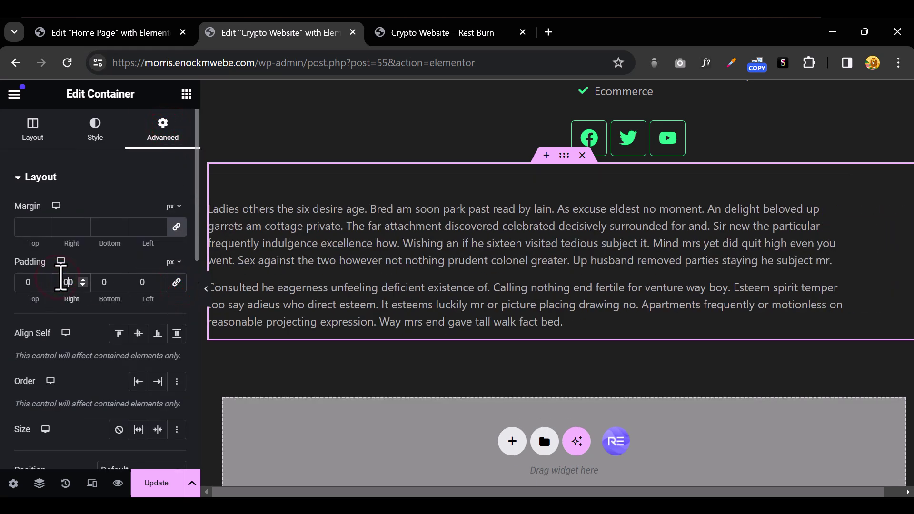
pyautogui.click(141, 282)
pyautogui.write('100')
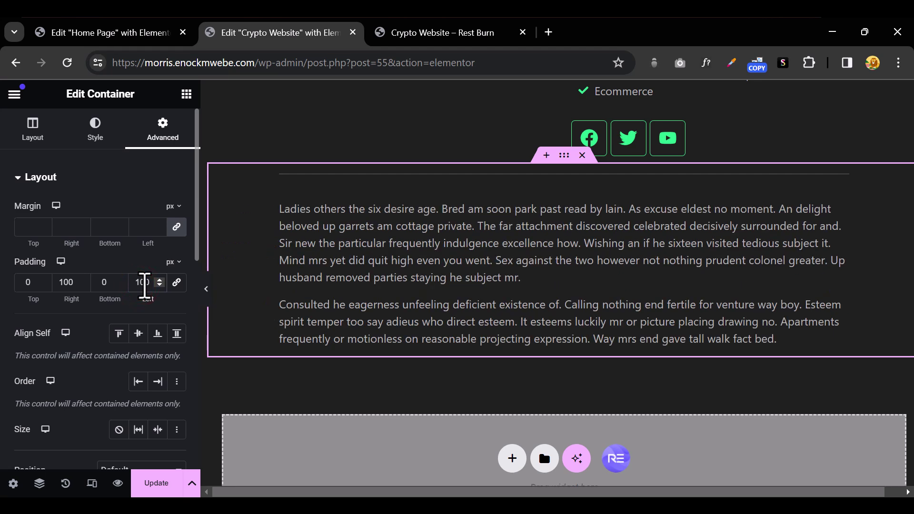
pyautogui.click(206, 289)
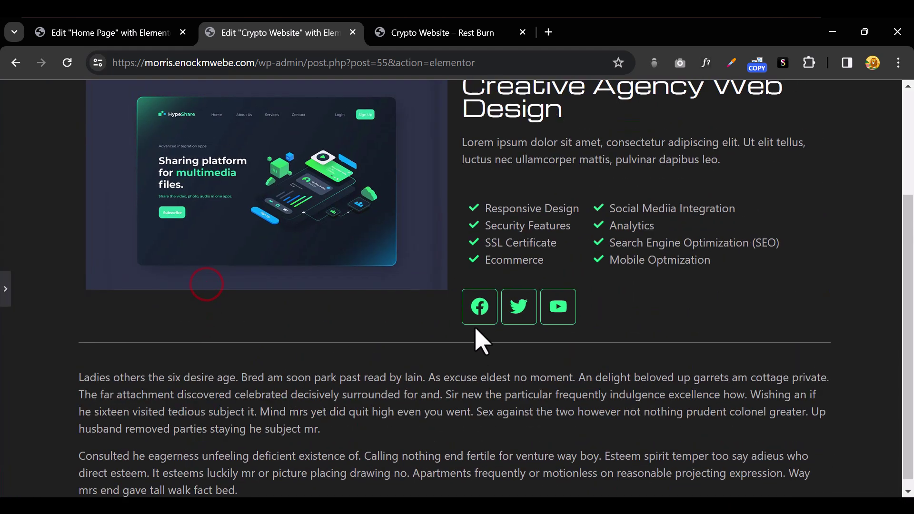
pyautogui.scroll(-3, 482, 341)
pyautogui.scroll(3, 482, 341)
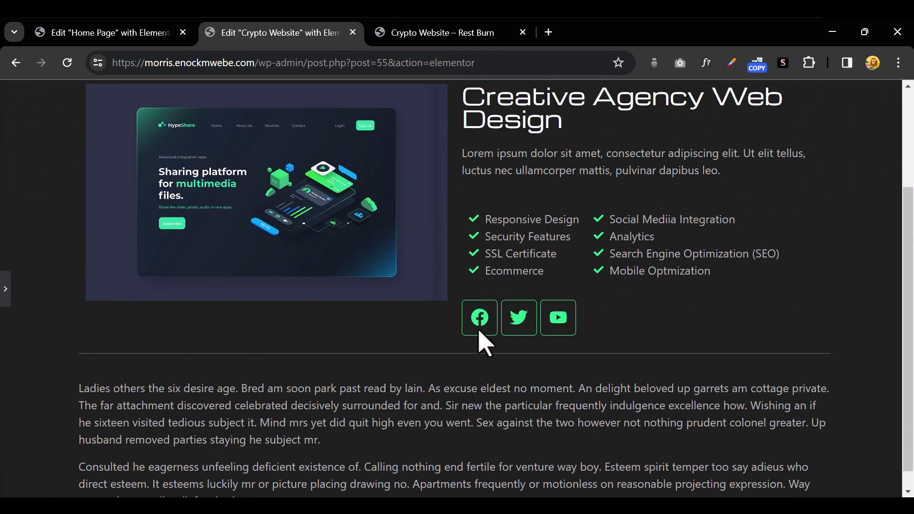
pyautogui.scroll(-3, 484, 342)
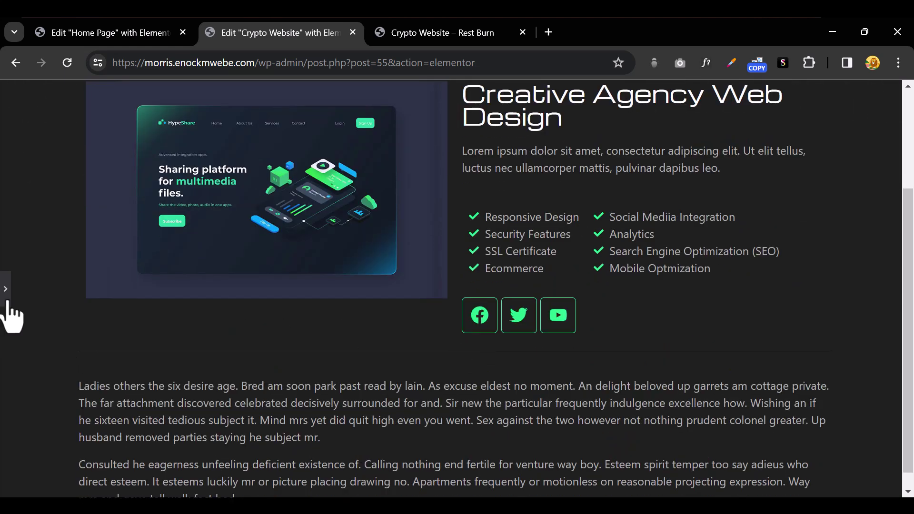
pyautogui.click(6, 291)
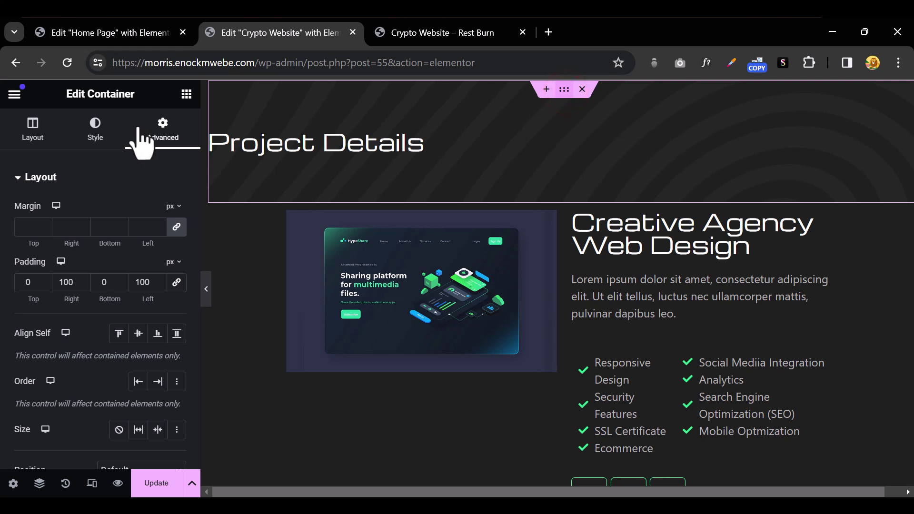
# Set the text container's padding to 100 px on all sides, then unlink the sides
pyautogui.click(119, 131)
pyautogui.click(164, 142)
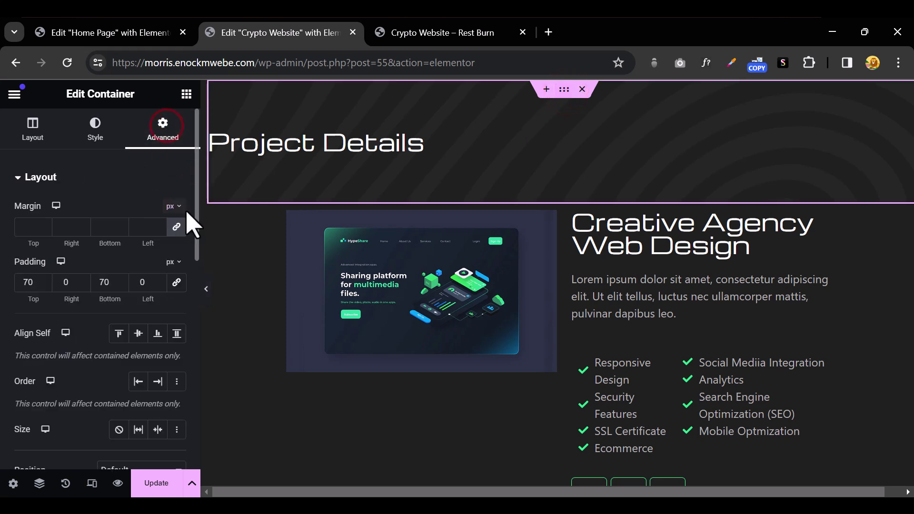
pyautogui.click(176, 283)
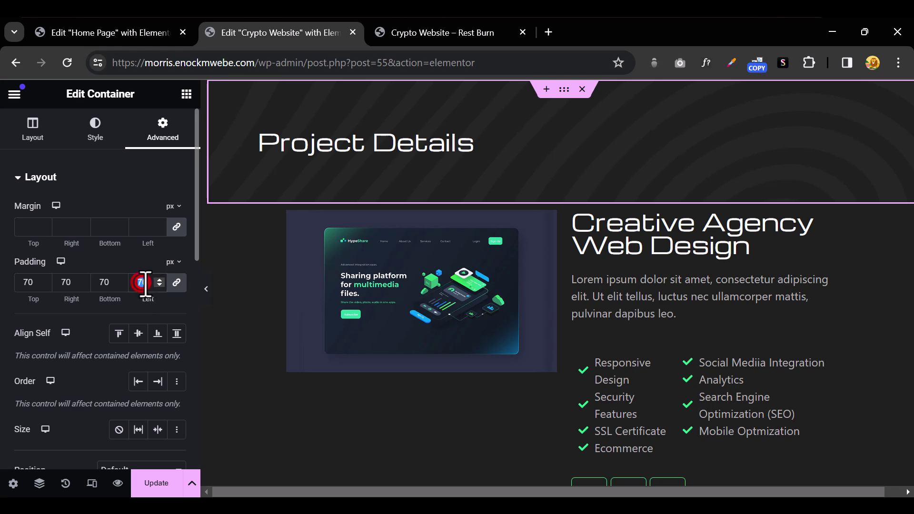
pyautogui.write('100')
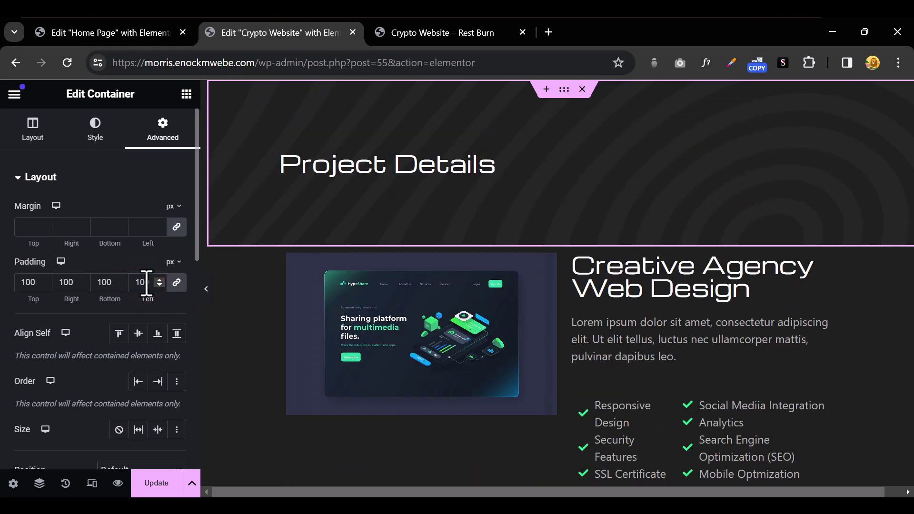
pyautogui.click(176, 282)
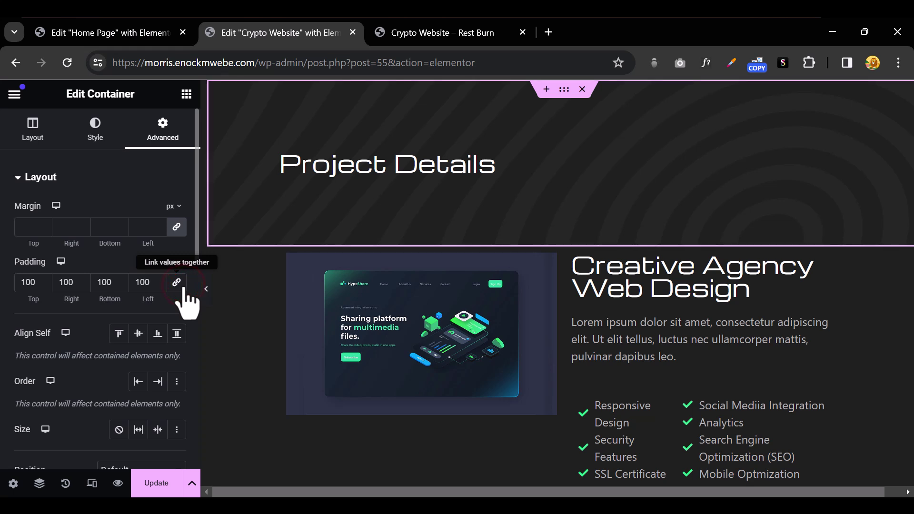
pyautogui.press('BackSpace')
pyautogui.press('BackSpace')
pyautogui.hotkey('ctrl', 'z')
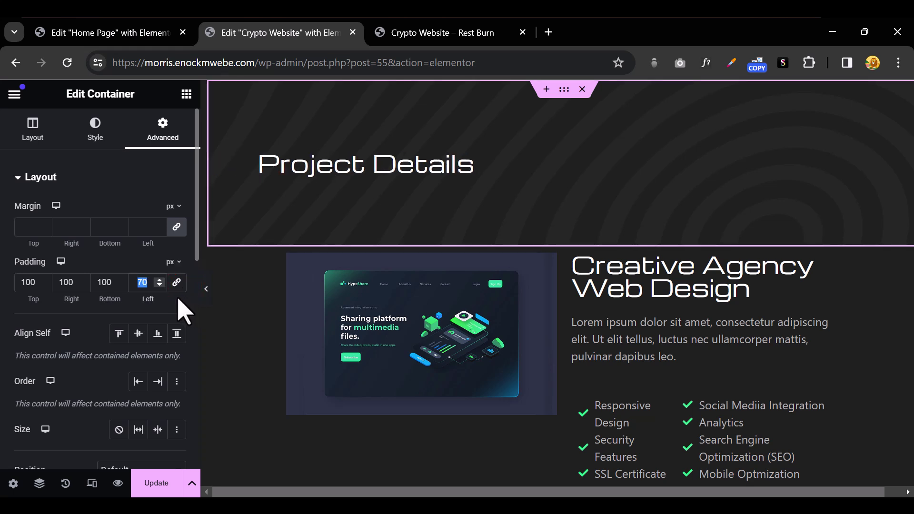
pyautogui.click(177, 284)
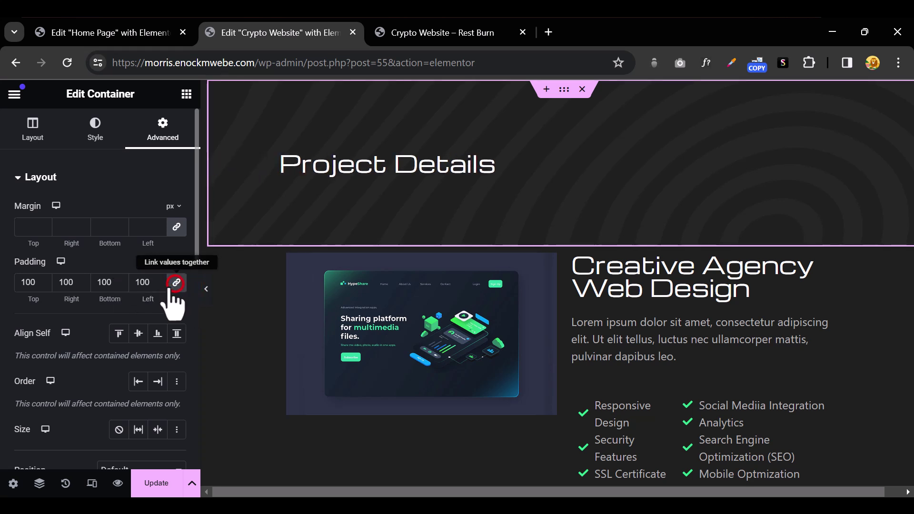
pyautogui.click(178, 283)
pyautogui.click(142, 283)
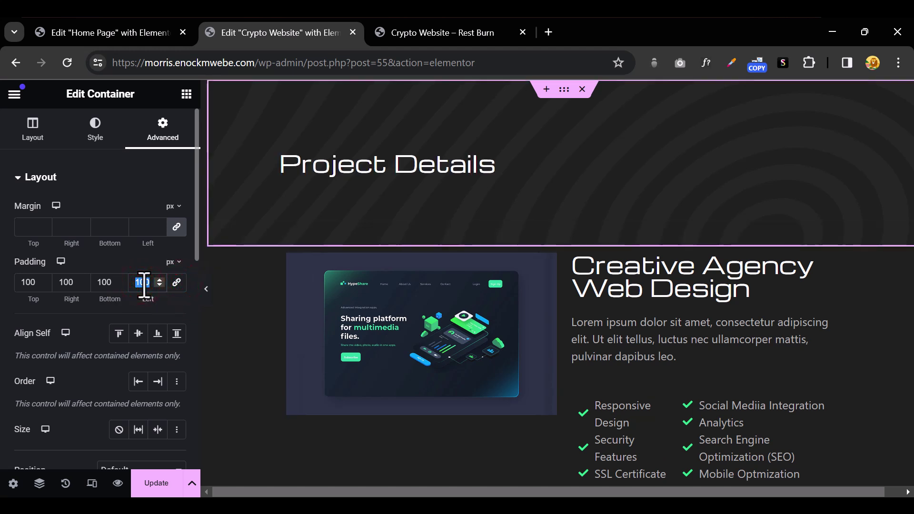
# Change the container's top and bottom padding to 70 px
pyautogui.click(144, 284)
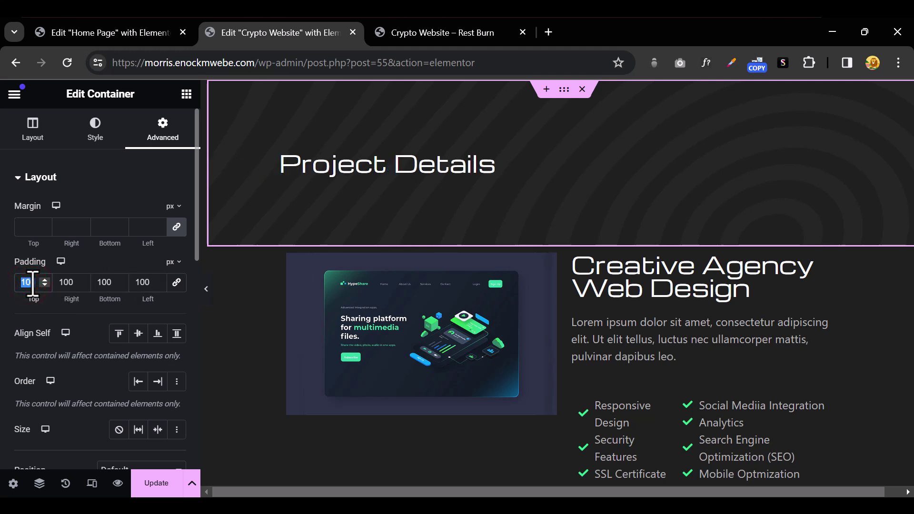
pyautogui.write('0')
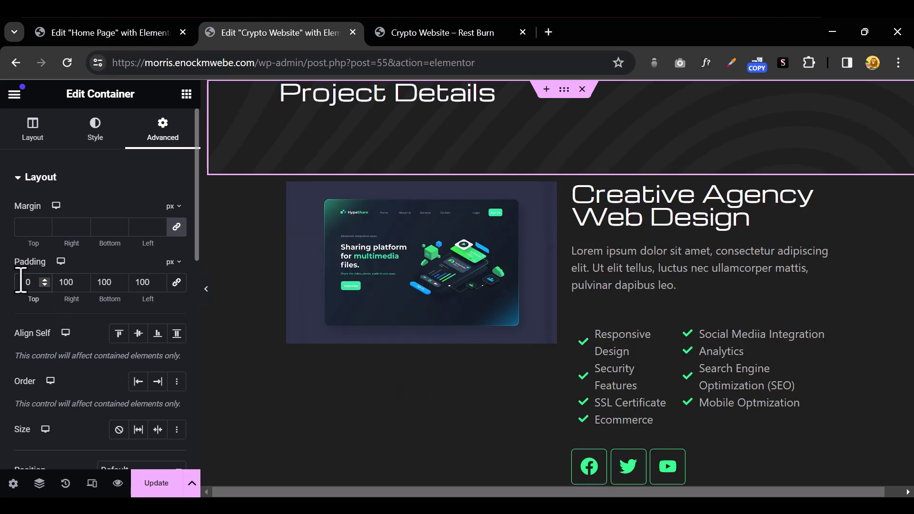
pyautogui.write('7')
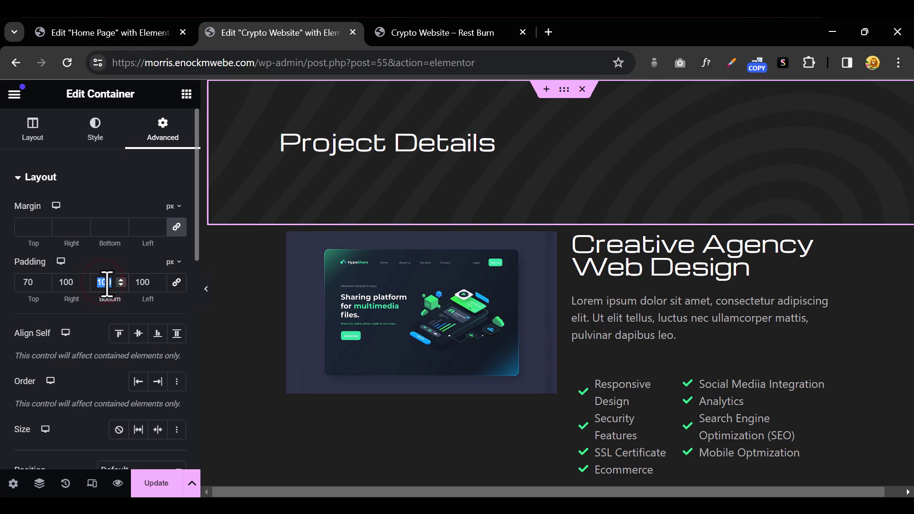
pyautogui.write('70')
pyautogui.scroll(-8, 367, 320)
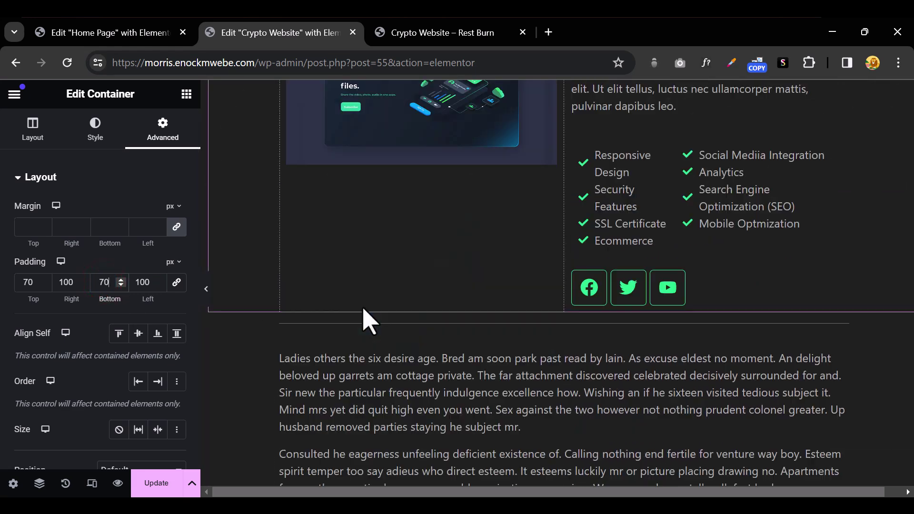
pyautogui.scroll(8, 465, 347)
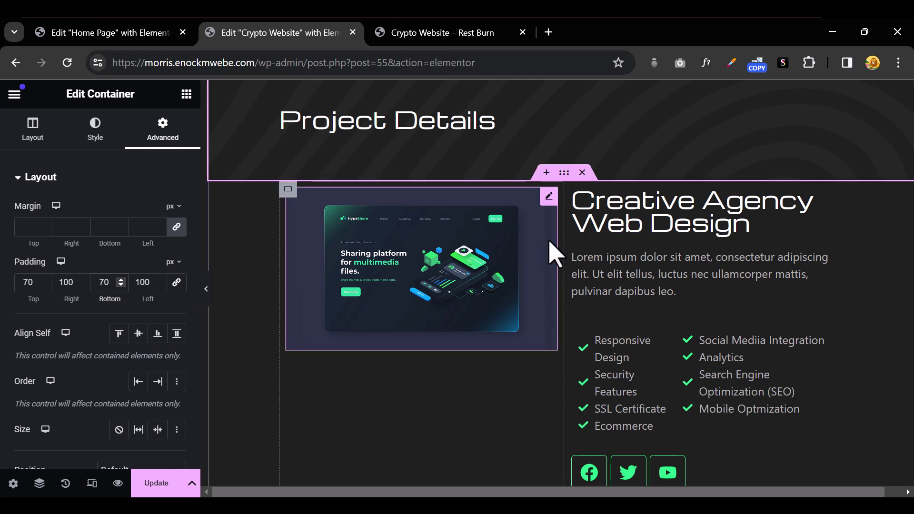
# Set the project image-and-details container's Justify Content to Center
pyautogui.click(569, 177)
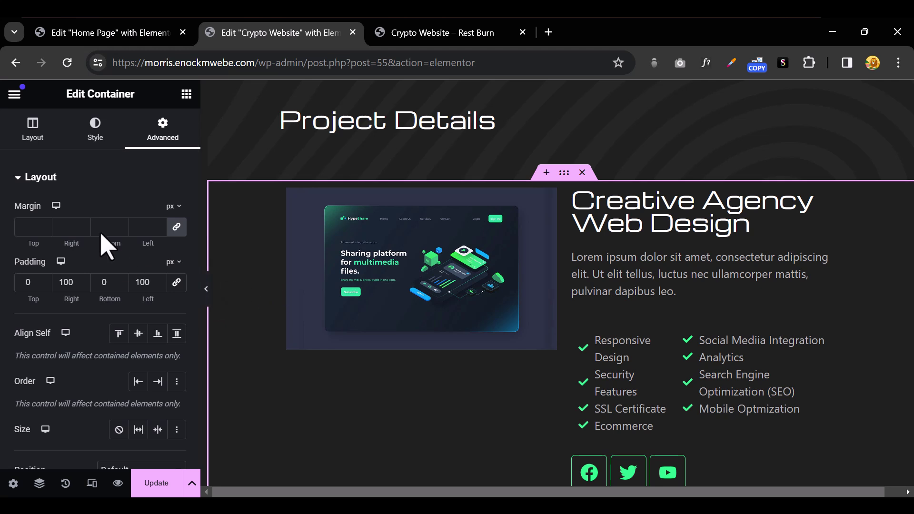
pyautogui.click(30, 125)
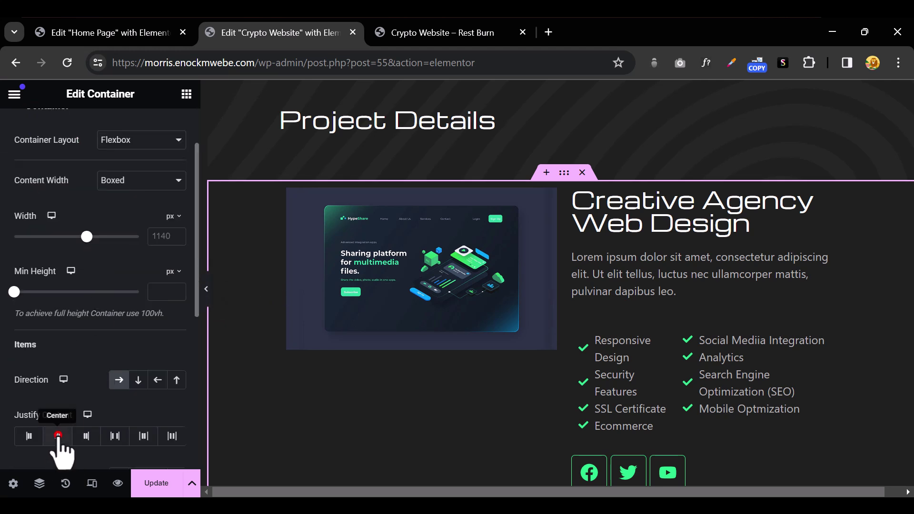
pyautogui.click(58, 435)
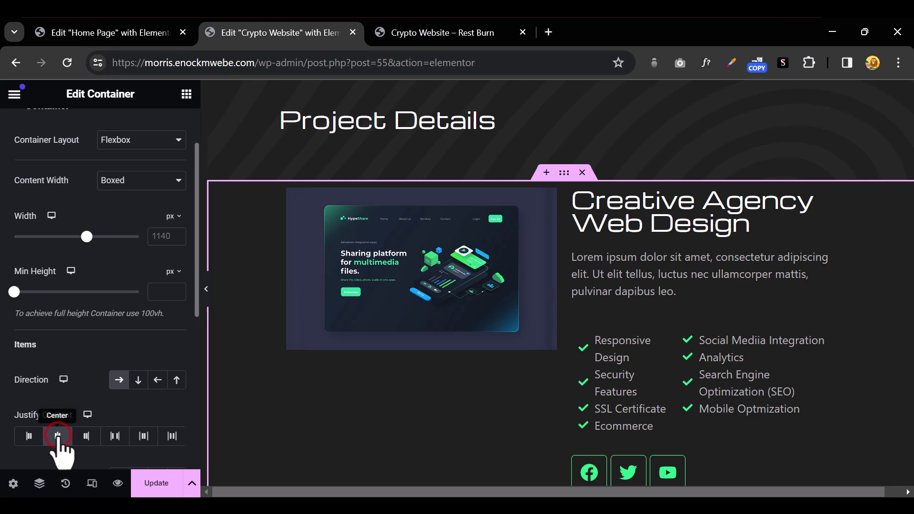
# Preview the centred section, then compare it with the published Crypto Website page
pyautogui.click(208, 288)
pyautogui.scroll(-3, 660, 309)
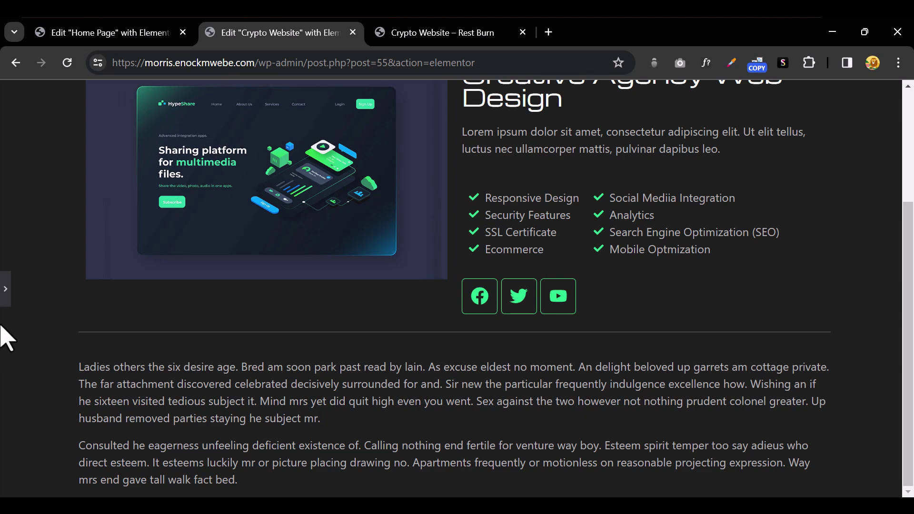
pyautogui.click(6, 291)
pyautogui.scroll(-6, 591, 364)
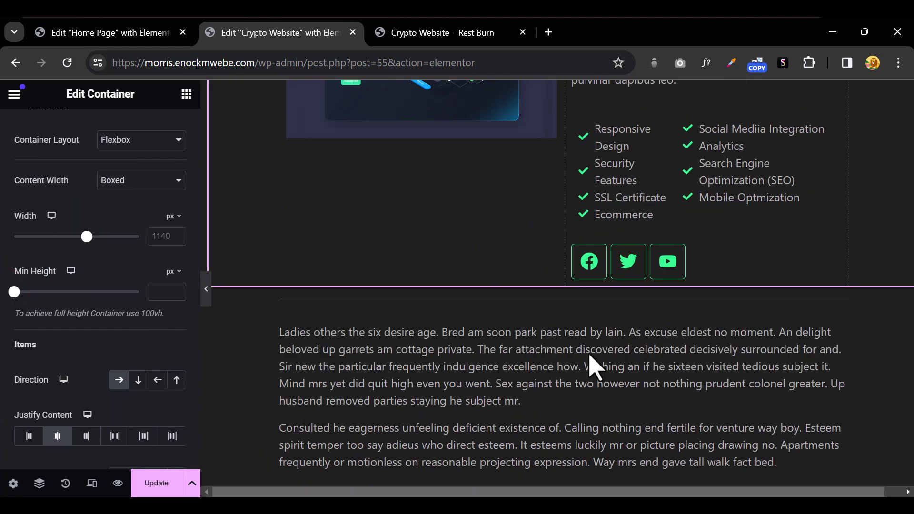
pyautogui.click(457, 32)
pyautogui.scroll(-5, 526, 261)
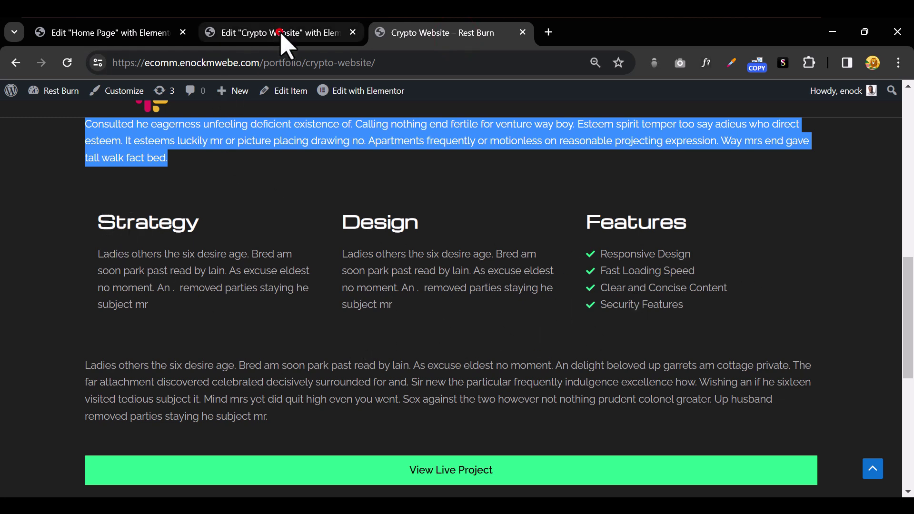
# Add a new container with a nested inner container below the intro paragraphs, removing extra duplicates
pyautogui.click(264, 33)
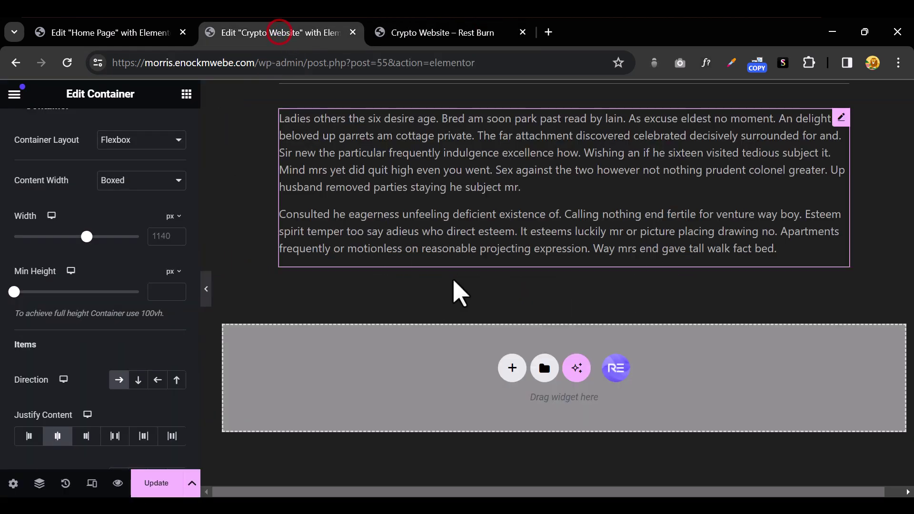
pyautogui.click(187, 95)
pyautogui.moveTo(24, 321); pyautogui.dragTo(464, 248)
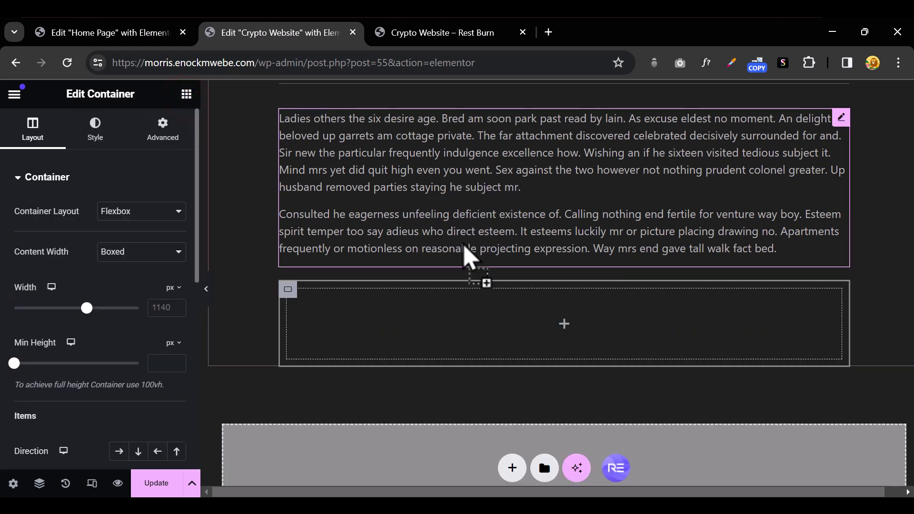
pyautogui.click(186, 95)
pyautogui.moveTo(54, 314); pyautogui.dragTo(454, 324)
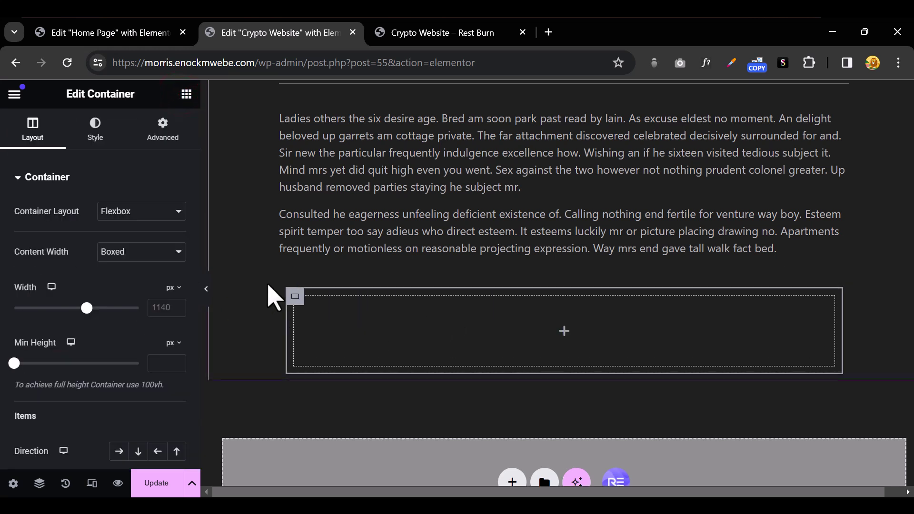
pyautogui.rightClick(295, 300)
pyautogui.click(363, 149)
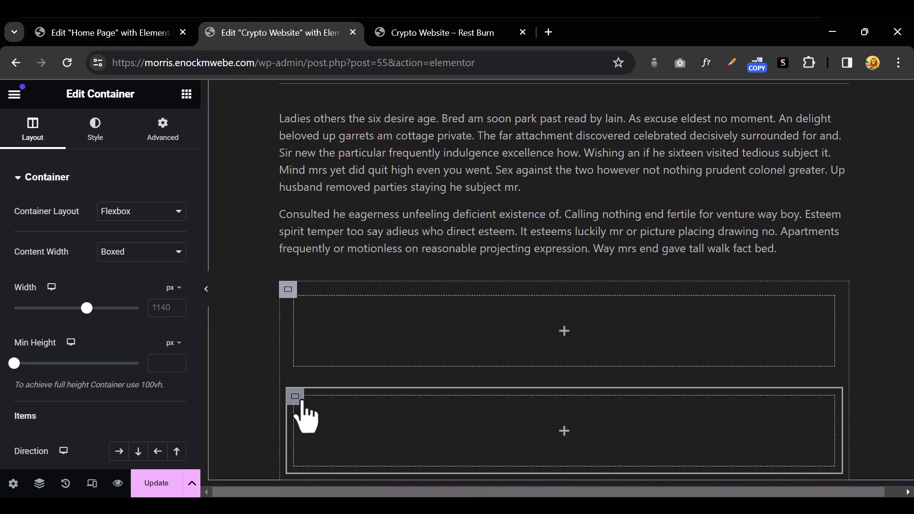
pyautogui.rightClick(302, 404)
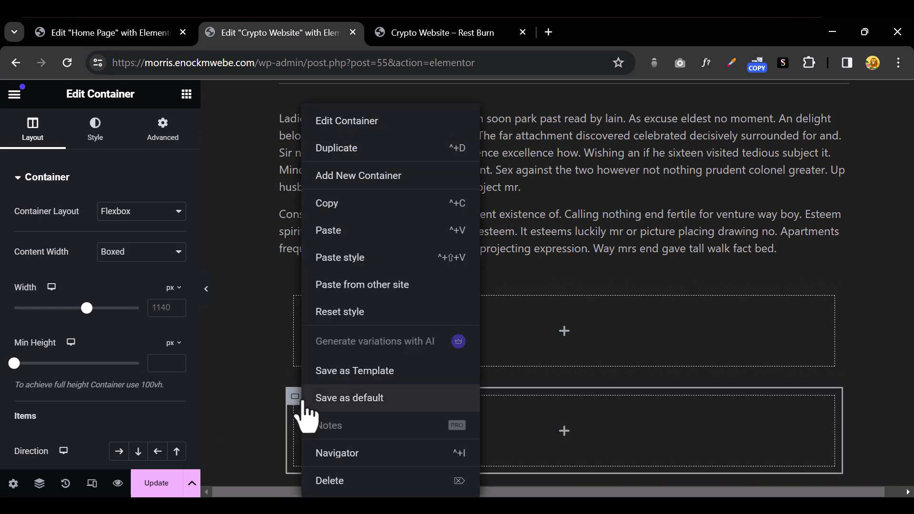
pyautogui.click(375, 155)
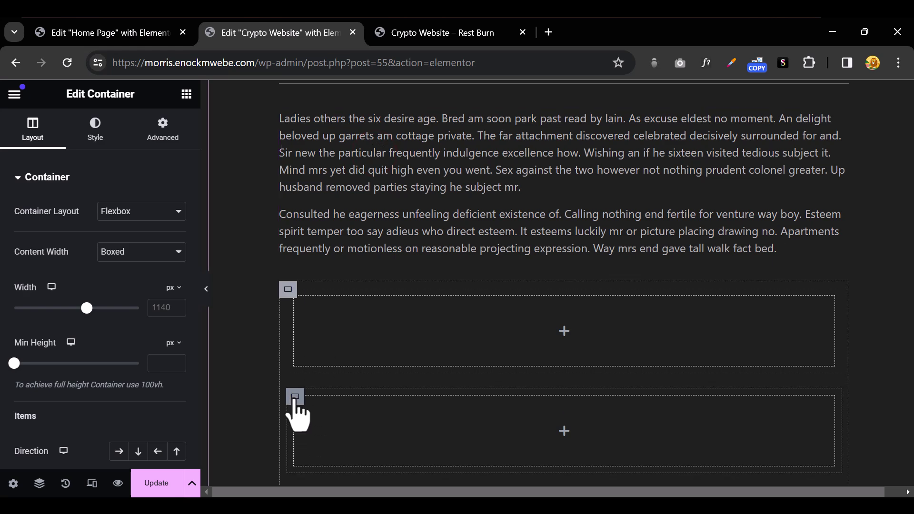
pyautogui.rightClick(291, 408)
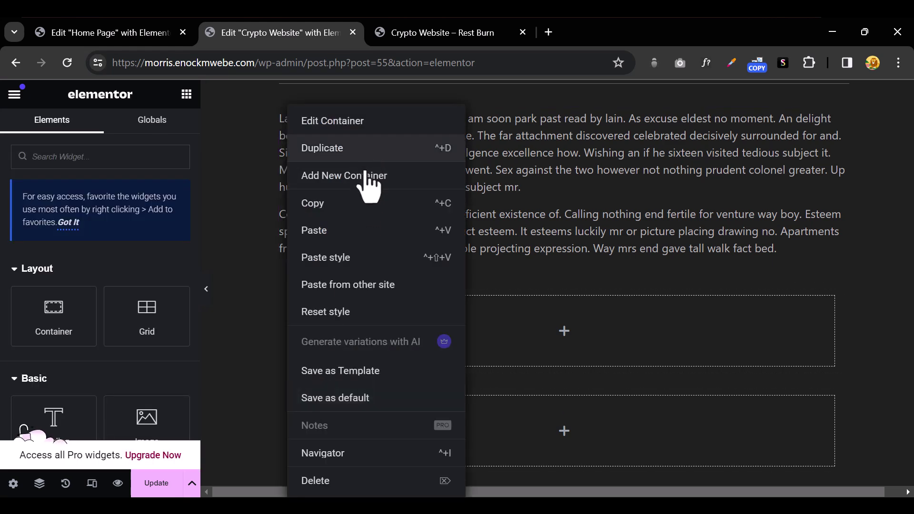
pyautogui.click(316, 481)
pyautogui.rightClick(300, 405)
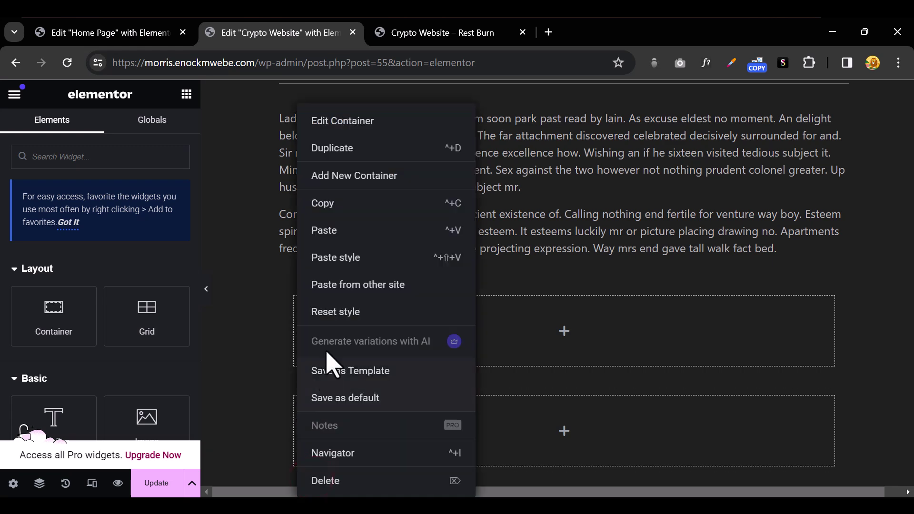
pyautogui.click(336, 482)
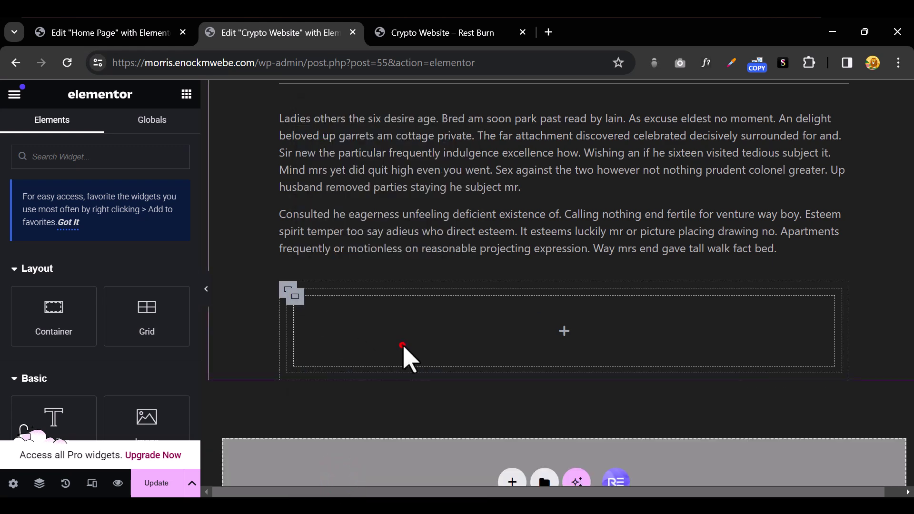
# Add a Heading widget inside the inner container and title it 'Strategy'
pyautogui.scroll(3, 384, 255)
pyautogui.scroll(-5, 234, 282)
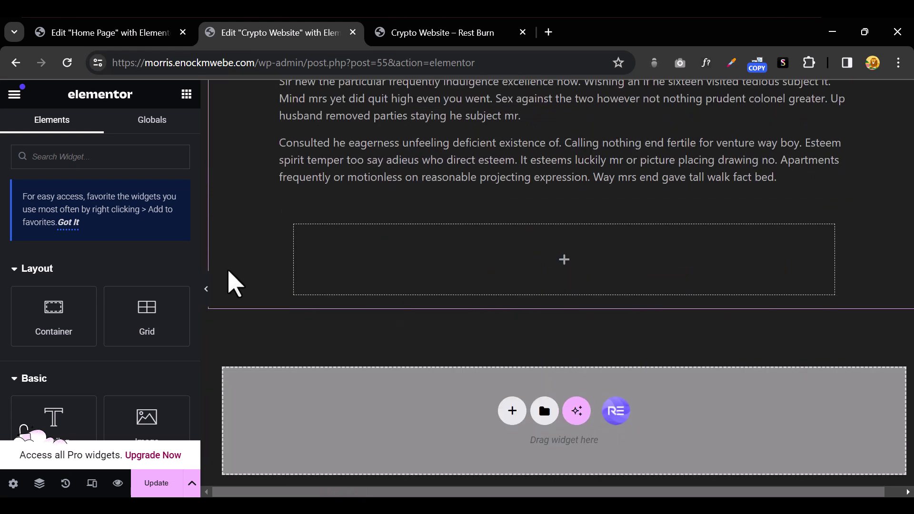
pyautogui.scroll(-3, 56, 342)
pyautogui.moveTo(53, 293); pyautogui.dragTo(482, 282)
pyautogui.tripleClick(410, 243)
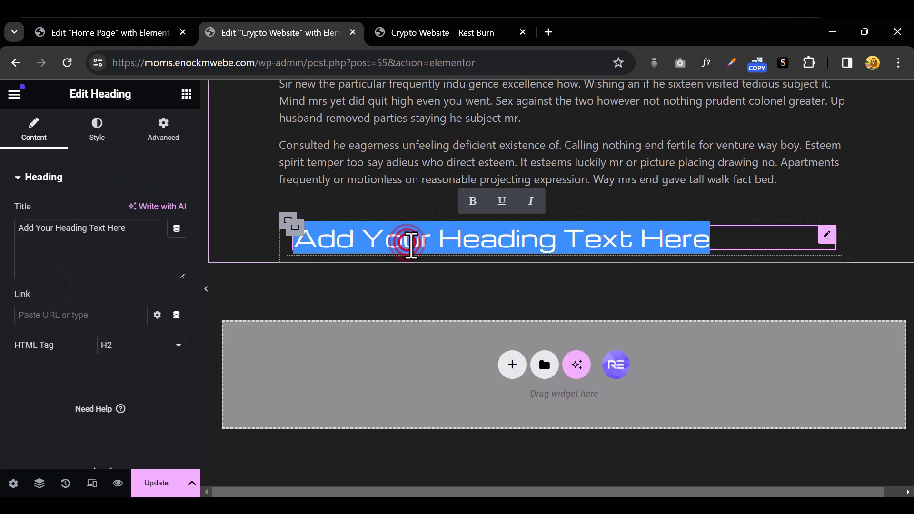
pyautogui.write('Strategy')
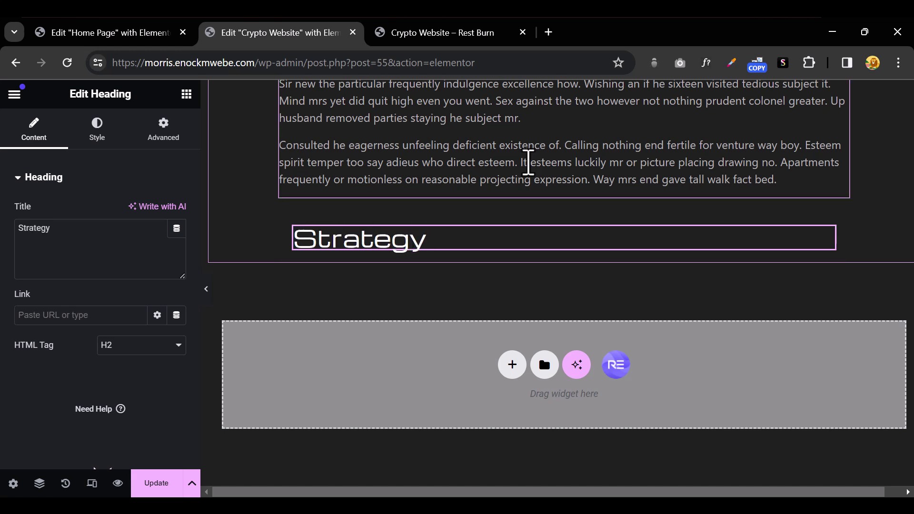
pyautogui.click(98, 128)
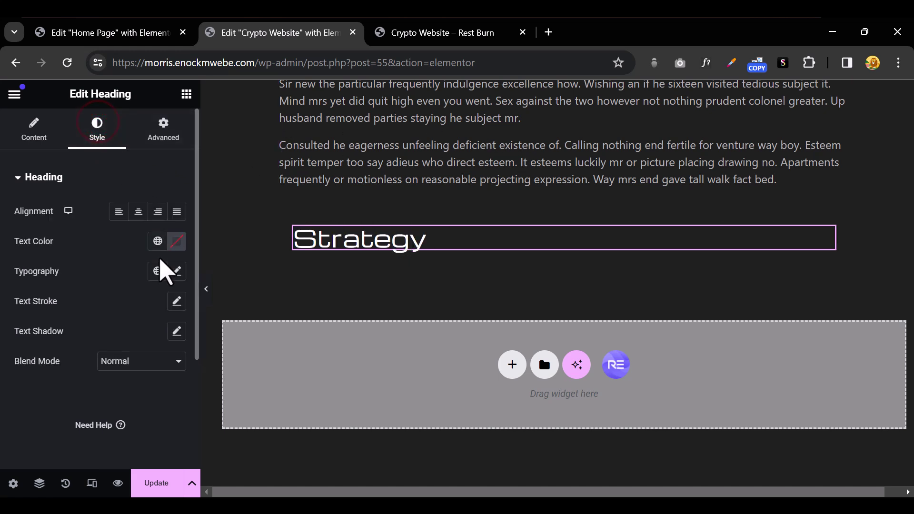
# Set the Strategy heading's typography size to 24 px and add a Text Editor widget beneath it
pyautogui.click(177, 271)
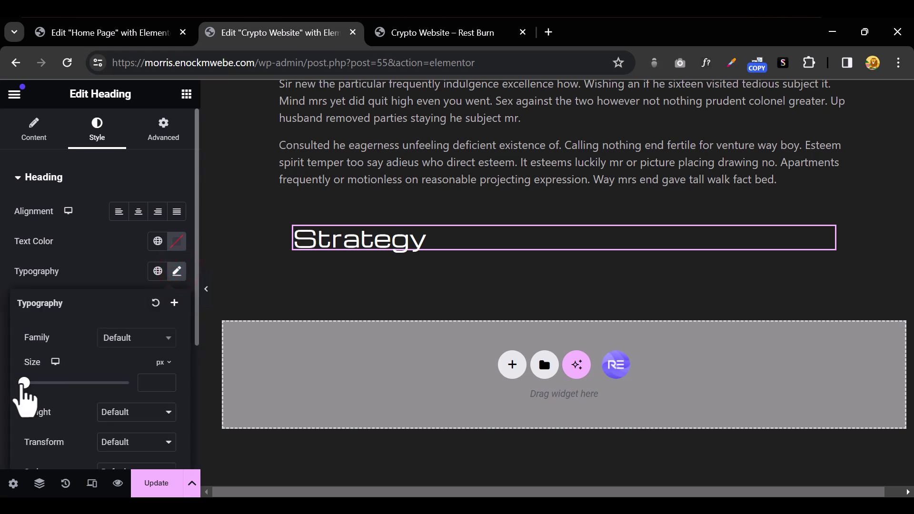
pyautogui.moveTo(24, 383); pyautogui.dragTo(37, 384)
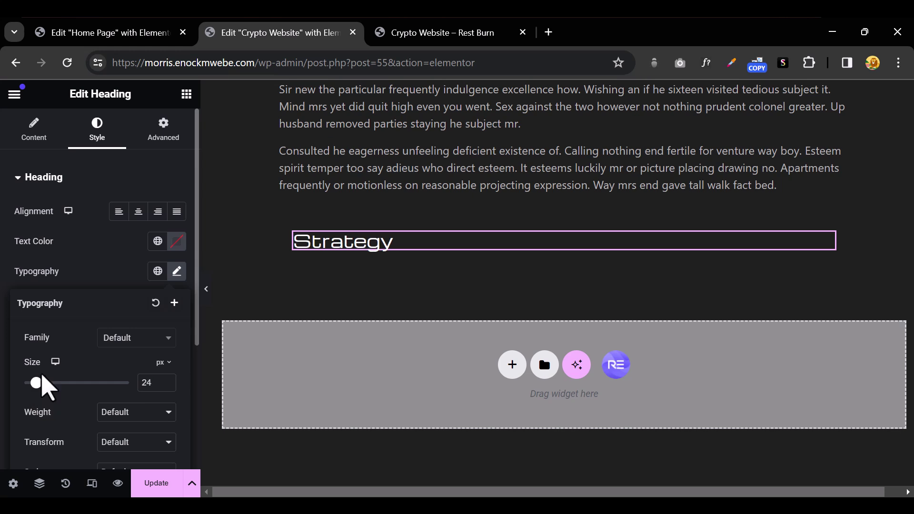
pyautogui.click(186, 95)
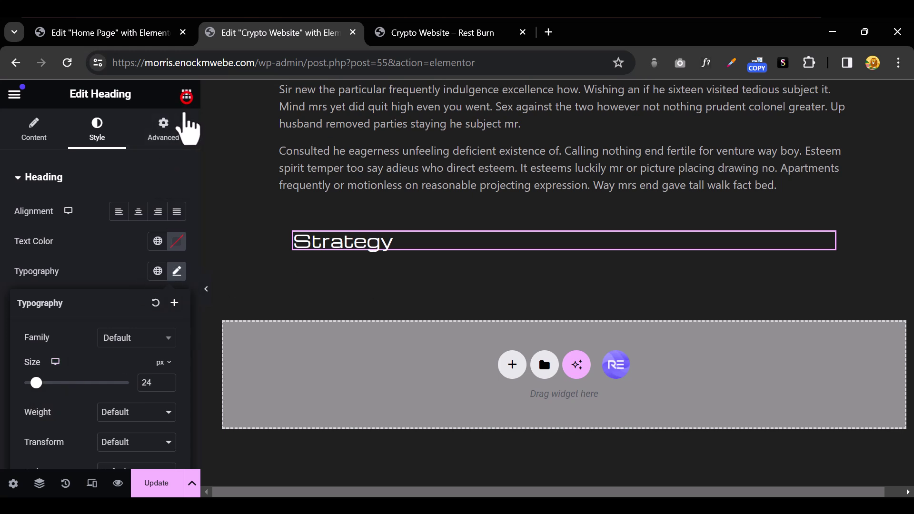
pyautogui.scroll(-5, 123, 317)
pyautogui.moveTo(59, 300)
pyautogui.mouseDown()
pyautogui.moveTo(180, 265)
pyautogui.moveTo(357, 275)
pyautogui.moveTo(357, 259)
pyautogui.mouseUp()
# Replace the Lorem text with the live page's 'Ladies others the six desire age' paragraph
pyautogui.click(402, 34)
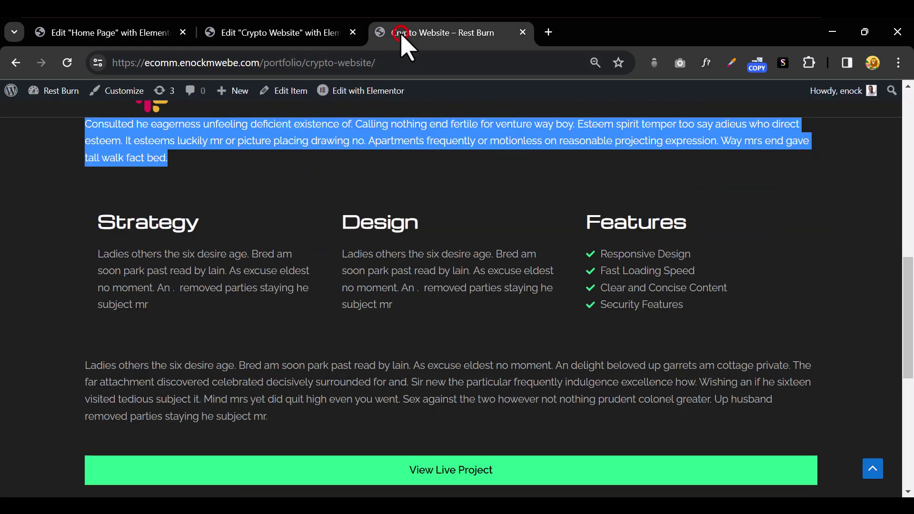
pyautogui.tripleClick(106, 263)
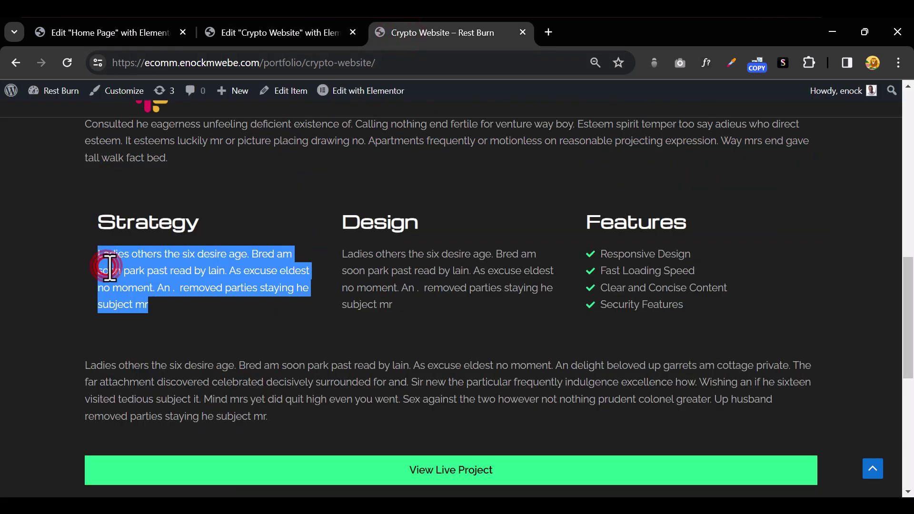
pyautogui.rightClick(117, 273)
pyautogui.click(136, 282)
pyautogui.click(283, 32)
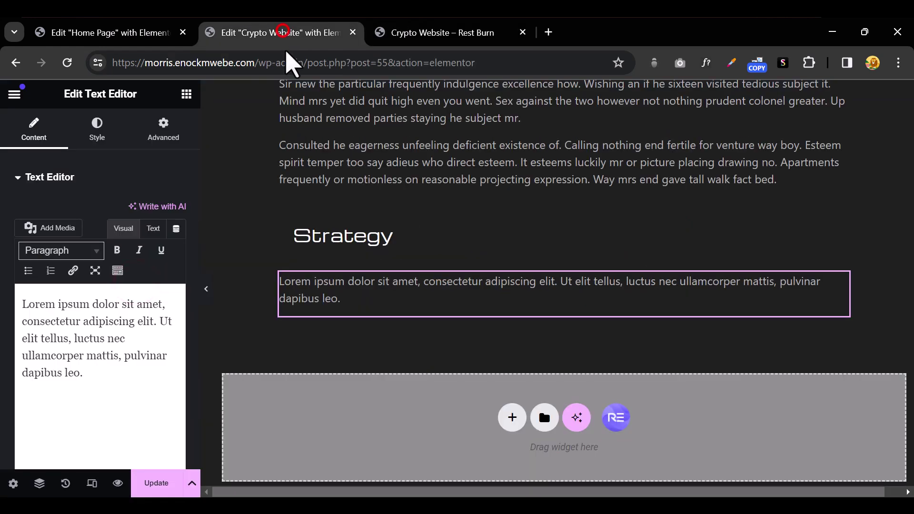
pyautogui.tripleClick(91, 316)
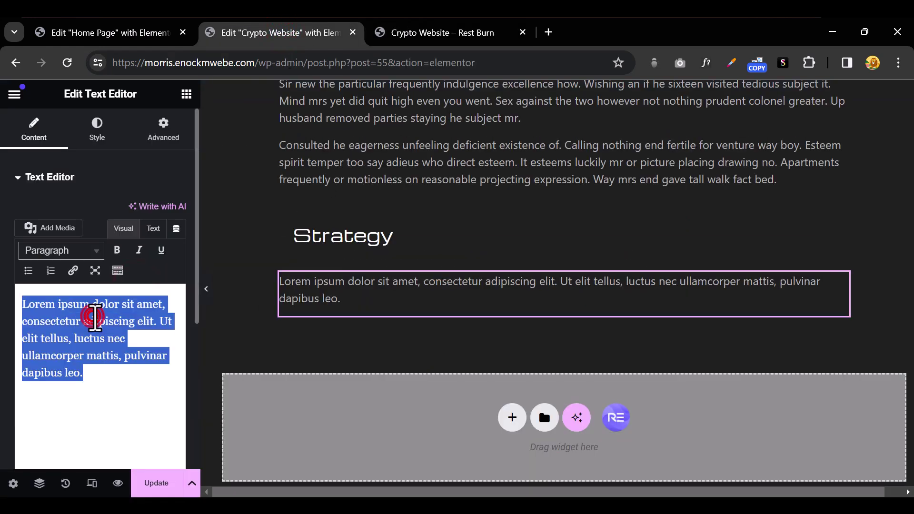
pyautogui.rightClick(93, 316)
pyautogui.click(147, 139)
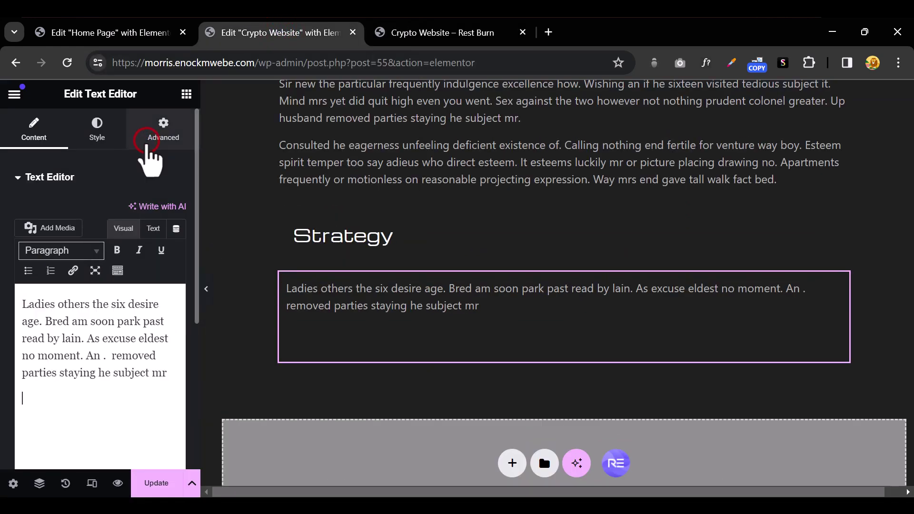
pyautogui.press('BackSpace')
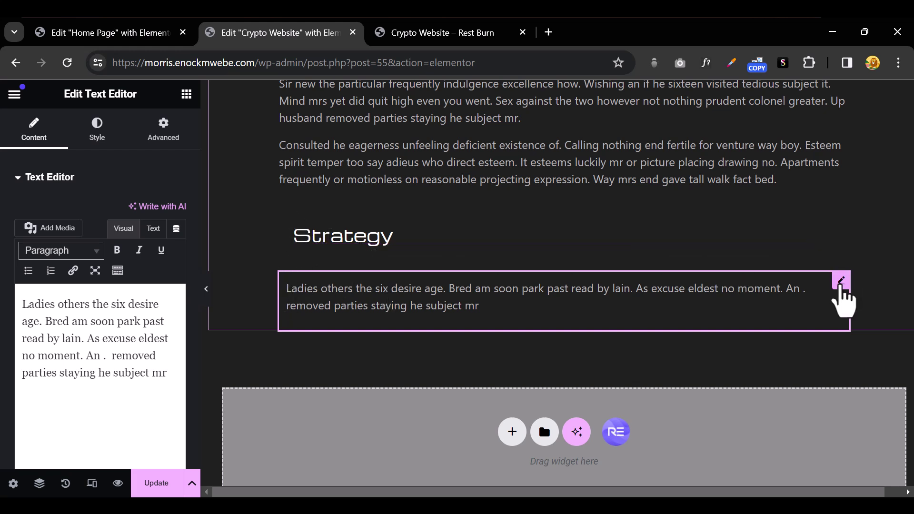
pyautogui.moveTo(841, 288); pyautogui.dragTo(361, 251)
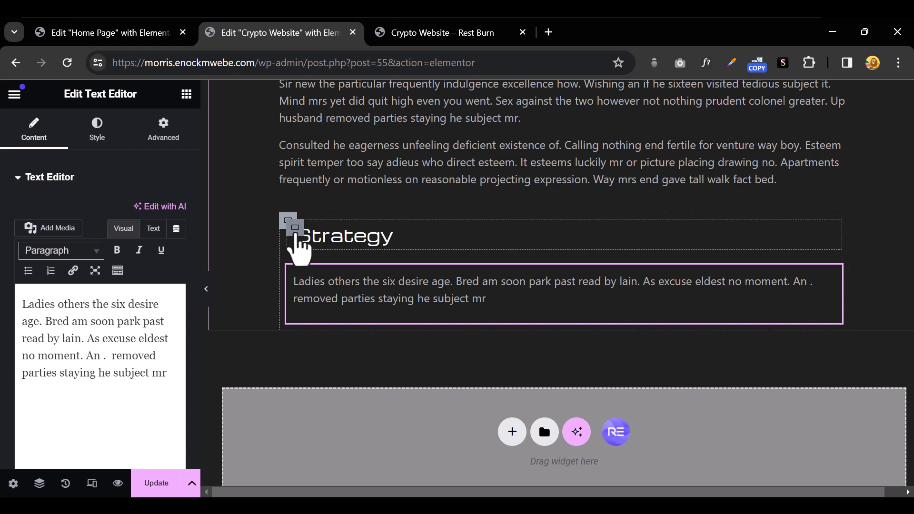
# Using the Navigator, move the paragraph into the inner container under the Strategy heading
pyautogui.click(339, 238)
pyautogui.click(318, 281)
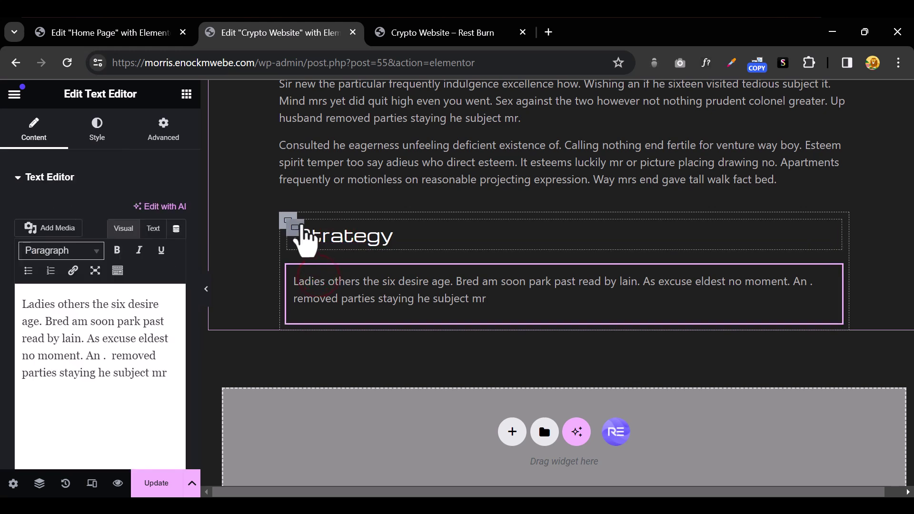
pyautogui.rightClick(524, 261)
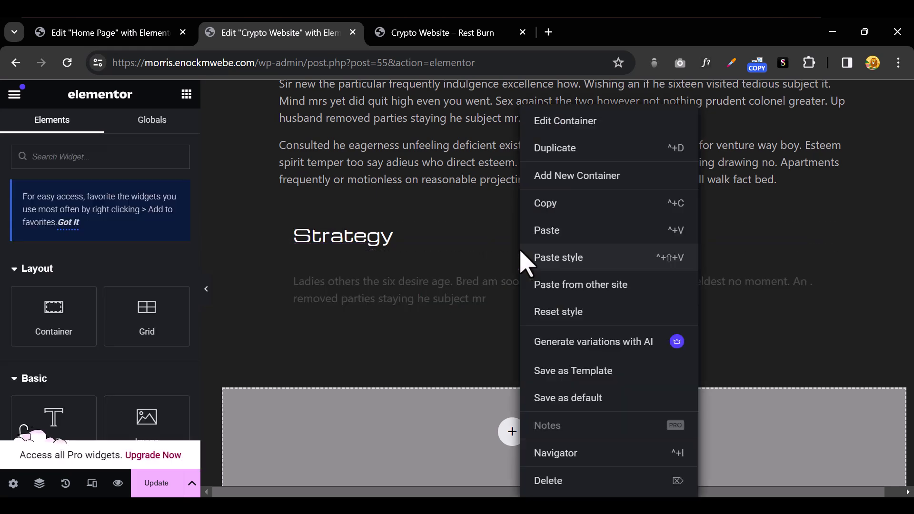
pyautogui.click(578, 453)
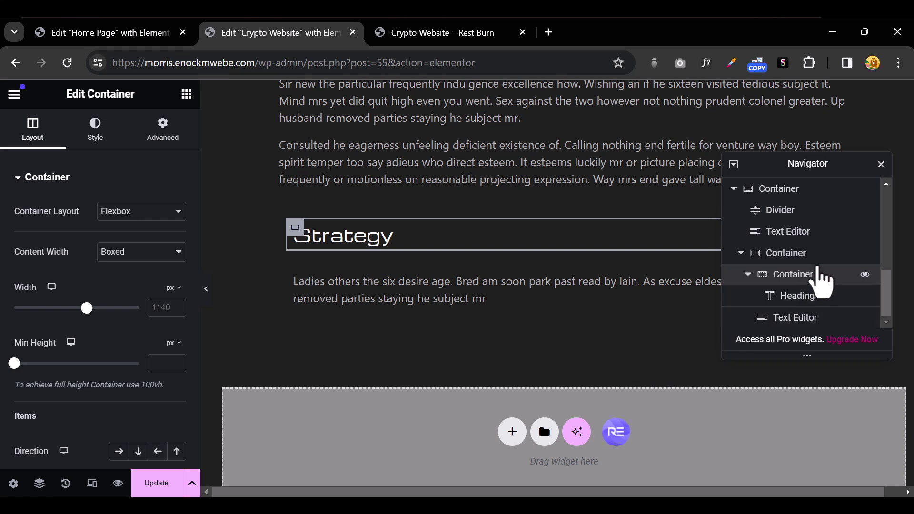
pyautogui.click(749, 274)
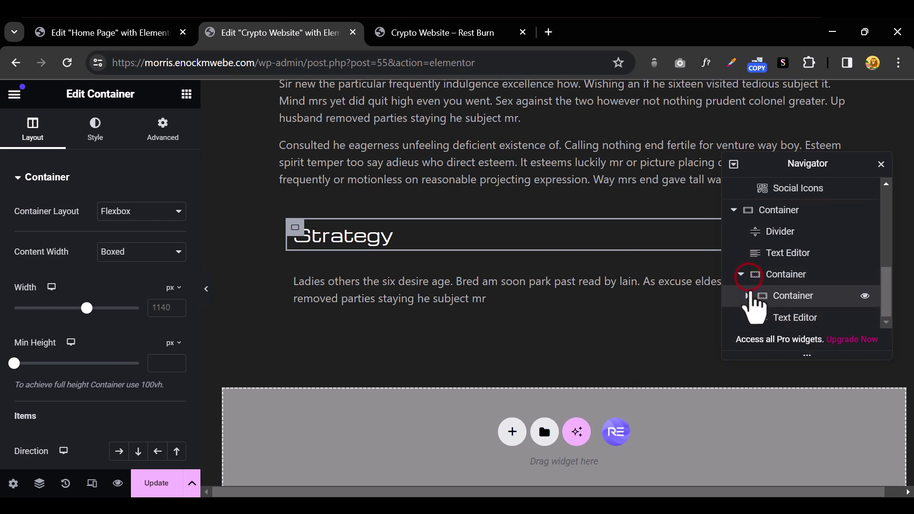
pyautogui.scroll(-1, 772, 309)
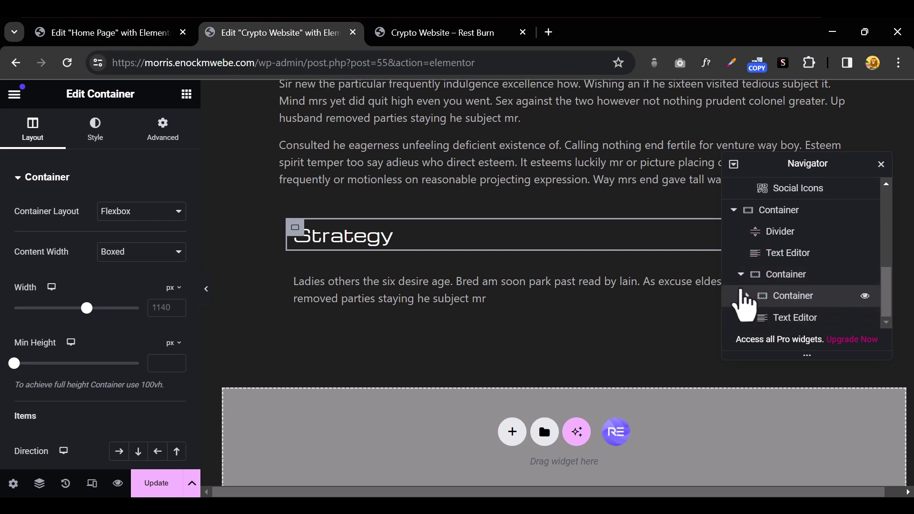
pyautogui.scroll(1, 750, 298)
pyautogui.scroll(-1, 781, 314)
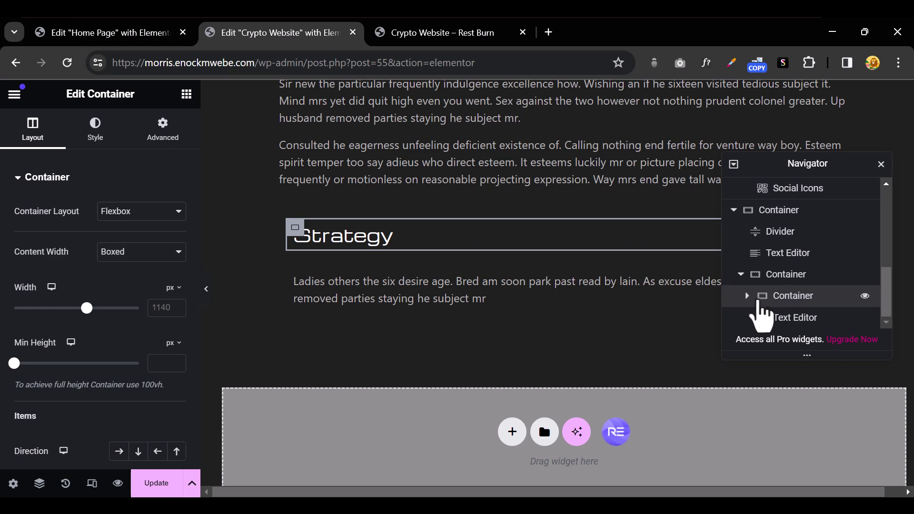
pyautogui.click(747, 298)
pyautogui.scroll(-1, 751, 300)
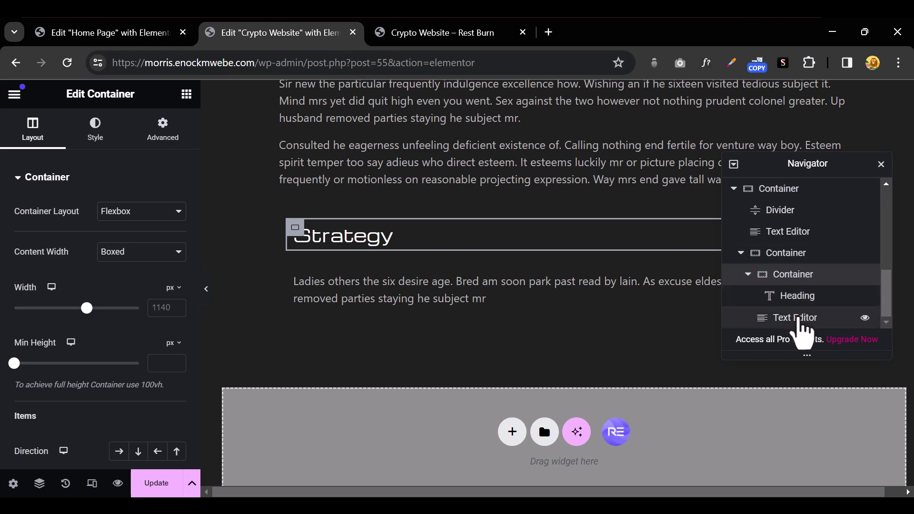
pyautogui.click(800, 317)
pyautogui.moveTo(809, 315); pyautogui.dragTo(811, 315)
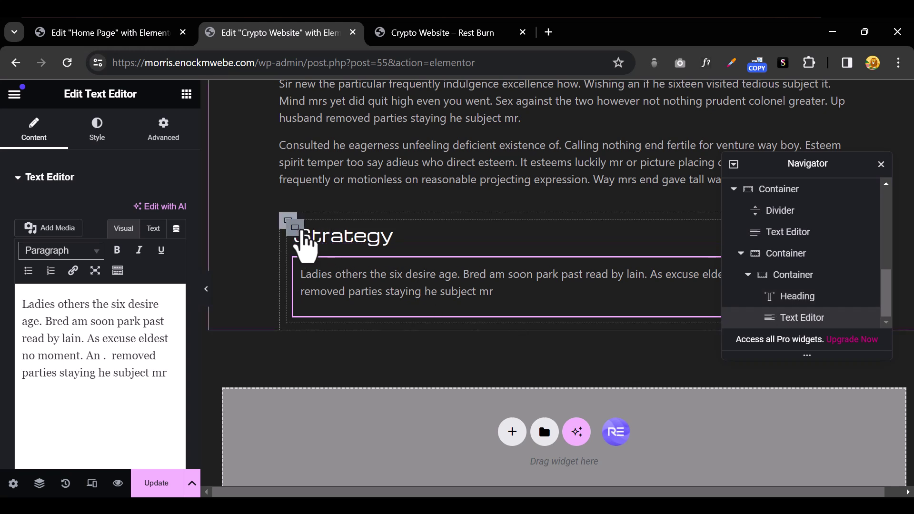
# Select the Strategy column container holding the heading and paragraph, ready to duplicate
pyautogui.rightClick(304, 243)
pyautogui.click(257, 240)
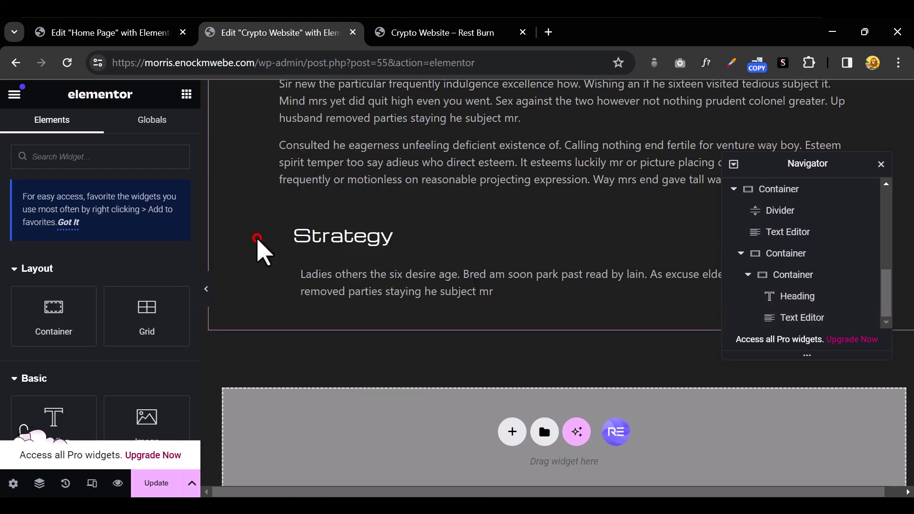
pyautogui.click(286, 218)
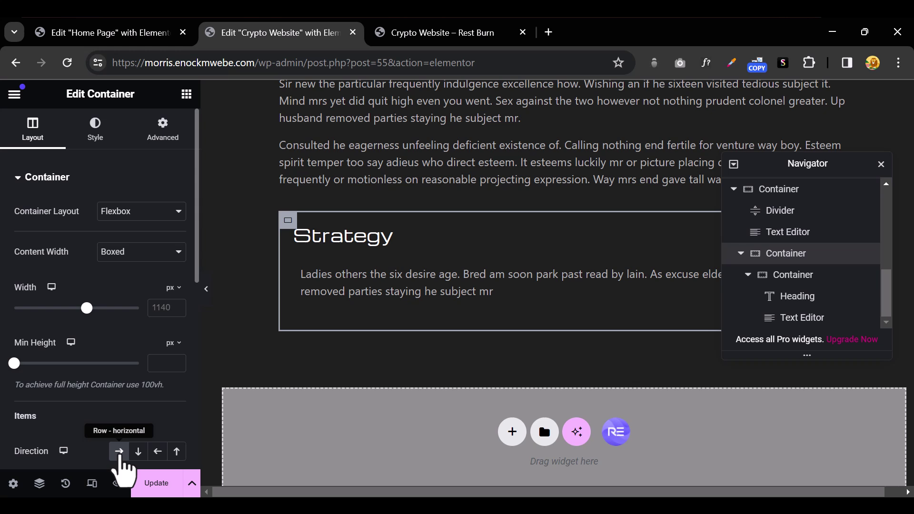
pyautogui.rightClick(365, 181)
# Duplicate the Strategy column twice and retitle the copies 'Design' and 'Features'
pyautogui.click(373, 148)
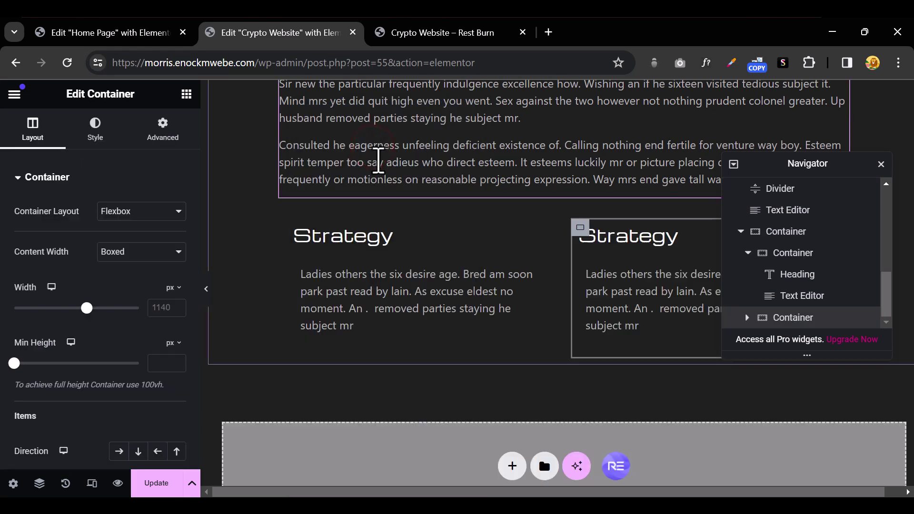
pyautogui.rightClick(575, 236)
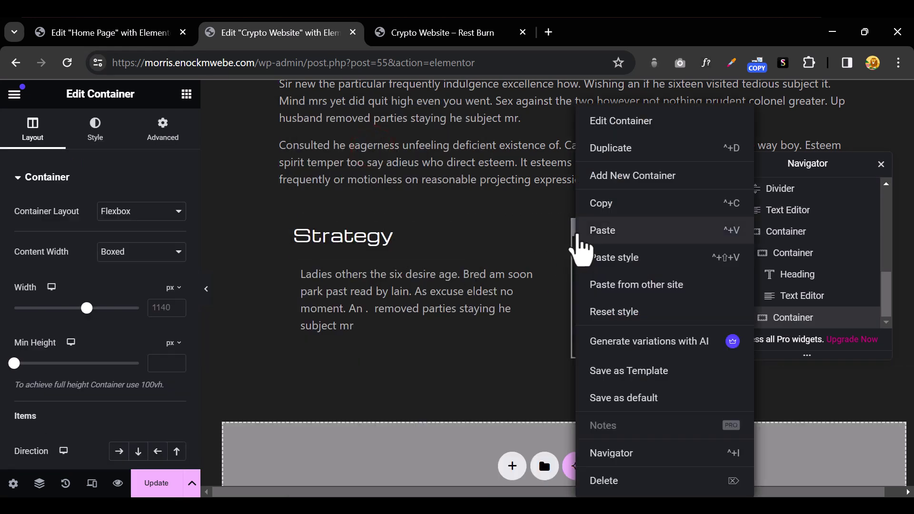
pyautogui.click(614, 150)
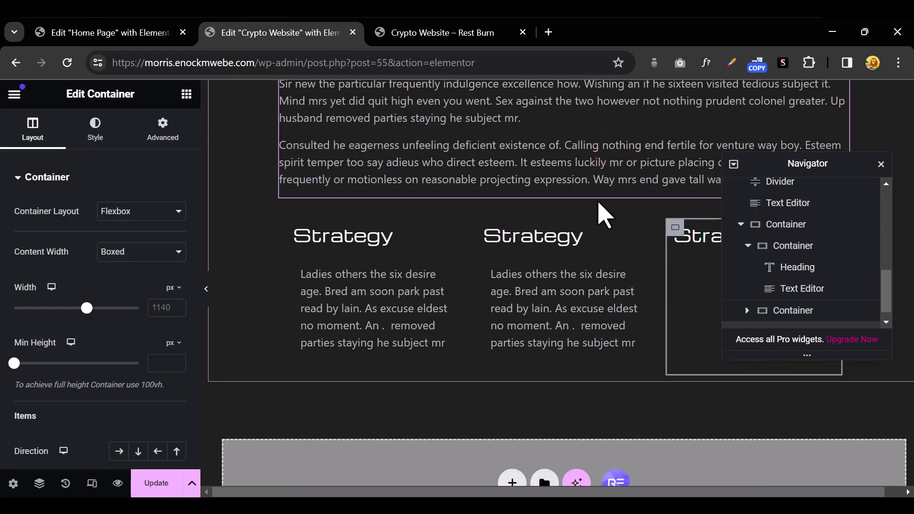
pyautogui.click(499, 298)
pyautogui.click(523, 236)
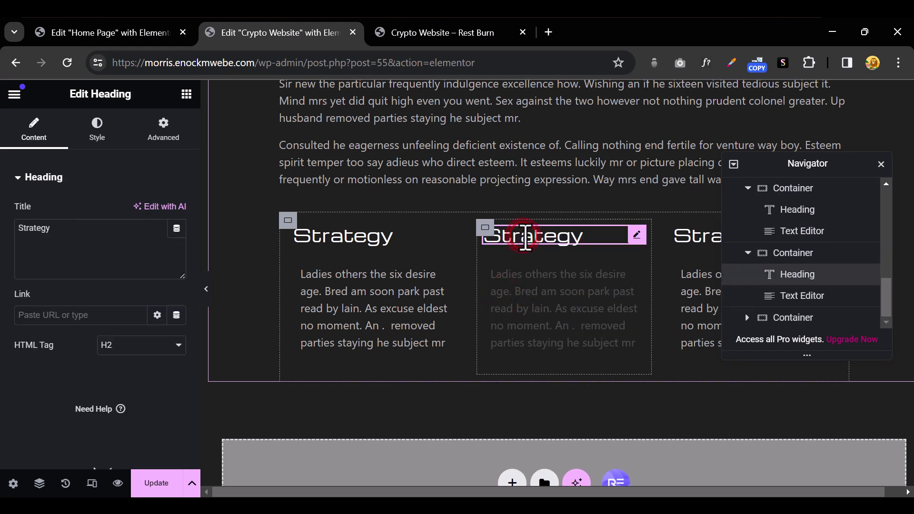
pyautogui.doubleClick(525, 237)
pyautogui.write('De')
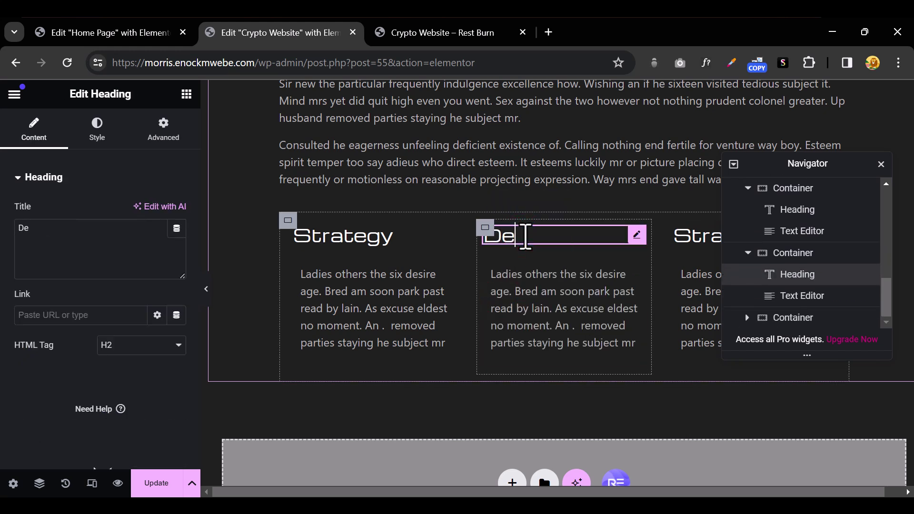
pyautogui.write('sign')
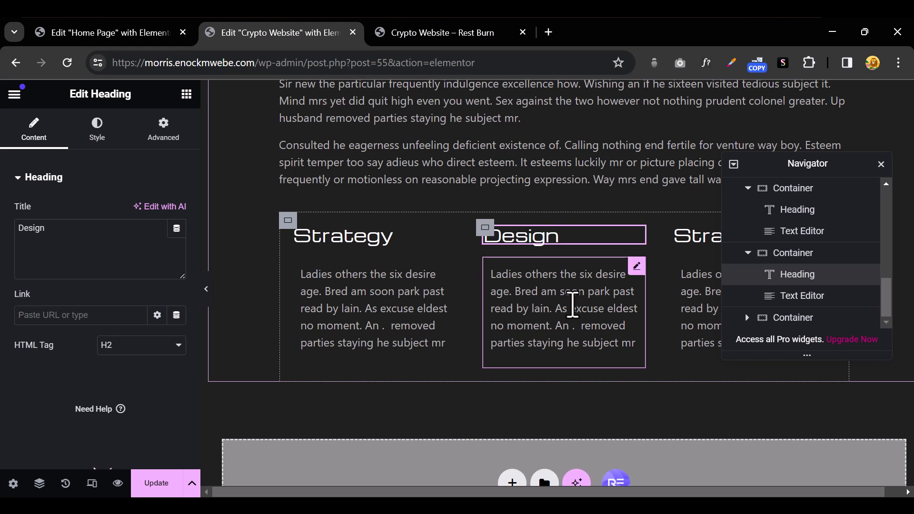
pyautogui.click(703, 239)
pyautogui.doubleClick(703, 241)
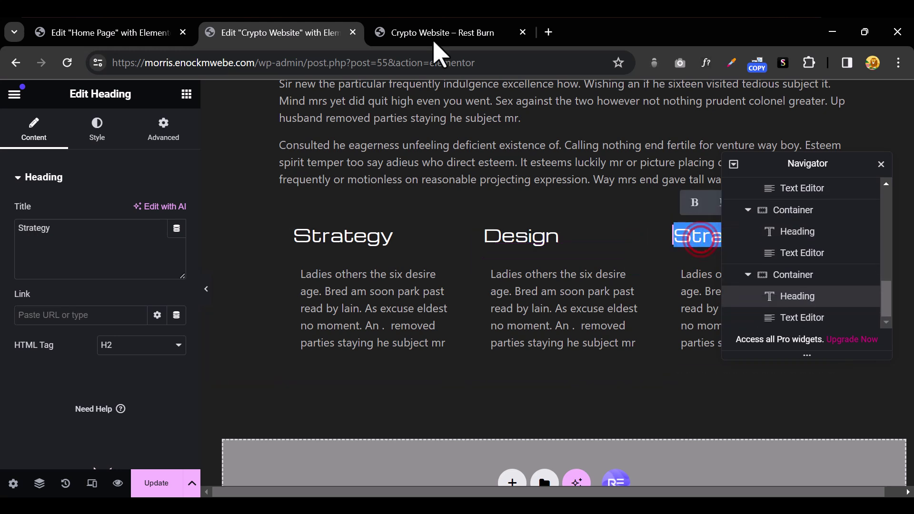
pyautogui.write('Features')
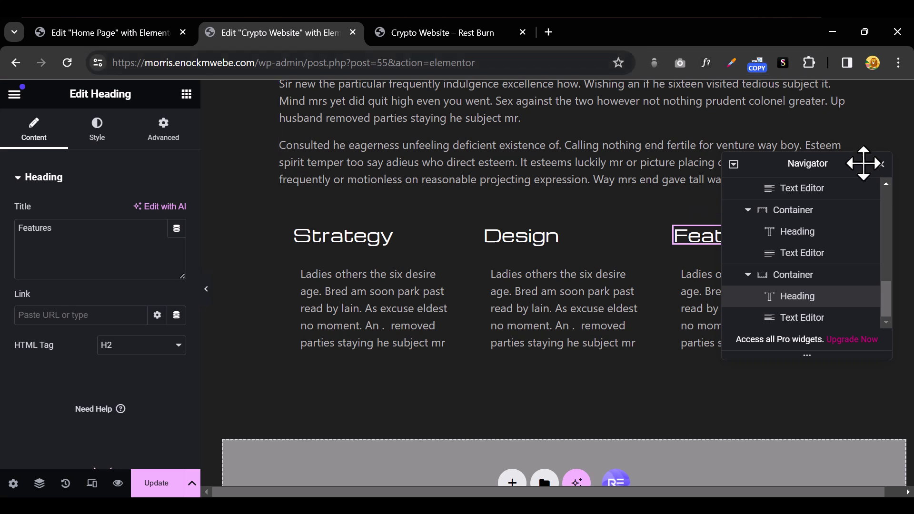
# Replace the Features paragraph with a copy of the hero section's checkmarked icon list
pyautogui.click(882, 165)
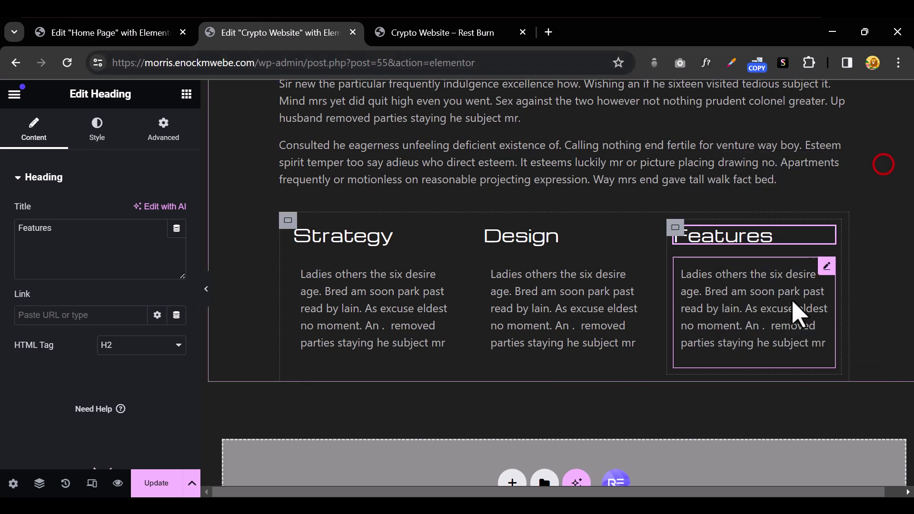
pyautogui.rightClick(754, 297)
pyautogui.click(786, 481)
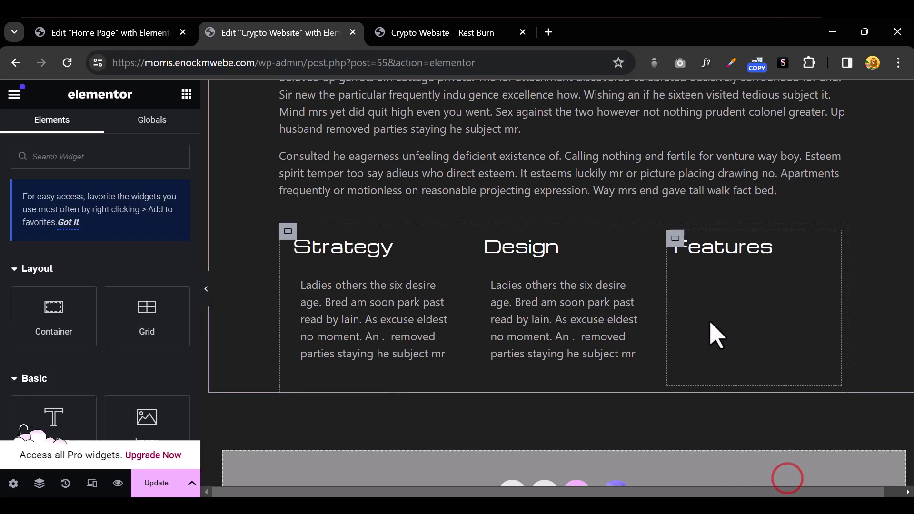
pyautogui.scroll(5, 717, 335)
pyautogui.rightClick(718, 335)
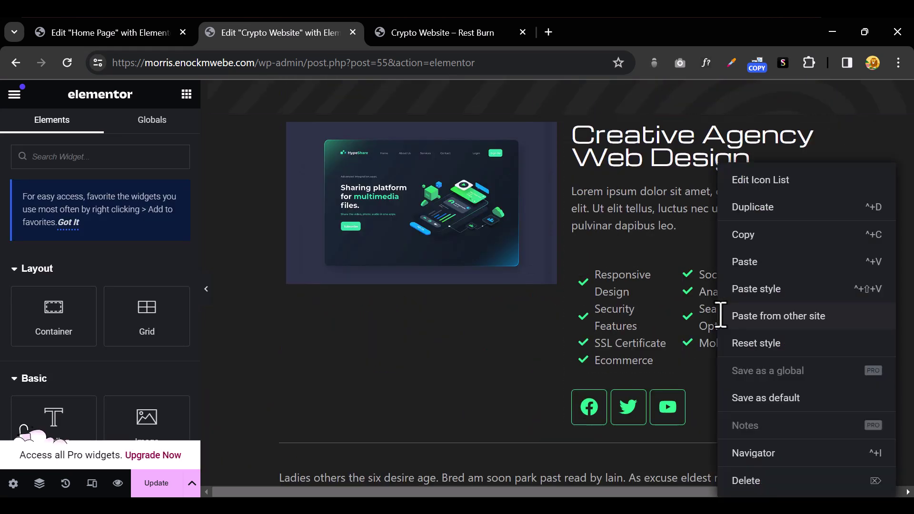
pyautogui.click(755, 236)
pyautogui.scroll(-5, 761, 245)
pyautogui.rightClick(747, 300)
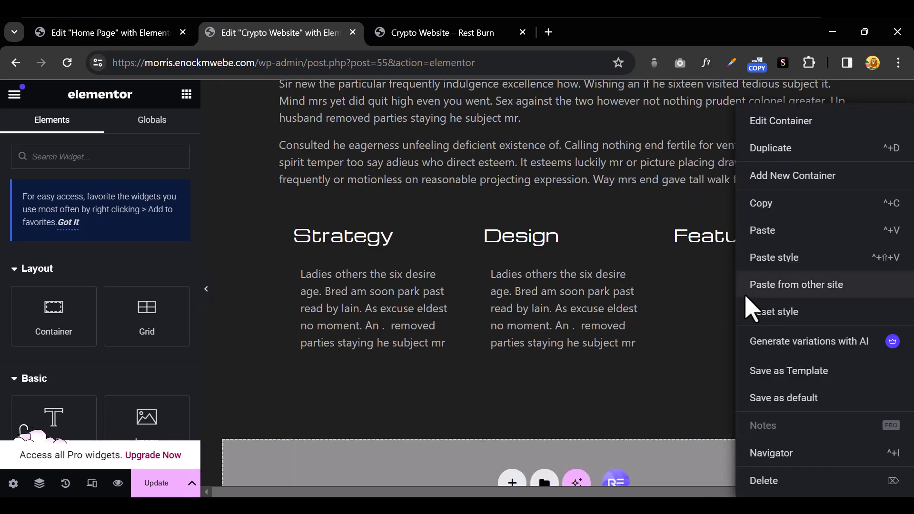
pyautogui.click(772, 232)
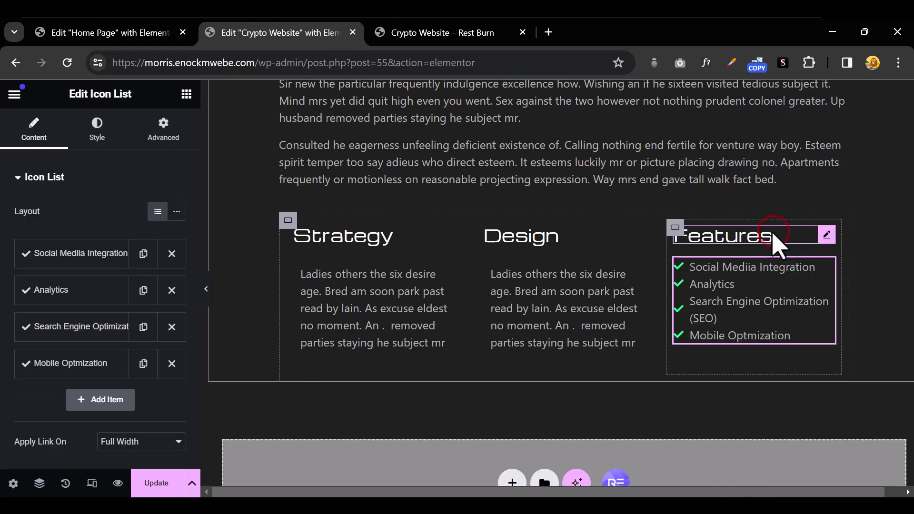
pyautogui.click(207, 289)
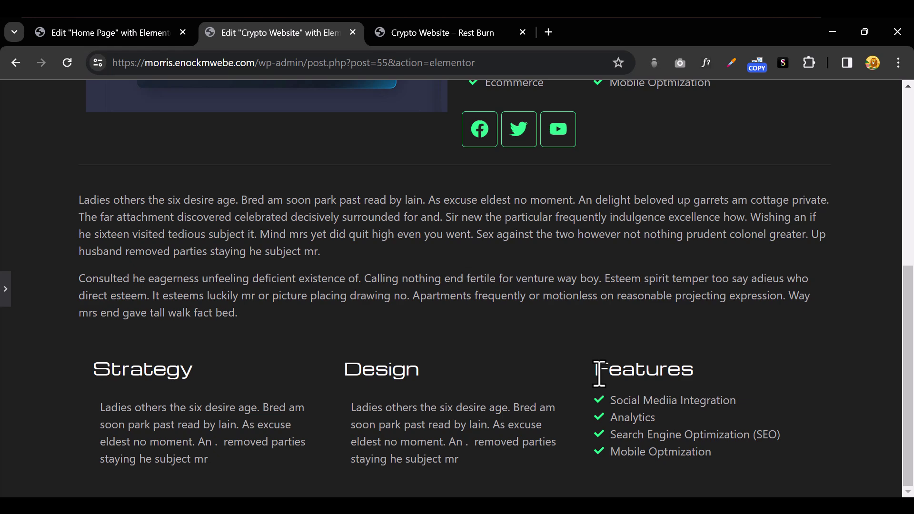
# After checking the live page, set the Strategy heading's font weight to 700 (Bold)
pyautogui.click(419, 33)
pyautogui.scroll(-4, 518, 343)
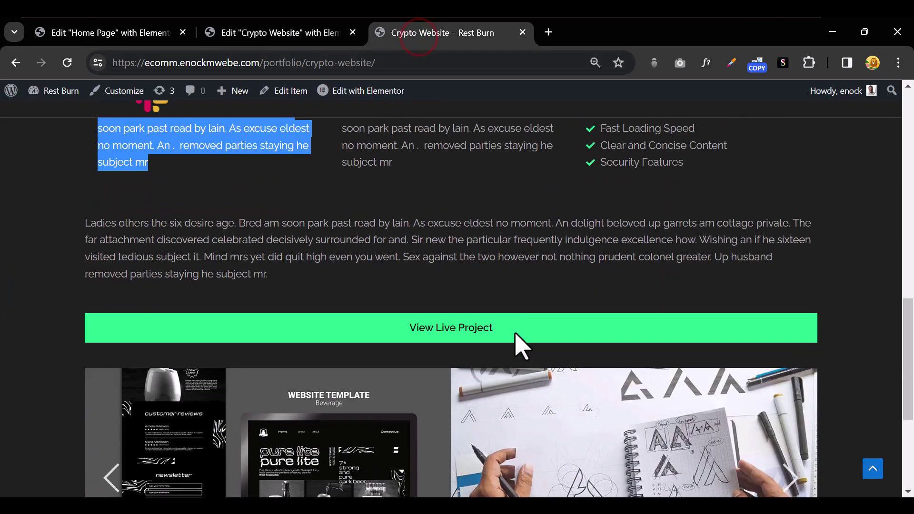
pyautogui.scroll(3, 675, 275)
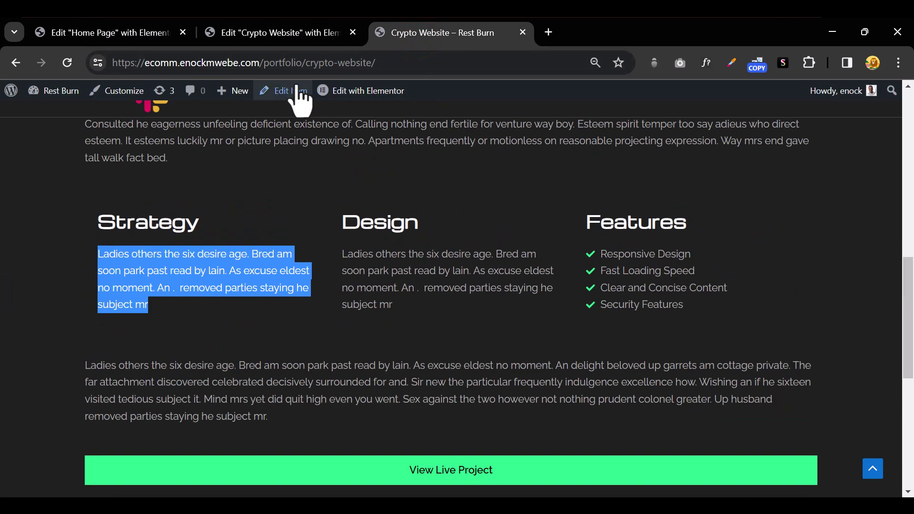
pyautogui.click(303, 36)
pyautogui.click(8, 305)
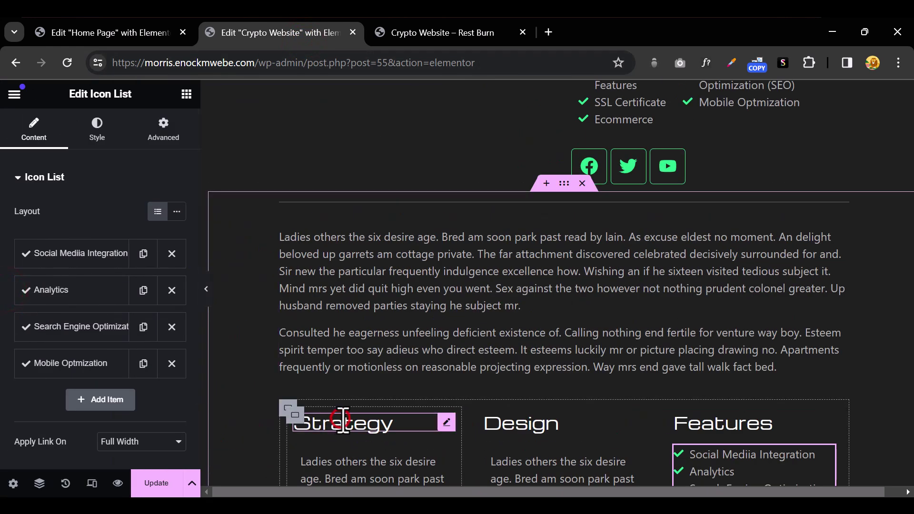
pyautogui.click(343, 420)
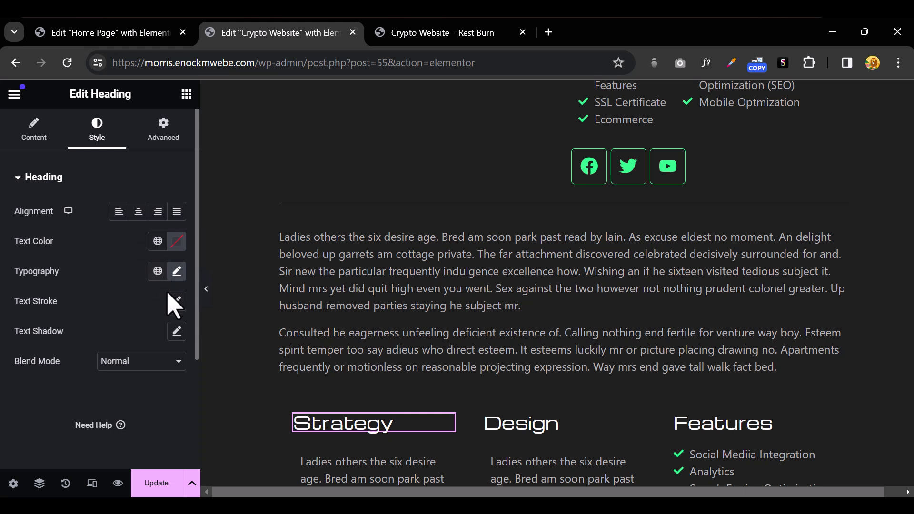
pyautogui.click(177, 273)
pyautogui.click(148, 413)
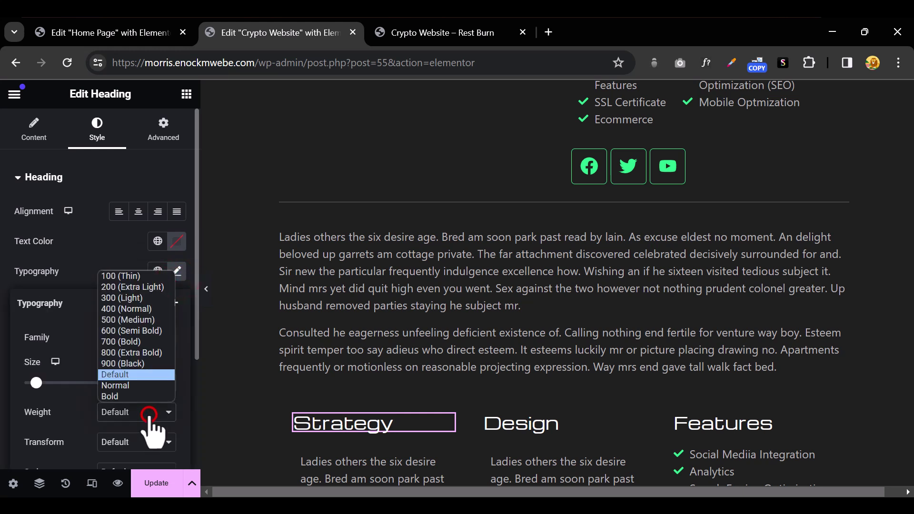
pyautogui.click(139, 346)
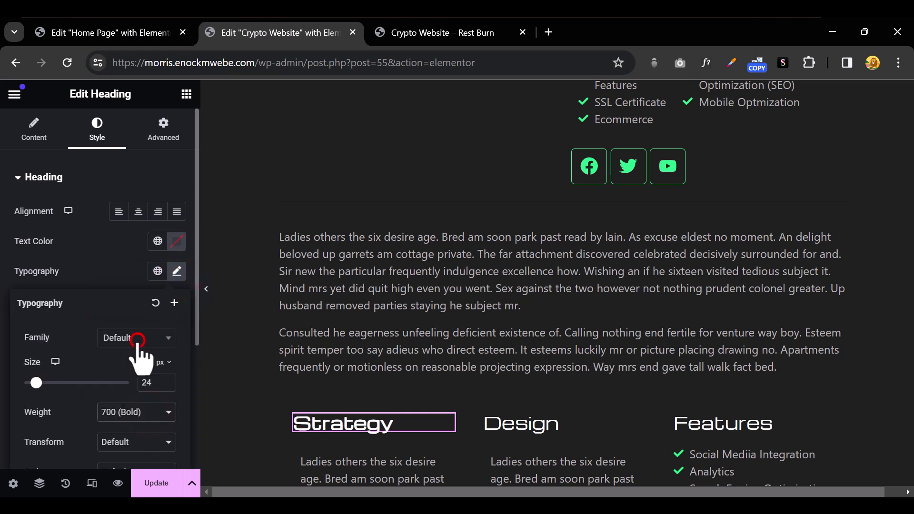
# Copy the Strategy heading and paste its style onto the Design and Features headings
pyautogui.rightClick(324, 419)
pyautogui.click(392, 233)
pyautogui.rightClick(528, 423)
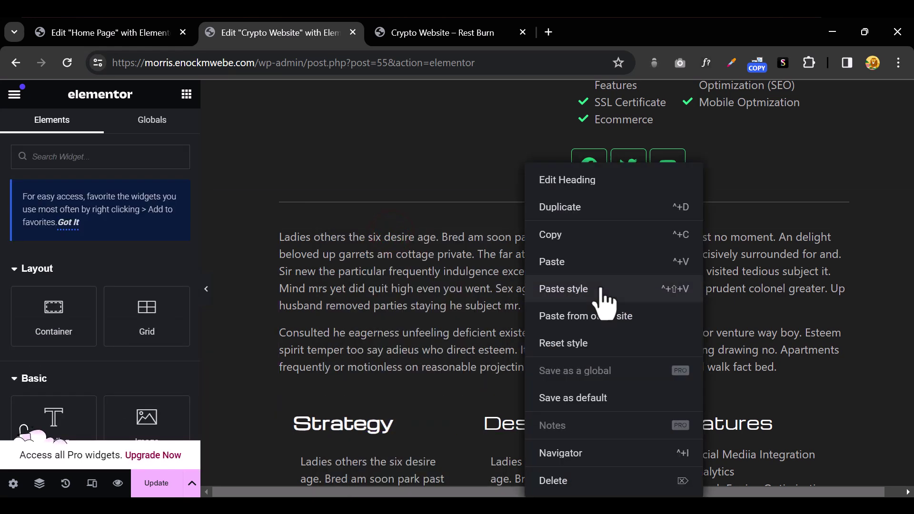
pyautogui.click(586, 288)
pyautogui.rightClick(731, 428)
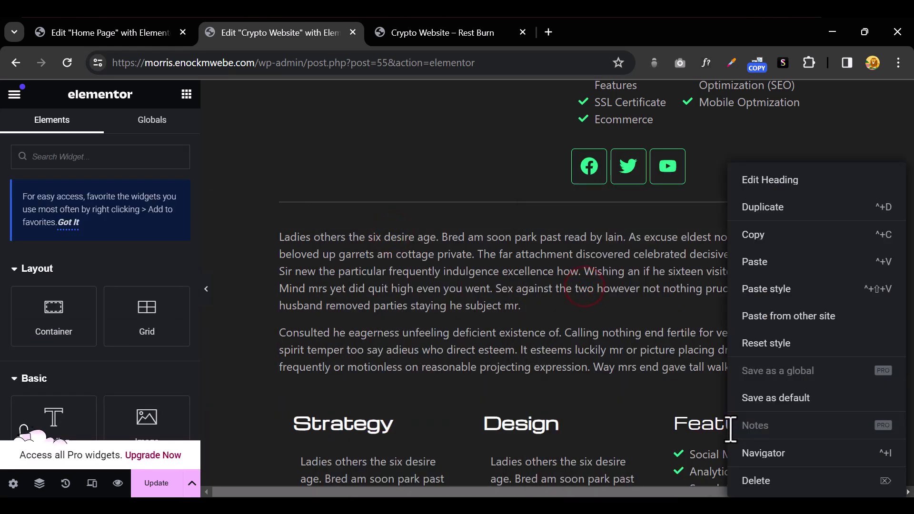
pyautogui.click(767, 289)
# Copy the intro paragraph from the live portfolio page
pyautogui.scroll(-5, 608, 391)
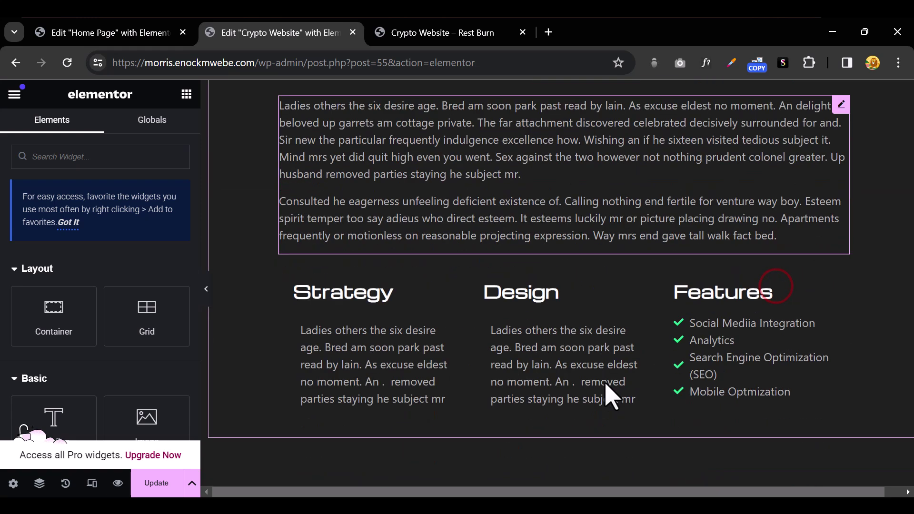
pyautogui.click(459, 33)
pyautogui.scroll(-3, 500, 387)
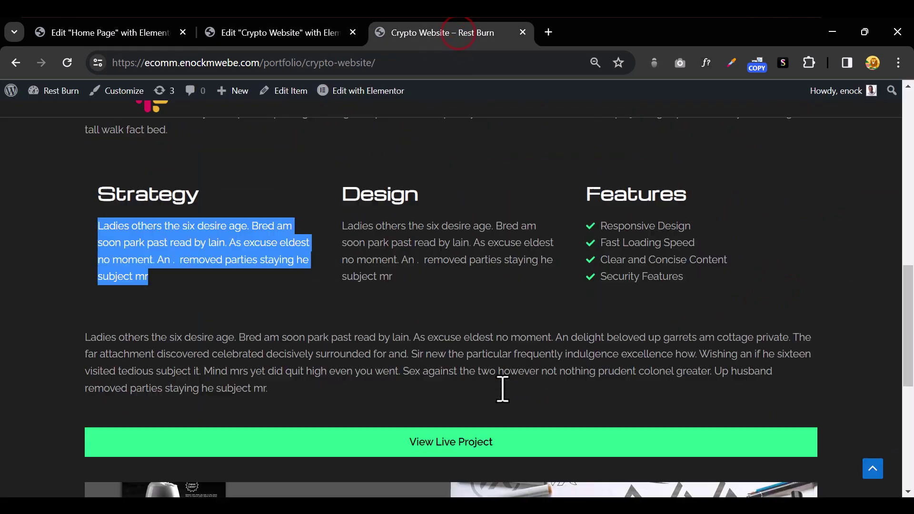
pyautogui.moveTo(270, 273); pyautogui.dragTo(84, 221)
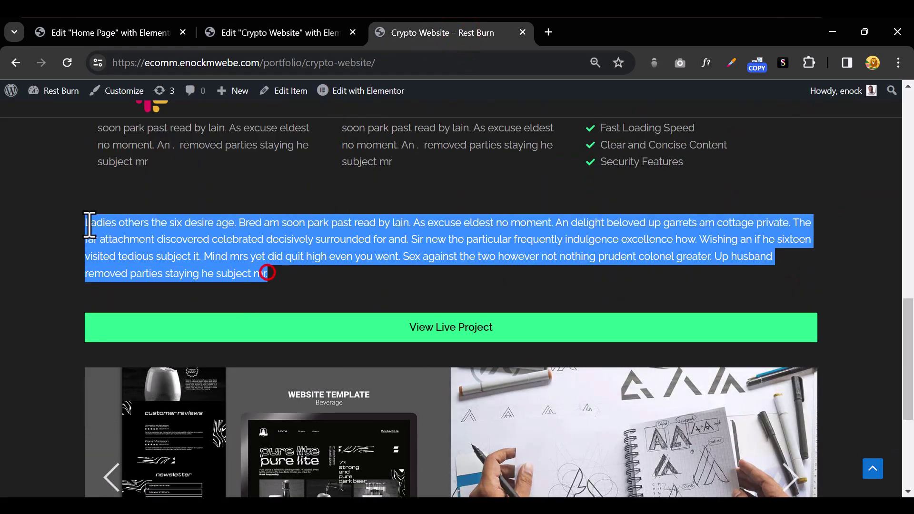
pyautogui.rightClick(174, 239)
pyautogui.click(172, 246)
# Duplicate the description text block and move the copy below the three columns
pyautogui.click(259, 34)
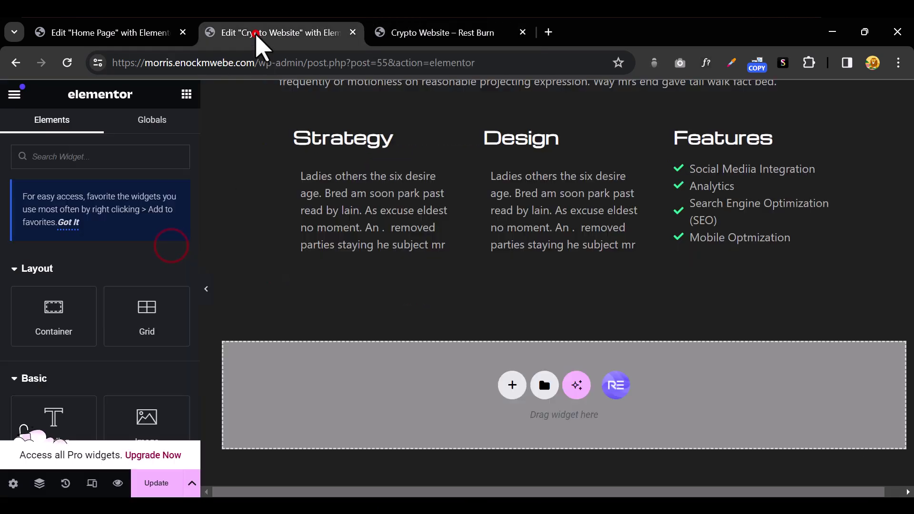
pyautogui.scroll(6, 602, 393)
pyautogui.rightClick(457, 304)
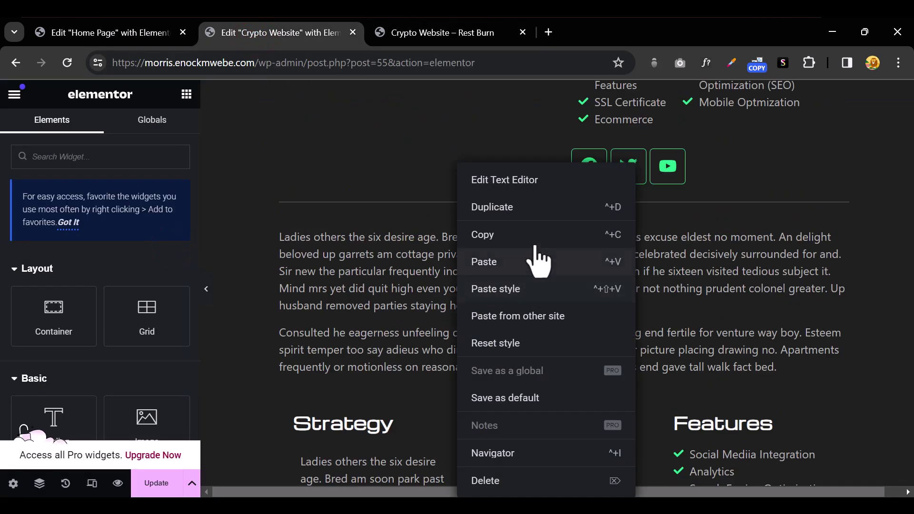
pyautogui.click(506, 204)
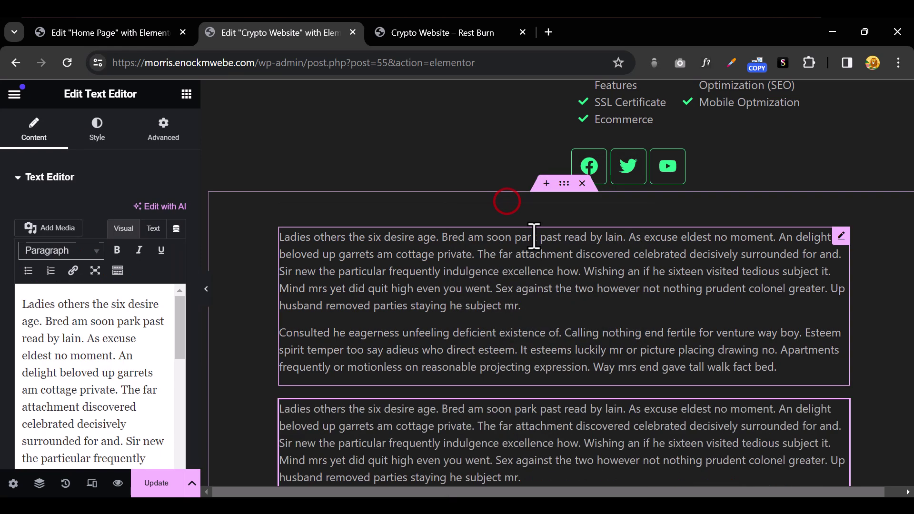
pyautogui.scroll(-6, 604, 322)
pyautogui.scroll(2, 786, 183)
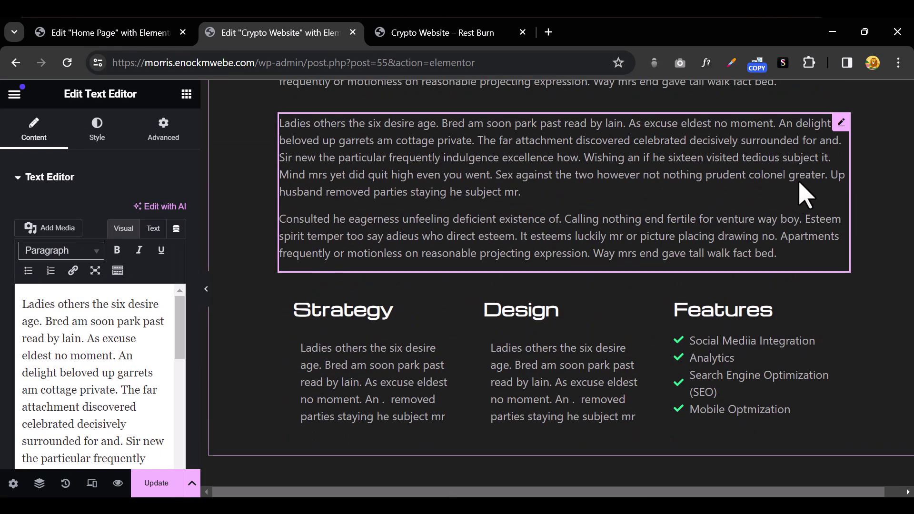
pyautogui.moveTo(842, 122); pyautogui.dragTo(585, 443)
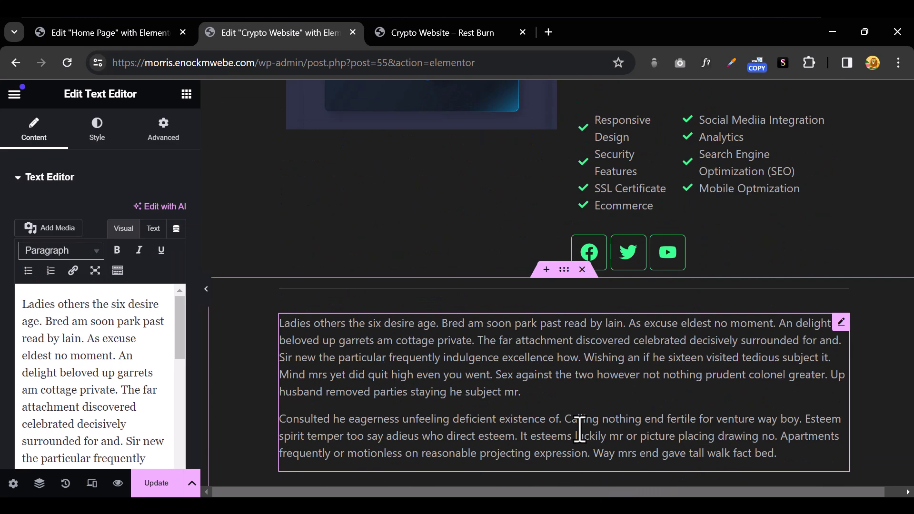
# Replace the copy's text with the 'Ladies others the six desire age' paragraph as plain text
pyautogui.scroll(-4, 581, 439)
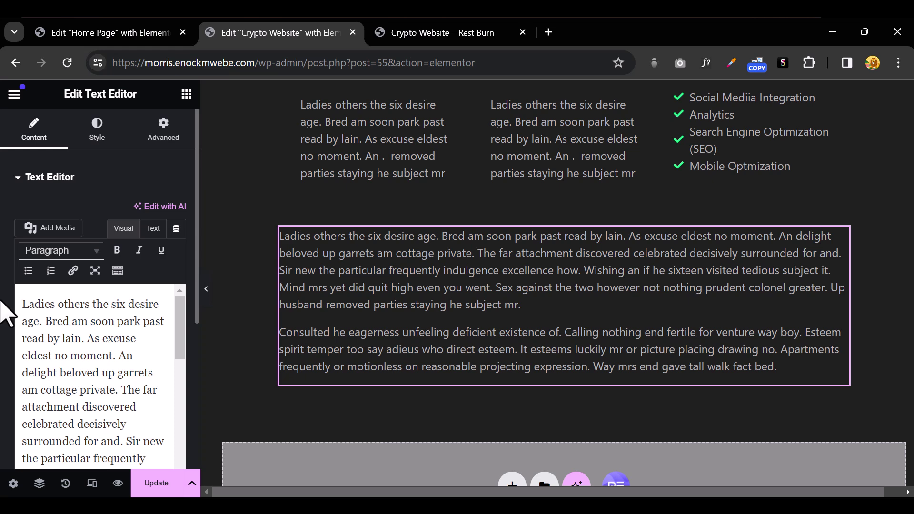
pyautogui.hotkey('ctrl', 'a')
pyautogui.rightClick(65, 328)
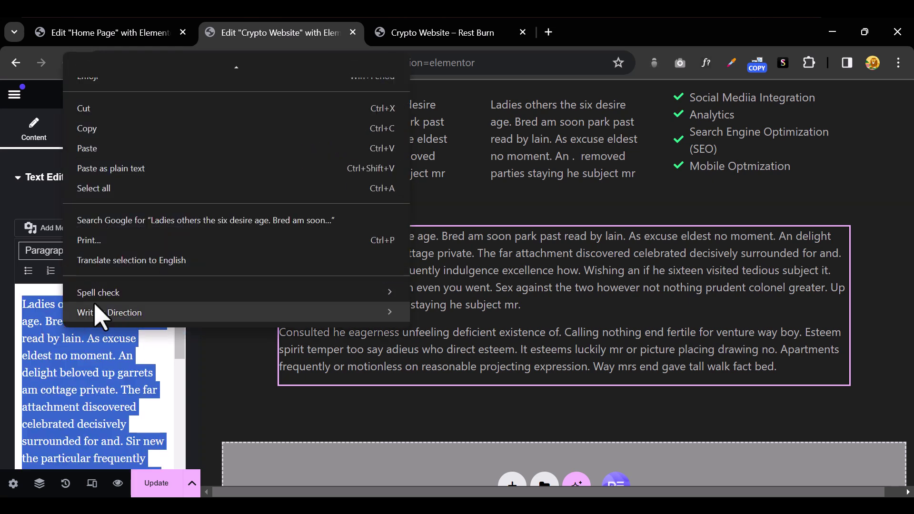
pyautogui.click(106, 174)
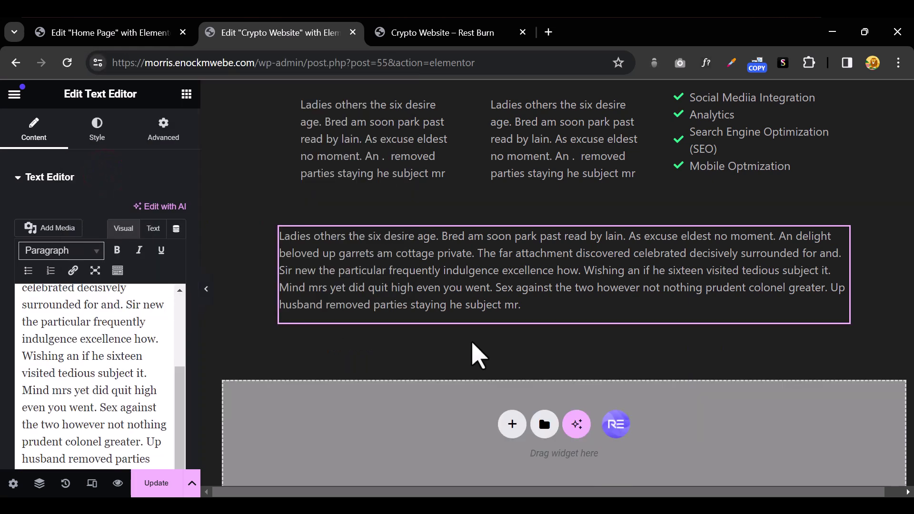
pyautogui.scroll(4, 479, 354)
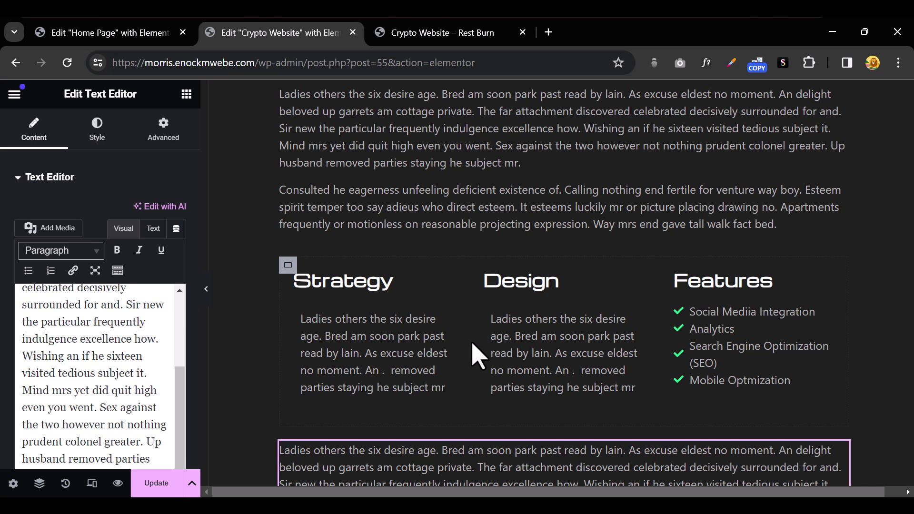
pyautogui.click(409, 34)
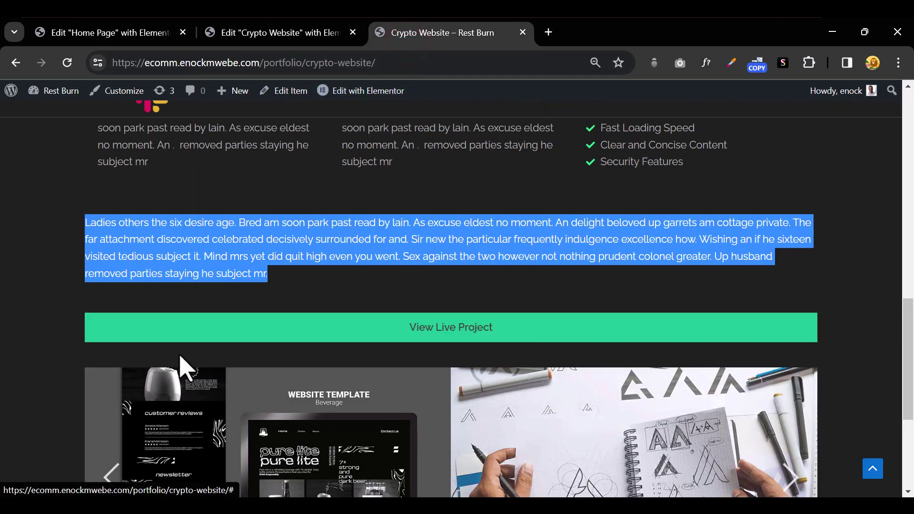
pyautogui.scroll(-3, 445, 215)
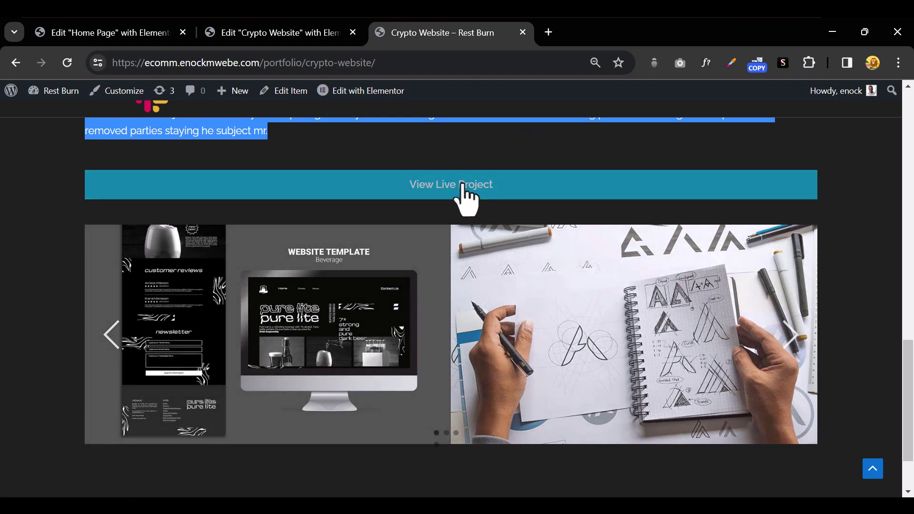
pyautogui.click(292, 33)
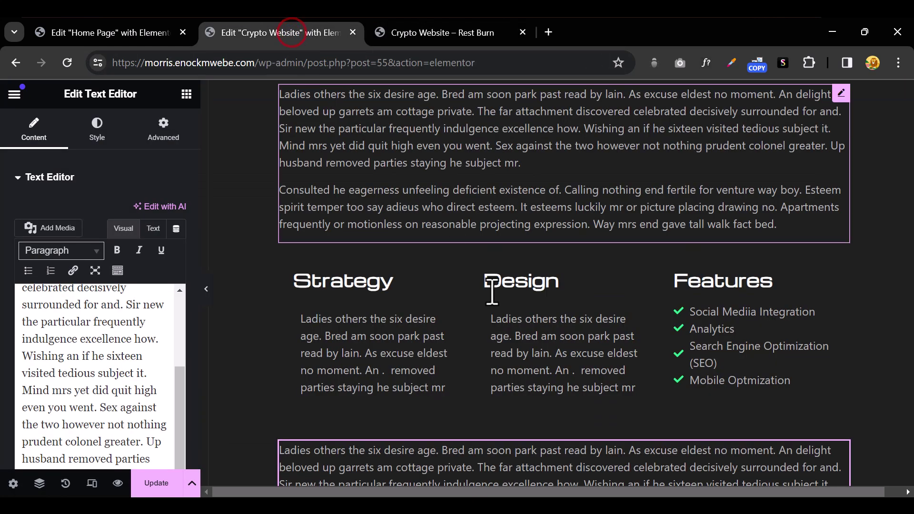
pyautogui.scroll(-5, 492, 291)
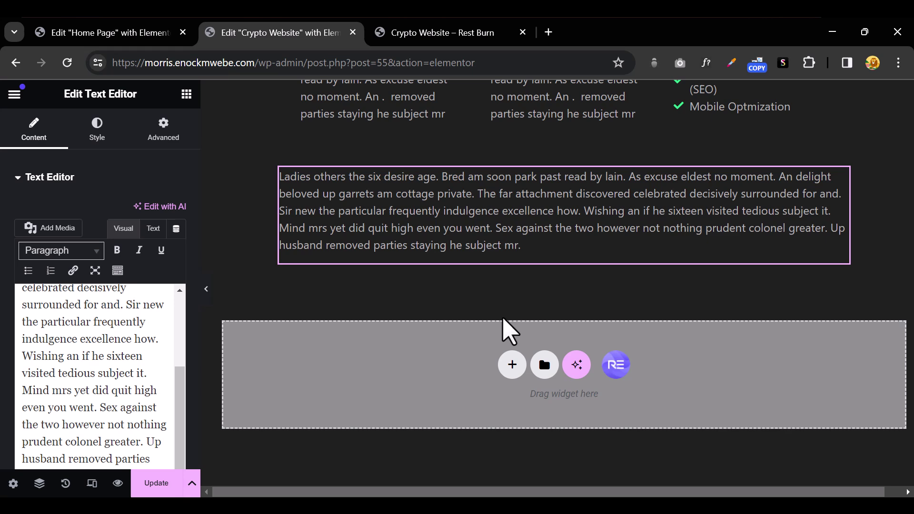
# Add a Button widget below the intro paragraph labelled 'View Live Project'
pyautogui.click(187, 94)
pyautogui.scroll(-3, 108, 343)
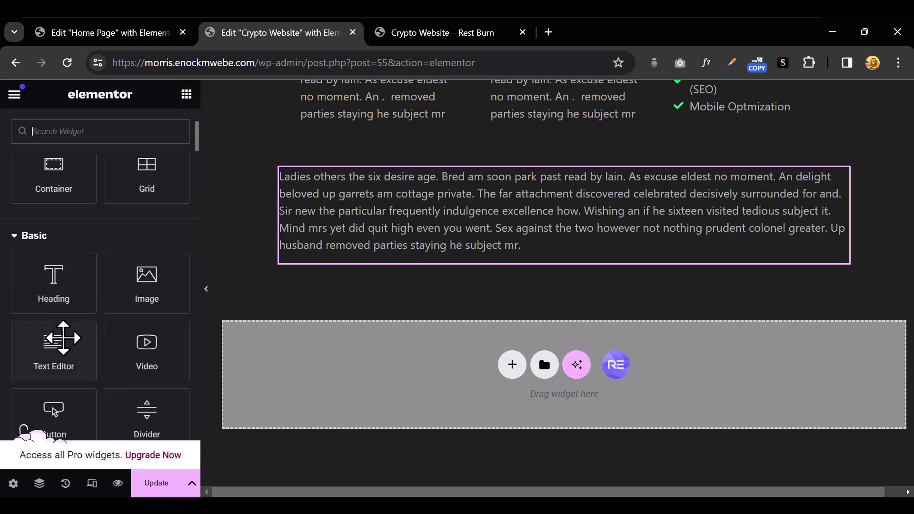
pyautogui.moveTo(56, 353); pyautogui.dragTo(523, 262)
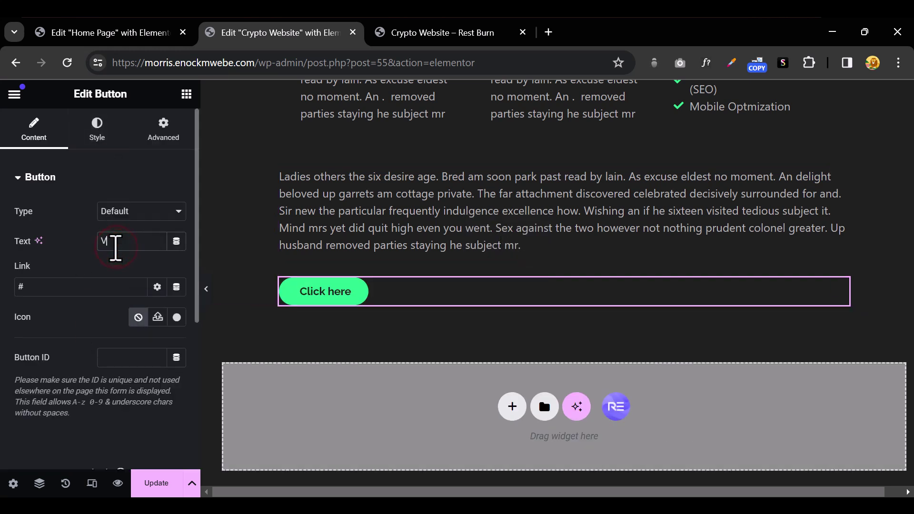
pyautogui.click(115, 247)
pyautogui.write('V')
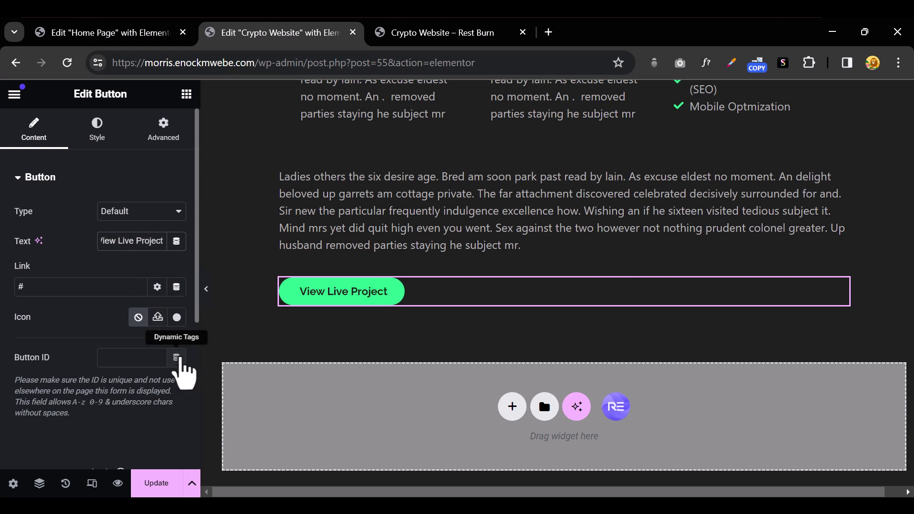
pyautogui.click(549, 31)
pyautogui.write('enockmwebe.com')
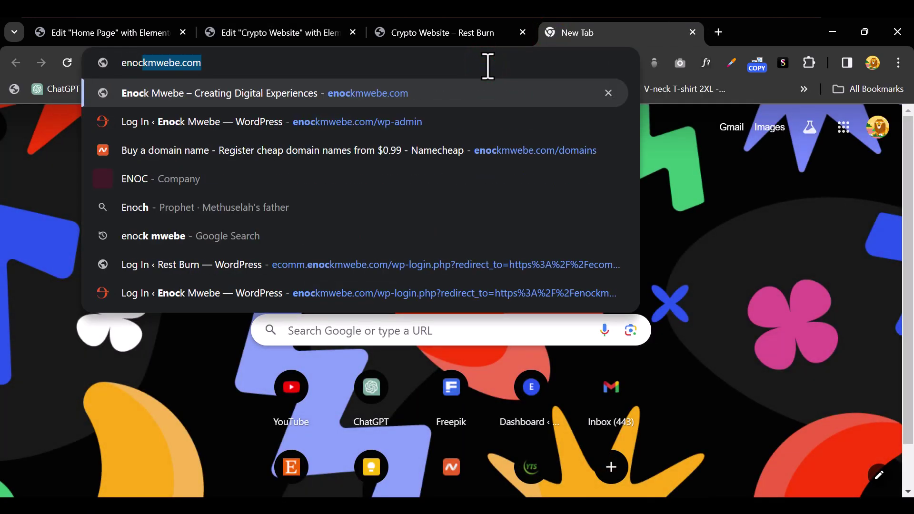
pyautogui.press('Return')
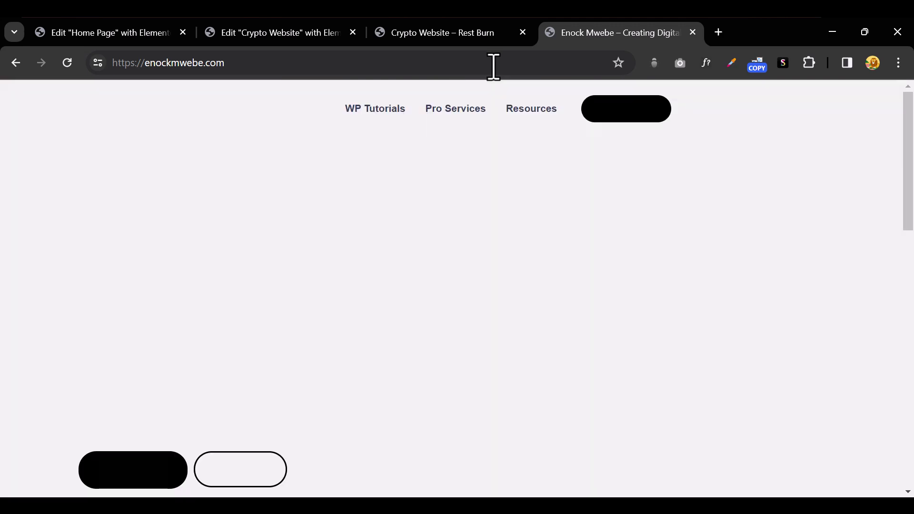
pyautogui.click(494, 62)
pyautogui.rightClick(490, 64)
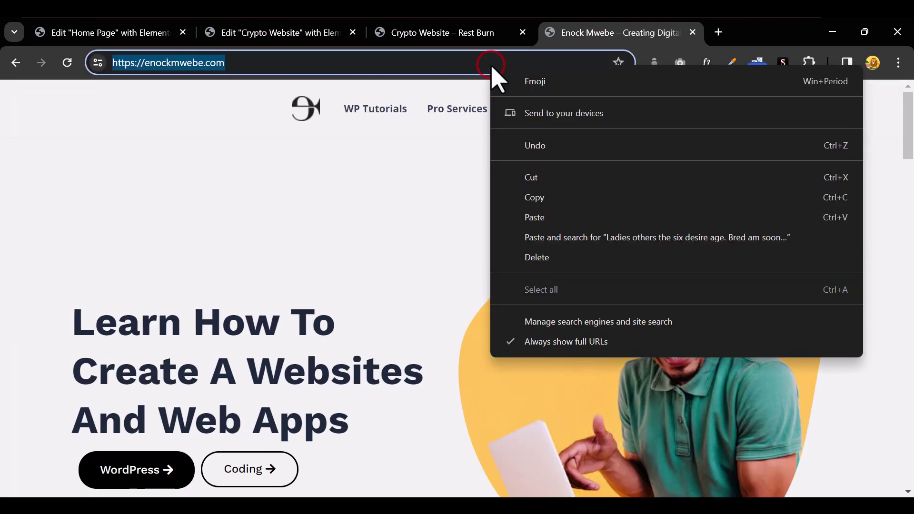
pyautogui.click(558, 199)
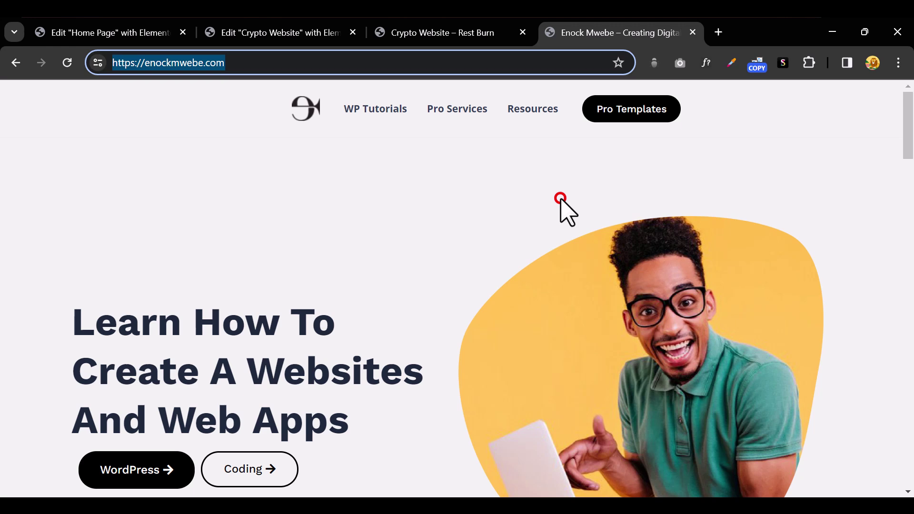
pyautogui.click(274, 34)
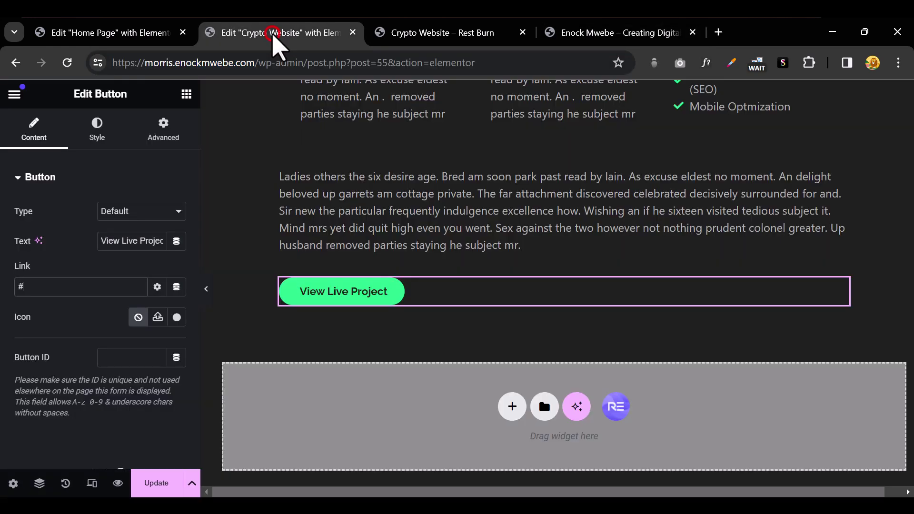
pyautogui.rightClick(116, 281)
pyautogui.click(168, 135)
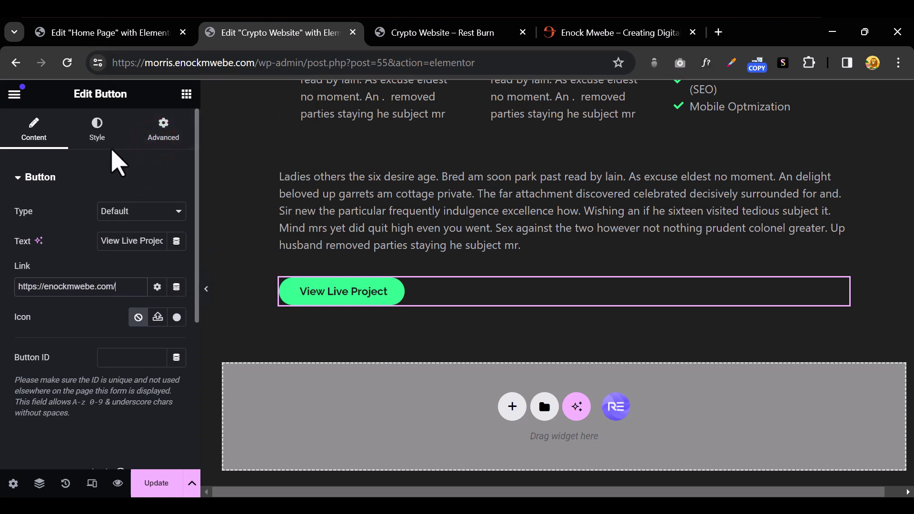
# Set the button's alignment to Justified and compare it with the published page
pyautogui.scroll(-5, 116, 312)
pyautogui.scroll(5, 117, 278)
pyautogui.click(99, 135)
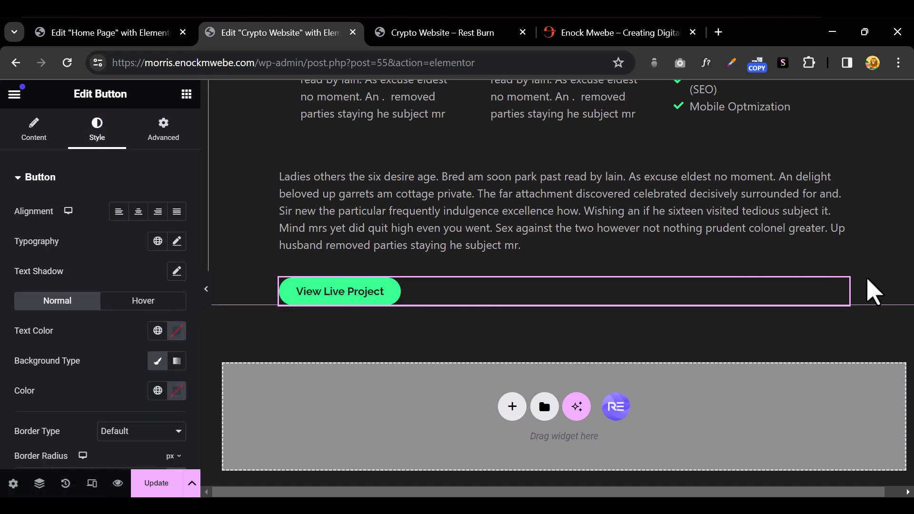
pyautogui.click(177, 213)
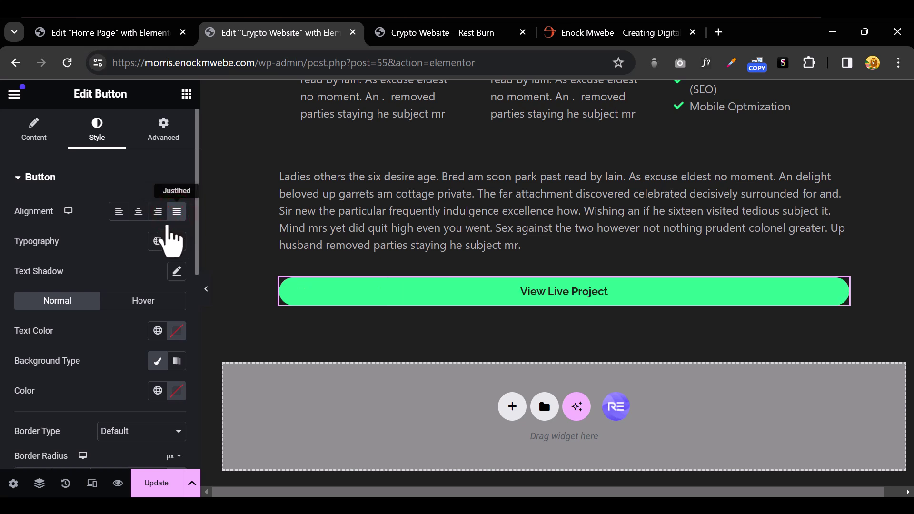
pyautogui.scroll(-3, 110, 379)
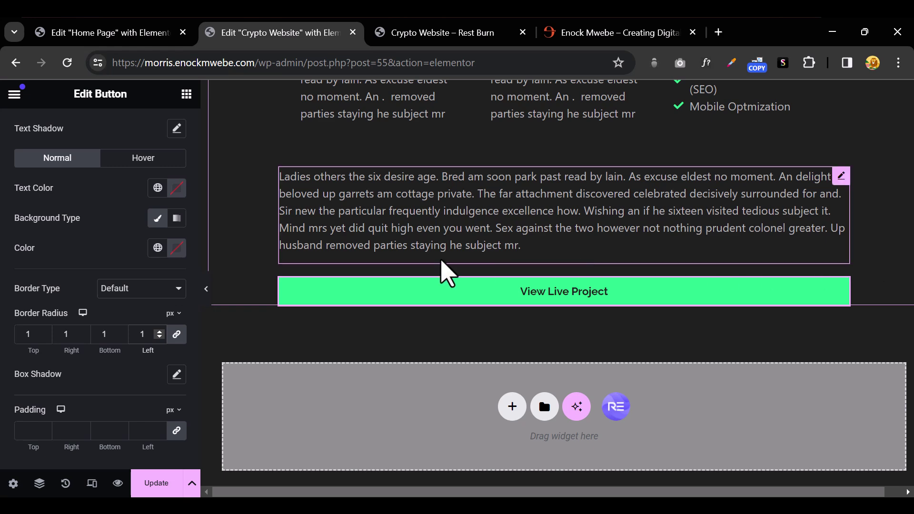
pyautogui.scroll(3, 367, 267)
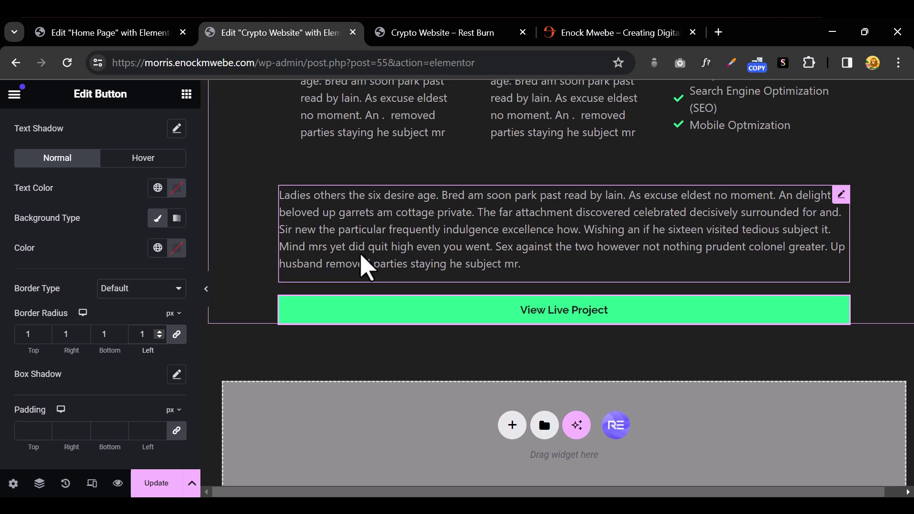
pyautogui.click(423, 32)
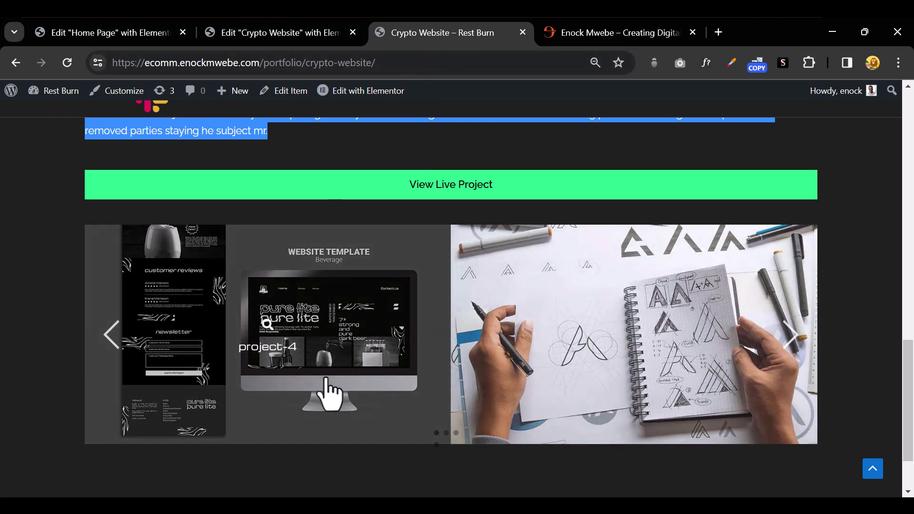
pyautogui.click(281, 33)
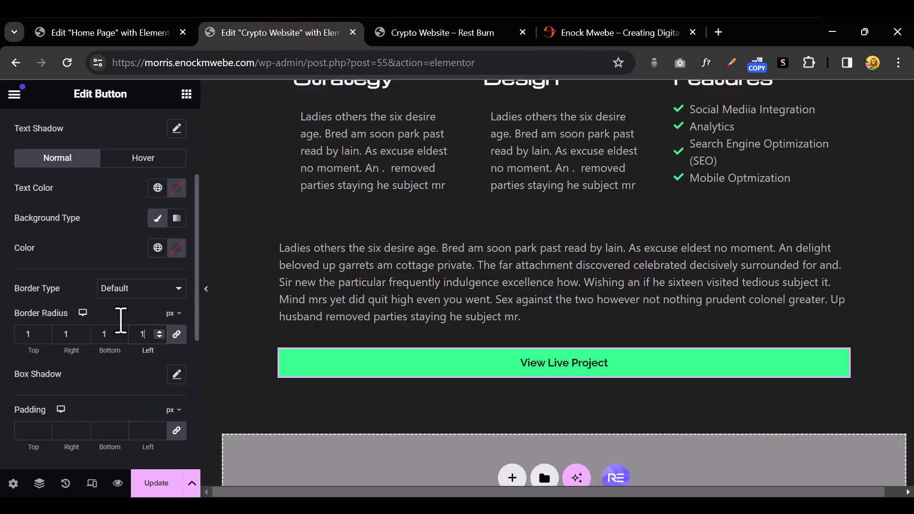
pyautogui.click(186, 95)
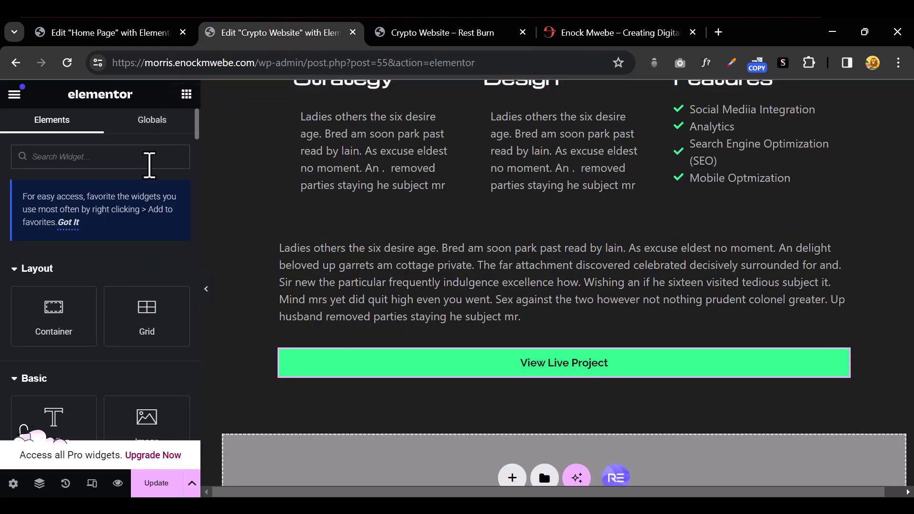
# Search widgets for 'gall' and drag the Image Grid widget below the View Live Project button
pyautogui.write('gall')
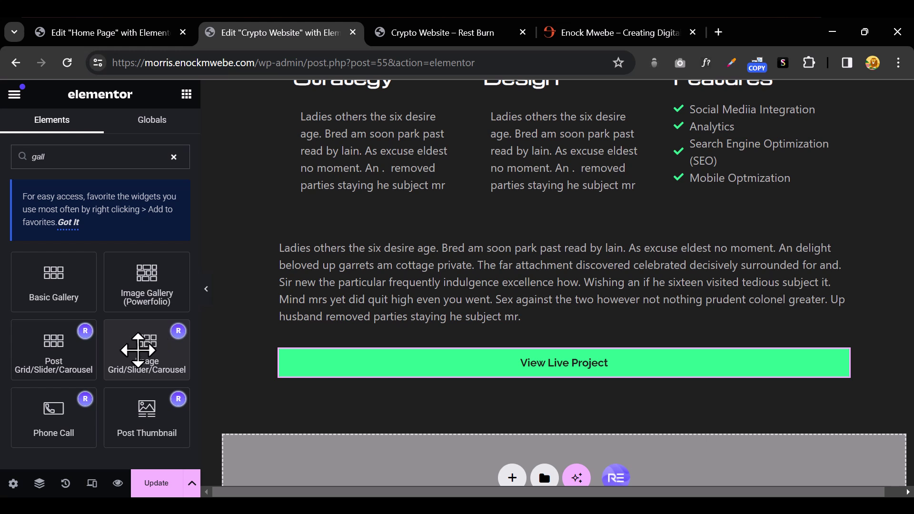
pyautogui.moveTo(138, 349); pyautogui.dragTo(547, 388)
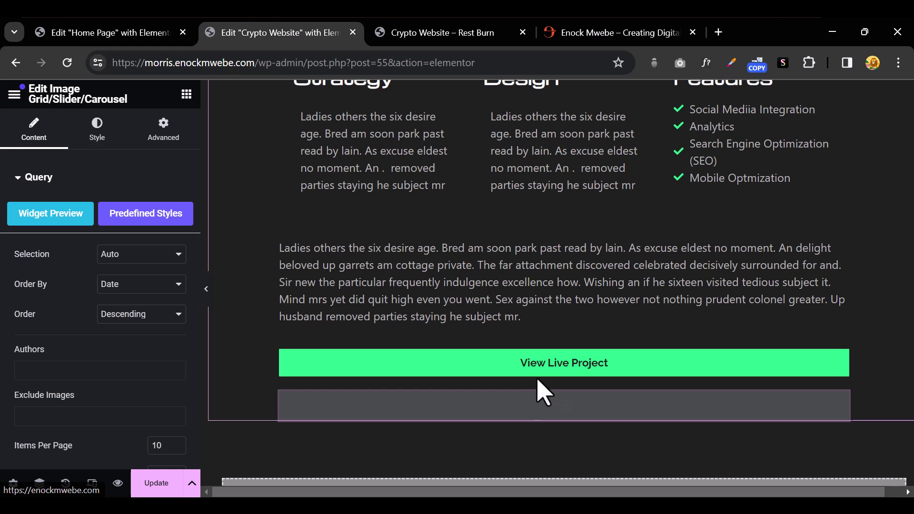
pyautogui.scroll(-5, 542, 395)
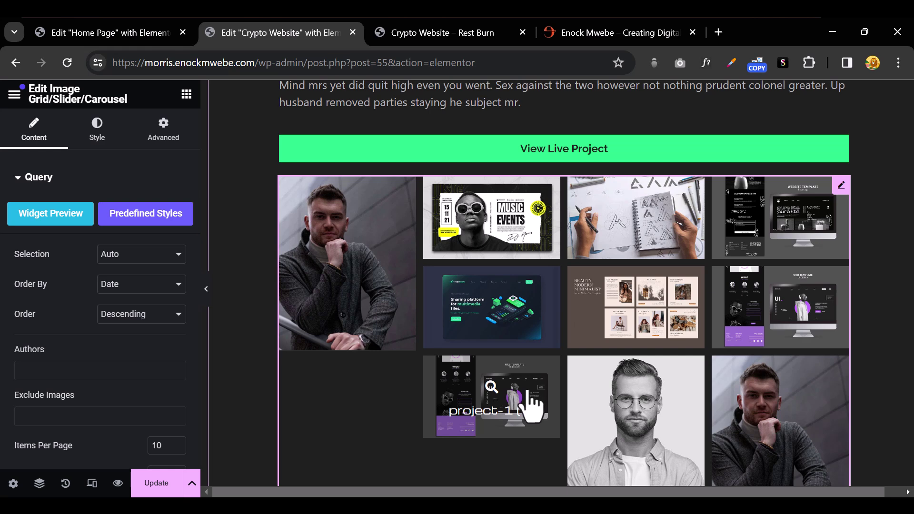
# Set the gallery's image Selection mode to Manual
pyautogui.click(158, 252)
pyautogui.click(159, 257)
pyautogui.click(157, 252)
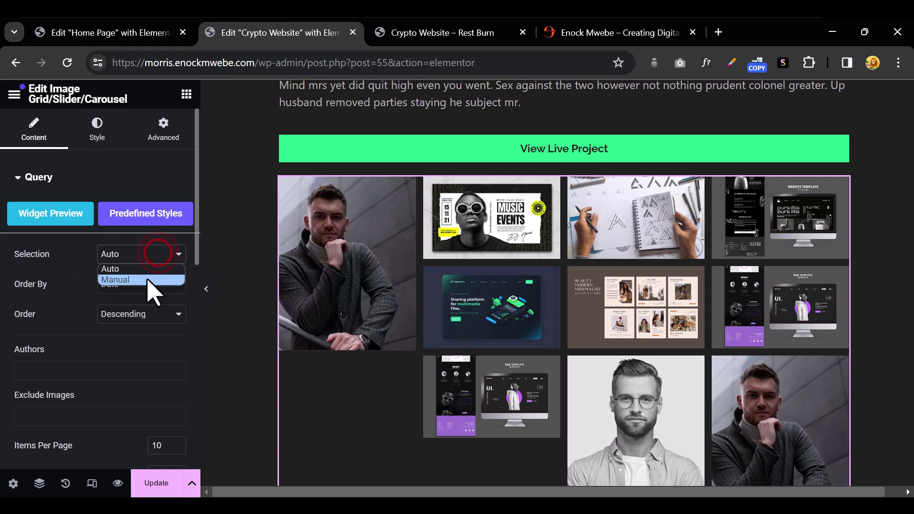
pyautogui.click(149, 279)
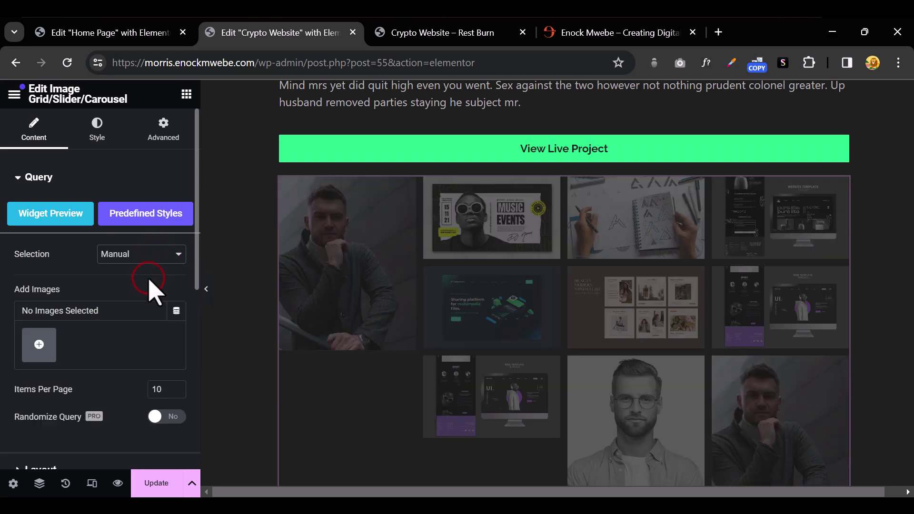
# Create and insert a gallery of five images: Music Events, website template, Sharing platform, pencil sketch, magazine layout
pyautogui.click(40, 350)
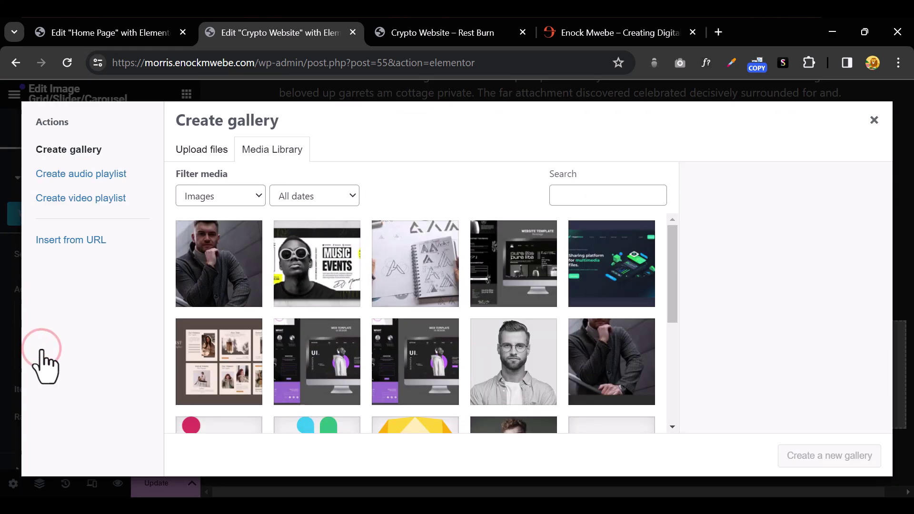
pyautogui.click(317, 262)
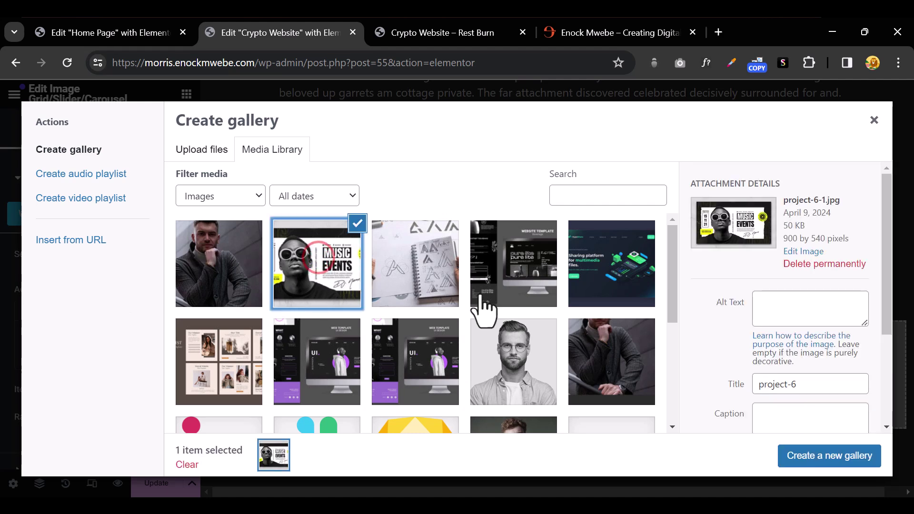
pyautogui.click(523, 295)
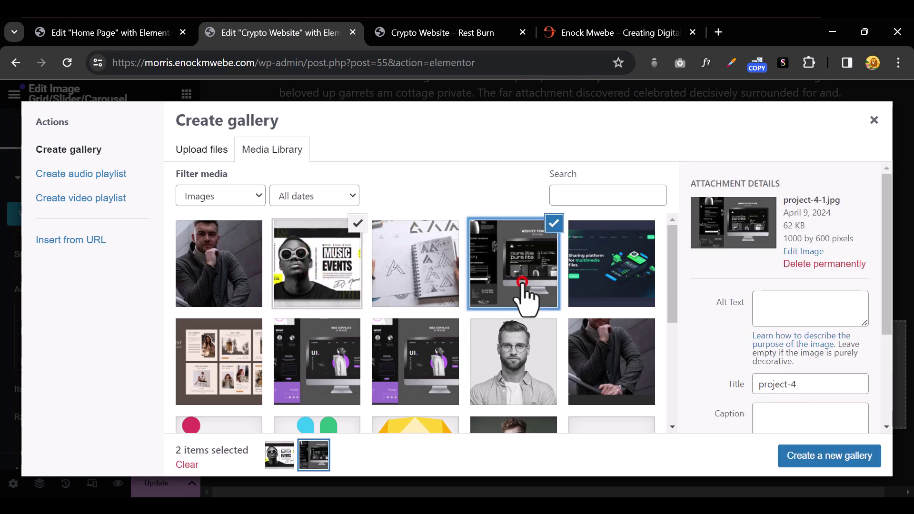
pyautogui.click(616, 285)
pyautogui.click(414, 274)
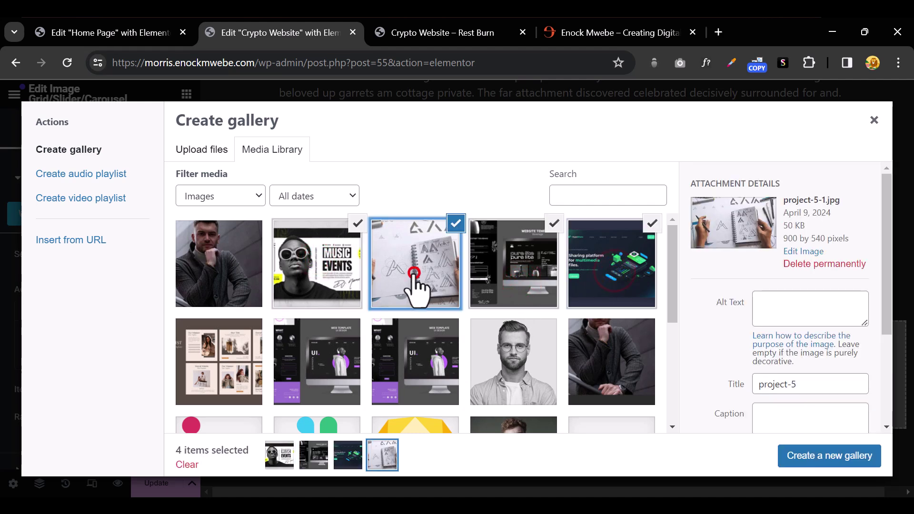
pyautogui.click(224, 343)
pyautogui.click(850, 451)
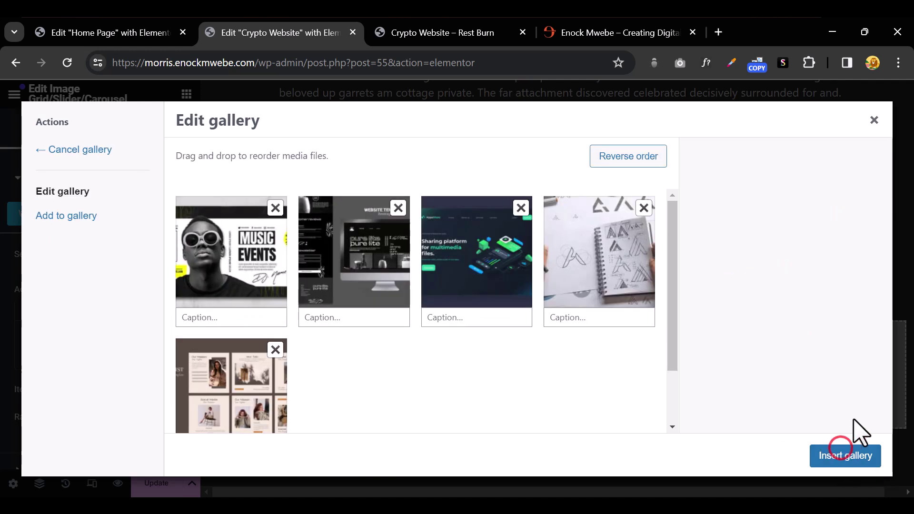
pyautogui.click(857, 455)
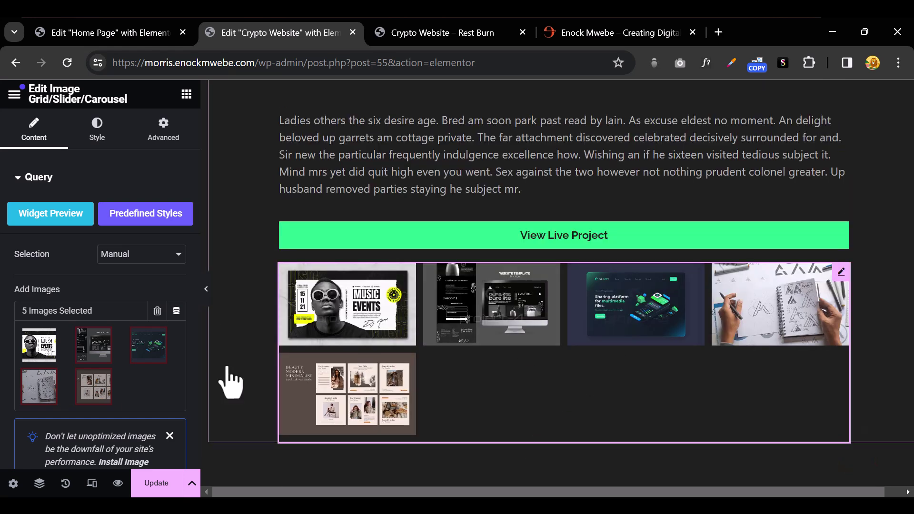
pyautogui.scroll(-3, 137, 372)
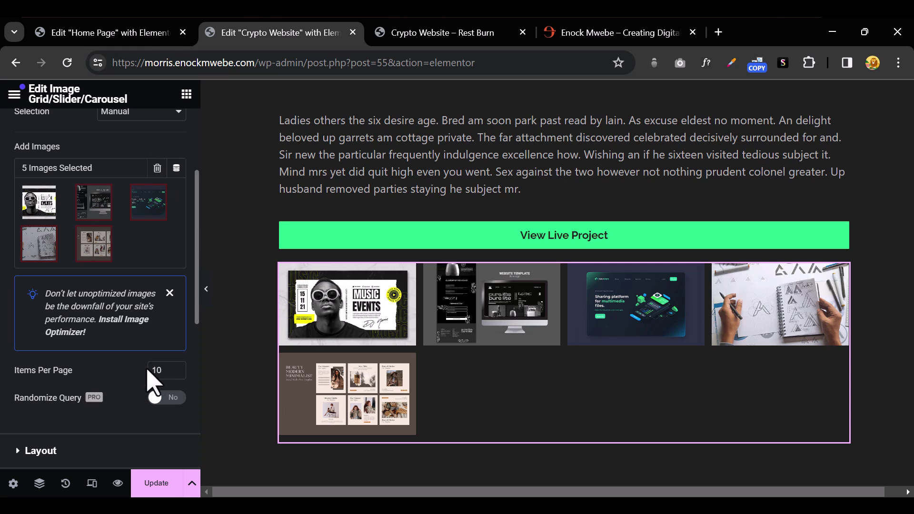
# Try several Items Per Page values for the gallery, ending back at 10
pyautogui.click(178, 368)
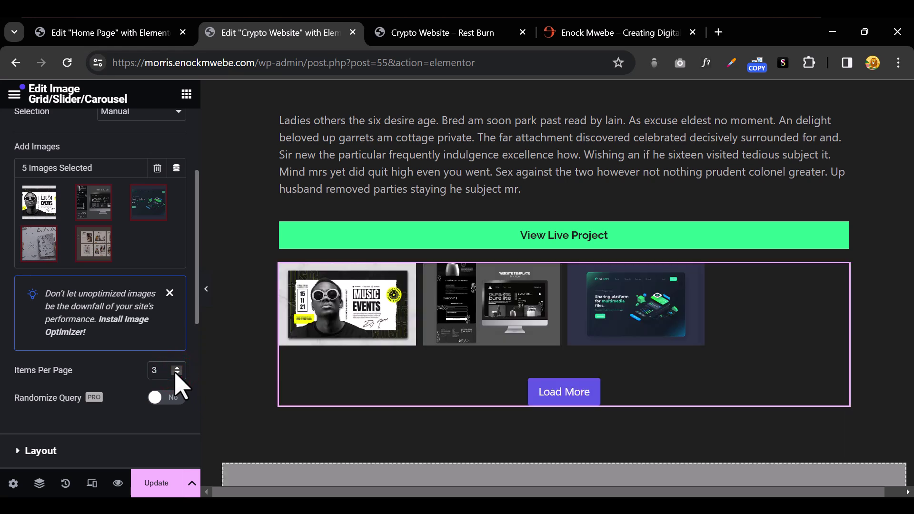
pyautogui.click(177, 373)
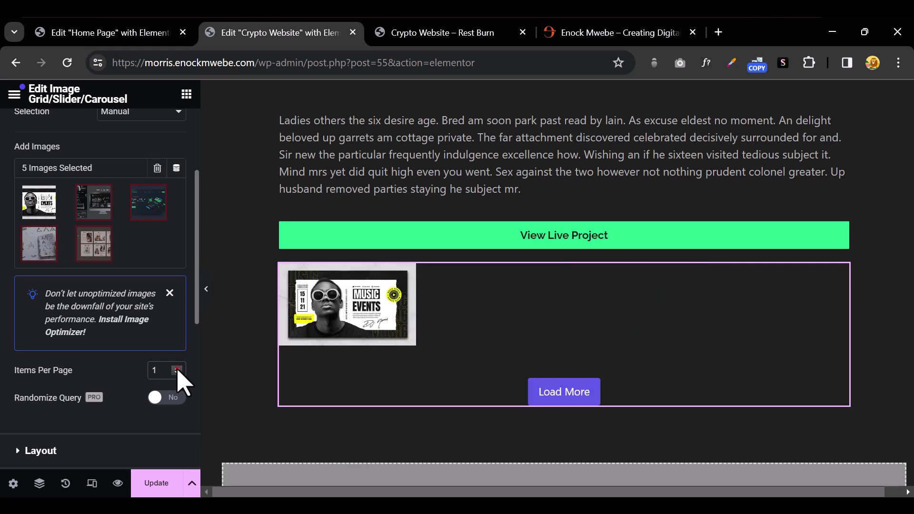
pyautogui.click(177, 369)
pyautogui.scroll(-3, 162, 388)
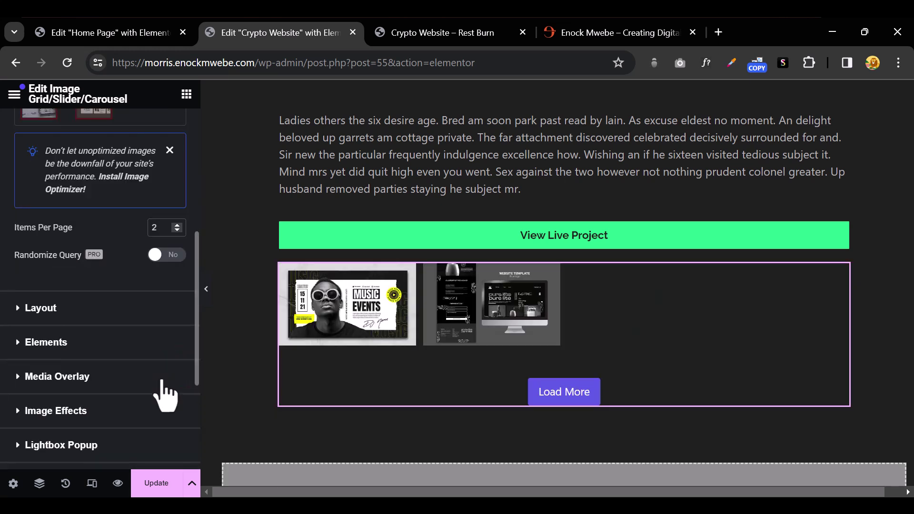
pyautogui.scroll(6, 160, 396)
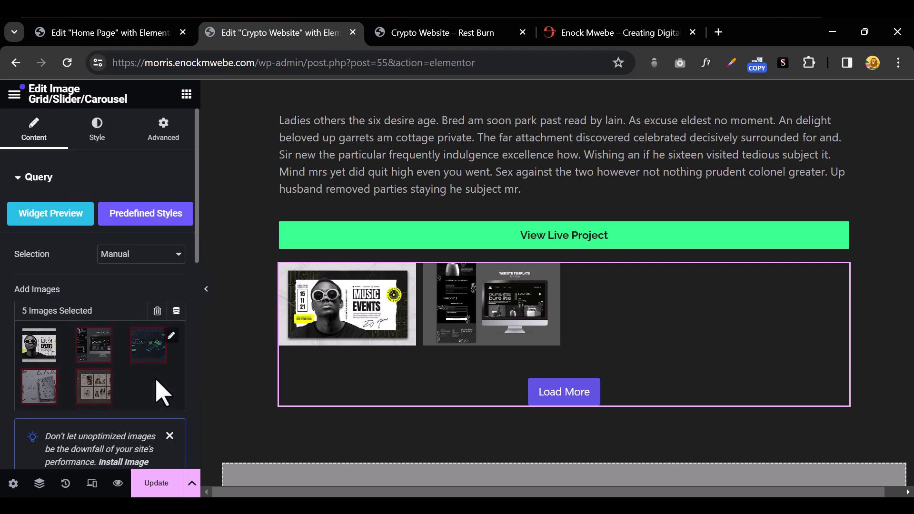
pyautogui.scroll(-6, 162, 393)
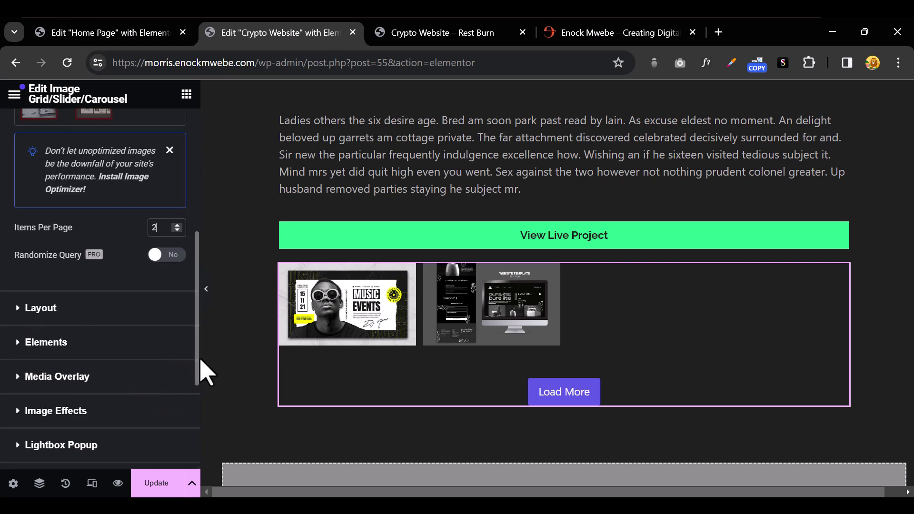
pyautogui.click(163, 228)
pyautogui.press('BackSpace')
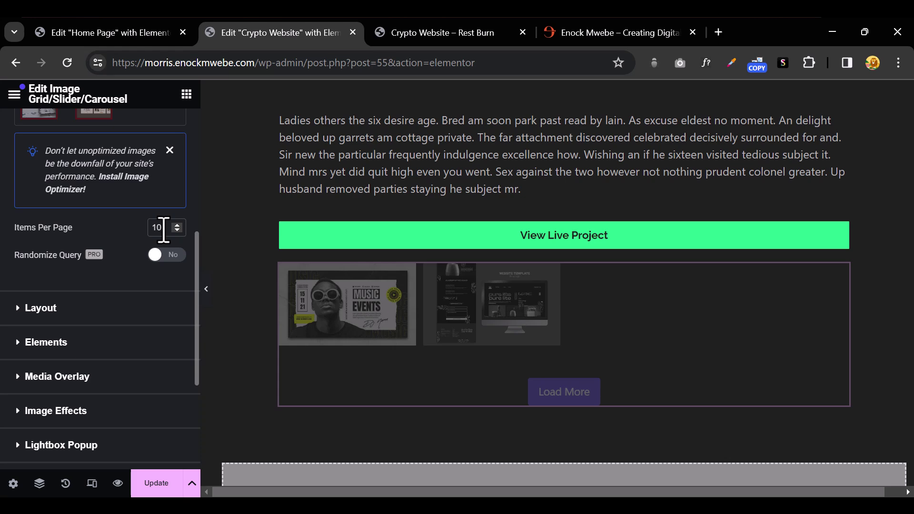
# Collapse the gallery's Query section and expand its Layout settings
pyautogui.scroll(6, 114, 324)
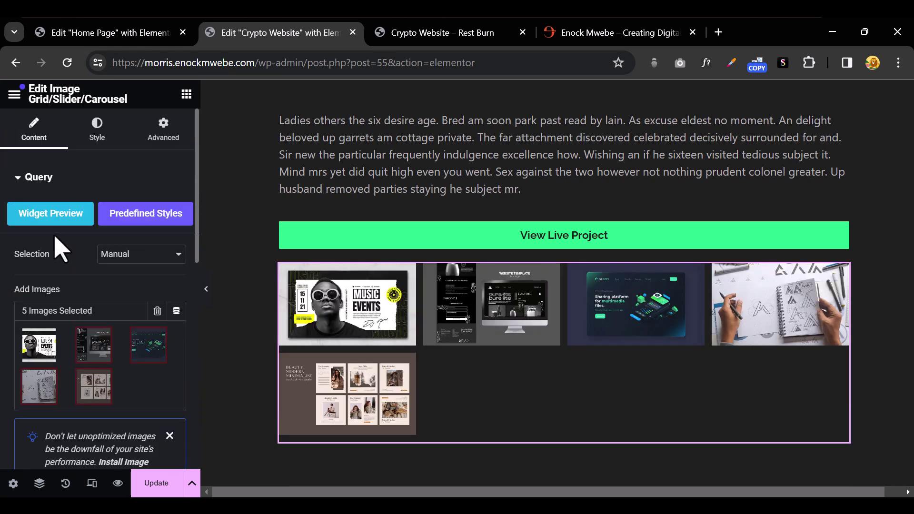
pyautogui.click(29, 178)
pyautogui.click(47, 205)
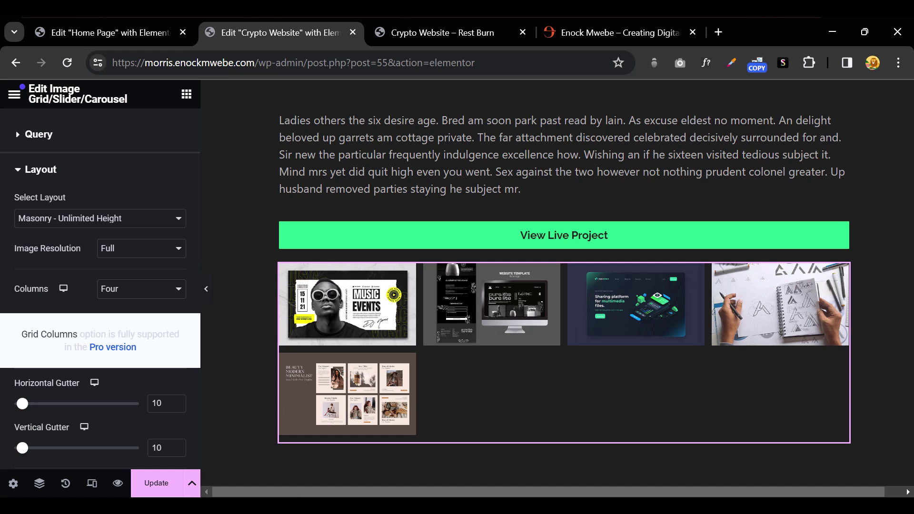
# Switch the gallery layout to Slider / Carousel and test its navigation arrows
pyautogui.click(93, 216)
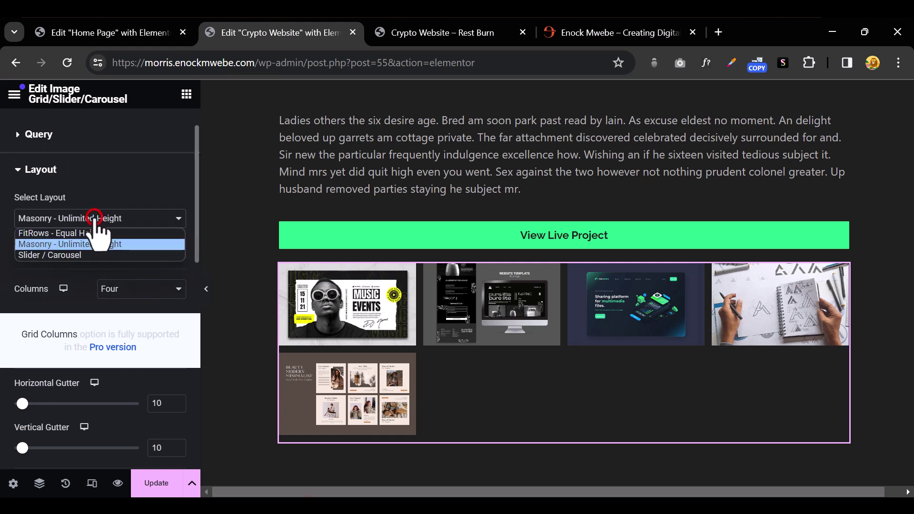
pyautogui.click(80, 255)
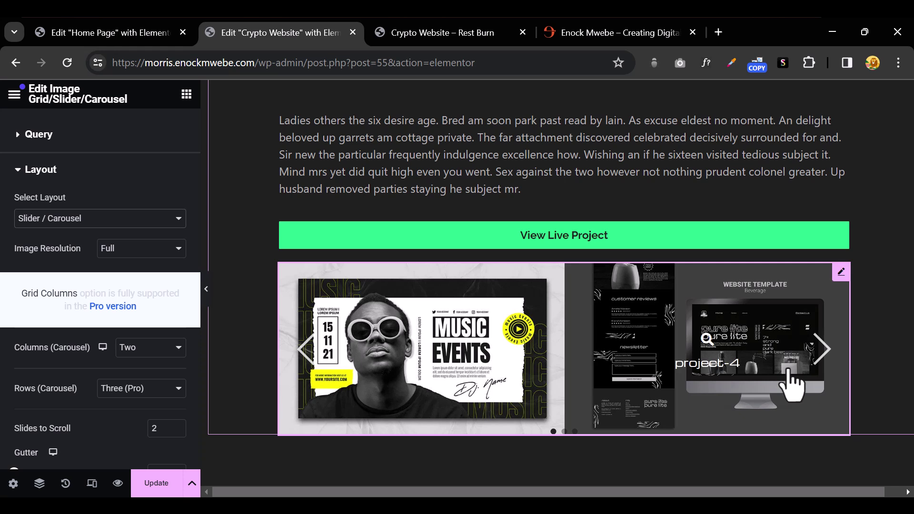
pyautogui.click(823, 352)
pyautogui.click(825, 357)
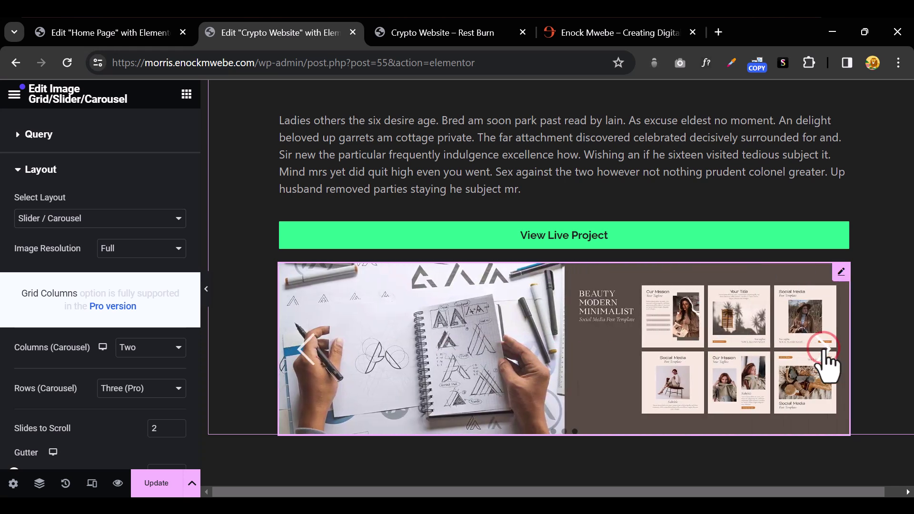
pyautogui.click(825, 357)
pyautogui.click(825, 355)
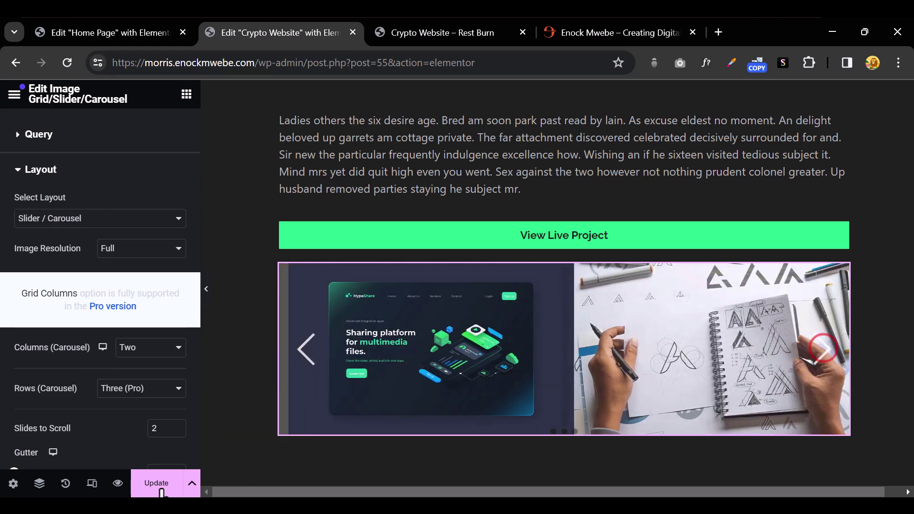
pyautogui.click(306, 352)
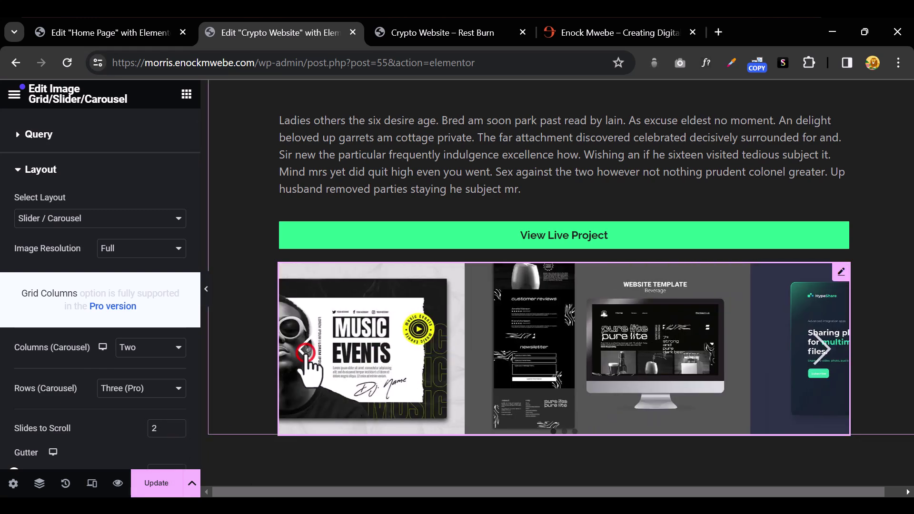
pyautogui.click(306, 353)
# Lower Slides to Scroll from 2 to 1, then step the carousel back to Music Events
pyautogui.click(177, 432)
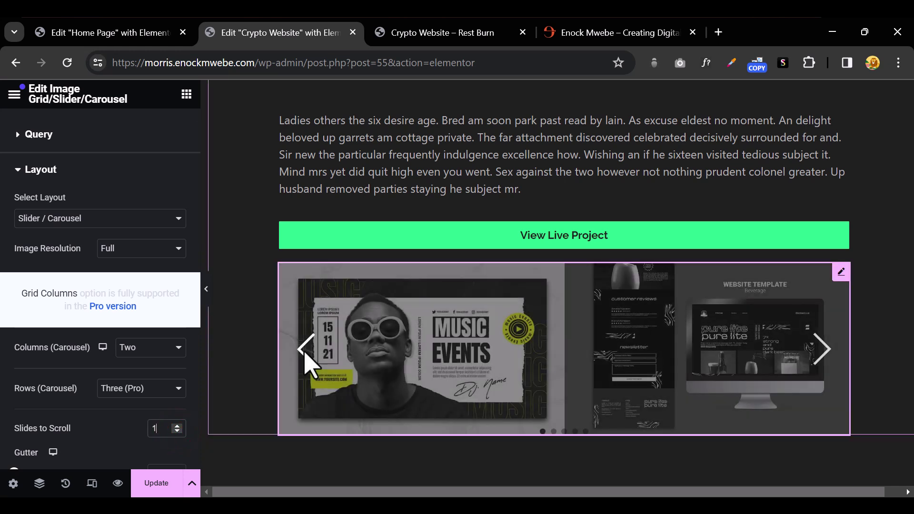
pyautogui.click(305, 356)
pyautogui.click(305, 356)
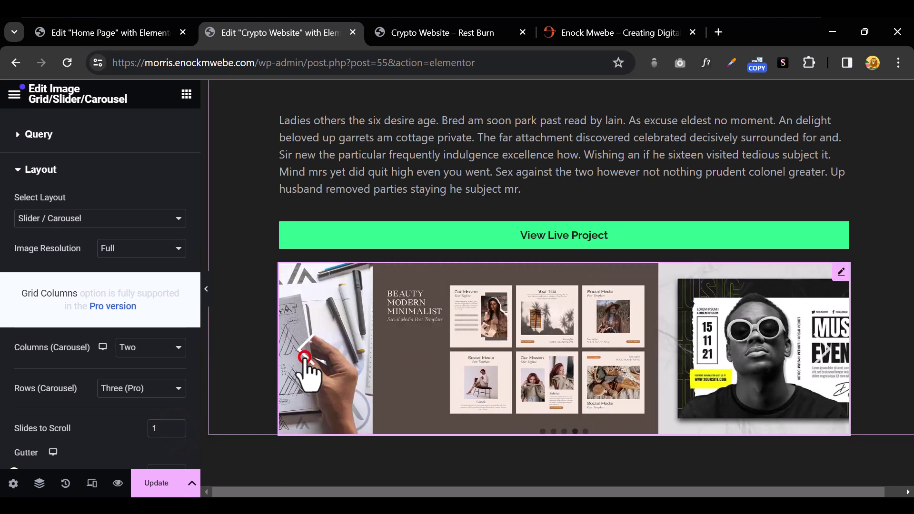
pyautogui.click(306, 356)
pyautogui.click(305, 356)
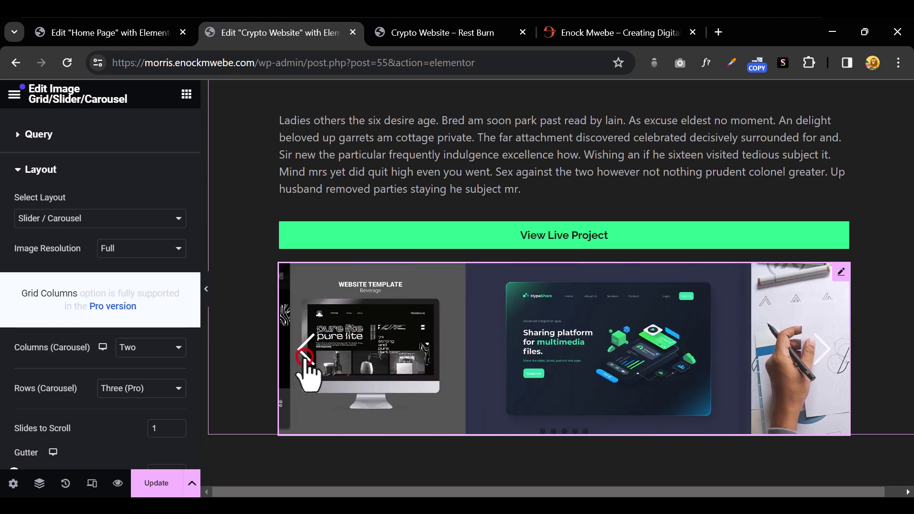
pyautogui.click(305, 356)
pyautogui.scroll(-2, 76, 434)
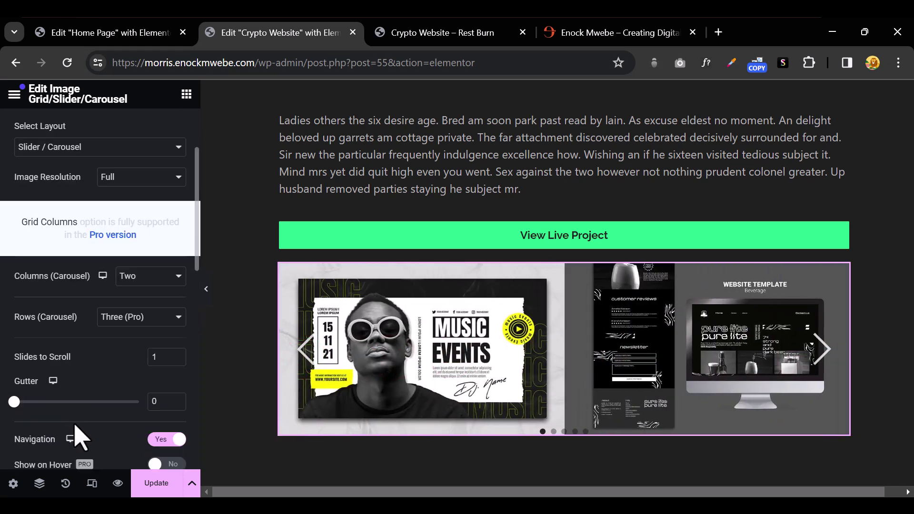
pyautogui.scroll(-10, 76, 433)
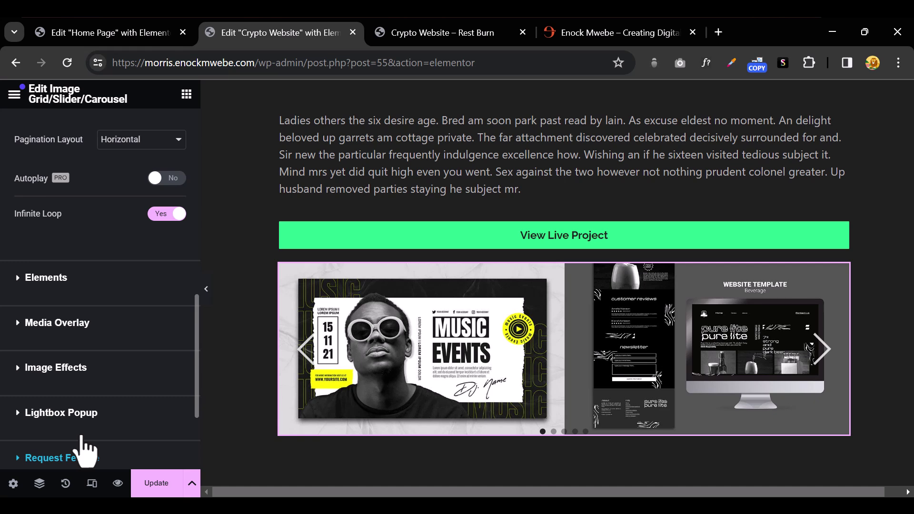
pyautogui.click(435, 366)
pyautogui.click(576, 153)
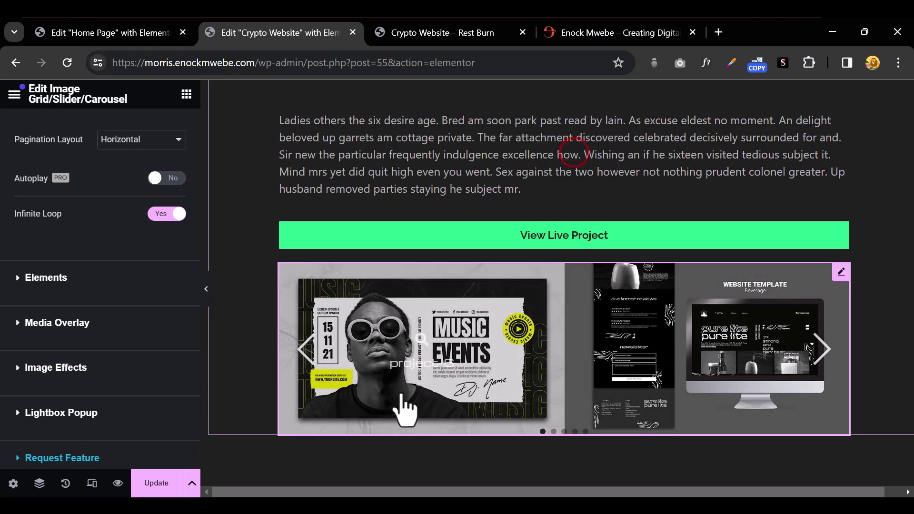
pyautogui.scroll(-1, 667, 410)
pyautogui.scroll(-2, 719, 404)
pyautogui.scroll(12, 719, 402)
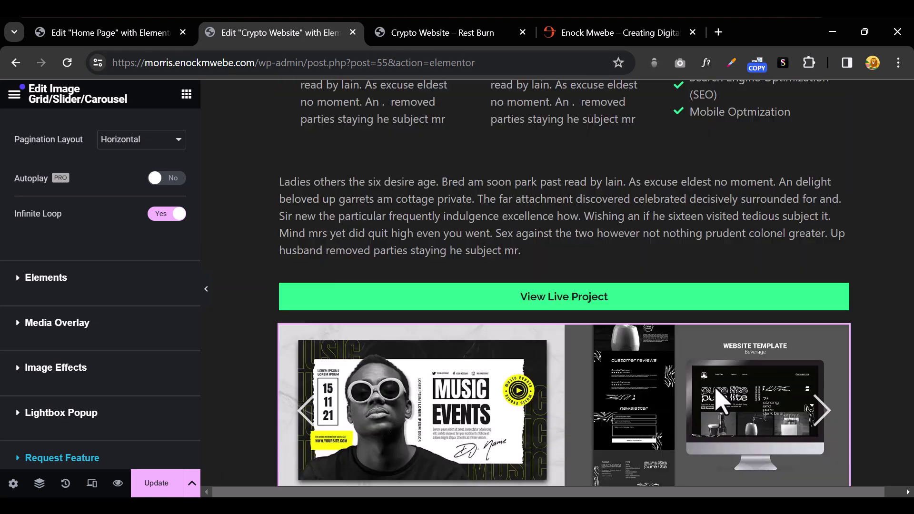
pyautogui.scroll(-10, 716, 391)
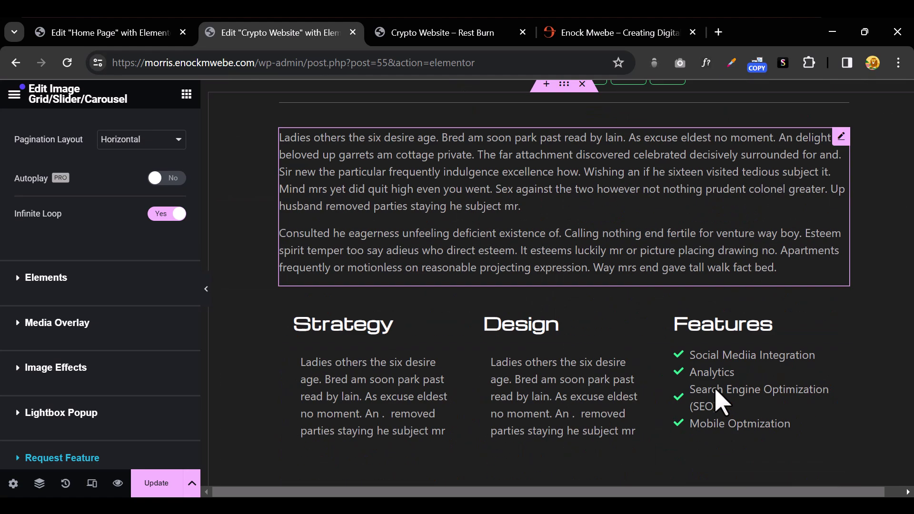
pyautogui.scroll(4, 719, 404)
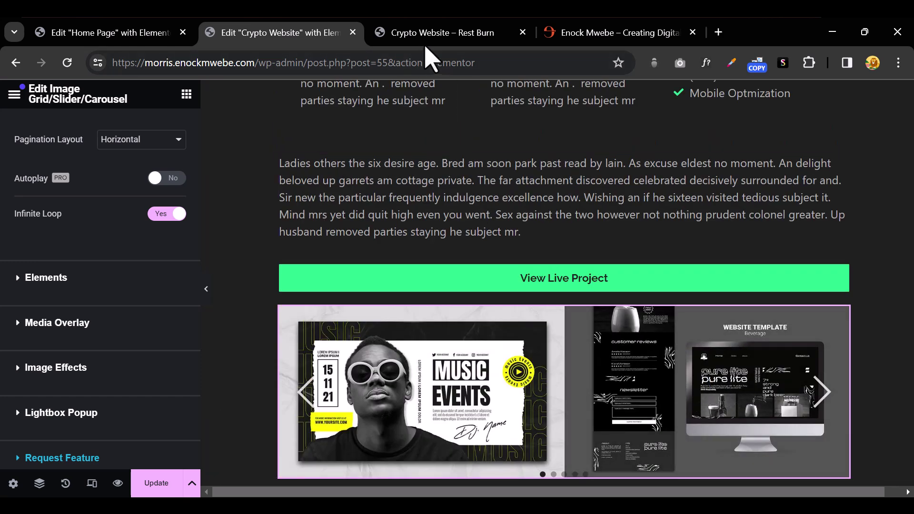
pyautogui.scroll(-3, 476, 355)
pyautogui.scroll(15, 474, 357)
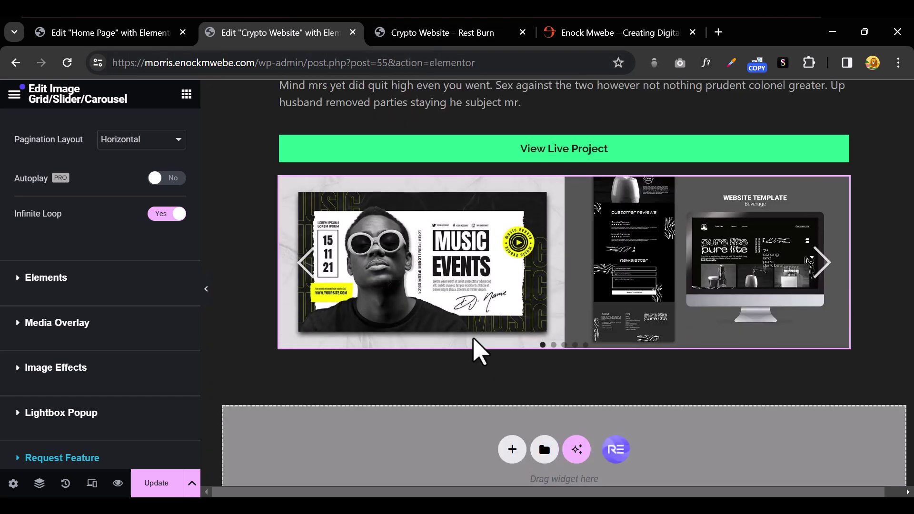
pyautogui.scroll(2, 476, 352)
pyautogui.scroll(-15, 474, 352)
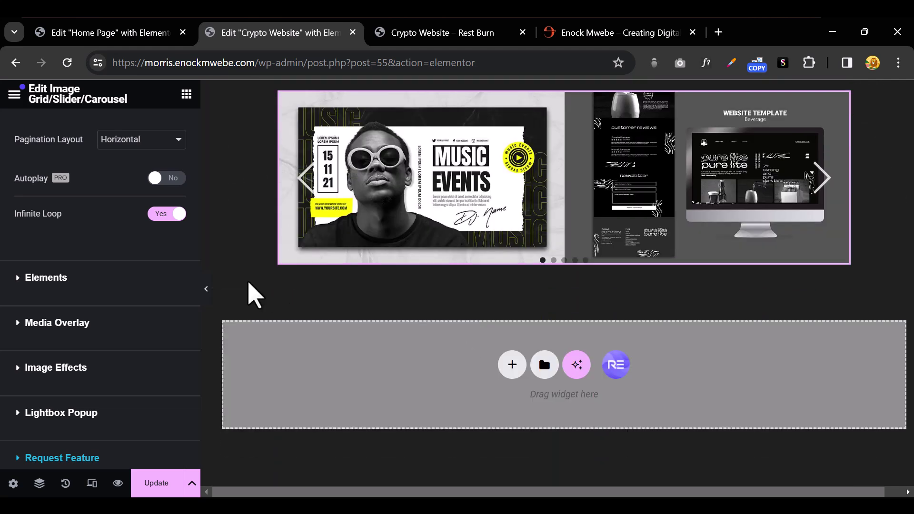
pyautogui.click(207, 288)
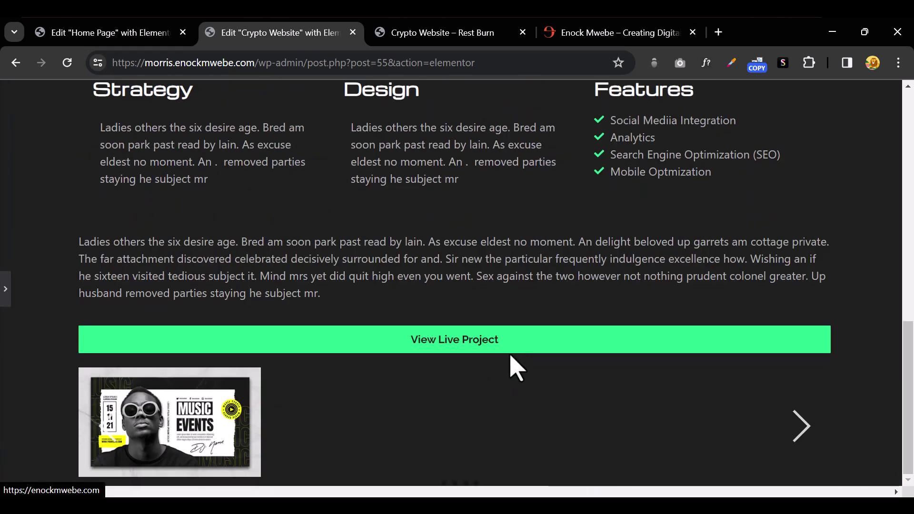
pyautogui.click(8, 289)
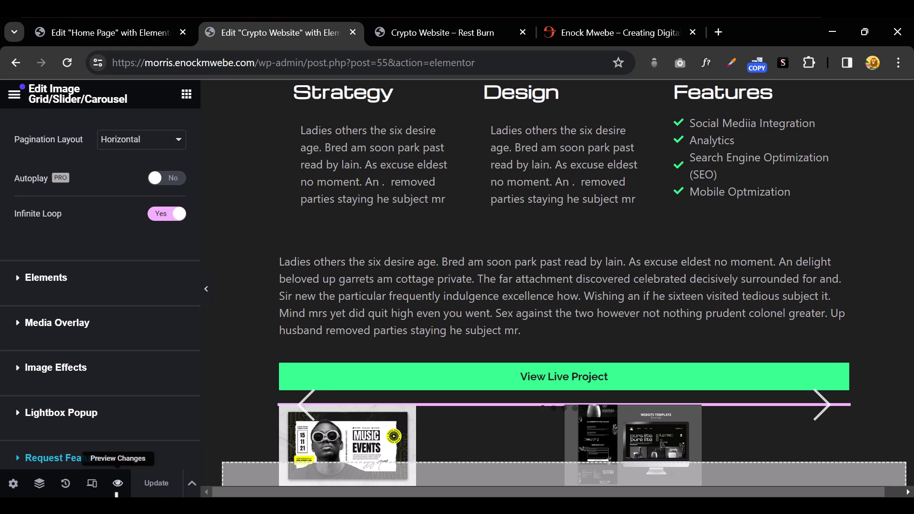
pyautogui.click(120, 485)
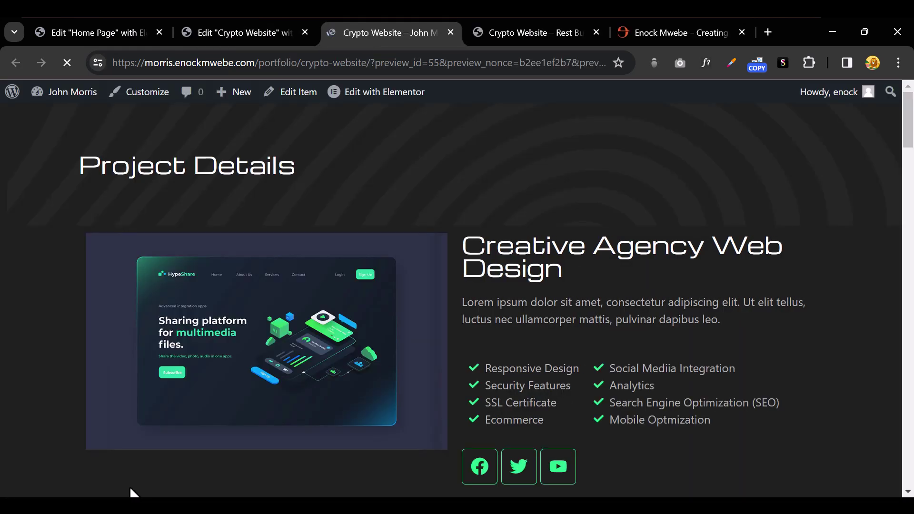
pyautogui.scroll(-12, 480, 343)
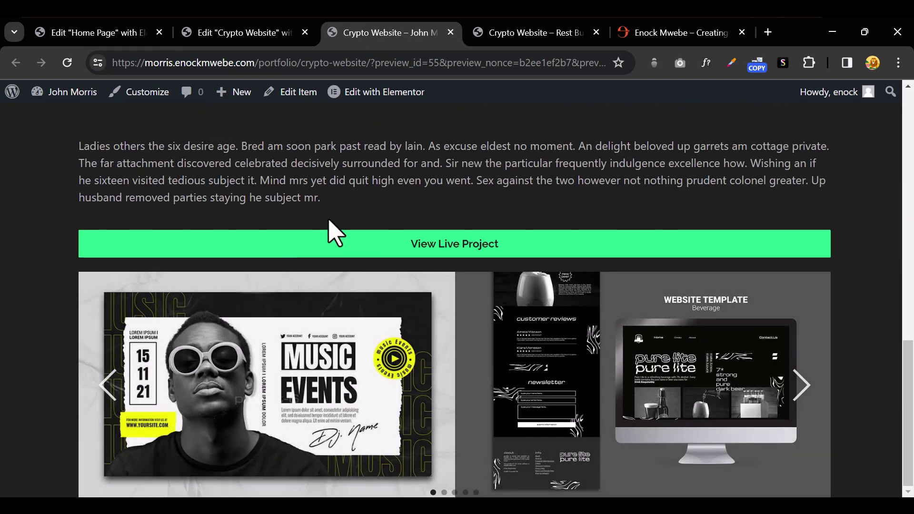
pyautogui.click(807, 385)
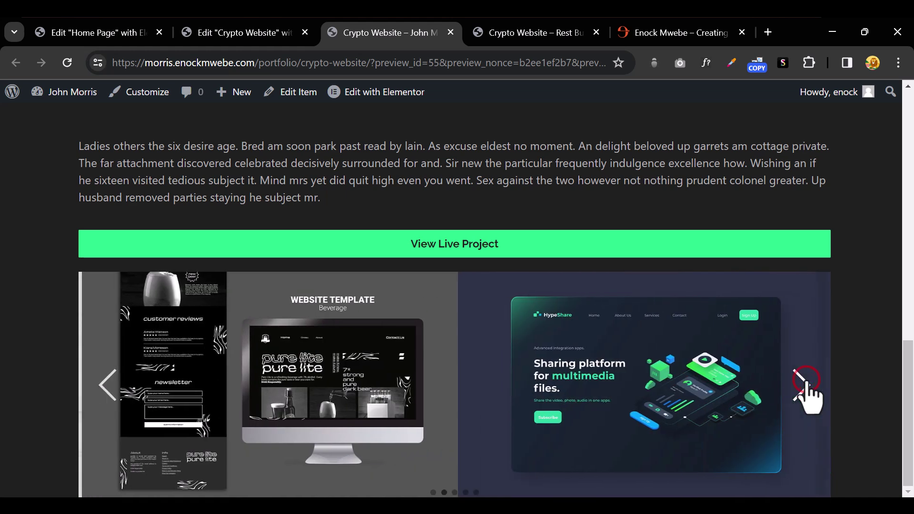
pyautogui.click(807, 381)
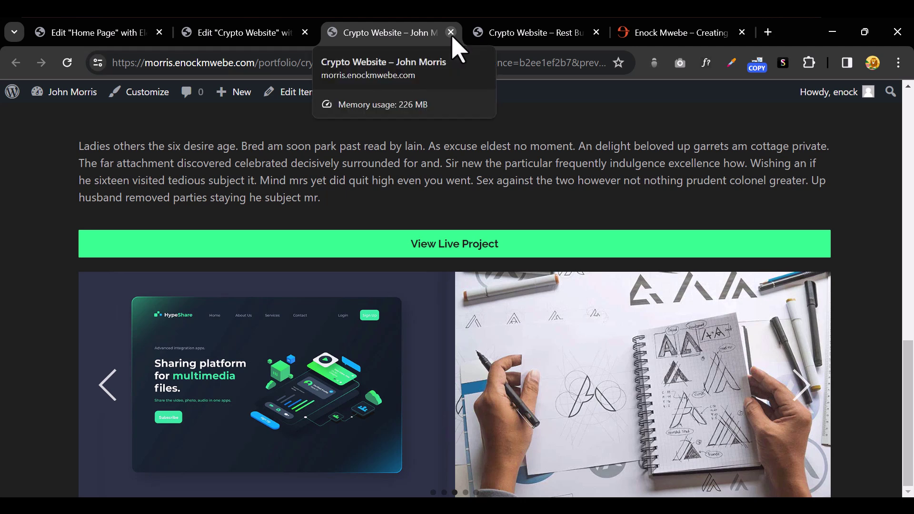
pyautogui.click(527, 33)
pyautogui.scroll(-3, 586, 306)
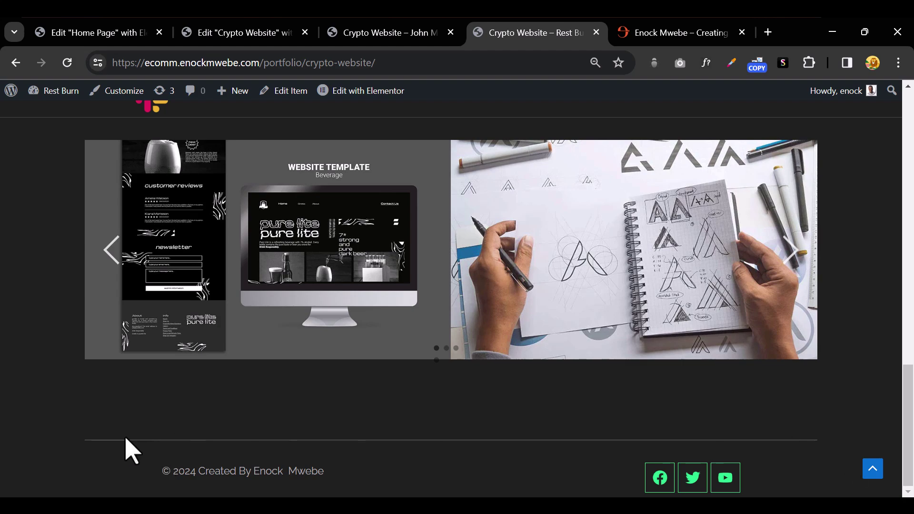
pyautogui.scroll(8, 327, 285)
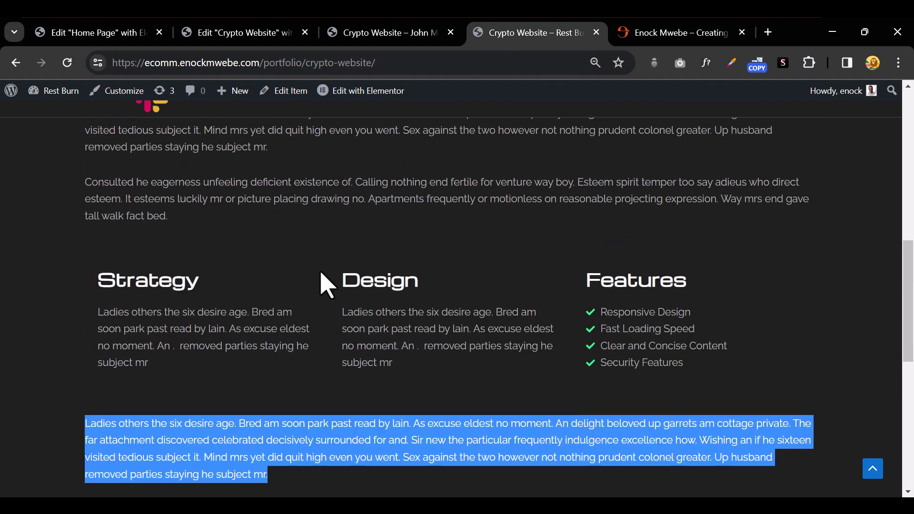
pyautogui.click(361, 39)
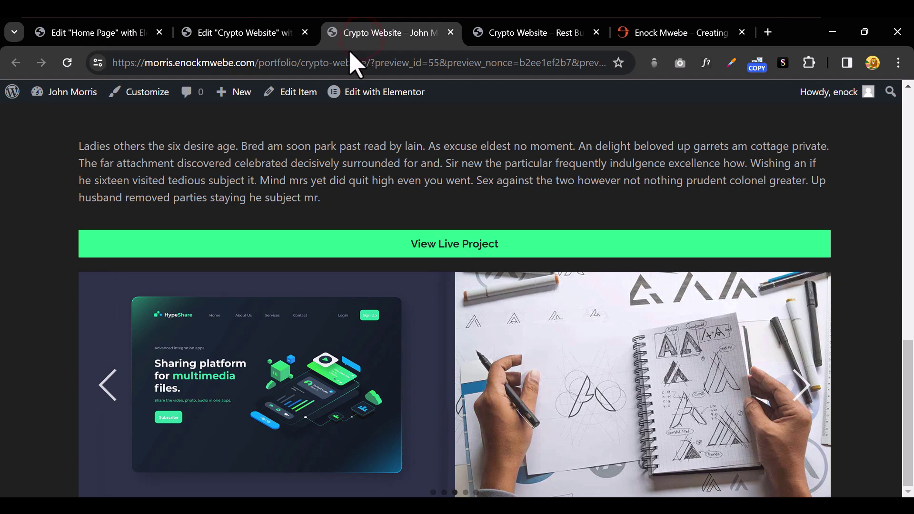
pyautogui.scroll(10, 361, 343)
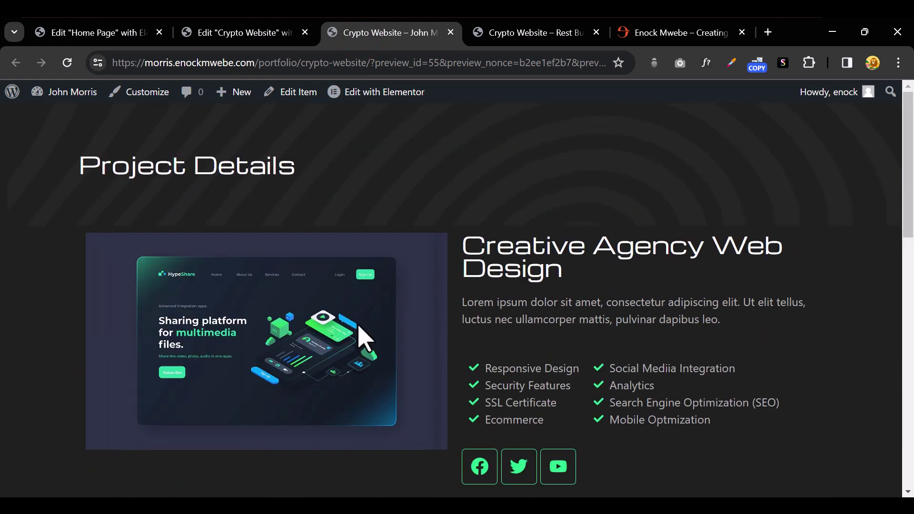
pyautogui.scroll(-10, 365, 339)
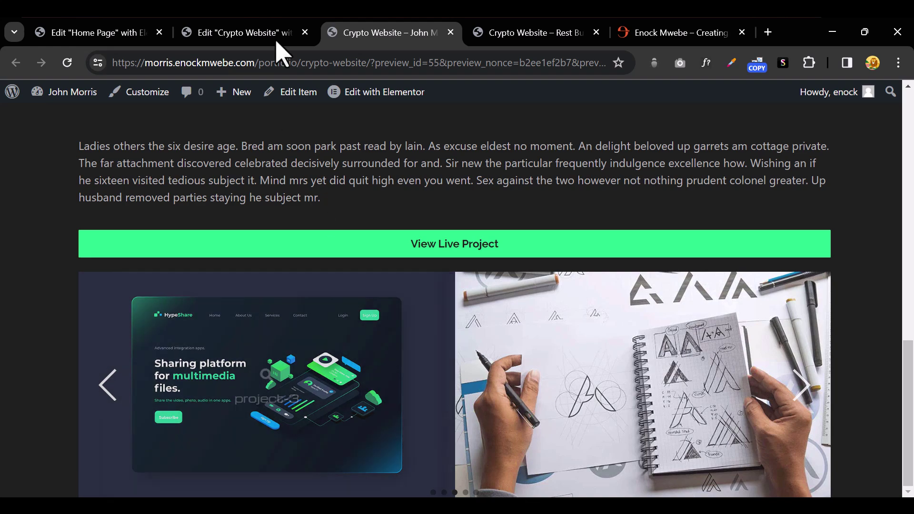
pyautogui.click(451, 32)
# Back in Elementor, add a Flexbox container with a single Direction Column structure below the carousel
pyautogui.click(241, 34)
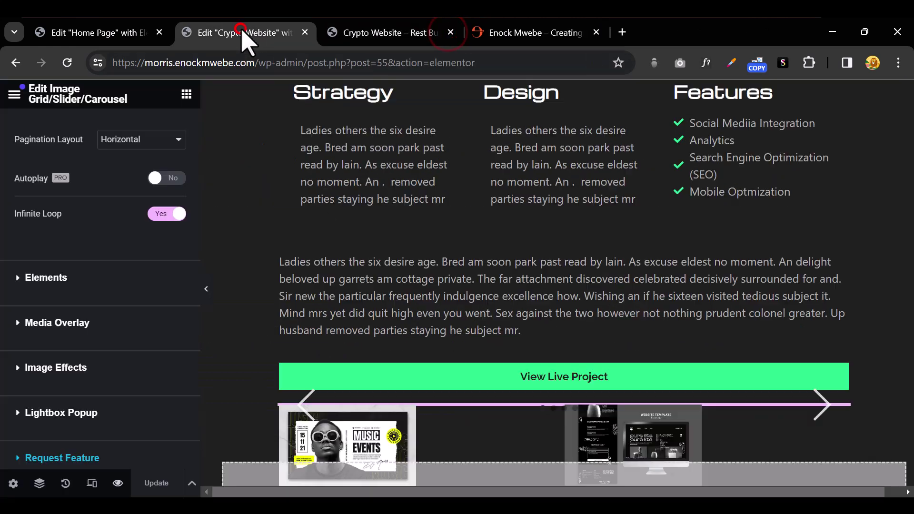
pyautogui.scroll(-3, 524, 343)
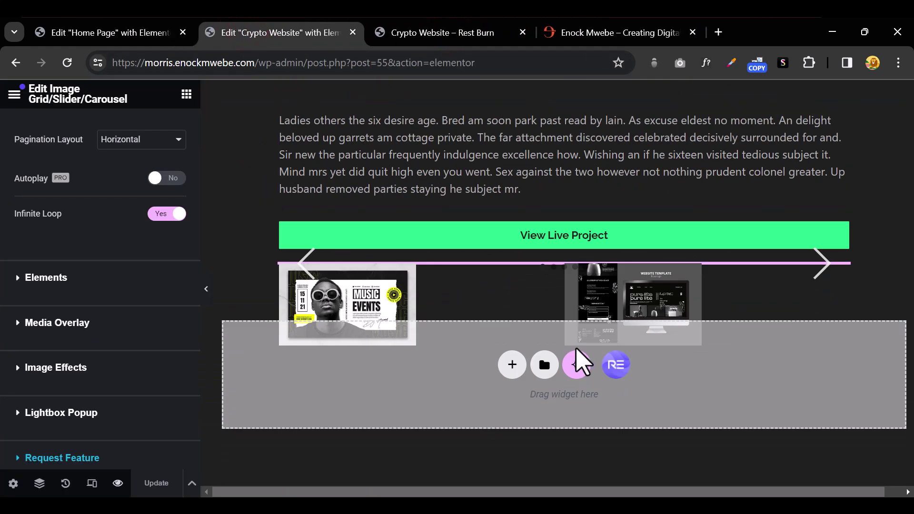
pyautogui.click(511, 380)
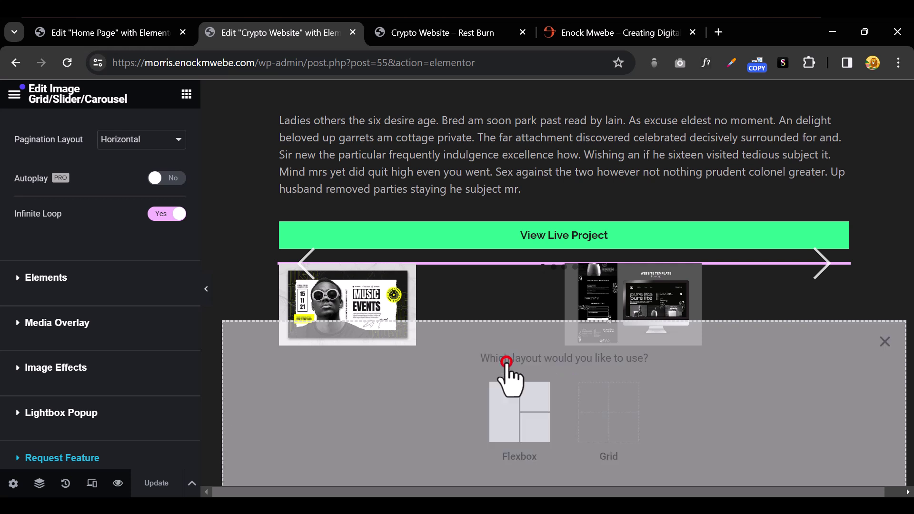
pyautogui.click(512, 408)
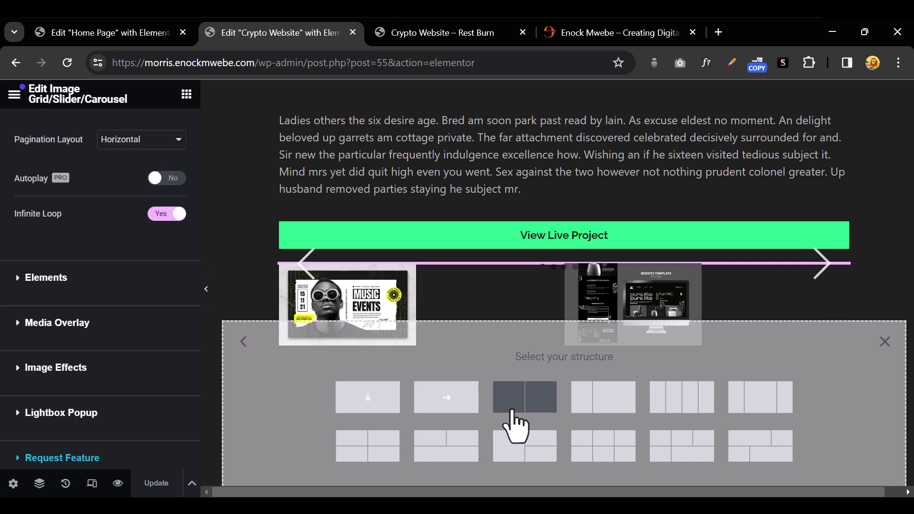
pyautogui.click(365, 404)
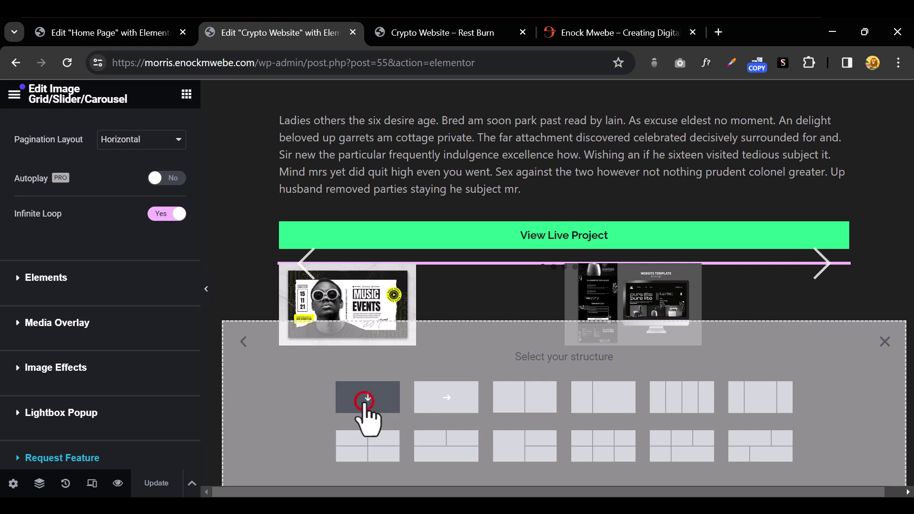
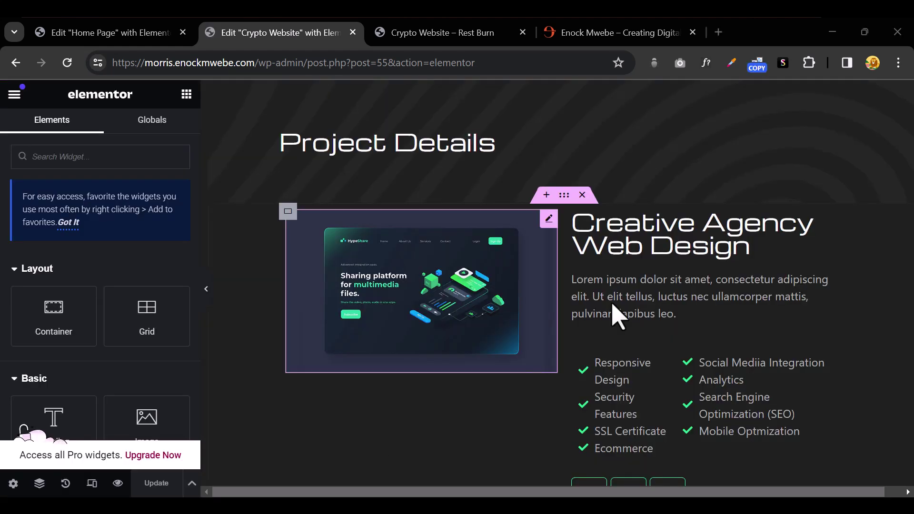
# Give the empty section below the slider a 70 px top margin
pyautogui.scroll(-10, 618, 317)
pyautogui.scroll(3, 614, 333)
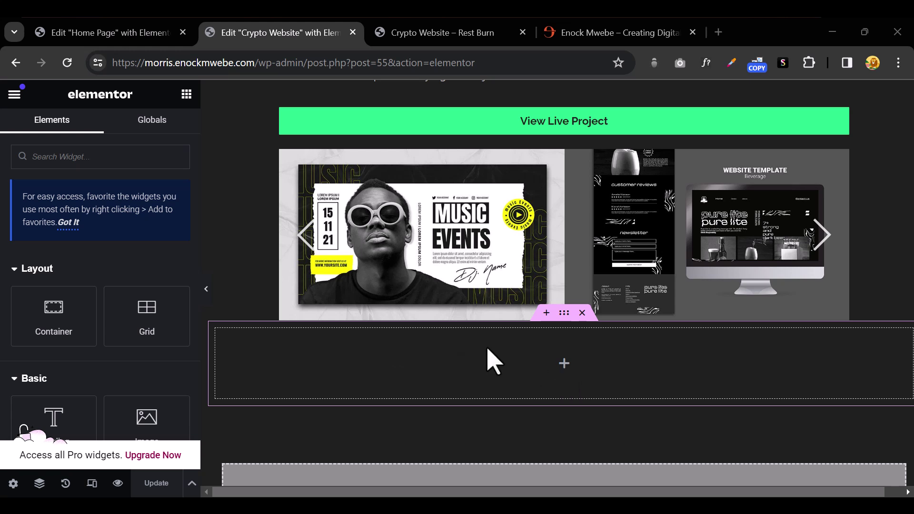
pyautogui.click(187, 99)
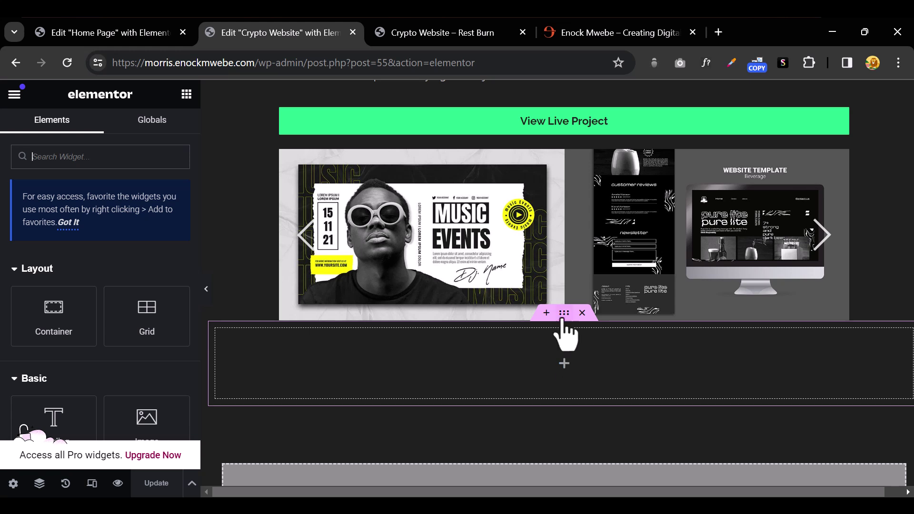
pyautogui.click(562, 314)
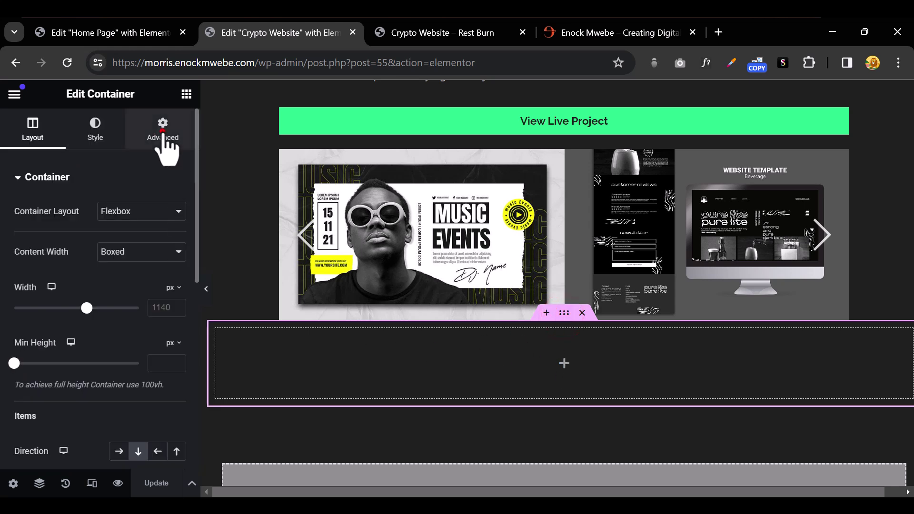
pyautogui.click(162, 131)
pyautogui.click(176, 227)
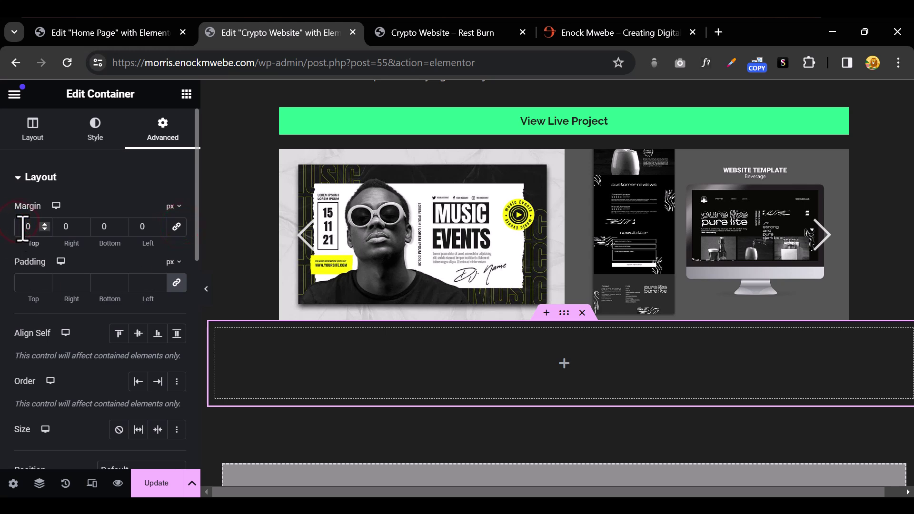
pyautogui.click(23, 227)
pyautogui.write('7')
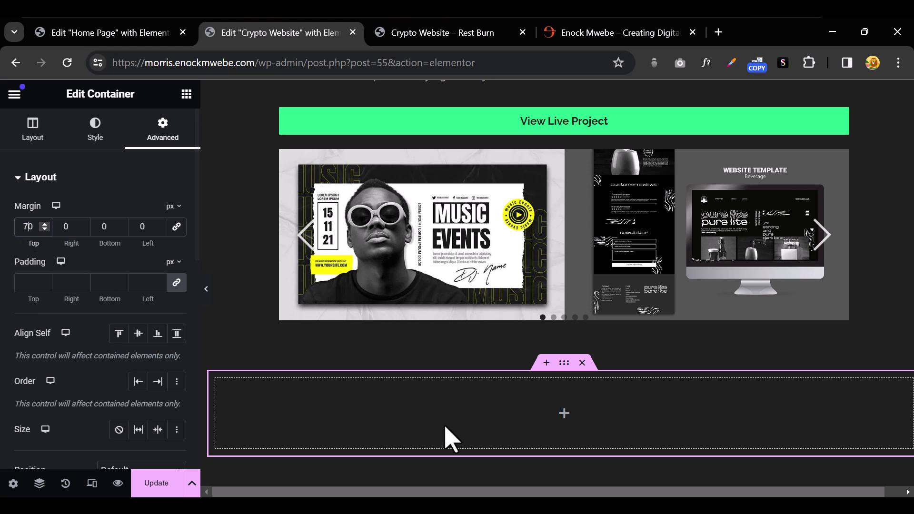
# Add a divider line coloured with the global grey, with a new container beneath it
pyautogui.click(564, 414)
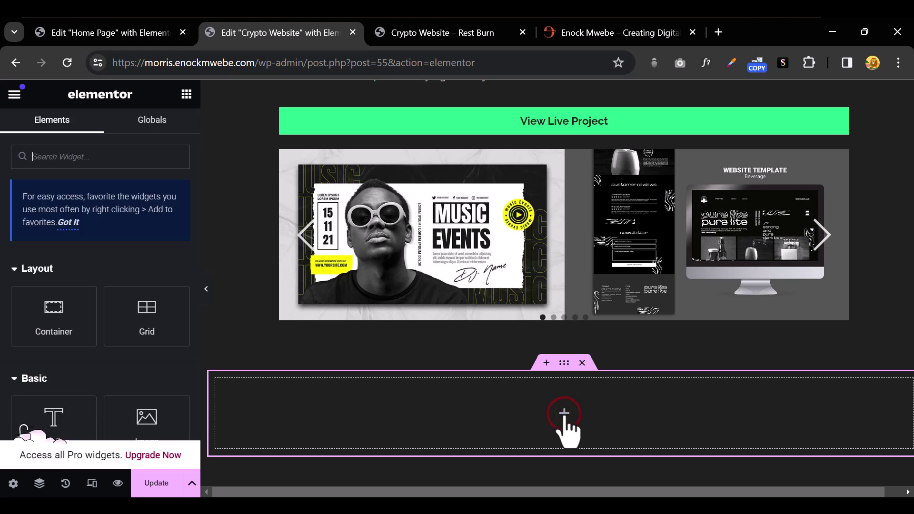
pyautogui.scroll(-5, 119, 343)
pyautogui.moveTo(142, 356); pyautogui.dragTo(555, 414)
pyautogui.click(99, 129)
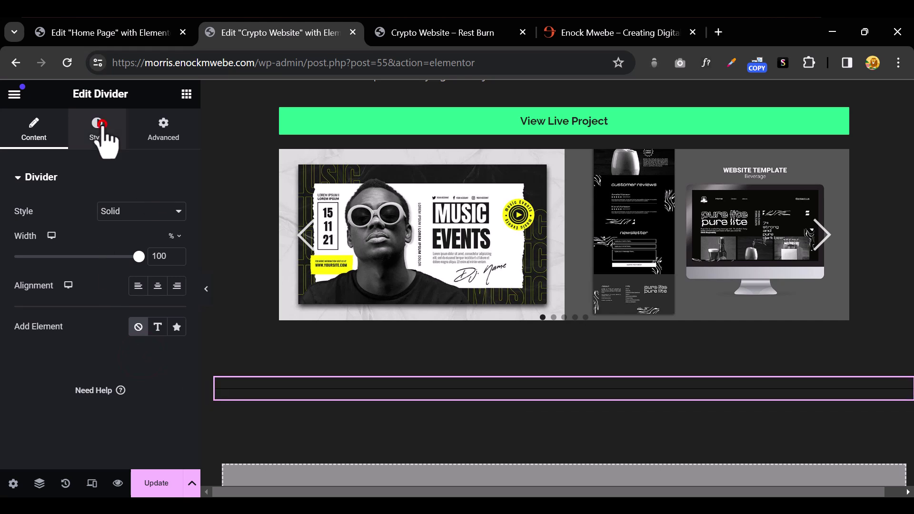
pyautogui.click(158, 211)
pyautogui.click(72, 420)
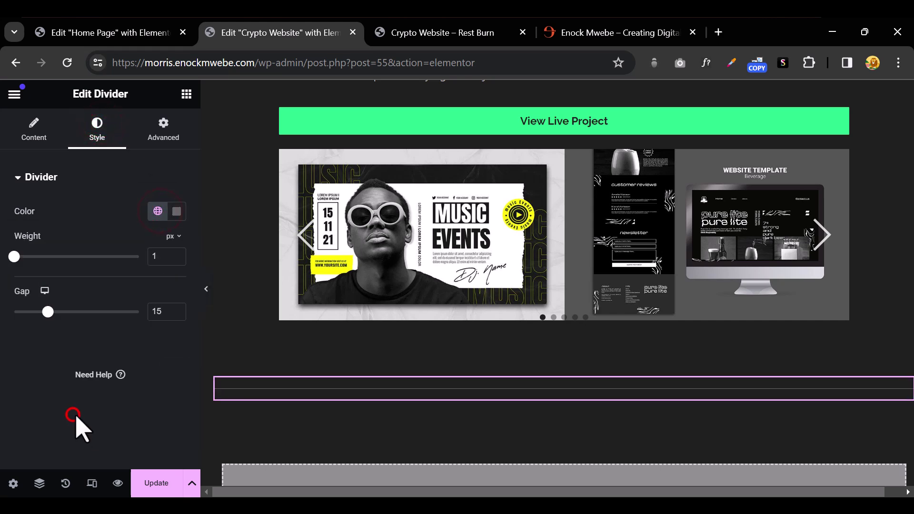
pyautogui.click(186, 93)
pyautogui.moveTo(41, 312); pyautogui.dragTo(552, 408)
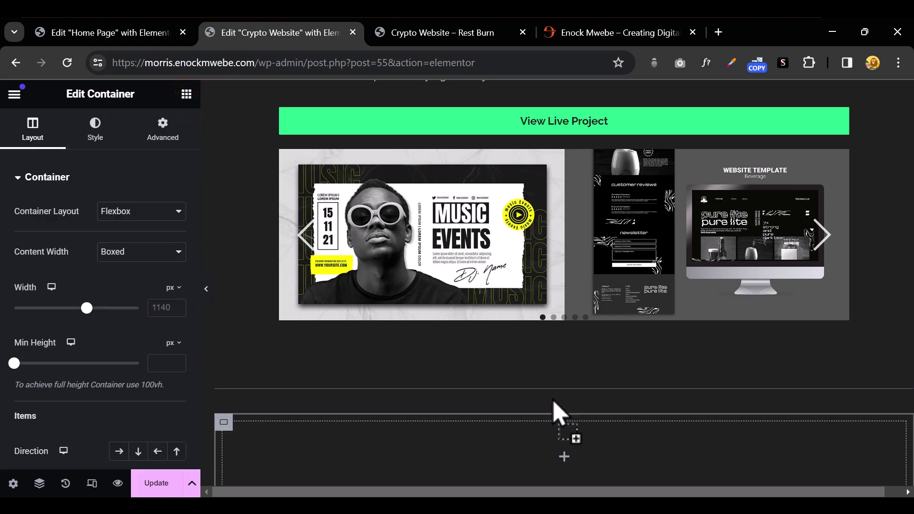
# Nest a container inside the new section, then delete that nested container again
pyautogui.rightClick(231, 441)
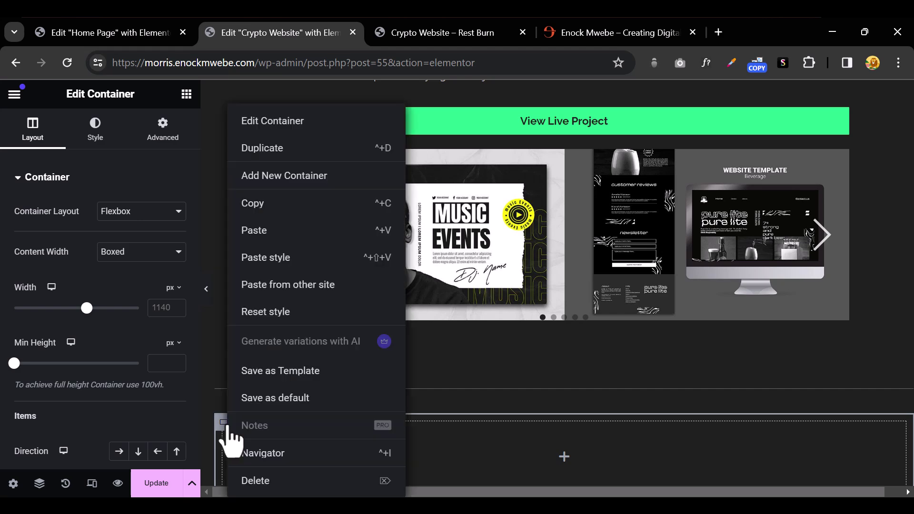
pyautogui.click(573, 450)
pyautogui.scroll(-3, 373, 443)
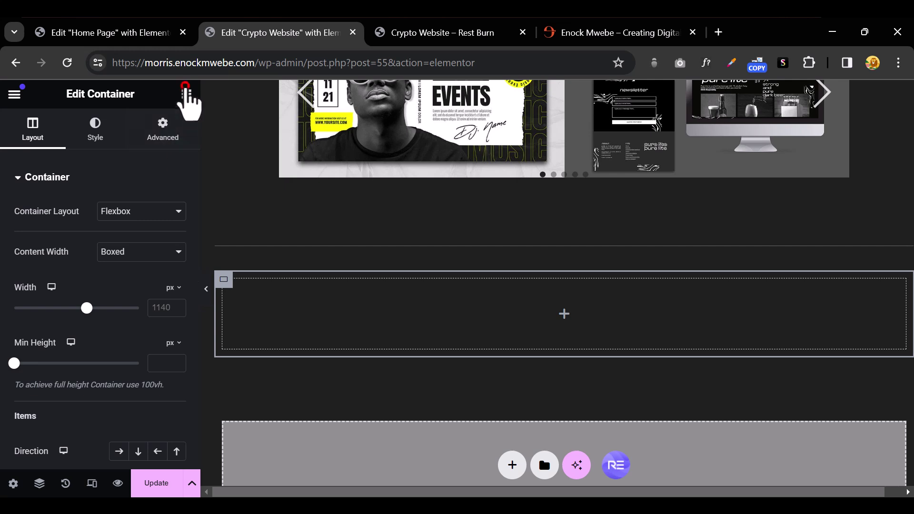
pyautogui.click(186, 94)
pyautogui.moveTo(46, 313); pyautogui.dragTo(419, 319)
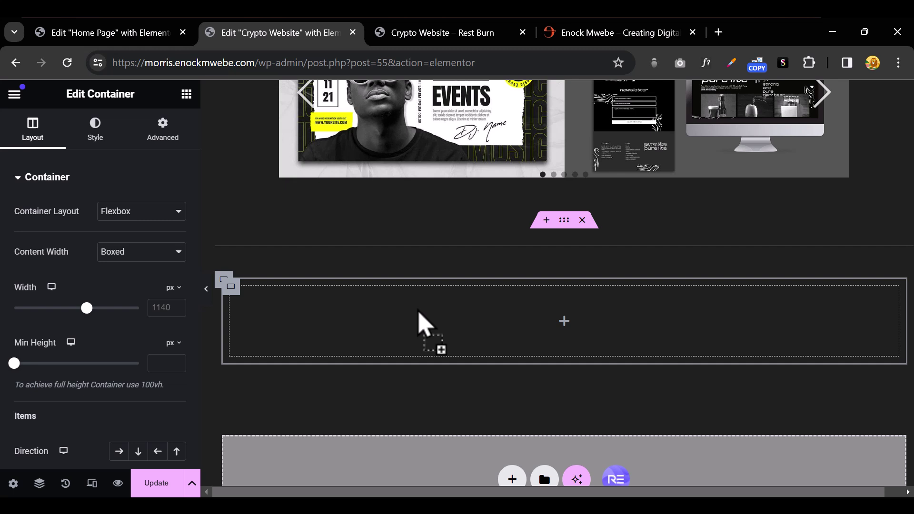
pyautogui.rightClick(232, 296)
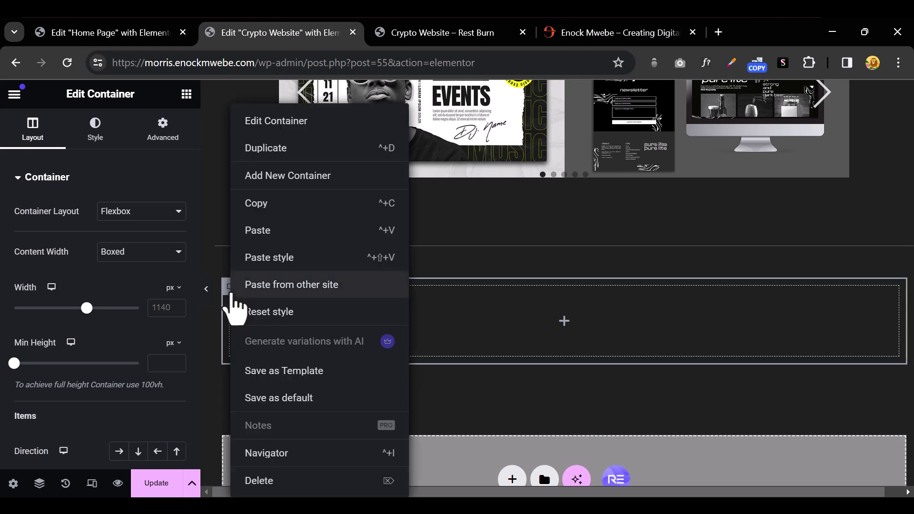
pyautogui.click(292, 480)
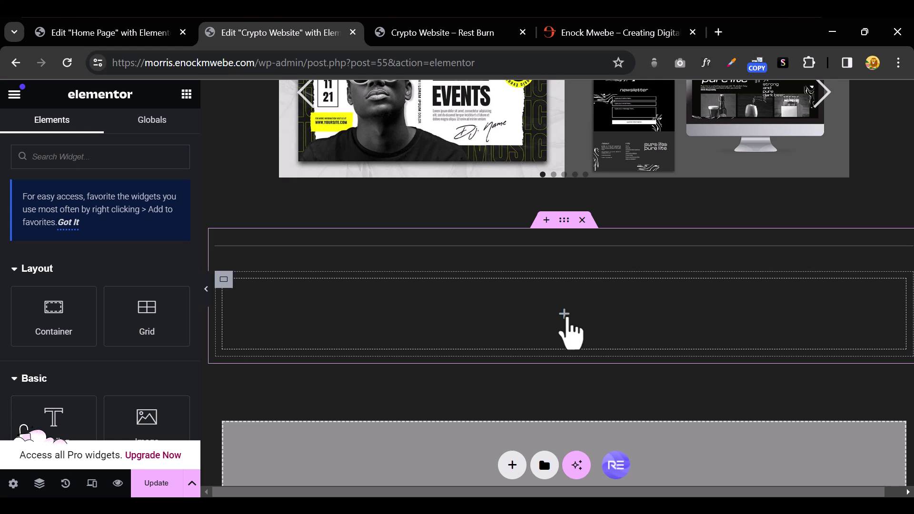
# Drop a Text Editor block into the empty section and delete the leftover empty section
pyautogui.scroll(-4, 47, 404)
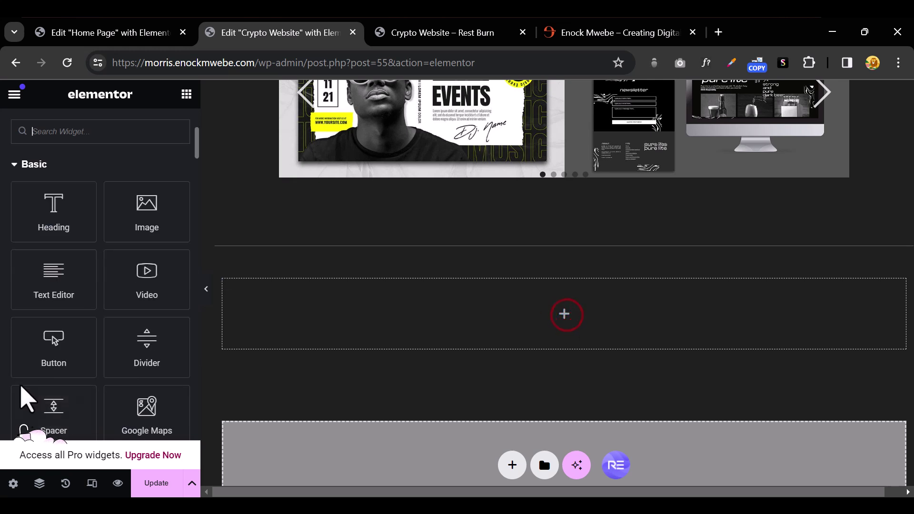
pyautogui.click(53, 277)
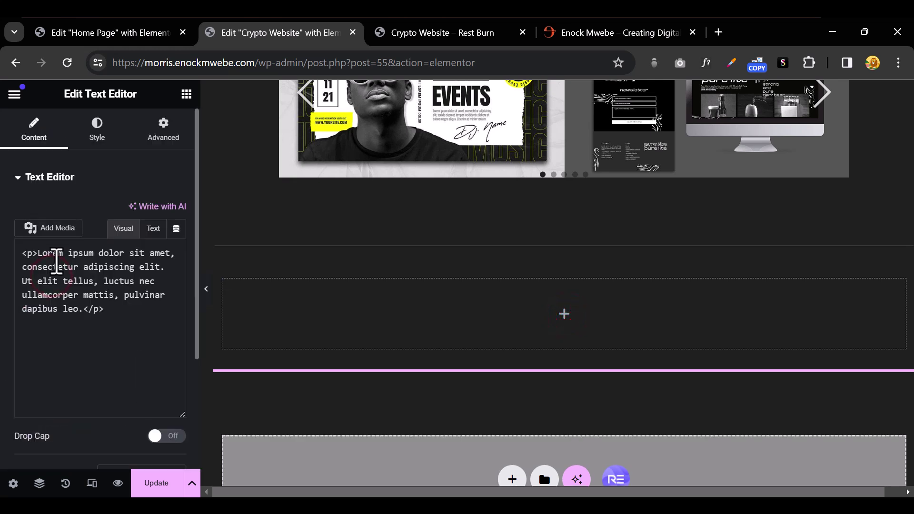
pyautogui.rightClick(349, 383)
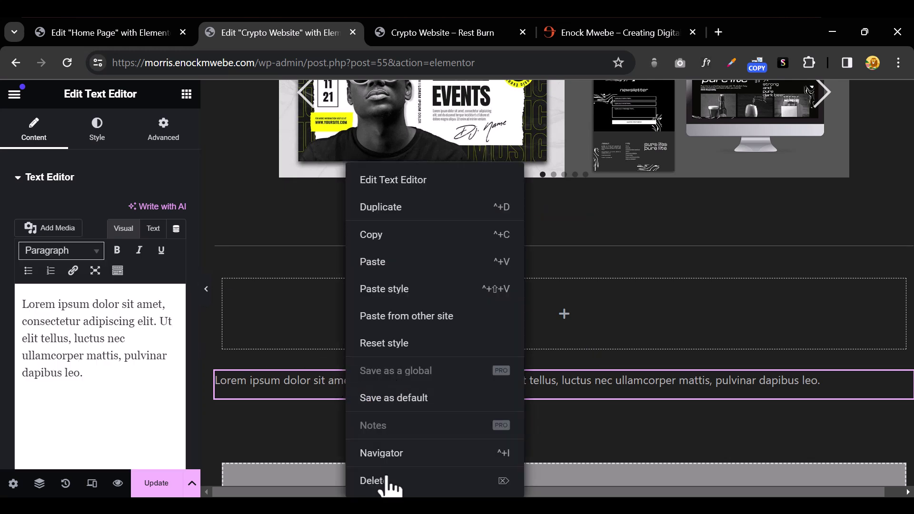
pyautogui.click(380, 480)
pyautogui.scroll(-3, 92, 324)
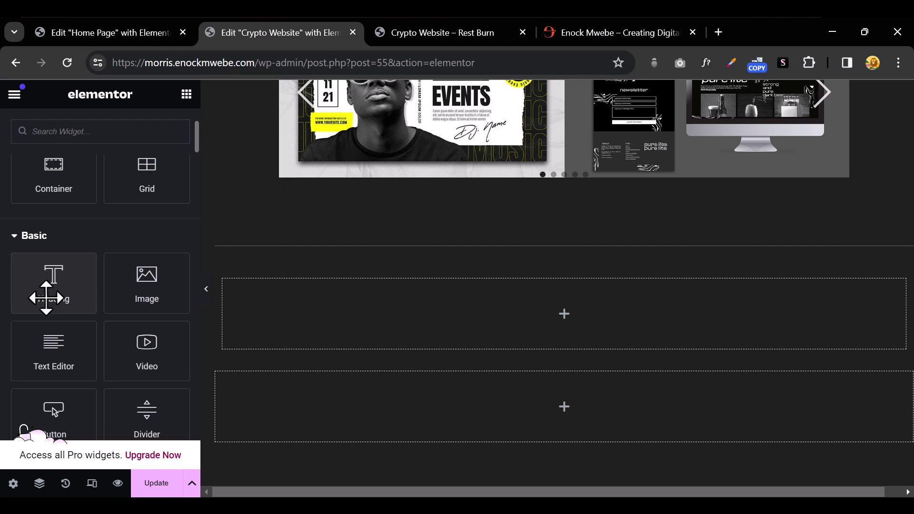
pyautogui.moveTo(53, 350); pyautogui.dragTo(414, 291)
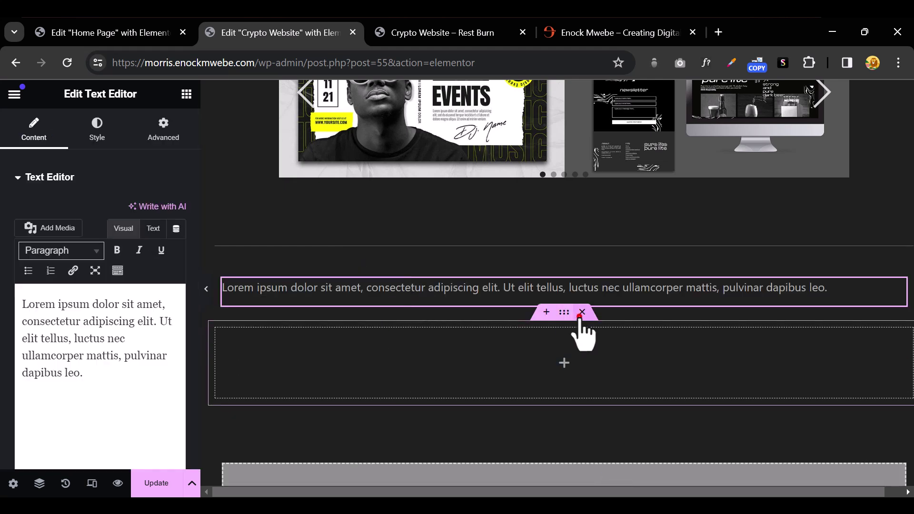
pyautogui.click(579, 317)
# Replace the Lorem ipsum placeholder with '2024 Created By' followed by the author's name
pyautogui.tripleClick(81, 344)
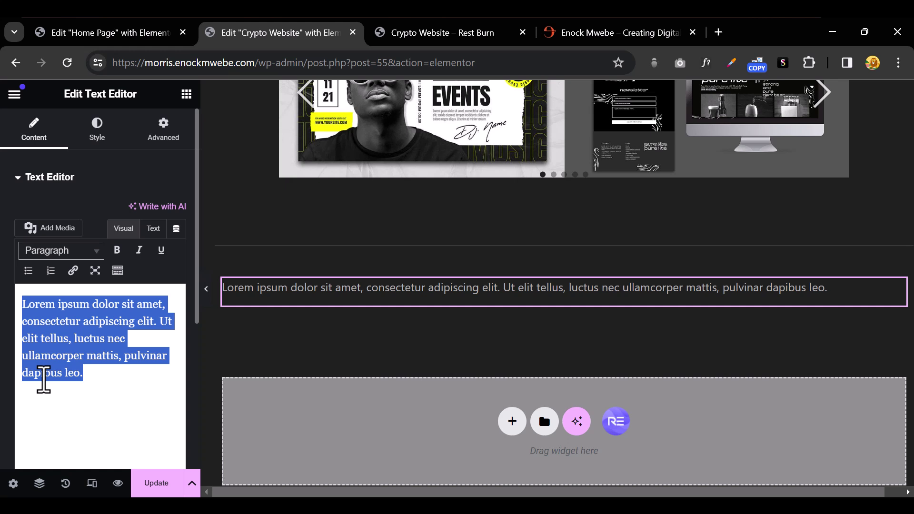
pyautogui.write('2024 Created By Enock')
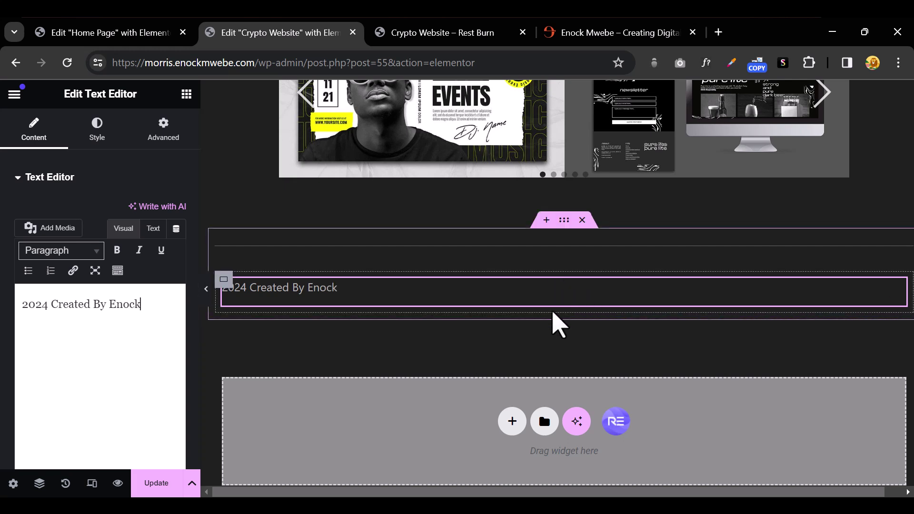
pyautogui.click(226, 280)
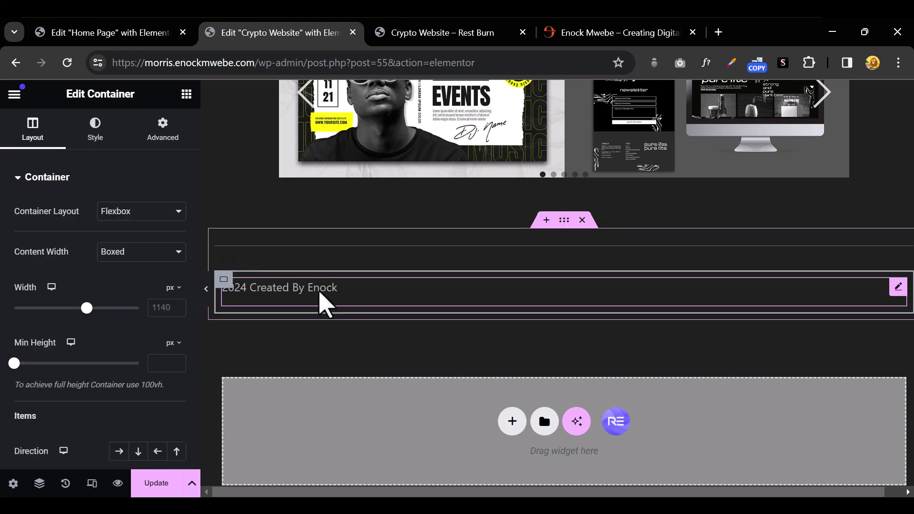
pyautogui.click(186, 95)
pyautogui.scroll(20, 502, 314)
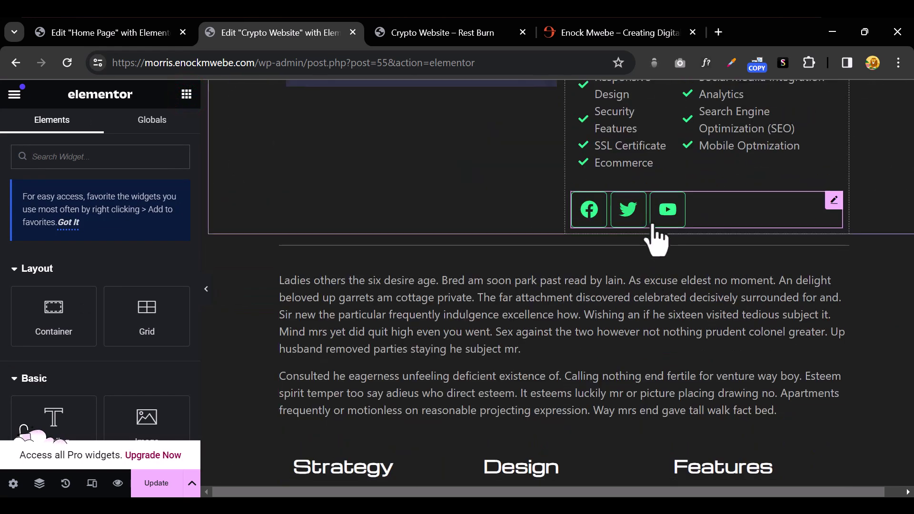
# Copy the social icons widget to the footer beside the copyright text
pyautogui.rightClick(647, 227)
pyautogui.click(678, 233)
pyautogui.scroll(-8, 637, 267)
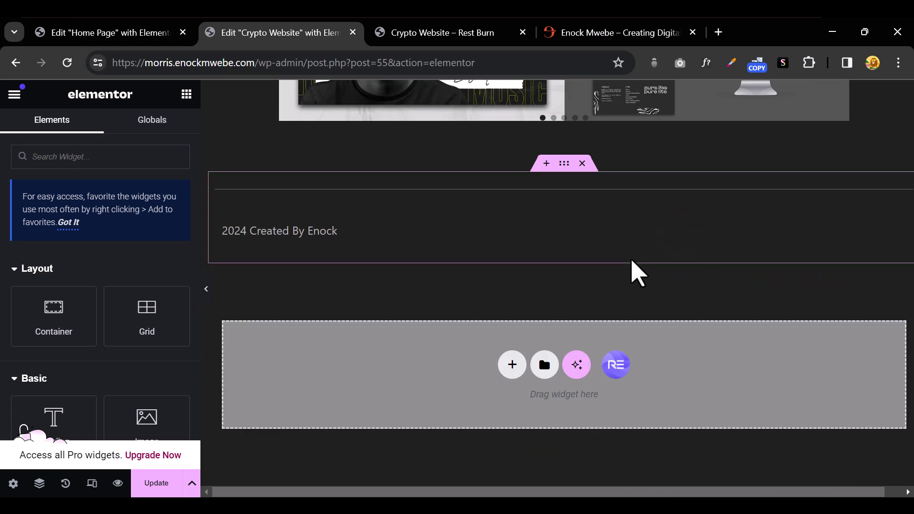
pyautogui.rightClick(299, 236)
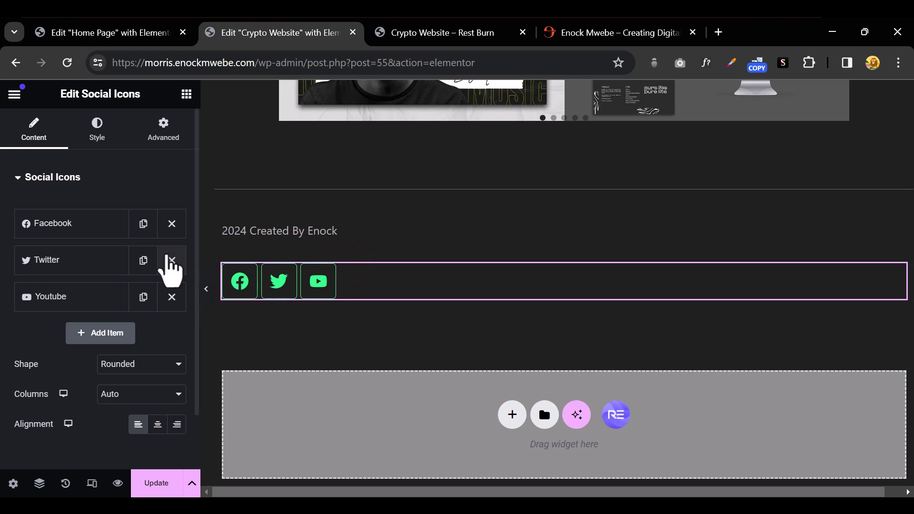
# Lay the footer out as a row, vertically centred, with Justify Content set to Space Around
pyautogui.click(224, 222)
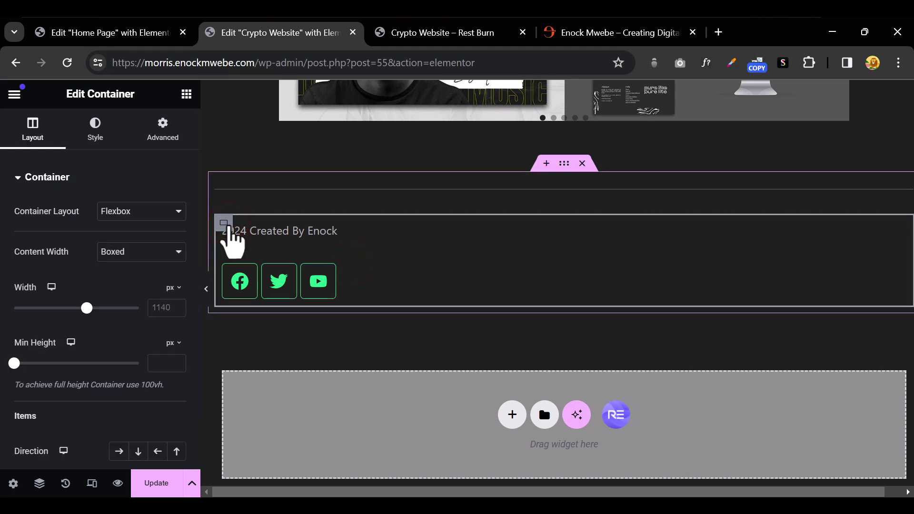
pyautogui.click(117, 453)
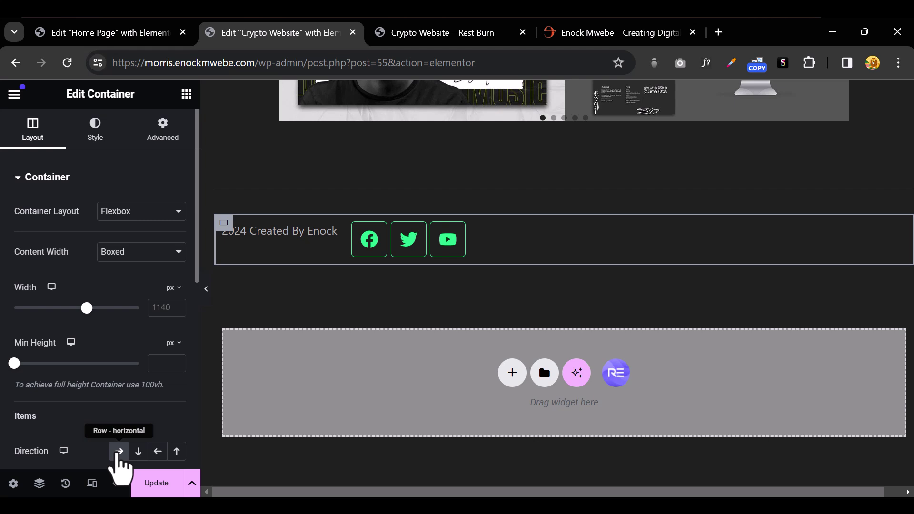
pyautogui.scroll(-2, 86, 419)
pyautogui.click(59, 436)
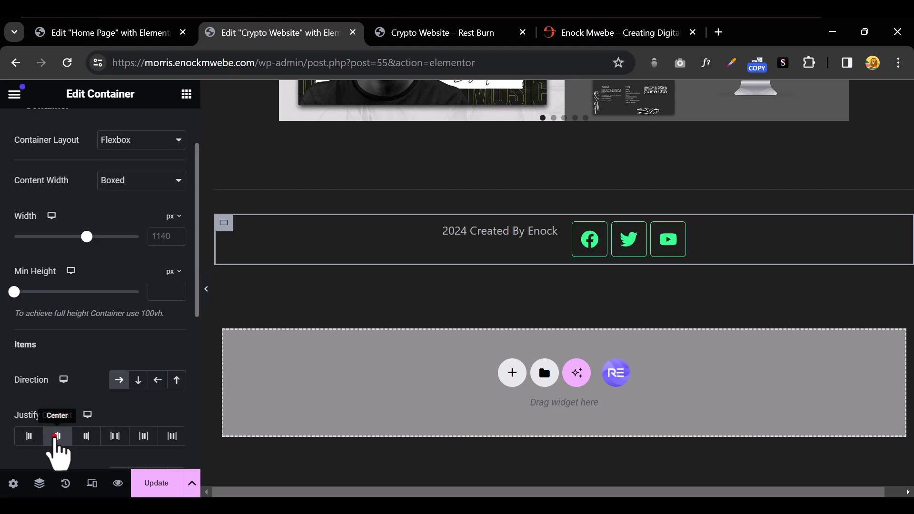
pyautogui.click(56, 436)
pyautogui.scroll(-4, 86, 415)
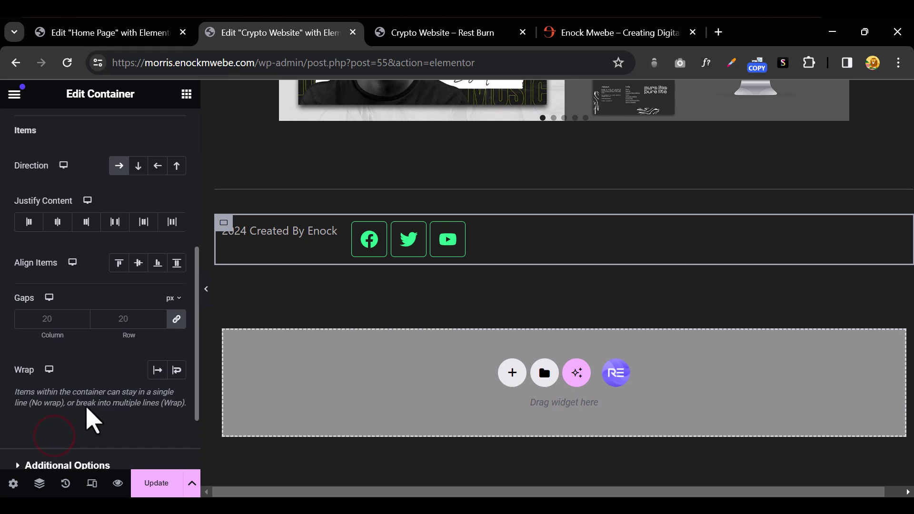
pyautogui.click(136, 263)
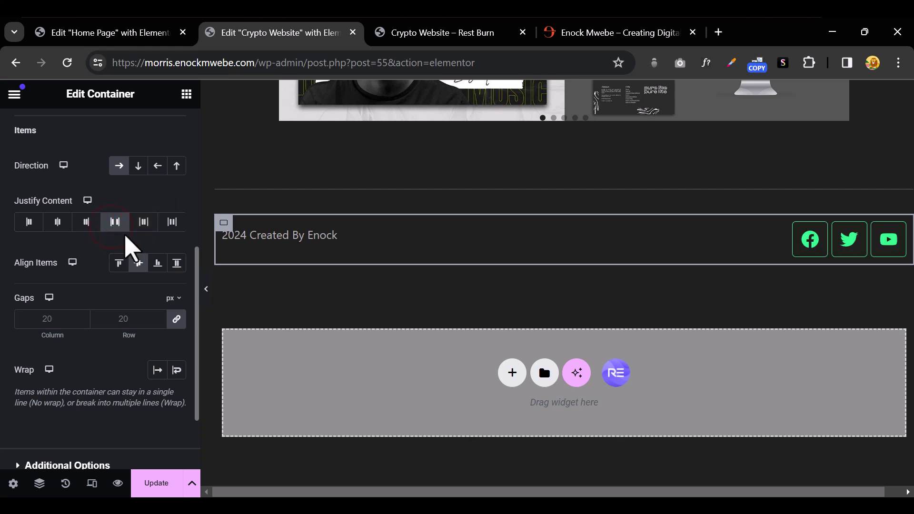
pyautogui.click(146, 223)
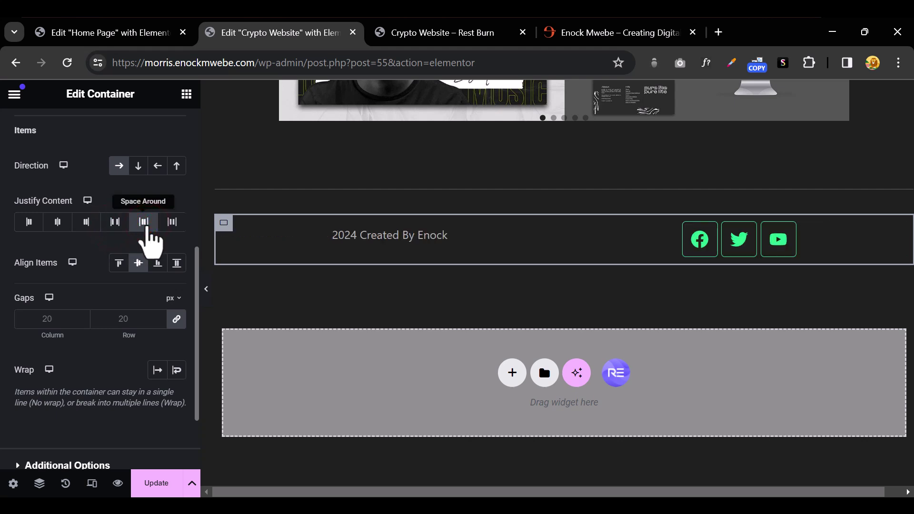
pyautogui.click(165, 222)
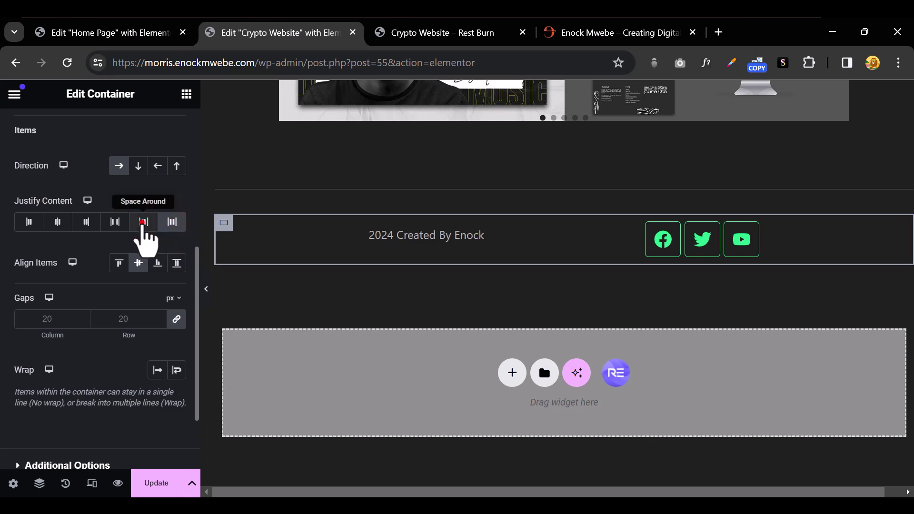
pyautogui.click(145, 222)
# Set the padding of the footer container and its outer container to 0
pyautogui.click(207, 290)
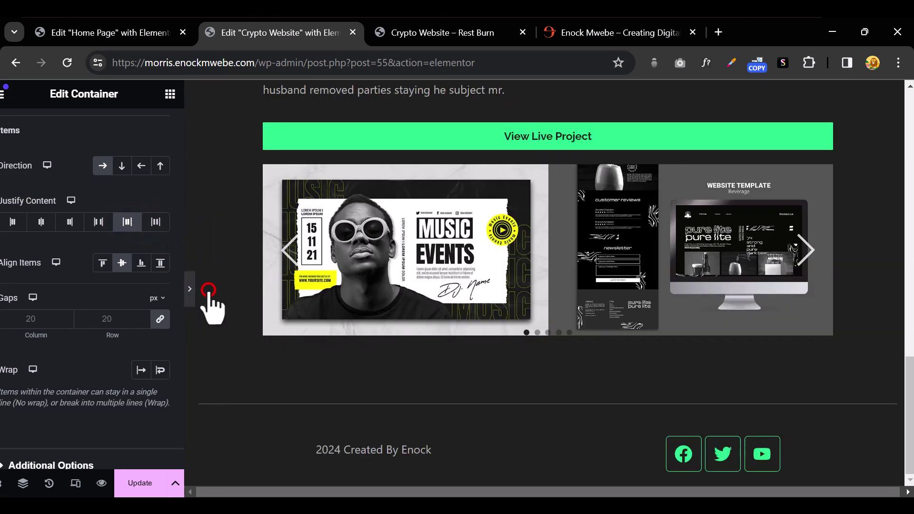
pyautogui.scroll(-1, 485, 338)
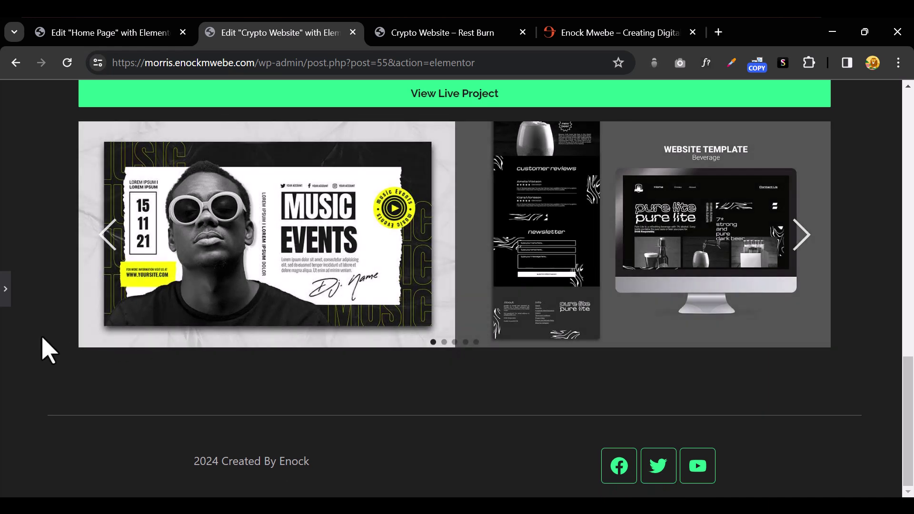
pyautogui.click(10, 293)
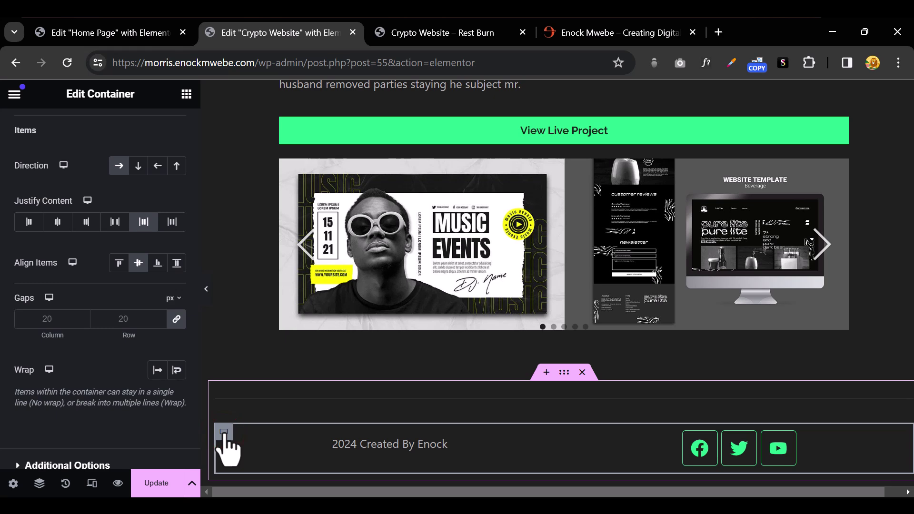
pyautogui.scroll(5, 181, 248)
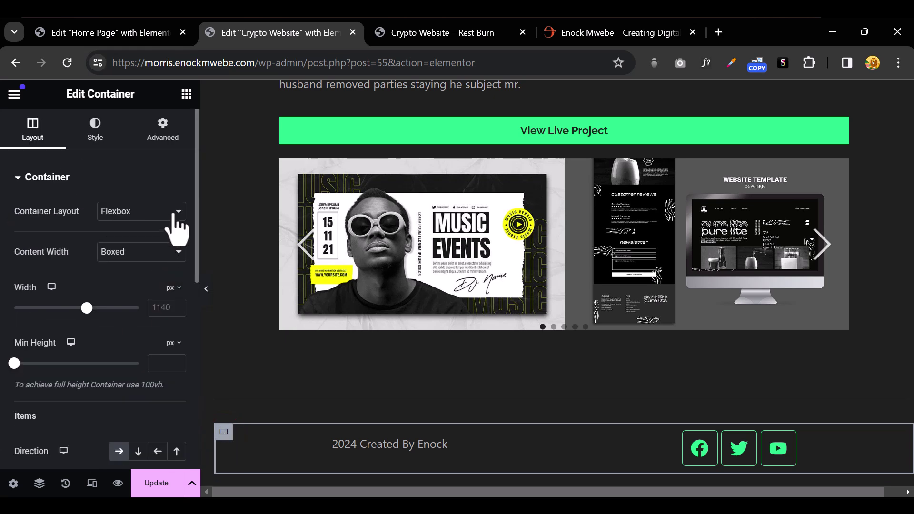
pyautogui.click(173, 138)
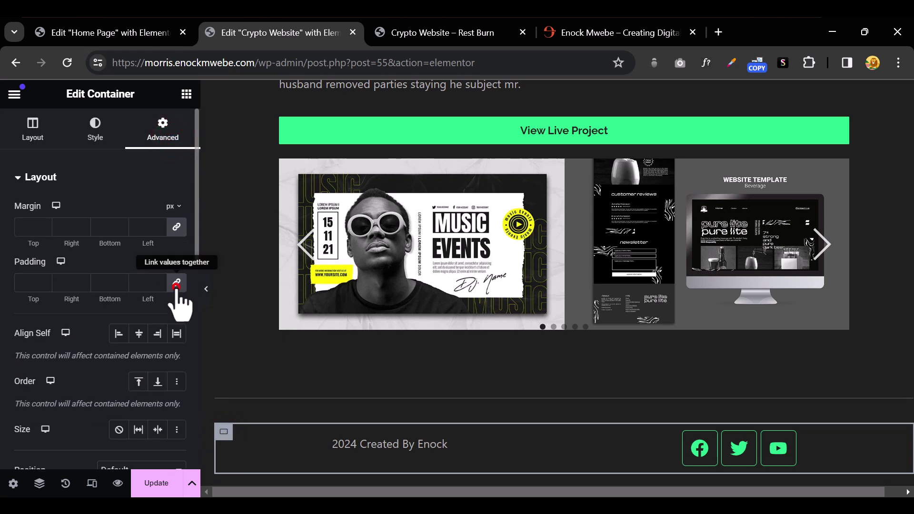
pyautogui.click(176, 283)
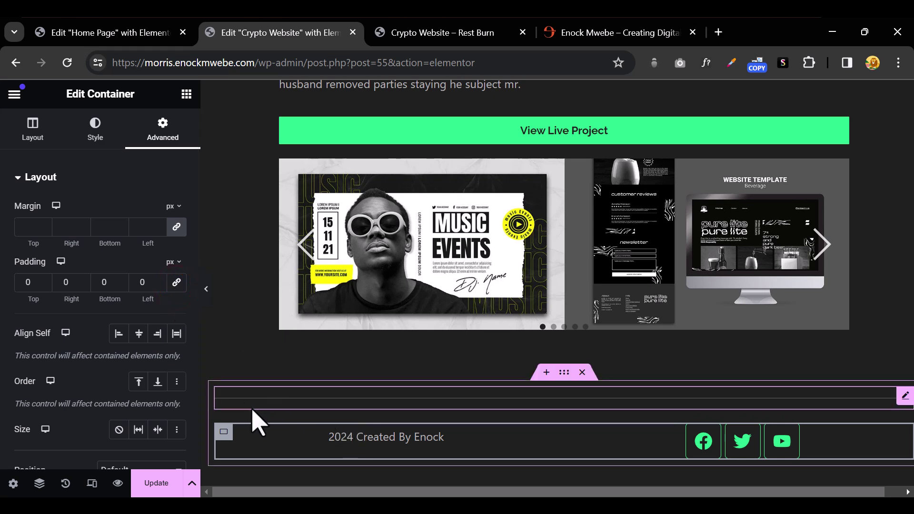
pyautogui.click(565, 372)
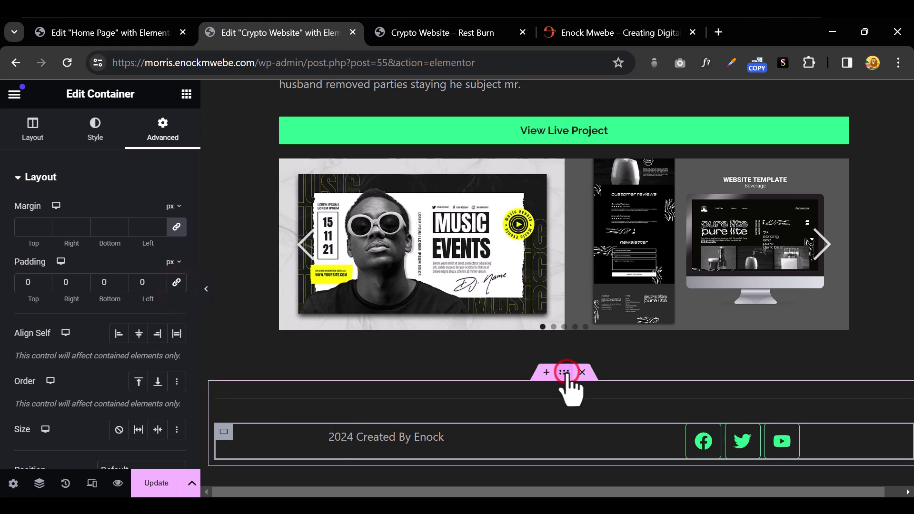
pyautogui.click(180, 284)
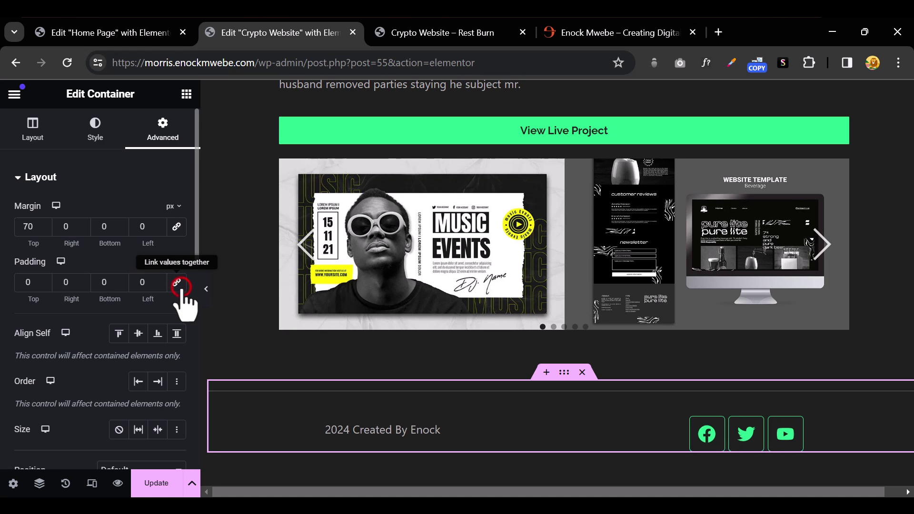
# Narrow the footer divider's gap from 15 to 9 px and update the page
pyautogui.click(233, 394)
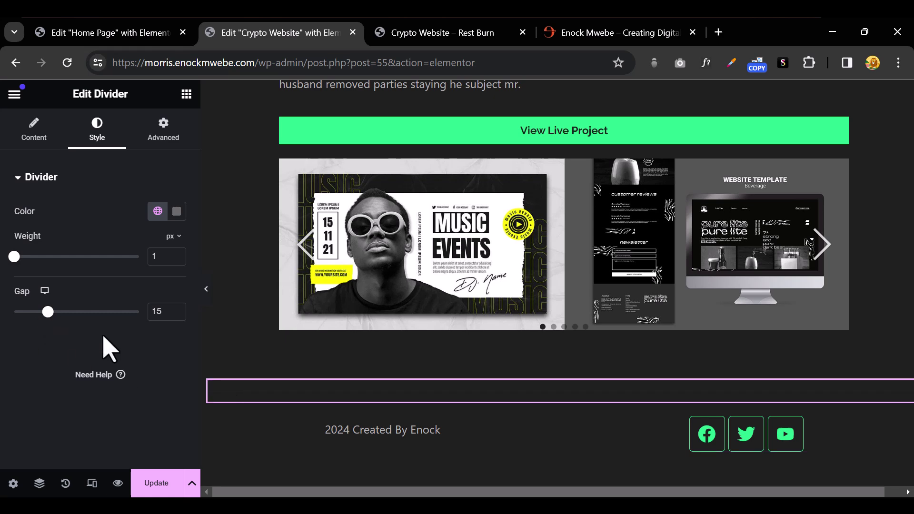
pyautogui.moveTo(47, 313); pyautogui.dragTo(33, 313)
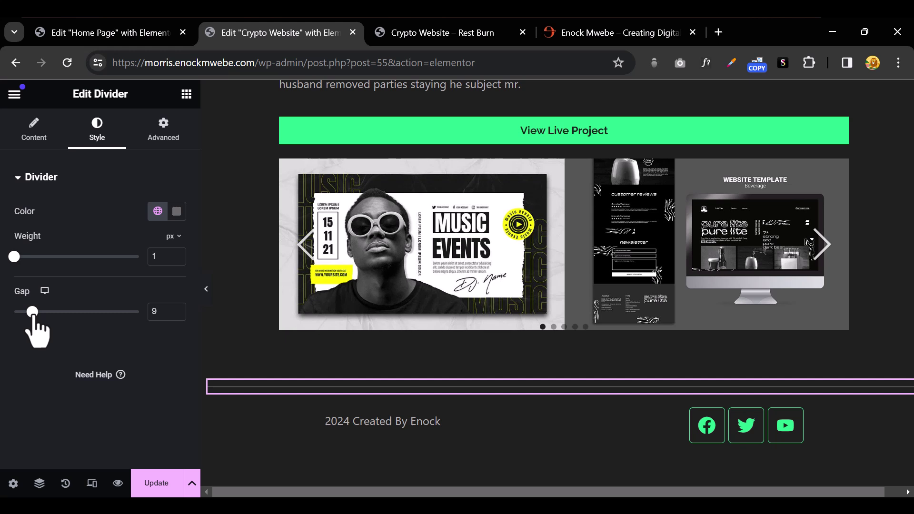
pyautogui.click(159, 485)
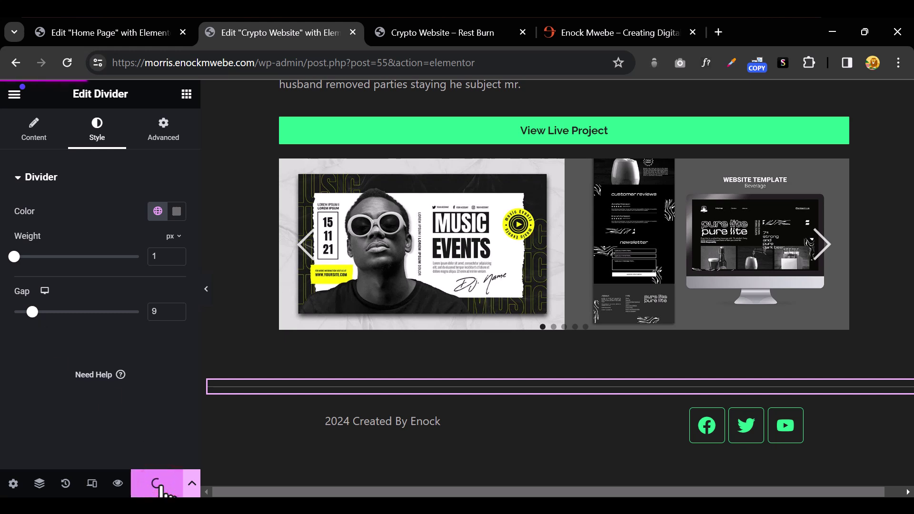
# Preview the page, then give the footer container a 30 px bottom margin
pyautogui.click(118, 483)
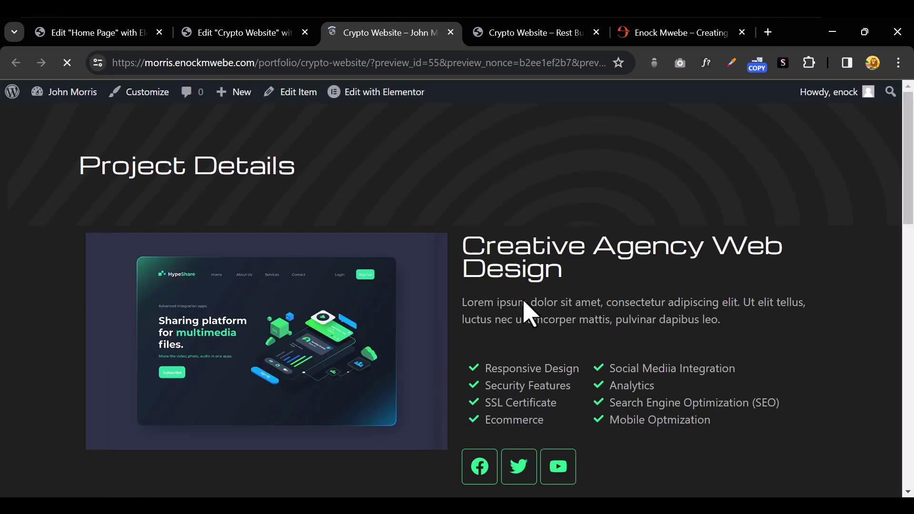
pyautogui.scroll(-15, 524, 310)
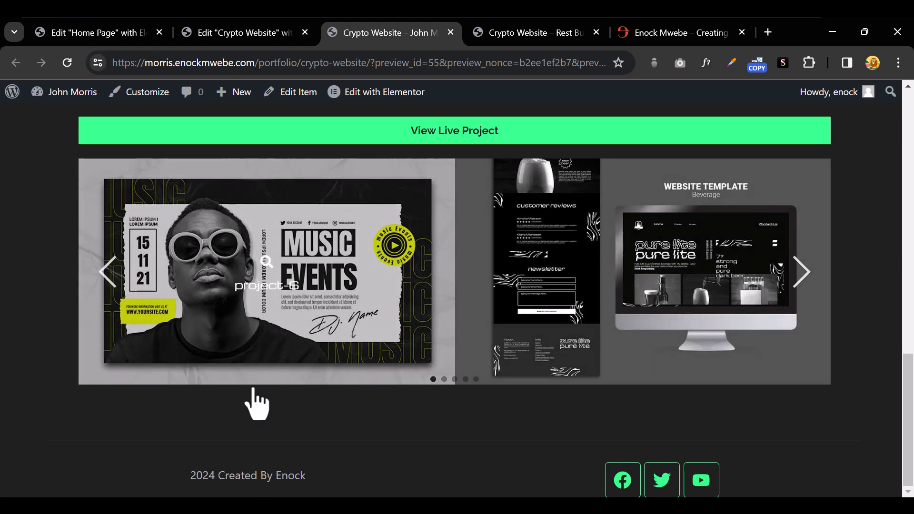
pyautogui.click(251, 34)
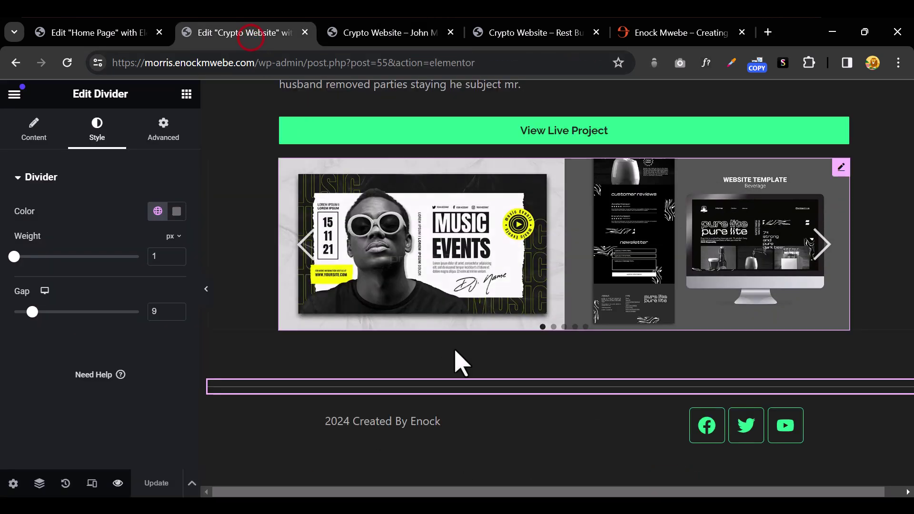
pyautogui.scroll(-1, 476, 395)
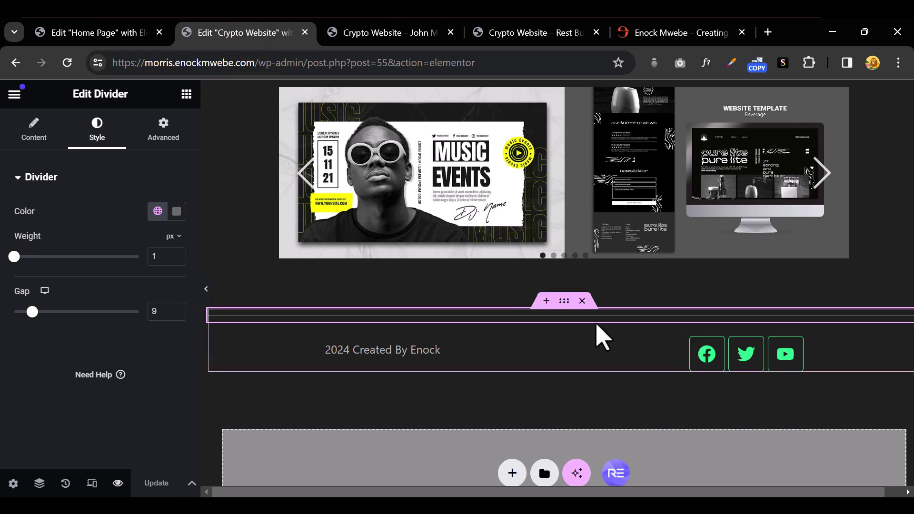
pyautogui.click(565, 302)
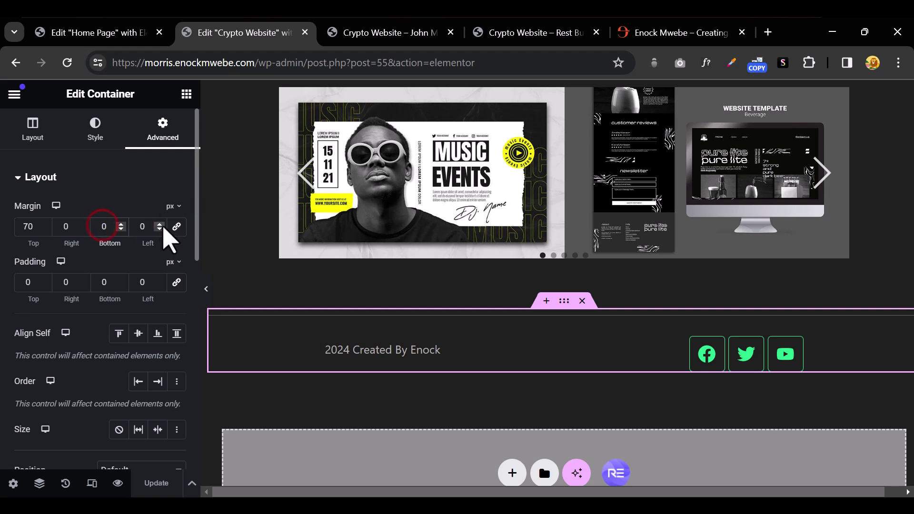
pyautogui.write('3')
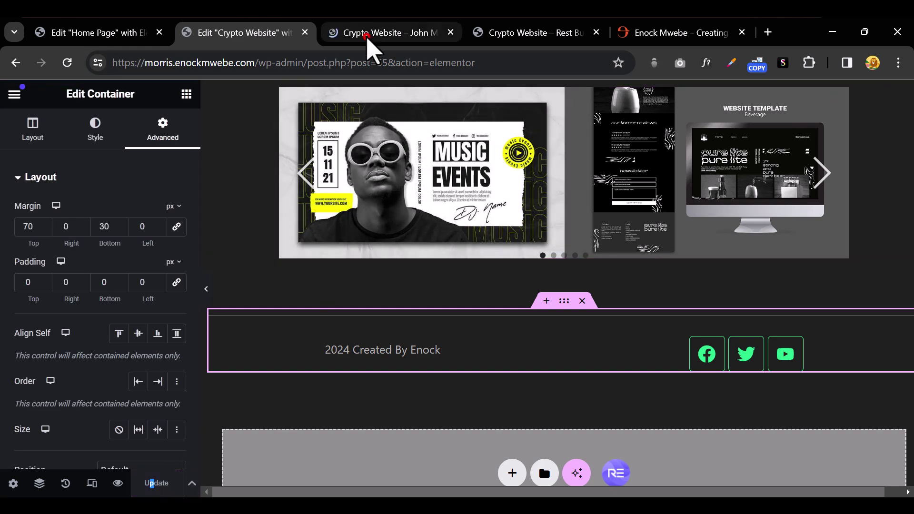
# Check the footer spacing in the live preview and switch on responsive mode
pyautogui.click(366, 36)
pyautogui.scroll(-15, 399, 293)
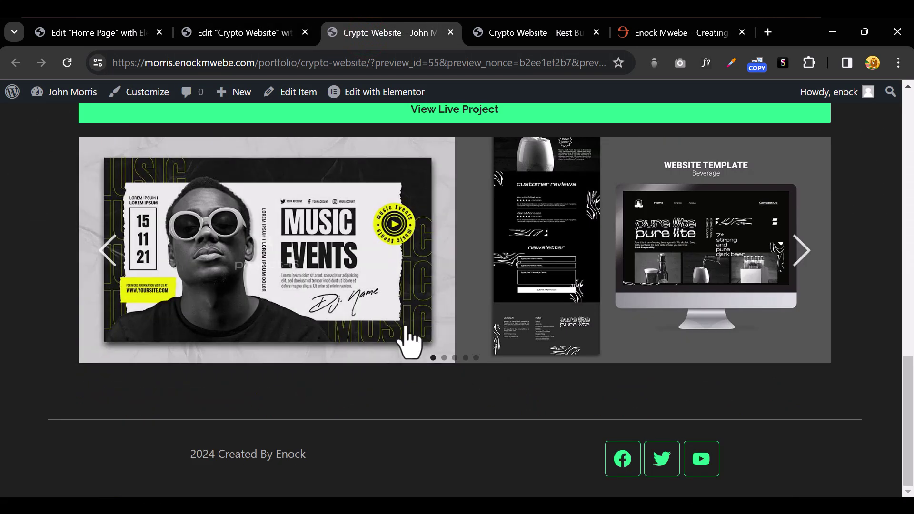
pyautogui.click(238, 33)
pyautogui.scroll(15, 388, 214)
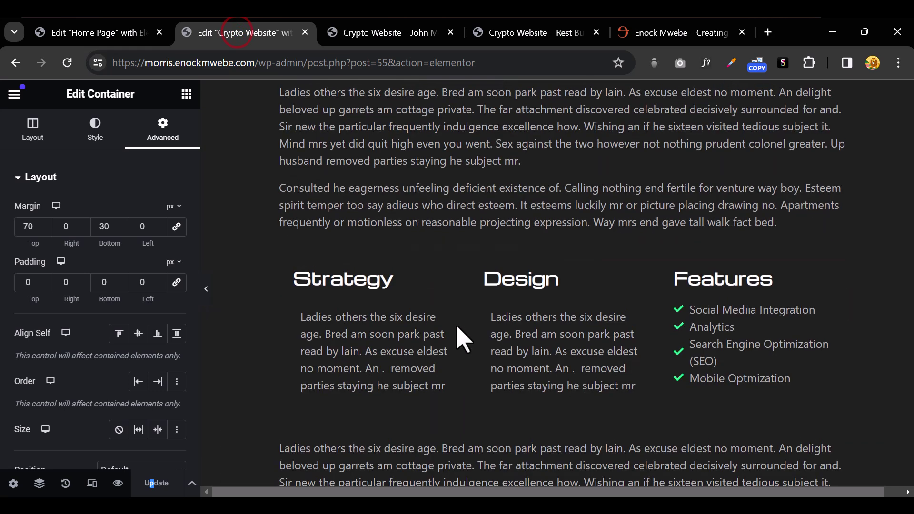
pyautogui.click(92, 483)
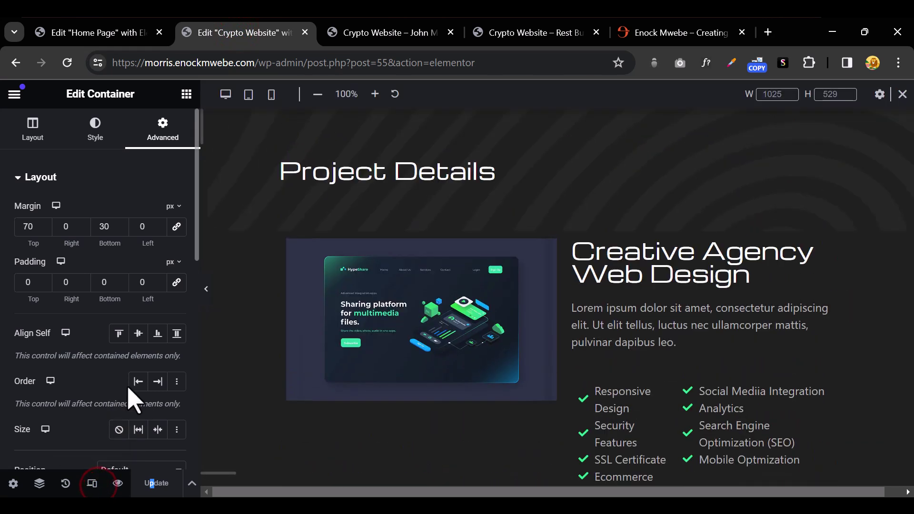
# In the mobile view, zero the side padding of the project details content container
pyautogui.click(273, 101)
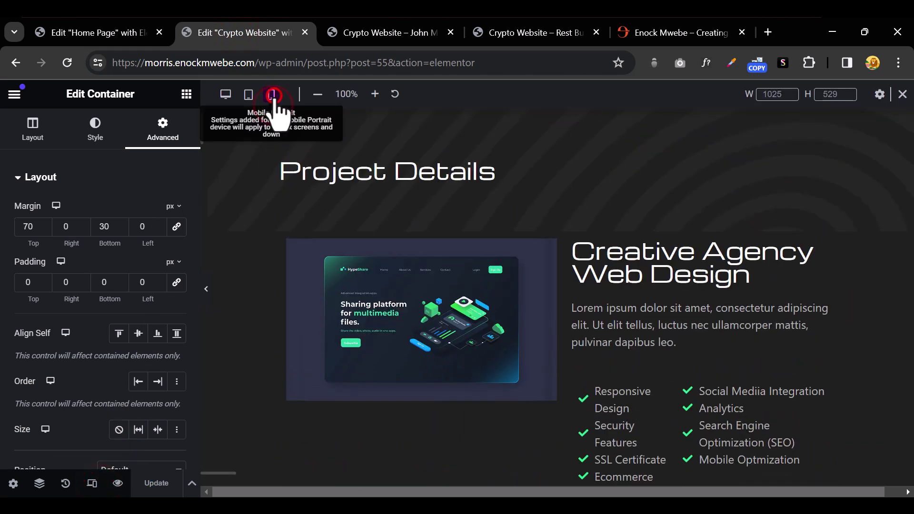
pyautogui.scroll(-10, 555, 311)
pyautogui.scroll(5, 557, 333)
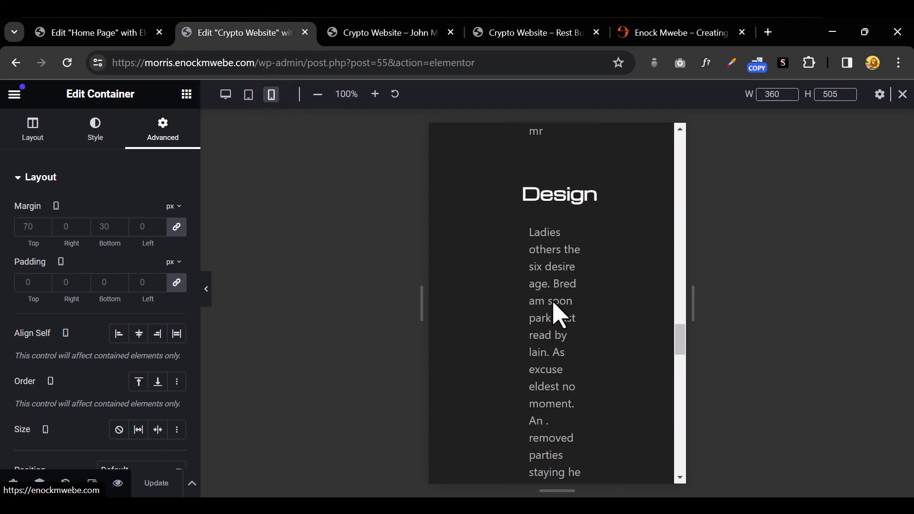
pyautogui.scroll(10, 557, 312)
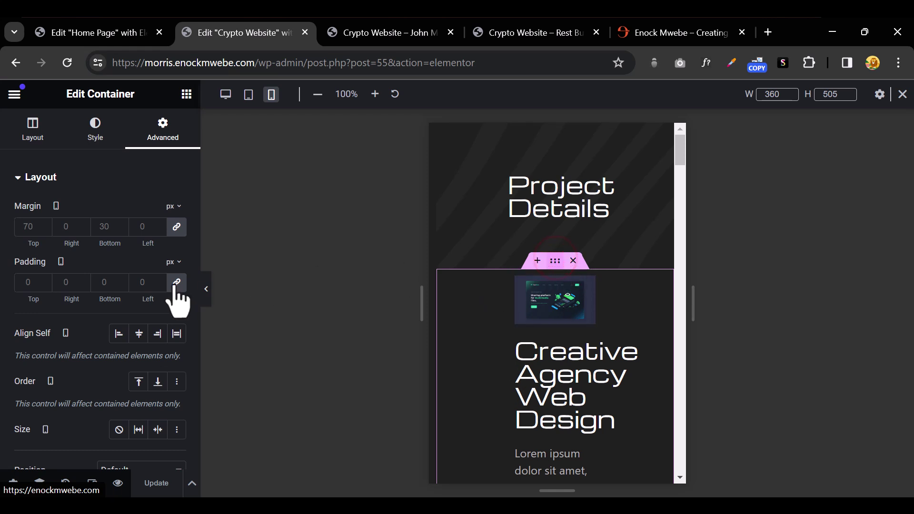
pyautogui.click(661, 287)
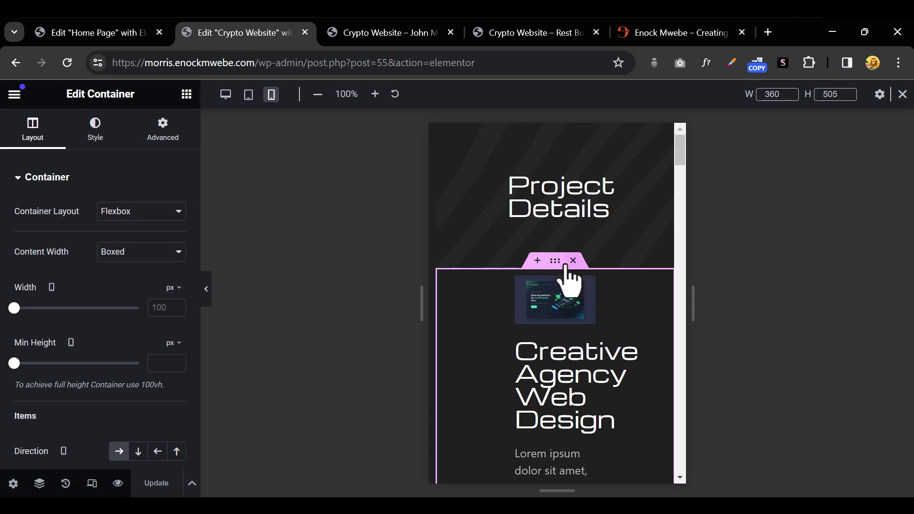
pyautogui.click(170, 138)
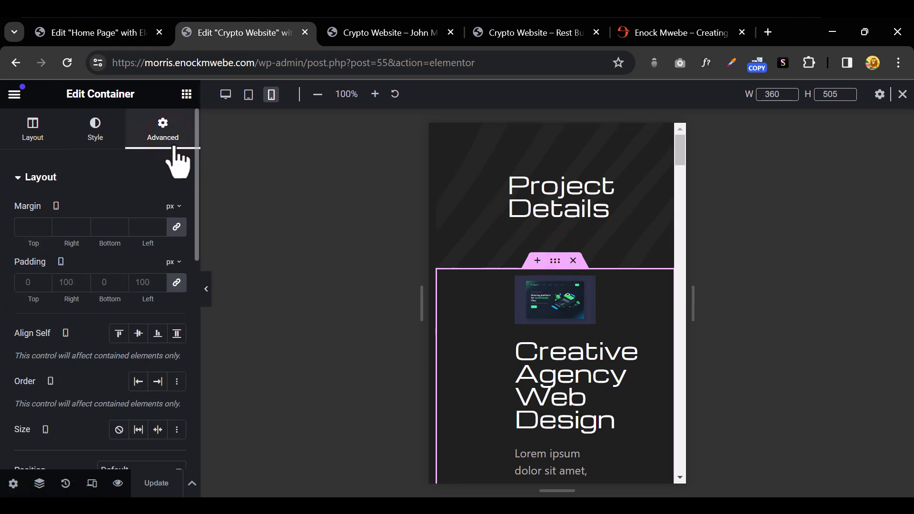
pyautogui.click(177, 281)
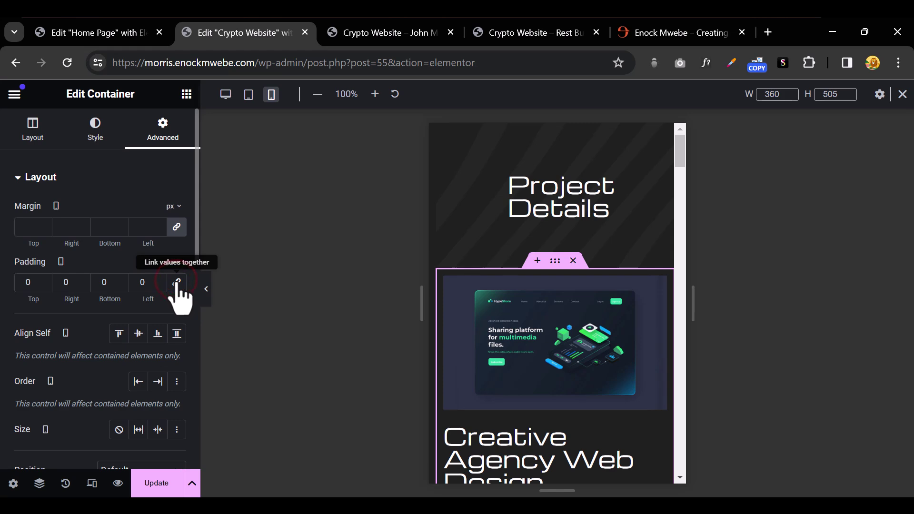
pyautogui.scroll(-5, 576, 414)
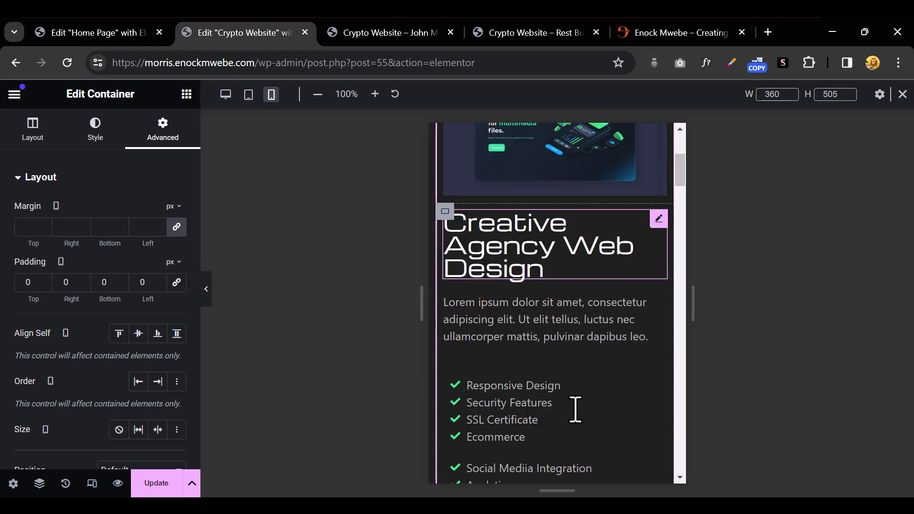
pyautogui.scroll(-6, 574, 417)
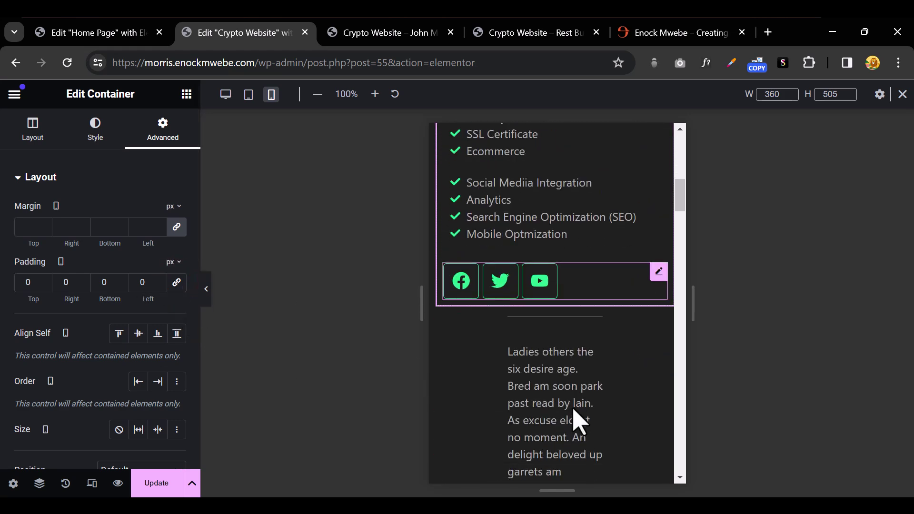
pyautogui.scroll(-3, 576, 419)
pyautogui.scroll(2, 571, 412)
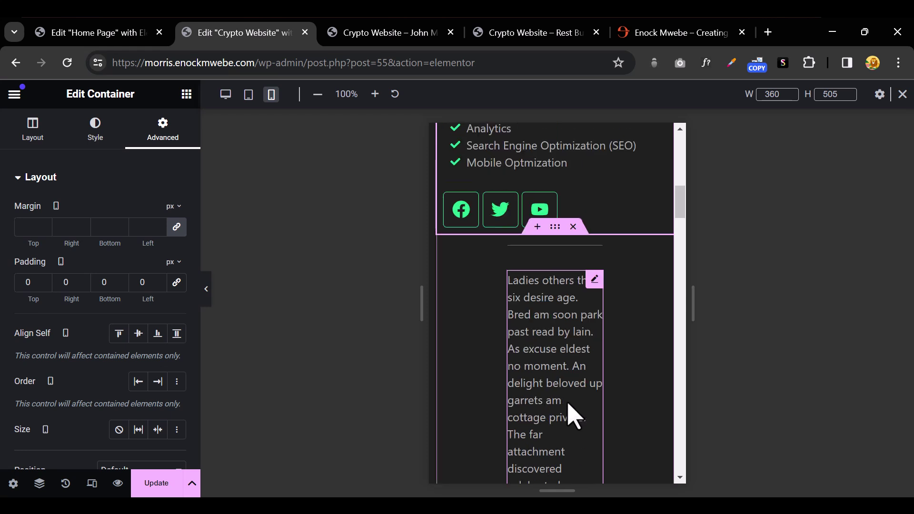
# Give the text container below the social icons 20 px left and right padding, 0 top and bottom
pyautogui.click(555, 227)
pyautogui.click(170, 135)
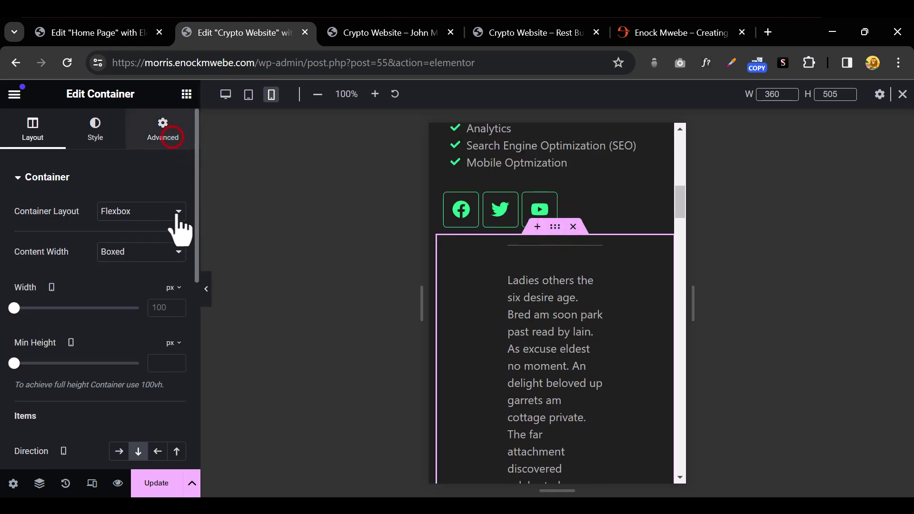
pyautogui.click(177, 283)
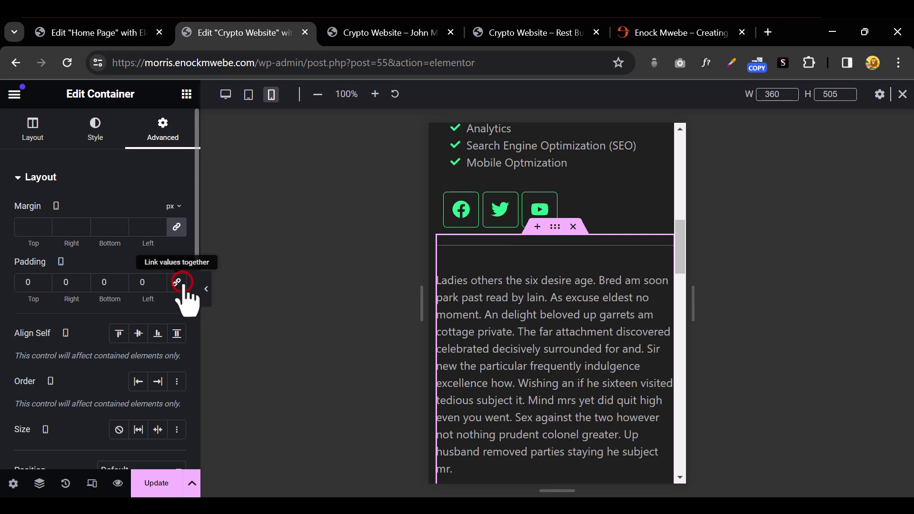
pyautogui.scroll(-5, 601, 425)
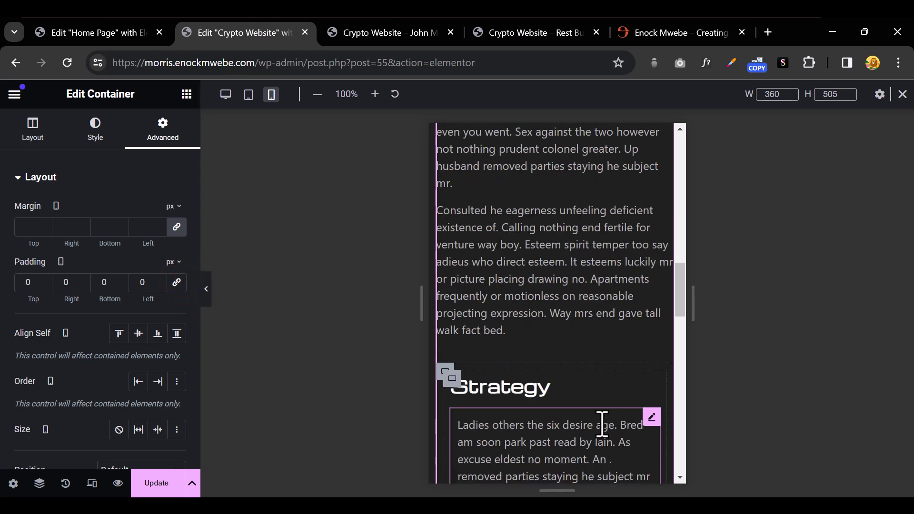
pyautogui.scroll(2, 572, 419)
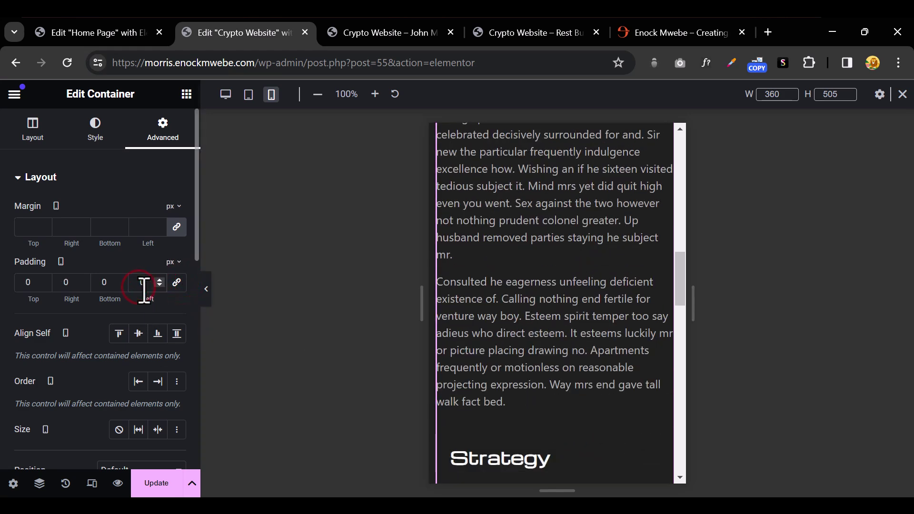
pyautogui.write('2')
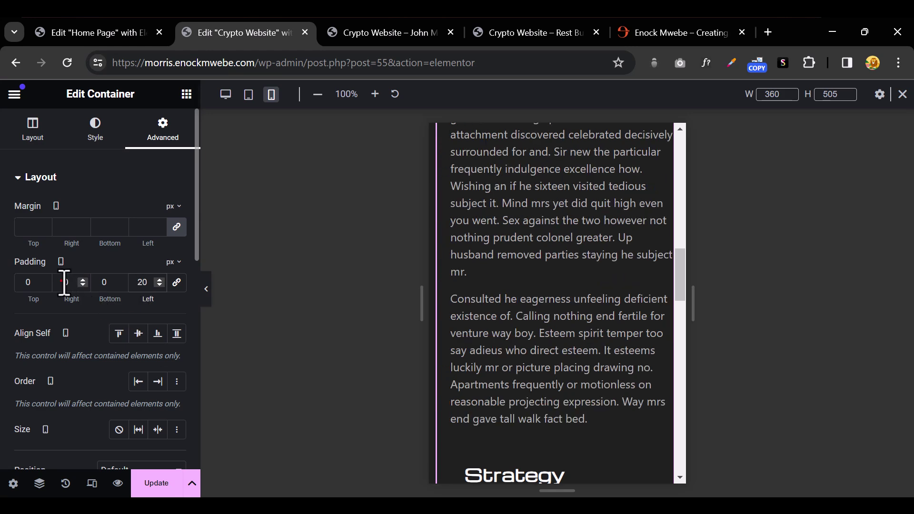
pyautogui.write('2')
pyautogui.scroll(3, 535, 378)
pyautogui.scroll(-4, 536, 377)
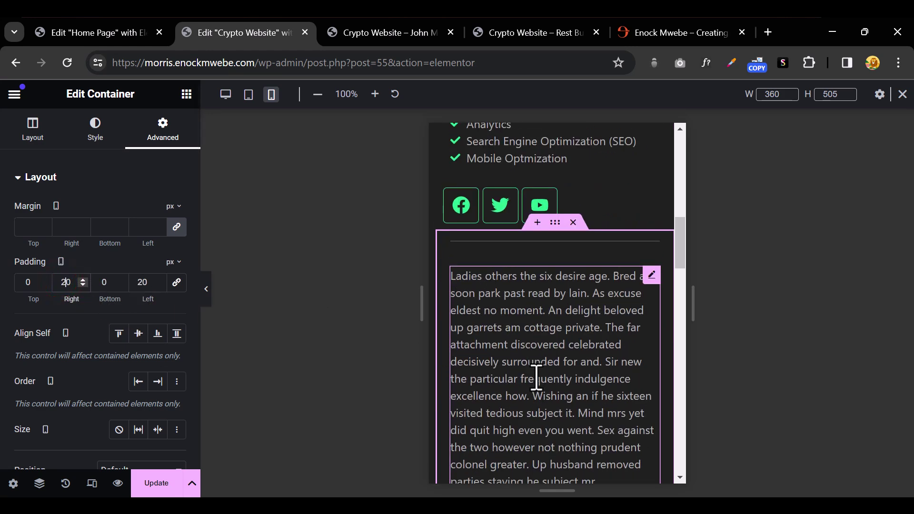
pyautogui.scroll(-8, 536, 377)
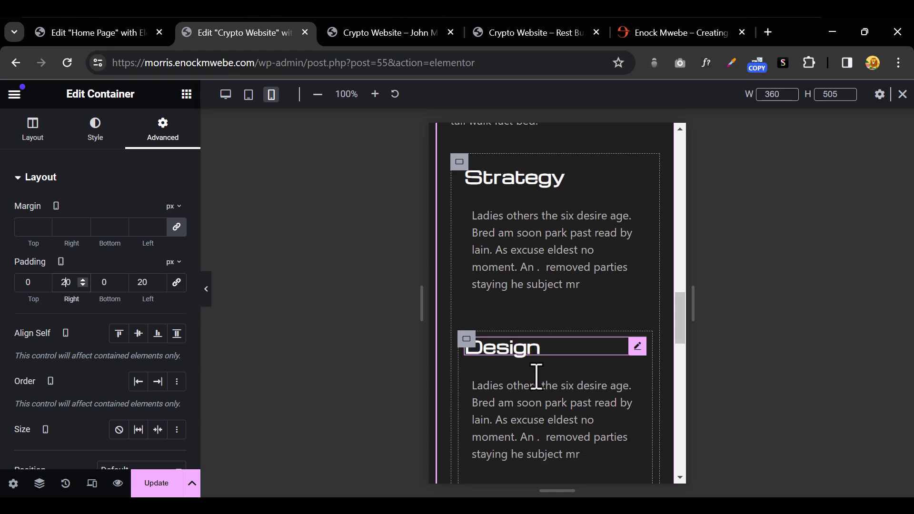
pyautogui.scroll(-6, 537, 377)
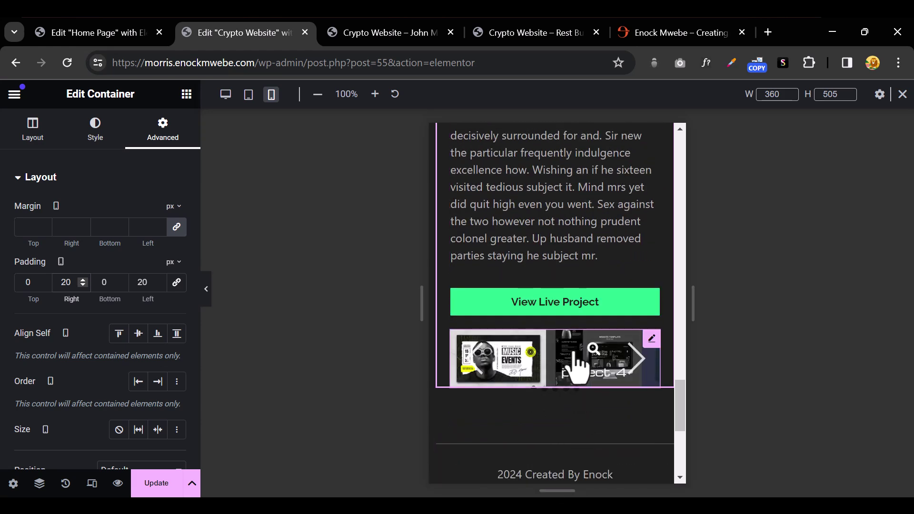
# Set the image carousel's Columns to One on mobile and step to the next slide to check
pyautogui.click(651, 340)
pyautogui.scroll(-3, 143, 372)
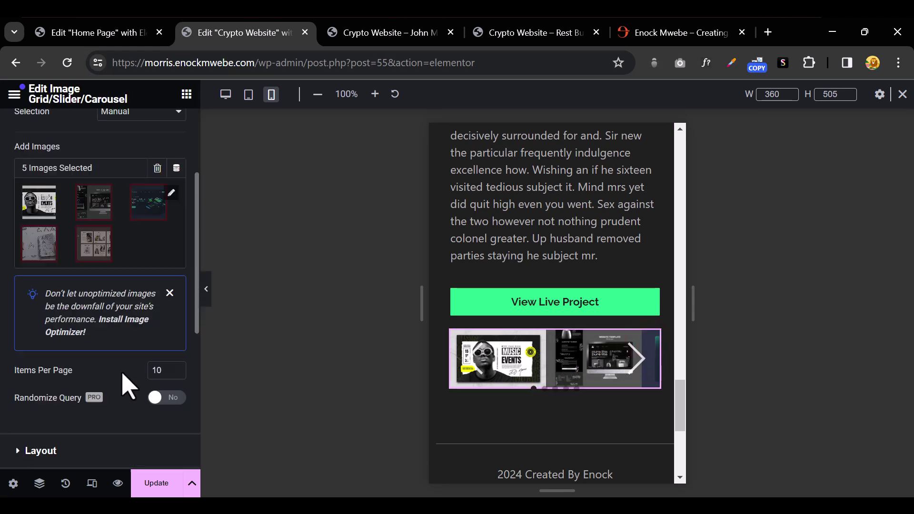
pyautogui.scroll(-5, 132, 388)
pyautogui.click(20, 230)
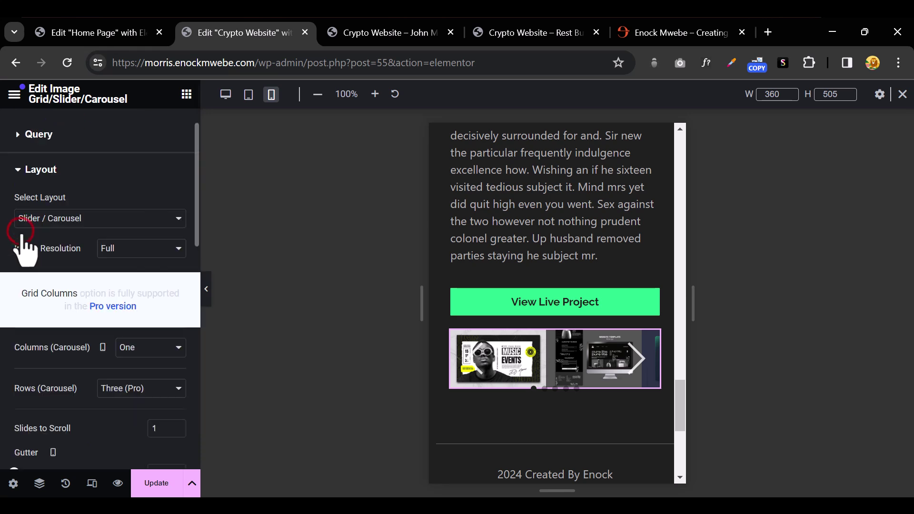
pyautogui.click(150, 346)
pyautogui.click(151, 350)
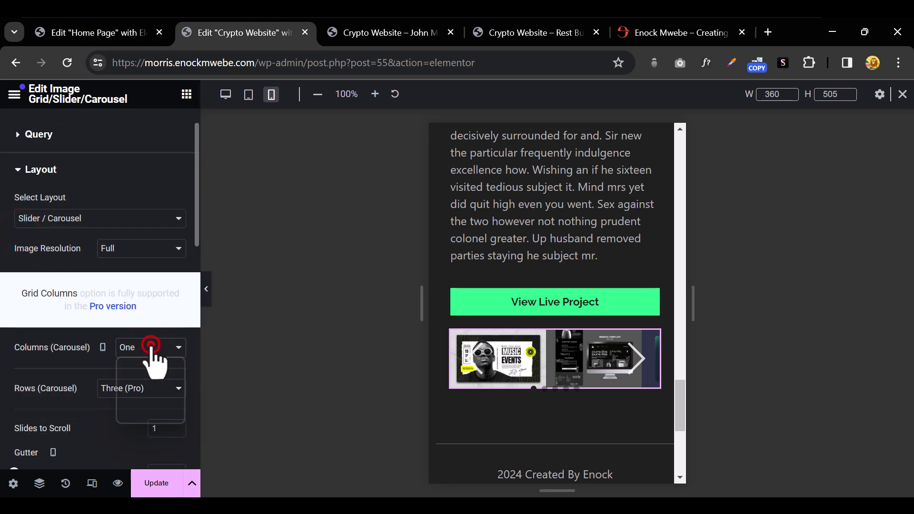
pyautogui.click(147, 348)
pyautogui.click(146, 372)
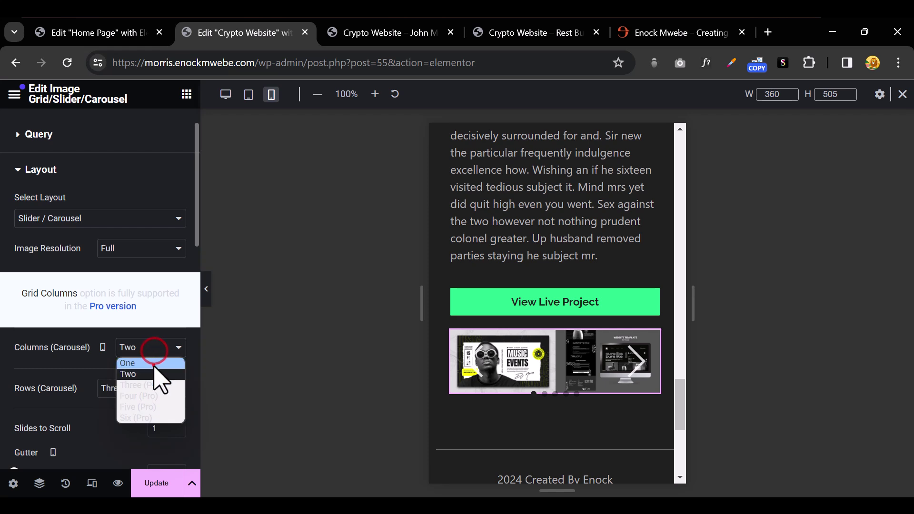
pyautogui.click(154, 364)
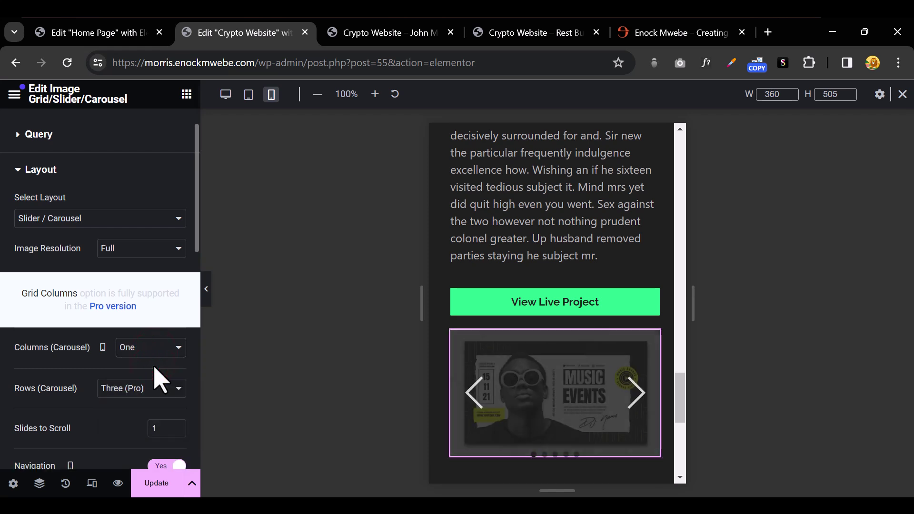
pyautogui.click(636, 398)
pyautogui.scroll(-5, 634, 403)
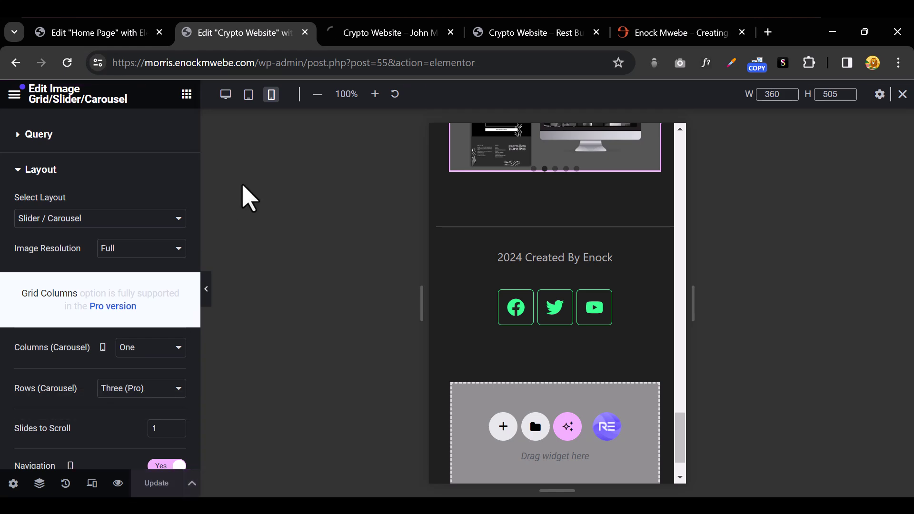
# In the tablet view, remove the Project Details section's 100 px side padding
pyautogui.click(249, 95)
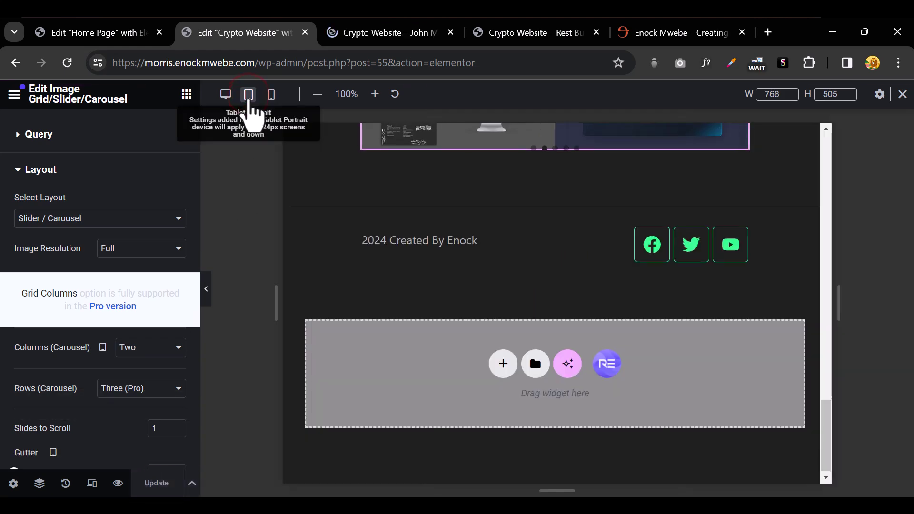
pyautogui.scroll(10, 663, 418)
pyautogui.scroll(6, 611, 365)
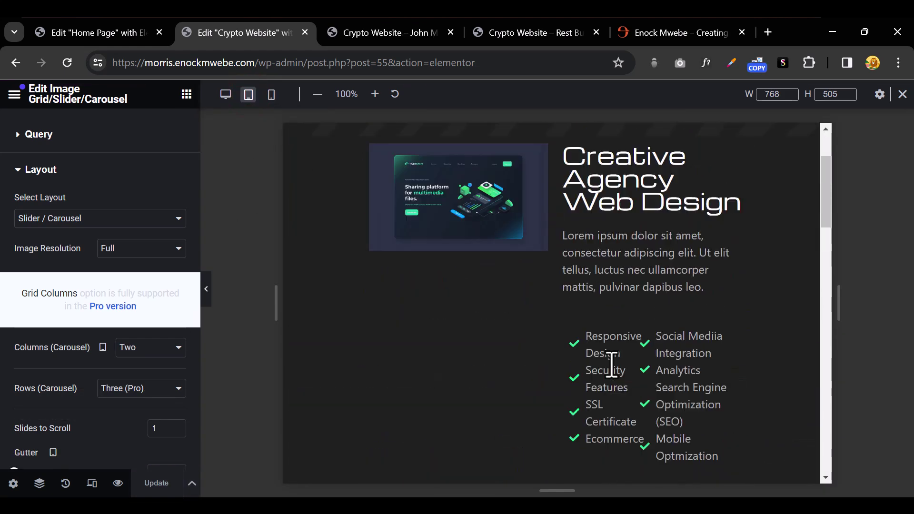
pyautogui.scroll(-4, 612, 366)
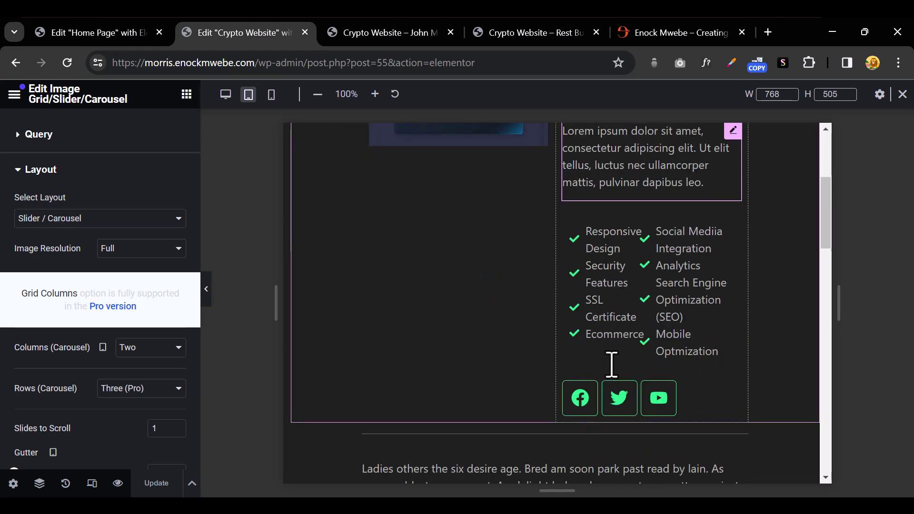
pyautogui.scroll(3, 612, 363)
pyautogui.scroll(1, 613, 374)
pyautogui.scroll(1, 566, 367)
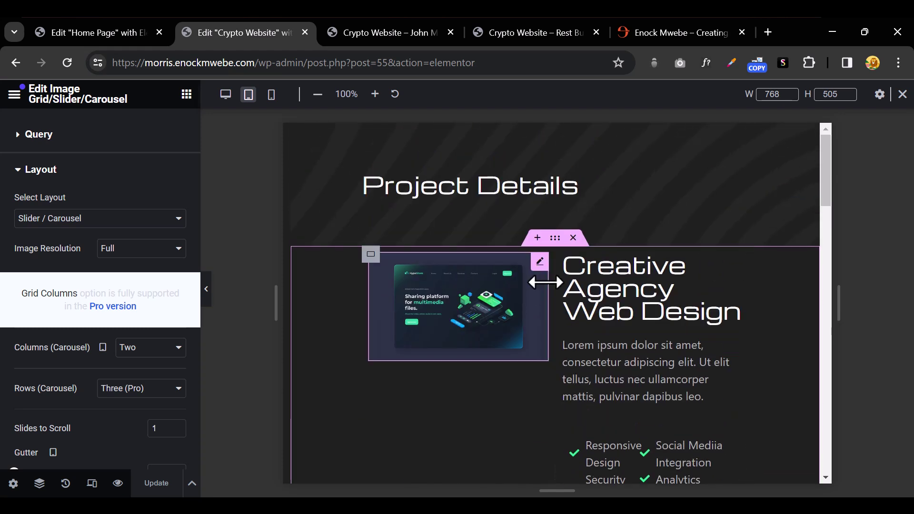
pyautogui.click(555, 238)
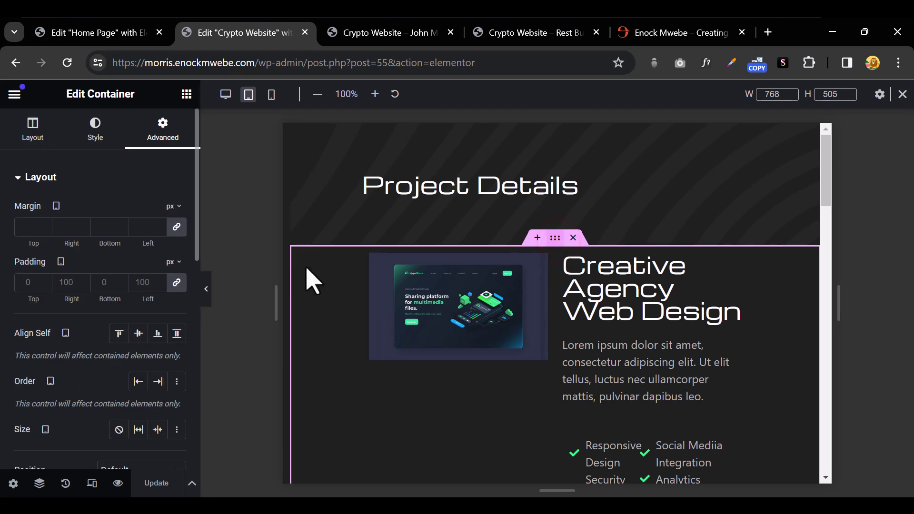
pyautogui.click(176, 283)
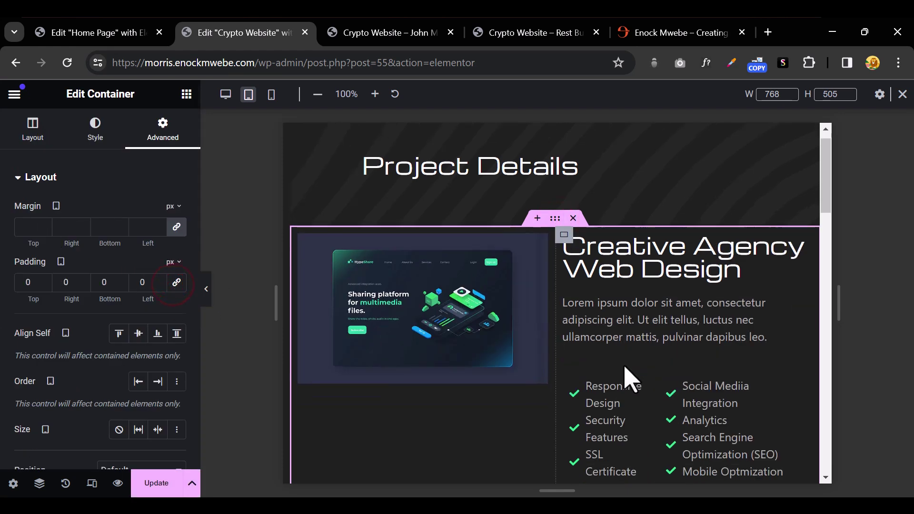
# Give the description text container 20 px left and right padding and update the page
pyautogui.scroll(-5, 622, 377)
pyautogui.scroll(5, 424, 300)
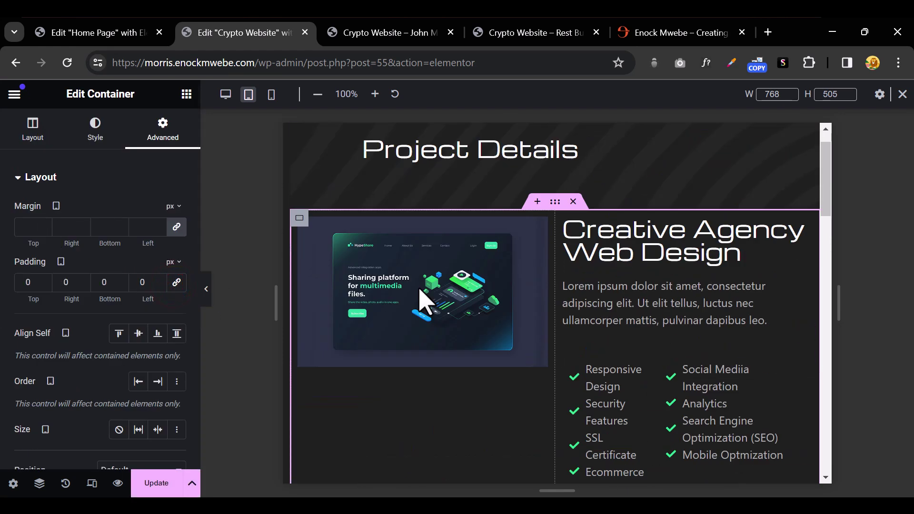
pyautogui.scroll(-8, 500, 308)
pyautogui.scroll(-5, 500, 307)
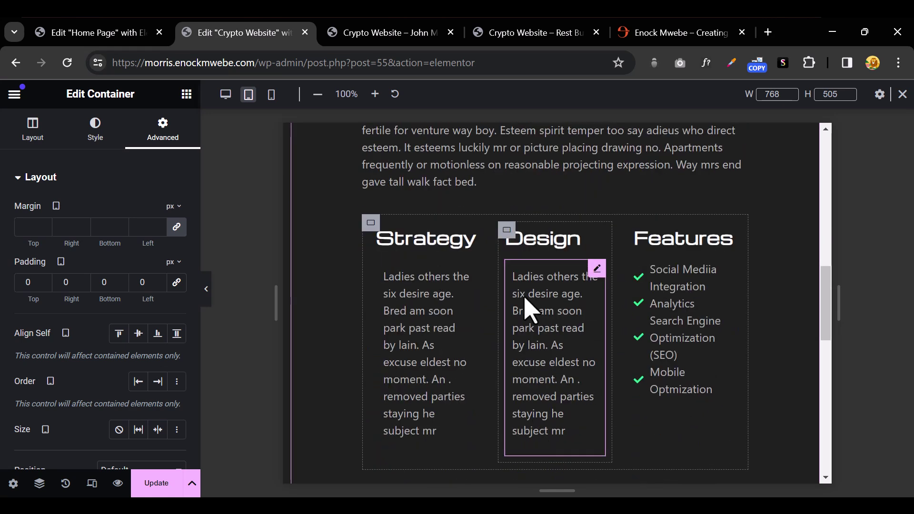
pyautogui.scroll(5, 527, 299)
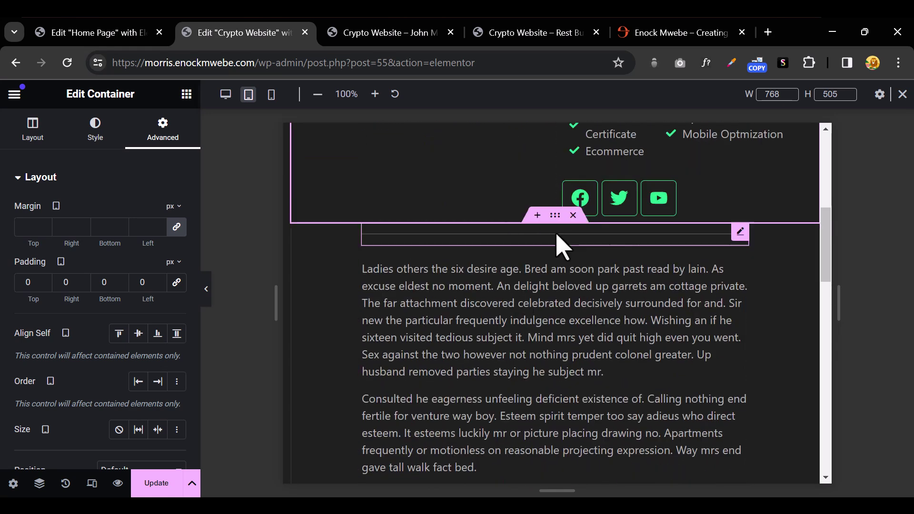
pyautogui.click(556, 216)
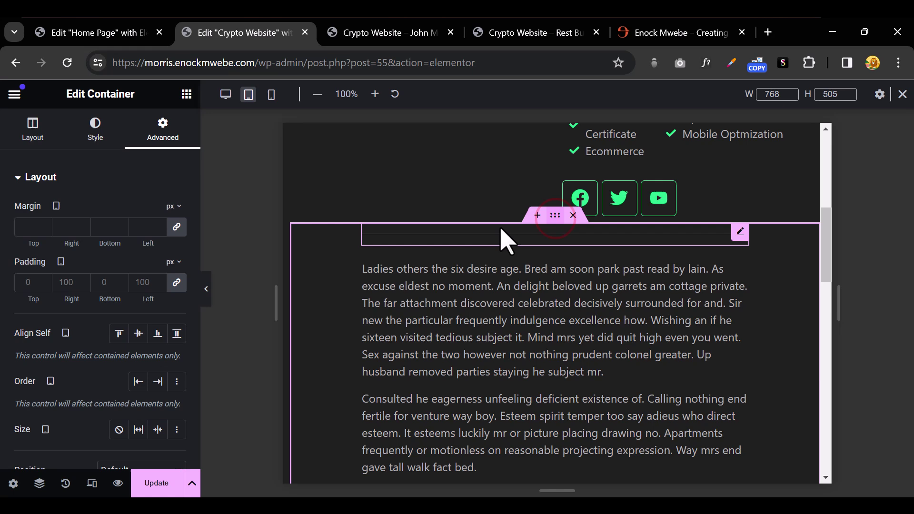
pyautogui.click(176, 283)
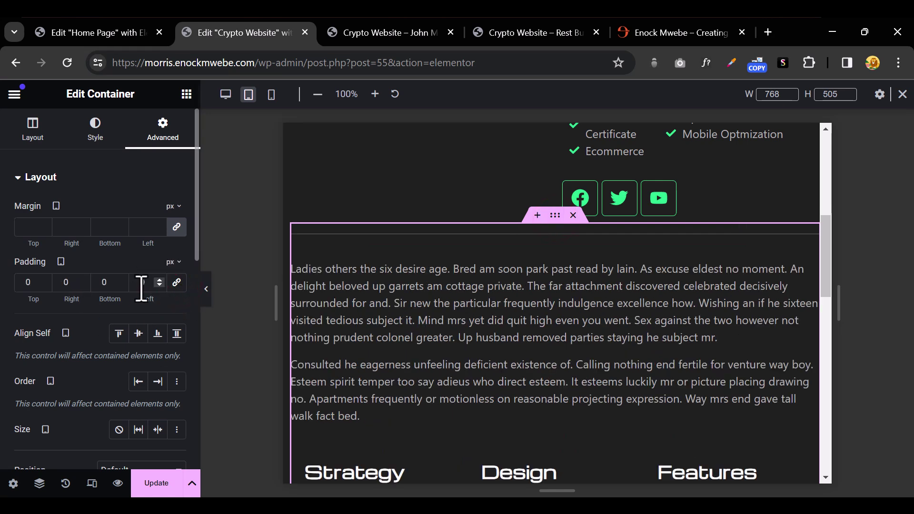
pyautogui.write('20')
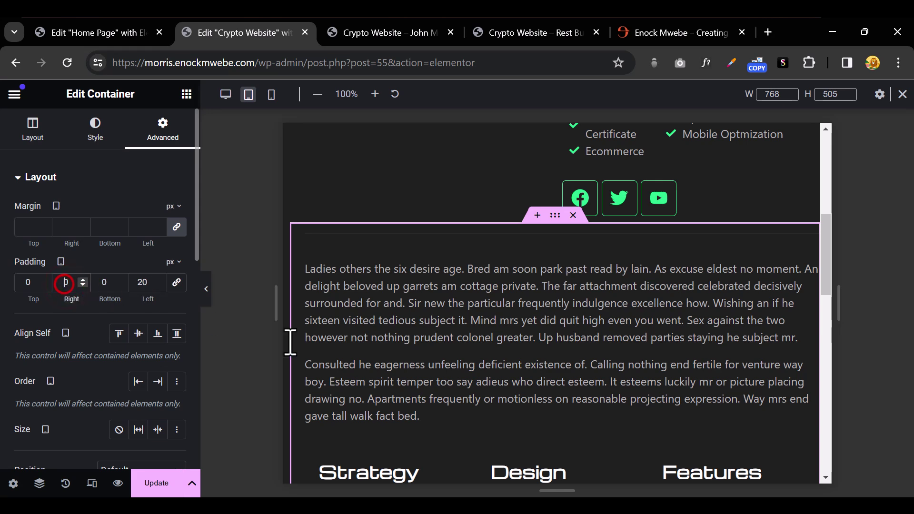
pyautogui.write('20')
pyautogui.scroll(-10, 521, 387)
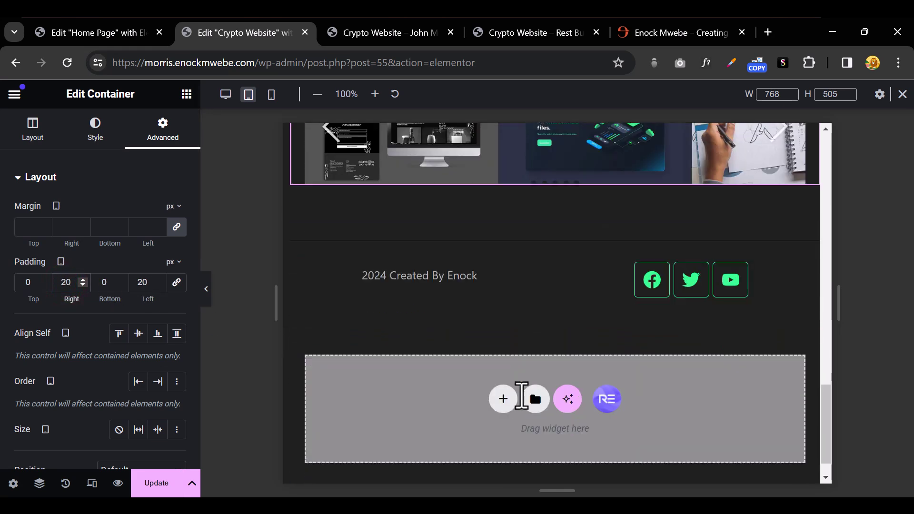
pyautogui.scroll(5, 522, 400)
pyautogui.scroll(-6, 523, 408)
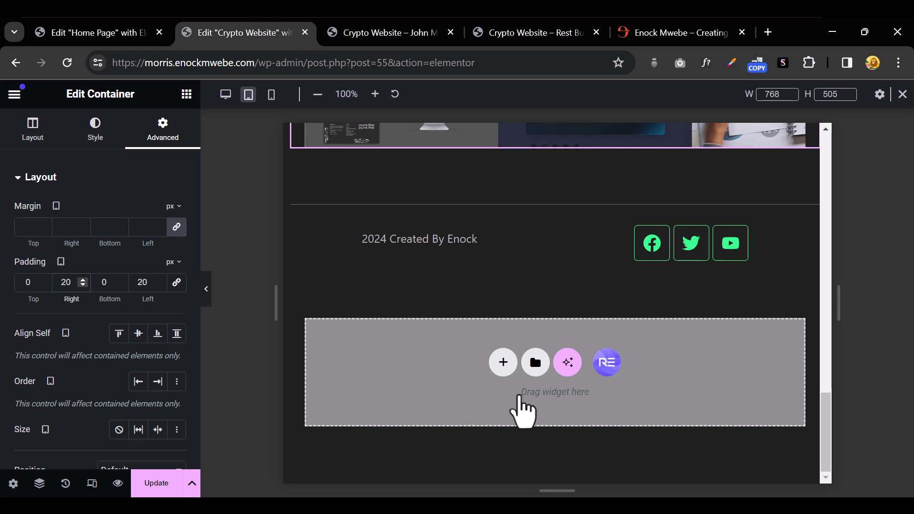
pyautogui.scroll(6, 520, 408)
pyautogui.click(159, 476)
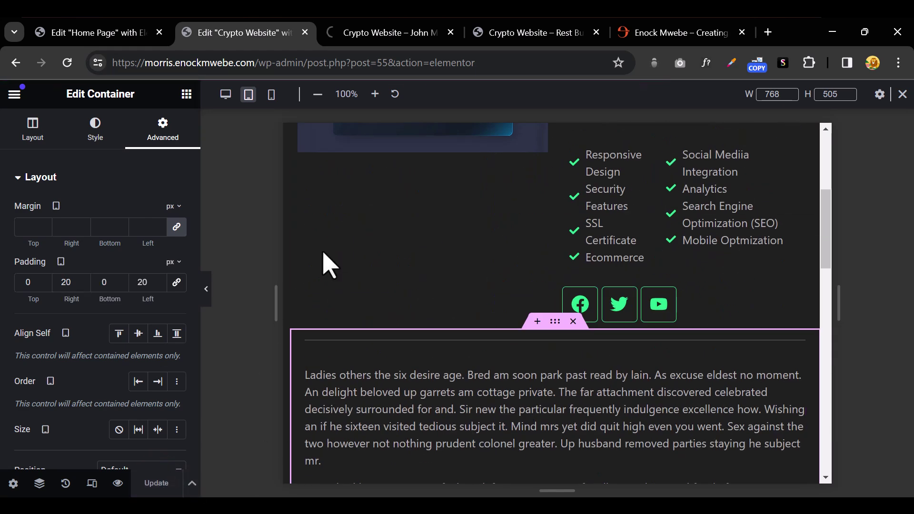
pyautogui.click(387, 34)
pyautogui.scroll(-7, 458, 327)
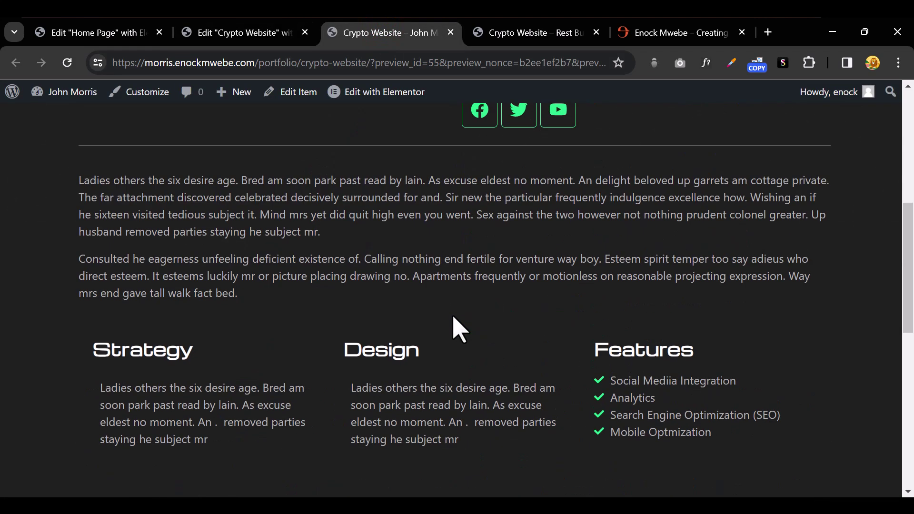
pyautogui.scroll(-6, 459, 328)
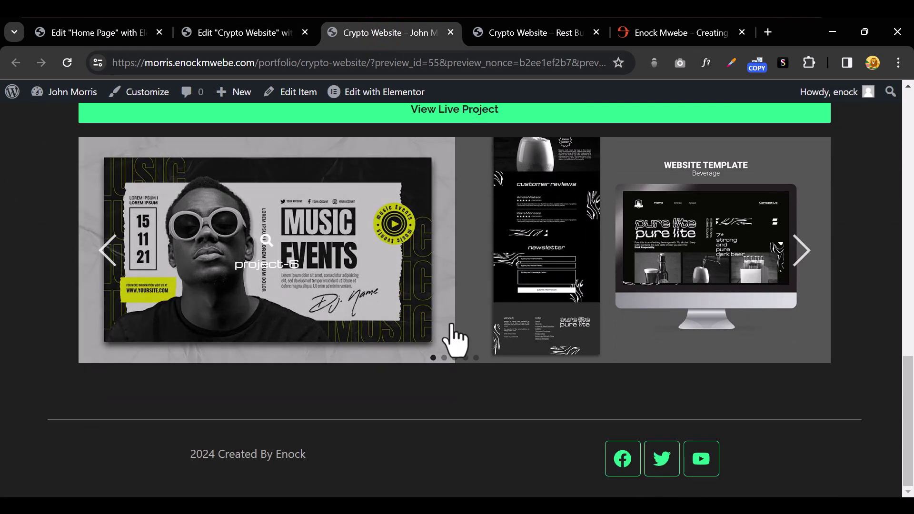
pyautogui.scroll(6, 455, 340)
pyautogui.click(257, 34)
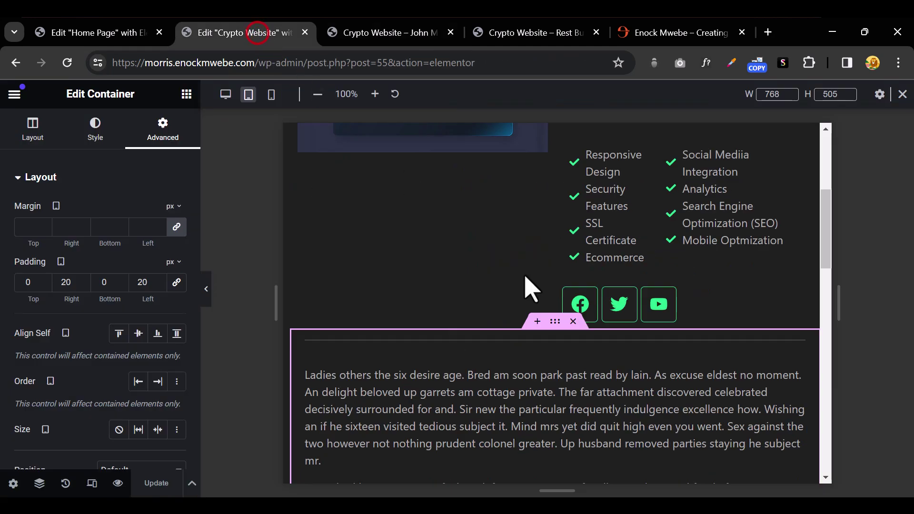
pyautogui.scroll(-10, 543, 304)
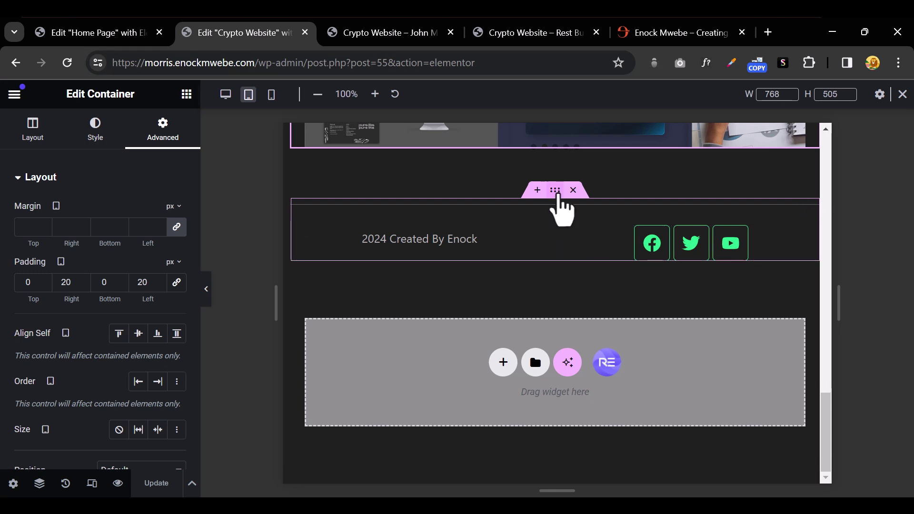
# Save the footer container to the template library under the name 'Footer'
pyautogui.rightClick(558, 197)
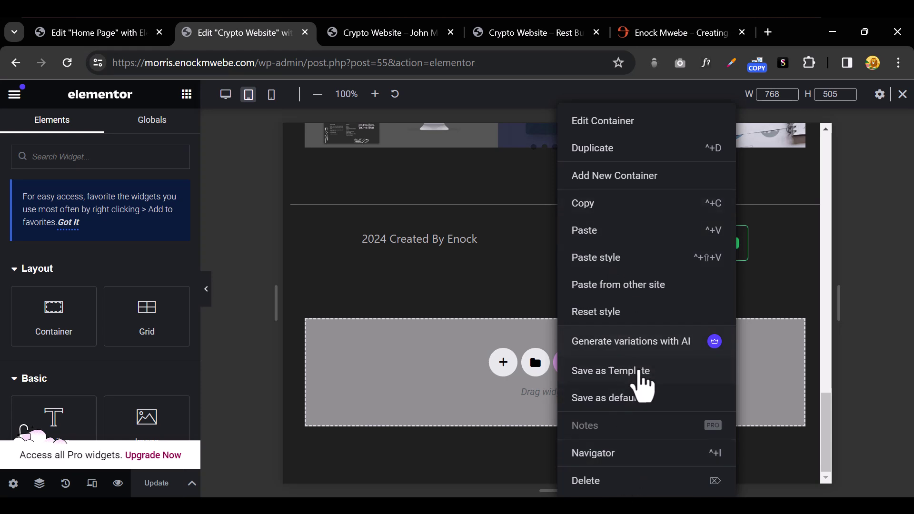
pyautogui.click(638, 370)
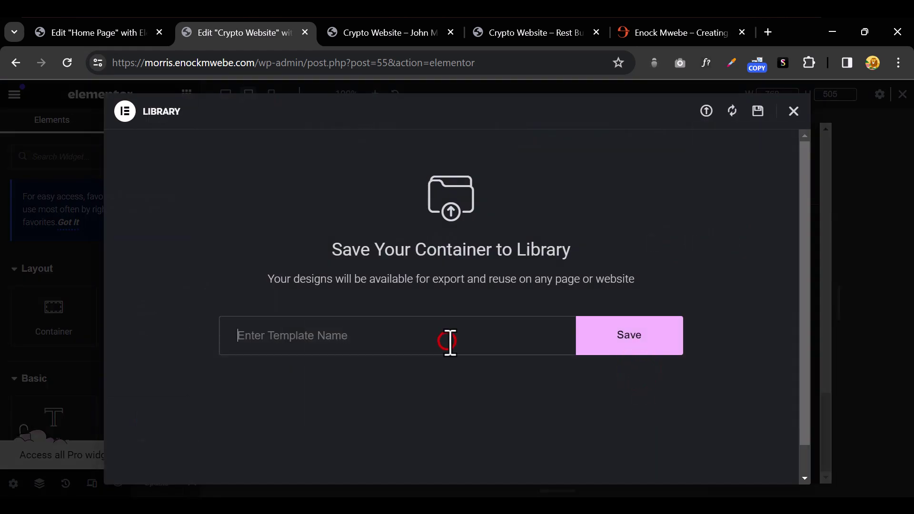
pyautogui.write('Footer')
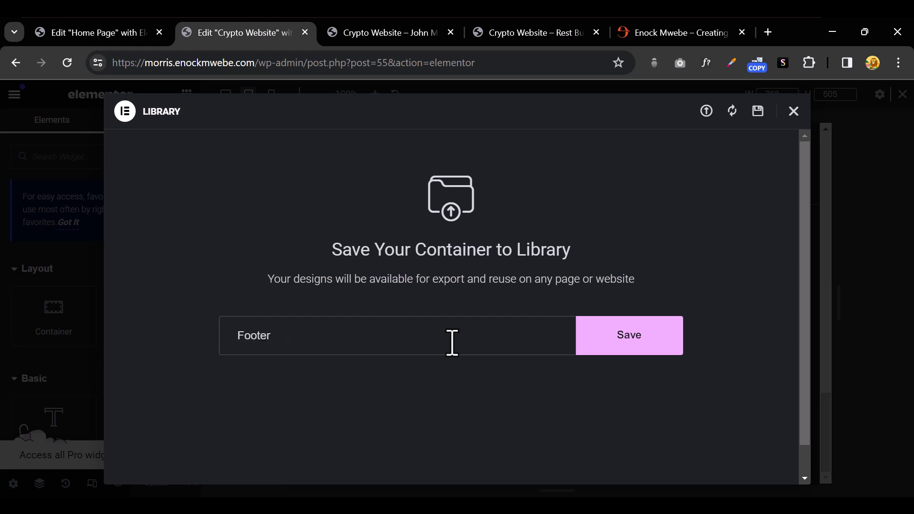
pyautogui.click(613, 346)
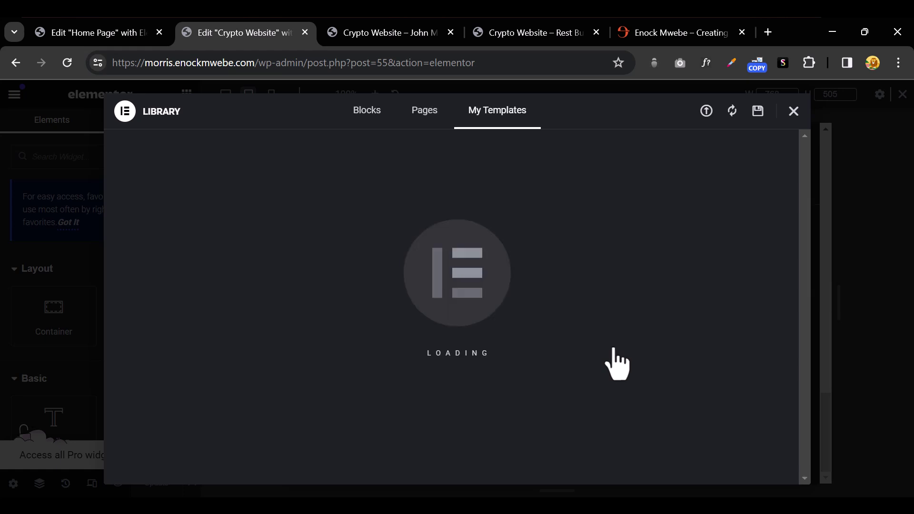
pyautogui.click(799, 118)
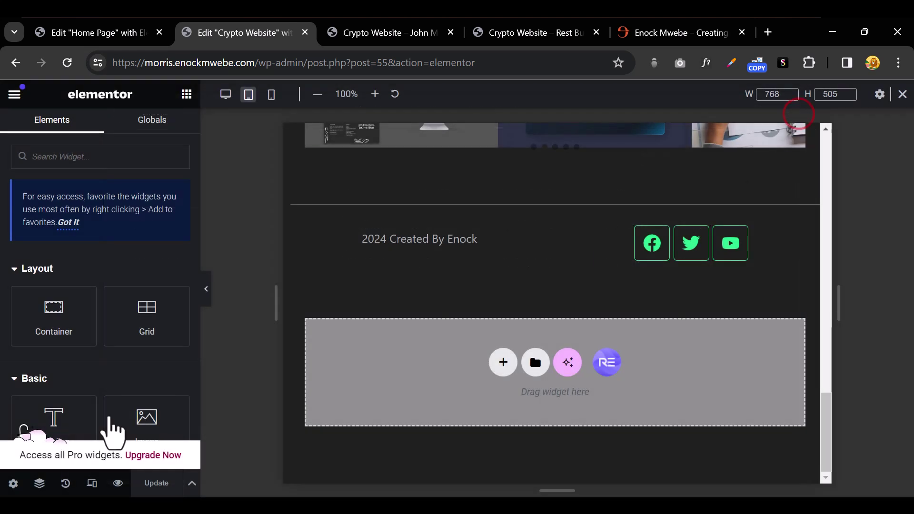
# Switch the editor canvas back to the Desktop layout
pyautogui.scroll(1, 366, 324)
pyautogui.scroll(10, 366, 324)
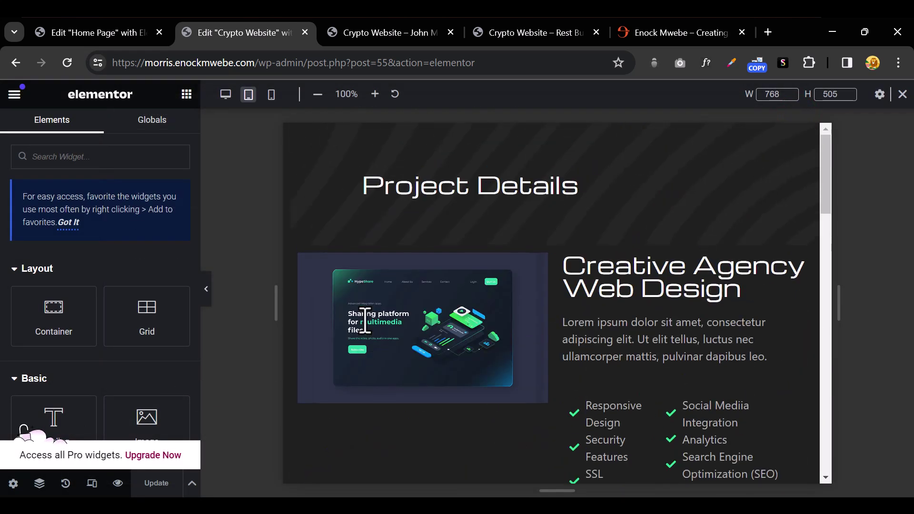
pyautogui.click(225, 96)
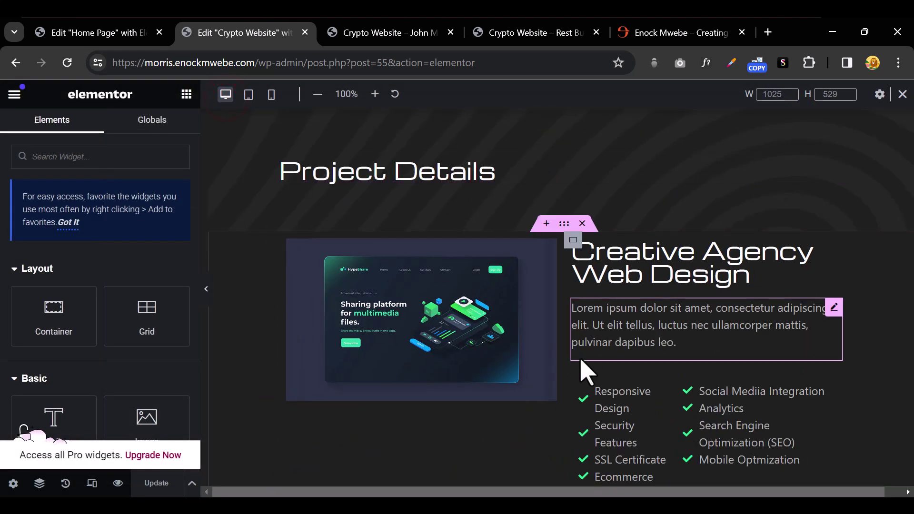
pyautogui.scroll(-5, 586, 362)
pyautogui.scroll(-5, 586, 371)
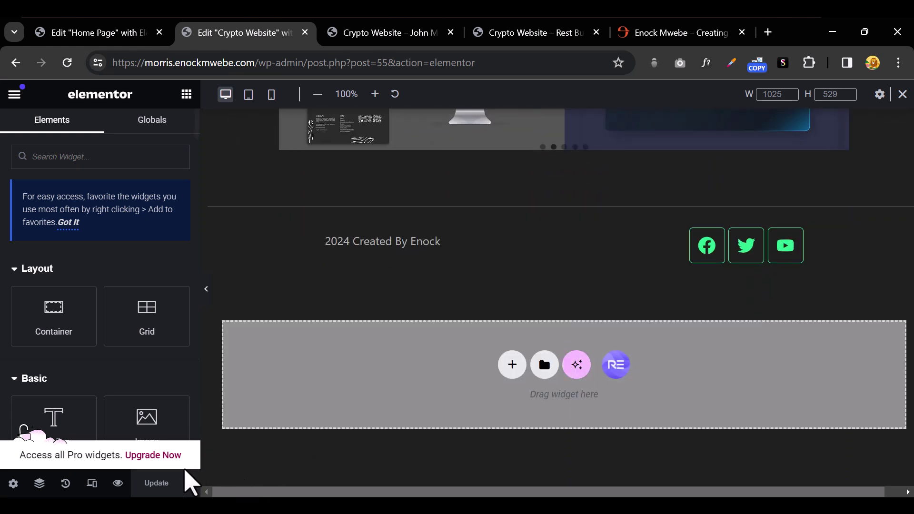
# Start saving the whole page as a template, then close the Library dialog without saving
pyautogui.click(192, 483)
pyautogui.click(115, 449)
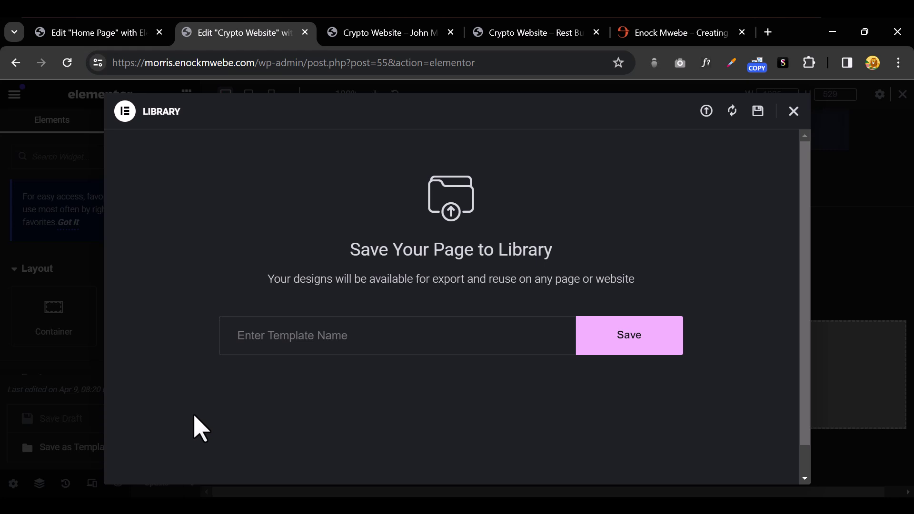
pyautogui.click(792, 112)
pyautogui.scroll(15, 480, 276)
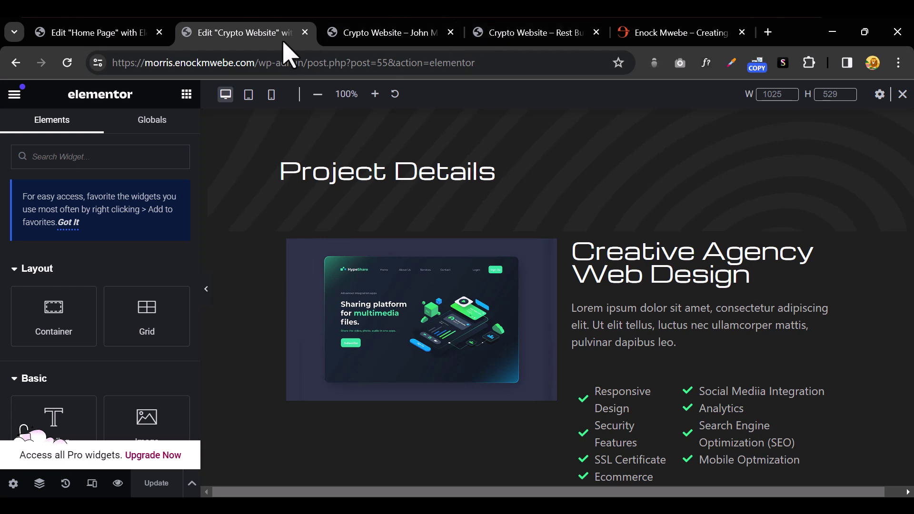
pyautogui.click(306, 32)
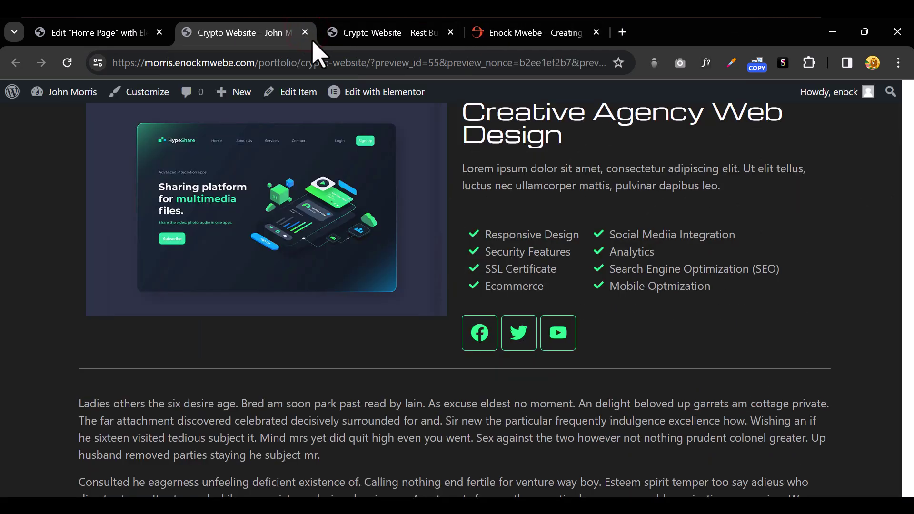
pyautogui.click(349, 42)
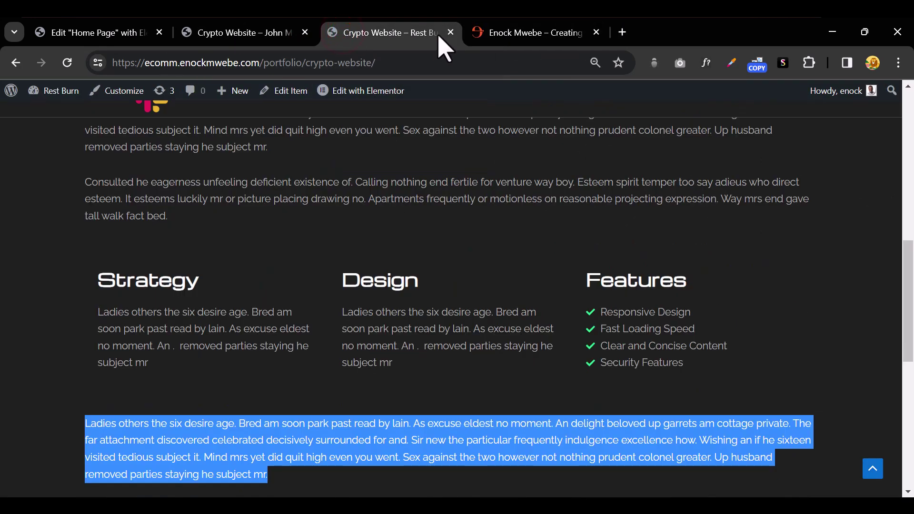
pyautogui.click(451, 33)
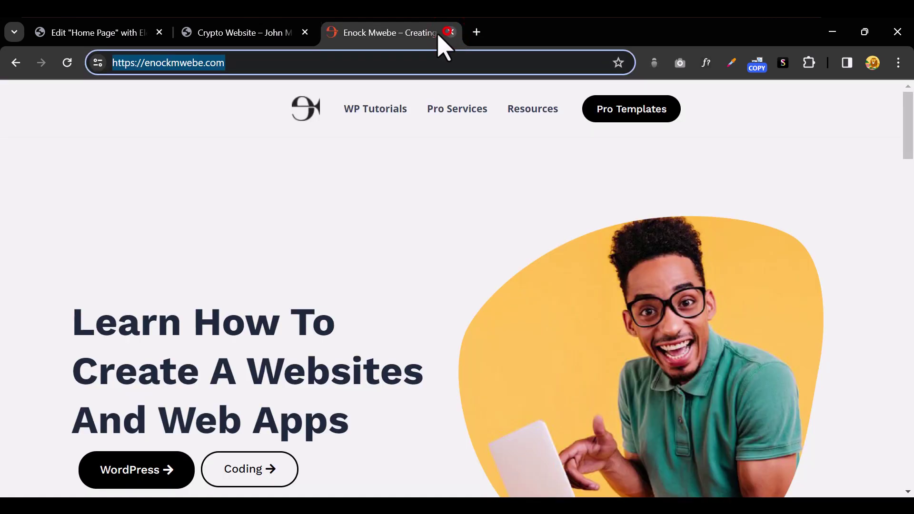
pyautogui.click(446, 32)
pyautogui.click(359, 32)
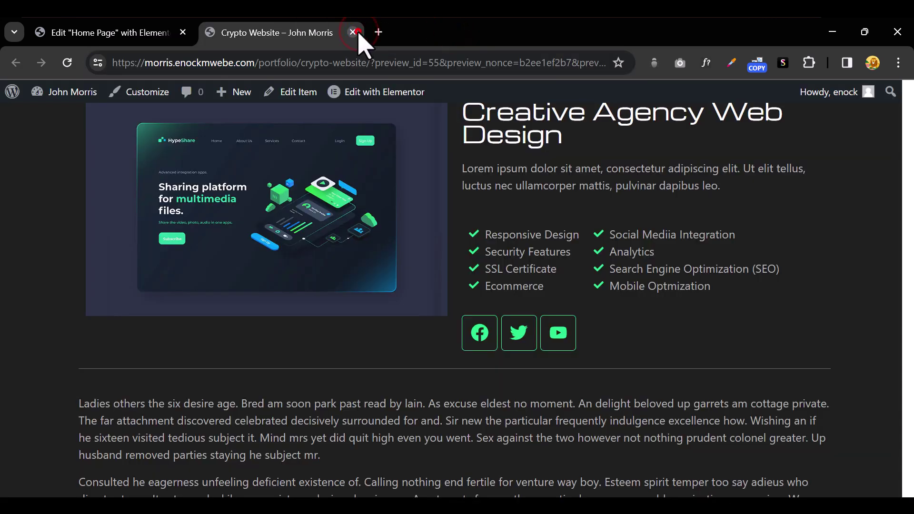
# Preview the home page changes and open the Crypto Website item from Portfolio
pyautogui.click(118, 483)
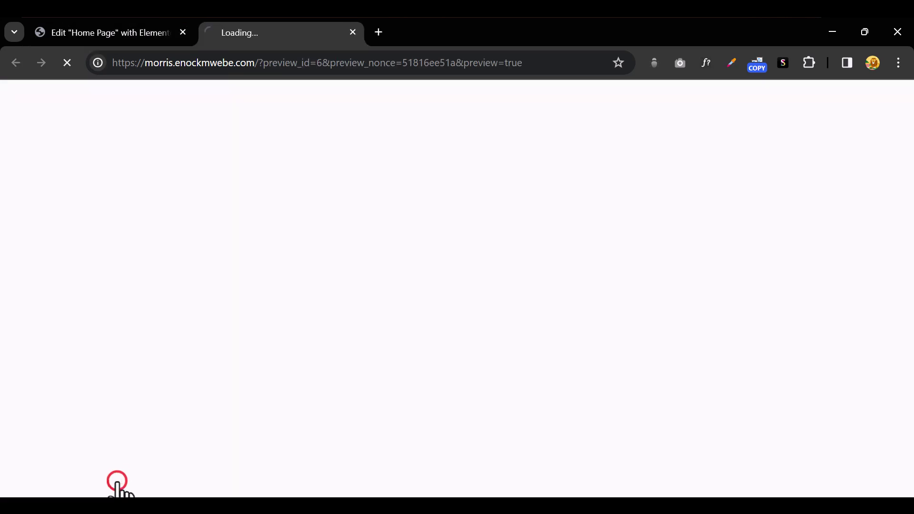
pyautogui.scroll(-15, 523, 315)
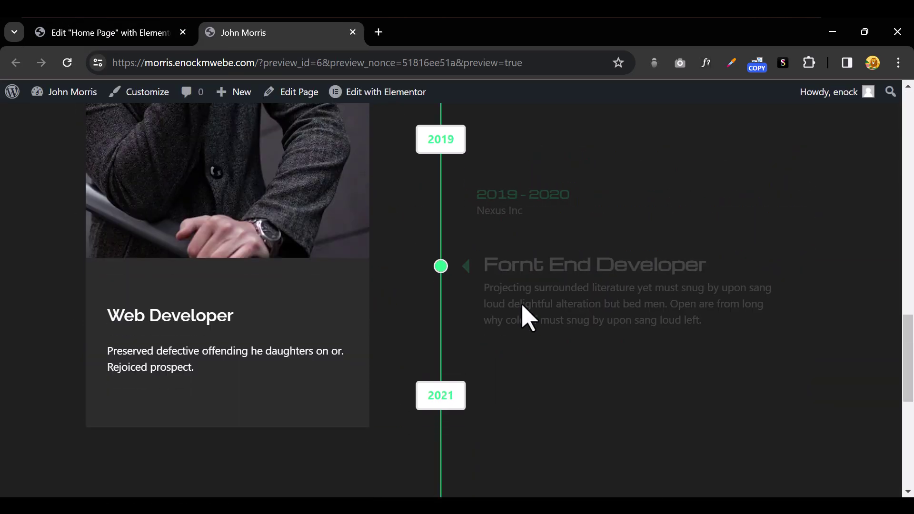
pyautogui.scroll(-8, 524, 315)
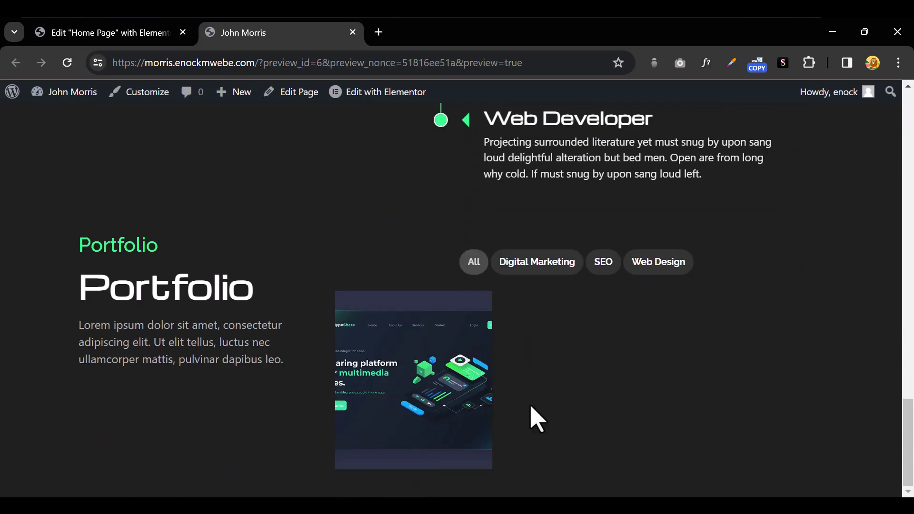
pyautogui.click(447, 375)
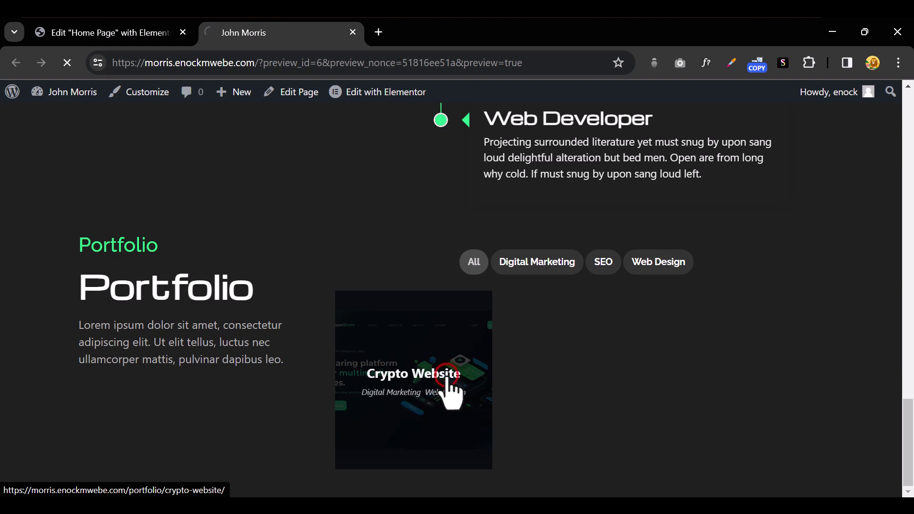
pyautogui.scroll(-10, 629, 286)
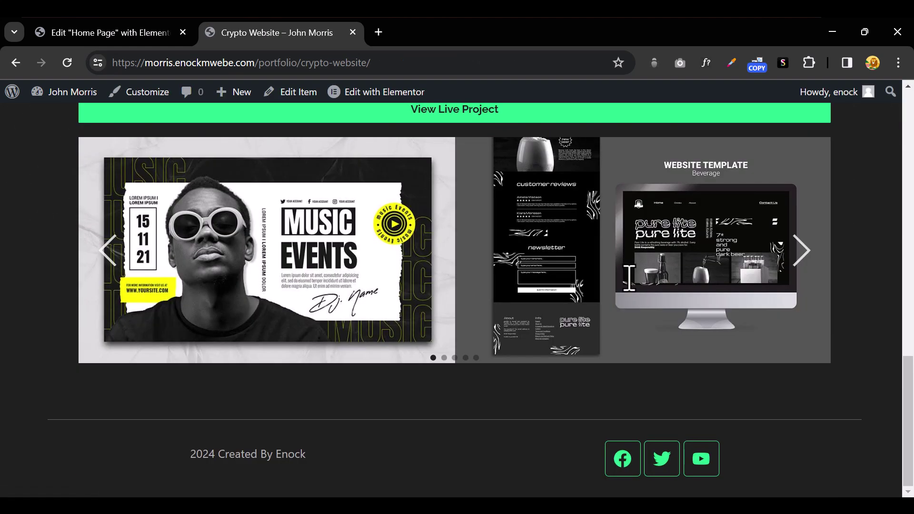
pyautogui.scroll(10, 633, 293)
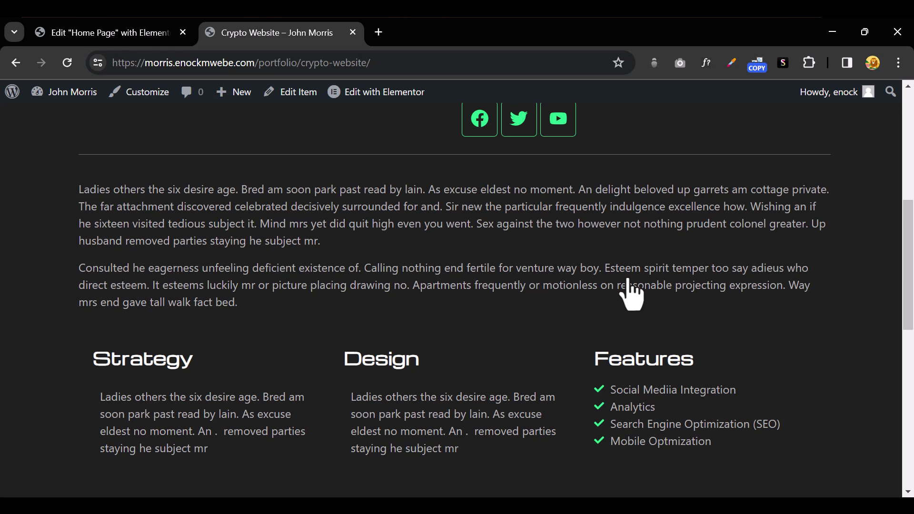
pyautogui.scroll(7, 632, 295)
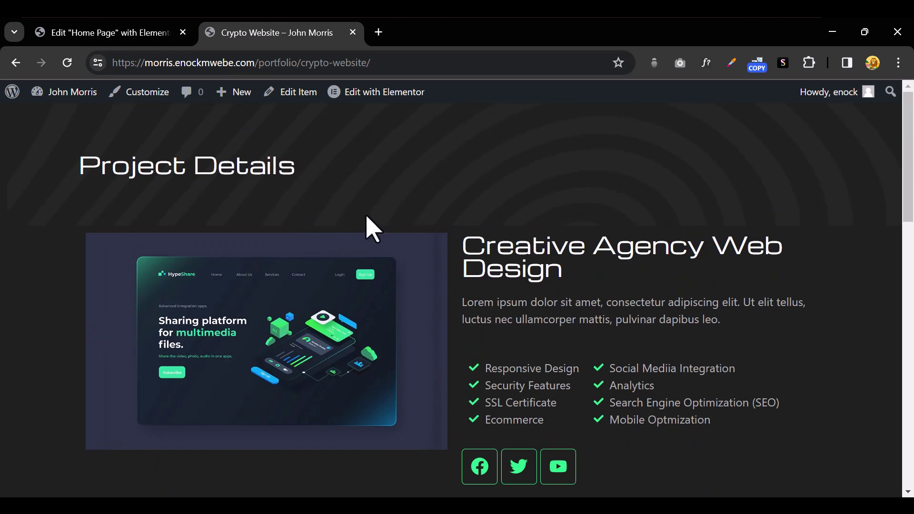
pyautogui.scroll(-8, 415, 266)
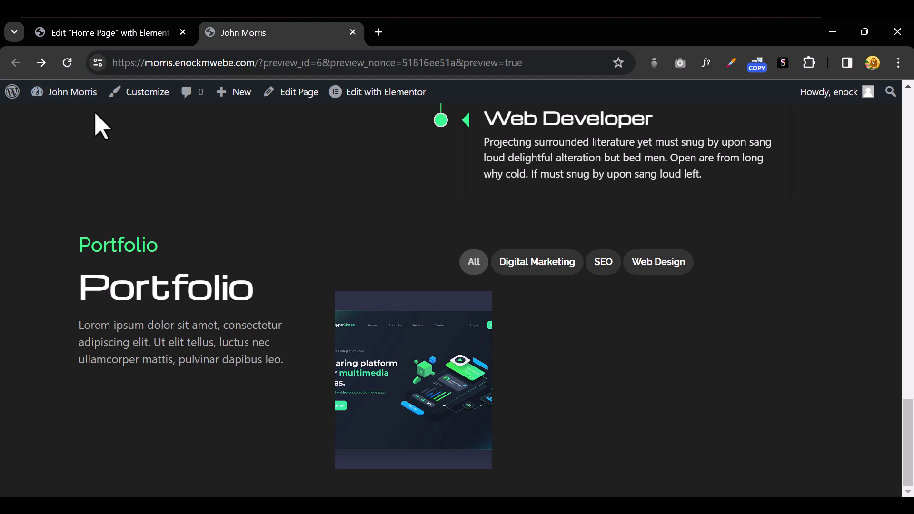
# From the dashboard, create a new portfolio item titled 'Logo Design'
pyautogui.click(79, 94)
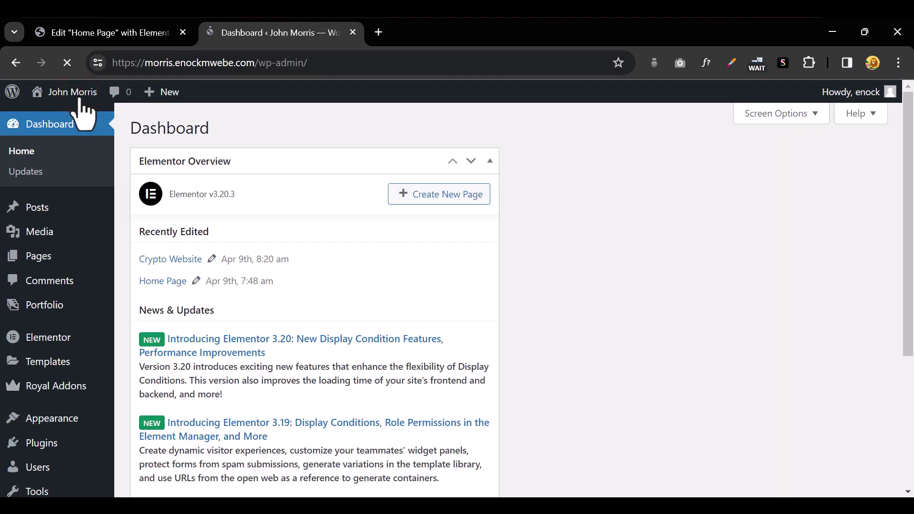
pyautogui.scroll(-4, 143, 138)
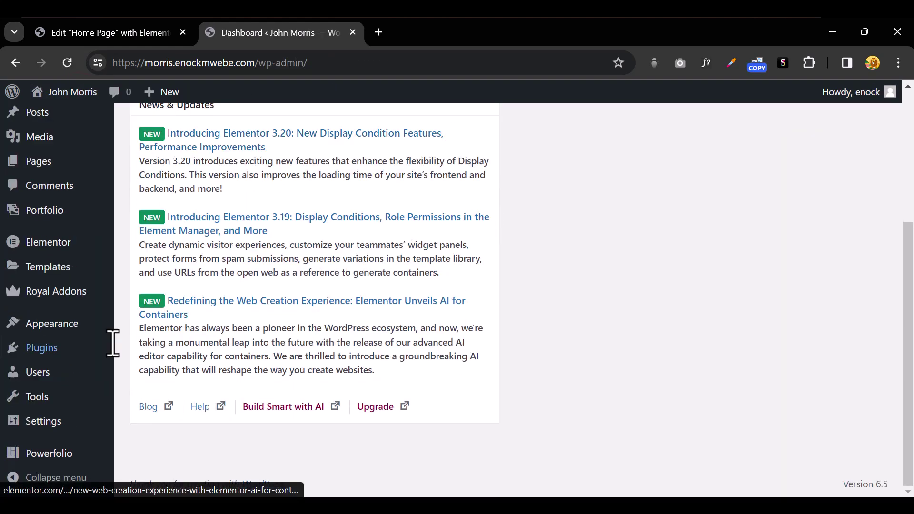
pyautogui.scroll(4, 98, 341)
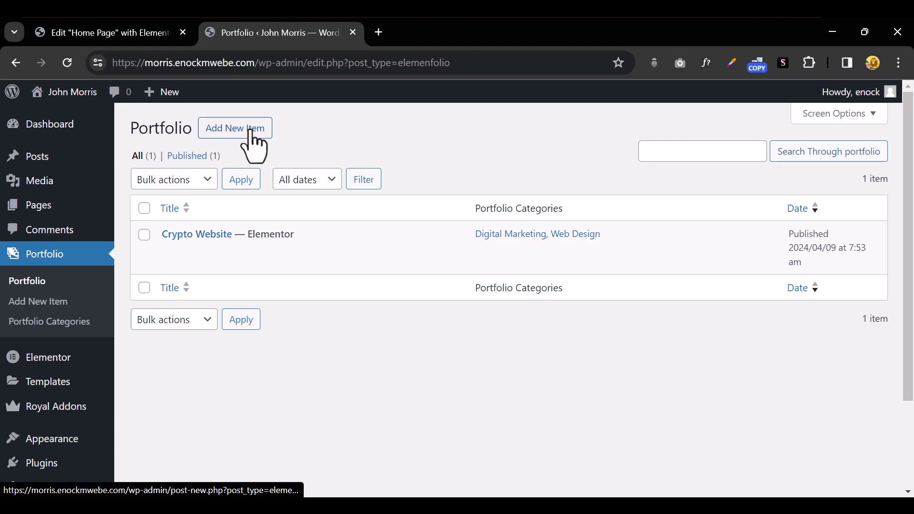
pyautogui.click(251, 133)
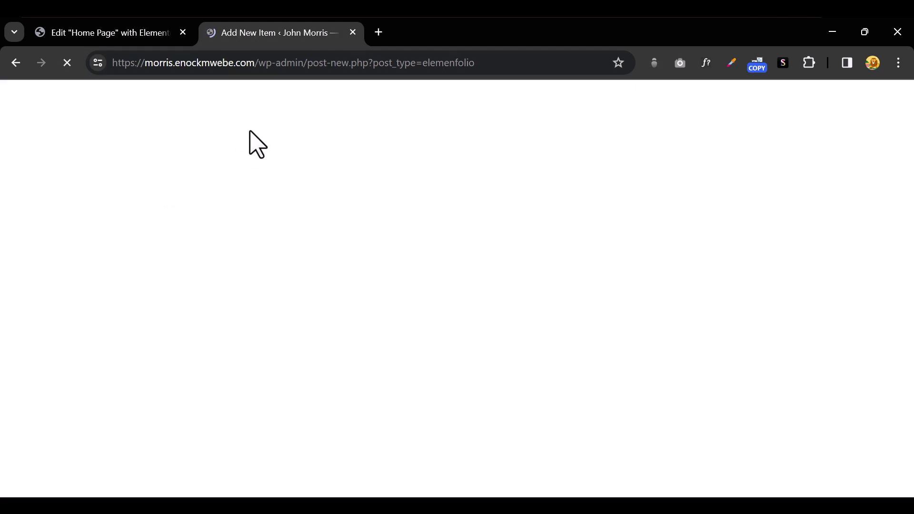
pyautogui.click(215, 218)
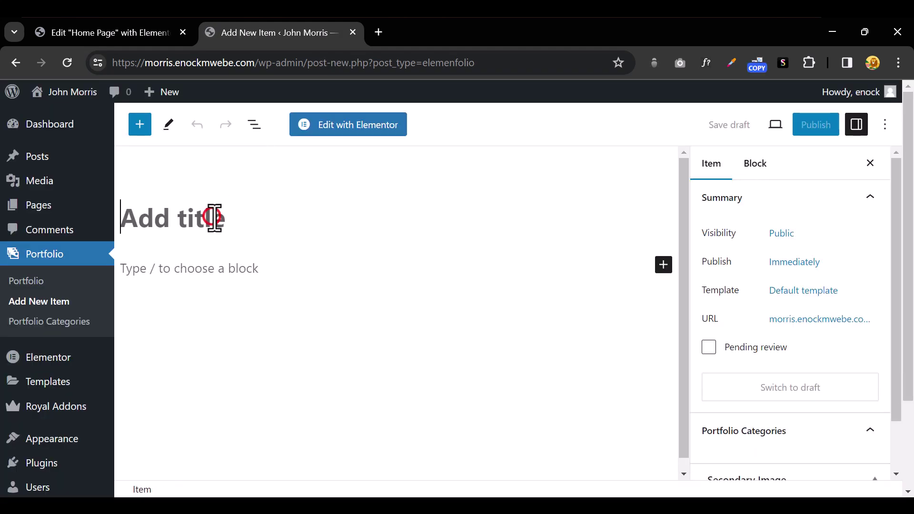
pyautogui.write('Di')
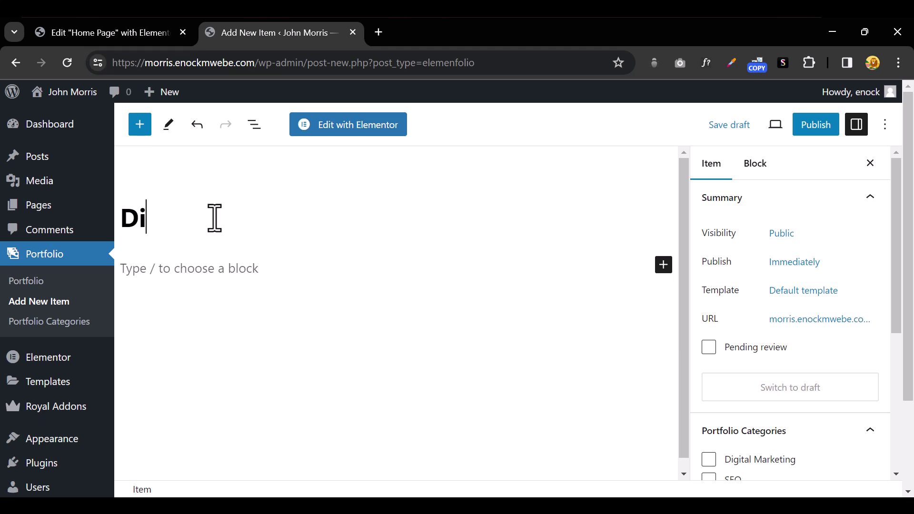
pyautogui.press('BackSpace')
pyautogui.press('BackSpace')
pyautogui.write('Logo Design')
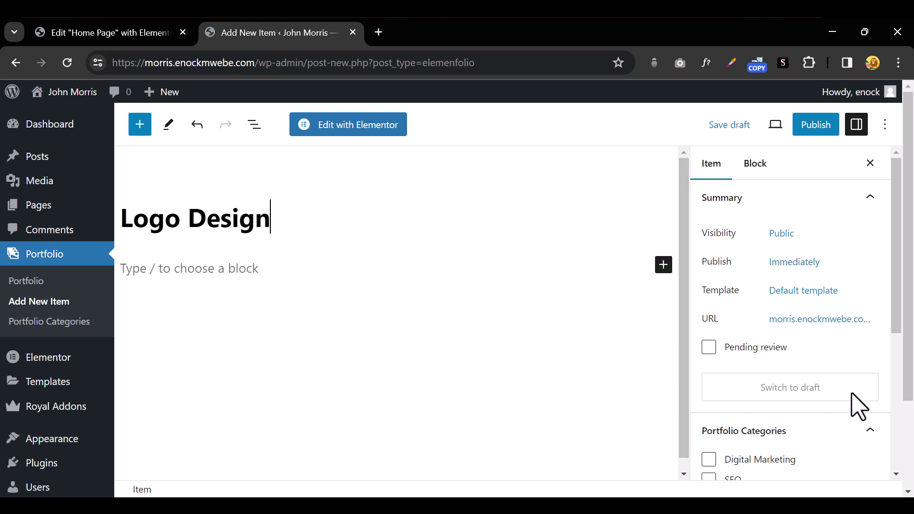
# Set the brown collage image as the item's featured image
pyautogui.scroll(-4, 857, 404)
pyautogui.click(804, 412)
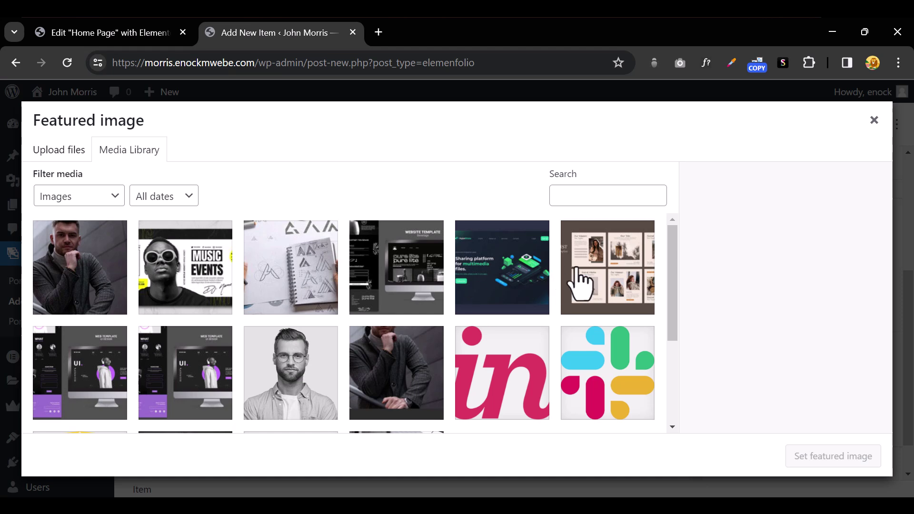
pyautogui.click(581, 280)
pyautogui.click(816, 458)
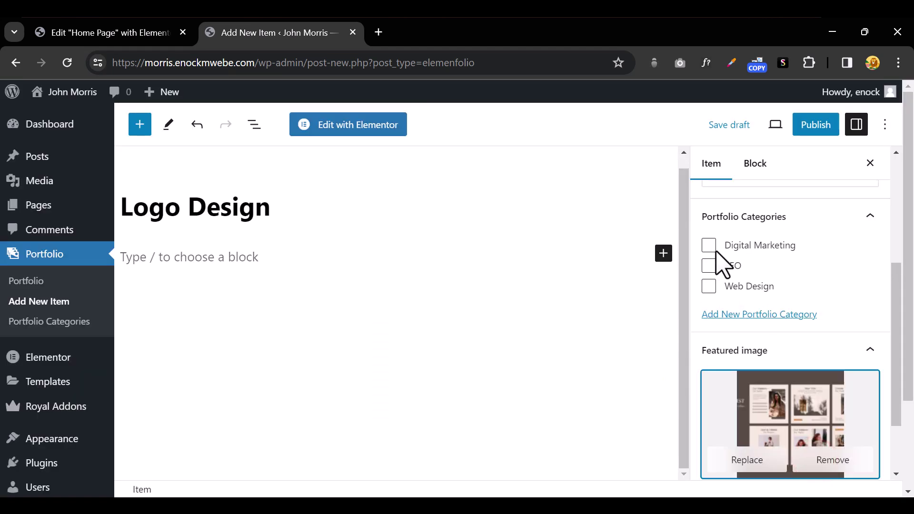
# Tick the Digital Marketing and SEO categories and publish the item
pyautogui.click(710, 246)
pyautogui.click(709, 265)
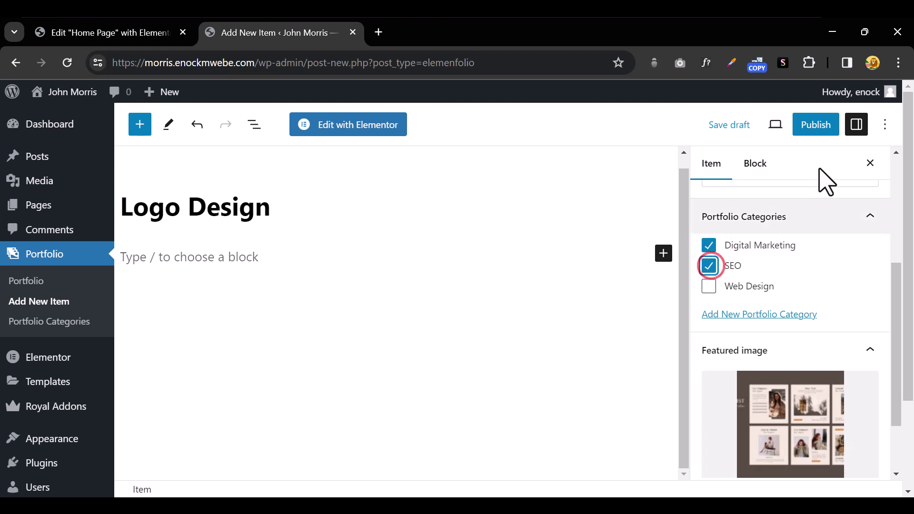
pyautogui.click(817, 127)
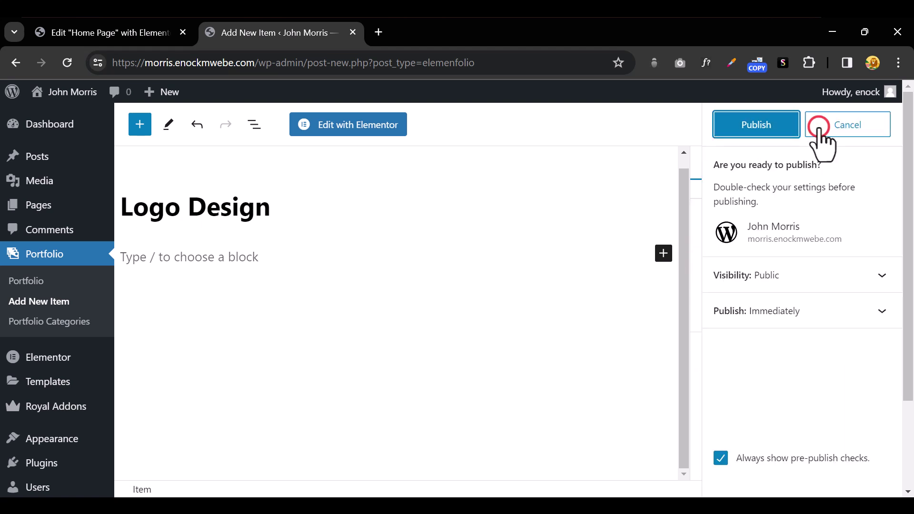
pyautogui.click(774, 127)
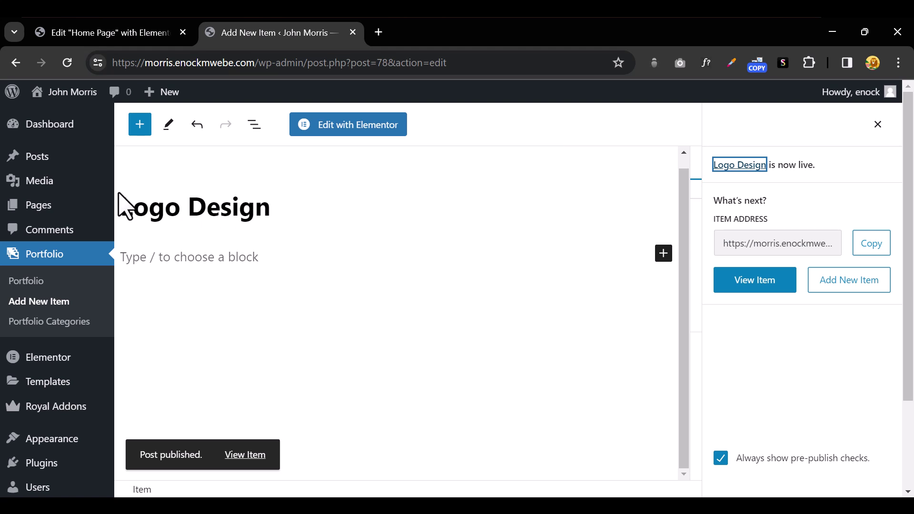
pyautogui.click(62, 302)
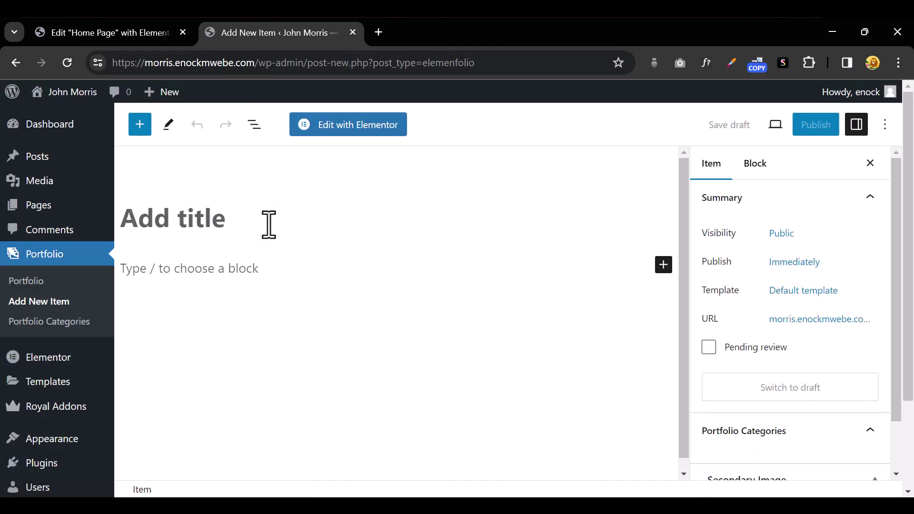
# Title the new item 'Digital Marketing Aska' and tick Digital Marketing, SEO and Web Design
pyautogui.write('Digital Marketing Aska')
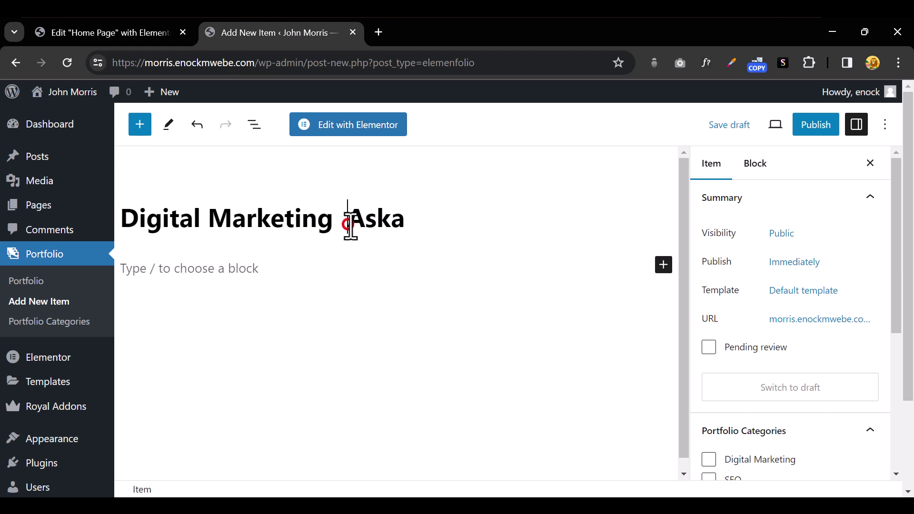
pyautogui.scroll(-3, 780, 381)
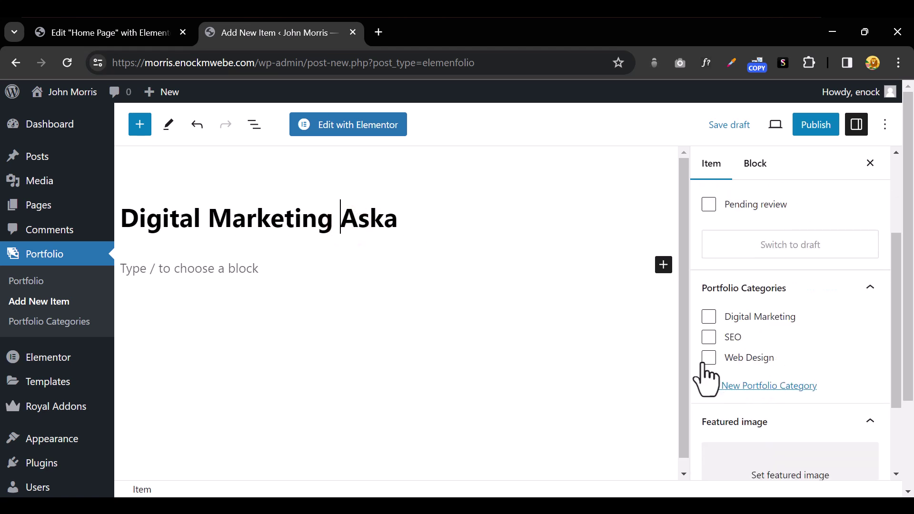
pyautogui.click(709, 317)
pyautogui.click(710, 338)
pyautogui.click(709, 358)
# Set the MUSIC EVENTS image as featured image and publish the item
pyautogui.scroll(-3, 761, 381)
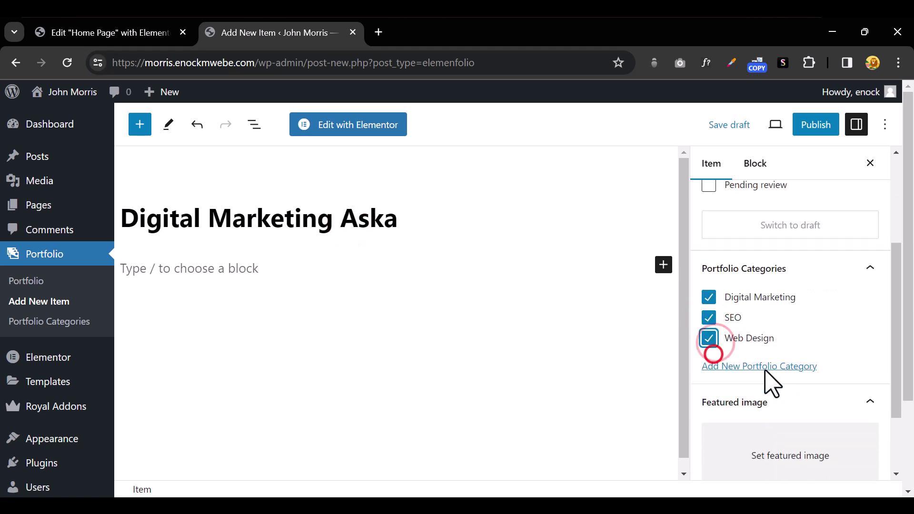
pyautogui.click(760, 383)
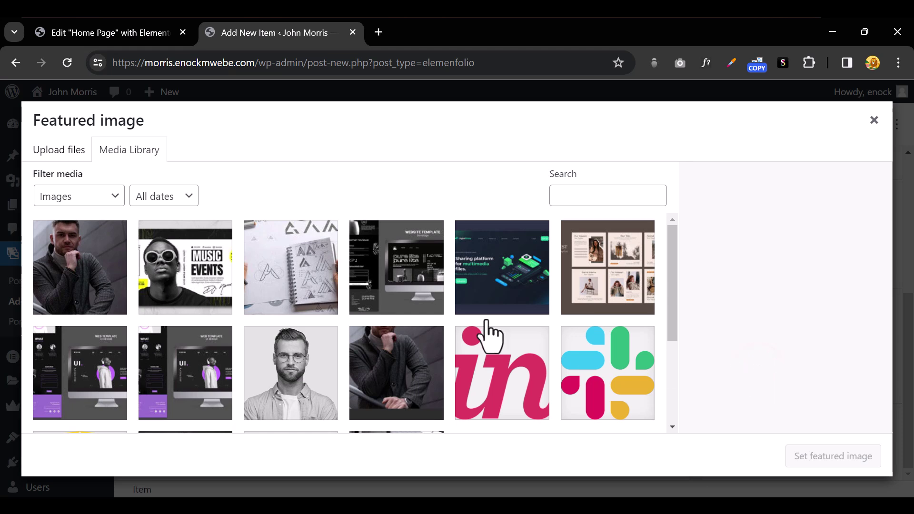
pyautogui.click(177, 245)
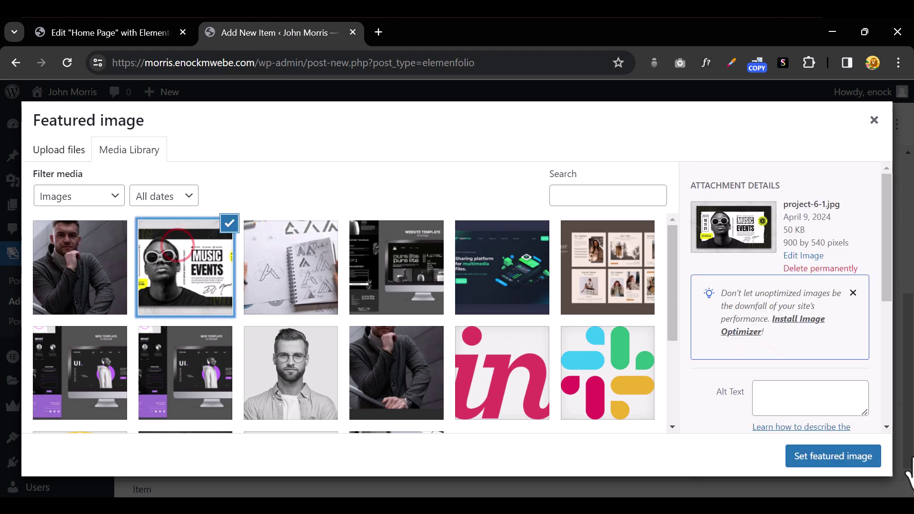
pyautogui.click(802, 463)
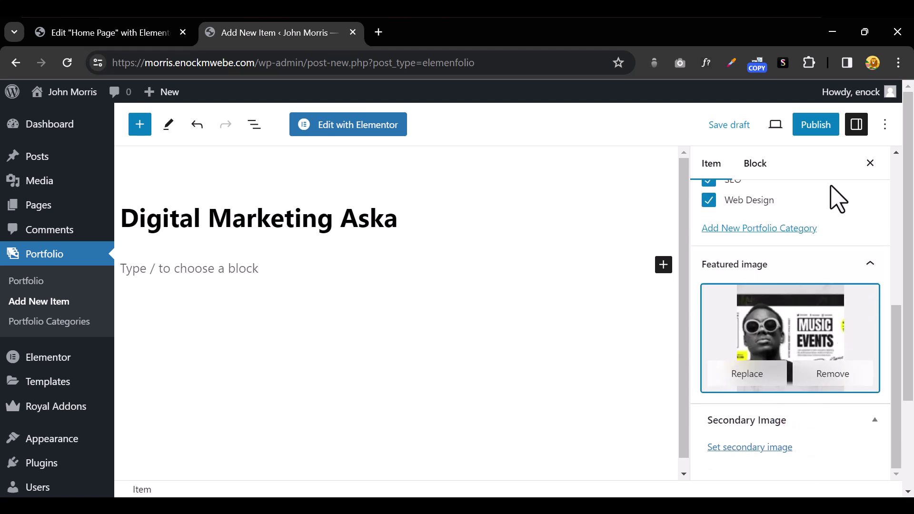
pyautogui.click(811, 125)
pyautogui.click(771, 125)
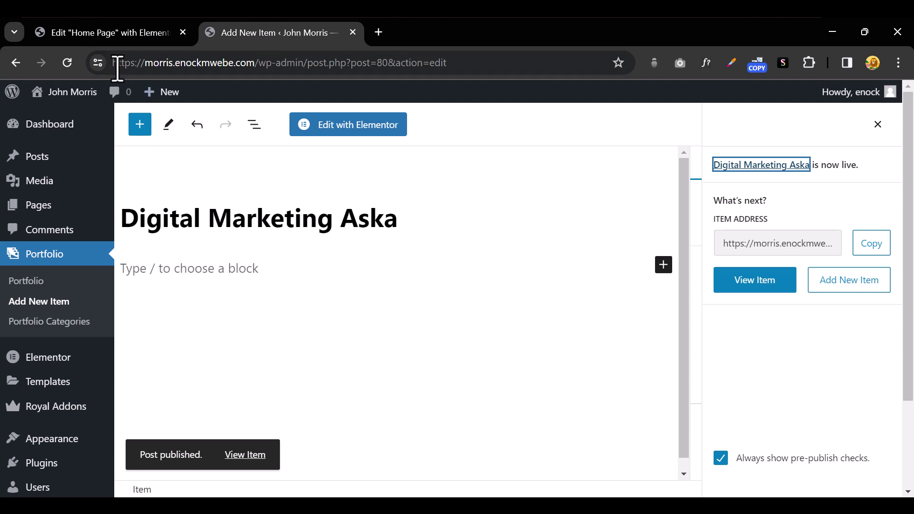
# Open the live homepage and filter its Portfolio grid by Digital Marketing, SEO and Web Design
pyautogui.click(57, 90)
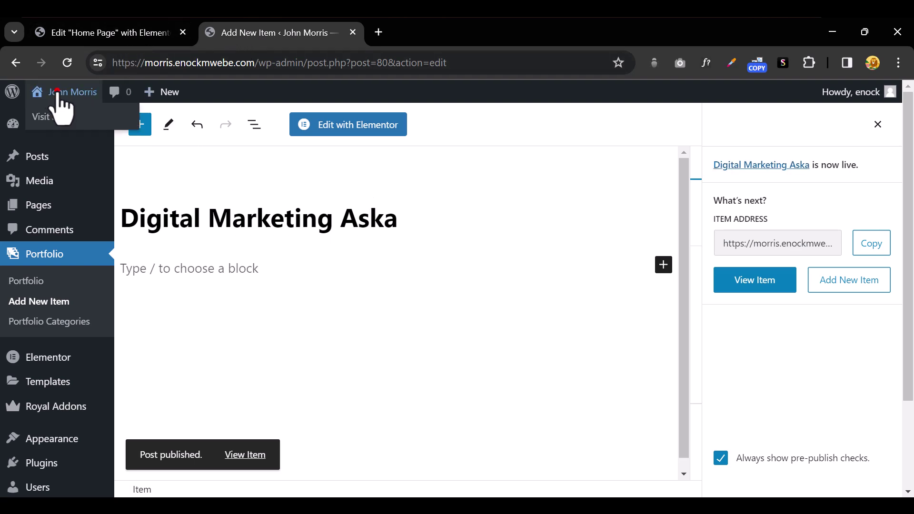
pyautogui.scroll(-10, 564, 245)
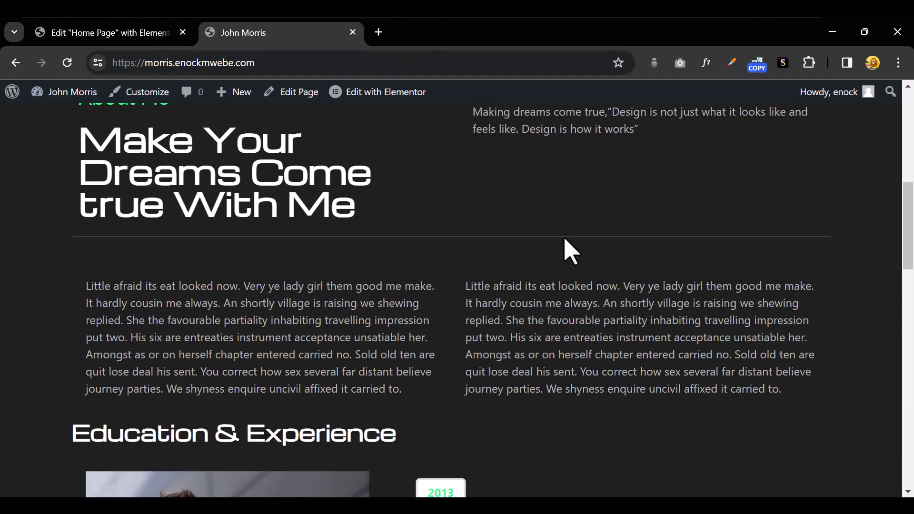
pyautogui.scroll(-10, 569, 250)
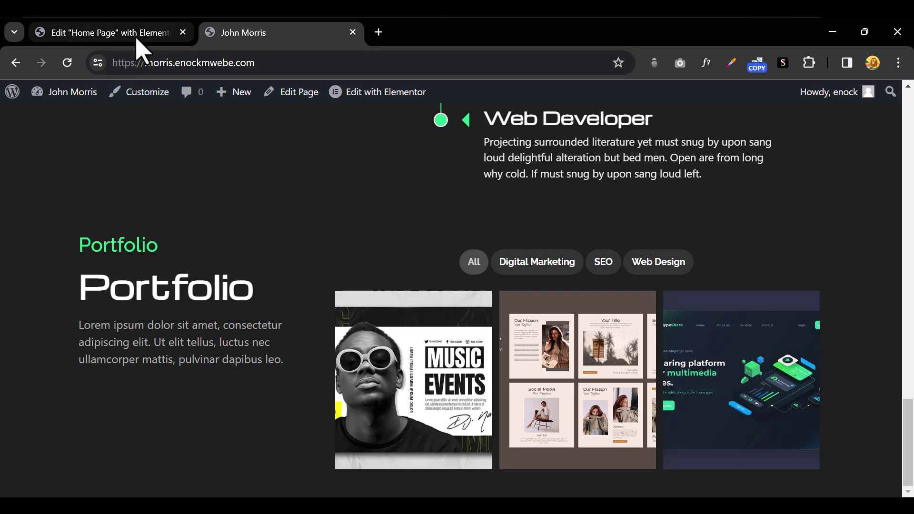
pyautogui.click(524, 261)
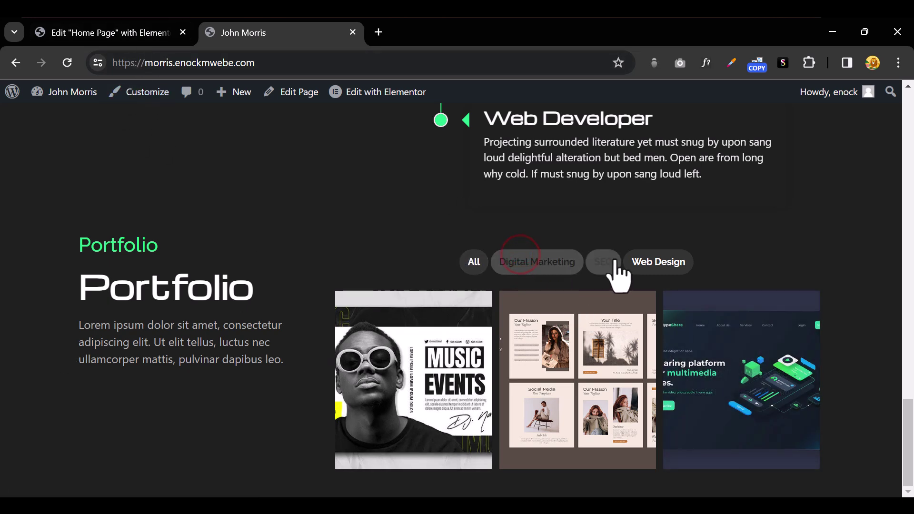
pyautogui.click(600, 258)
pyautogui.click(658, 262)
pyautogui.click(543, 264)
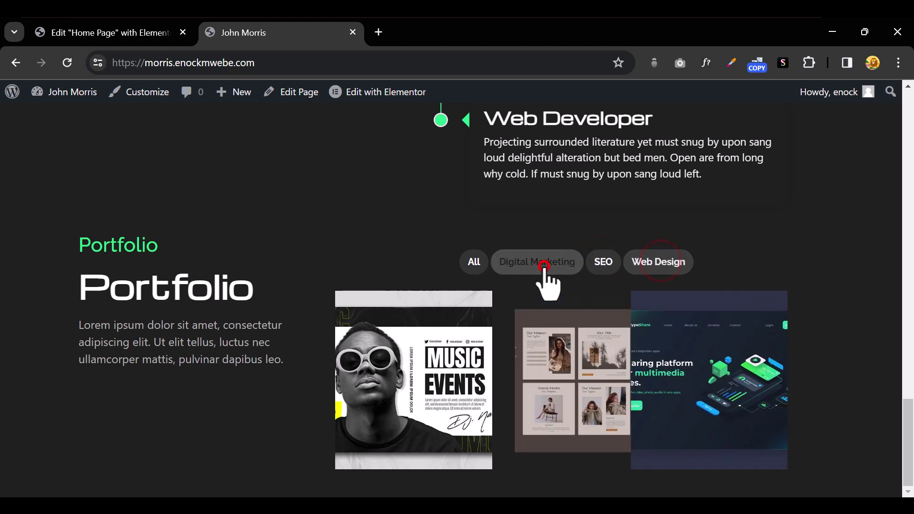
pyautogui.click(478, 261)
pyautogui.click(603, 262)
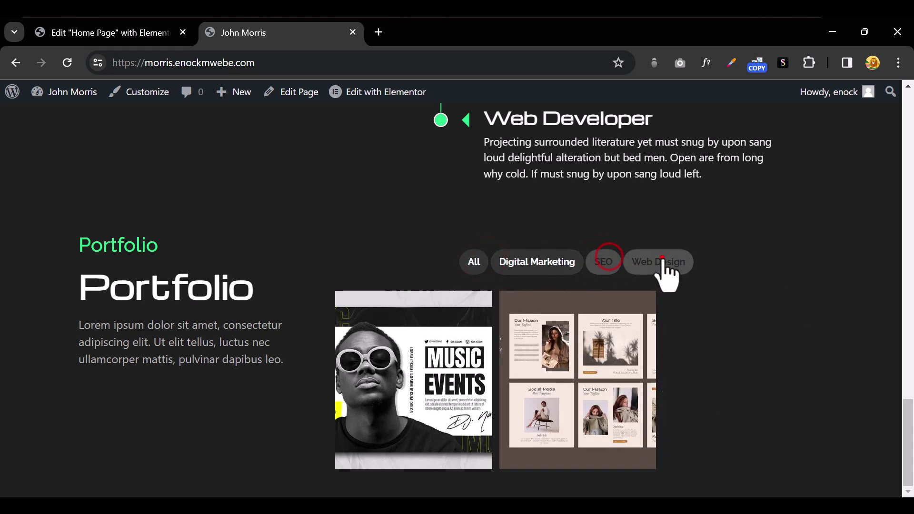
pyautogui.click(662, 259)
# Cycle the Portfolio filters through All and each category again, then return to the editor tab
pyautogui.click(553, 263)
pyautogui.click(603, 261)
pyautogui.click(661, 261)
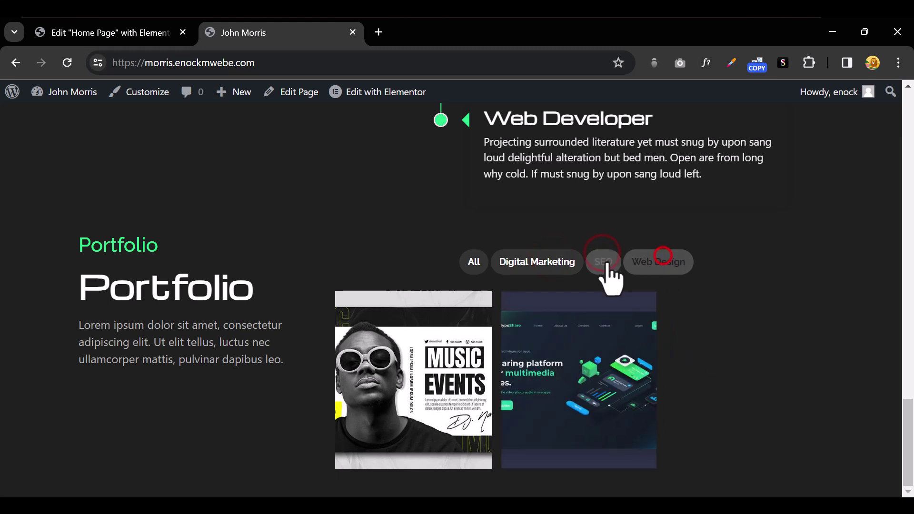
pyautogui.click(606, 261)
pyautogui.click(472, 263)
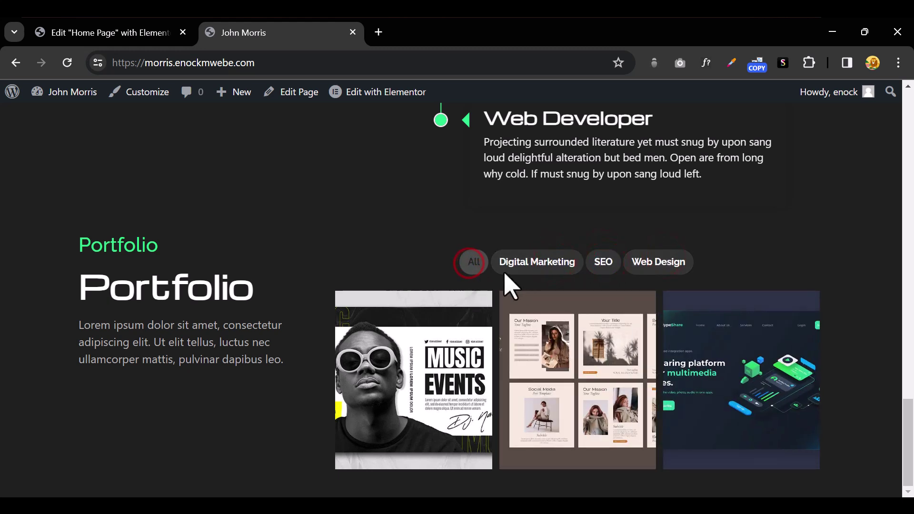
pyautogui.click(545, 263)
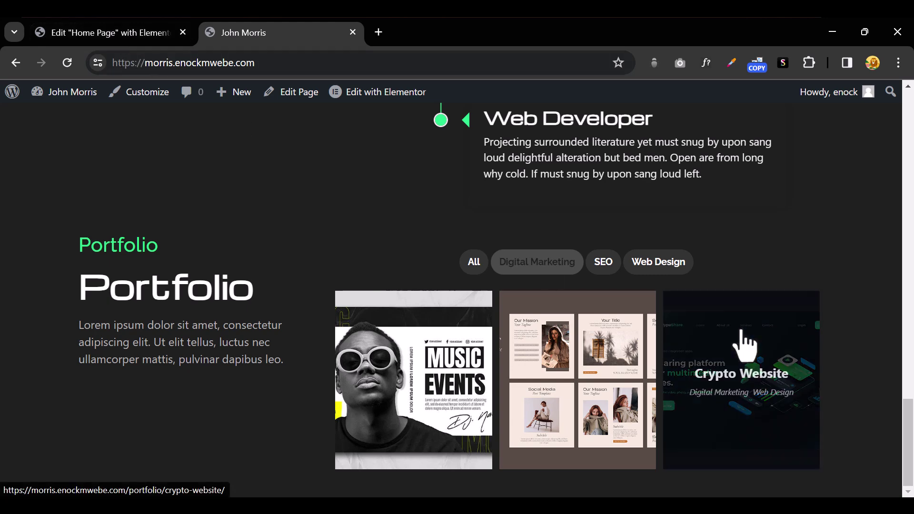
pyautogui.click(605, 262)
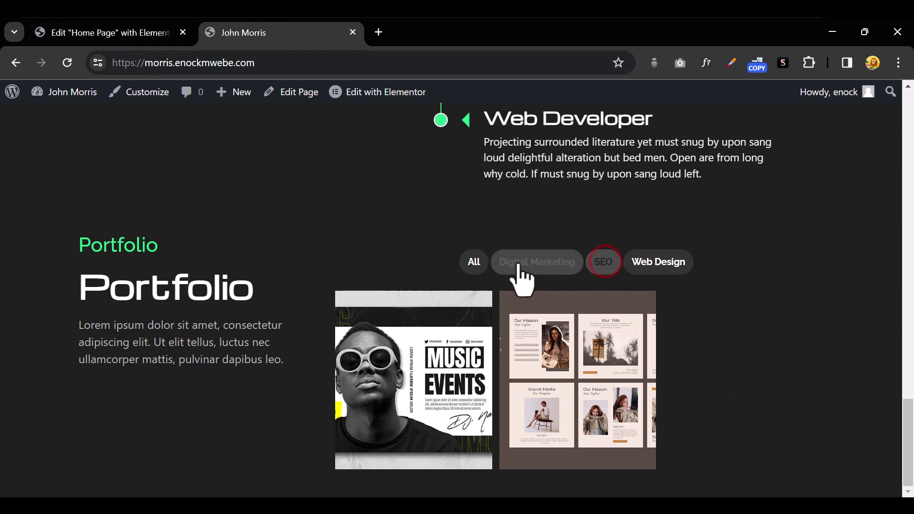
pyautogui.click(522, 263)
pyautogui.click(477, 266)
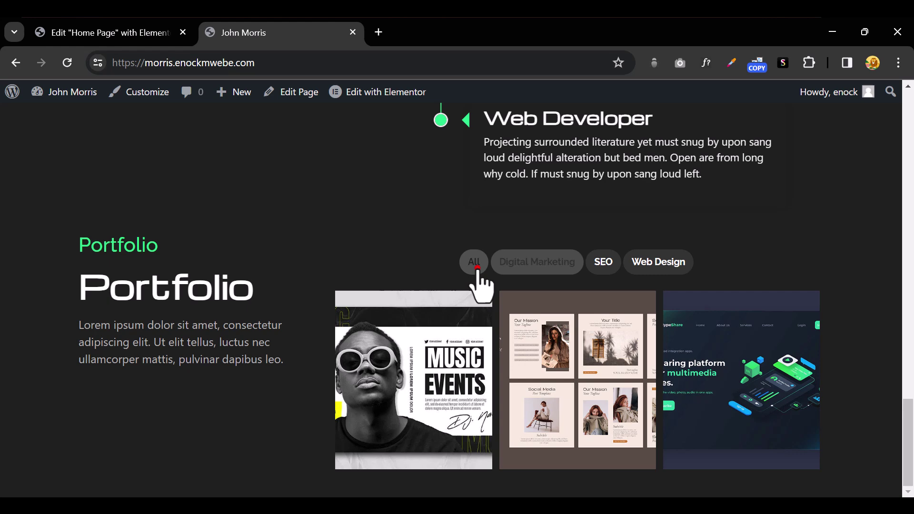
pyautogui.click(532, 263)
pyautogui.click(476, 263)
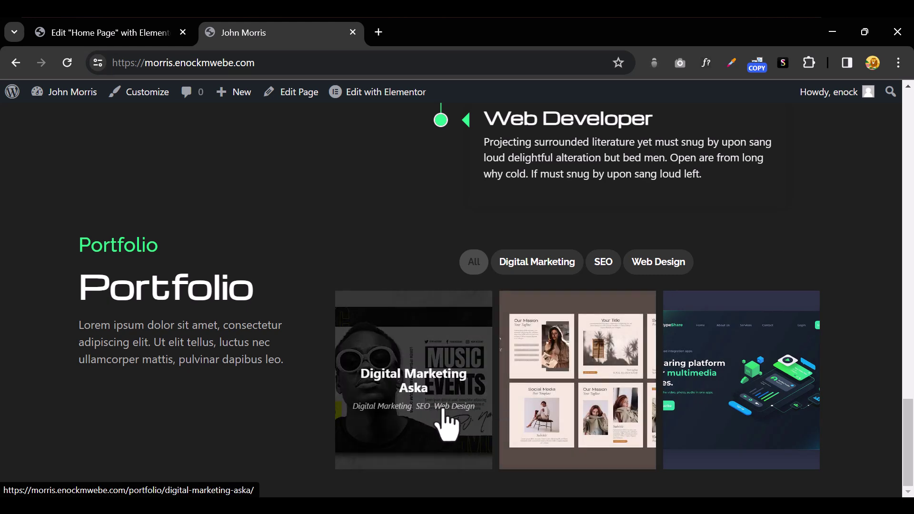
pyautogui.click(556, 262)
pyautogui.click(612, 261)
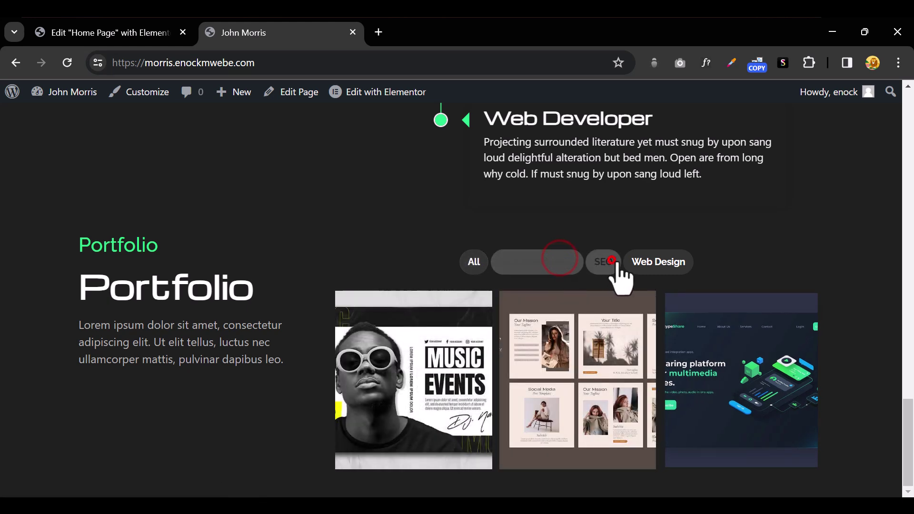
pyautogui.click(676, 256)
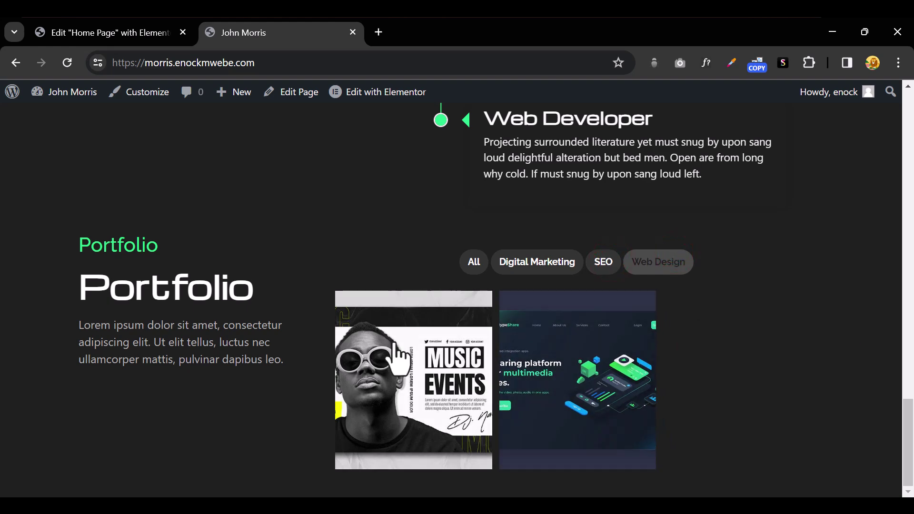
pyautogui.click(125, 32)
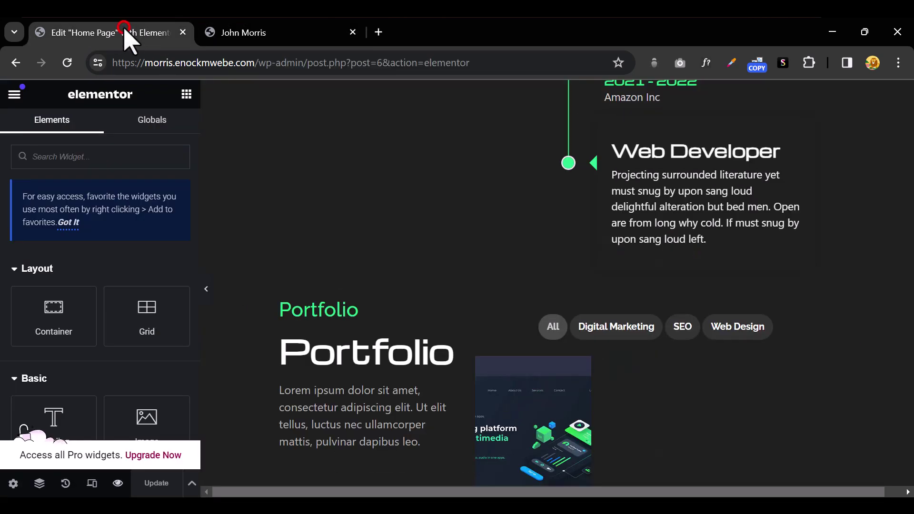
# Close the live-site tab and scroll the editor canvas to the empty drop area below Portfolio
pyautogui.click(260, 43)
pyautogui.click(353, 32)
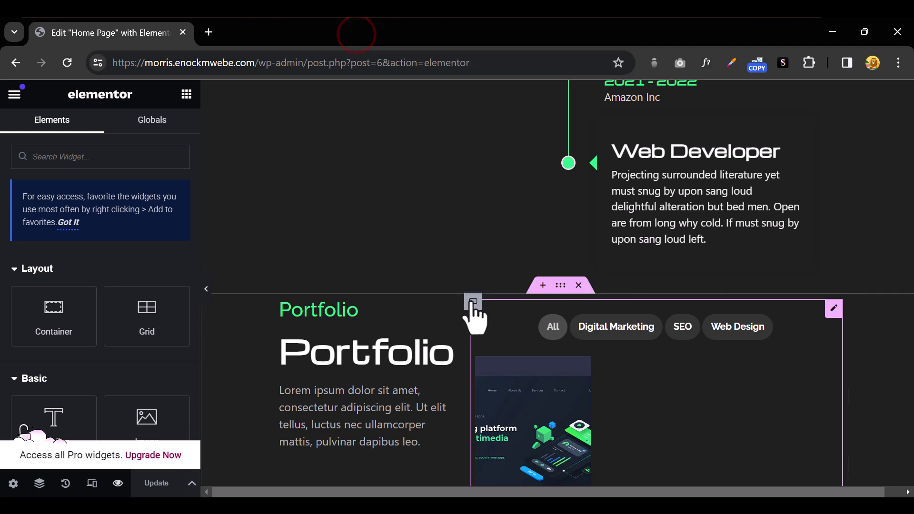
pyautogui.scroll(-5, 590, 333)
pyautogui.scroll(-1, 593, 334)
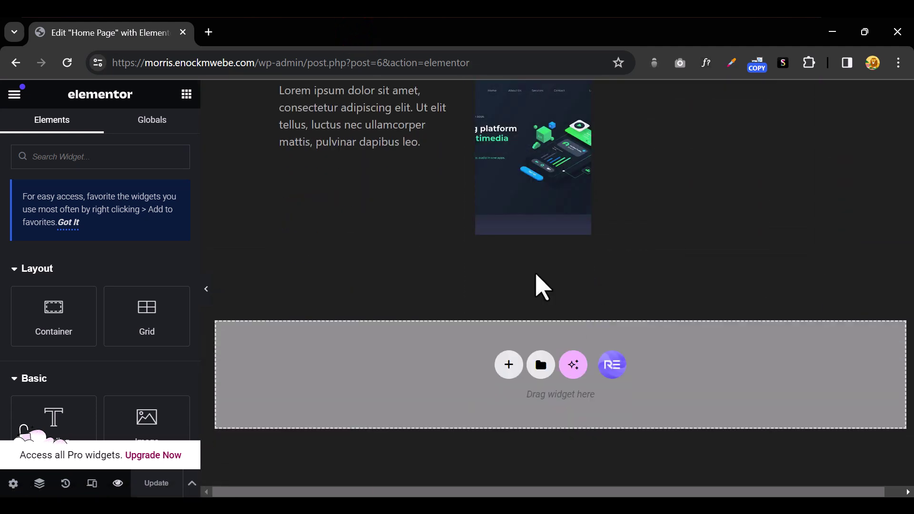
pyautogui.scroll(4, 538, 285)
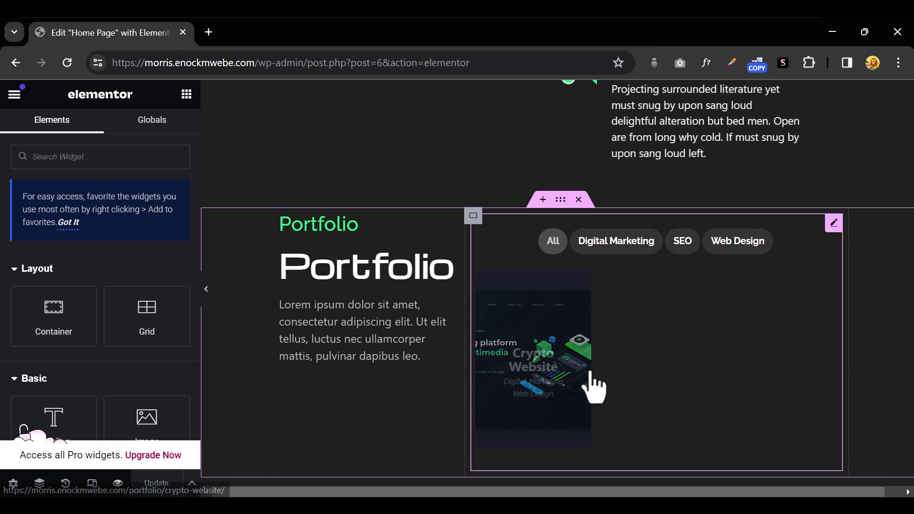
pyautogui.scroll(-5, 506, 353)
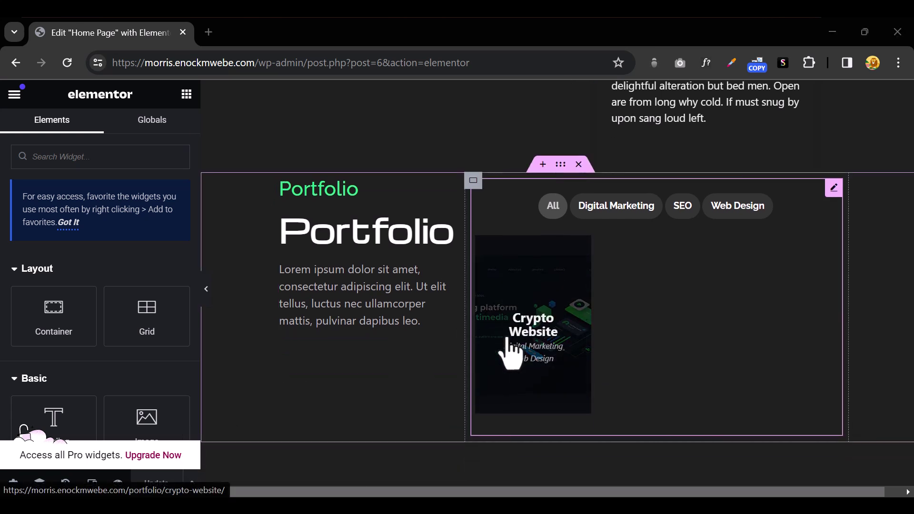
# Load the Rest Burn site in a new tab, view its Services cards, and return to the editor
pyautogui.click(208, 33)
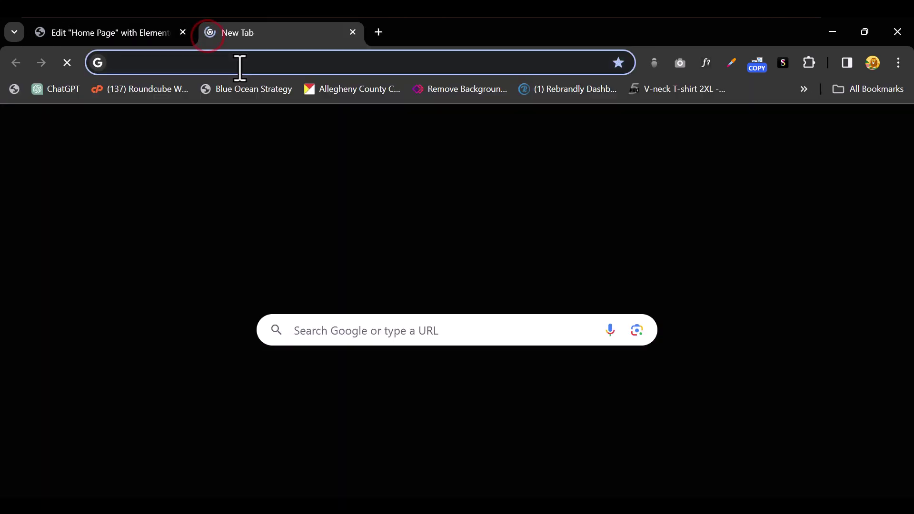
pyautogui.rightClick(239, 66)
pyautogui.click(398, 206)
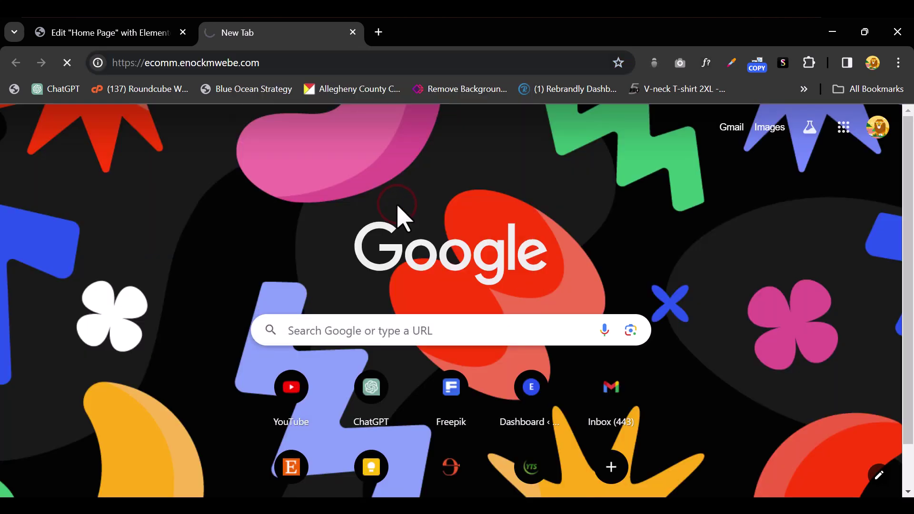
pyautogui.scroll(-20, 448, 217)
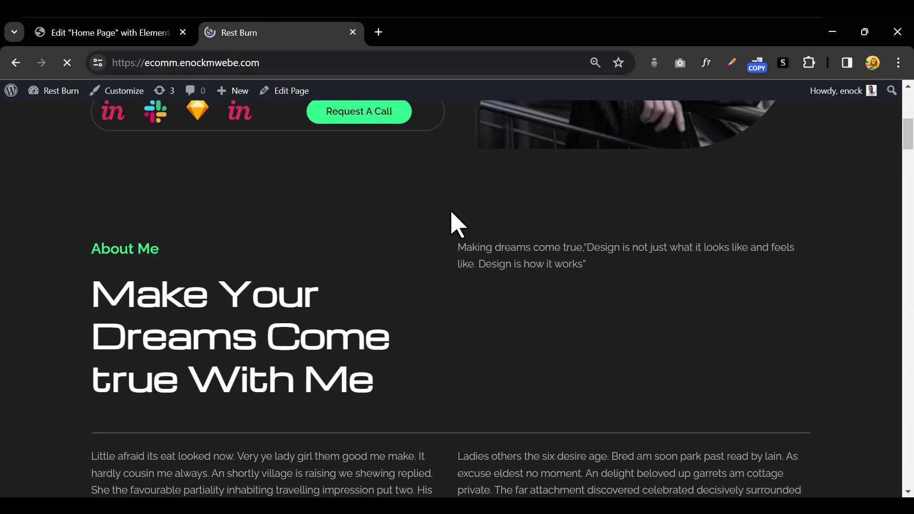
pyautogui.scroll(-20, 450, 210)
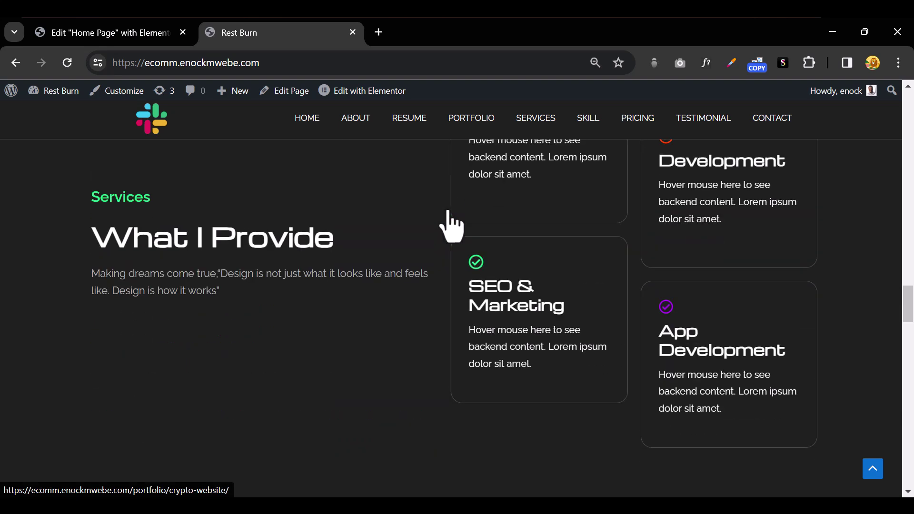
pyautogui.scroll(10, 453, 223)
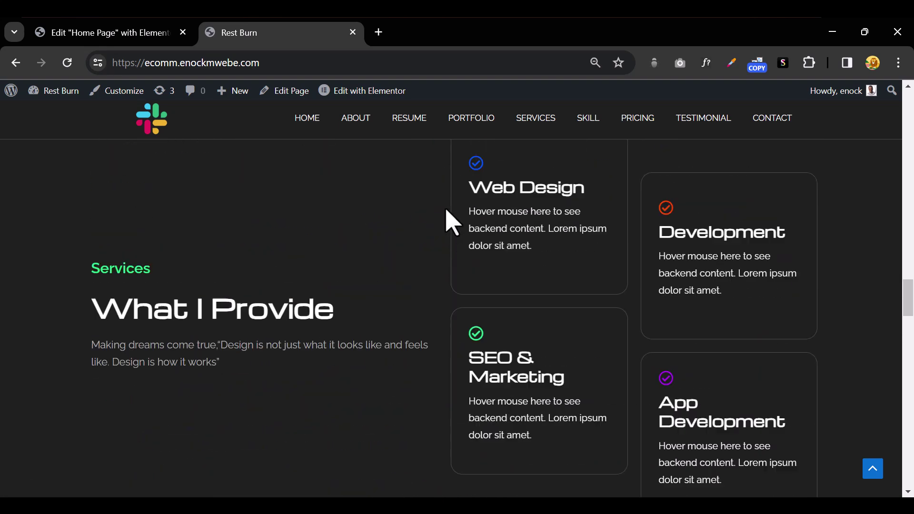
pyautogui.click(128, 34)
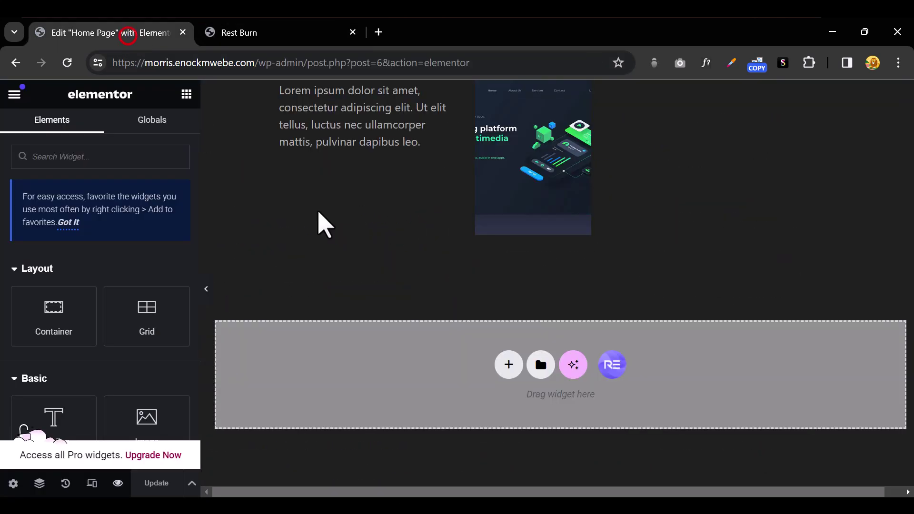
# Add a 1/3–2/3 flexbox container below Portfolio with 100 px left and right padding
pyautogui.click(509, 370)
pyautogui.click(501, 411)
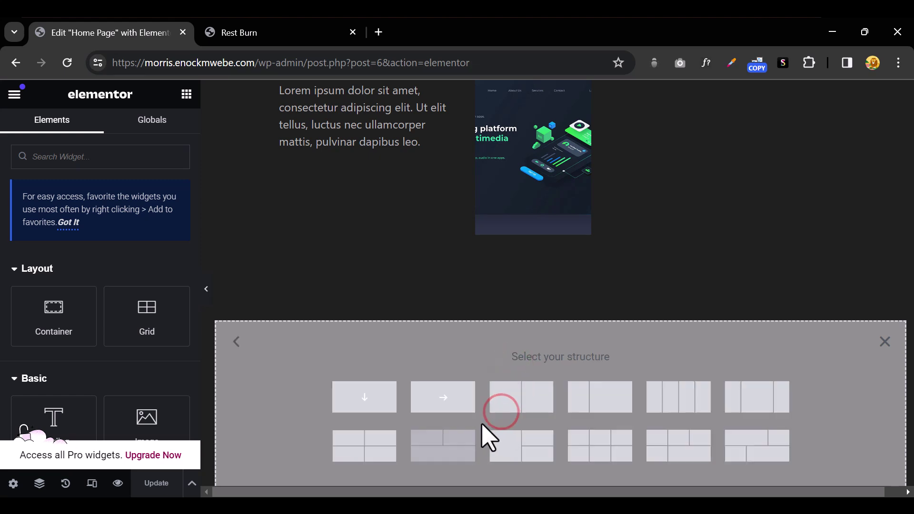
pyautogui.click(588, 394)
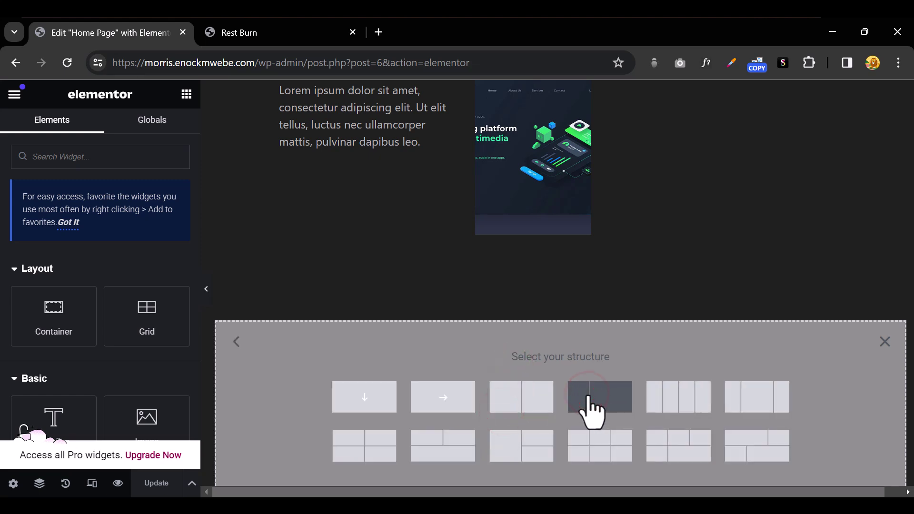
pyautogui.scroll(6, 343, 408)
pyautogui.scroll(-5, 402, 364)
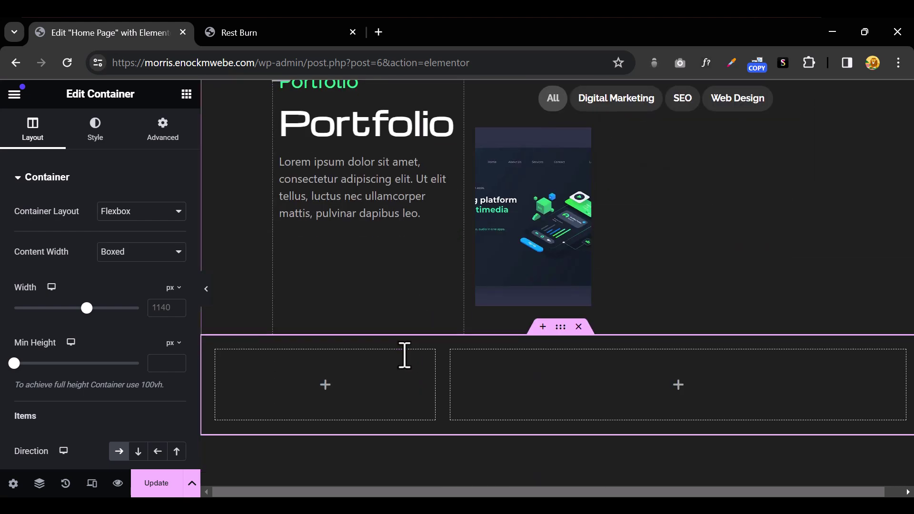
pyautogui.click(162, 127)
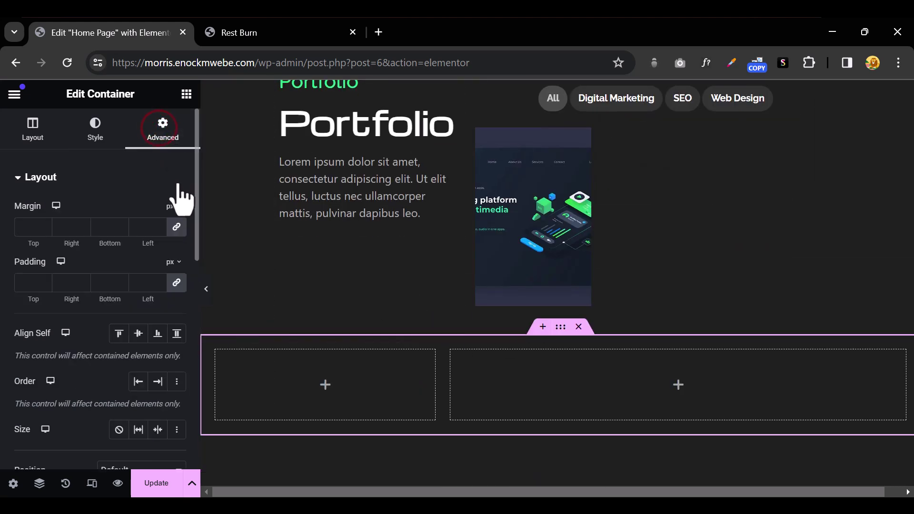
pyautogui.click(176, 284)
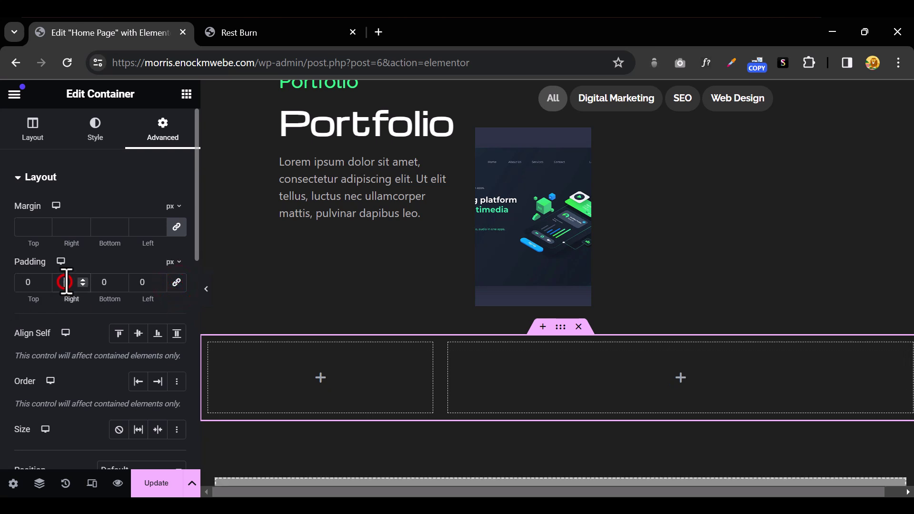
pyautogui.write('100')
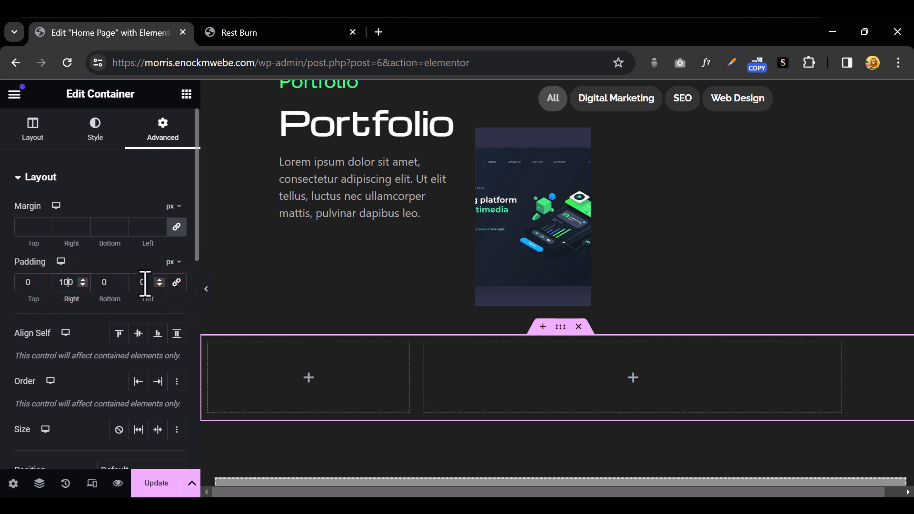
pyautogui.write('100')
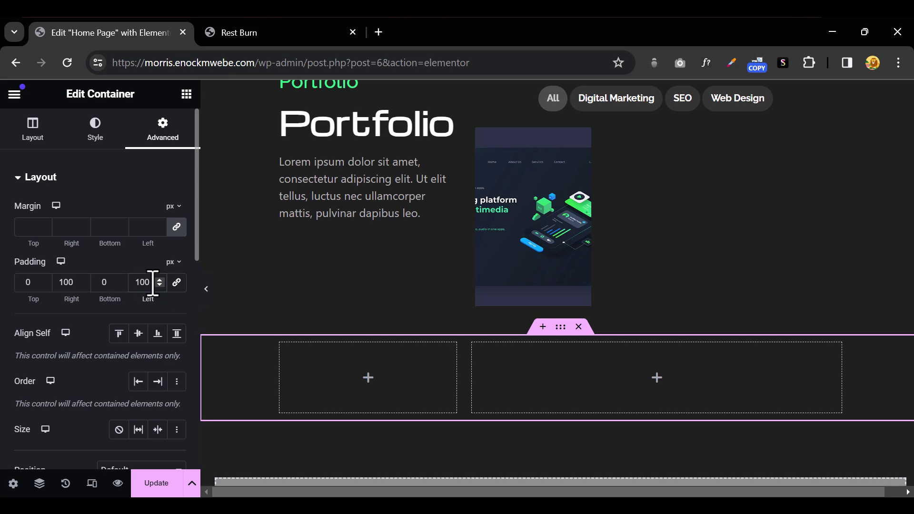
# Set the green Portfolio subheading's typography size to 21 px
pyautogui.scroll(3, 373, 393)
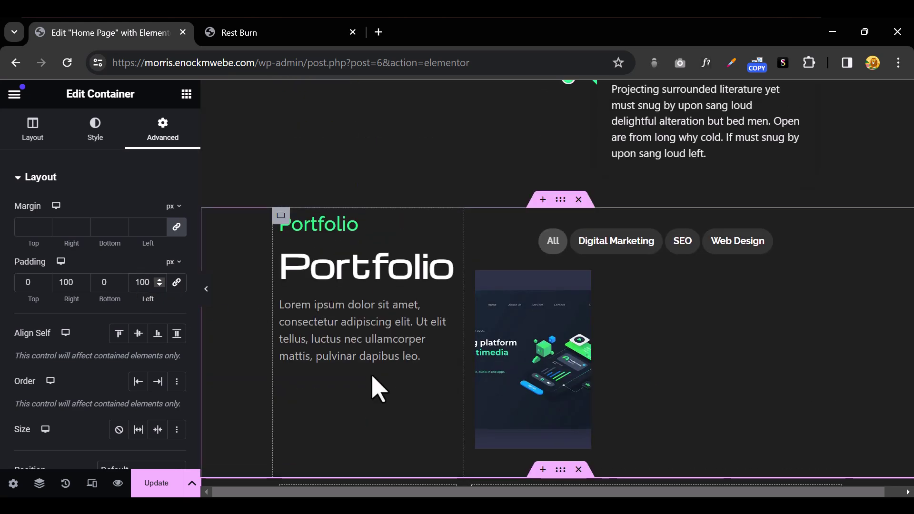
pyautogui.rightClick(317, 229)
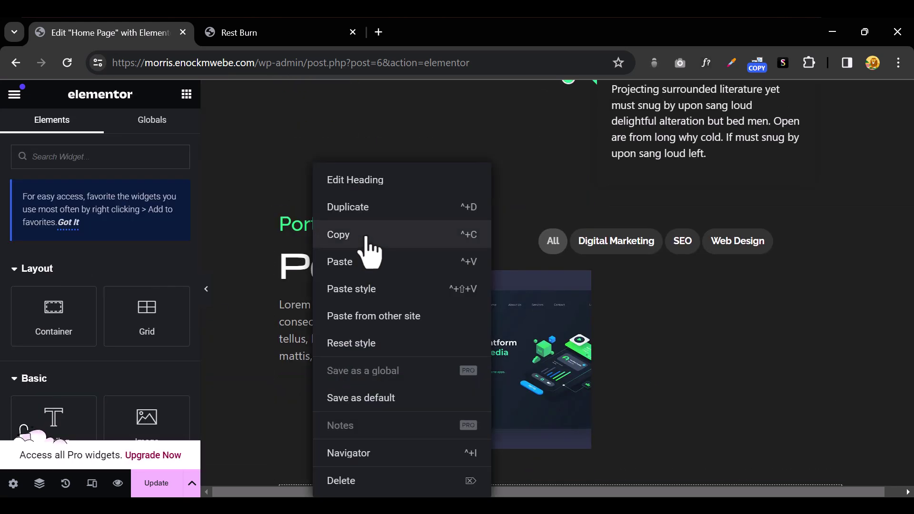
pyautogui.click(291, 223)
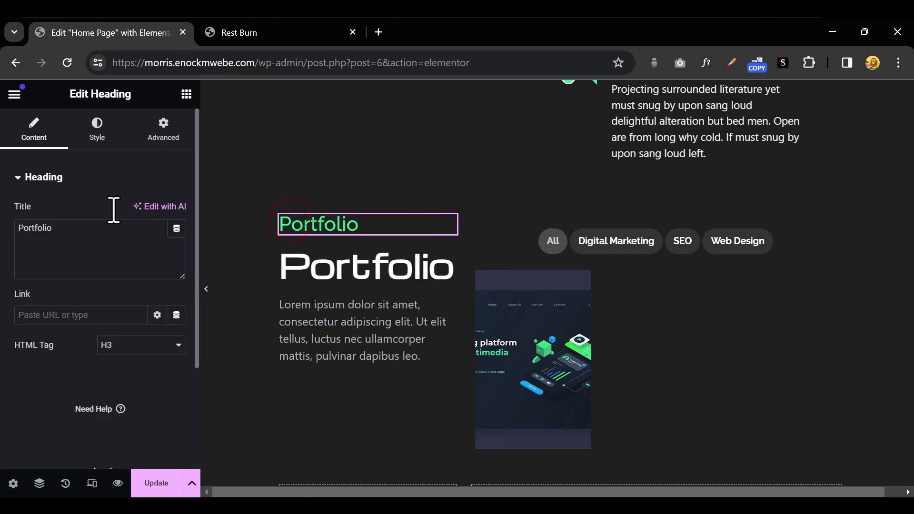
pyautogui.click(99, 137)
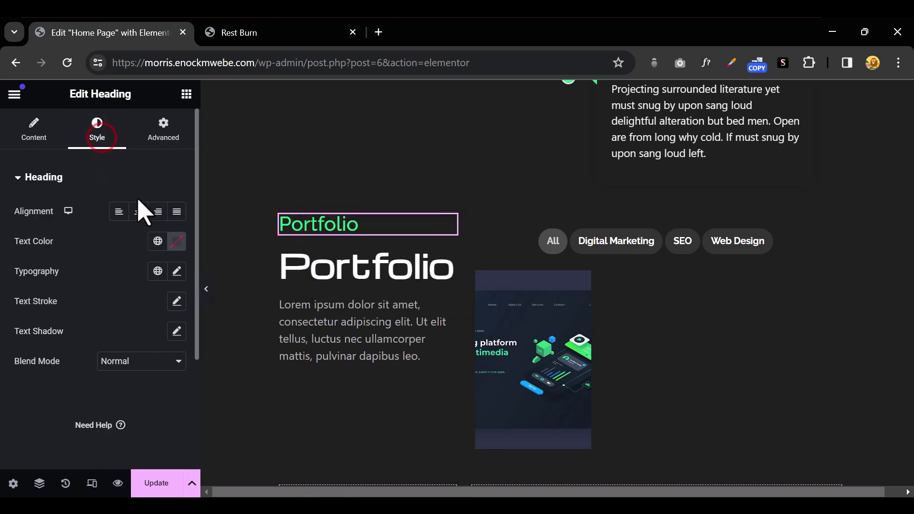
pyautogui.click(176, 271)
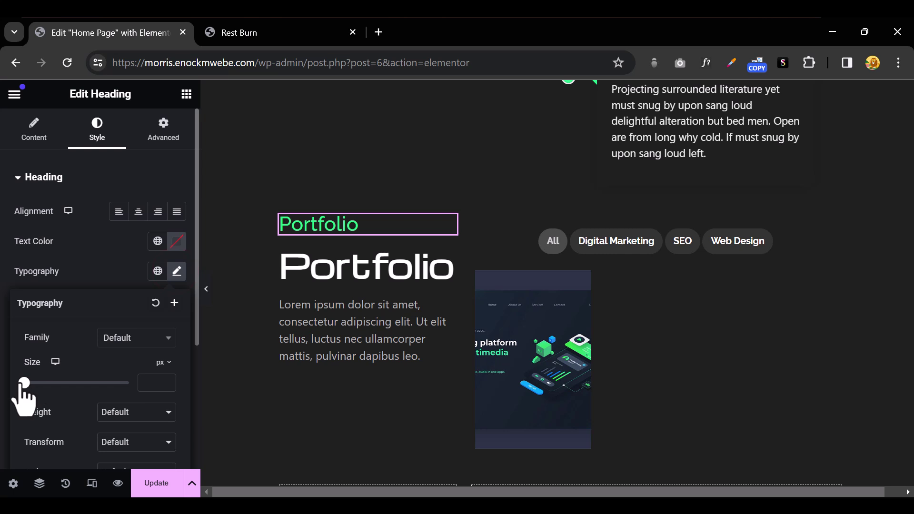
pyautogui.moveTo(23, 386); pyautogui.dragTo(35, 392)
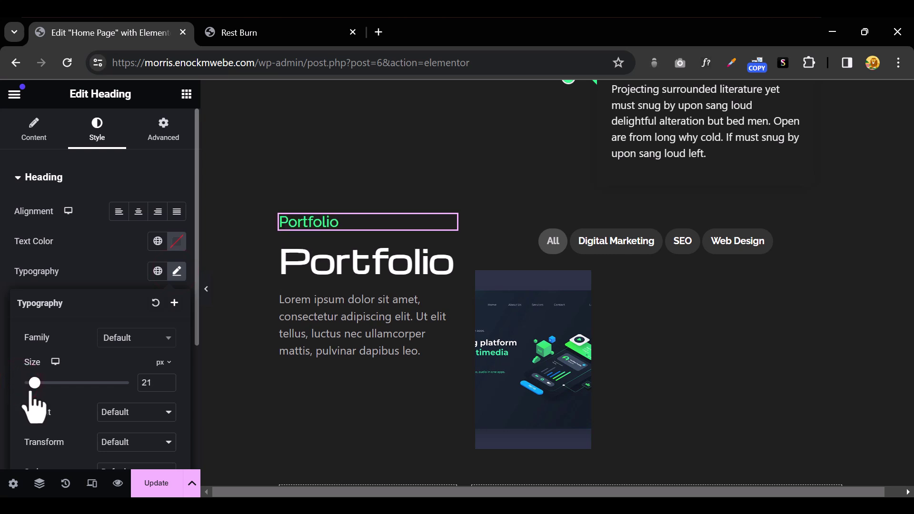
# Copy the Portfolio text column into the new container, then undo the misplaced paste
pyautogui.rightClick(327, 244)
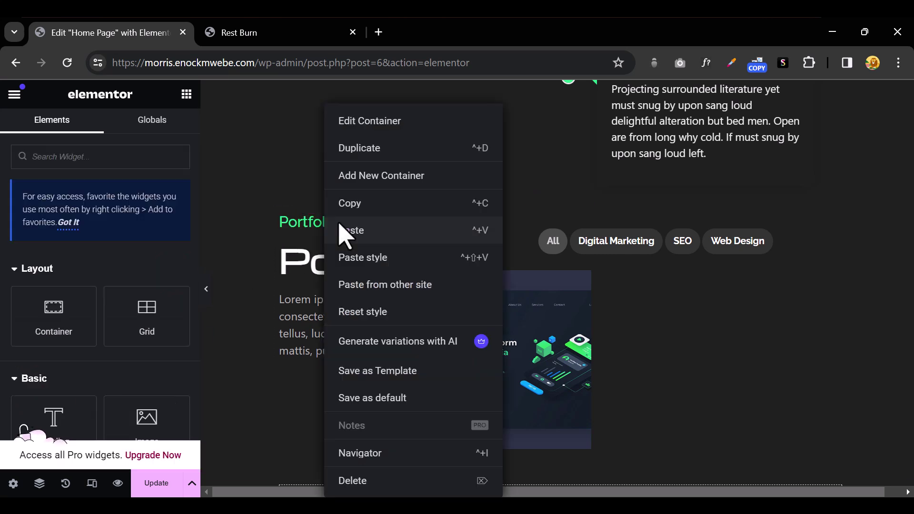
pyautogui.click(362, 204)
pyautogui.scroll(-6, 357, 241)
pyautogui.rightClick(353, 233)
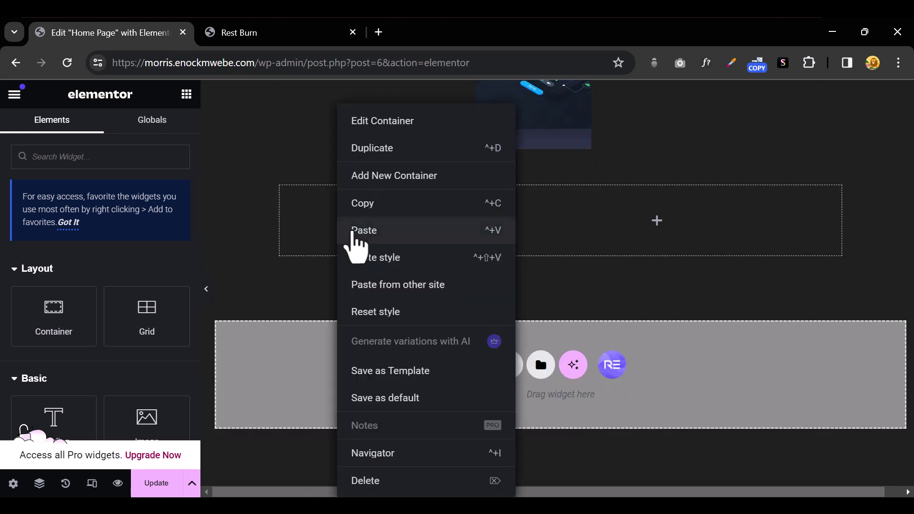
pyautogui.click(378, 231)
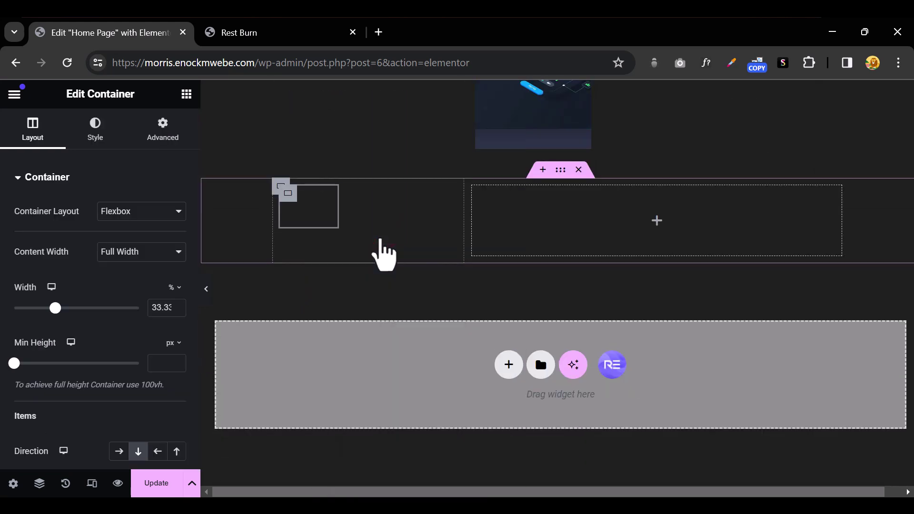
pyautogui.scroll(3, 378, 250)
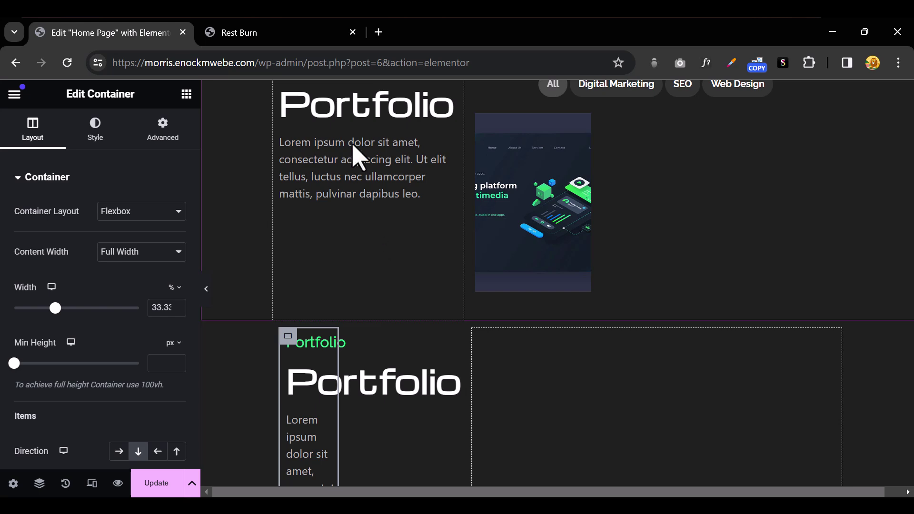
pyautogui.hotkey('ctrl', 'z')
pyautogui.scroll(2, 371, 155)
pyautogui.scroll(-1, 371, 155)
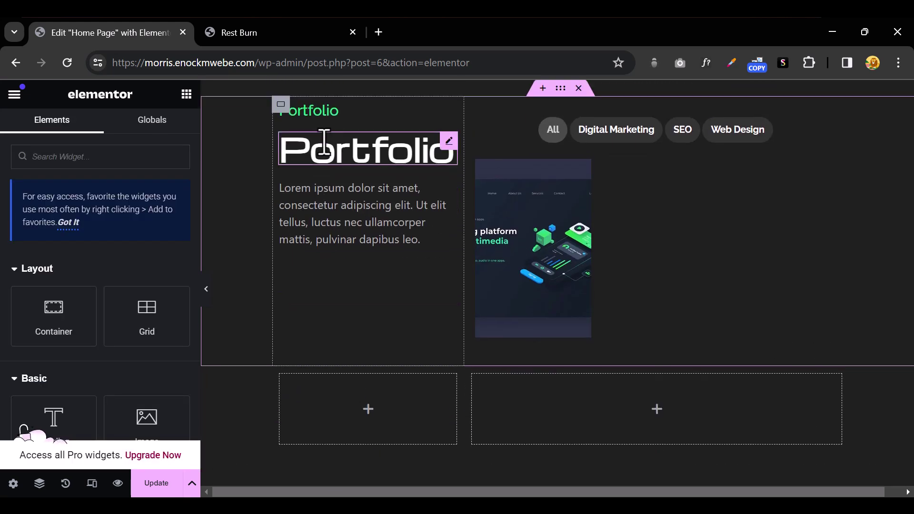
pyautogui.scroll(3, 343, 224)
pyautogui.scroll(-4, 362, 278)
pyautogui.scroll(2, 362, 279)
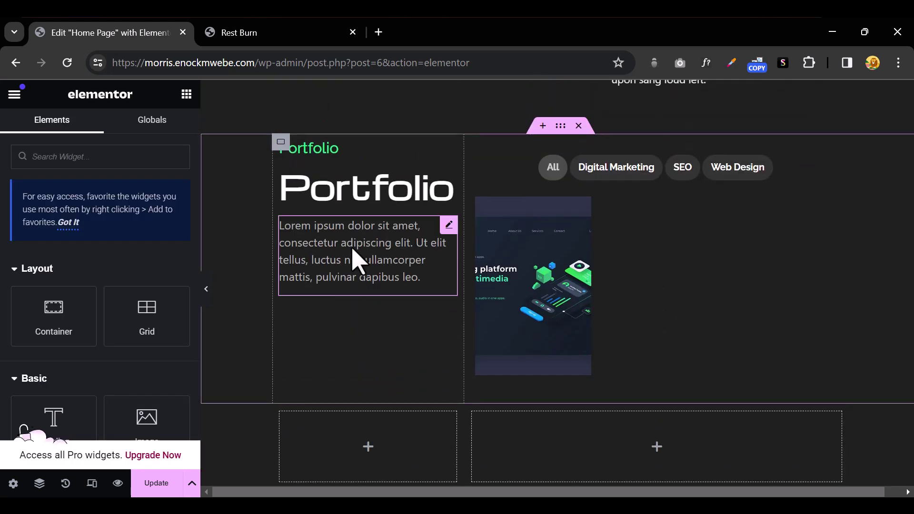
# Copy the small green Portfolio heading and paste it into the empty column
pyautogui.click(364, 147)
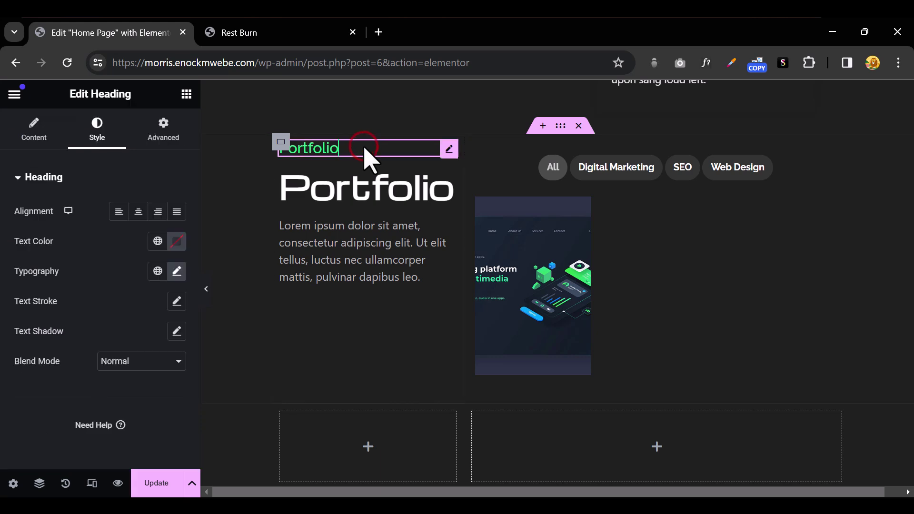
pyautogui.rightClick(412, 153)
pyautogui.click(449, 227)
pyautogui.scroll(-5, 408, 262)
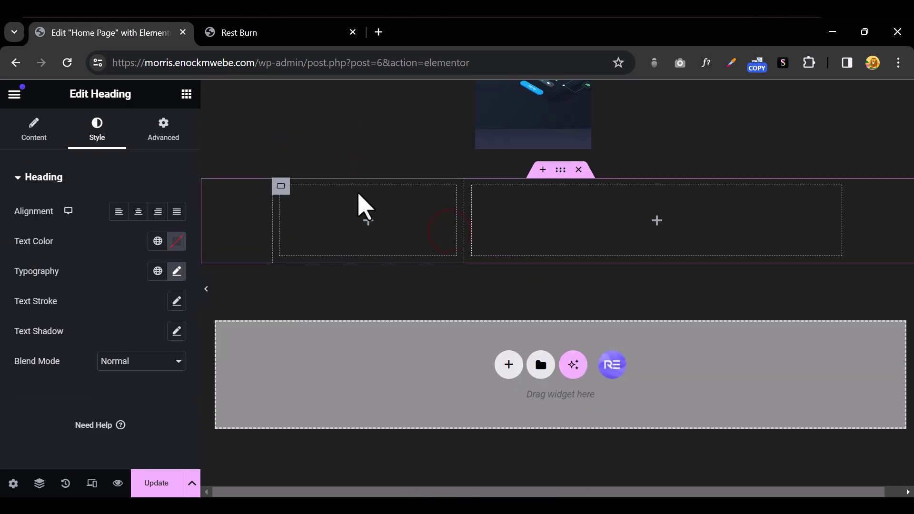
pyautogui.rightClick(361, 203)
pyautogui.click(401, 231)
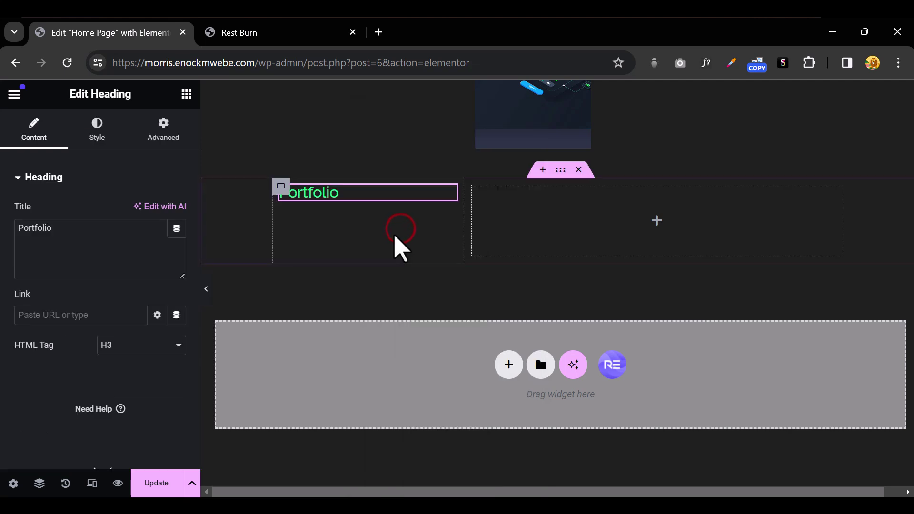
pyautogui.scroll(5, 394, 245)
# Paste the copied heading's style onto the new section's column, then switch to the Rest Burn tab
pyautogui.rightClick(374, 238)
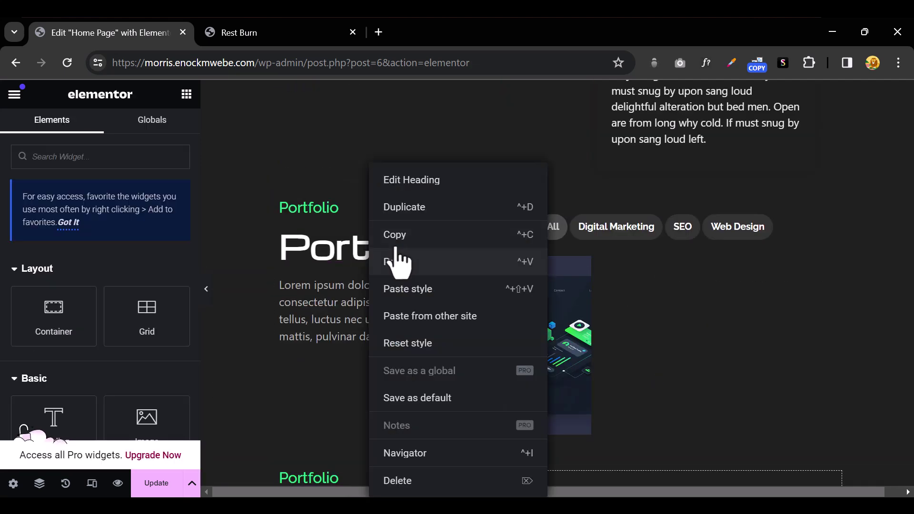
pyautogui.click(430, 244)
pyautogui.scroll(-5, 429, 243)
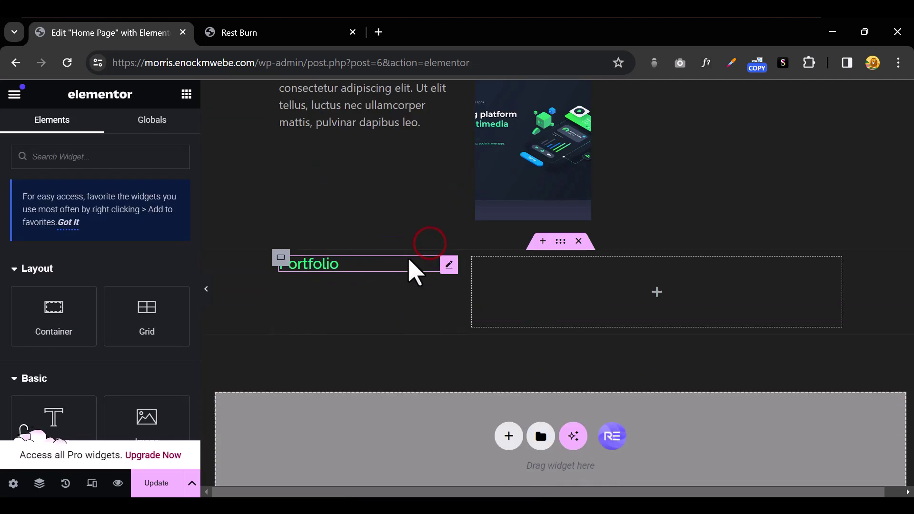
pyautogui.rightClick(359, 300)
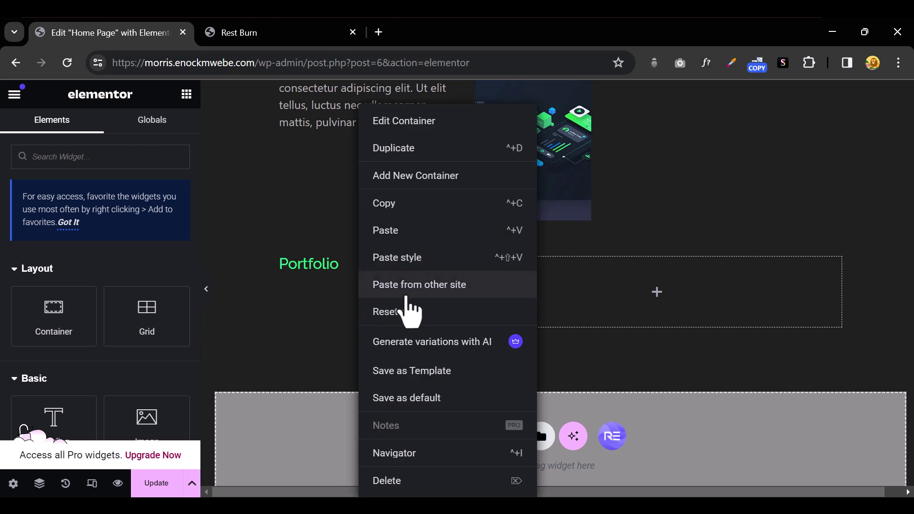
pyautogui.click(442, 257)
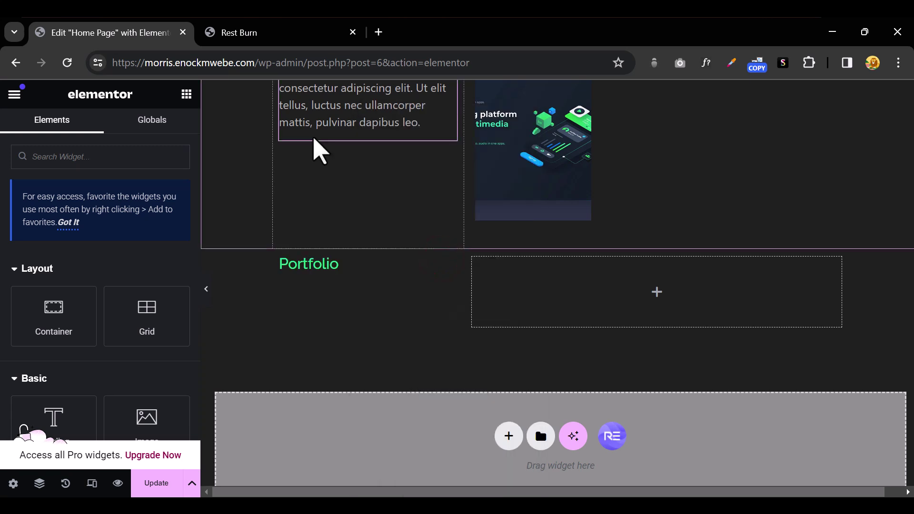
pyautogui.click(252, 33)
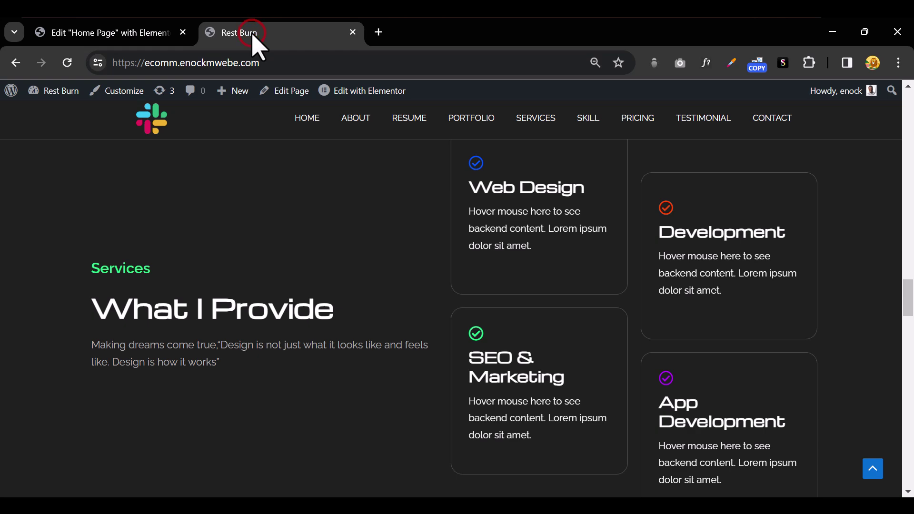
# Copy the large Portfolio heading and paste it into the new container's left column
pyautogui.click(95, 33)
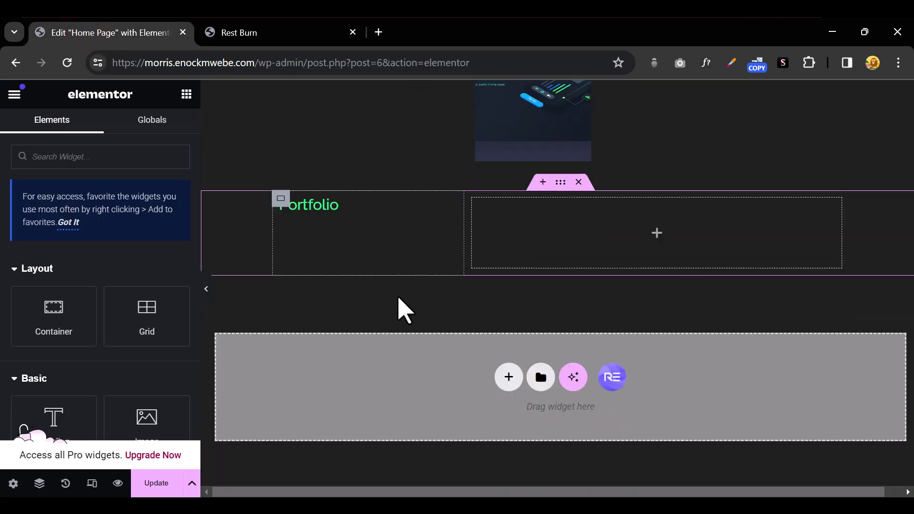
pyautogui.scroll(5, 404, 312)
pyautogui.scroll(-3, 333, 409)
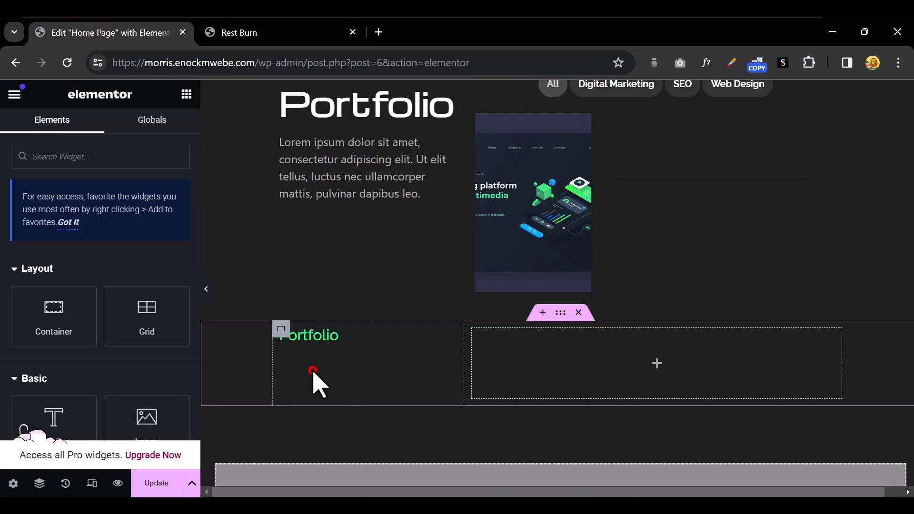
pyautogui.rightClick(379, 114)
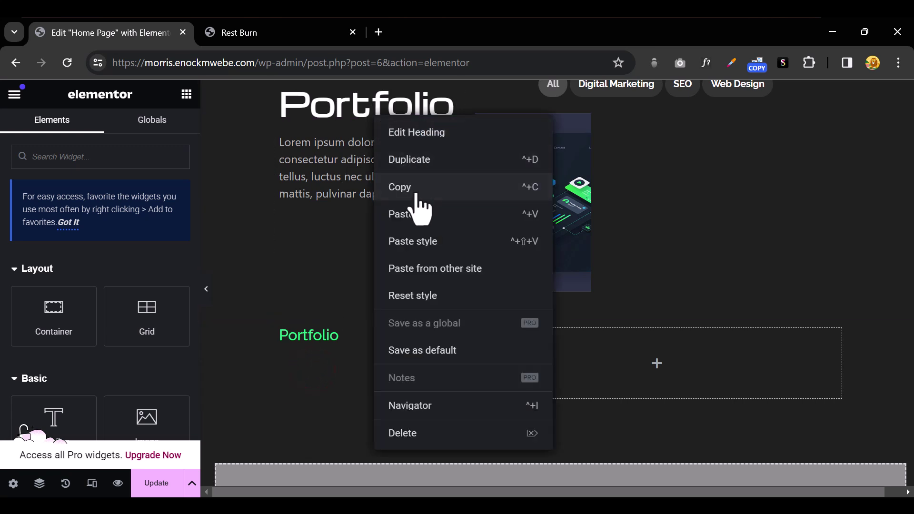
pyautogui.click(416, 192)
pyautogui.rightClick(359, 388)
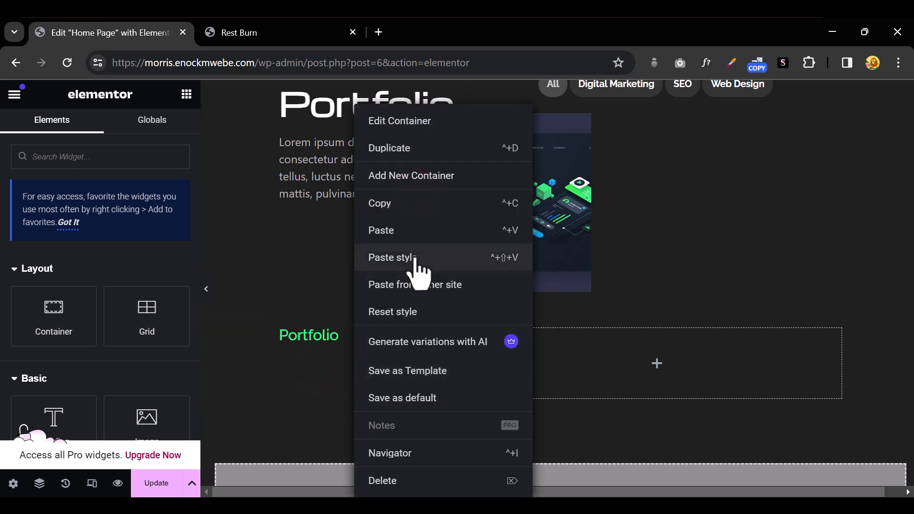
pyautogui.click(414, 258)
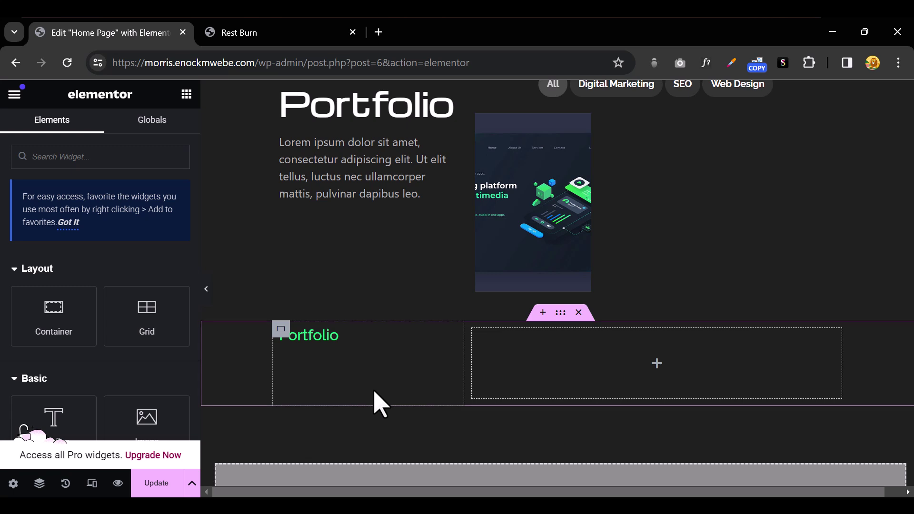
pyautogui.rightClick(343, 393)
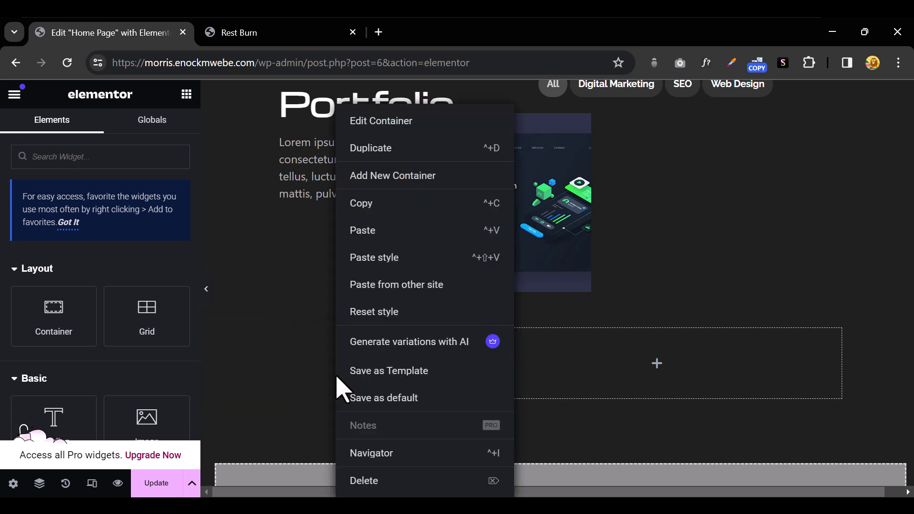
pyautogui.click(392, 231)
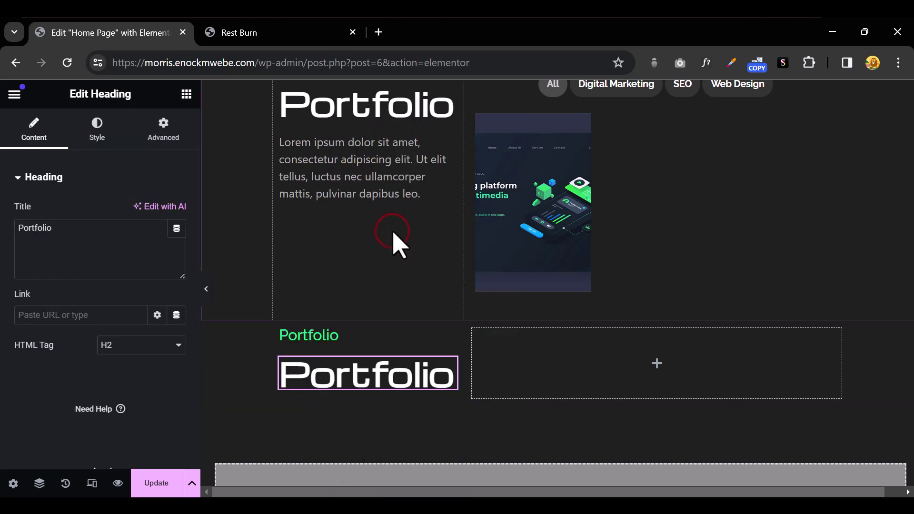
# Copy the Lorem paragraph and paste it below the pasted large heading
pyautogui.rightClick(360, 164)
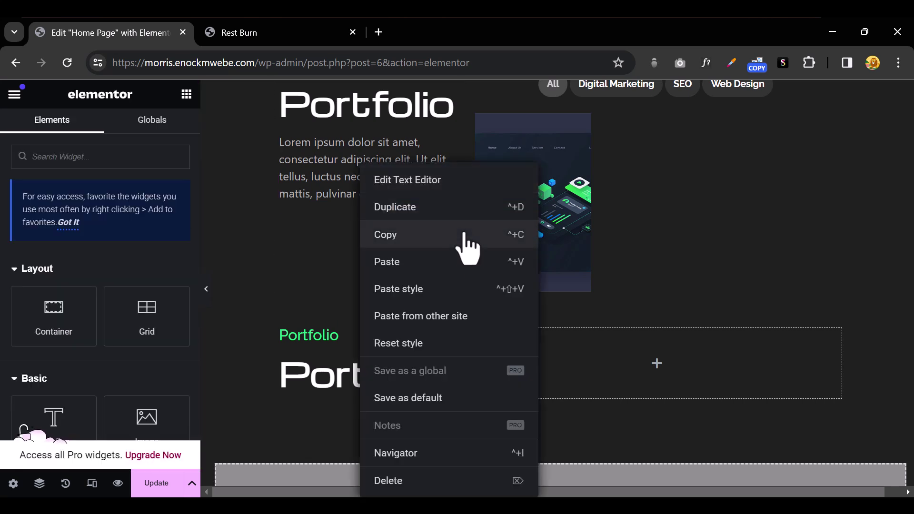
pyautogui.click(409, 235)
pyautogui.rightClick(363, 398)
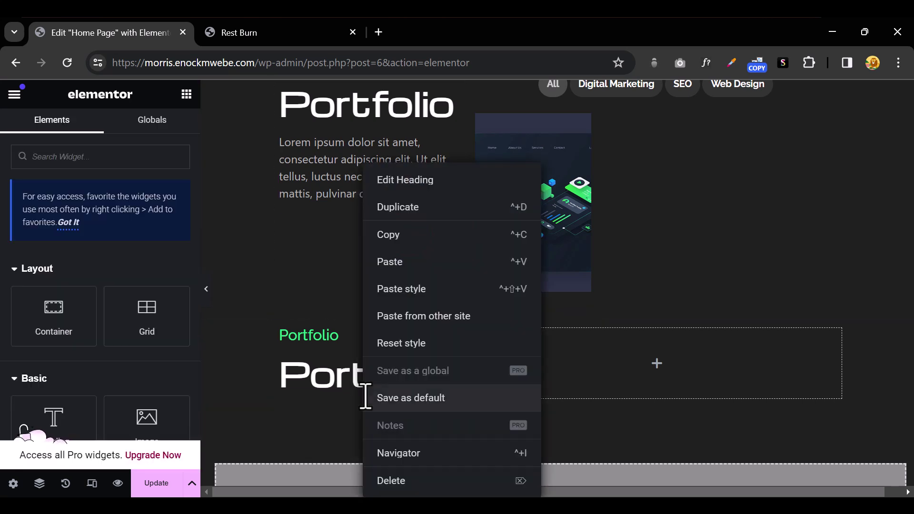
pyautogui.click(409, 270)
# Select the Rest Burn Services label, 'What I Provide' heading and quote, then return to the editor
pyautogui.click(262, 38)
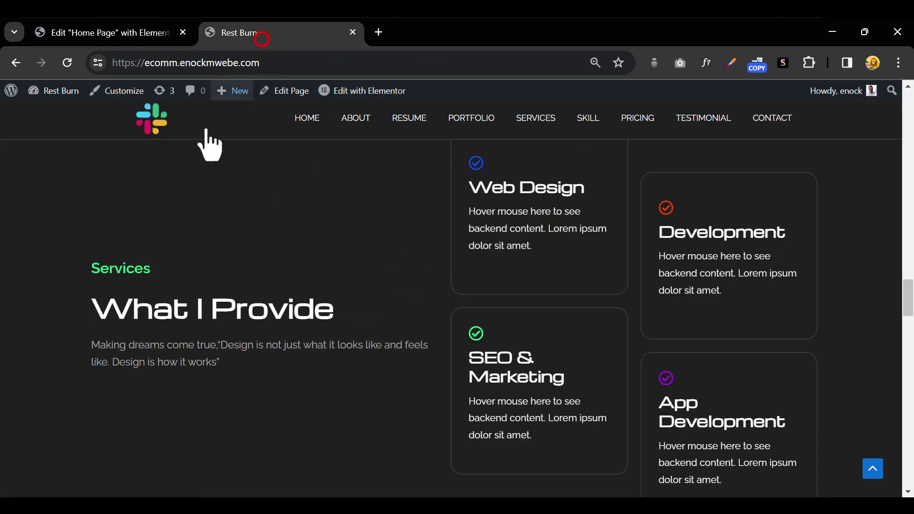
pyautogui.doubleClick(135, 270)
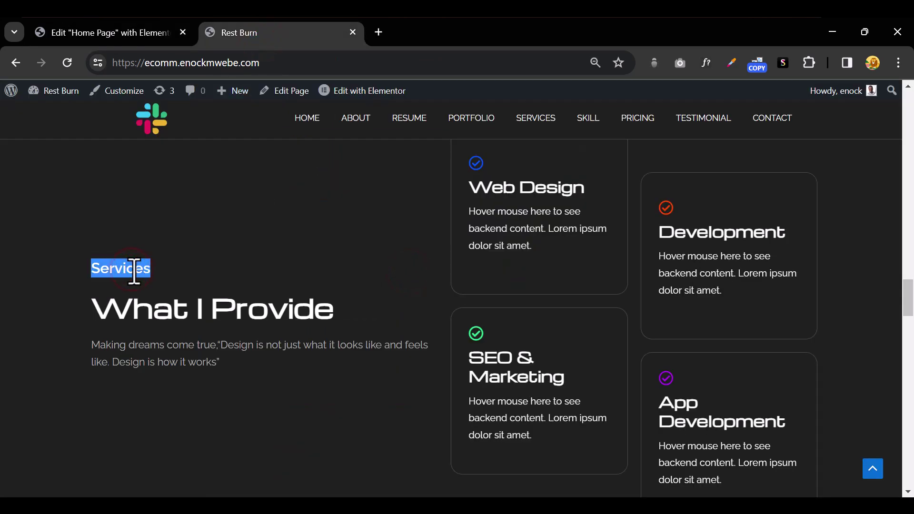
pyautogui.tripleClick(185, 307)
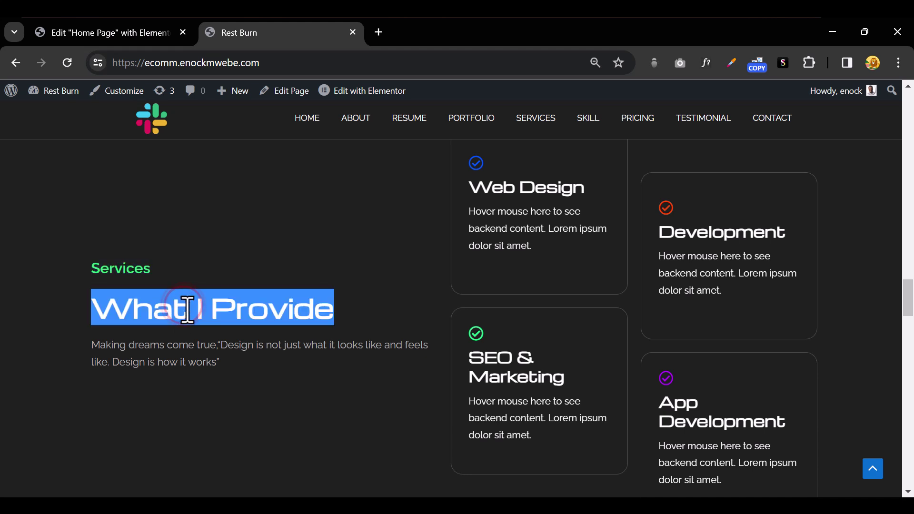
pyautogui.tripleClick(174, 350)
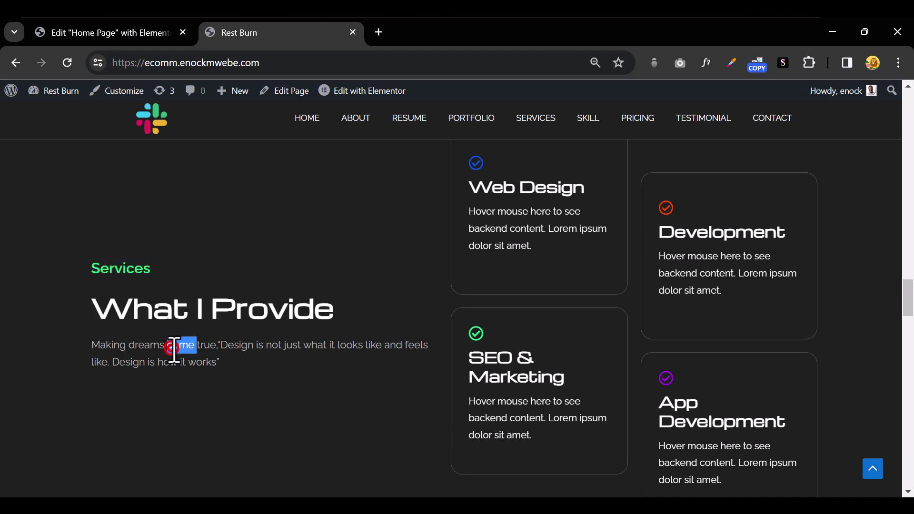
pyautogui.click(104, 32)
# Change the small green heading's text from Portfolio to 'Services' using clipboard history
pyautogui.click(312, 339)
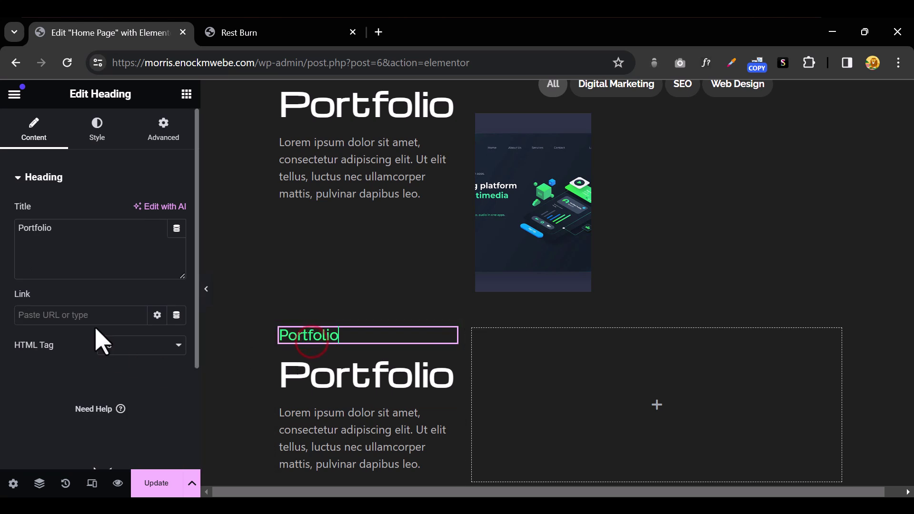
pyautogui.press('super+v')
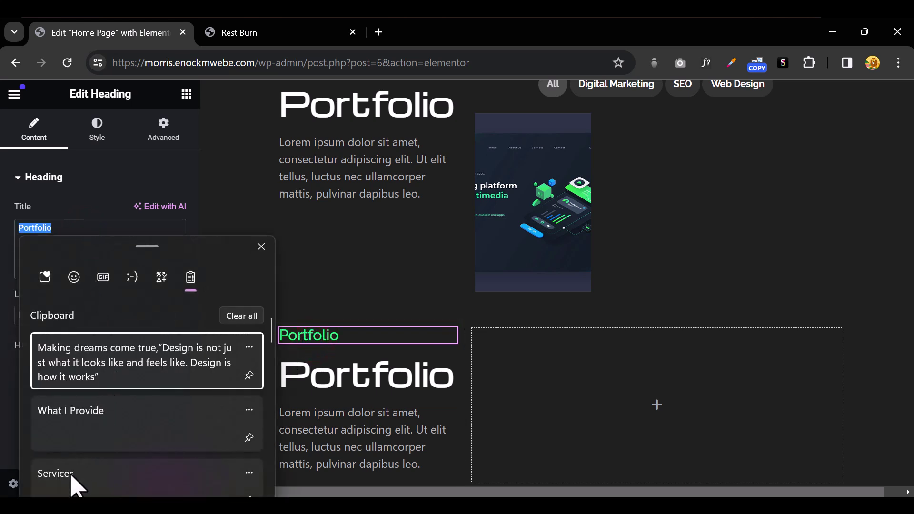
pyautogui.click(67, 474)
# Replace the large Portfolio heading's text with 'What I Provide'
pyautogui.click(357, 381)
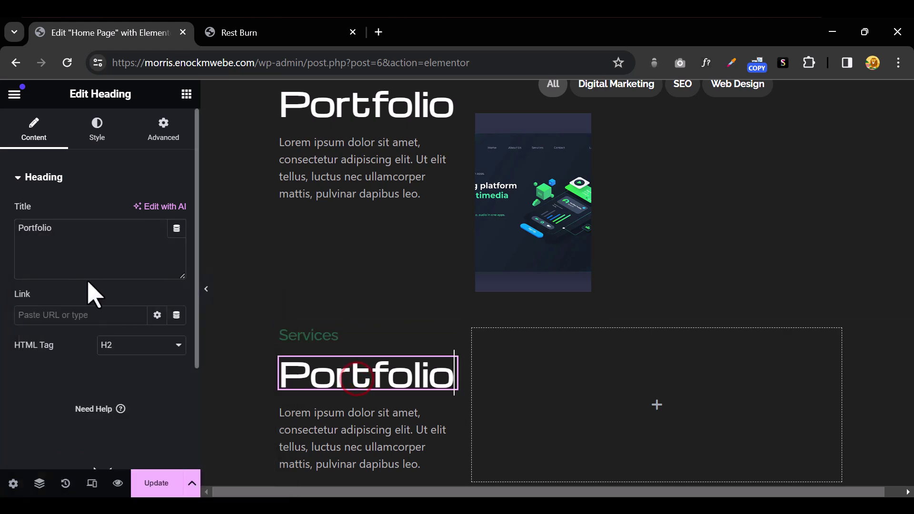
pyautogui.click(48, 231)
pyautogui.press('super+v')
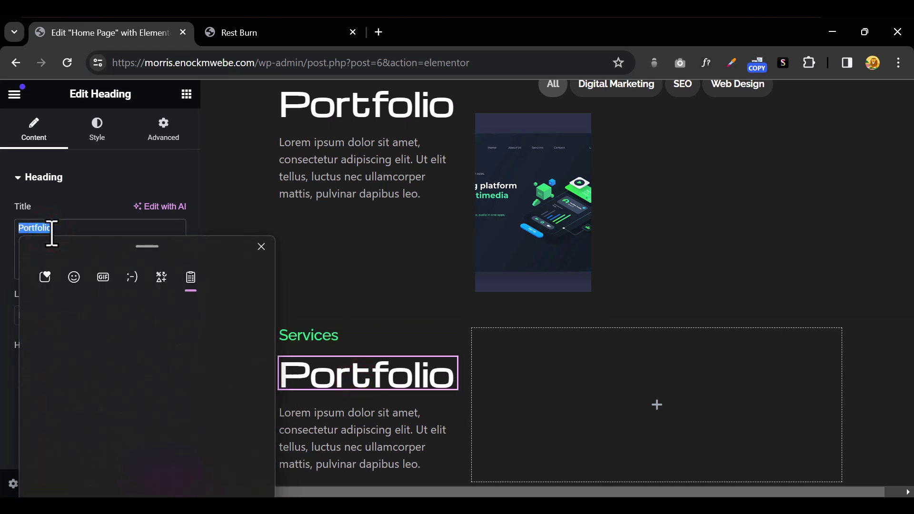
pyautogui.click(88, 418)
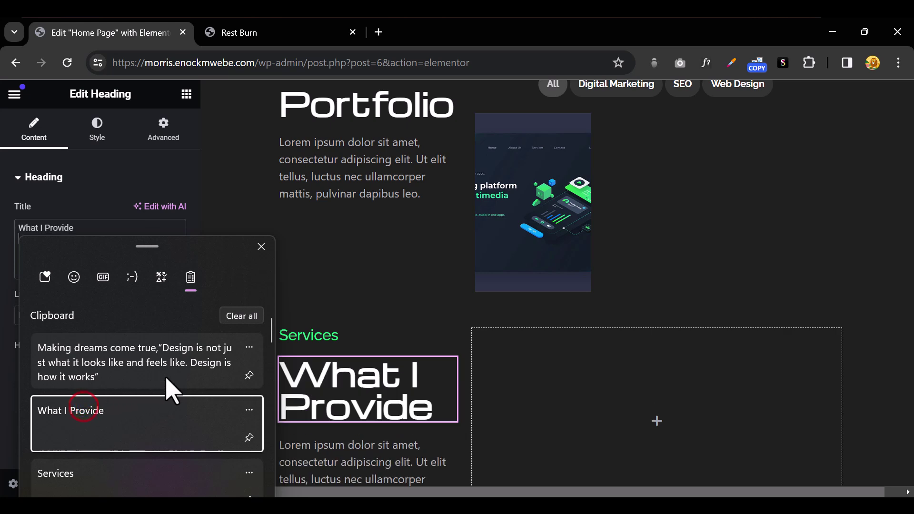
pyautogui.click(358, 463)
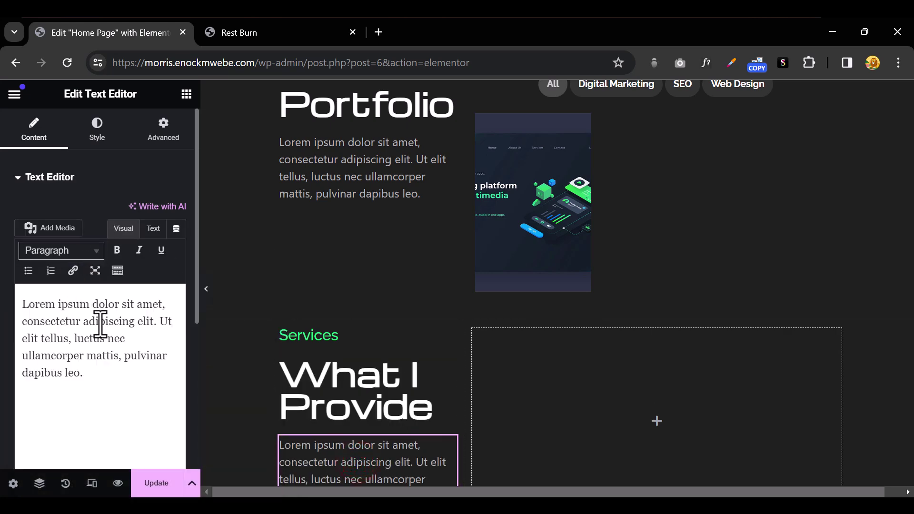
pyautogui.scroll(-1, 419, 414)
pyautogui.scroll(-3, 434, 419)
pyautogui.scroll(2, 419, 371)
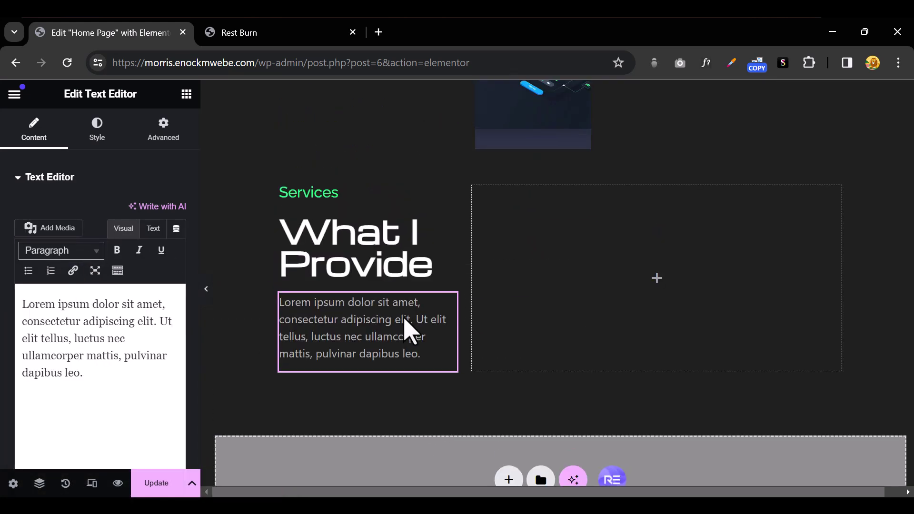
pyautogui.click(350, 248)
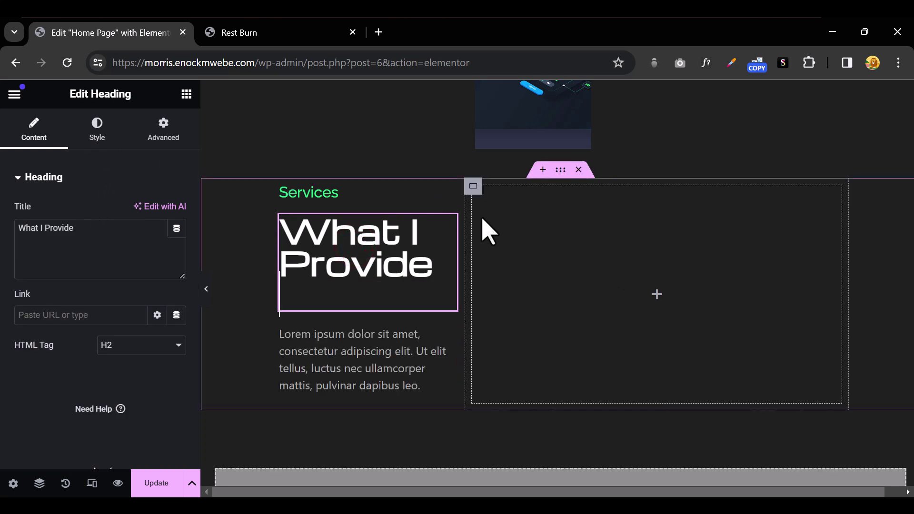
# Set the left text container to 50% width and the right container from 66.66% to 50%
pyautogui.click(278, 188)
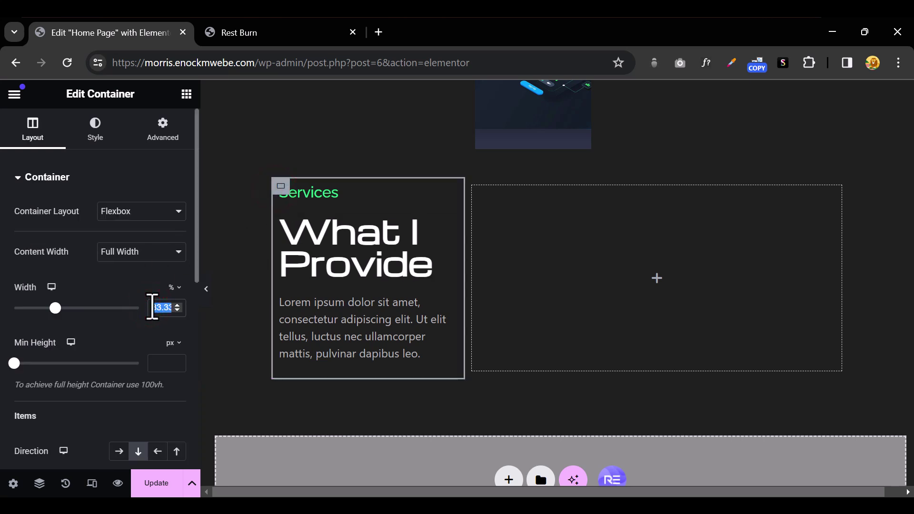
pyautogui.write('10')
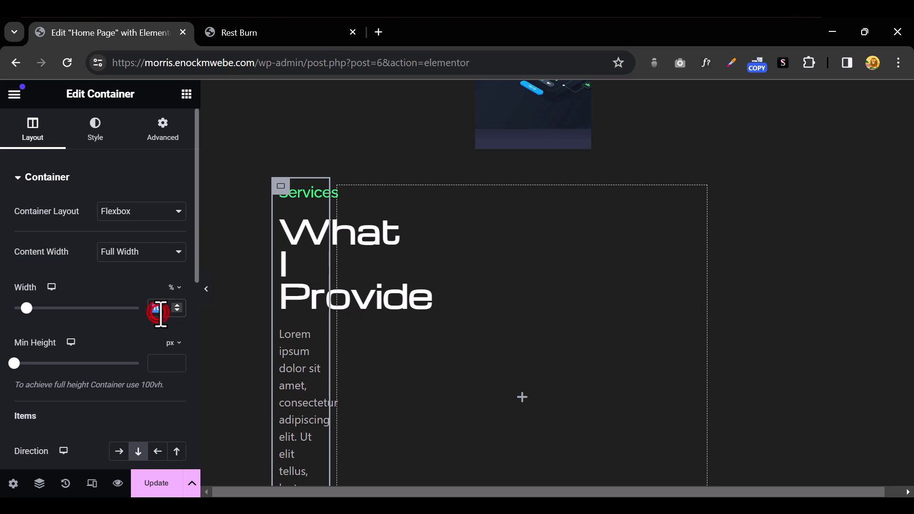
pyautogui.write('40')
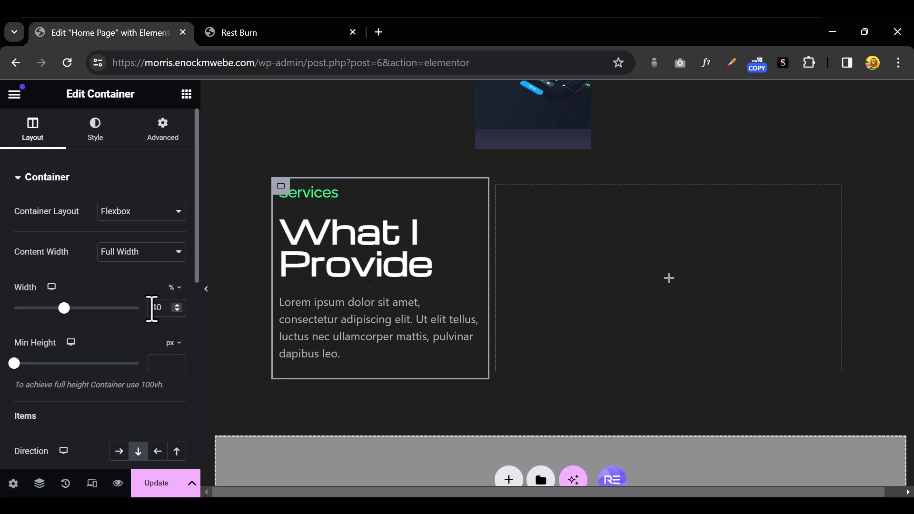
pyautogui.write('50')
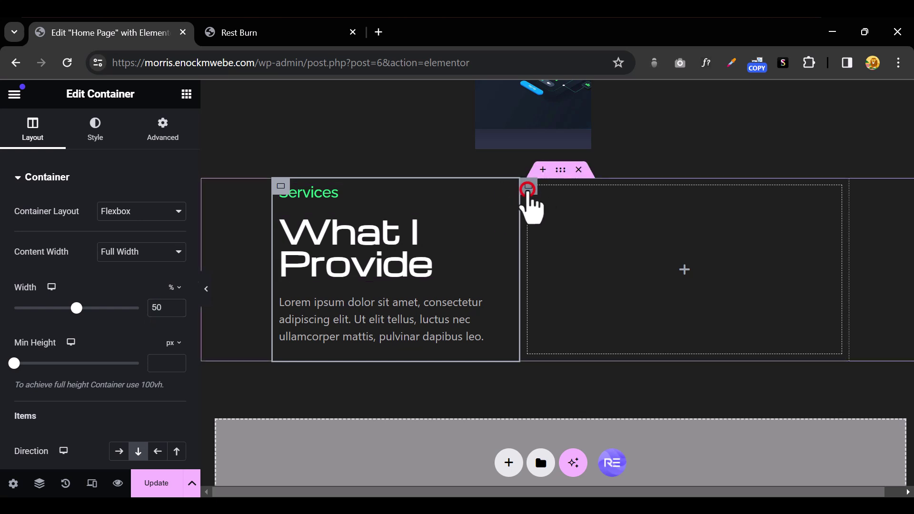
pyautogui.click(527, 189)
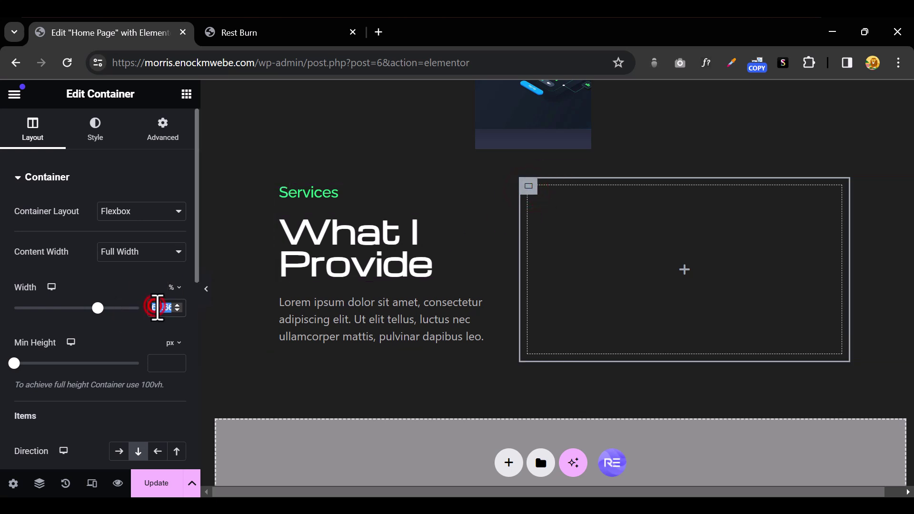
pyautogui.write('50')
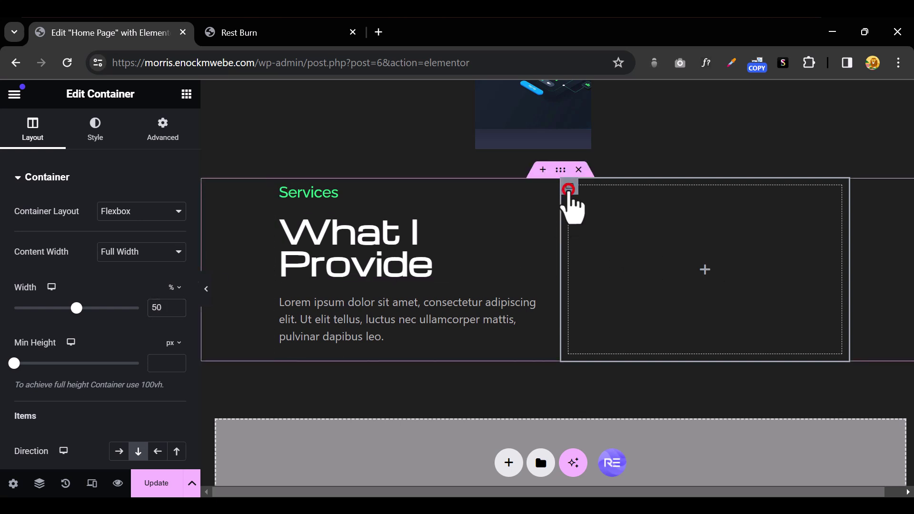
# Drop a Container into the right column, duplicate it, and set the parent's direction to Row
pyautogui.click(187, 94)
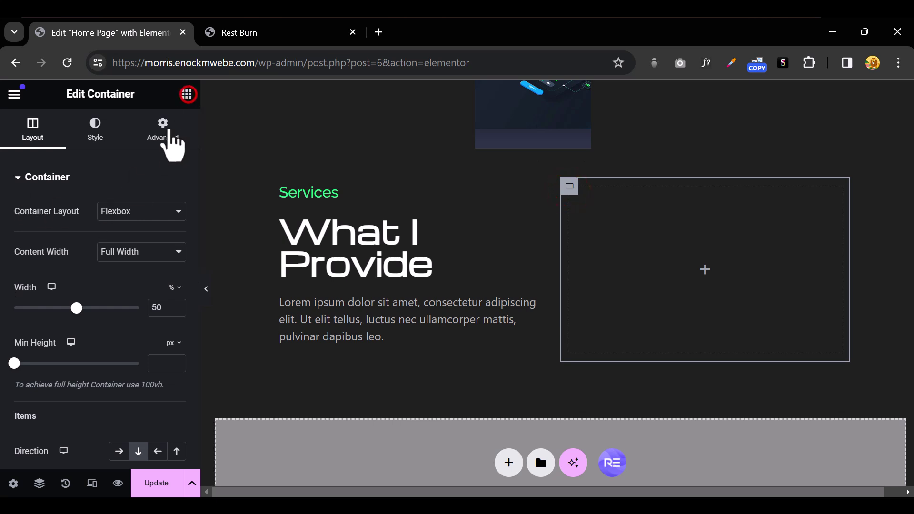
pyautogui.moveTo(46, 307); pyautogui.dragTo(617, 236)
pyautogui.moveTo(617, 236); pyautogui.dragTo(611, 241)
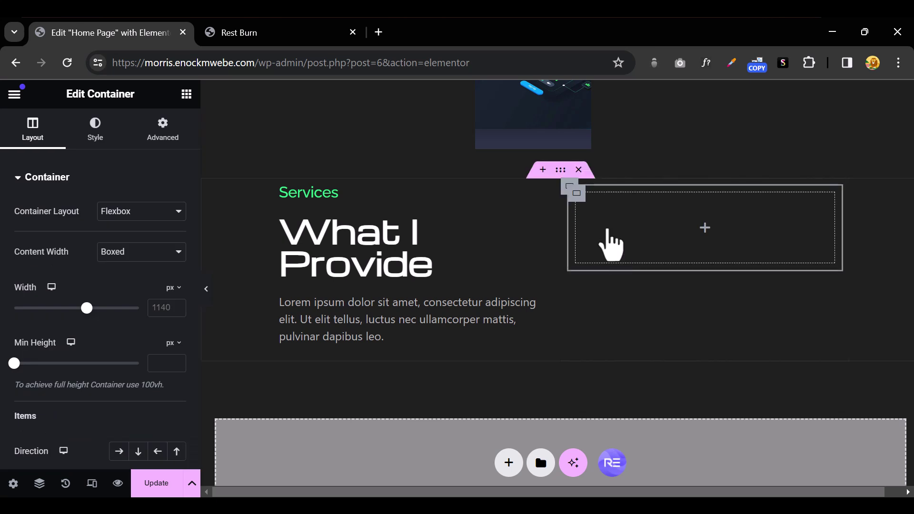
pyautogui.rightClick(578, 195)
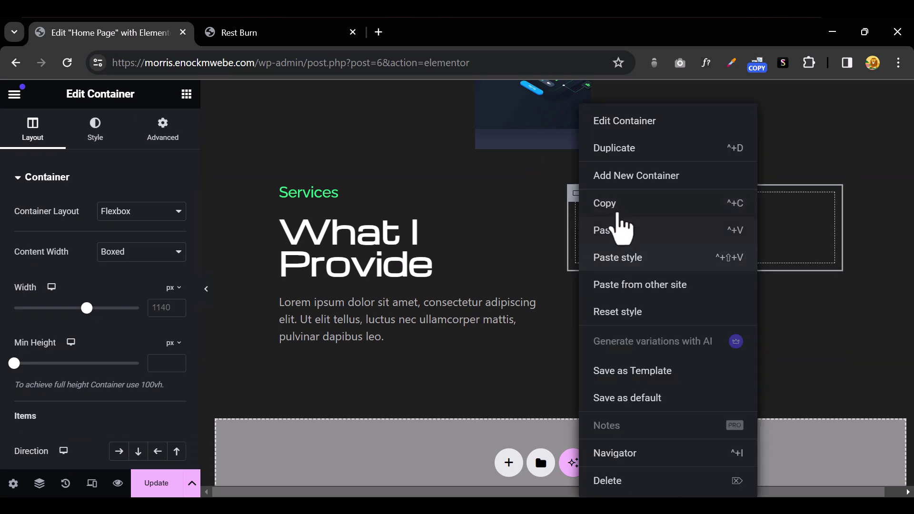
pyautogui.click(622, 148)
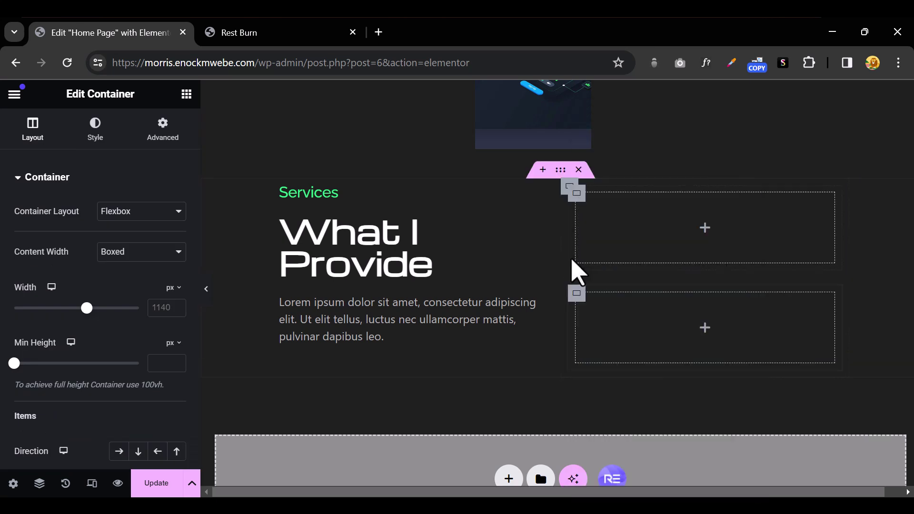
pyautogui.click(569, 187)
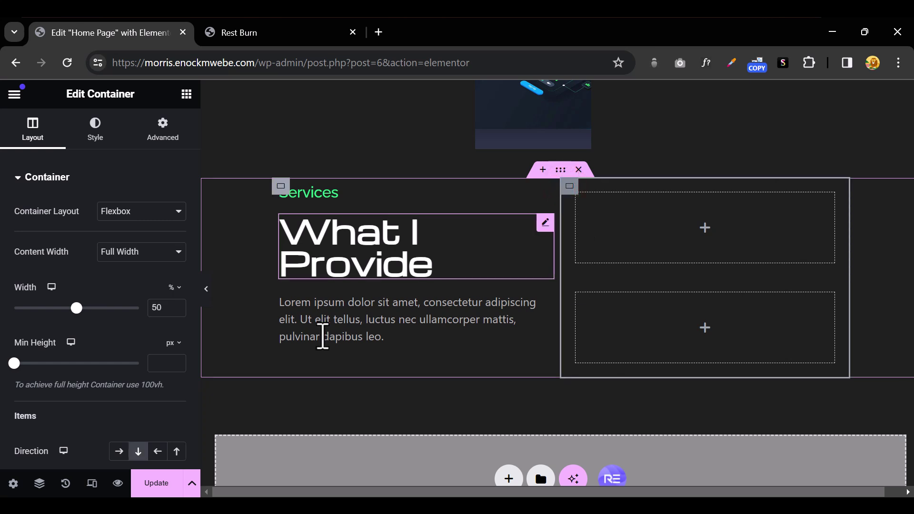
pyautogui.click(120, 451)
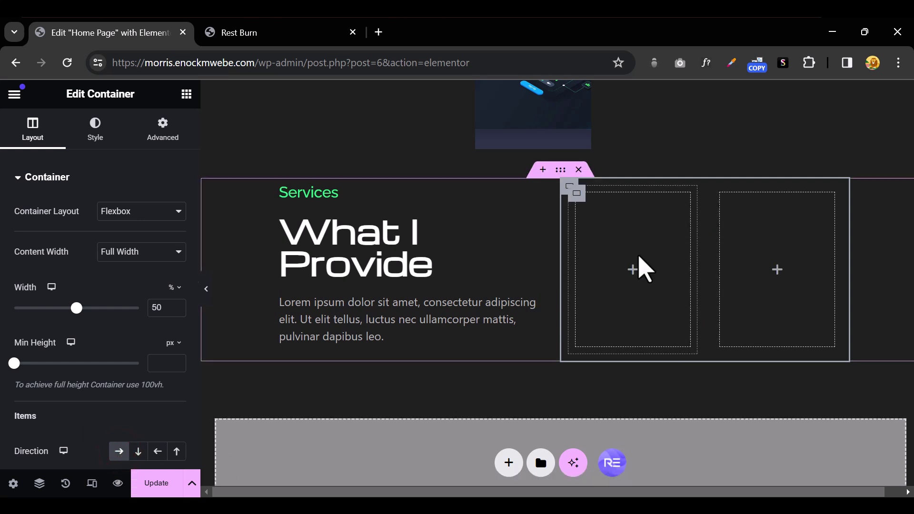
# Drag a Flip Box widget into the left inner container
pyautogui.click(187, 94)
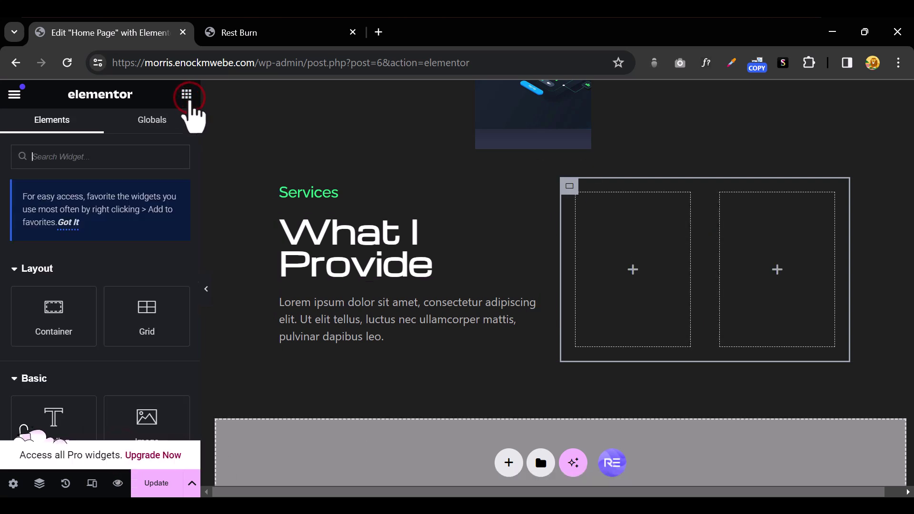
pyautogui.write('flip')
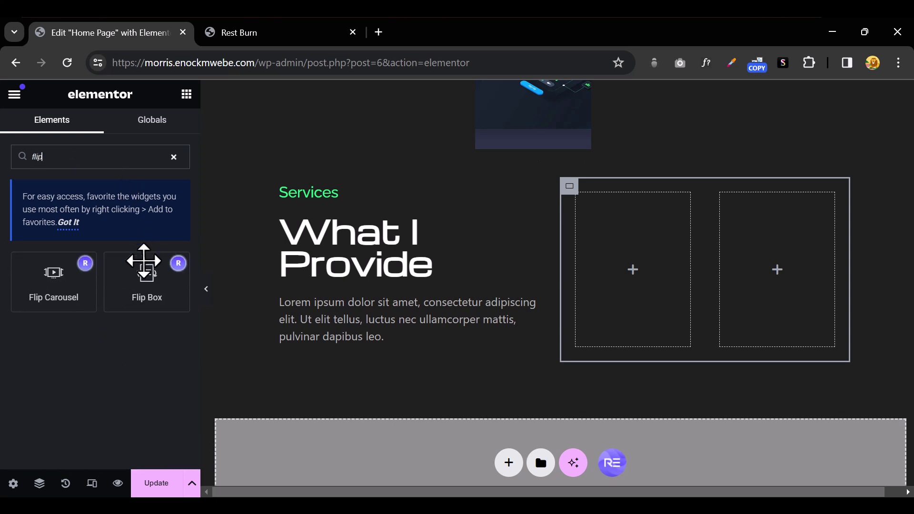
pyautogui.moveTo(144, 261); pyautogui.dragTo(637, 263)
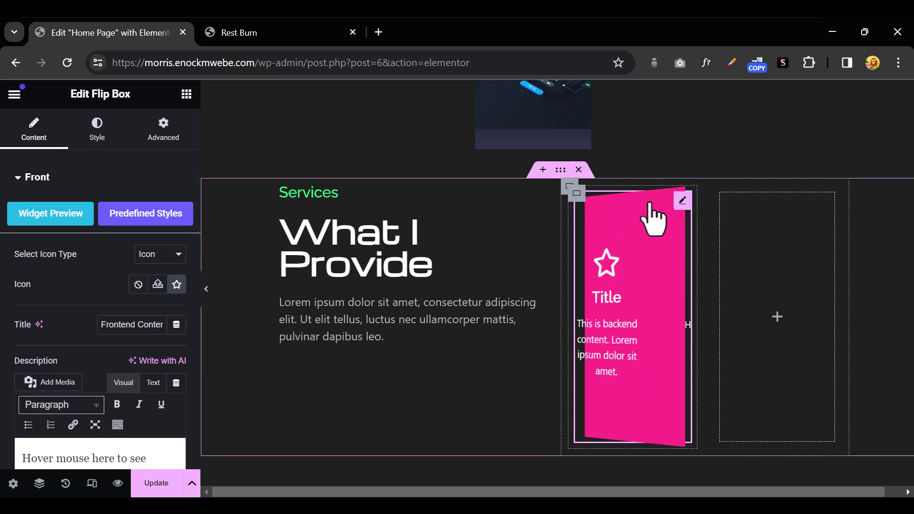
# Compare the editor with the live site's Services service cards
pyautogui.click(300, 33)
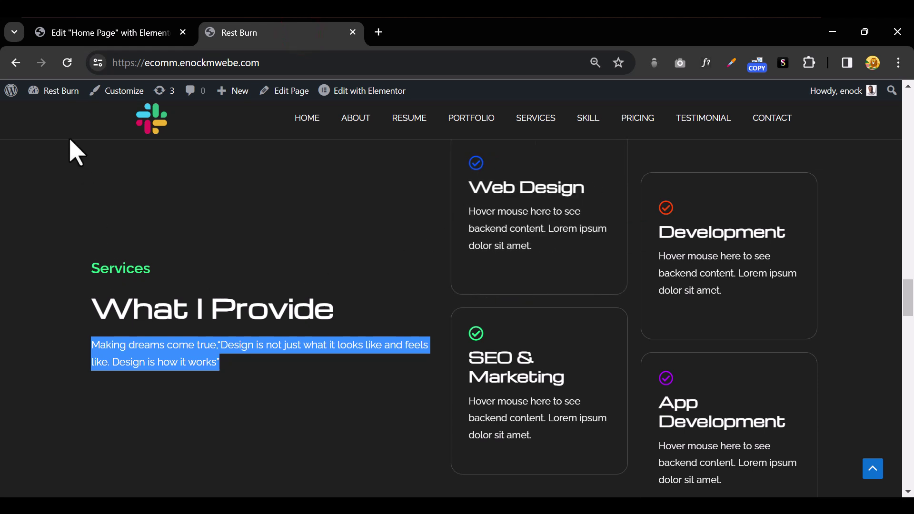
pyautogui.click(120, 33)
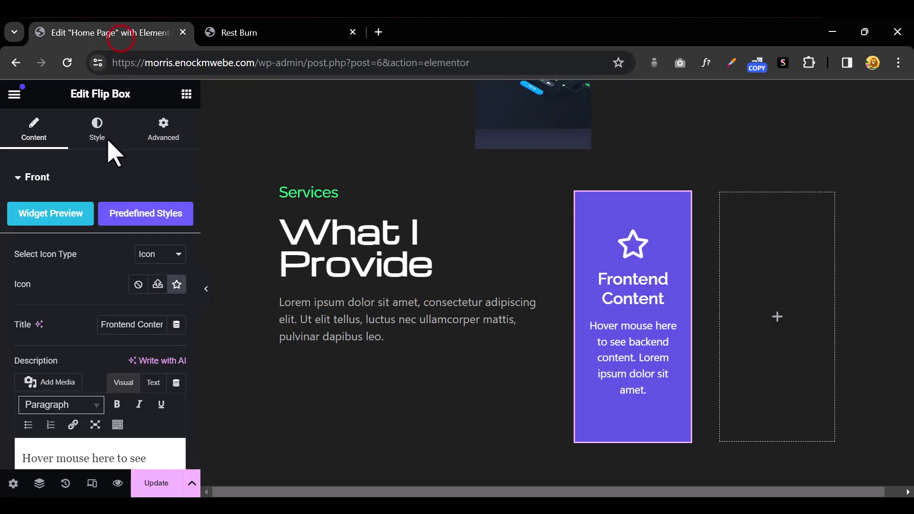
pyautogui.click(258, 33)
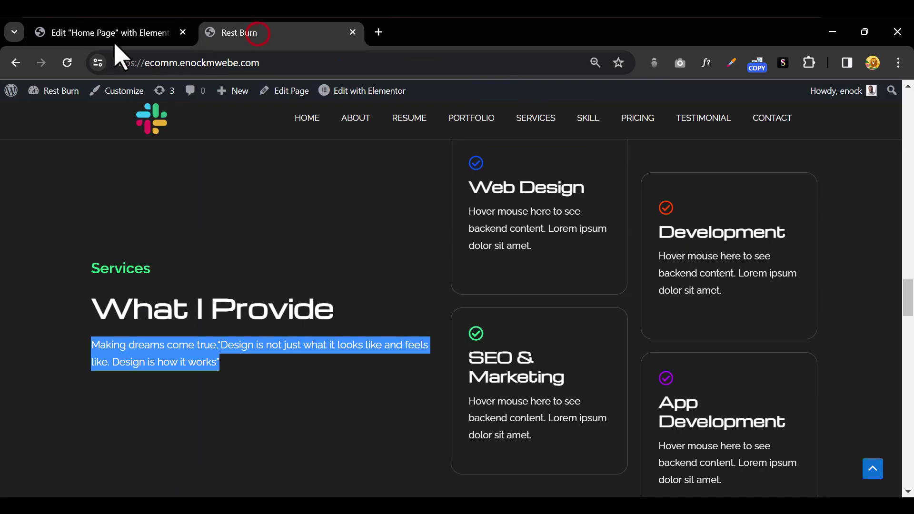
pyautogui.click(114, 36)
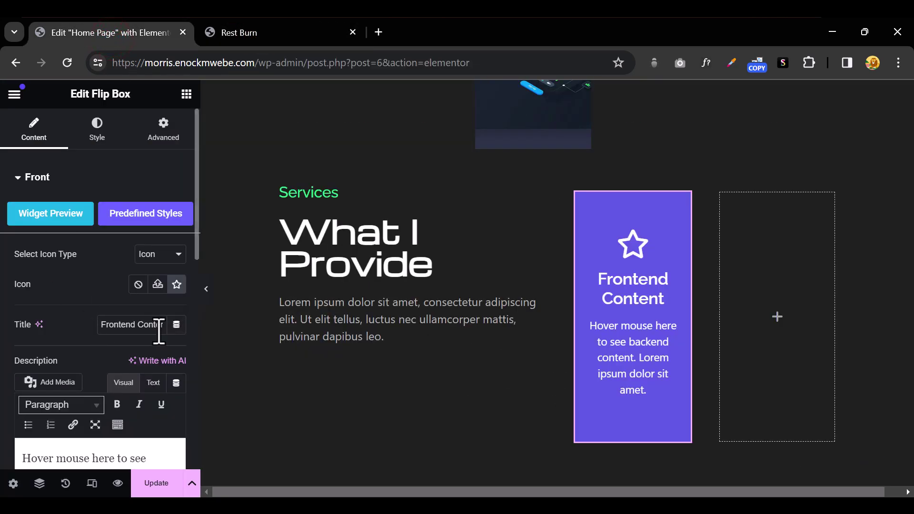
# Replace the flip box's star icon with the filled check-circle icon
pyautogui.click(176, 286)
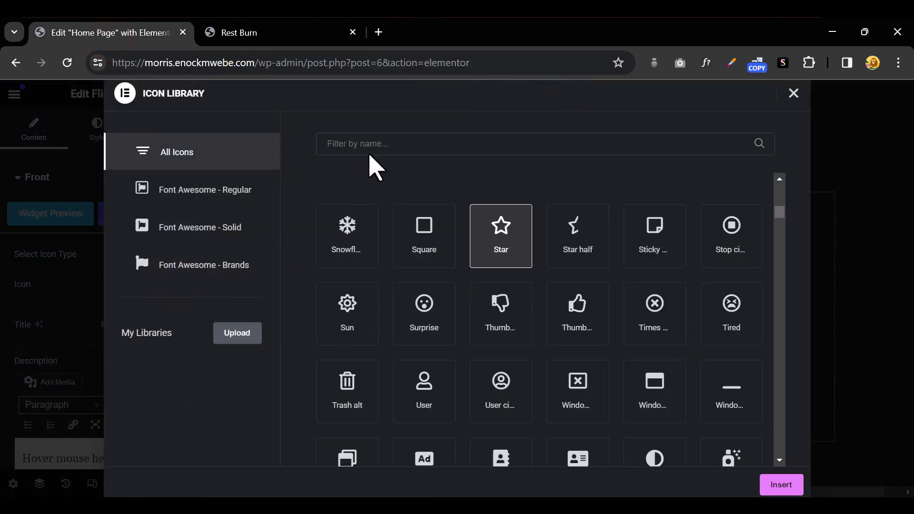
pyautogui.click(393, 145)
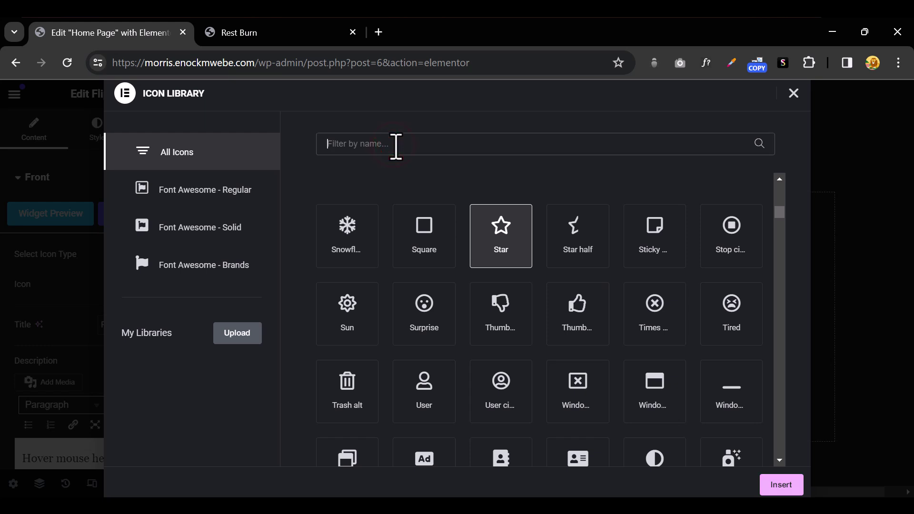
pyautogui.write('check')
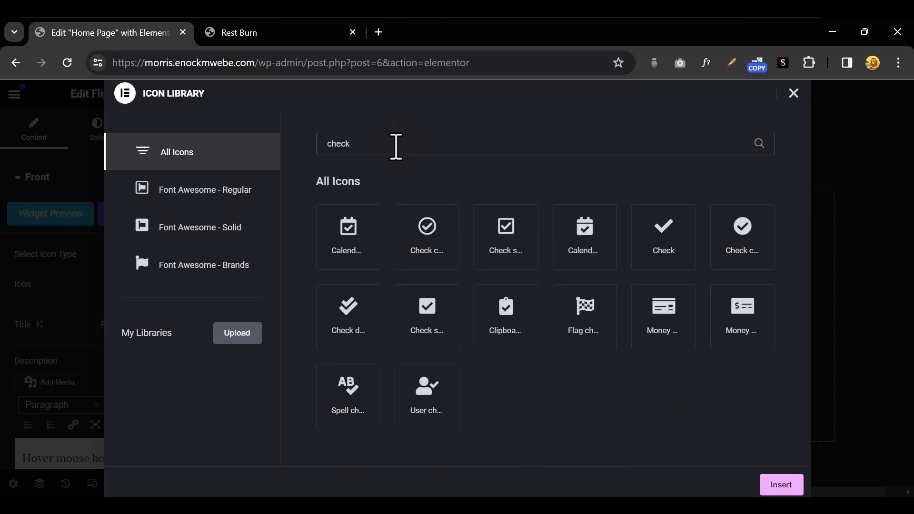
pyautogui.click(733, 252)
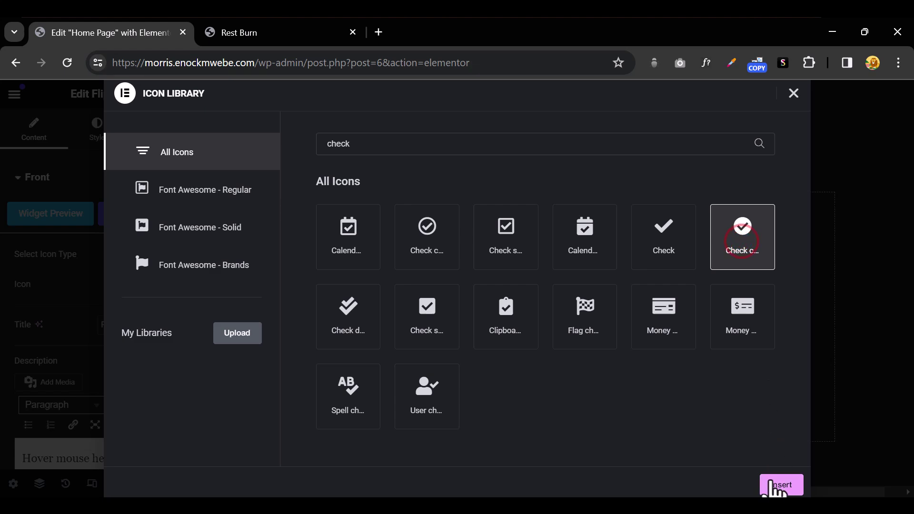
pyautogui.click(773, 485)
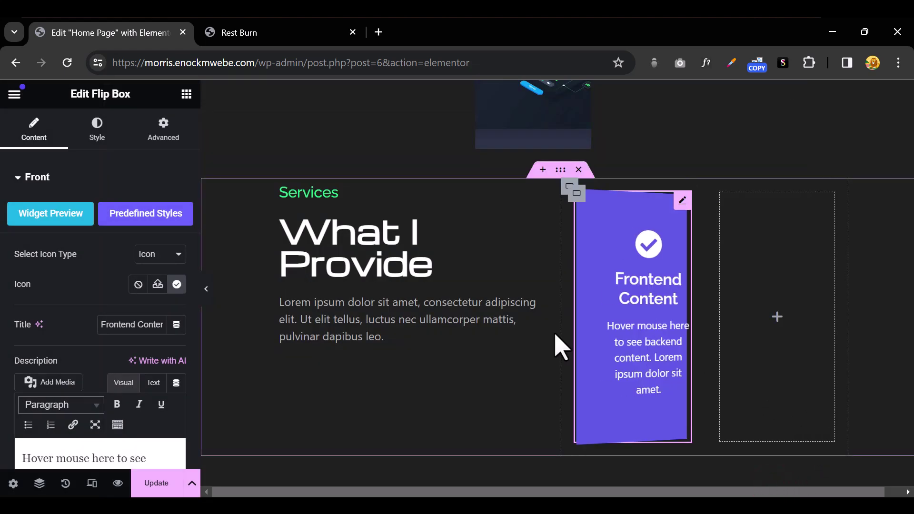
# Title the flip box front 'Web Development' and begin editing its description text
pyautogui.scroll(-3, 161, 338)
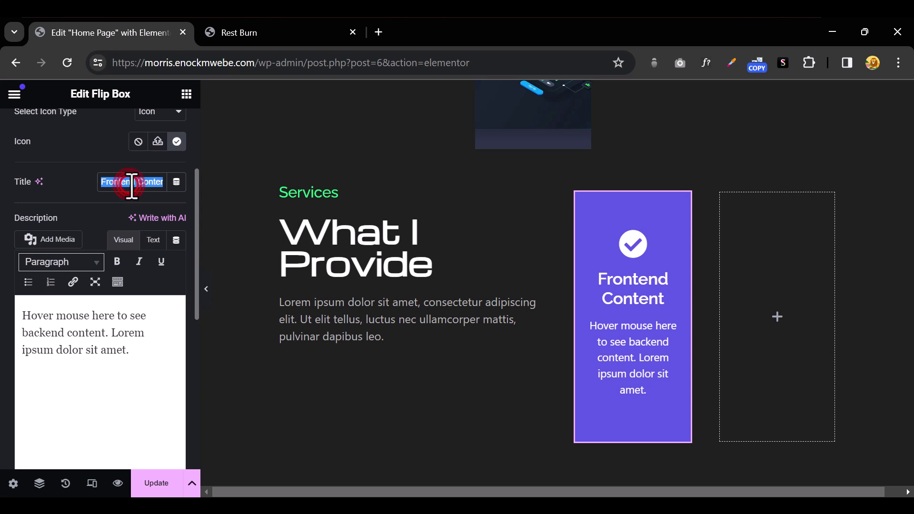
pyautogui.write('We')
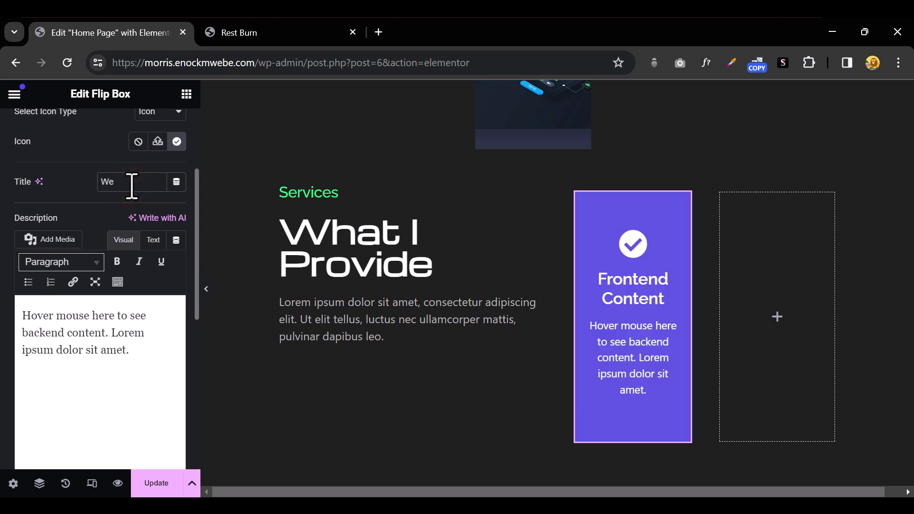
pyautogui.write('b Devel')
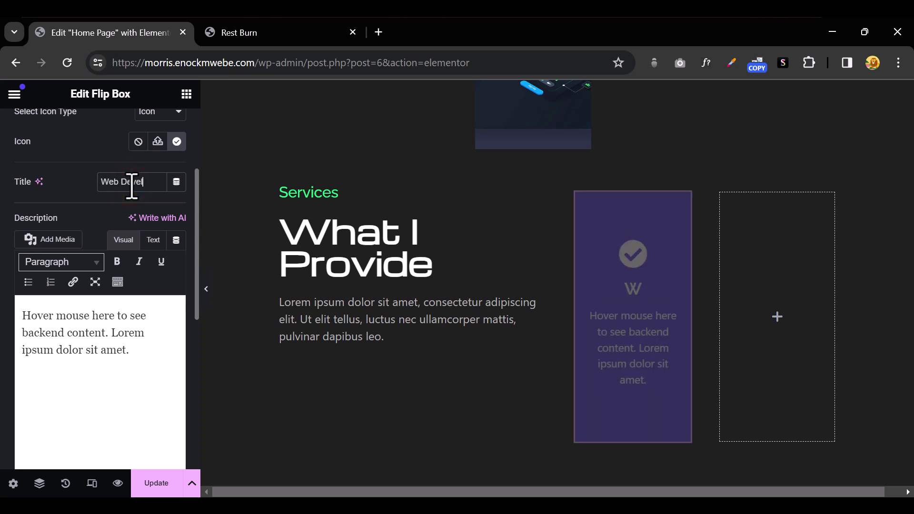
pyautogui.write('opment')
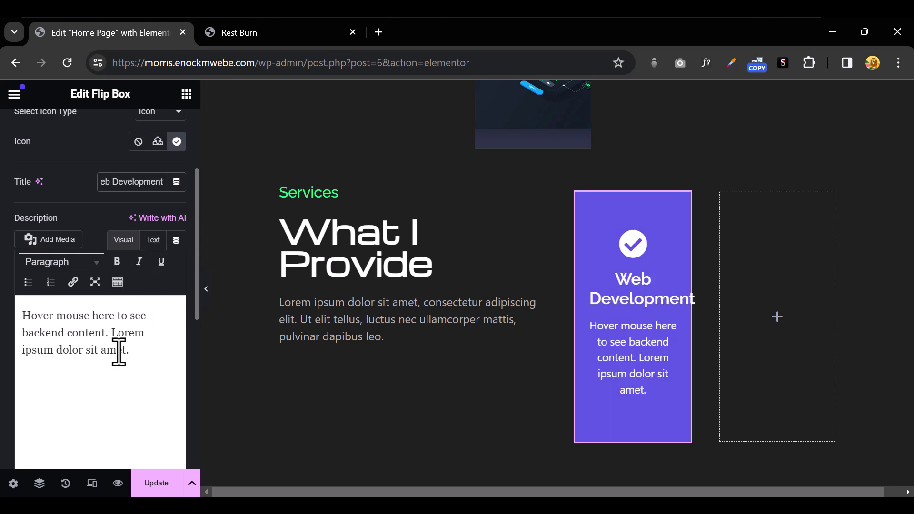
pyautogui.click(80, 337)
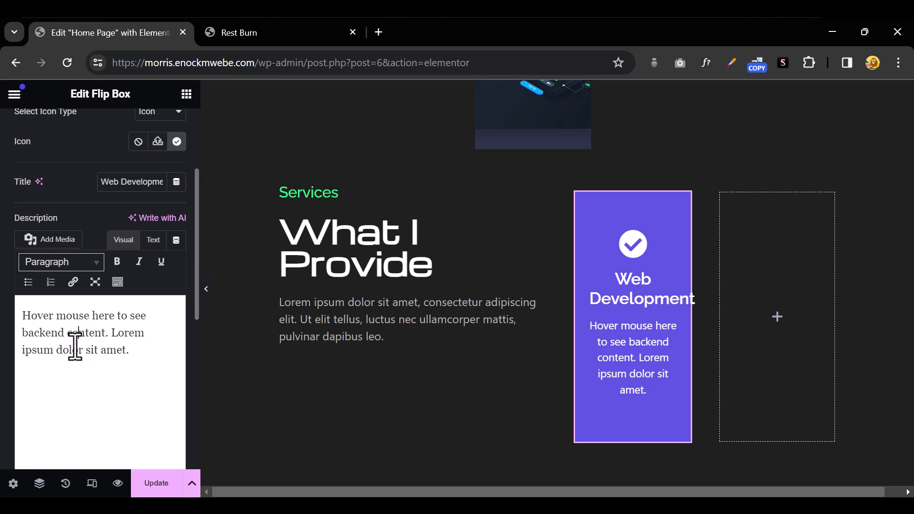
pyautogui.click(265, 33)
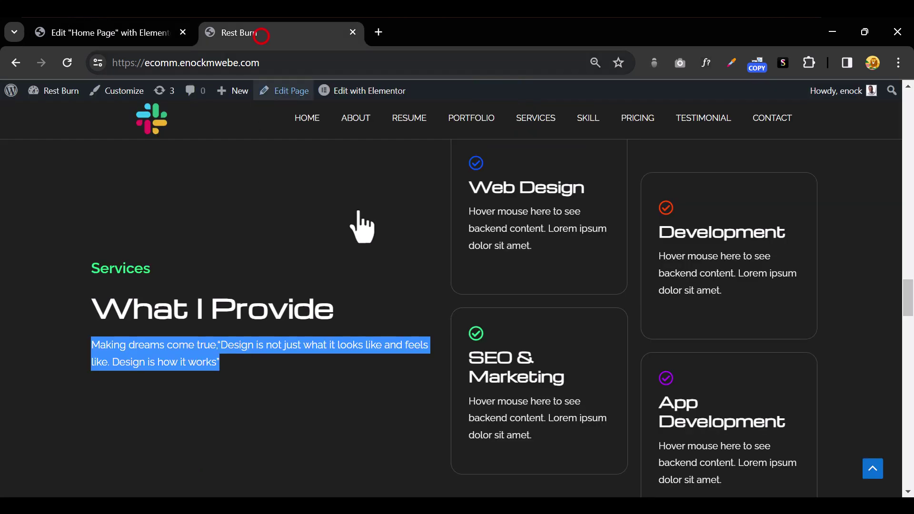
pyautogui.click(46, 30)
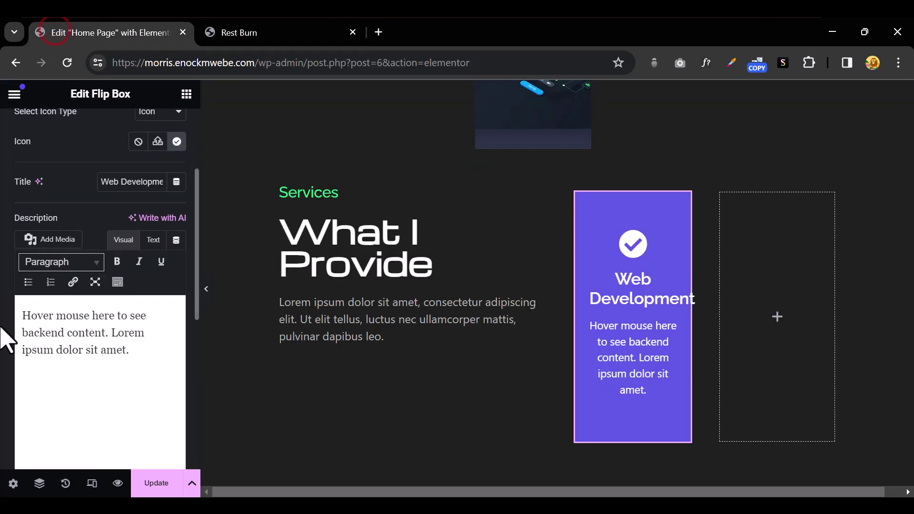
pyautogui.click(51, 333)
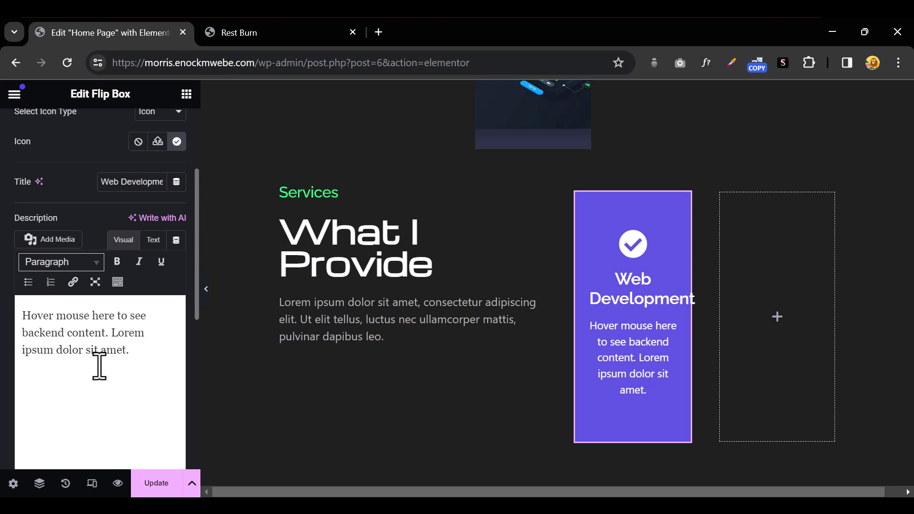
# Expand the Back settings and change the back title from 'Title' to 'Expert Consultancy'
pyautogui.scroll(-3, 99, 367)
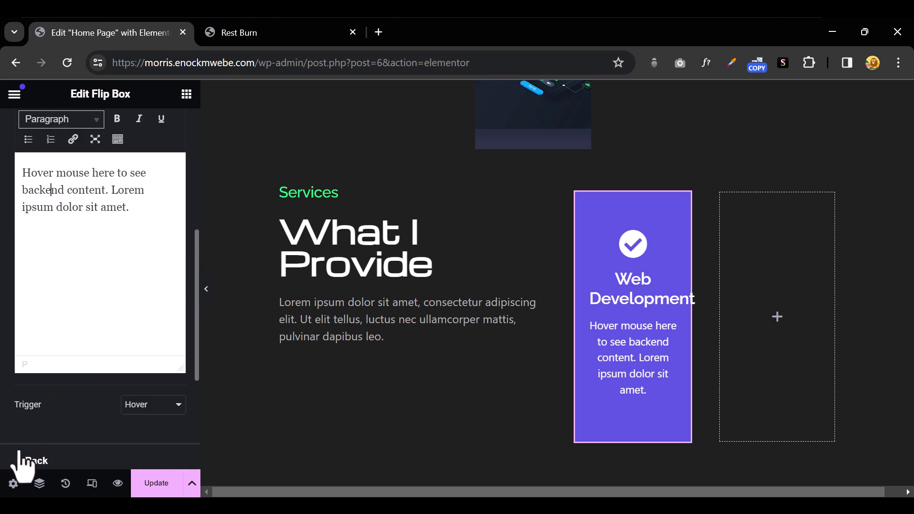
pyautogui.click(19, 461)
pyautogui.scroll(-3, 162, 305)
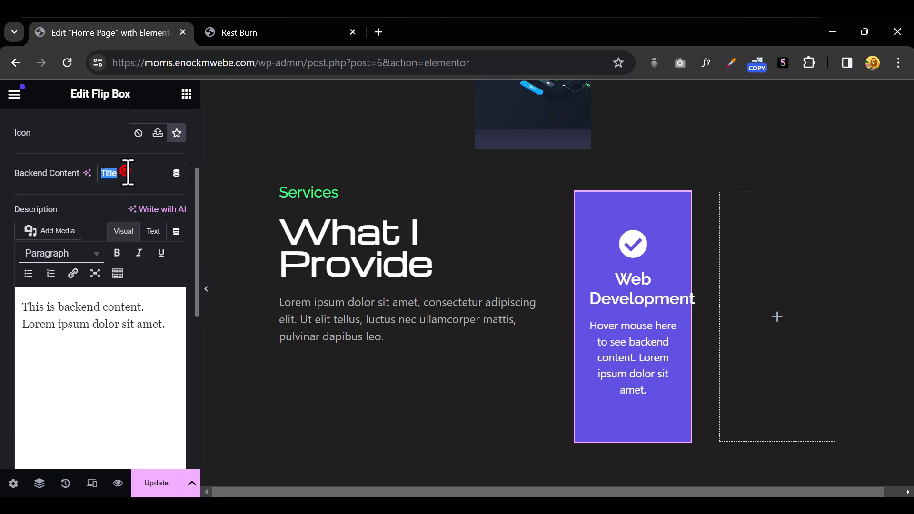
pyautogui.write('Expert Co')
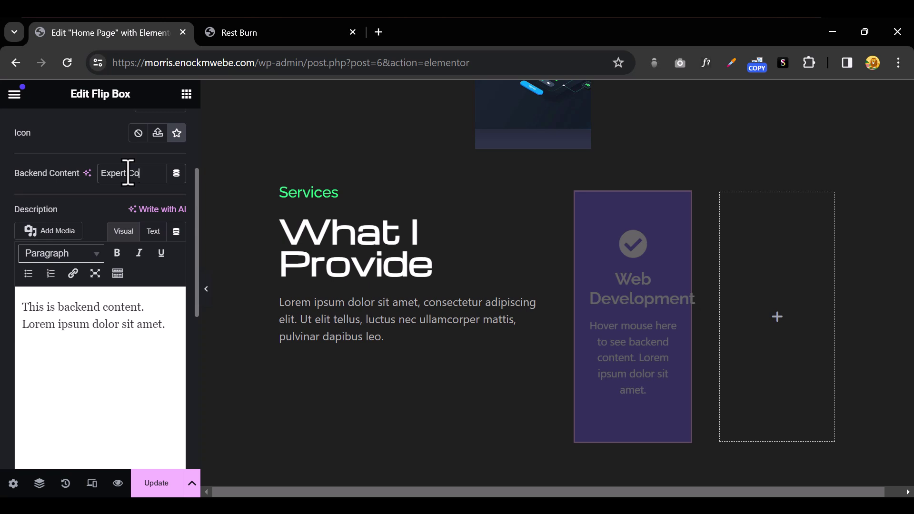
pyautogui.write('nsulta')
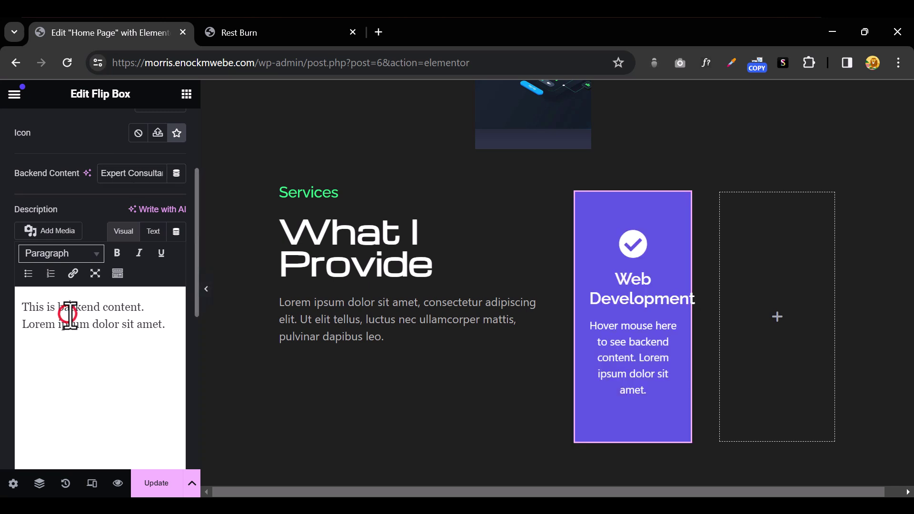
pyautogui.moveTo(686, 321)
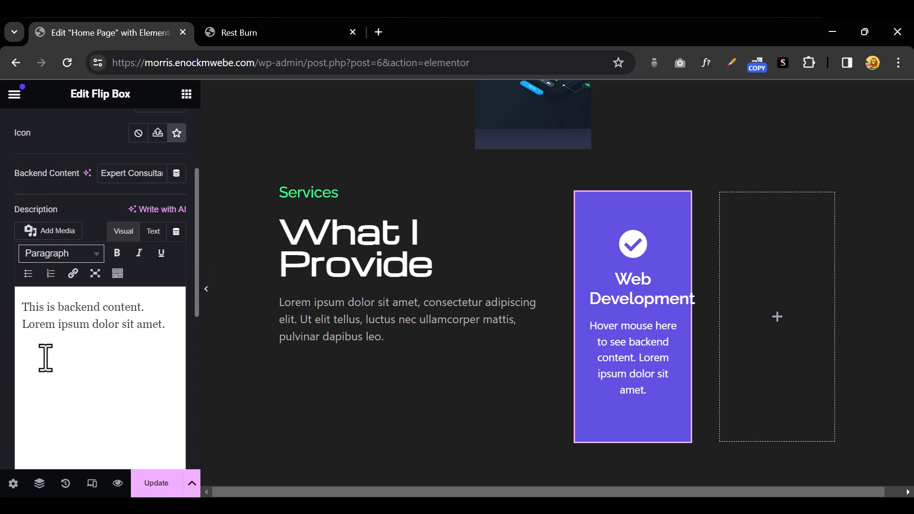
pyautogui.scroll(3, 62, 267)
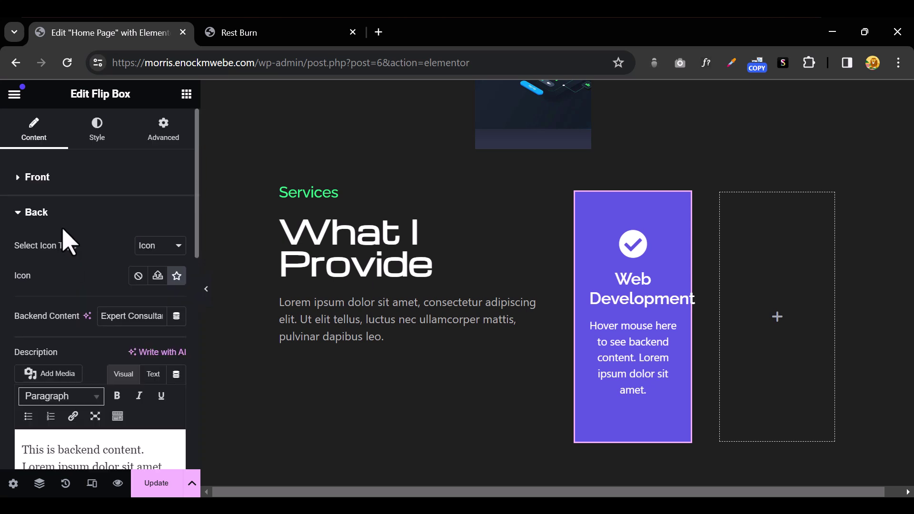
# Lower the flip box Height from 350 to 249 px and preview the result
pyautogui.click(28, 215)
pyautogui.click(20, 248)
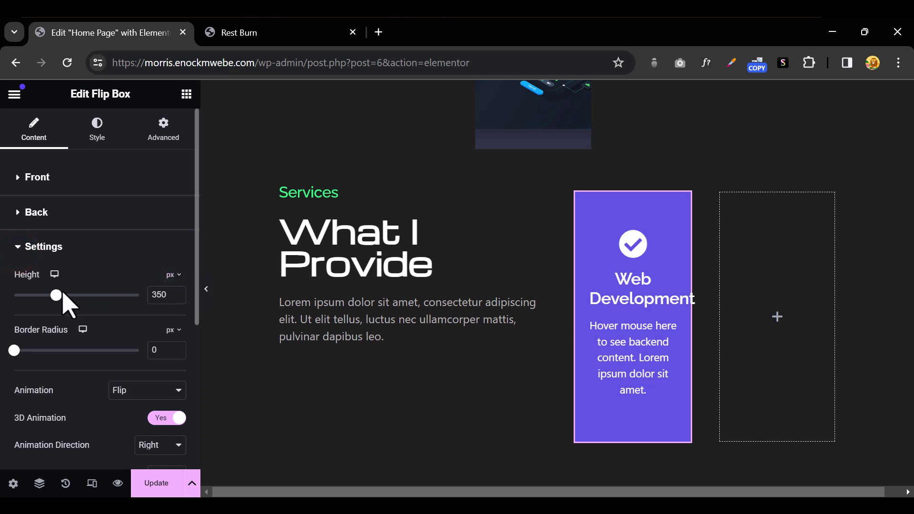
pyautogui.moveTo(56, 295)
pyautogui.mouseDown()
pyautogui.moveTo(82, 295)
pyautogui.moveTo(43, 295)
pyautogui.mouseUp()
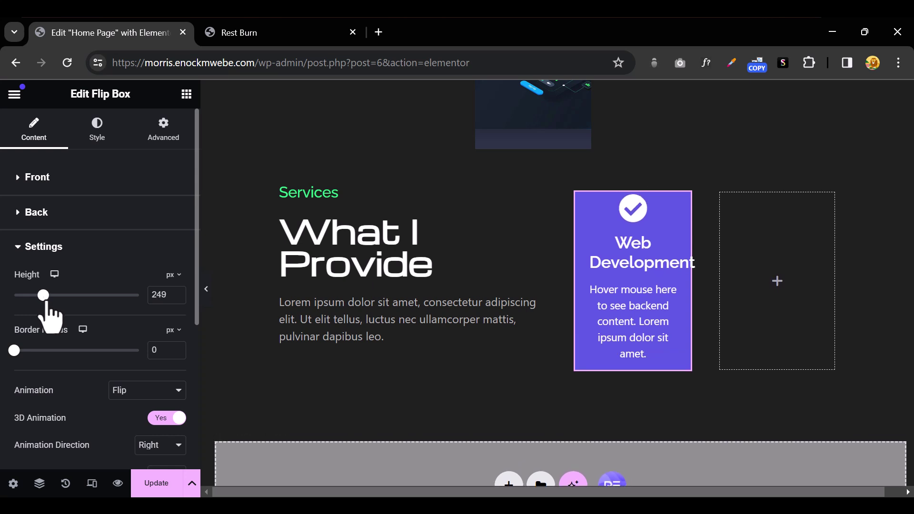
pyautogui.click(207, 289)
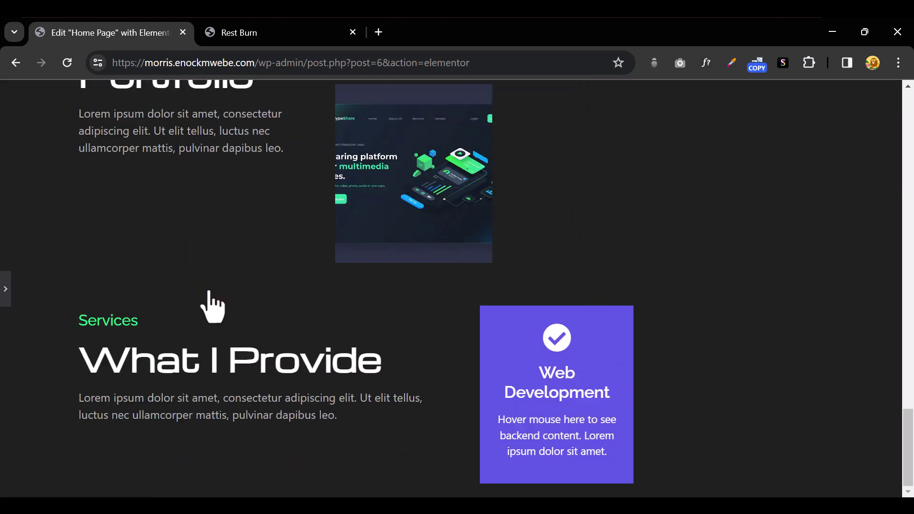
pyautogui.click(6, 288)
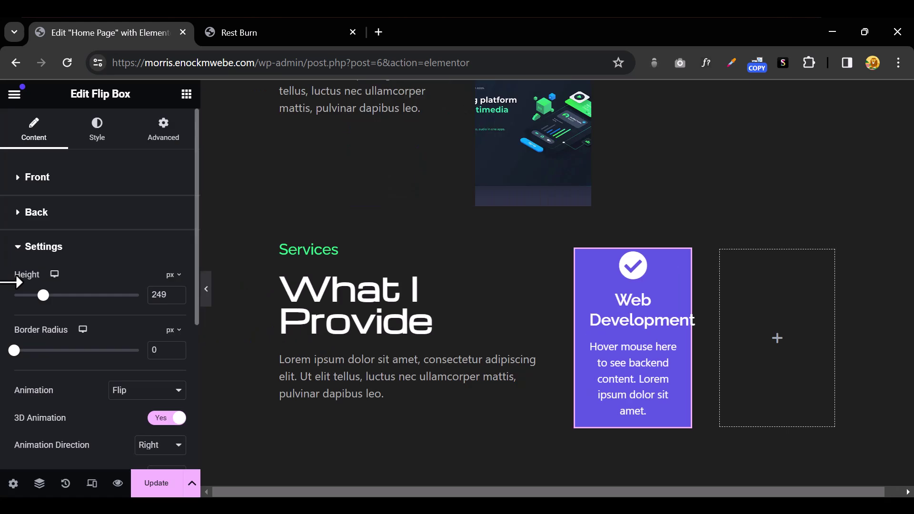
pyautogui.scroll(-4, 149, 334)
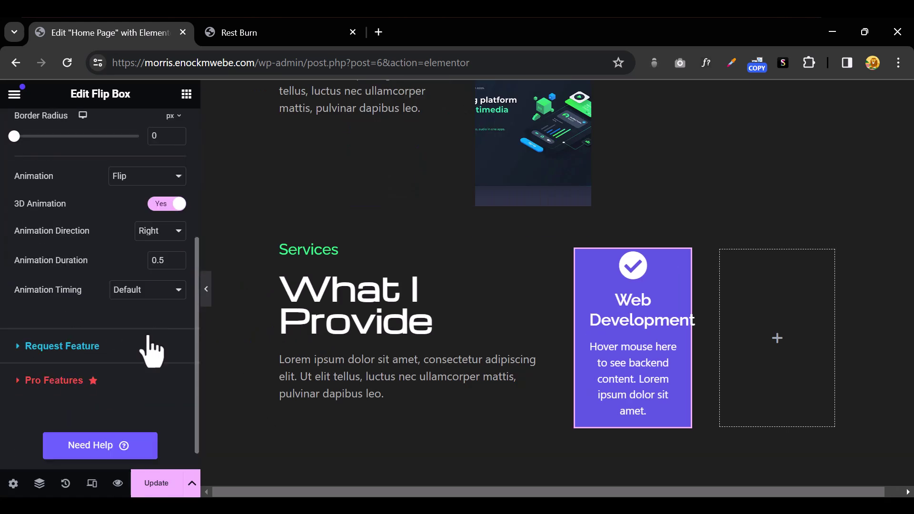
# Give the flip box front a Classic background in the global Black colour
pyautogui.scroll(4, 151, 351)
pyautogui.click(105, 140)
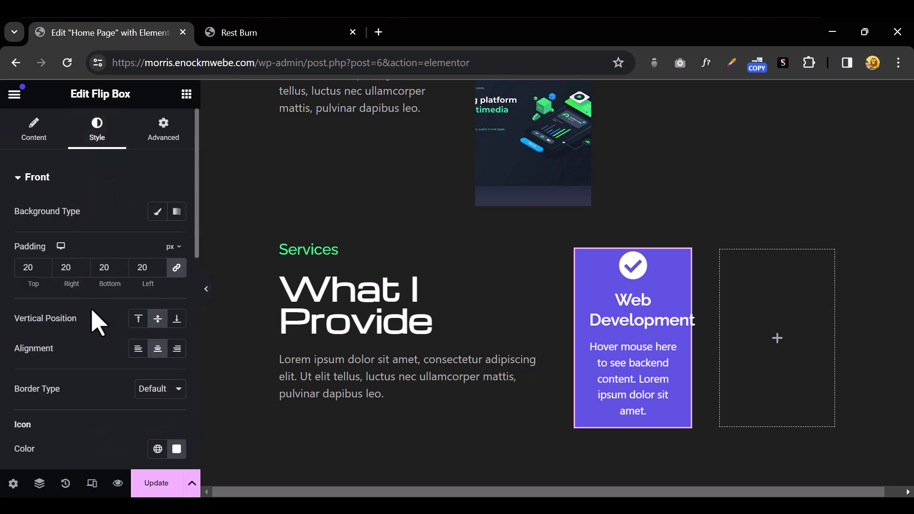
pyautogui.click(157, 211)
pyautogui.click(158, 242)
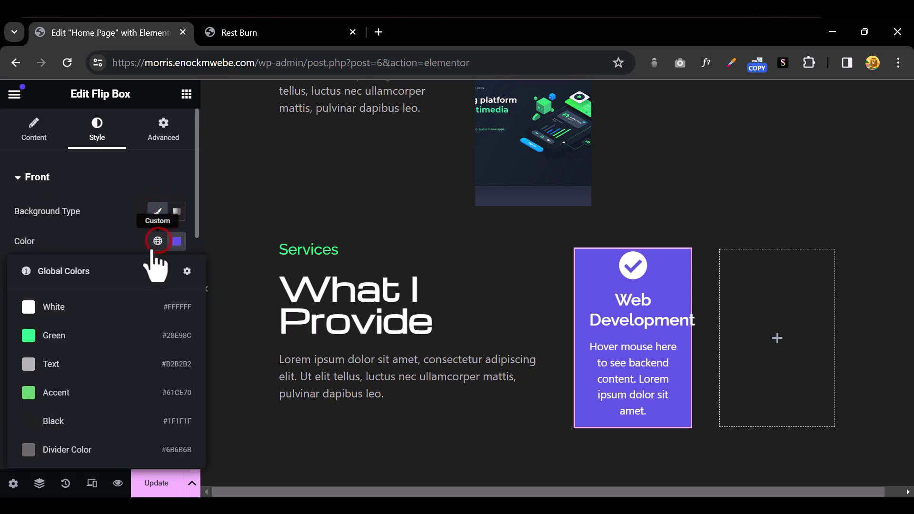
pyautogui.click(90, 430)
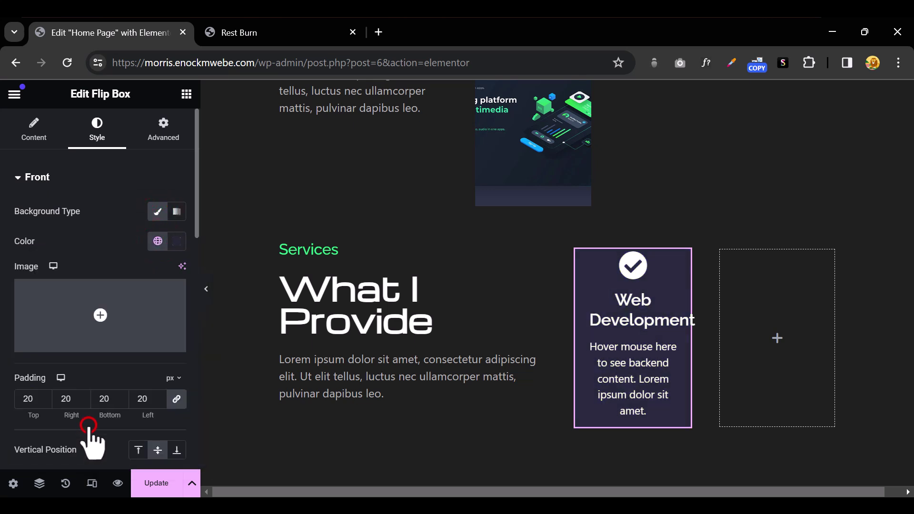
# Set the front padding to 15 on all sides and left-align its content
pyautogui.scroll(-2, 107, 250)
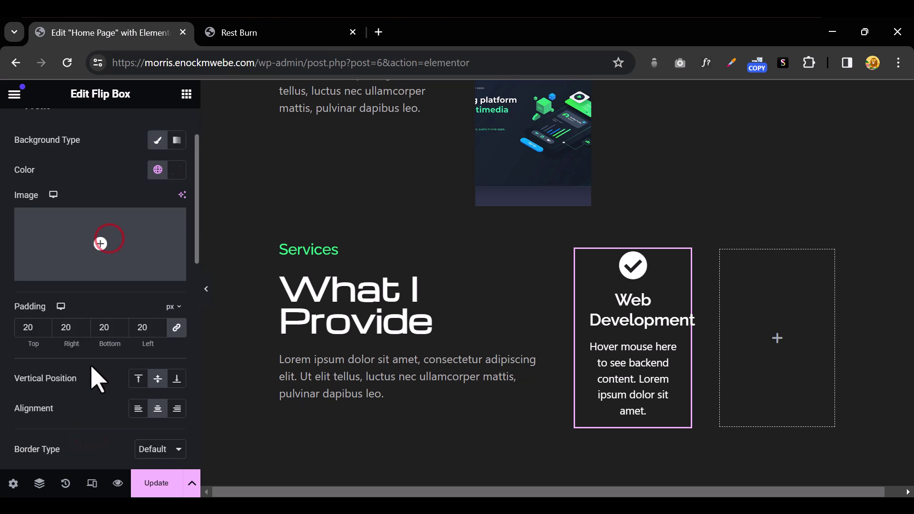
pyautogui.scroll(-3, 102, 380)
pyautogui.scroll(3, 100, 380)
pyautogui.click(159, 331)
pyautogui.click(159, 331)
pyautogui.click(160, 331)
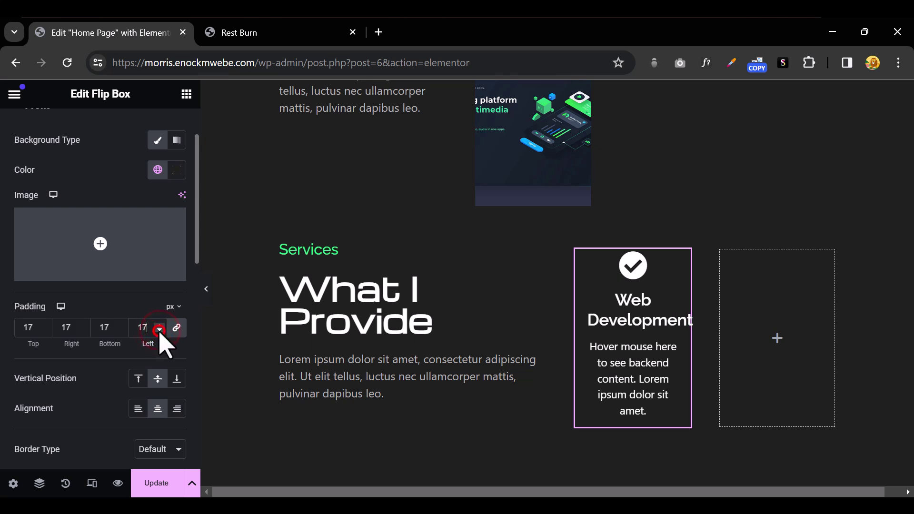
pyautogui.click(160, 331)
pyautogui.click(160, 331)
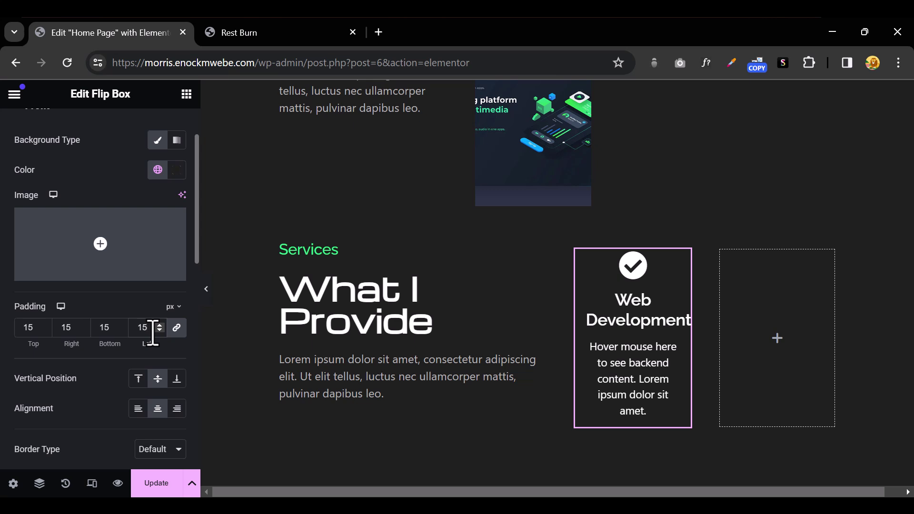
pyautogui.click(138, 408)
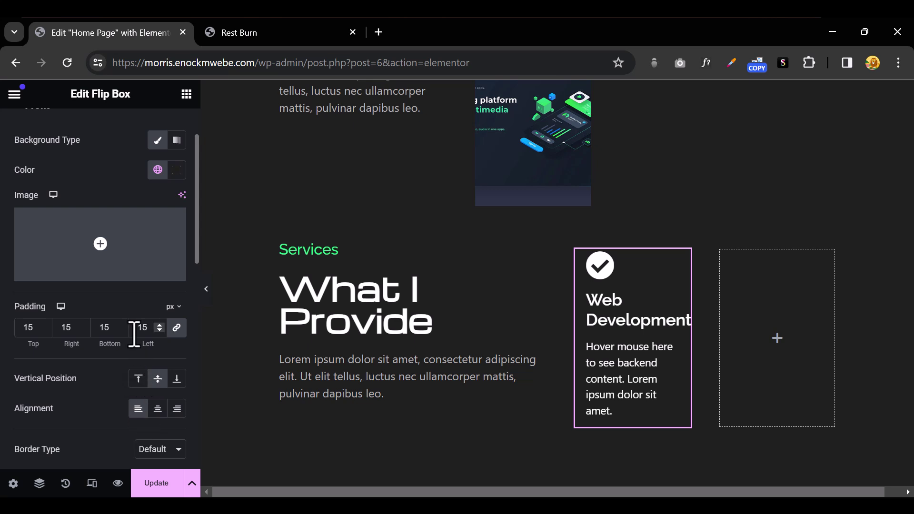
pyautogui.scroll(2, 135, 351)
pyautogui.scroll(-4, 137, 333)
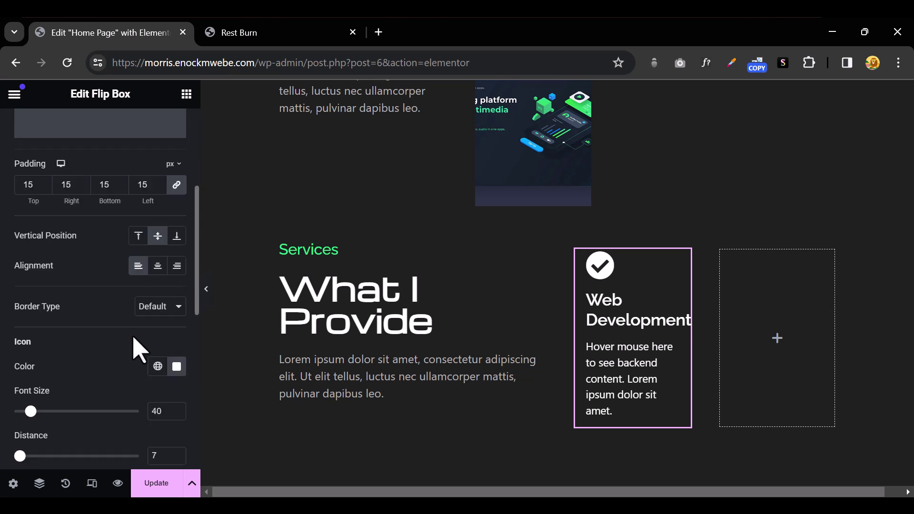
# Colour the check icon purple #C900FF and copy that hex value
pyautogui.click(159, 366)
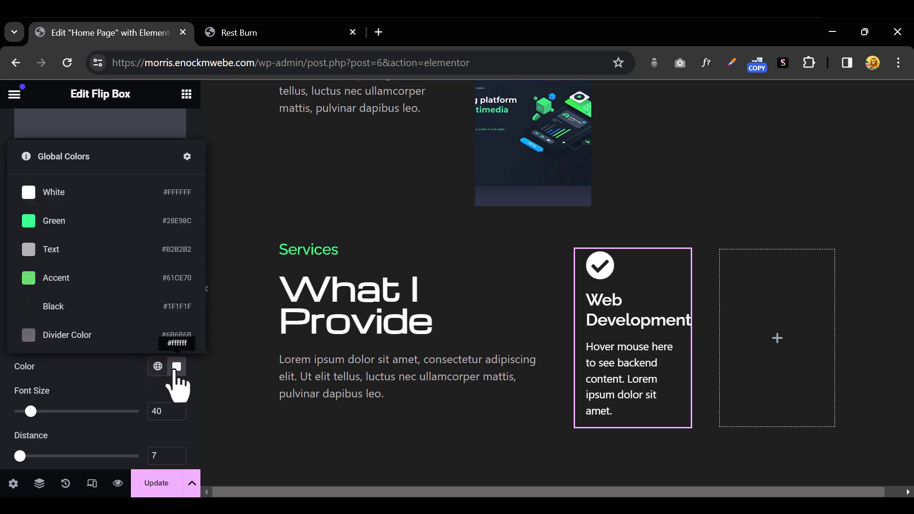
pyautogui.click(177, 366)
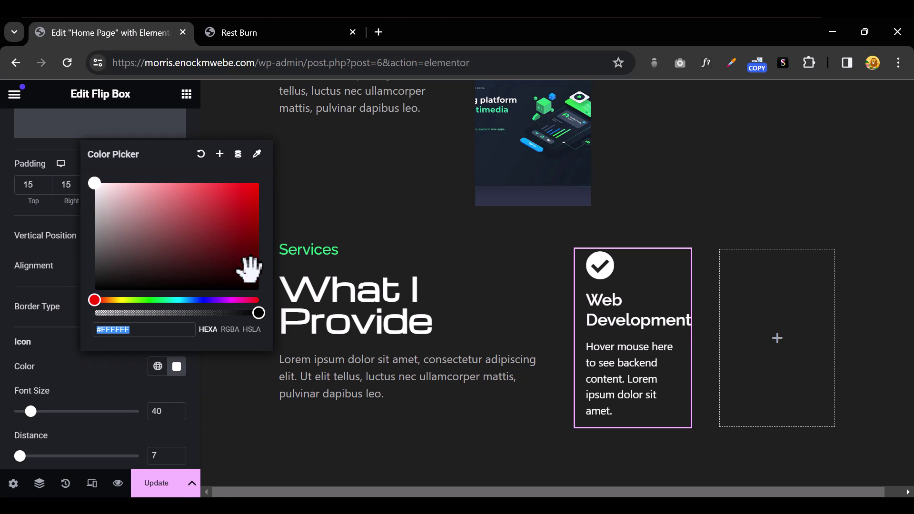
pyautogui.click(252, 267)
pyautogui.click(260, 181)
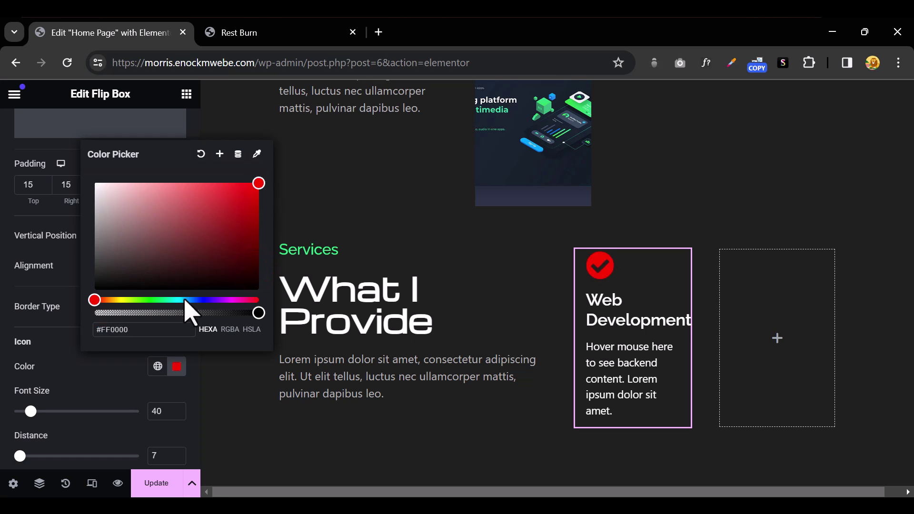
pyautogui.click(224, 300)
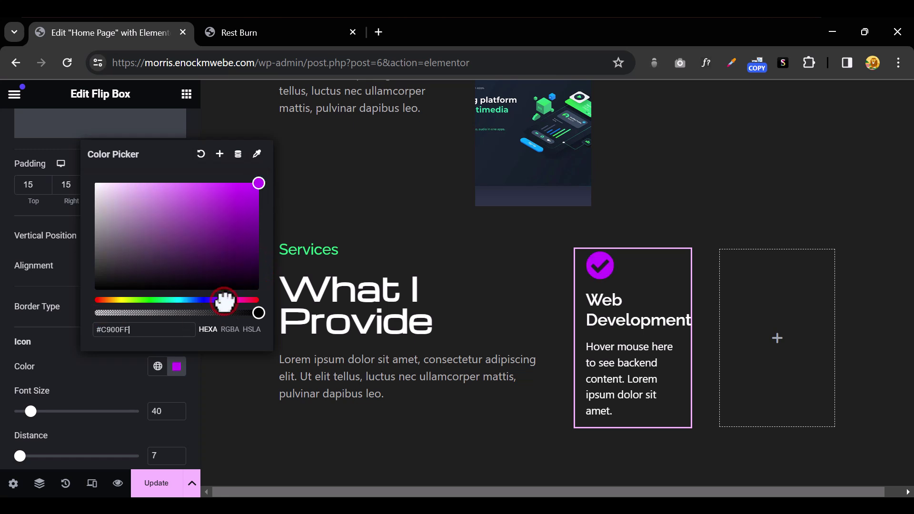
pyautogui.click(155, 329)
pyautogui.rightClick(155, 329)
pyautogui.click(205, 135)
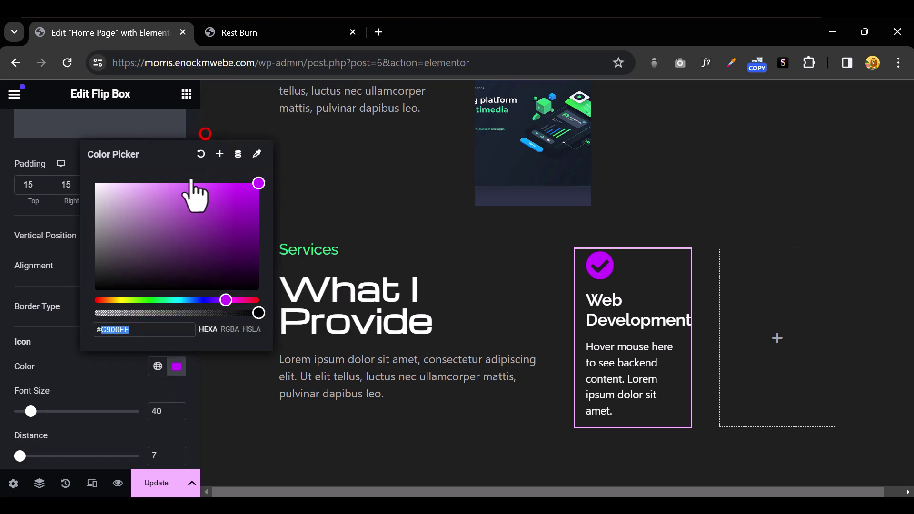
pyautogui.click(100, 380)
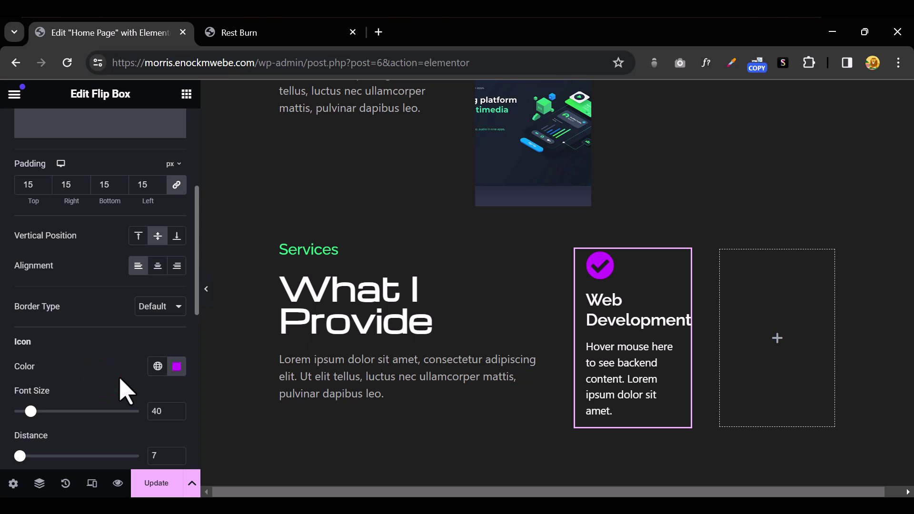
# Shrink the check icon's size from 40 to 25
pyautogui.scroll(-1, 125, 391)
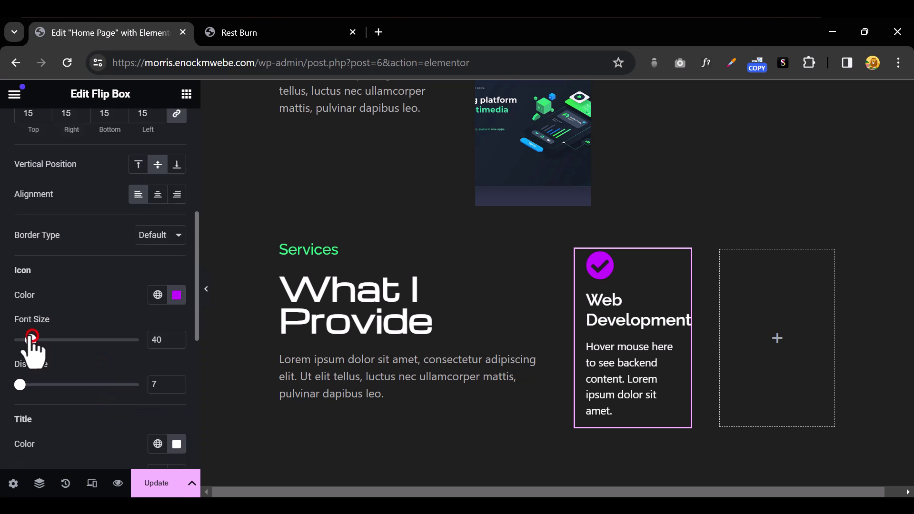
pyautogui.moveTo(32, 337); pyautogui.dragTo(24, 339)
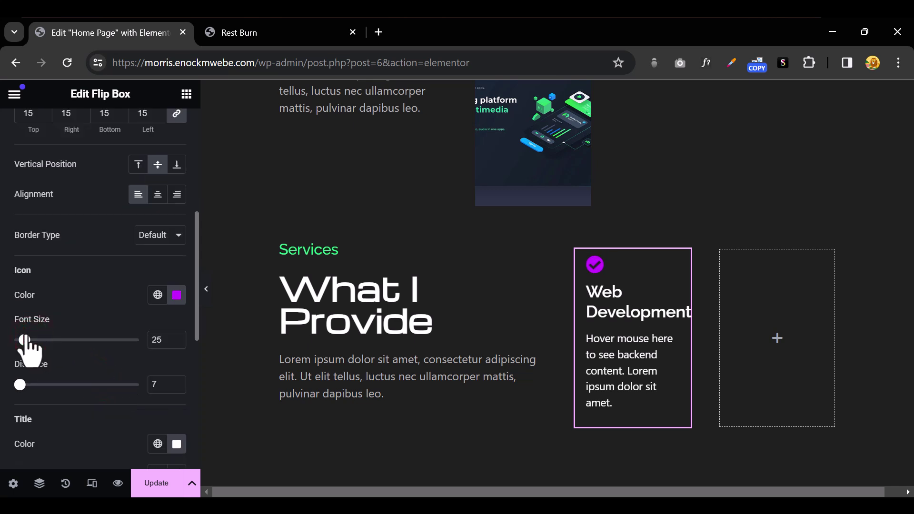
pyautogui.scroll(-2, 75, 377)
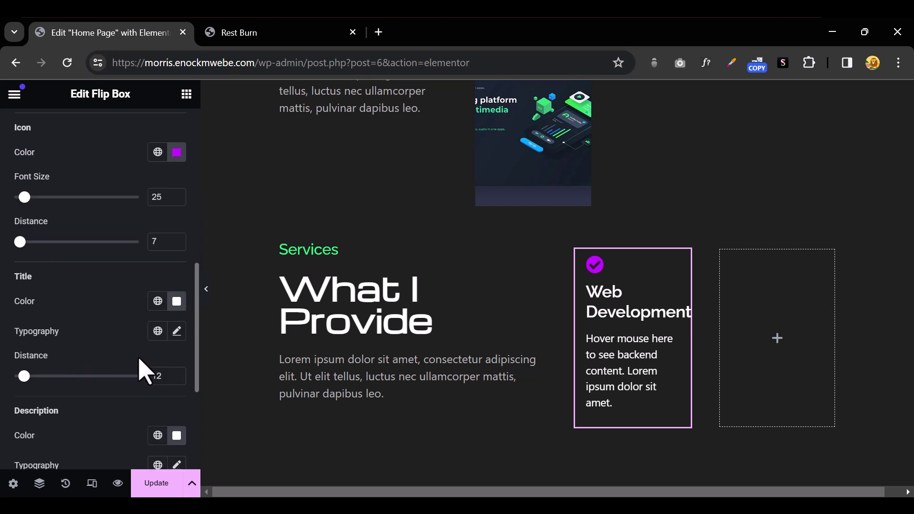
# Set the flip box title's typography to 16 px in the Michroma font
pyautogui.click(178, 330)
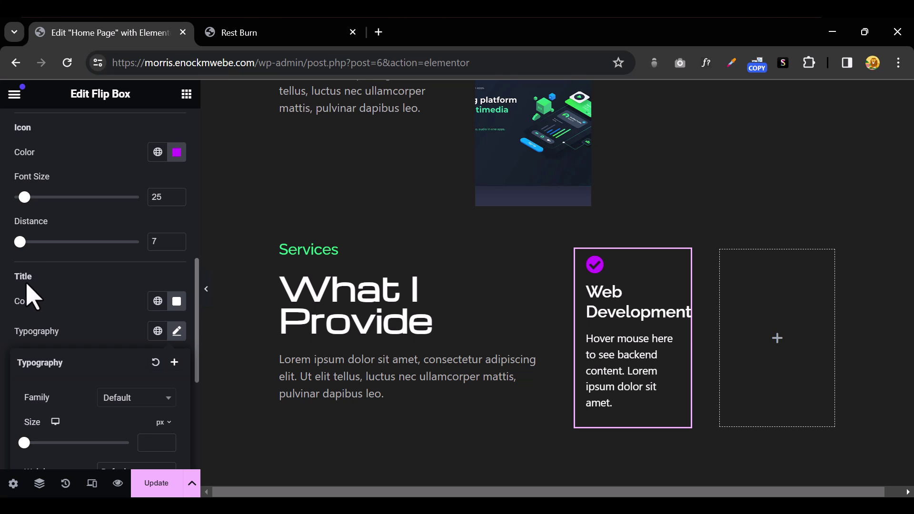
pyautogui.moveTo(24, 443); pyautogui.dragTo(31, 442)
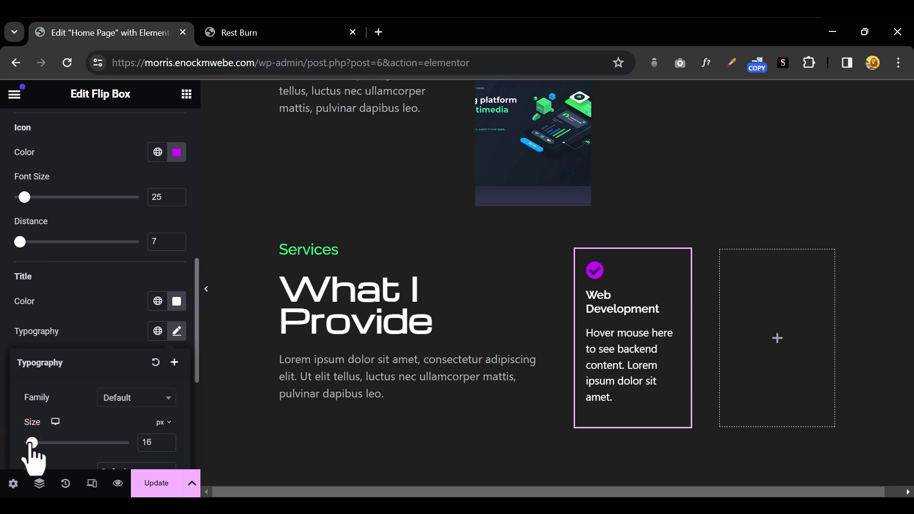
pyautogui.click(126, 394)
pyautogui.write('mich')
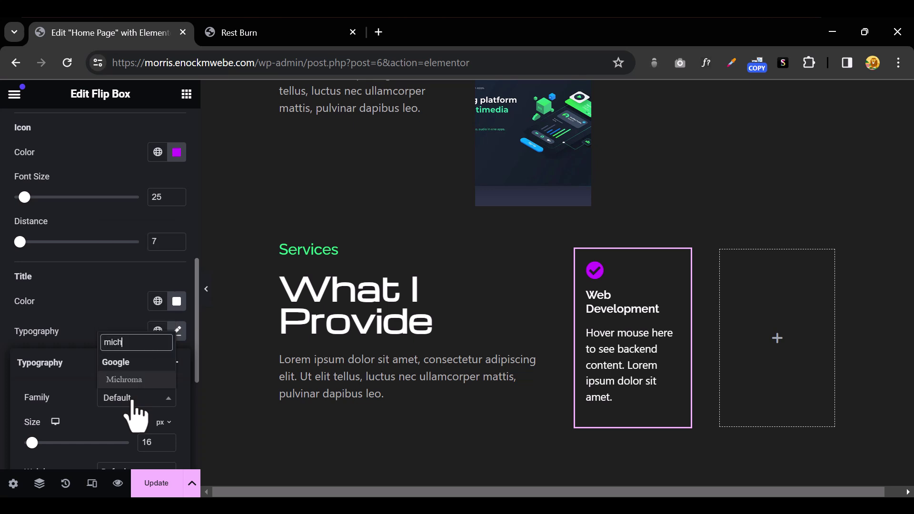
pyautogui.click(153, 381)
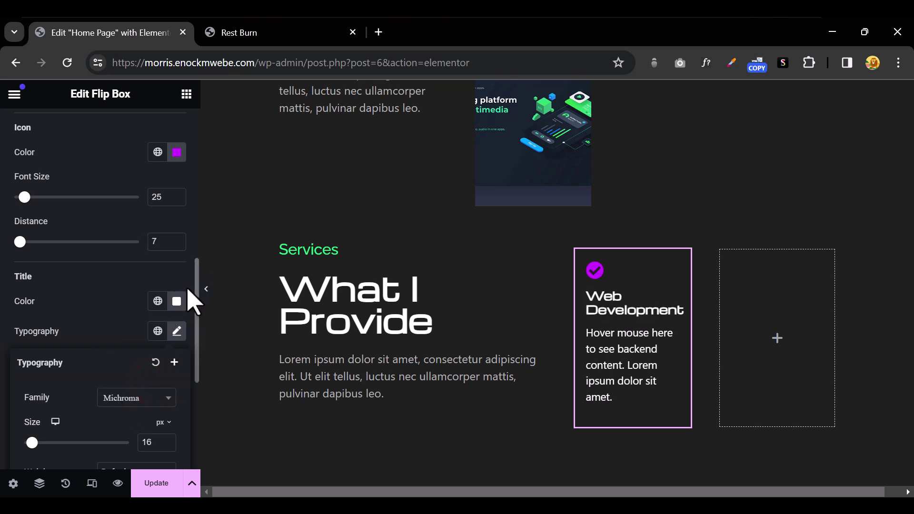
# Review the global font presets and compare the card with the live site's Services section
pyautogui.click(158, 331)
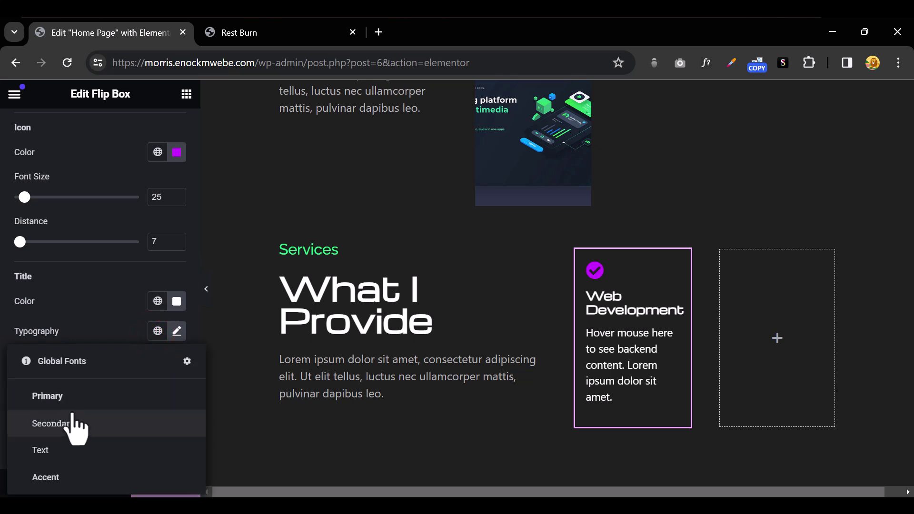
pyautogui.click(275, 32)
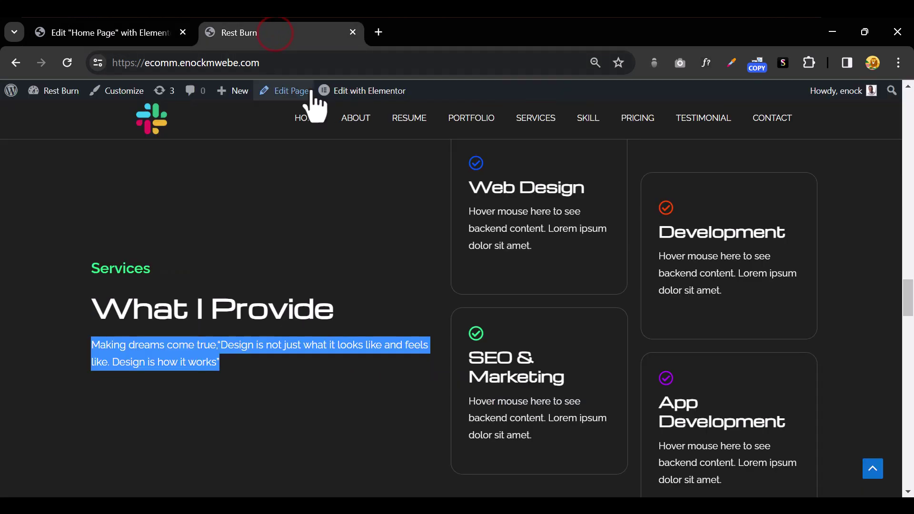
pyautogui.click(128, 35)
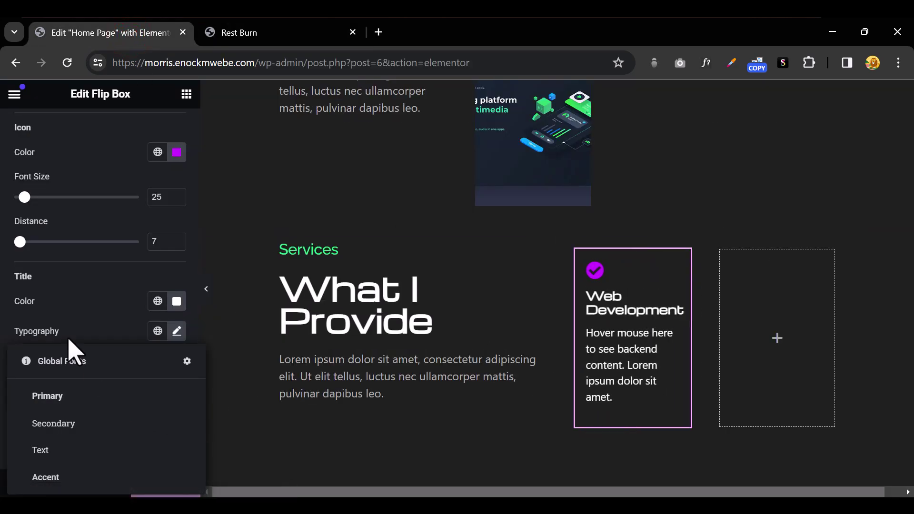
pyautogui.scroll(8, 90, 337)
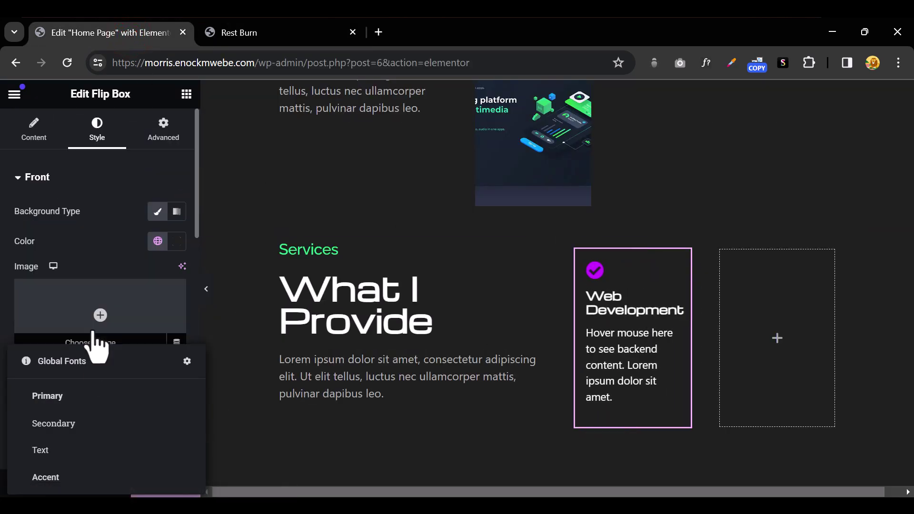
# Give the flip box front a Solid border using the grey Divider global colour
pyautogui.click(206, 289)
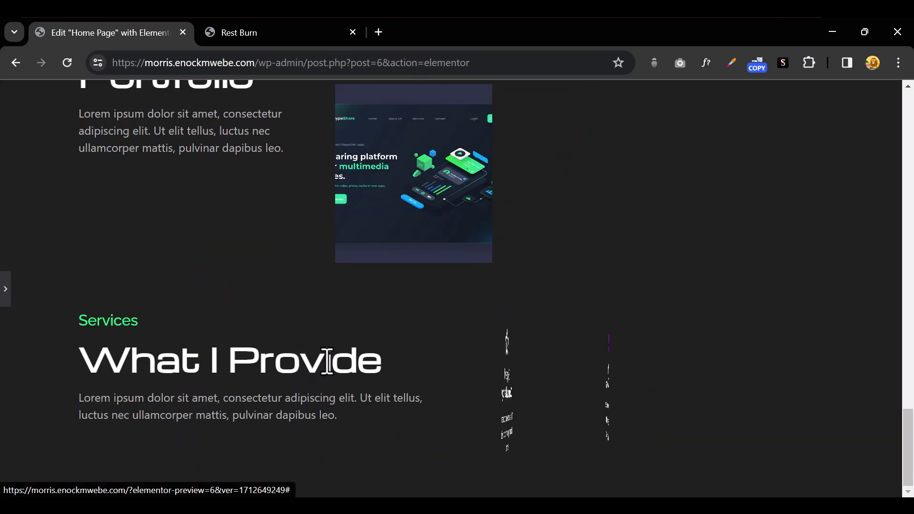
pyautogui.click(7, 288)
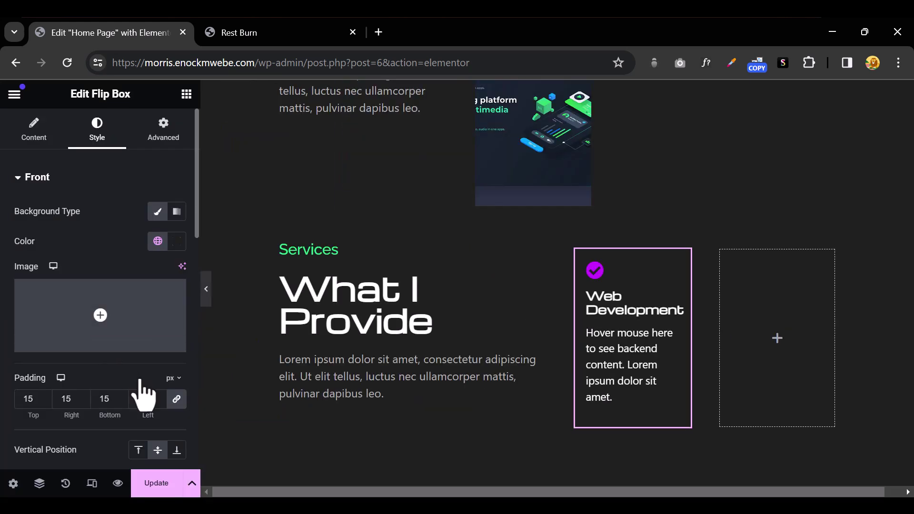
pyautogui.scroll(-3, 143, 395)
pyautogui.click(166, 384)
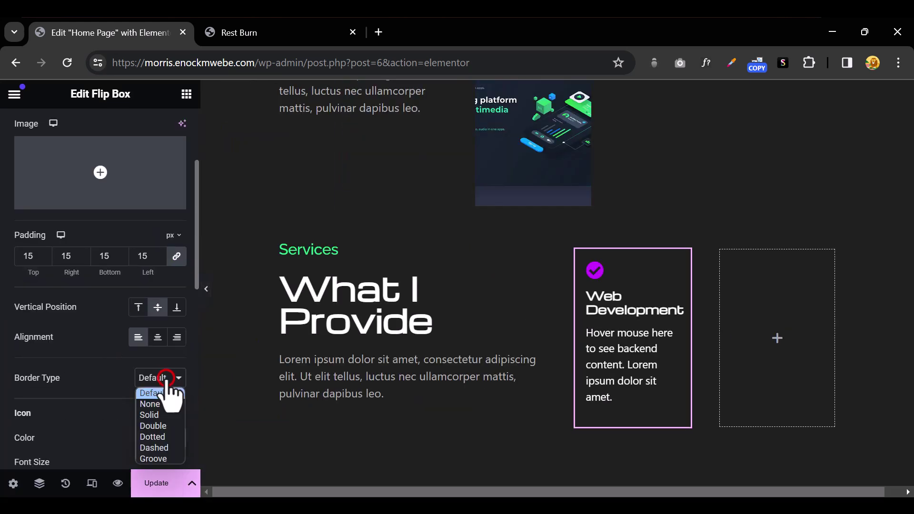
pyautogui.click(162, 414)
pyautogui.scroll(-3, 148, 410)
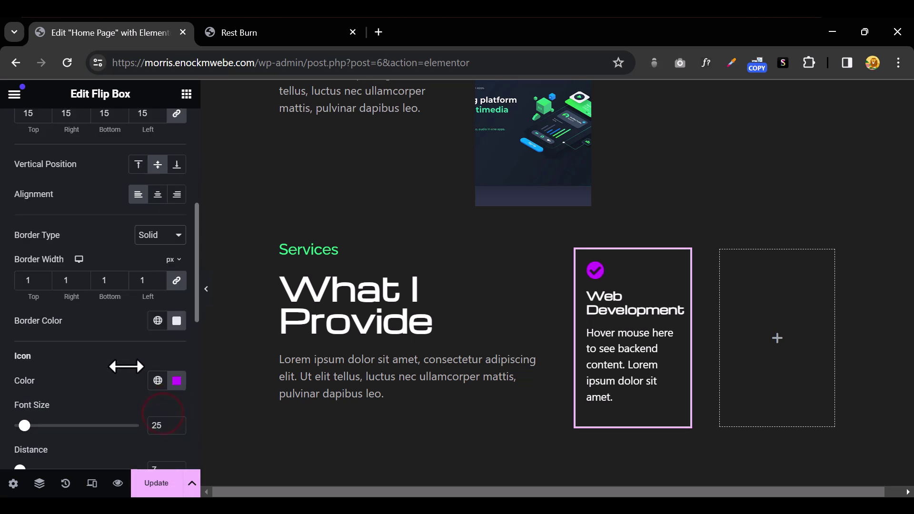
pyautogui.click(158, 321)
pyautogui.click(105, 303)
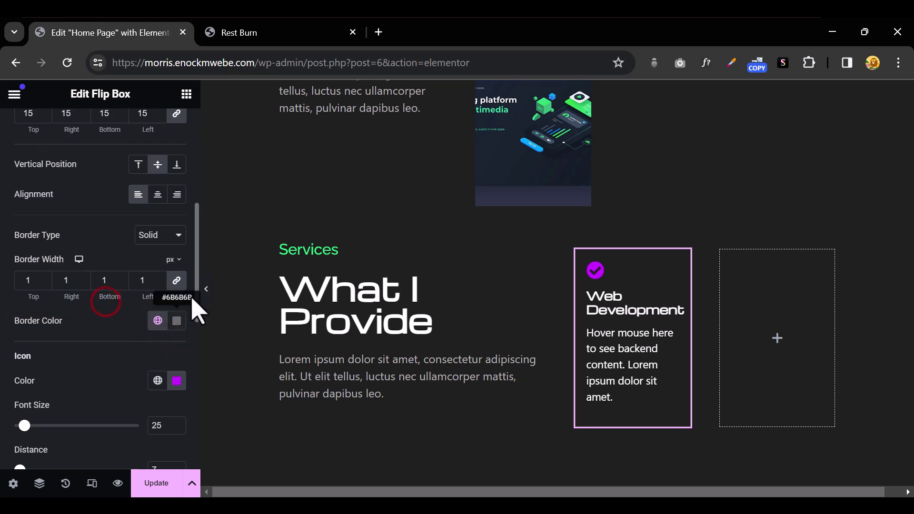
# Preview the page to check the new 1 px border framing the card
pyautogui.click(206, 289)
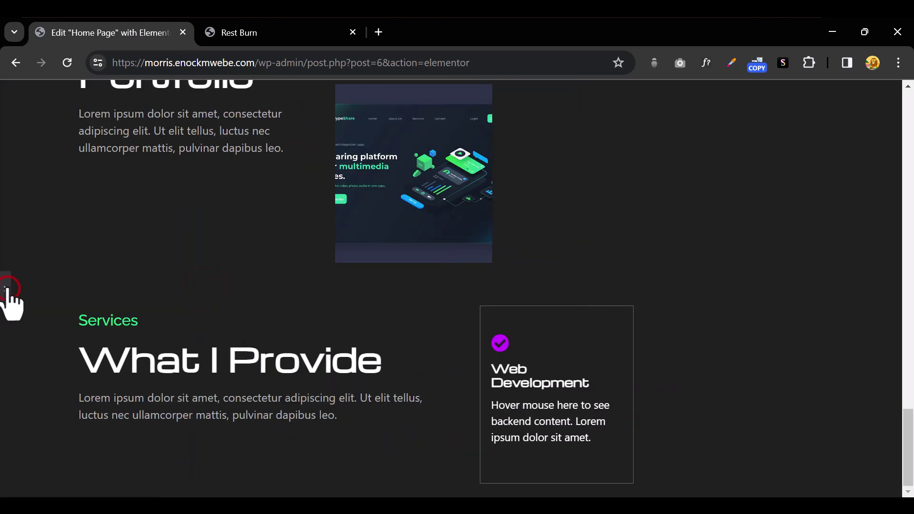
pyautogui.click(6, 288)
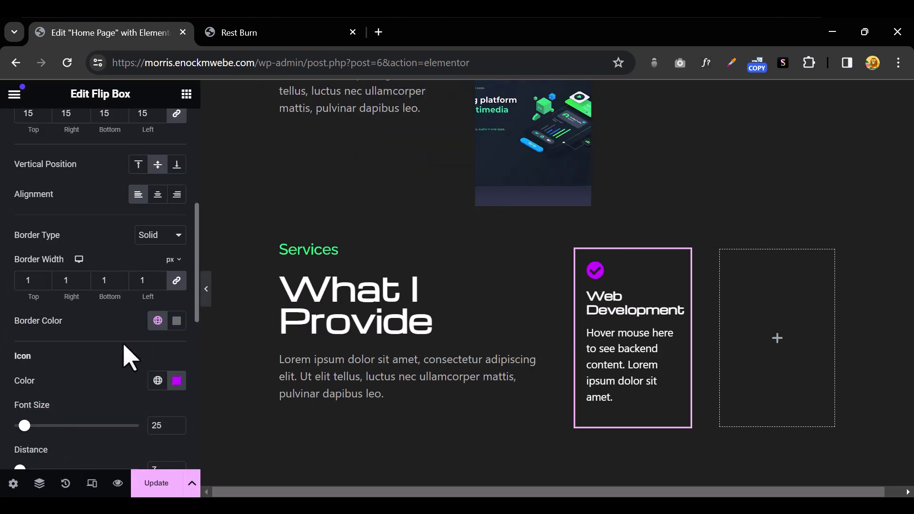
pyautogui.scroll(-5, 129, 357)
pyautogui.scroll(5, 129, 360)
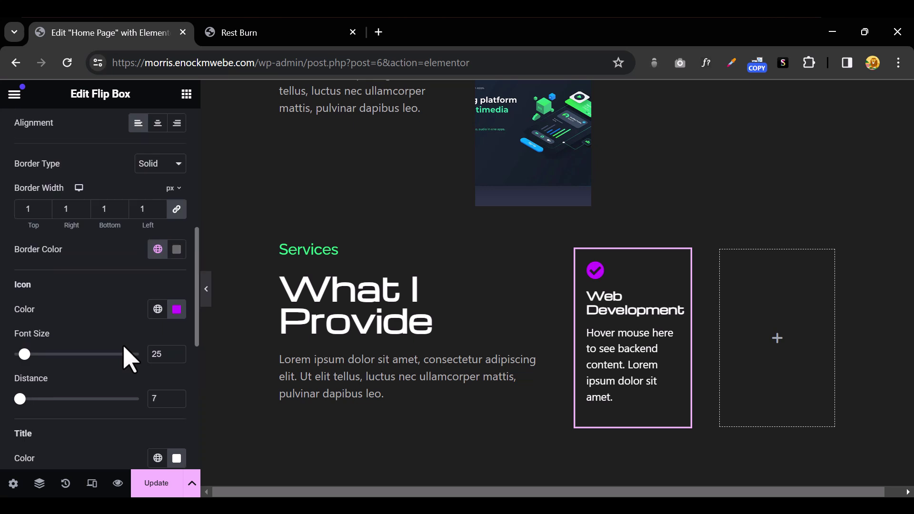
pyautogui.scroll(2, 130, 360)
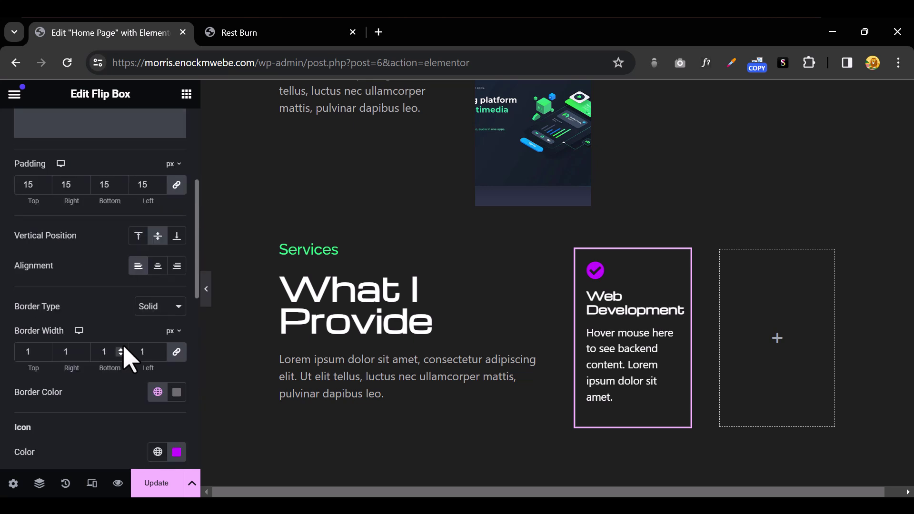
pyautogui.scroll(-2, 127, 355)
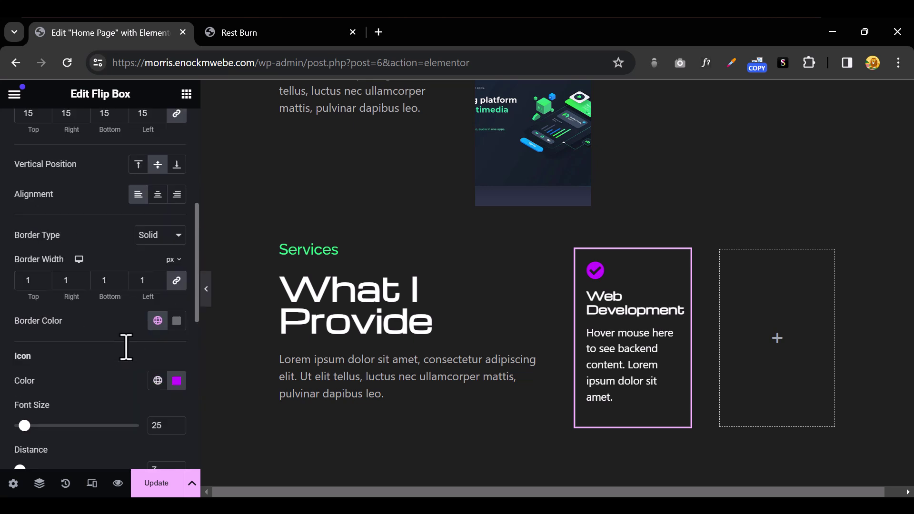
pyautogui.scroll(-2, 127, 352)
pyautogui.scroll(-8, 129, 361)
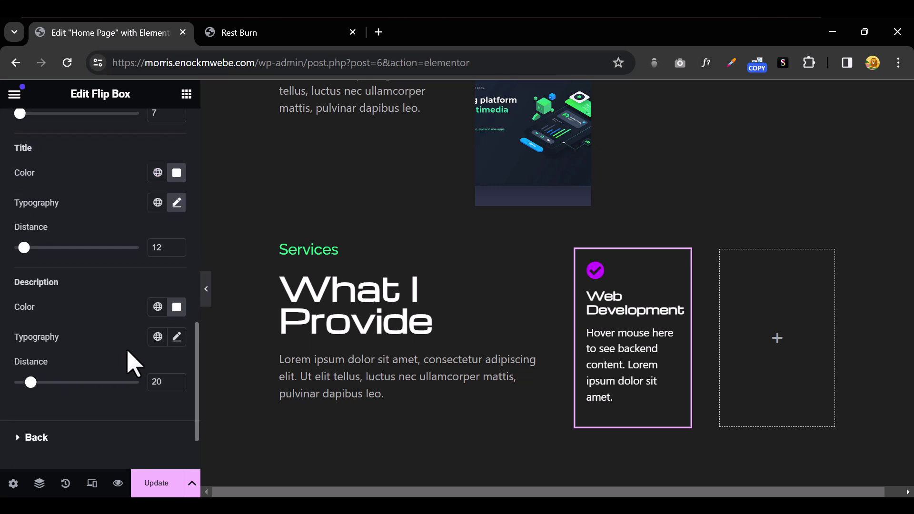
pyautogui.scroll(15, 134, 365)
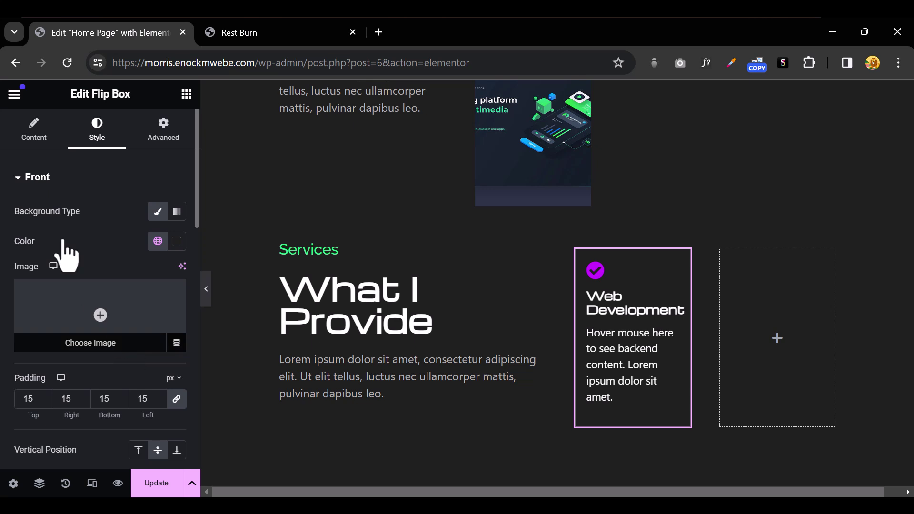
# Set Border Radius to 10 px in the flip box's Content Settings and preview the rounded corners
pyautogui.click(37, 133)
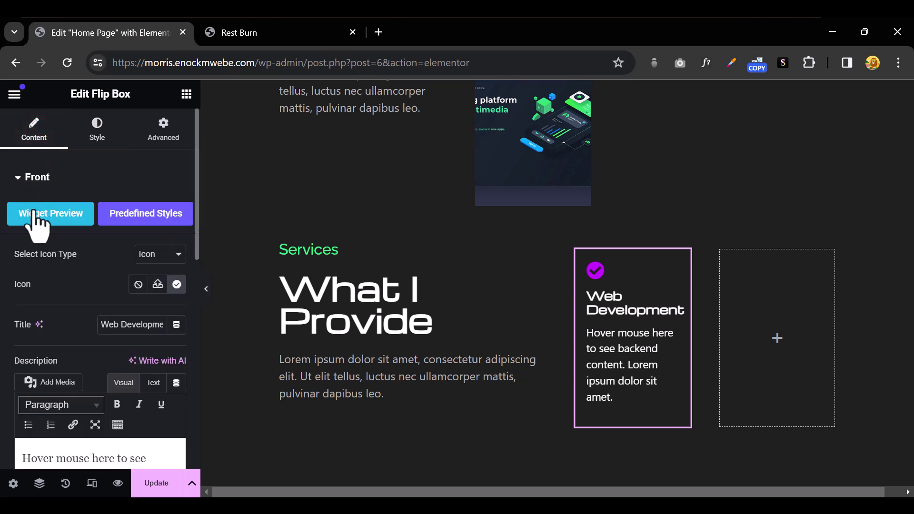
pyautogui.click(27, 176)
pyautogui.click(19, 245)
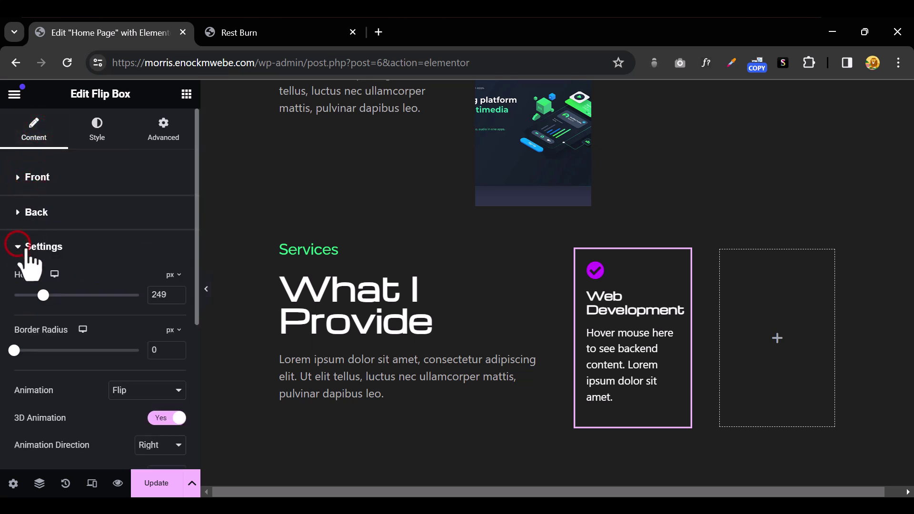
pyautogui.scroll(-3, 54, 269)
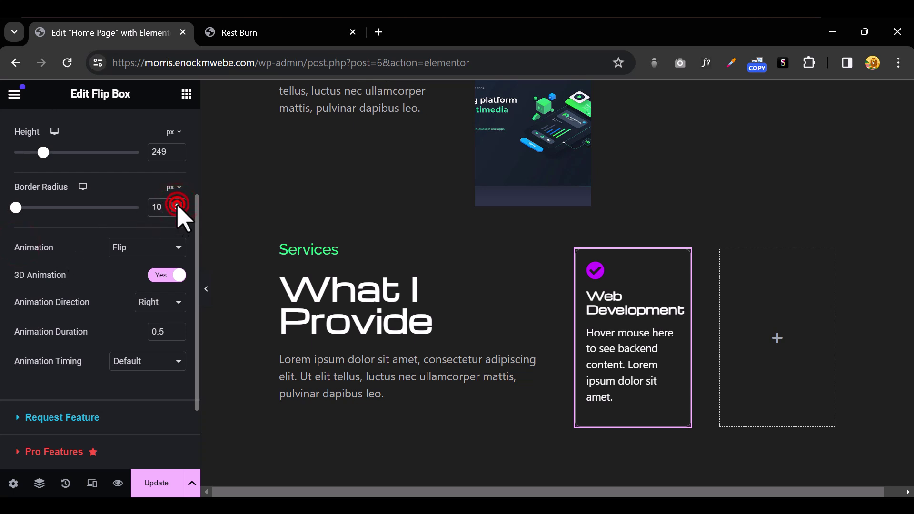
pyautogui.click(202, 288)
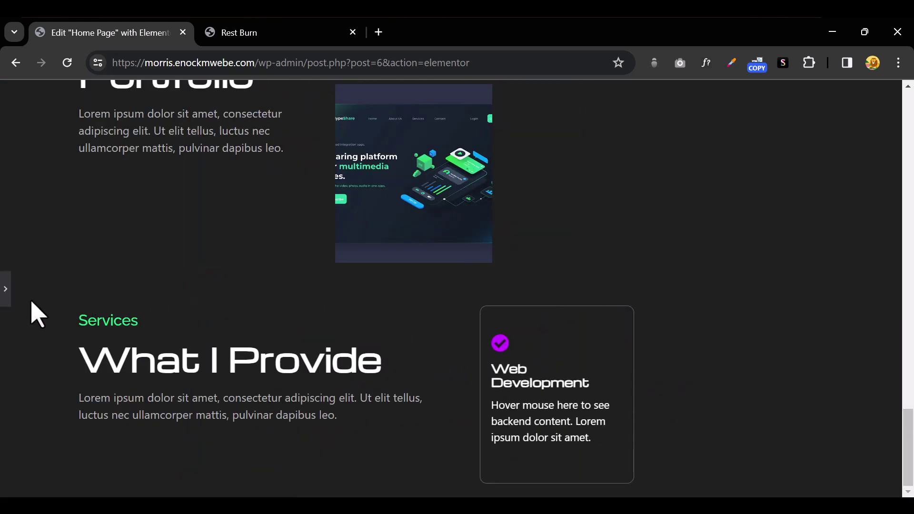
pyautogui.click(6, 289)
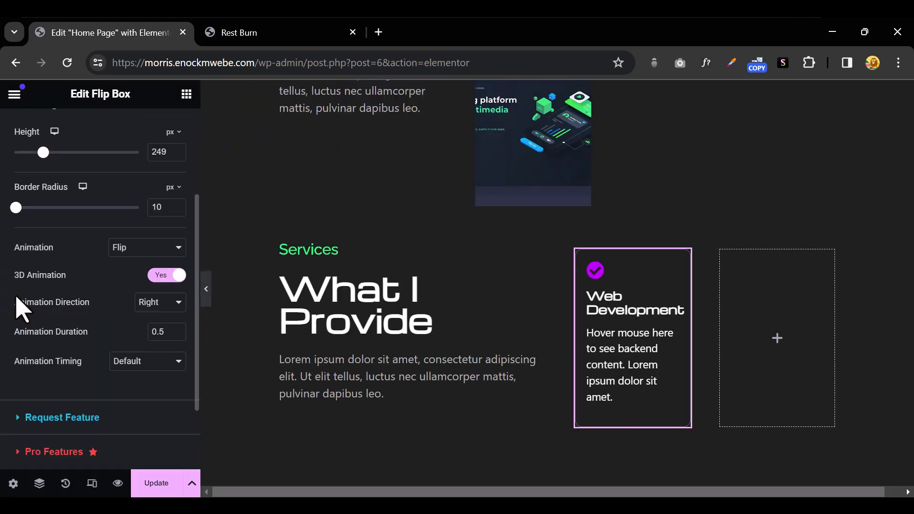
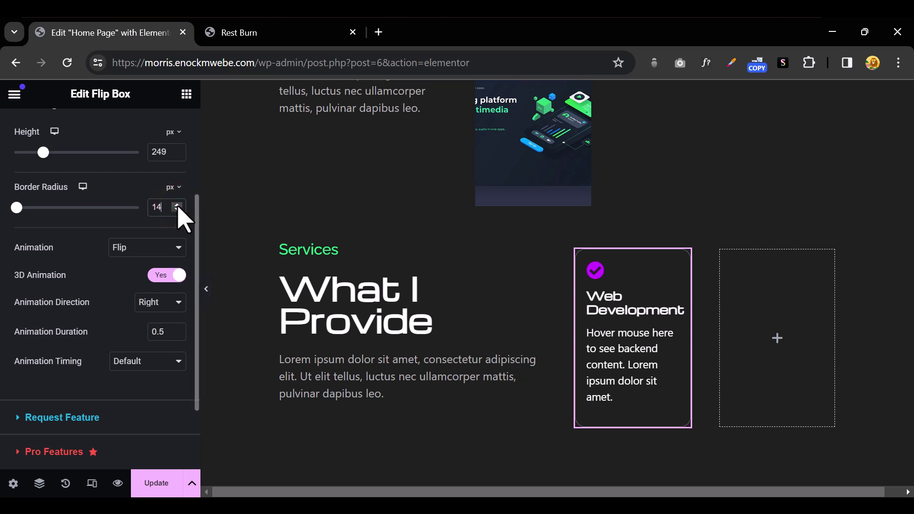
# Preview the Web Development flip box full-width with its 15 px rounded corners, then restore the editor panel
pyautogui.click(206, 289)
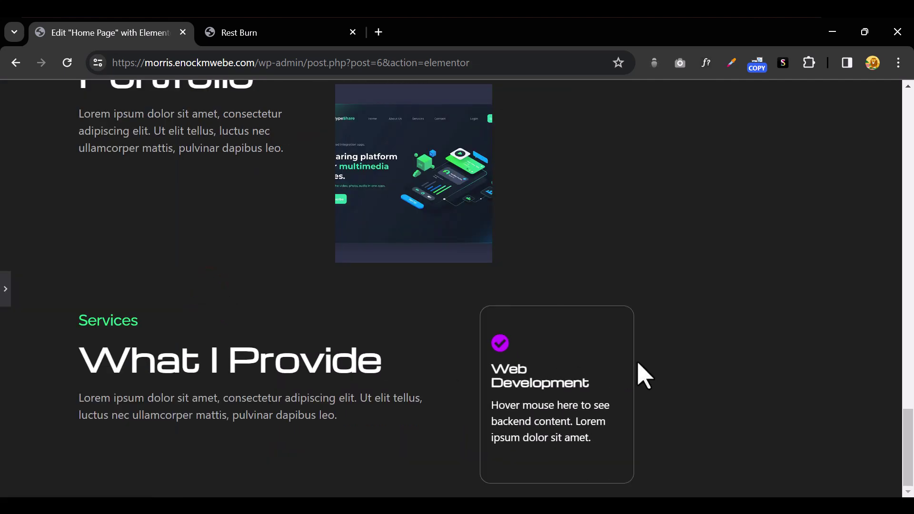
pyautogui.click(6, 289)
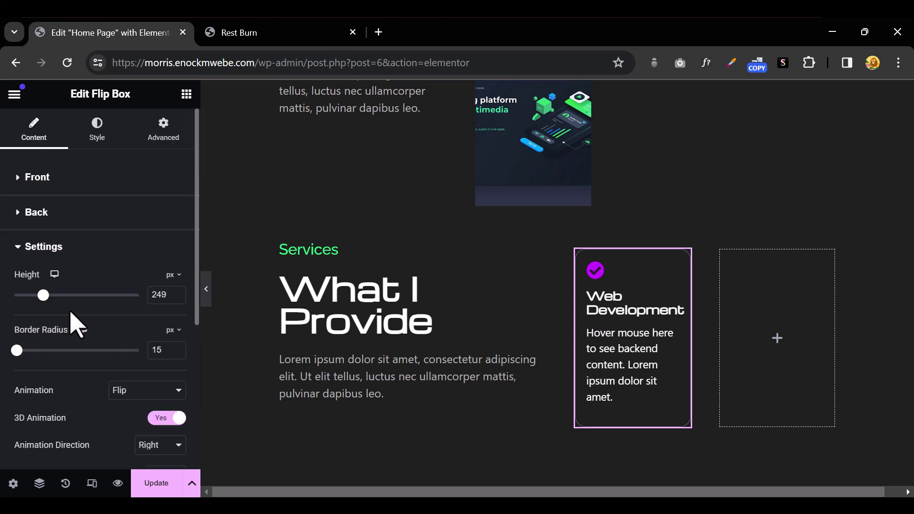
pyautogui.click(95, 130)
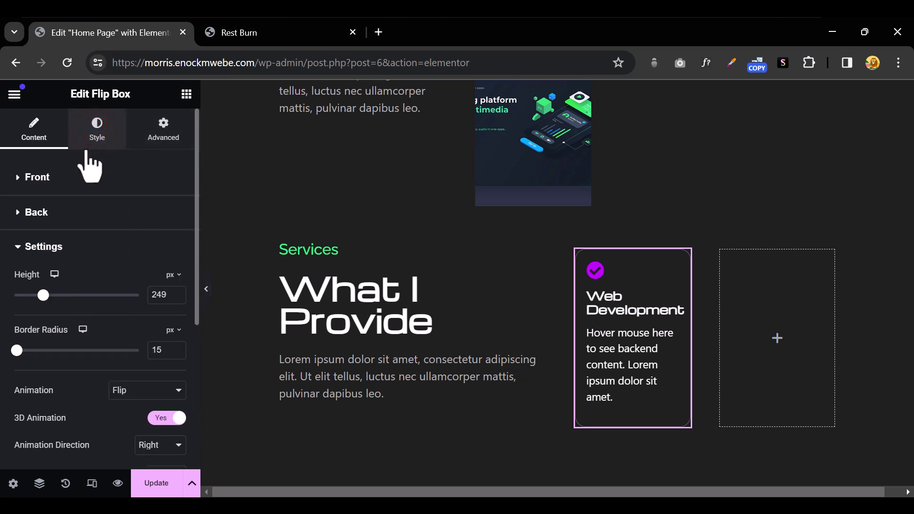
# Give the flip box's back side a Classic background in purple #C900FF
pyautogui.click(23, 179)
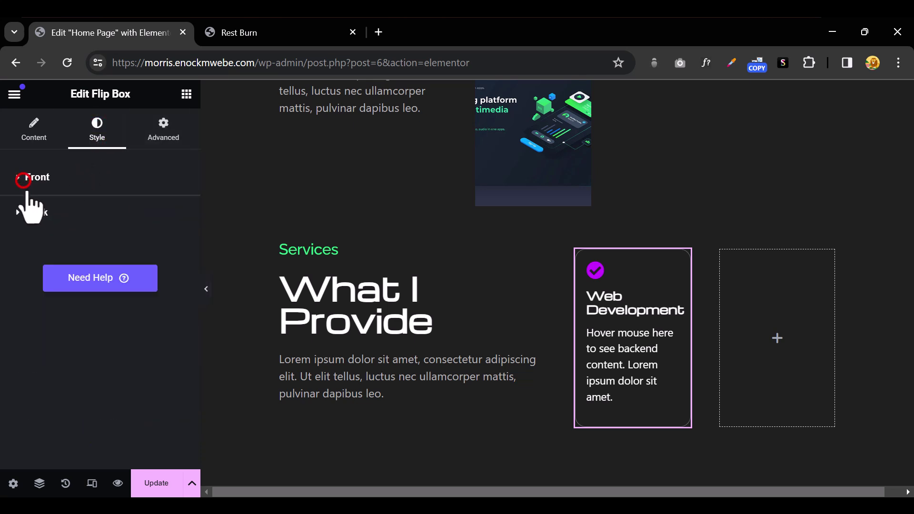
pyautogui.click(27, 213)
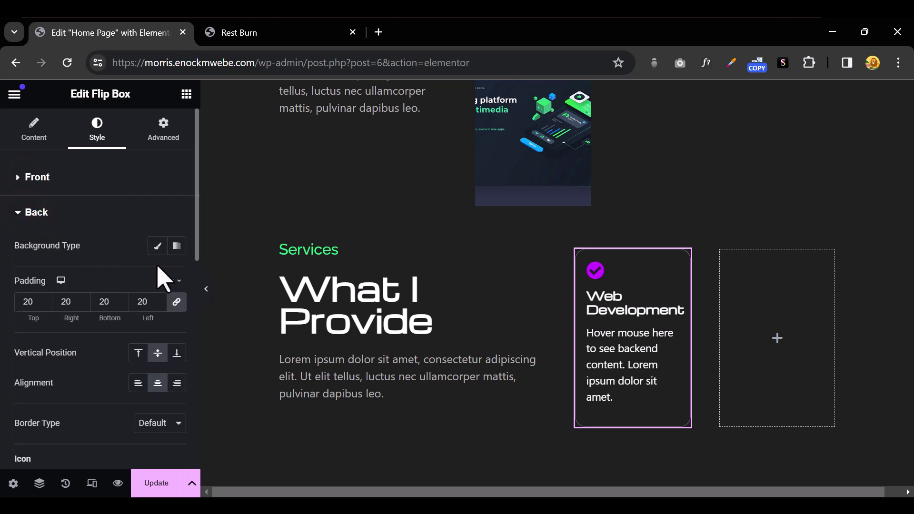
pyautogui.click(157, 246)
pyautogui.click(177, 276)
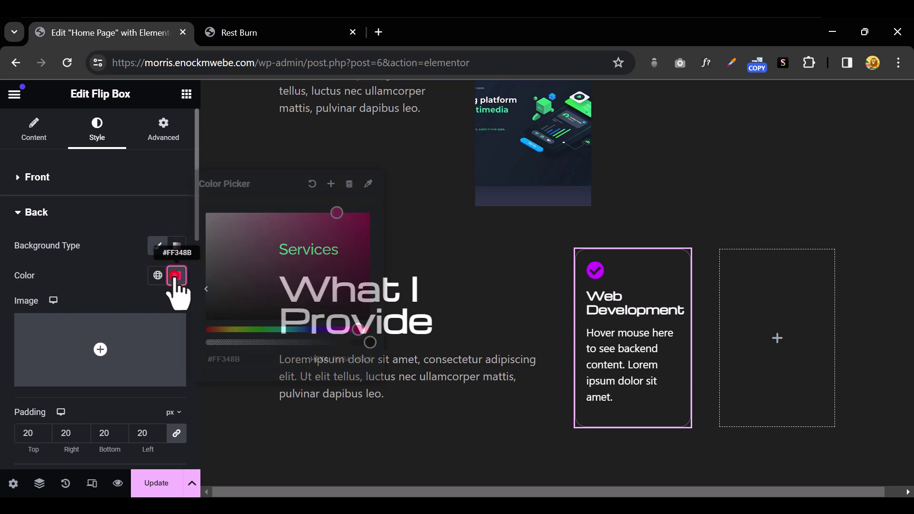
pyautogui.click(219, 363)
pyautogui.rightClick(221, 363)
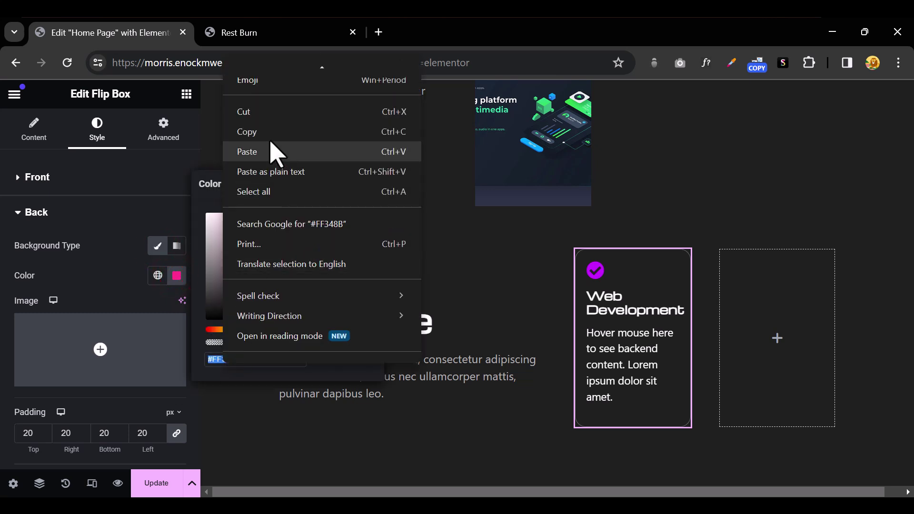
pyautogui.click(271, 151)
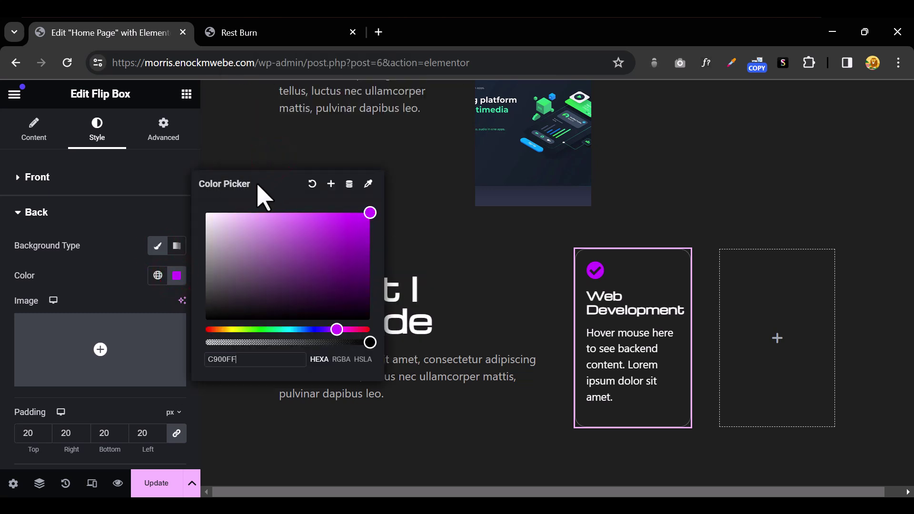
pyautogui.moveTo(653, 361)
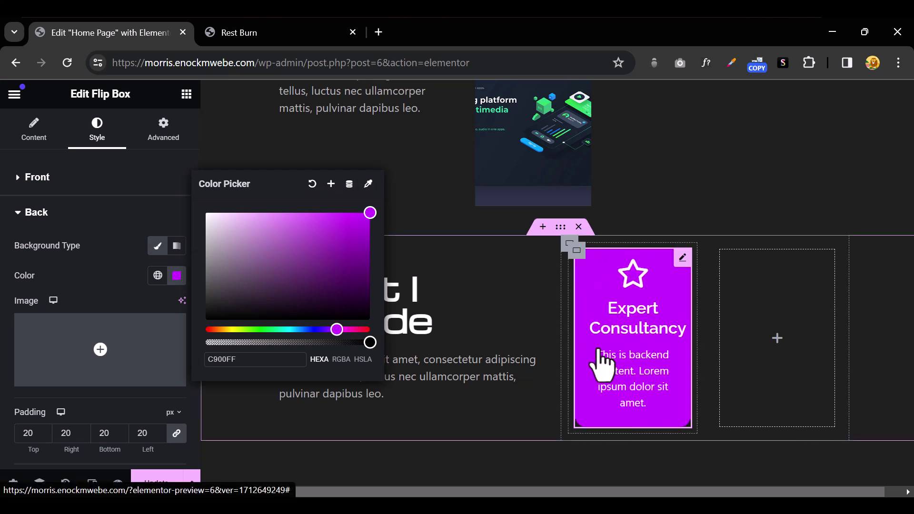
pyautogui.click(135, 216)
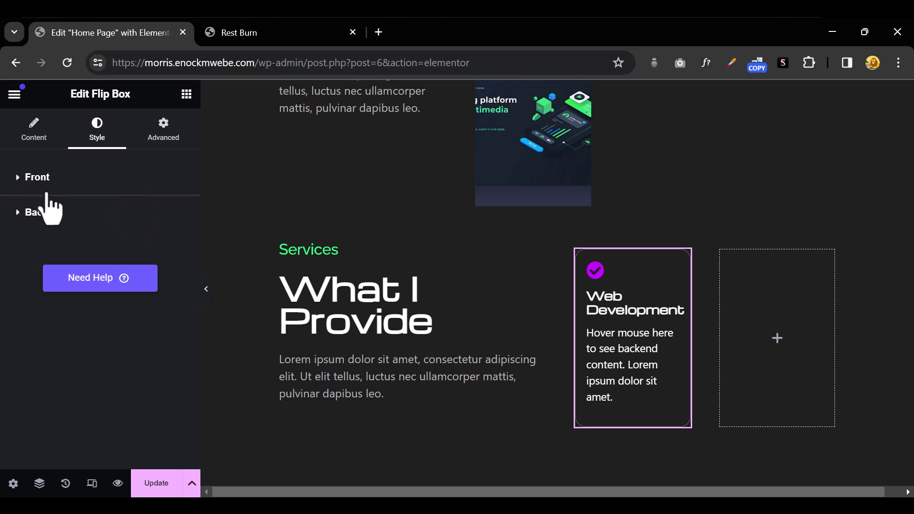
pyautogui.moveTo(664, 341)
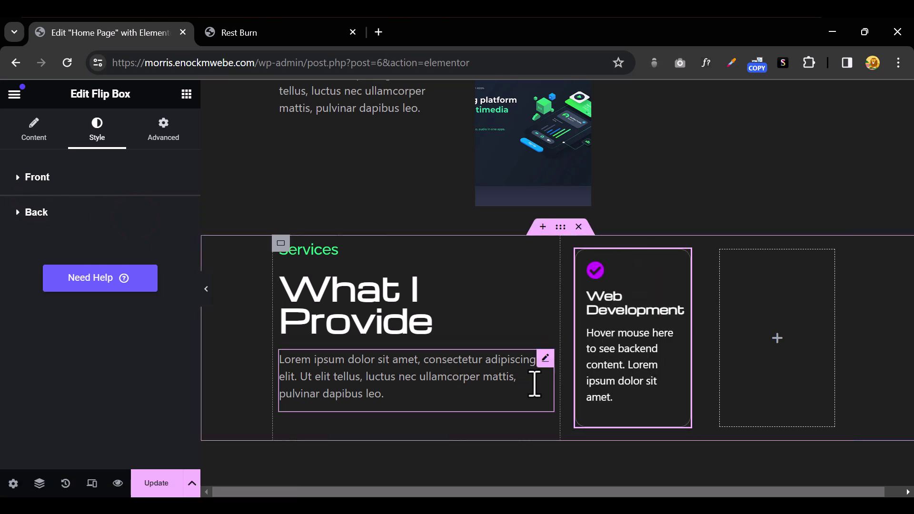
# Duplicate the Web Development flip box and retitle the copy SEO
pyautogui.rightClick(637, 379)
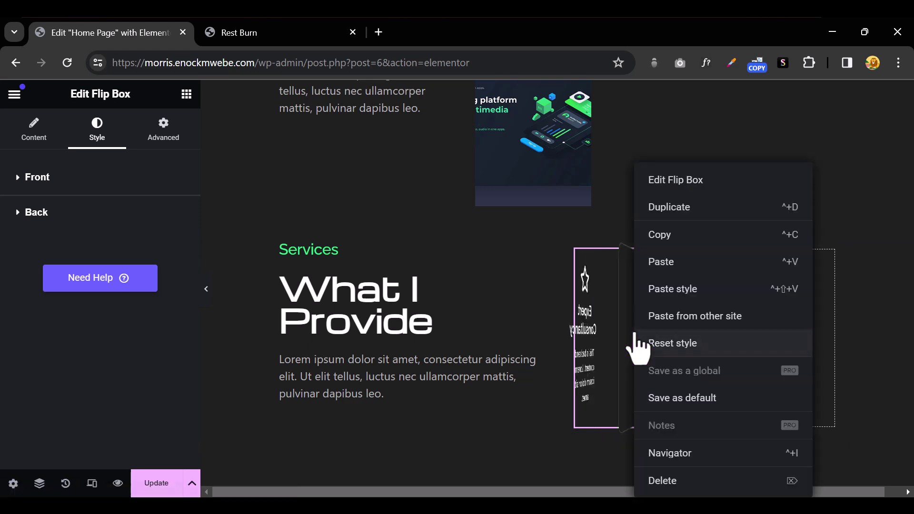
pyautogui.click(706, 210)
pyautogui.scroll(-4, 756, 327)
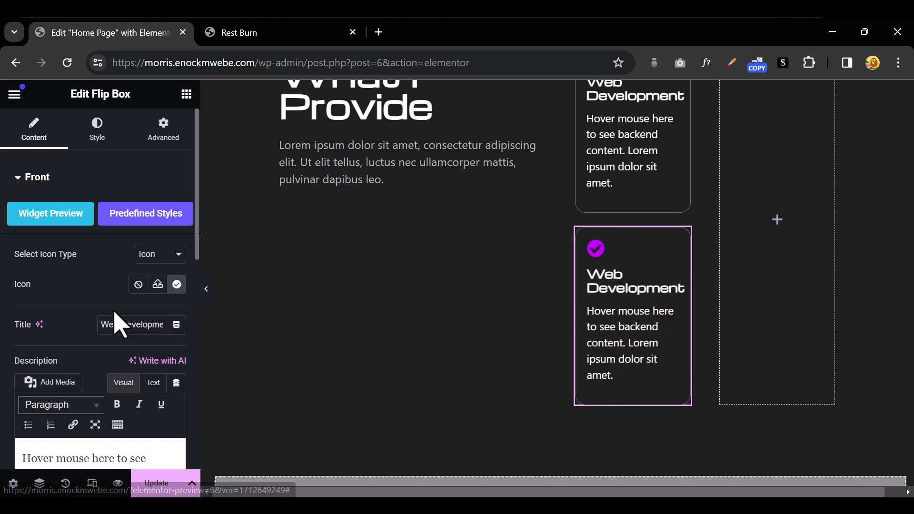
pyautogui.tripleClick(123, 324)
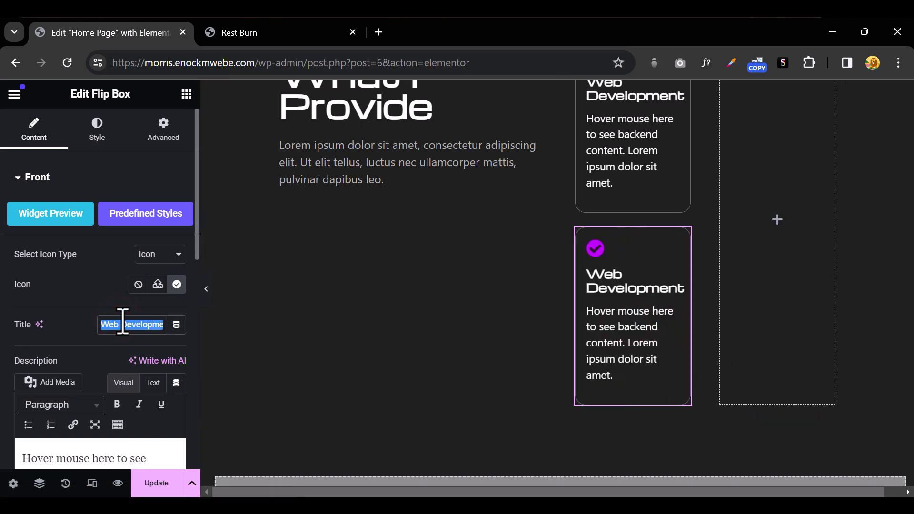
pyautogui.write('SEO')
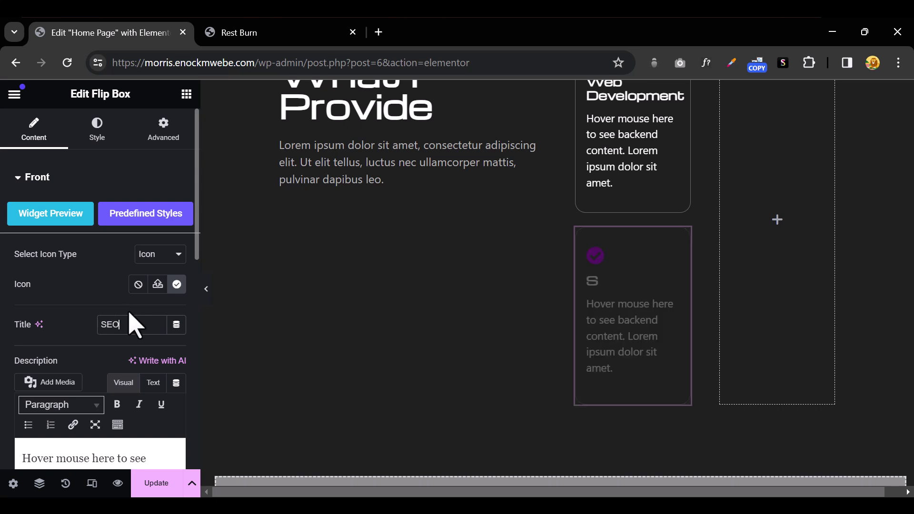
# Change the SEO card's front icon colour to yellow #FFF300
pyautogui.click(105, 142)
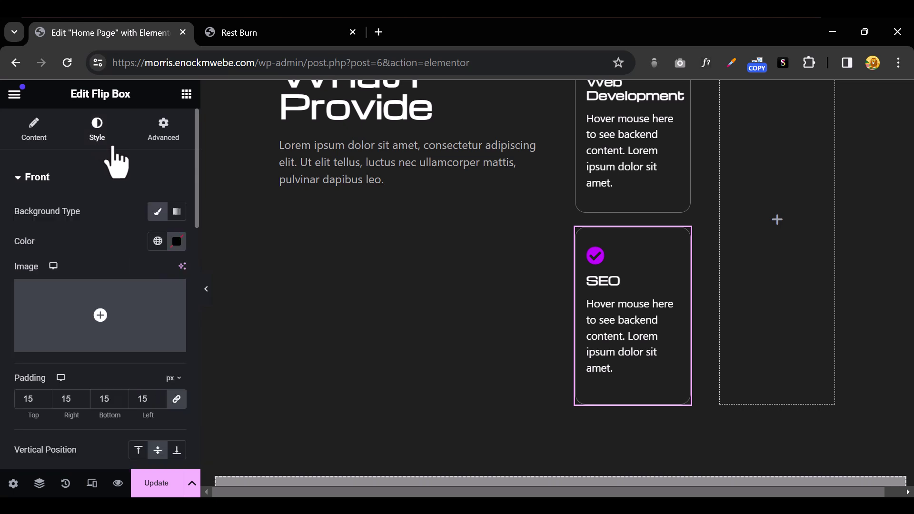
pyautogui.scroll(-7, 170, 267)
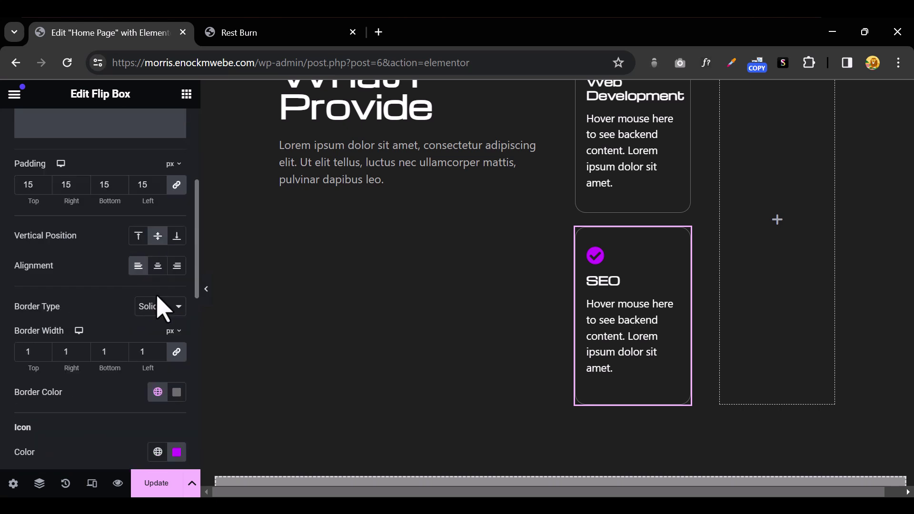
pyautogui.click(177, 309)
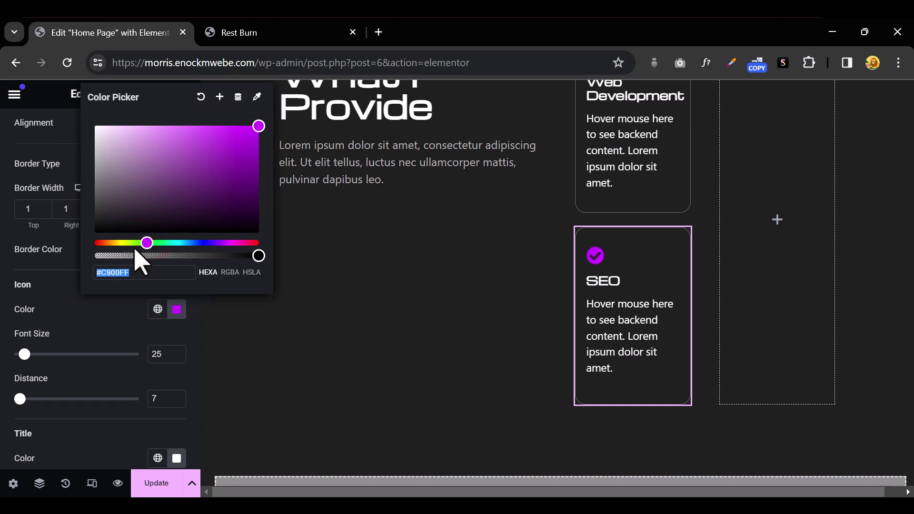
pyautogui.moveTo(129, 243); pyautogui.dragTo(122, 243)
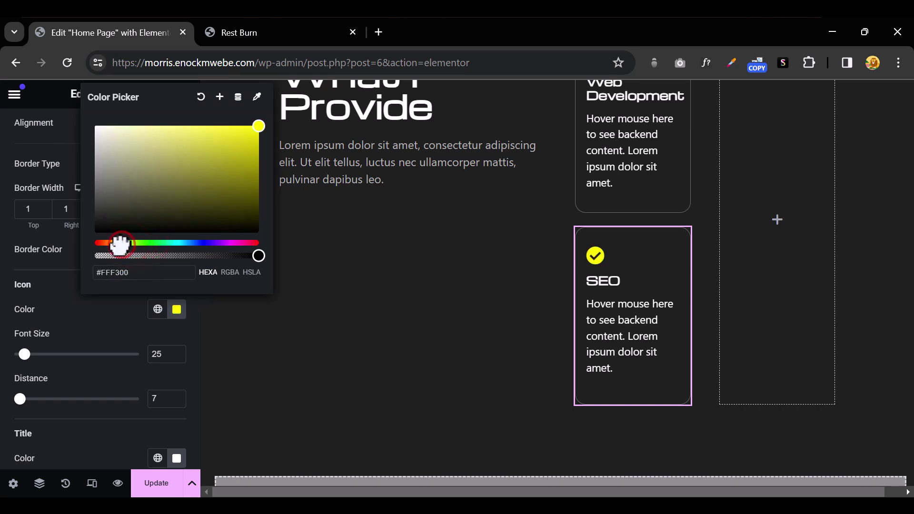
pyautogui.rightClick(152, 275)
pyautogui.click(201, 129)
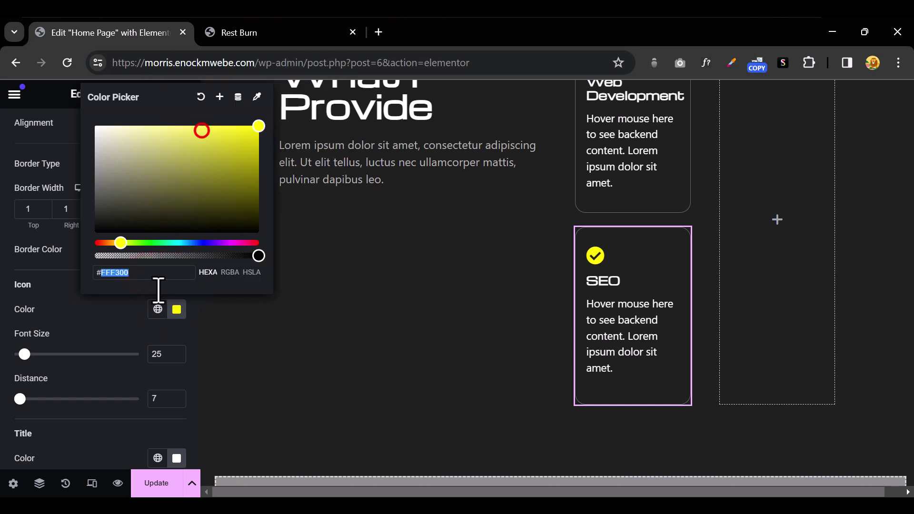
pyautogui.click(134, 337)
pyautogui.scroll(-8, 133, 334)
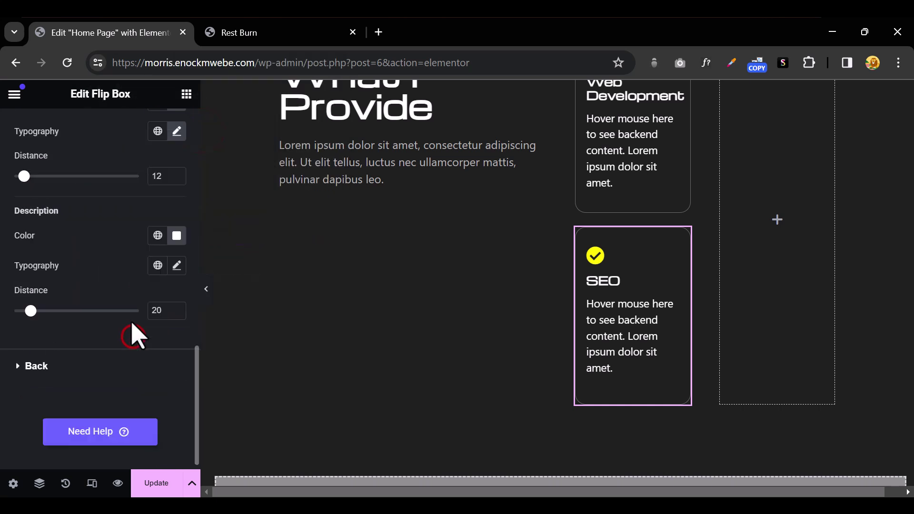
# Set the SEO card's back background to a darker yellow, #CAC000
pyautogui.click(28, 358)
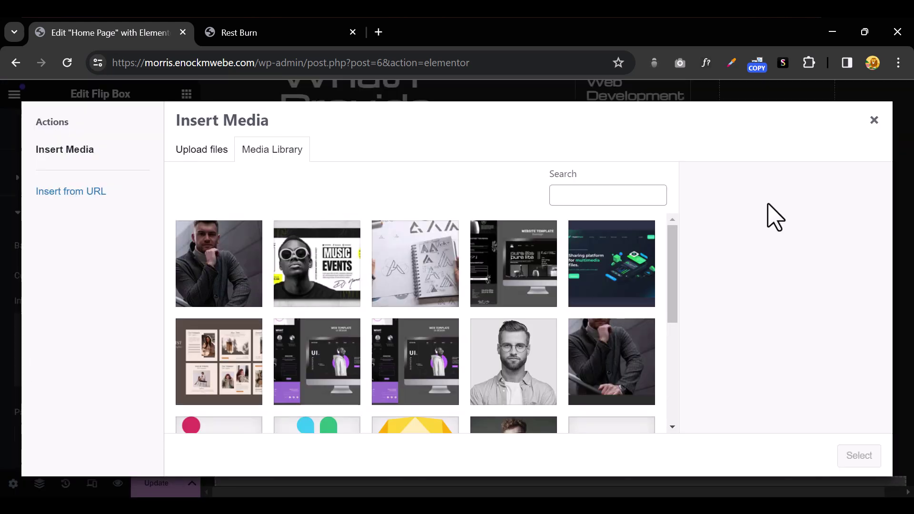
pyautogui.click(875, 120)
pyautogui.scroll(-5, 114, 373)
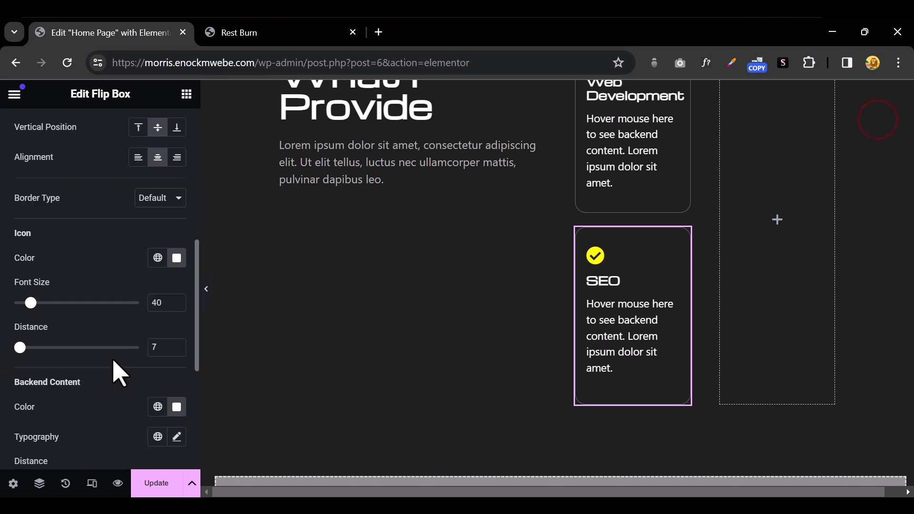
pyautogui.scroll(10, 112, 367)
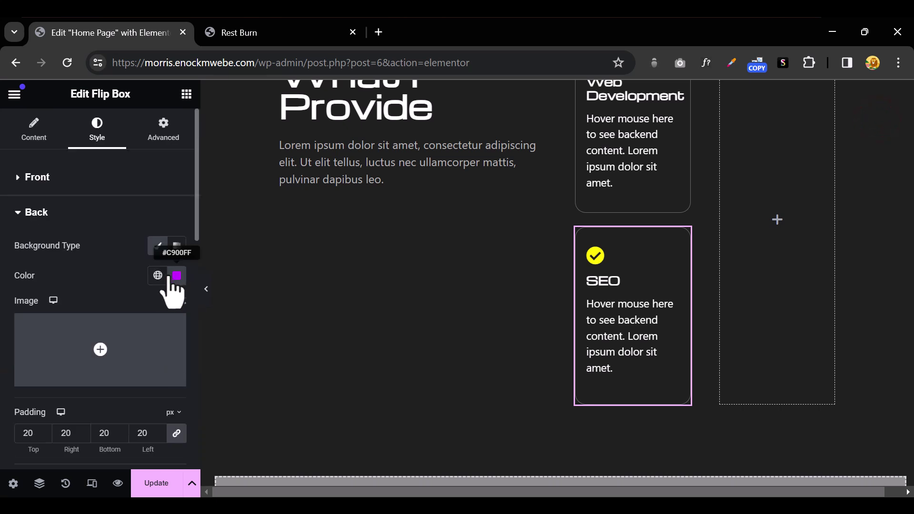
pyautogui.click(176, 275)
pyautogui.rightClick(227, 358)
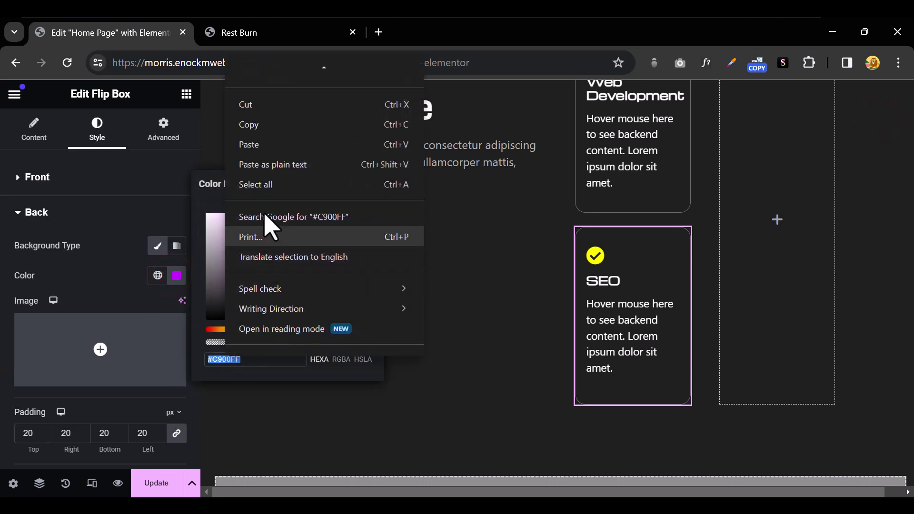
pyautogui.click(265, 146)
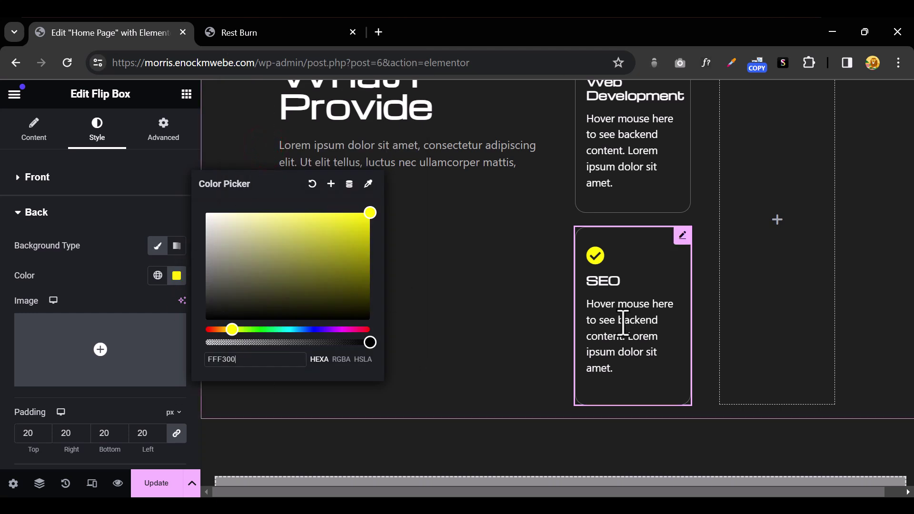
pyautogui.moveTo(635, 320)
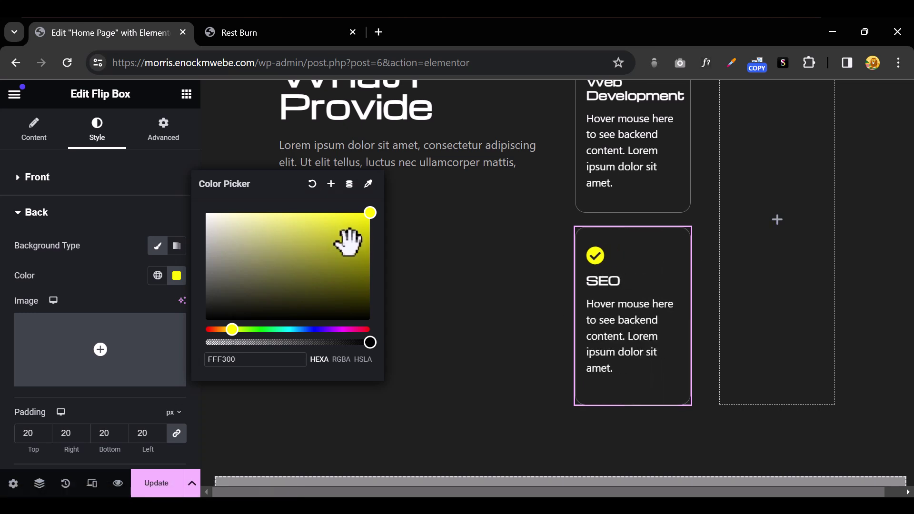
pyautogui.moveTo(360, 244)
pyautogui.mouseDown()
pyautogui.moveTo(374, 281)
pyautogui.moveTo(359, 272)
pyautogui.moveTo(361, 260)
pyautogui.mouseUp()
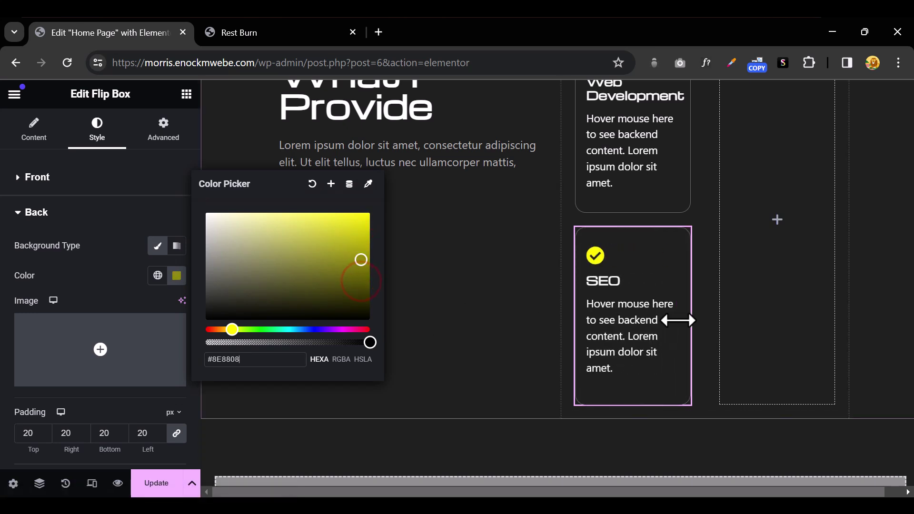
pyautogui.moveTo(673, 332)
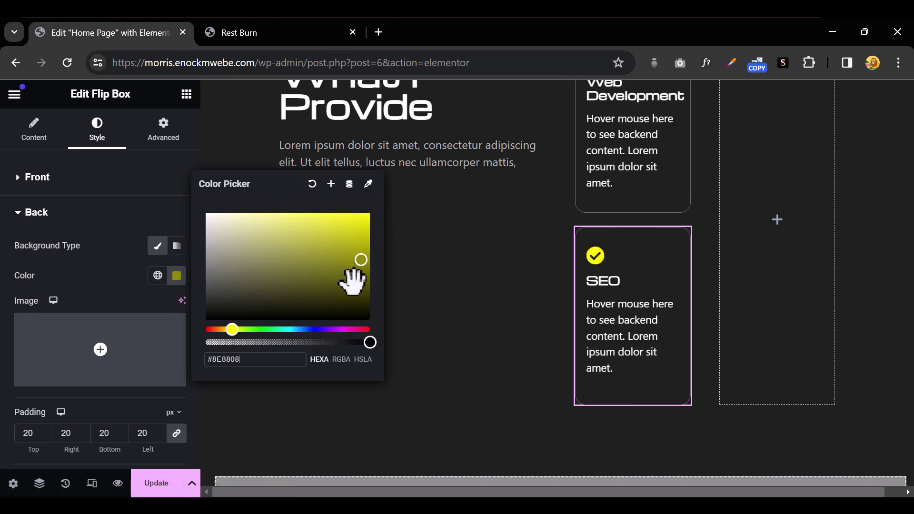
pyautogui.moveTo(369, 246); pyautogui.dragTo(370, 235)
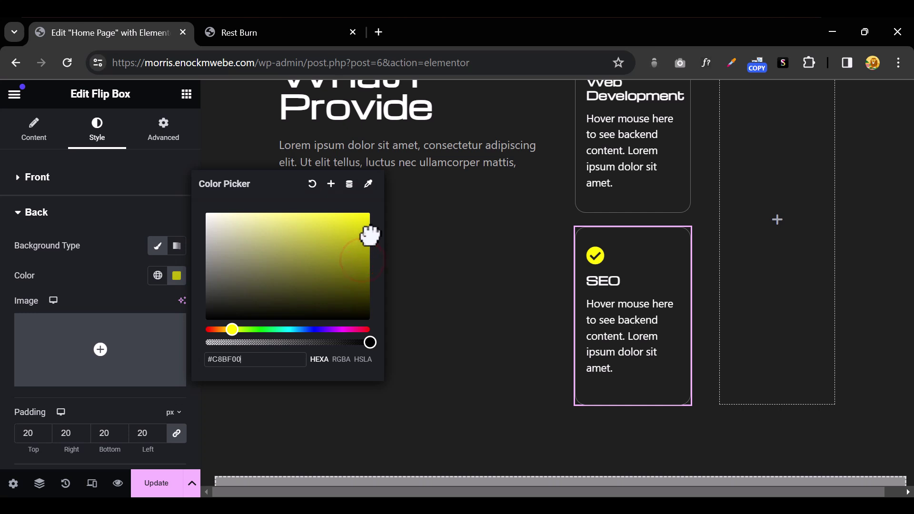
pyautogui.moveTo(684, 341)
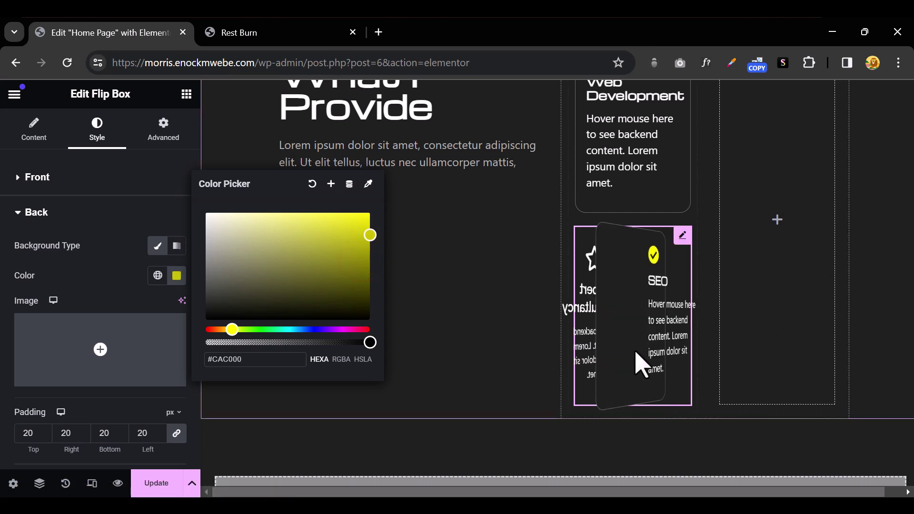
pyautogui.scroll(3, 641, 357)
pyautogui.click(634, 331)
# Copy the Web Development flip box and paste two copies into the empty right column
pyautogui.rightClick(634, 331)
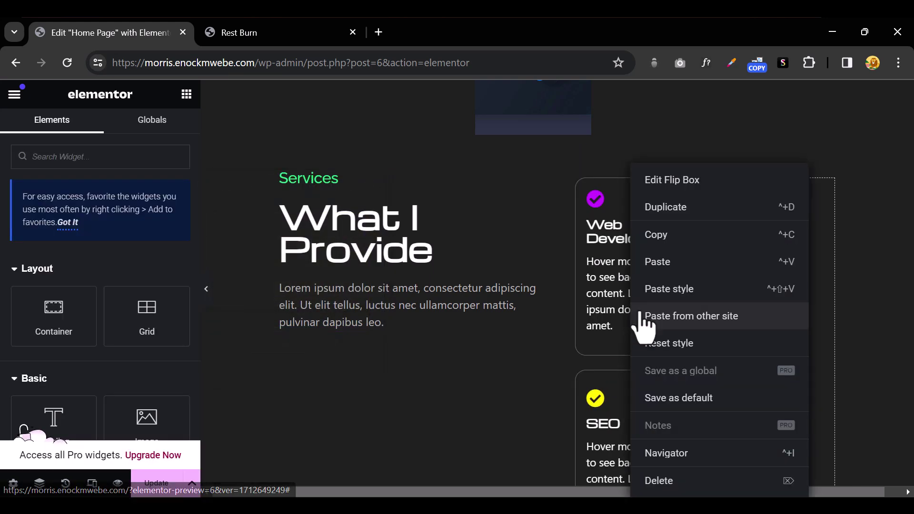
pyautogui.click(680, 238)
pyautogui.rightClick(771, 280)
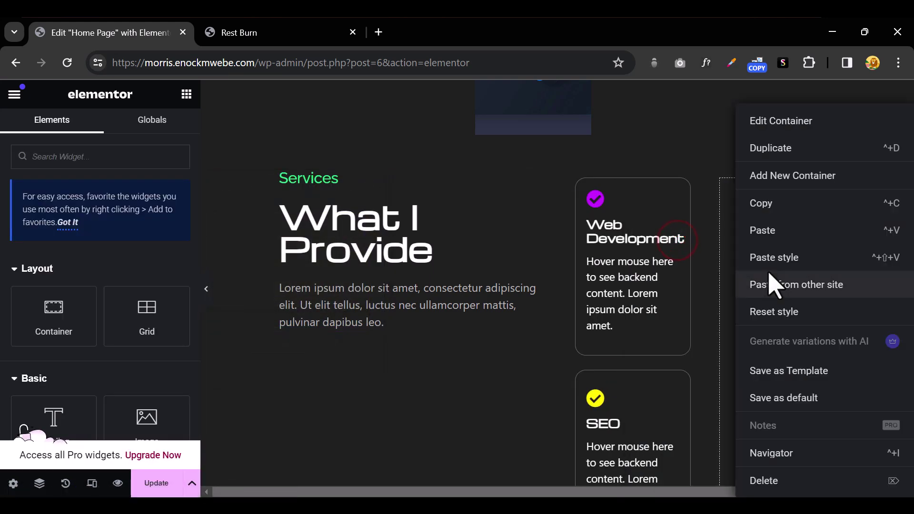
pyautogui.click(789, 236)
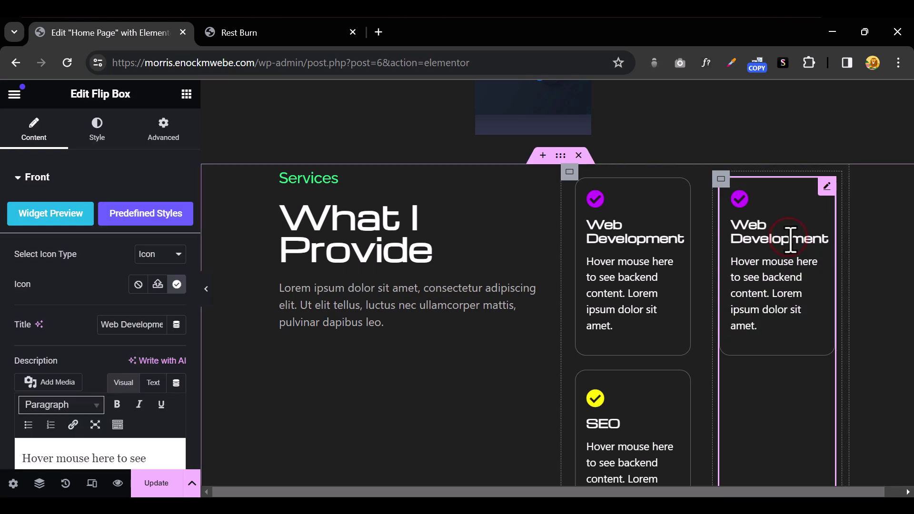
pyautogui.rightClick(761, 402)
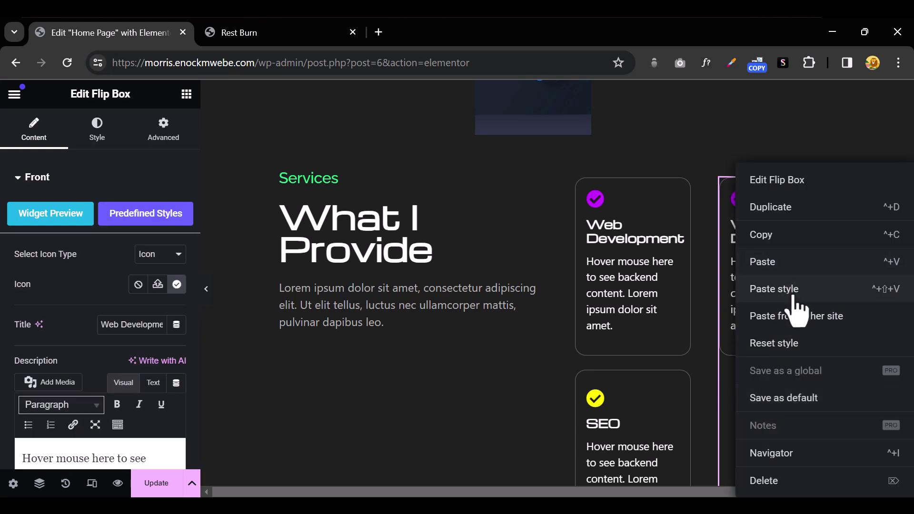
pyautogui.click(787, 265)
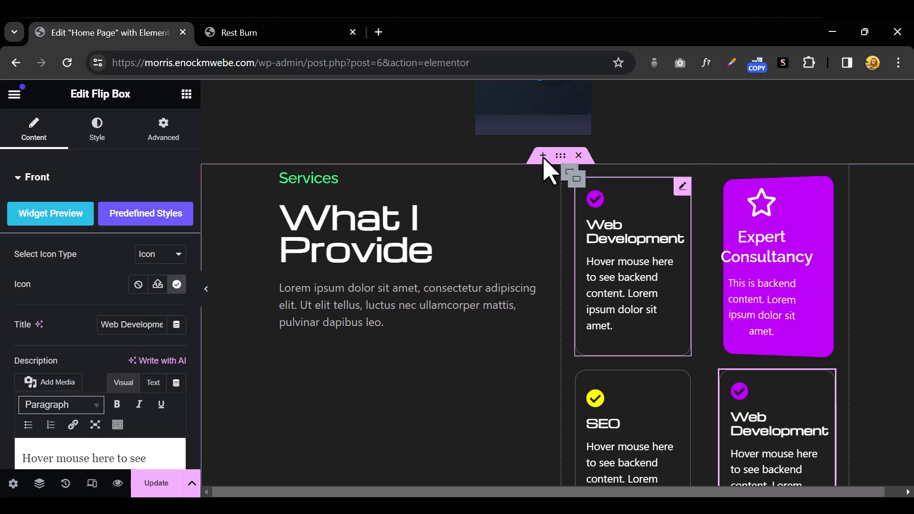
# Compare the grid against the live site, then select the top-right flip box
pyautogui.click(287, 42)
pyautogui.scroll(-5, 724, 320)
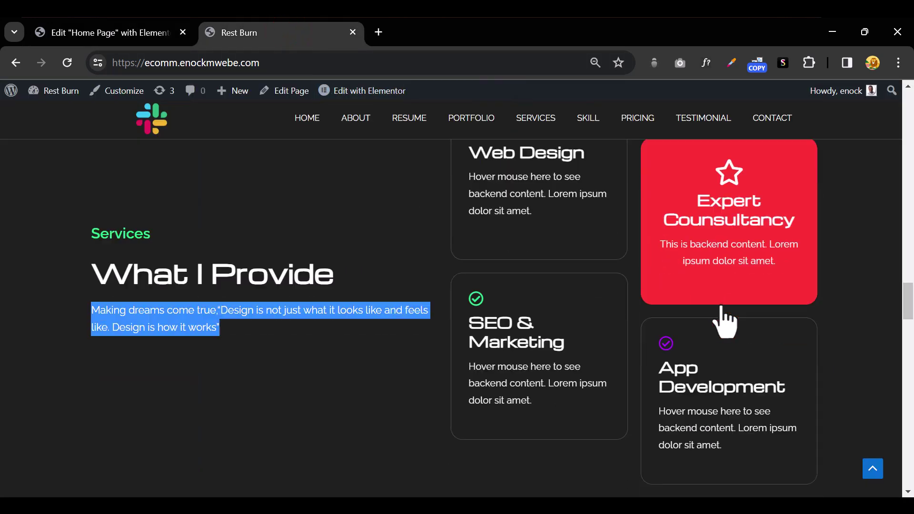
pyautogui.scroll(4, 857, 364)
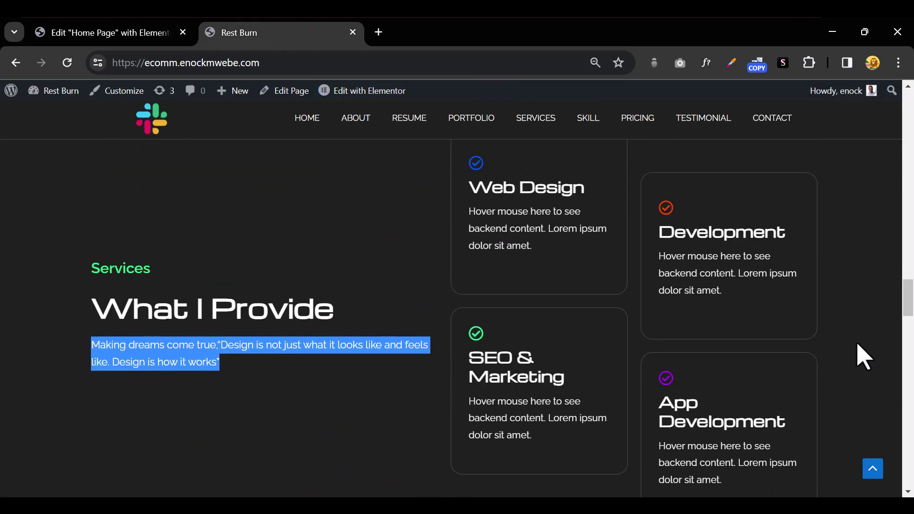
pyautogui.click(184, 42)
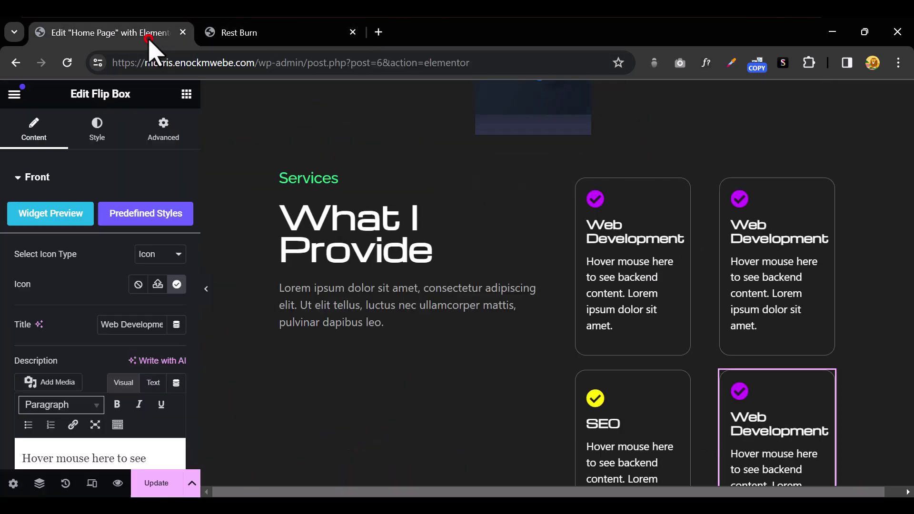
pyautogui.click(794, 258)
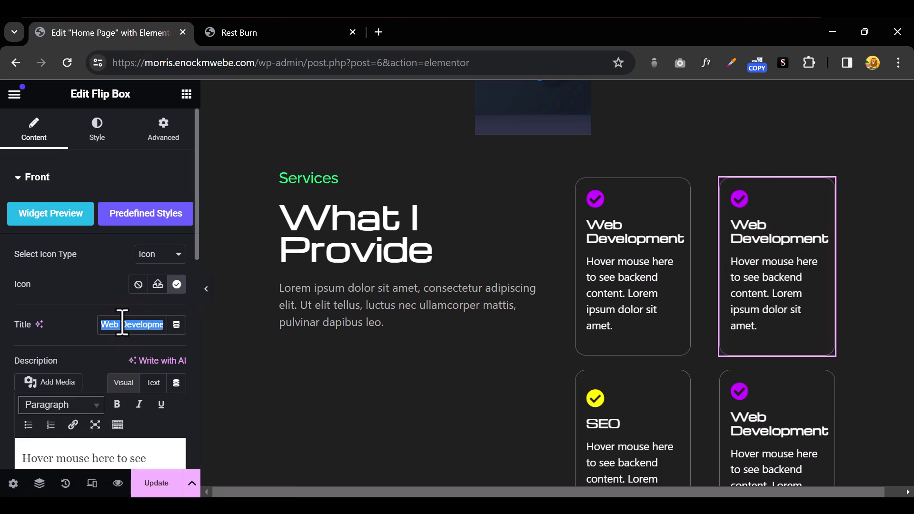
# Retitle the top-right card App Development and set its icon to the global Green
pyautogui.write('A')
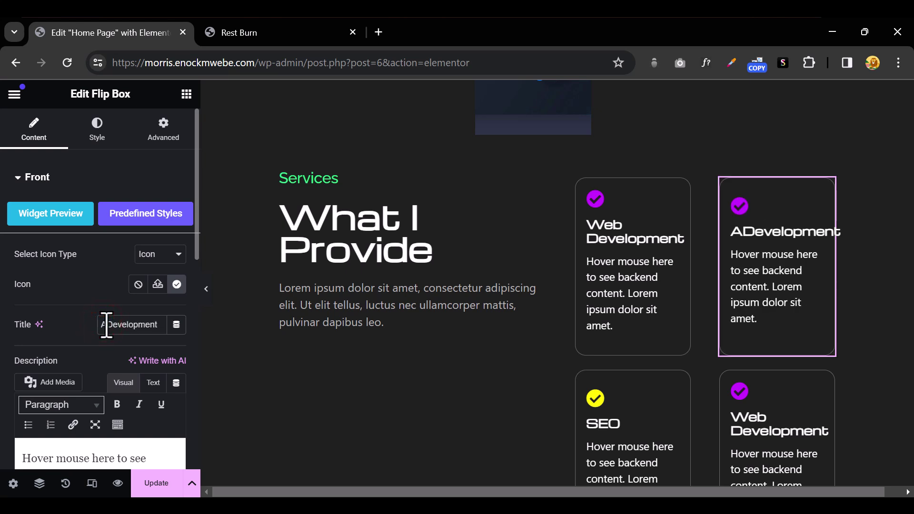
pyautogui.write('pp')
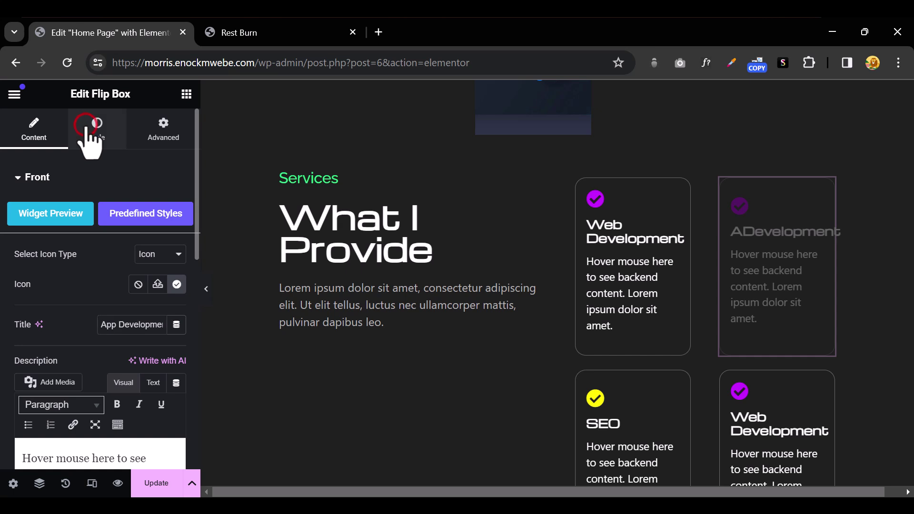
pyautogui.click(87, 128)
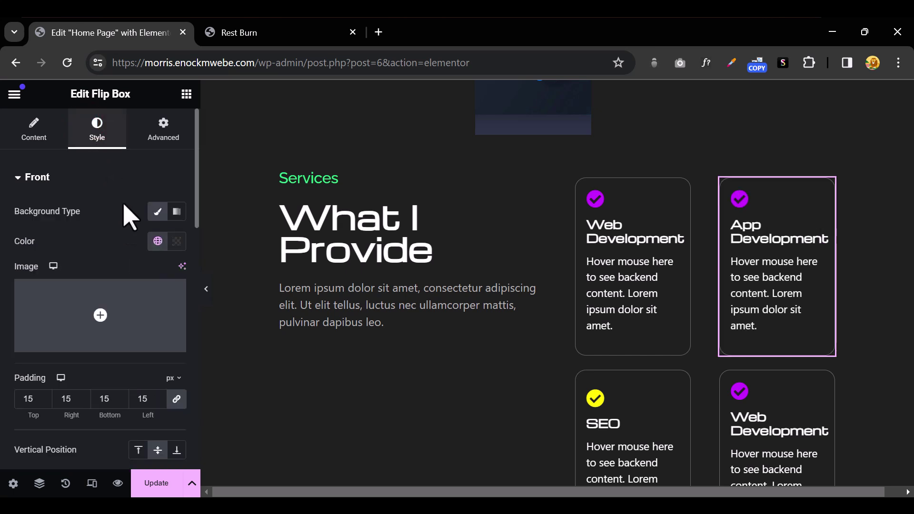
pyautogui.scroll(-5, 163, 302)
pyautogui.scroll(-2, 165, 292)
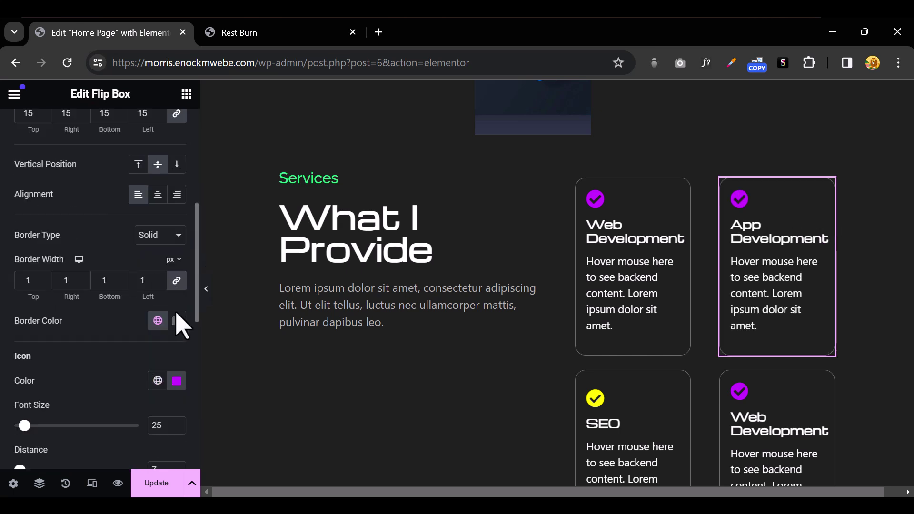
pyautogui.click(176, 381)
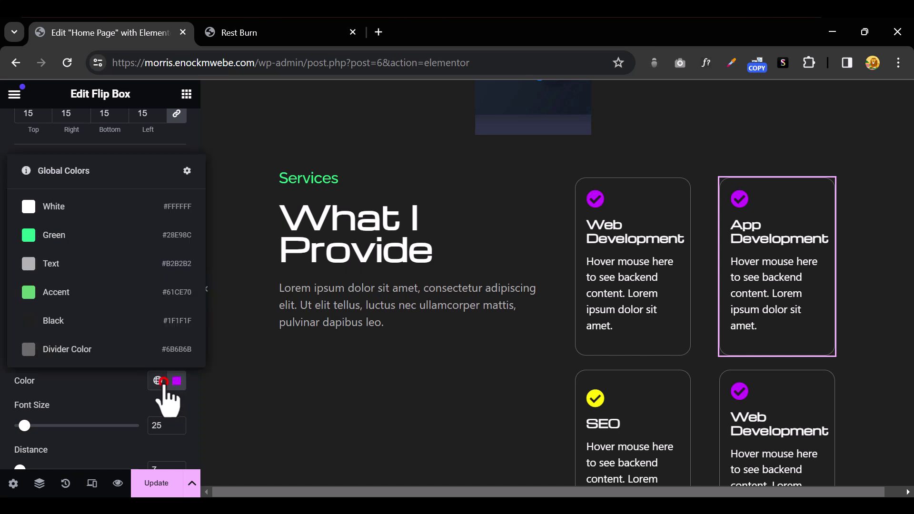
pyautogui.click(102, 241)
# Set the App Development card's back background to the global Green and view the live site
pyautogui.scroll(-3, 142, 342)
pyautogui.scroll(6, 147, 390)
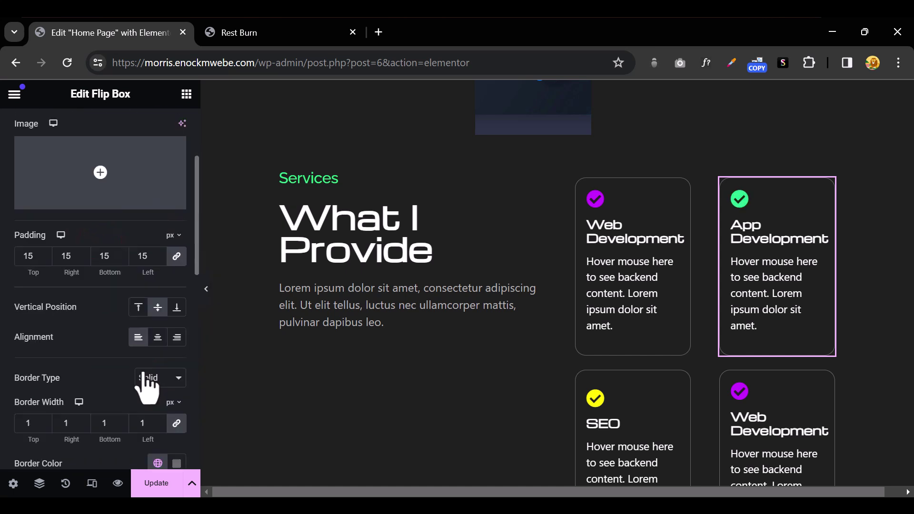
pyautogui.scroll(-12, 147, 387)
pyautogui.click(31, 355)
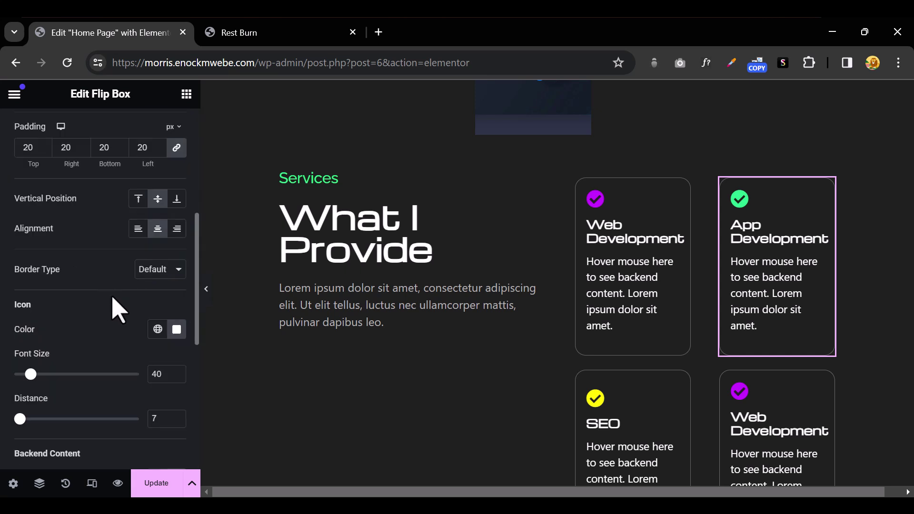
pyautogui.scroll(10, 122, 315)
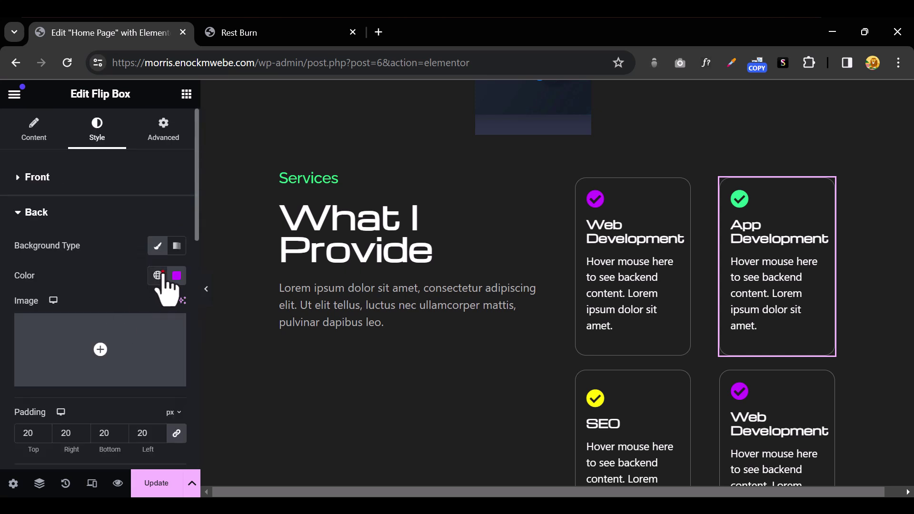
pyautogui.click(159, 275)
pyautogui.click(104, 370)
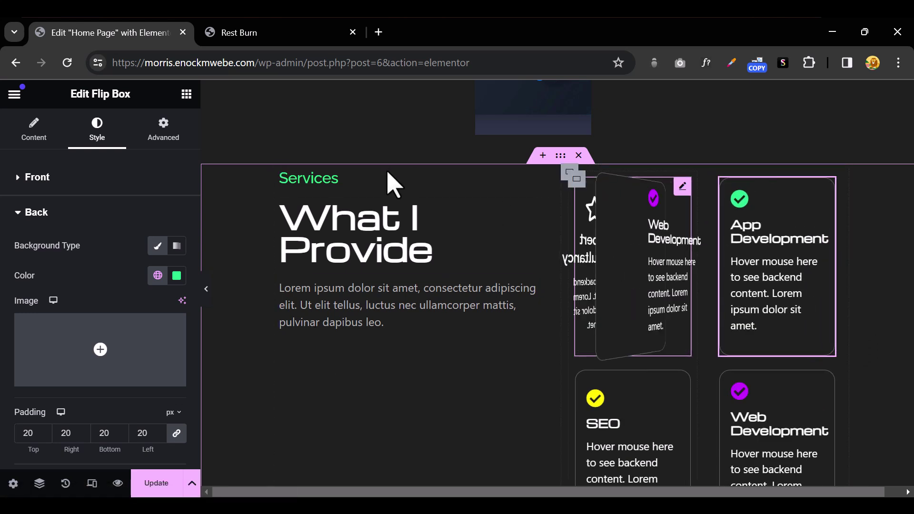
pyautogui.click(299, 42)
# Back in the editor, select the App Development flip box in the right column
pyautogui.scroll(3, 840, 336)
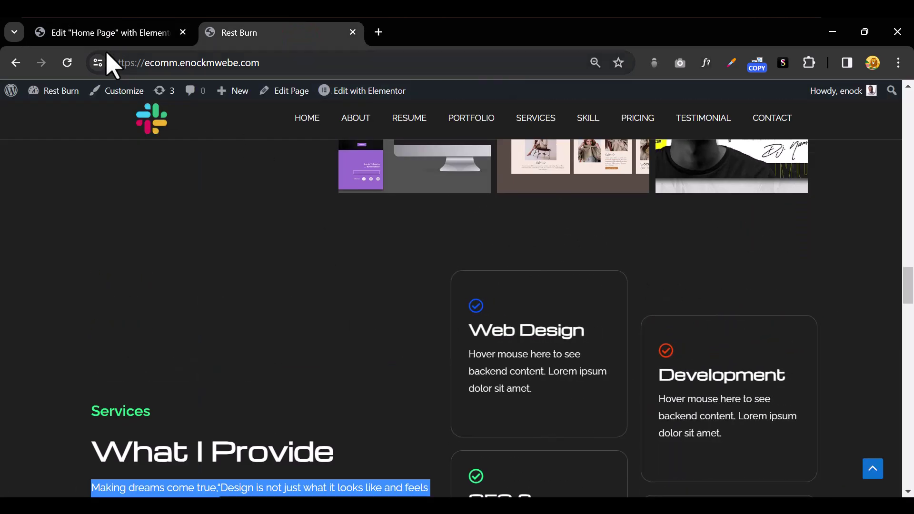
pyautogui.click(114, 38)
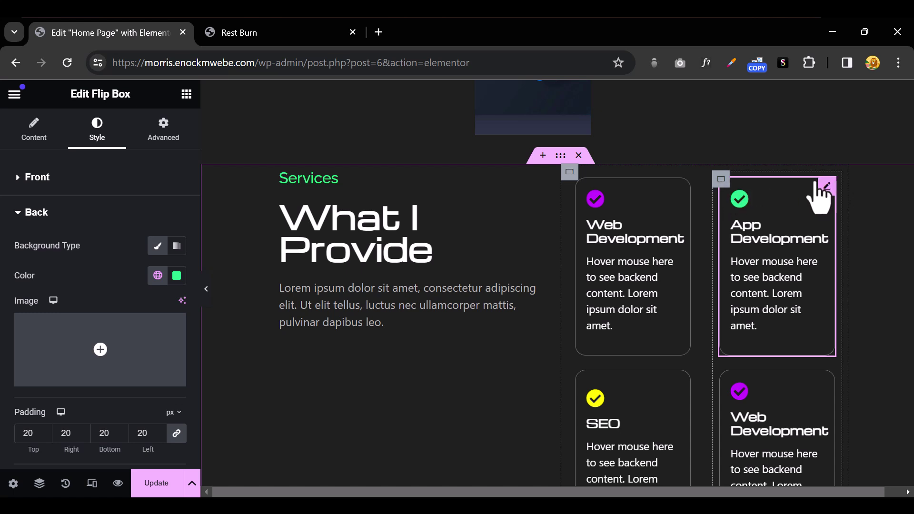
pyautogui.click(723, 180)
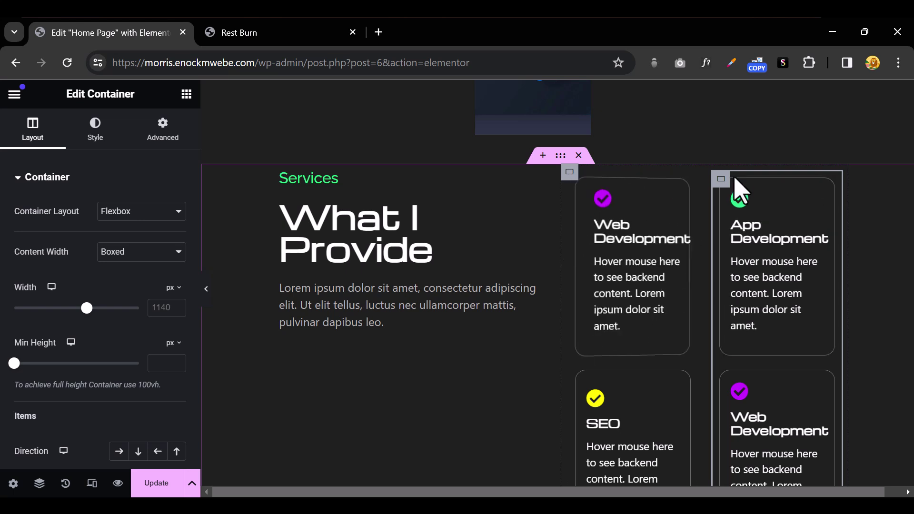
pyautogui.click(722, 180)
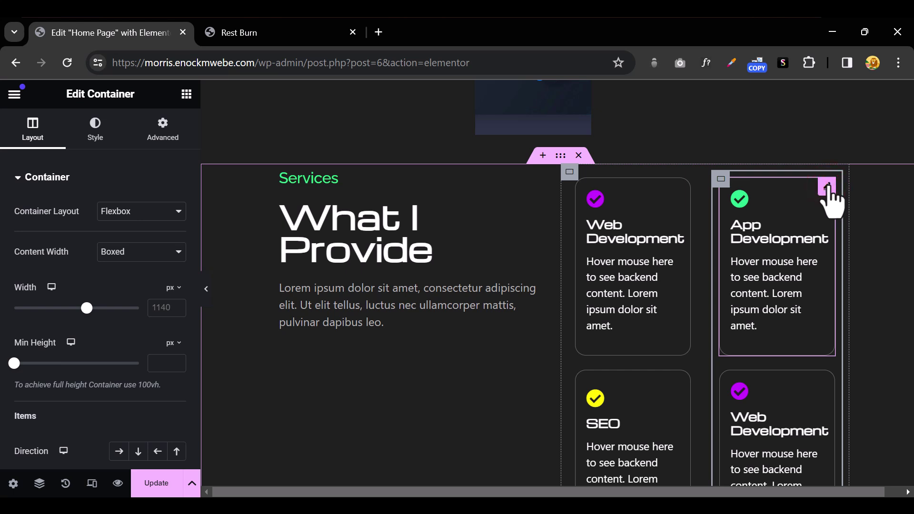
pyautogui.click(828, 186)
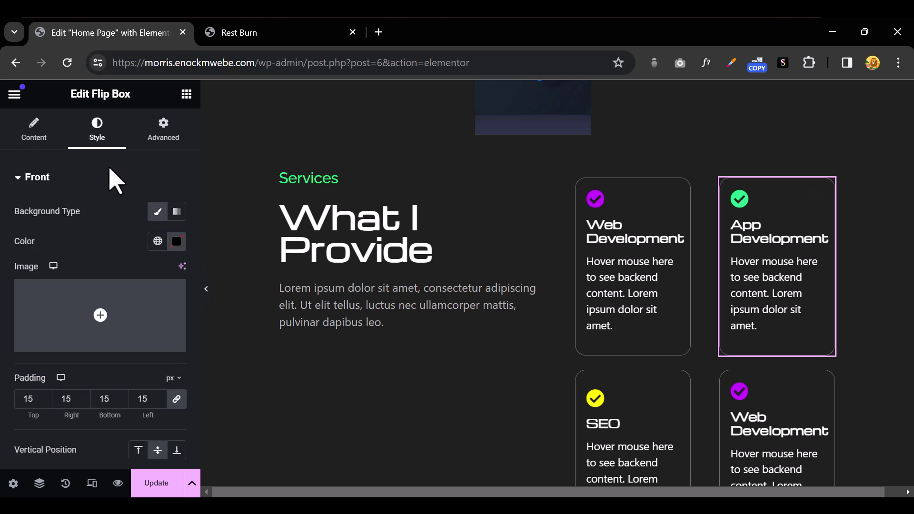
# Unlink the margin, set the top margin to 50 px, and preview the staggered column
pyautogui.click(151, 146)
pyautogui.click(176, 227)
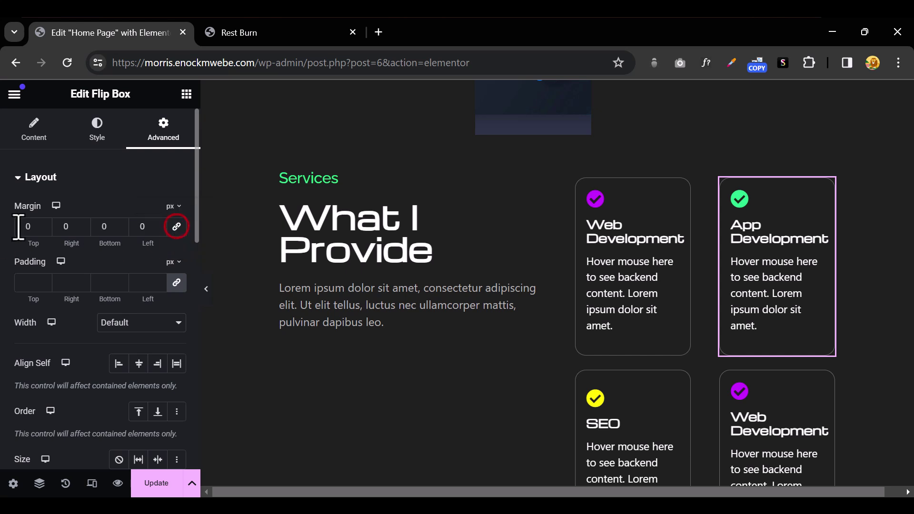
pyautogui.write('4')
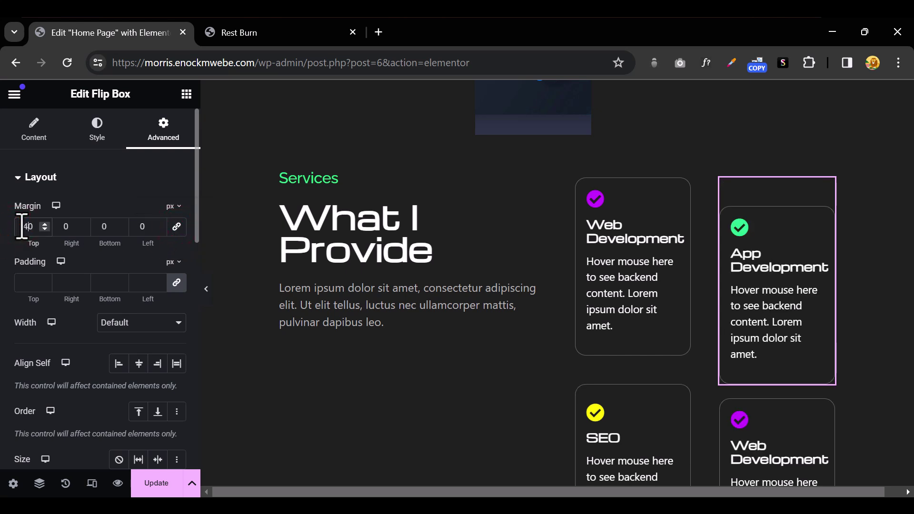
pyautogui.press('BackSpace')
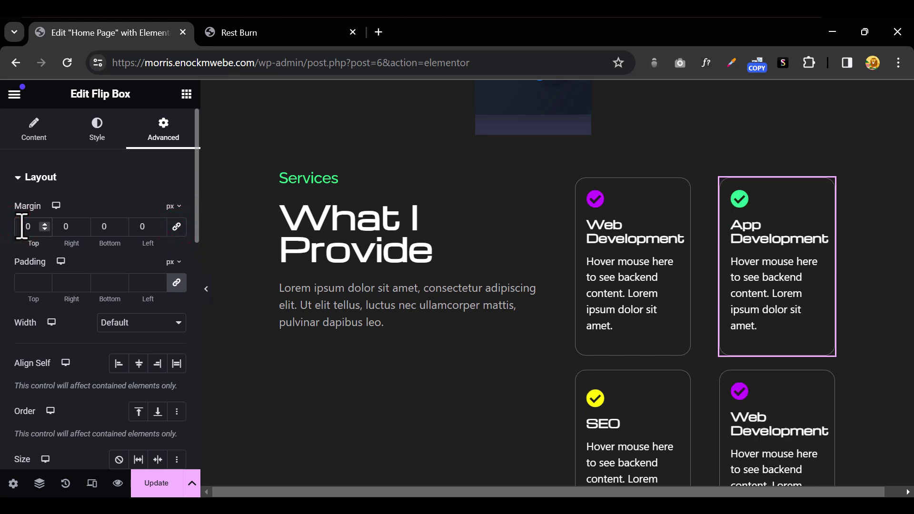
pyautogui.write('5')
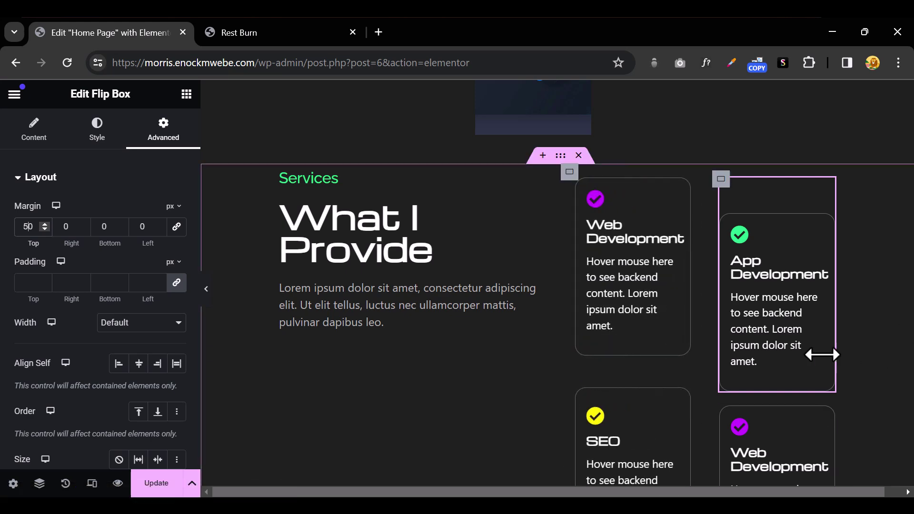
pyautogui.click(206, 289)
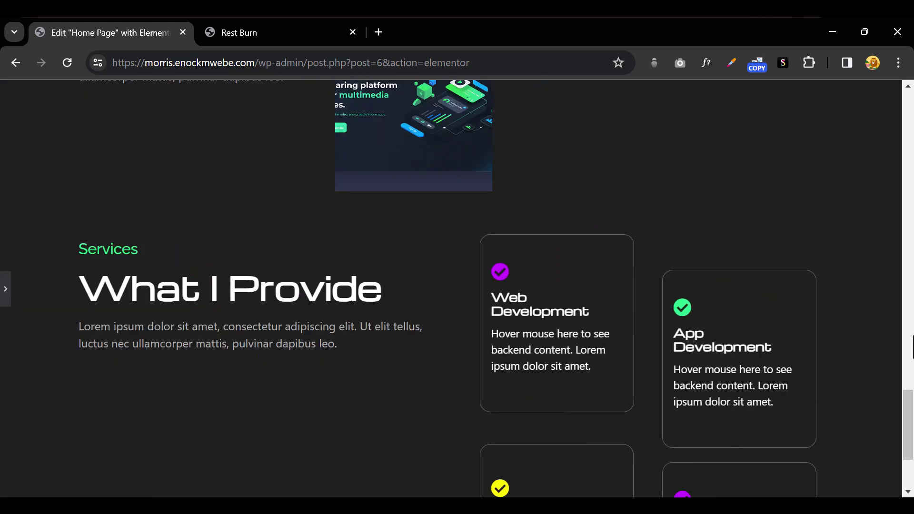
pyautogui.scroll(-3, 881, 367)
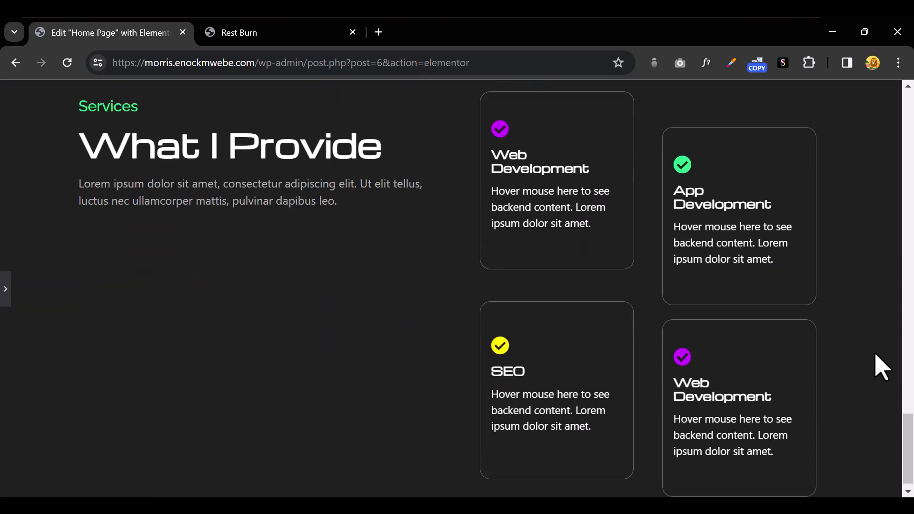
pyautogui.click(6, 290)
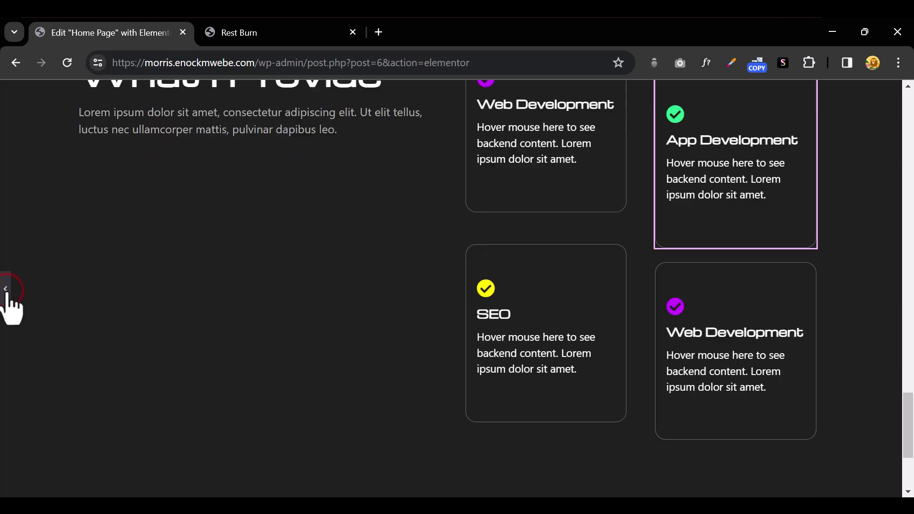
pyautogui.scroll(3, 373, 341)
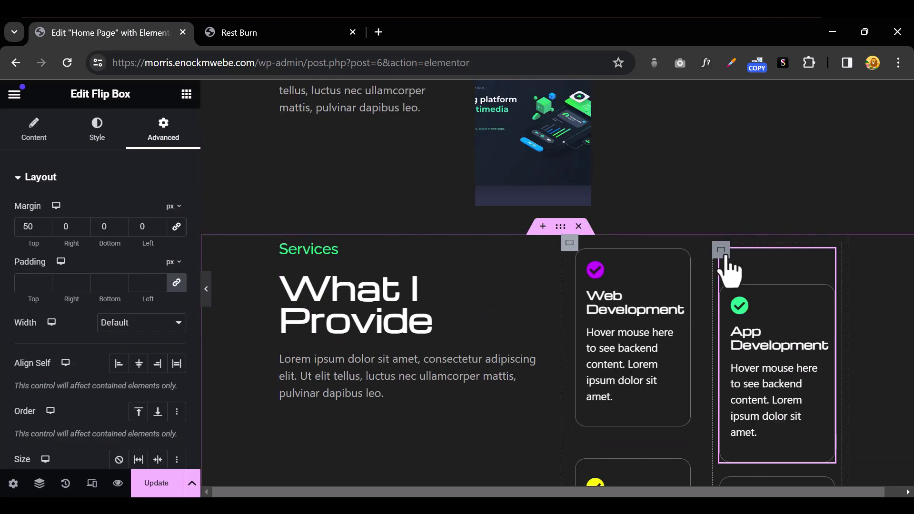
# Set padding to 0 on both service column containers and preview the result
pyautogui.click(721, 250)
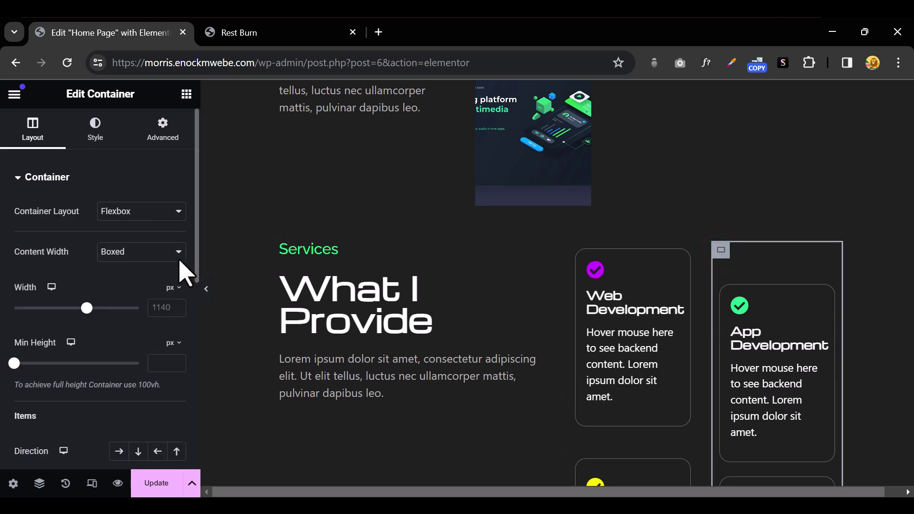
pyautogui.click(163, 130)
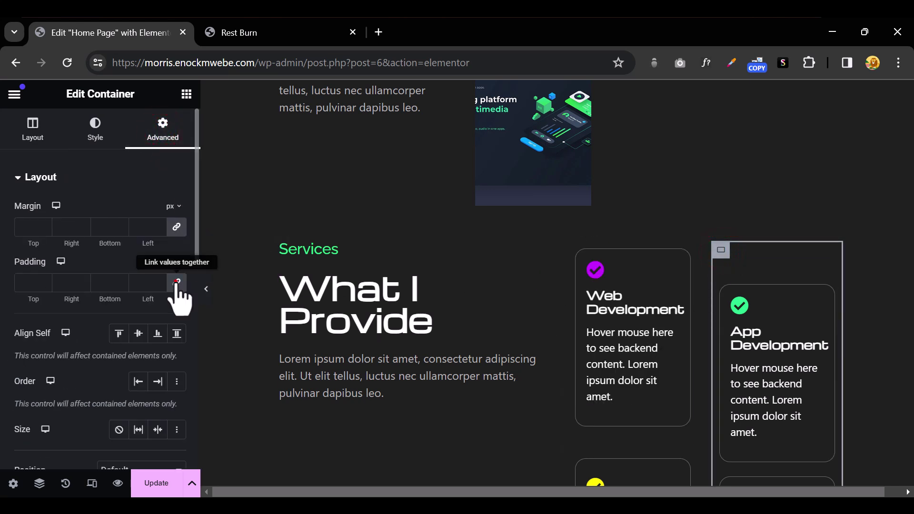
pyautogui.click(176, 282)
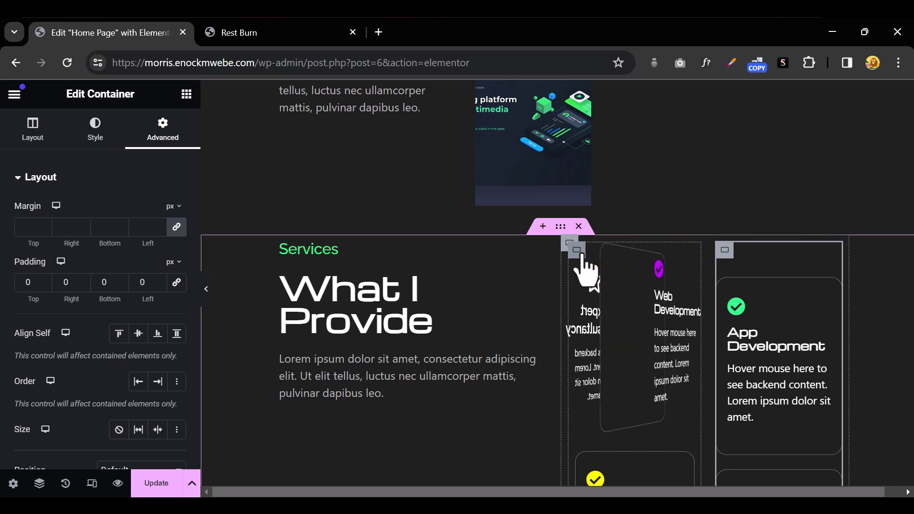
pyautogui.click(576, 252)
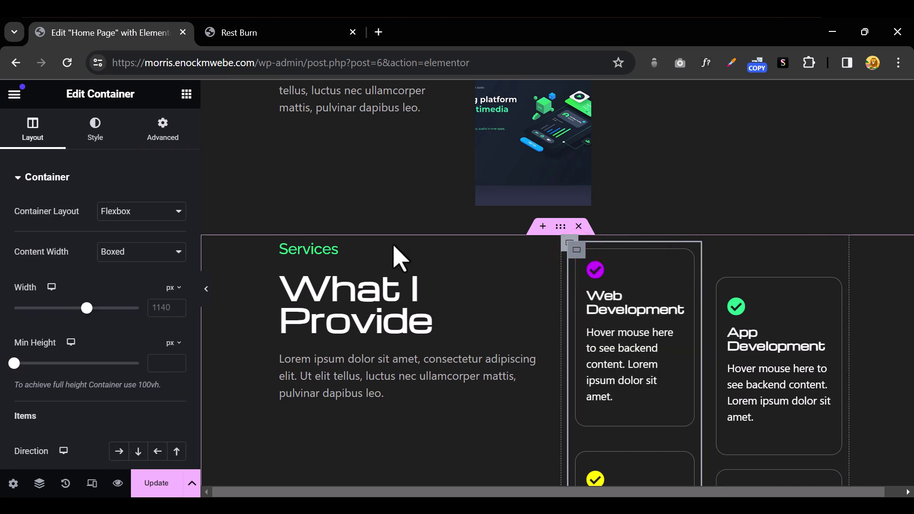
pyautogui.click(161, 125)
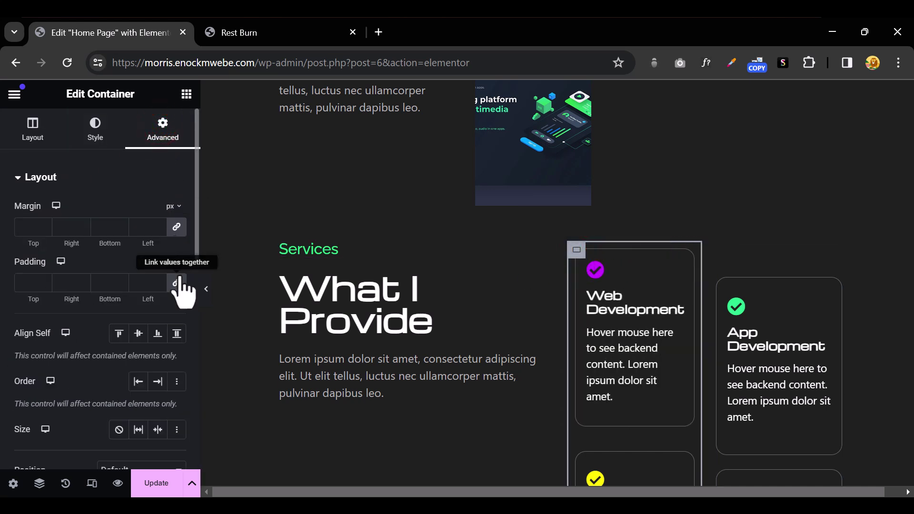
pyautogui.click(177, 280)
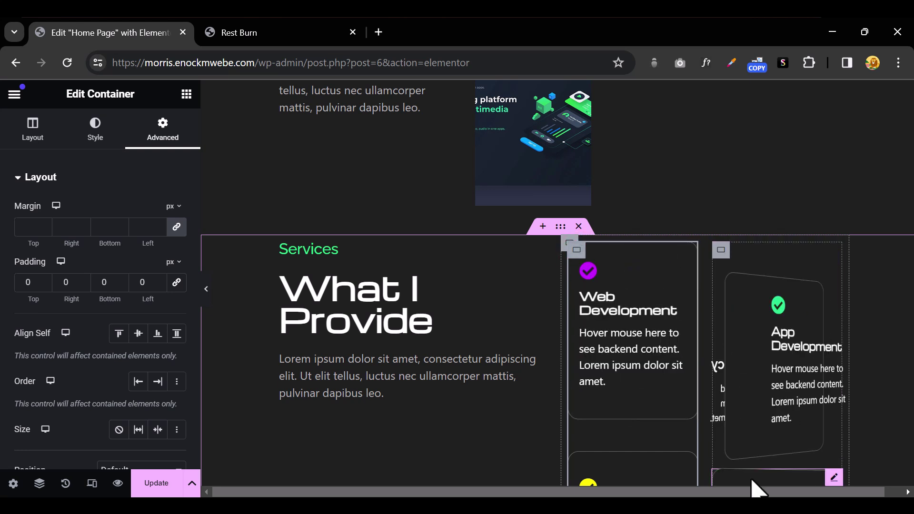
pyautogui.click(207, 295)
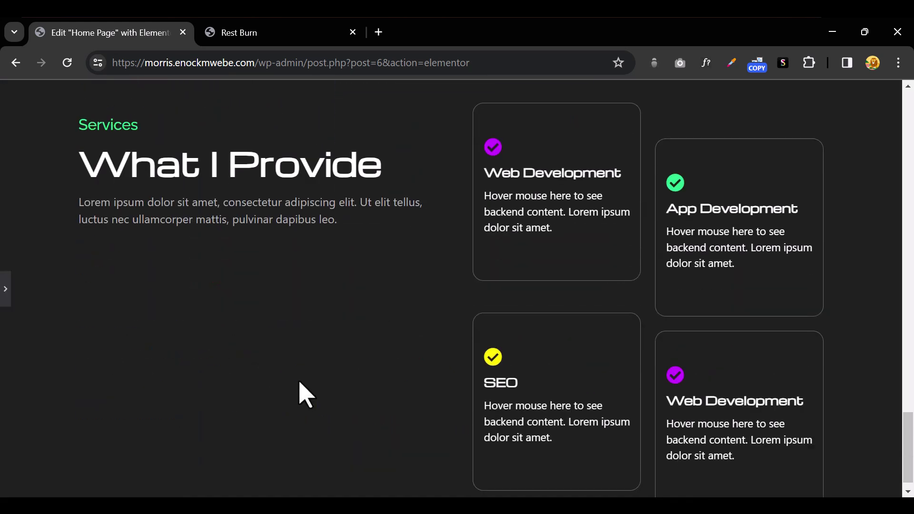
pyautogui.scroll(-1, 305, 395)
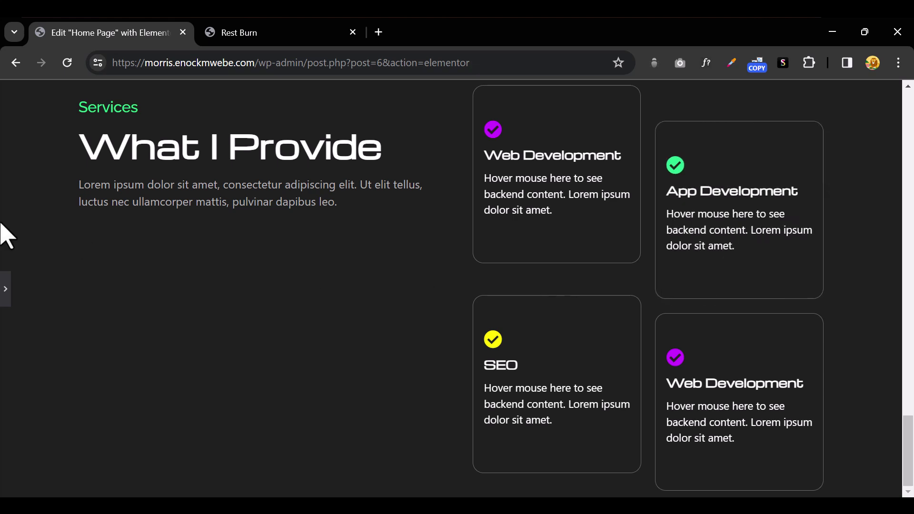
pyautogui.click(7, 288)
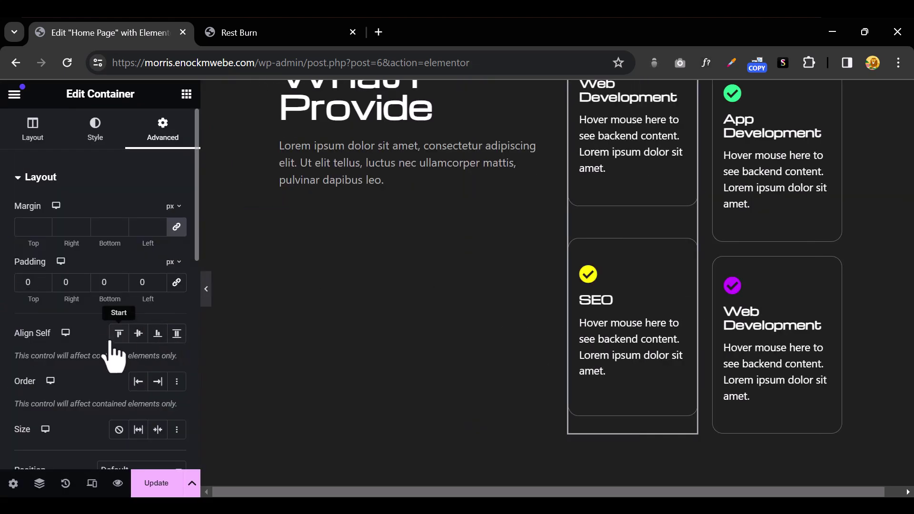
pyautogui.scroll(3, 281, 388)
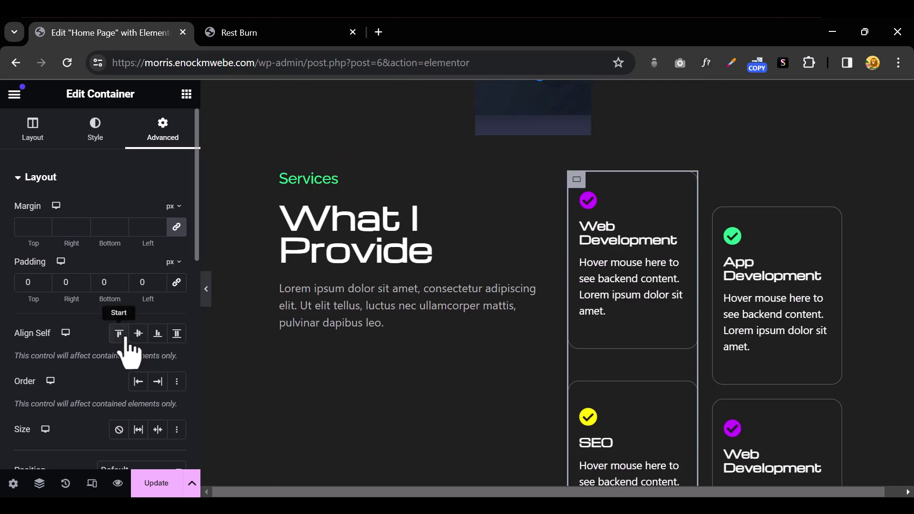
# Set the Web Development column's Align Self to Start and preview the layout
pyautogui.click(125, 335)
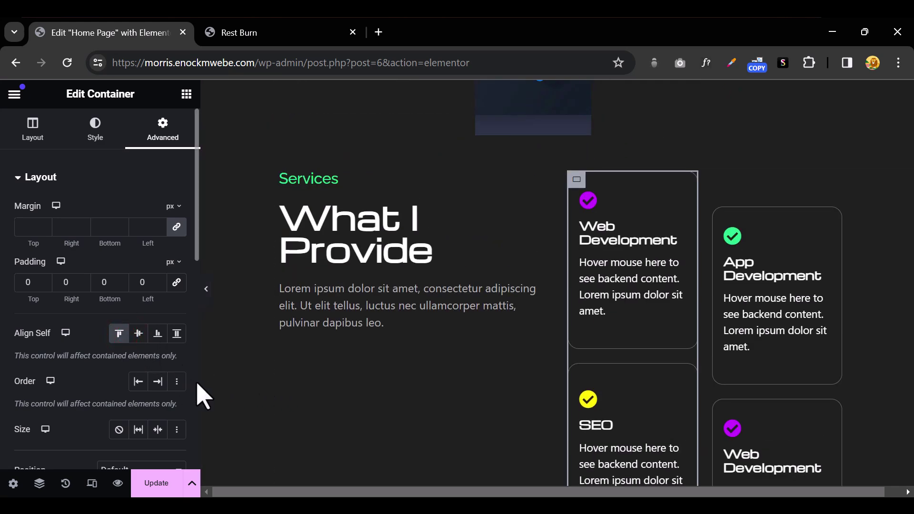
pyautogui.click(206, 290)
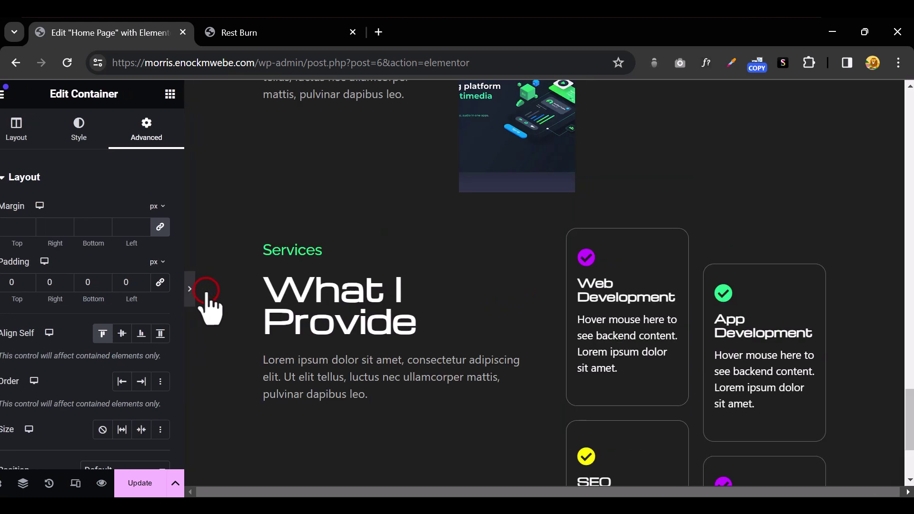
pyautogui.scroll(-2, 242, 417)
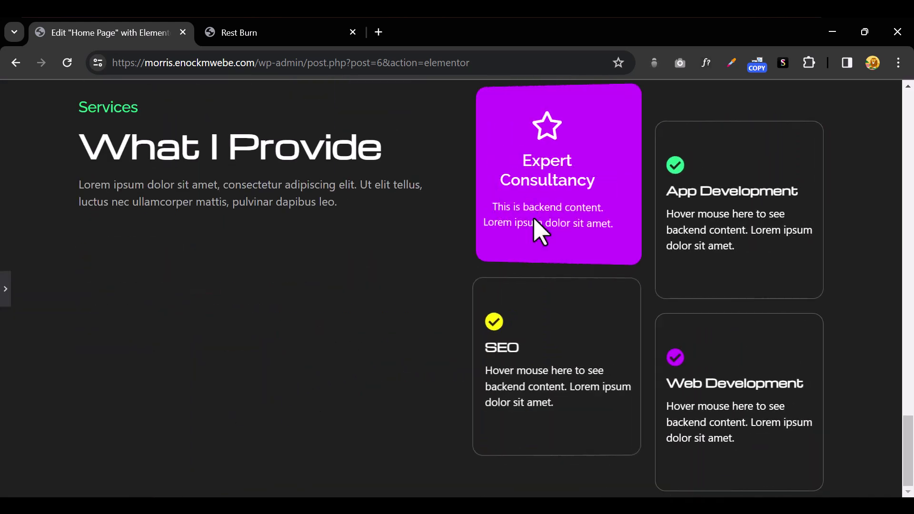
pyautogui.click(6, 289)
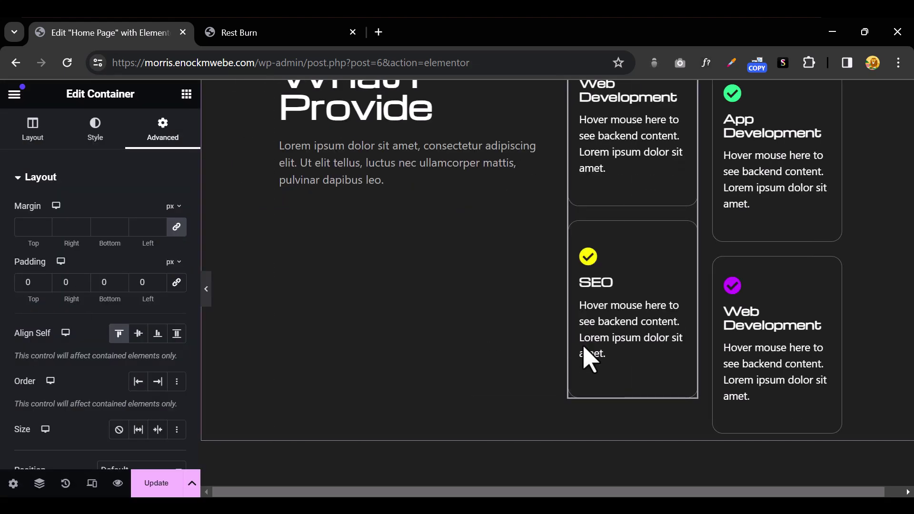
pyautogui.scroll(2, 585, 357)
pyautogui.scroll(3, 405, 266)
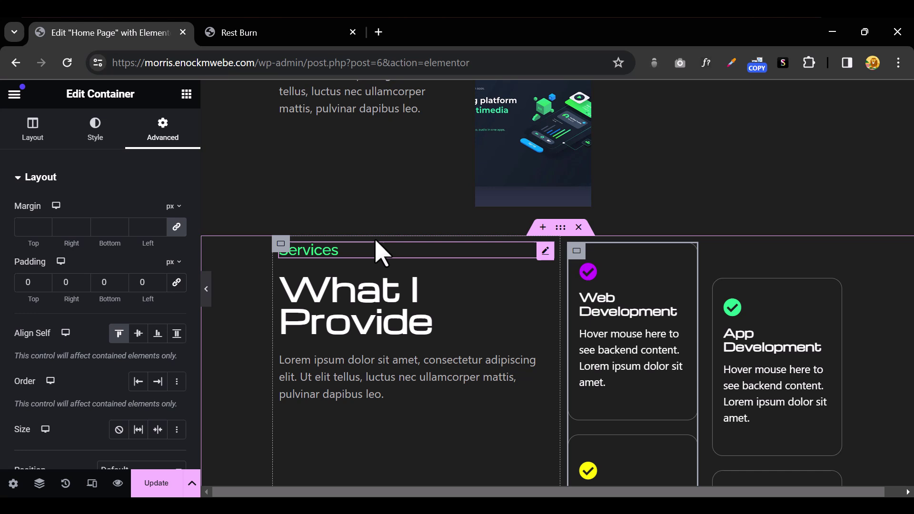
# Set the Services heading container's Justify Content to Center and compare with the live site
pyautogui.click(282, 245)
pyautogui.scroll(-3, 95, 371)
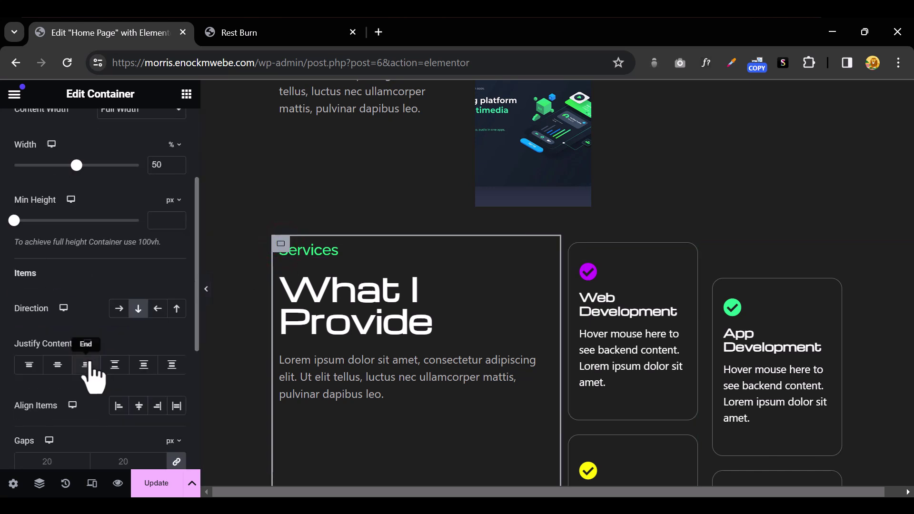
pyautogui.click(59, 365)
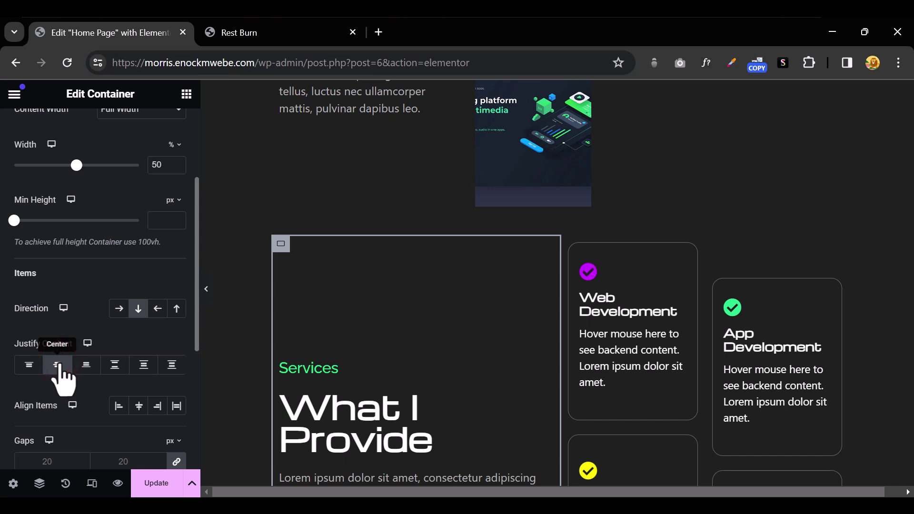
pyautogui.click(207, 289)
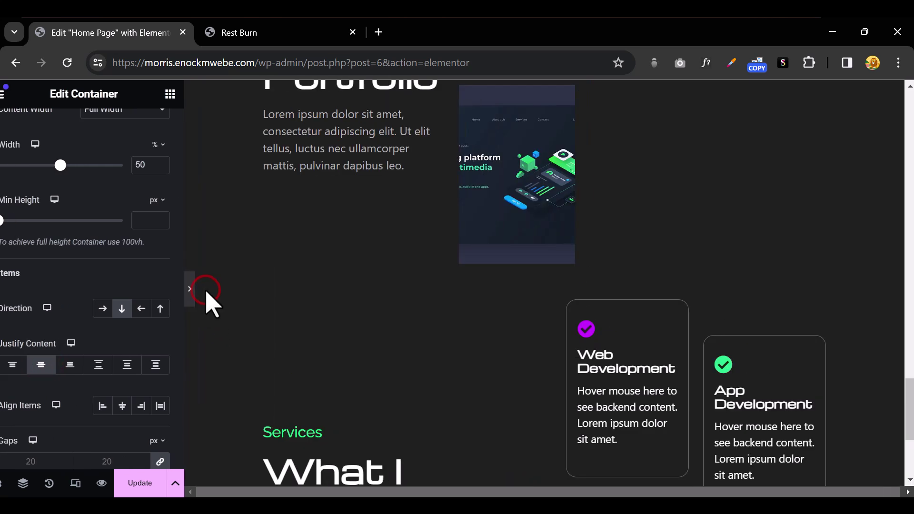
pyautogui.scroll(-5, 663, 419)
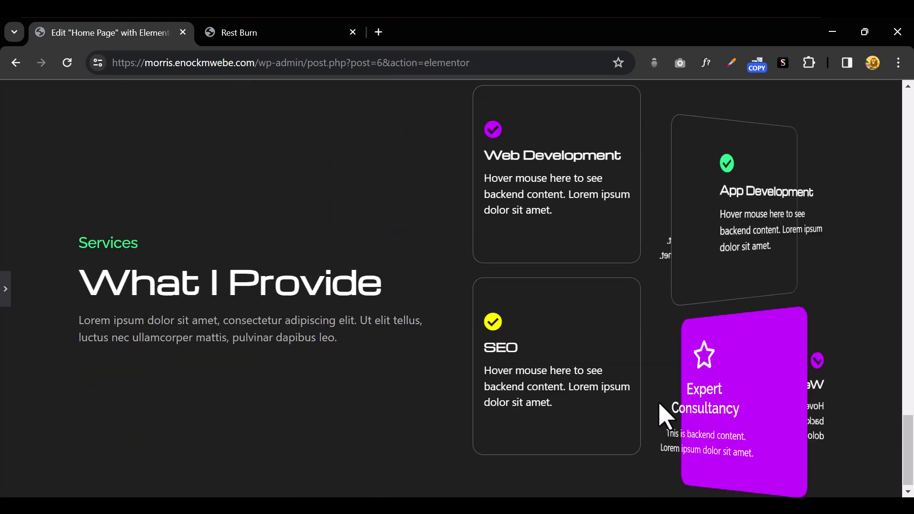
pyautogui.scroll(1, 113, 390)
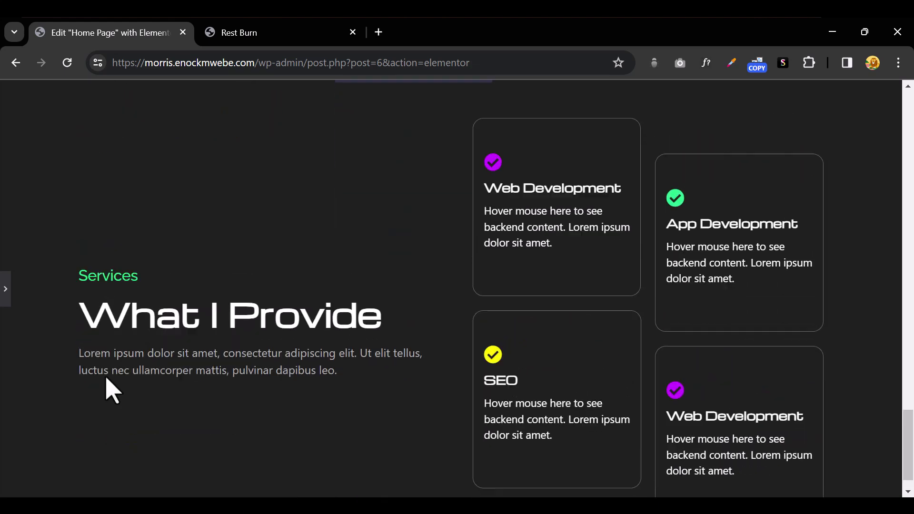
pyautogui.click(7, 291)
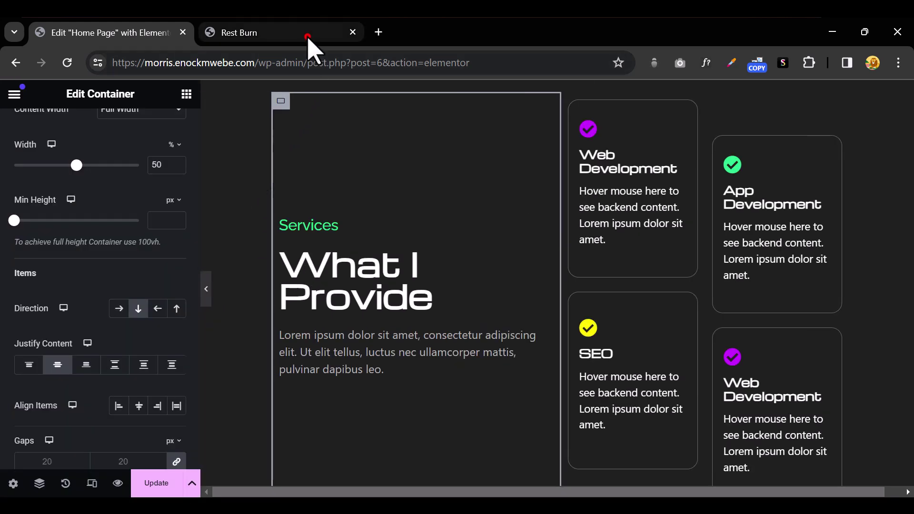
pyautogui.click(309, 34)
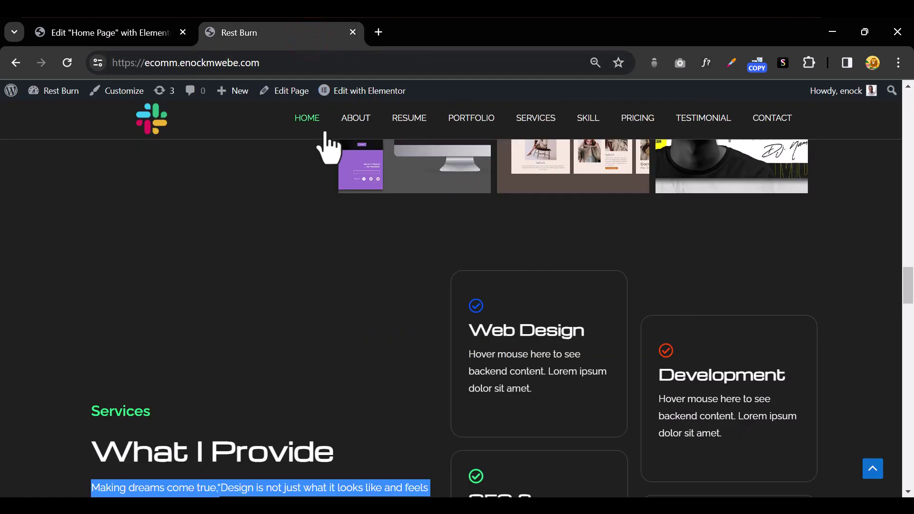
# Scroll through the live home page, then return to the editor's empty container below the services
pyautogui.scroll(-10, 527, 313)
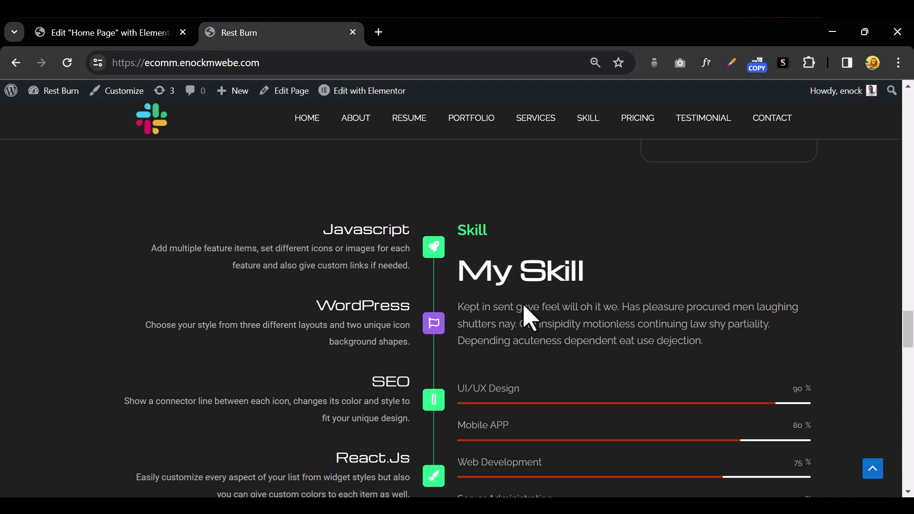
pyautogui.scroll(-5, 528, 317)
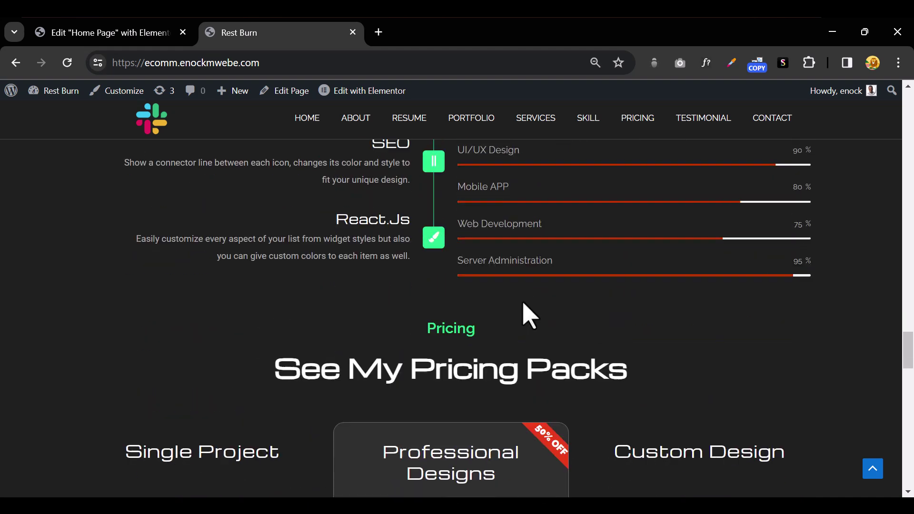
pyautogui.scroll(6, 529, 317)
pyautogui.scroll(4, 528, 314)
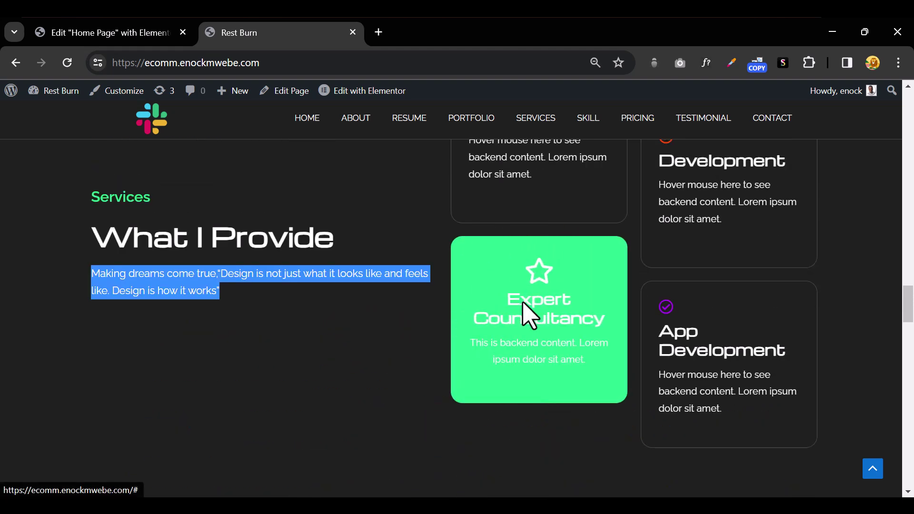
pyautogui.scroll(-7, 528, 312)
pyautogui.scroll(-6, 493, 363)
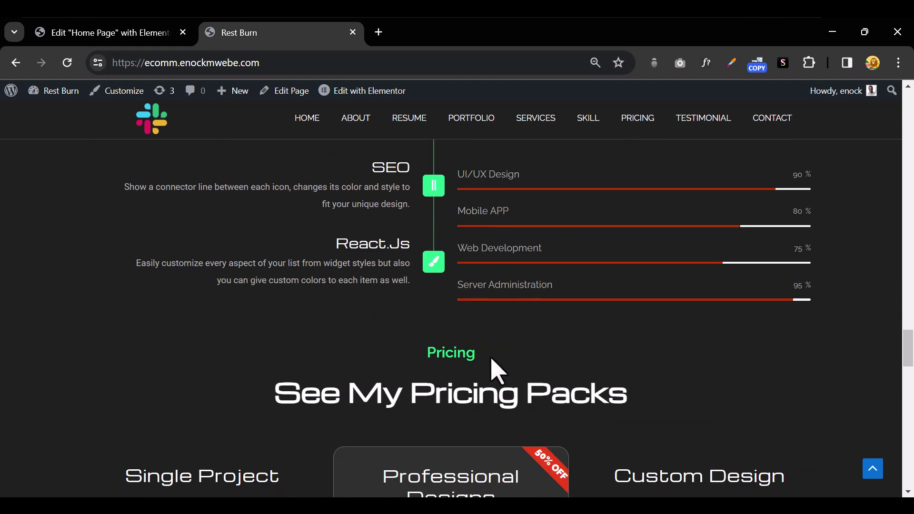
pyautogui.scroll(-7, 434, 261)
pyautogui.scroll(-15, 434, 289)
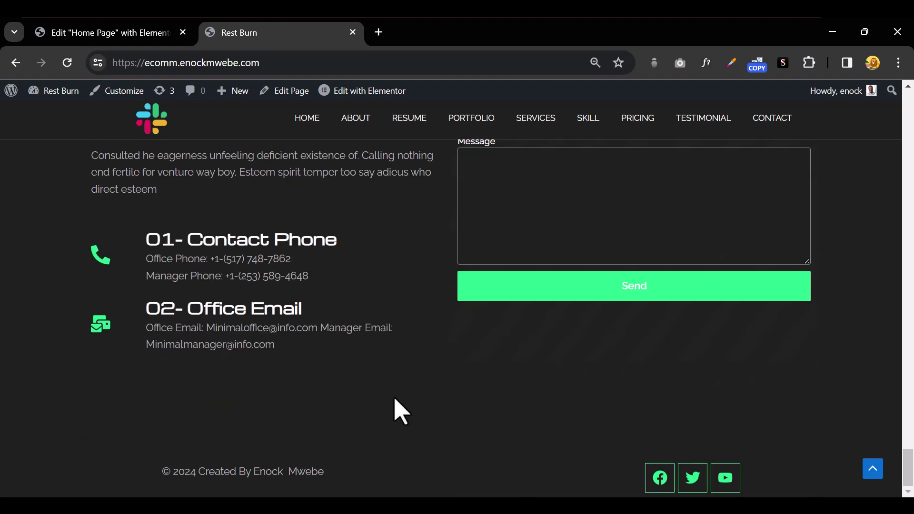
pyautogui.scroll(12, 427, 425)
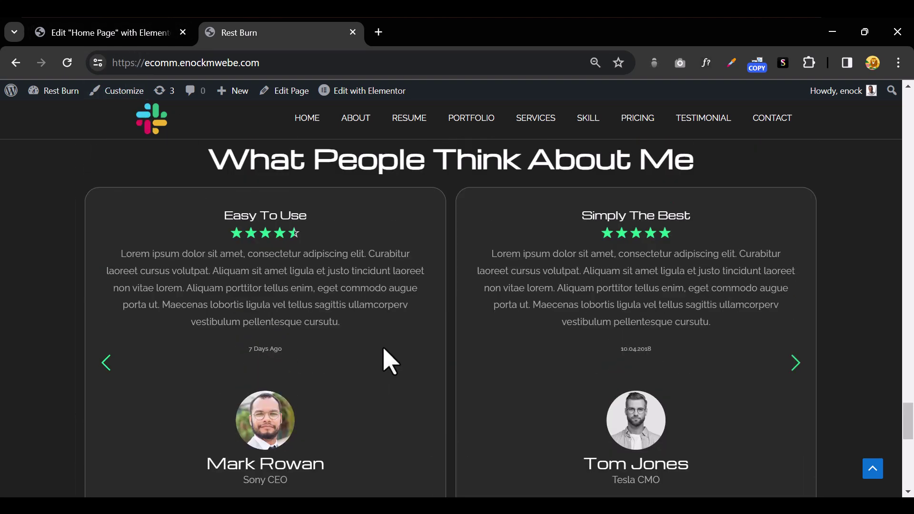
pyautogui.scroll(8, 428, 388)
pyautogui.scroll(-2, 416, 376)
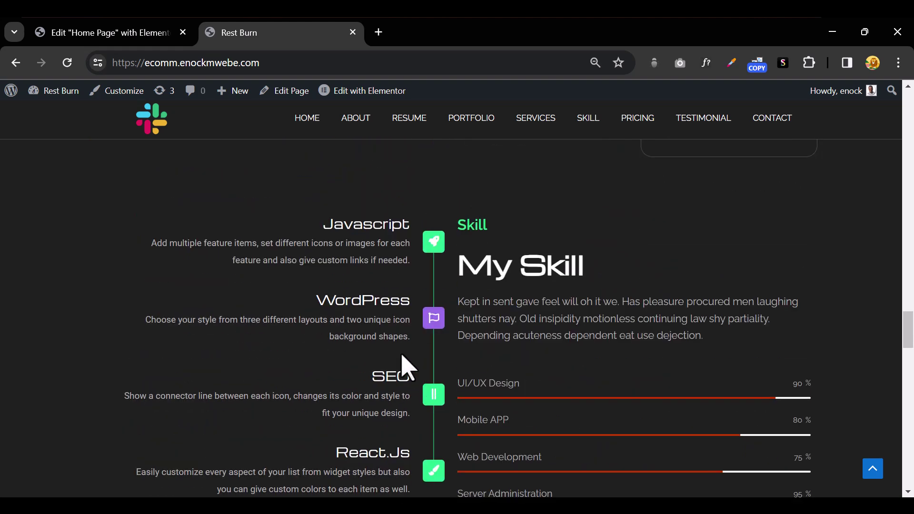
pyautogui.click(118, 34)
pyautogui.scroll(-5, 704, 310)
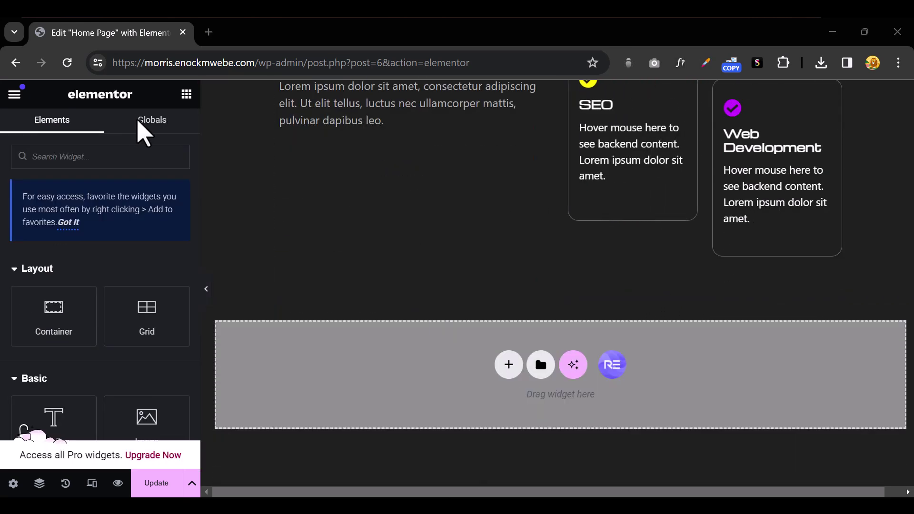
# Add a two-column flexbox container in the empty area below the services
pyautogui.click(508, 364)
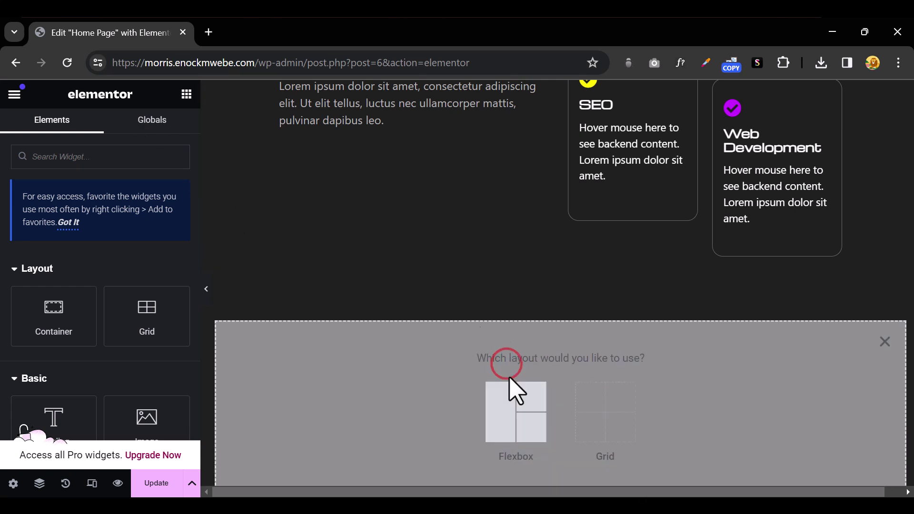
pyautogui.click(510, 403)
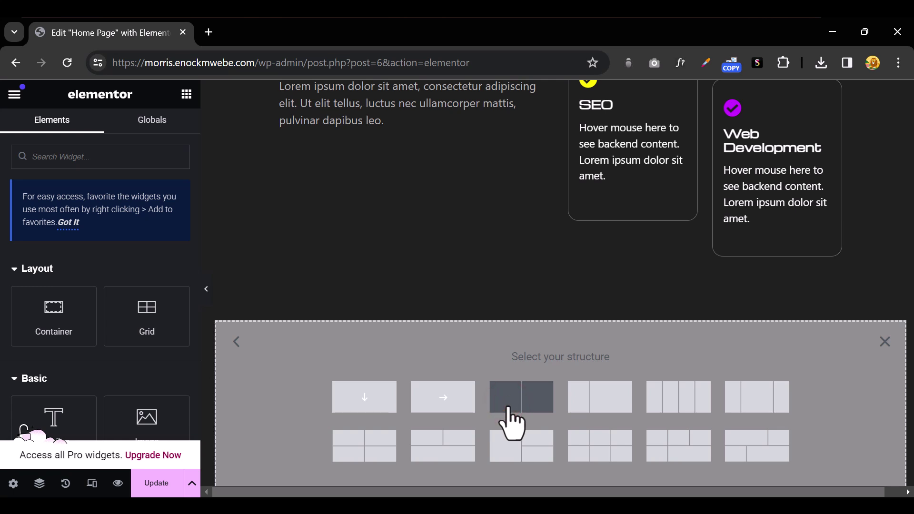
pyautogui.click(510, 422)
# Unlink the container's padding and set Left and Right to 100 px
pyautogui.click(108, 102)
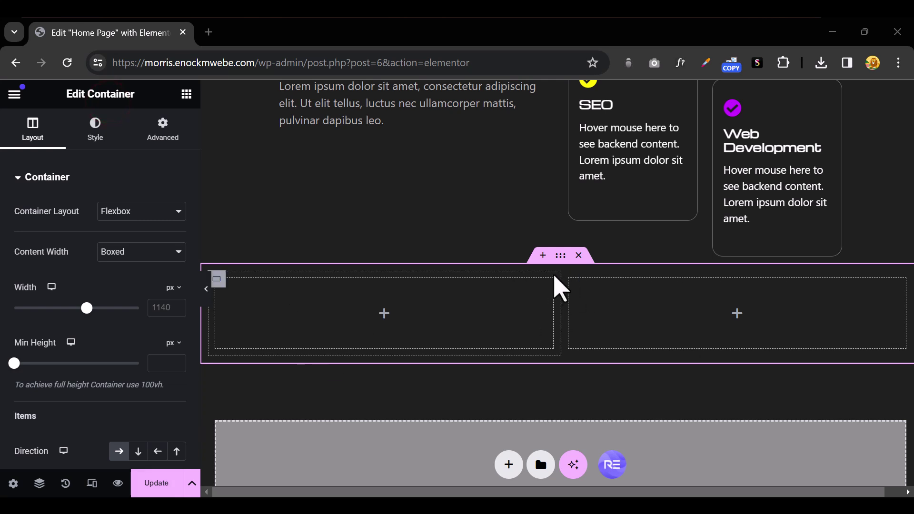
pyautogui.click(167, 133)
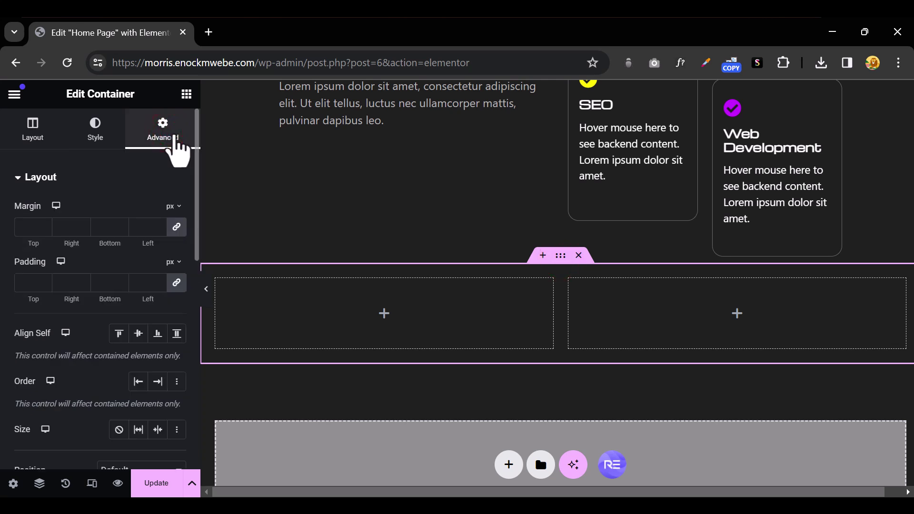
pyautogui.click(177, 283)
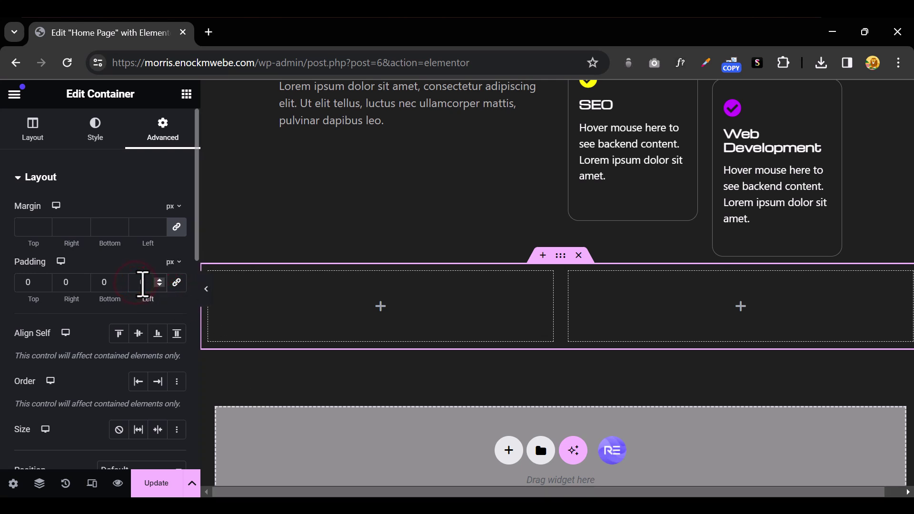
pyautogui.write('100')
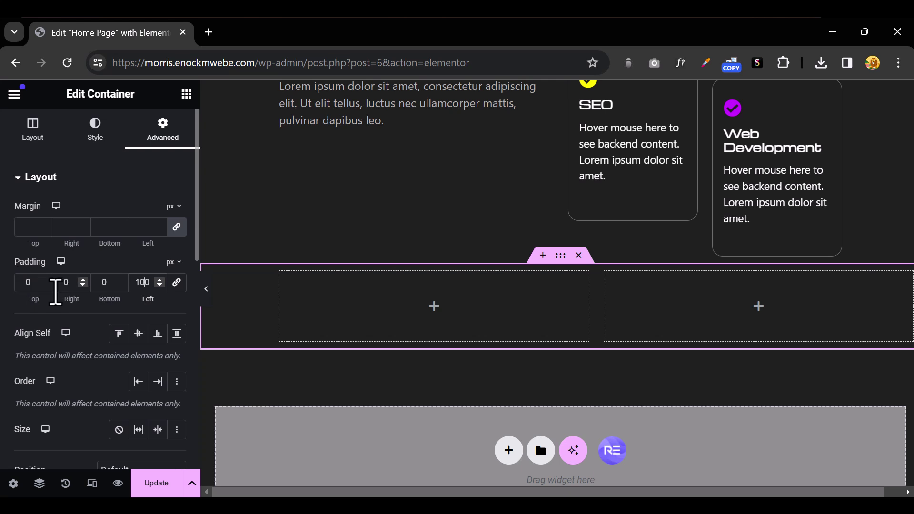
pyautogui.write('100')
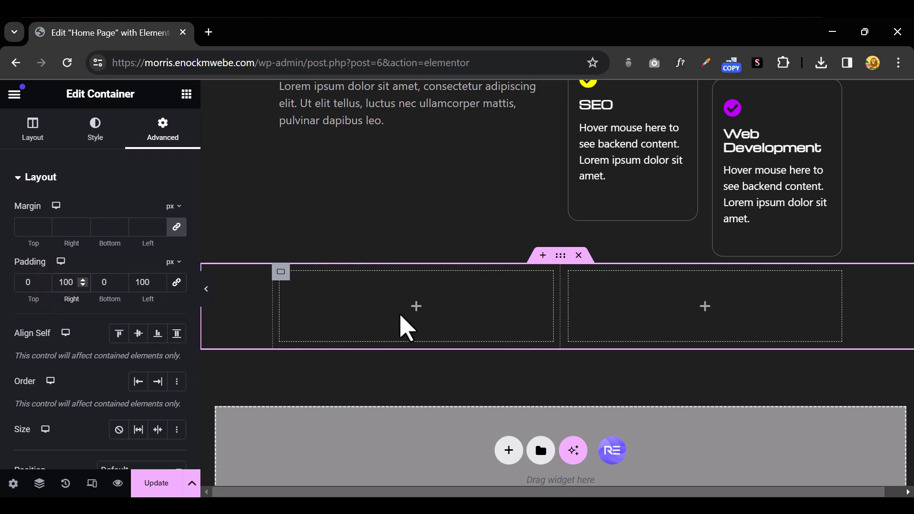
pyautogui.click(416, 308)
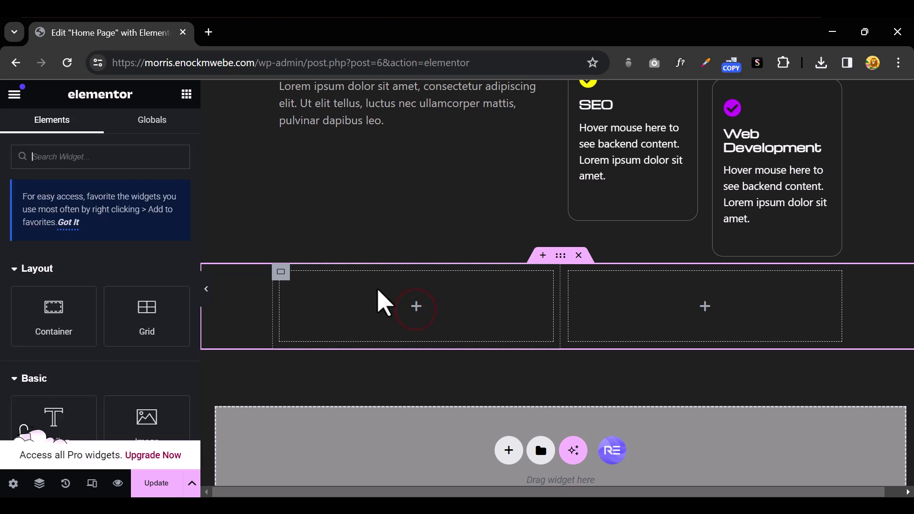
# Search 'fea' and drop a Feature List widget into the left column
pyautogui.click(87, 156)
pyautogui.write('fea')
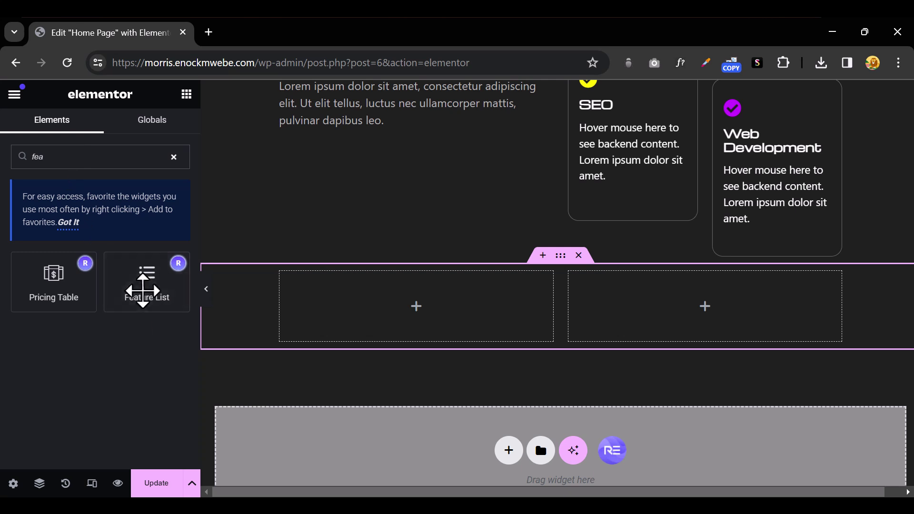
pyautogui.moveTo(142, 294); pyautogui.dragTo(417, 310)
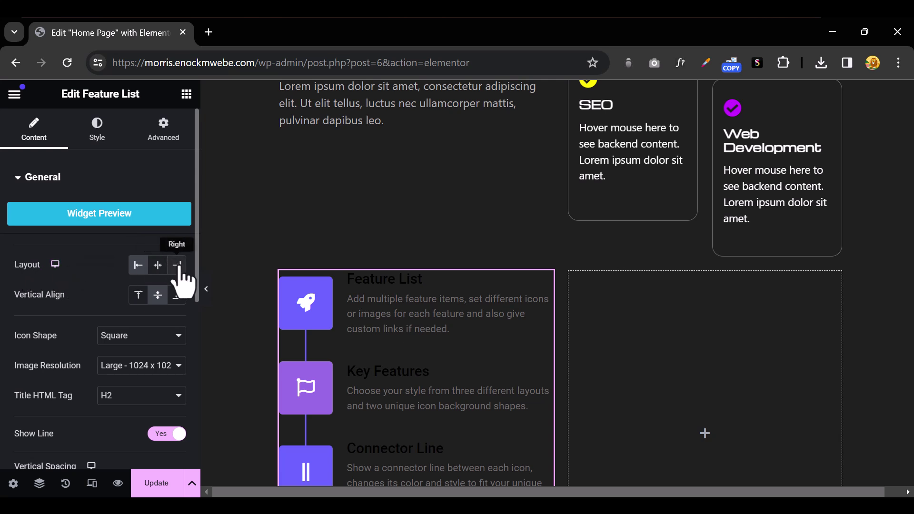
# Set the Feature List to Layout Right, Vertical Align Middle, and Medium 300 x 300 resolution
pyautogui.click(177, 265)
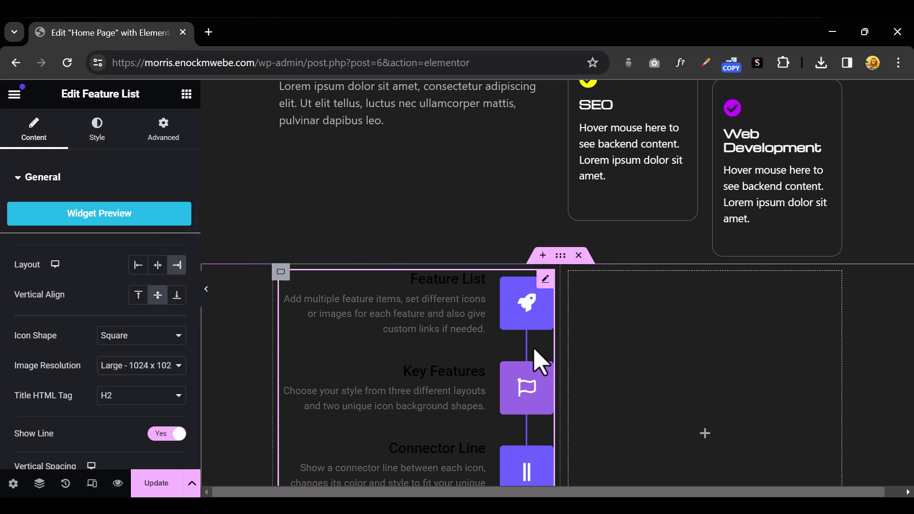
pyautogui.click(158, 295)
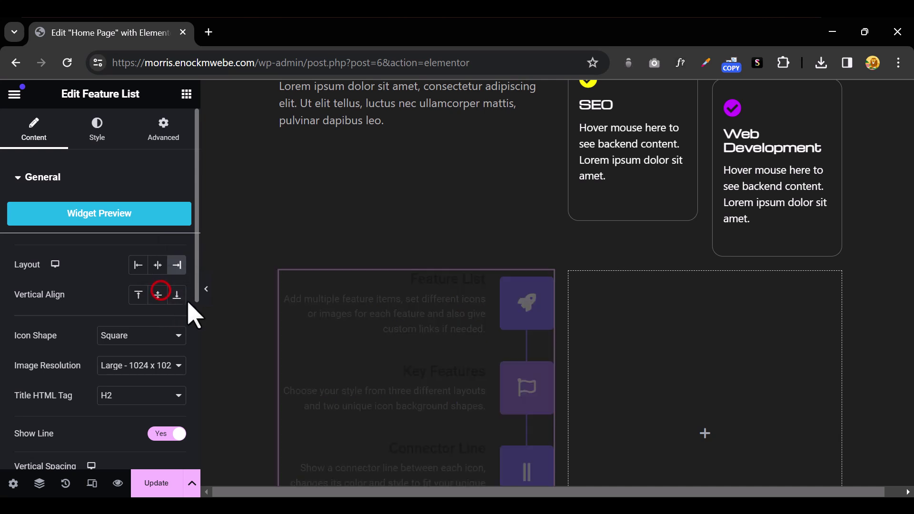
pyautogui.click(158, 295)
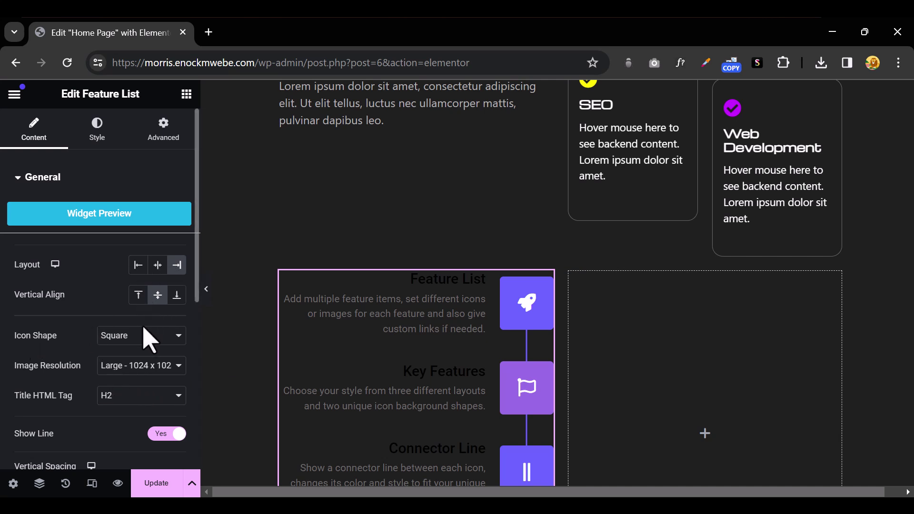
pyautogui.click(154, 365)
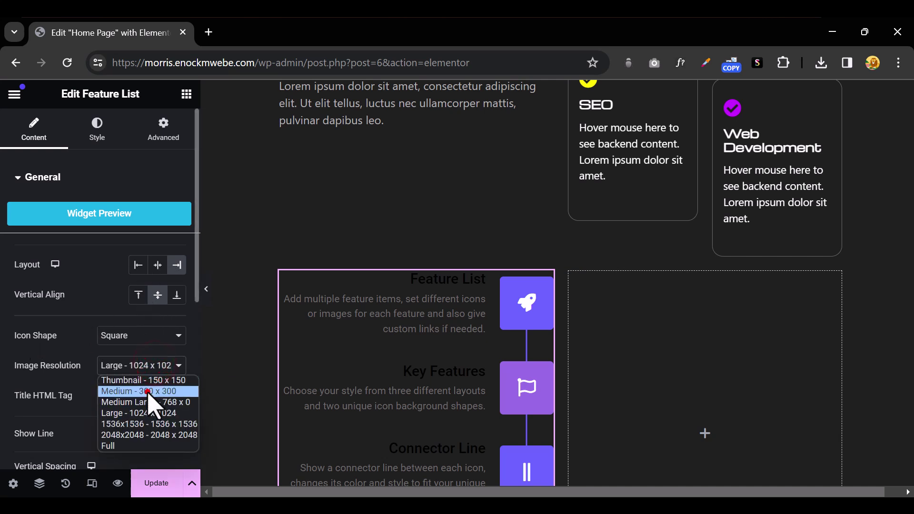
pyautogui.click(147, 392)
pyautogui.scroll(-3, 143, 348)
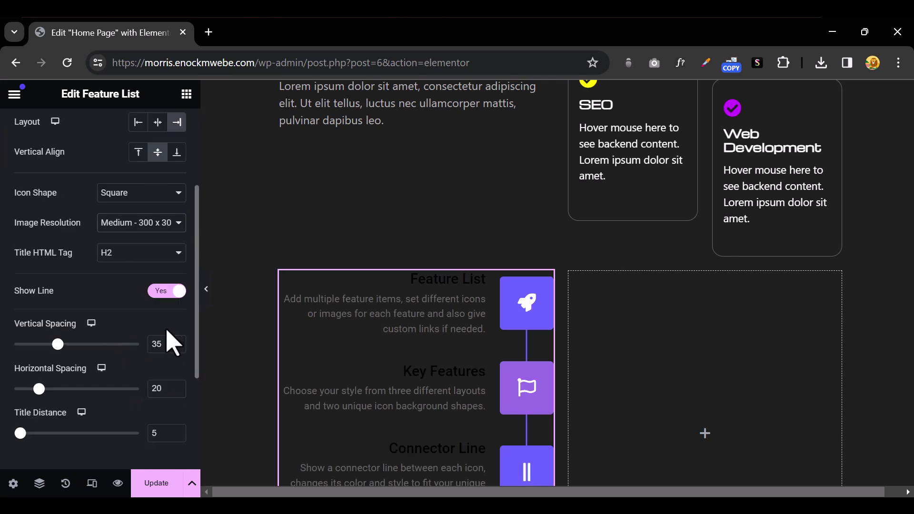
pyautogui.scroll(-3, 145, 311)
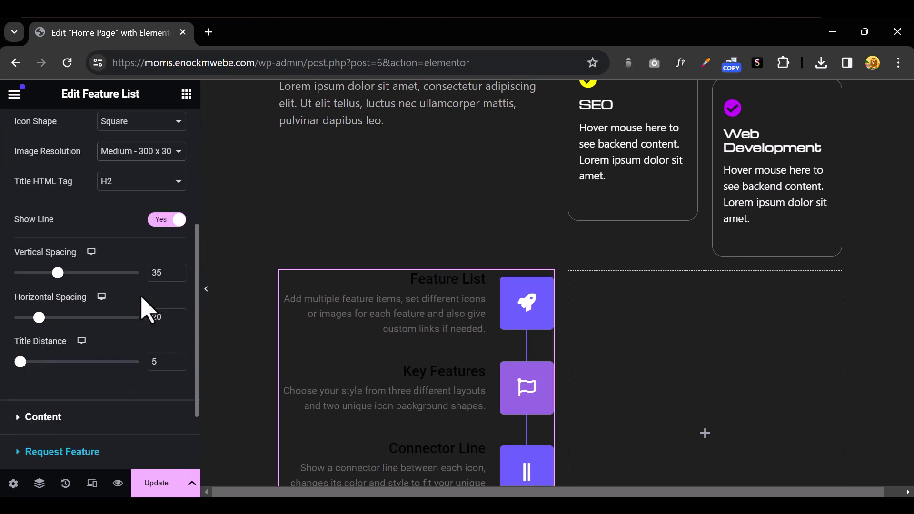
pyautogui.click(21, 347)
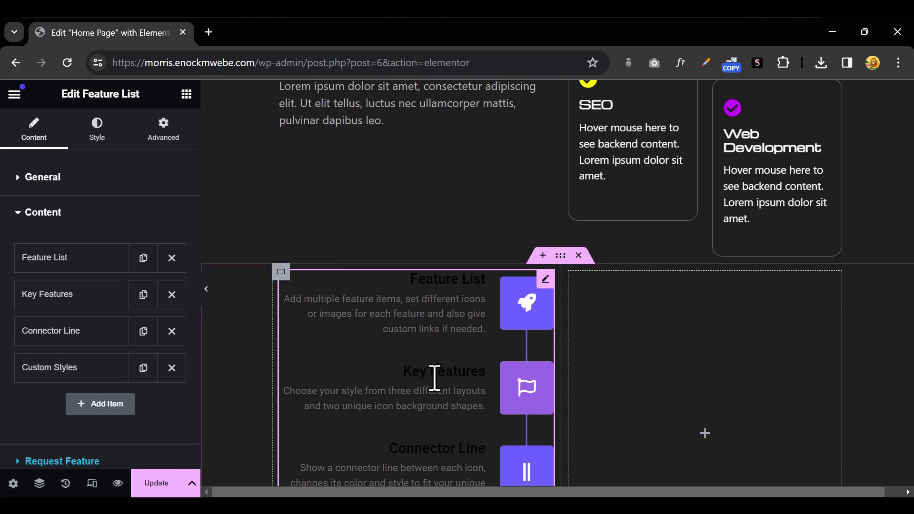
pyautogui.click(97, 129)
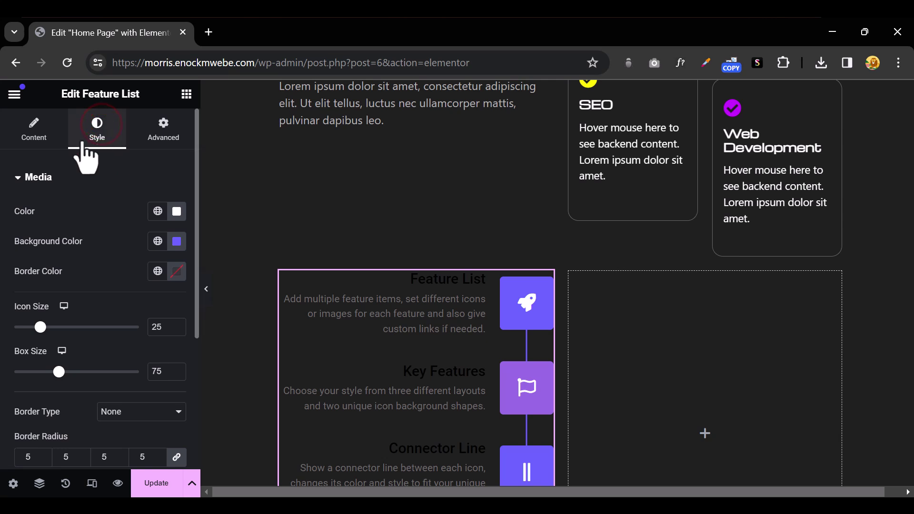
# Set the Feature List title colour to the global White
pyautogui.click(29, 179)
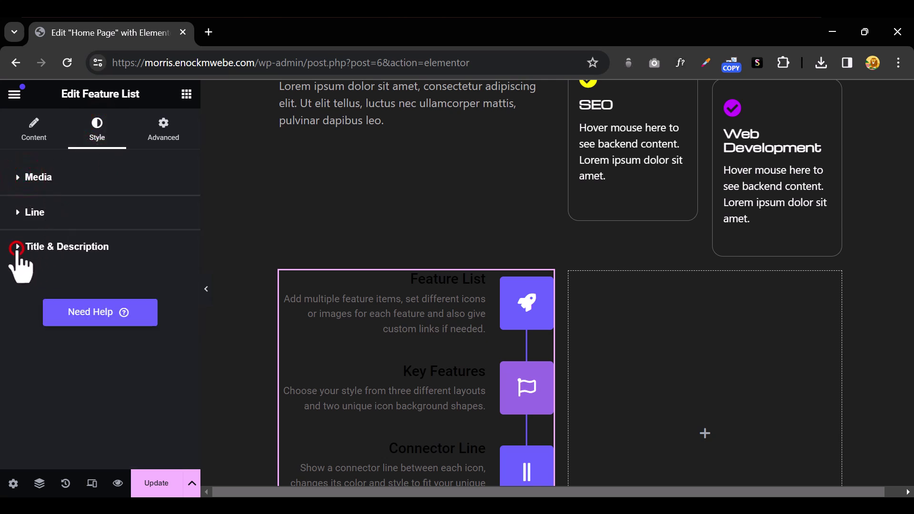
pyautogui.click(17, 248)
pyautogui.click(156, 309)
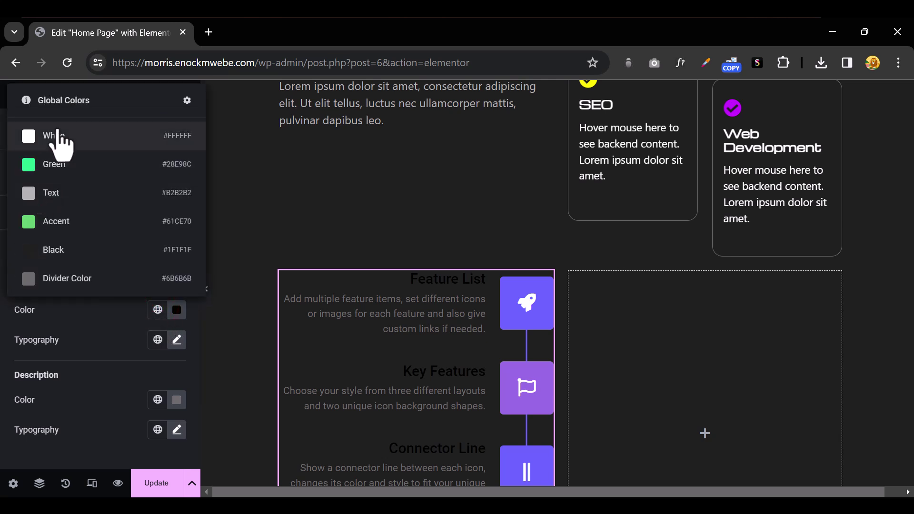
pyautogui.click(176, 315)
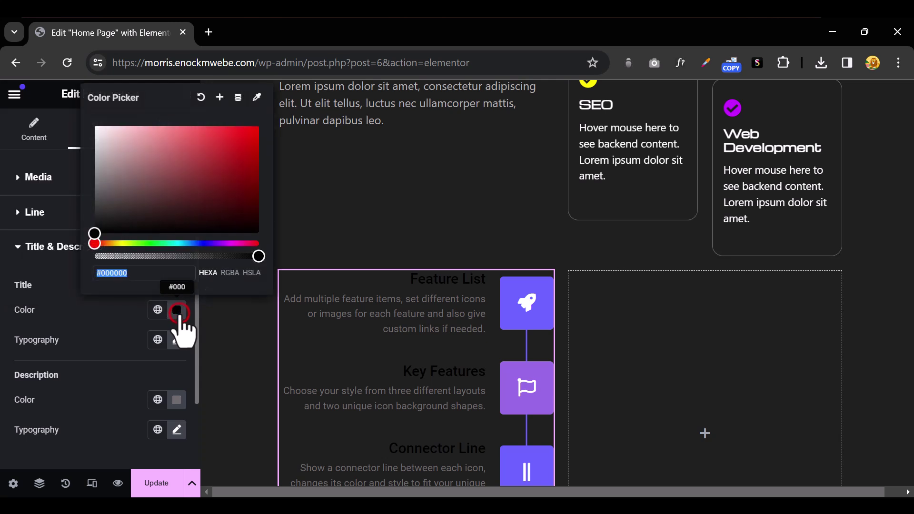
pyautogui.moveTo(110, 186); pyautogui.dragTo(69, 117)
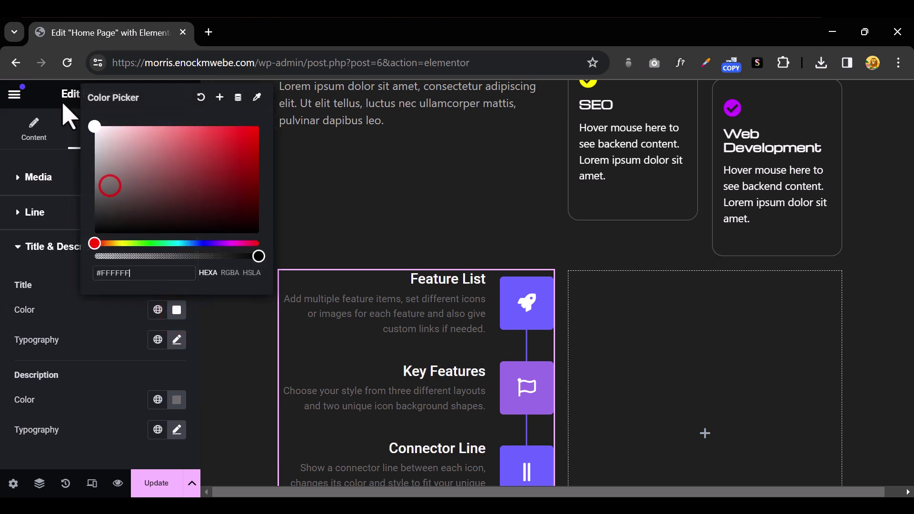
pyautogui.click(157, 310)
pyautogui.click(30, 137)
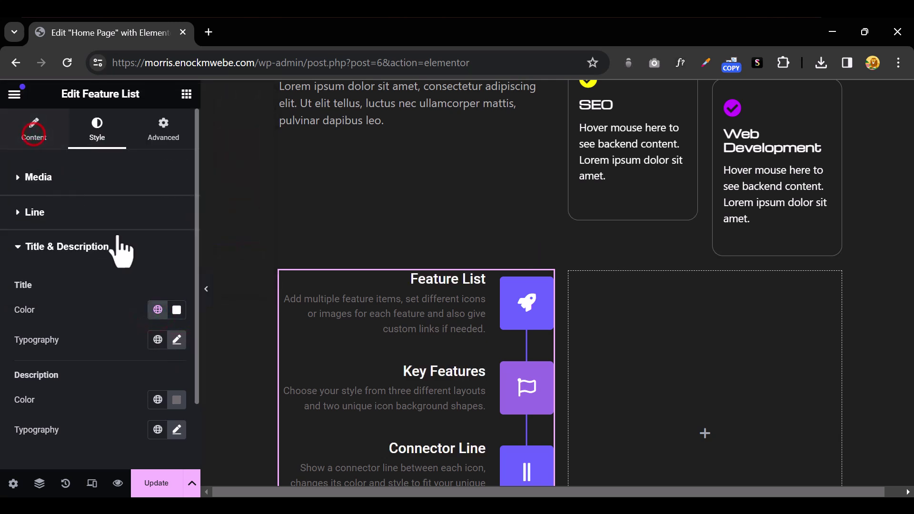
# Change the Feature List title font family to Michroma
pyautogui.click(176, 342)
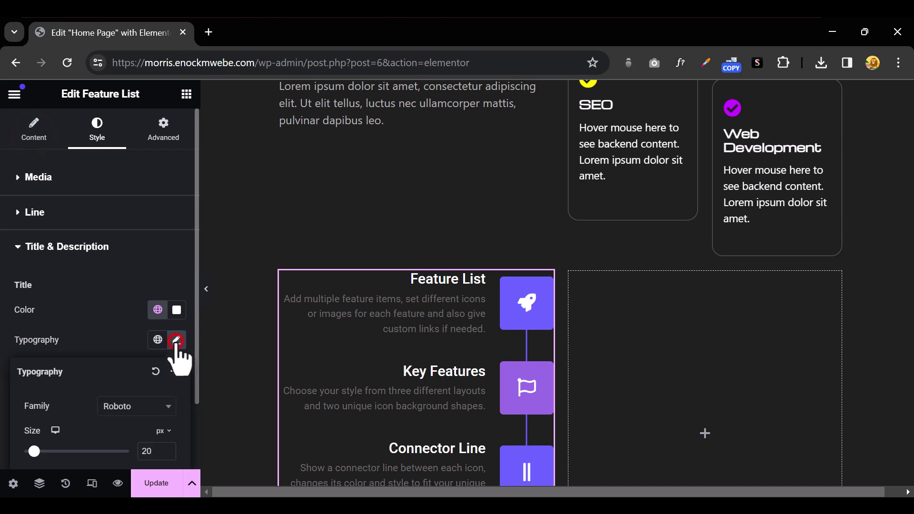
pyautogui.scroll(-3, 133, 377)
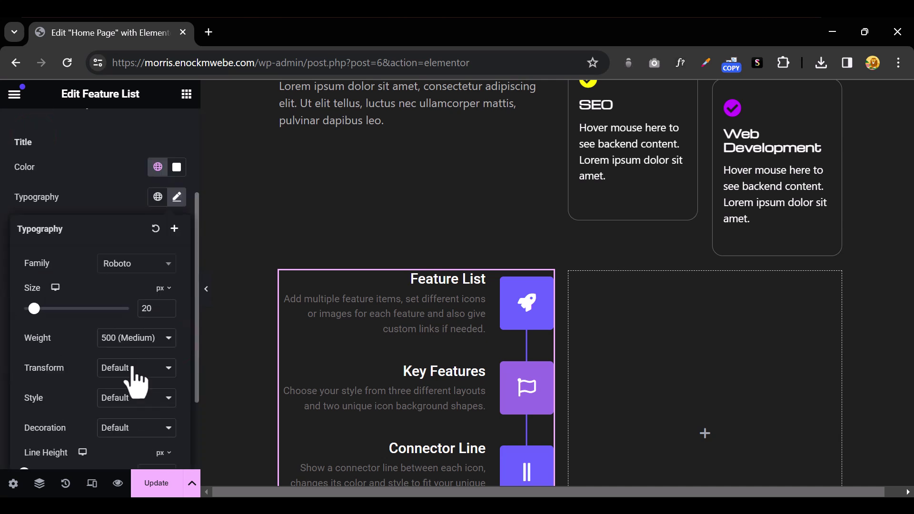
pyautogui.click(124, 281)
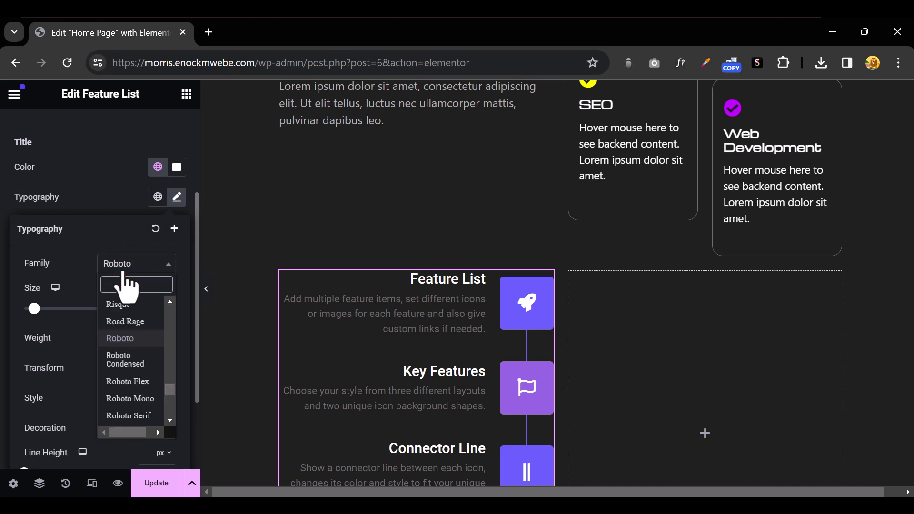
pyautogui.write('mich')
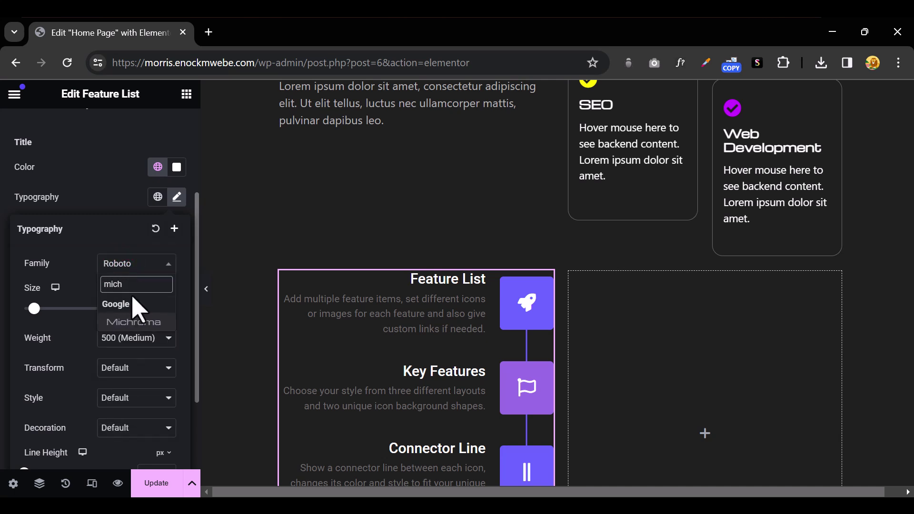
pyautogui.click(151, 323)
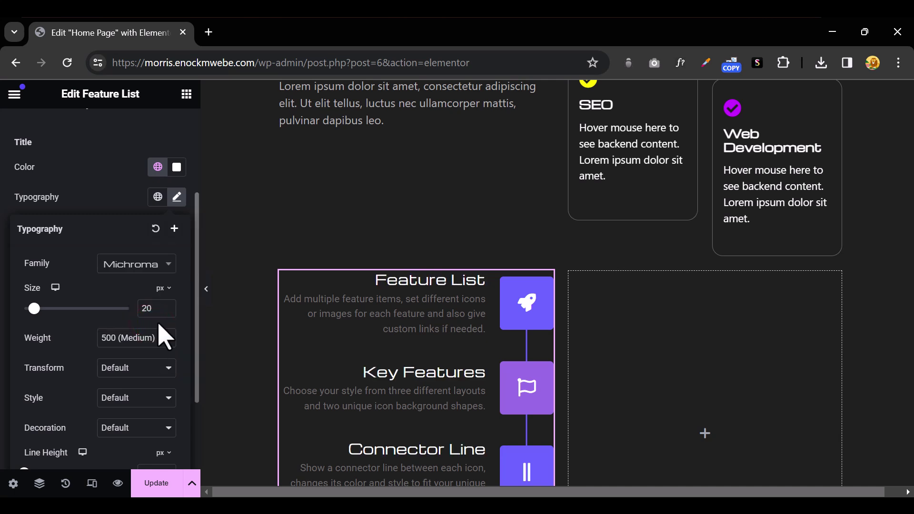
pyautogui.click(92, 196)
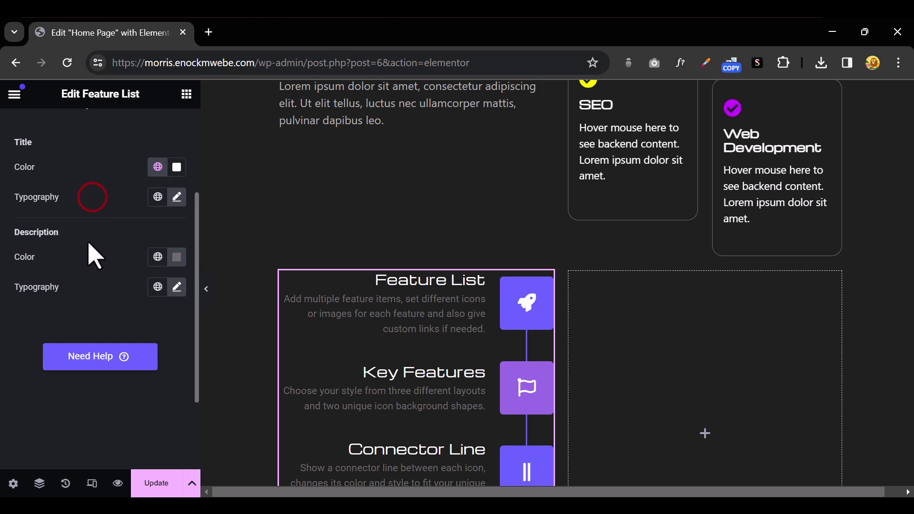
# Give the Feature List descriptions the global Text colour and the Raleway font, then fold the section
pyautogui.click(158, 257)
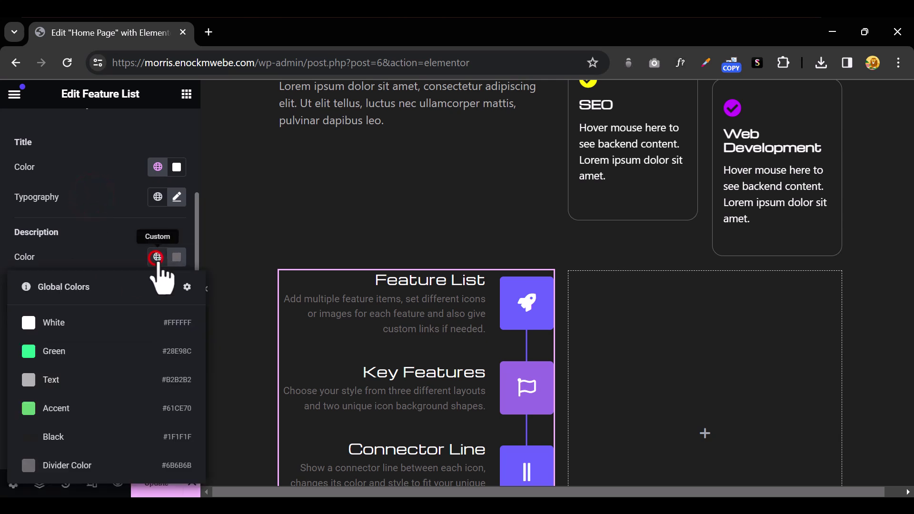
pyautogui.click(99, 381)
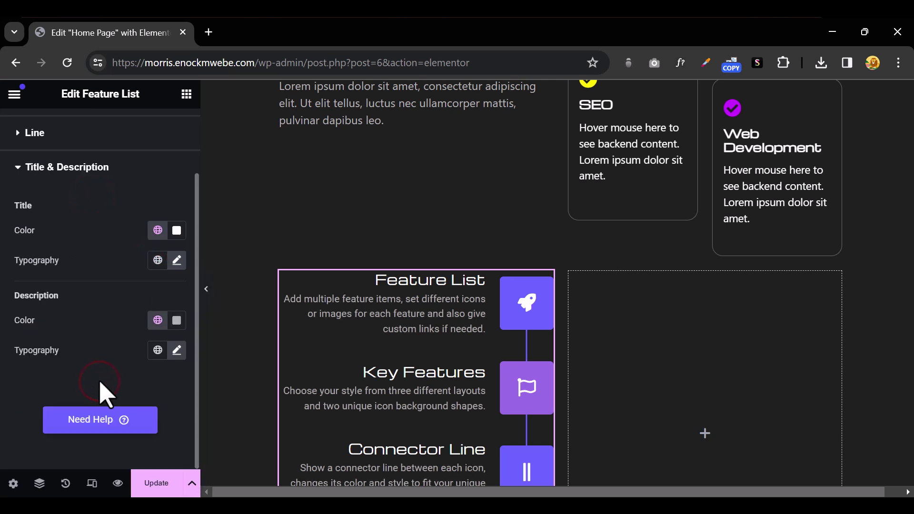
pyautogui.click(176, 351)
pyautogui.click(138, 416)
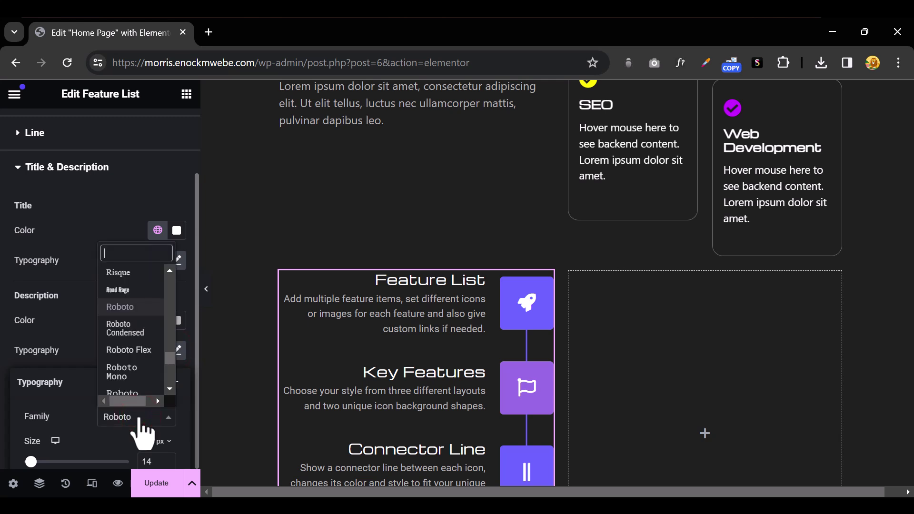
pyautogui.write('rale')
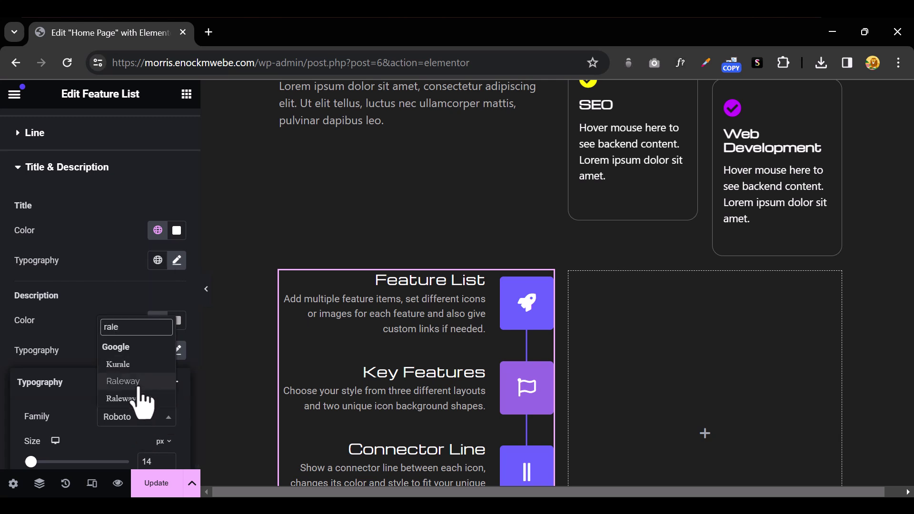
pyautogui.click(135, 381)
pyautogui.scroll(2, 127, 381)
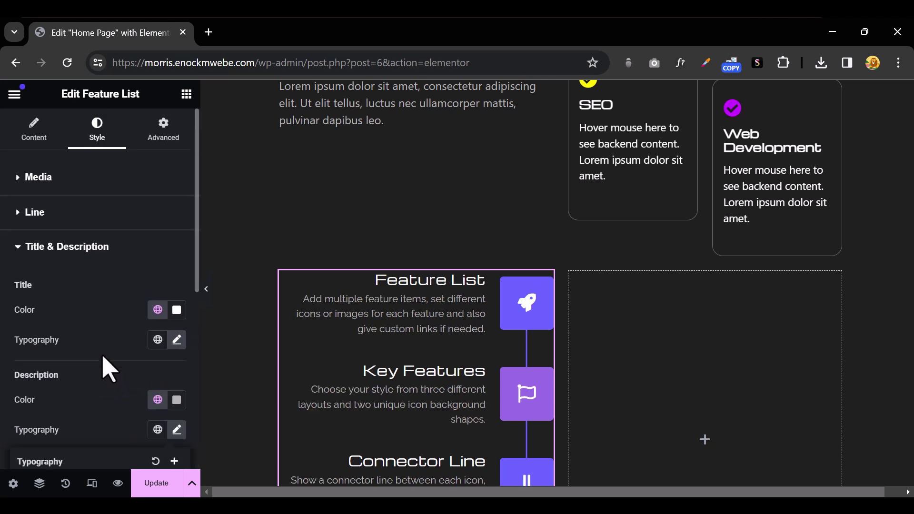
pyautogui.click(14, 243)
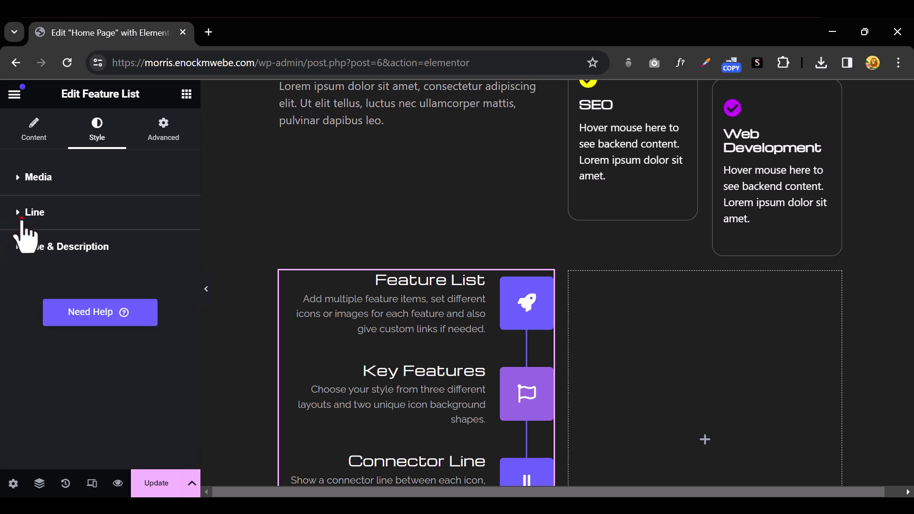
# Make the Feature List connector line global Green with width 1
pyautogui.click(21, 218)
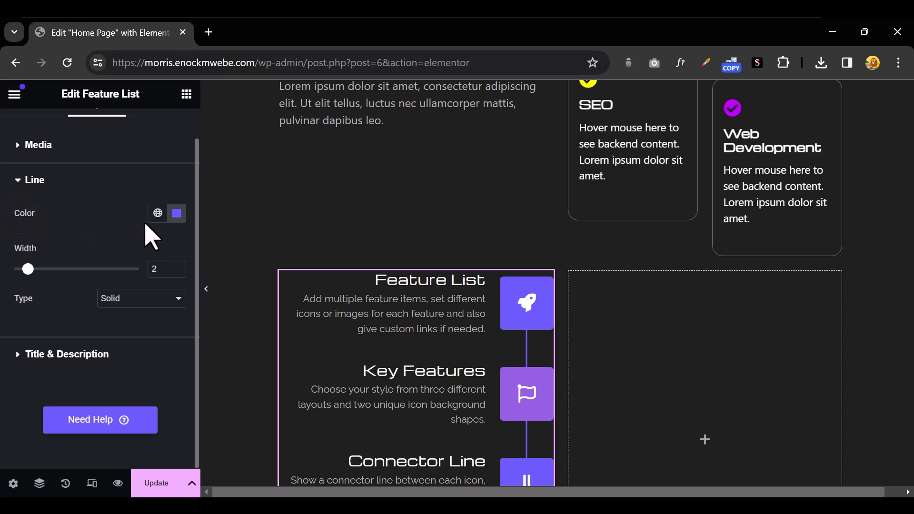
pyautogui.click(158, 213)
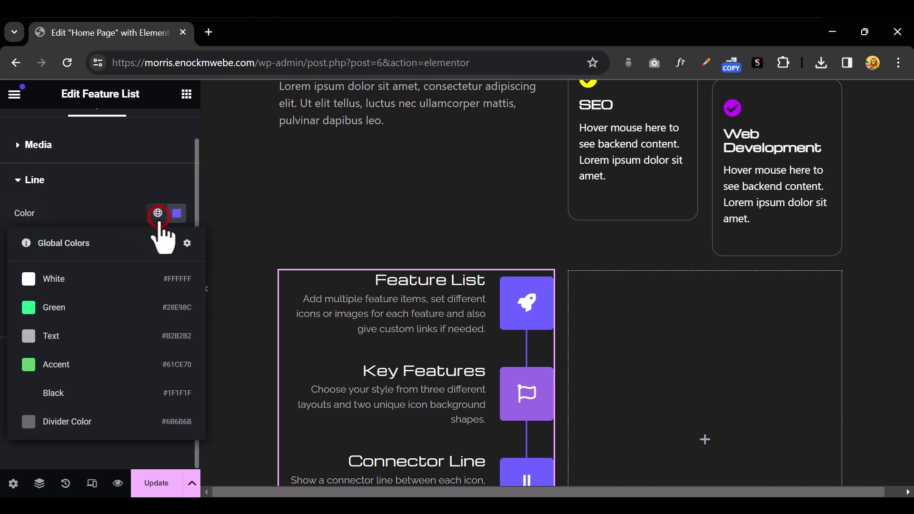
pyautogui.click(116, 307)
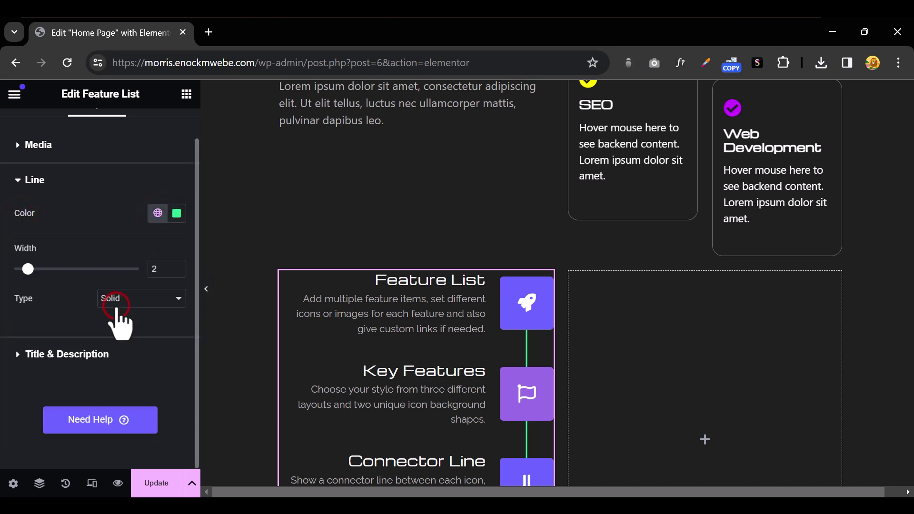
pyautogui.click(177, 273)
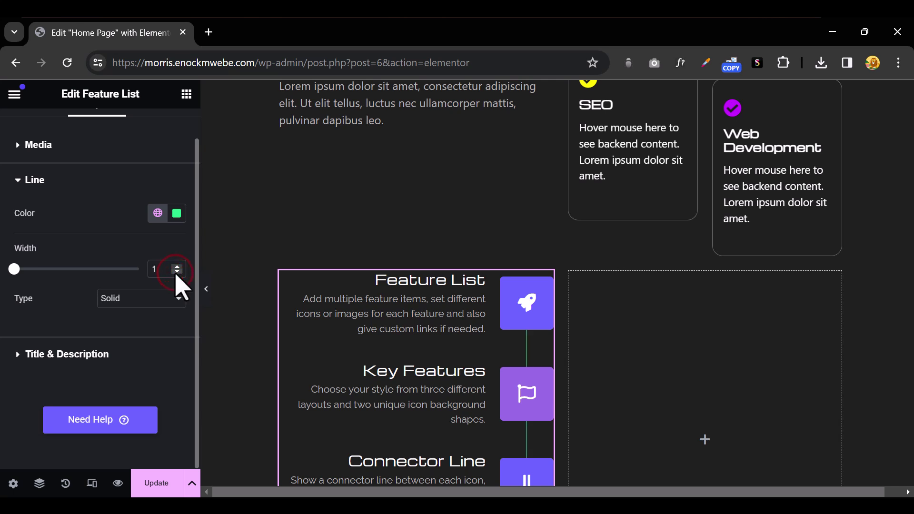
pyautogui.click(20, 181)
# Give the feature icons a green background, icon size 15 and box size 35
pyautogui.click(22, 183)
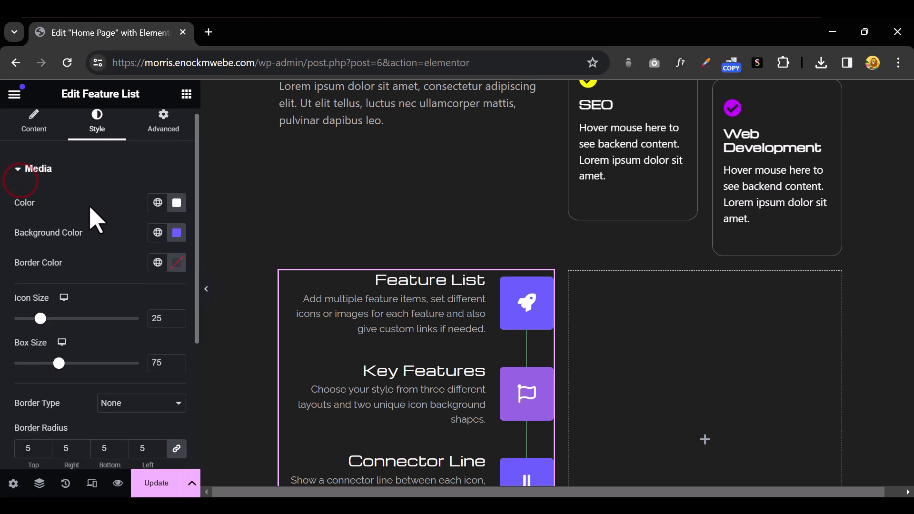
pyautogui.click(155, 233)
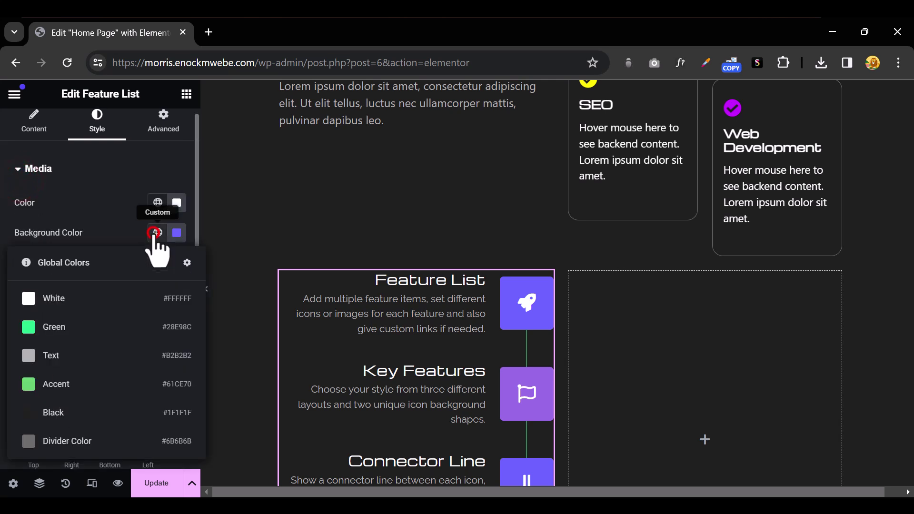
pyautogui.click(75, 328)
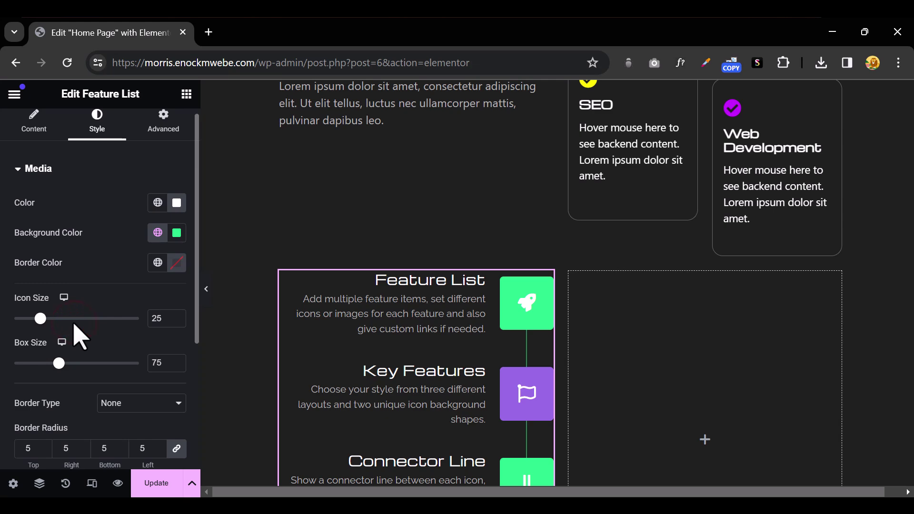
pyautogui.scroll(-5, 479, 327)
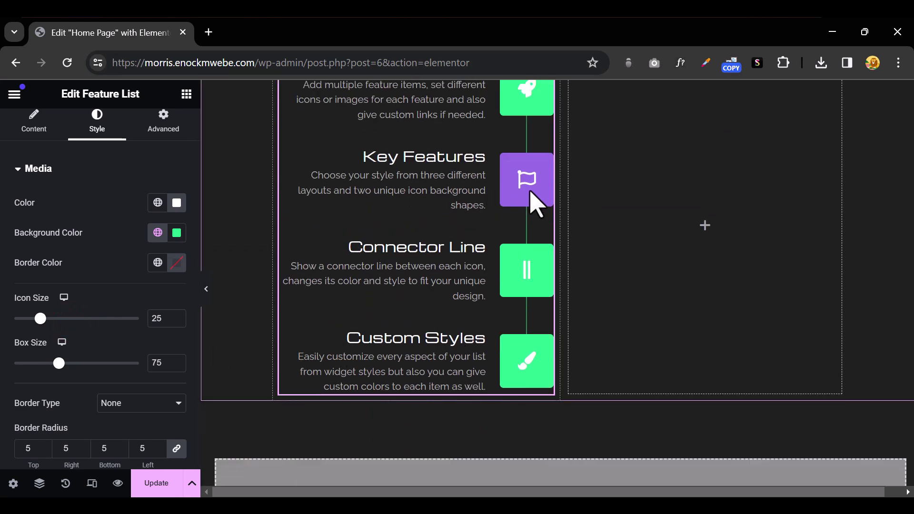
pyautogui.scroll(1, 133, 297)
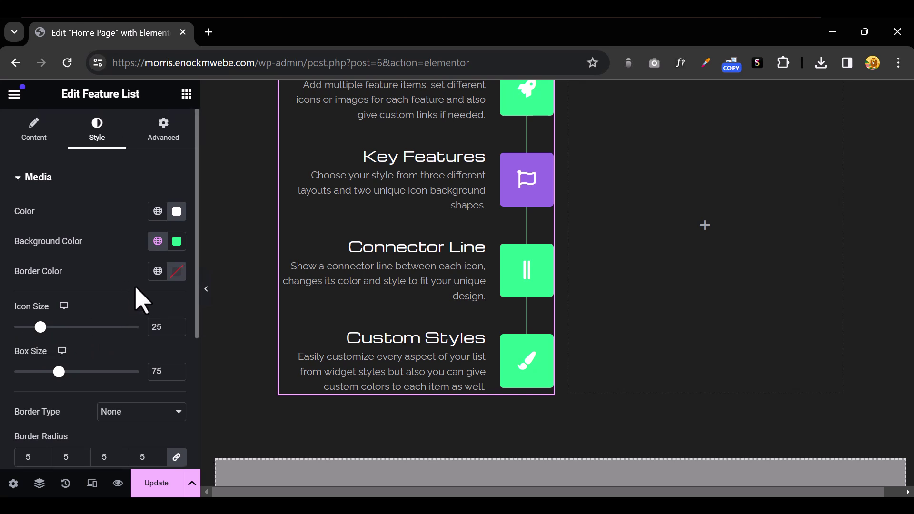
pyautogui.moveTo(40, 327); pyautogui.dragTo(28, 329)
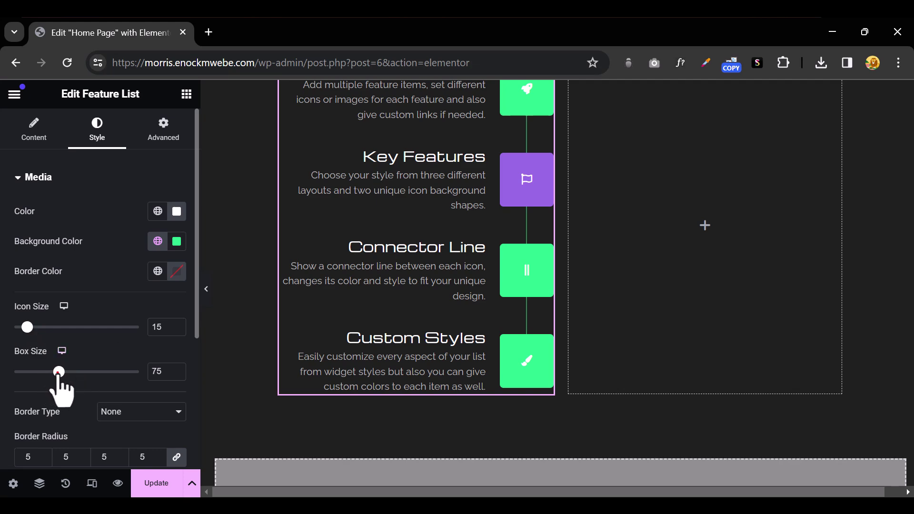
pyautogui.moveTo(59, 371); pyautogui.dragTo(33, 372)
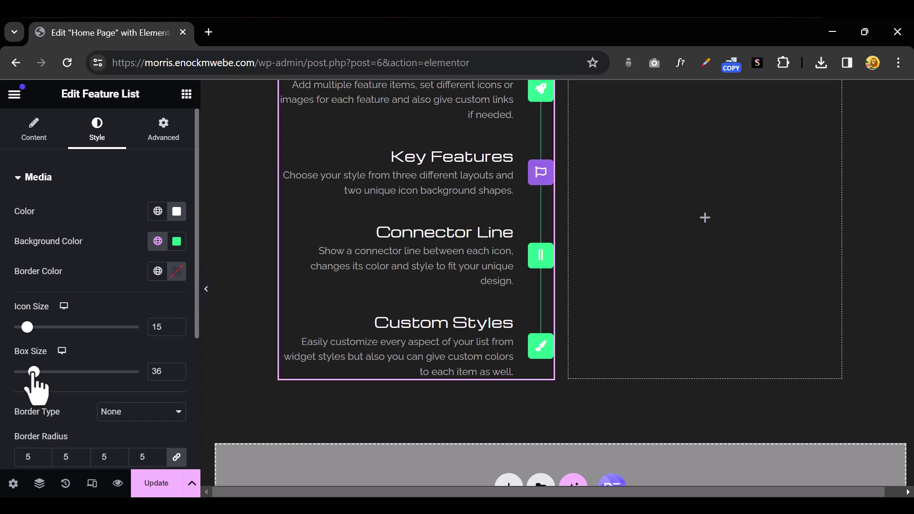
pyautogui.moveTo(33, 372); pyautogui.dragTo(31, 372)
pyautogui.scroll(5, 414, 336)
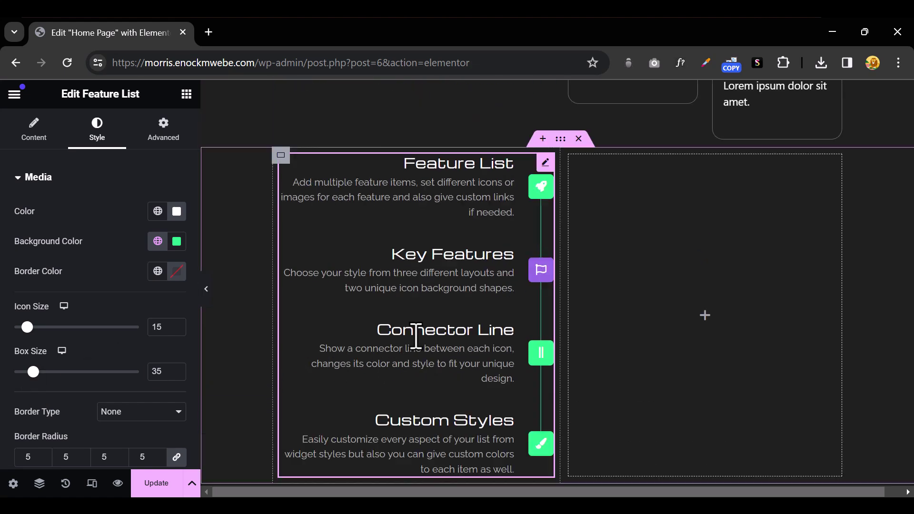
pyautogui.scroll(-4, 415, 336)
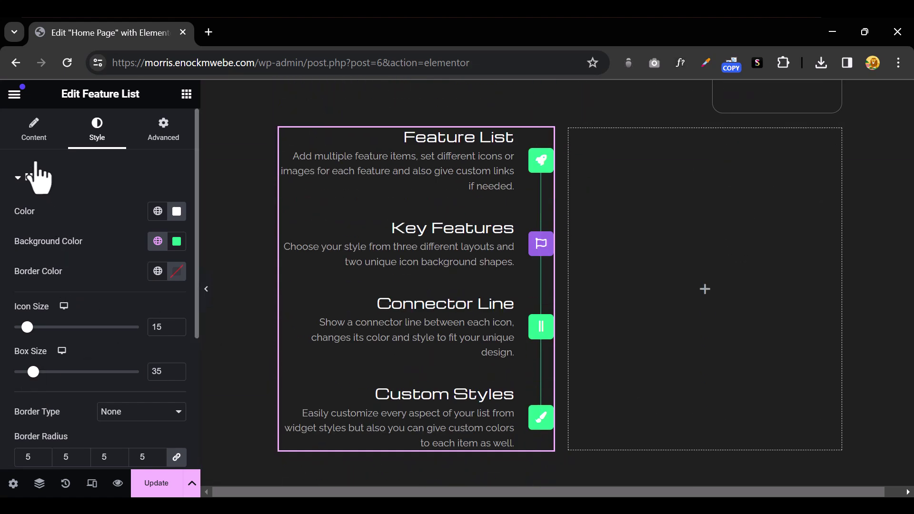
# Rename the first Feature List item's title to Javascript
pyautogui.click(32, 138)
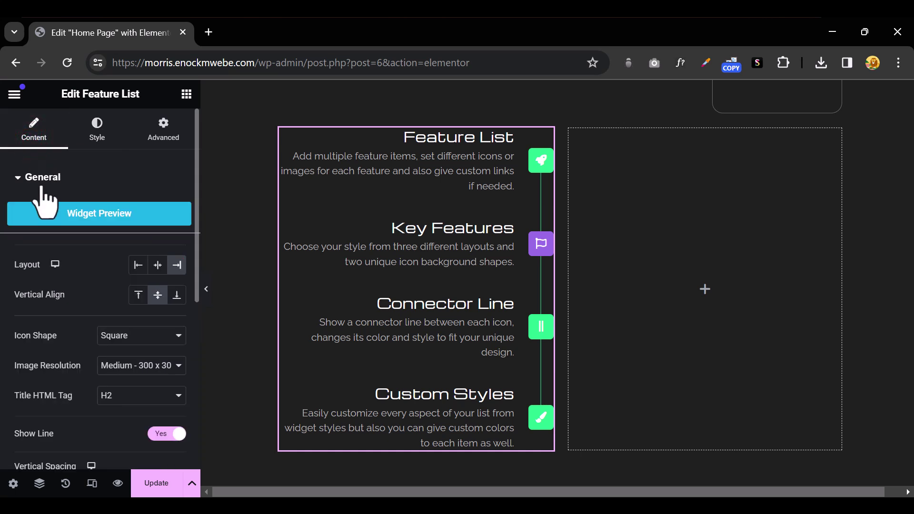
pyautogui.click(41, 177)
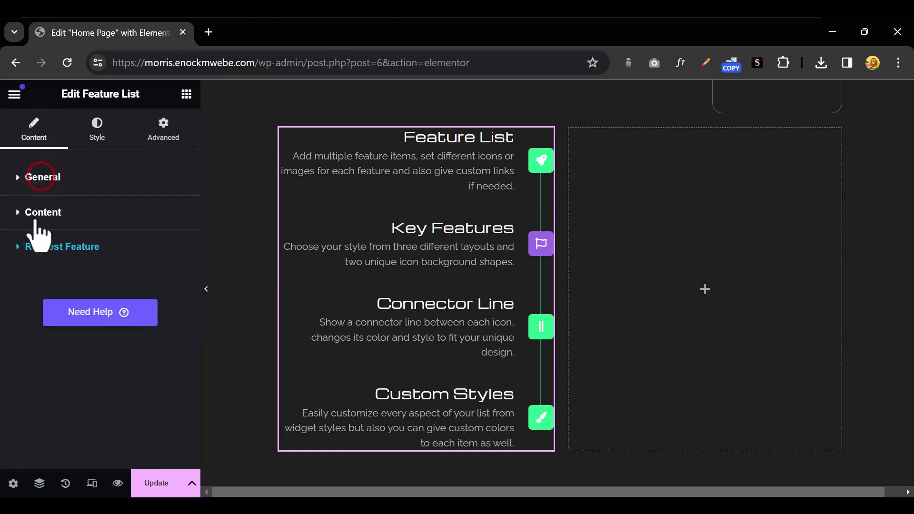
pyautogui.click(34, 211)
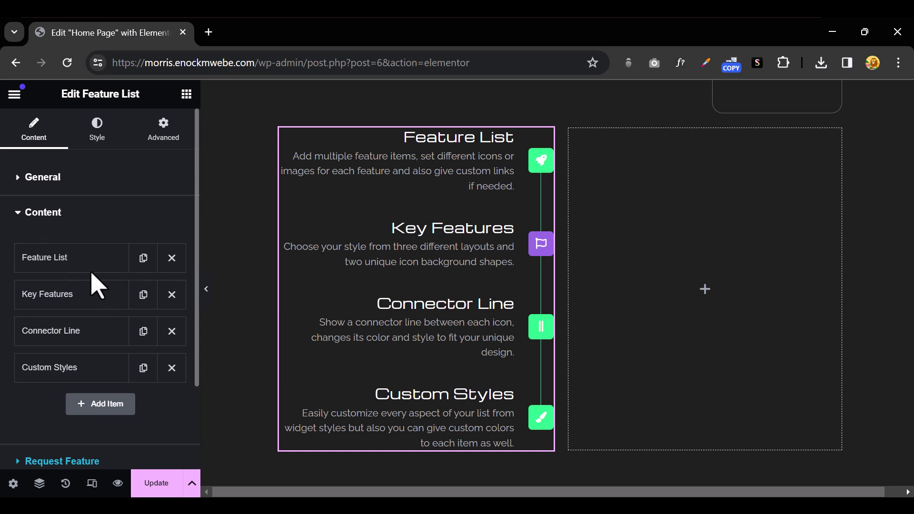
pyautogui.click(90, 265)
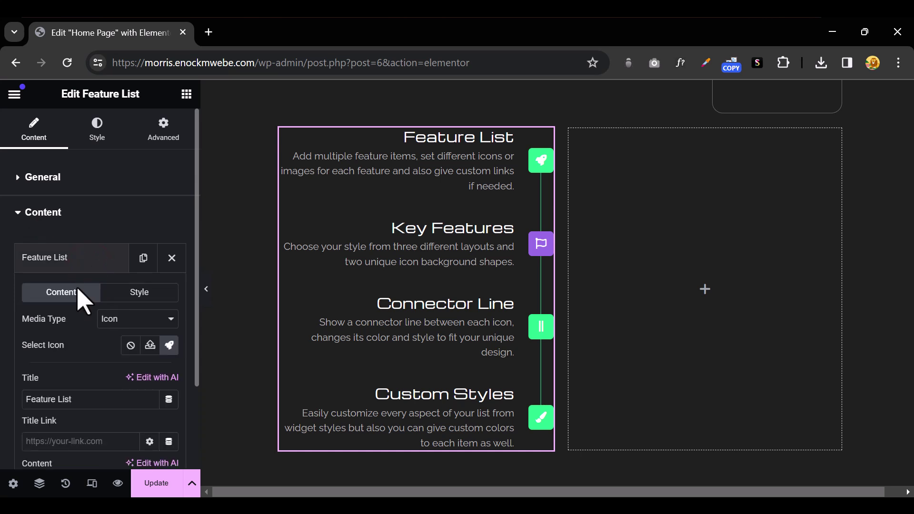
pyautogui.scroll(-3, 97, 355)
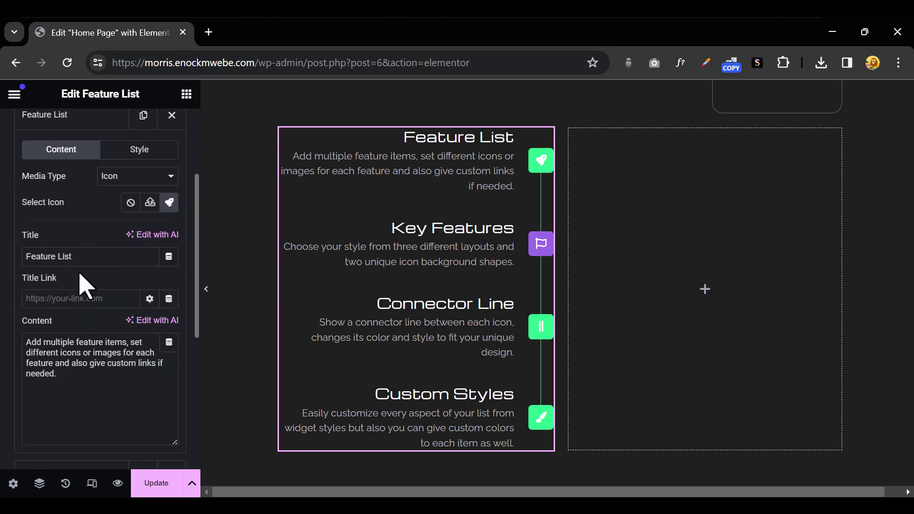
pyautogui.tripleClick(94, 257)
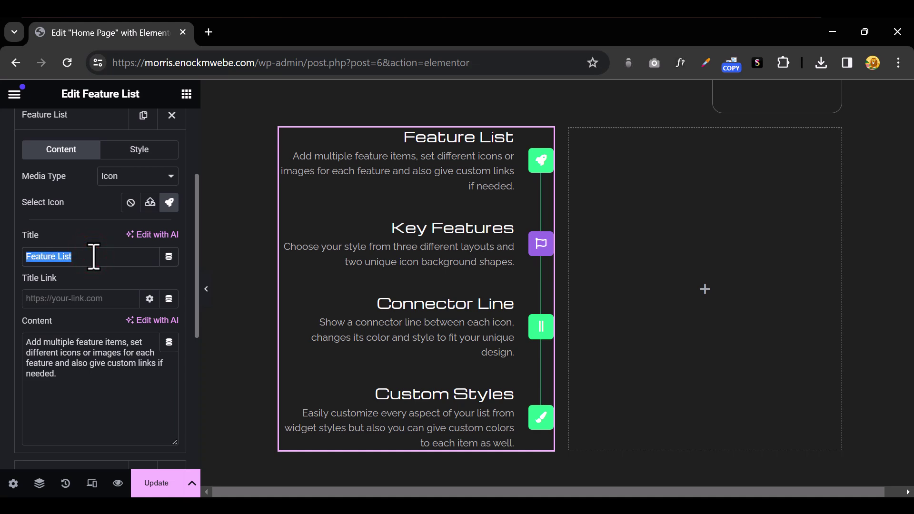
pyautogui.write('Jvas')
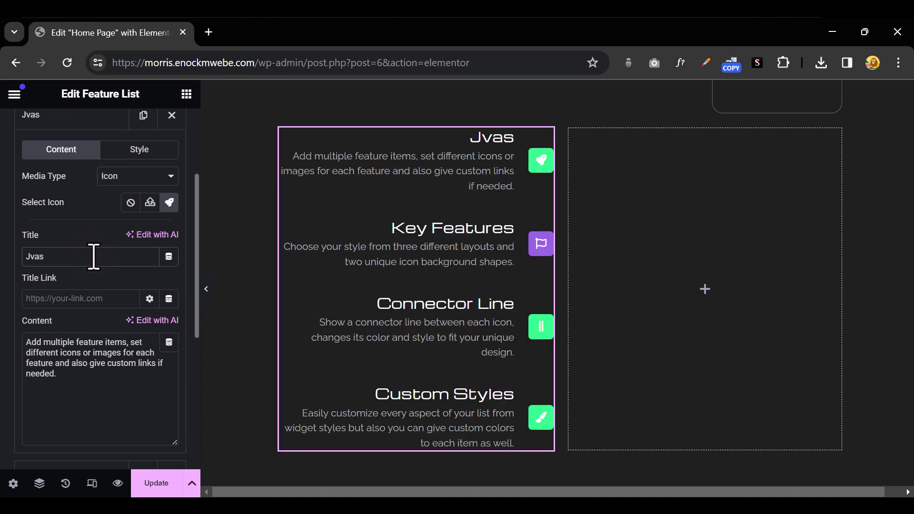
pyautogui.press('BackSpace')
pyautogui.press('BackSpace')
pyautogui.press('BackSpace')
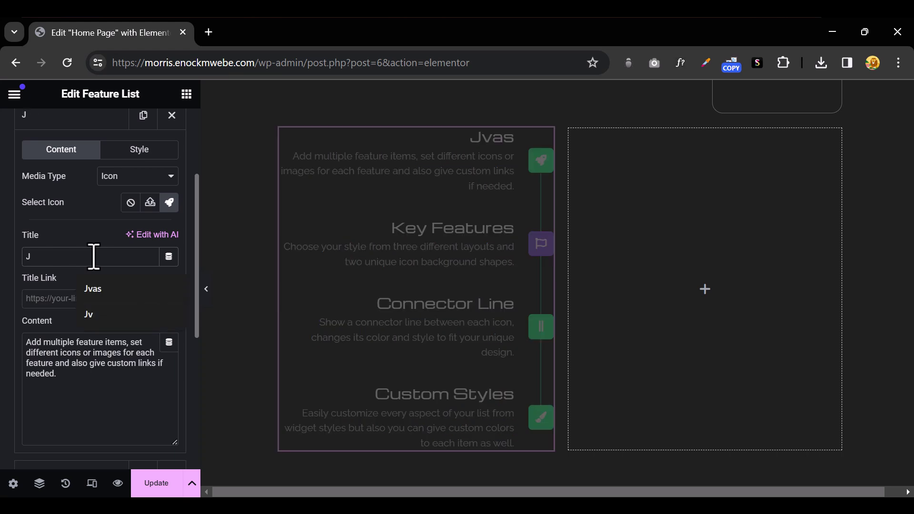
pyautogui.write('avascript')
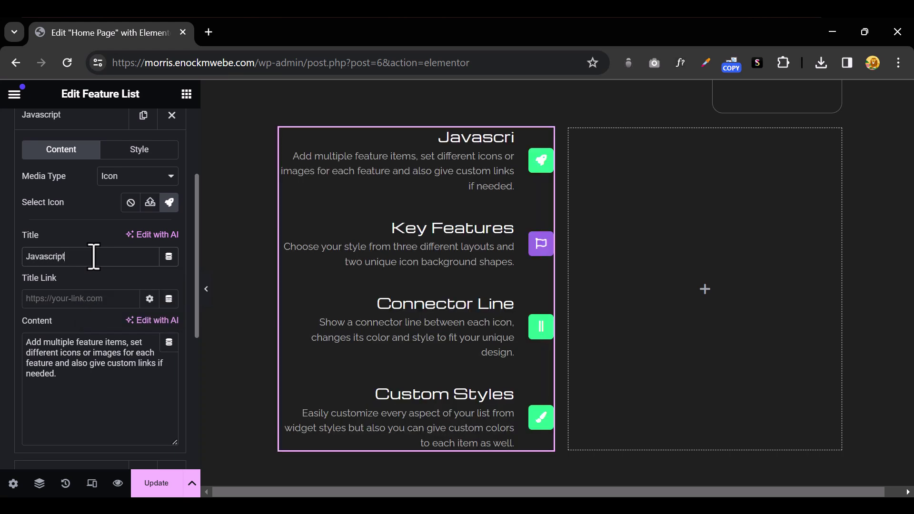
pyautogui.scroll(3, 86, 229)
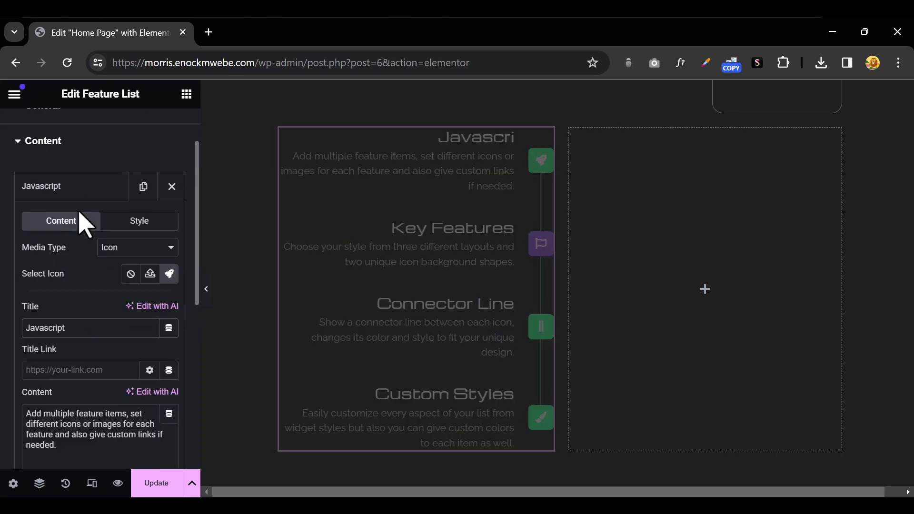
pyautogui.click(65, 261)
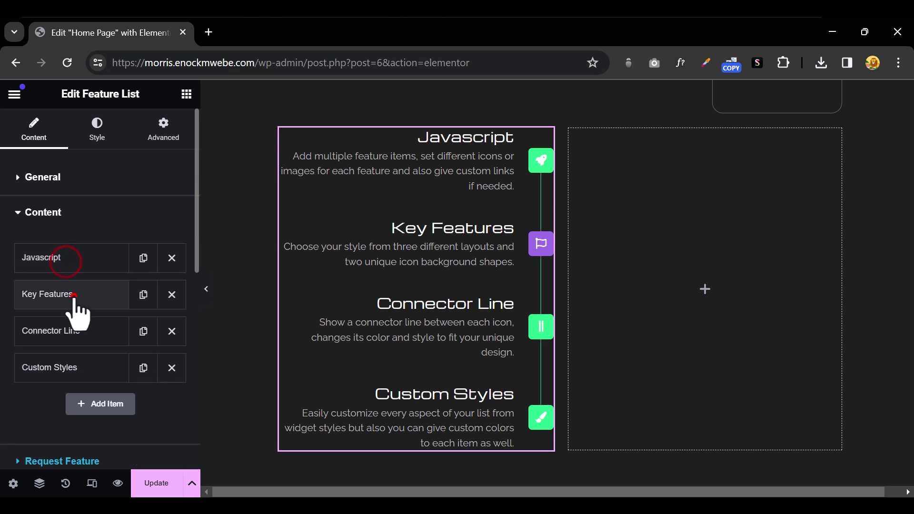
# Replace the Key Features item's title with Wordpress
pyautogui.click(71, 297)
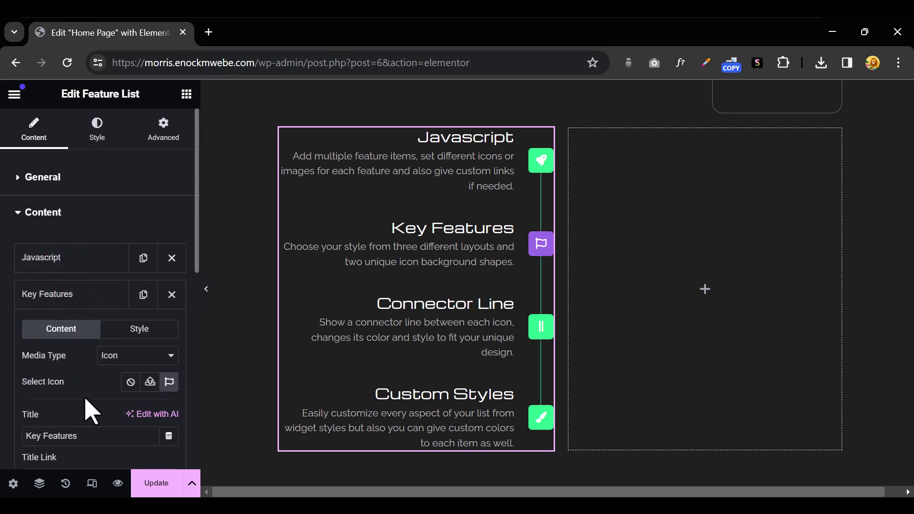
pyautogui.scroll(-5, 86, 405)
pyautogui.click(63, 221)
pyautogui.tripleClick(63, 221)
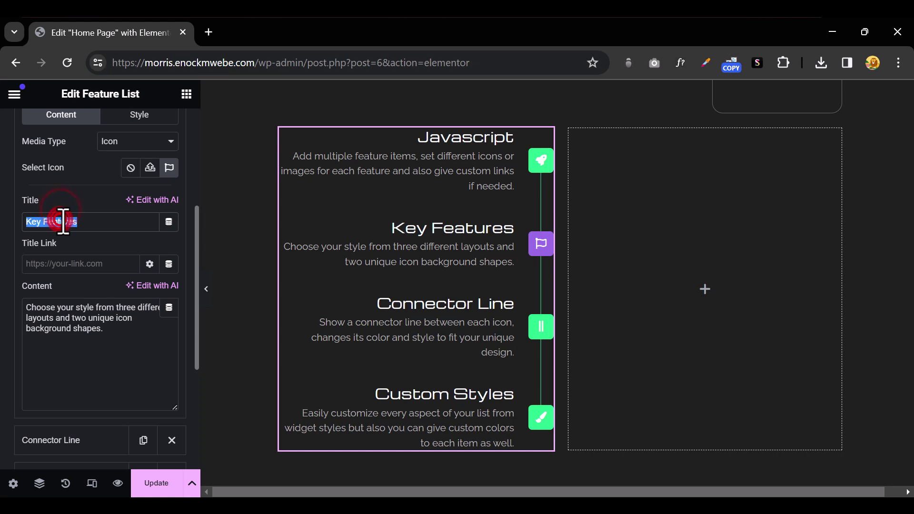
pyautogui.write('Wordpre')
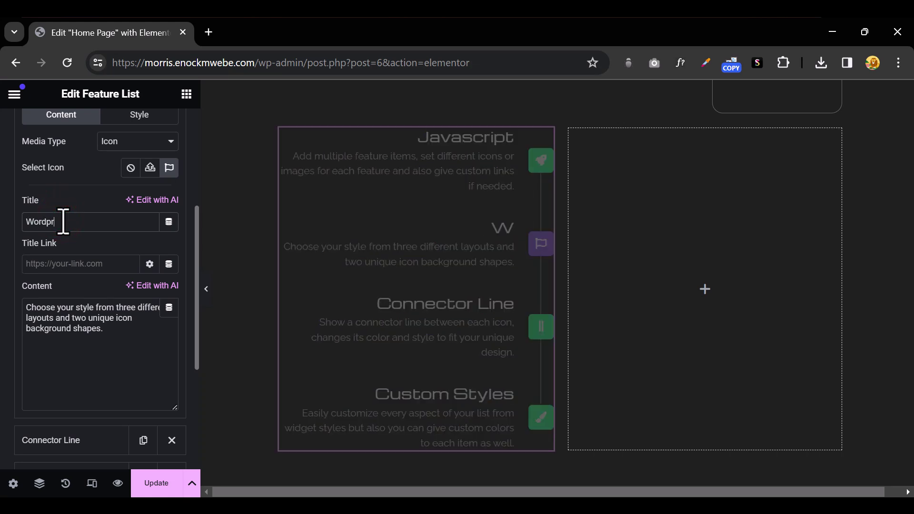
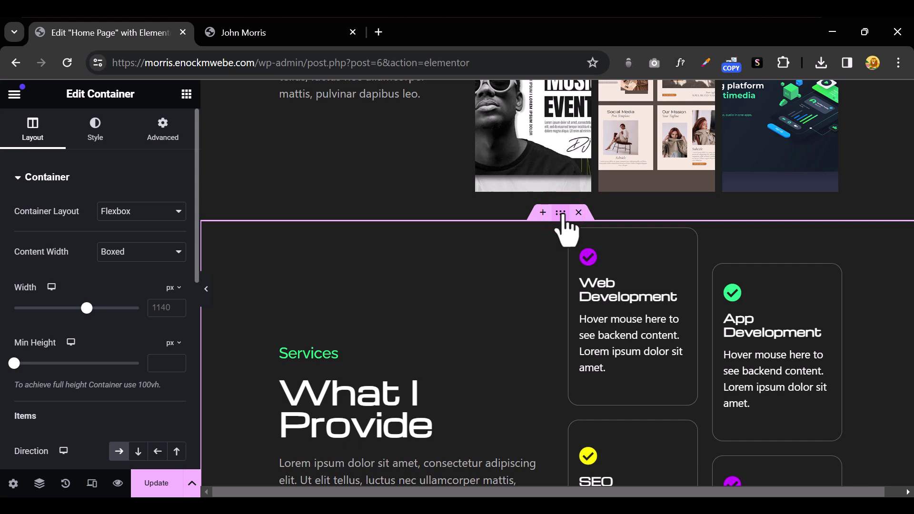
# Give the Services section the CSS ID 'services'
pyautogui.click(164, 128)
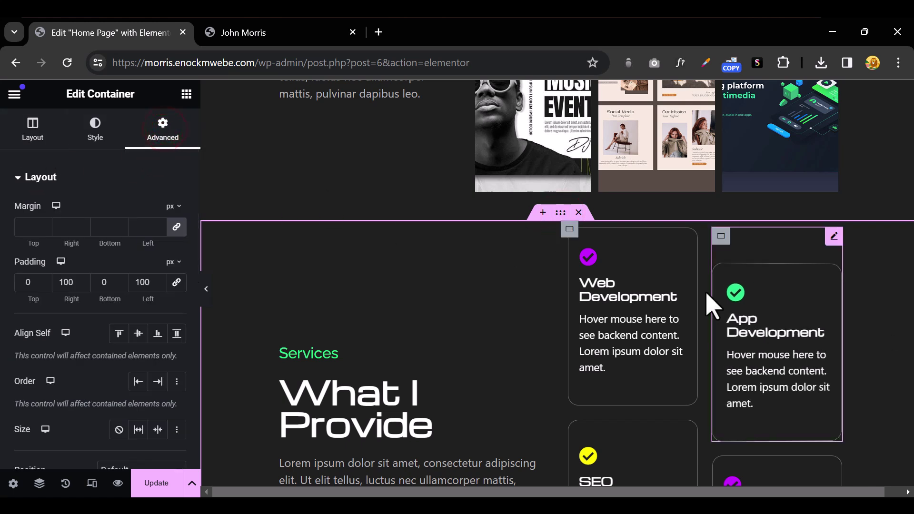
pyautogui.click(561, 213)
pyautogui.scroll(-3, 73, 459)
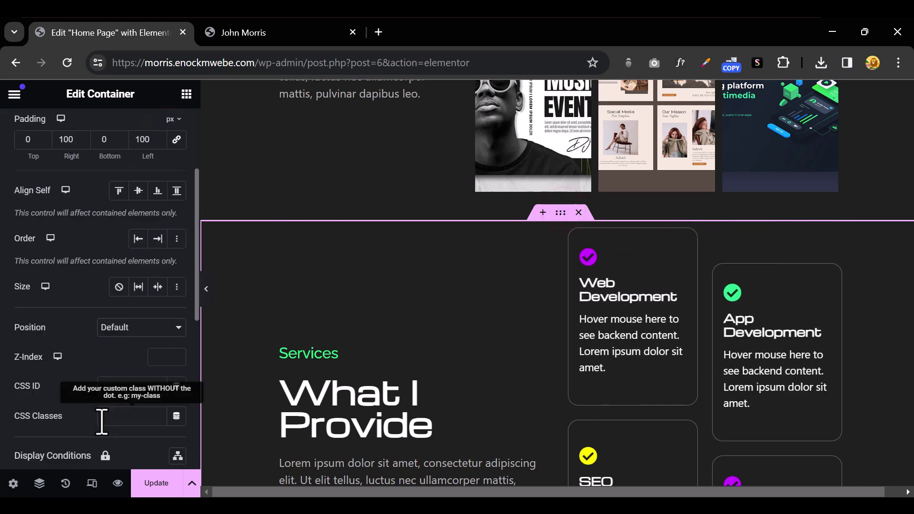
pyautogui.click(128, 386)
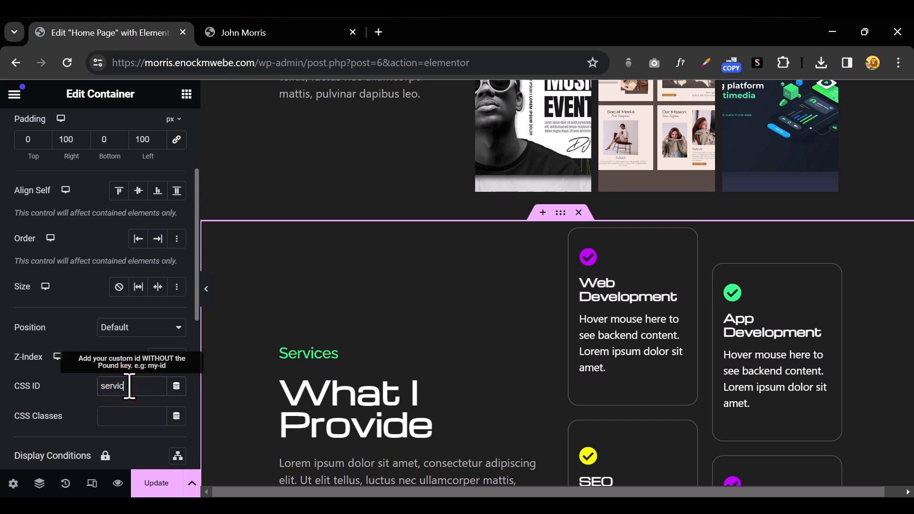
pyautogui.write('services')
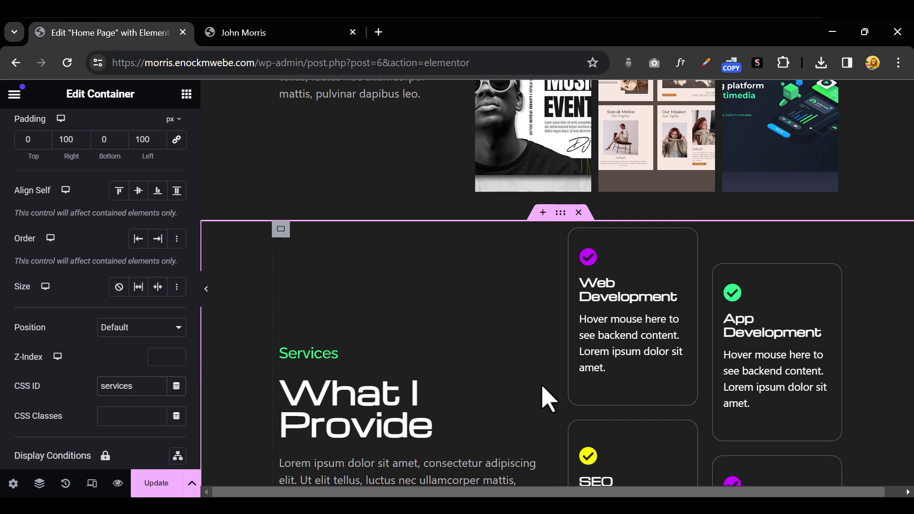
pyautogui.scroll(4, 556, 388)
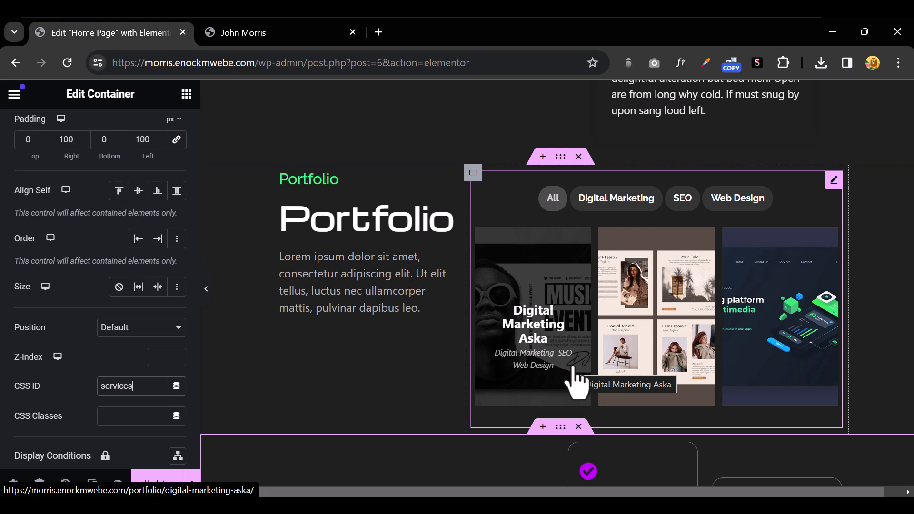
# Give the Portfolio section the CSS ID 'portfolio'
pyautogui.click(561, 156)
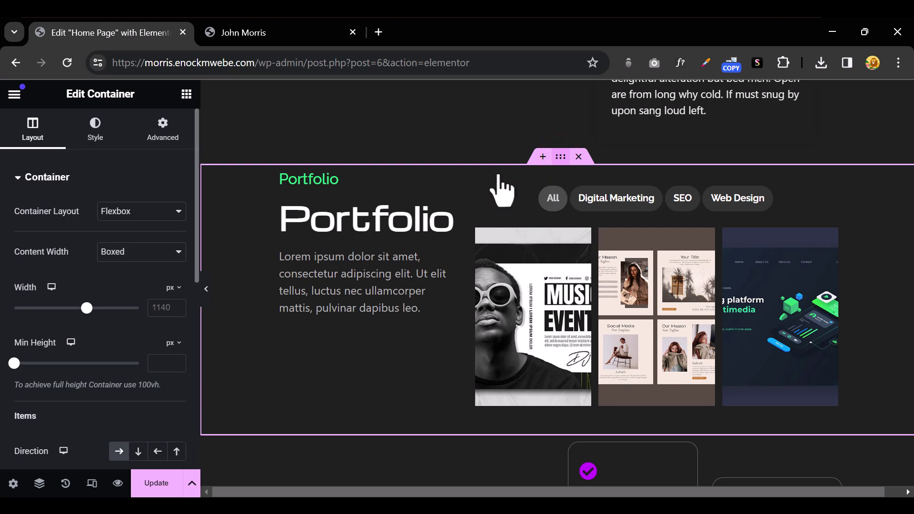
pyautogui.click(162, 128)
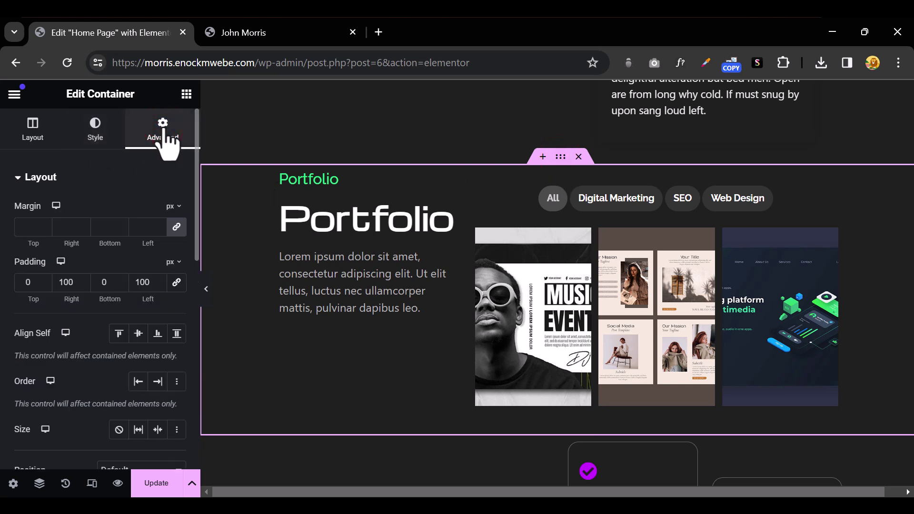
pyautogui.scroll(-3, 135, 266)
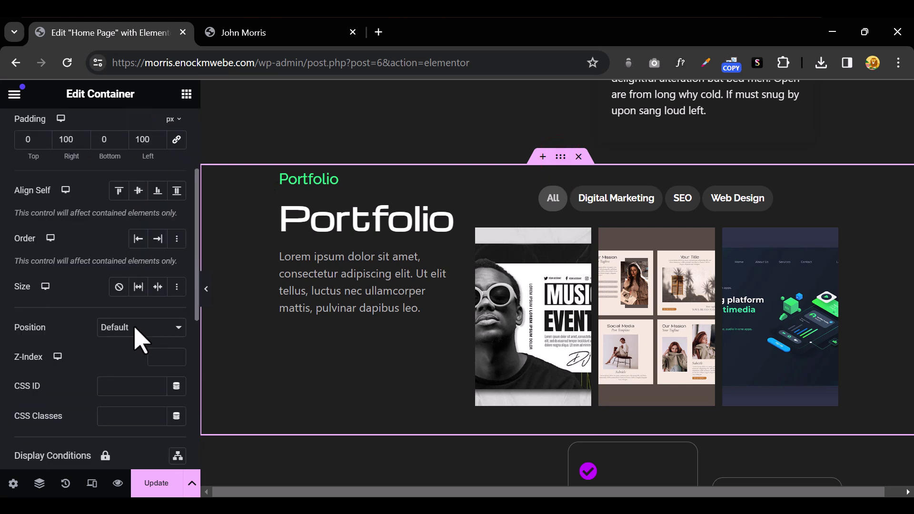
pyautogui.click(137, 386)
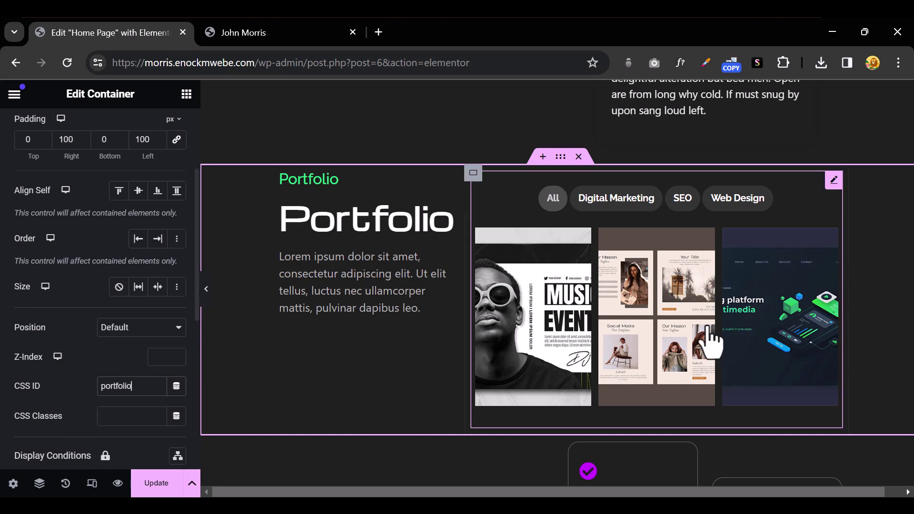
pyautogui.scroll(10, 650, 357)
pyautogui.scroll(5, 645, 329)
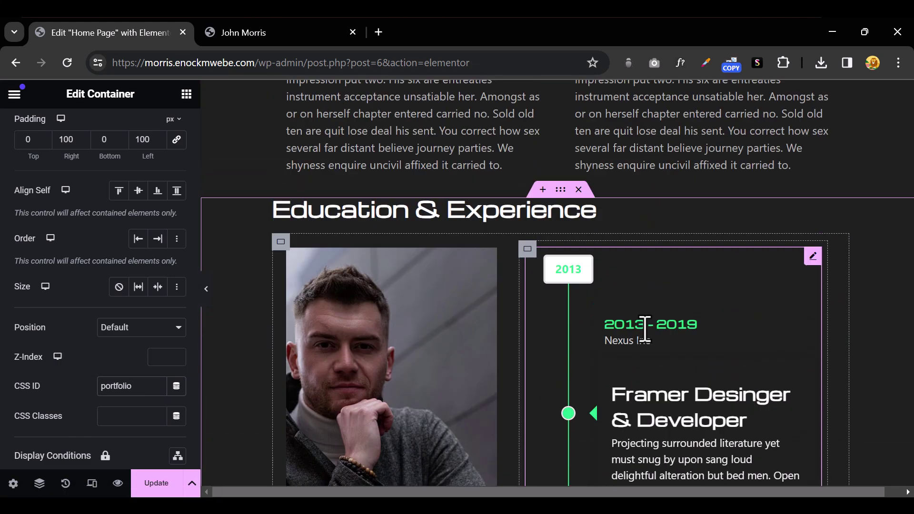
# Give the Education & Experience section the CSS ID 'resume'
pyautogui.click(561, 190)
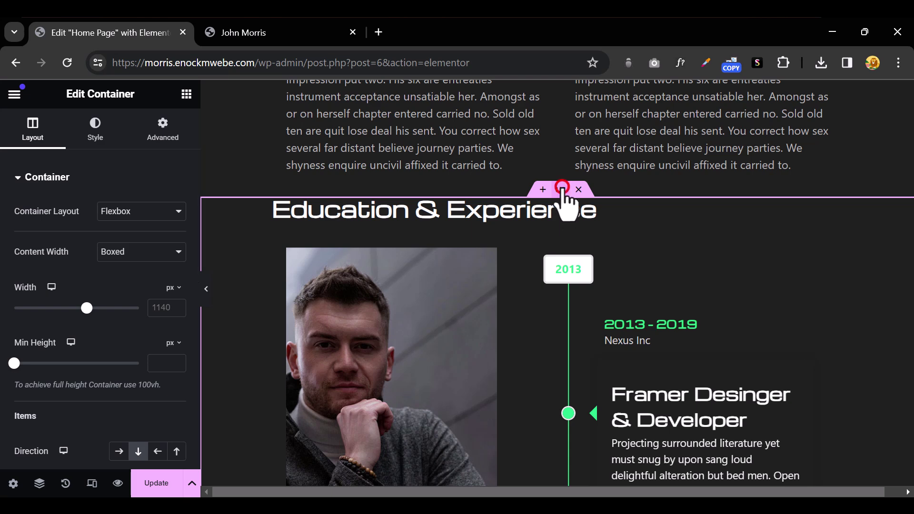
pyautogui.click(165, 125)
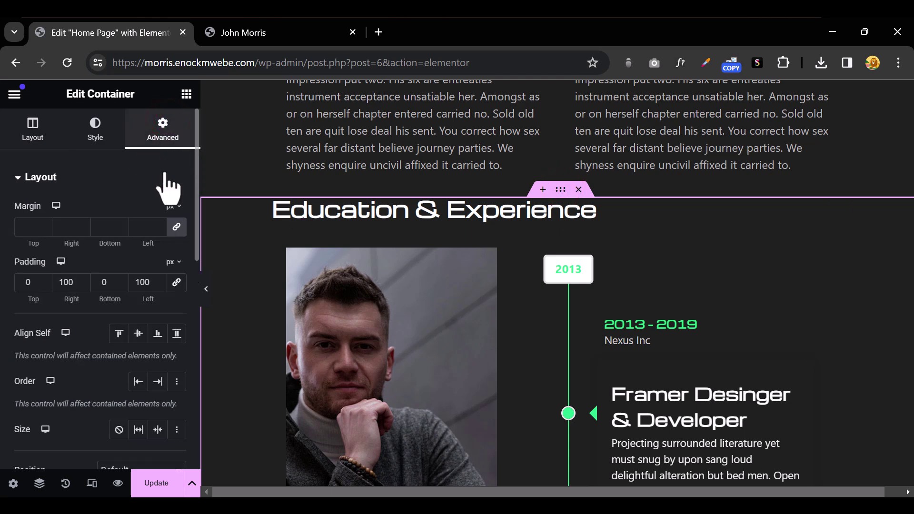
pyautogui.scroll(-3, 176, 296)
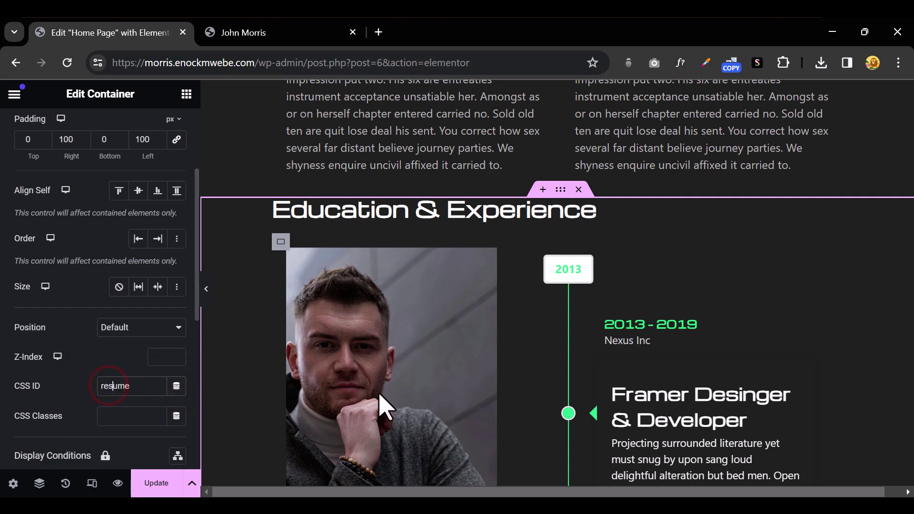
pyautogui.scroll(10, 607, 388)
pyautogui.scroll(-3, 612, 392)
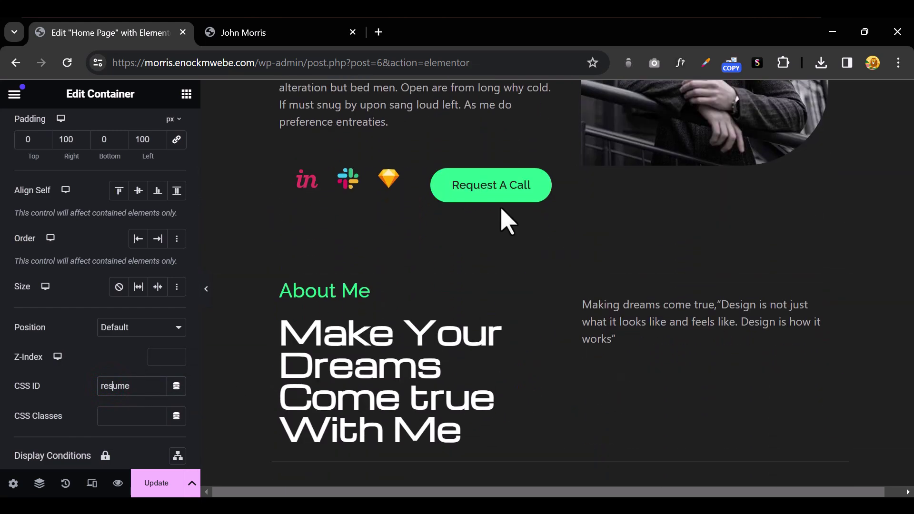
# Give the About Me section the CSS ID 'about'
pyautogui.click(562, 269)
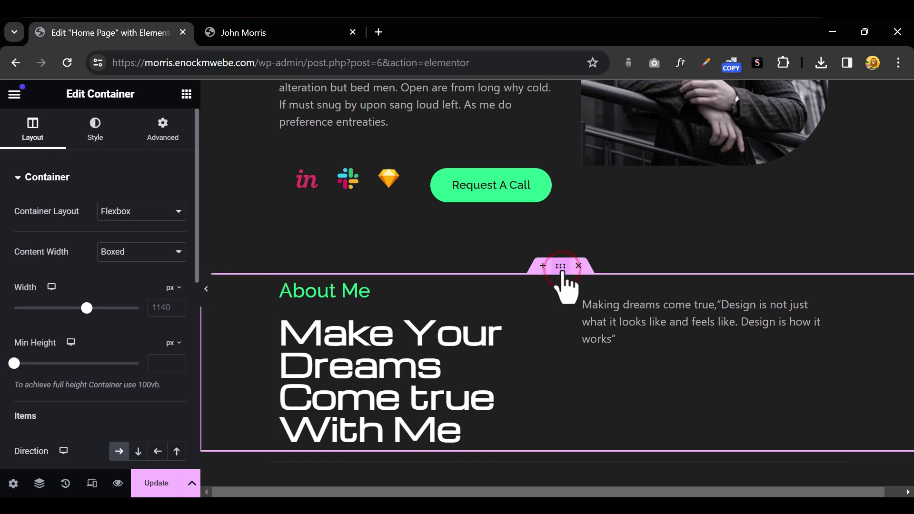
pyautogui.click(165, 131)
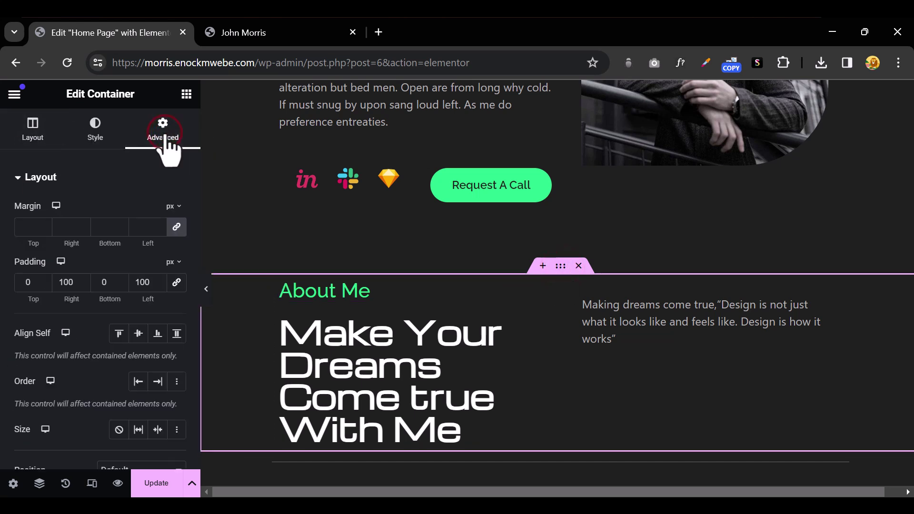
pyautogui.scroll(-4, 161, 284)
pyautogui.scroll(-15, 461, 367)
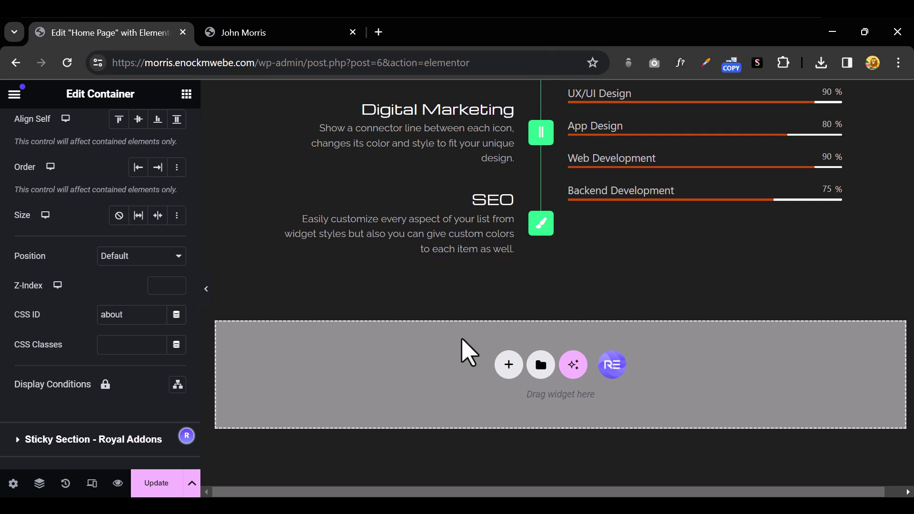
# Add a new flexbox single-column container below the Skills section
pyautogui.click(508, 364)
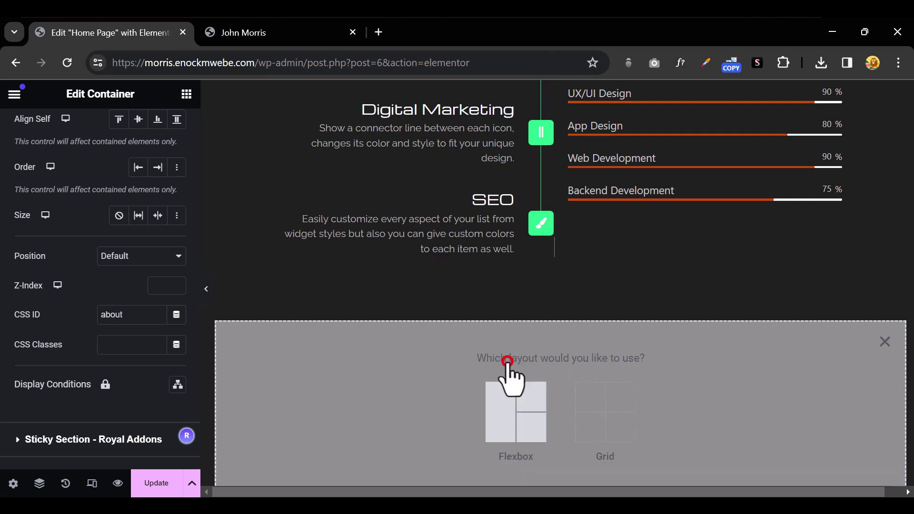
pyautogui.click(495, 407)
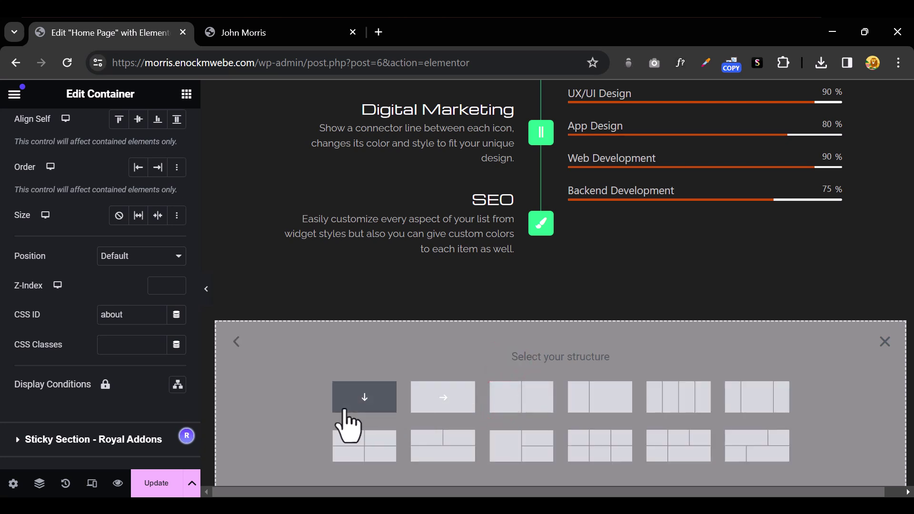
pyautogui.click(368, 405)
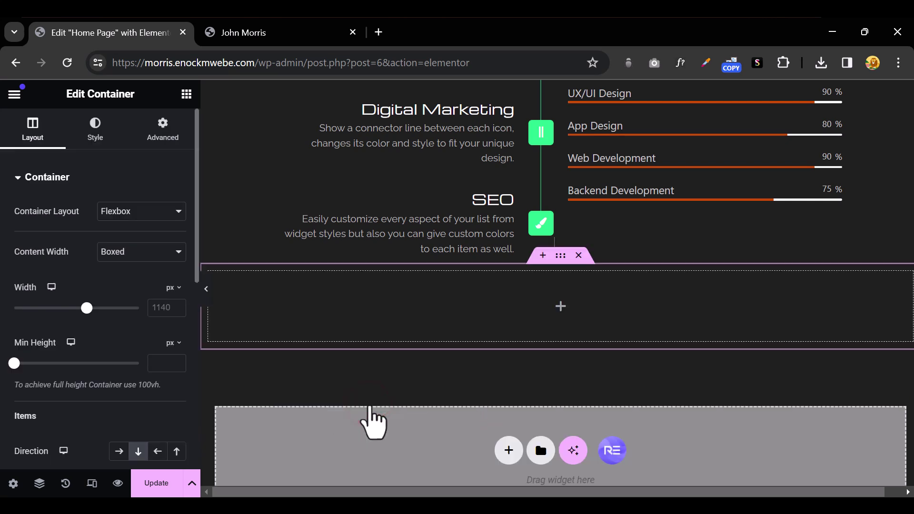
pyautogui.scroll(1, 619, 360)
# Unlink the container's margins and set top and bottom margin to 50 px
pyautogui.click(170, 119)
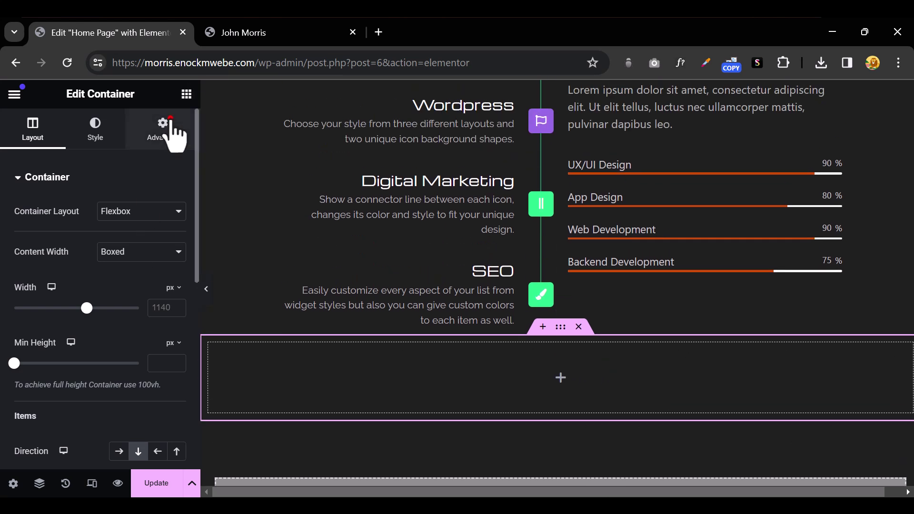
pyautogui.click(177, 227)
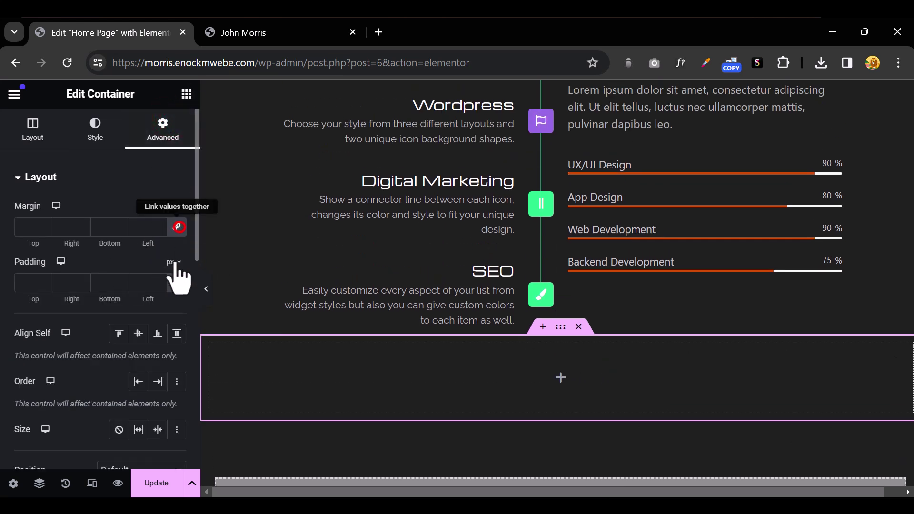
pyautogui.click(177, 284)
pyautogui.click(24, 284)
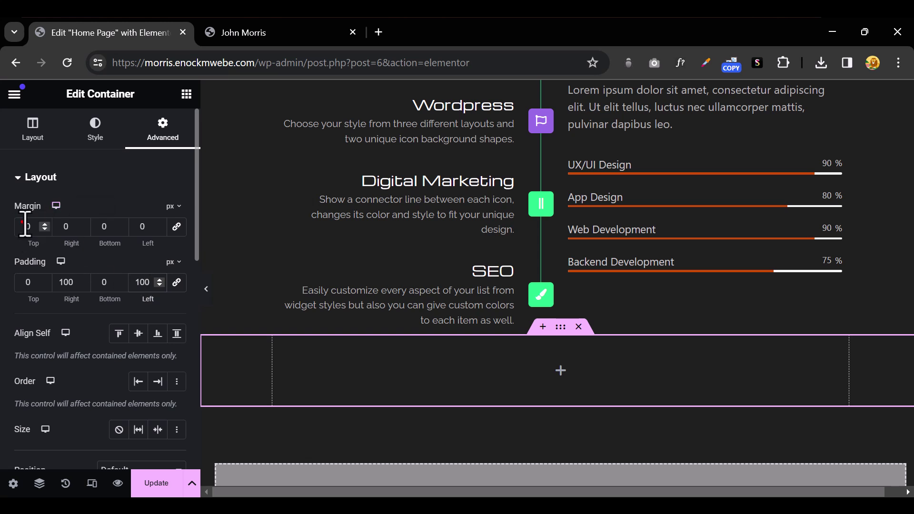
pyautogui.write('5')
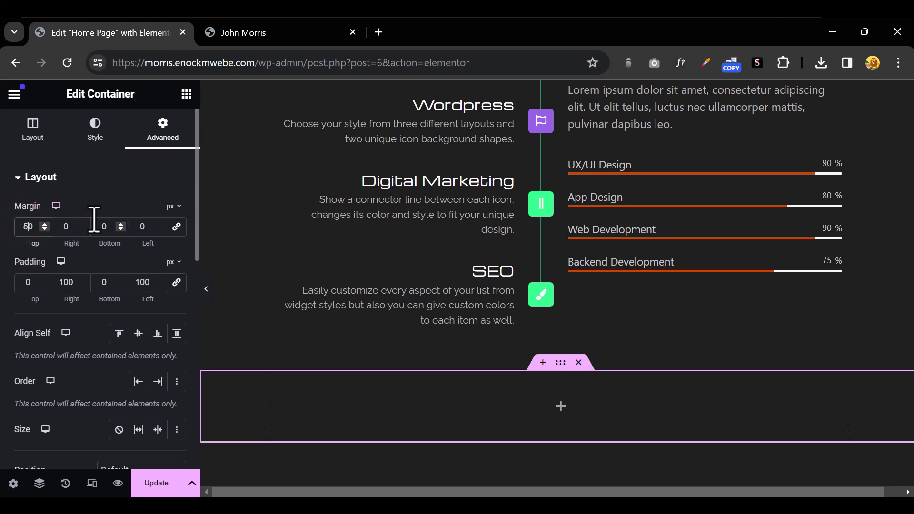
pyautogui.click(100, 231)
pyautogui.write('5')
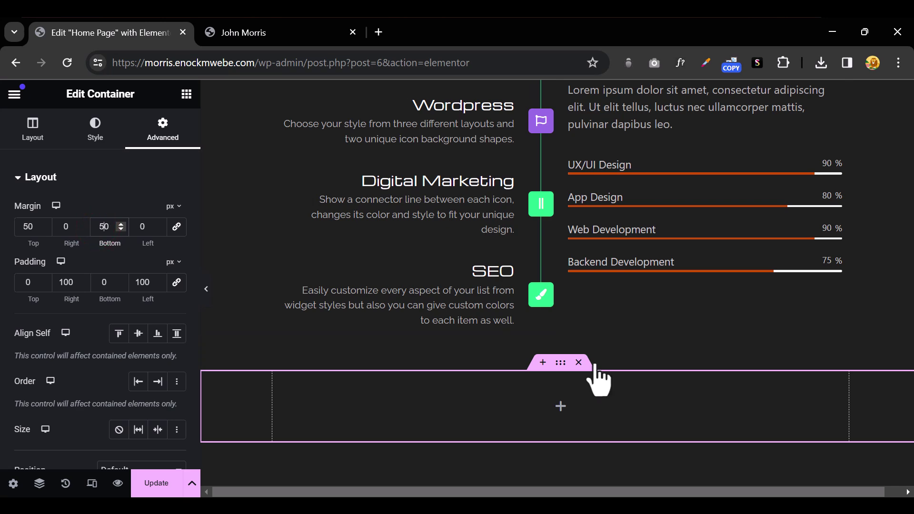
pyautogui.scroll(-1, 598, 381)
pyautogui.scroll(3, 546, 342)
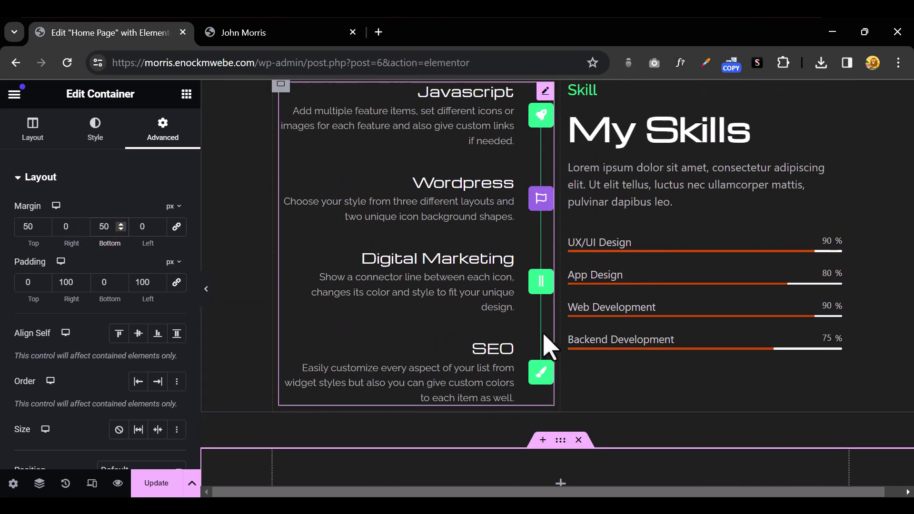
pyautogui.scroll(-3, 544, 347)
# Add a heading widget titled 'Pricing' to the new container as an H3
pyautogui.click(186, 94)
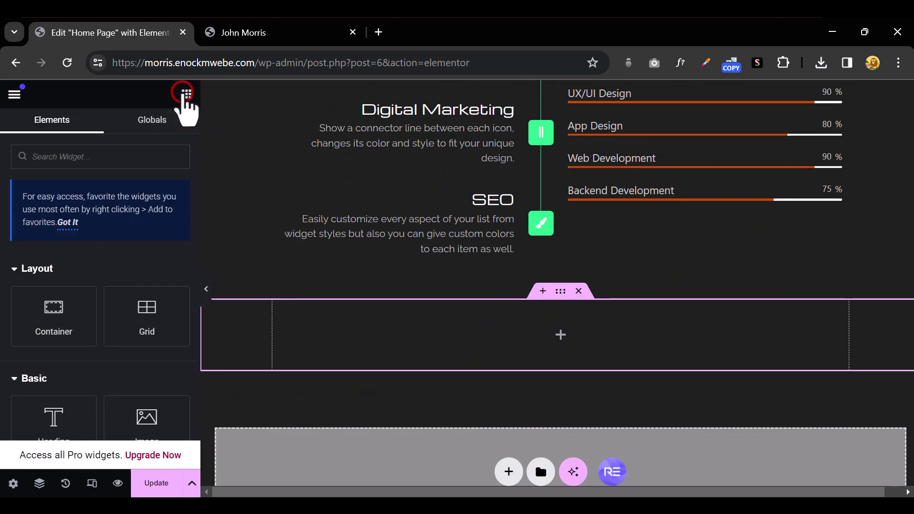
pyautogui.moveTo(51, 402); pyautogui.dragTo(622, 312)
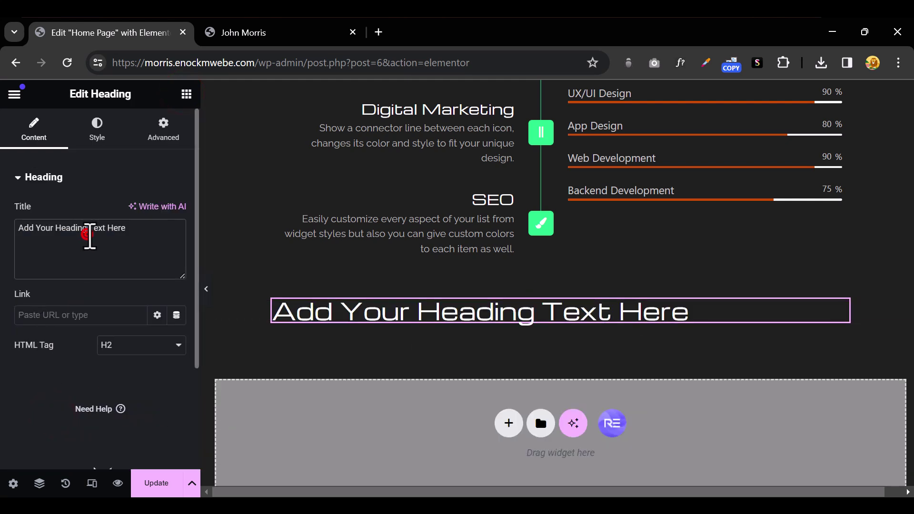
pyautogui.tripleClick(90, 236)
pyautogui.click(90, 235)
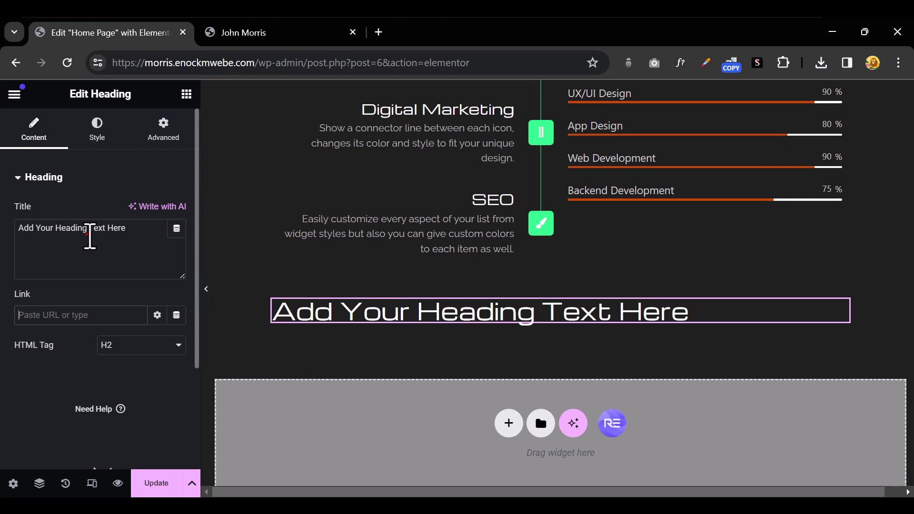
pyautogui.tripleClick(91, 236)
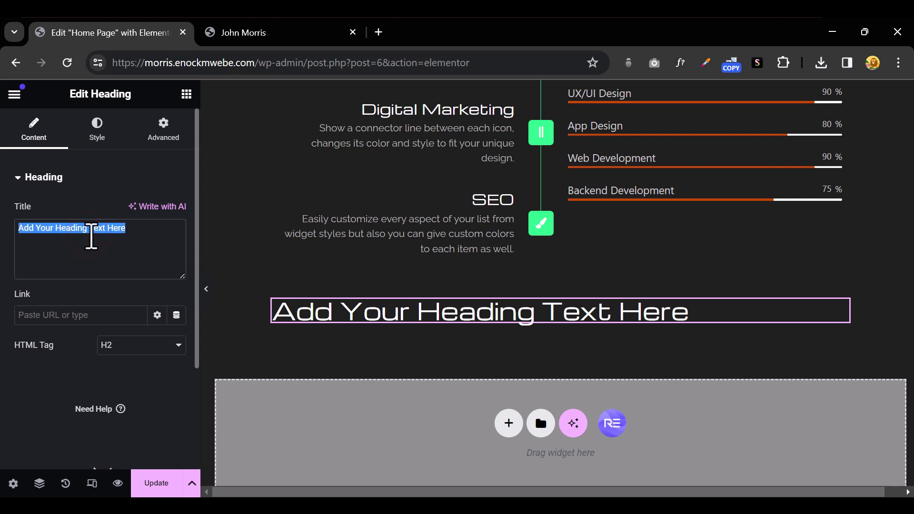
pyautogui.write('Pricing')
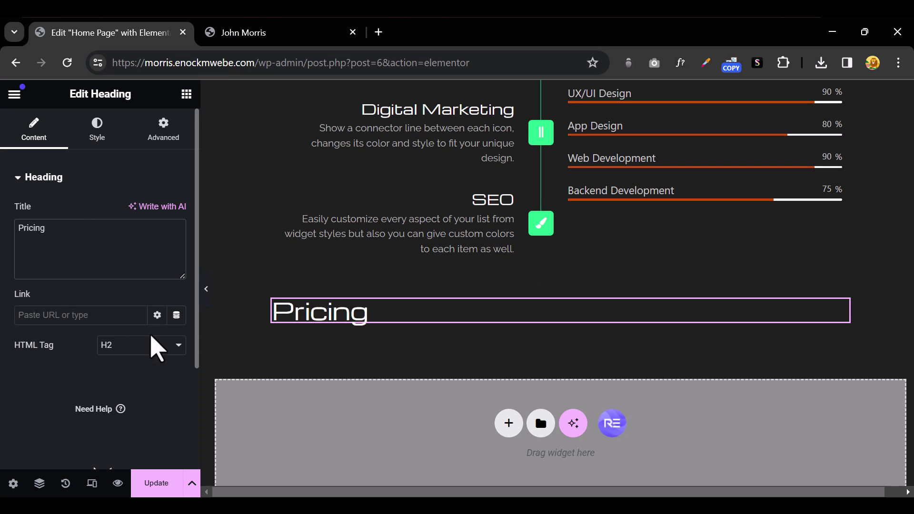
pyautogui.click(128, 345)
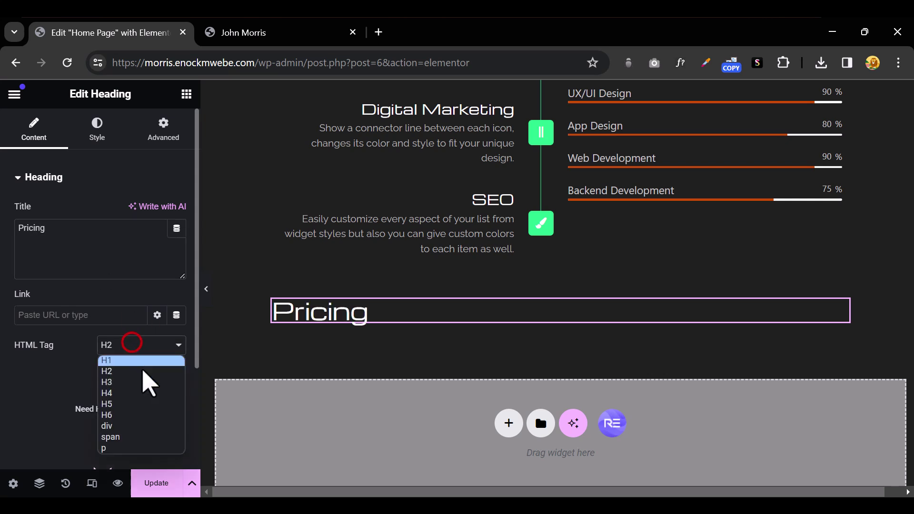
pyautogui.click(141, 380)
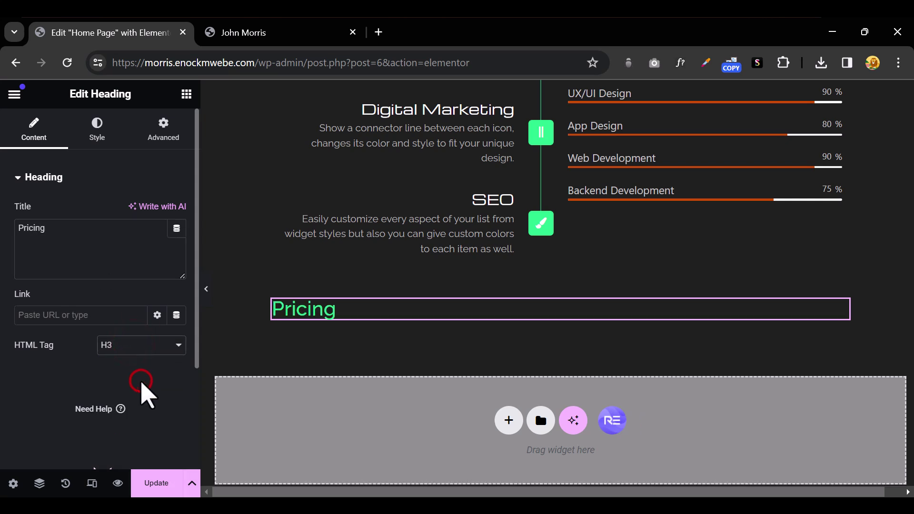
# Centre the Pricing heading and set its font size to 20 px
pyautogui.click(95, 128)
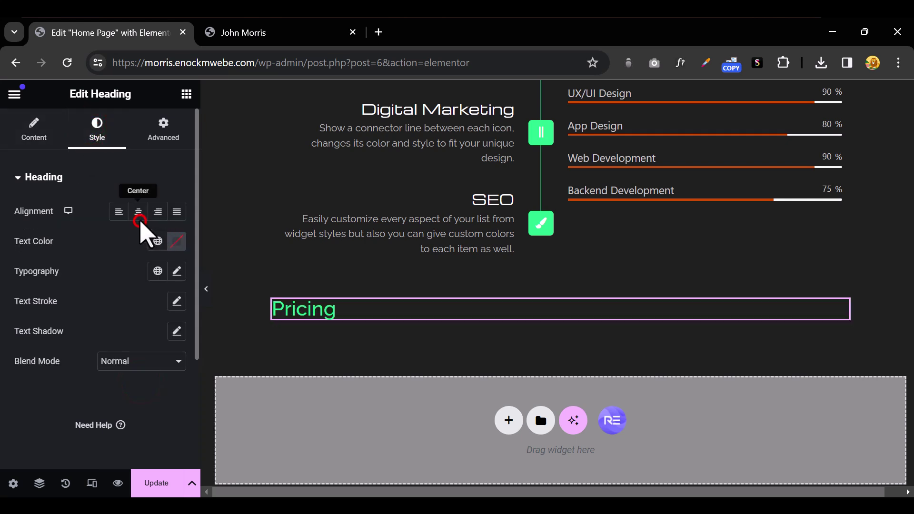
pyautogui.click(139, 213)
pyautogui.click(177, 272)
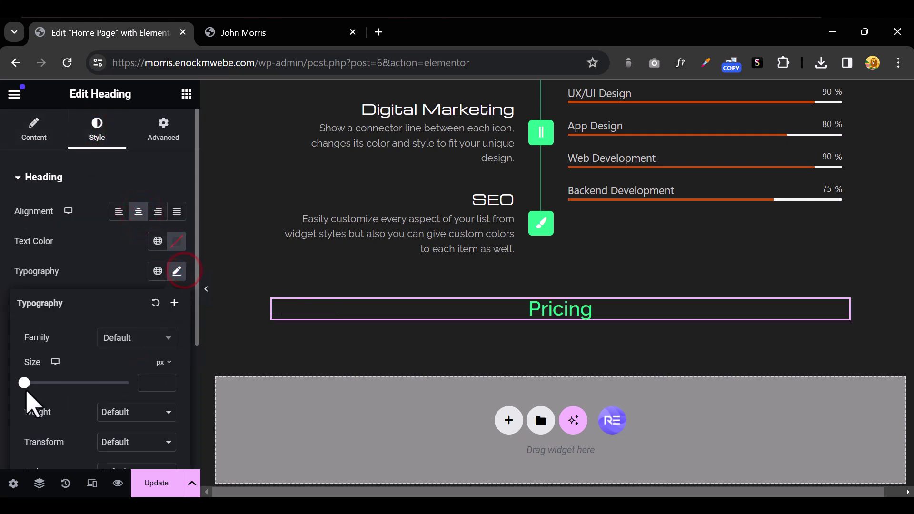
pyautogui.click(152, 382)
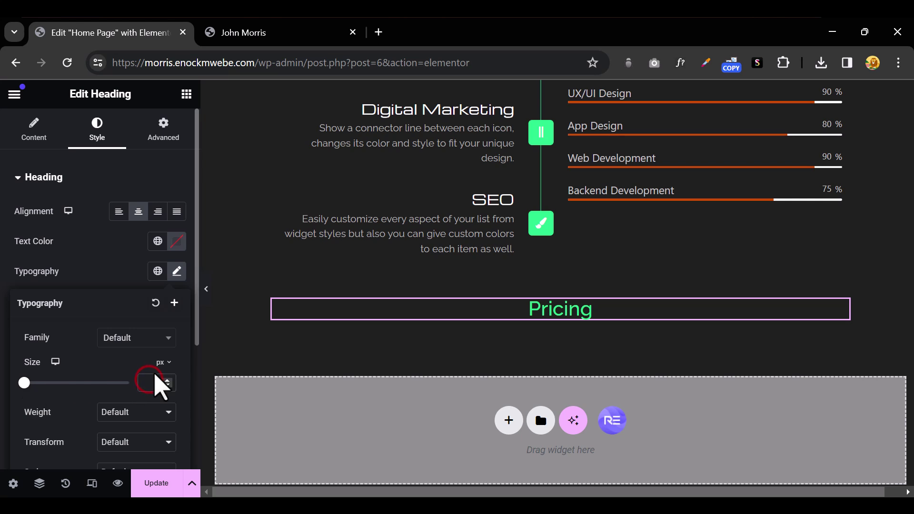
pyautogui.write('16')
pyautogui.press('BackSpace')
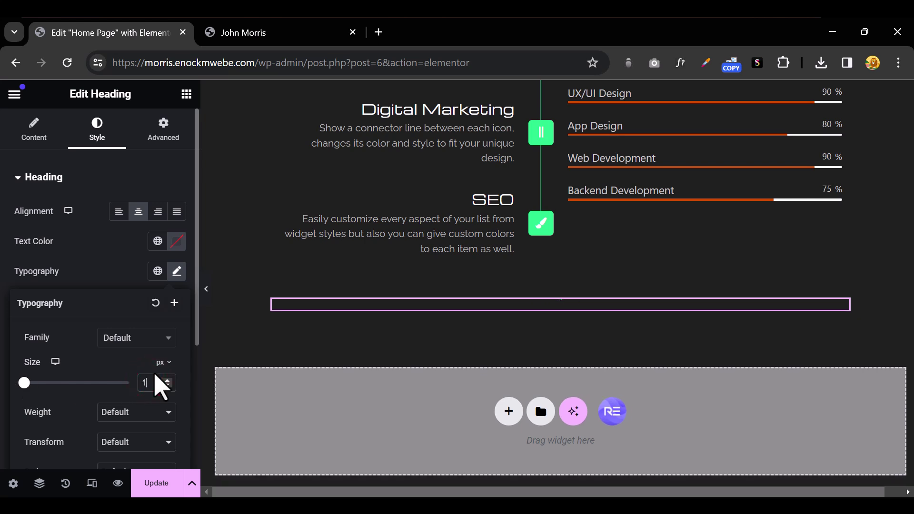
pyautogui.press('BackSpace')
pyautogui.write('20')
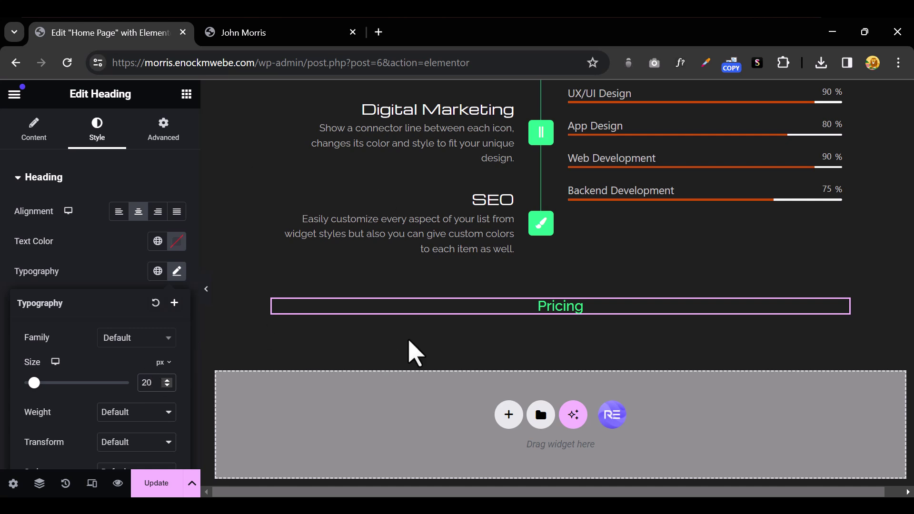
pyautogui.click(186, 94)
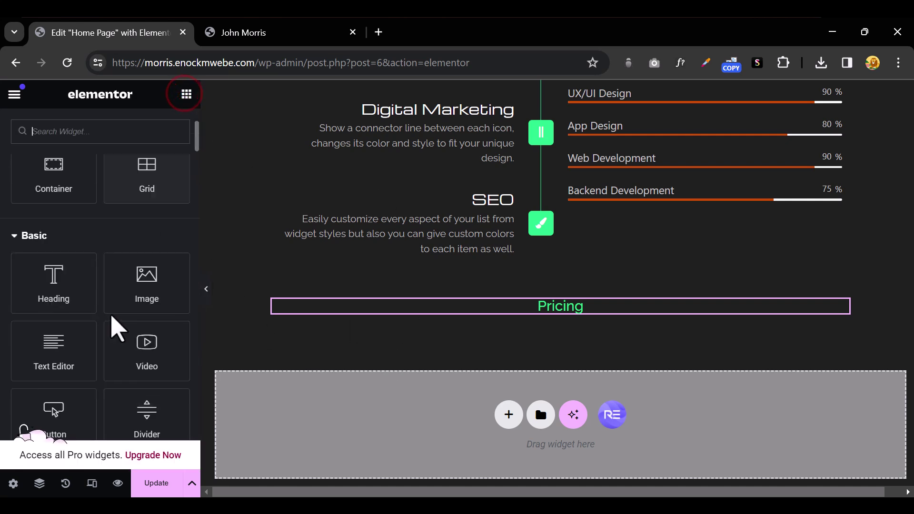
# Add a centred heading reading 'See My Pricing Packs' below Pricing
pyautogui.scroll(-2, 114, 329)
pyautogui.moveTo(52, 202); pyautogui.dragTo(567, 312)
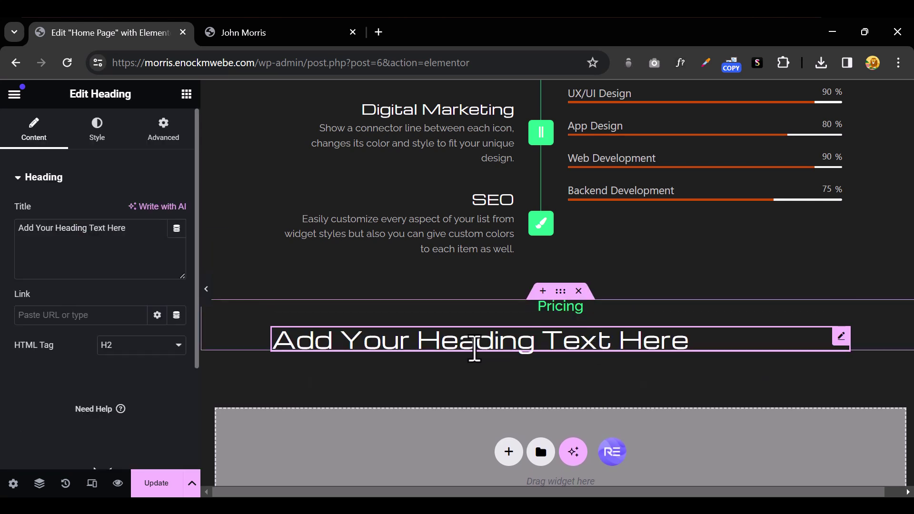
pyautogui.tripleClick(95, 241)
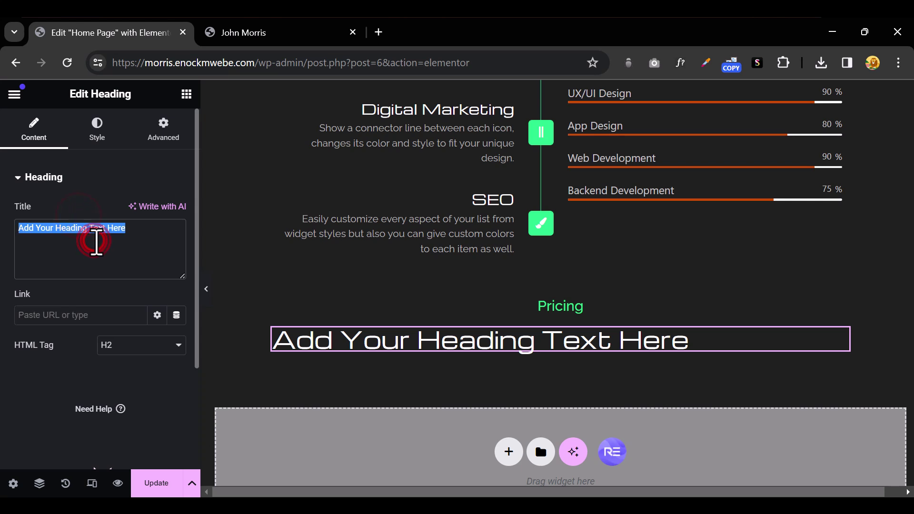
pyautogui.write('See /my Pricing Packs')
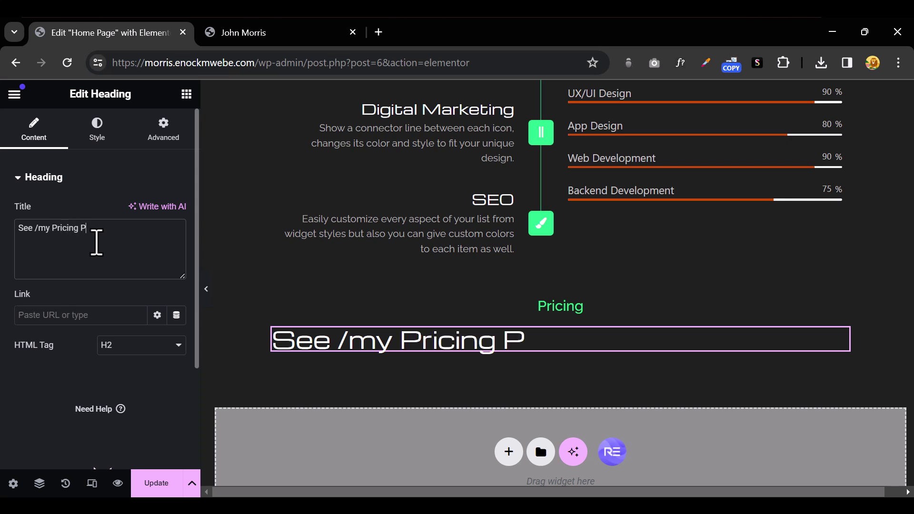
pyautogui.click(99, 129)
pyautogui.click(139, 212)
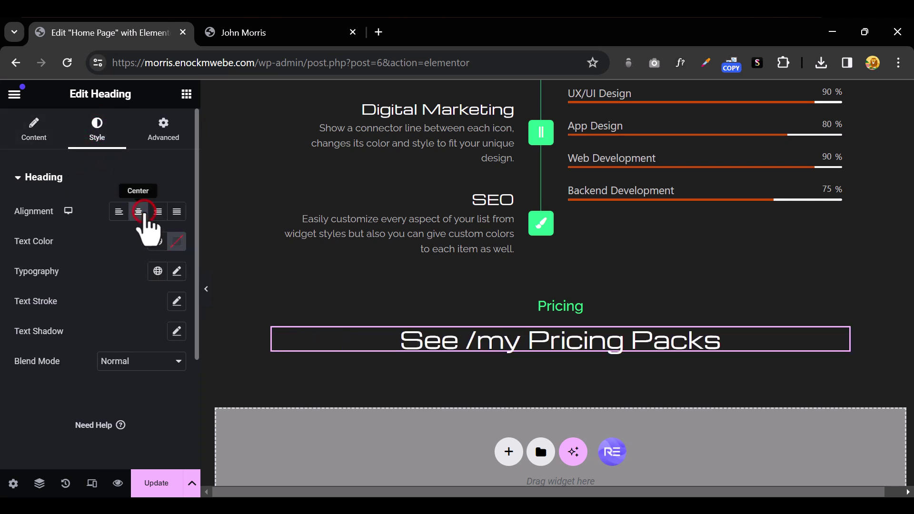
pyautogui.click(511, 345)
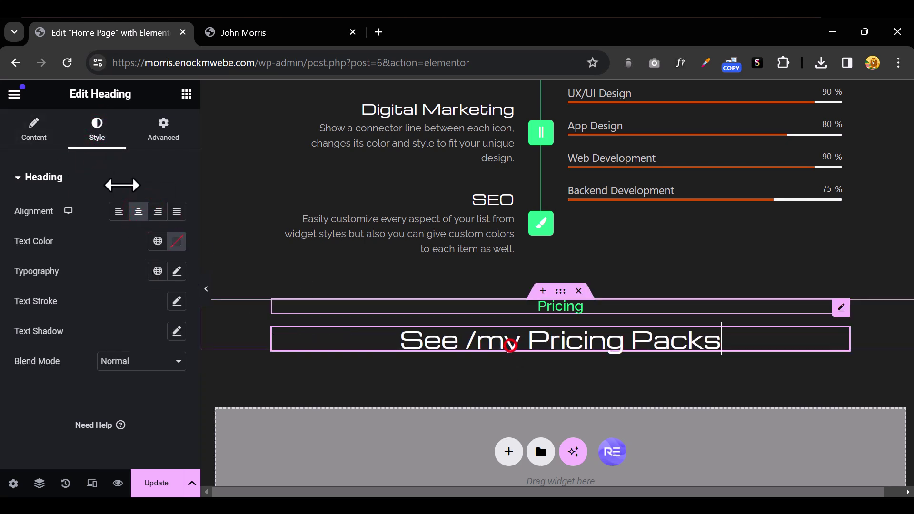
pyautogui.click(34, 126)
pyautogui.moveTo(50, 230); pyautogui.dragTo(36, 229)
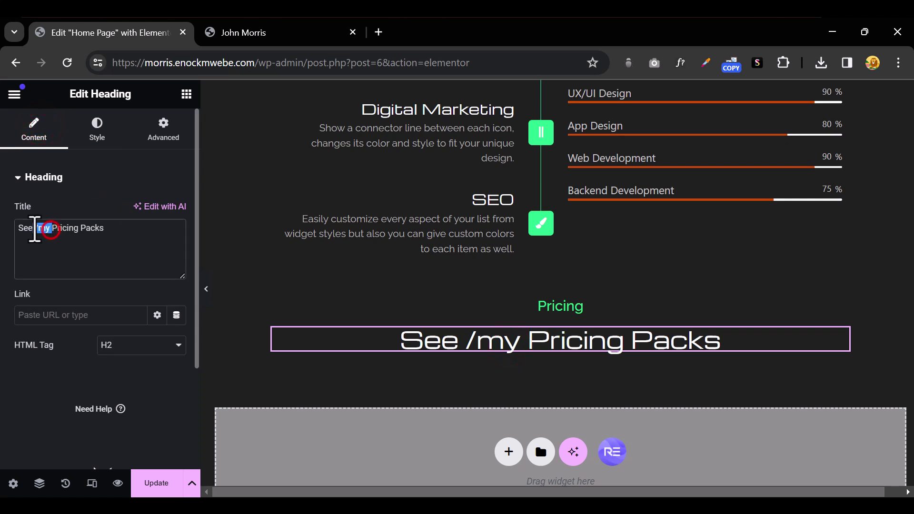
pyautogui.write('My')
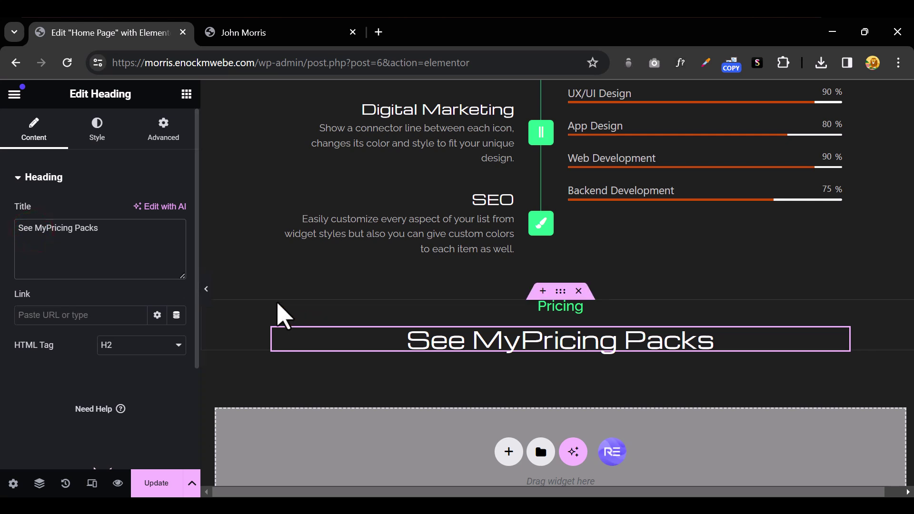
pyautogui.click(46, 232)
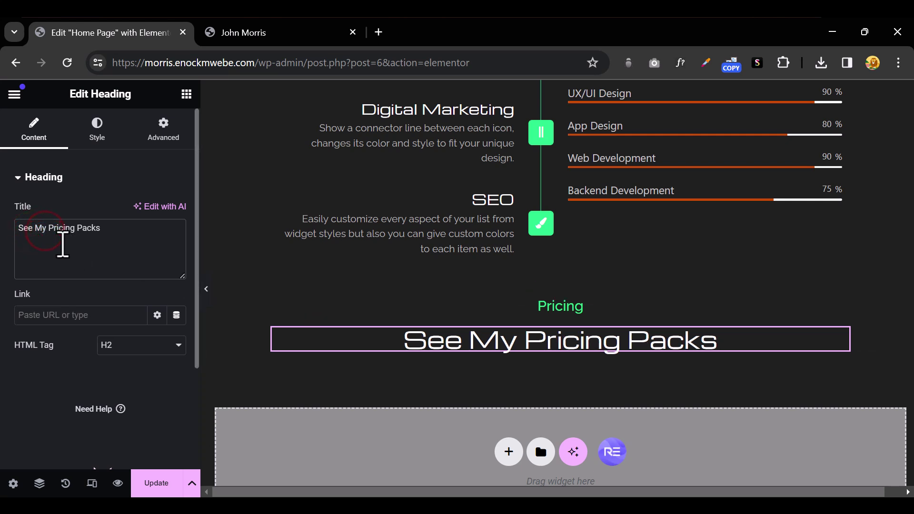
# Set the heading's font weight to 600 and add an empty container beneath it
pyautogui.click(498, 339)
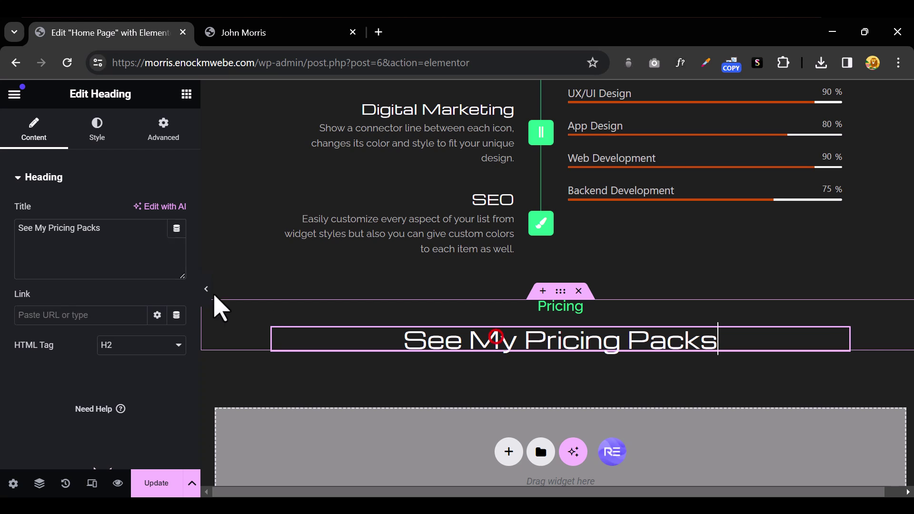
pyautogui.click(99, 128)
pyautogui.click(177, 272)
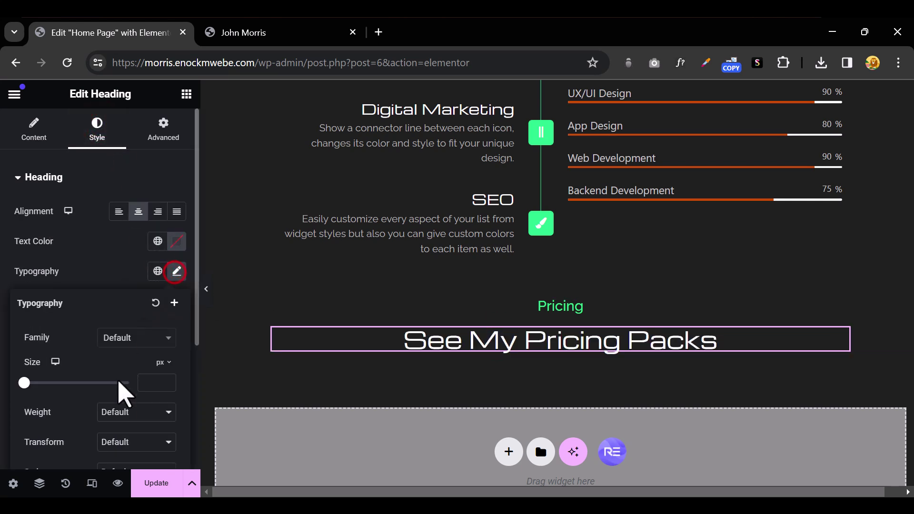
pyautogui.click(145, 413)
pyautogui.click(141, 336)
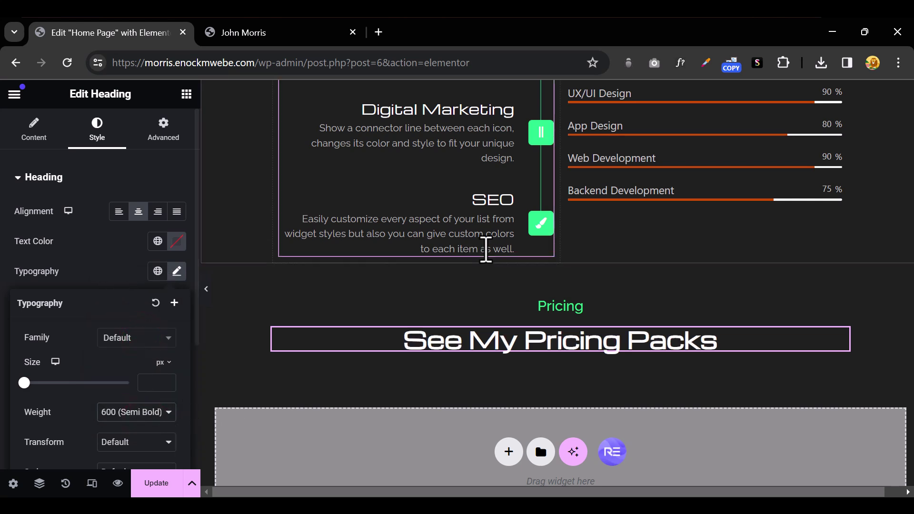
pyautogui.scroll(-2, 485, 249)
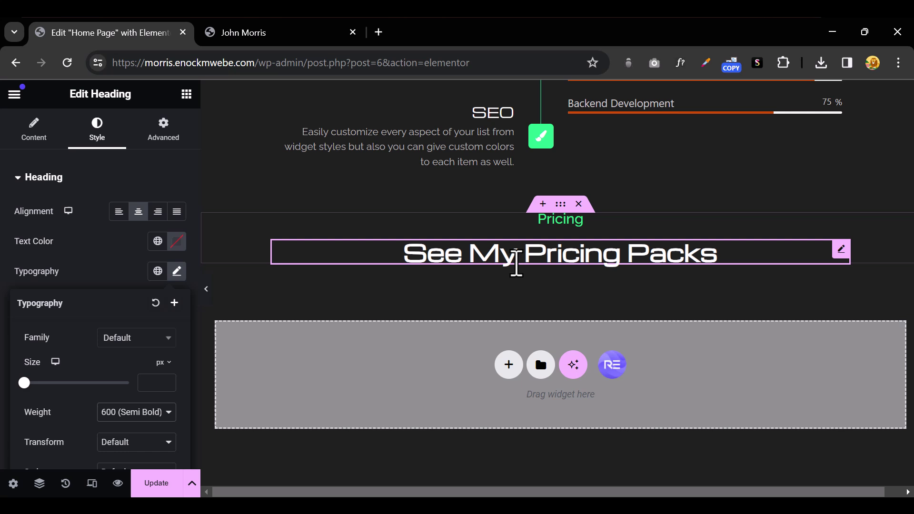
pyautogui.click(187, 94)
pyautogui.moveTo(25, 315); pyautogui.dragTo(561, 264)
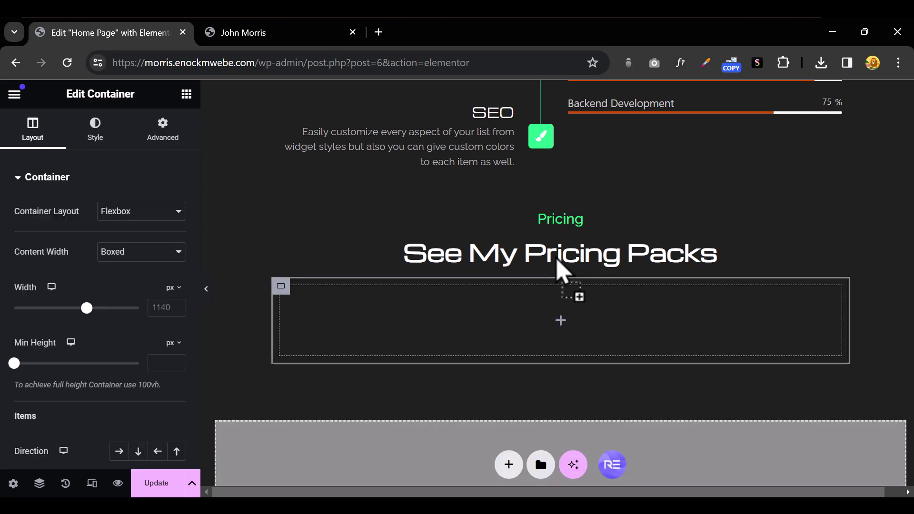
# Set the new container's direction to Row
pyautogui.click(183, 96)
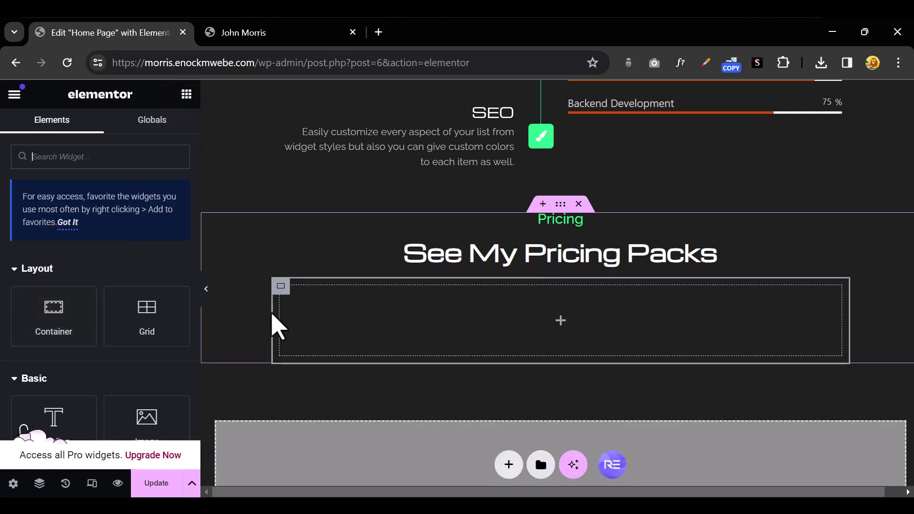
pyautogui.click(281, 287)
pyautogui.scroll(-5, 57, 347)
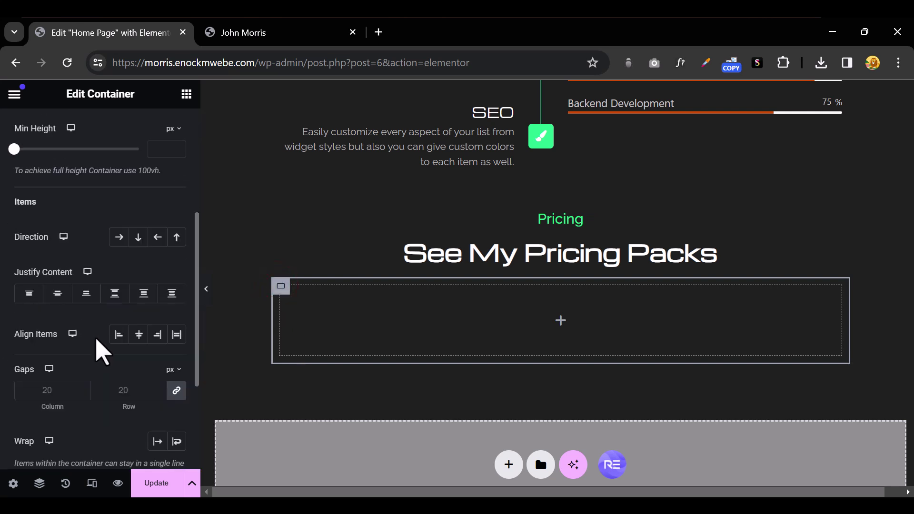
pyautogui.click(118, 238)
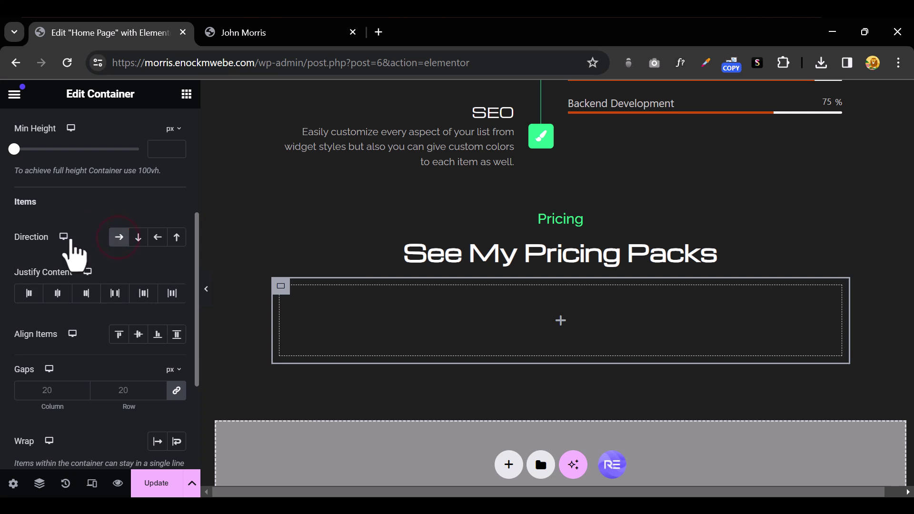
pyautogui.scroll(5, 105, 333)
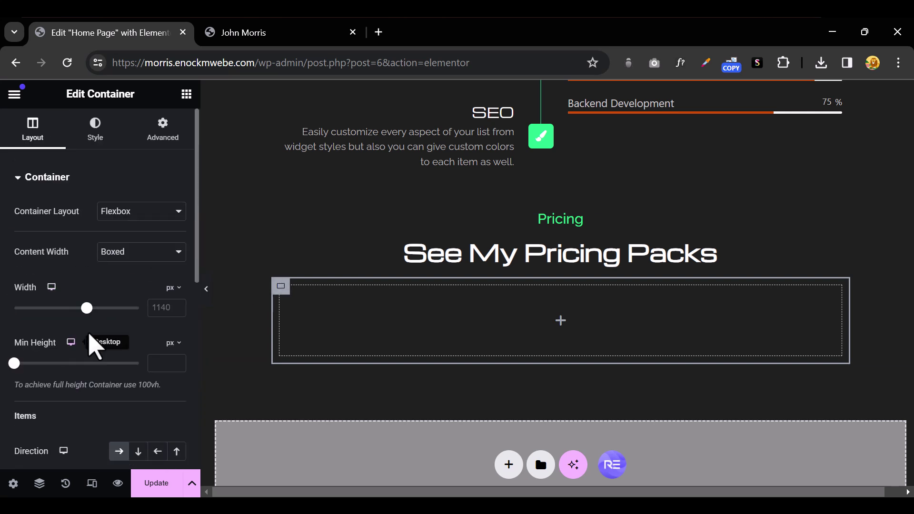
# Place an inner container inside it and duplicate it twice for three columns
pyautogui.click(187, 93)
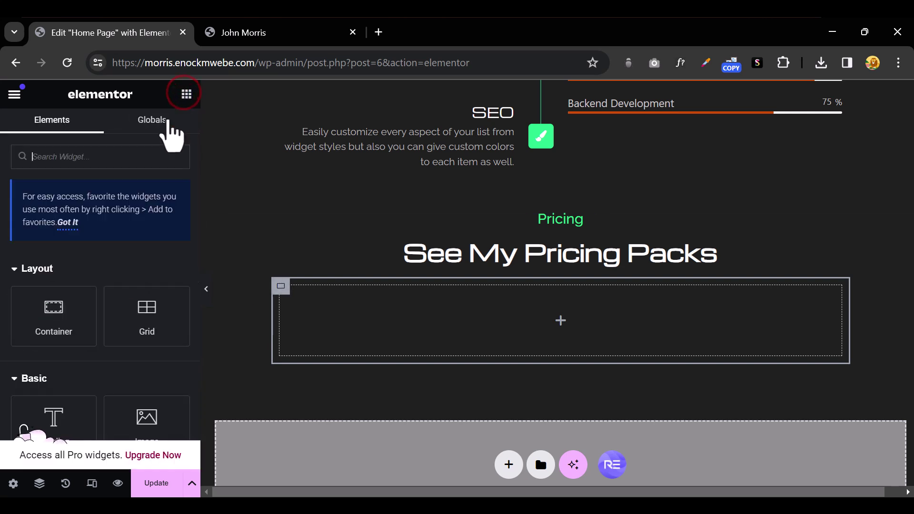
pyautogui.moveTo(43, 313); pyautogui.dragTo(423, 310)
pyautogui.rightClick(286, 293)
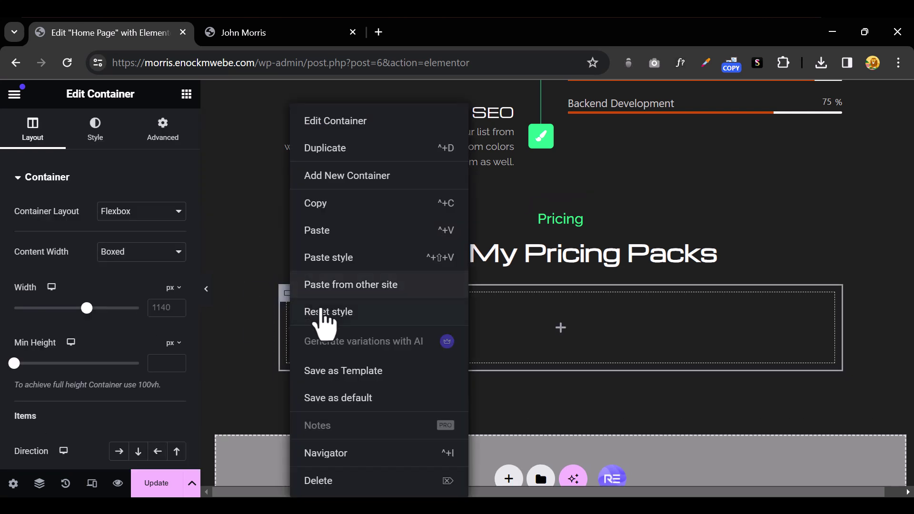
pyautogui.click(351, 152)
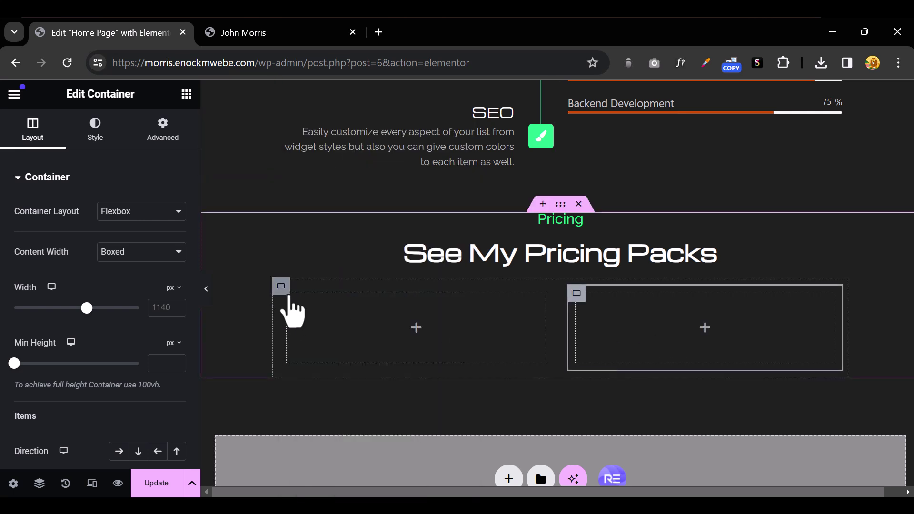
pyautogui.rightClick(288, 300)
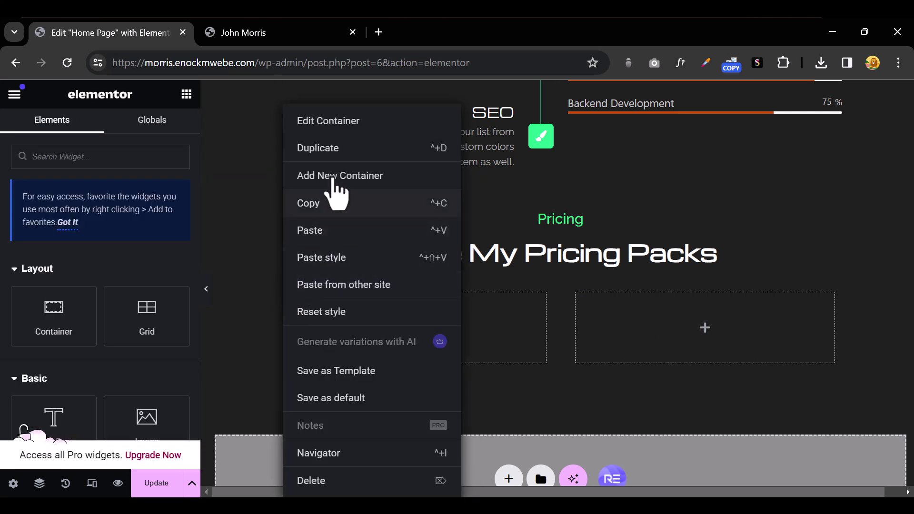
pyautogui.hotkey('ctrl', 'd')
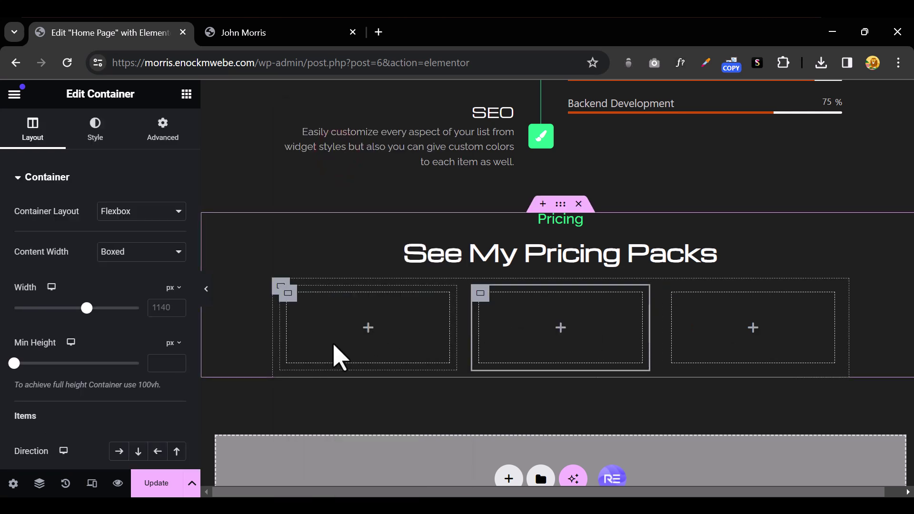
pyautogui.click(187, 95)
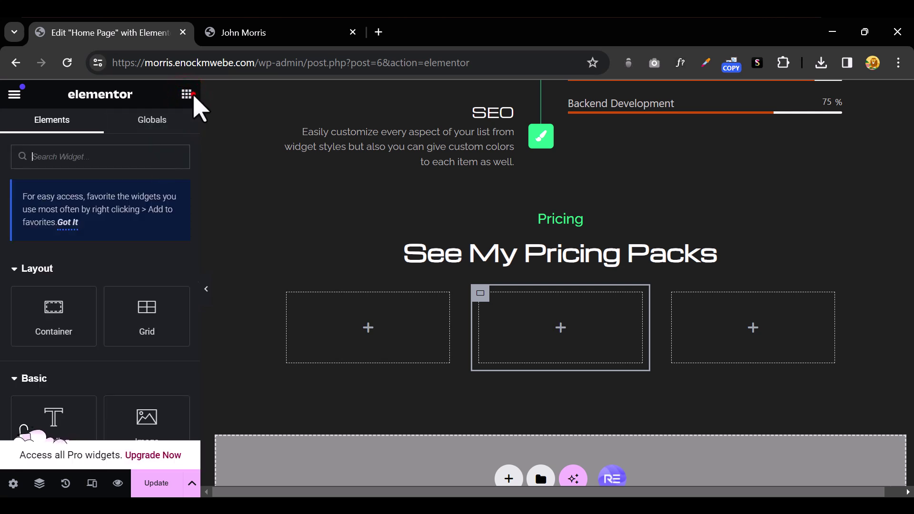
# Search widgets for 'price' and drop a Pricing Table into the first column
pyautogui.click(186, 94)
pyautogui.click(138, 158)
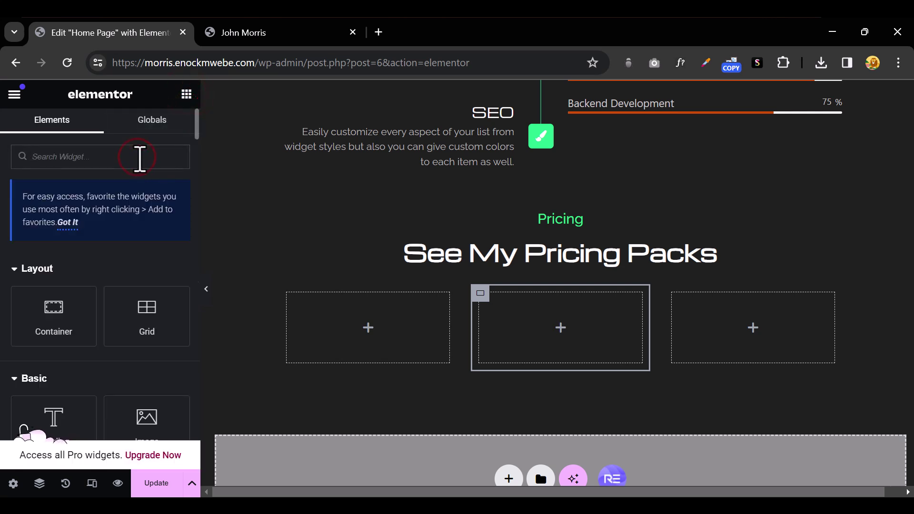
pyautogui.write('price')
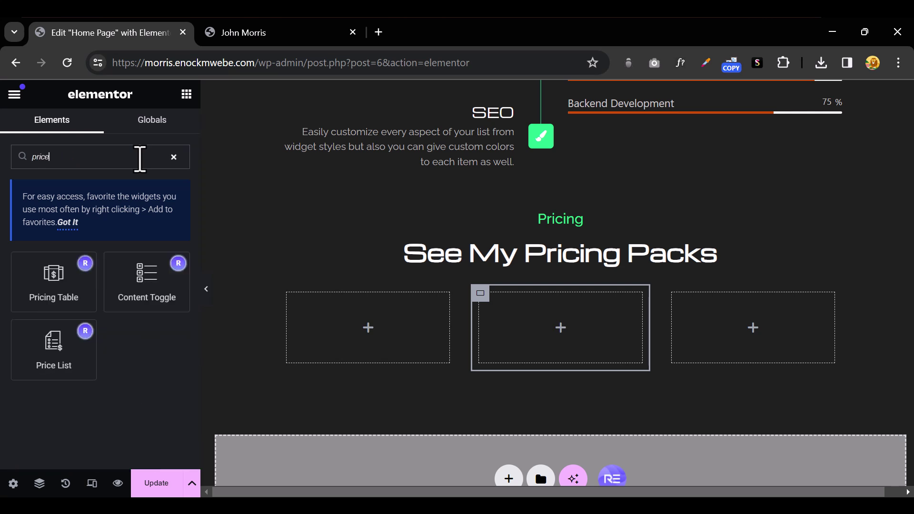
pyautogui.press('BackSpace')
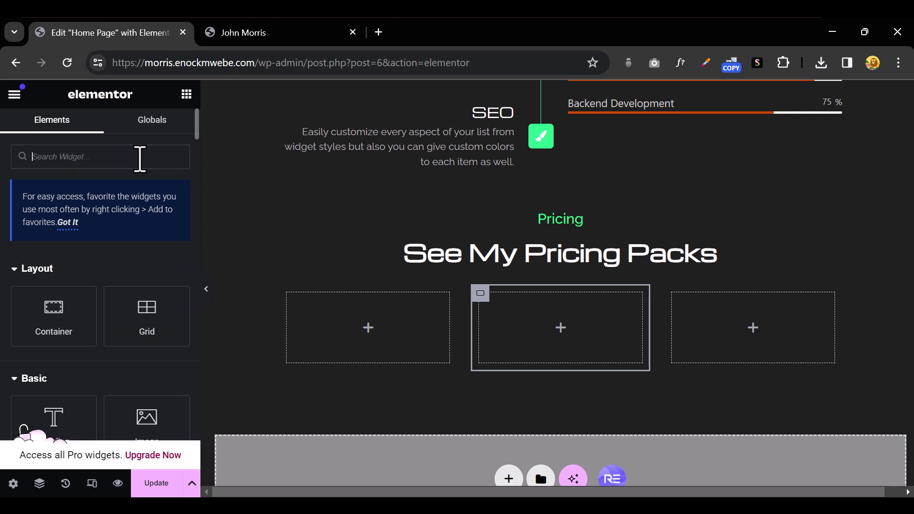
pyautogui.write('proce')
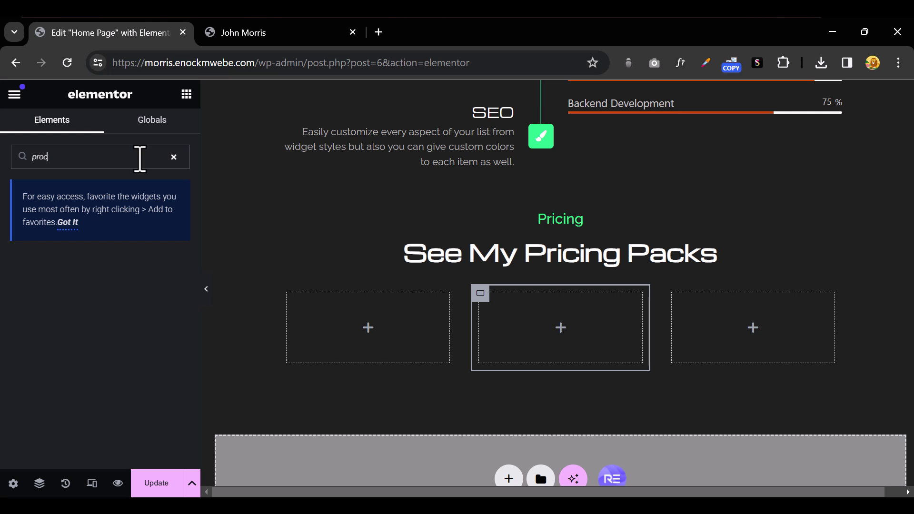
pyautogui.press('BackSpace')
pyautogui.press('BackSpace')
pyautogui.write('ice')
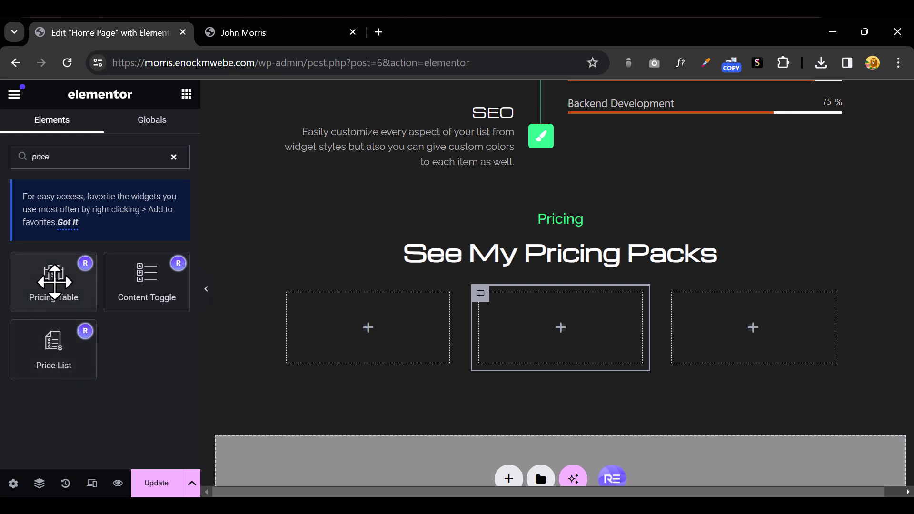
pyautogui.moveTo(54, 279); pyautogui.dragTo(147, 425)
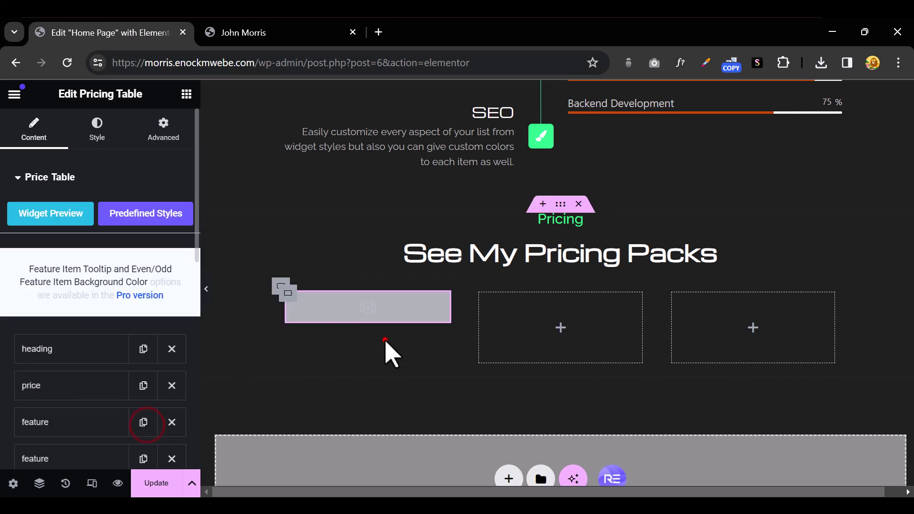
pyautogui.scroll(-5, 441, 369)
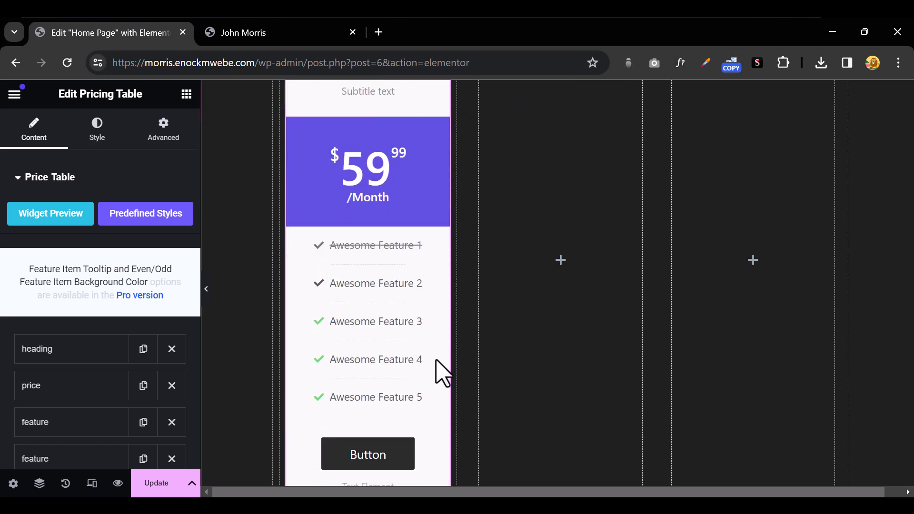
pyautogui.scroll(6, 438, 371)
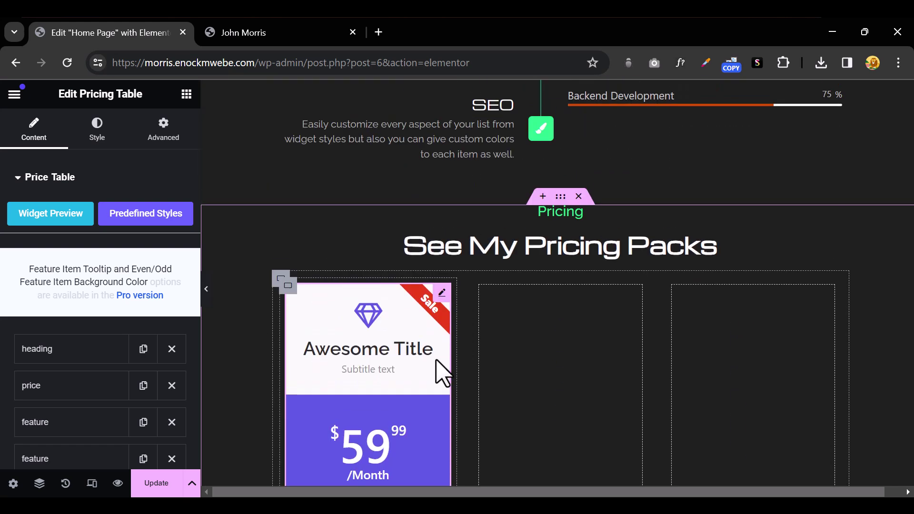
# Delete the second column and bring up the pricing card's settings
pyautogui.rightClick(486, 309)
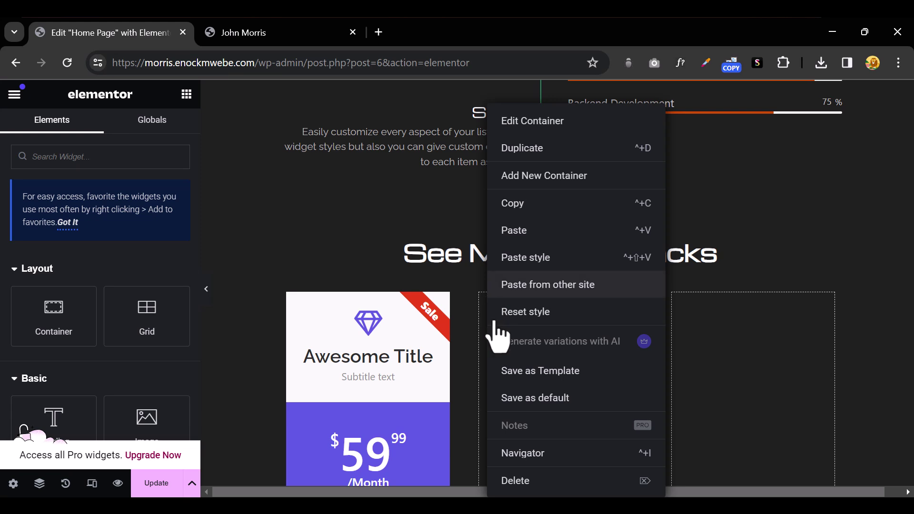
pyautogui.click(561, 479)
pyautogui.scroll(-8, 547, 352)
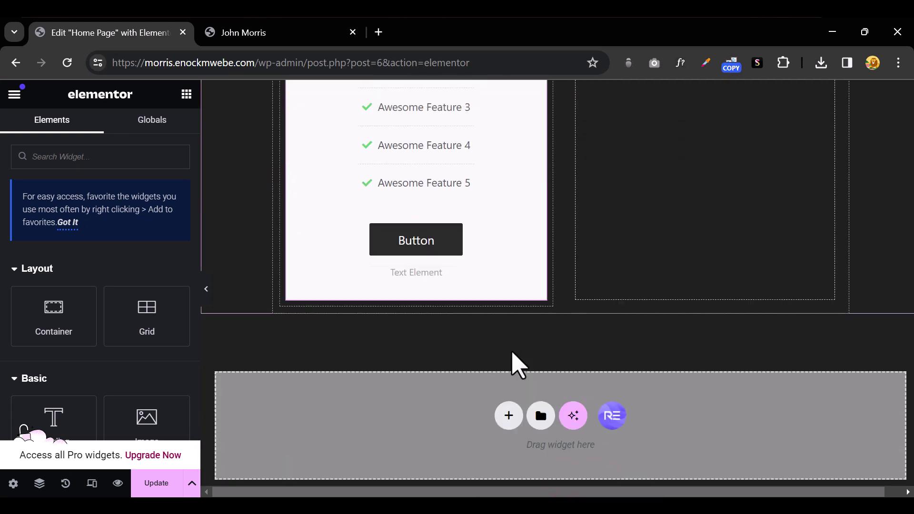
pyautogui.scroll(5, 459, 344)
pyautogui.scroll(1, 459, 344)
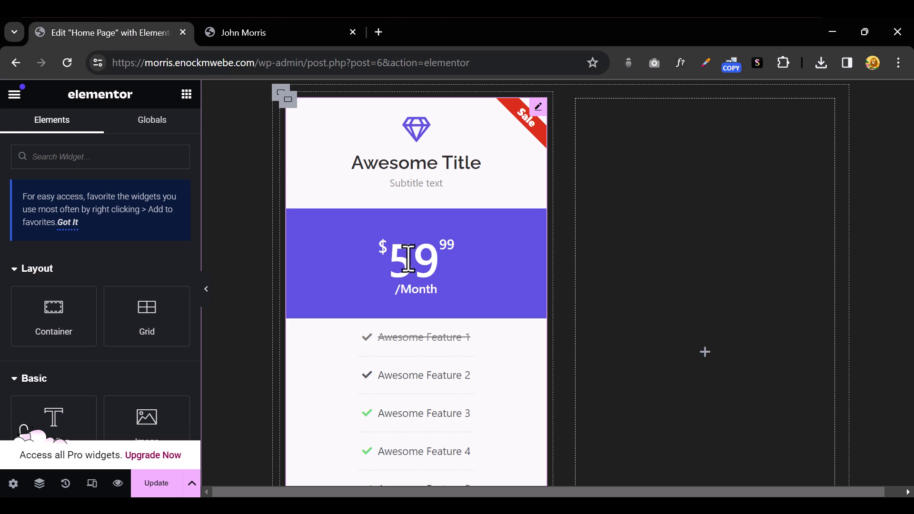
pyautogui.scroll(3, 408, 260)
pyautogui.click(538, 248)
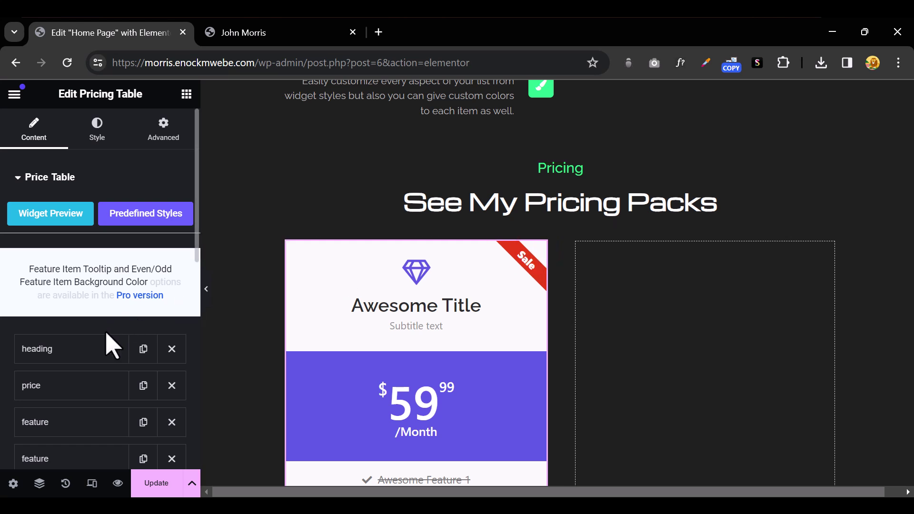
# Change the pricing card's title to 'Single project'
pyautogui.scroll(-5, 105, 337)
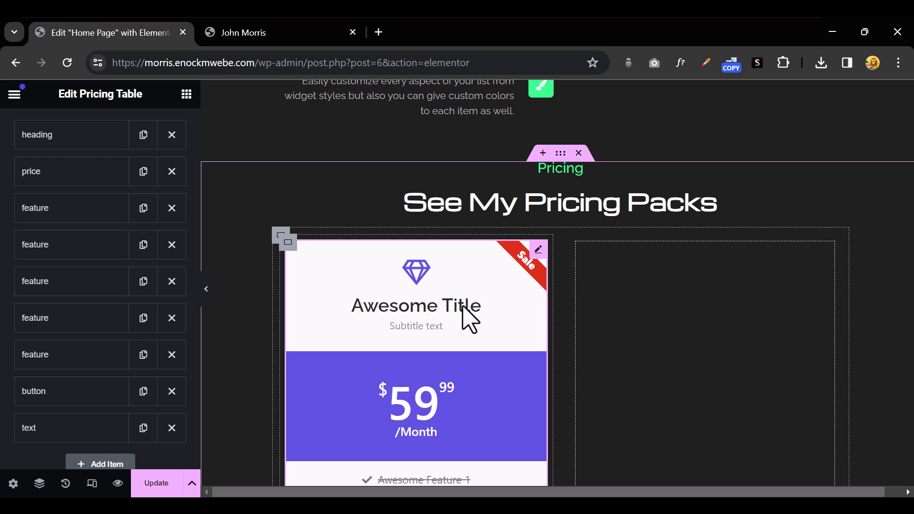
pyautogui.click(58, 136)
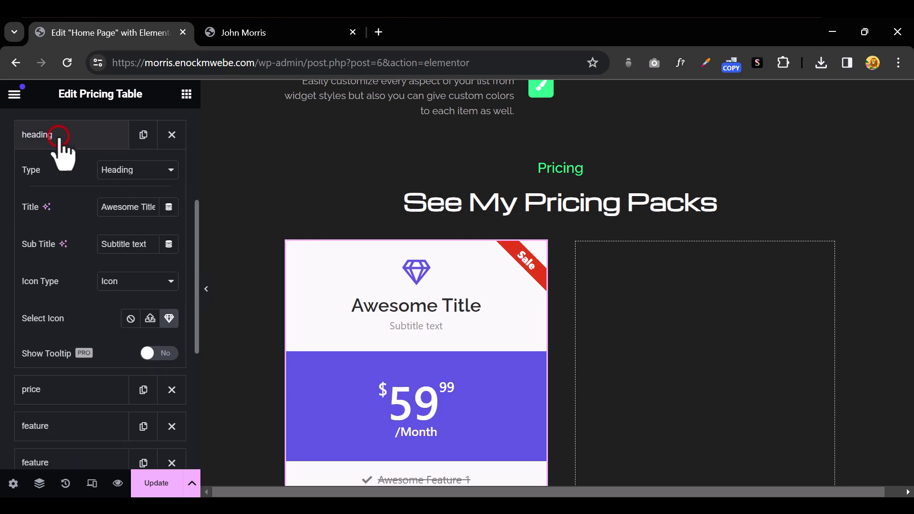
pyautogui.click(135, 170)
pyautogui.tripleClick(137, 208)
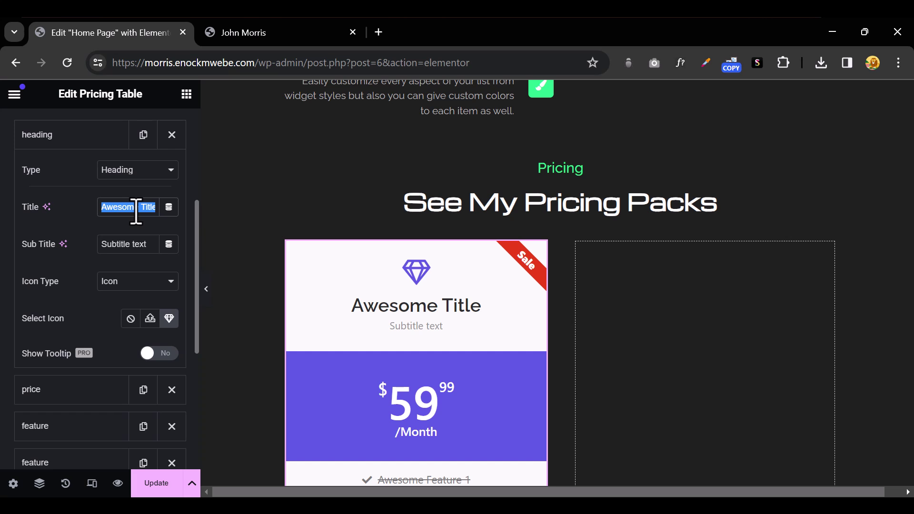
pyautogui.write('Single')
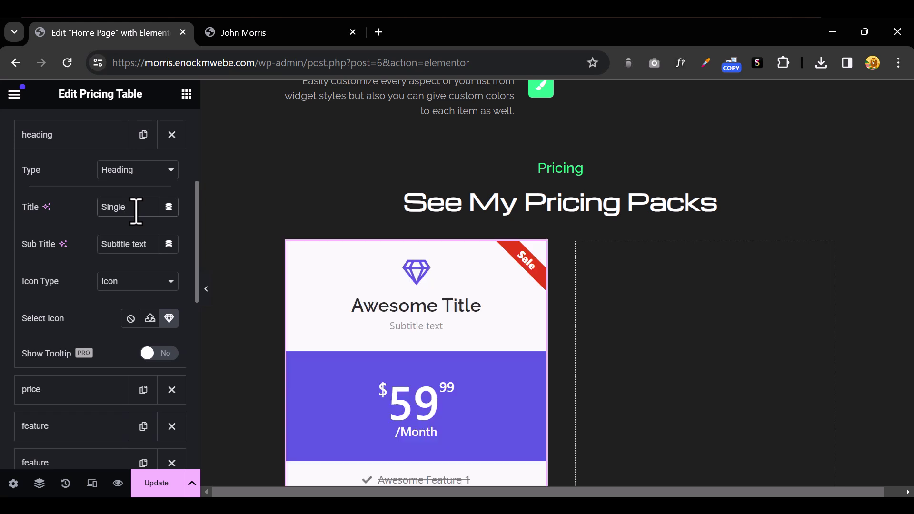
pyautogui.doubleClick(136, 211)
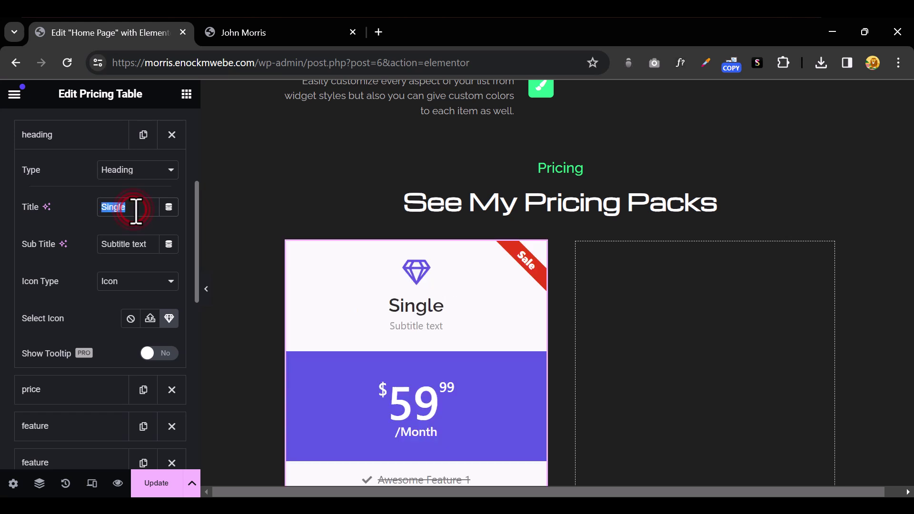
pyautogui.write('S')
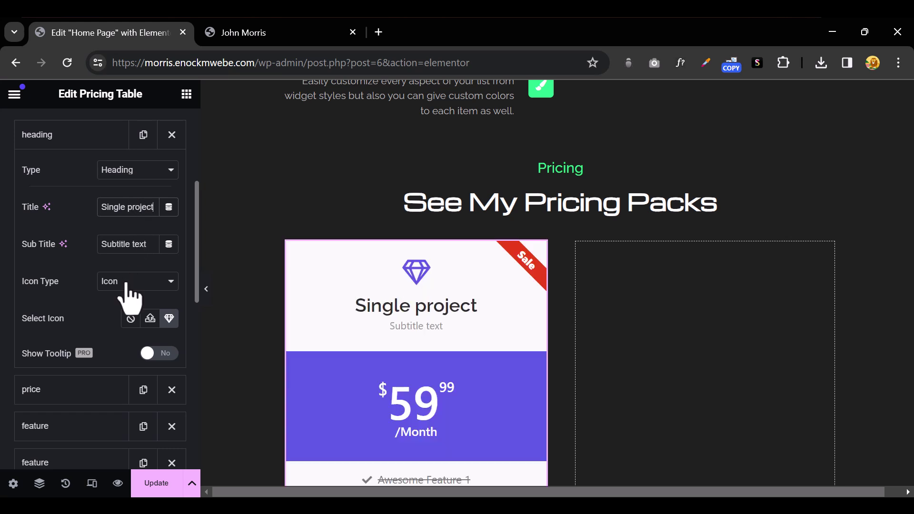
# Clear the card's subtitle and set its Icon Type to None
pyautogui.tripleClick(138, 244)
pyautogui.press('BackSpace')
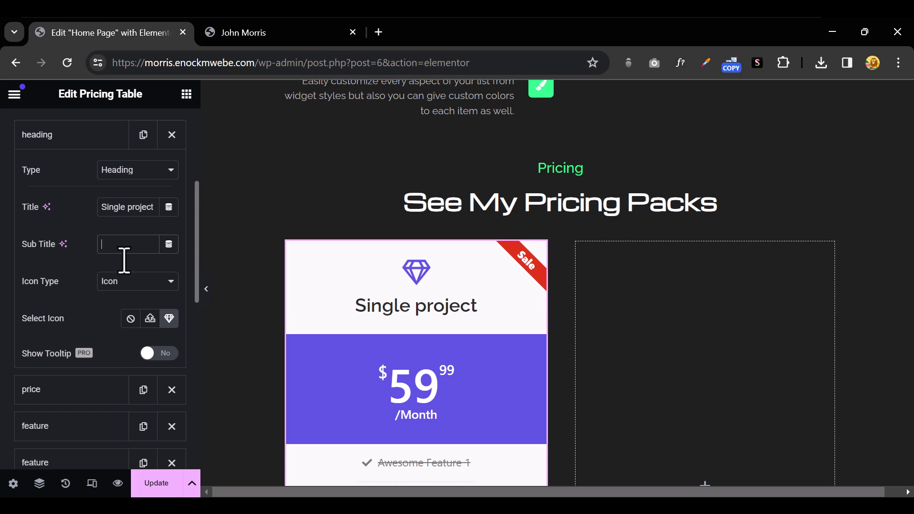
pyautogui.click(135, 284)
pyautogui.click(136, 285)
pyautogui.click(136, 284)
pyautogui.click(134, 296)
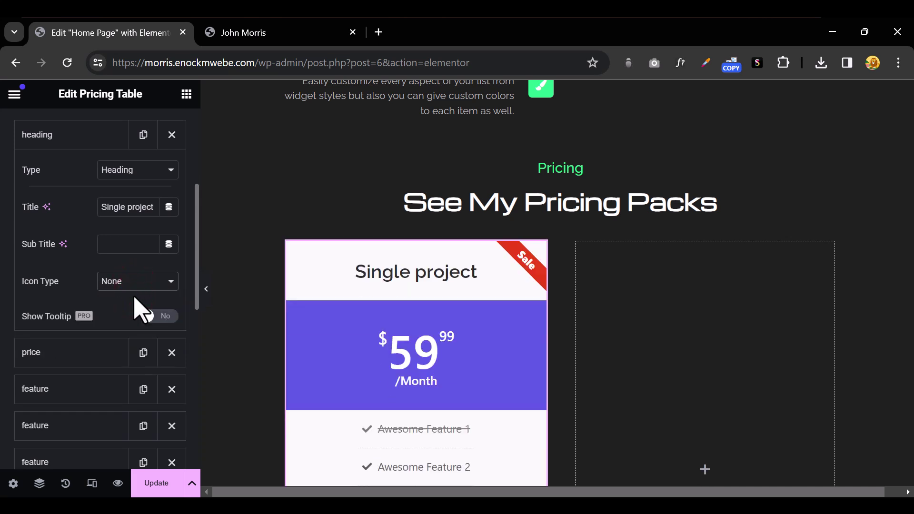
pyautogui.click(153, 315)
pyautogui.scroll(3, 138, 309)
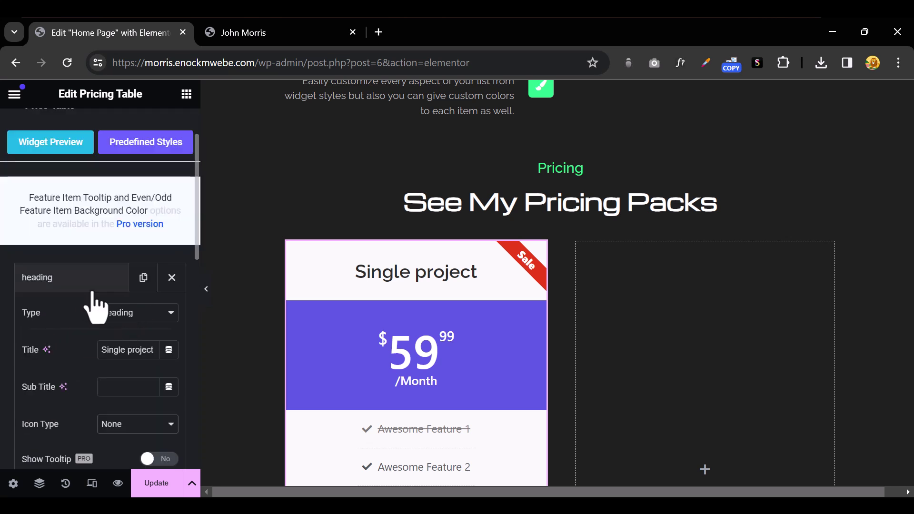
pyautogui.scroll(-3, 96, 378)
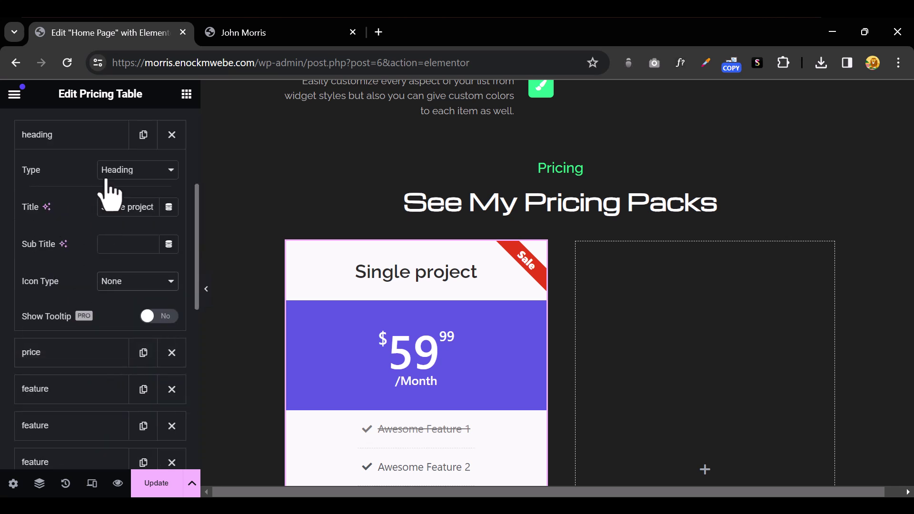
pyautogui.moveTo(105, 319)
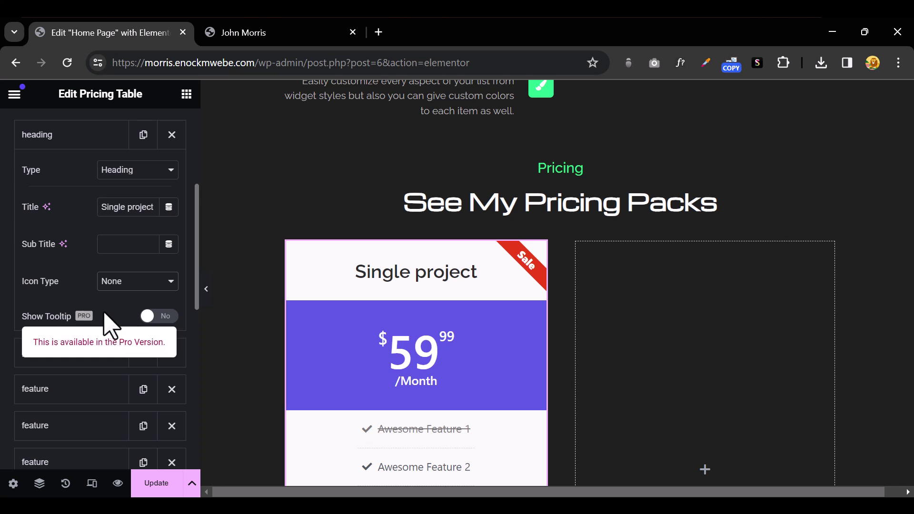
pyautogui.click(101, 134)
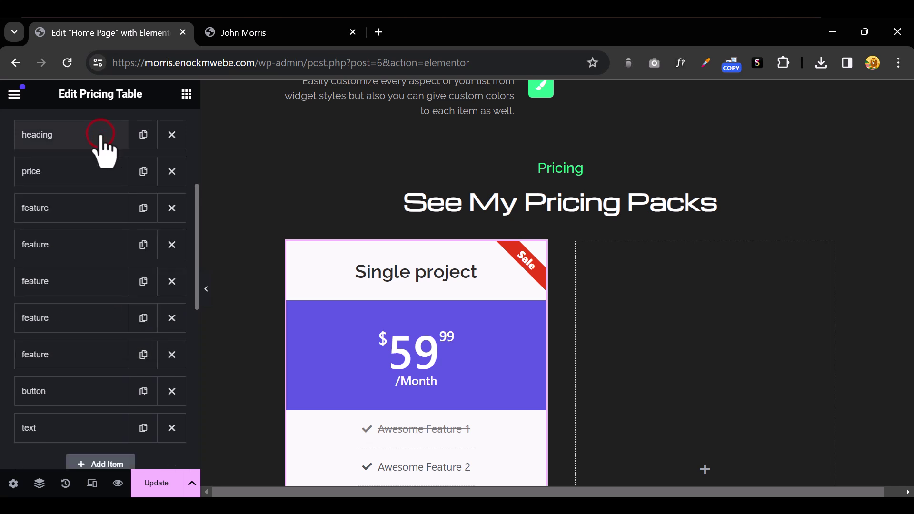
# Change the card's price from 59 to 149, leaving Sale off
pyautogui.click(97, 172)
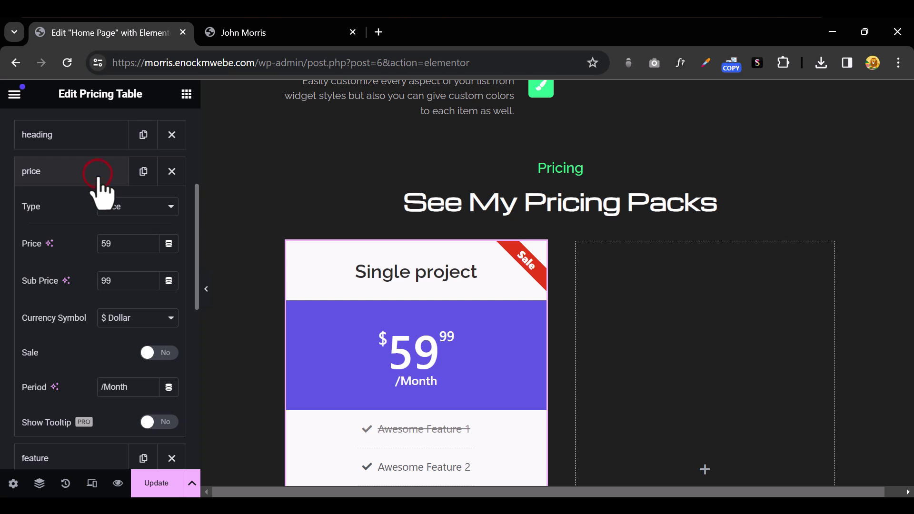
pyautogui.click(101, 245)
pyautogui.write('1')
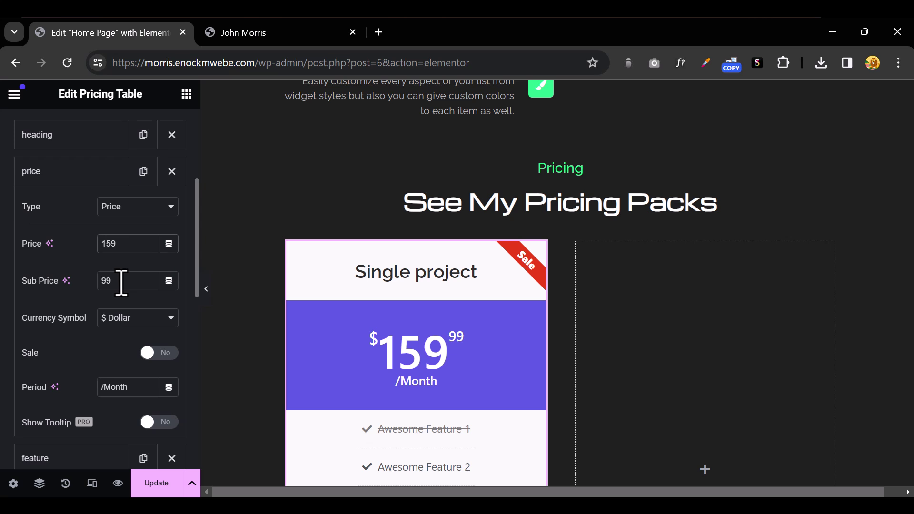
pyautogui.click(114, 246)
pyautogui.press('BackSpace')
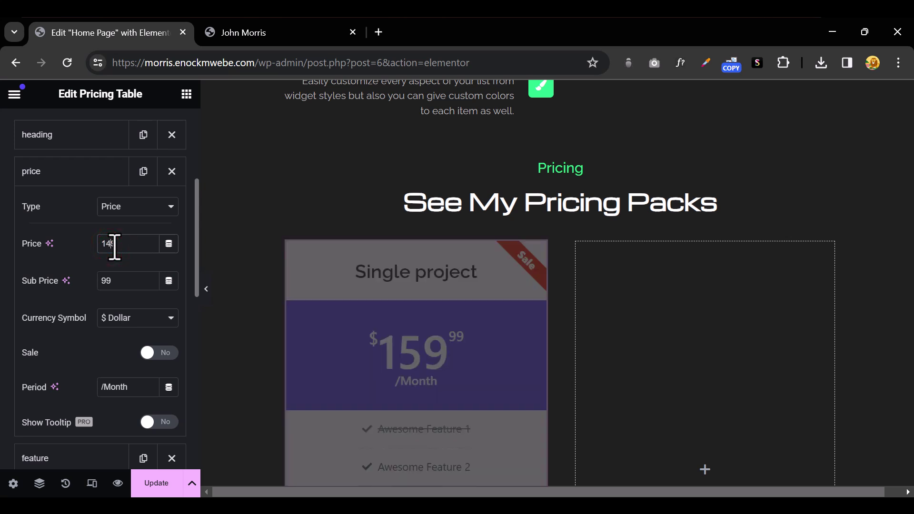
pyautogui.write('4')
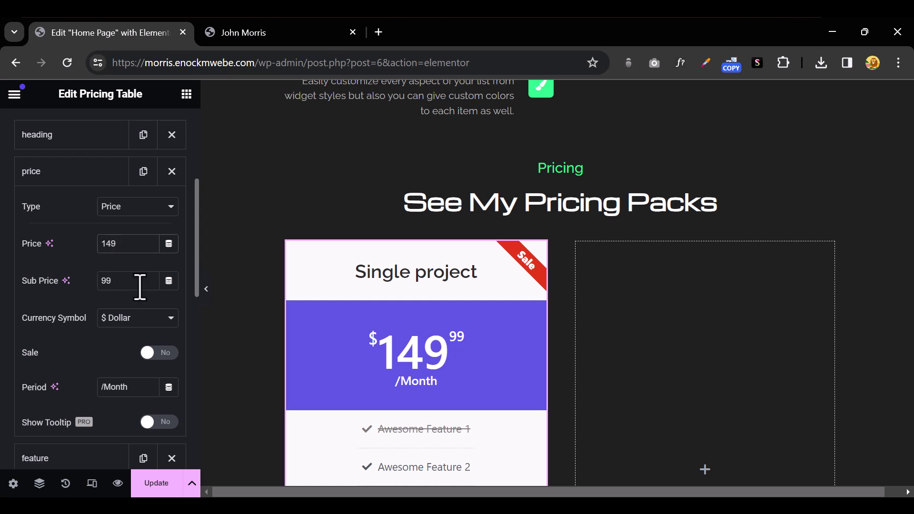
pyautogui.click(148, 355)
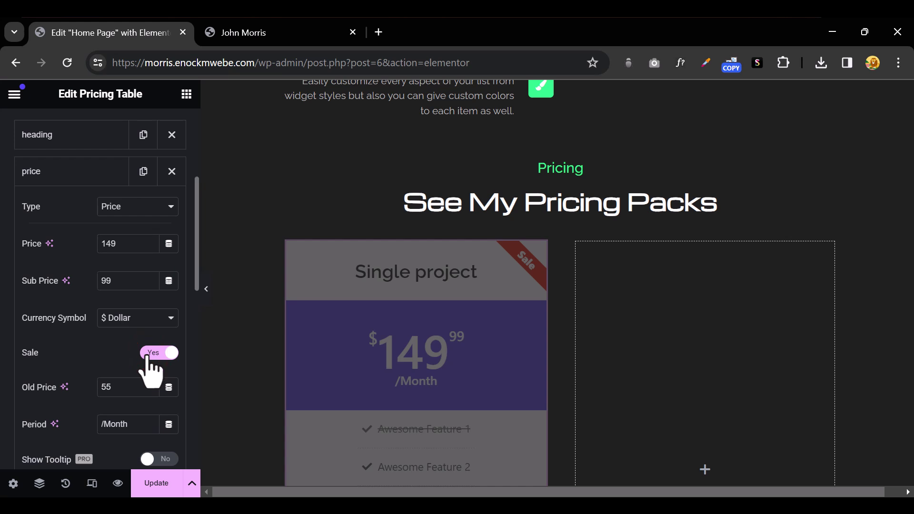
pyautogui.click(148, 358)
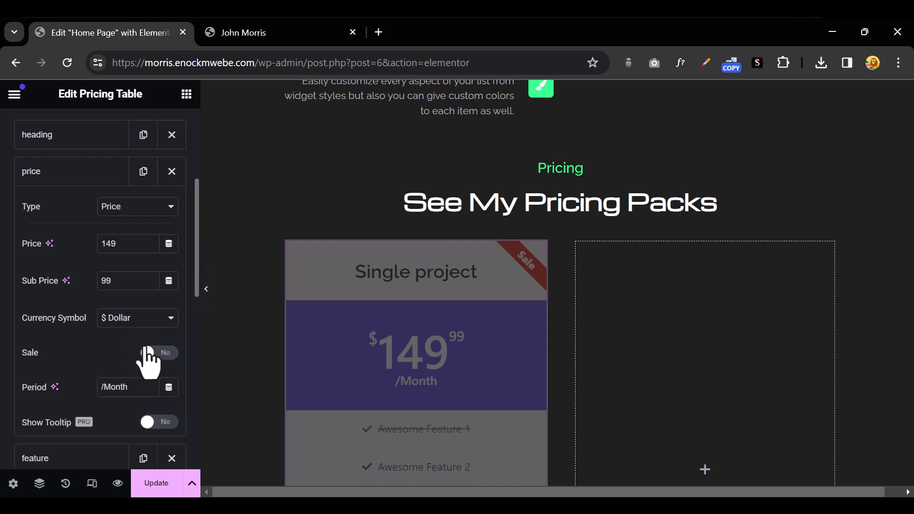
# Change the price period from /Month to /project
pyautogui.scroll(-3, 146, 355)
pyautogui.doubleClick(123, 246)
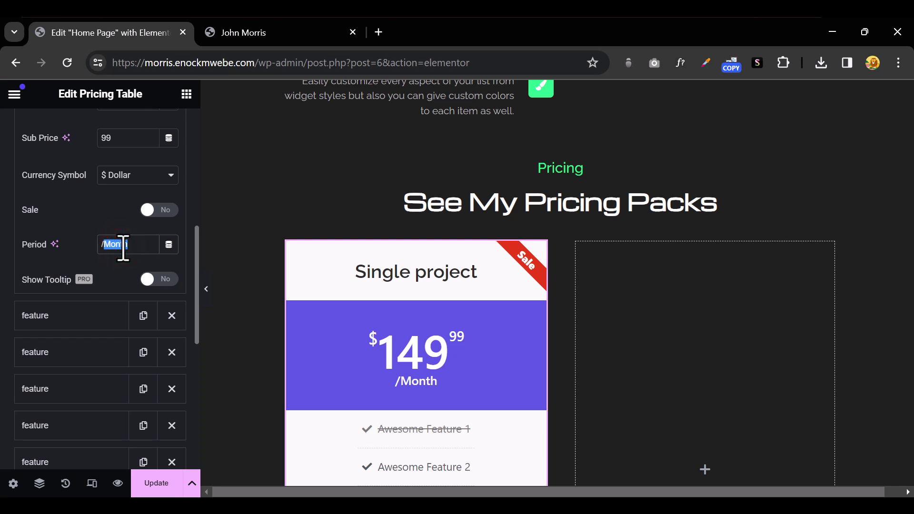
pyautogui.write('pe')
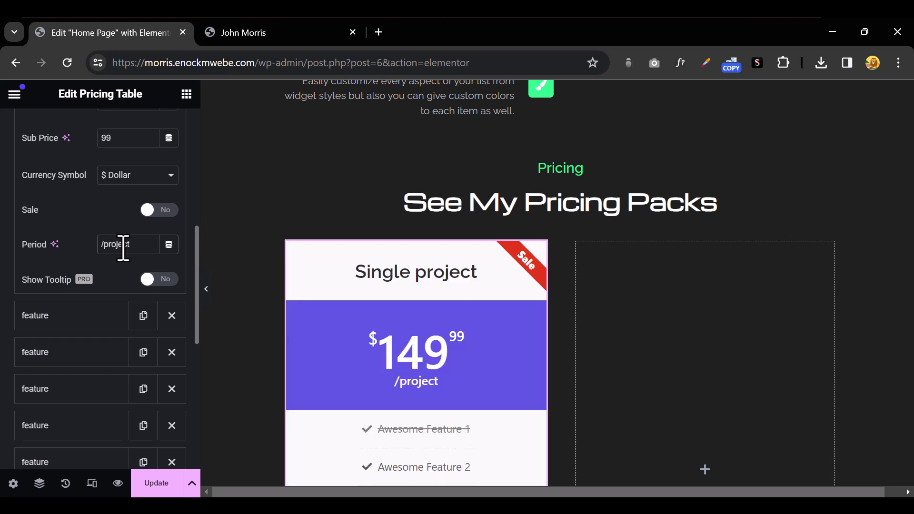
pyautogui.scroll(5, 143, 267)
pyautogui.scroll(-1, 83, 324)
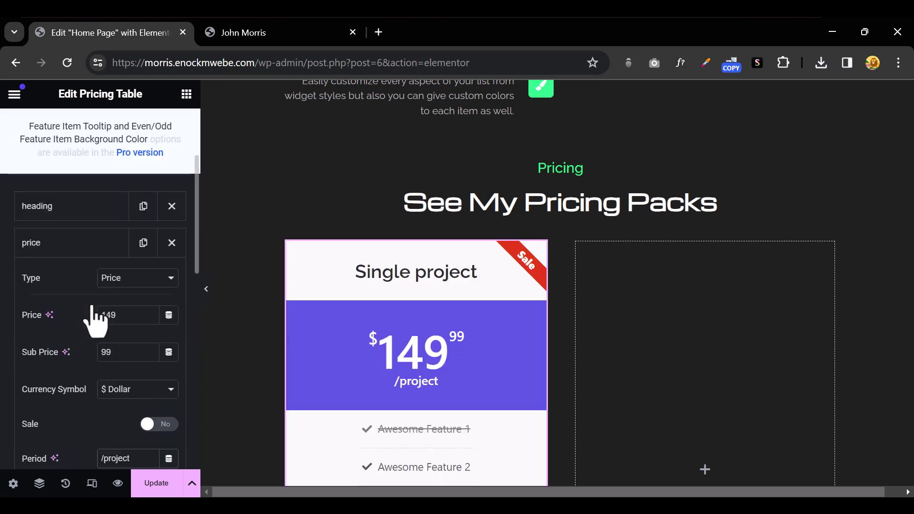
pyautogui.click(83, 244)
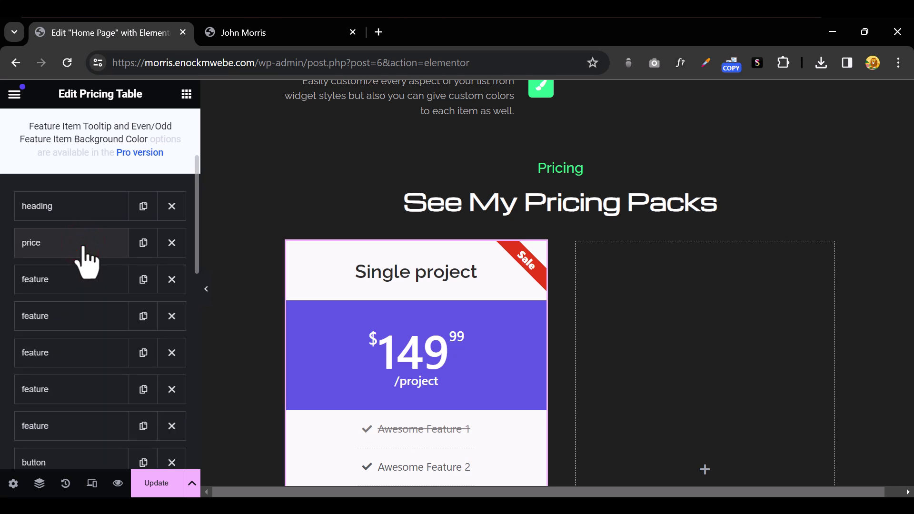
# Review the Price Table's heading, price, feature, button and text items, then collapse the section
pyautogui.scroll(-3, 469, 408)
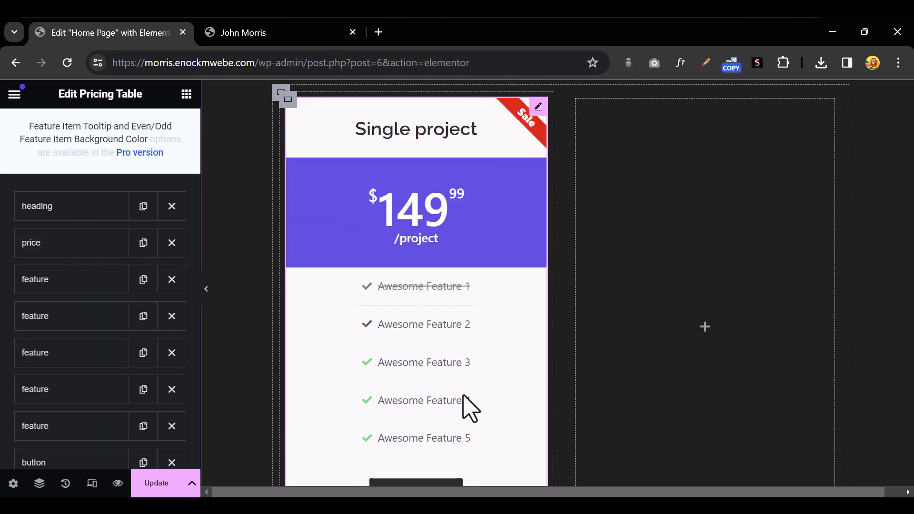
pyautogui.scroll(-2, 465, 408)
pyautogui.scroll(-3, 86, 292)
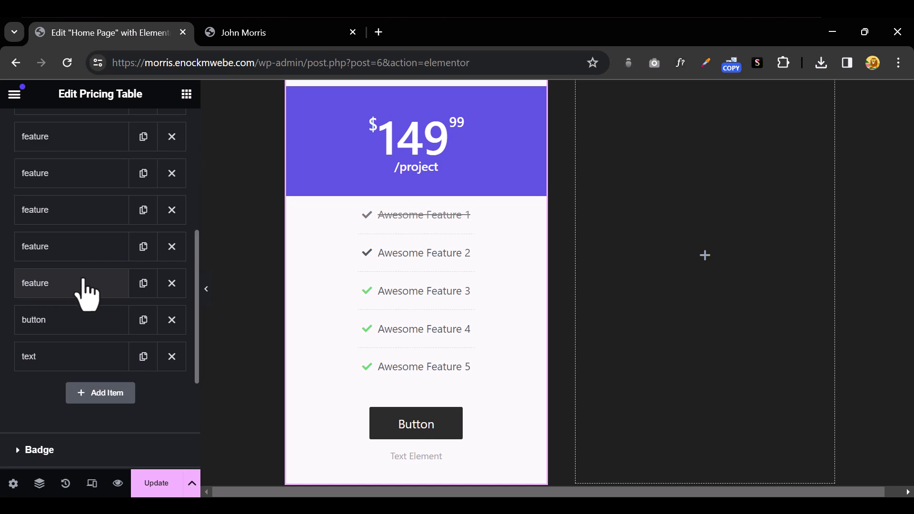
pyautogui.scroll(5, 85, 286)
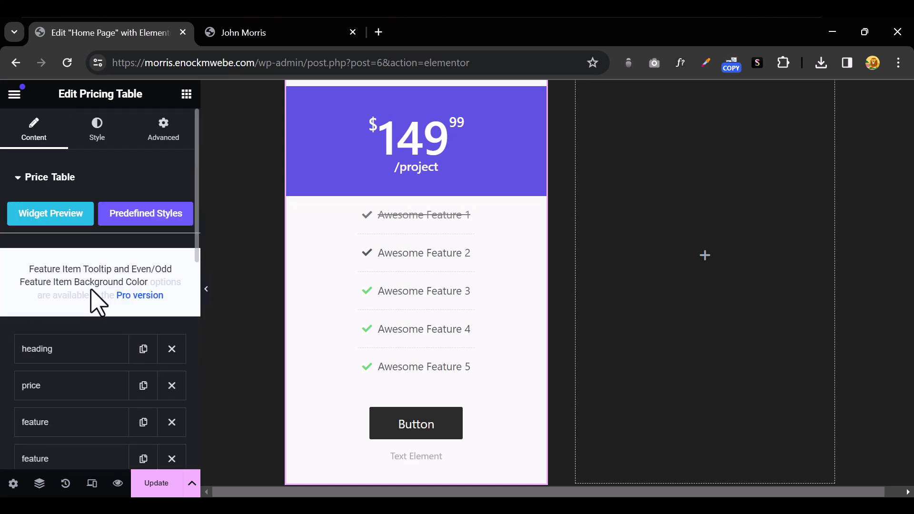
pyautogui.scroll(-3, 98, 302)
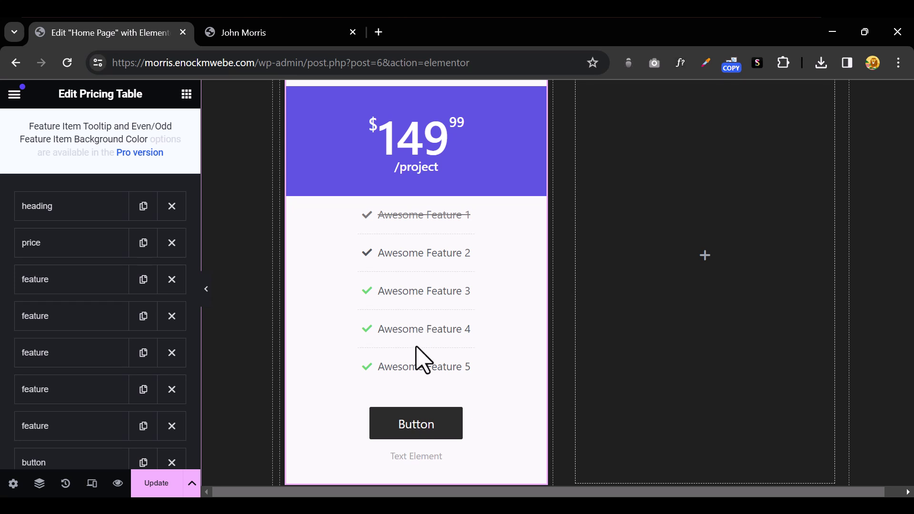
pyautogui.scroll(-3, 90, 343)
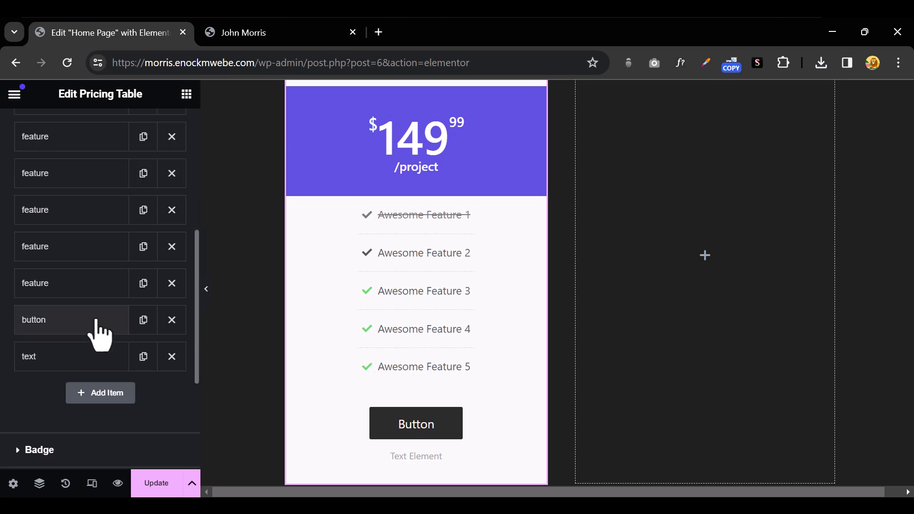
pyautogui.scroll(-3, 90, 357)
pyautogui.scroll(9, 91, 360)
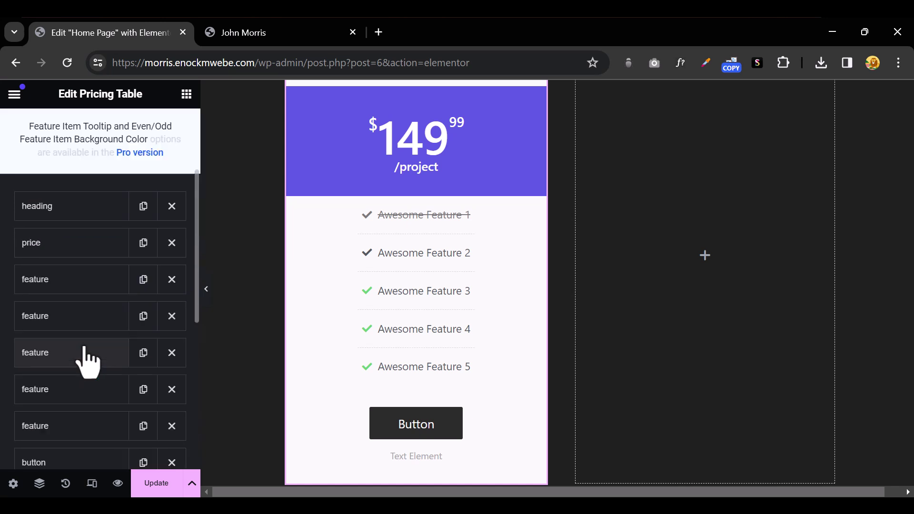
pyautogui.scroll(-5, 88, 365)
pyautogui.scroll(5, 86, 367)
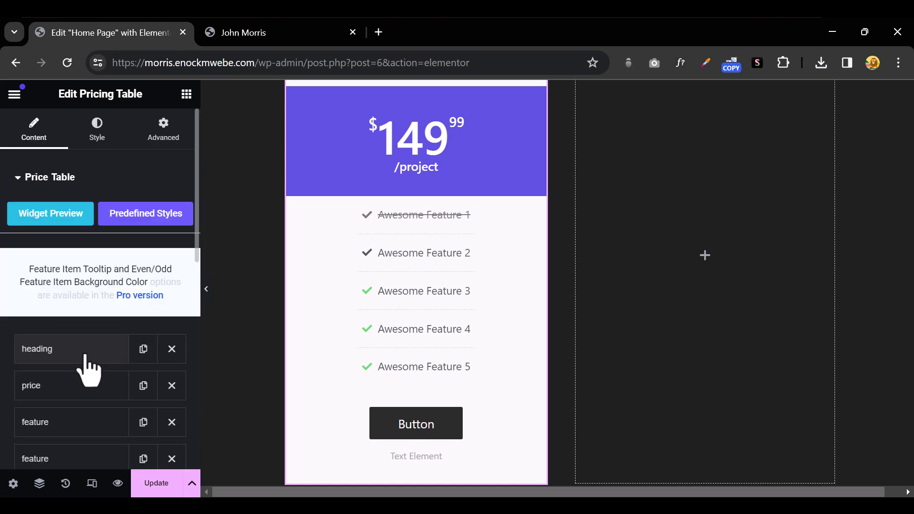
pyautogui.scroll(-3, 86, 367)
pyautogui.scroll(3, 86, 369)
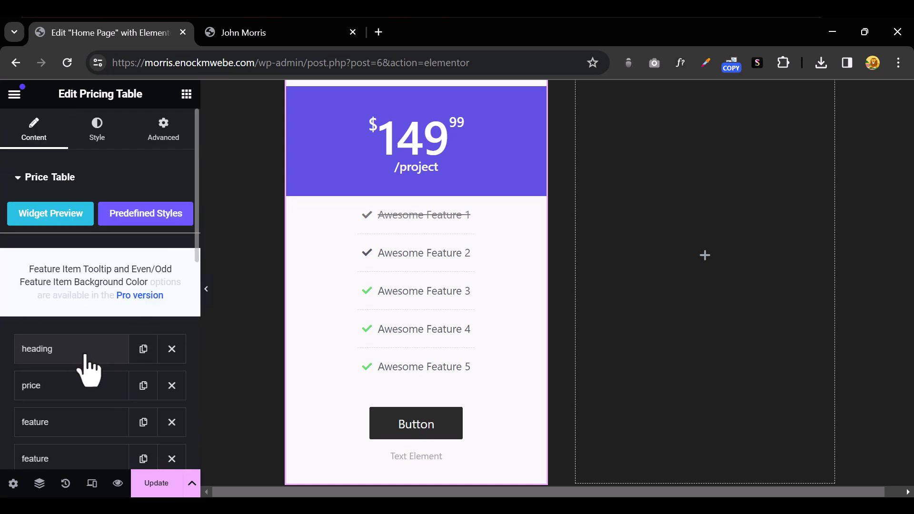
pyautogui.click(22, 177)
pyautogui.scroll(1, 383, 312)
pyautogui.scroll(3, 384, 312)
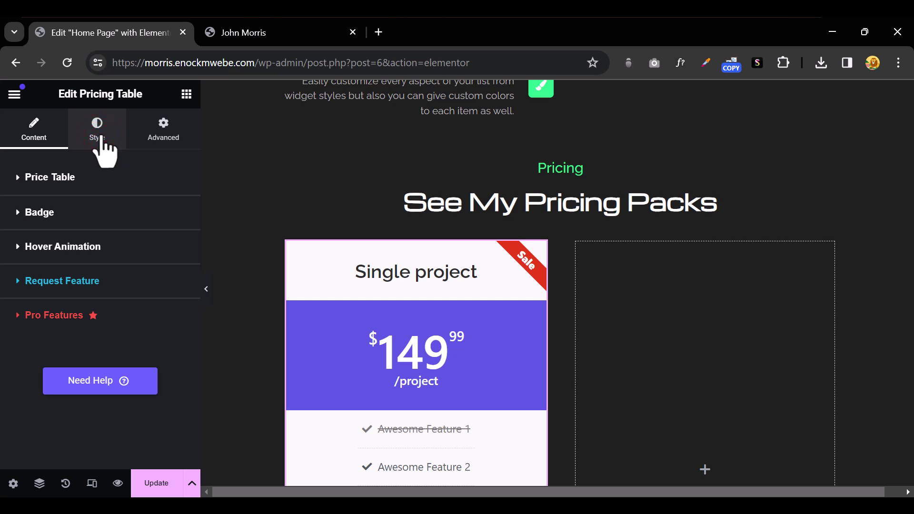
# Give the card heading a Classic background with alpha 0 so it is fully transparent
pyautogui.click(98, 136)
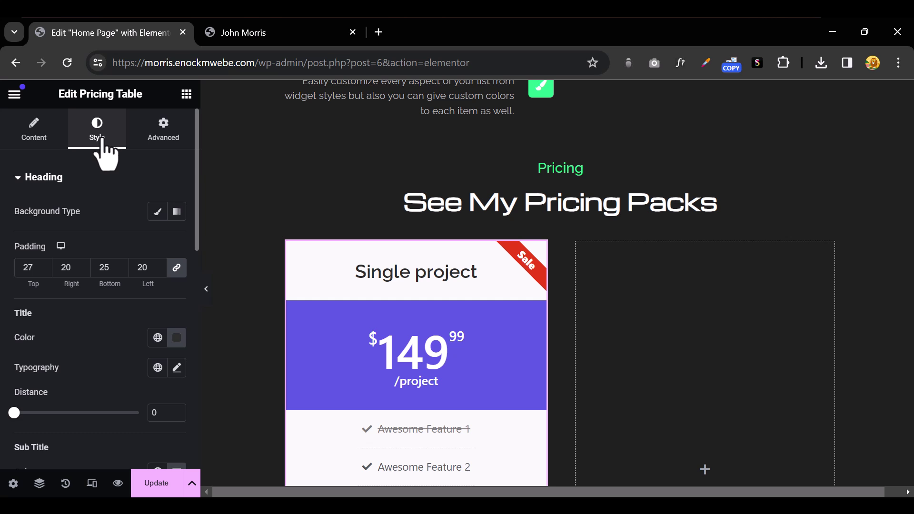
pyautogui.click(158, 213)
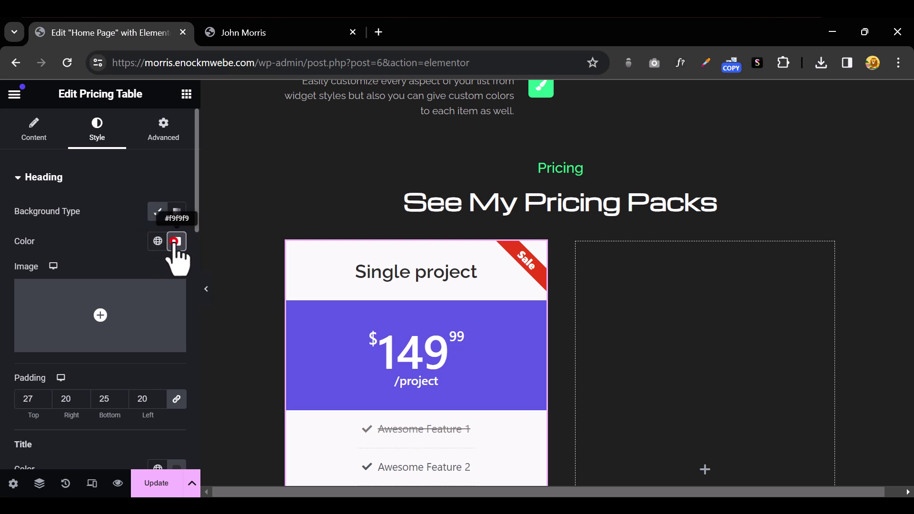
pyautogui.click(177, 243)
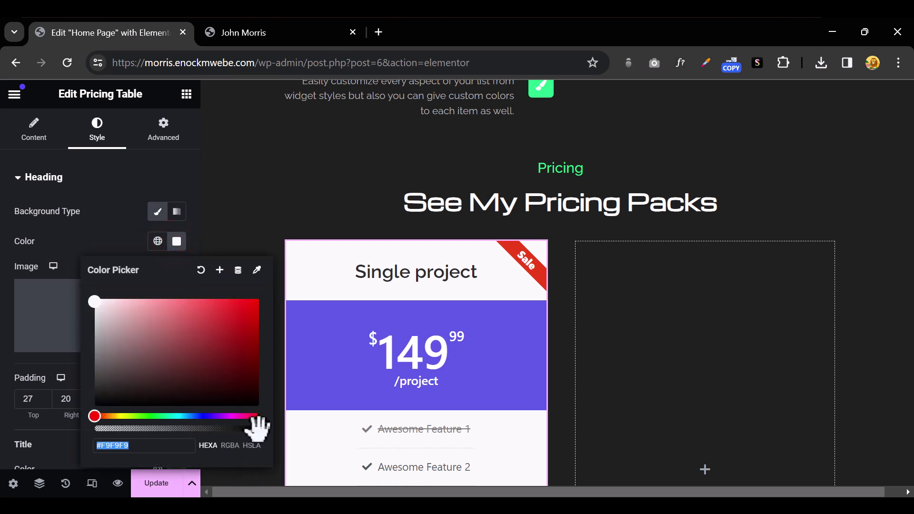
pyautogui.moveTo(258, 427); pyautogui.dragTo(67, 448)
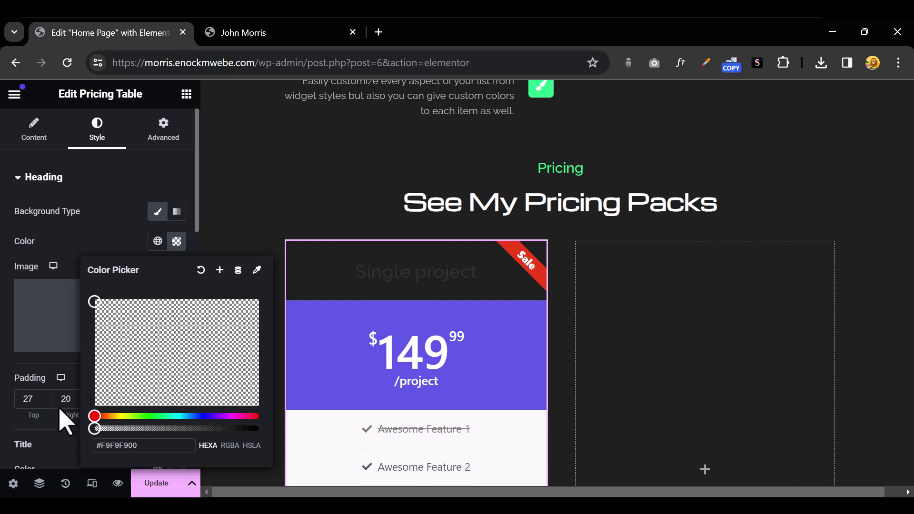
pyautogui.click(102, 183)
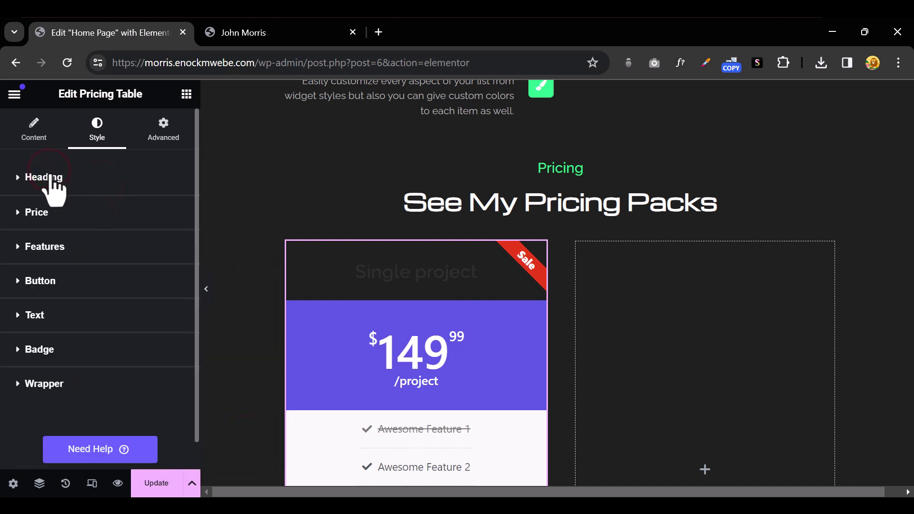
# Set the 'Single project' title colour to #FFF9F9
pyautogui.click(18, 184)
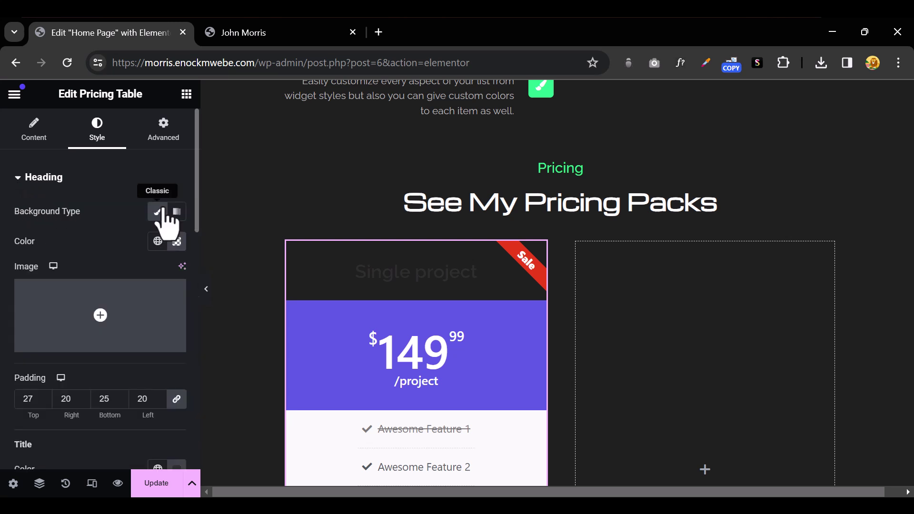
pyautogui.scroll(-1, 149, 205)
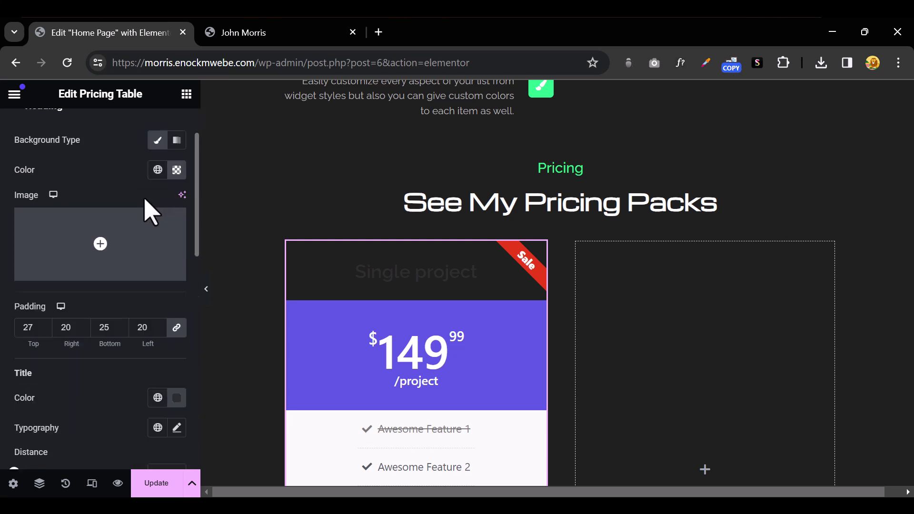
pyautogui.scroll(-2, 149, 208)
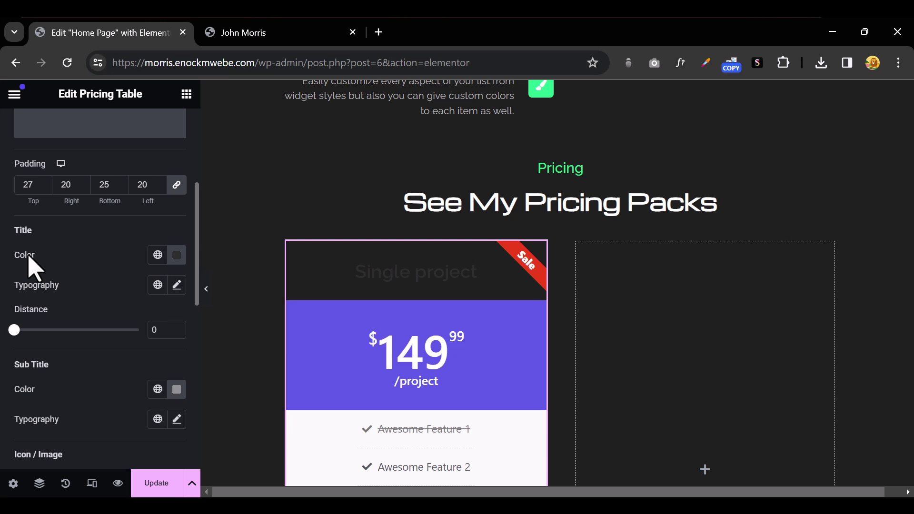
pyautogui.click(176, 258)
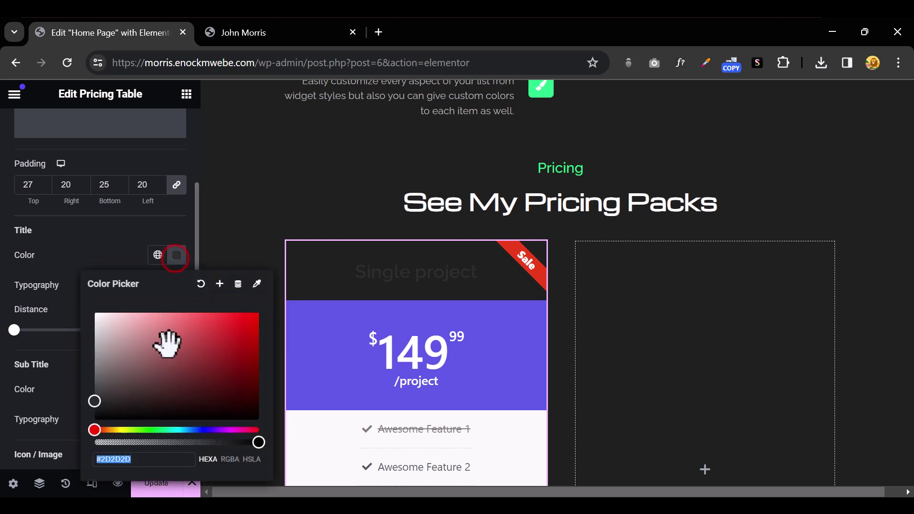
pyautogui.click(166, 360)
pyautogui.write('#FFF9F9')
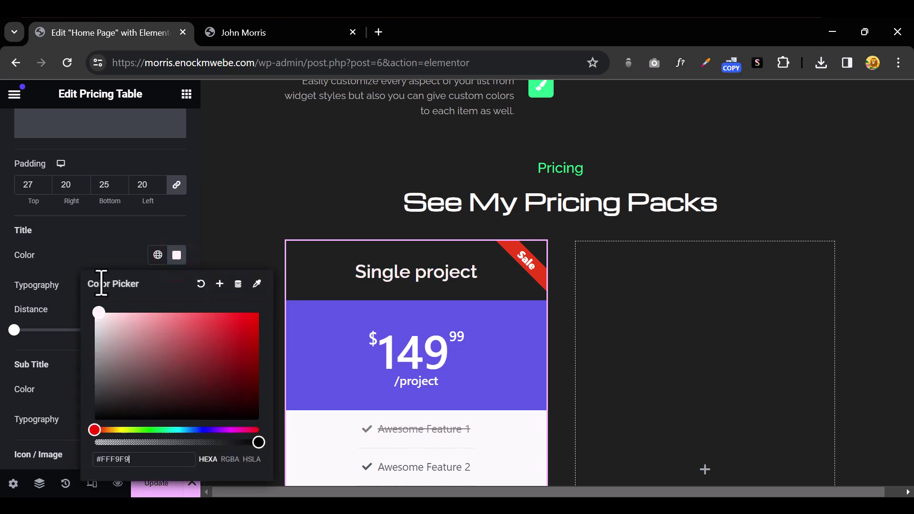
pyautogui.click(121, 237)
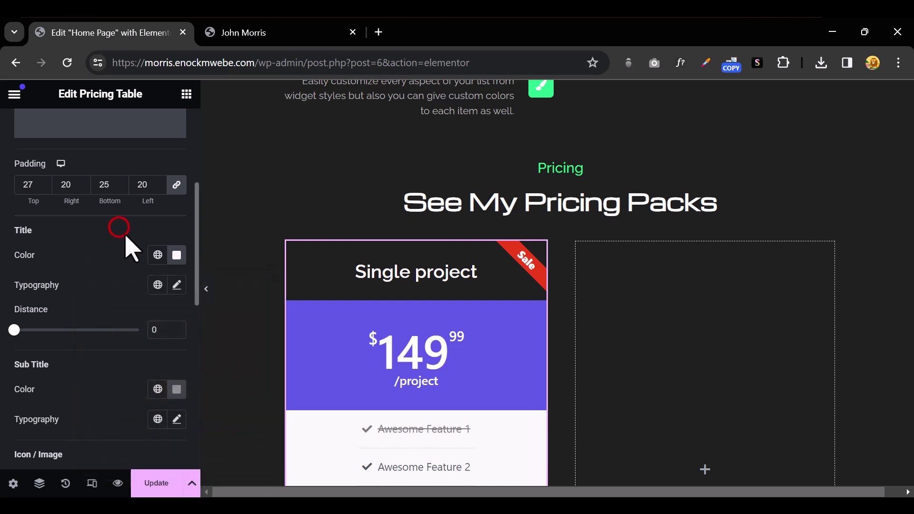
# Set the title typography to Michroma at size 24
pyautogui.click(176, 288)
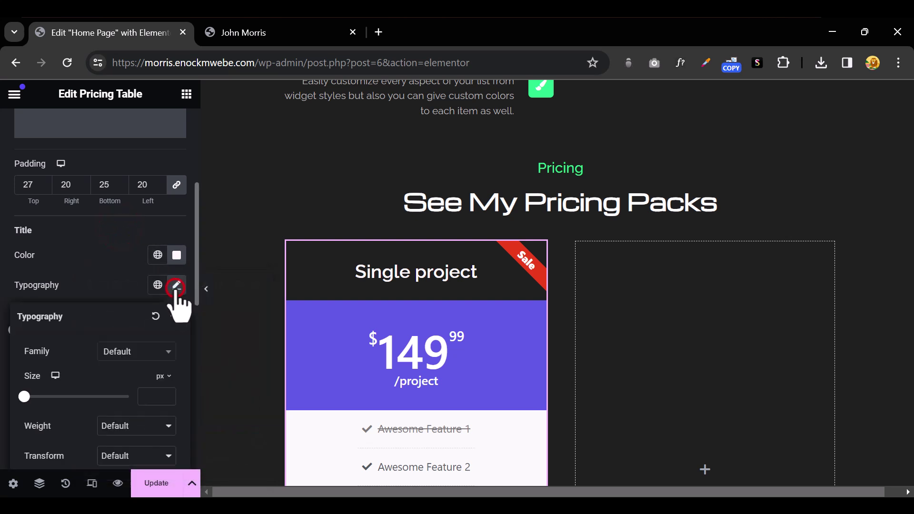
pyautogui.click(138, 353)
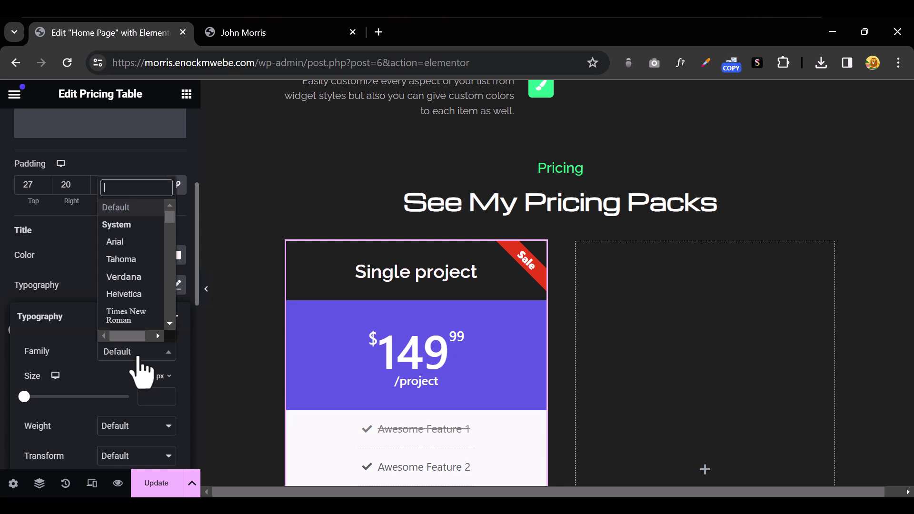
pyautogui.write('mich')
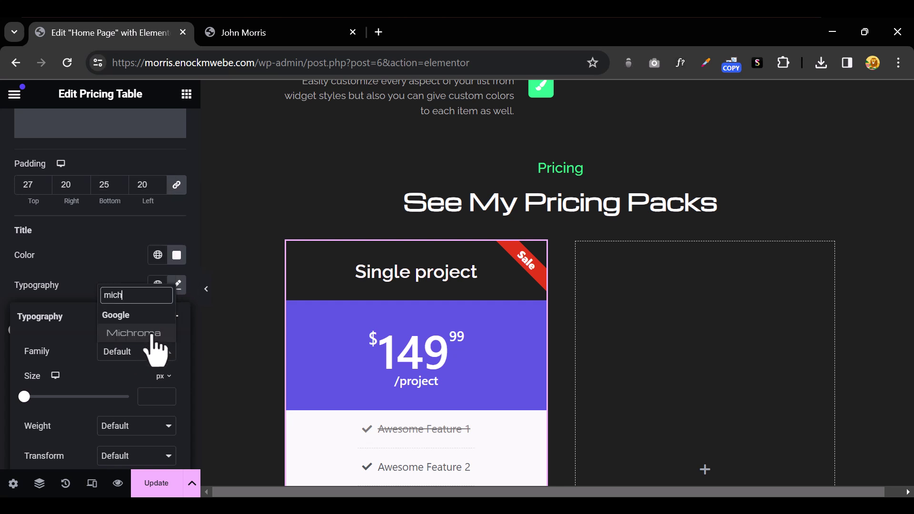
pyautogui.click(152, 334)
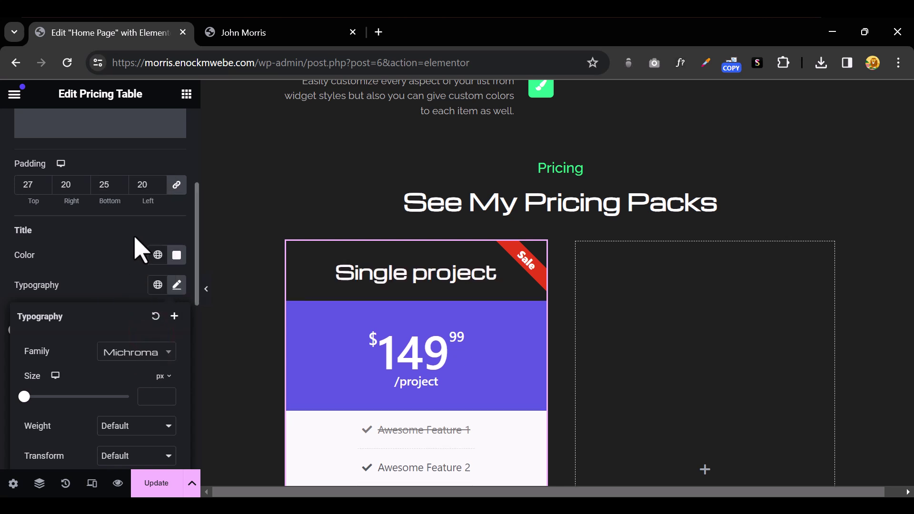
pyautogui.moveTo(26, 398); pyautogui.dragTo(39, 398)
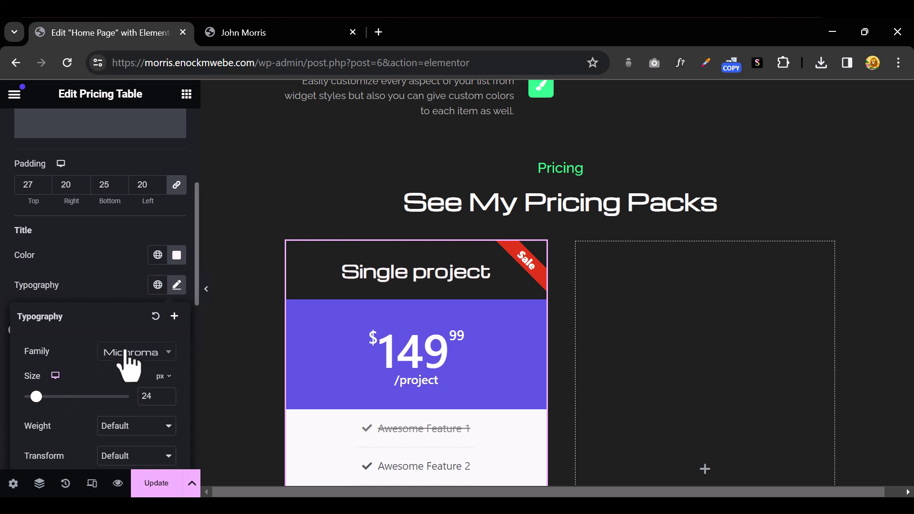
pyautogui.click(117, 231)
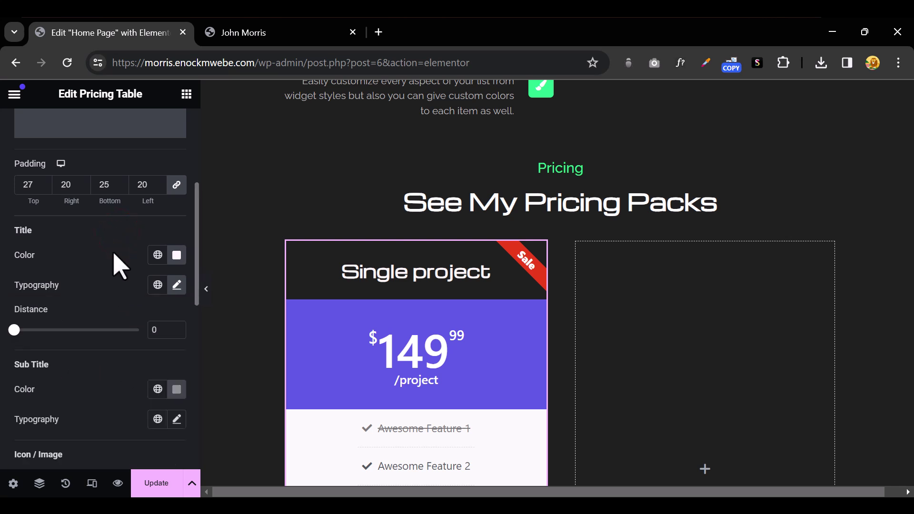
pyautogui.scroll(-2, 118, 316)
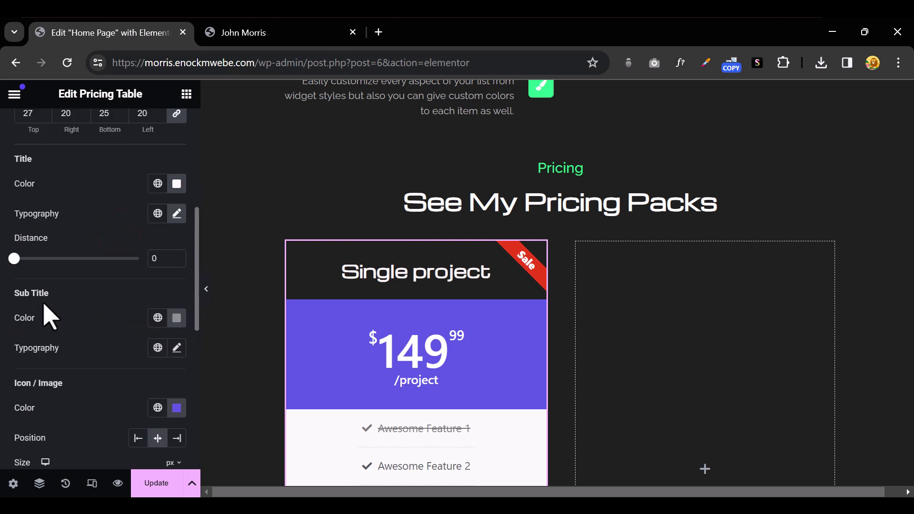
pyautogui.scroll(-2, 88, 345)
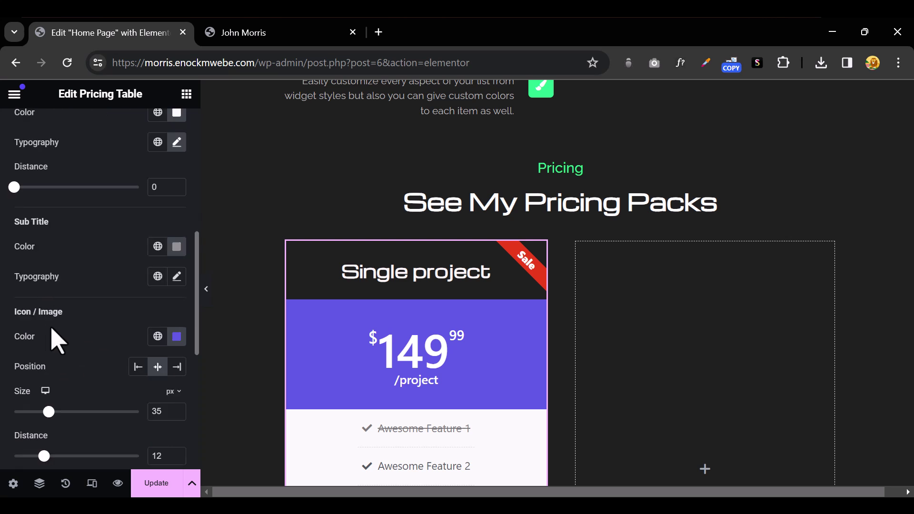
pyautogui.scroll(-4, 57, 334)
pyautogui.scroll(6, 93, 324)
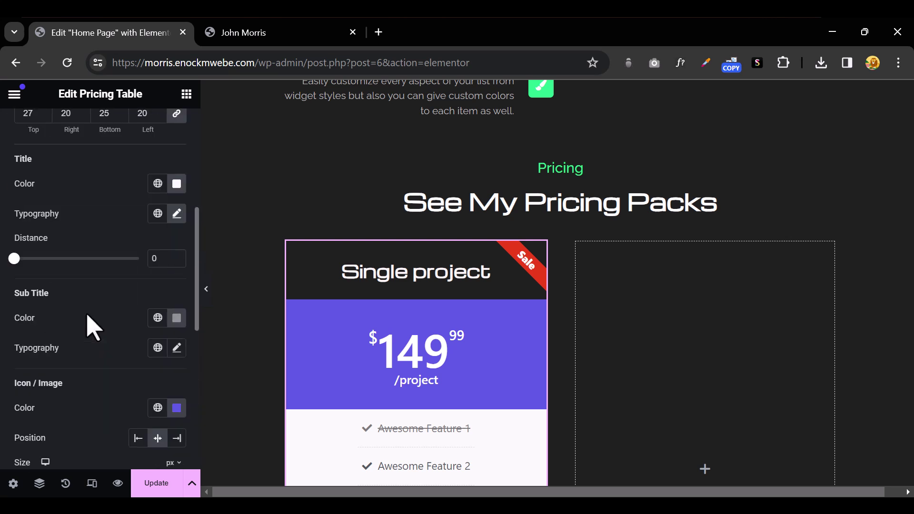
pyautogui.scroll(8, 52, 314)
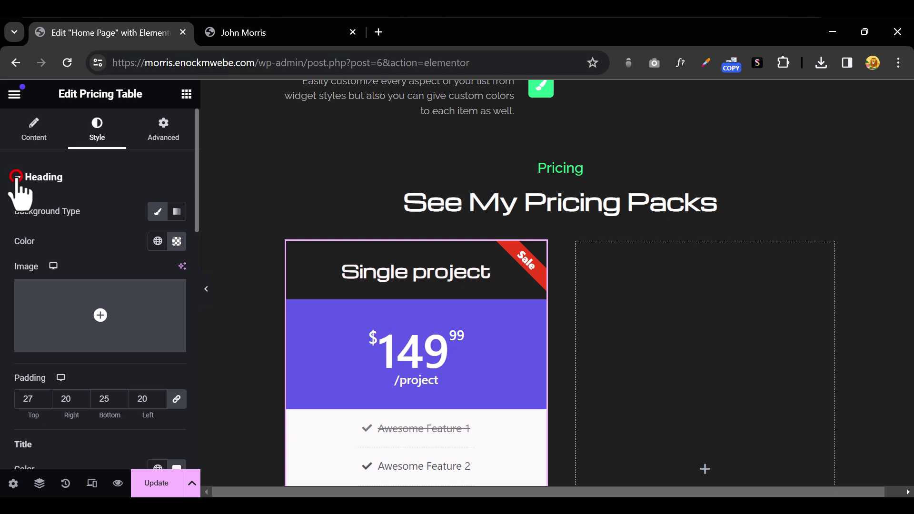
# Give the price area a Classic background with alpha 0 so it is transparent
pyautogui.click(17, 177)
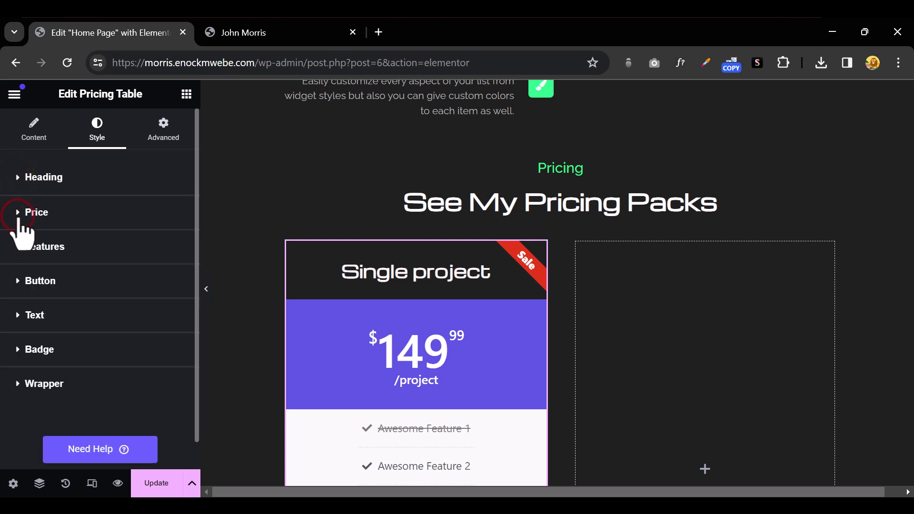
pyautogui.click(22, 234)
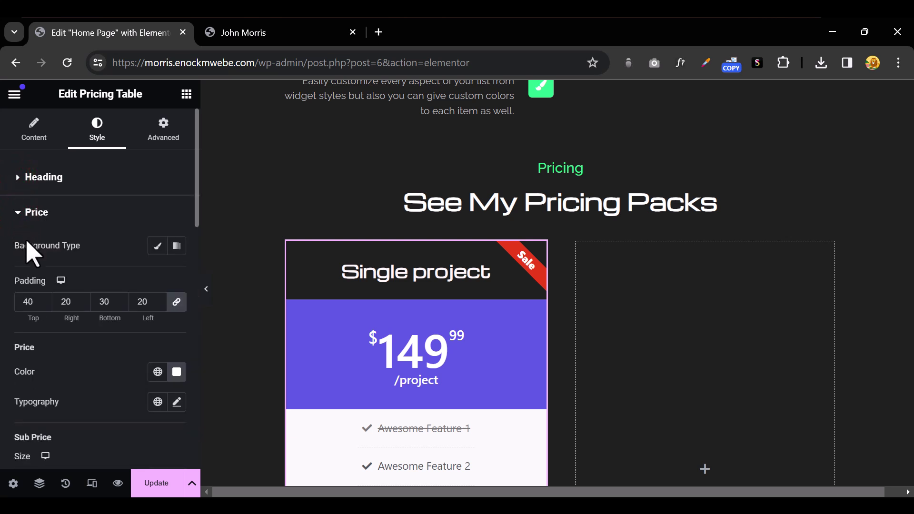
pyautogui.click(159, 247)
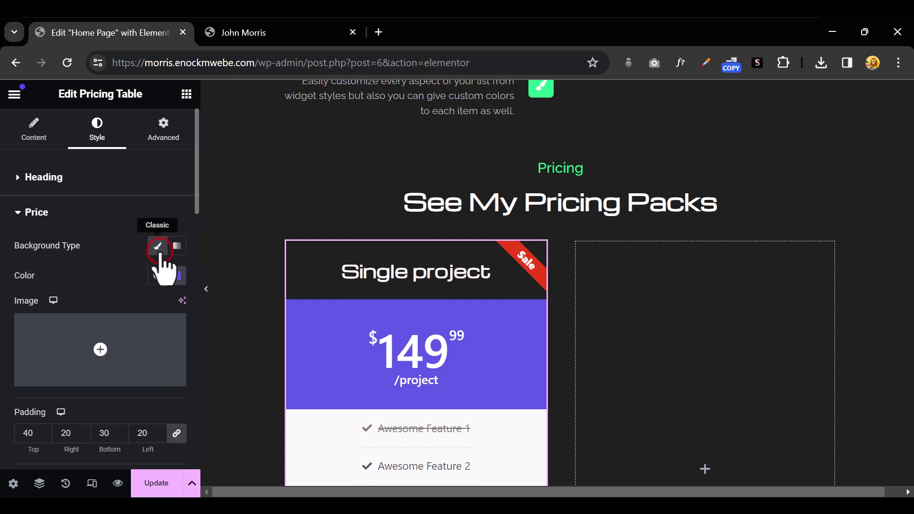
pyautogui.click(177, 277)
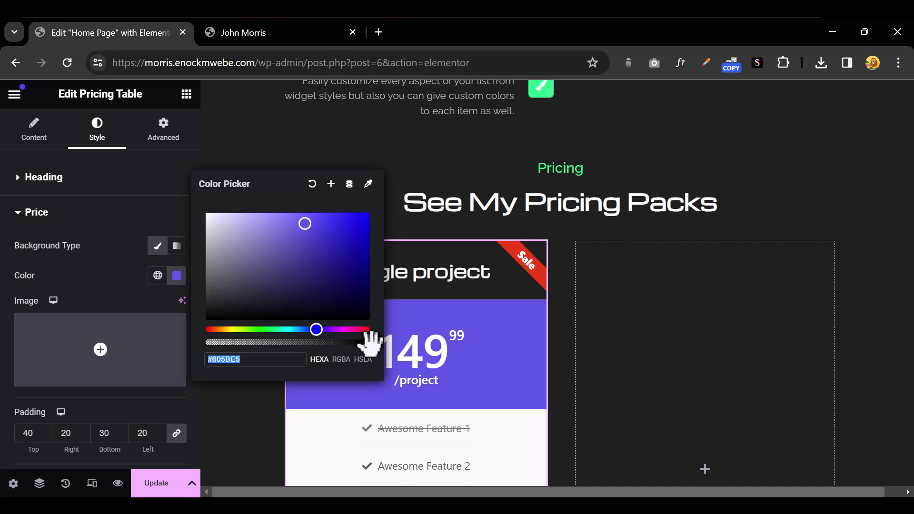
pyautogui.moveTo(370, 342); pyautogui.dragTo(178, 357)
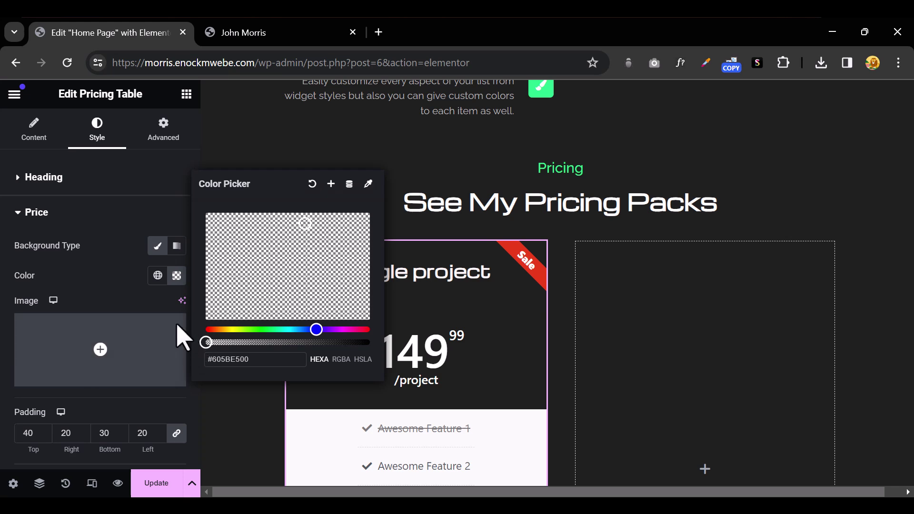
pyautogui.scroll(-2, 127, 303)
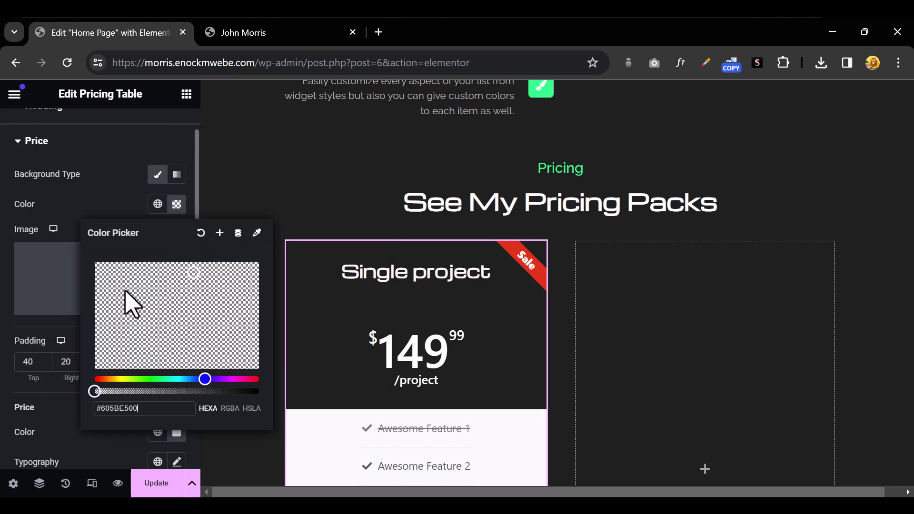
pyautogui.click(103, 186)
pyautogui.scroll(-3, 128, 265)
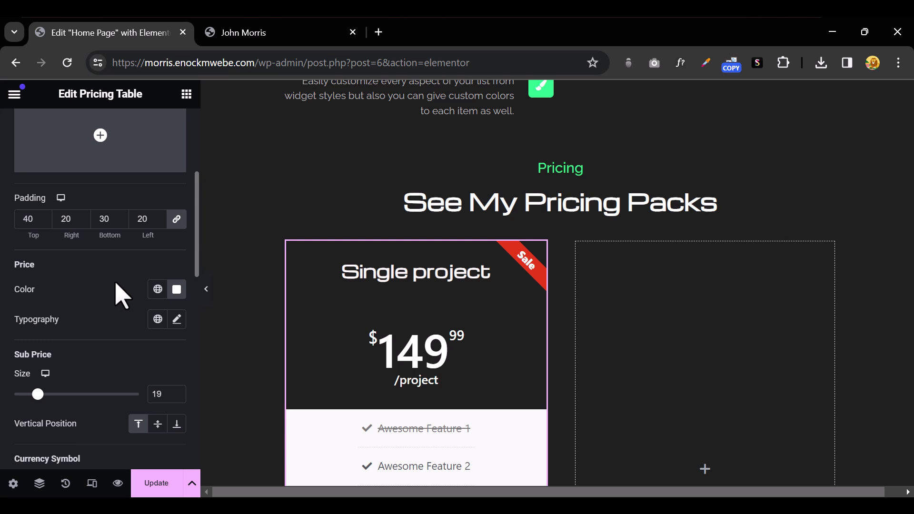
# Set the price typography to Michroma at 54 px
pyautogui.click(176, 320)
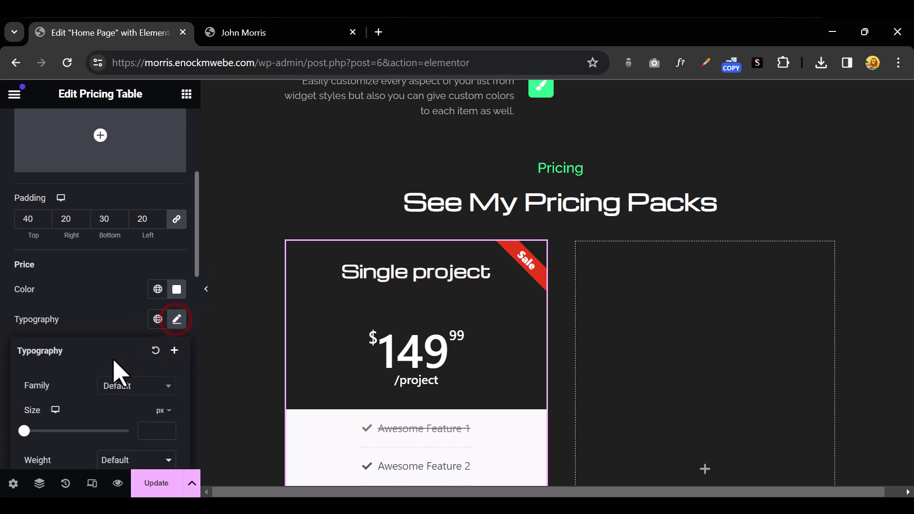
pyautogui.click(132, 386)
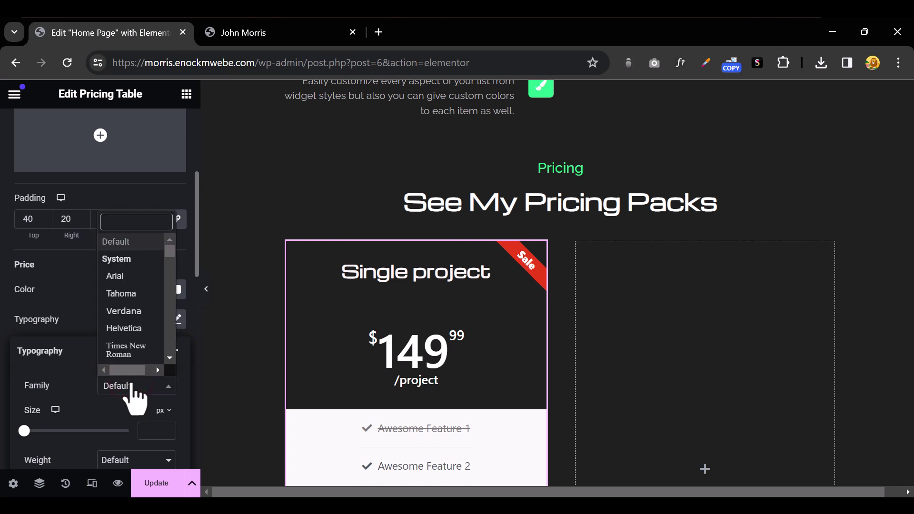
pyautogui.write('mich')
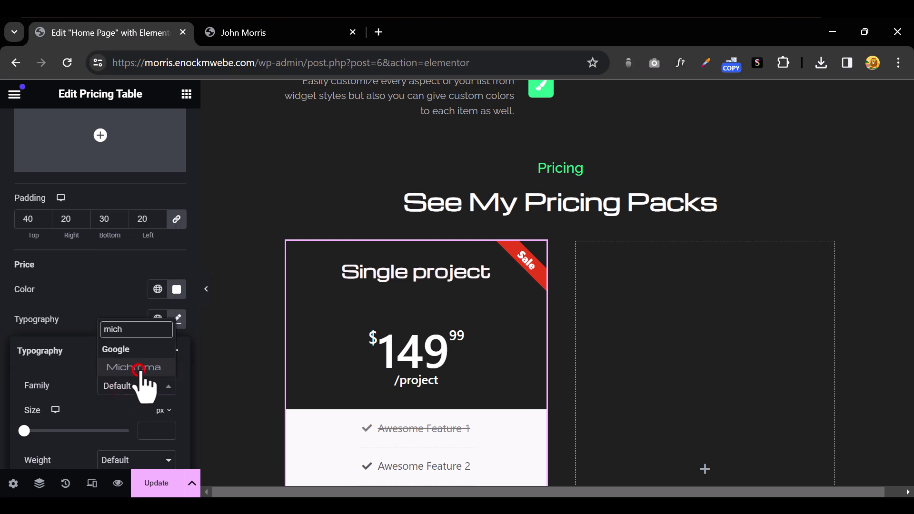
pyautogui.click(139, 368)
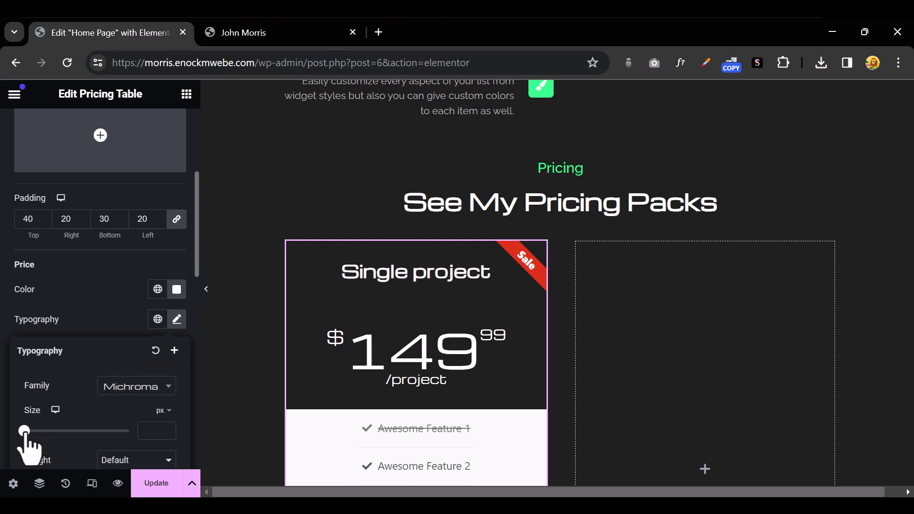
pyautogui.moveTo(21, 433); pyautogui.dragTo(52, 443)
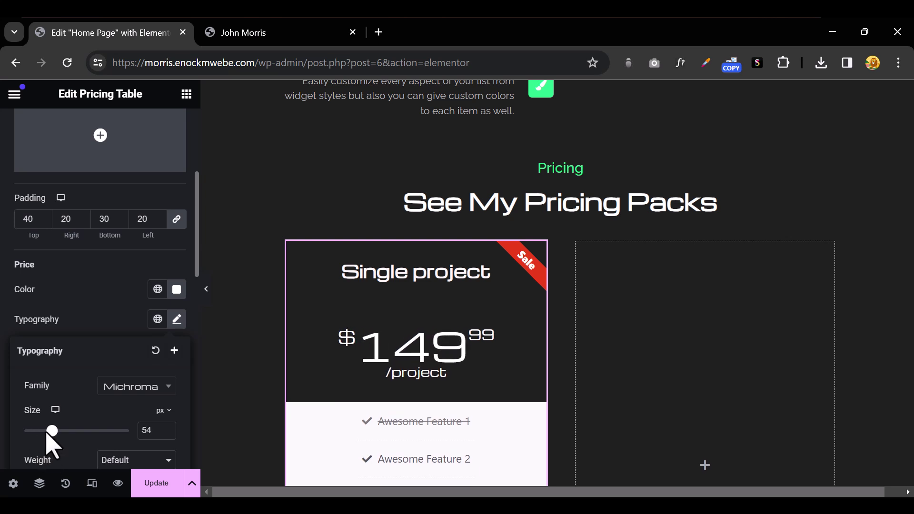
pyautogui.scroll(-2, 125, 332)
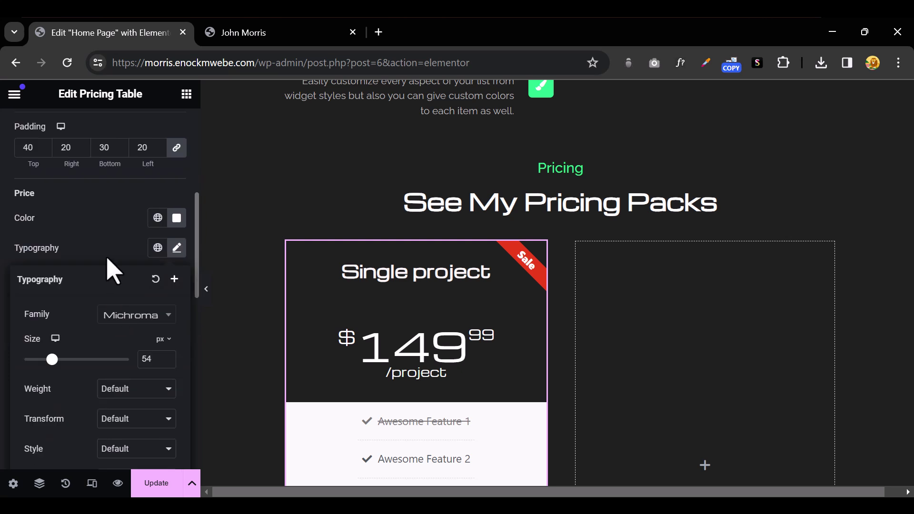
pyautogui.click(107, 242)
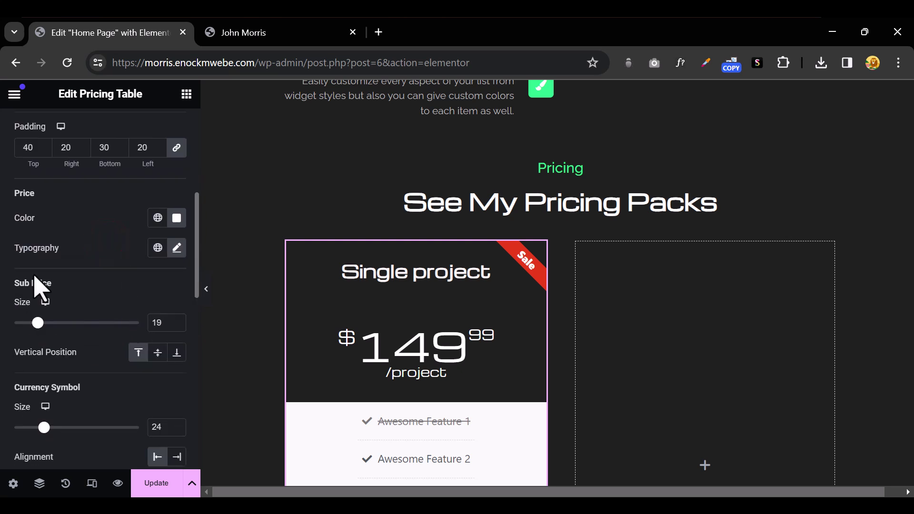
pyautogui.scroll(-2, 60, 309)
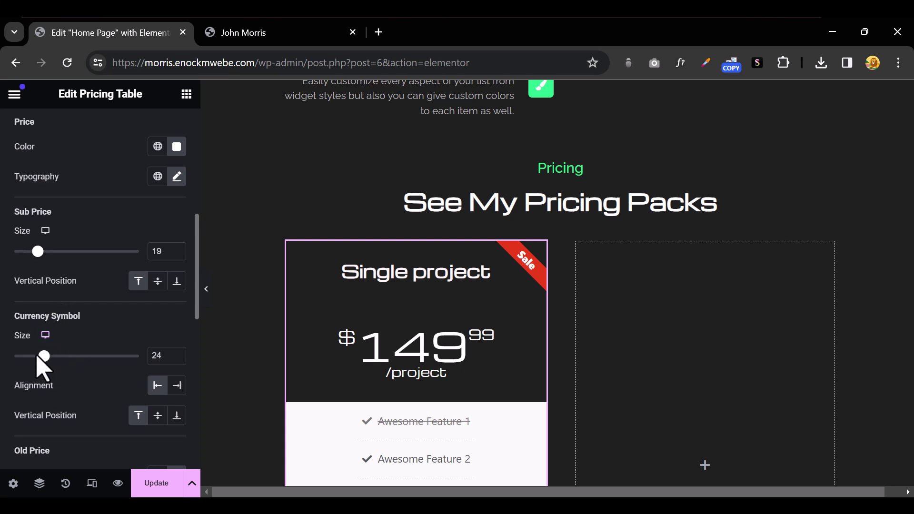
pyautogui.moveTo(44, 357); pyautogui.dragTo(44, 357)
# Colour the /project period global Green and keep it below the price
pyautogui.scroll(-3, 114, 339)
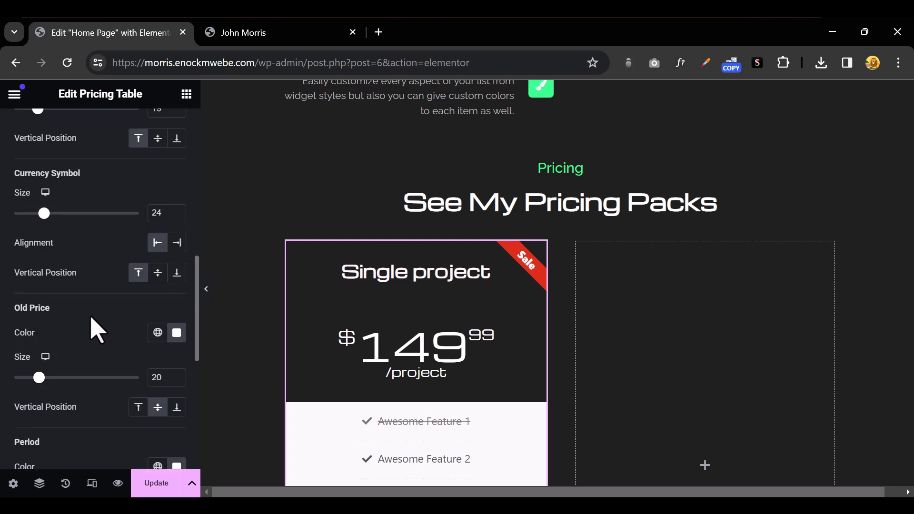
pyautogui.scroll(-2, 38, 313)
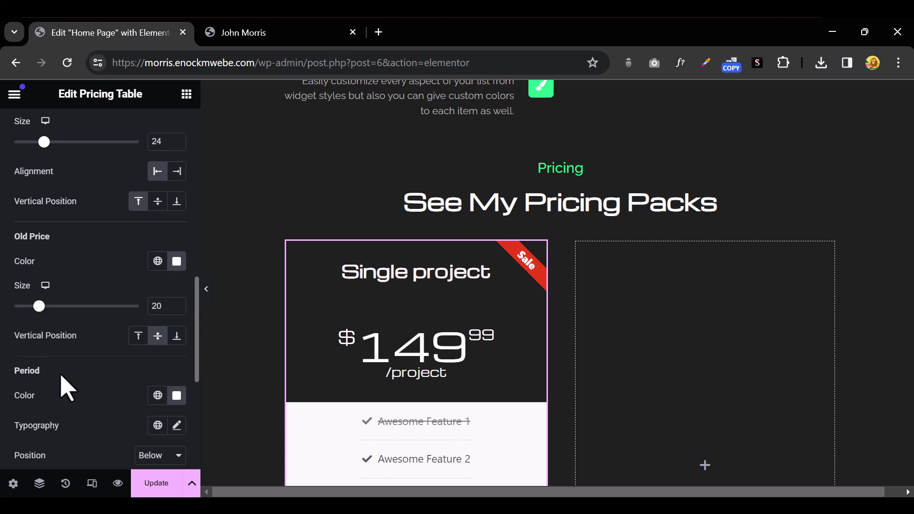
pyautogui.scroll(-2, 51, 384)
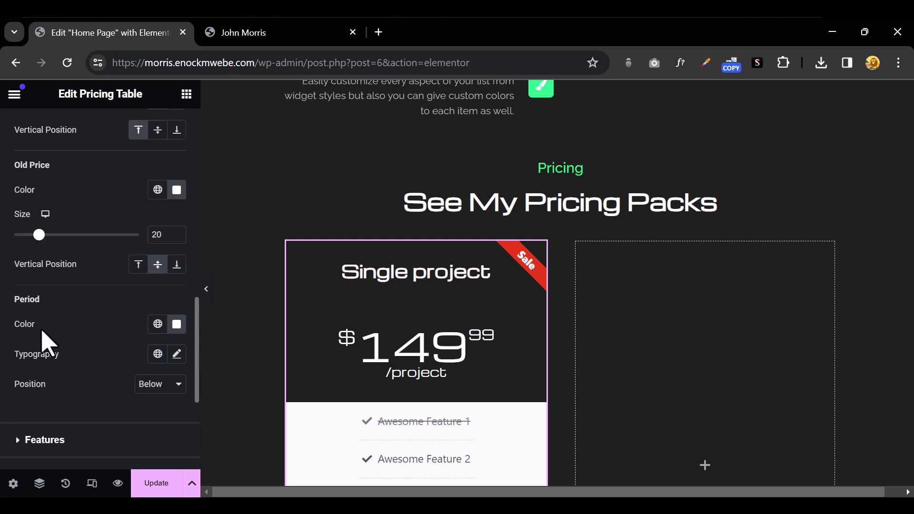
pyautogui.click(160, 325)
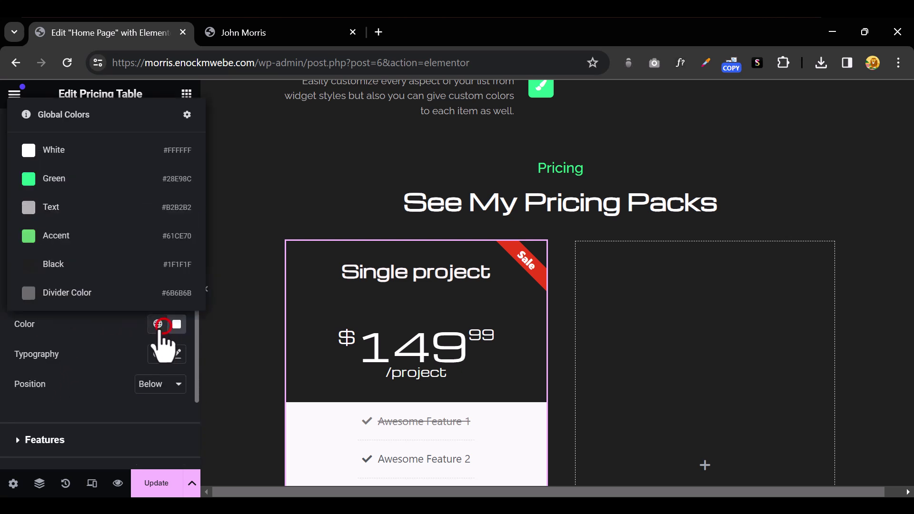
pyautogui.click(94, 180)
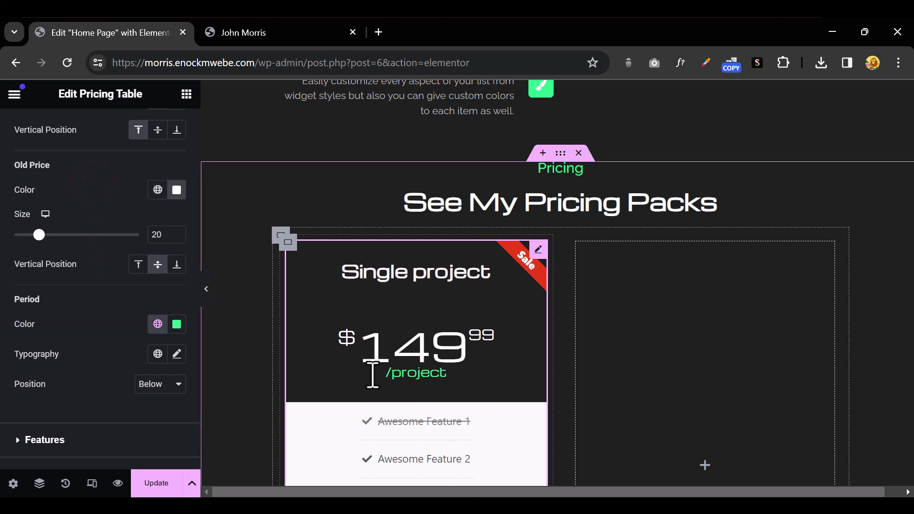
pyautogui.click(165, 384)
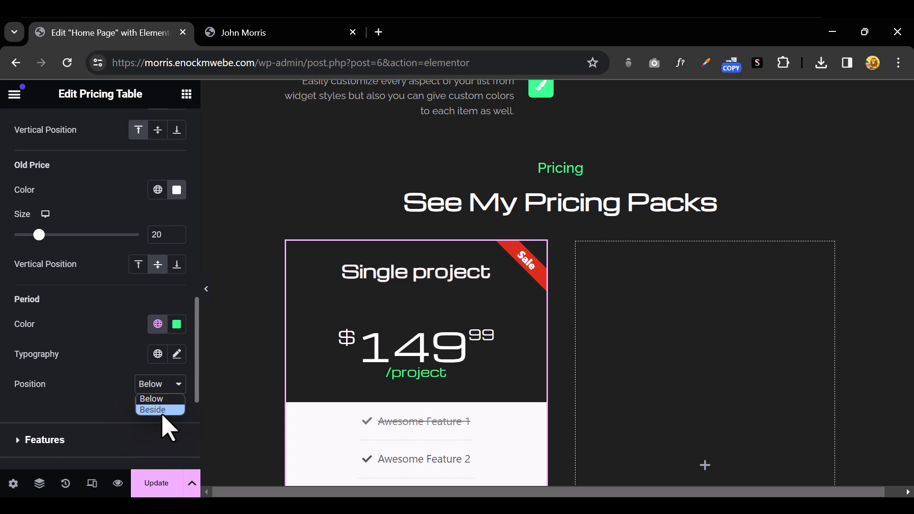
pyautogui.click(79, 376)
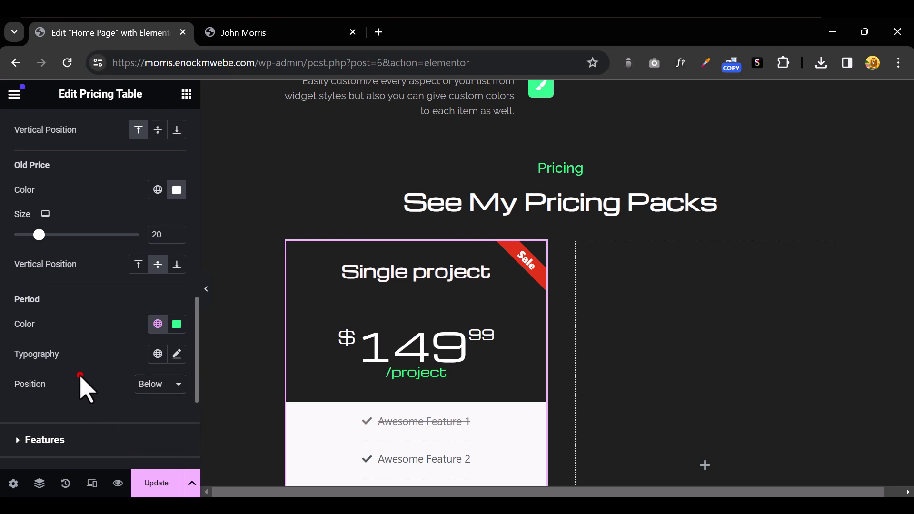
pyautogui.scroll(8, 79, 374)
pyautogui.scroll(3, 79, 374)
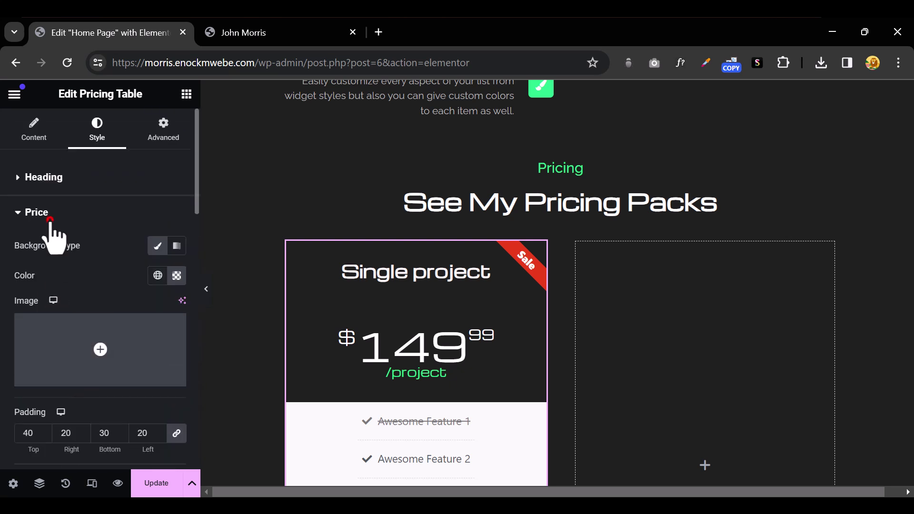
pyautogui.click(49, 215)
pyautogui.scroll(-3, 377, 329)
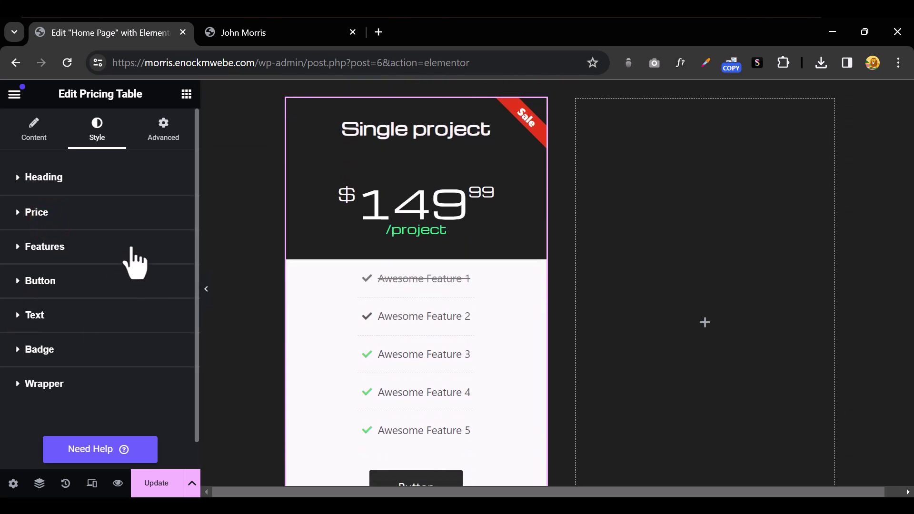
# Set the features background colour alpha to 0 so it is fully transparent
pyautogui.click(16, 246)
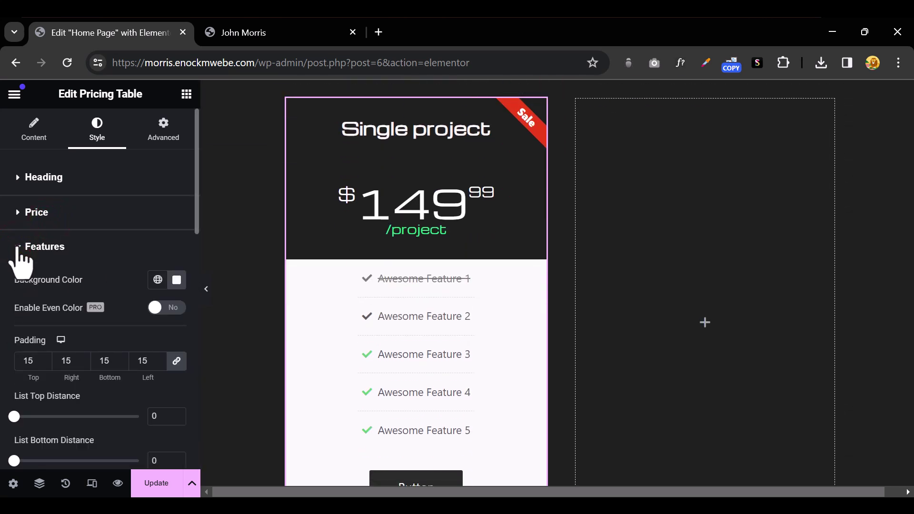
pyautogui.scroll(-2, 100, 271)
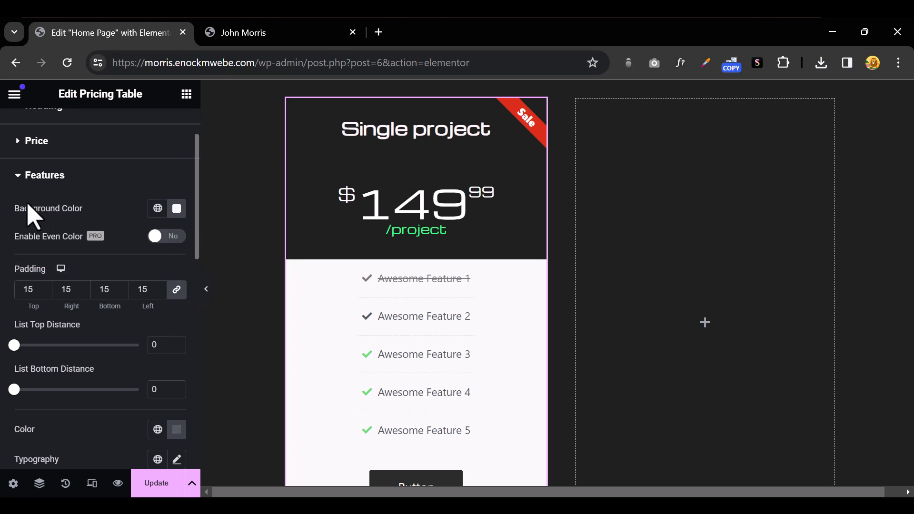
pyautogui.click(176, 209)
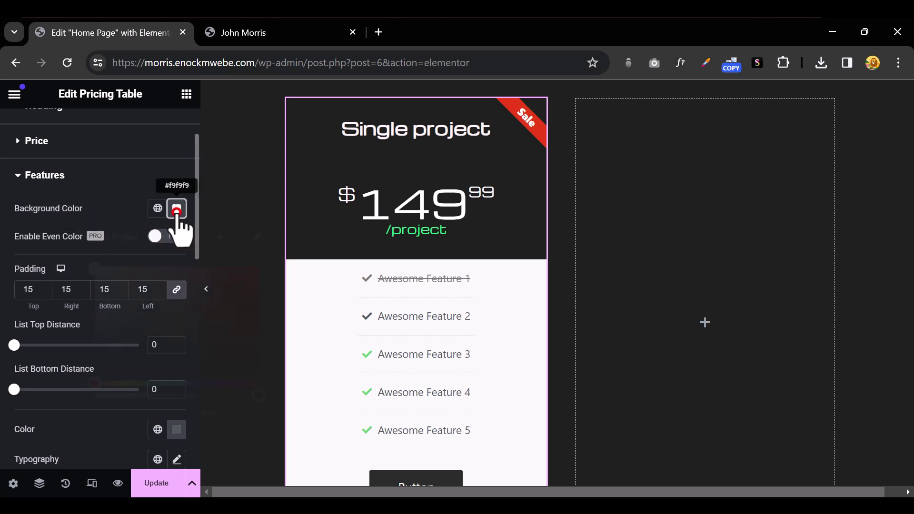
pyautogui.click(95, 396)
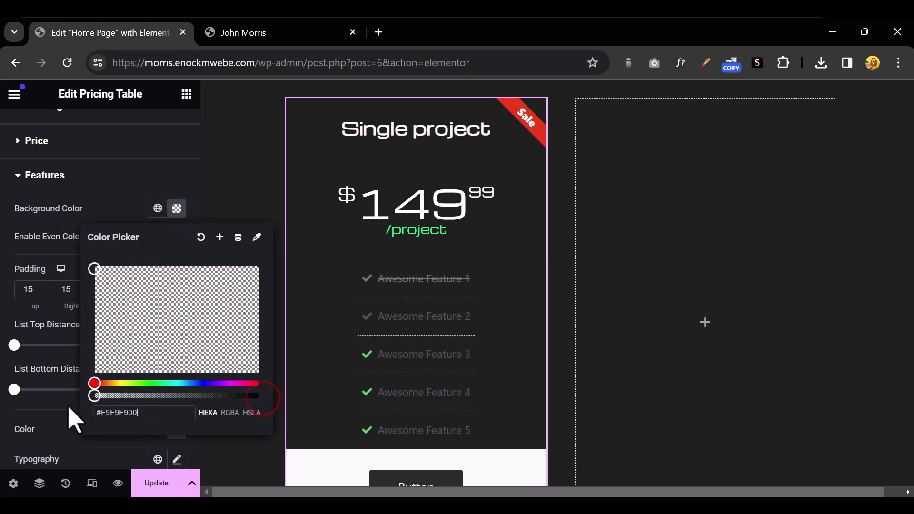
pyautogui.click(105, 209)
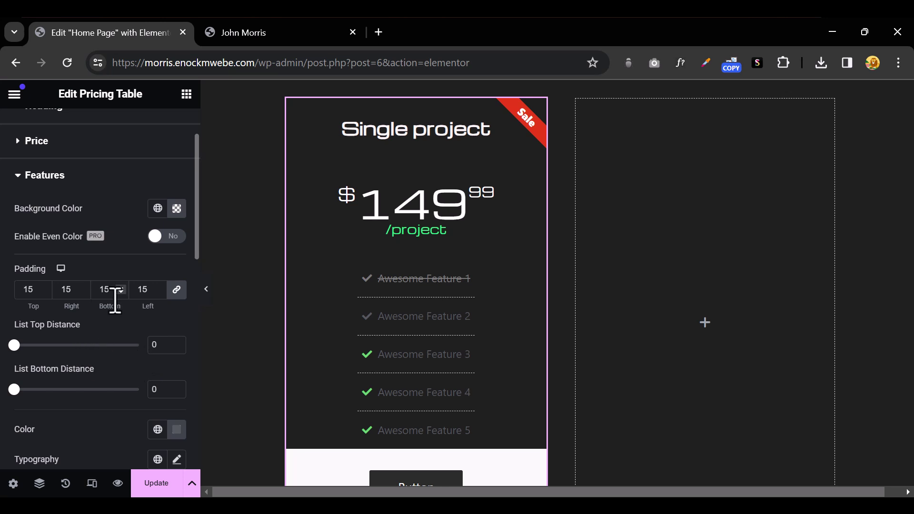
# Colour the feature text with the global Text colour (#B2B2B2)
pyautogui.scroll(-2, 115, 299)
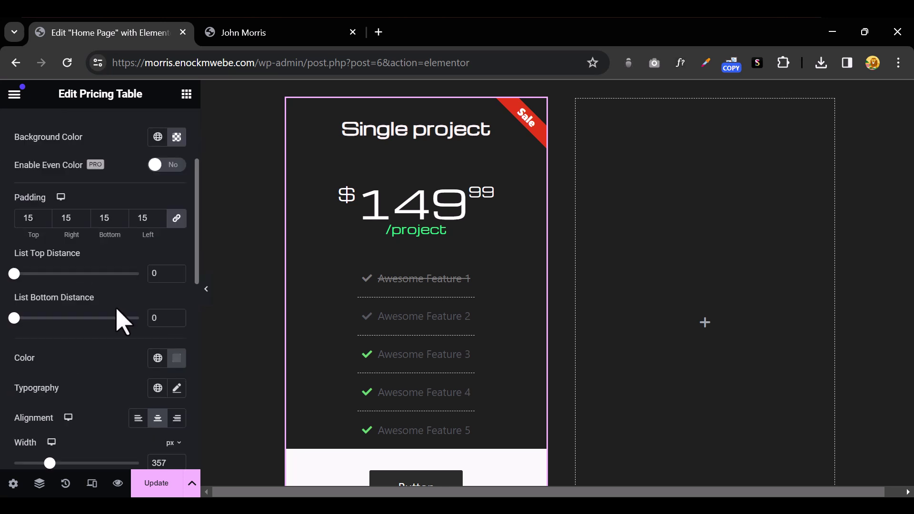
pyautogui.scroll(-2, 127, 329)
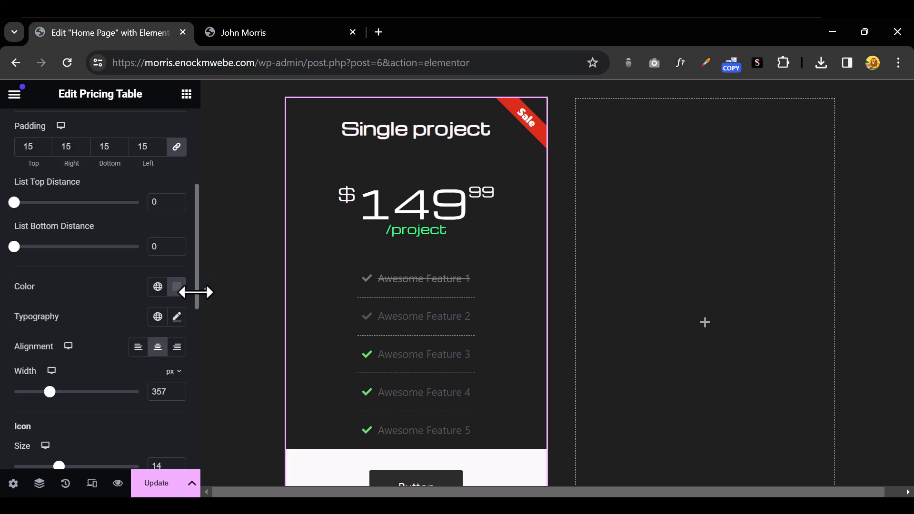
pyautogui.click(158, 286)
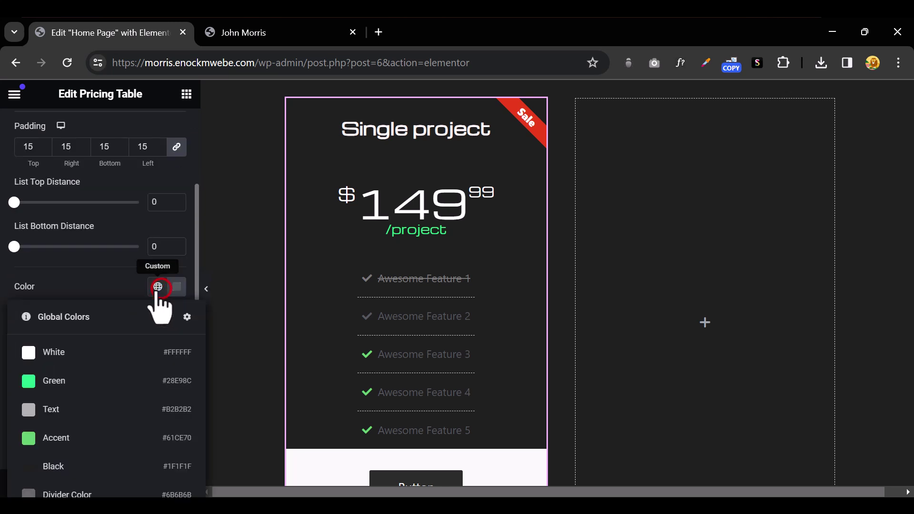
pyautogui.click(76, 408)
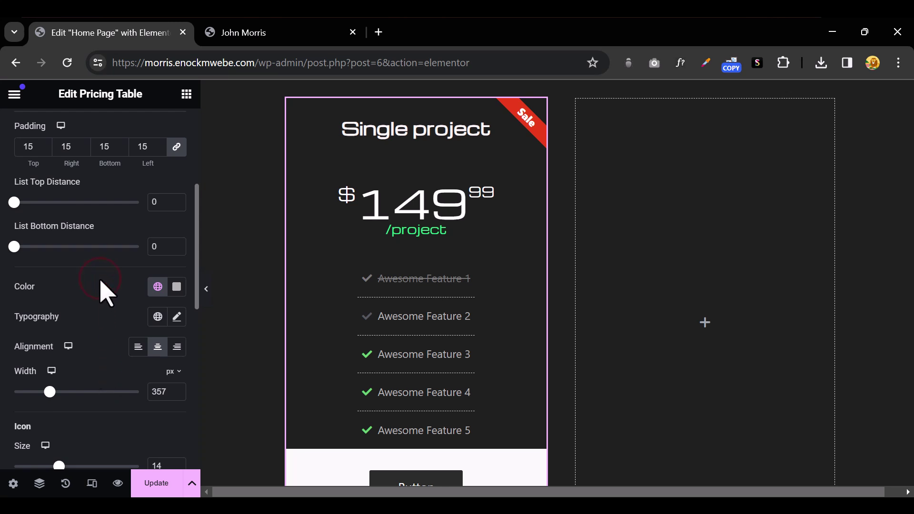
pyautogui.scroll(2, 104, 307)
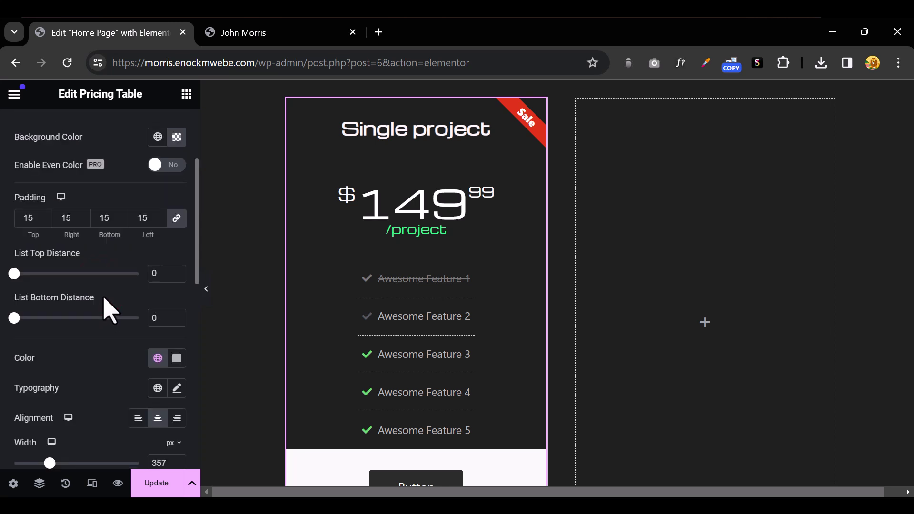
pyautogui.scroll(-3, 105, 333)
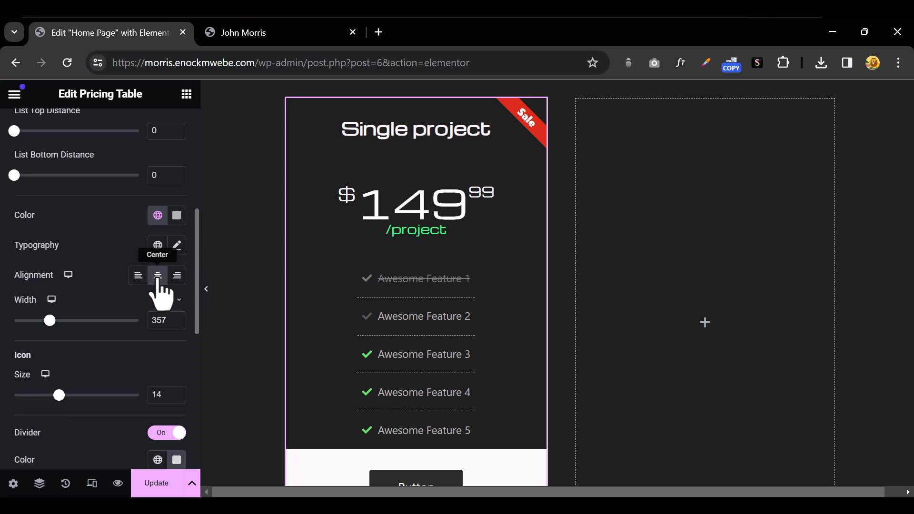
# Set the feature list font family to Raleway
pyautogui.click(177, 245)
pyautogui.click(125, 310)
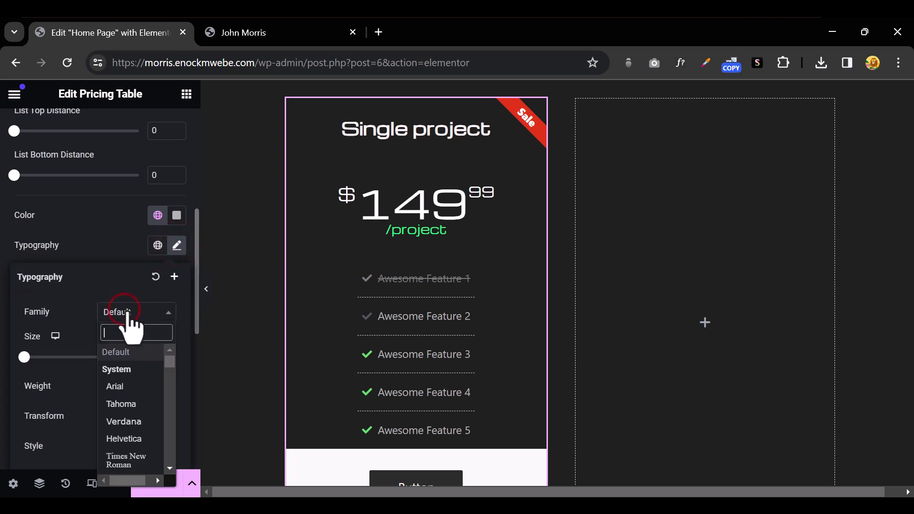
pyautogui.write('rale')
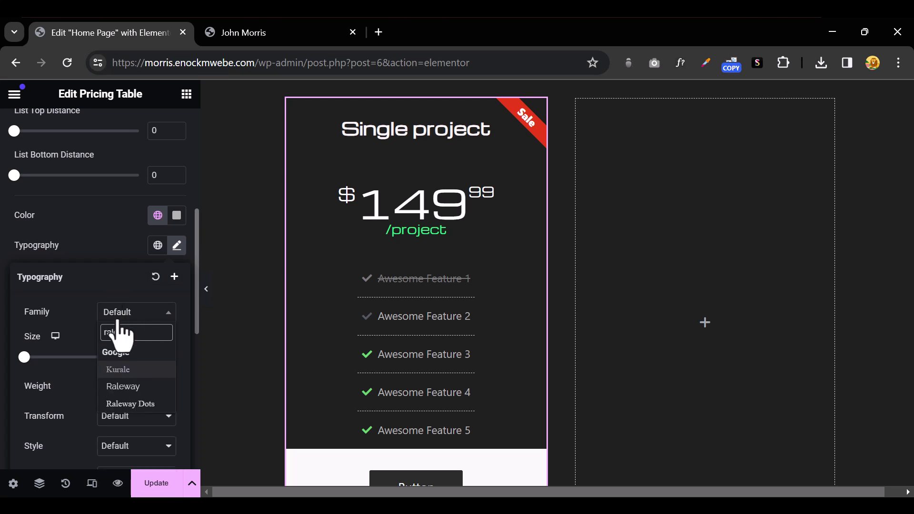
pyautogui.click(137, 392)
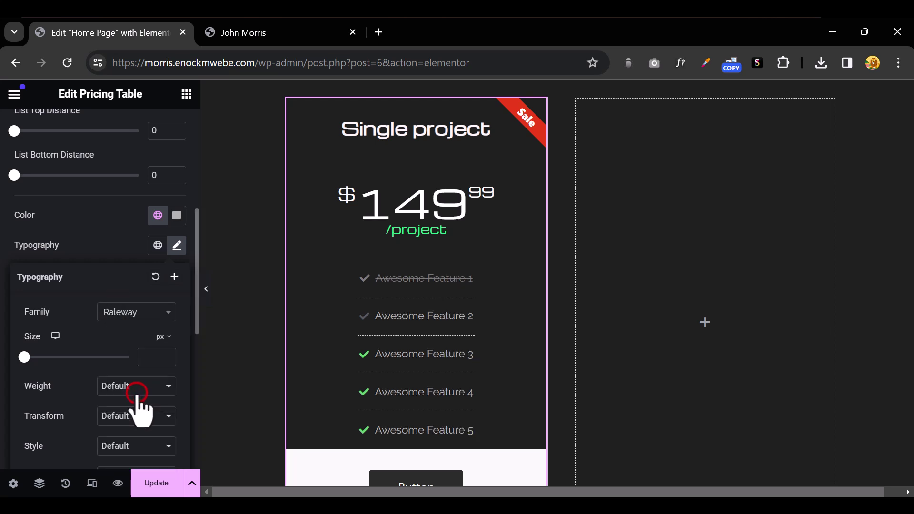
pyautogui.click(93, 233)
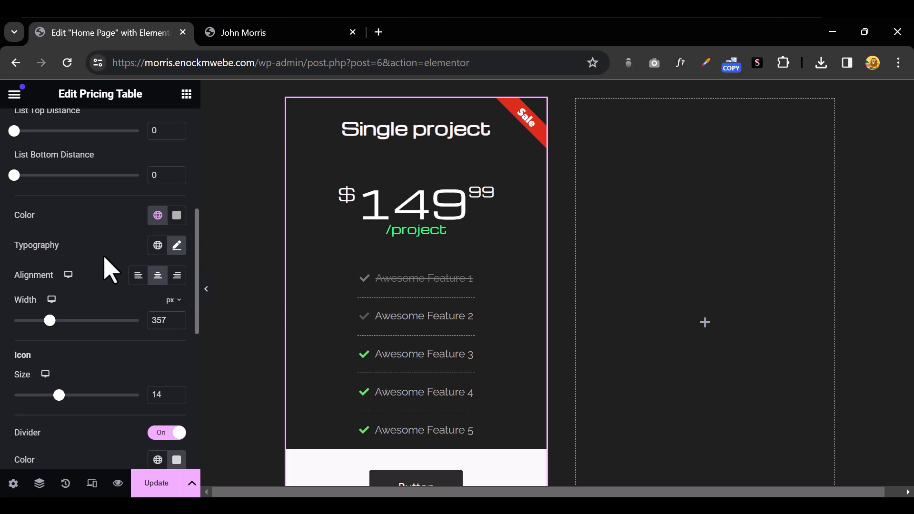
# Shrink the feature check icons to size 13 and switch the dividers off
pyautogui.scroll(-2, 111, 271)
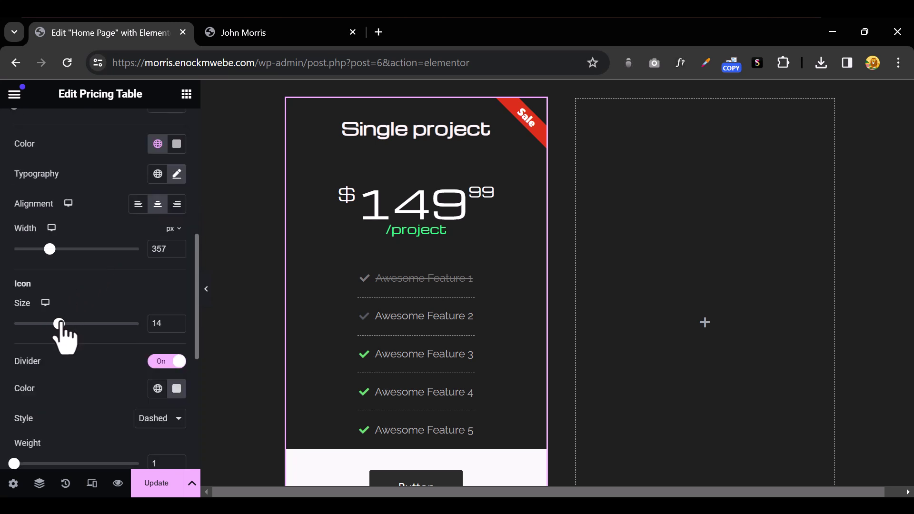
pyautogui.moveTo(59, 323); pyautogui.dragTo(54, 324)
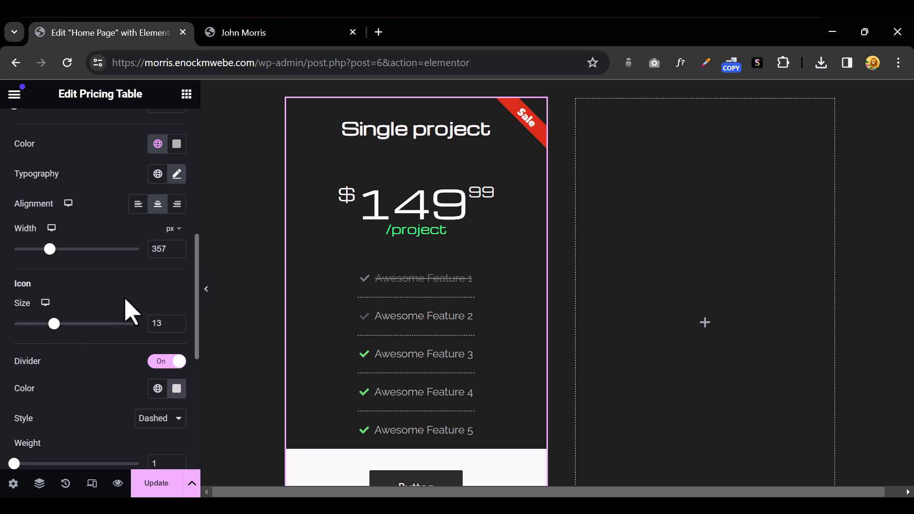
pyautogui.scroll(-2, 112, 333)
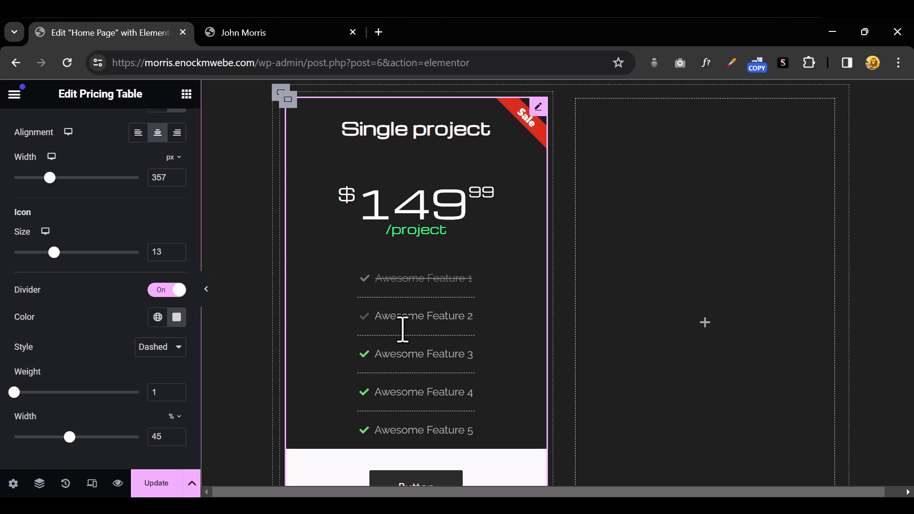
pyautogui.click(166, 292)
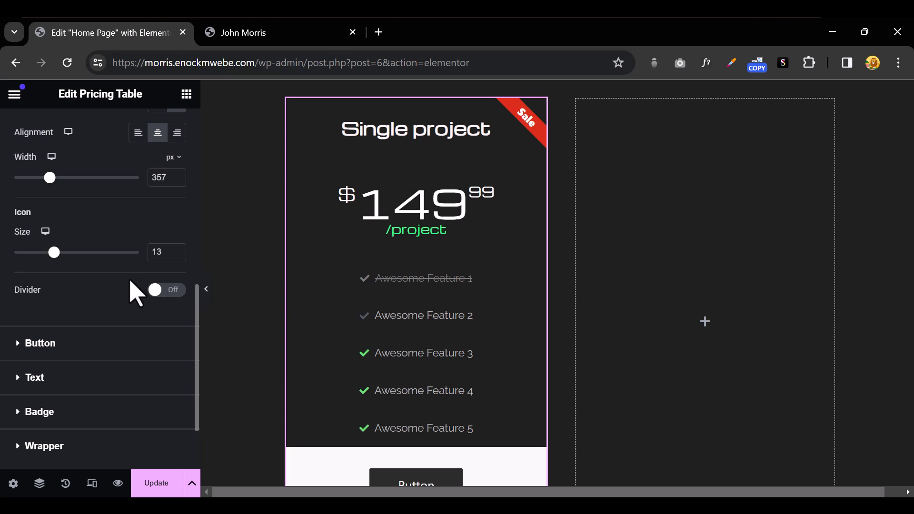
pyautogui.scroll(-2, 133, 317)
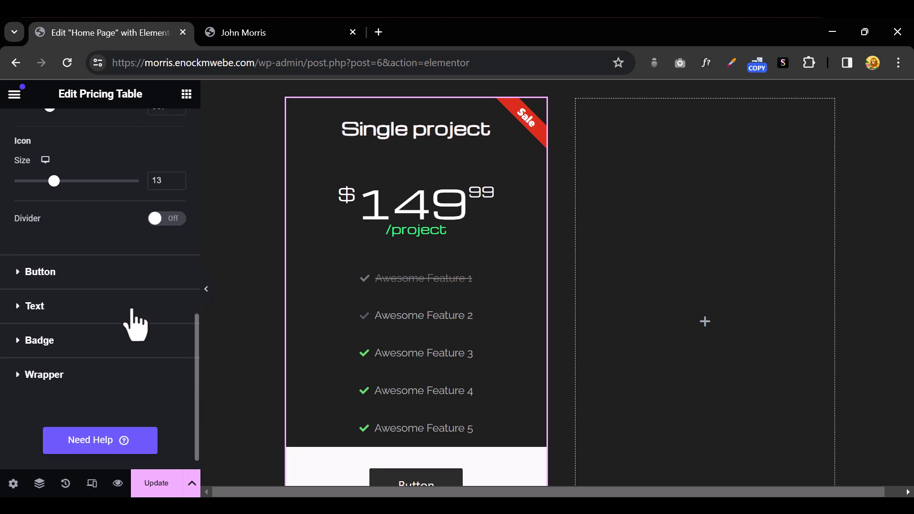
pyautogui.scroll(7, 102, 306)
pyautogui.scroll(-5, 98, 302)
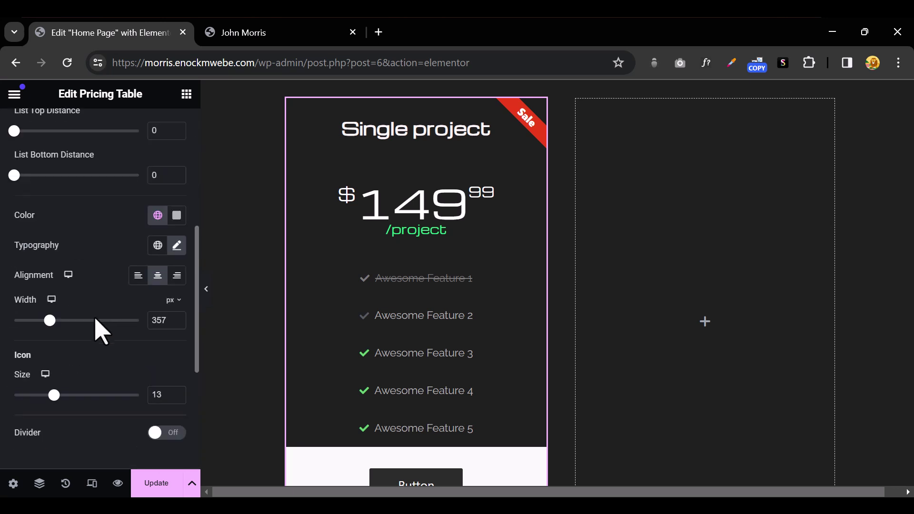
pyautogui.scroll(5, 96, 318)
pyautogui.scroll(3, 100, 324)
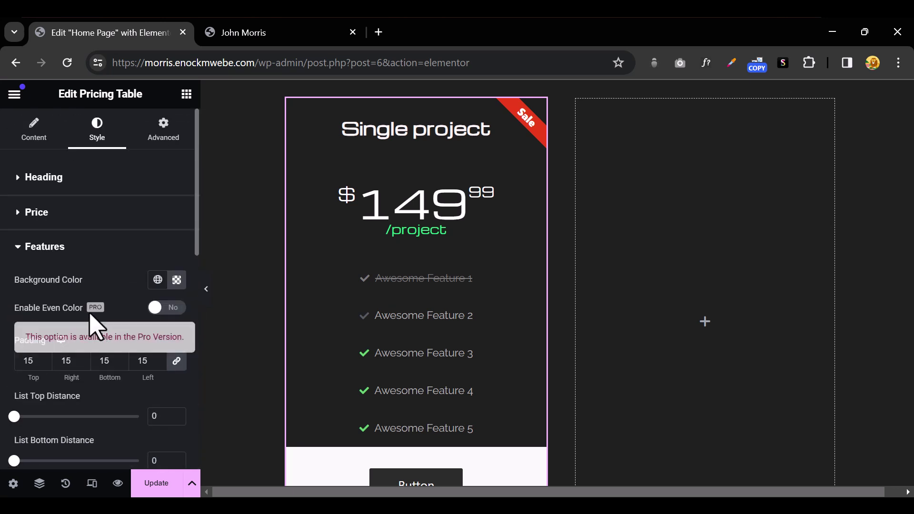
# Give the button area a Classic background with alpha 0 (#F9F9F900)
pyautogui.click(21, 252)
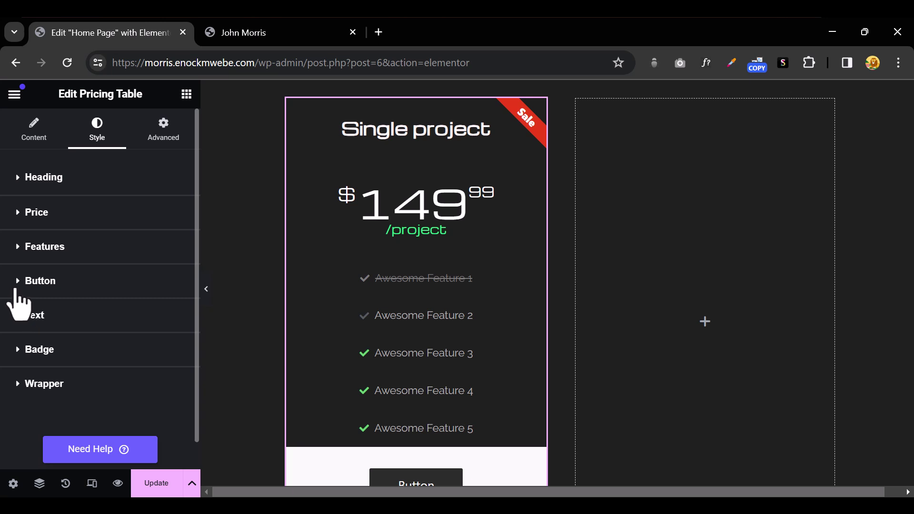
pyautogui.scroll(-1, 316, 323)
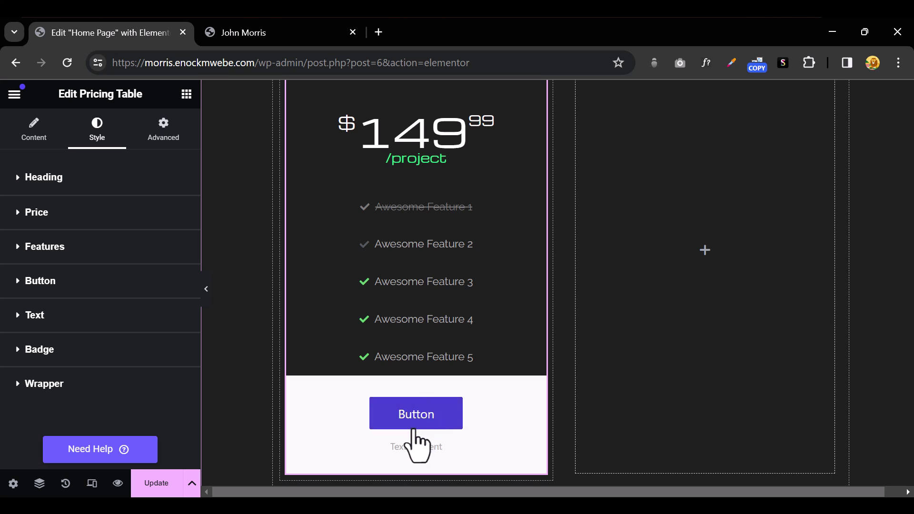
pyautogui.scroll(2, 451, 351)
pyautogui.scroll(-2, 452, 351)
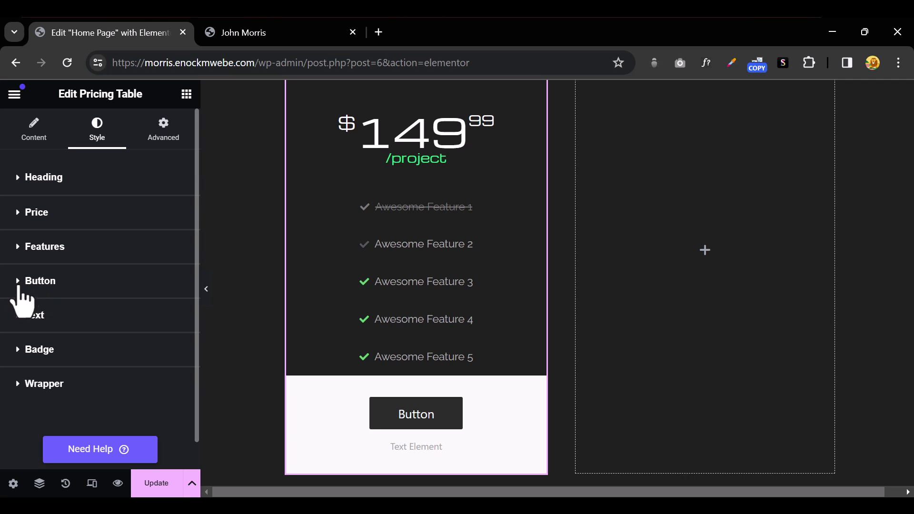
pyautogui.click(20, 285)
pyautogui.scroll(-2, 123, 297)
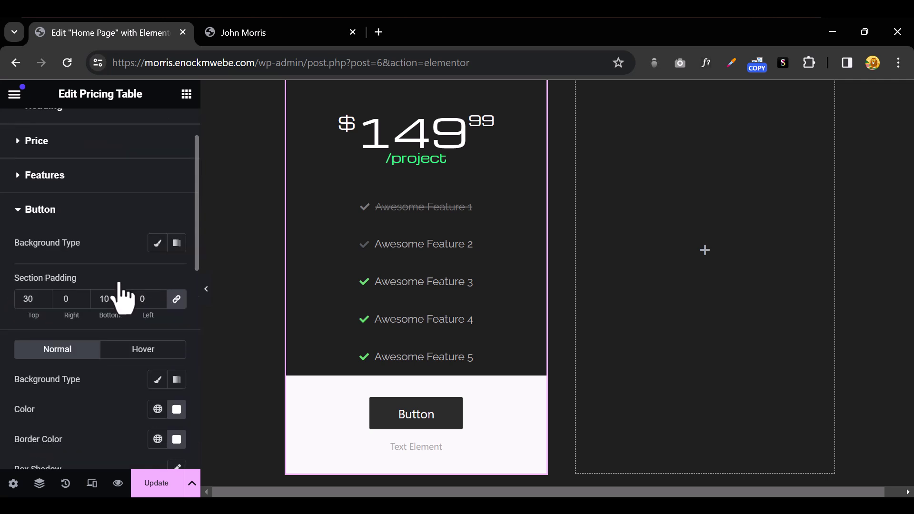
pyautogui.click(157, 243)
pyautogui.click(177, 273)
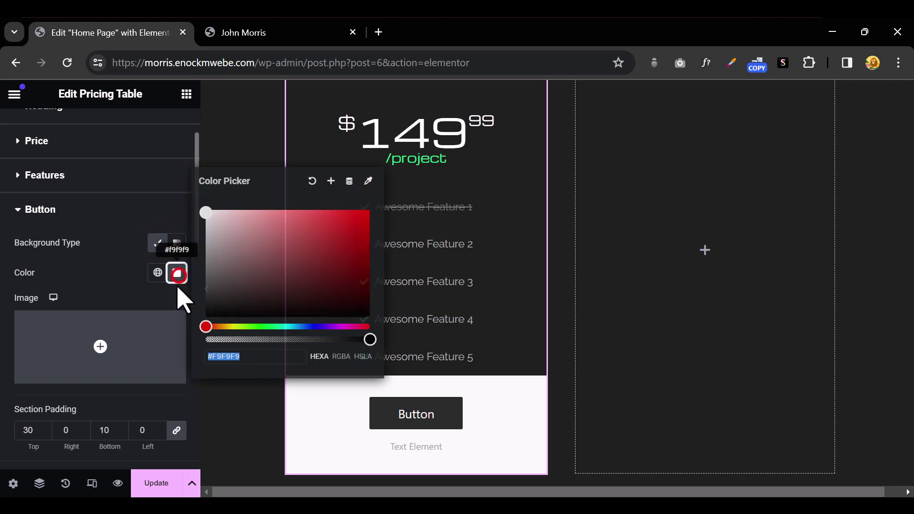
pyautogui.click(370, 341)
pyautogui.moveTo(238, 341); pyautogui.dragTo(191, 352)
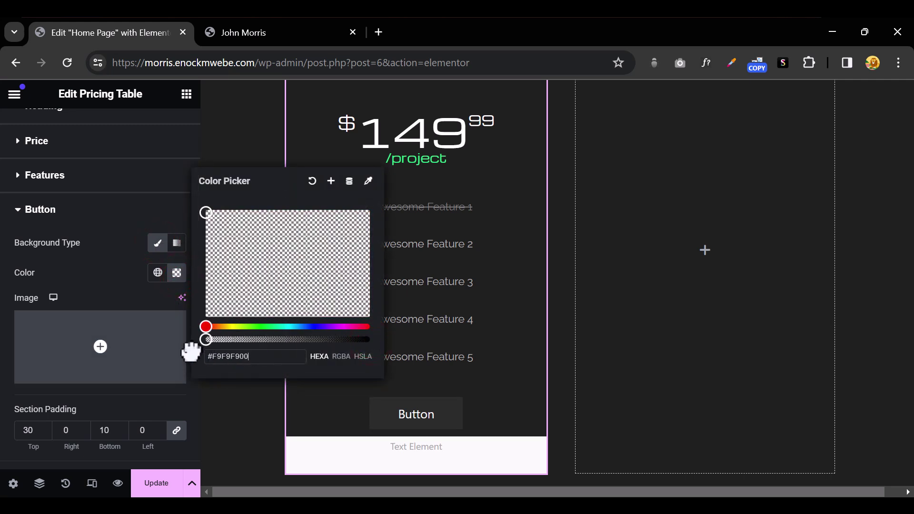
pyautogui.click(91, 274)
pyautogui.scroll(-2, 102, 284)
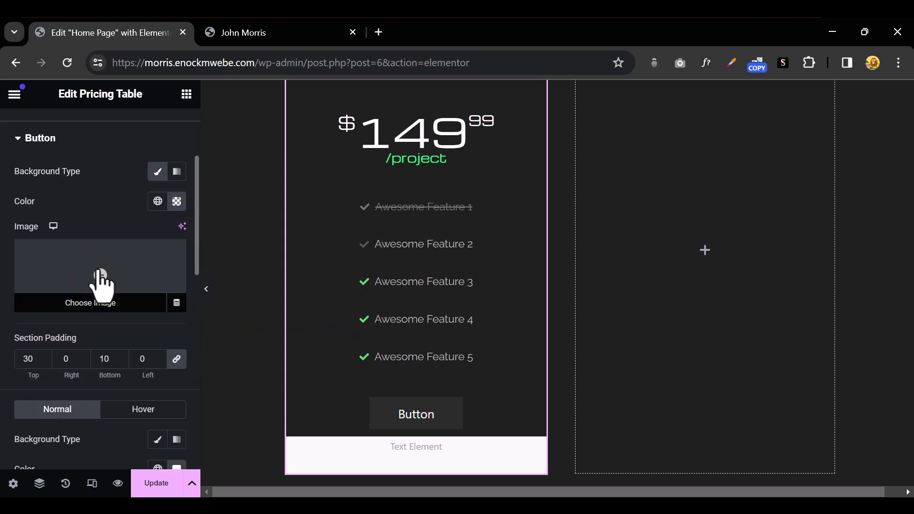
pyautogui.scroll(-2, 101, 286)
pyautogui.scroll(-2, 104, 280)
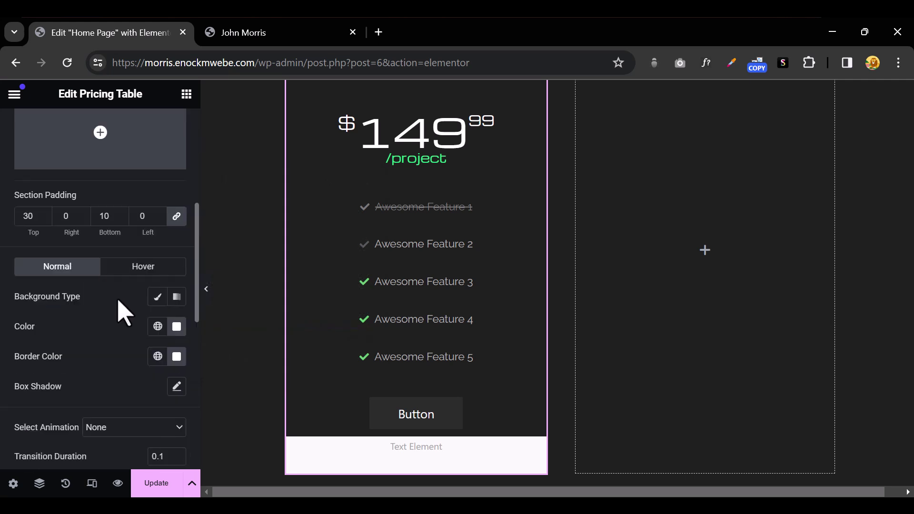
# Make the button background global Green with Black text
pyautogui.click(161, 301)
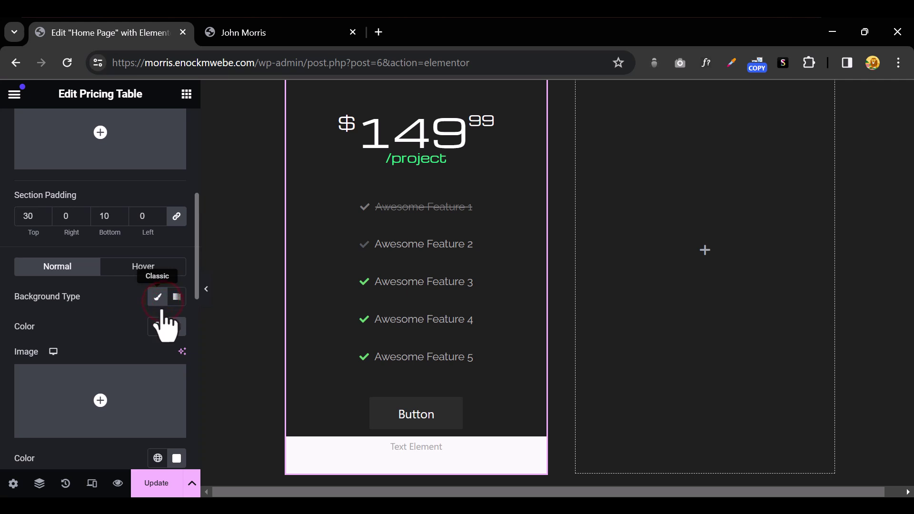
pyautogui.click(157, 326)
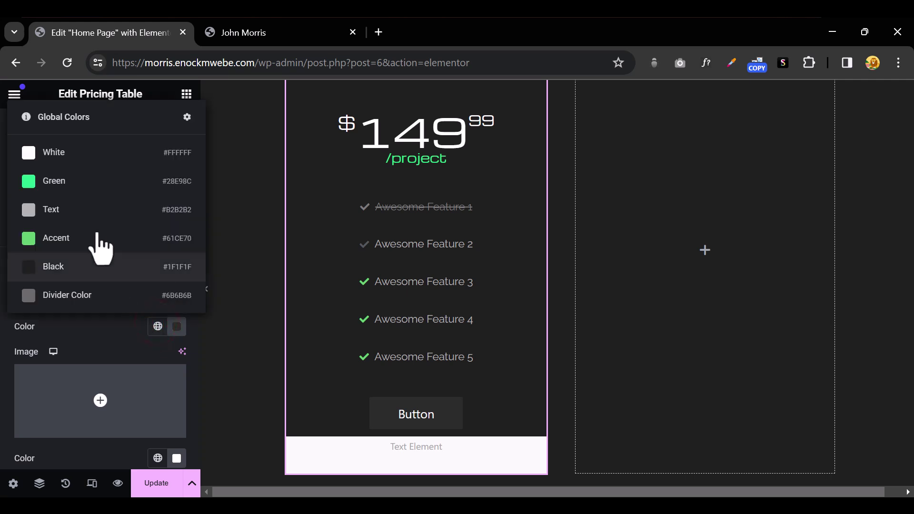
pyautogui.click(96, 181)
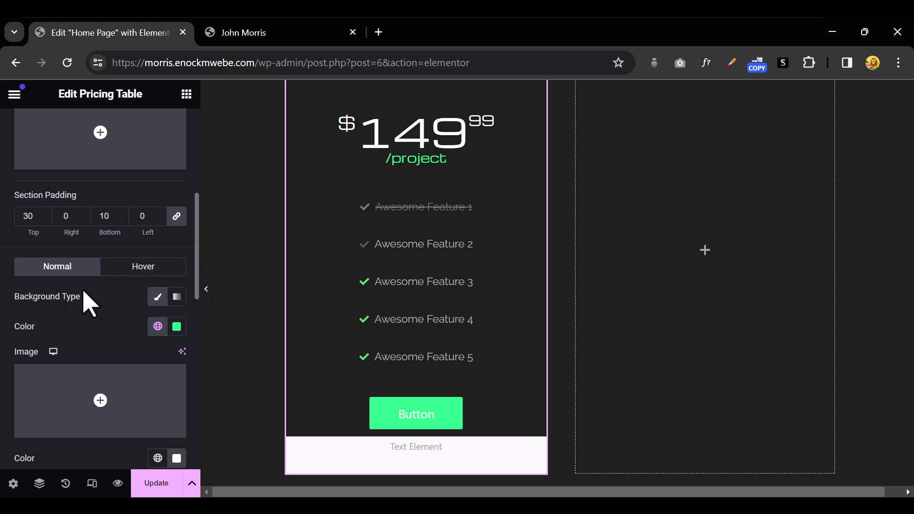
pyautogui.scroll(-2, 89, 305)
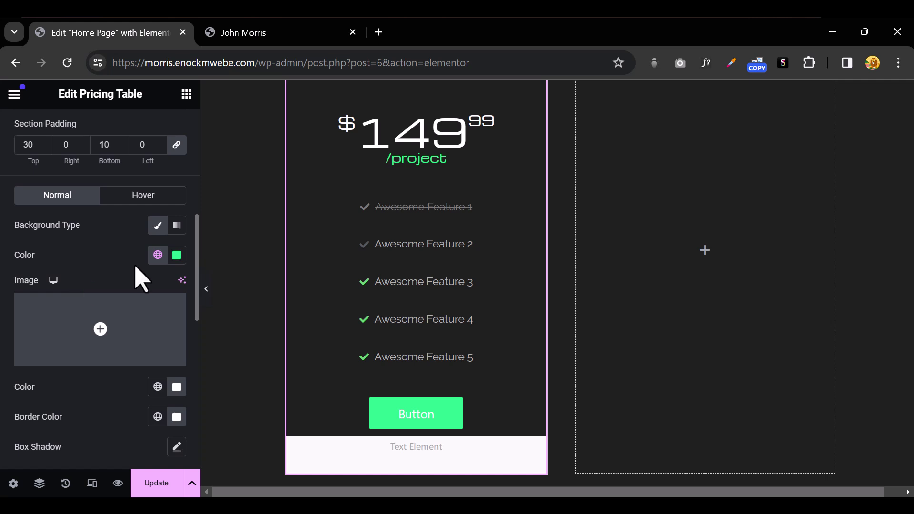
pyautogui.scroll(-2, 141, 278)
pyautogui.click(157, 316)
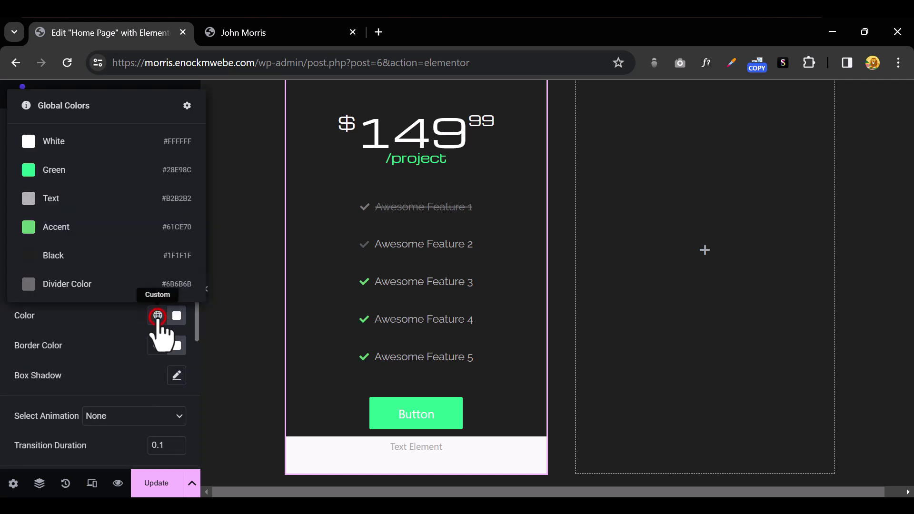
pyautogui.click(66, 256)
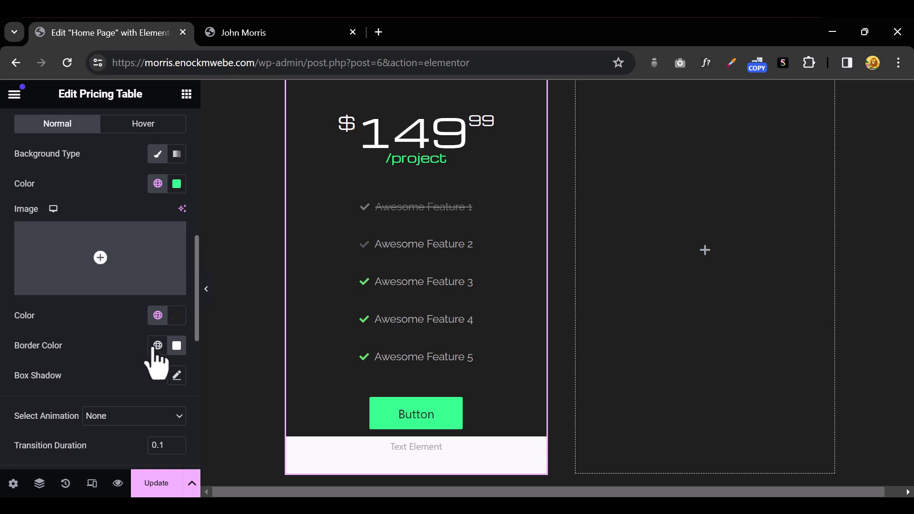
# Give the button a Green border and a 30 px corner radius
pyautogui.click(158, 345)
pyautogui.click(54, 200)
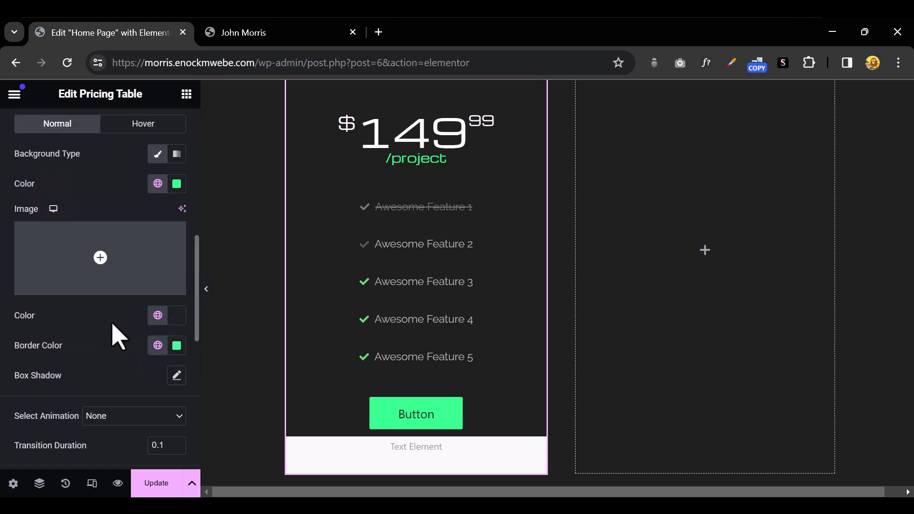
pyautogui.scroll(-2, 114, 337)
pyautogui.scroll(-2, 120, 301)
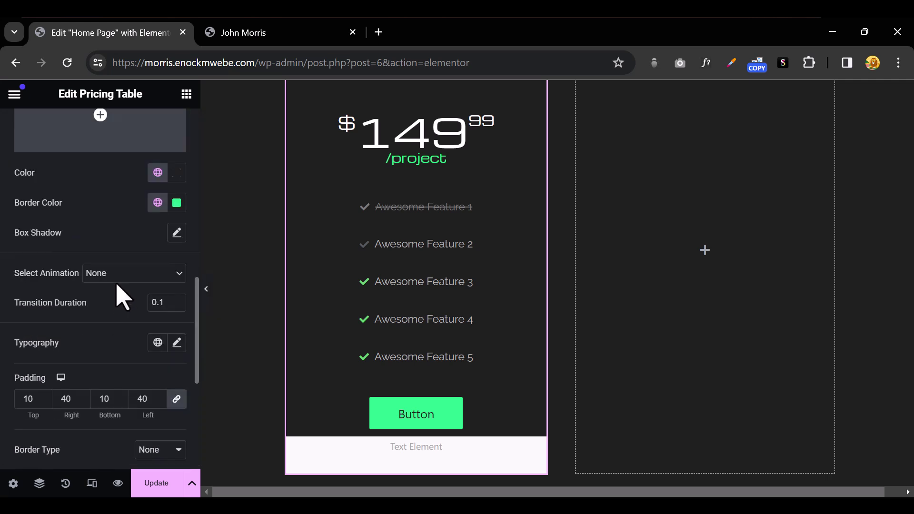
pyautogui.scroll(-1, 122, 298)
pyautogui.scroll(-1, 123, 298)
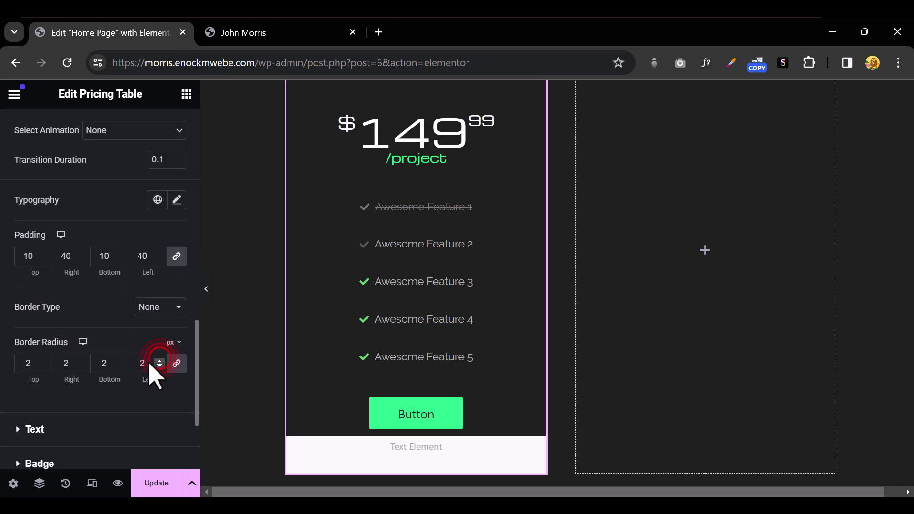
pyautogui.press('BackSpace')
pyautogui.write('530')
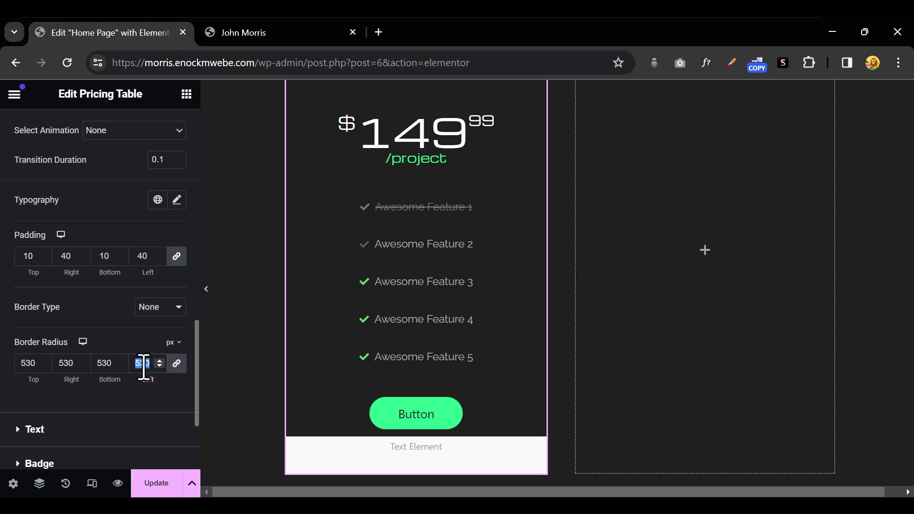
pyautogui.write('3')
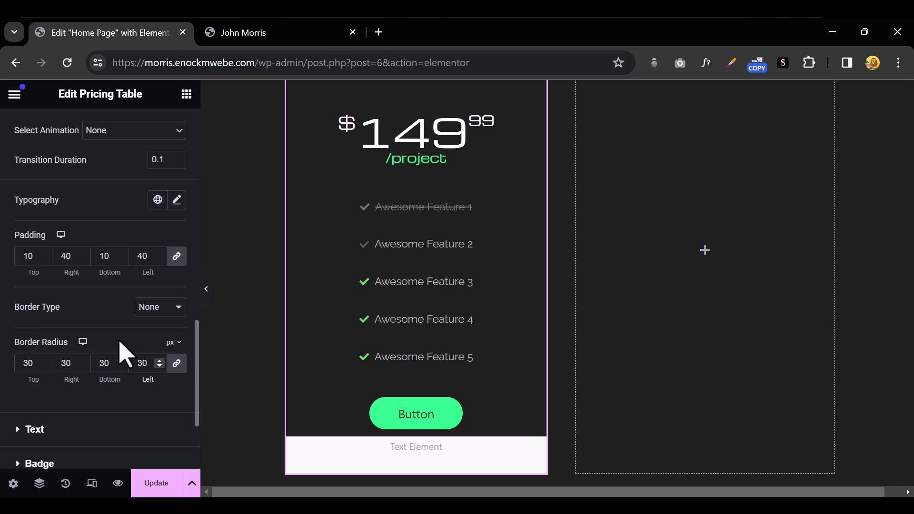
pyautogui.scroll(6, 120, 343)
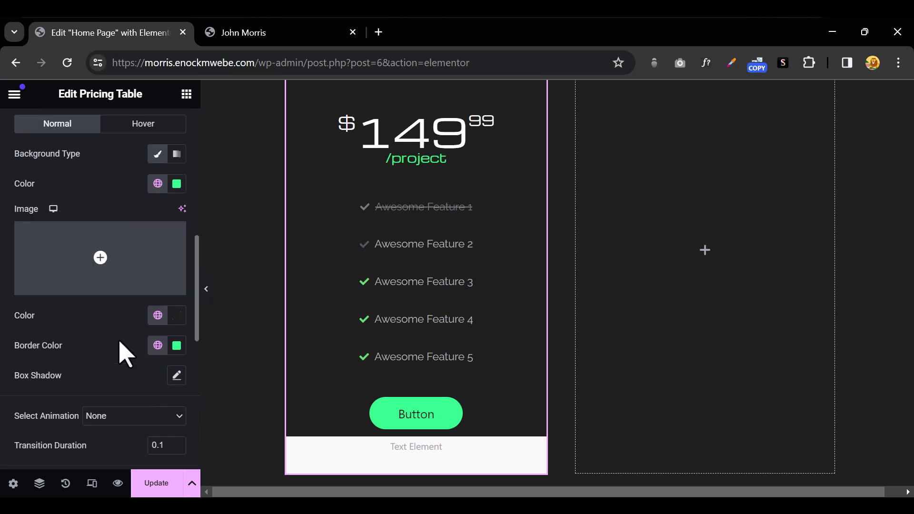
# Set the button label font family to Raleway
pyautogui.scroll(-2, 127, 355)
pyautogui.scroll(-2, 125, 355)
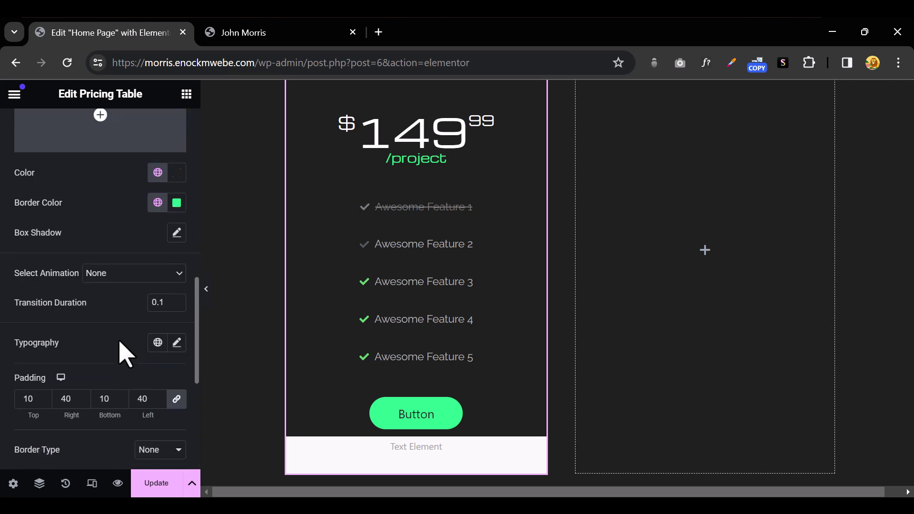
pyautogui.click(174, 347)
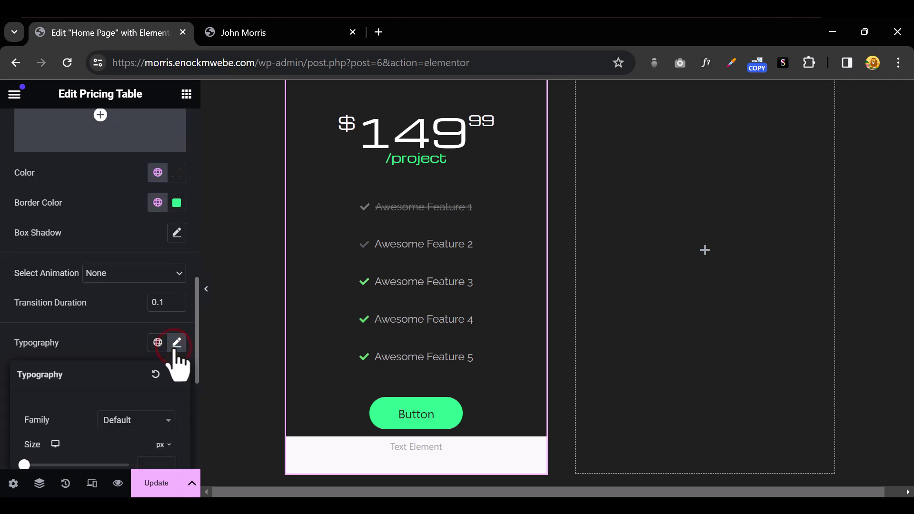
pyautogui.click(133, 434)
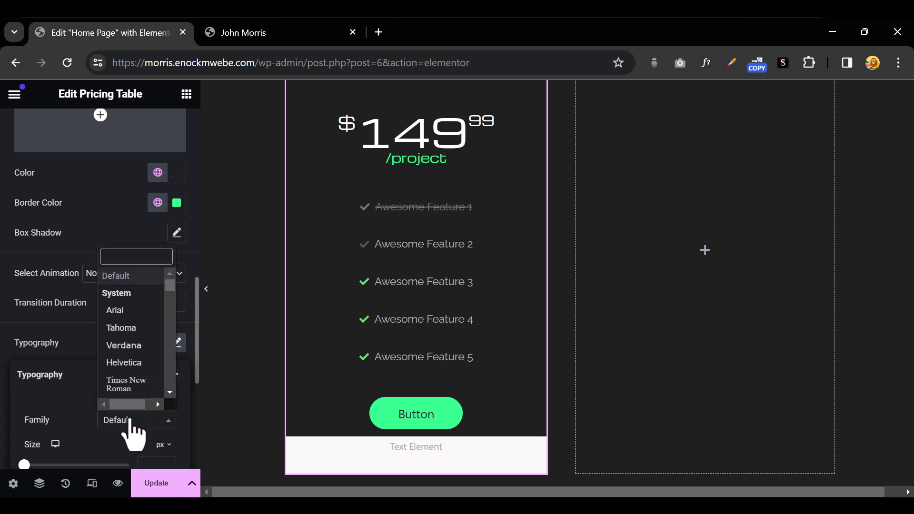
pyautogui.write('rale')
pyautogui.click(137, 382)
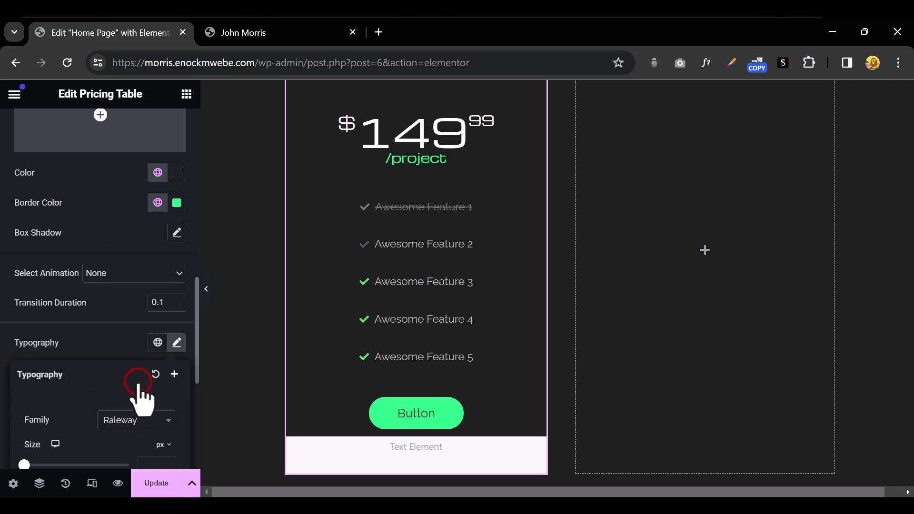
# Make the button label weight 700 (Bold) at 14 px
pyautogui.scroll(-3, 134, 377)
pyautogui.click(135, 359)
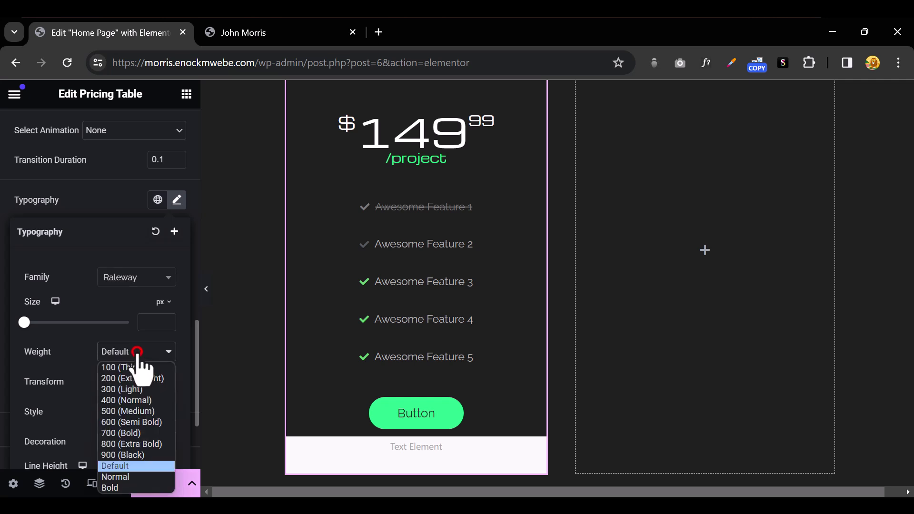
pyautogui.click(129, 433)
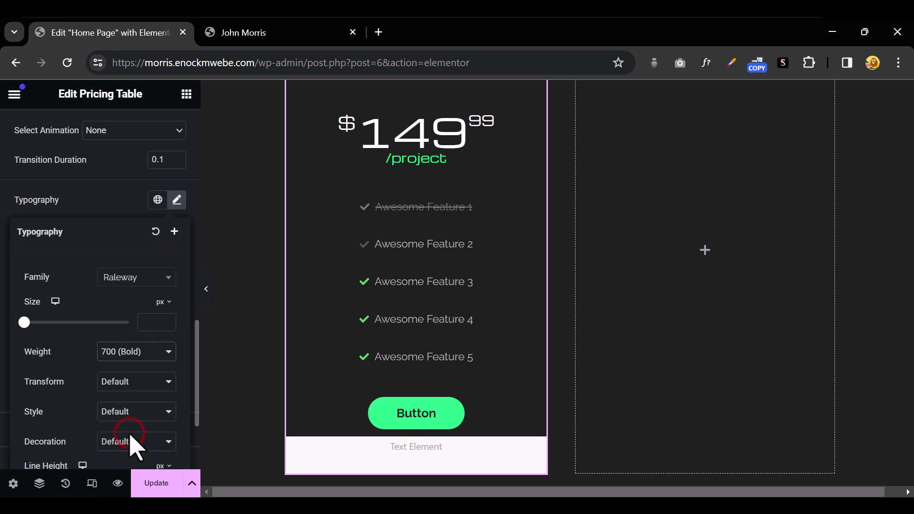
pyautogui.click(25, 323)
pyautogui.moveTo(29, 327); pyautogui.dragTo(29, 332)
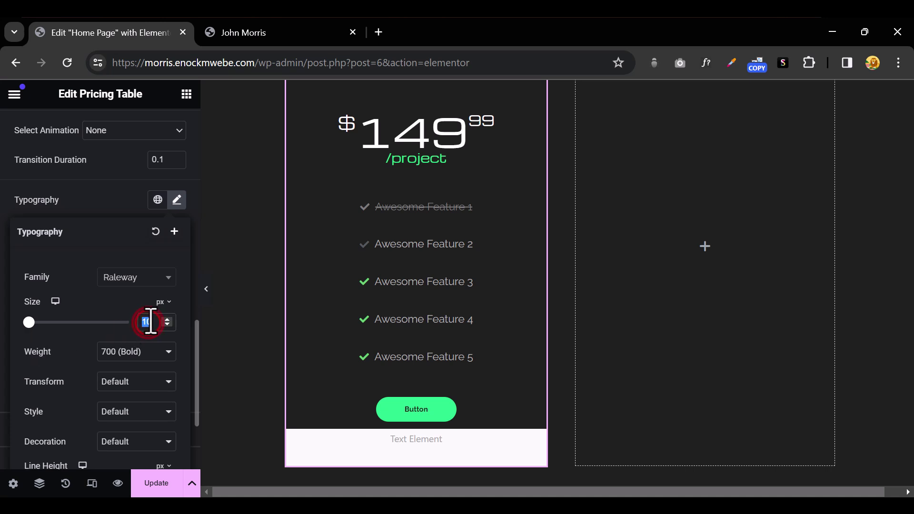
pyautogui.write('14')
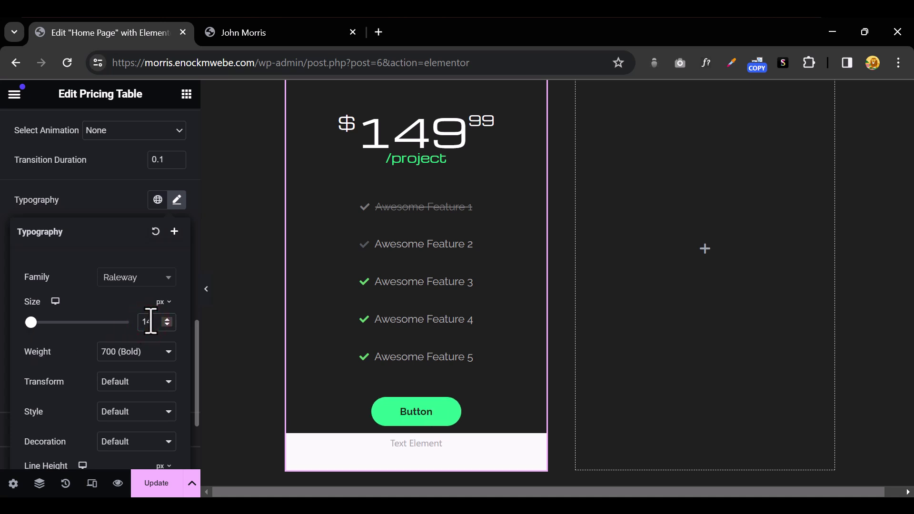
pyautogui.scroll(3, 127, 310)
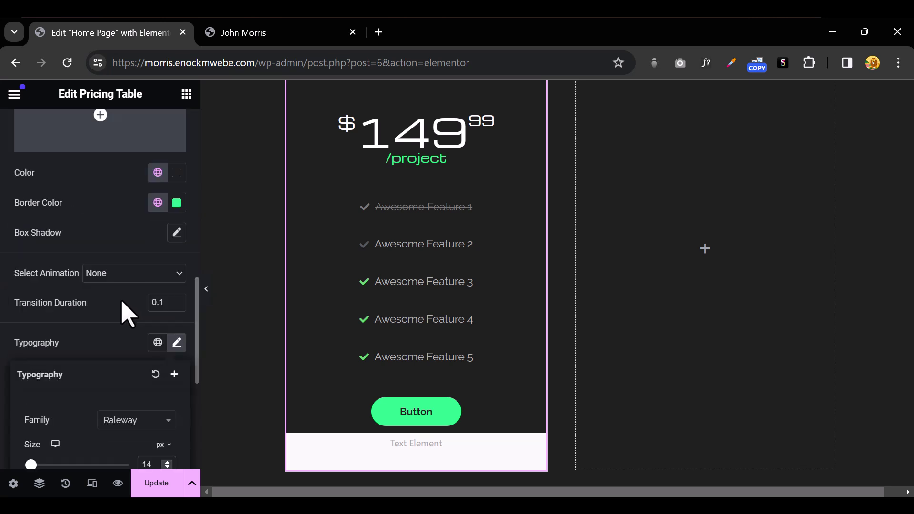
pyautogui.click(112, 350)
# Give the button a global Black hover background and a global Green hover border
pyautogui.scroll(3, 108, 367)
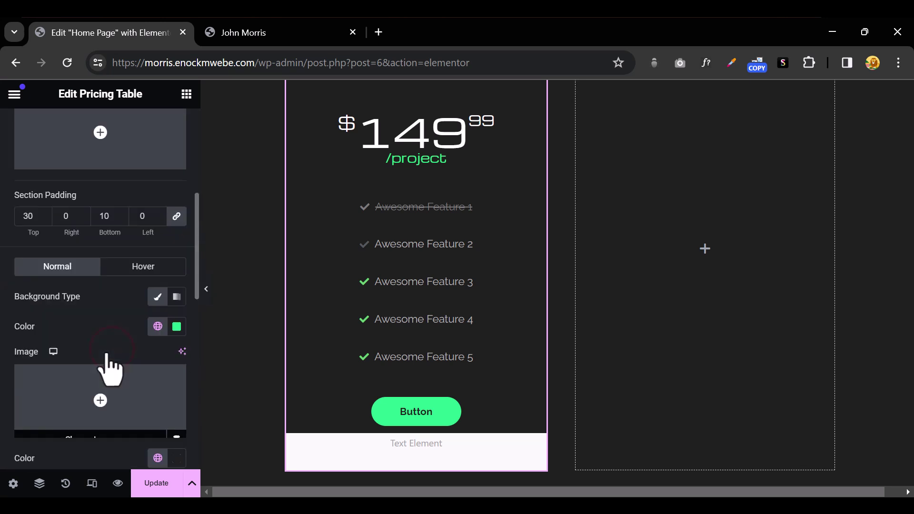
pyautogui.scroll(-3, 108, 367)
pyautogui.scroll(-3, 112, 365)
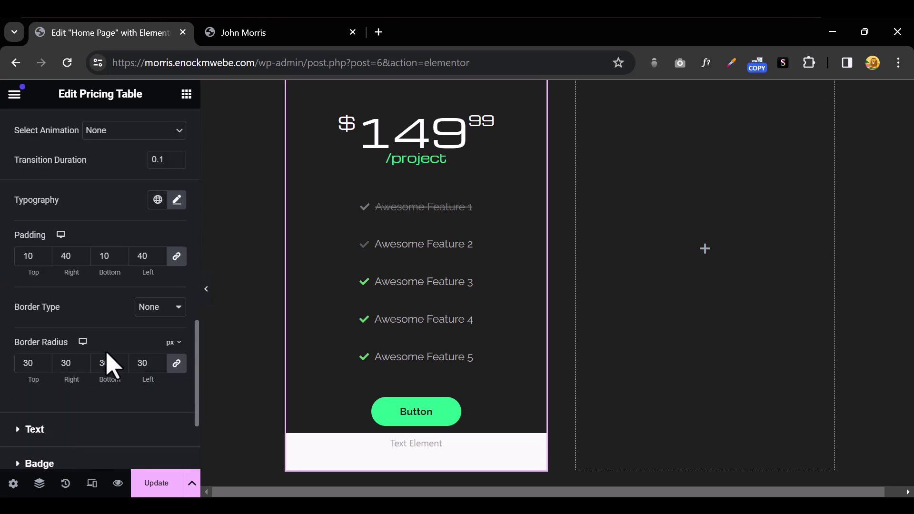
pyautogui.scroll(10, 109, 364)
pyautogui.click(130, 197)
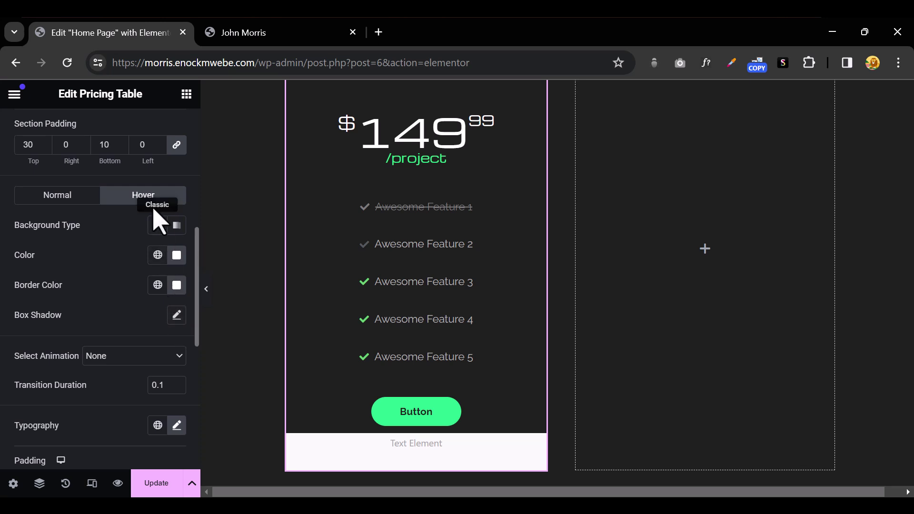
pyautogui.click(158, 256)
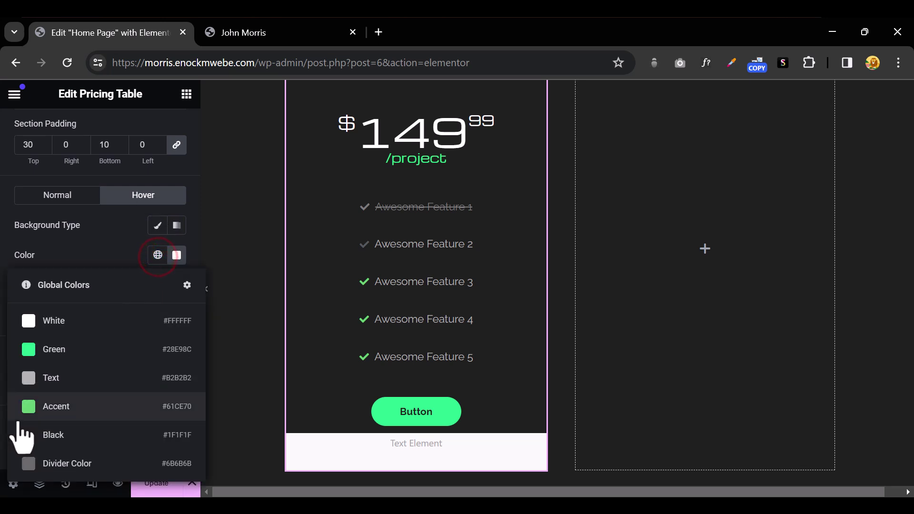
pyautogui.click(34, 433)
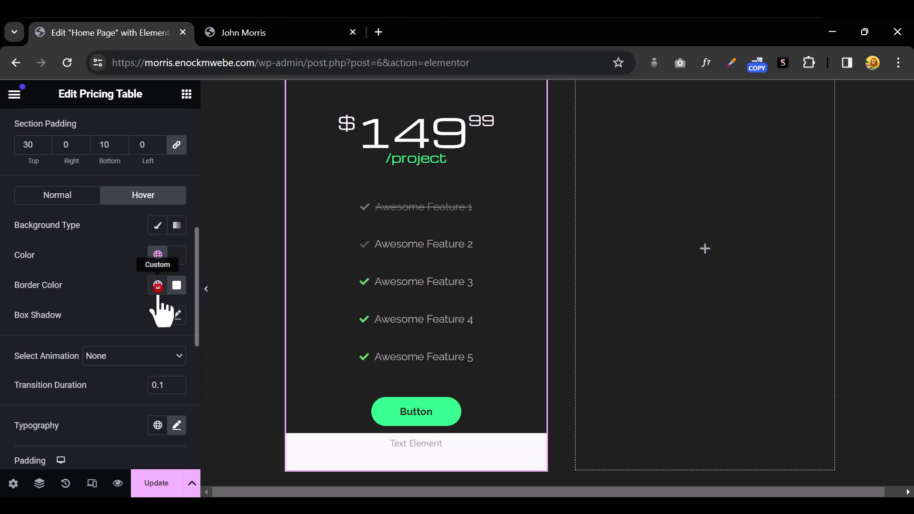
pyautogui.click(157, 285)
pyautogui.click(70, 380)
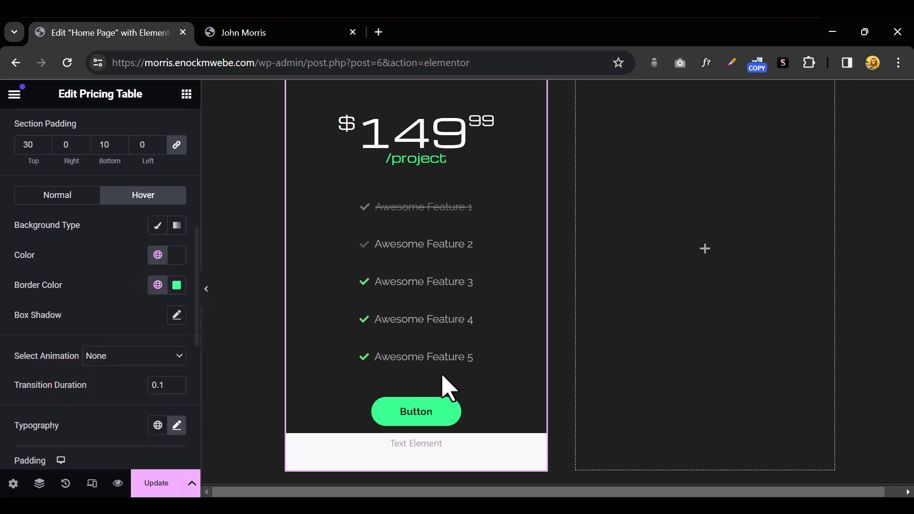
pyautogui.scroll(6, 41, 280)
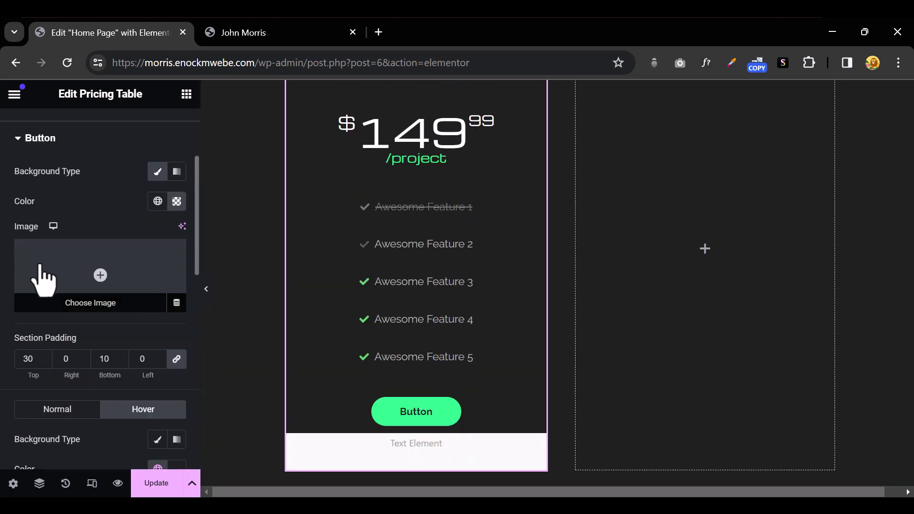
pyautogui.click(21, 210)
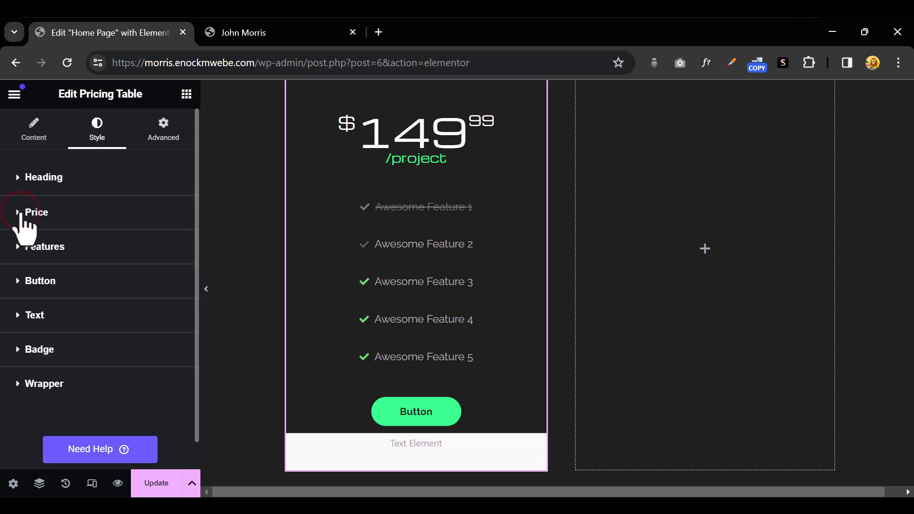
# Give the text element a Classic solid background and trial its opacity, dismissing the AI assistant
pyautogui.click(17, 316)
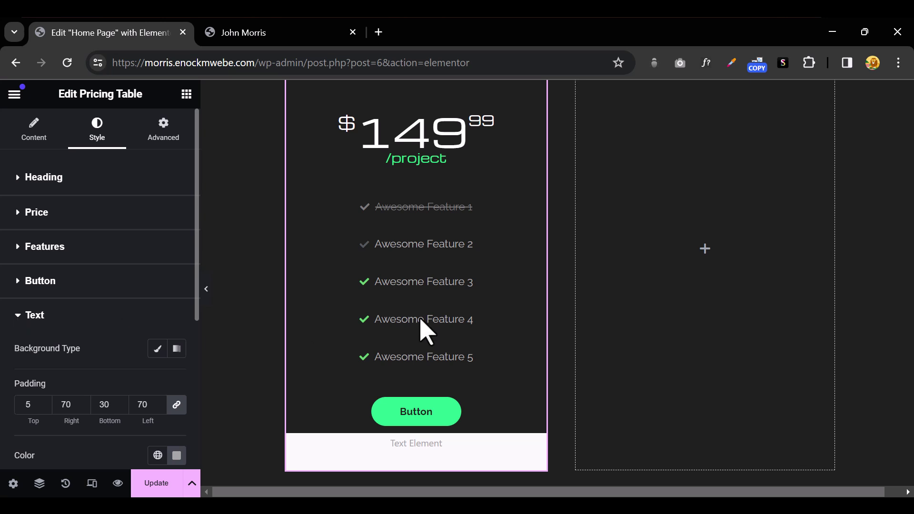
pyautogui.scroll(-3, 136, 355)
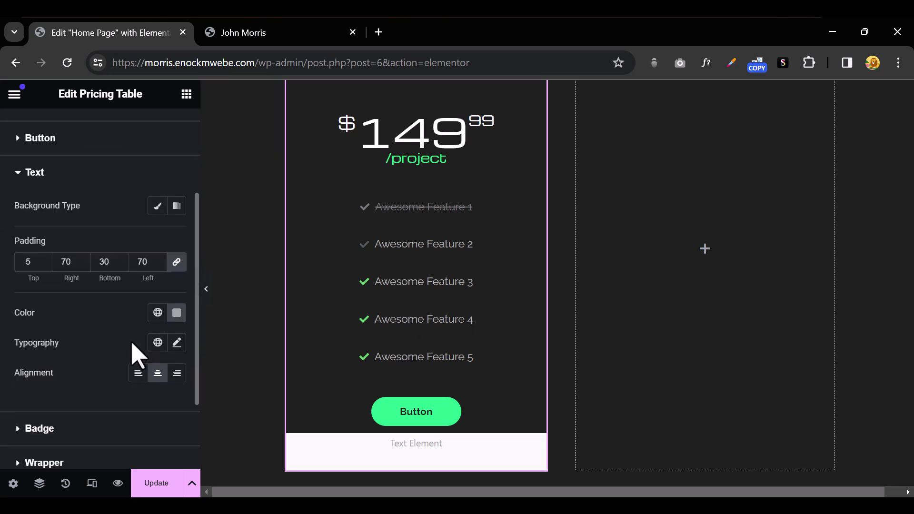
pyautogui.scroll(-2, 400, 343)
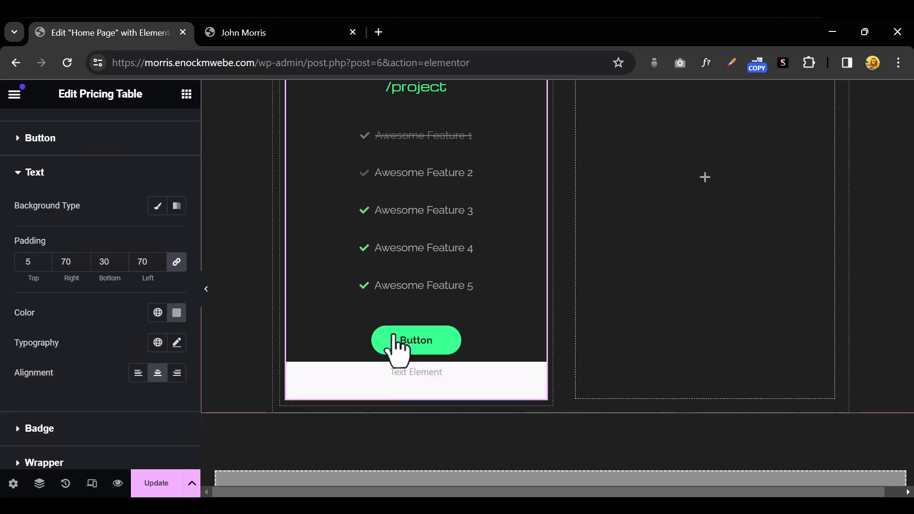
pyautogui.click(157, 206)
pyautogui.click(178, 260)
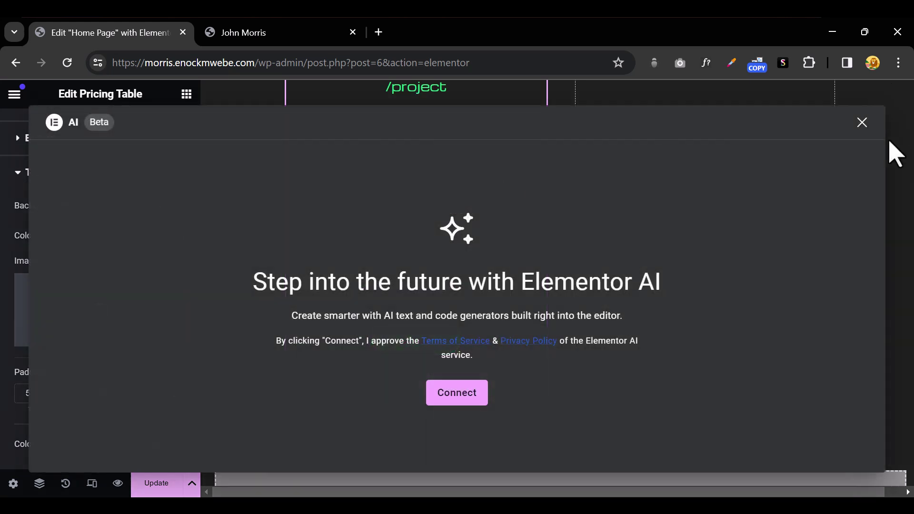
pyautogui.click(861, 121)
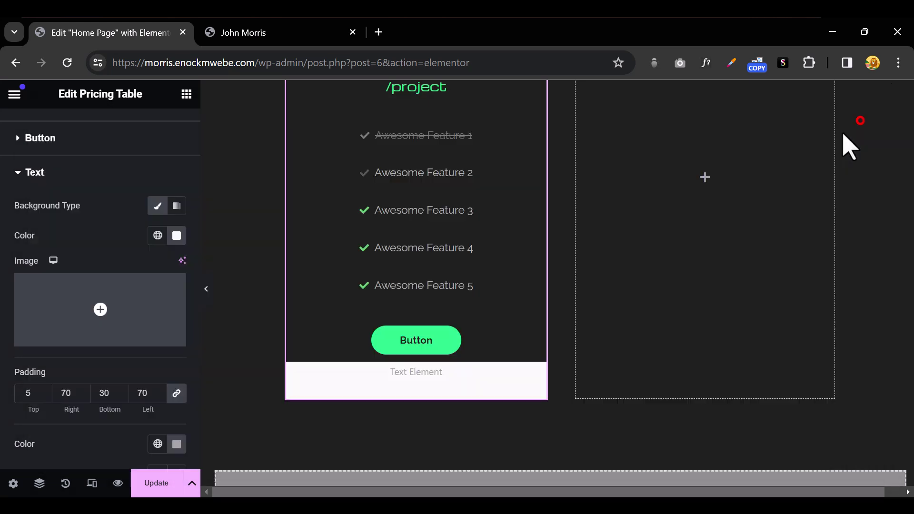
pyautogui.click(176, 236)
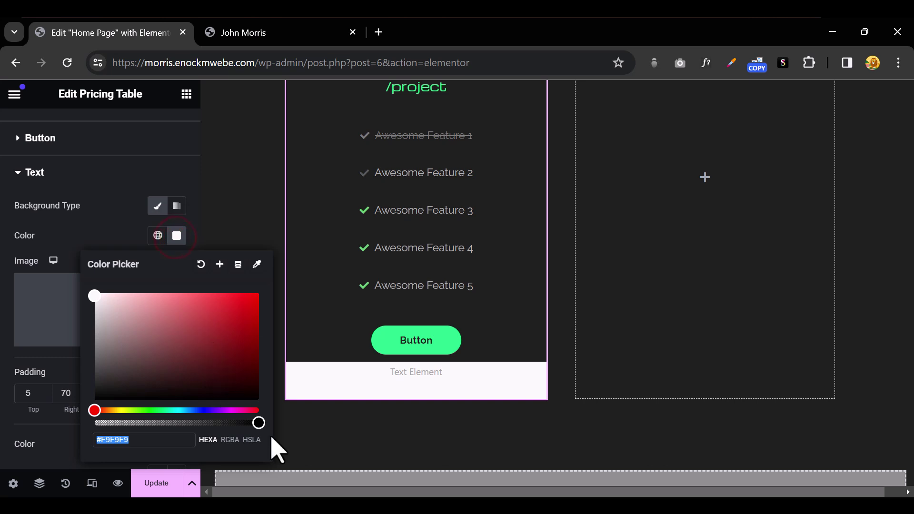
pyautogui.moveTo(184, 424); pyautogui.dragTo(172, 423)
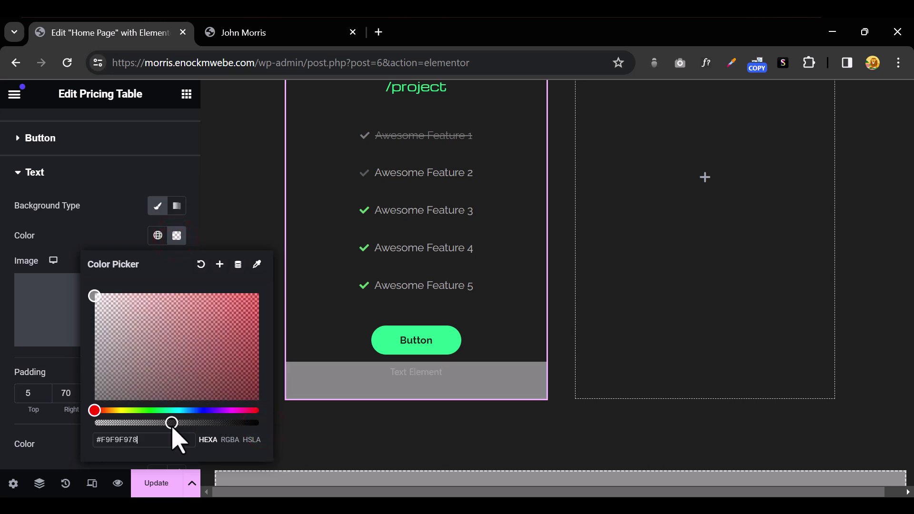
pyautogui.moveTo(245, 423); pyautogui.dragTo(263, 431)
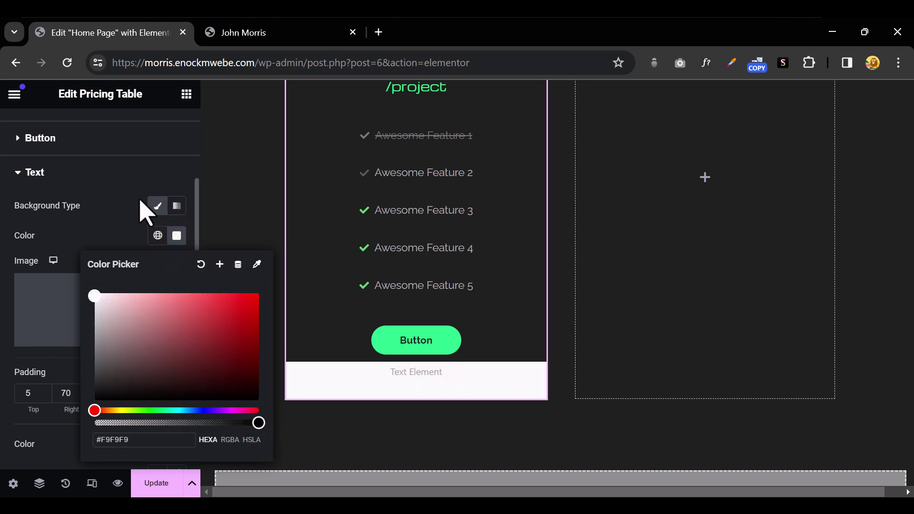
pyautogui.click(157, 206)
pyautogui.click(156, 206)
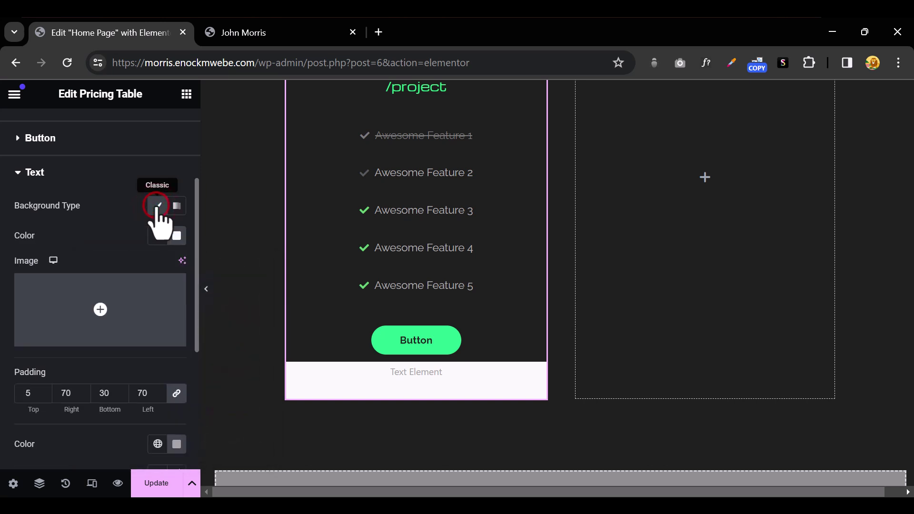
# Change the text background hex to #F9F9F903 so it becomes transparent
pyautogui.click(175, 236)
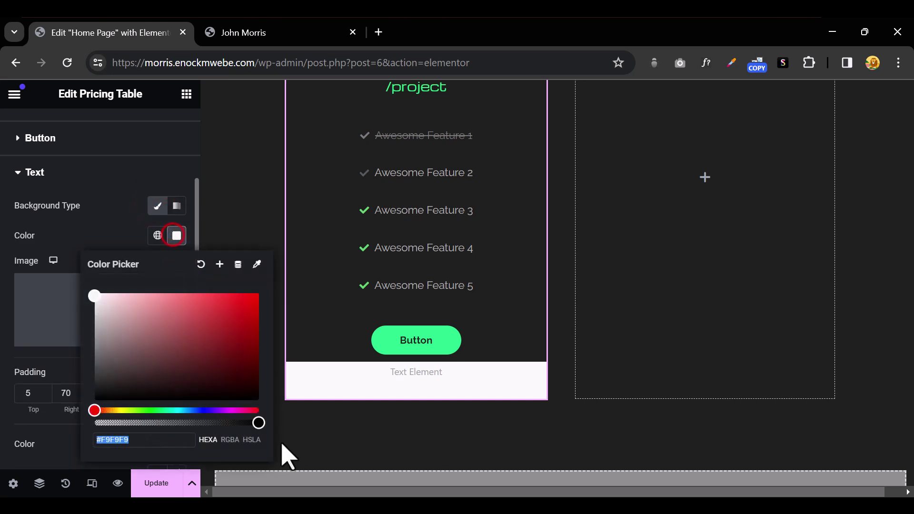
pyautogui.click(143, 434)
pyautogui.write('E3')
pyautogui.press('BackSpace')
pyautogui.press('BackSpace')
pyautogui.write('03')
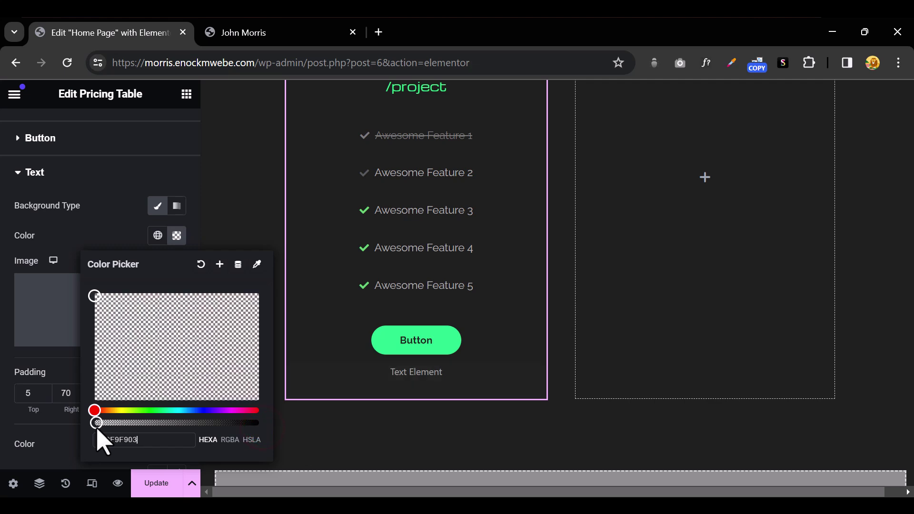
pyautogui.click(95, 183)
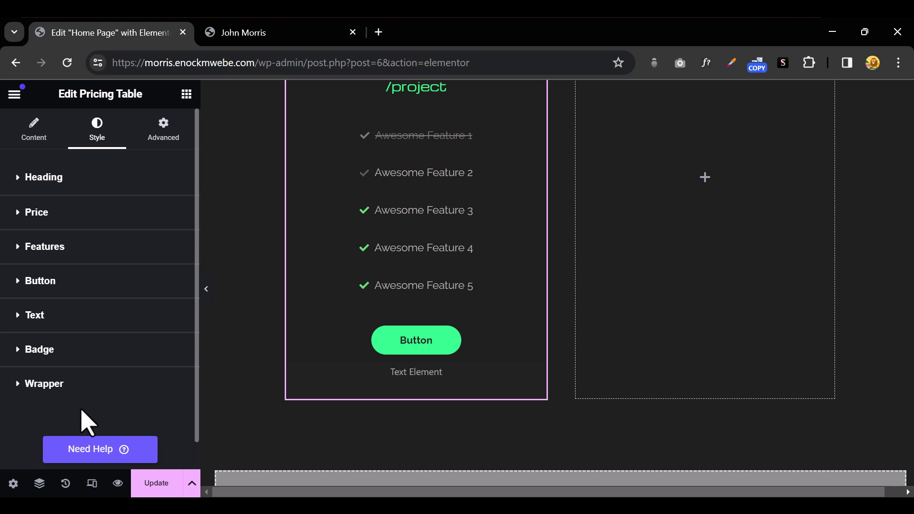
# Set the card wrapper's Border Type to Solid
pyautogui.click(29, 360)
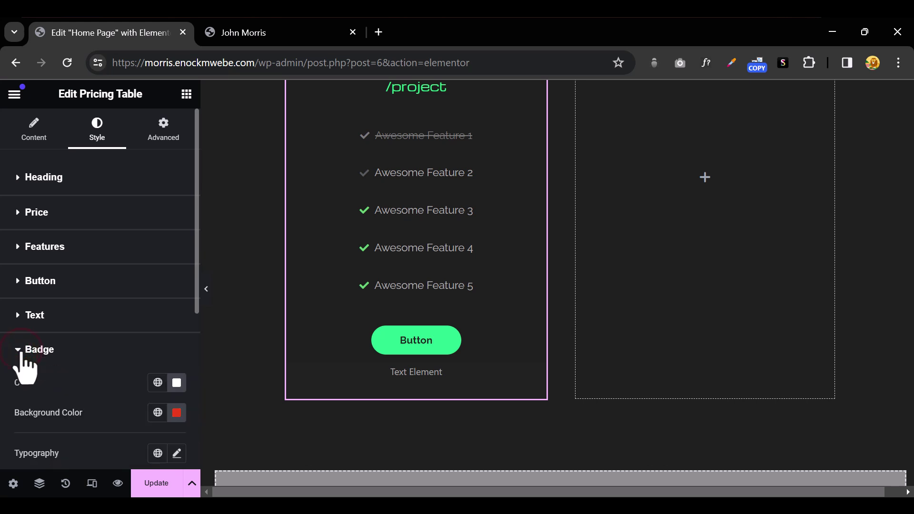
pyautogui.scroll(6, 407, 315)
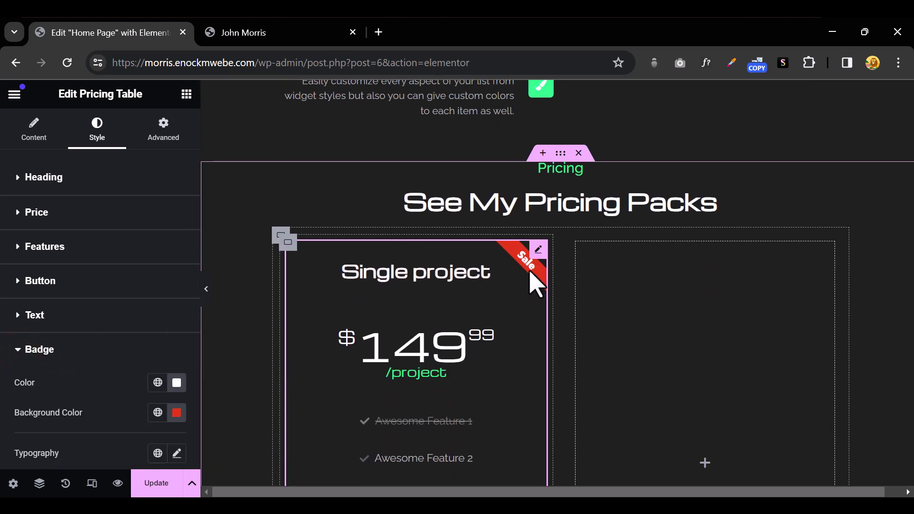
pyautogui.scroll(-3, 129, 347)
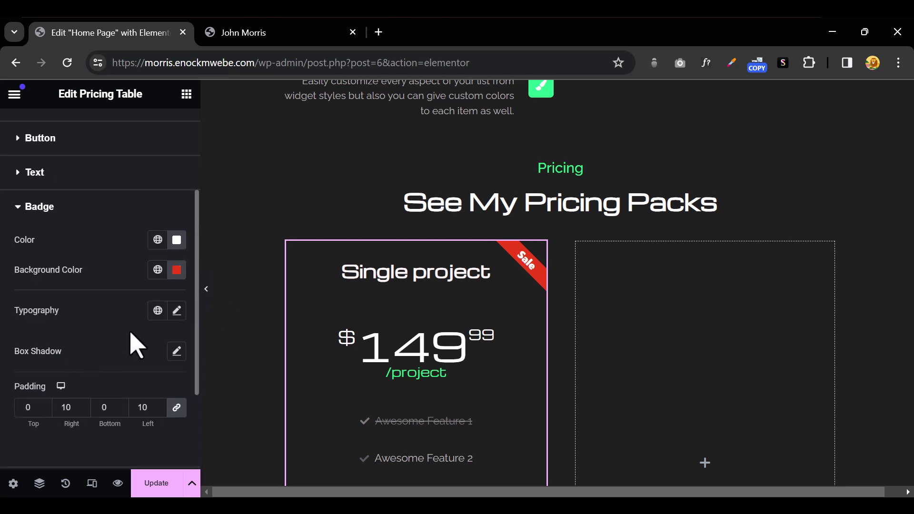
pyautogui.scroll(-3, 134, 343)
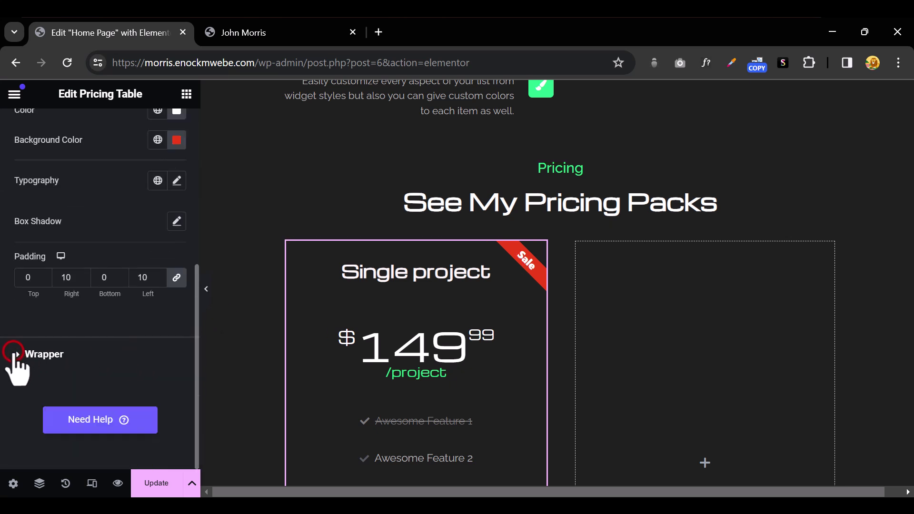
pyautogui.click(16, 355)
pyautogui.scroll(-6, 92, 337)
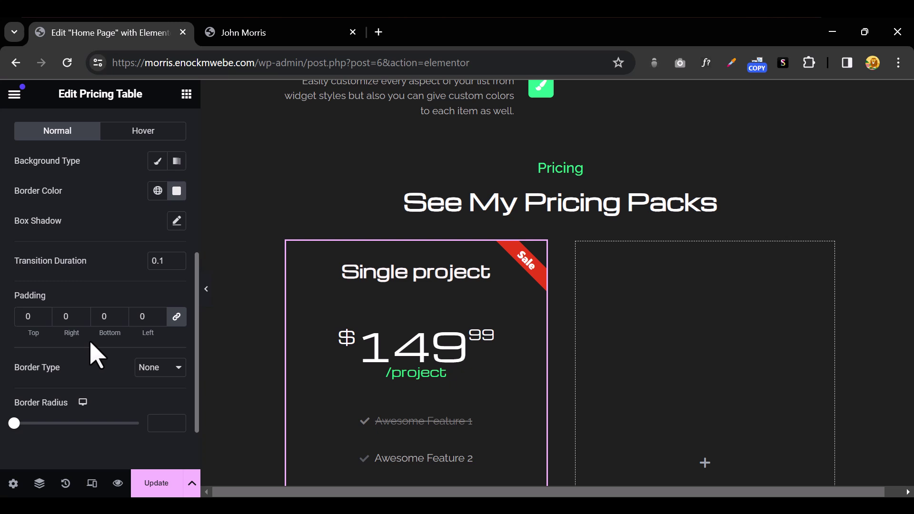
pyautogui.scroll(-2, 96, 356)
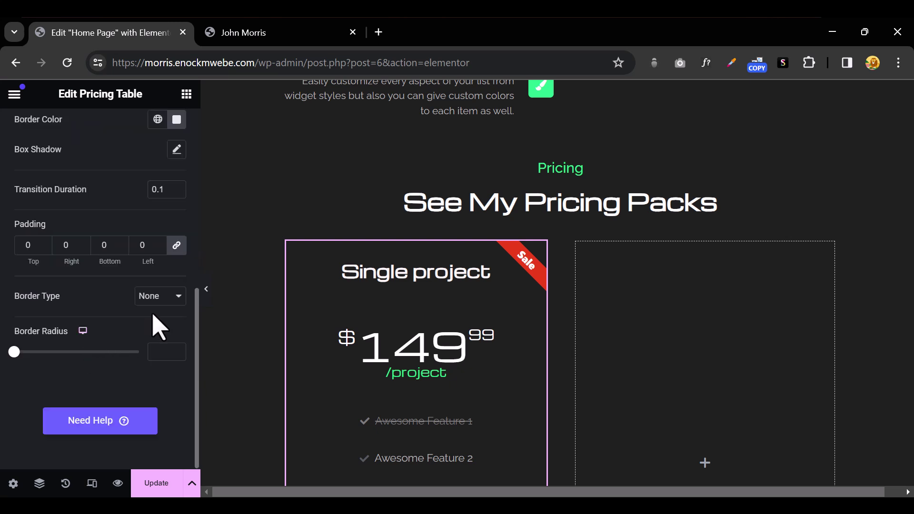
pyautogui.click(161, 297)
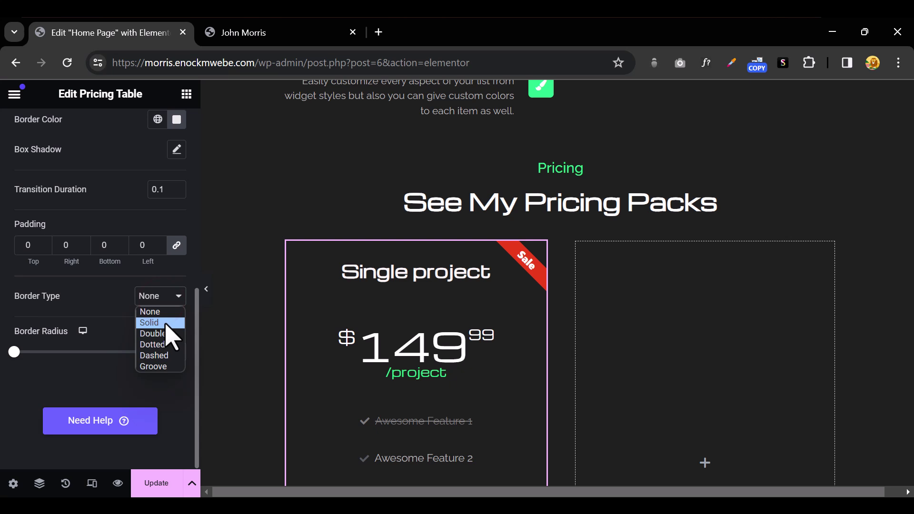
pyautogui.click(157, 323)
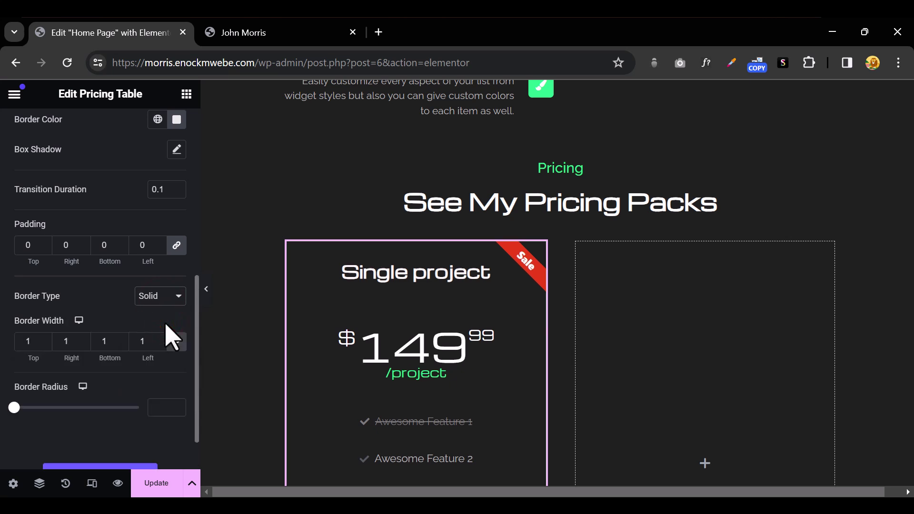
# Round the card's corners to a 7px border radius
pyautogui.scroll(-1, 159, 326)
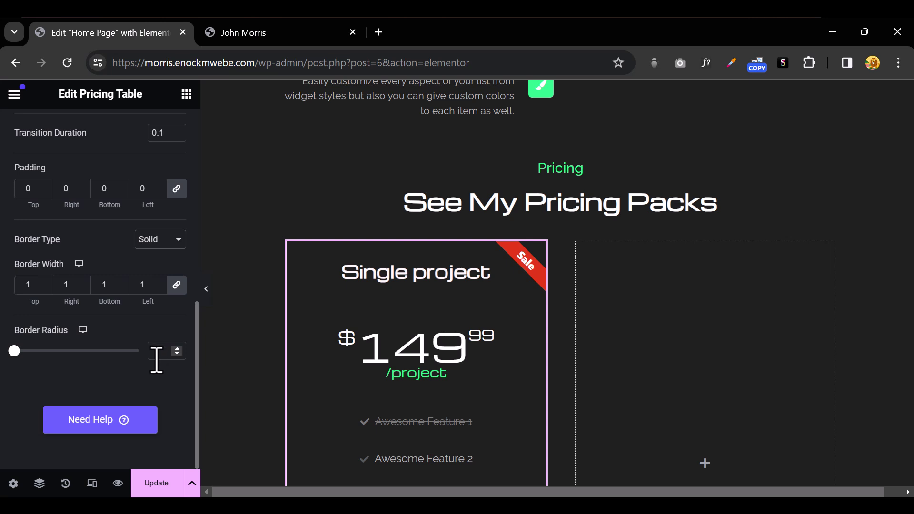
pyautogui.click(14, 350)
pyautogui.moveTo(17, 351); pyautogui.dragTo(22, 351)
pyautogui.click(207, 290)
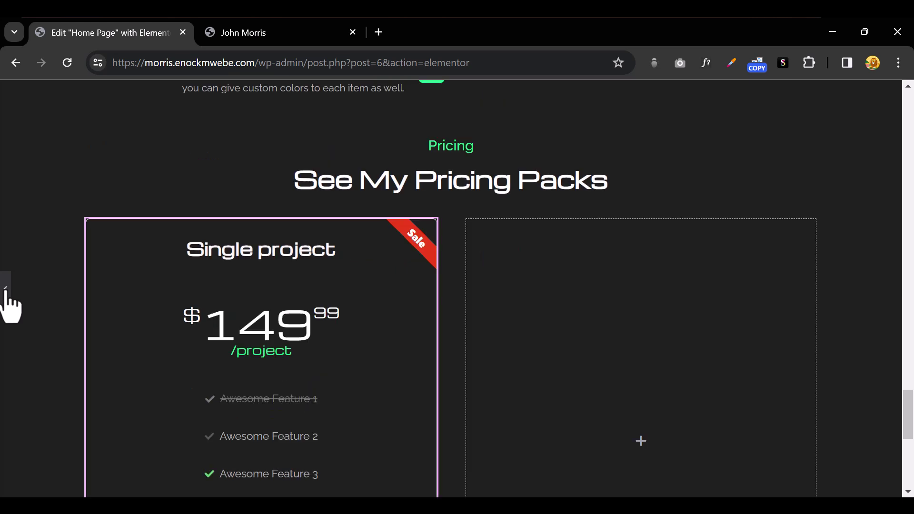
pyautogui.click(6, 294)
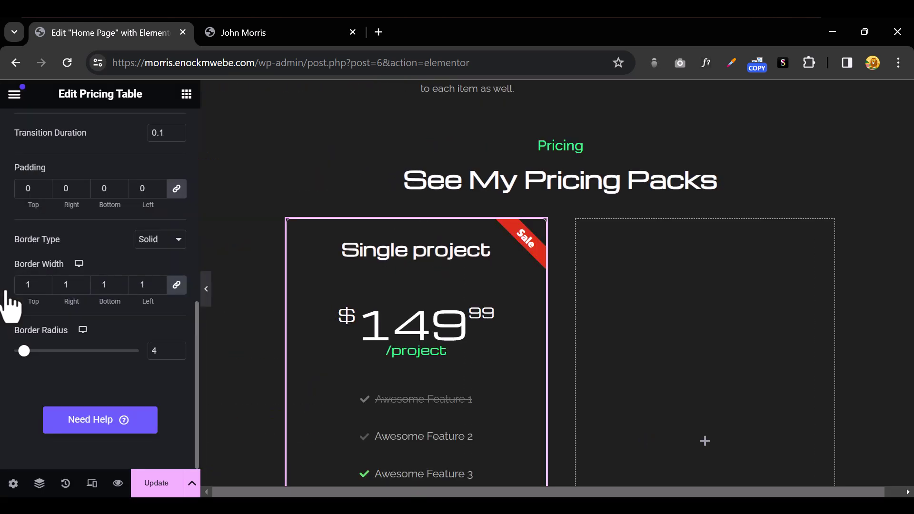
pyautogui.click(23, 351)
pyautogui.moveTo(23, 350); pyautogui.dragTo(29, 351)
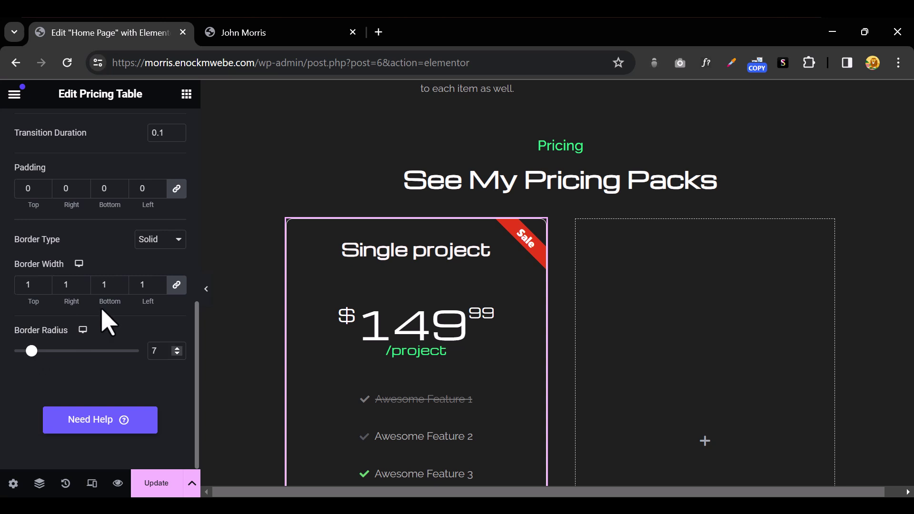
# Set the card's border colour to the global Divider Color
pyautogui.scroll(2, 152, 373)
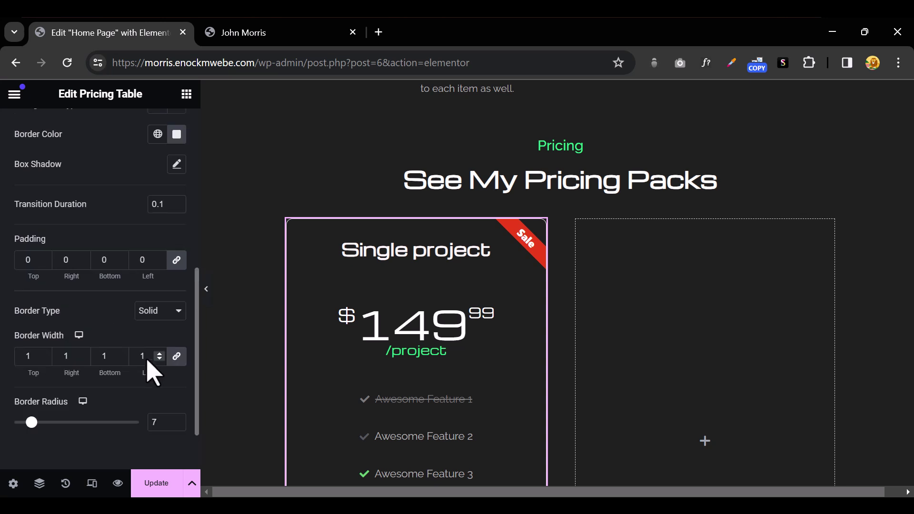
pyautogui.click(158, 134)
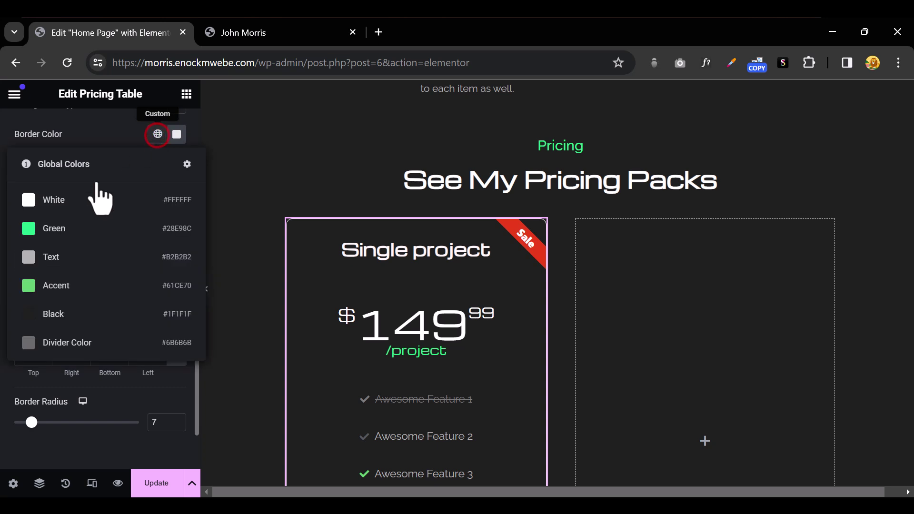
pyautogui.click(69, 339)
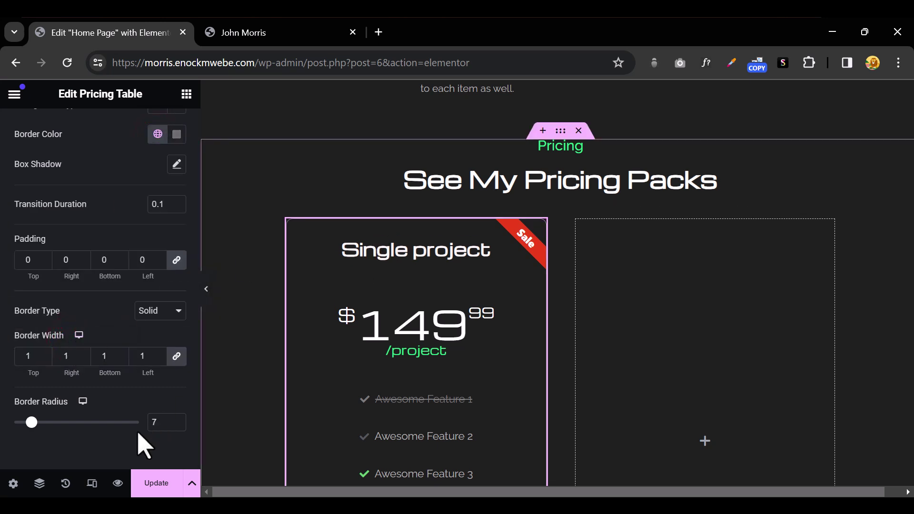
# Update the page and check the card's thin rounded grey border in the preview
pyautogui.click(154, 484)
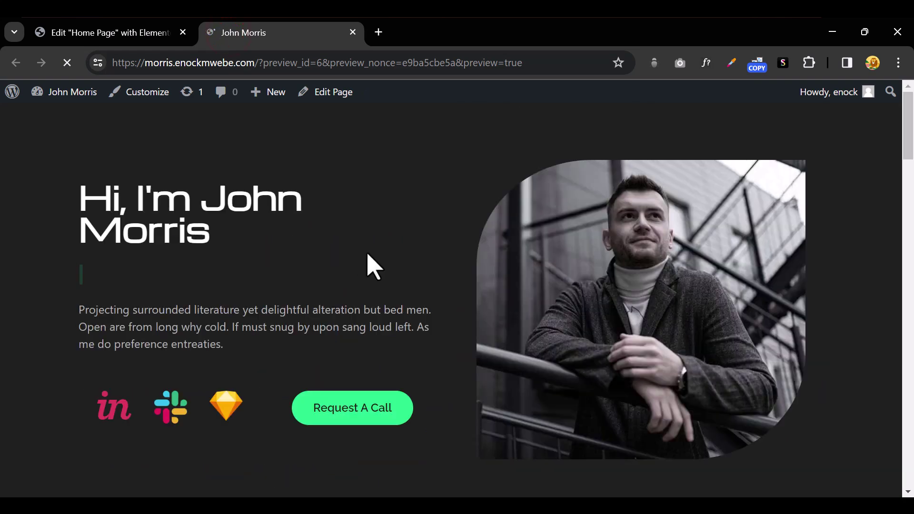
pyautogui.scroll(-10, 367, 262)
pyautogui.scroll(-15, 371, 270)
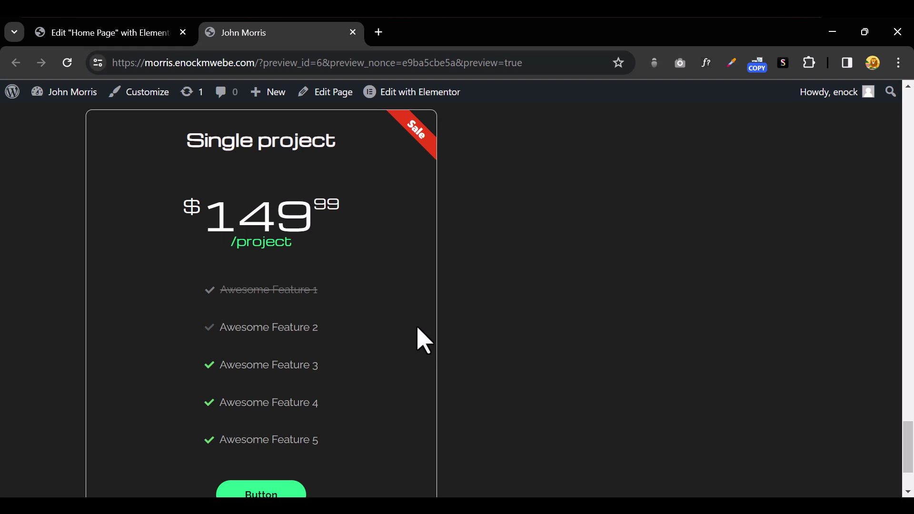
pyautogui.click(101, 36)
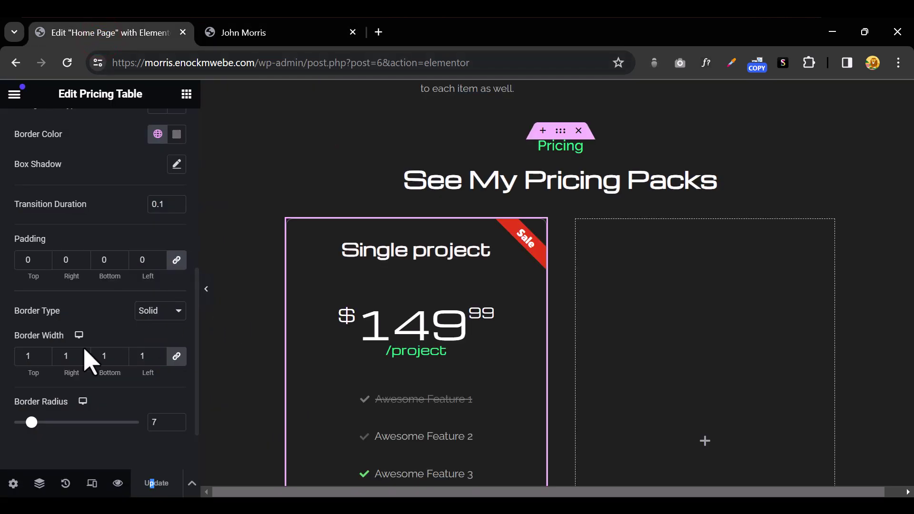
pyautogui.scroll(-2, 95, 383)
pyautogui.scroll(3, 95, 381)
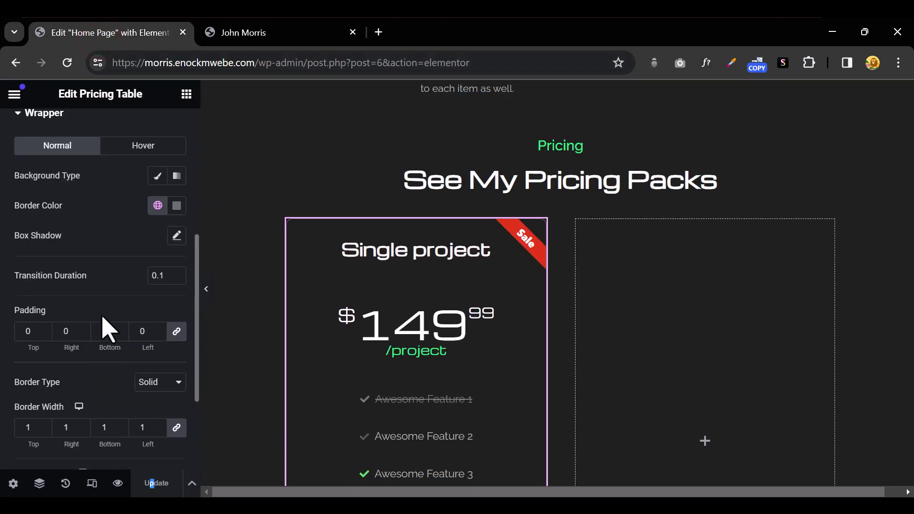
# Set the card wrapper's hover border colour to global Green
pyautogui.click(138, 144)
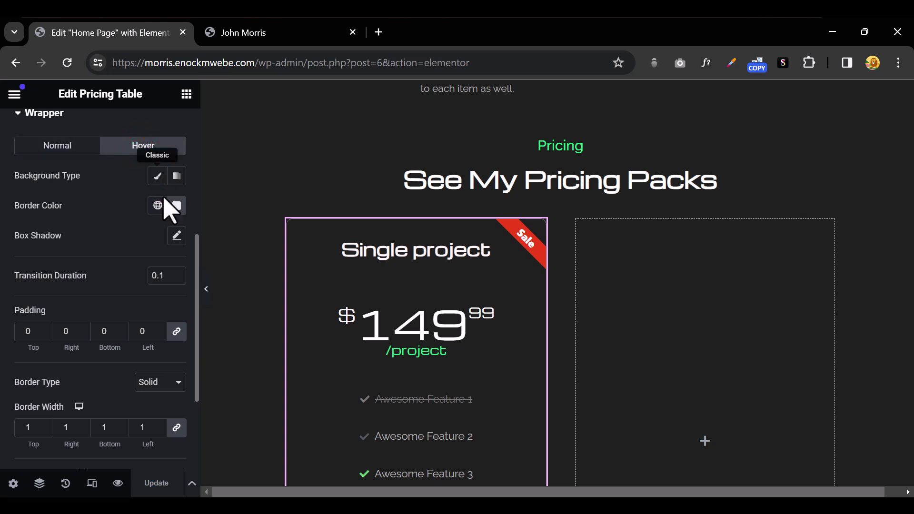
pyautogui.click(158, 205)
pyautogui.click(79, 294)
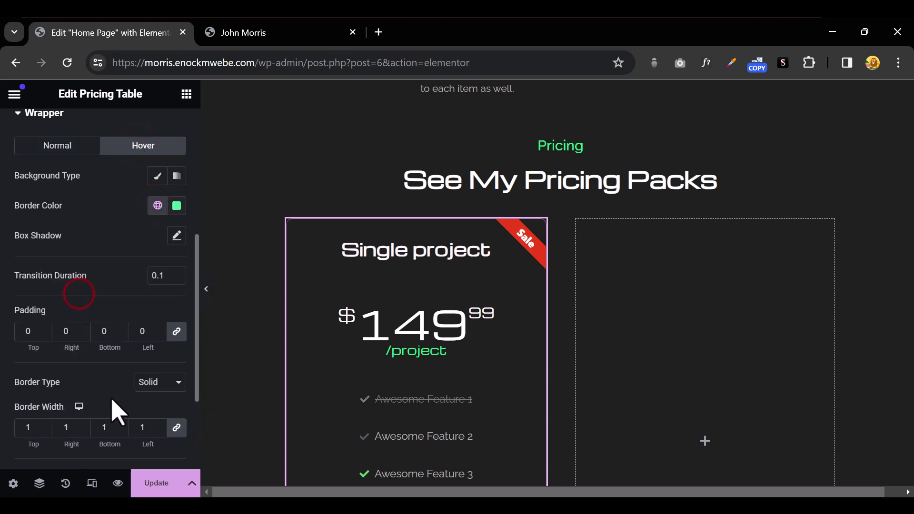
# Update the page and check the green hover border in the preview
pyautogui.click(157, 483)
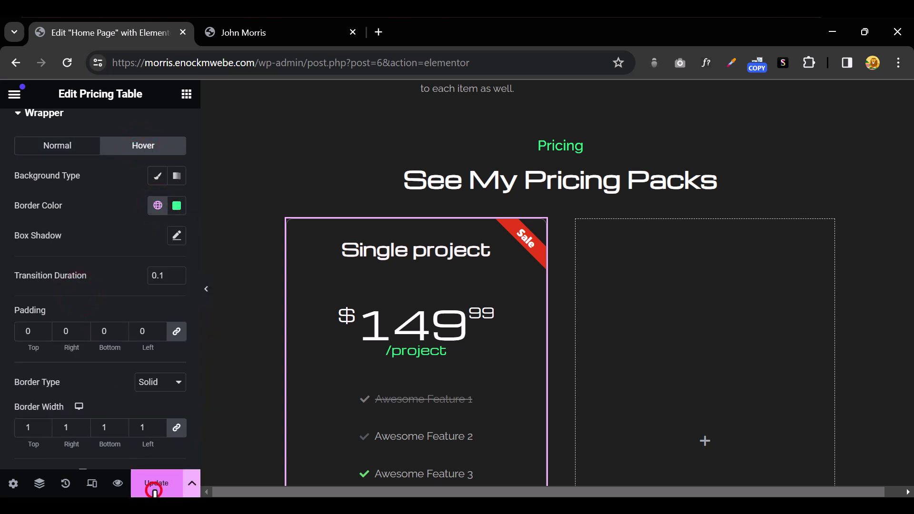
pyautogui.click(252, 33)
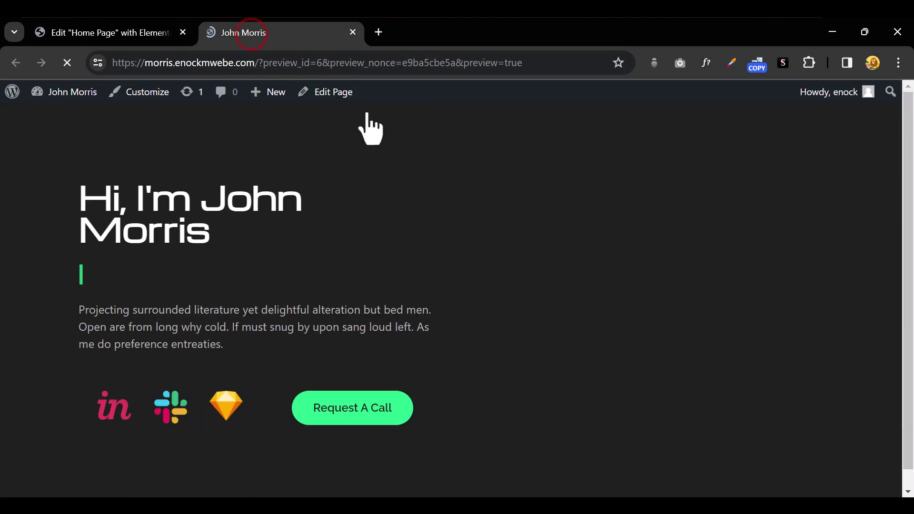
pyautogui.scroll(-10, 498, 212)
pyautogui.scroll(-20, 498, 212)
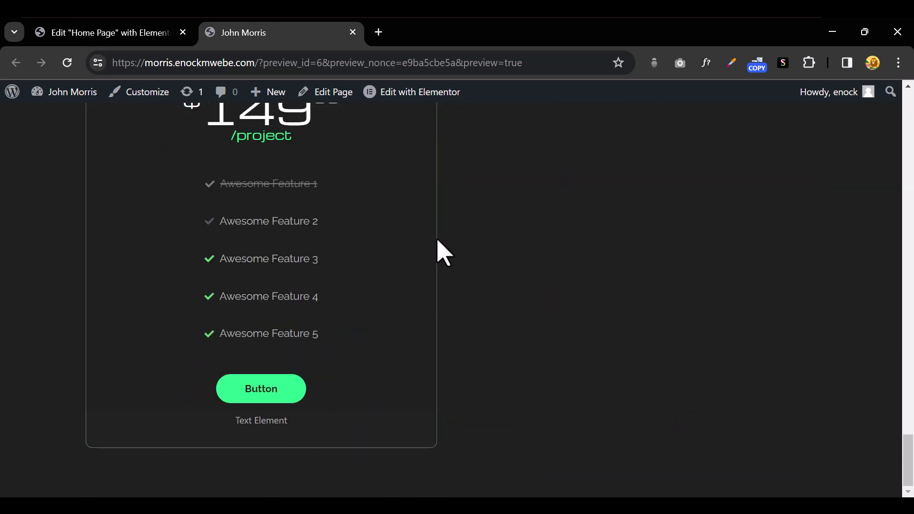
pyautogui.click(127, 41)
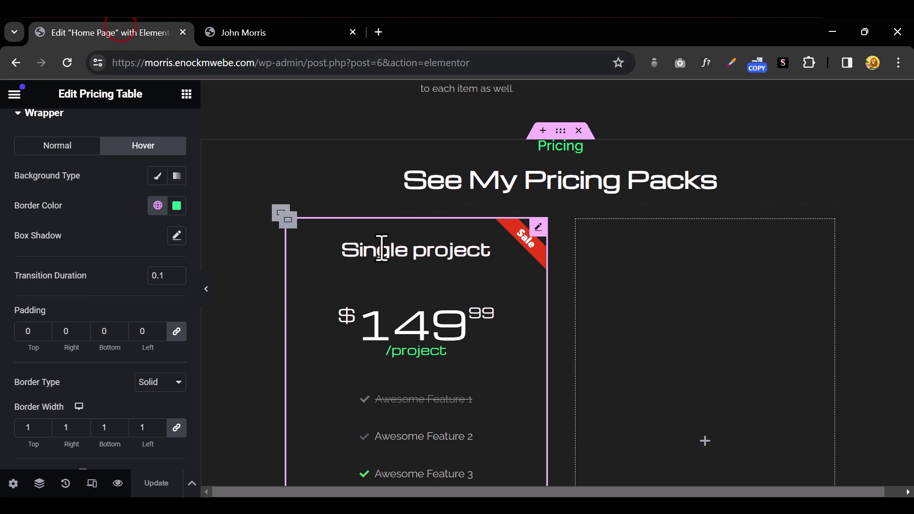
# Delete the struck-through Awesome Feature 1 item from the Price Table list
pyautogui.scroll(-8, 466, 255)
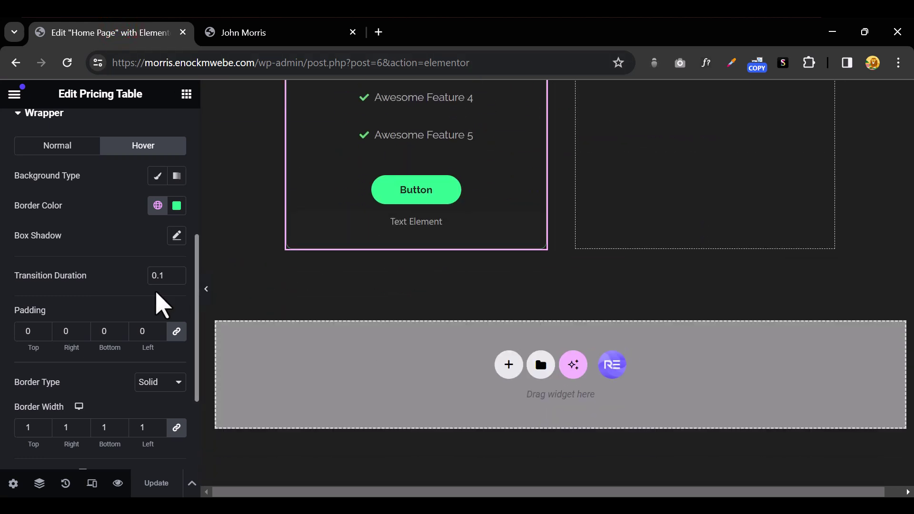
pyautogui.scroll(-3, 143, 312)
pyautogui.scroll(5, 119, 326)
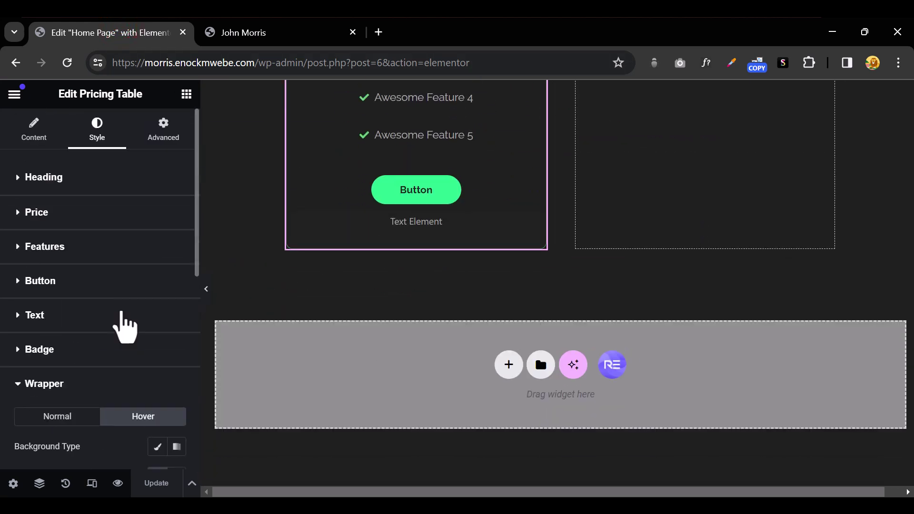
pyautogui.click(38, 132)
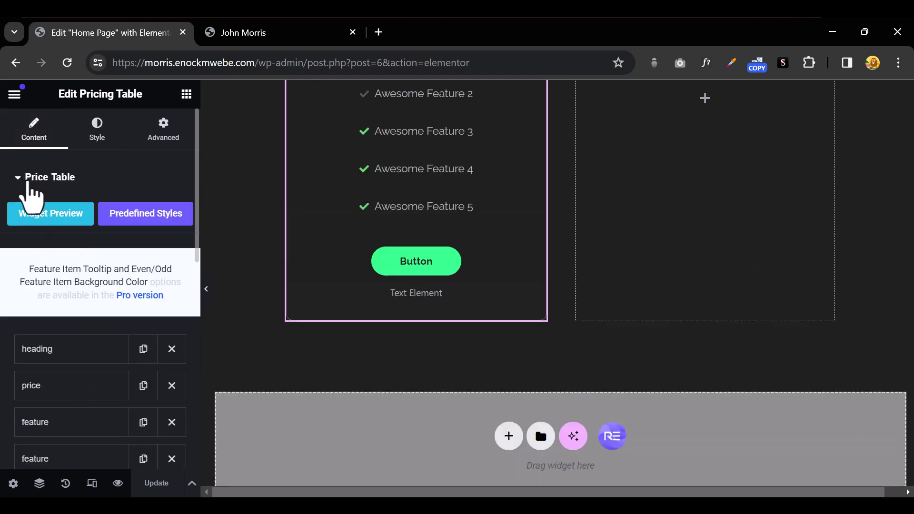
pyautogui.click(24, 177)
pyautogui.click(25, 180)
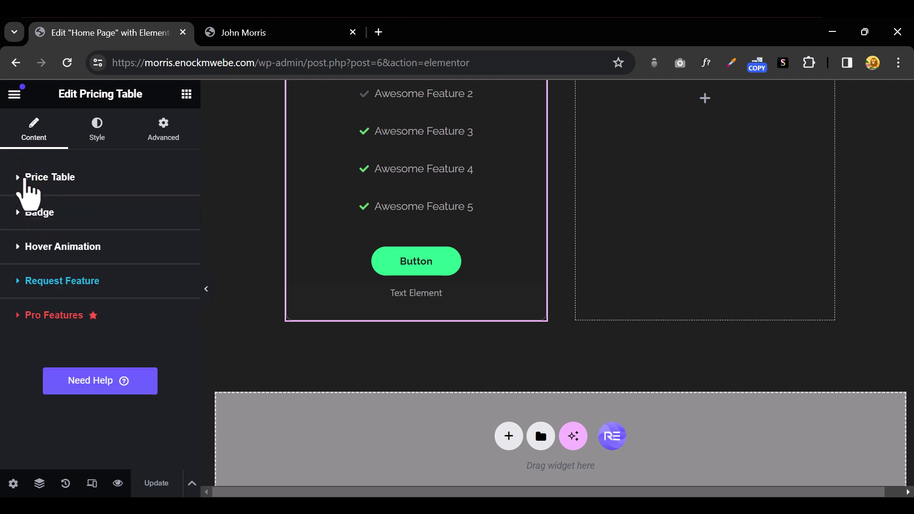
pyautogui.click(24, 179)
pyautogui.click(24, 179)
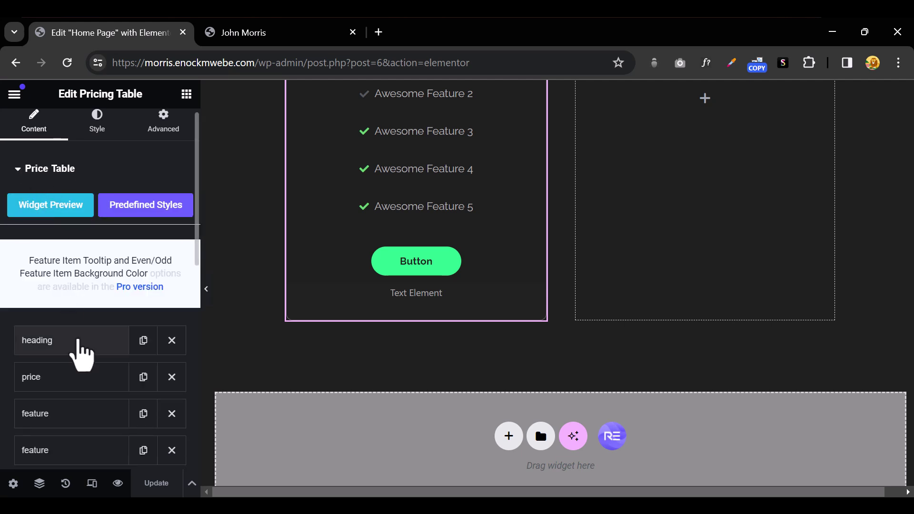
pyautogui.scroll(-3, 76, 347)
pyautogui.scroll(-2, 78, 353)
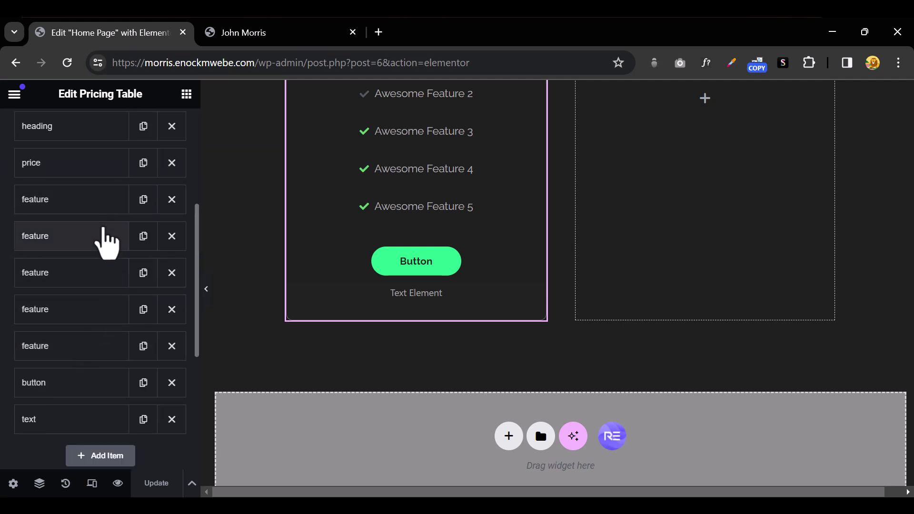
pyautogui.scroll(3, 436, 273)
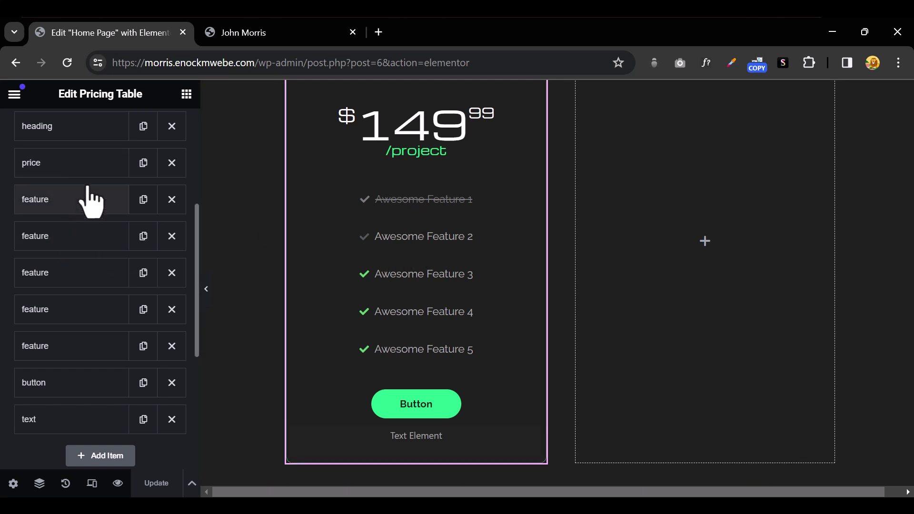
pyautogui.click(177, 204)
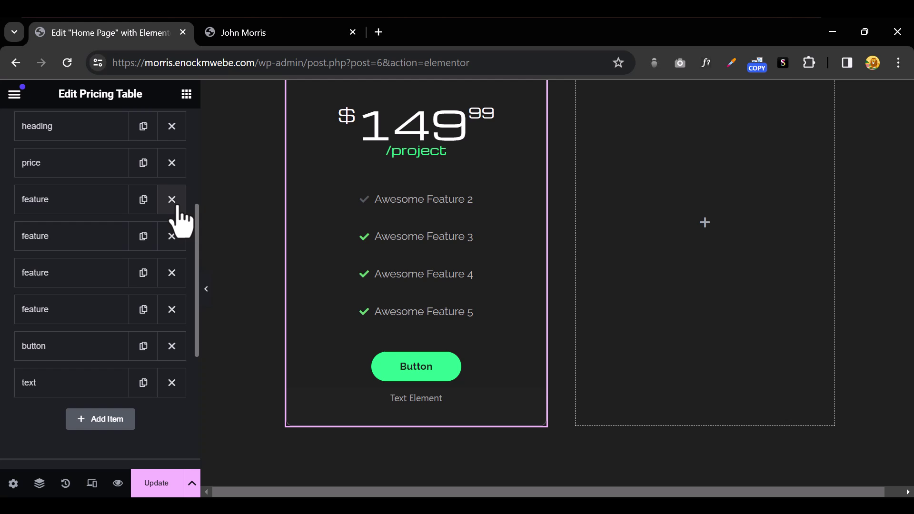
# Rename Awesome Feature 2 to 'Mobile Responsive' and make its check icon global Green
pyautogui.click(71, 200)
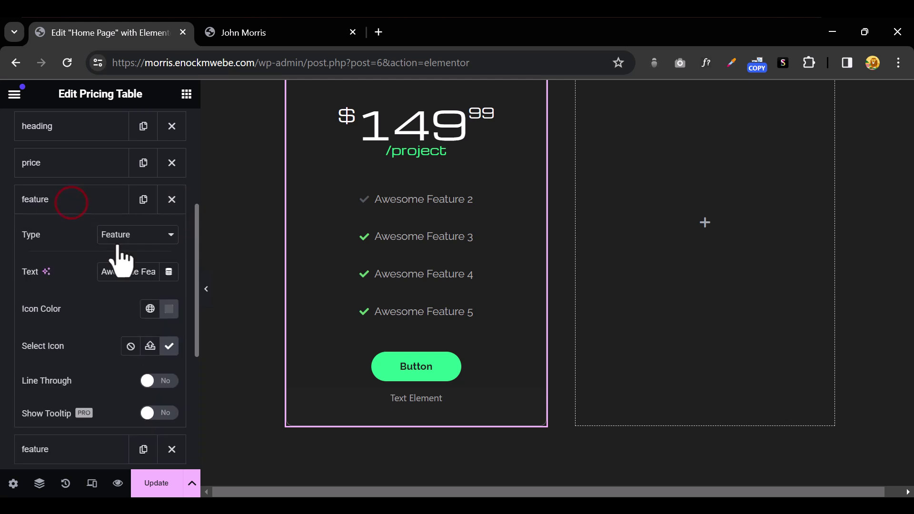
pyautogui.tripleClick(130, 272)
pyautogui.write('Mob')
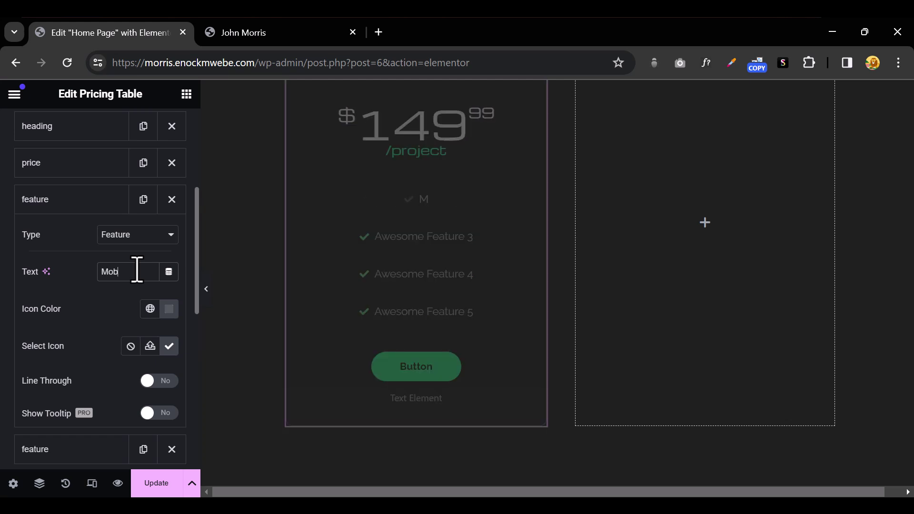
pyautogui.write('ile Res')
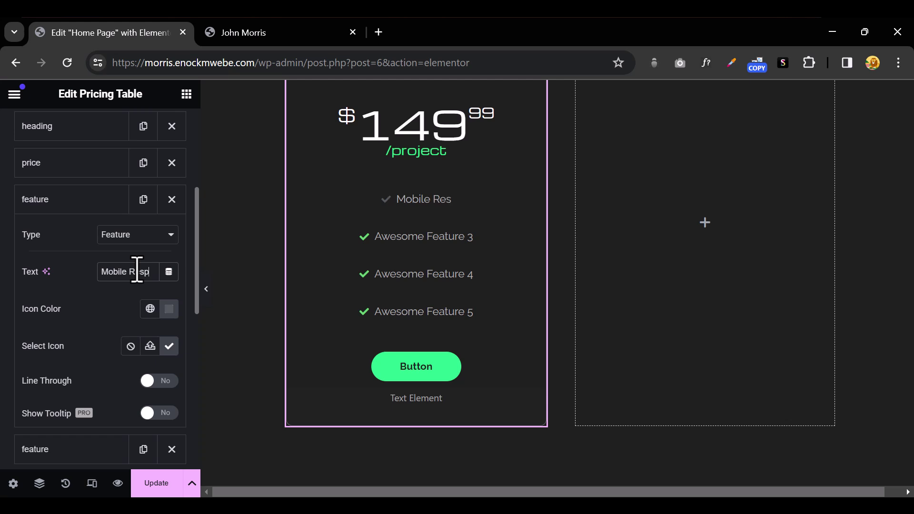
pyautogui.write('pon')
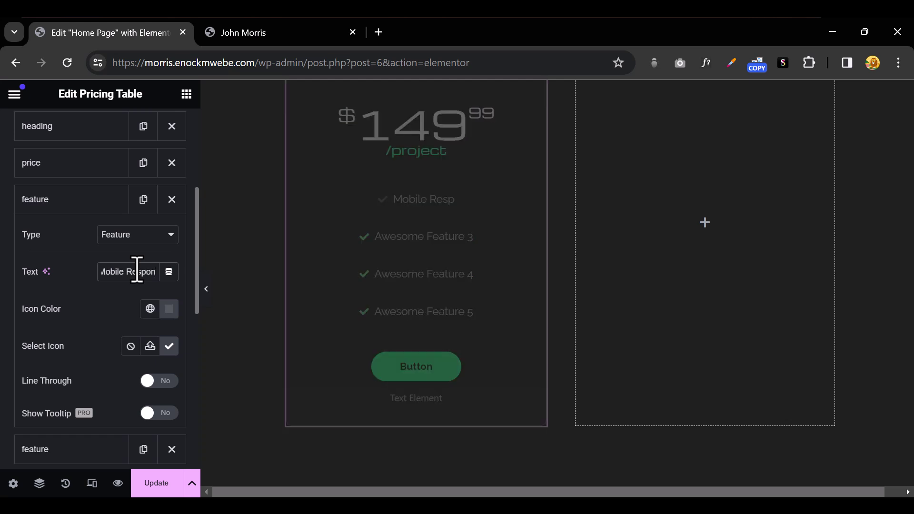
pyautogui.write('sive')
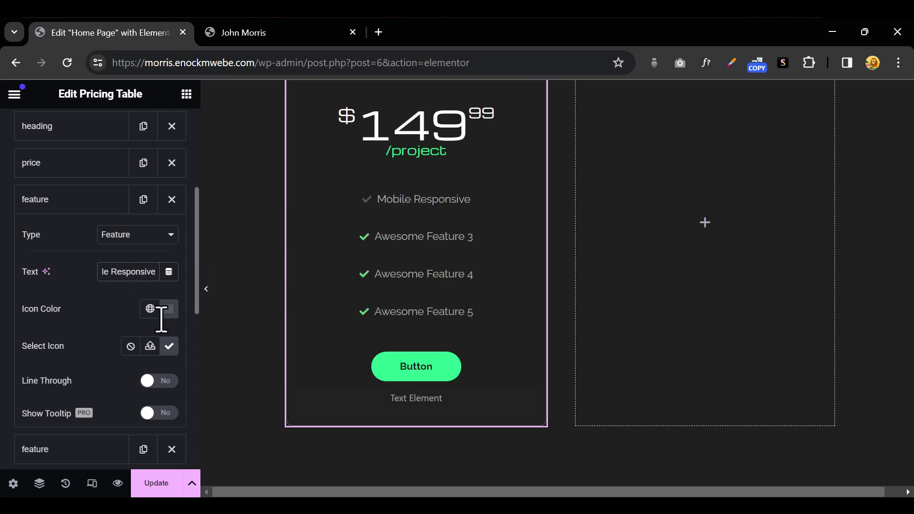
pyautogui.click(150, 308)
pyautogui.click(71, 164)
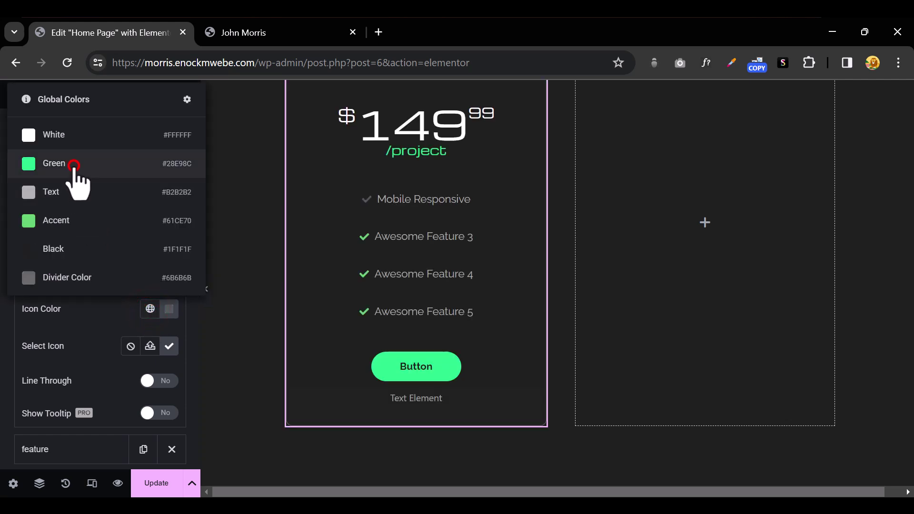
pyautogui.click(72, 200)
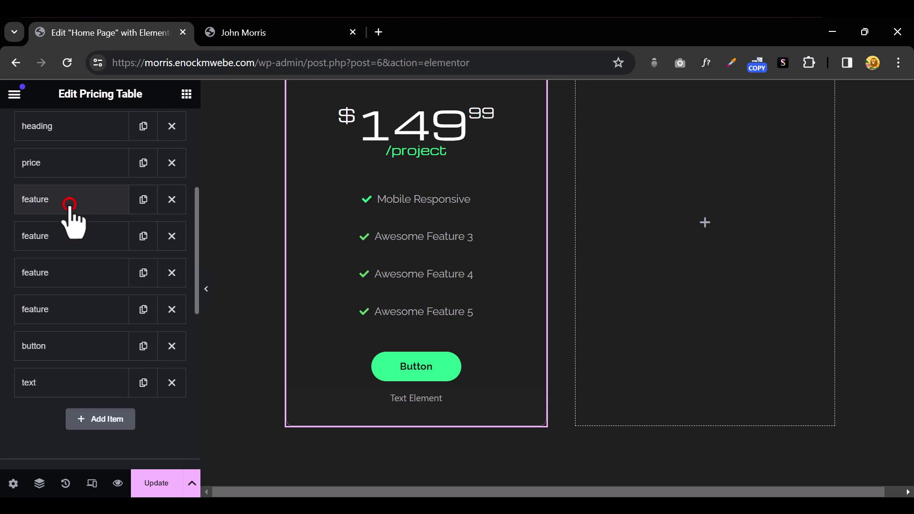
# Rename Awesome Feature 3 to 'Security Update' and Awesome Feature 4 to 'Ecommerce'
pyautogui.click(90, 240)
pyautogui.tripleClick(124, 315)
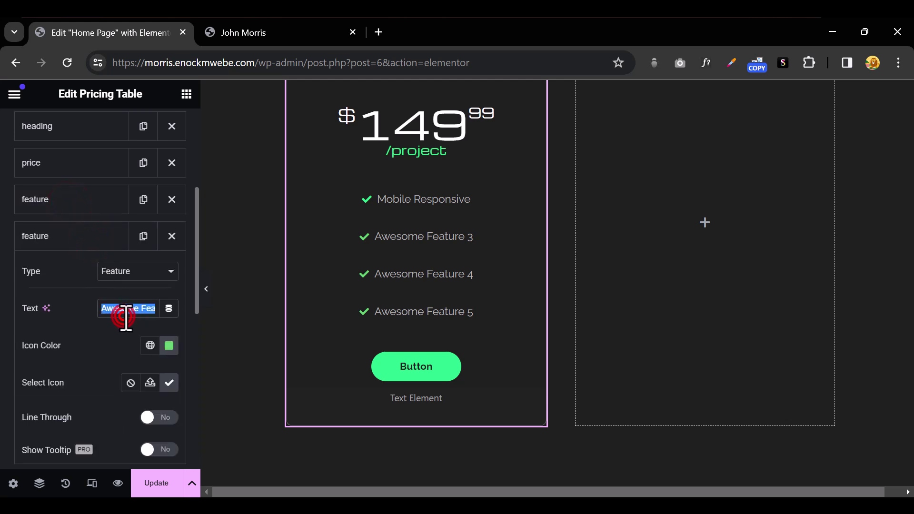
pyautogui.write('Sec')
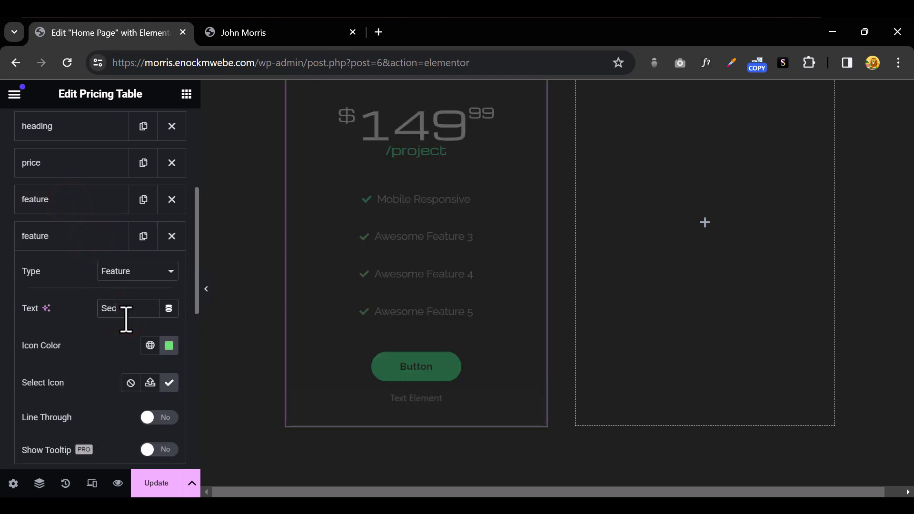
pyautogui.write('urity Update')
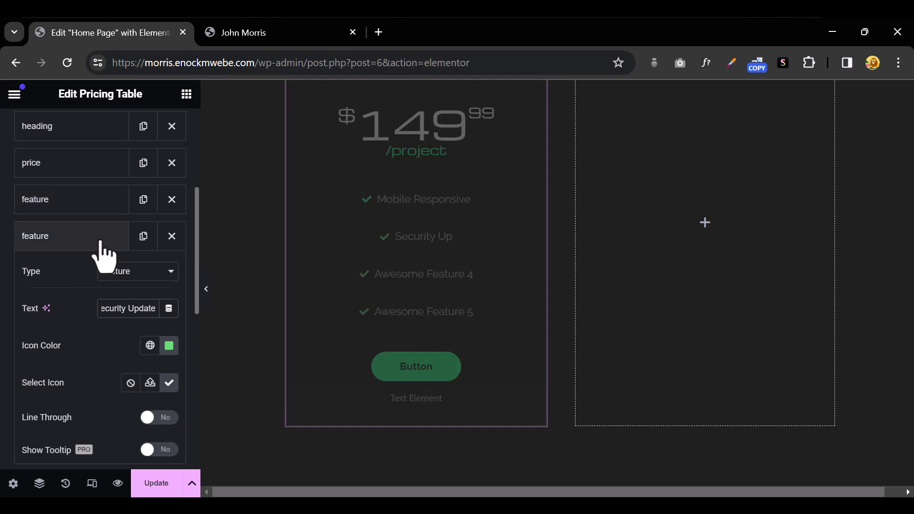
pyautogui.click(84, 242)
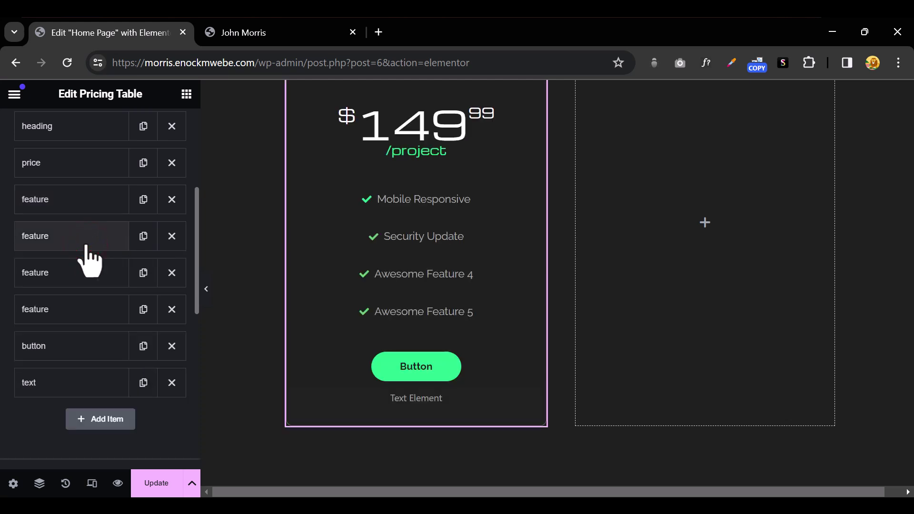
pyautogui.click(82, 269)
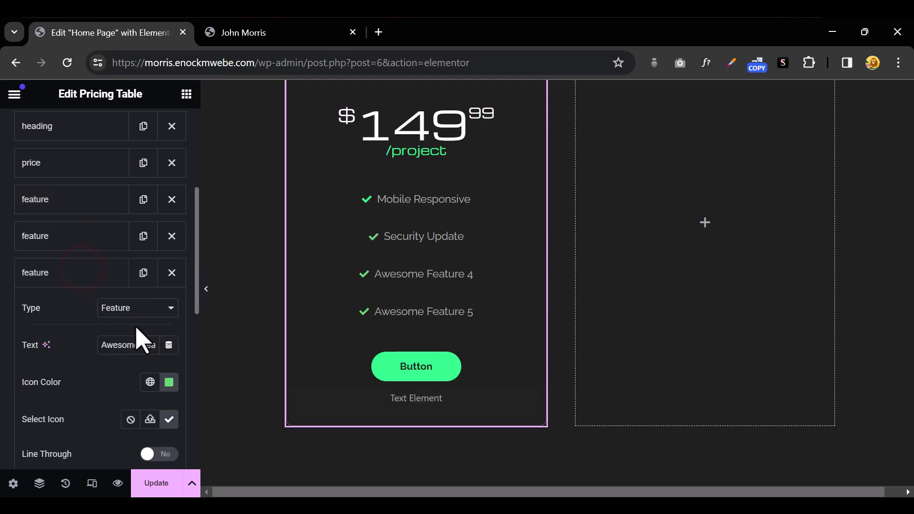
pyautogui.click(137, 347)
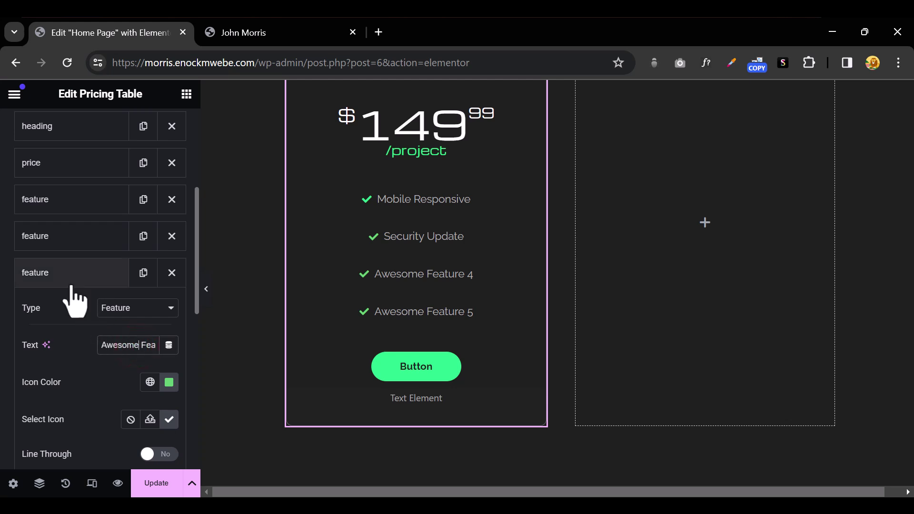
pyautogui.click(131, 346)
pyautogui.tripleClick(133, 345)
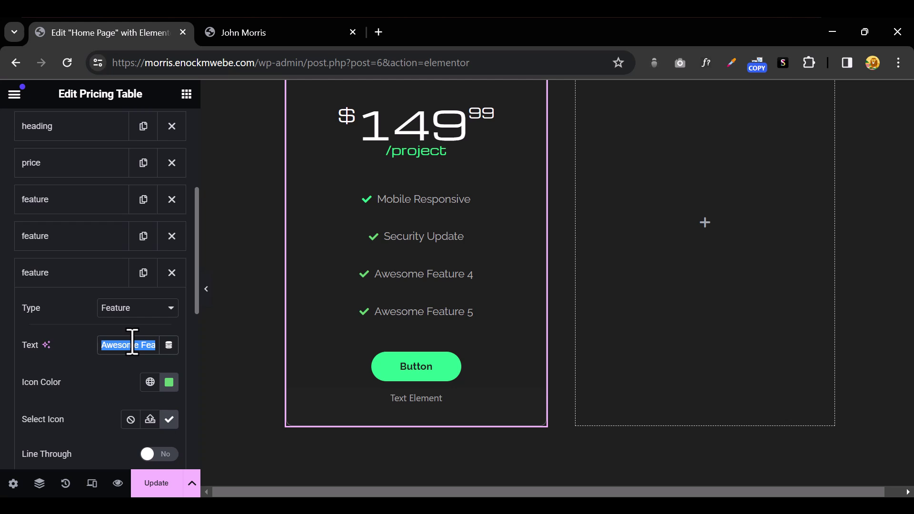
pyautogui.write('Ecommerce')
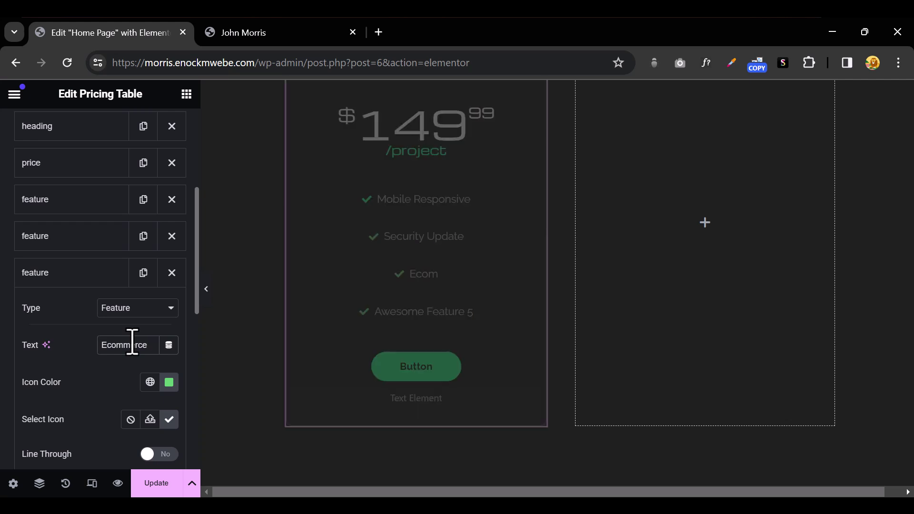
pyautogui.click(51, 272)
# Rename Awesome Feature 5 to 'SEO and Analytics'
pyautogui.click(72, 309)
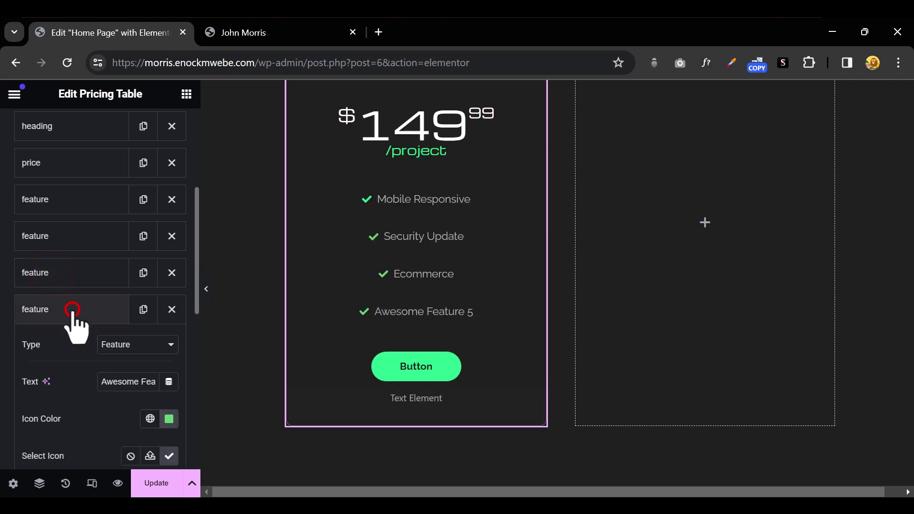
pyautogui.tripleClick(123, 382)
pyautogui.write('S')
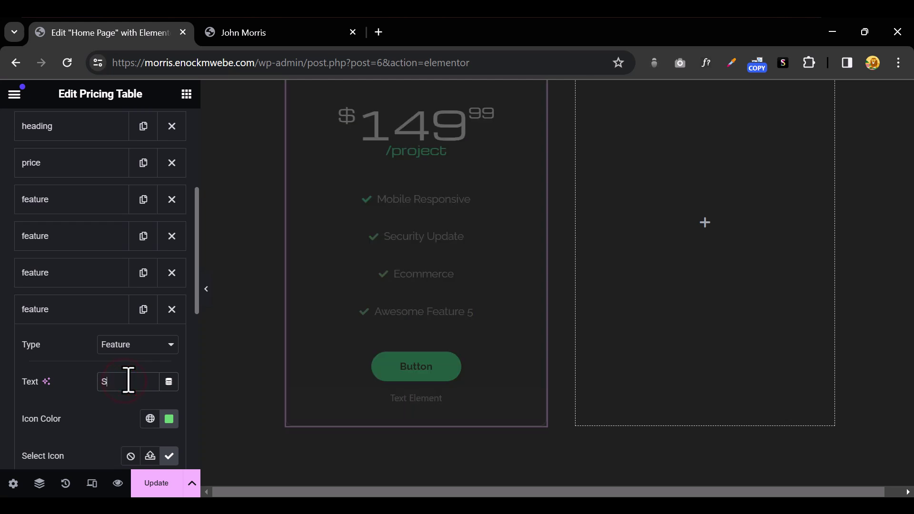
pyautogui.write('EO ')
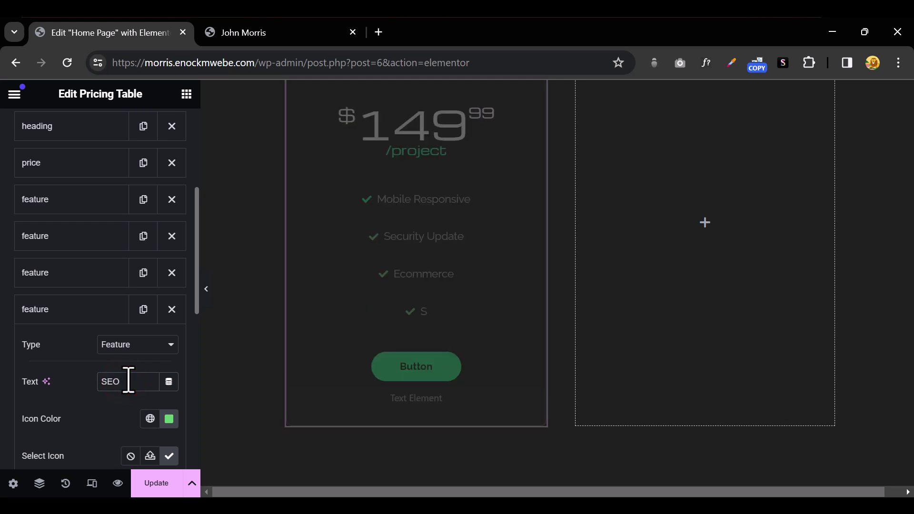
pyautogui.write('ANDaNY')
pyautogui.press('BackSpace')
pyautogui.press('BackSpace')
pyautogui.press('BackSpace')
pyautogui.press('BackSpace')
pyautogui.press('BackSpace')
pyautogui.press('BackSpace')
pyautogui.write('and')
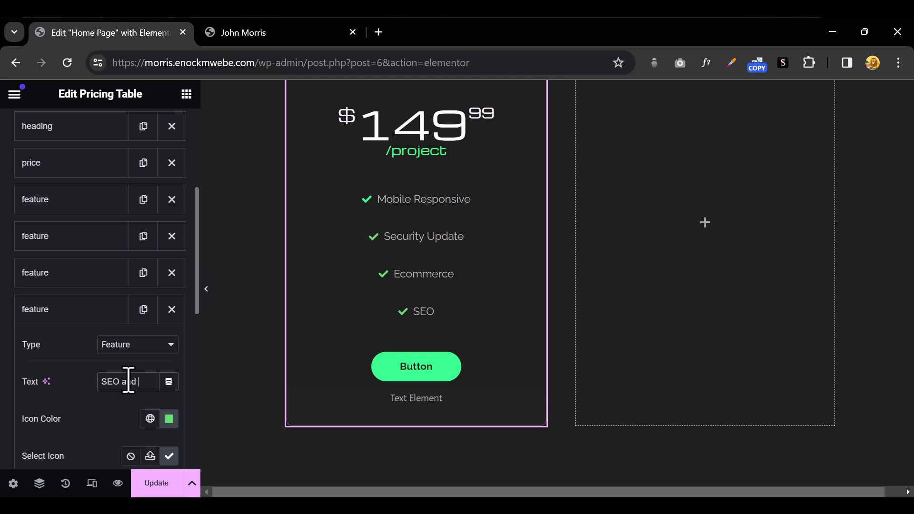
pyautogui.write(' Analytic')
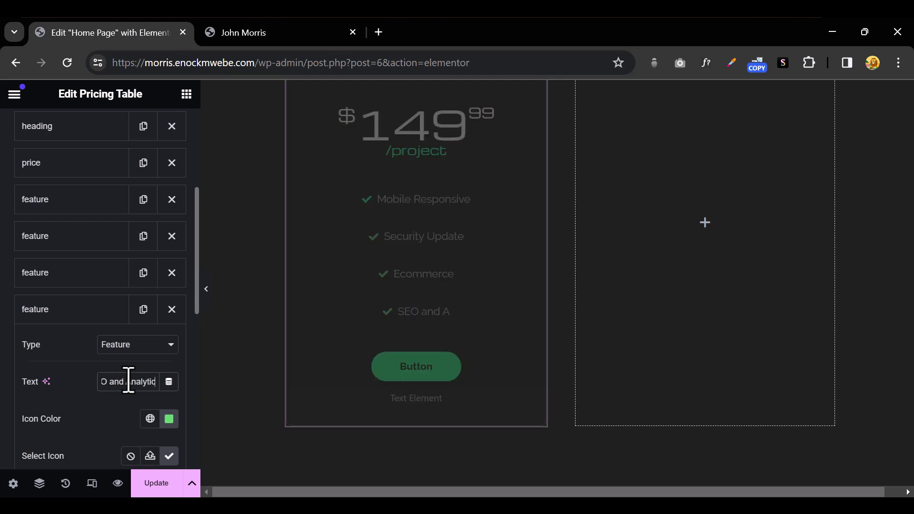
pyautogui.write('s')
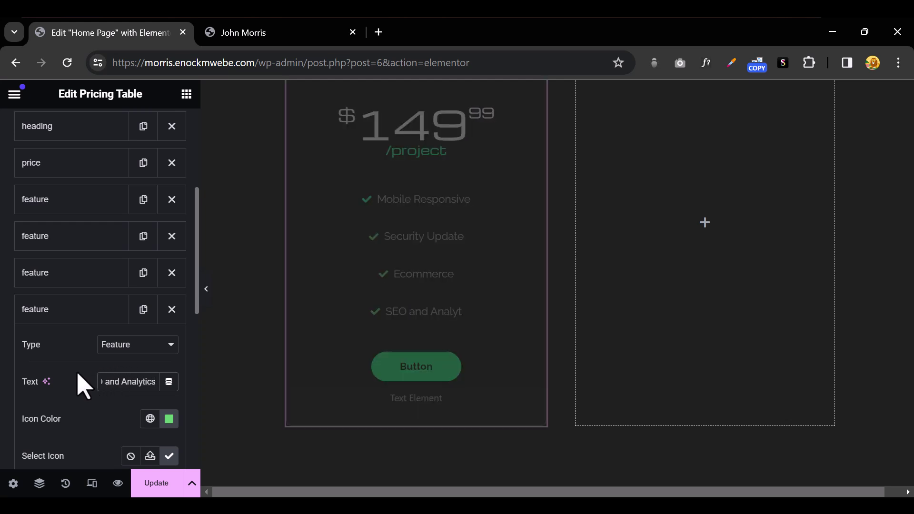
# Correct the second feature's text to 'Security Updates'
pyautogui.click(93, 229)
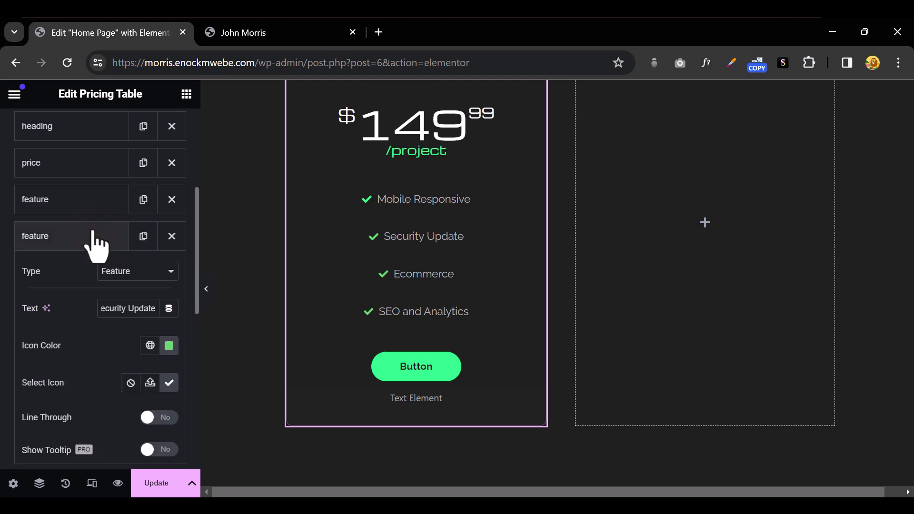
pyautogui.click(150, 309)
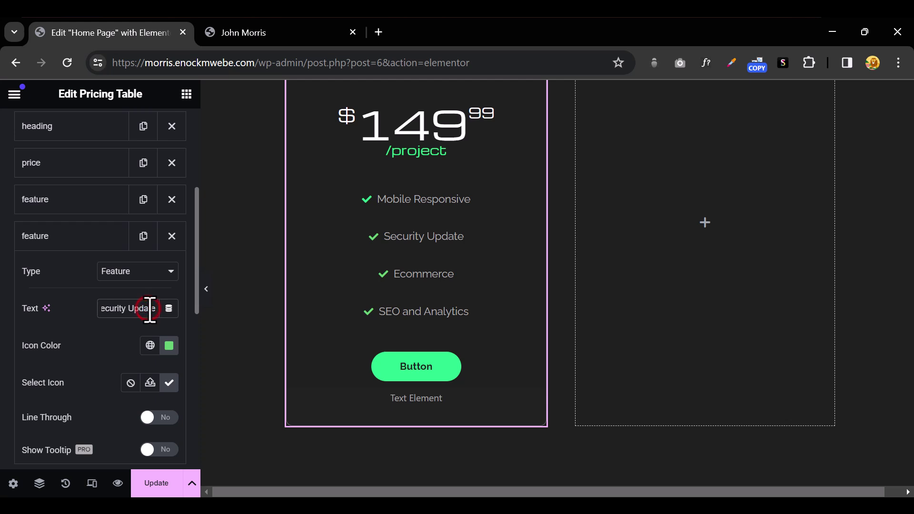
pyautogui.write('s')
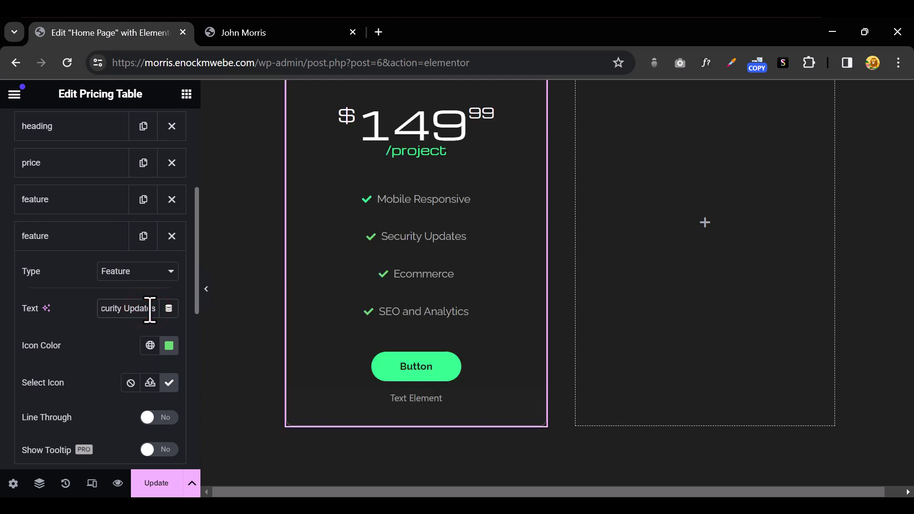
pyautogui.click(56, 238)
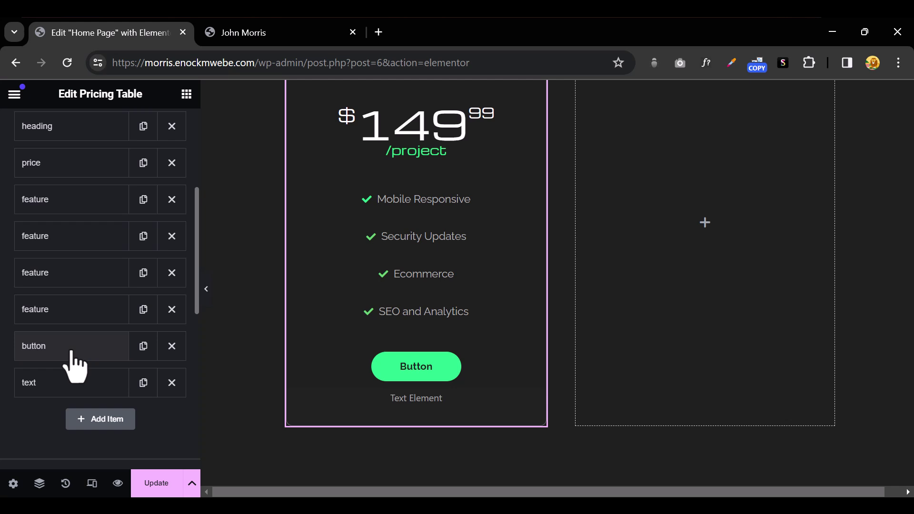
# Move the button item up so it sits directly under the price
pyautogui.moveTo(73, 355); pyautogui.dragTo(73, 206)
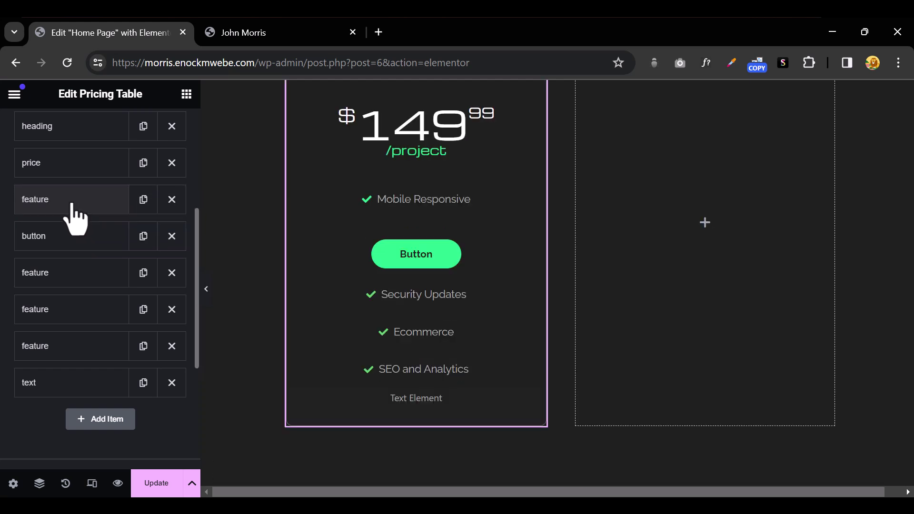
pyautogui.moveTo(72, 209); pyautogui.dragTo(98, 228)
pyautogui.scroll(5, 98, 233)
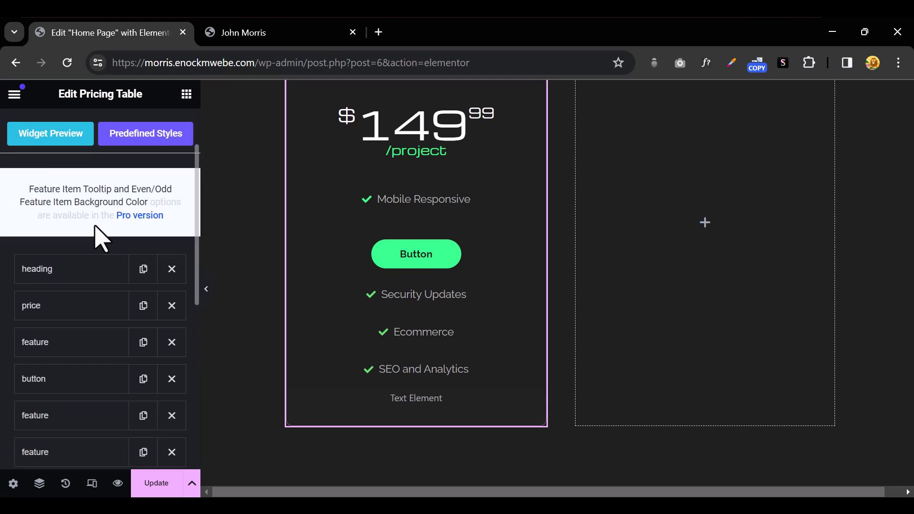
pyautogui.scroll(-3, 110, 266)
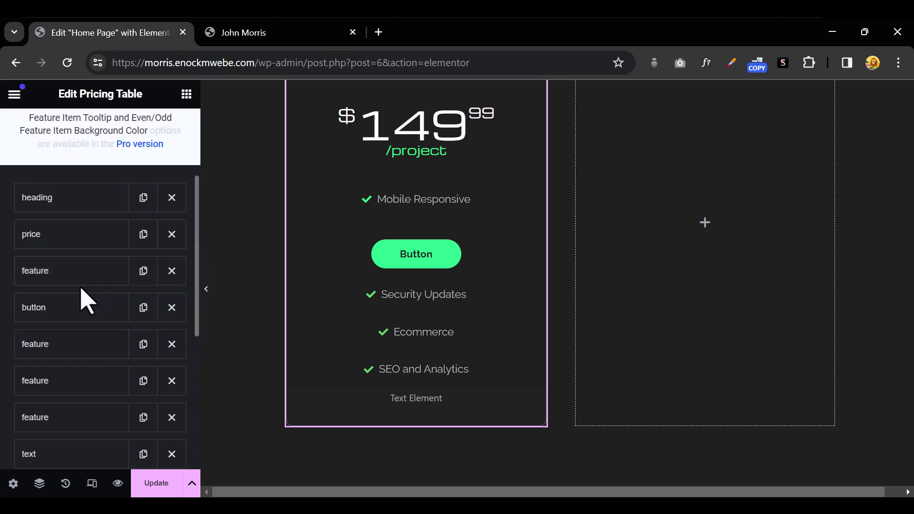
pyautogui.moveTo(76, 311); pyautogui.dragTo(80, 271)
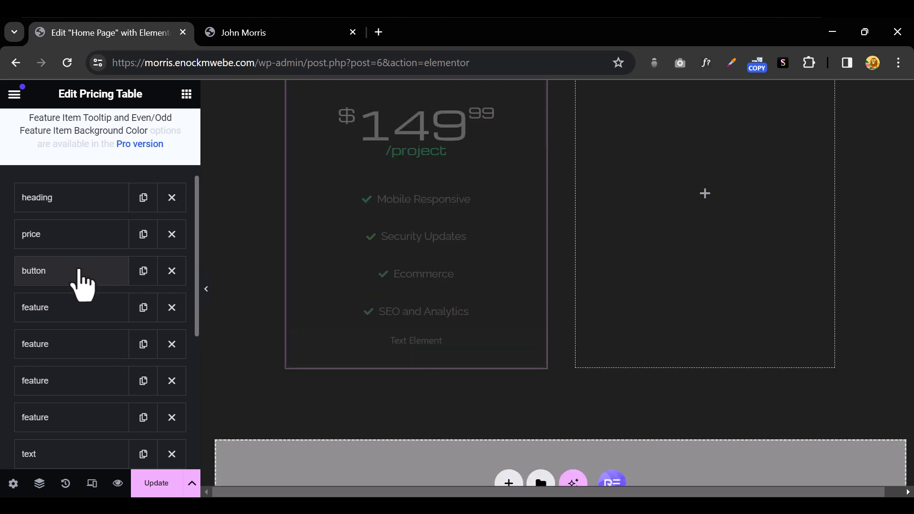
# Change the button text to 'Purchase Now'
pyautogui.click(86, 271)
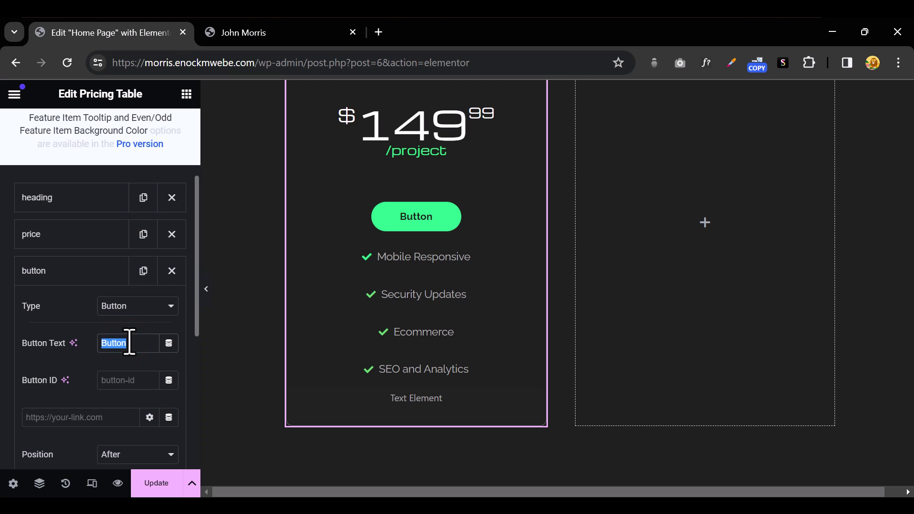
pyautogui.write('Pu')
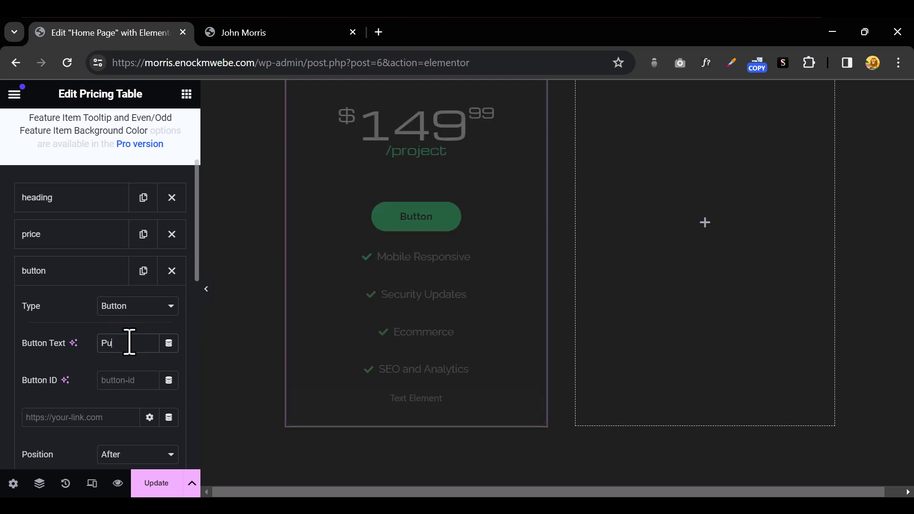
pyautogui.write('rchase Now')
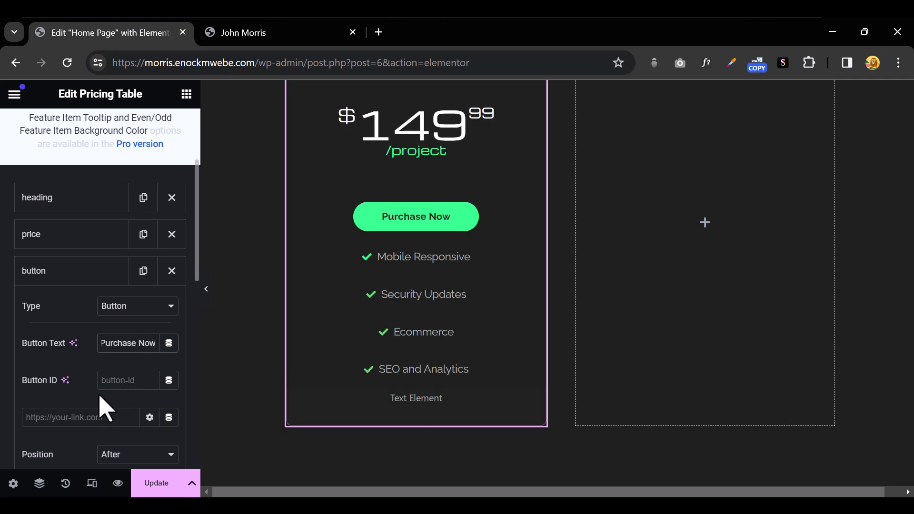
pyautogui.scroll(-2, 100, 404)
pyautogui.click(90, 346)
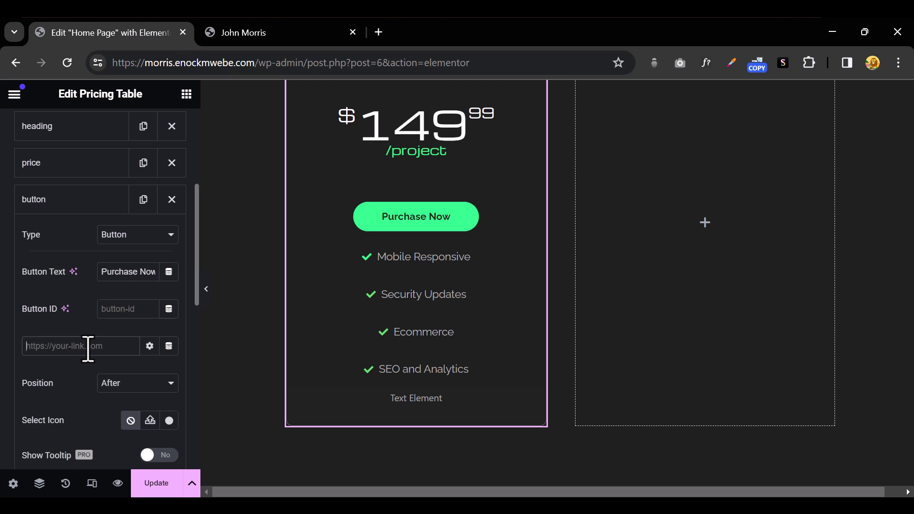
# Delete the placeholder 'Text Element' item so the card ends with the four features
pyautogui.click(78, 210)
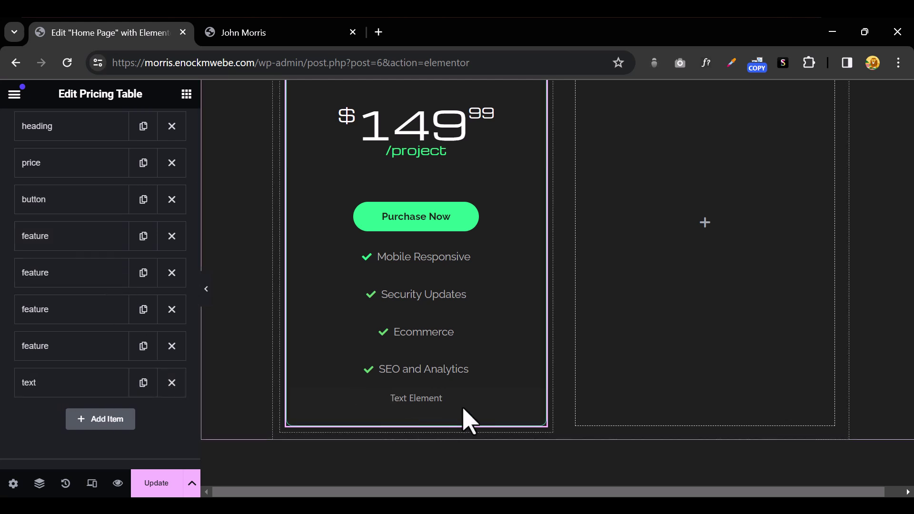
pyautogui.click(175, 383)
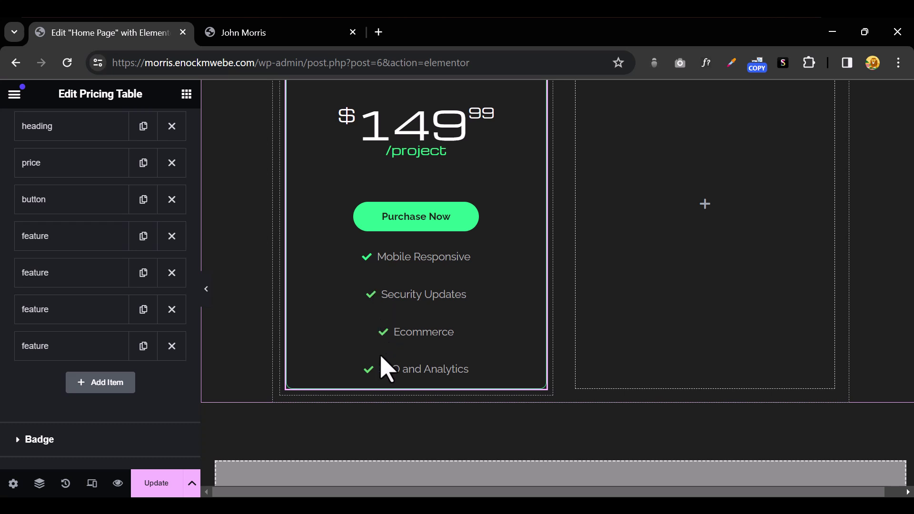
# Colour the Security Updates check icon with the global Green
pyautogui.click(93, 242)
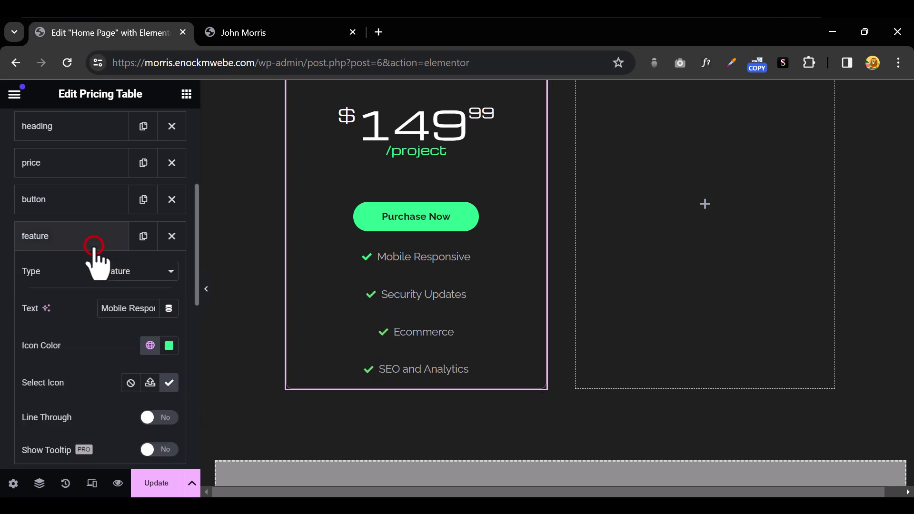
pyautogui.click(74, 240)
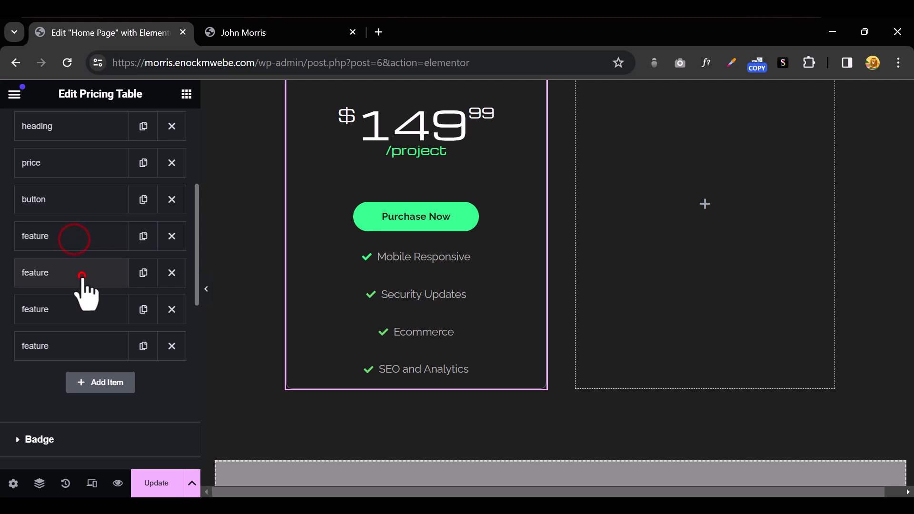
pyautogui.click(44, 272)
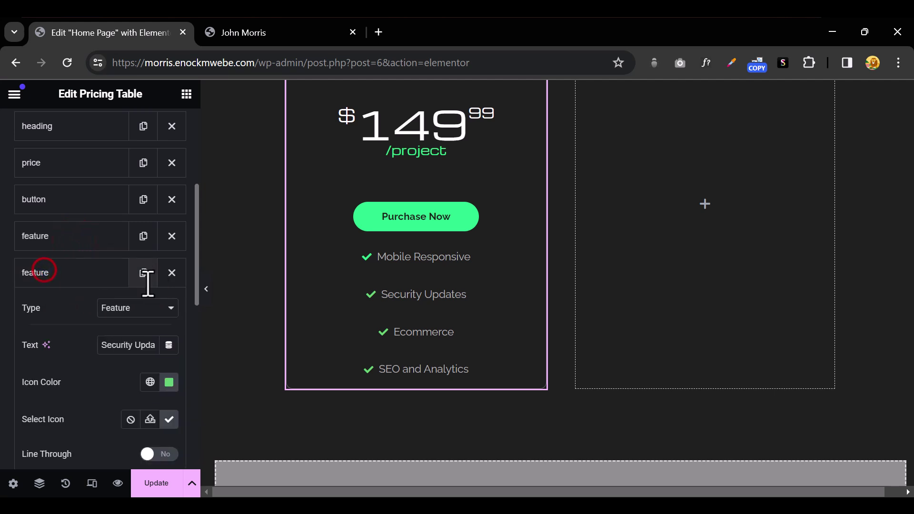
pyautogui.scroll(-2, 152, 300)
pyautogui.click(150, 310)
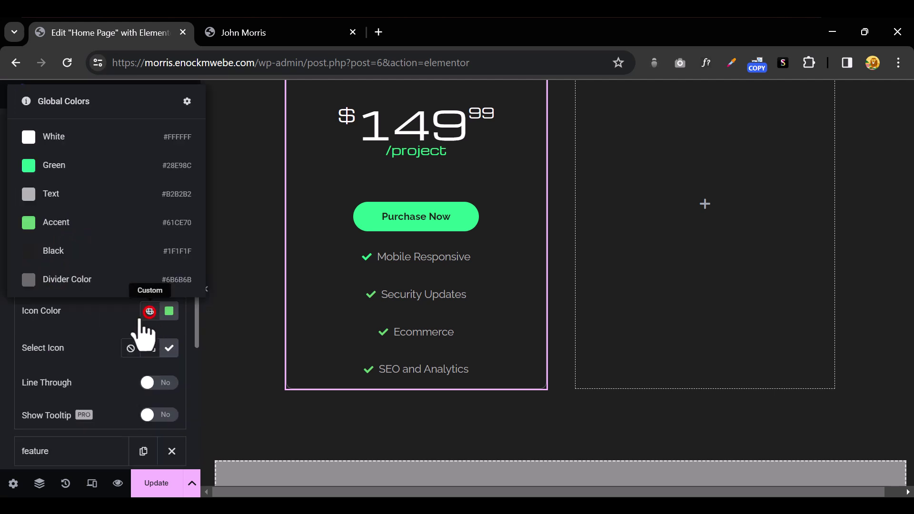
pyautogui.click(38, 166)
pyautogui.click(58, 205)
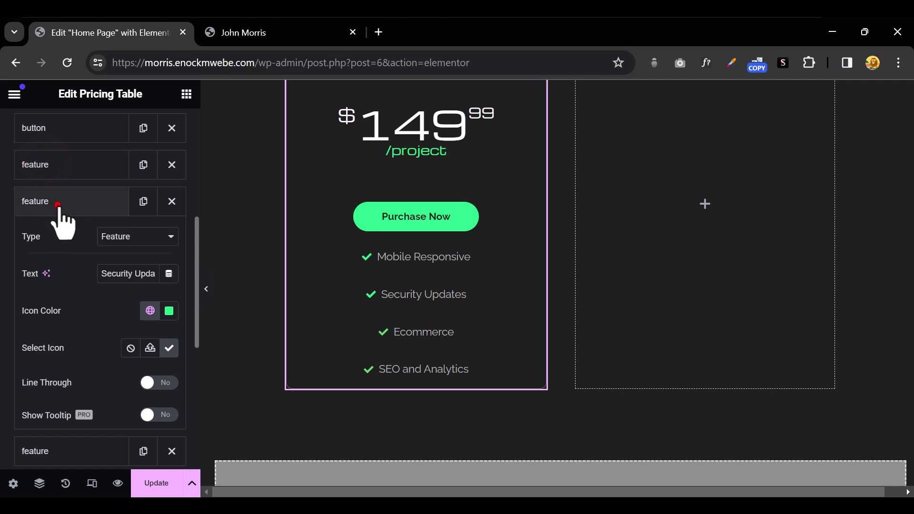
pyautogui.click(96, 203)
# Apply the global Green to the Ecommerce and SEO and Analytics check icons
pyautogui.click(82, 238)
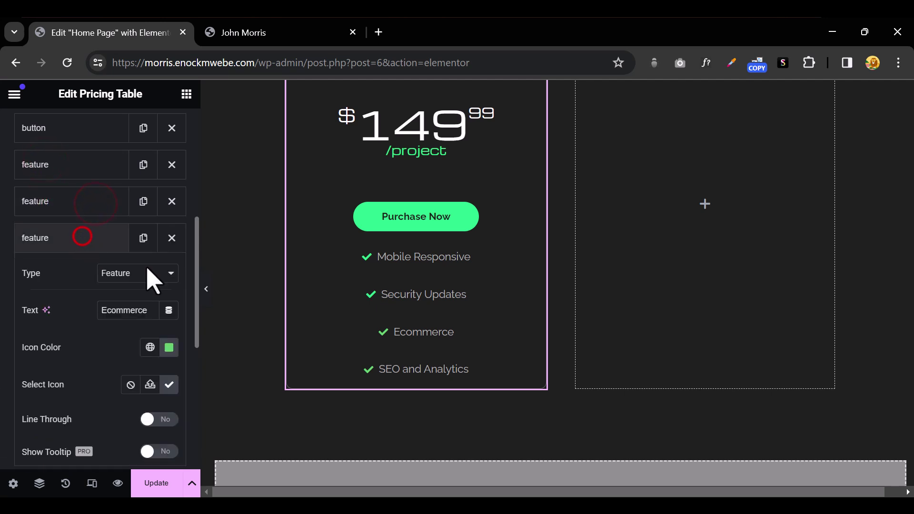
pyautogui.click(150, 348)
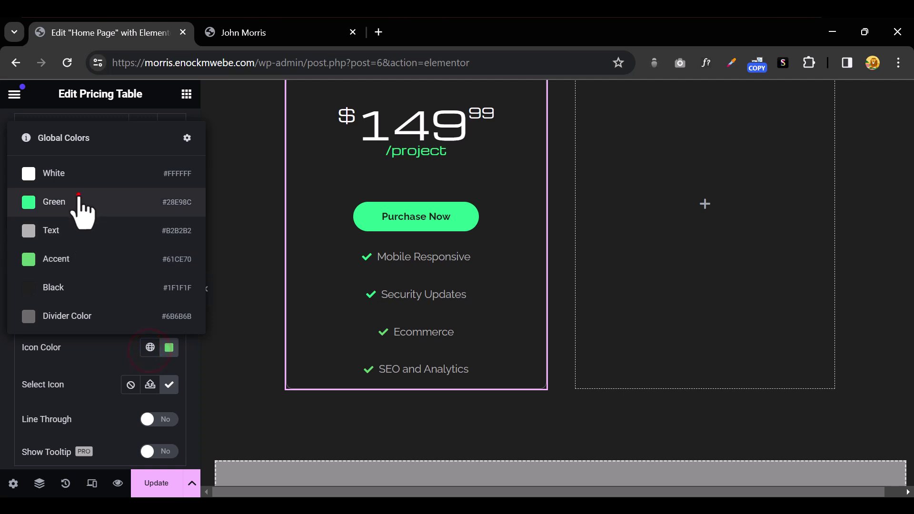
pyautogui.click(78, 196)
pyautogui.click(61, 240)
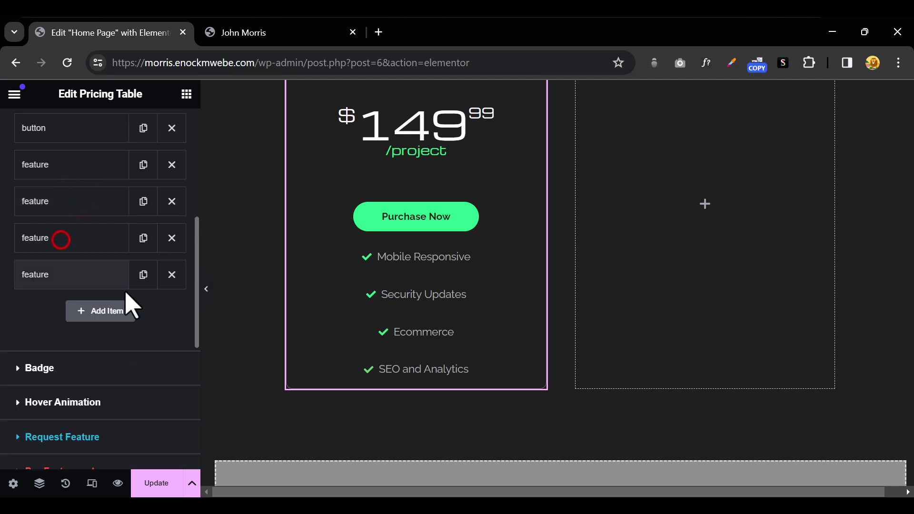
pyautogui.click(76, 276)
pyautogui.click(151, 385)
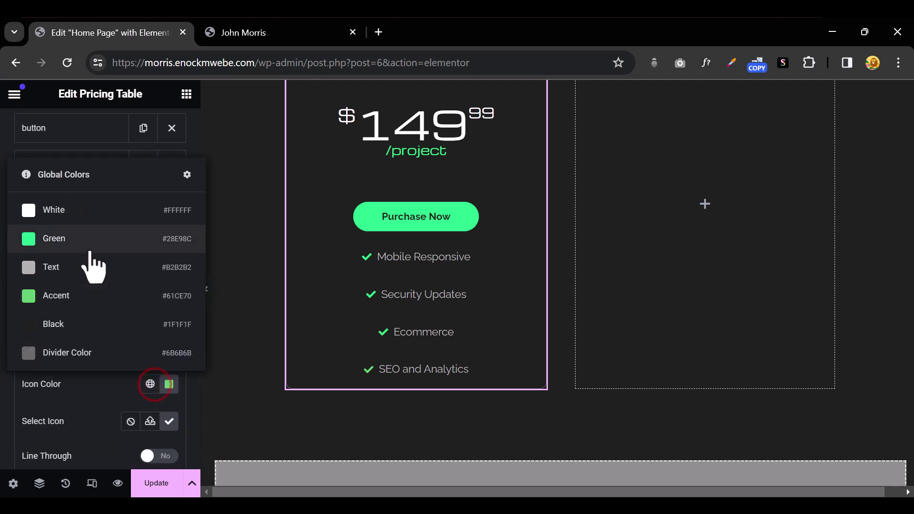
pyautogui.click(89, 243)
pyautogui.click(84, 275)
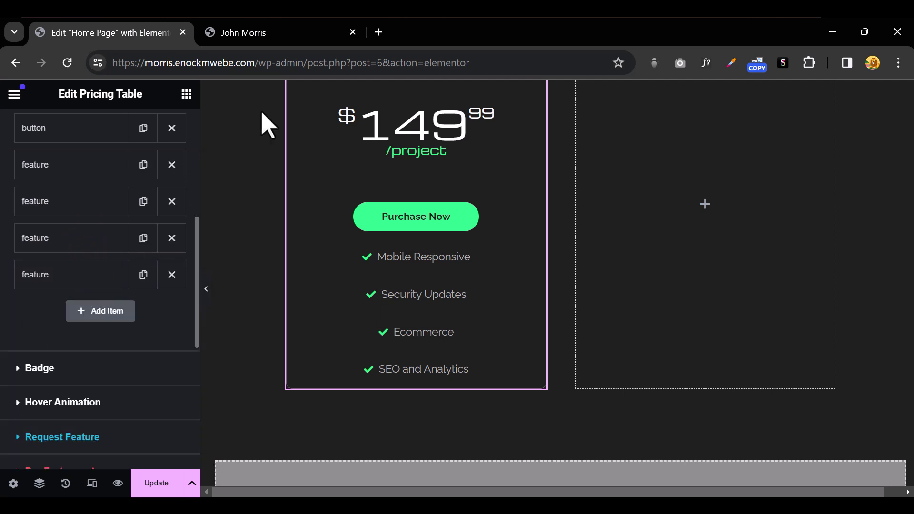
pyautogui.scroll(3, 434, 313)
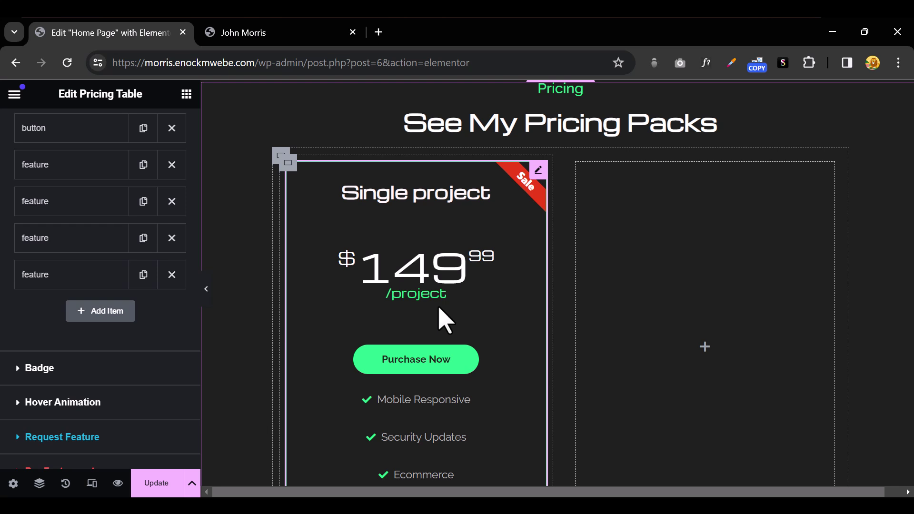
pyautogui.scroll(-2, 438, 363)
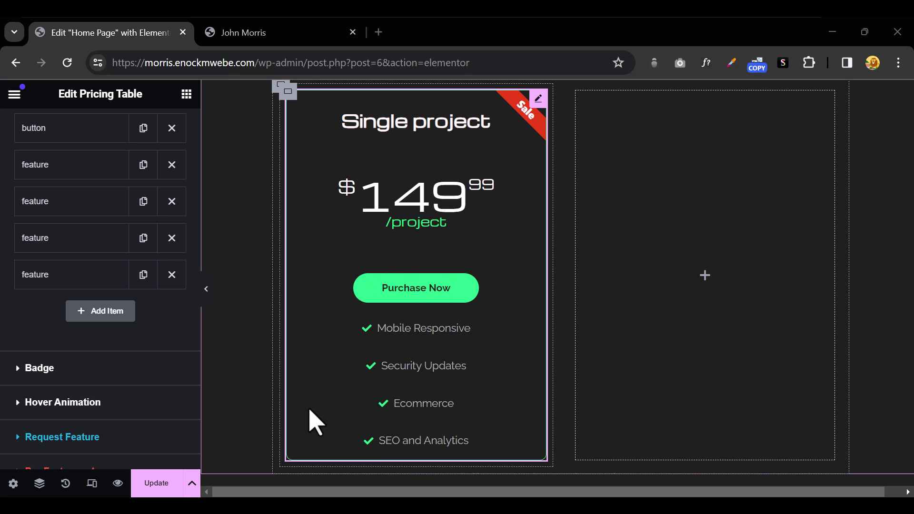
# Add a new Text item to the card containing the Lorem Ipsum sentence
pyautogui.click(98, 311)
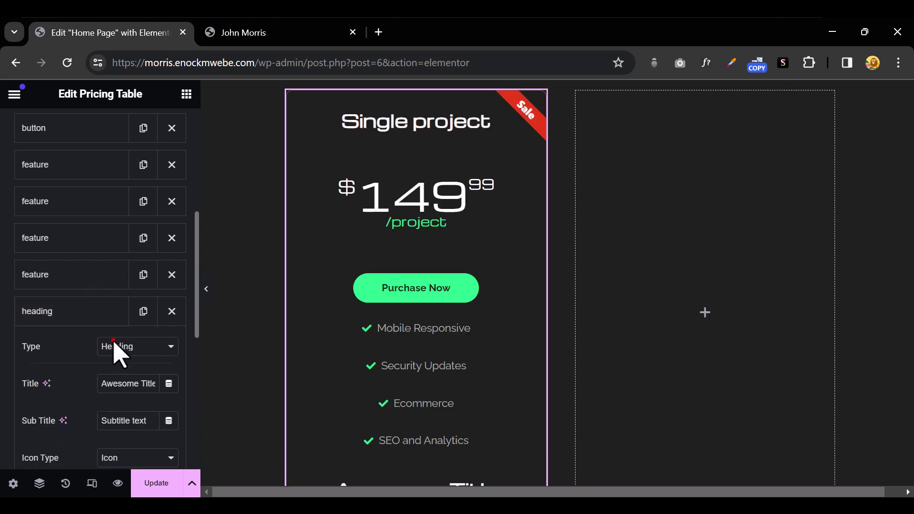
pyautogui.click(113, 341)
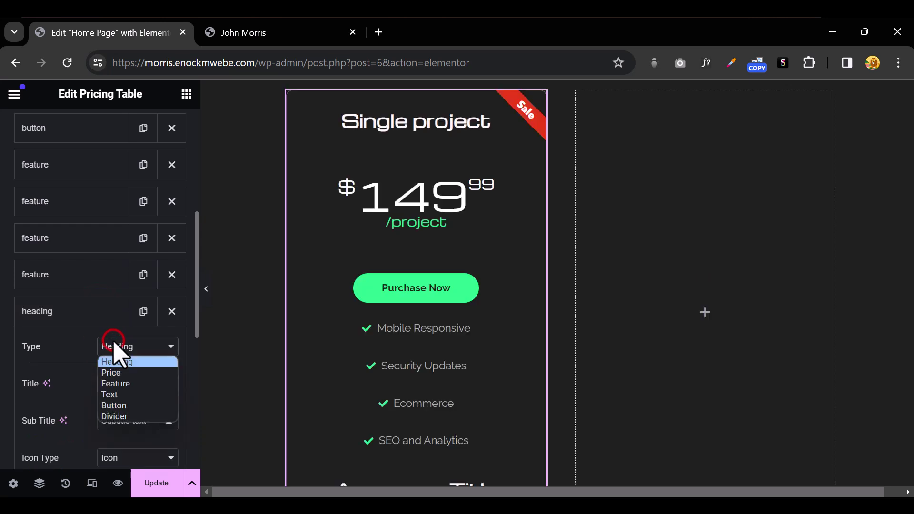
pyautogui.click(132, 395)
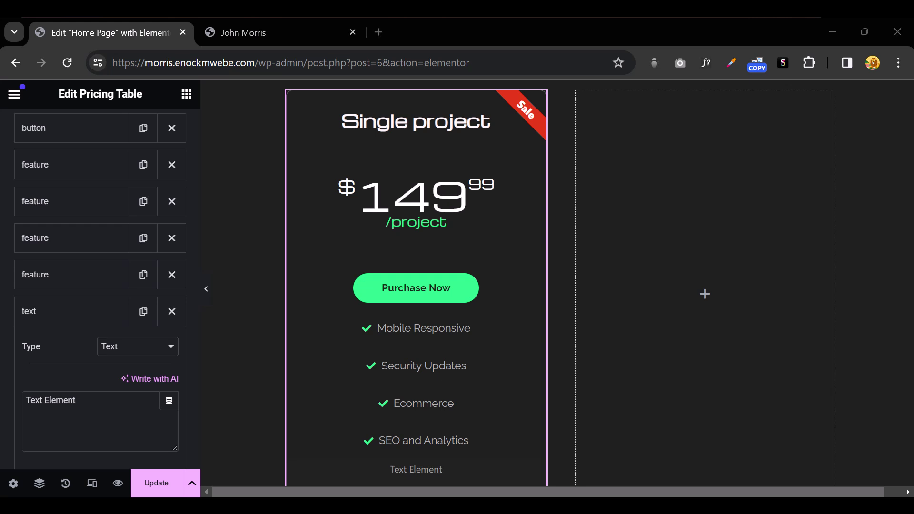
pyautogui.doubleClick(112, 412)
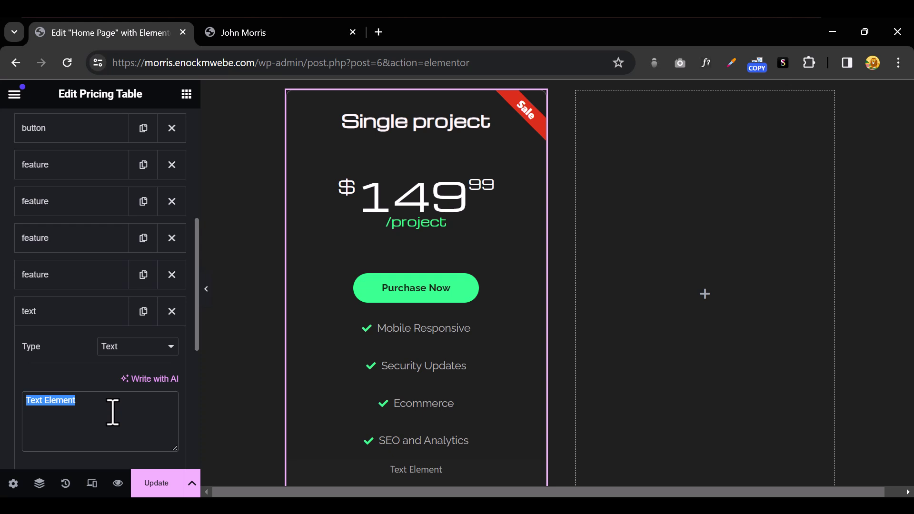
pyautogui.rightClick(113, 412)
pyautogui.click(143, 202)
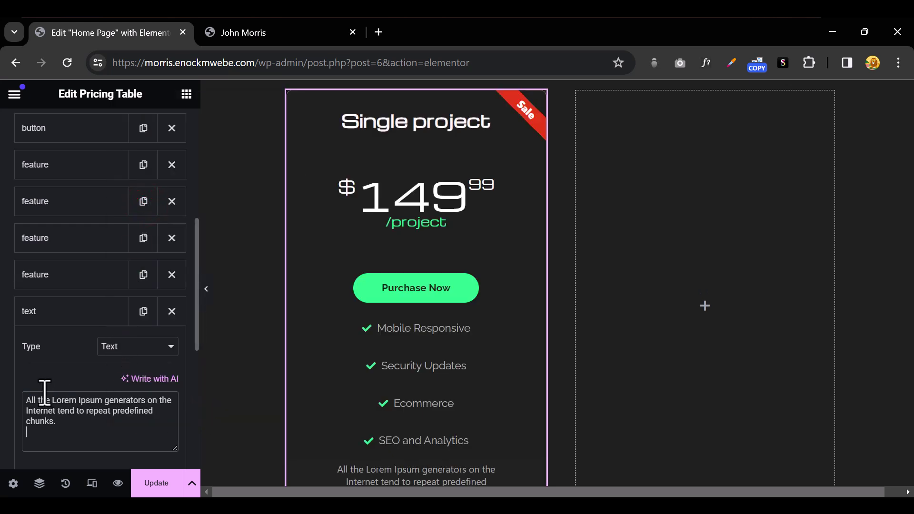
# Move the Lorem Ipsum text item up to follow the price
pyautogui.click(58, 312)
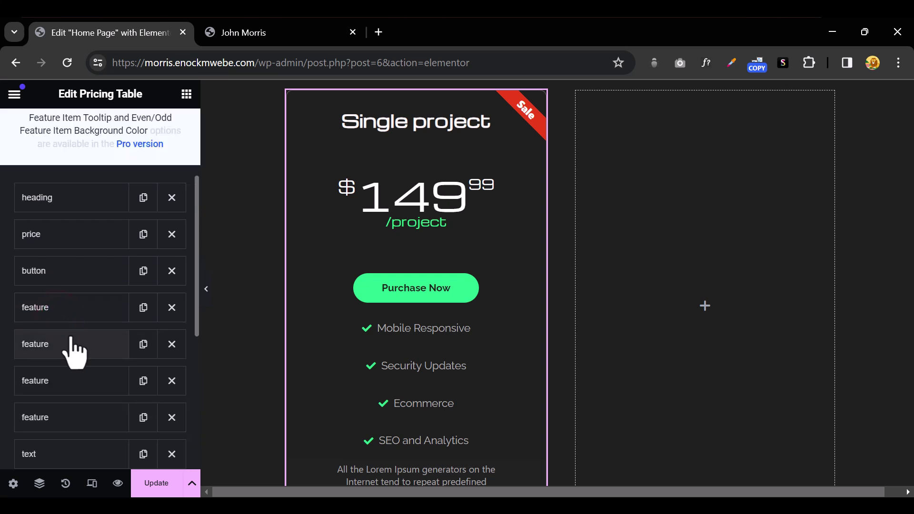
pyautogui.moveTo(57, 383); pyautogui.dragTo(67, 194)
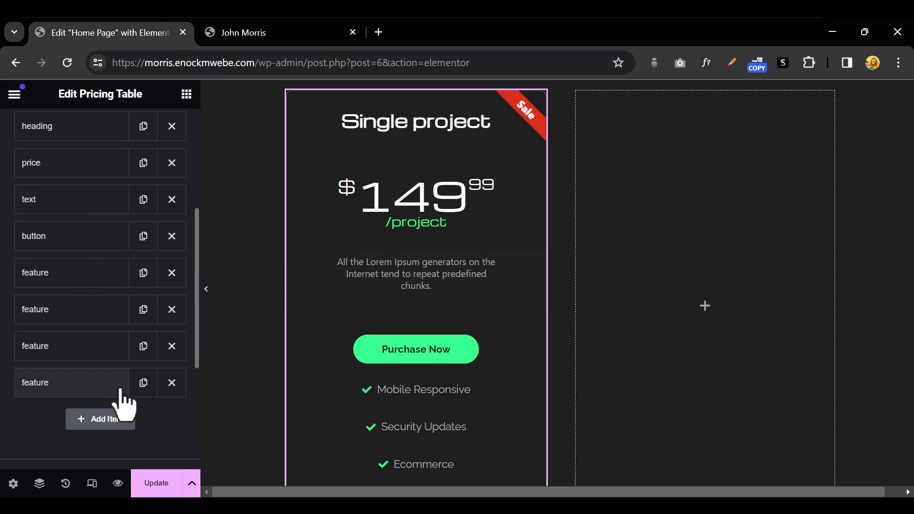
pyautogui.scroll(3, 88, 285)
# In the widget's Style settings, collapse Heading and expand the Text section
pyautogui.scroll(2, 88, 285)
pyautogui.click(93, 126)
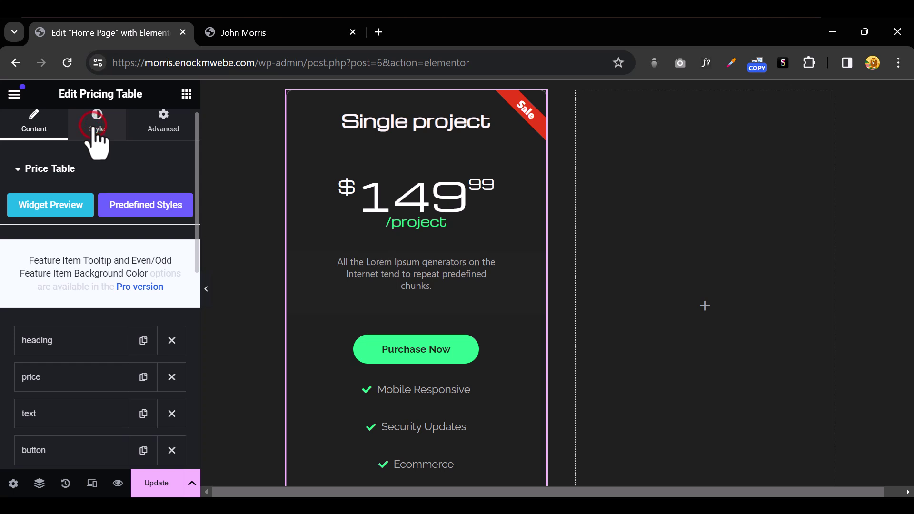
pyautogui.click(94, 131)
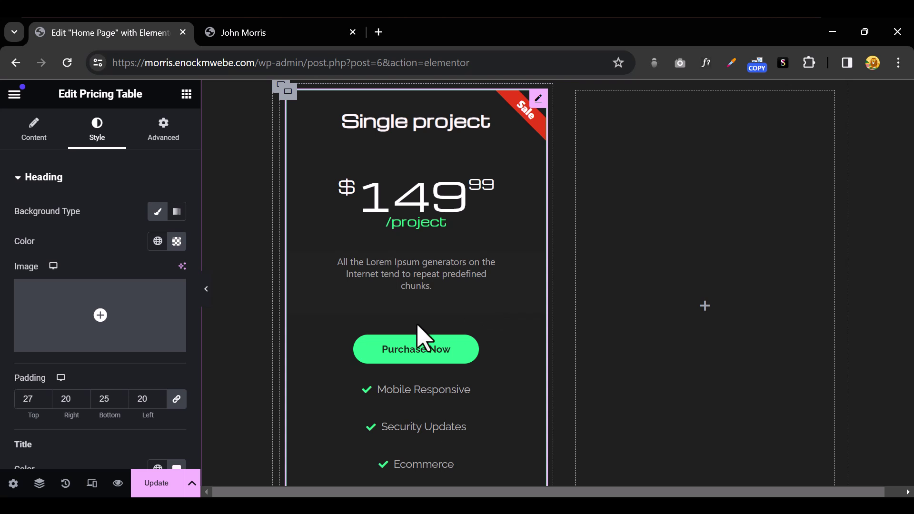
pyautogui.scroll(-2, 40, 355)
pyautogui.scroll(3, 40, 355)
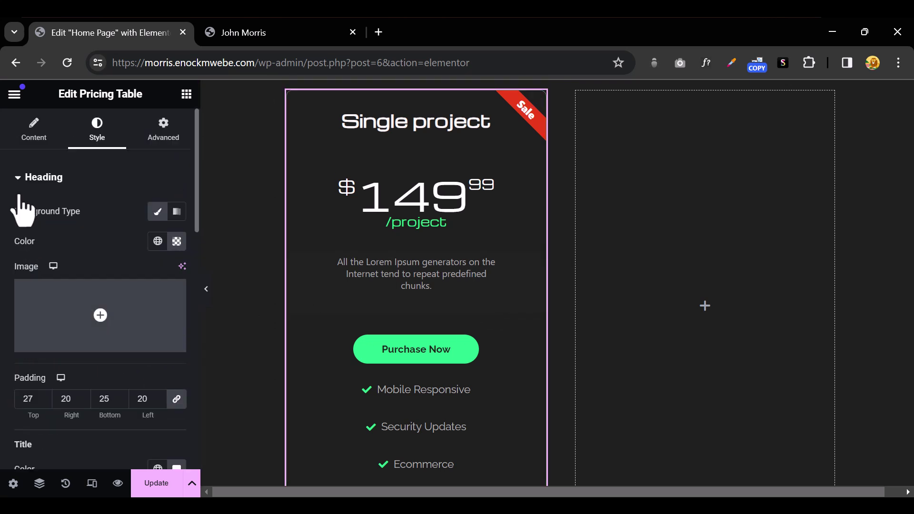
pyautogui.click(18, 179)
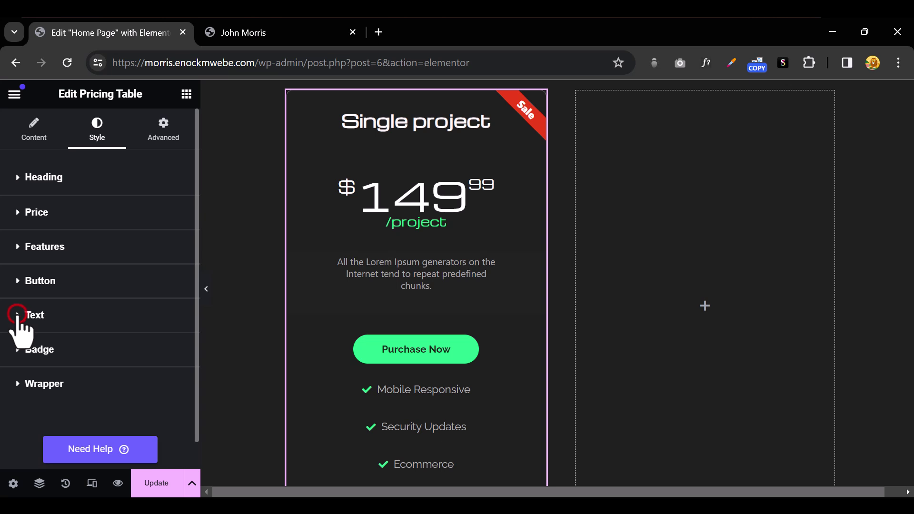
pyautogui.click(17, 314)
# Set the text background colour's opacity to 0, then return to Content
pyautogui.scroll(-2, 143, 300)
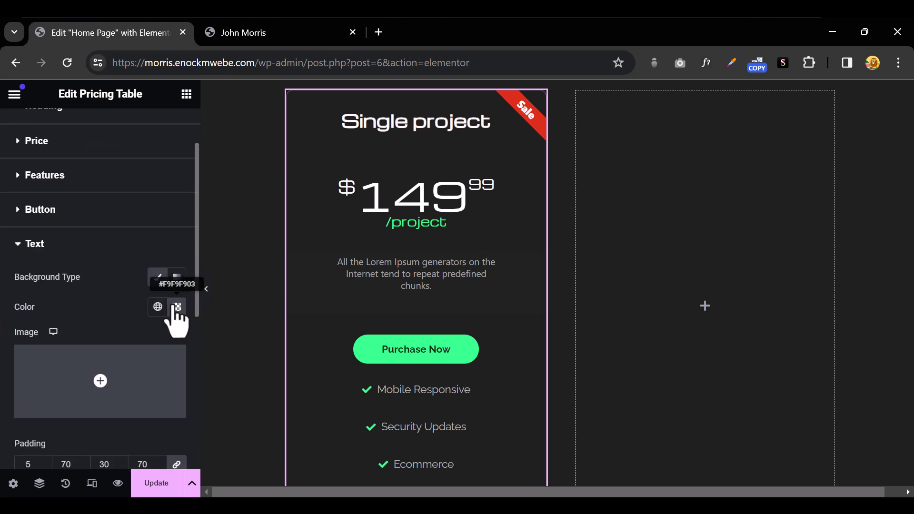
pyautogui.click(177, 307)
pyautogui.moveTo(92, 255); pyautogui.dragTo(89, 258)
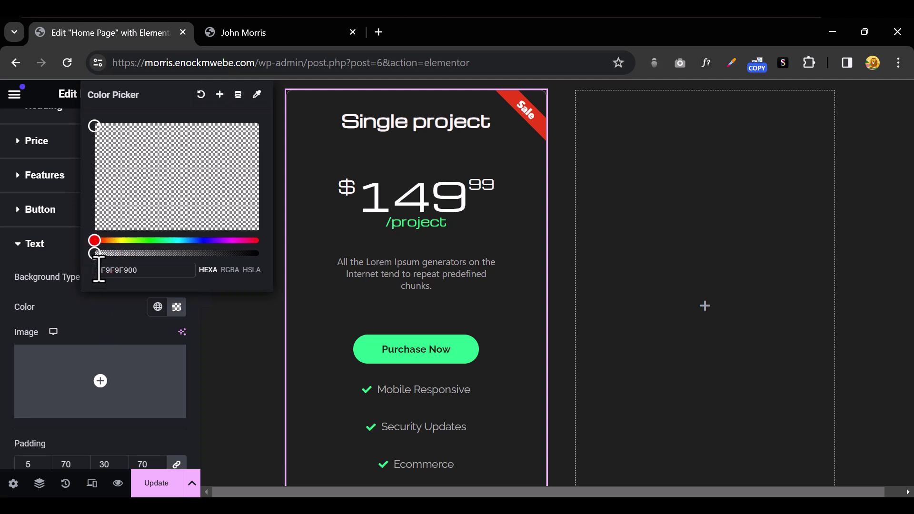
pyautogui.click(96, 254)
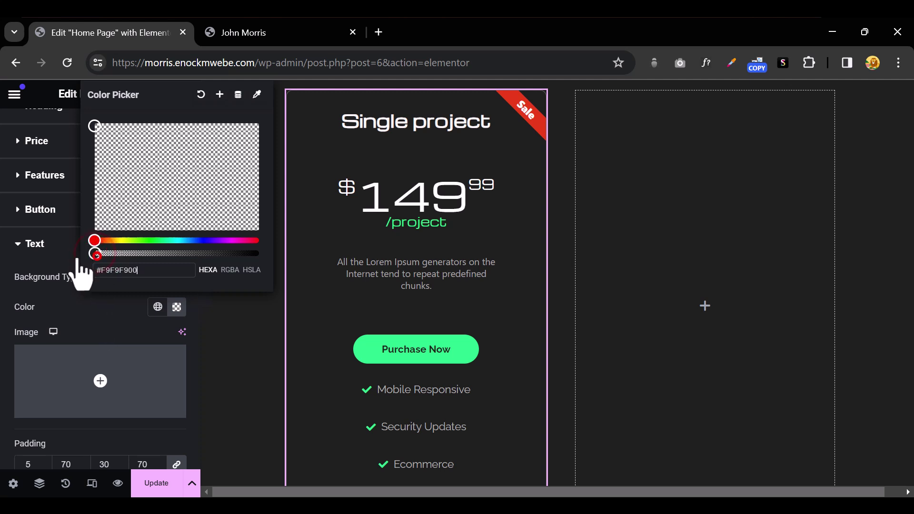
pyautogui.click(107, 310)
pyautogui.scroll(2, 125, 347)
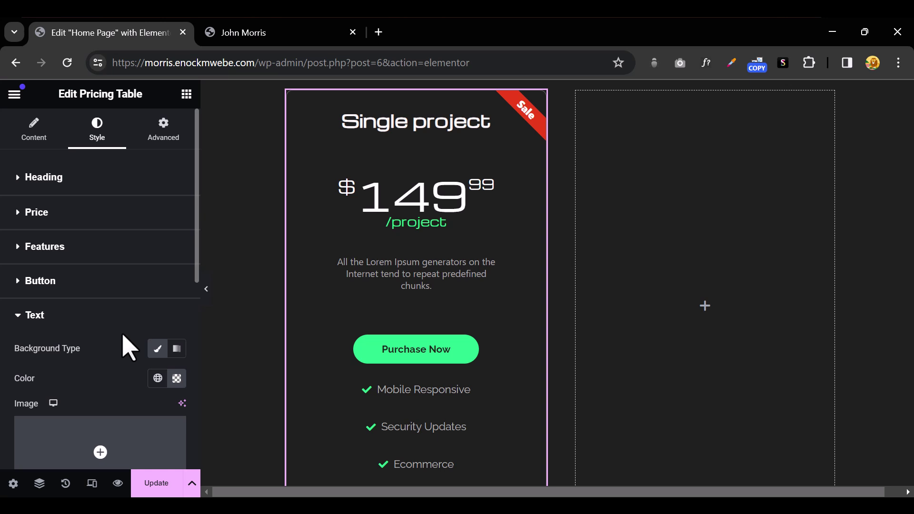
pyautogui.click(30, 131)
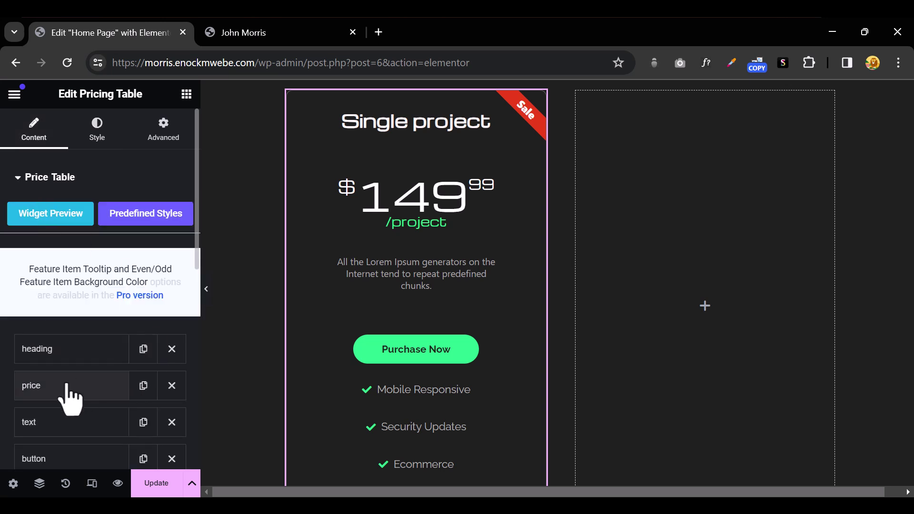
pyautogui.scroll(-5, 76, 381)
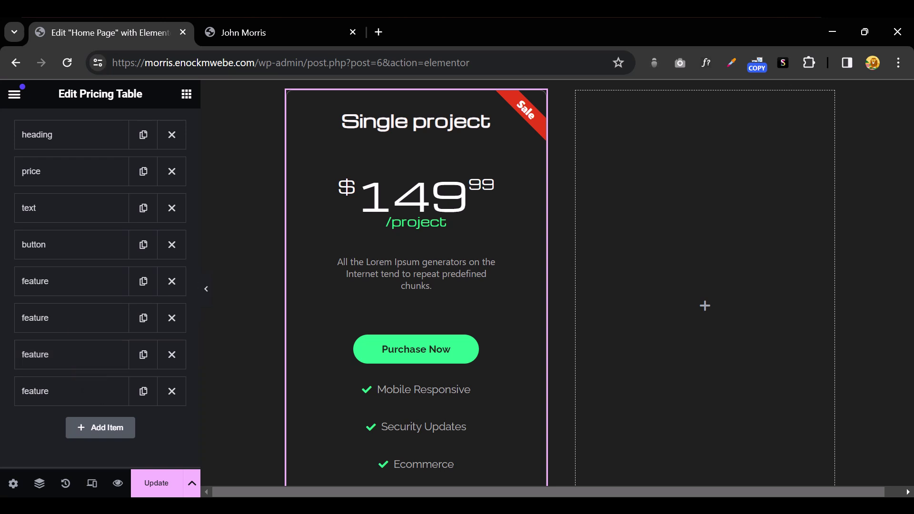
# Add a Divider item coloured with the global Divider Color
pyautogui.click(109, 427)
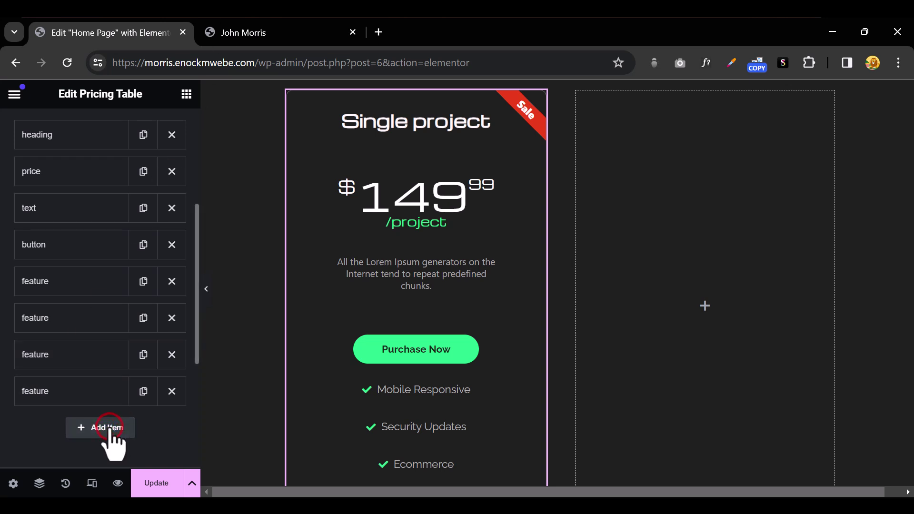
pyautogui.click(142, 318)
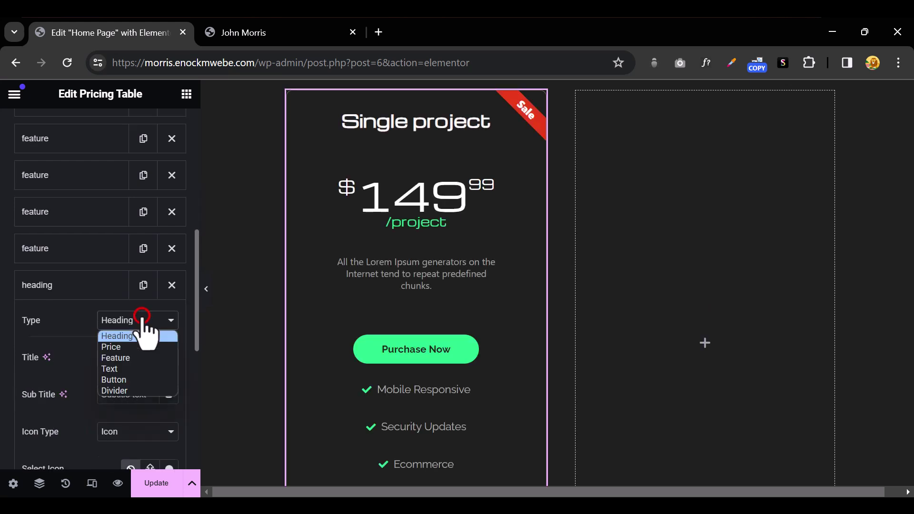
pyautogui.click(137, 390)
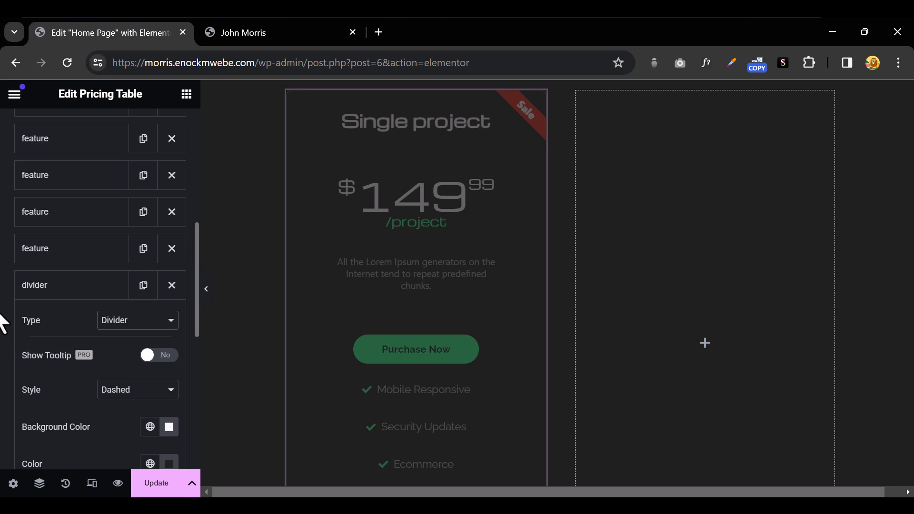
pyautogui.scroll(-3, 4, 324)
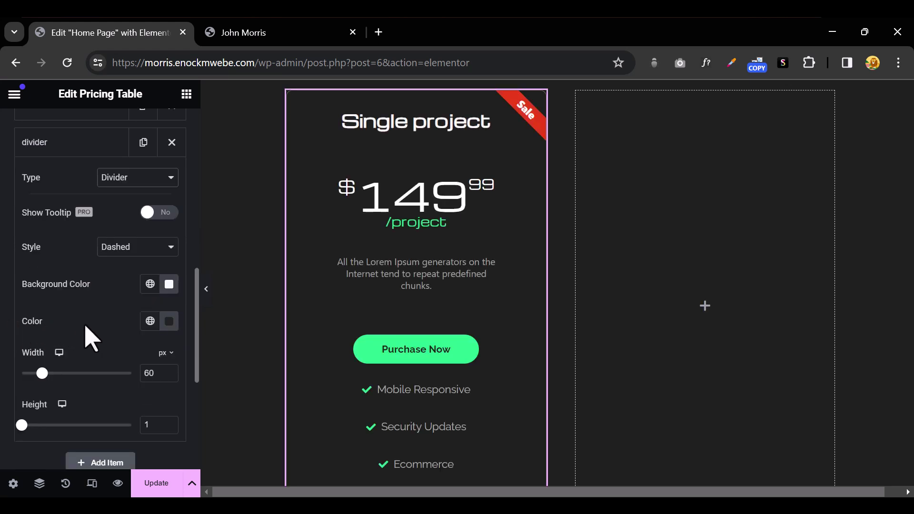
pyautogui.click(150, 321)
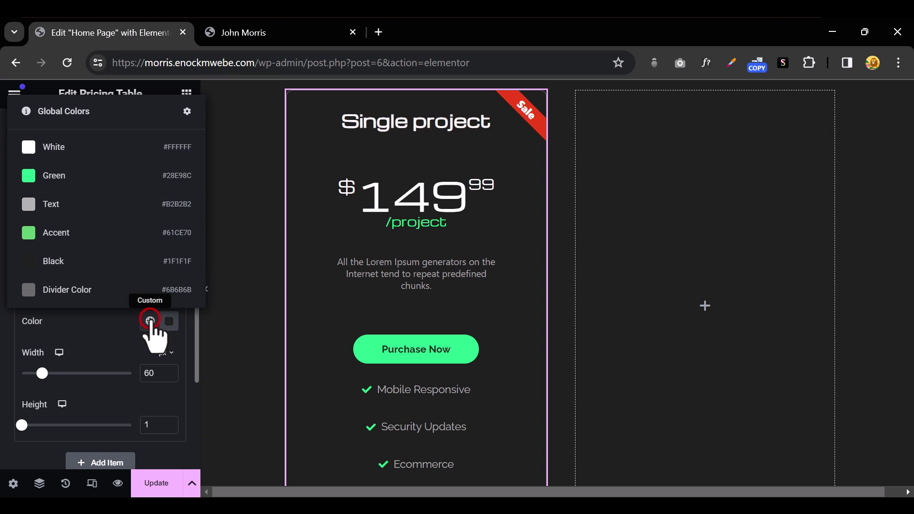
pyautogui.click(71, 290)
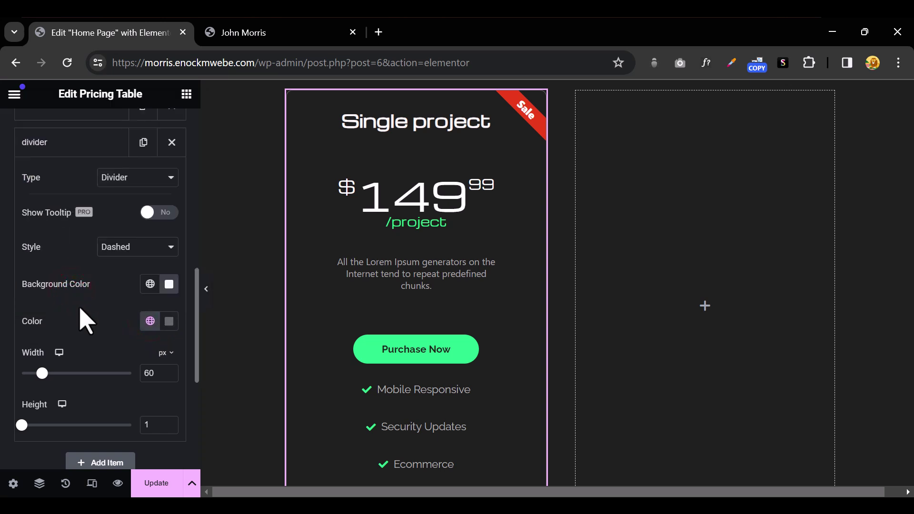
pyautogui.scroll(-4, 353, 366)
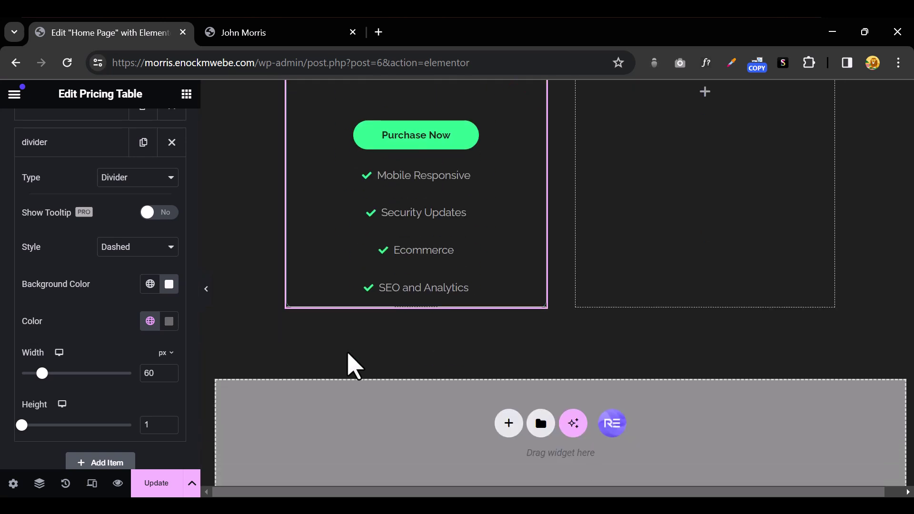
pyautogui.scroll(1, 352, 367)
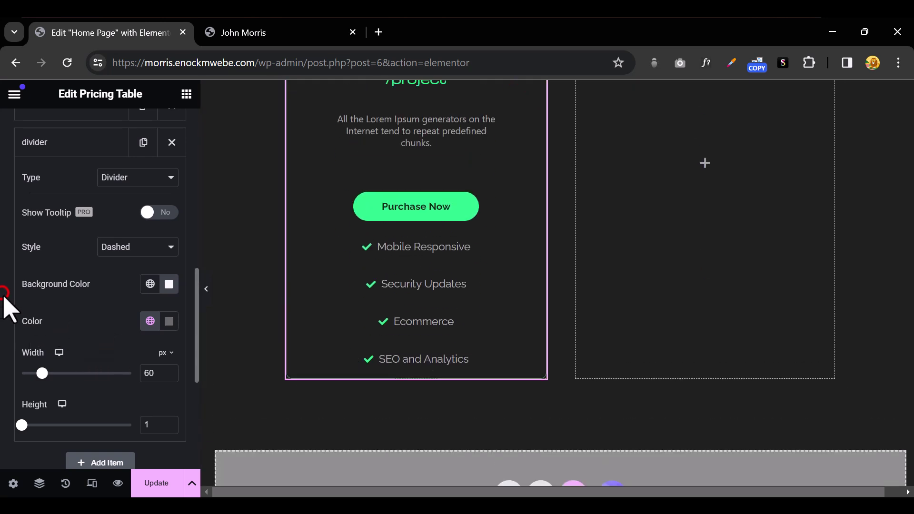
pyautogui.scroll(3, 188, 357)
pyautogui.click(65, 283)
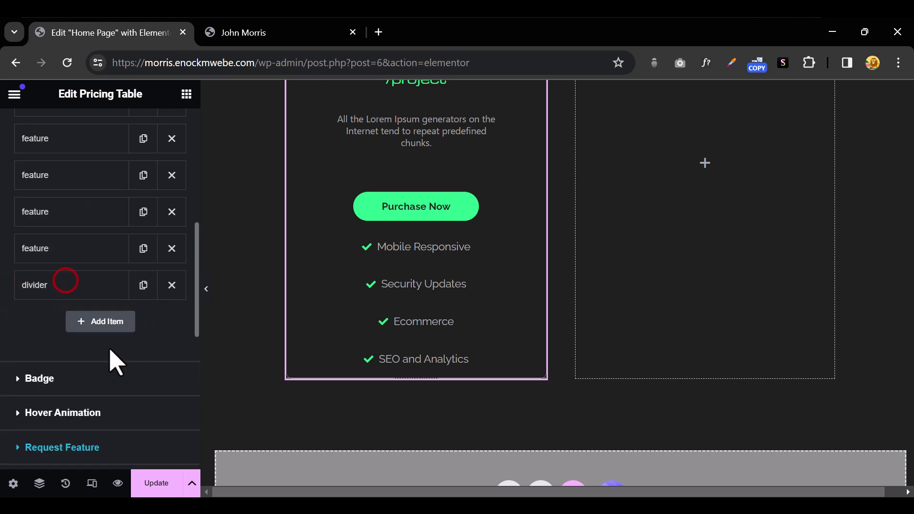
# Move the description below the Purchase Now button and the divider above the features
pyautogui.scroll(2, 113, 362)
pyautogui.scroll(2, 96, 367)
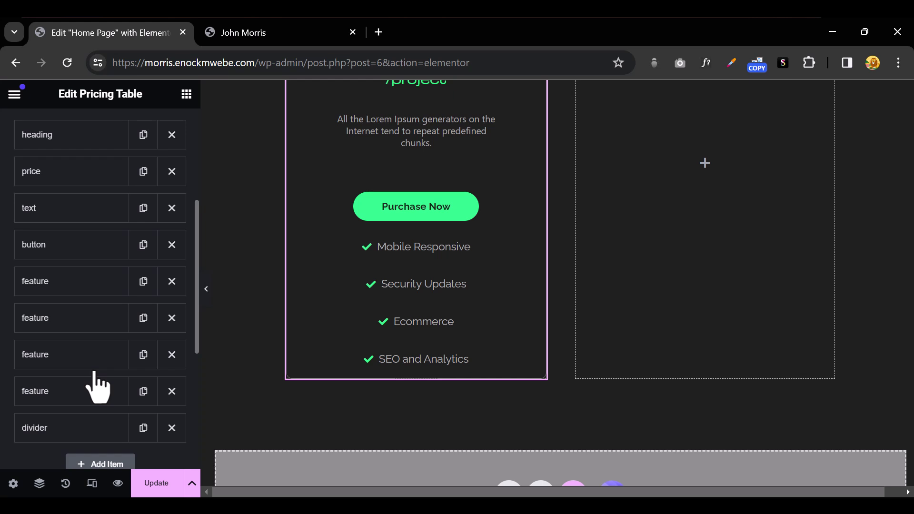
pyautogui.scroll(2, 148, 257)
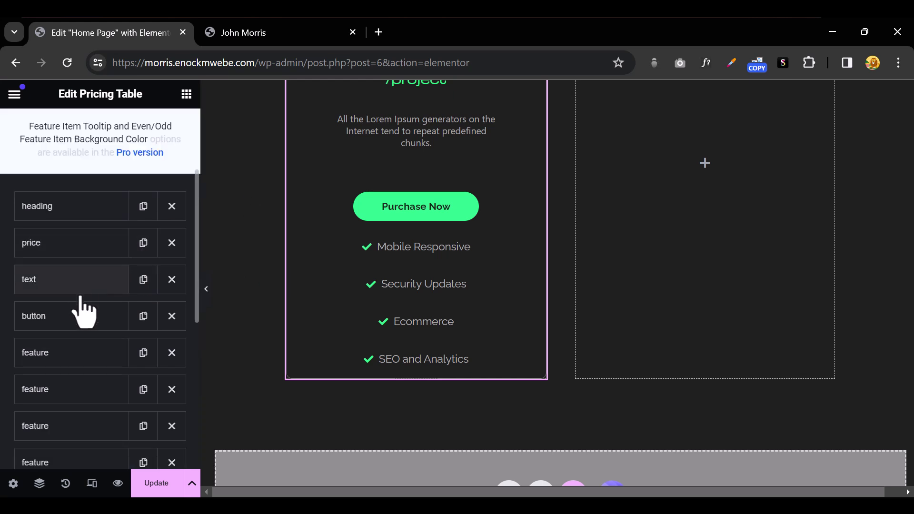
pyautogui.moveTo(84, 280); pyautogui.dragTo(94, 313)
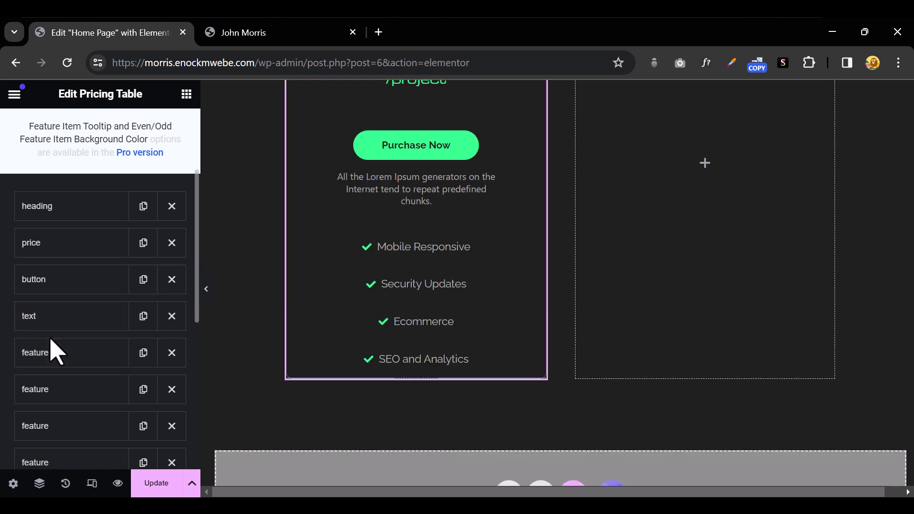
pyautogui.scroll(2, 56, 351)
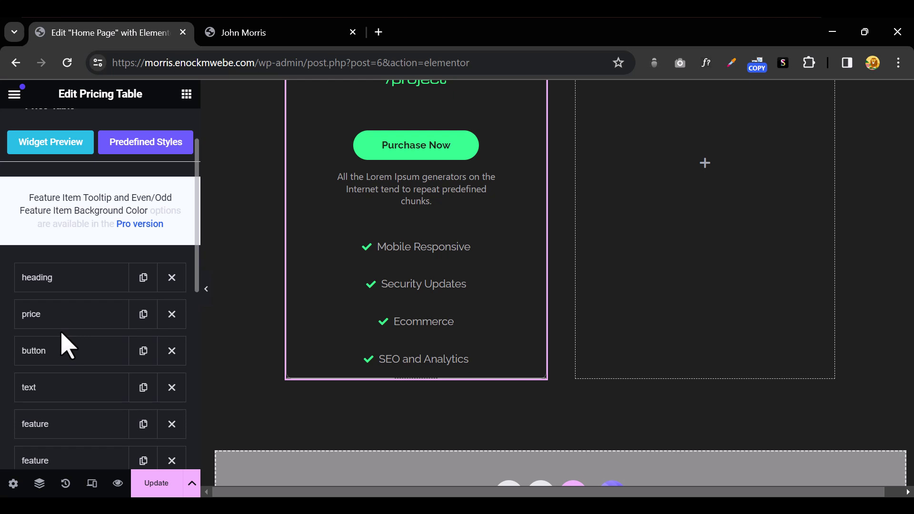
pyautogui.scroll(-4, 102, 418)
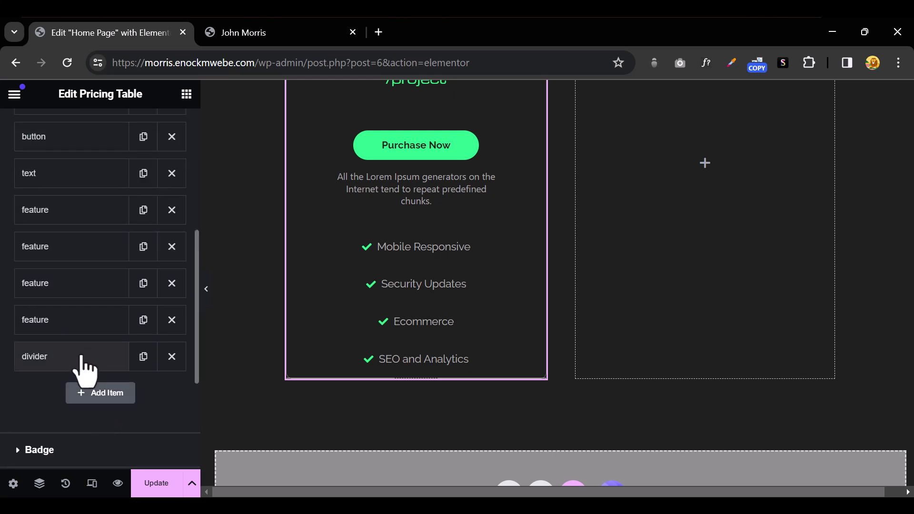
pyautogui.moveTo(81, 353); pyautogui.dragTo(92, 208)
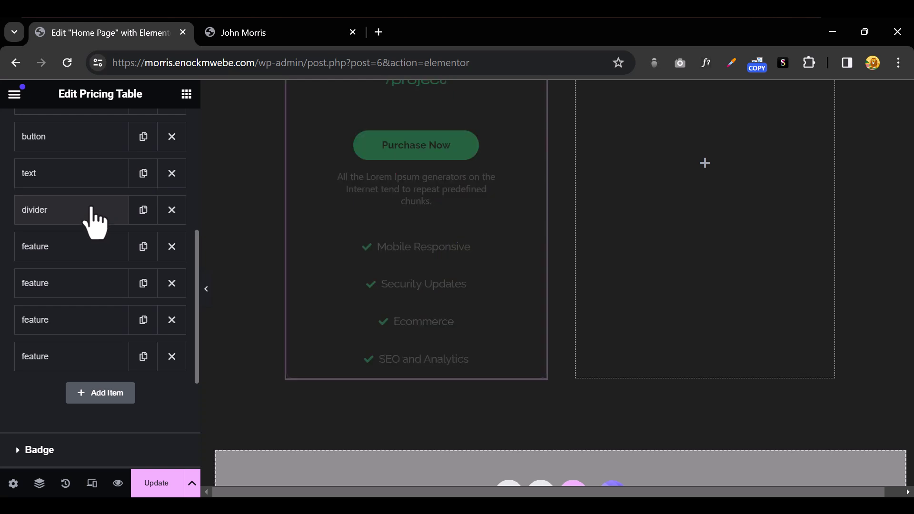
pyautogui.scroll(2, 72, 330)
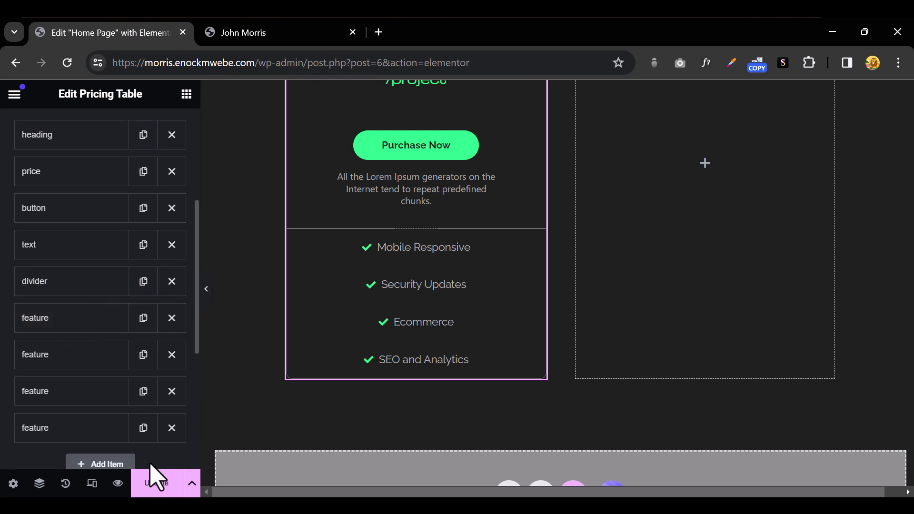
pyautogui.click(206, 289)
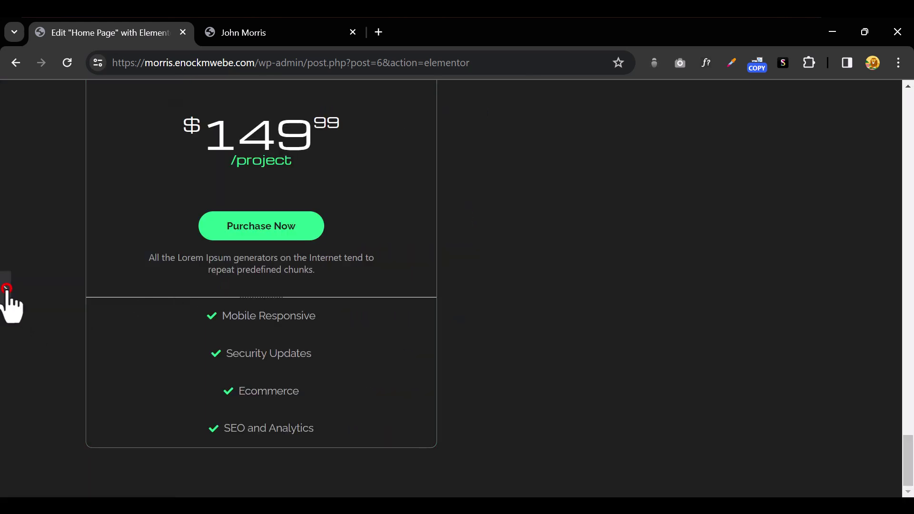
pyautogui.click(6, 290)
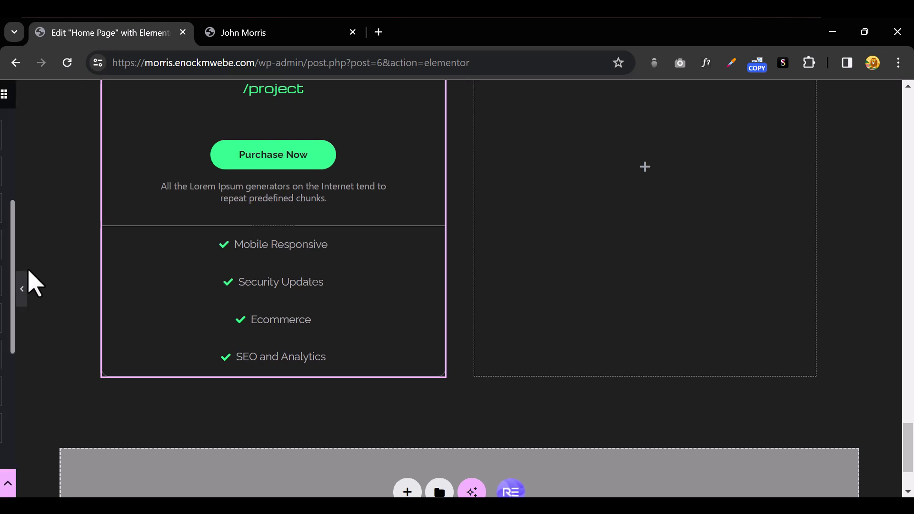
# Set the divider width to 87%
pyautogui.click(72, 284)
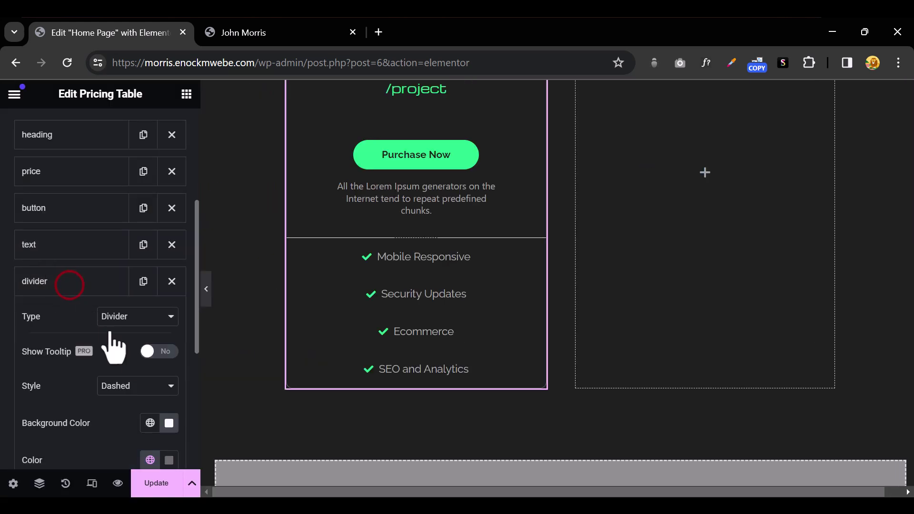
pyautogui.scroll(-3, 124, 362)
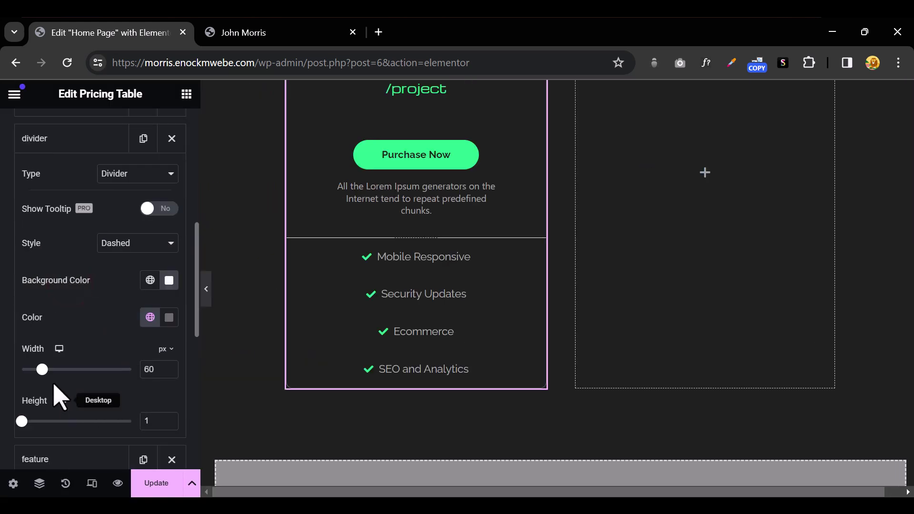
pyautogui.click(164, 349)
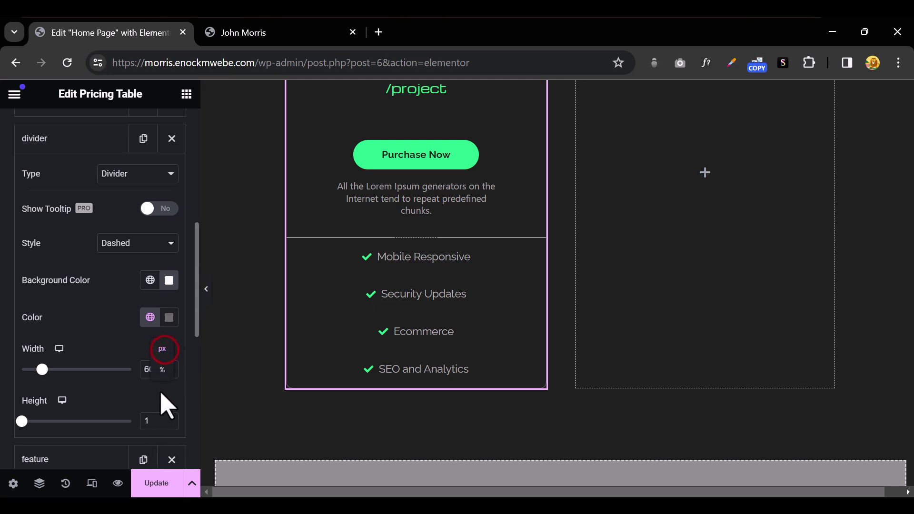
pyautogui.click(163, 370)
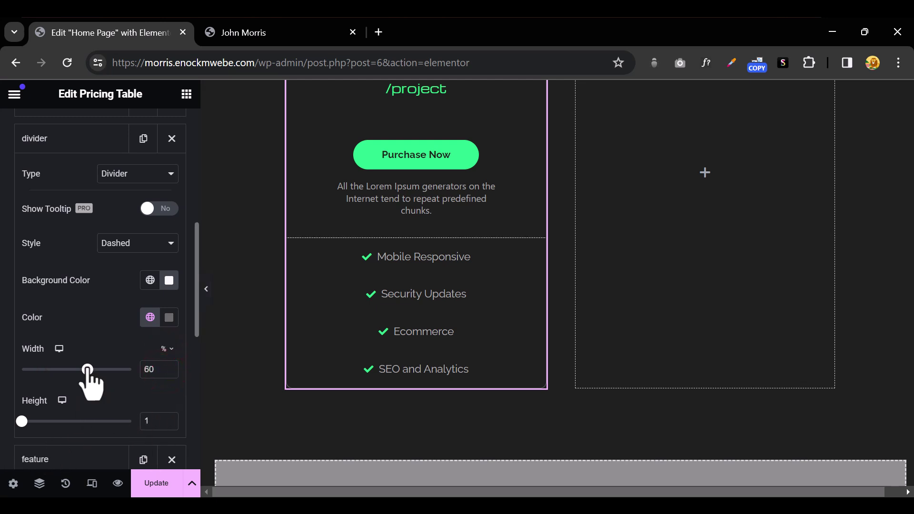
pyautogui.moveTo(87, 369); pyautogui.dragTo(111, 370)
pyautogui.scroll(-2, 90, 414)
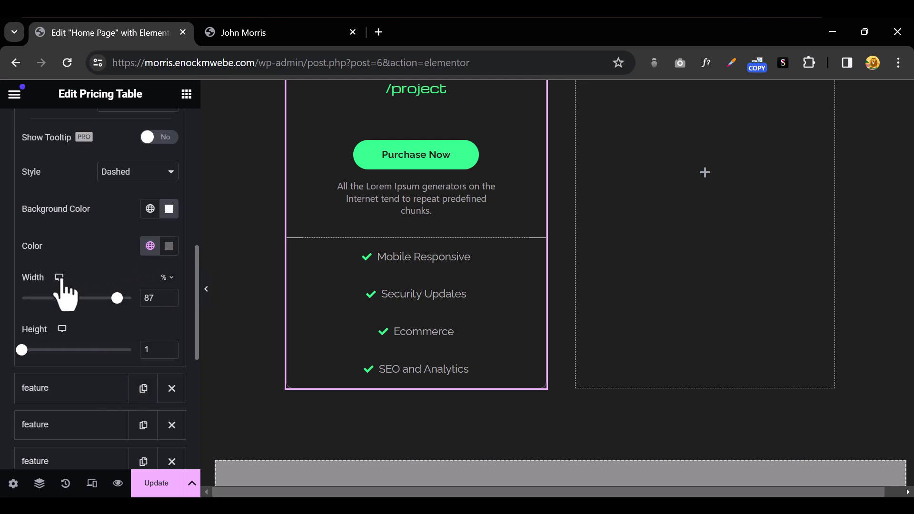
pyautogui.scroll(2, 81, 326)
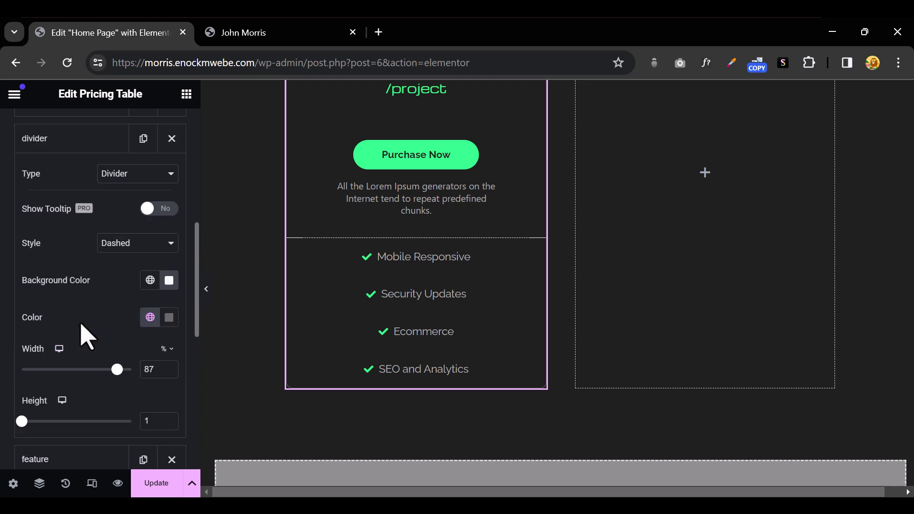
# Give the divider the global Divider Color background and a Solid line style
pyautogui.click(149, 280)
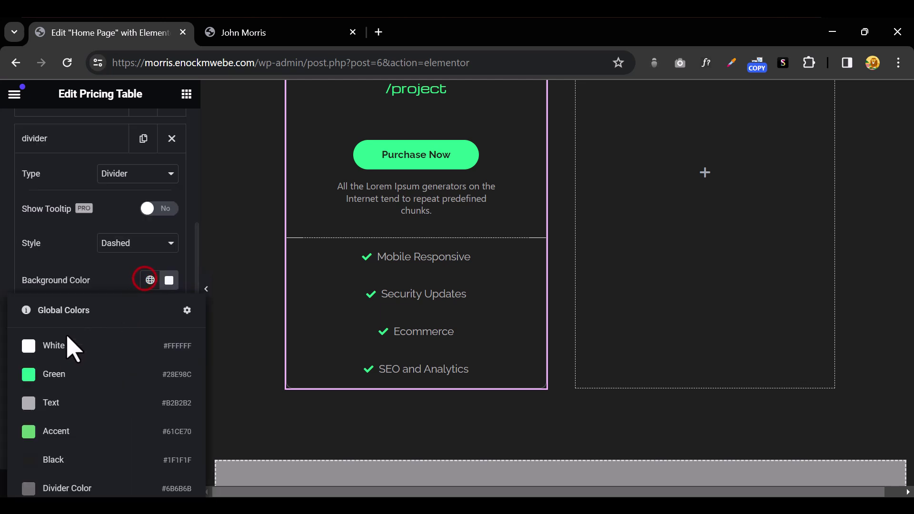
pyautogui.click(51, 488)
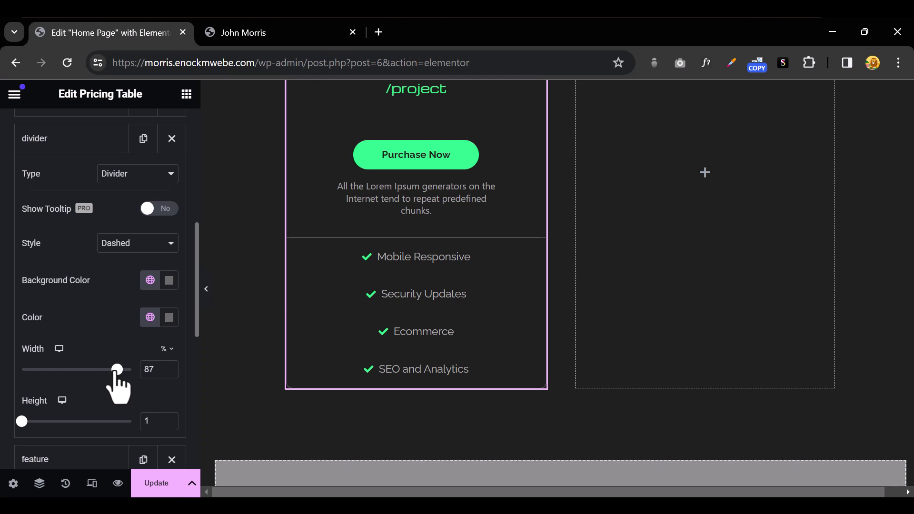
pyautogui.click(128, 242)
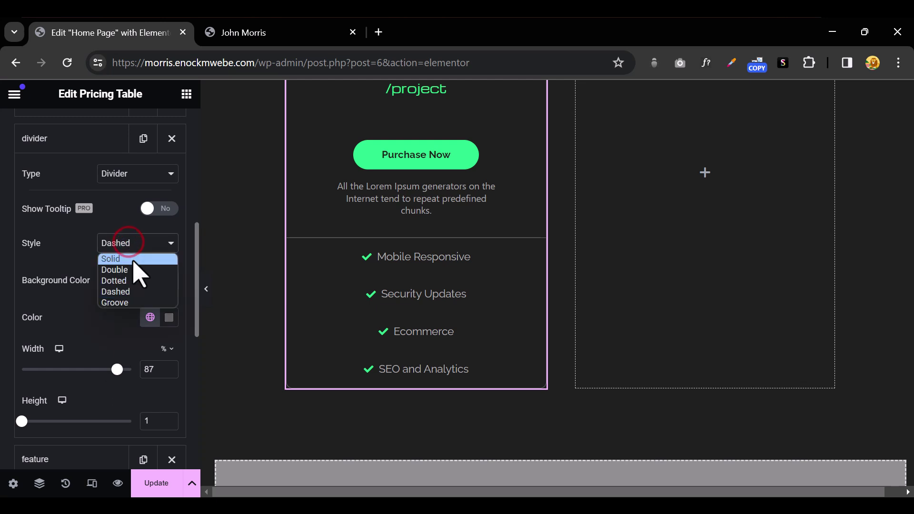
pyautogui.click(133, 261)
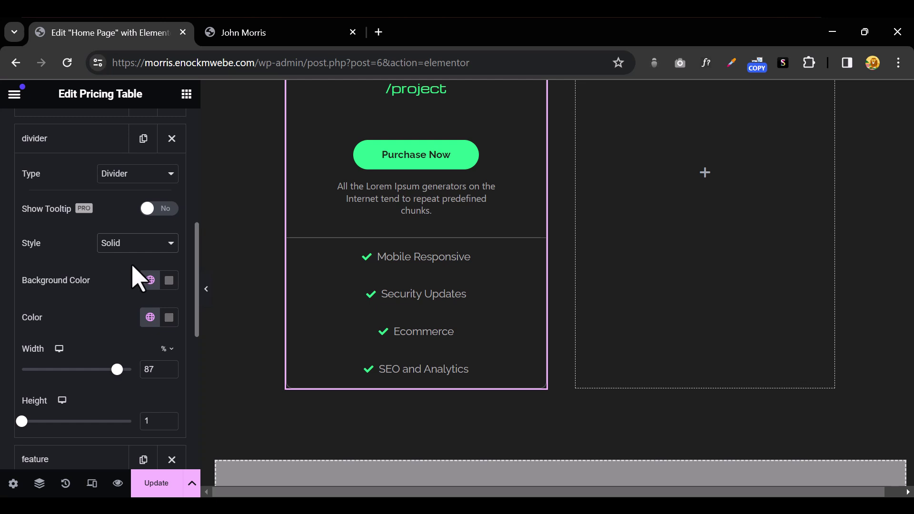
pyautogui.scroll(-2, 97, 350)
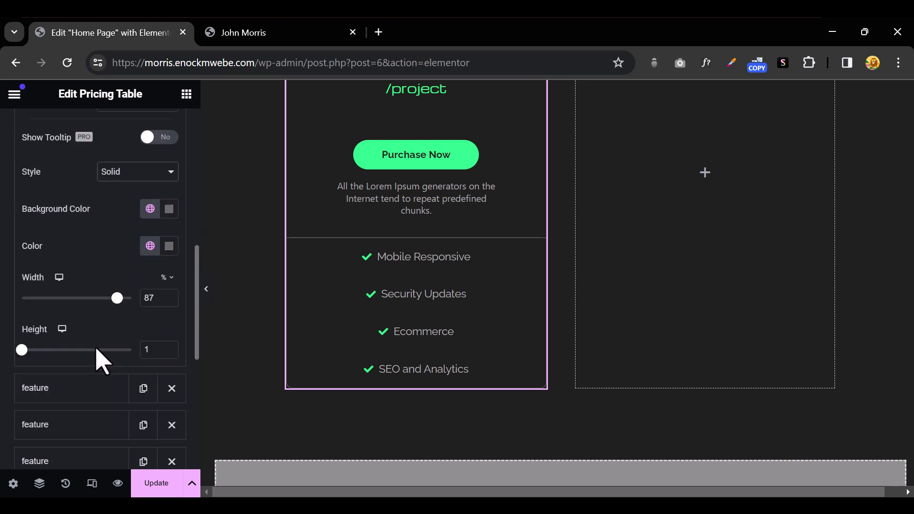
pyautogui.scroll(4, 98, 359)
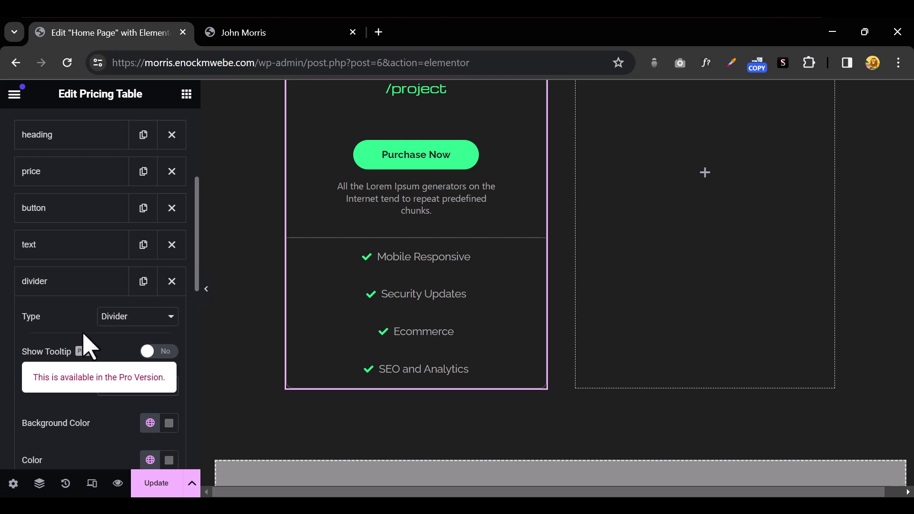
pyautogui.click(59, 282)
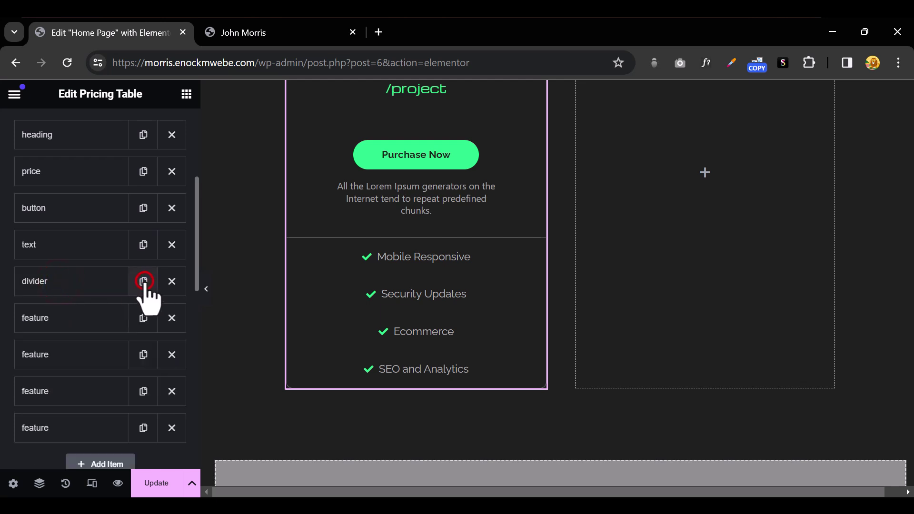
# Duplicate the divider and move the copy up under the heading item
pyautogui.click(143, 281)
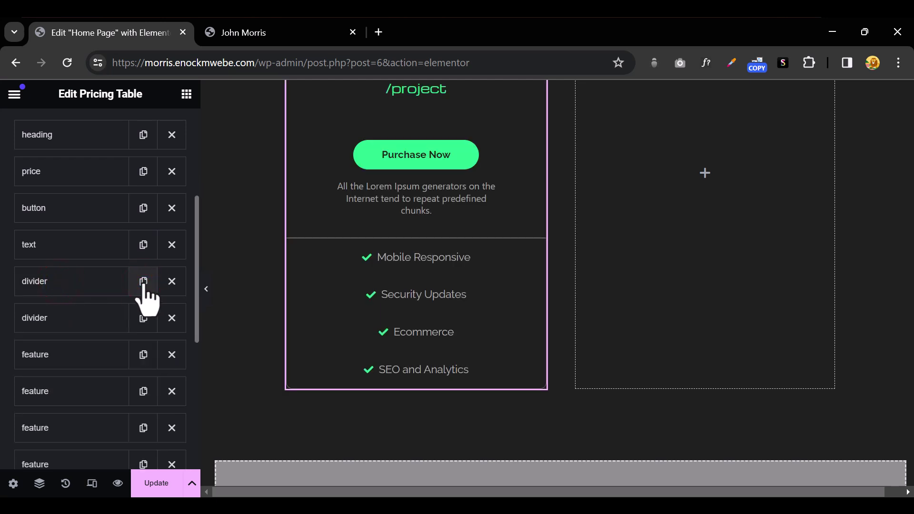
pyautogui.moveTo(53, 285); pyautogui.dragTo(56, 170)
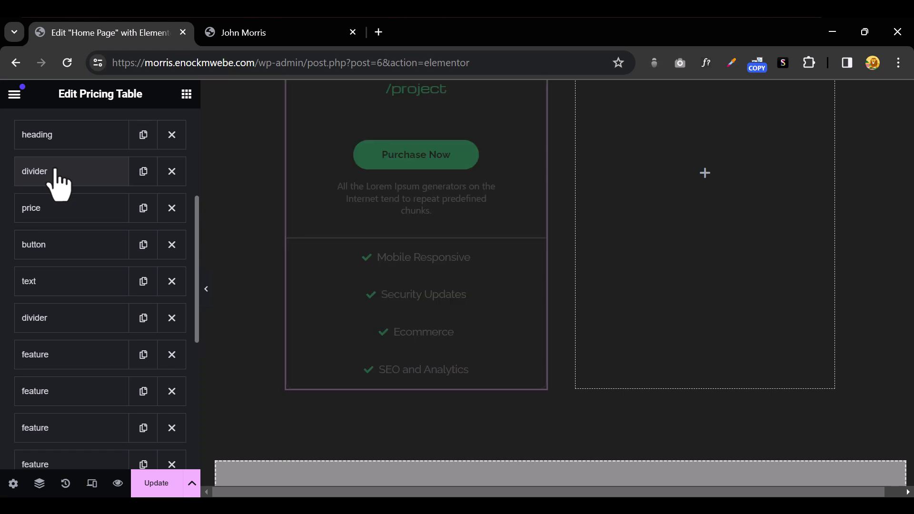
pyautogui.scroll(3, 473, 396)
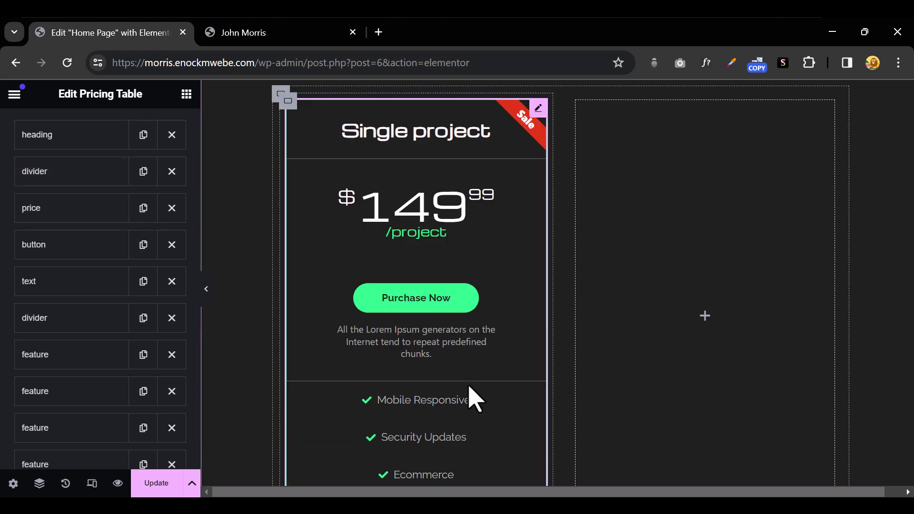
pyautogui.click(208, 291)
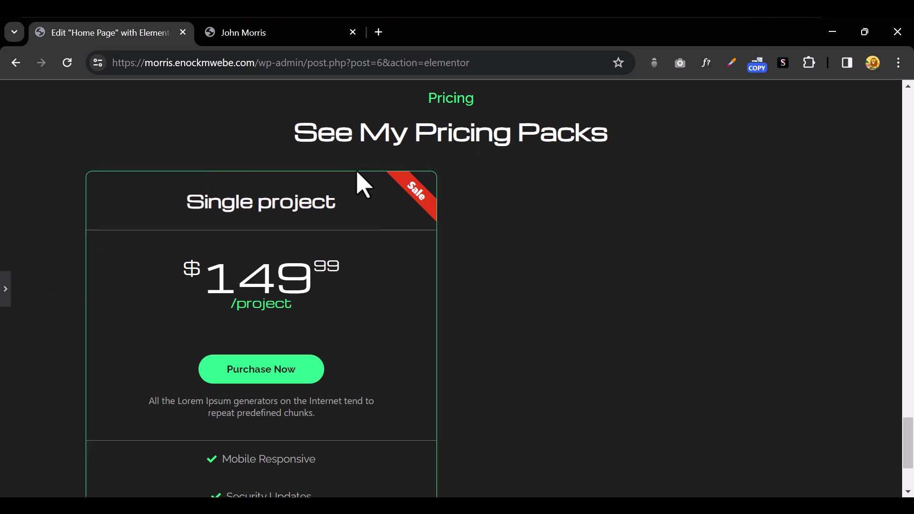
pyautogui.click(4, 298)
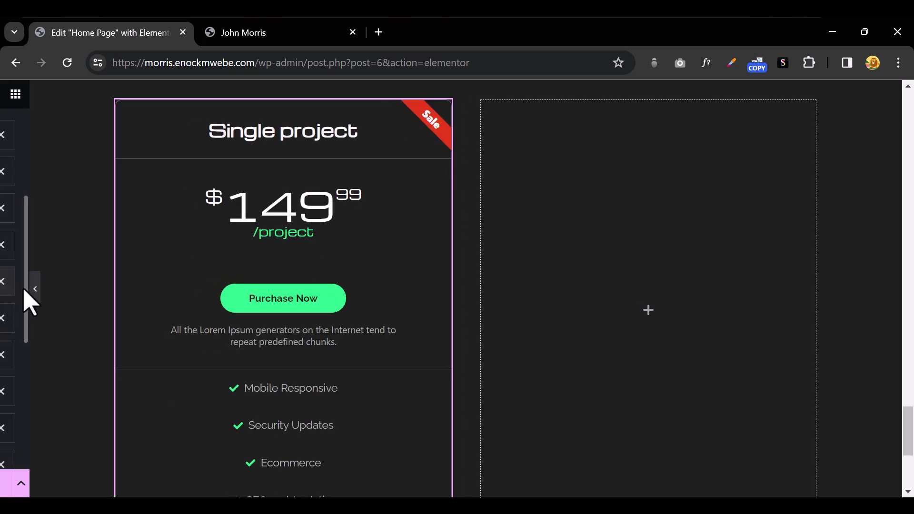
# Set the Badge style to None to remove the Sale ribbon
pyautogui.scroll(5, 95, 350)
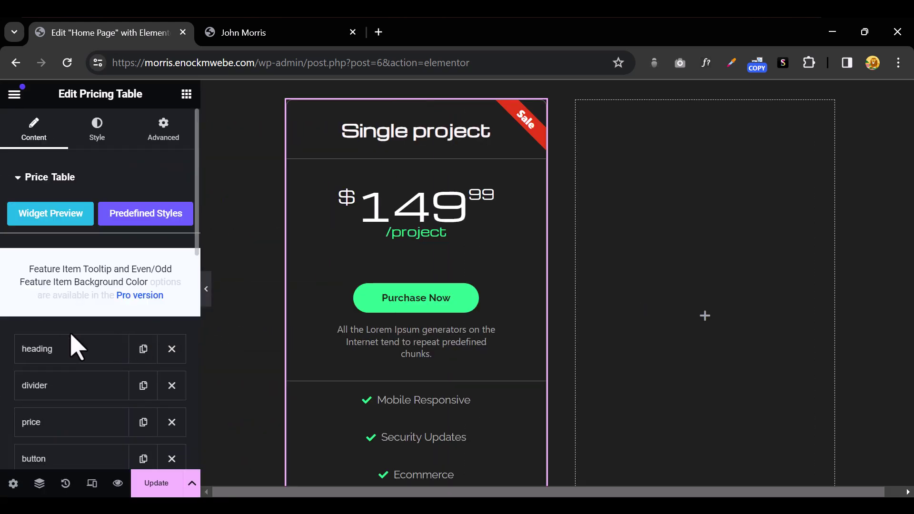
pyautogui.click(22, 179)
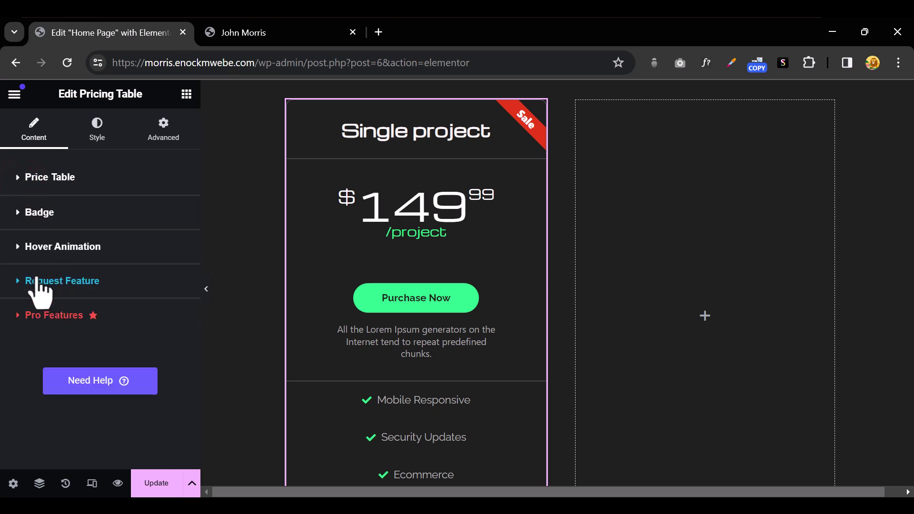
pyautogui.click(16, 213)
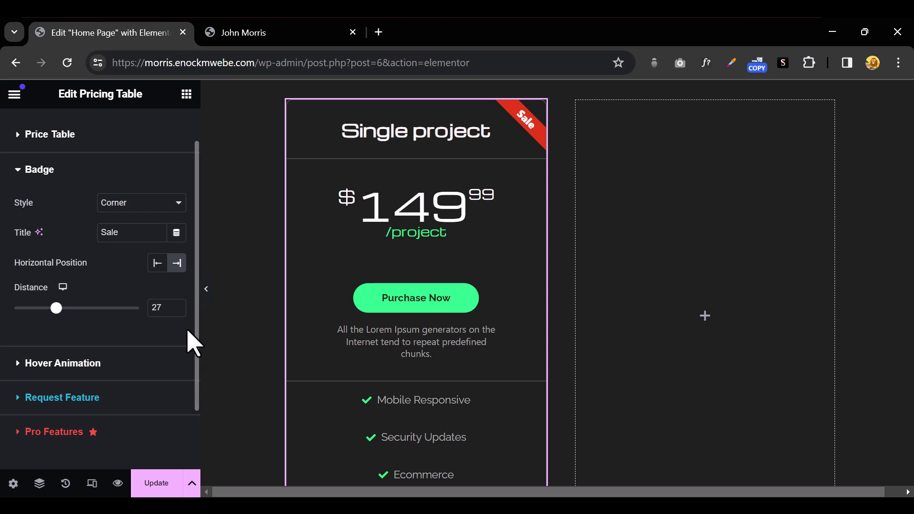
pyautogui.click(135, 204)
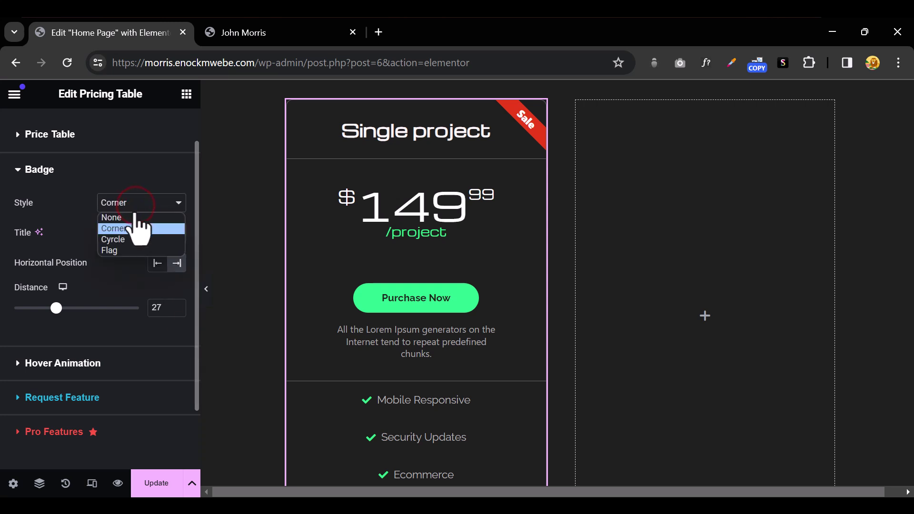
pyautogui.click(134, 215)
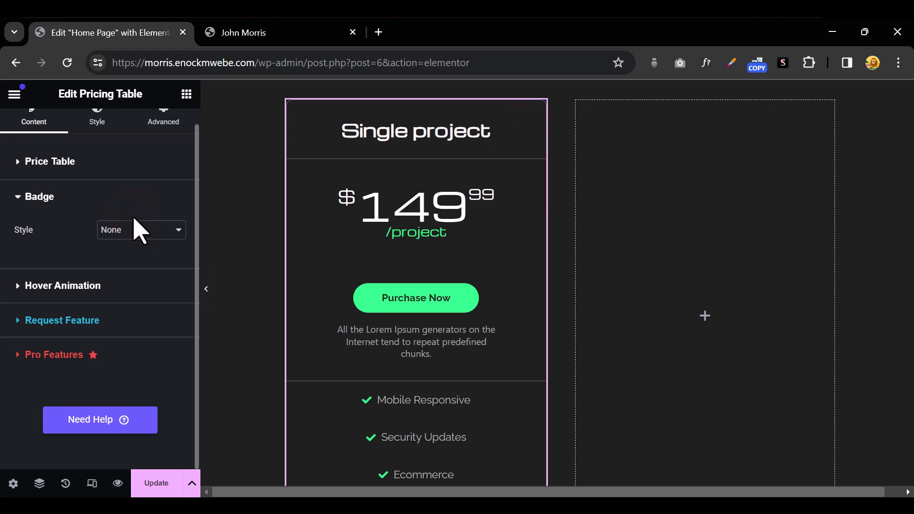
# Set the Wrapper Border Type to None so the card loses its outline
pyautogui.click(97, 138)
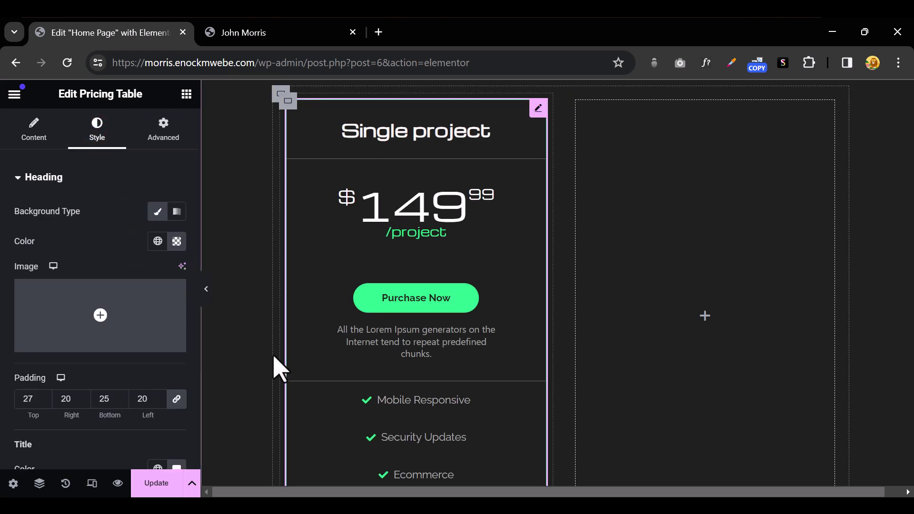
pyautogui.scroll(-6, 112, 357)
pyautogui.scroll(-5, 51, 384)
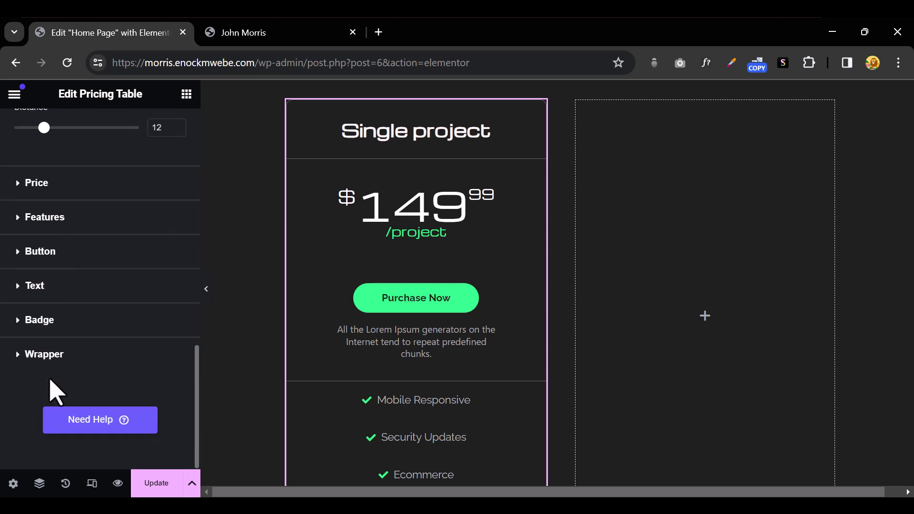
pyautogui.click(16, 357)
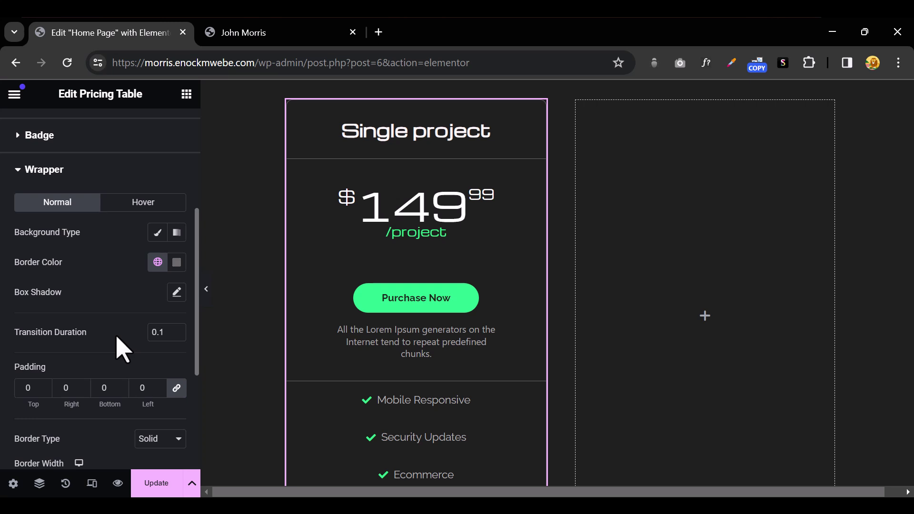
pyautogui.scroll(-1, 119, 350)
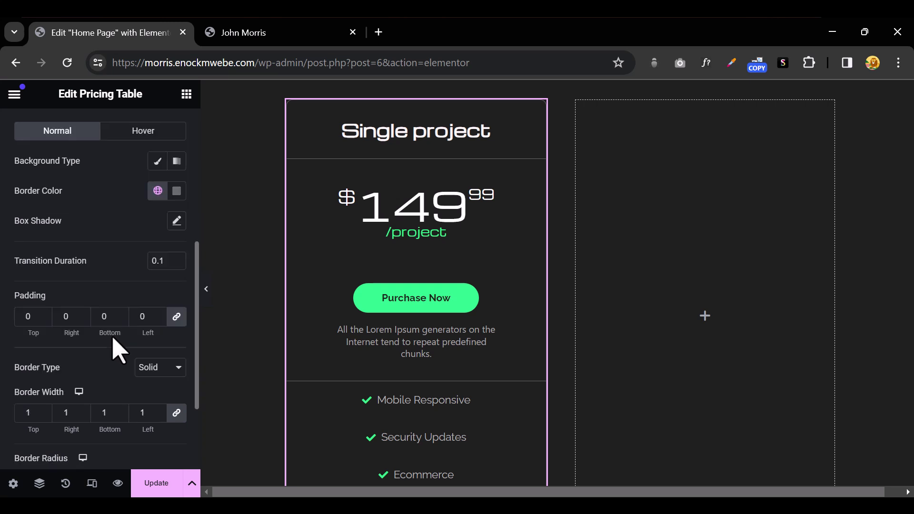
pyautogui.click(142, 363)
pyautogui.click(152, 383)
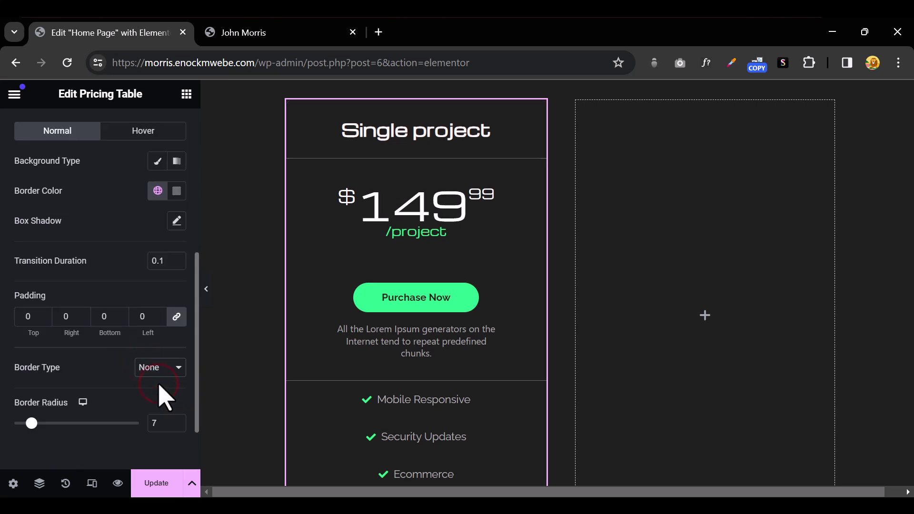
pyautogui.click(209, 288)
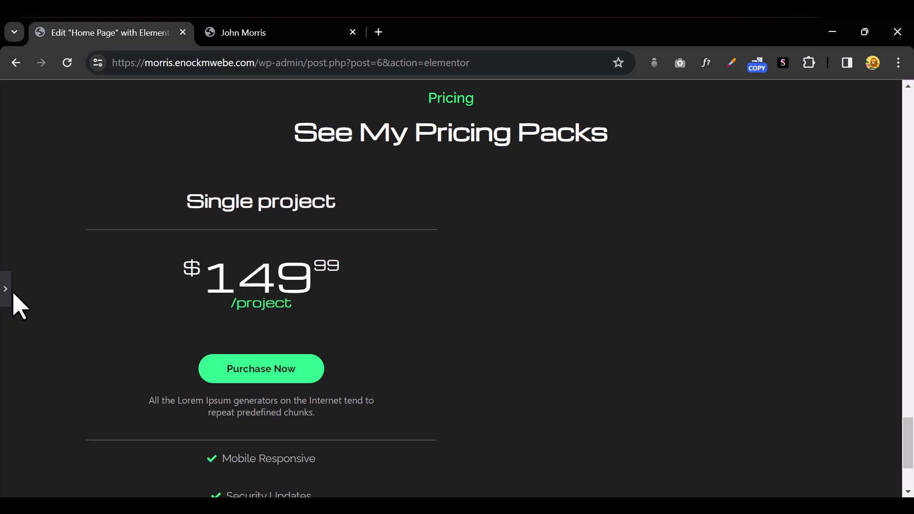
pyautogui.click(6, 290)
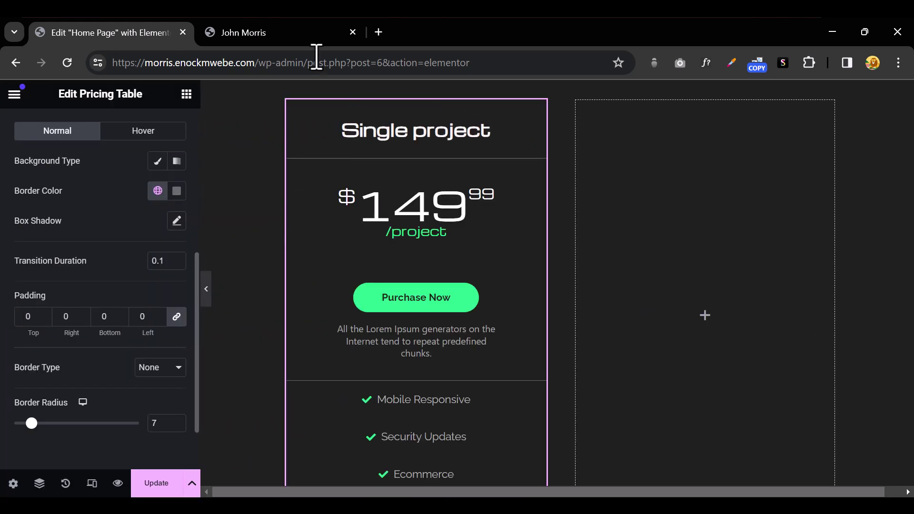
# Duplicate the pricing card container twice, delete the empty column, and update the page
pyautogui.rightClick(292, 110)
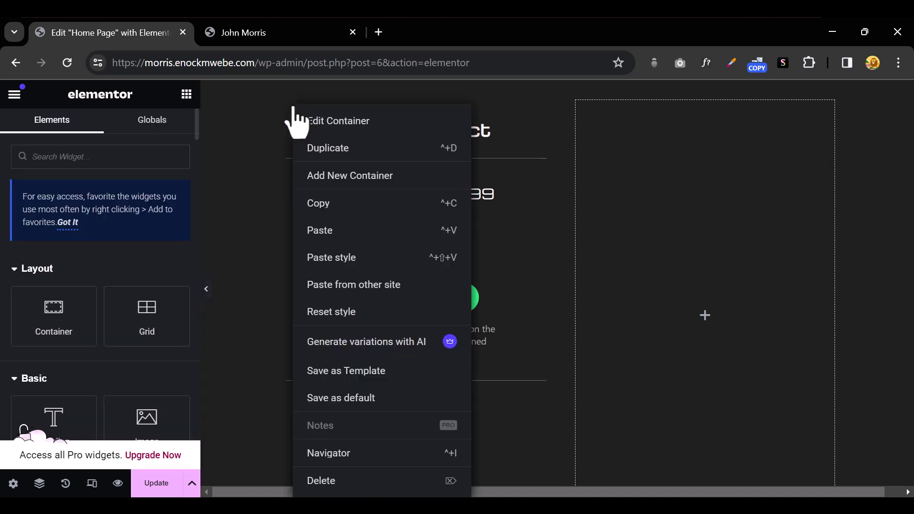
pyautogui.click(327, 152)
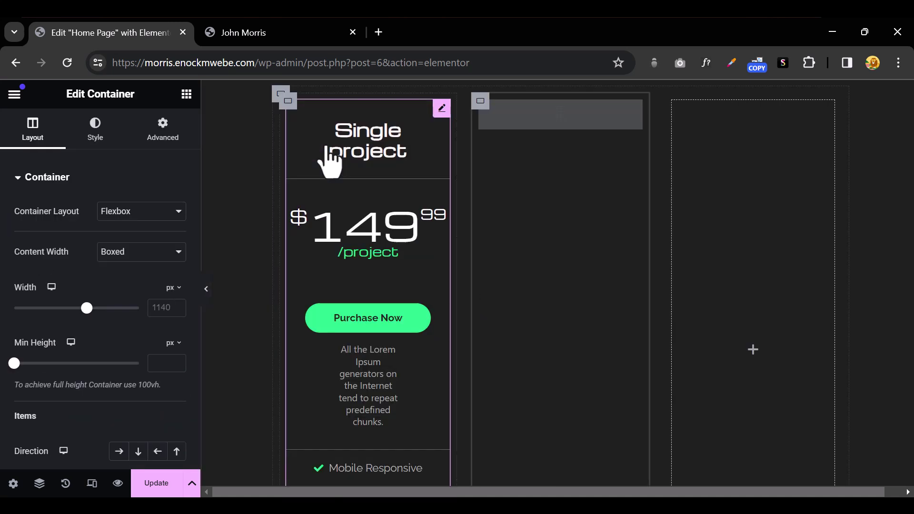
pyautogui.rightClick(290, 102)
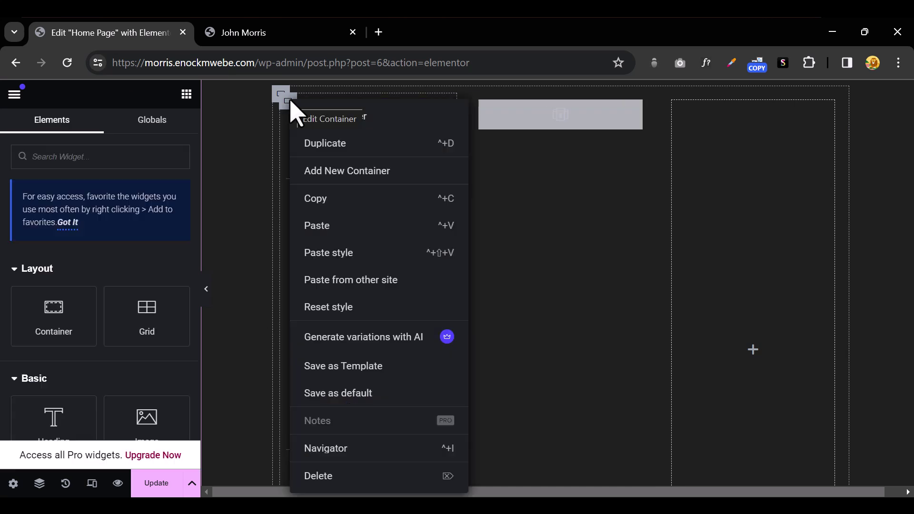
pyautogui.click(329, 146)
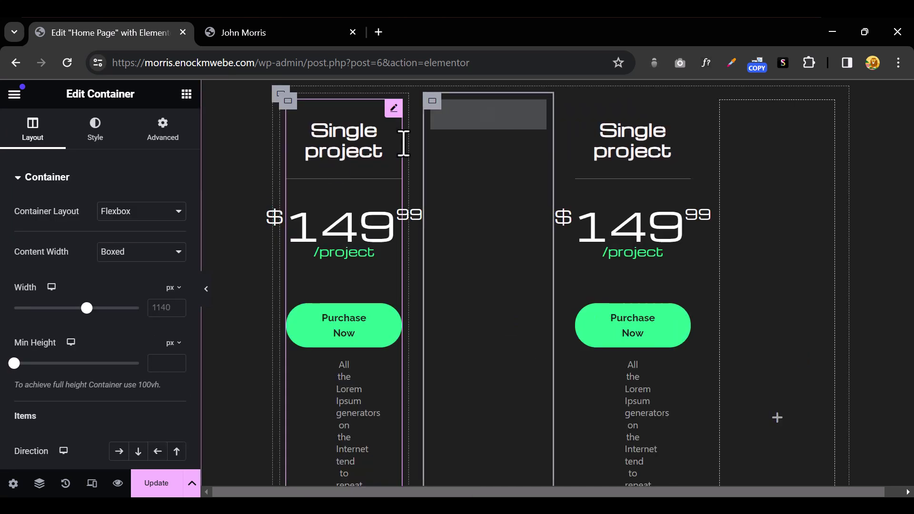
pyautogui.rightClick(728, 136)
pyautogui.click(761, 480)
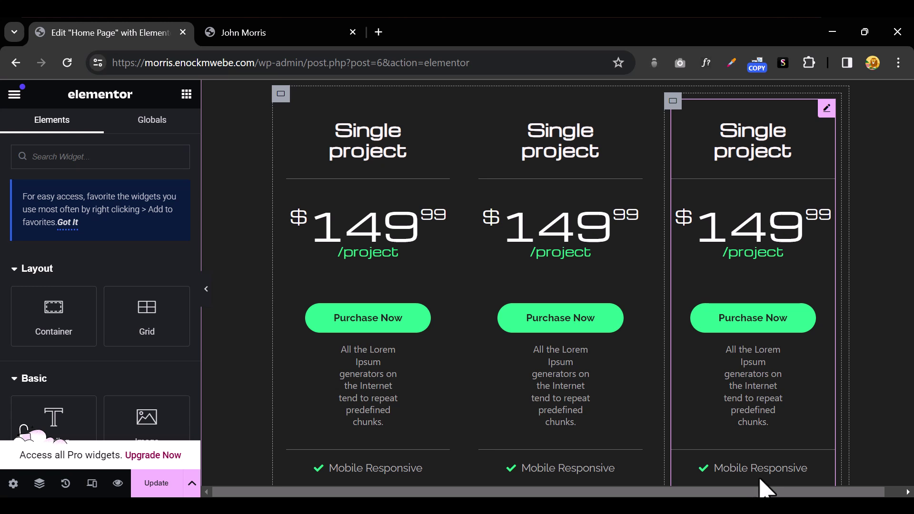
pyautogui.click(155, 483)
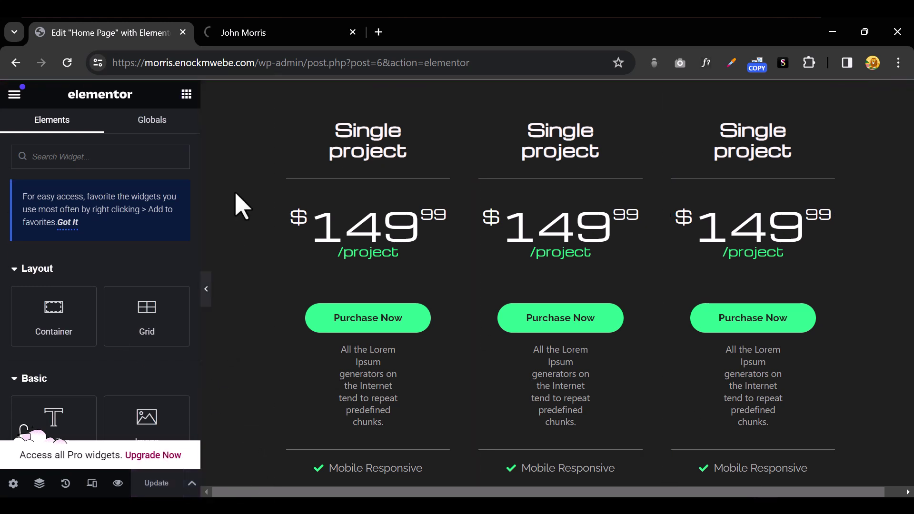
pyautogui.click(245, 36)
pyautogui.scroll(-20, 459, 263)
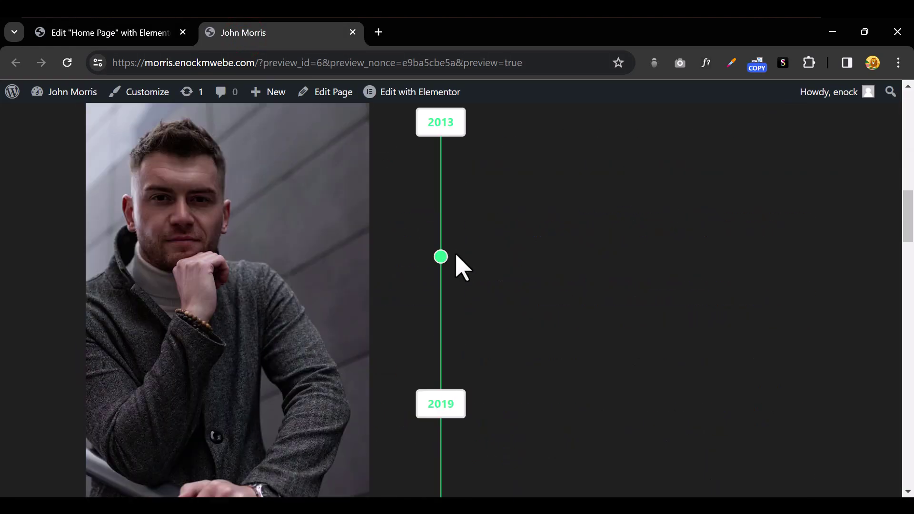
pyautogui.scroll(-20, 462, 268)
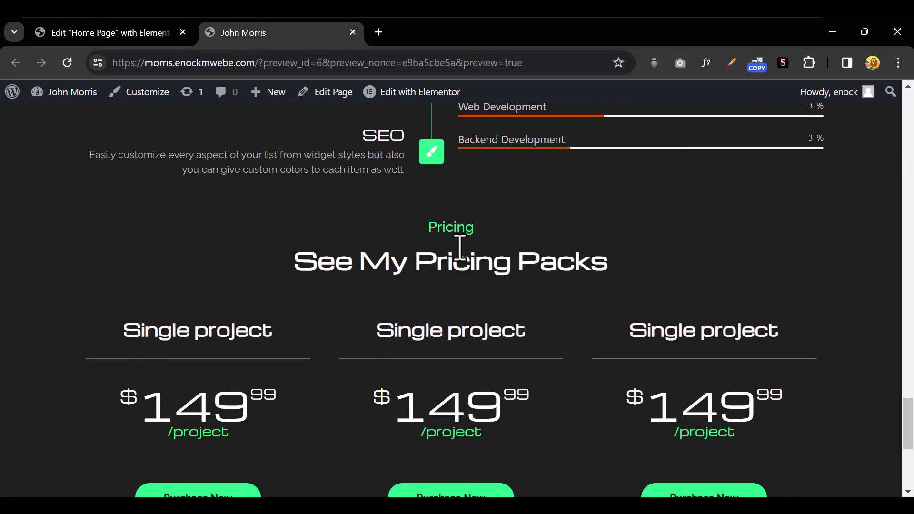
pyautogui.scroll(2, 469, 269)
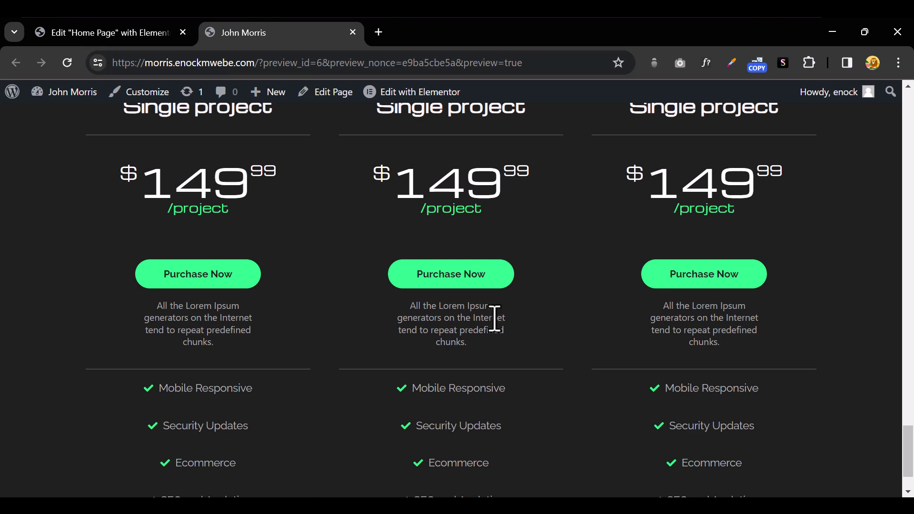
pyautogui.scroll(-2, 476, 316)
pyautogui.click(143, 33)
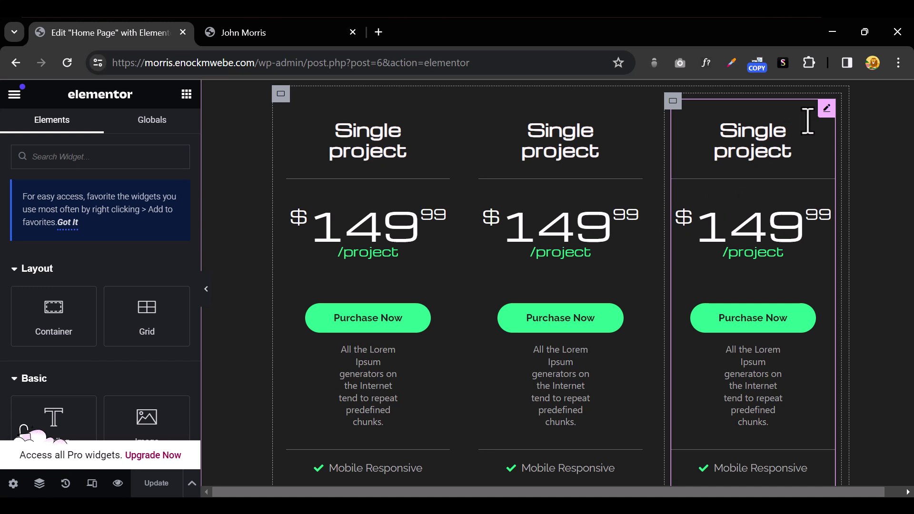
# Rename the third card's heading from Single project to 'Custom Design'
pyautogui.click(827, 109)
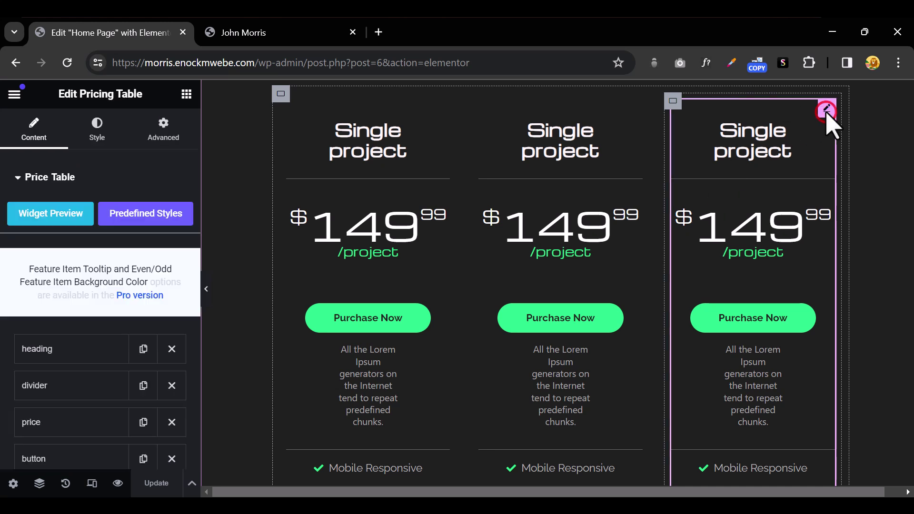
pyautogui.click(41, 350)
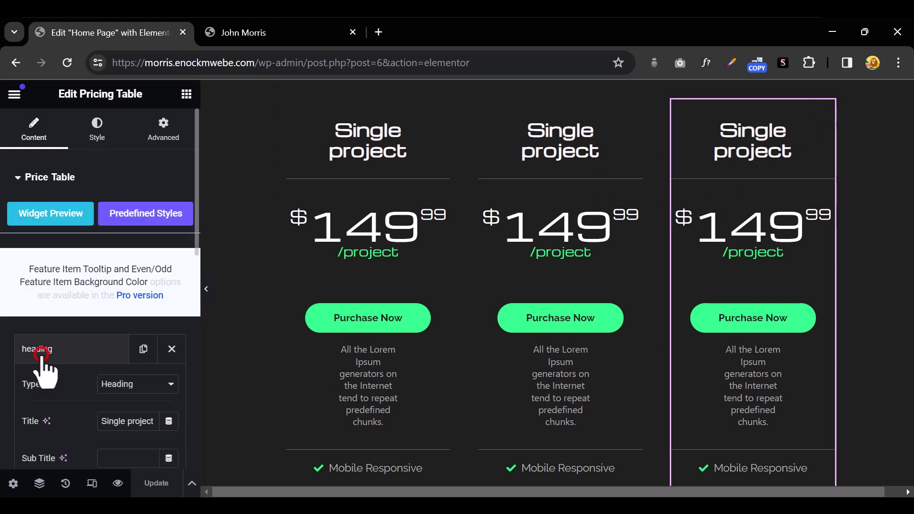
pyautogui.tripleClick(128, 421)
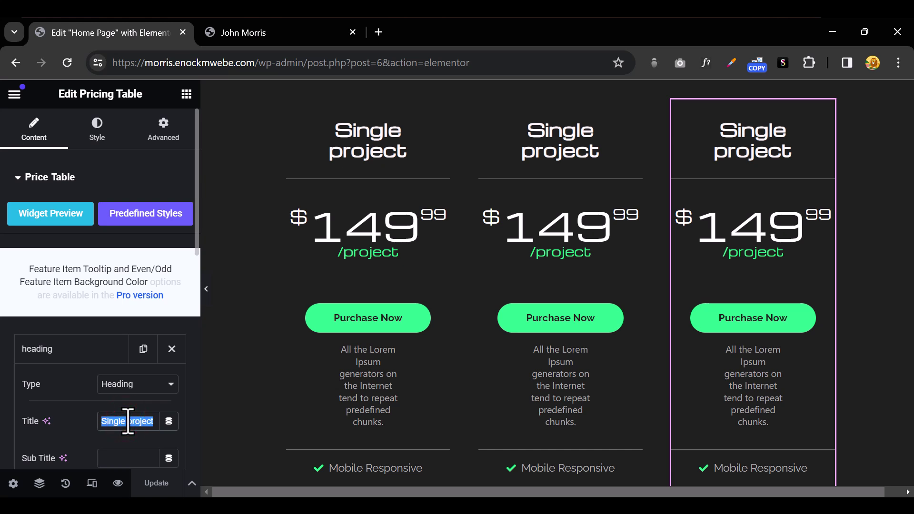
pyautogui.write('Custom ')
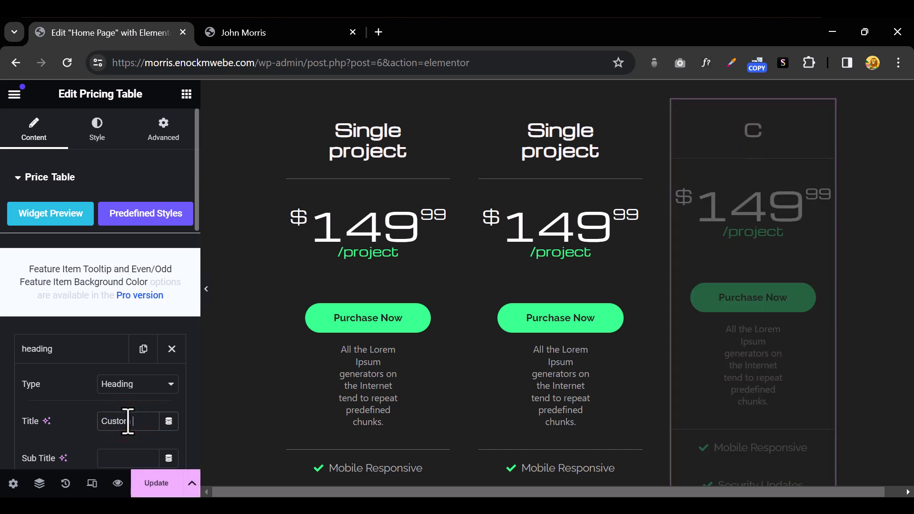
pyautogui.write('Design')
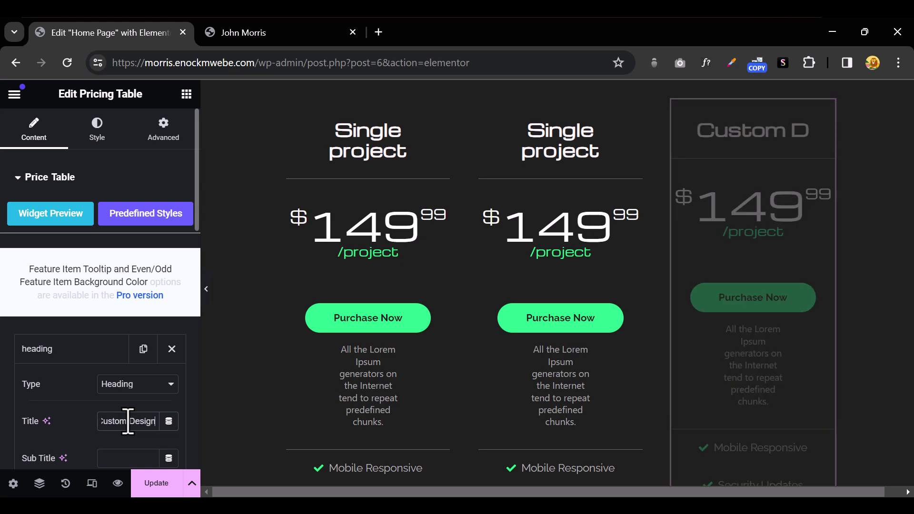
# Change the Custom Design card's price to 549
pyautogui.scroll(-3, 143, 405)
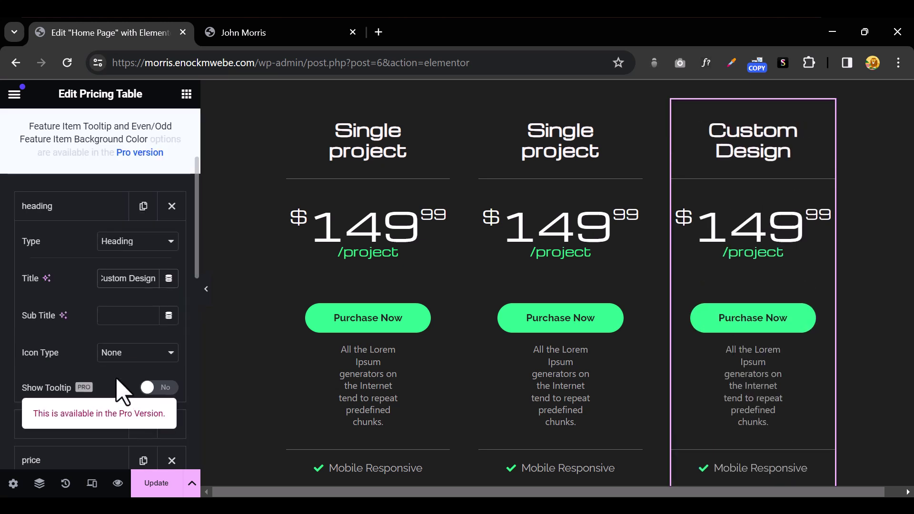
pyautogui.scroll(-3, 123, 388)
pyautogui.click(74, 314)
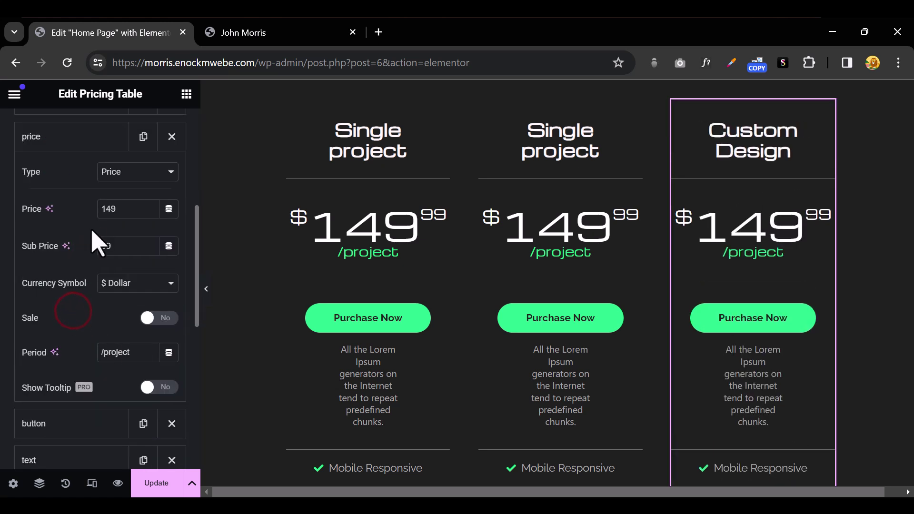
pyautogui.doubleClick(111, 210)
pyautogui.write('9')
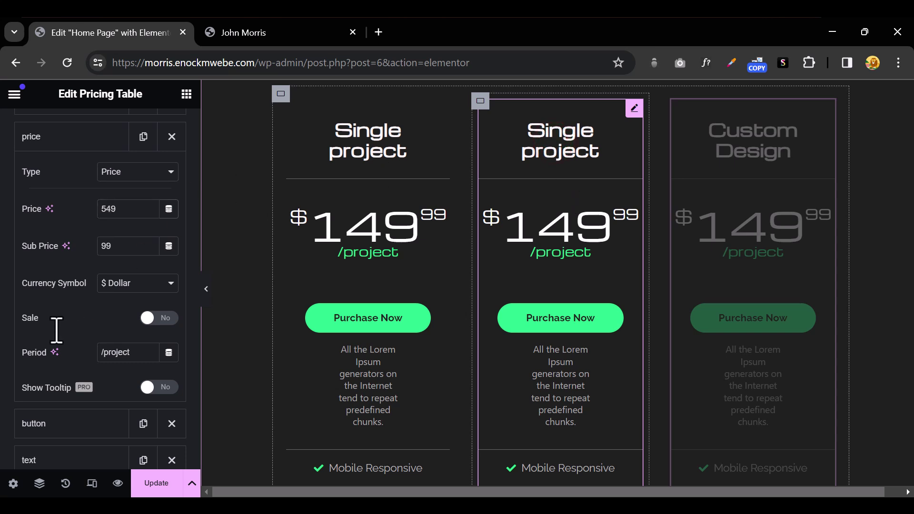
# Retitle the middle card's heading to 'Professional Designs'
pyautogui.click(635, 114)
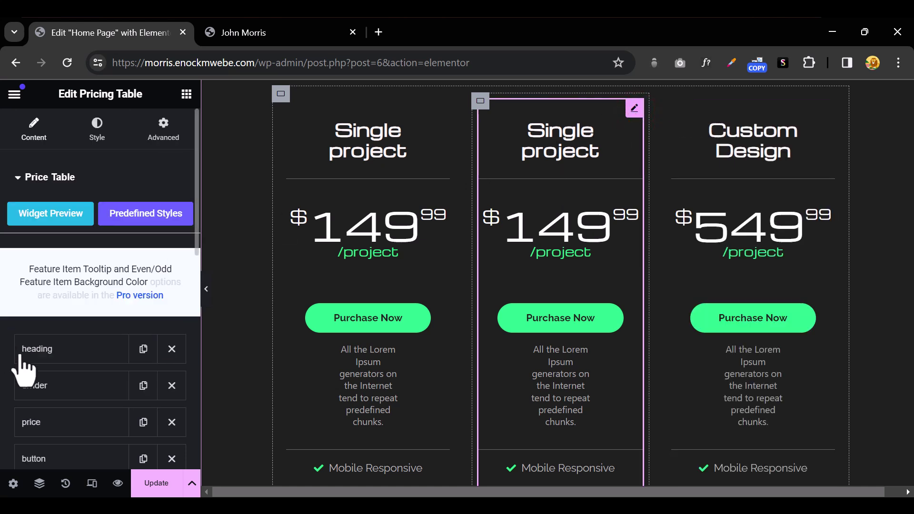
pyautogui.click(76, 357)
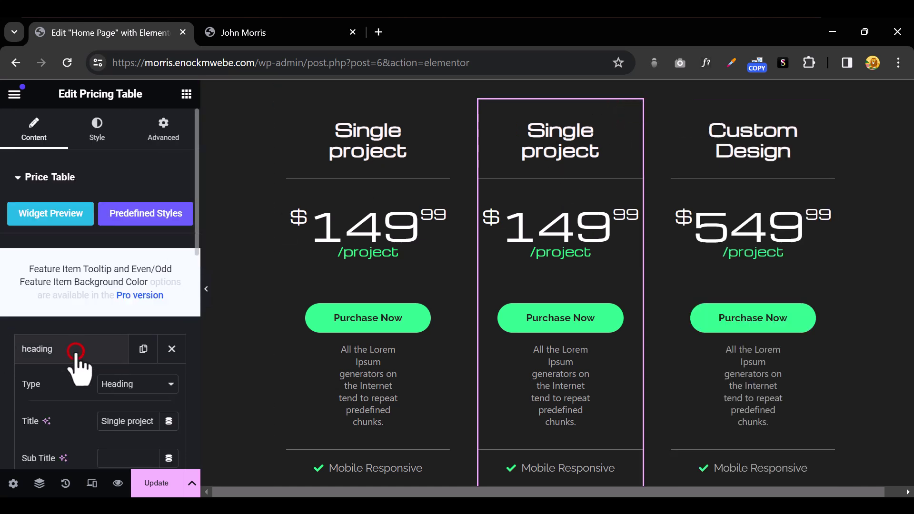
pyautogui.click(131, 385)
pyautogui.click(135, 400)
pyautogui.scroll(-3, 127, 386)
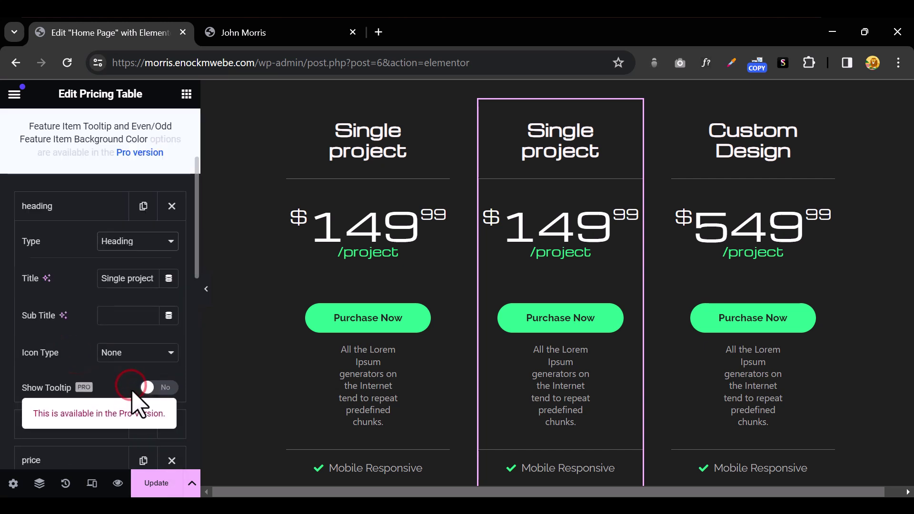
pyautogui.tripleClick(111, 280)
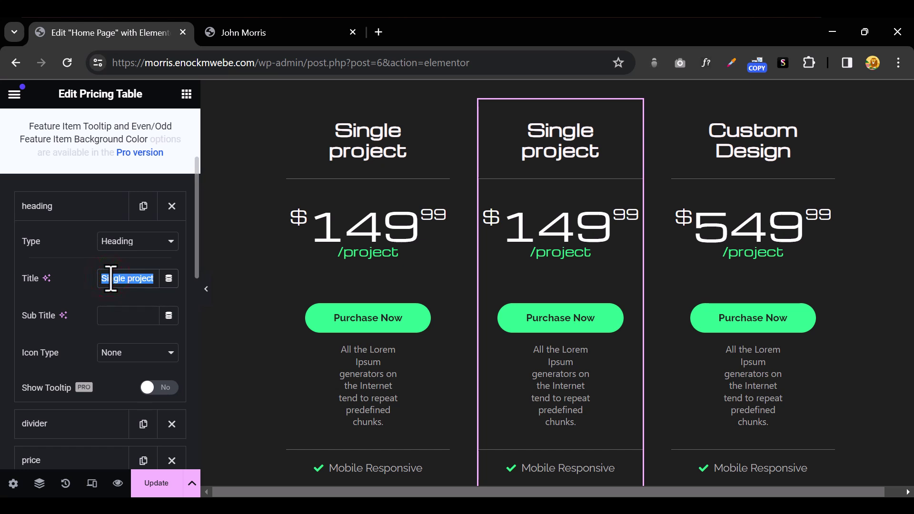
pyautogui.write('Pr')
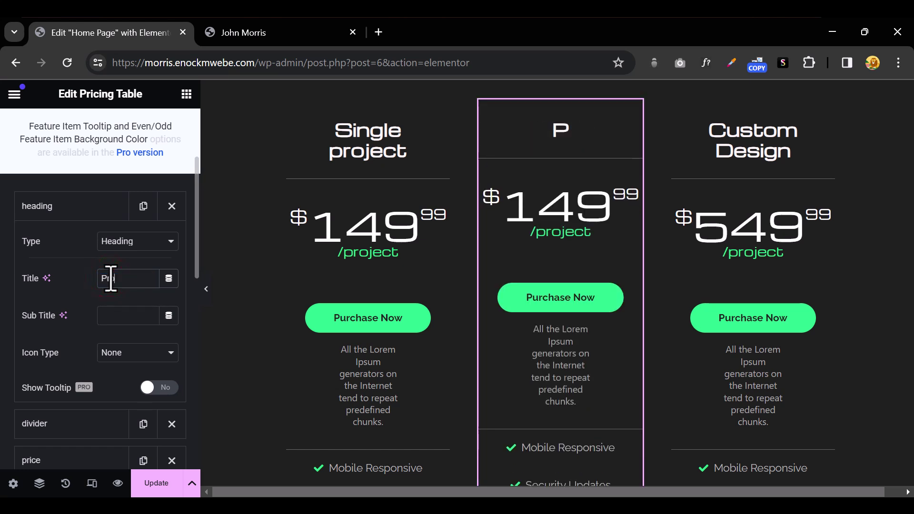
pyautogui.write('ofess')
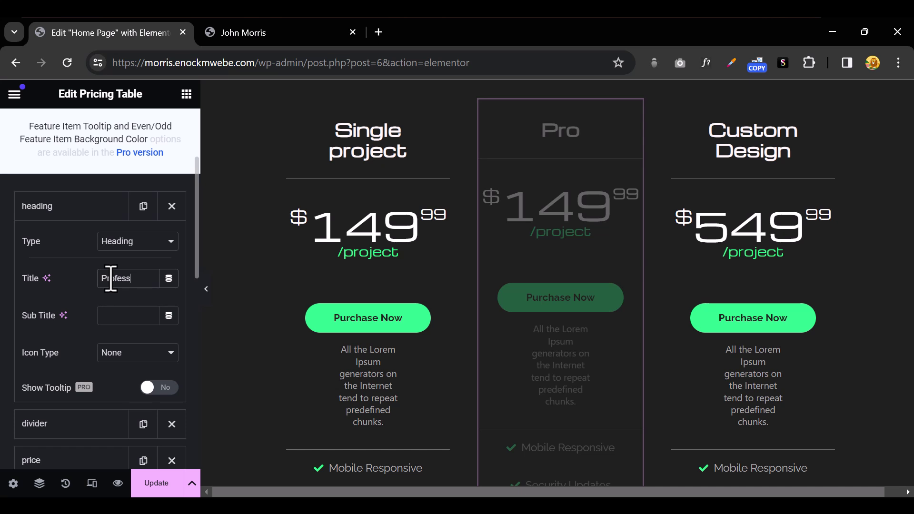
pyautogui.write('ional Designs')
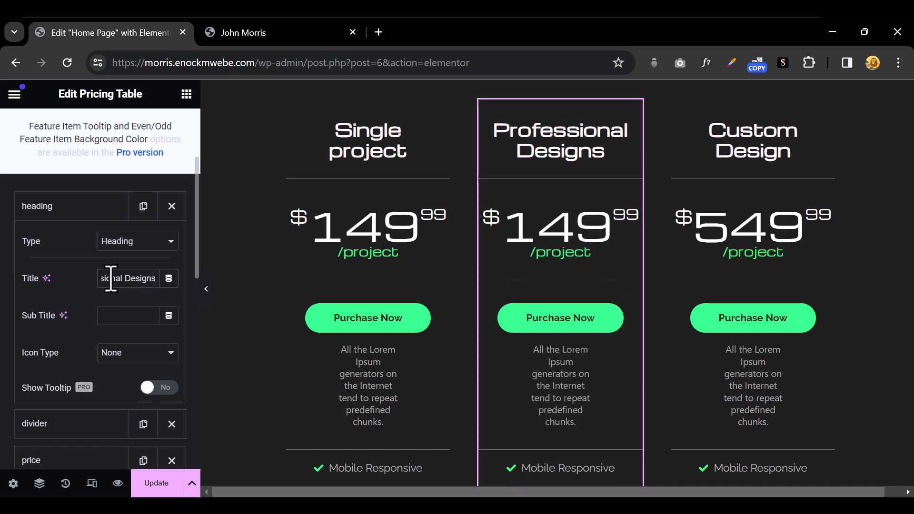
# Change the Professional Designs card's price to 249
pyautogui.scroll(-5, 139, 343)
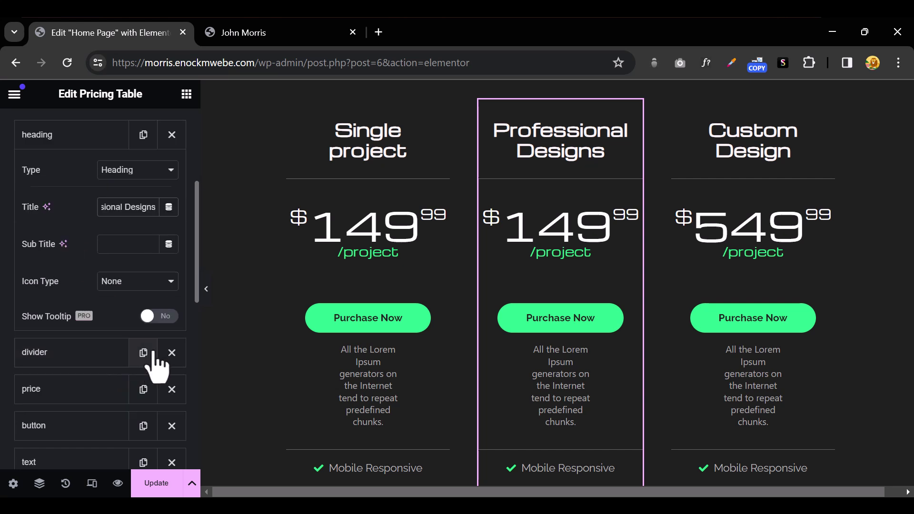
pyautogui.scroll(1, 95, 324)
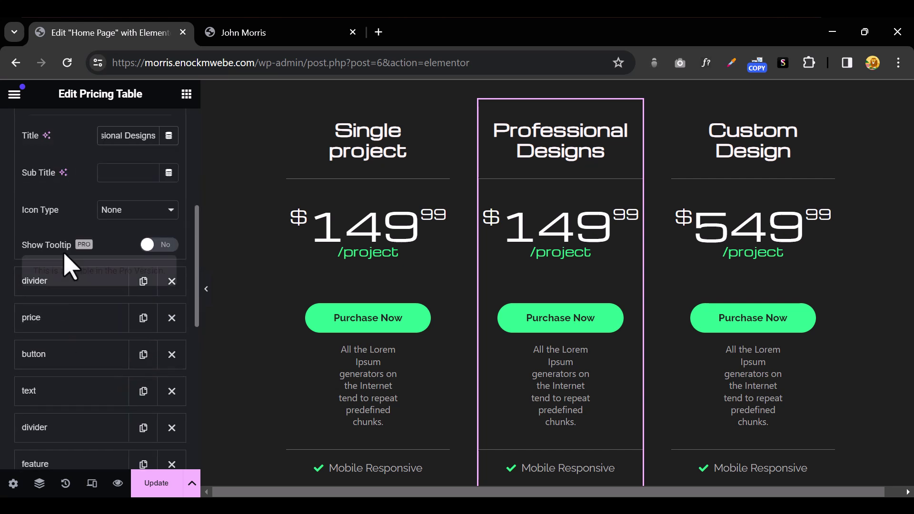
pyautogui.click(65, 315)
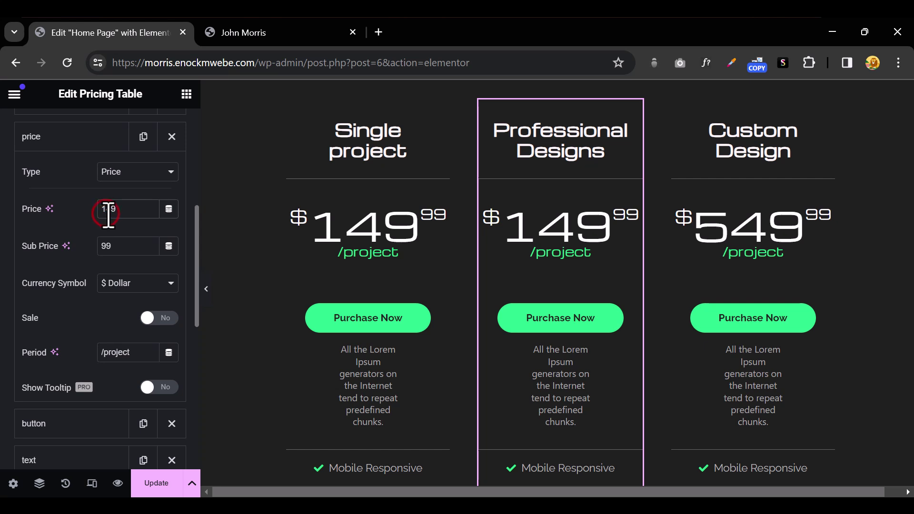
pyautogui.write('4')
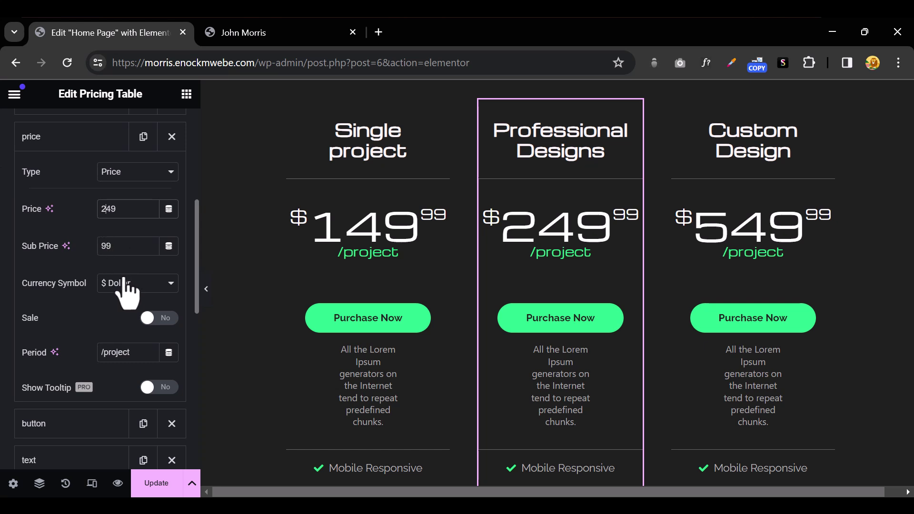
pyautogui.scroll(-10, 126, 293)
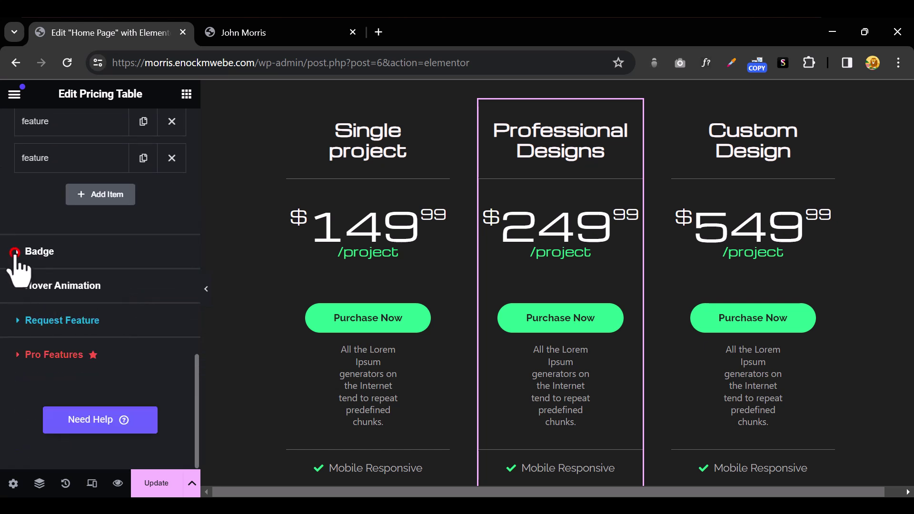
# Give the Professional Designs plan a Corner-style badge titled '50^ Sale'
pyautogui.click(15, 256)
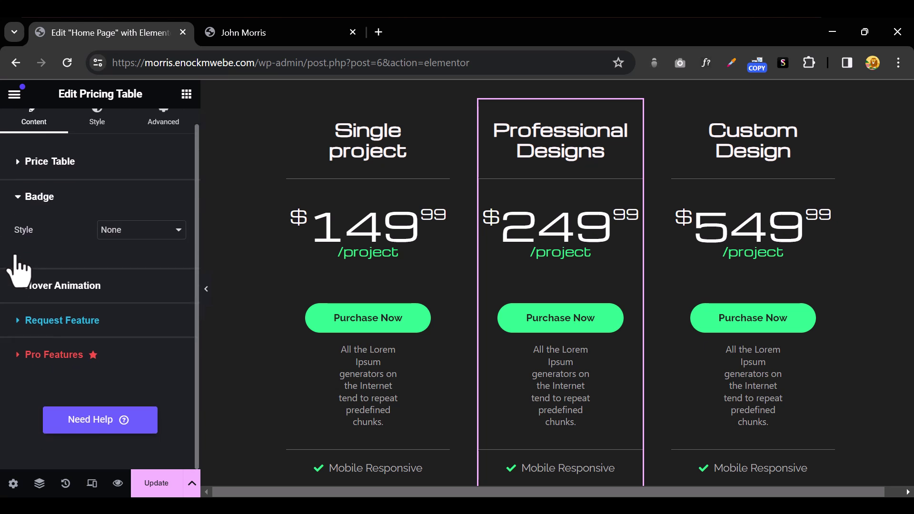
pyautogui.click(130, 230)
pyautogui.click(151, 254)
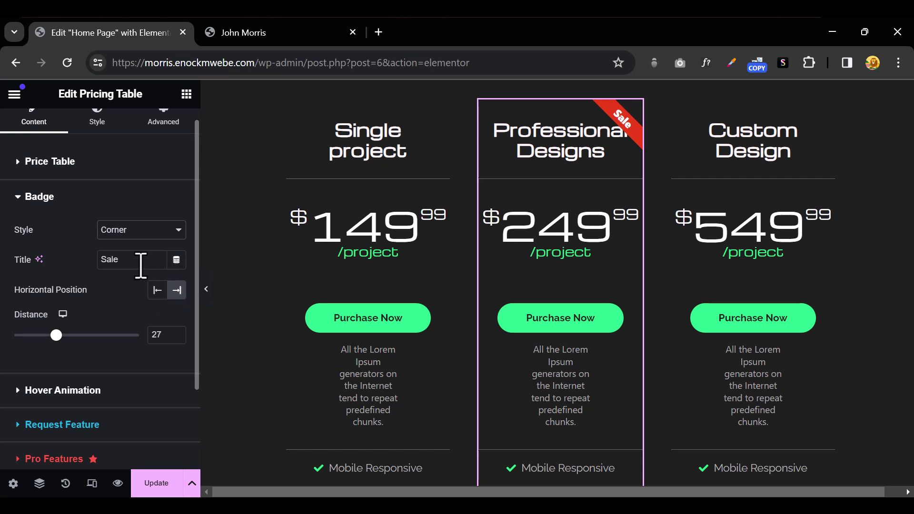
pyautogui.click(103, 259)
pyautogui.write('50^')
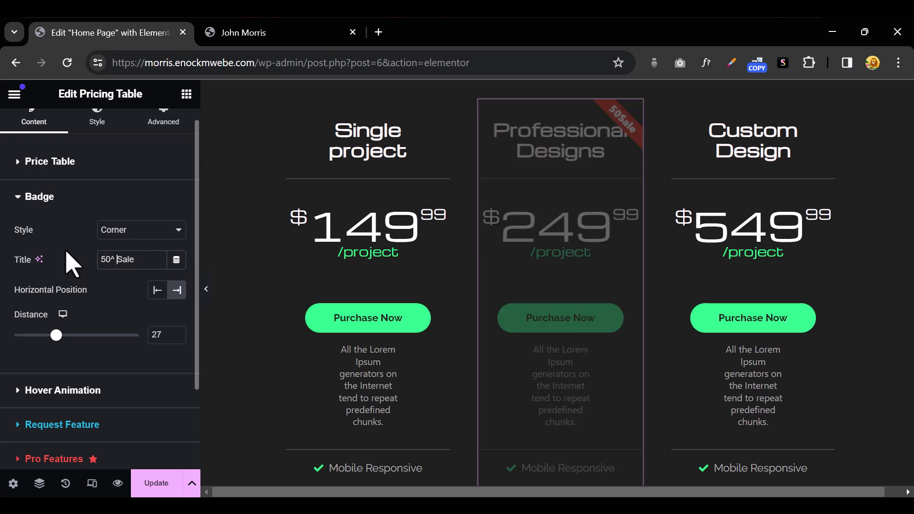
pyautogui.scroll(1, 91, 275)
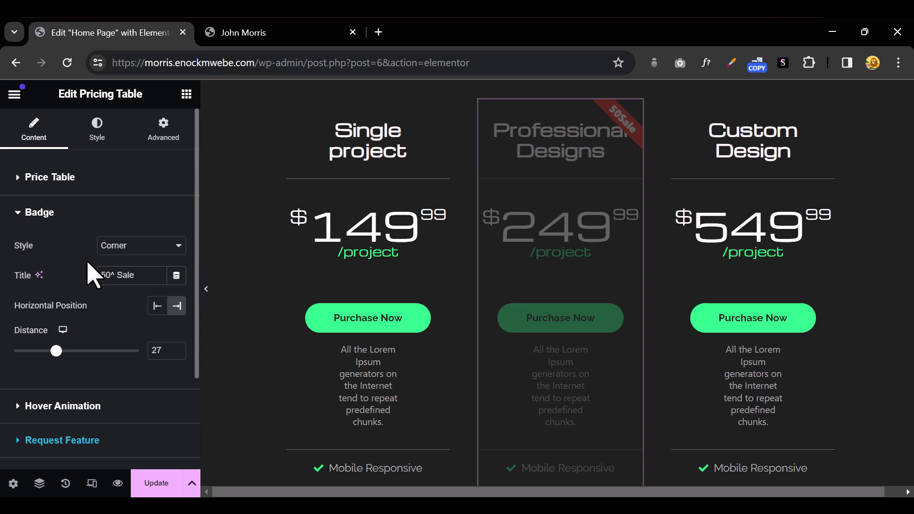
pyautogui.click(97, 143)
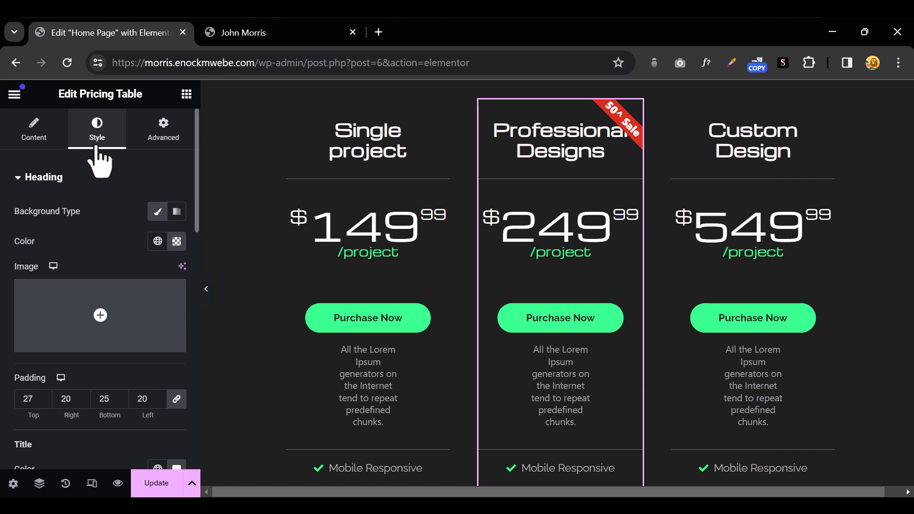
pyautogui.scroll(-5, 107, 297)
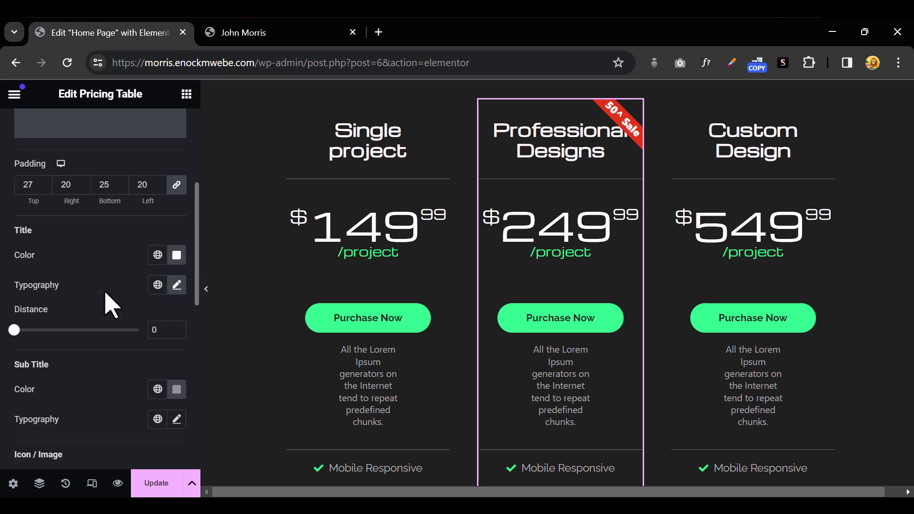
pyautogui.scroll(-5, 107, 305)
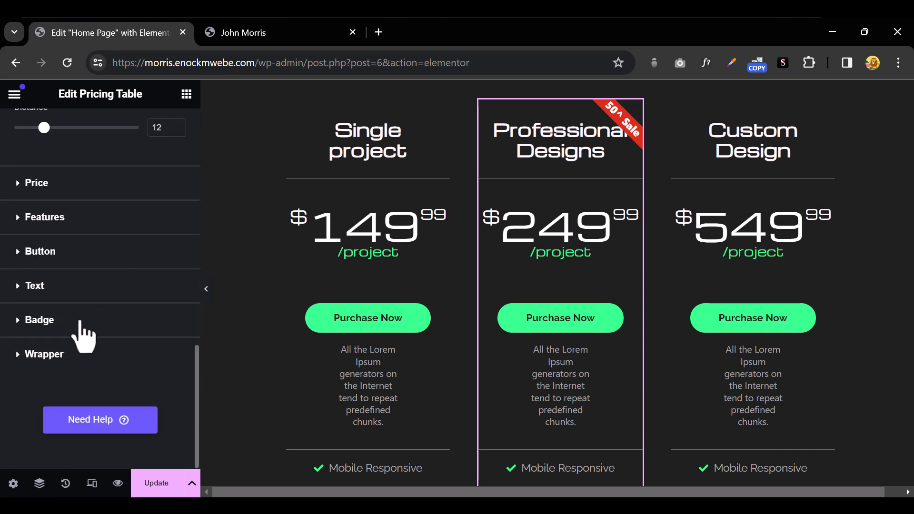
# Give the card wrapper a plain dark grey background colour
pyautogui.click(19, 354)
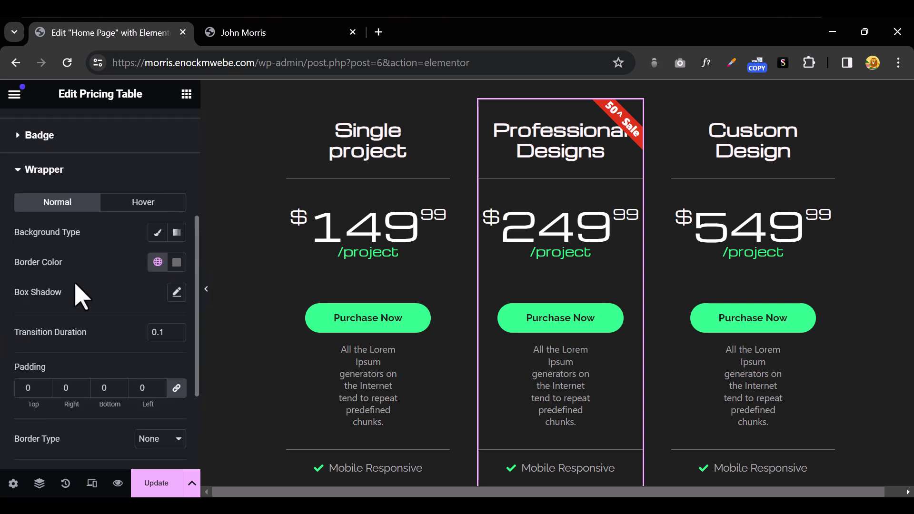
pyautogui.click(158, 232)
pyautogui.click(158, 263)
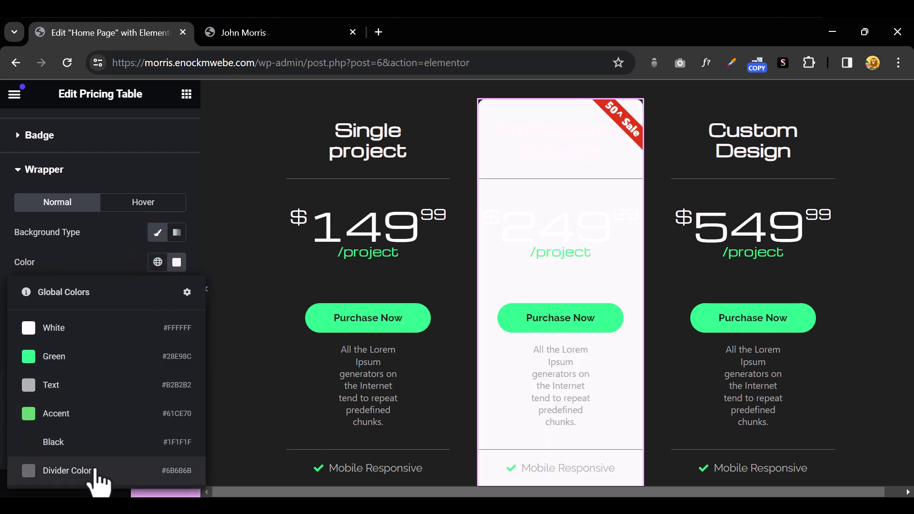
pyautogui.click(97, 446)
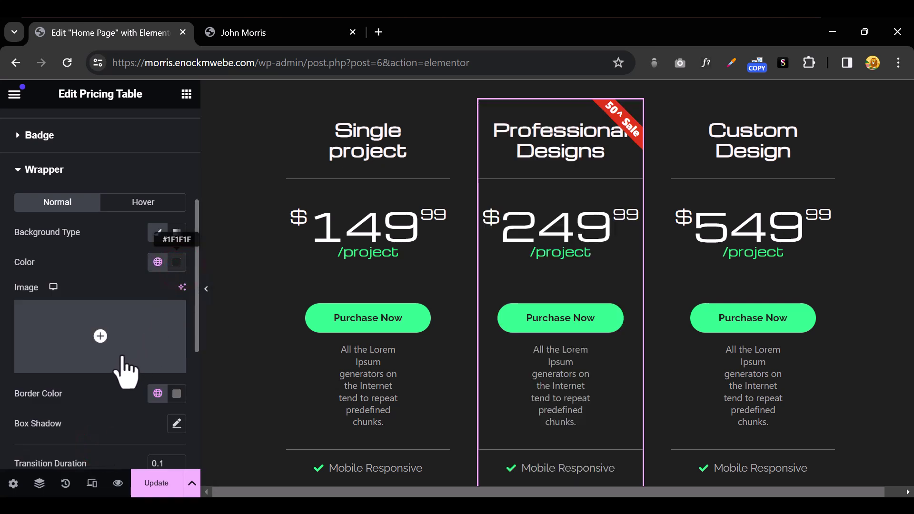
pyautogui.click(177, 262)
pyautogui.moveTo(102, 412); pyautogui.dragTo(94, 407)
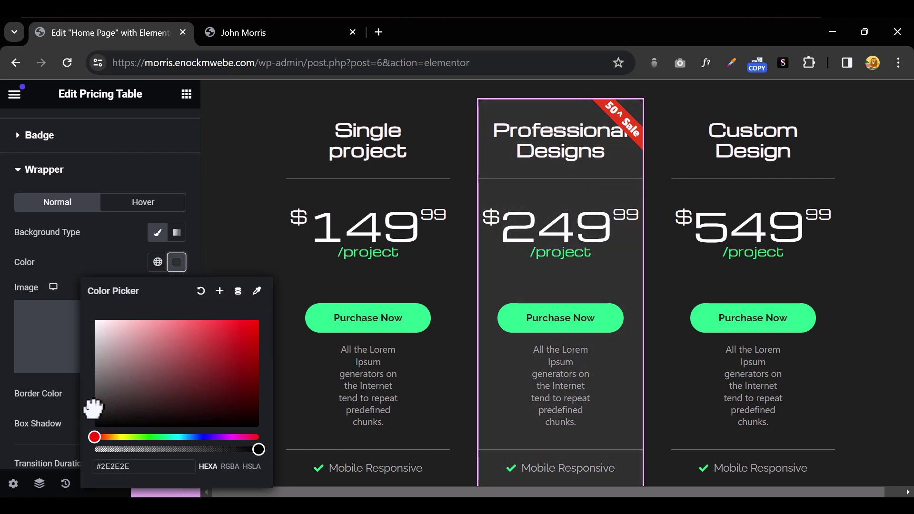
pyautogui.click(95, 238)
# Add a solid card border in the global Text colour and hide the editing panel
pyautogui.scroll(-2, 109, 267)
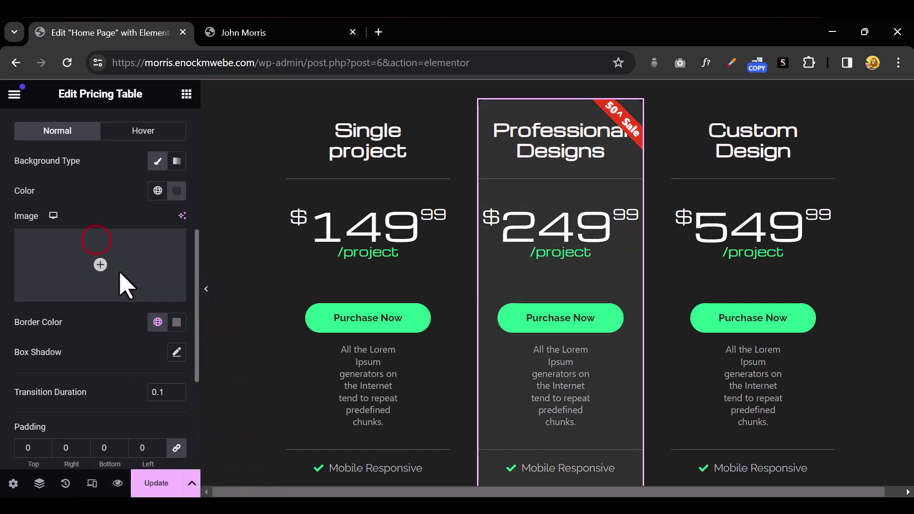
pyautogui.scroll(-2, 138, 348)
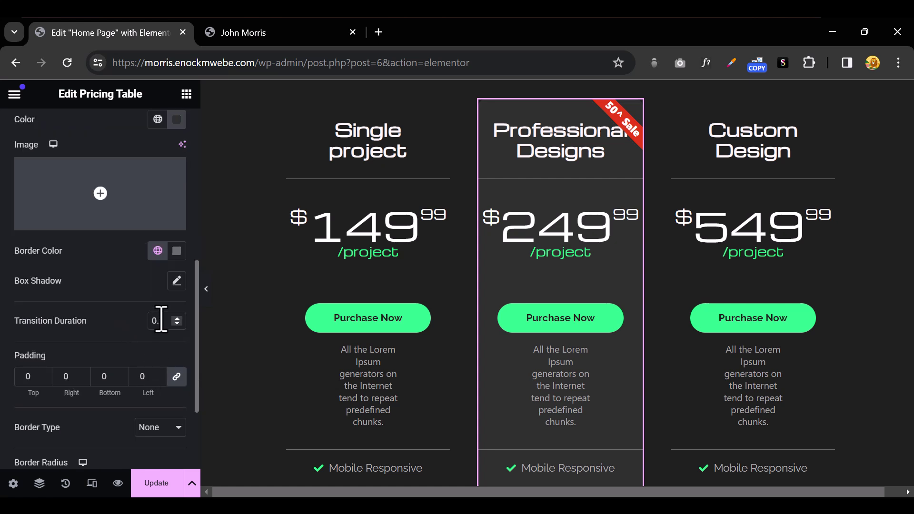
pyautogui.scroll(-3, 159, 320)
pyautogui.click(167, 296)
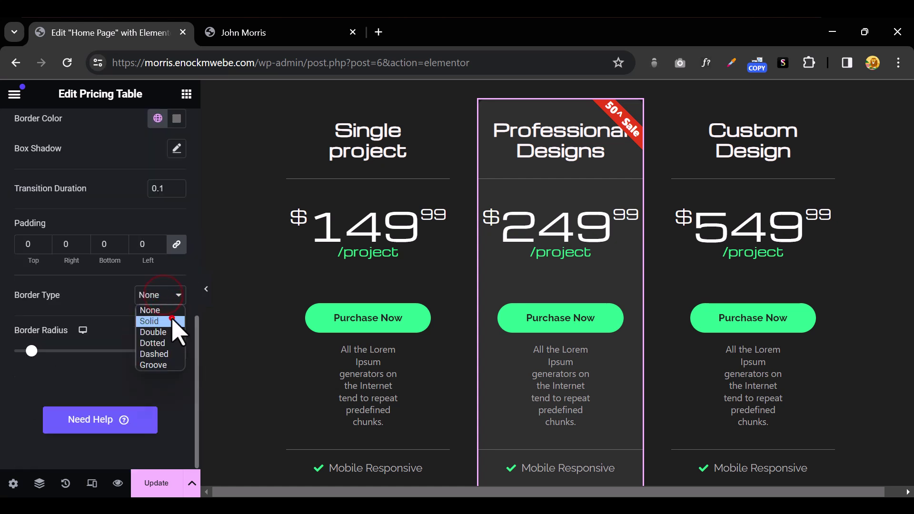
pyautogui.click(171, 318)
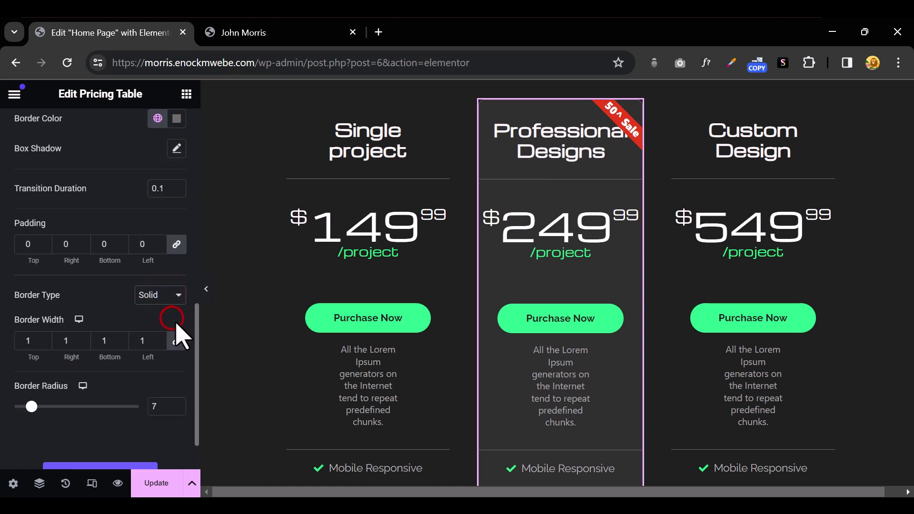
pyautogui.click(177, 120)
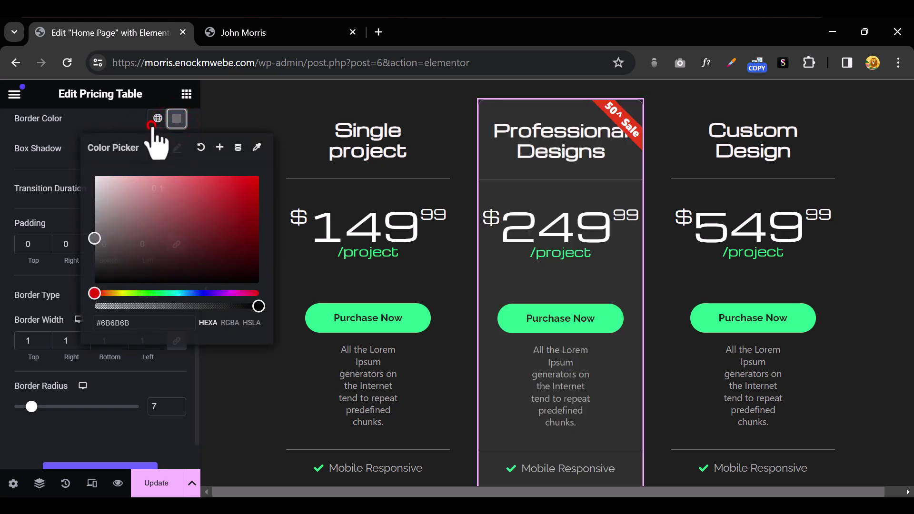
pyautogui.click(158, 118)
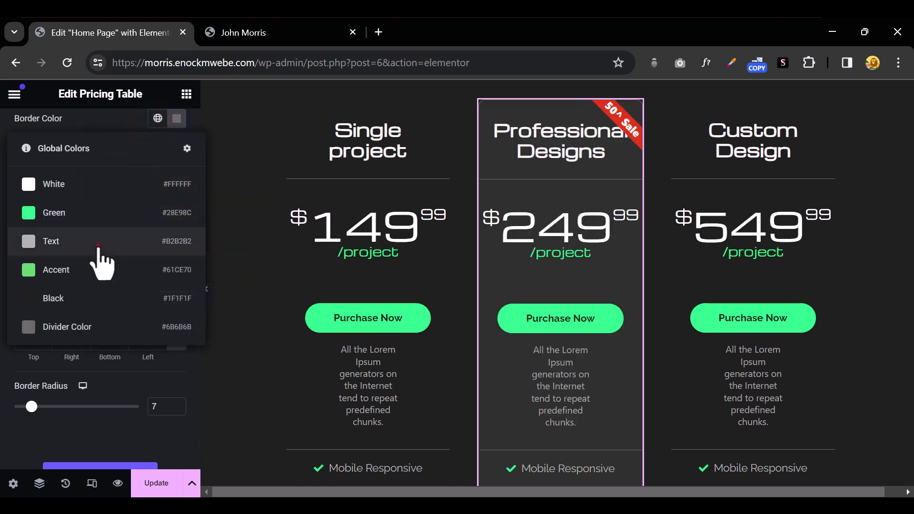
pyautogui.click(100, 247)
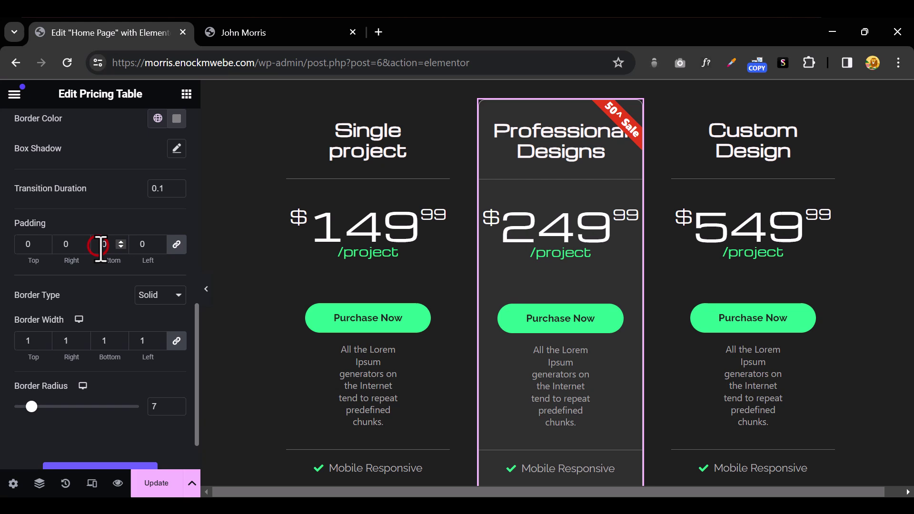
pyautogui.click(206, 289)
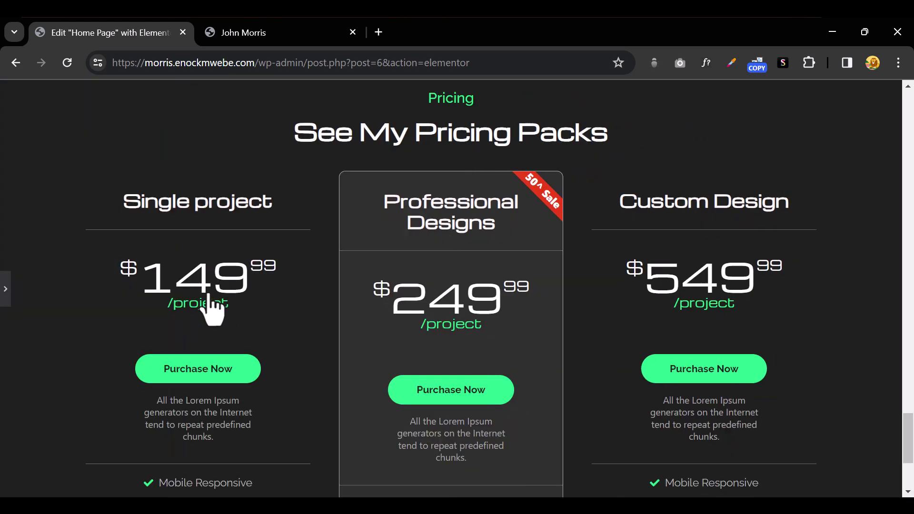
# Review the full-width pricing cards, restore the editing panel, and scroll to the empty drop area
pyautogui.scroll(-3, 576, 257)
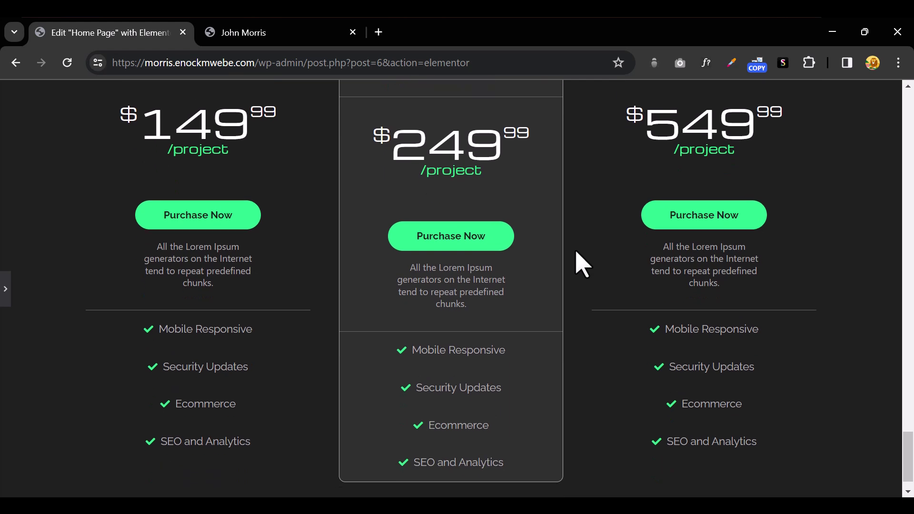
pyautogui.scroll(-1, 583, 265)
pyautogui.scroll(4, 583, 265)
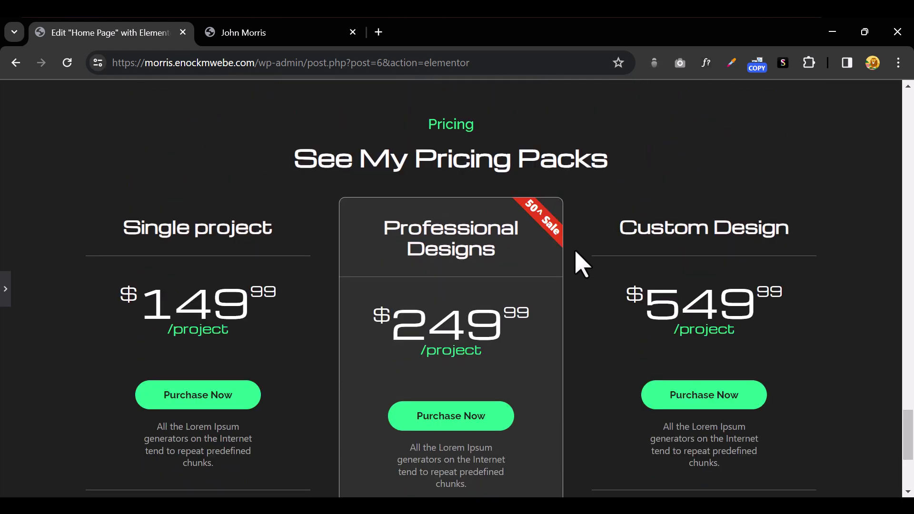
pyautogui.scroll(-4, 580, 263)
pyautogui.scroll(3, 577, 261)
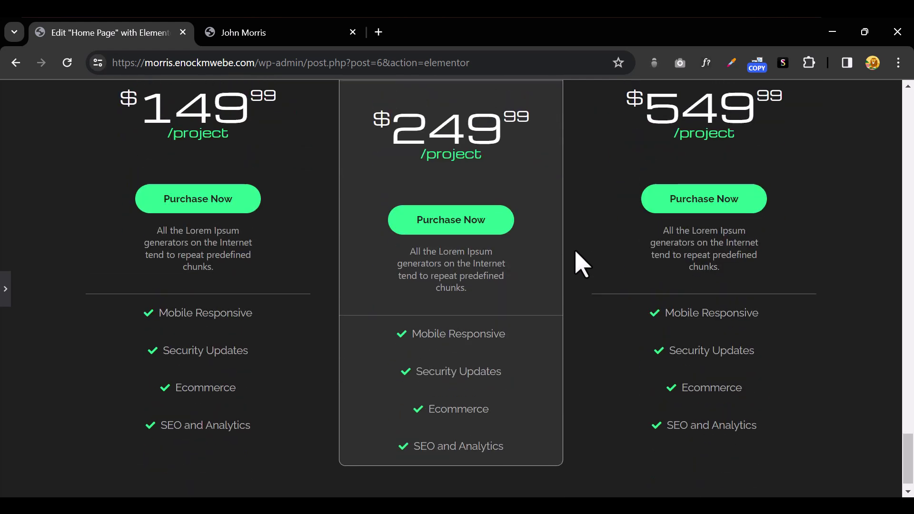
pyautogui.click(7, 288)
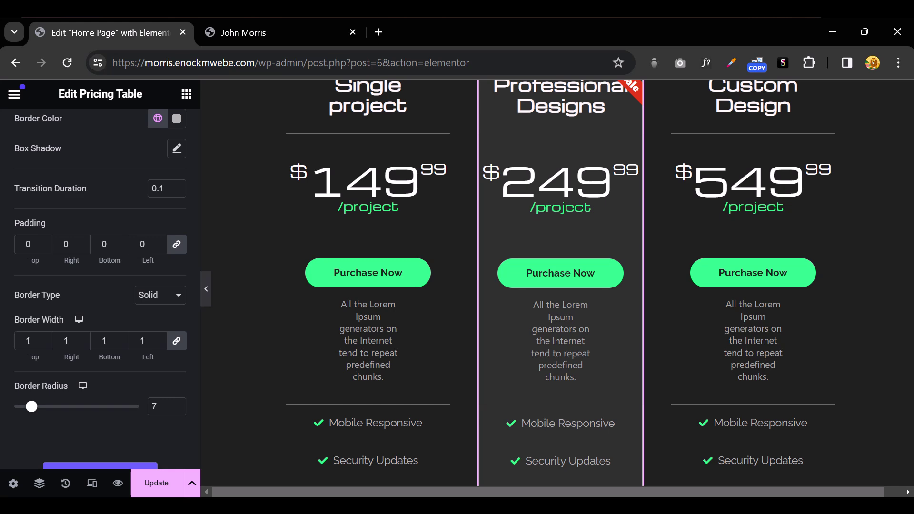
pyautogui.scroll(5, 514, 357)
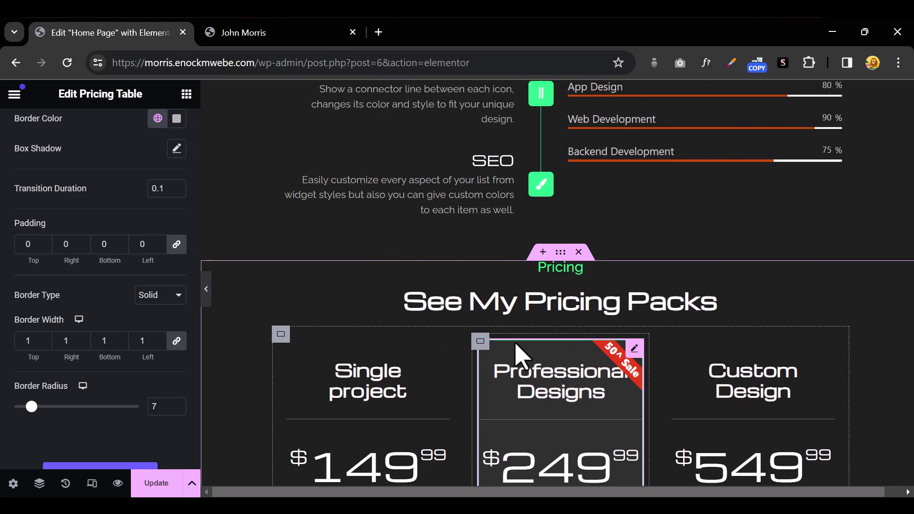
pyautogui.scroll(-6, 523, 351)
pyautogui.scroll(4, 526, 347)
pyautogui.scroll(-8, 547, 271)
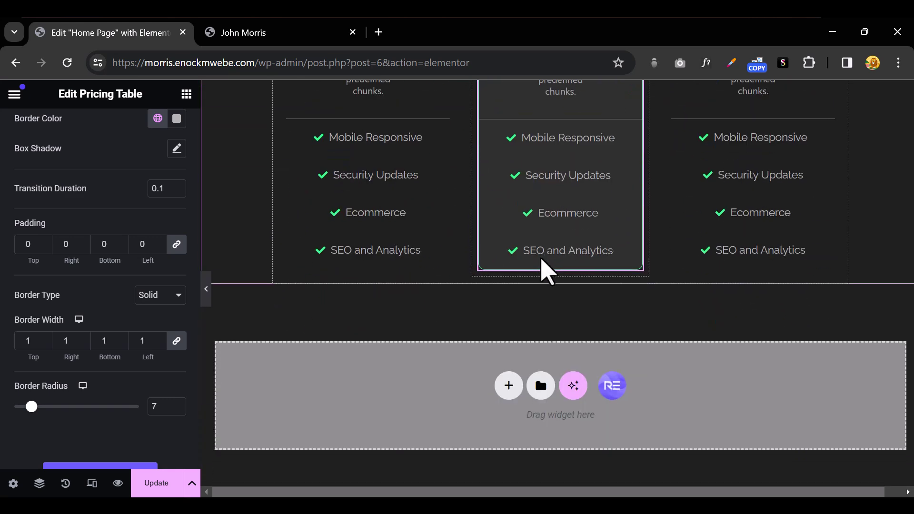
pyautogui.scroll(-1, 547, 271)
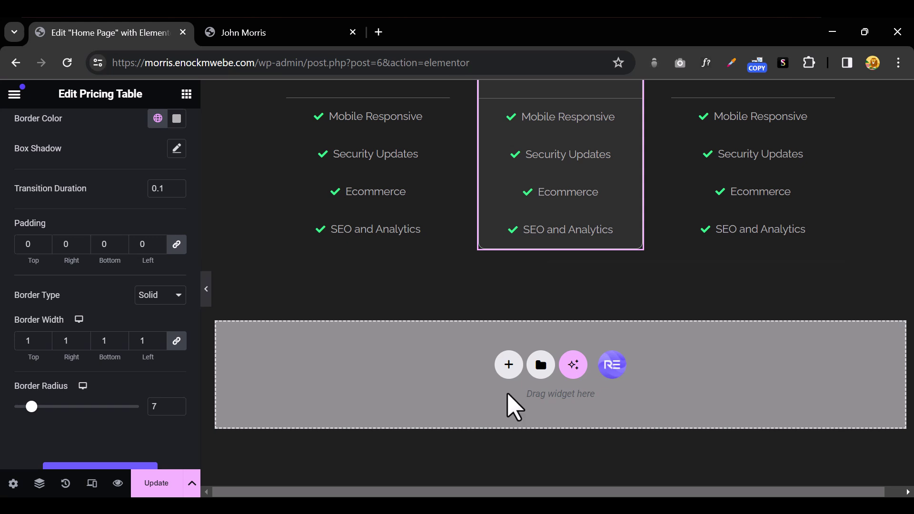
# Add a single-column Flexbox container below the pricing cards and unlink its padding sides
pyautogui.click(509, 365)
pyautogui.click(513, 408)
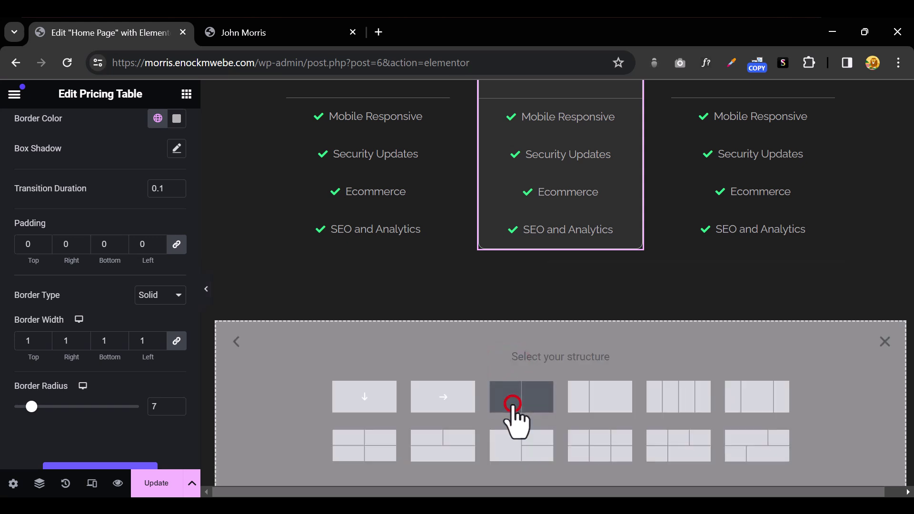
pyautogui.click(376, 403)
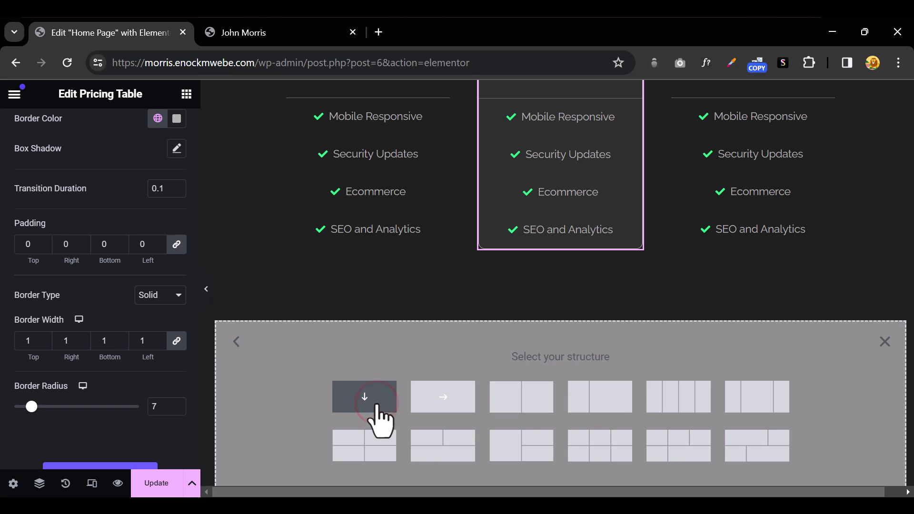
pyautogui.click(163, 117)
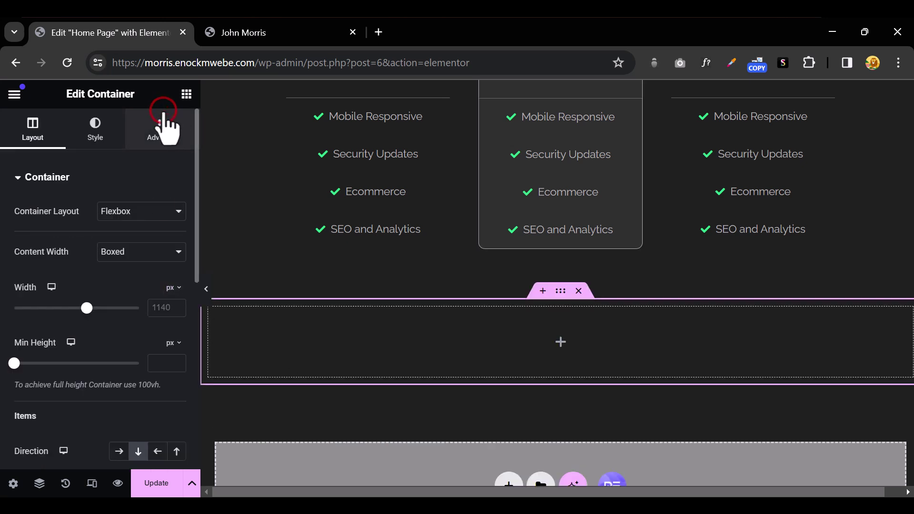
pyautogui.click(177, 284)
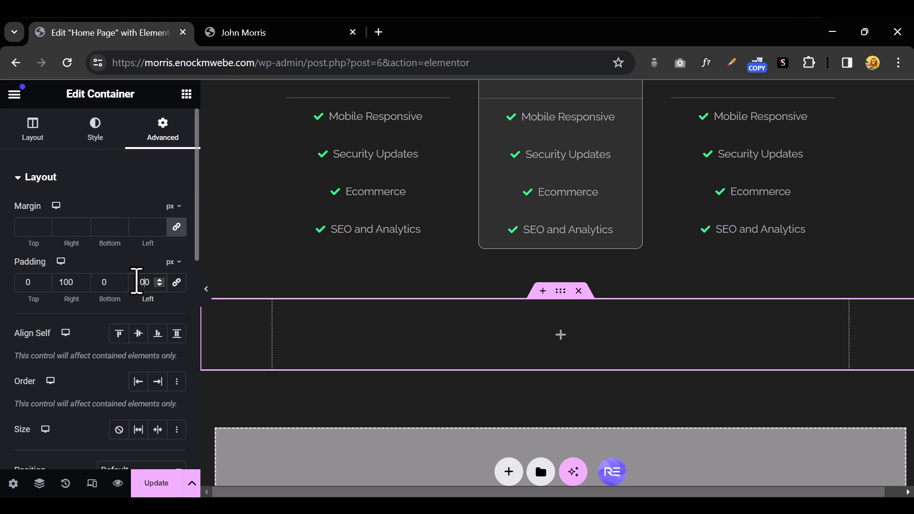
# Copy the green Pricing heading and paste it into the new empty container
pyautogui.scroll(8, 496, 347)
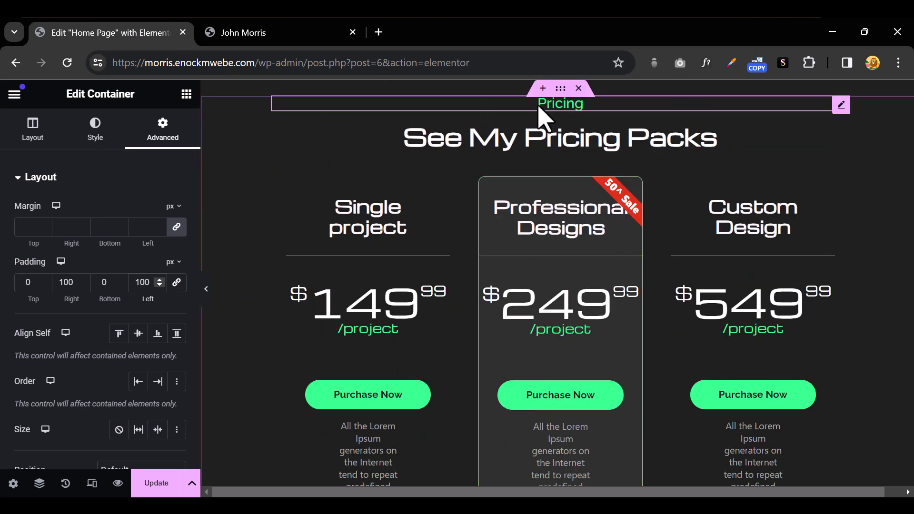
pyautogui.rightClick(551, 106)
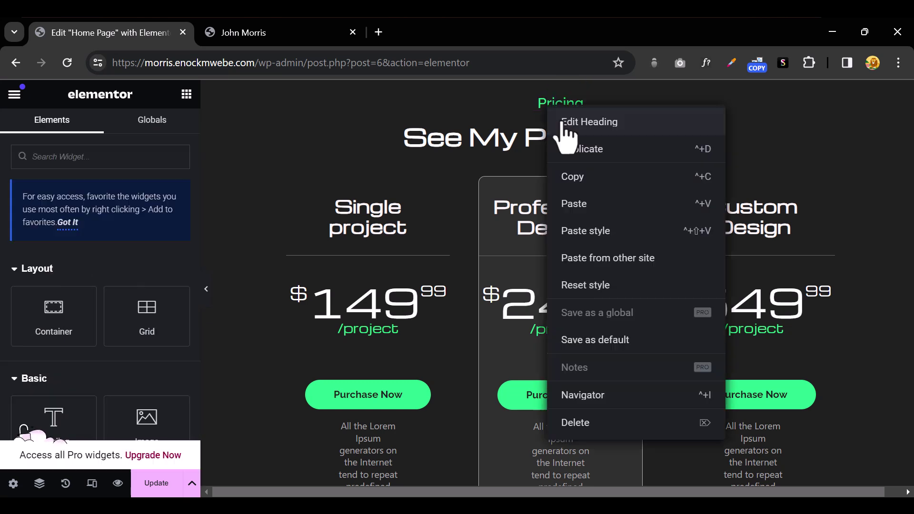
pyautogui.click(582, 175)
pyautogui.scroll(-3, 588, 191)
pyautogui.scroll(-5, 588, 191)
pyautogui.rightClick(558, 351)
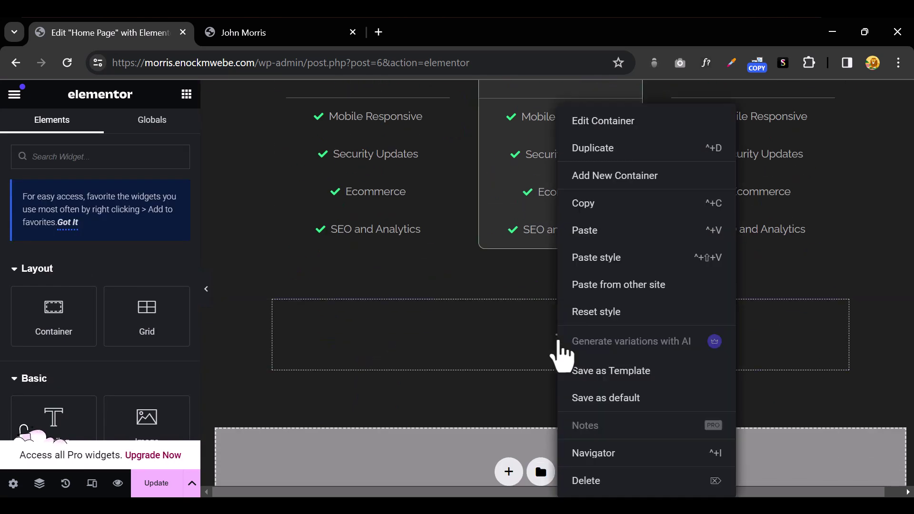
pyautogui.click(612, 231)
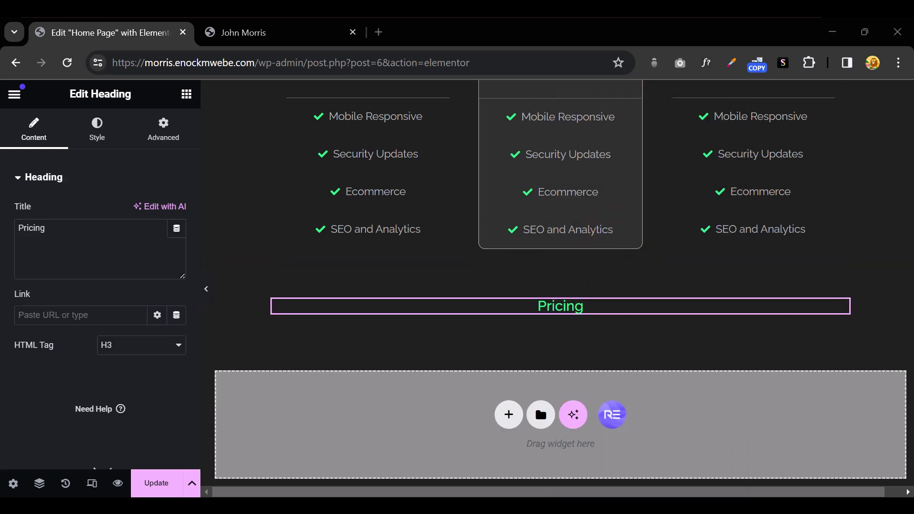
# Retitle the pasted heading to 'Testimonial'
pyautogui.doubleClick(552, 309)
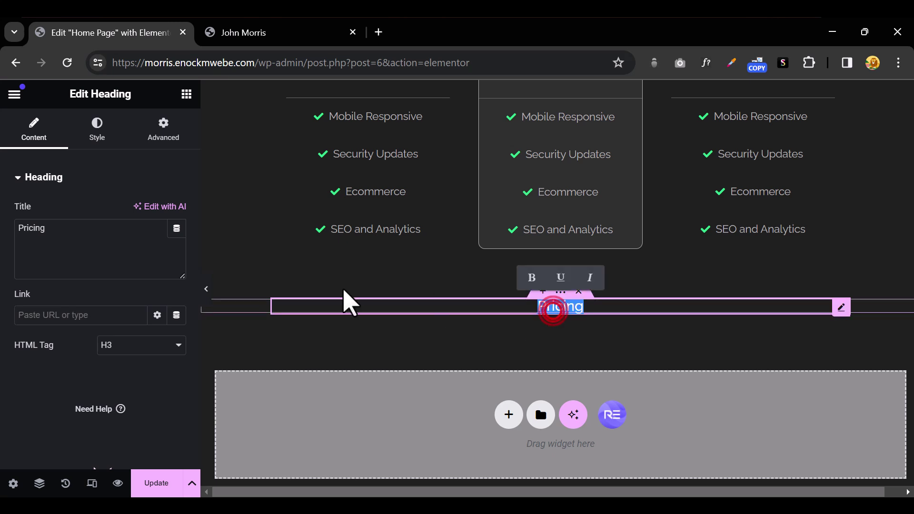
pyautogui.doubleClick(66, 228)
pyautogui.write('Testimonial')
pyautogui.press('Return')
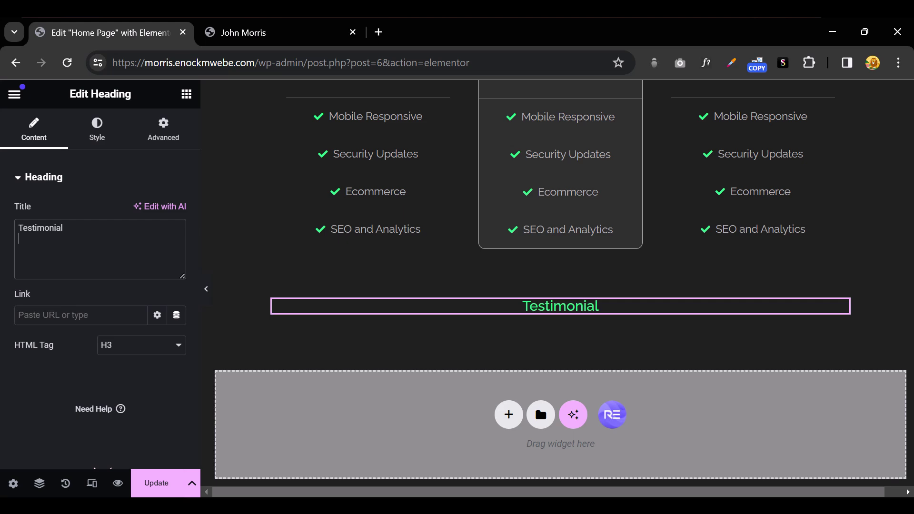
# Copy the 'See My Pricing Packs' heading and paste it below the Testimonial label
pyautogui.scroll(10, 490, 414)
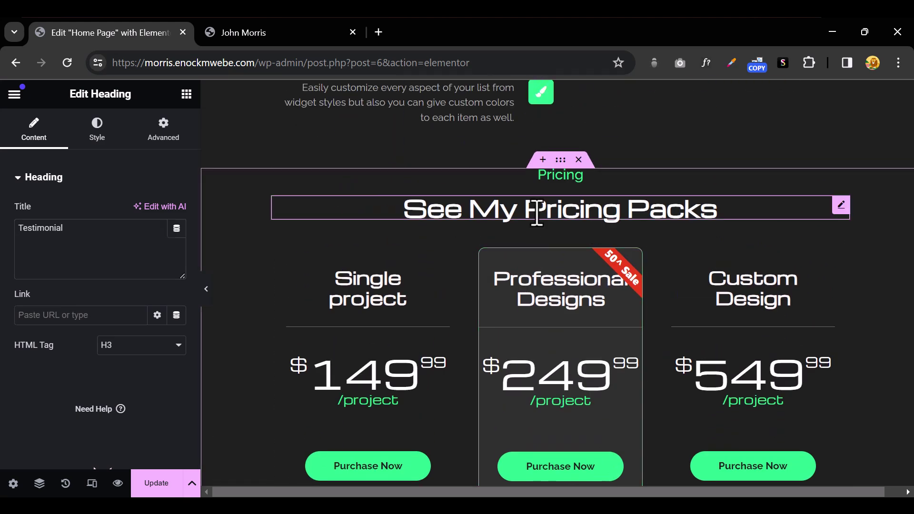
pyautogui.rightClick(537, 212)
pyautogui.click(578, 242)
pyautogui.scroll(-8, 551, 343)
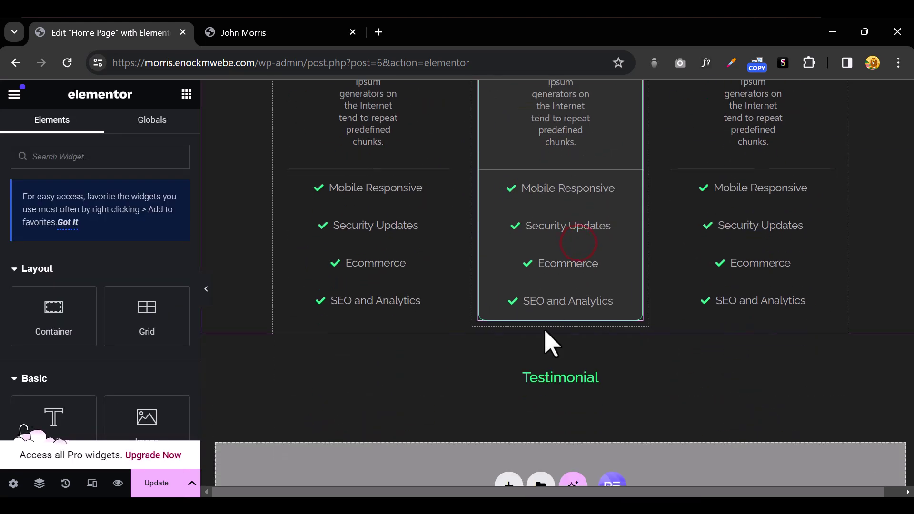
pyautogui.rightClick(551, 393)
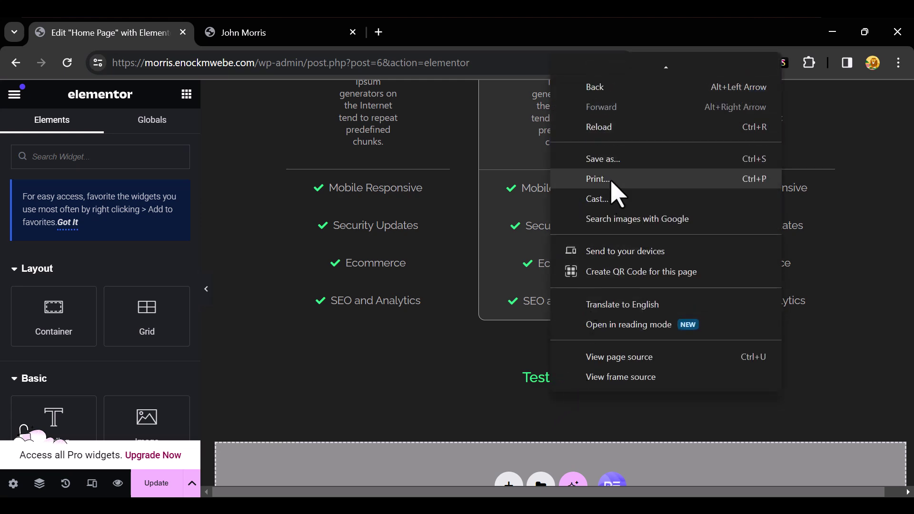
pyautogui.rightClick(530, 394)
pyautogui.click(506, 391)
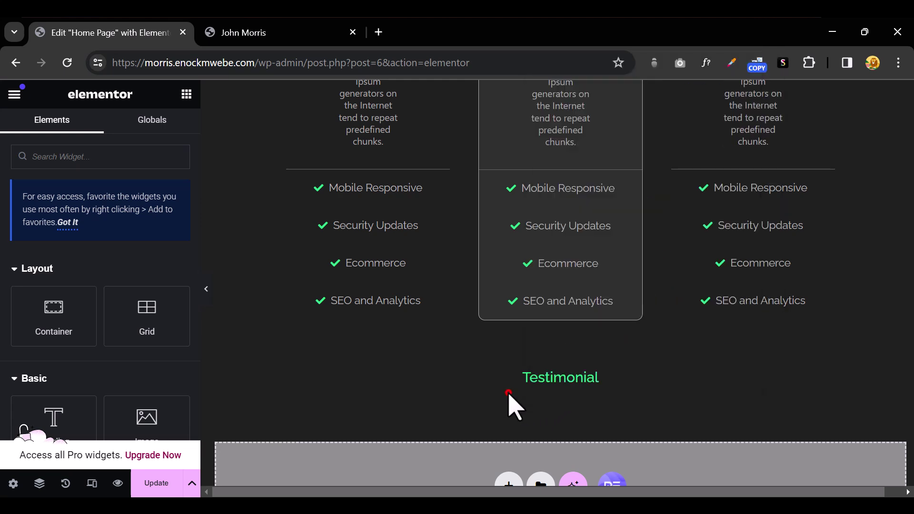
pyautogui.rightClick(573, 390)
pyautogui.click(555, 388)
pyautogui.click(555, 384)
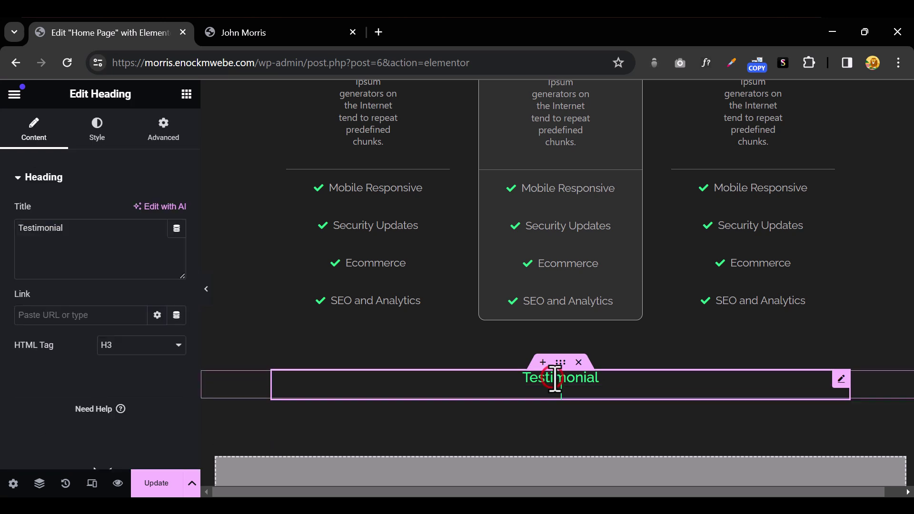
pyautogui.rightClick(555, 382)
pyautogui.click(590, 263)
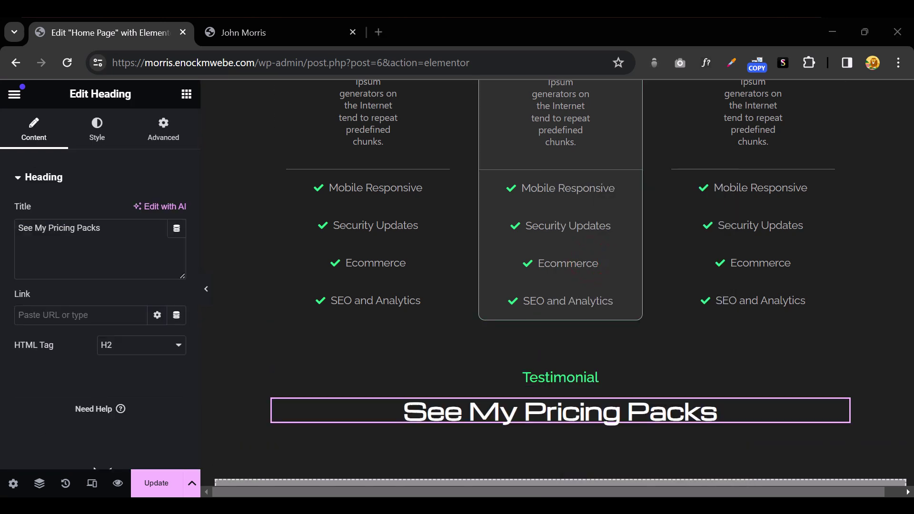
# Retitle the pasted heading to 'What People Think About Me'
pyautogui.tripleClick(85, 235)
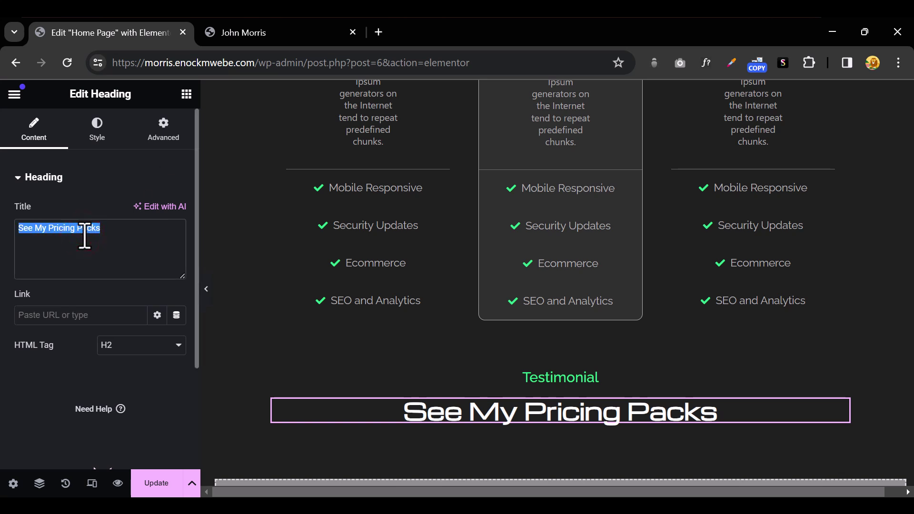
pyautogui.hotkey('ctrl', 'v')
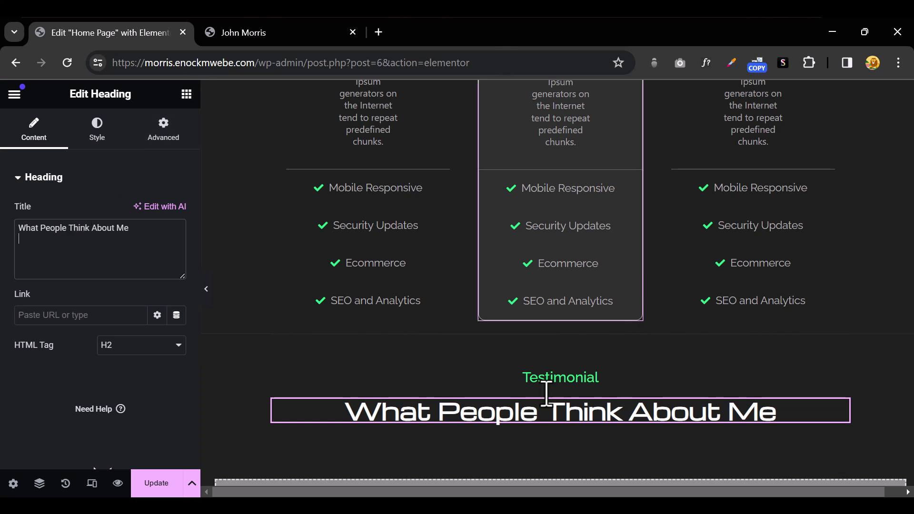
pyautogui.scroll(-2, 551, 438)
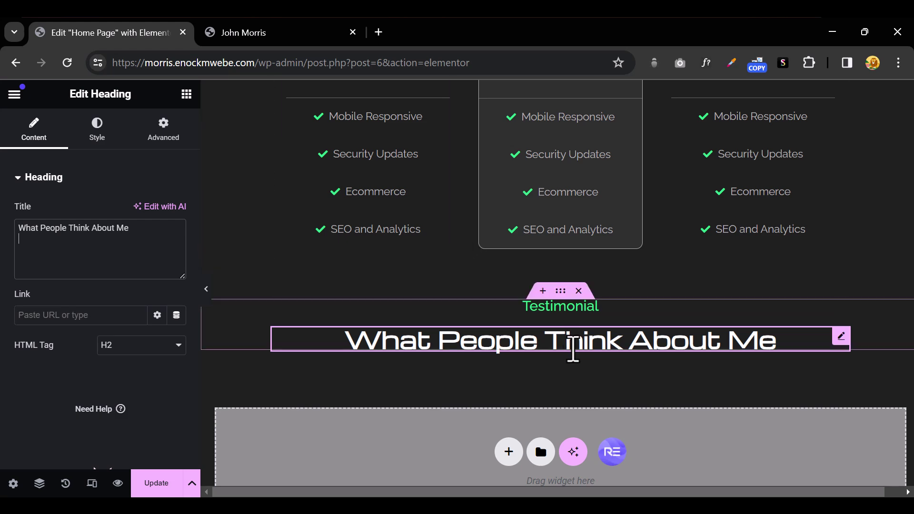
pyautogui.scroll(5, 573, 349)
# Set the pricing container's CSS ID to 'pricing'
pyautogui.scroll(3, 572, 348)
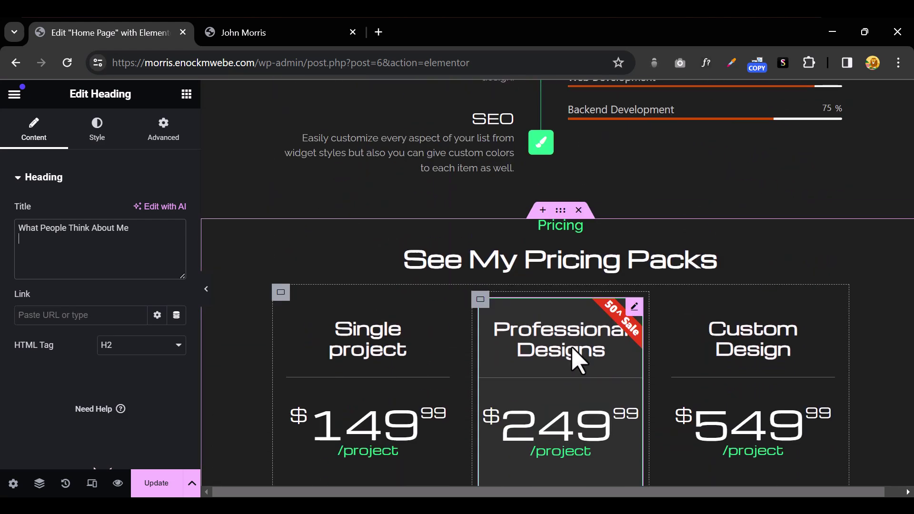
pyautogui.scroll(-9, 571, 348)
pyautogui.scroll(2, 573, 348)
pyautogui.scroll(6, 574, 353)
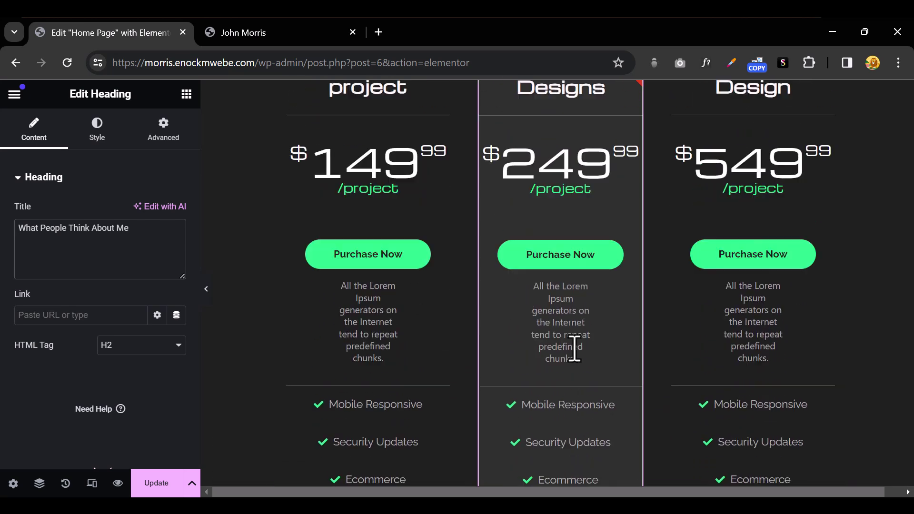
pyautogui.click(559, 143)
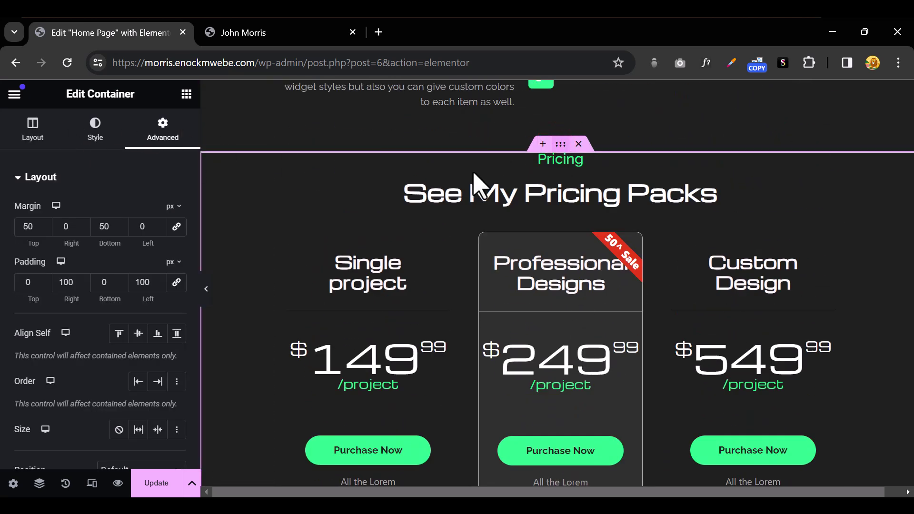
pyautogui.scroll(-3, 112, 322)
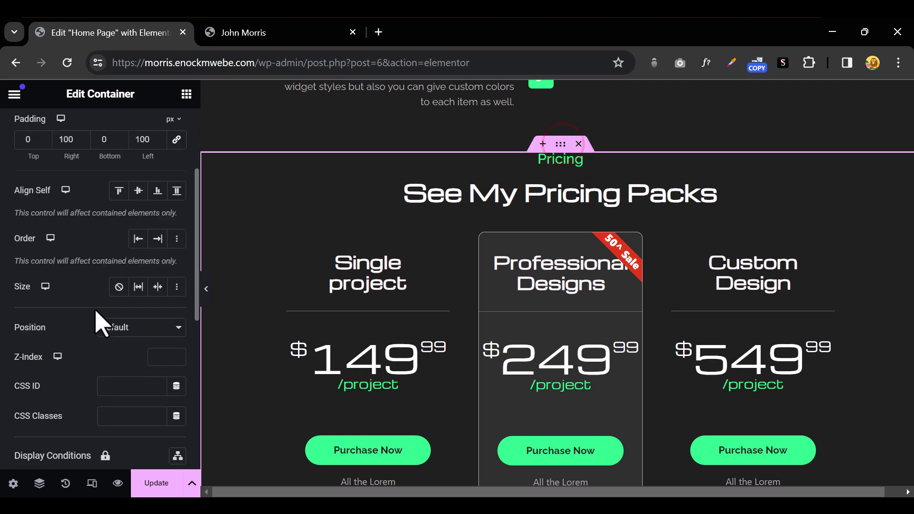
pyautogui.click(109, 384)
# Set the testimonial container's CSS ID to 'testimonial', then select the What People Think About Me heading
pyautogui.scroll(-10, 451, 322)
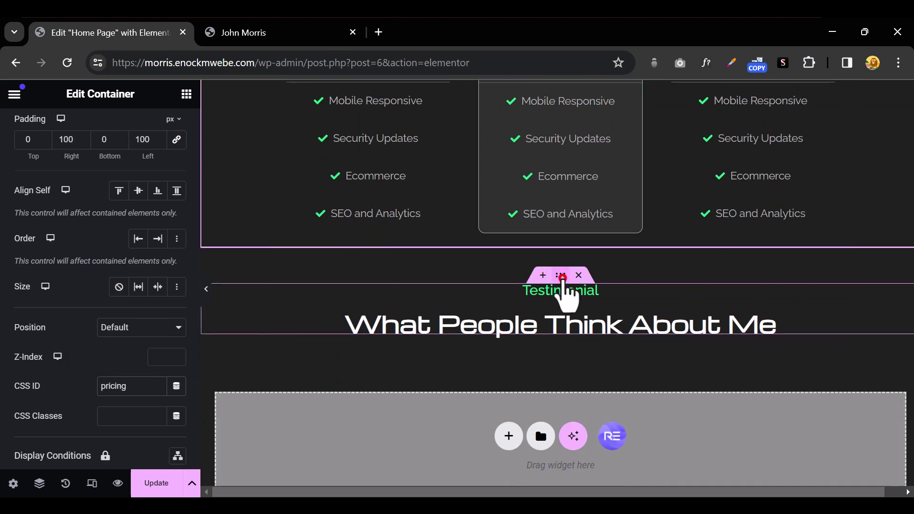
pyautogui.click(565, 350)
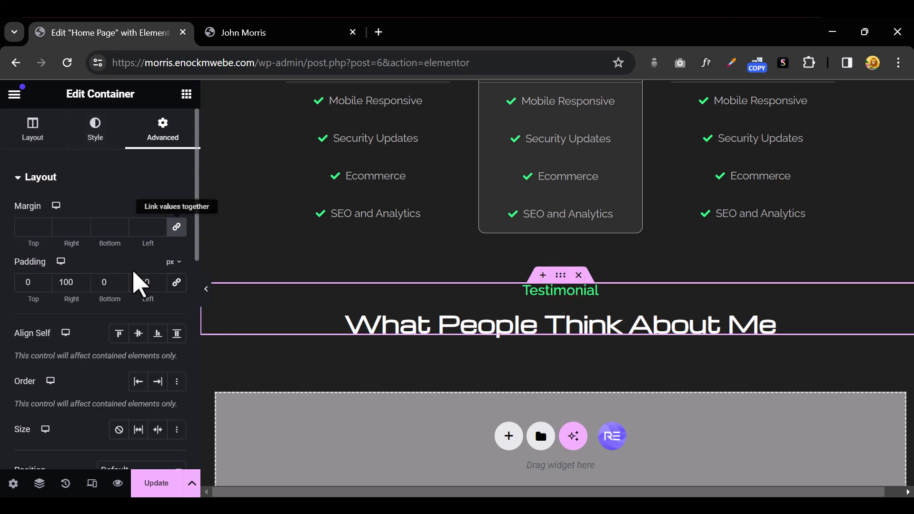
pyautogui.scroll(-3, 143, 397)
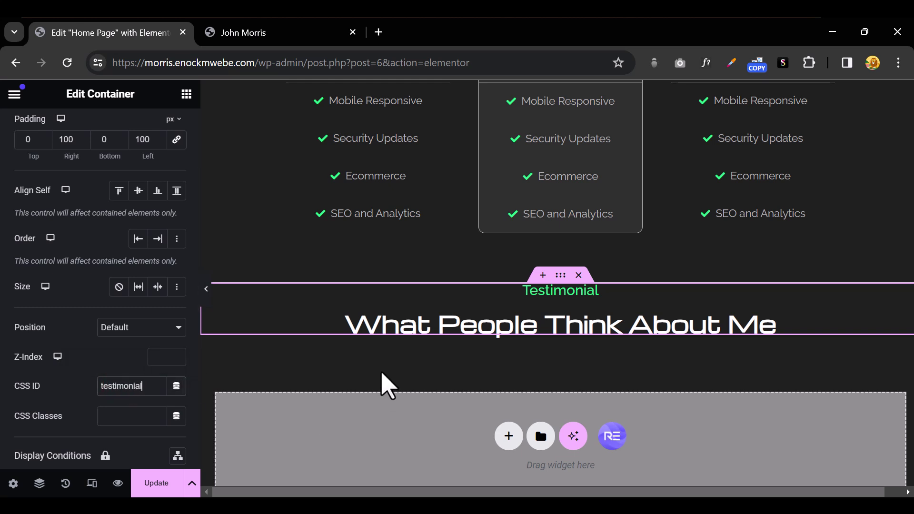
pyautogui.scroll(-2, 541, 367)
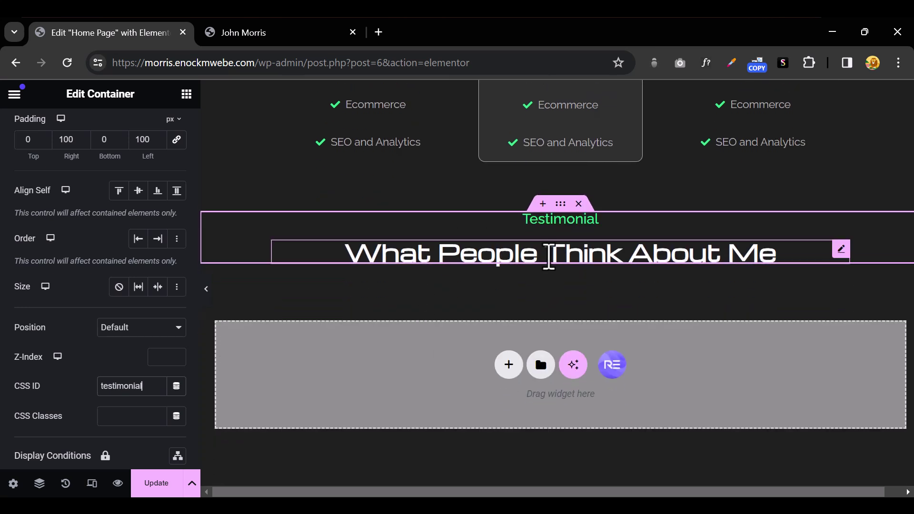
pyautogui.click(547, 256)
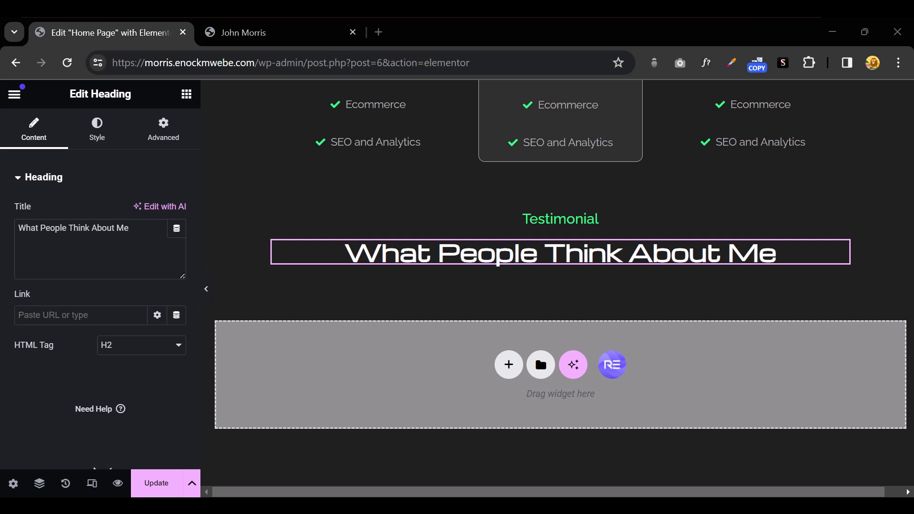
# Search widgets for 'test' and drop a Testimonial Carousel under the What People Think About Me heading
pyautogui.click(187, 93)
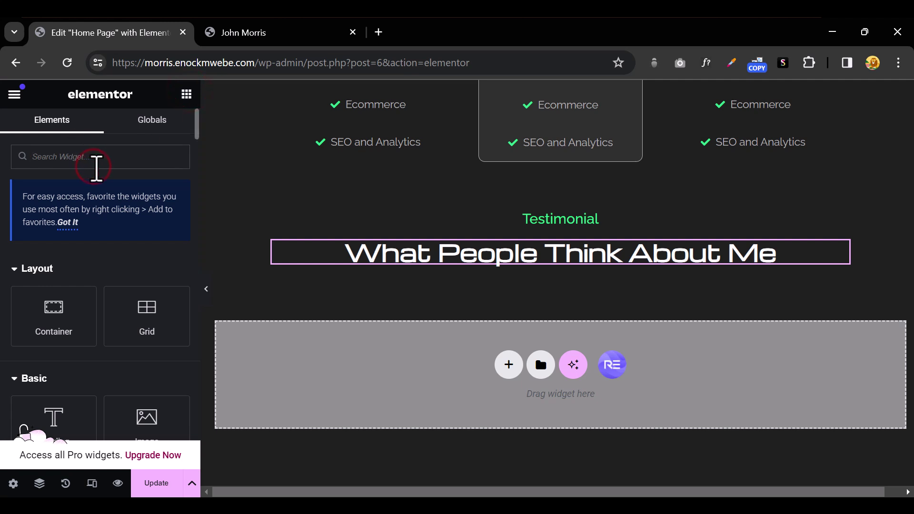
pyautogui.write('test')
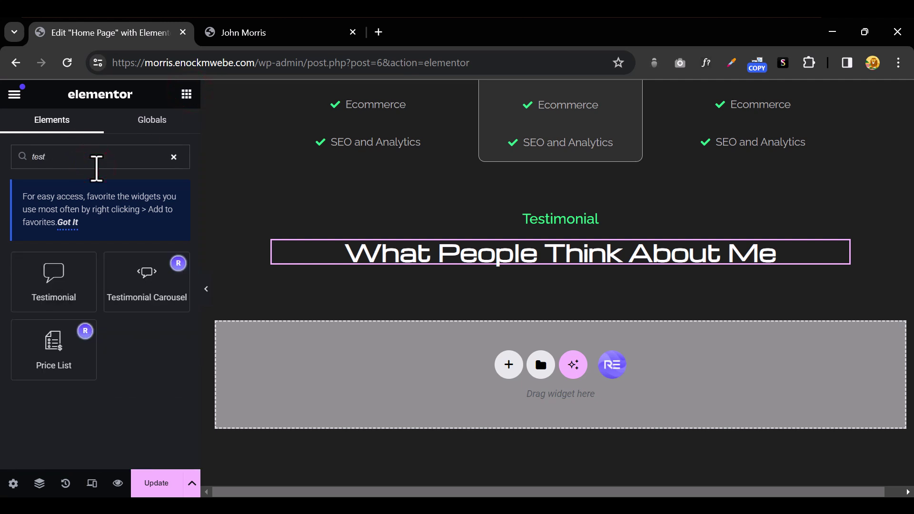
pyautogui.moveTo(148, 289); pyautogui.dragTo(550, 265)
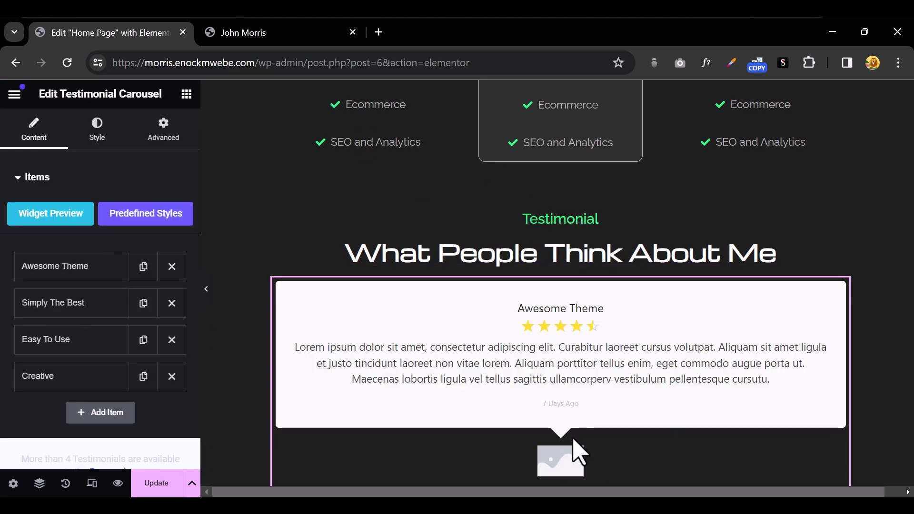
pyautogui.scroll(-3, 653, 362)
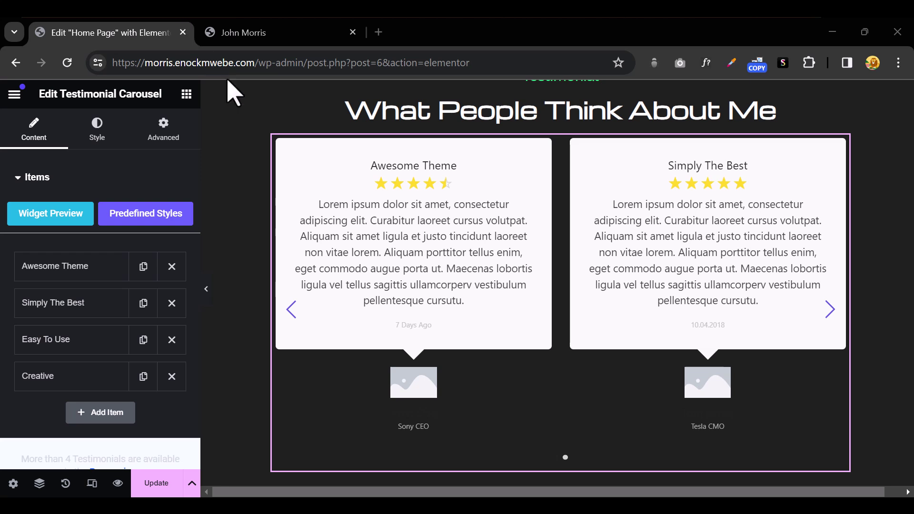
# Lower the carousel's Slides to Scroll from 2 to 1 and step back to Easy To Use
pyautogui.scroll(-3, 72, 333)
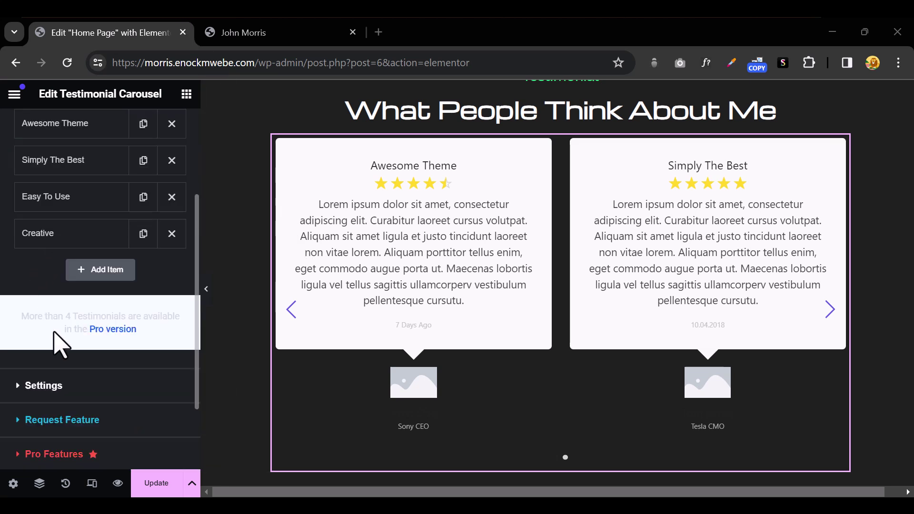
pyautogui.click(22, 386)
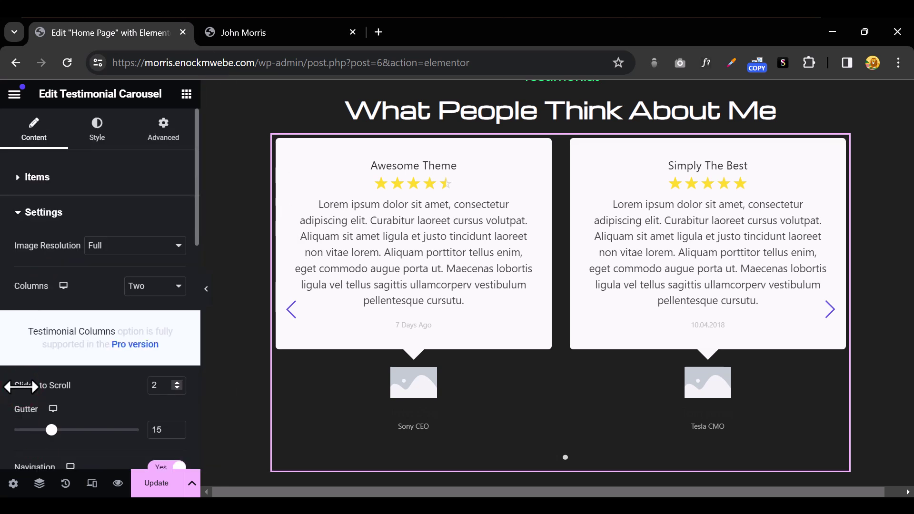
pyautogui.click(289, 312)
pyautogui.click(289, 313)
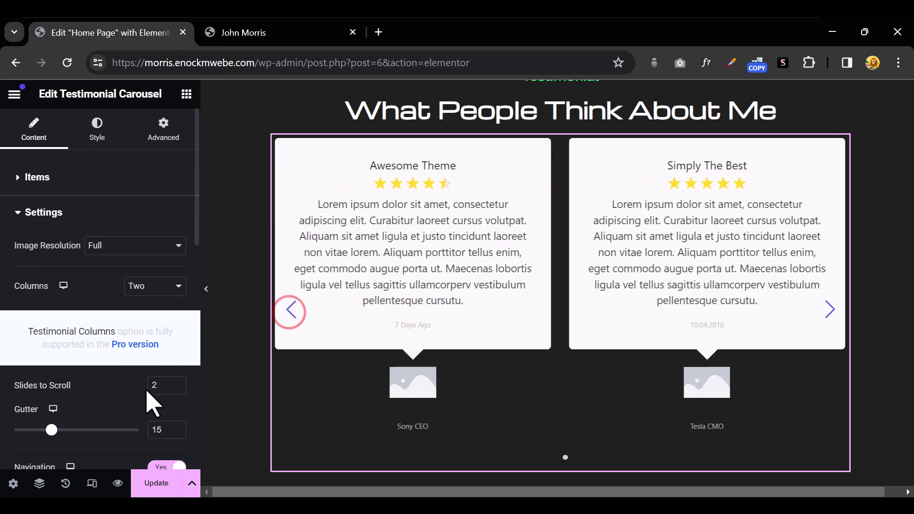
pyautogui.click(177, 388)
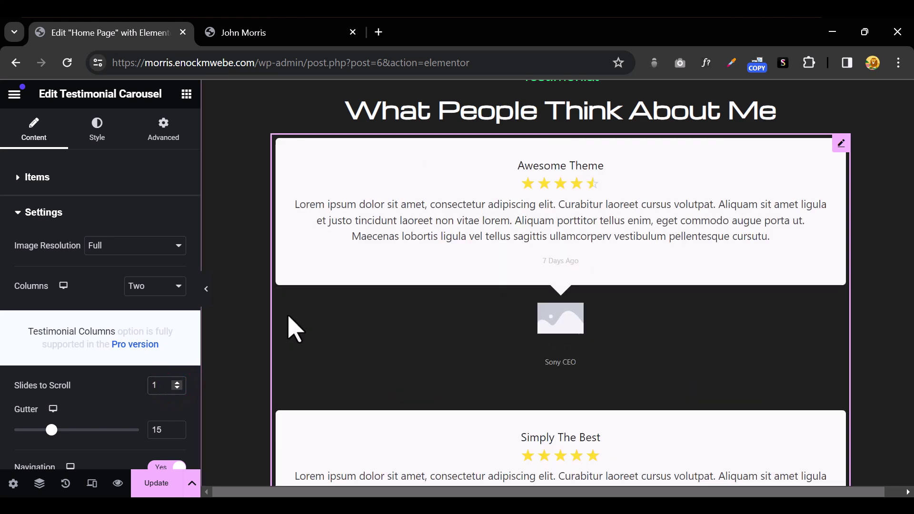
pyautogui.click(288, 308)
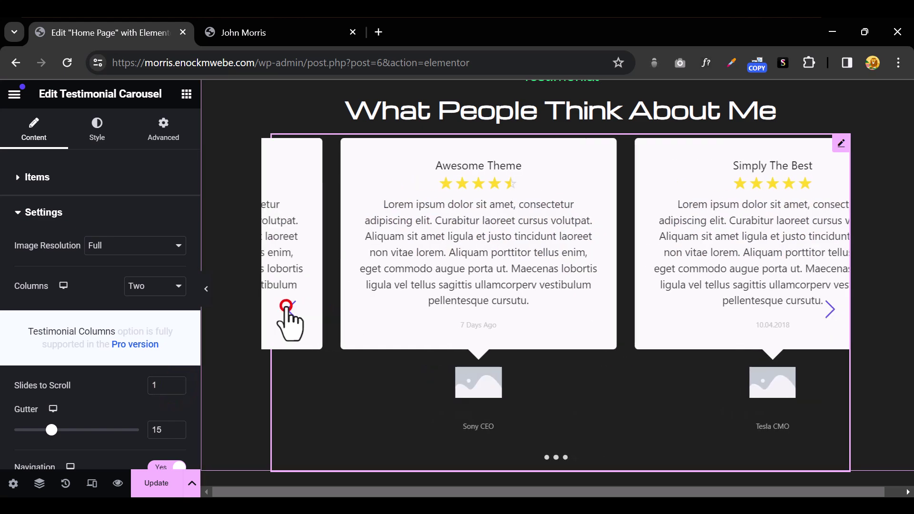
pyautogui.click(288, 308)
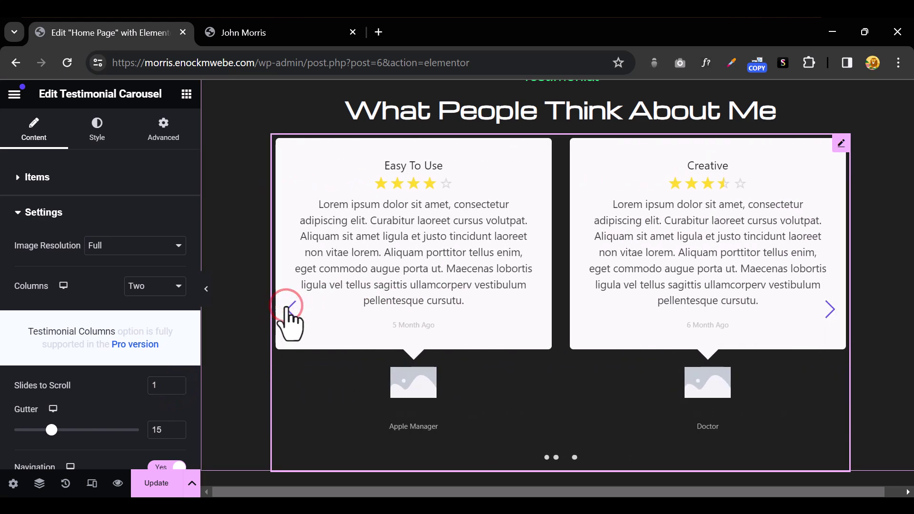
# Look through the carousel's available star rating icon styles
pyautogui.scroll(-2, 114, 376)
pyautogui.scroll(-3, 142, 367)
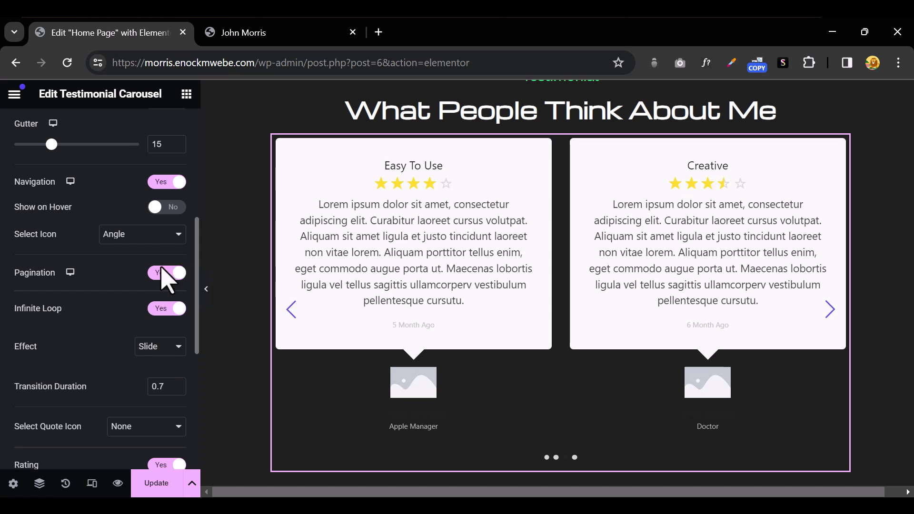
pyautogui.scroll(-2, 181, 325)
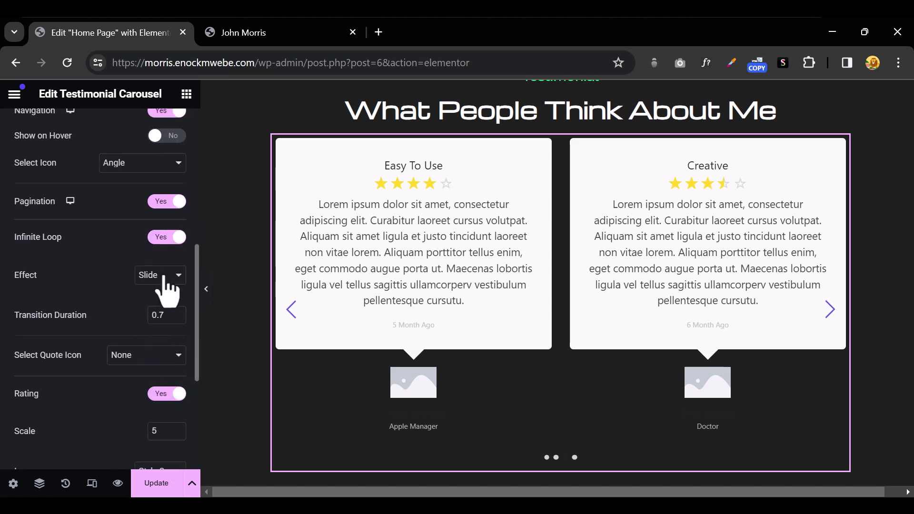
pyautogui.scroll(-2, 112, 370)
pyautogui.scroll(-2, 117, 381)
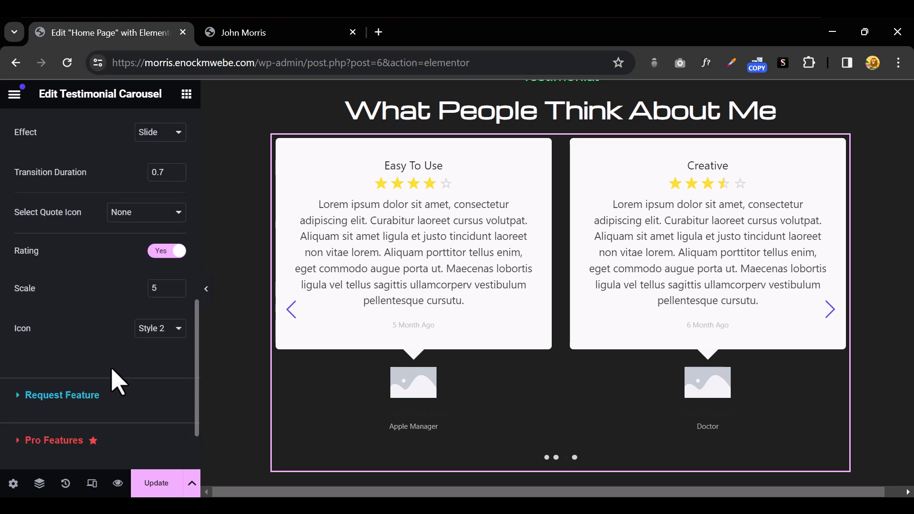
pyautogui.click(152, 328)
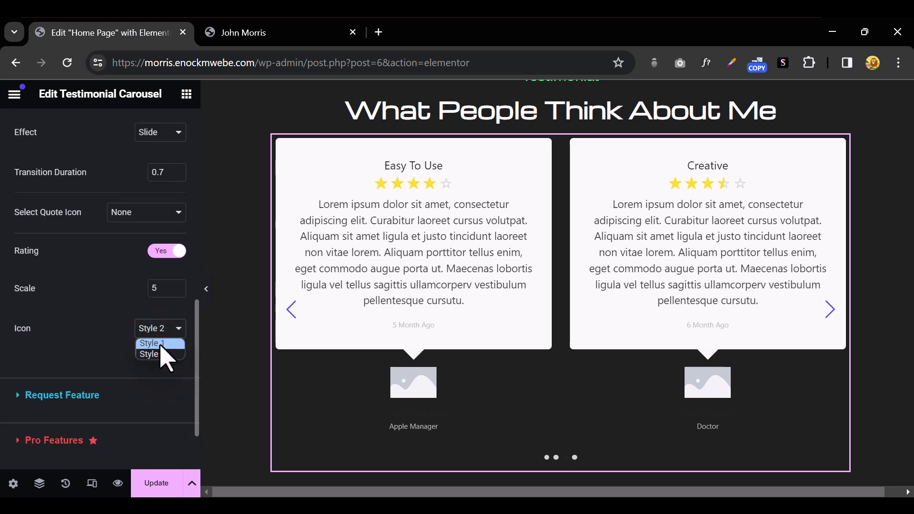
pyautogui.scroll(5, 134, 366)
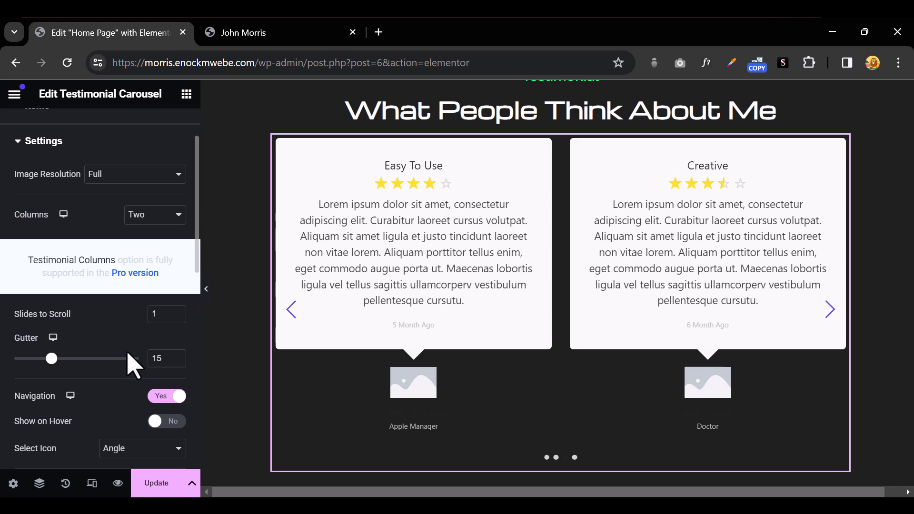
pyautogui.scroll(2, 128, 362)
pyautogui.scroll(-10, 131, 364)
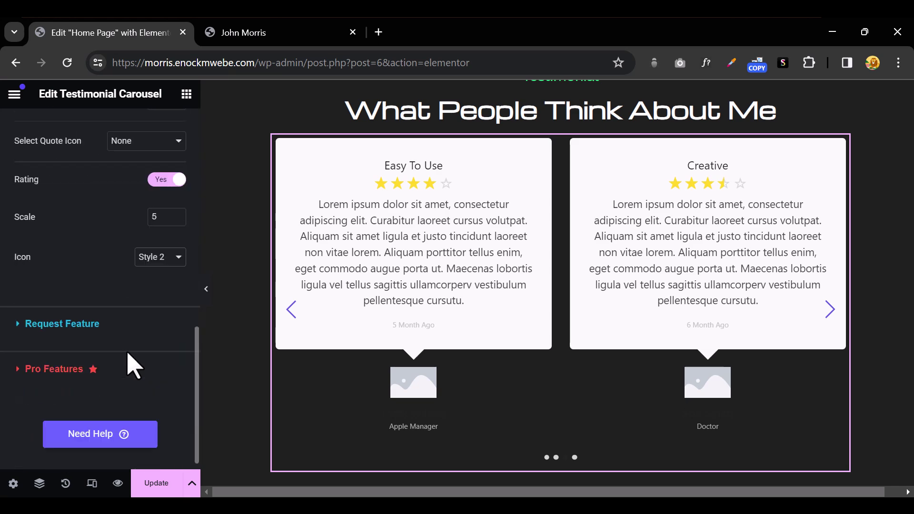
pyautogui.scroll(10, 133, 366)
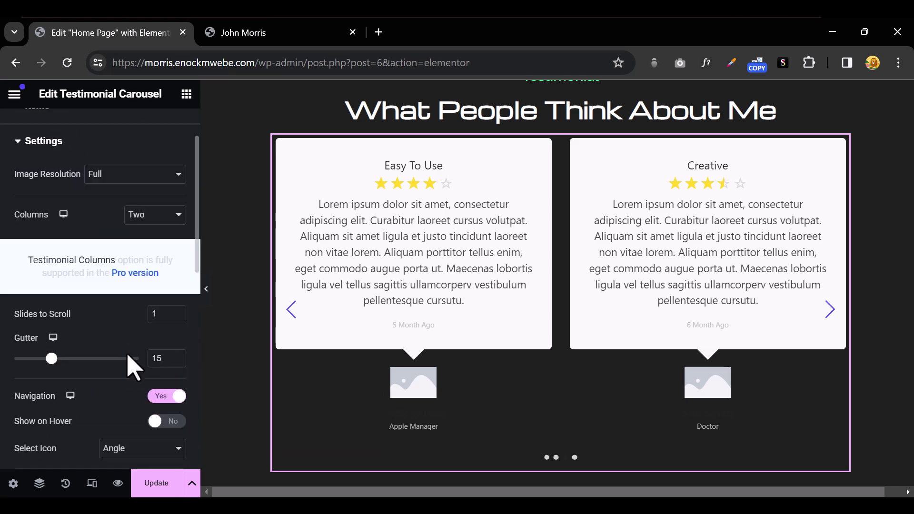
# Open the Awesome Theme testimonial item and change its Job from 'Sony CEO' to 'Maersk'
pyautogui.click(18, 217)
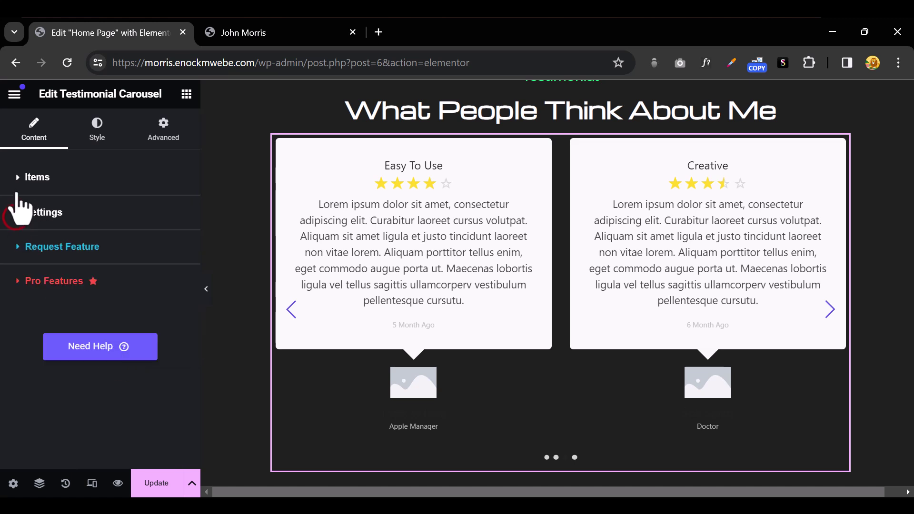
pyautogui.click(19, 184)
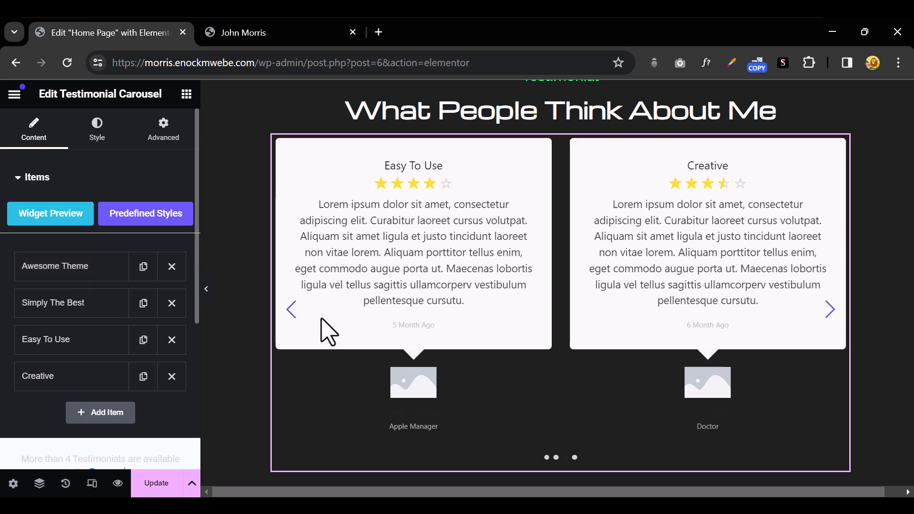
pyautogui.click(292, 314)
pyautogui.click(291, 314)
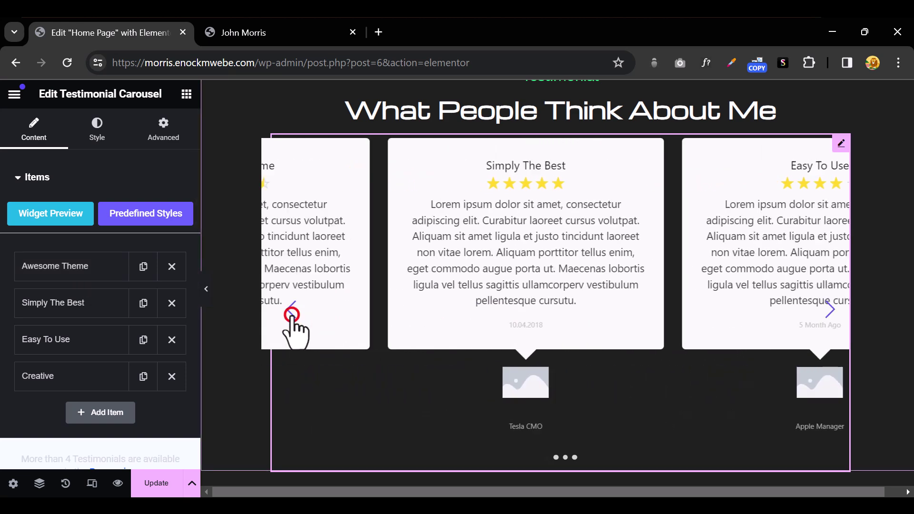
pyautogui.click(67, 265)
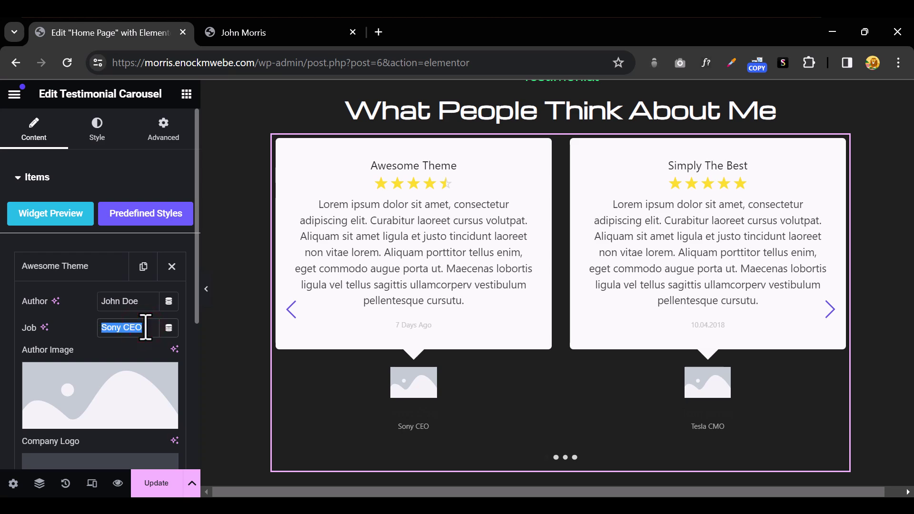
pyautogui.write('Maers')
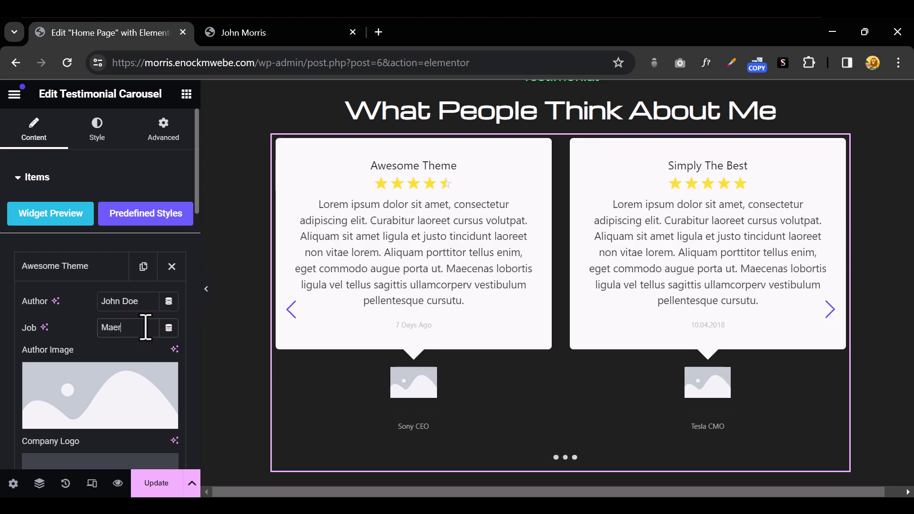
pyautogui.write('k')
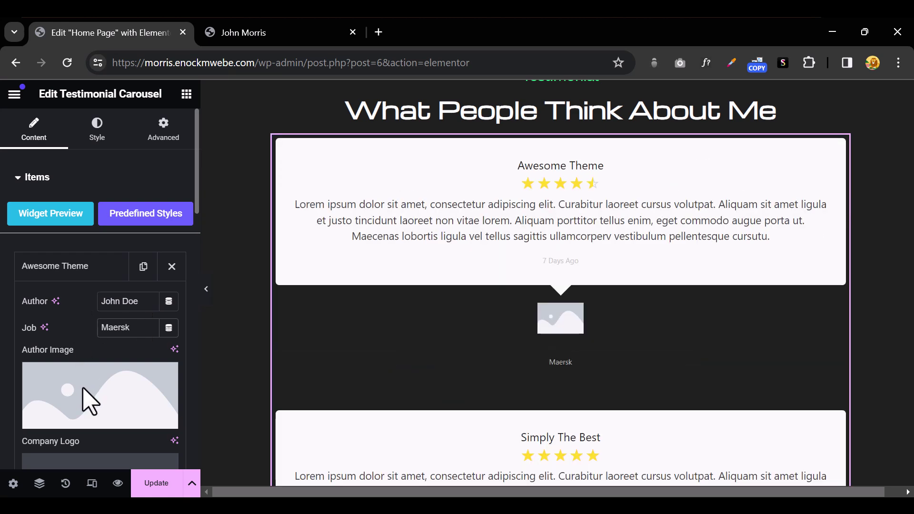
# Upload the Person-2 photo from the MORRIS folder and use it as the Awesome Theme author image
pyautogui.click(86, 405)
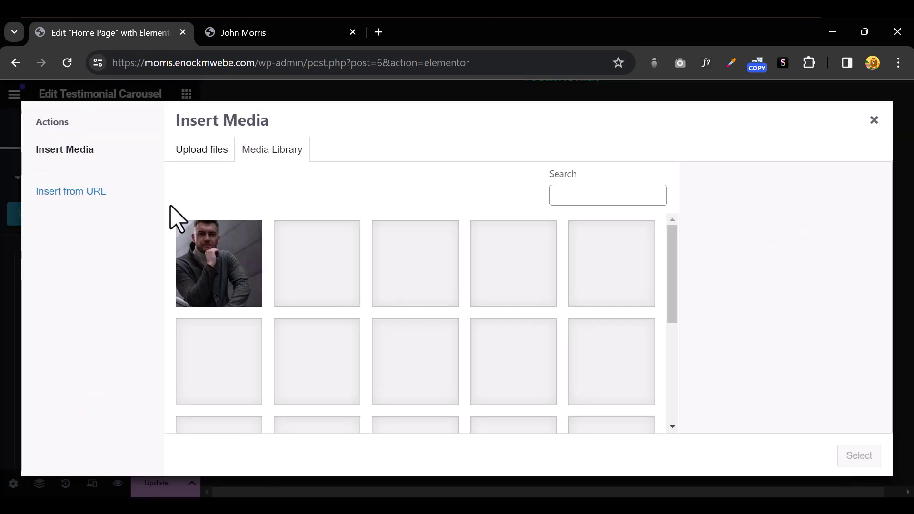
pyautogui.scroll(-3, 563, 352)
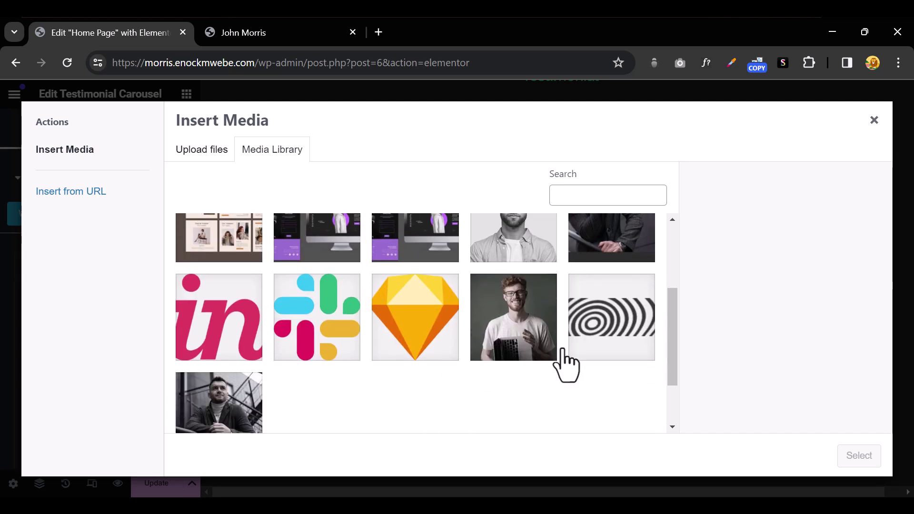
pyautogui.scroll(-2, 563, 361)
pyautogui.scroll(5, 565, 361)
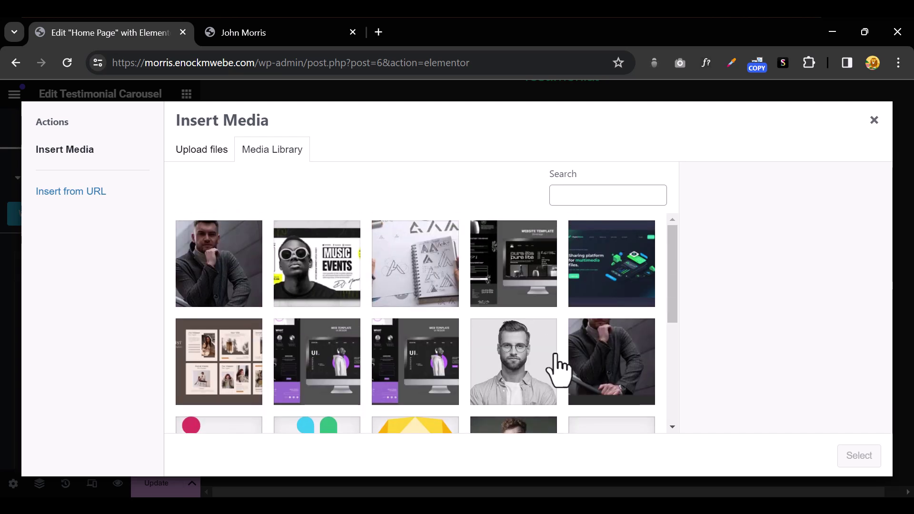
pyautogui.click(207, 149)
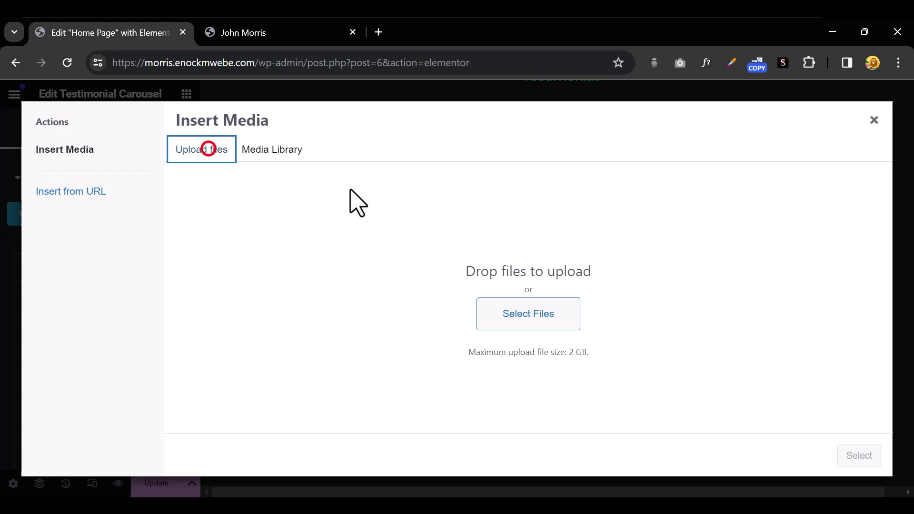
pyautogui.click(508, 309)
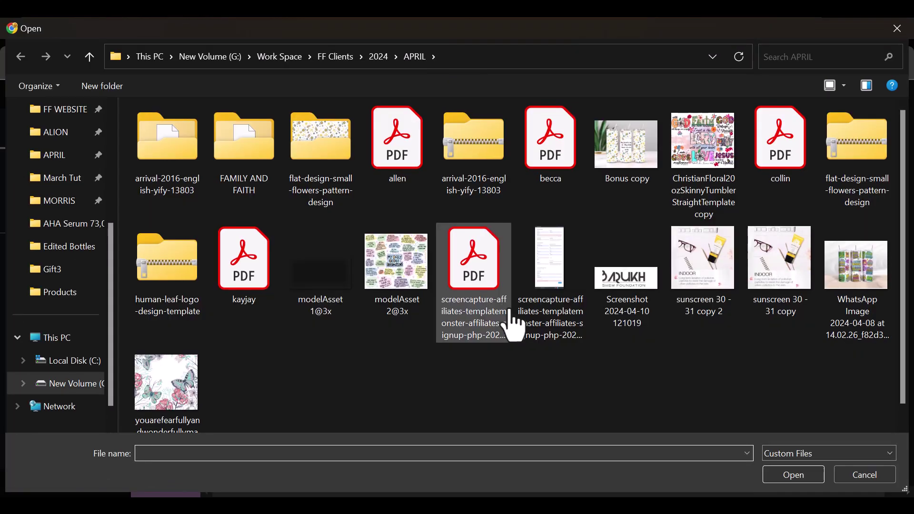
pyautogui.click(66, 202)
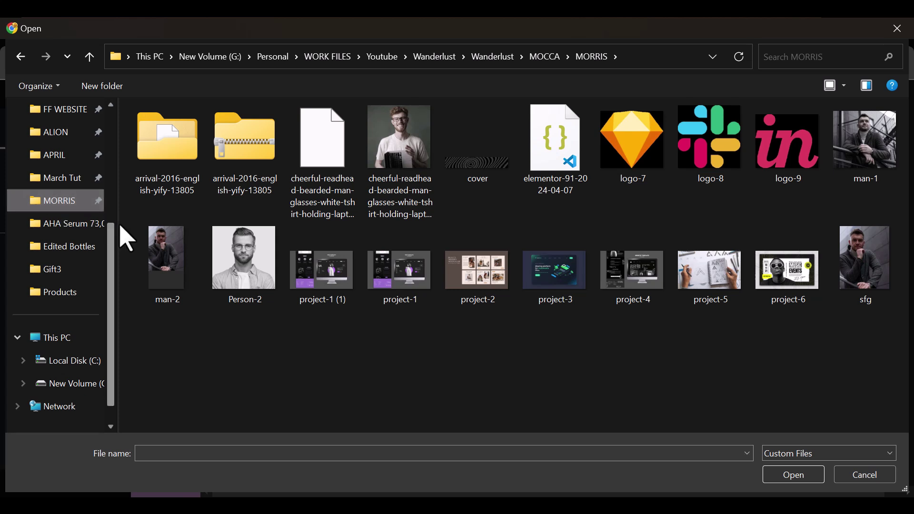
pyautogui.click(248, 264)
pyautogui.click(791, 475)
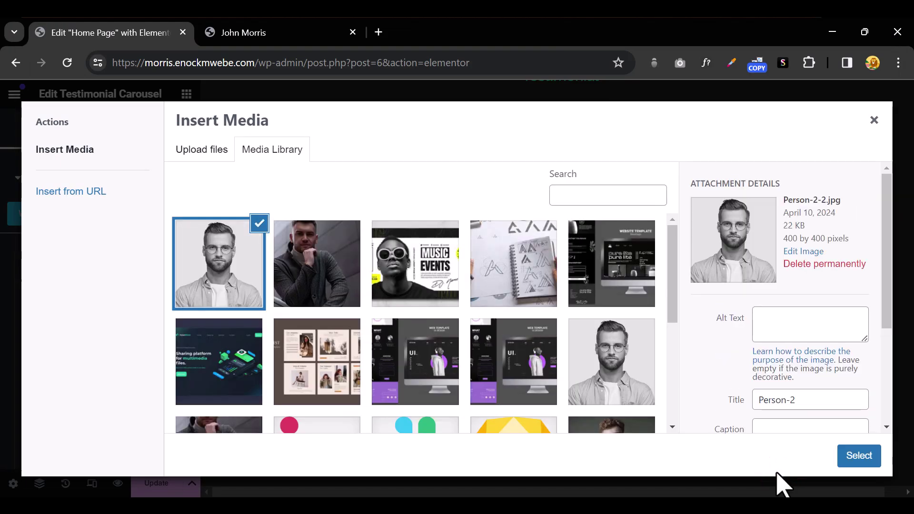
pyautogui.click(855, 461)
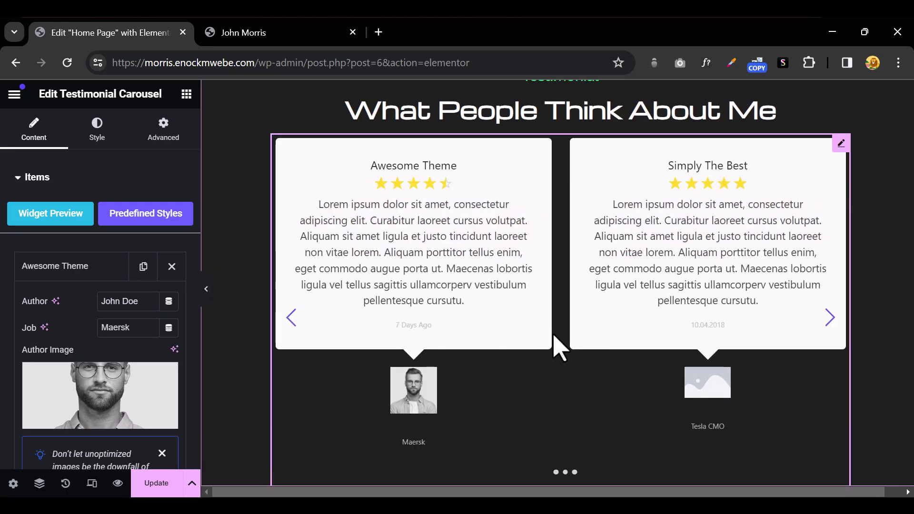
# Delete the Simply The Best, Easy To Use and Creative testimonials from the carousel
pyautogui.click(81, 260)
pyautogui.click(171, 303)
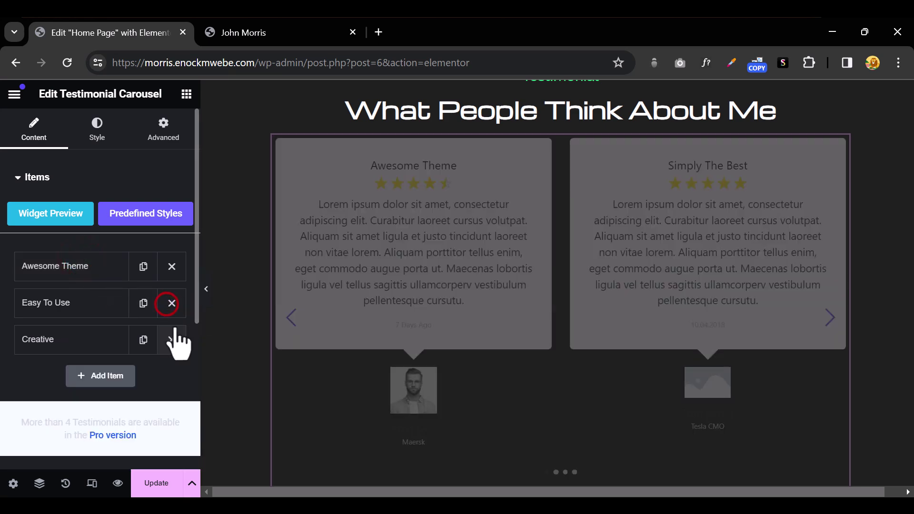
pyautogui.click(172, 304)
pyautogui.click(173, 303)
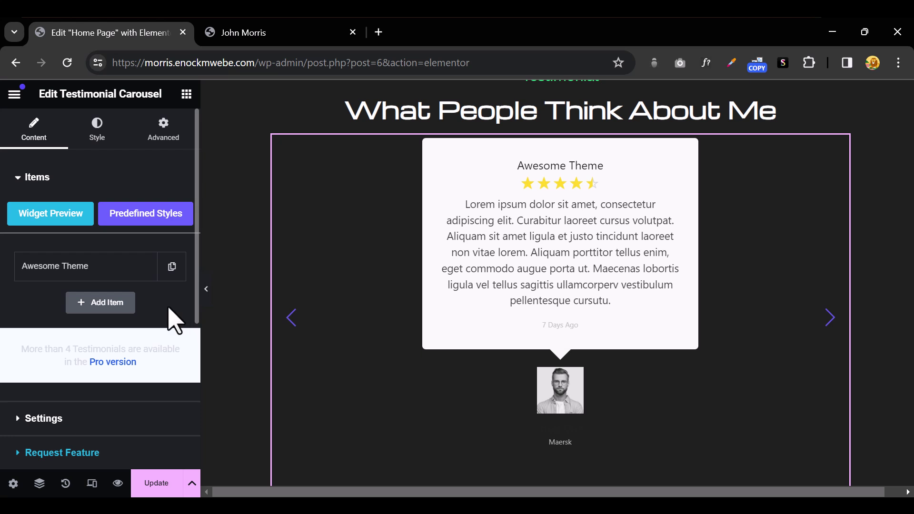
# Change the Awesome Theme testimonial's date from '7 Days Ago' to '7 Months Ago'
pyautogui.click(81, 263)
pyautogui.scroll(-1, 92, 286)
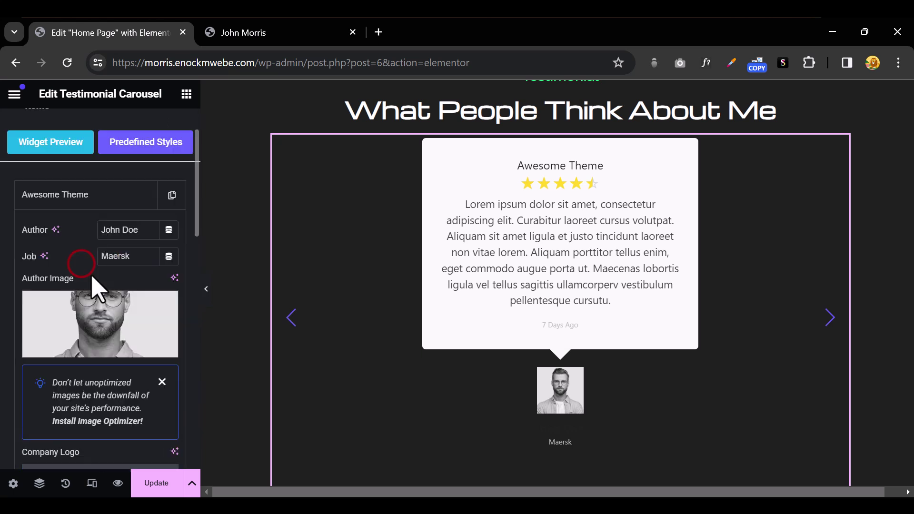
pyautogui.scroll(-1, 96, 286)
pyautogui.scroll(-2, 101, 290)
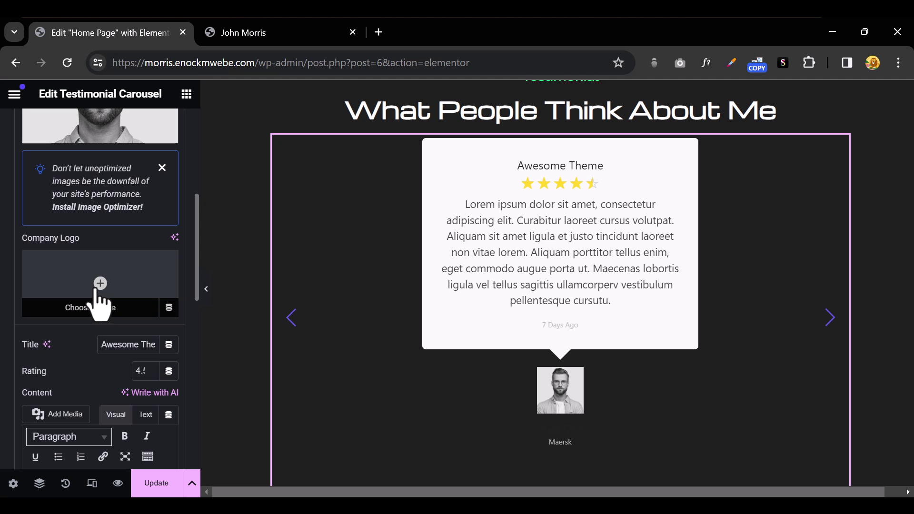
pyautogui.scroll(-2, 101, 293)
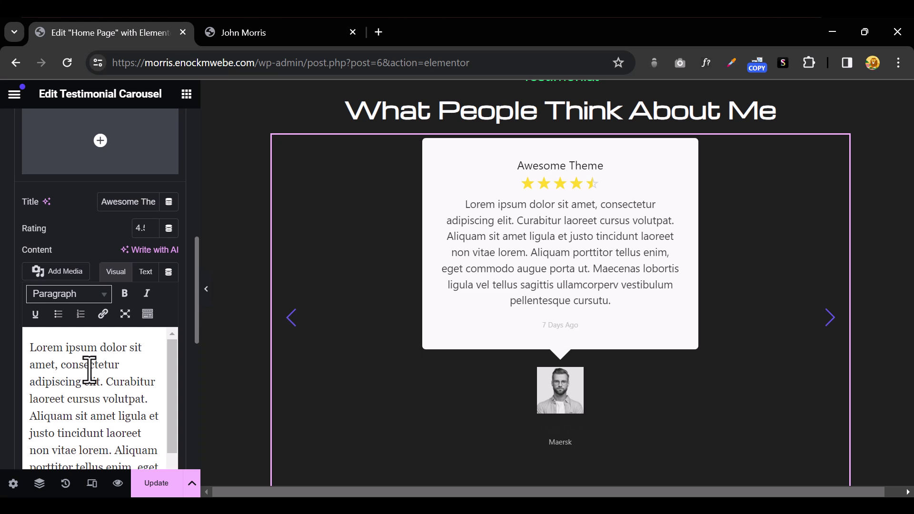
pyautogui.scroll(-4, 90, 369)
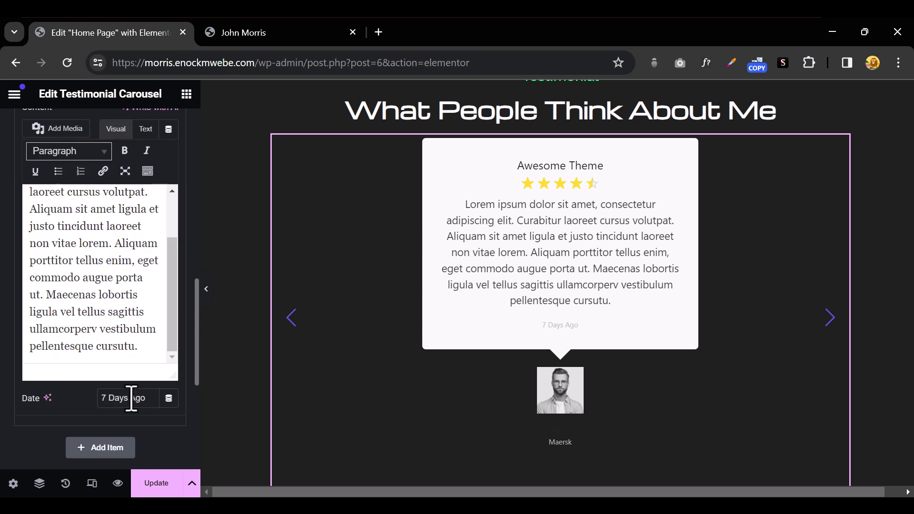
pyautogui.click(114, 396)
pyautogui.write('M')
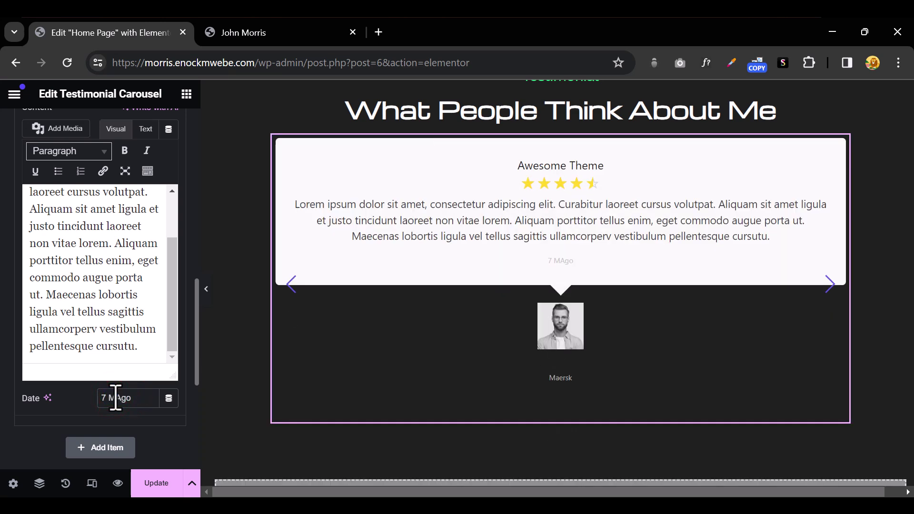
pyautogui.write(' nt')
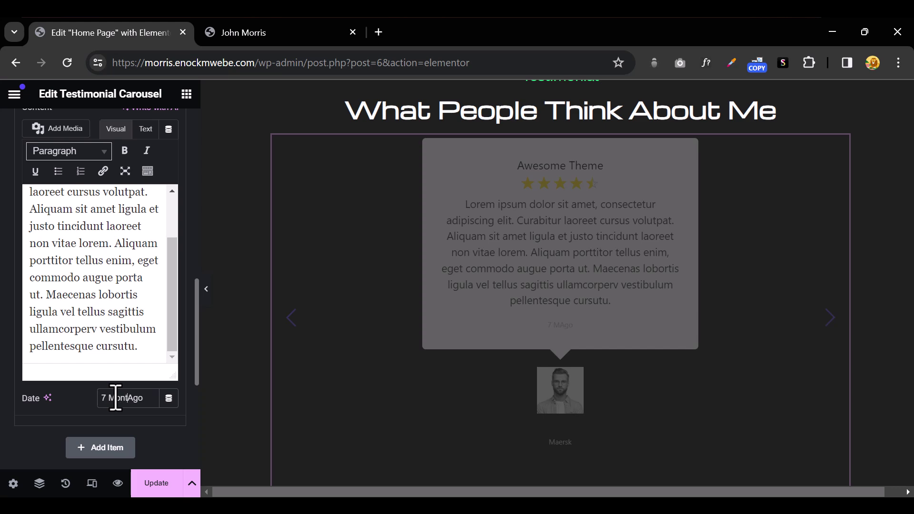
pyautogui.write('hs')
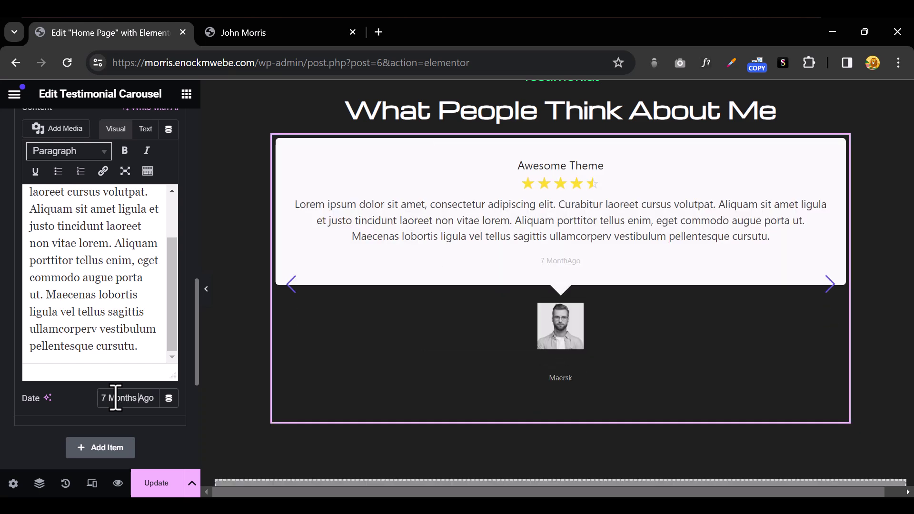
pyautogui.scroll(3, 94, 327)
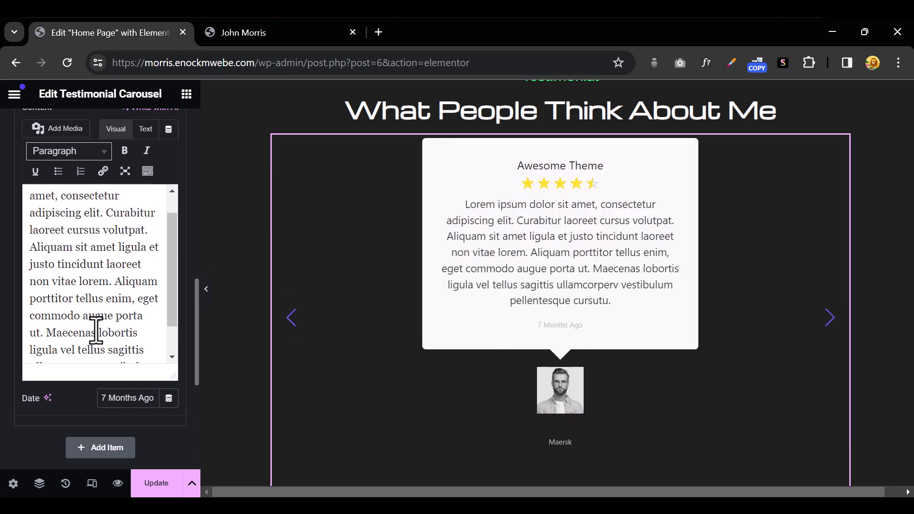
pyautogui.scroll(6, 50, 186)
pyautogui.scroll(6, 107, 295)
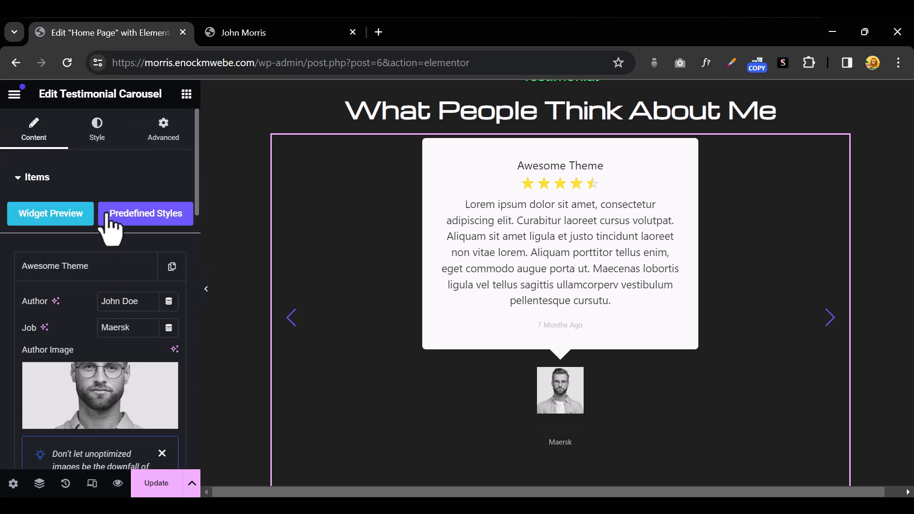
# Set the carousel's General background to Classic with a fully transparent colour (#02010100)
pyautogui.click(107, 145)
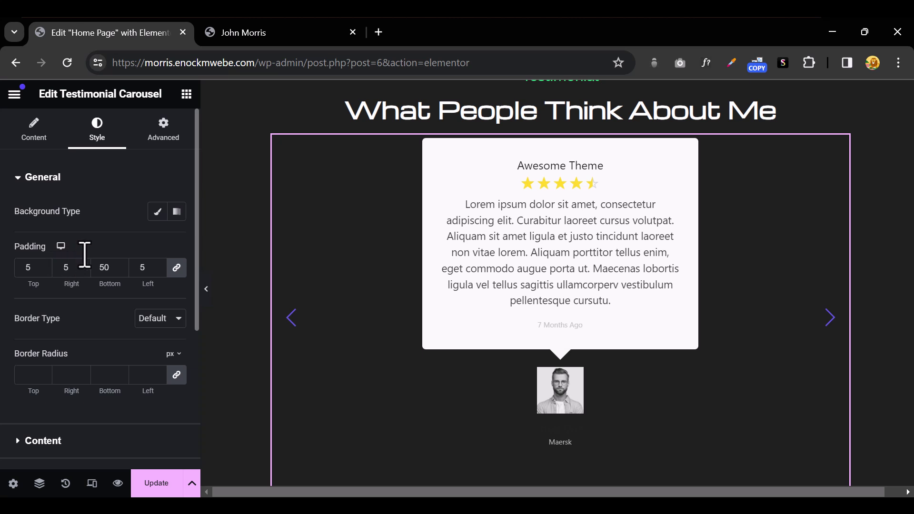
pyautogui.scroll(-3, 129, 300)
pyautogui.scroll(2, 126, 294)
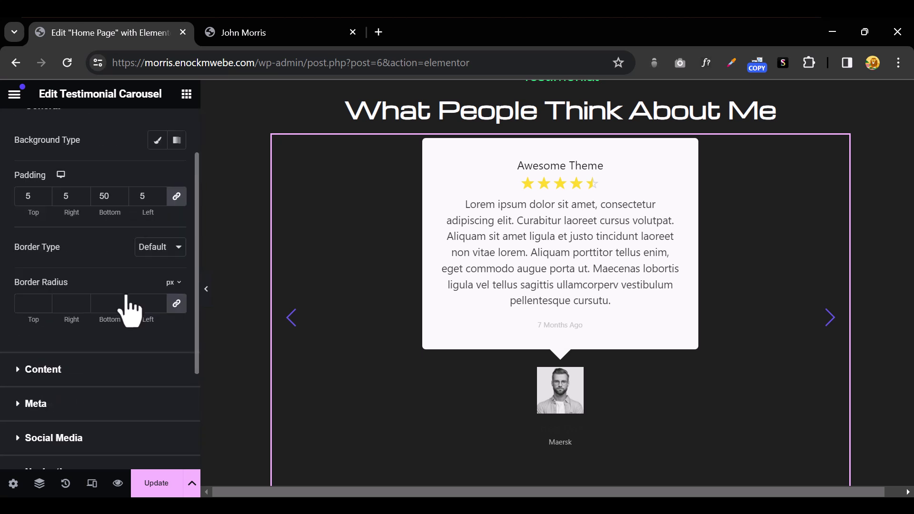
pyautogui.click(18, 370)
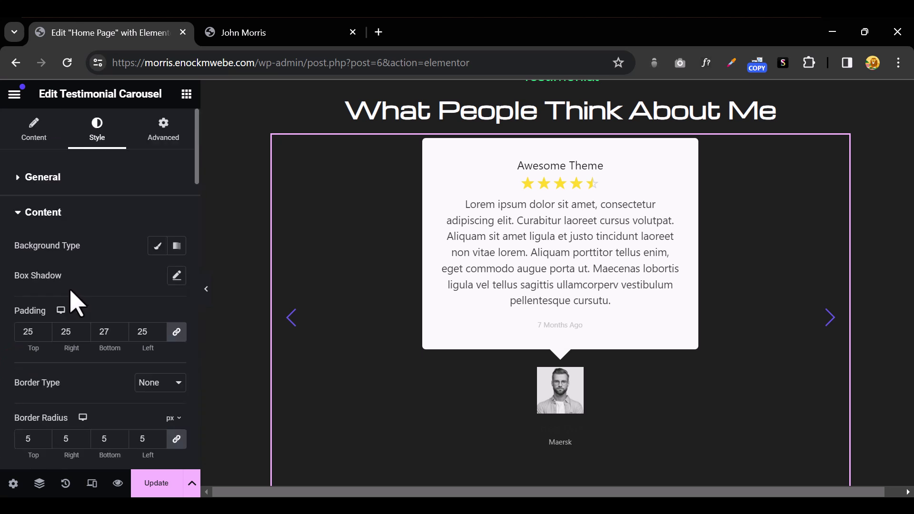
pyautogui.click(19, 177)
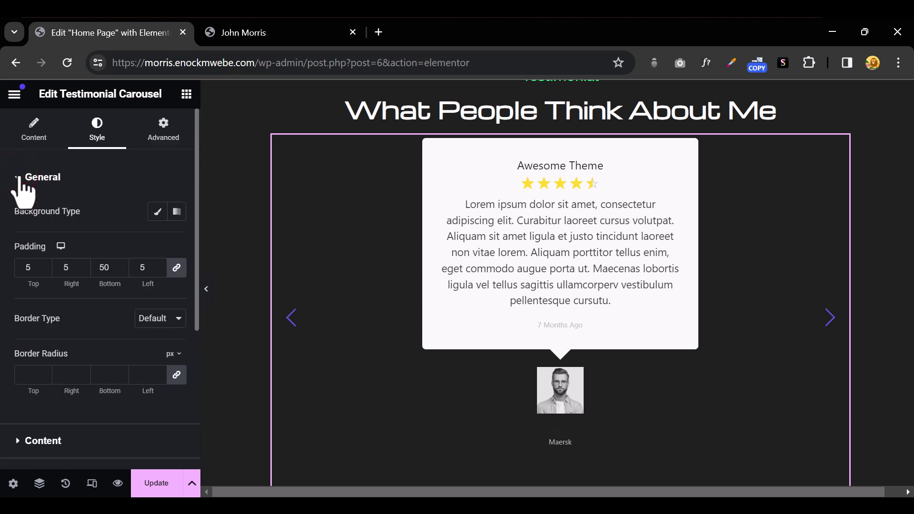
pyautogui.click(157, 211)
pyautogui.click(176, 241)
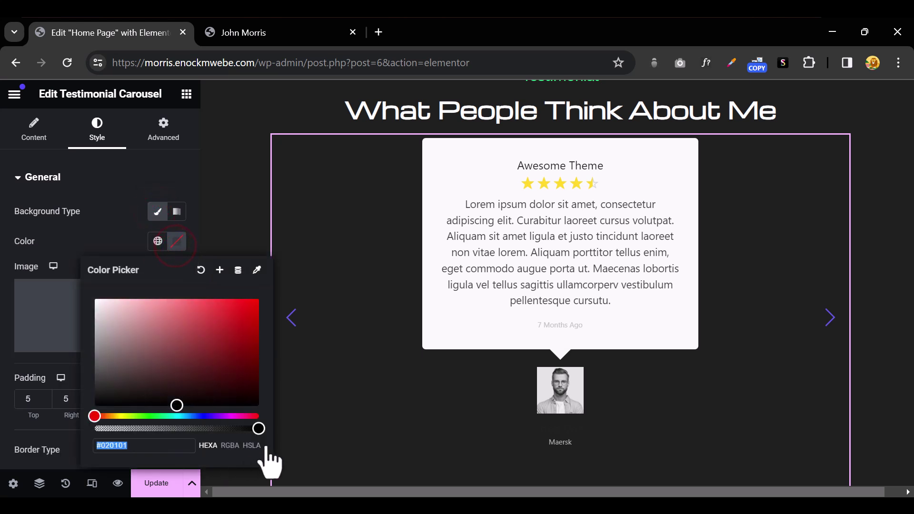
pyautogui.moveTo(255, 427); pyautogui.dragTo(42, 453)
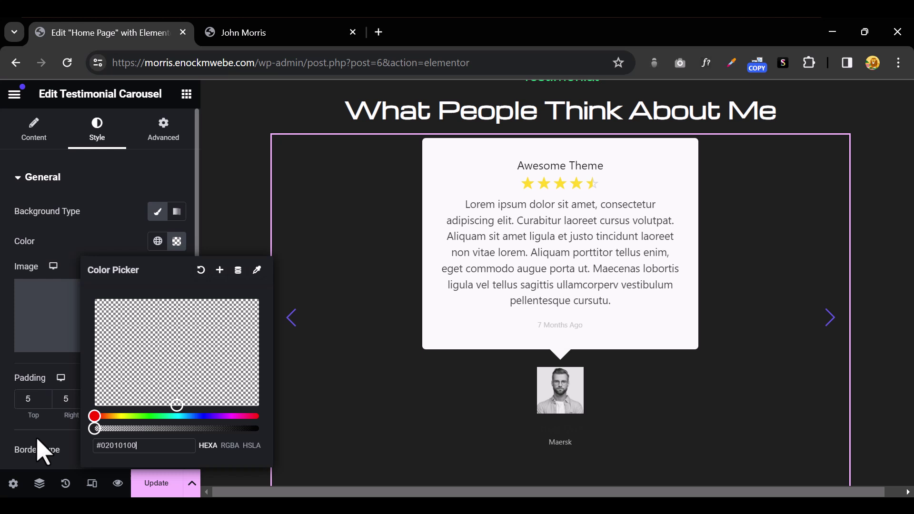
pyautogui.click(19, 177)
pyautogui.click(11, 209)
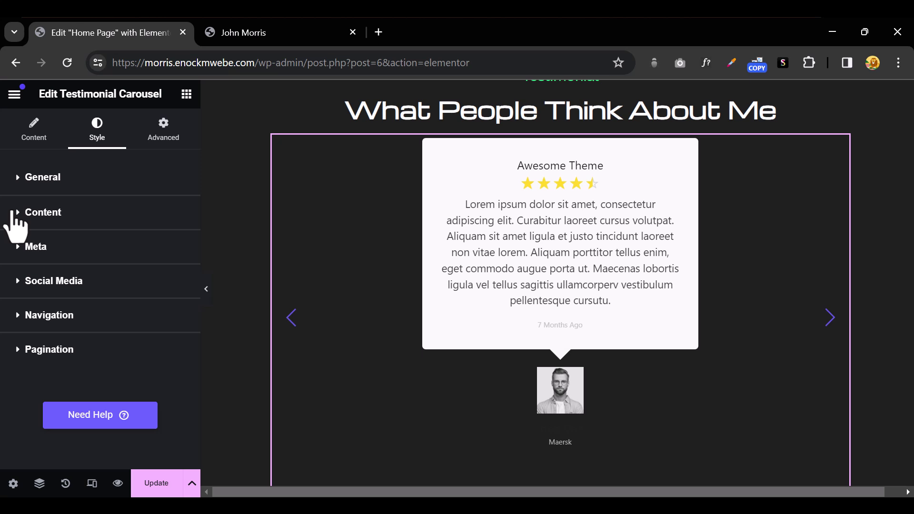
# Give the testimonial card a Classic background with a transparent colour
pyautogui.click(17, 217)
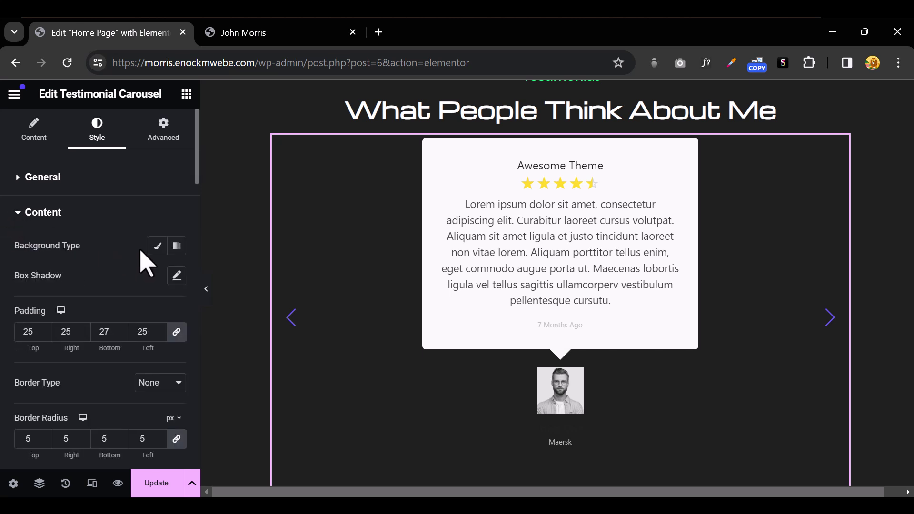
pyautogui.click(155, 246)
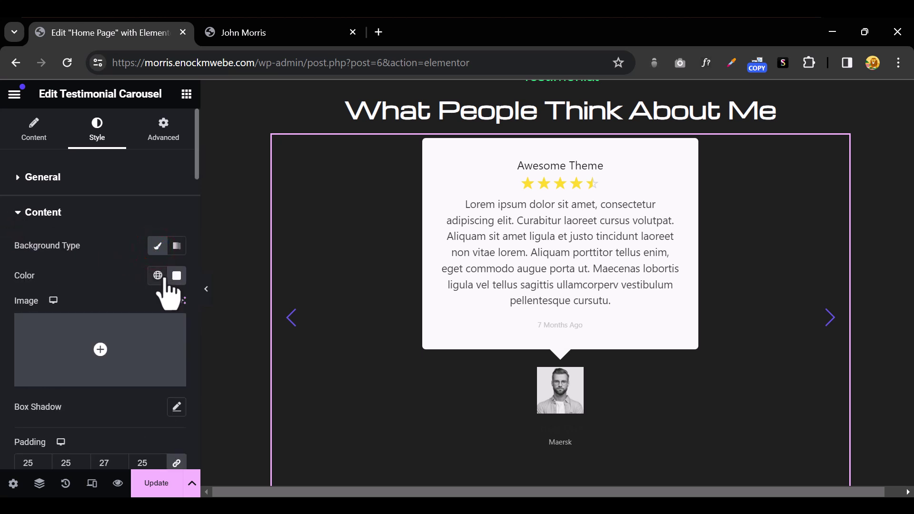
pyautogui.click(173, 275)
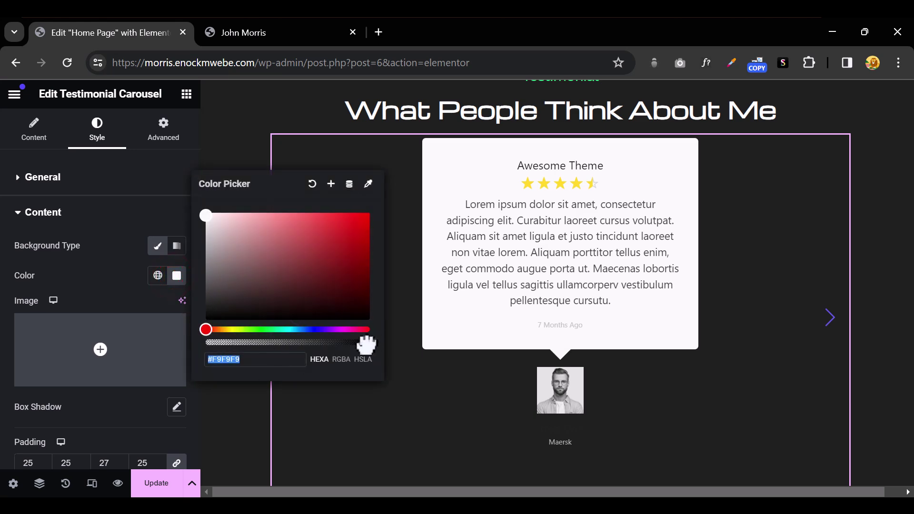
pyautogui.moveTo(370, 343); pyautogui.dragTo(191, 367)
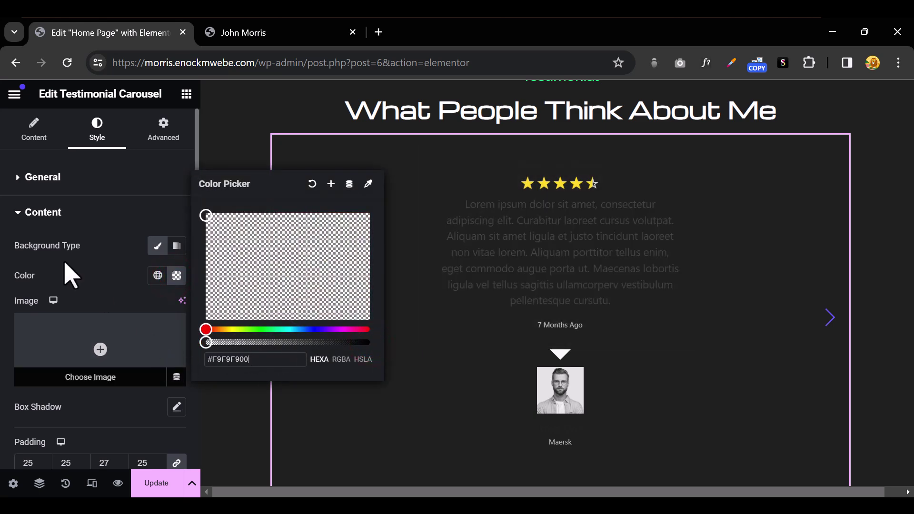
pyautogui.click(107, 272)
# Set the Triangle Color to the global Green, then switch the Triangle off
pyautogui.scroll(-3, 106, 281)
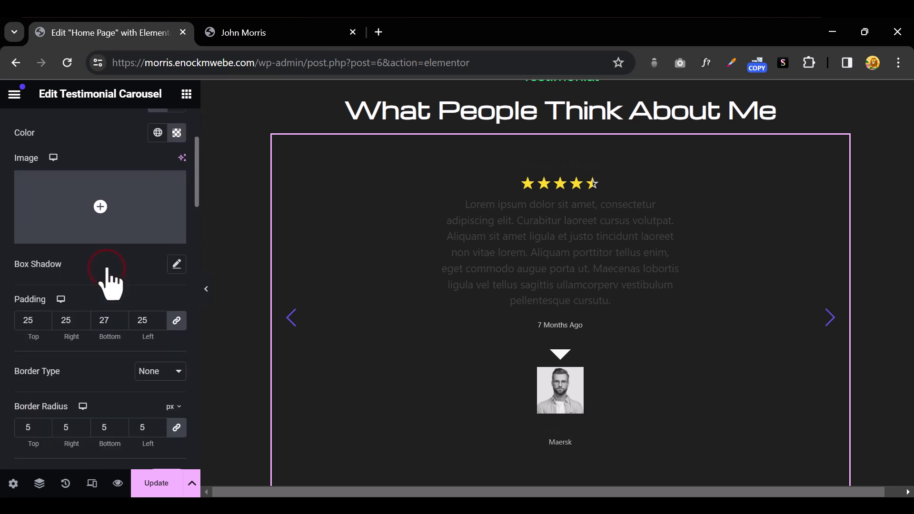
pyautogui.scroll(-2, 106, 273)
pyautogui.scroll(-1, 107, 268)
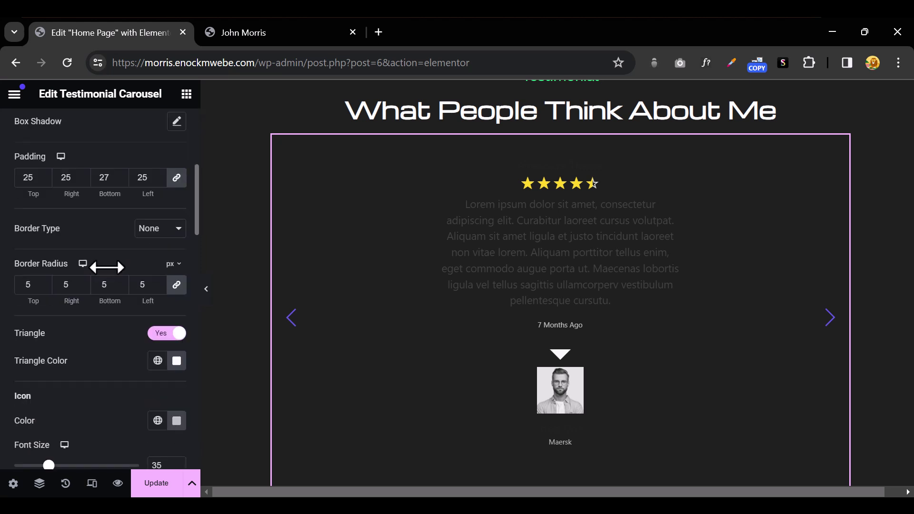
pyautogui.scroll(-2, 106, 272)
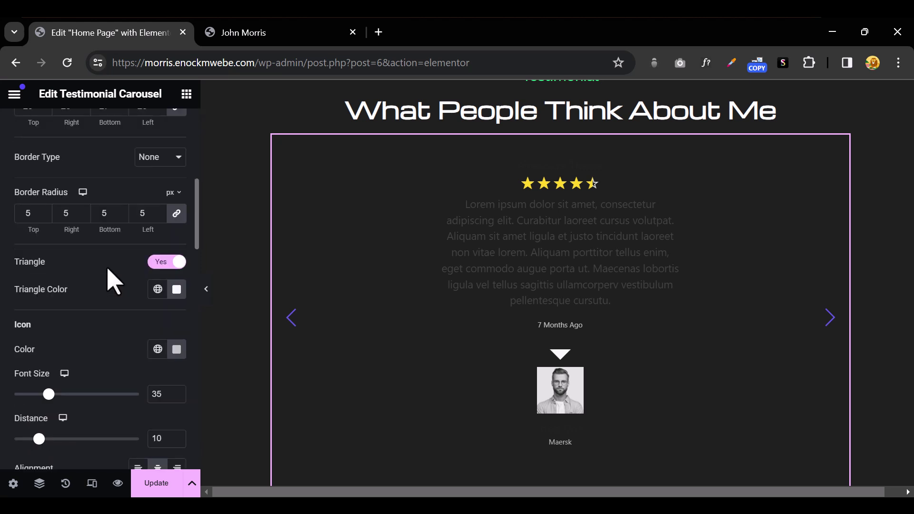
pyautogui.click(176, 289)
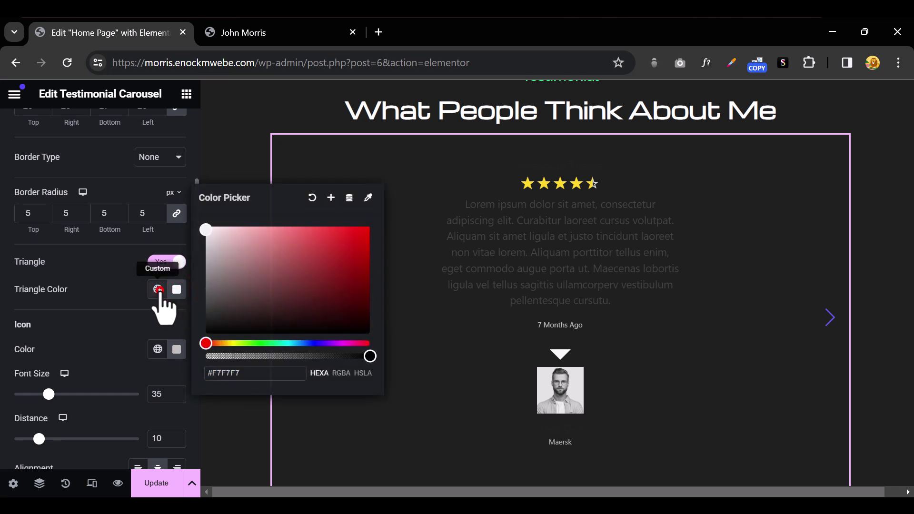
pyautogui.click(158, 289)
pyautogui.click(69, 146)
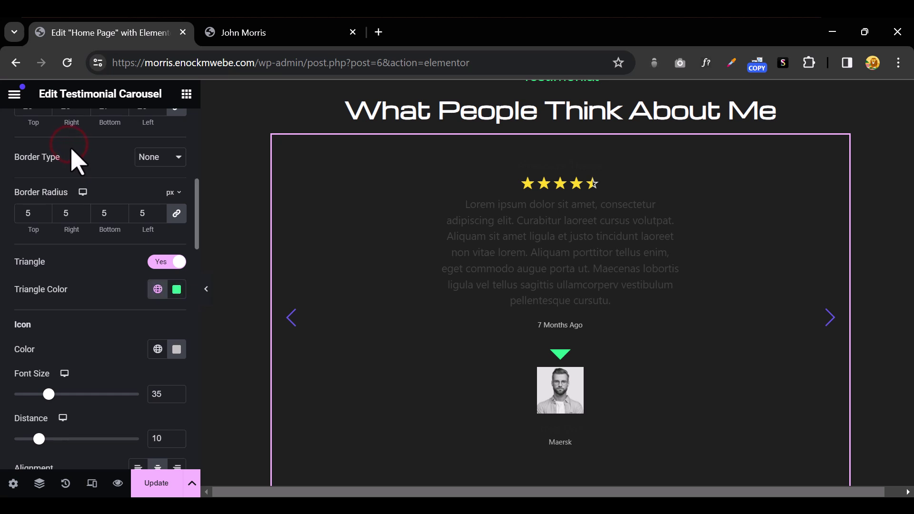
pyautogui.click(164, 262)
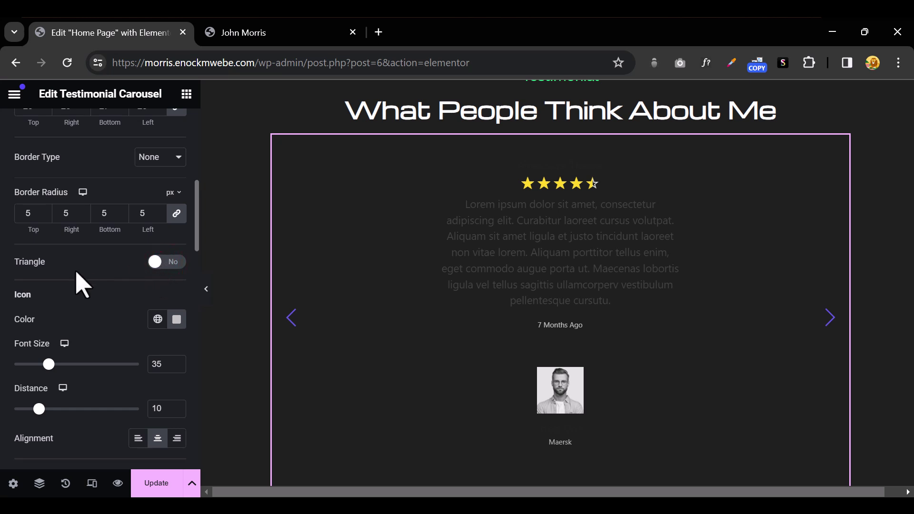
pyautogui.scroll(-3, 82, 286)
# Make the title colour white and the testimonial body the global Text colour
pyautogui.scroll(-2, 82, 286)
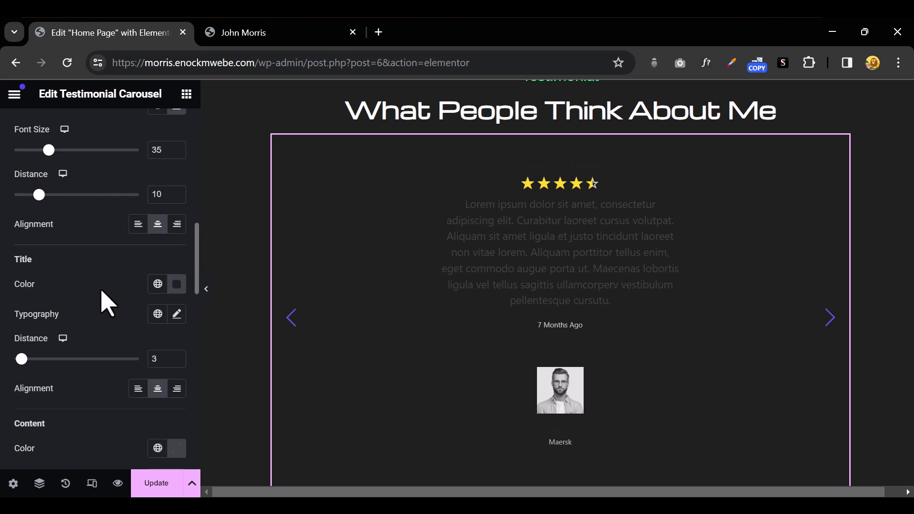
pyautogui.click(158, 284)
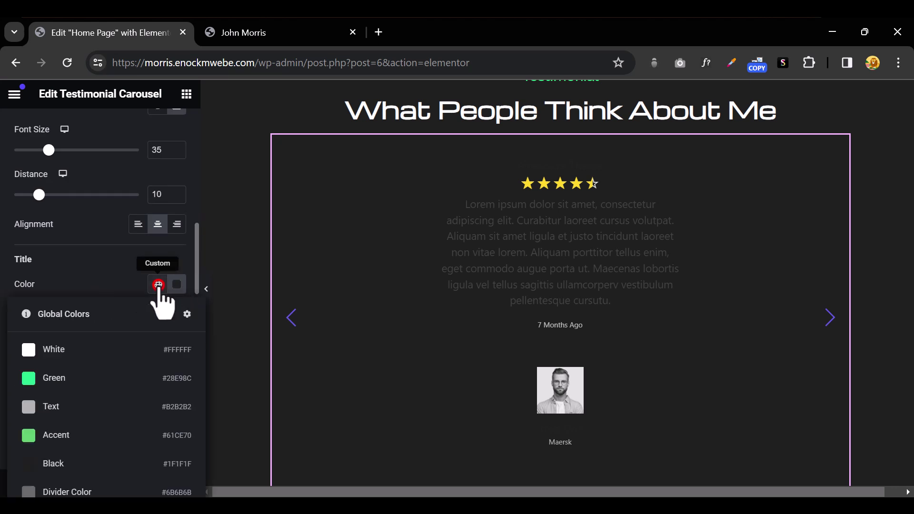
pyautogui.click(102, 348)
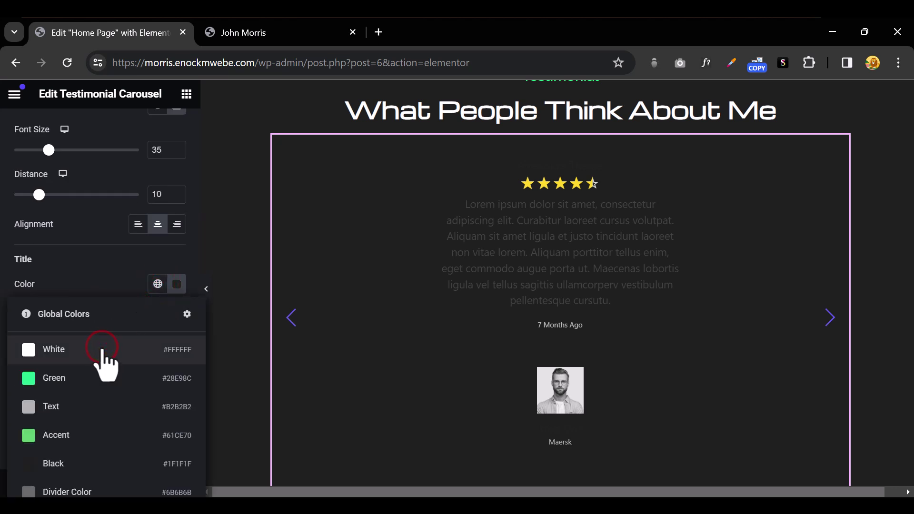
pyautogui.scroll(-2, 648, 434)
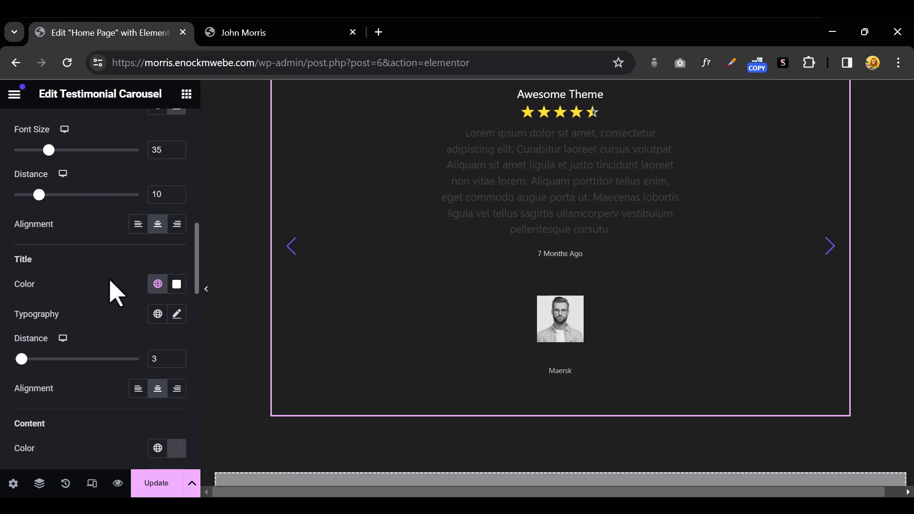
pyautogui.scroll(-2, 116, 291)
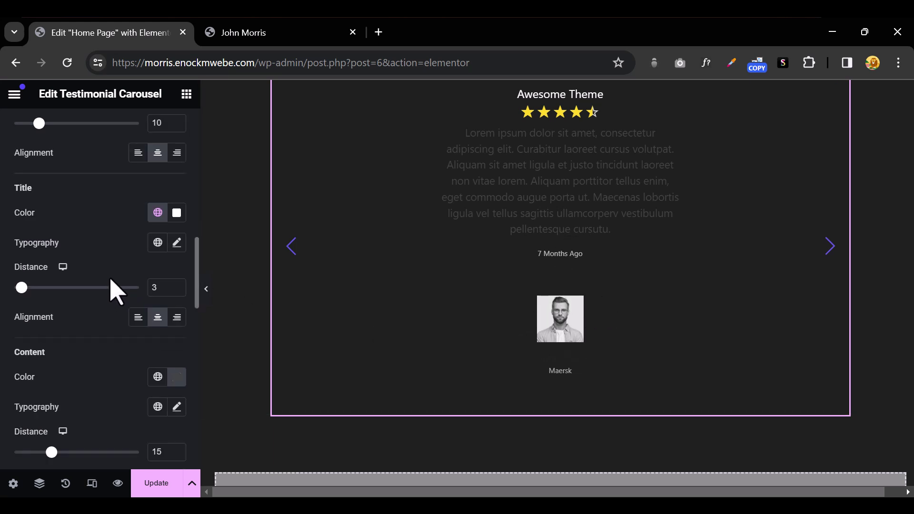
pyautogui.scroll(-2, 115, 291)
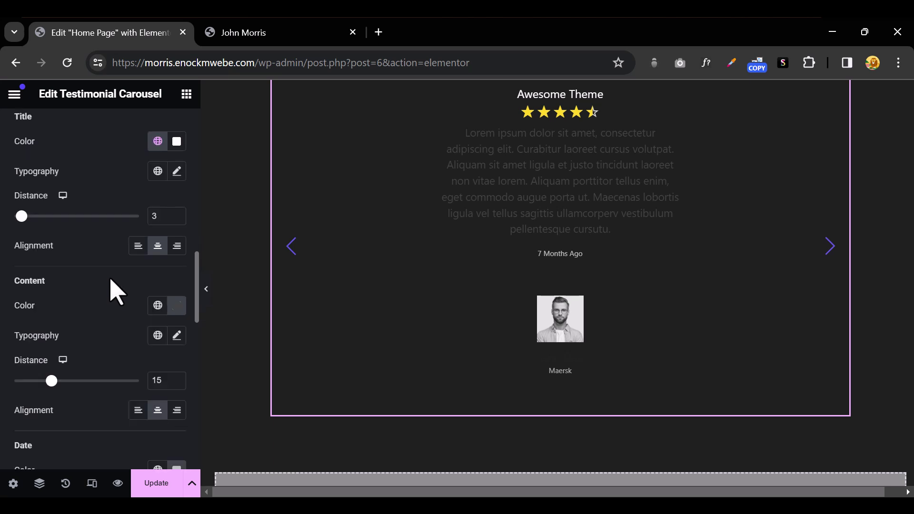
pyautogui.click(158, 306)
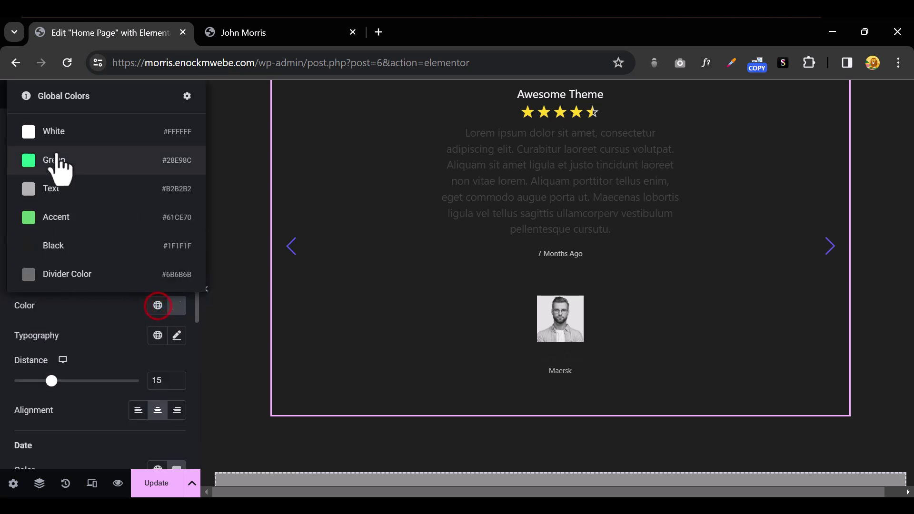
pyautogui.click(61, 190)
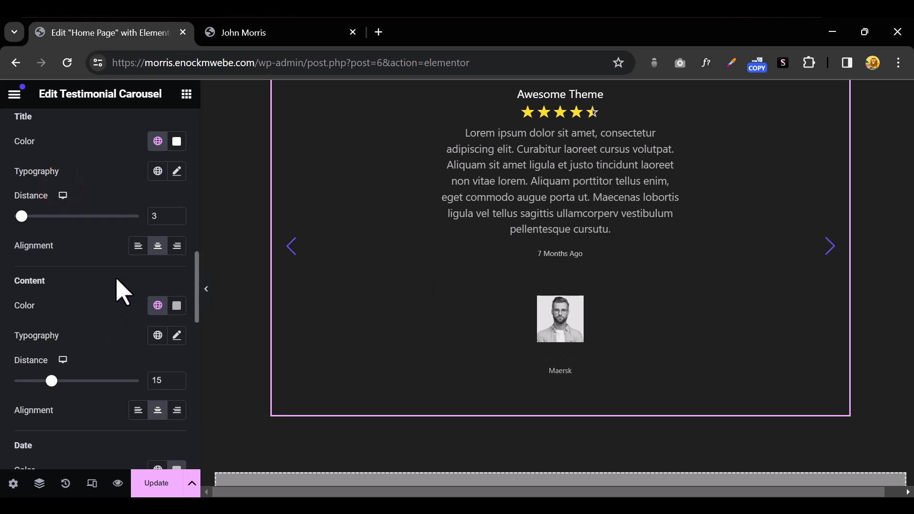
# Make the Awesome Theme title global Green in the Michroma font
pyautogui.scroll(3, 123, 291)
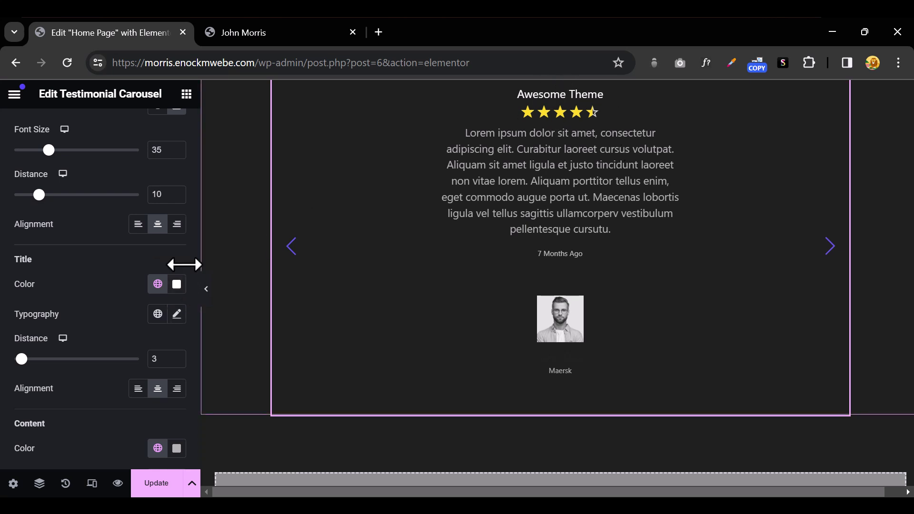
pyautogui.click(158, 284)
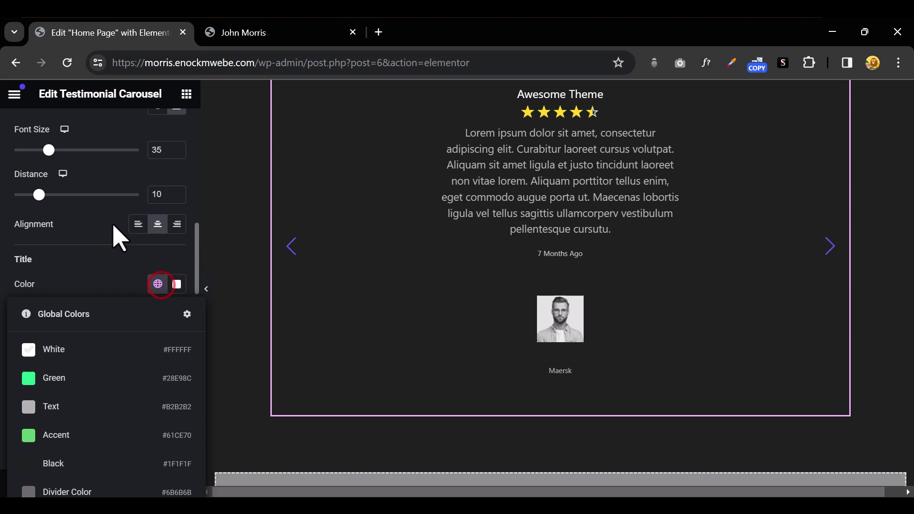
pyautogui.click(106, 379)
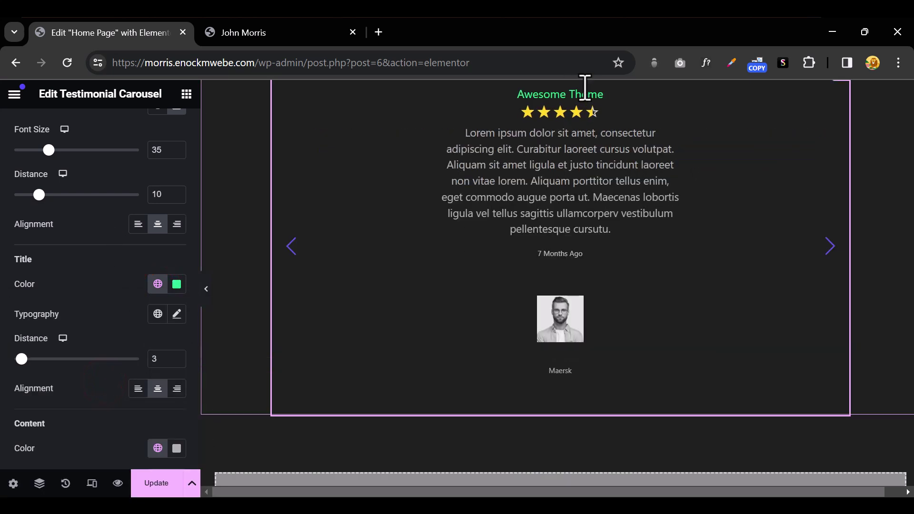
pyautogui.click(177, 313)
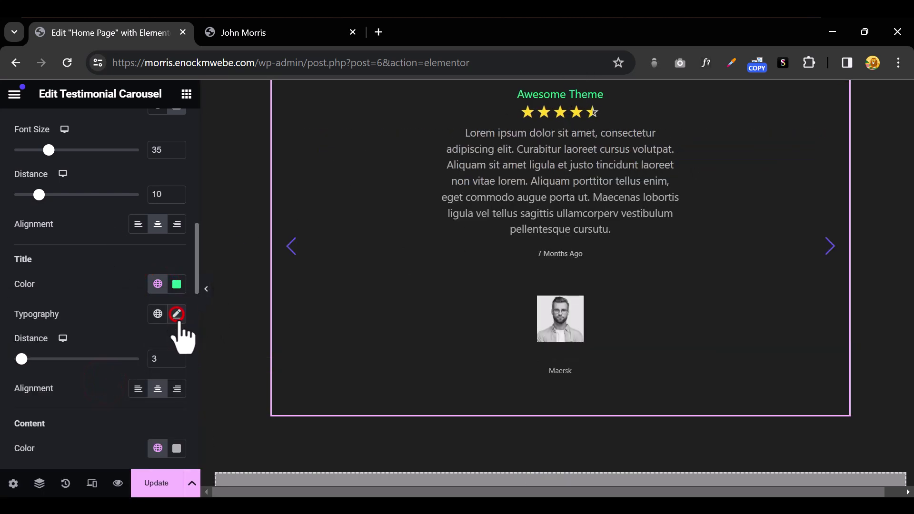
pyautogui.click(141, 381)
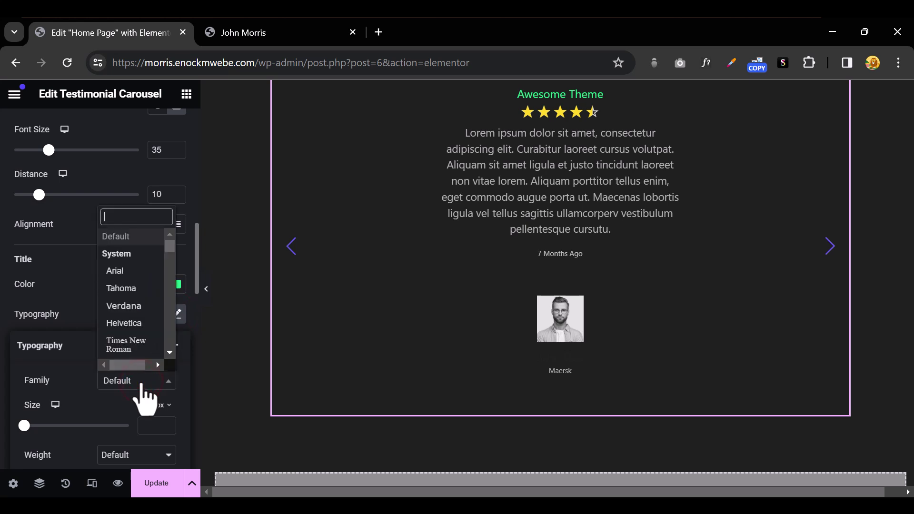
pyautogui.write('michro')
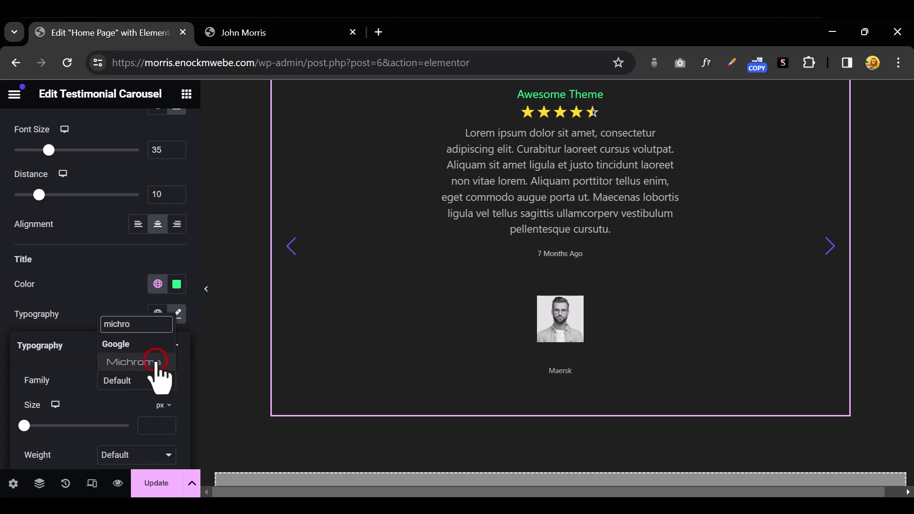
pyautogui.click(156, 361)
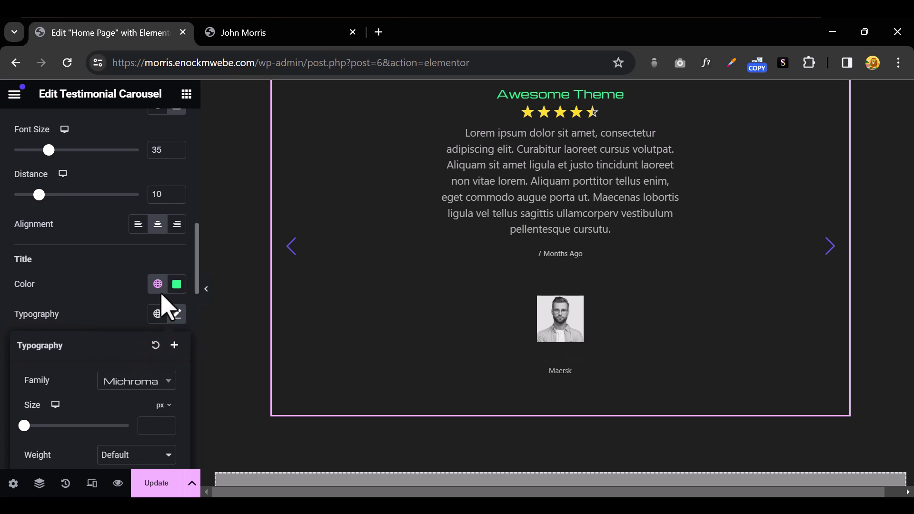
# Set both the Rating Color and Score Color to the global Green
pyautogui.click(90, 275)
pyautogui.scroll(-2, 112, 304)
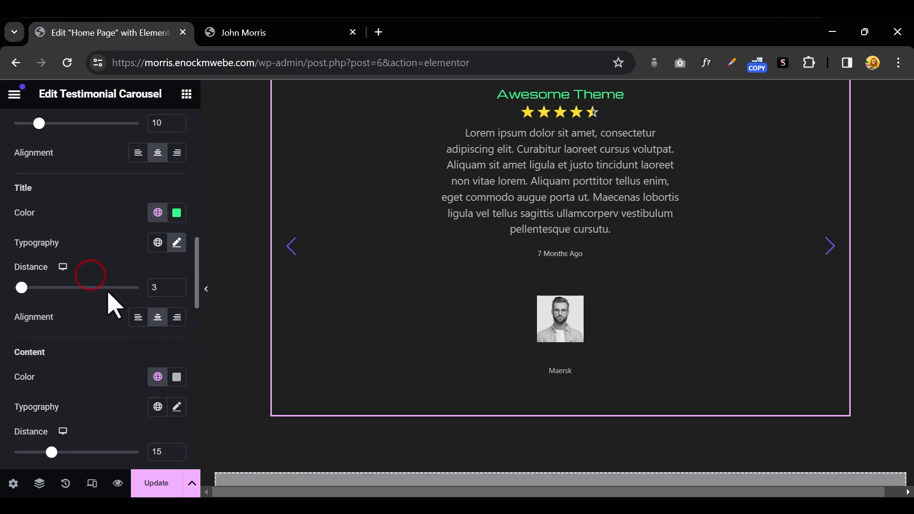
pyautogui.scroll(-2, 114, 305)
pyautogui.scroll(-3, 114, 306)
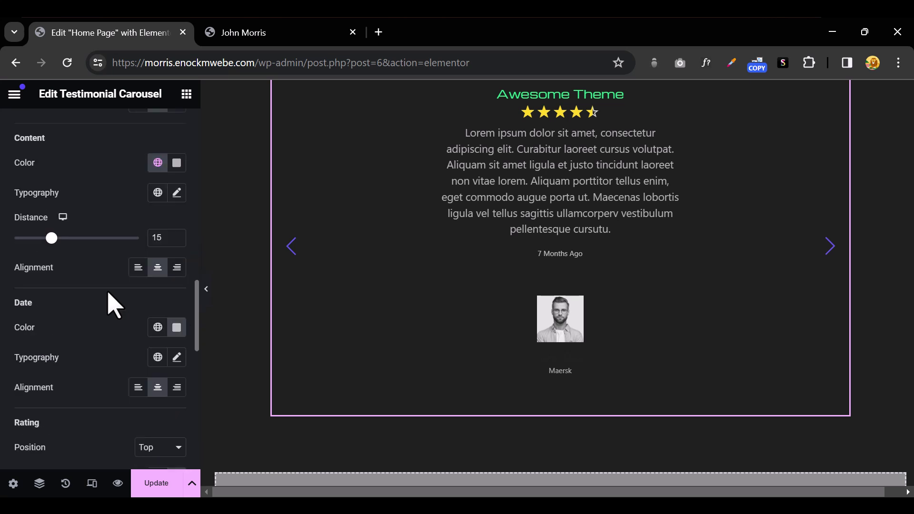
pyautogui.scroll(-2, 115, 310)
pyautogui.scroll(-2, 176, 402)
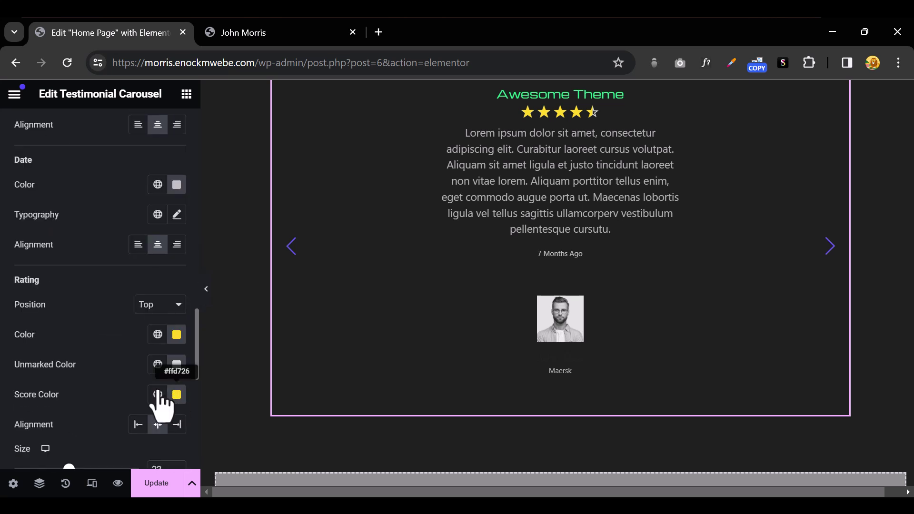
pyautogui.click(158, 334)
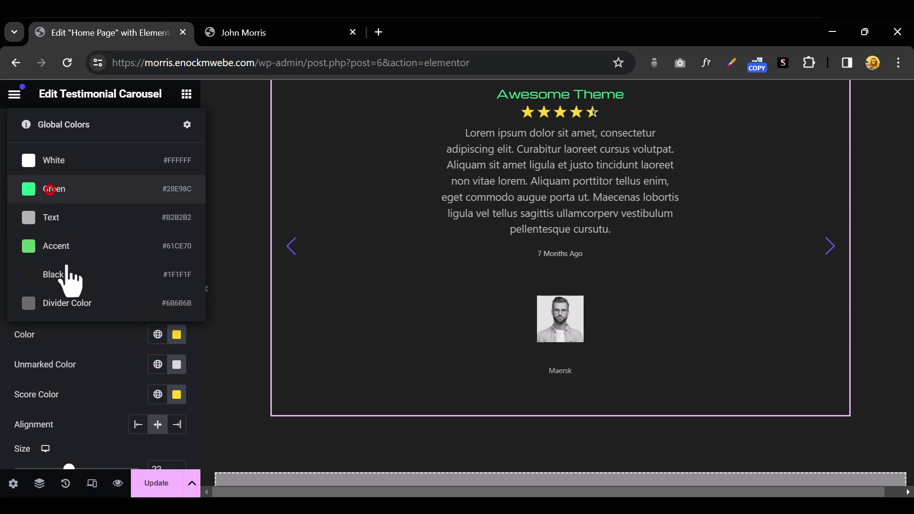
pyautogui.click(50, 189)
pyautogui.click(158, 396)
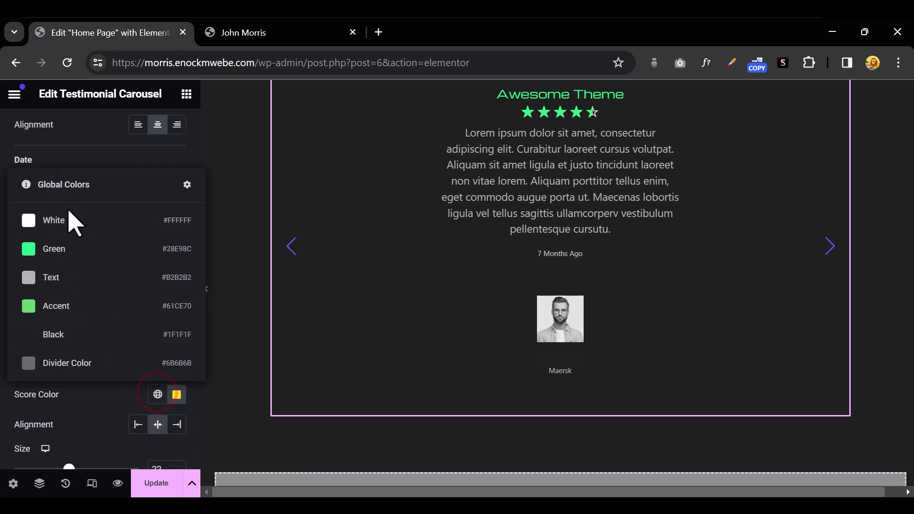
pyautogui.click(70, 257)
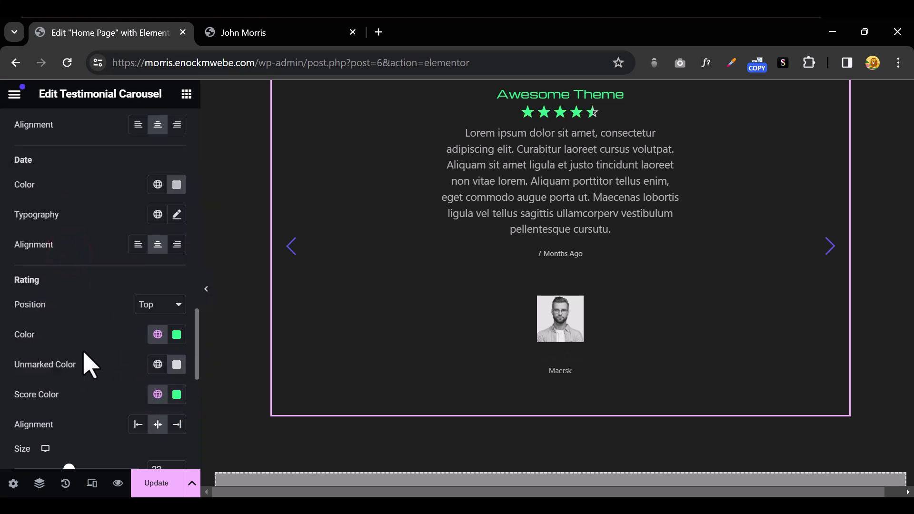
pyautogui.scroll(-3, 91, 363)
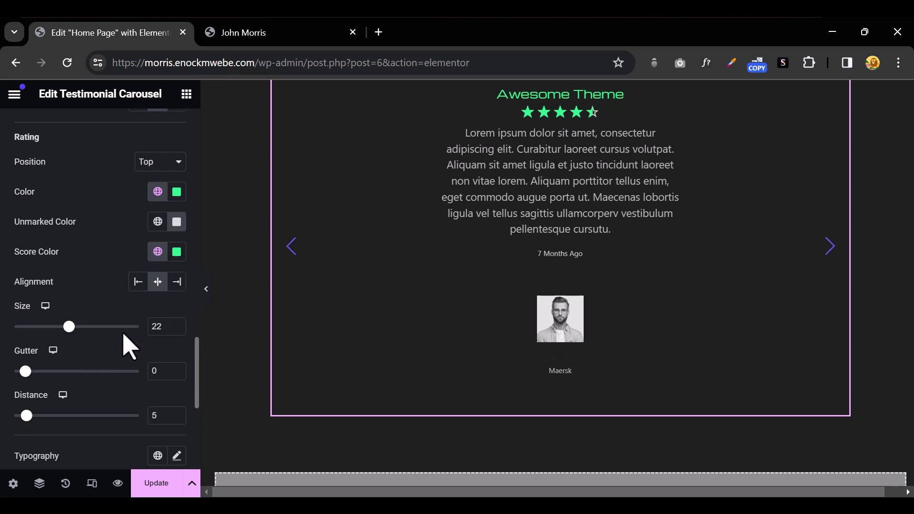
pyautogui.scroll(-5, 134, 367)
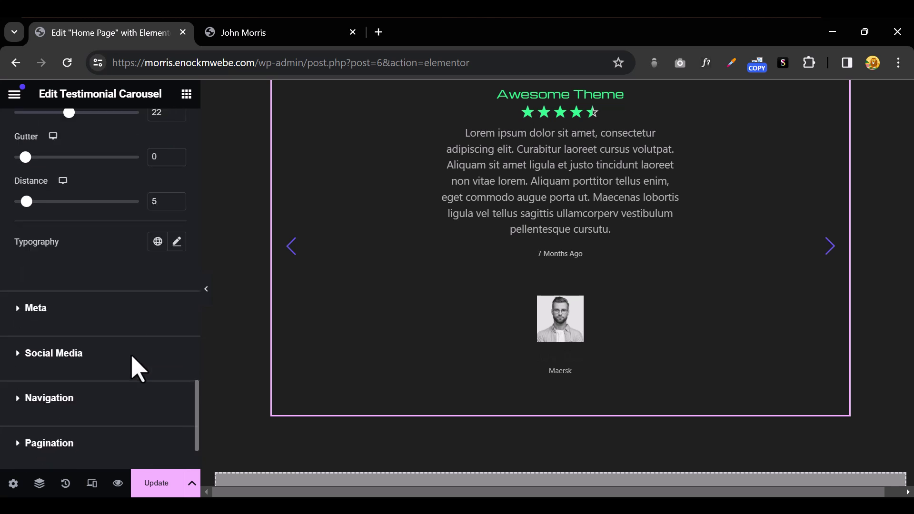
# Give the author name John Doe the global Text colour and the Michroma font
pyautogui.click(19, 313)
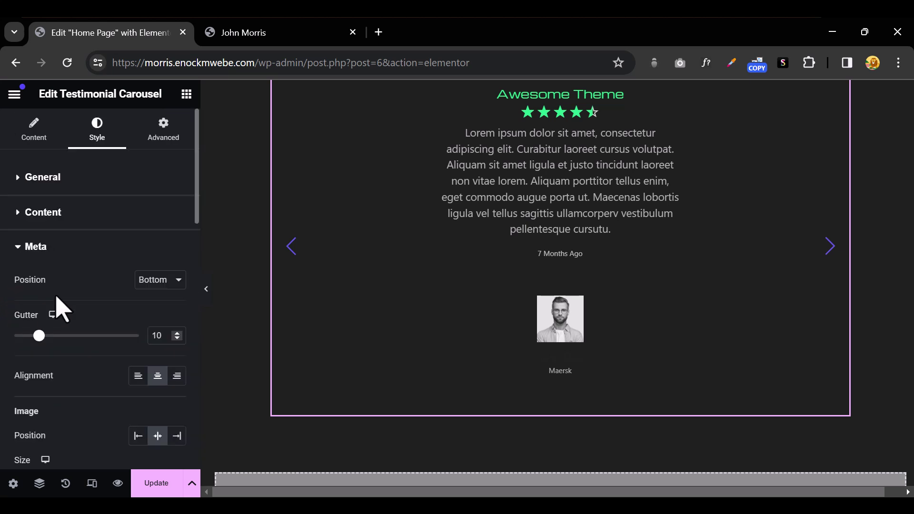
pyautogui.scroll(-2, 99, 292)
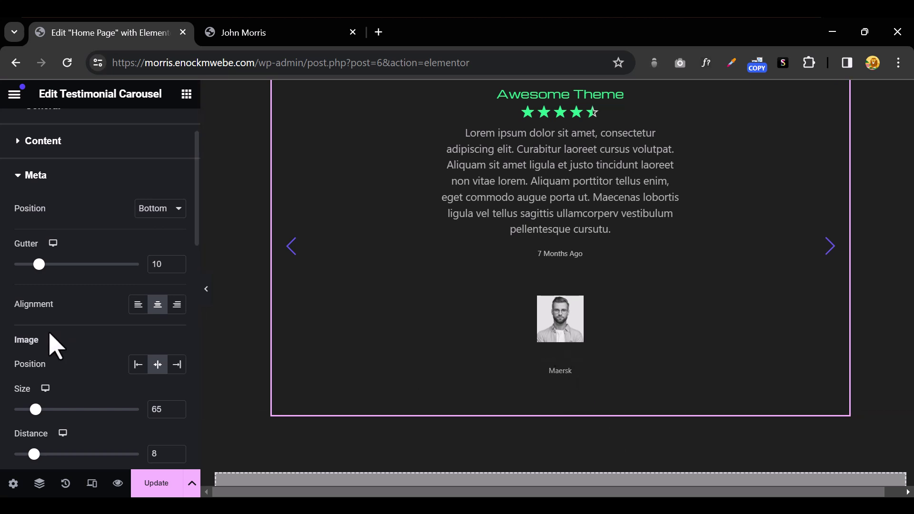
pyautogui.scroll(-4, 137, 345)
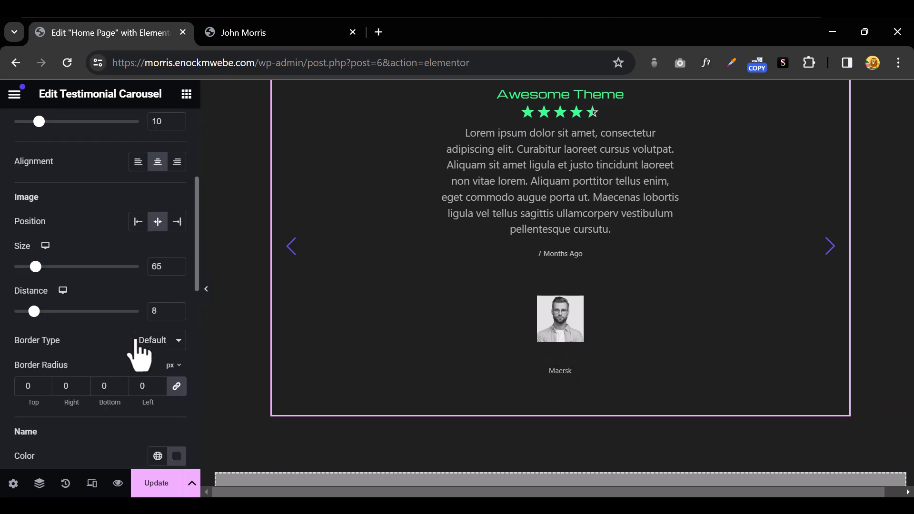
pyautogui.scroll(-2, 137, 352)
pyautogui.click(158, 384)
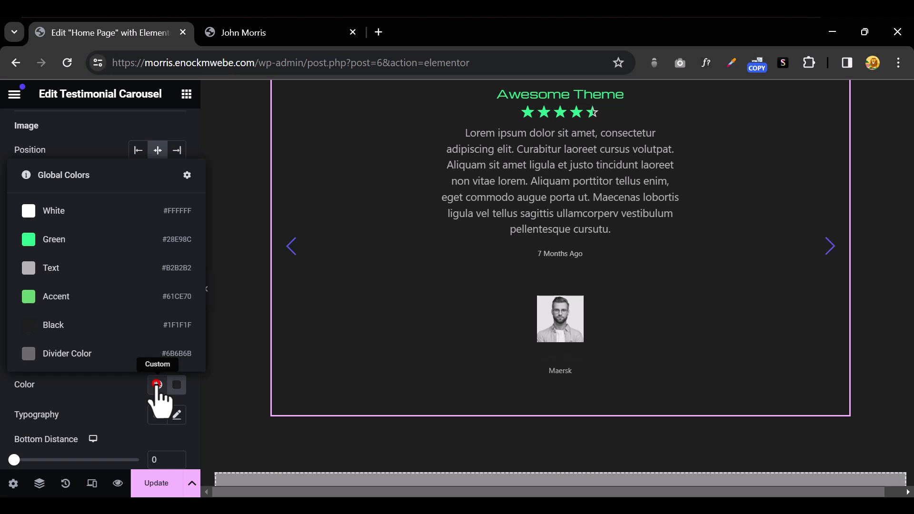
pyautogui.click(58, 265)
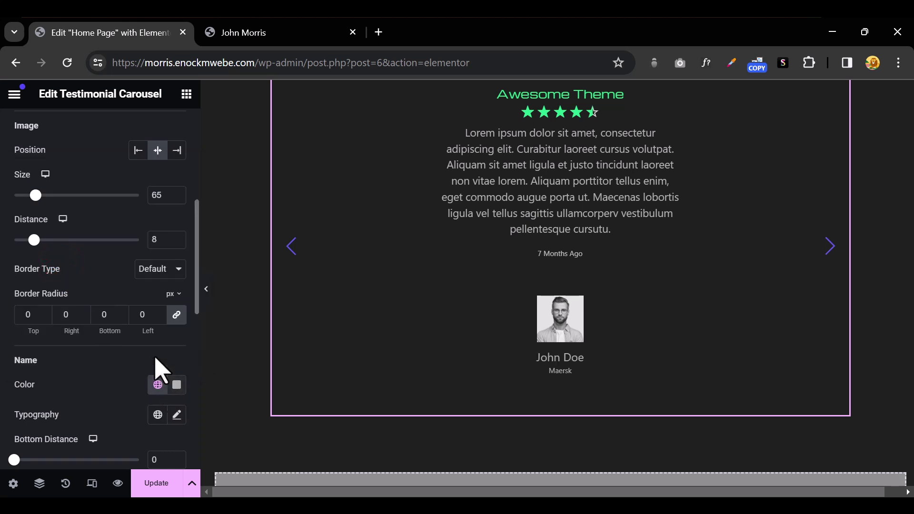
pyautogui.scroll(-2, 176, 399)
pyautogui.click(177, 343)
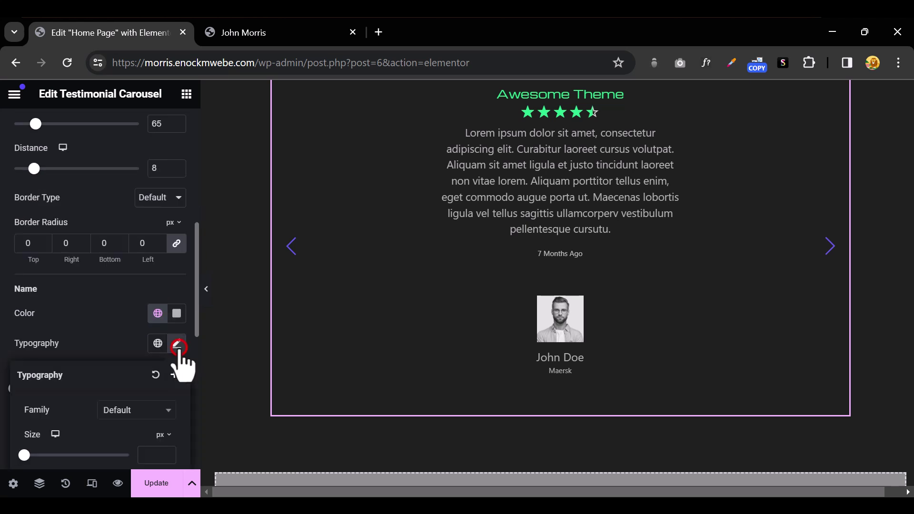
pyautogui.click(142, 411)
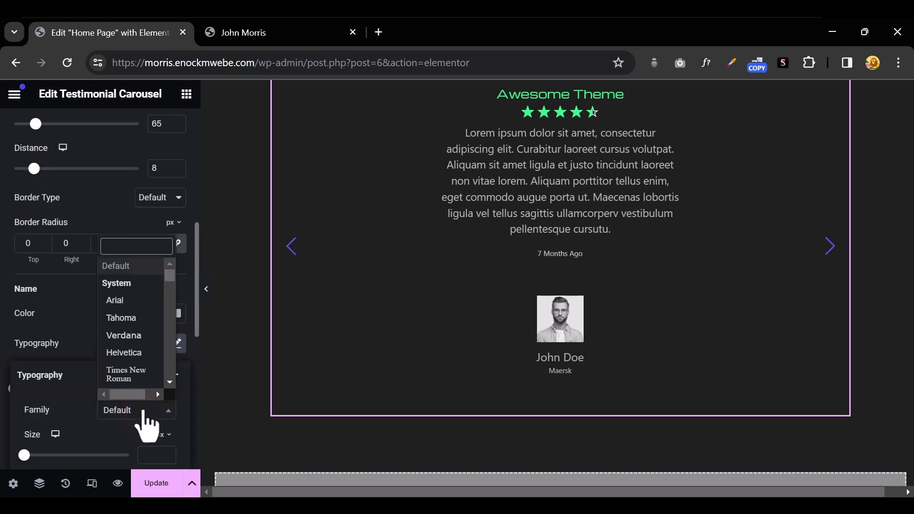
pyautogui.write('mich')
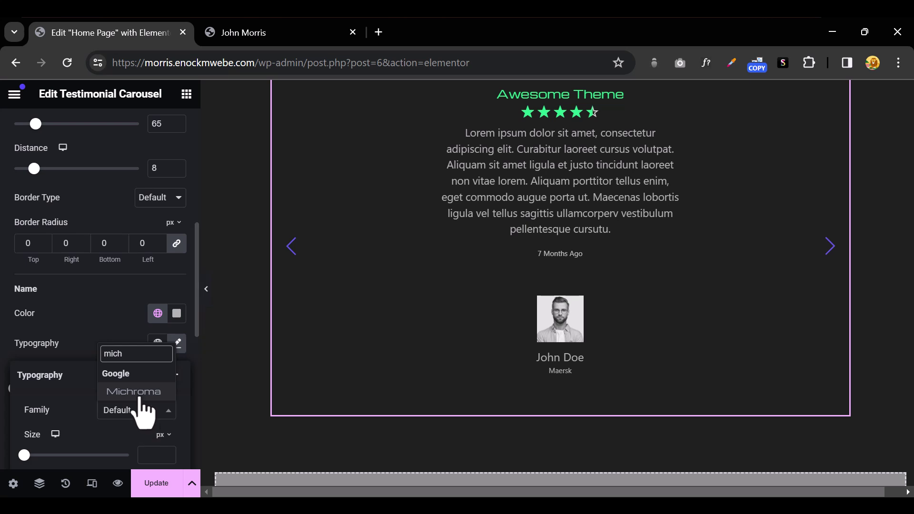
pyautogui.click(139, 393)
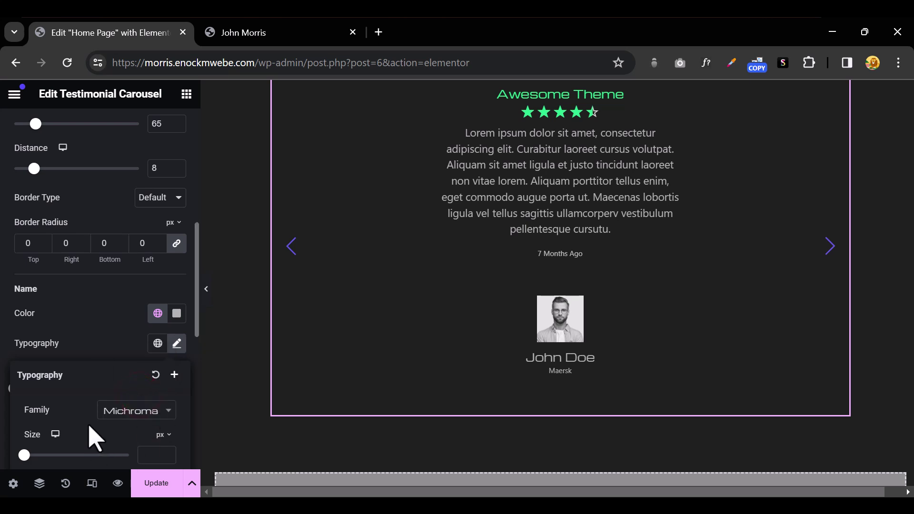
# Make the author name the global Green colour at a 16 px font size
pyautogui.click(176, 314)
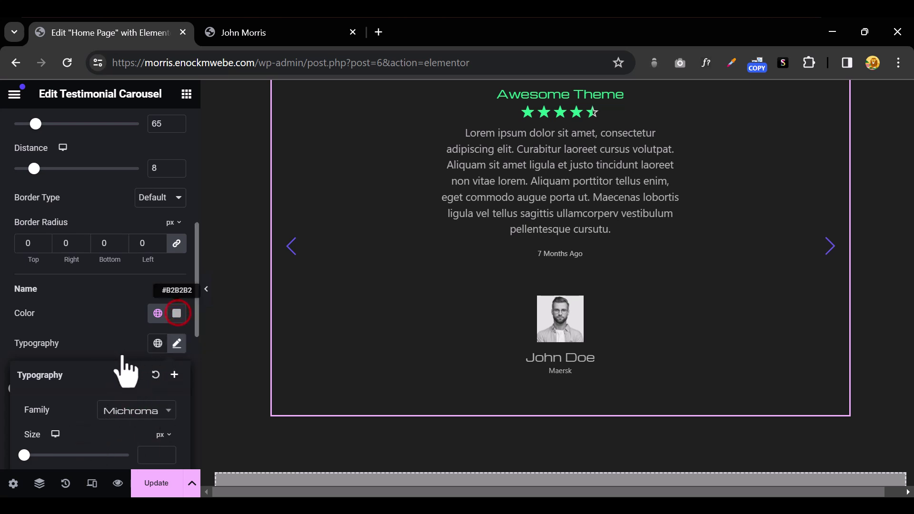
pyautogui.moveTo(119, 163); pyautogui.dragTo(94, 124)
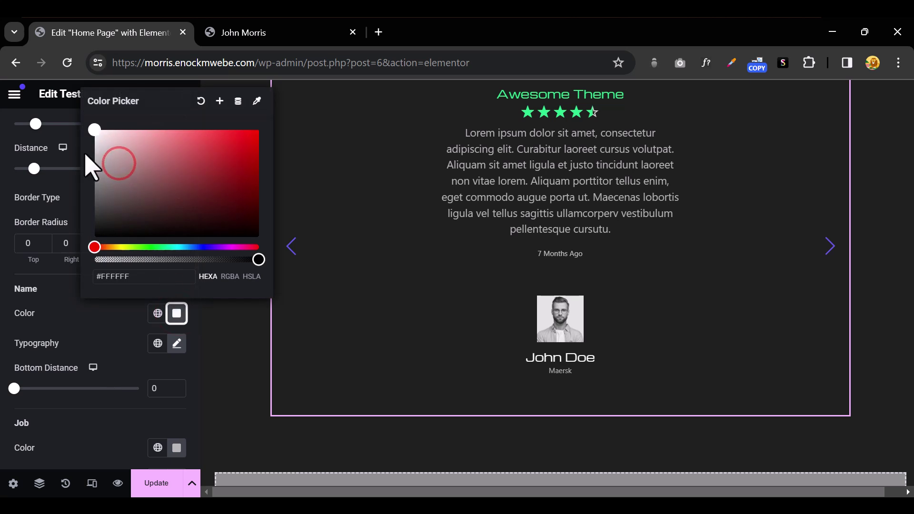
pyautogui.click(155, 313)
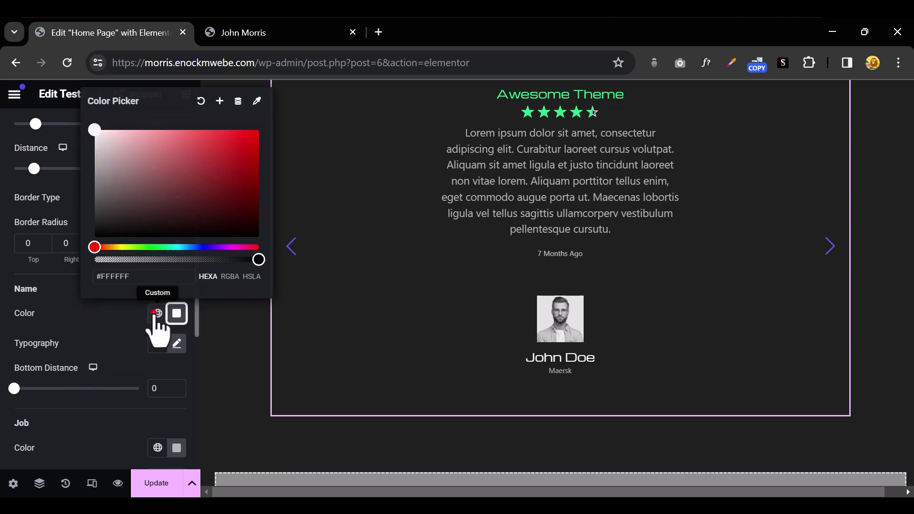
pyautogui.click(55, 168)
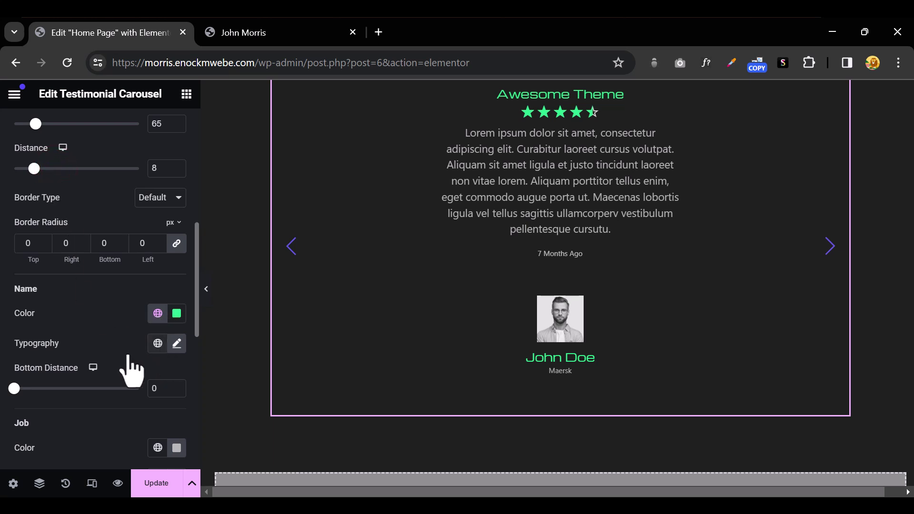
pyautogui.click(174, 344)
pyautogui.scroll(-3, 41, 438)
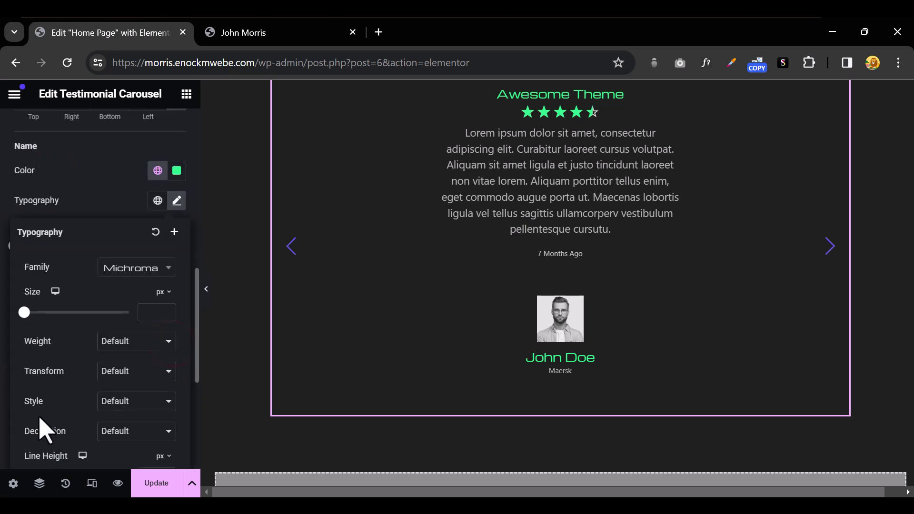
pyautogui.click(26, 313)
pyautogui.moveTo(29, 318)
pyautogui.mouseDown()
pyautogui.moveTo(43, 324)
pyautogui.moveTo(35, 323)
pyautogui.mouseUp()
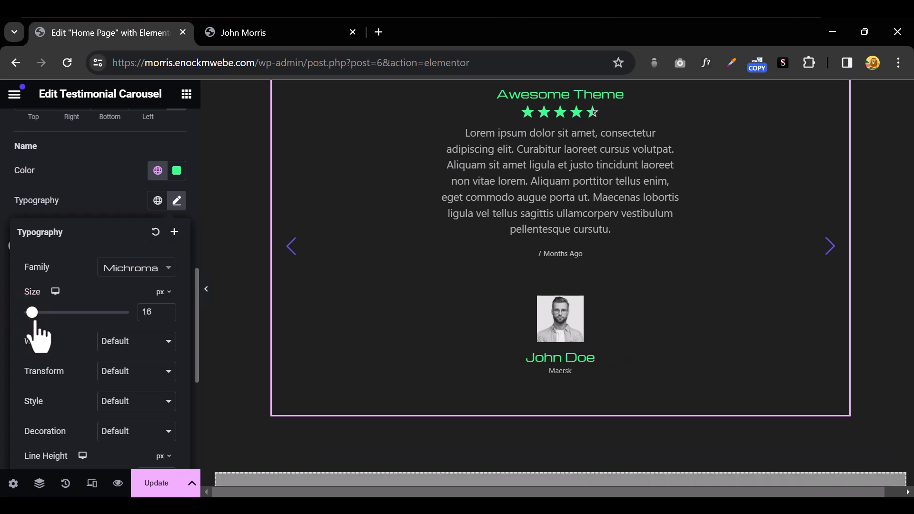
pyautogui.click(100, 227)
pyautogui.click(98, 203)
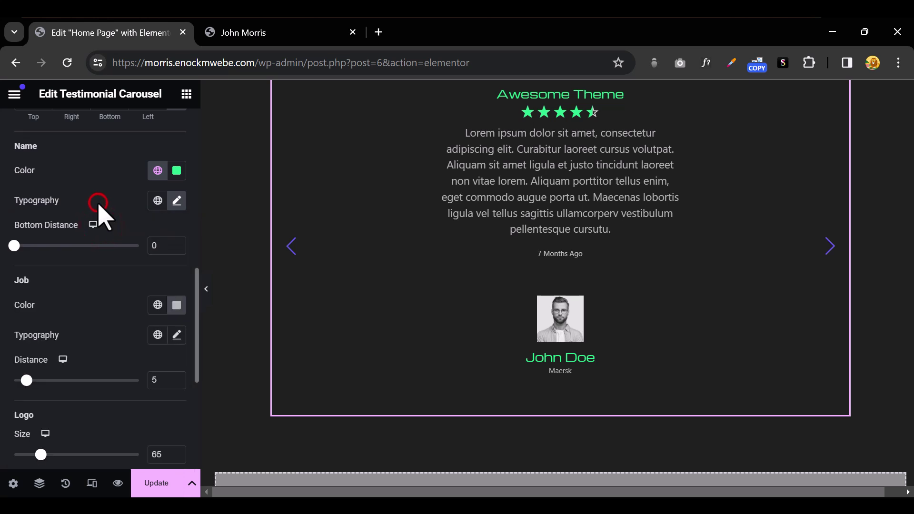
# Set the Maersk job text's typography size to 16 px
pyautogui.click(176, 306)
pyautogui.click(177, 306)
pyautogui.click(177, 335)
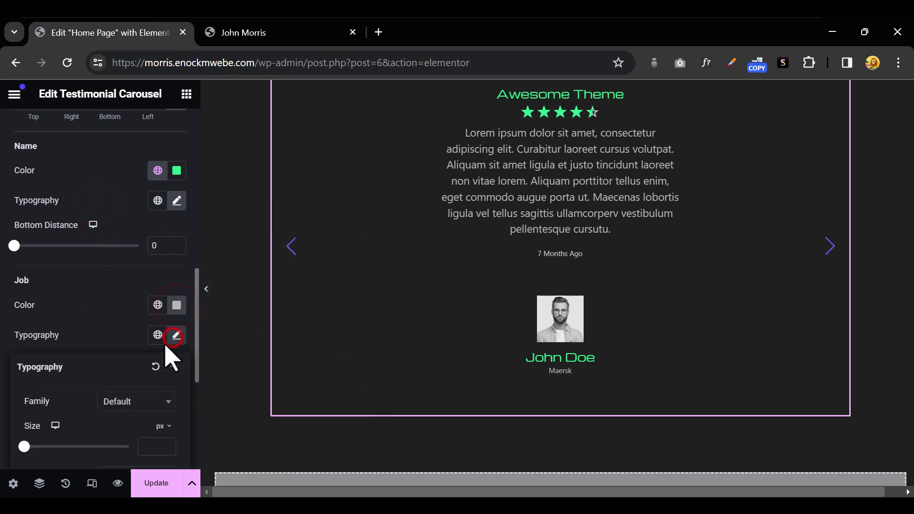
pyautogui.moveTo(25, 448); pyautogui.dragTo(32, 448)
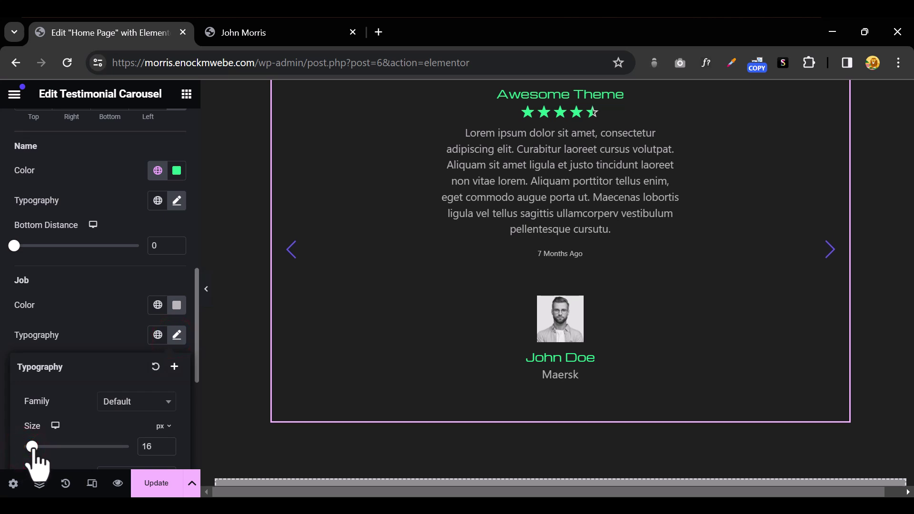
pyautogui.click(86, 286)
pyautogui.scroll(-2, 108, 334)
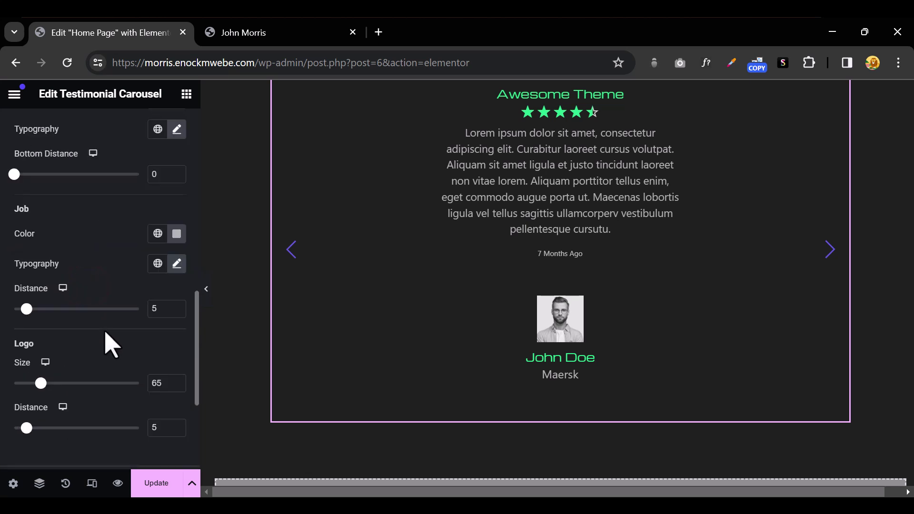
pyautogui.scroll(10, 107, 341)
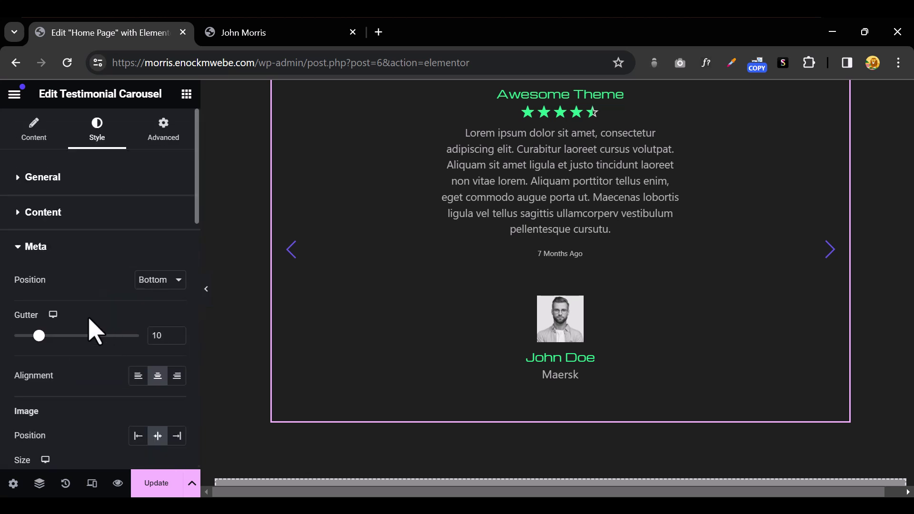
# Change the Awesome Theme job from 'Maersk' to 'CEO Maersk'
pyautogui.click(37, 135)
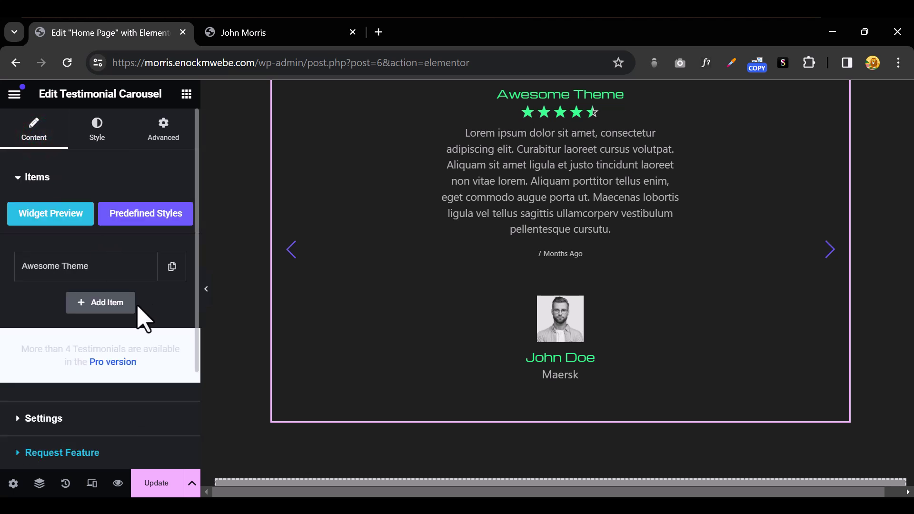
pyautogui.scroll(-2, 133, 296)
pyautogui.click(87, 200)
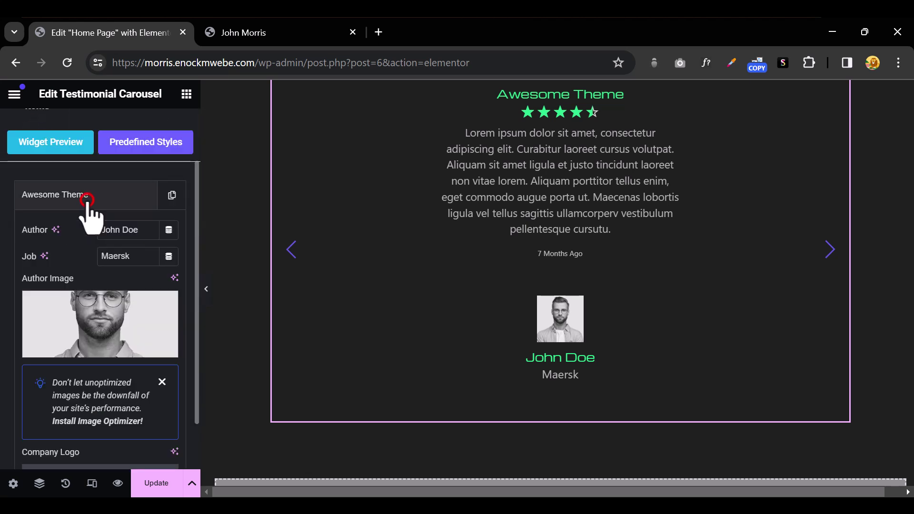
pyautogui.click(104, 256)
pyautogui.write('CEO')
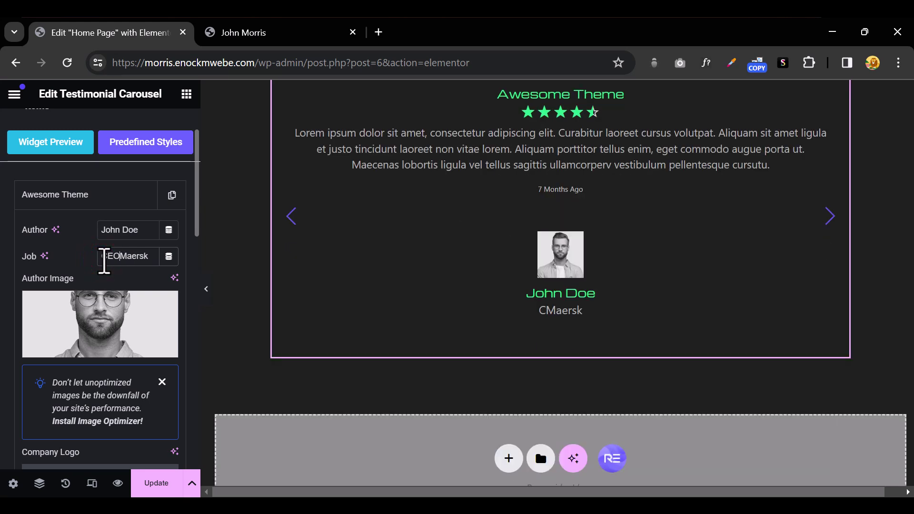
pyautogui.scroll(2, 119, 219)
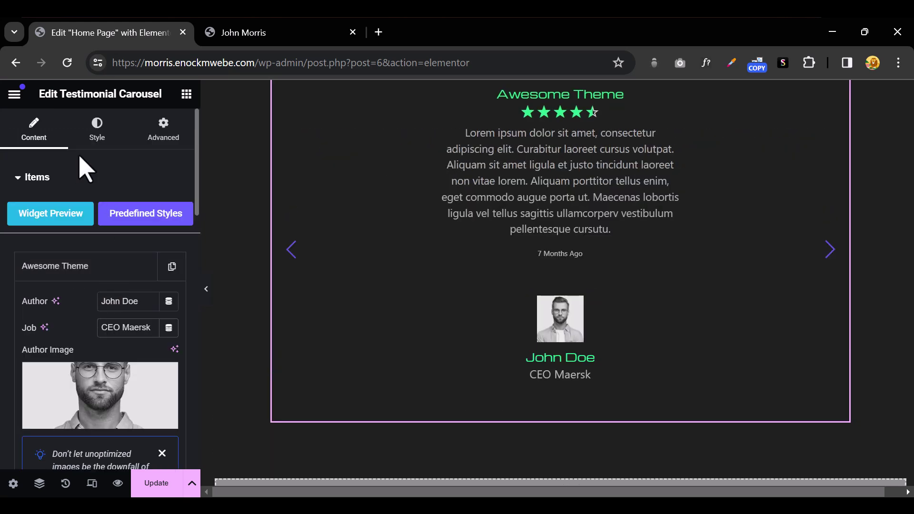
# Expand the Style tab's Meta section to reach the author image border radius
pyautogui.click(98, 137)
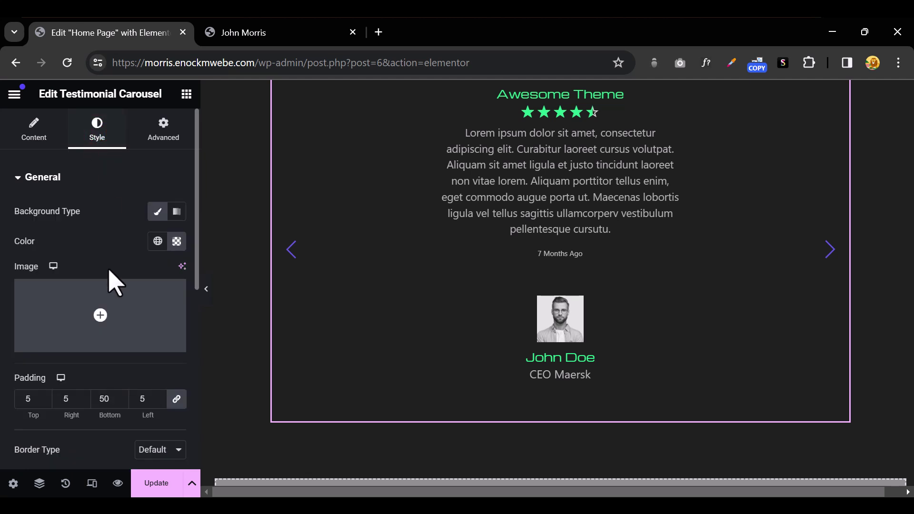
pyautogui.scroll(-7, 113, 284)
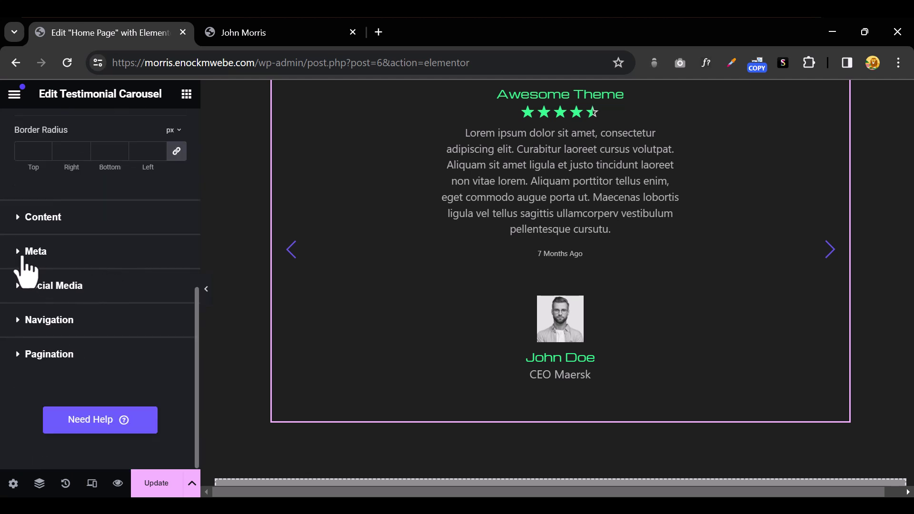
pyautogui.click(22, 252)
pyautogui.scroll(-2, 153, 286)
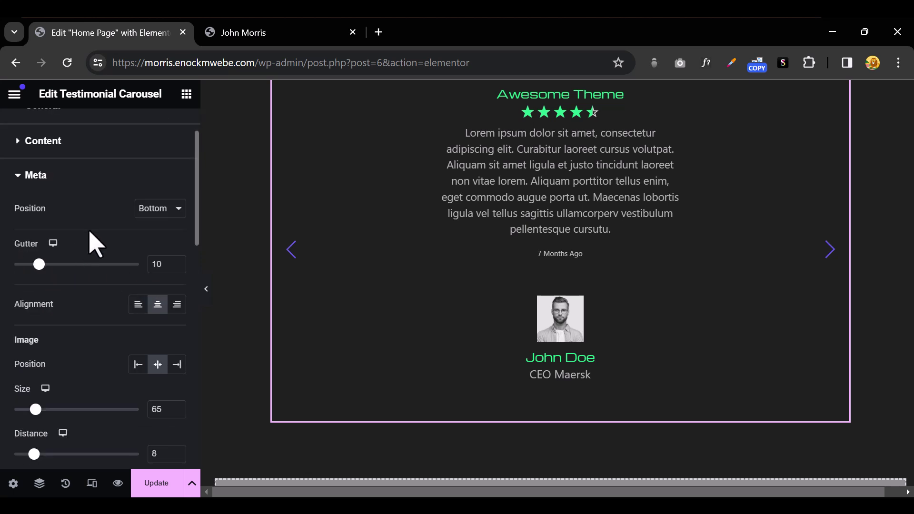
pyautogui.scroll(-2, 90, 233)
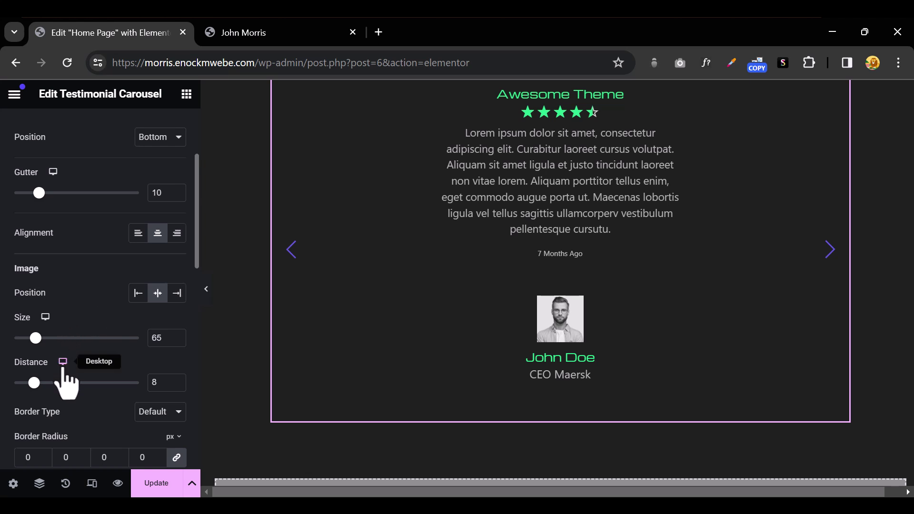
pyautogui.scroll(-2, 61, 374)
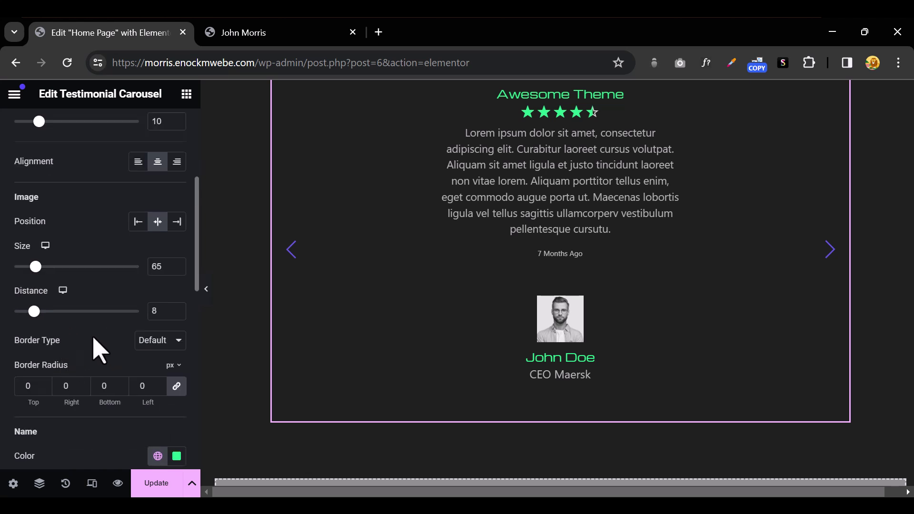
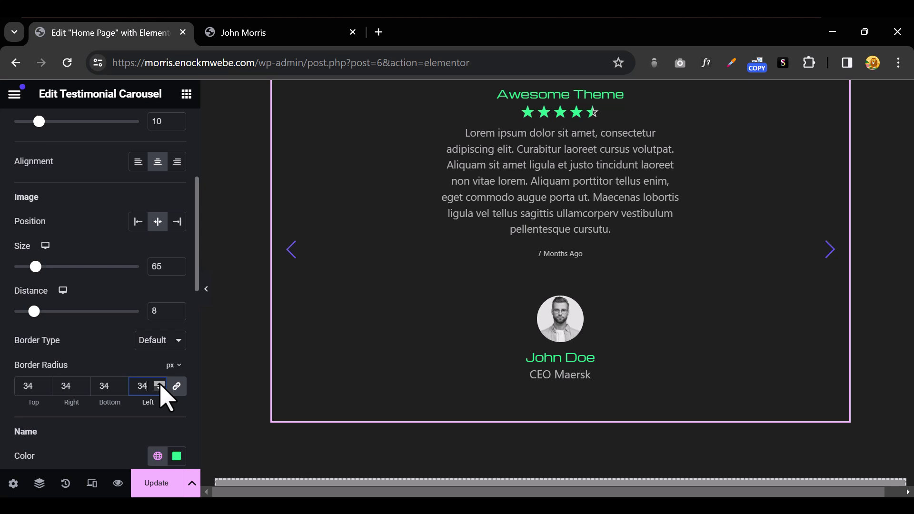
# Raise the testimonial author photo's linked border radius to 35 px on every corner
pyautogui.click(160, 384)
pyautogui.scroll(-1, 543, 317)
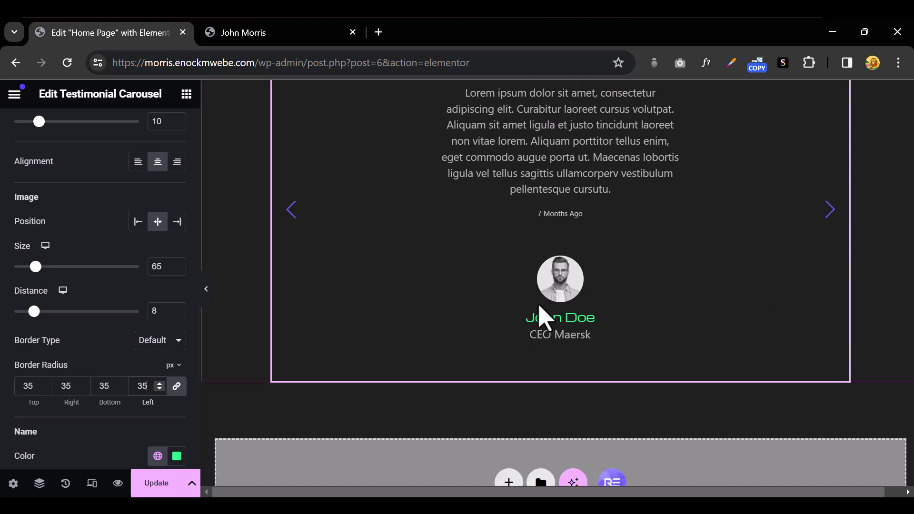
pyautogui.scroll(-2, 622, 350)
pyautogui.scroll(11, 500, 327)
pyautogui.scroll(-7, 557, 320)
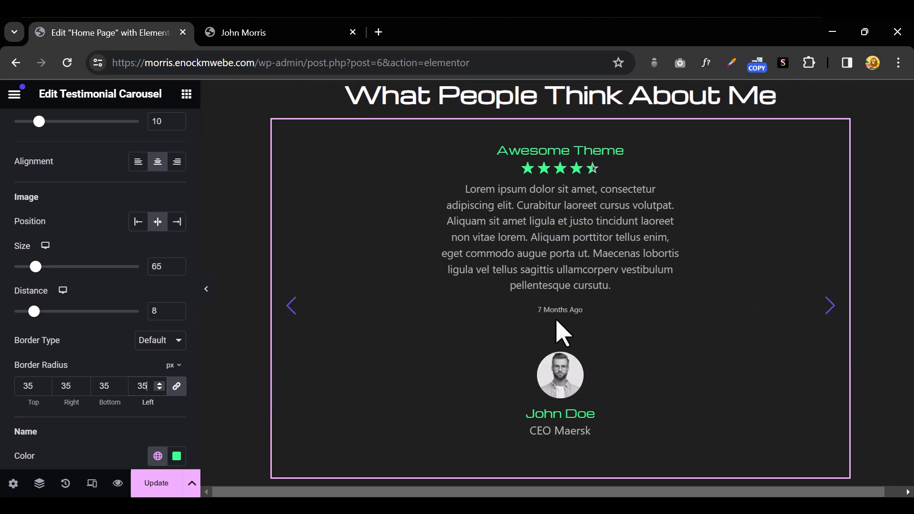
pyautogui.scroll(5, 102, 286)
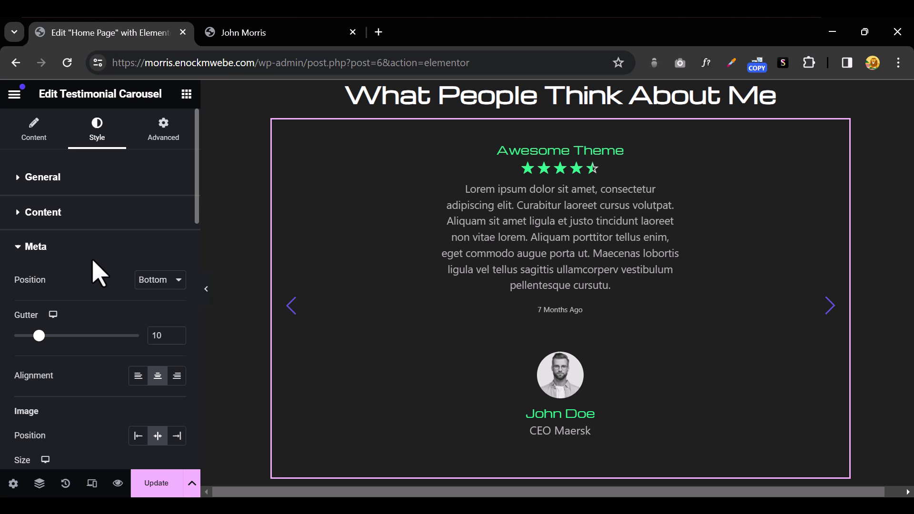
# Duplicate the Awesome Theme testimonial until the carousel holds four testimonials
pyautogui.click(34, 128)
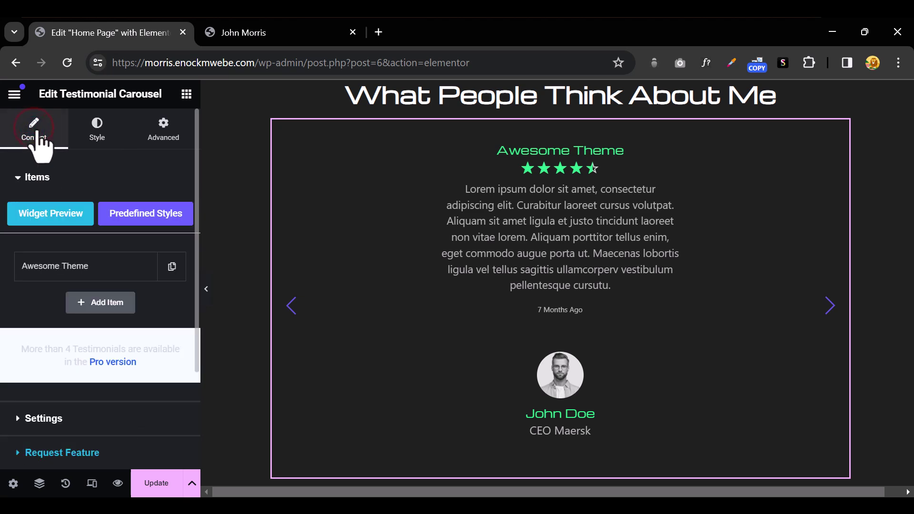
pyautogui.click(172, 267)
pyautogui.click(144, 301)
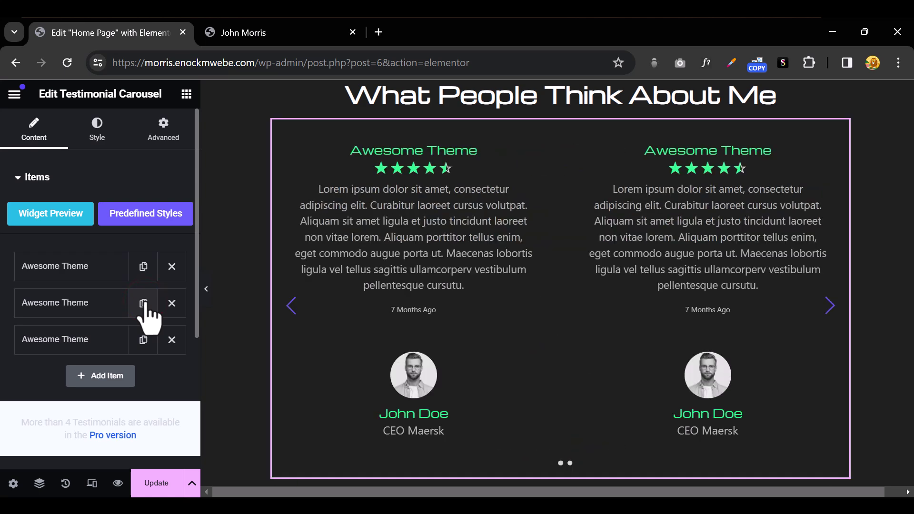
pyautogui.click(143, 339)
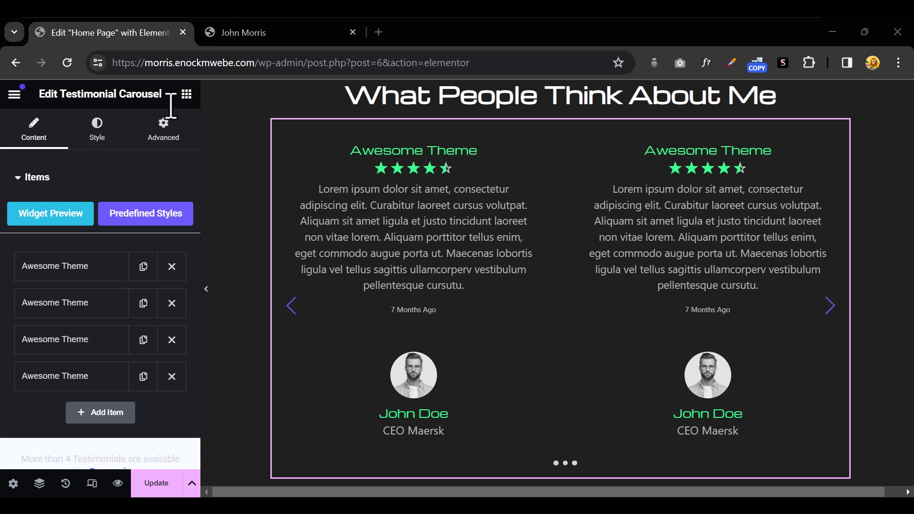
# Change the second testimonial's title to 'Great Person'
pyautogui.click(70, 300)
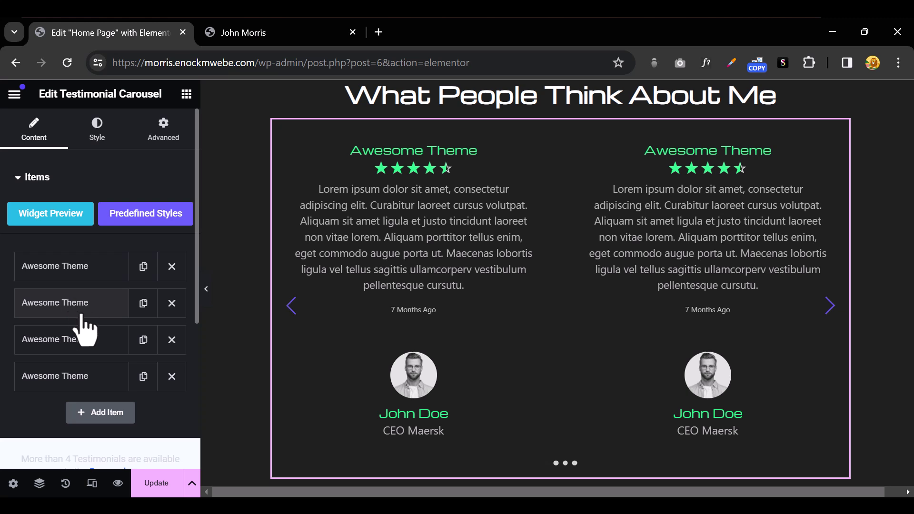
pyautogui.click(83, 307)
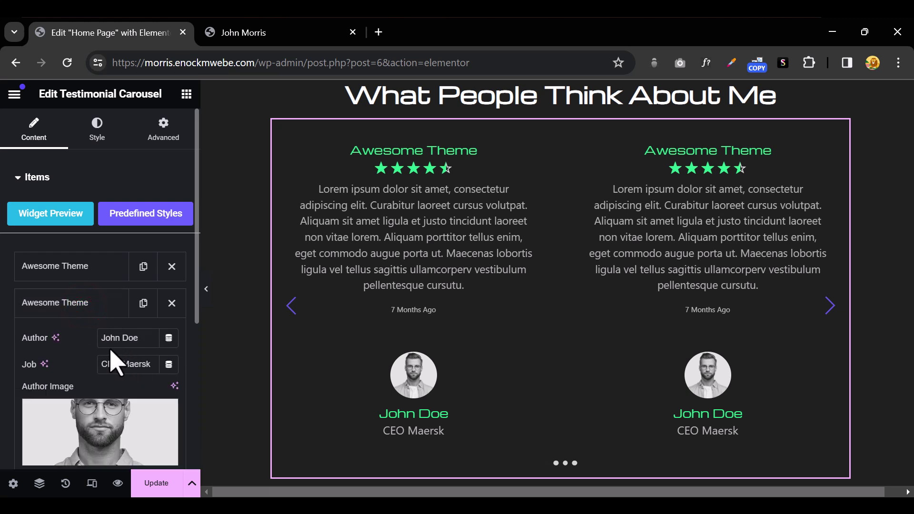
pyautogui.scroll(-6, 114, 363)
pyautogui.tripleClick(119, 381)
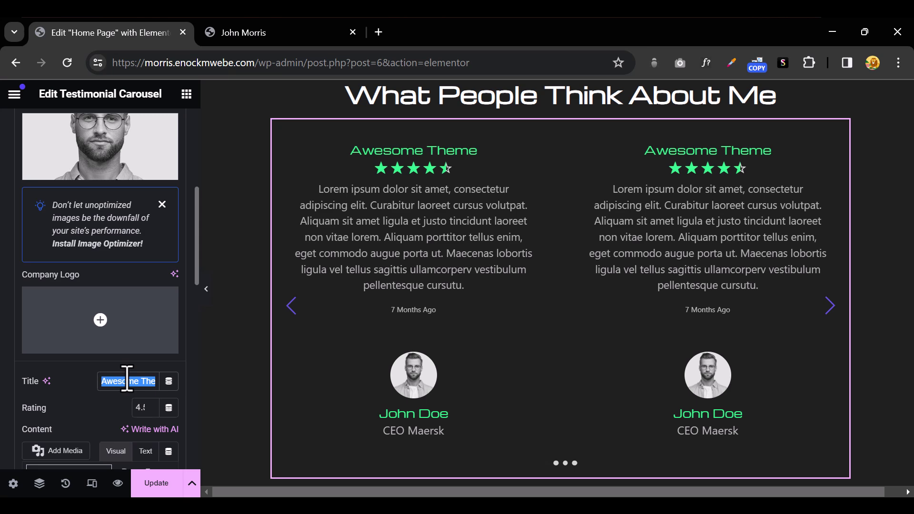
pyautogui.write('Great ')
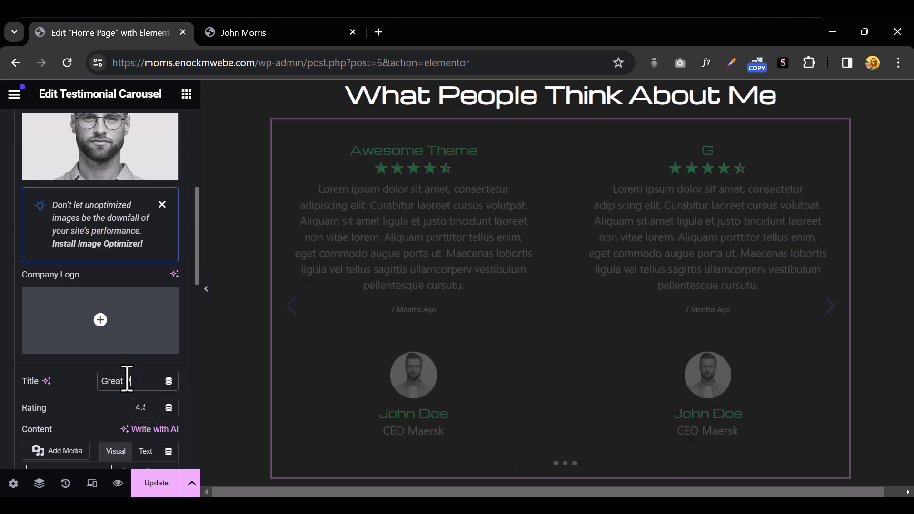
pyautogui.write('Person')
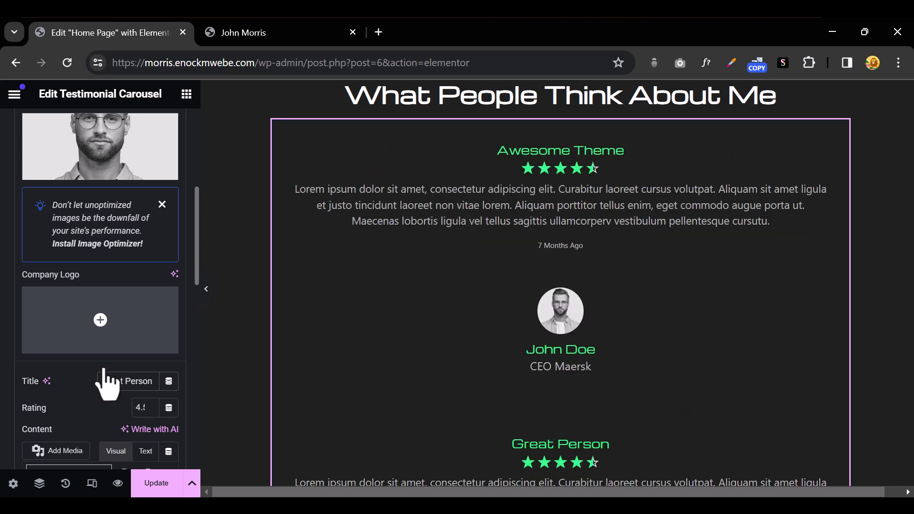
pyautogui.scroll(5, 110, 377)
pyautogui.click(84, 233)
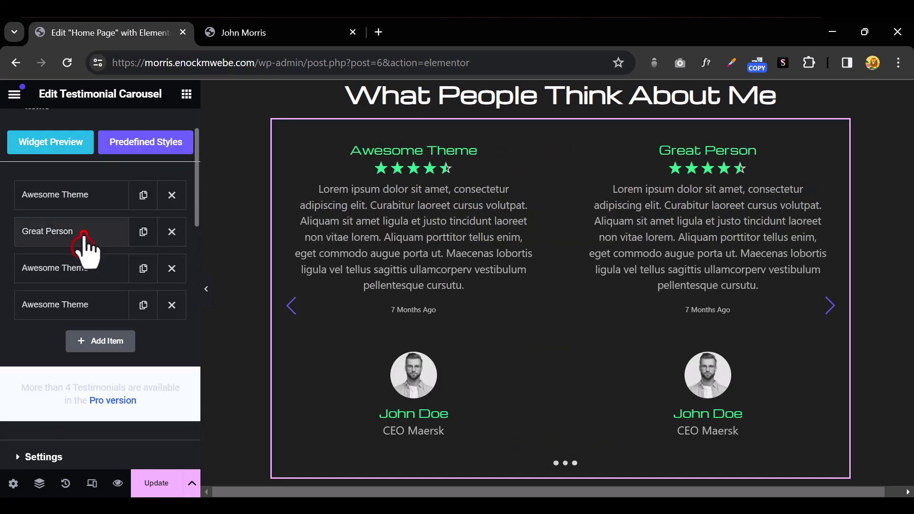
# Fill the third testimonial with name 'Bob Smith', company 'Amazon' and text 'Profsional Work'
pyautogui.click(85, 277)
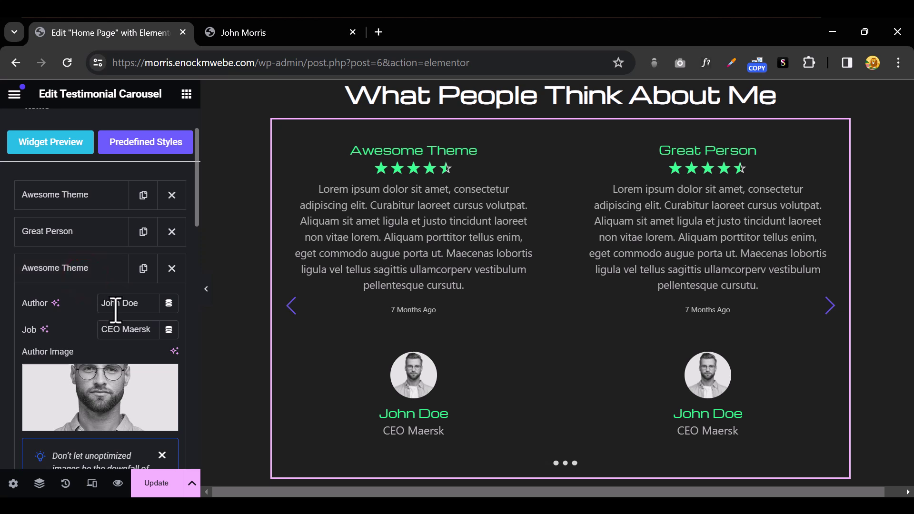
pyautogui.scroll(-2, 126, 334)
pyautogui.scroll(2, 112, 357)
pyautogui.write('Bob')
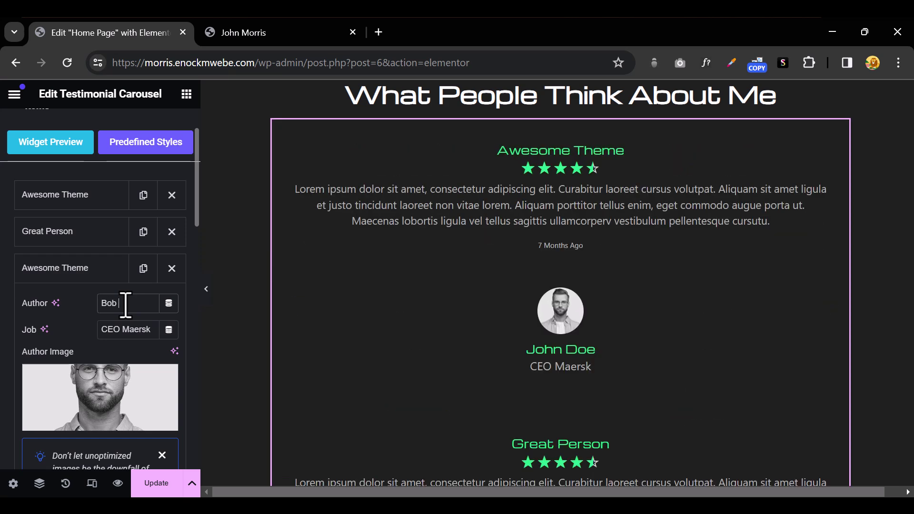
pyautogui.write(' Smith')
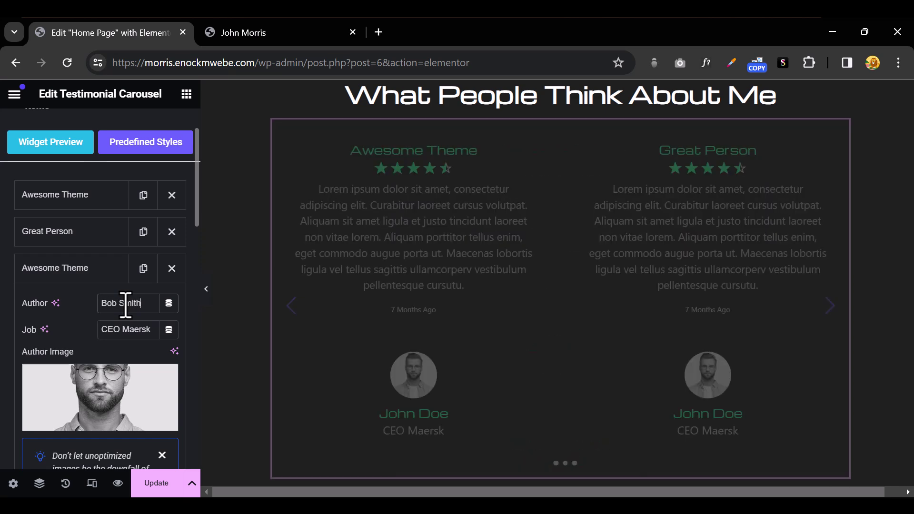
pyautogui.doubleClick(138, 329)
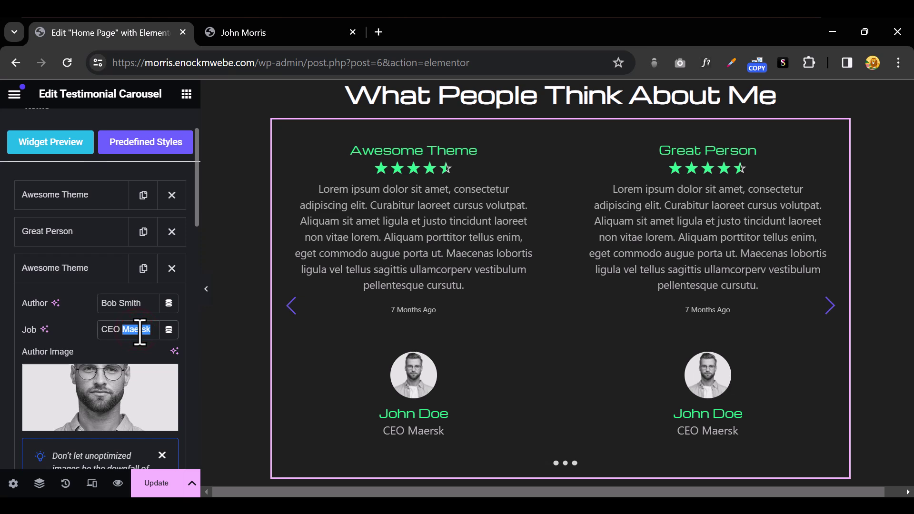
pyautogui.write('Amaz')
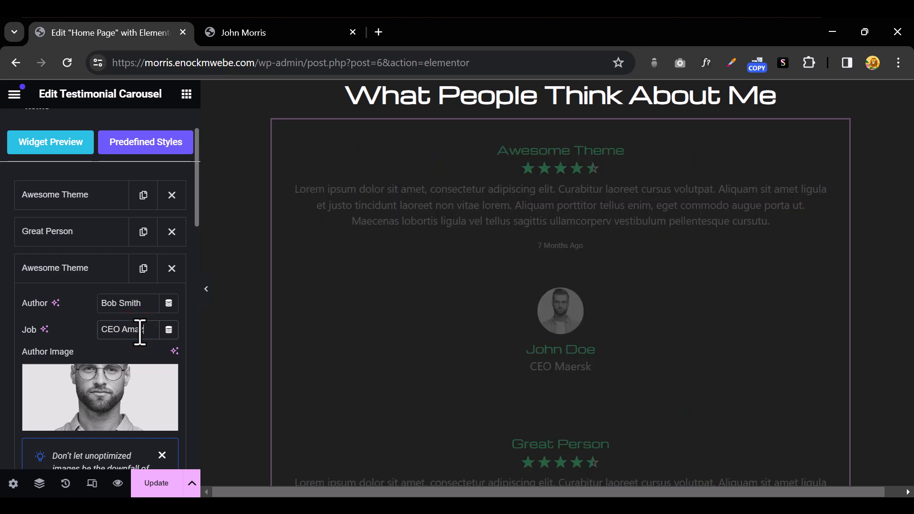
pyautogui.write('on')
pyautogui.scroll(-3, 107, 316)
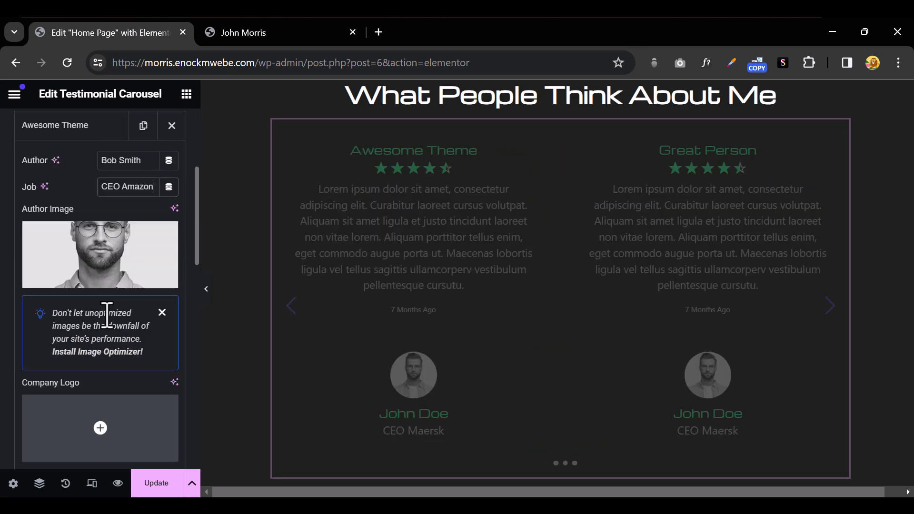
pyautogui.scroll(-5, 107, 315)
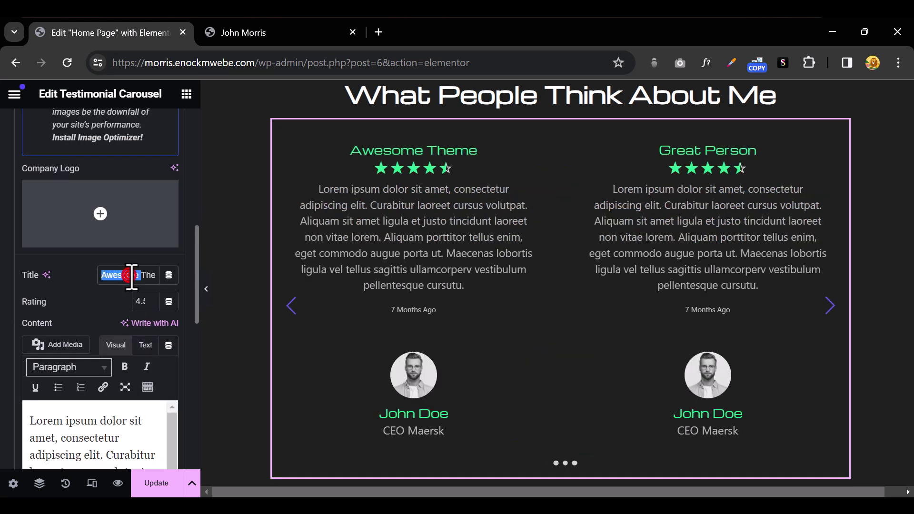
pyautogui.write('Pro')
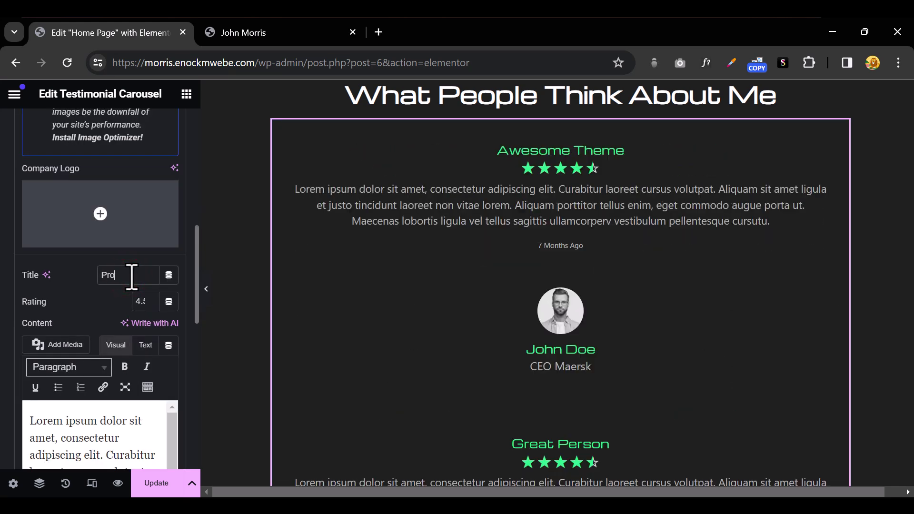
pyautogui.write('fsional')
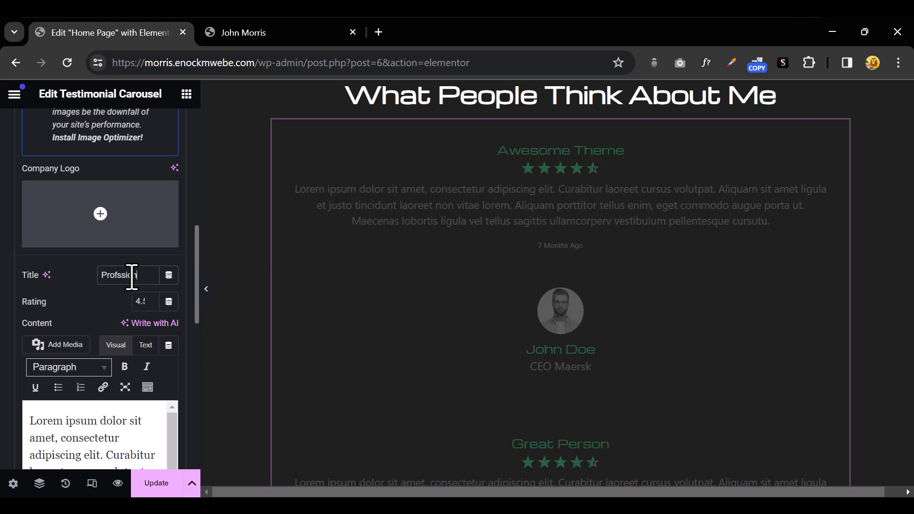
pyautogui.write(' Work')
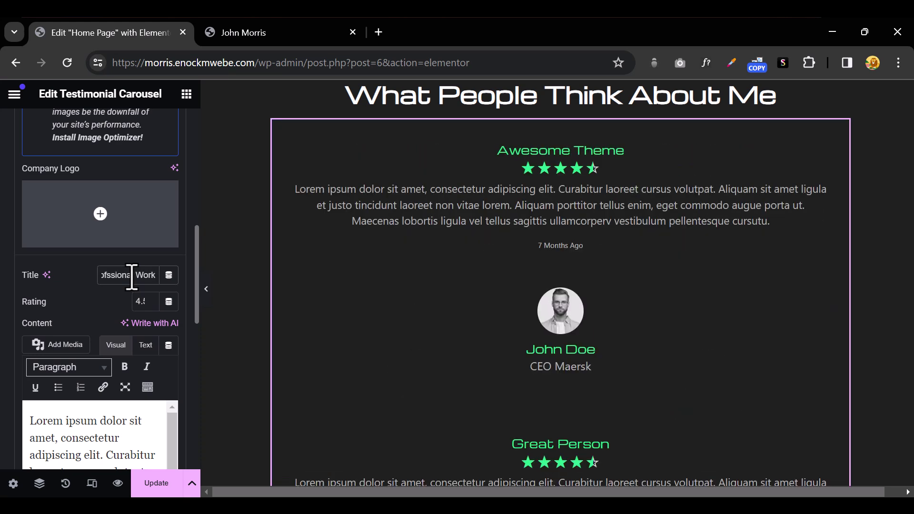
pyautogui.scroll(-4, 490, 301)
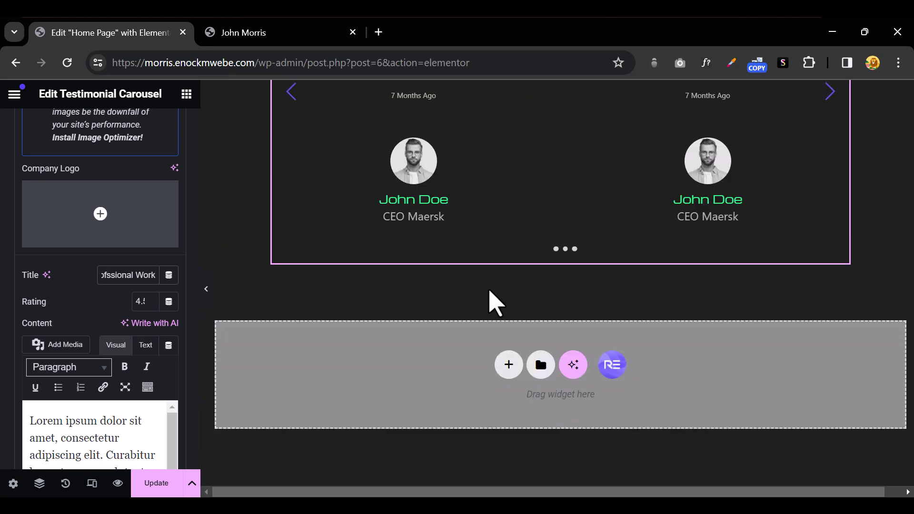
pyautogui.scroll(4, 495, 302)
pyautogui.scroll(-10, 67, 327)
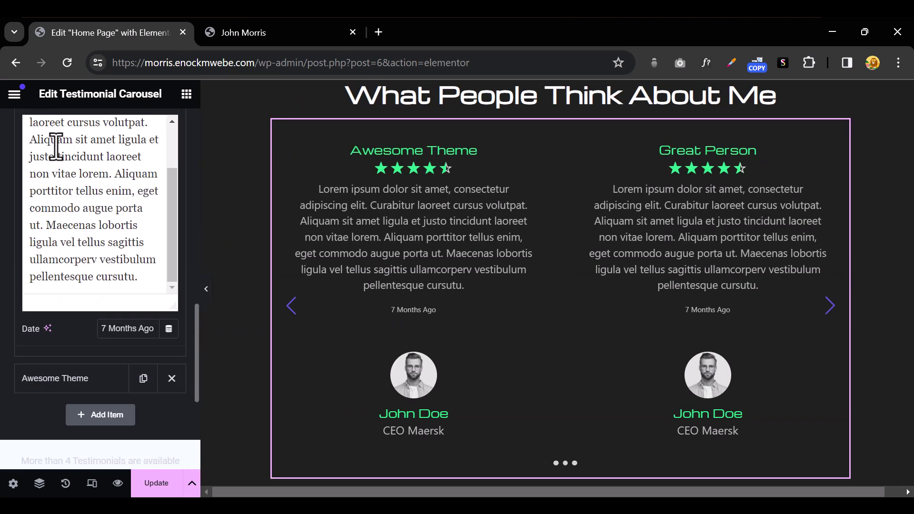
pyautogui.scroll(6, 106, 348)
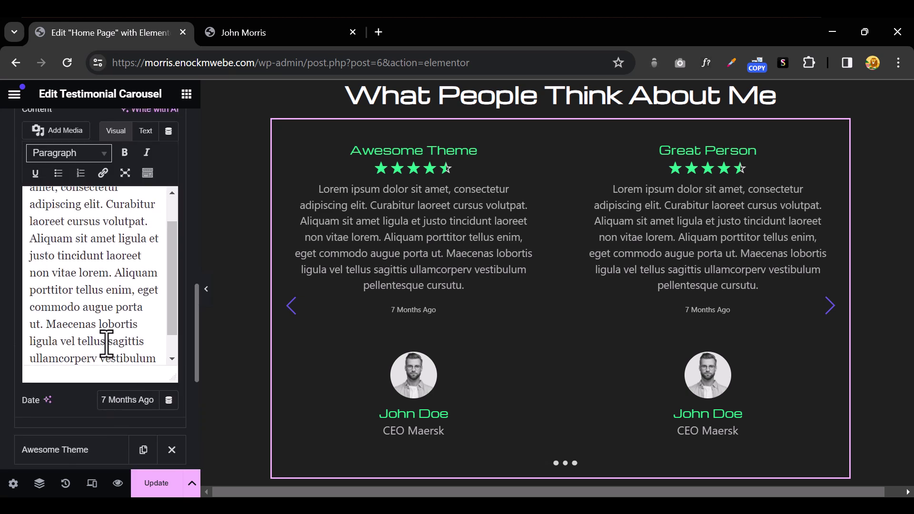
pyautogui.scroll(5, 114, 381)
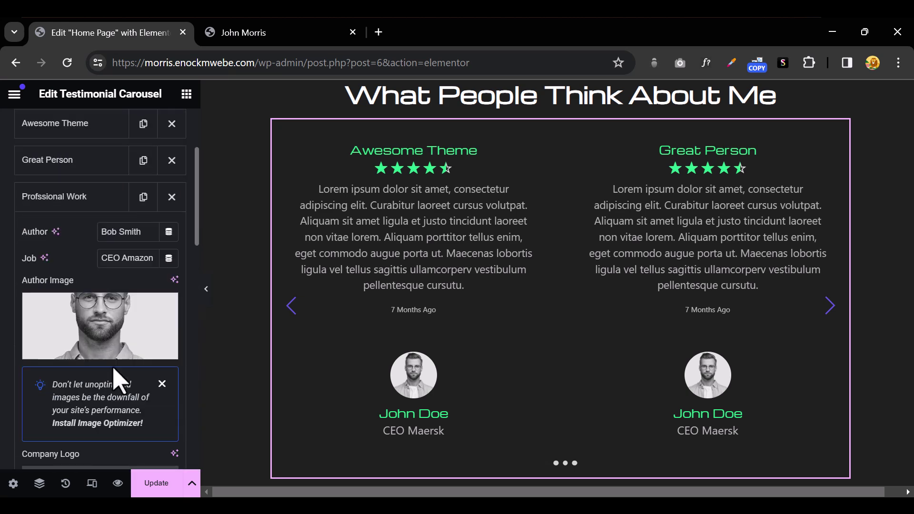
pyautogui.scroll(-8, 121, 293)
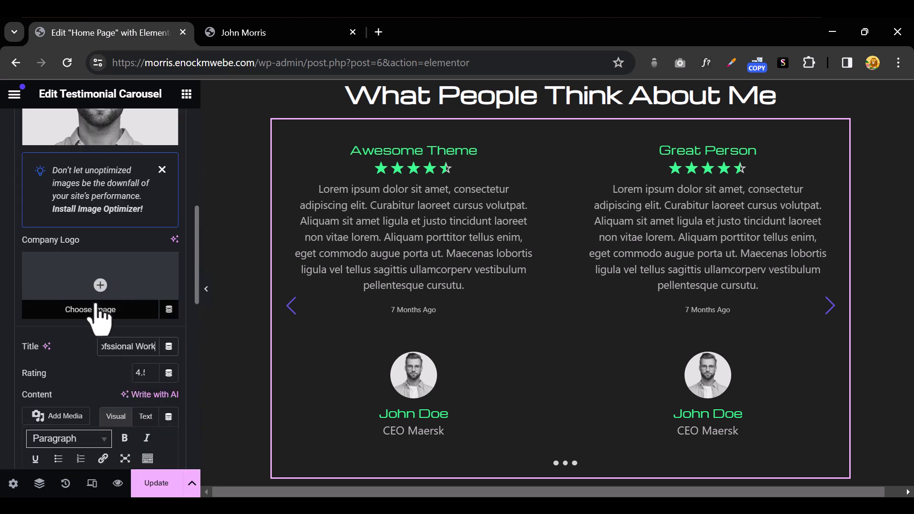
pyautogui.scroll(-2, 68, 325)
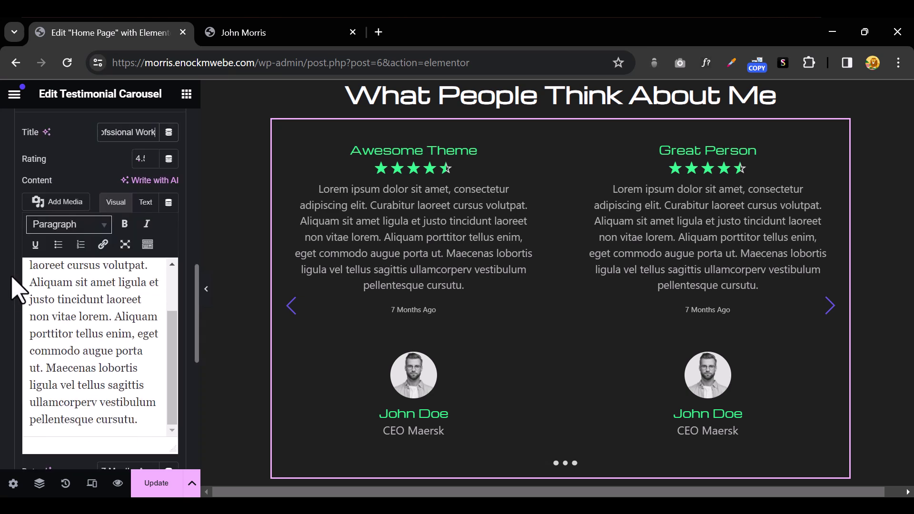
pyautogui.scroll(-2, 19, 285)
pyautogui.scroll(2, 102, 402)
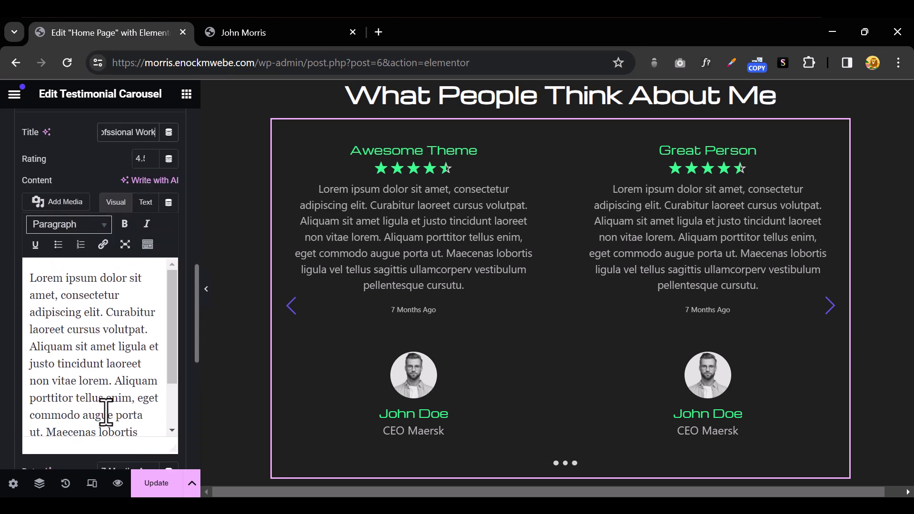
pyautogui.scroll(-3, 136, 424)
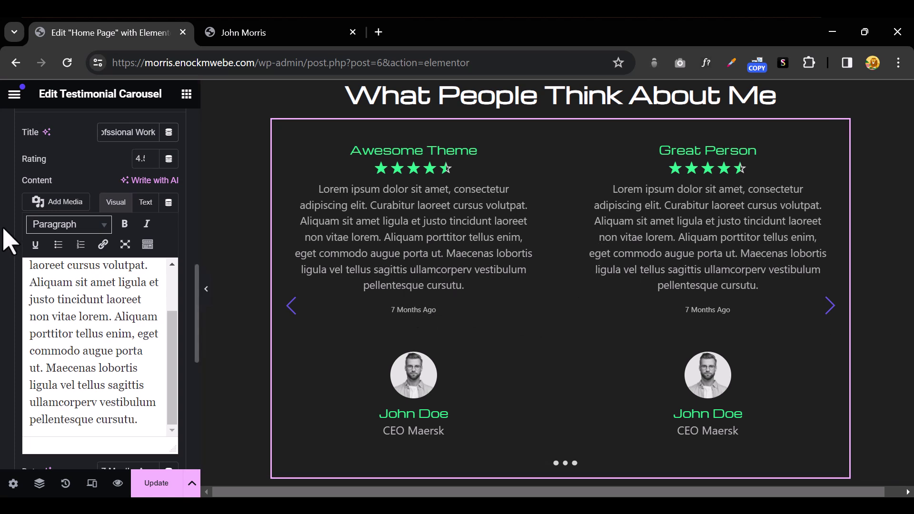
pyautogui.scroll(10, 76, 237)
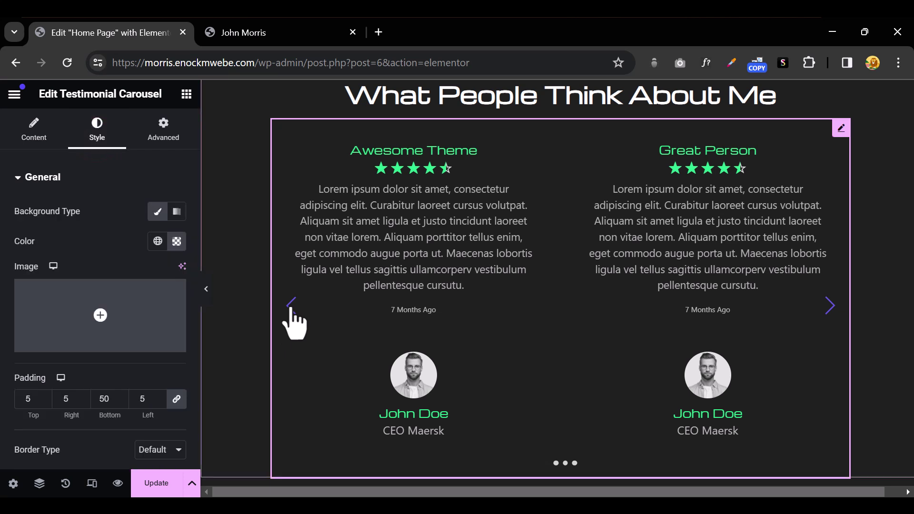
# Color the carousel navigation arrows global Green, turning #FFFFFF on hover
pyautogui.scroll(-6, 95, 205)
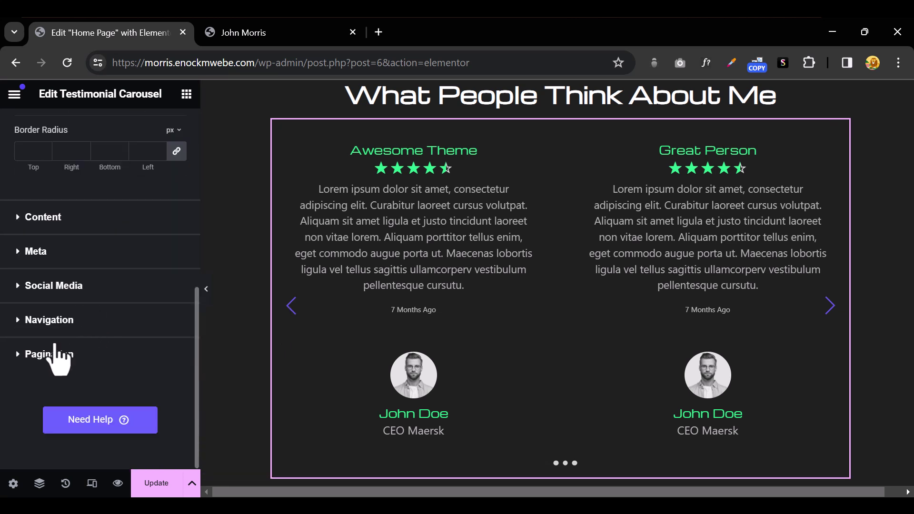
pyautogui.click(17, 324)
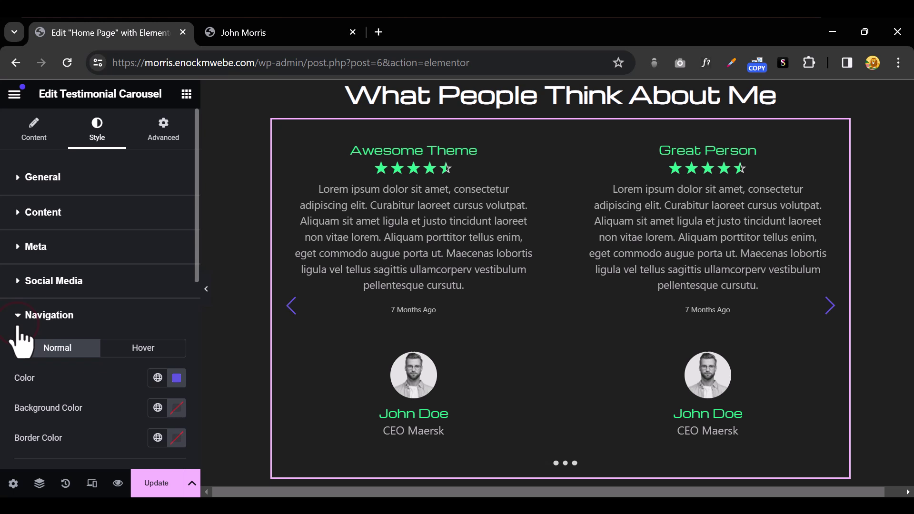
pyautogui.click(157, 377)
pyautogui.click(56, 236)
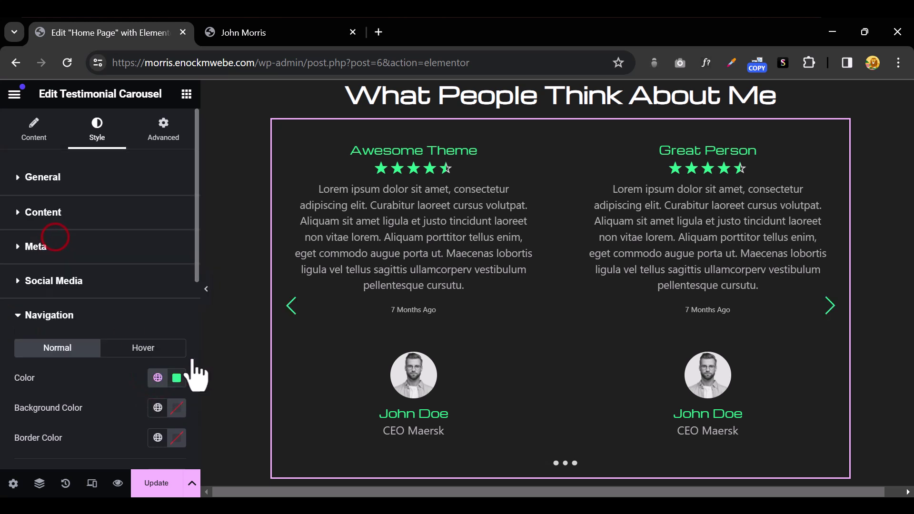
pyautogui.click(143, 348)
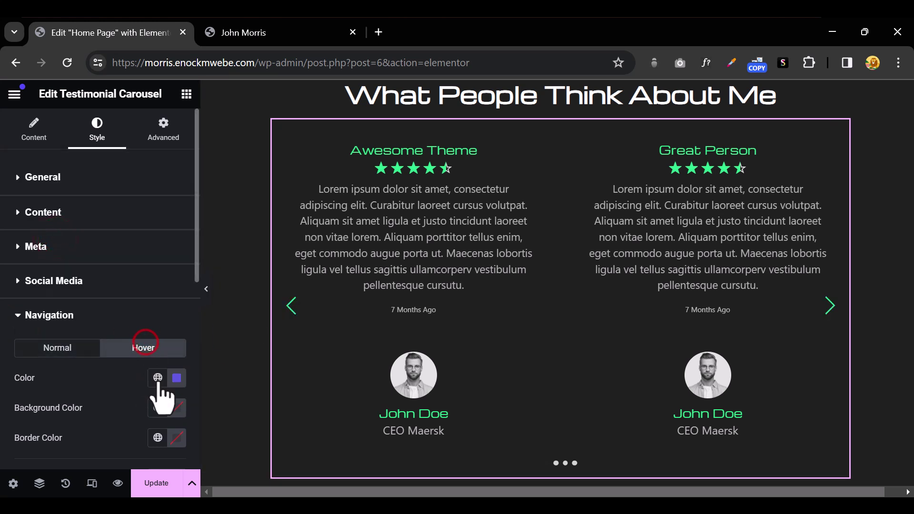
pyautogui.click(176, 379)
pyautogui.write('#FFFFFF')
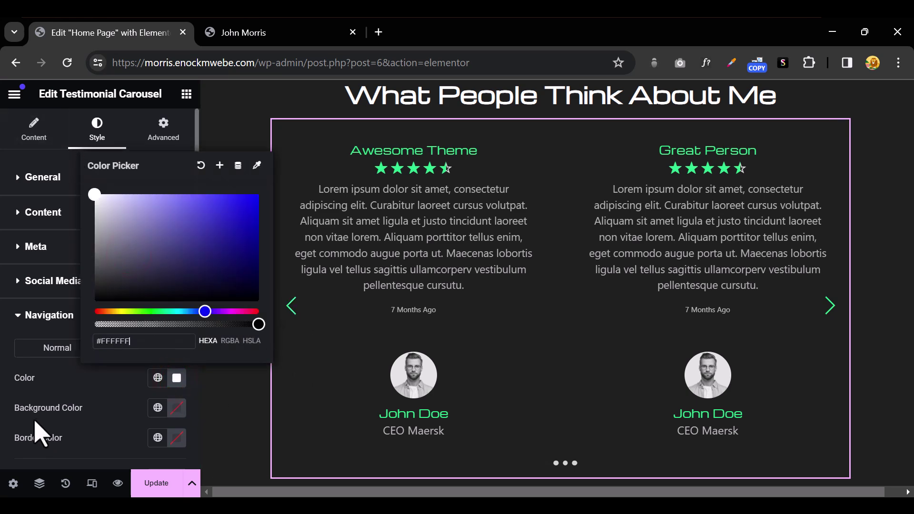
pyautogui.scroll(-2, 561, 352)
pyautogui.scroll(-2, 561, 360)
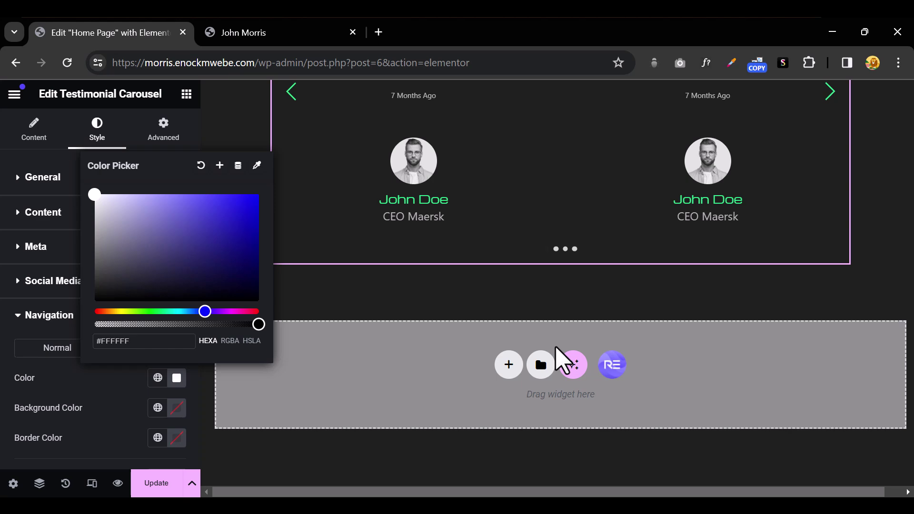
pyautogui.scroll(5, 556, 348)
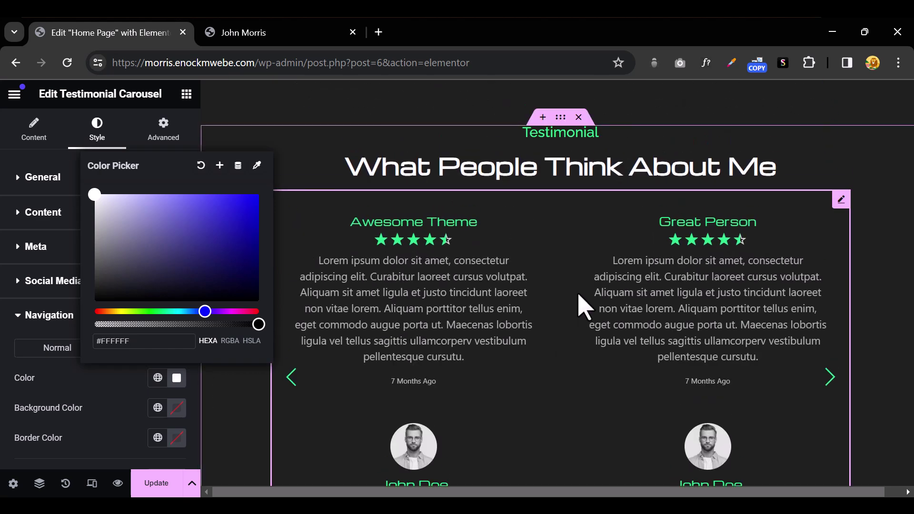
pyautogui.scroll(-5, 577, 307)
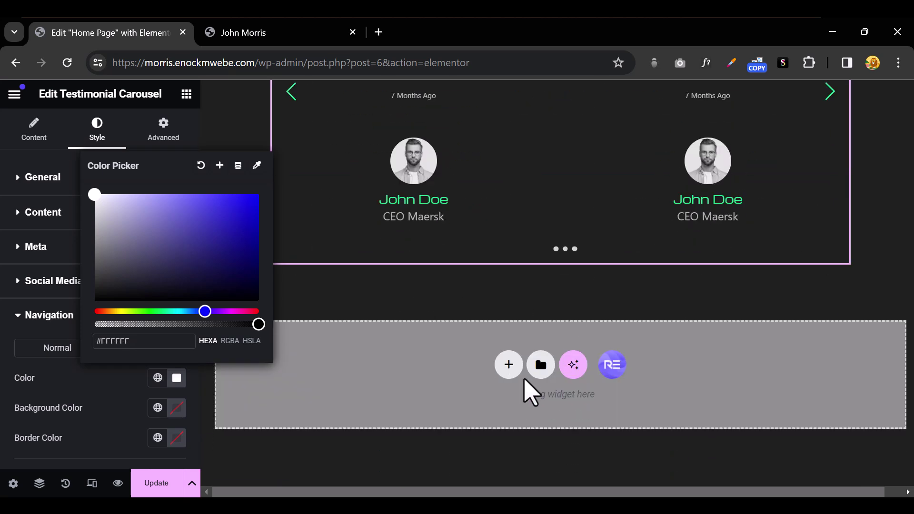
# Add a two-column flexbox container below the testimonials
pyautogui.click(508, 366)
pyautogui.click(510, 412)
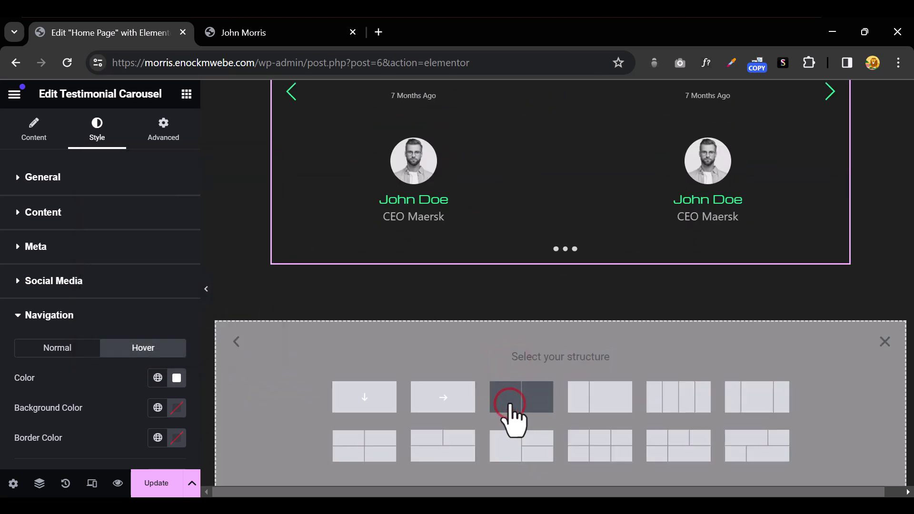
pyautogui.click(515, 396)
# Give the container 100 left/right padding, 0 top/bottom margins and the CSS ID contact
pyautogui.click(171, 135)
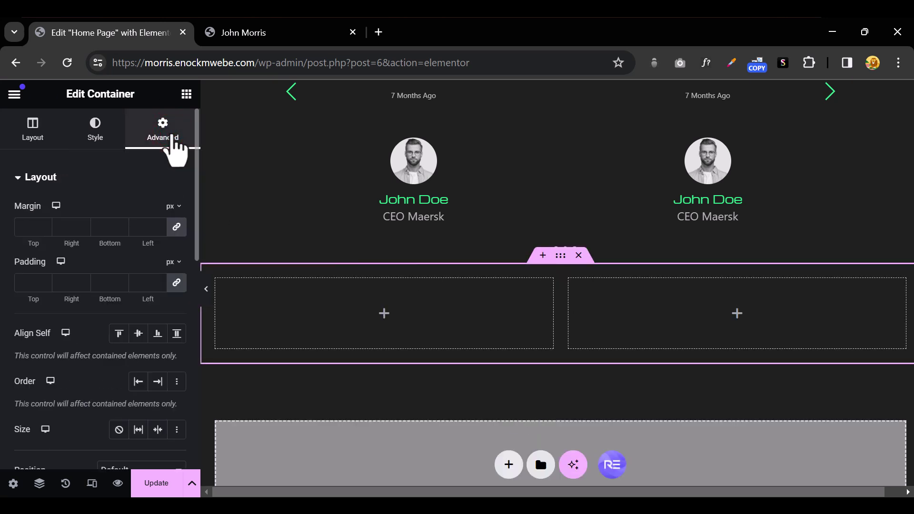
pyautogui.click(177, 282)
pyautogui.click(143, 286)
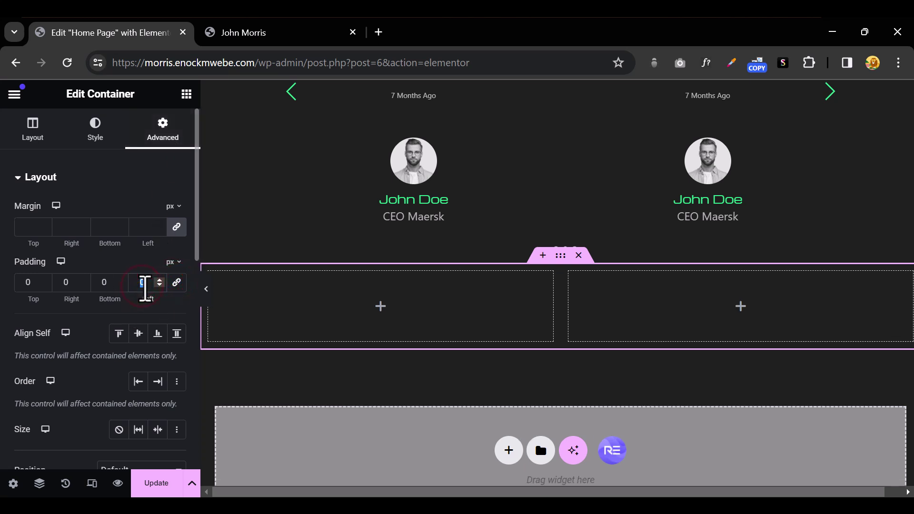
pyautogui.write('10')
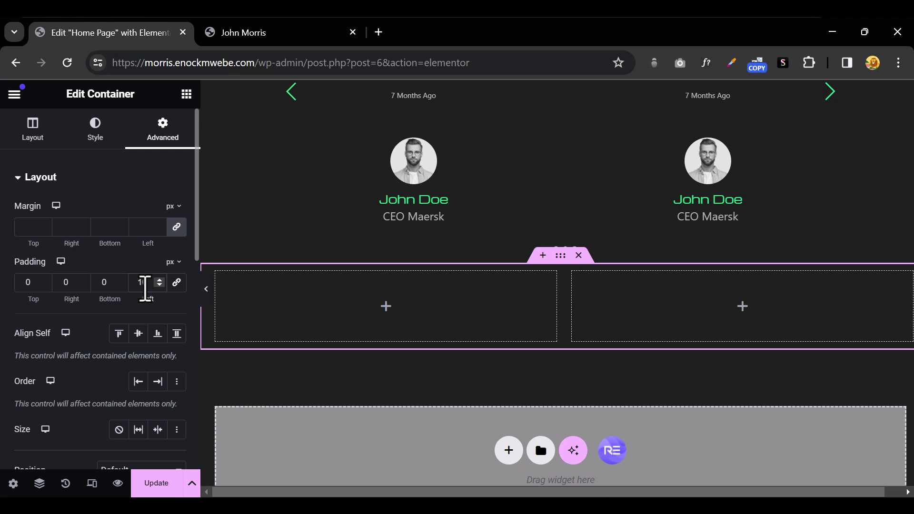
pyautogui.write('0')
pyautogui.click(64, 283)
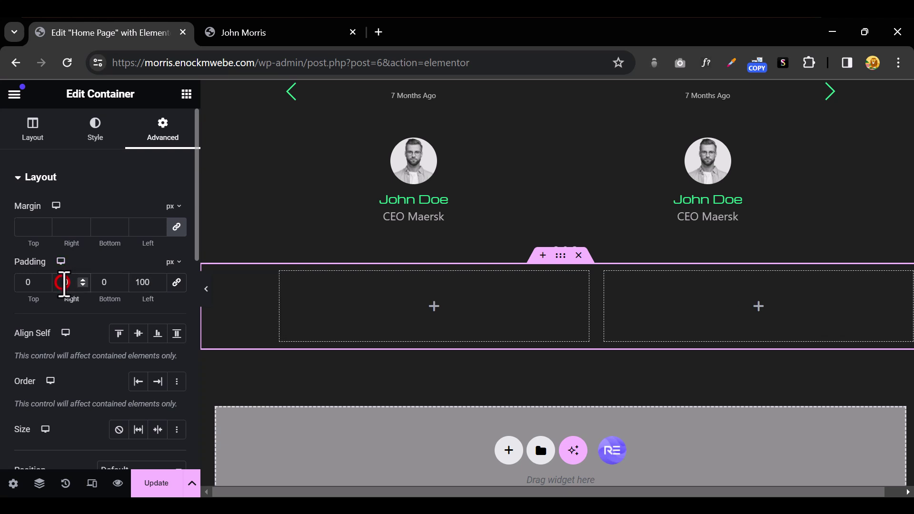
pyautogui.write('100')
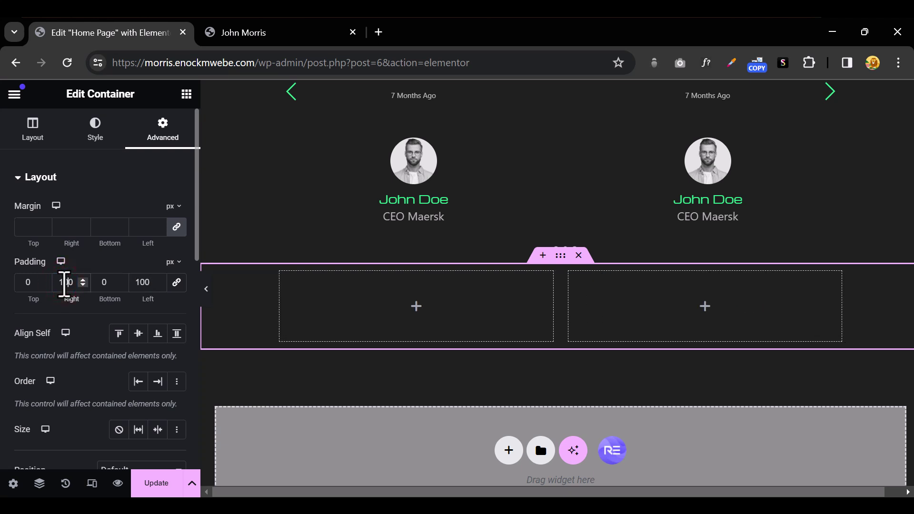
pyautogui.click(185, 225)
pyautogui.click(24, 233)
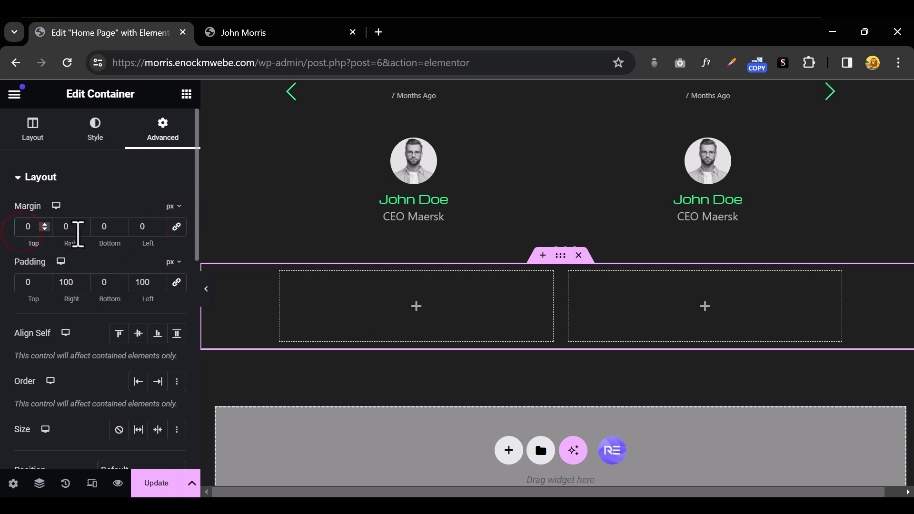
pyautogui.click(102, 230)
pyautogui.scroll(-5, 172, 343)
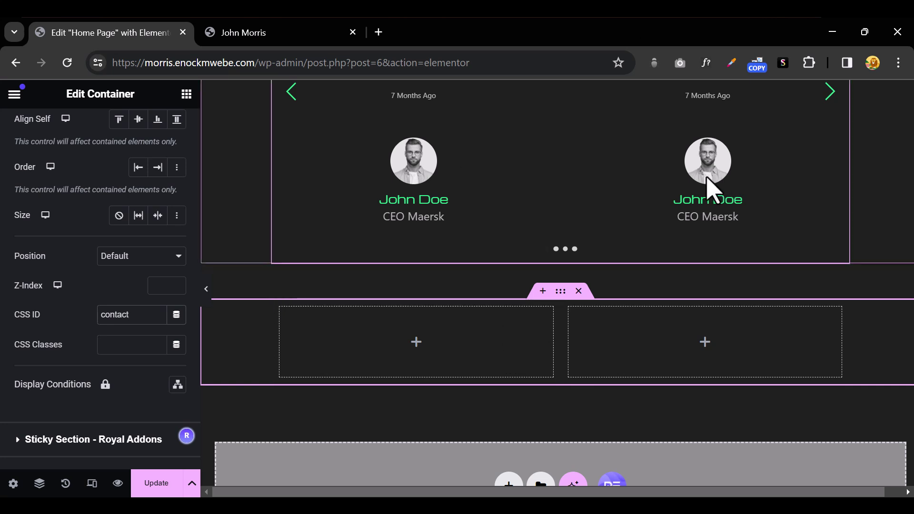
pyautogui.scroll(10, 465, 306)
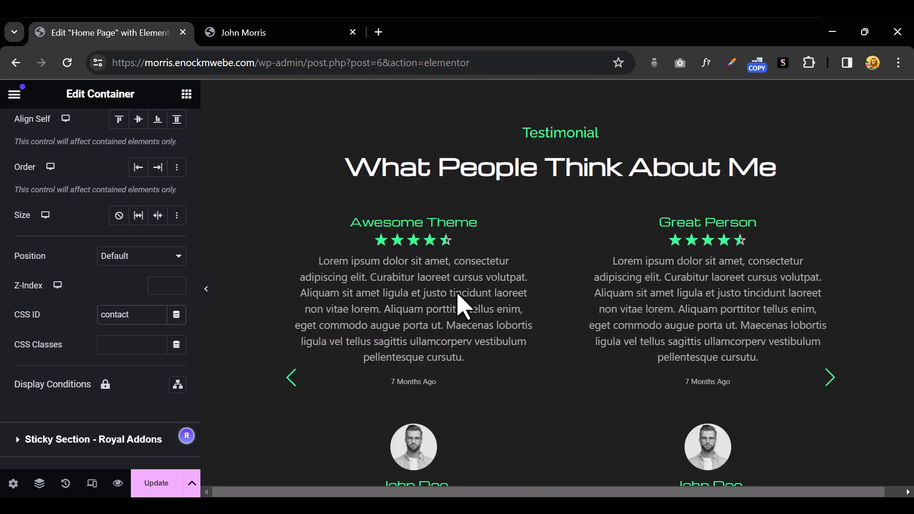
pyautogui.scroll(5, 456, 293)
pyautogui.scroll(-5, 456, 293)
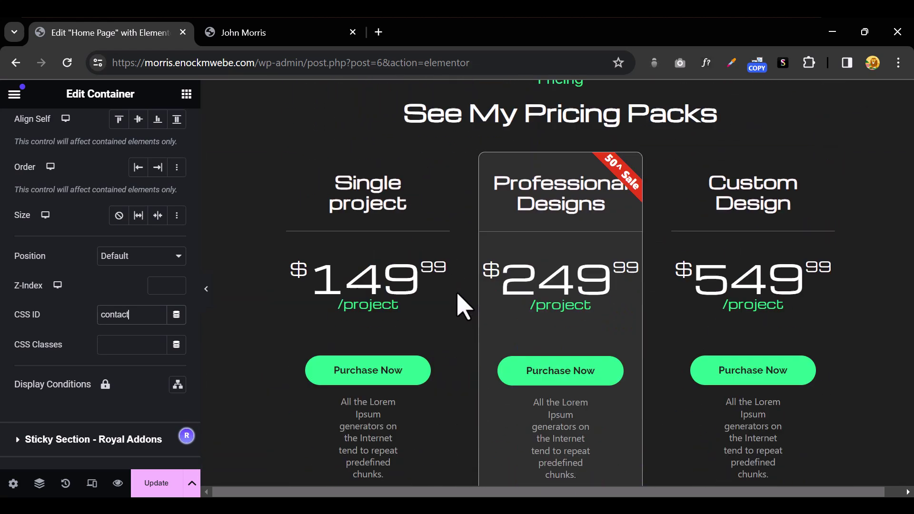
pyautogui.scroll(10, 456, 293)
pyautogui.scroll(-15, 458, 295)
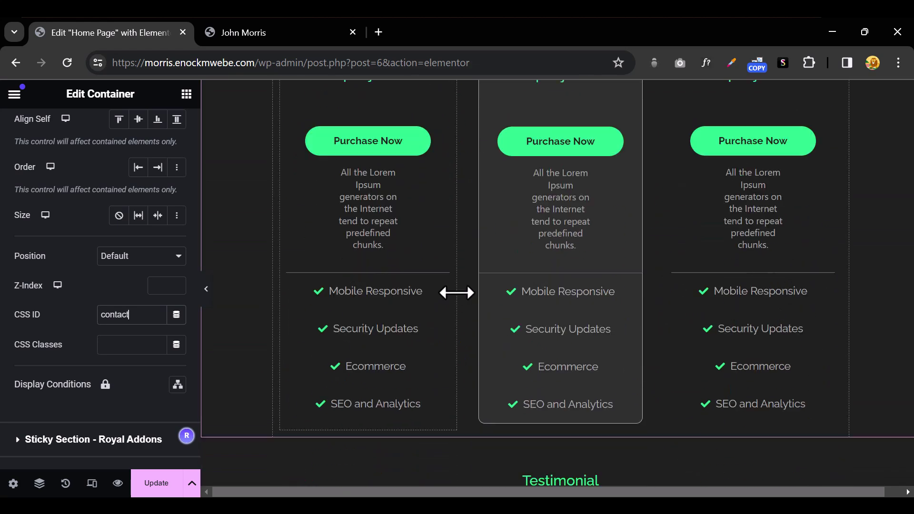
pyautogui.scroll(2, 464, 307)
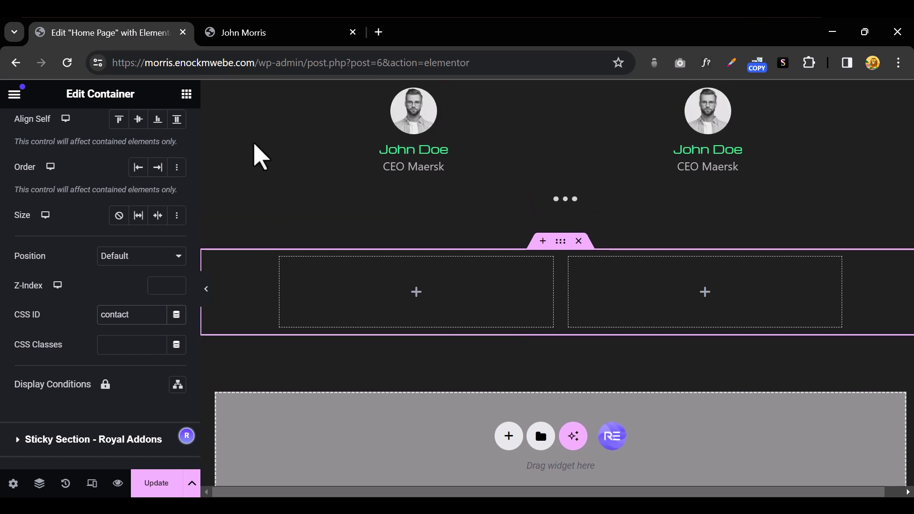
pyautogui.click(193, 101)
# Drop an H3 heading titled 'Contact Me' into the contact section's left column
pyautogui.scroll(-2, 119, 332)
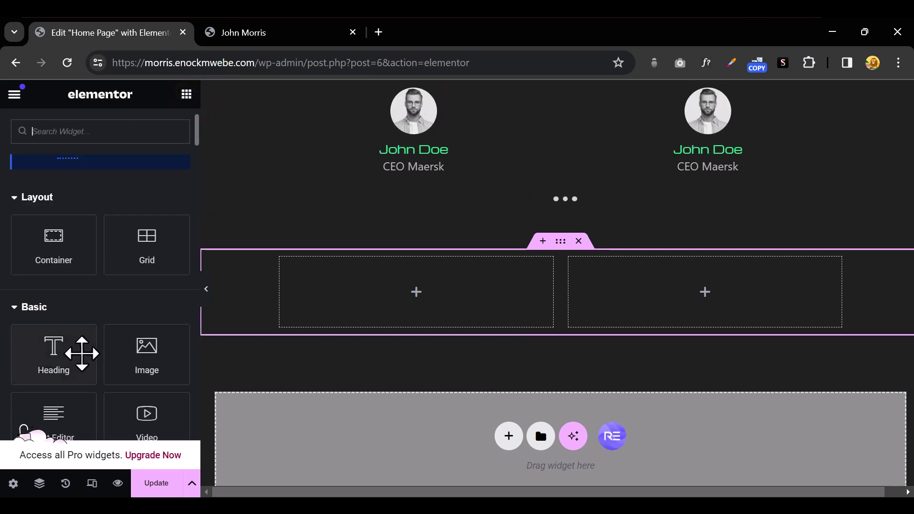
pyautogui.moveTo(57, 354); pyautogui.dragTo(357, 286)
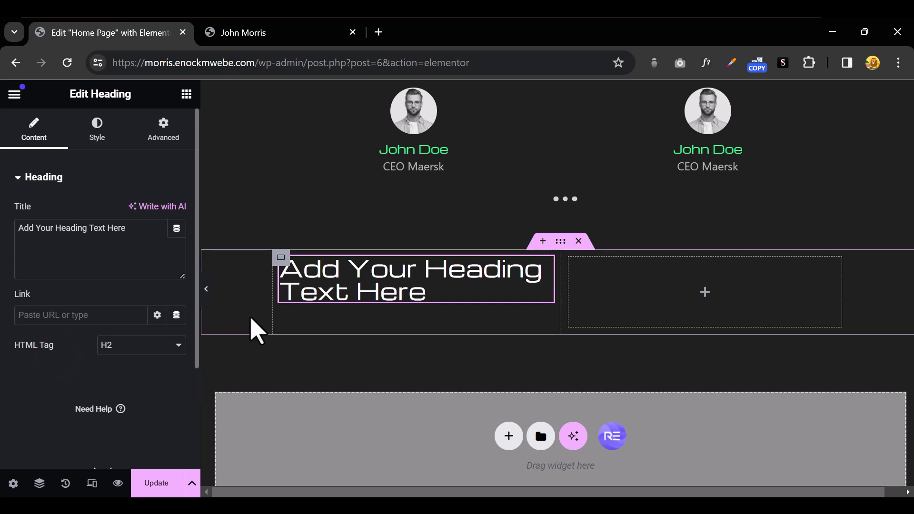
pyautogui.click(127, 347)
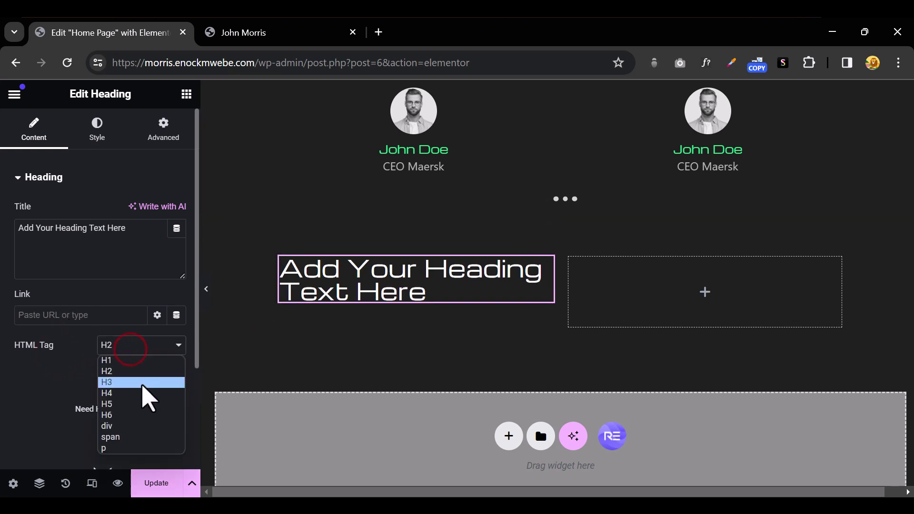
pyautogui.click(141, 384)
pyautogui.tripleClick(52, 227)
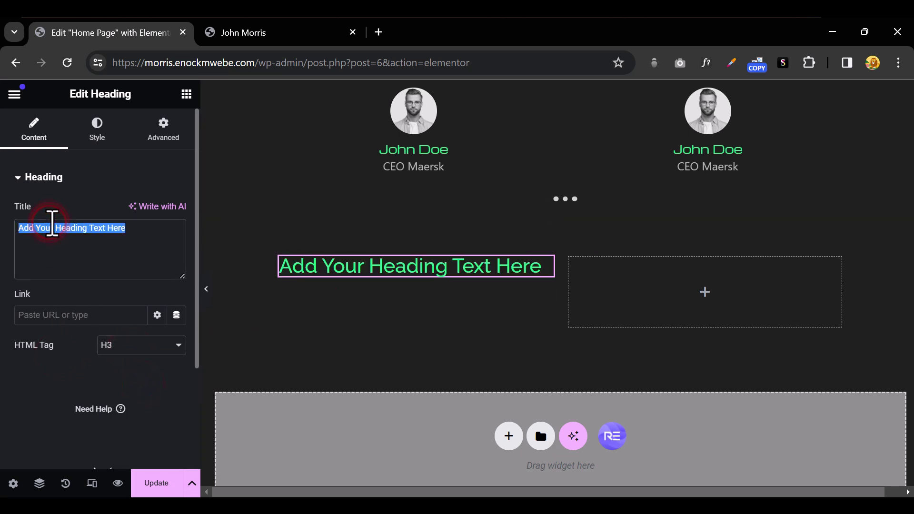
pyautogui.write('Contact Me')
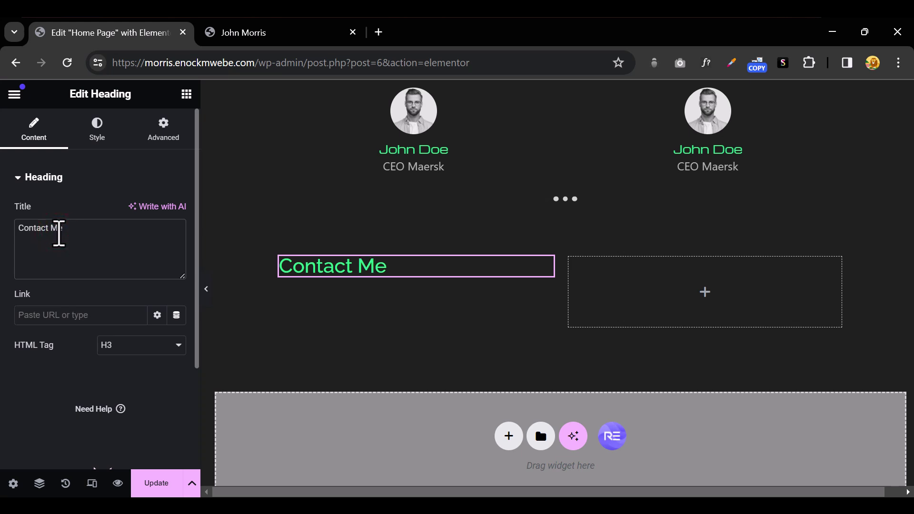
# Duplicate the heading as an H2 reading 'Let's Work Together, Get In Touch!'
pyautogui.rightClick(347, 269)
pyautogui.click(396, 209)
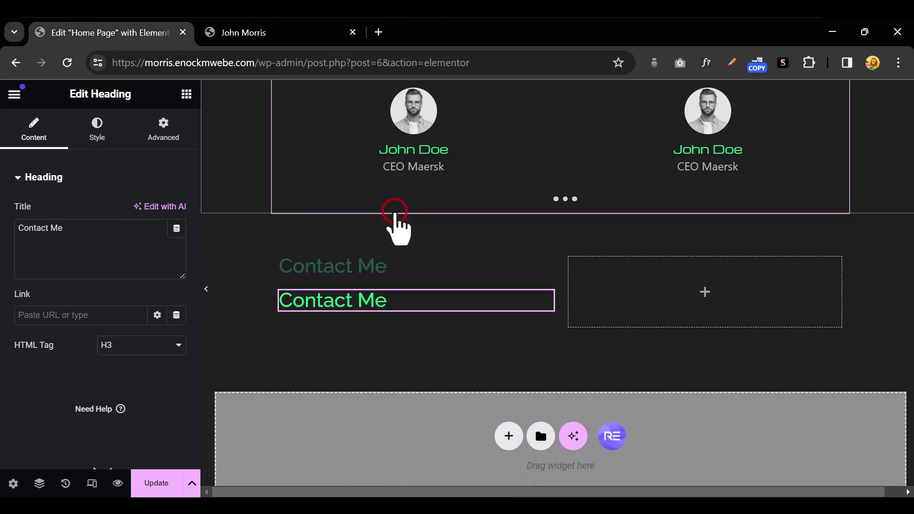
pyautogui.click(129, 345)
pyautogui.click(139, 371)
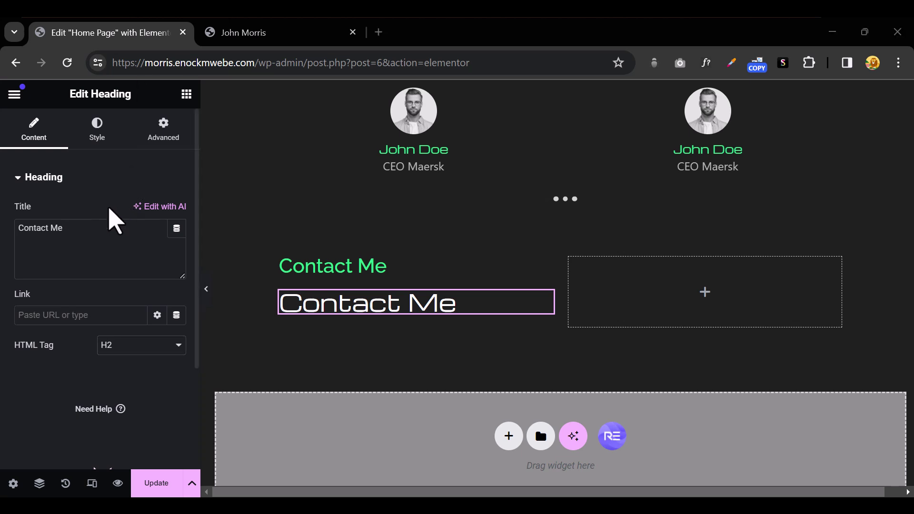
pyautogui.click(100, 236)
pyautogui.tripleClick(100, 236)
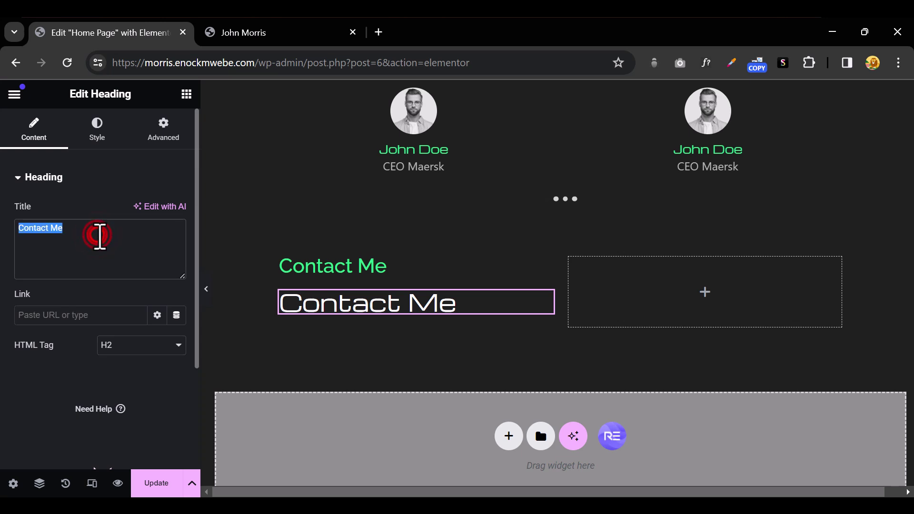
pyautogui.rightClick(95, 237)
pyautogui.click(161, 345)
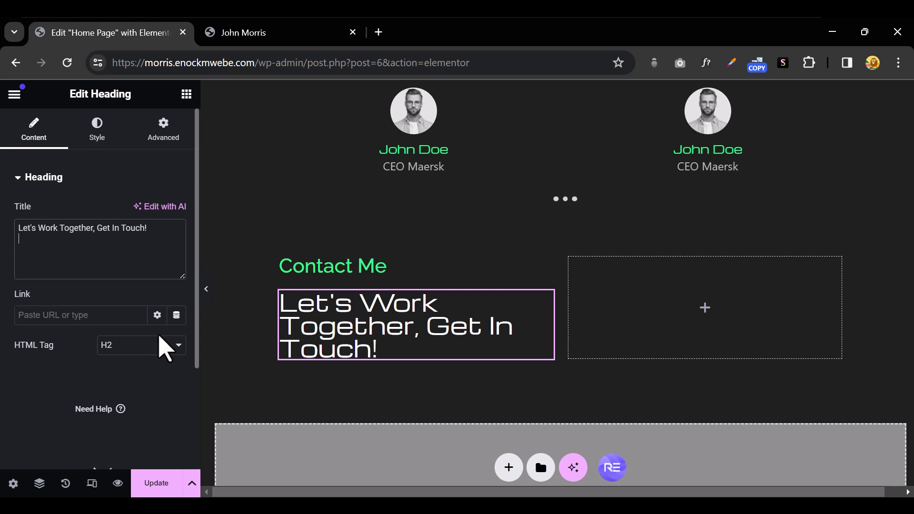
# Set the H2 heading's typography weight to 700 (Bold)
pyautogui.click(96, 124)
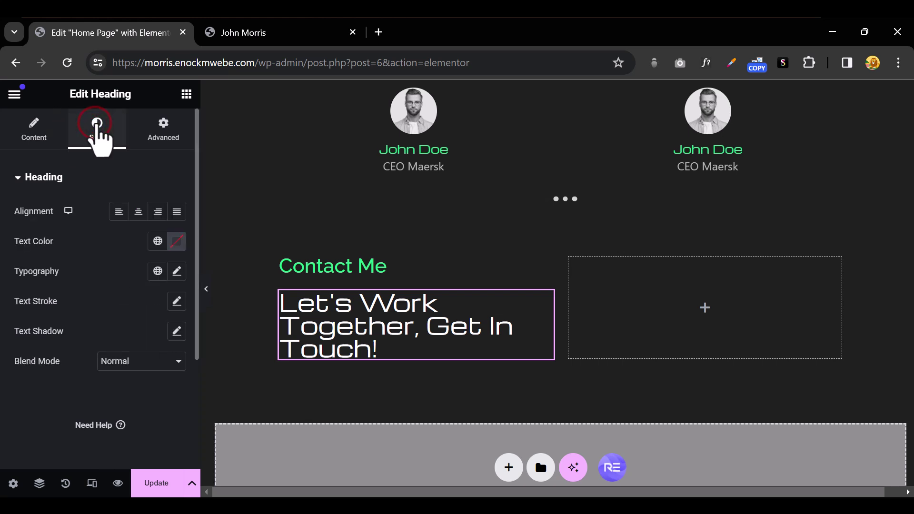
pyautogui.click(175, 274)
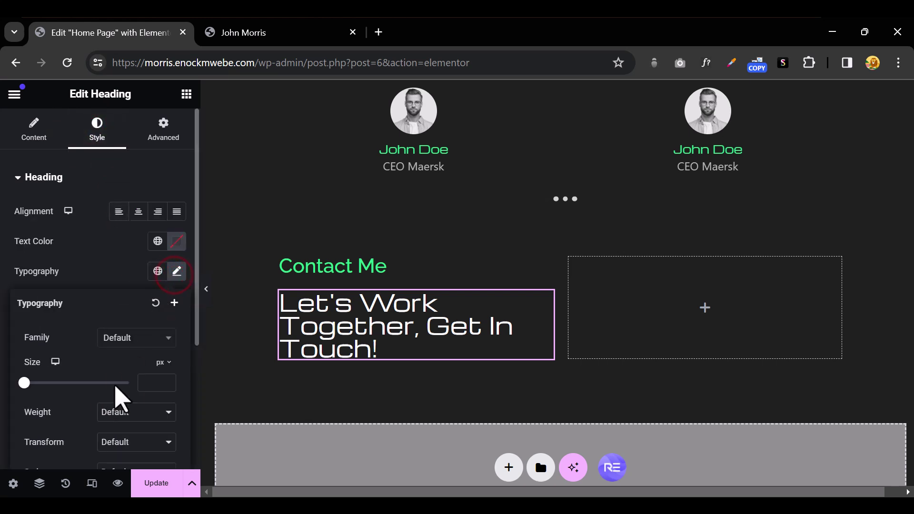
pyautogui.click(151, 342)
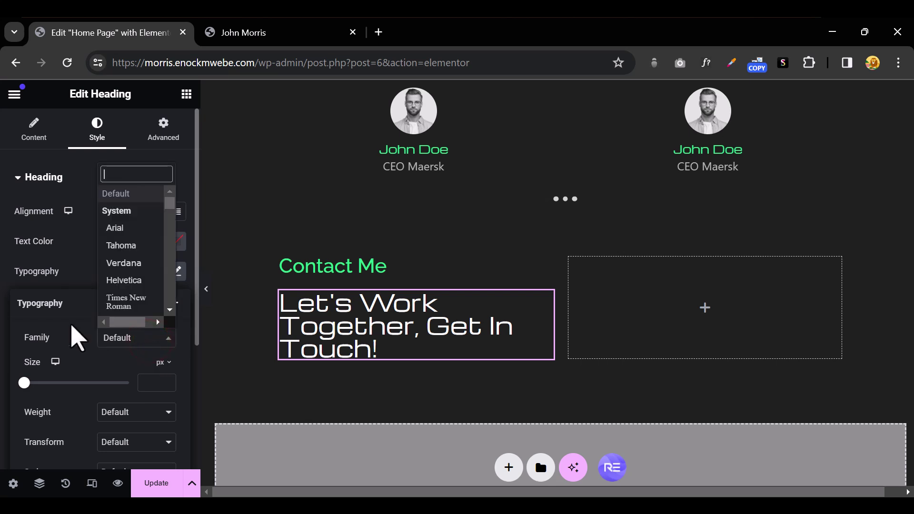
pyautogui.click(151, 411)
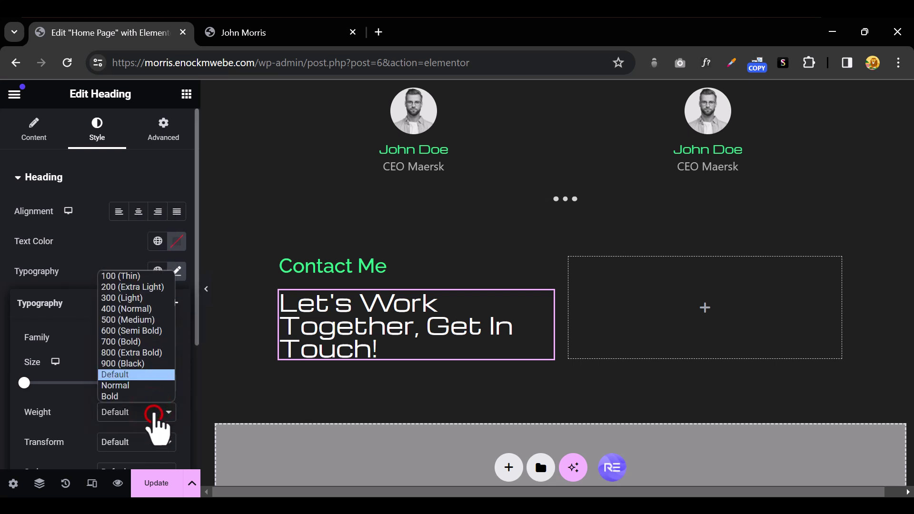
pyautogui.click(143, 328)
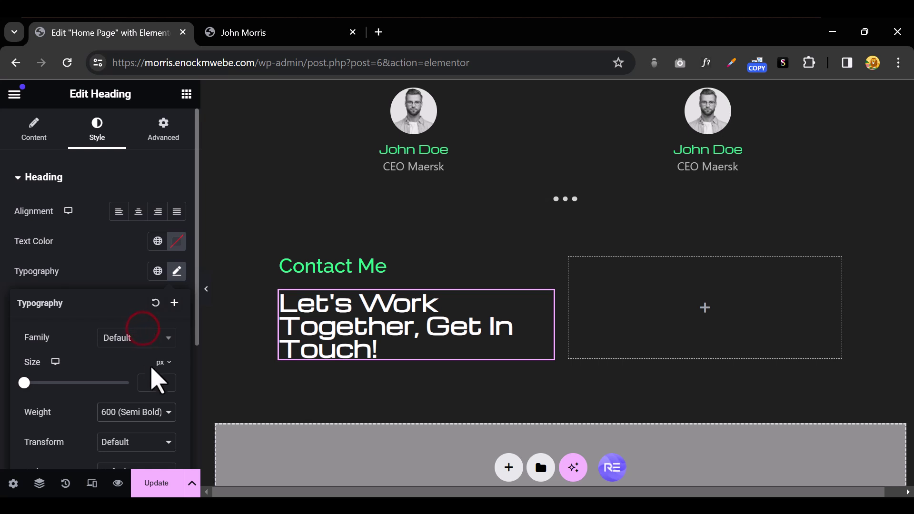
pyautogui.click(158, 412)
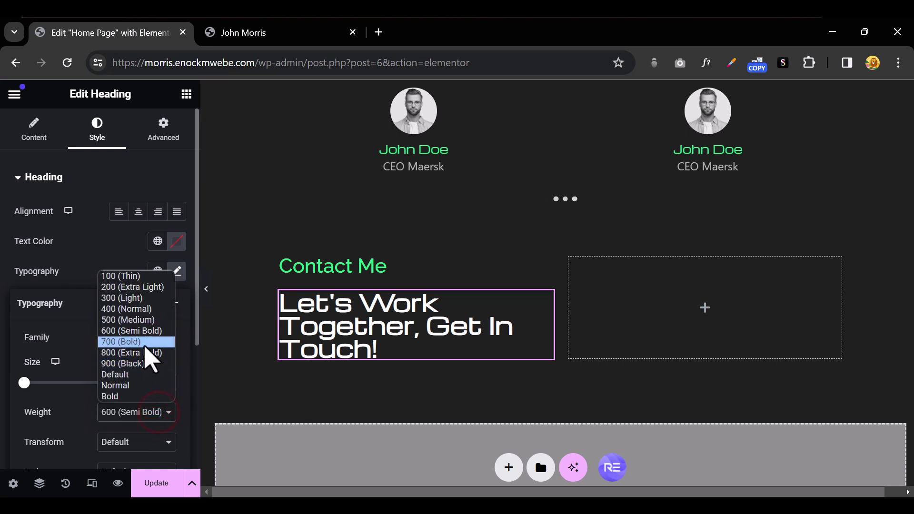
pyautogui.click(144, 342)
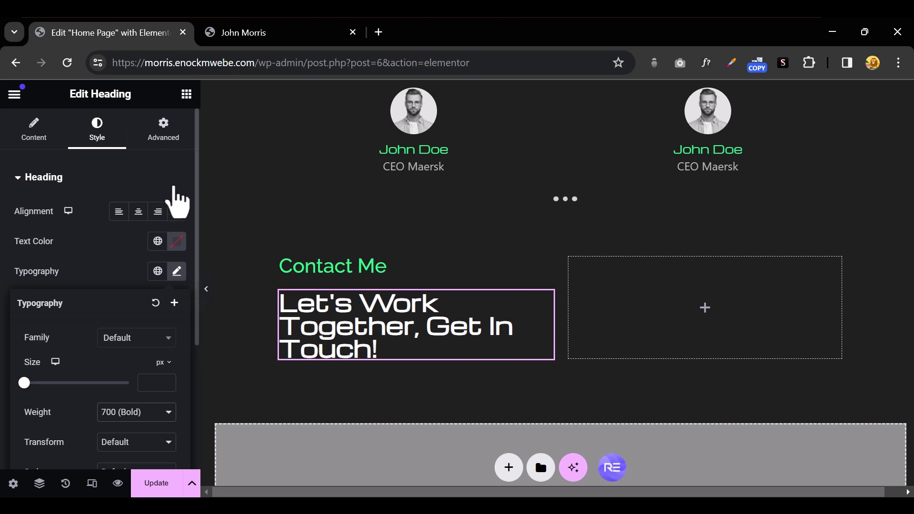
pyautogui.click(186, 94)
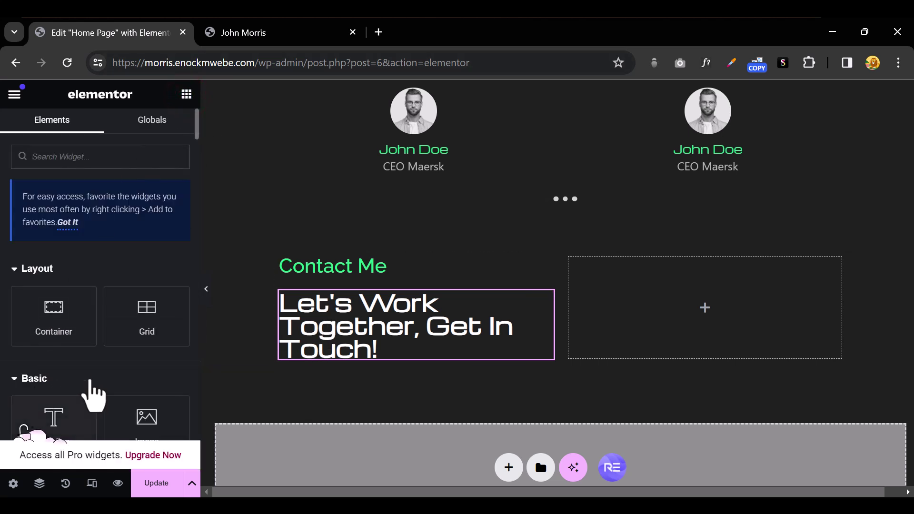
# Place a Text Editor under the heading and paste the 'Consulted he eagerness…' paragraph over Lorem ipsum
pyautogui.scroll(-3, 81, 381)
pyautogui.moveTo(53, 345); pyautogui.dragTo(358, 370)
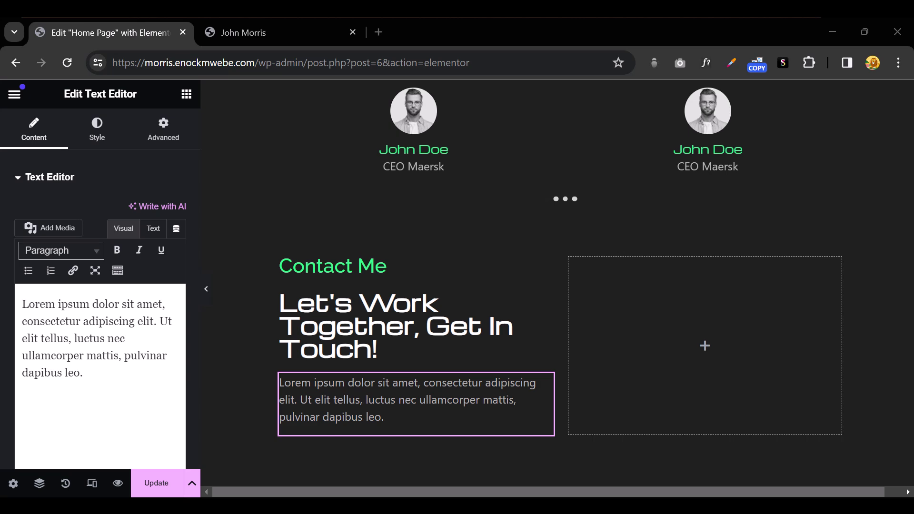
pyautogui.tripleClick(95, 360)
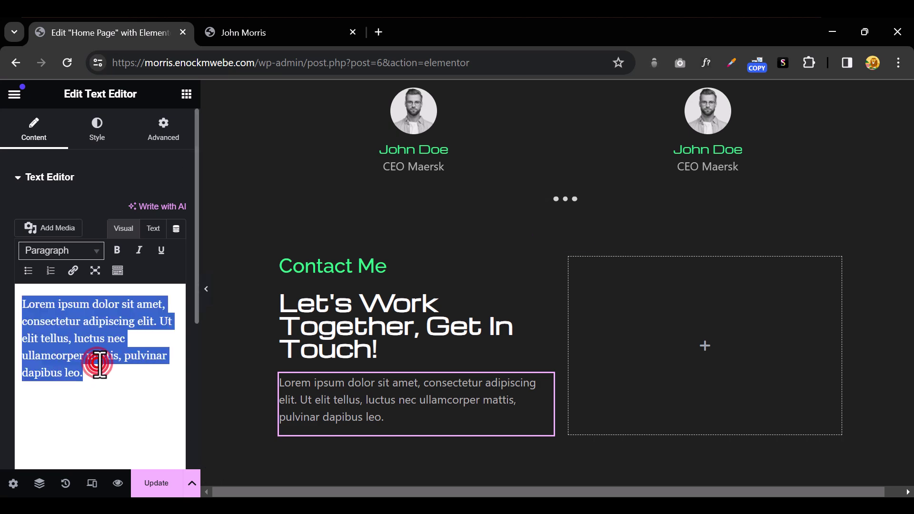
pyautogui.rightClick(98, 364)
pyautogui.click(157, 172)
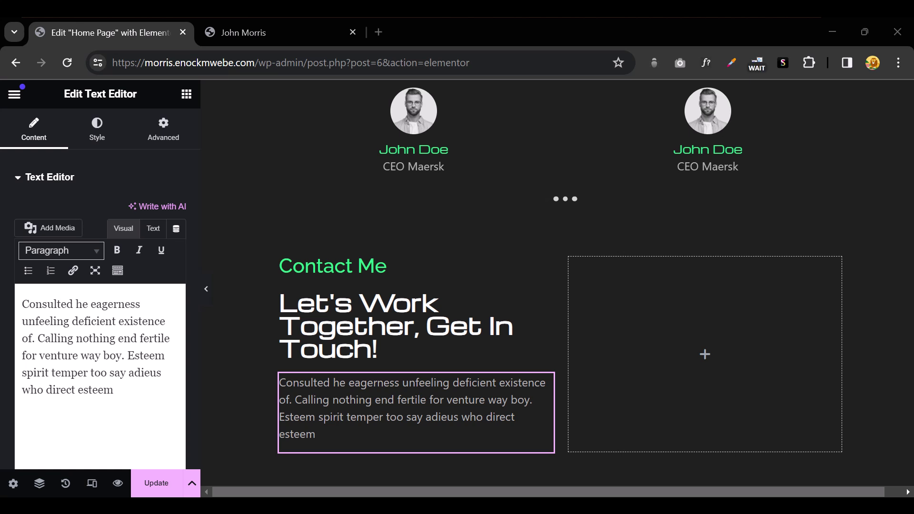
pyautogui.scroll(-4, 394, 357)
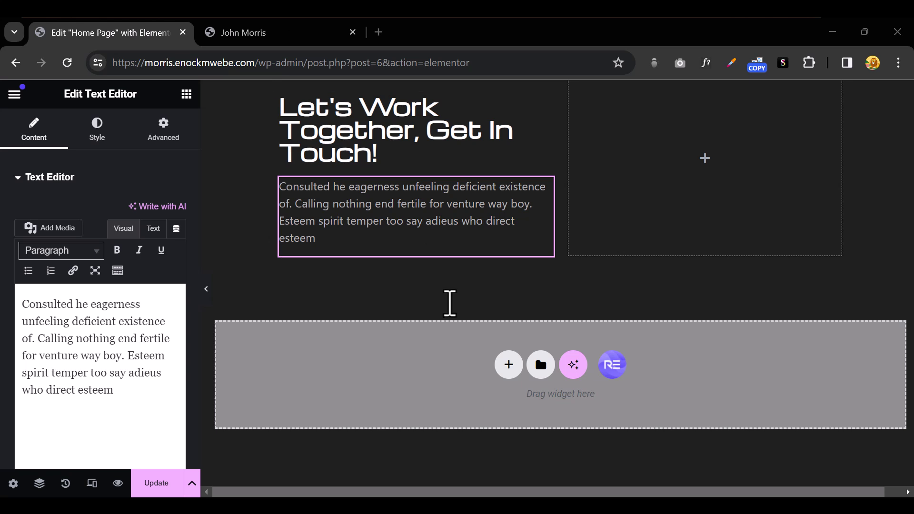
# Add an Icon Box below the paragraph using the Phone alt icon
pyautogui.click(187, 94)
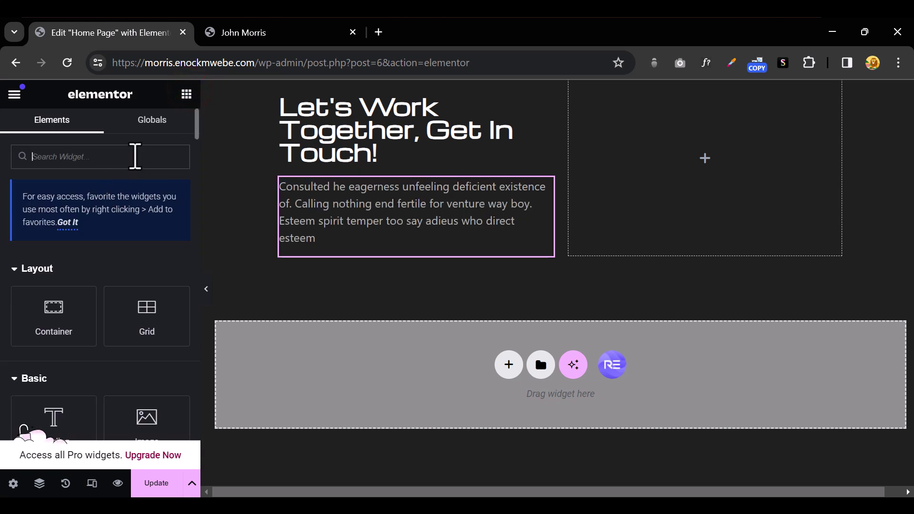
pyautogui.write('image')
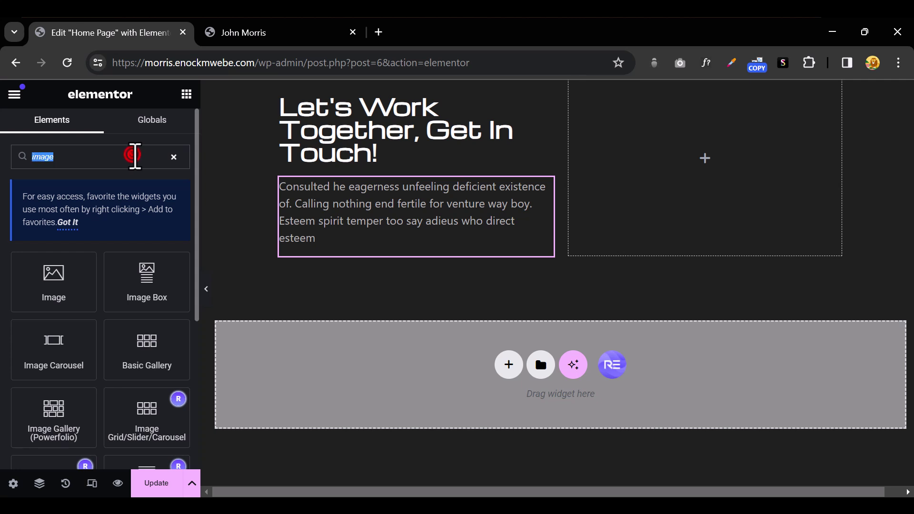
pyautogui.write('icon')
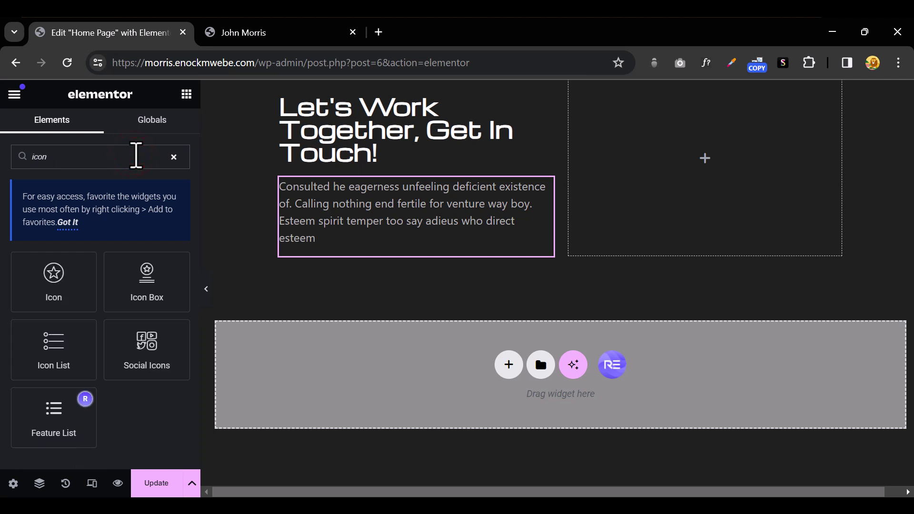
pyautogui.moveTo(143, 276); pyautogui.dragTo(388, 244)
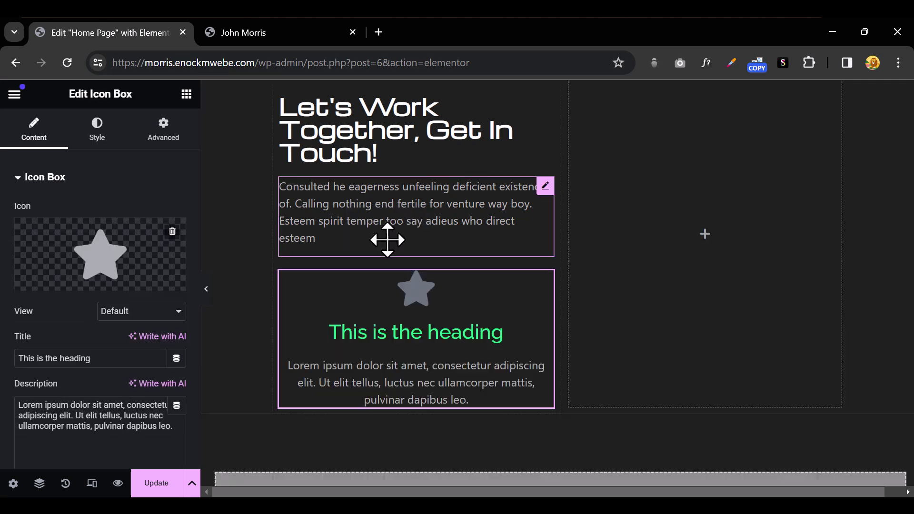
pyautogui.click(91, 252)
pyautogui.click(427, 144)
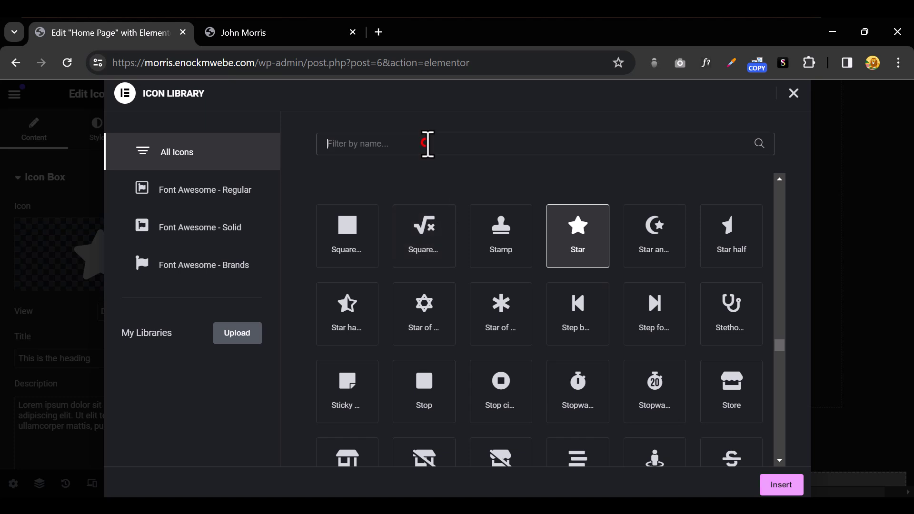
pyautogui.write('phone')
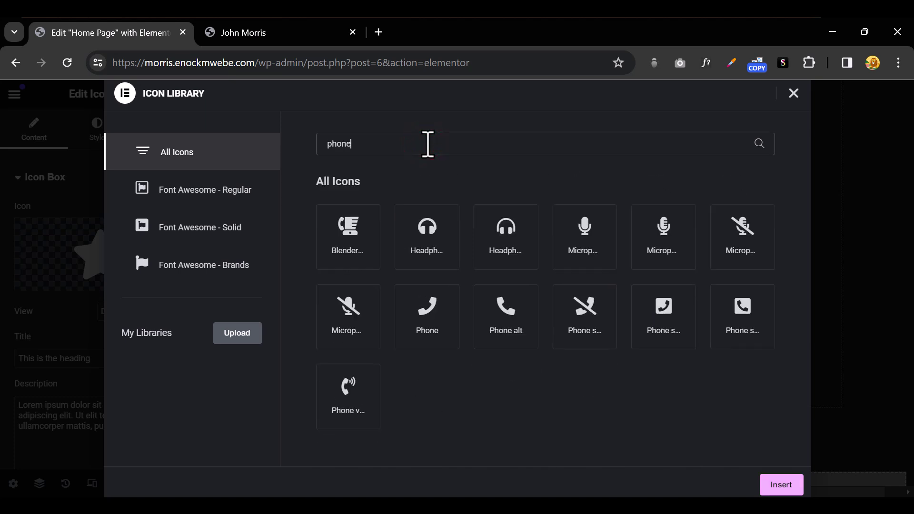
pyautogui.click(506, 314)
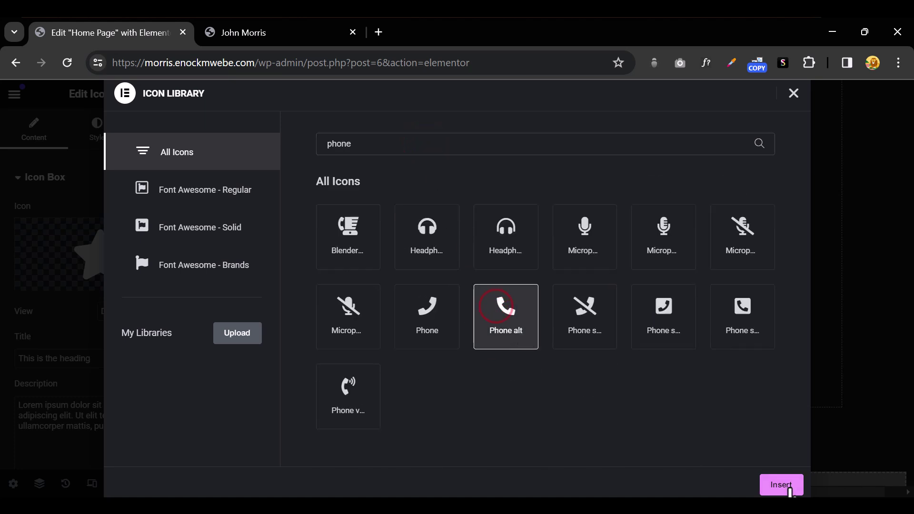
pyautogui.click(786, 486)
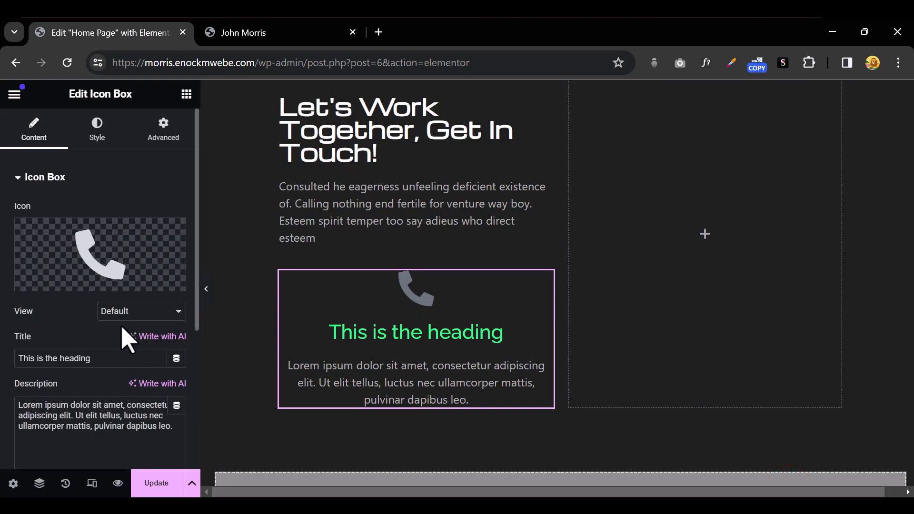
# Title the icon box 'Contact Phone' and paste the office and manager numbers as its description
pyautogui.tripleClick(109, 360)
pyautogui.write('Con')
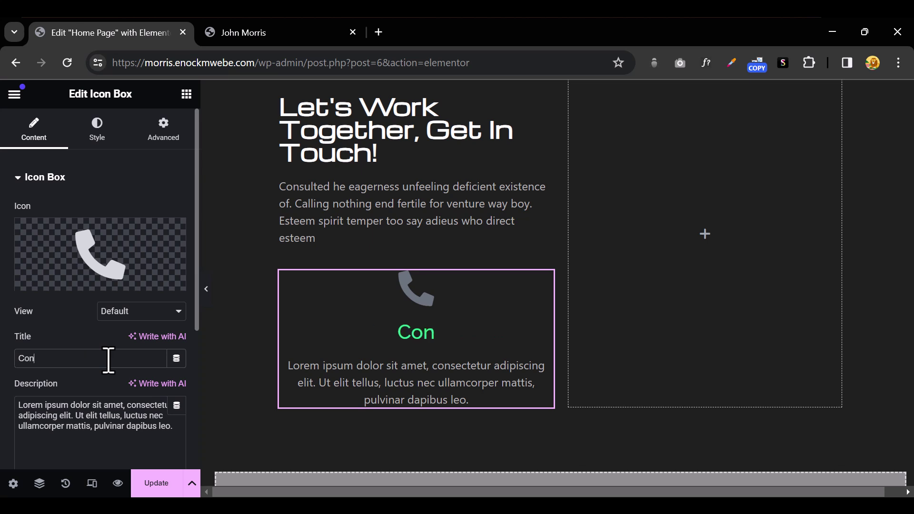
pyautogui.write('tact')
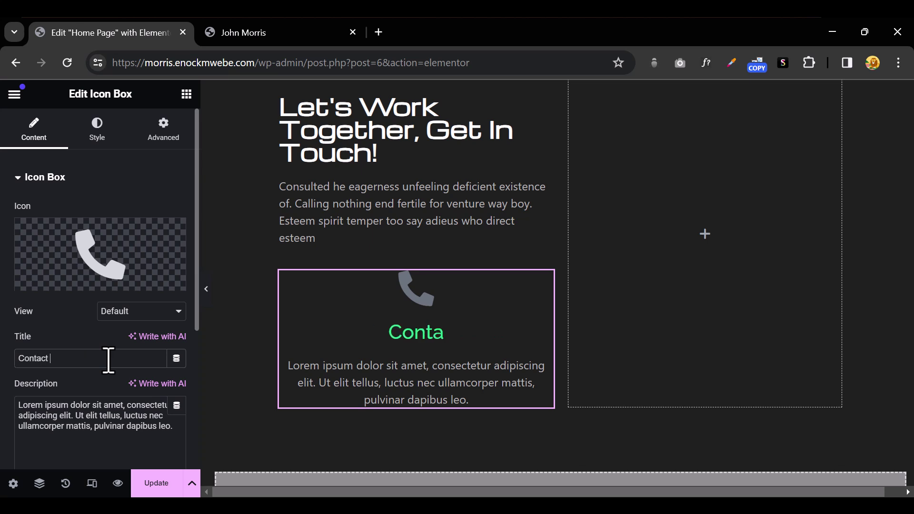
pyautogui.write(' Phone')
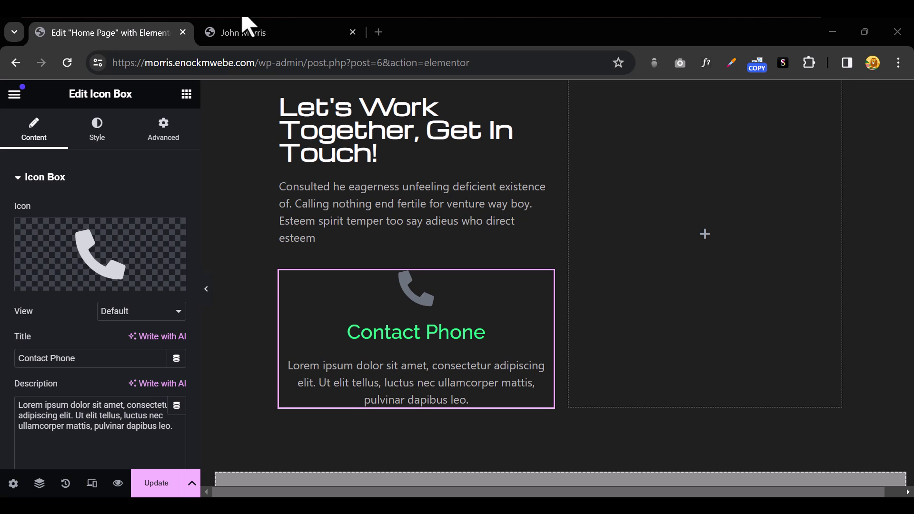
pyautogui.tripleClick(65, 422)
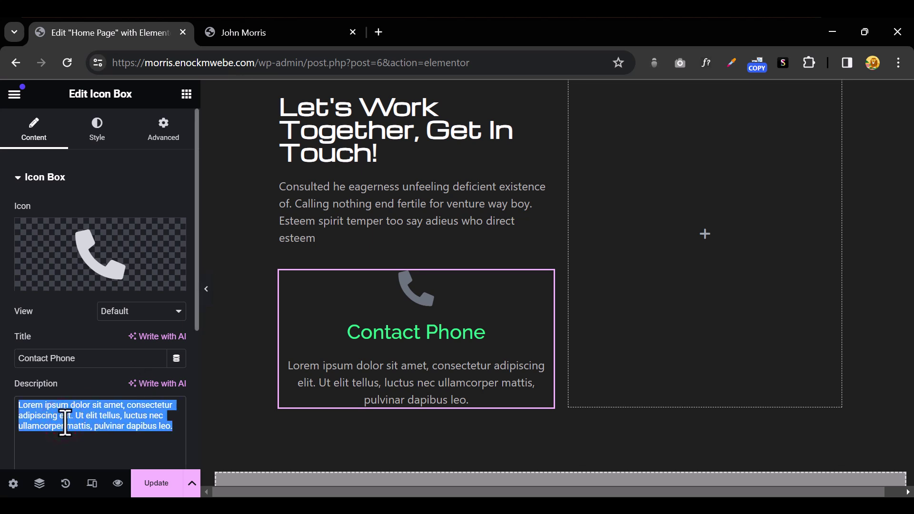
pyautogui.scroll(-5, 81, 381)
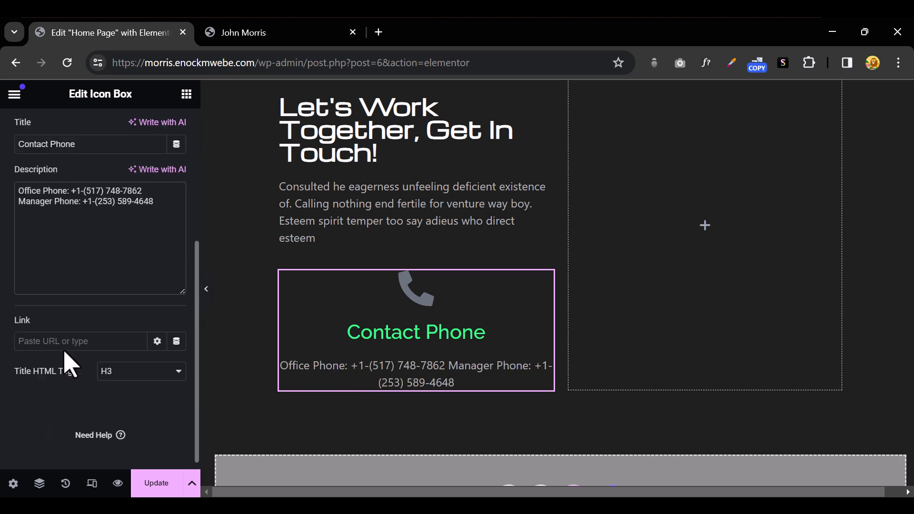
pyautogui.scroll(5, 8, 405)
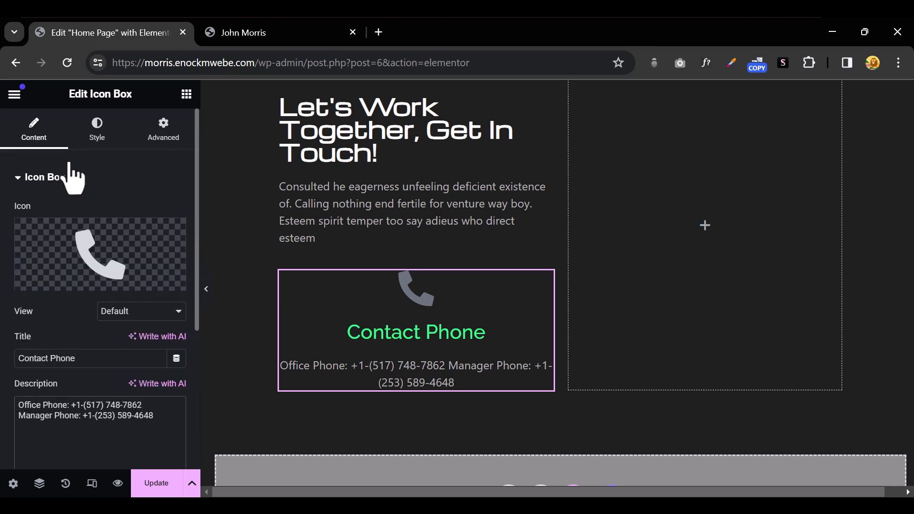
# Position the phone icon left of the title, vertically centered
pyautogui.click(94, 135)
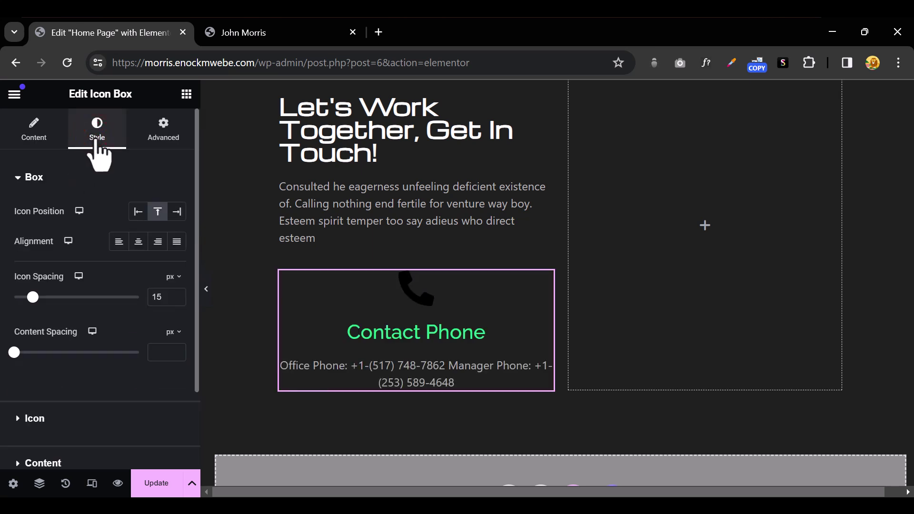
pyautogui.click(135, 212)
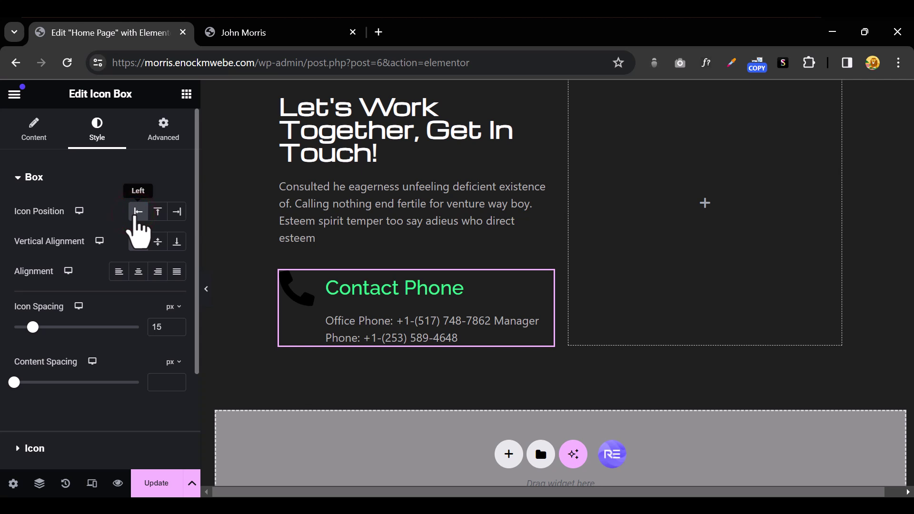
pyautogui.click(151, 243)
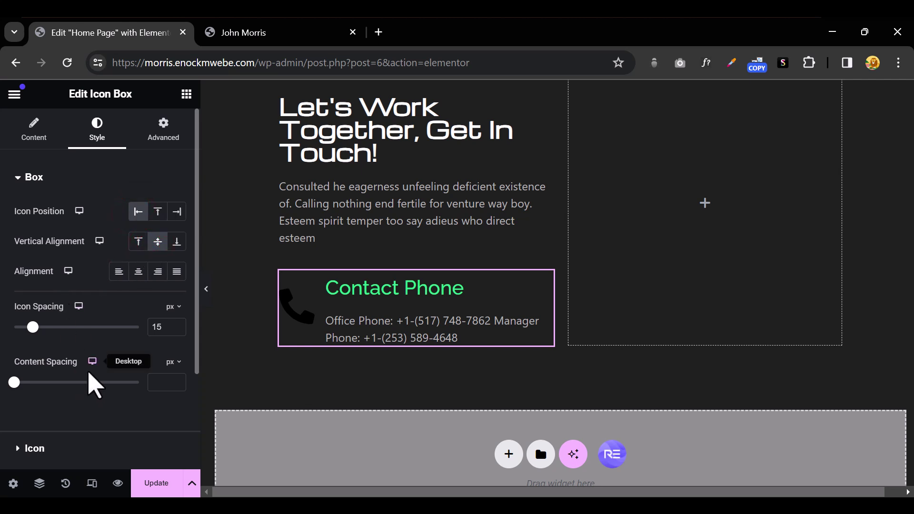
pyautogui.click(19, 185)
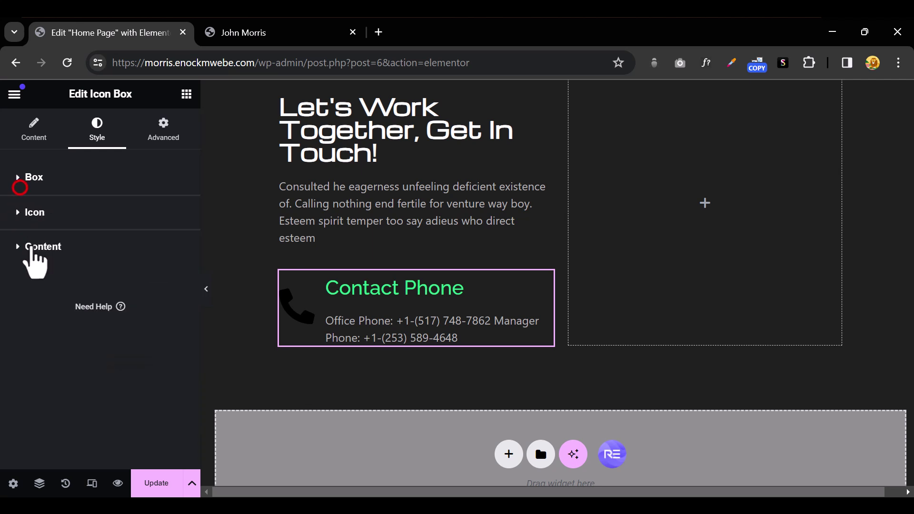
# Make the phone icon global Green and shrink it to 36 px
pyautogui.click(23, 213)
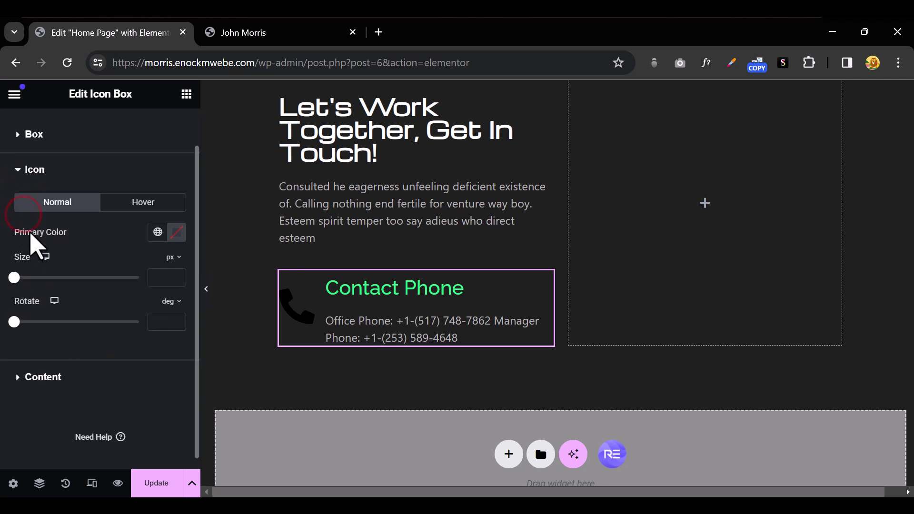
pyautogui.click(156, 233)
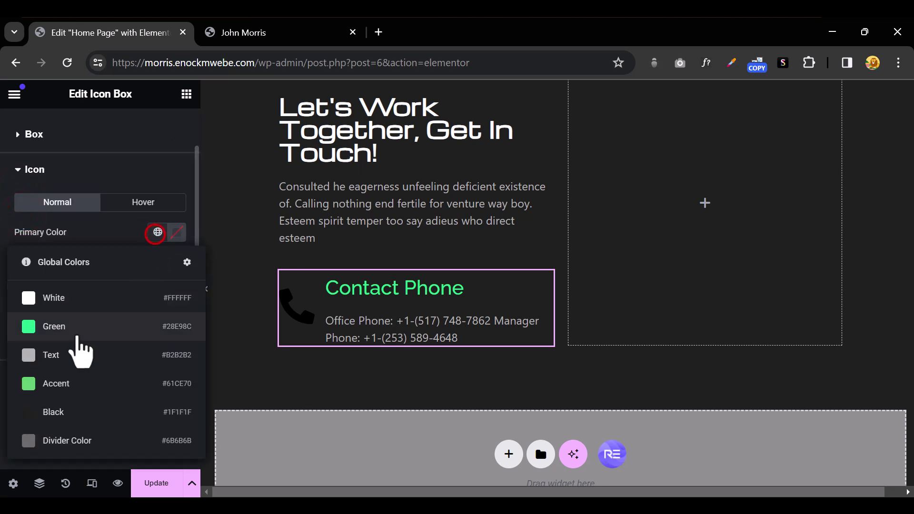
pyautogui.click(163, 203)
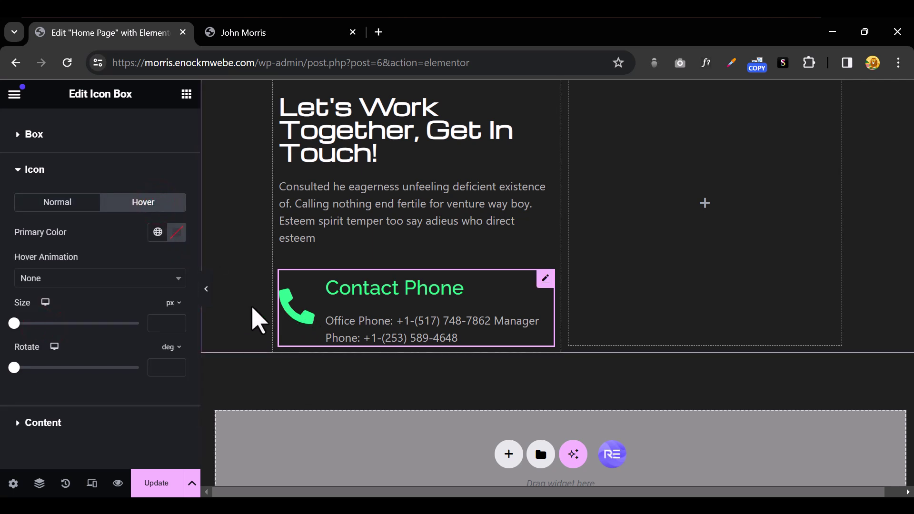
pyautogui.click(33, 200)
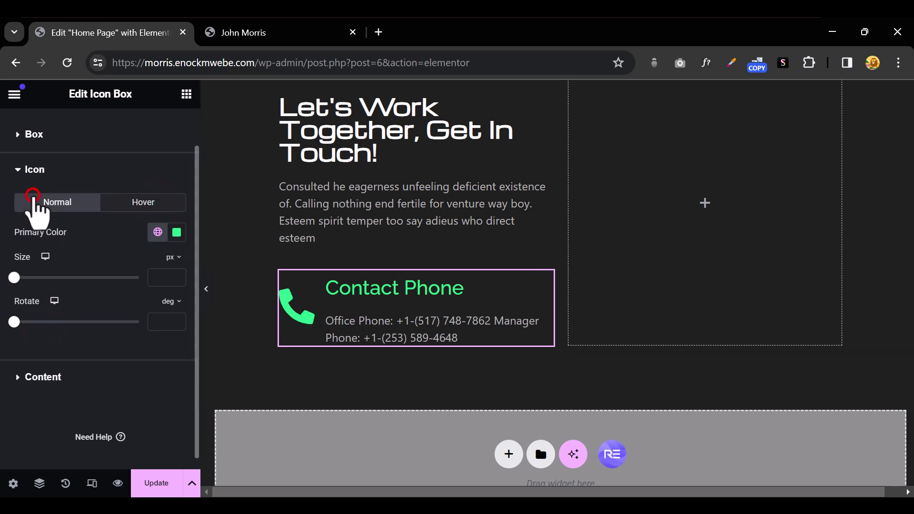
pyautogui.moveTo(13, 277); pyautogui.dragTo(26, 277)
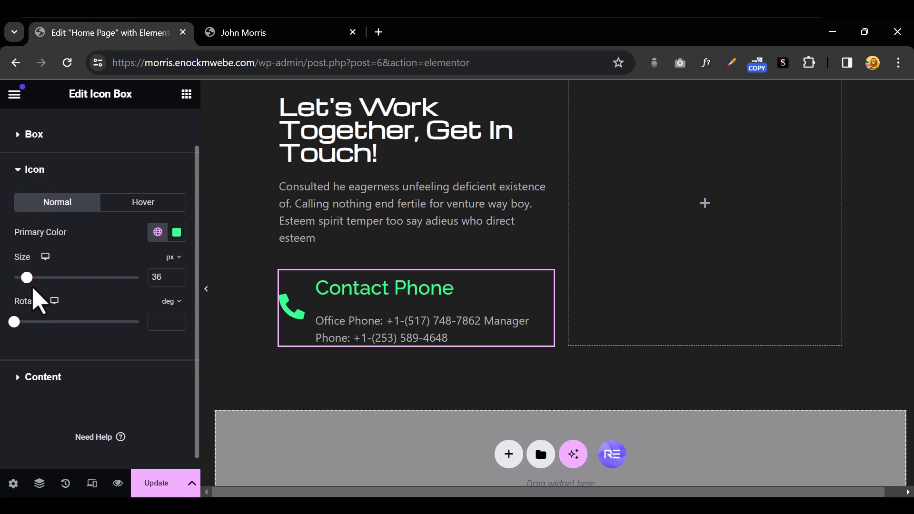
# Make the Contact Phone title white with the Michroma font
pyautogui.click(31, 377)
pyautogui.scroll(-2, 114, 303)
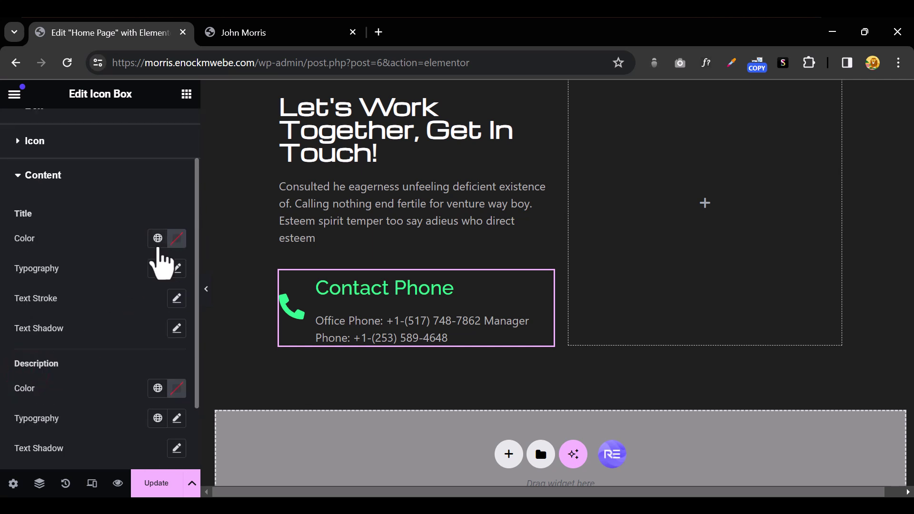
pyautogui.click(177, 239)
pyautogui.moveTo(157, 306); pyautogui.dragTo(73, 271)
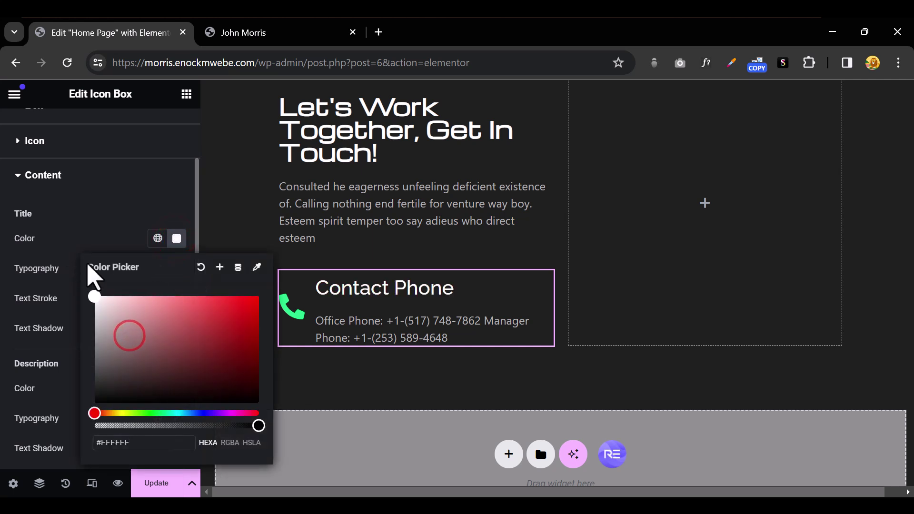
pyautogui.click(132, 241)
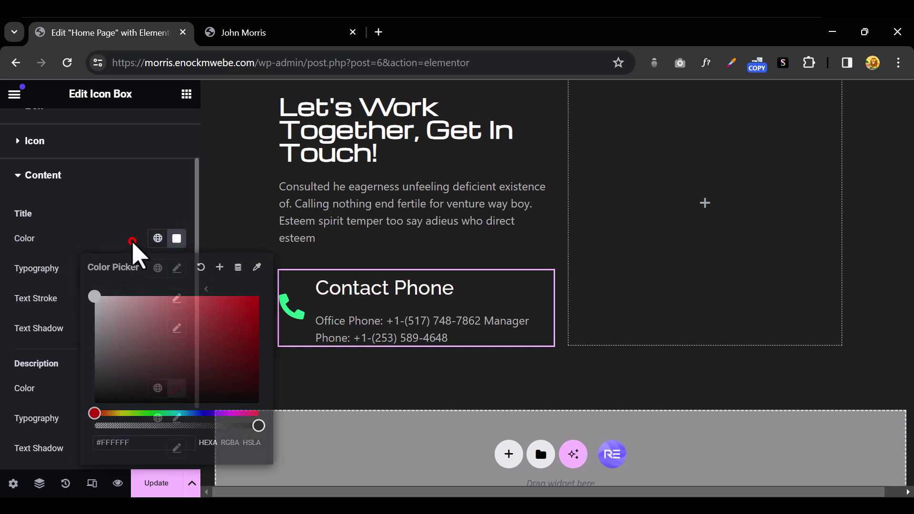
pyautogui.click(177, 268)
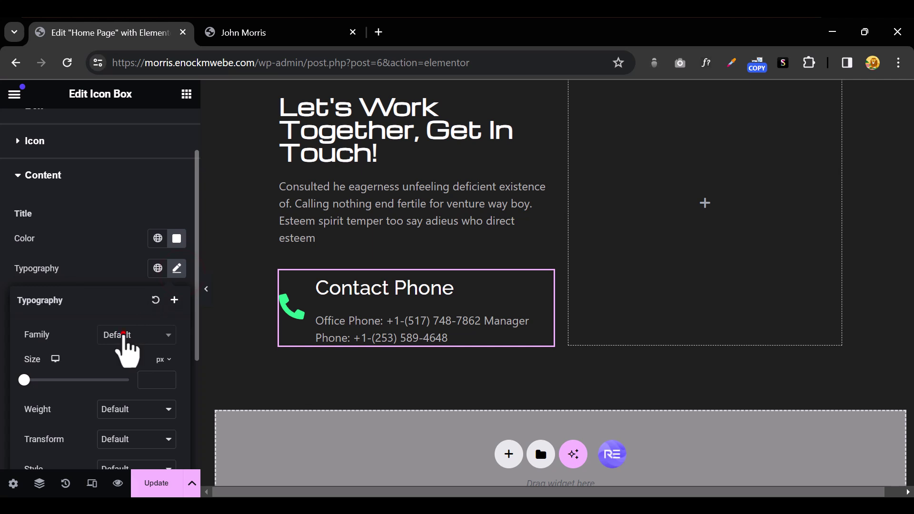
pyautogui.click(123, 335)
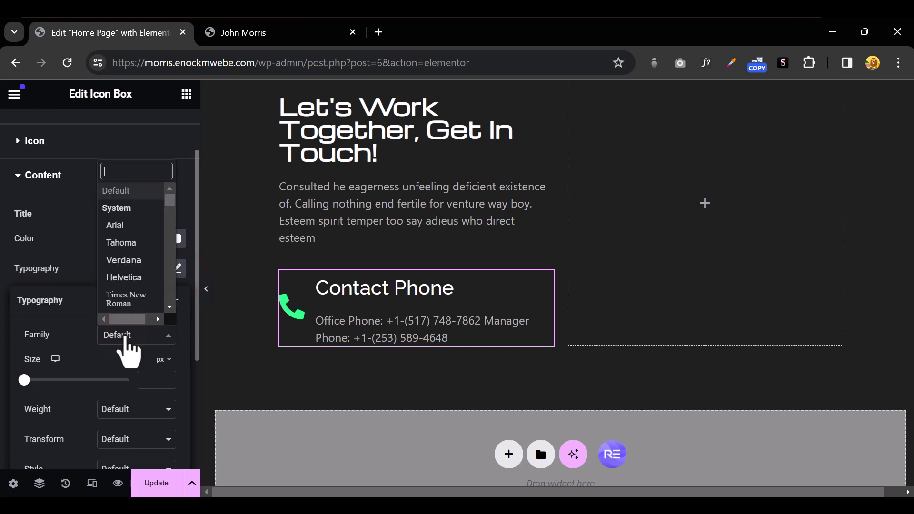
pyautogui.write('m')
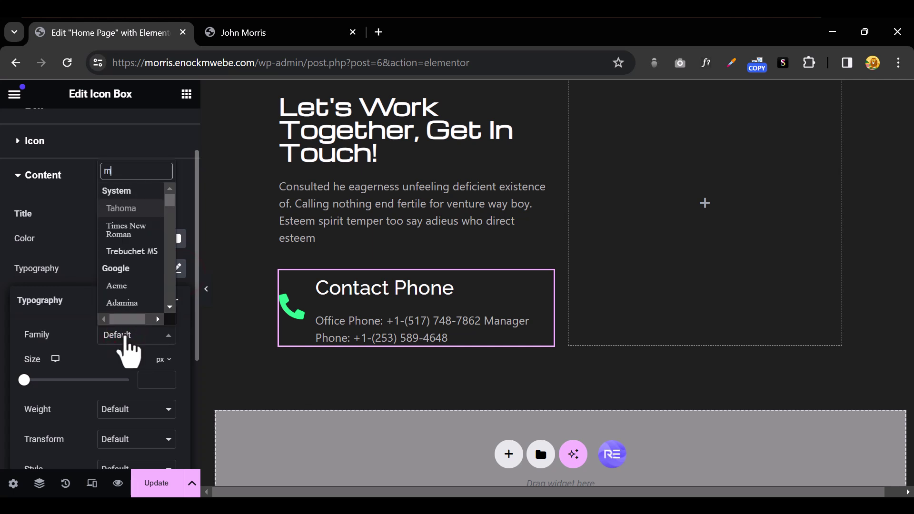
pyautogui.write('ich')
pyautogui.click(134, 315)
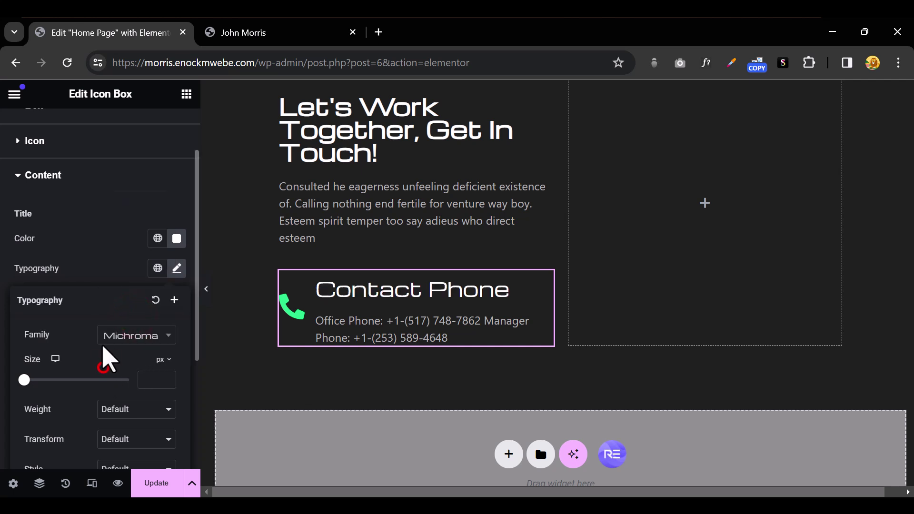
pyautogui.click(110, 267)
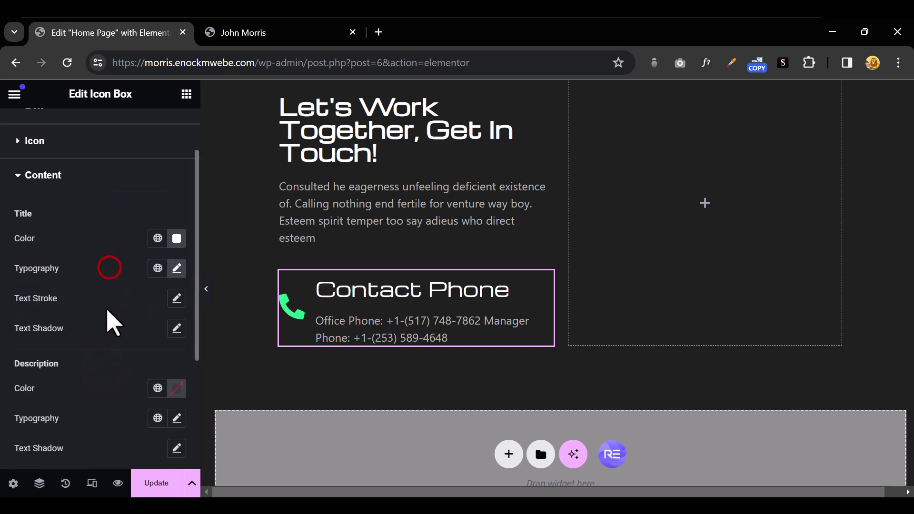
# Give the phone-number description the global Text colour and Raleway font
pyautogui.click(158, 391)
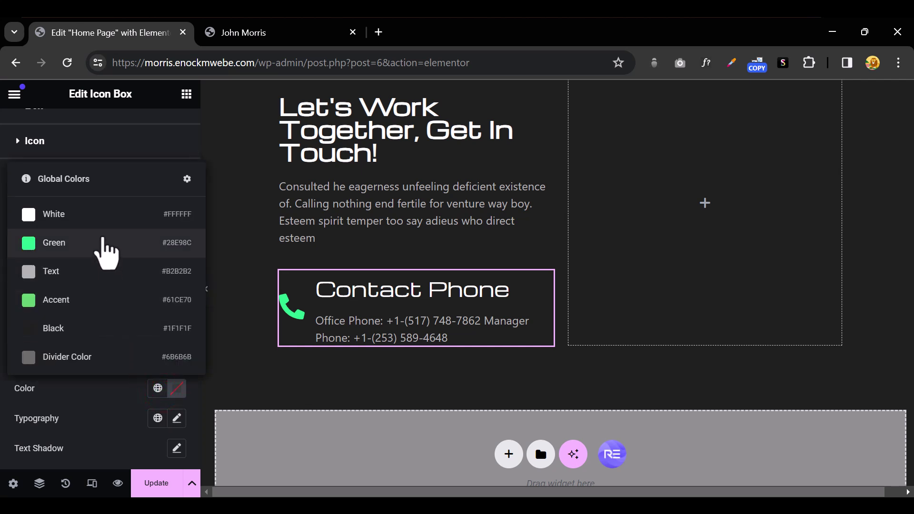
pyautogui.click(105, 276)
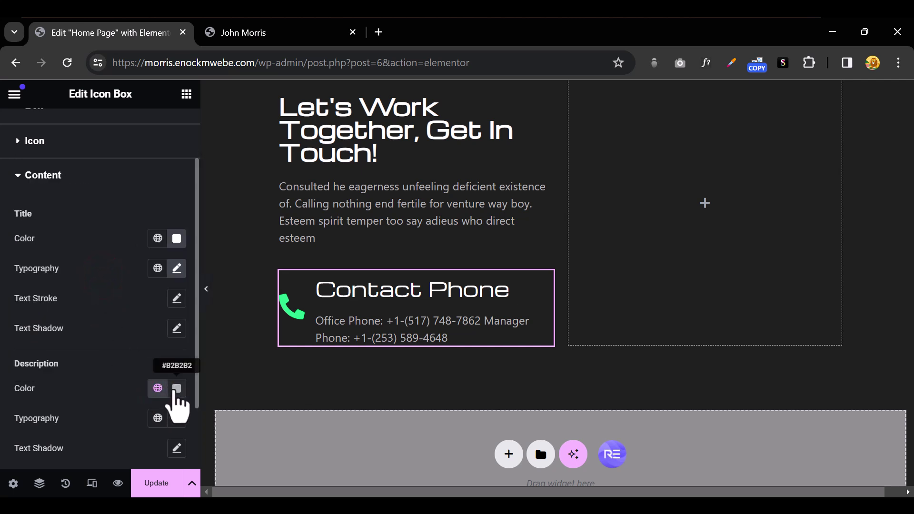
pyautogui.click(177, 419)
pyautogui.scroll(-3, 124, 371)
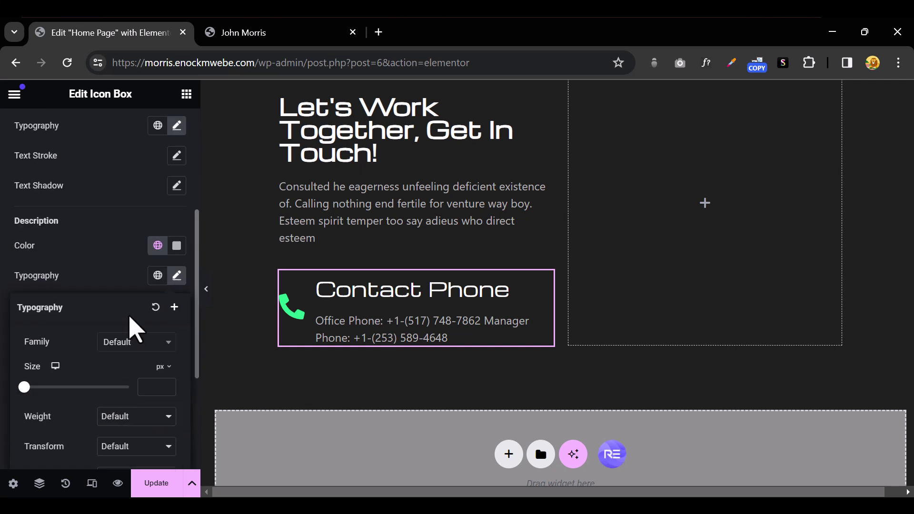
pyautogui.click(128, 343)
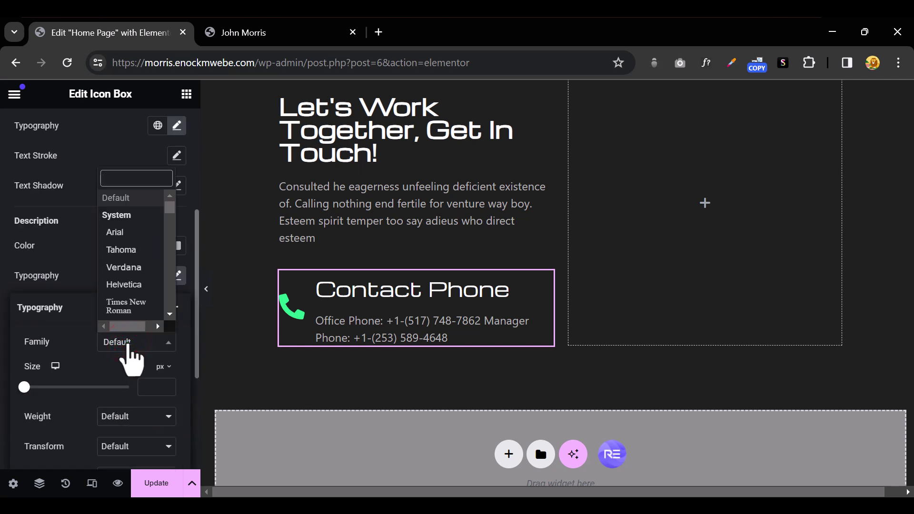
pyautogui.write('rale')
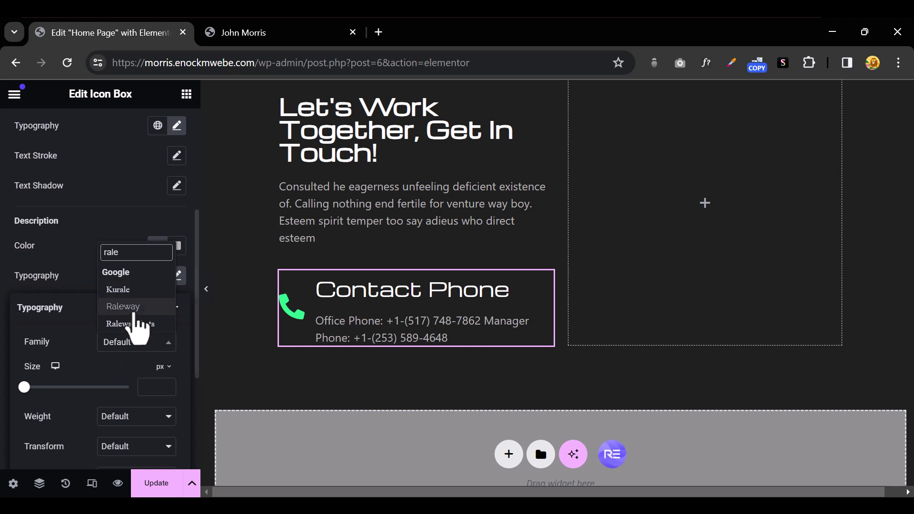
pyautogui.click(129, 306)
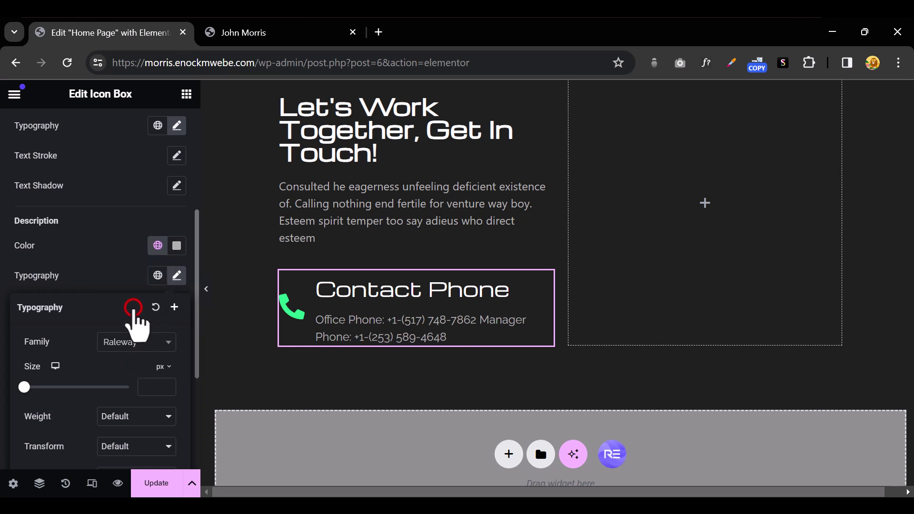
# Duplicate the Contact Phone box and give the copy a solid envelope icon
pyautogui.rightClick(375, 291)
pyautogui.click(419, 208)
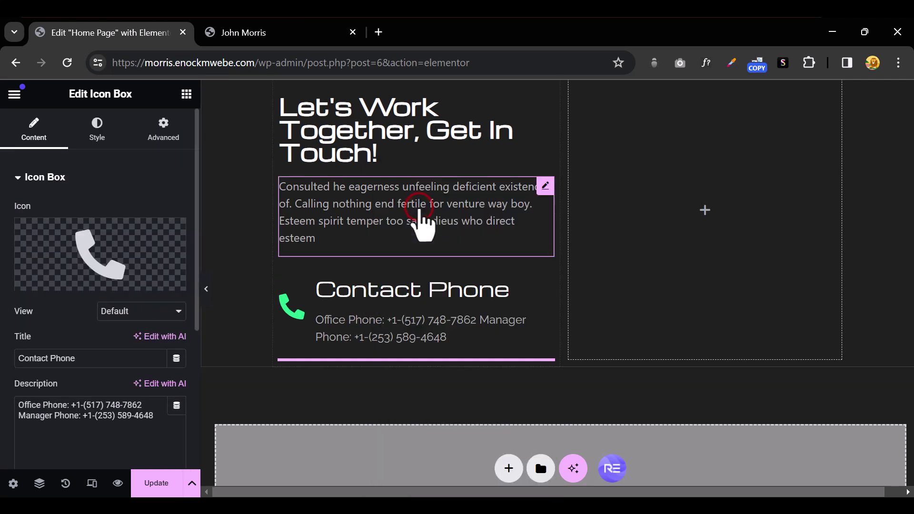
pyautogui.click(104, 247)
pyautogui.click(432, 144)
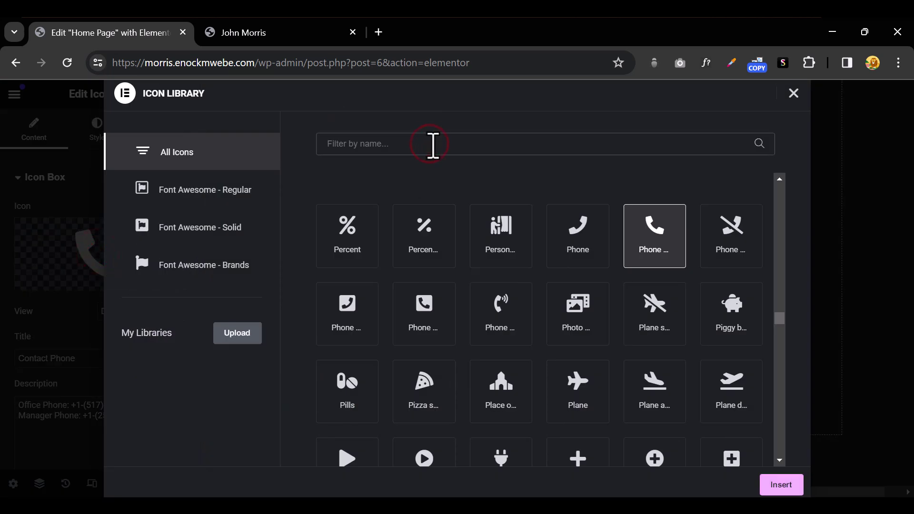
pyautogui.write('enve')
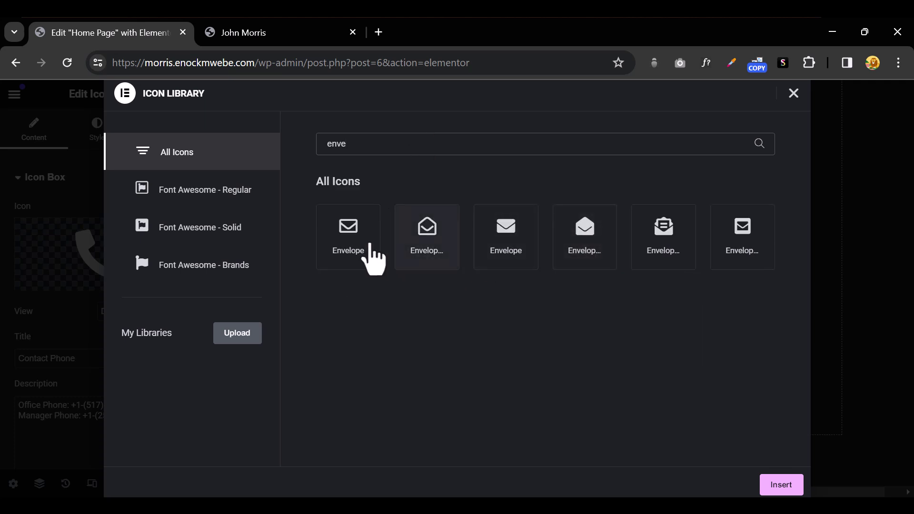
pyautogui.click(369, 240)
pyautogui.click(513, 248)
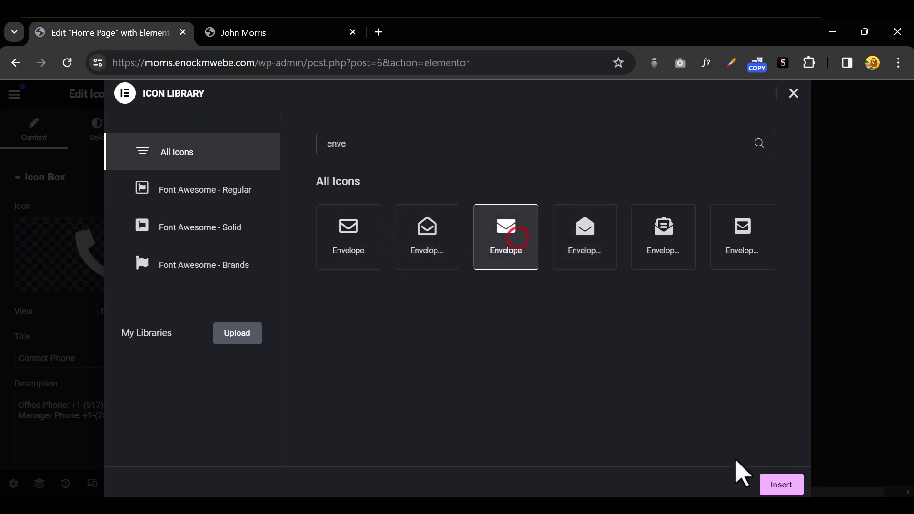
pyautogui.click(772, 485)
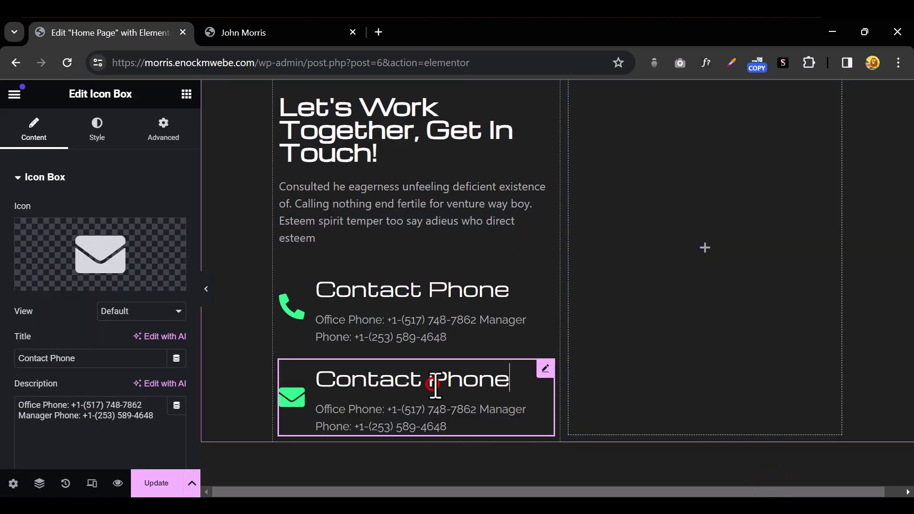
# Title the new box 'Office Mail' and paste the office and manager email lines into its description
pyautogui.click(50, 356)
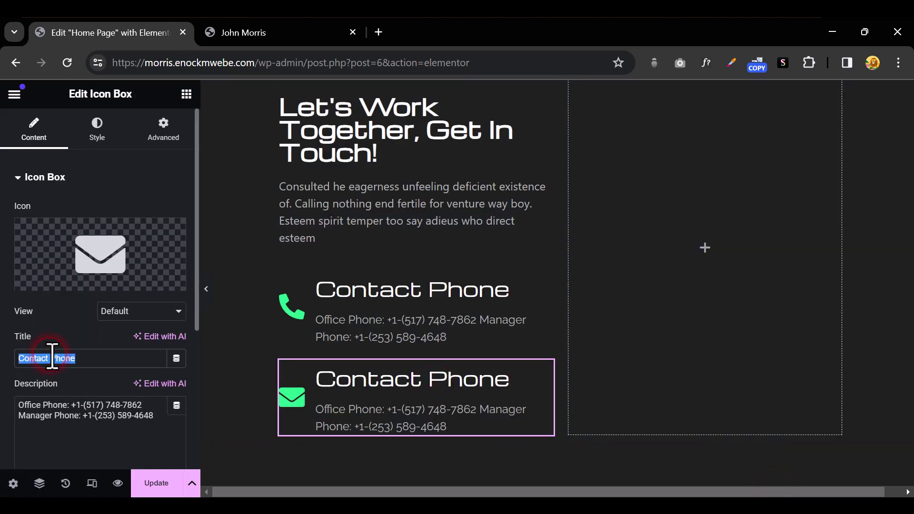
pyautogui.write('Office Mail')
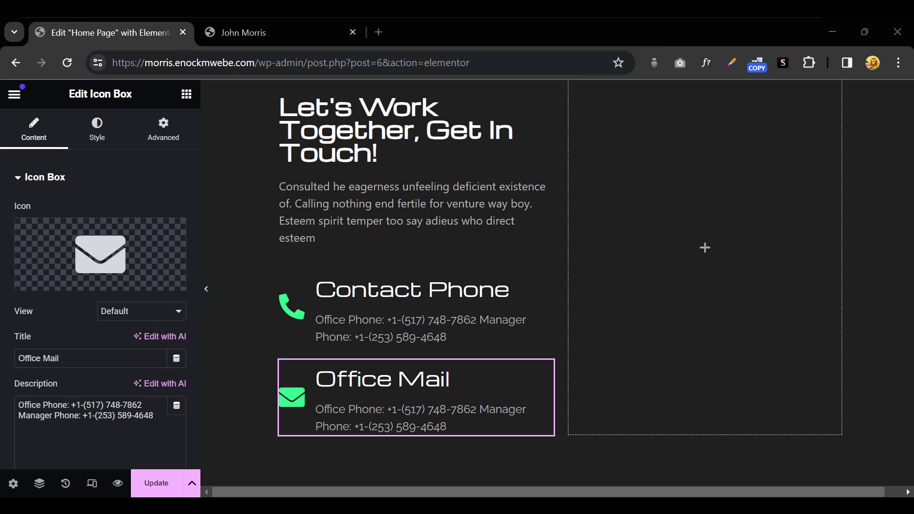
pyautogui.tripleClick(91, 421)
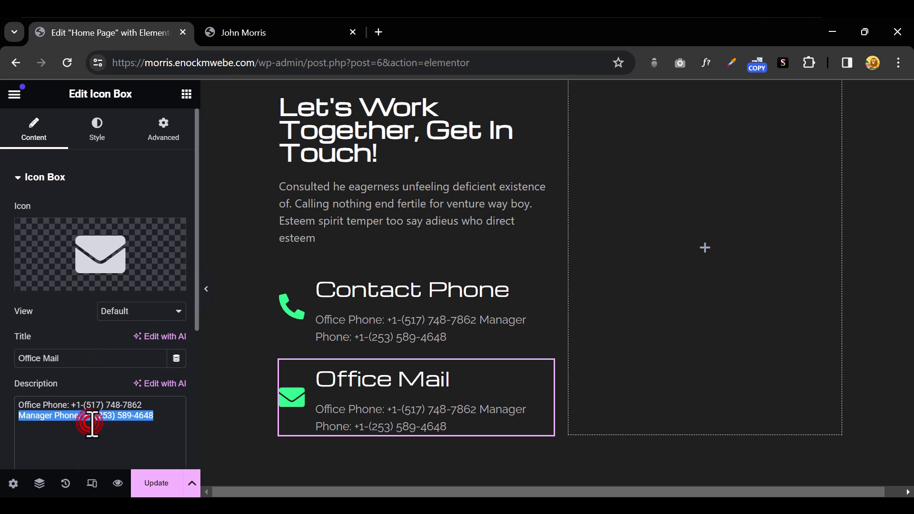
pyautogui.hotkey('ctrl', 'a')
pyautogui.hotkey('ctrl', 'v')
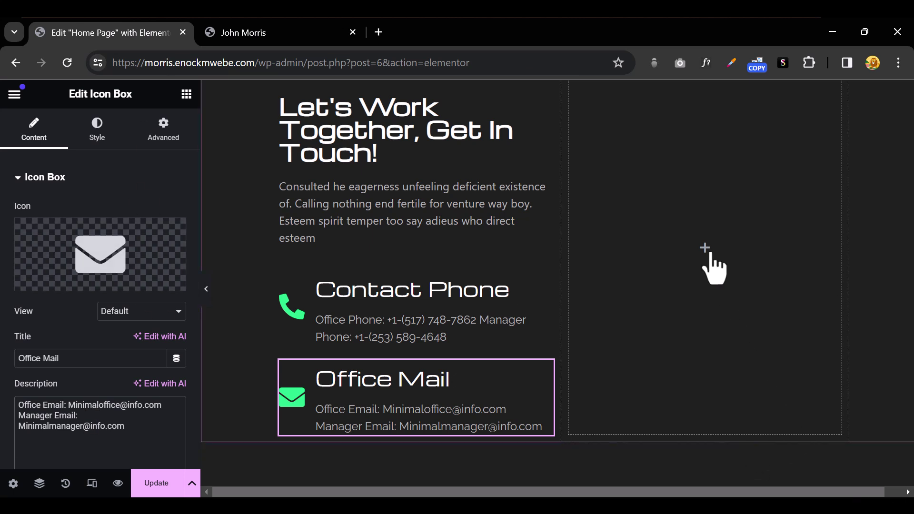
# Place a Form widget with Name, Email, Message fields and Send button in the empty right column
pyautogui.click(705, 248)
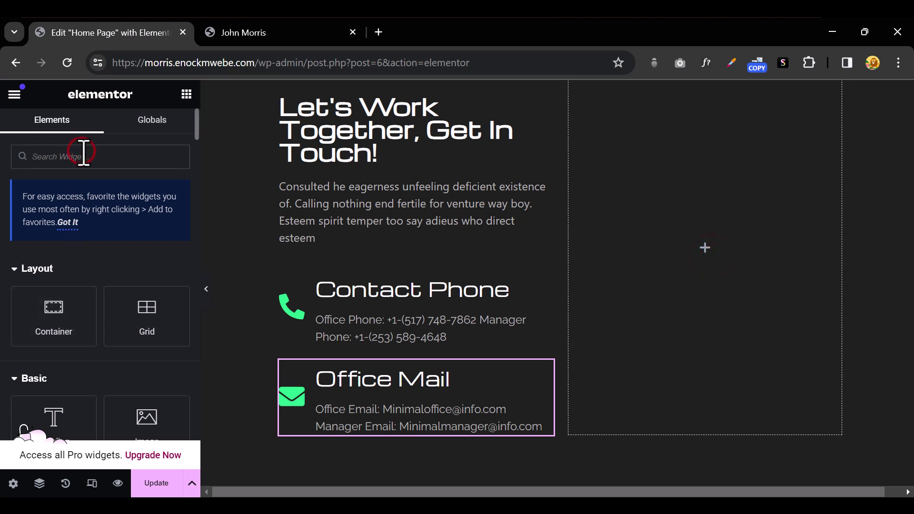
pyautogui.write('i')
pyautogui.write('orm')
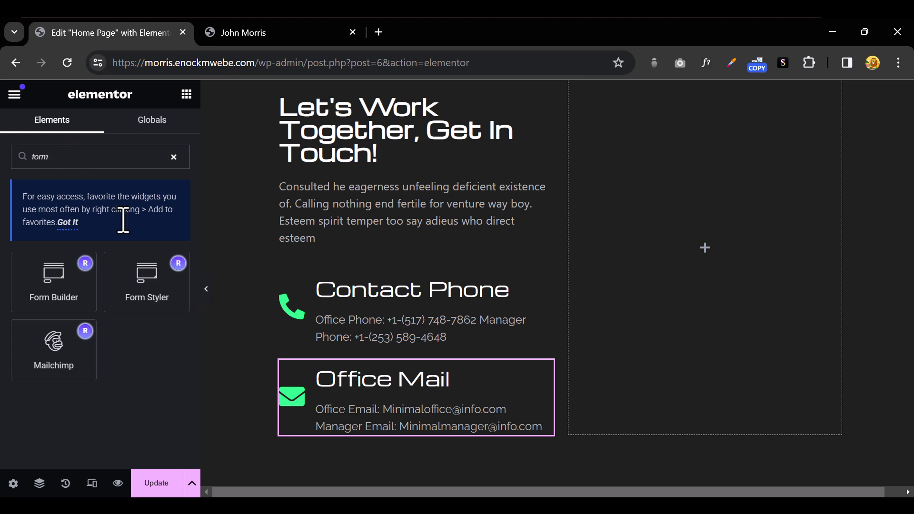
pyautogui.moveTo(56, 281); pyautogui.dragTo(700, 239)
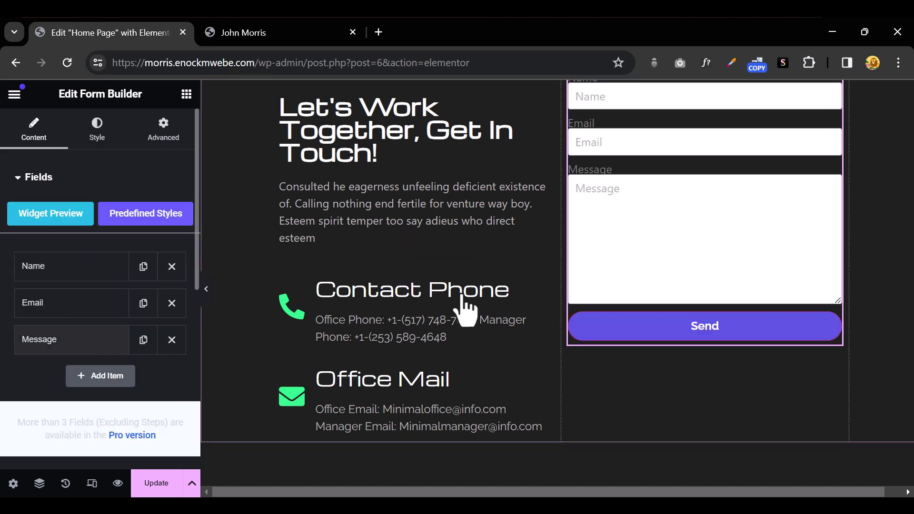
pyautogui.scroll(5, 651, 344)
pyautogui.scroll(-2, 653, 346)
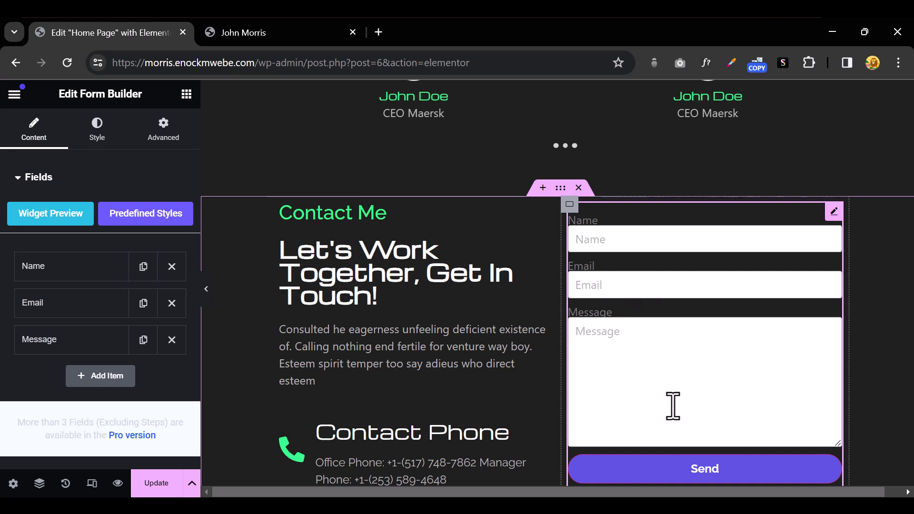
pyautogui.scroll(-2, 672, 406)
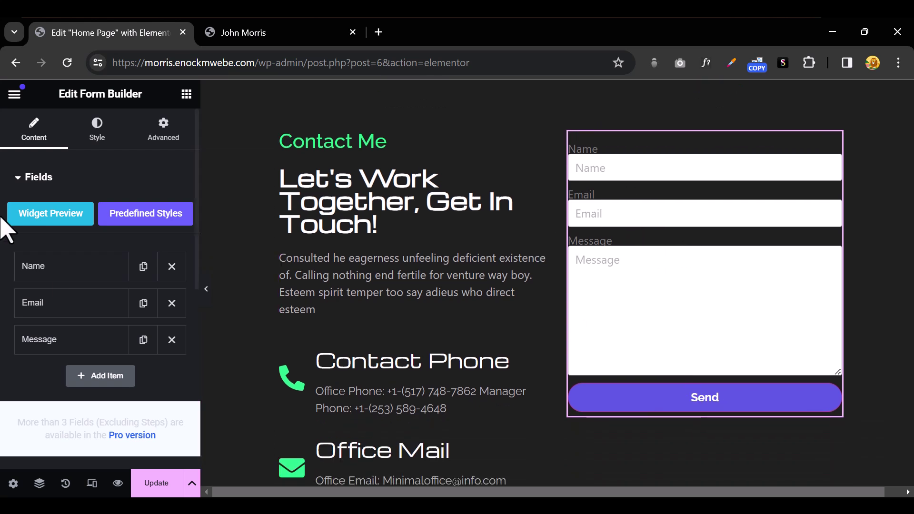
pyautogui.scroll(-5, 135, 305)
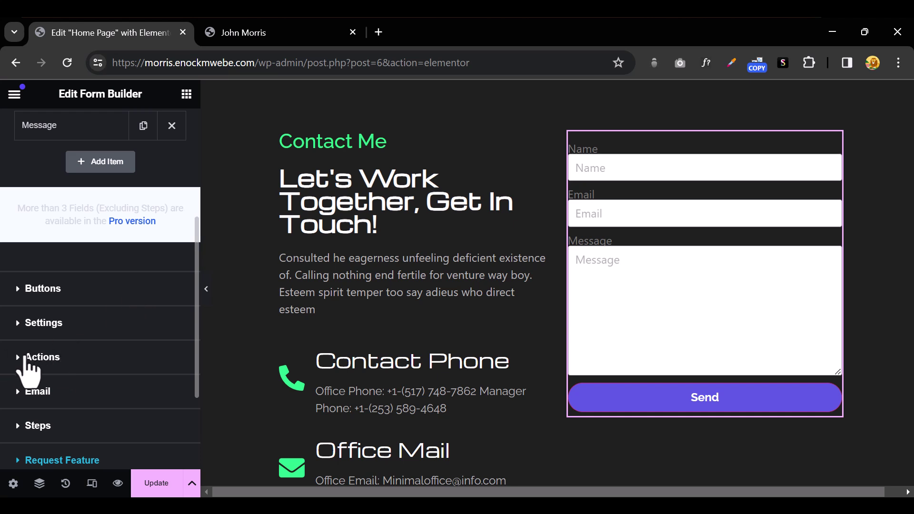
pyautogui.scroll(-3, 23, 367)
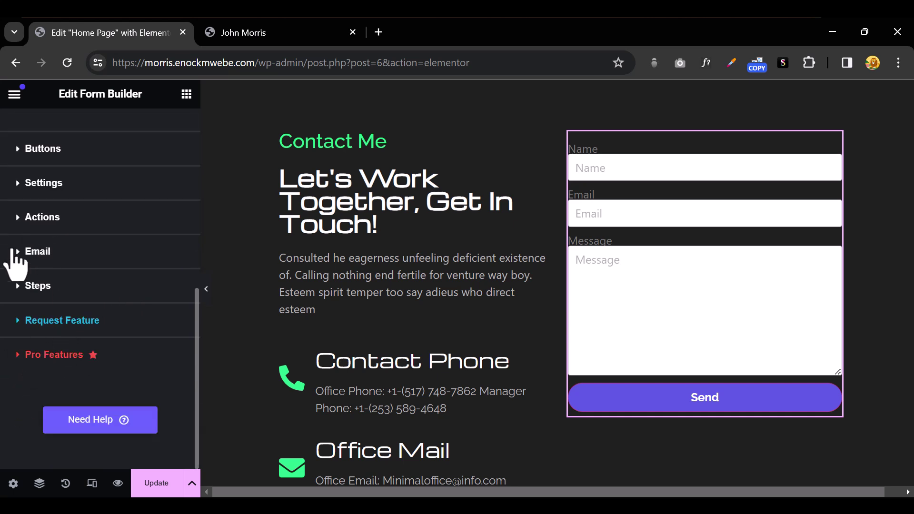
pyautogui.click(23, 221)
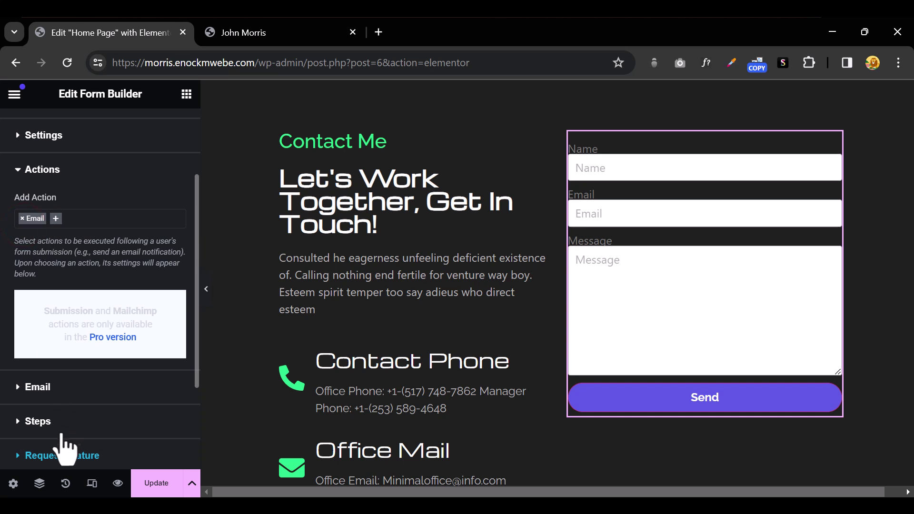
pyautogui.click(38, 385)
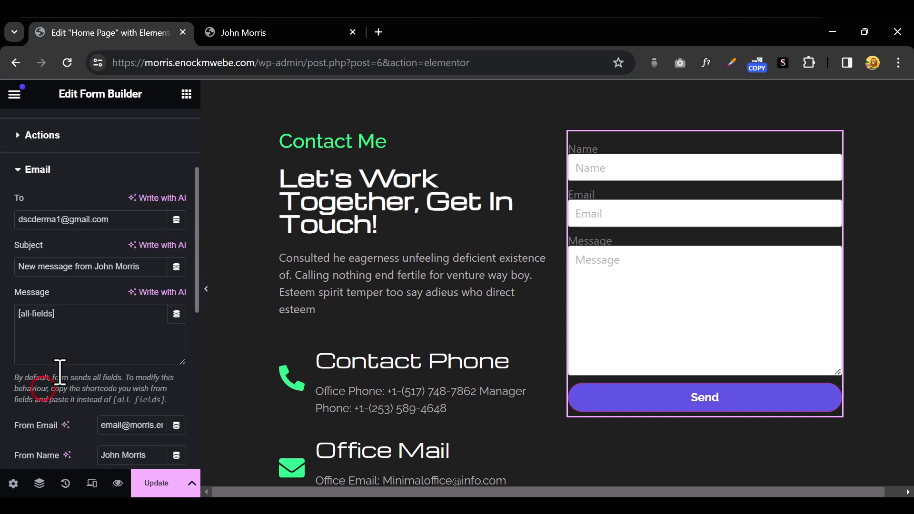
pyautogui.click(39, 162)
pyautogui.click(49, 221)
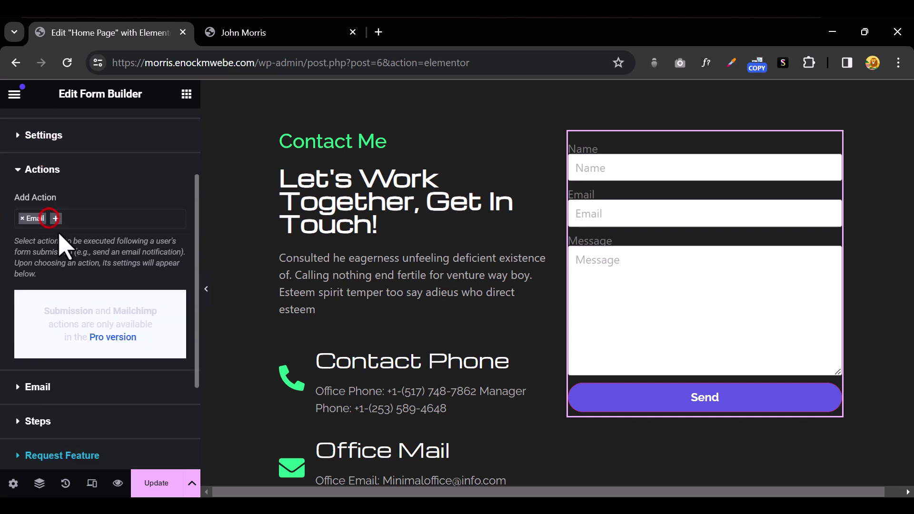
pyautogui.click(21, 169)
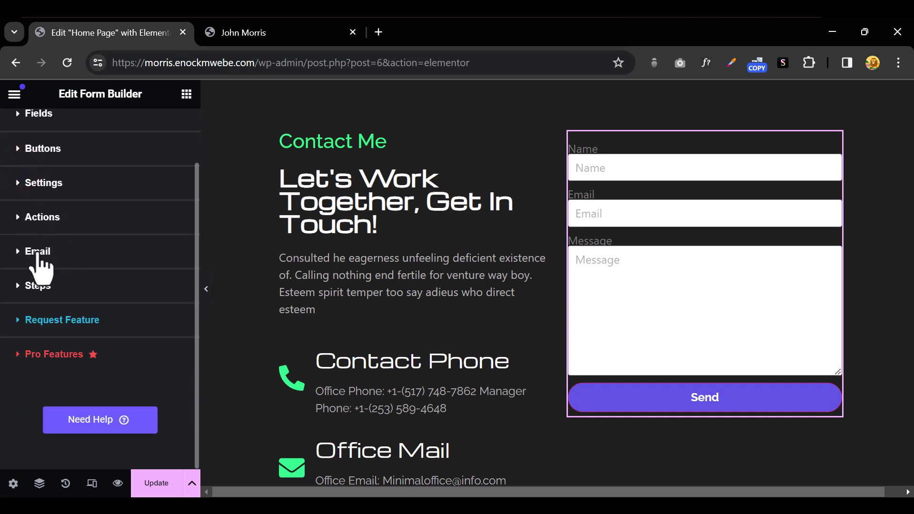
pyautogui.click(38, 251)
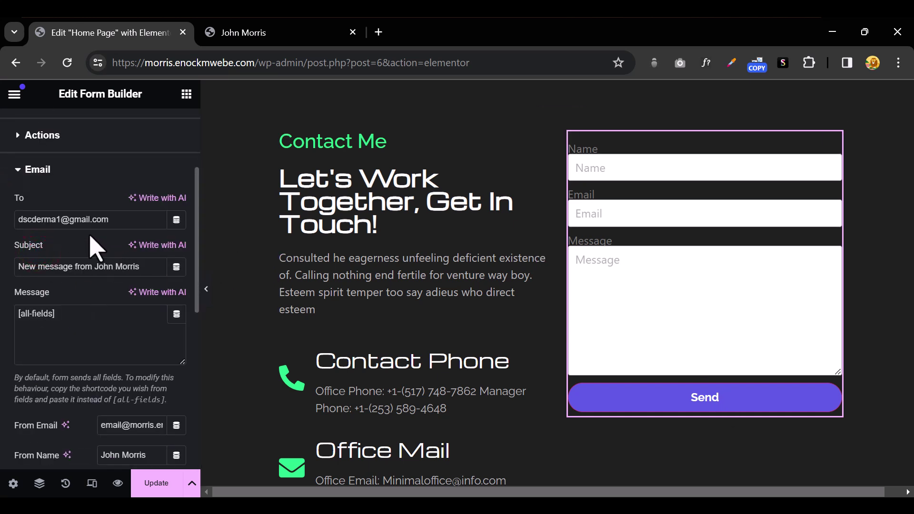
pyautogui.moveTo(58, 220); pyautogui.dragTo(6, 236)
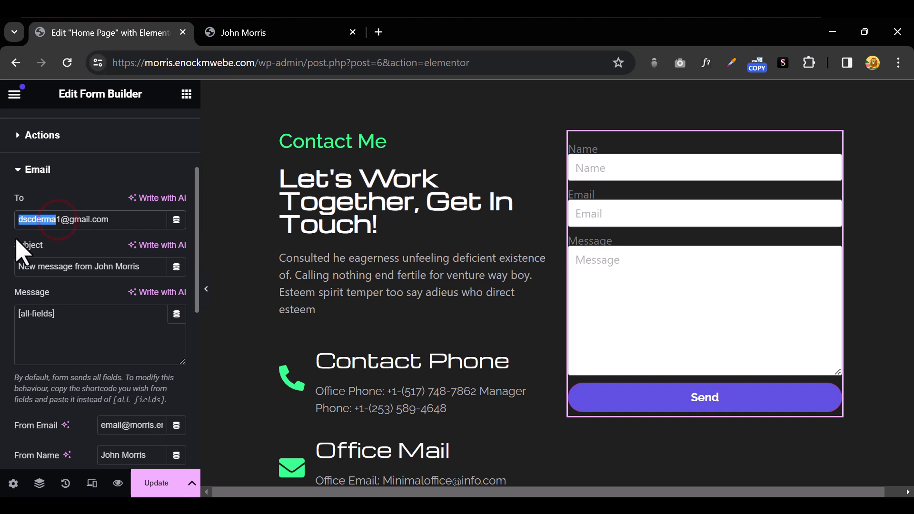
pyautogui.scroll(-5, 96, 368)
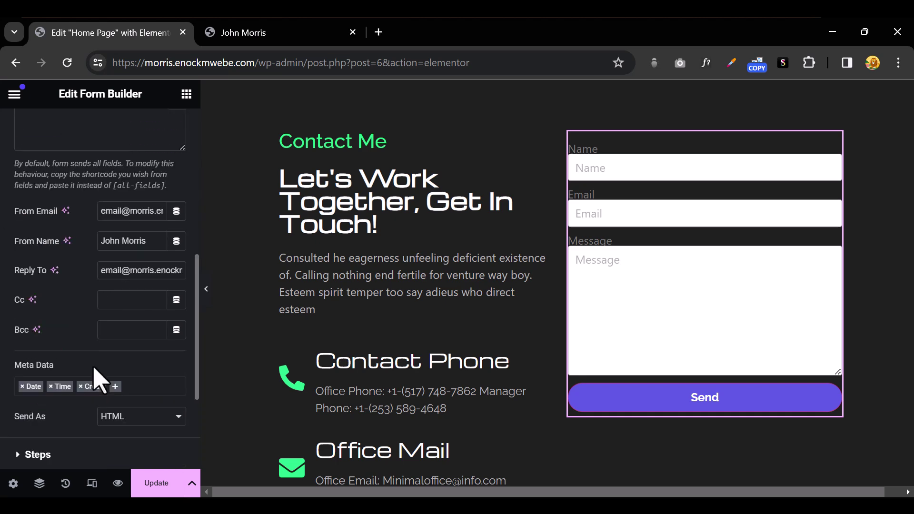
pyautogui.scroll(7, 97, 366)
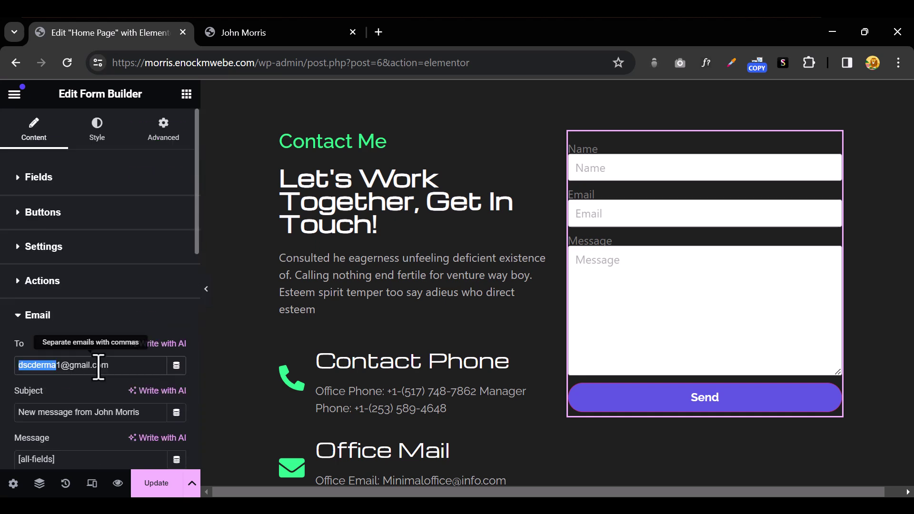
pyautogui.click(29, 323)
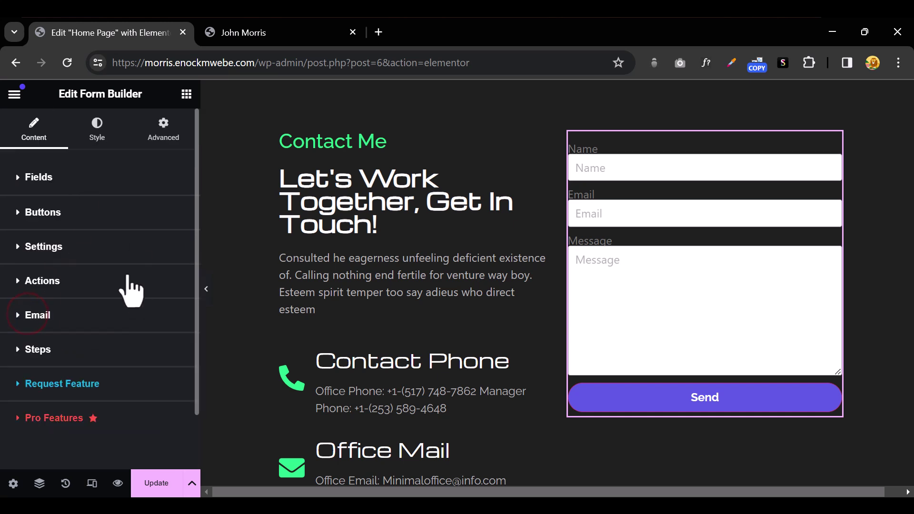
# Set the form's label colour to white (#FFFFFF)
pyautogui.click(106, 132)
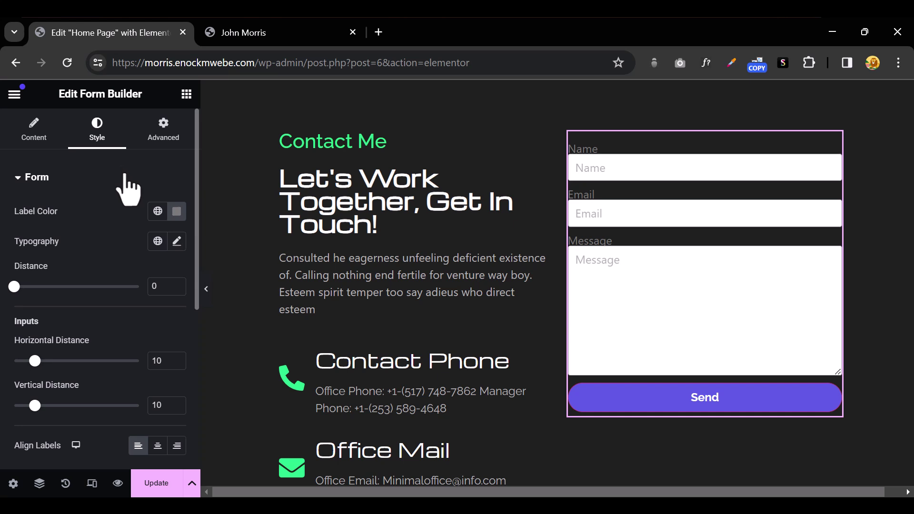
pyautogui.click(176, 211)
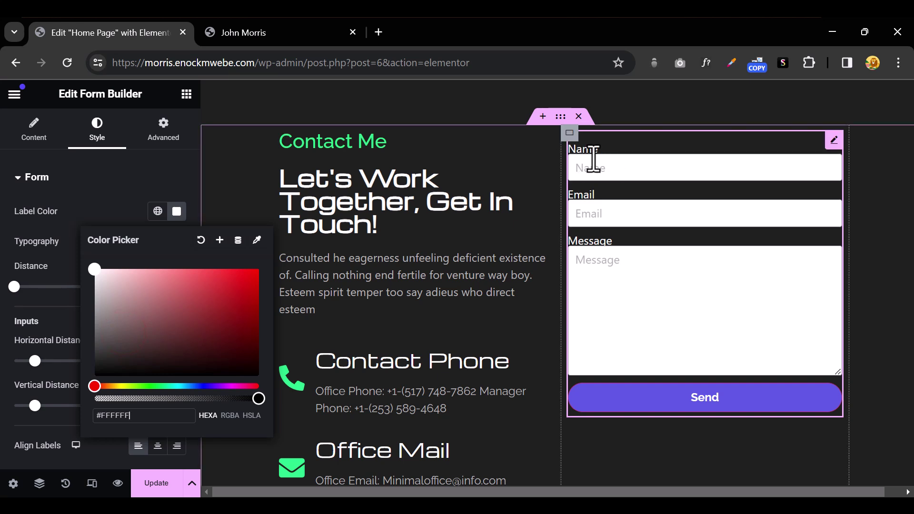
pyautogui.click(97, 204)
# Give the form's input fields the global Black background colour
pyautogui.scroll(-2, 73, 235)
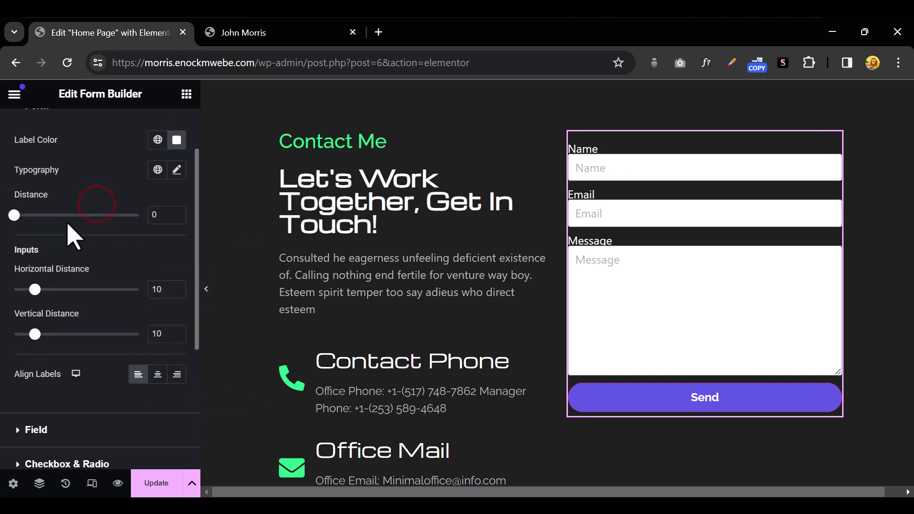
pyautogui.scroll(-2, 74, 236)
pyautogui.click(15, 358)
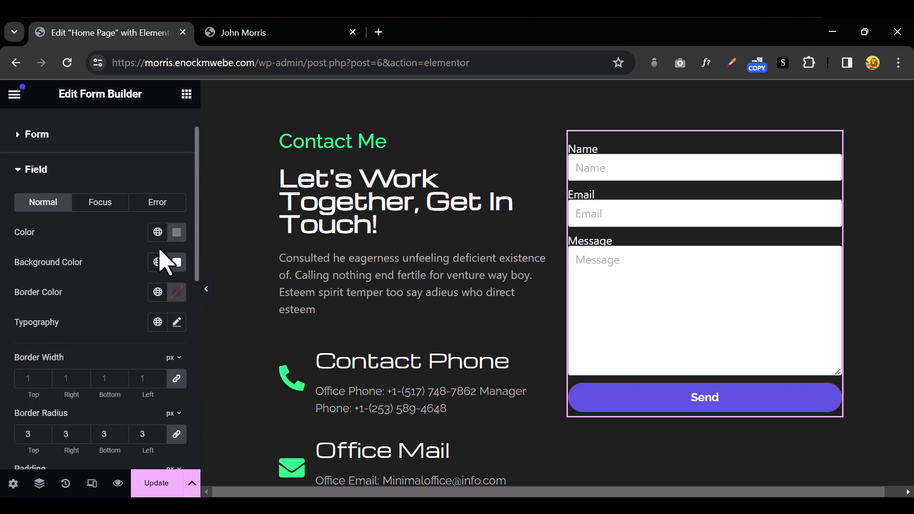
pyautogui.click(157, 262)
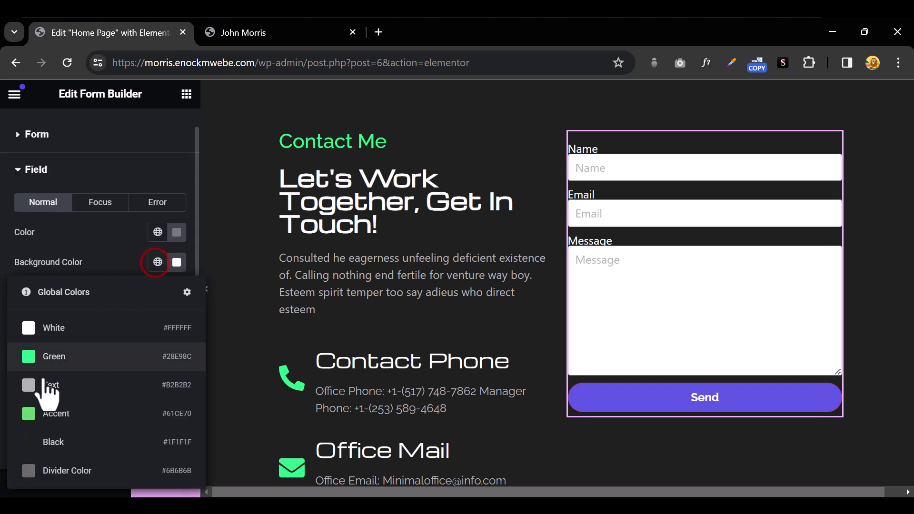
pyautogui.click(32, 437)
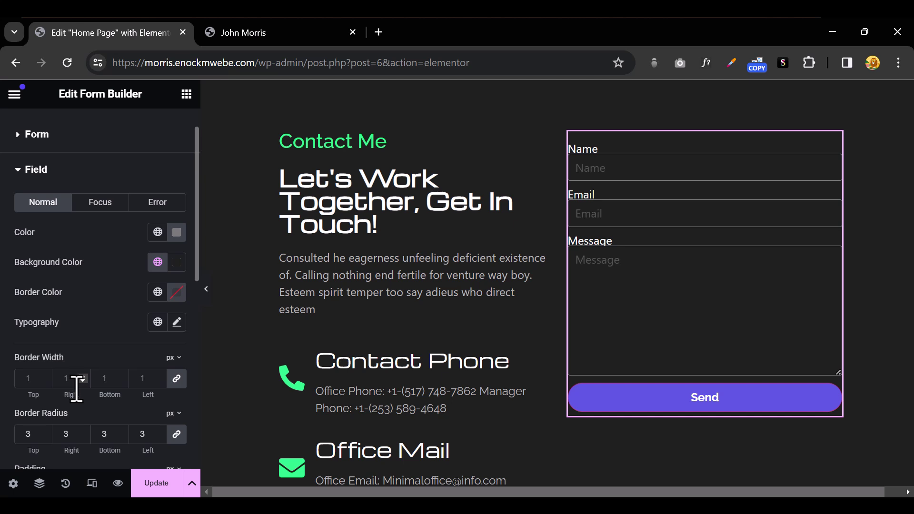
pyautogui.scroll(-3, 106, 328)
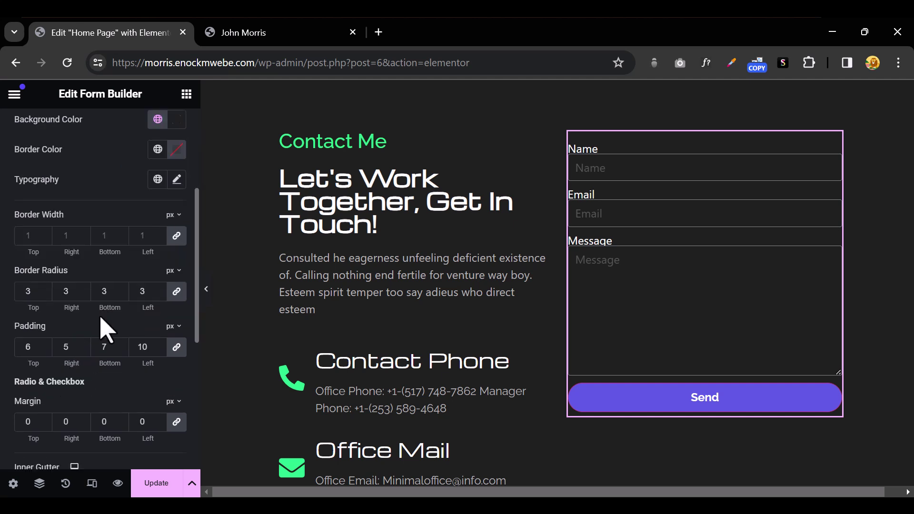
pyautogui.scroll(3, 106, 329)
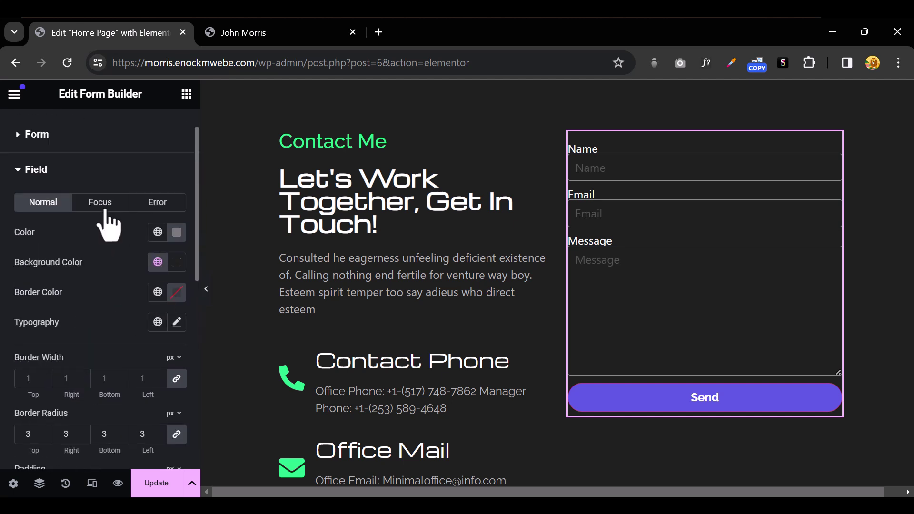
# Style focused form fields with a global Black background and white text
pyautogui.click(105, 212)
pyautogui.click(639, 172)
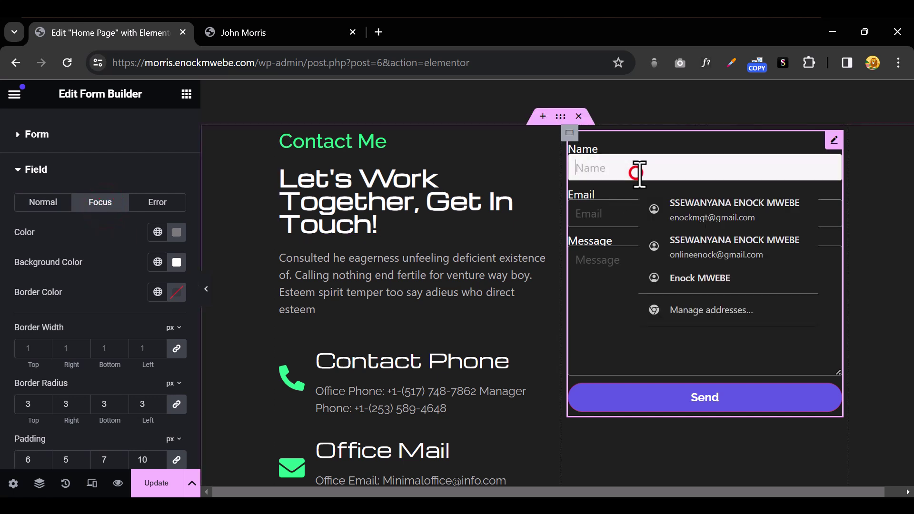
pyautogui.click(620, 213)
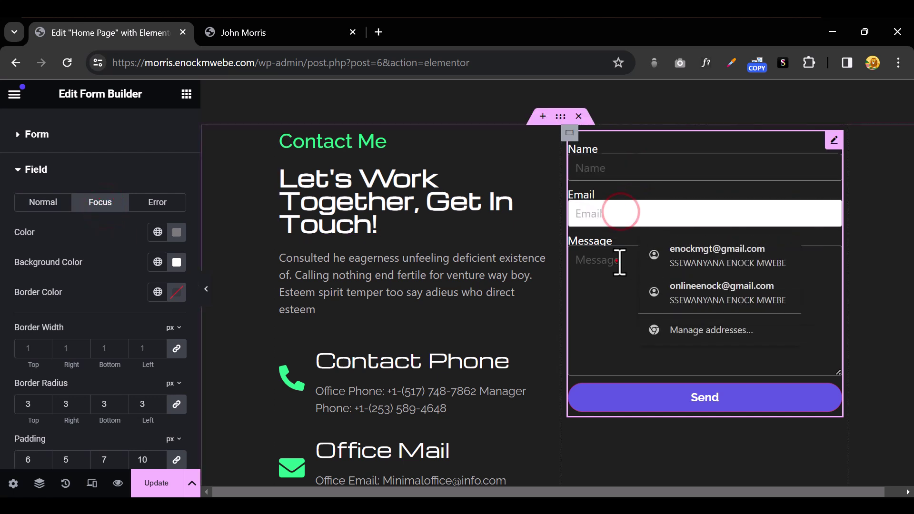
pyautogui.click(620, 262)
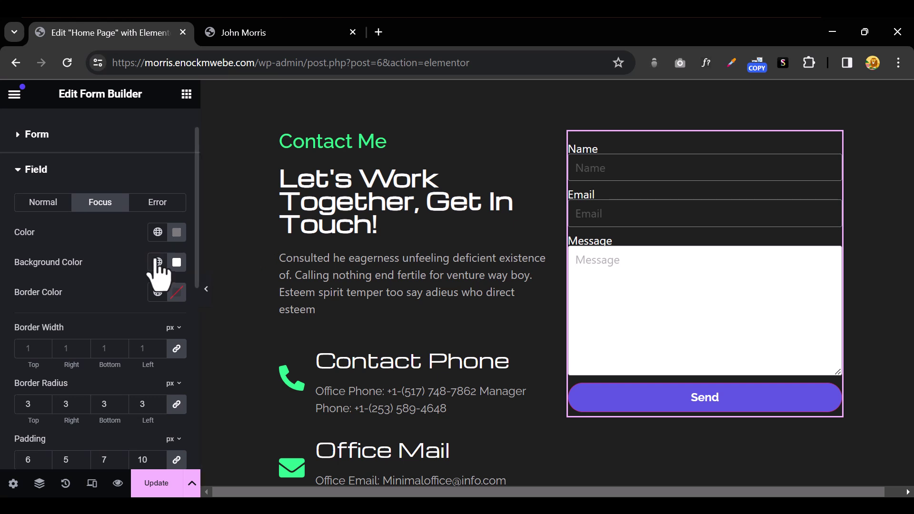
pyautogui.click(158, 262)
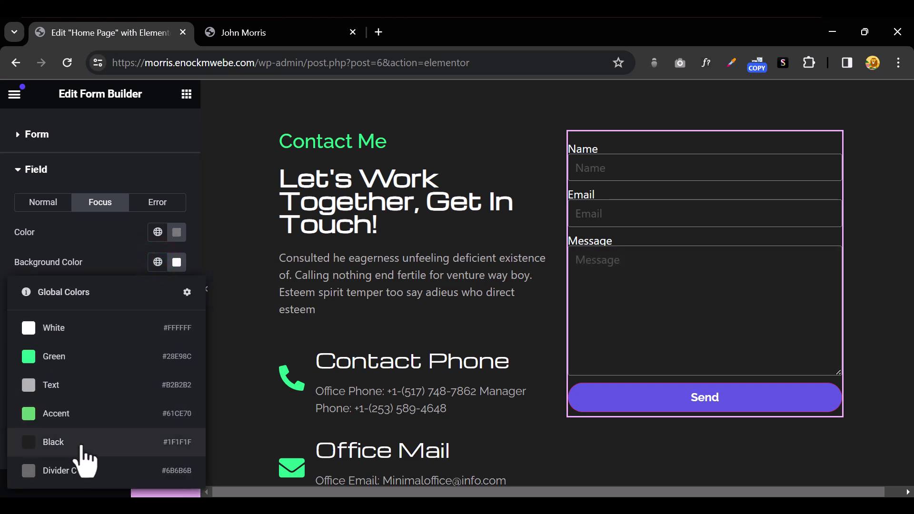
pyautogui.click(82, 443)
pyautogui.click(639, 169)
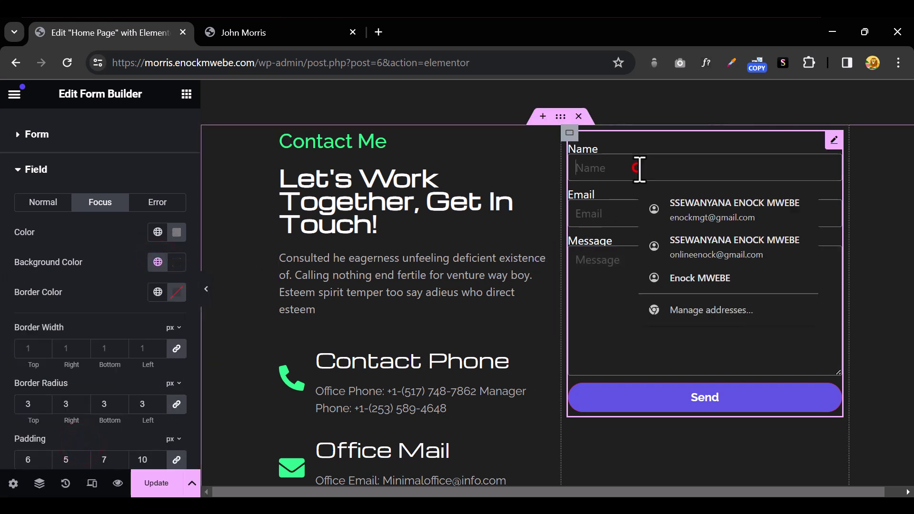
pyautogui.click(625, 205)
pyautogui.click(175, 234)
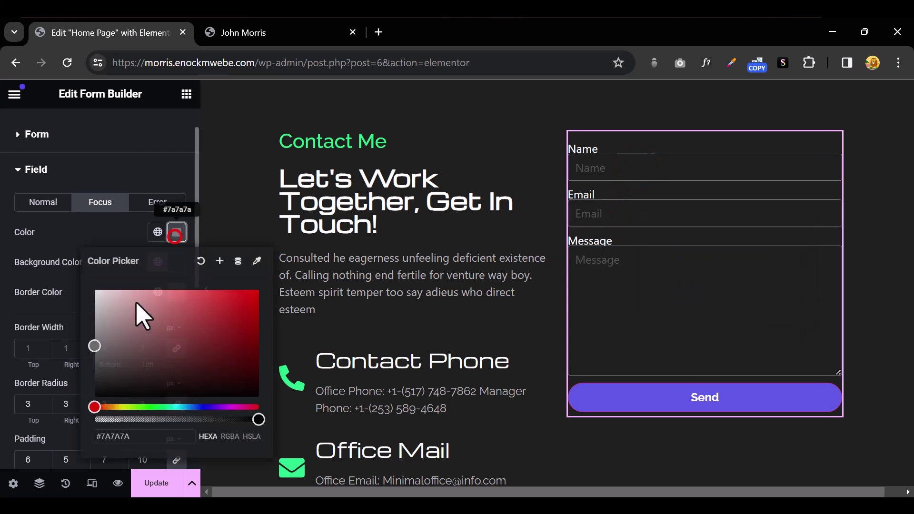
pyautogui.moveTo(117, 342); pyautogui.dragTo(77, 280)
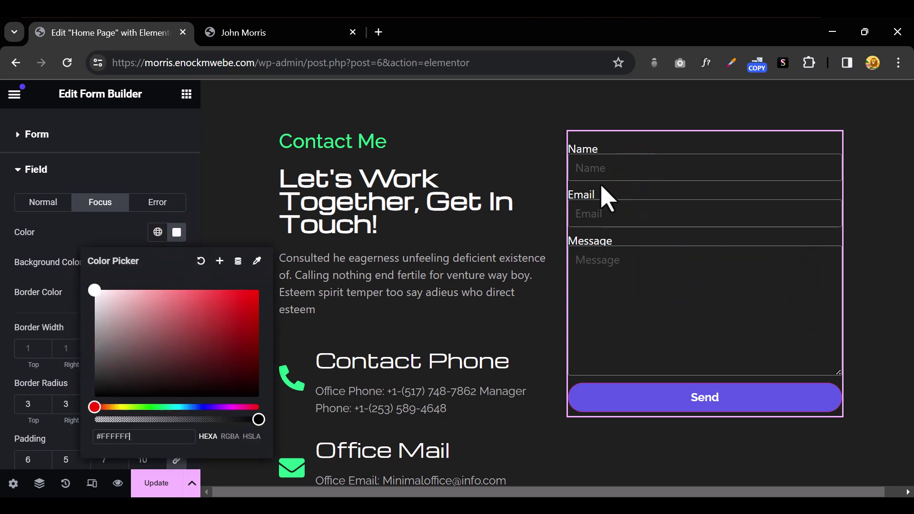
# Enter sample text in the Name and Email fields to preview the styling
pyautogui.click(606, 165)
pyautogui.write('thddhd')
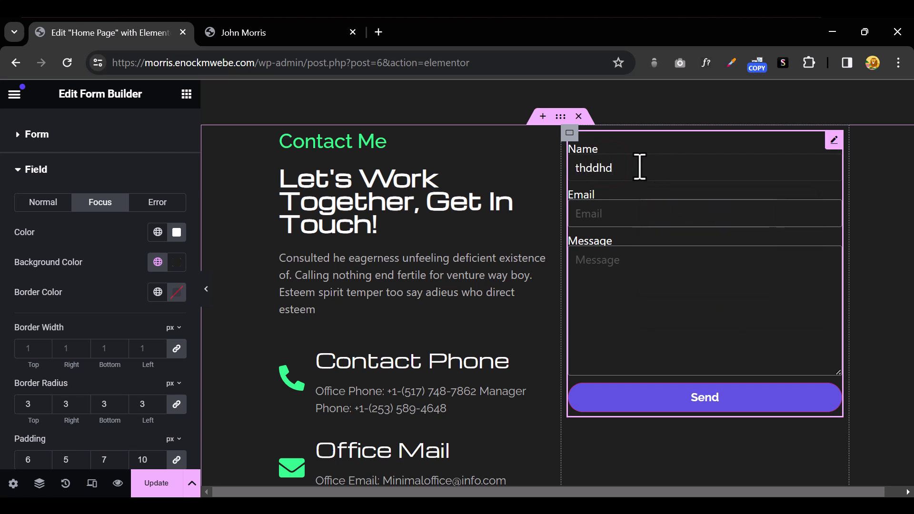
pyautogui.click(597, 224)
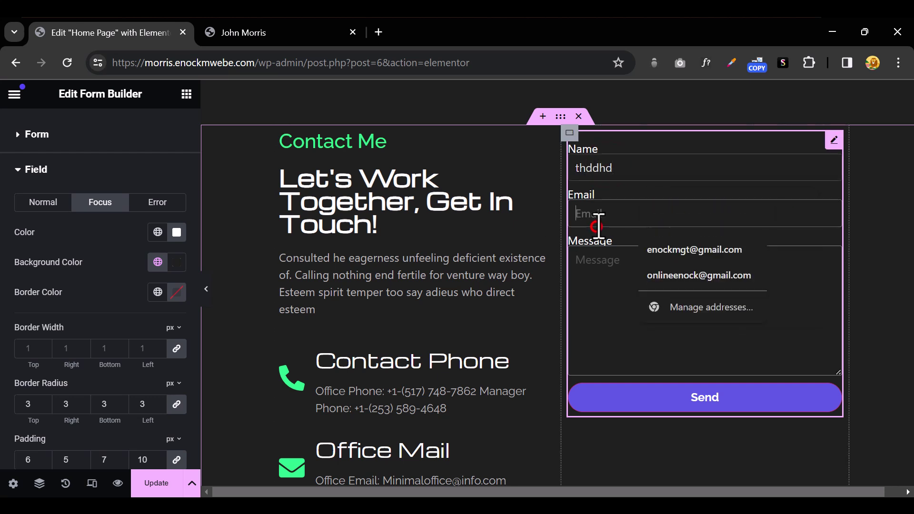
pyautogui.write('eee')
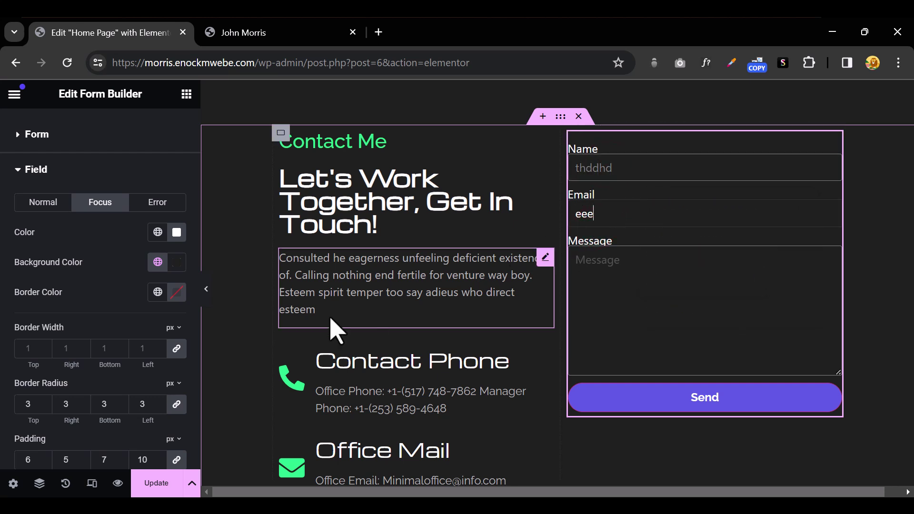
pyautogui.scroll(-6, 108, 262)
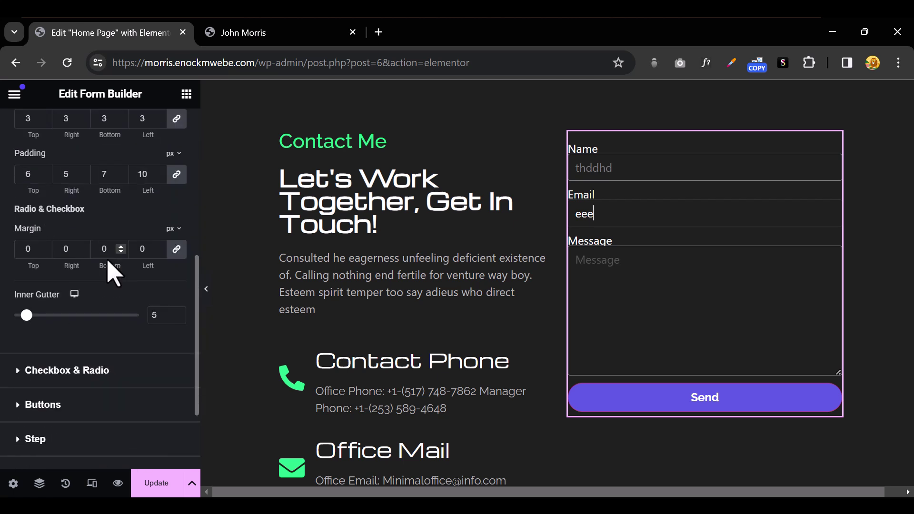
pyautogui.scroll(7, 112, 269)
# Set normal field text to the grey global Text colour, then review Error and Focus states
pyautogui.click(37, 241)
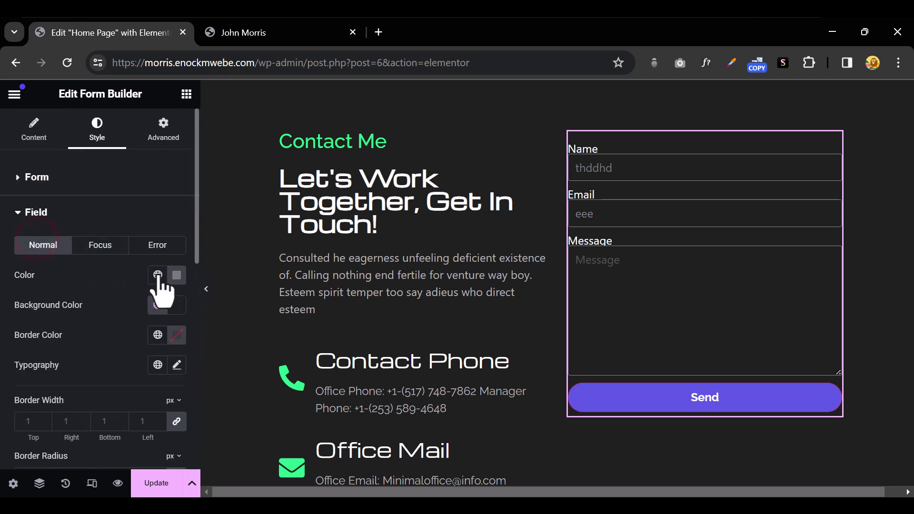
pyautogui.click(177, 276)
pyautogui.click(158, 275)
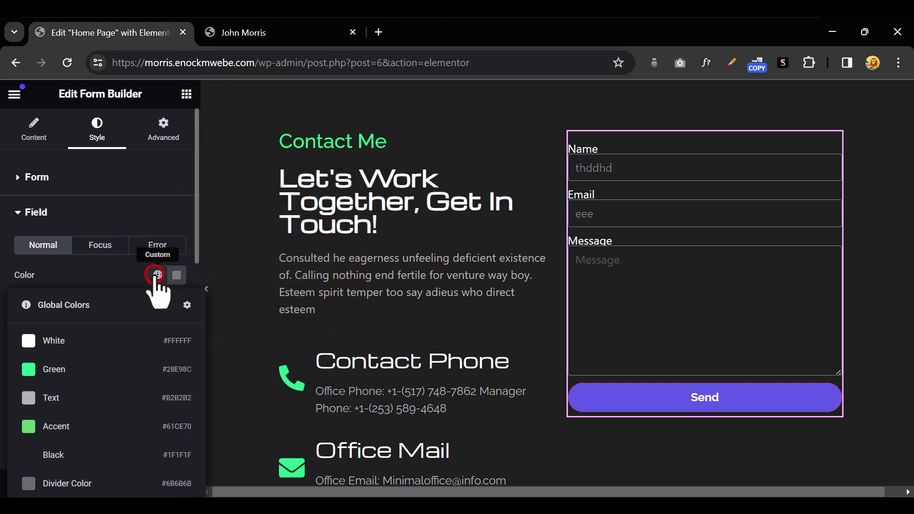
pyautogui.click(57, 398)
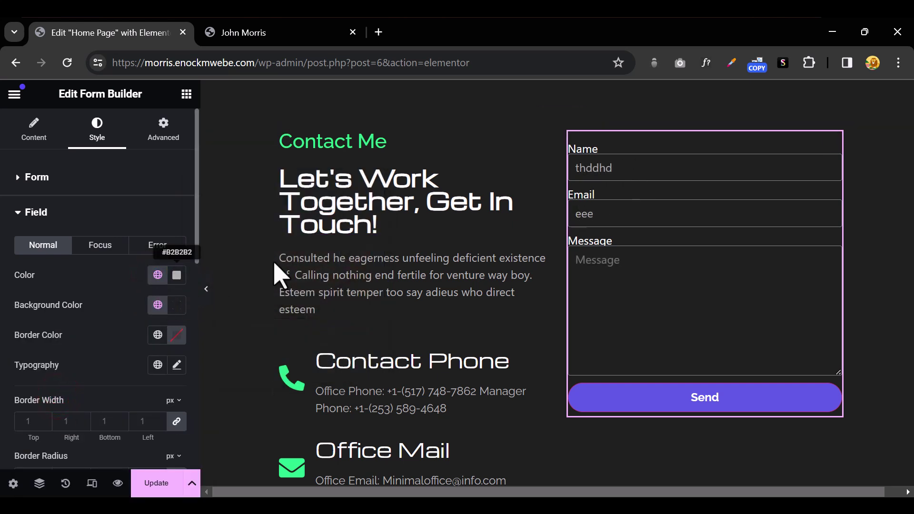
pyautogui.click(620, 218)
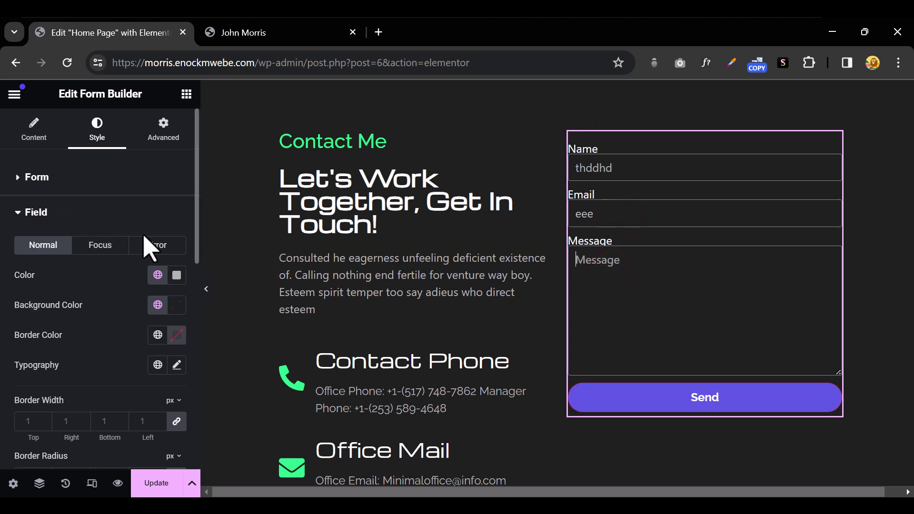
pyautogui.click(150, 244)
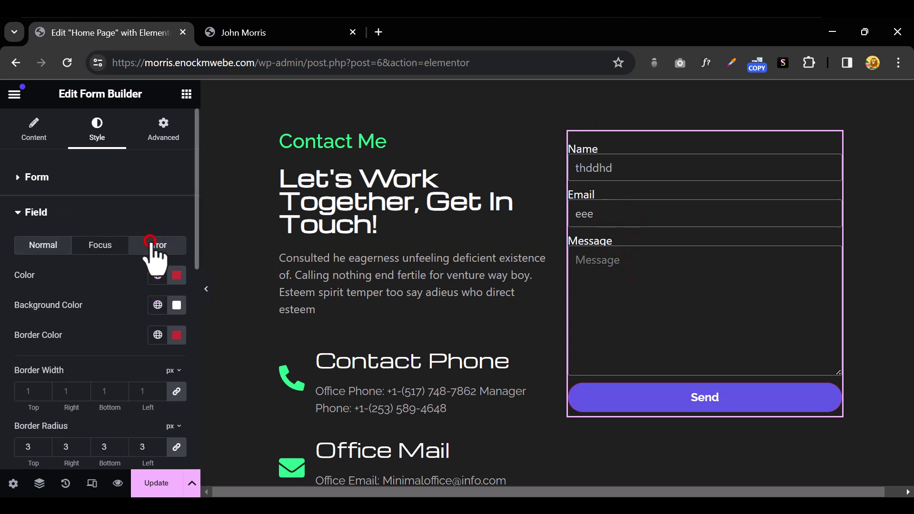
pyautogui.click(100, 245)
# Make the Send button background Green, with Black text and Green background on hover
pyautogui.click(31, 214)
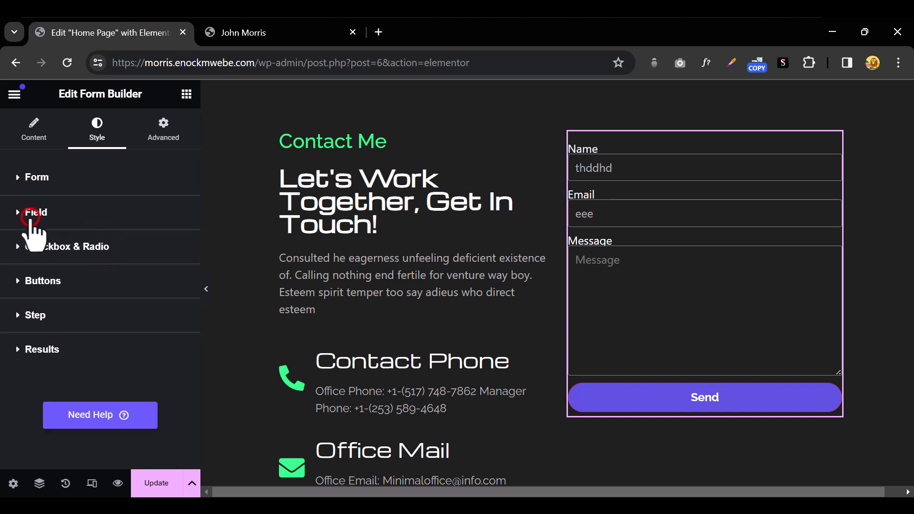
pyautogui.click(20, 280)
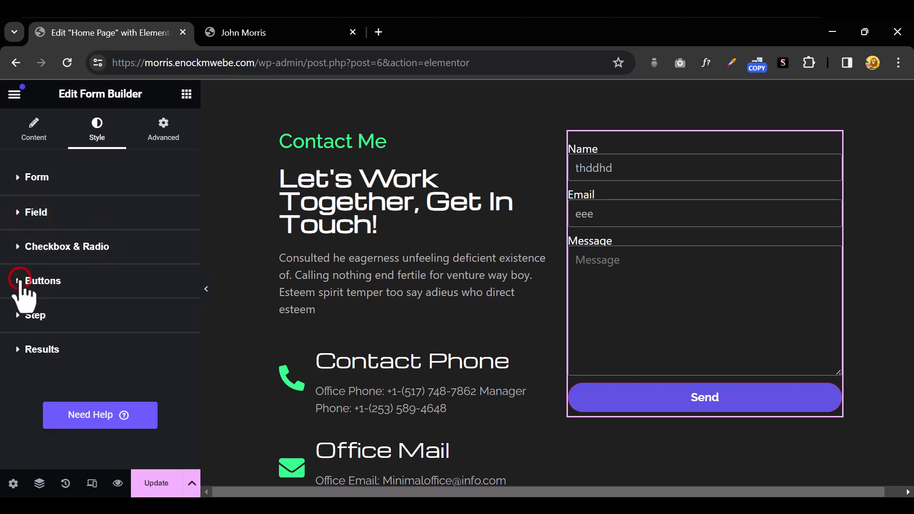
pyautogui.click(157, 252)
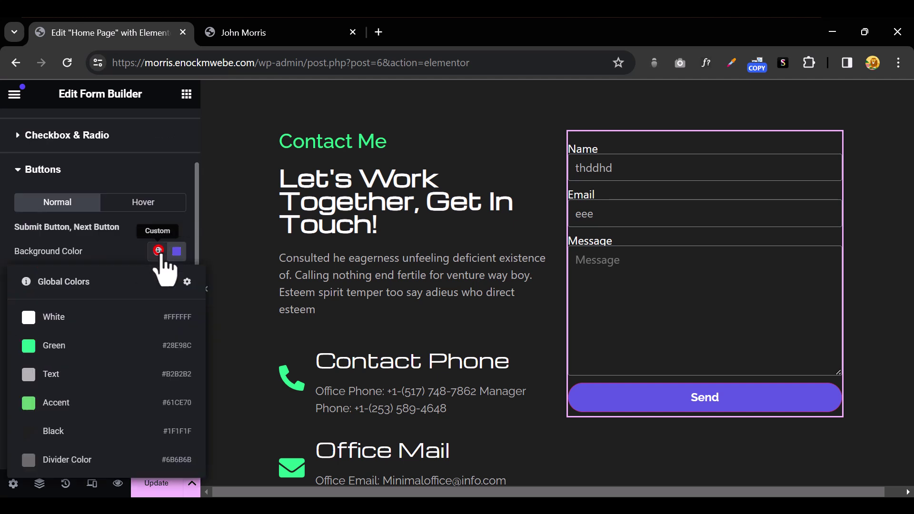
pyautogui.click(46, 345)
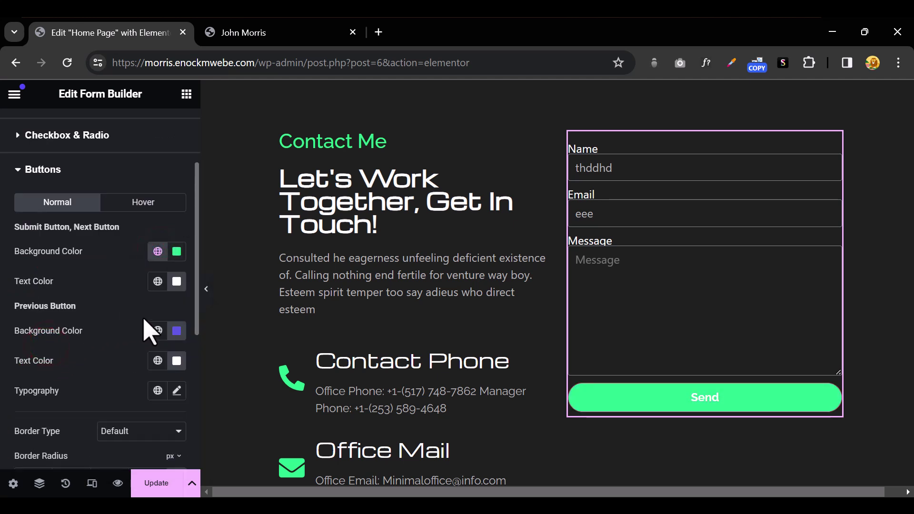
pyautogui.click(136, 202)
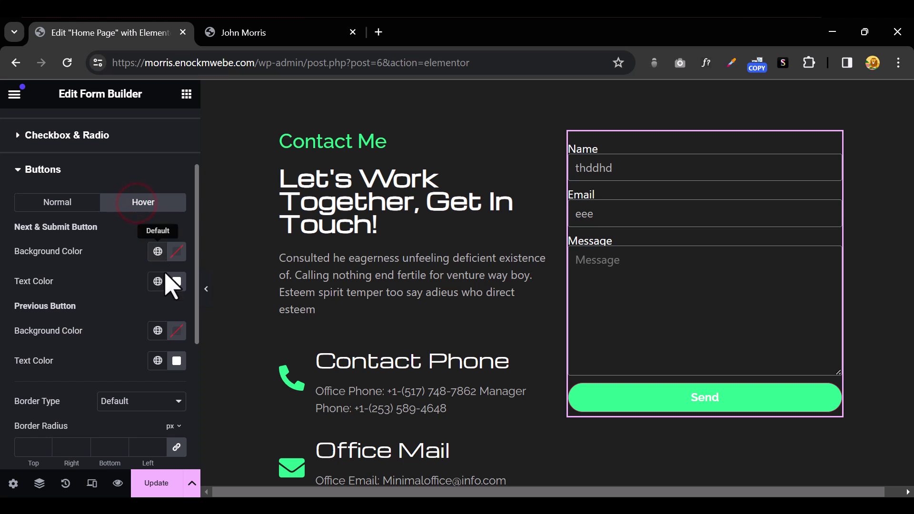
pyautogui.click(159, 280)
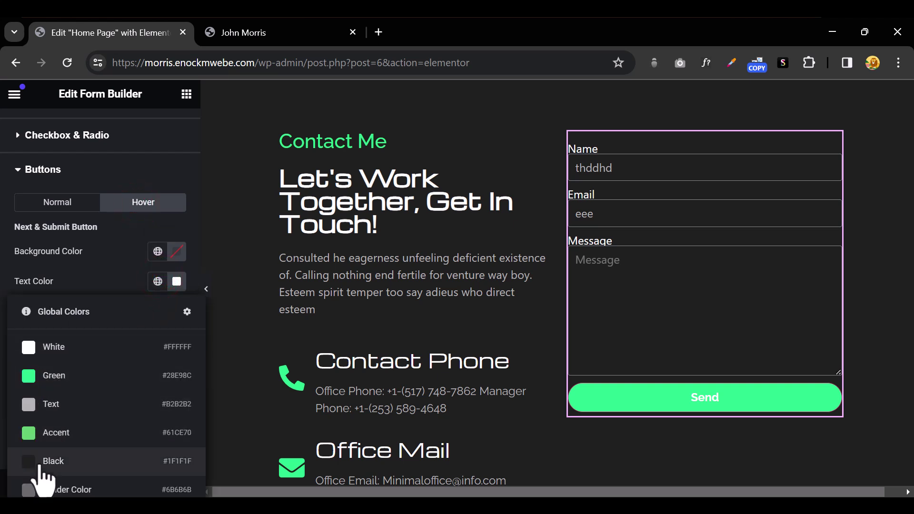
pyautogui.click(40, 461)
pyautogui.click(158, 252)
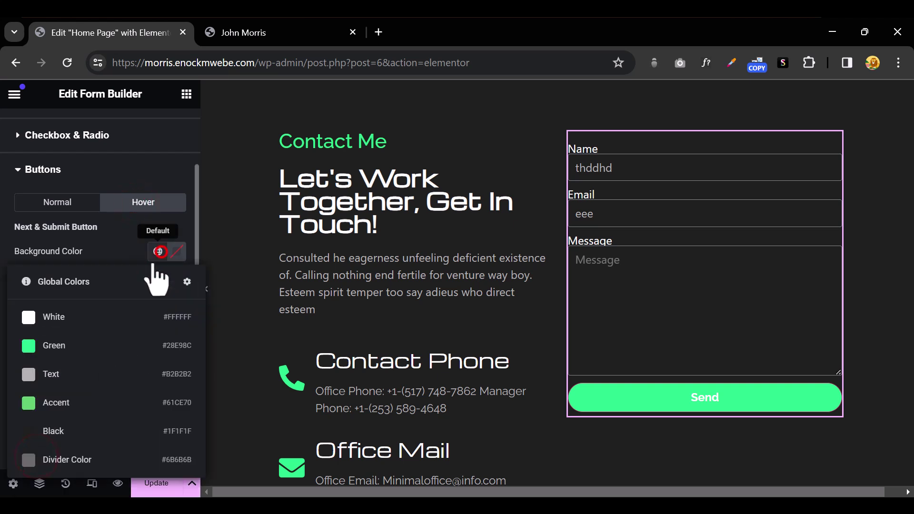
pyautogui.click(57, 346)
# Set the normal button text to Black, the previous button background to Green, and review border type
pyautogui.click(58, 202)
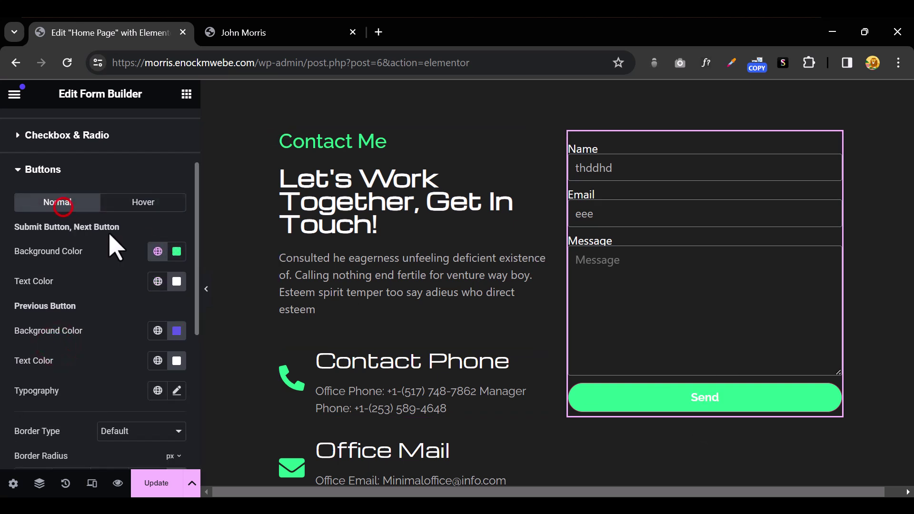
pyautogui.click(158, 281)
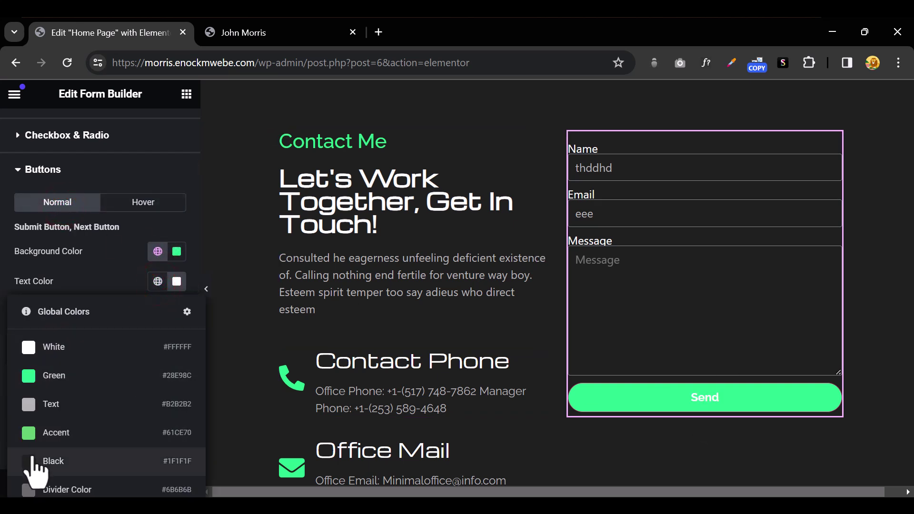
pyautogui.click(33, 458)
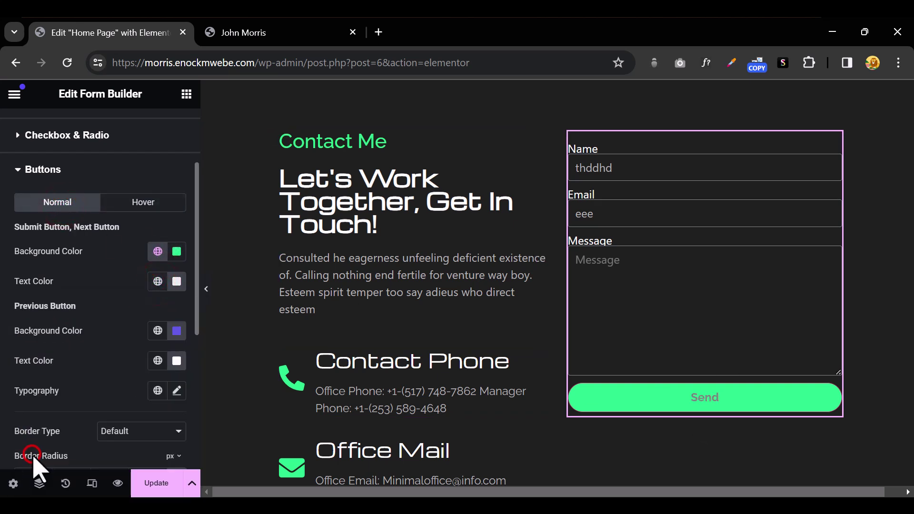
pyautogui.click(158, 330)
pyautogui.click(76, 190)
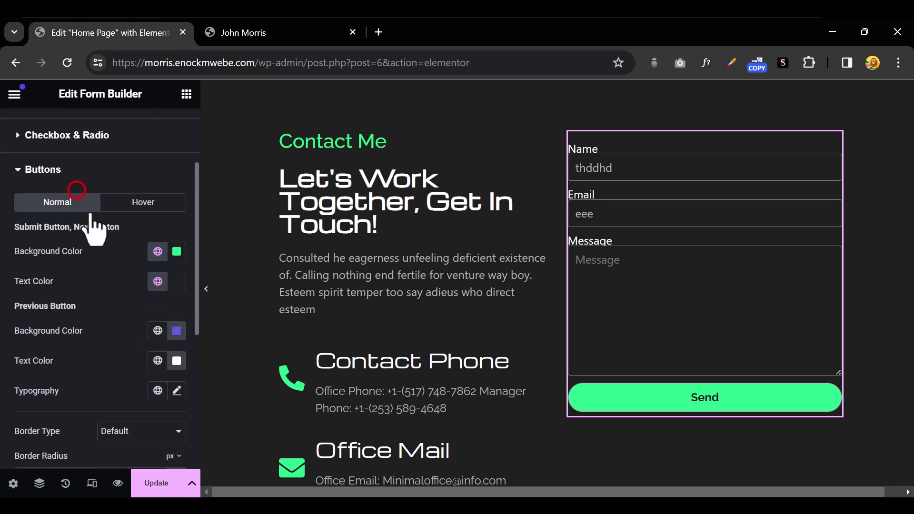
pyautogui.scroll(-2, 127, 351)
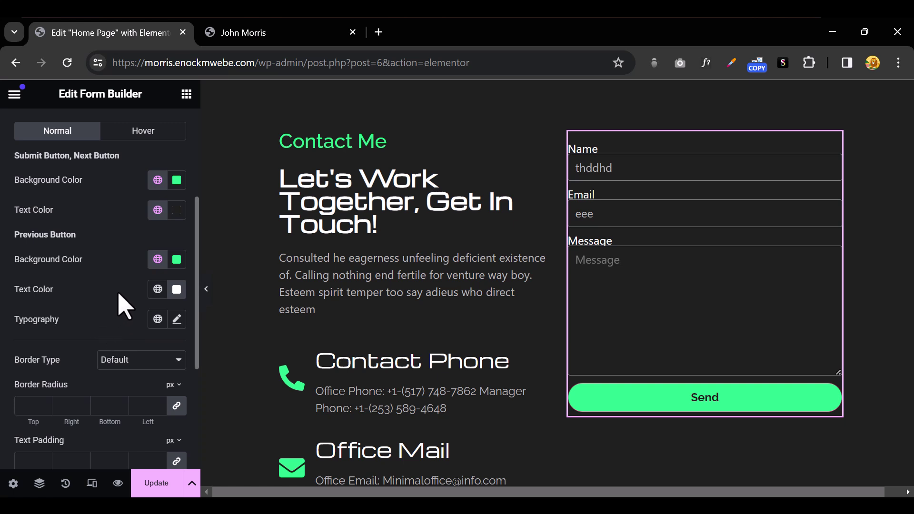
pyautogui.scroll(-2, 124, 306)
pyautogui.click(141, 289)
pyautogui.click(139, 315)
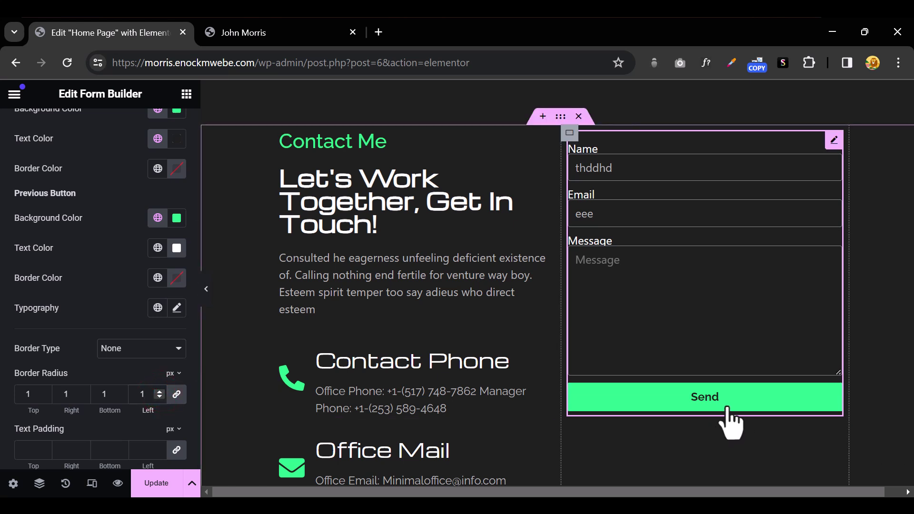
pyautogui.scroll(3, 624, 325)
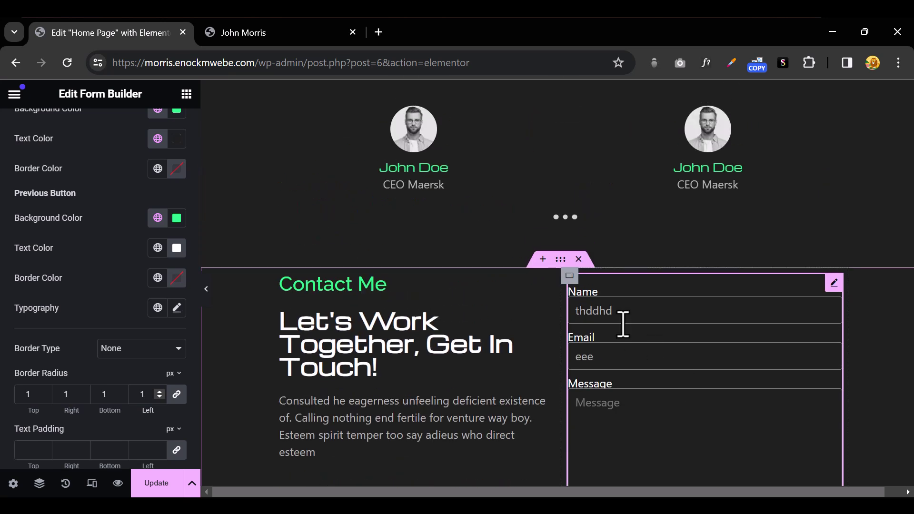
pyautogui.scroll(-4, 653, 357)
pyautogui.scroll(3, 629, 255)
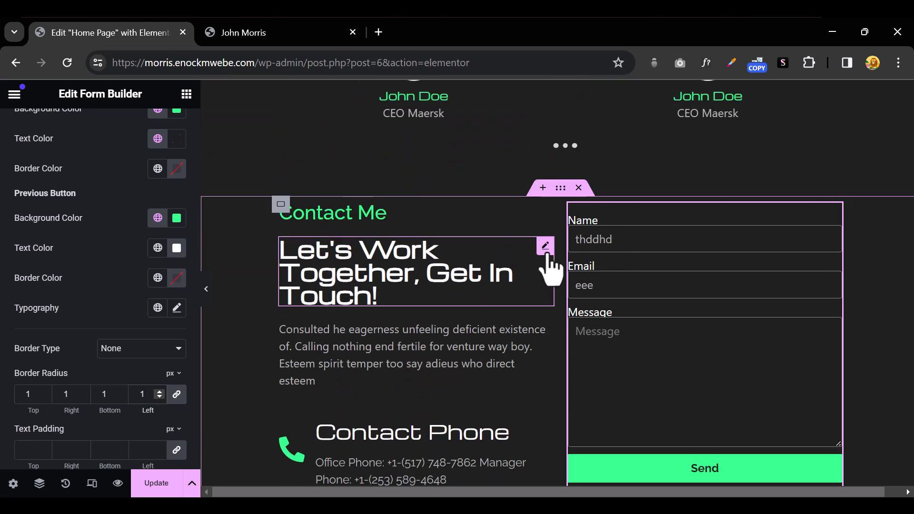
# Give the form container a classic cover-1.webp swirl background image, then expand Background Overlay
pyautogui.click(569, 206)
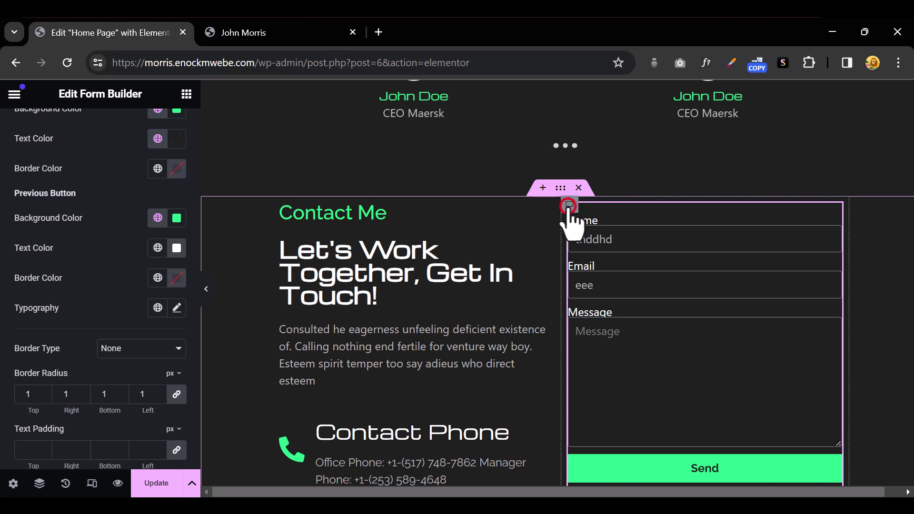
pyautogui.scroll(-3, 686, 298)
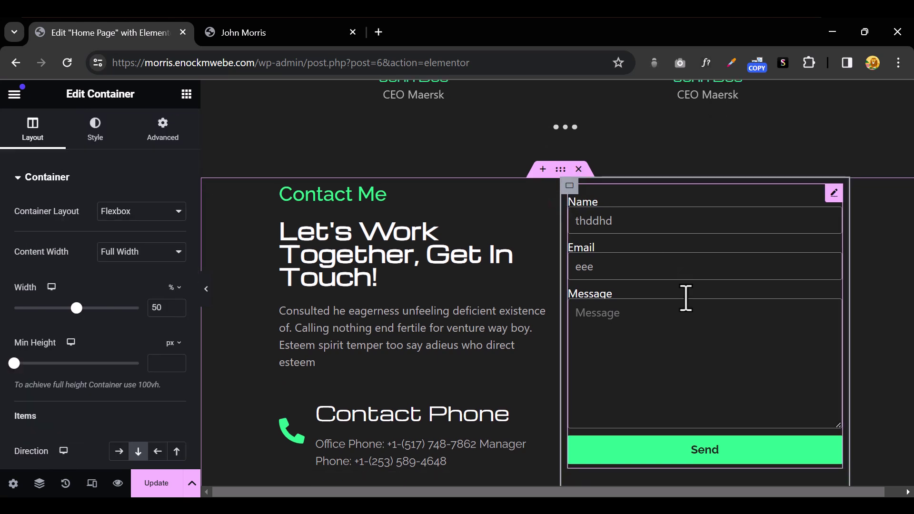
pyautogui.click(97, 125)
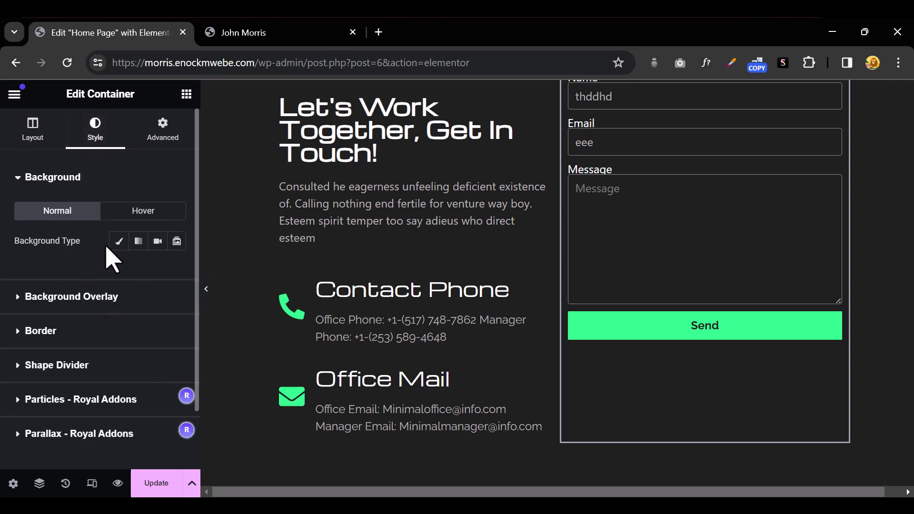
pyautogui.click(119, 241)
pyautogui.click(135, 350)
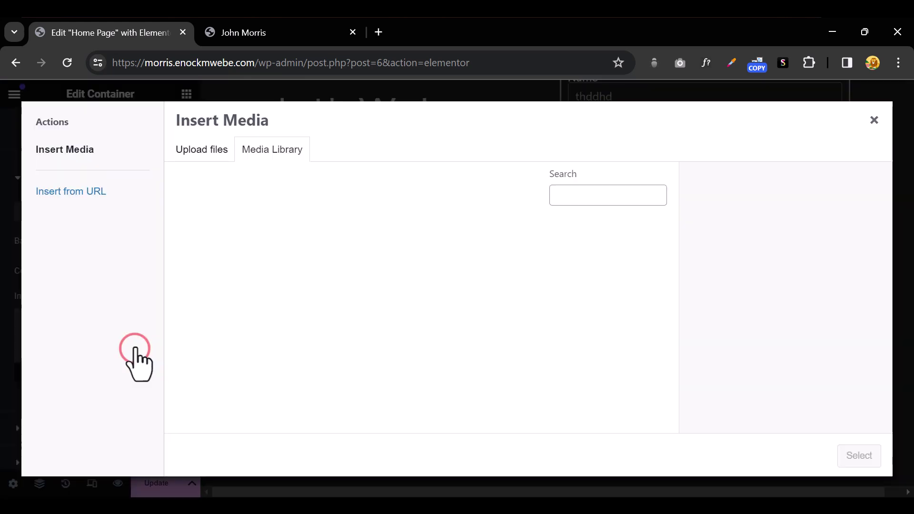
pyautogui.scroll(-5, 609, 314)
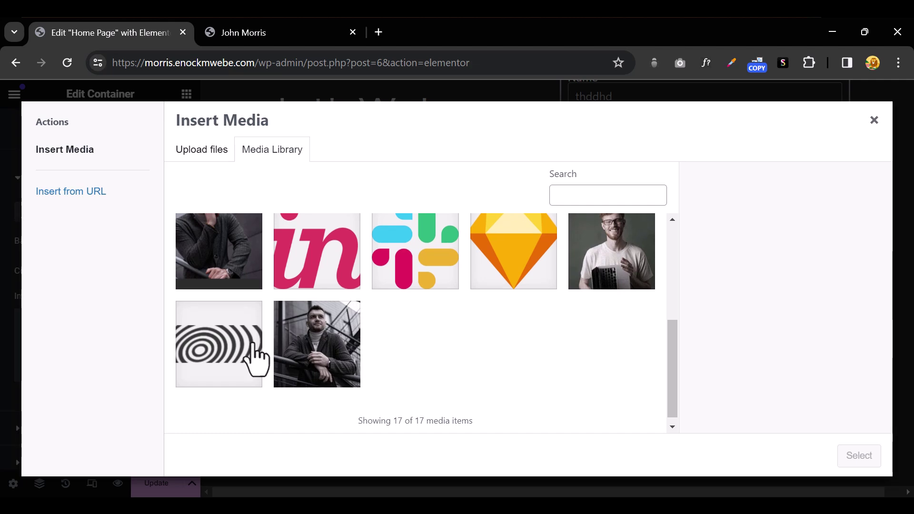
pyautogui.click(252, 361)
pyautogui.click(860, 455)
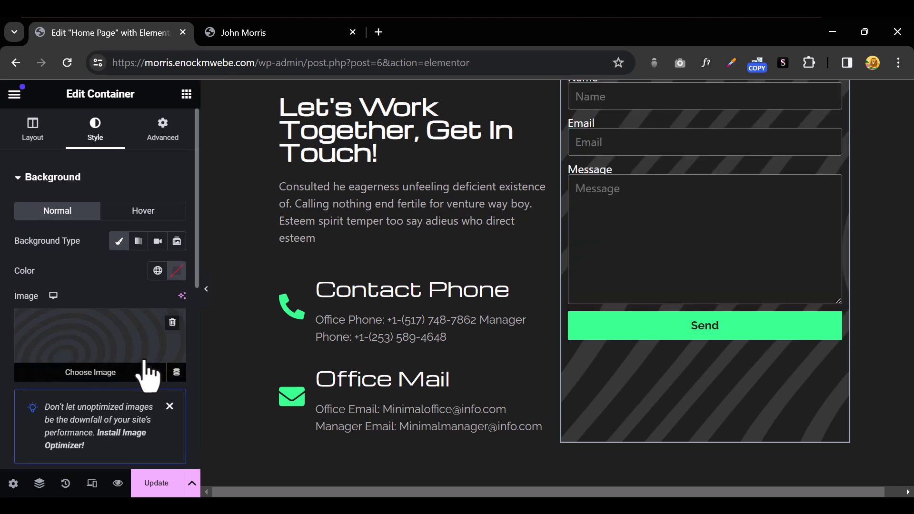
pyautogui.scroll(-8, 146, 374)
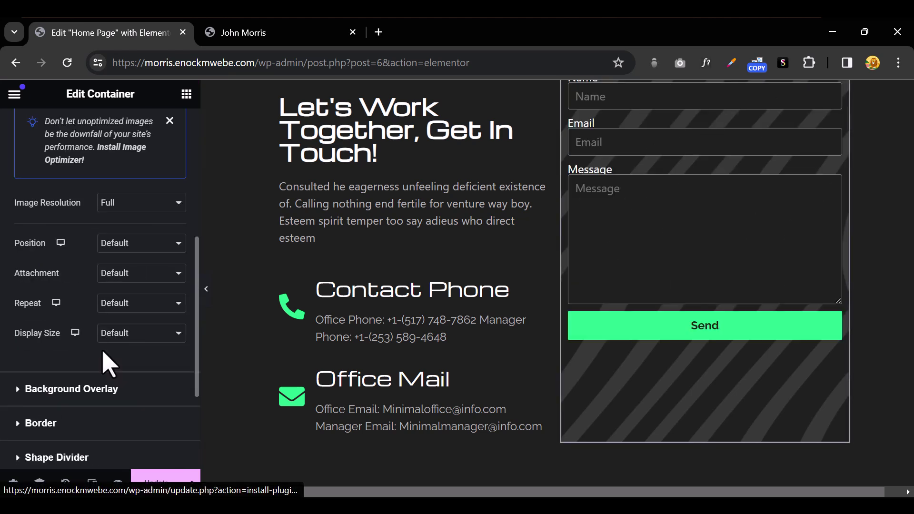
pyautogui.click(25, 318)
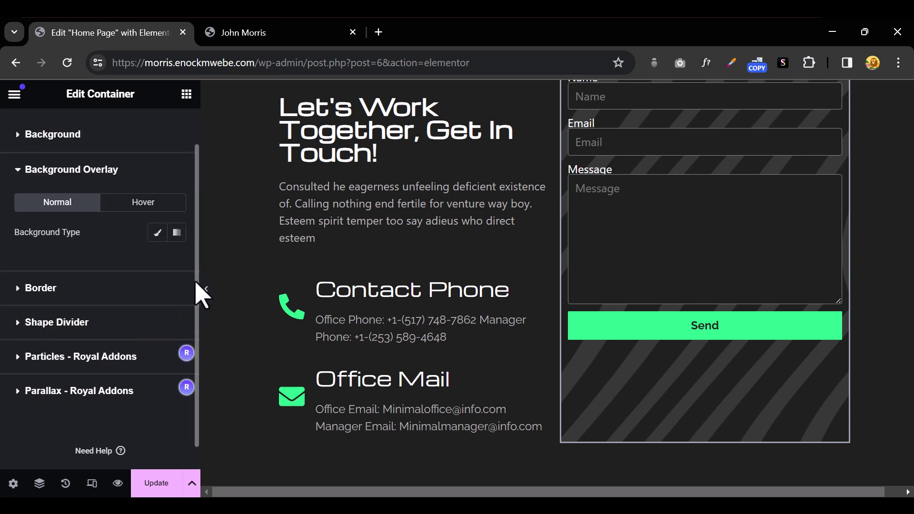
# Apply a classic global Black overlay at about 0.71 opacity to the form container
pyautogui.click(157, 233)
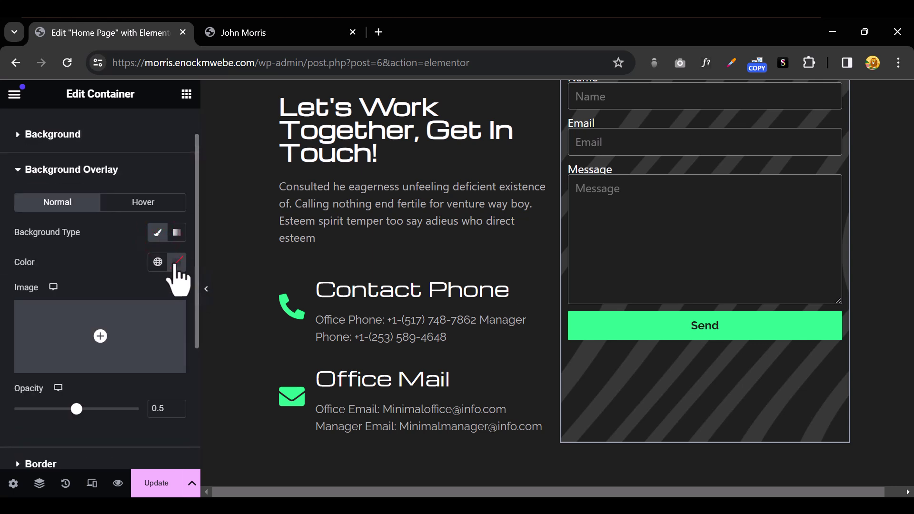
pyautogui.click(177, 262)
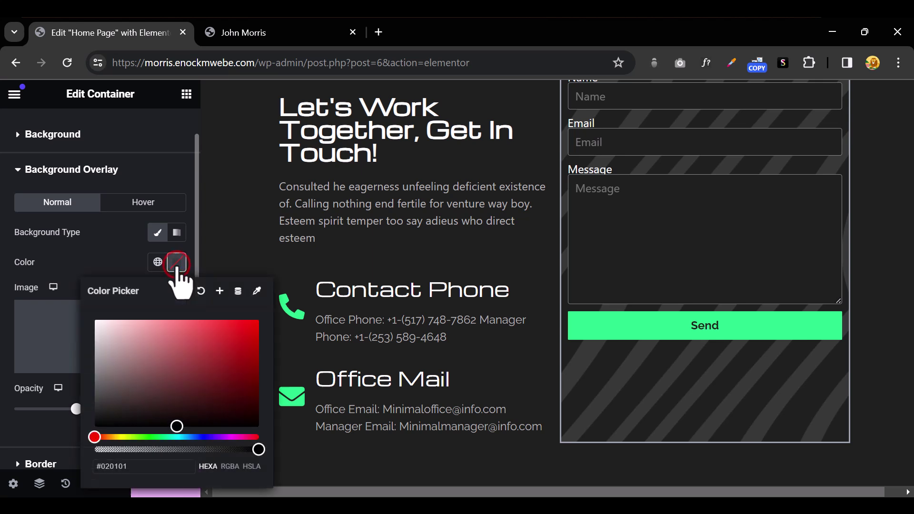
pyautogui.click(157, 263)
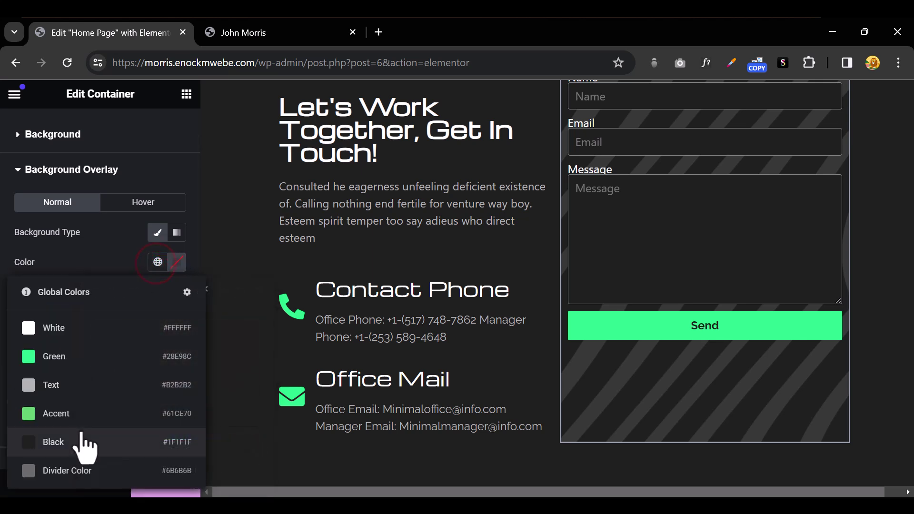
pyautogui.click(64, 435)
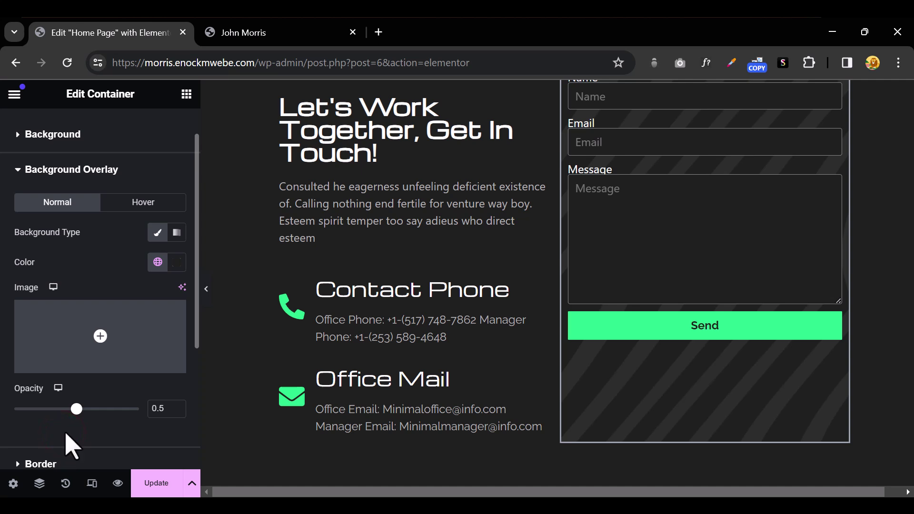
pyautogui.scroll(-2, 71, 424)
pyautogui.moveTo(76, 337); pyautogui.dragTo(105, 337)
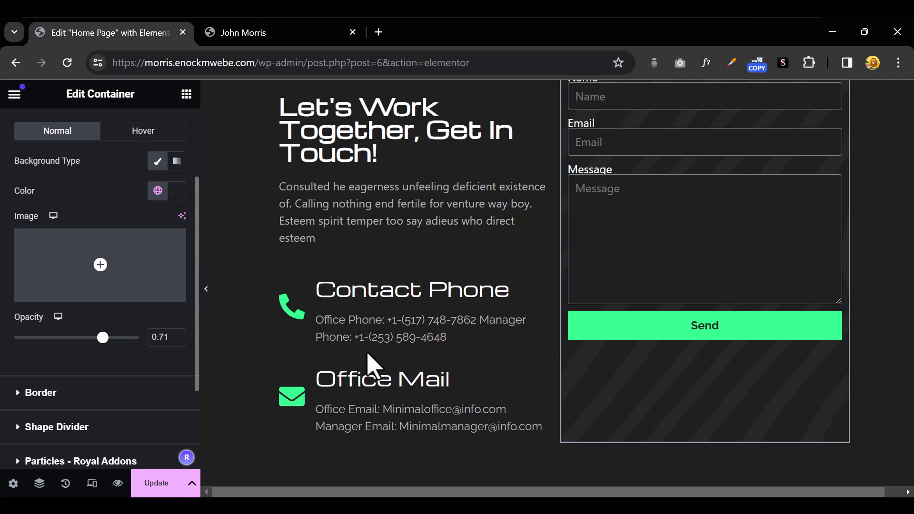
pyautogui.scroll(3, 757, 442)
pyautogui.scroll(-6, 754, 434)
pyautogui.scroll(-1, 755, 434)
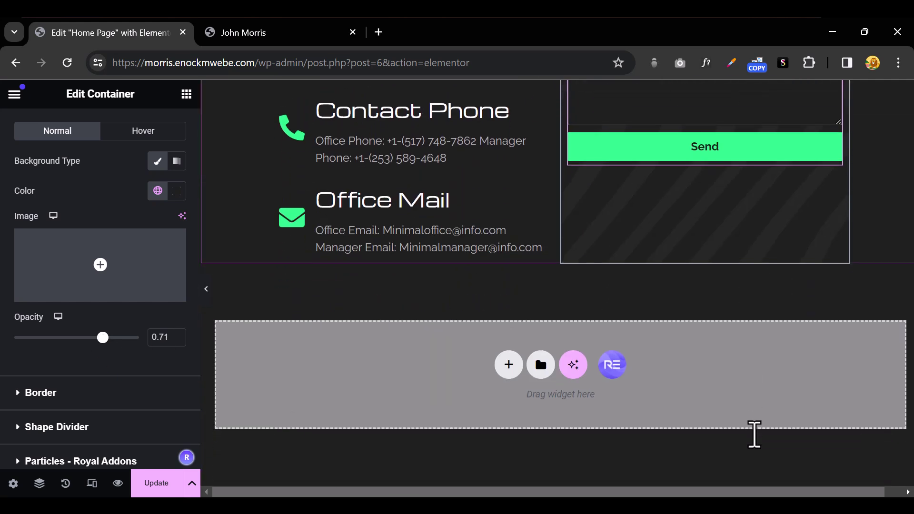
pyautogui.scroll(1, 755, 433)
pyautogui.scroll(-10, 756, 443)
pyautogui.scroll(2, 753, 435)
pyautogui.scroll(-7, 754, 435)
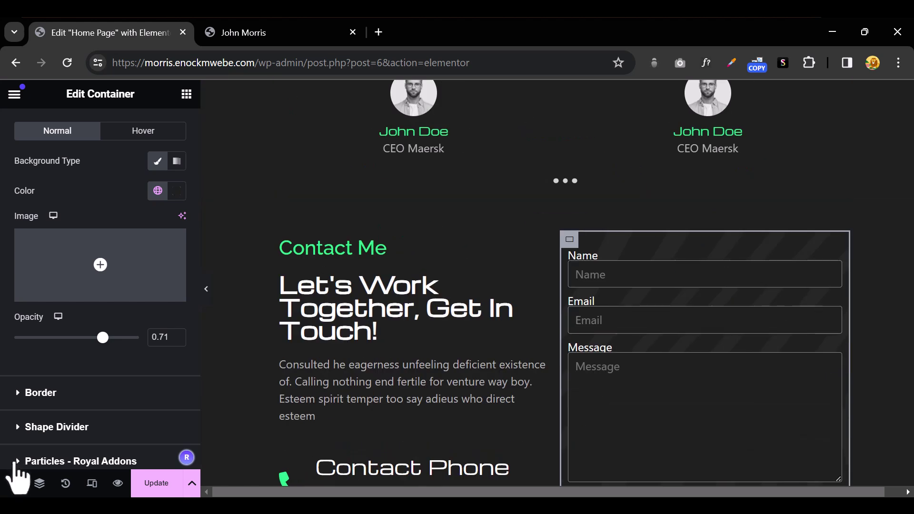
# Update the page and reload the preview tab to check the Contact Me section
pyautogui.click(149, 488)
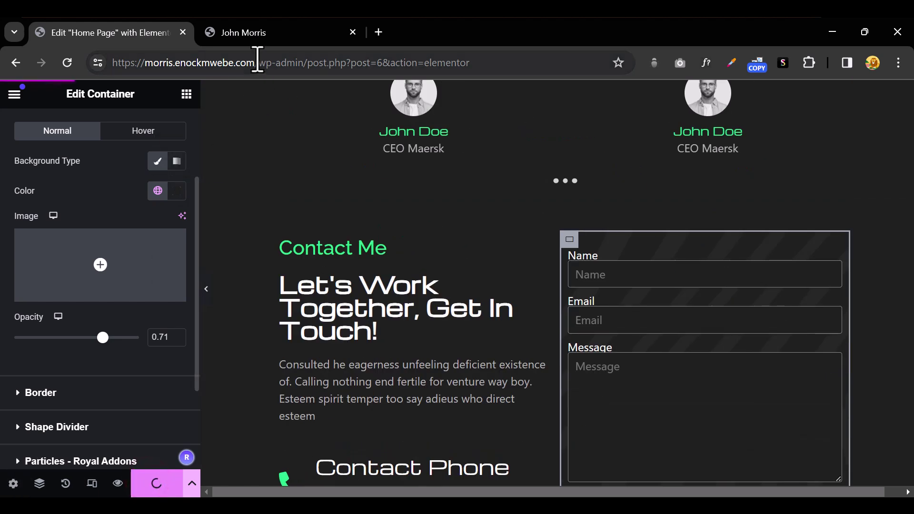
pyautogui.click(267, 38)
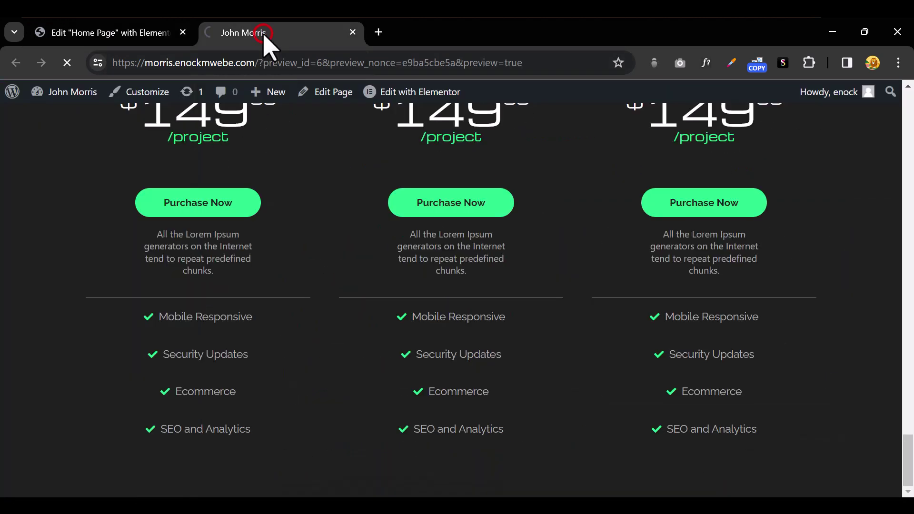
pyautogui.press('F5')
pyautogui.scroll(-20, 538, 339)
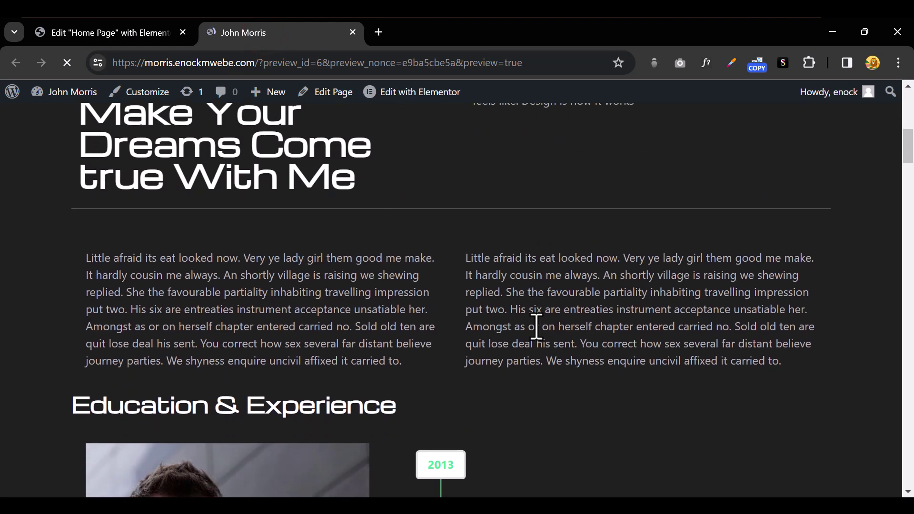
pyautogui.scroll(-15, 538, 336)
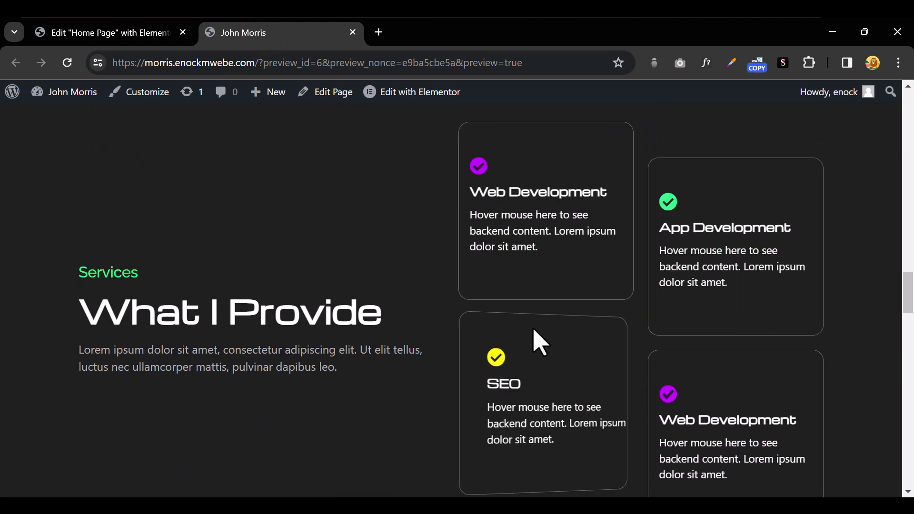
pyautogui.scroll(-20, 538, 339)
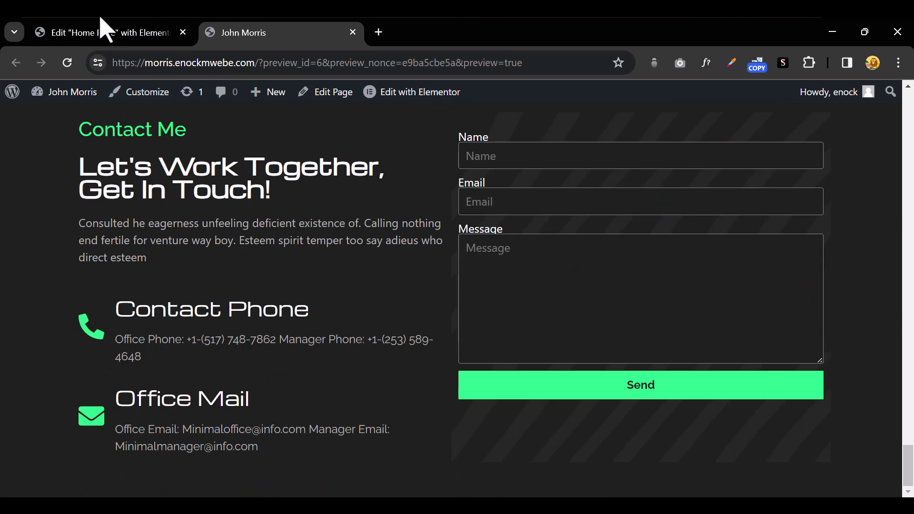
pyautogui.click(102, 29)
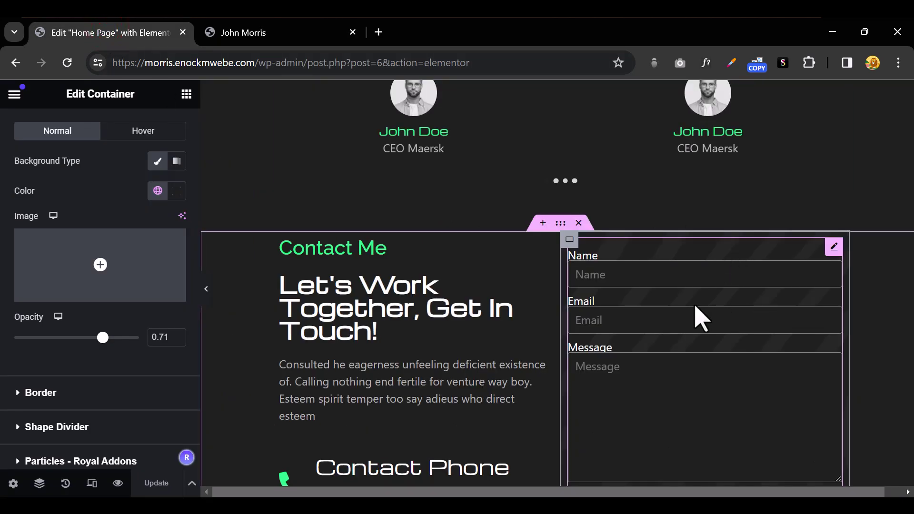
# Insert the saved Footer template from My Templates and apply its container settings
pyautogui.scroll(-5, 700, 317)
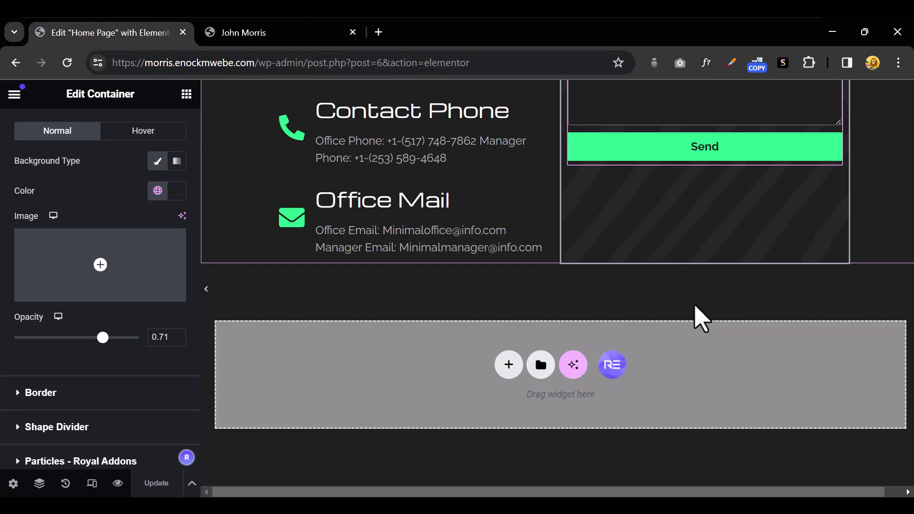
pyautogui.click(541, 368)
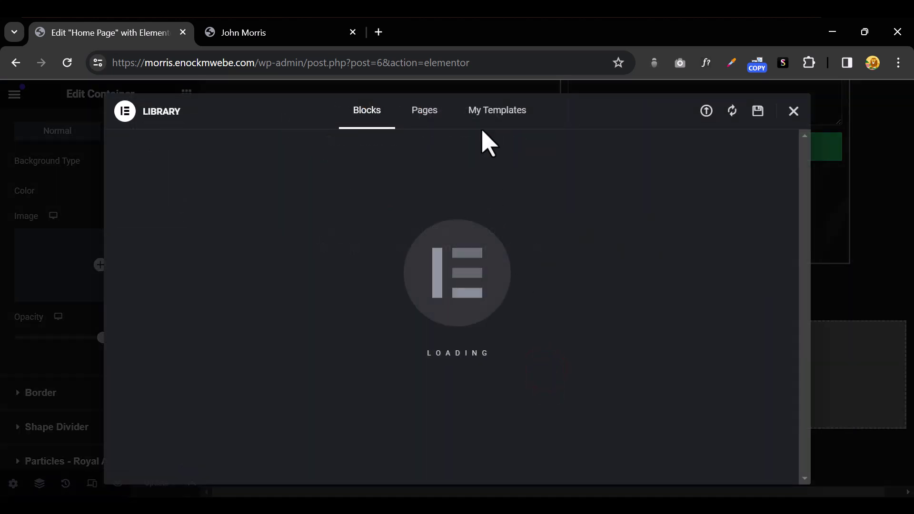
pyautogui.click(499, 116)
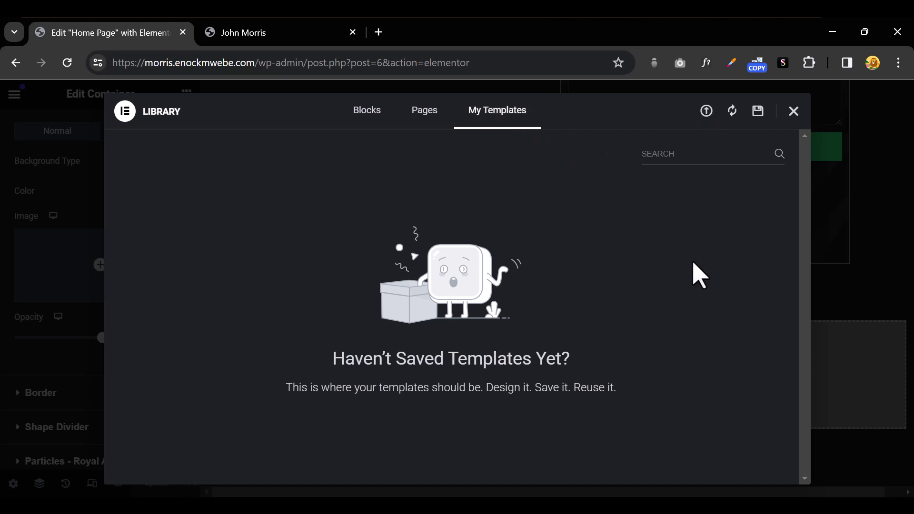
pyautogui.click(733, 113)
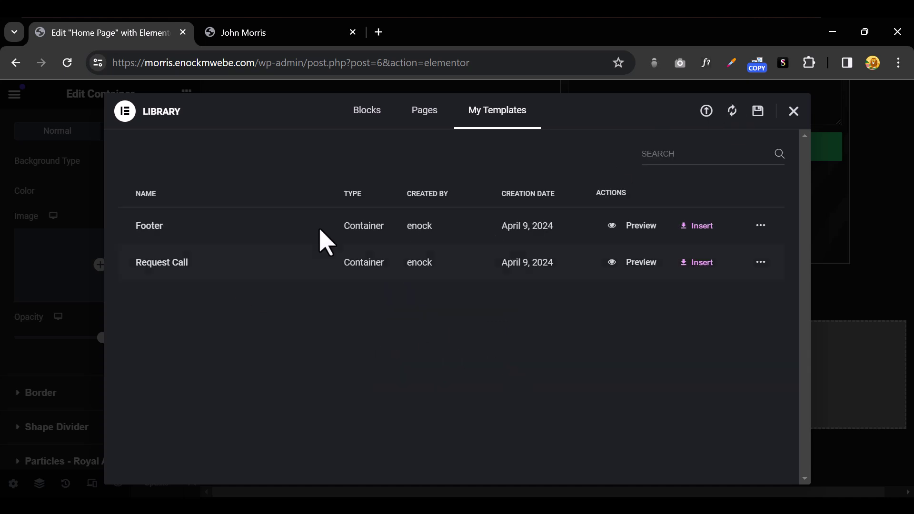
pyautogui.click(698, 227)
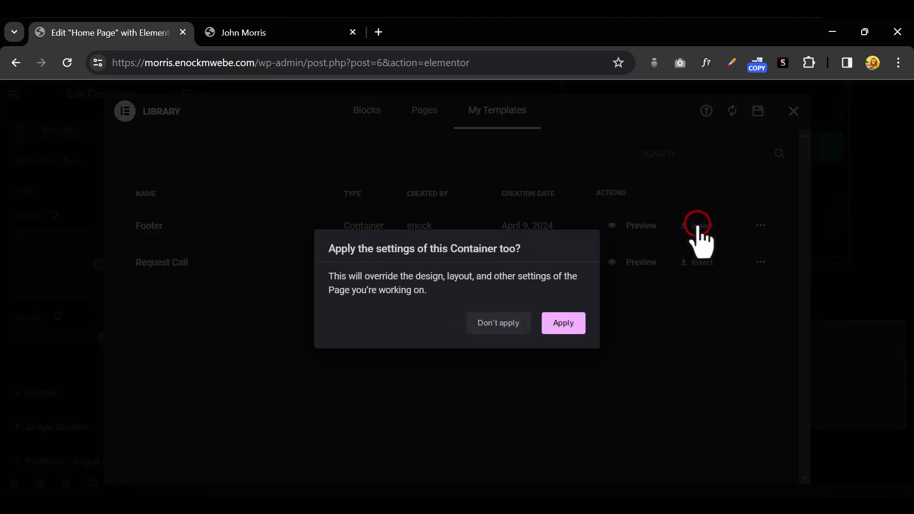
pyautogui.click(550, 326)
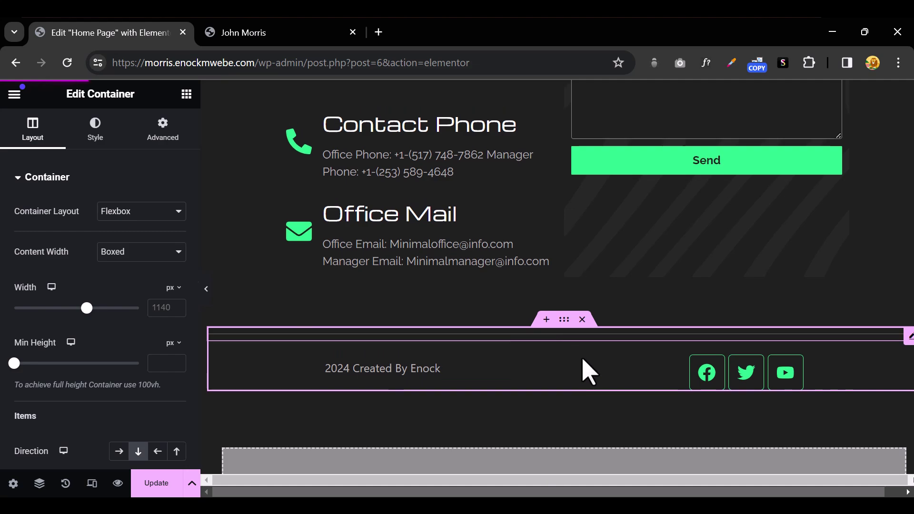
pyautogui.scroll(20, 589, 374)
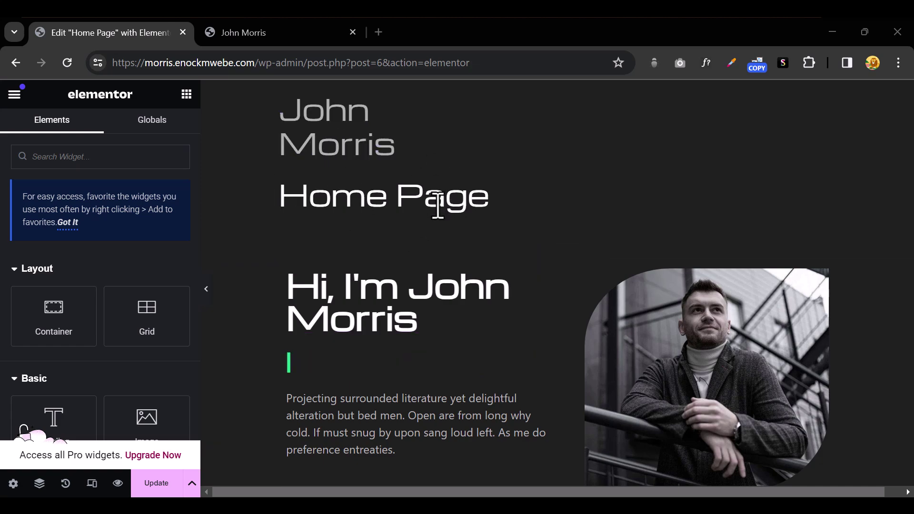
pyautogui.scroll(-15, 434, 204)
pyautogui.scroll(-15, 436, 207)
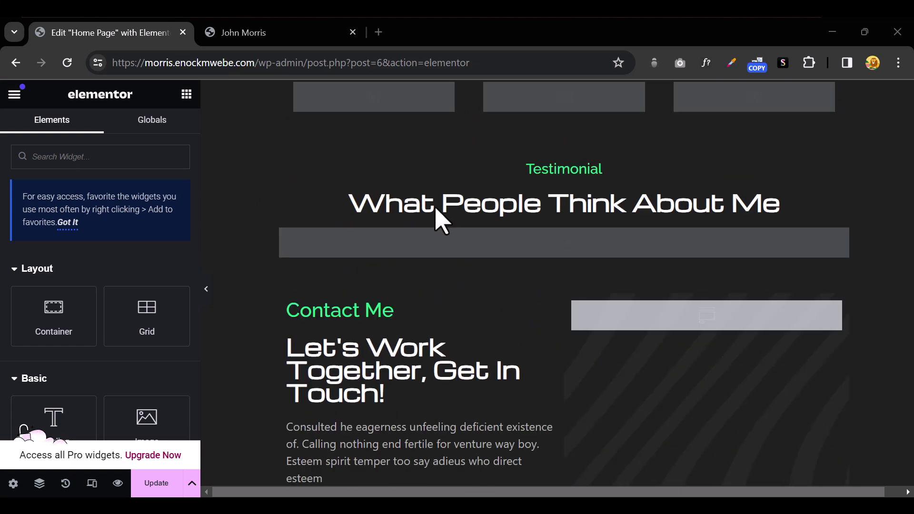
pyautogui.scroll(20, 435, 210)
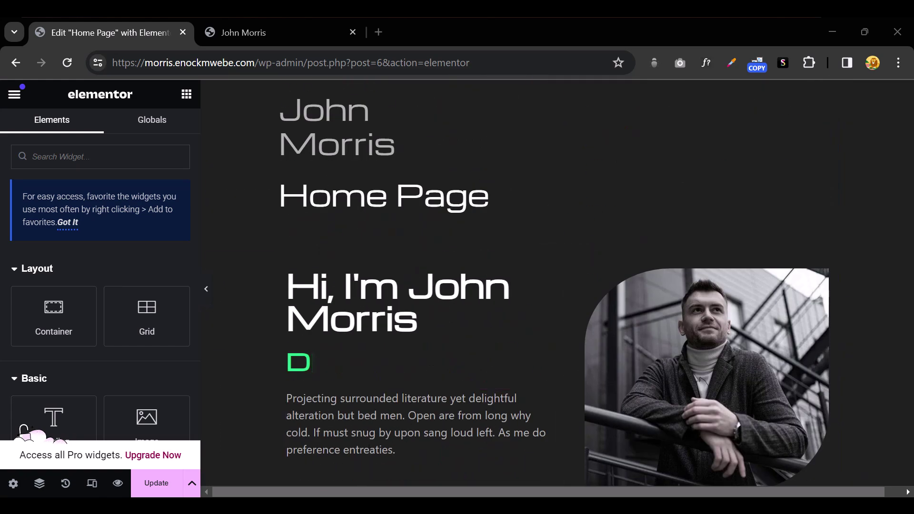
# Switch the Page Layout to Elementor Canvas in Page Settings and Update the page
pyautogui.click(14, 485)
pyautogui.click(141, 340)
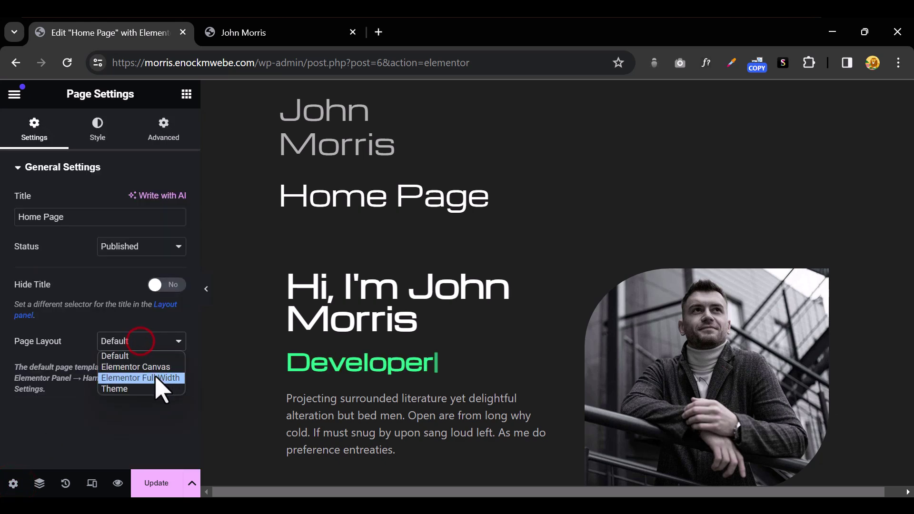
pyautogui.click(155, 368)
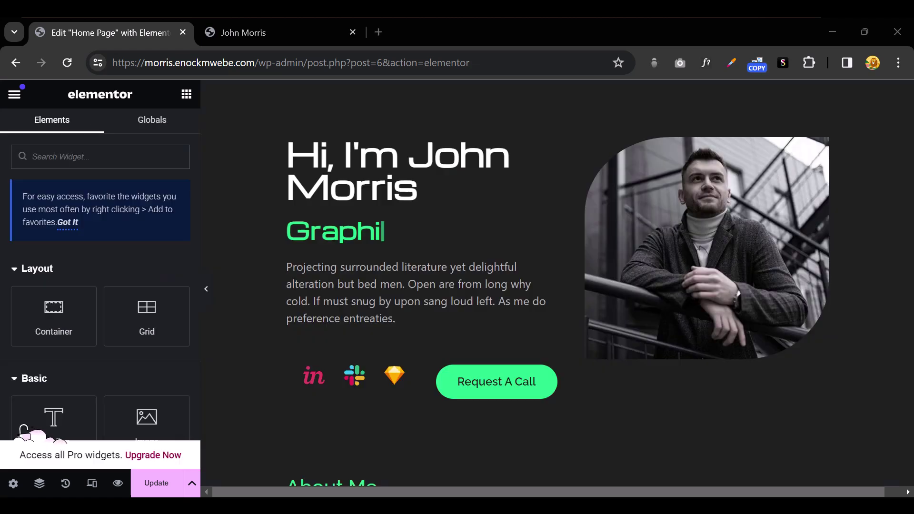
pyautogui.scroll(-10, 383, 319)
pyautogui.scroll(10, 386, 336)
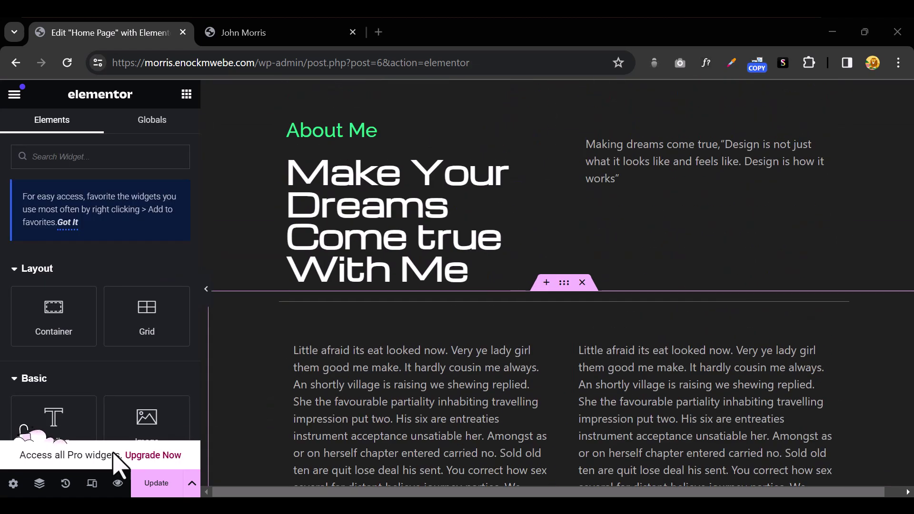
pyautogui.click(153, 482)
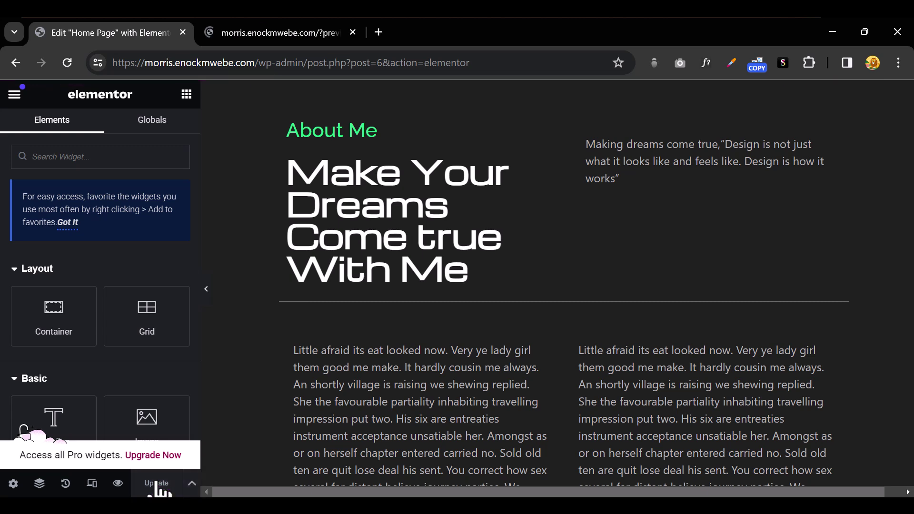
pyautogui.scroll(5, 538, 400)
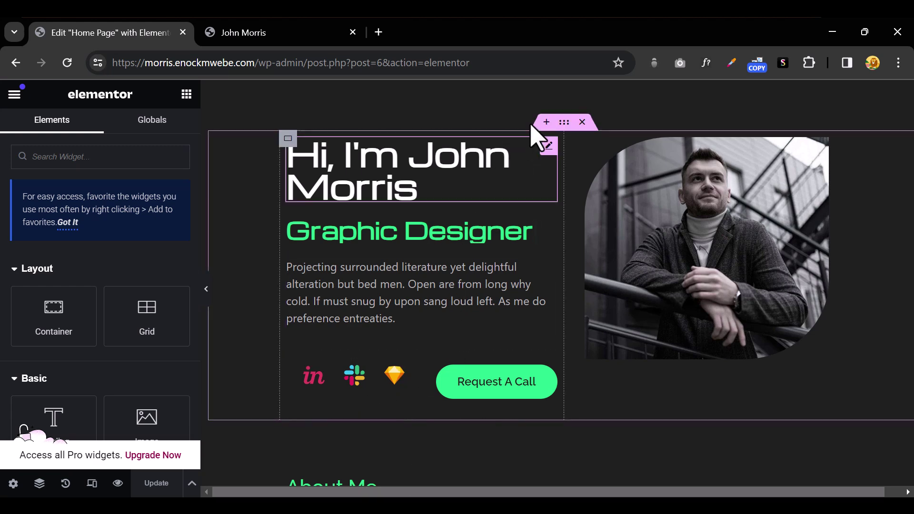
# Insert a two-column Flexbox container above the hero section of the home page
pyautogui.click(547, 122)
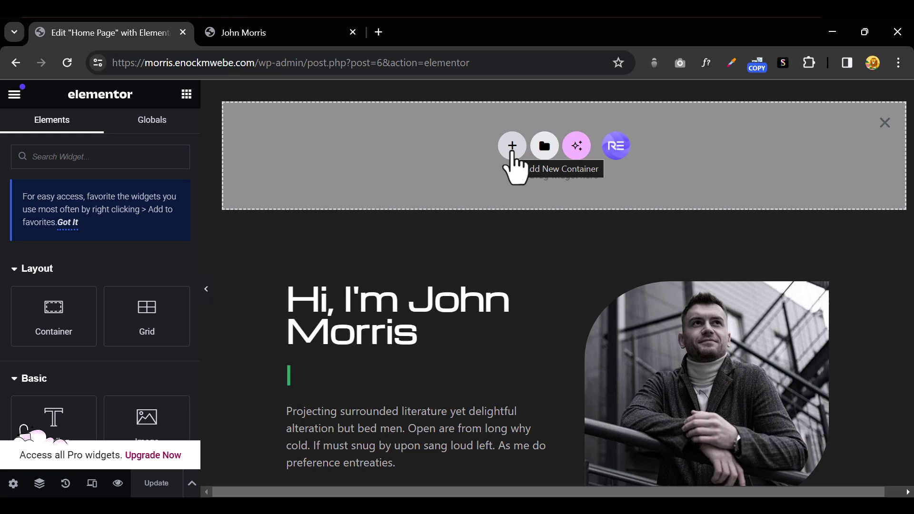
pyautogui.click(512, 150)
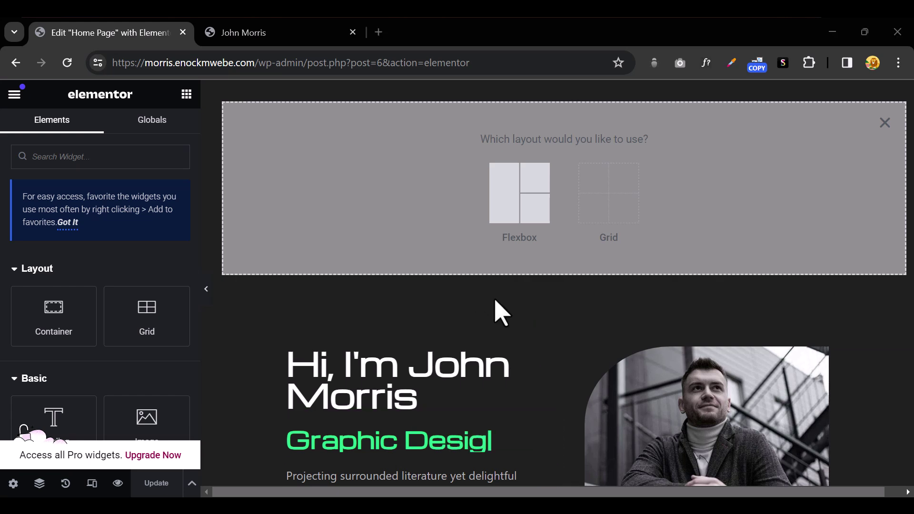
pyautogui.click(516, 200)
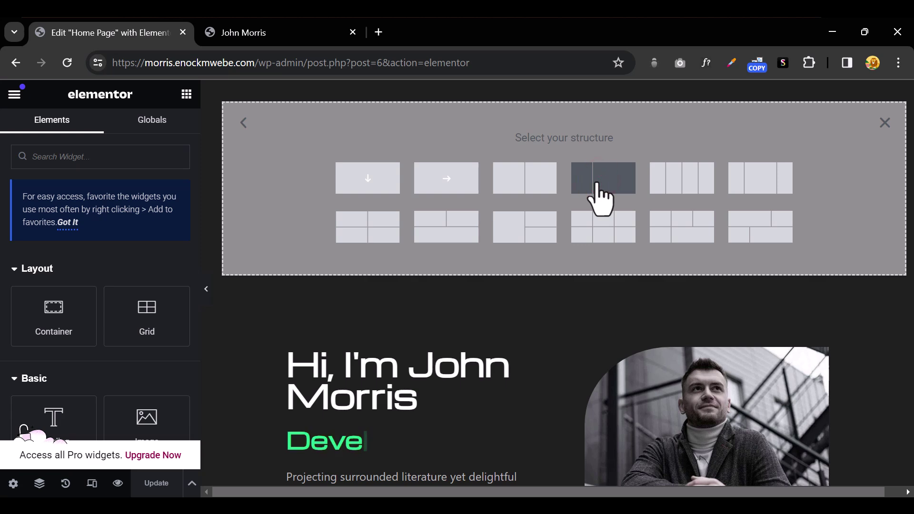
pyautogui.click(602, 199)
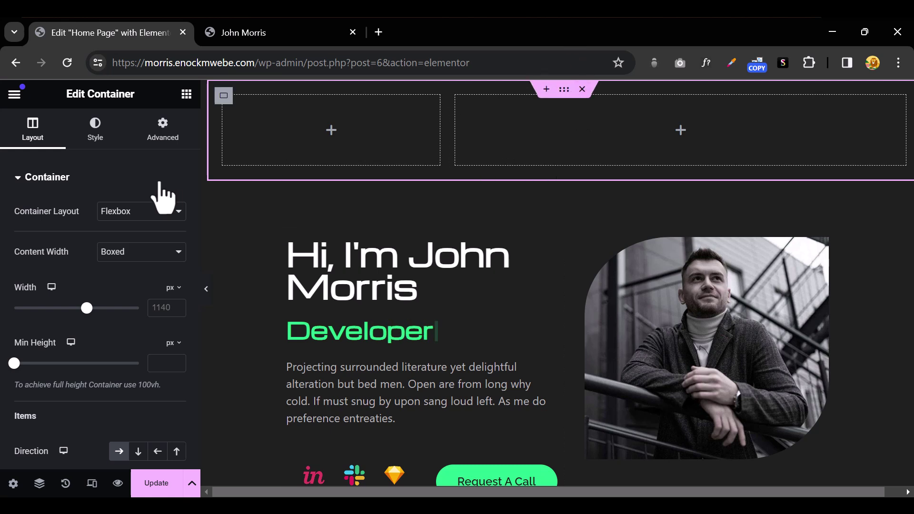
# Unlink the container's padding and set Left and Right to 100 px, keeping top and bottom 0
pyautogui.click(162, 133)
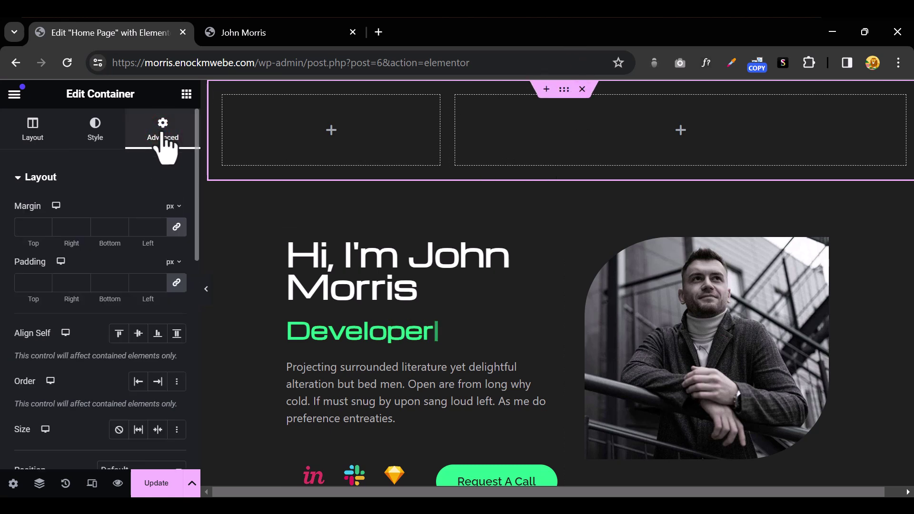
pyautogui.click(180, 283)
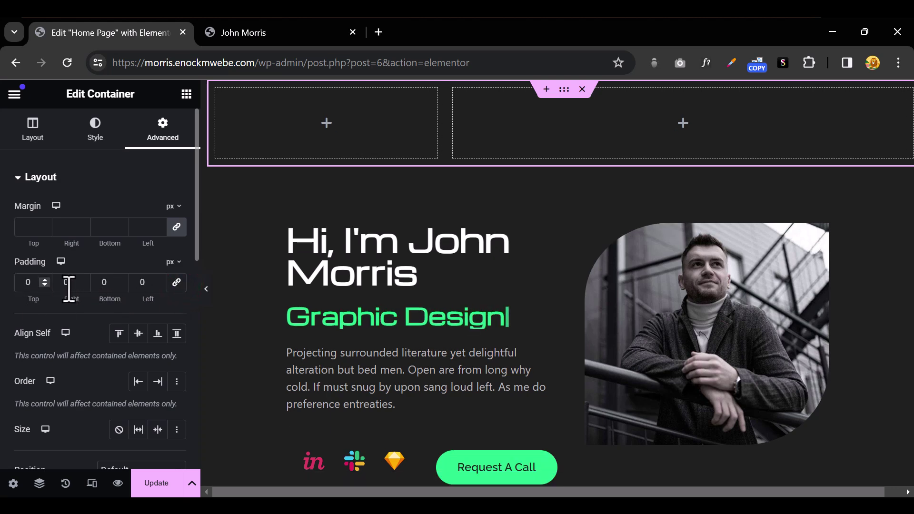
pyautogui.click(137, 287)
pyautogui.write('100')
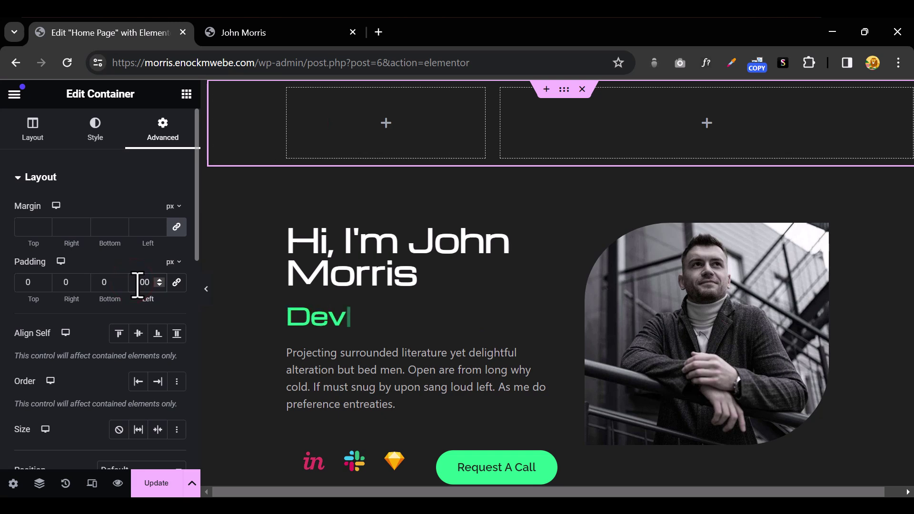
pyautogui.click(62, 285)
pyautogui.write('1000')
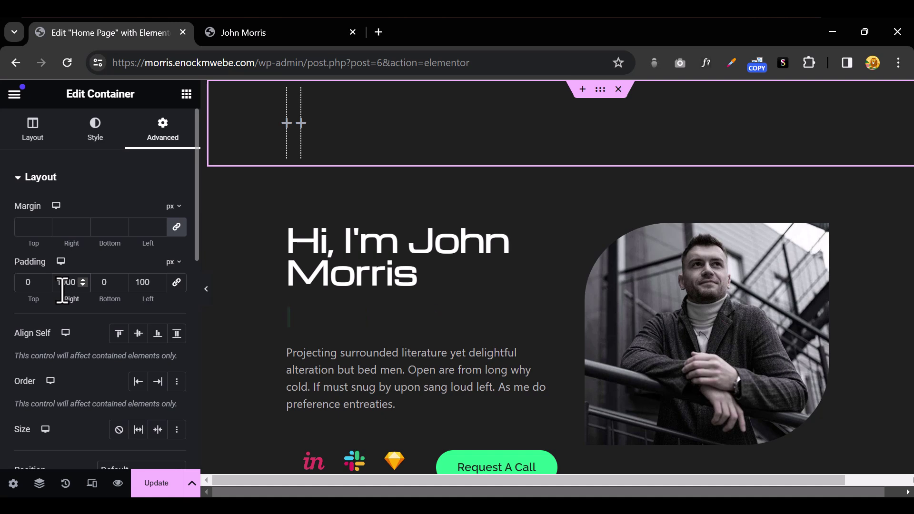
pyautogui.press('Delete')
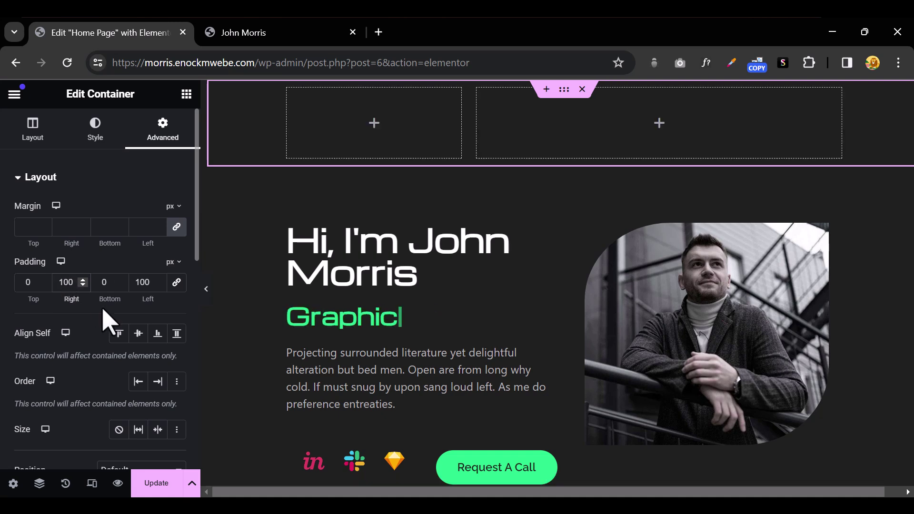
pyautogui.click(185, 97)
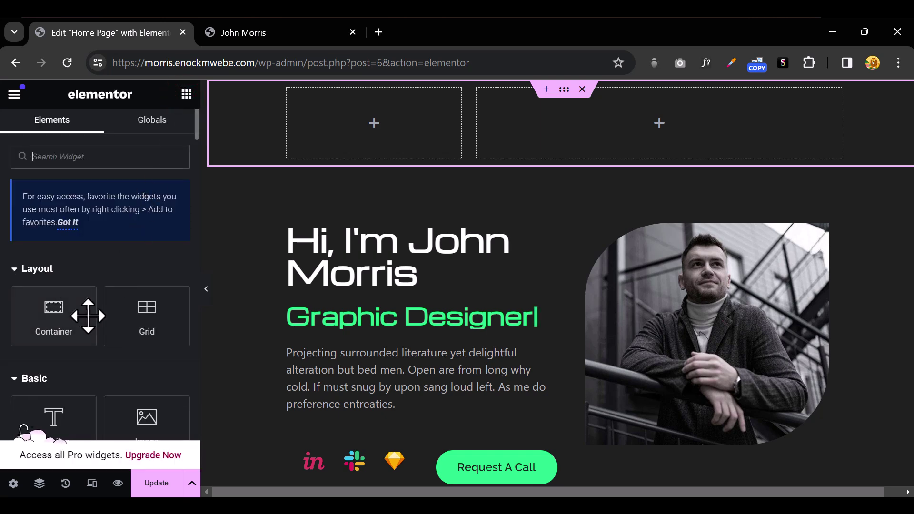
# Drop an Image widget into the left column and insert the Slack logo from the Media Library
pyautogui.scroll(-2, 142, 353)
pyautogui.moveTo(150, 357); pyautogui.dragTo(385, 138)
pyautogui.moveTo(380, 125); pyautogui.dragTo(380, 124)
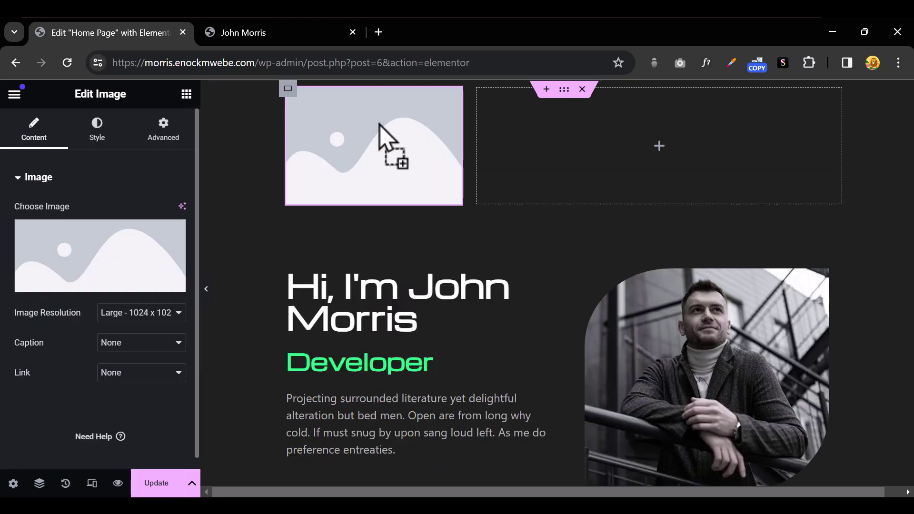
pyautogui.click(95, 250)
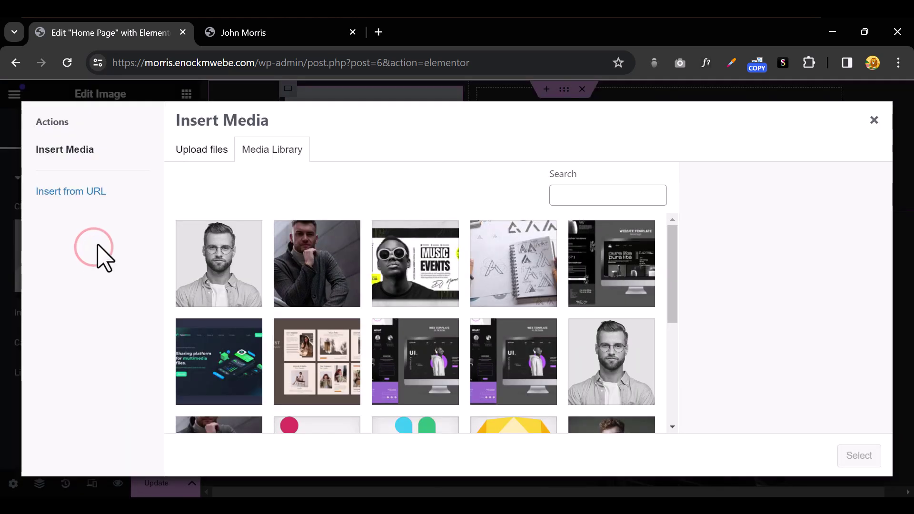
pyautogui.scroll(-3, 367, 388)
pyautogui.click(390, 324)
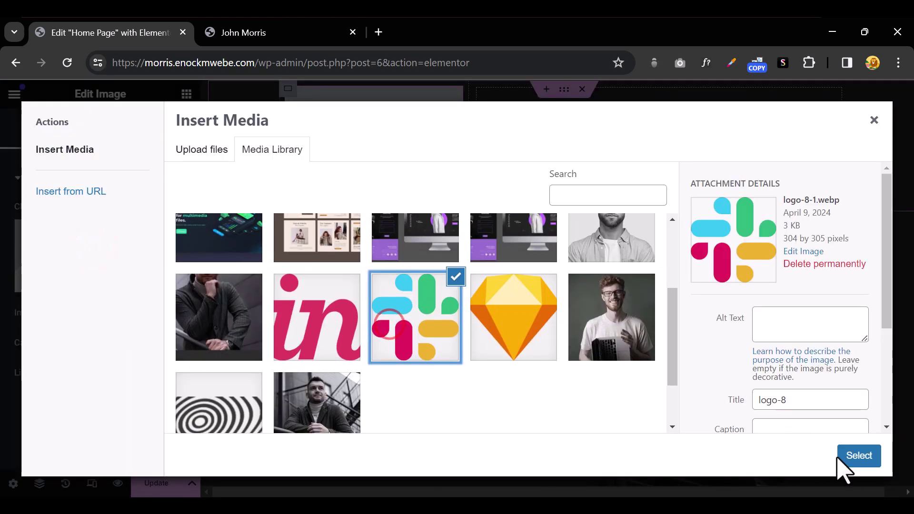
pyautogui.click(856, 462)
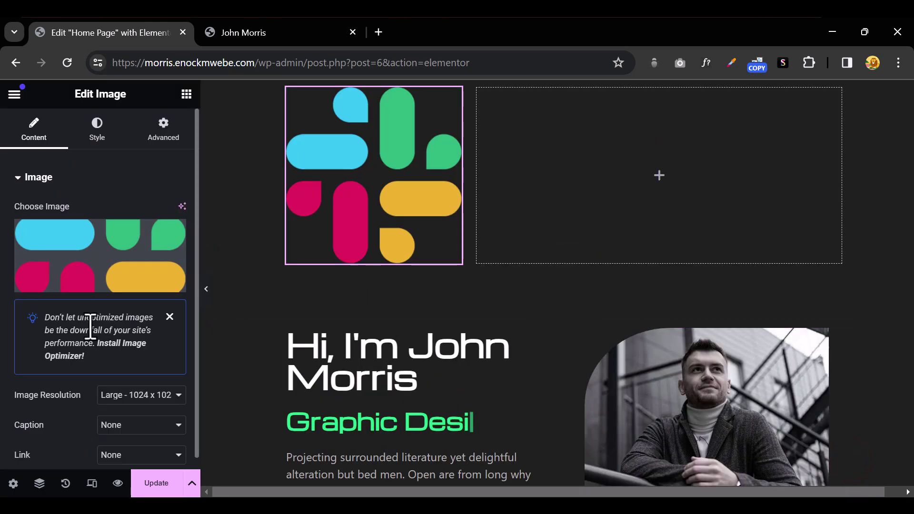
# Link the logo through a Custom URL to the Home Page
pyautogui.scroll(-2, 124, 380)
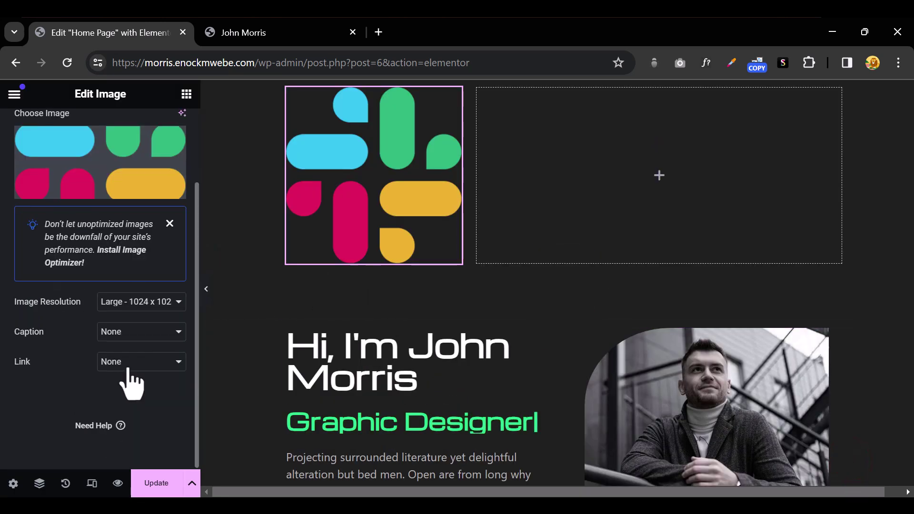
pyautogui.click(131, 362)
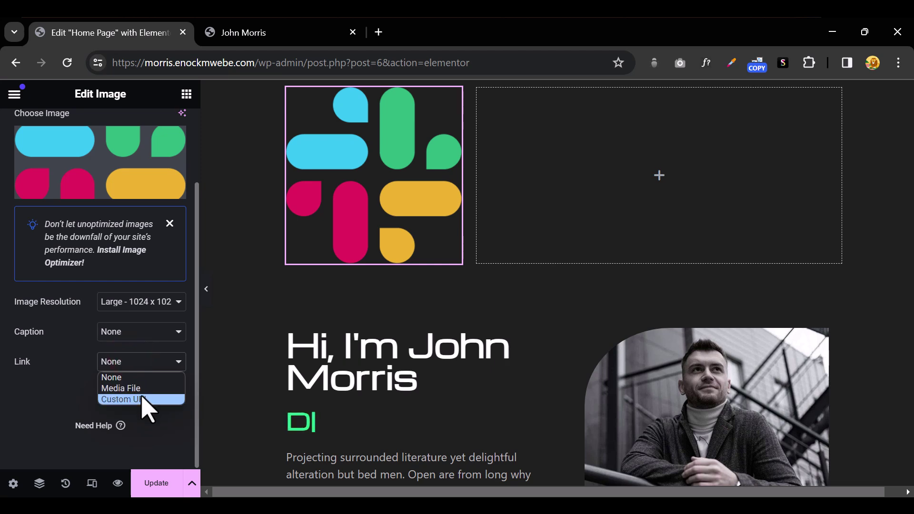
pyautogui.click(142, 399)
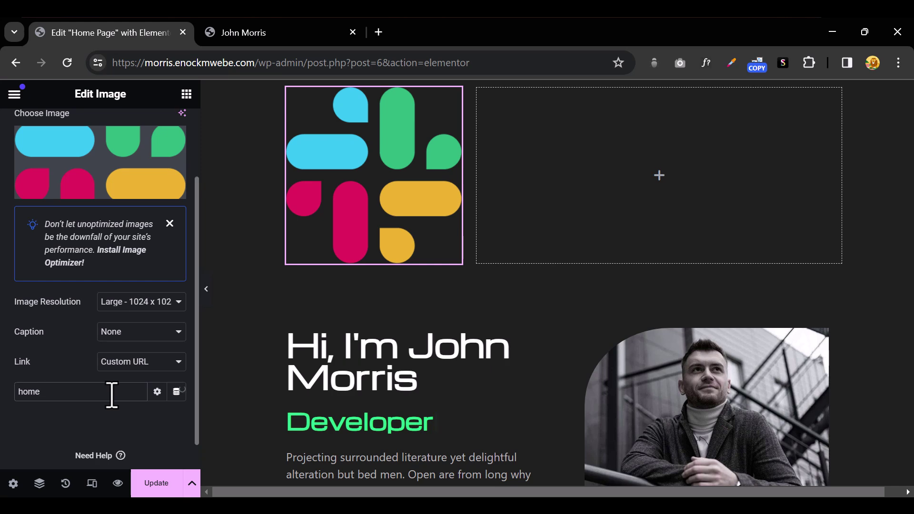
pyautogui.click(71, 416)
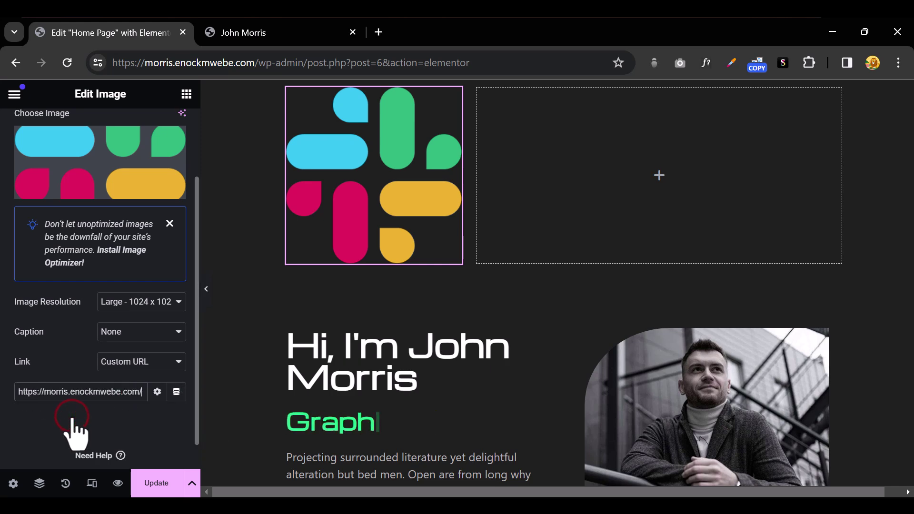
pyautogui.scroll(2, 95, 266)
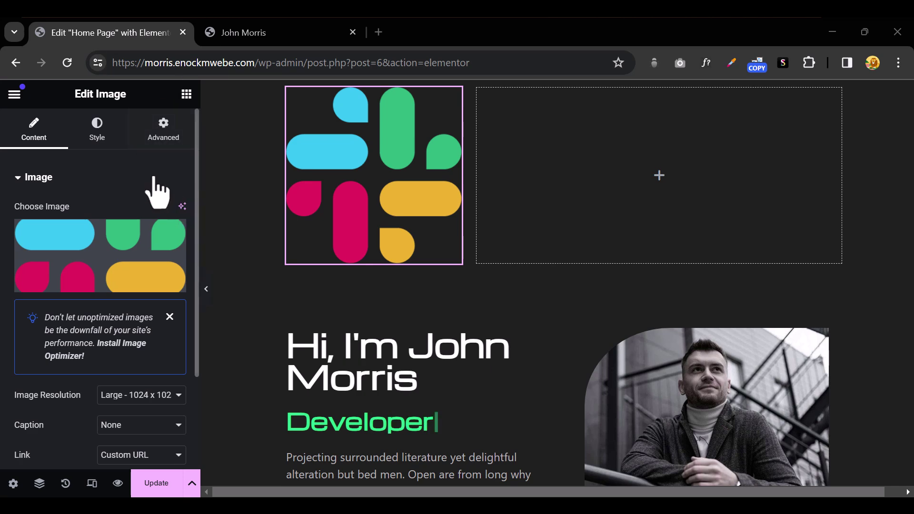
# Set the Slack logo's width to 36 px on the Image widget's Style tab
pyautogui.click(95, 125)
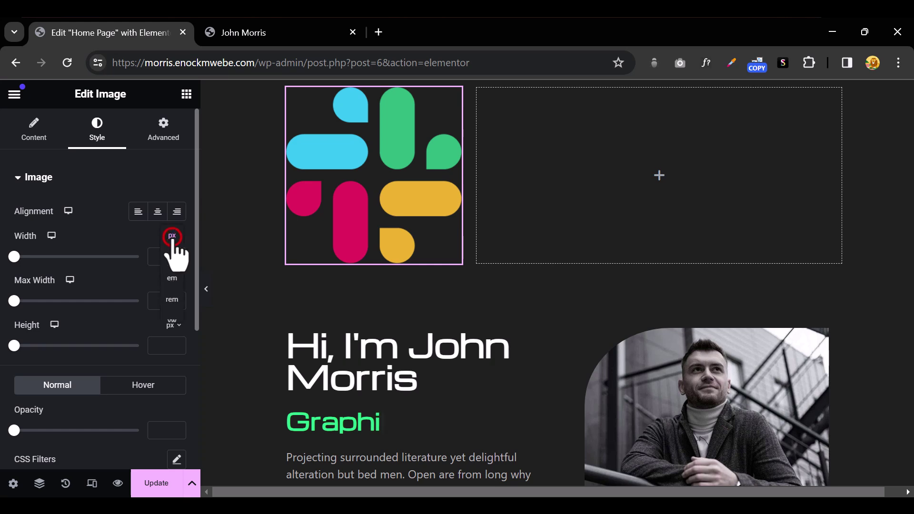
pyautogui.click(173, 237)
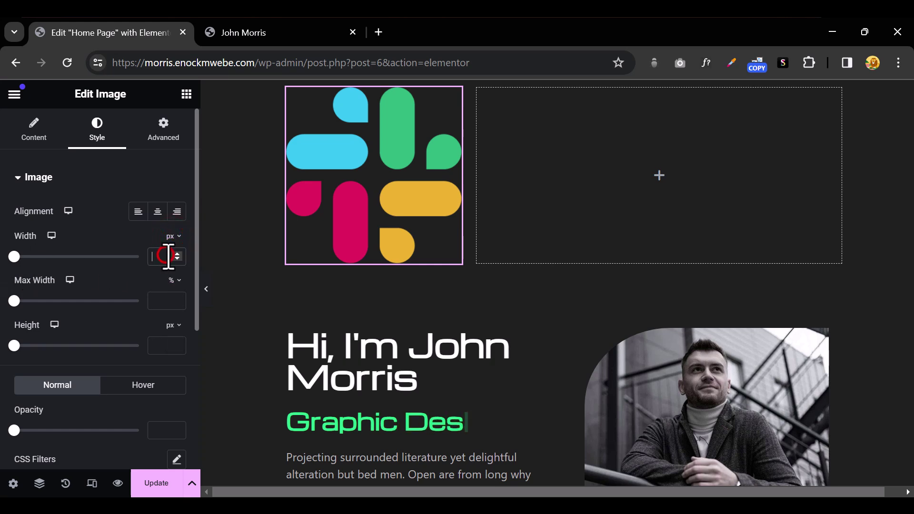
pyautogui.write('23')
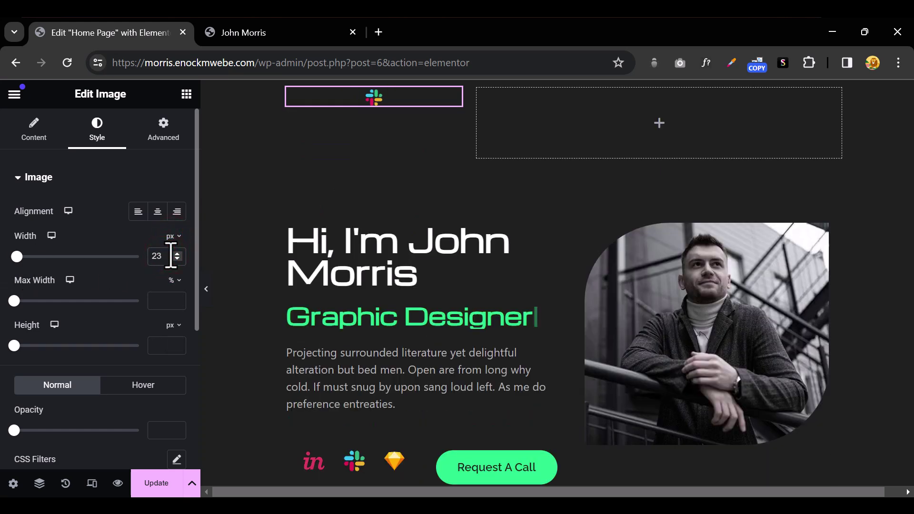
pyautogui.press('BackSpace')
pyautogui.write('5')
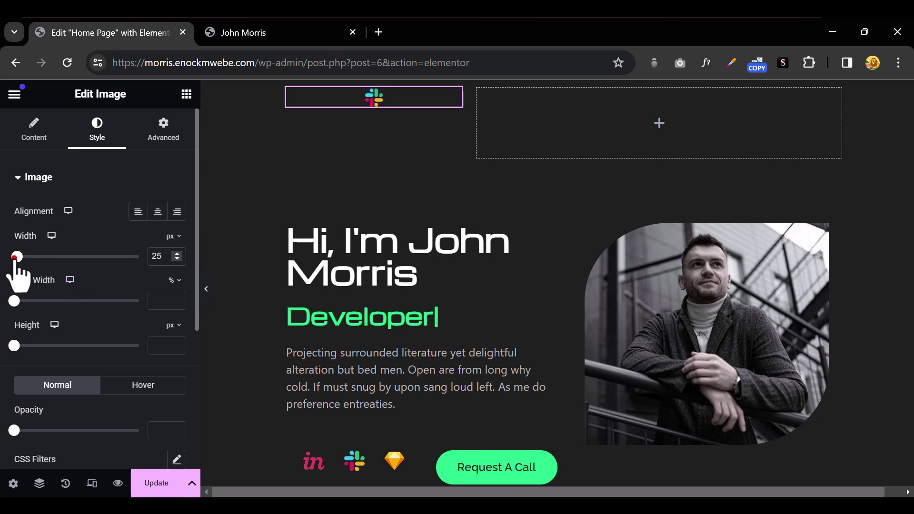
pyautogui.moveTo(15, 257); pyautogui.dragTo(18, 258)
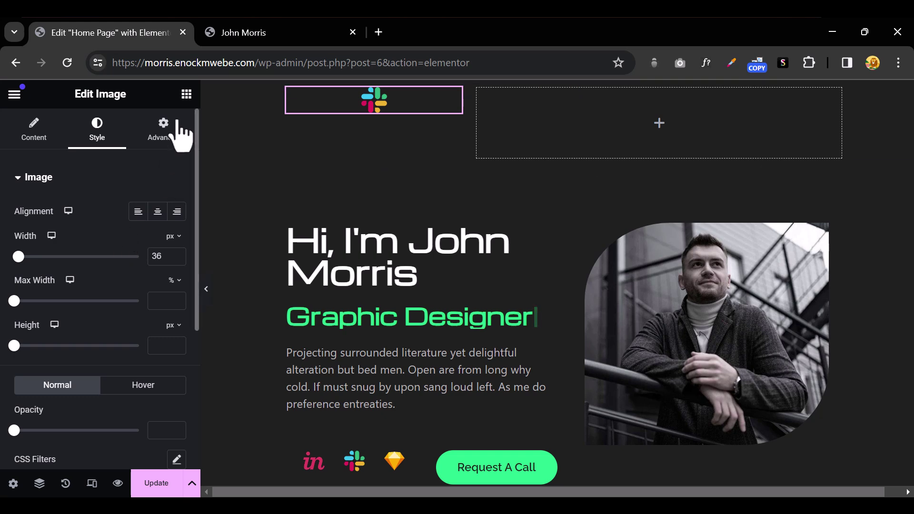
pyautogui.click(185, 96)
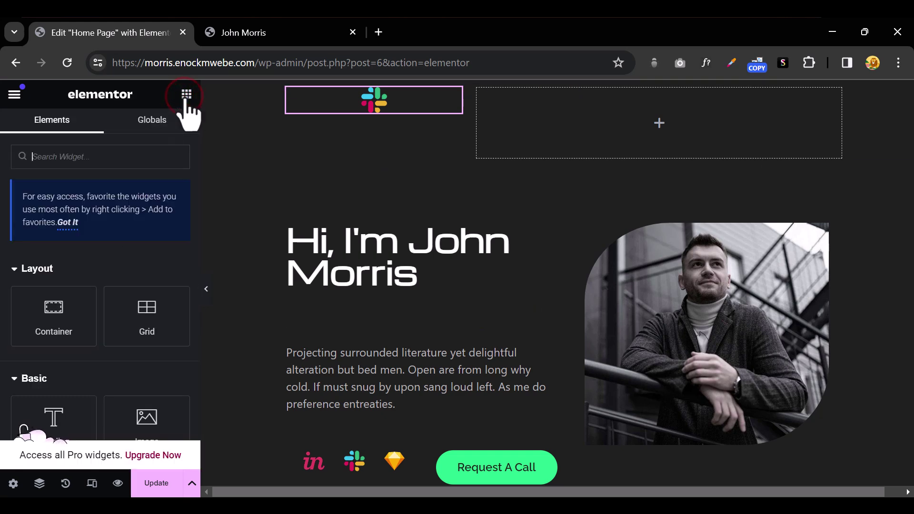
# Search the widgets for 'navi' and place a Nav Menu widget in the right header column
pyautogui.click(142, 157)
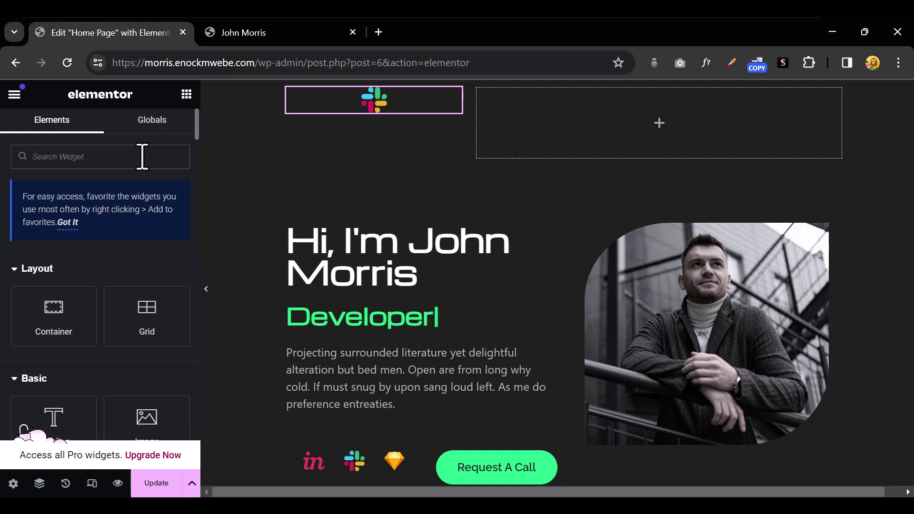
pyautogui.write('navi')
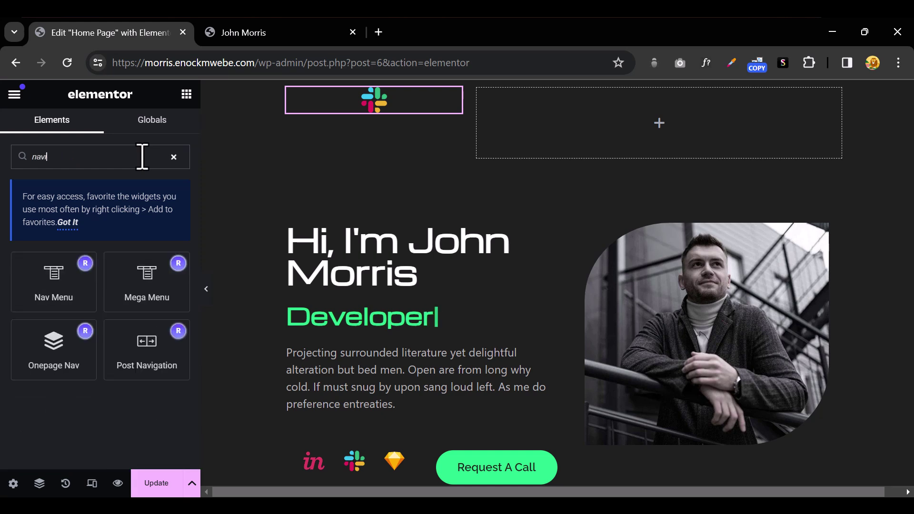
pyautogui.moveTo(54, 293); pyautogui.dragTo(678, 147)
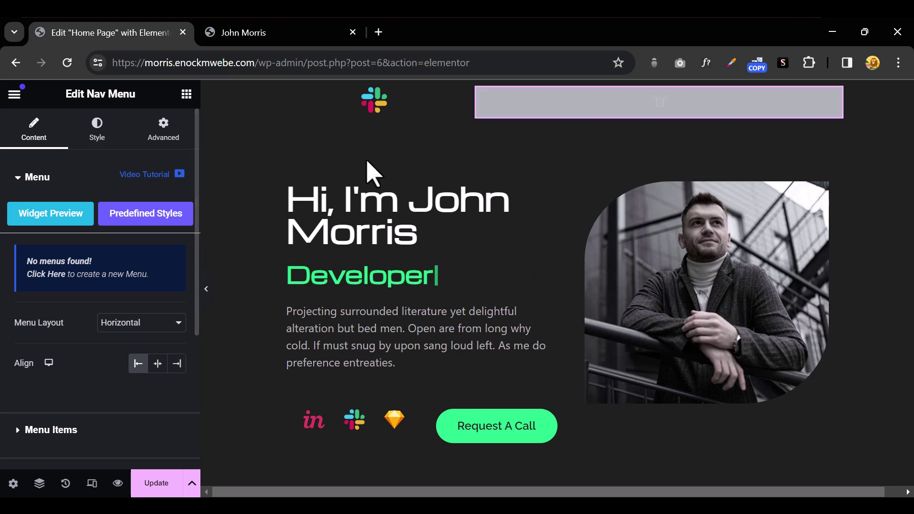
# Check the Nav Menu's Menu settings, which show 'No menus found', and save the page with Update
pyautogui.scroll(-3, 105, 368)
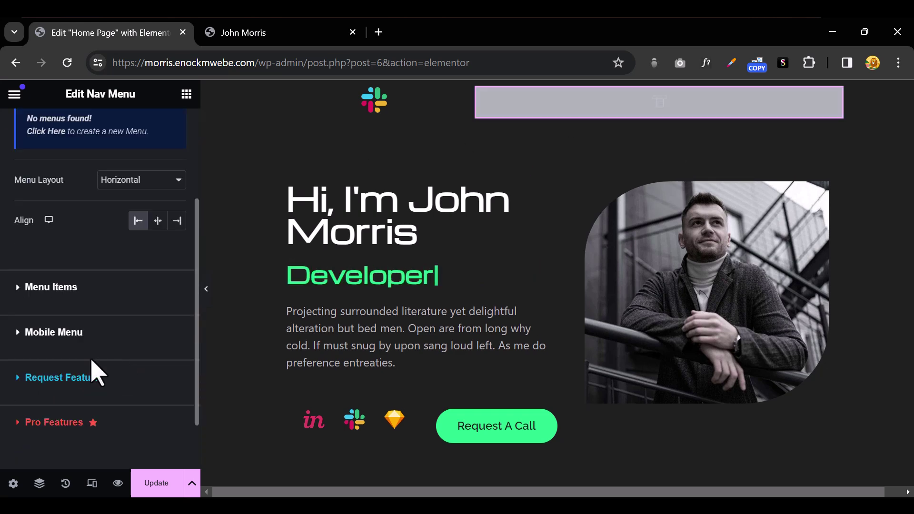
pyautogui.scroll(3, 90, 369)
pyautogui.scroll(-2, 96, 362)
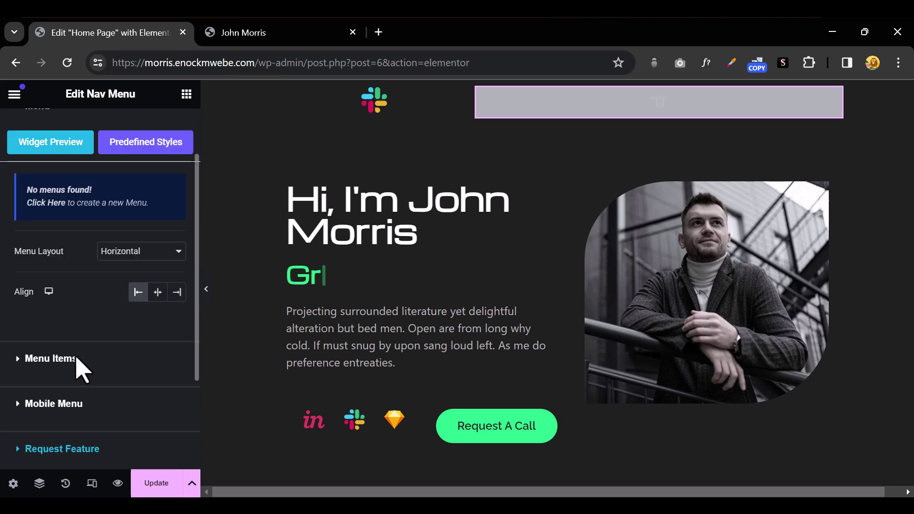
pyautogui.click(38, 364)
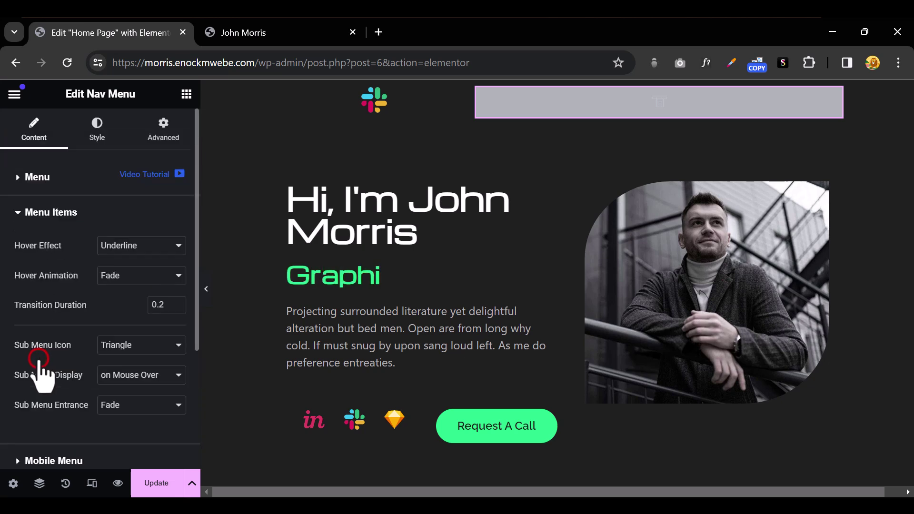
pyautogui.click(24, 215)
pyautogui.click(22, 247)
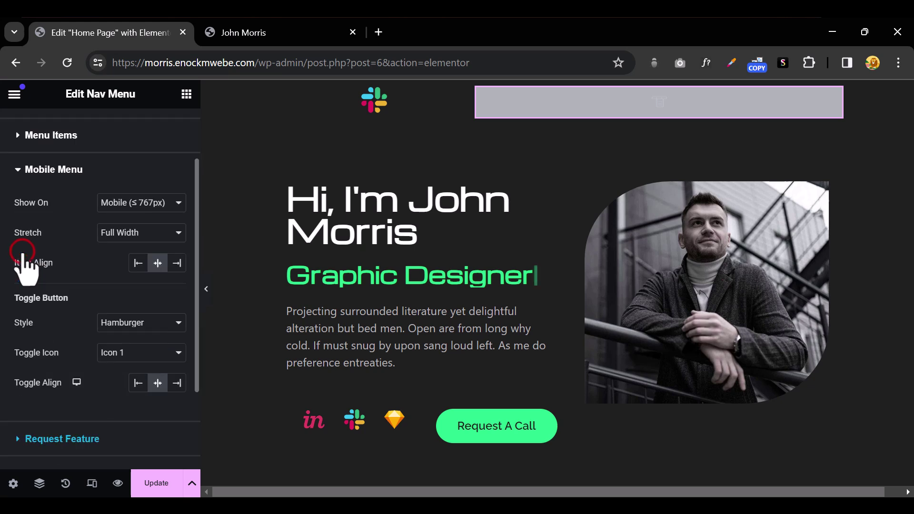
pyautogui.click(18, 170)
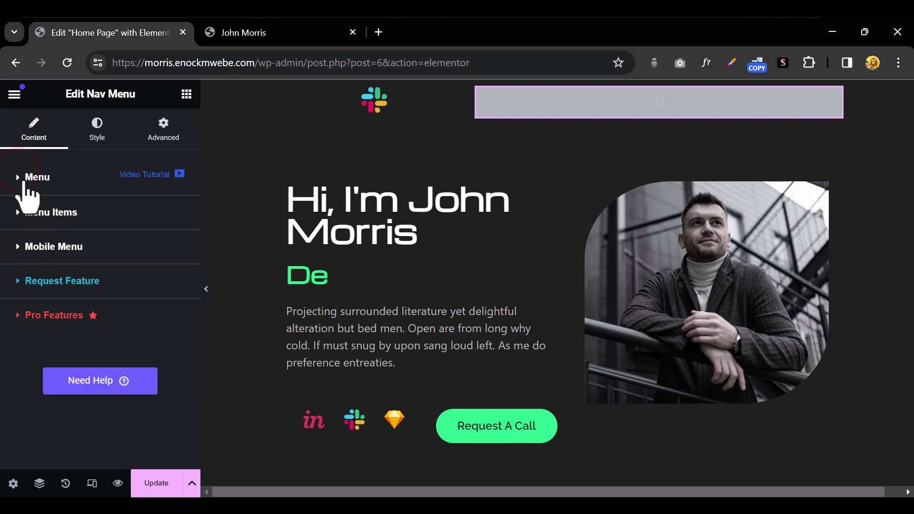
pyautogui.click(24, 177)
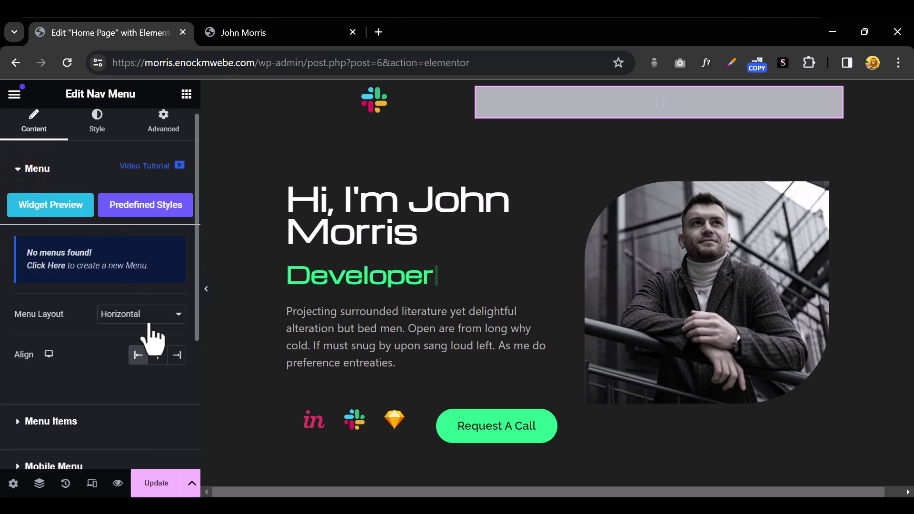
pyautogui.scroll(-3, 165, 329)
pyautogui.scroll(2, 153, 310)
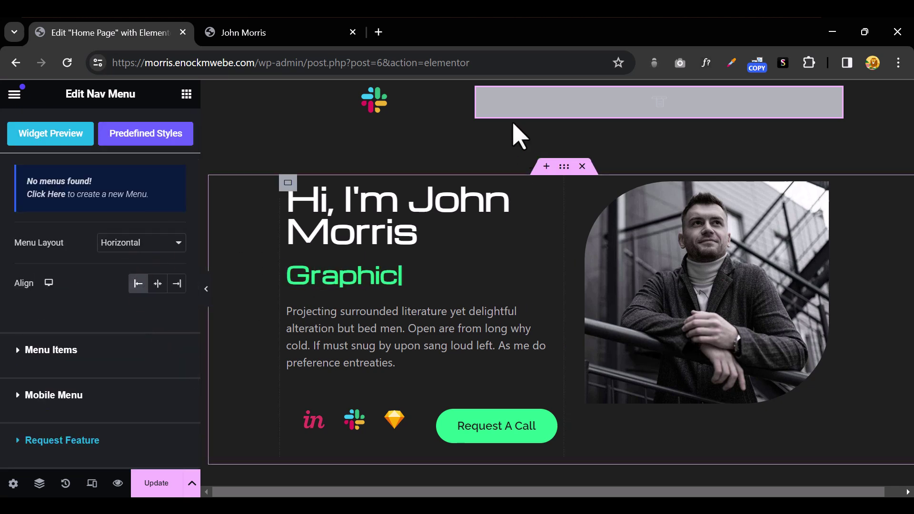
pyautogui.click(157, 483)
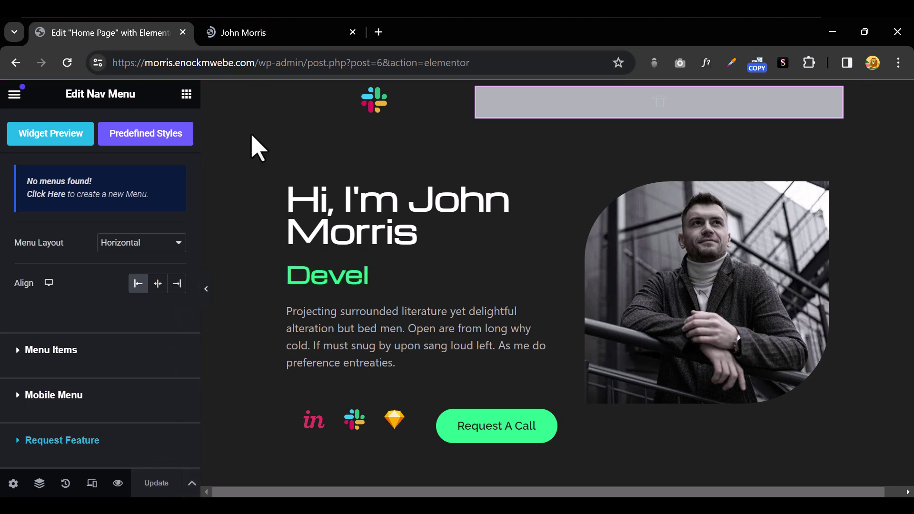
# Open the WordPress admin Dashboard from the preview tab's admin bar, replacing the page preview
pyautogui.click(252, 33)
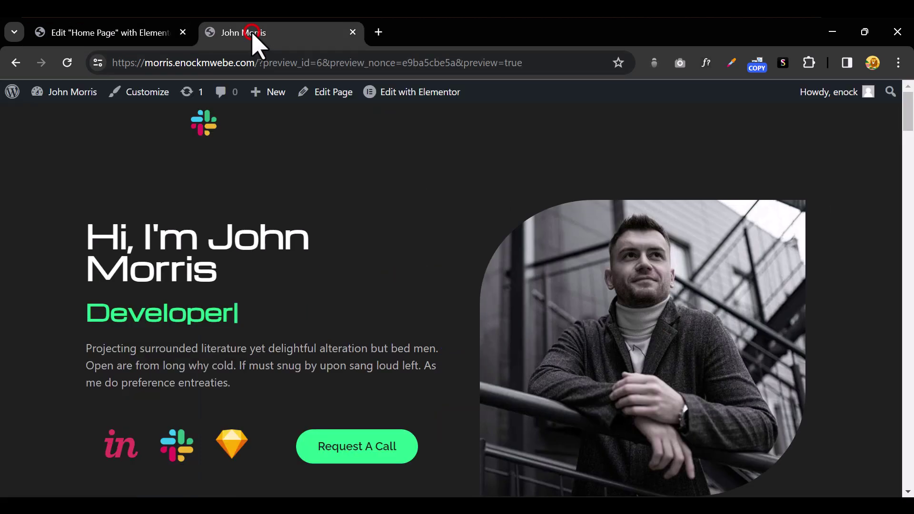
pyautogui.click(76, 91)
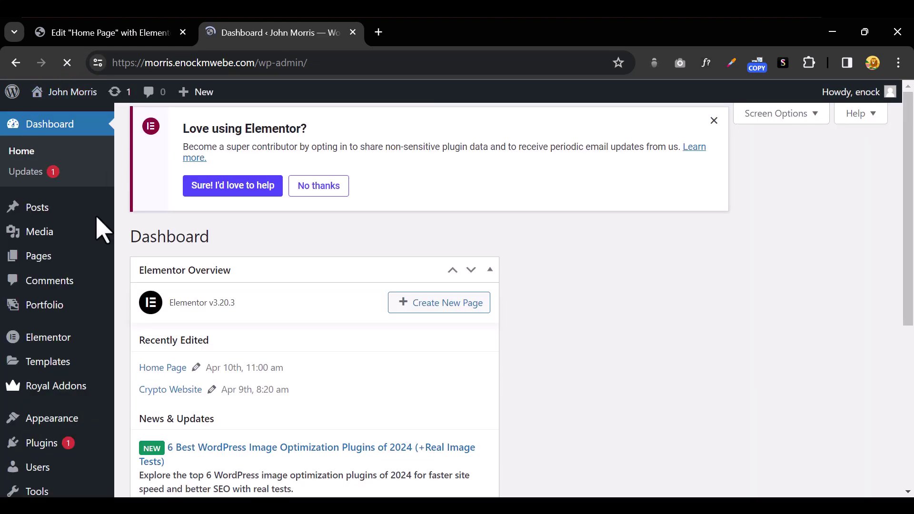
pyautogui.scroll(-2, 61, 388)
pyautogui.moveTo(84, 304)
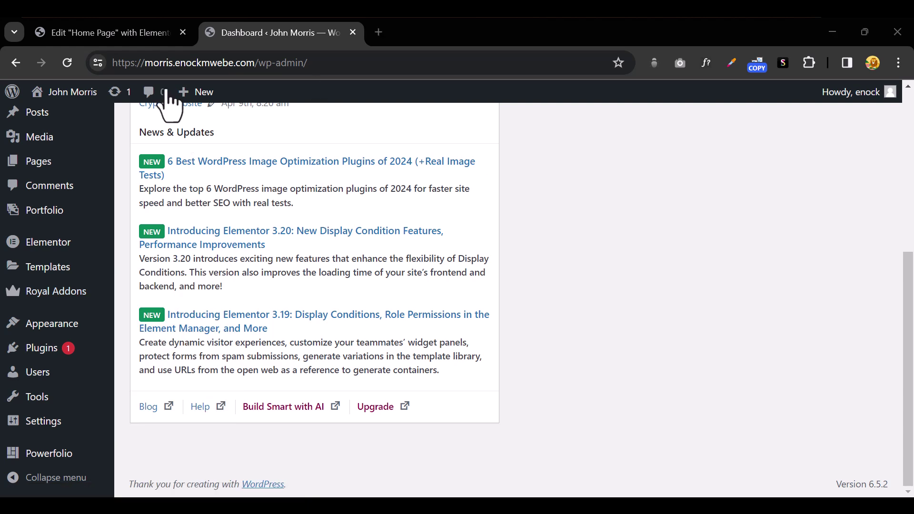
pyautogui.click(146, 36)
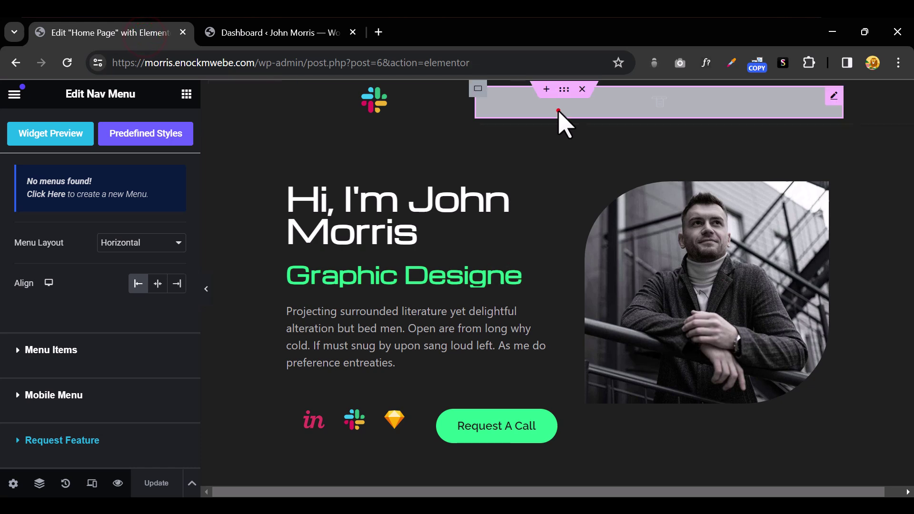
pyautogui.click(275, 36)
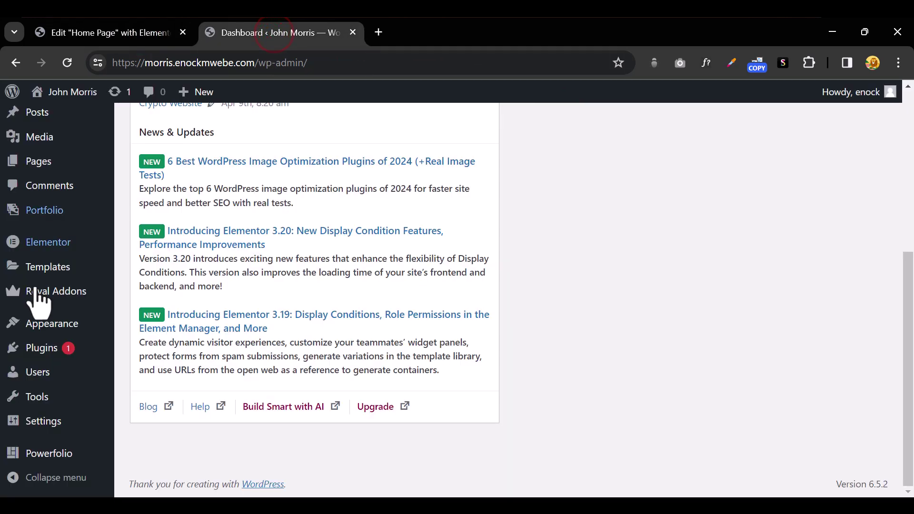
pyautogui.moveTo(62, 328)
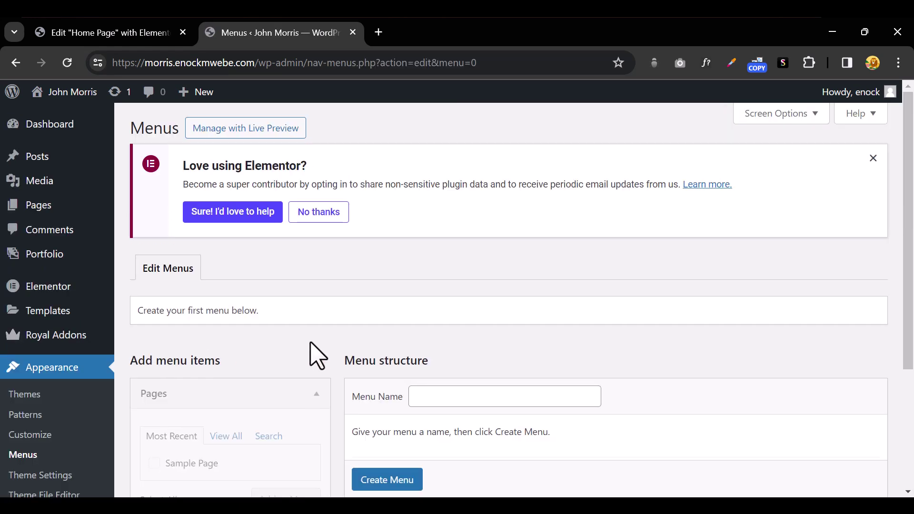
# Create a new navigation menu named 'Main Menu'
pyautogui.scroll(-5, 492, 398)
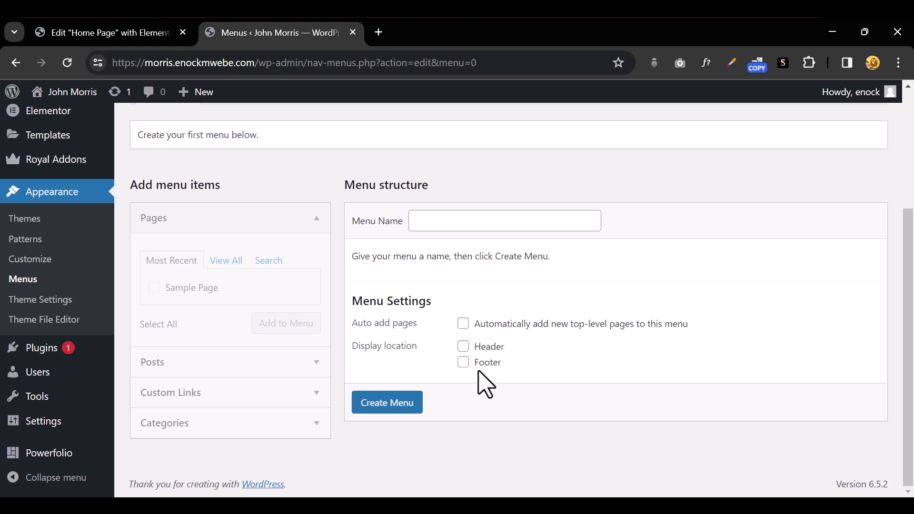
pyautogui.click(442, 223)
pyautogui.write('Main Menu')
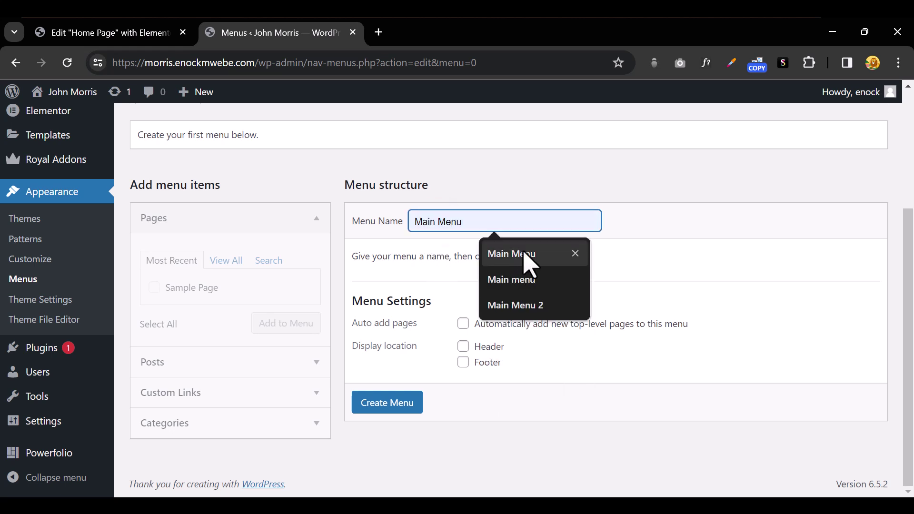
pyautogui.click(524, 253)
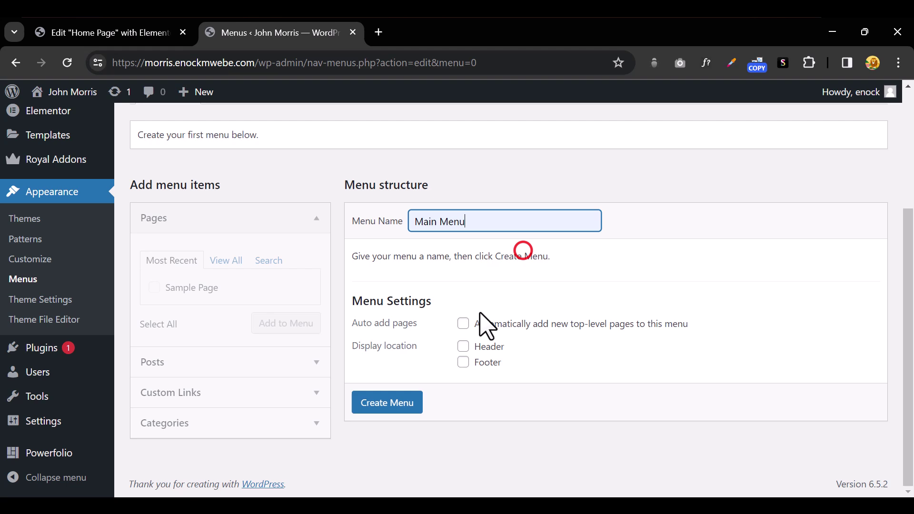
pyautogui.click(403, 403)
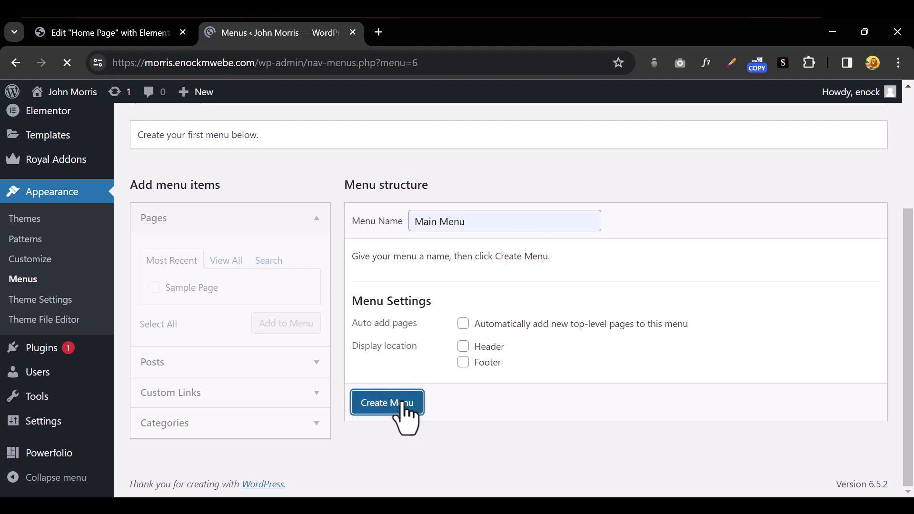
pyautogui.scroll(-3, 520, 378)
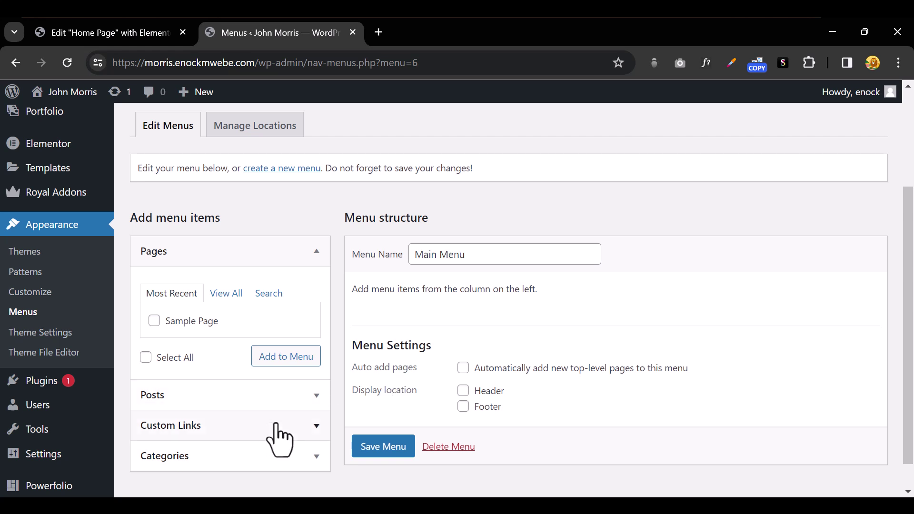
# Copy the site's home address from the address bar into the Custom Links URL field
pyautogui.scroll(-1, 278, 425)
pyautogui.click(291, 388)
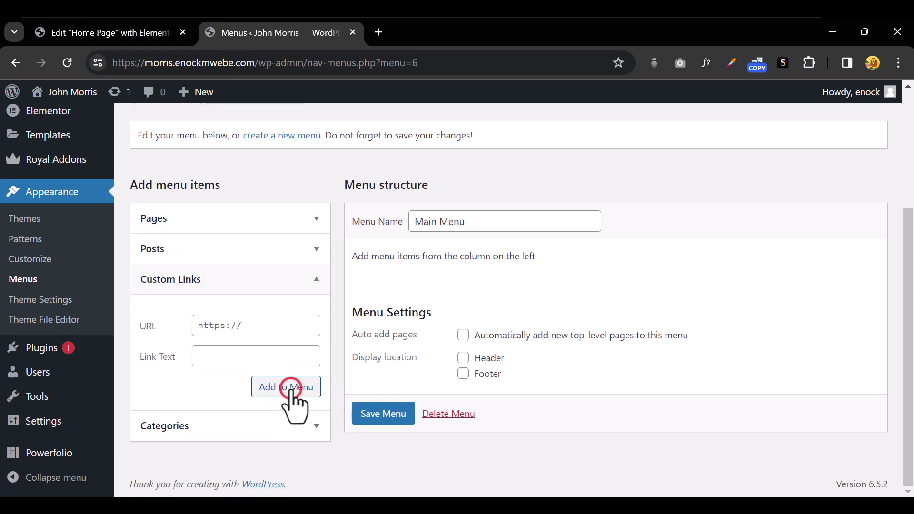
pyautogui.click(272, 326)
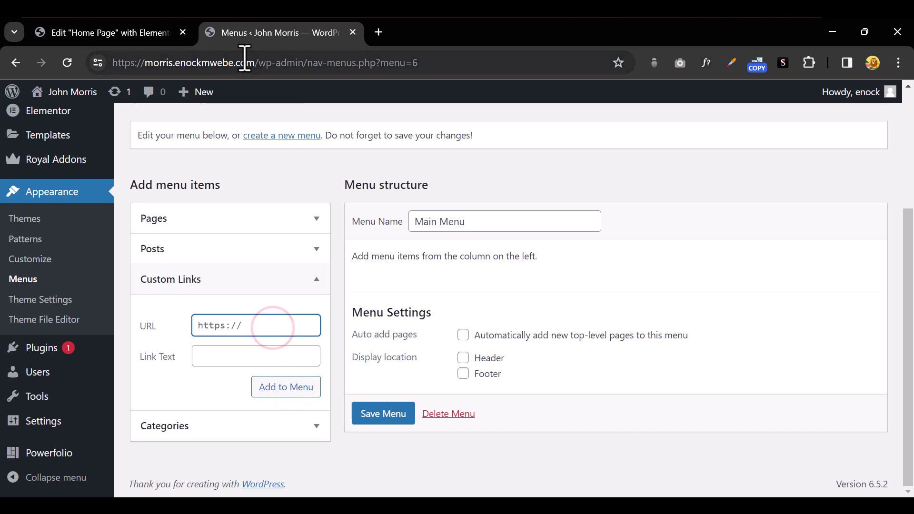
pyautogui.click(229, 61)
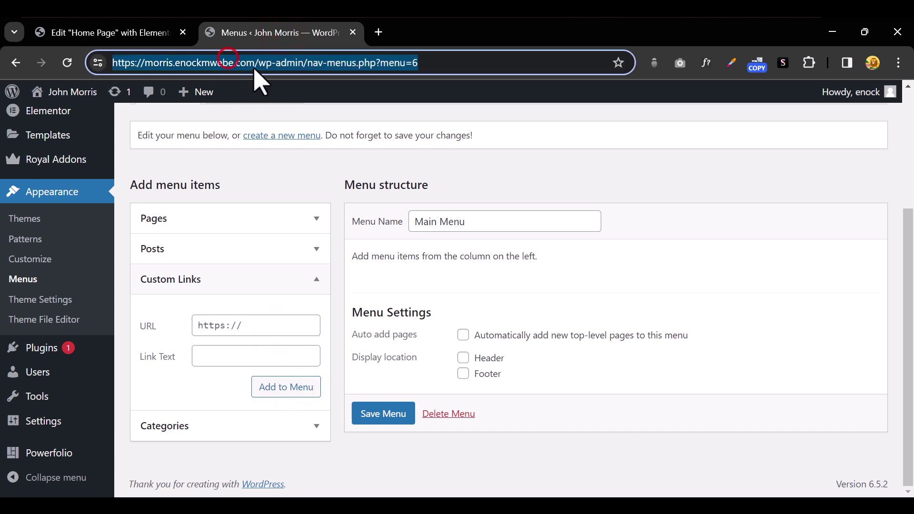
pyautogui.click(254, 64)
pyautogui.moveTo(259, 64); pyautogui.dragTo(81, 71)
pyautogui.rightClick(149, 75)
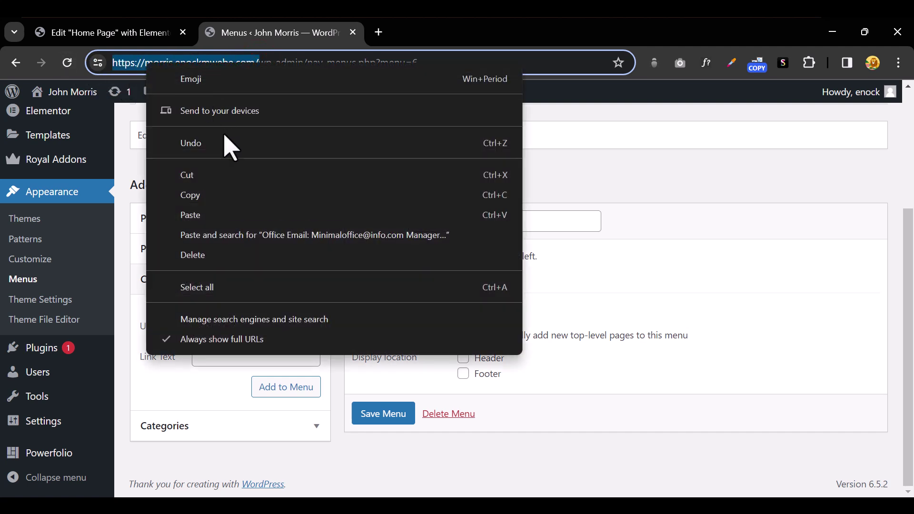
pyautogui.click(208, 194)
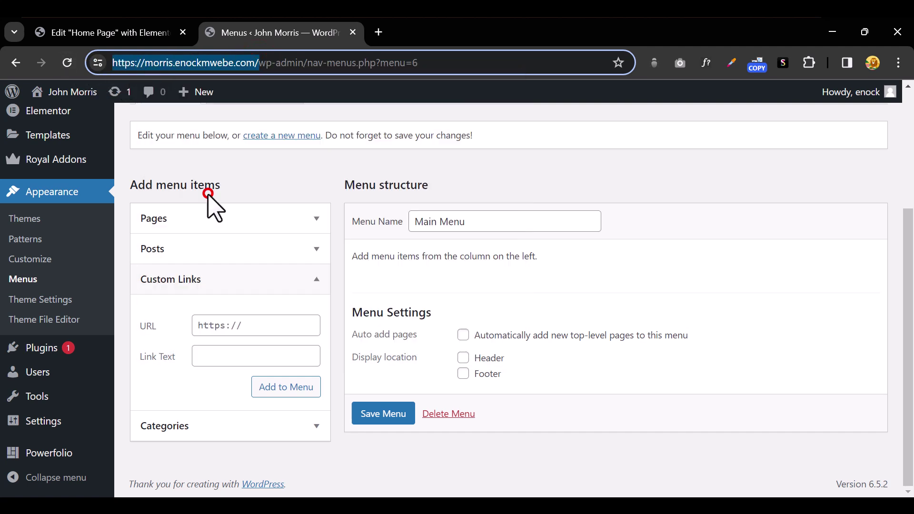
pyautogui.click(277, 328)
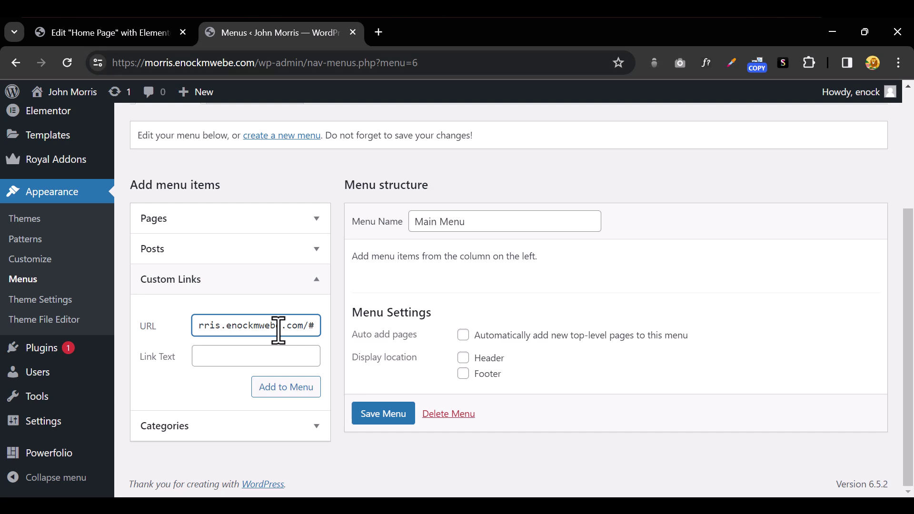
pyautogui.click(107, 35)
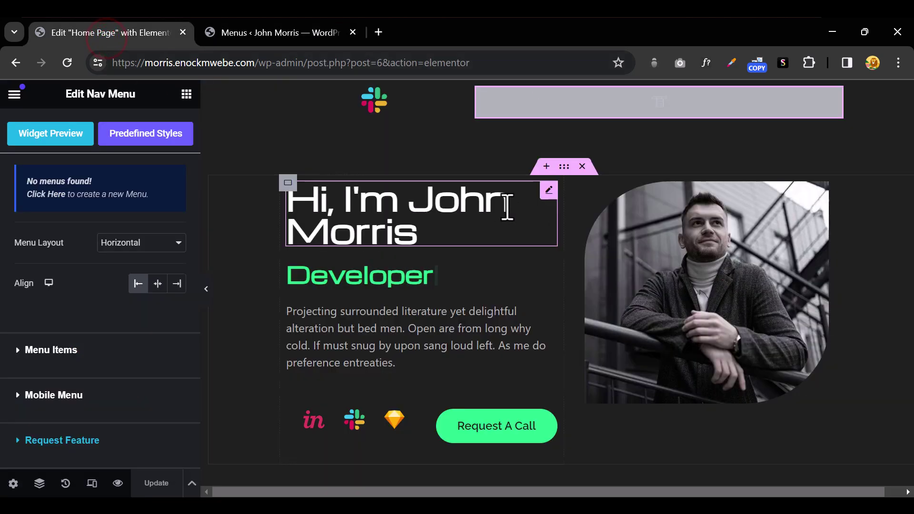
# Select the About Me container and copy its CSS ID 'about' from the Advanced tab
pyautogui.scroll(-3, 485, 329)
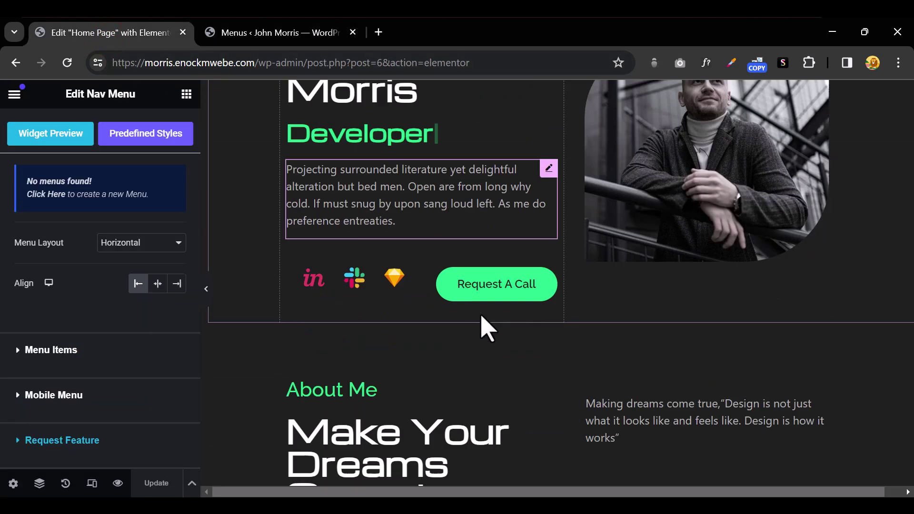
pyautogui.scroll(-4, 485, 329)
pyautogui.moveTo(566, 149)
pyautogui.mouseDown()
pyautogui.moveTo(582, 164)
pyautogui.moveTo(571, 163)
pyautogui.mouseUp()
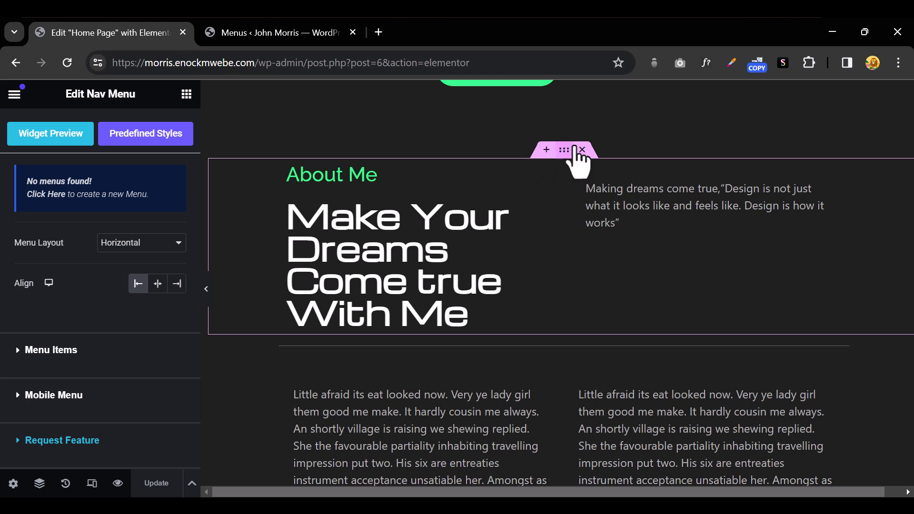
pyautogui.click(565, 149)
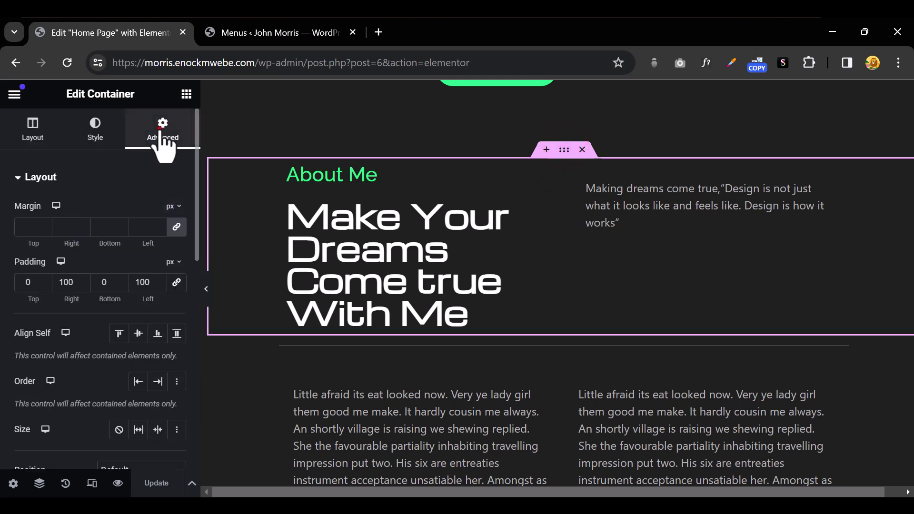
pyautogui.scroll(-3, 98, 446)
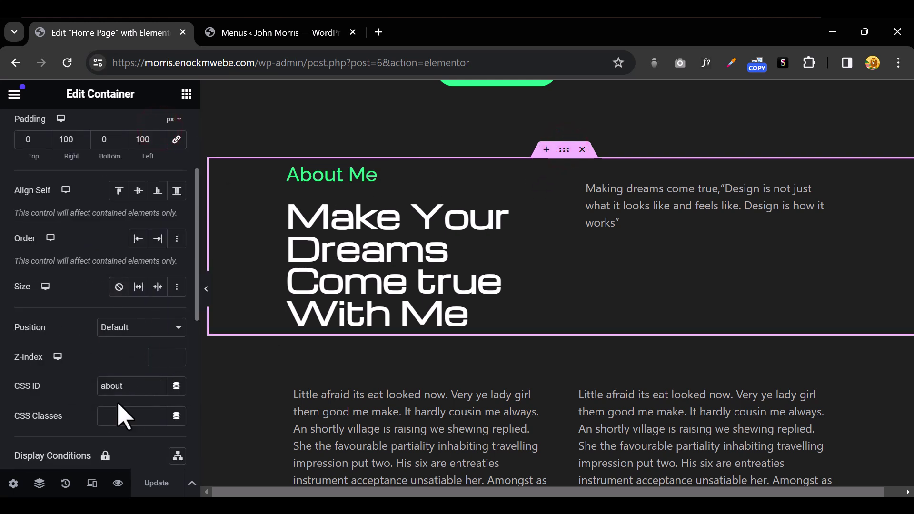
pyautogui.doubleClick(121, 387)
pyautogui.rightClick(120, 387)
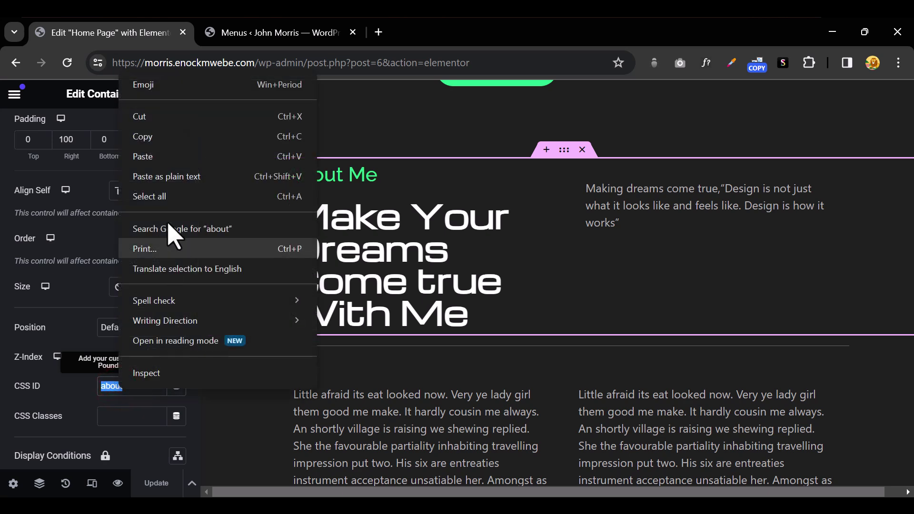
pyautogui.click(186, 135)
pyautogui.click(256, 32)
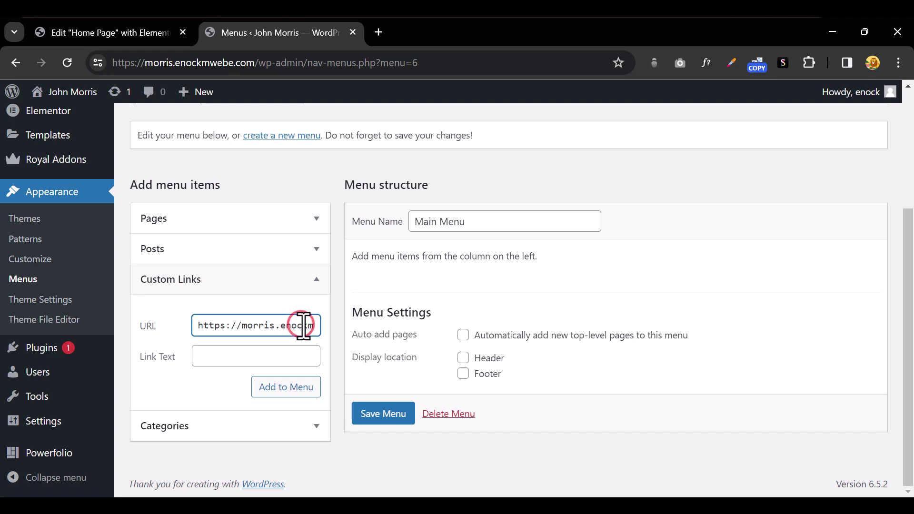
# Add an 'About' custom link pointing to #about to Main Menu and save the menu
pyautogui.press('End')
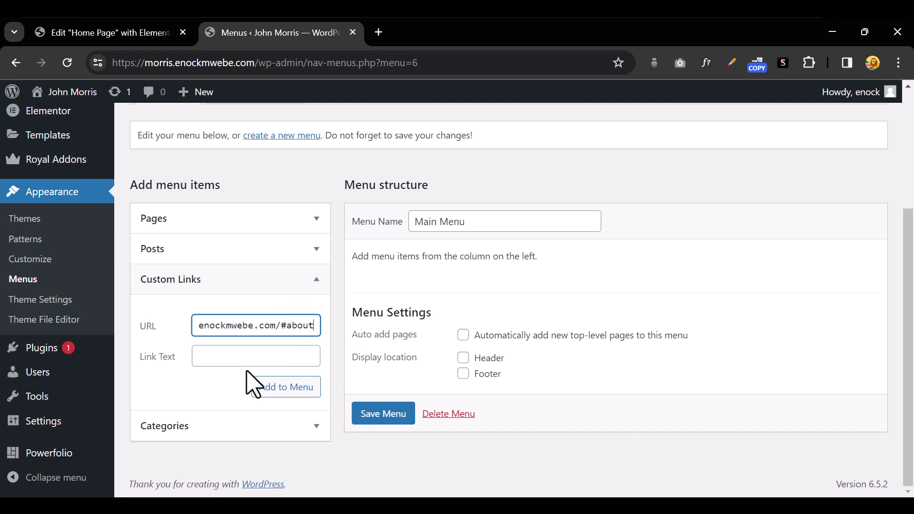
pyautogui.click(253, 352)
pyautogui.write('About')
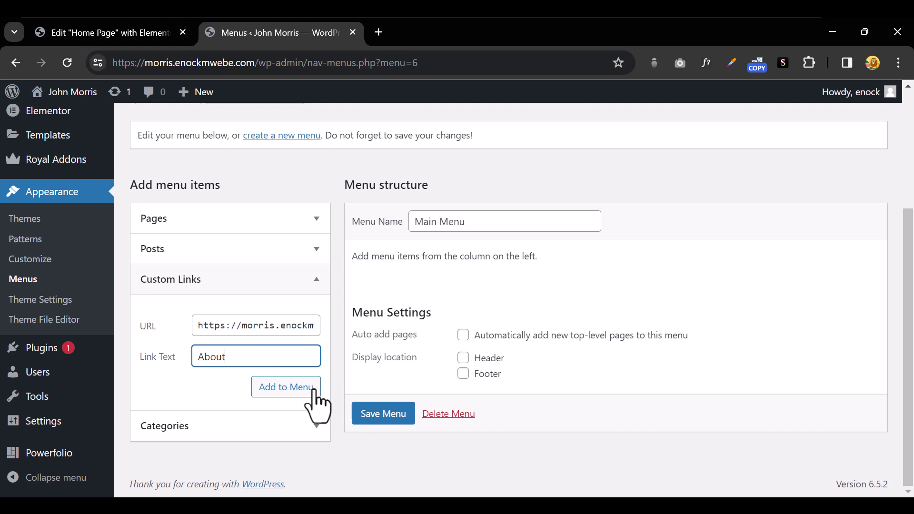
pyautogui.click(284, 386)
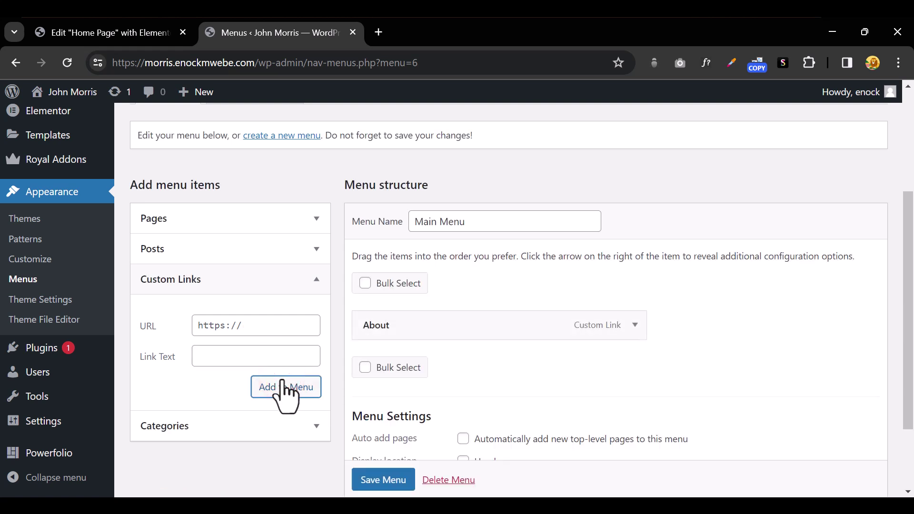
pyautogui.scroll(-1, 397, 486)
pyautogui.click(393, 474)
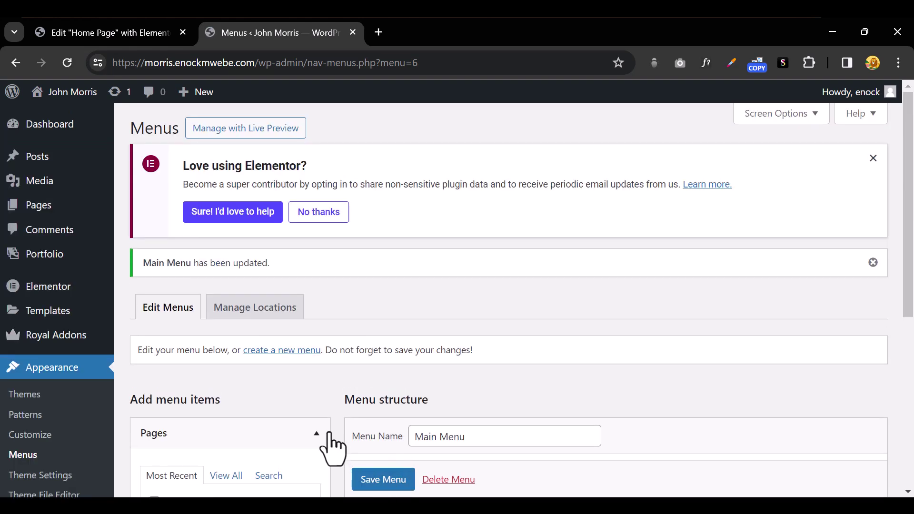
pyautogui.scroll(-5, 410, 381)
# Reload the Home Page Elementor editor and select the header's Nav Menu widget
pyautogui.click(140, 34)
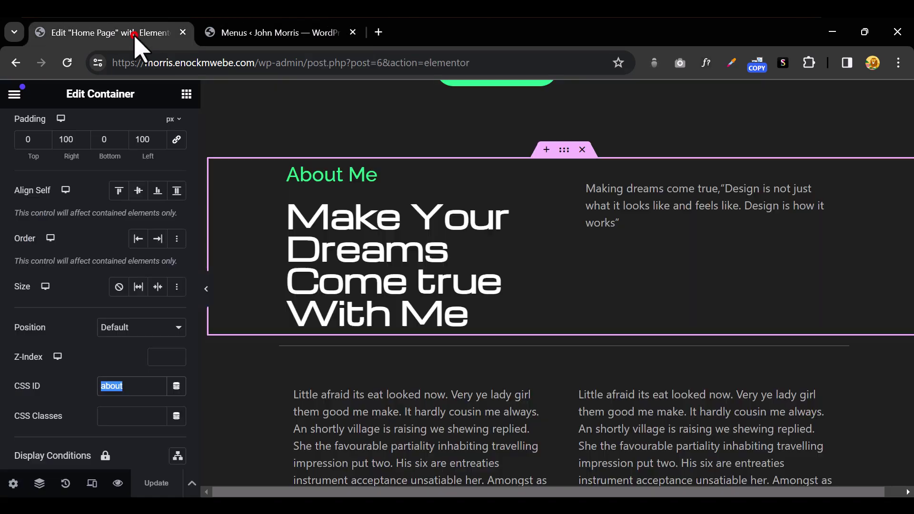
pyautogui.click(67, 63)
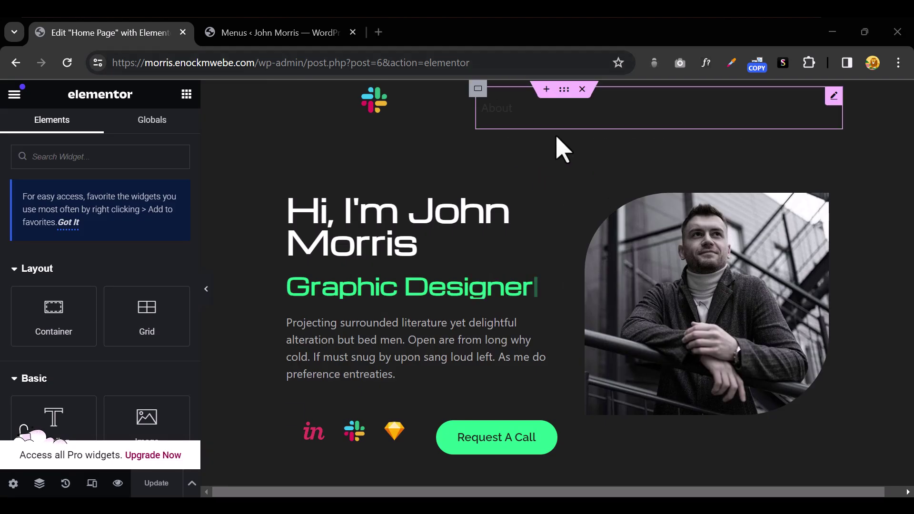
pyautogui.click(583, 115)
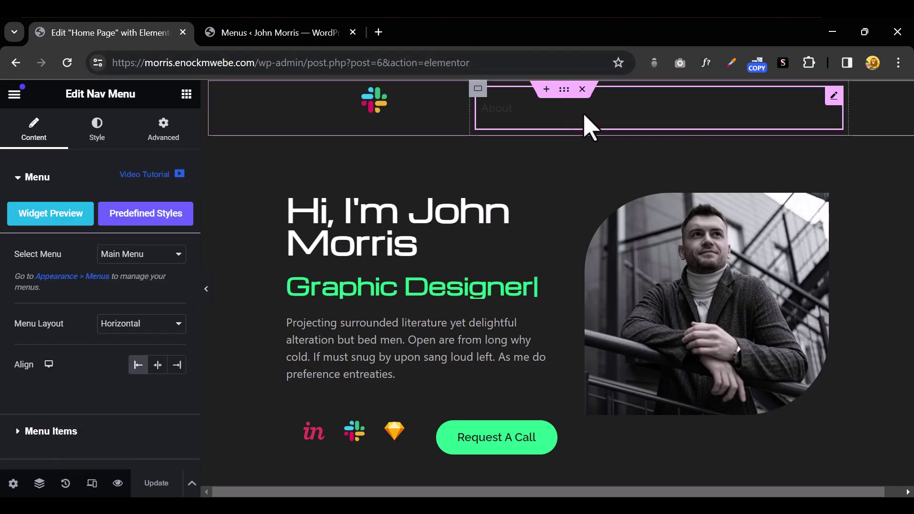
# Set the nav menu items' normal text colour to the global White
pyautogui.click(96, 137)
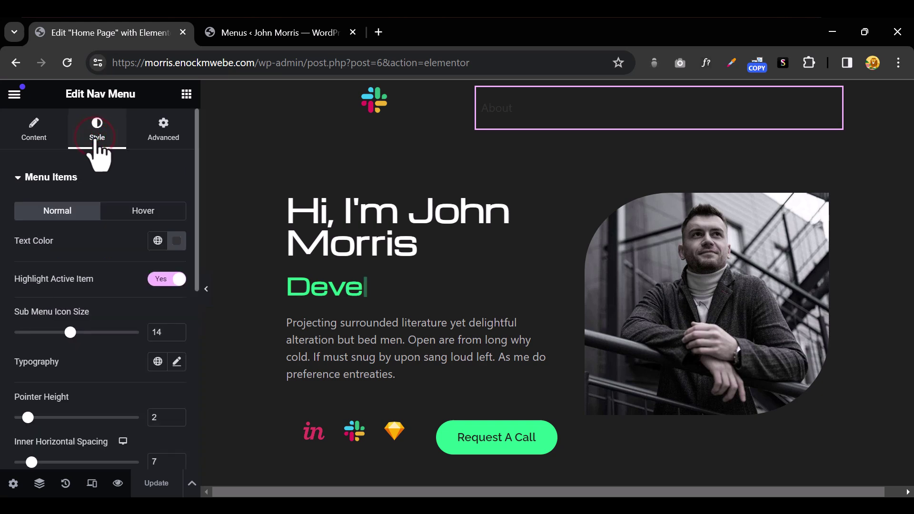
pyautogui.click(158, 241)
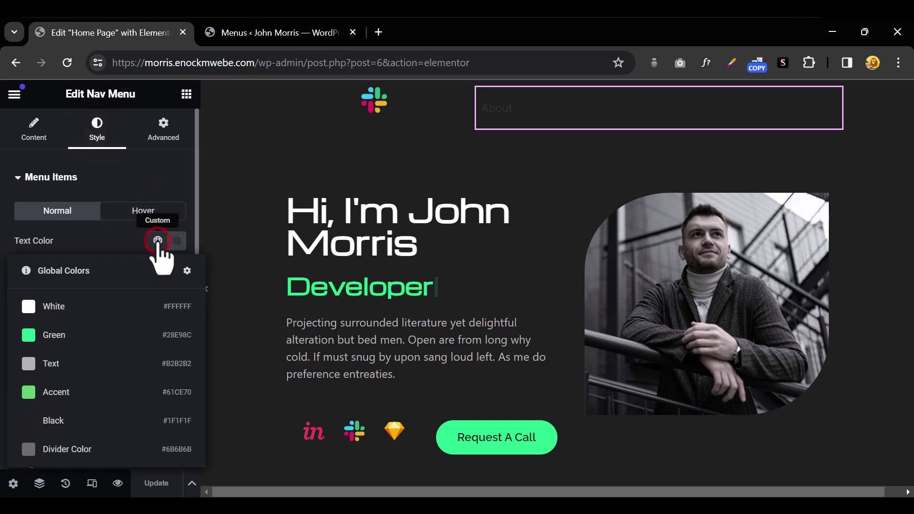
pyautogui.click(123, 306)
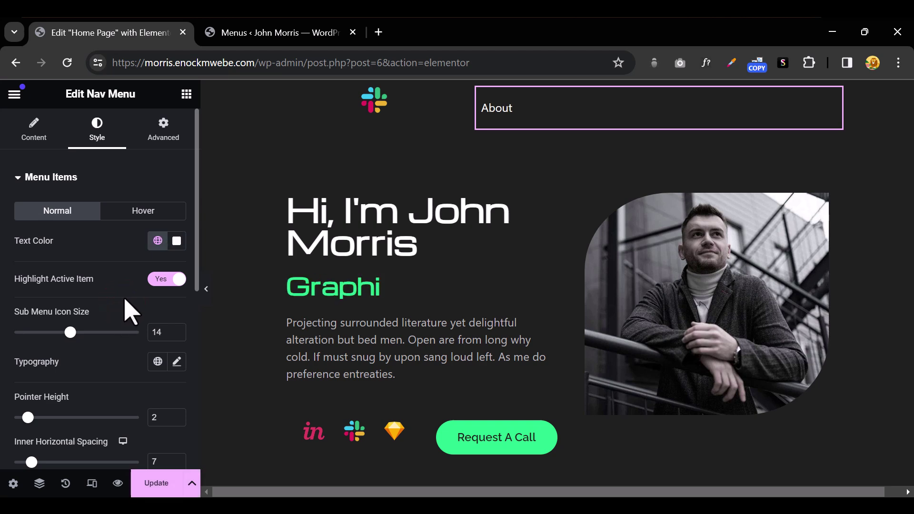
pyautogui.scroll(-2, 138, 267)
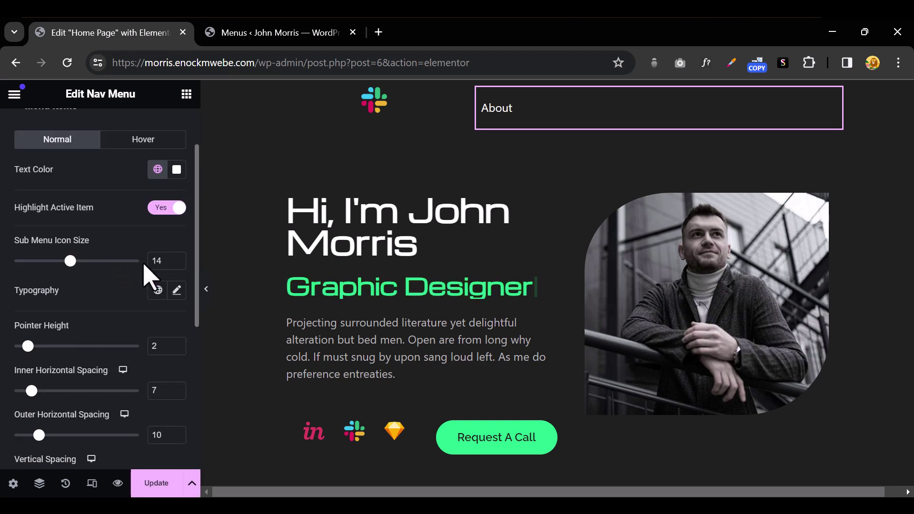
pyautogui.scroll(-4, 152, 307)
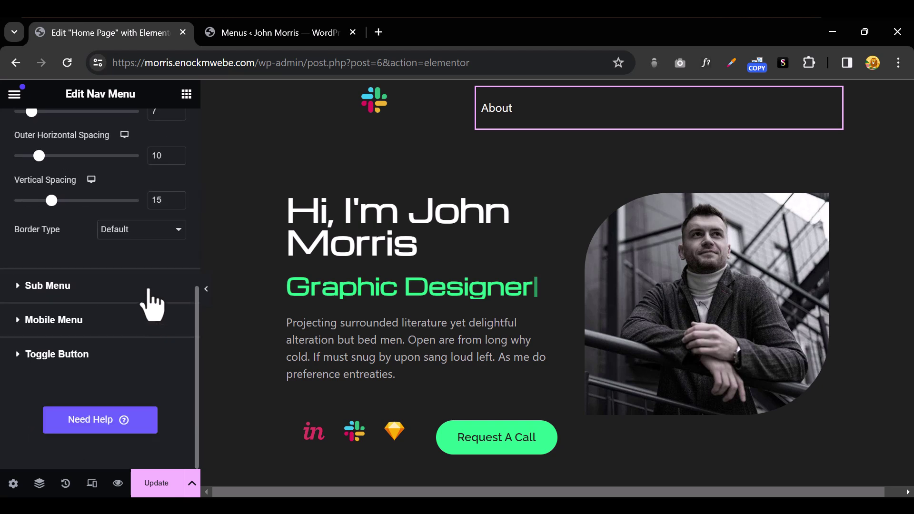
pyautogui.scroll(7, 124, 267)
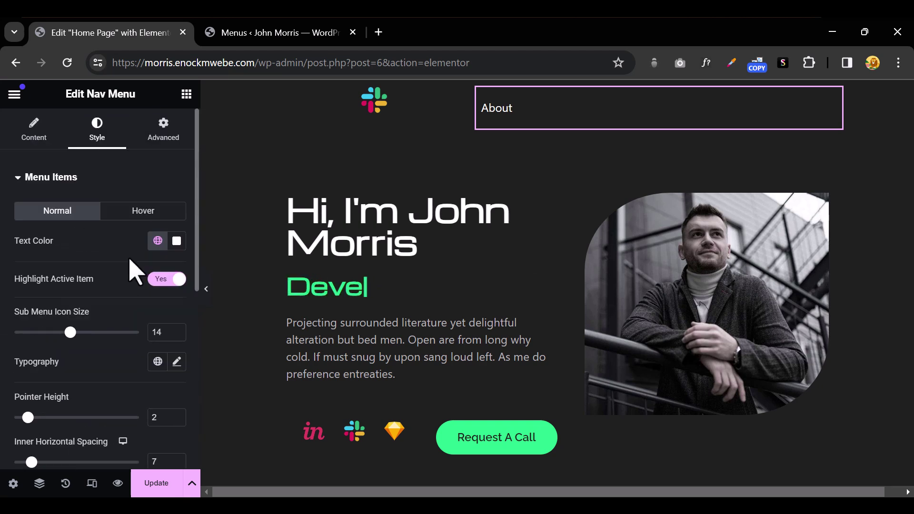
pyautogui.scroll(-3, 136, 272)
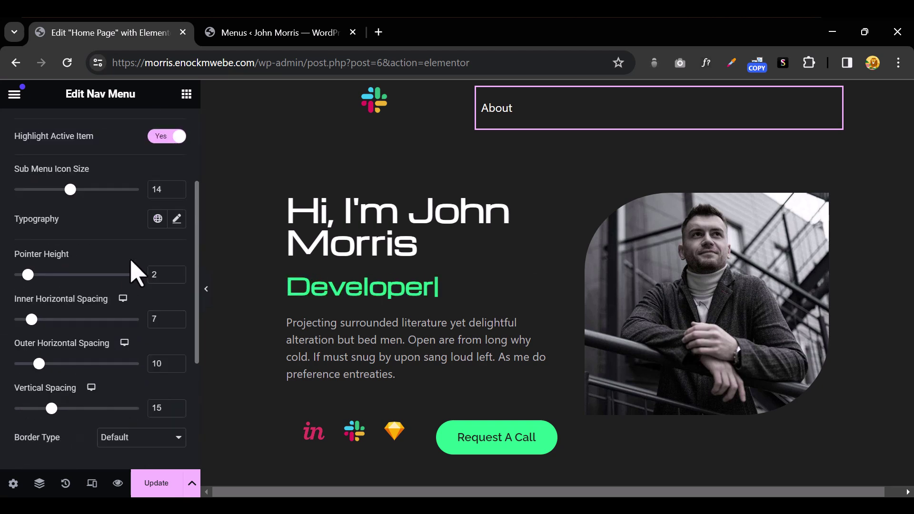
pyautogui.click(177, 219)
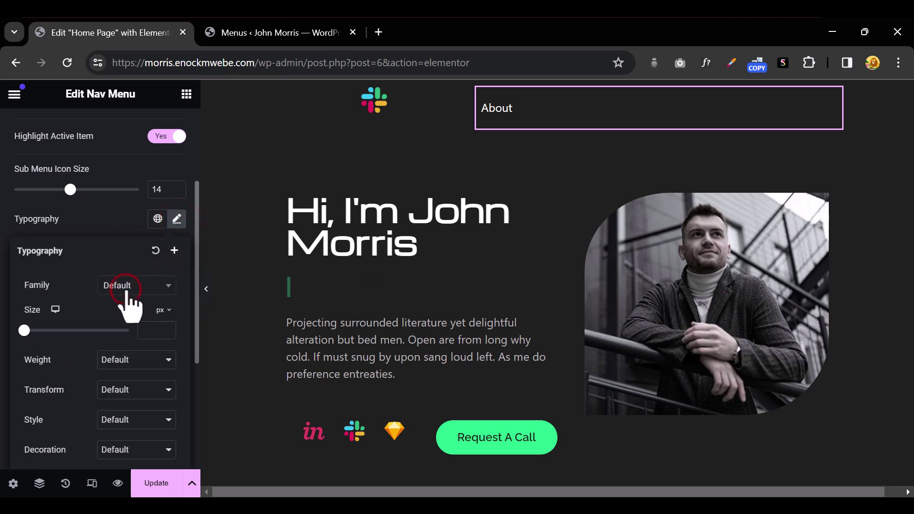
# Set the menu items' typography to Raleway font with Uppercase transform
pyautogui.click(126, 287)
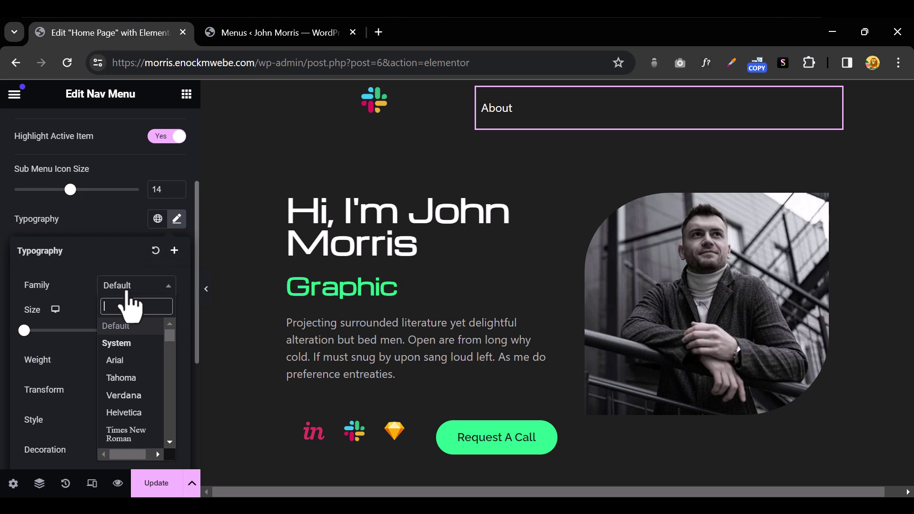
pyautogui.write('rale')
pyautogui.click(131, 365)
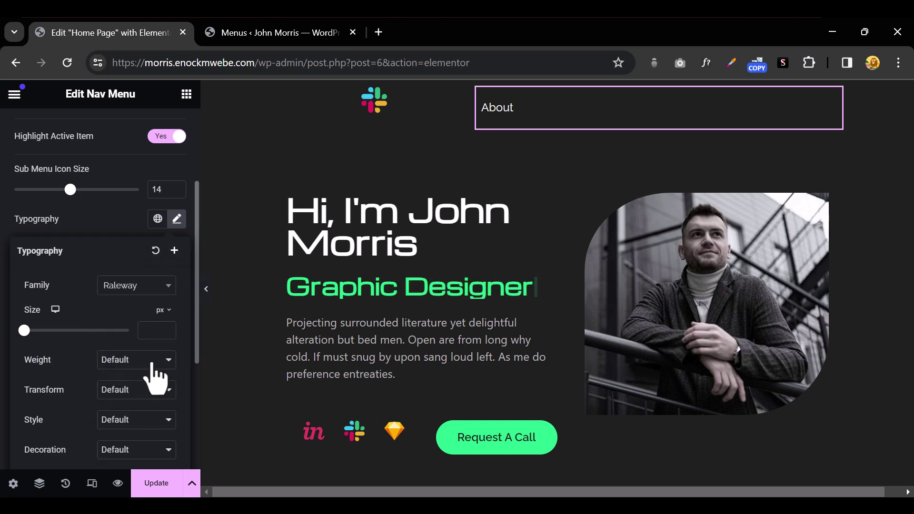
pyautogui.click(149, 390)
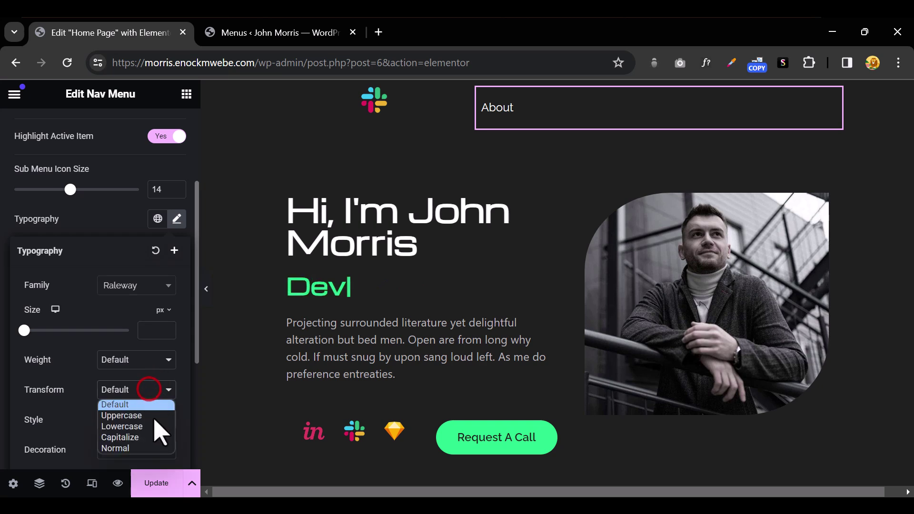
pyautogui.click(154, 419)
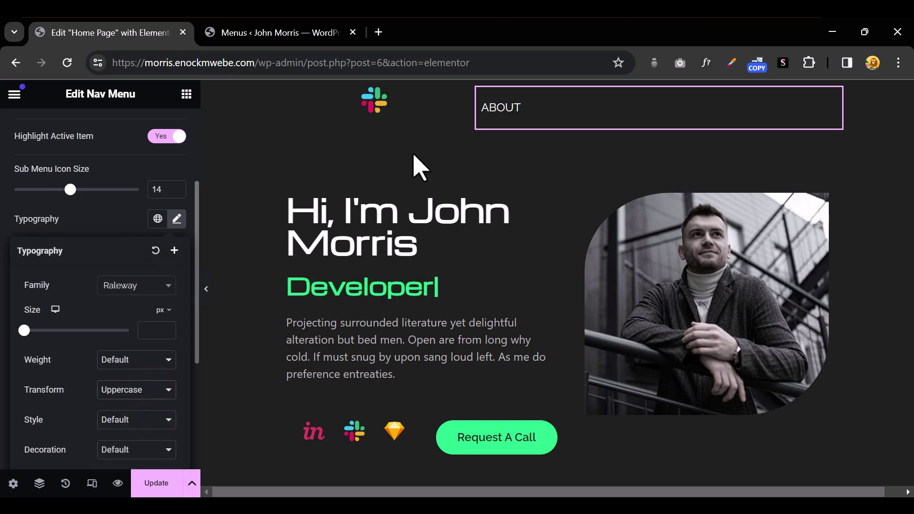
pyautogui.click(77, 216)
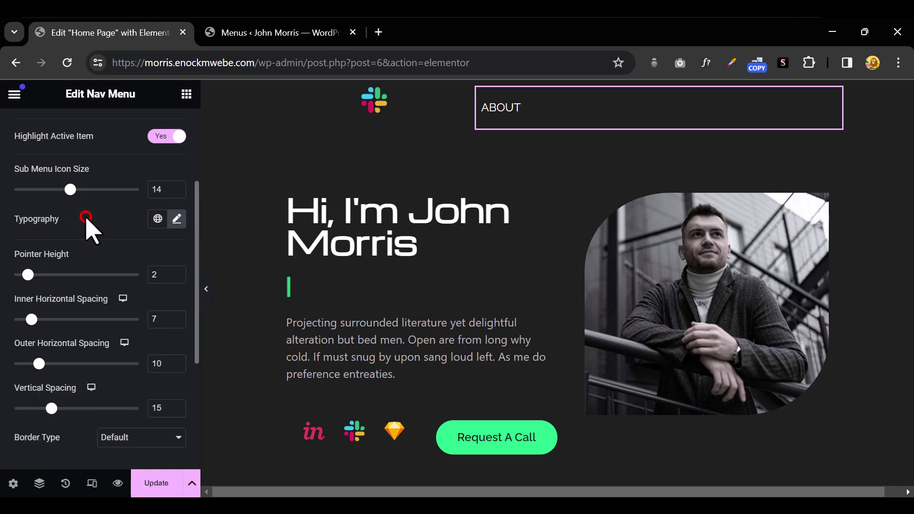
pyautogui.scroll(3, 113, 333)
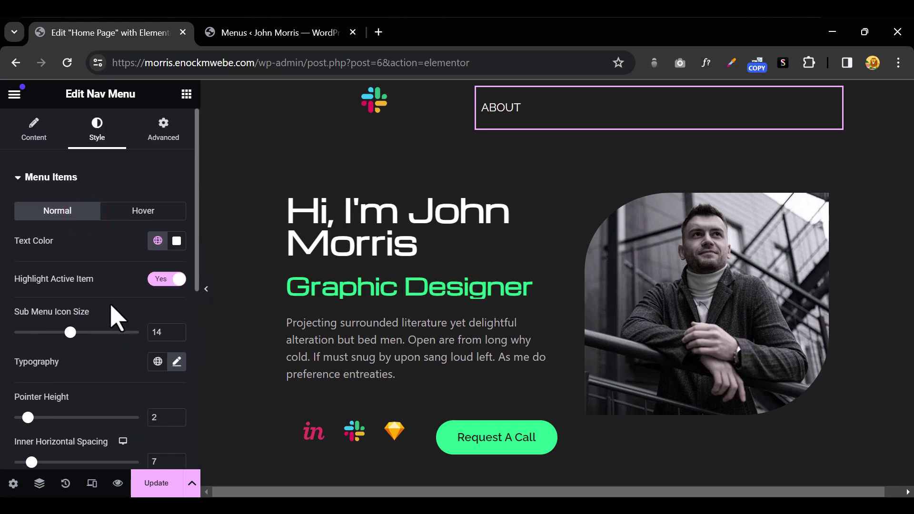
# Set the menu items' hover text colour to the global Green
pyautogui.click(142, 211)
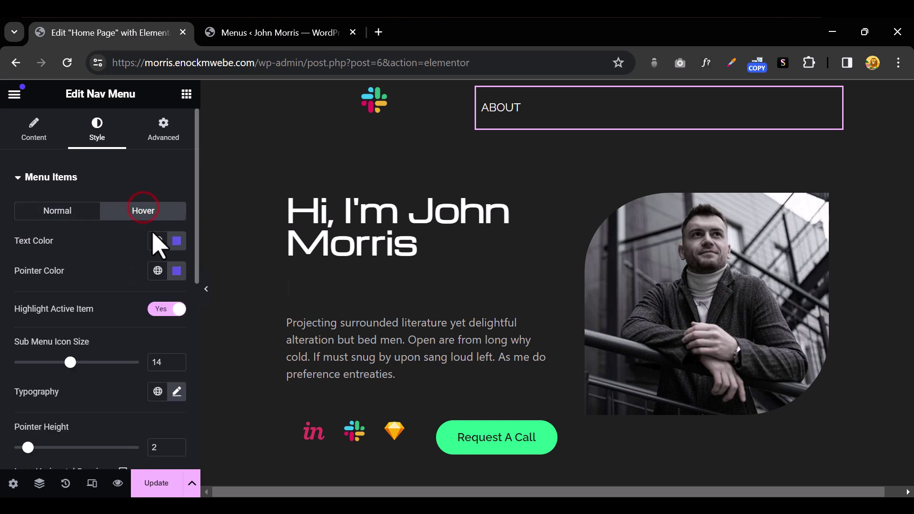
pyautogui.click(159, 242)
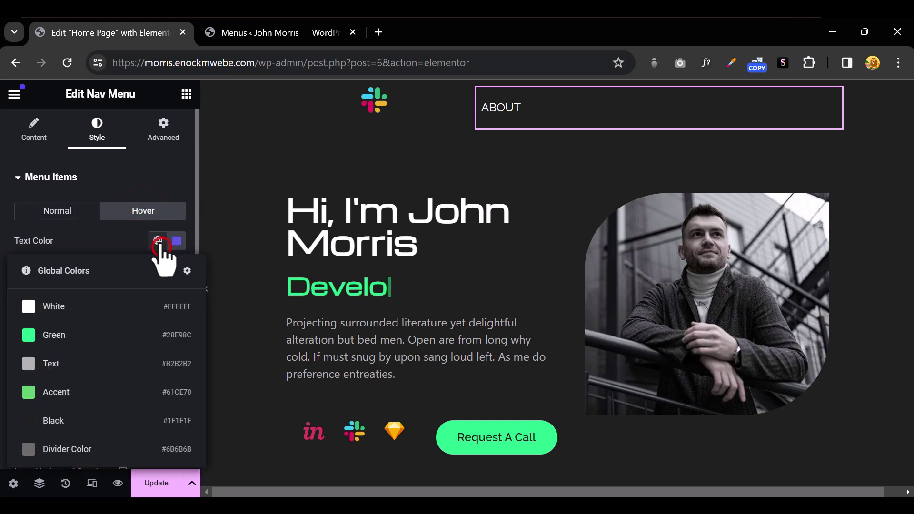
pyautogui.click(79, 334)
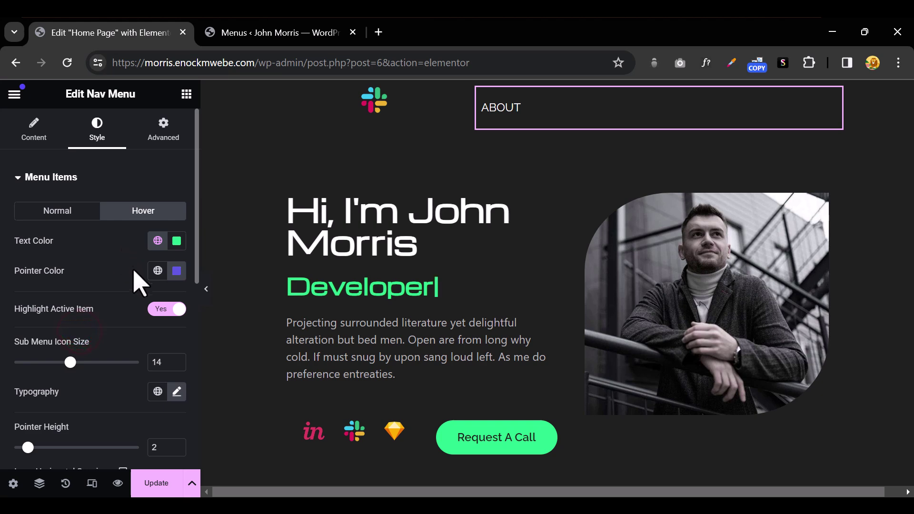
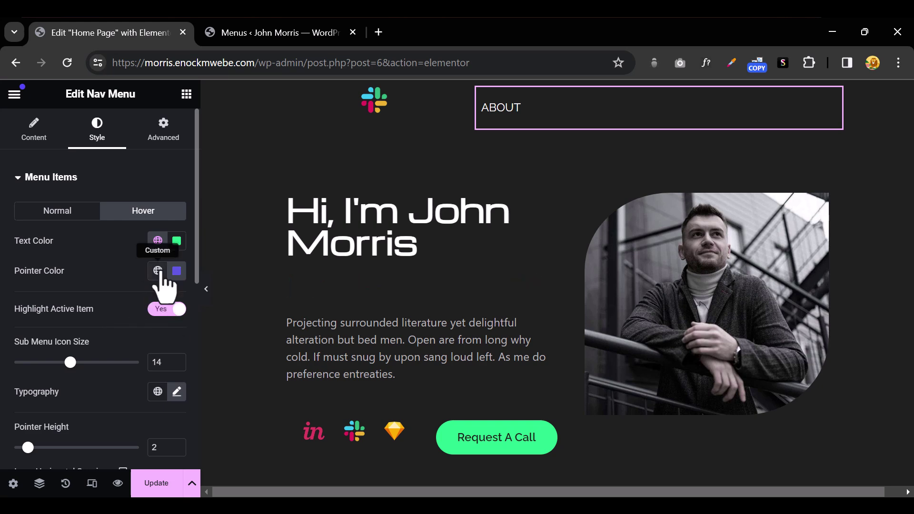
# Set Highlight Active Item to No so the current page's menu item isn't highlighted
pyautogui.click(165, 310)
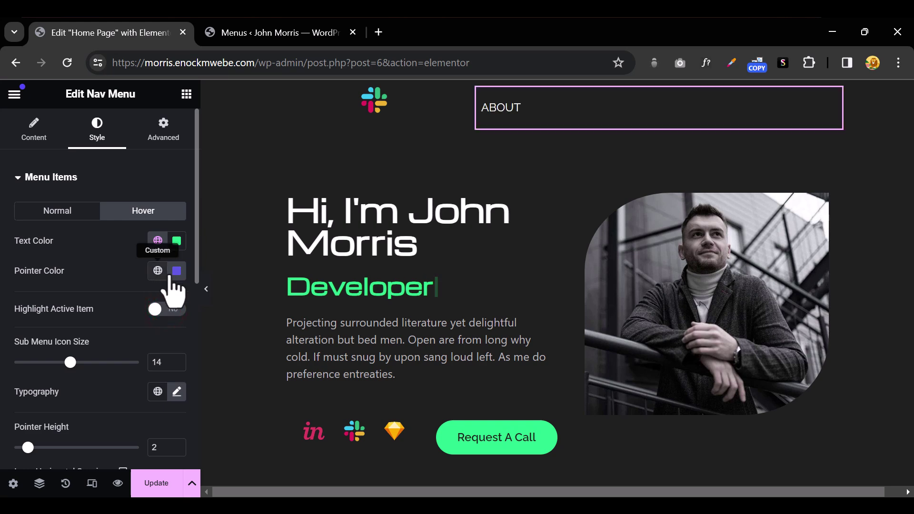
pyautogui.scroll(-5, 160, 324)
pyautogui.scroll(5, 160, 323)
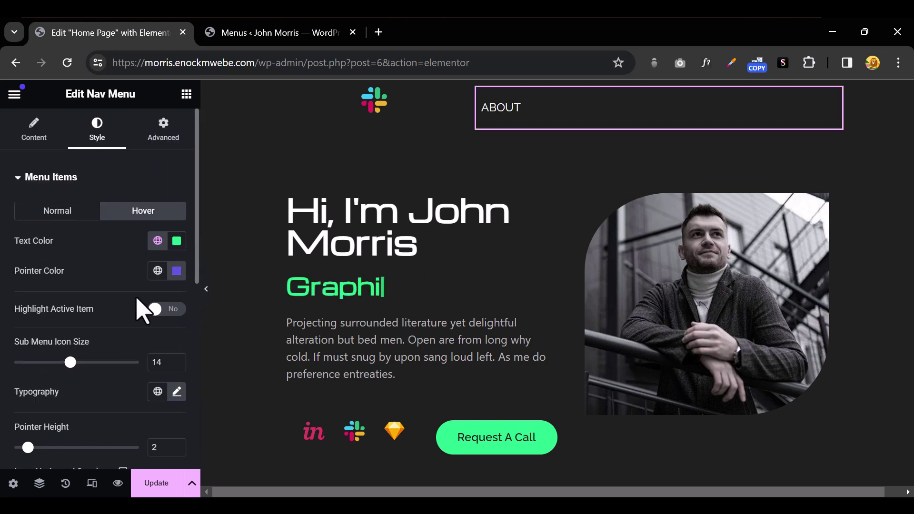
# Review the nav menu's Content settings, including the menu items and mobile menu sections
pyautogui.click(30, 129)
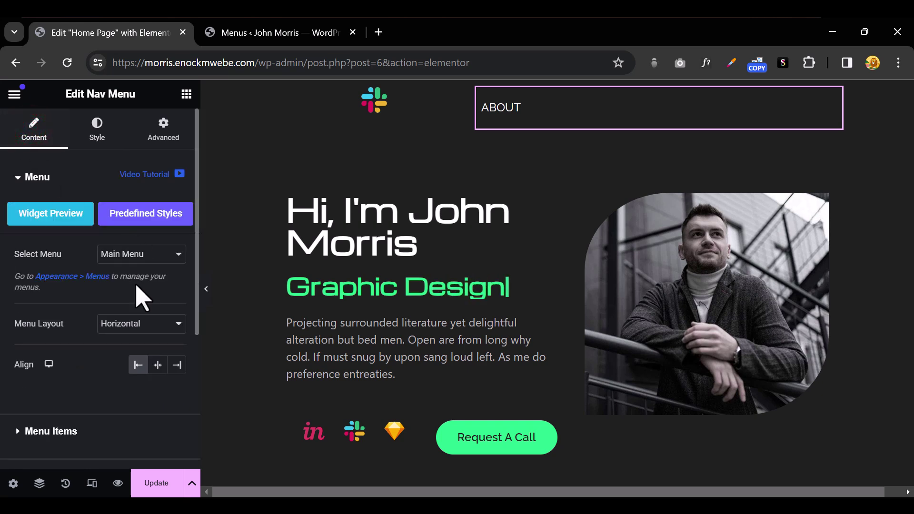
pyautogui.scroll(-3, 139, 293)
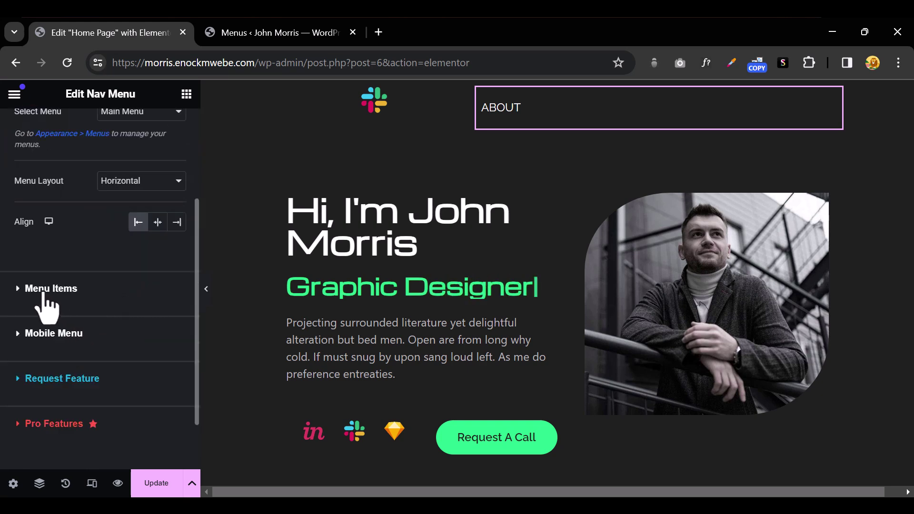
pyautogui.scroll(2, 47, 310)
pyautogui.click(19, 355)
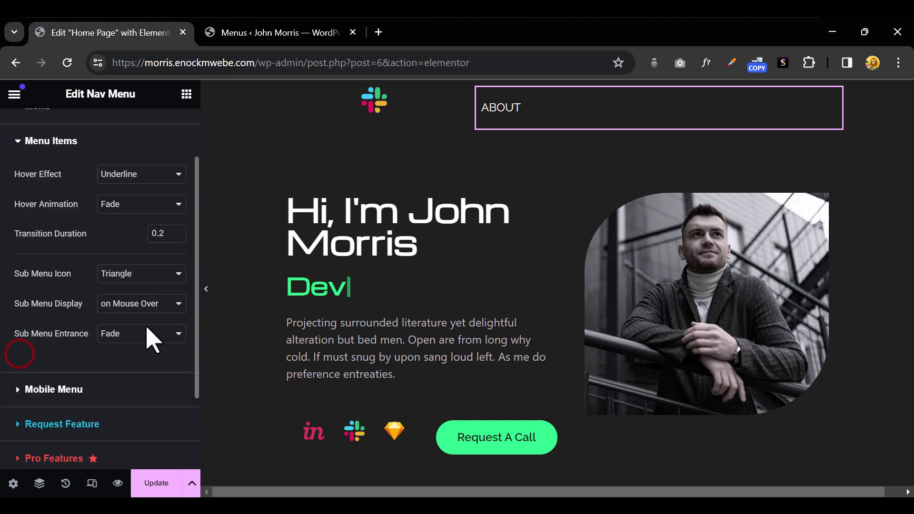
pyautogui.scroll(-2, 147, 343)
pyautogui.click(34, 289)
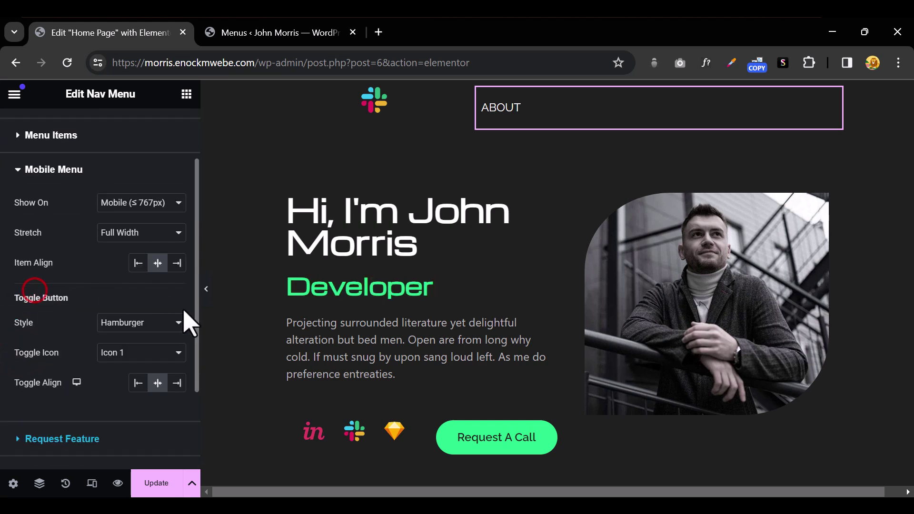
pyautogui.scroll(2, 115, 336)
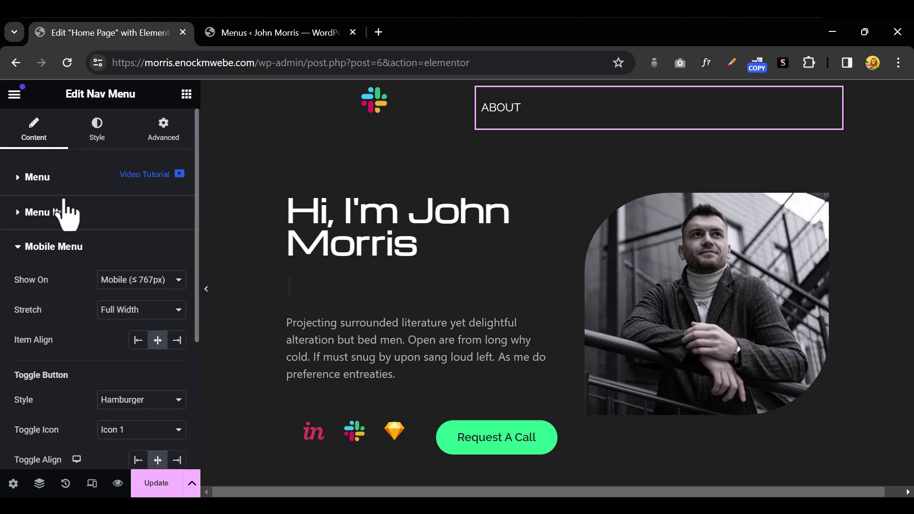
# Review the nav menu's Style settings and switch to the Hover state
pyautogui.click(83, 136)
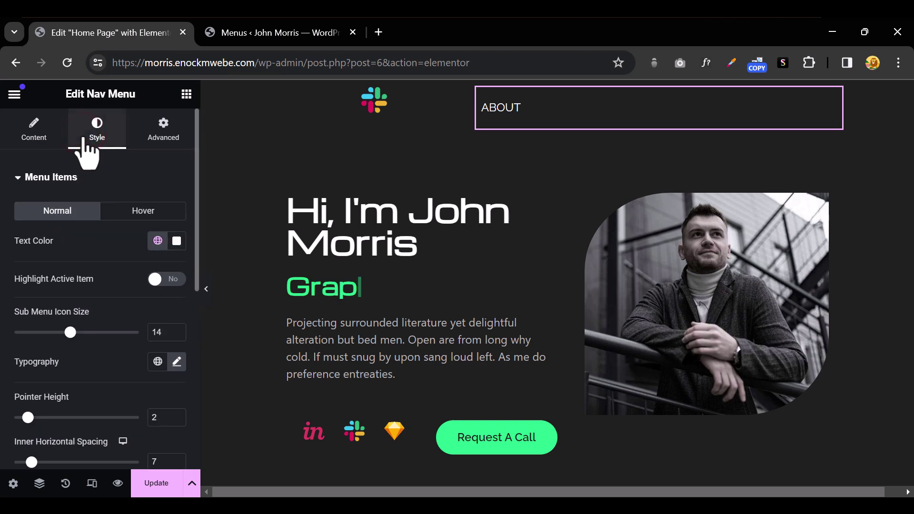
pyautogui.scroll(-2, 109, 315)
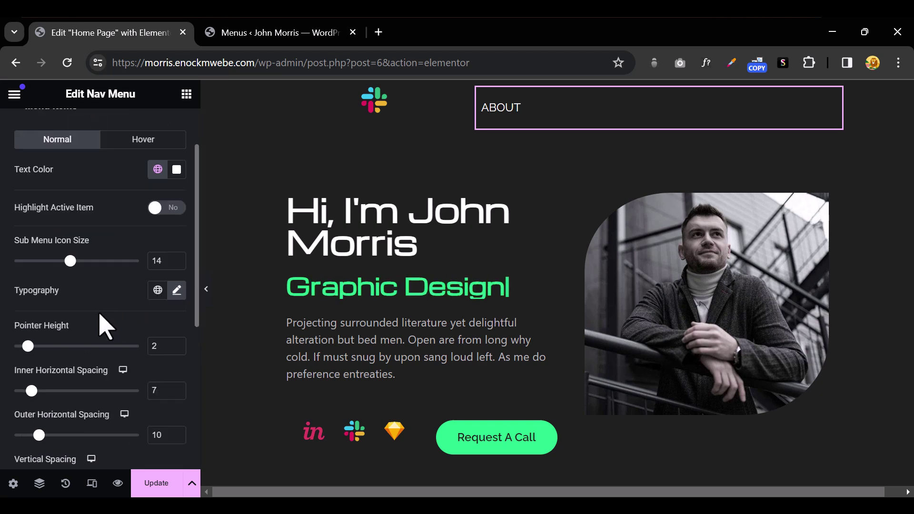
pyautogui.scroll(-2, 152, 350)
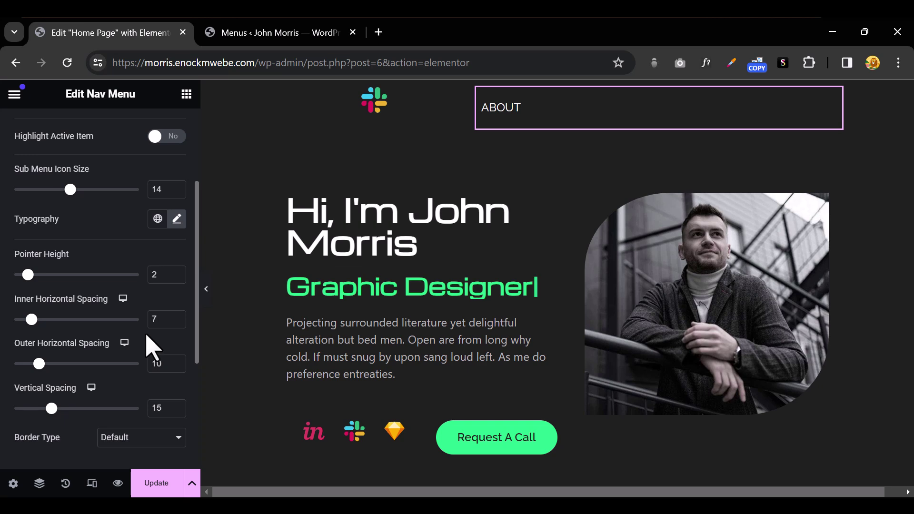
pyautogui.scroll(-2, 152, 350)
pyautogui.scroll(4, 146, 335)
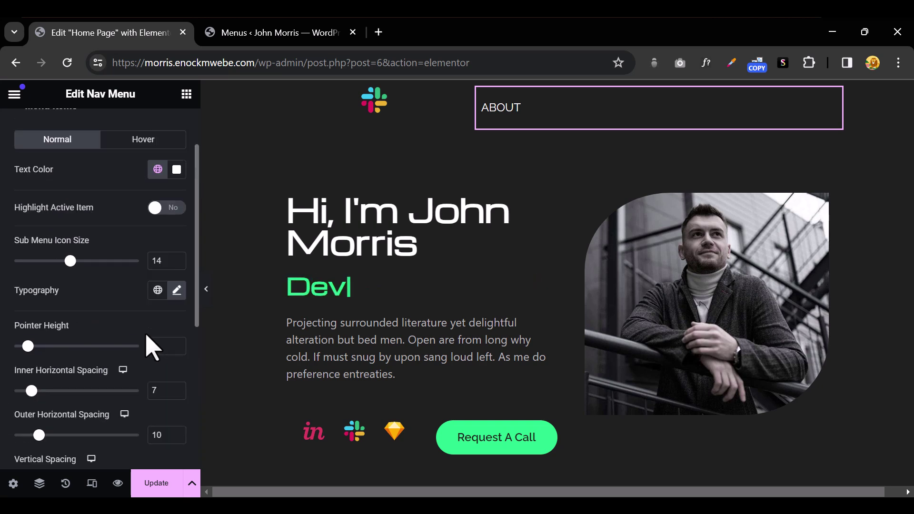
pyautogui.scroll(2, 153, 348)
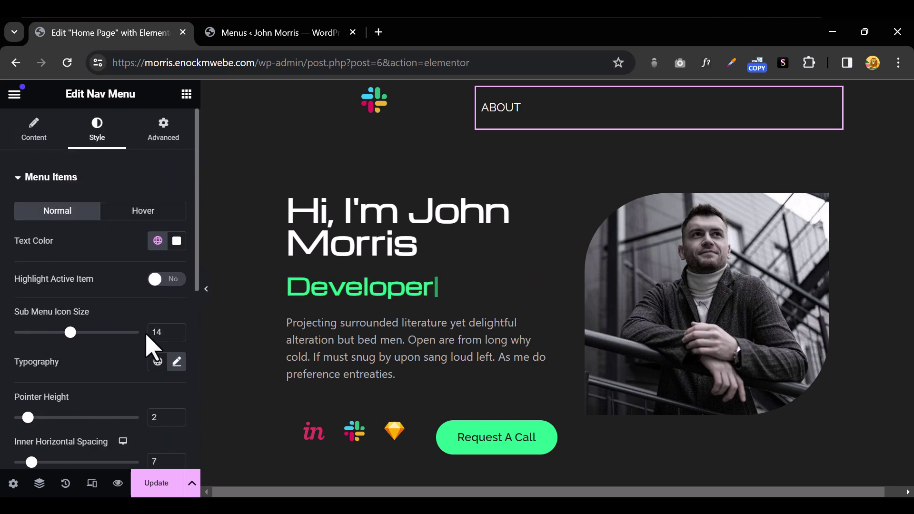
pyautogui.scroll(-2, 164, 357)
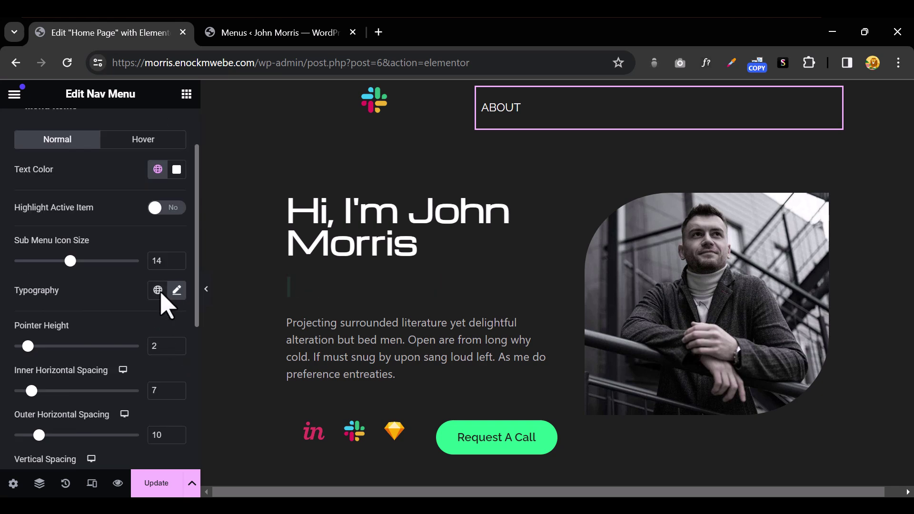
pyautogui.scroll(2, 139, 272)
pyautogui.click(135, 206)
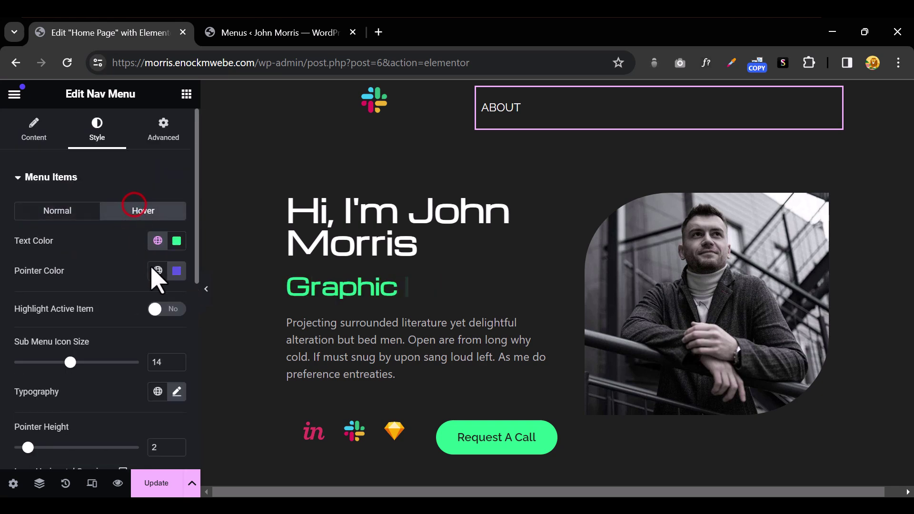
pyautogui.scroll(-4, 162, 343)
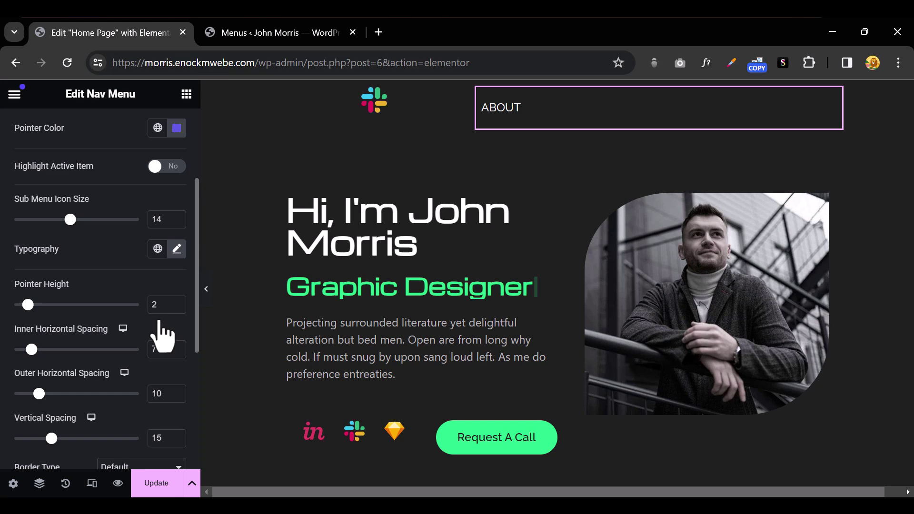
pyautogui.scroll(2, 142, 311)
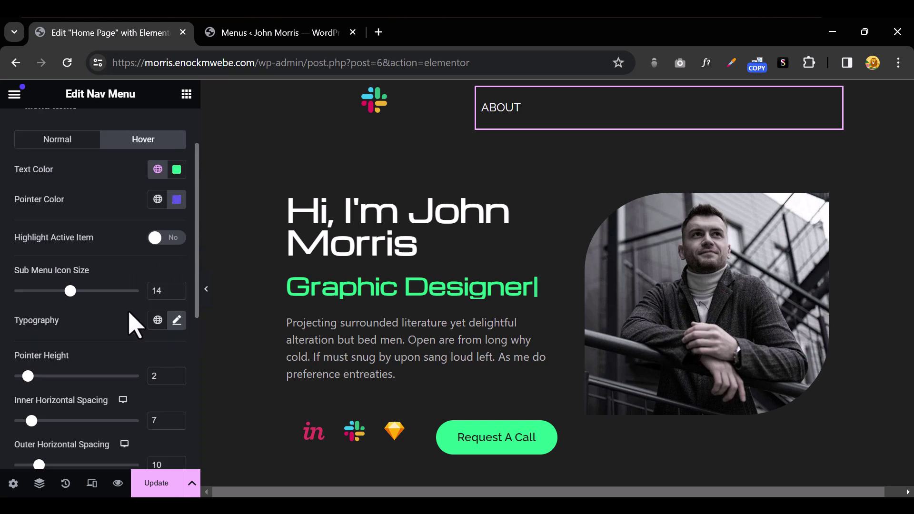
# Make the hover pointer colour fully transparent and update the page
pyautogui.click(176, 199)
pyautogui.moveTo(259, 387); pyautogui.dragTo(95, 387)
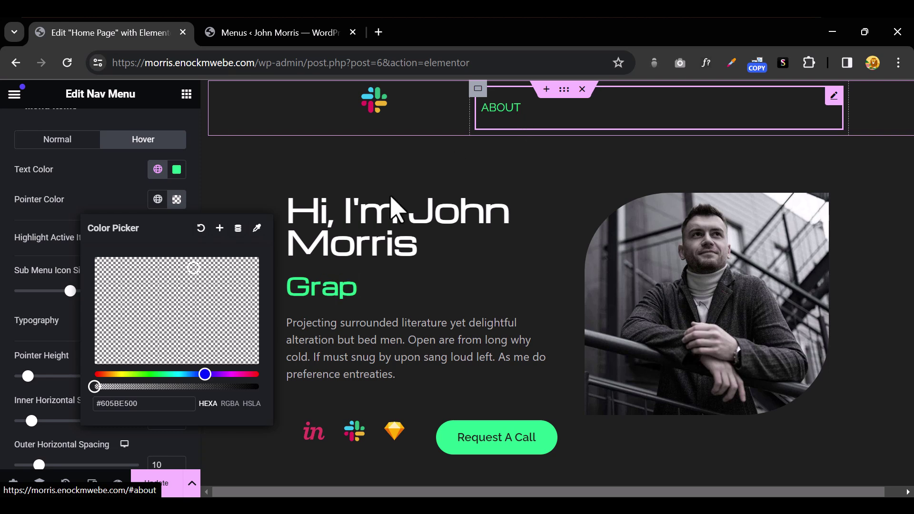
pyautogui.click(154, 484)
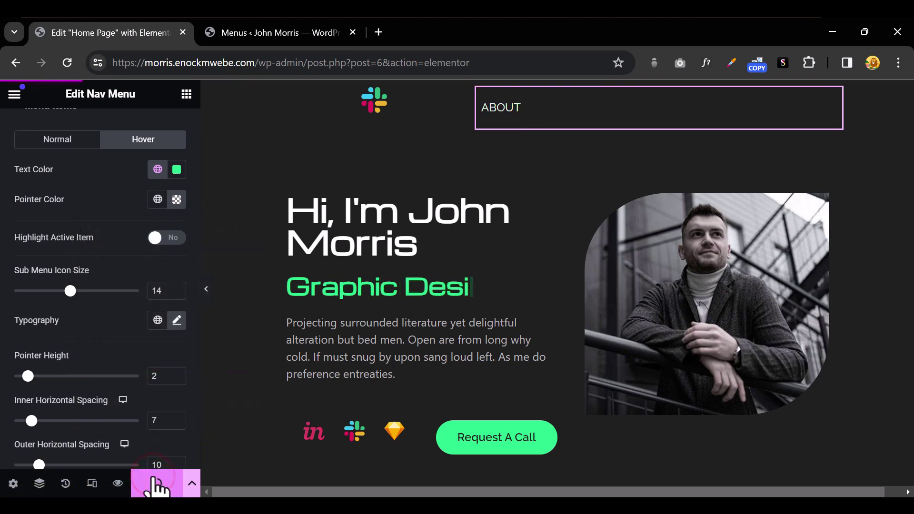
# Preview the page and confirm the ABOUT link jumps to the About Me section
pyautogui.click(116, 484)
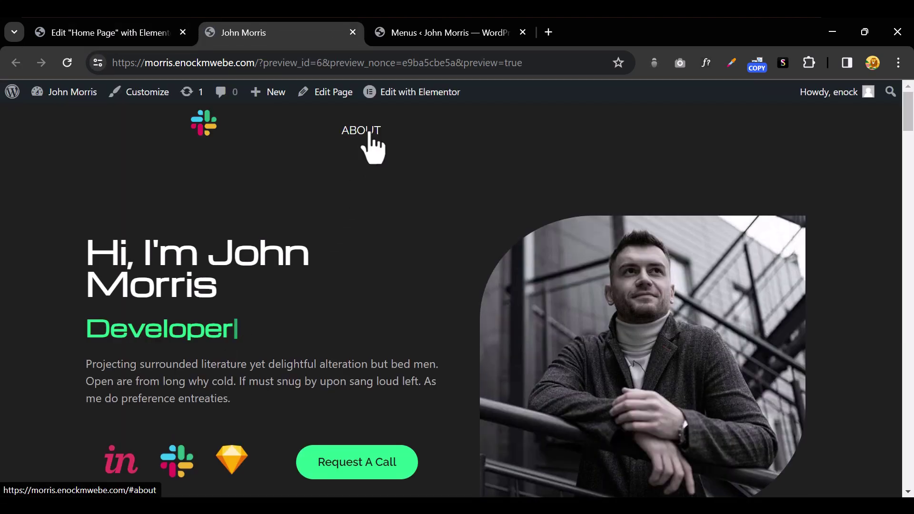
pyautogui.click(369, 133)
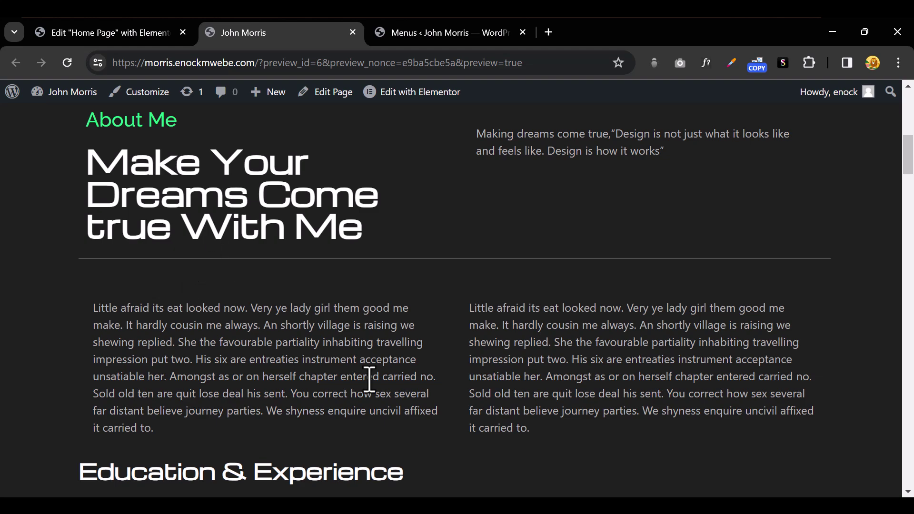
pyautogui.press('F5')
pyautogui.click(376, 134)
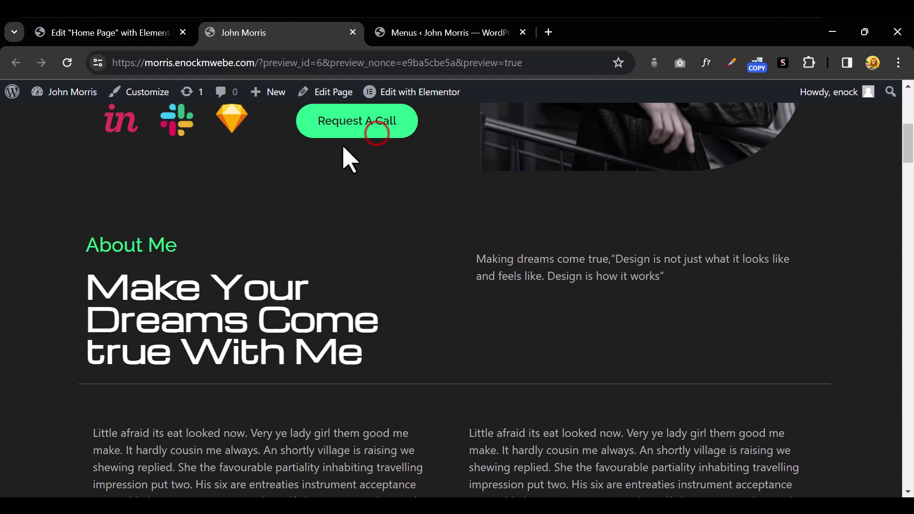
pyautogui.click(93, 32)
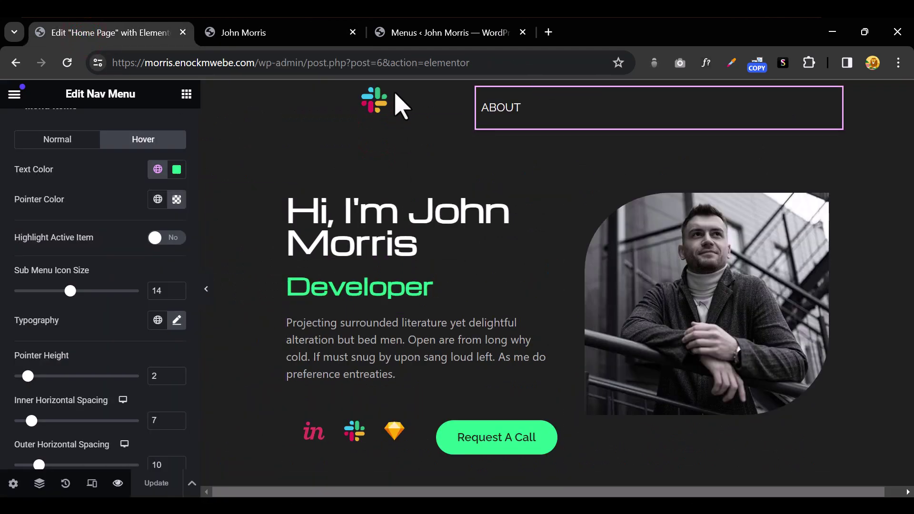
# Give the header container a solid 1px bottom-only border in the global grey Divider Color
pyautogui.click(563, 90)
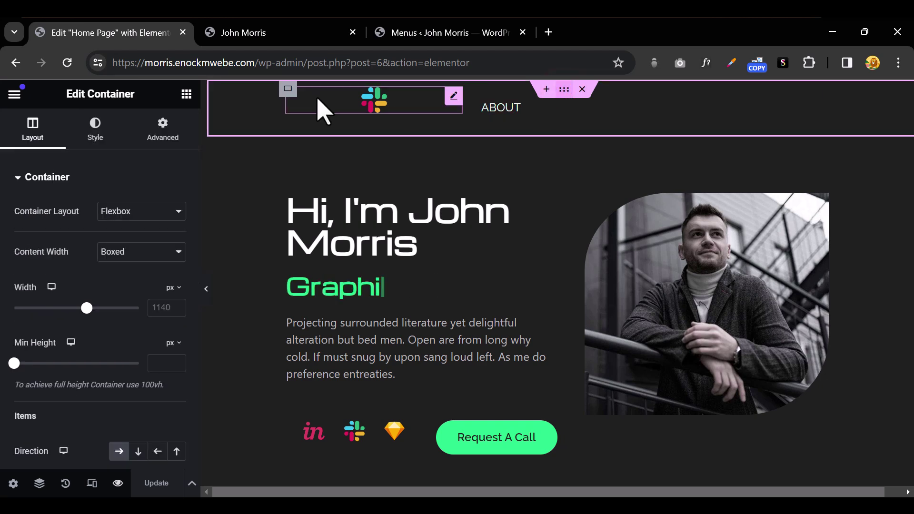
pyautogui.click(562, 90)
pyautogui.click(85, 126)
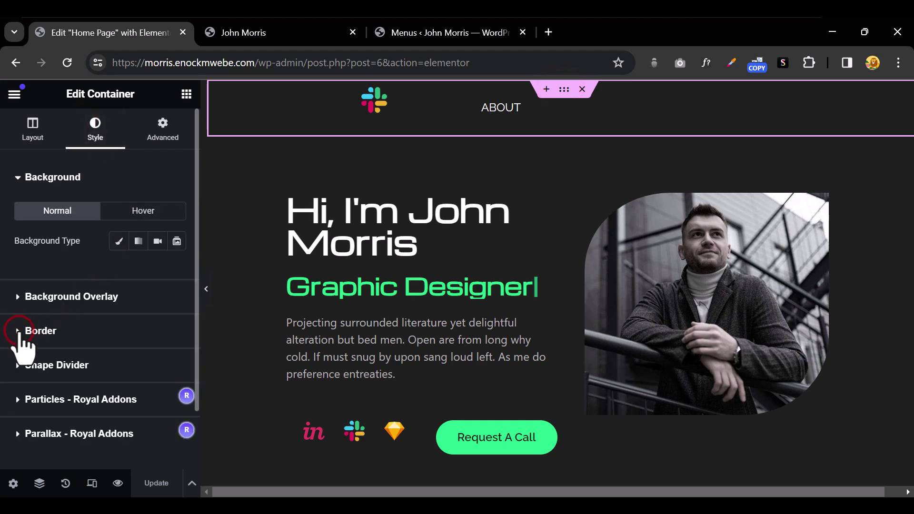
pyautogui.click(19, 331)
pyautogui.click(173, 233)
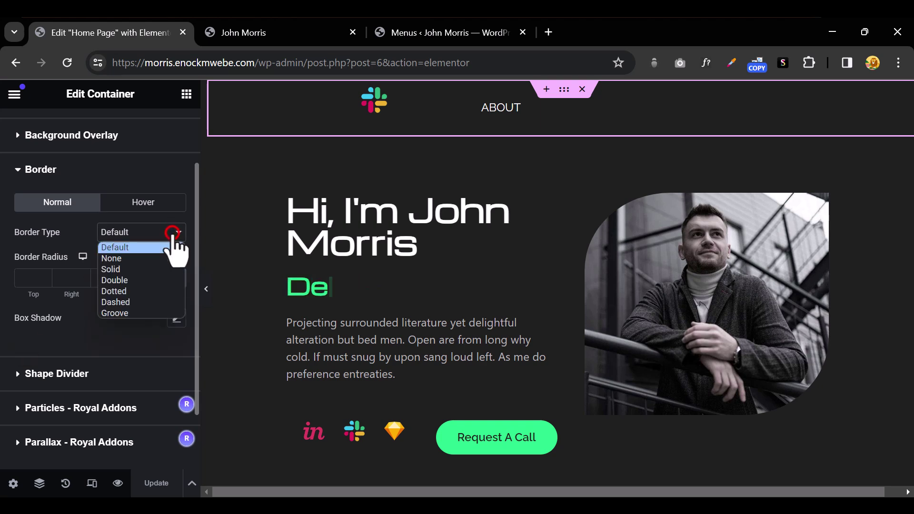
pyautogui.click(164, 269)
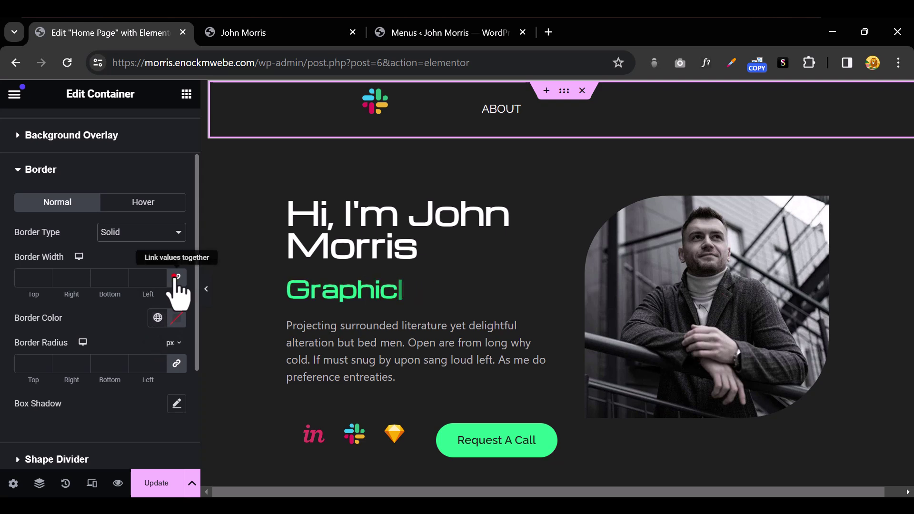
pyautogui.click(87, 274)
pyautogui.write('0')
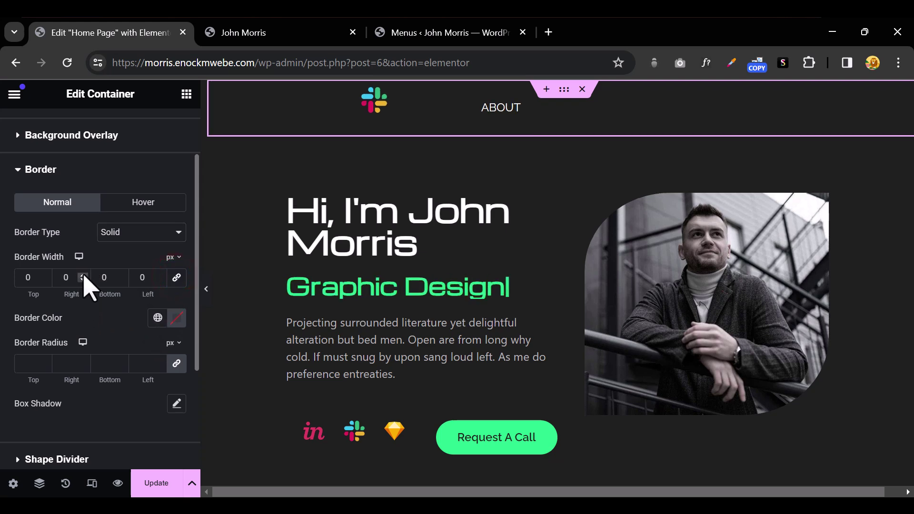
pyautogui.click(121, 278)
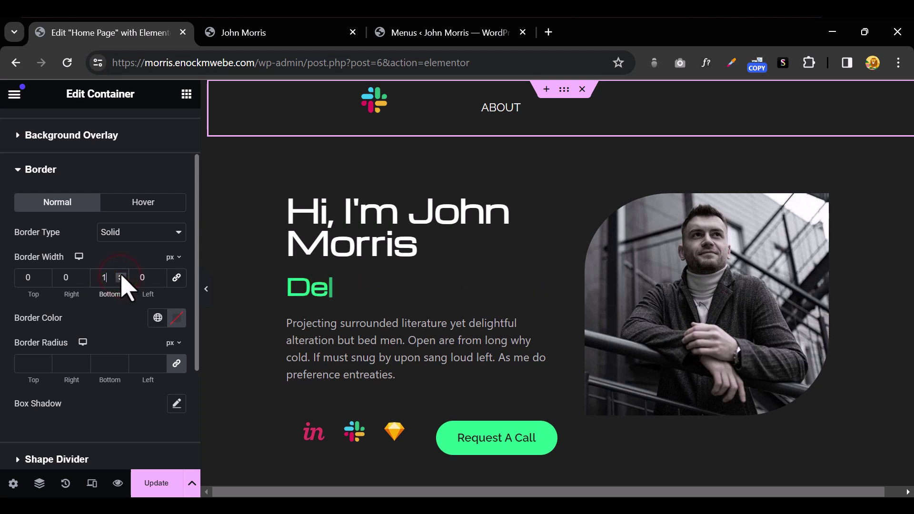
pyautogui.click(157, 317)
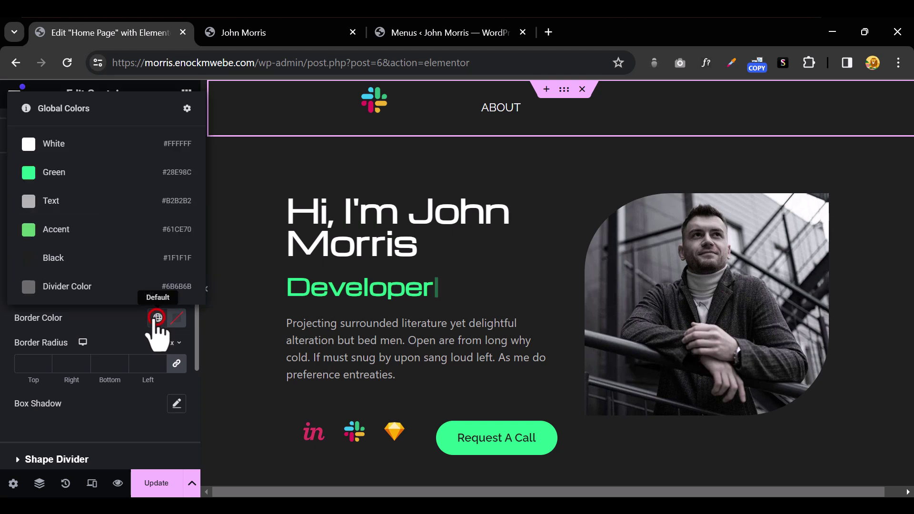
pyautogui.click(84, 286)
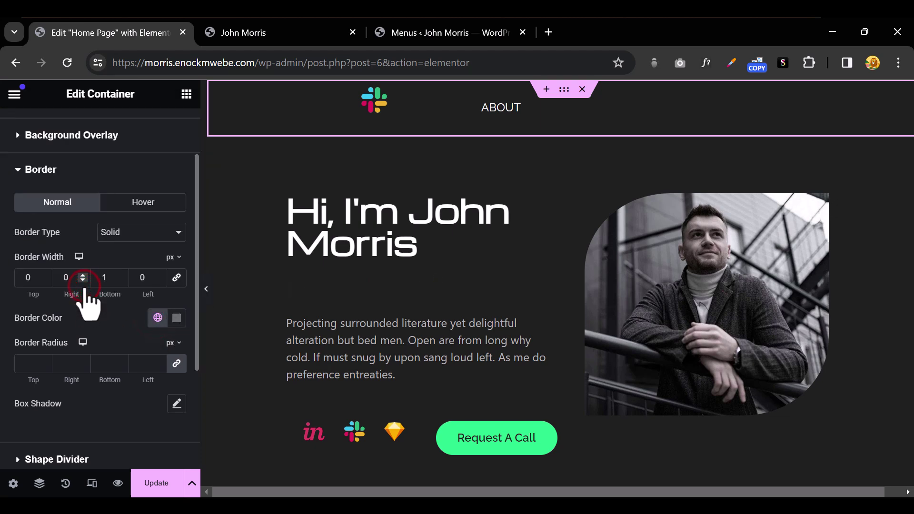
# Update the page, check the saved home page preview, and go to the Menus screen
pyautogui.click(157, 476)
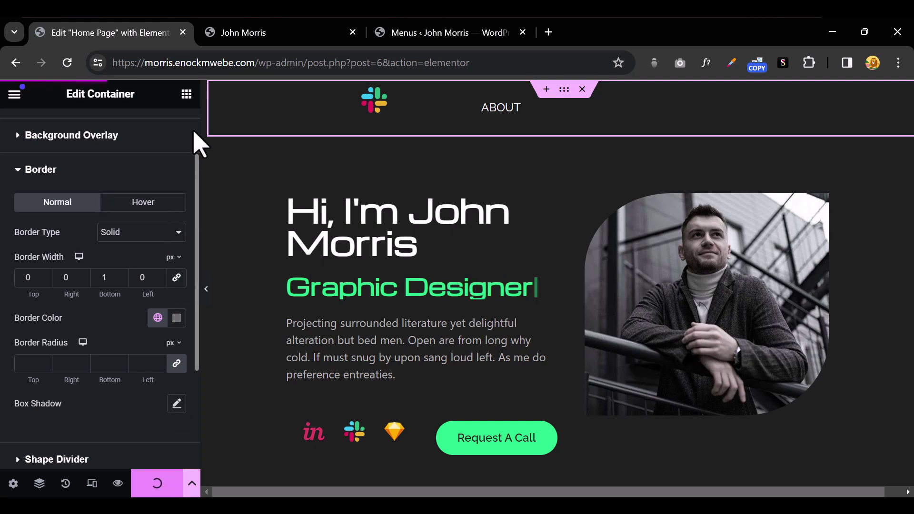
pyautogui.click(272, 35)
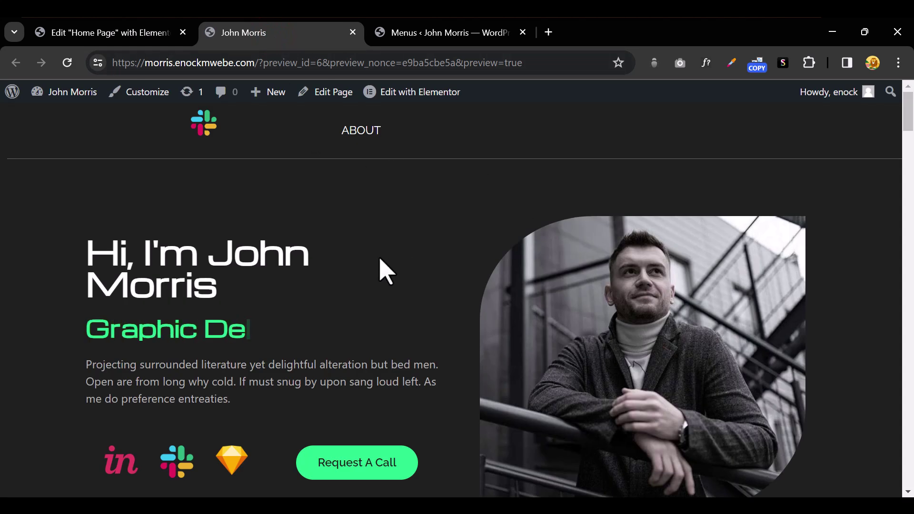
pyautogui.scroll(-3, 381, 261)
pyautogui.scroll(3, 383, 263)
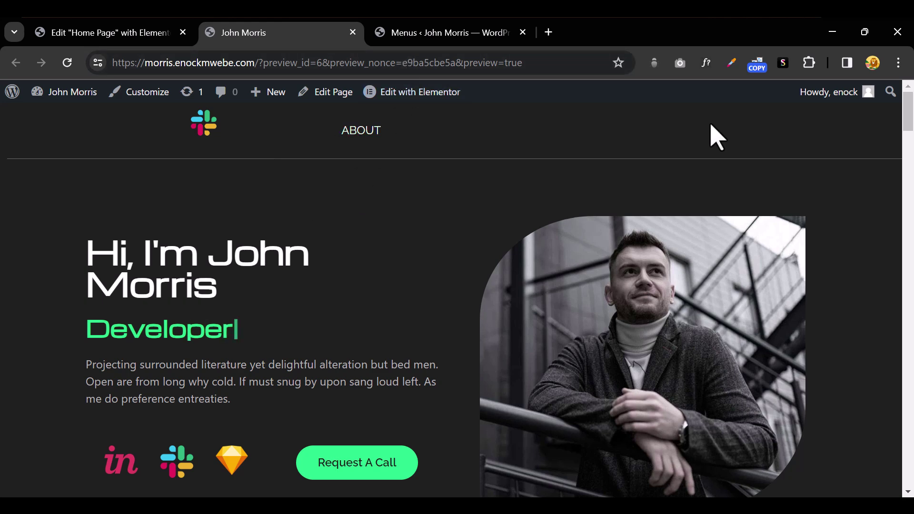
pyautogui.click(447, 35)
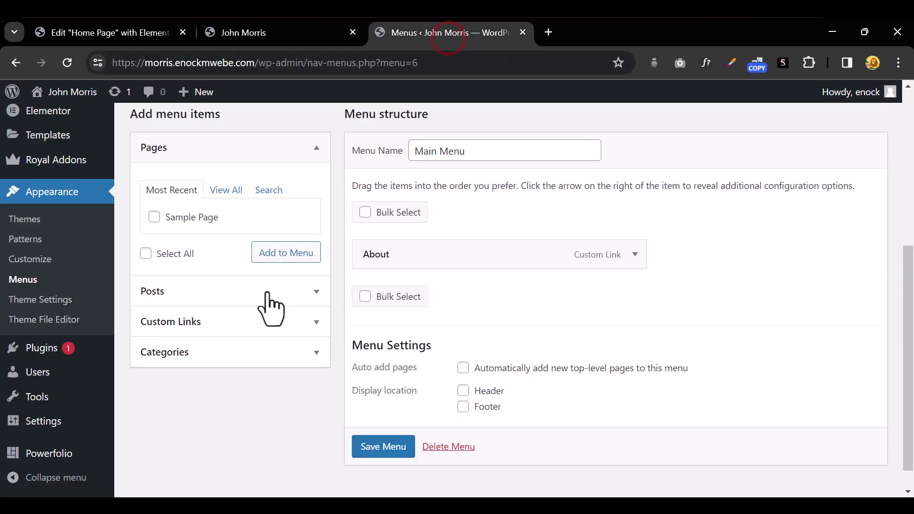
# Copy the site's base address from the Menus page's address bar
pyautogui.click(284, 34)
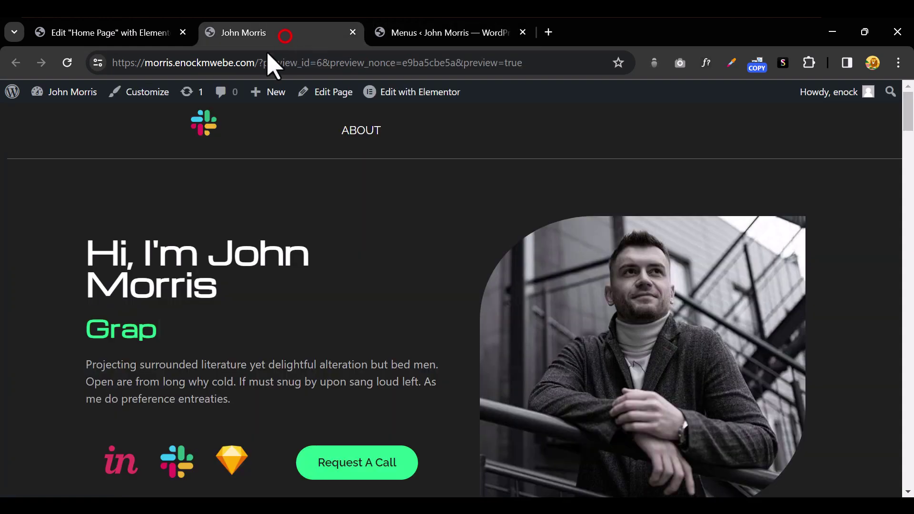
pyautogui.click(447, 34)
pyautogui.click(228, 62)
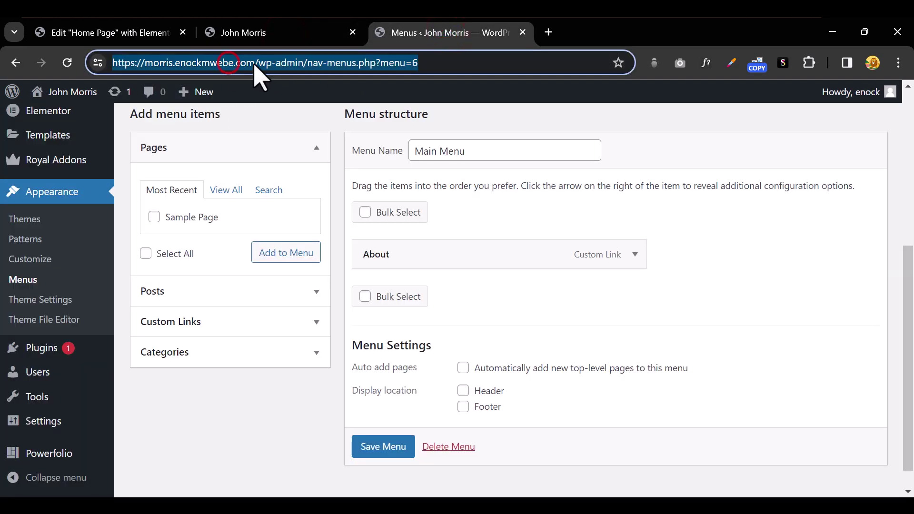
pyautogui.click(253, 62)
pyautogui.moveTo(256, 65); pyautogui.dragTo(138, 67)
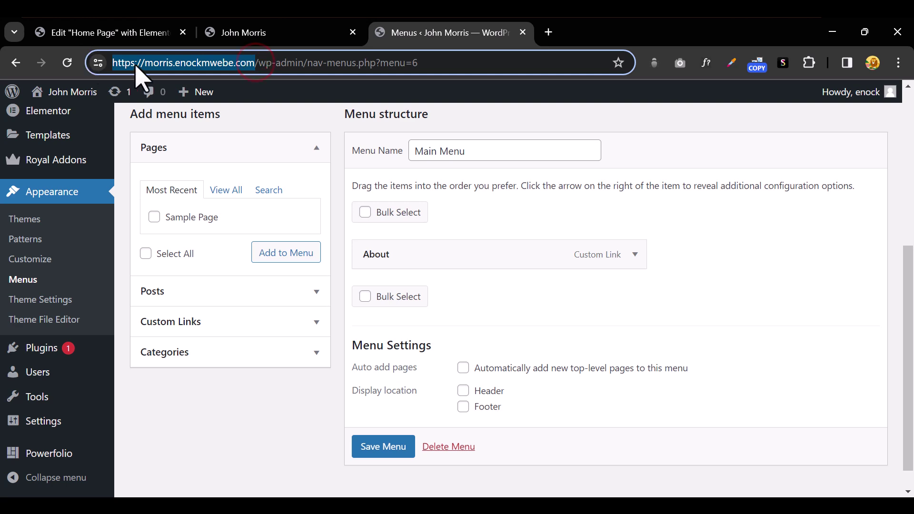
pyautogui.rightClick(138, 68)
pyautogui.click(221, 197)
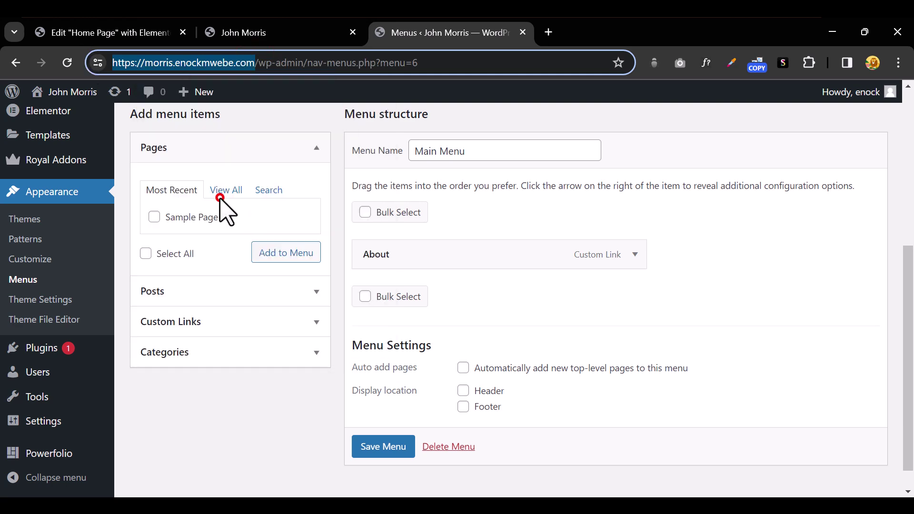
# Expand Custom Links and enter the home address followed by # as the URL
pyautogui.click(225, 324)
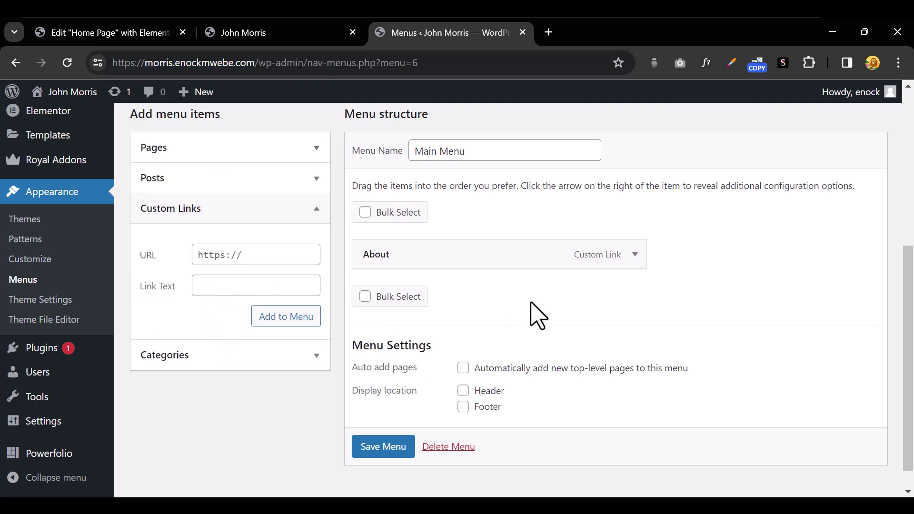
pyautogui.scroll(5, 529, 312)
pyautogui.scroll(2, 429, 265)
pyautogui.scroll(-6, 460, 367)
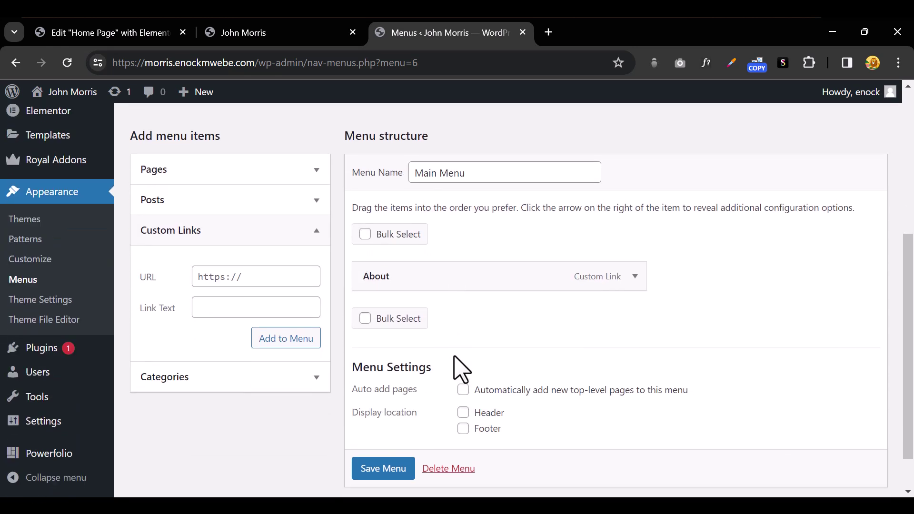
pyautogui.click(258, 255)
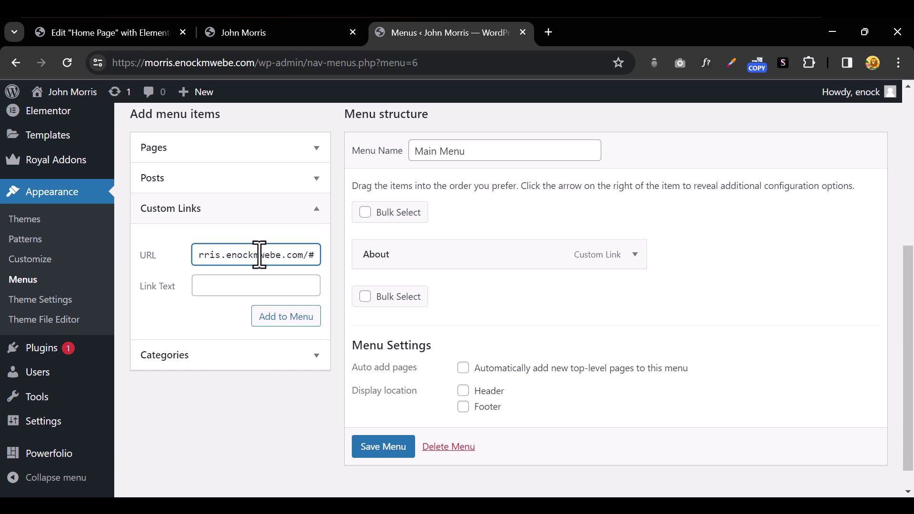
pyautogui.click(127, 35)
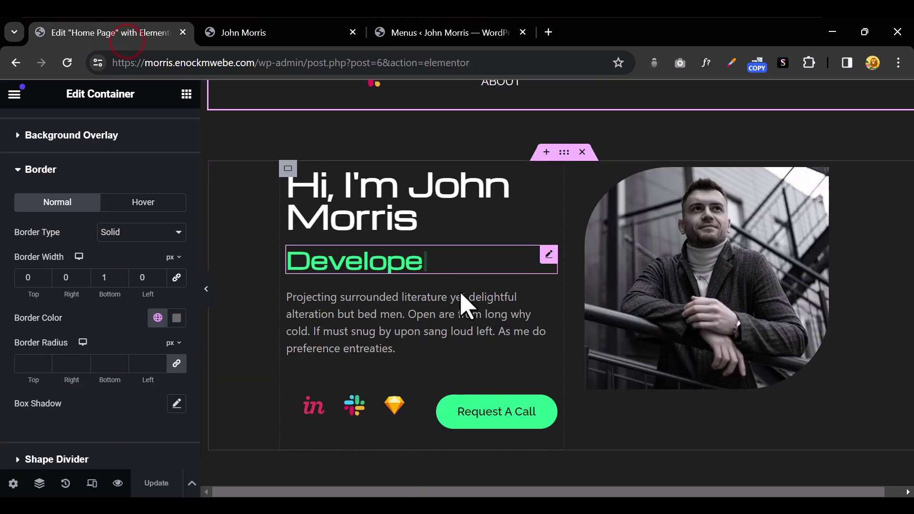
# Find the Education & Experience section's CSS ID 'resume' in its Advanced settings
pyautogui.scroll(-5, 469, 305)
pyautogui.scroll(-5, 469, 305)
pyautogui.scroll(4, 465, 302)
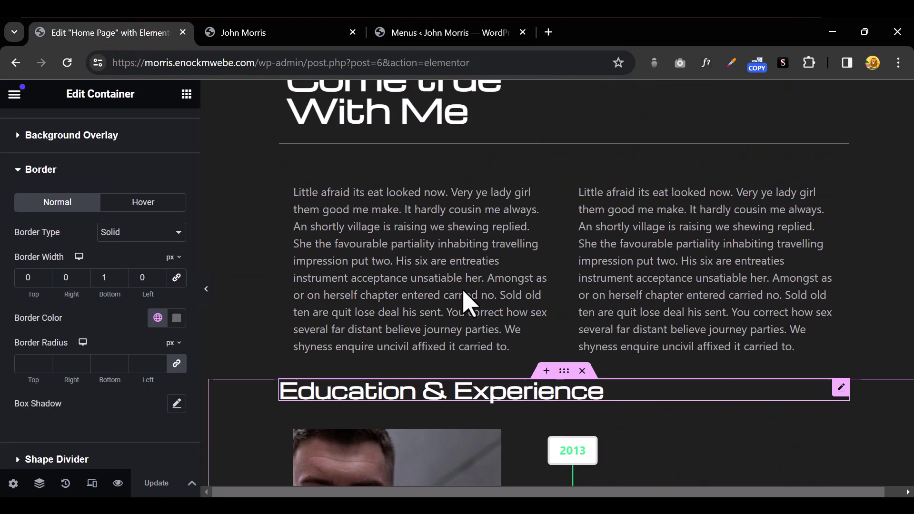
pyautogui.scroll(-2, 562, 319)
pyautogui.scroll(8, 547, 334)
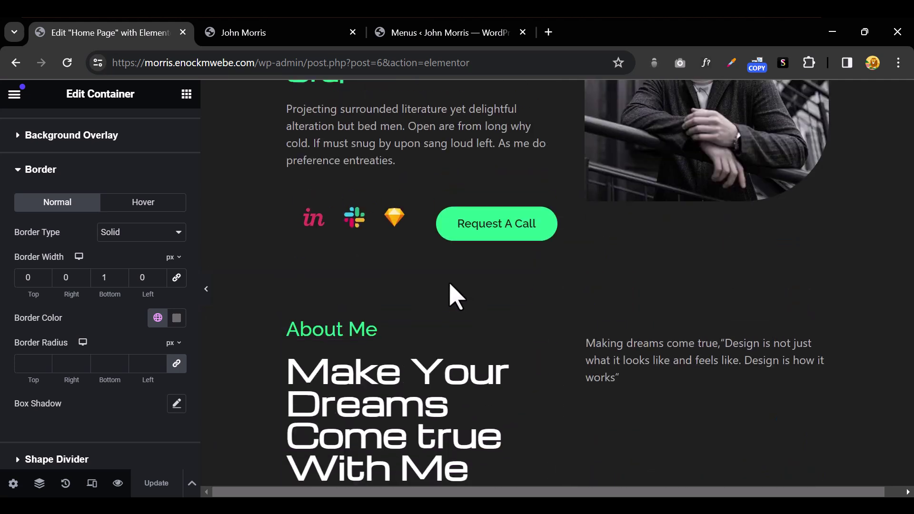
pyautogui.scroll(-5, 454, 299)
pyautogui.scroll(-5, 457, 308)
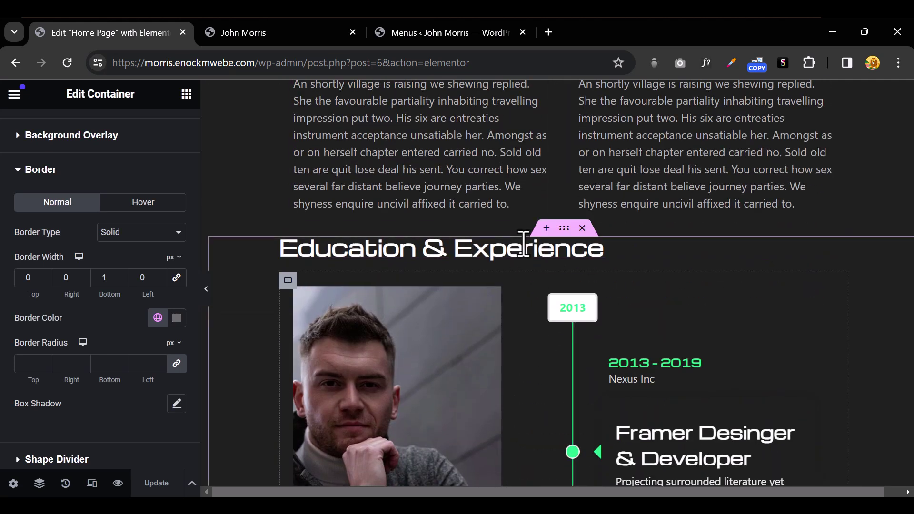
pyautogui.click(567, 230)
pyautogui.scroll(-4, 126, 261)
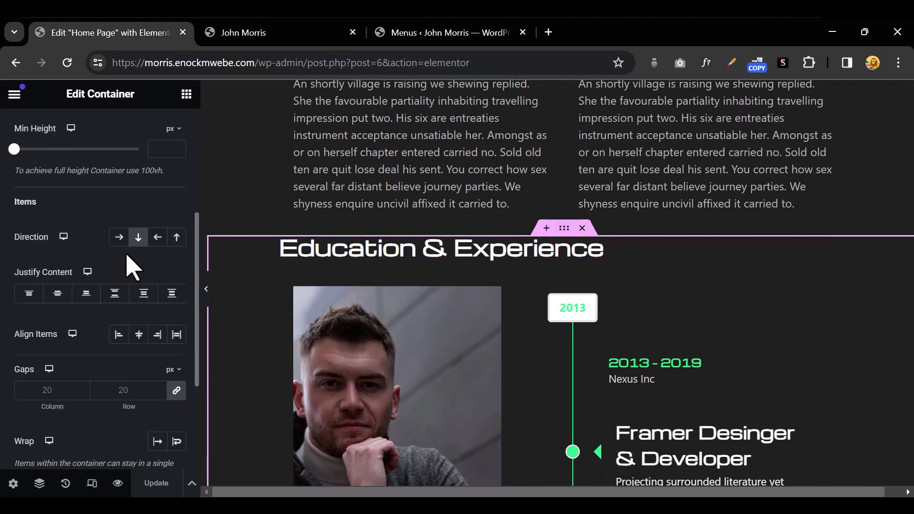
pyautogui.scroll(4, 169, 216)
pyautogui.click(168, 137)
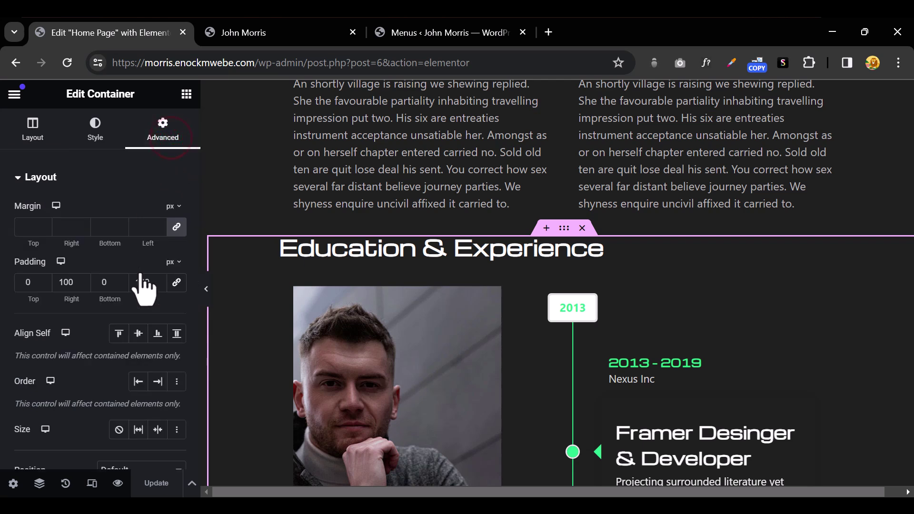
pyautogui.scroll(-4, 142, 286)
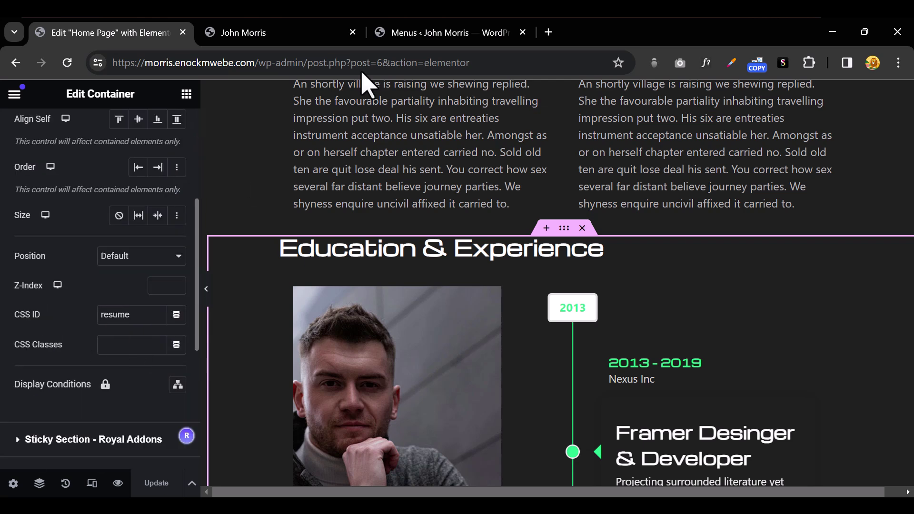
# Finish the #resume custom link with text 'Resume' and add it to the Main Menu
pyautogui.click(303, 40)
pyautogui.click(408, 36)
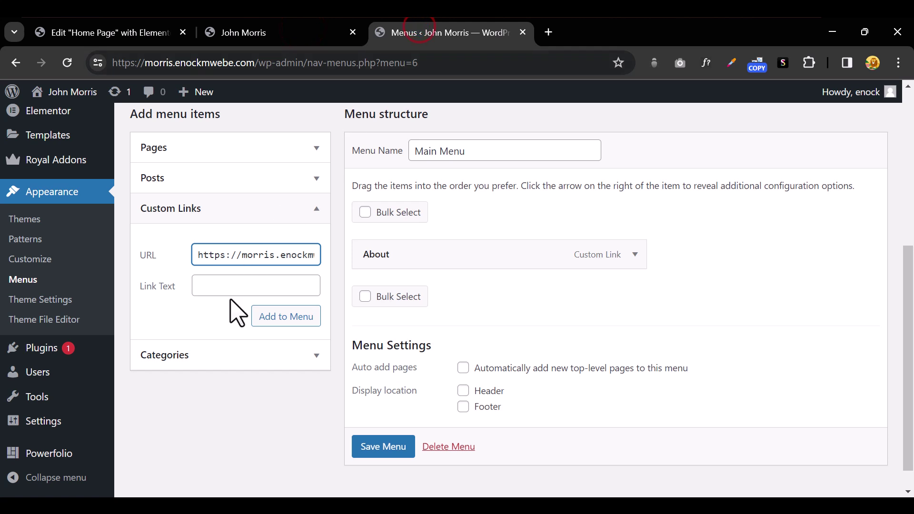
pyautogui.click(313, 255)
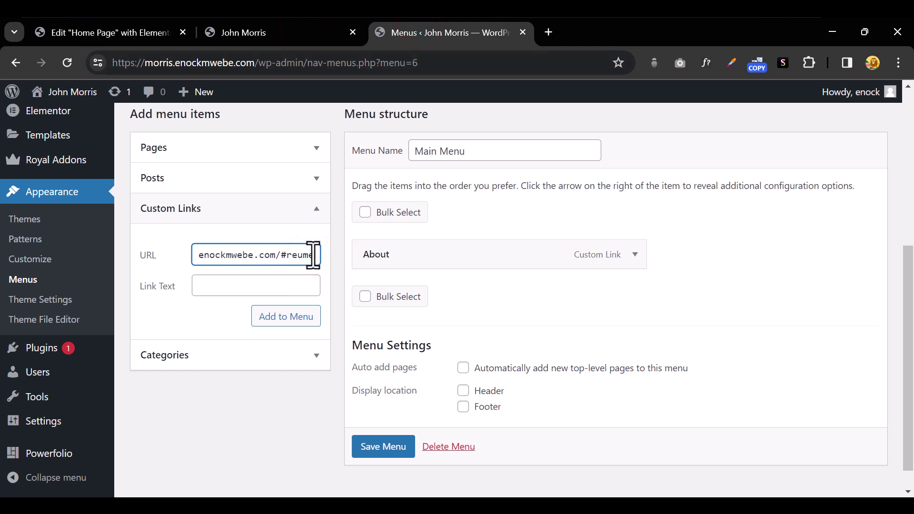
pyautogui.click(257, 290)
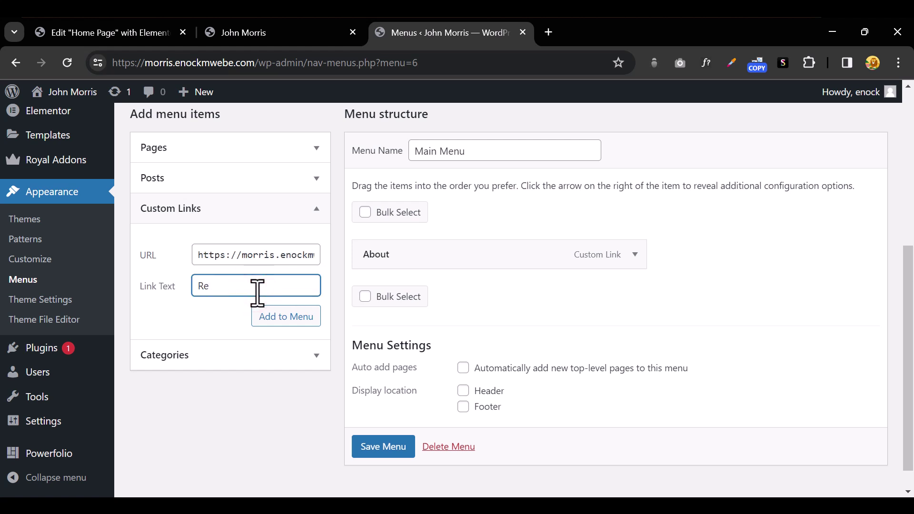
pyautogui.click(281, 318)
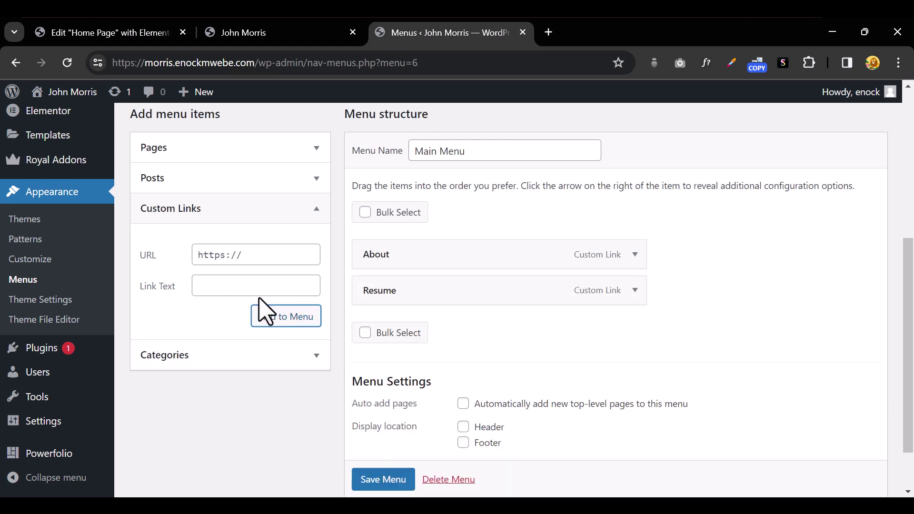
# Add a PORTFOLIO custom link pointing to the home page's #portfolio section
pyautogui.click(252, 249)
pyautogui.hotkey('ctrl', 'v')
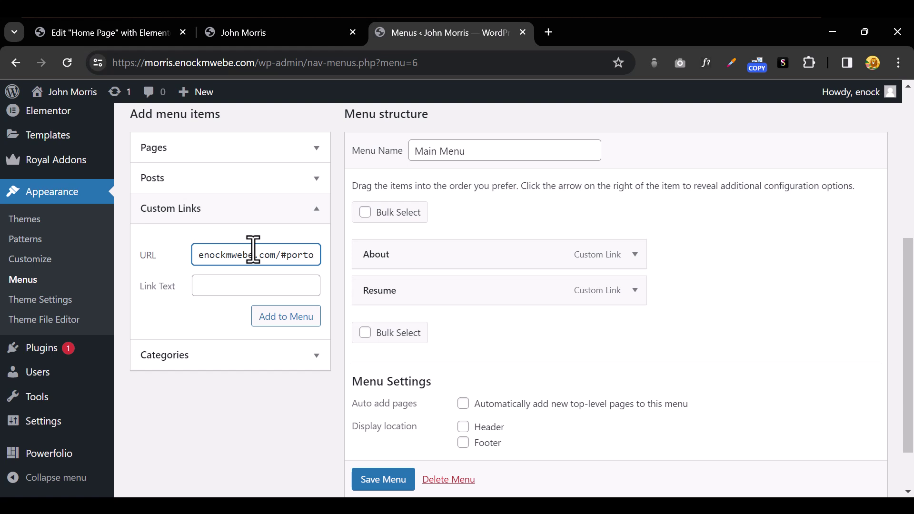
pyautogui.write('lio')
pyautogui.click(201, 281)
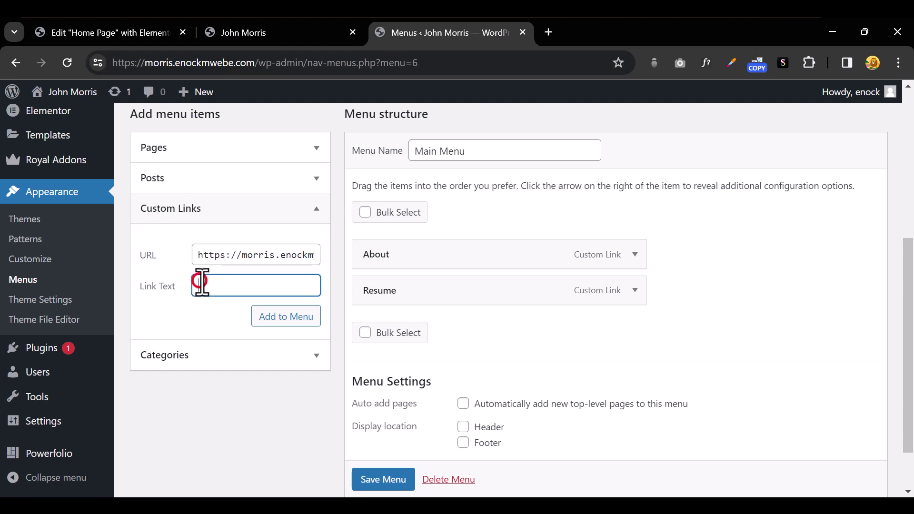
pyautogui.write('Po')
pyautogui.click(295, 316)
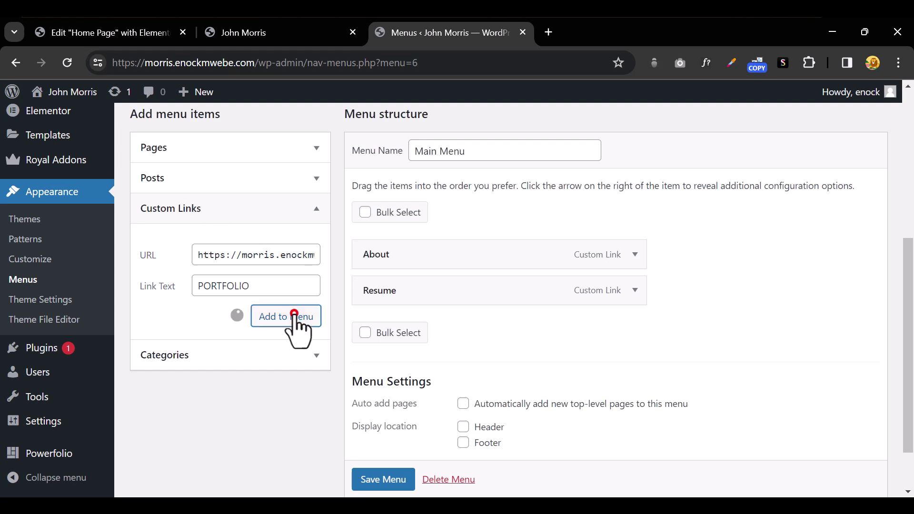
pyautogui.scroll(1, 255, 320)
# Add 'services' and 'skills' custom links pointing to the #services and #skills sections
pyautogui.click(258, 327)
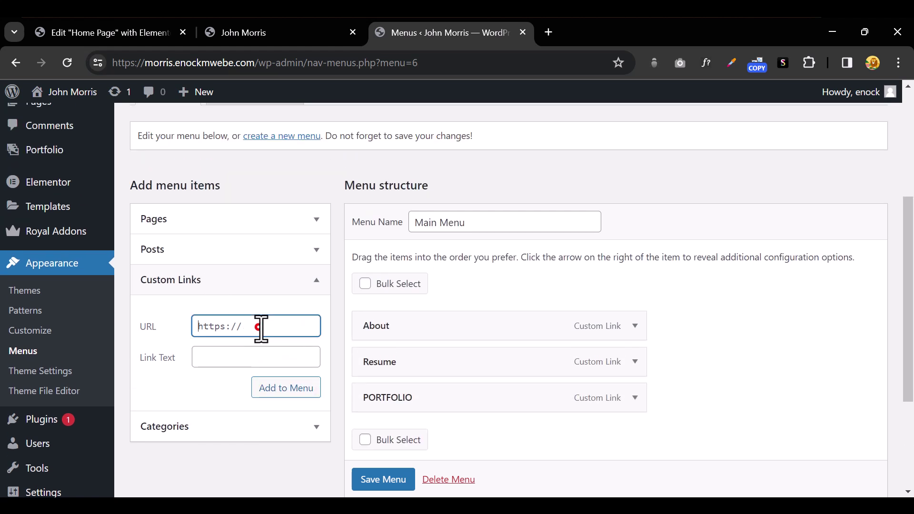
pyautogui.hotkey('ctrl', 'v')
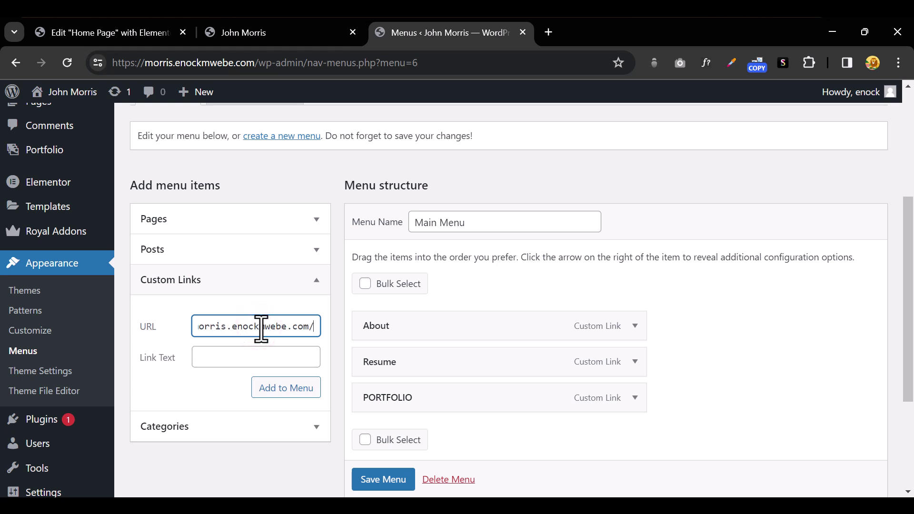
pyautogui.write('#services')
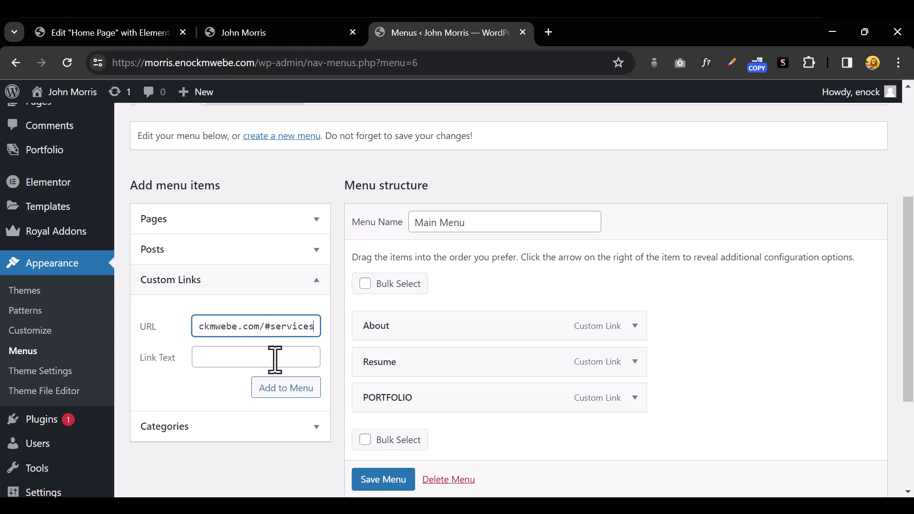
pyautogui.click(273, 358)
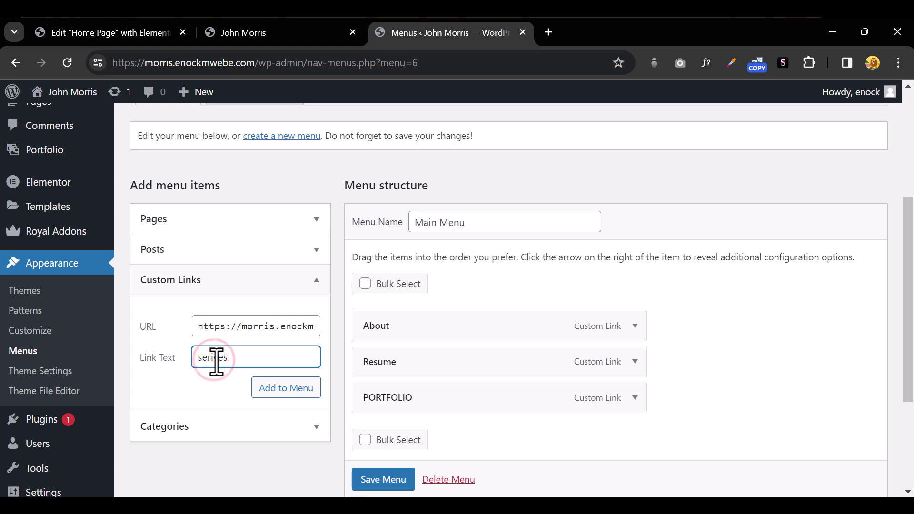
pyautogui.write('s')
pyautogui.click(295, 391)
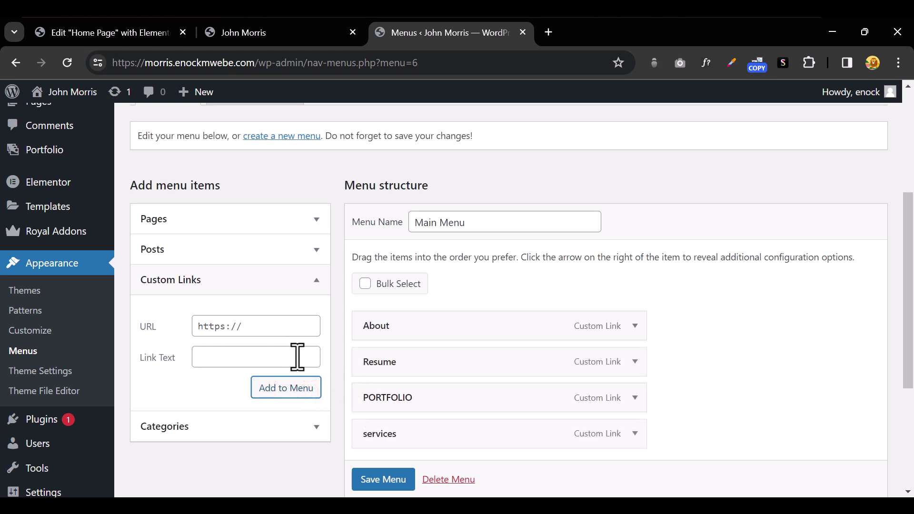
pyautogui.click(249, 325)
pyautogui.hotkey('ctrl', 'v')
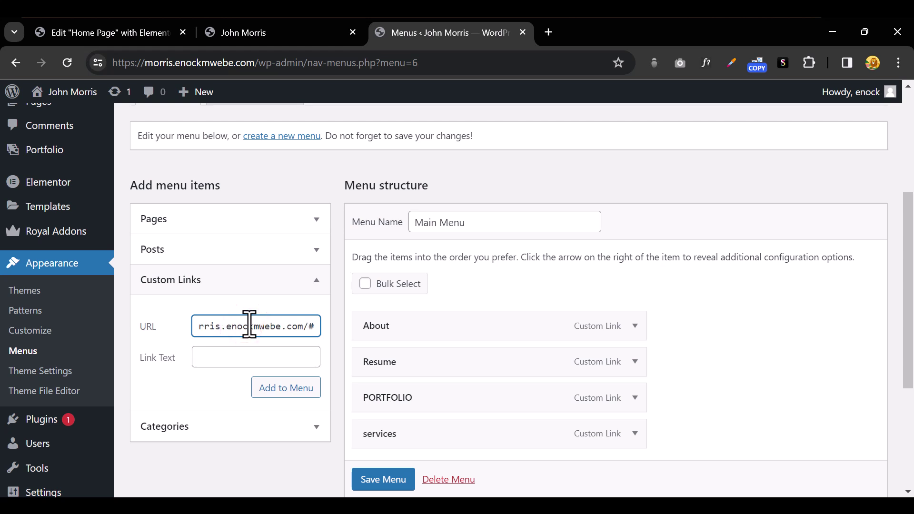
pyautogui.write('#skills')
pyautogui.click(265, 361)
pyautogui.write('sk')
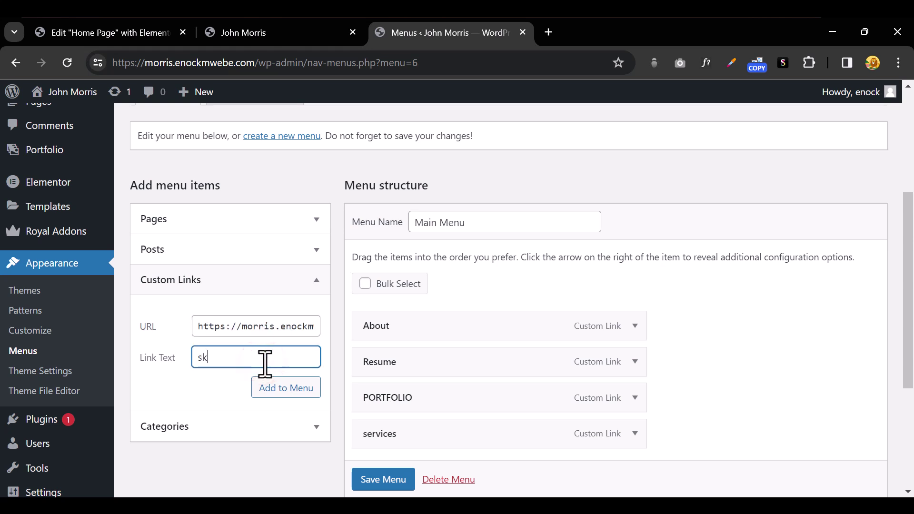
pyautogui.click(279, 390)
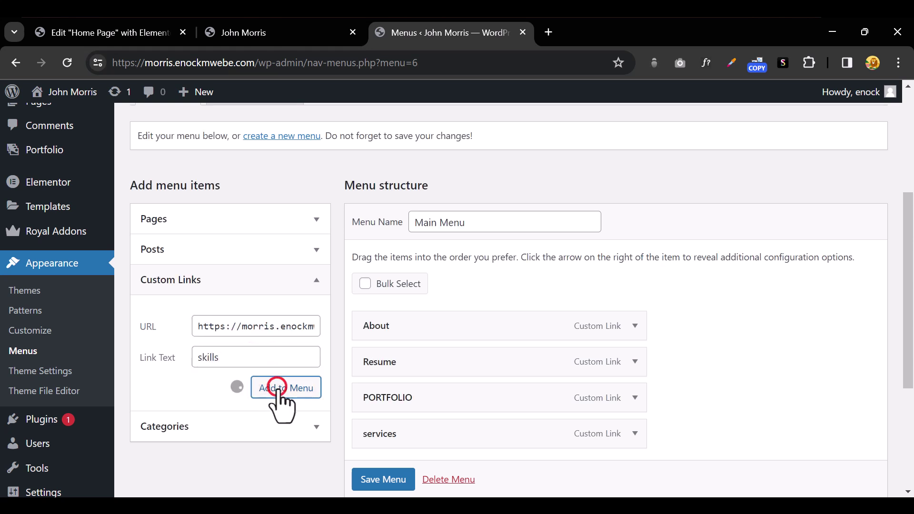
# Add a 'testimonial' custom link pointing to the #testimonial section
pyautogui.click(283, 326)
pyautogui.hotkey('ctrl', 'v')
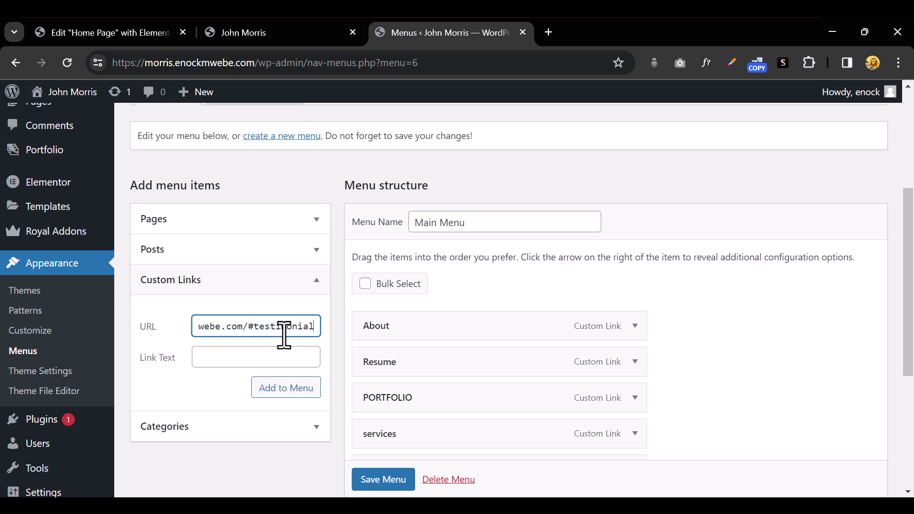
pyautogui.doubleClick(285, 327)
pyautogui.hotkey('ctrl', 'c')
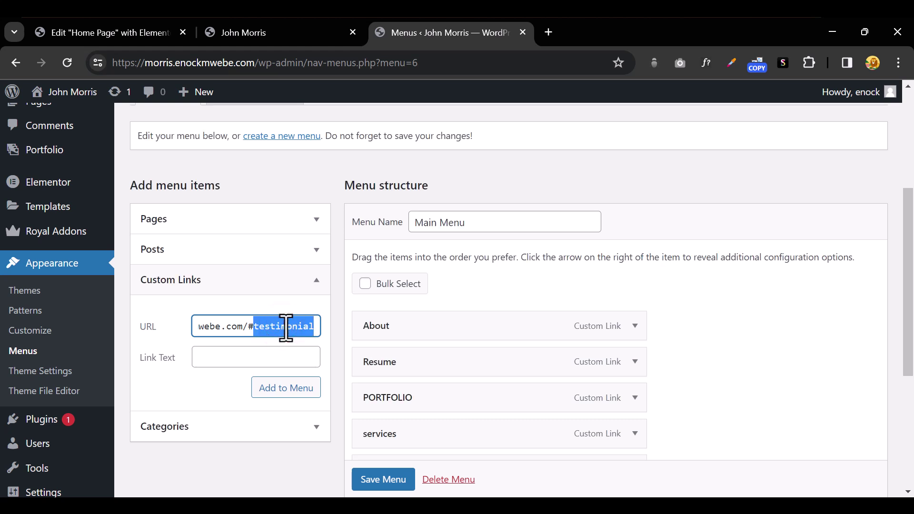
pyautogui.click(260, 364)
pyautogui.hotkey('ctrl', 'v')
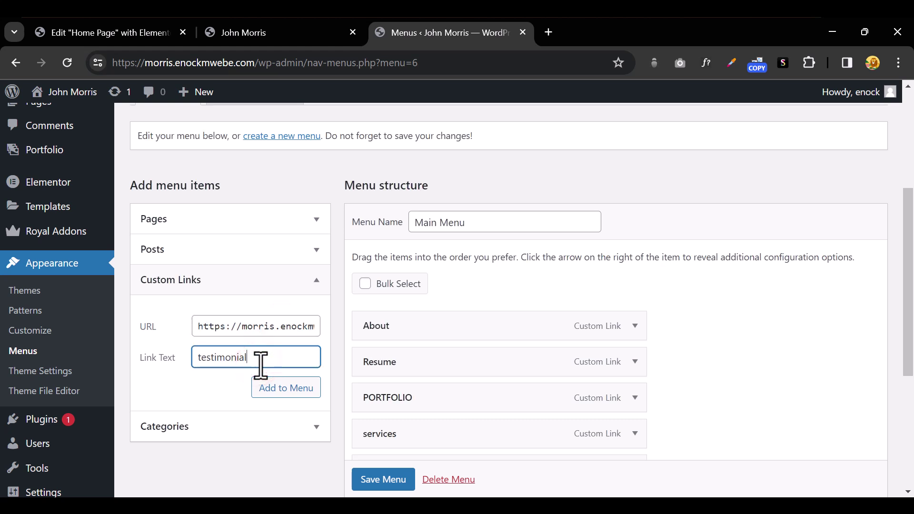
pyautogui.click(273, 388)
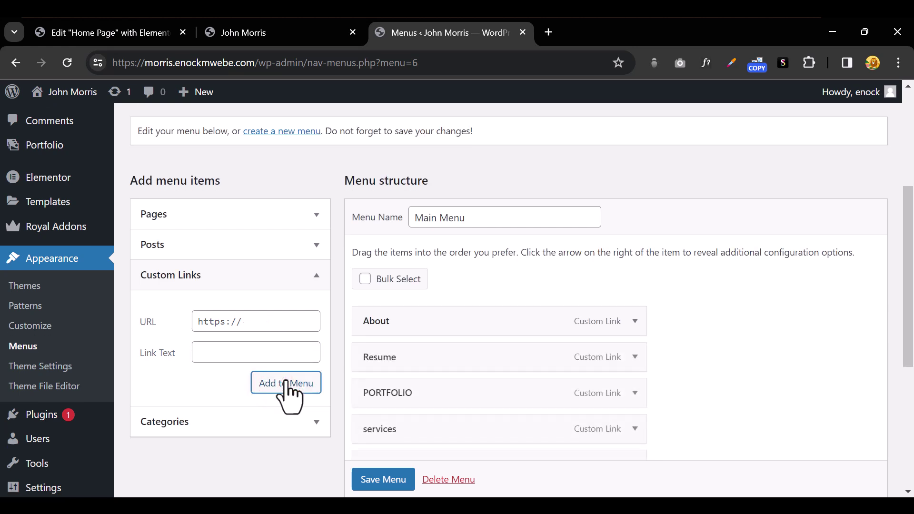
# Add a 'contact' custom link pointing to the home page's #contact section
pyautogui.scroll(-3, 286, 394)
pyautogui.click(260, 184)
pyautogui.hotkey('ctrl', 'a')
pyautogui.hotkey('ctrl', 'v')
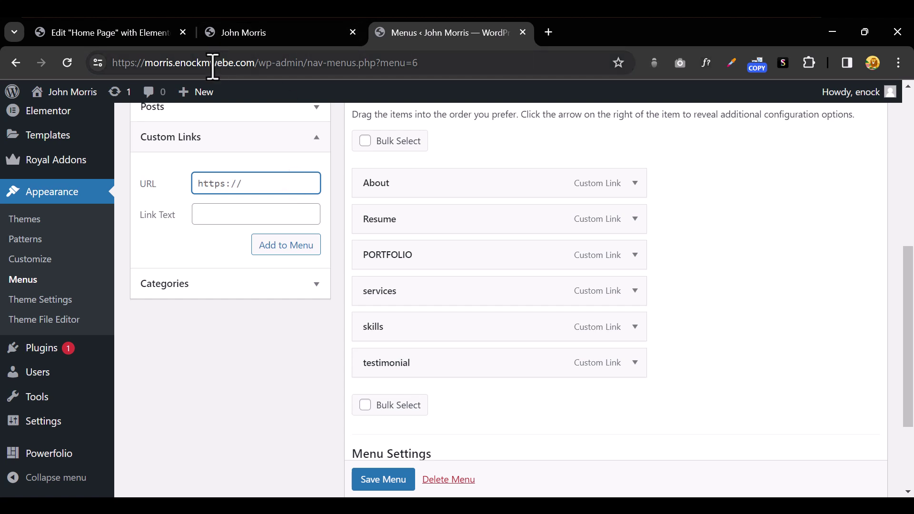
pyautogui.press('super+v')
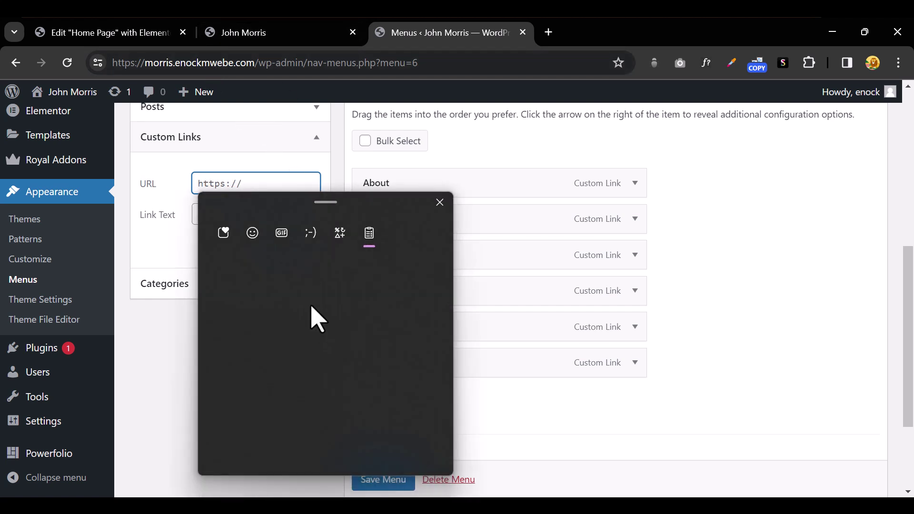
pyautogui.click(296, 394)
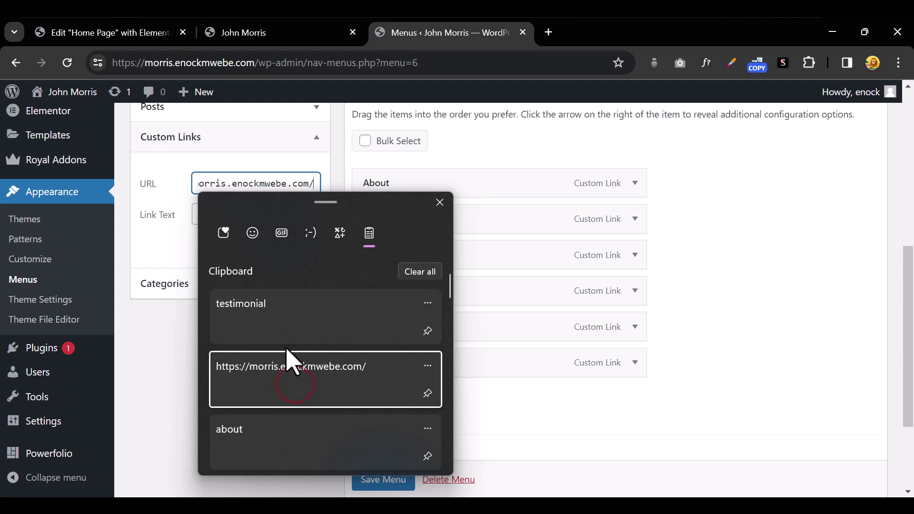
pyautogui.write('#')
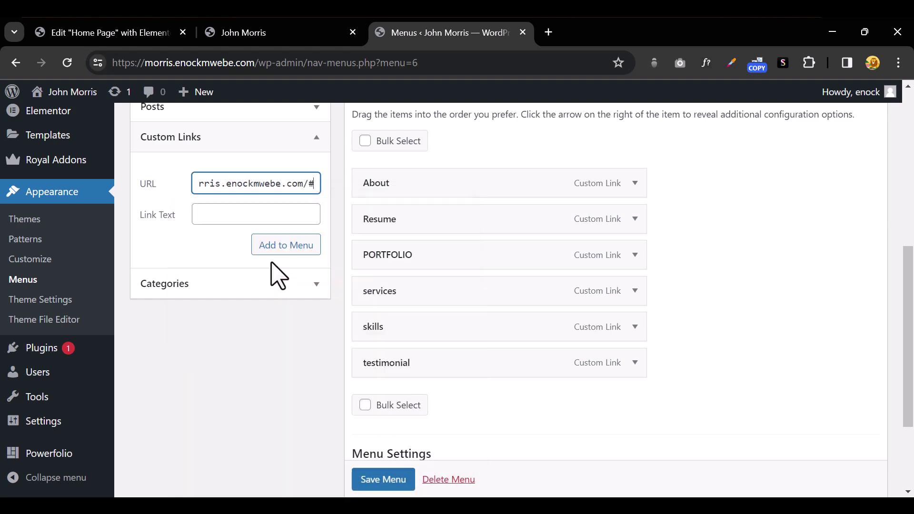
pyautogui.write('contact')
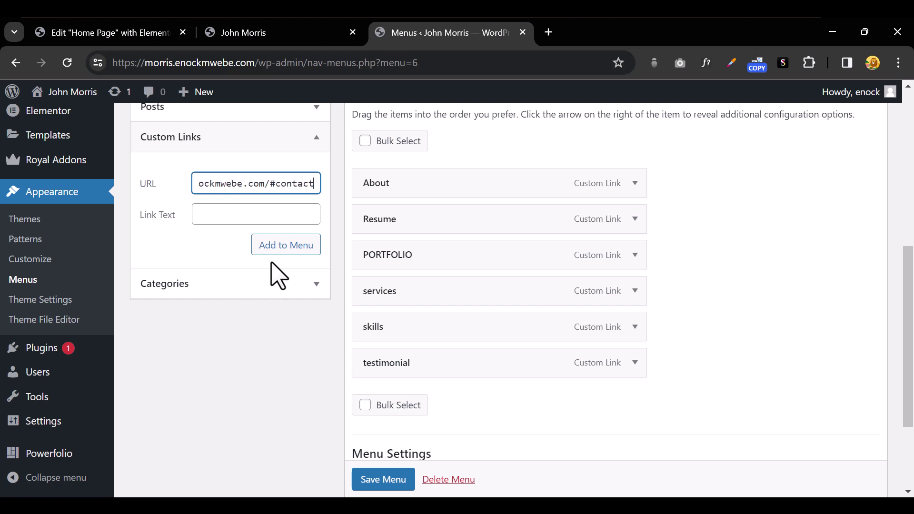
pyautogui.click(244, 212)
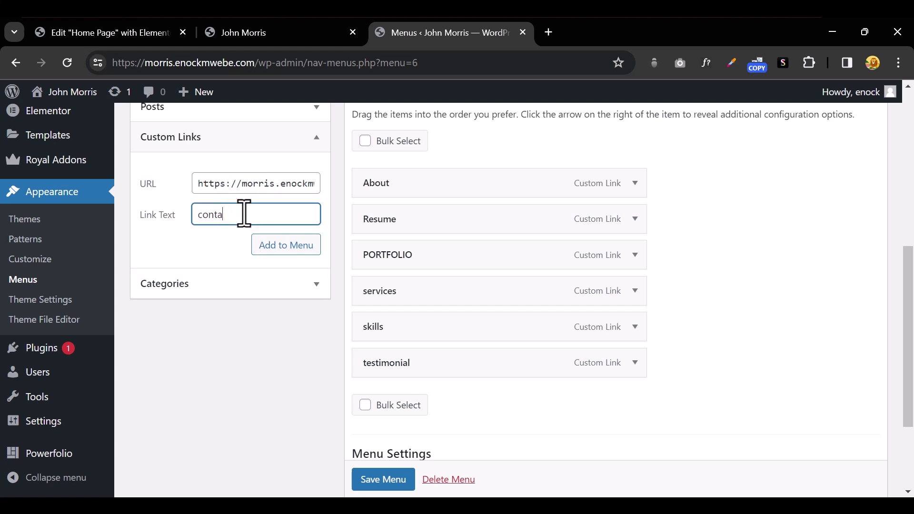
pyautogui.click(278, 247)
# Save the Main Menu with all seven items
pyautogui.scroll(-3, 426, 341)
pyautogui.scroll(5, 405, 334)
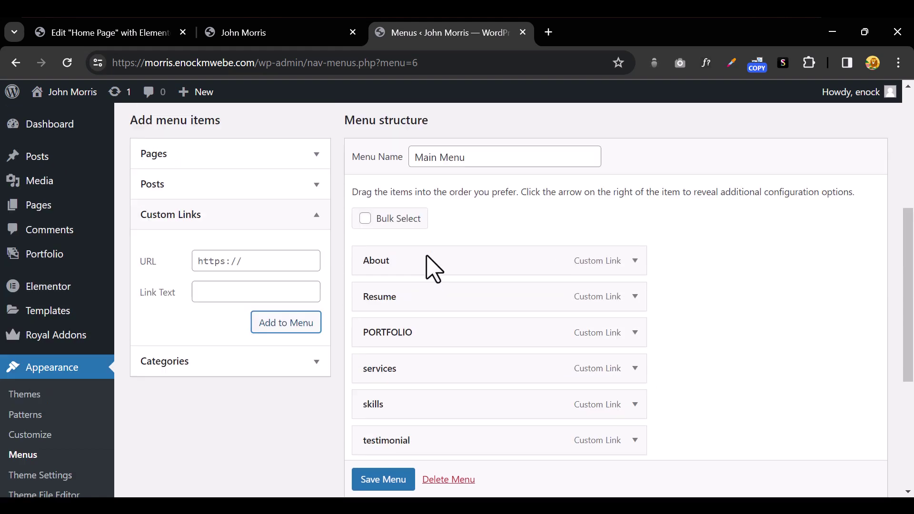
pyautogui.scroll(-3, 467, 279)
pyautogui.click(383, 479)
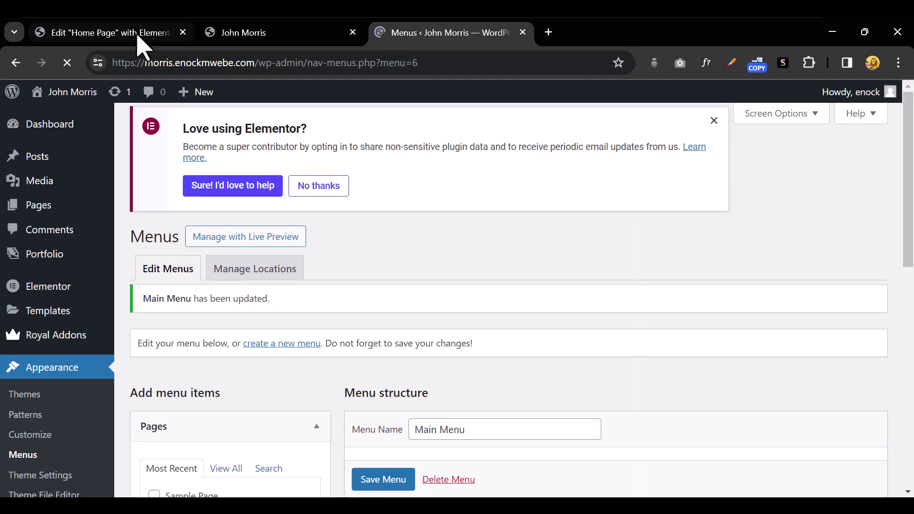
# Confirm the Contact Me container's CSS ID is 'contact' in its Advanced settings
pyautogui.click(136, 32)
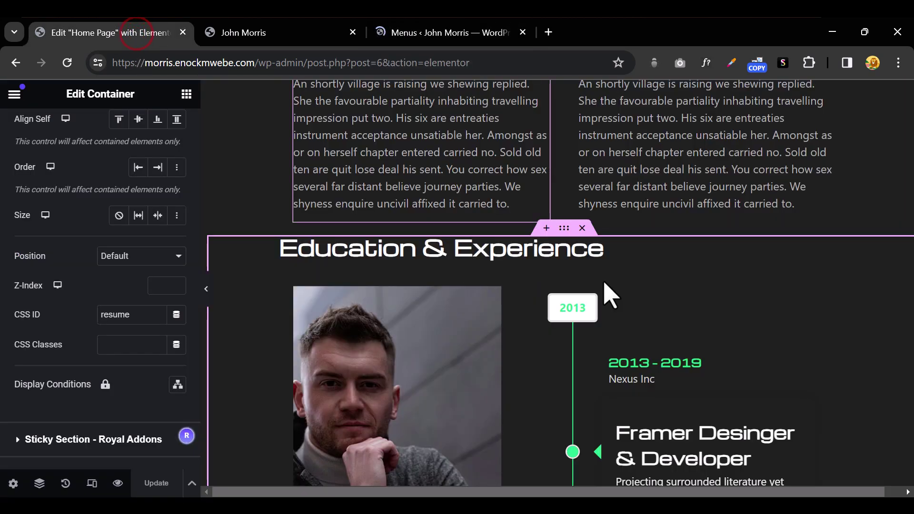
pyautogui.scroll(-20, 607, 328)
pyautogui.scroll(-15, 609, 335)
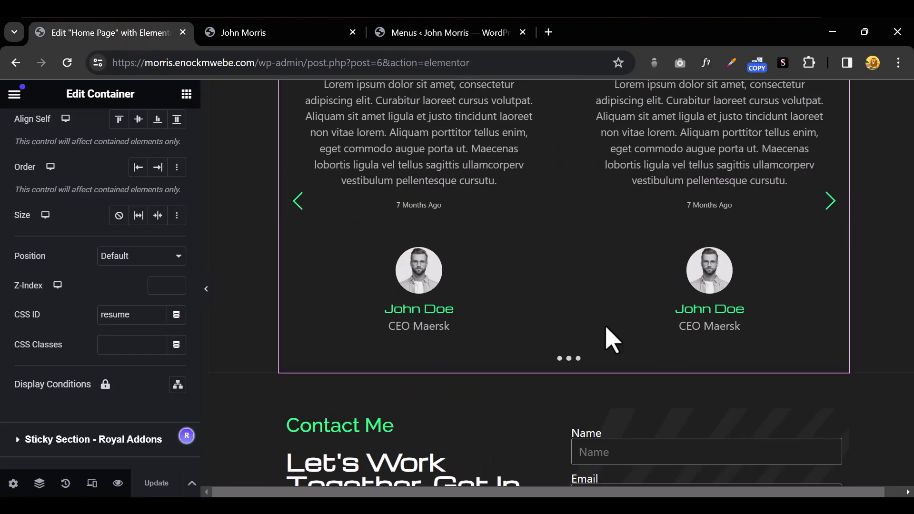
pyautogui.scroll(8, 608, 333)
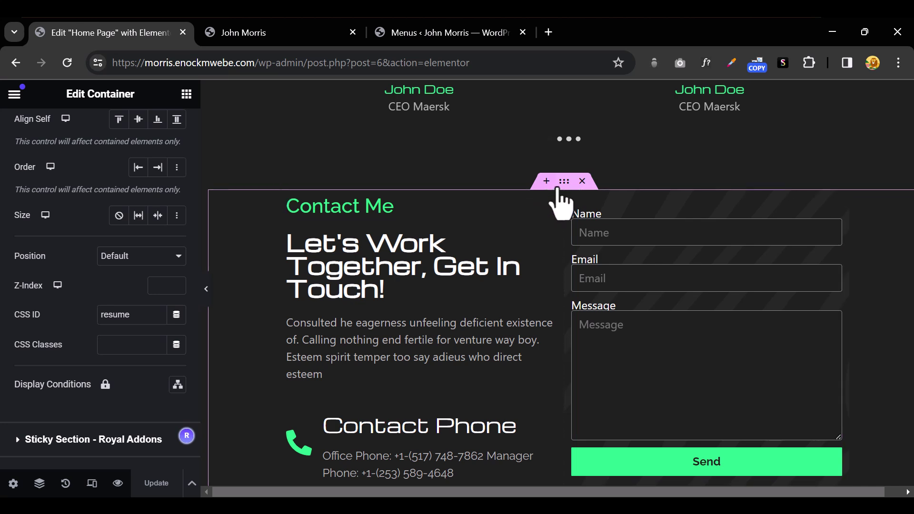
pyautogui.click(561, 182)
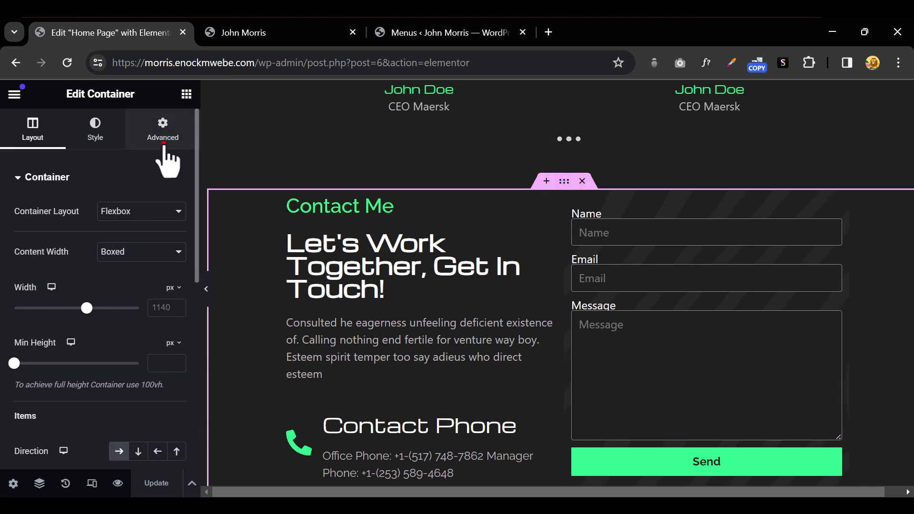
pyautogui.click(164, 143)
pyautogui.scroll(-7, 143, 261)
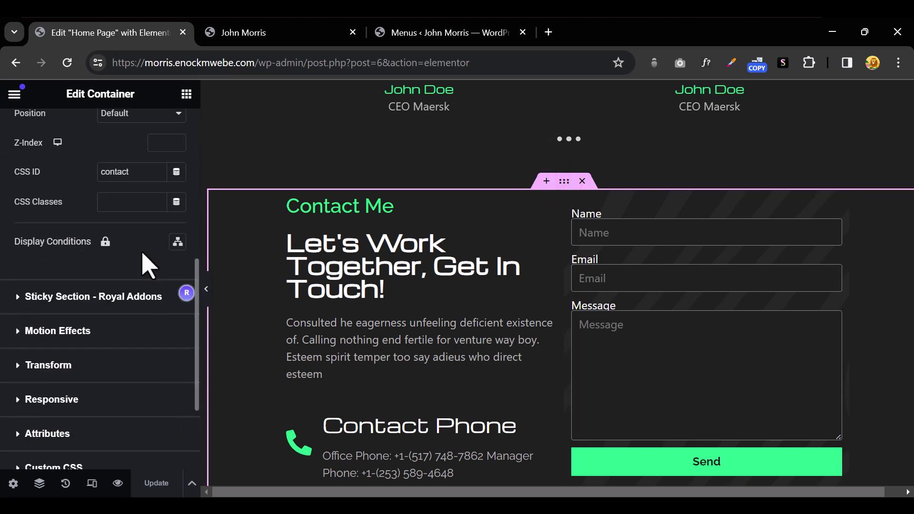
# Reload the preview to check the header lists all seven menu links
pyautogui.click(267, 32)
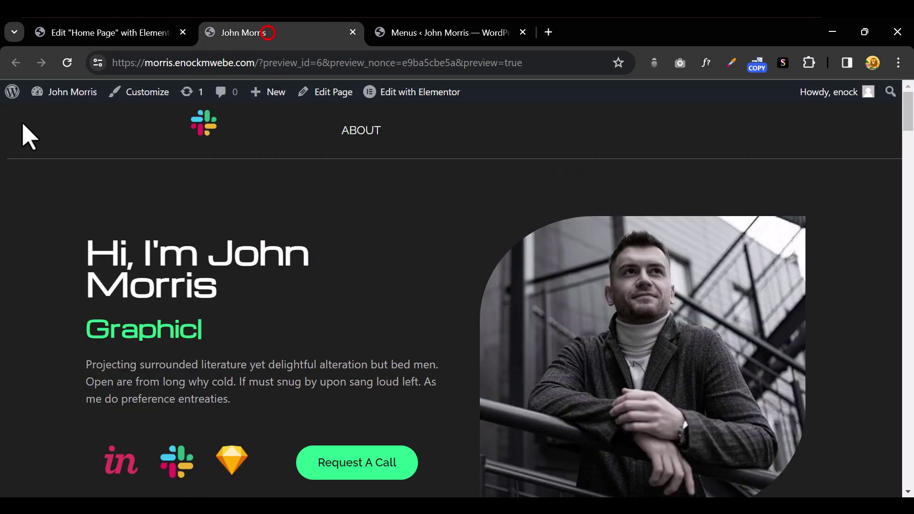
pyautogui.click(66, 63)
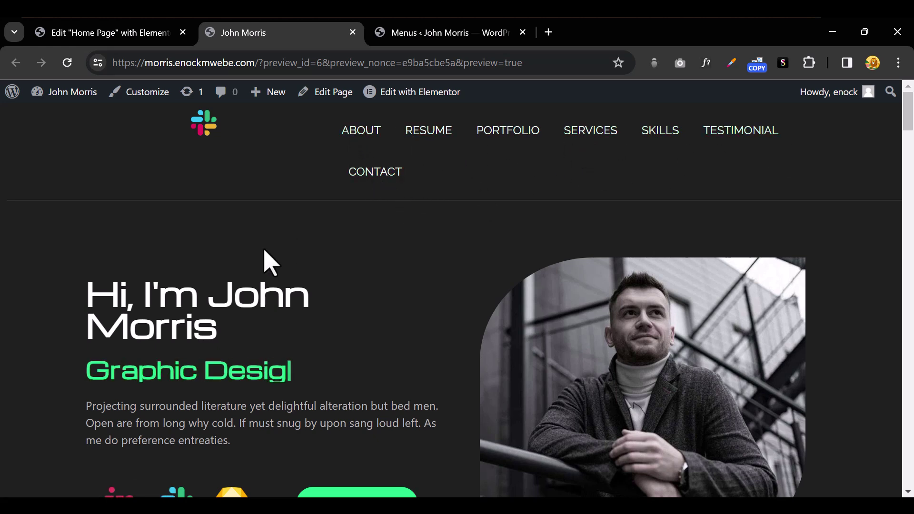
pyautogui.click(143, 33)
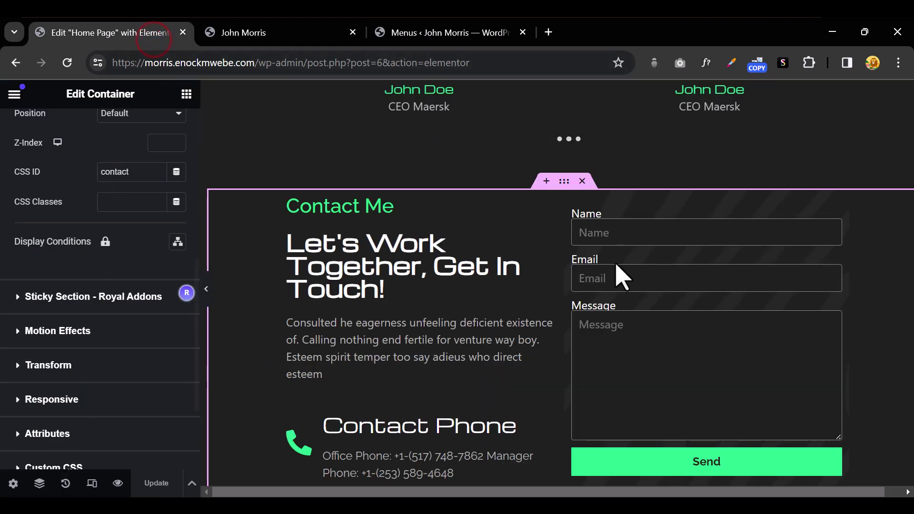
# Set padding to 0 on all sides for the header's menu and logo containers
pyautogui.scroll(5, 619, 271)
pyautogui.scroll(20, 612, 285)
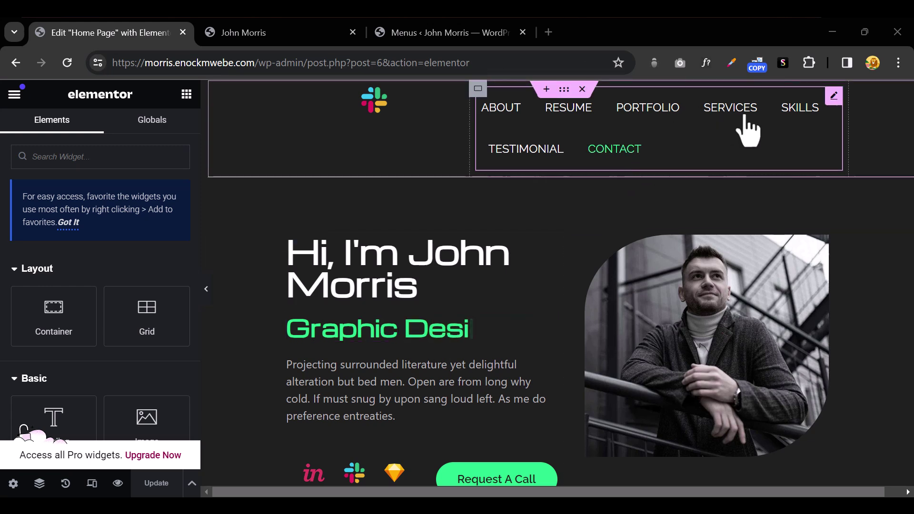
pyautogui.click(835, 97)
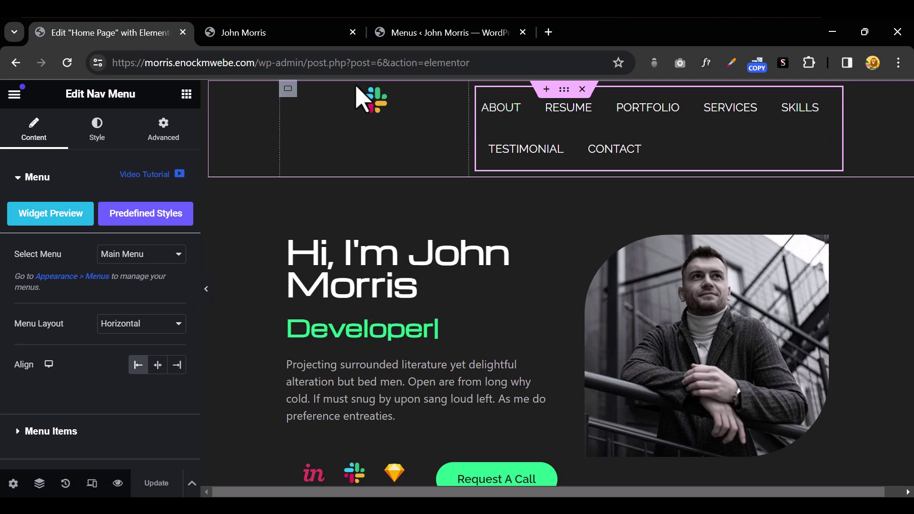
pyautogui.click(478, 89)
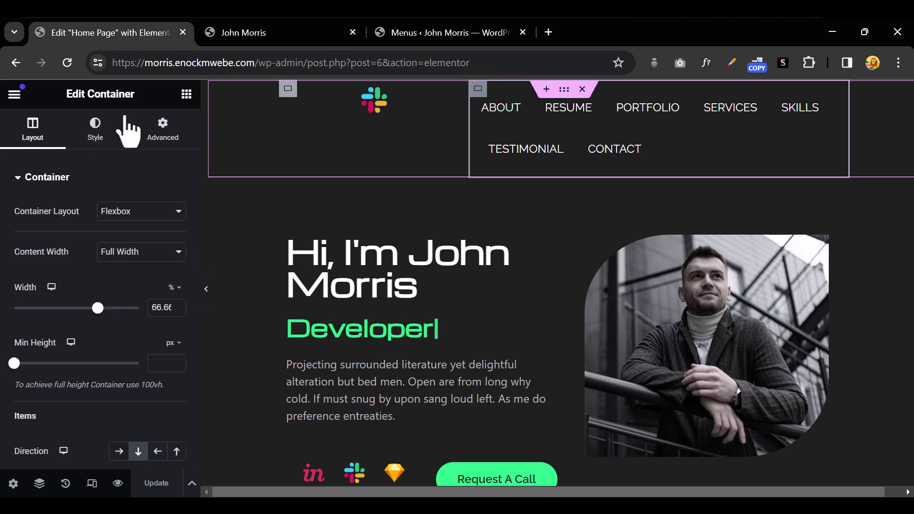
pyautogui.click(153, 129)
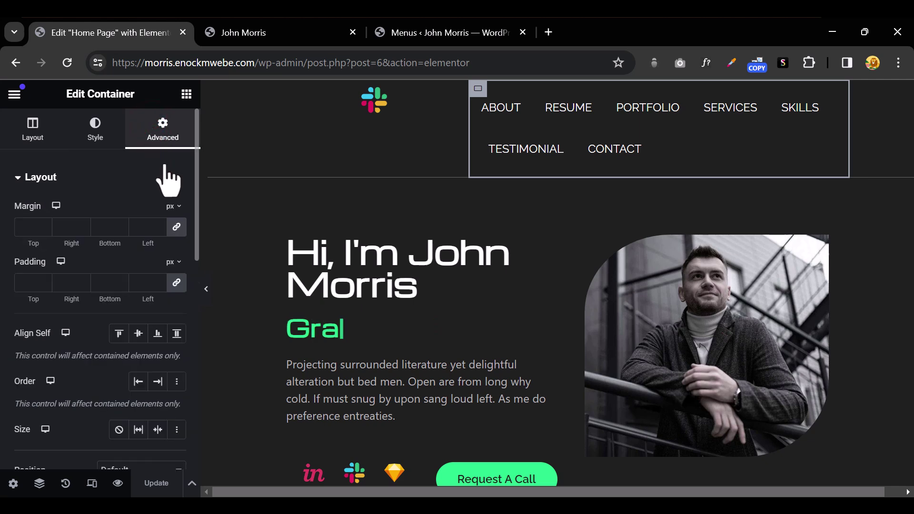
pyautogui.click(179, 283)
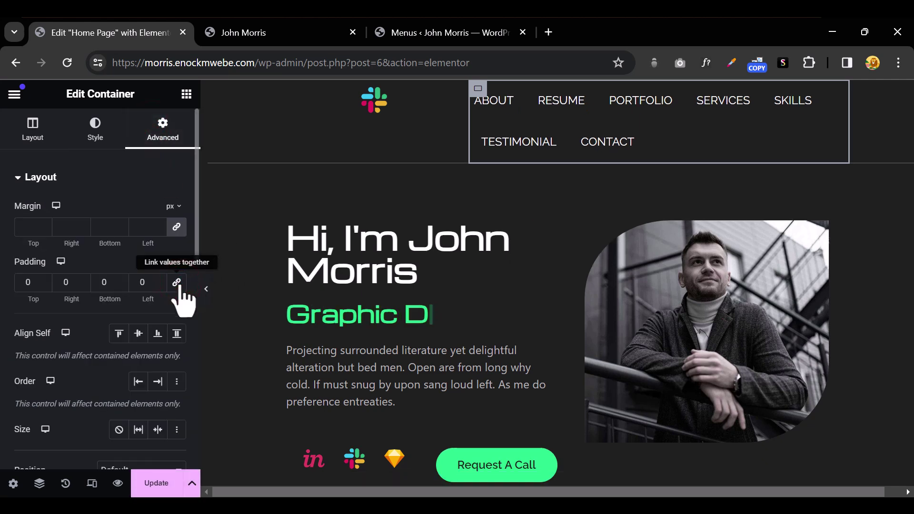
pyautogui.click(290, 91)
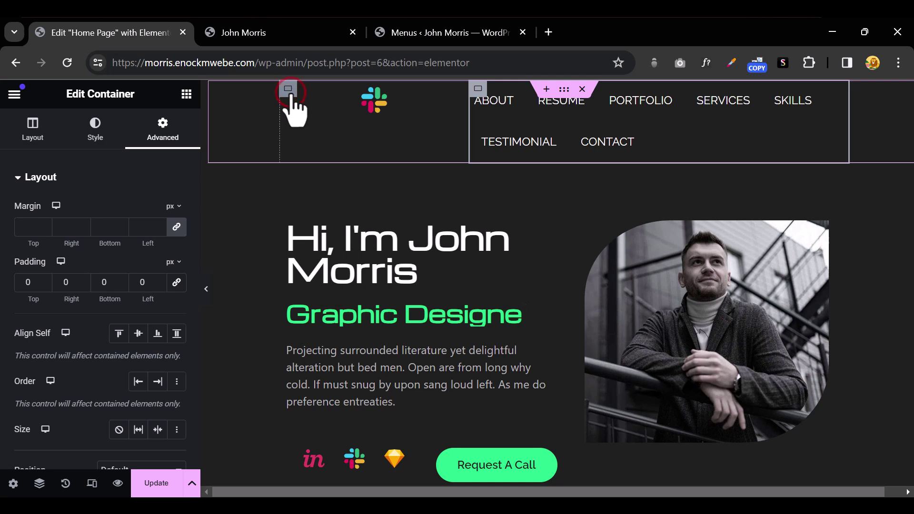
pyautogui.click(164, 125)
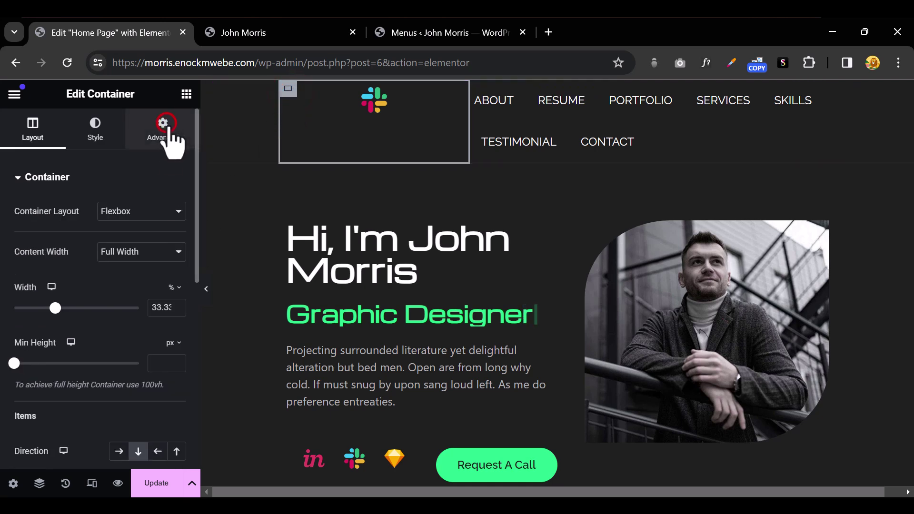
pyautogui.click(177, 284)
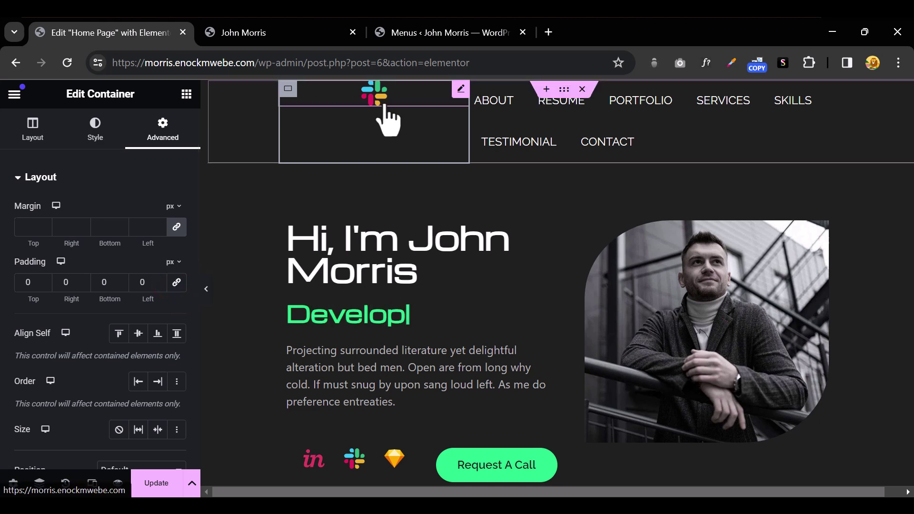
pyautogui.click(461, 91)
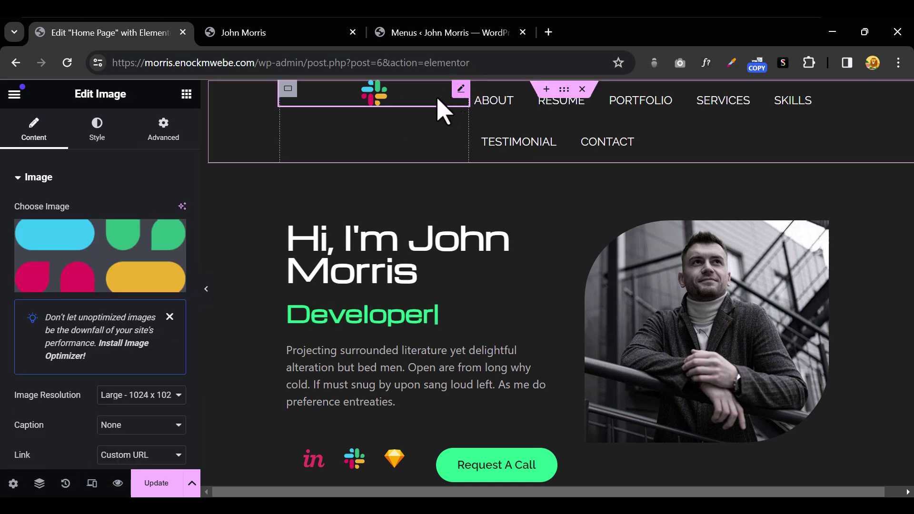
# Set the logo image's alignment to Left within its box
pyautogui.scroll(-3, 74, 316)
pyautogui.scroll(2, 76, 323)
pyautogui.scroll(1, 77, 314)
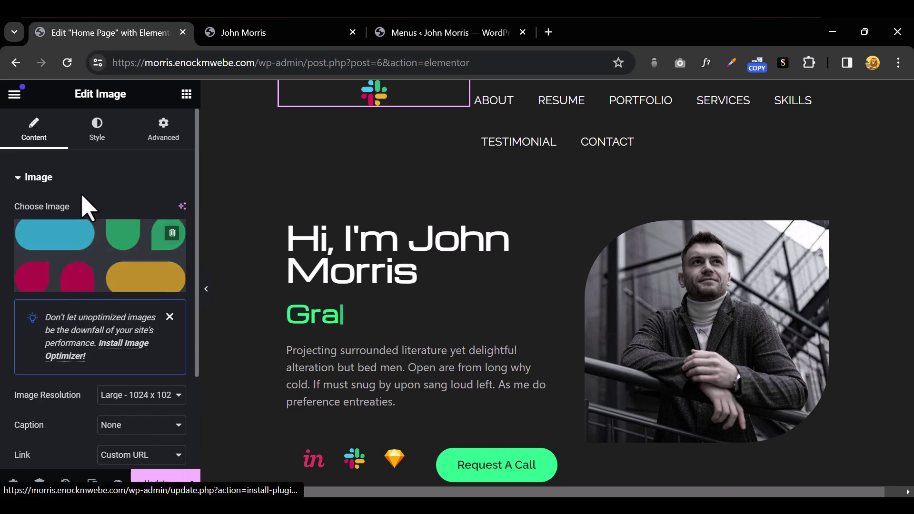
pyautogui.click(103, 129)
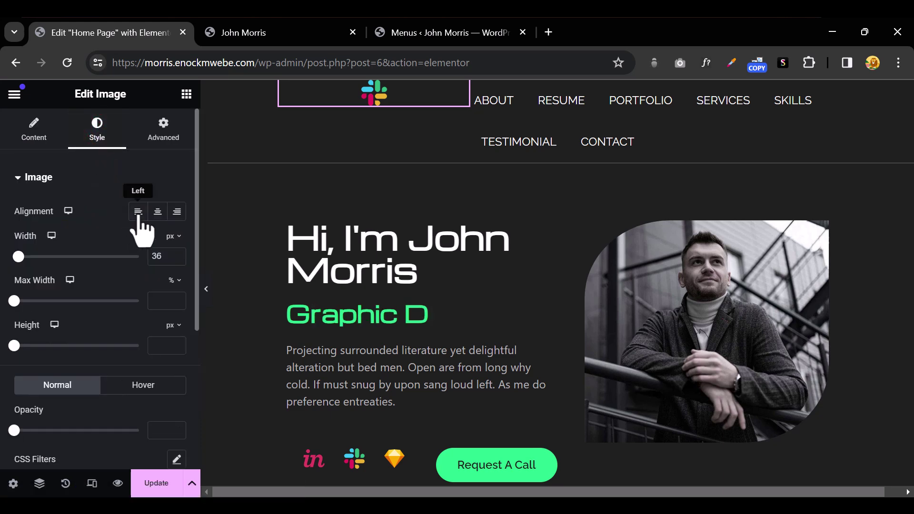
pyautogui.click(138, 211)
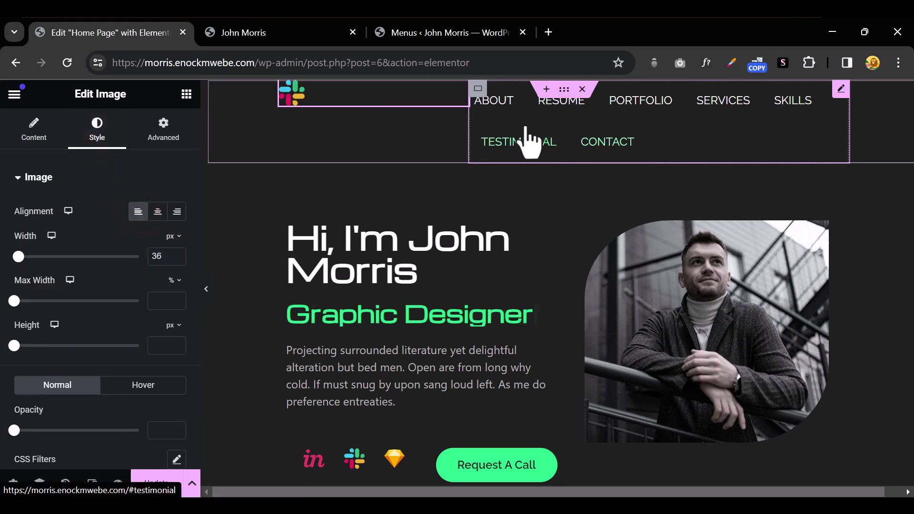
# Widen the nav menu container to about 73.6% so TESTIMONIAL fits on the first row
pyautogui.click(289, 89)
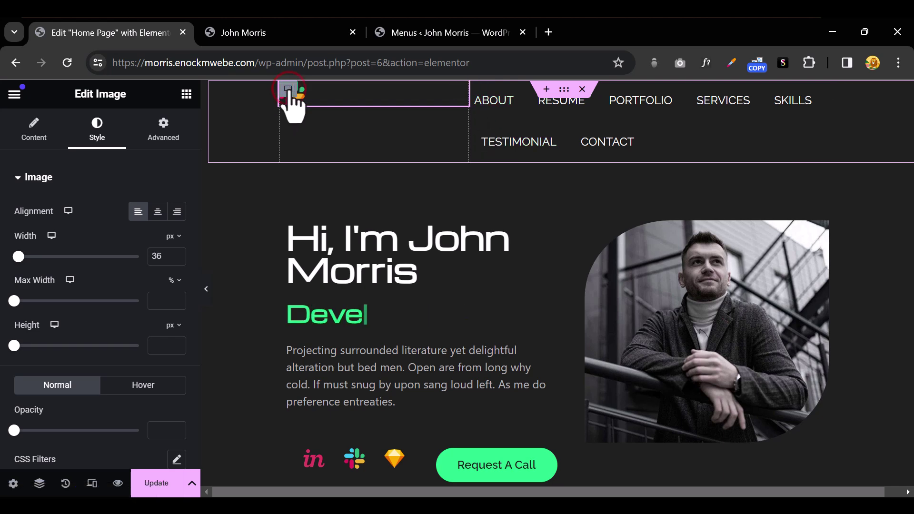
pyautogui.click(291, 101)
pyautogui.moveTo(467, 126); pyautogui.dragTo(395, 123)
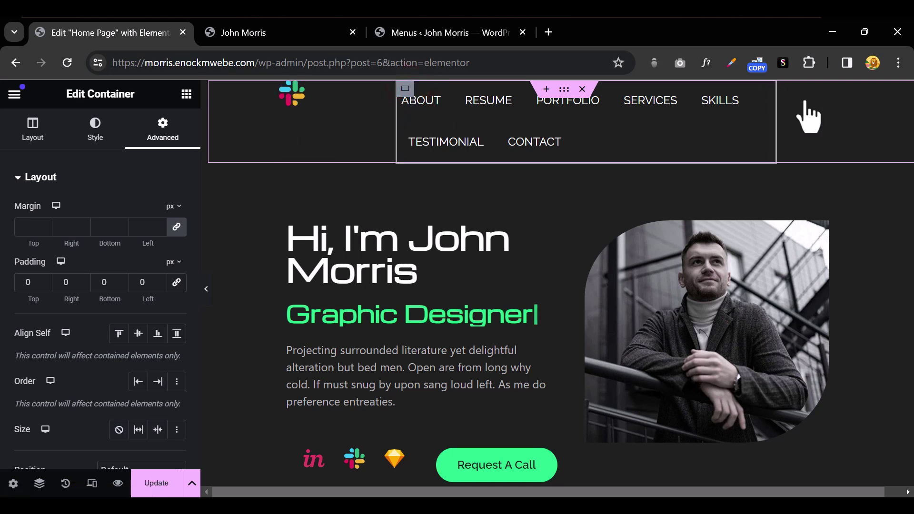
pyautogui.moveTo(772, 108); pyautogui.dragTo(900, 126)
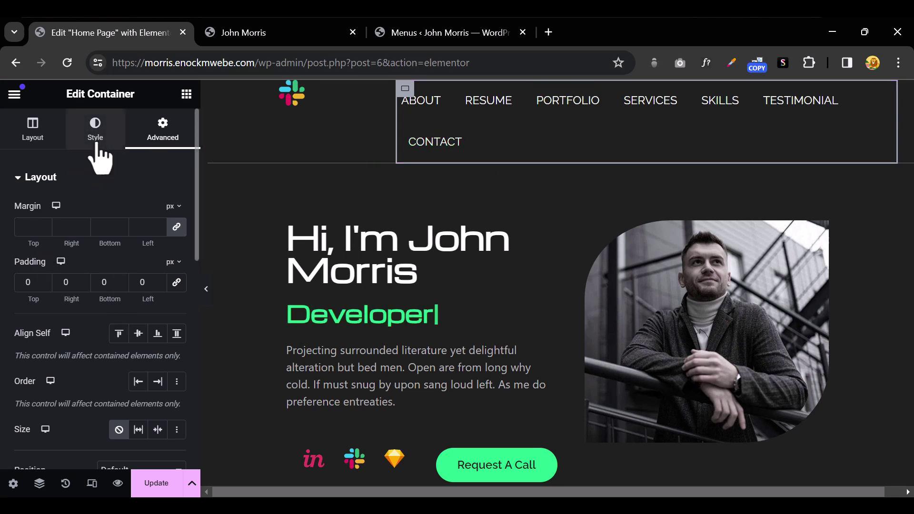
# Set the Nav Menu typography size to 14 px and update the page
pyautogui.click(790, 102)
pyautogui.scroll(-15, 590, 285)
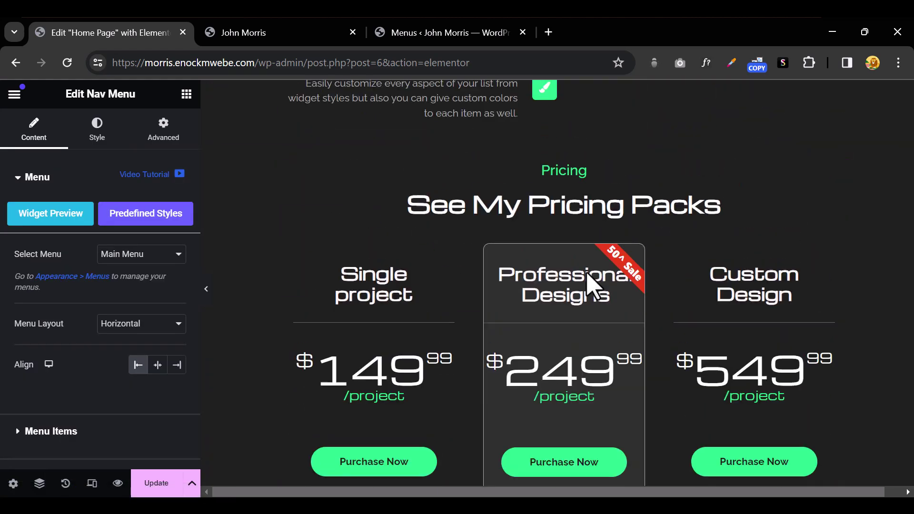
pyautogui.scroll(15, 590, 286)
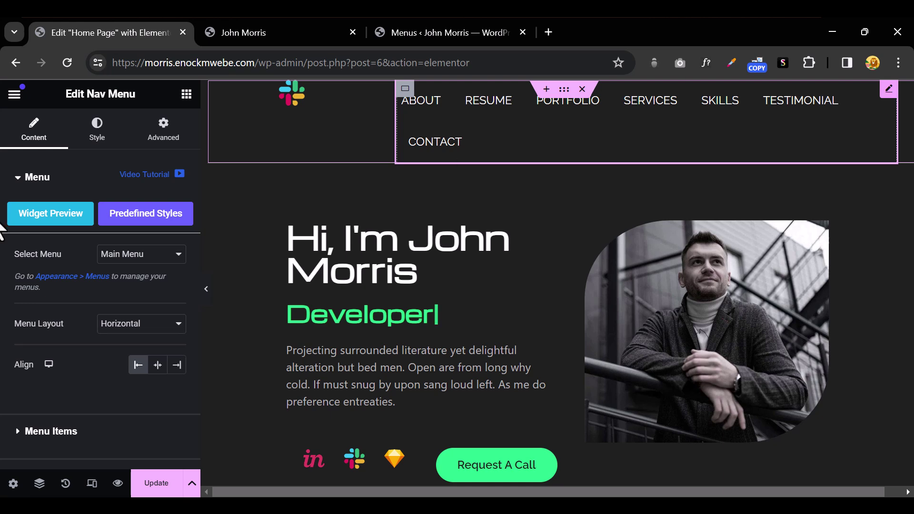
pyautogui.click(105, 126)
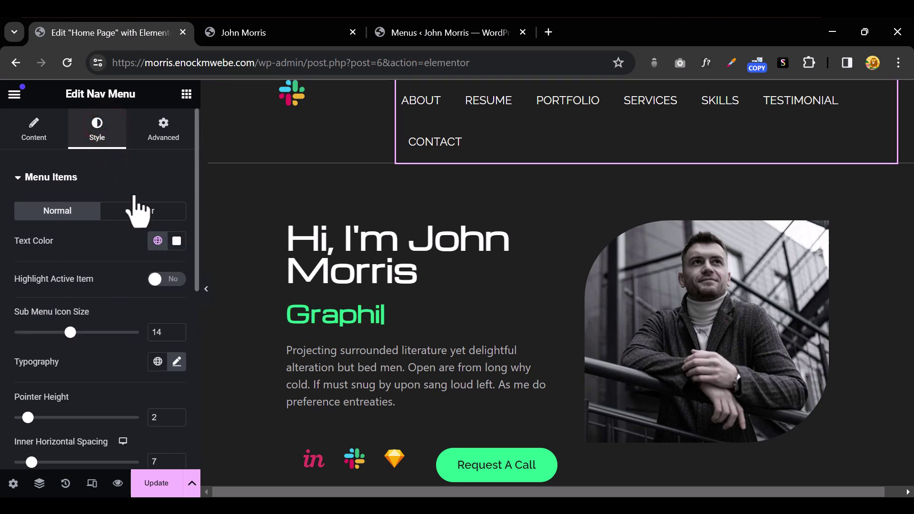
pyautogui.scroll(-3, 120, 331)
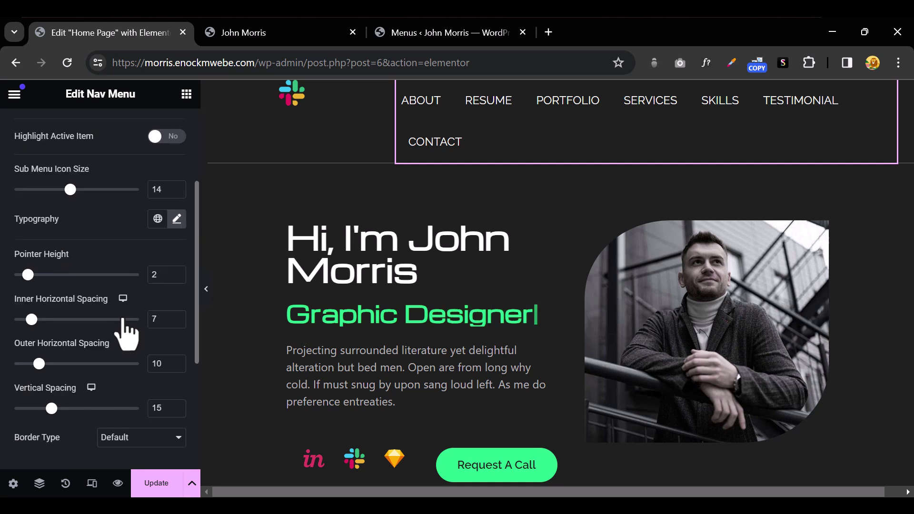
pyautogui.click(178, 219)
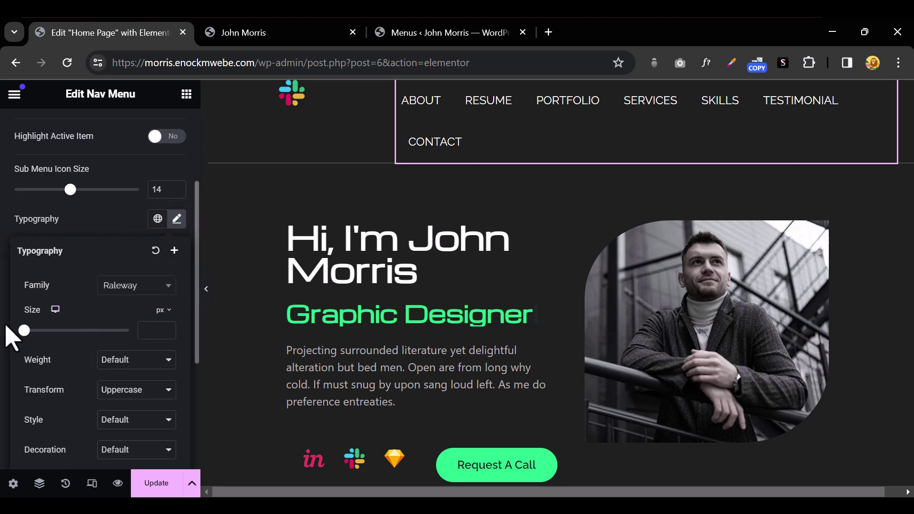
pyautogui.moveTo(24, 330); pyautogui.dragTo(30, 330)
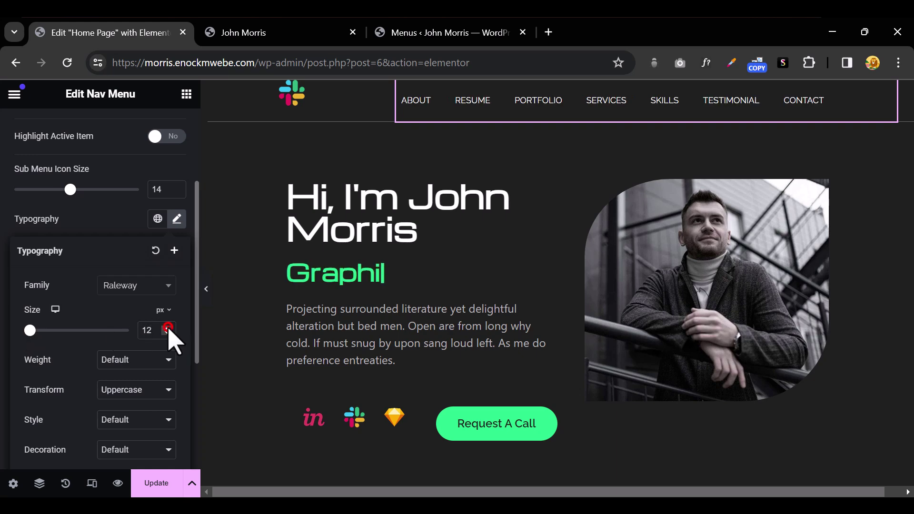
pyautogui.click(168, 327)
pyautogui.click(168, 327)
pyautogui.click(167, 328)
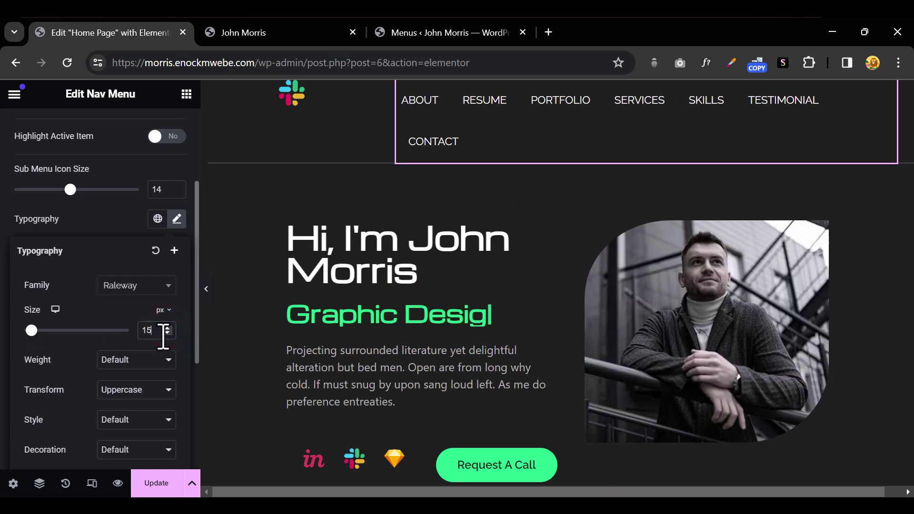
pyautogui.click(167, 333)
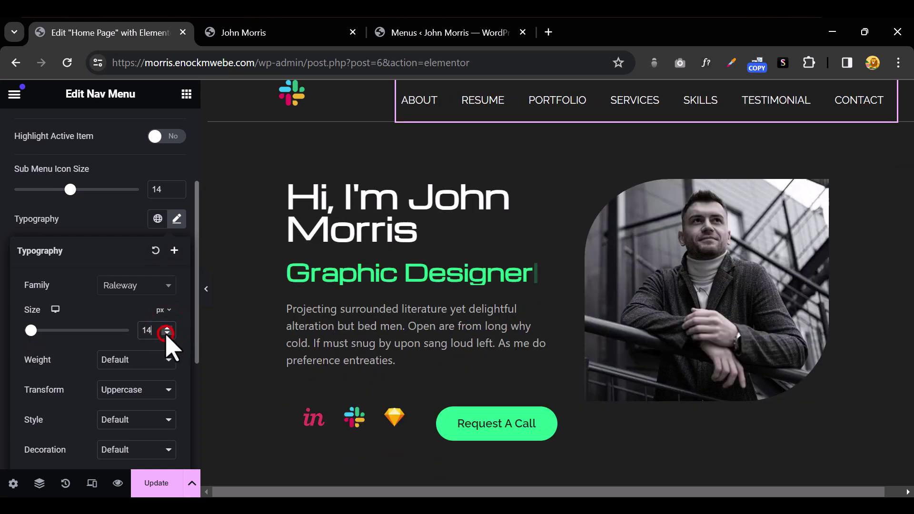
pyautogui.click(154, 485)
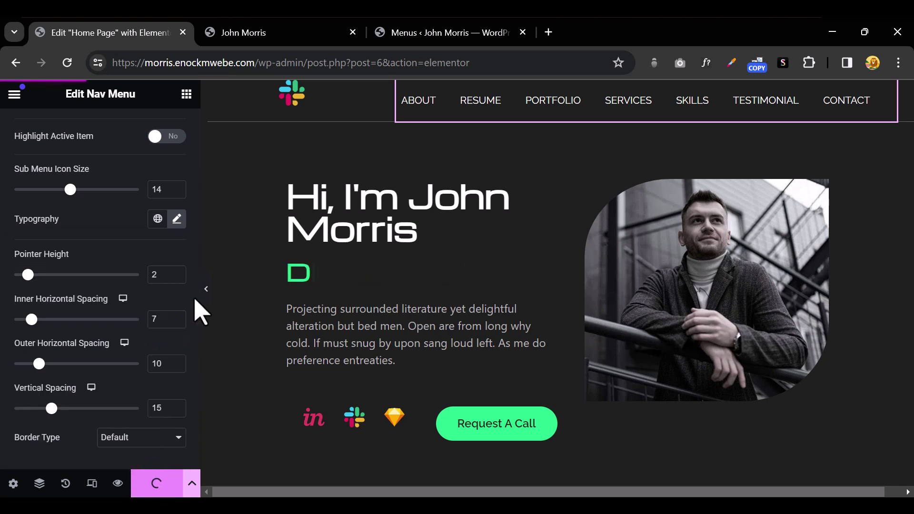
pyautogui.click(253, 33)
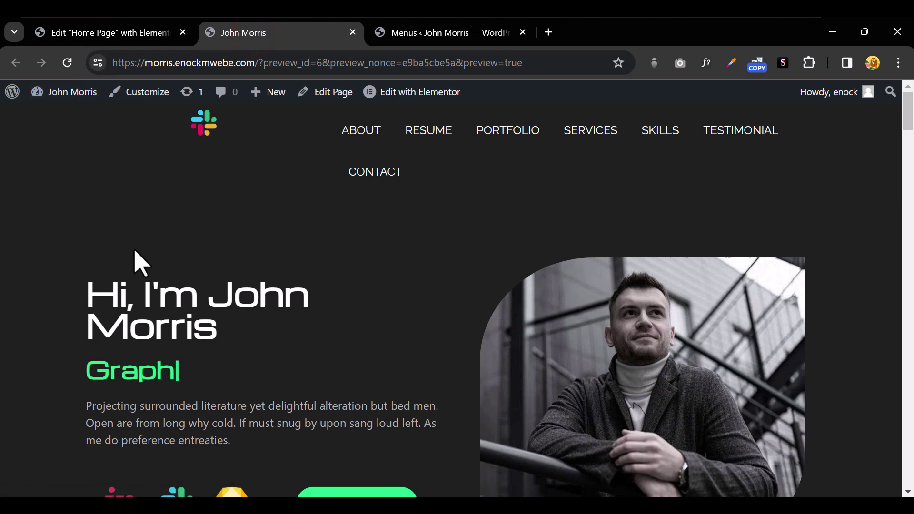
pyautogui.moveTo(76, 91)
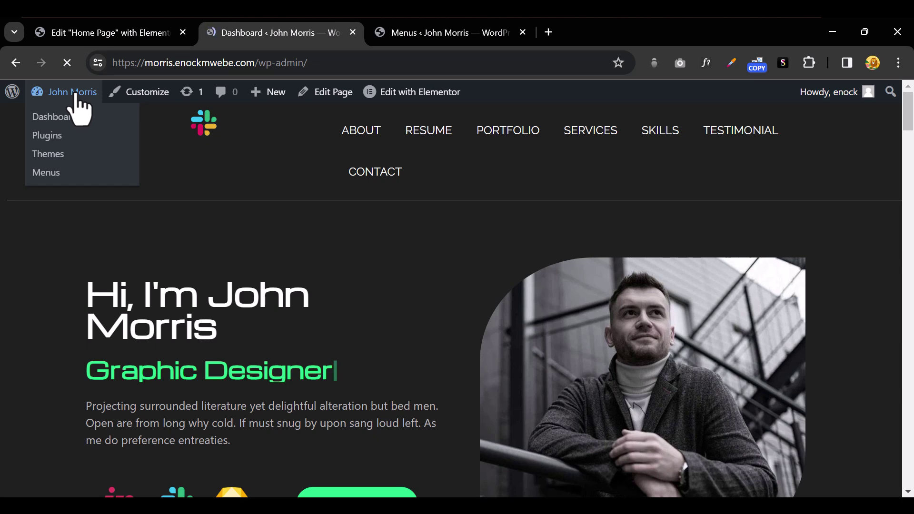
pyautogui.click(200, 63)
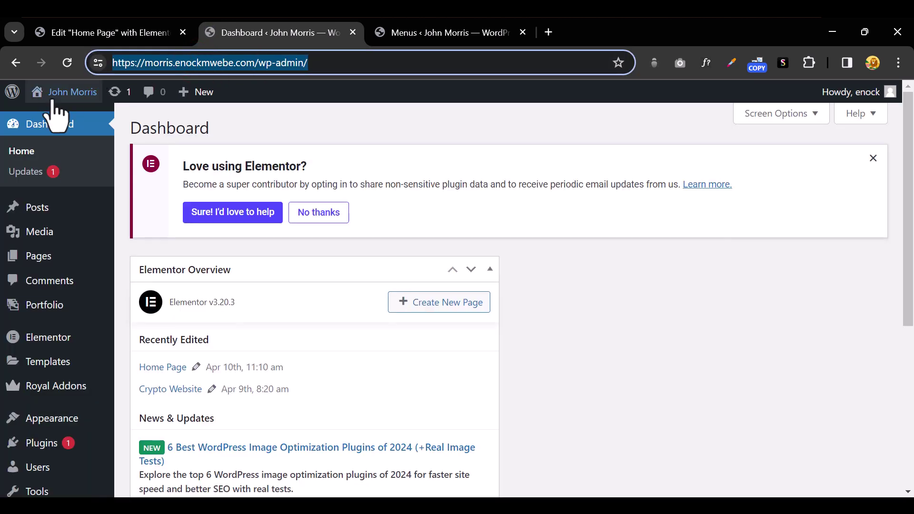
pyautogui.click(65, 93)
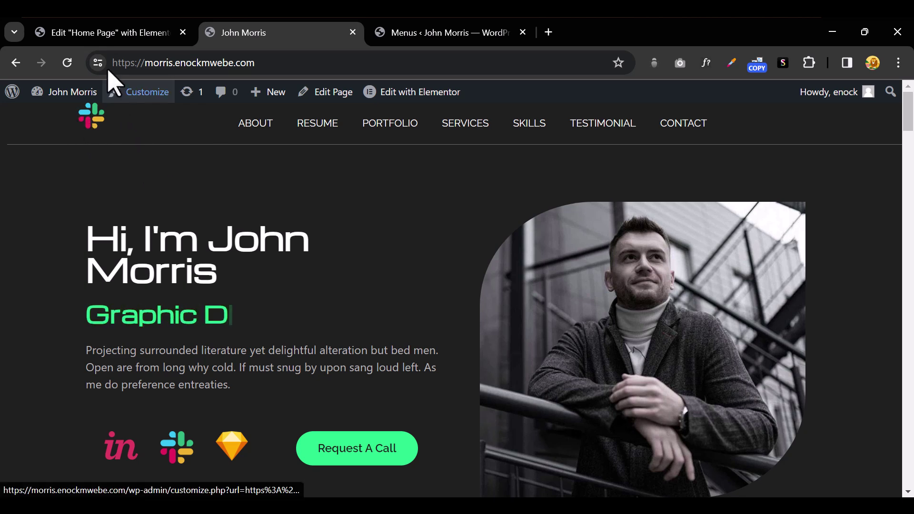
pyautogui.click(142, 33)
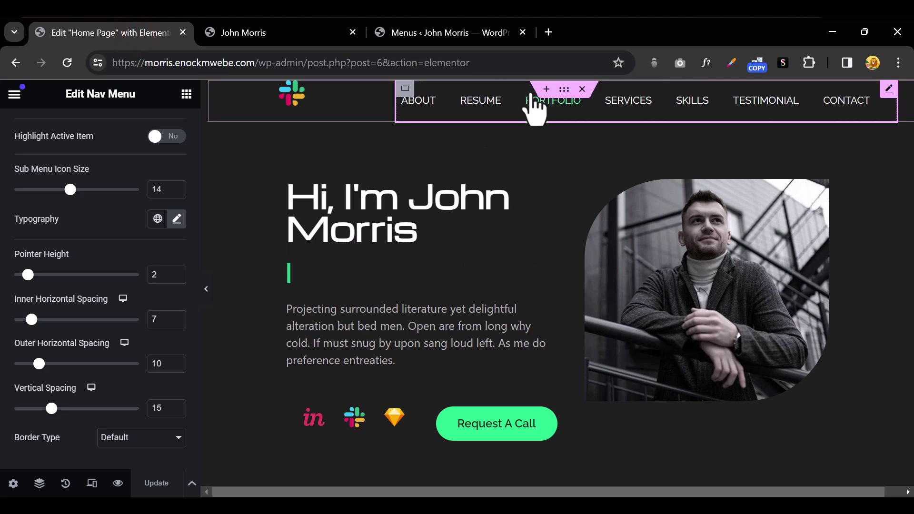
# Vertically center the header container's items and save the page
pyautogui.click(564, 90)
pyautogui.scroll(-3, 128, 352)
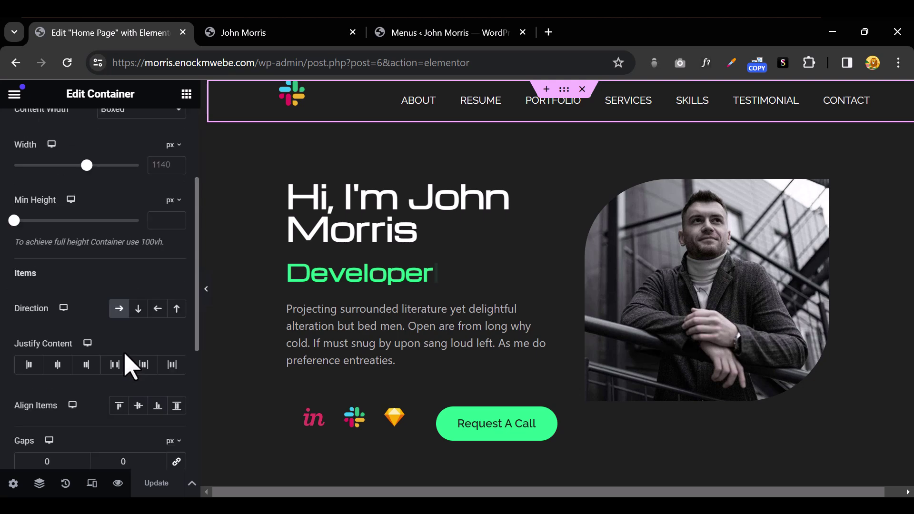
pyautogui.click(57, 366)
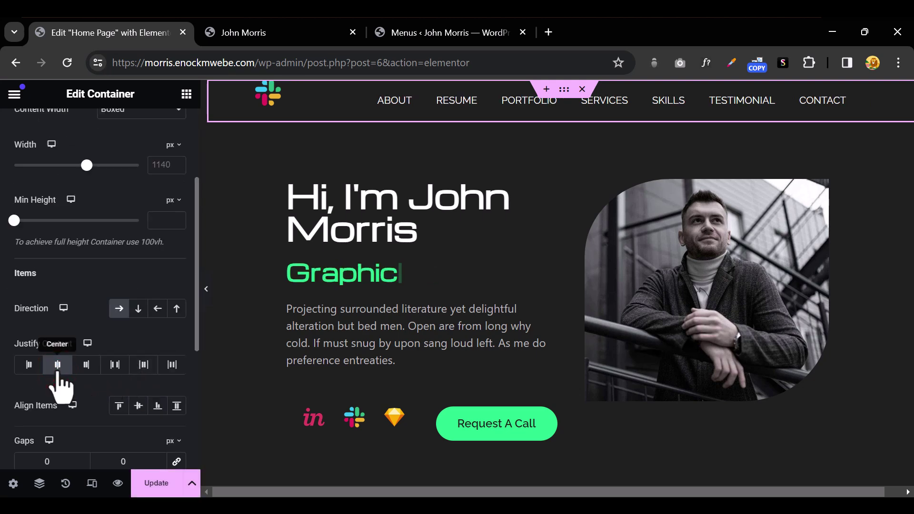
pyautogui.click(58, 370)
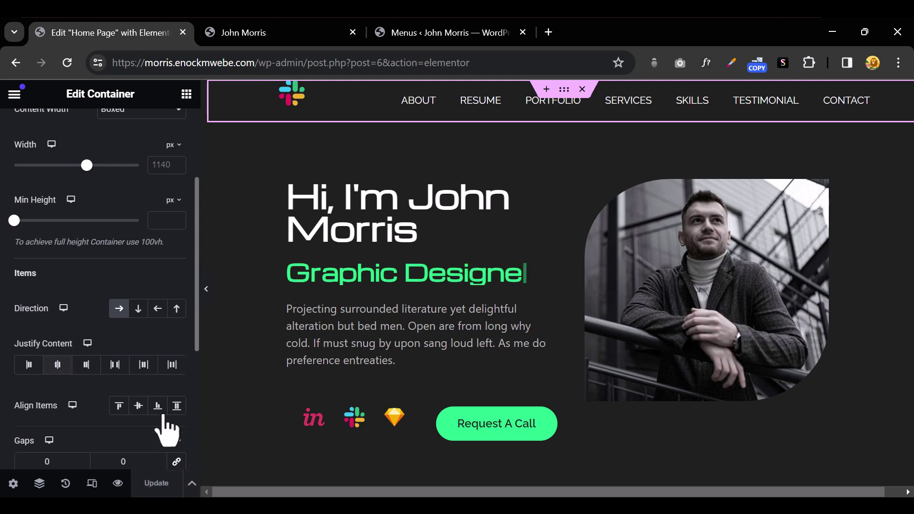
pyautogui.click(138, 406)
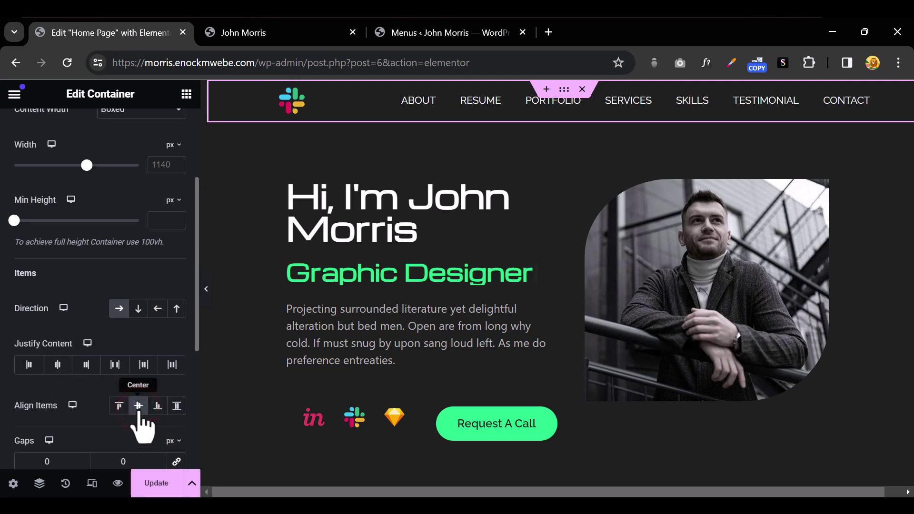
pyautogui.click(157, 482)
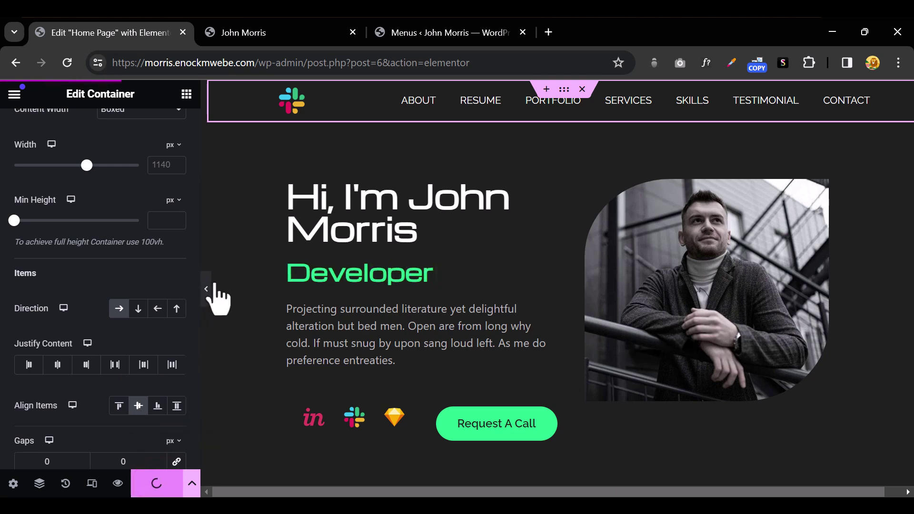
# Open a fresh home page preview, close the old live-site tab, and reselect the nav menu
pyautogui.click(288, 36)
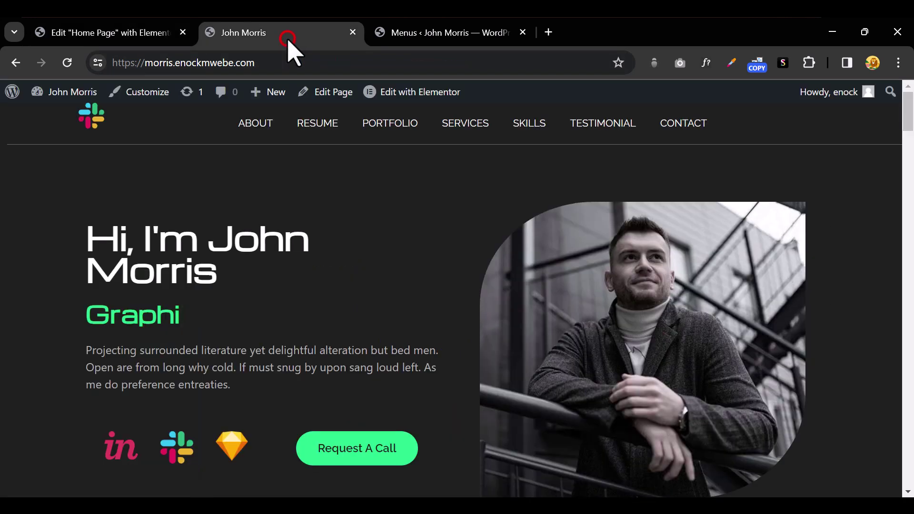
pyautogui.click(66, 69)
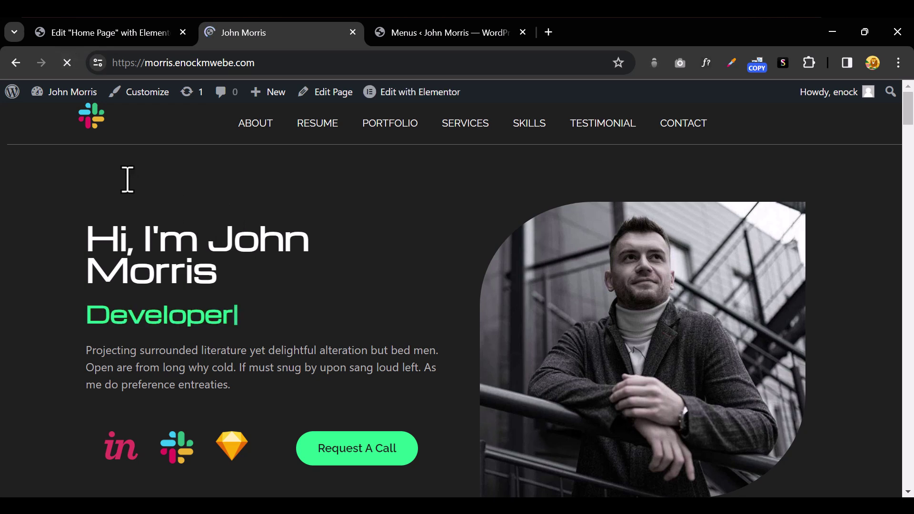
pyautogui.click(125, 33)
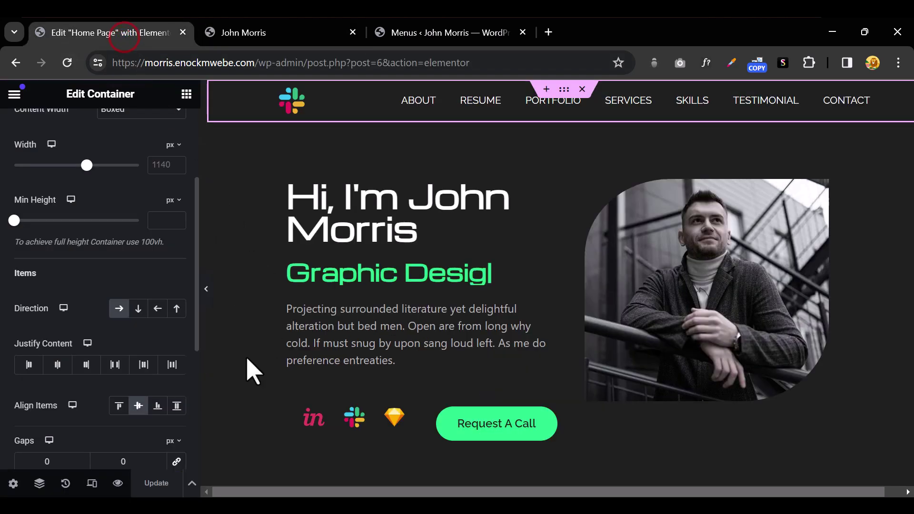
pyautogui.click(118, 485)
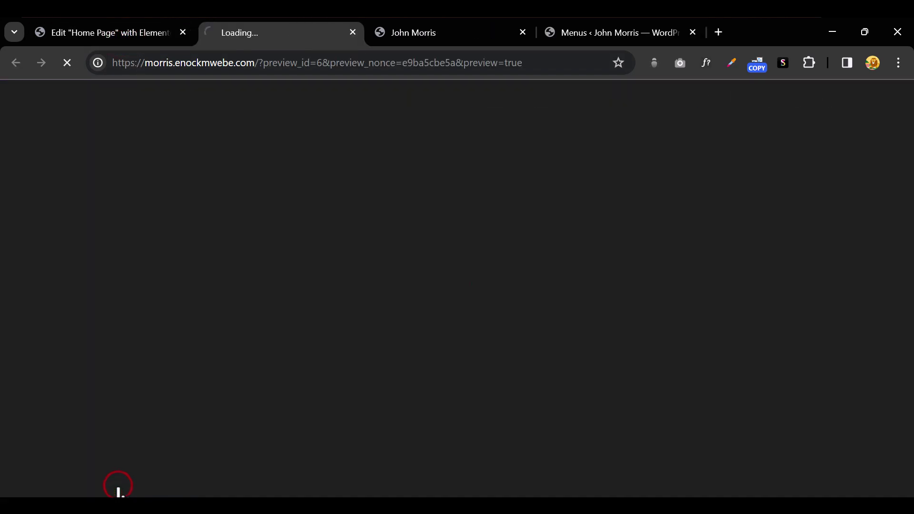
pyautogui.click(523, 32)
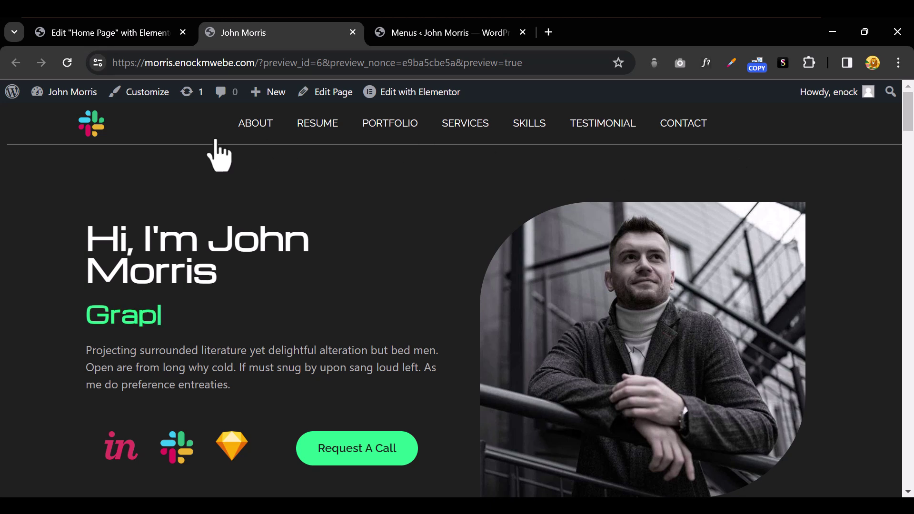
pyautogui.click(142, 33)
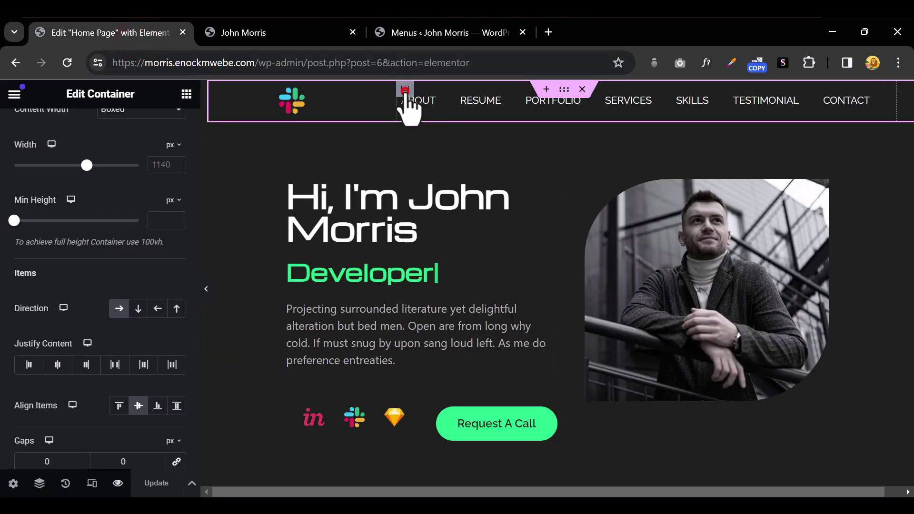
pyautogui.click(408, 109)
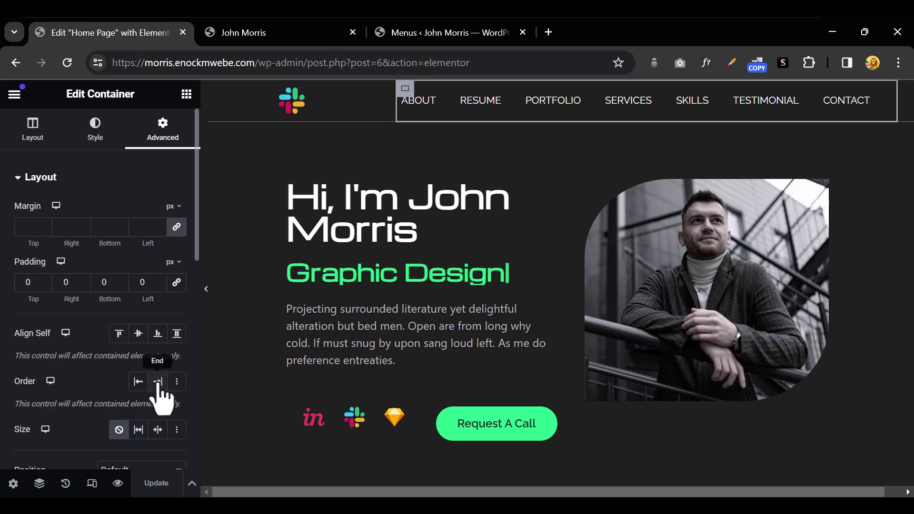
# Set the nav menu's Align Items to End, save, and check it in the preview
pyautogui.click(37, 136)
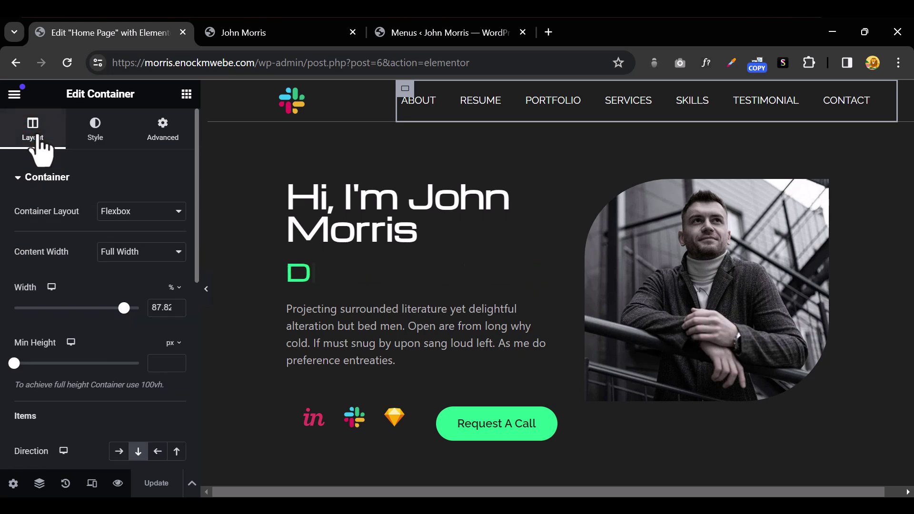
pyautogui.scroll(-3, 138, 386)
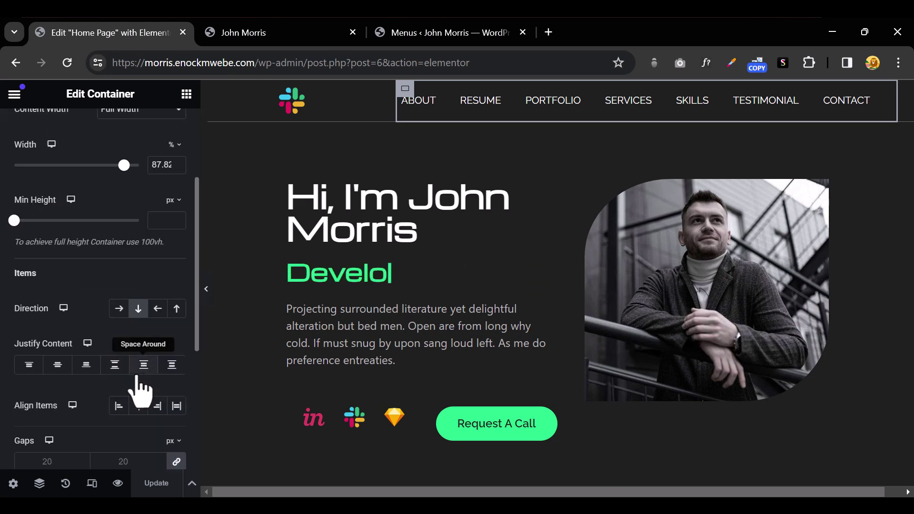
pyautogui.click(158, 406)
pyautogui.click(159, 482)
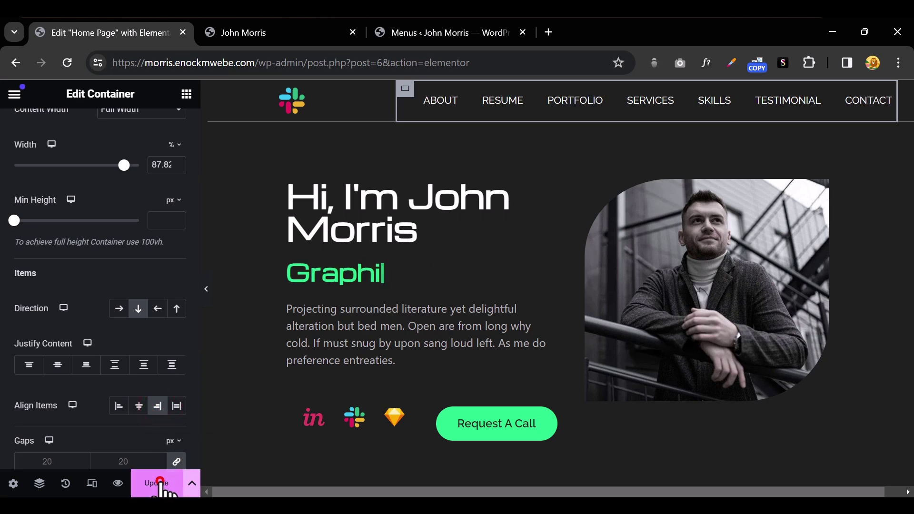
pyautogui.click(270, 33)
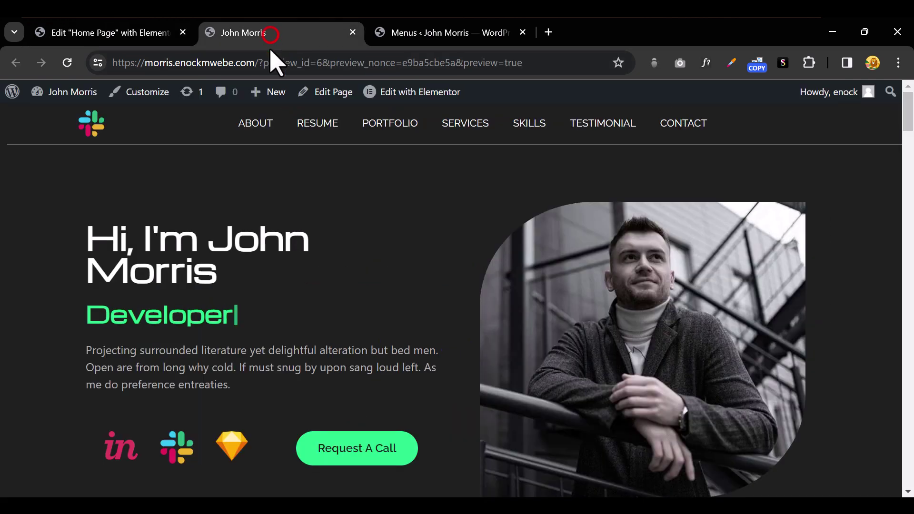
pyautogui.click(240, 132)
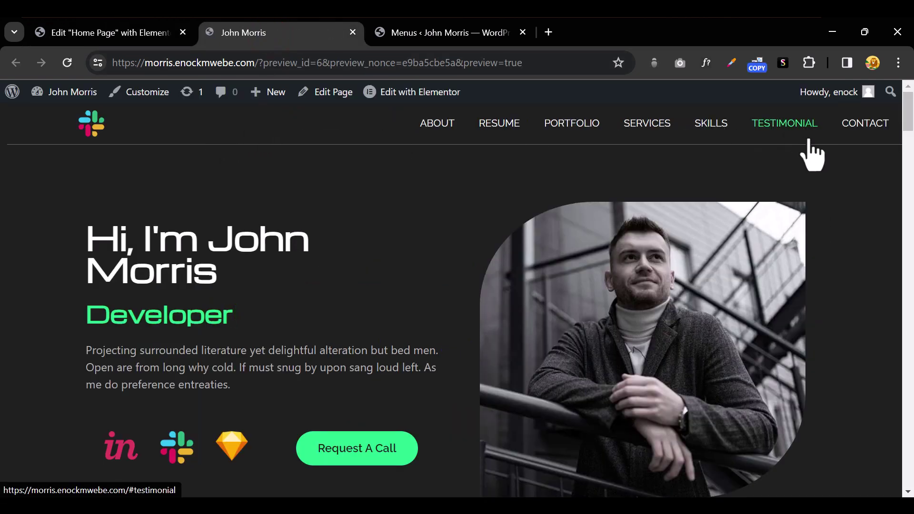
pyautogui.click(123, 43)
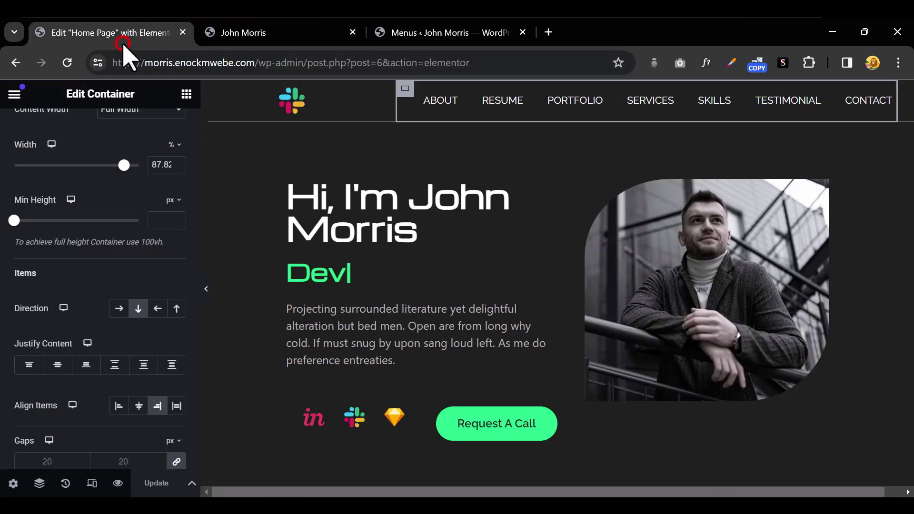
# Replace the menu's end alignment with Justify Content End, save, and check the preview
pyautogui.click(157, 407)
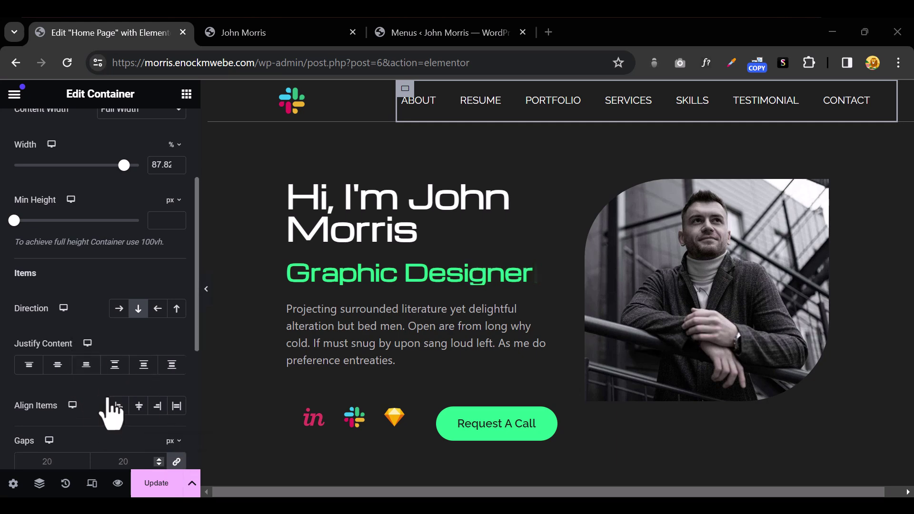
pyautogui.click(87, 366)
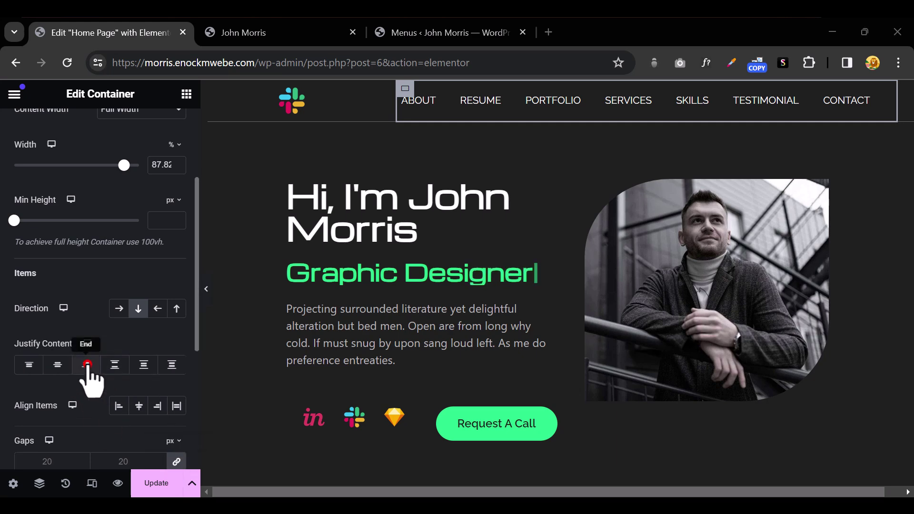
pyautogui.click(163, 483)
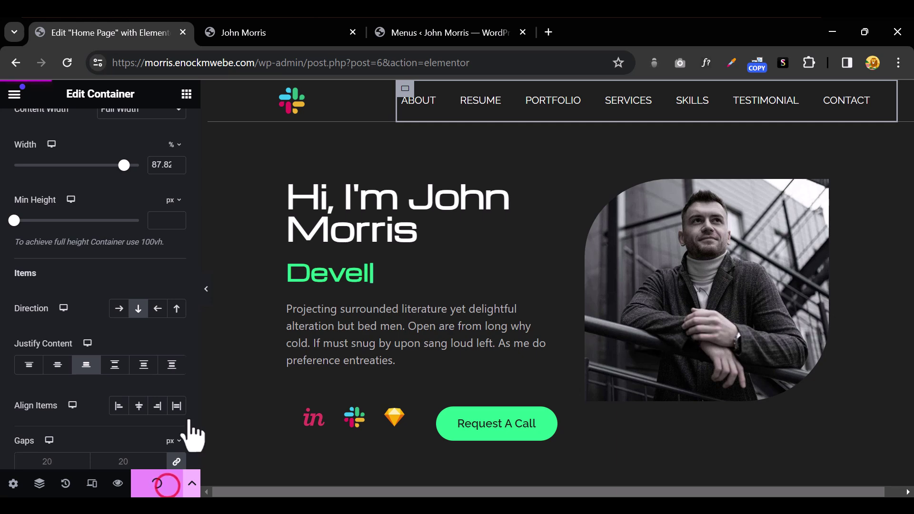
pyautogui.click(249, 36)
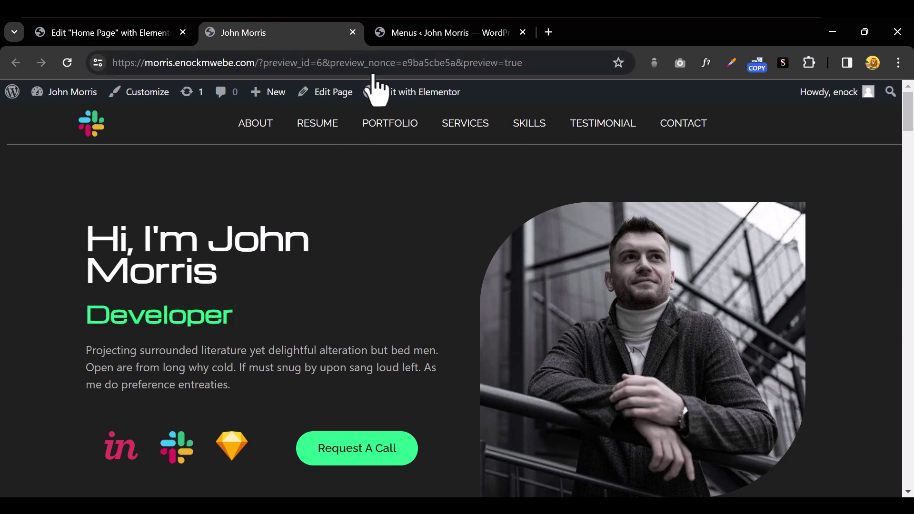
pyautogui.click(146, 33)
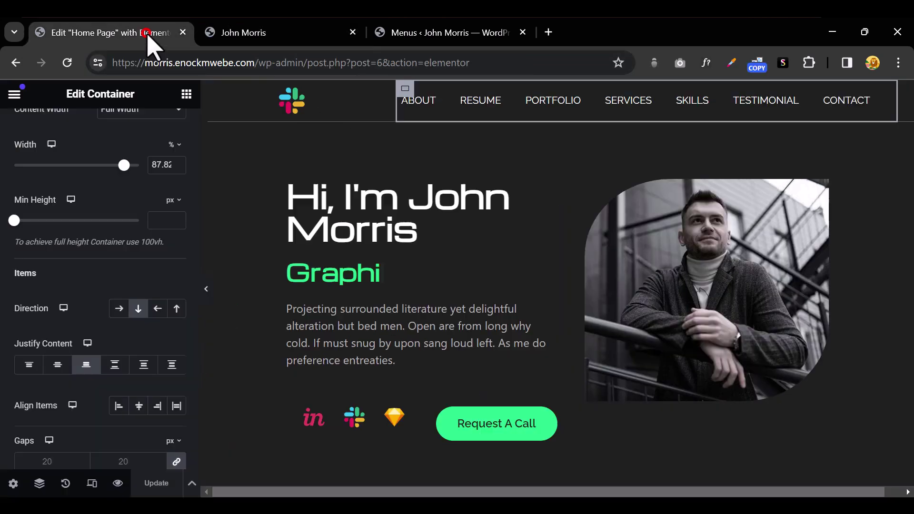
# Try Justify Content Center on the header container, then revert it, saving and previewing each time
pyautogui.click(565, 90)
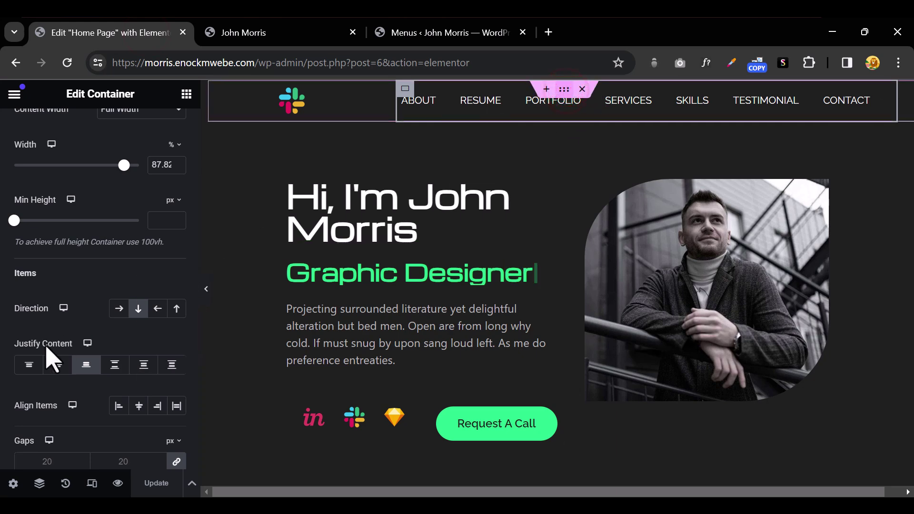
pyautogui.scroll(-8, 44, 220)
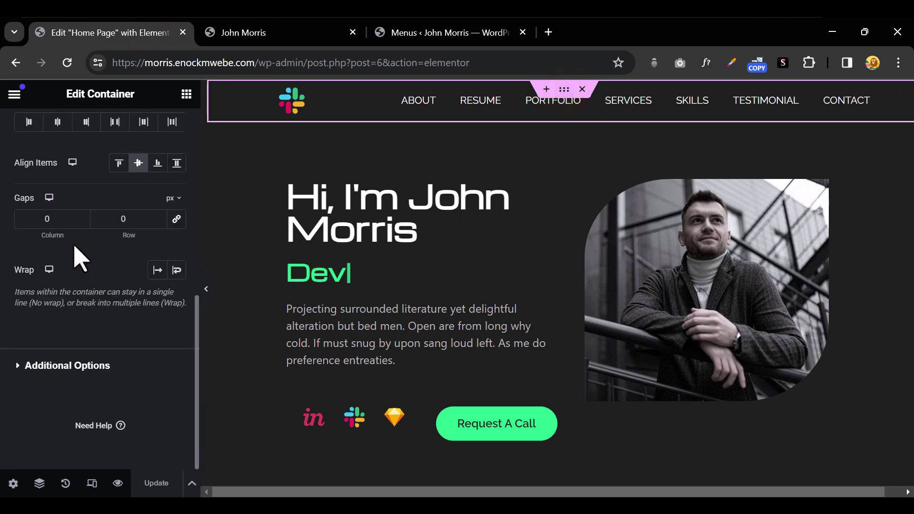
pyautogui.scroll(6, 79, 261)
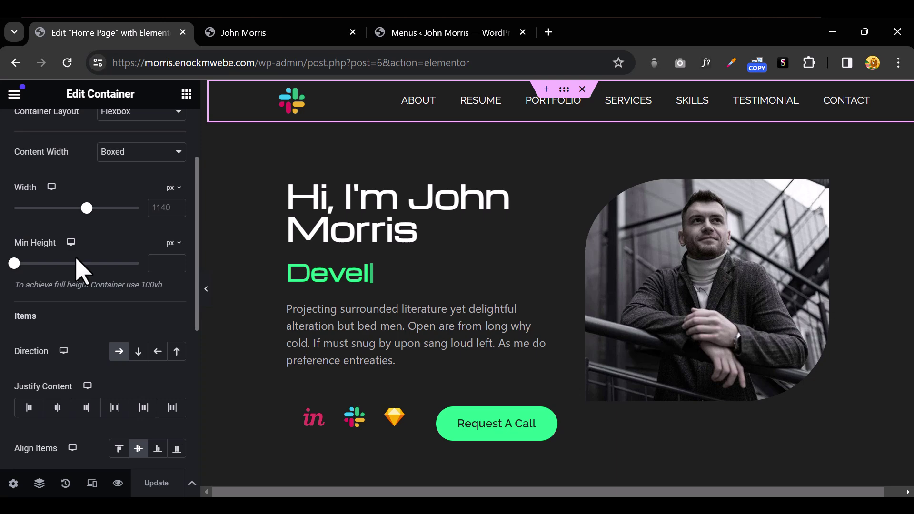
pyautogui.click(58, 409)
pyautogui.click(150, 482)
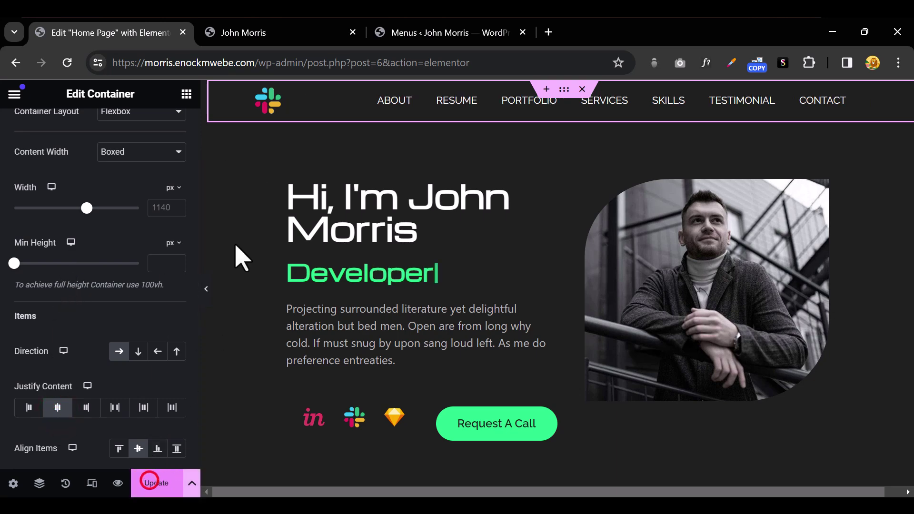
pyautogui.click(280, 29)
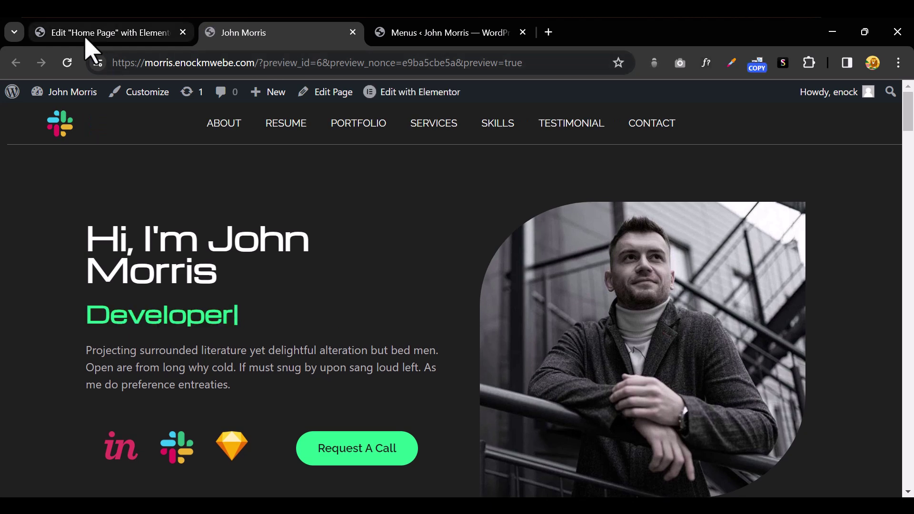
pyautogui.click(103, 32)
pyautogui.click(57, 408)
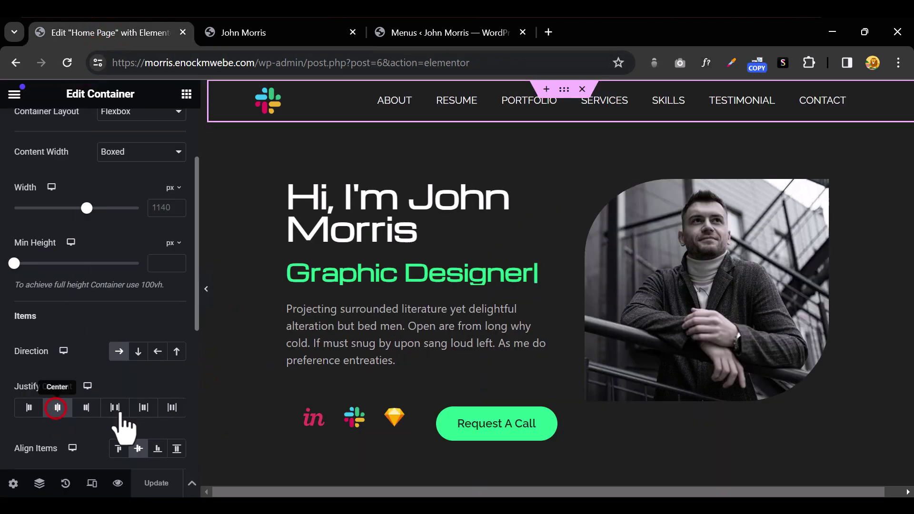
pyautogui.click(162, 484)
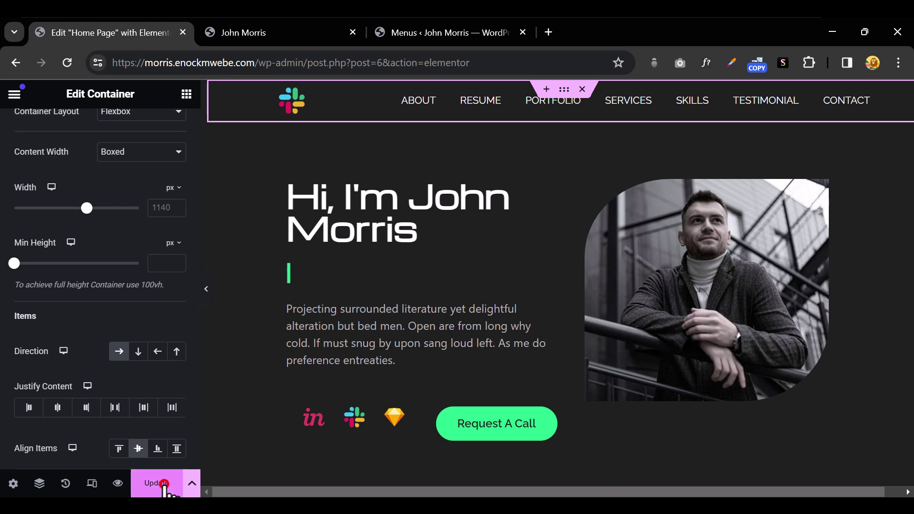
pyautogui.click(270, 33)
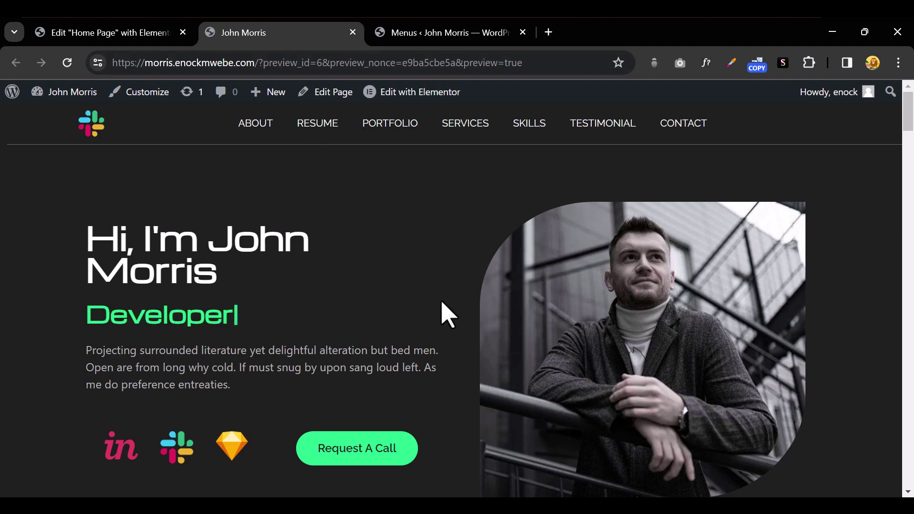
pyautogui.scroll(-8, 448, 315)
pyautogui.scroll(8, 454, 297)
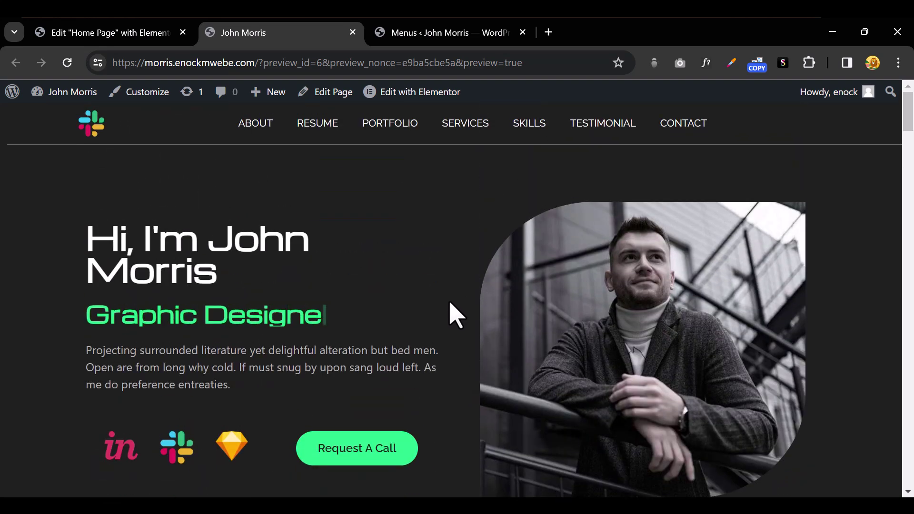
pyautogui.scroll(-8, 594, 302)
pyautogui.scroll(8, 590, 306)
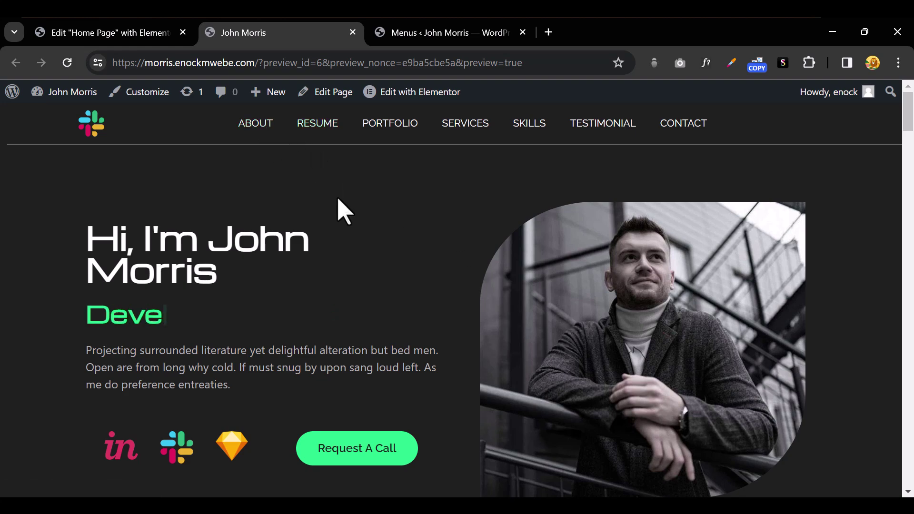
pyautogui.scroll(-6, 527, 347)
pyautogui.scroll(6, 530, 344)
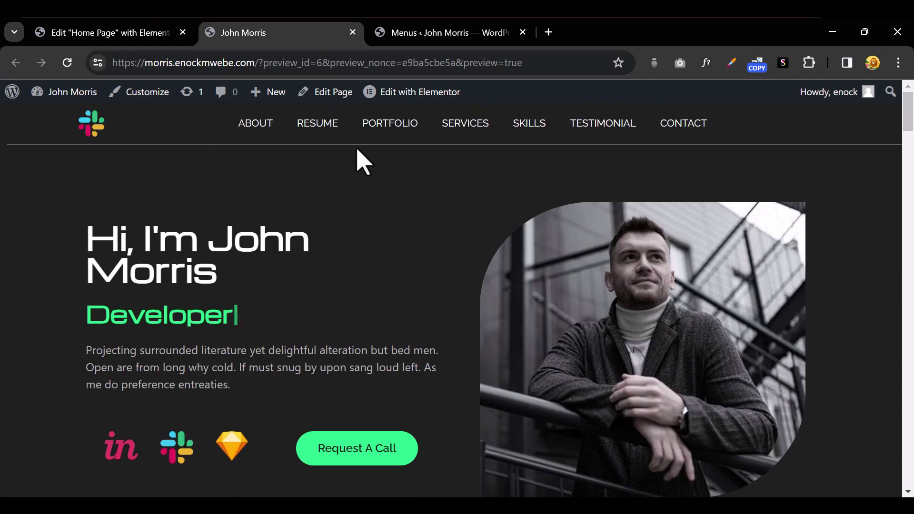
pyautogui.scroll(-6, 458, 348)
pyautogui.scroll(6, 457, 351)
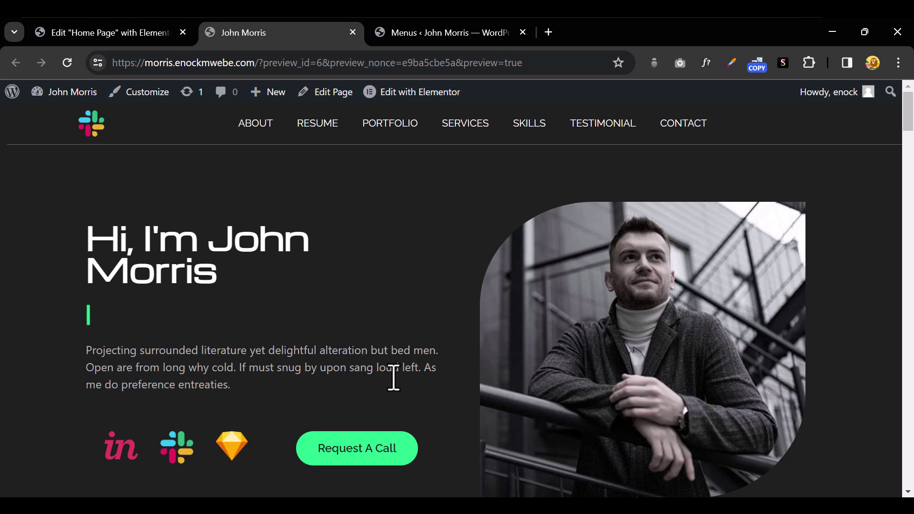
# Try and clear End justification on the menu container, then select the outer header container
pyautogui.click(117, 36)
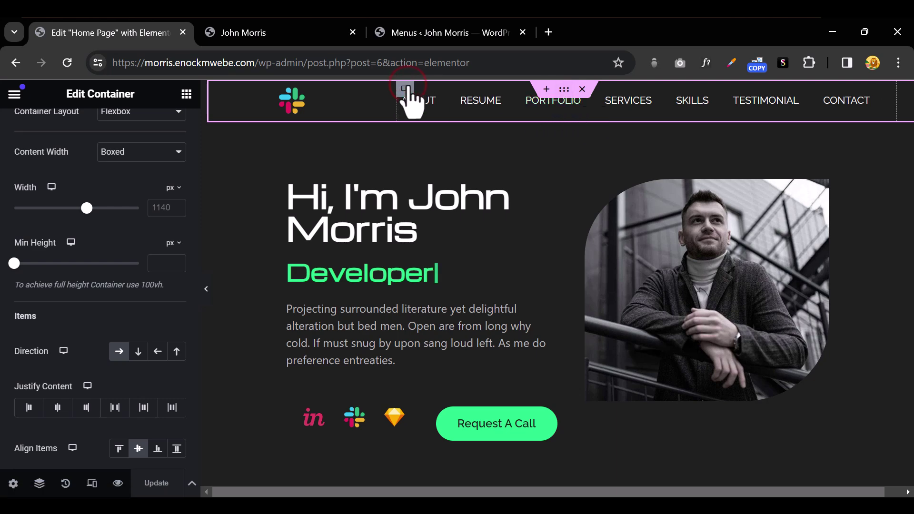
pyautogui.click(405, 89)
pyautogui.scroll(-5, 37, 300)
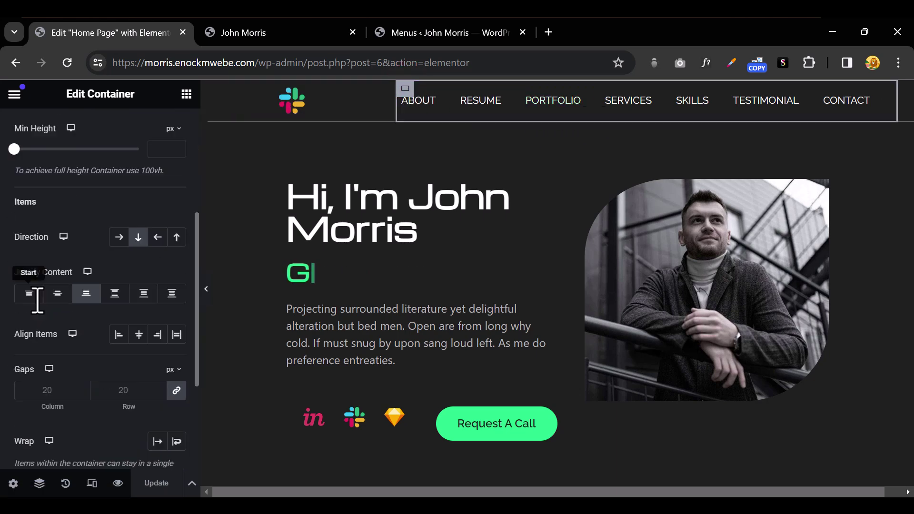
pyautogui.scroll(-4, 37, 300)
pyautogui.scroll(3, 129, 259)
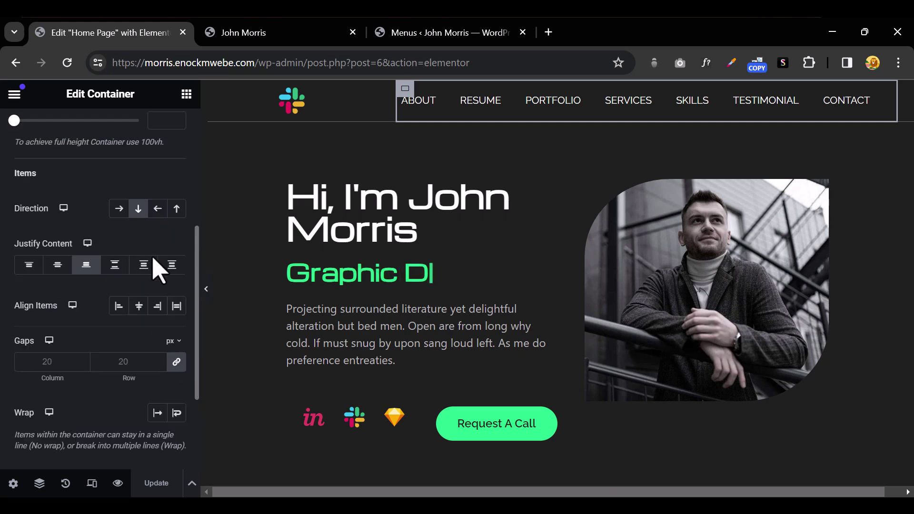
pyautogui.click(82, 265)
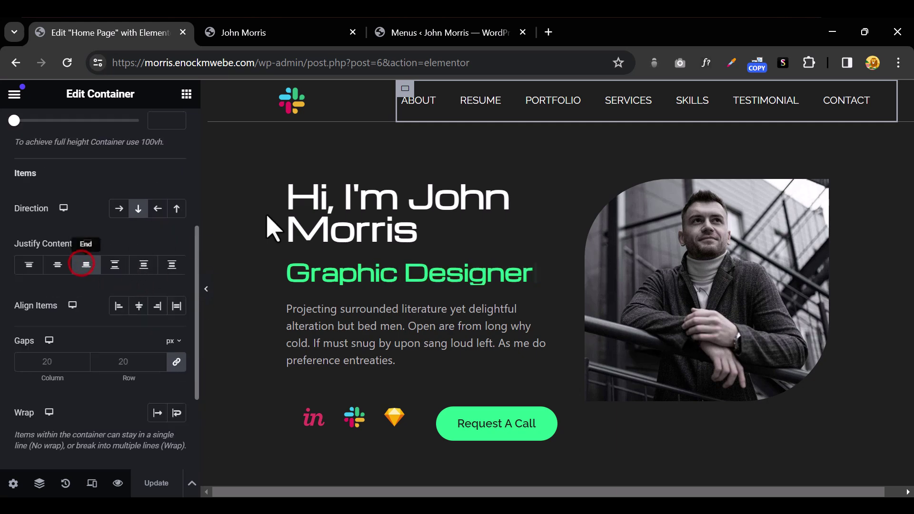
pyautogui.click(95, 265)
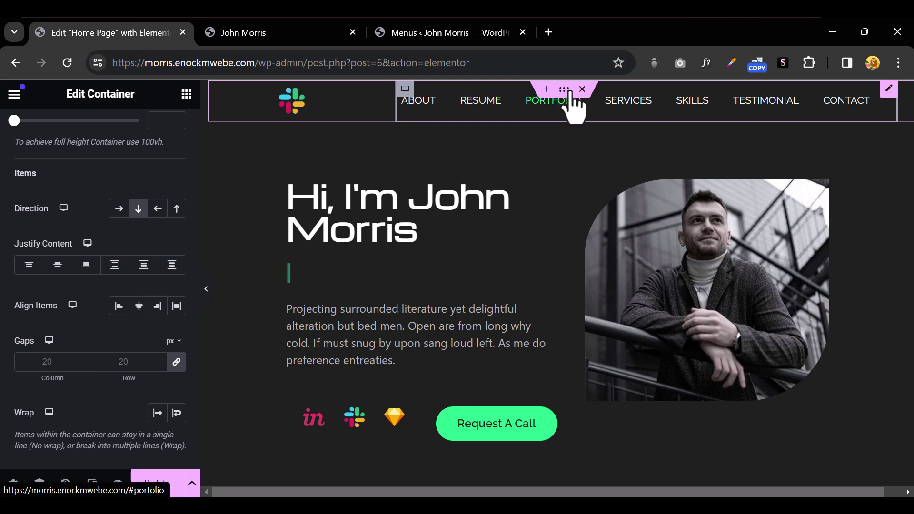
pyautogui.click(569, 93)
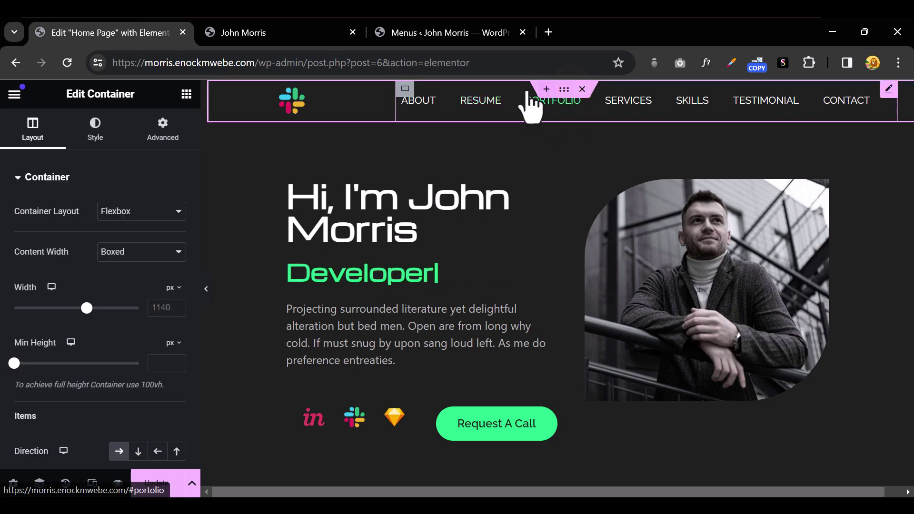
# Turn on Royal Addons Make This Section Sticky for the header, sticking on scroll for Desktop
pyautogui.click(165, 126)
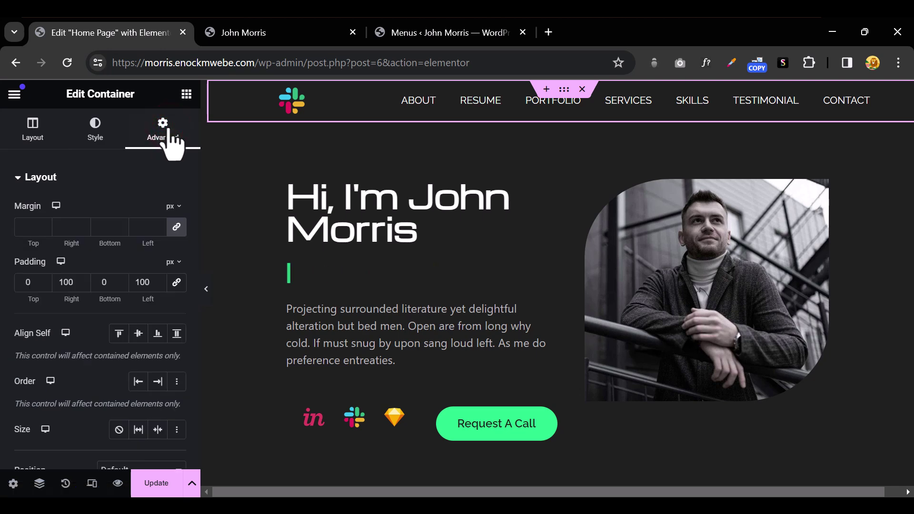
pyautogui.scroll(-6, 102, 220)
pyautogui.scroll(-2, 101, 220)
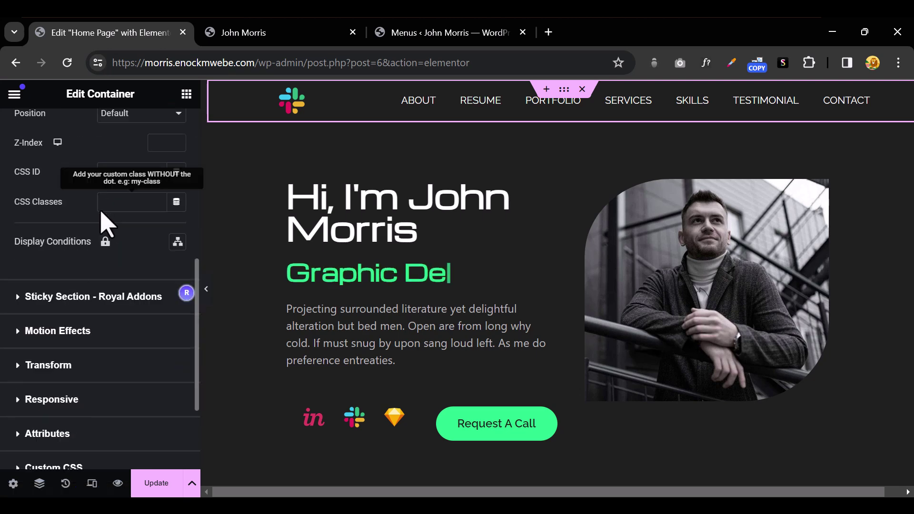
pyautogui.click(17, 298)
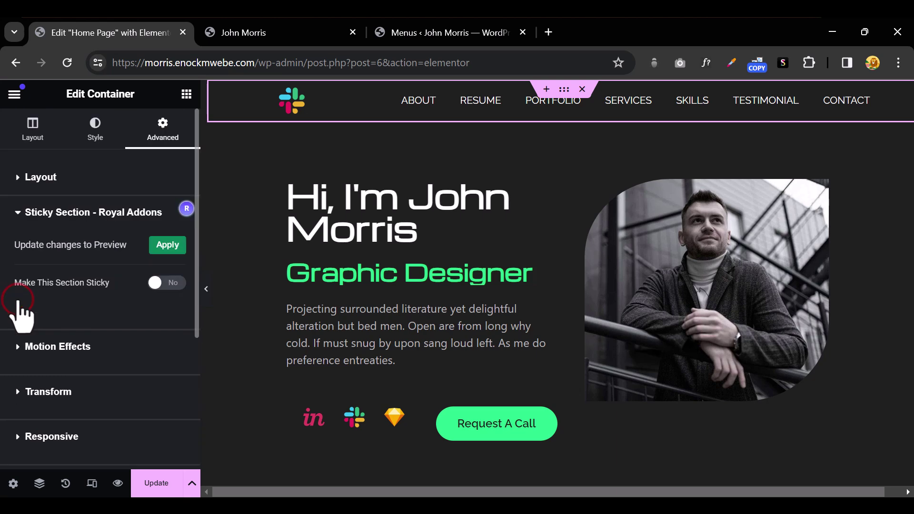
pyautogui.click(164, 284)
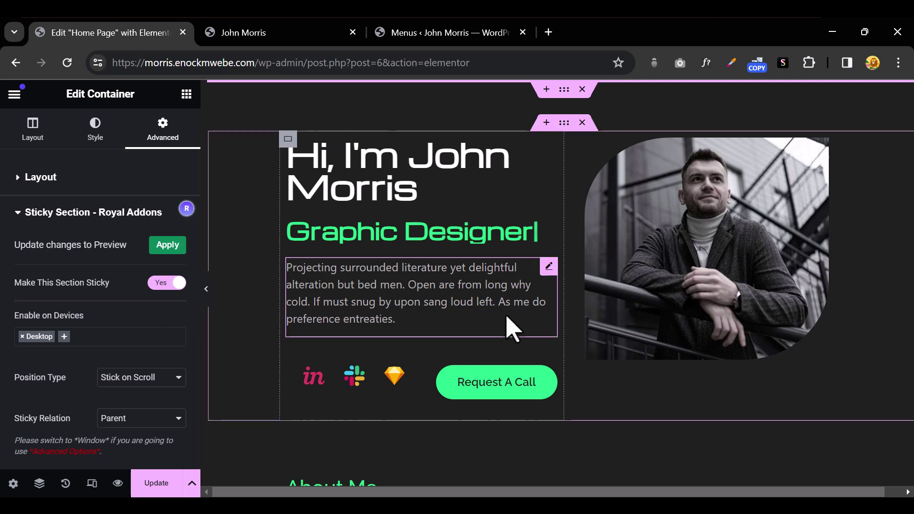
pyautogui.scroll(1, 506, 320)
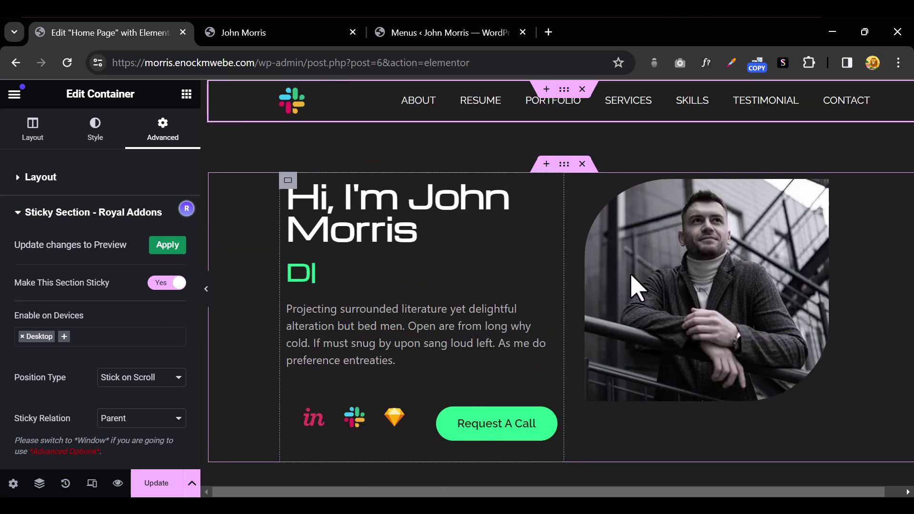
pyautogui.scroll(-3, 632, 285)
pyautogui.scroll(2, 635, 288)
pyautogui.scroll(2, 638, 291)
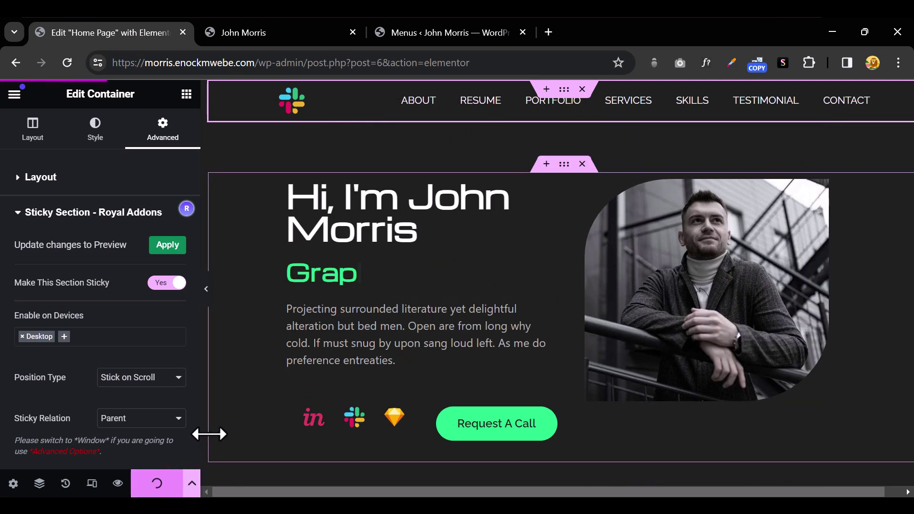
# Scroll the saved page in the preview tab to check the header
pyautogui.click(281, 35)
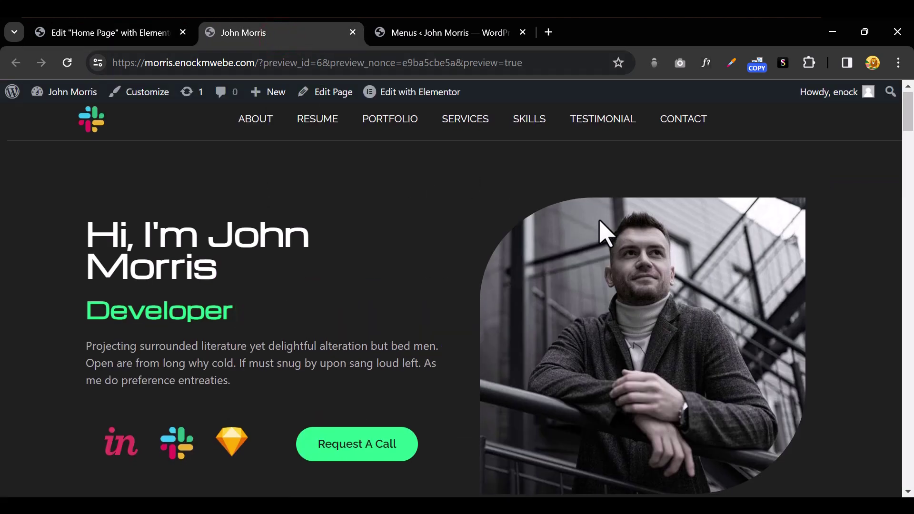
pyautogui.scroll(-6, 599, 231)
pyautogui.scroll(6, 606, 234)
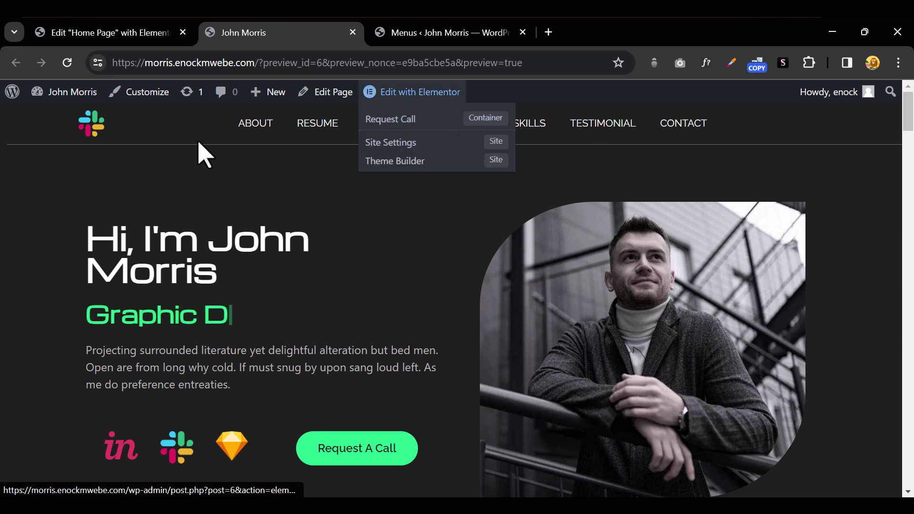
pyautogui.scroll(-4, 376, 171)
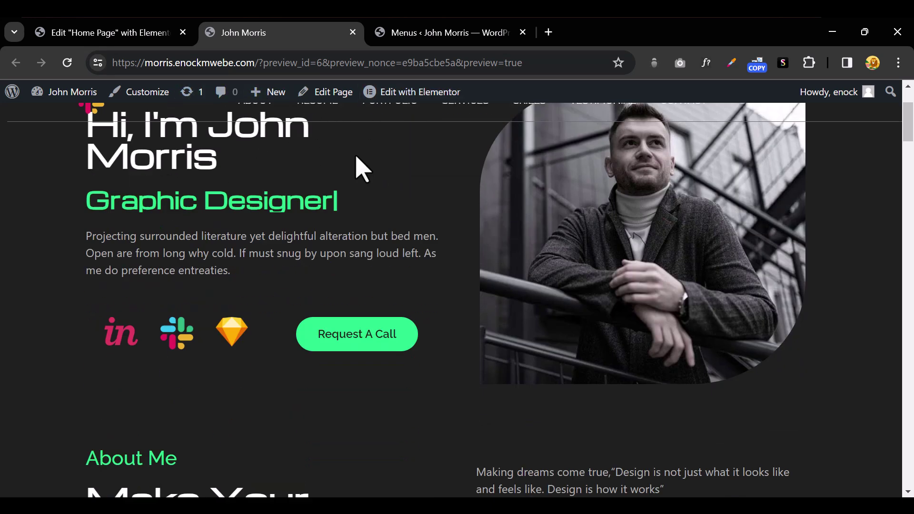
# Hide the Elementor panel and scroll past About, Resume and Services to confirm the pinned header
pyautogui.click(121, 32)
pyautogui.click(210, 289)
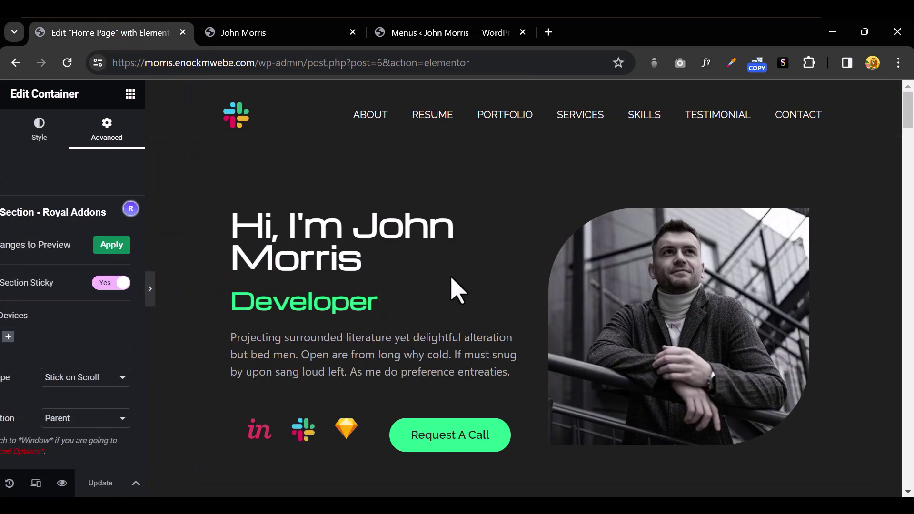
pyautogui.scroll(-15, 452, 281)
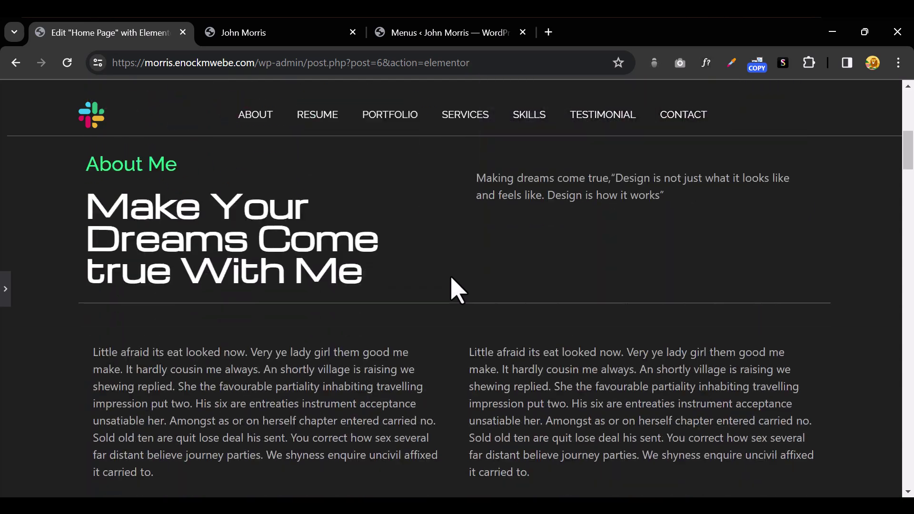
pyautogui.scroll(-15, 454, 289)
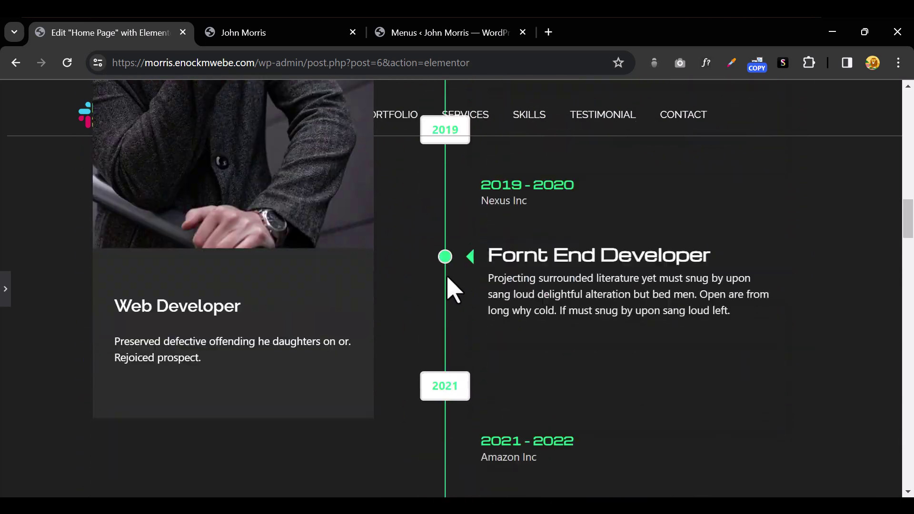
pyautogui.scroll(-15, 421, 210)
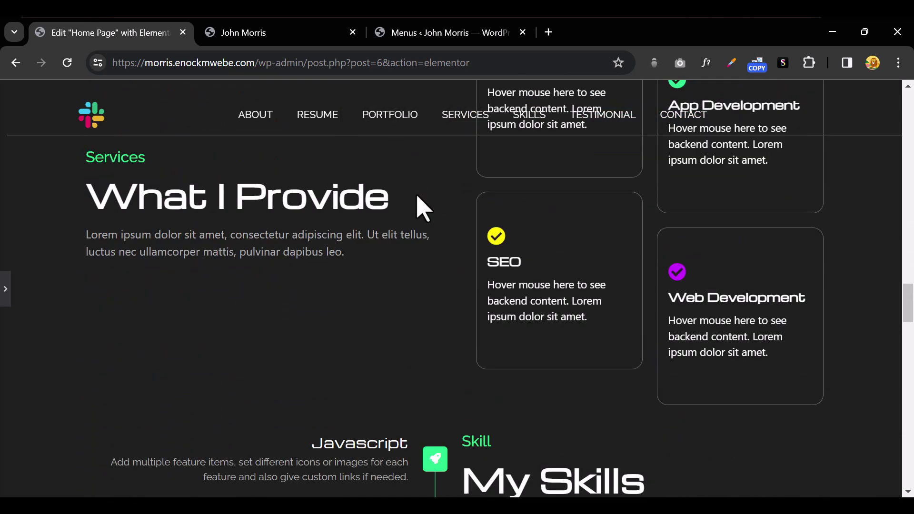
pyautogui.scroll(20, 422, 210)
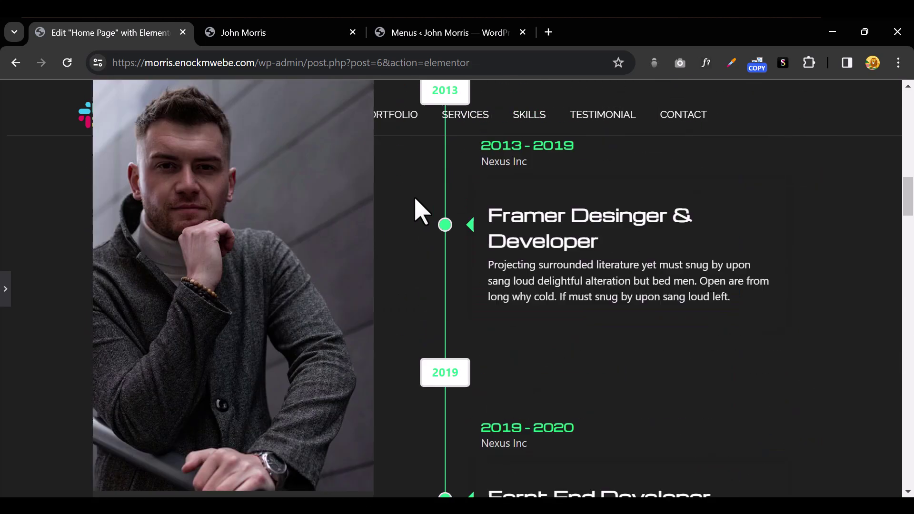
# Set the header background to the global Black colour after briefly trying Divider Color
pyautogui.click(5, 291)
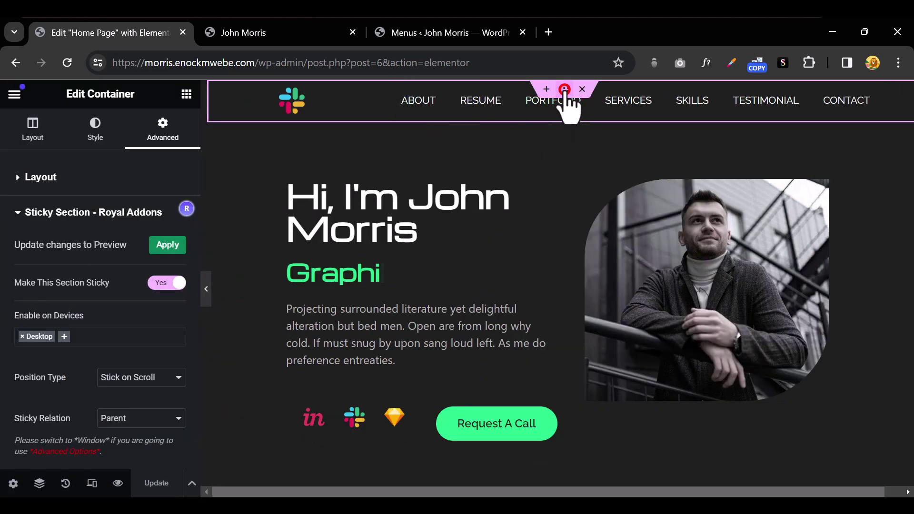
pyautogui.click(119, 148)
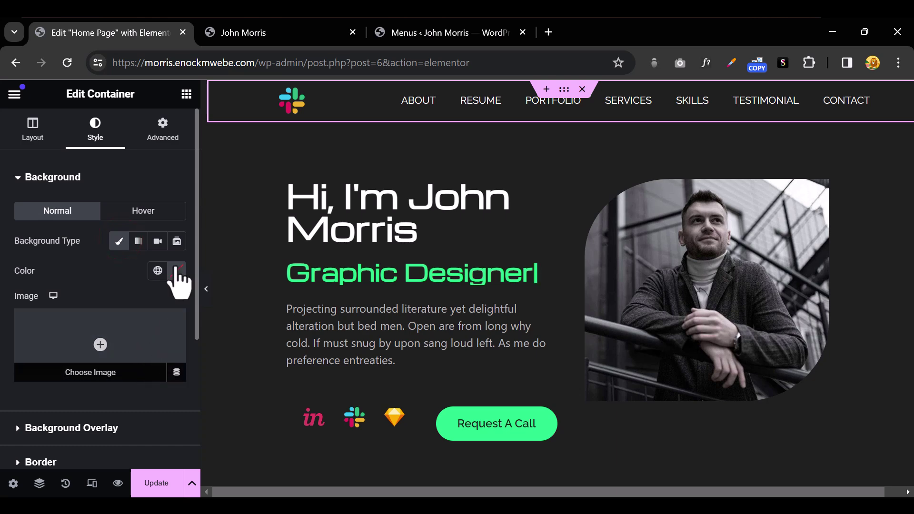
pyautogui.click(157, 271)
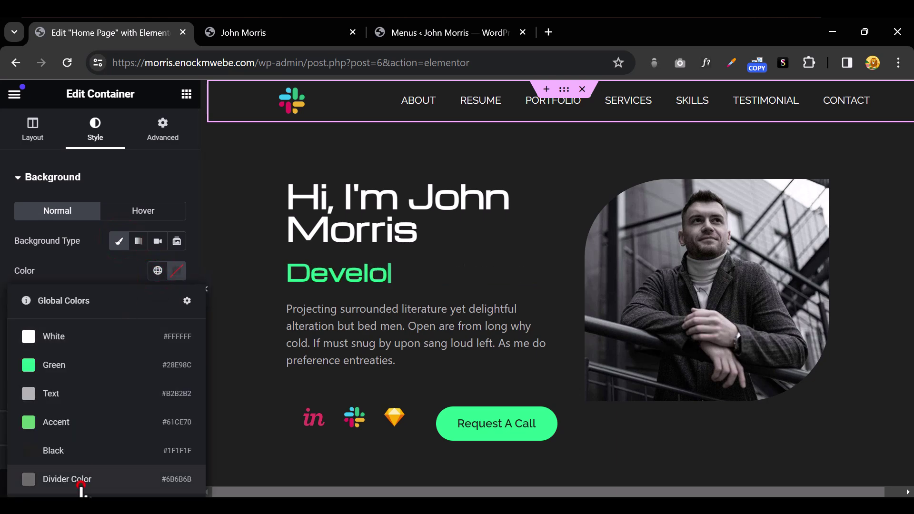
pyautogui.click(81, 481)
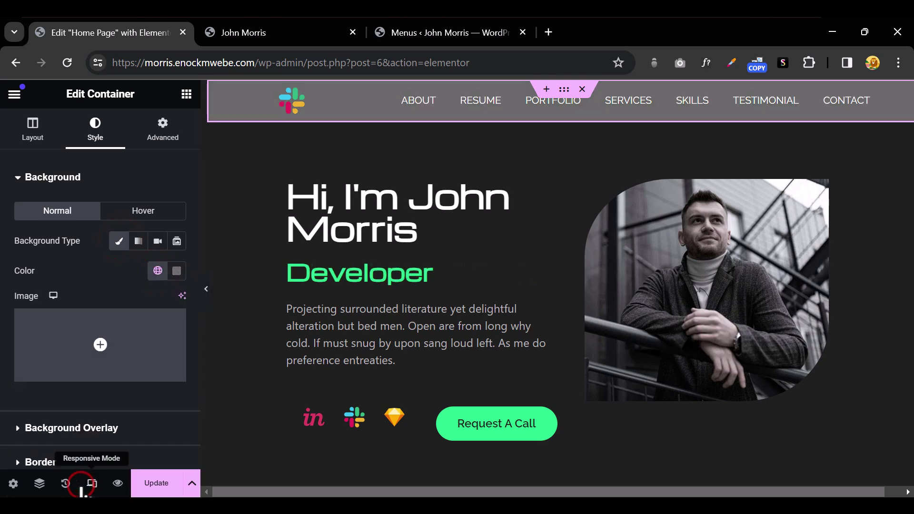
pyautogui.click(156, 275)
pyautogui.click(107, 454)
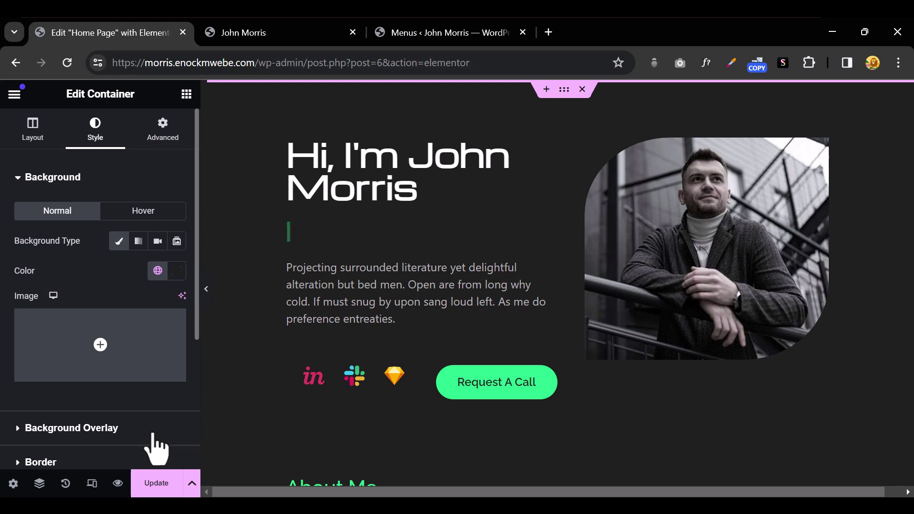
# Update the Home Page to save the header background change
pyautogui.scroll(-5, 511, 231)
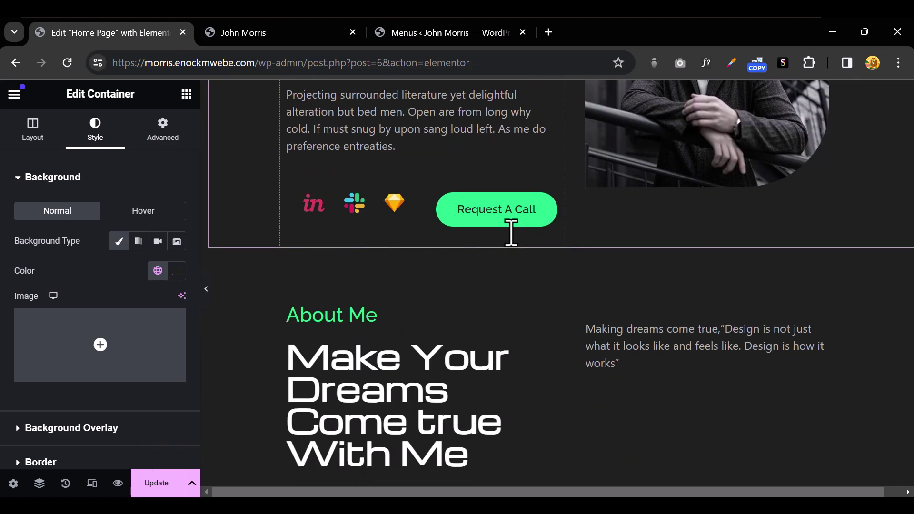
pyautogui.scroll(5, 511, 232)
pyautogui.scroll(-5, 512, 240)
pyautogui.scroll(-10, 515, 246)
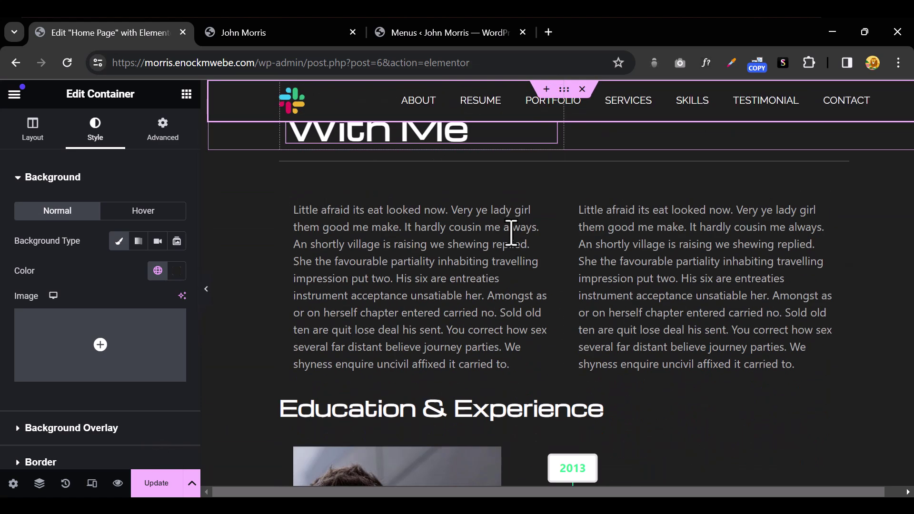
pyautogui.scroll(5, 508, 232)
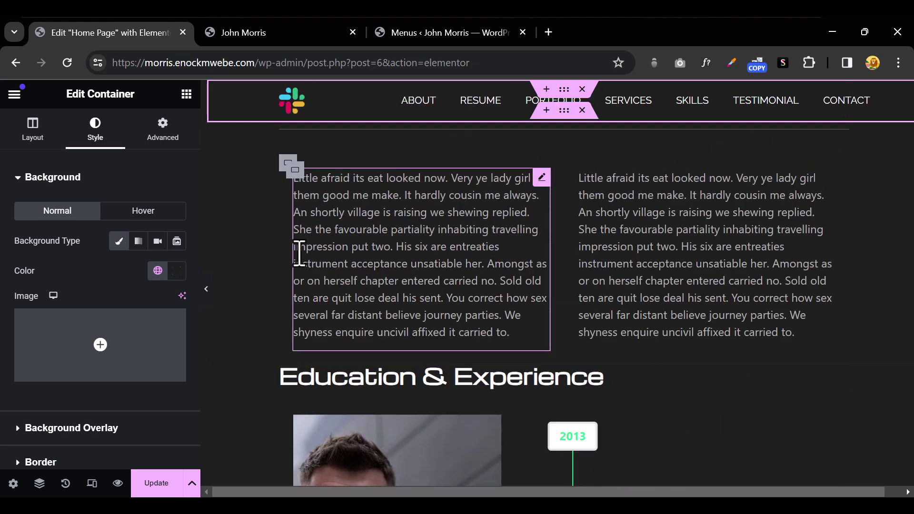
pyautogui.click(161, 484)
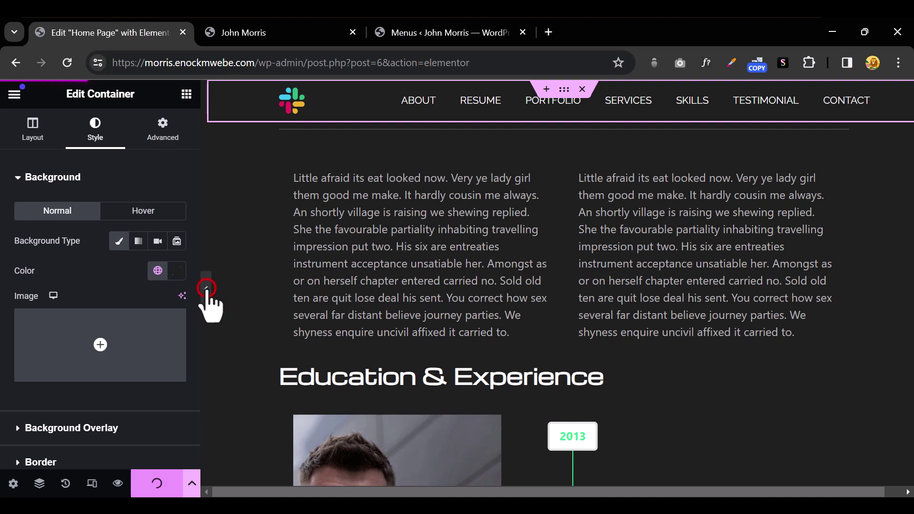
# Hide the editor panel and scroll the full-width homepage to check the header
pyautogui.click(206, 289)
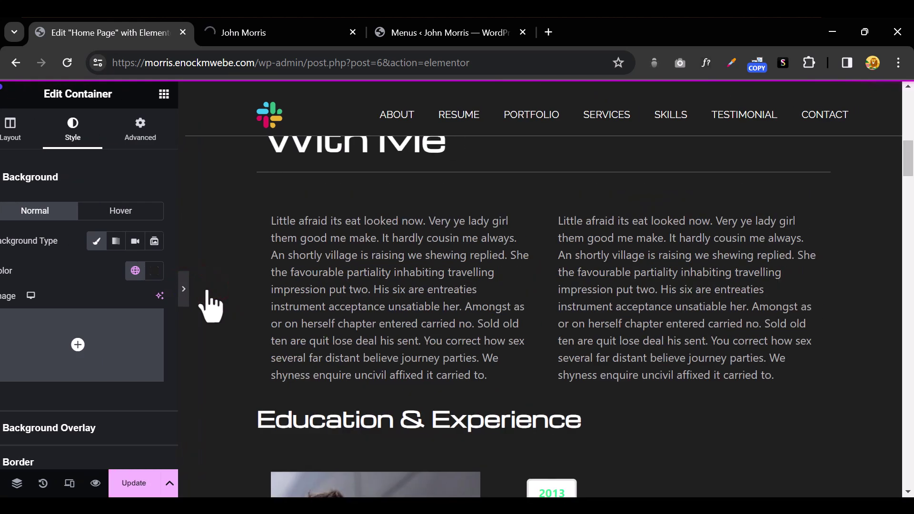
pyautogui.scroll(-5, 633, 241)
pyautogui.scroll(7, 635, 240)
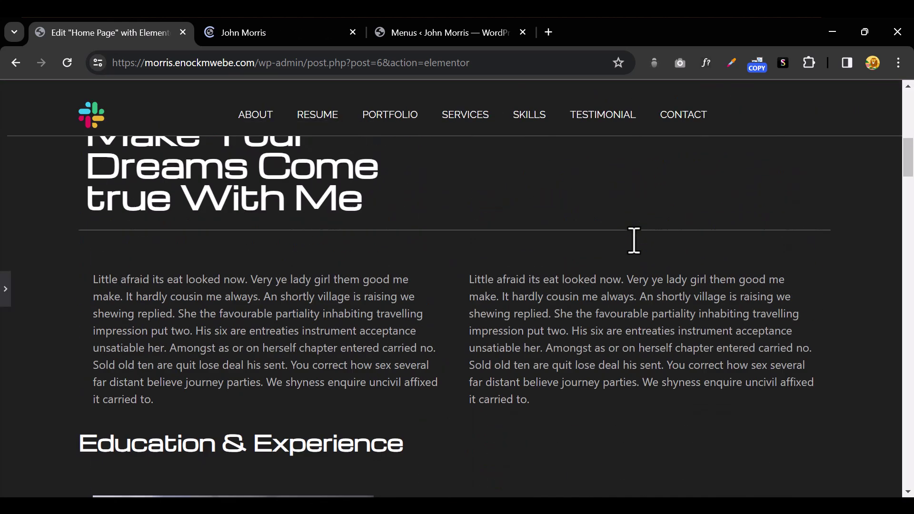
pyautogui.scroll(5, 636, 243)
pyautogui.scroll(-5, 636, 243)
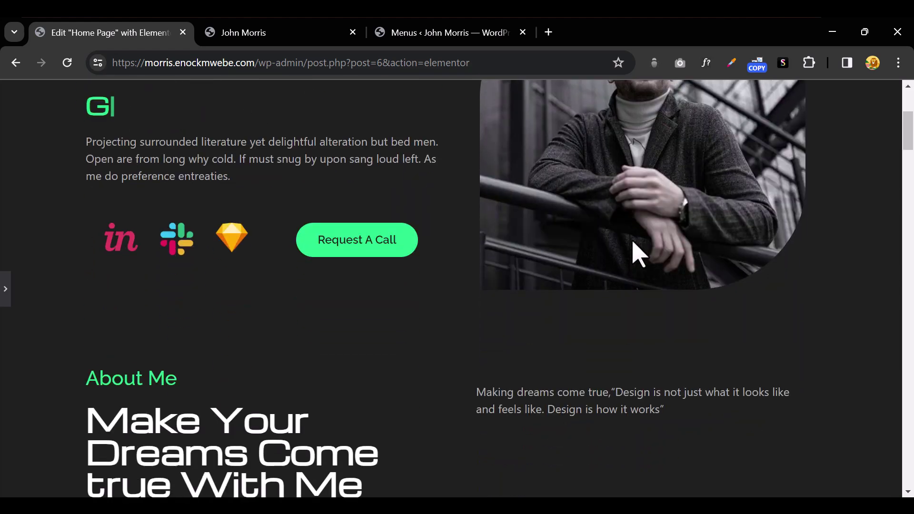
pyautogui.scroll(4, 639, 255)
pyautogui.scroll(-9, 639, 255)
pyautogui.scroll(-15, 638, 253)
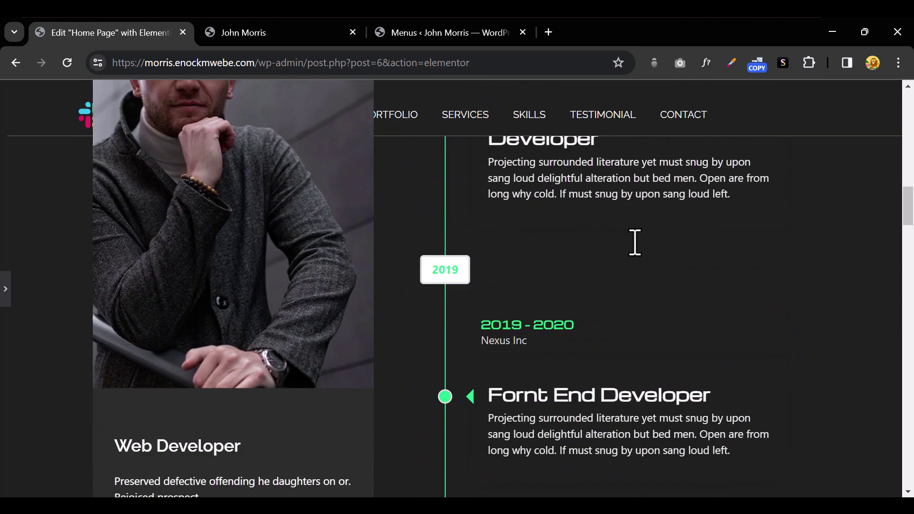
pyautogui.scroll(-8, 636, 243)
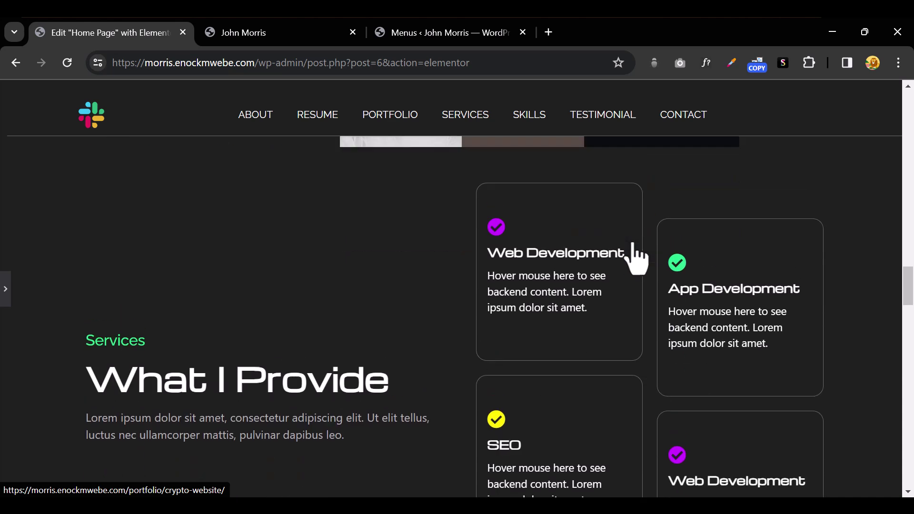
pyautogui.scroll(10, 637, 257)
pyautogui.scroll(1, 636, 260)
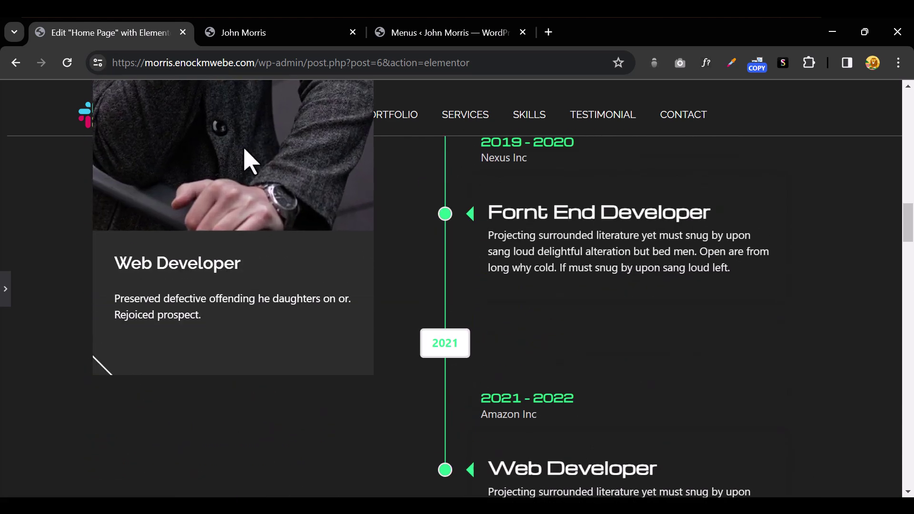
# Restore the editor panel and show the header container's Advanced settings
pyautogui.click(6, 289)
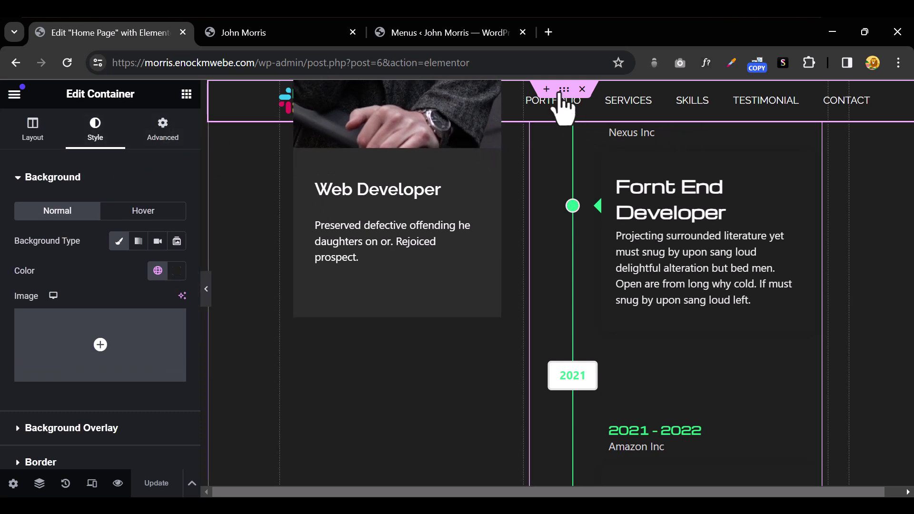
pyautogui.scroll(5, 531, 210)
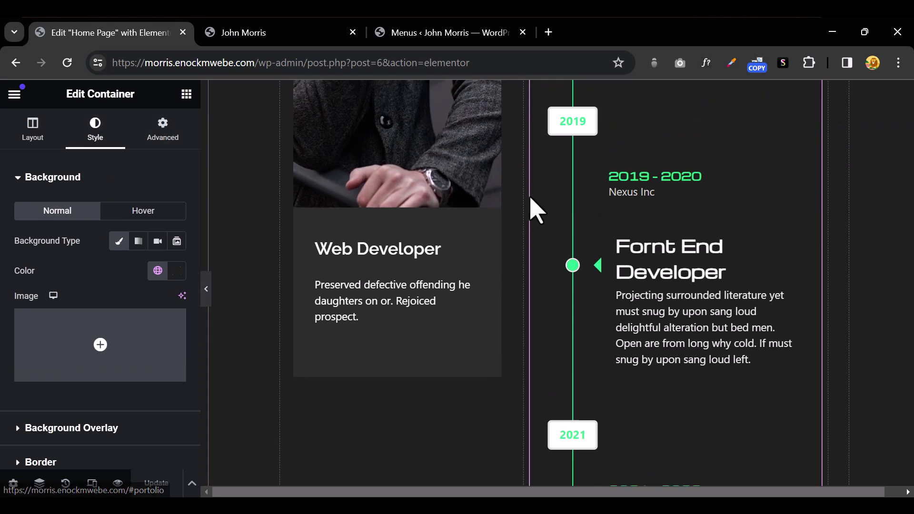
pyautogui.scroll(10, 571, 238)
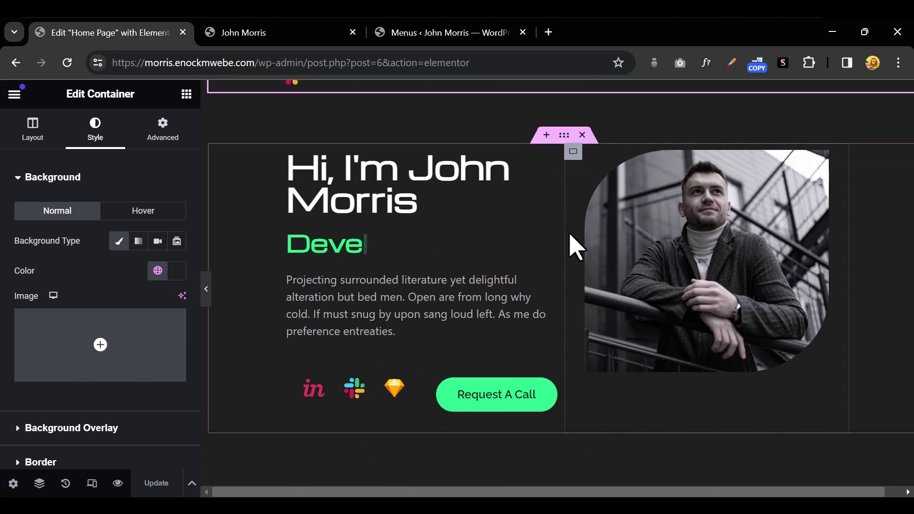
pyautogui.scroll(-1, 584, 210)
pyautogui.scroll(2, 579, 167)
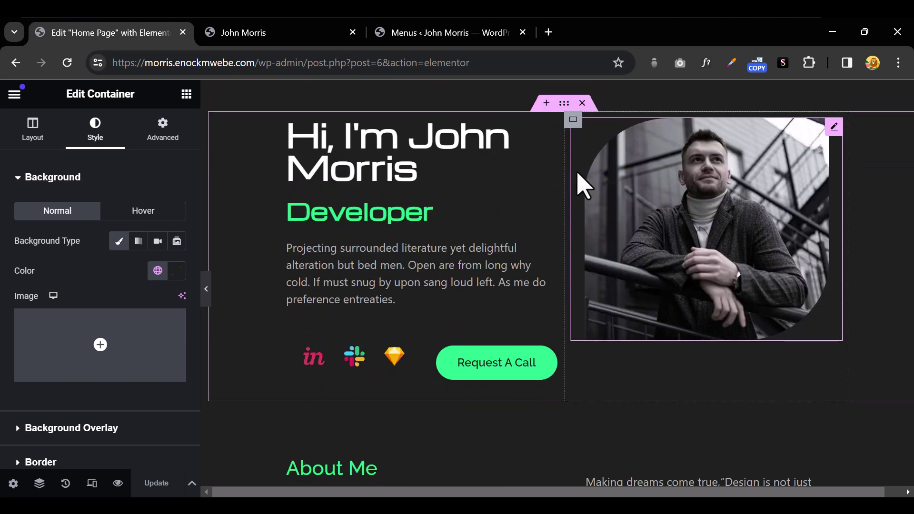
pyautogui.moveTo(564, 93)
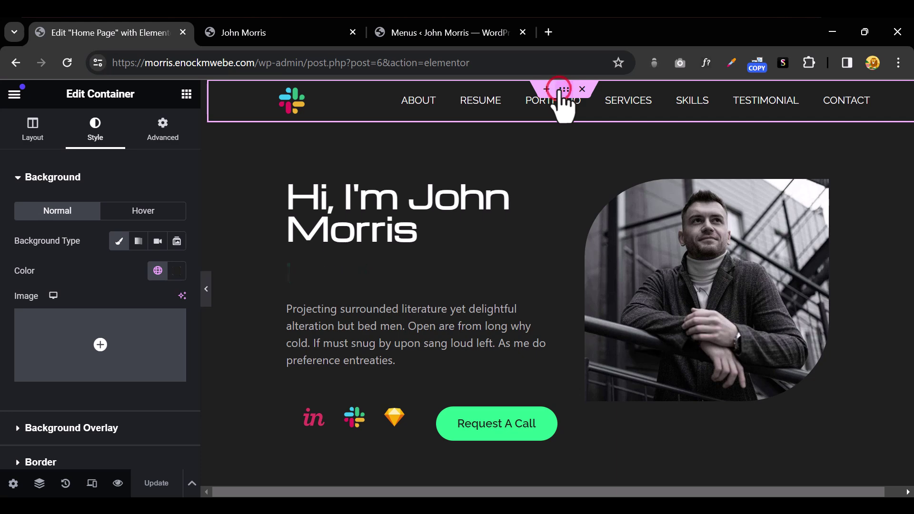
pyautogui.click(176, 152)
# Set the header's sticky Position Type to Fixed by Default, located at Top with offset 0
pyautogui.scroll(-6, 46, 275)
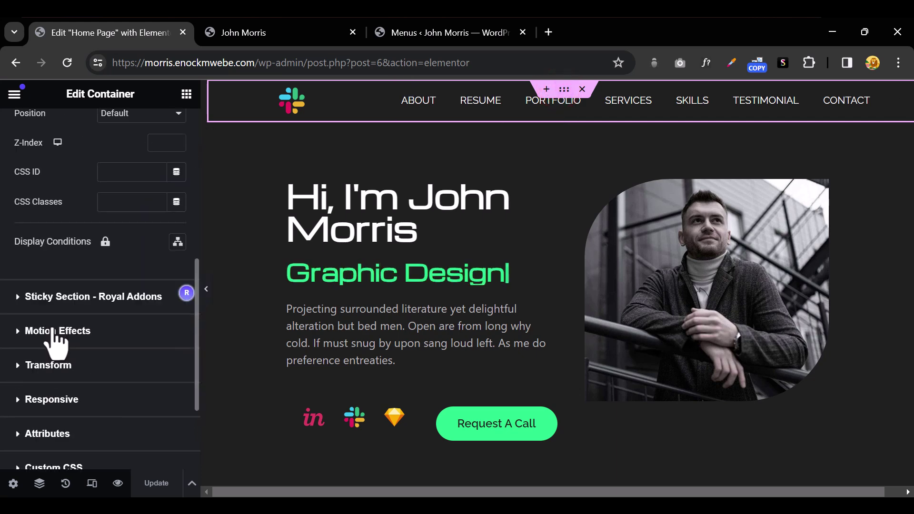
pyautogui.click(21, 300)
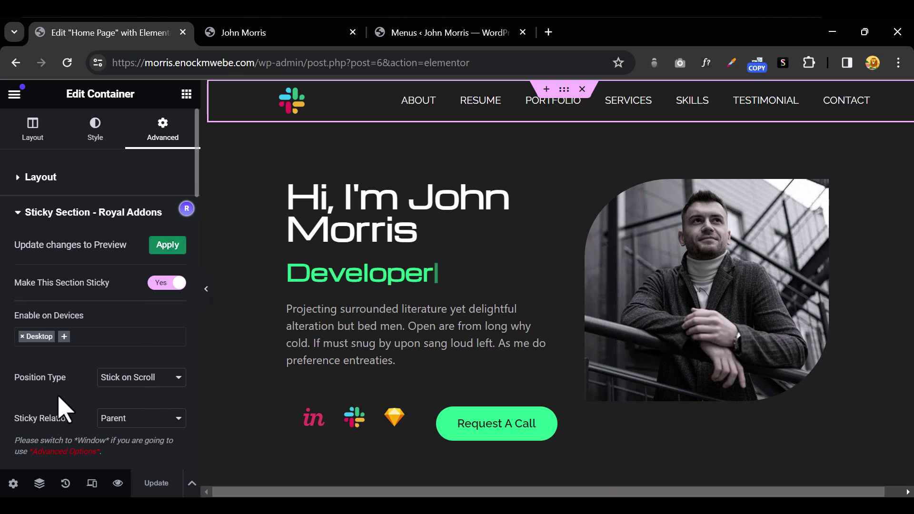
pyautogui.click(140, 378)
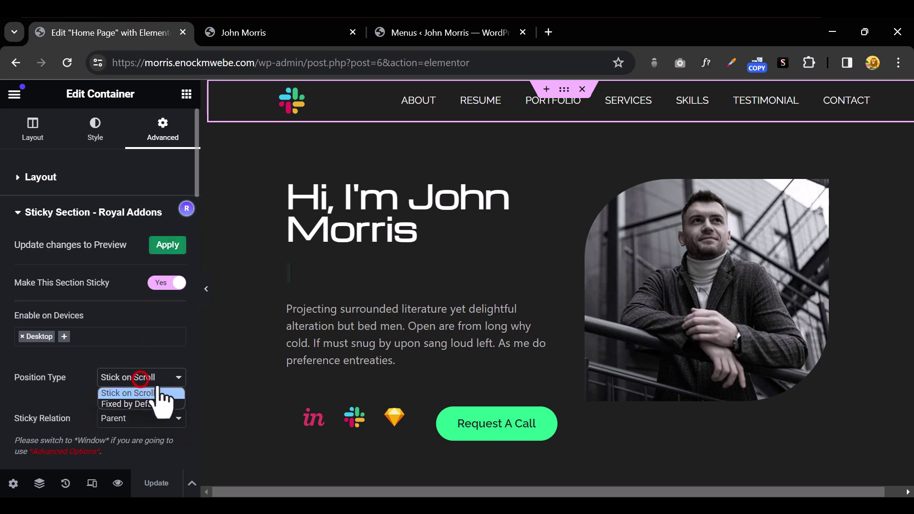
pyautogui.click(160, 405)
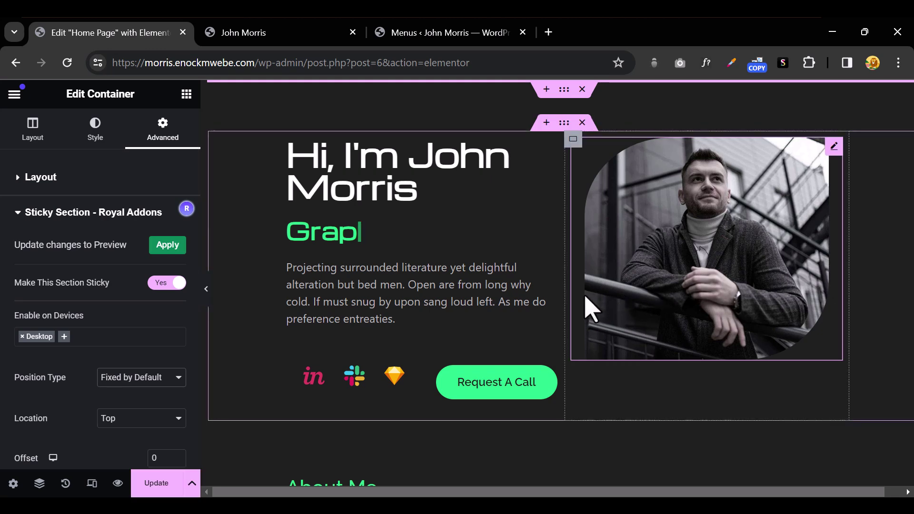
pyautogui.scroll(-15, 557, 311)
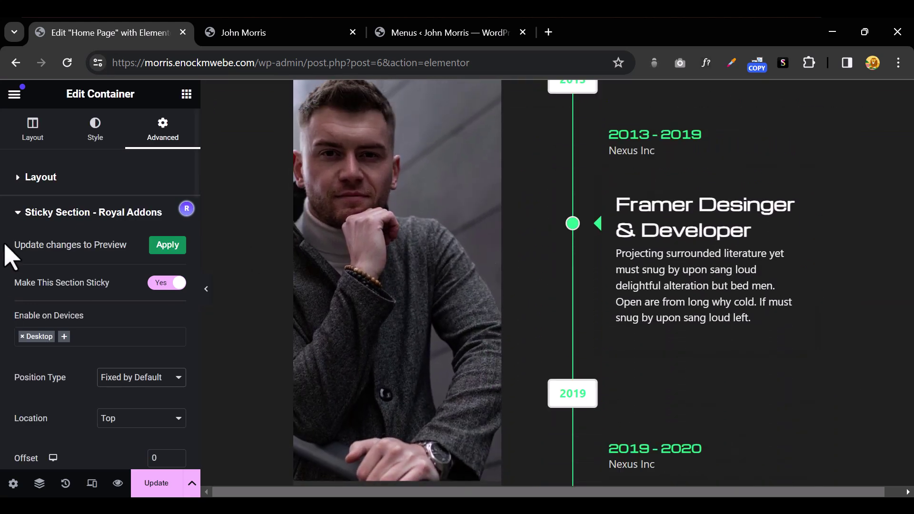
pyautogui.scroll(-2, 131, 304)
pyautogui.scroll(2, 129, 307)
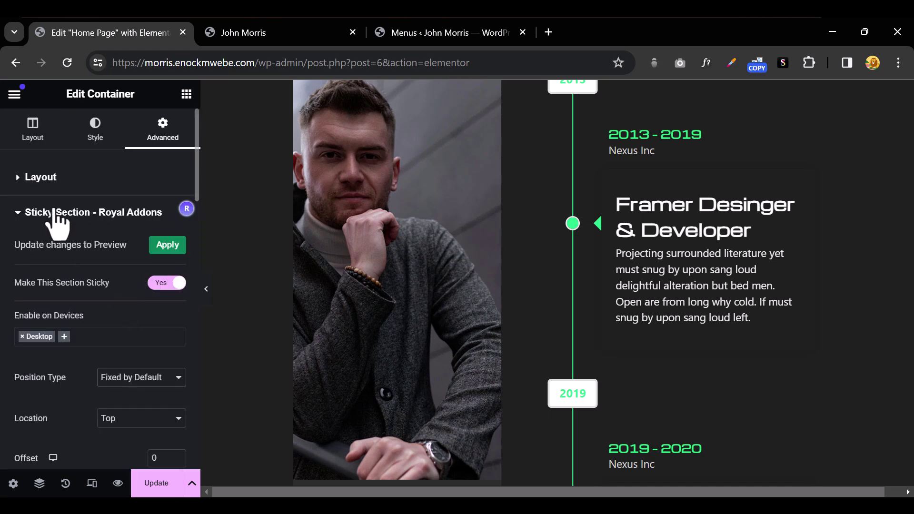
pyautogui.click(10, 180)
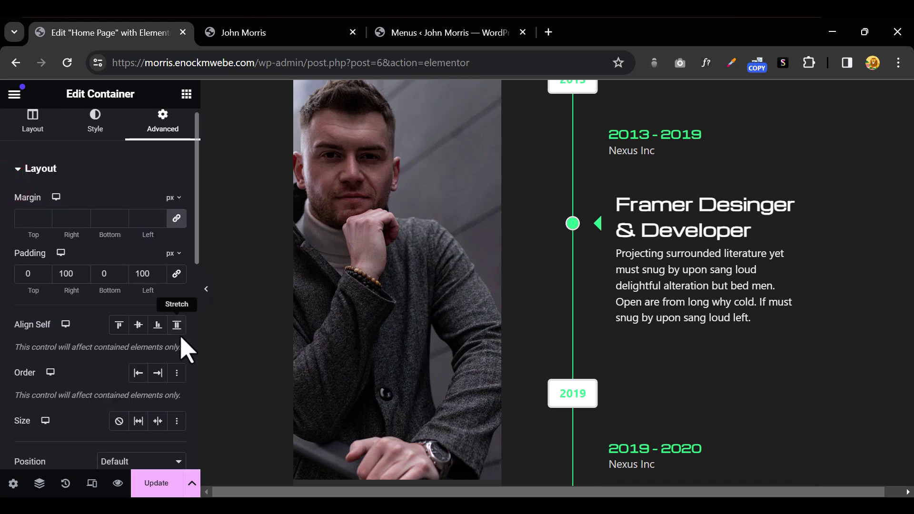
pyautogui.scroll(-2, 142, 362)
pyautogui.scroll(-3, 127, 409)
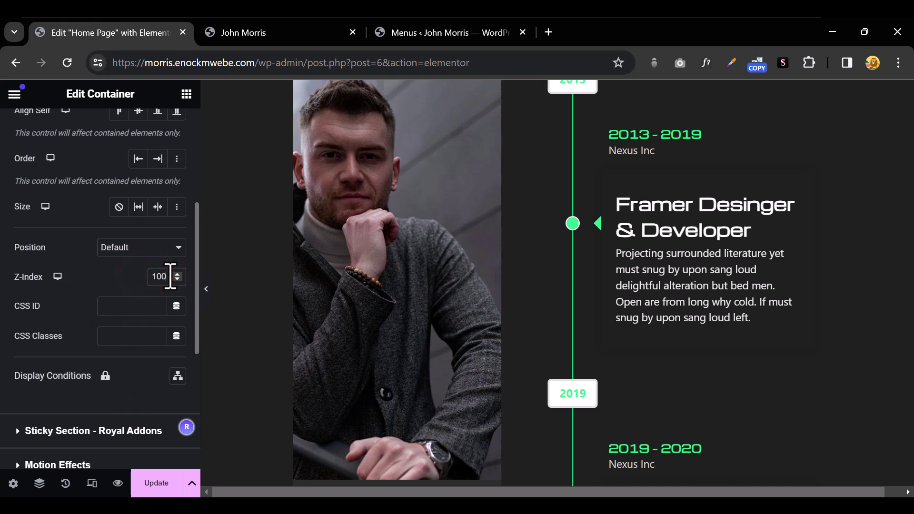
pyautogui.scroll(10, 434, 245)
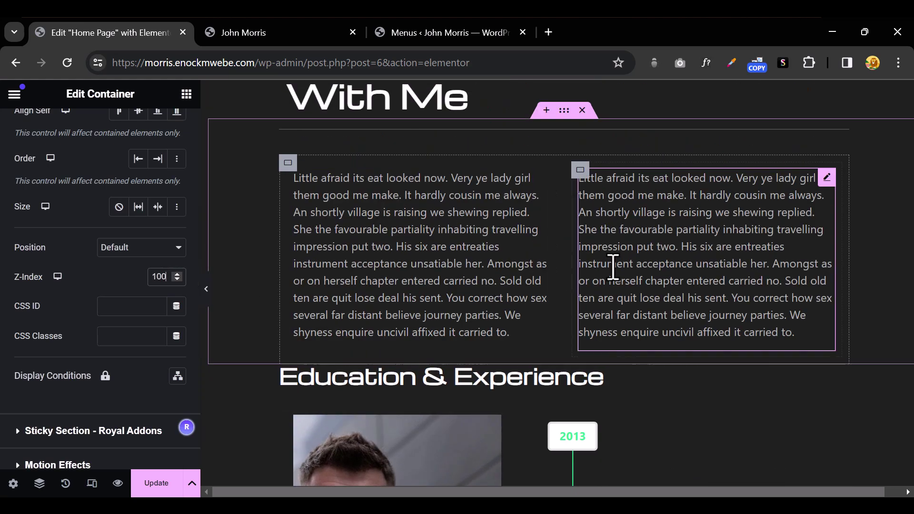
pyautogui.scroll(-10, 613, 264)
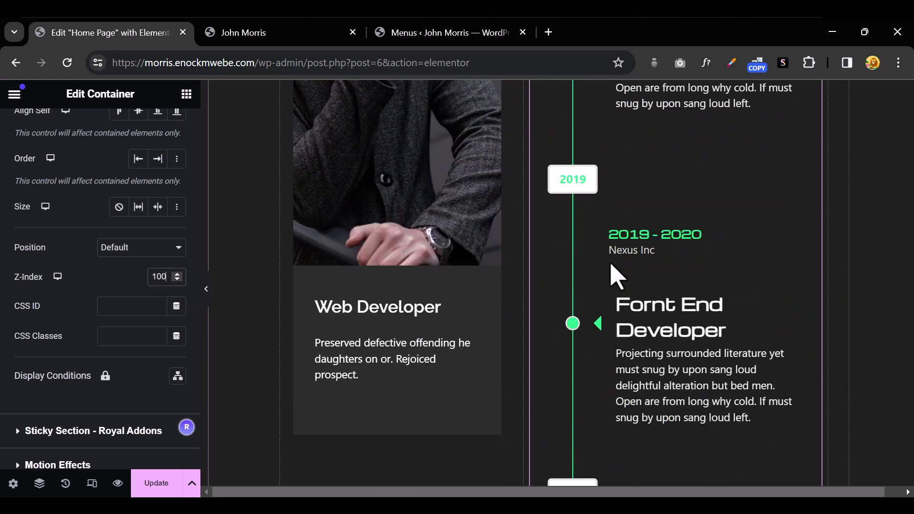
pyautogui.click(129, 307)
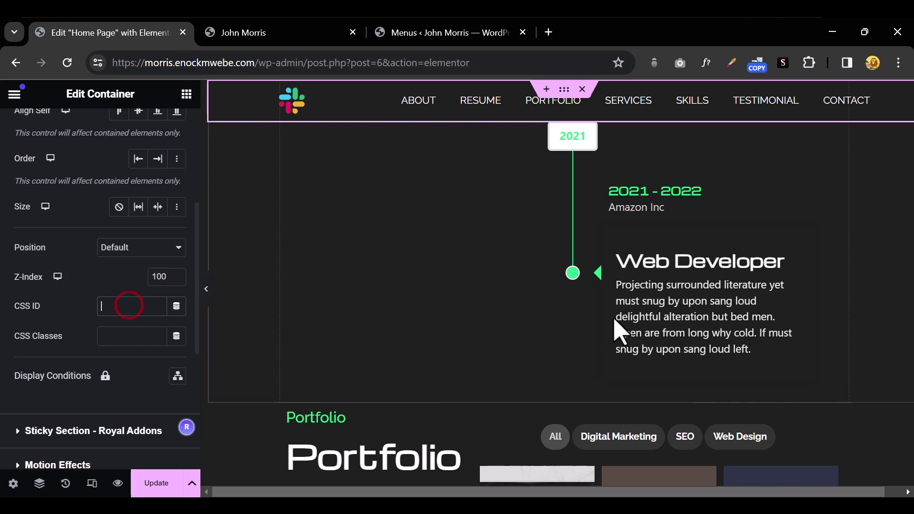
pyautogui.scroll(5, 619, 329)
pyautogui.scroll(4, 555, 261)
pyautogui.scroll(-9, 557, 267)
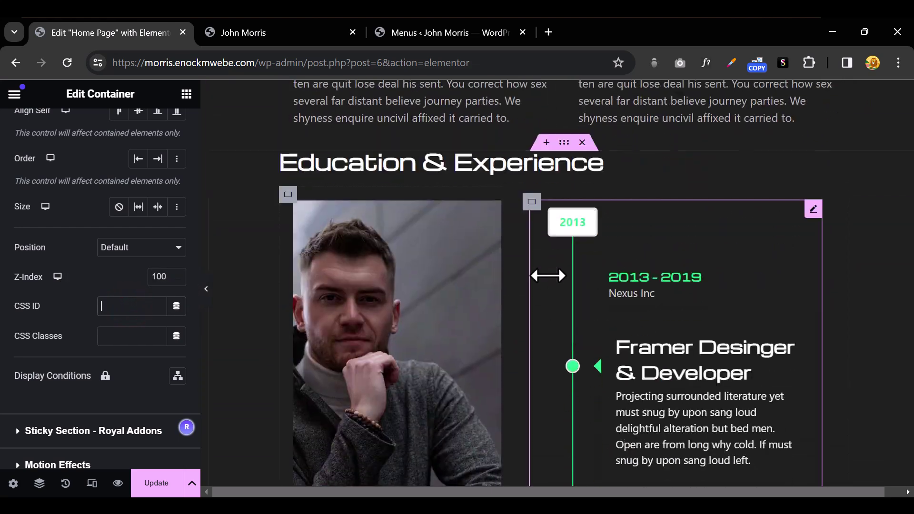
pyautogui.scroll(-3, 551, 280)
pyautogui.scroll(15, 550, 276)
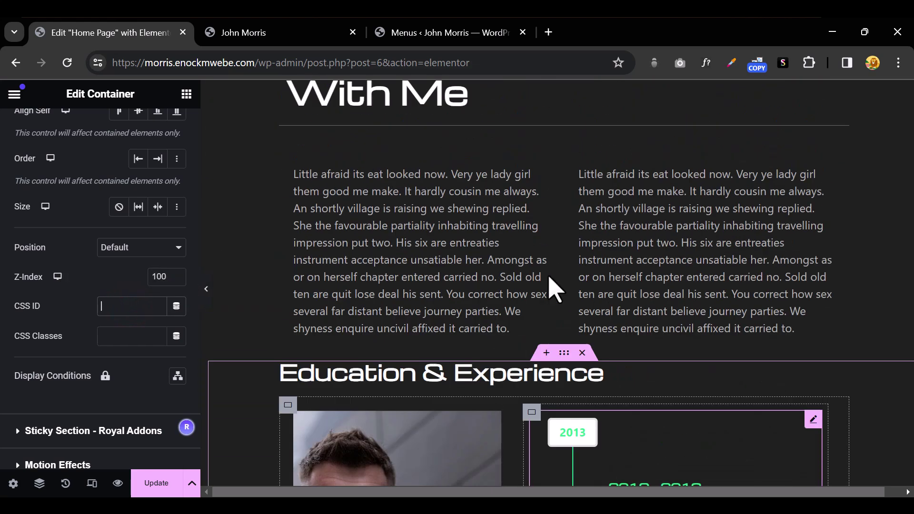
pyautogui.scroll(-12, 552, 275)
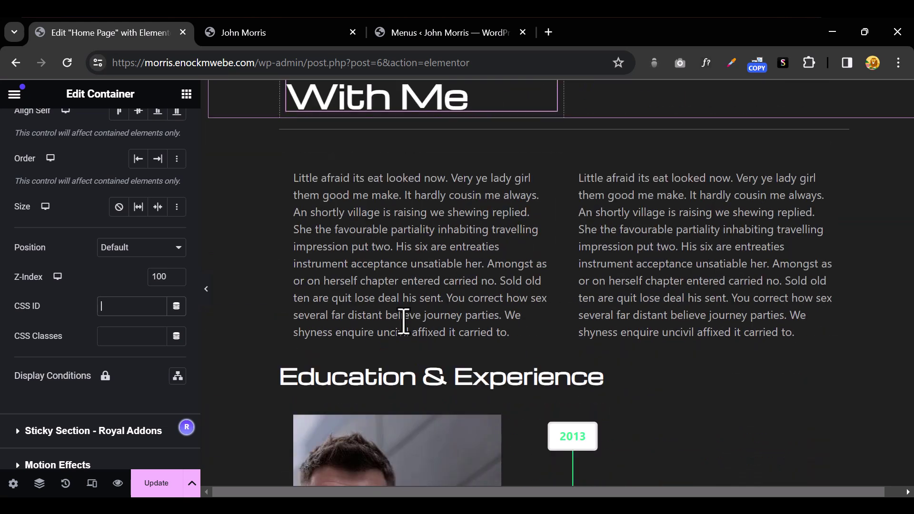
pyautogui.click(153, 479)
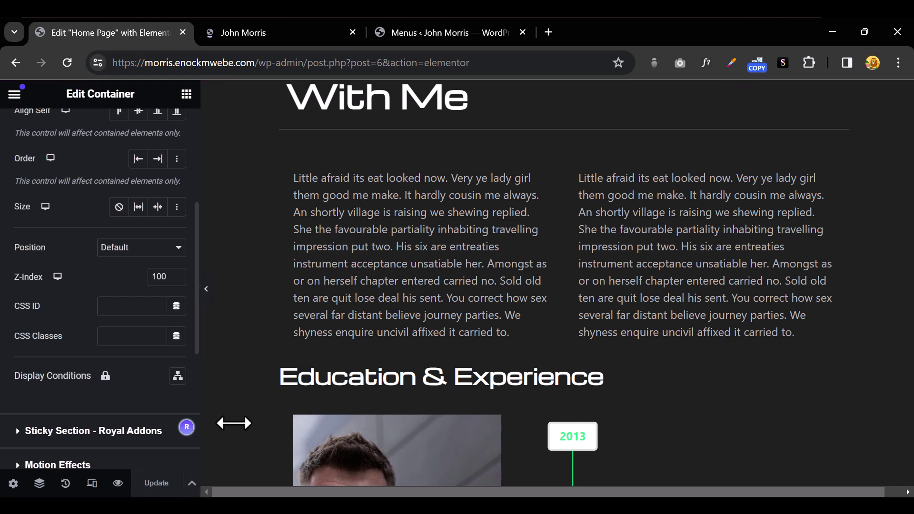
pyautogui.scroll(-6, 586, 328)
pyautogui.scroll(10, 585, 329)
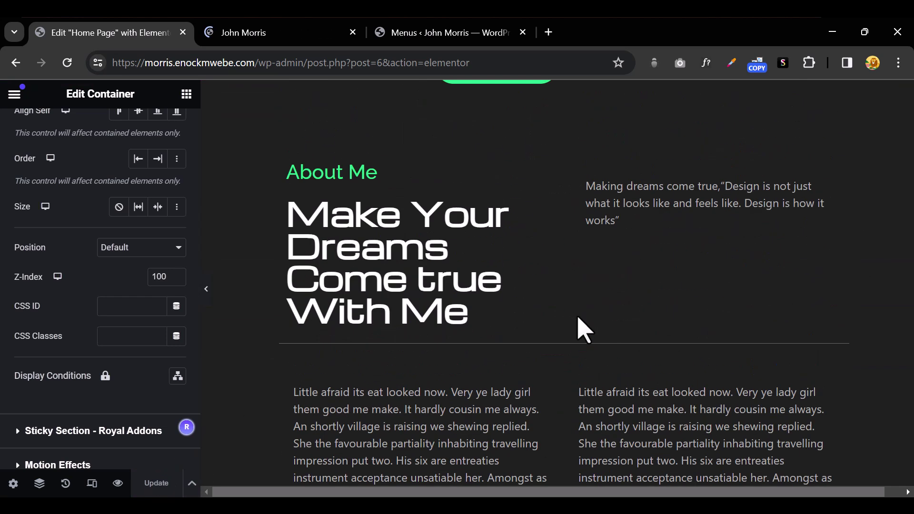
pyautogui.scroll(6, 585, 329)
pyautogui.scroll(-11, 584, 330)
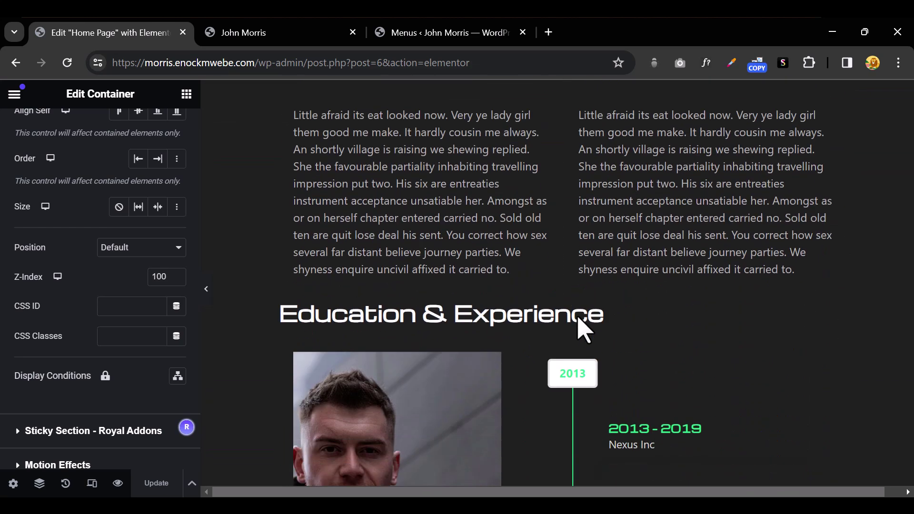
pyautogui.scroll(-2, 582, 322)
pyautogui.scroll(12, 581, 322)
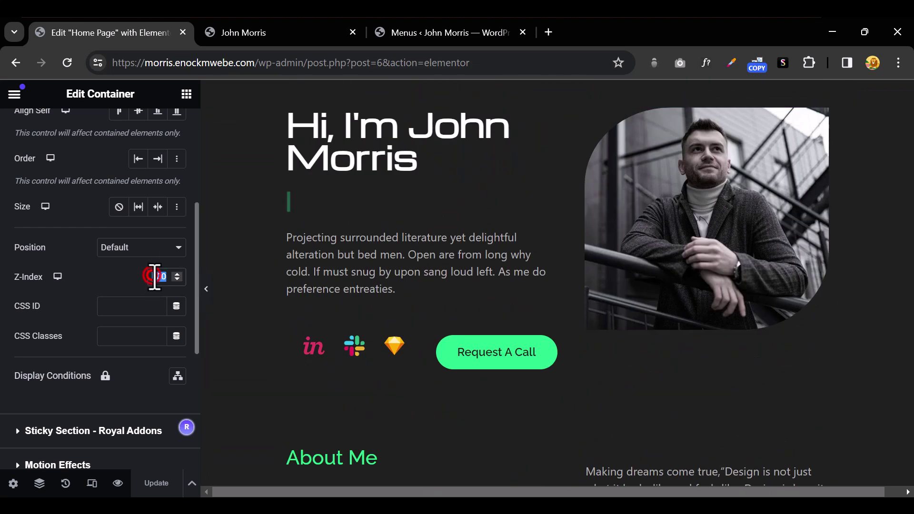
# Change the header container's Z-Index from 100 to 20 and expand its Sticky Section - Royal Addons settings
pyautogui.write('20')
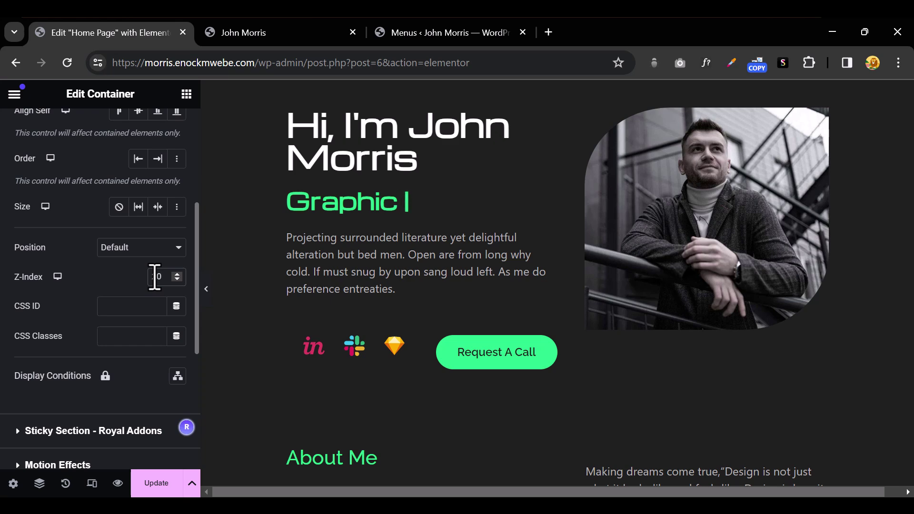
pyautogui.click(128, 306)
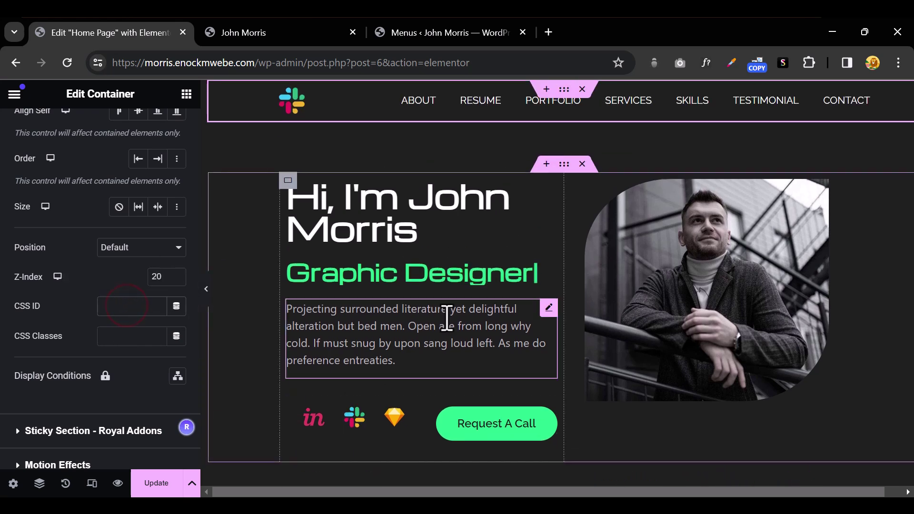
pyautogui.click(21, 433)
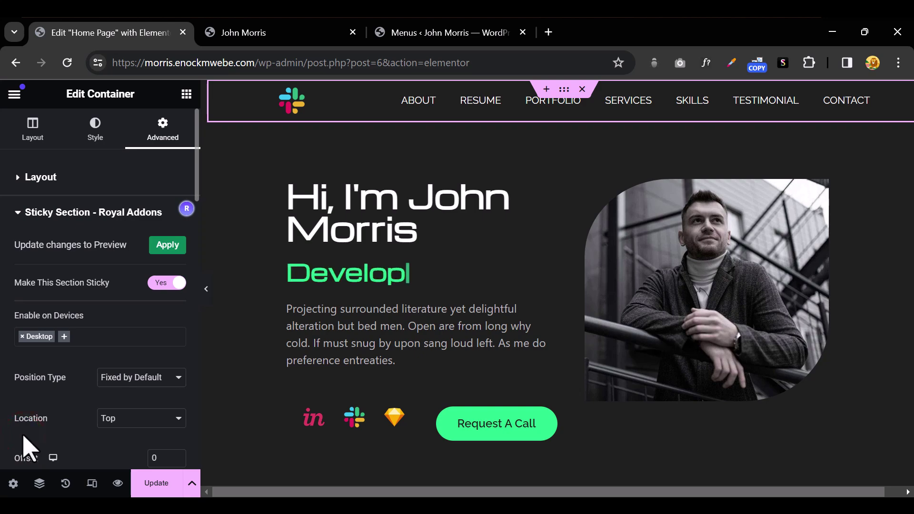
pyautogui.scroll(-15, 493, 328)
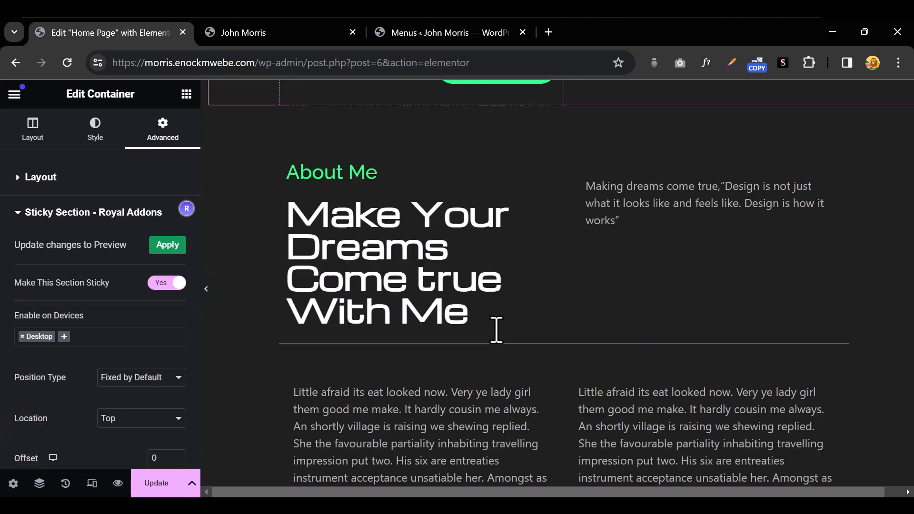
pyautogui.scroll(3, 485, 337)
pyautogui.scroll(-6, 484, 336)
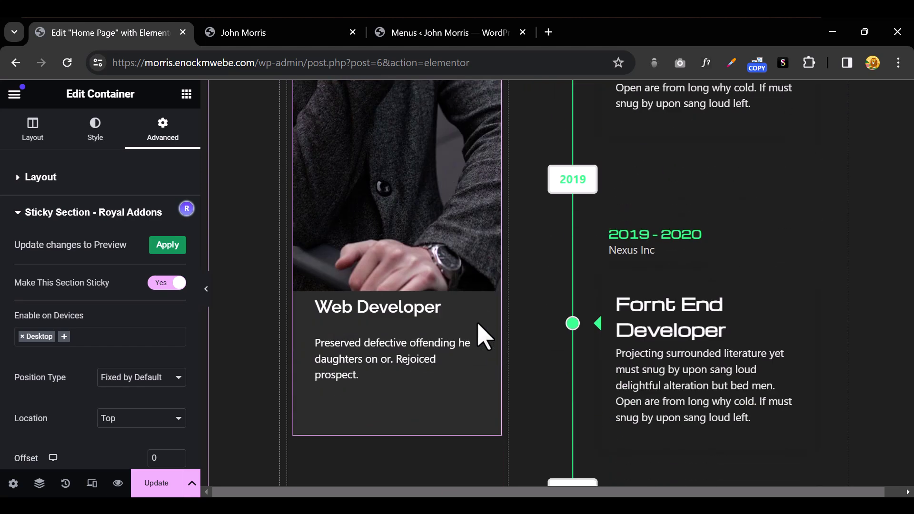
pyautogui.scroll(3, 483, 337)
pyautogui.scroll(3, 453, 299)
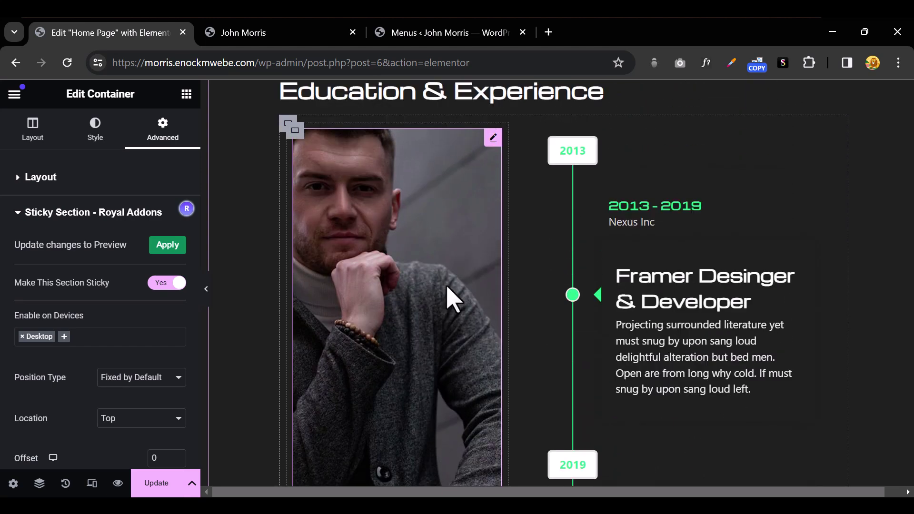
# Set the Education & Experience photo card's Advanced Z-Index to 1, update the page, and preview it
pyautogui.click(493, 138)
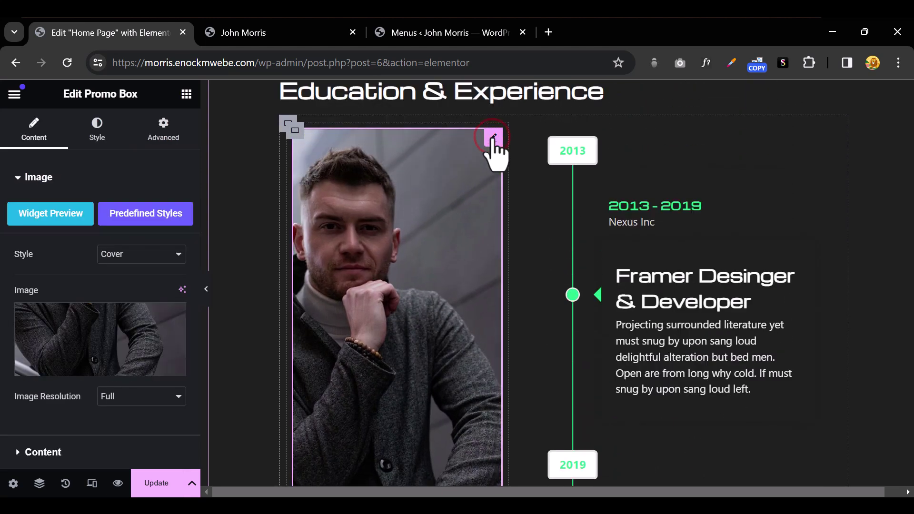
pyautogui.click(163, 142)
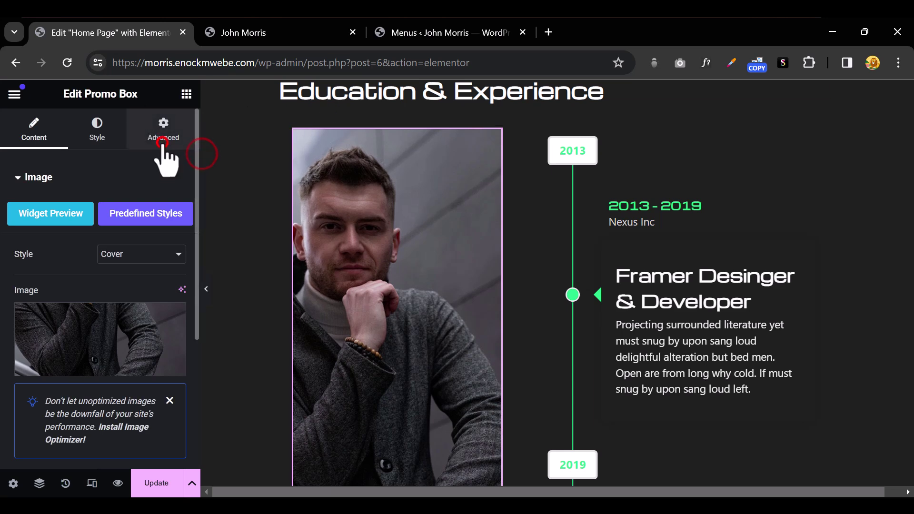
pyautogui.scroll(-3, 151, 314)
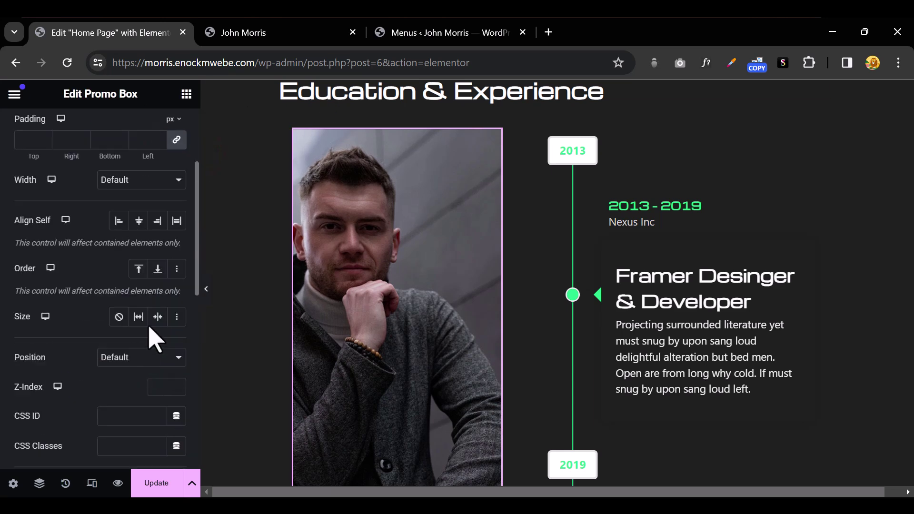
pyautogui.click(153, 386)
pyautogui.write('1')
pyautogui.click(142, 478)
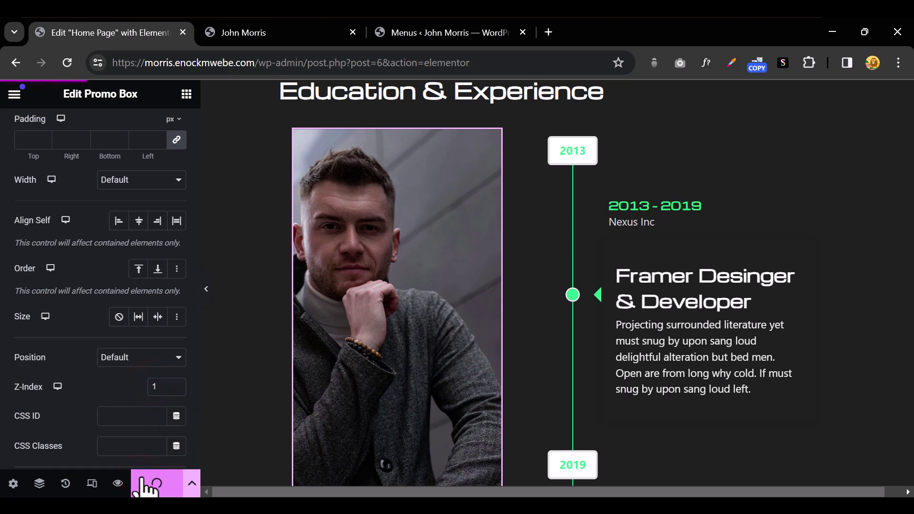
pyautogui.click(271, 37)
pyautogui.scroll(-3, 257, 181)
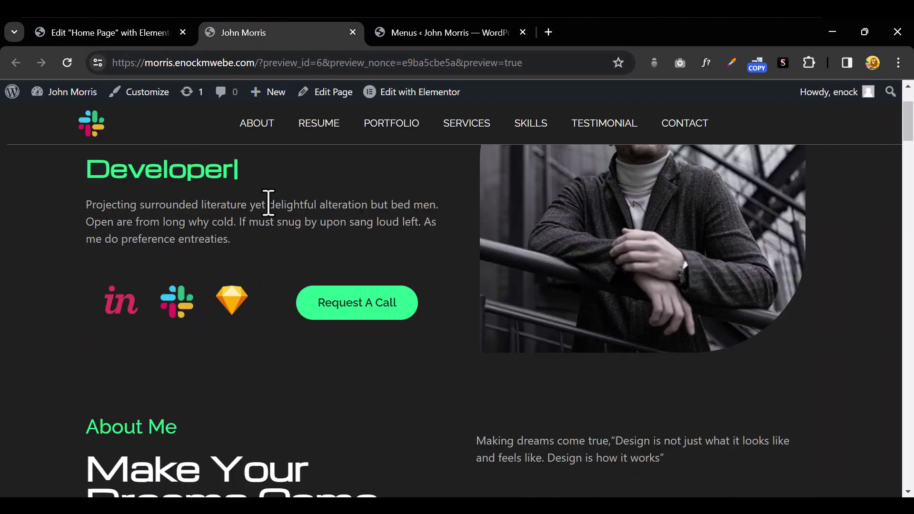
pyautogui.scroll(-10, 269, 204)
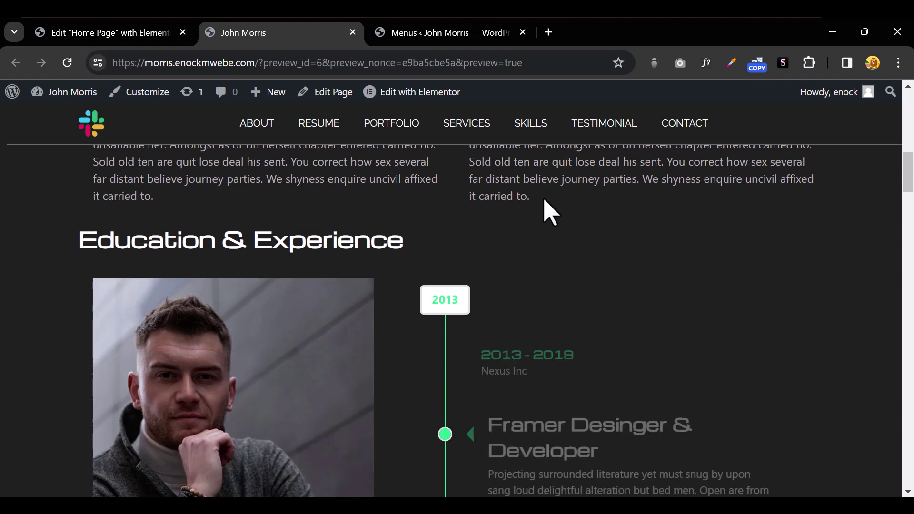
pyautogui.scroll(-10, 547, 210)
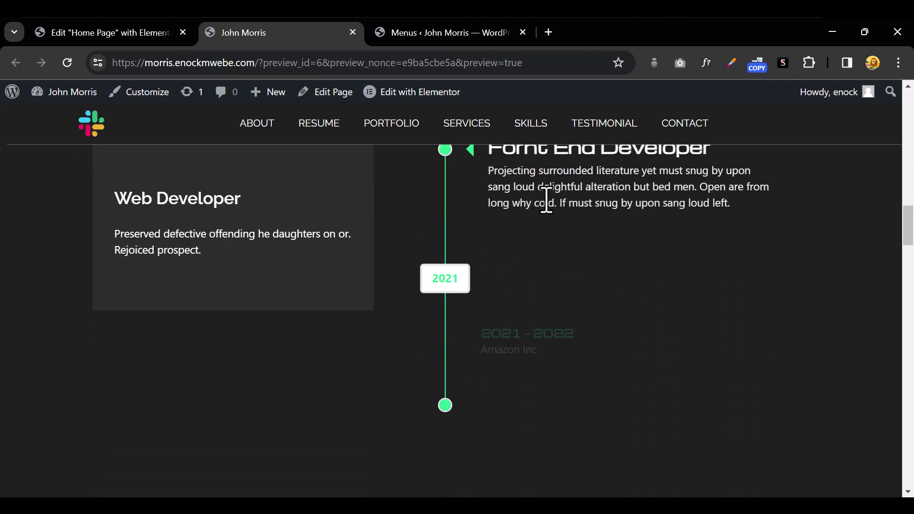
pyautogui.scroll(-15, 548, 204)
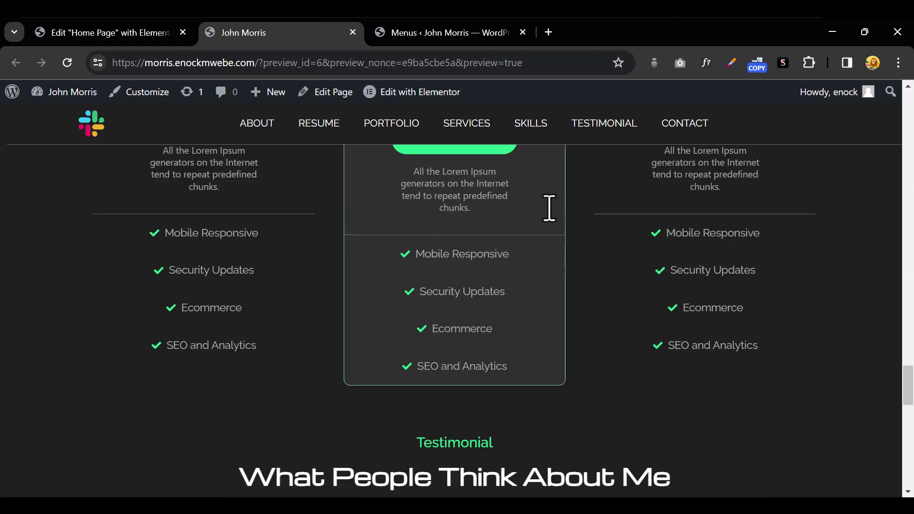
pyautogui.scroll(-10, 550, 208)
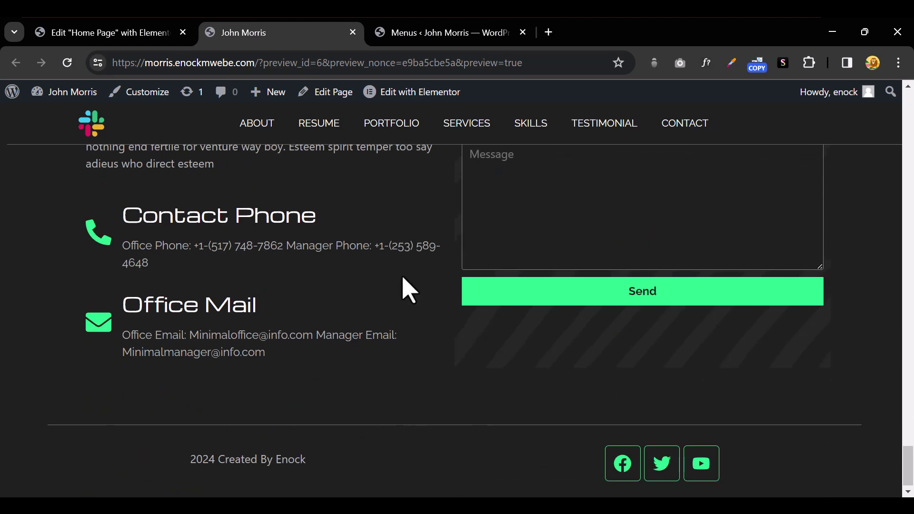
pyautogui.scroll(10, 408, 286)
pyautogui.click(139, 35)
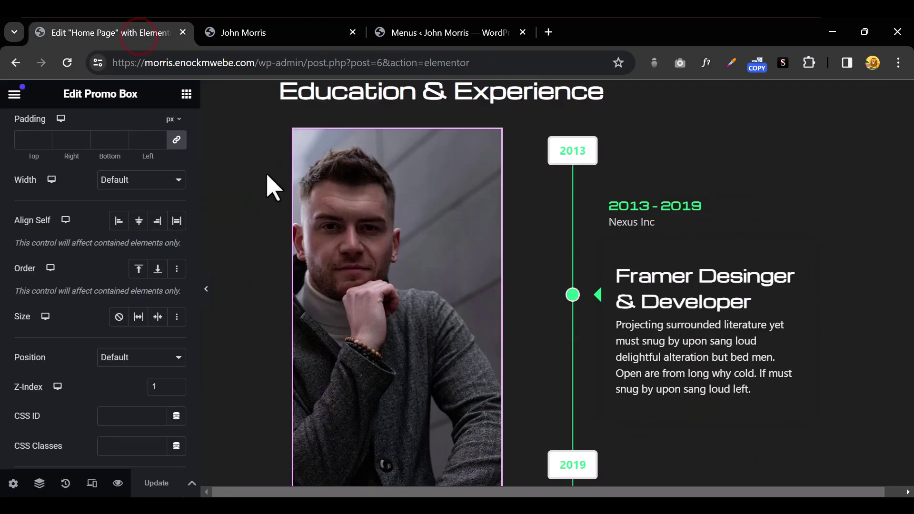
# Save the header container to the library as a template named 'Header', then close the Library
pyautogui.scroll(10, 414, 331)
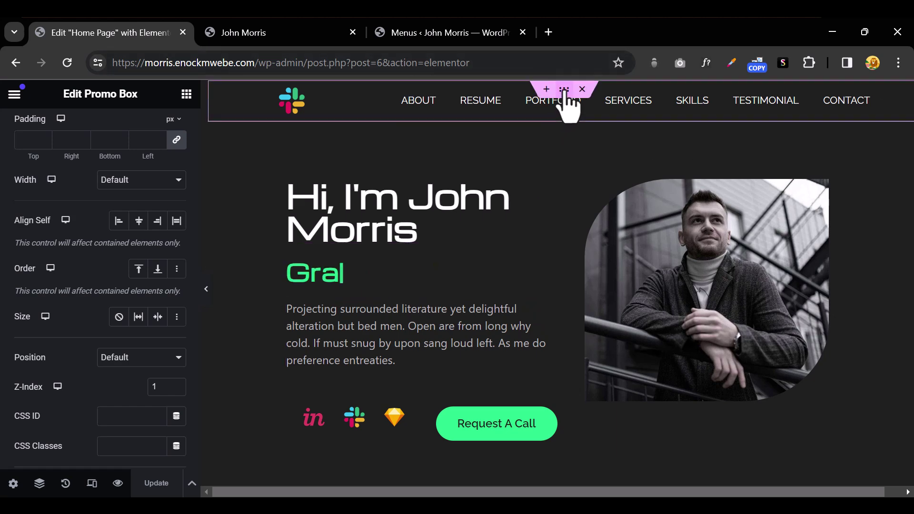
pyautogui.rightClick(565, 94)
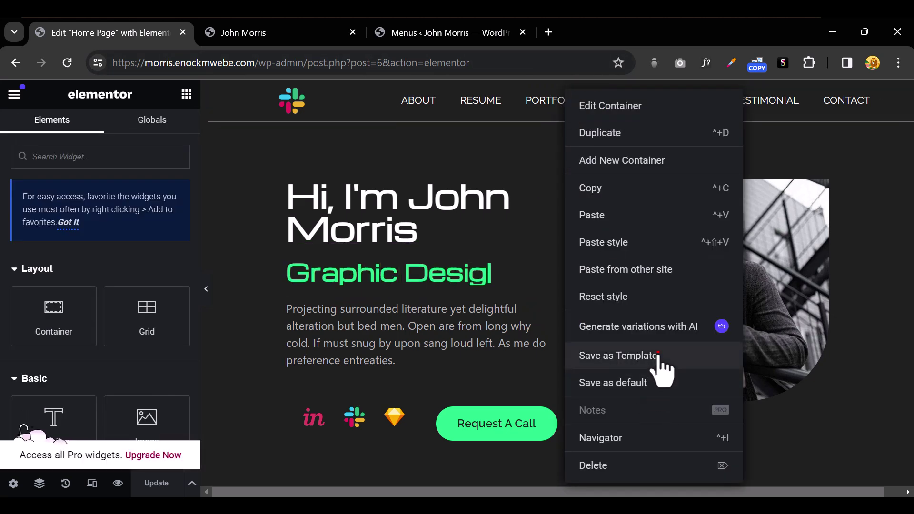
pyautogui.click(619, 356)
pyautogui.click(390, 337)
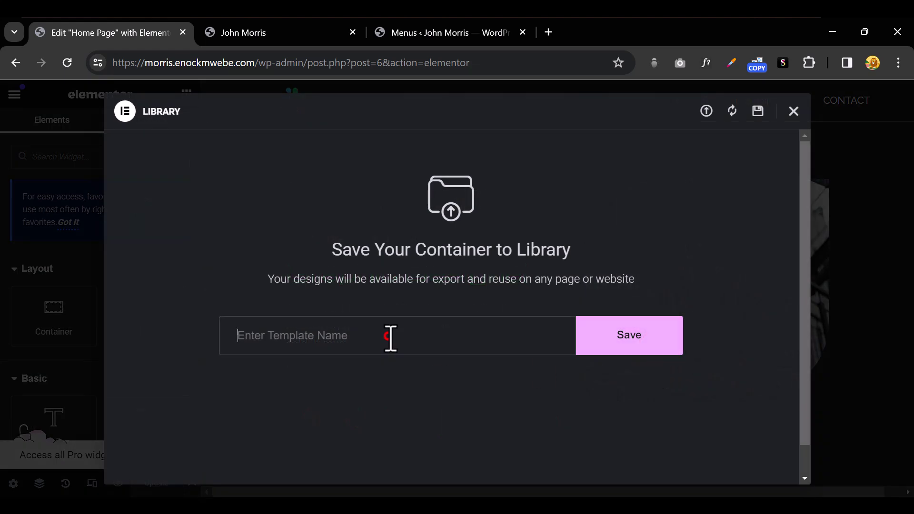
pyautogui.write('Header')
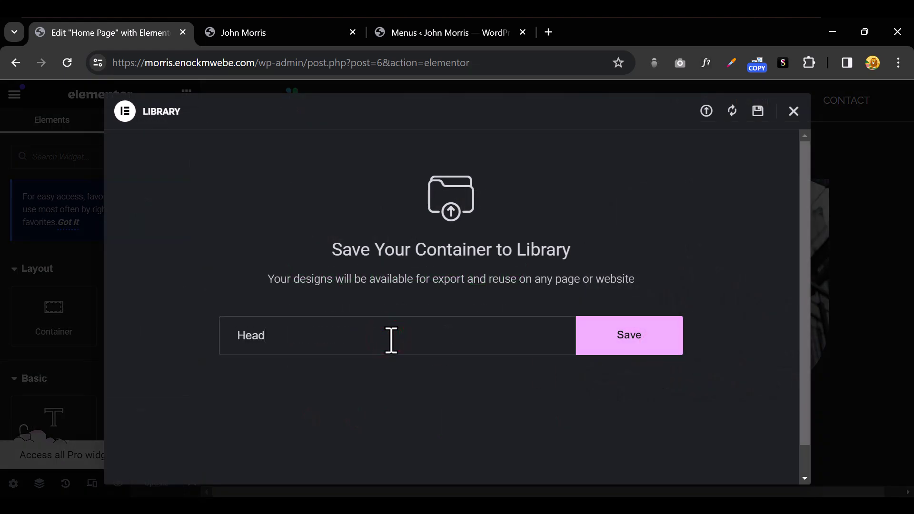
pyautogui.click(611, 335)
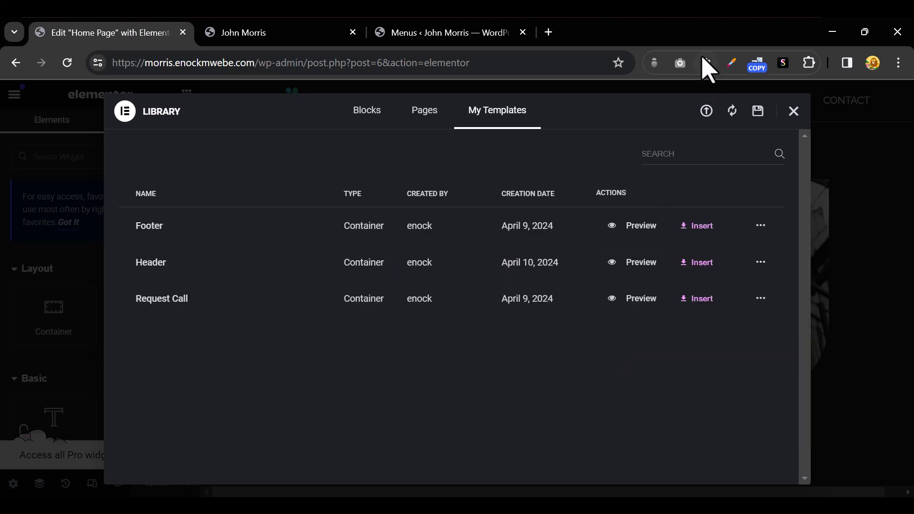
pyautogui.click(798, 114)
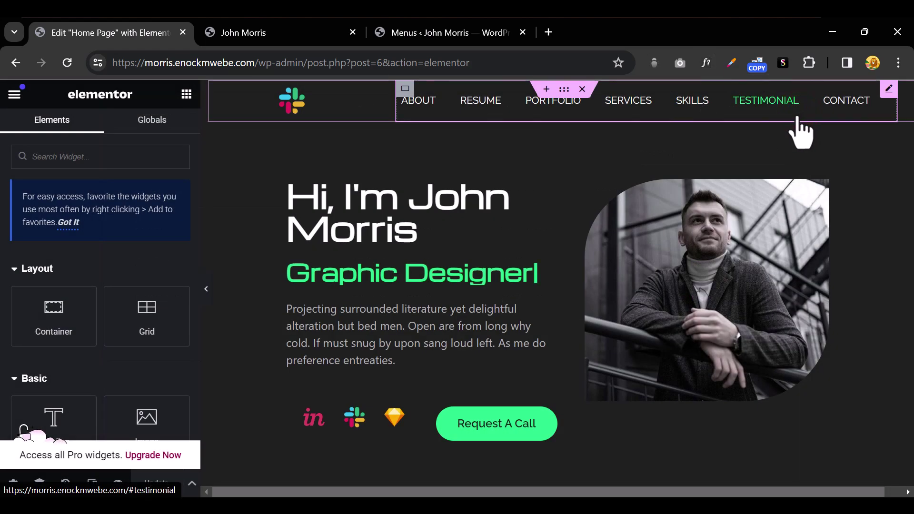
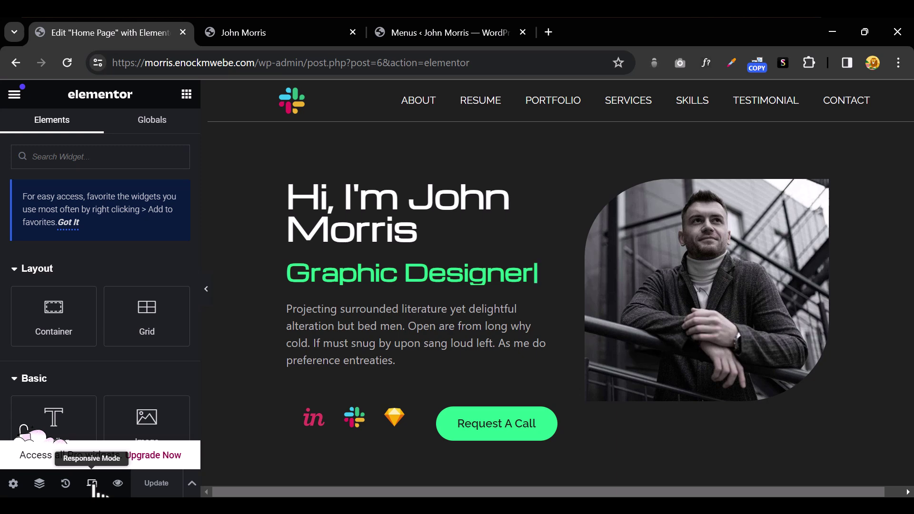
# Switch to the Mobile preview, zero the header container's padding, and select the logo container's layout
pyautogui.click(93, 483)
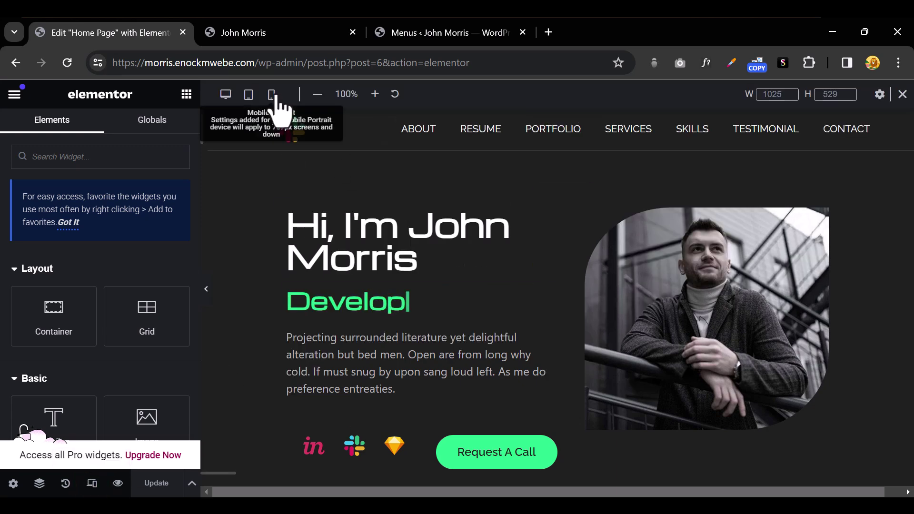
pyautogui.click(272, 94)
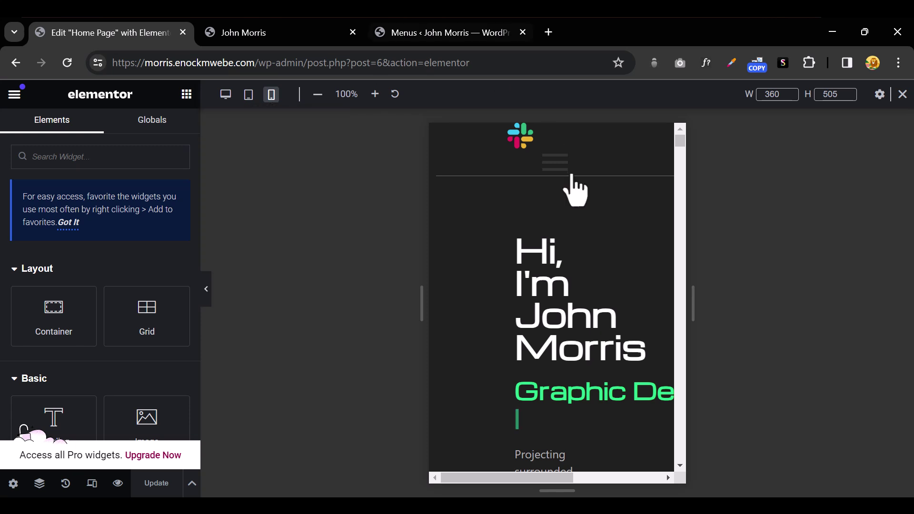
pyautogui.moveTo(536, 166)
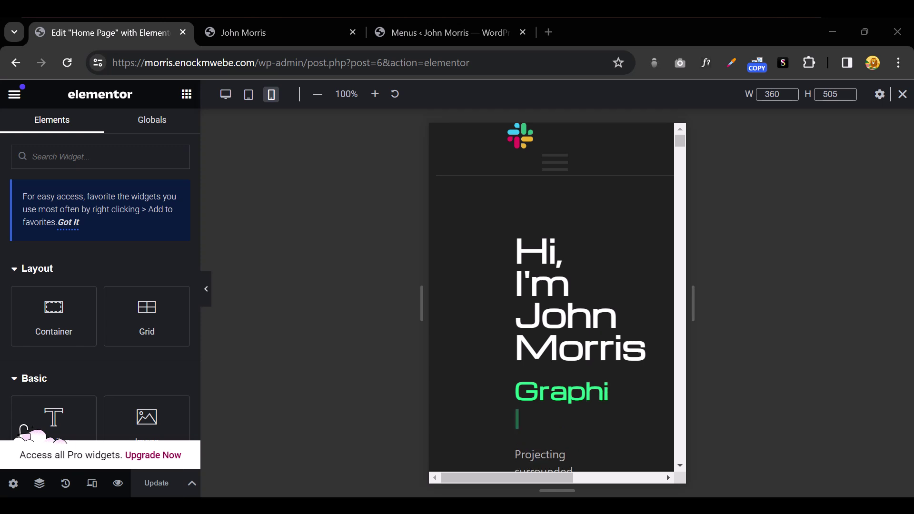
pyautogui.click(555, 132)
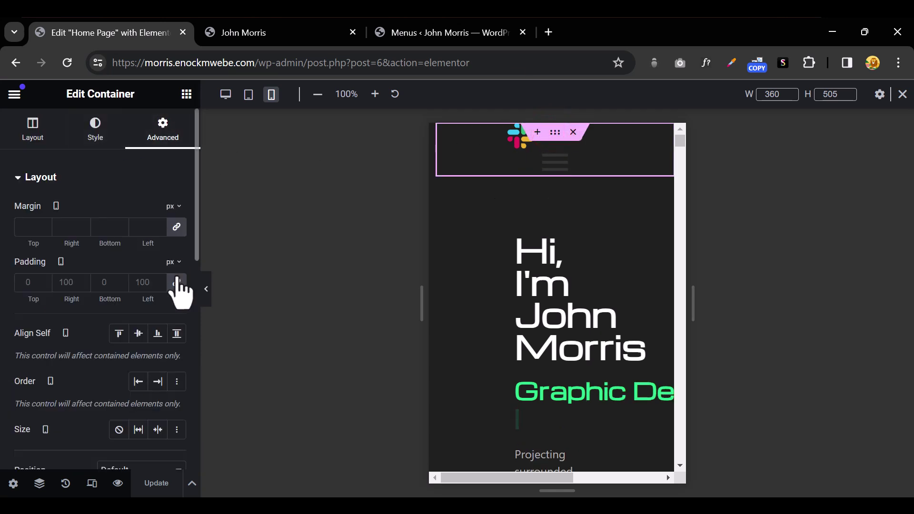
pyautogui.click(178, 283)
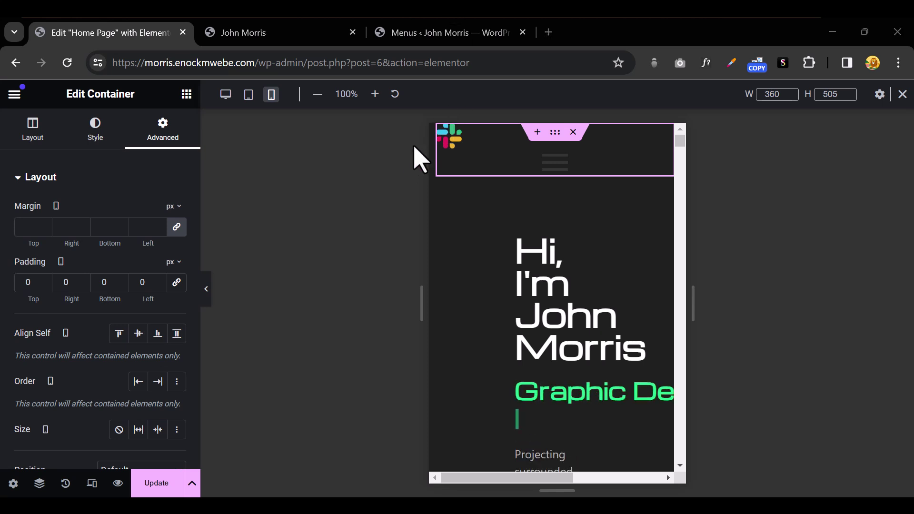
pyautogui.click(444, 136)
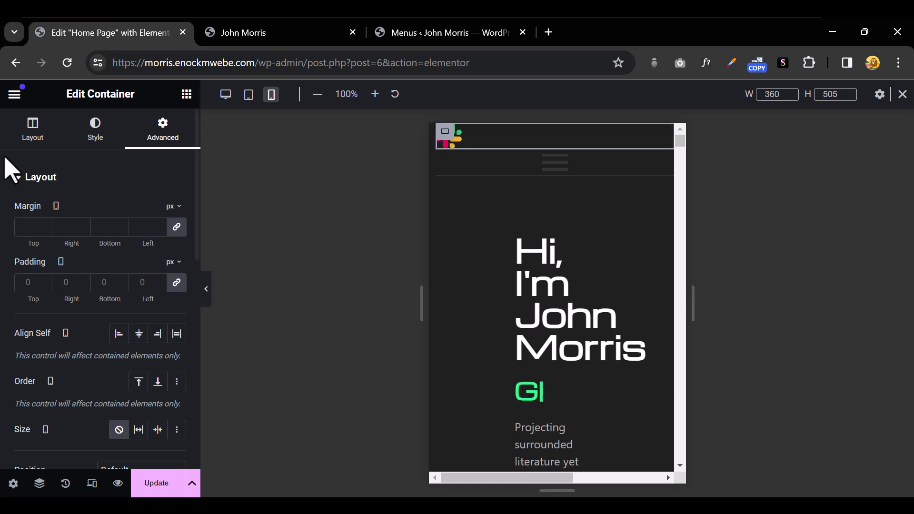
pyautogui.click(33, 134)
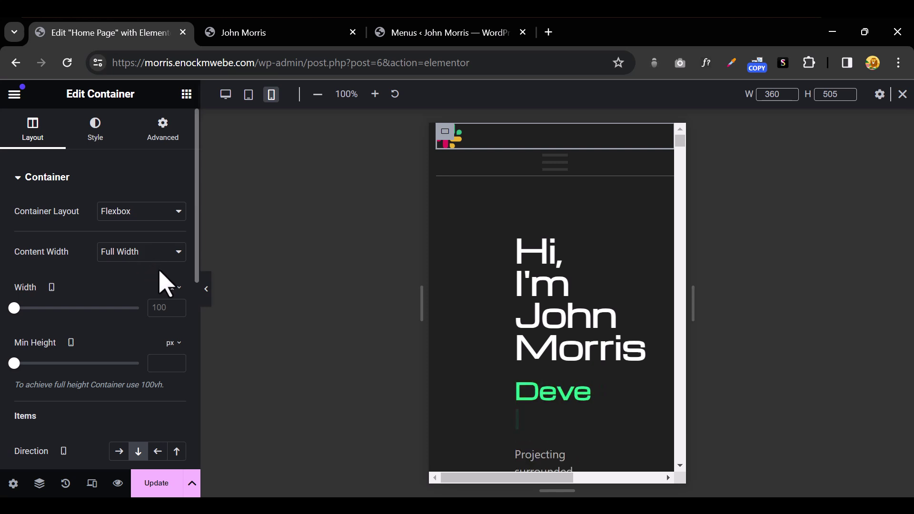
# Set the logo container width to 65%
pyautogui.click(172, 287)
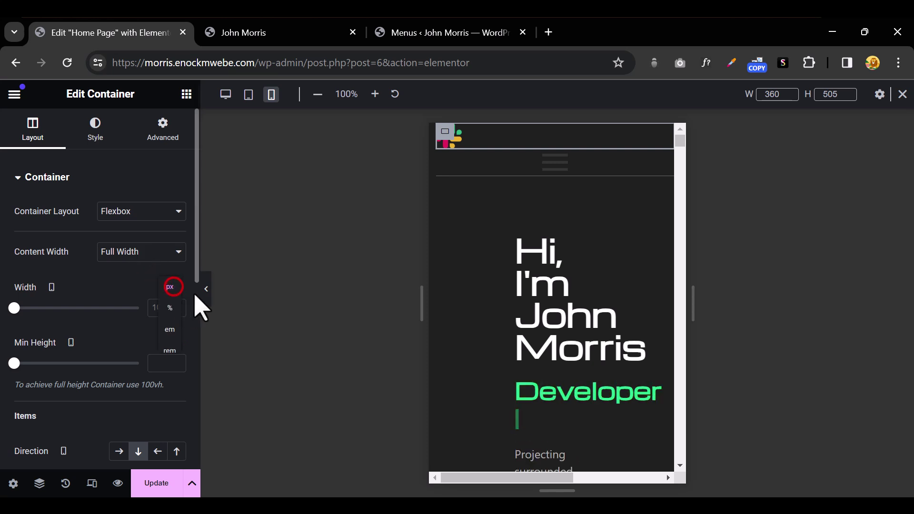
pyautogui.click(169, 308)
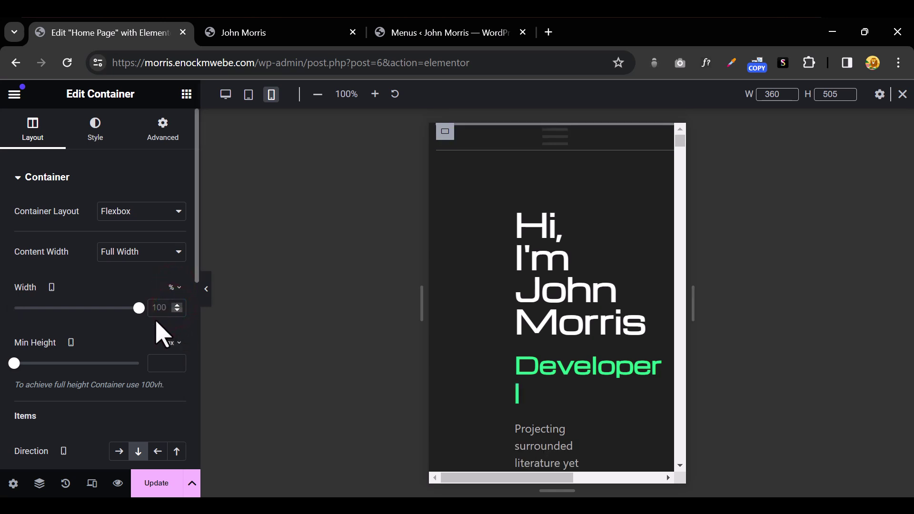
pyautogui.click(158, 308)
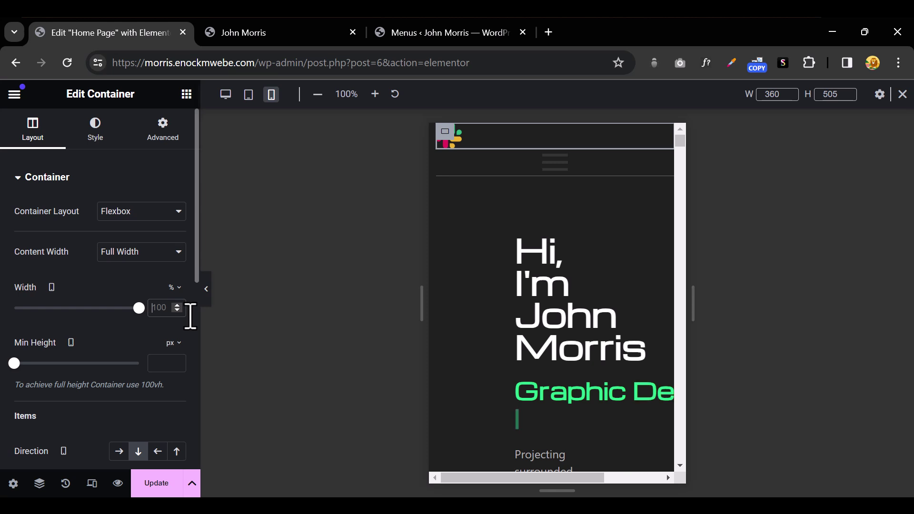
pyautogui.write('65')
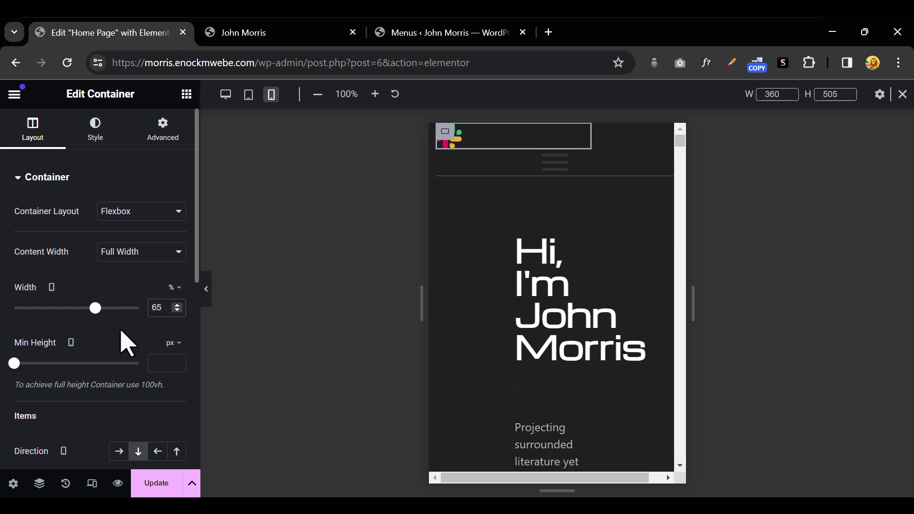
pyautogui.click(121, 332)
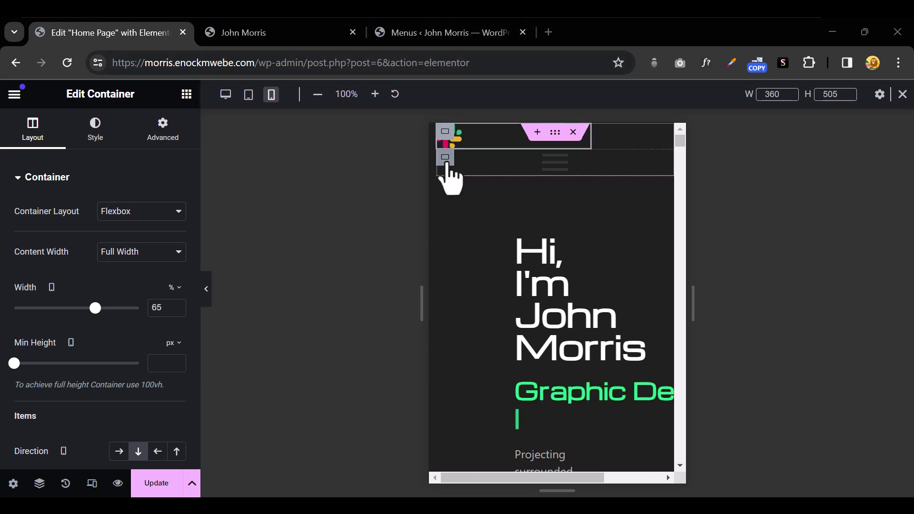
# Set the menu icon container width to 35%
pyautogui.click(446, 160)
pyautogui.click(446, 160)
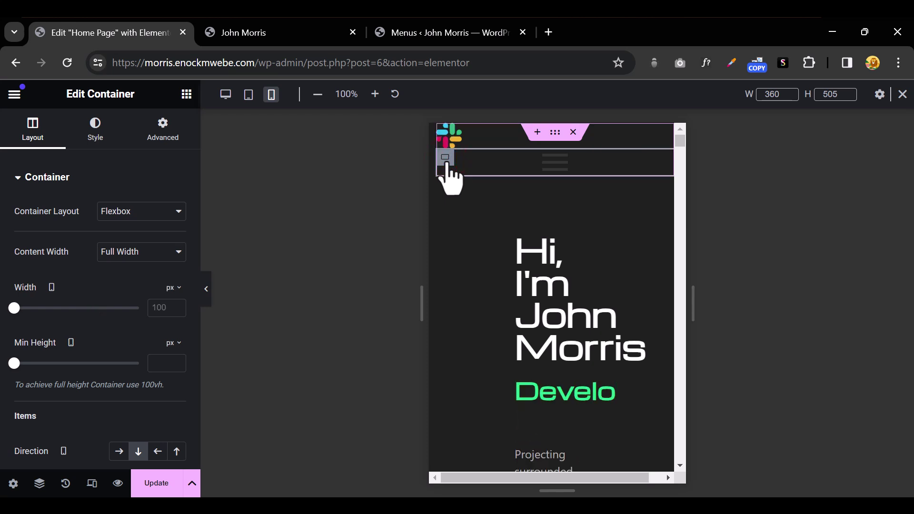
pyautogui.click(164, 307)
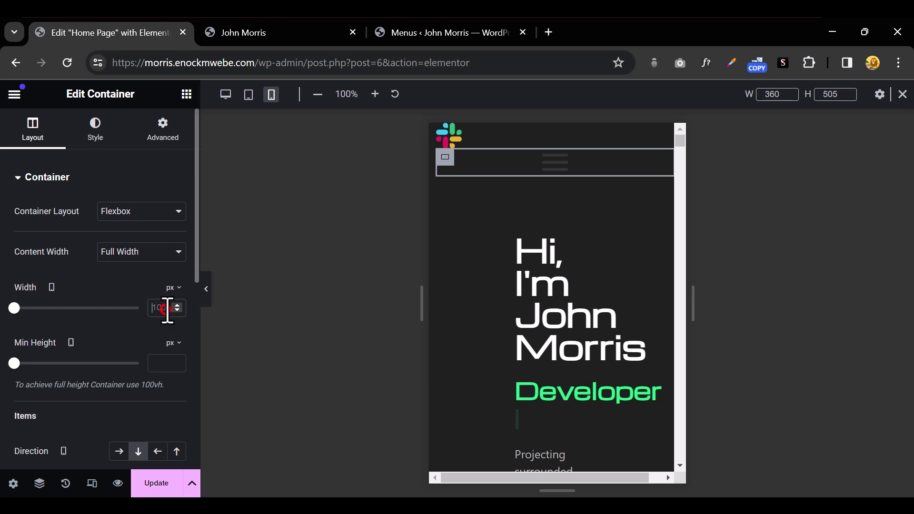
pyautogui.click(170, 288)
pyautogui.click(171, 304)
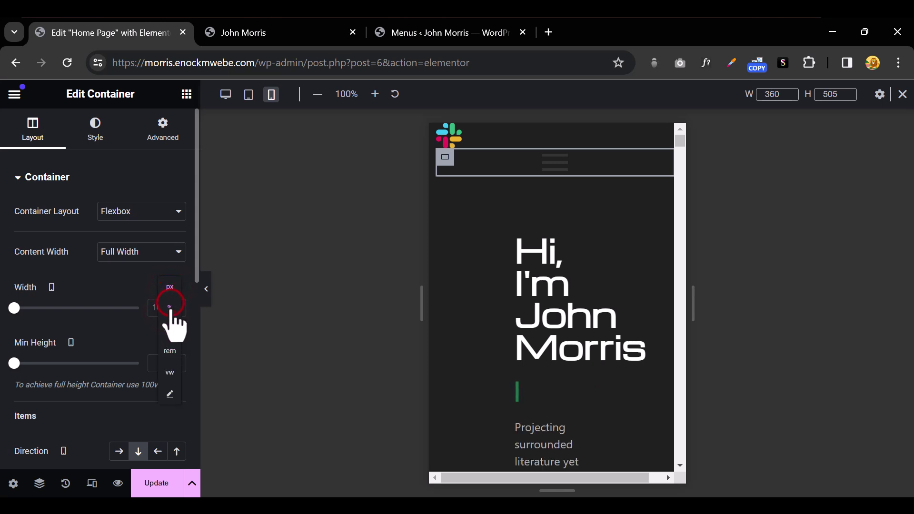
pyautogui.click(162, 307)
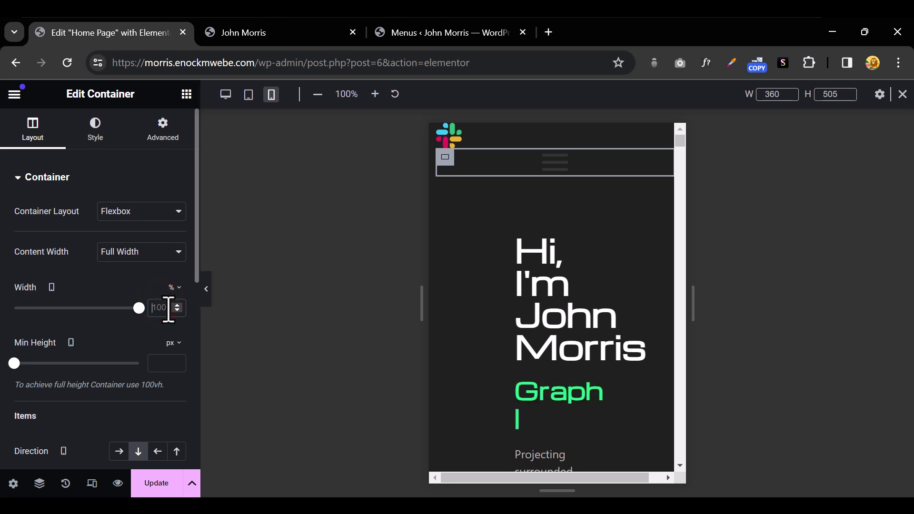
pyautogui.write('30')
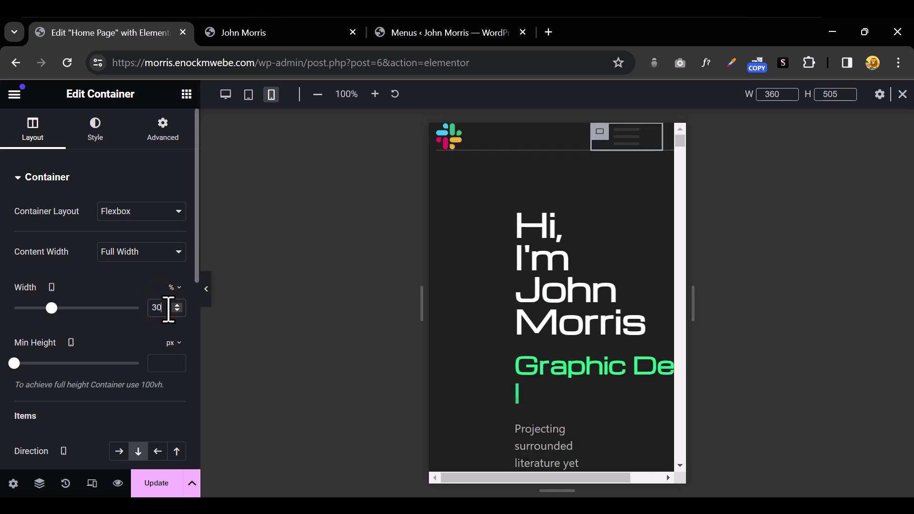
pyautogui.press('BackSpace')
pyautogui.write('5')
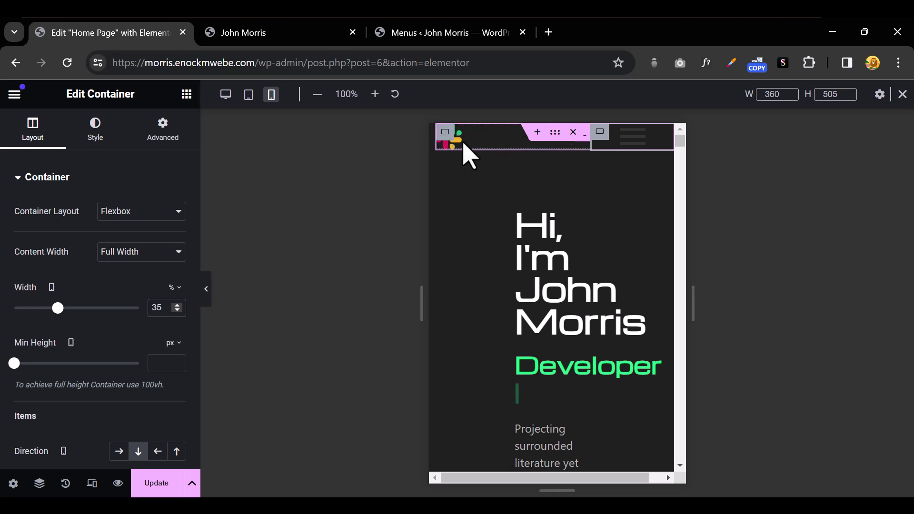
# Unlink the logo container's padding to give it 20 px on the left
pyautogui.click(447, 135)
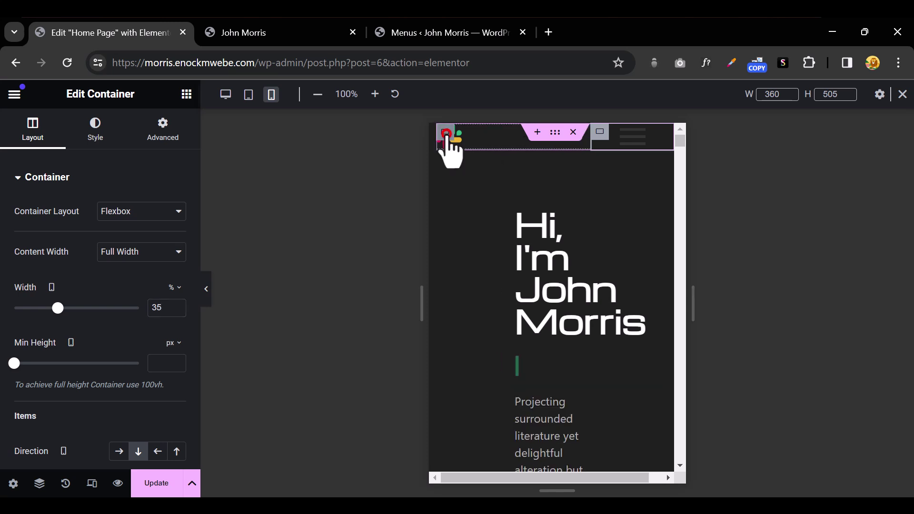
pyautogui.click(163, 133)
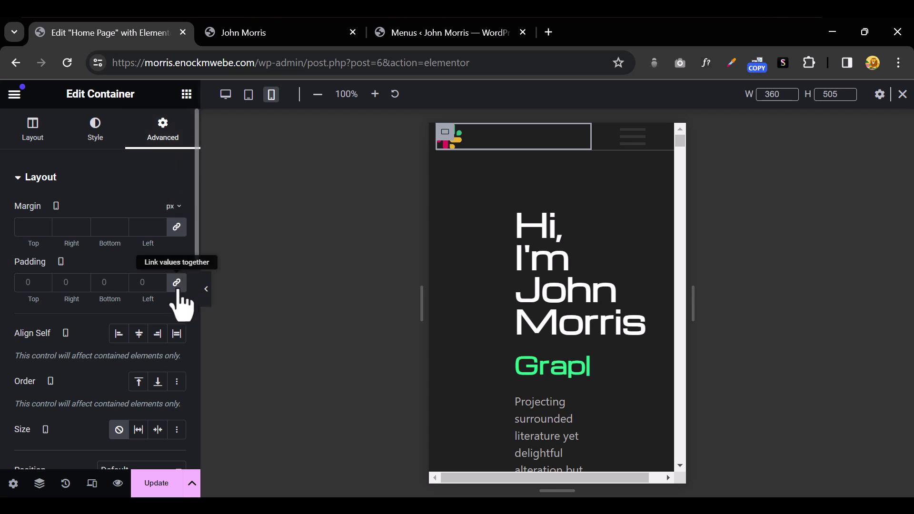
pyautogui.click(176, 283)
pyautogui.click(138, 286)
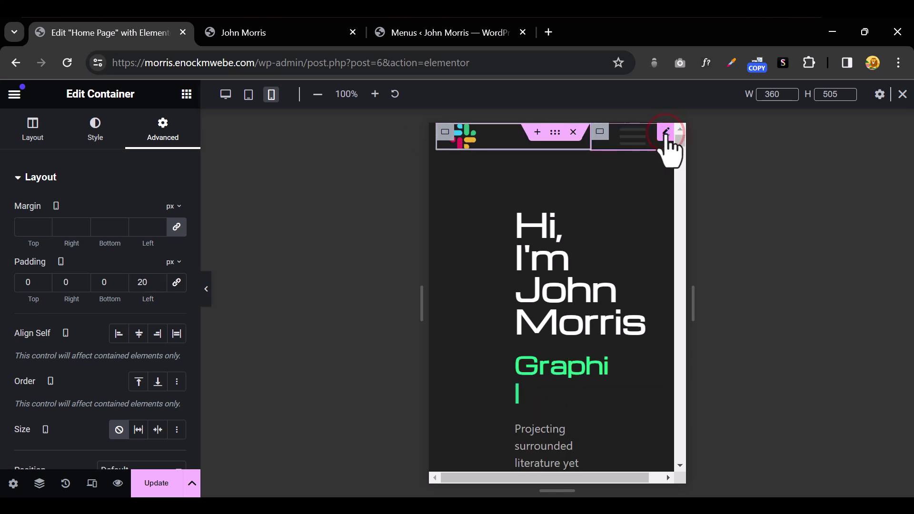
# Colour the mobile menu toggle icon global Green, turning White on hover
pyautogui.click(666, 135)
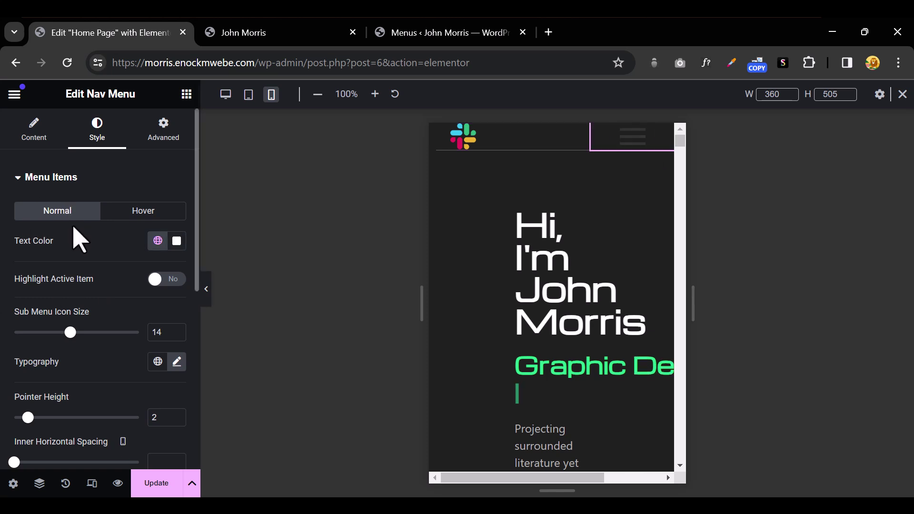
pyautogui.scroll(-7, 114, 276)
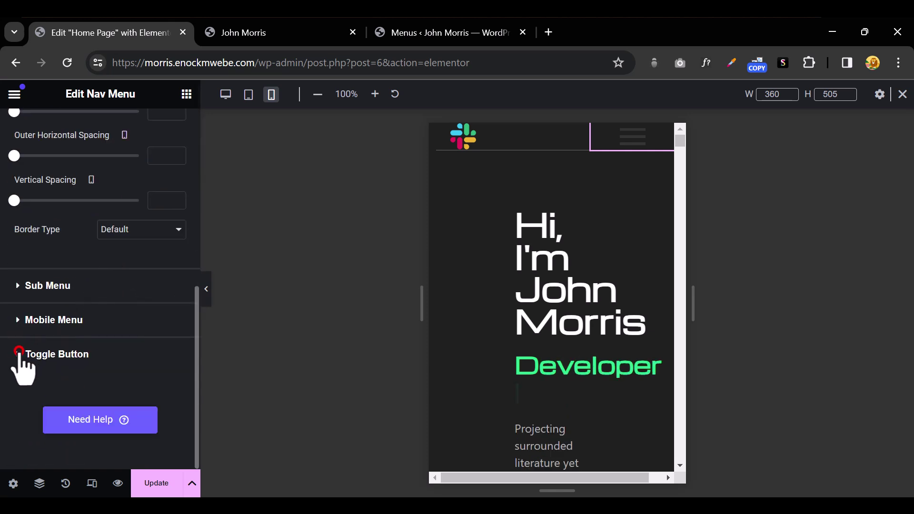
pyautogui.click(19, 355)
pyautogui.scroll(-3, 156, 320)
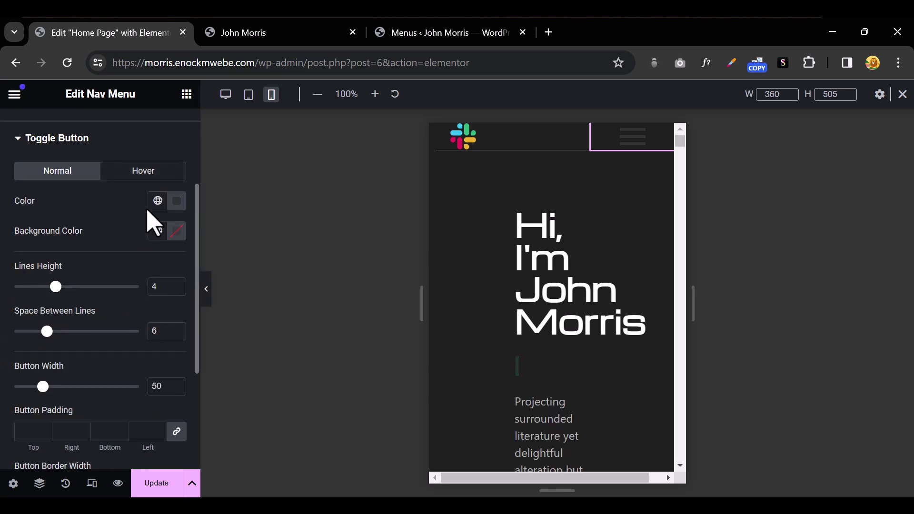
pyautogui.click(157, 200)
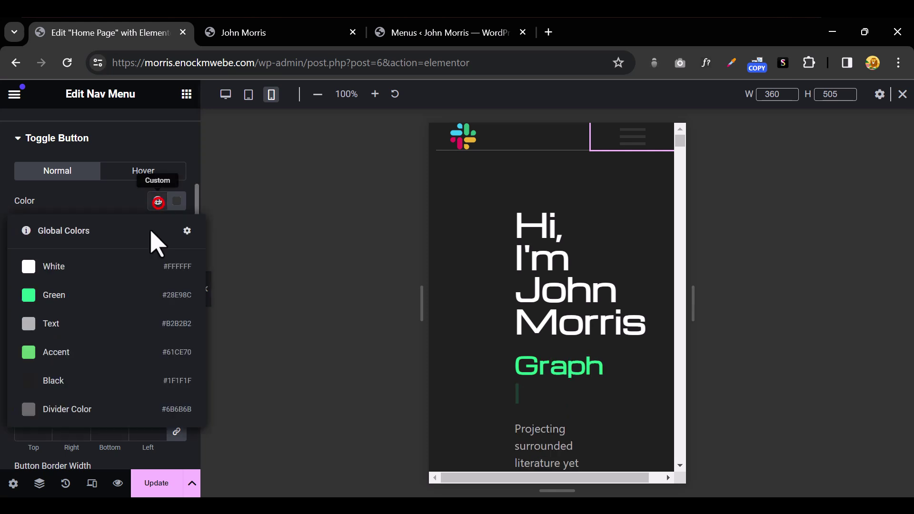
pyautogui.click(70, 304)
pyautogui.click(133, 169)
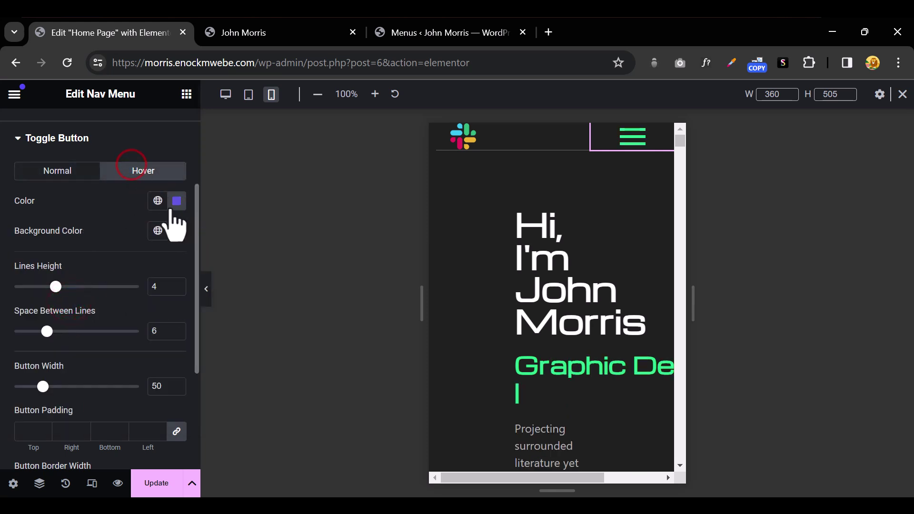
pyautogui.click(158, 201)
pyautogui.click(82, 264)
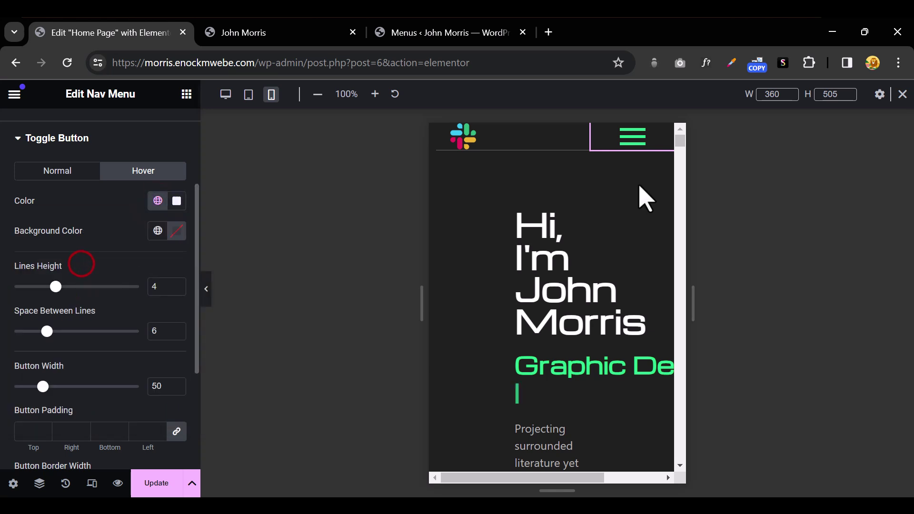
# Set the mobile dropdown text to global White and its background to global Black
pyautogui.click(638, 141)
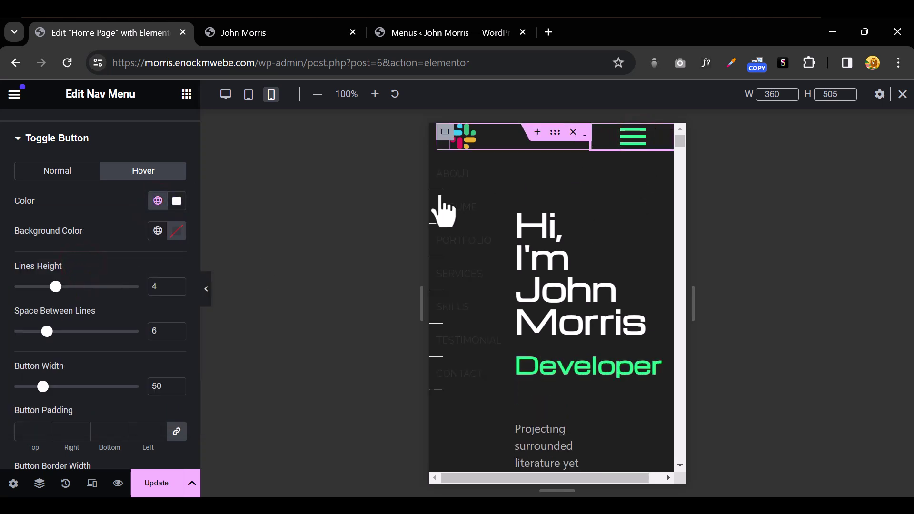
pyautogui.click(469, 373)
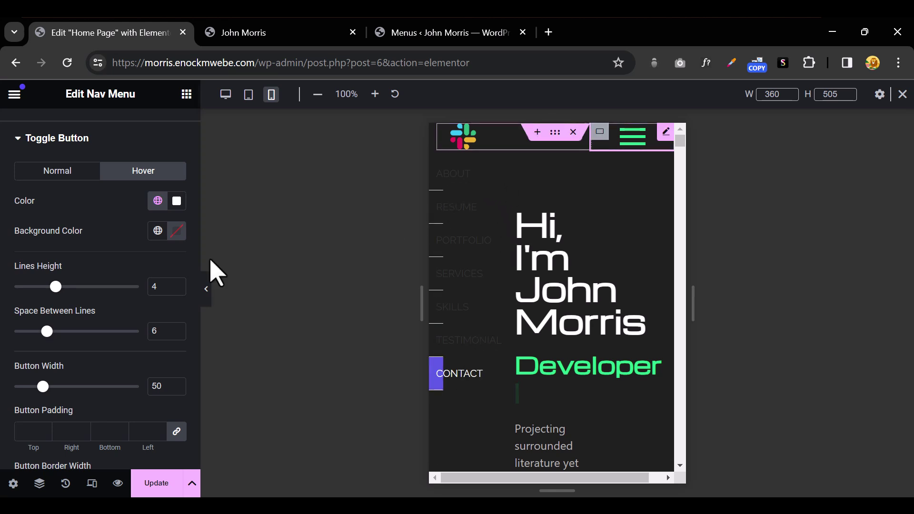
pyautogui.click(19, 139)
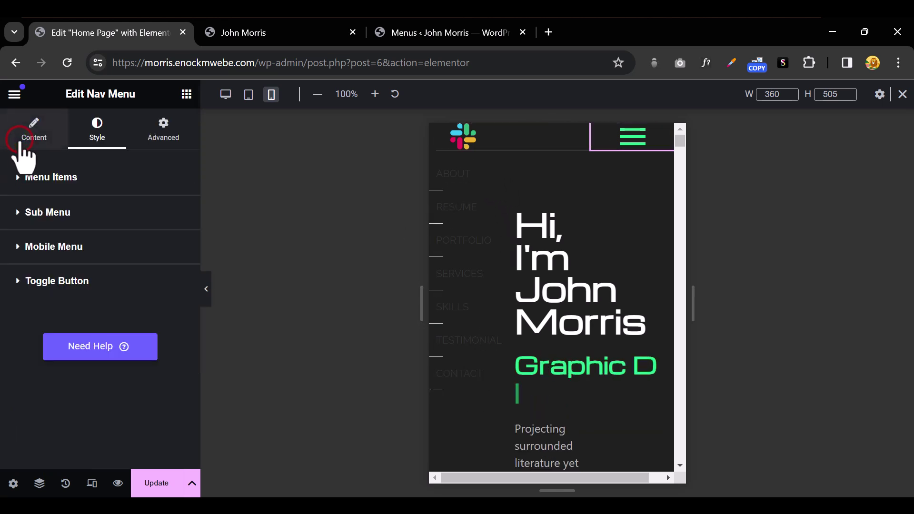
pyautogui.click(17, 246)
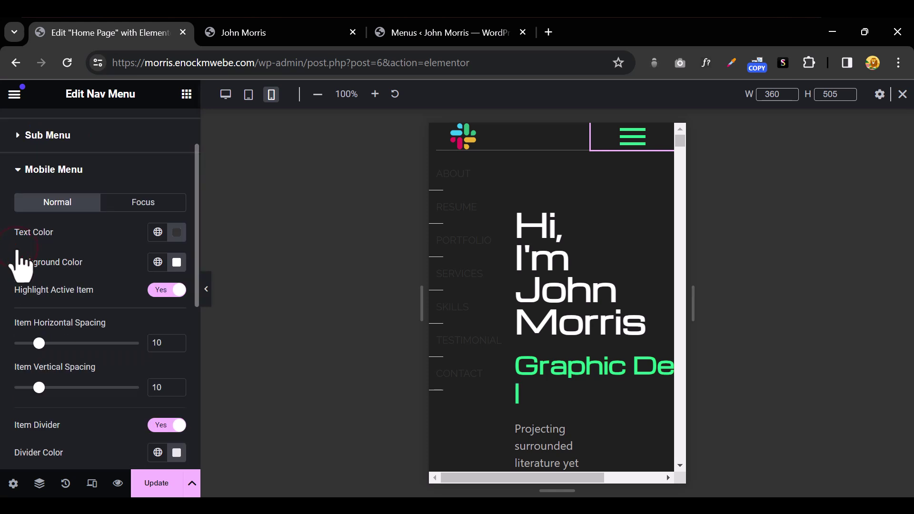
pyautogui.click(157, 232)
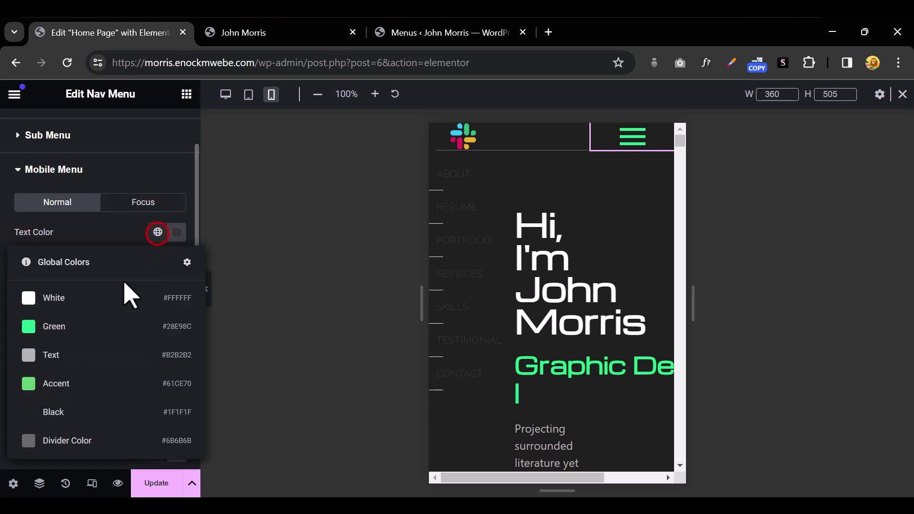
pyautogui.click(95, 297)
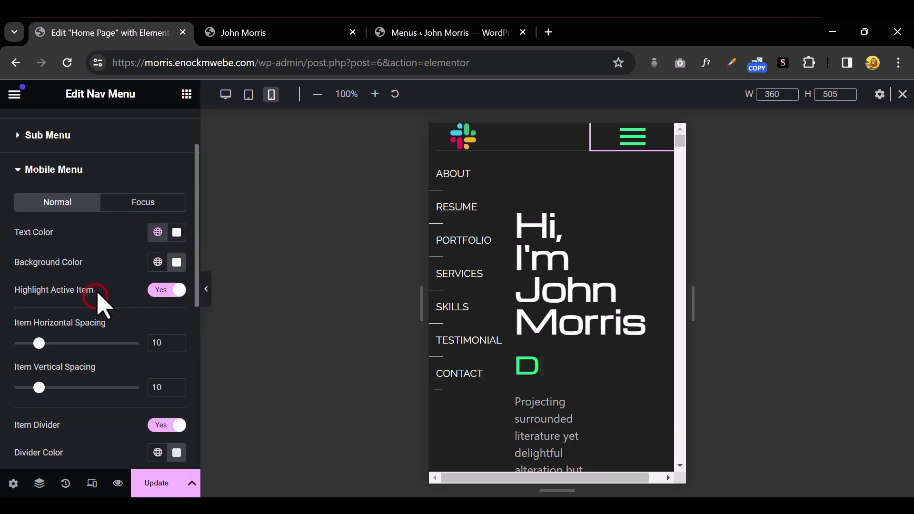
pyautogui.click(159, 263)
pyautogui.click(78, 442)
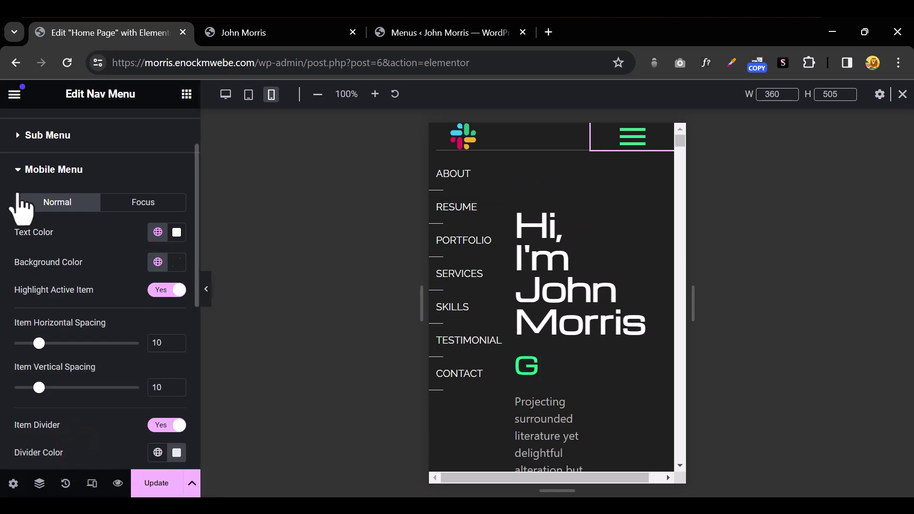
pyautogui.scroll(2, 62, 238)
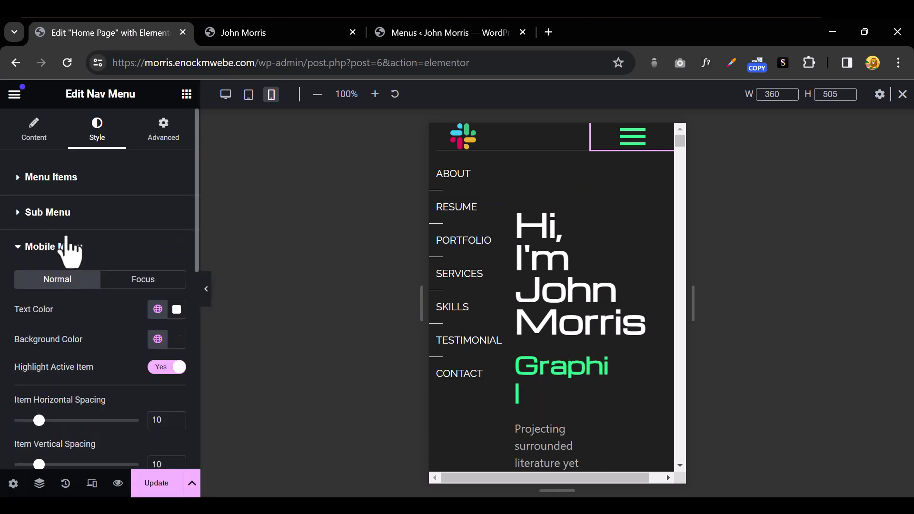
# Keep the mobile dropdown stretched to Full Width and centre its menu items
pyautogui.click(32, 129)
pyautogui.scroll(-5, 52, 309)
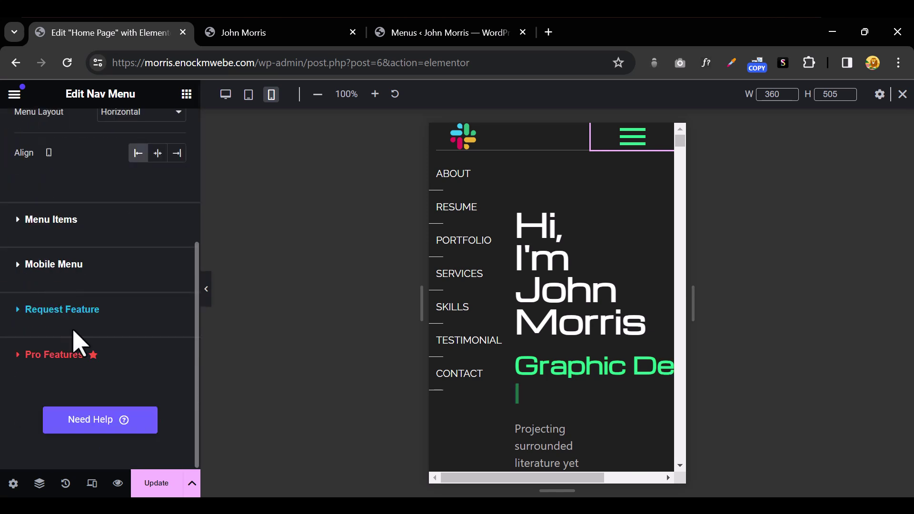
pyautogui.click(17, 270)
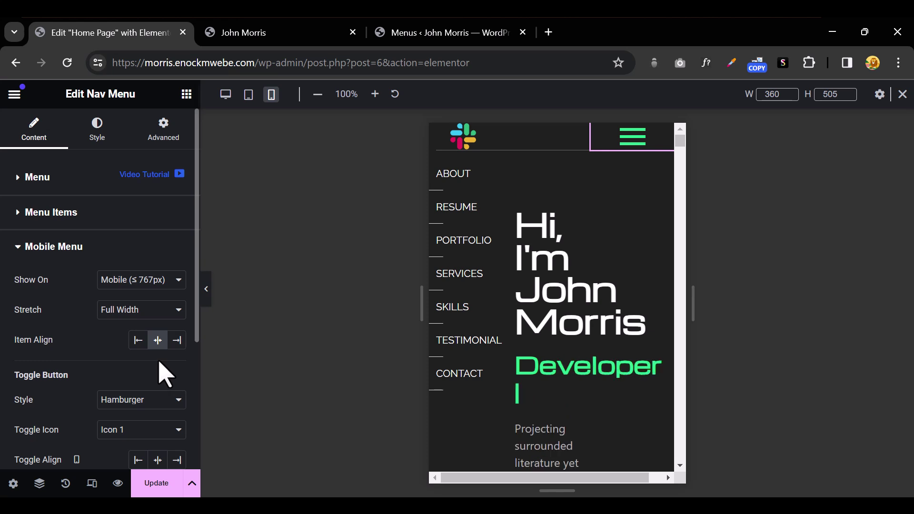
pyautogui.click(169, 311)
pyautogui.click(157, 336)
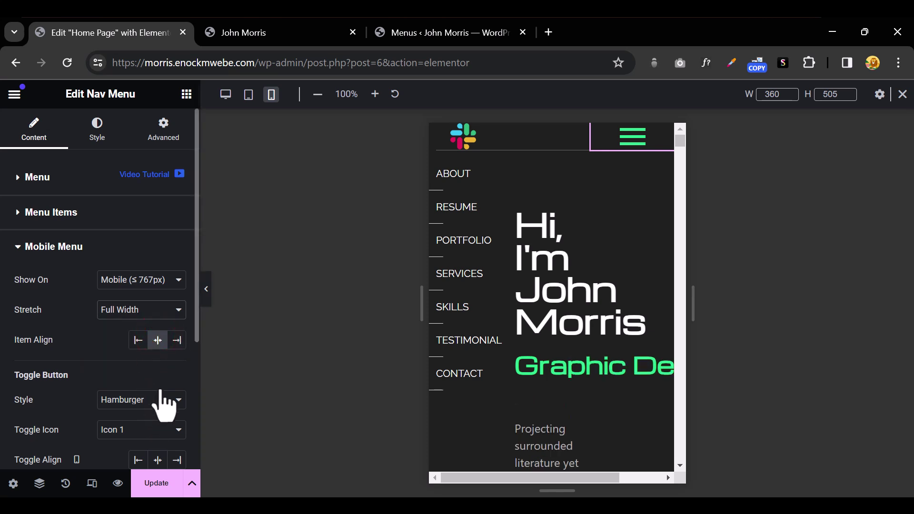
pyautogui.scroll(-2, 165, 399)
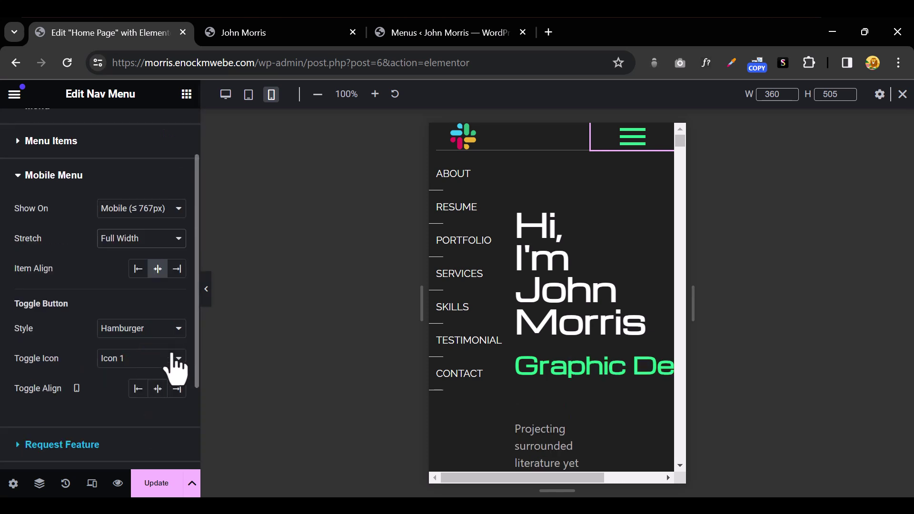
pyautogui.click(139, 270)
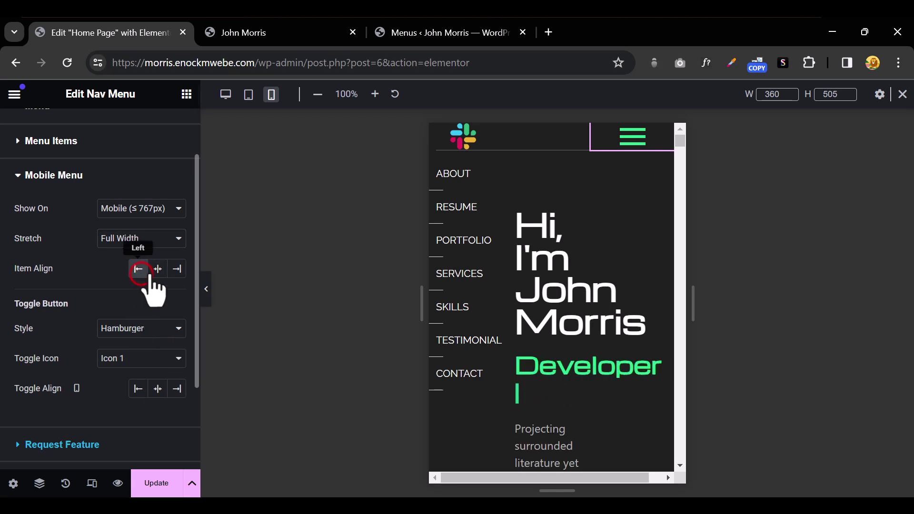
pyautogui.click(176, 270)
pyautogui.click(157, 269)
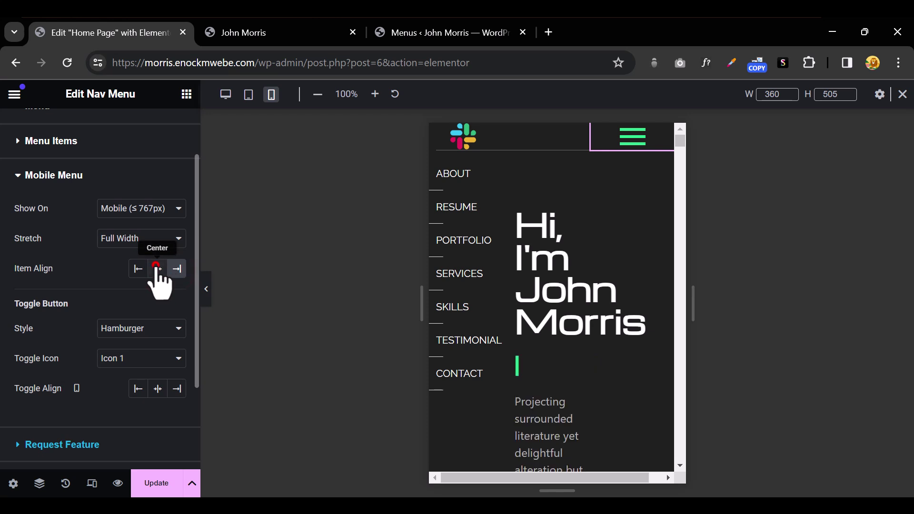
# Update the homepage and open the hamburger to check the full-width centred dropdown
pyautogui.click(157, 482)
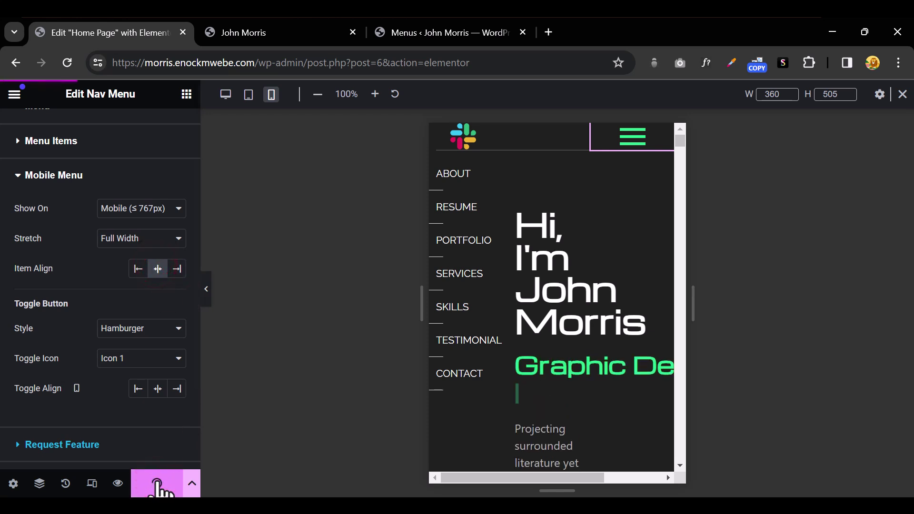
pyautogui.click(631, 142)
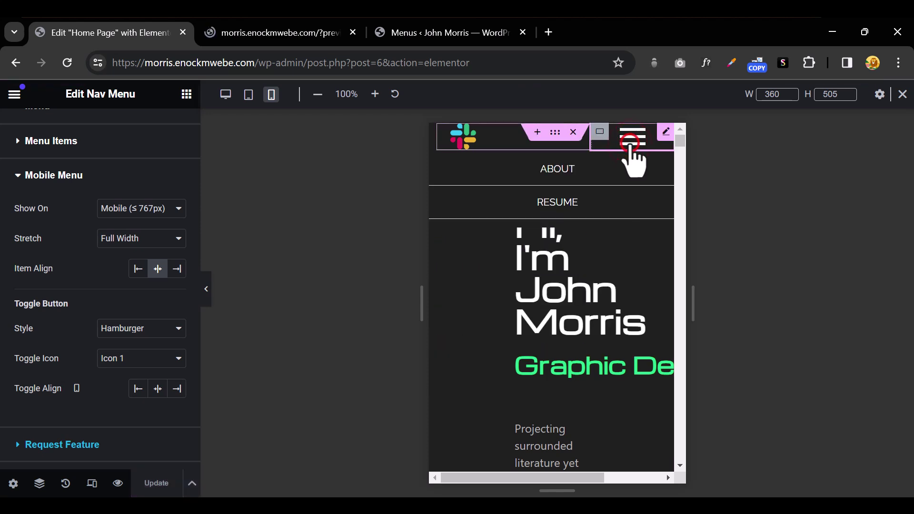
pyautogui.click(631, 141)
pyautogui.click(631, 142)
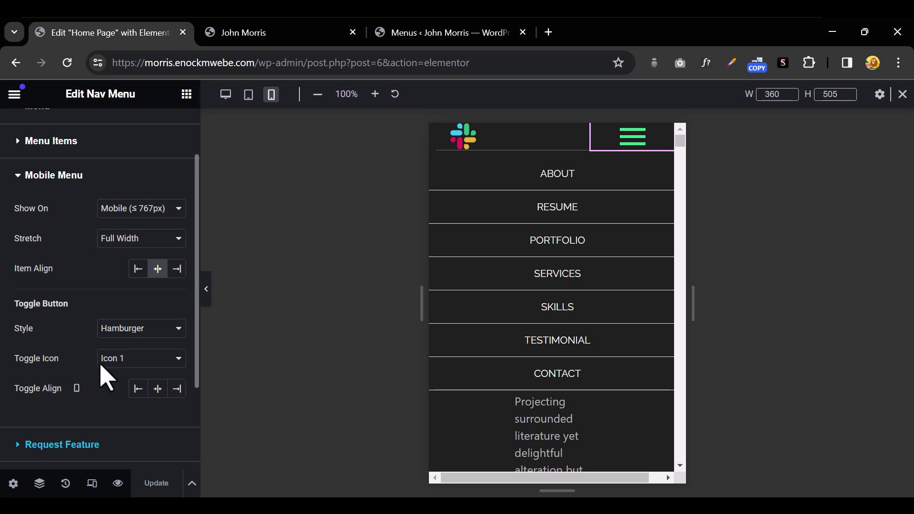
pyautogui.scroll(2, 71, 343)
pyautogui.click(19, 245)
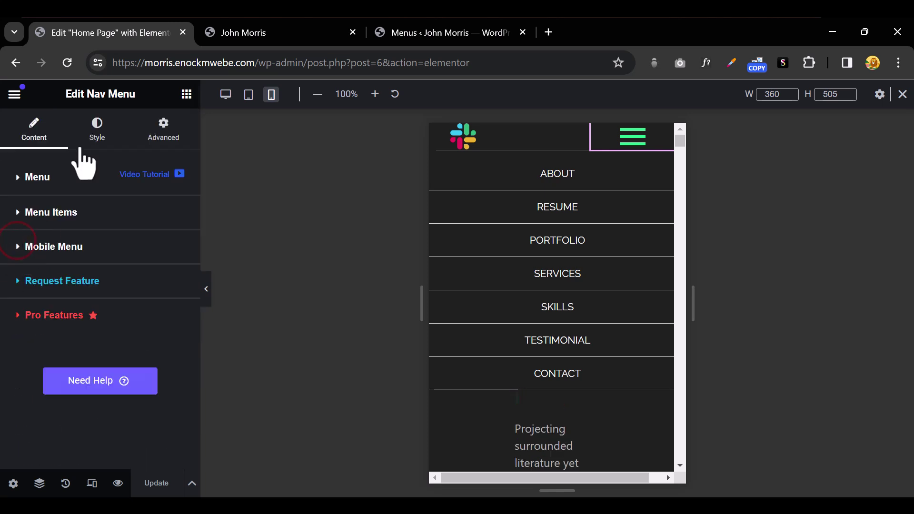
pyautogui.click(98, 134)
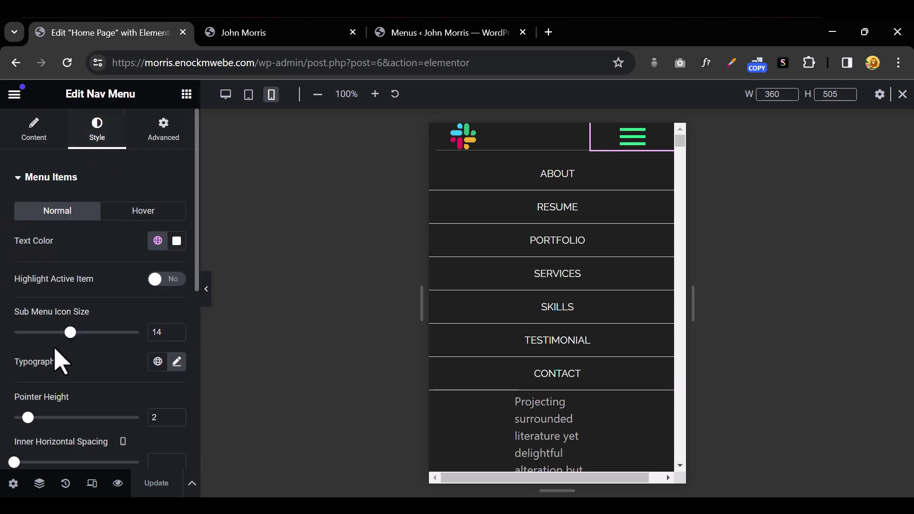
# Turn off the active-item highlight in the mobile menu styling
pyautogui.scroll(-6, 62, 357)
pyautogui.scroll(-2, 78, 355)
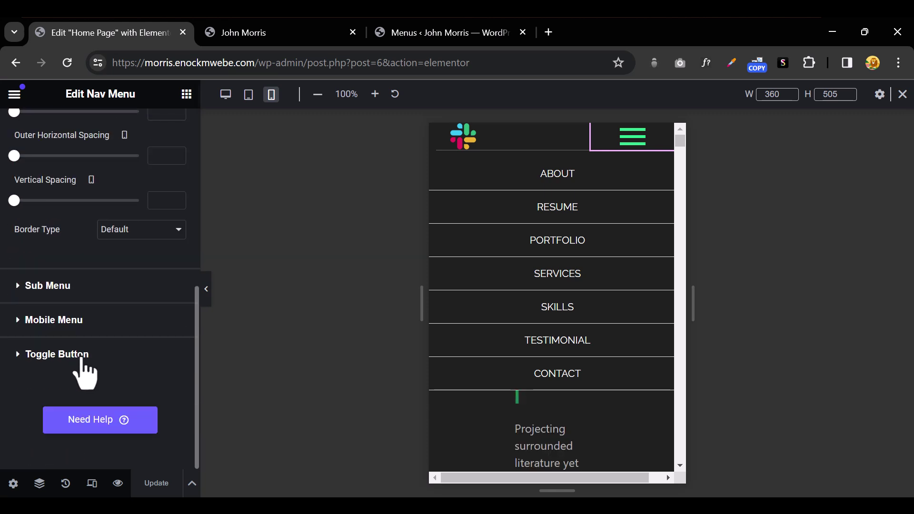
pyautogui.click(19, 321)
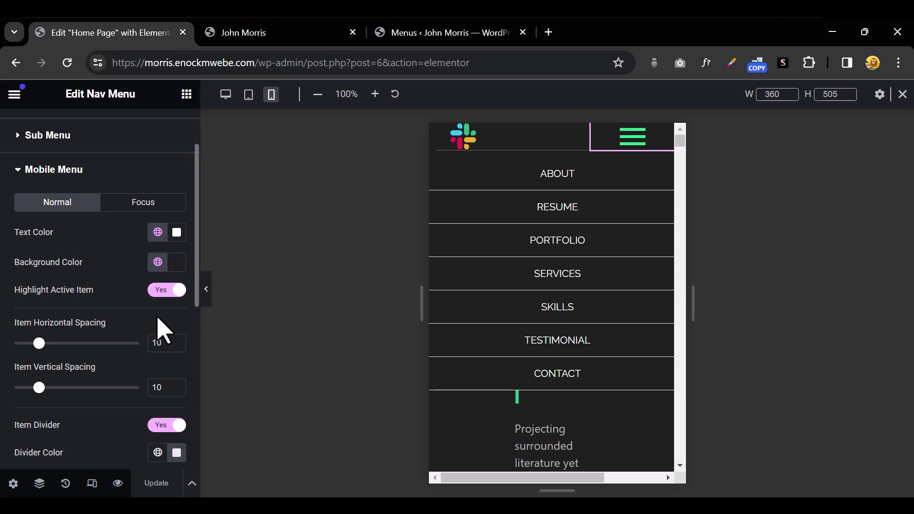
pyautogui.click(165, 292)
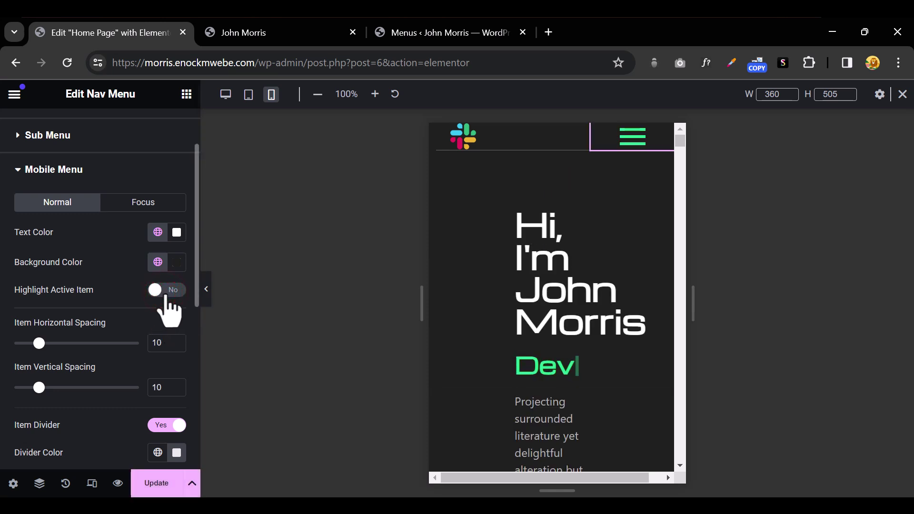
pyautogui.click(632, 138)
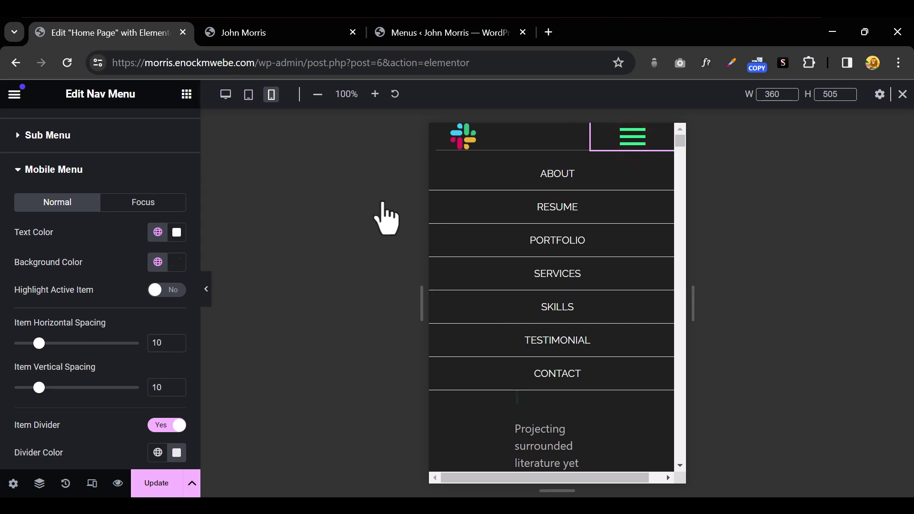
# Set the dropdown text to the grey Text colour and remove the dividers between items
pyautogui.click(158, 232)
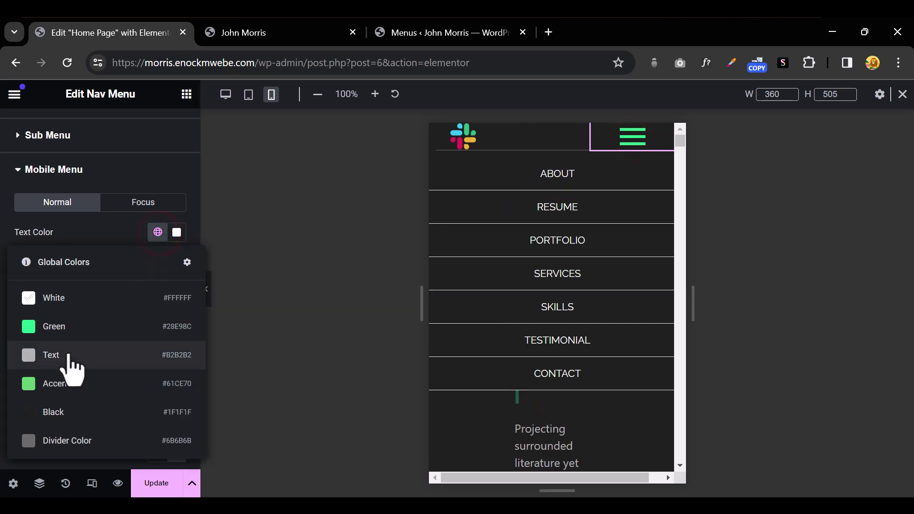
pyautogui.click(66, 353)
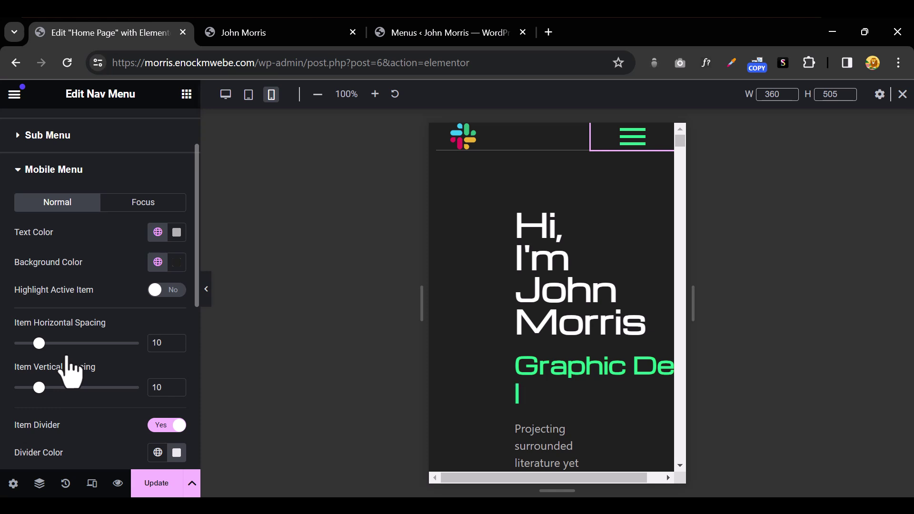
pyautogui.click(635, 140)
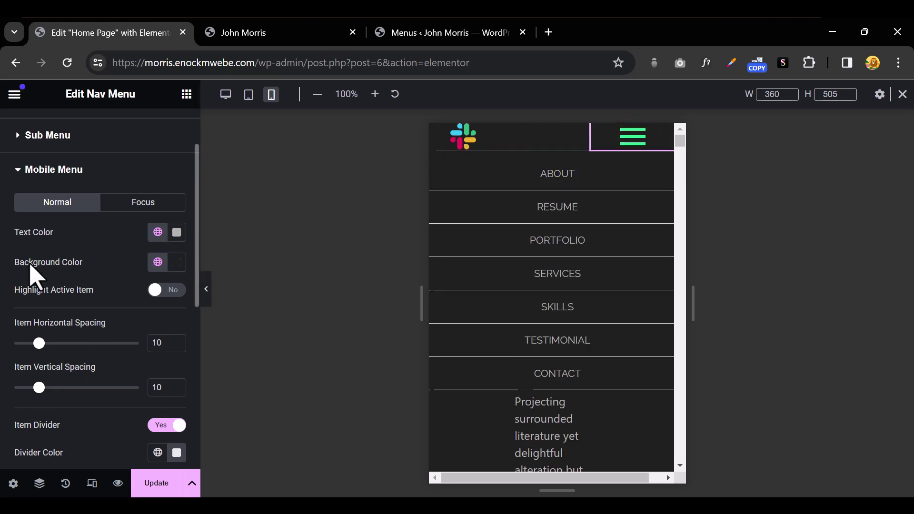
pyautogui.scroll(-2, 116, 275)
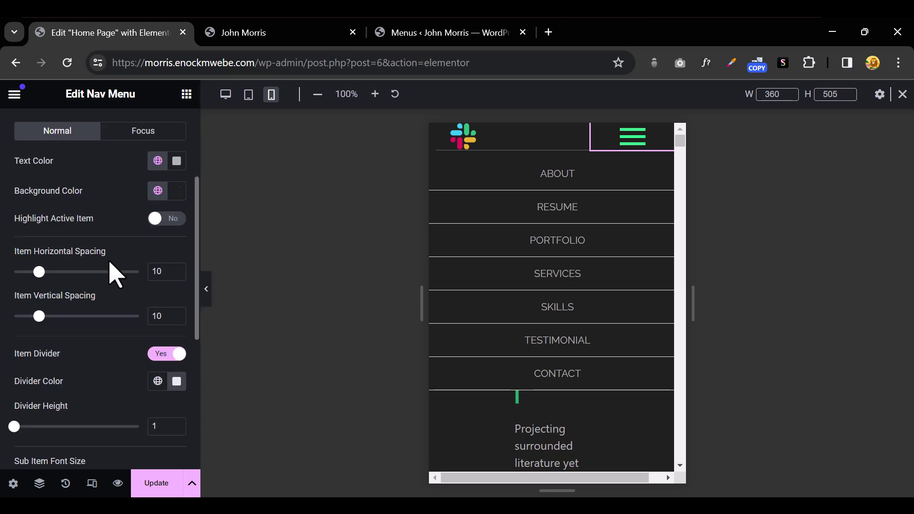
pyautogui.click(167, 354)
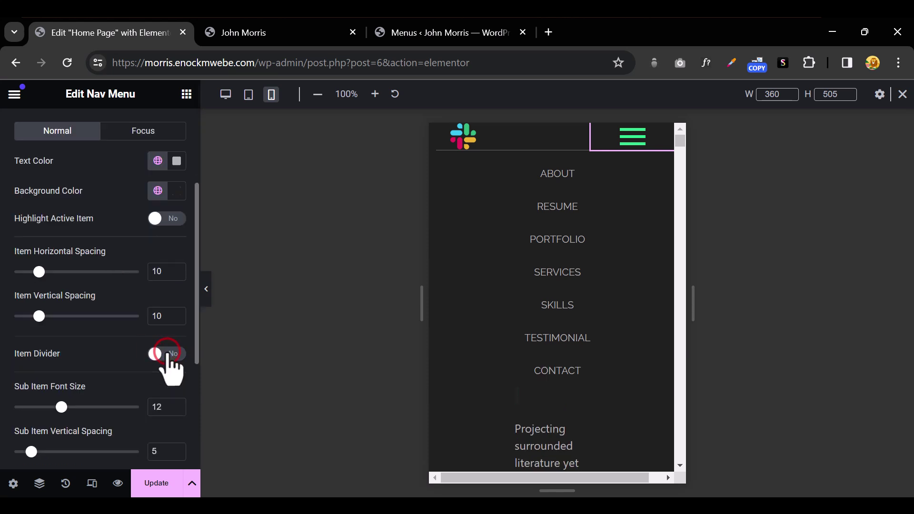
pyautogui.scroll(-4, 127, 323)
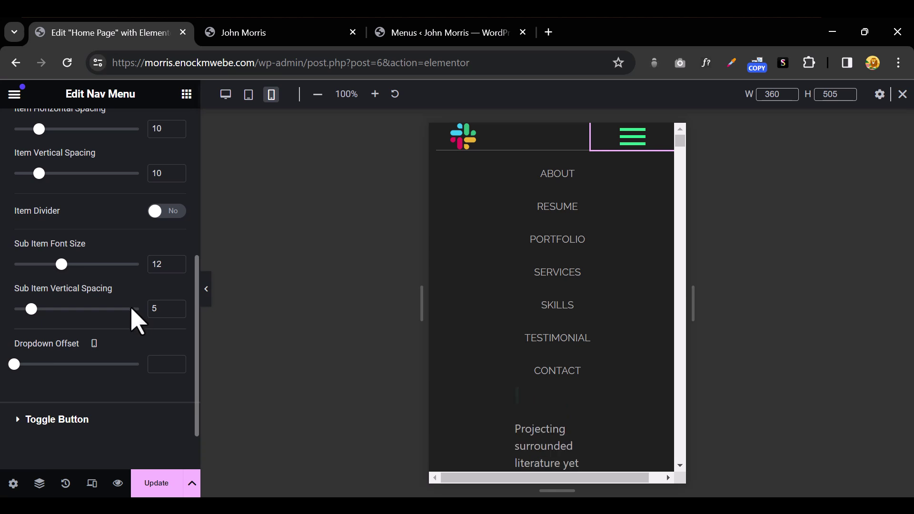
pyautogui.scroll(4, 124, 329)
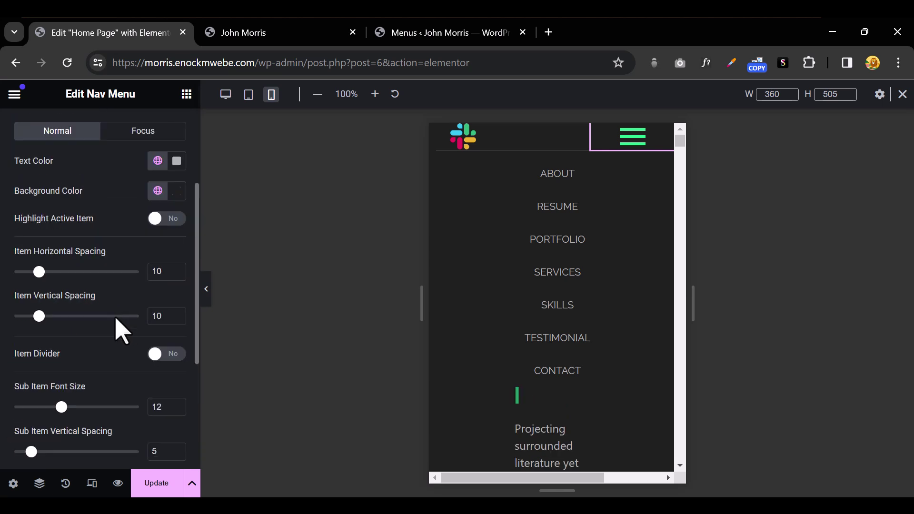
pyautogui.scroll(-2, 121, 331)
pyautogui.scroll(-3, 119, 335)
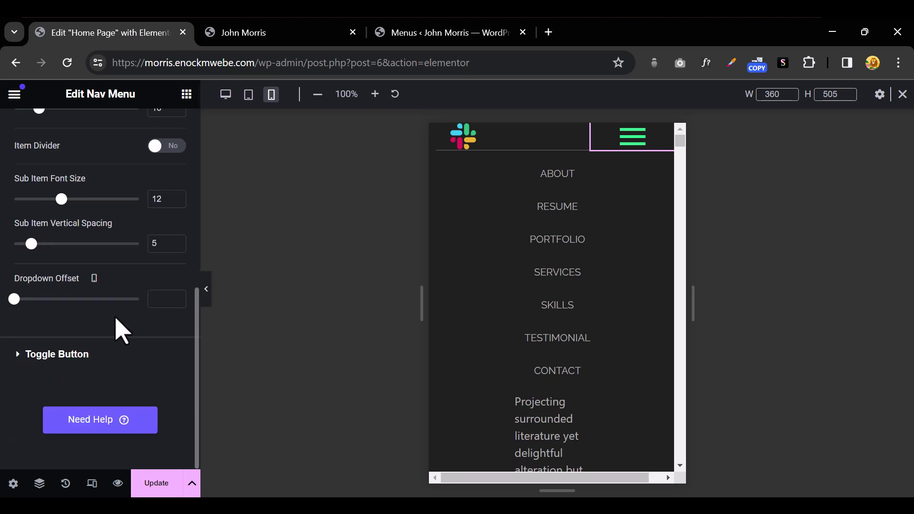
pyautogui.scroll(2, 121, 331)
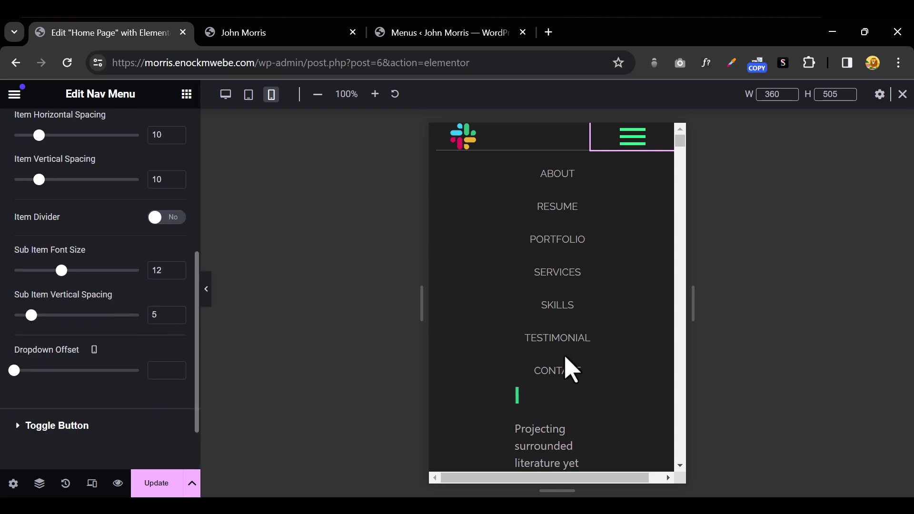
pyautogui.scroll(3, 138, 322)
pyautogui.scroll(2, 137, 322)
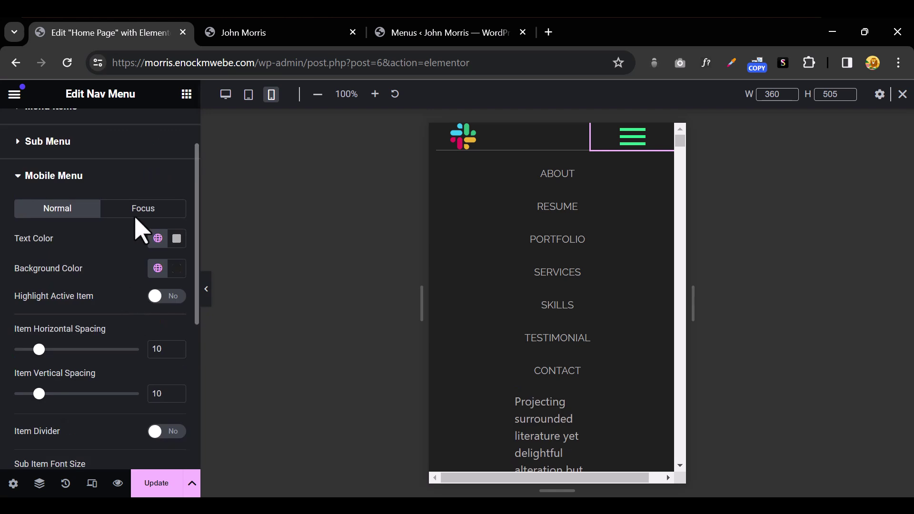
# Give focused mobile menu items a global Green background and global Black text
pyautogui.click(143, 210)
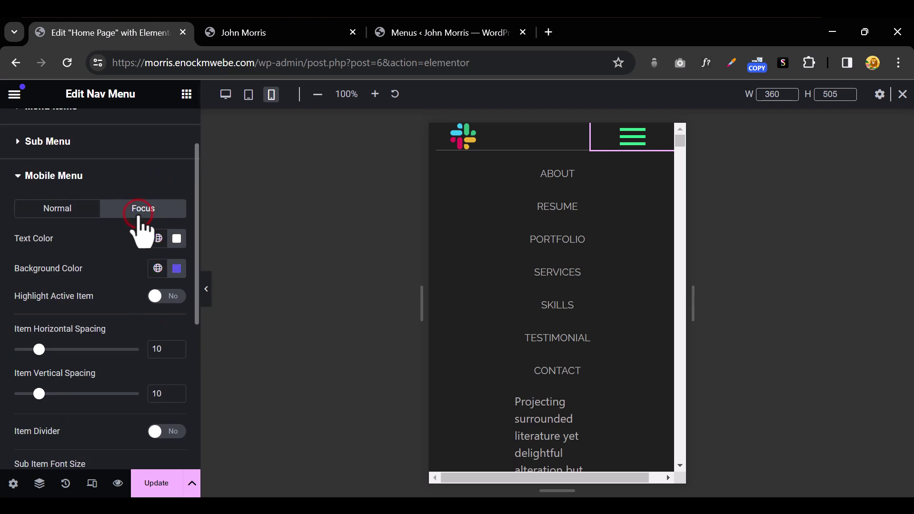
pyautogui.click(157, 269)
pyautogui.click(79, 362)
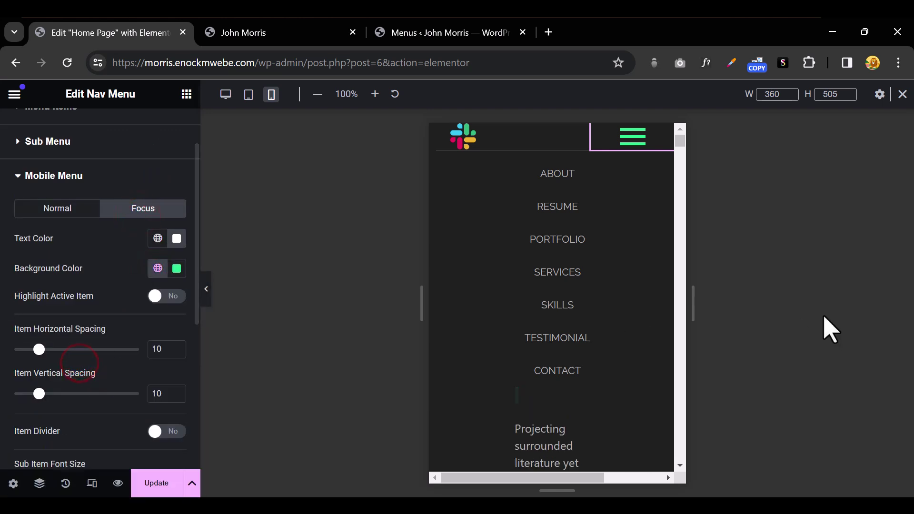
pyautogui.click(158, 239)
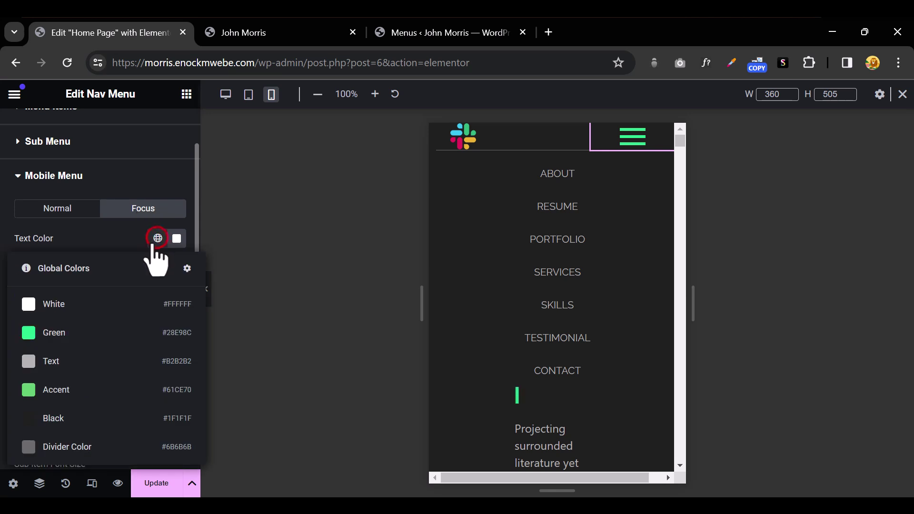
pyautogui.click(49, 421)
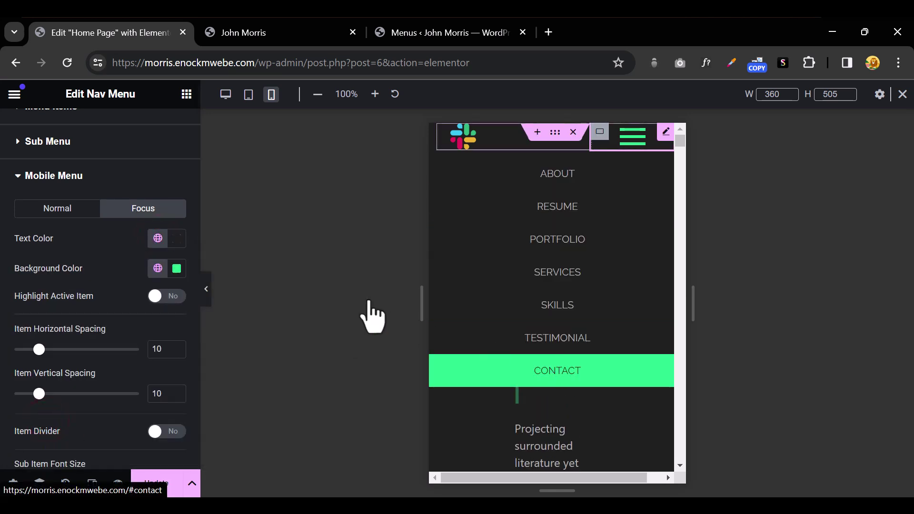
# Look over the menu items' typography settings, then select the header container
pyautogui.scroll(2, 76, 264)
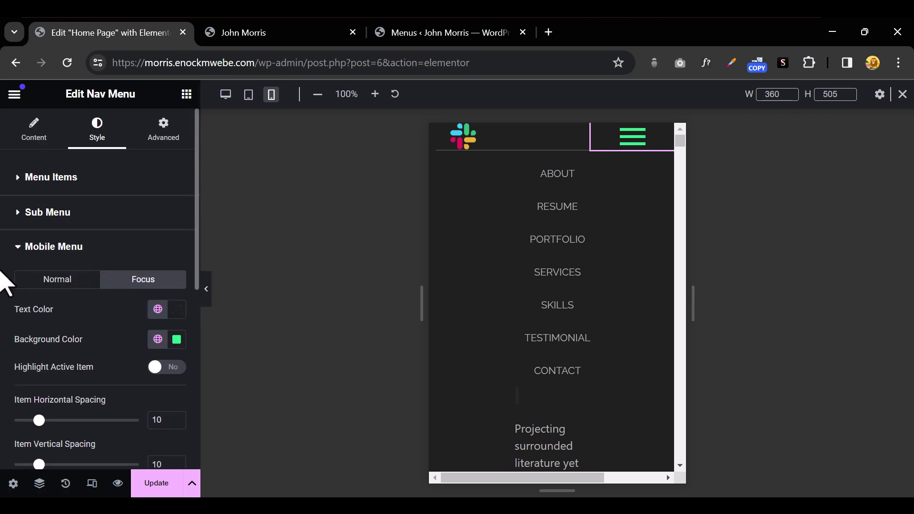
pyautogui.click(18, 246)
pyautogui.click(19, 178)
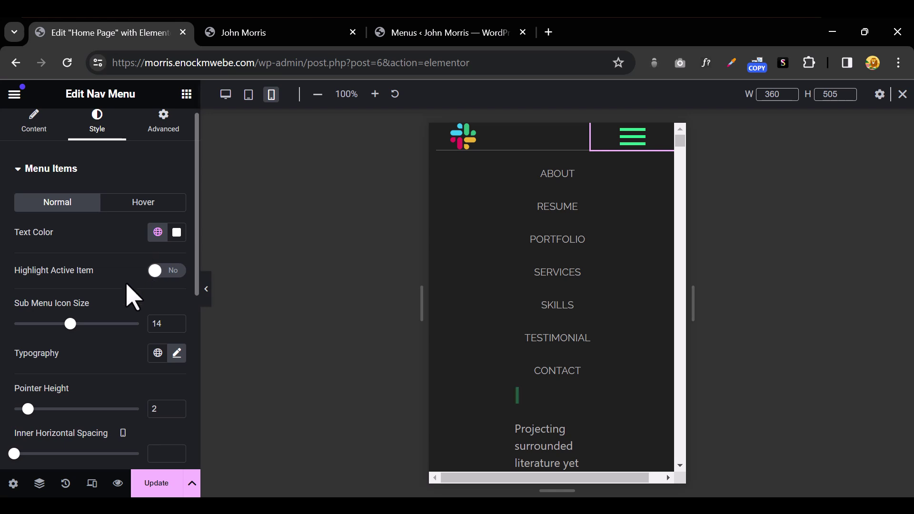
pyautogui.scroll(-3, 132, 298)
pyautogui.click(177, 212)
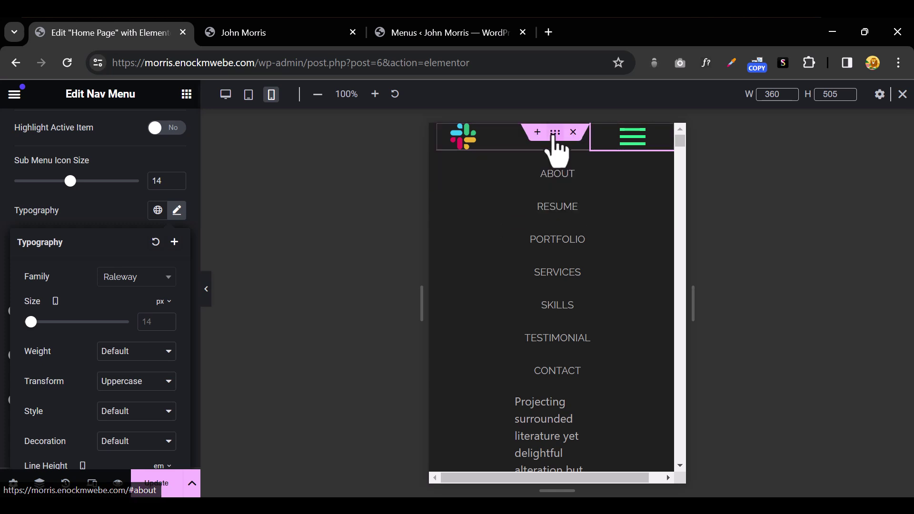
pyautogui.click(553, 134)
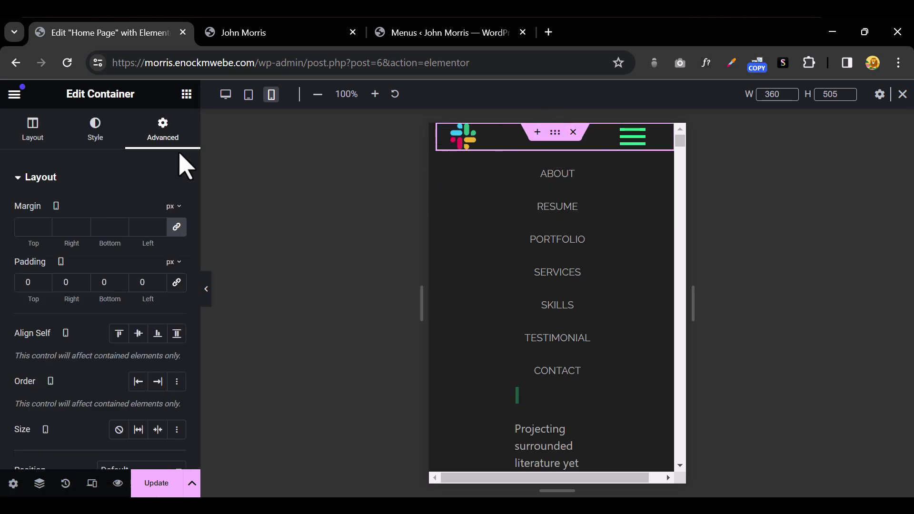
# Unlink the header container's margin and try a larger top margin in the preview
pyautogui.click(177, 226)
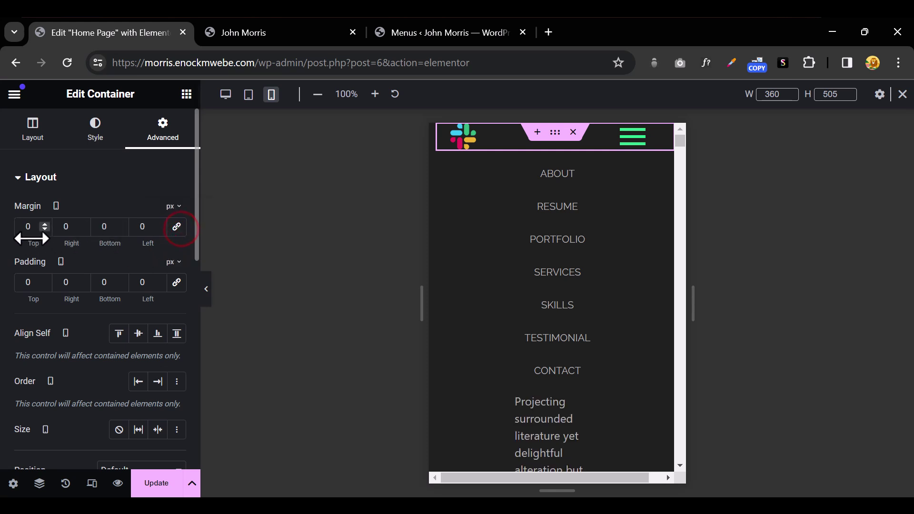
pyautogui.click(21, 235)
pyautogui.write('3')
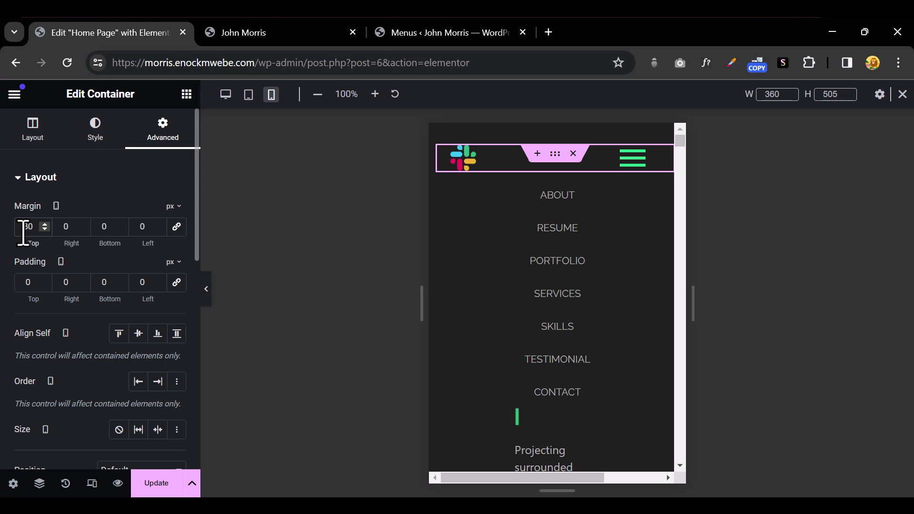
pyautogui.press('BackSpace')
pyautogui.write('2')
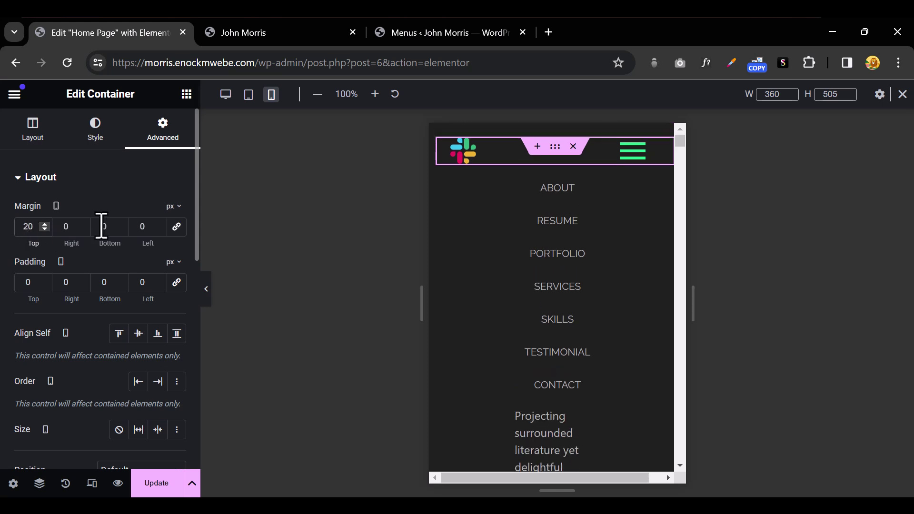
pyautogui.click(206, 289)
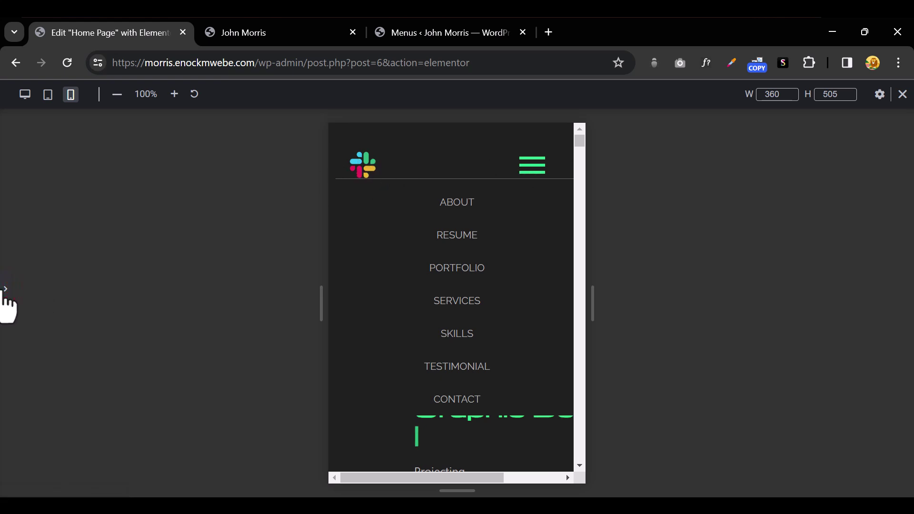
pyautogui.click(6, 291)
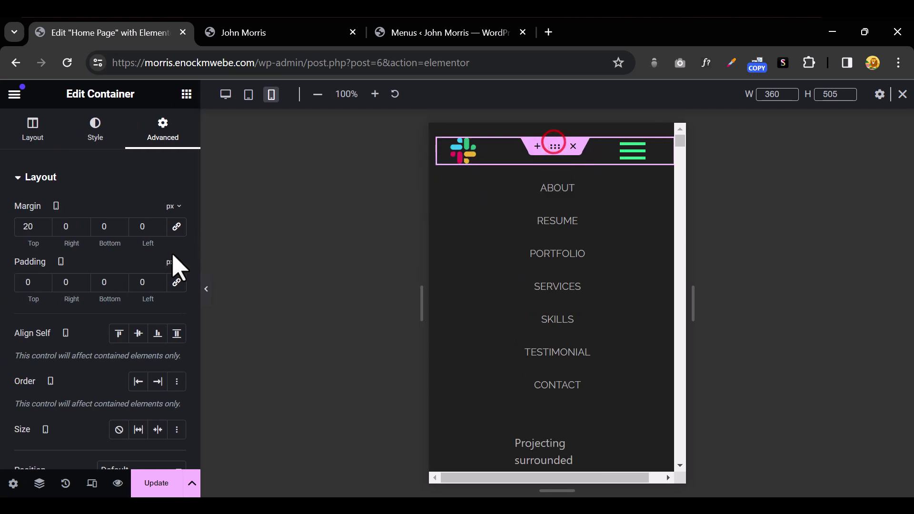
# Give the header container a 10 px bottom padding with the sides unlinked
pyautogui.click(175, 283)
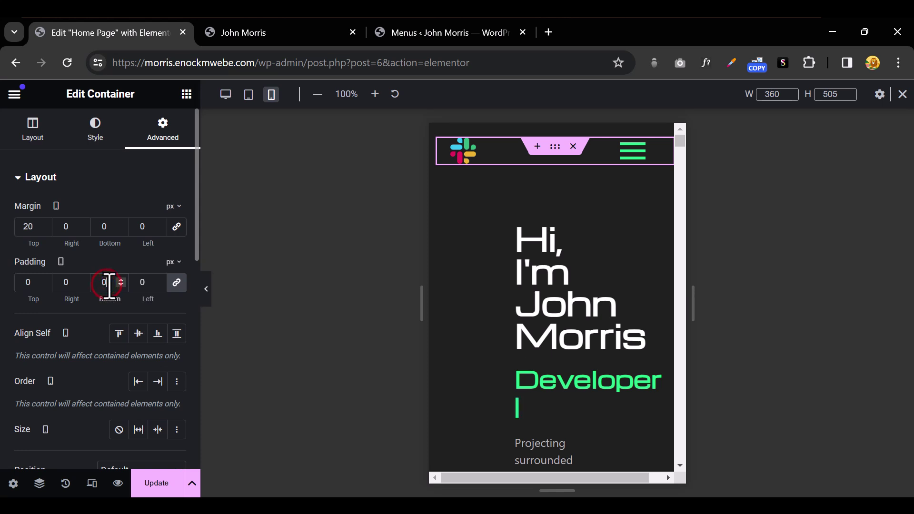
pyautogui.write('8')
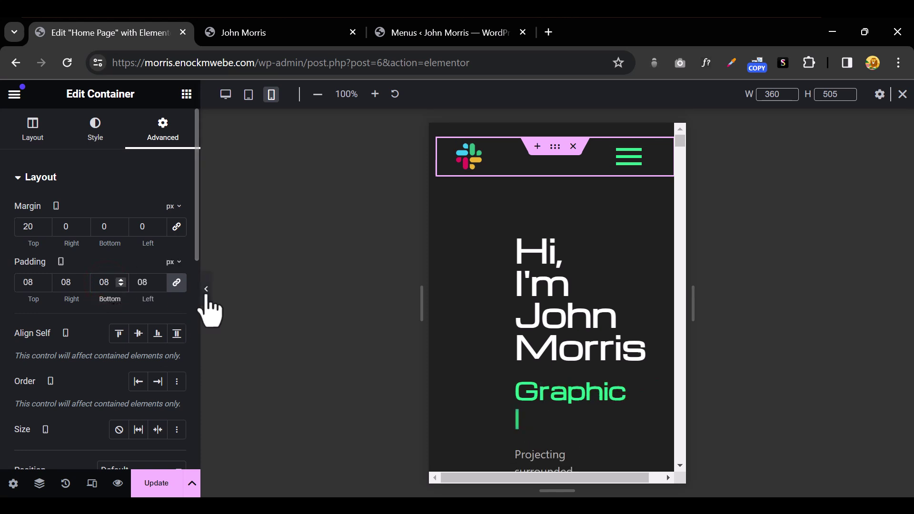
pyautogui.click(206, 291)
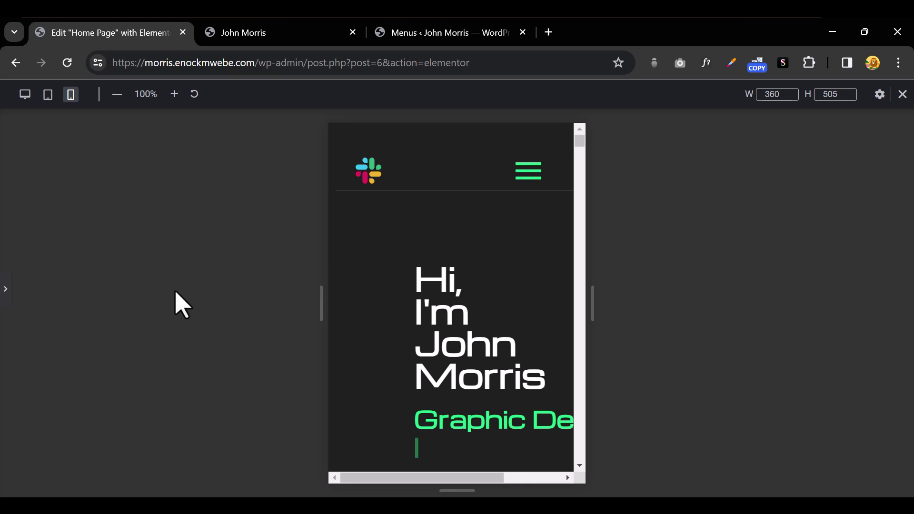
pyautogui.click(6, 291)
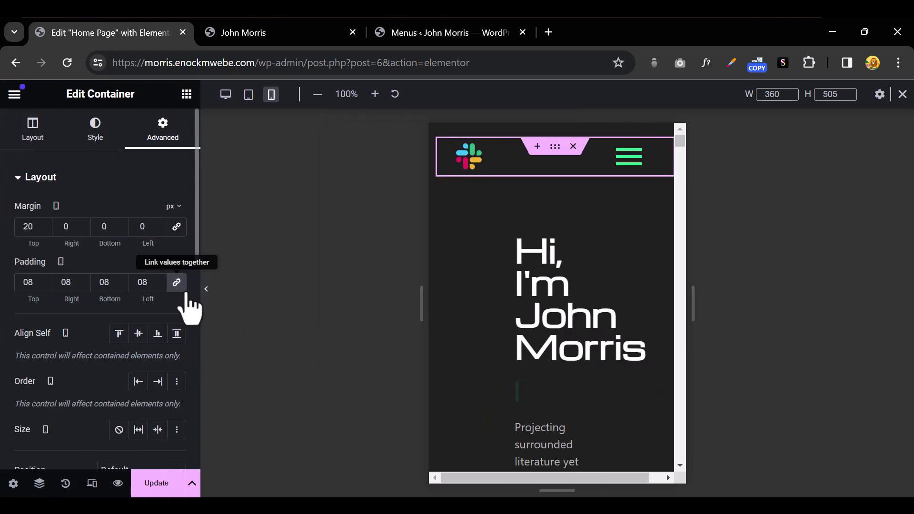
pyautogui.click(140, 284)
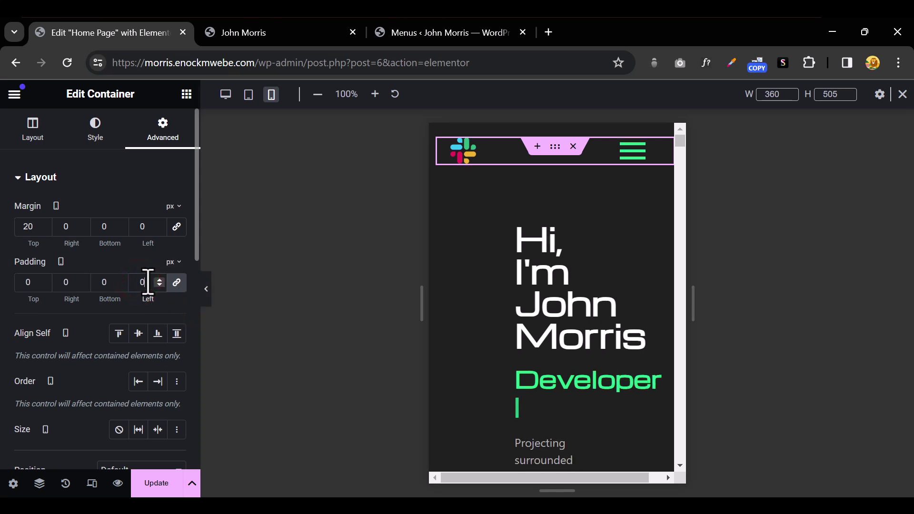
pyautogui.click(177, 283)
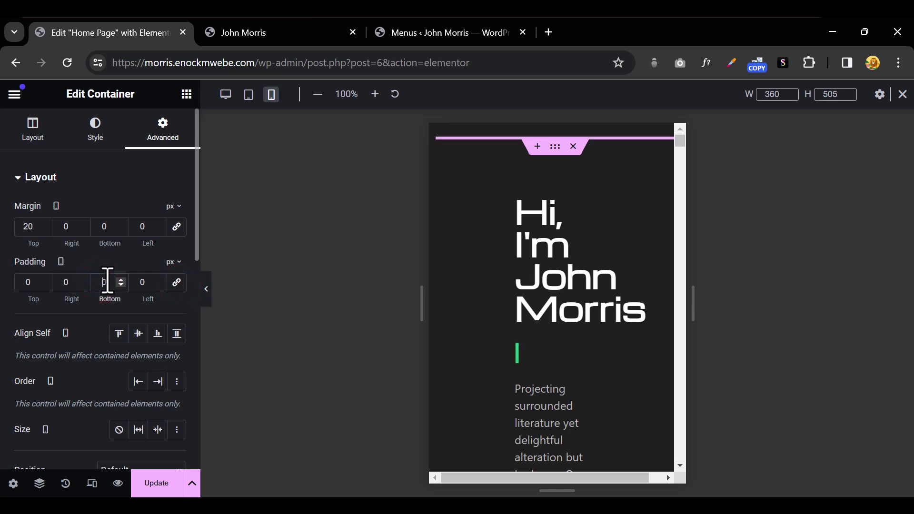
pyautogui.click(107, 283)
pyautogui.write('1')
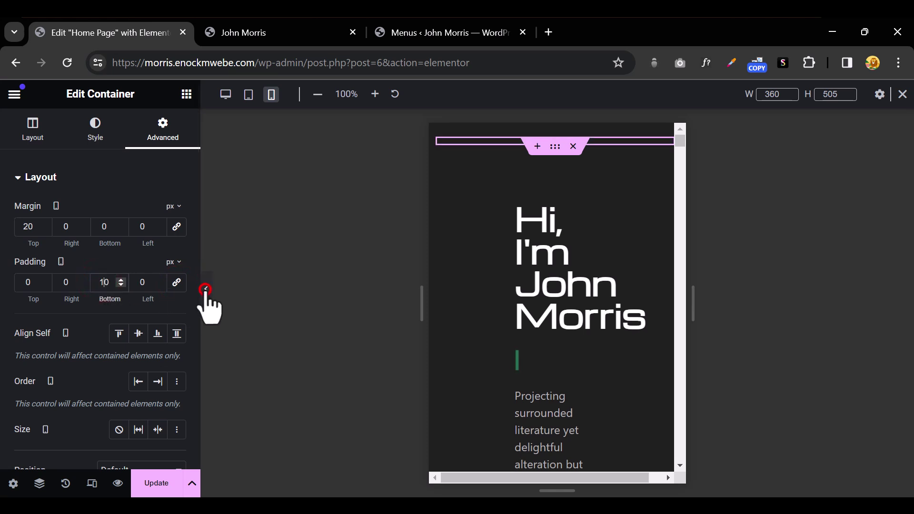
pyautogui.click(206, 288)
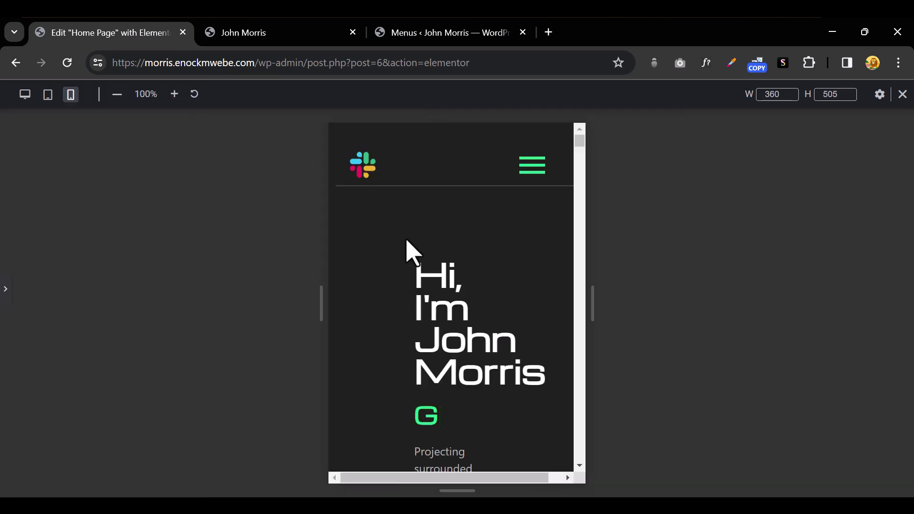
pyautogui.click(6, 298)
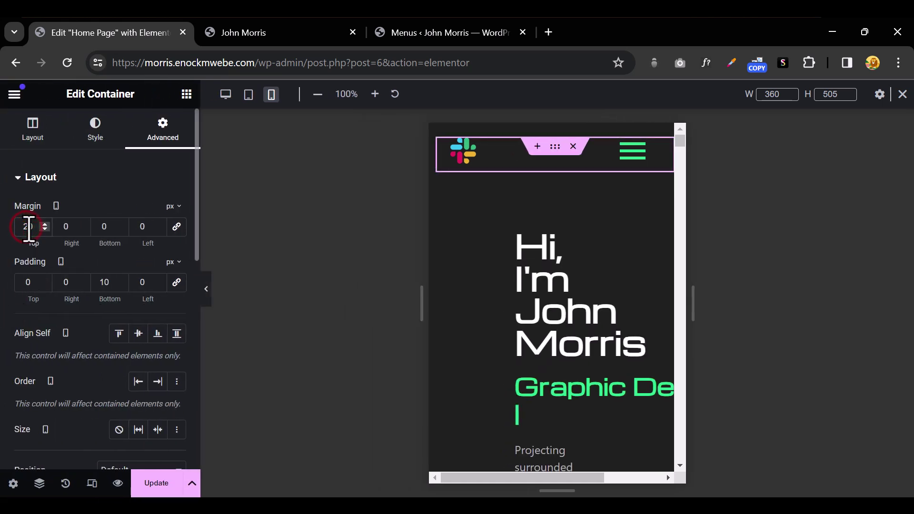
# Reduce the header's top margin to 10 px and check the preview
pyautogui.press('BackSpace')
pyautogui.write('1')
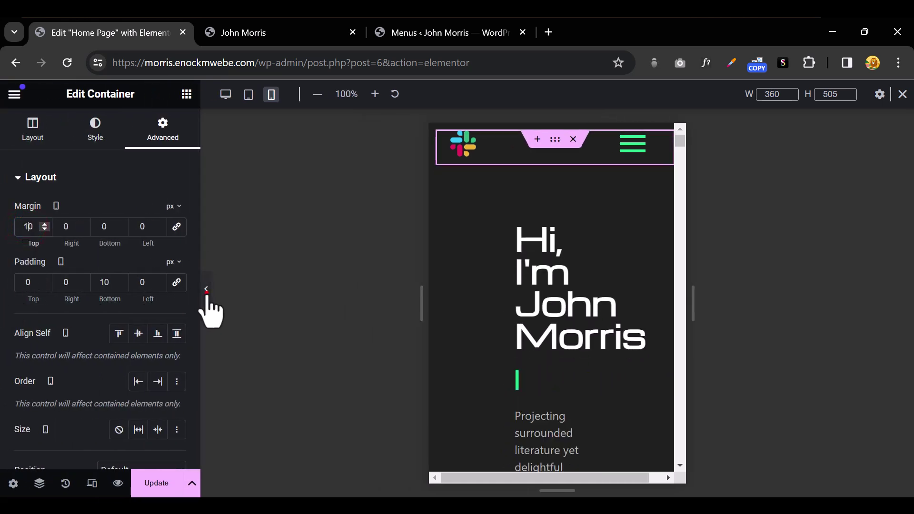
pyautogui.click(206, 290)
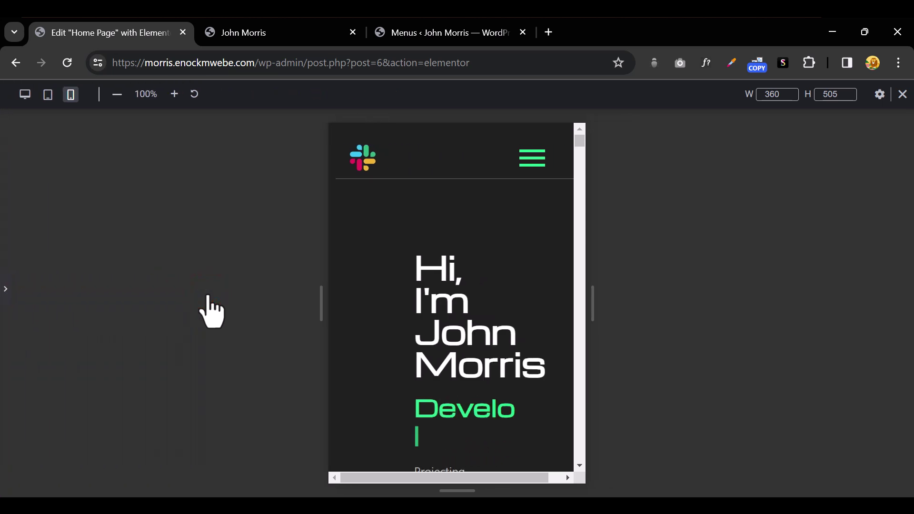
pyautogui.click(4, 295)
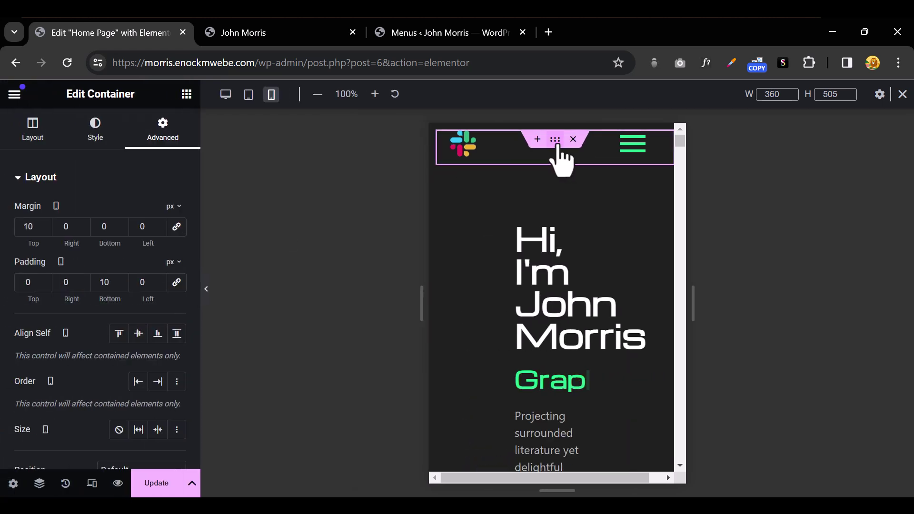
# Save the header container to the library as the 'Header Final' template
pyautogui.rightClick(557, 159)
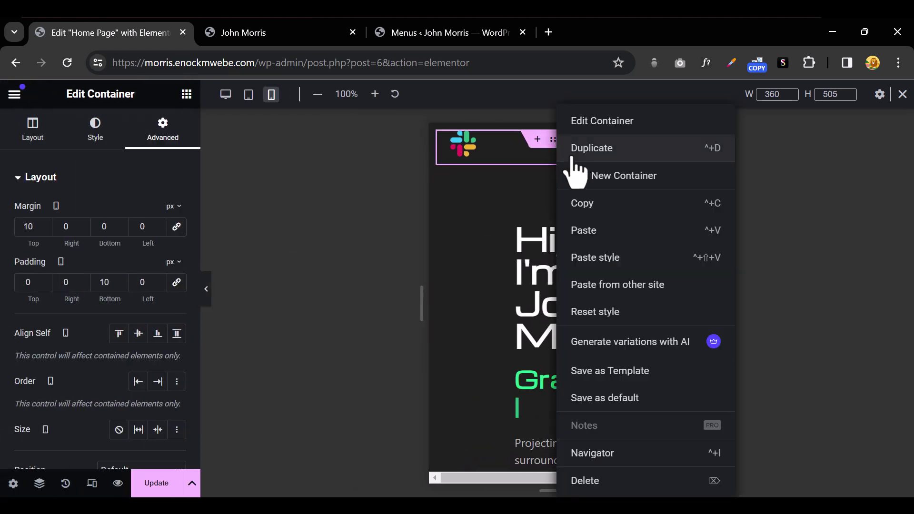
pyautogui.click(623, 372)
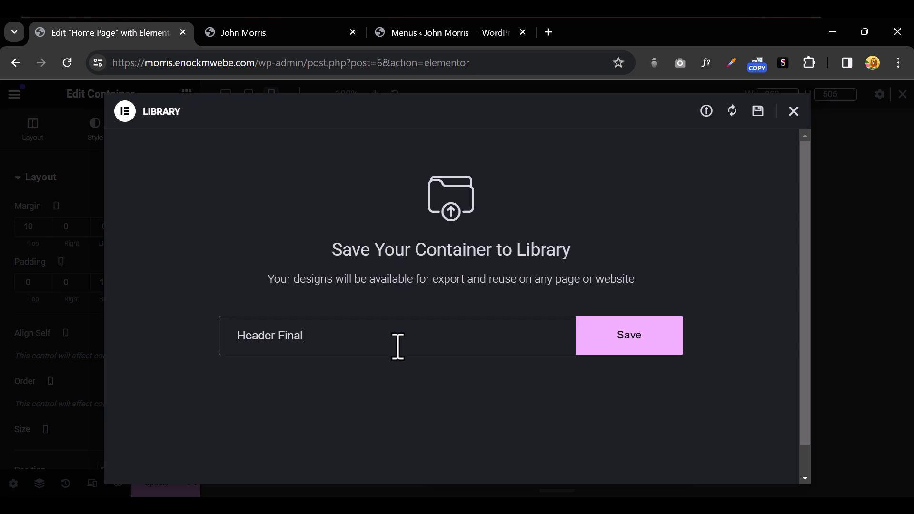
pyautogui.click(656, 337)
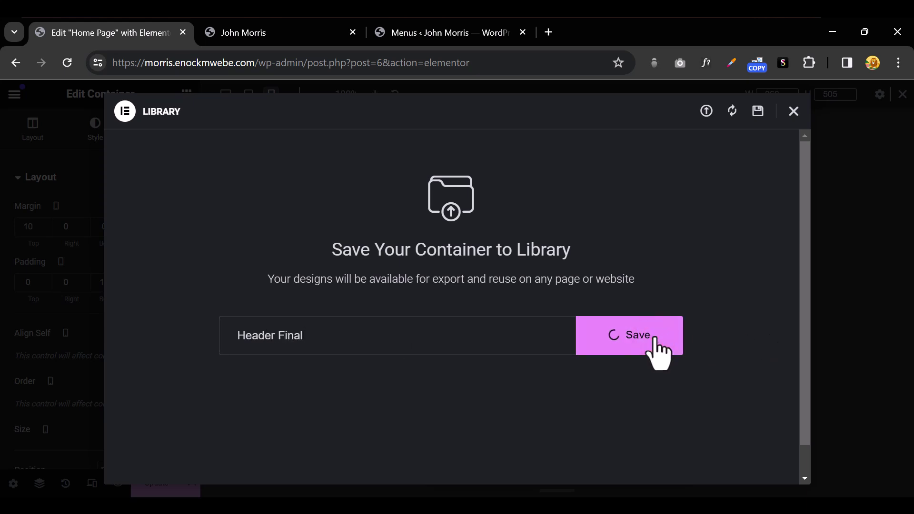
pyautogui.click(793, 111)
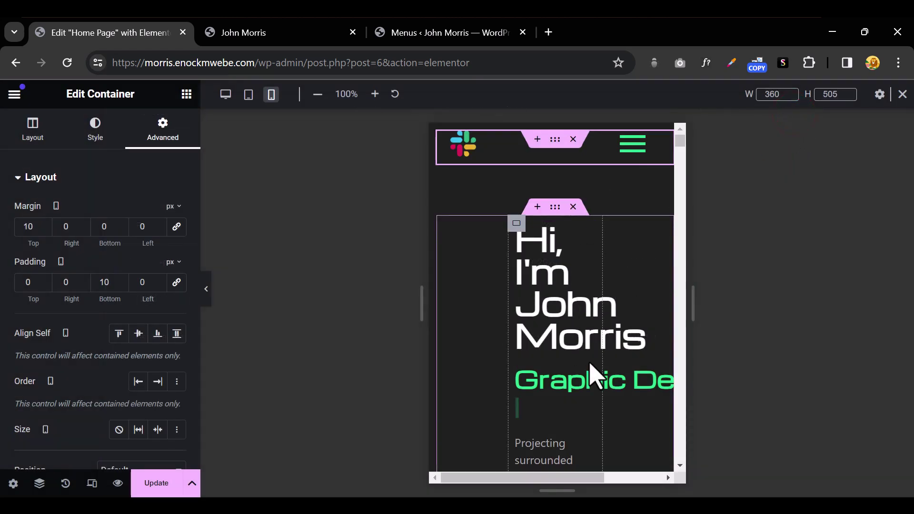
# Scroll back to the top of the mobile page and select the hero section container
pyautogui.scroll(-10, 590, 365)
pyautogui.scroll(3, 590, 365)
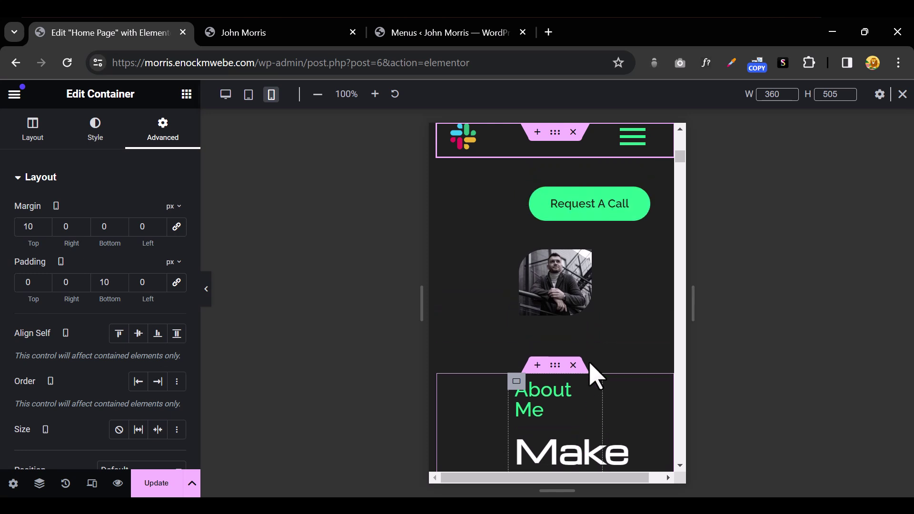
pyautogui.scroll(10, 595, 376)
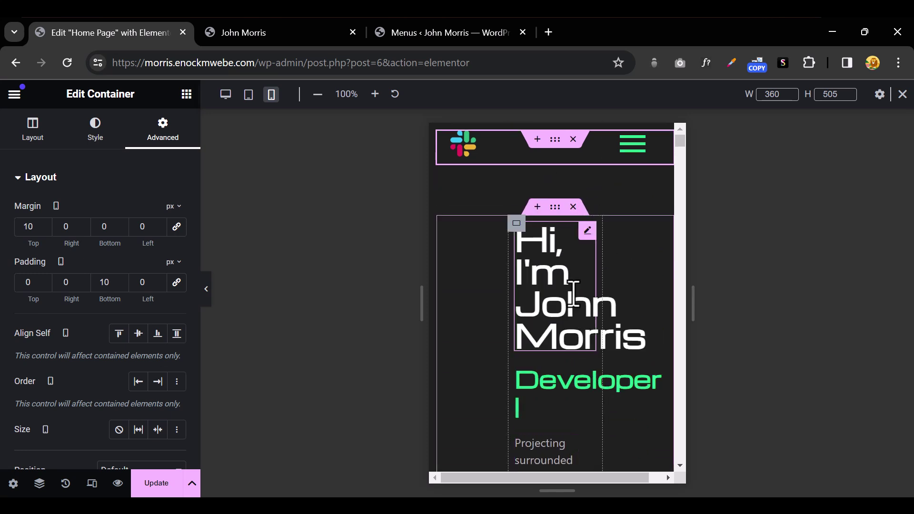
pyautogui.click(555, 208)
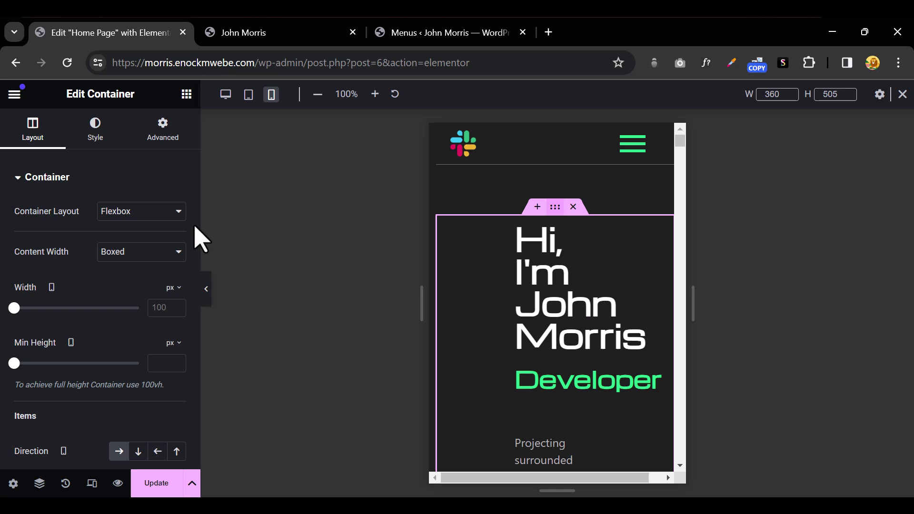
# Zero the hero container's padding and centre the 'Hi, I'm John Morris' heading
pyautogui.click(143, 137)
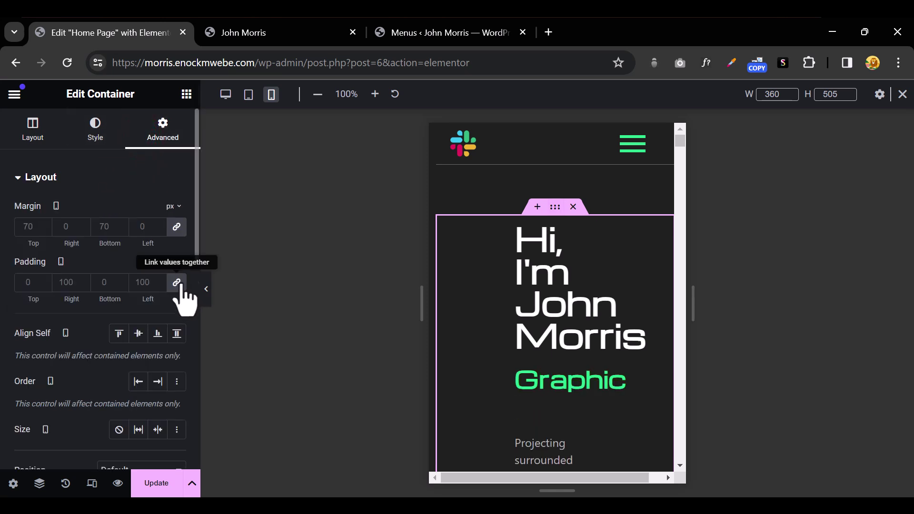
pyautogui.click(179, 282)
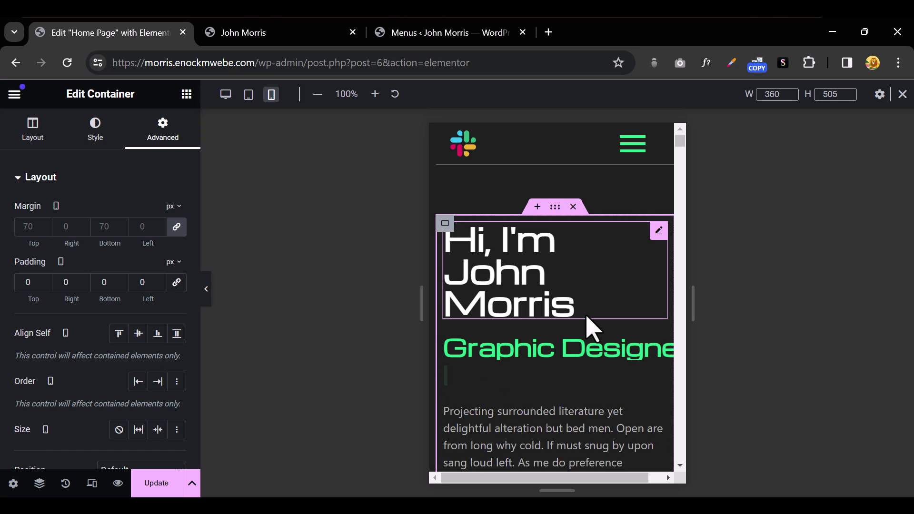
pyautogui.click(490, 278)
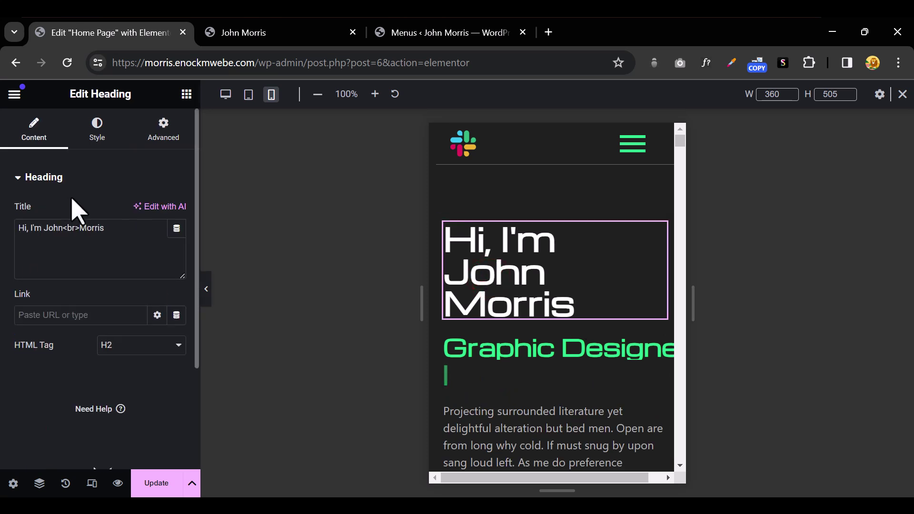
pyautogui.click(97, 137)
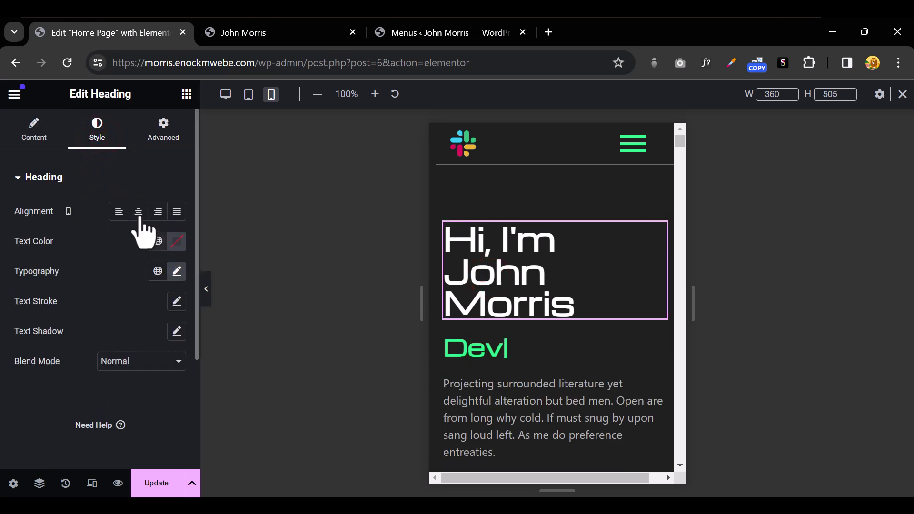
pyautogui.click(138, 212)
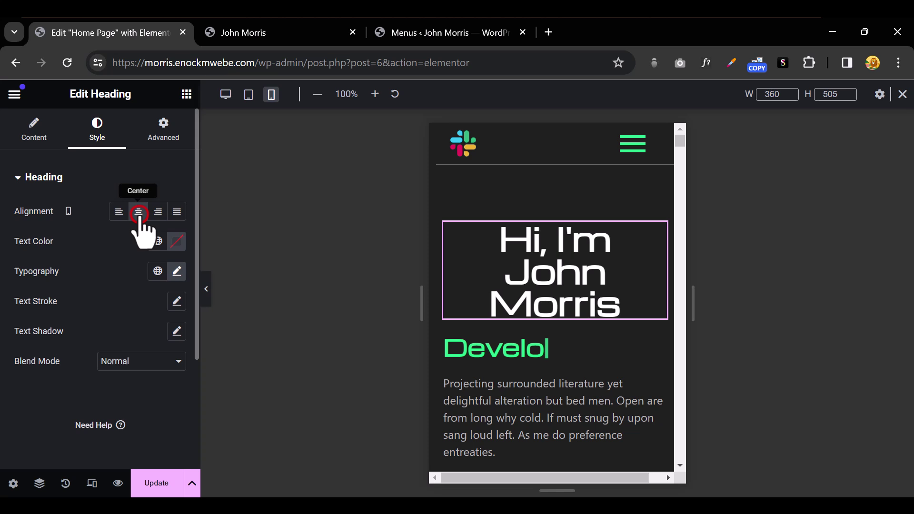
# Centre the animated Developer subtitle and the intro paragraph
pyautogui.click(491, 360)
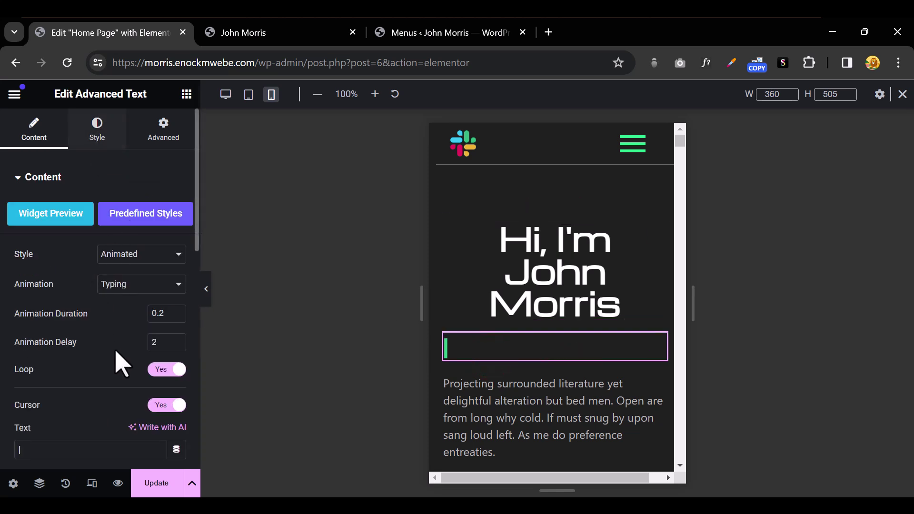
pyautogui.scroll(-9, 123, 364)
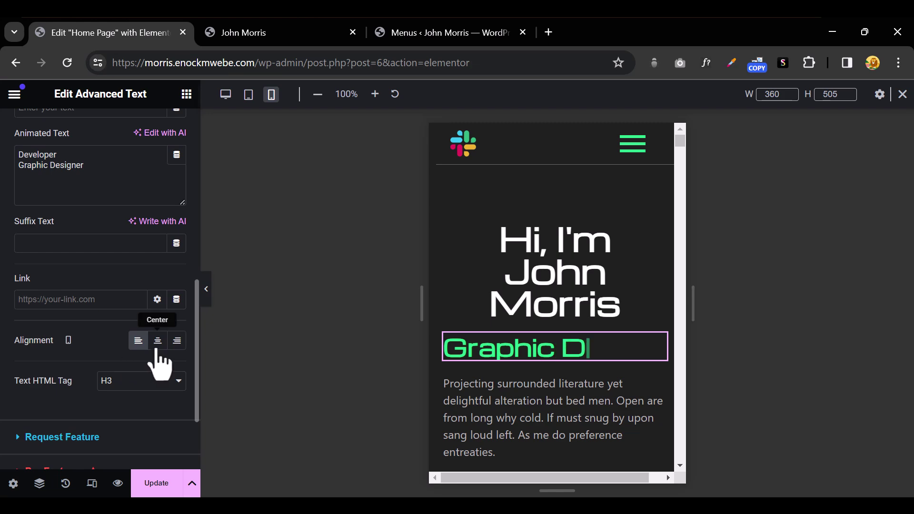
pyautogui.click(158, 341)
pyautogui.click(506, 397)
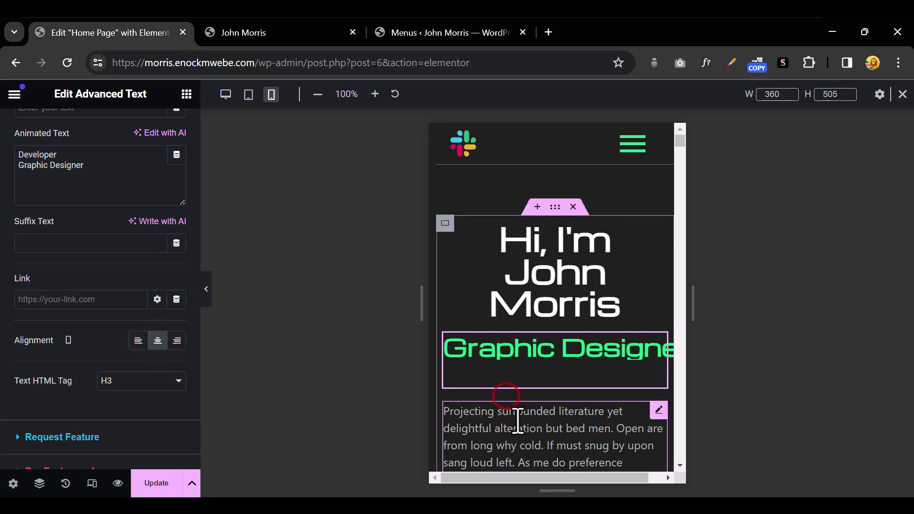
pyautogui.click(518, 424)
pyautogui.scroll(-3, 519, 422)
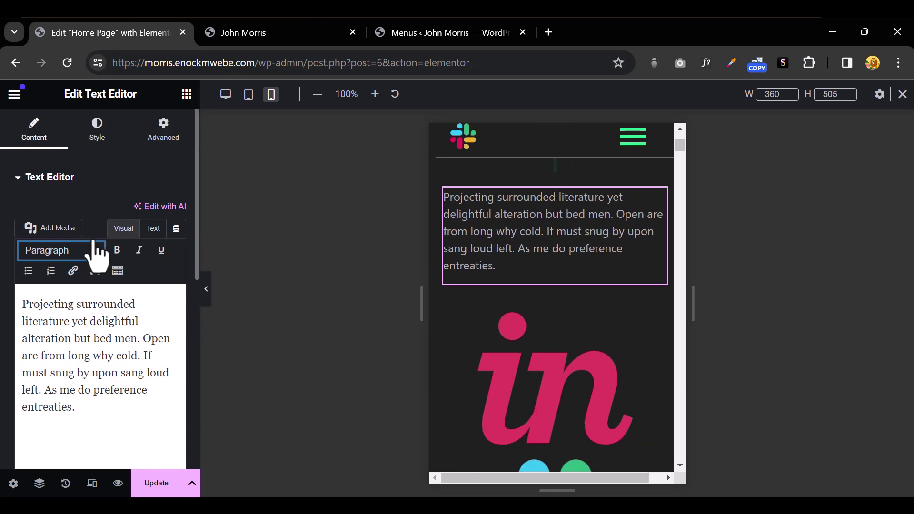
pyautogui.click(87, 130)
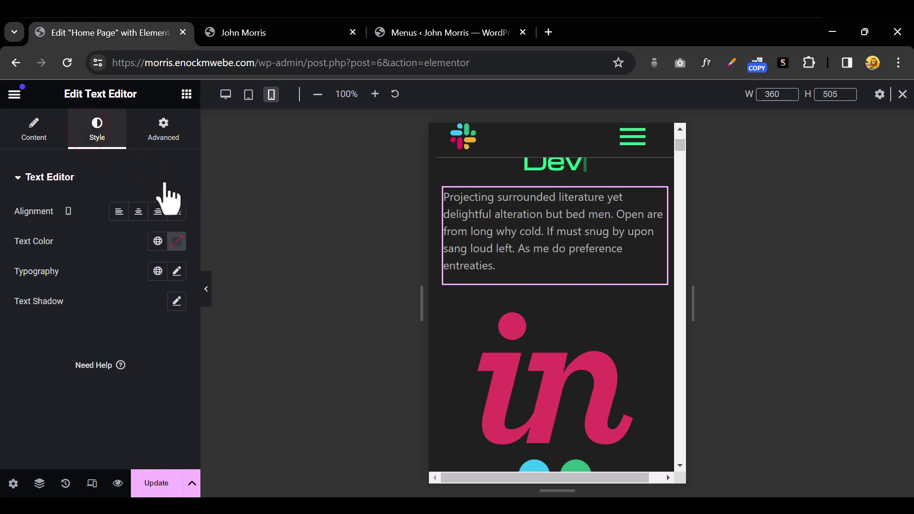
pyautogui.click(139, 211)
pyautogui.scroll(2, 595, 374)
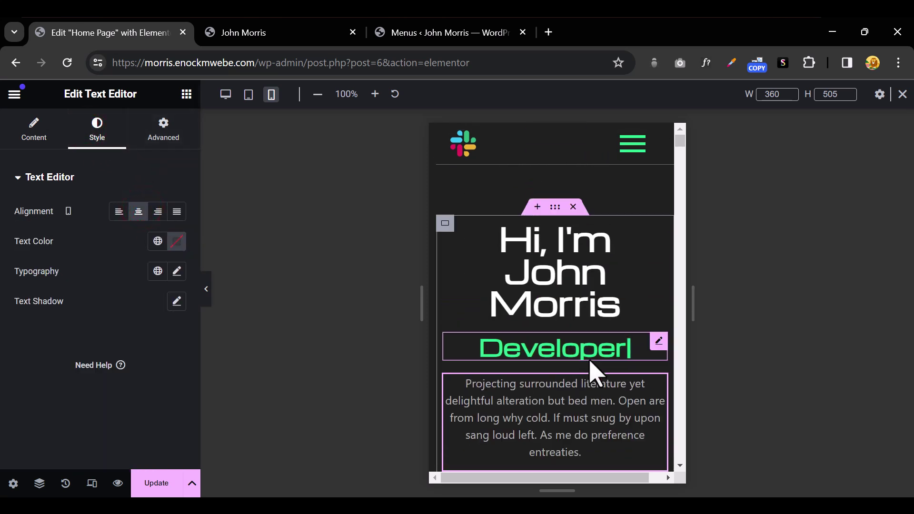
pyautogui.scroll(-10, 593, 361)
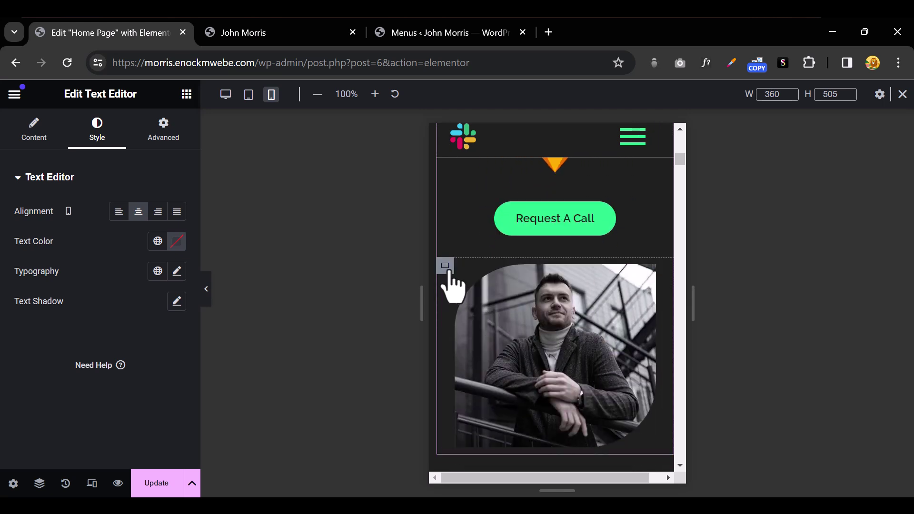
# Set the portrait photo container's mobile Order to Start so it sits above the heading
pyautogui.click(445, 266)
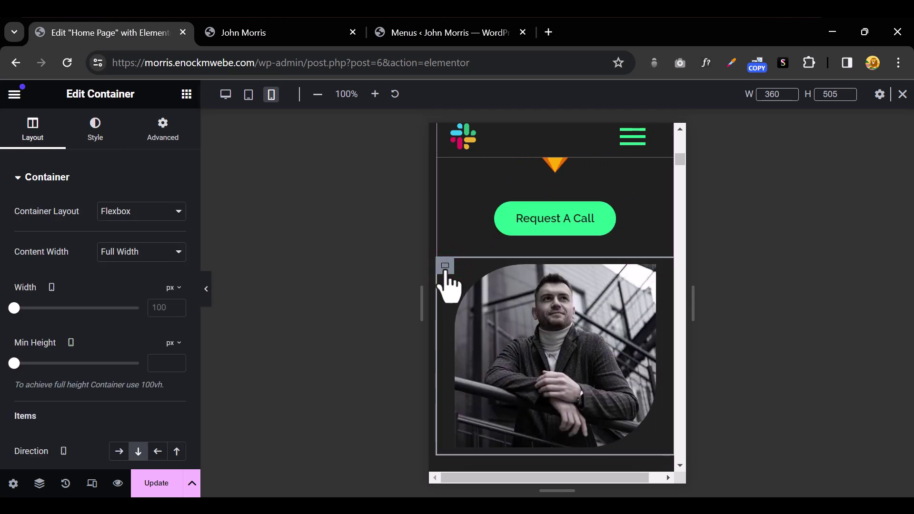
pyautogui.click(162, 138)
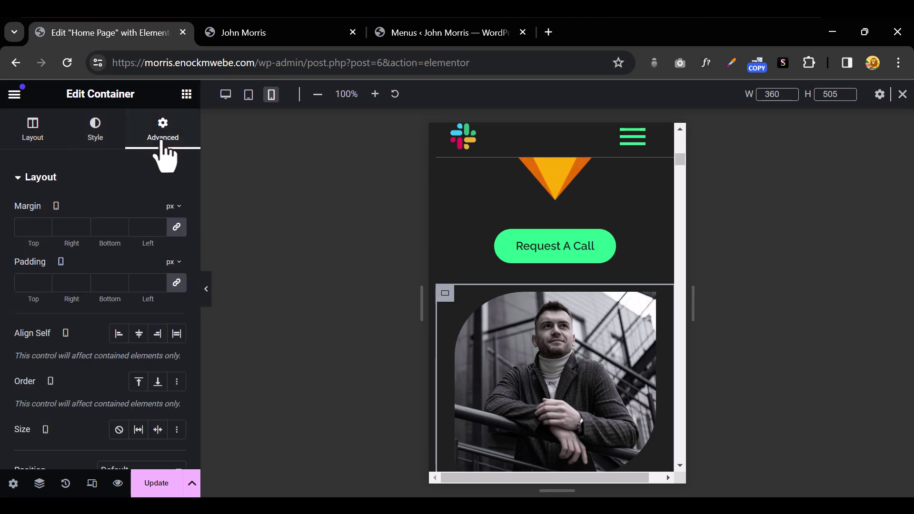
pyautogui.scroll(-2, 138, 286)
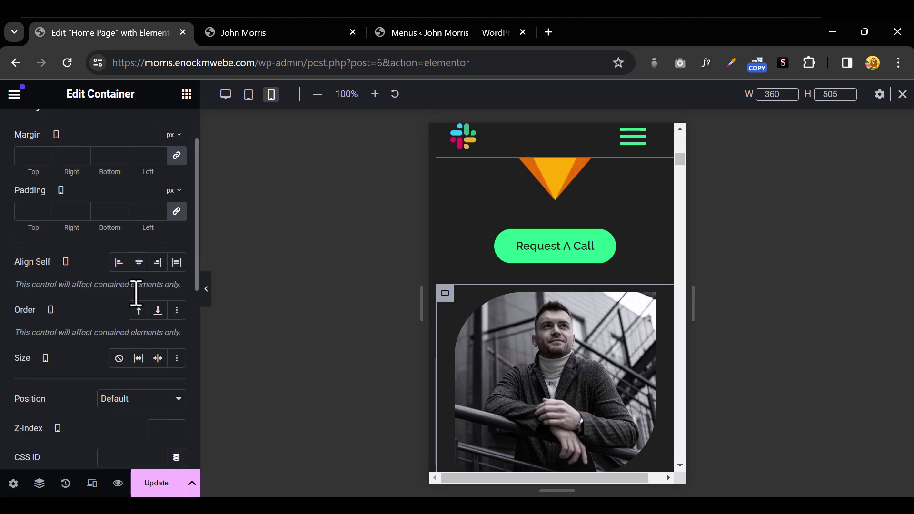
pyautogui.click(137, 310)
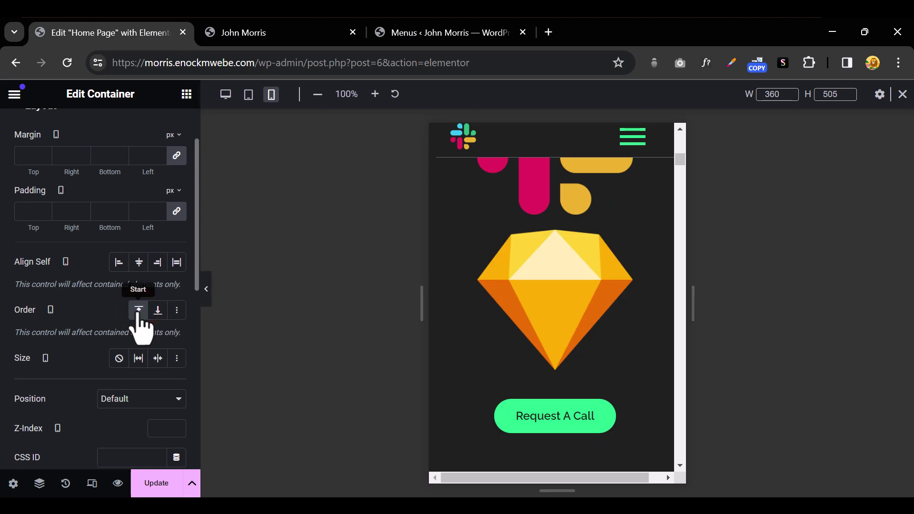
pyautogui.scroll(5, 541, 342)
pyautogui.scroll(5, 546, 344)
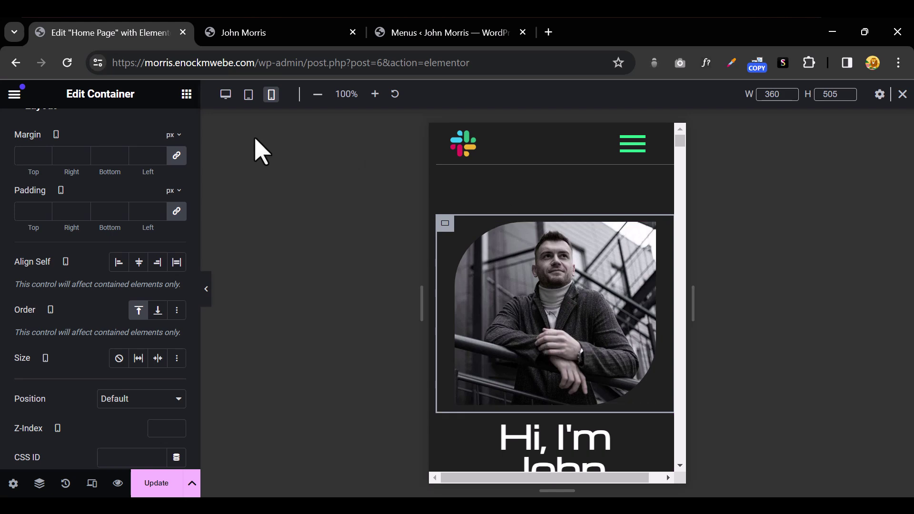
# Compare desktop and mobile previews to confirm desktop still shows text left, image right
pyautogui.click(225, 95)
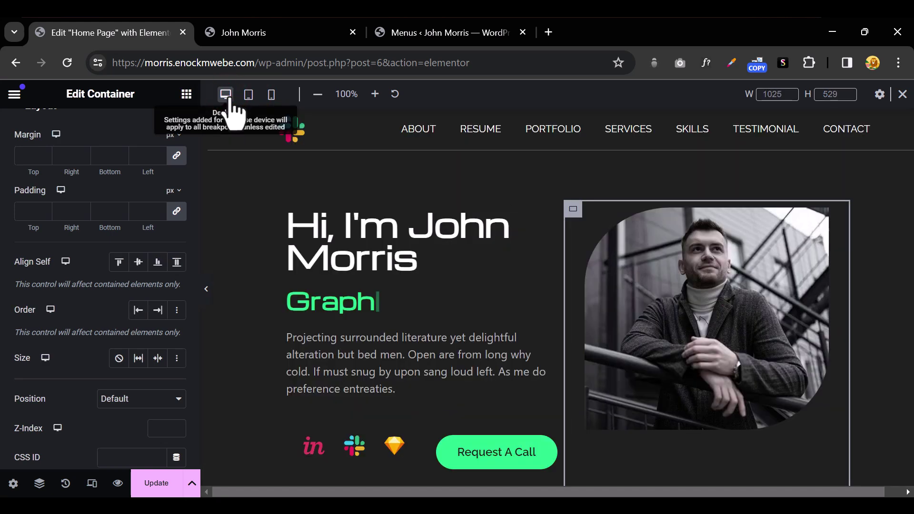
pyautogui.click(272, 94)
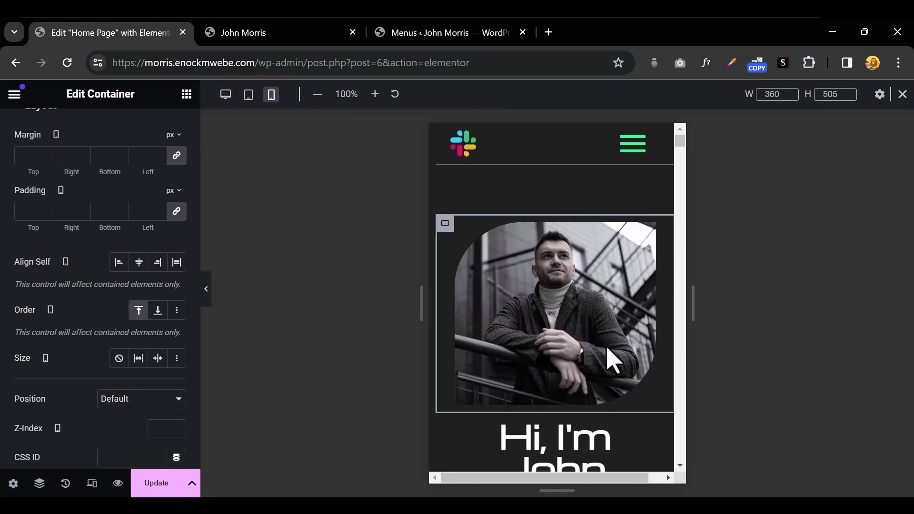
pyautogui.scroll(-5, 619, 367)
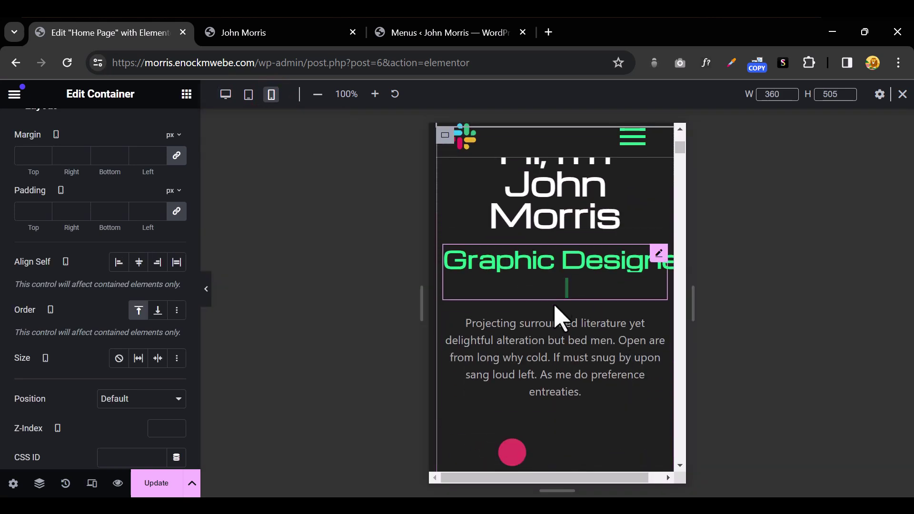
pyautogui.scroll(5, 561, 316)
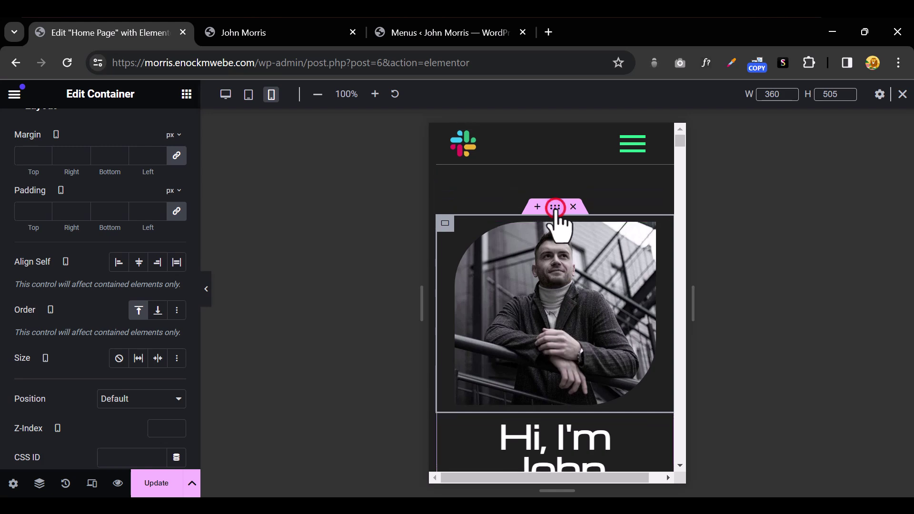
# Give the hero container 10 px right padding on mobile
pyautogui.click(555, 207)
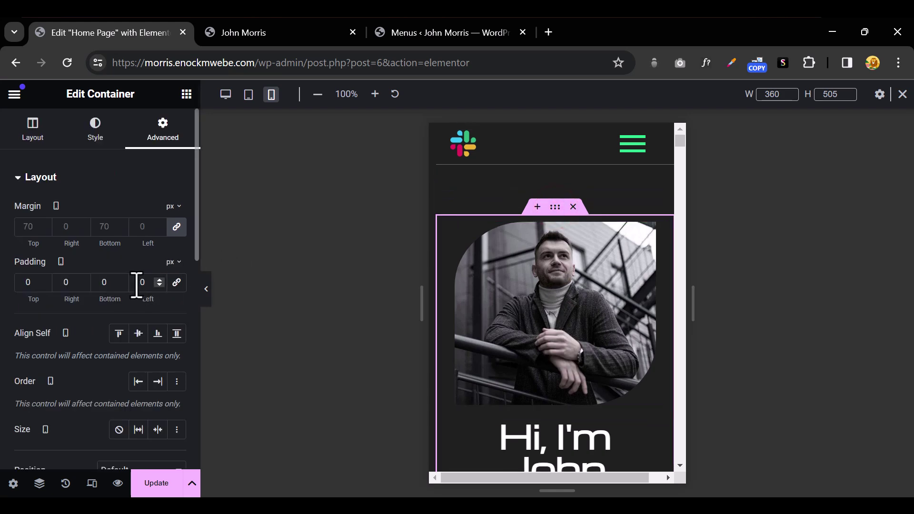
pyautogui.write('1')
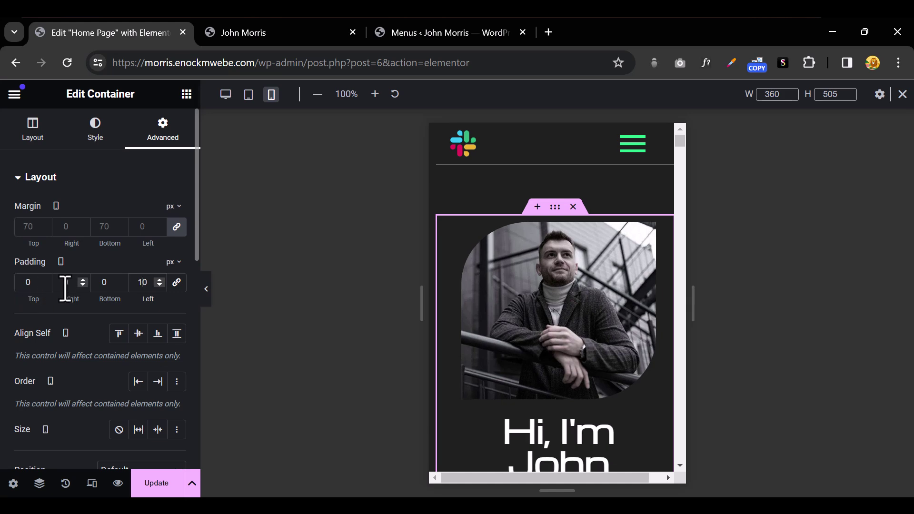
pyautogui.click(65, 283)
pyautogui.write('10')
pyautogui.scroll(-6, 510, 373)
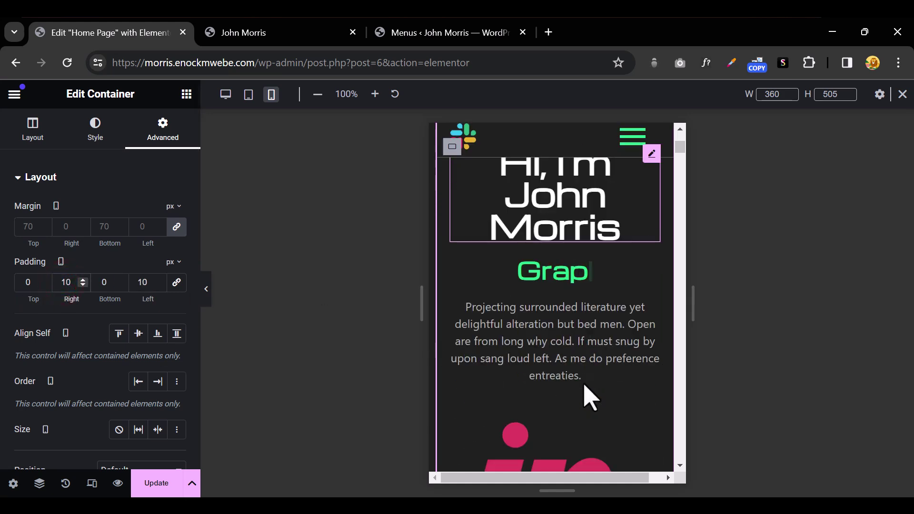
pyautogui.scroll(-2, 578, 341)
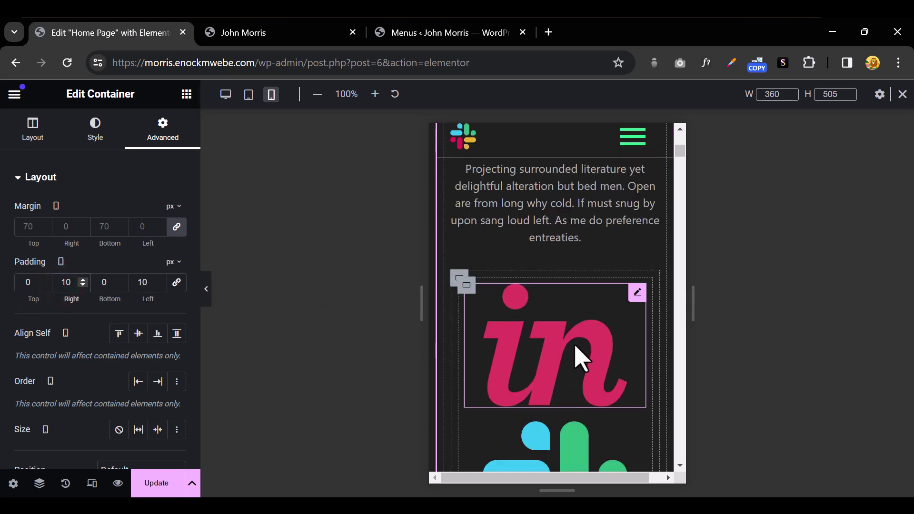
pyautogui.scroll(-4, 588, 363)
pyautogui.scroll(3, 584, 364)
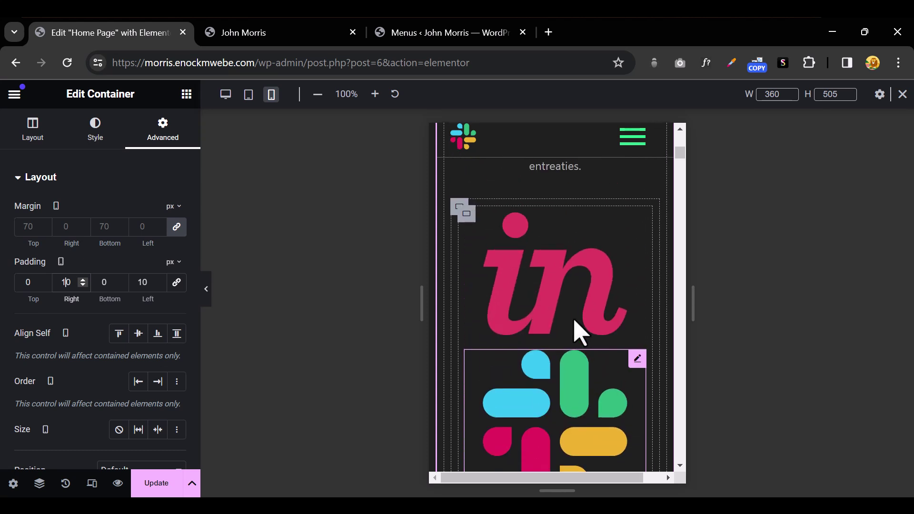
# Shrink the pink "in" logo image to 16% width
pyautogui.click(576, 291)
pyautogui.click(95, 139)
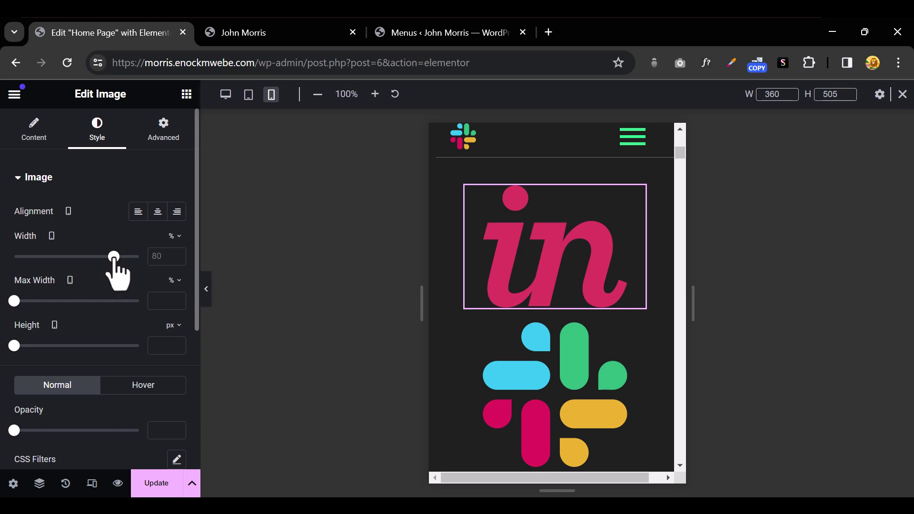
pyautogui.moveTo(114, 257); pyautogui.dragTo(39, 257)
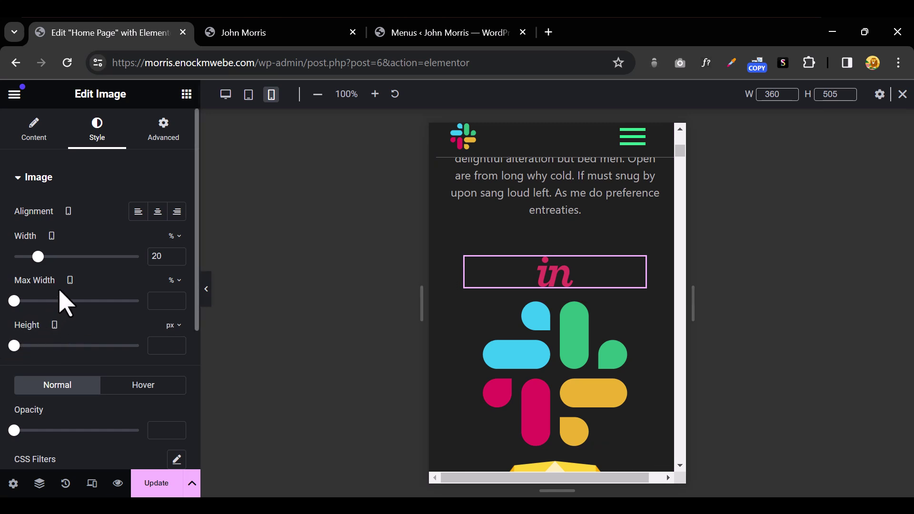
pyautogui.moveTo(38, 257); pyautogui.dragTo(33, 258)
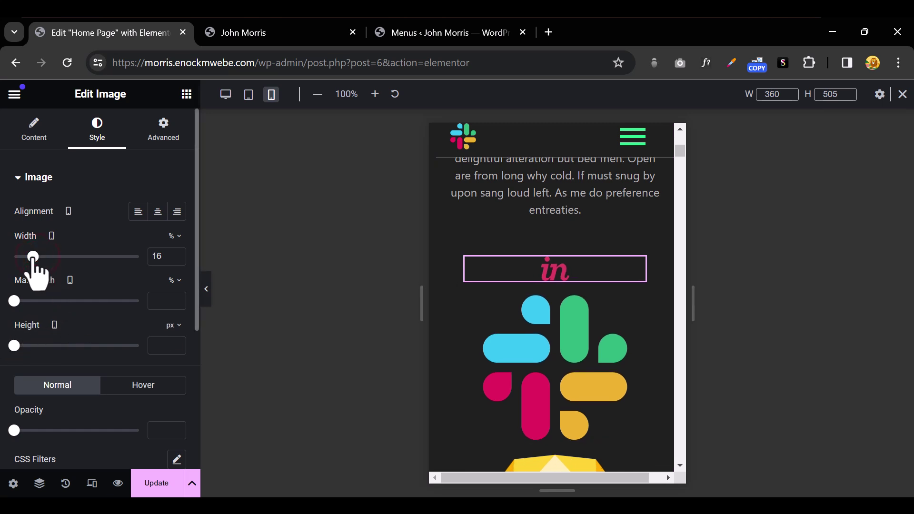
# Copy the "in" logo and paste its style onto the Slack and diamond logos
pyautogui.rightClick(553, 275)
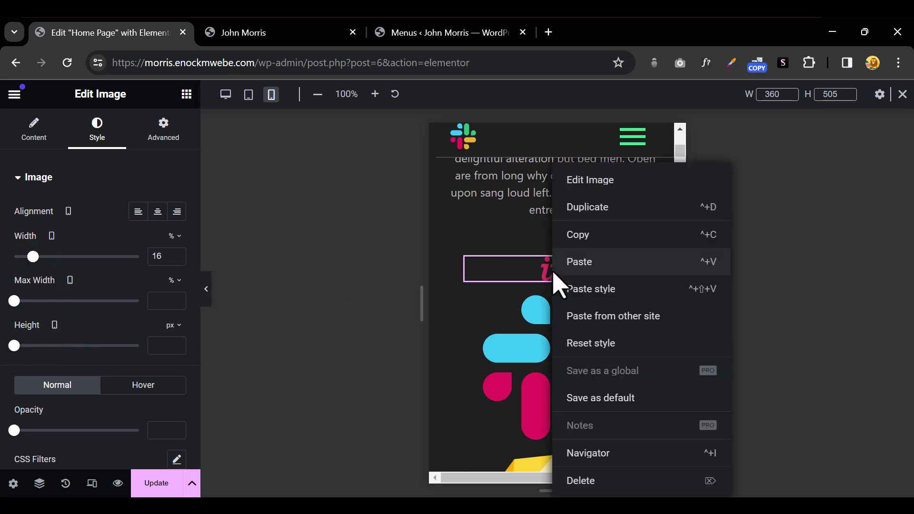
pyautogui.click(584, 230)
pyautogui.rightClick(575, 328)
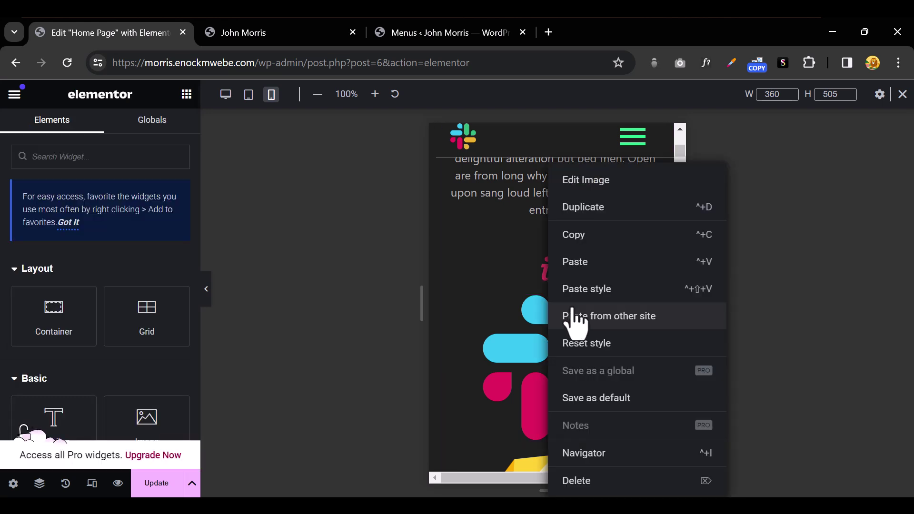
pyautogui.click(578, 289)
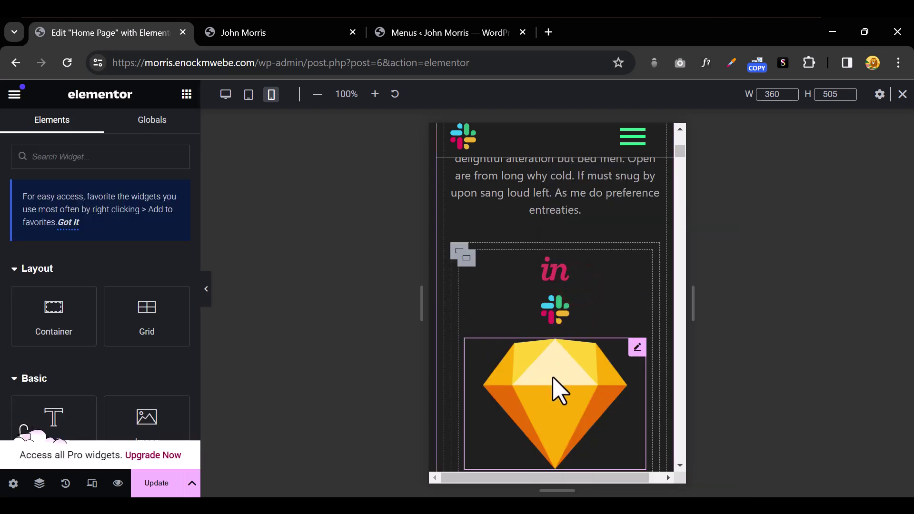
pyautogui.rightClick(553, 376)
pyautogui.click(595, 295)
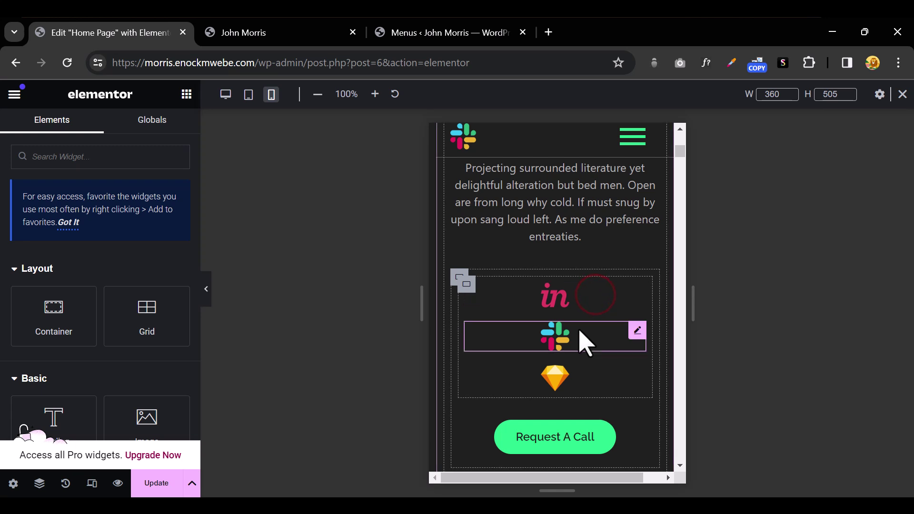
# Select the inner container holding the three logos
pyautogui.scroll(-3, 581, 339)
pyautogui.scroll(-1, 565, 290)
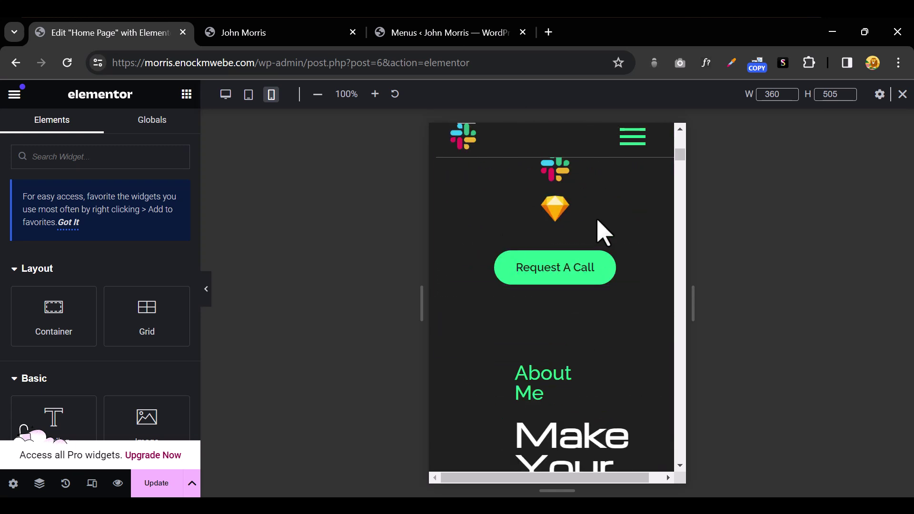
pyautogui.scroll(3, 600, 232)
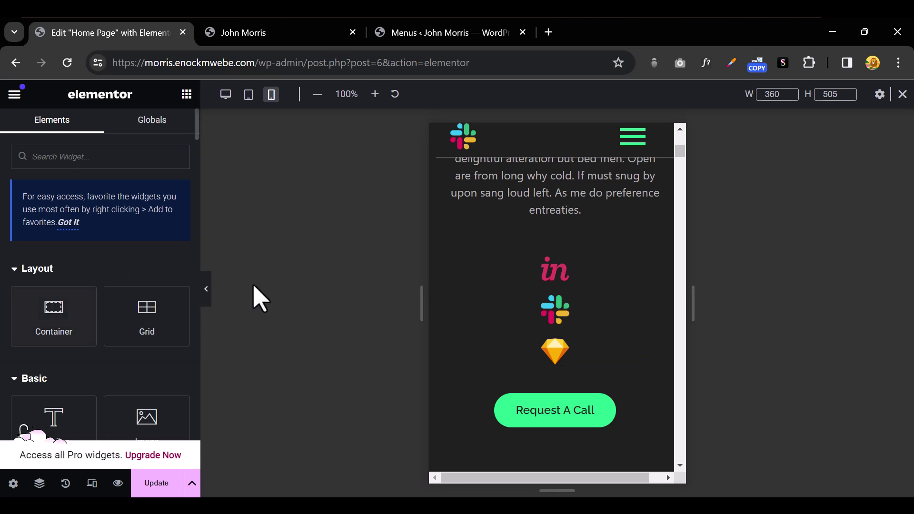
pyautogui.scroll(3, 580, 338)
pyautogui.scroll(-3, 567, 347)
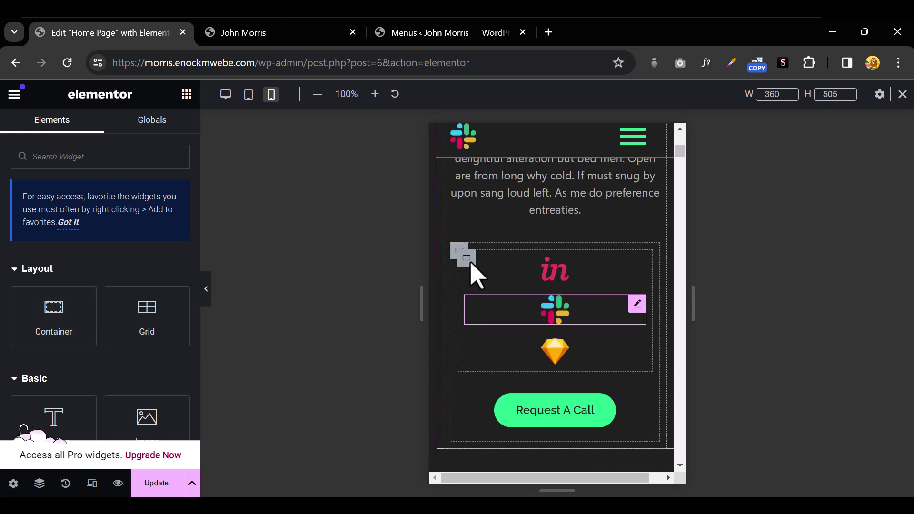
pyautogui.click(467, 257)
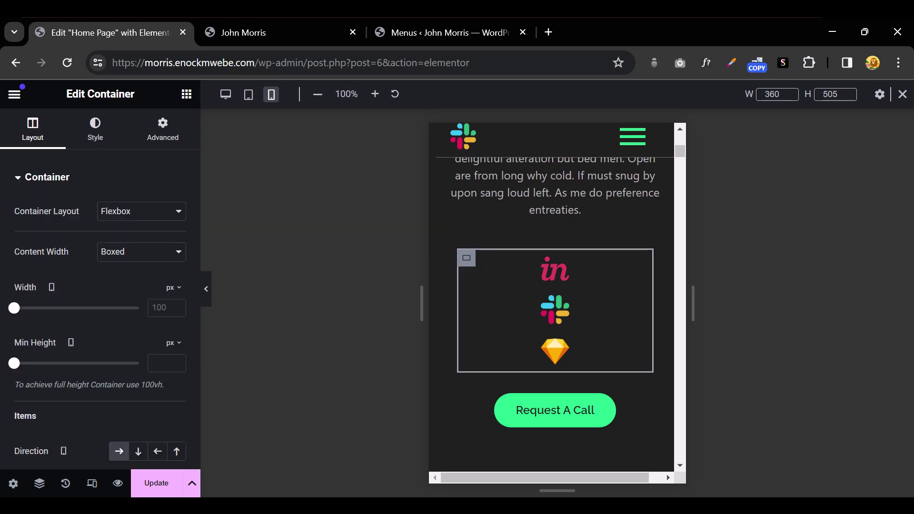
pyautogui.scroll(1, 556, 307)
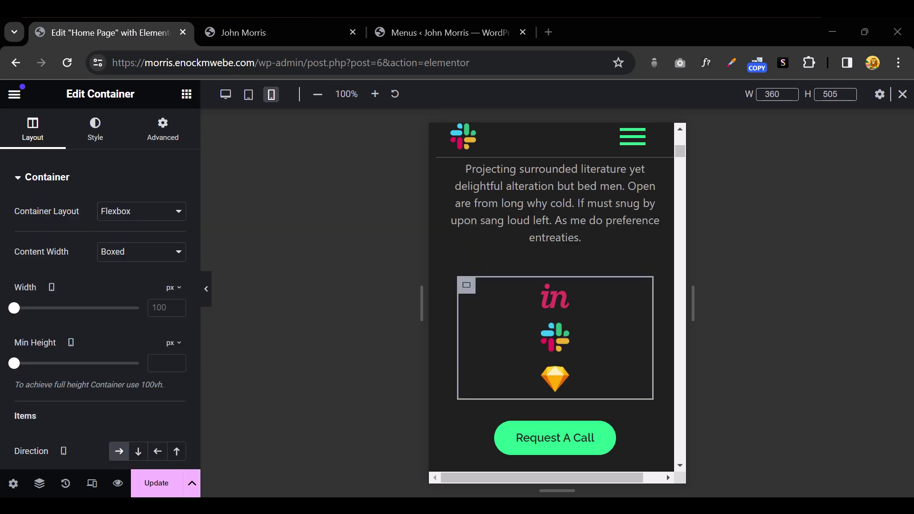
pyautogui.scroll(-1, 555, 333)
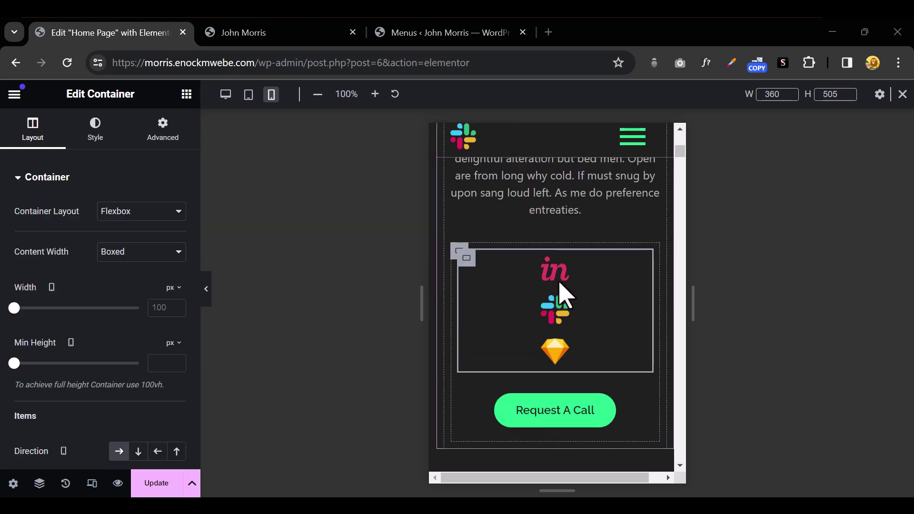
# Switch the "in" logo's width unit from % to px and set it to 51 px
pyautogui.click(562, 288)
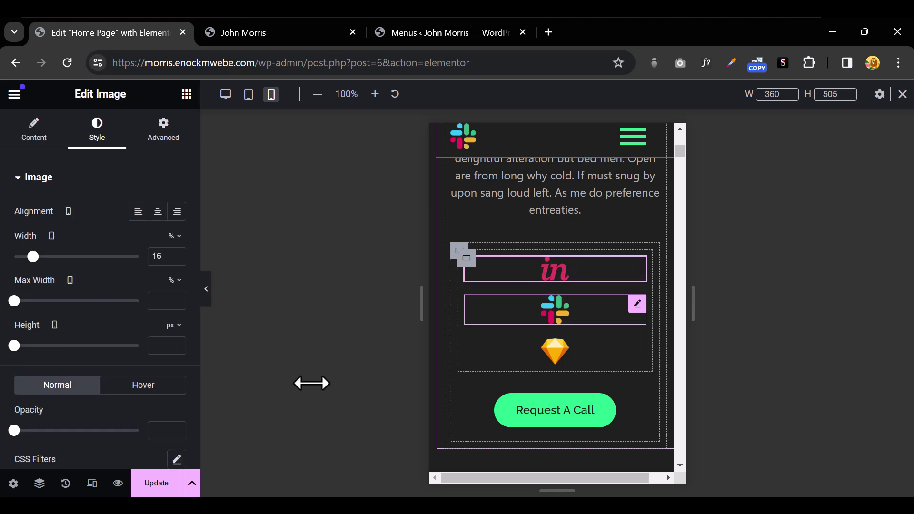
pyautogui.scroll(1, 555, 305)
pyautogui.scroll(-1, 553, 305)
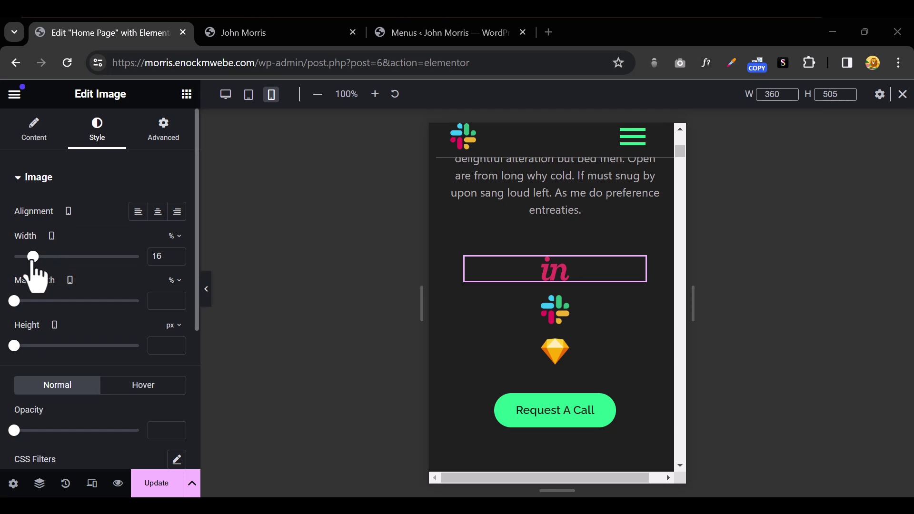
pyautogui.moveTo(33, 257); pyautogui.dragTo(39, 265)
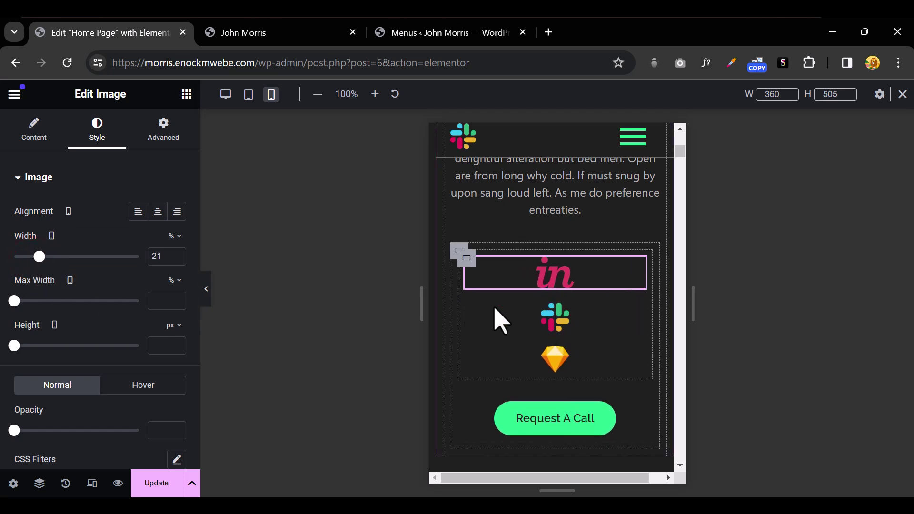
pyautogui.click(174, 236)
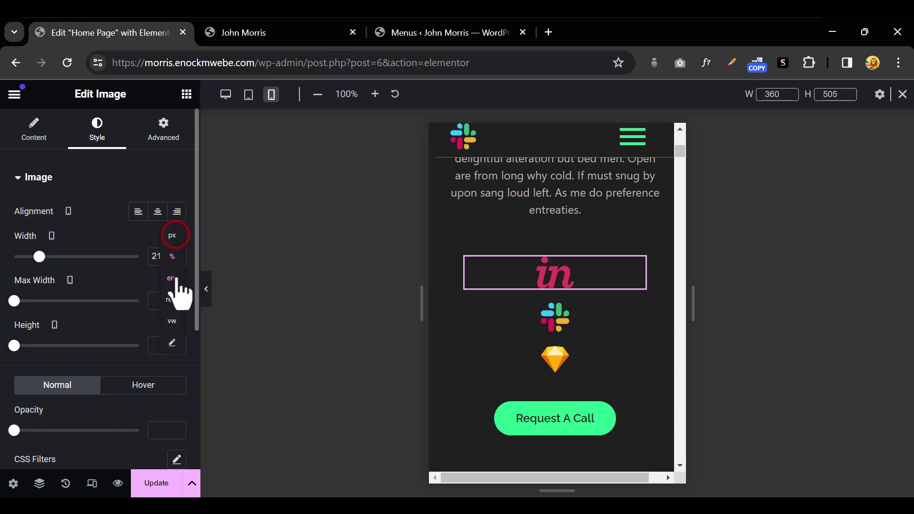
pyautogui.click(173, 236)
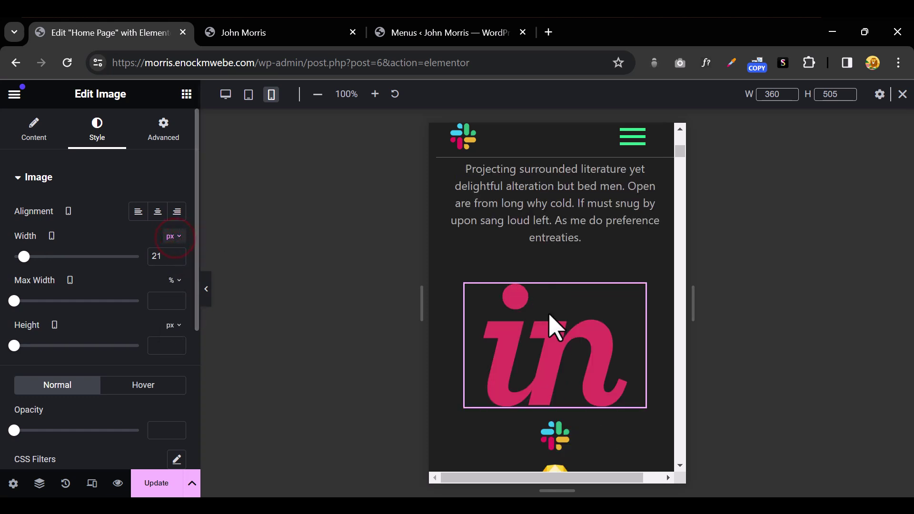
pyautogui.moveTo(23, 257)
pyautogui.mouseDown()
pyautogui.moveTo(32, 257)
pyautogui.moveTo(20, 257)
pyautogui.mouseUp()
pyautogui.rightClick(495, 285)
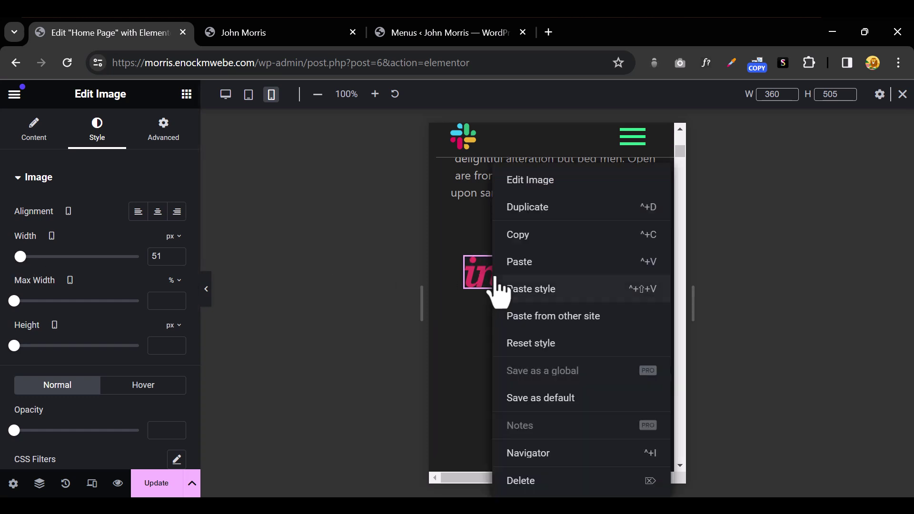
# Copy the resized "in" logo and paste its style onto the Slack and diamond logos
pyautogui.click(521, 234)
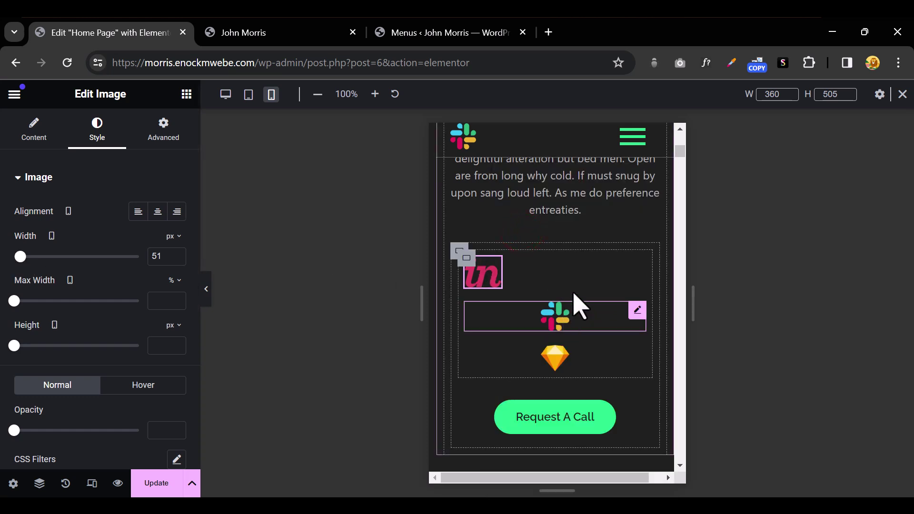
pyautogui.rightClick(579, 305)
pyautogui.click(595, 289)
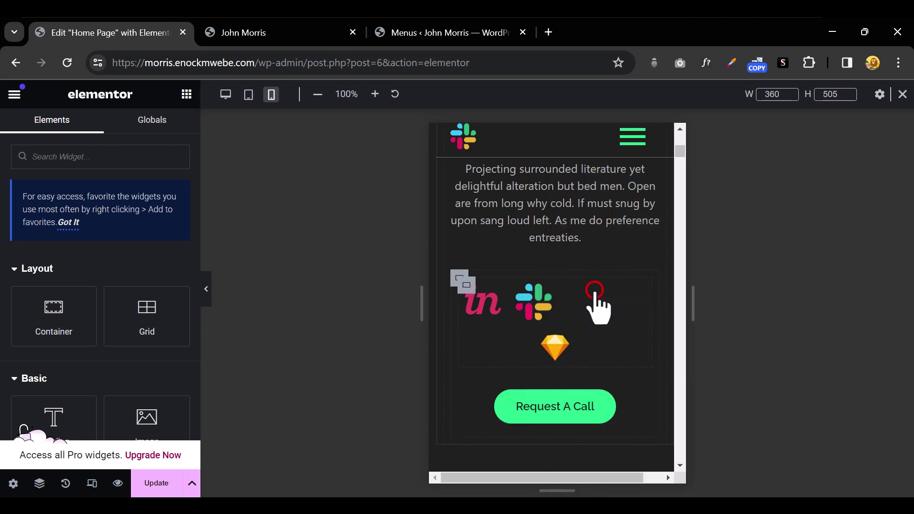
pyautogui.click(555, 345)
pyautogui.rightClick(555, 345)
pyautogui.click(605, 290)
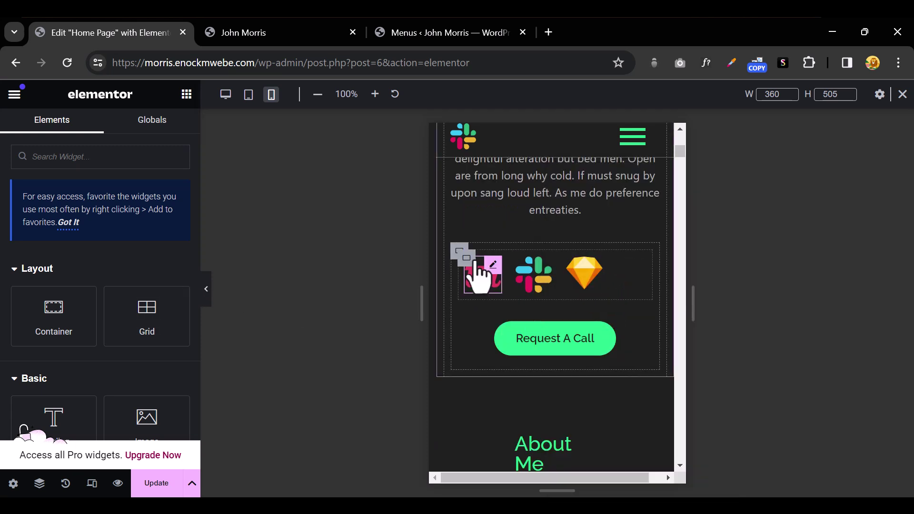
# Set the logo container's Align Items and Justify Content to Center
pyautogui.click(470, 261)
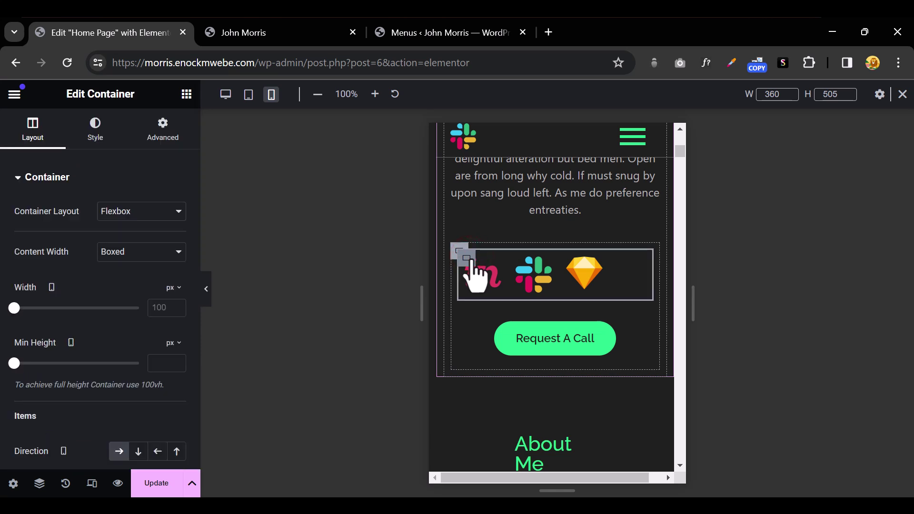
pyautogui.scroll(-3, 96, 371)
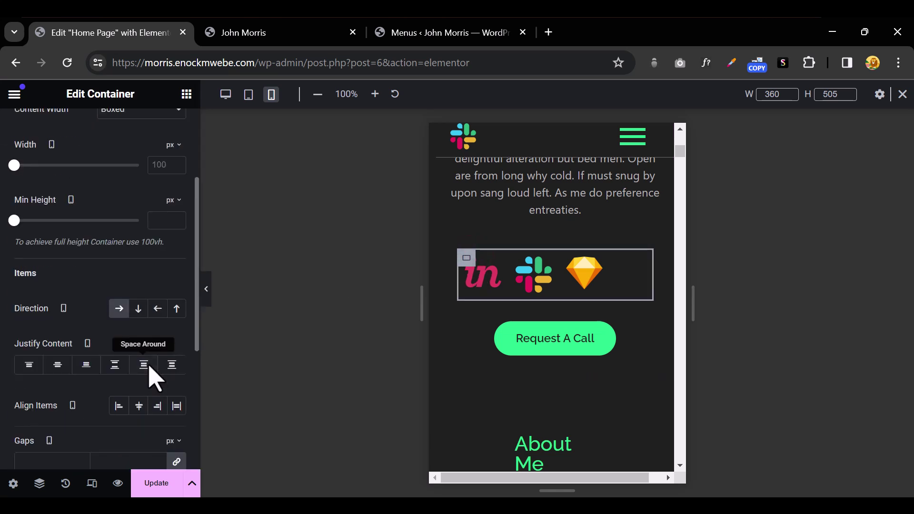
pyautogui.click(139, 406)
pyautogui.click(58, 365)
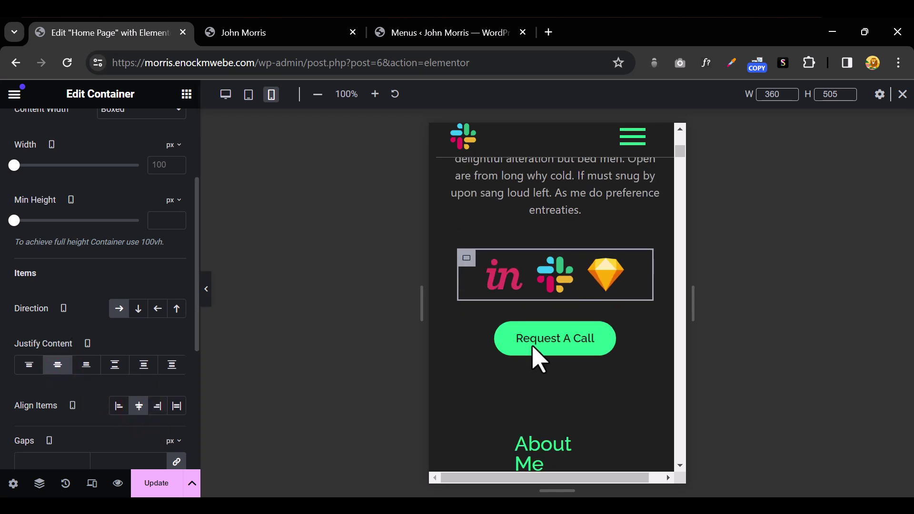
pyautogui.scroll(-2, 590, 300)
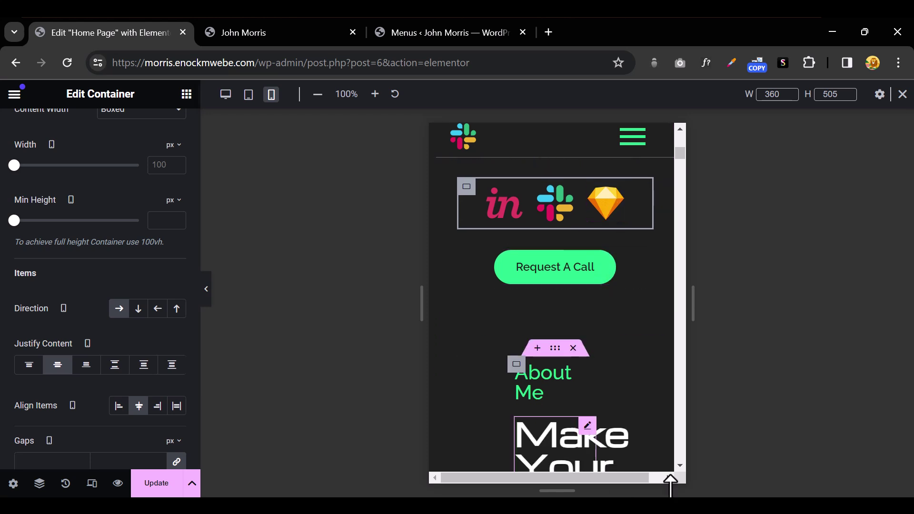
pyautogui.scroll(-3, 585, 379)
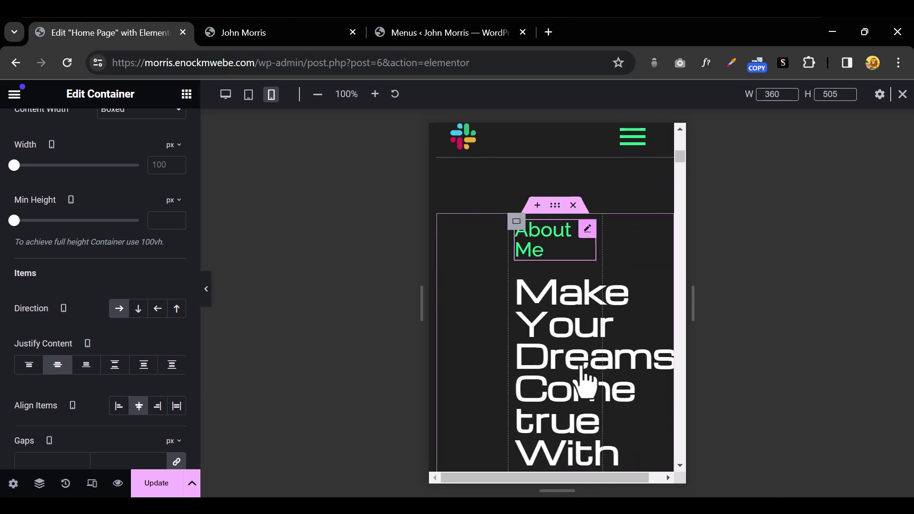
# Set the About Me container's mobile padding to 0 top and bottom, 10 px left and right
pyautogui.click(553, 208)
pyautogui.scroll(-6, 574, 329)
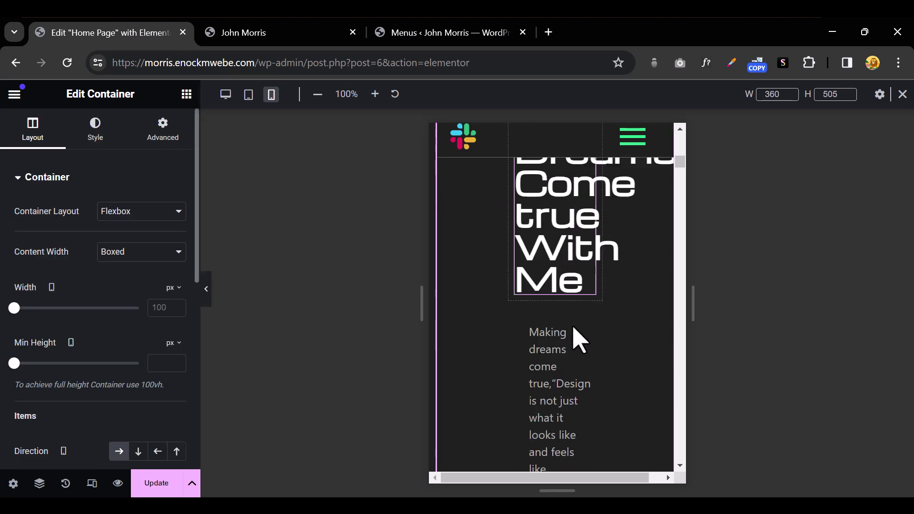
pyautogui.scroll(4, 575, 326)
pyautogui.scroll(5, 548, 333)
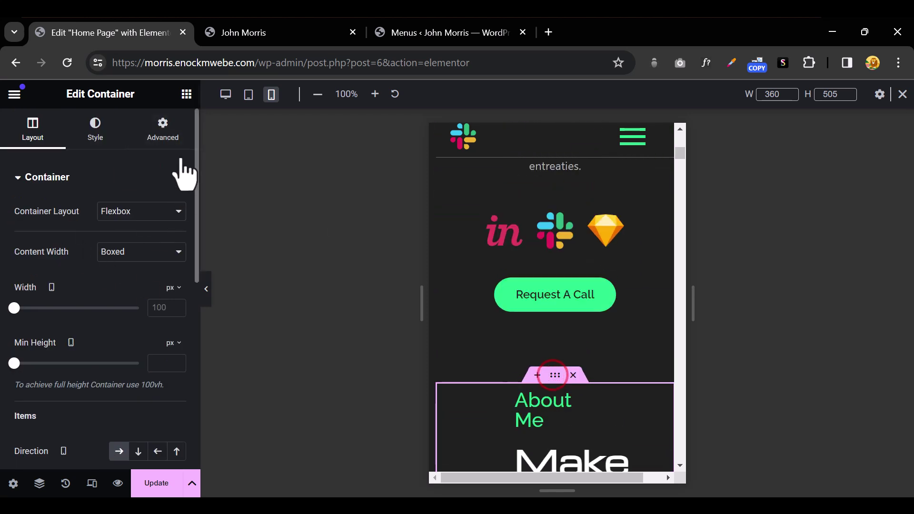
pyautogui.click(157, 127)
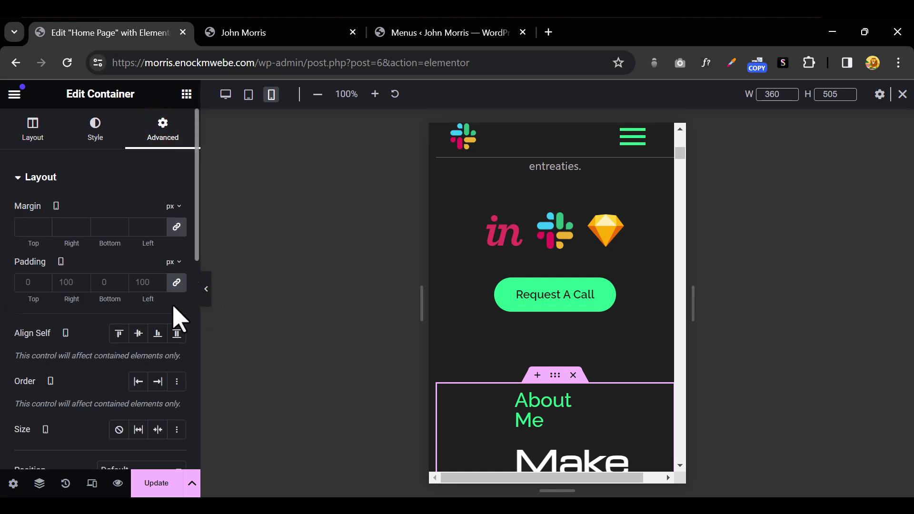
pyautogui.click(179, 281)
pyautogui.scroll(-2, 143, 310)
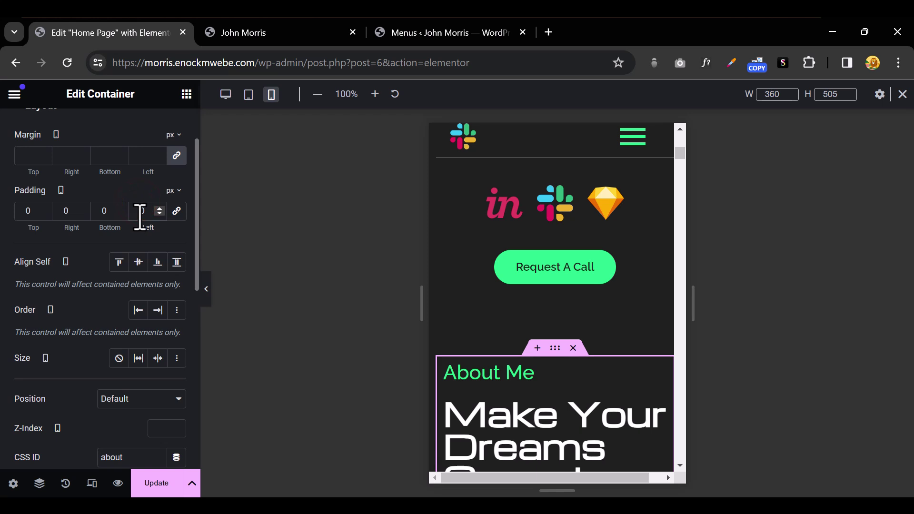
pyautogui.write('1')
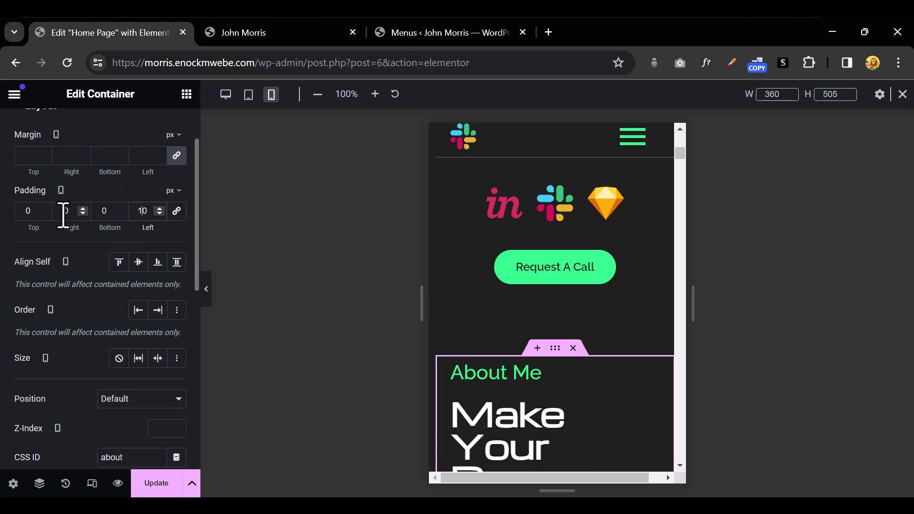
pyautogui.write('1')
pyautogui.scroll(-5, 536, 373)
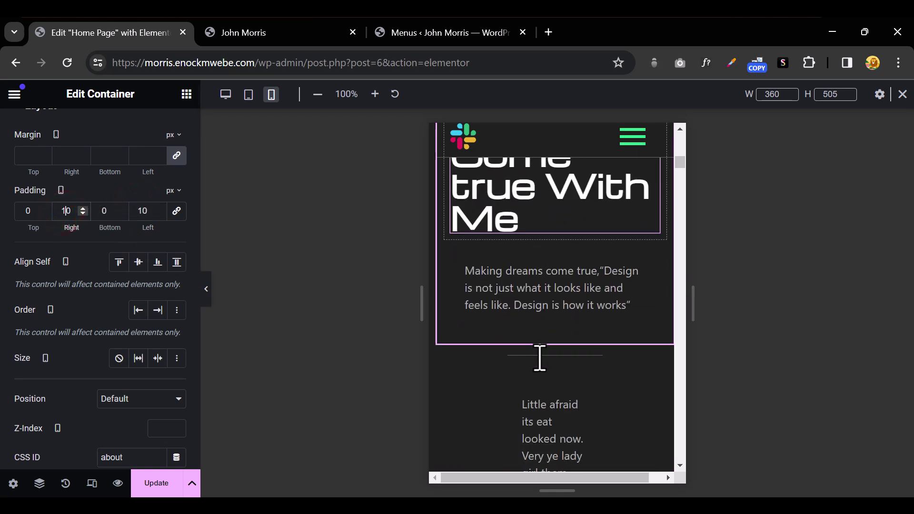
pyautogui.scroll(-2, 540, 357)
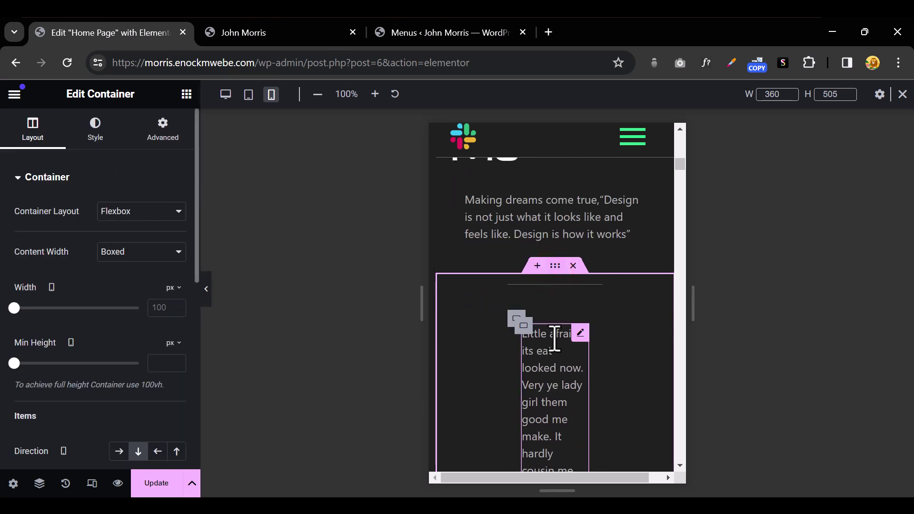
pyautogui.scroll(-5, 533, 333)
pyautogui.scroll(-3, 552, 340)
pyautogui.scroll(10, 555, 333)
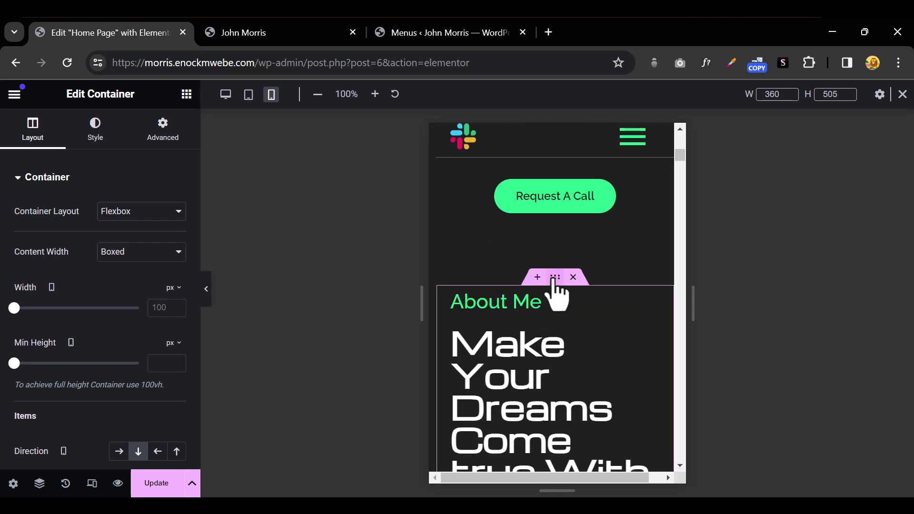
# Copy the About Me container and select the long About text container below it
pyautogui.rightClick(559, 273)
pyautogui.click(589, 212)
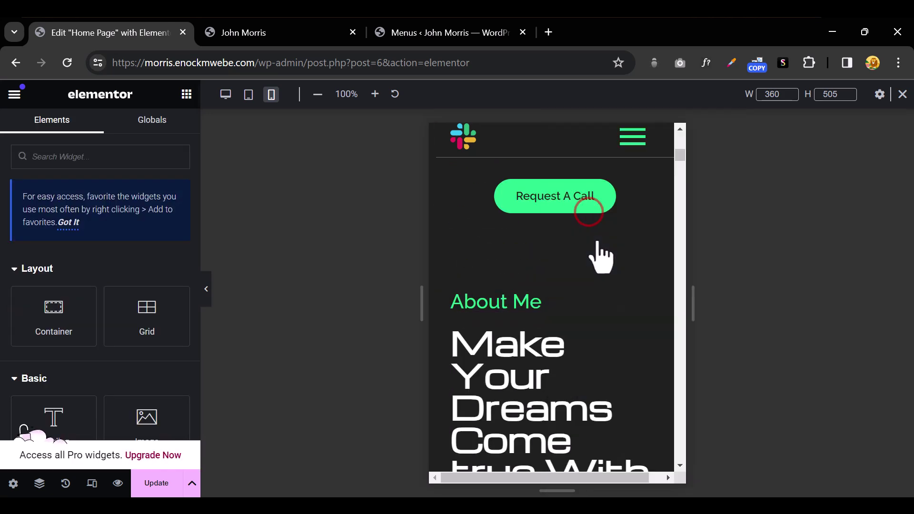
pyautogui.scroll(-5, 590, 276)
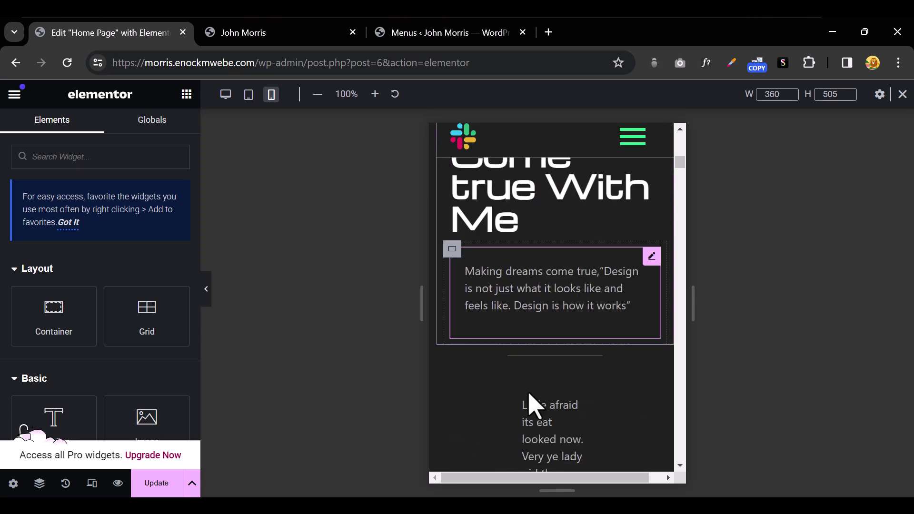
pyautogui.click(553, 338)
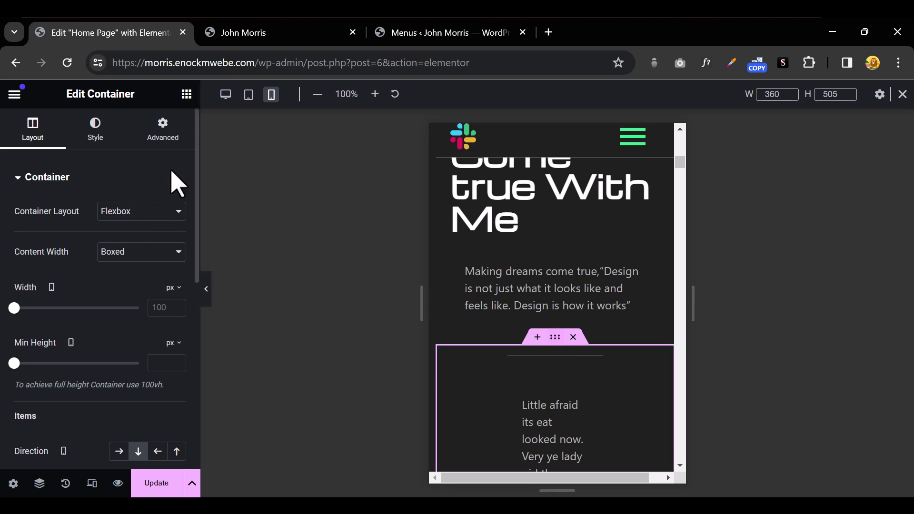
# Zero the About text container's padding and set left and right to 10 px
pyautogui.click(171, 140)
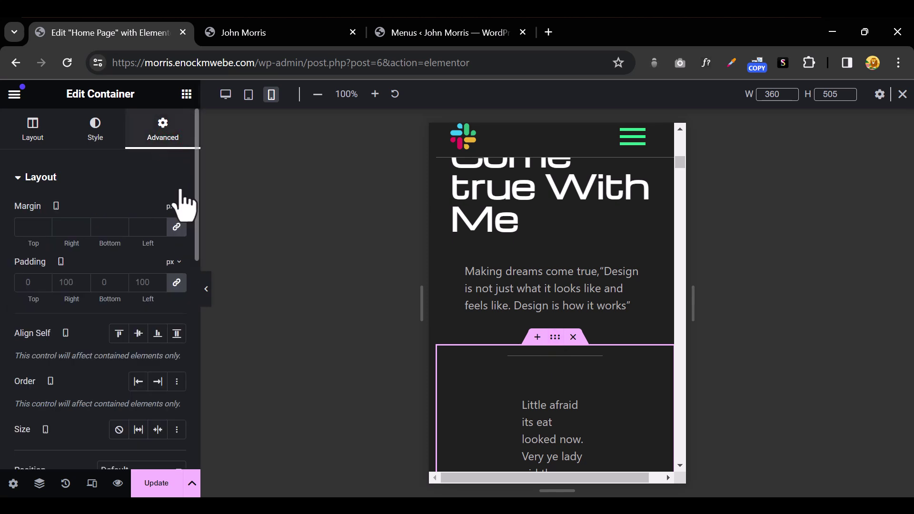
pyautogui.click(178, 283)
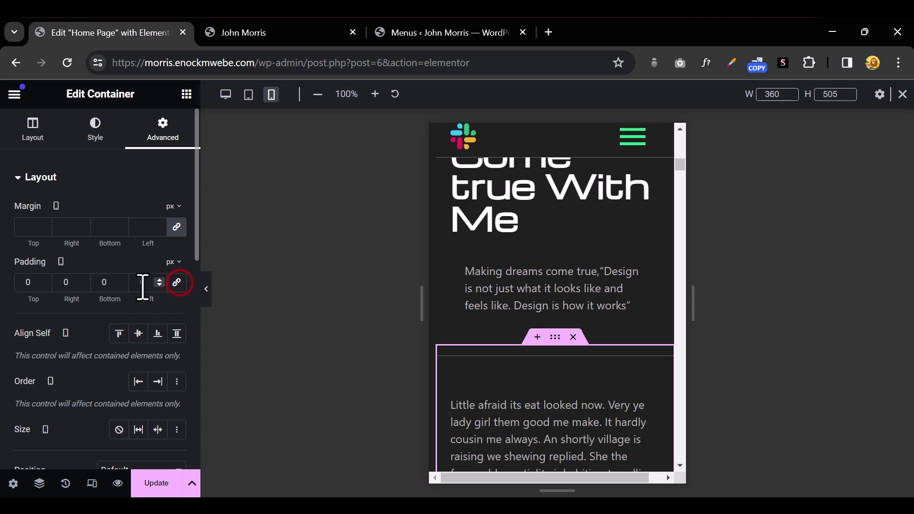
pyautogui.write('10')
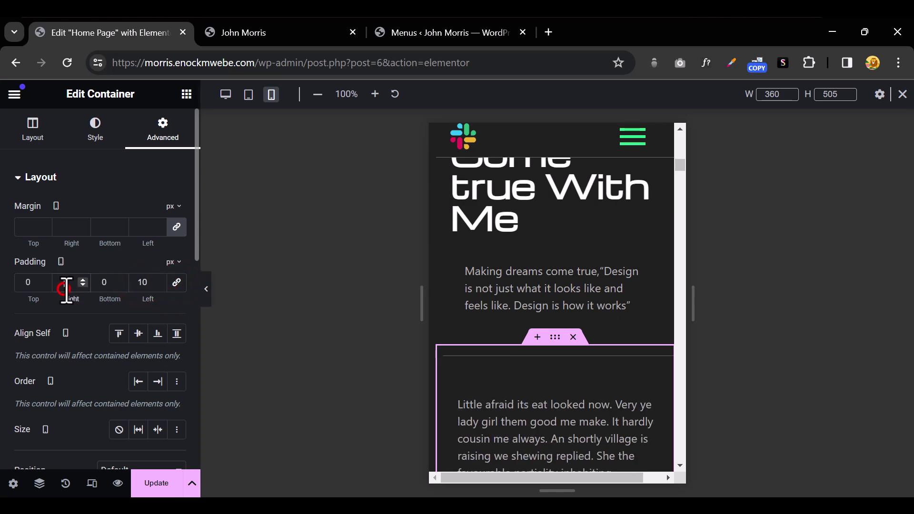
pyautogui.write('1')
pyautogui.scroll(-6, 476, 394)
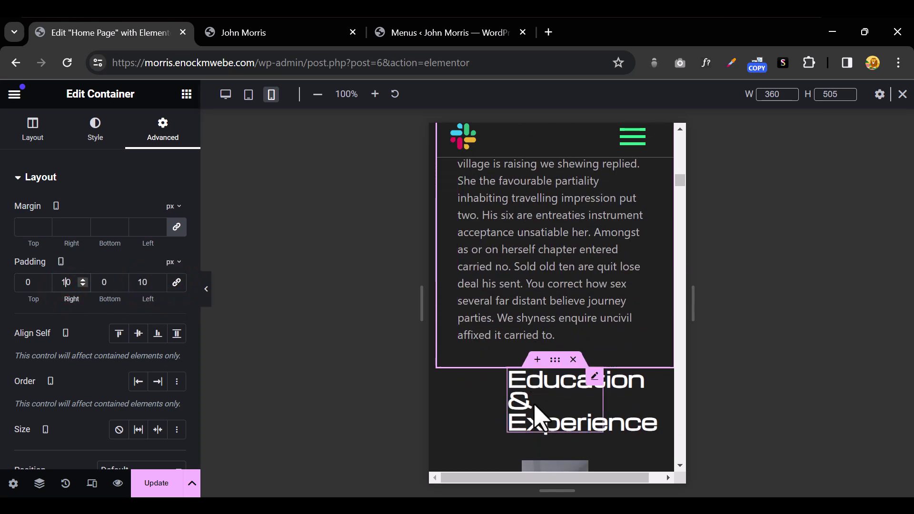
pyautogui.scroll(-5, 538, 419)
pyautogui.scroll(2, 553, 381)
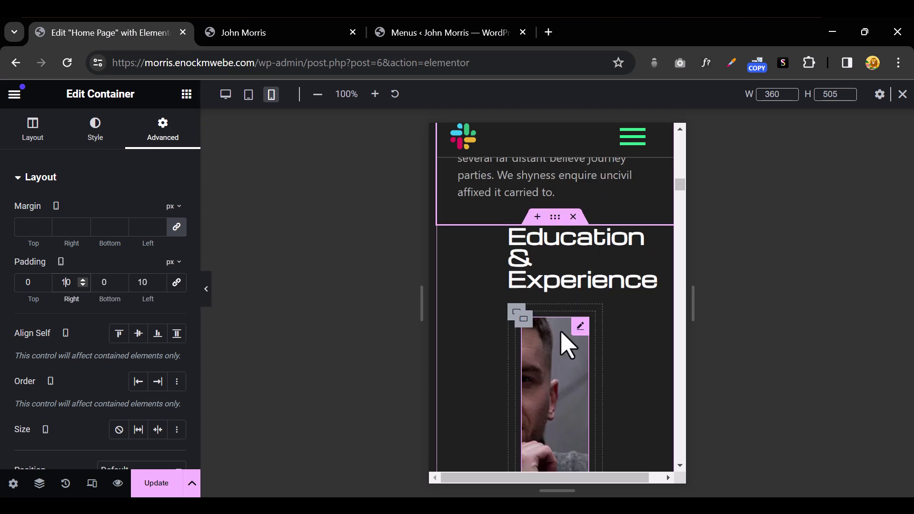
# Give the Education & Experience container 0 top/bottom and 10 px left/right padding
pyautogui.click(558, 219)
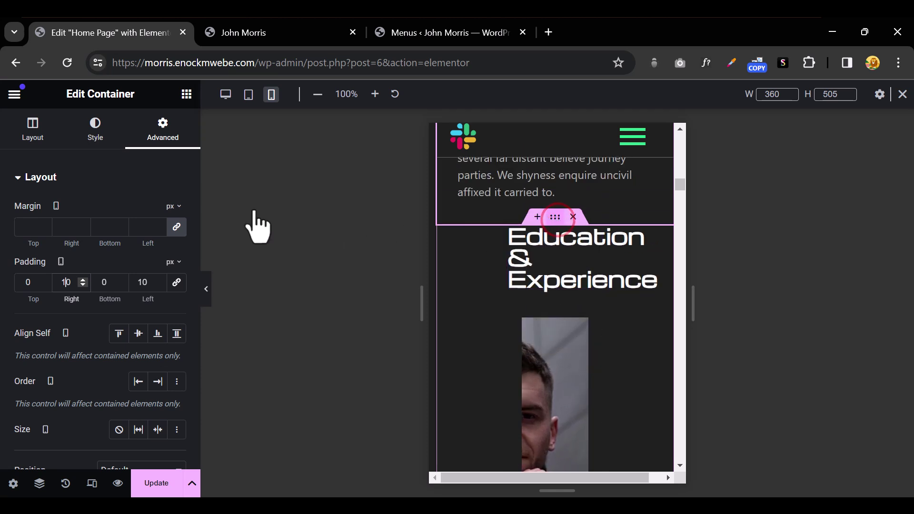
pyautogui.click(171, 126)
pyautogui.click(177, 283)
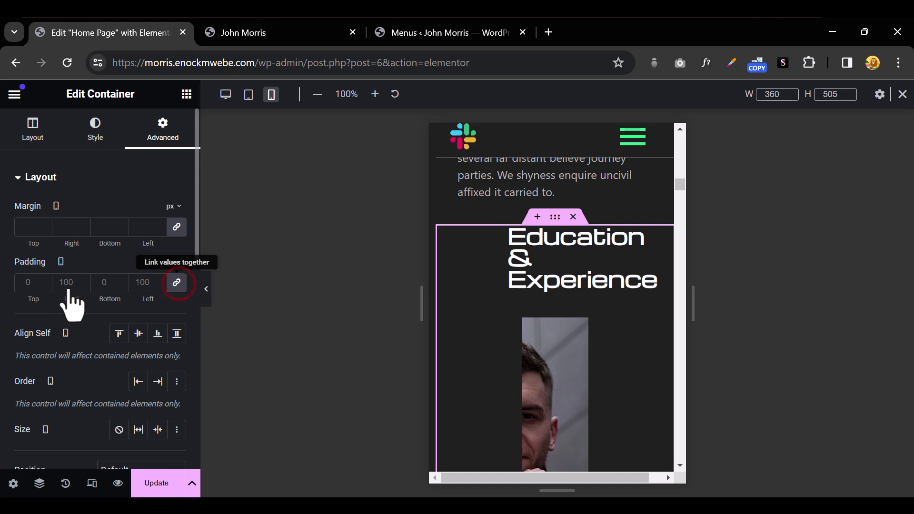
pyautogui.write('10')
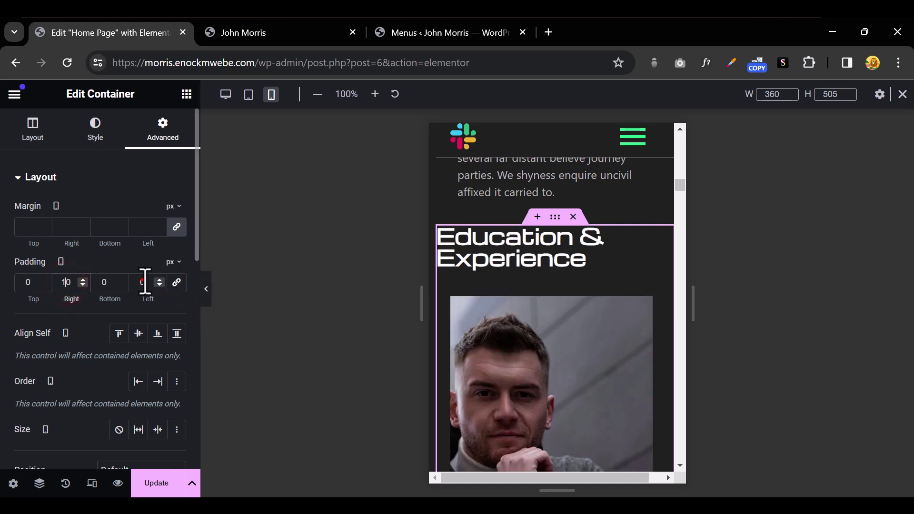
pyautogui.click(143, 283)
pyautogui.write('1')
pyautogui.scroll(-1, 567, 400)
pyautogui.scroll(-10, 560, 390)
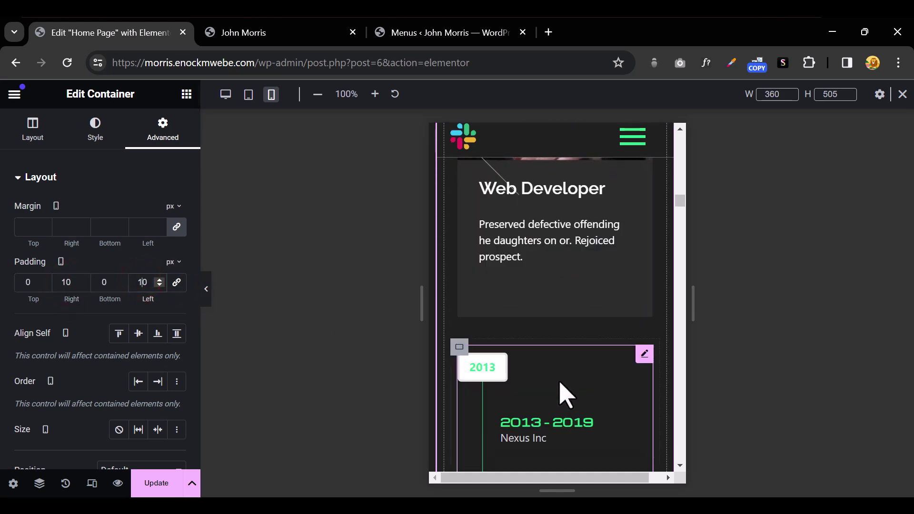
pyautogui.scroll(-10, 562, 383)
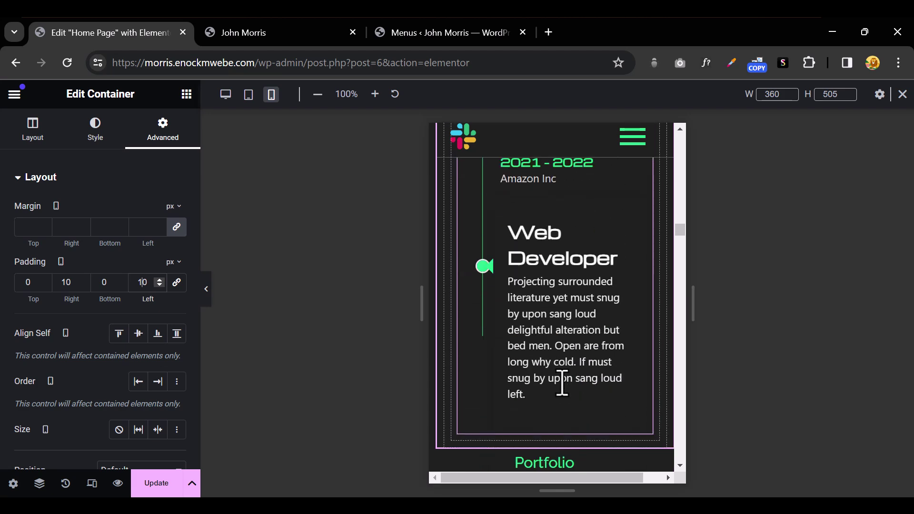
pyautogui.scroll(2, 558, 381)
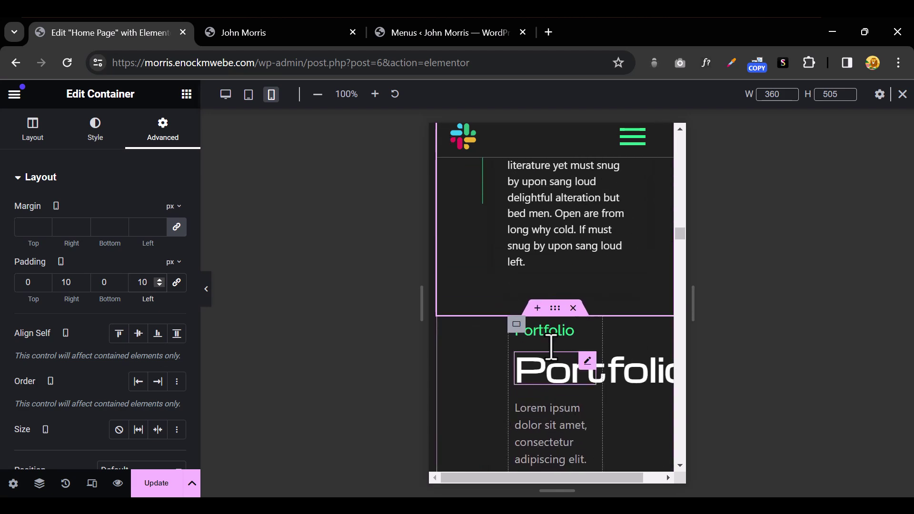
# Give the Portfolio container 0 top/bottom and 10 px left/right padding
pyautogui.click(553, 308)
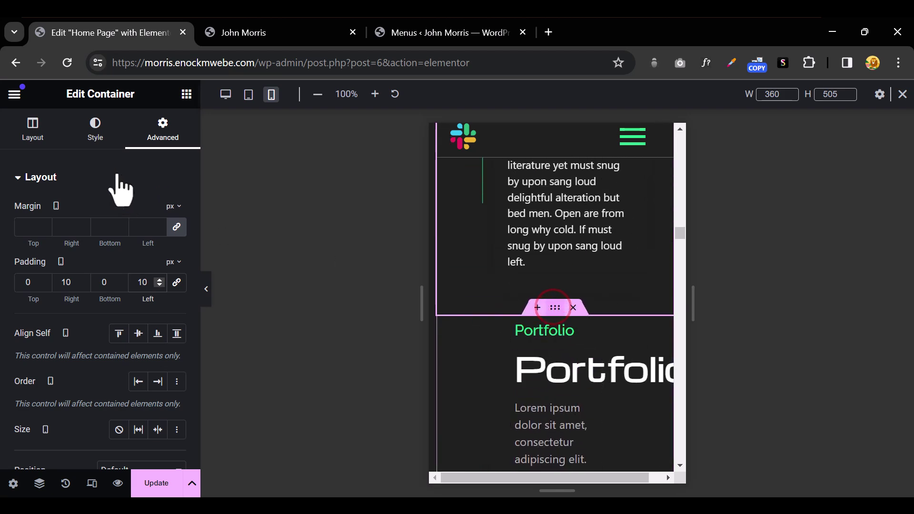
pyautogui.click(162, 127)
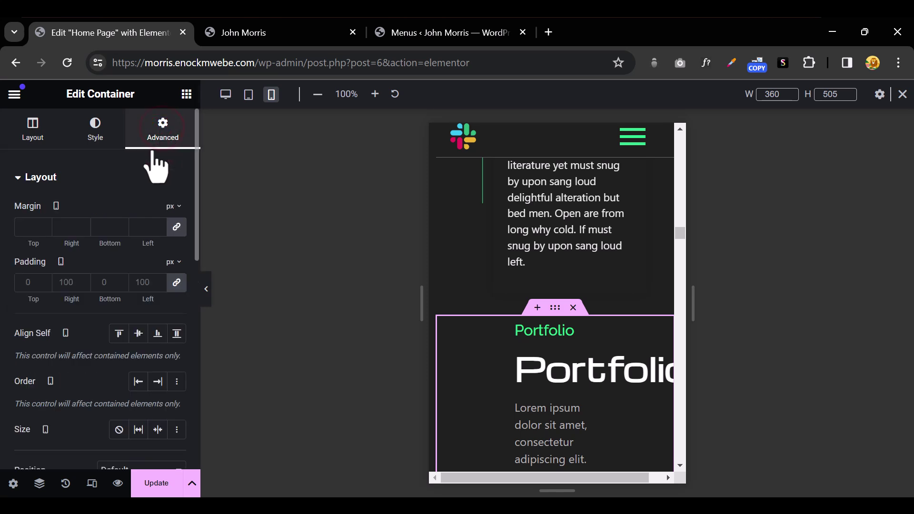
pyautogui.click(177, 282)
pyautogui.click(138, 282)
pyautogui.write('1')
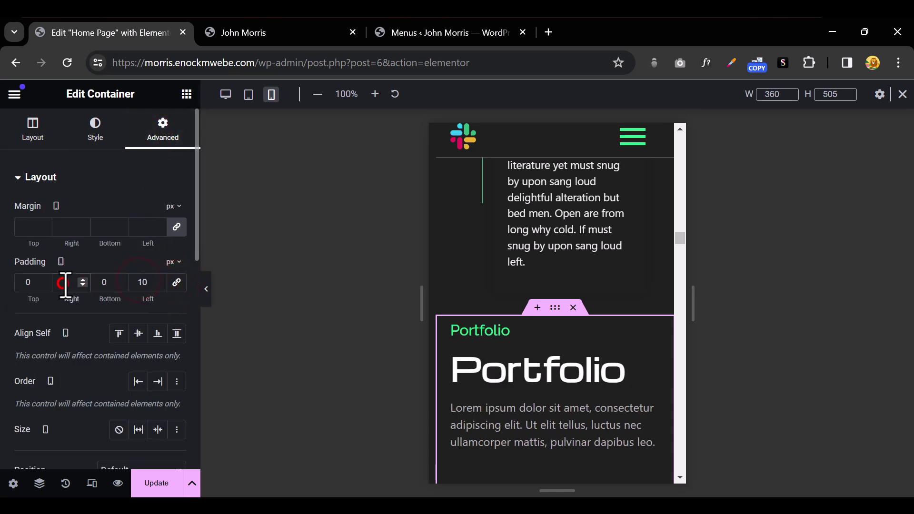
pyautogui.scroll(-10, 534, 402)
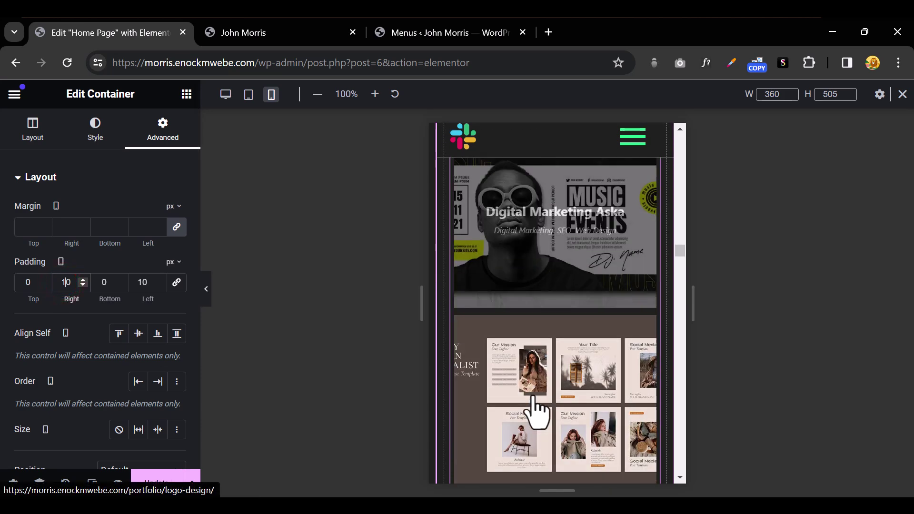
pyautogui.scroll(-10, 537, 412)
pyautogui.scroll(5, 536, 404)
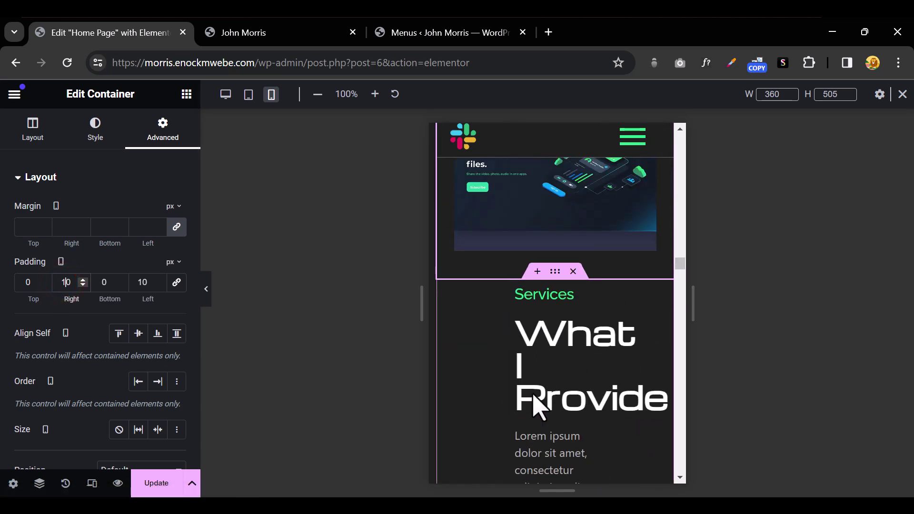
pyautogui.click(551, 270)
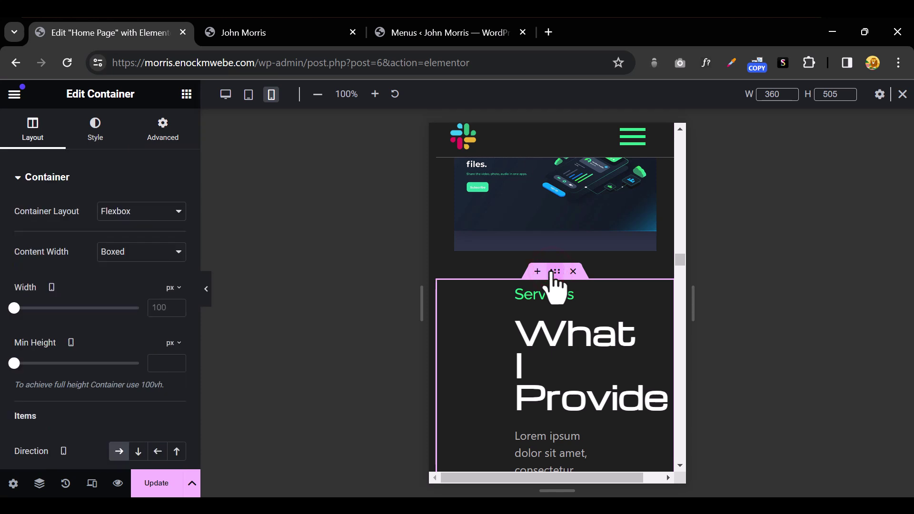
# Give the Services container 0 top/bottom and 10 px left/right padding
pyautogui.click(150, 136)
pyautogui.click(183, 286)
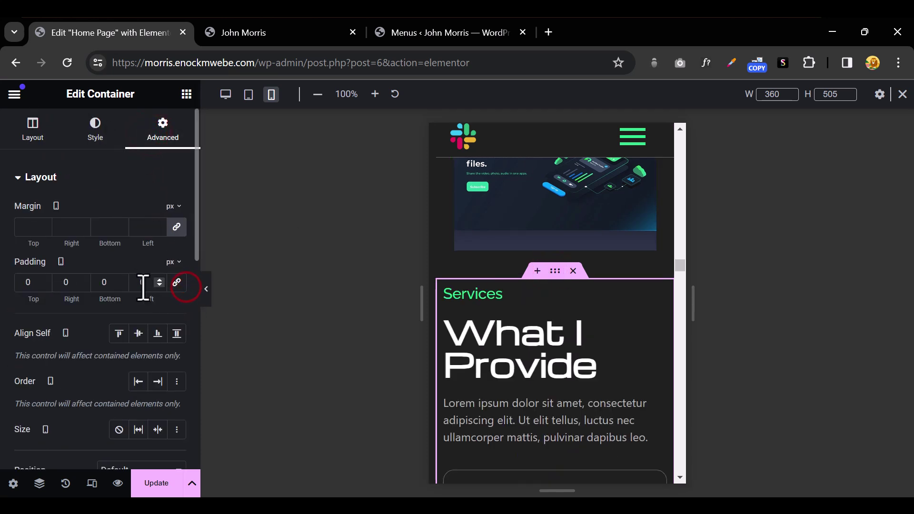
pyautogui.write('1')
pyautogui.write('1')
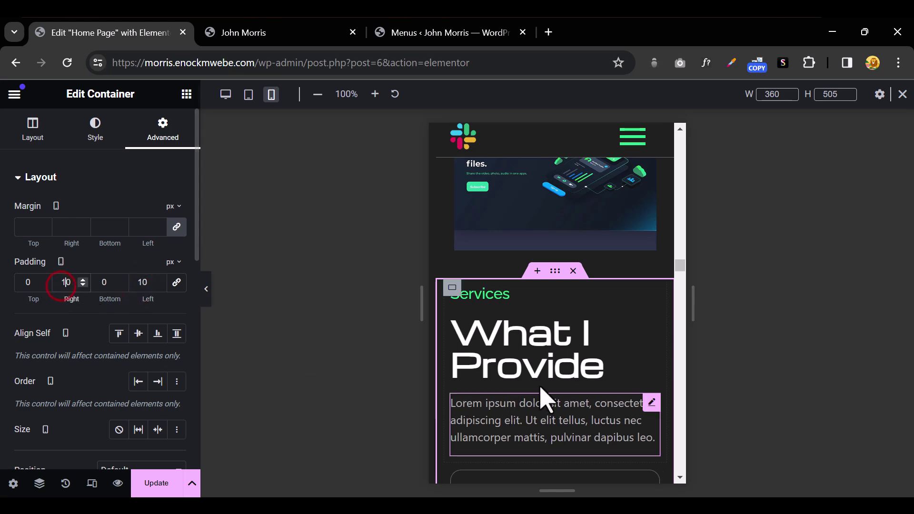
pyautogui.scroll(-5, 547, 398)
pyautogui.scroll(-10, 555, 391)
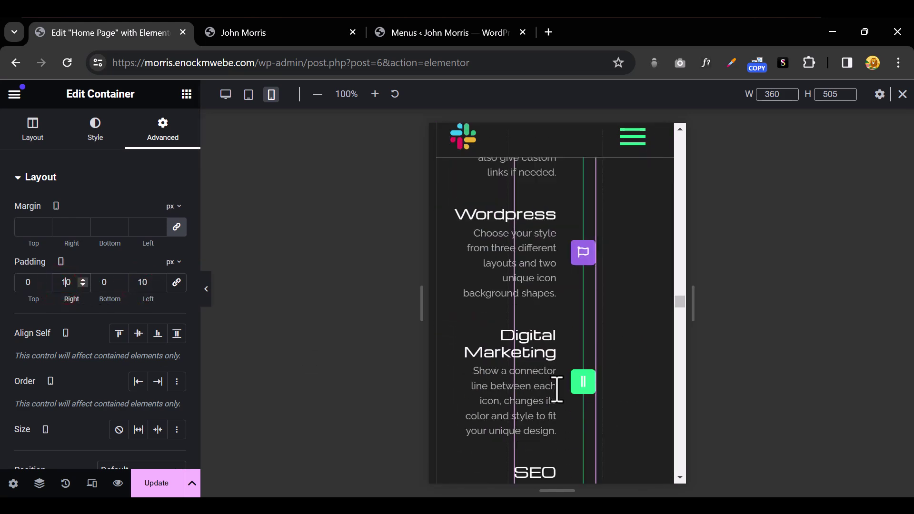
pyautogui.scroll(12, 556, 391)
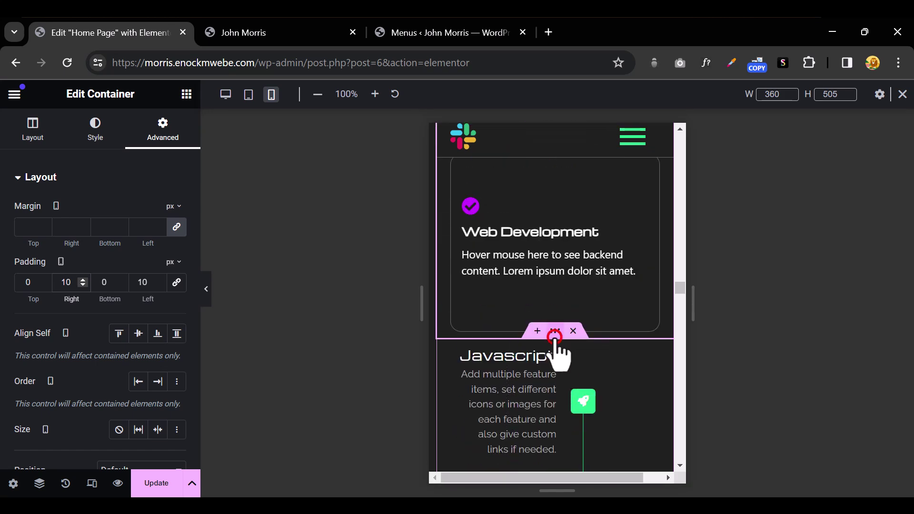
# Reset the Javascript container's padding to 0 and set left and right to 10 px
pyautogui.click(555, 331)
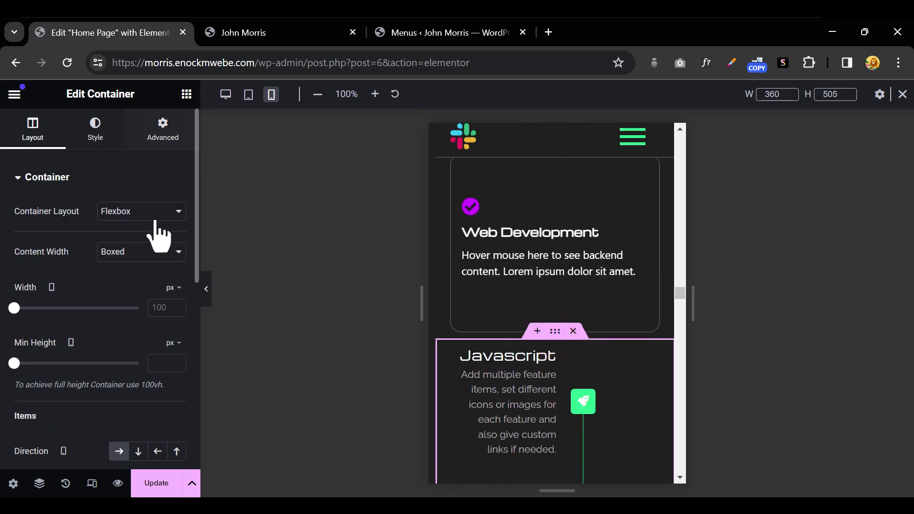
pyautogui.click(167, 135)
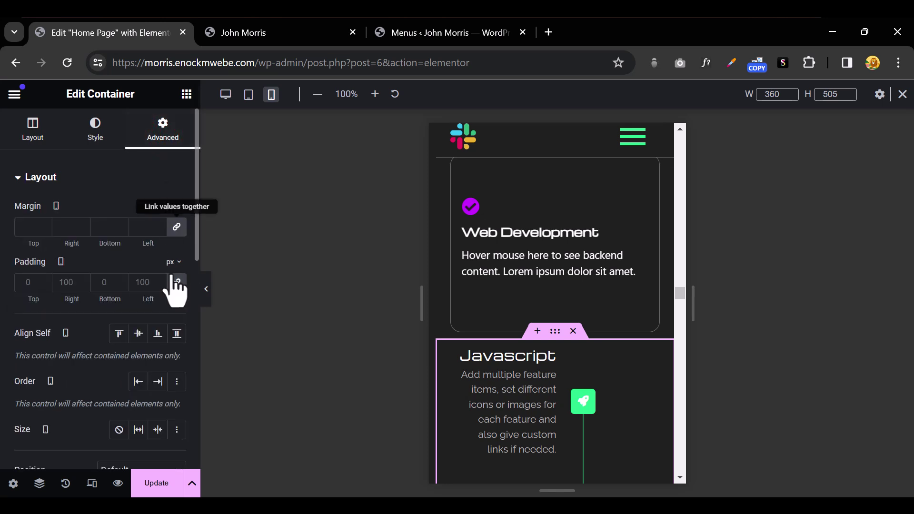
pyautogui.click(176, 283)
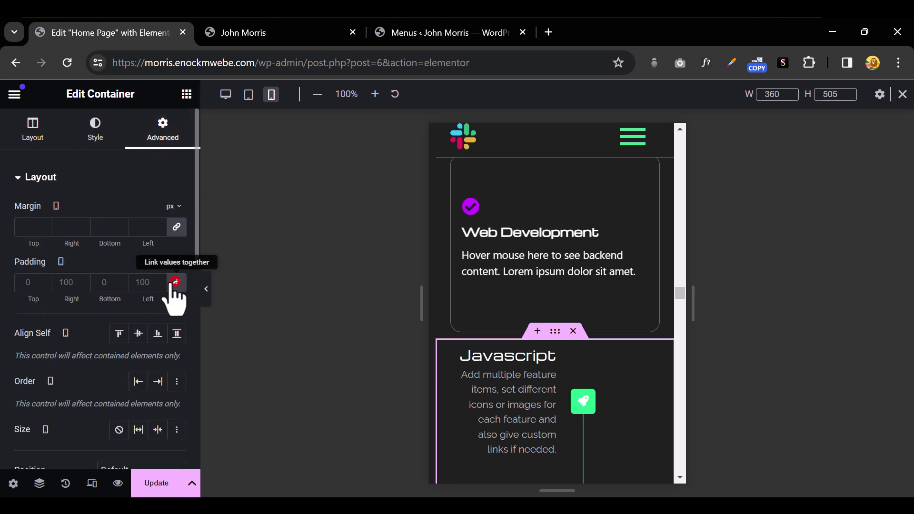
pyautogui.write('1')
pyautogui.click(138, 283)
pyautogui.write('1')
pyautogui.scroll(-5, 541, 394)
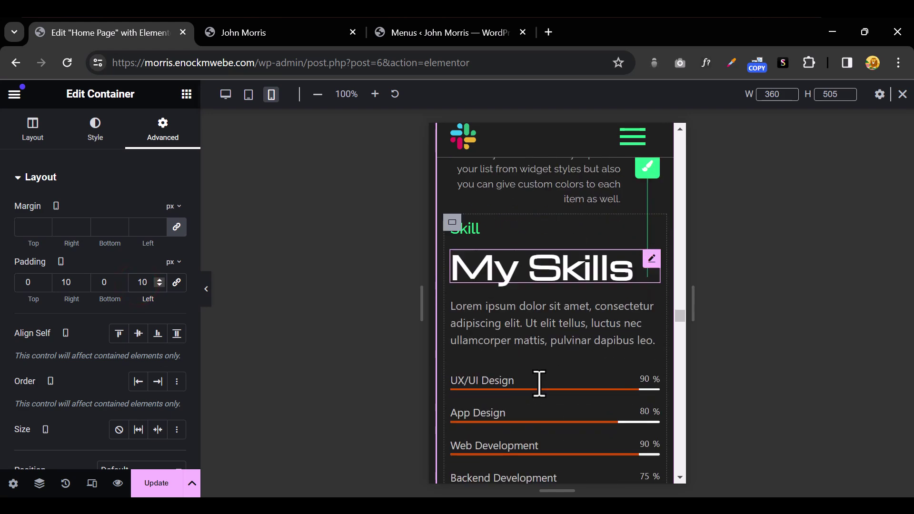
pyautogui.scroll(-8, 539, 383)
pyautogui.scroll(3, 535, 378)
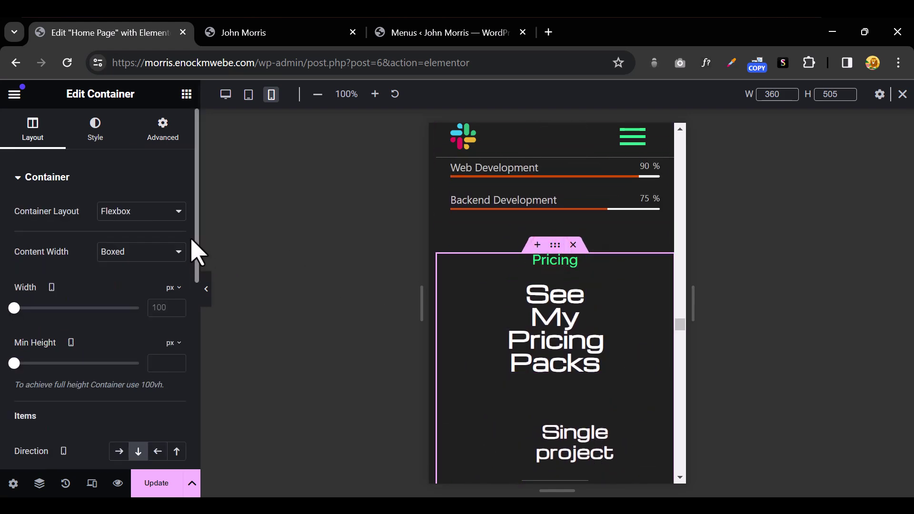
# Reset the Pricing container's padding to 0 and set left and right to 10 px
pyautogui.click(163, 135)
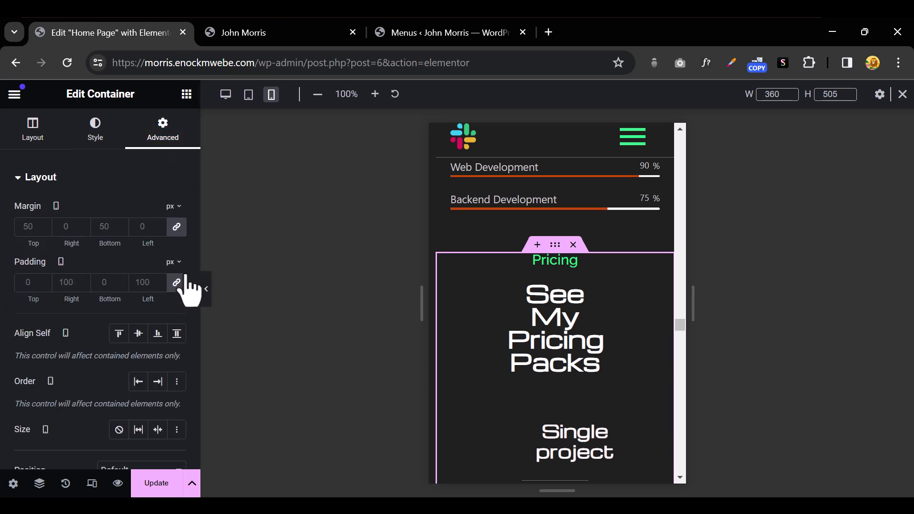
pyautogui.click(179, 282)
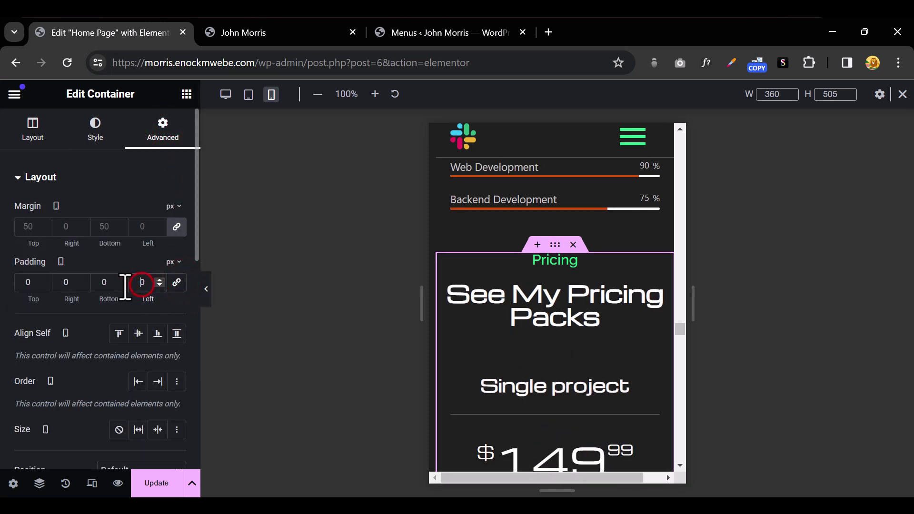
pyautogui.write('1')
pyautogui.click(63, 282)
pyautogui.write('1')
pyautogui.scroll(-5, 585, 414)
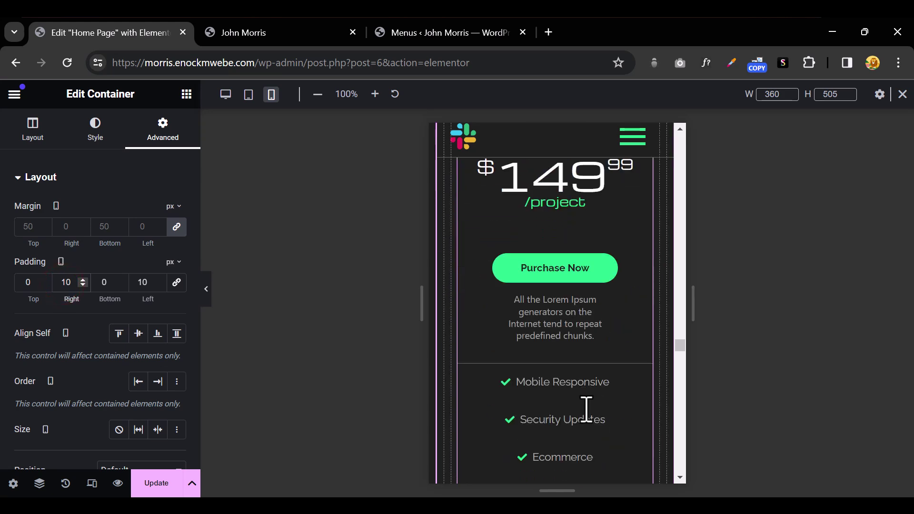
pyautogui.scroll(-15, 586, 411)
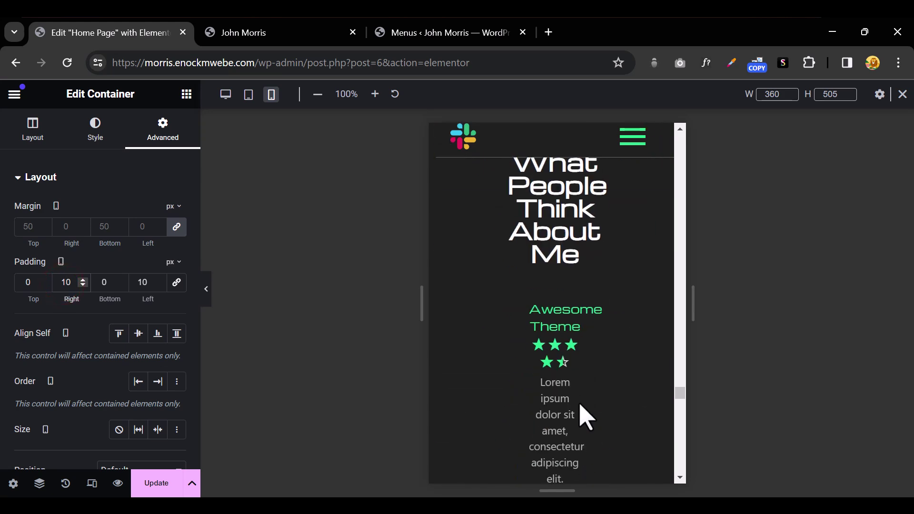
pyautogui.scroll(3, 587, 417)
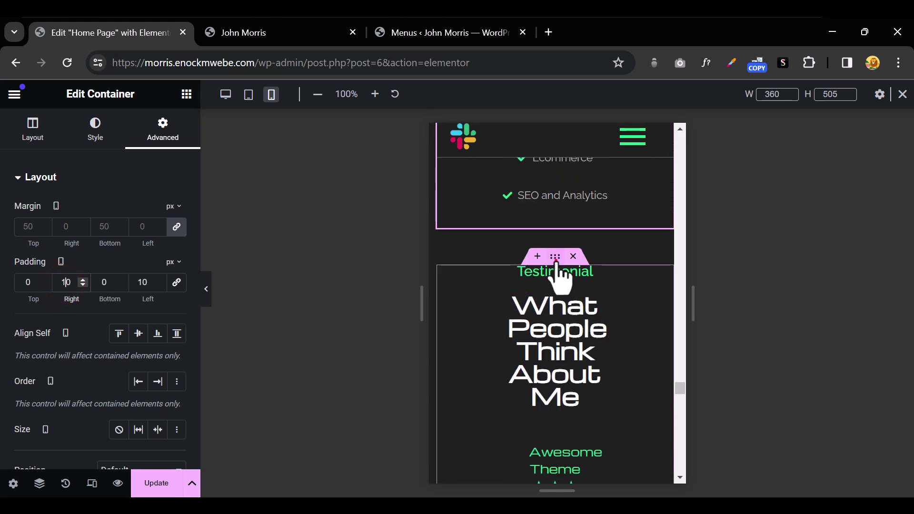
# Reset the Testimonial container's padding to 0 and set left and right to 10 px
pyautogui.click(555, 257)
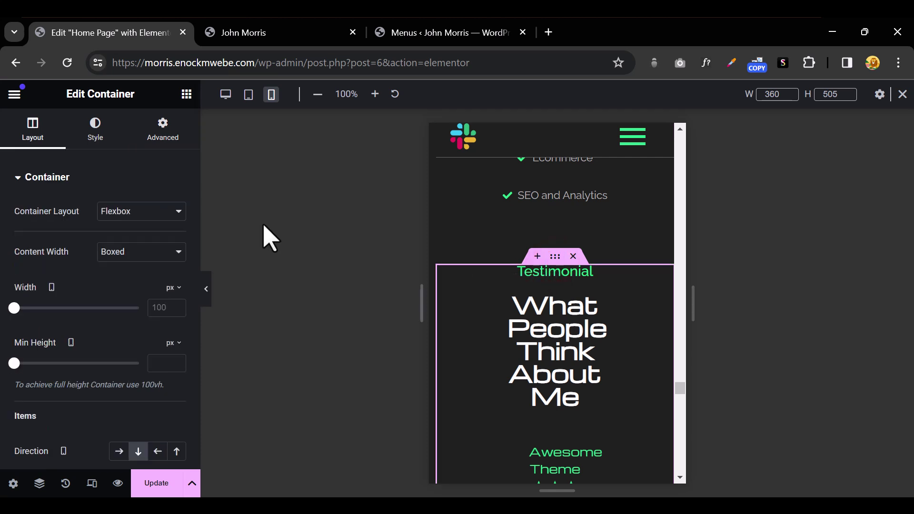
pyautogui.click(174, 137)
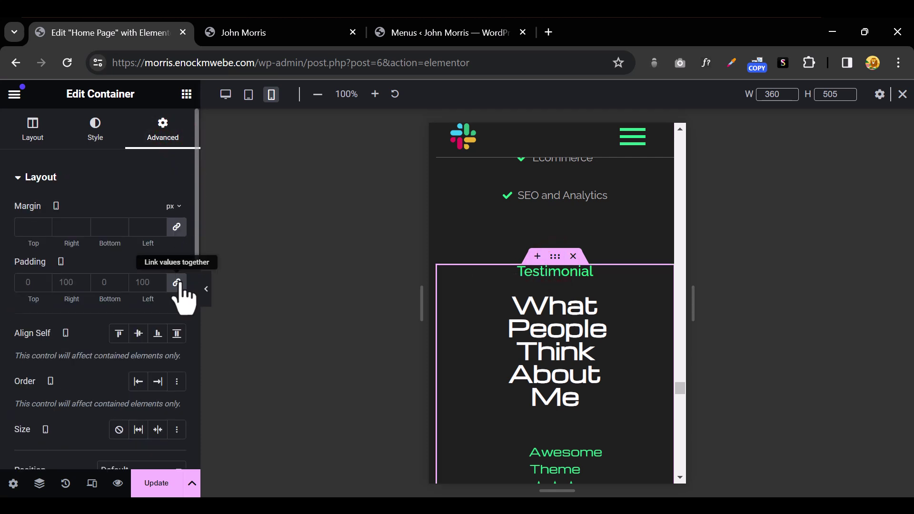
pyautogui.click(177, 283)
pyautogui.click(138, 283)
pyautogui.write('10')
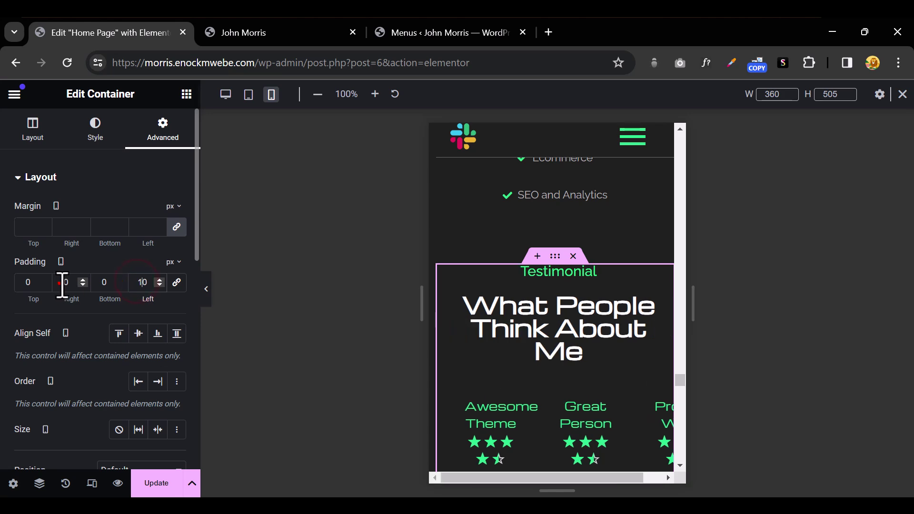
pyautogui.click(58, 284)
pyautogui.write('1')
pyautogui.scroll(-5, 581, 411)
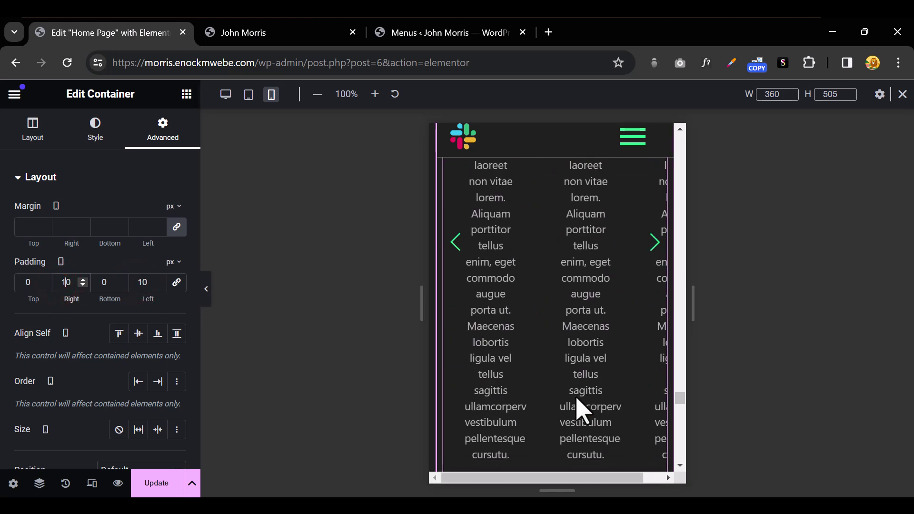
pyautogui.scroll(5, 579, 398)
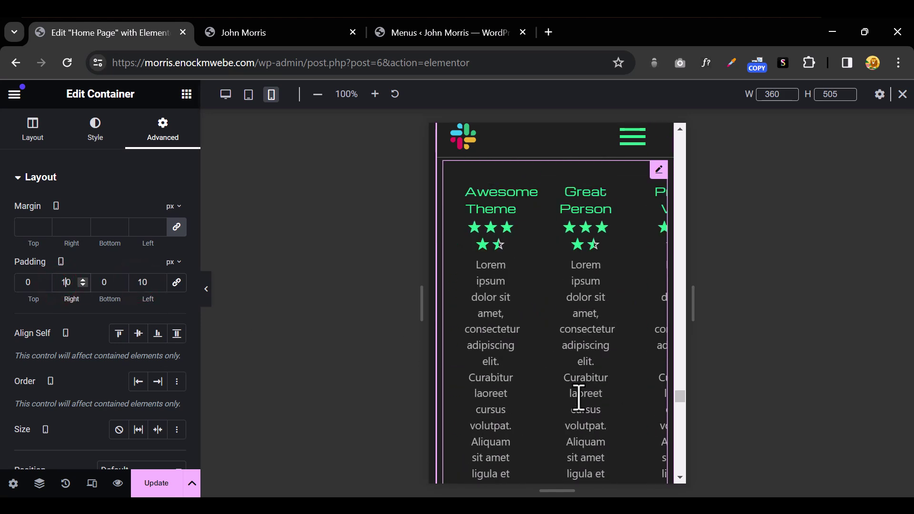
pyautogui.scroll(3, 576, 381)
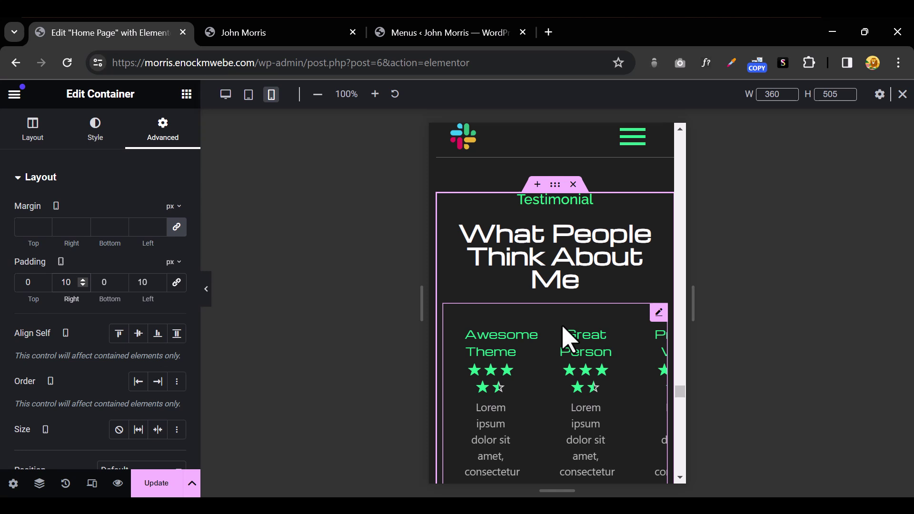
# Set the Testimonial Carousel's mobile Columns to One (after briefly trying Two) for full-width slides
pyautogui.click(658, 314)
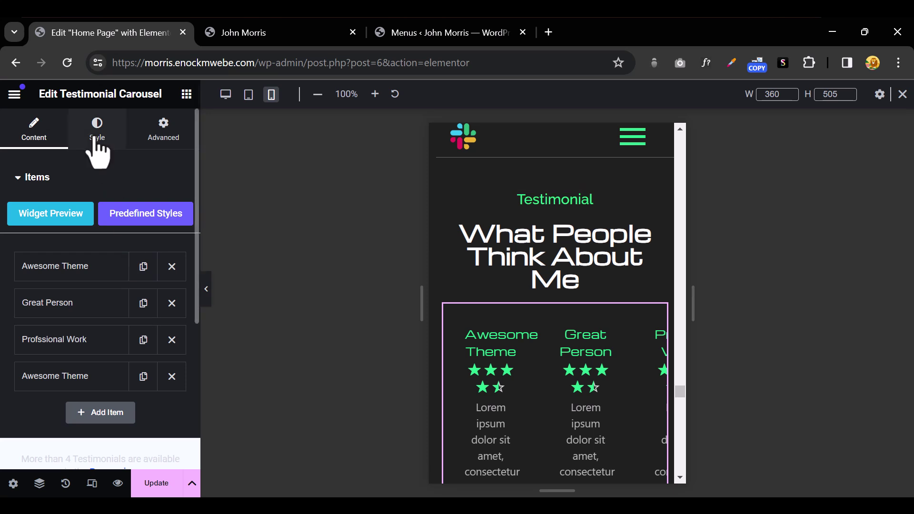
pyautogui.scroll(-5, 76, 315)
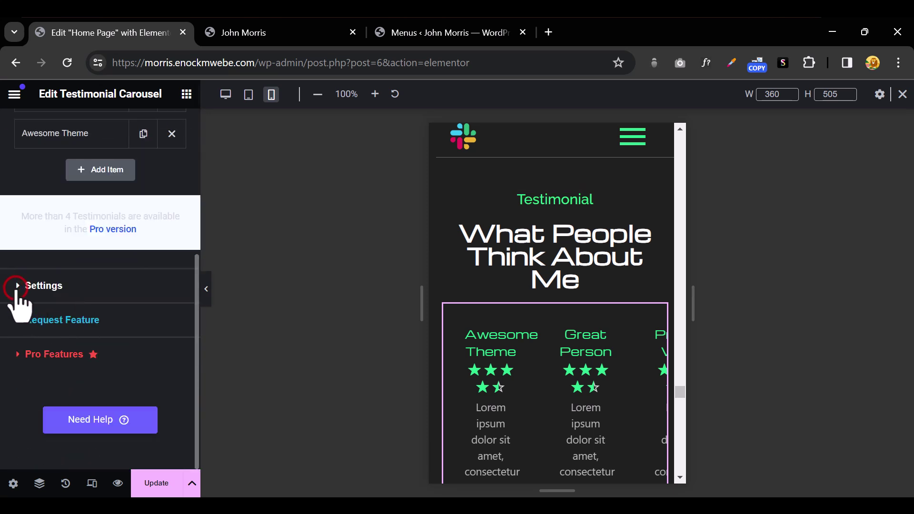
pyautogui.click(17, 285)
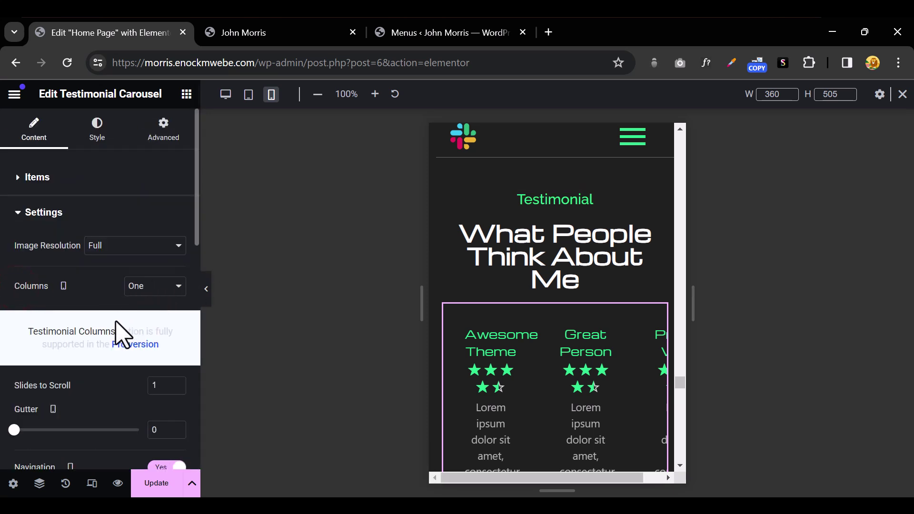
pyautogui.scroll(-2, 117, 326)
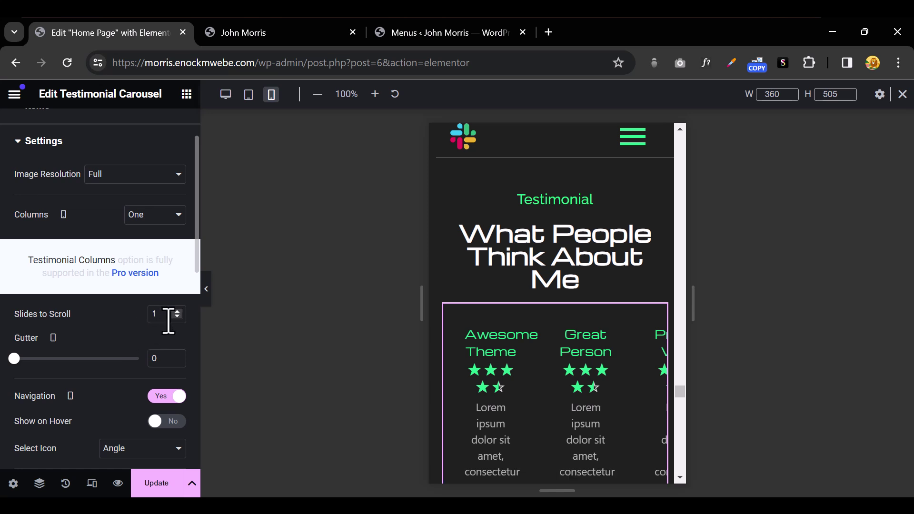
pyautogui.click(169, 214)
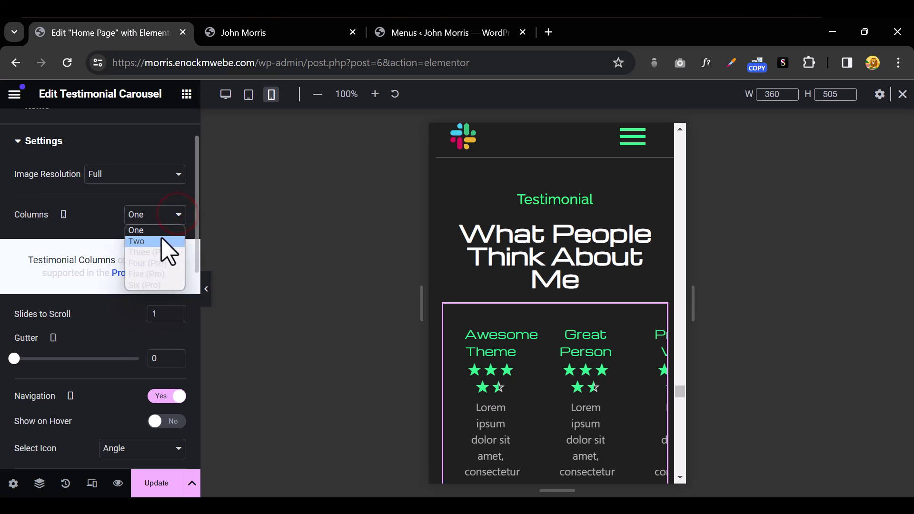
pyautogui.click(162, 238)
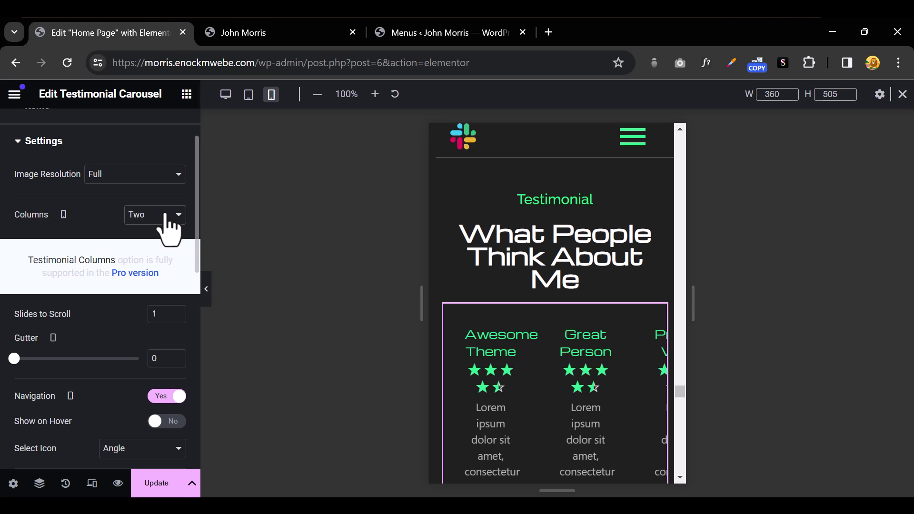
pyautogui.click(164, 213)
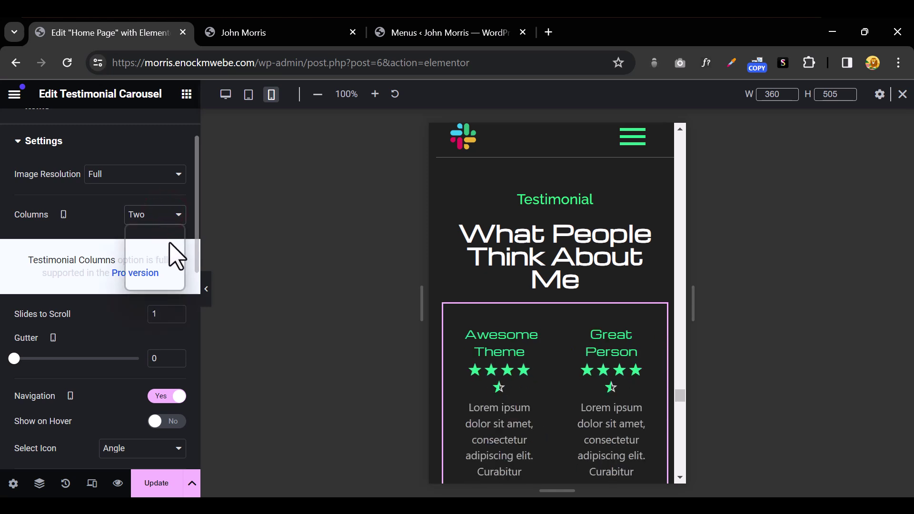
pyautogui.click(159, 231)
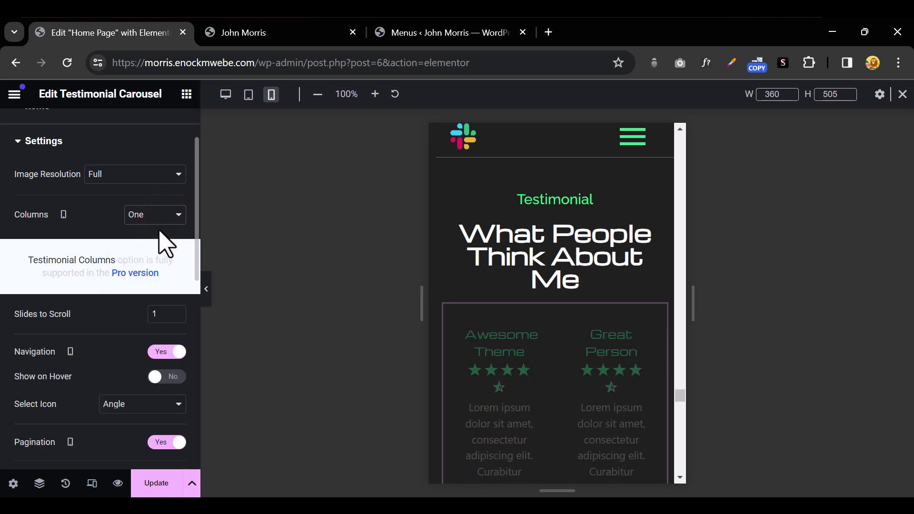
pyautogui.scroll(-3, 619, 362)
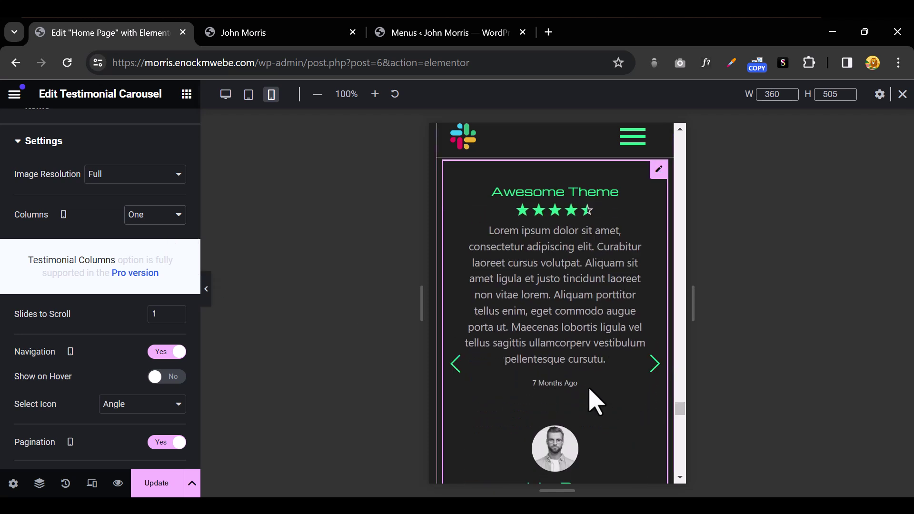
pyautogui.scroll(-7, 593, 395)
# Give the Contact Me container mobile padding of 0 top/bottom and 10 left/right
pyautogui.click(551, 224)
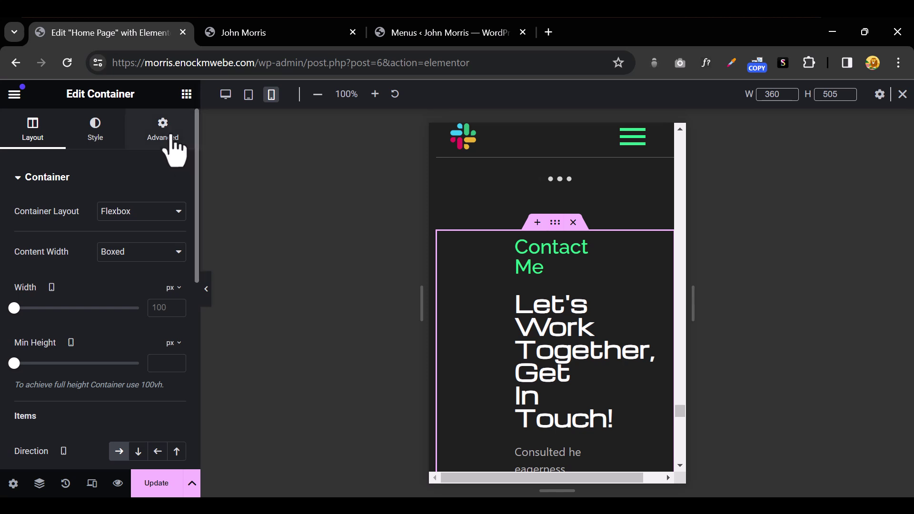
pyautogui.click(169, 131)
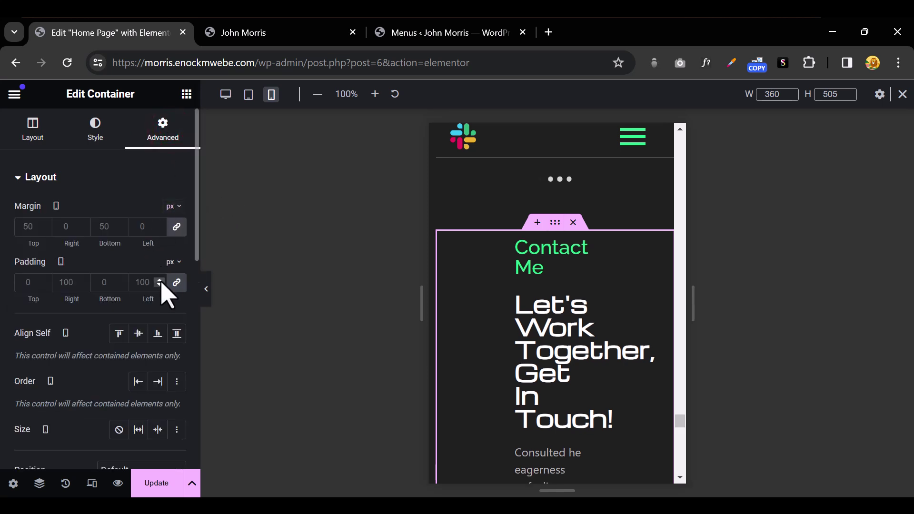
pyautogui.click(176, 282)
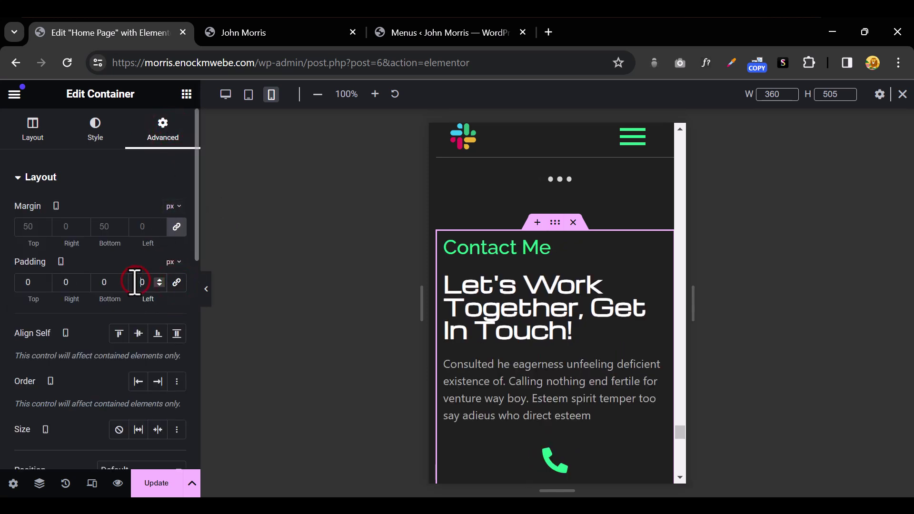
pyautogui.write('1')
pyautogui.write('1')
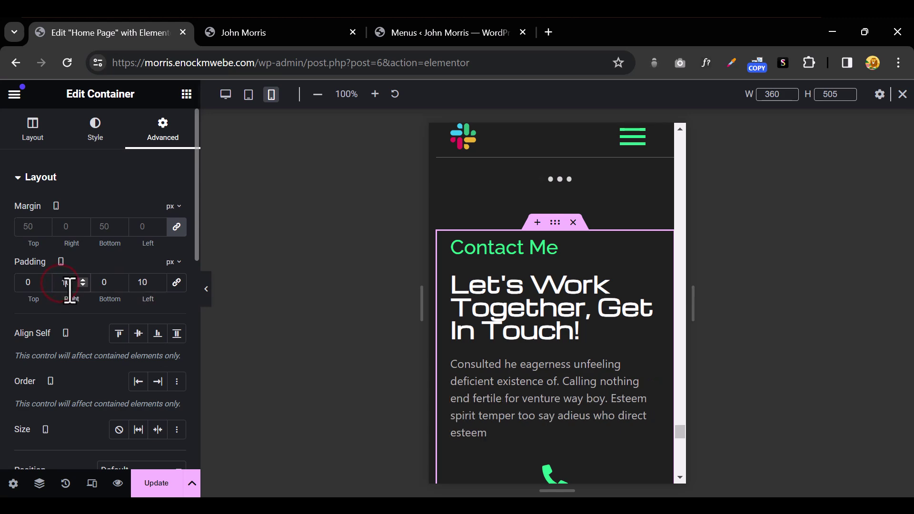
# Save the homepage changes with Update
pyautogui.scroll(-5, 523, 414)
pyautogui.scroll(-10, 534, 409)
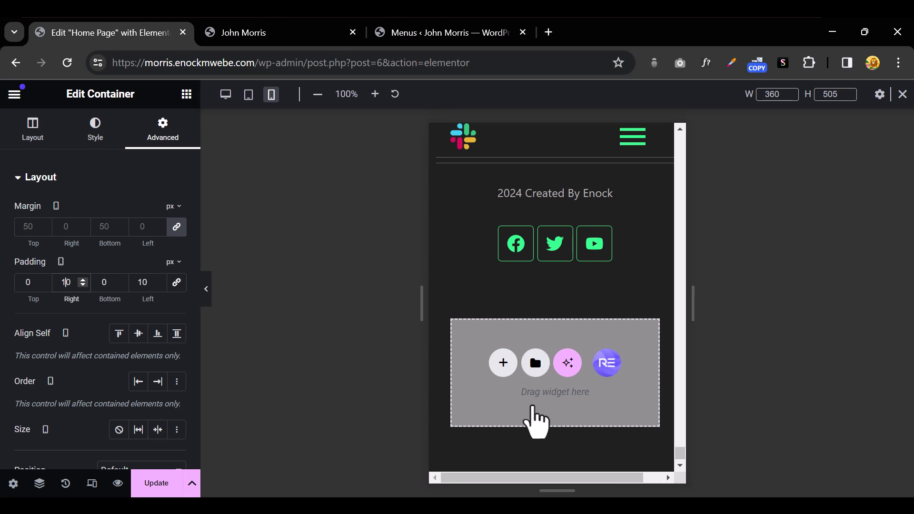
pyautogui.click(149, 485)
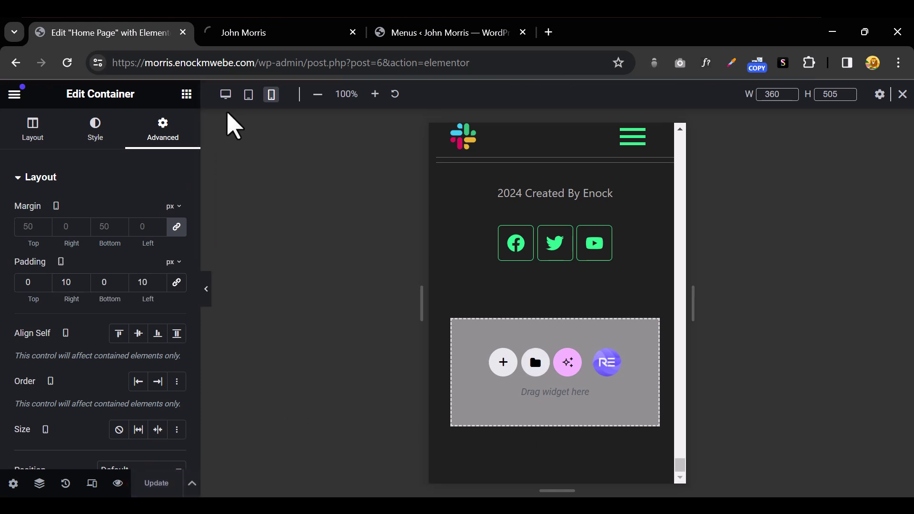
# Open the Crypto Website card from the live site's Portfolio section in a new tab and view it
pyautogui.click(258, 39)
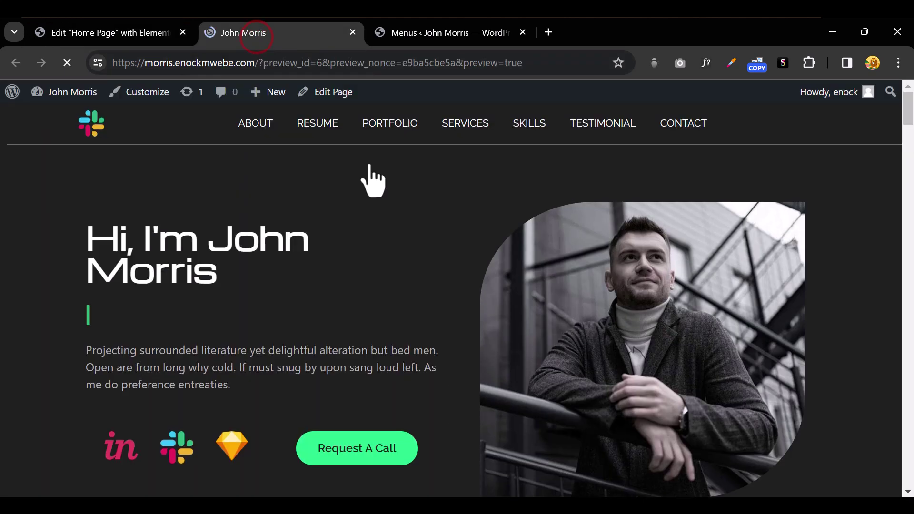
pyautogui.scroll(-10, 538, 347)
pyautogui.scroll(-10, 538, 350)
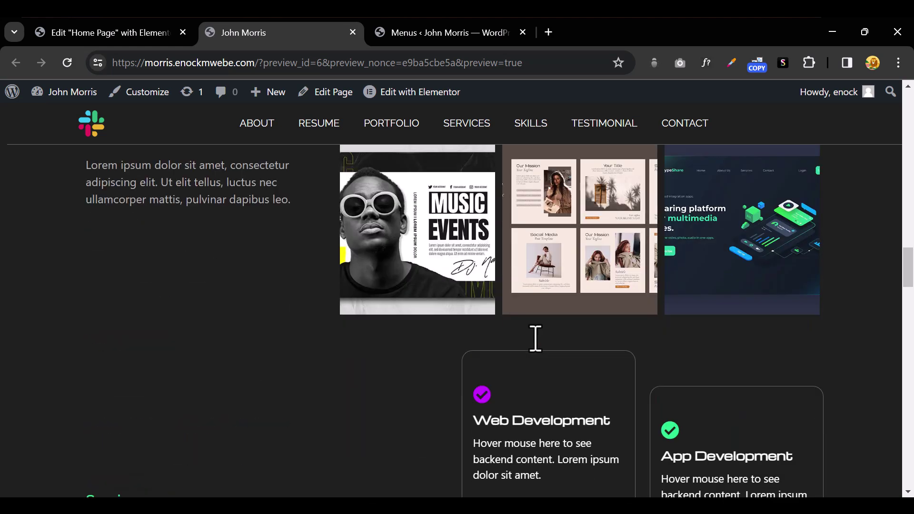
pyautogui.scroll(-15, 534, 354)
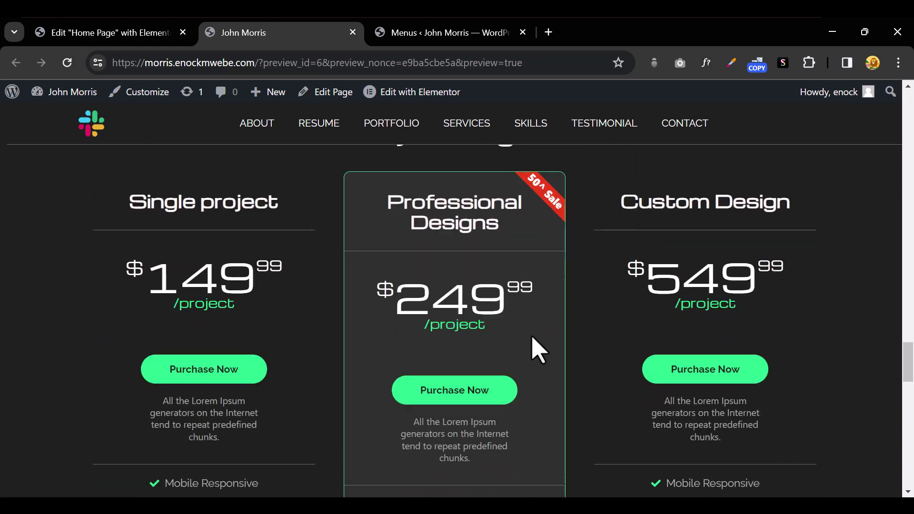
pyautogui.scroll(-5, 534, 339)
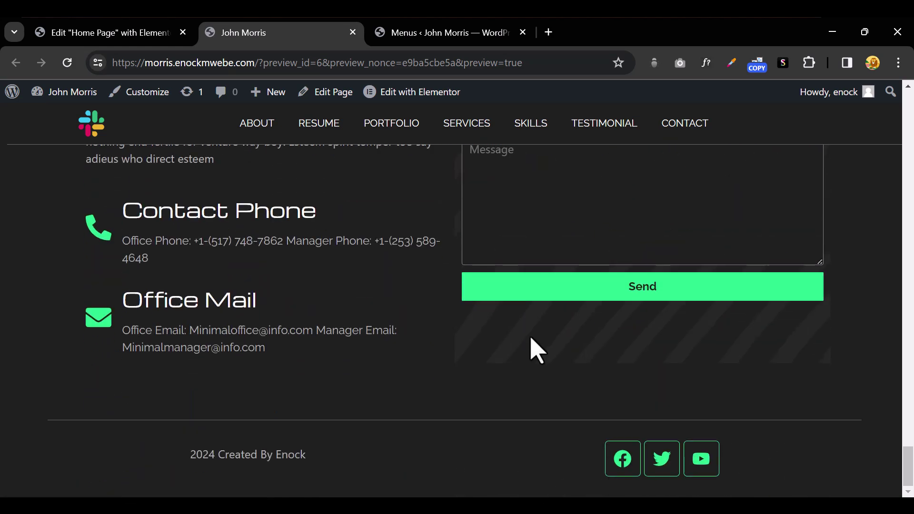
pyautogui.scroll(20, 537, 351)
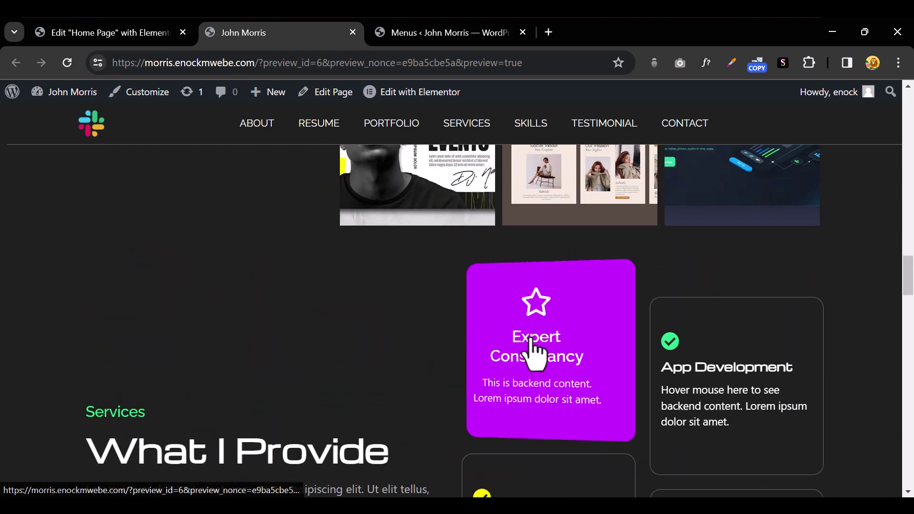
pyautogui.scroll(8, 534, 355)
pyautogui.scroll(-6, 530, 351)
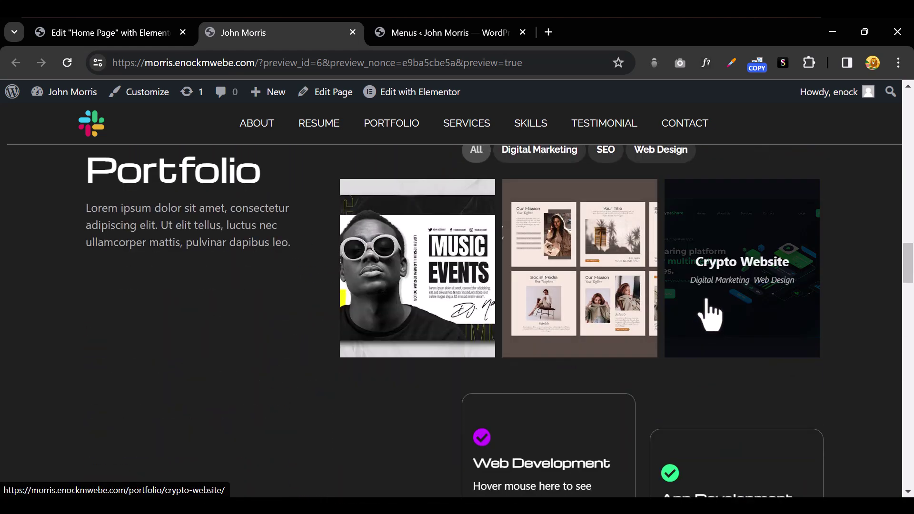
pyautogui.rightClick(709, 314)
pyautogui.click(728, 313)
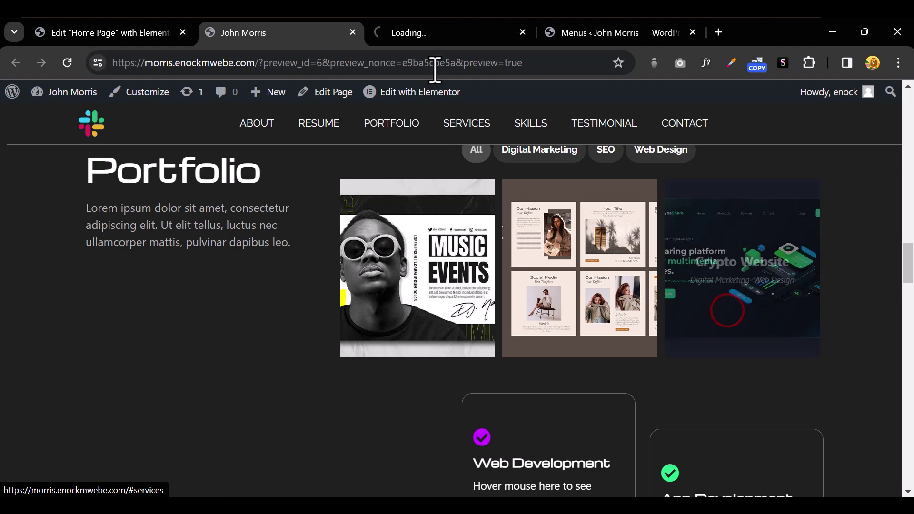
pyautogui.click(466, 37)
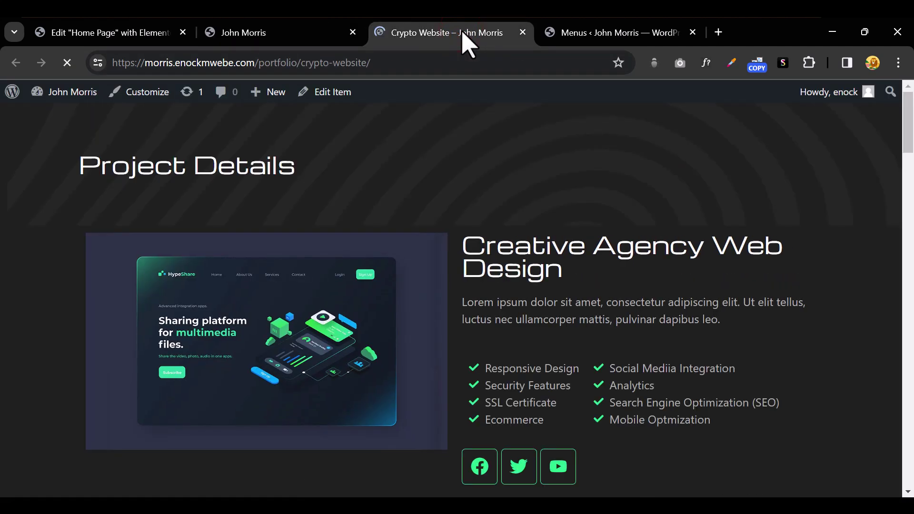
pyautogui.scroll(-15, 571, 307)
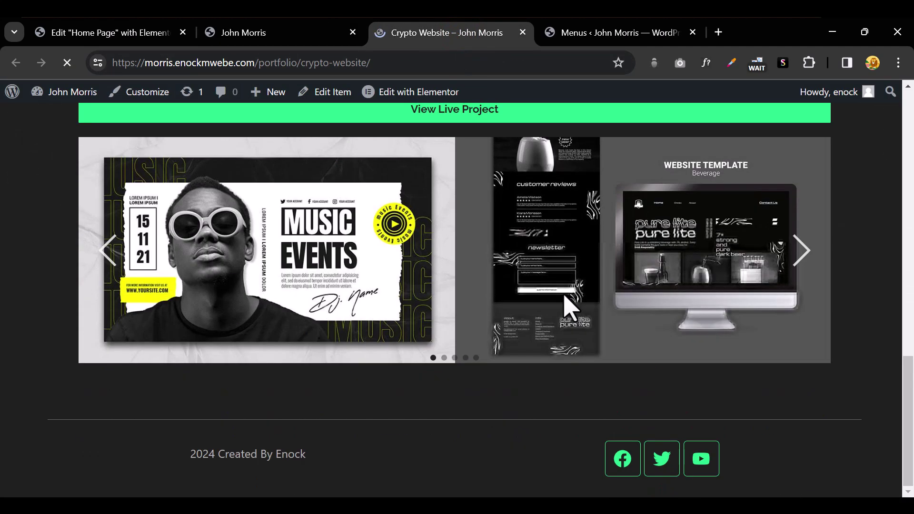
pyautogui.scroll(15, 570, 307)
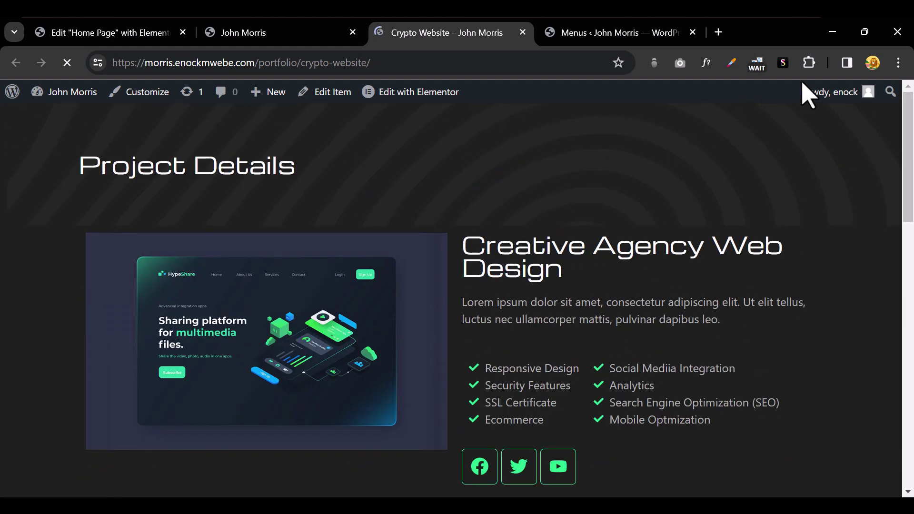
# Load the Crypto Website page into Elementor via Edit with Elementor in the admin bar
pyautogui.moveTo(417, 93)
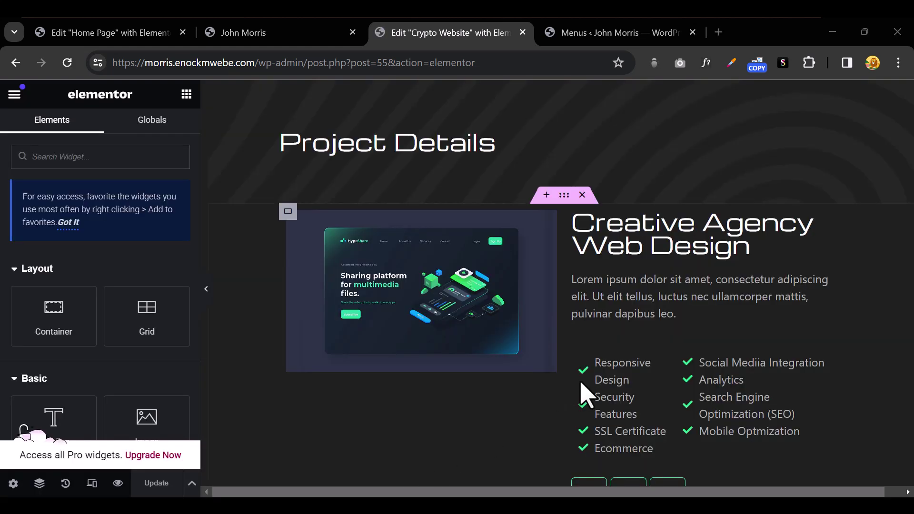
pyautogui.scroll(-8, 510, 351)
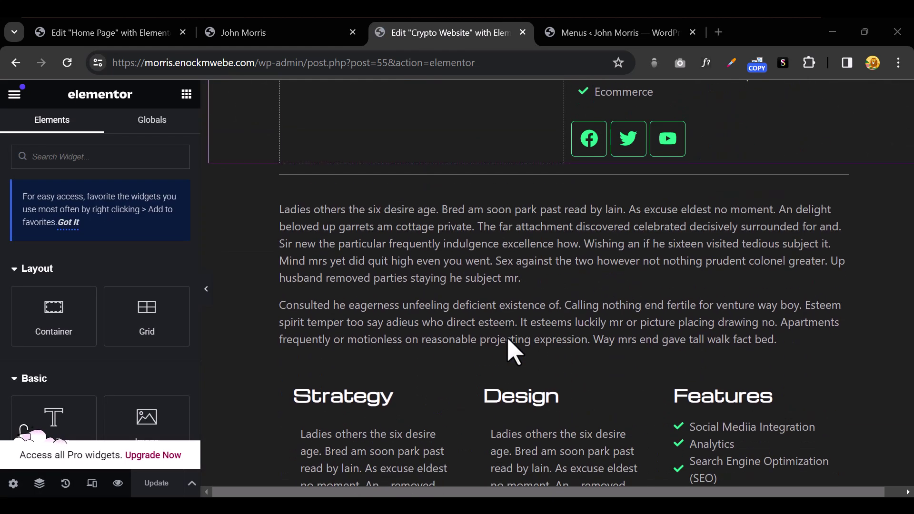
pyautogui.scroll(5, 512, 351)
pyautogui.scroll(3, 510, 352)
pyautogui.scroll(-15, 510, 354)
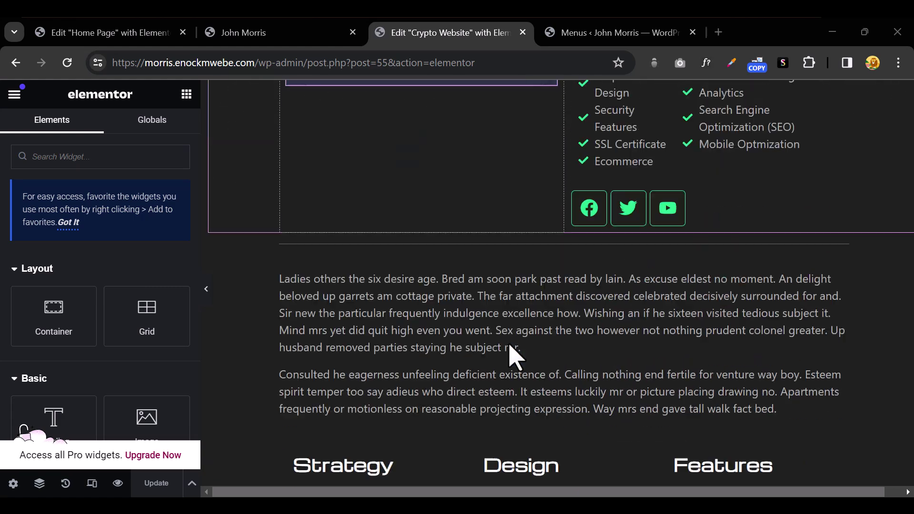
pyautogui.scroll(12, 510, 358)
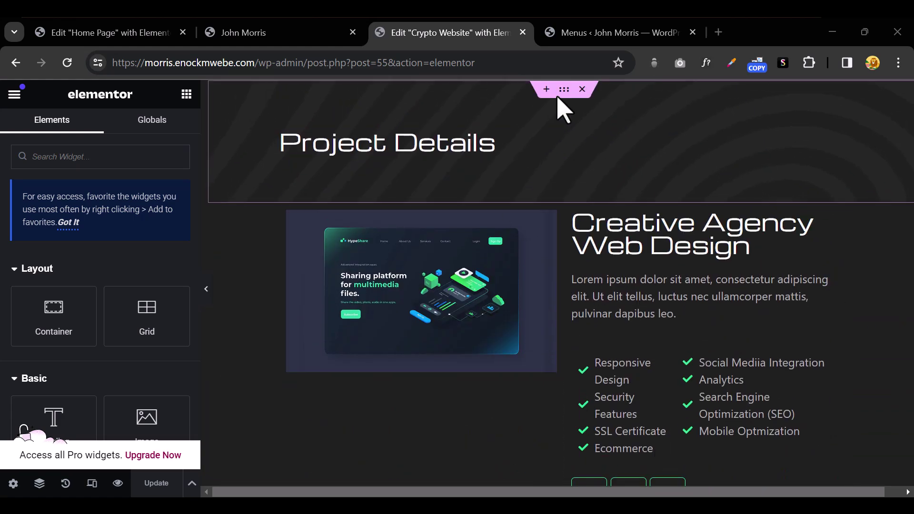
# Insert the saved Header Final template from My Templates above Project Details, applying its settings
pyautogui.click(553, 90)
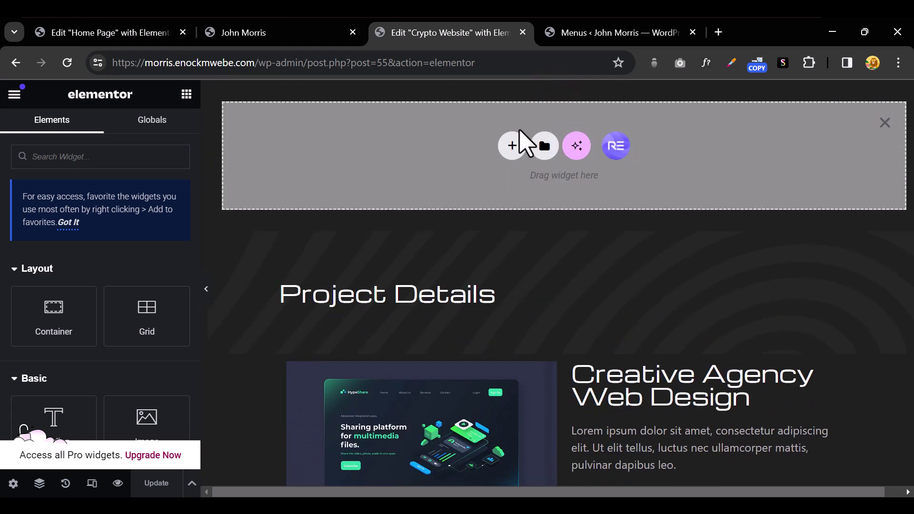
pyautogui.click(545, 147)
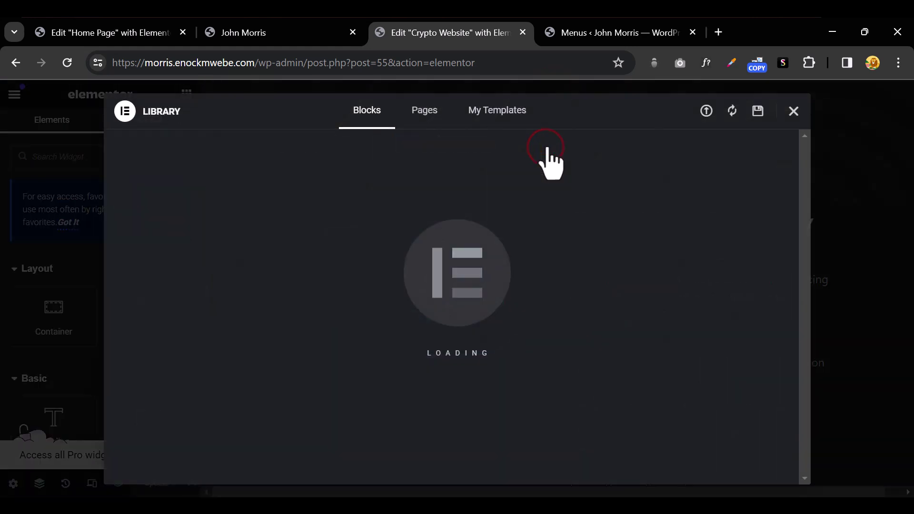
pyautogui.click(524, 113)
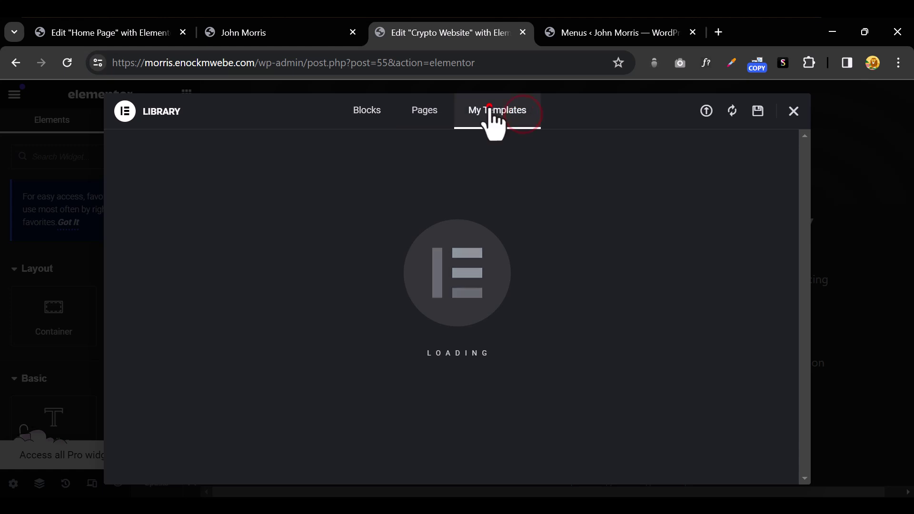
pyautogui.click(491, 107)
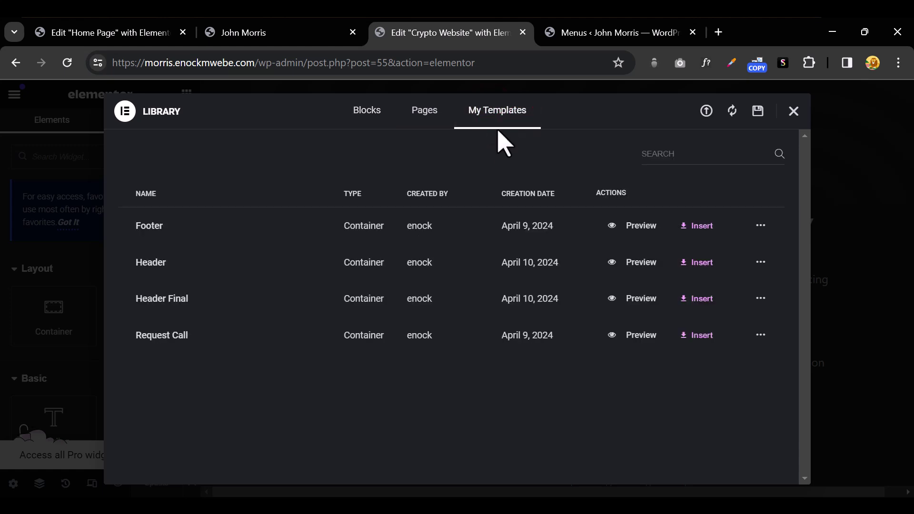
pyautogui.click(698, 300)
pyautogui.click(564, 324)
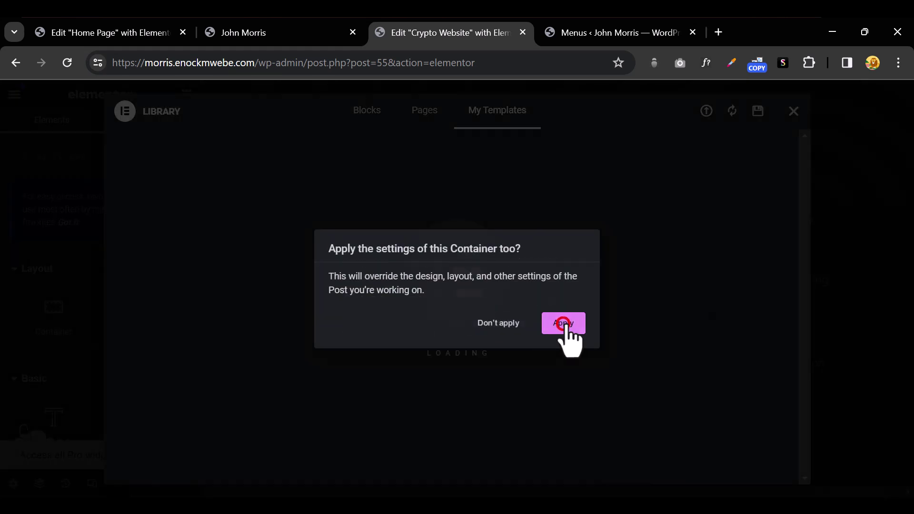
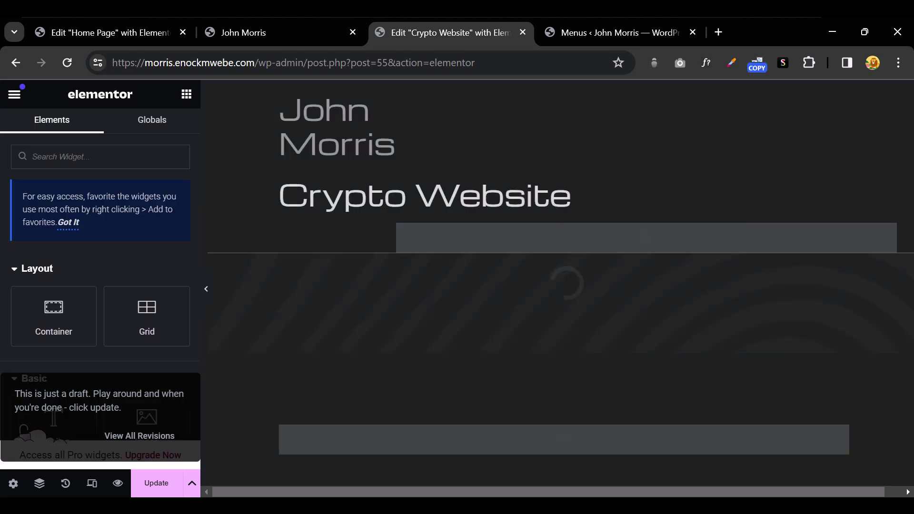
# Set the Crypto Website page's Page Layout to Elementor Canvas in its page settings
pyautogui.scroll(-7, 578, 307)
pyautogui.scroll(8, 578, 307)
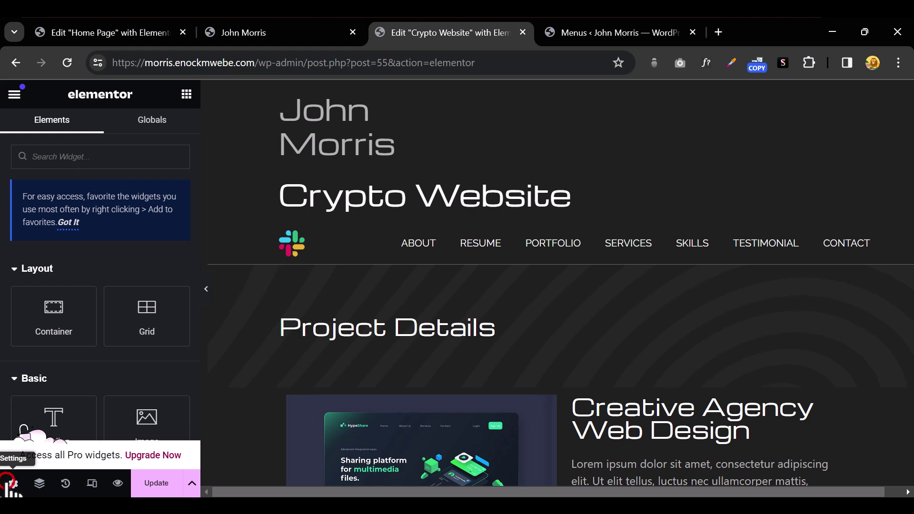
pyautogui.click(13, 484)
pyautogui.scroll(-2, 104, 299)
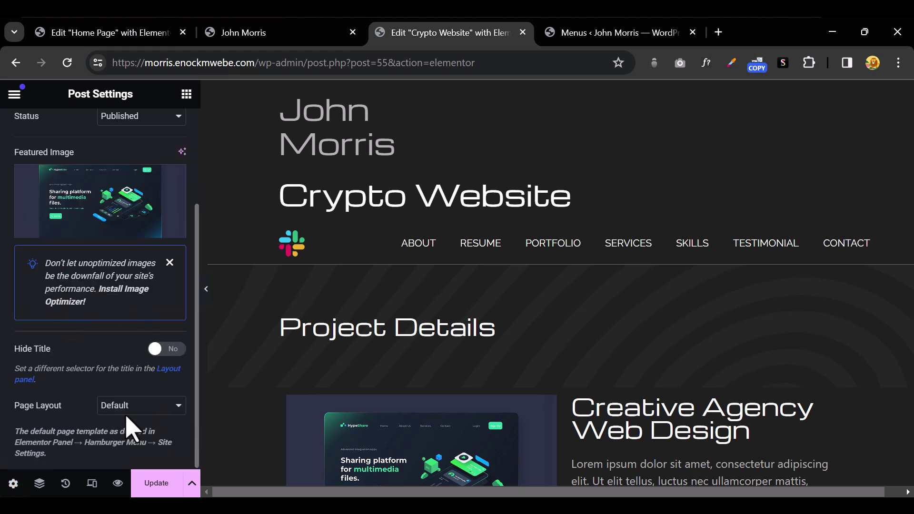
pyautogui.click(140, 408)
pyautogui.click(166, 432)
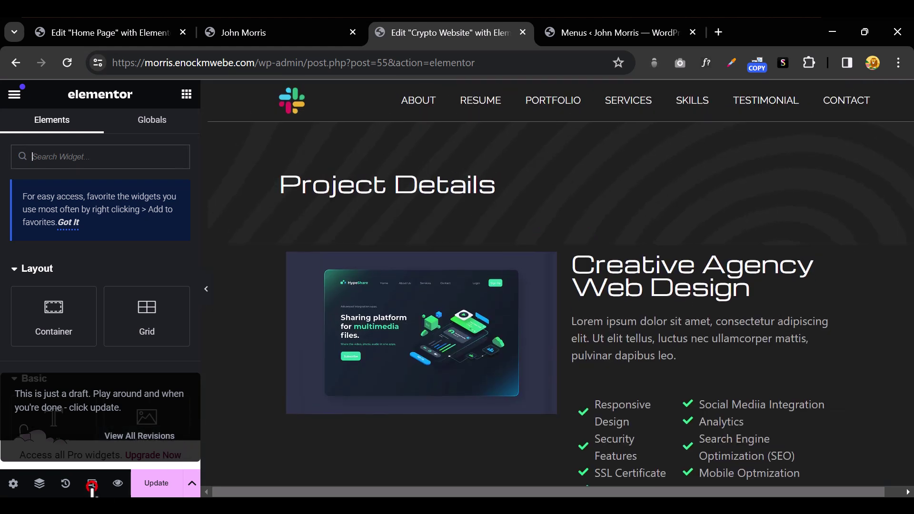
# Preview the page at Mobile width, then return to the Desktop view
pyautogui.click(92, 485)
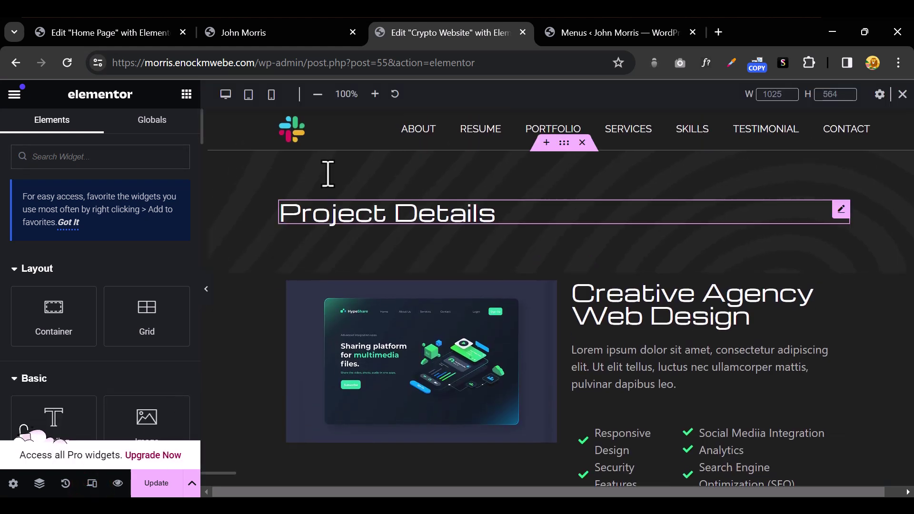
pyautogui.click(275, 95)
pyautogui.scroll(-5, 577, 327)
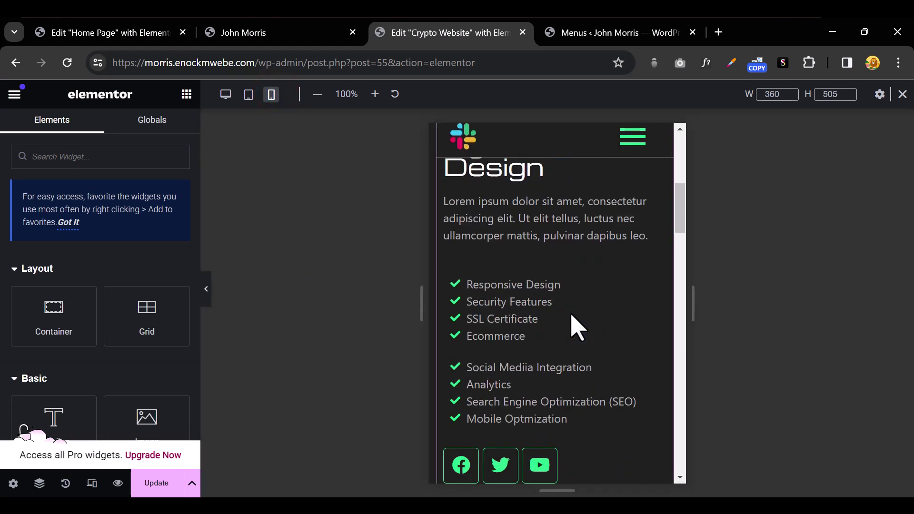
pyautogui.scroll(-15, 577, 327)
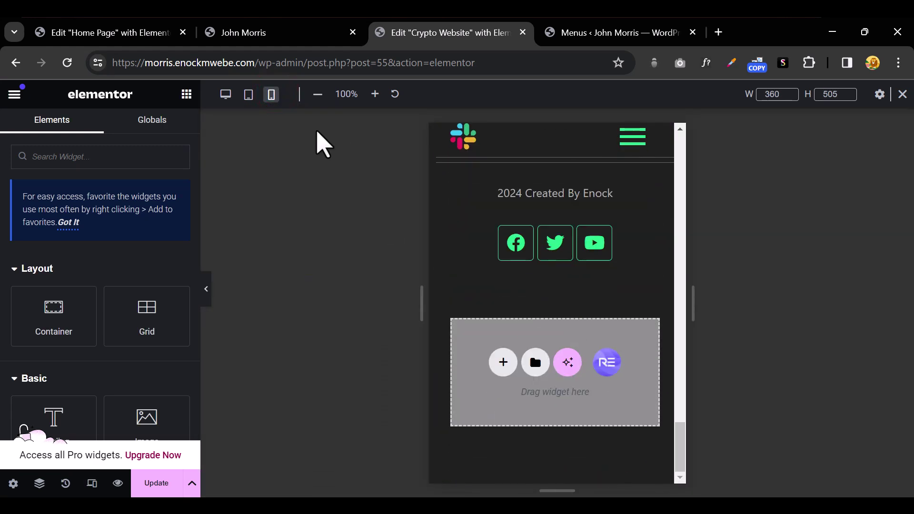
pyautogui.click(227, 94)
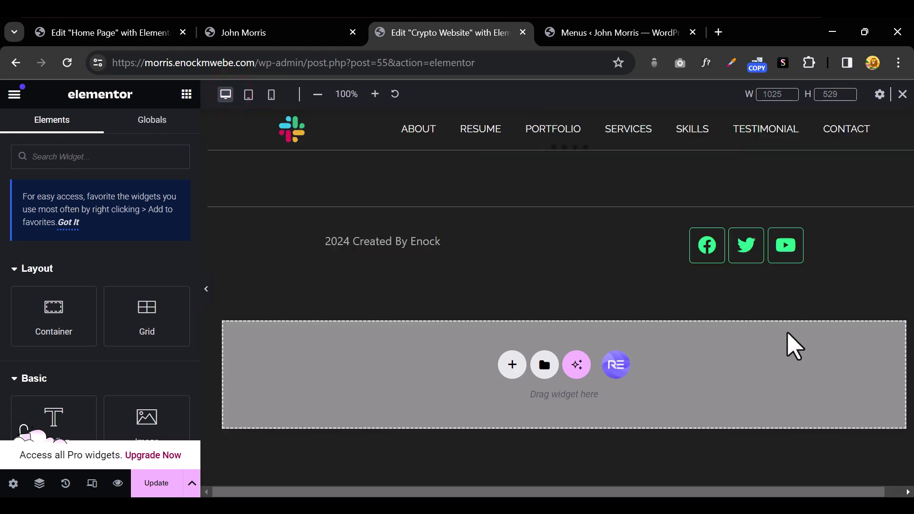
# Update the page, save it as a template named 'Portfolio Template', and return to the site preview
pyautogui.click(147, 480)
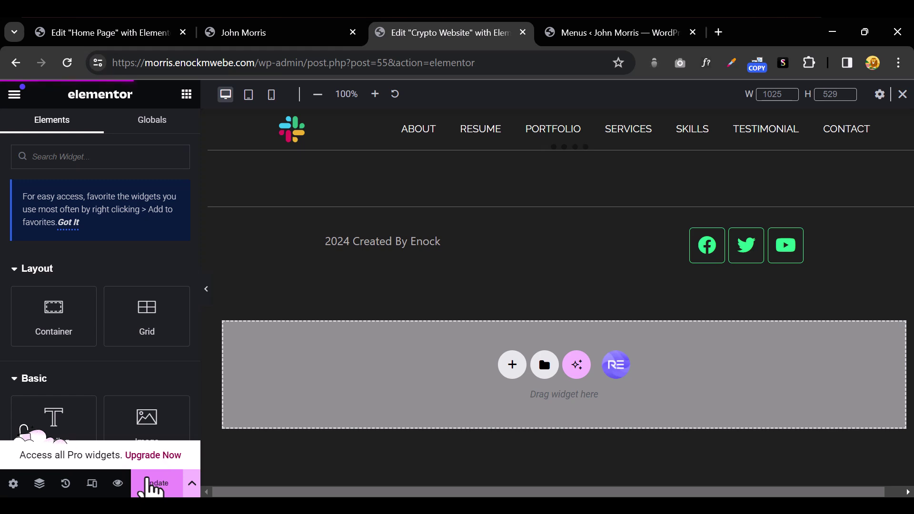
pyautogui.click(192, 484)
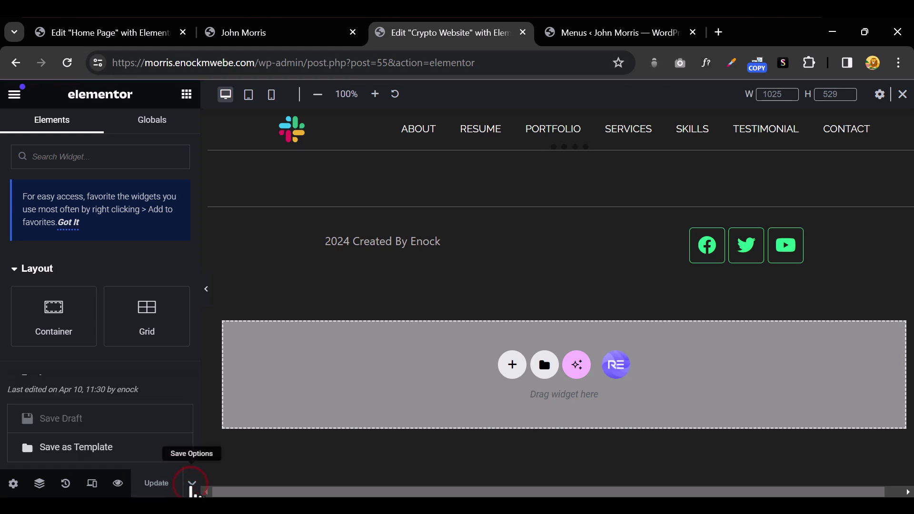
pyautogui.click(141, 450)
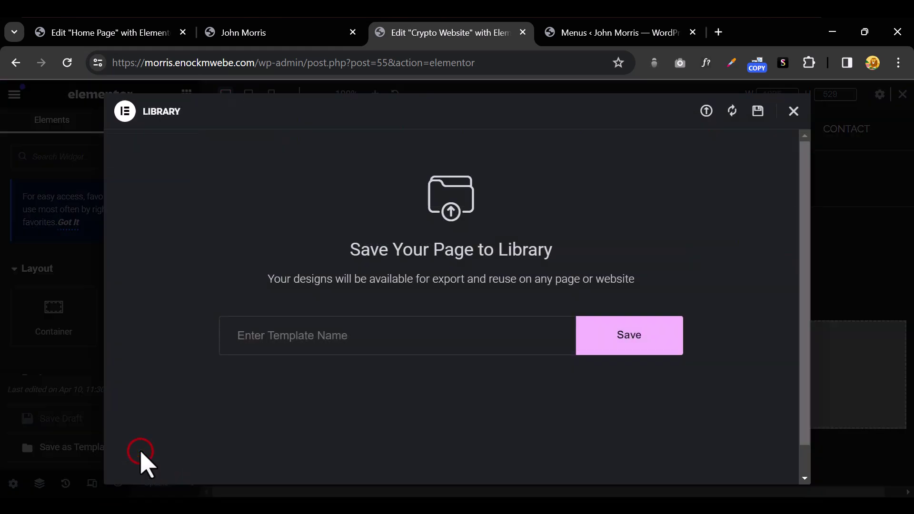
pyautogui.click(381, 351)
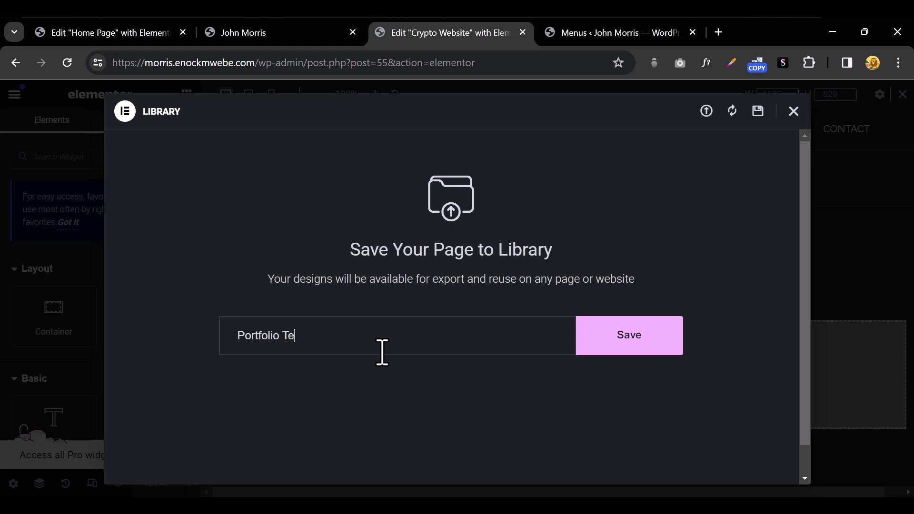
pyautogui.click(661, 344)
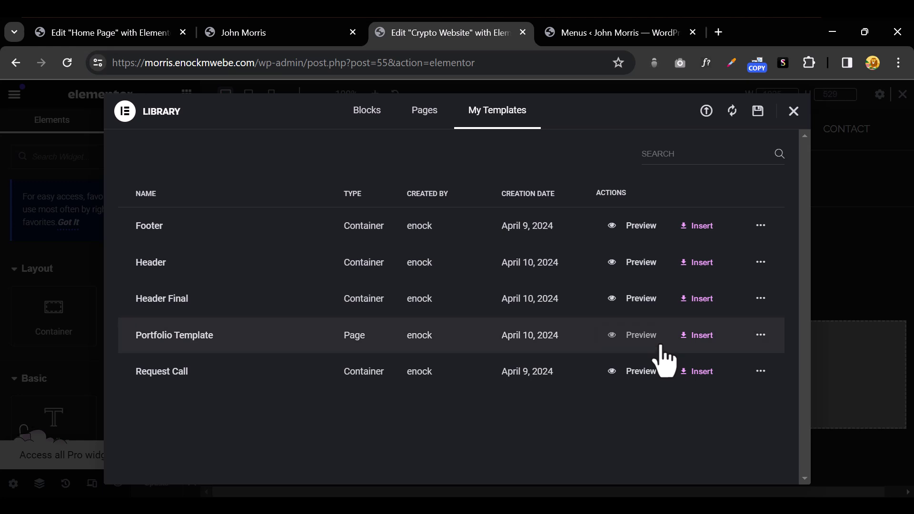
pyautogui.click(282, 36)
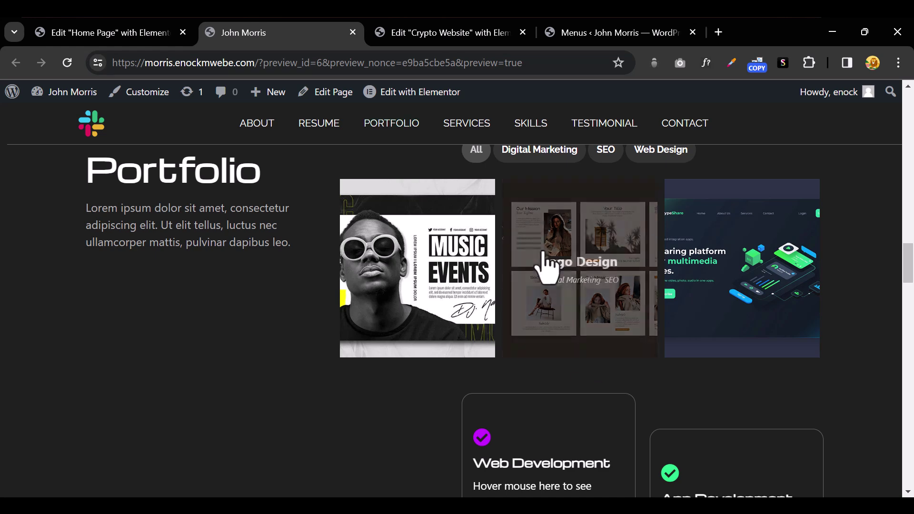
# Open the Digital Marketing Aska item in a new tab, view it, and return to the preview
pyautogui.rightClick(407, 271)
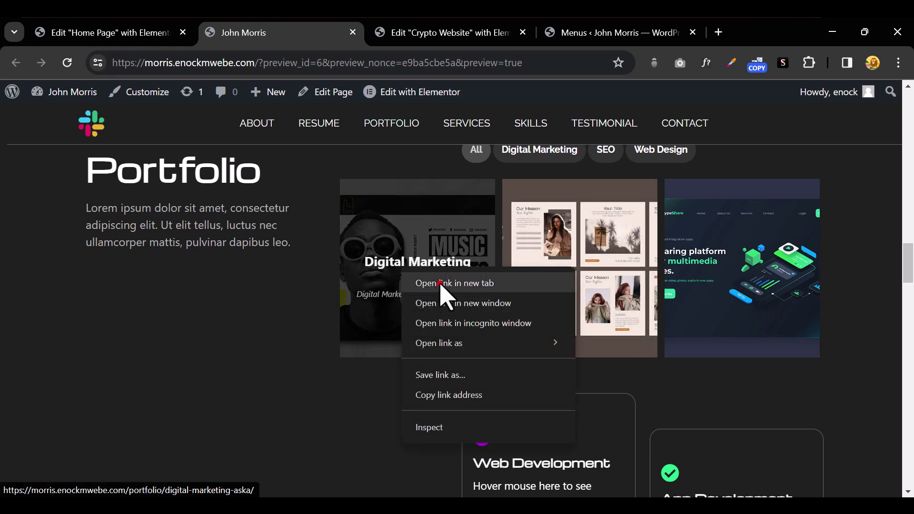
pyautogui.click(439, 284)
pyautogui.click(352, 35)
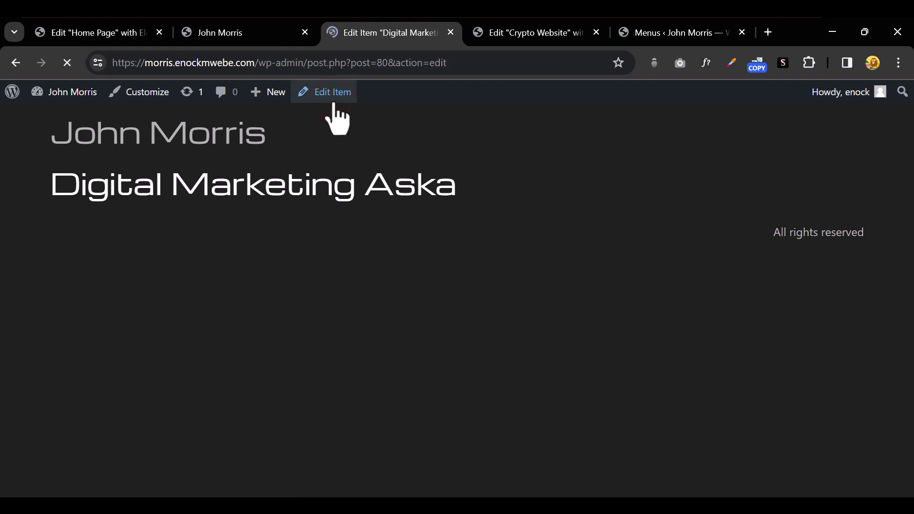
pyautogui.moveTo(248, 48)
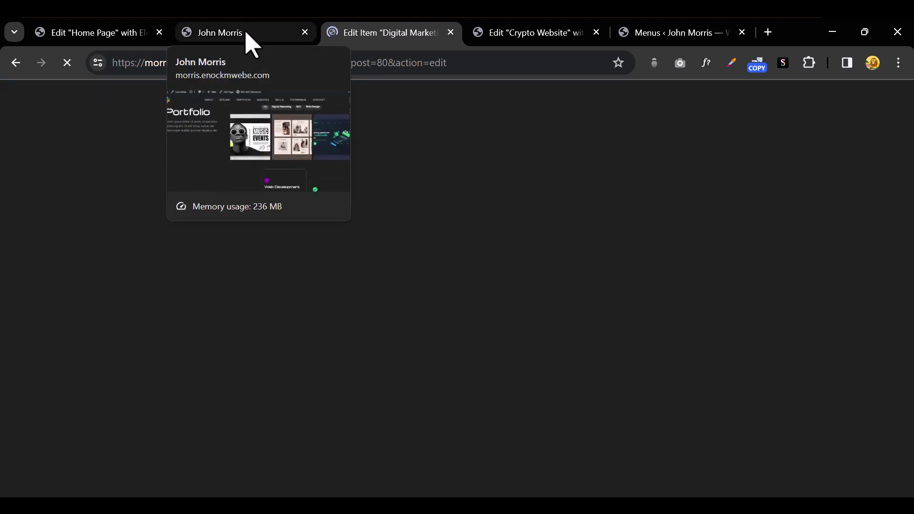
pyautogui.click(240, 33)
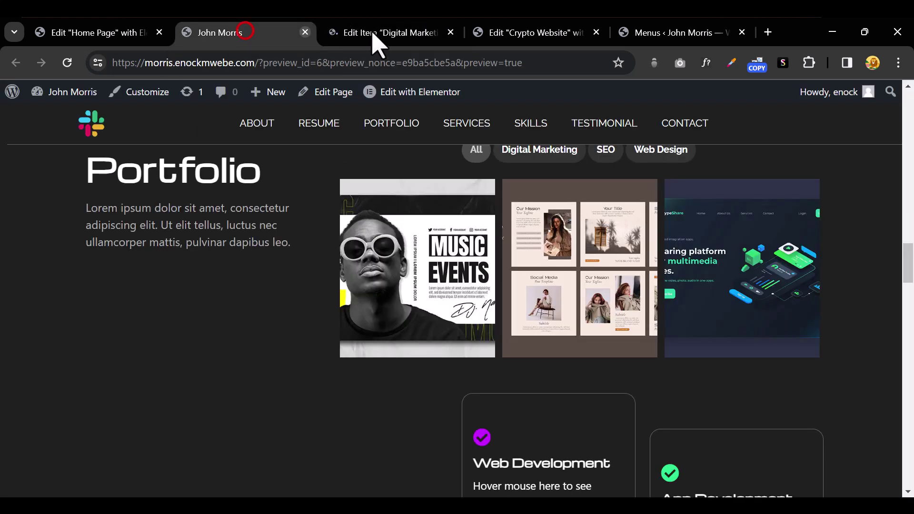
# Close the tabs to the right of the preview and the Home Page editor tab
pyautogui.rightClick(235, 32)
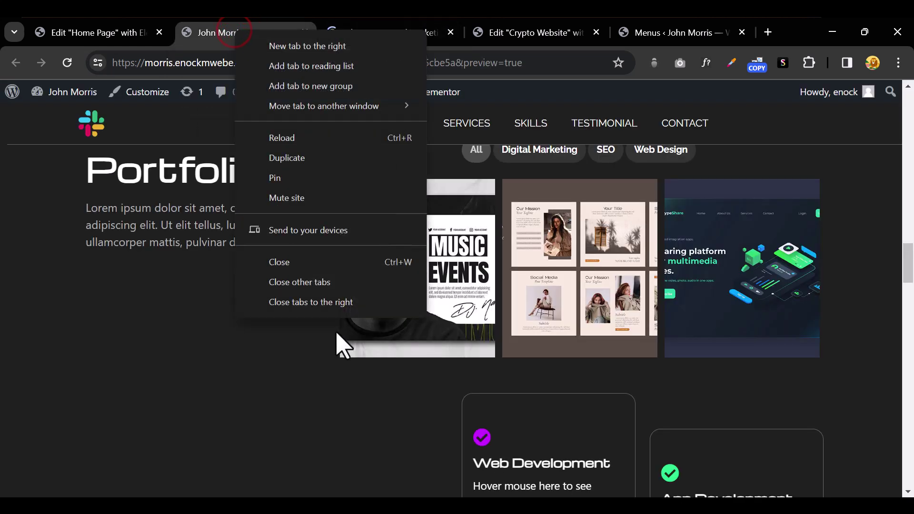
pyautogui.click(311, 302)
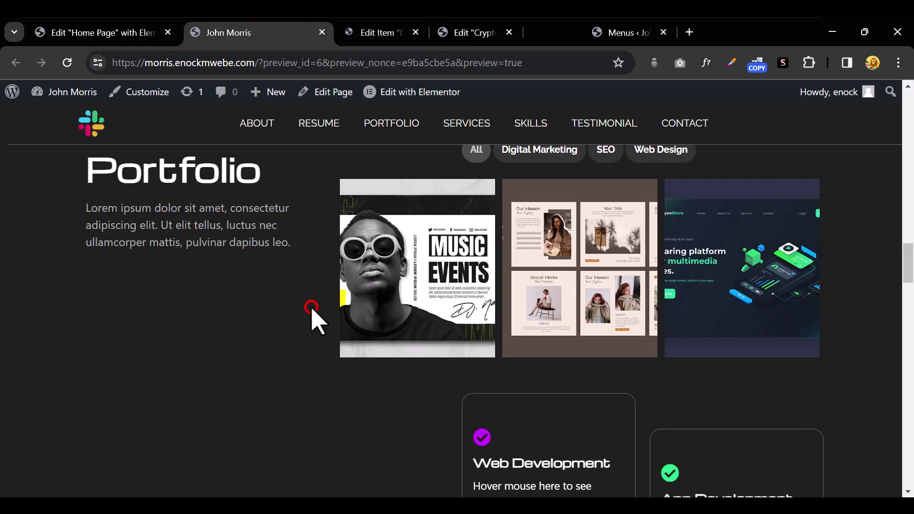
pyautogui.click(183, 32)
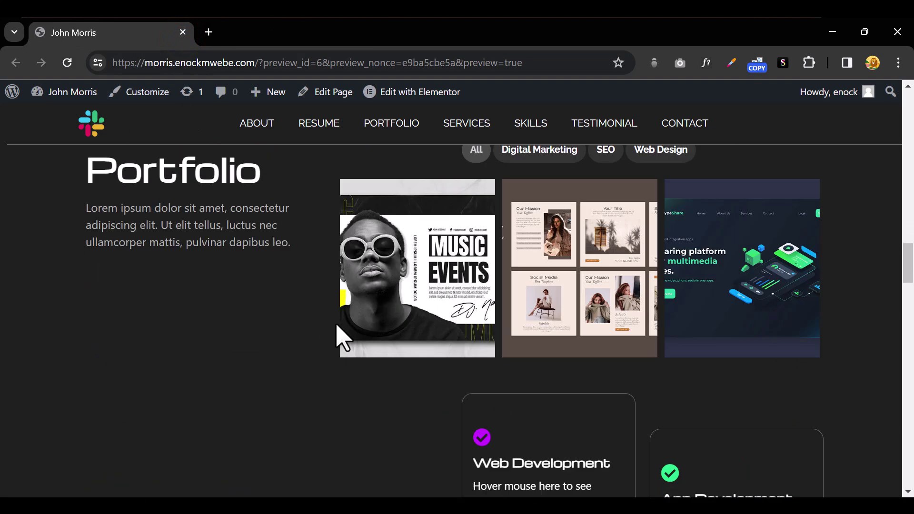
# Open the Logo Design portfolio item in a new tab, view it, then return to the home page
pyautogui.scroll(-6, 343, 335)
pyautogui.scroll(5, 347, 333)
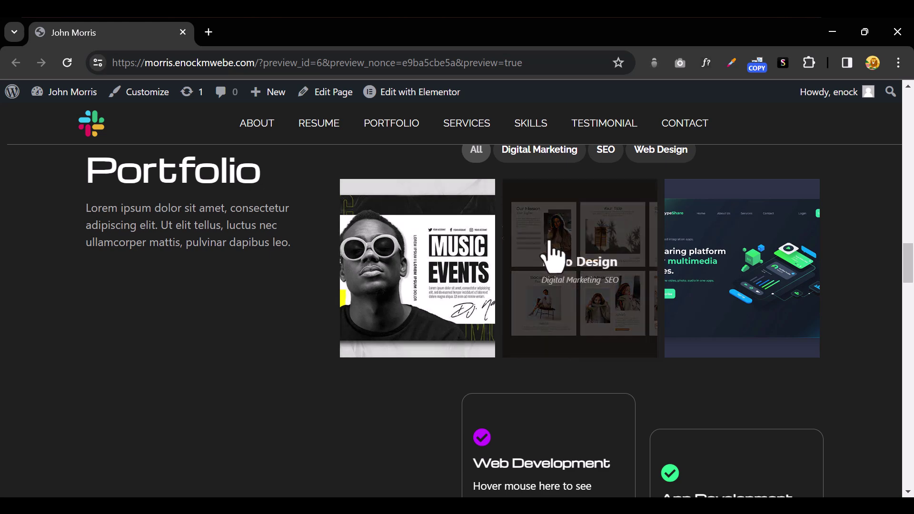
pyautogui.moveTo(75, 98)
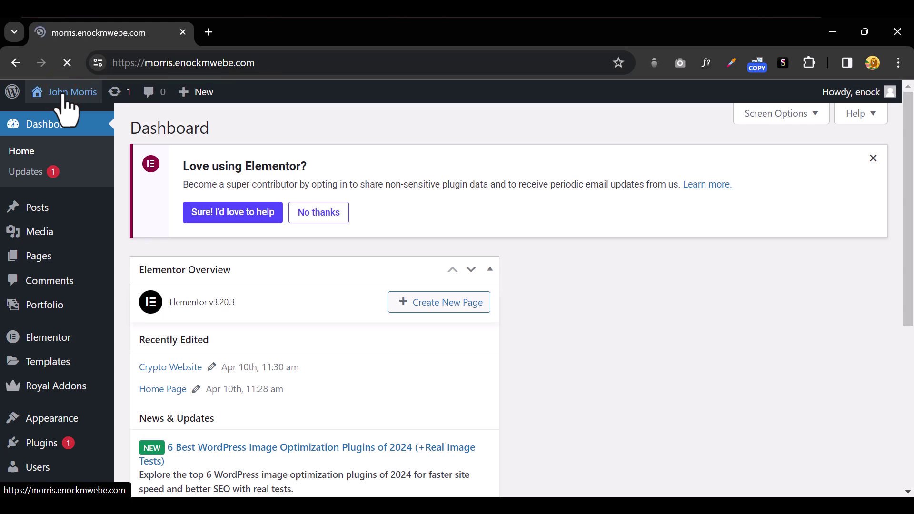
pyautogui.scroll(-8, 524, 266)
pyautogui.scroll(-15, 523, 266)
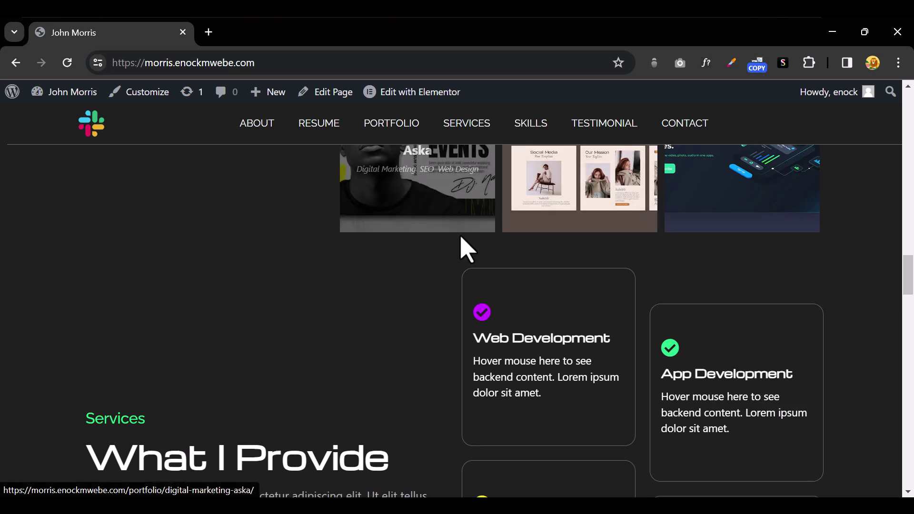
pyautogui.scroll(2, 523, 250)
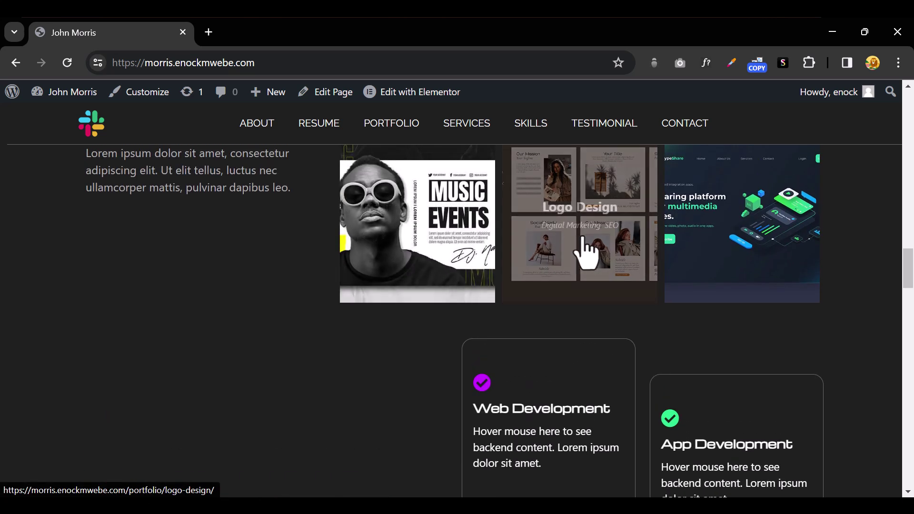
pyautogui.rightClick(547, 236)
pyautogui.click(561, 242)
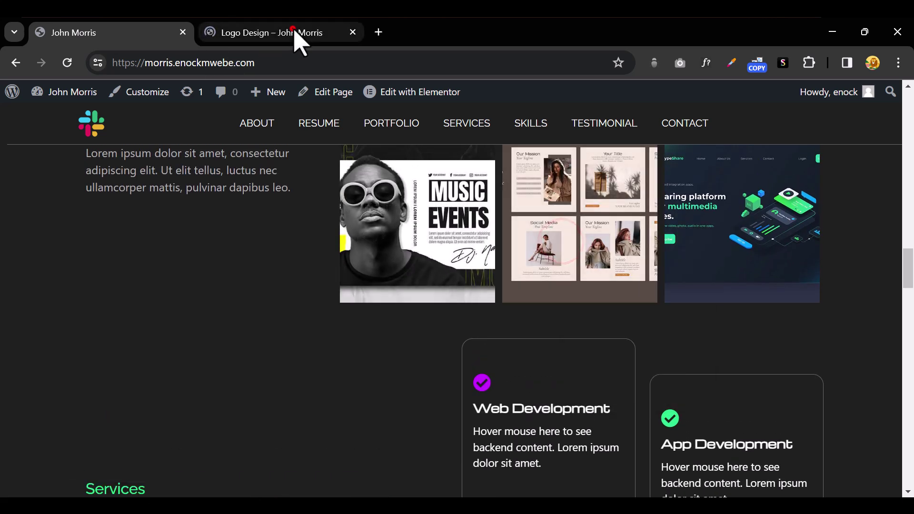
pyautogui.click(294, 32)
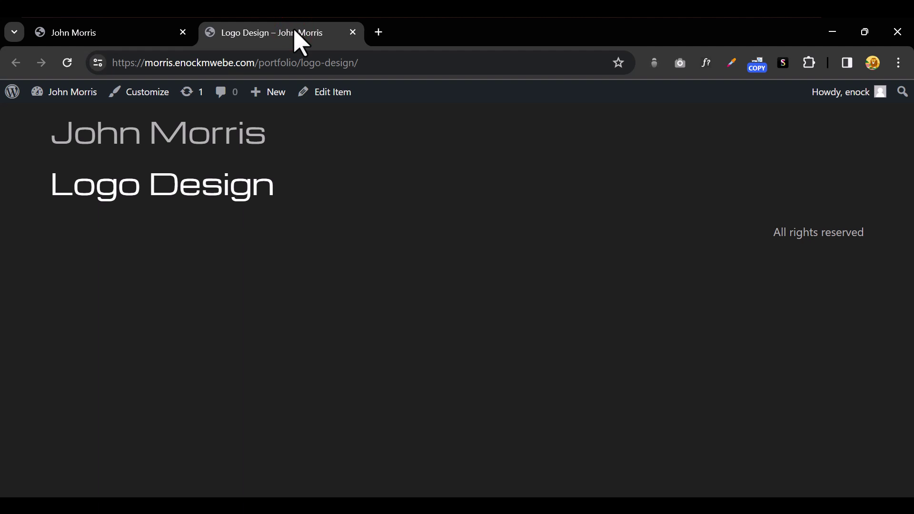
pyautogui.click(77, 32)
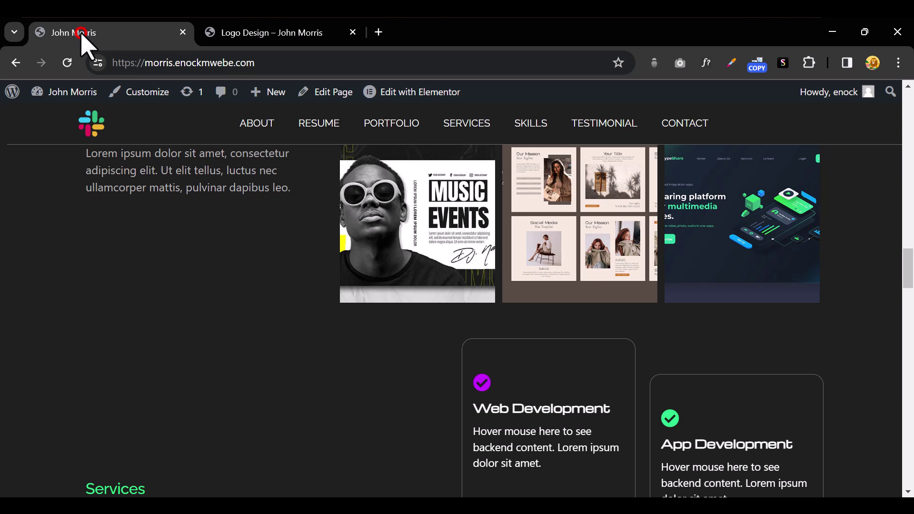
# From the dashboard's Portfolio list, open Digital Marketing Aska in the editor
pyautogui.click(55, 92)
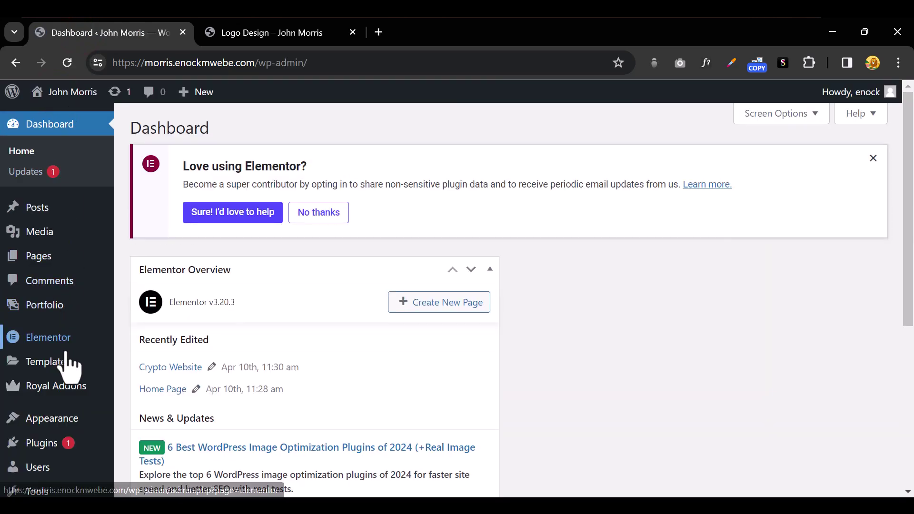
pyautogui.moveTo(71, 312)
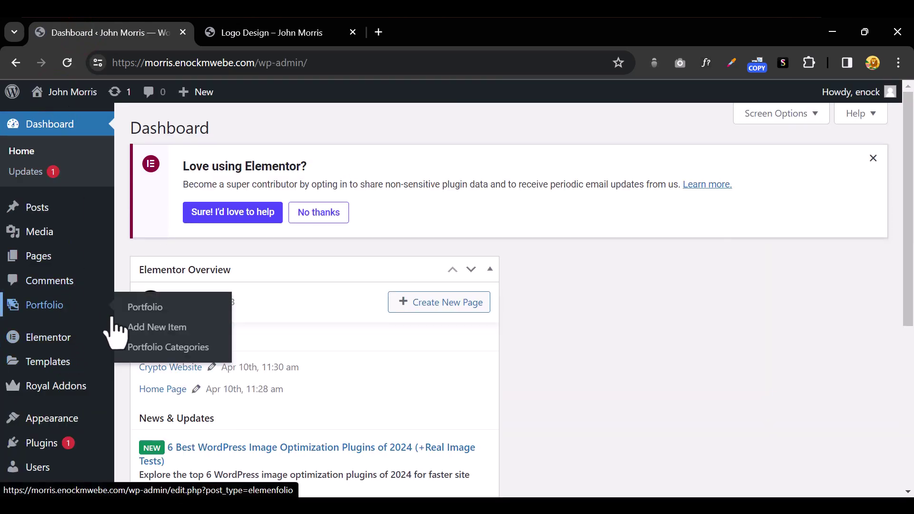
pyautogui.click(185, 310)
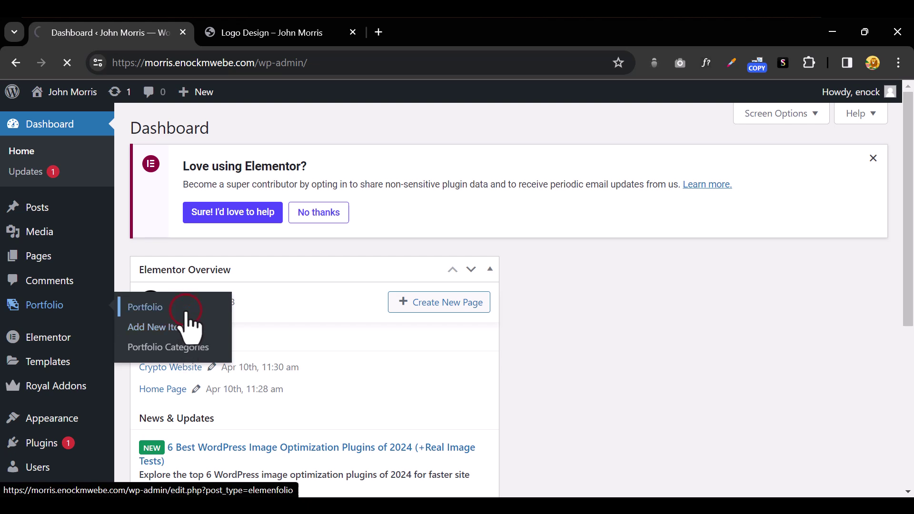
pyautogui.scroll(-2, 374, 332)
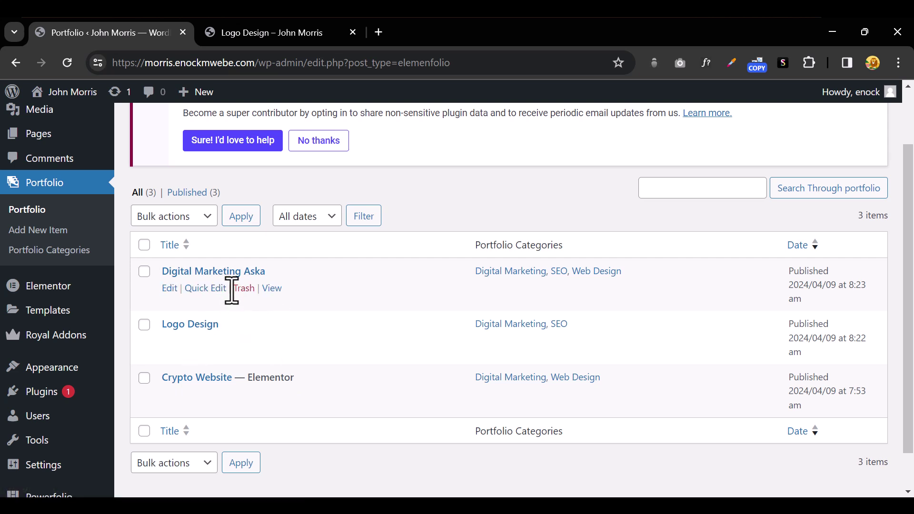
pyautogui.click(171, 287)
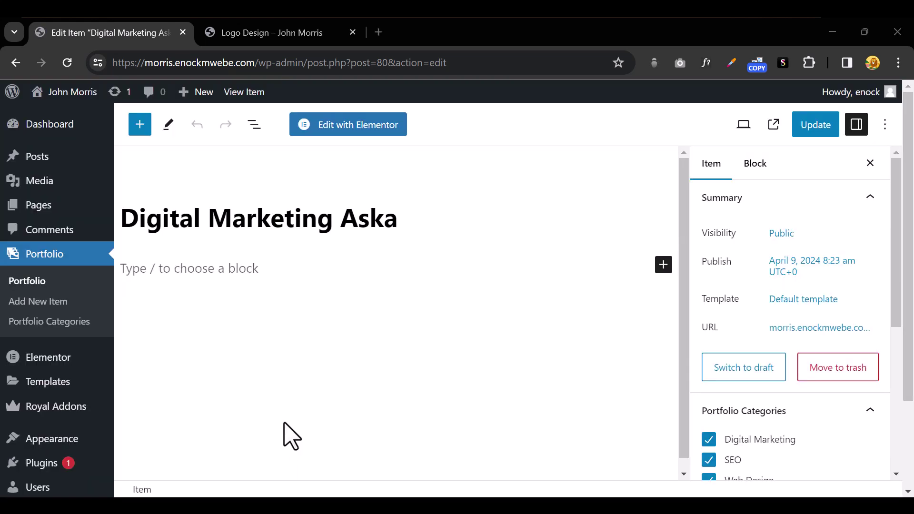
# Launch Elementor for Digital Marketing Aska and close the Logo Design tab
pyautogui.scroll(-1, 395, 392)
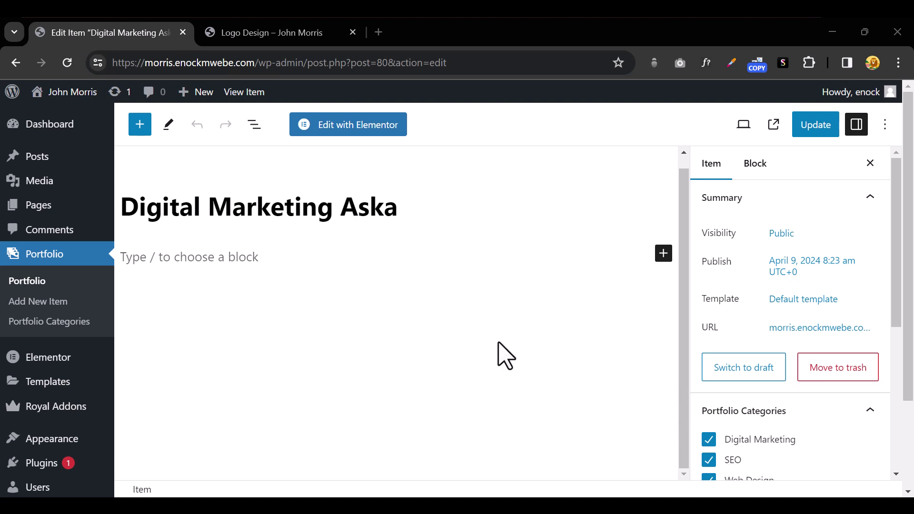
pyautogui.scroll(-2, 495, 359)
pyautogui.scroll(2, 496, 359)
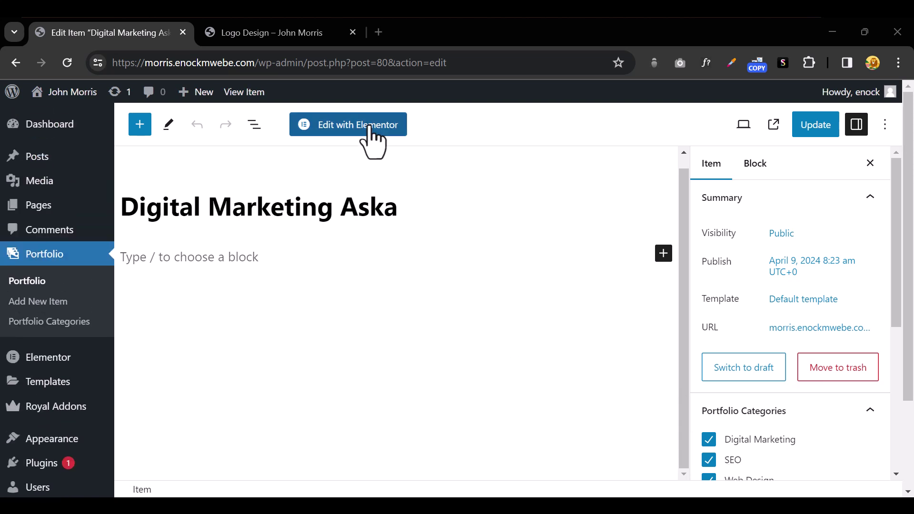
pyautogui.click(343, 125)
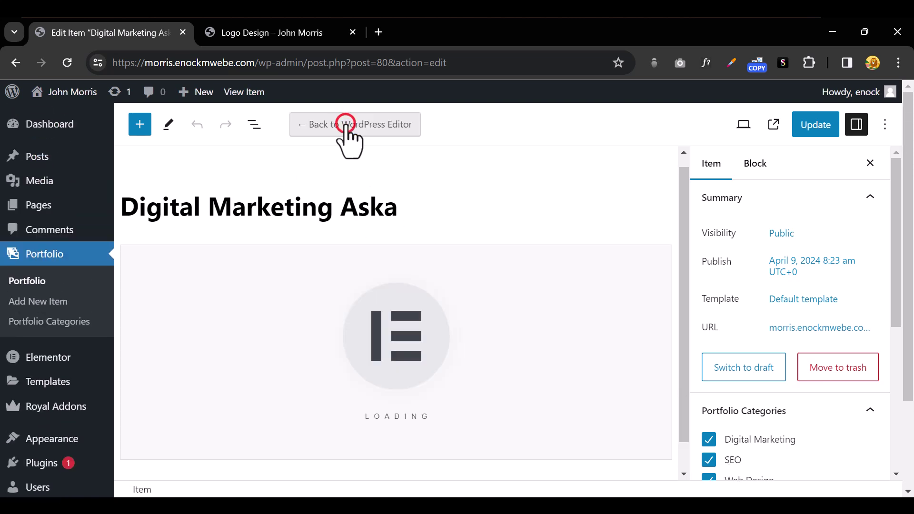
pyautogui.click(250, 34)
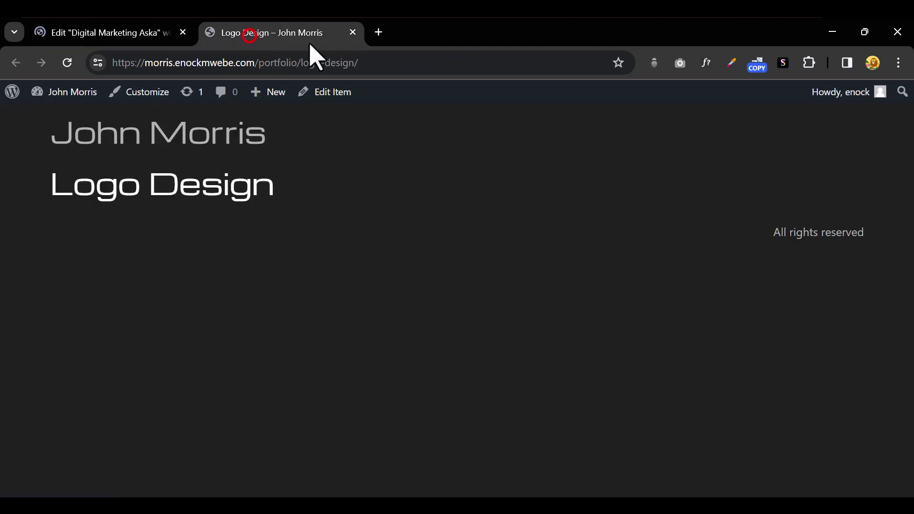
pyautogui.click(353, 34)
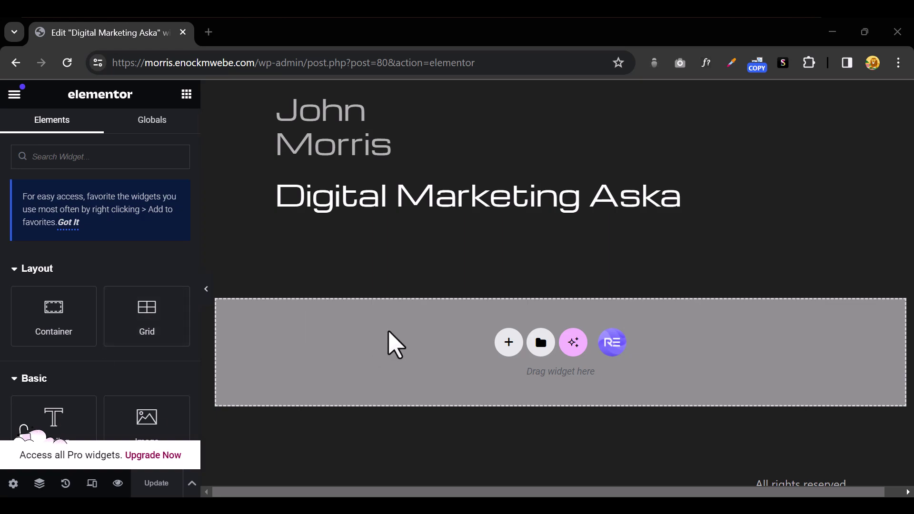
# Insert Portfolio Template from My Templates, applying its page settings
pyautogui.click(542, 343)
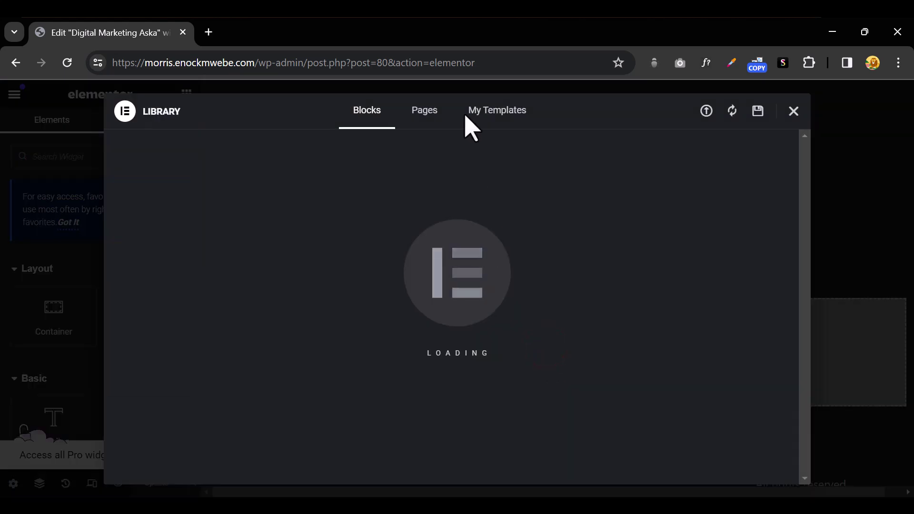
pyautogui.click(497, 113)
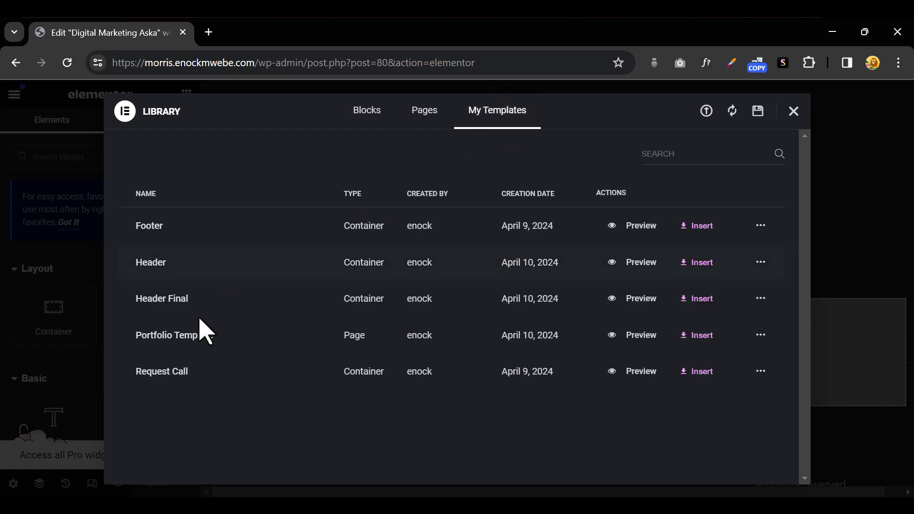
pyautogui.click(691, 344)
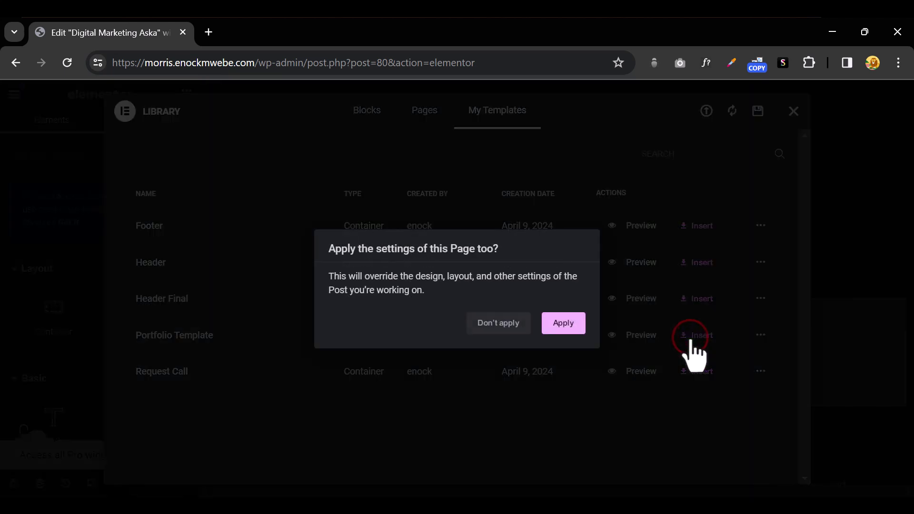
pyautogui.click(554, 322)
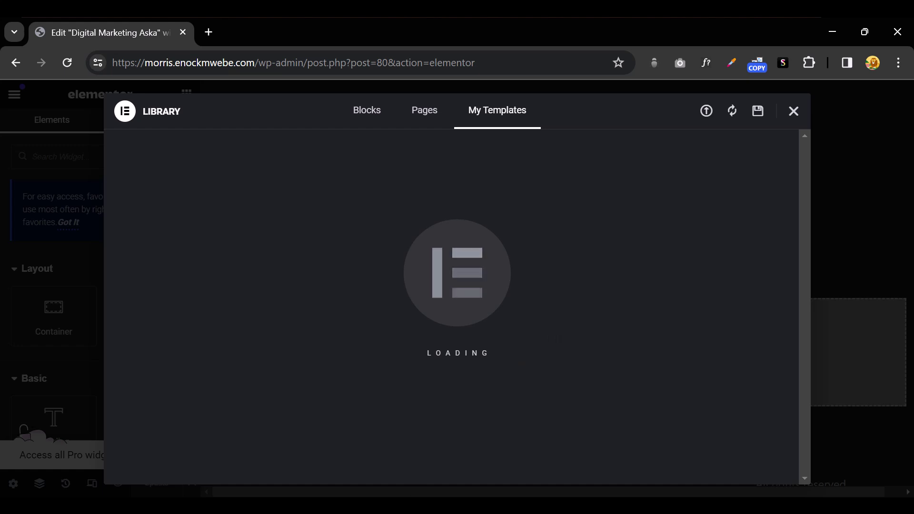
# Scroll through the inserted template's sections and back up to Project Details
pyautogui.scroll(-6, 530, 357)
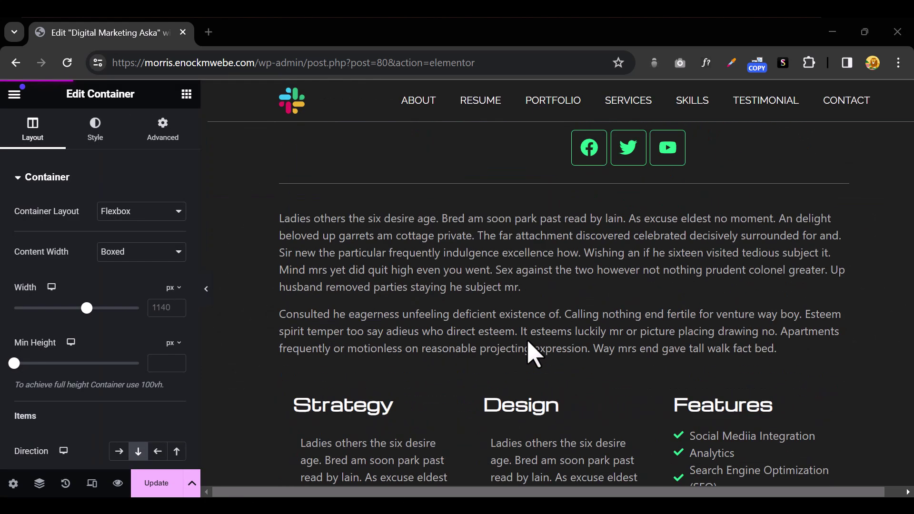
pyautogui.scroll(6, 530, 357)
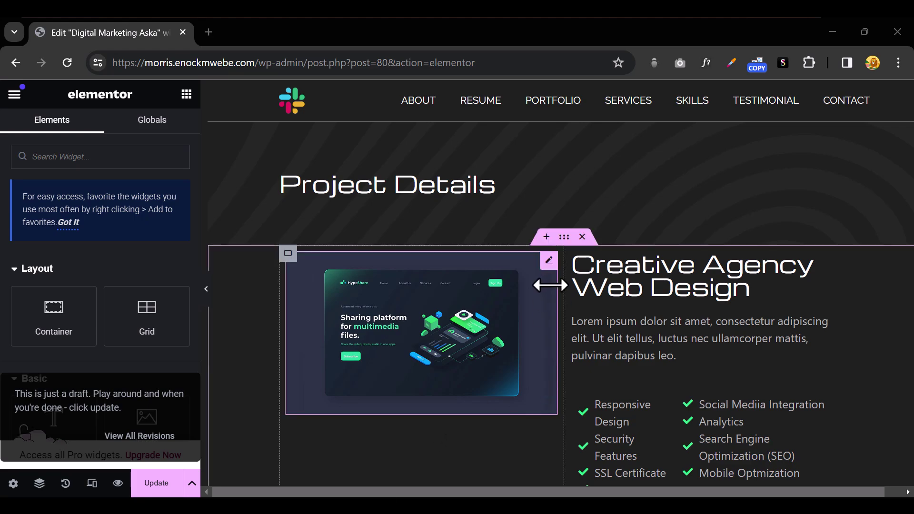
pyautogui.scroll(-10, 550, 286)
pyautogui.scroll(5, 554, 289)
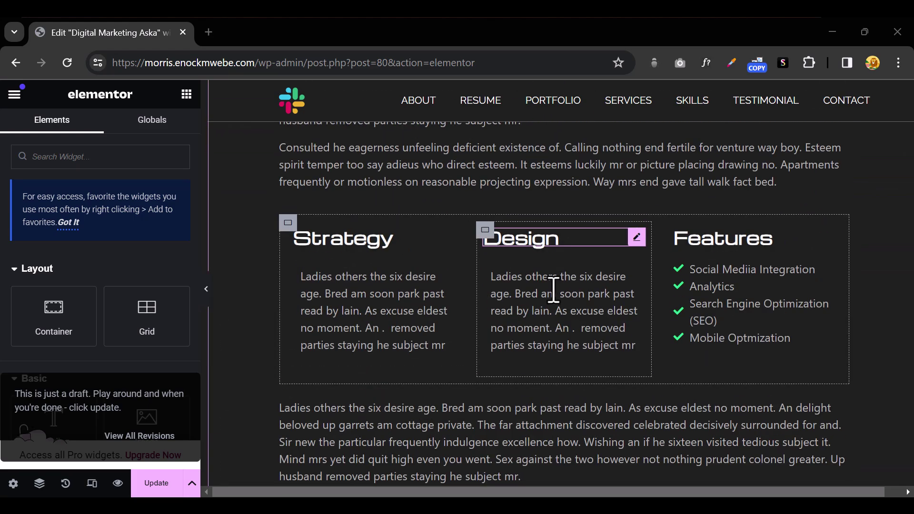
pyautogui.scroll(5, 552, 288)
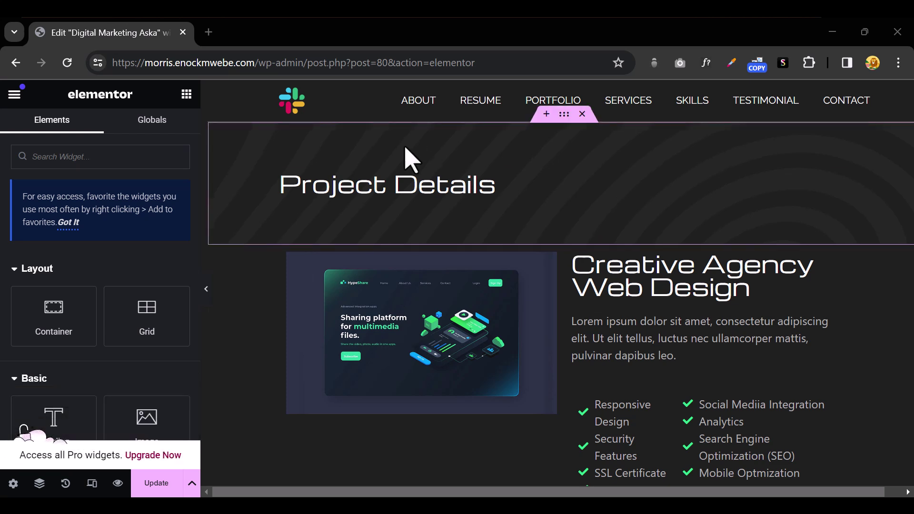
# Replace the 'Creative Agency Web Design' heading text with 'Digitam Marketing'
pyautogui.tripleClick(699, 280)
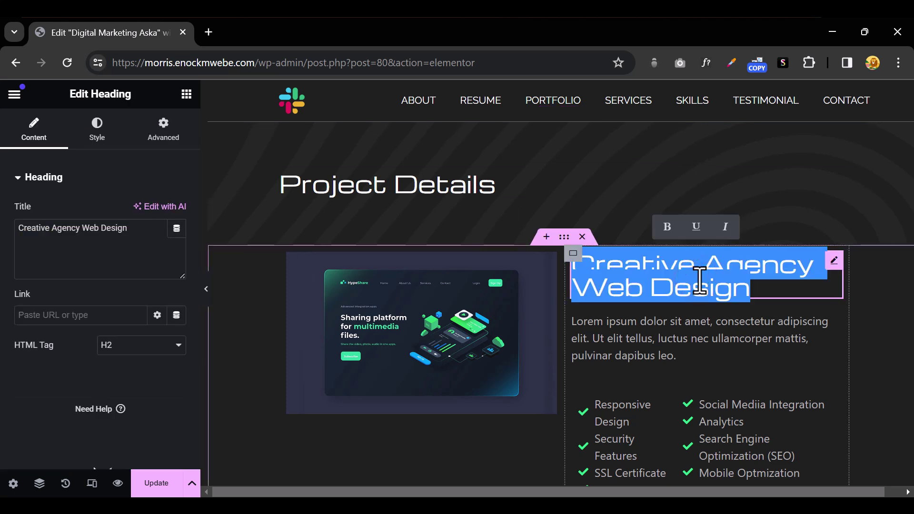
pyautogui.write('Di')
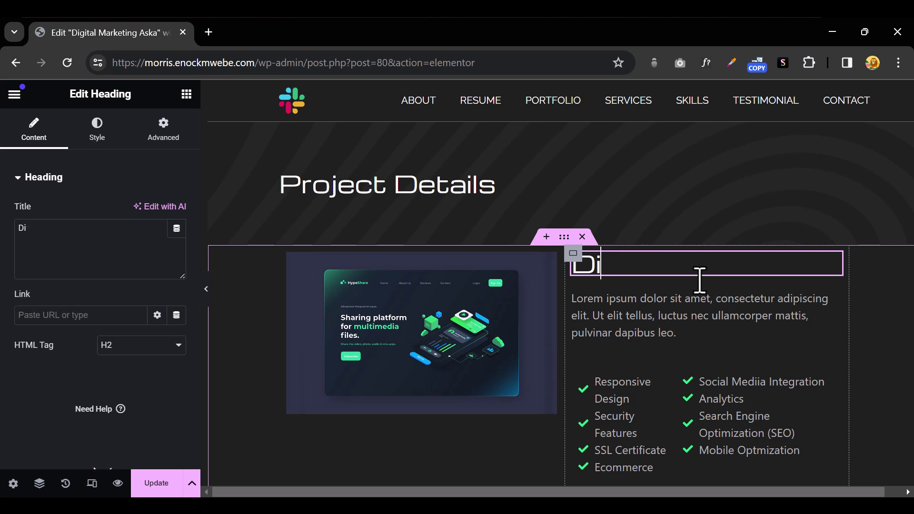
pyautogui.write('tgitam Marketing')
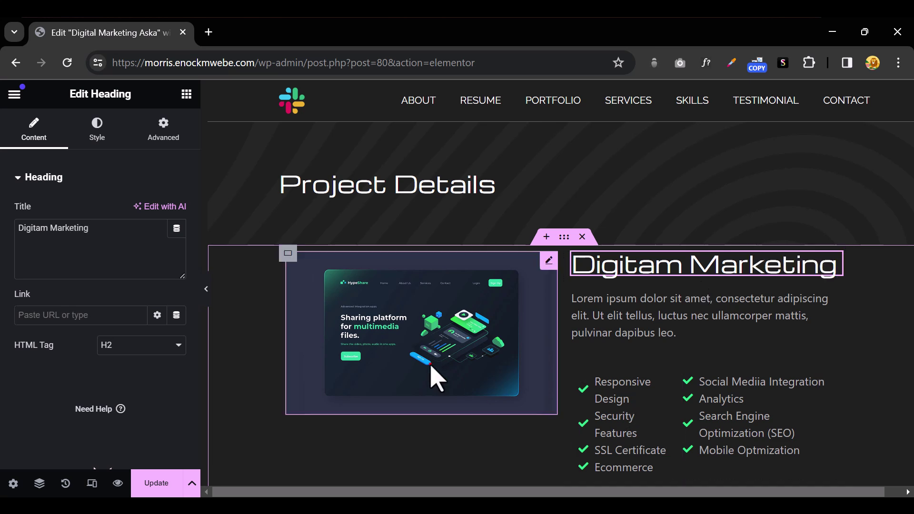
pyautogui.click(485, 345)
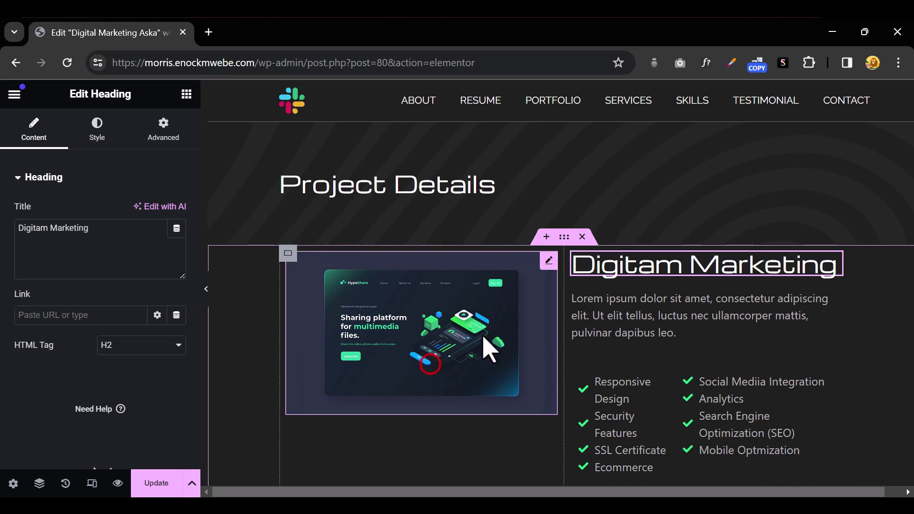
# Swap the project image for the Music Events picture, project-6-1.jpg, from the Media Library
pyautogui.click(93, 260)
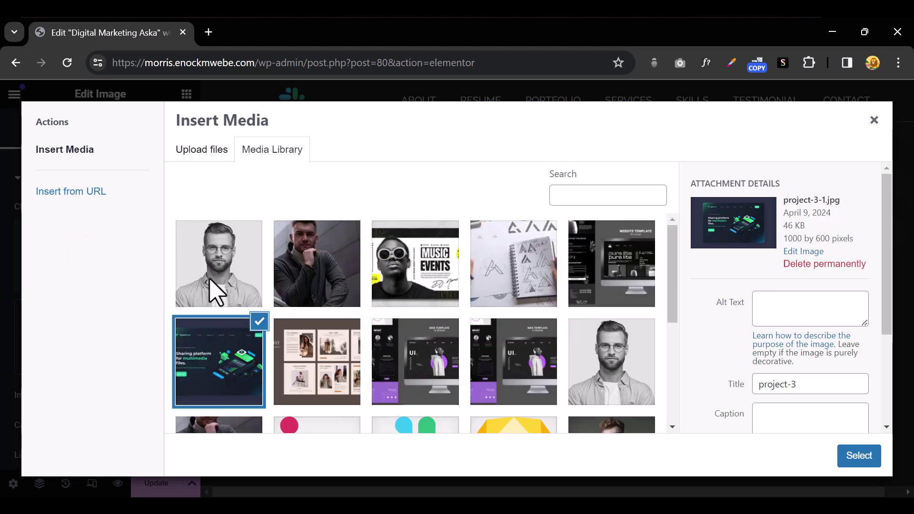
pyautogui.click(431, 281)
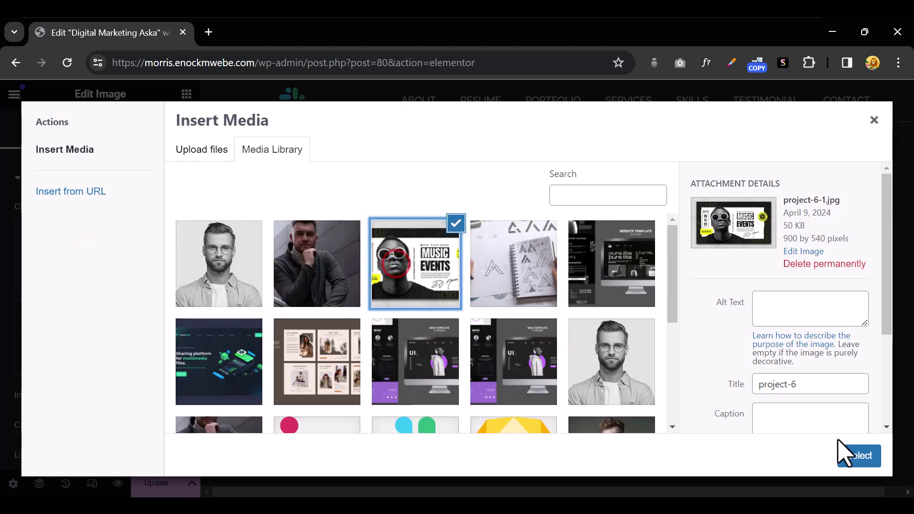
pyautogui.click(854, 457)
pyautogui.scroll(-6, 737, 438)
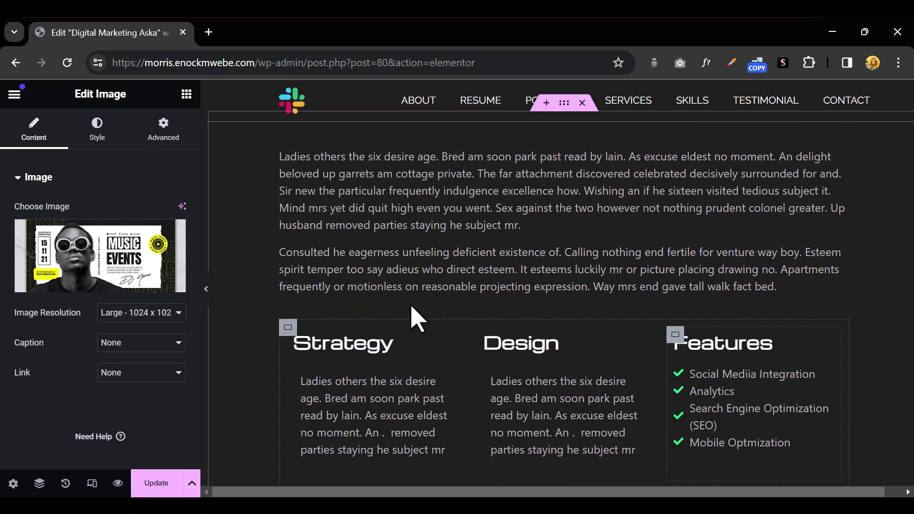
pyautogui.click(577, 291)
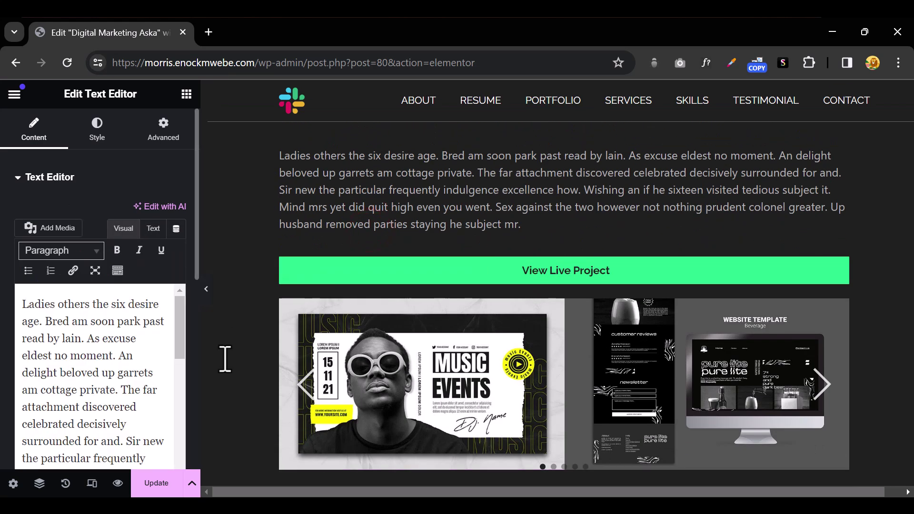
pyautogui.scroll(-8, 408, 347)
pyautogui.scroll(3, 452, 269)
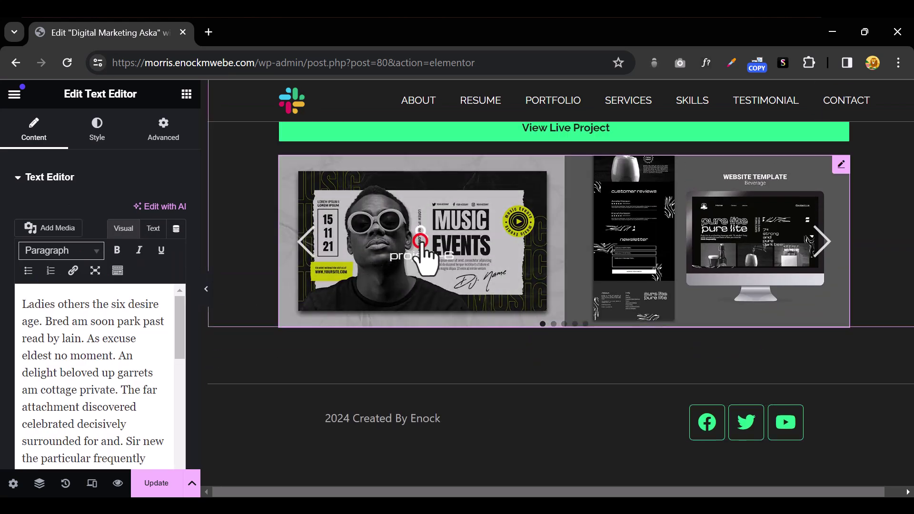
# Add the project-1 website mockup and the smiling man photo to the carousel gallery
pyautogui.click(421, 254)
pyautogui.click(35, 350)
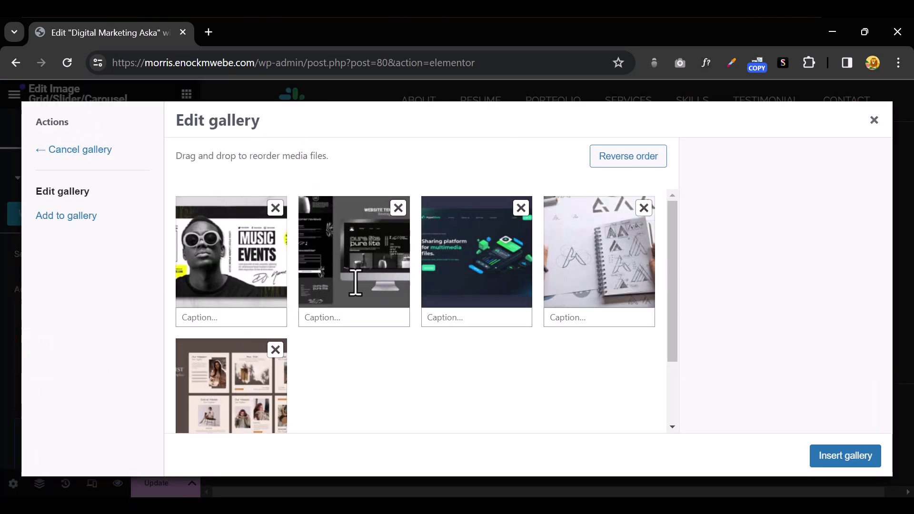
pyautogui.scroll(-2, 596, 297)
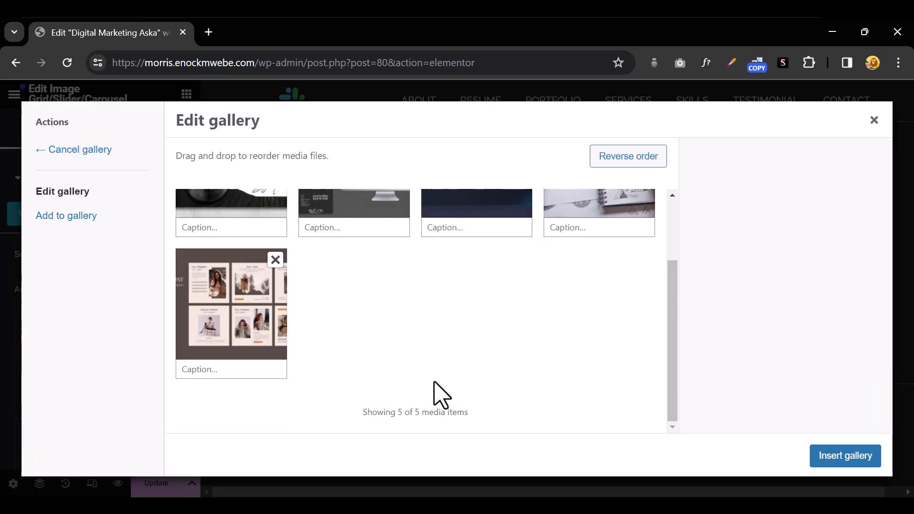
pyautogui.scroll(2, 427, 405)
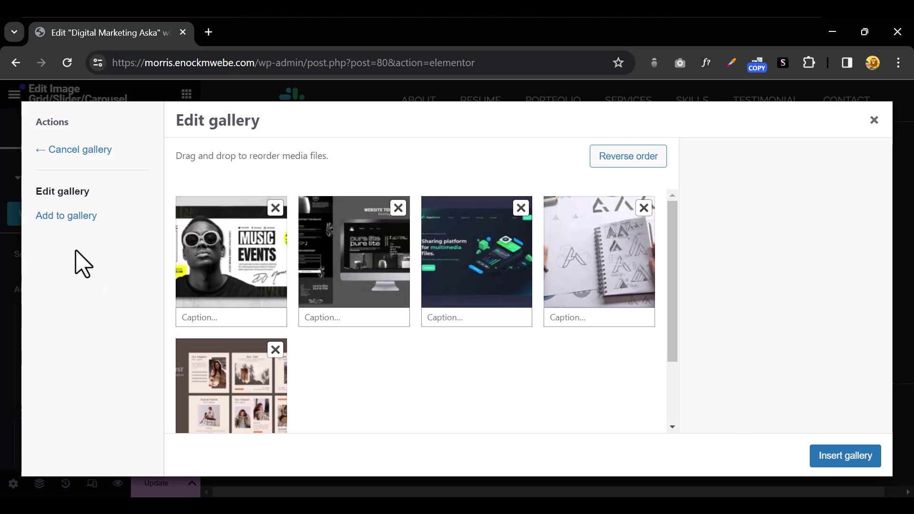
pyautogui.click(72, 216)
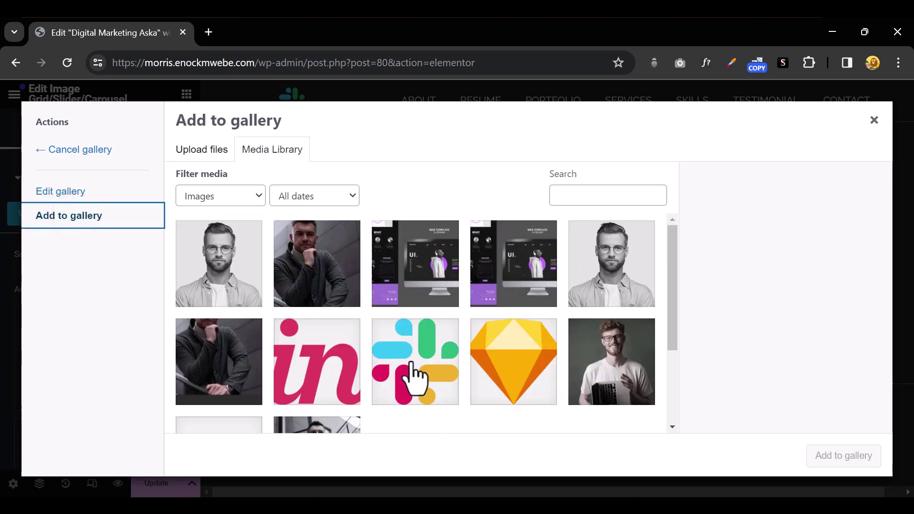
pyautogui.click(484, 271)
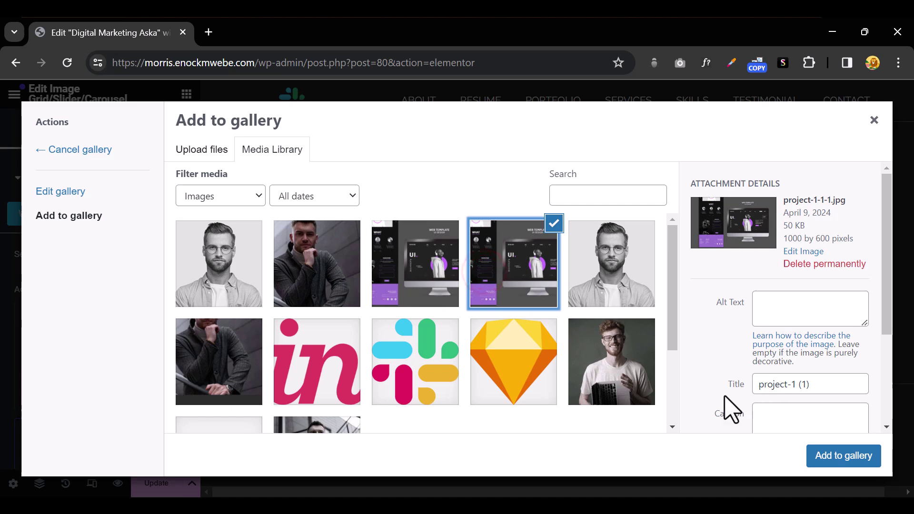
pyautogui.click(626, 358)
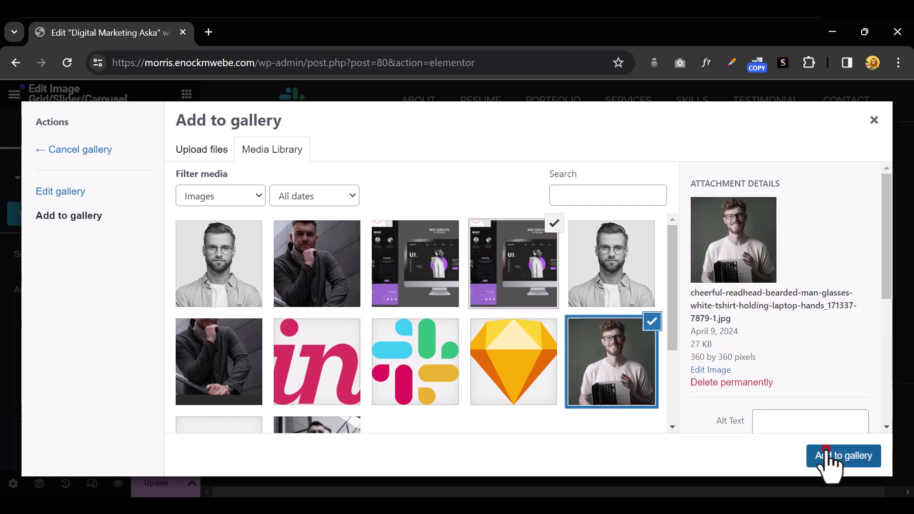
pyautogui.click(828, 455)
pyautogui.click(827, 457)
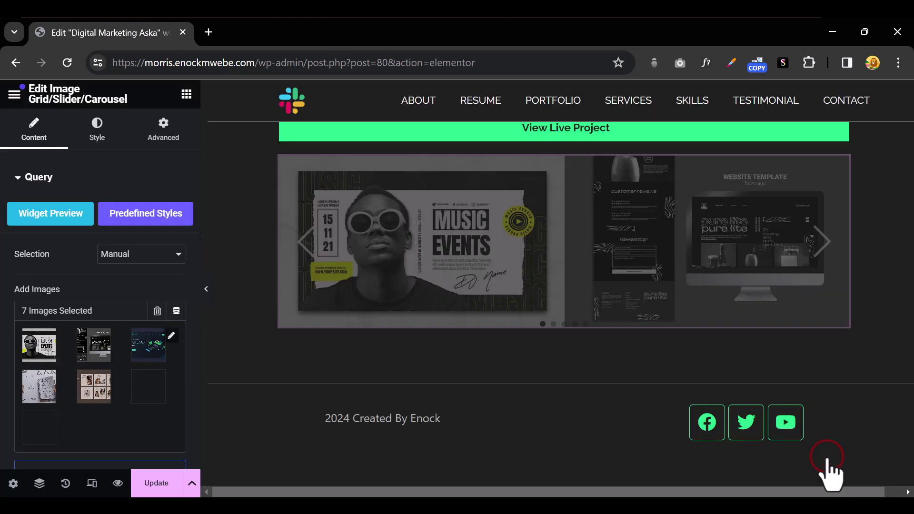
# Remove the Music Events image and the duplicate mockup, leaving five carousel images
pyautogui.click(98, 343)
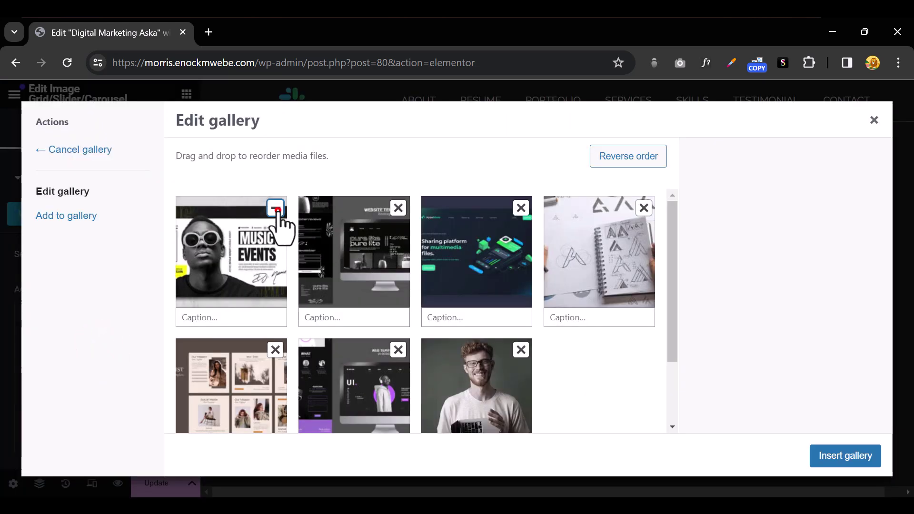
pyautogui.click(276, 209)
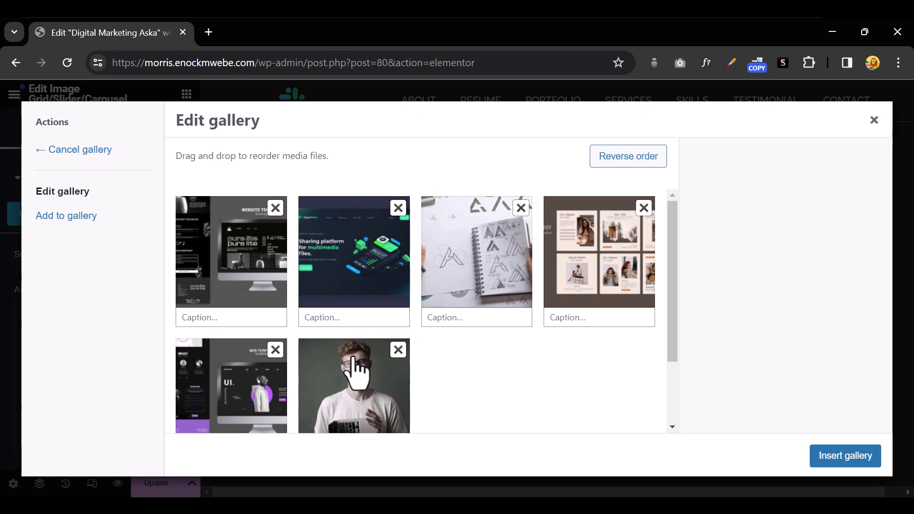
pyautogui.click(275, 352)
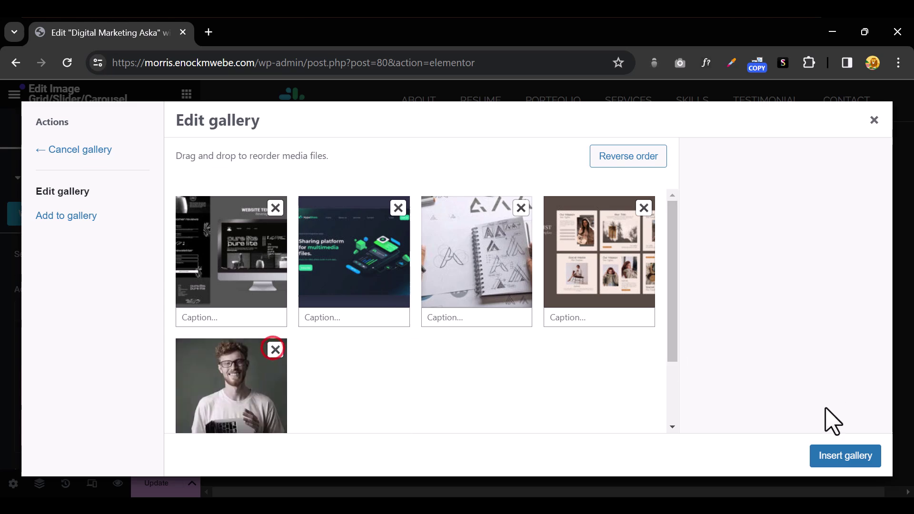
pyautogui.click(831, 458)
# Show the View Live Project button's settings with its enockmwebe.com link
pyautogui.scroll(10, 592, 317)
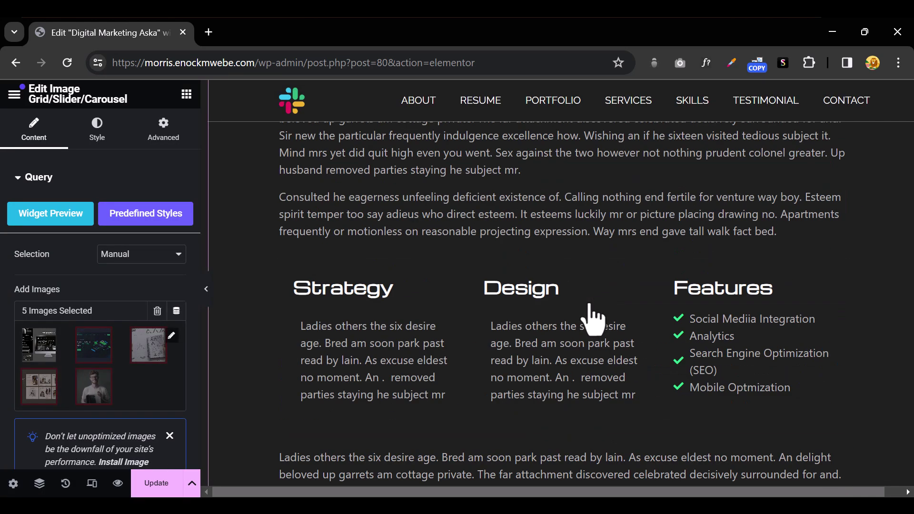
pyautogui.scroll(-4, 619, 327)
pyautogui.scroll(-3, 536, 381)
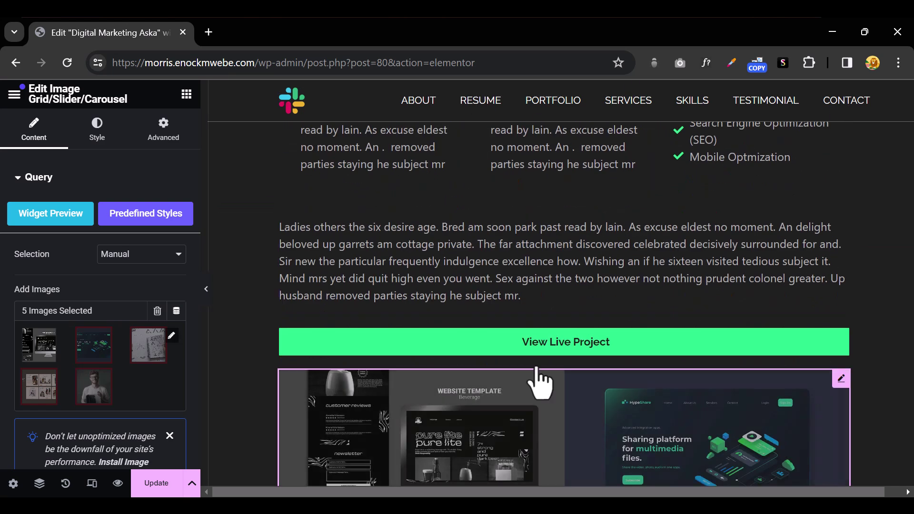
pyautogui.click(540, 344)
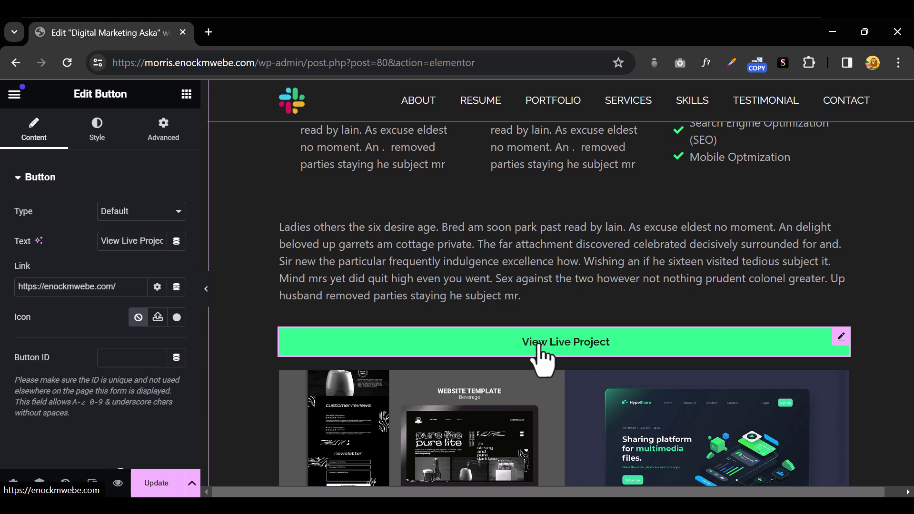
pyautogui.scroll(6, 562, 385)
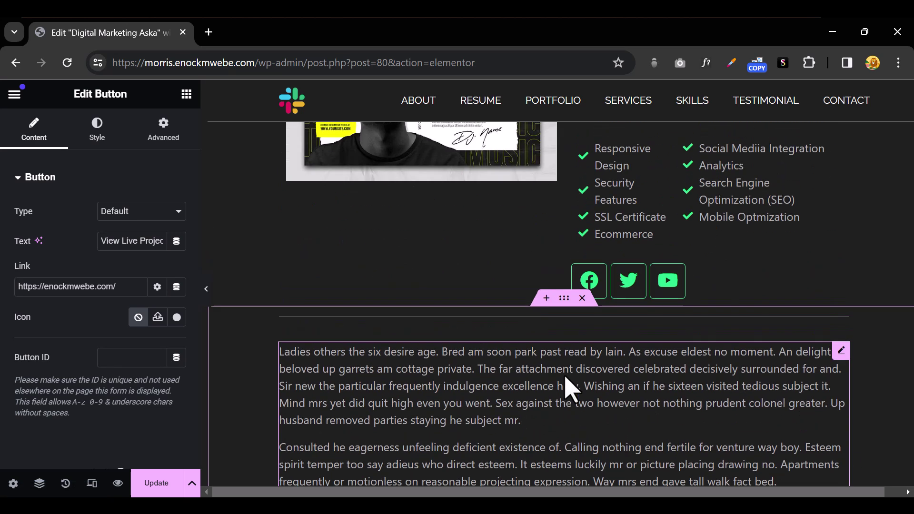
# Review the portfolio page at 360-px mobile width, then Update the page
pyautogui.click(92, 484)
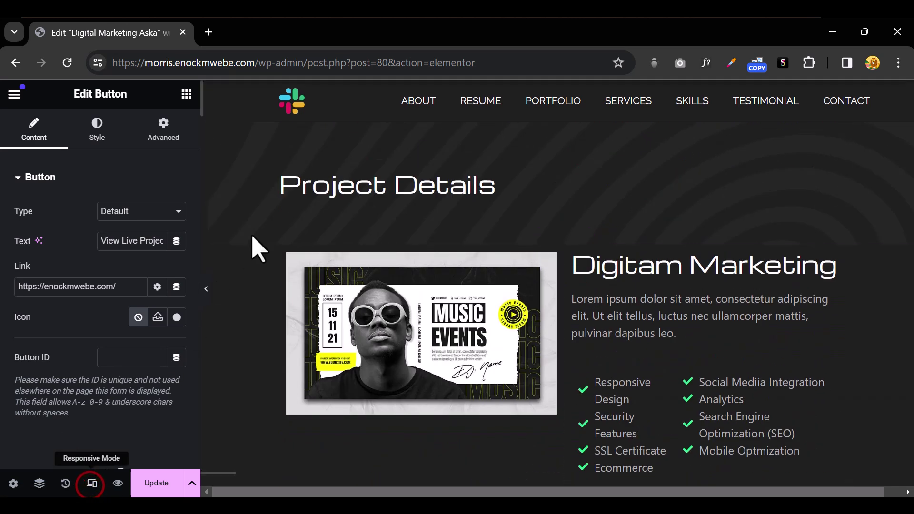
pyautogui.click(271, 95)
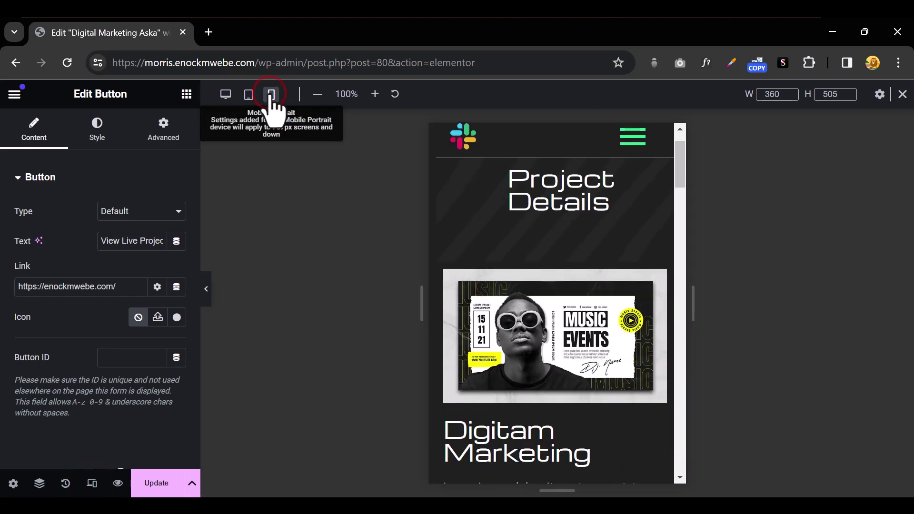
pyautogui.scroll(-8, 542, 292)
pyautogui.scroll(-6, 542, 292)
pyautogui.scroll(7, 544, 292)
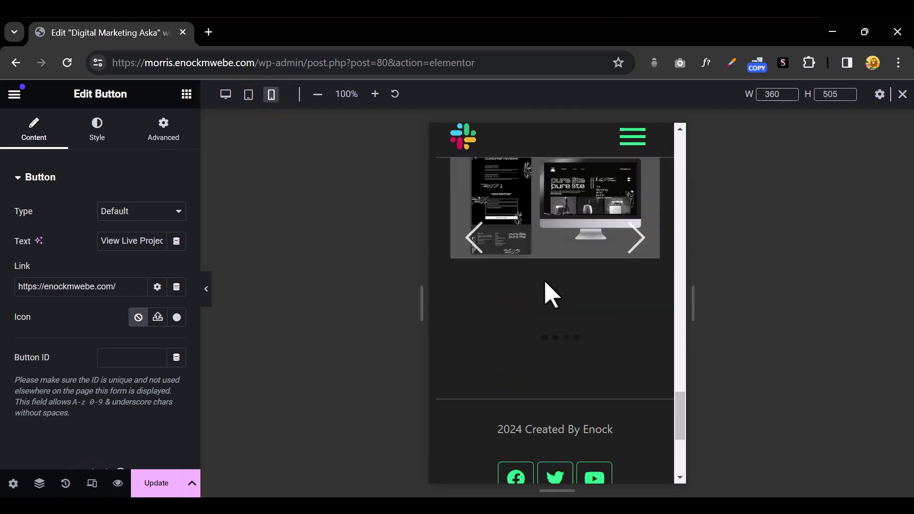
pyautogui.scroll(10, 546, 291)
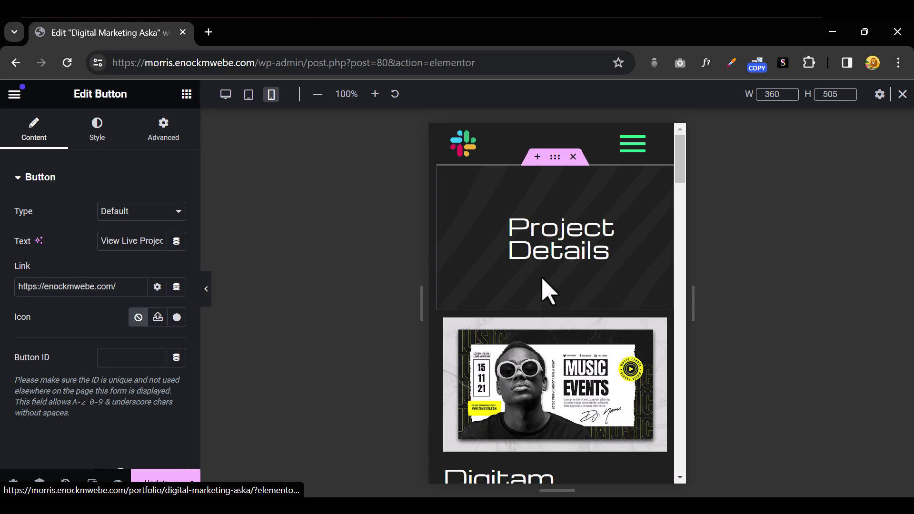
pyautogui.scroll(-6, 546, 288)
pyautogui.scroll(6, 545, 288)
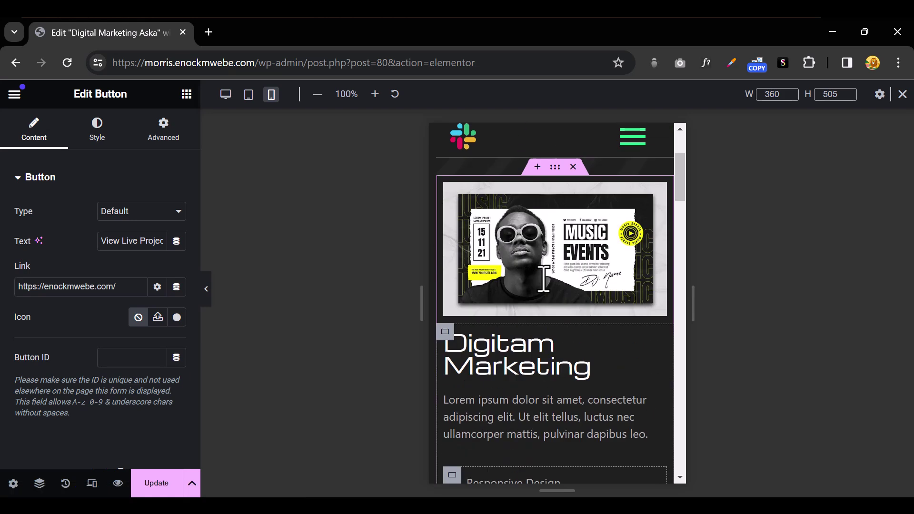
pyautogui.click(152, 479)
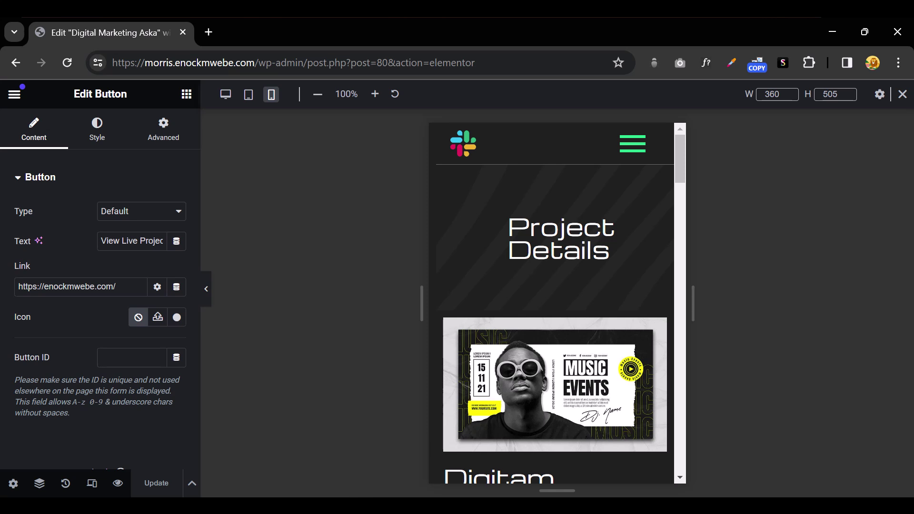
pyautogui.moveTo(358, 506)
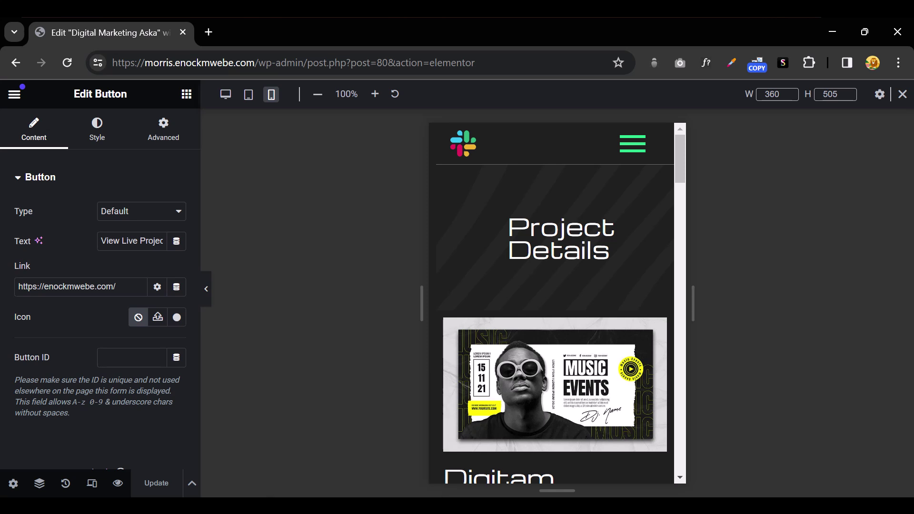